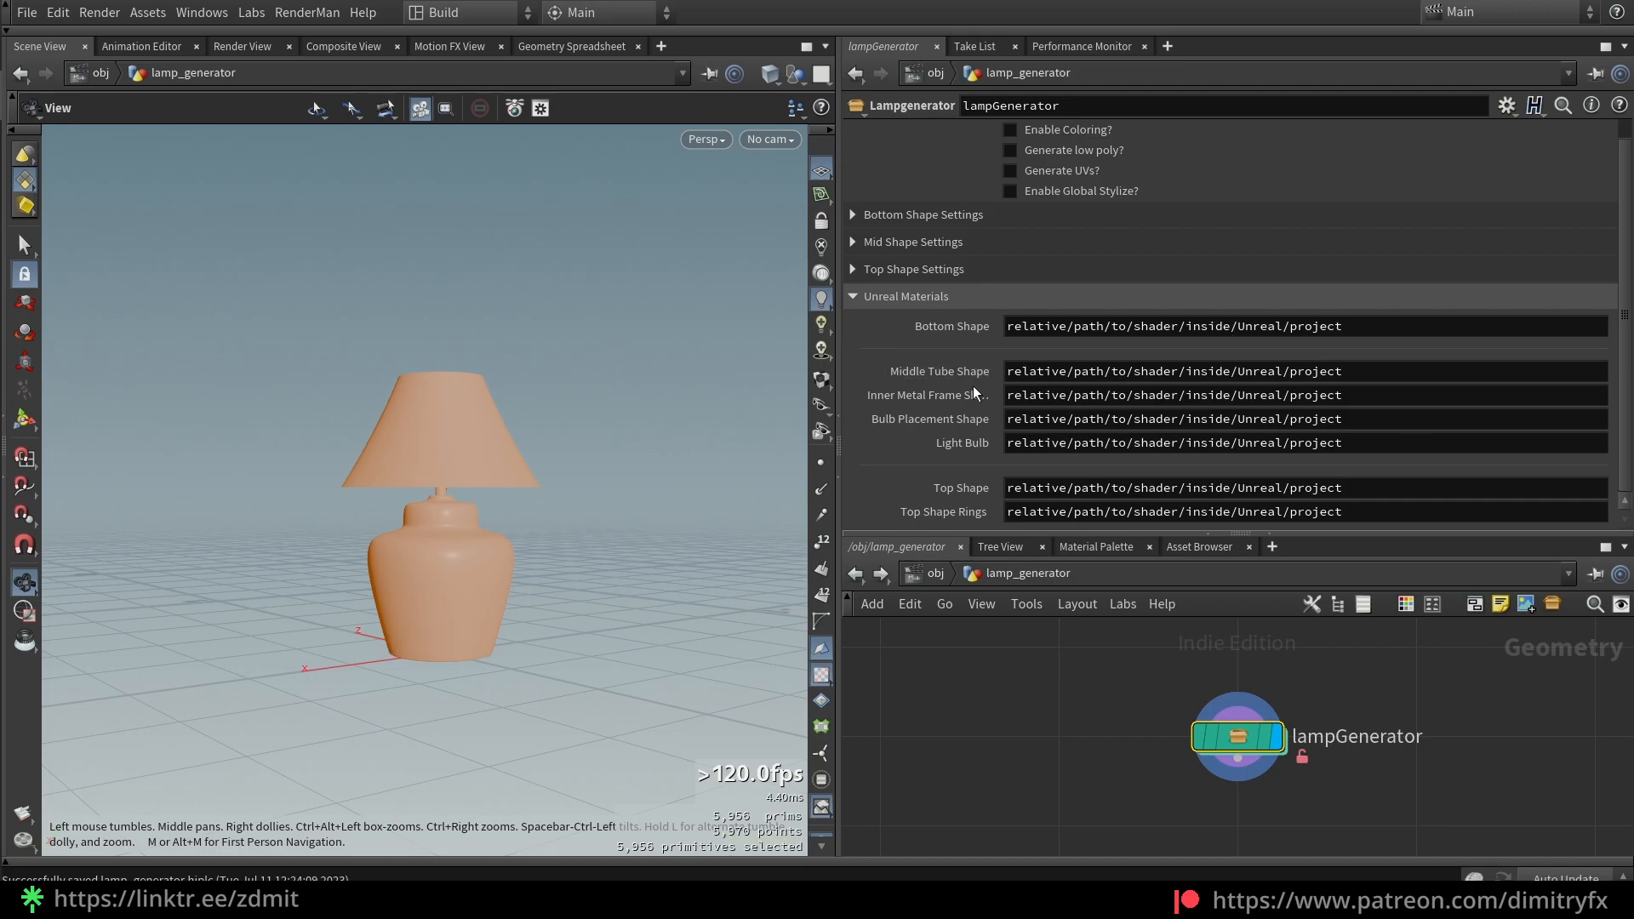
- Examine the light bulb and inner metal frame inside the lampshade
left_click_drag(431, 549, 433, 370)
scroll(429, 514, "up", 10)
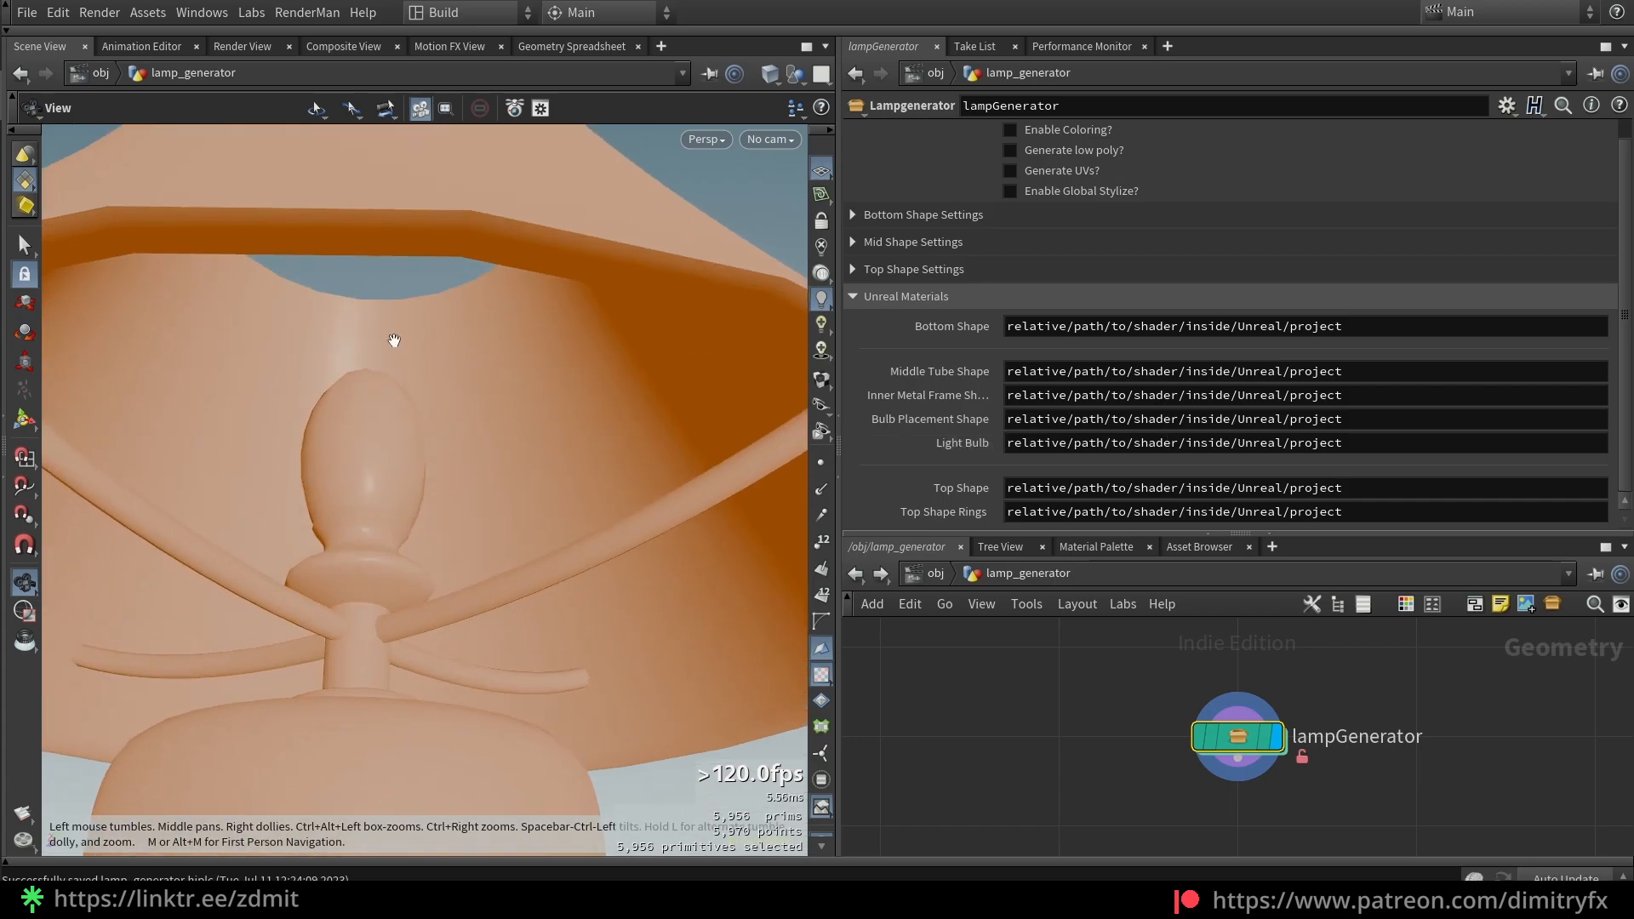
scroll(334, 315, "down", 10)
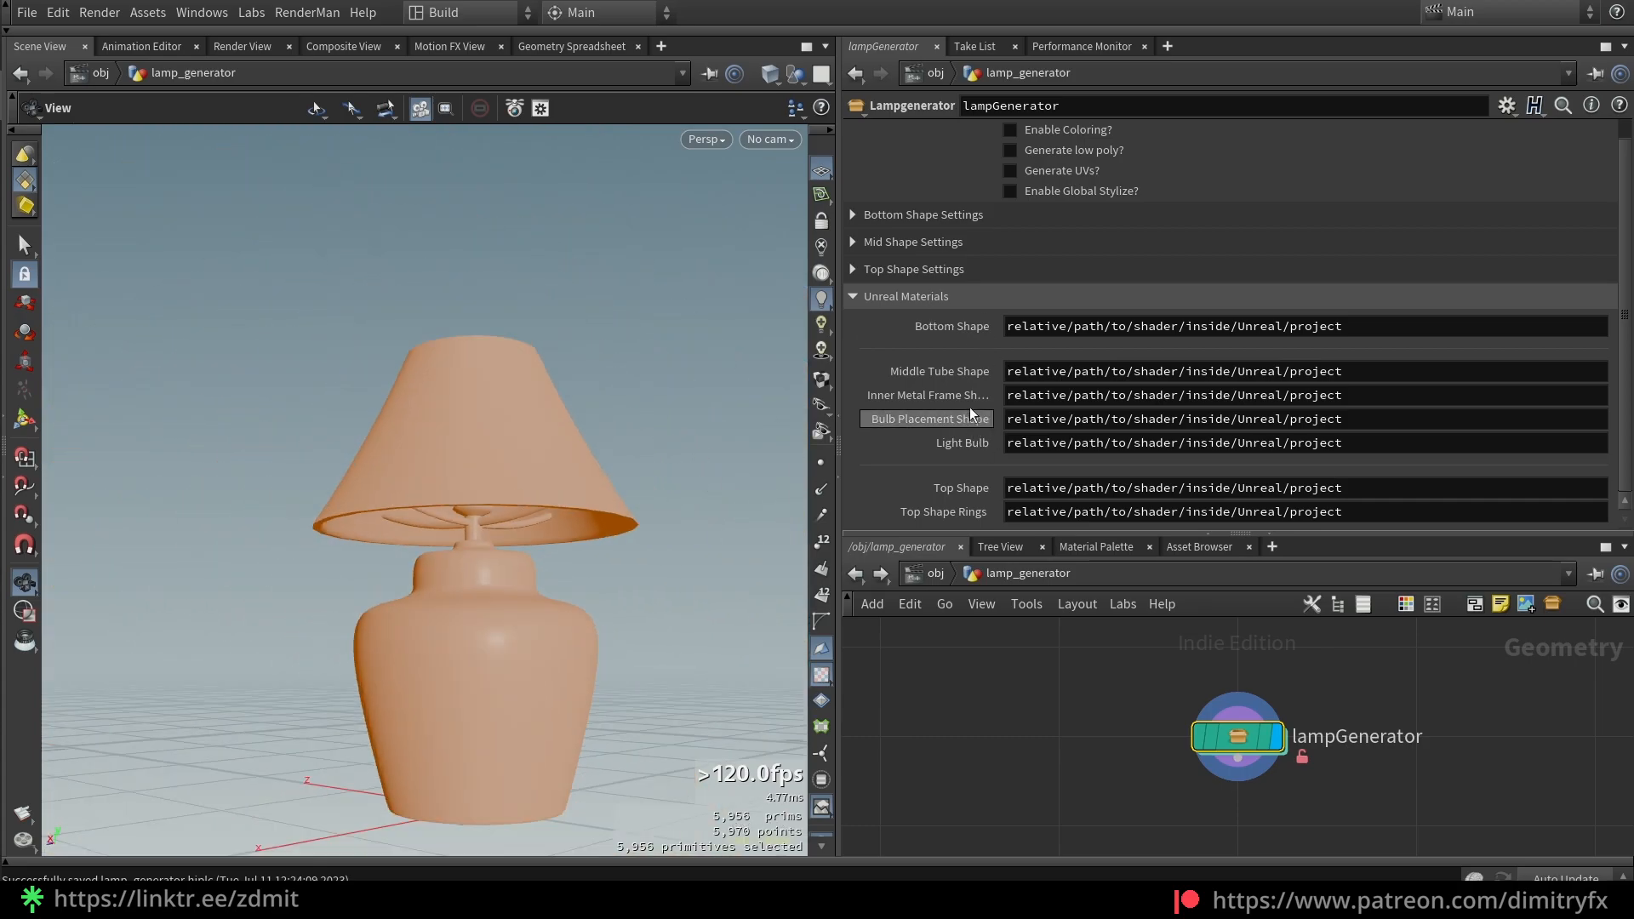
- Collapse the Unreal Materials section and expand the Top Shape Settings
left_click(907, 303)
left_click(907, 294)
left_click_drag(657, 341, 620, 357)
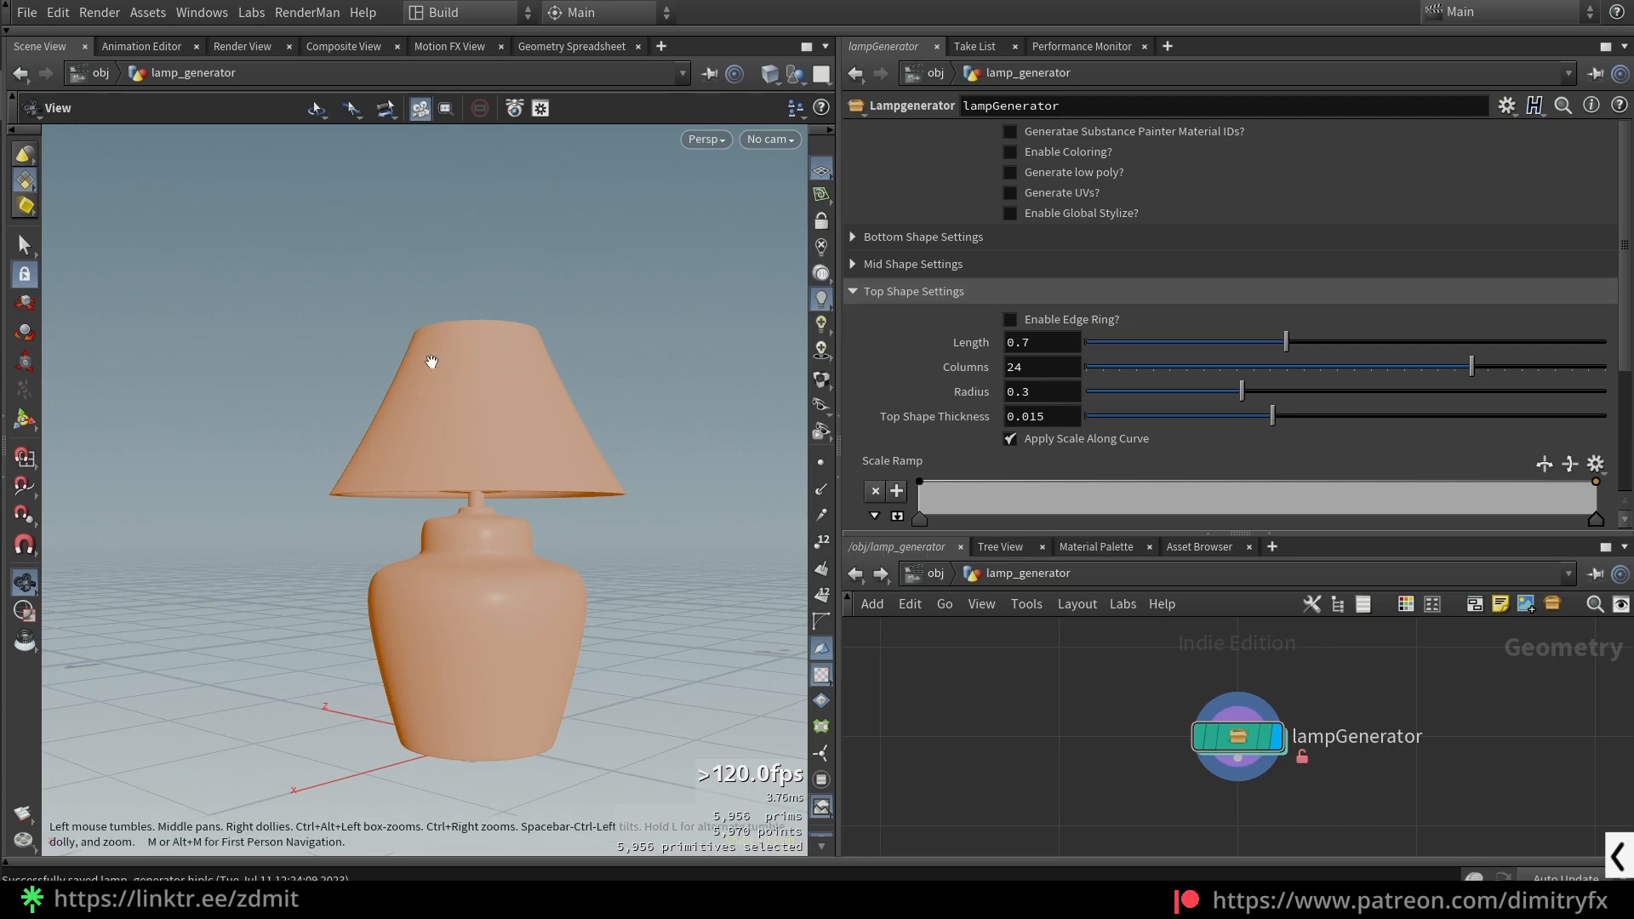
- Try an edge ring and a different Length on the lampshade, and revert both
left_click_drag(370, 304, 586, 460)
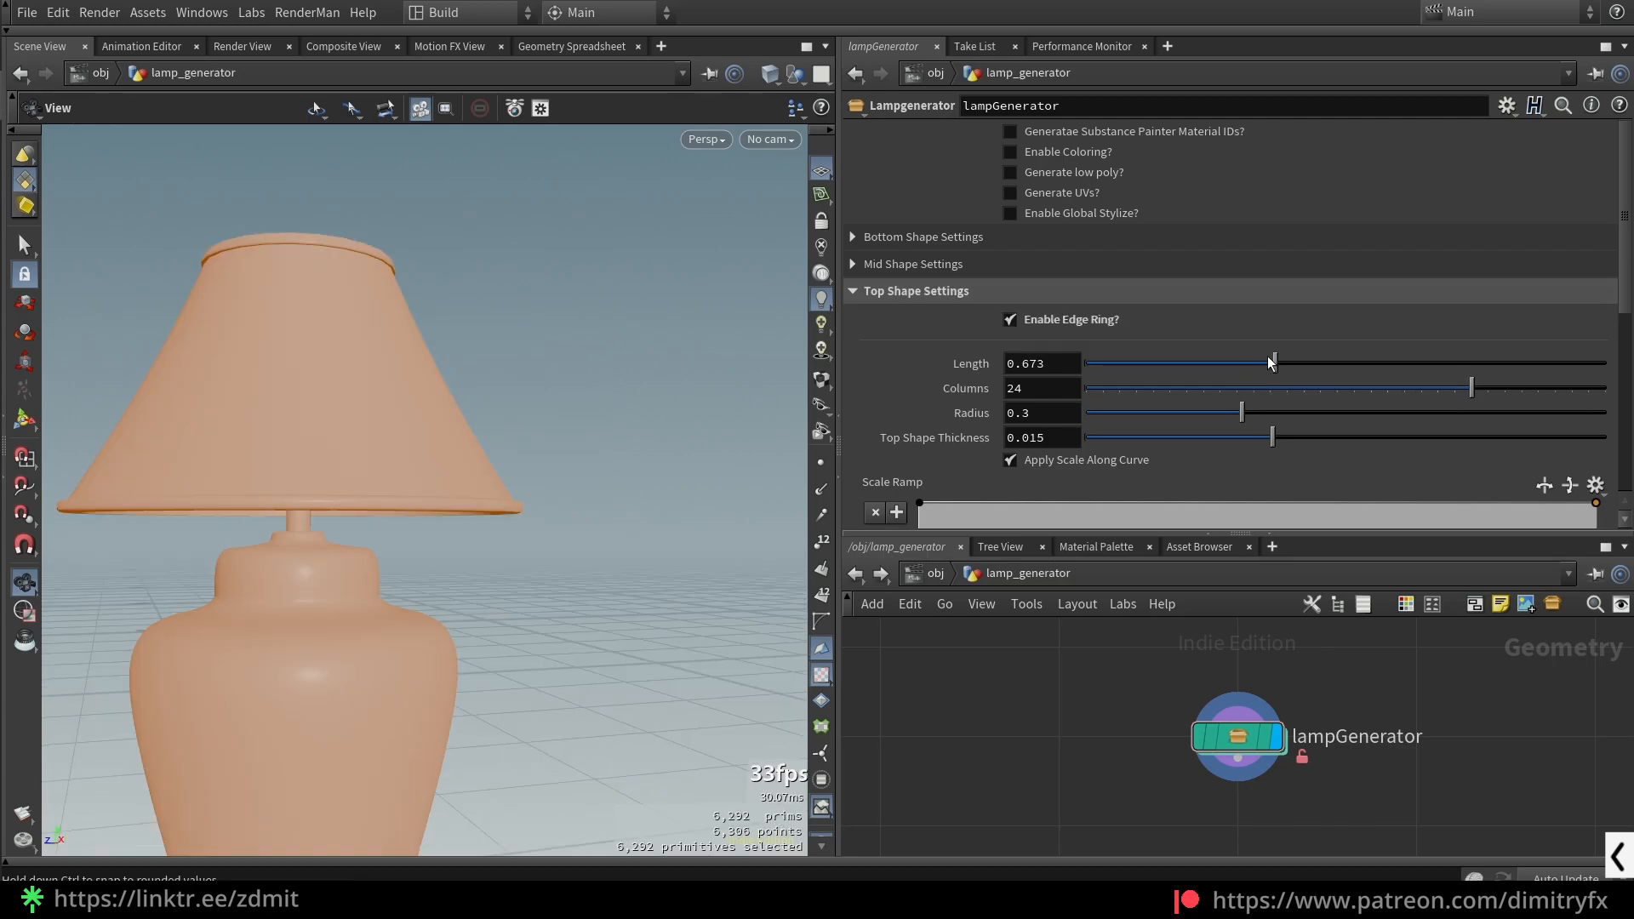
mouse_move(1266, 372)
left_mouse_down()
mouse_move(1059, 372)
mouse_move(1284, 381)
mouse_move(1079, 400)
mouse_move(1127, 393)
left_mouse_up()
key("ctrl+z")
left_click(1074, 320)
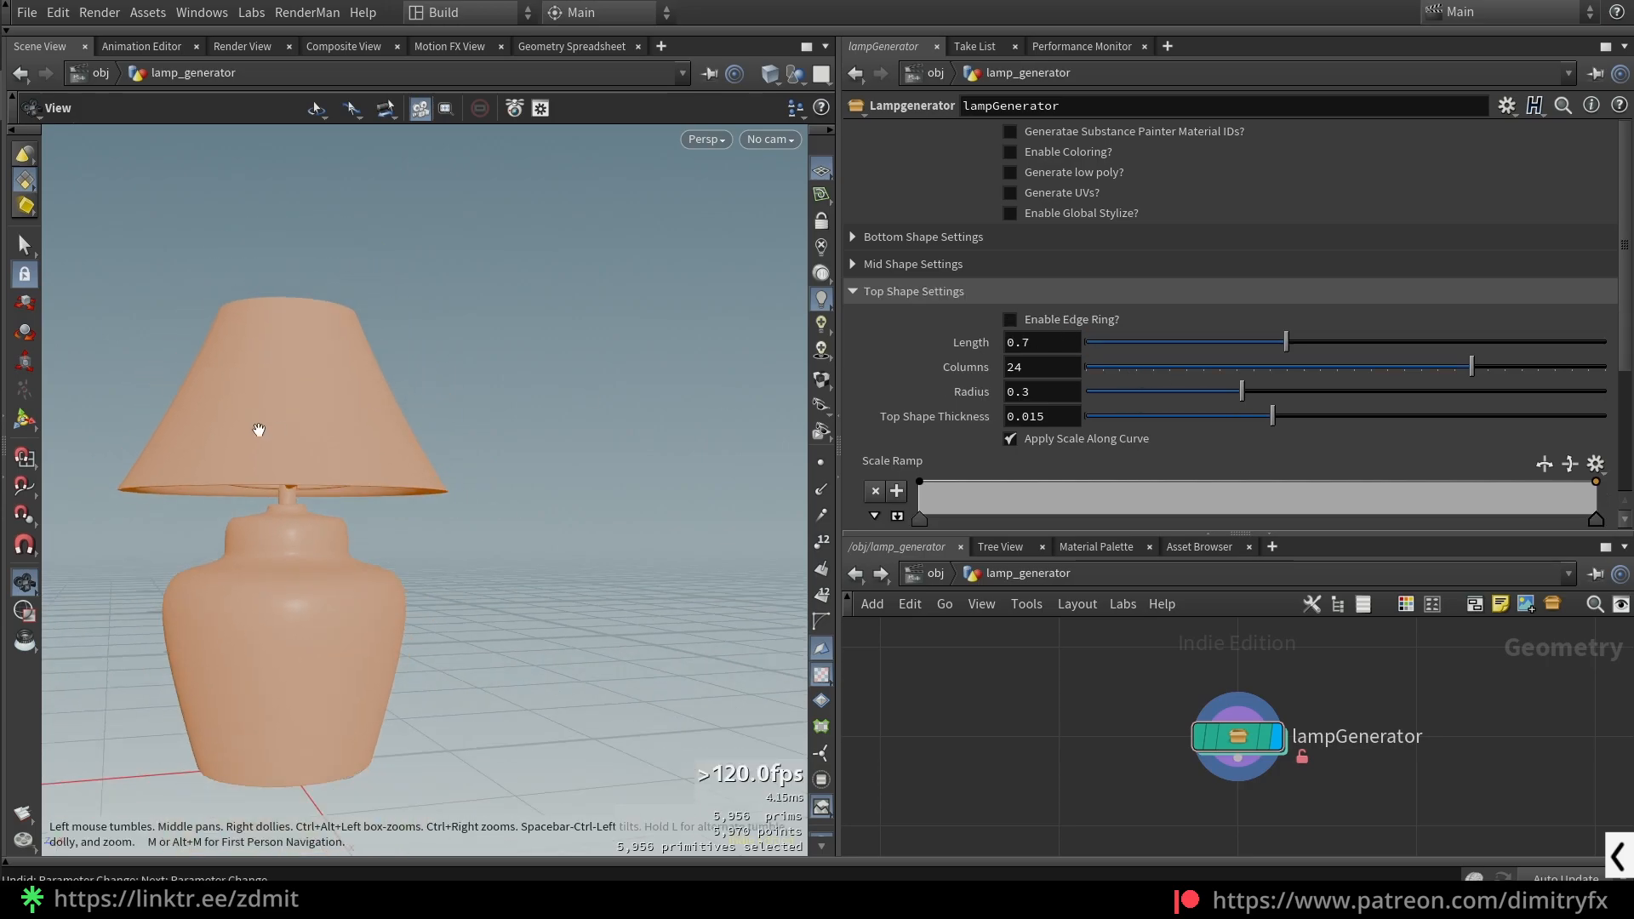
- Try a different number of lampshade columns in wireframe display, and restore Columns to 24 with shaded display
key("shift+w")
mouse_move(1417, 375)
left_mouse_down()
mouse_move(1125, 373)
mouse_move(1297, 354)
left_mouse_up()
type("24W")
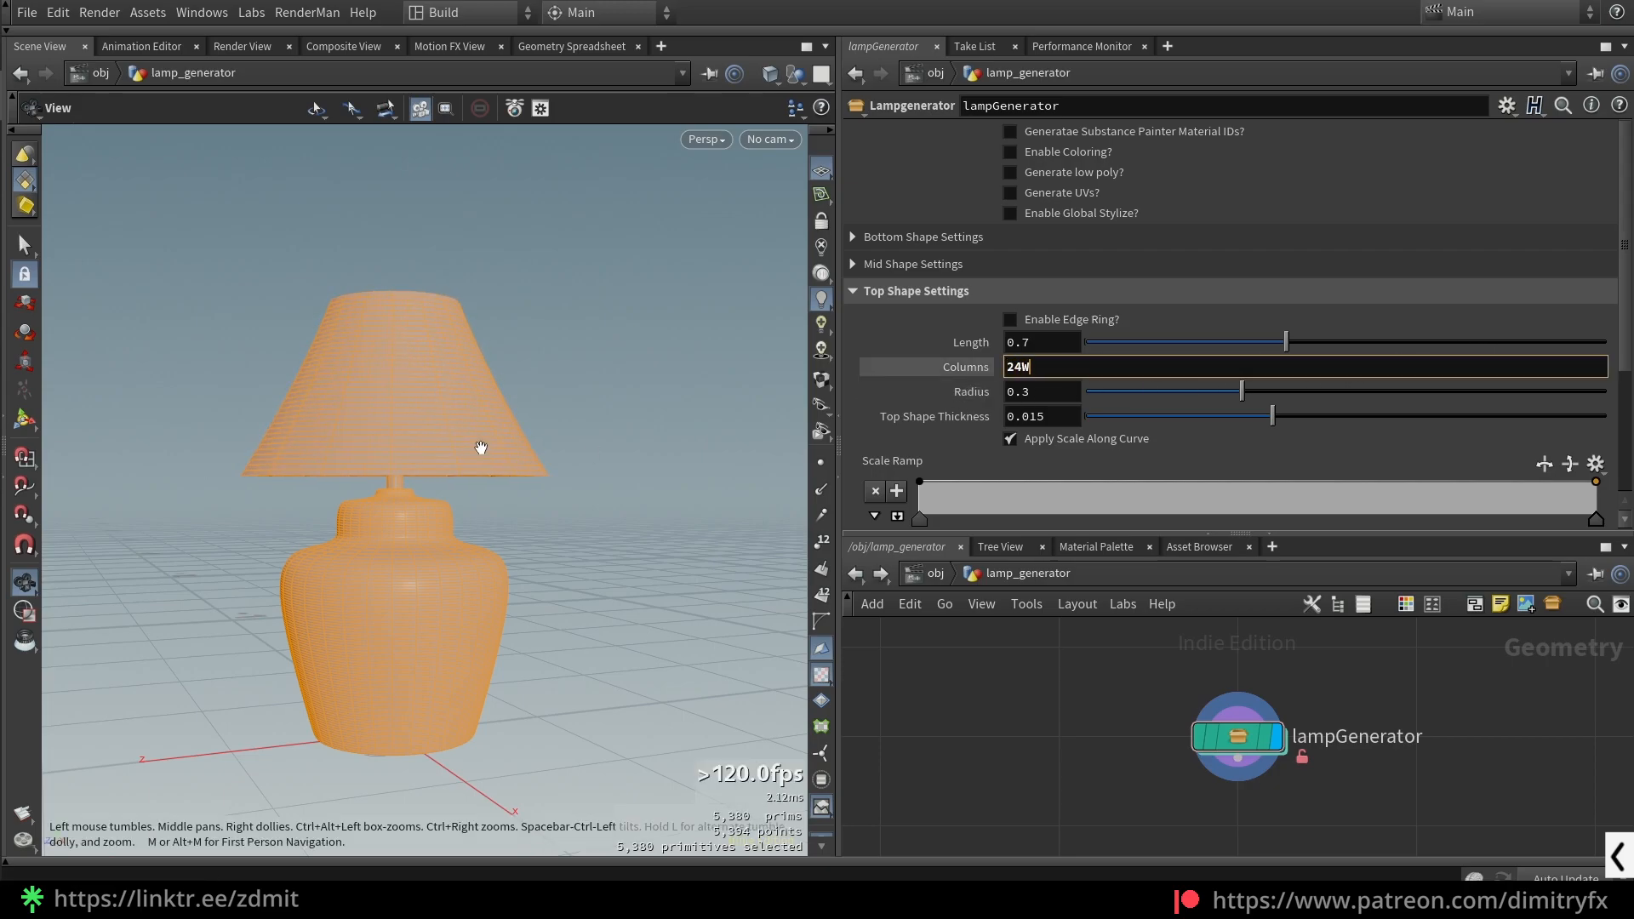
key("Return")
key("shift+w")
- Try the lampshade's Radius at 0.193 and about 0.295 while viewing the inner frame from below
mouse_move(1192, 393)
left_mouse_down()
mouse_move(1207, 391)
mouse_move(1188, 391)
left_mouse_up()
left_click_drag(400, 545, 412, 456)
right_click_drag(412, 456, 460, 427)
right_click_drag(358, 493, 433, 458)
mouse_move(473, 415)
left_mouse_down()
mouse_move(415, 477)
mouse_move(298, 468)
mouse_move(213, 420)
left_mouse_up()
key("F9")
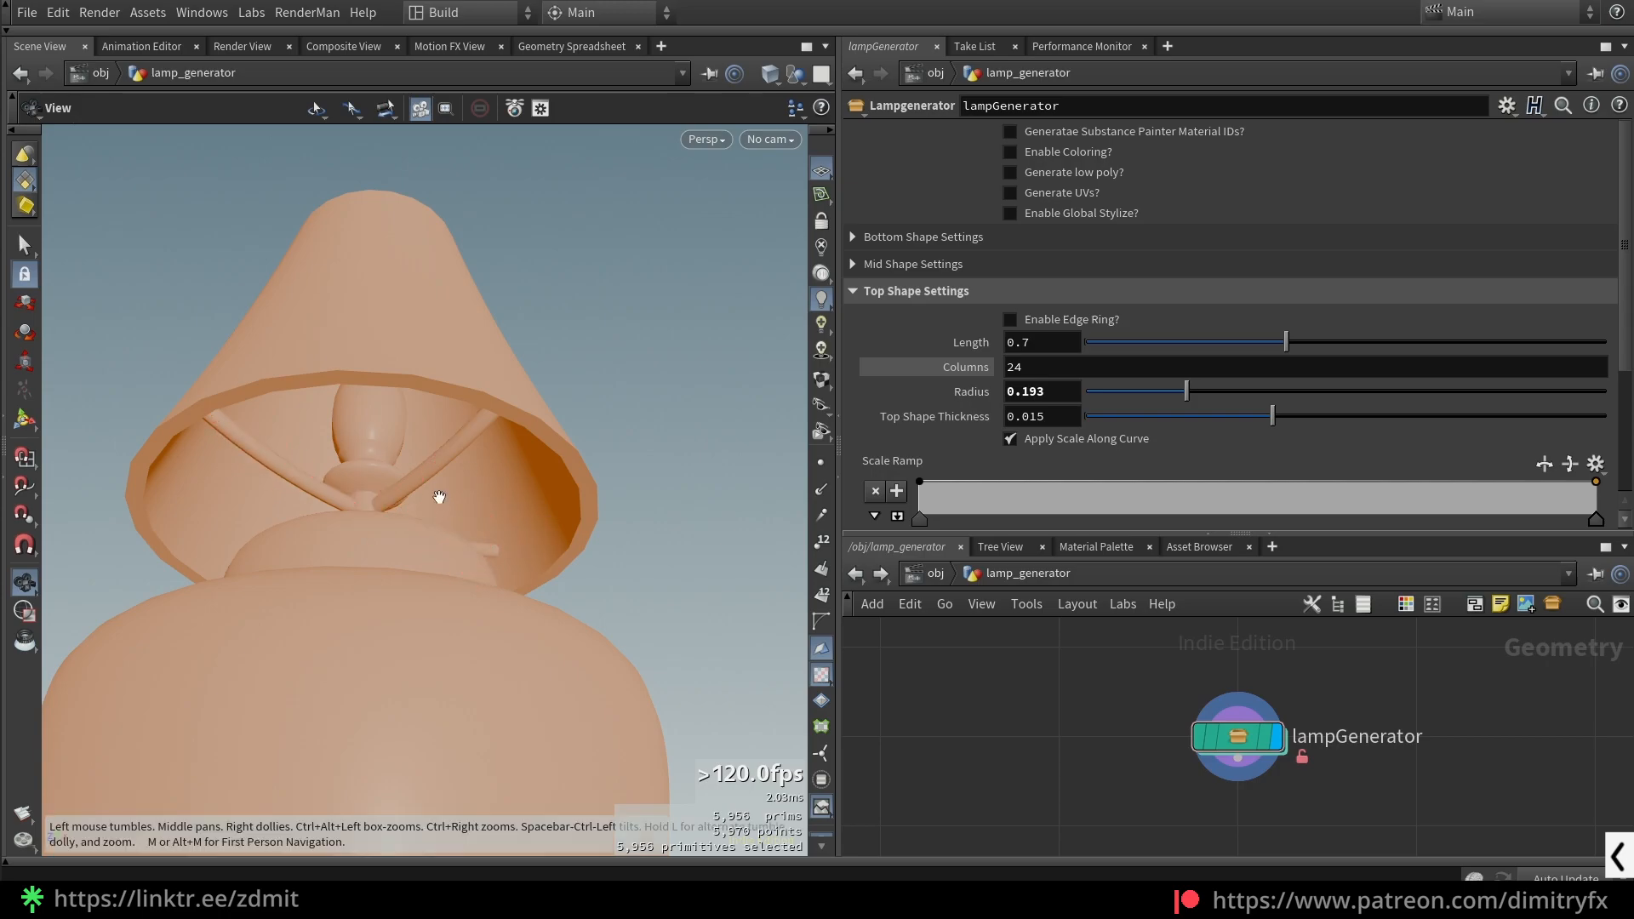
left_click_drag(1186, 390, 1239, 374)
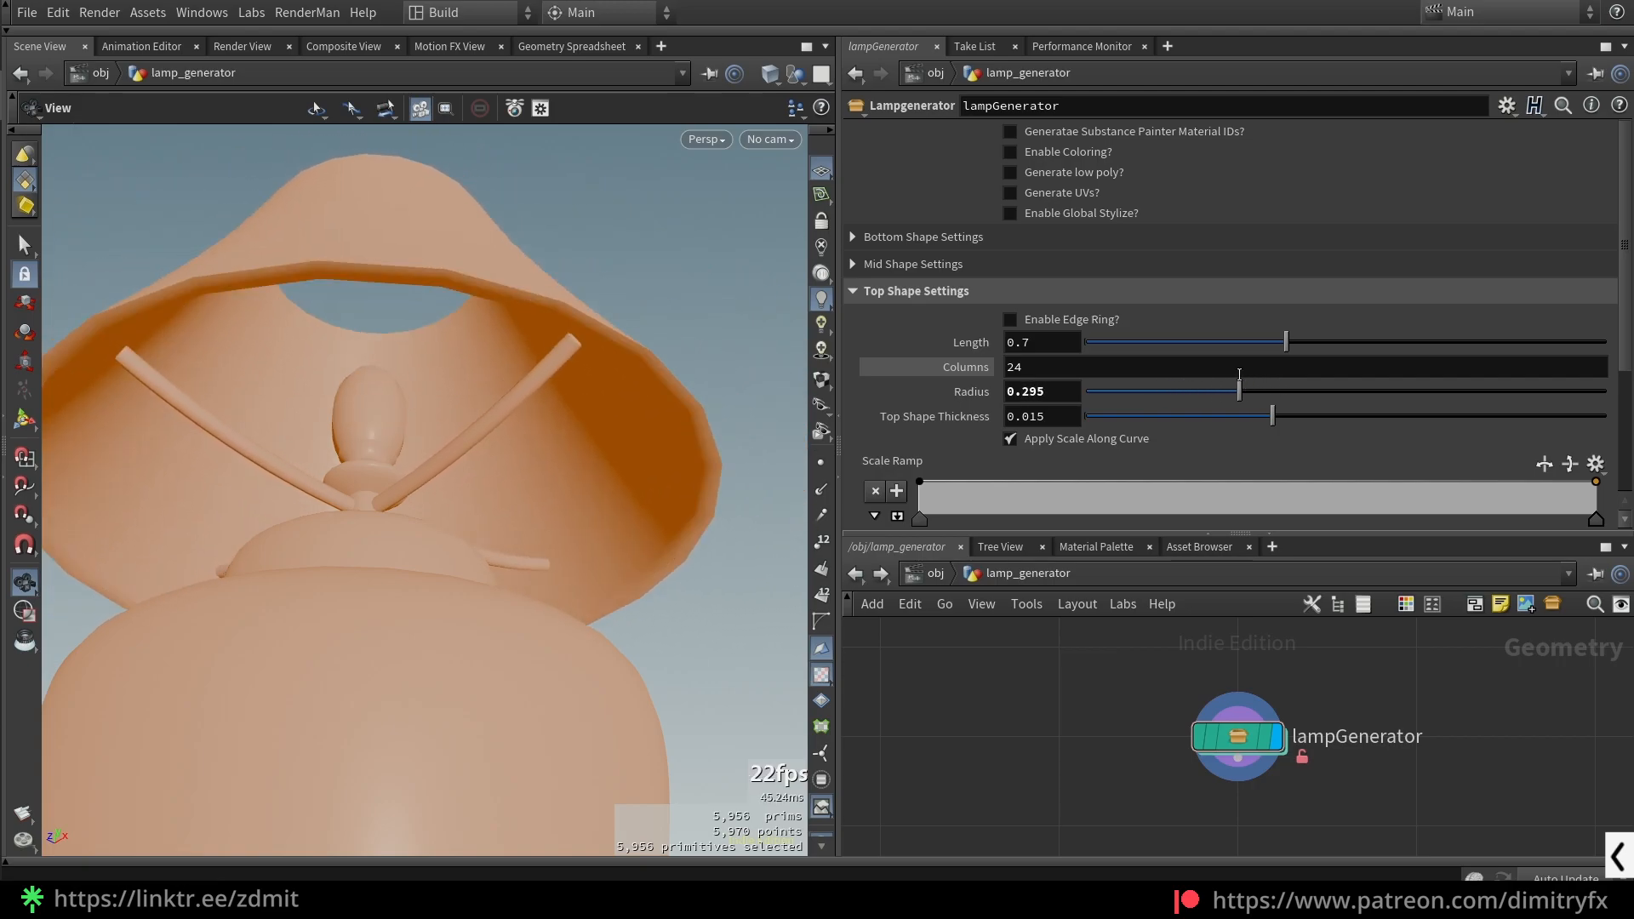
- Try a Radius of 0.123 and a smaller Top Shape Thickness on the lampshade, and revert both
scroll(468, 373, "down", 3)
left_click_drag(468, 373, 519, 451)
left_click_drag(1240, 393, 1150, 396)
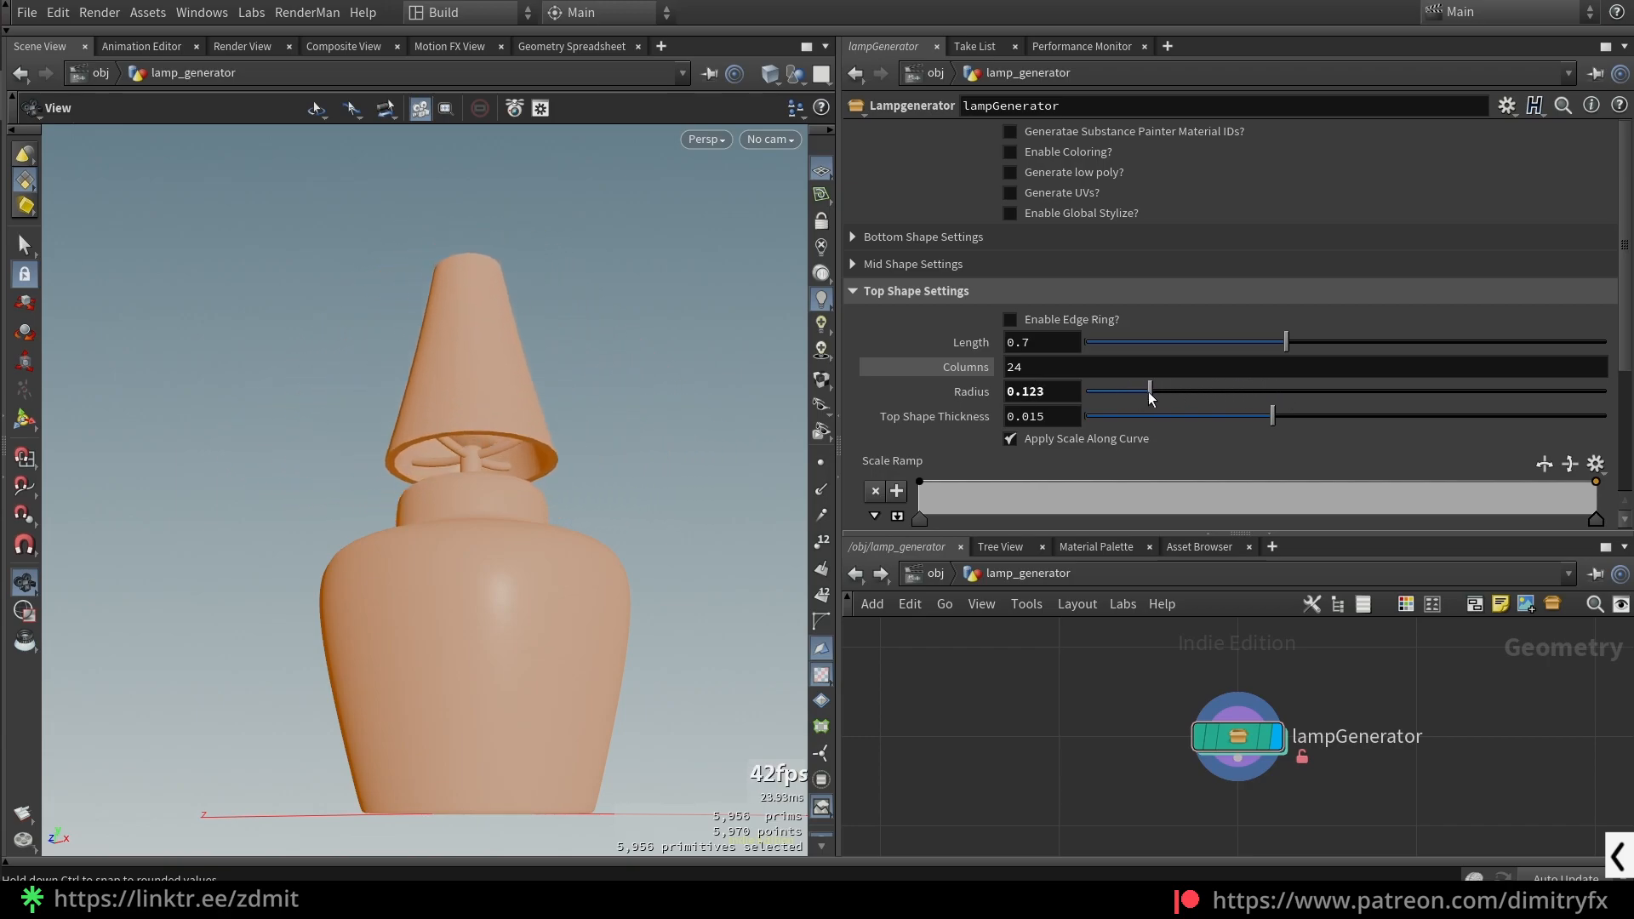
middle_click(1044, 393, "ctrl")
left_click_drag(1275, 423, 1100, 426)
key("ctrl+z")
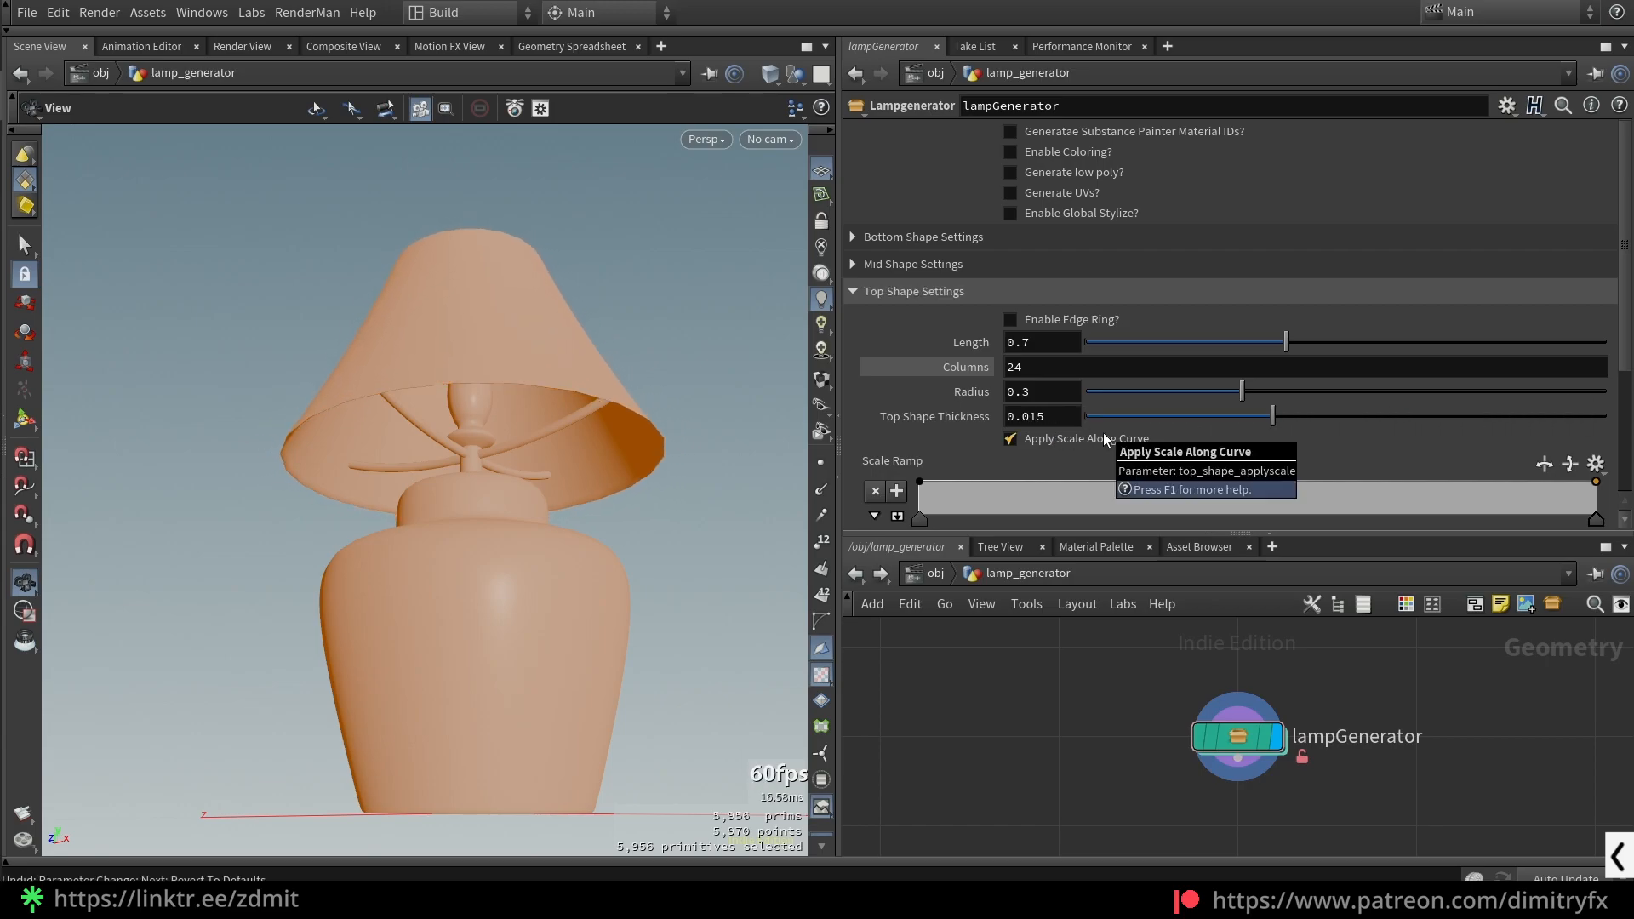
- Try reshaping the lampshade's upper part by adding three points to the Scale Ramp, and undo them
scroll(1124, 443, "down", 1)
left_click(1203, 443)
left_click_drag(1403, 445, 1405, 453)
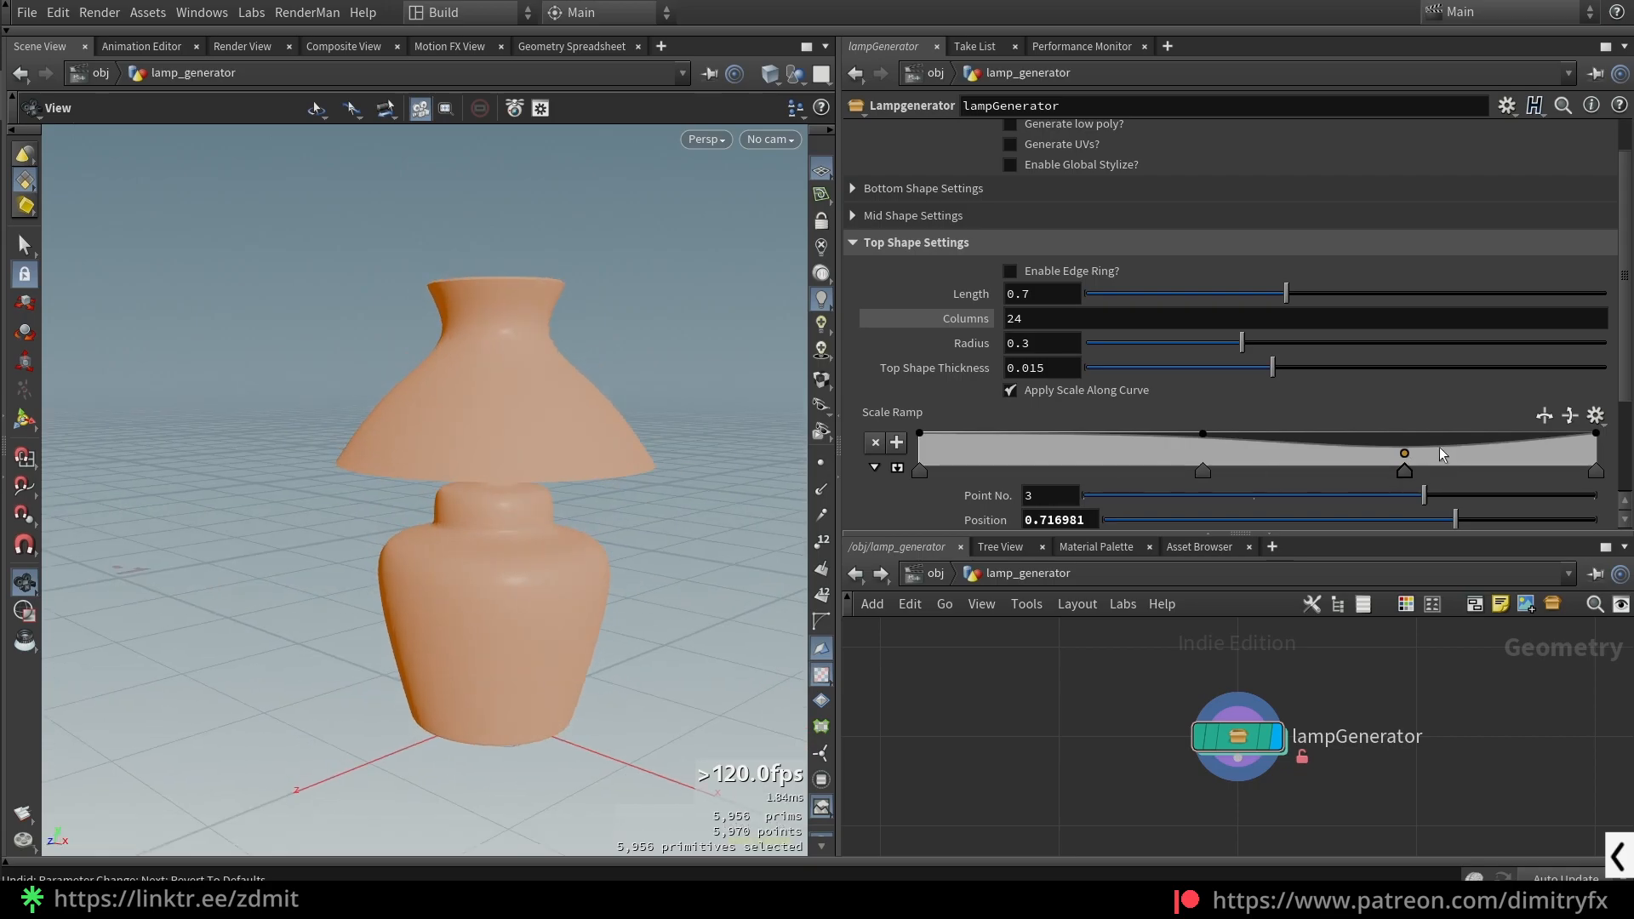
left_click_drag(1503, 456, 1502, 434)
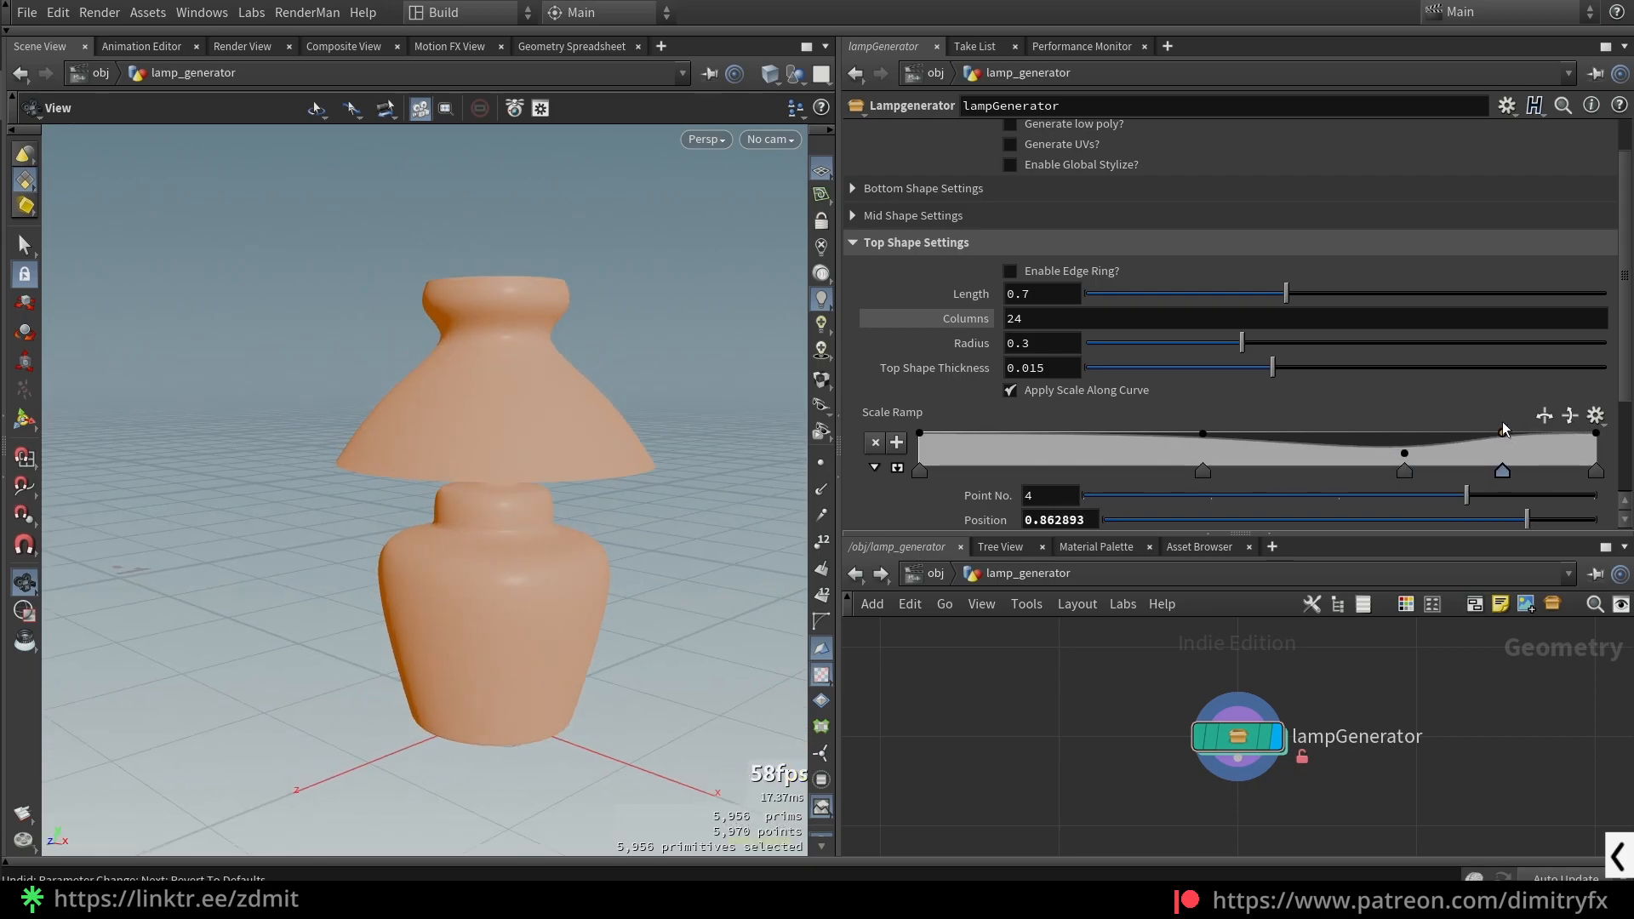
left_click_drag(450, 411, 500, 369)
key("ctrl+z")
key("ctrl+z")
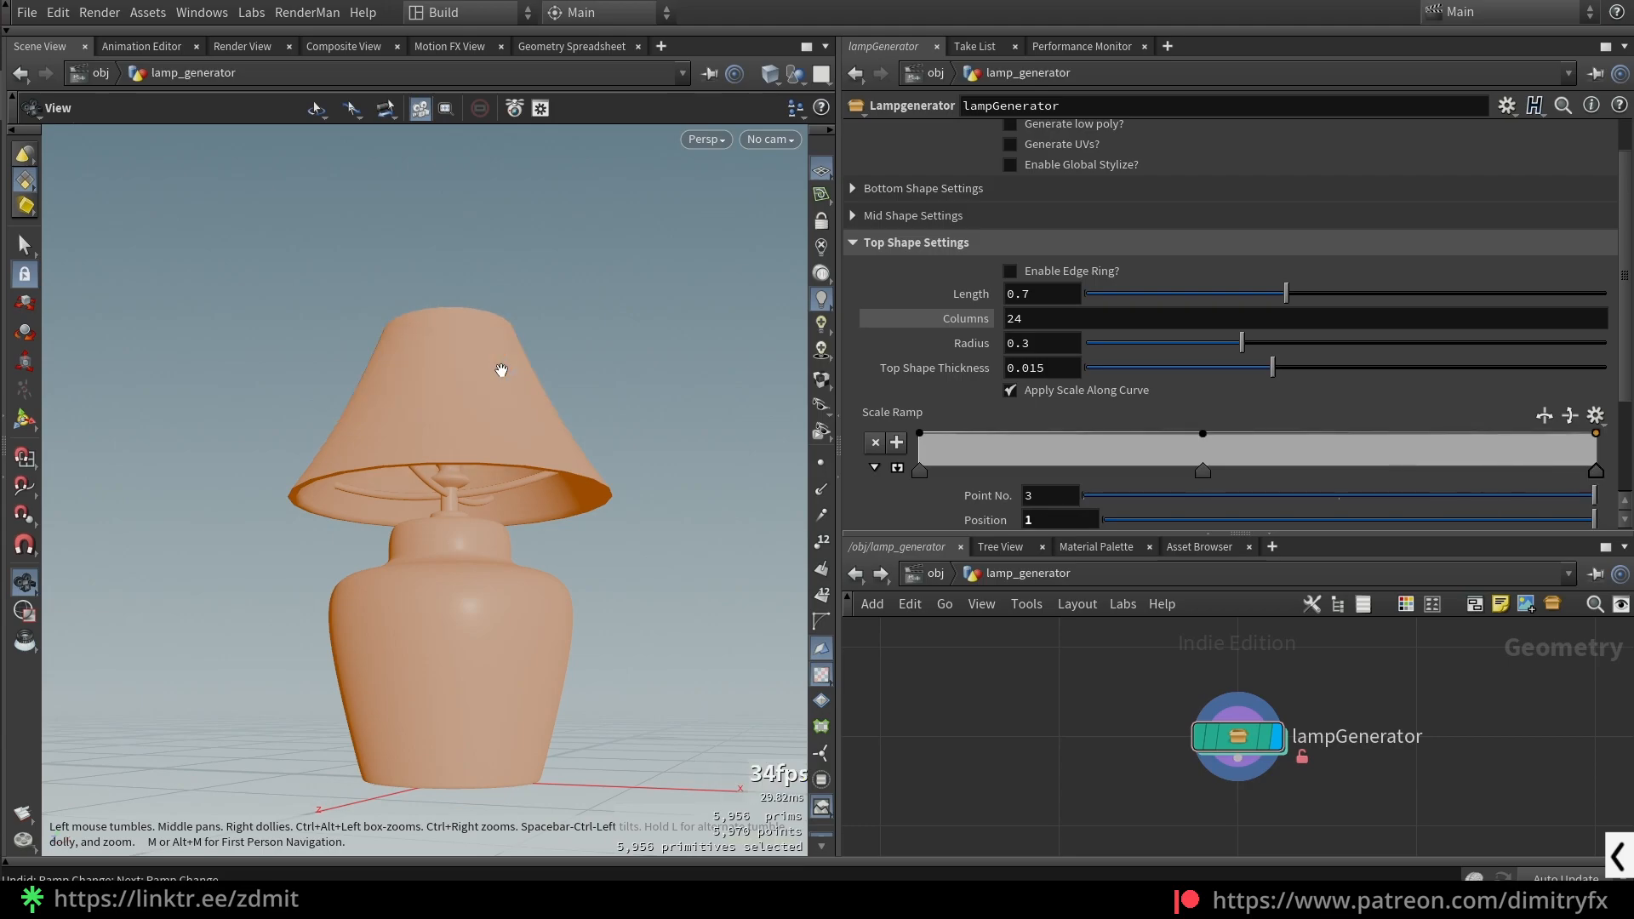
key("ctrl+z")
- Try different Radius and Bend values in the lampshade's Inner Frame Settings, and collapse that section
scroll(977, 442, "down", 2)
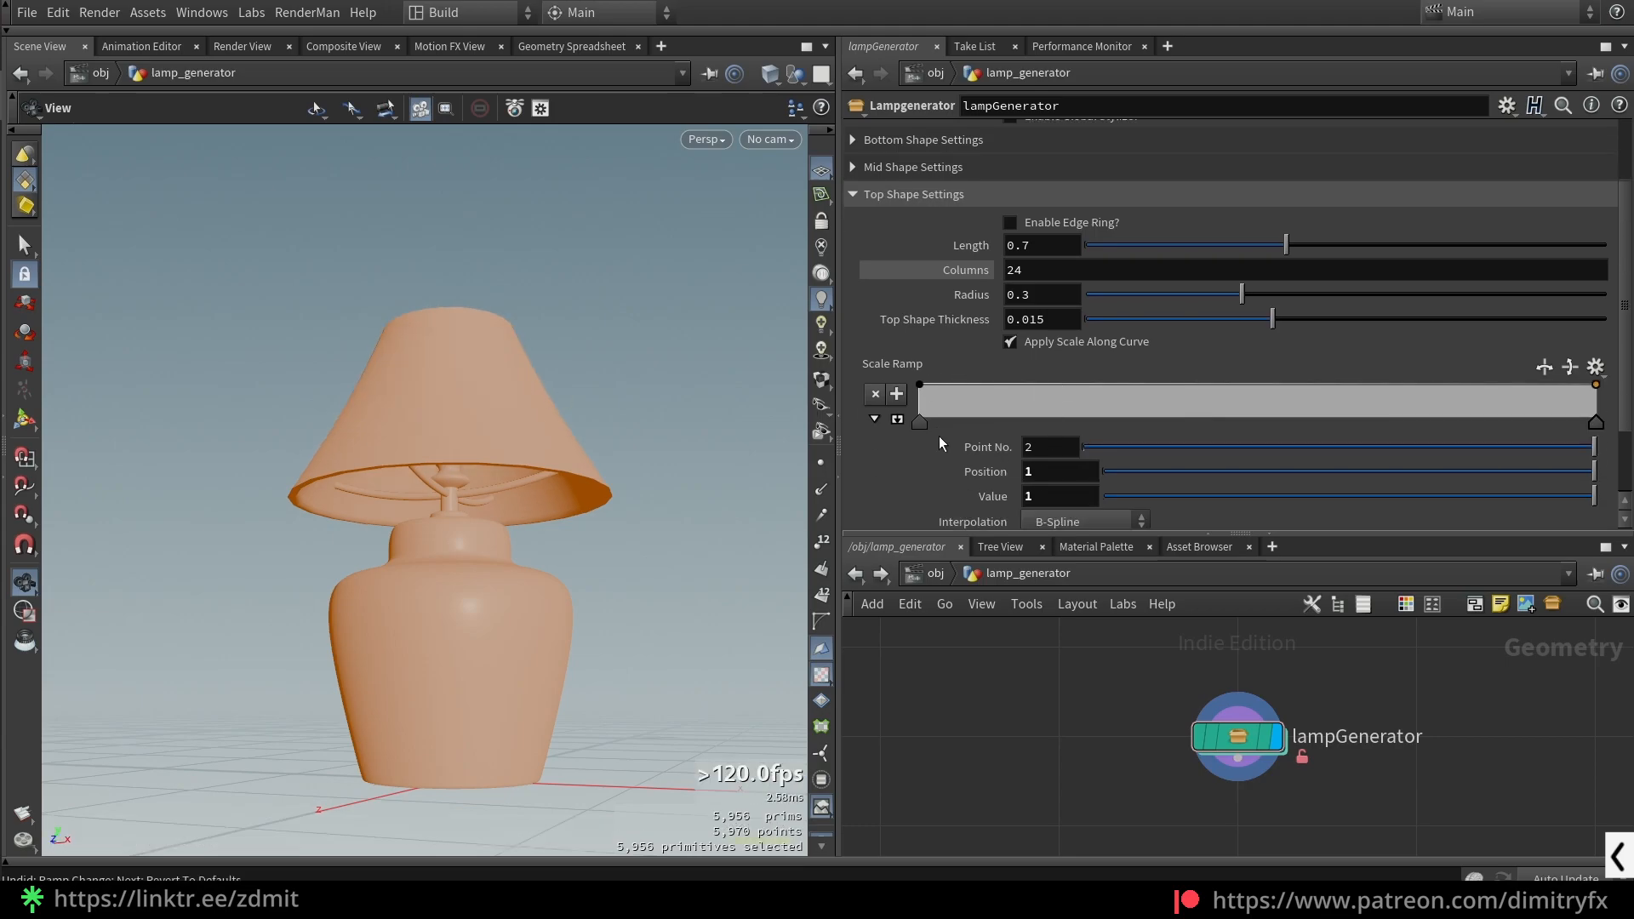
scroll(1025, 397, "down", 4)
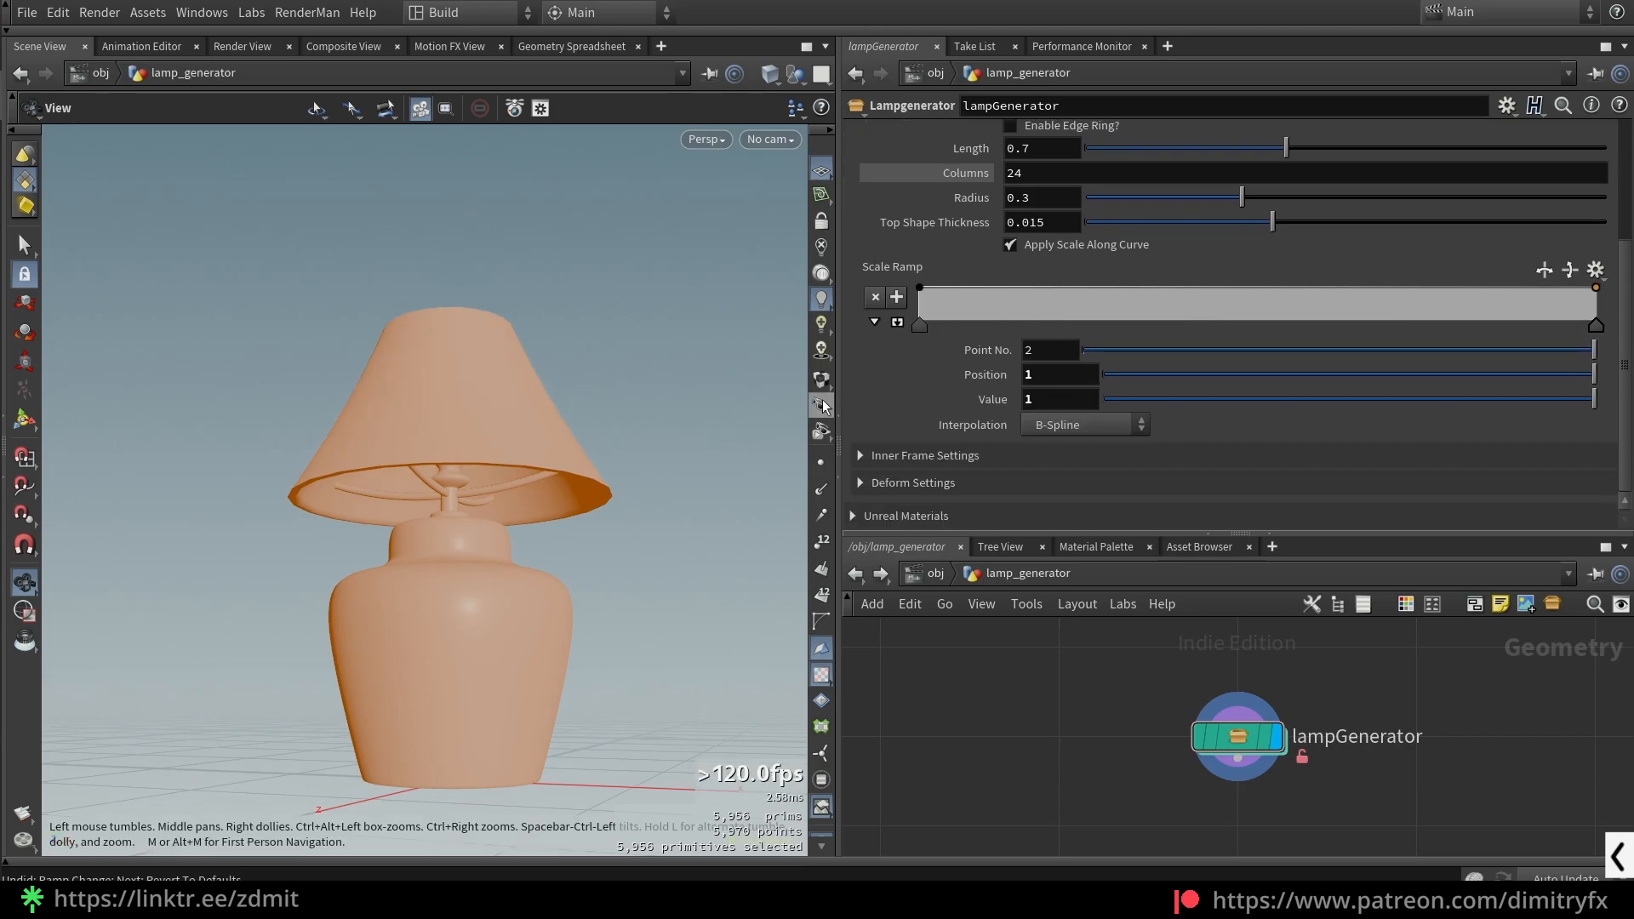
left_click(903, 458)
scroll(480, 506, "up", 2)
mouse_move(480, 506)
left_mouse_down()
mouse_move(529, 442)
mouse_move(506, 493)
left_mouse_up()
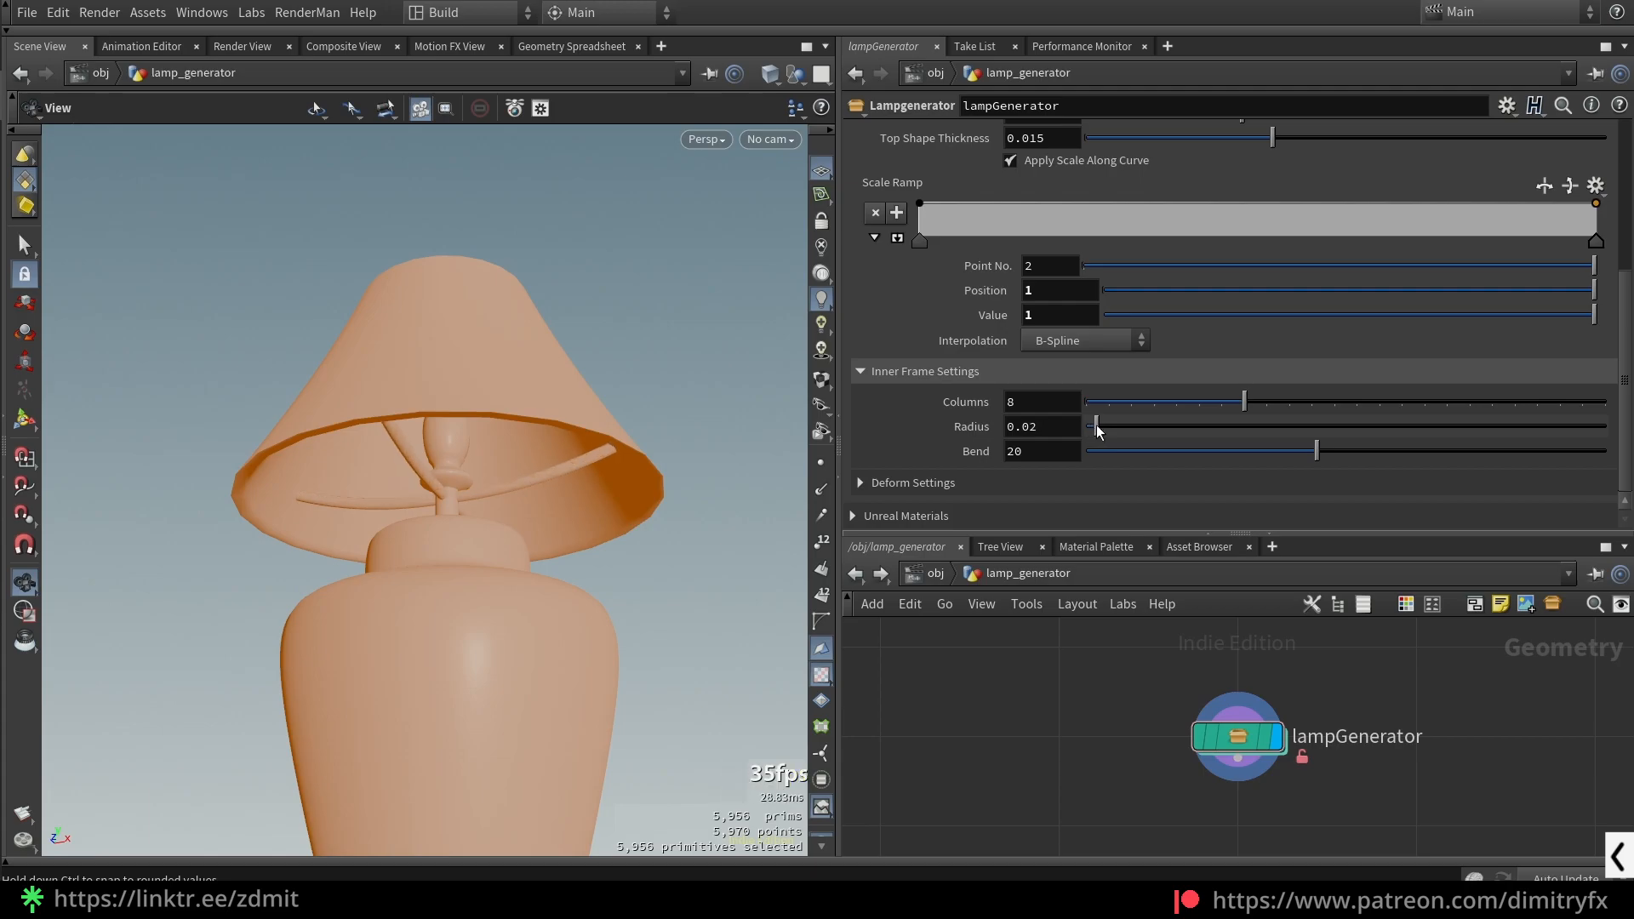
left_click_drag(1097, 423, 1095, 417)
key("ctrl+z")
mouse_move(1293, 447)
left_mouse_down()
mouse_move(1222, 450)
mouse_move(1442, 434)
mouse_move(1121, 464)
mouse_move(1414, 439)
mouse_move(1282, 470)
left_mouse_up()
left_click(936, 372)
- Expand the lampshade's Deform Settings, try a lower Taper under Top Taper, and undo the change
left_click(936, 478)
scroll(947, 487, "down", 3)
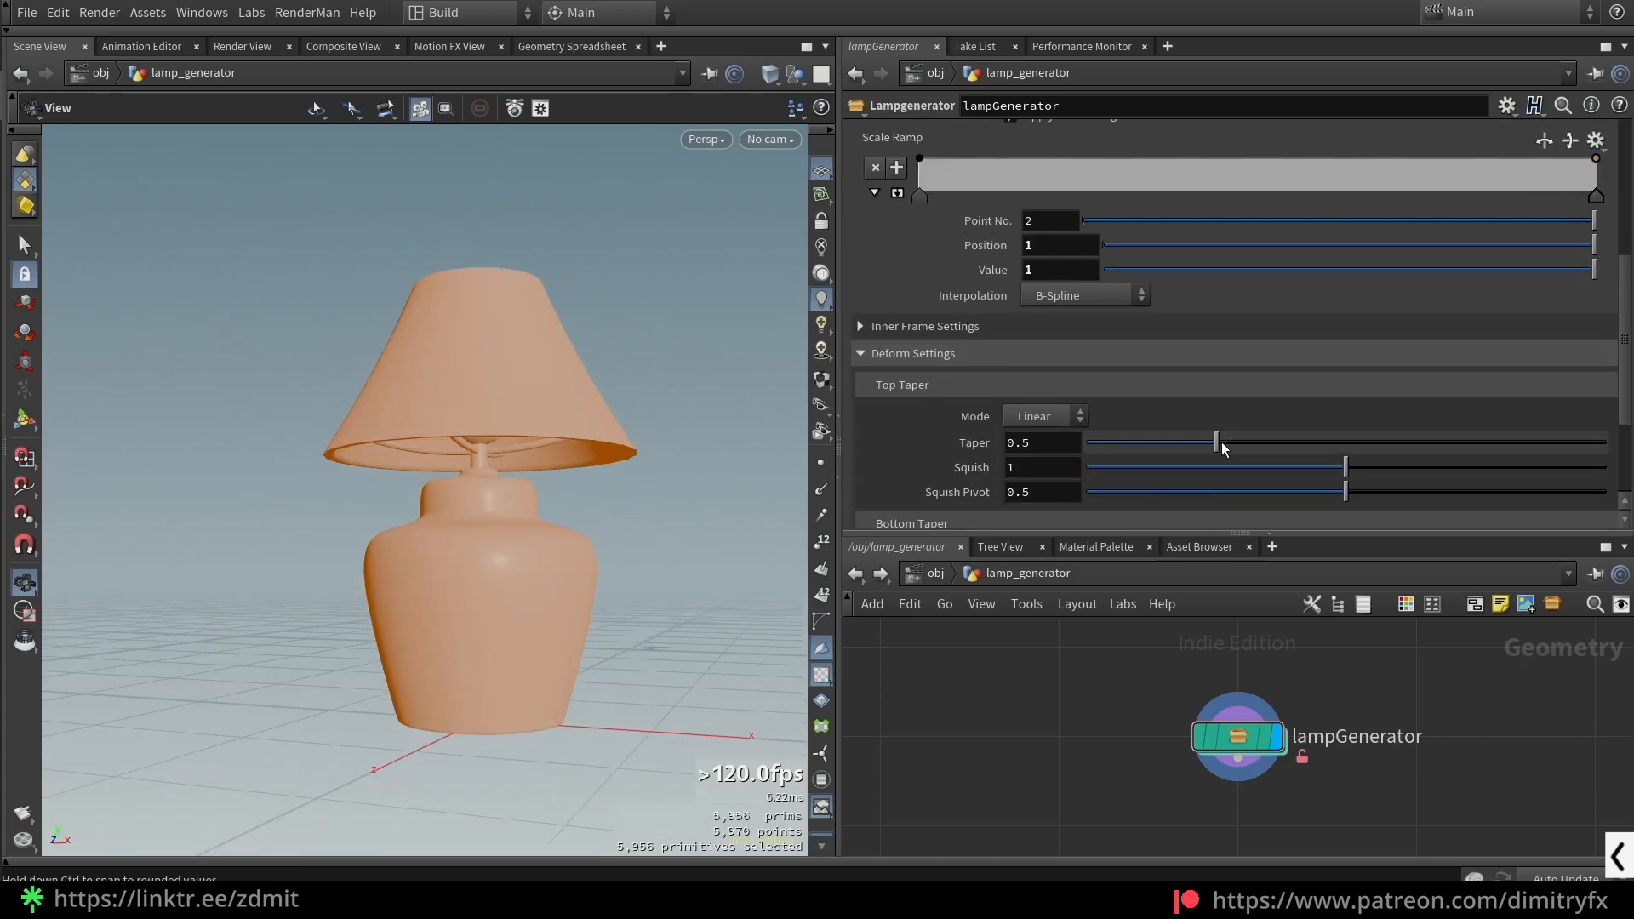
left_click_drag(1220, 442, 1111, 452)
key("ctrl+z")
key("ctrl+z")
key("ctrl+z")
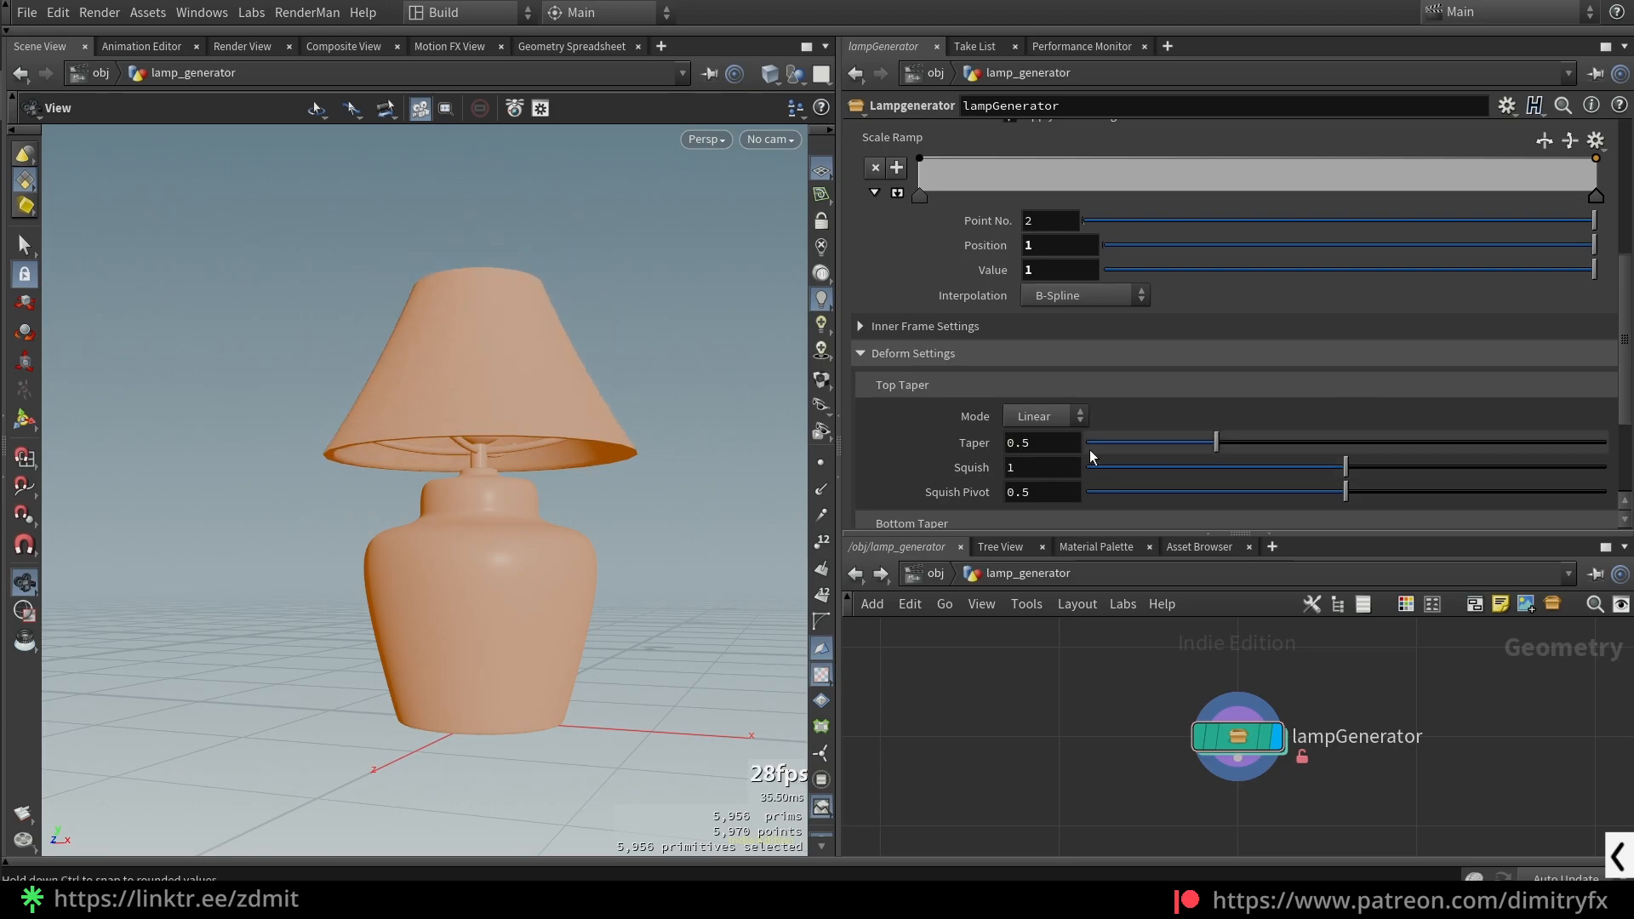
- Try different Bottom Taper values on the lampshade, undo them, and collapse the Deform Settings
scroll(1362, 434, "down", 3)
left_click_drag(1423, 431, 1605, 423)
left_click_drag(1345, 448, 1101, 453)
key("ctrl+z")
key("ctrl+z")
mouse_move(594, 451)
left_mouse_down()
mouse_move(545, 428)
mouse_move(617, 434)
left_mouse_up()
scroll(882, 366, "up", 3)
left_click(889, 328)
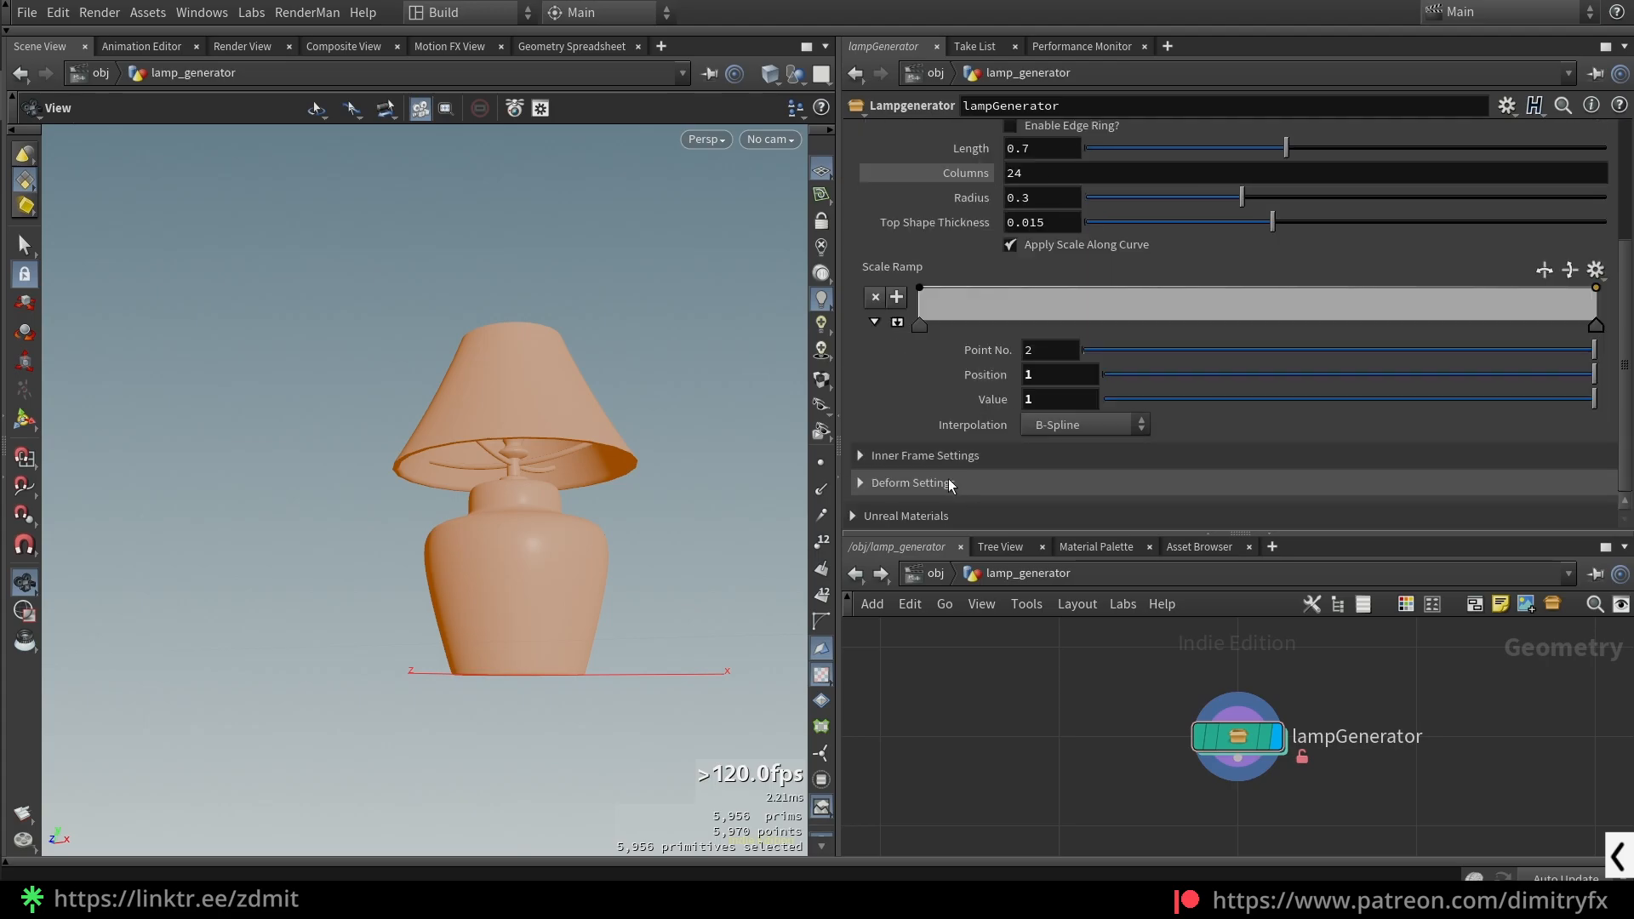
- Enable the lampshade's edge ring and try other Height and Outward Thickness values in the Ring Settings
scroll(910, 320, "up", 4)
left_click(1012, 323)
scroll(885, 401, "down", 5)
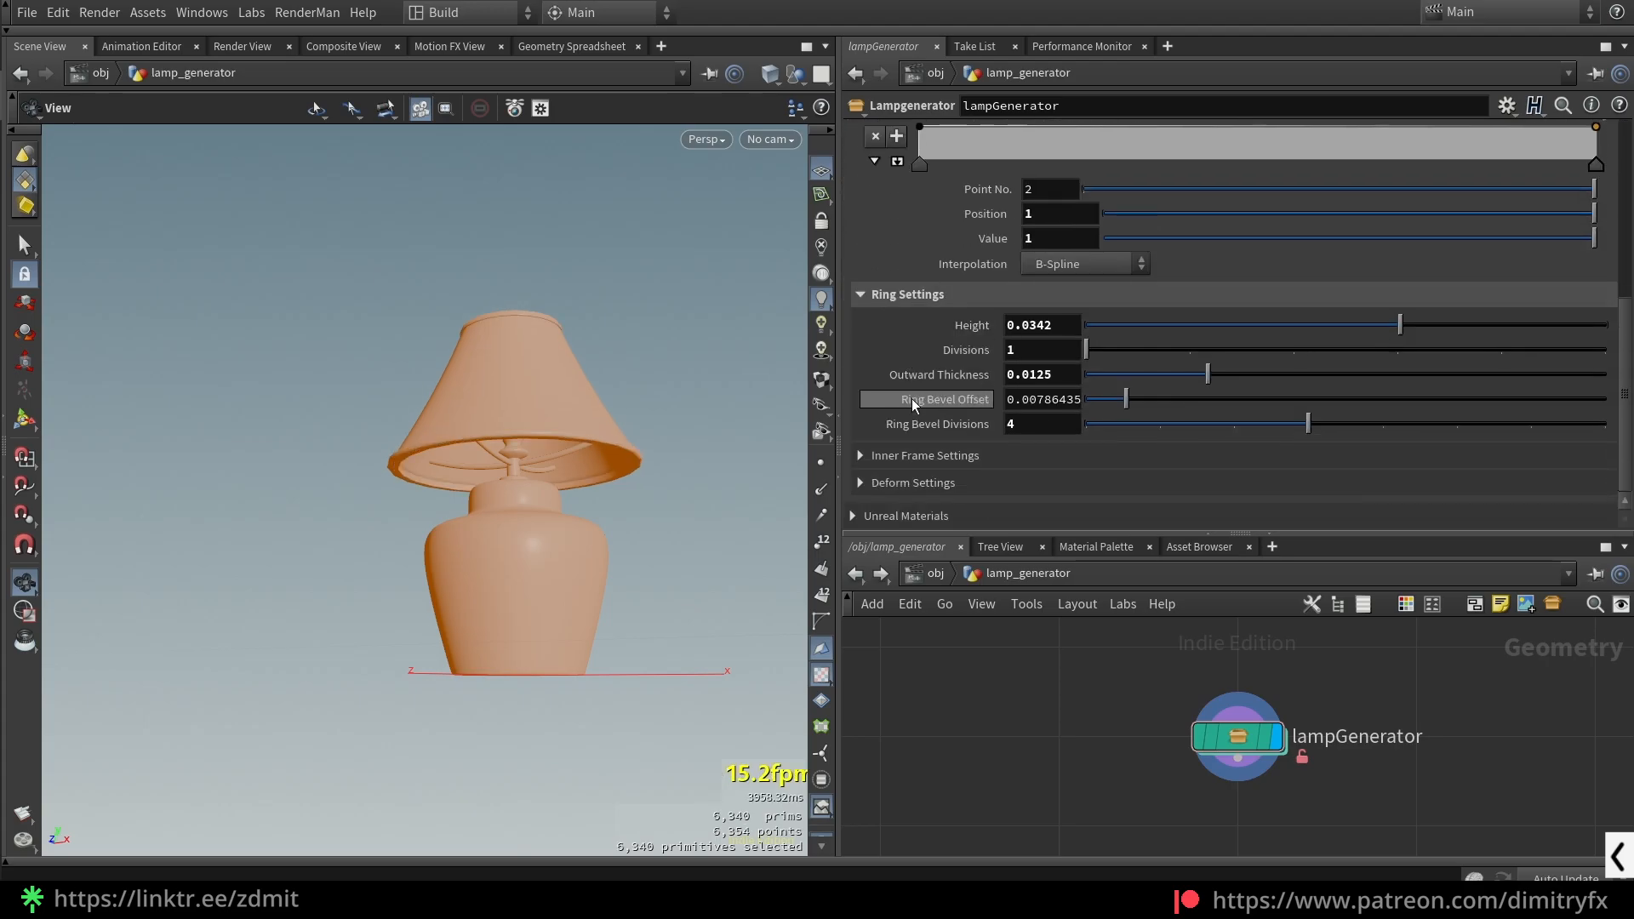
scroll(569, 410, "up", 3)
left_click_drag(539, 401, 545, 430)
left_click_drag(1365, 326, 1521, 324)
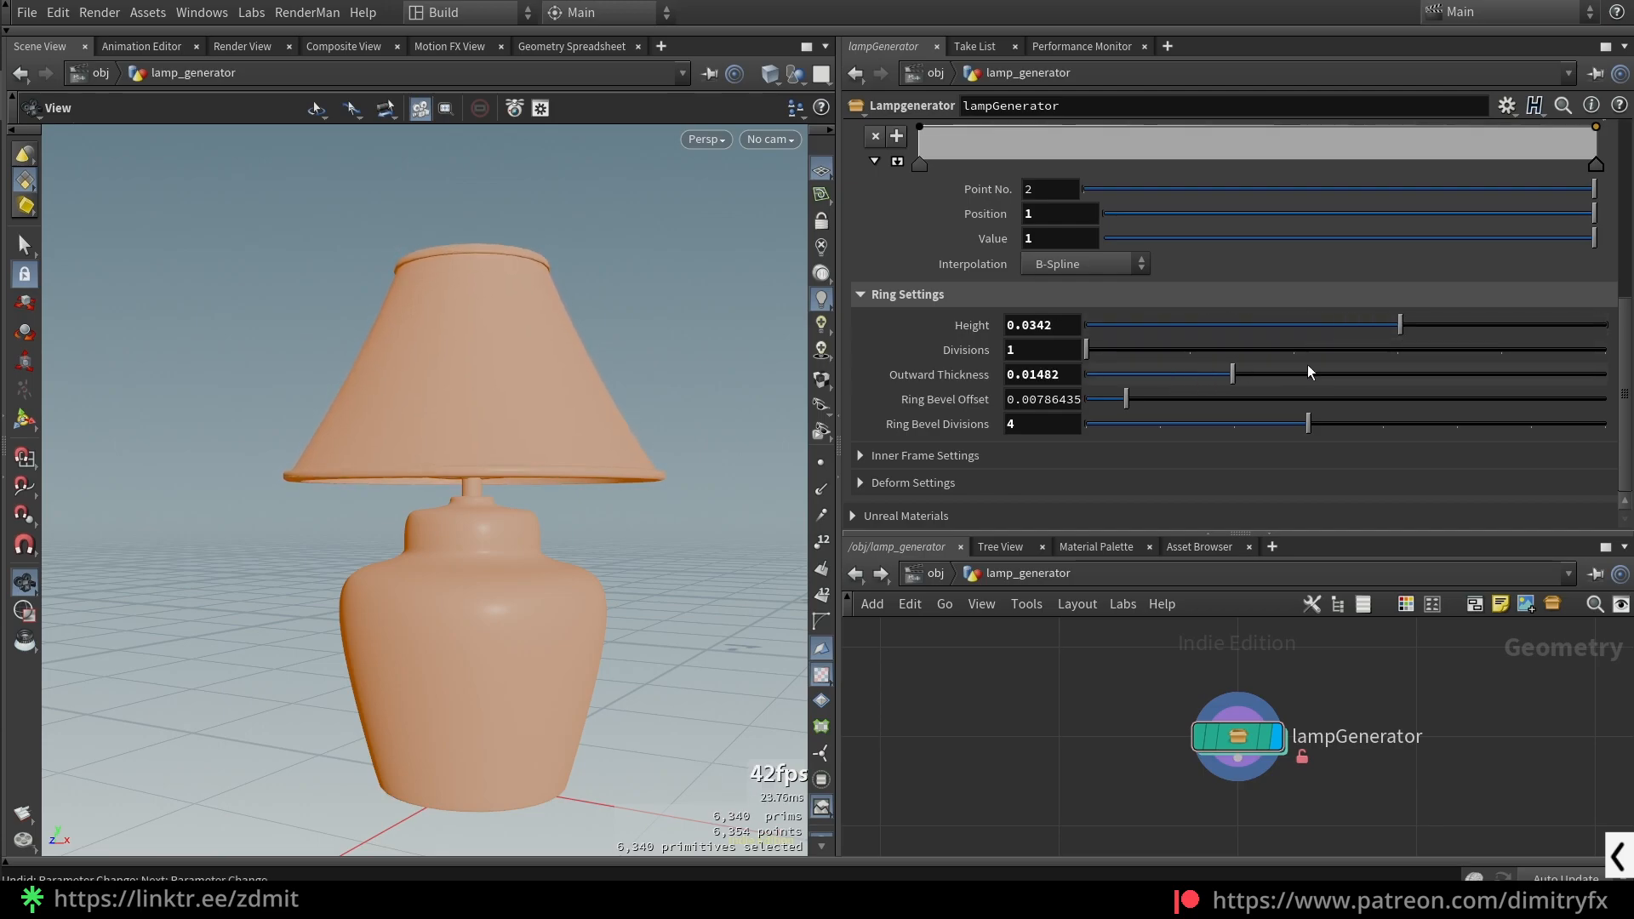
left_click_drag(1310, 372, 1197, 432)
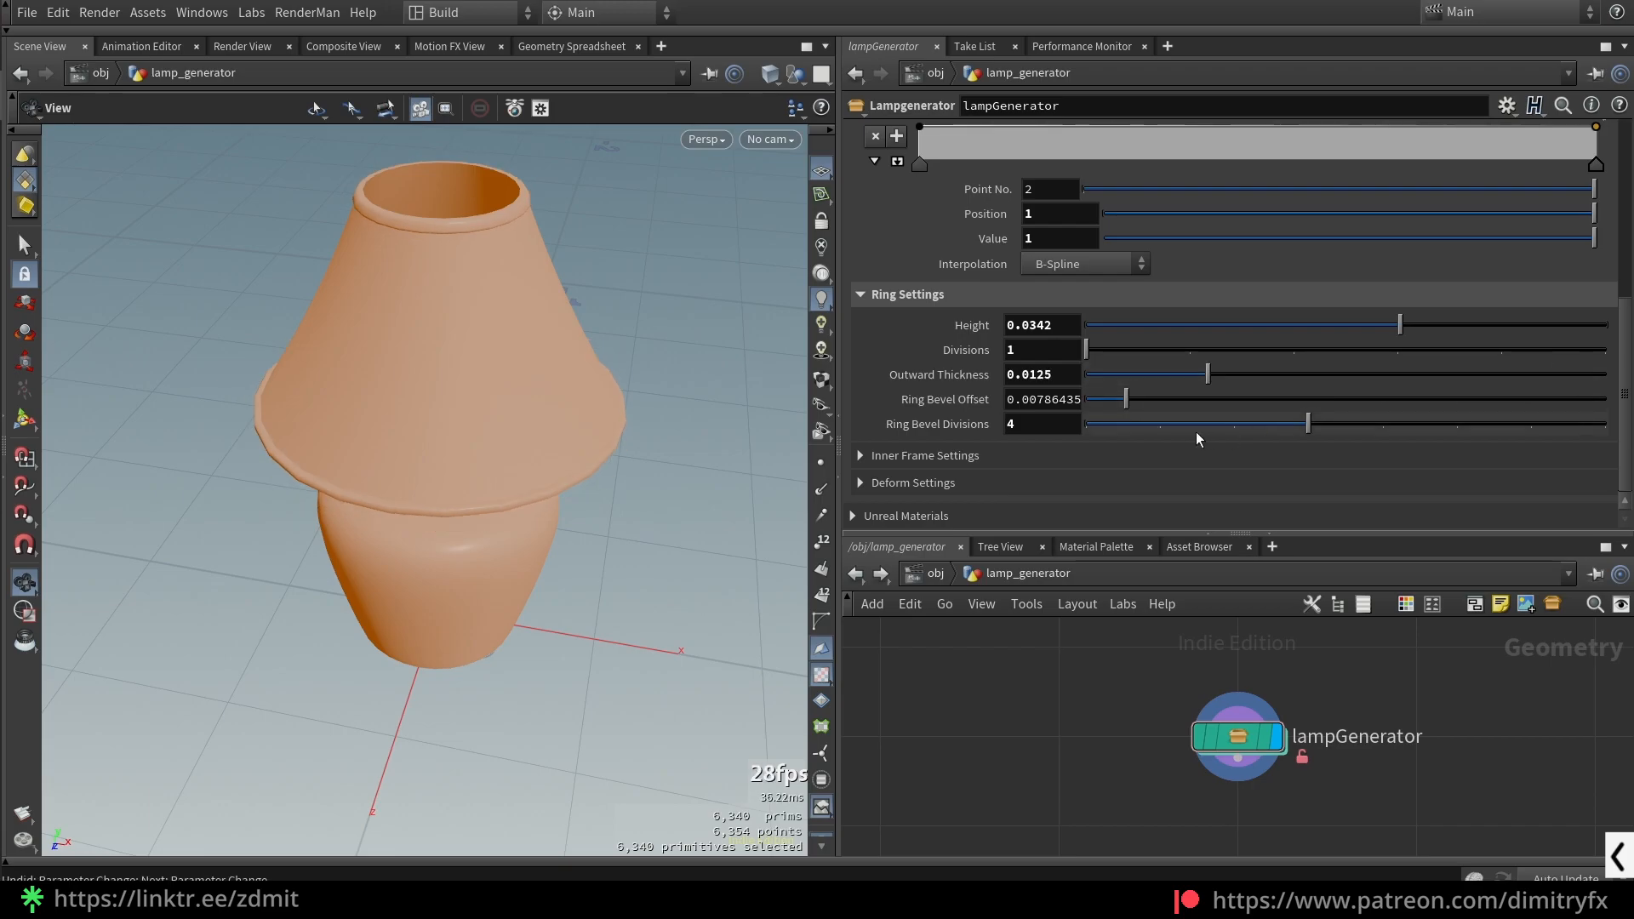
- Disable the lampshade's edge ring
scroll(1183, 340, "up", 5)
left_click(1010, 200)
scroll(904, 300, "up", 3)
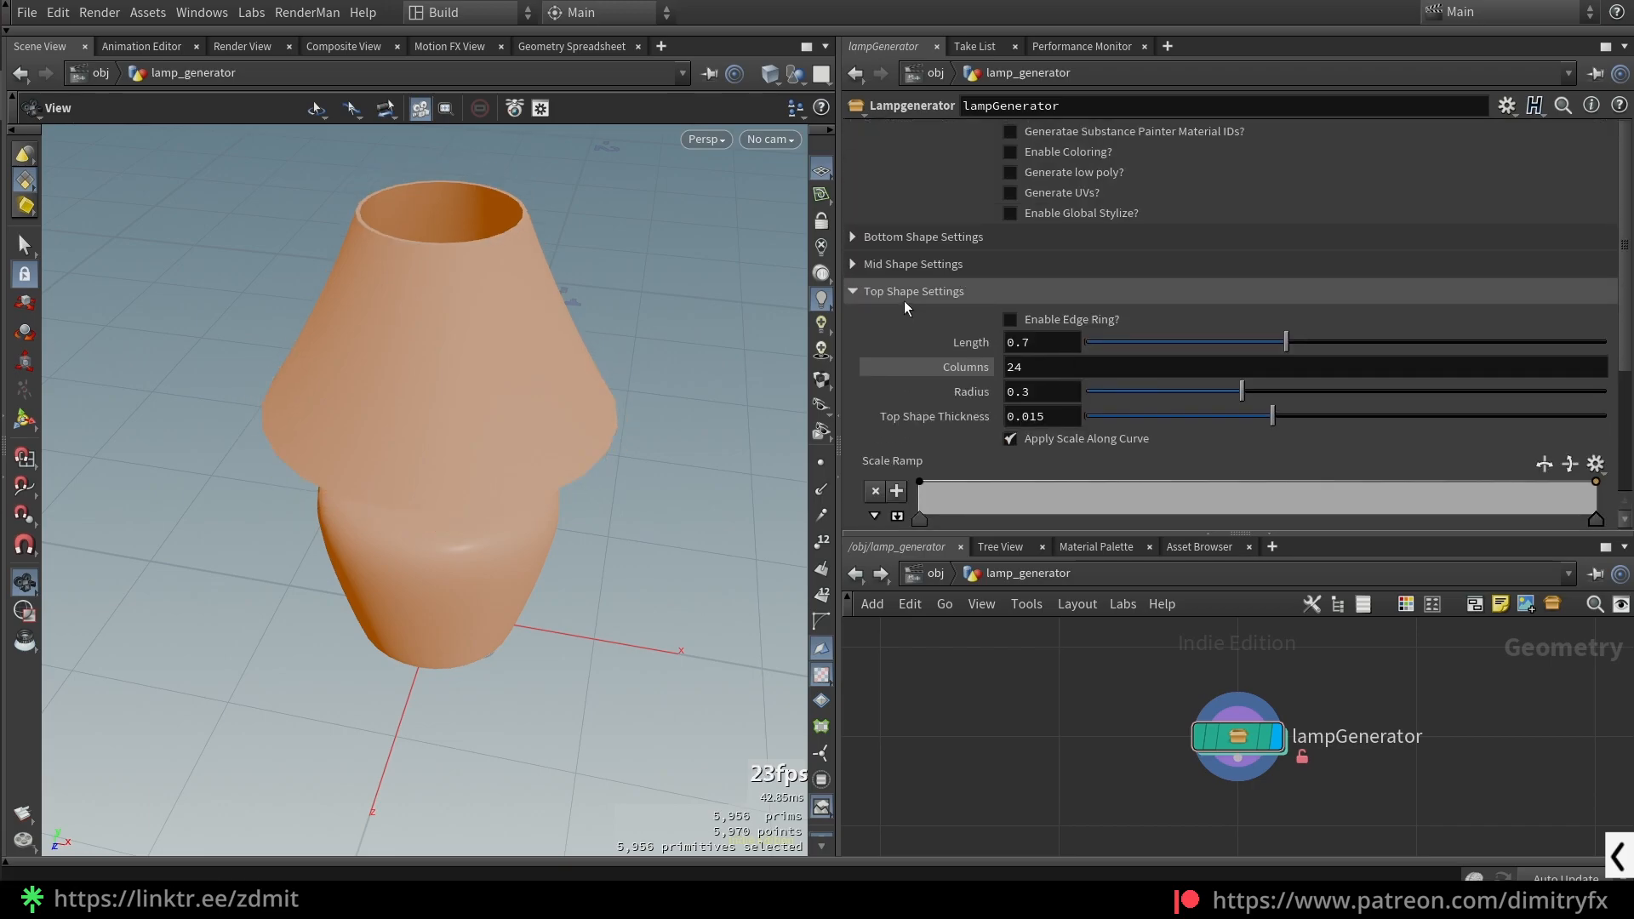
- Collapse the Top Shape Settings and expand the Mid Shape Settings, with the bulb area in view
left_click(904, 298)
left_click(887, 264)
left_click_drag(425, 366, 528, 344)
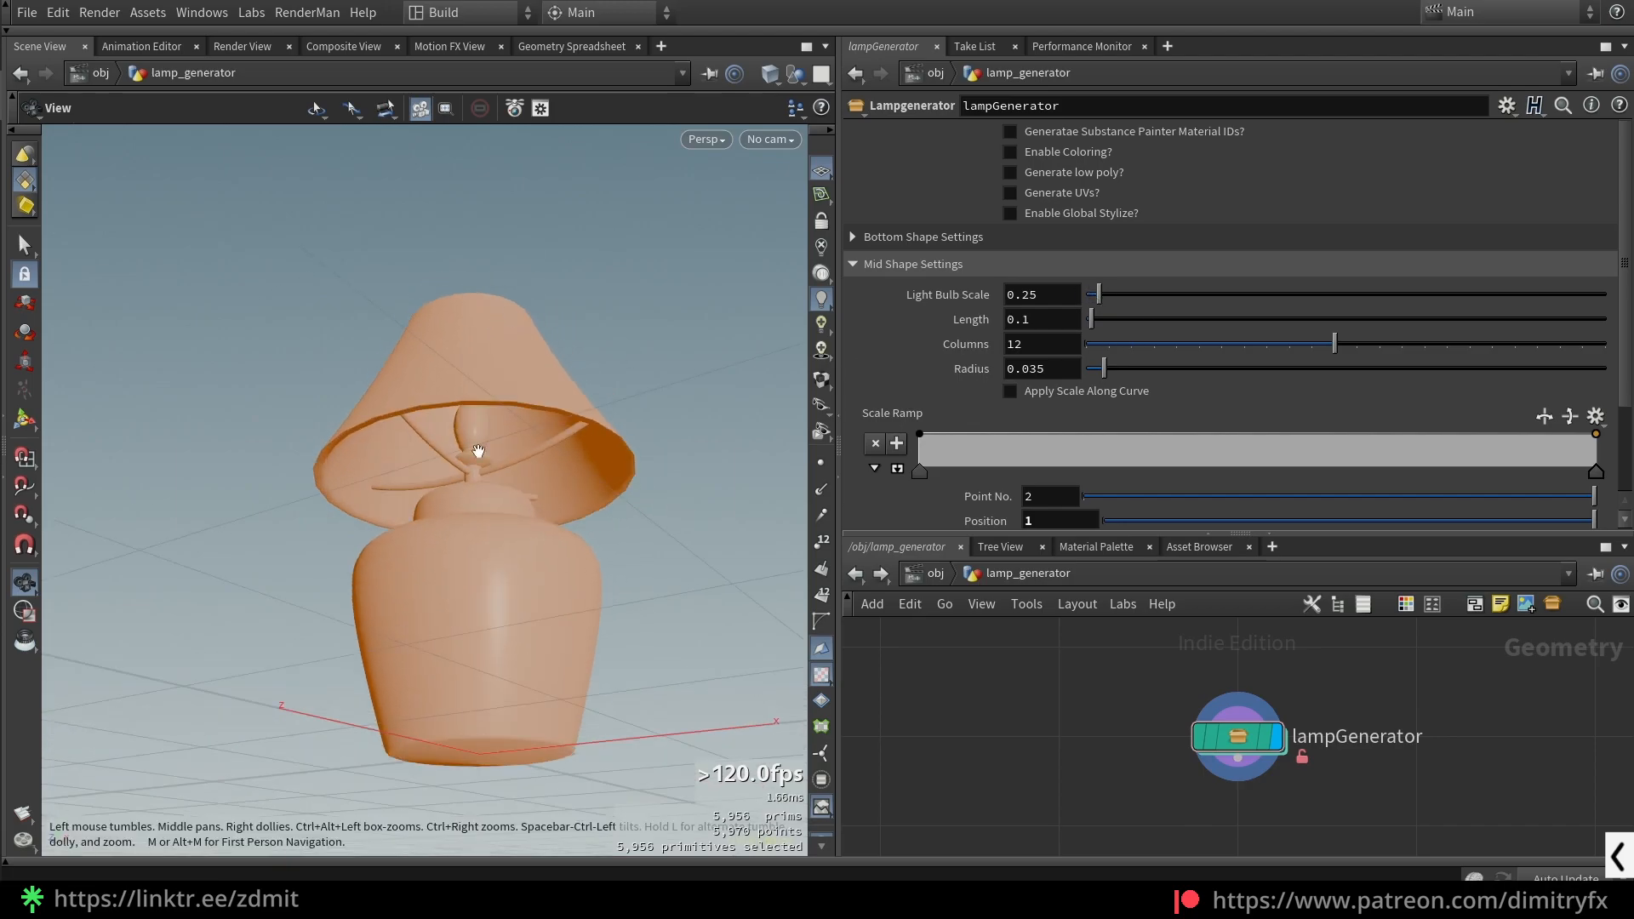
left_click_drag(449, 426, 453, 402)
- Try a larger Light Bulb Scale and a longer middle tube, and undo both changes
left_click_drag(1098, 294, 1161, 320)
key("ctrl+z")
scroll(559, 409, "down", 3)
left_click_drag(562, 391, 491, 402)
left_click_drag(1161, 320, 1258, 318)
key("ctrl+z")
key("ctrl+z")
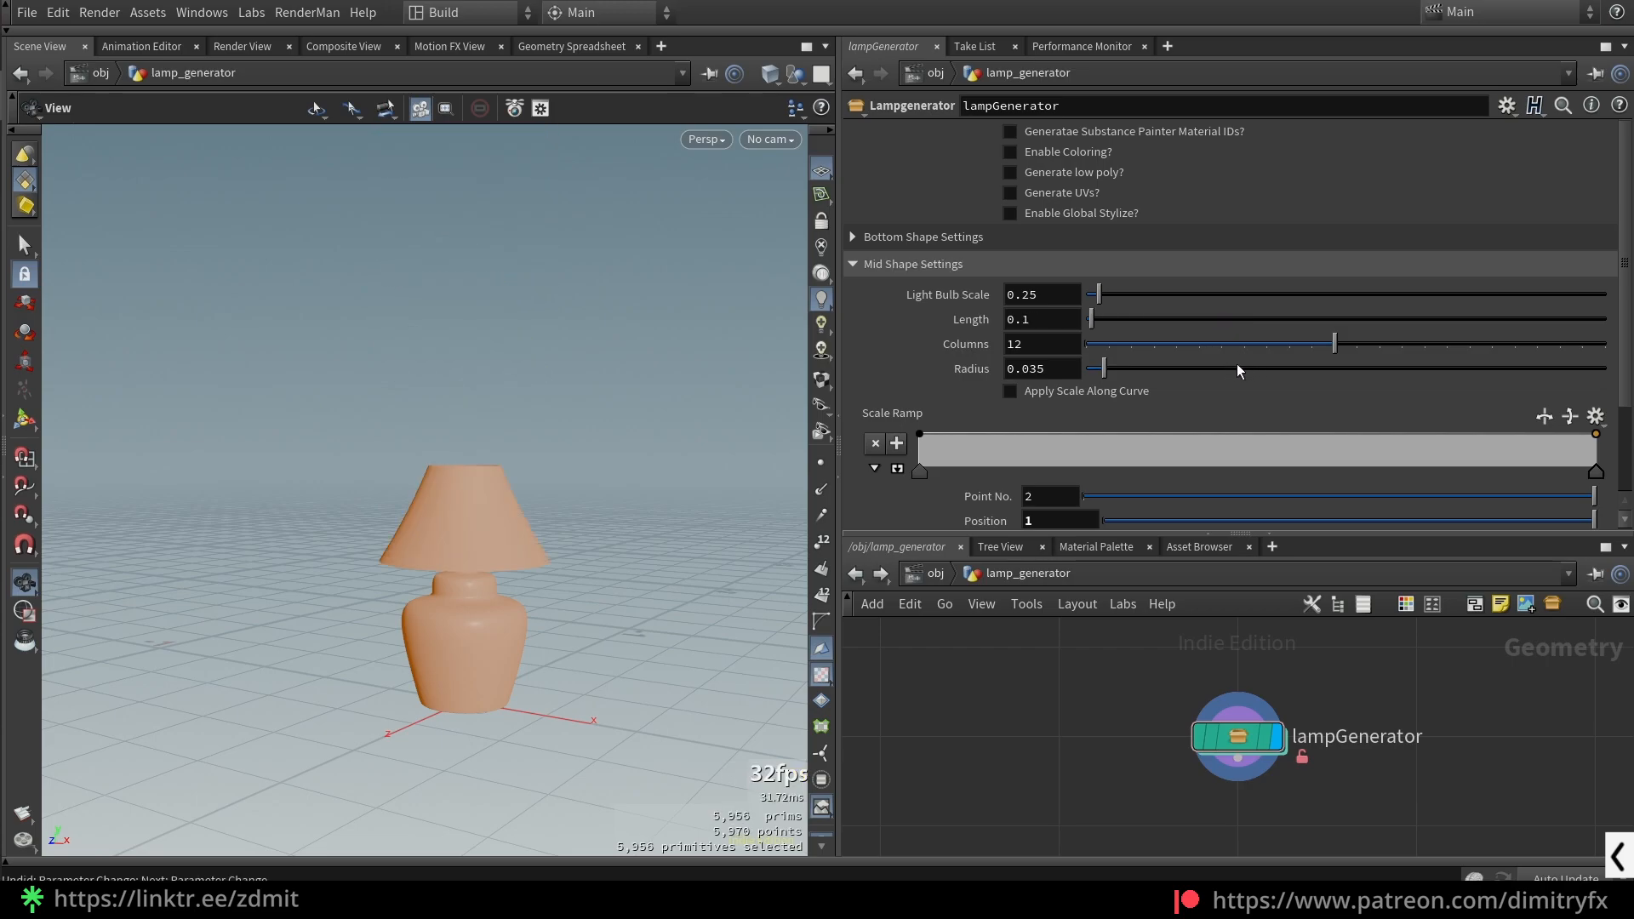
- Try a middle tube with Radius 0.01 and Length 1.31, and reset both to their defaults
left_click_drag(1104, 368, 1099, 369)
left_click(1154, 319)
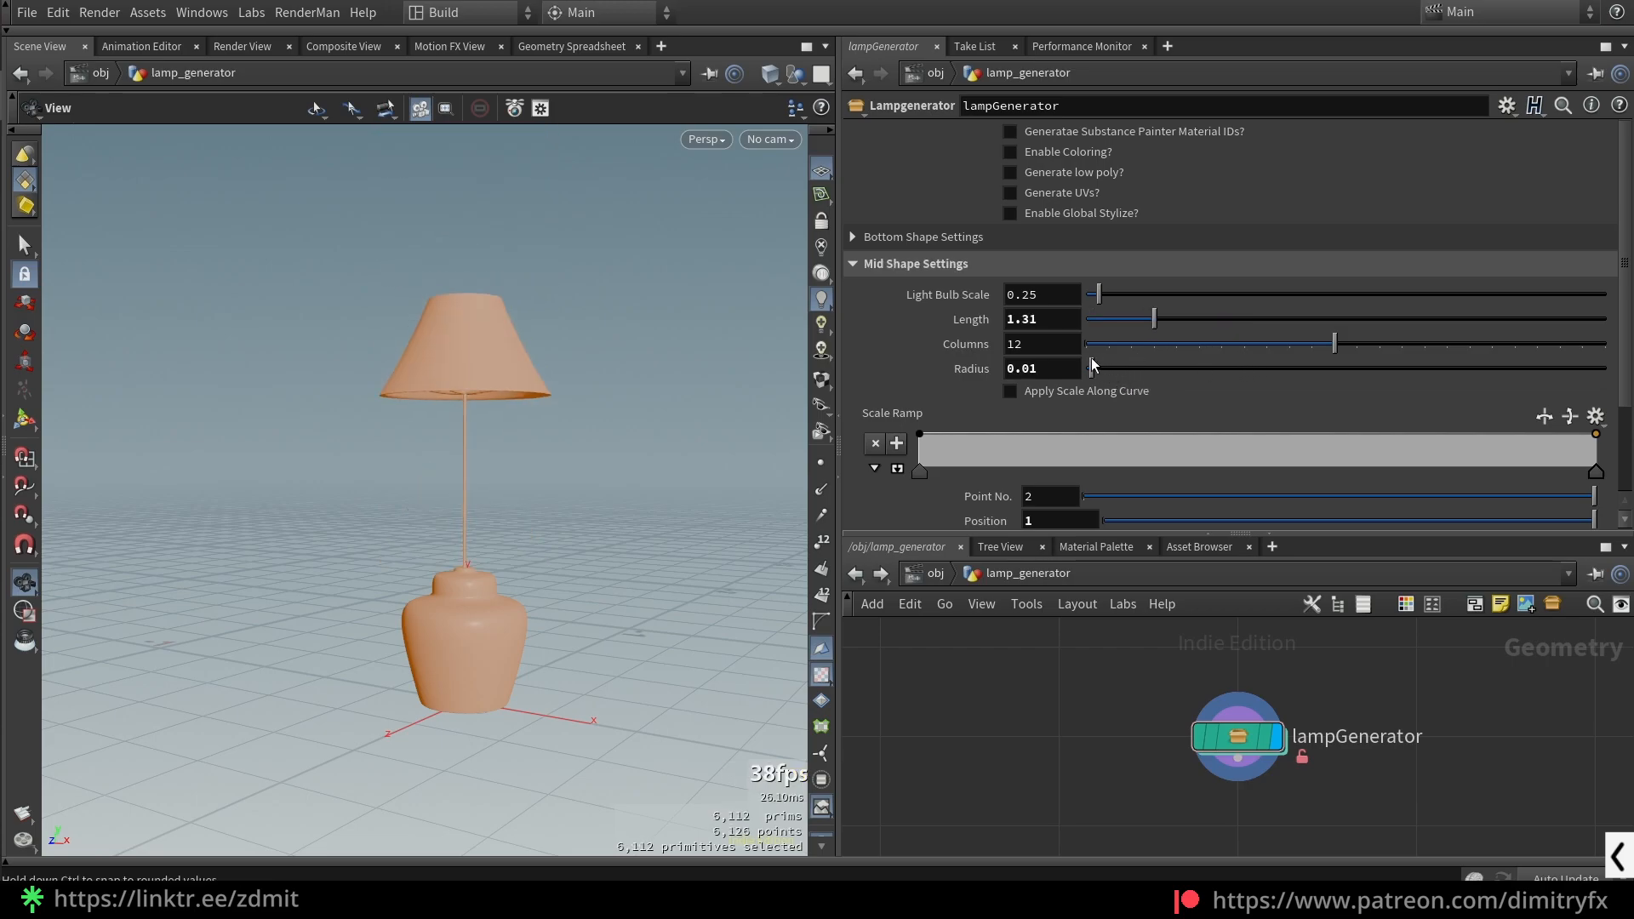
middle_click(1124, 324, "ctrl")
middle_click(1060, 369, "ctrl")
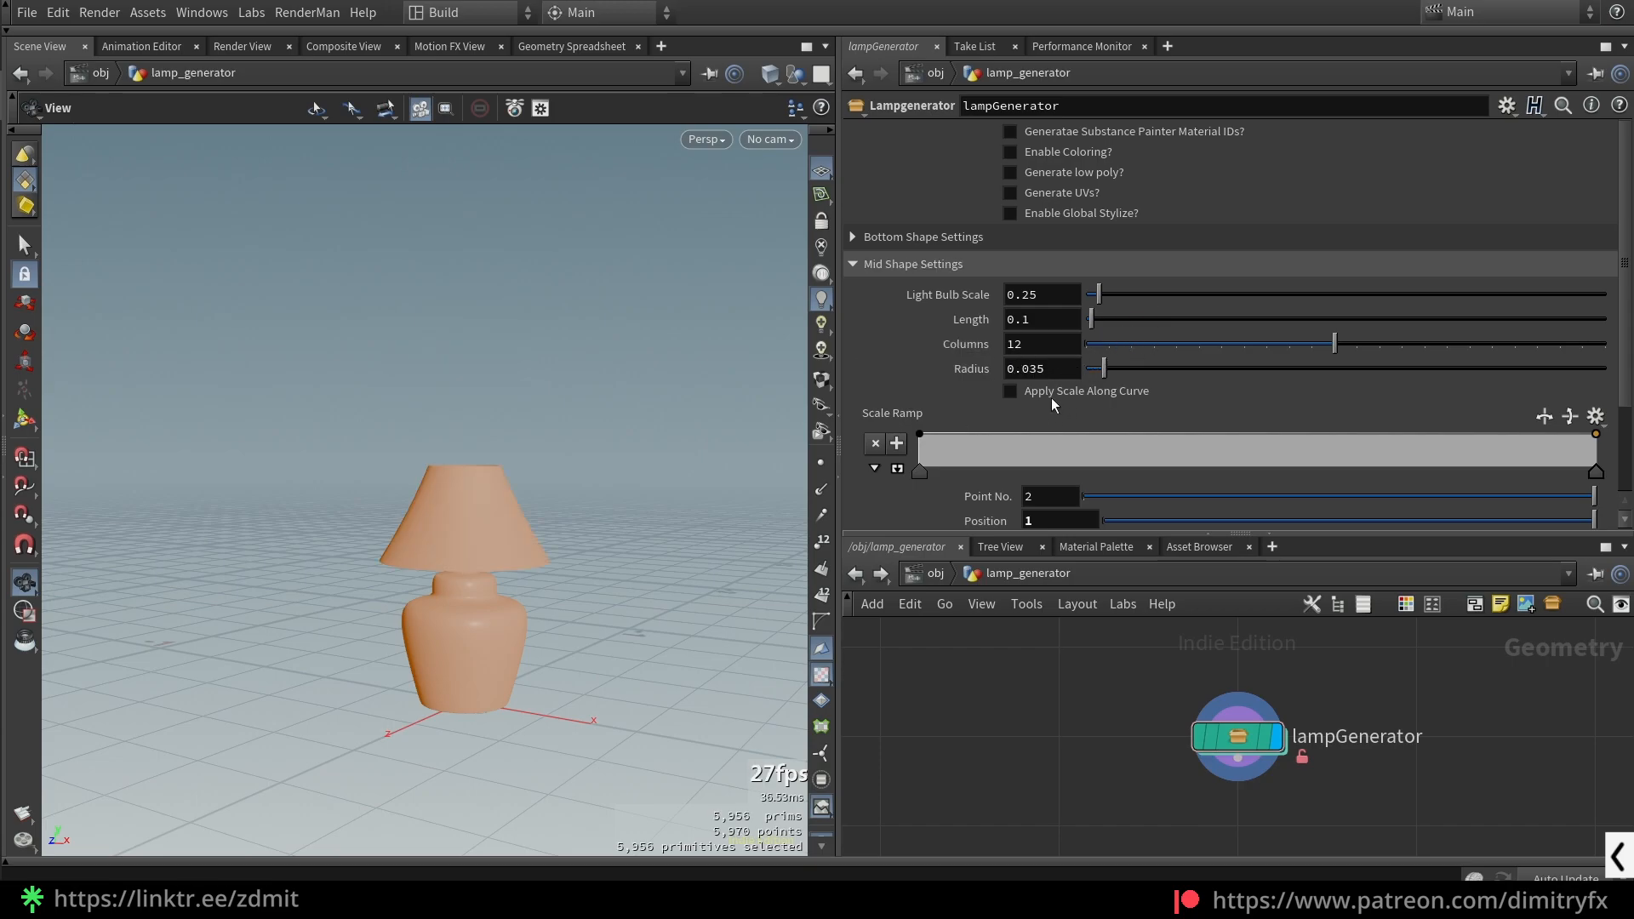
- Collapse the Mid Shape Settings and expand the Bottom Shape Settings
scroll(1264, 433, "down", 3)
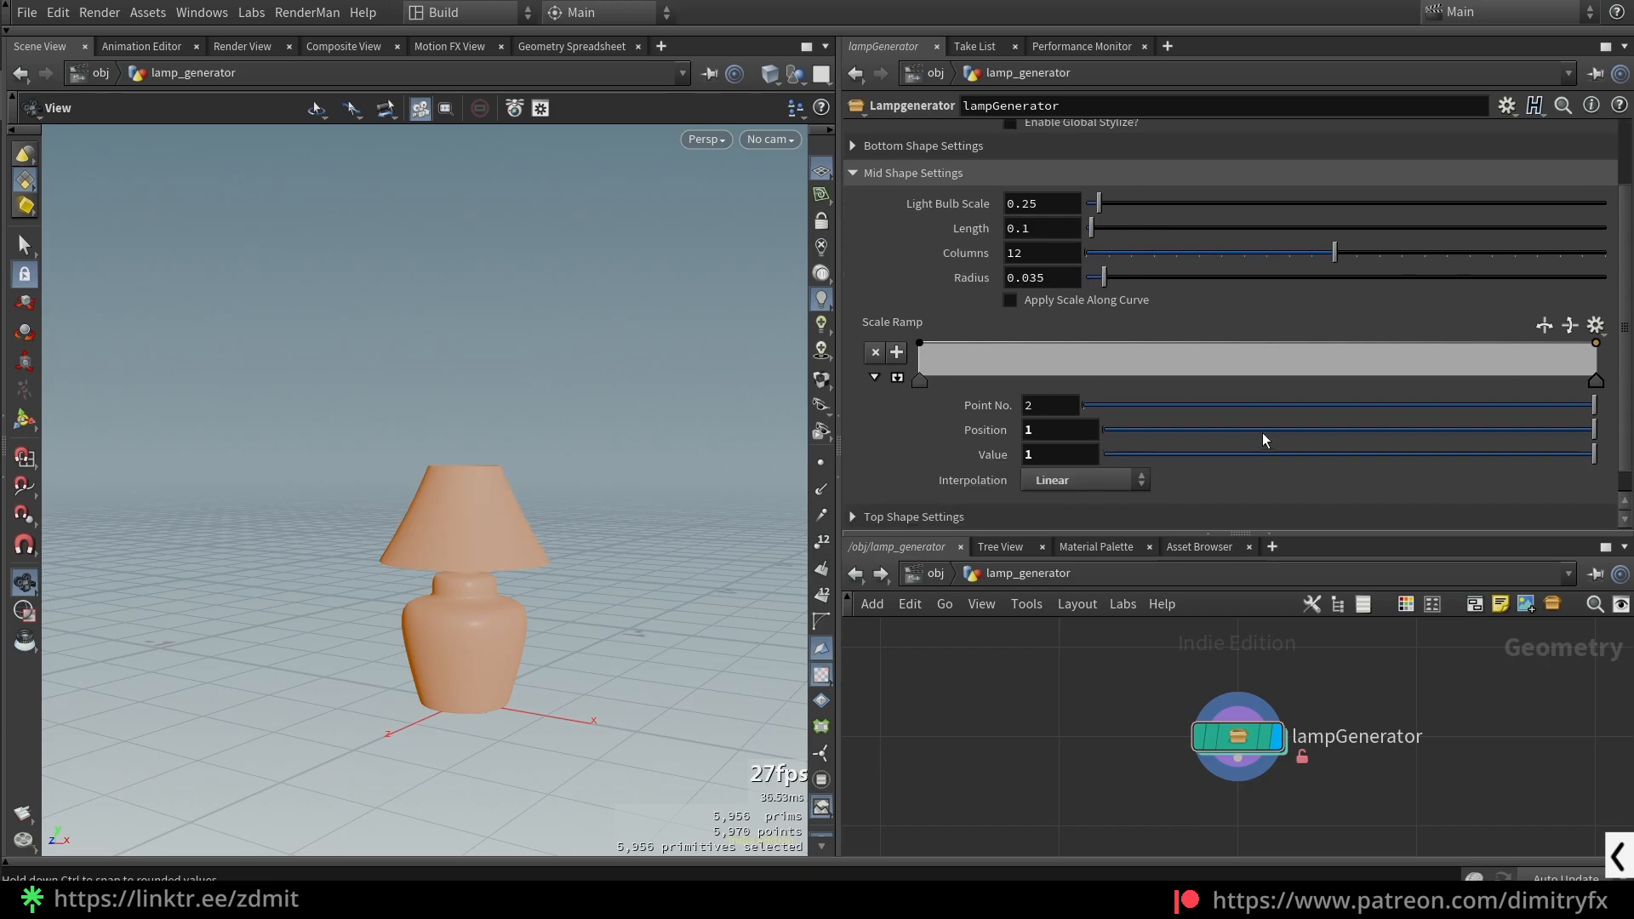
scroll(1287, 411, "up", 3)
left_click(931, 266)
left_click(923, 238)
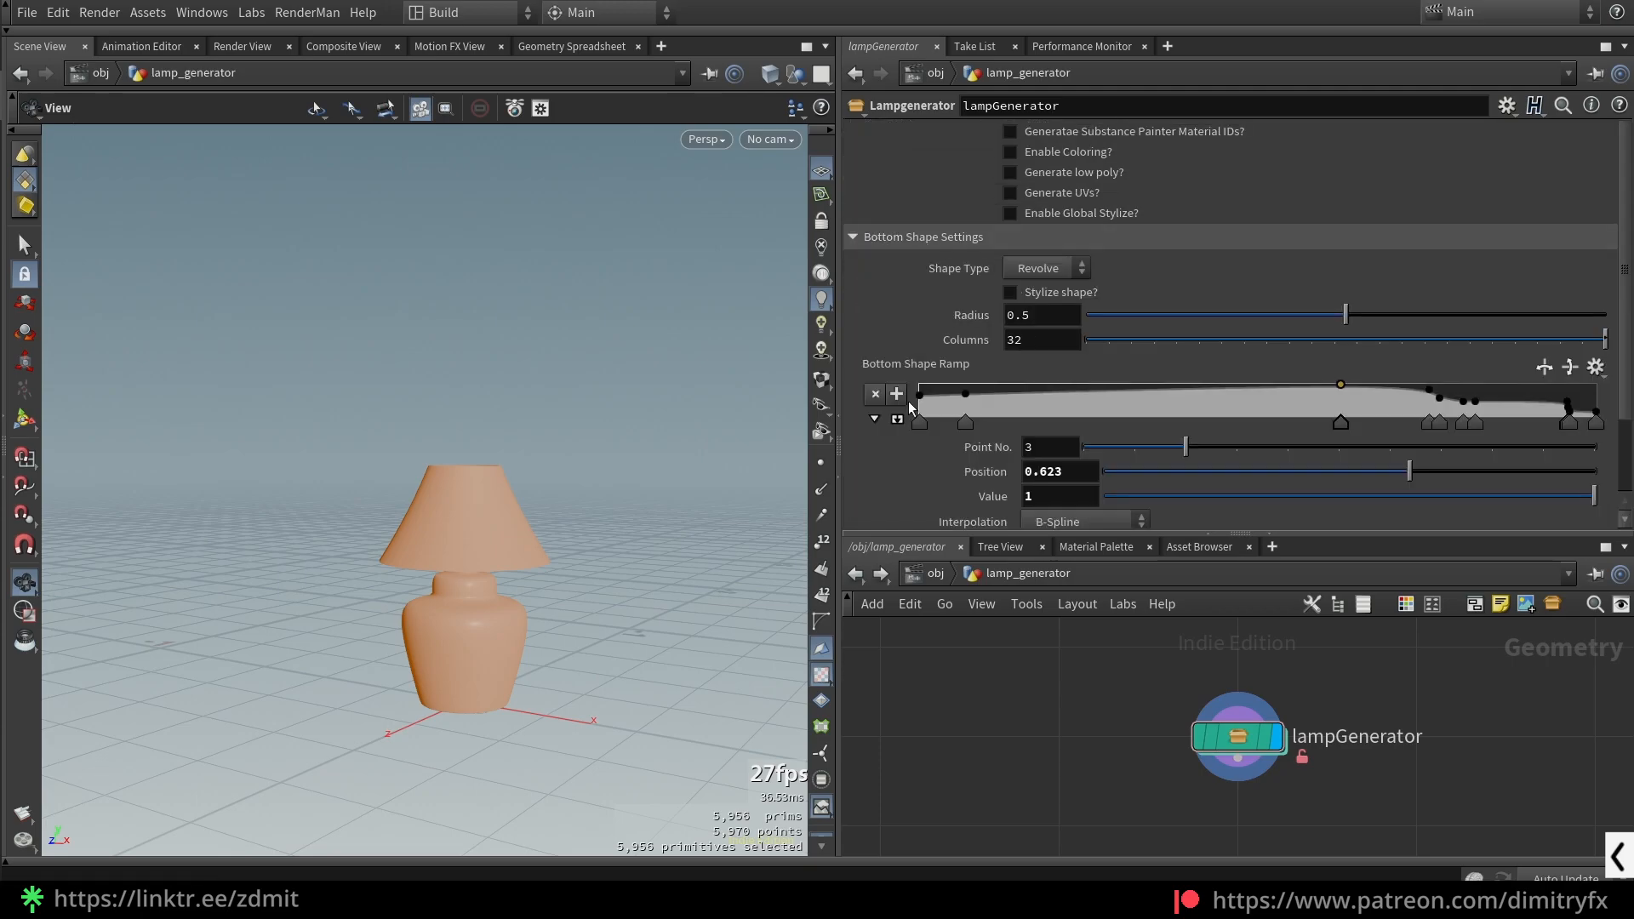
scroll(521, 518, "up", 5)
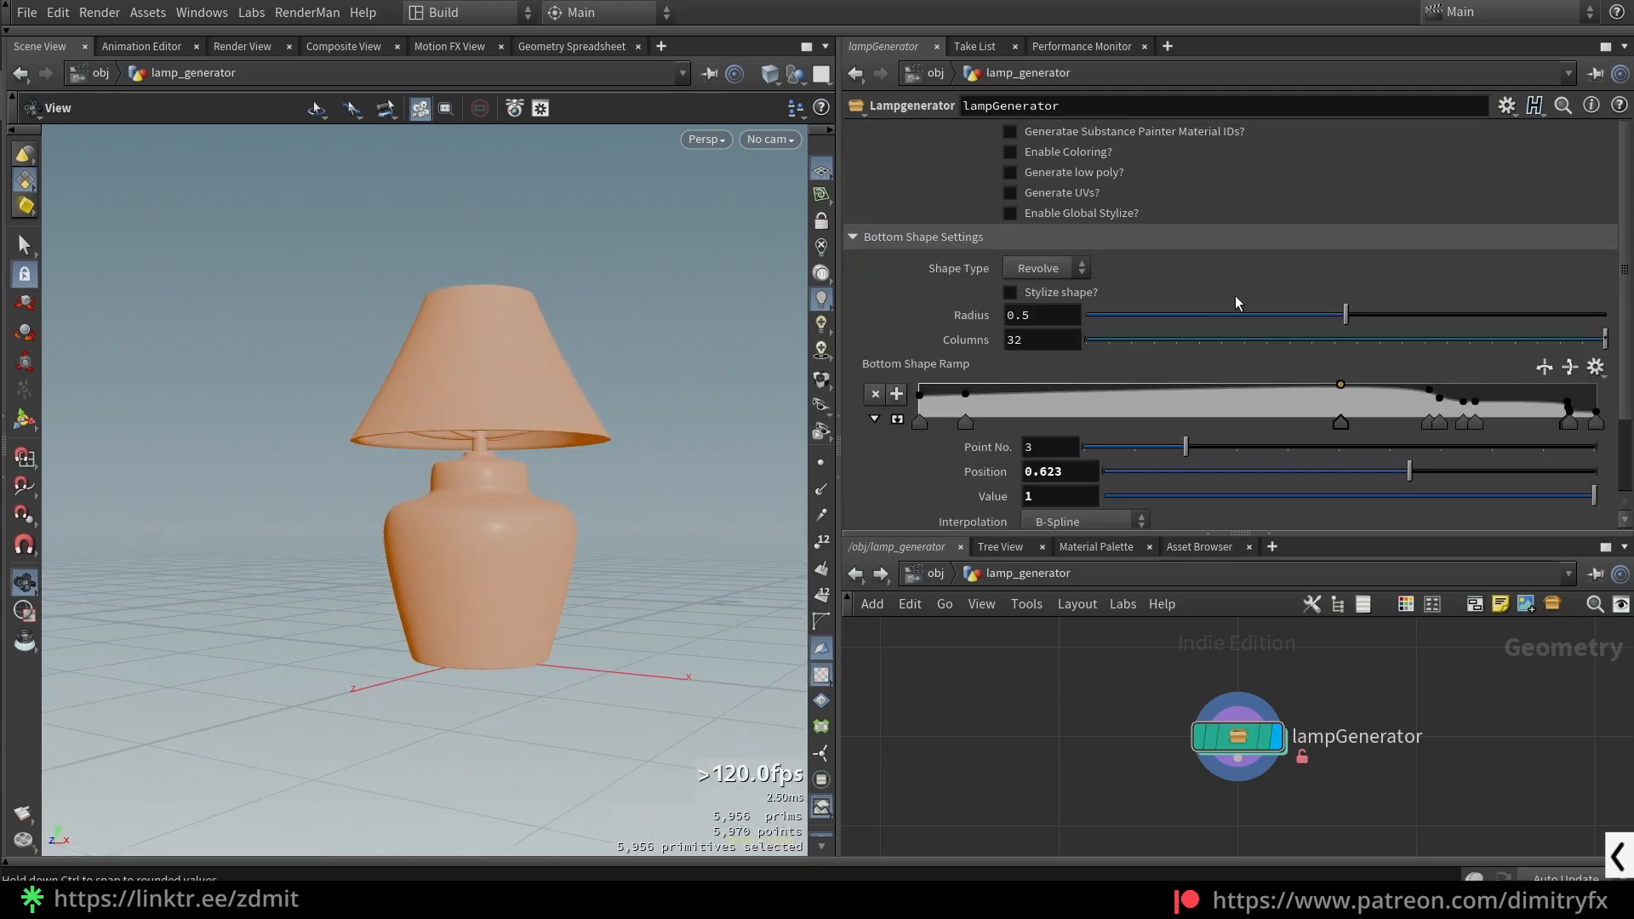
- Try the 3 Planks shape type for the lamp base, and switch it back to Revolve
left_click(1049, 274)
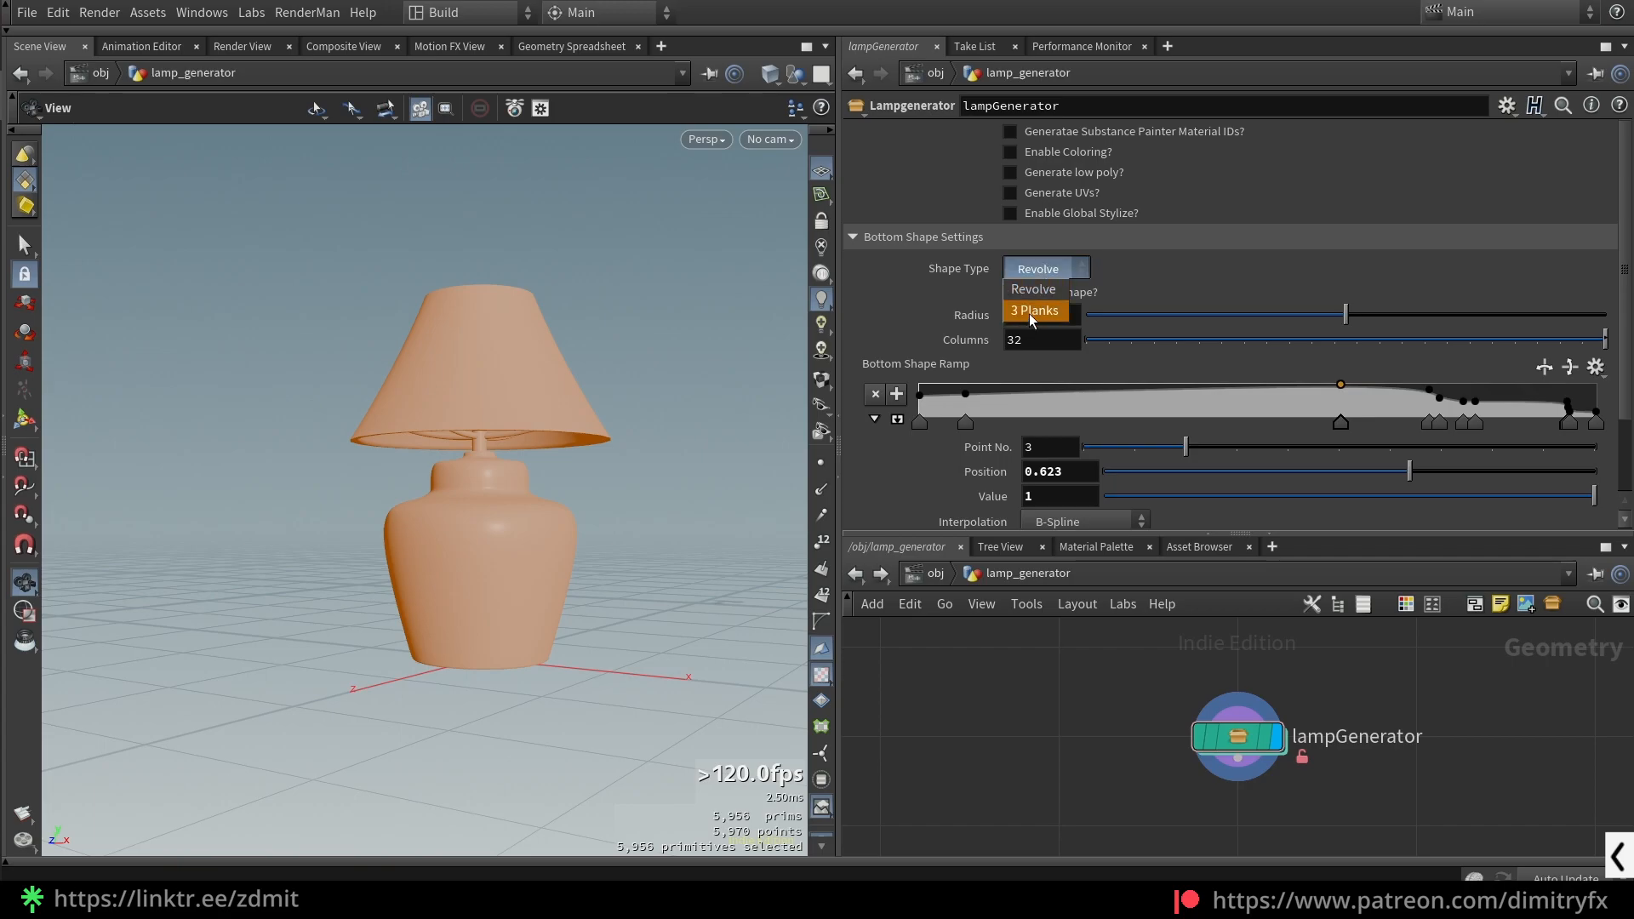
left_click(1029, 312)
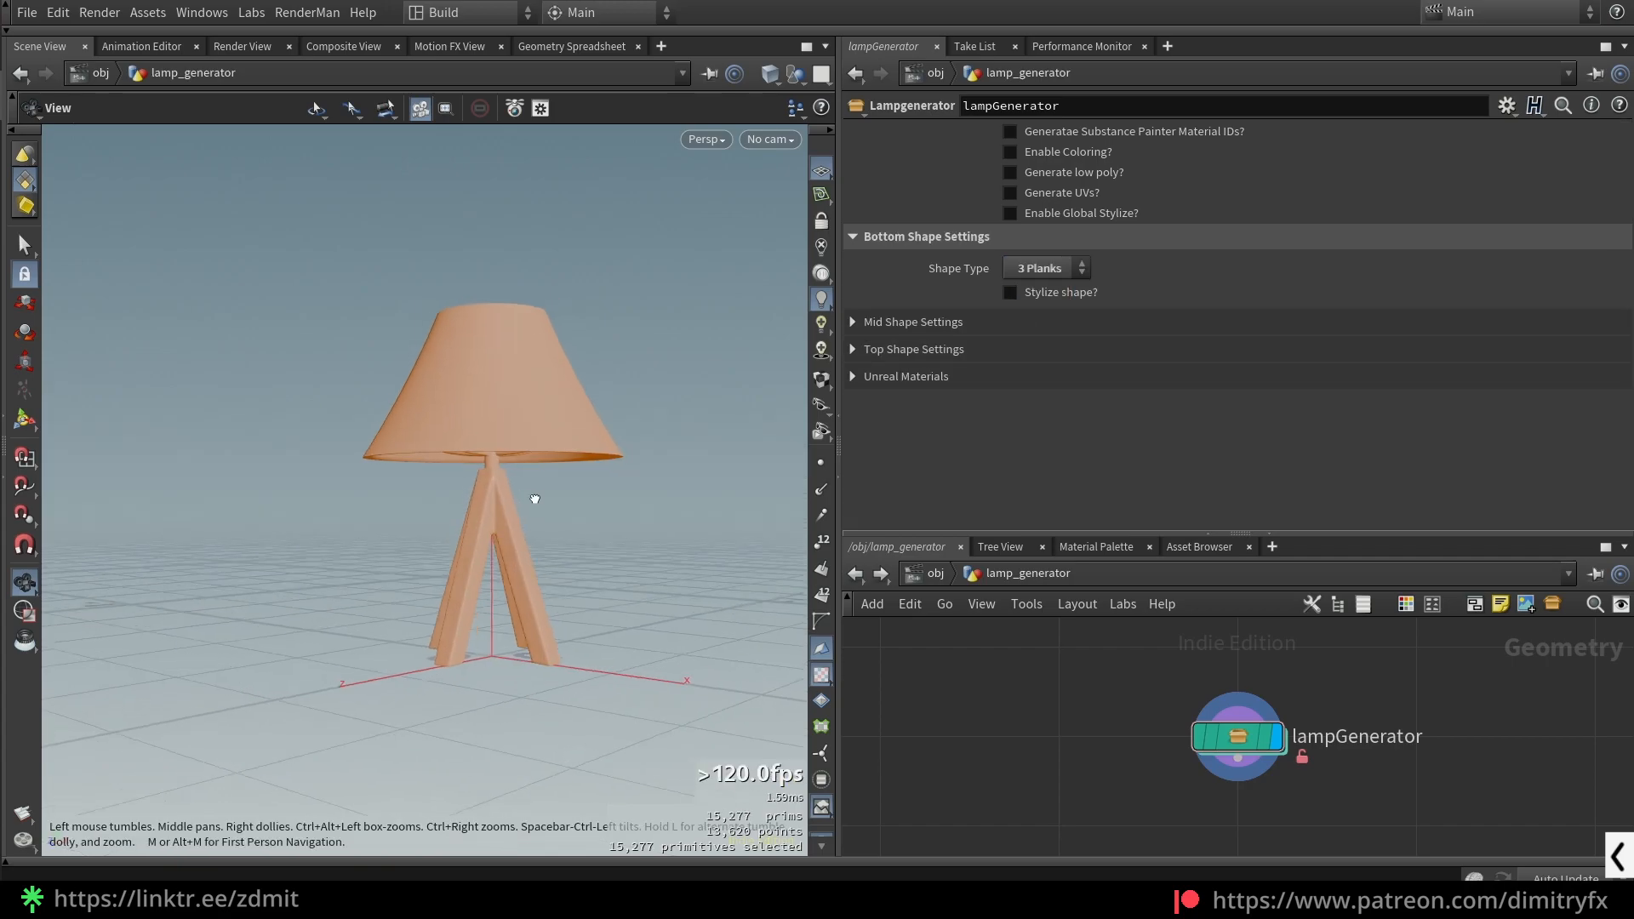
left_click(1052, 265)
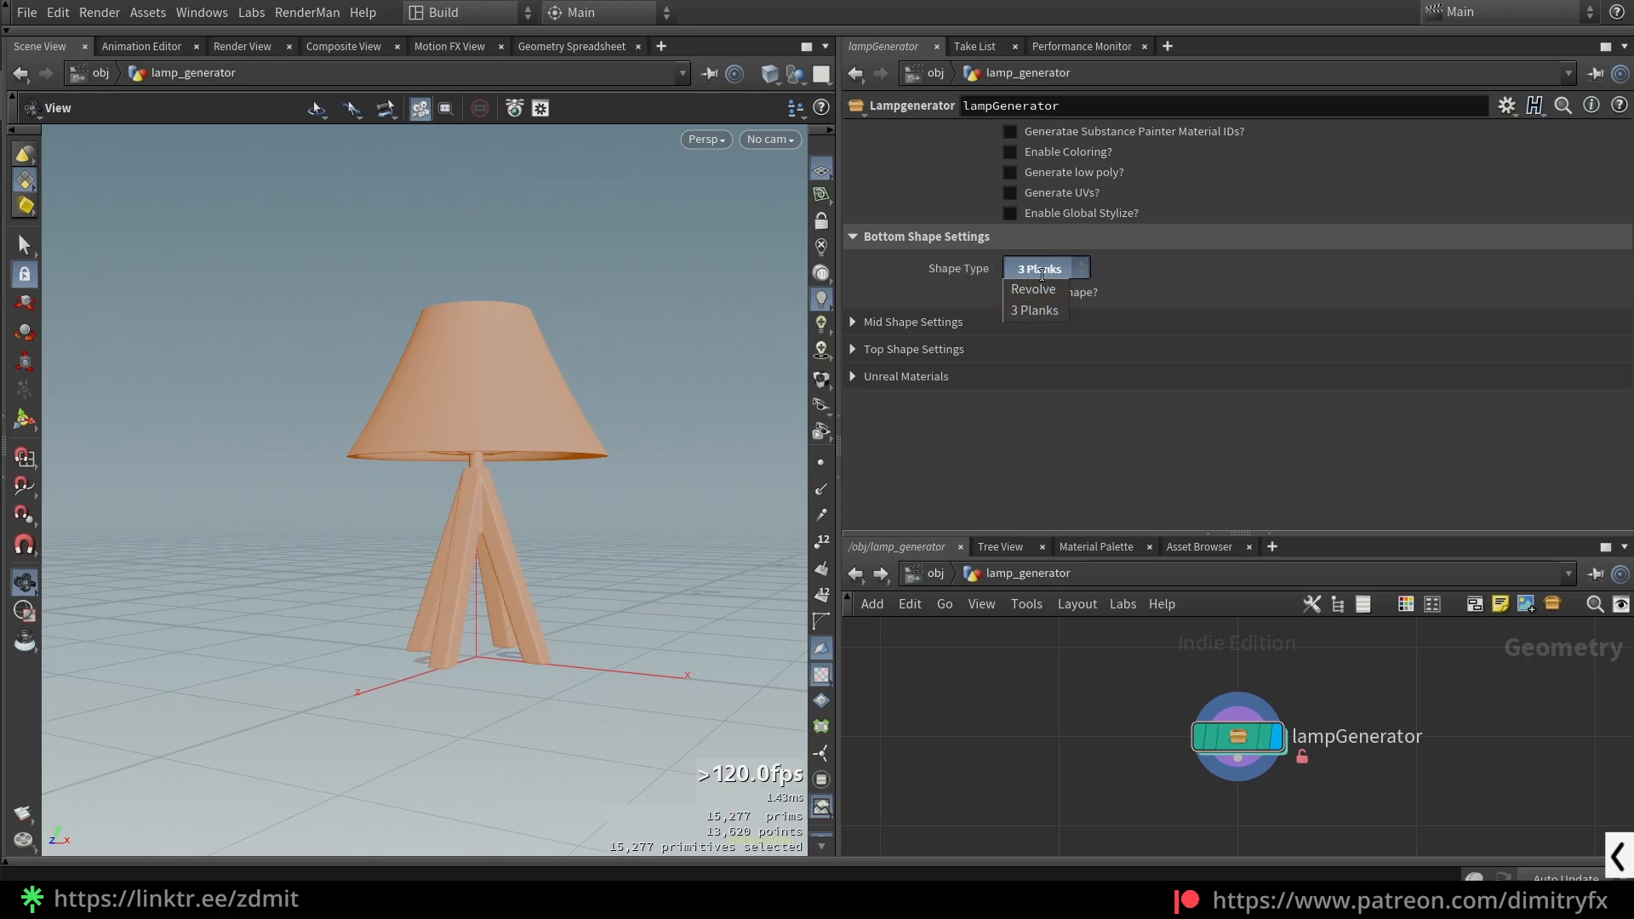
left_click(1025, 290)
- Try a larger Radius and a reshaped Bottom Shape Ramp on the lamp base, and undo the changes
left_click_drag(1343, 314, 1632, 332)
key("ctrl+z")
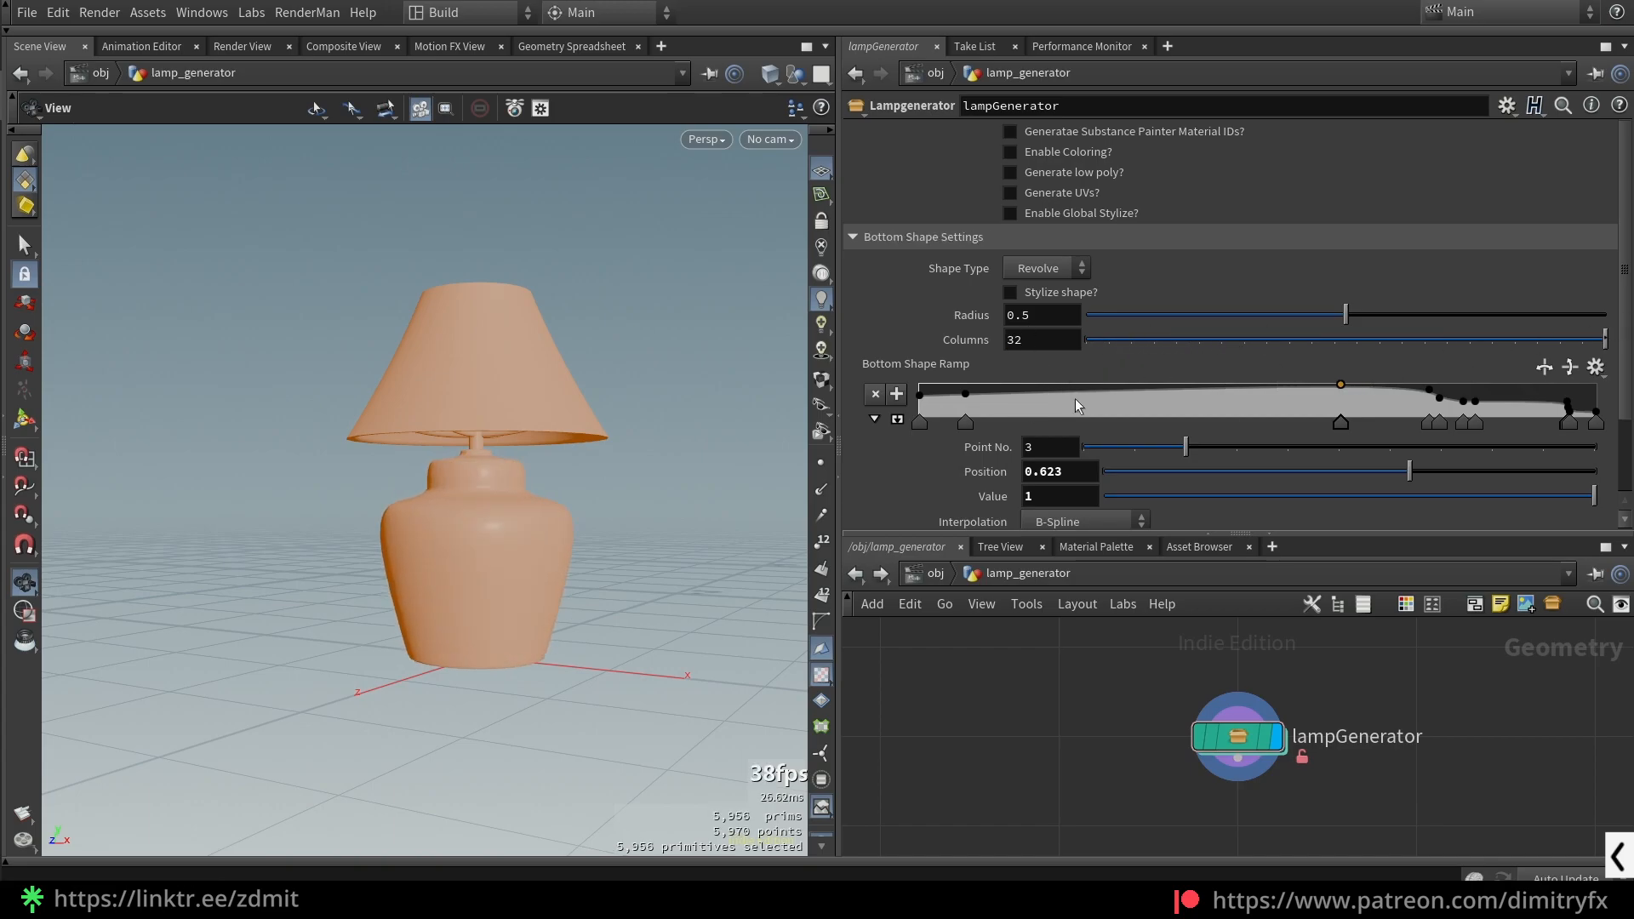
left_click_drag(1102, 393, 1263, 397)
left_click_drag(596, 489, 463, 519)
key("ctrl+z")
key("ctrl+z")
key("ctrl+z")
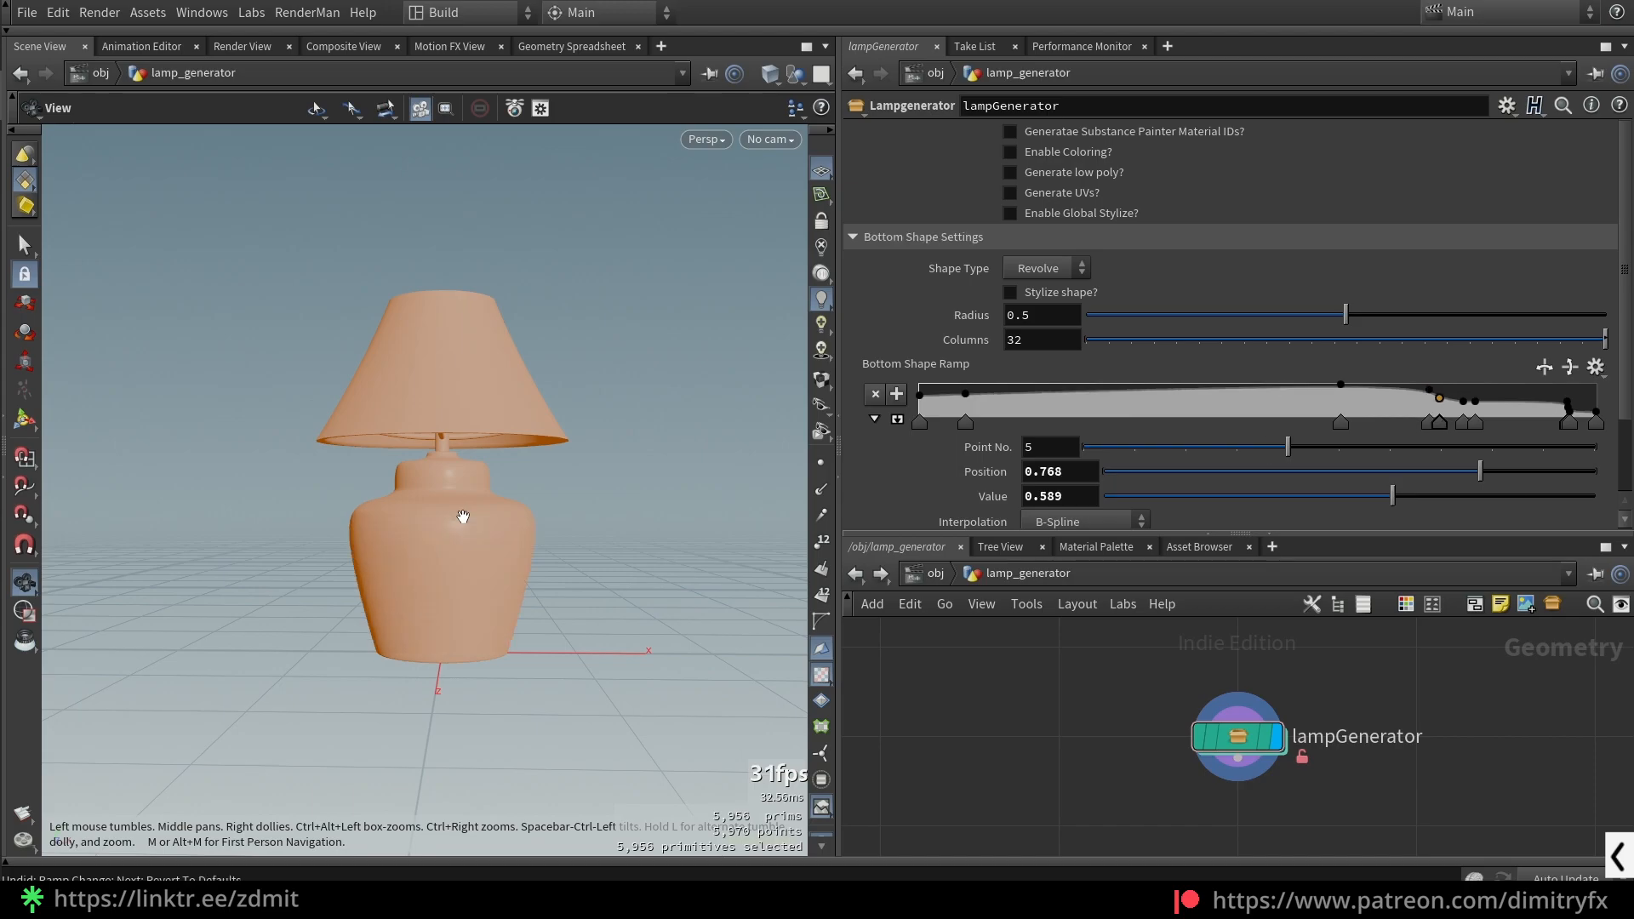
- Collapse the Bottom Shape Settings and enable Global Stylize for the lamp
scroll(933, 464, "down", 2)
scroll(928, 393, "up", 2)
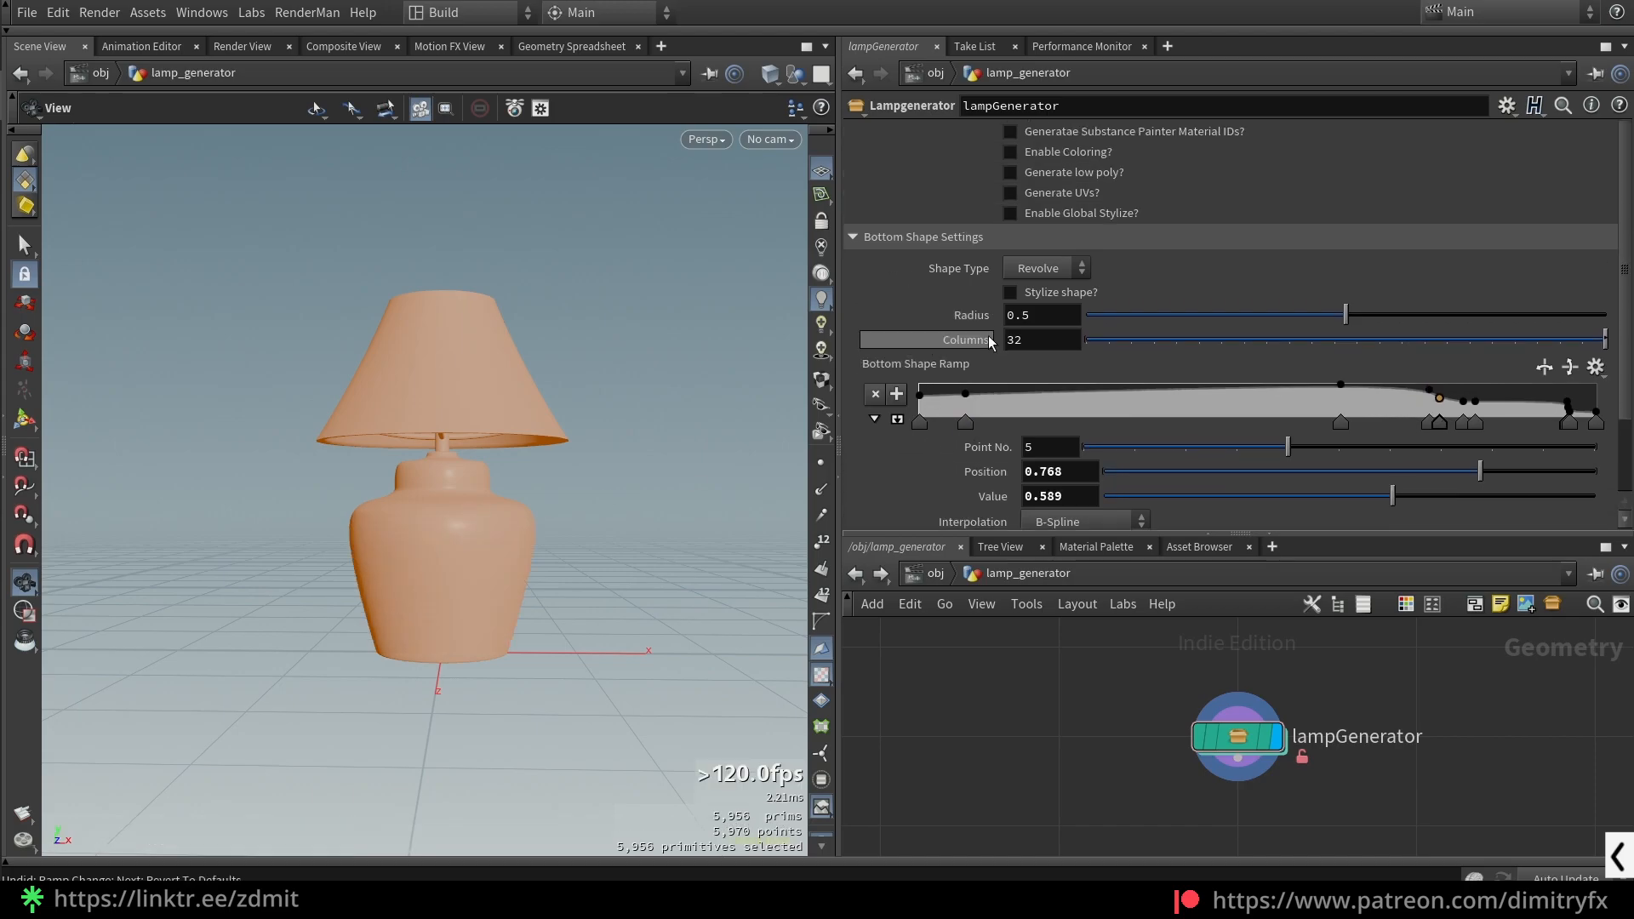
left_click(916, 235)
left_click(1026, 213)
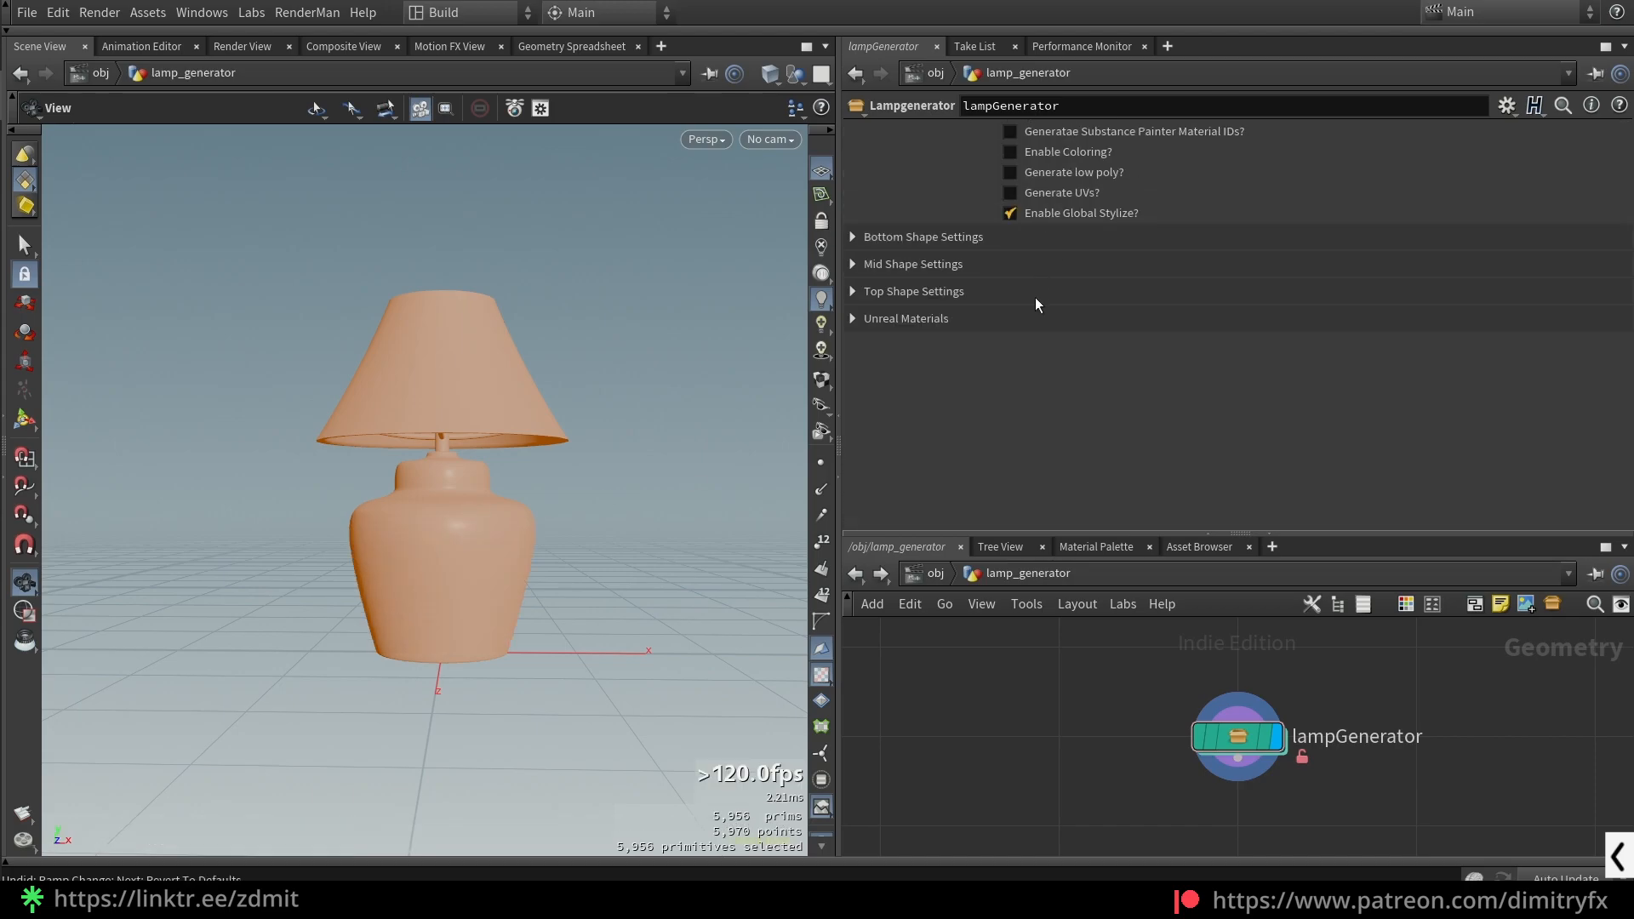
- Try a strong Bend on the whole lamp in the Global Stylize settings, and undo it
scroll(452, 477, "down", 3)
left_click_drag(452, 477, 518, 482)
left_click_drag(1349, 266, 1598, 281)
key("ctrl+z")
- Try a Length Scale of 1.351 with Length Scale Preserve Volume toggled, reset the length to its default, and disable Global Stylize
left_click_drag(1344, 339, 1447, 314)
left_click(1133, 365)
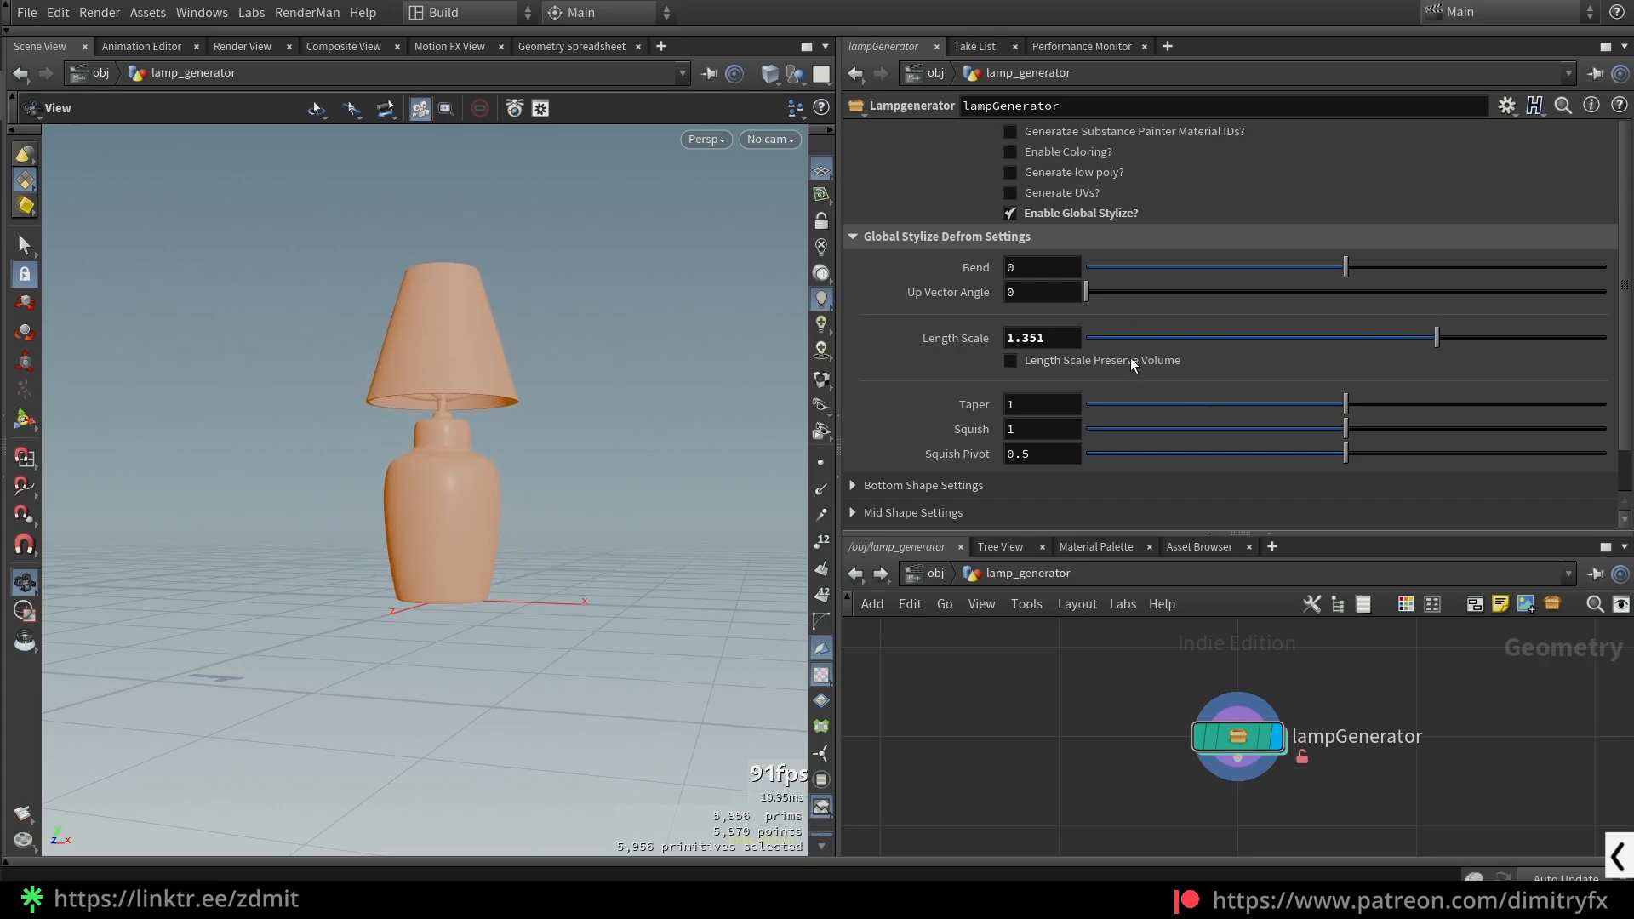
middle_click(1040, 339, "ctrl")
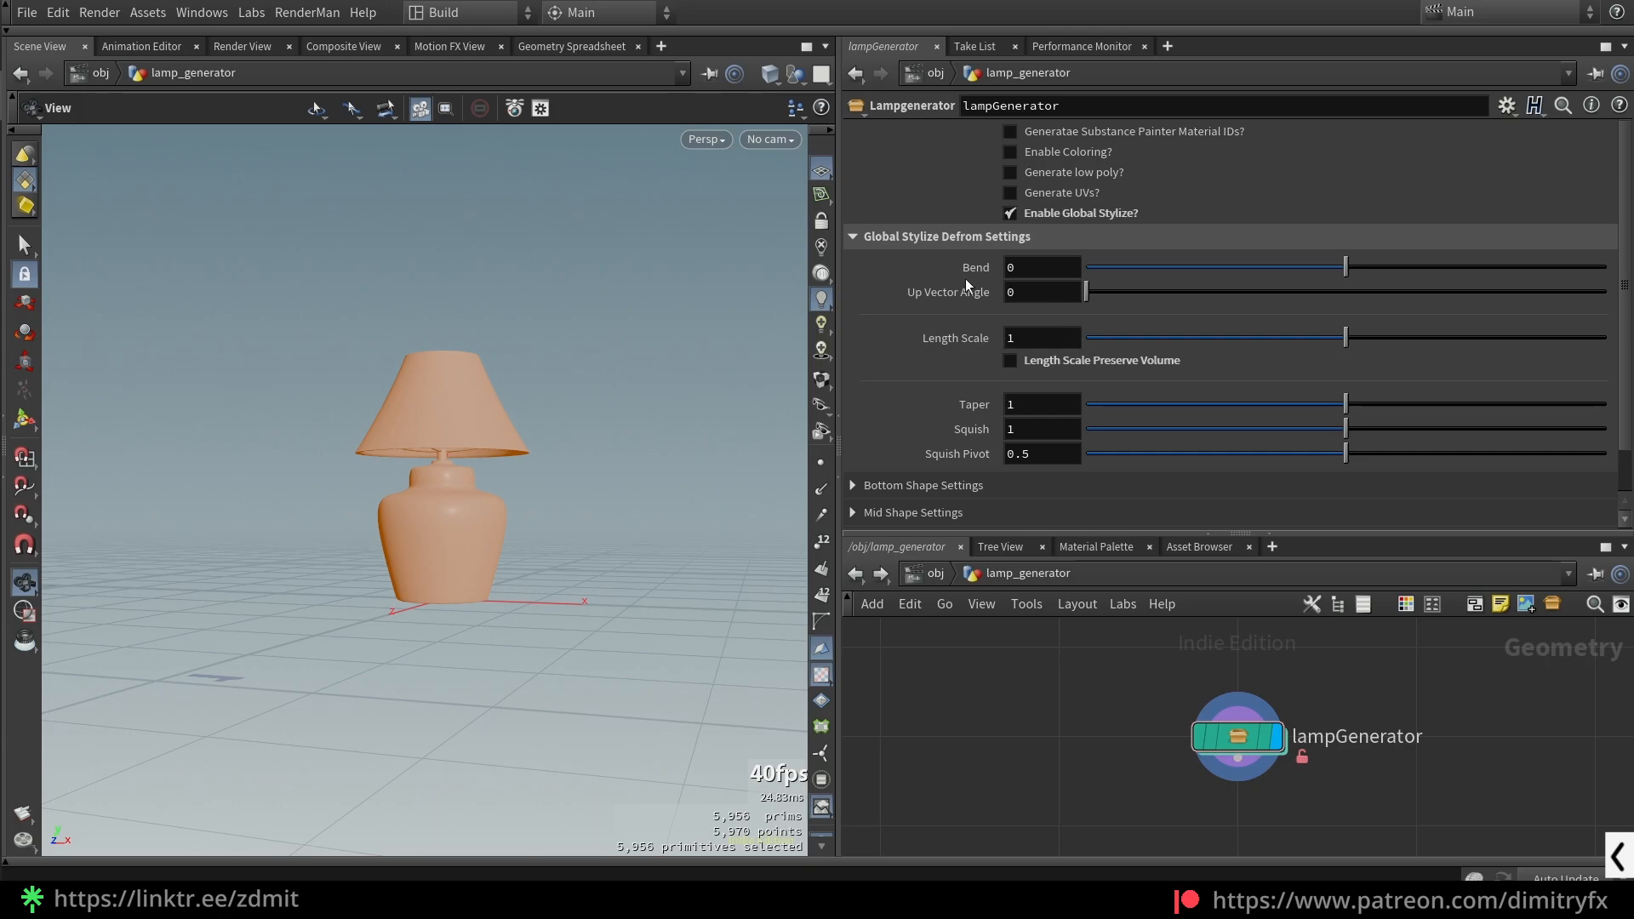
left_click(1010, 213)
- Enable Generate UVs and compare the lamp in the UV and perspective viewports
left_click(1011, 193)
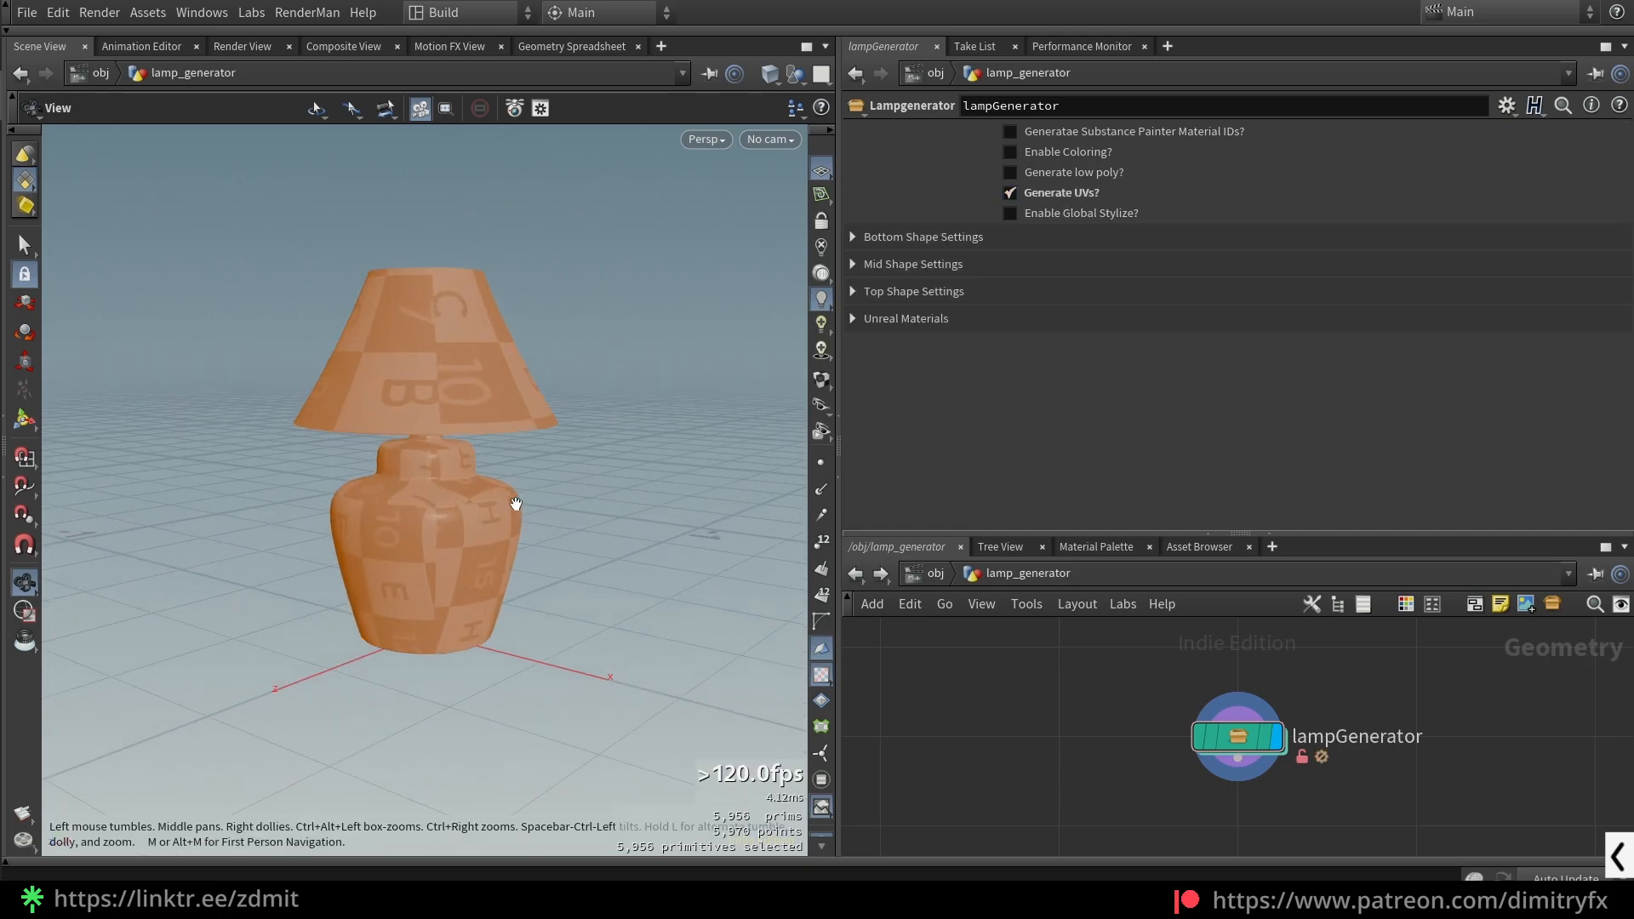
key("space+5")
key("space+1")
key("space+5")
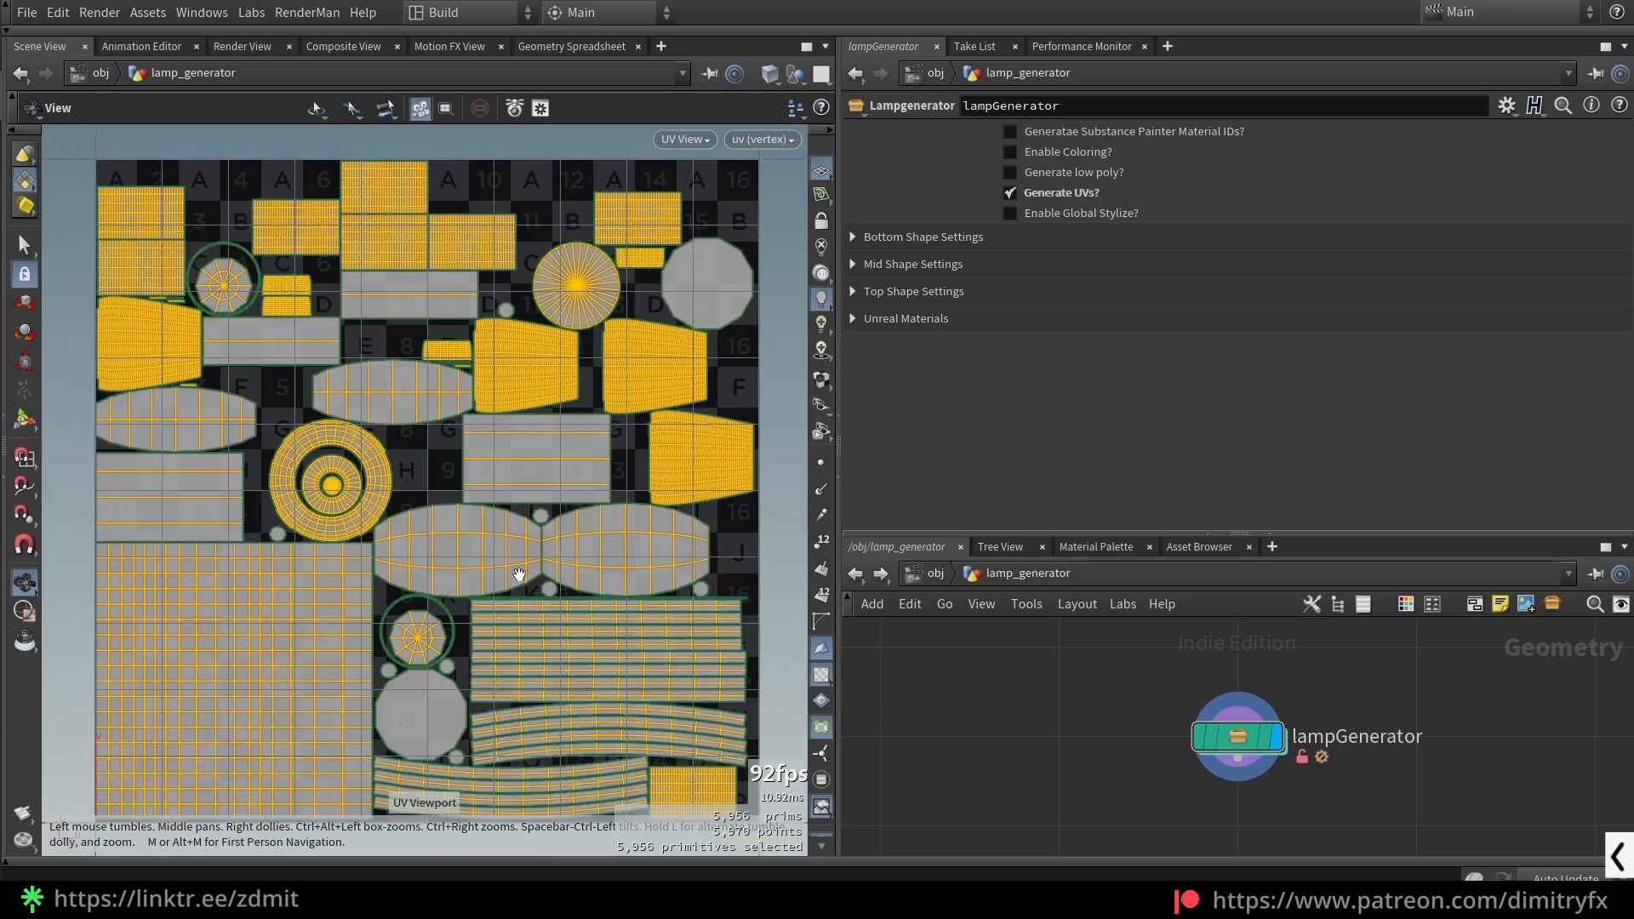
key("space+1")
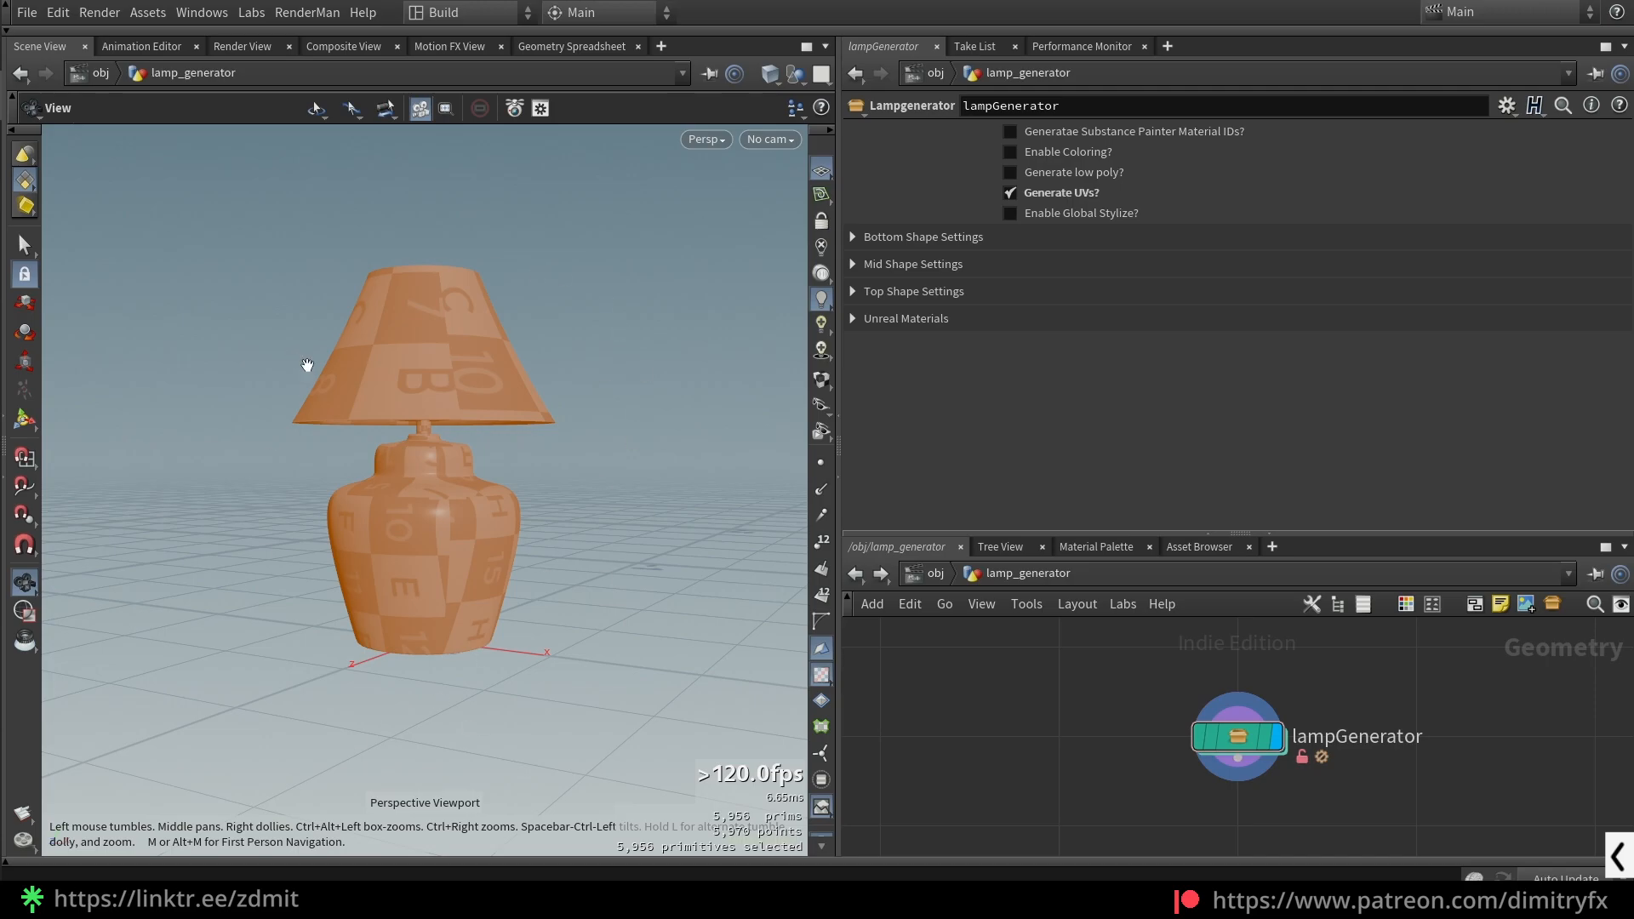
key("space+5")
key("space+1")
- Examine the UV checker pattern on the lamp from above and below, and disable Generate UVs
left_click_drag(373, 414, 526, 480)
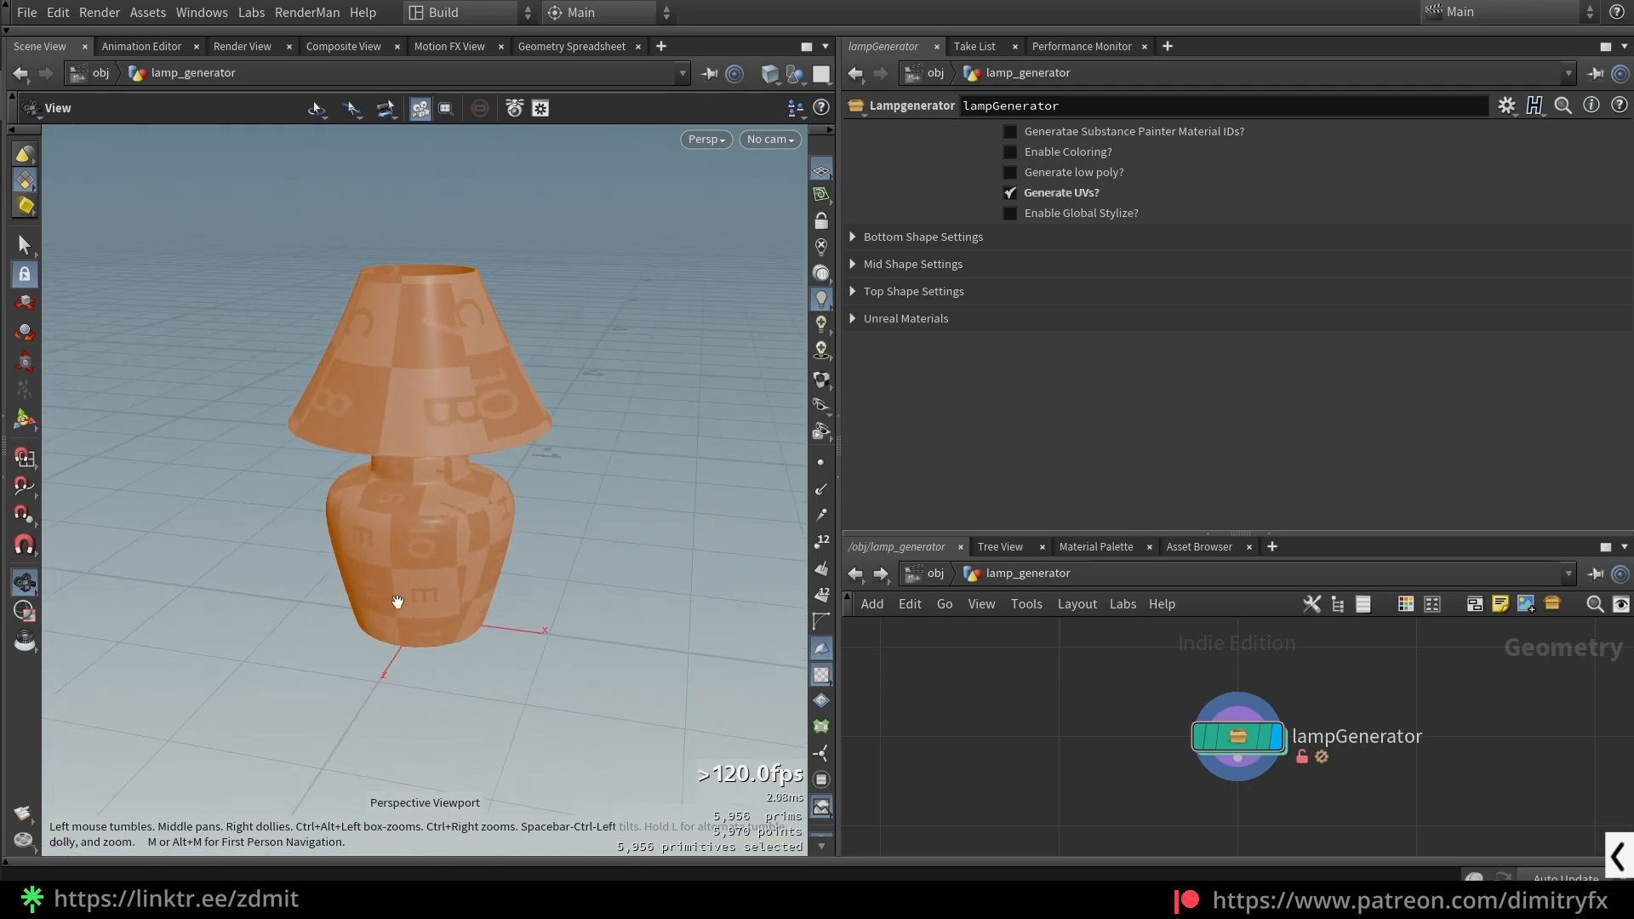
left_click_drag(506, 516, 514, 403)
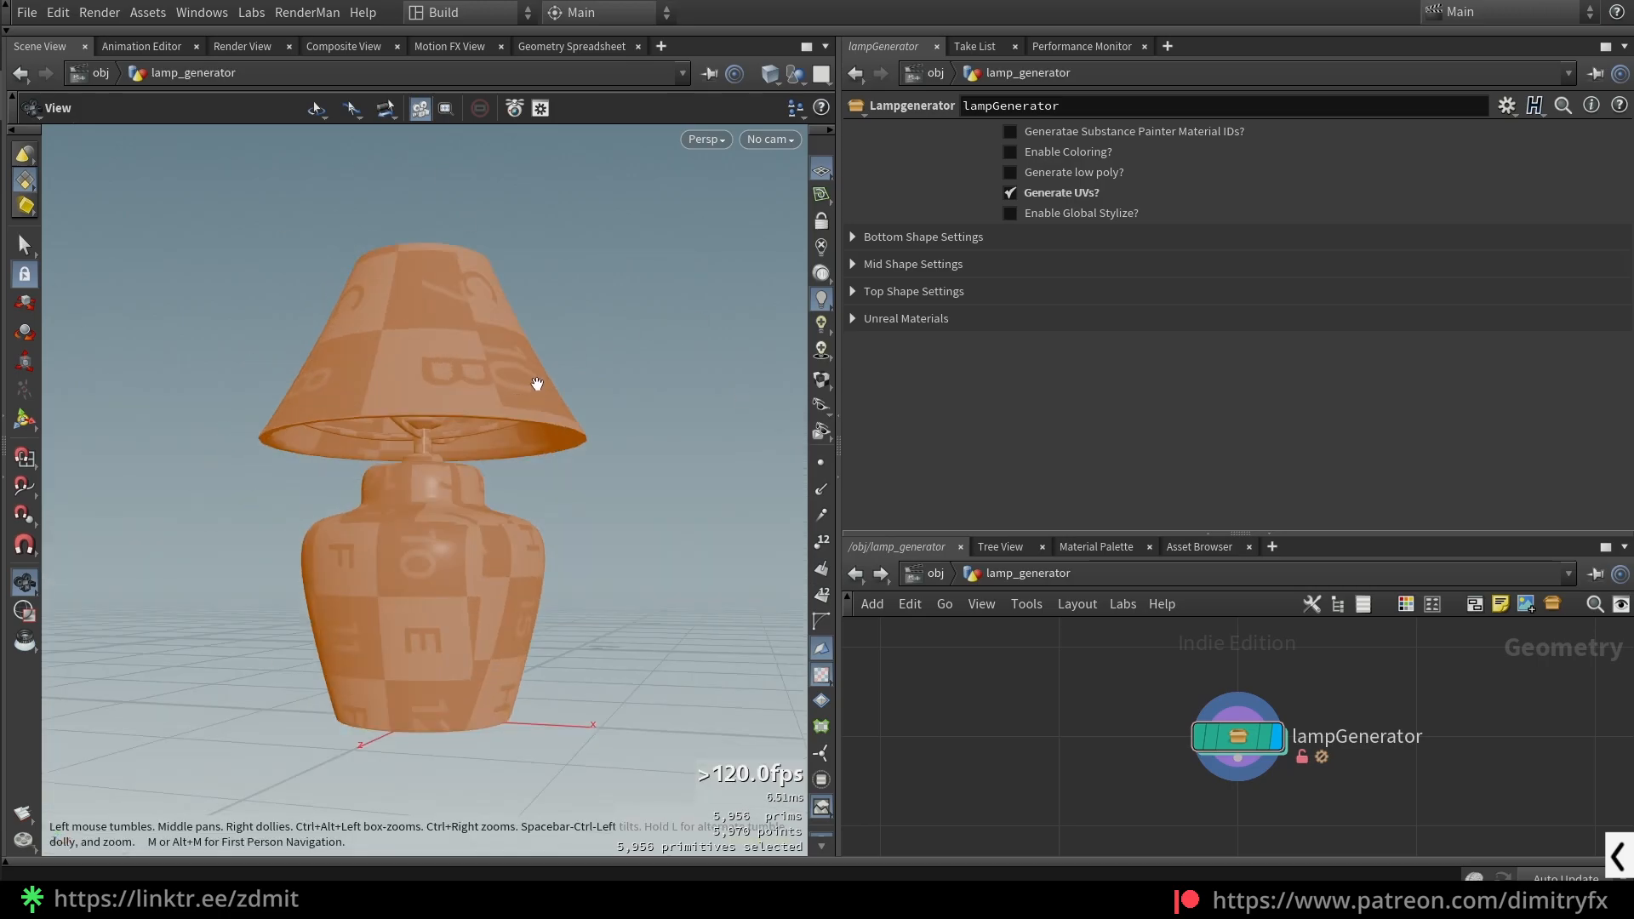
left_click(1040, 191)
left_click(1034, 193)
- Try Generate low poly on the lamp with Percent To Keep at 15, and disable it
left_click(1042, 173)
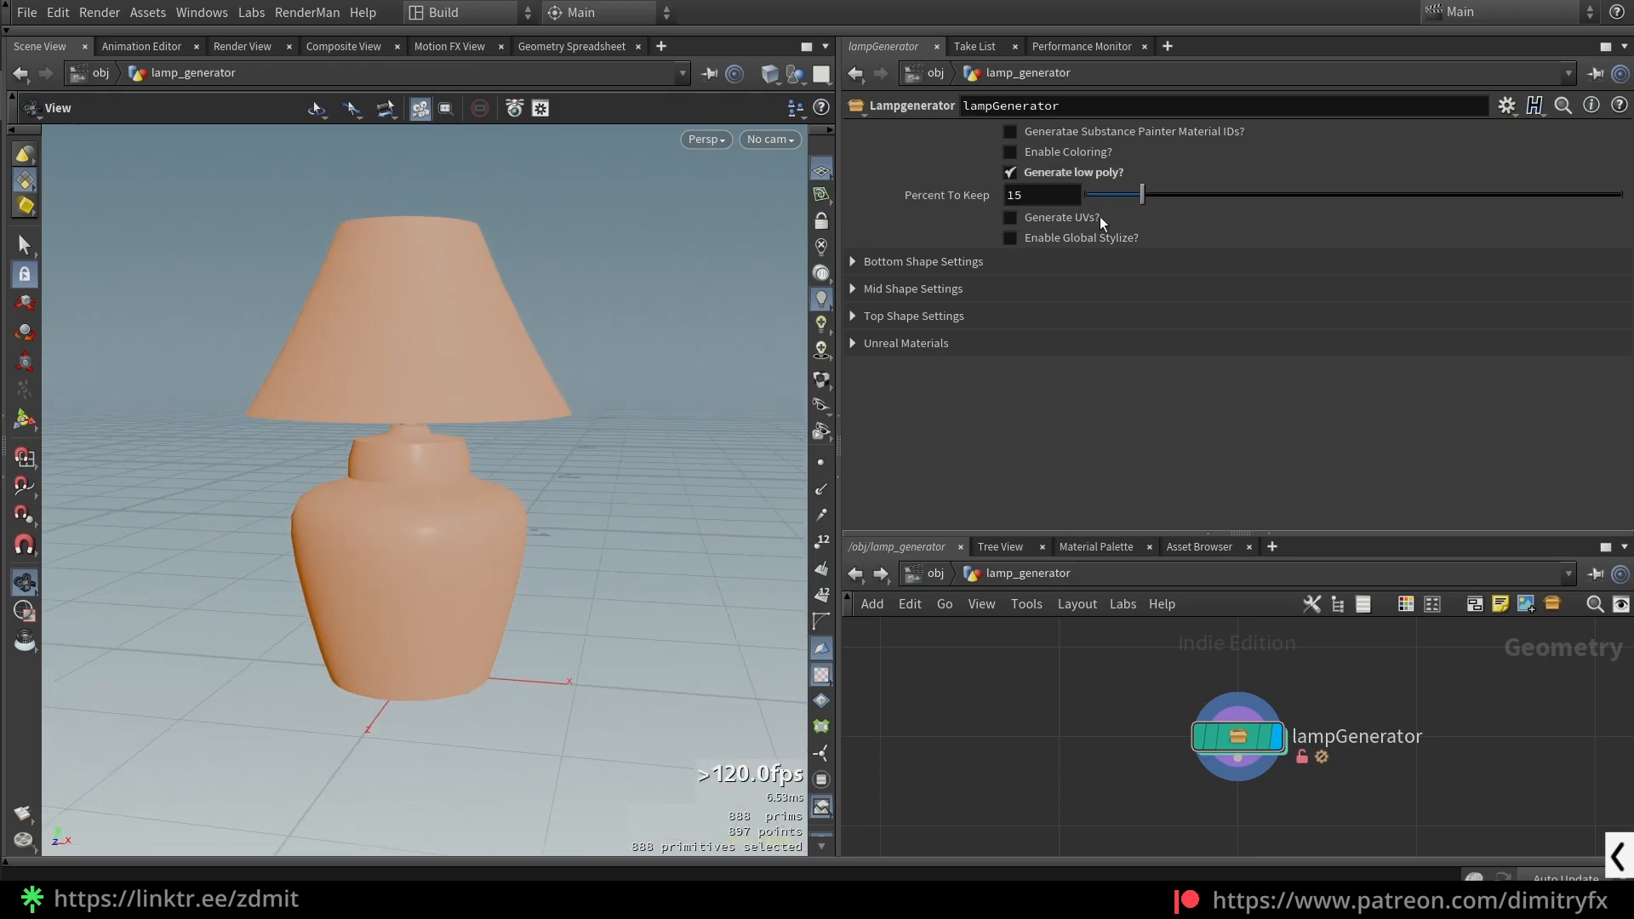
left_click_drag(1115, 194, 1207, 193)
left_click(1049, 174)
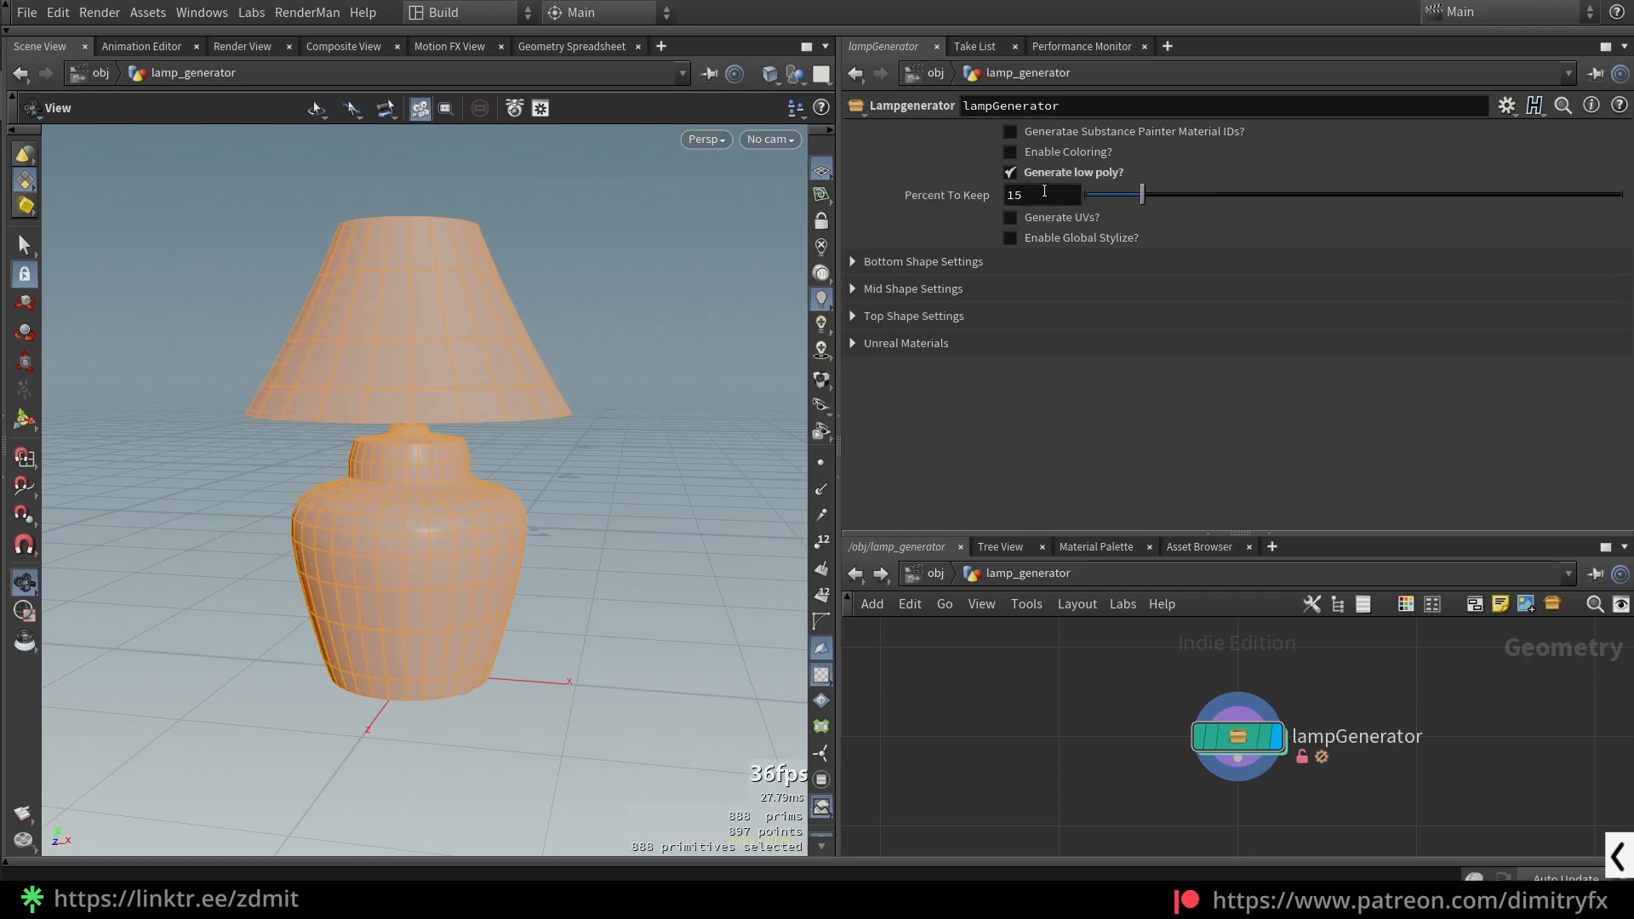
left_click(1049, 176)
- Enable Coloring on the lamp and display the normal1 node inside the lampGenerator asset
left_click(1056, 153)
left_click_drag(544, 340, 561, 371)
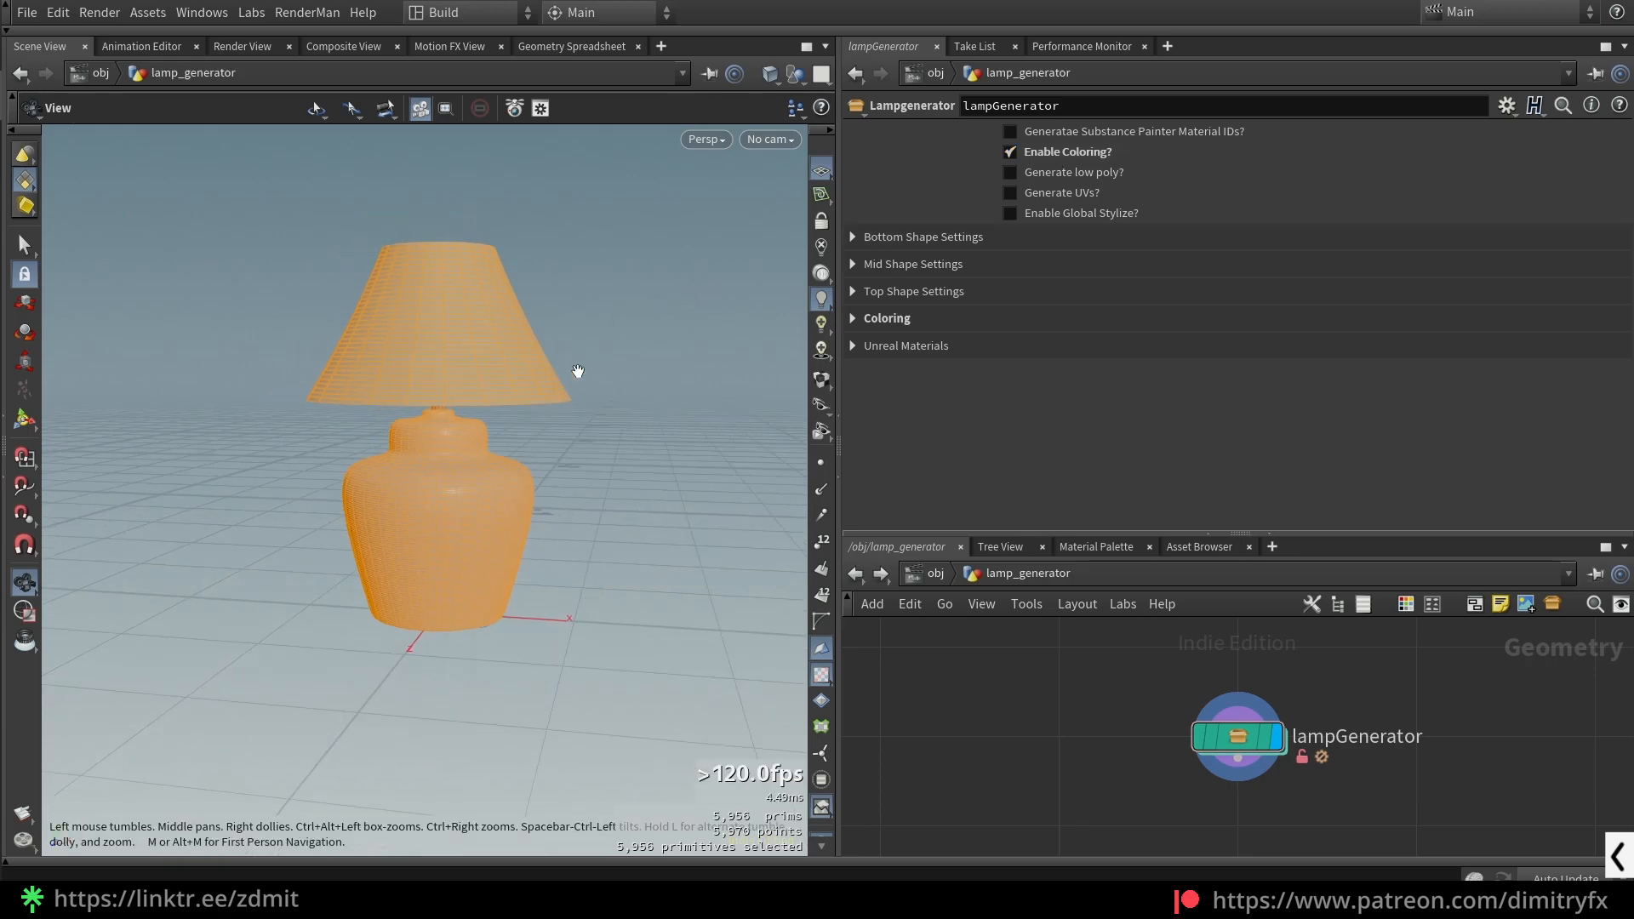
double_click(1241, 737)
key("g")
scroll(1302, 720, "down", 4)
scroll(1335, 751, "down", 4)
middle_click_drag(1275, 756, 1139, 535)
middle_click_drag(1293, 800, 1186, 737)
scroll(1187, 738, "up", 6)
left_click(1242, 671)
left_click(1263, 670)
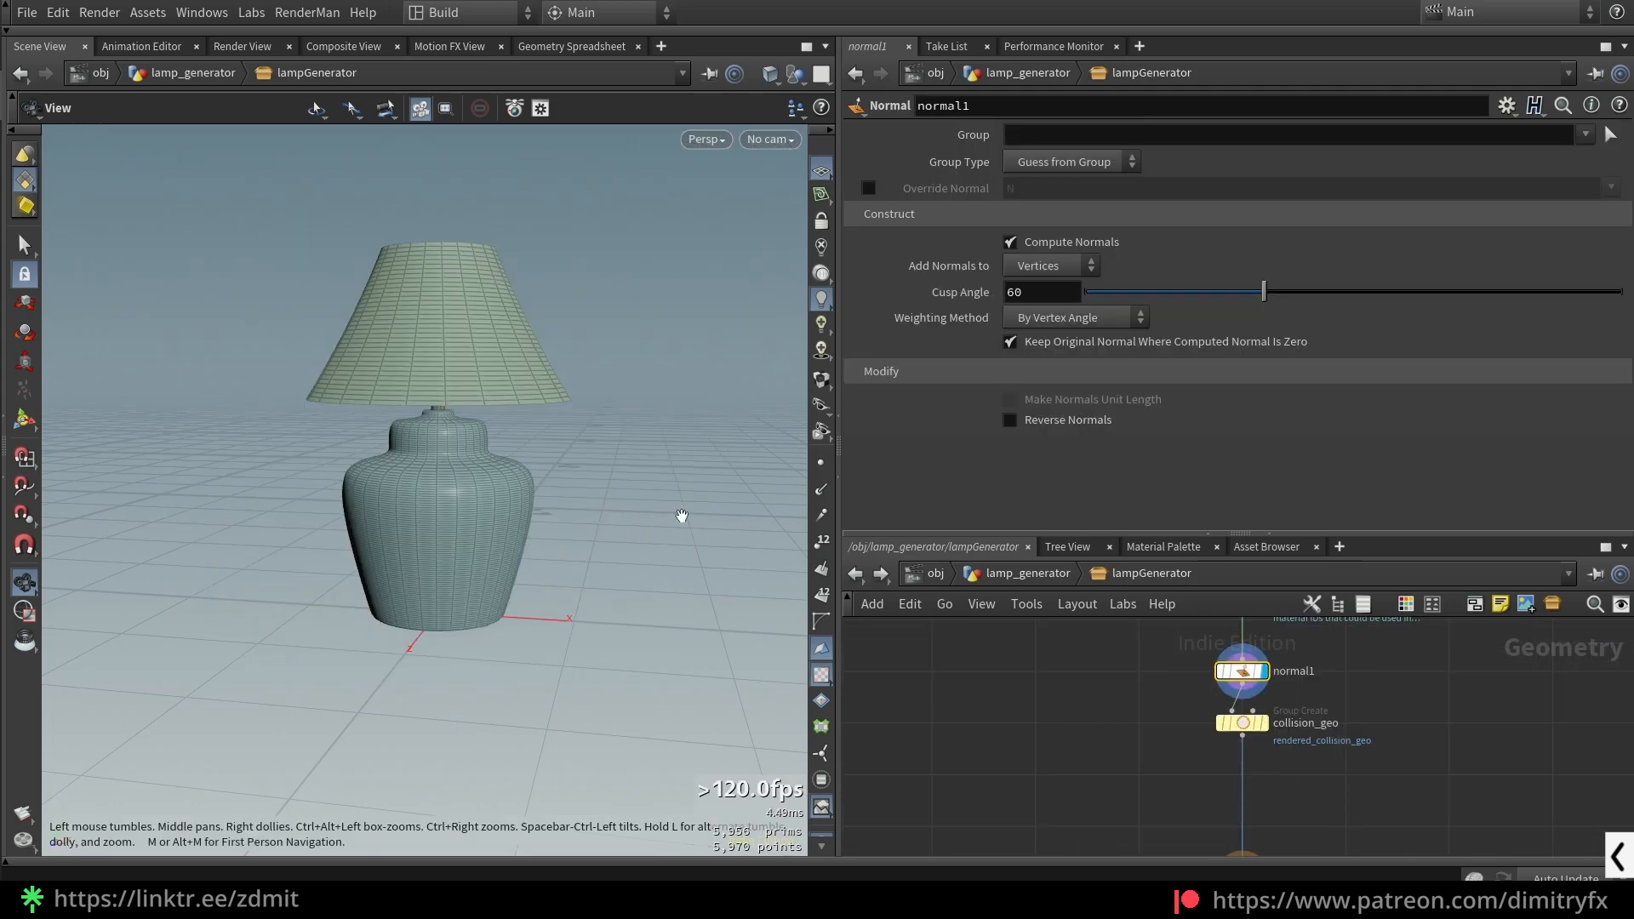
- Return to the lamp_generator network and switch to the Build_2 desktop with two network editors
left_click(1022, 573)
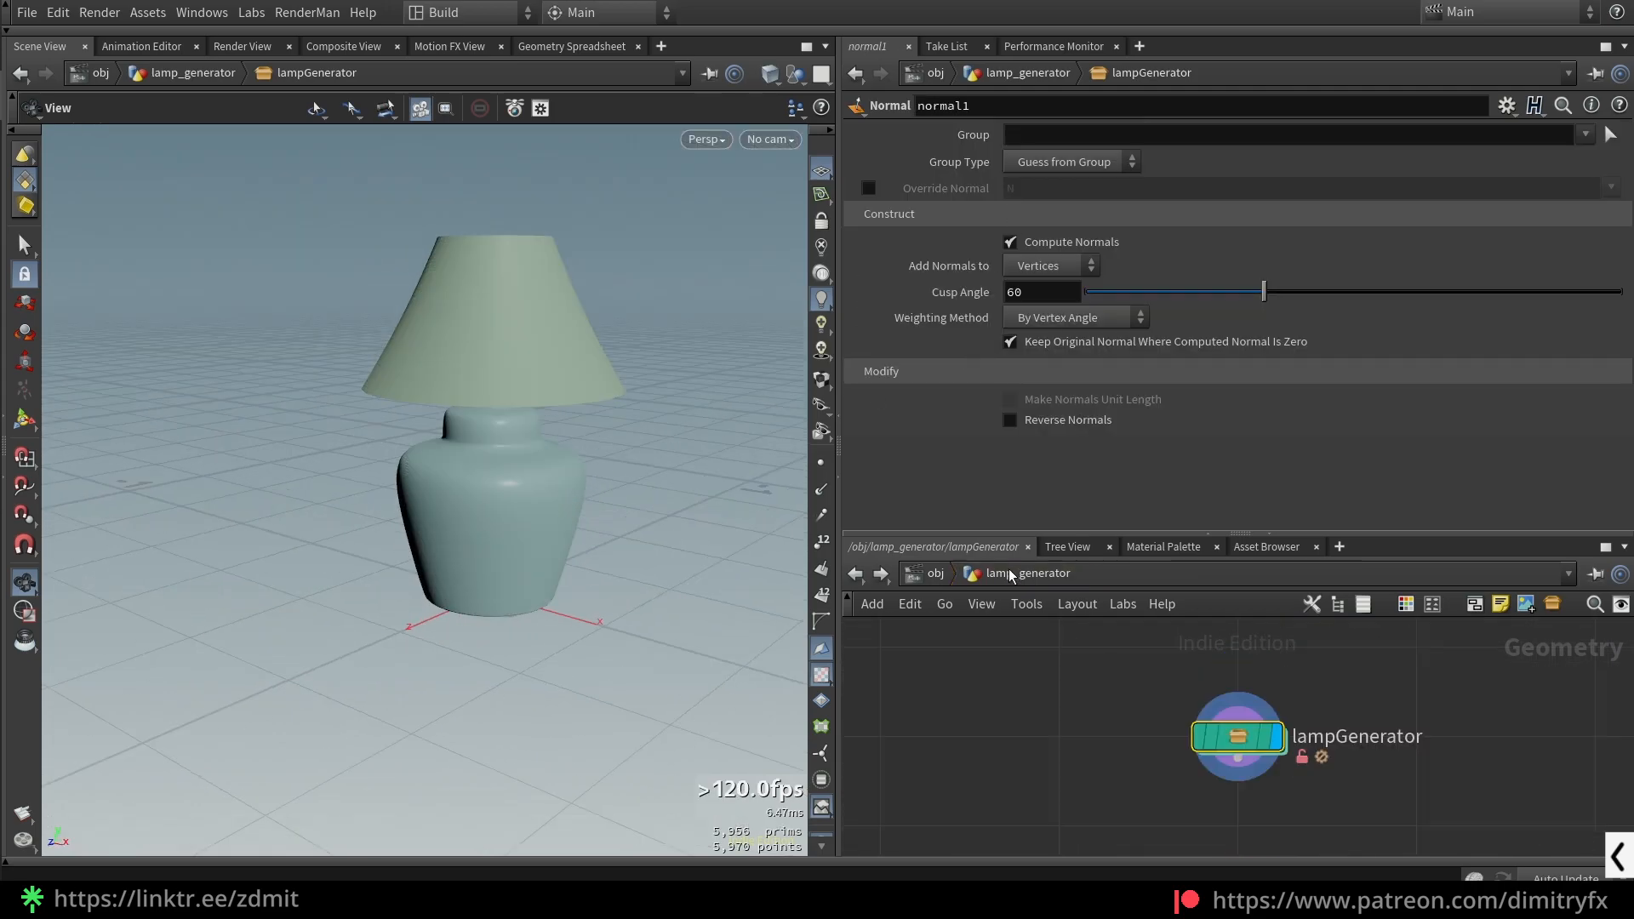
left_click(482, 12)
left_click(476, 73)
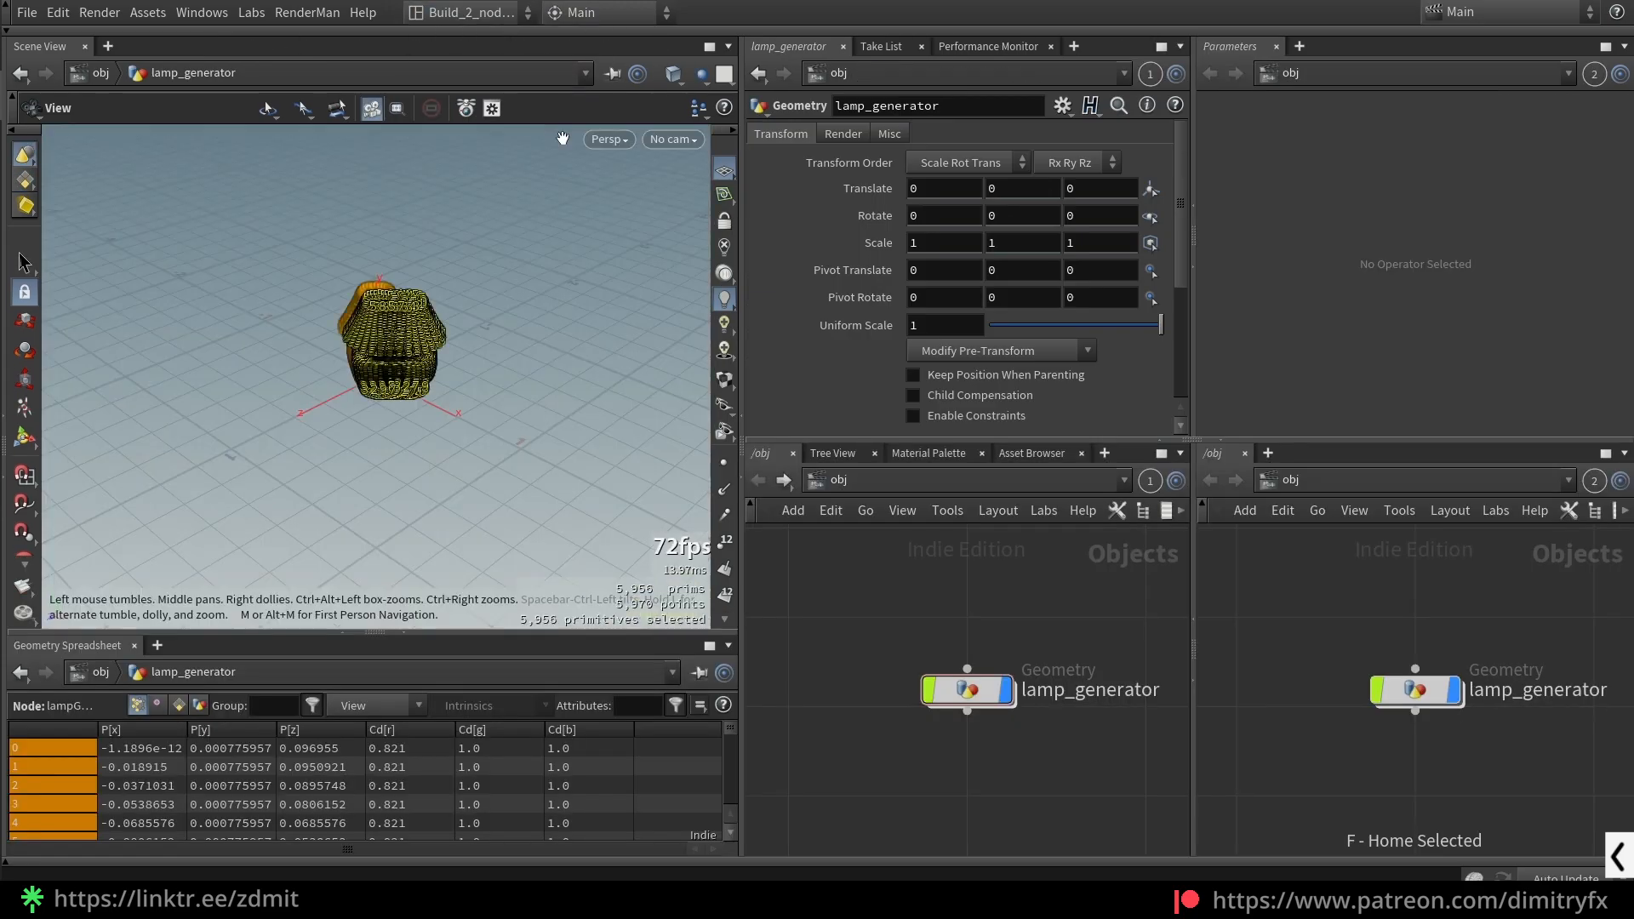
- Open lamp_generator in both network editors and enter the lampGenerator asset in the first one
double_click(960, 696)
key("f")
double_click(1386, 695)
key("f")
double_click(960, 688)
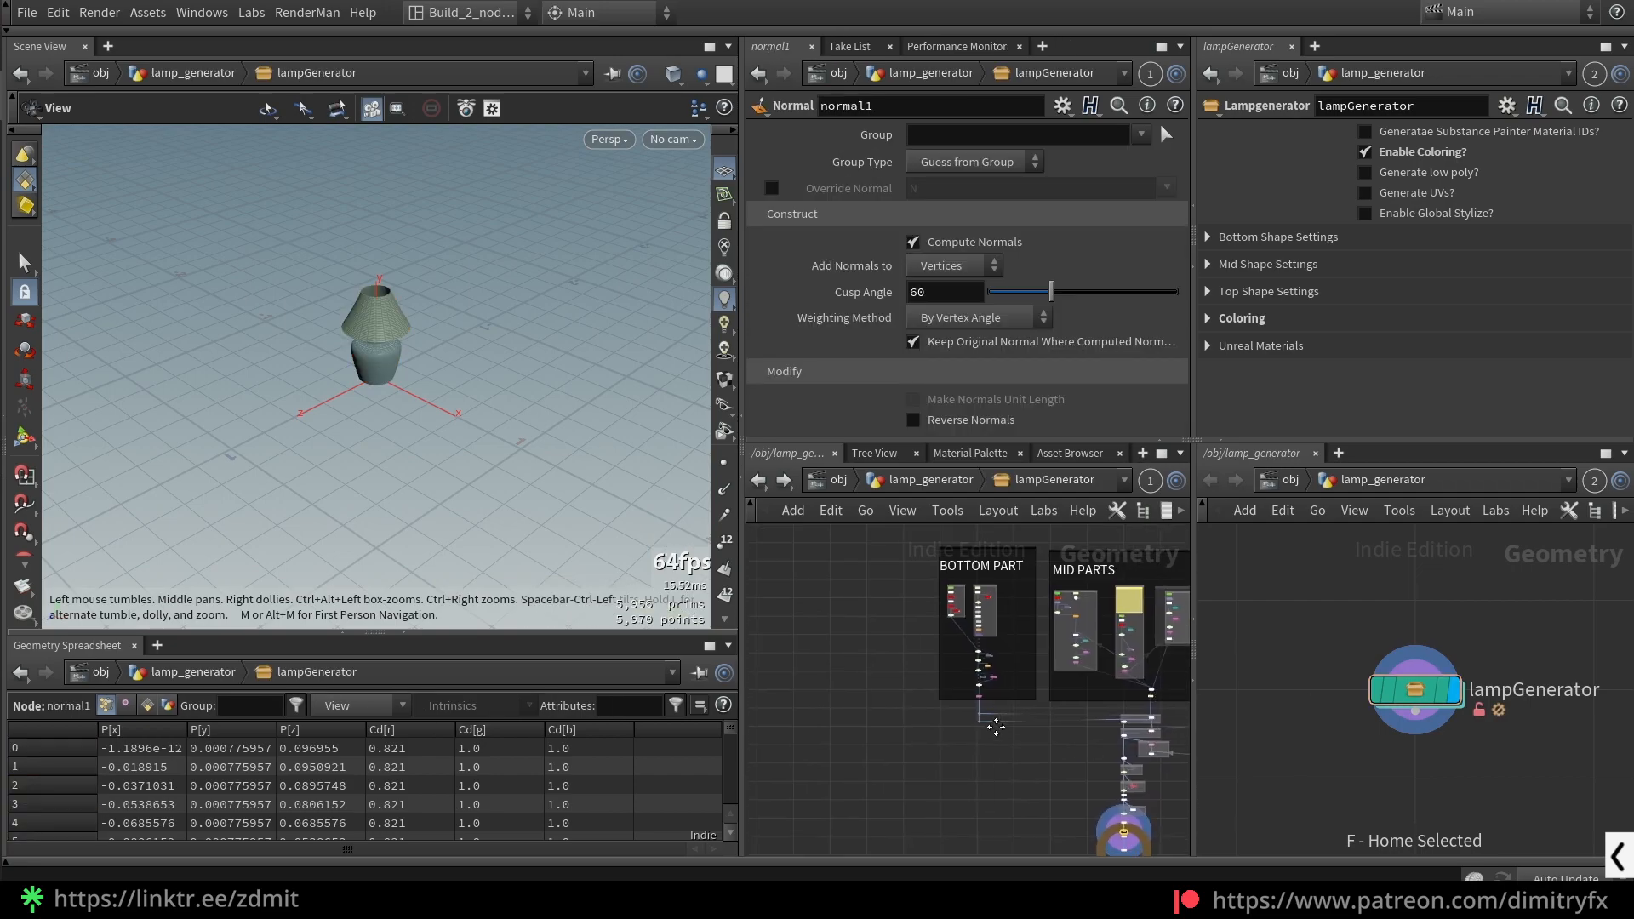
- Bypass the collision_geo node inside the asset and frame the lamp in the viewport with shading only
left_click(854, 643)
key("b")
left_click_drag(1336, 728, 1423, 638)
key("f")
left_click_drag(456, 431, 504, 451)
key("shift+w")
middle_click_drag(504, 451, 485, 404)
middle_click_drag(927, 675, 1007, 718)
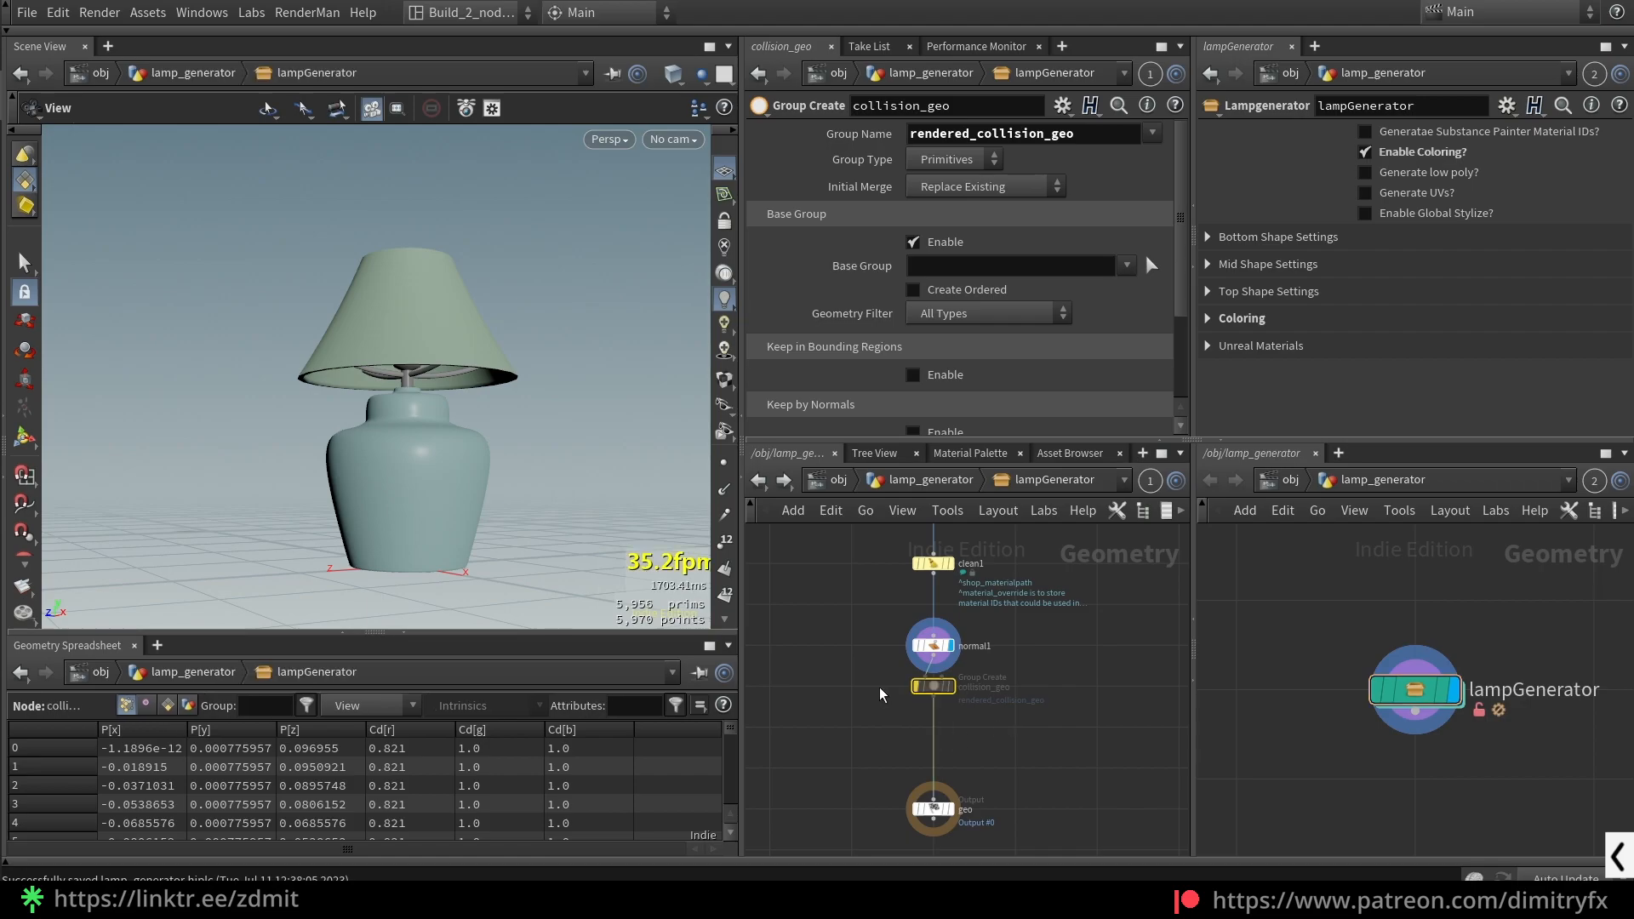
- Re-enable collision_geo to compare the display of the selected lampGenerator, and bypass the node again
key("b")
left_click_drag(511, 486, 517, 514)
left_click_drag(1245, 661, 1383, 728)
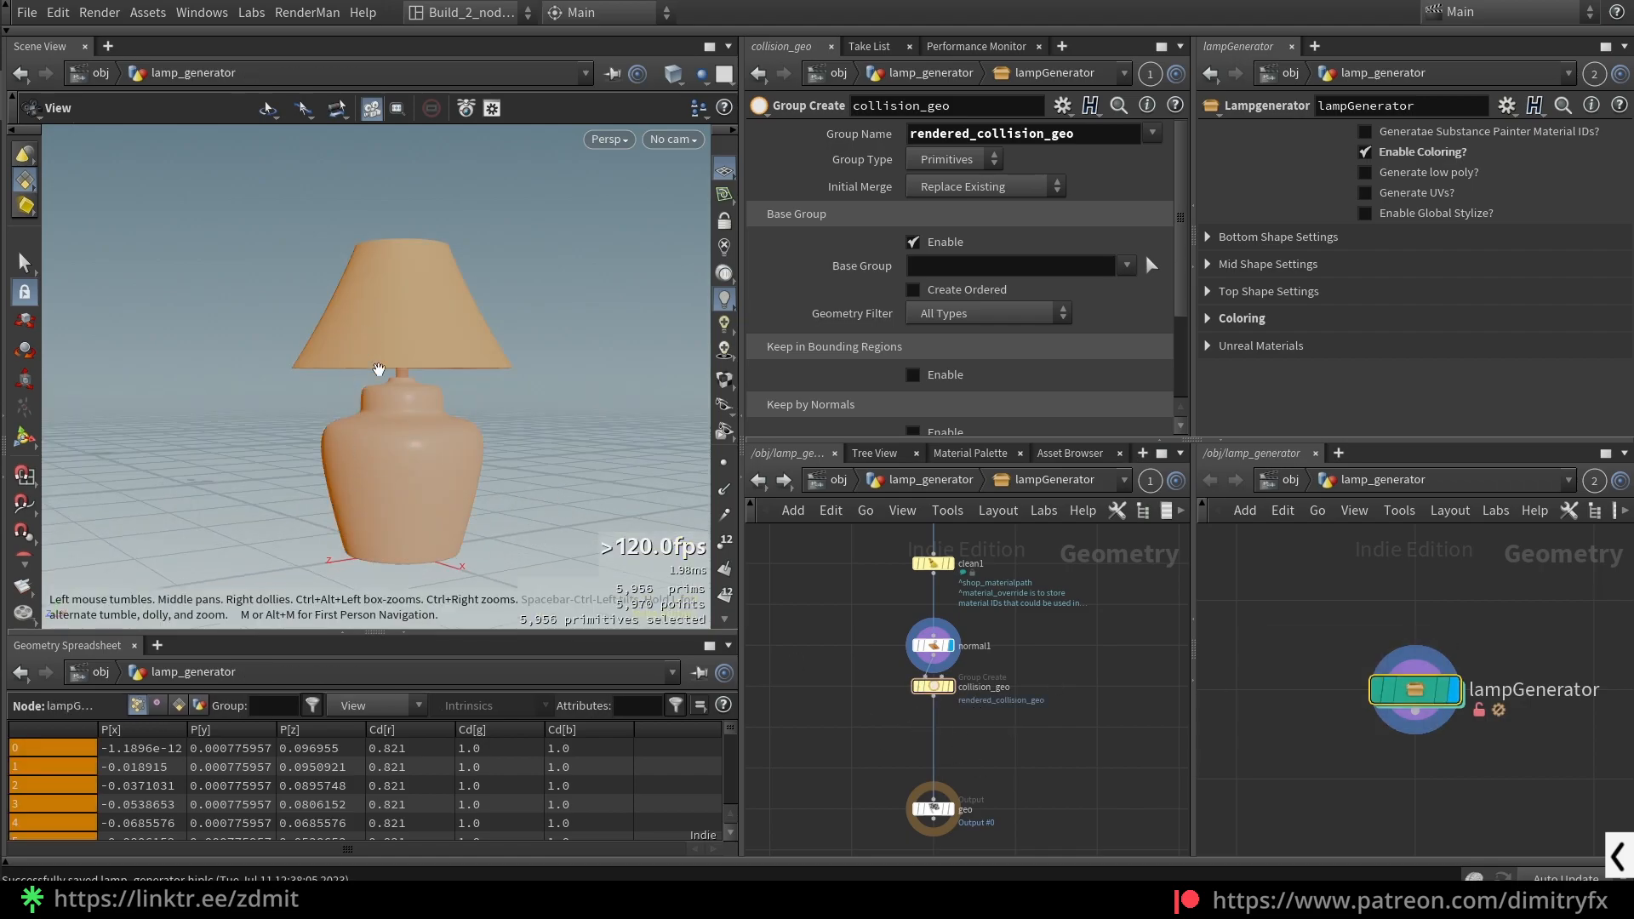
key("b")
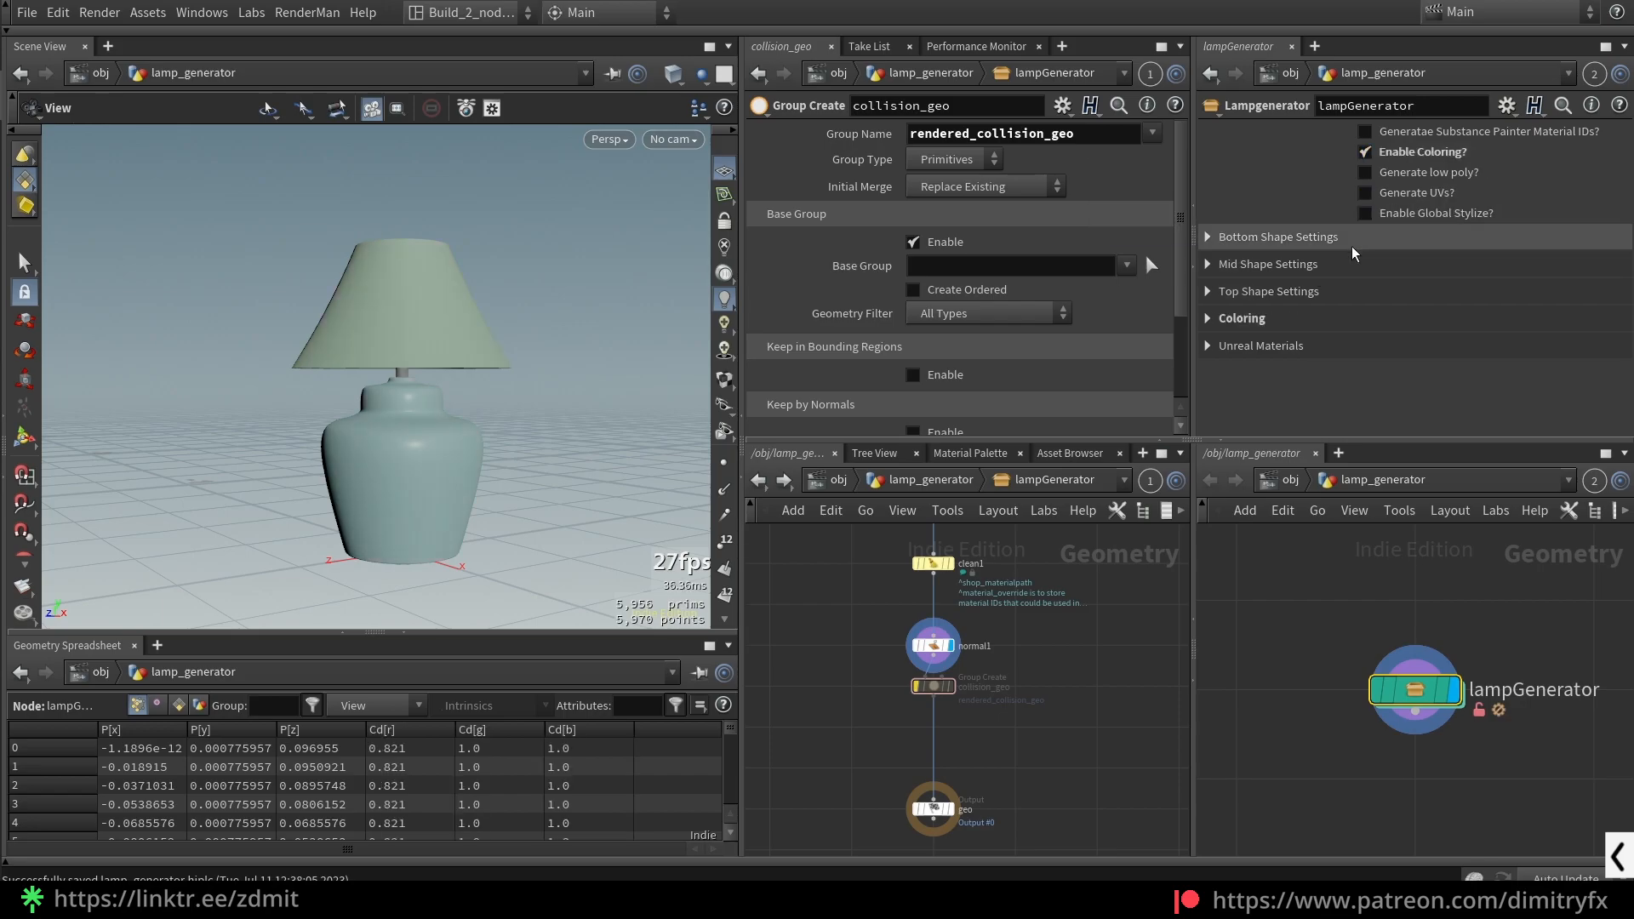
- Expand the lampGenerator's Coloring settings and collapse the Top Part section
left_click(1222, 318)
scroll(1222, 346, "down", 5)
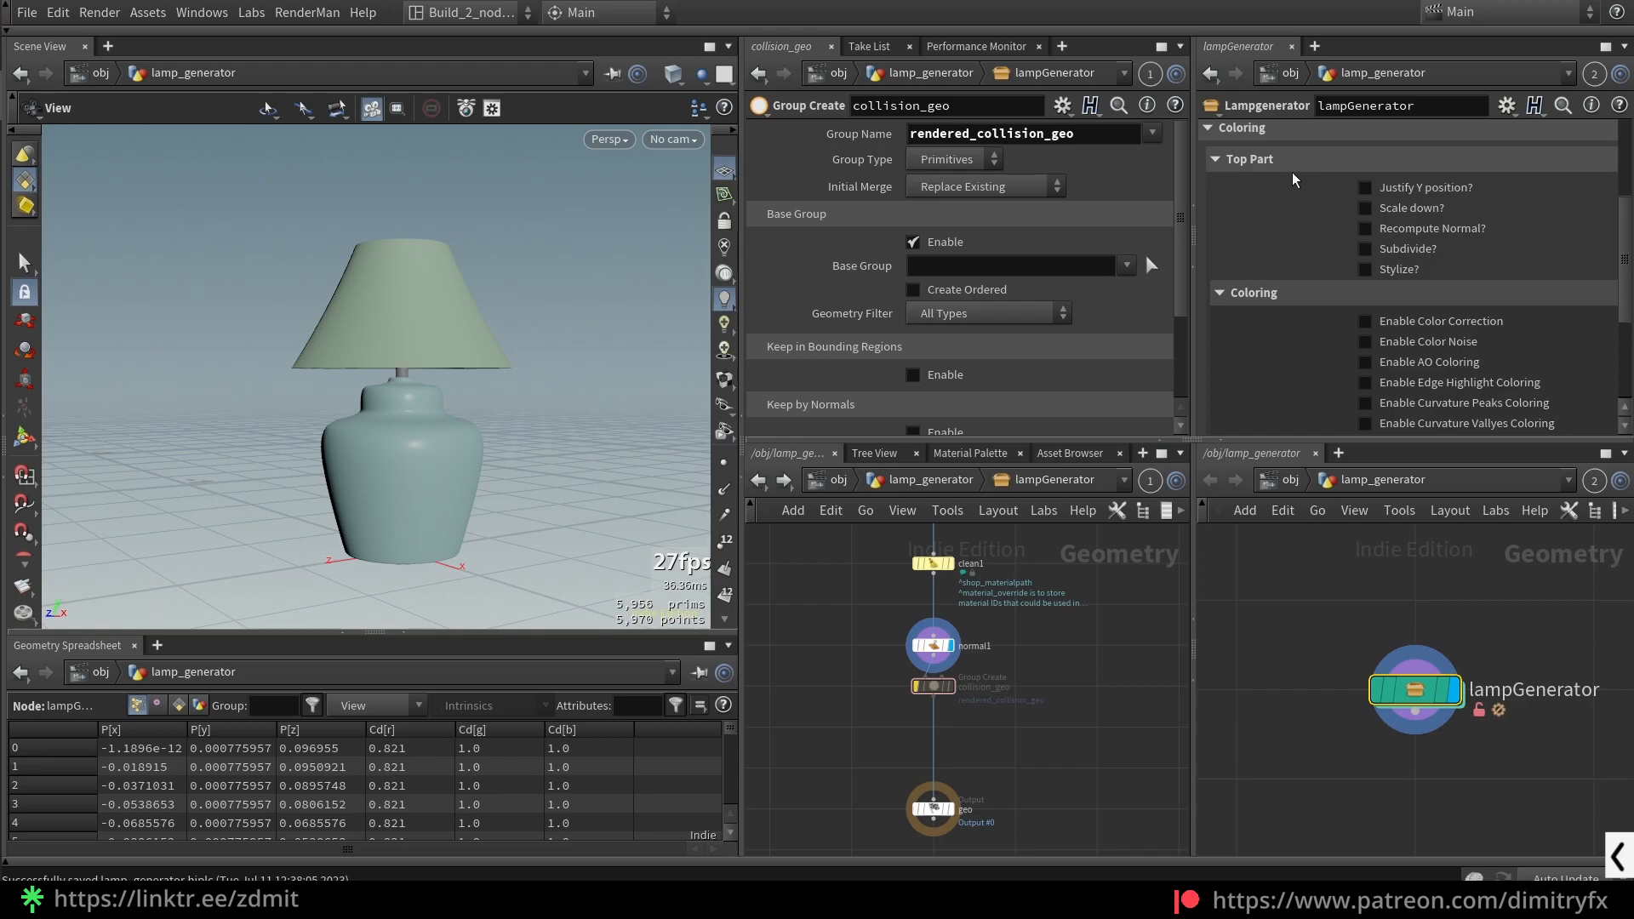
left_click(1220, 298)
left_click(1217, 195)
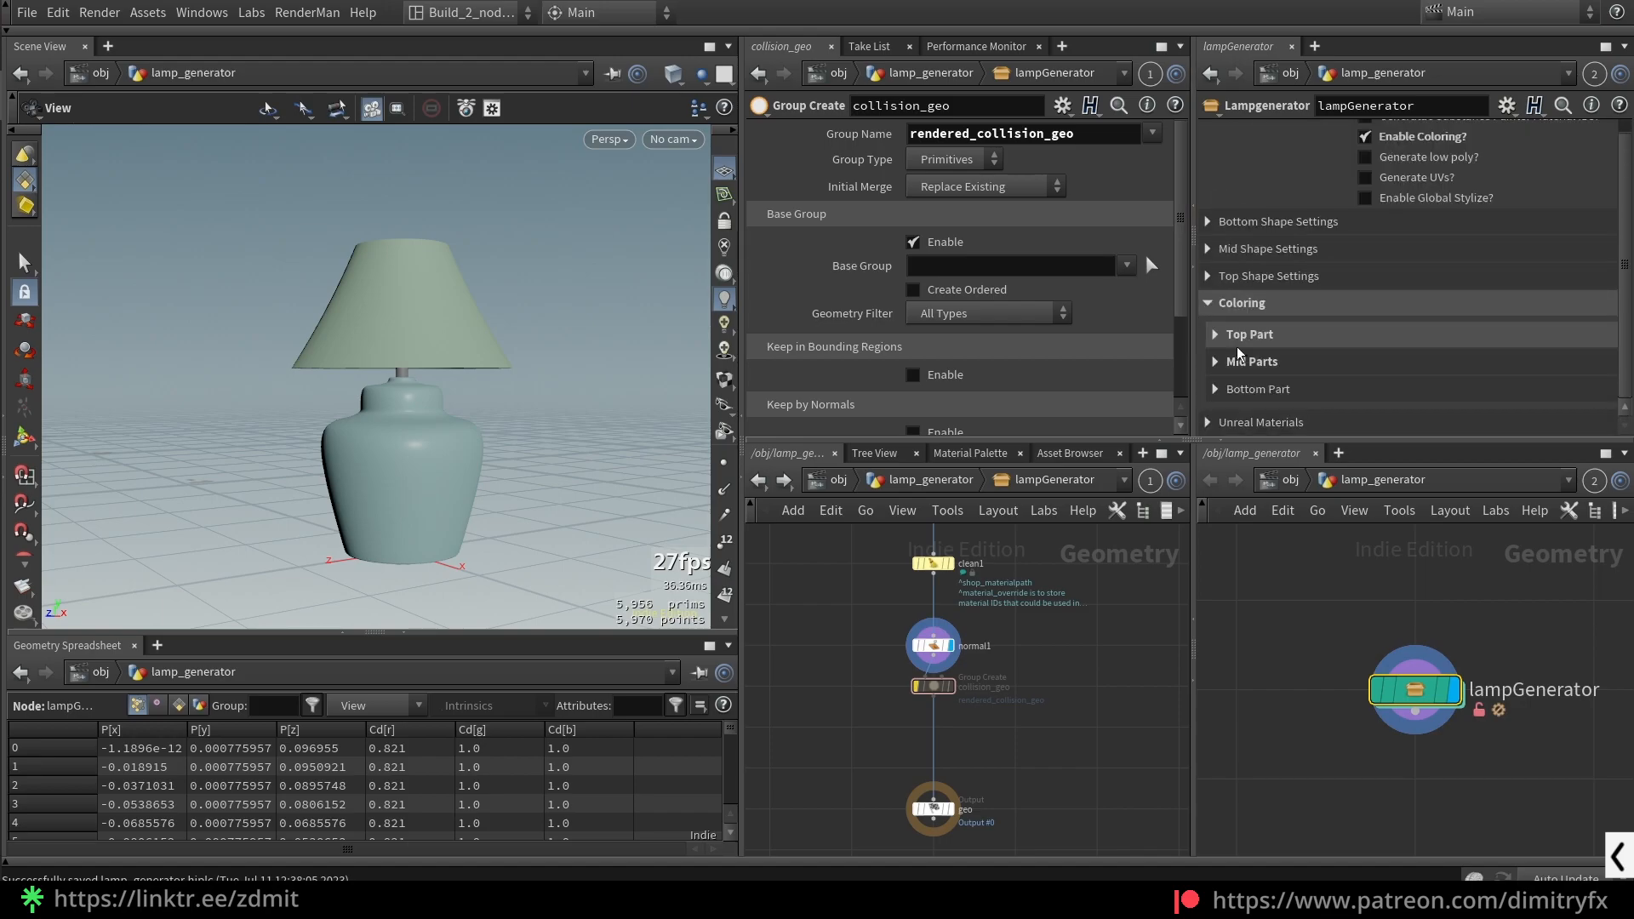
- Inspect the colors of the lampshade, the inner fittings and the base from several angles
left_click_drag(478, 368, 472, 345)
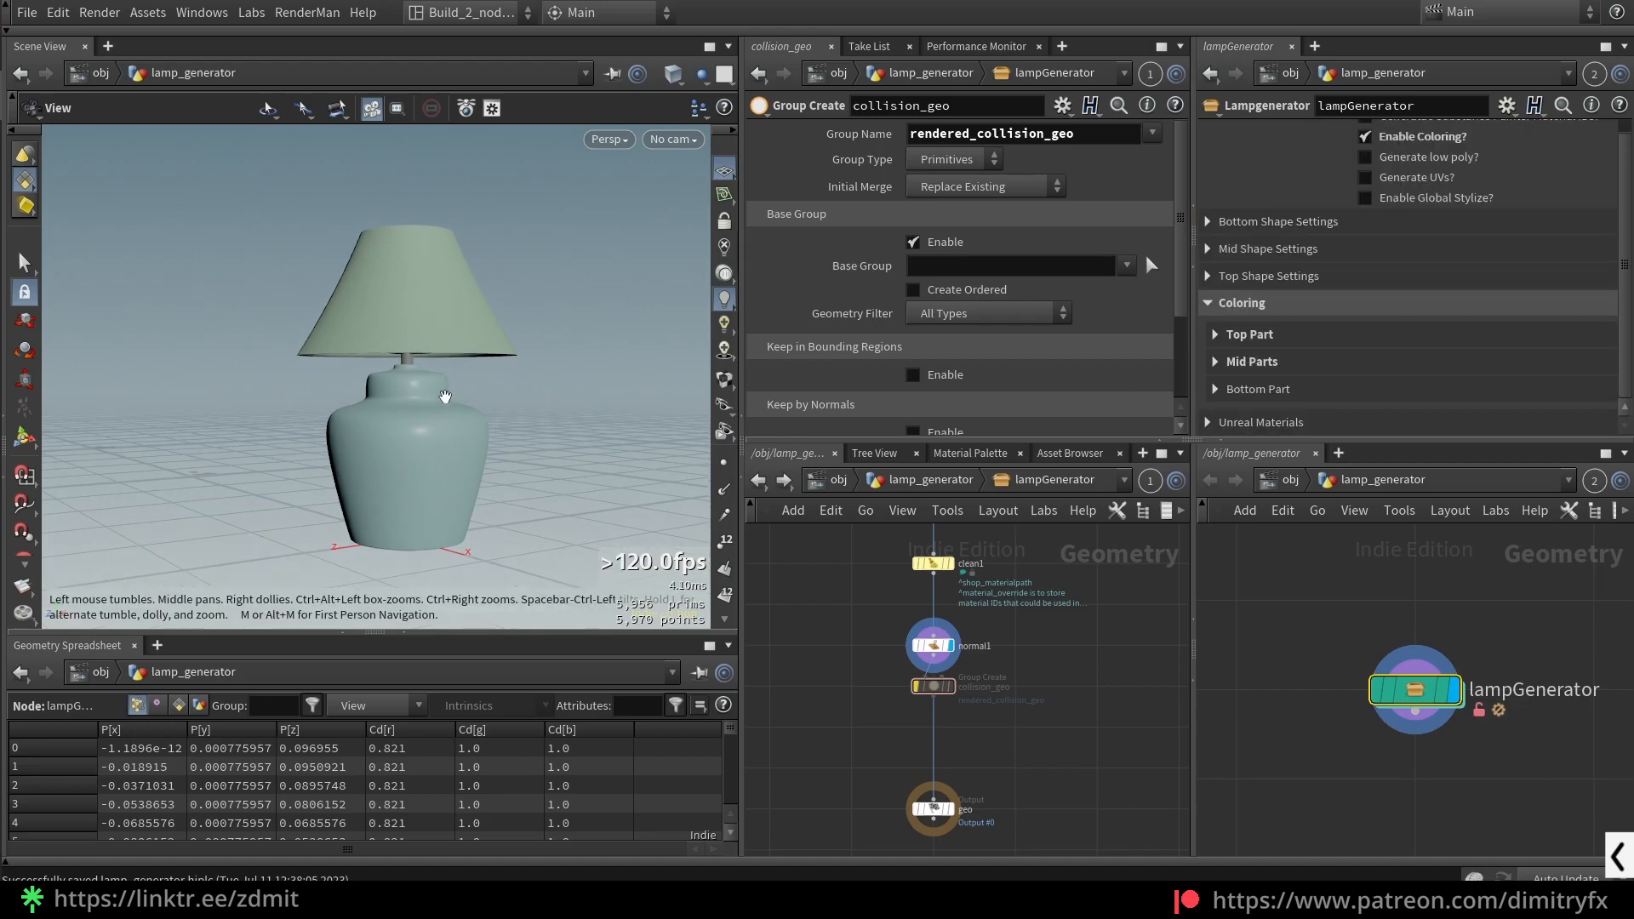
scroll(293, 340, "up", 3)
left_click_drag(292, 340, 521, 323)
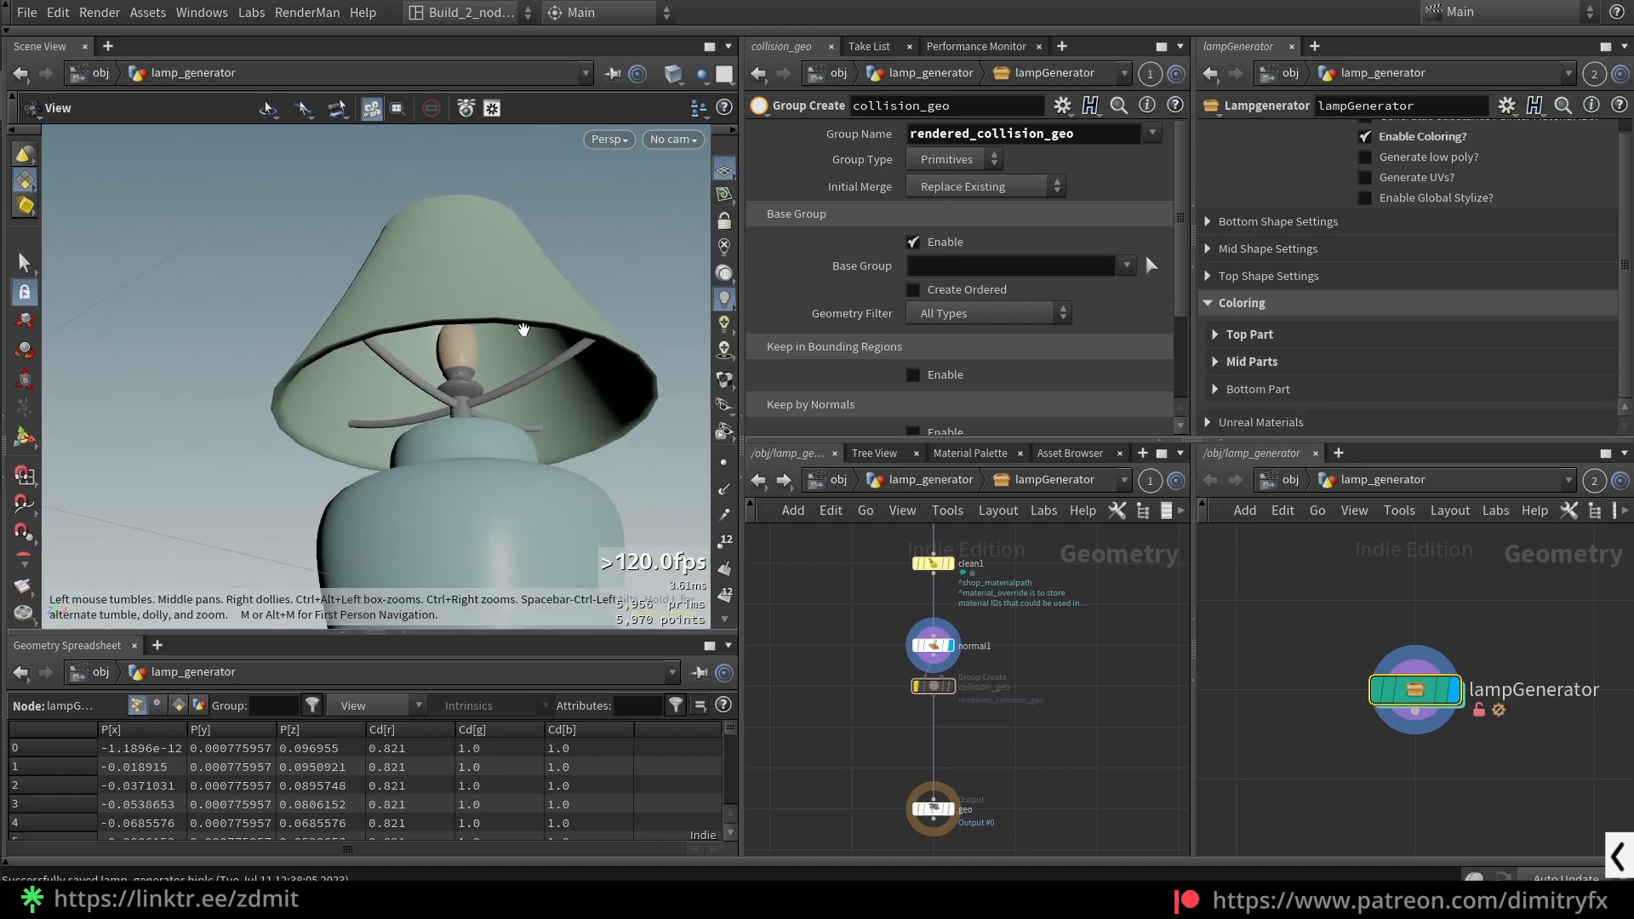
left_click_drag(462, 437, 490, 330)
left_click_drag(358, 281, 563, 303)
- Expand the Bottom Part coloring settings and enable AO Coloring for the lamp base
left_click(1255, 389)
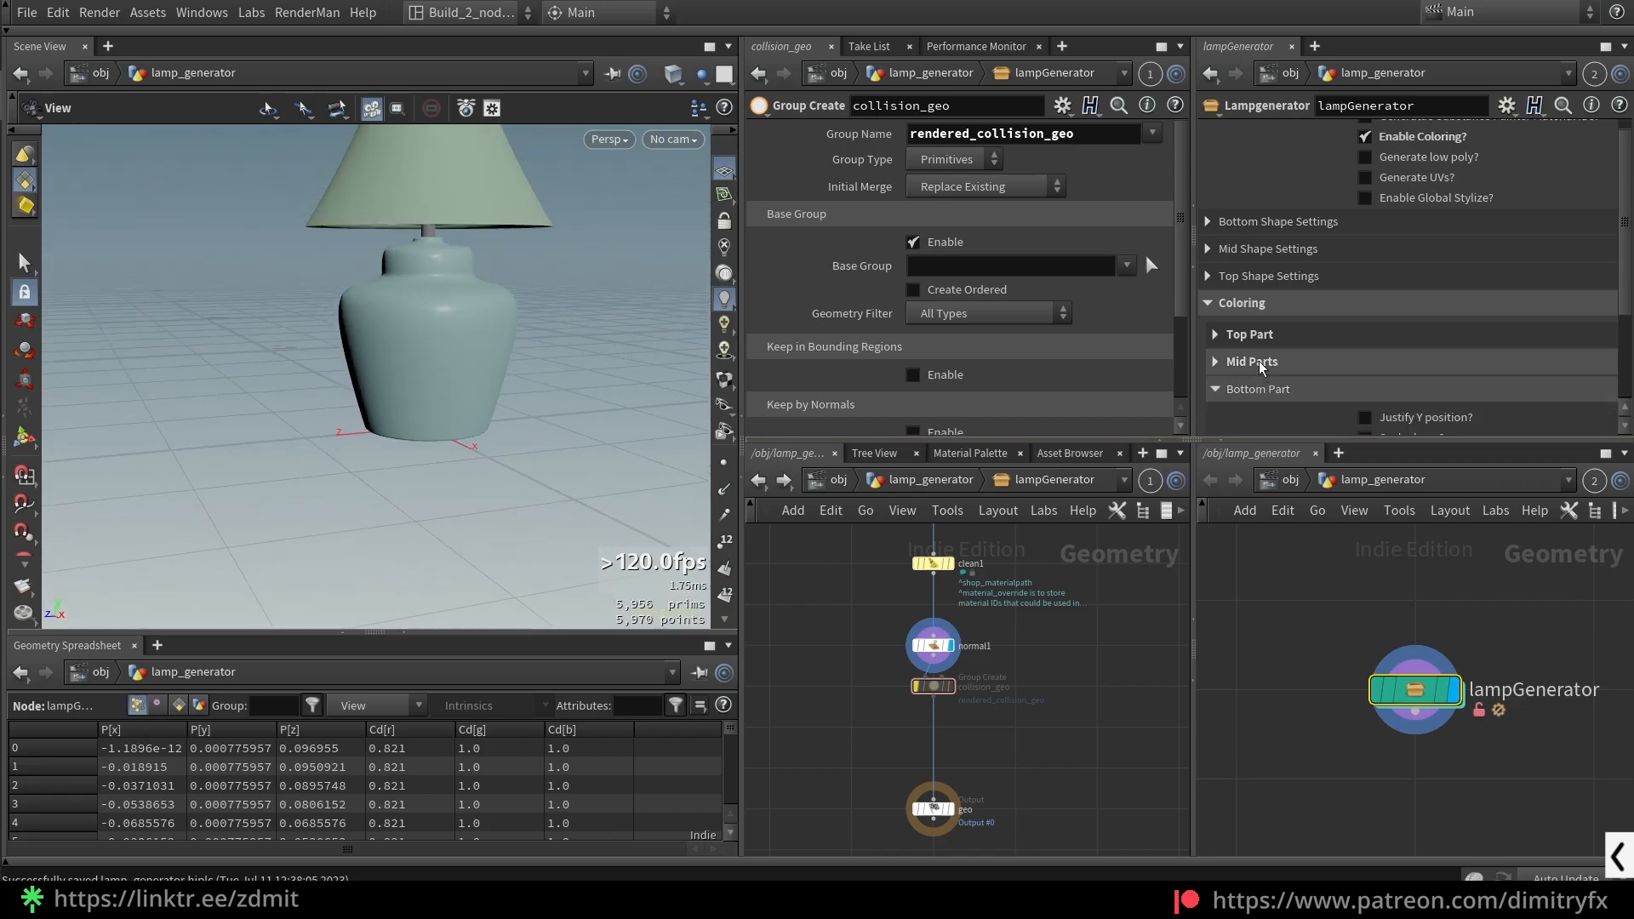
left_click(1250, 384)
scroll(1392, 340, "down", 3)
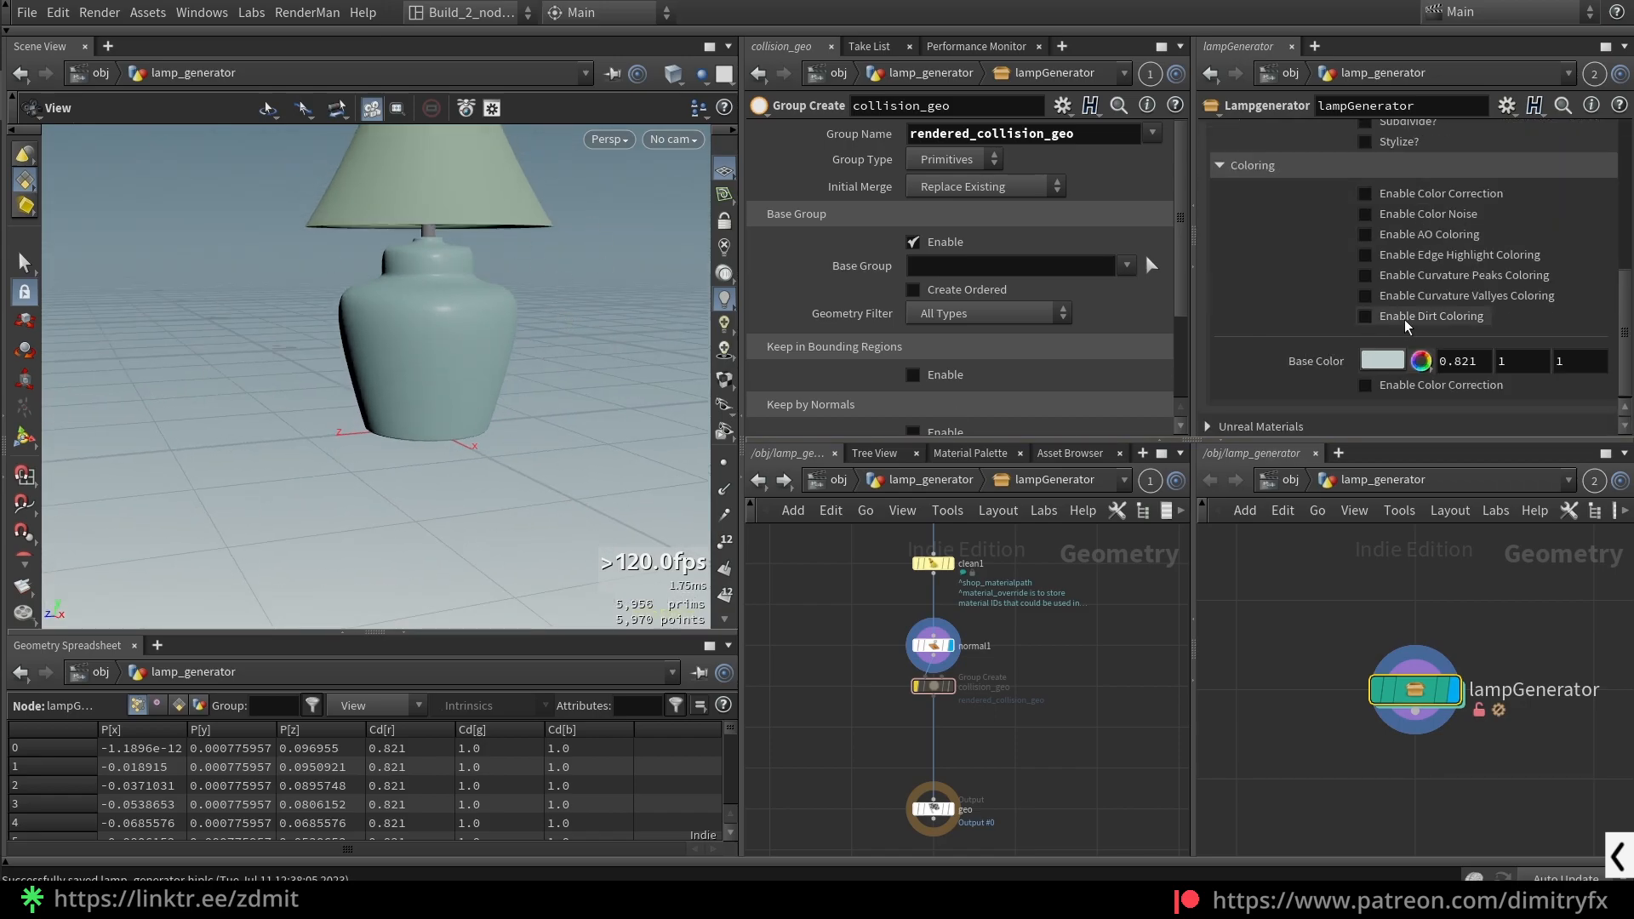
left_click(1413, 234)
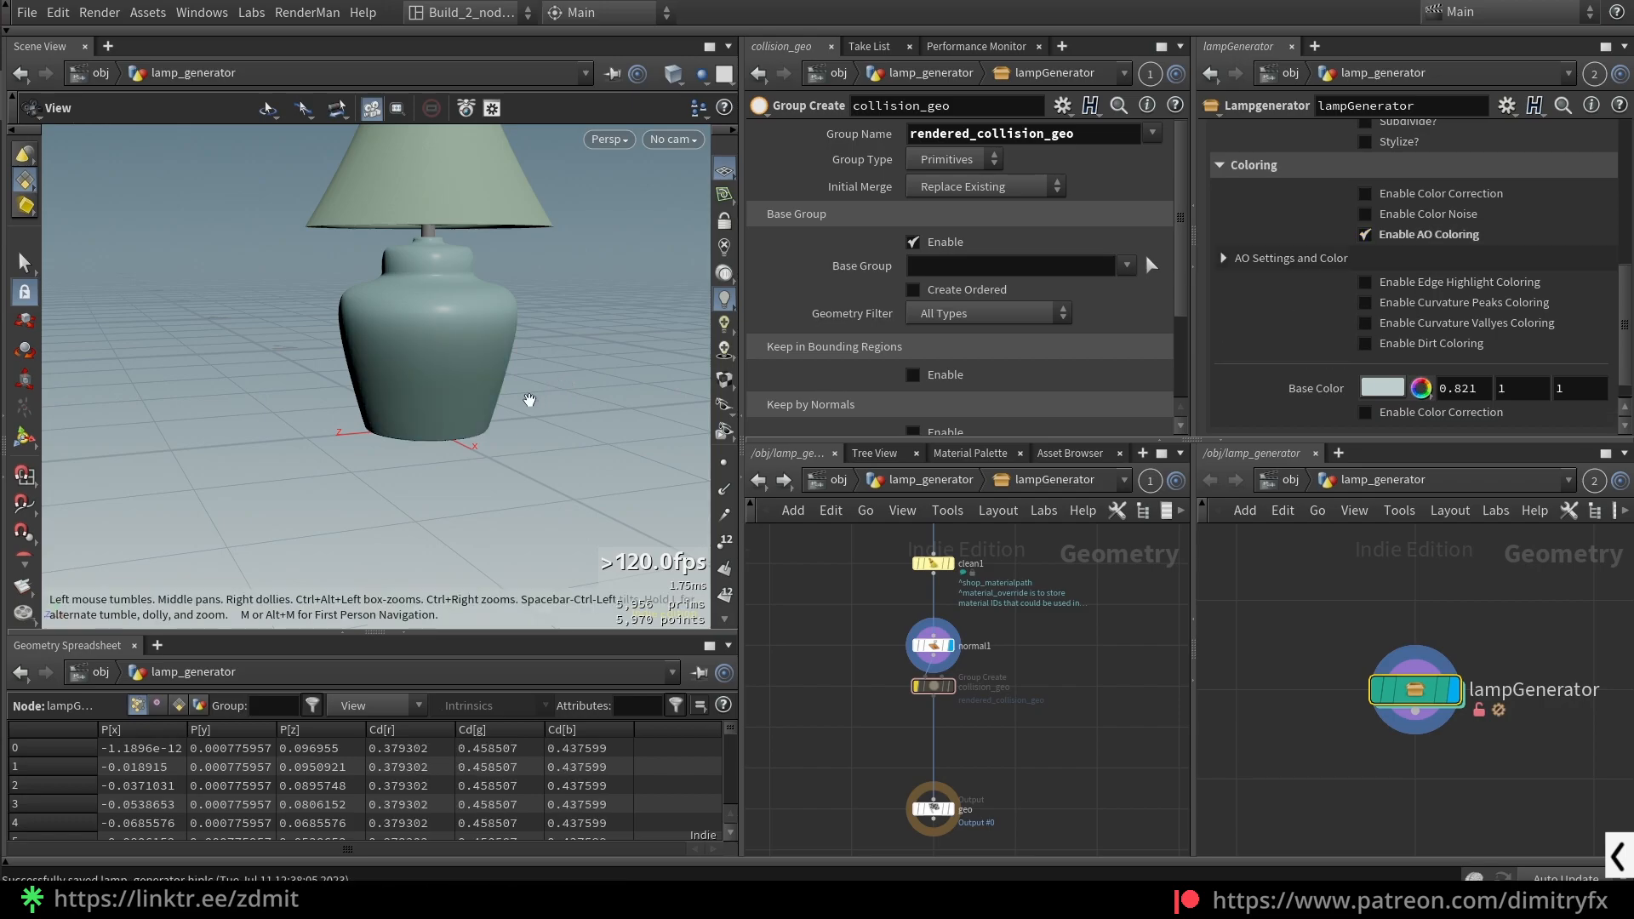
- Expand AO Settings and Color and steepen the Remap Ramp by moving its start and end points inward
left_click(1284, 264)
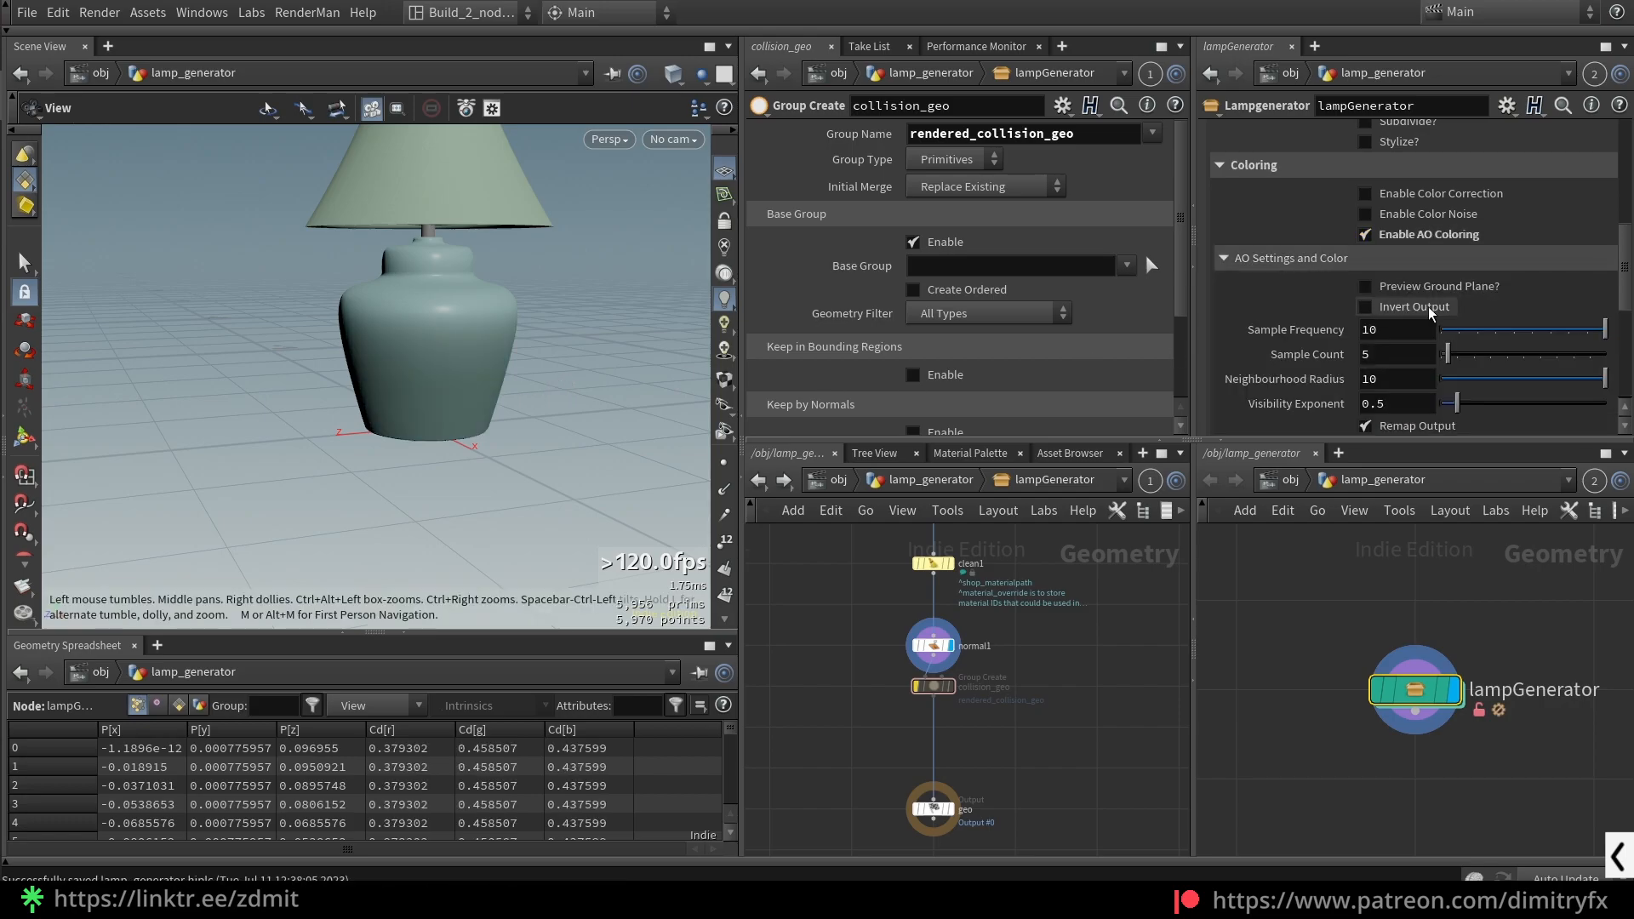
scroll(1447, 341, "down", 3)
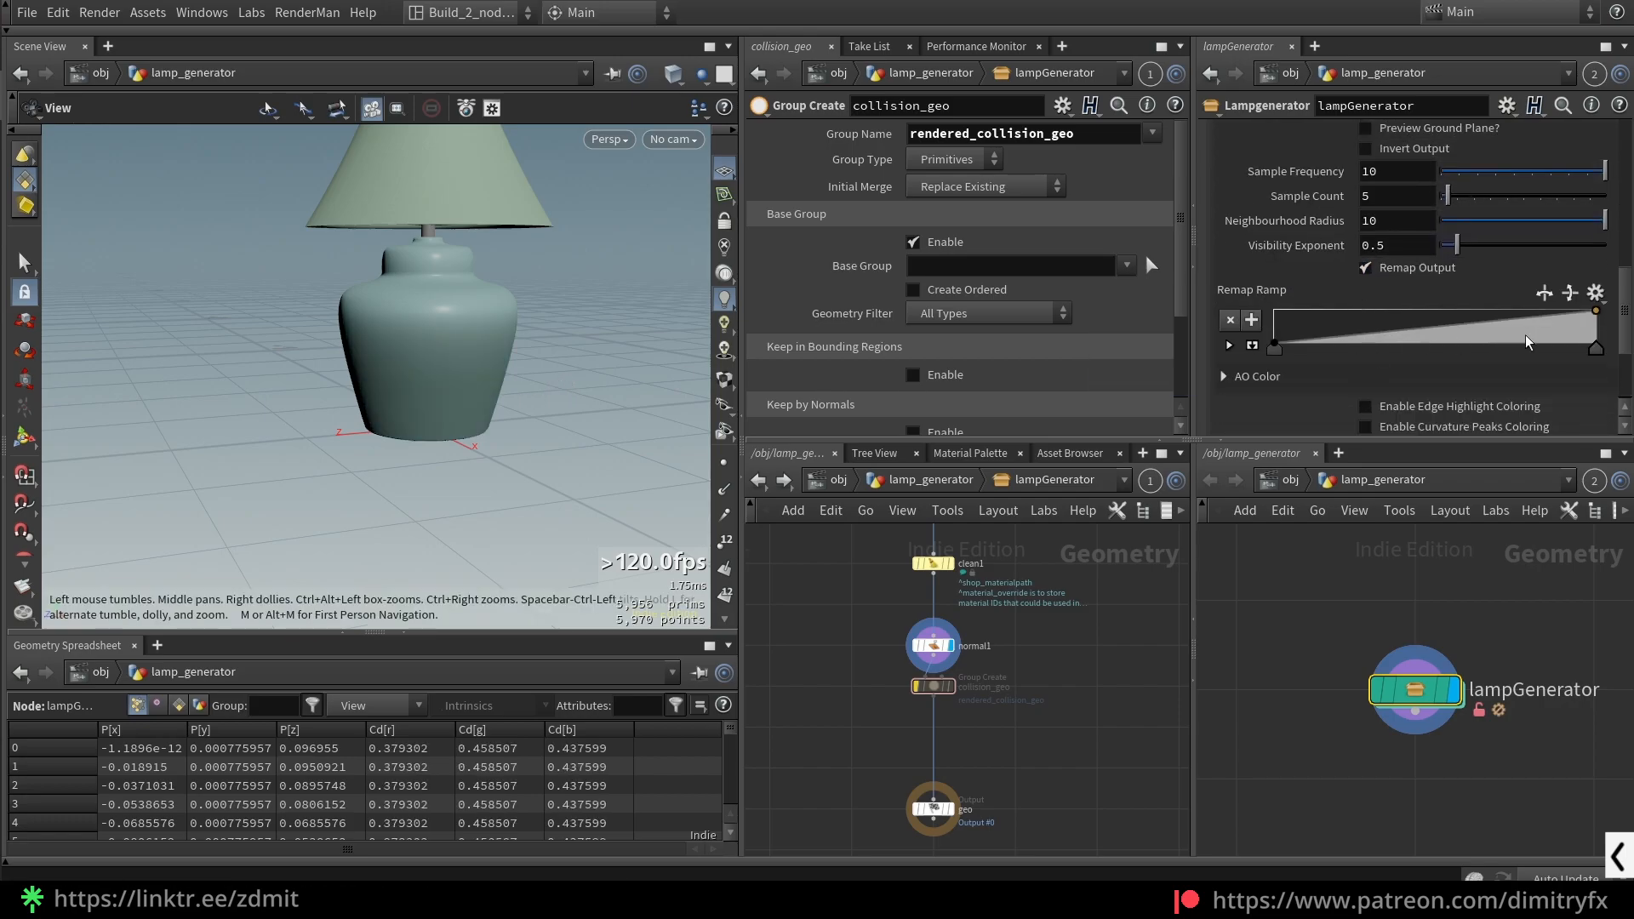
left_click_drag(1491, 348, 1481, 348)
left_click_drag(1274, 347, 1324, 347)
left_click_drag(1481, 348, 1421, 348)
- Expand AO Color and set the first key of the AO Color Ramp to a dark blue swatch, trying other colors first
scroll(1339, 349, "down", 2)
left_click(1341, 281)
scroll(1361, 294, "down", 3)
double_click(1379, 256)
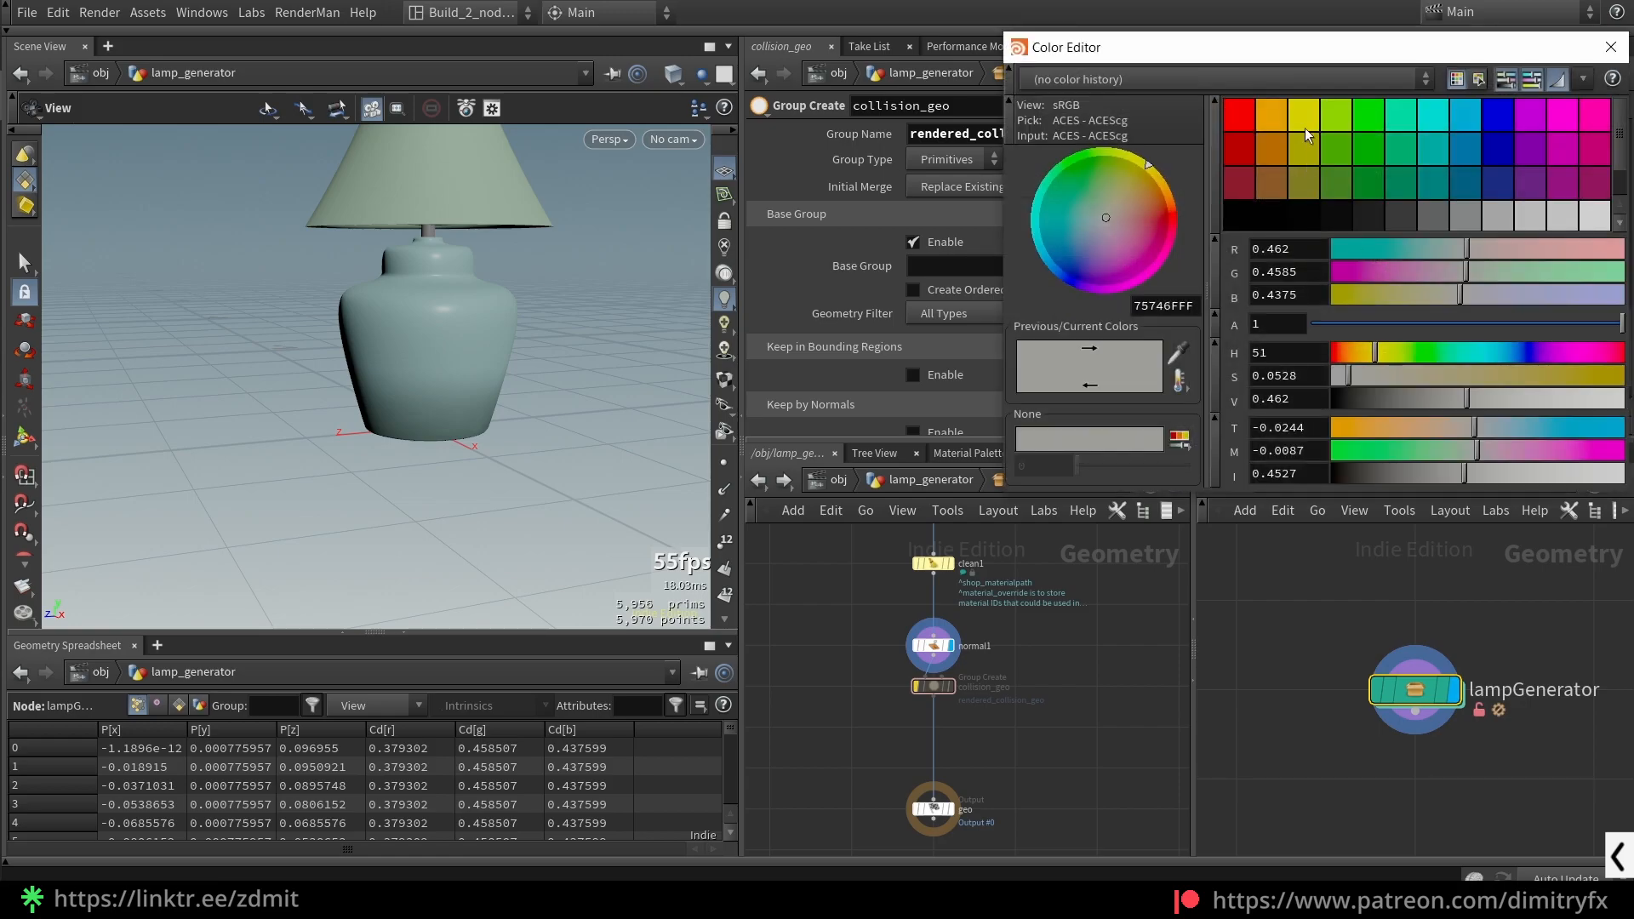
left_click(1304, 128)
left_click(1259, 112)
left_click(1426, 119)
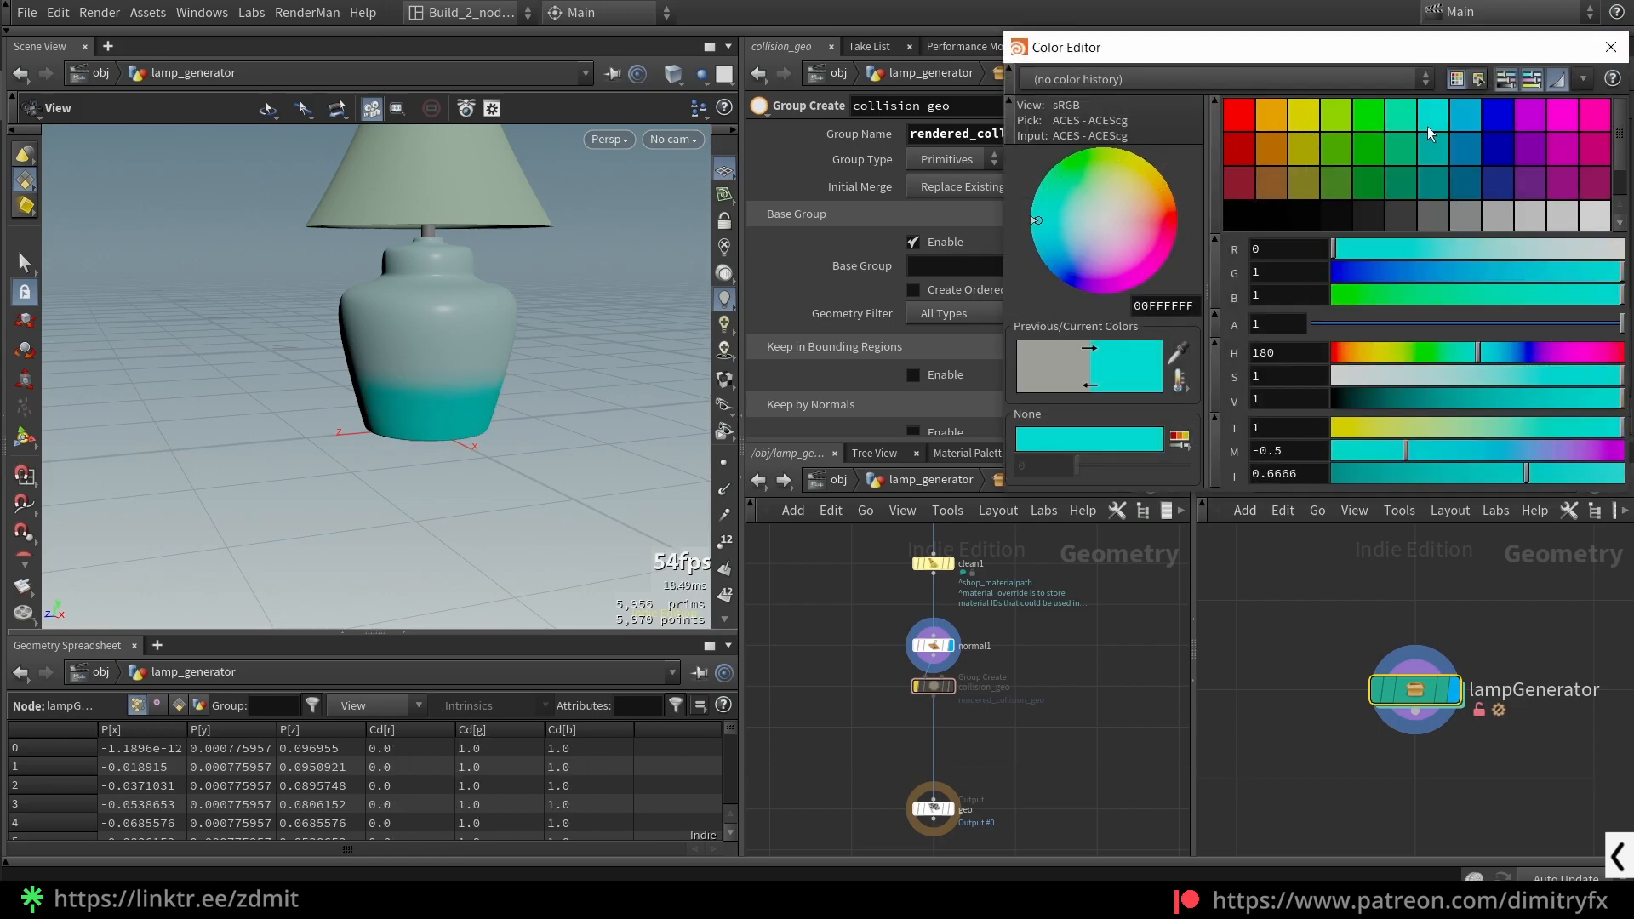
left_click(1496, 219)
left_click(1493, 145)
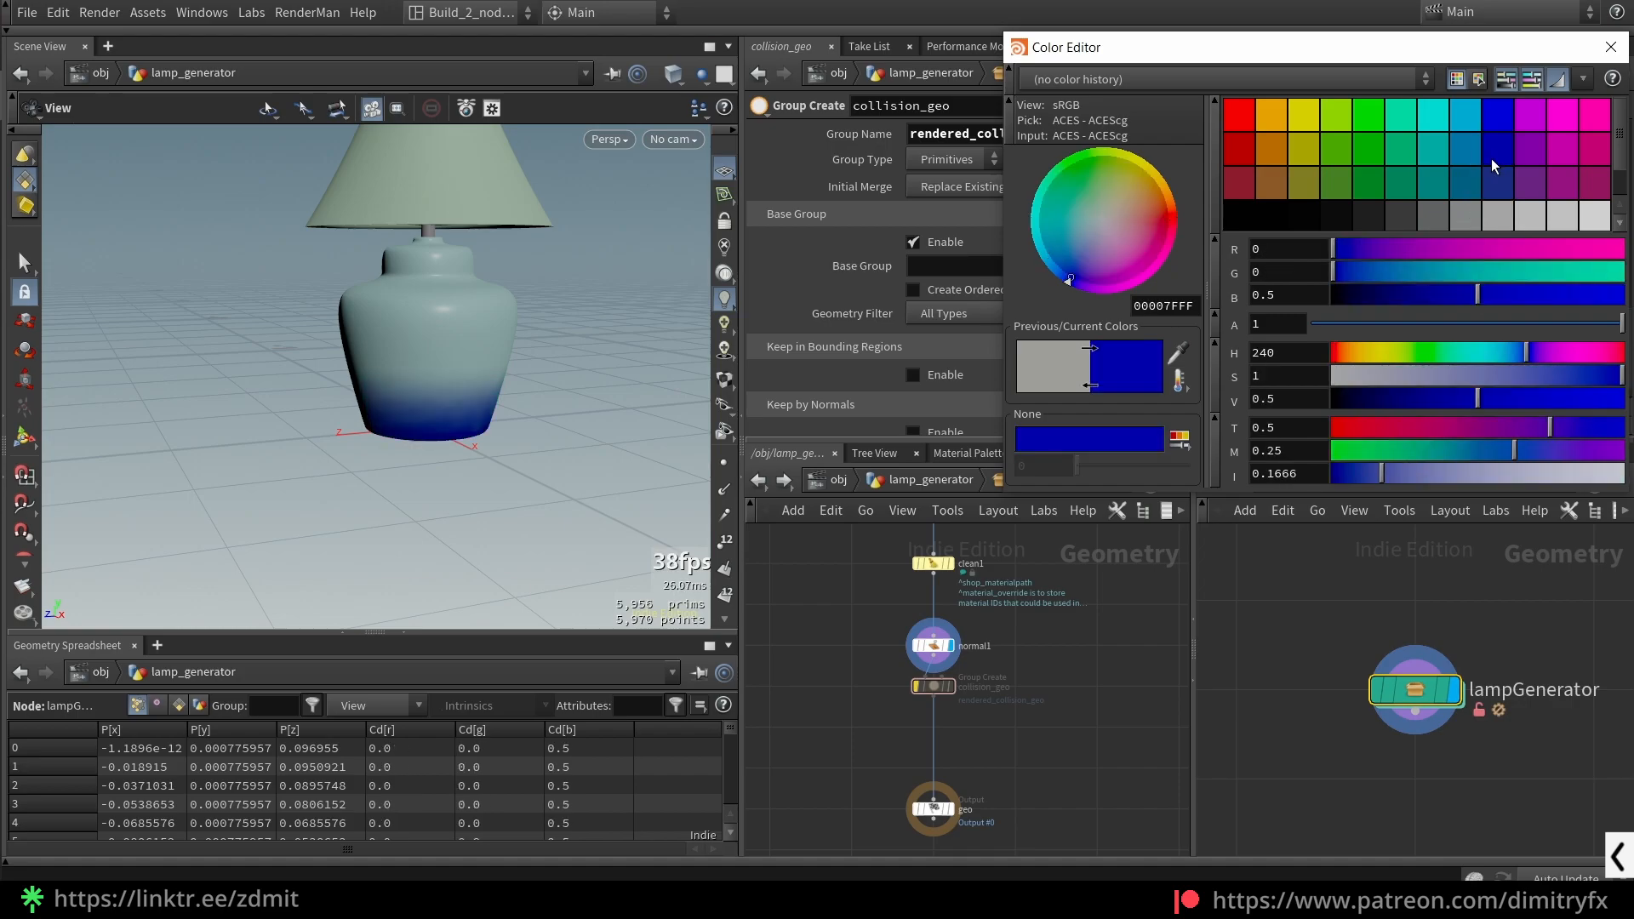
left_click(1493, 170)
left_click(1610, 47)
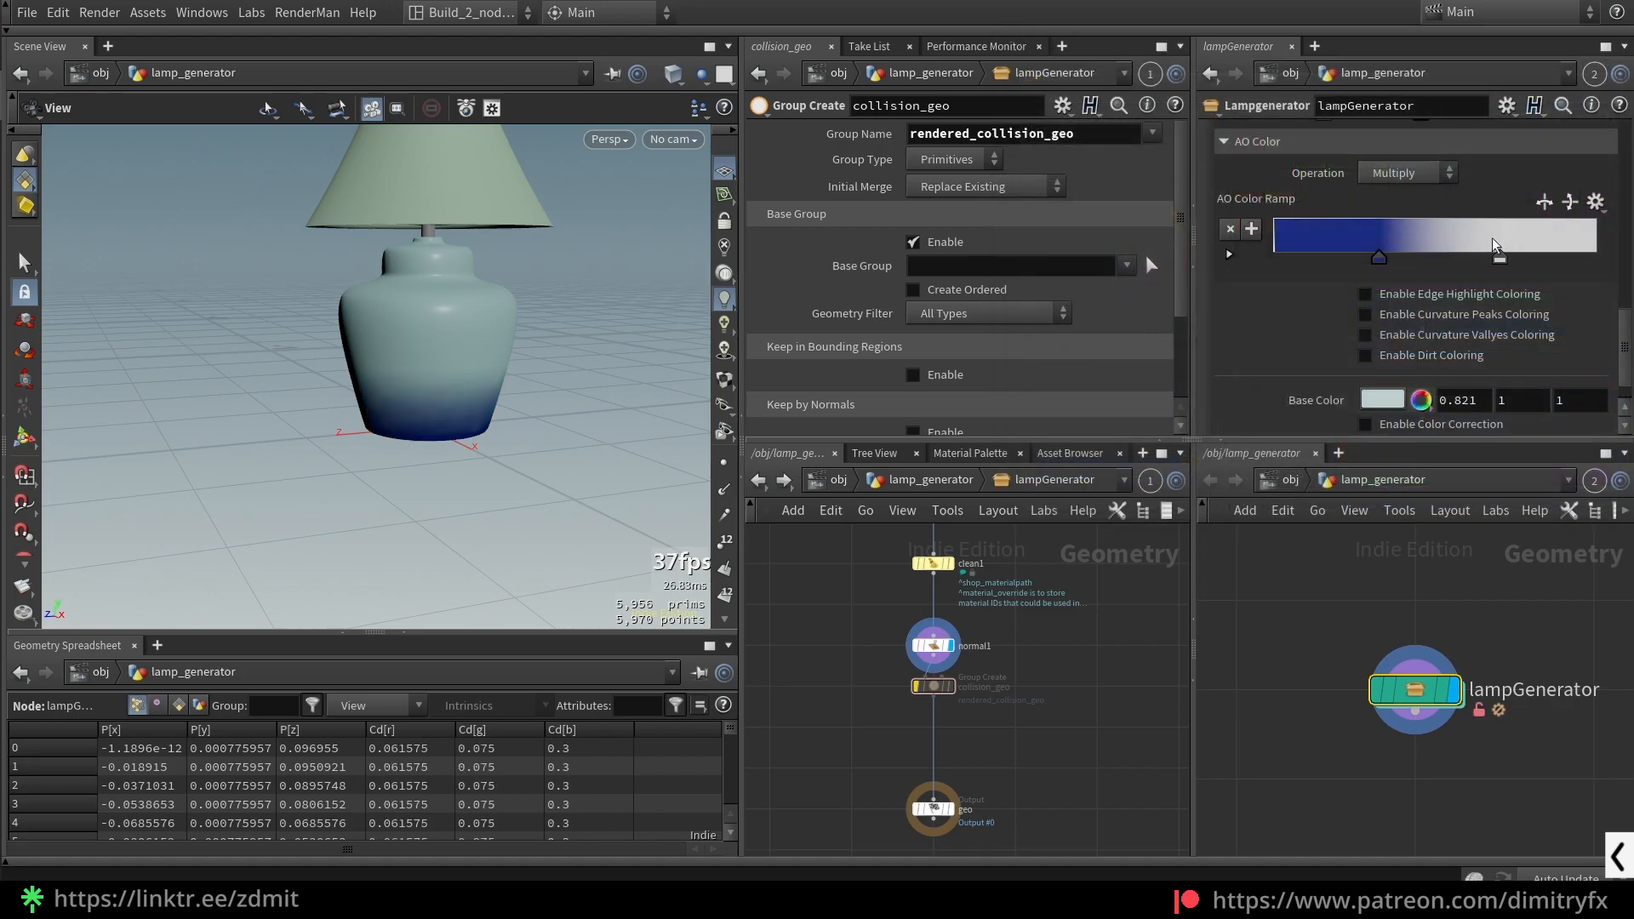
- Reduce the saturation of the AO Color Ramp's blue key and move it closer to the ramp's start
double_click(1383, 265)
mouse_move(1513, 376)
left_mouse_down()
mouse_move(1406, 385)
mouse_move(1497, 366)
left_mouse_up()
left_click(1610, 47)
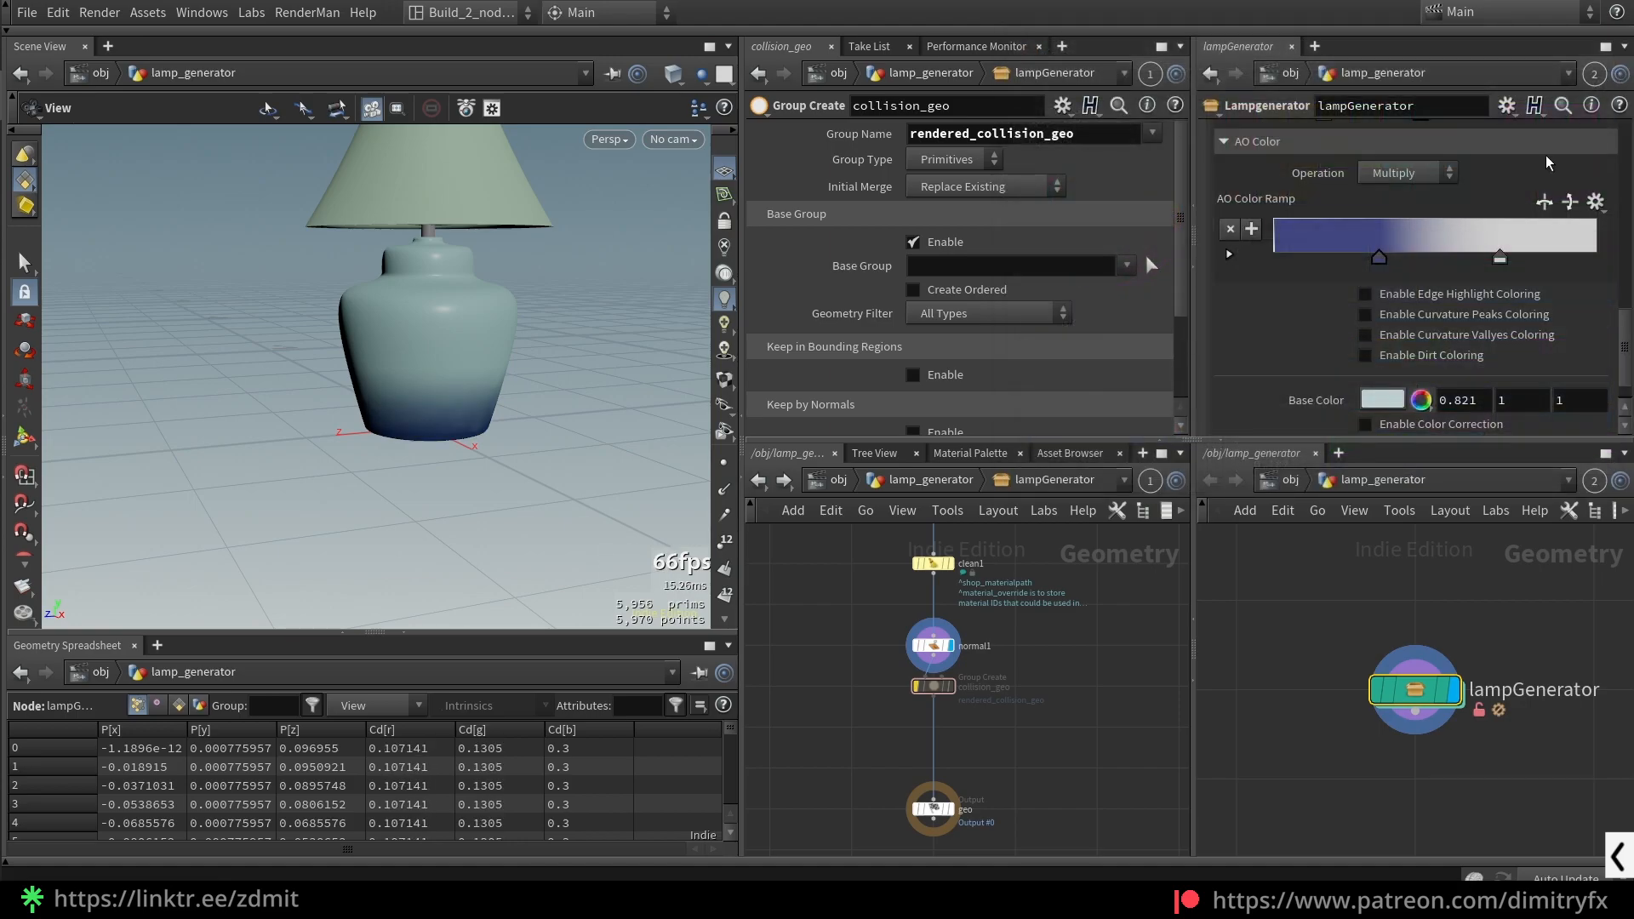
mouse_move(1380, 258)
left_mouse_down()
mouse_move(1390, 246)
mouse_move(1337, 235)
mouse_move(1366, 236)
left_mouse_up()
- Review the available blend operations for the AO Color and keep Multiply
scroll(1396, 324, "up", 3)
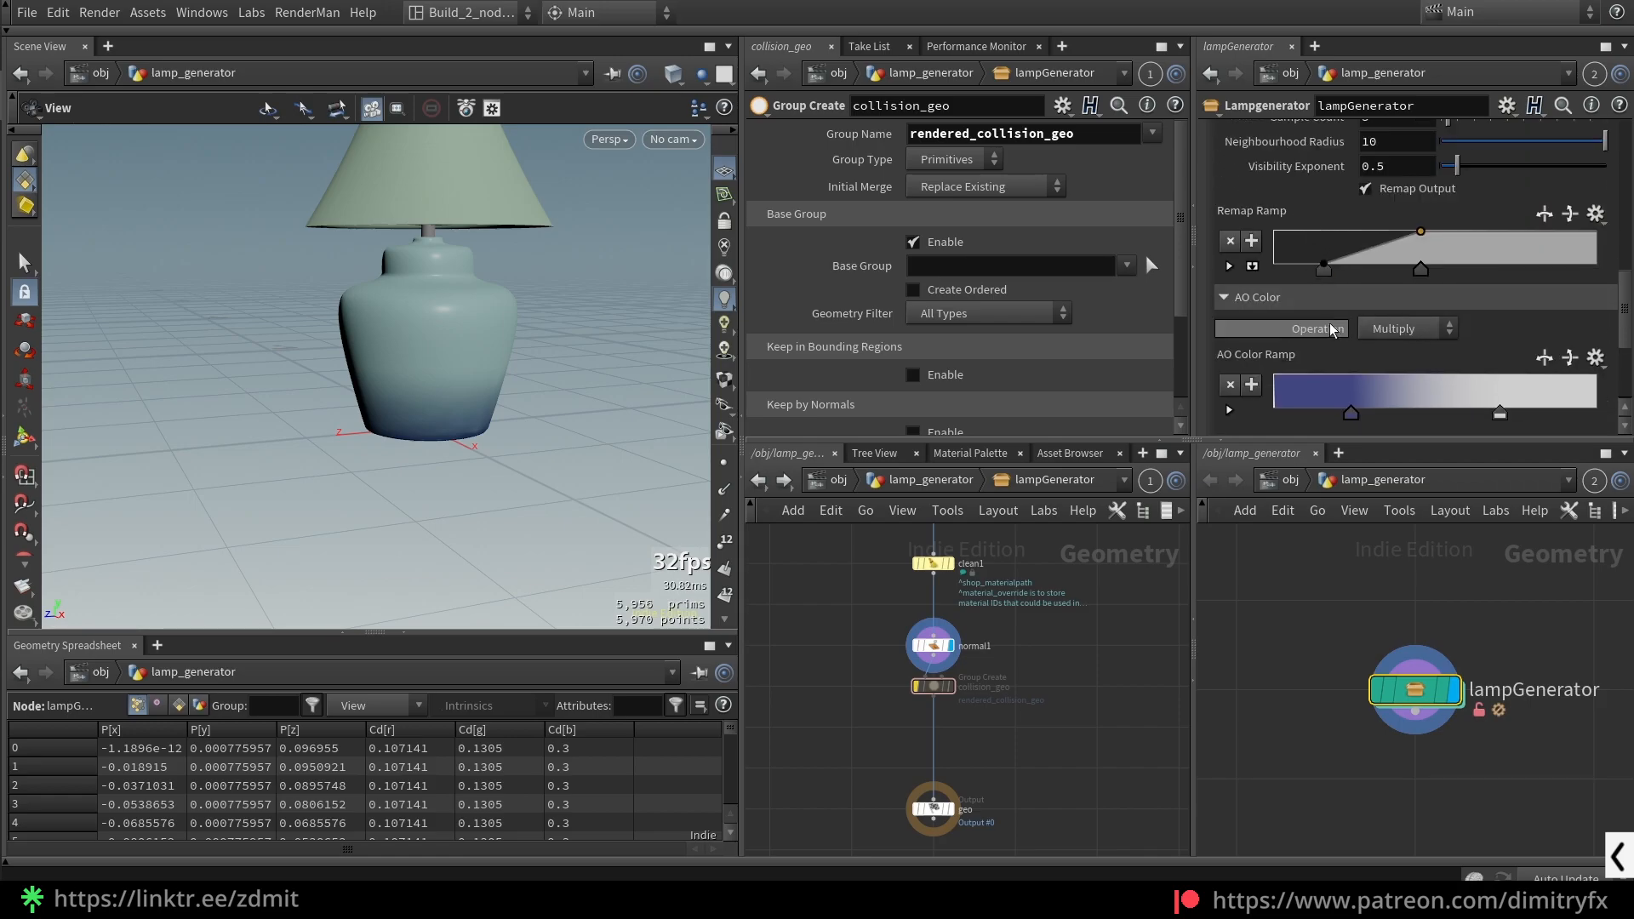
left_click(1431, 334)
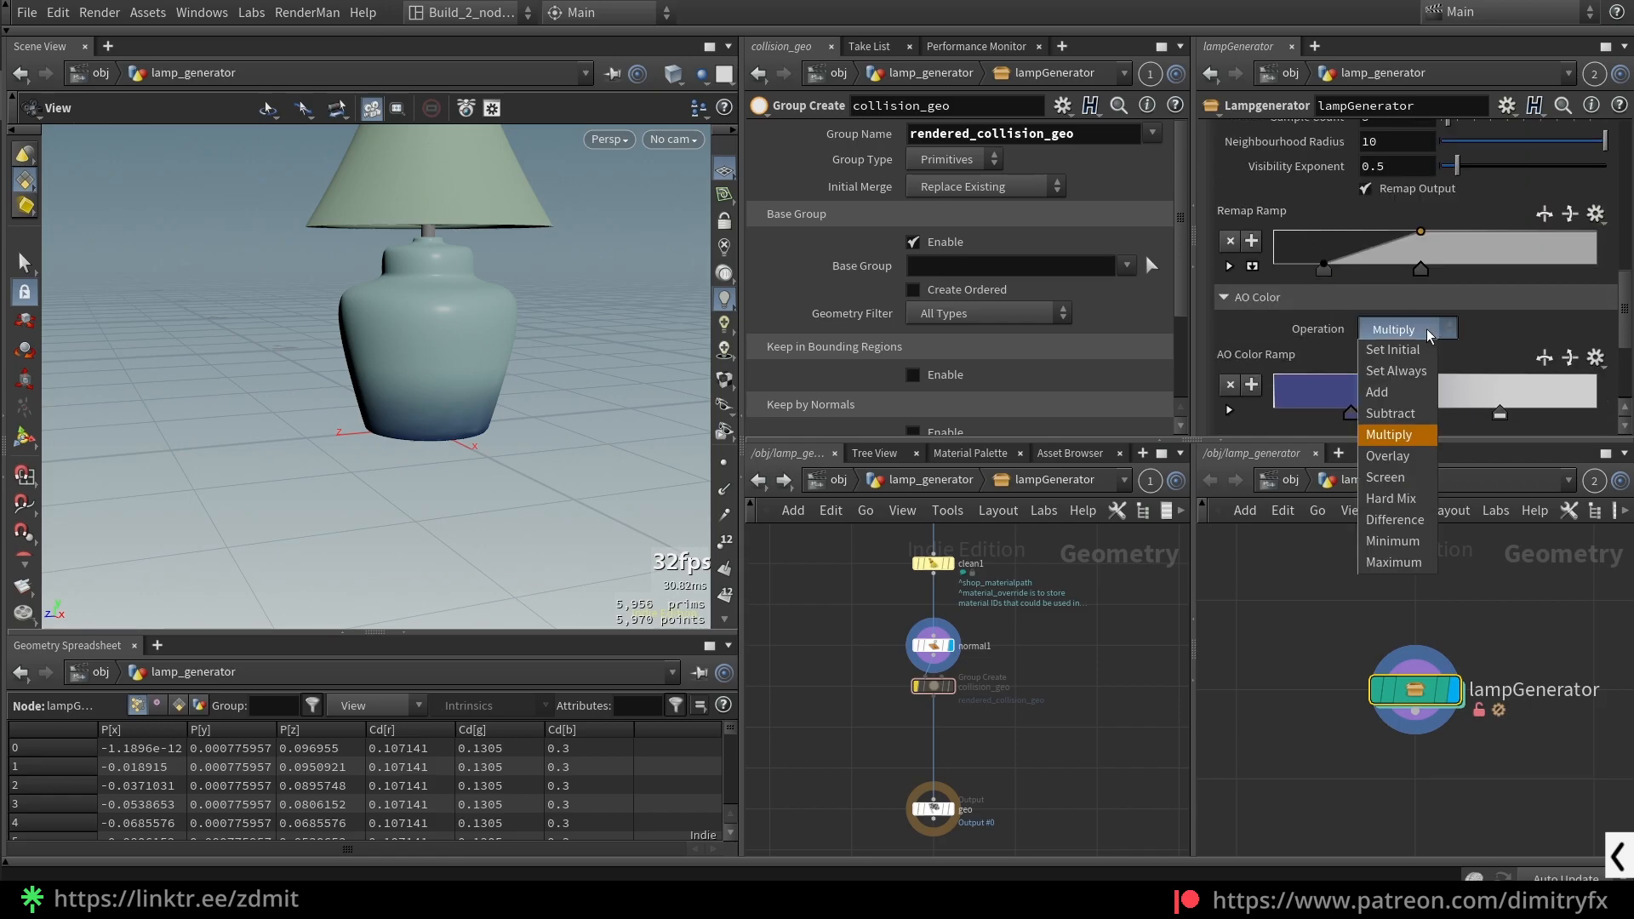
left_click(1431, 334)
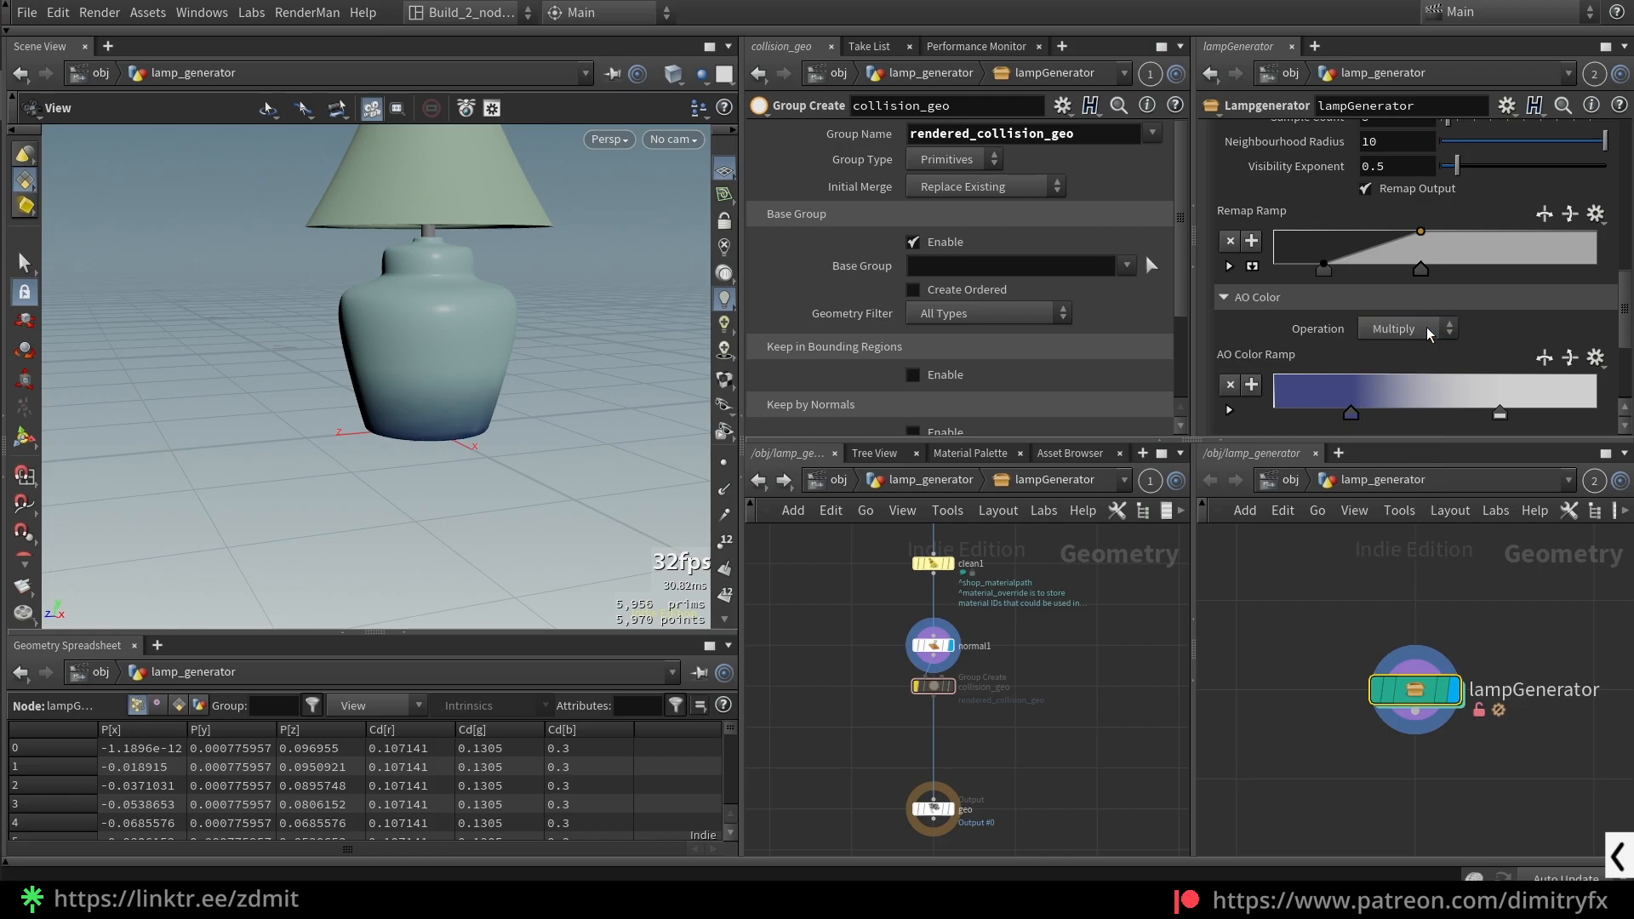
- Try a dark yellow swatch as the lamp base's Base Color and undo the change
scroll(1385, 358, "down", 5)
left_click(1385, 357)
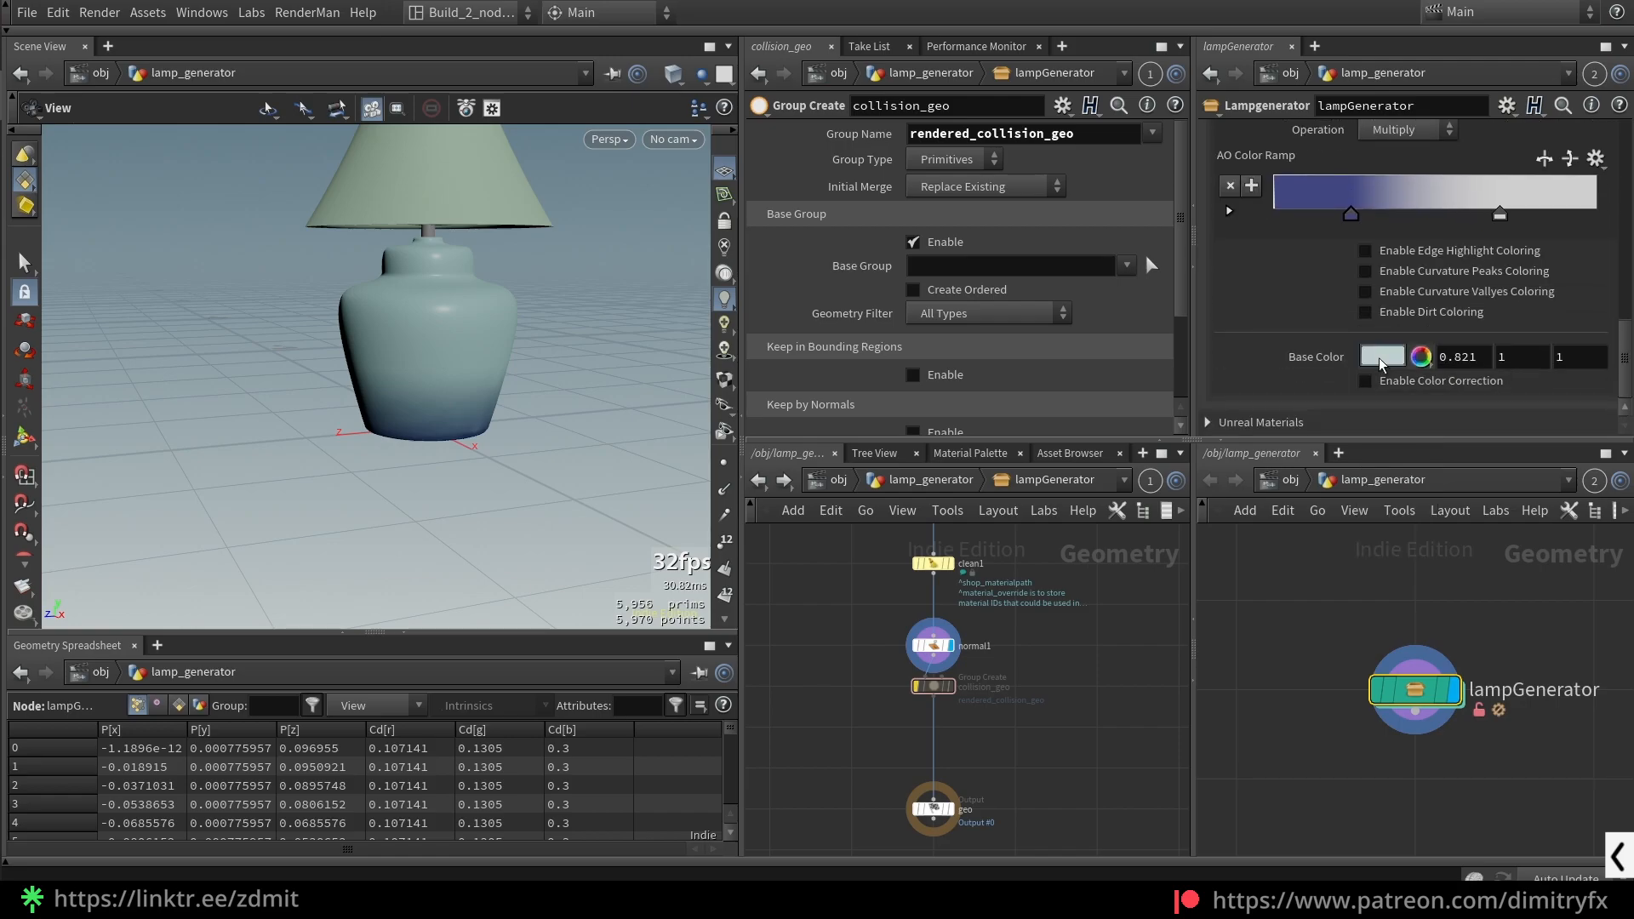
left_click(1305, 143)
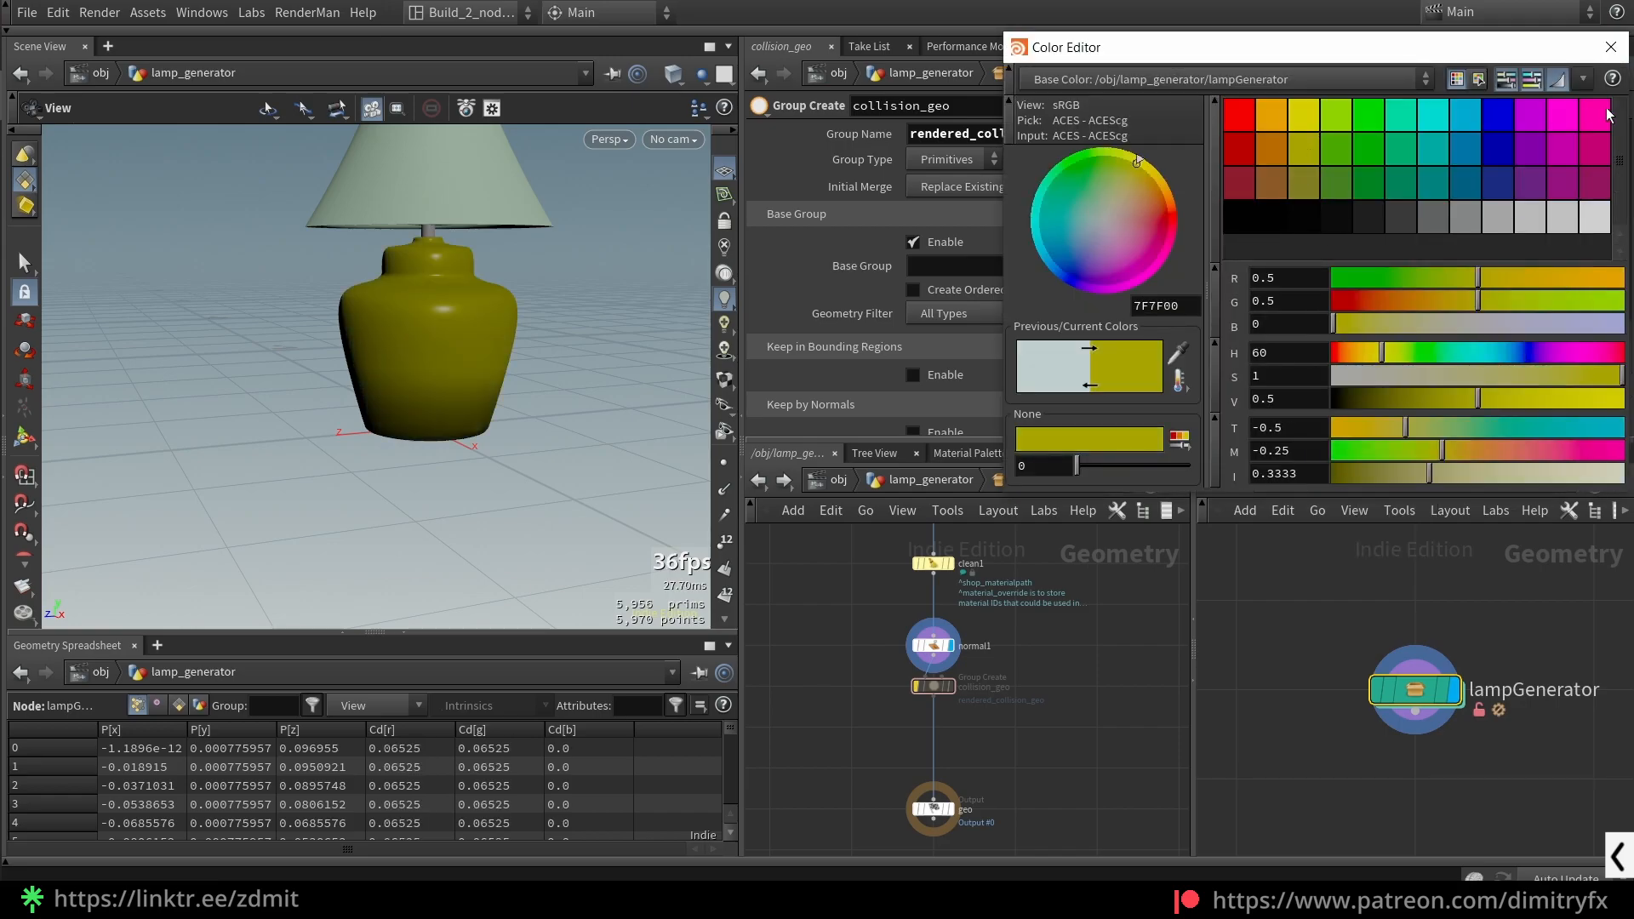
left_click(1620, 57)
key("ctrl+z")
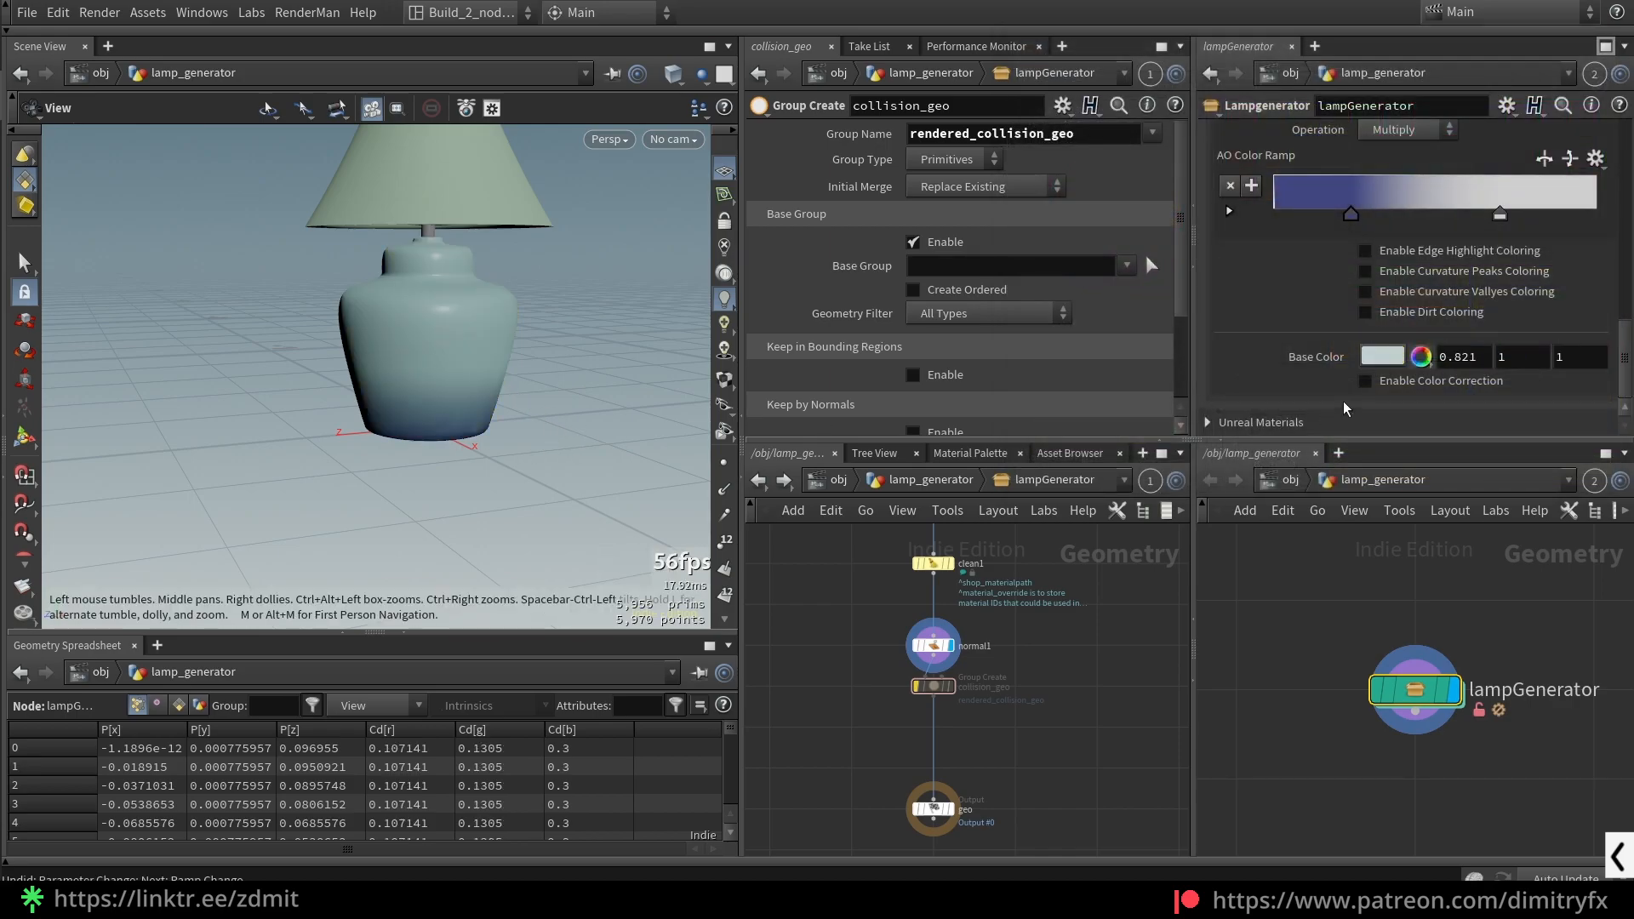
- Enable Color Noise for the lamp base, collapse AO Settings and Color, and expand Noise Color
scroll(1336, 383, "up", 2)
scroll(1362, 366, "up", 5)
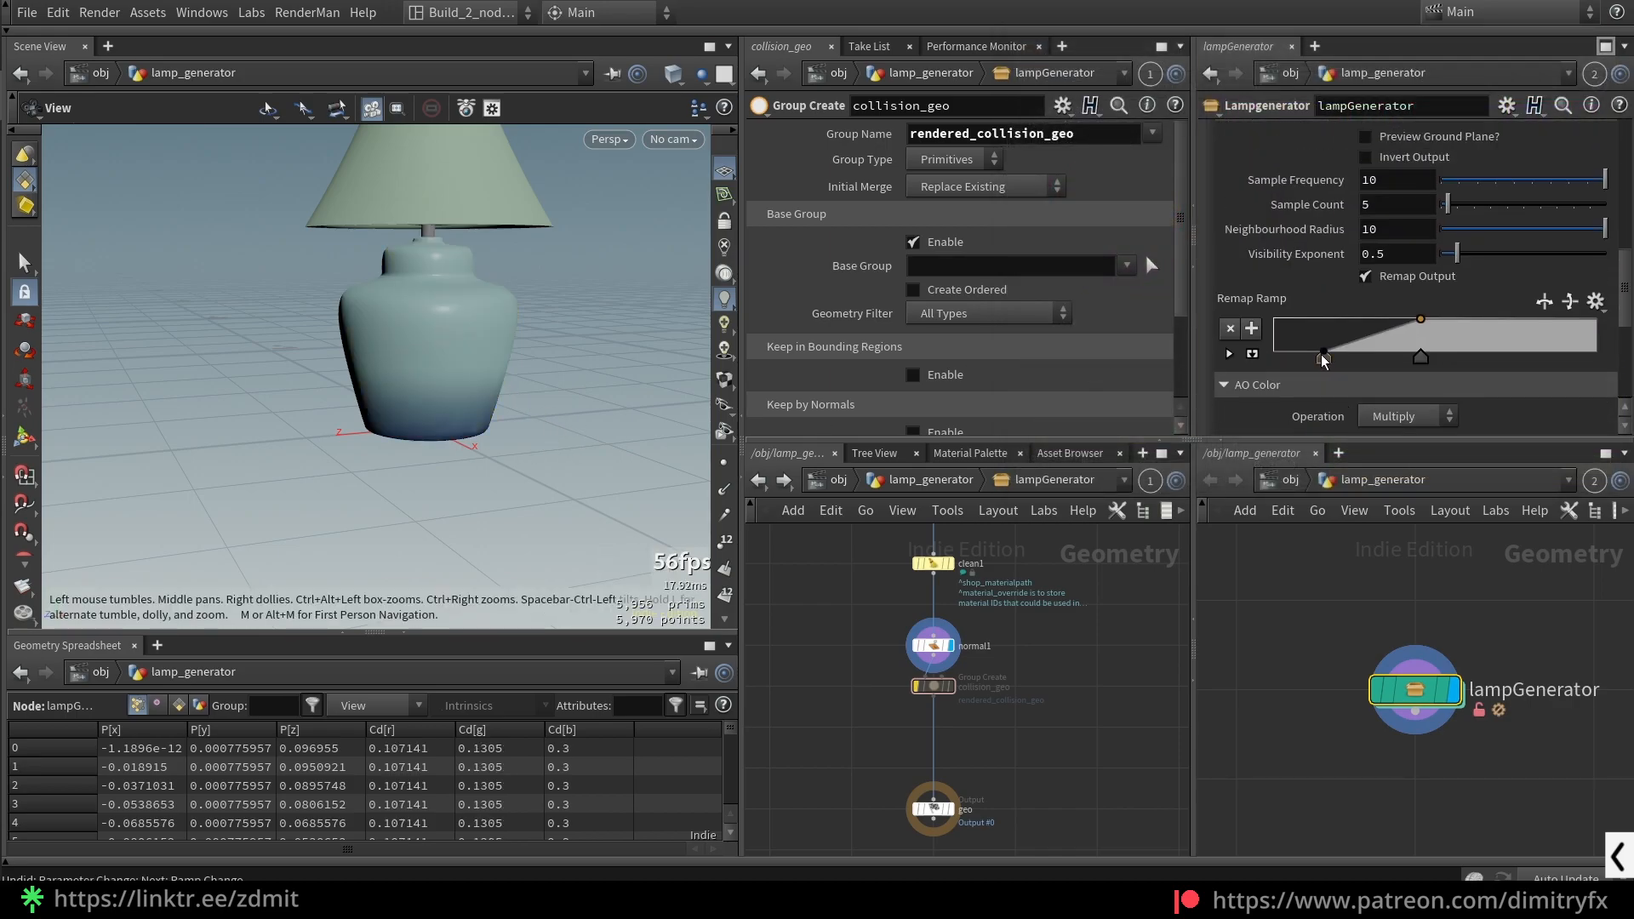
scroll(1277, 273, "up", 3)
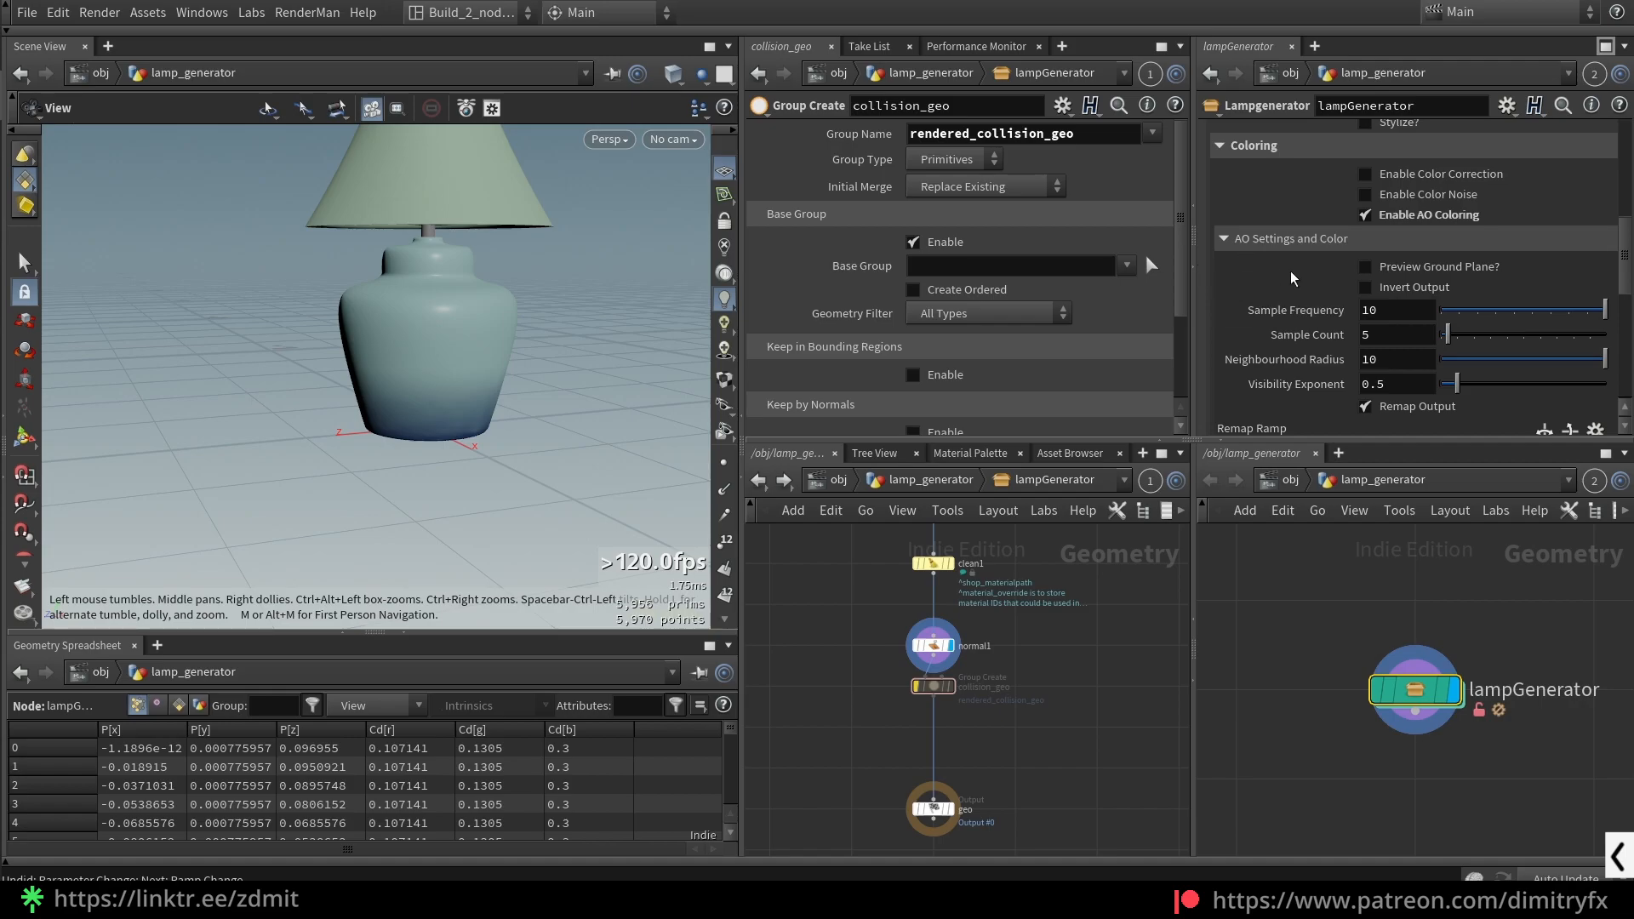
left_click(1403, 196)
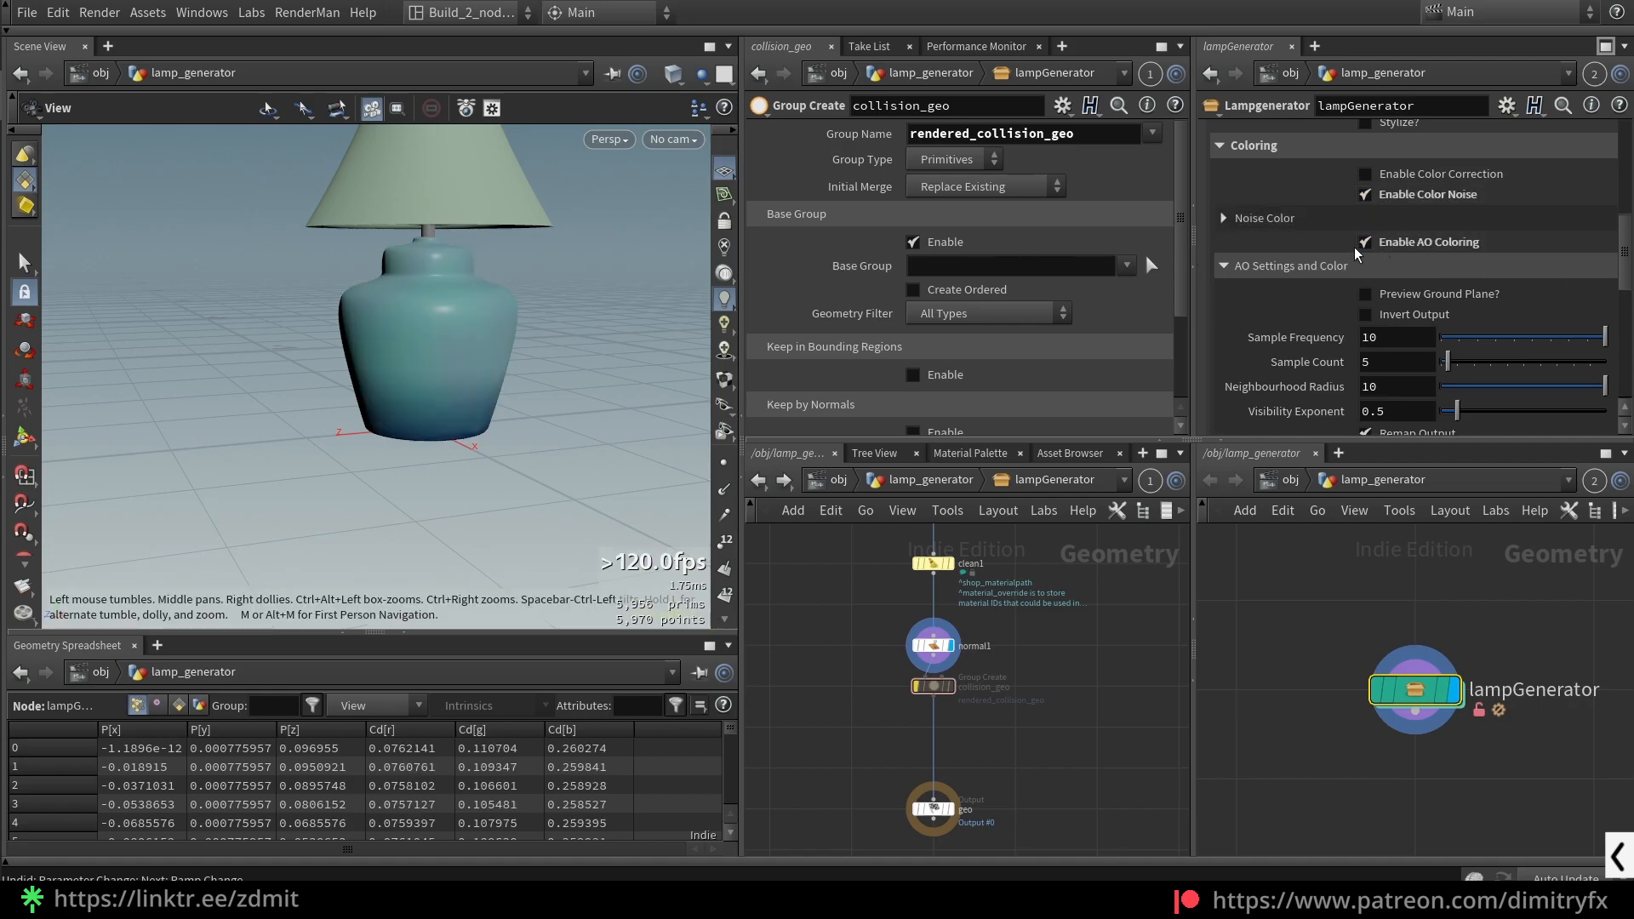
left_click(1226, 266)
left_click(1247, 219)
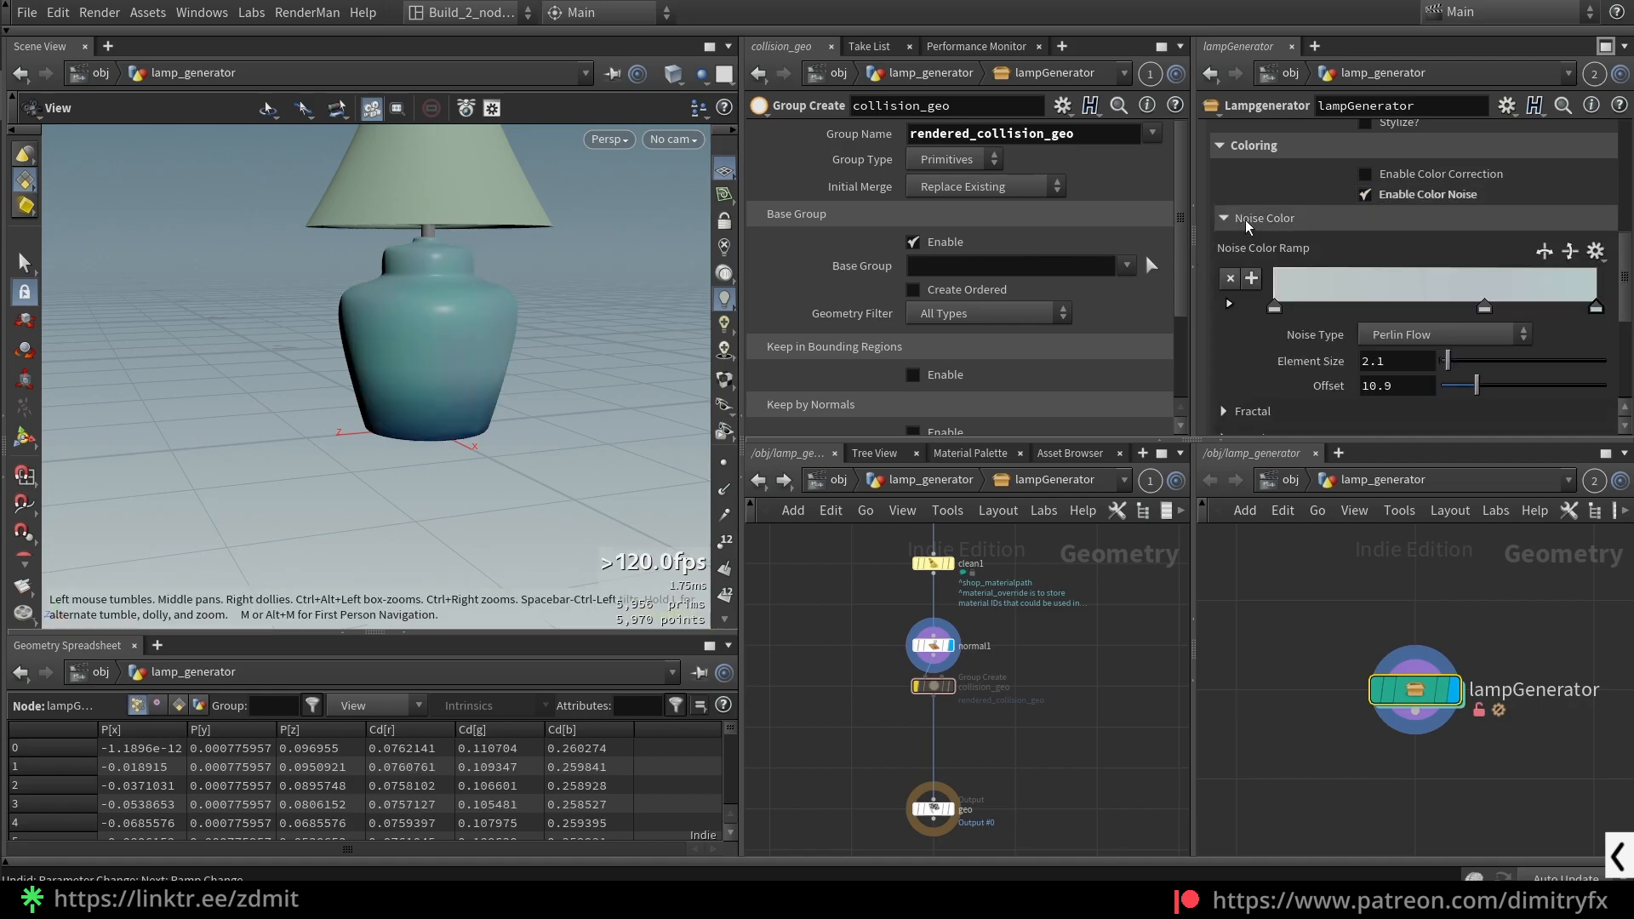
- Shift the first key of the Noise Color Ramp to a pink tint
double_click(1274, 307)
left_click_drag(1453, 294, 1426, 284)
left_click(1611, 47)
- Set the middle key of the Noise Color Ramp to pure blue and reduce its saturation to 0.429
double_click(1477, 308)
left_click(1485, 123)
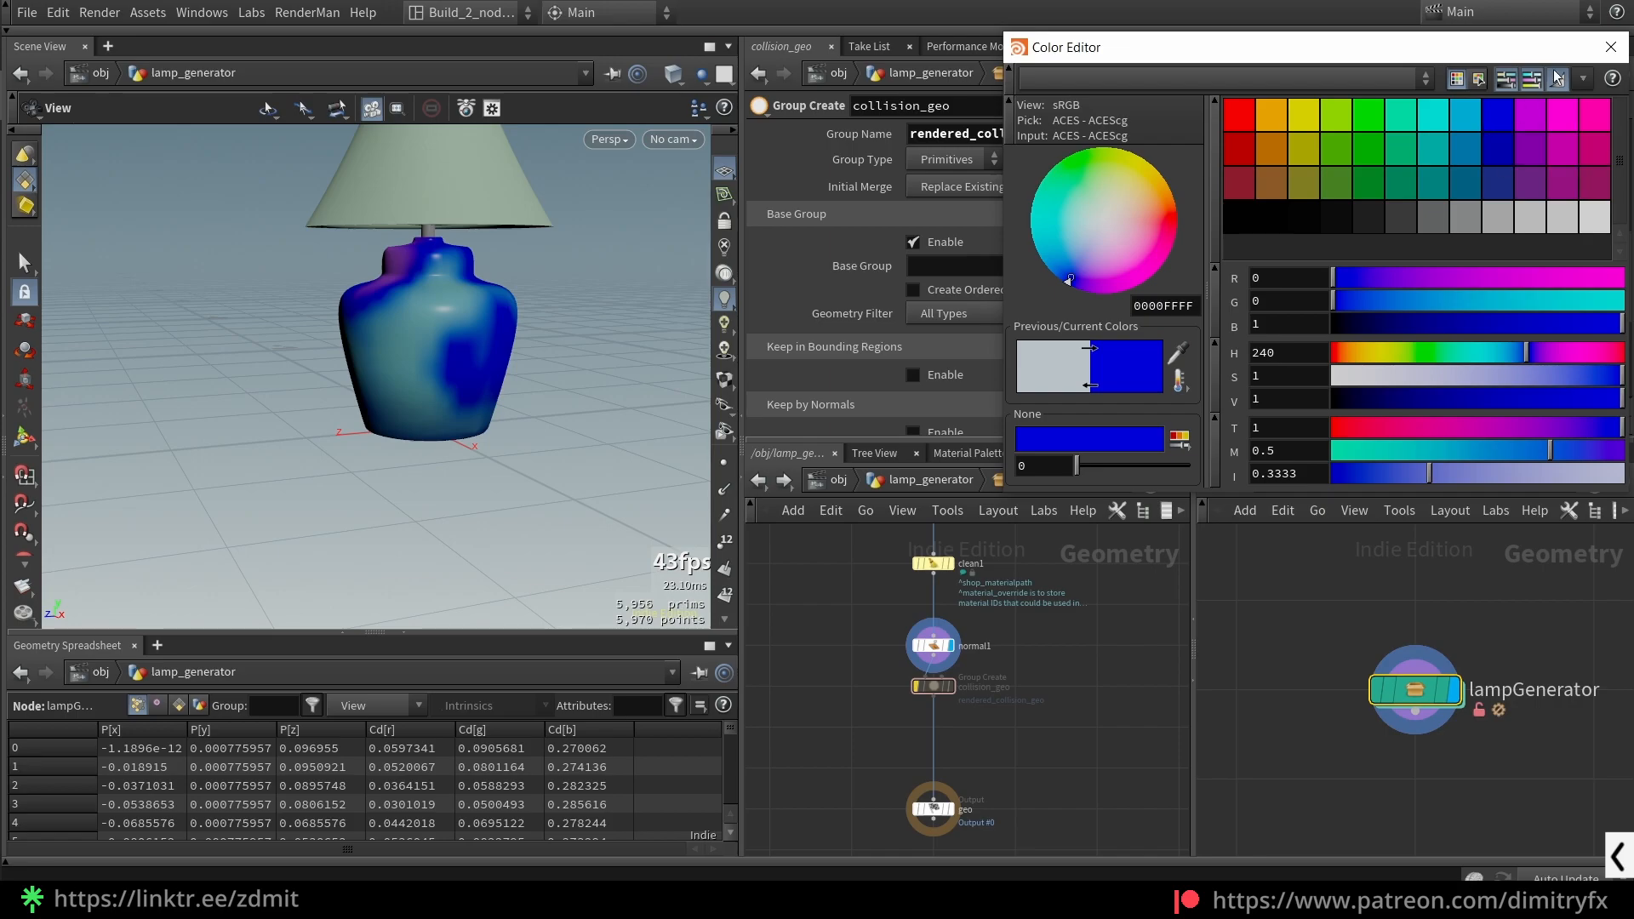
left_click(1611, 47)
double_click(1484, 308)
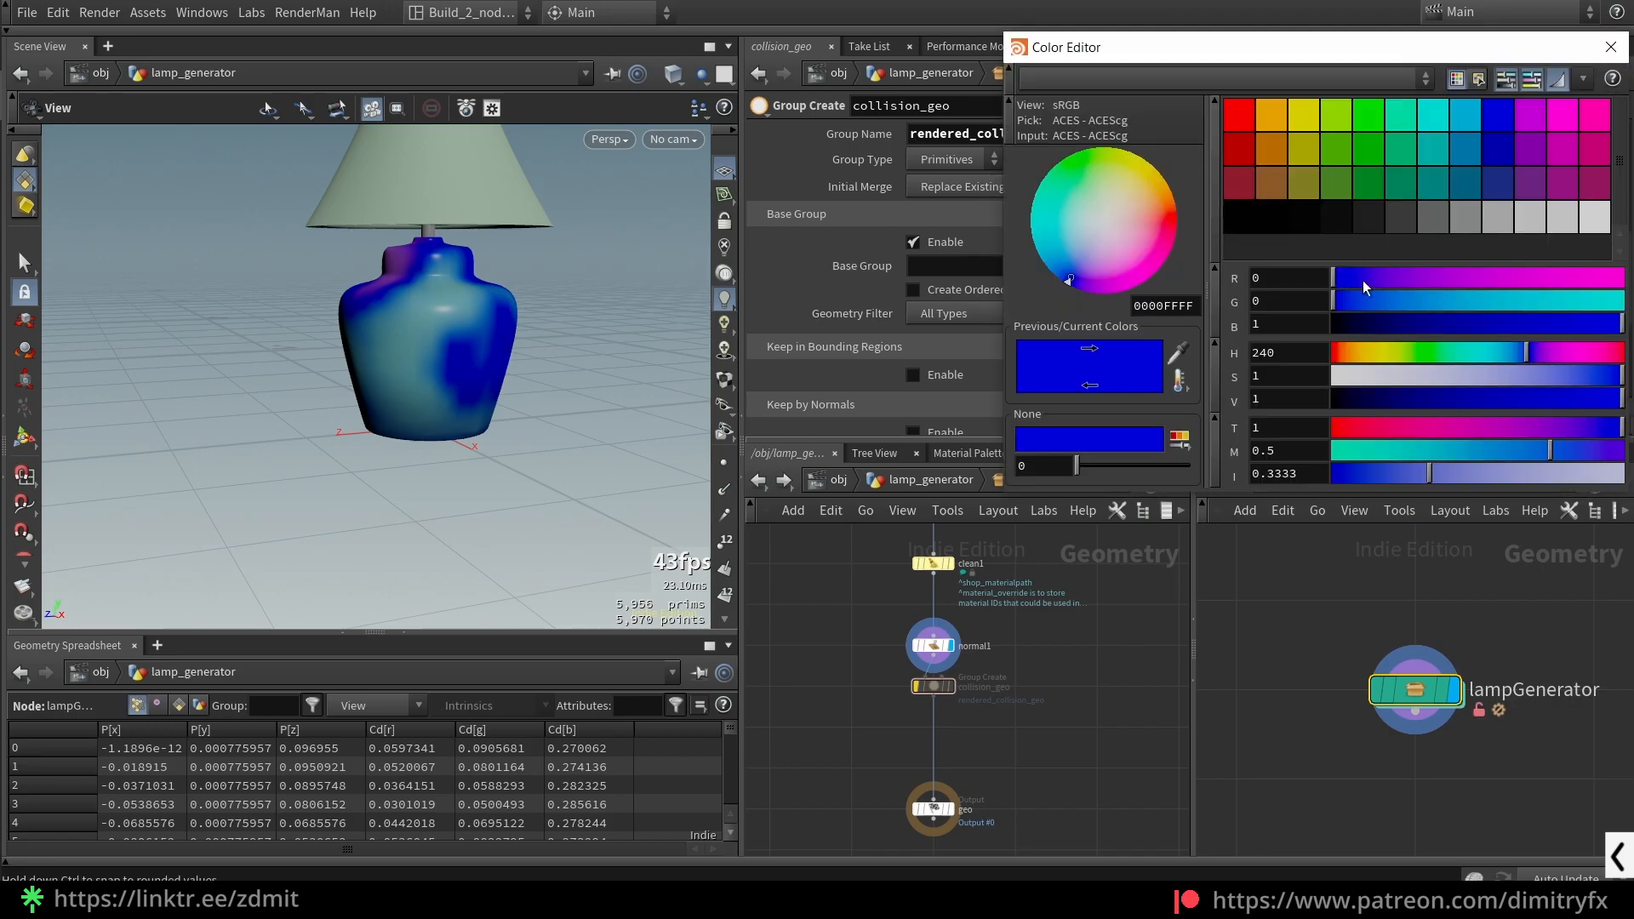
left_click_drag(1513, 369, 1461, 369)
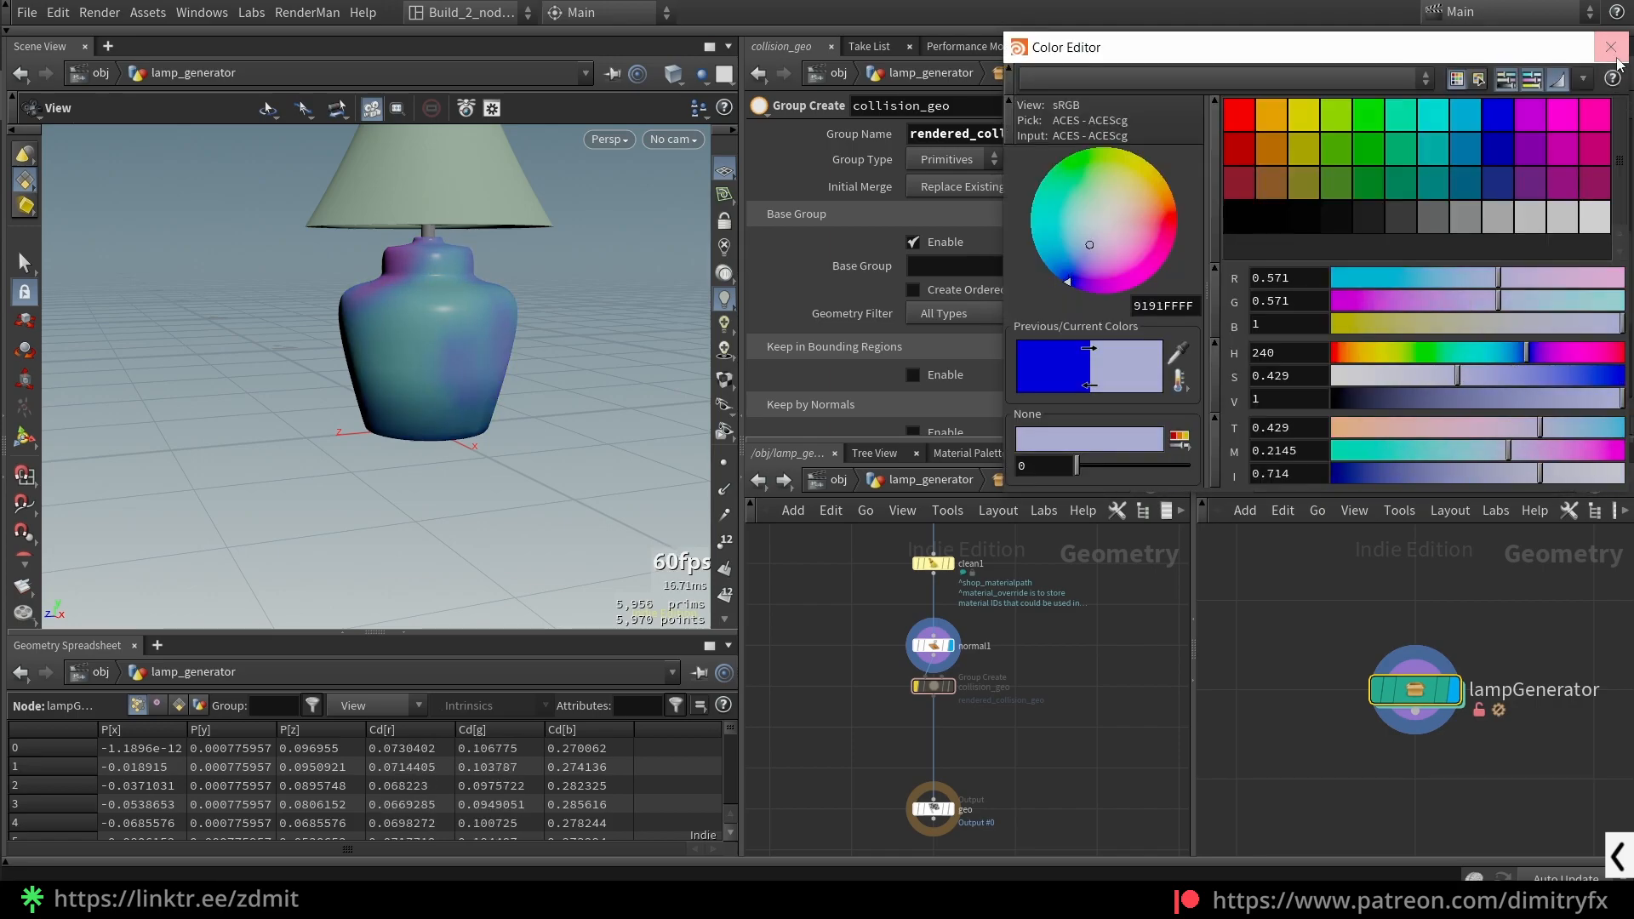
left_click(1612, 47)
- Reduce the saturation of the Noise Color Ramp's first key to a paler pink
double_click(1276, 309)
left_click_drag(1457, 376, 1412, 390)
left_click(1611, 47)
- Darken the Noise Color Ramp's last key to a value of 0.662 with low saturation and shift its hue towards yellow-green
double_click(1597, 310)
left_click_drag(1416, 330, 1360, 403)
left_click(1379, 150)
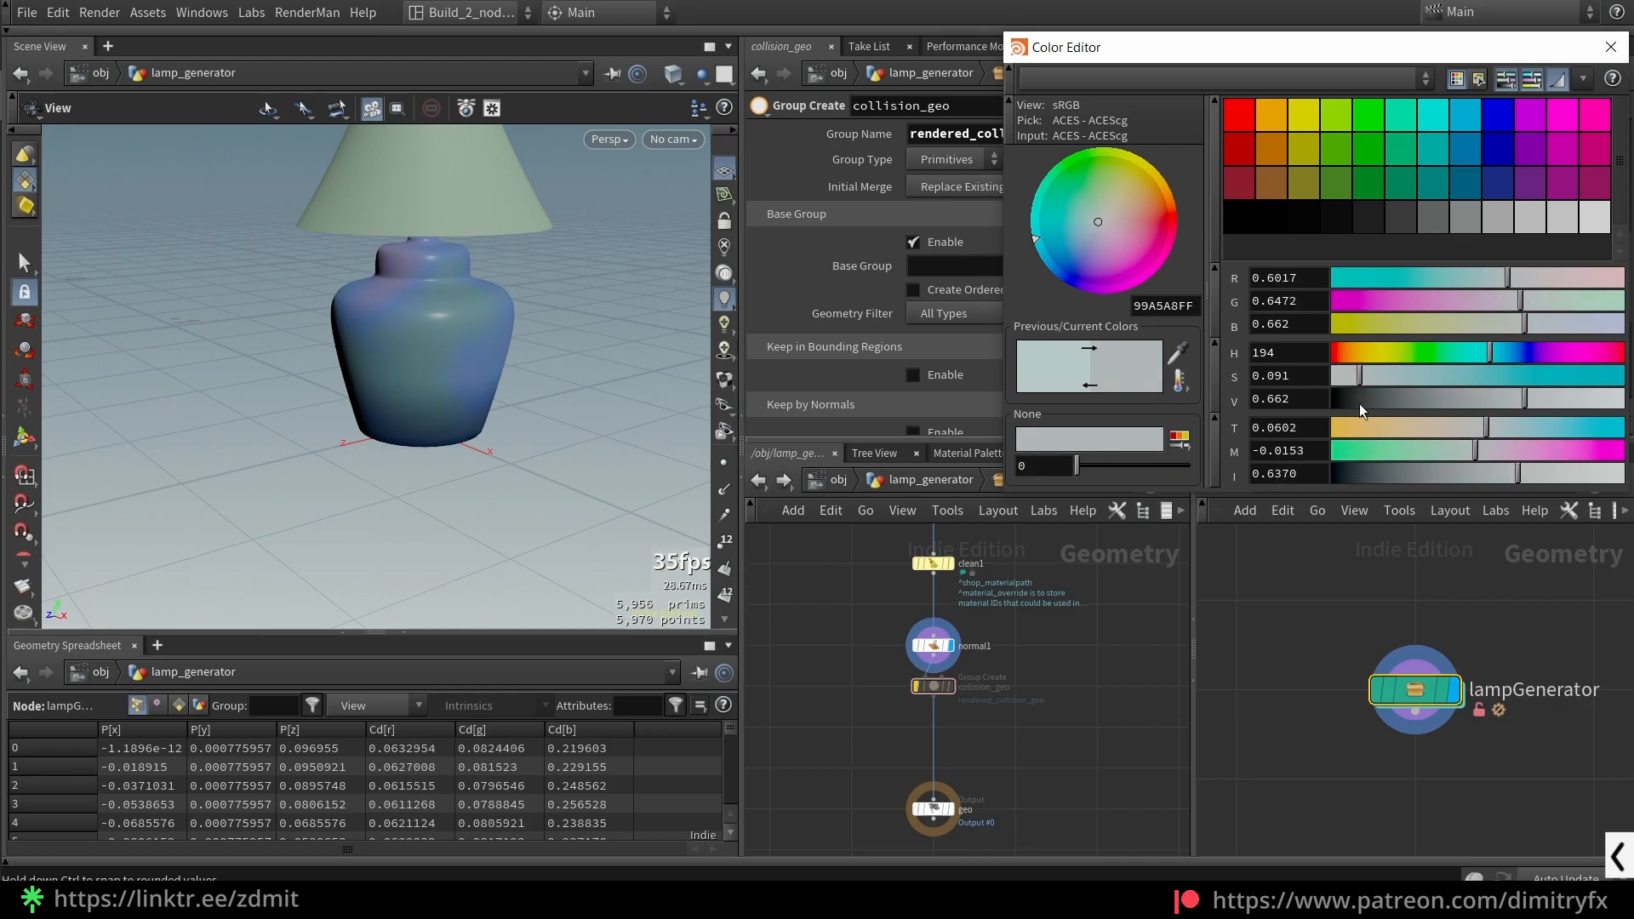
left_click_drag(1443, 354, 1388, 356)
left_click(1611, 47)
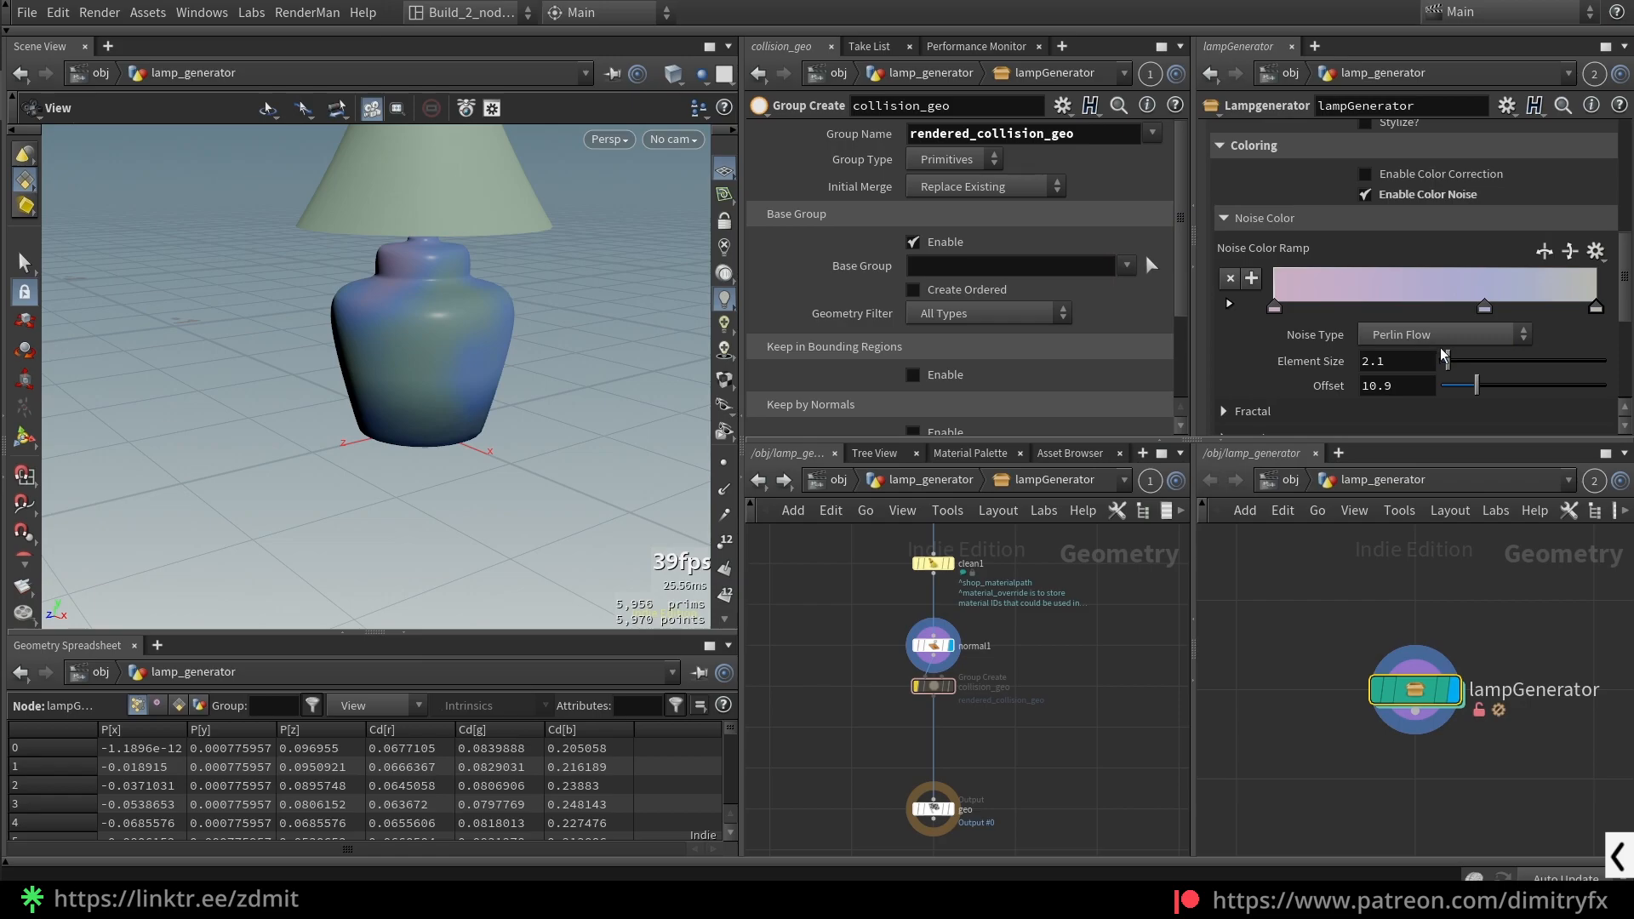
- Set the Noise Type to Perlin, with an Element Size of 2.6 and an Offset of 24.4
scroll(1423, 247, "down", 1)
left_click(1424, 249)
left_click(1421, 335)
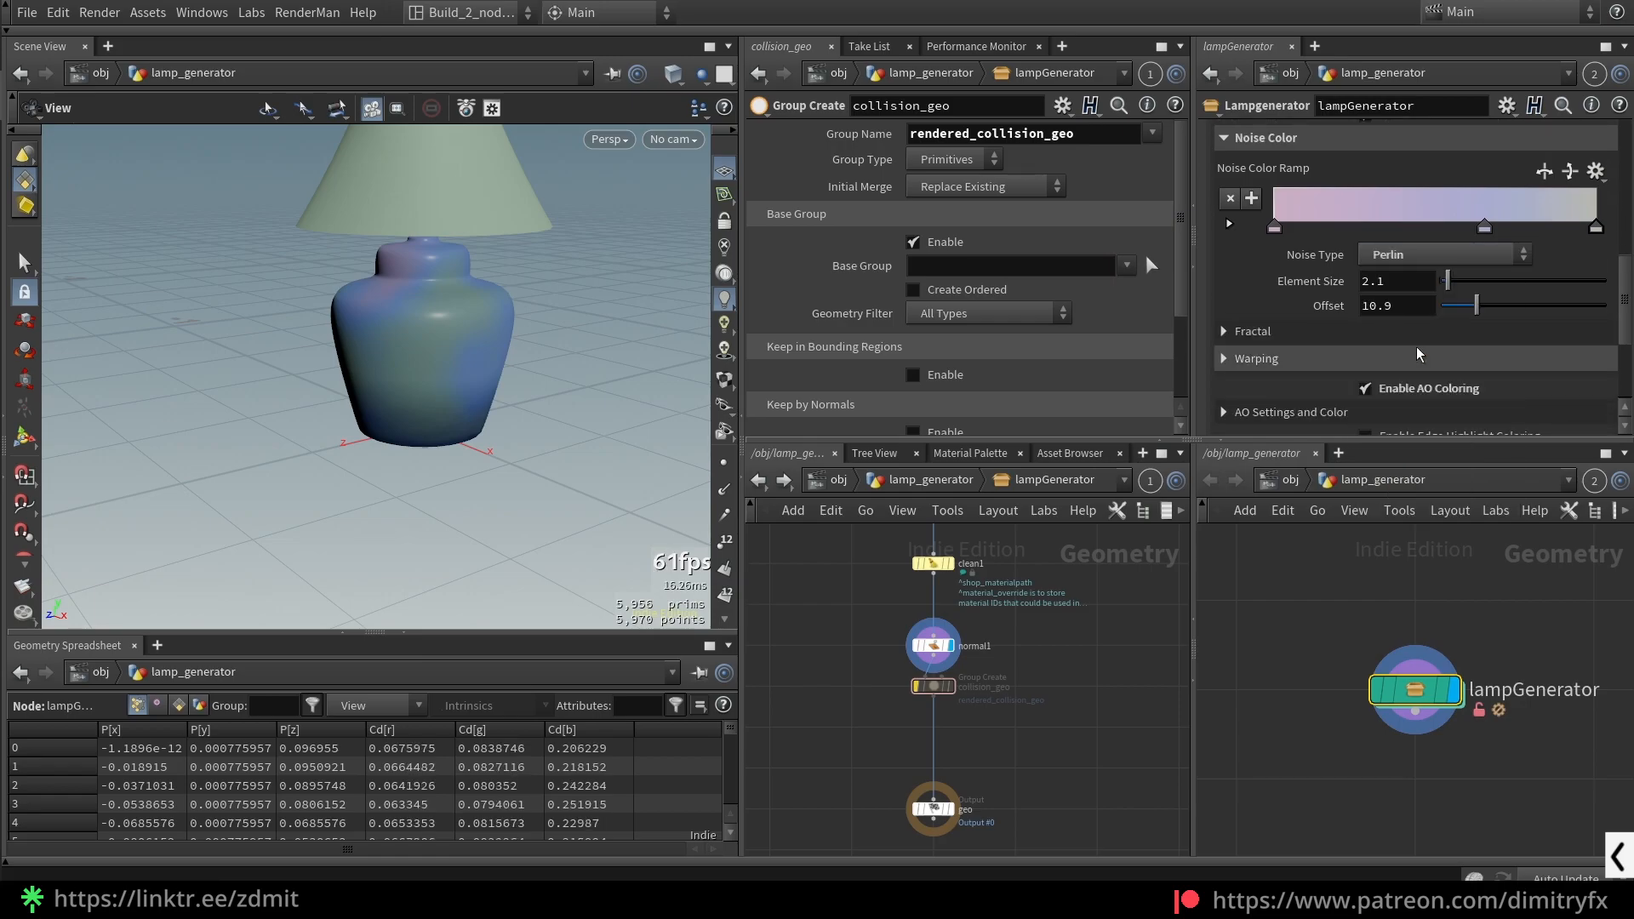
mouse_move(1448, 299)
left_mouse_down()
mouse_move(1522, 308)
mouse_move(1448, 282)
left_mouse_up()
scroll(430, 349, "up", 3)
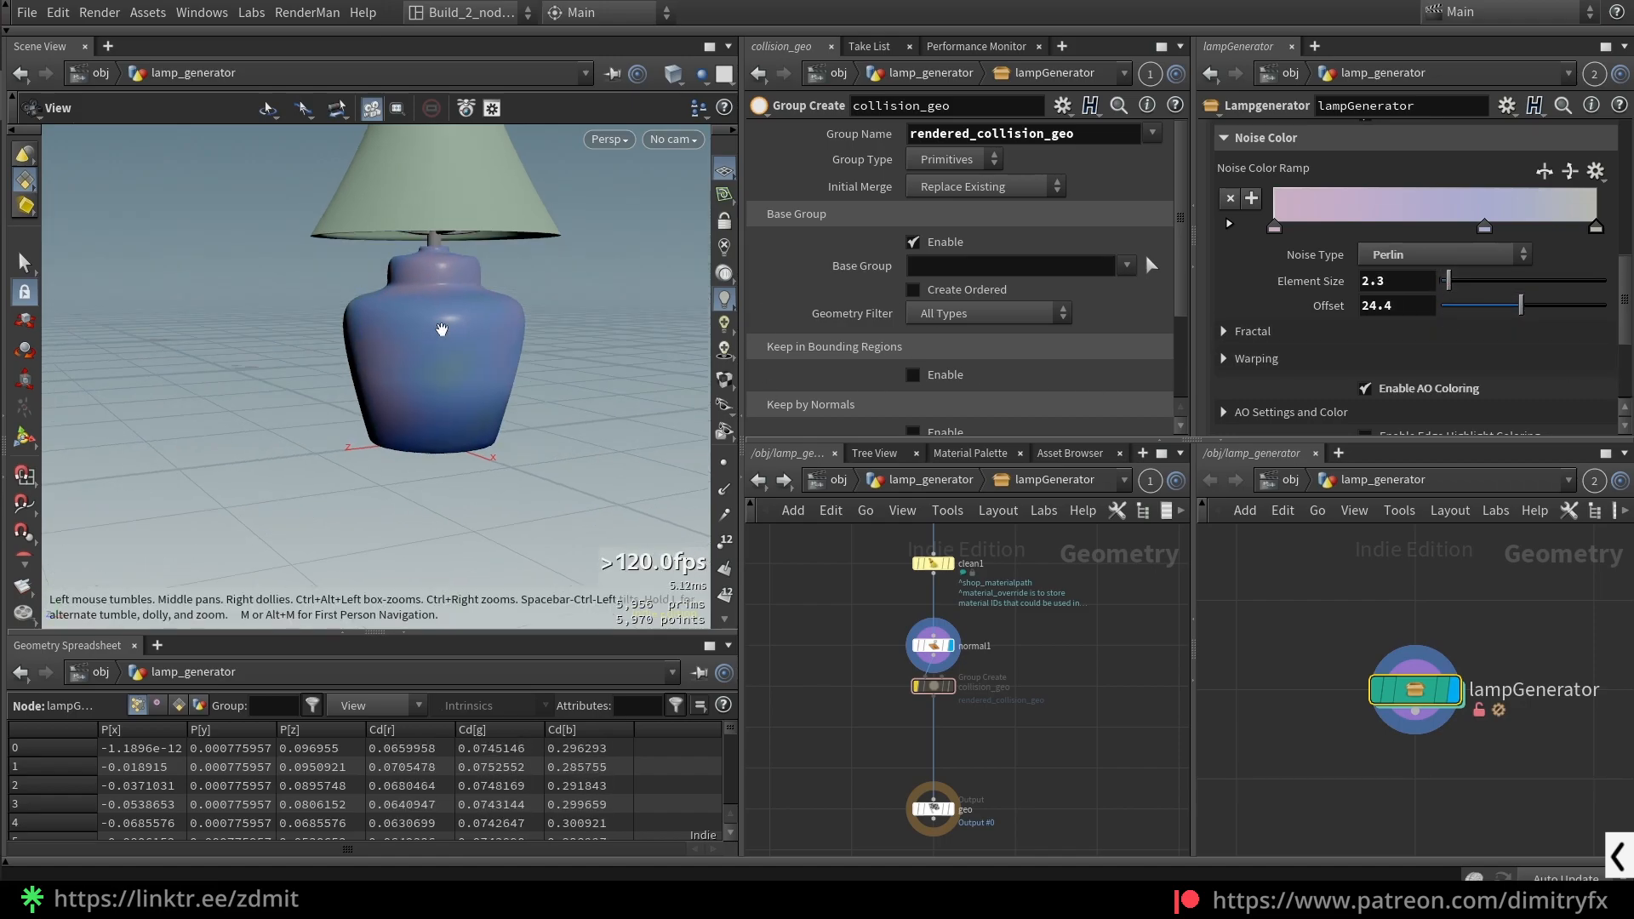
middle_click(1396, 278)
left_click_drag(1451, 286, 1453, 283)
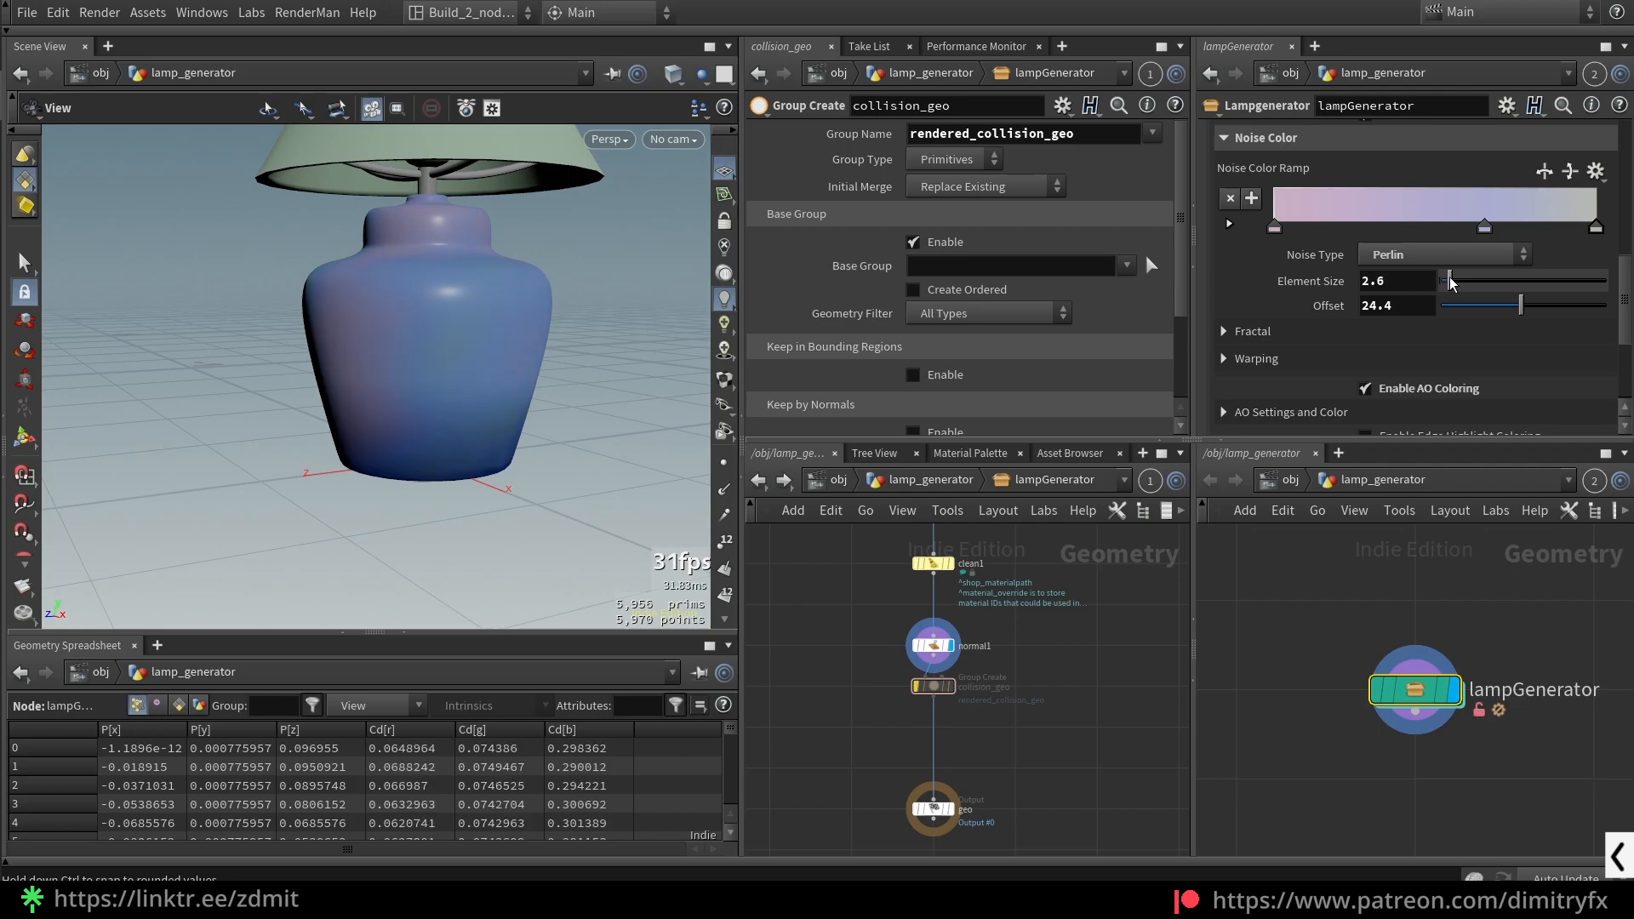
- Collapse Noise Color and expand AO Settings and Color to reach the AO Color options
scroll(1305, 287, "up", 5)
scroll(1322, 215, "down", 4)
left_click(1322, 192)
left_click(1358, 242)
left_click(1358, 243)
left_click(1267, 191)
left_click(1266, 191)
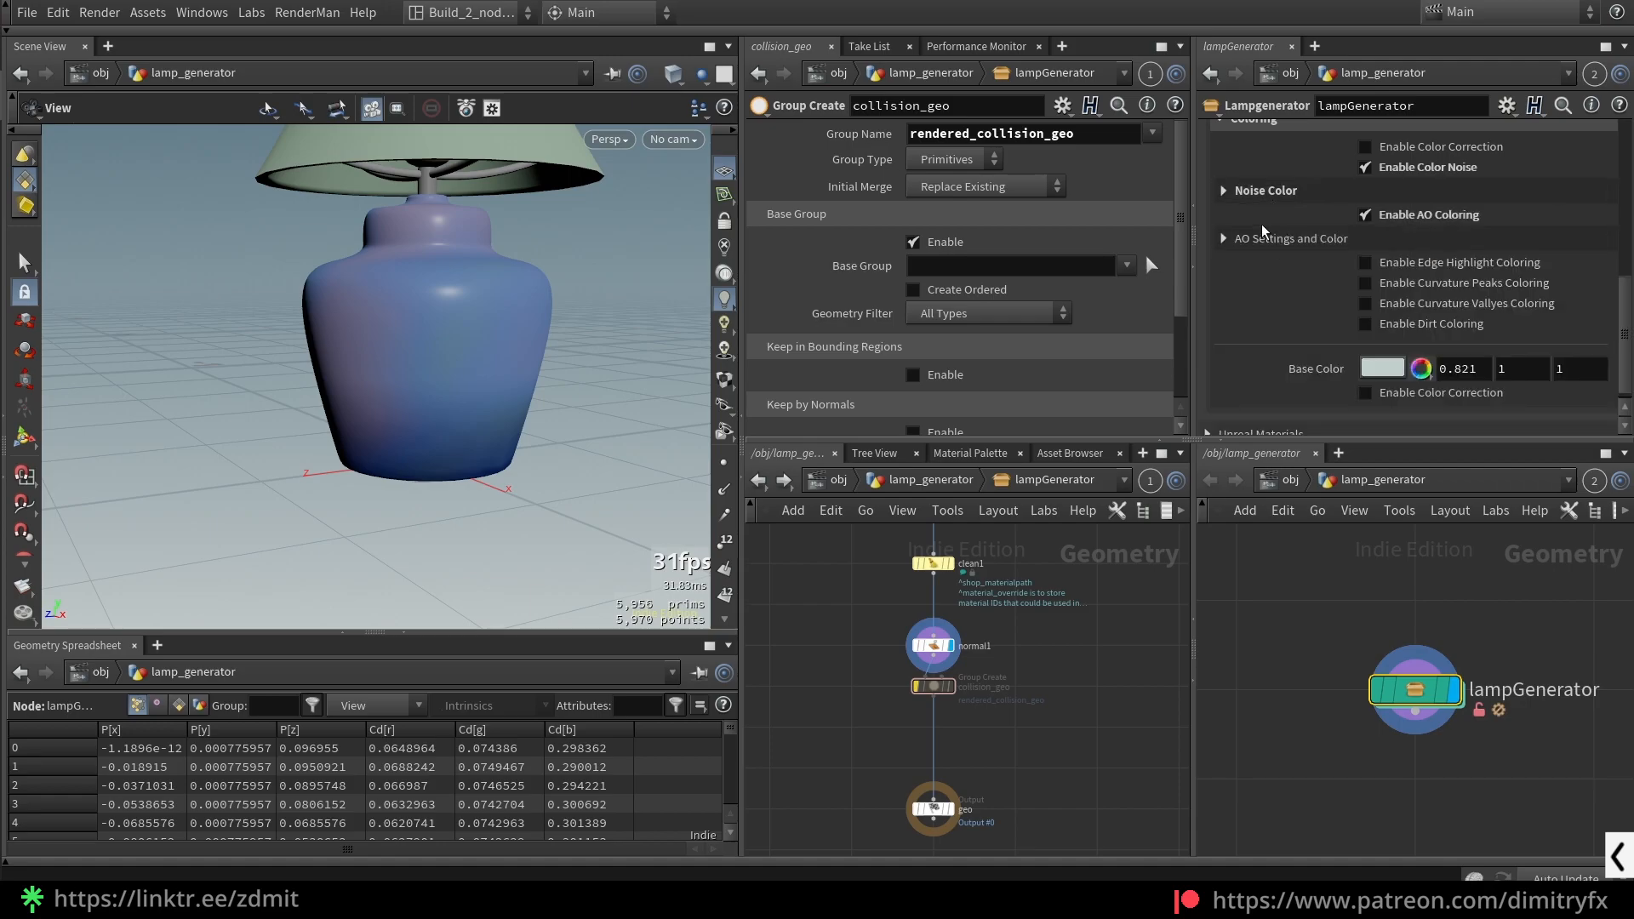
left_click(1268, 239)
scroll(1290, 282, "down", 4)
- Try Set Always as the AO Color operation and undo the change
left_click(1409, 364)
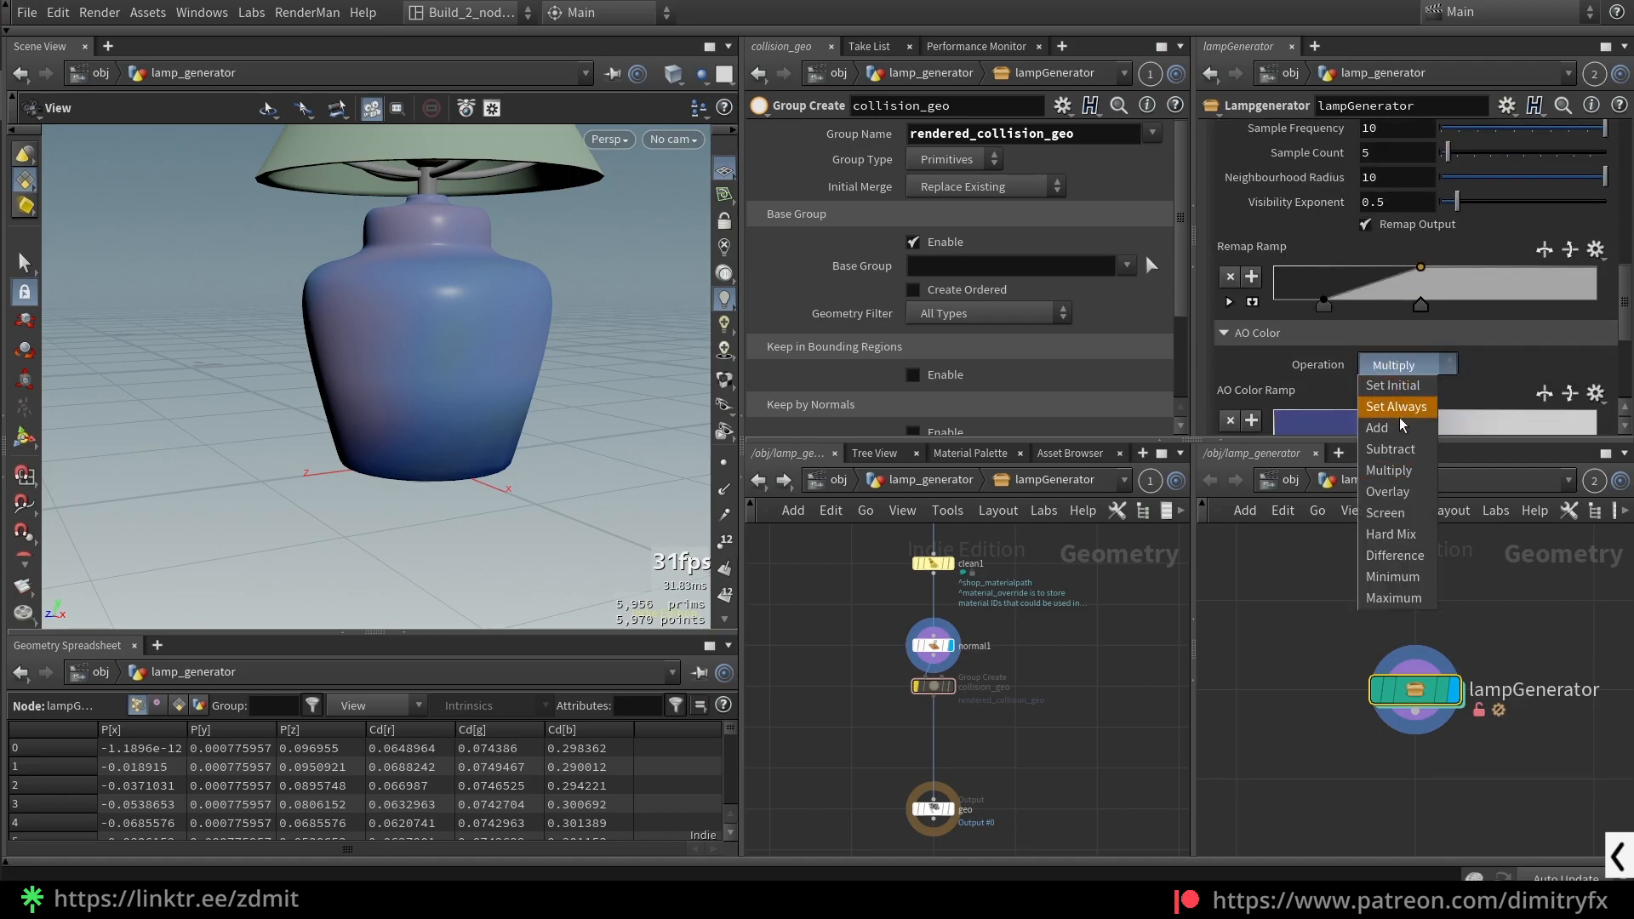
left_click(1399, 412)
key("ctrl+z")
- Move the blue key of the AO Color Ramp slightly closer to the ramp's start and inspect the lamp
scroll(1413, 383, "down", 3)
mouse_move(1351, 294)
left_mouse_down()
mouse_move(1443, 294)
mouse_move(1338, 278)
left_mouse_up()
mouse_move(383, 341)
left_mouse_down()
mouse_move(485, 375)
mouse_move(402, 366)
left_mouse_up()
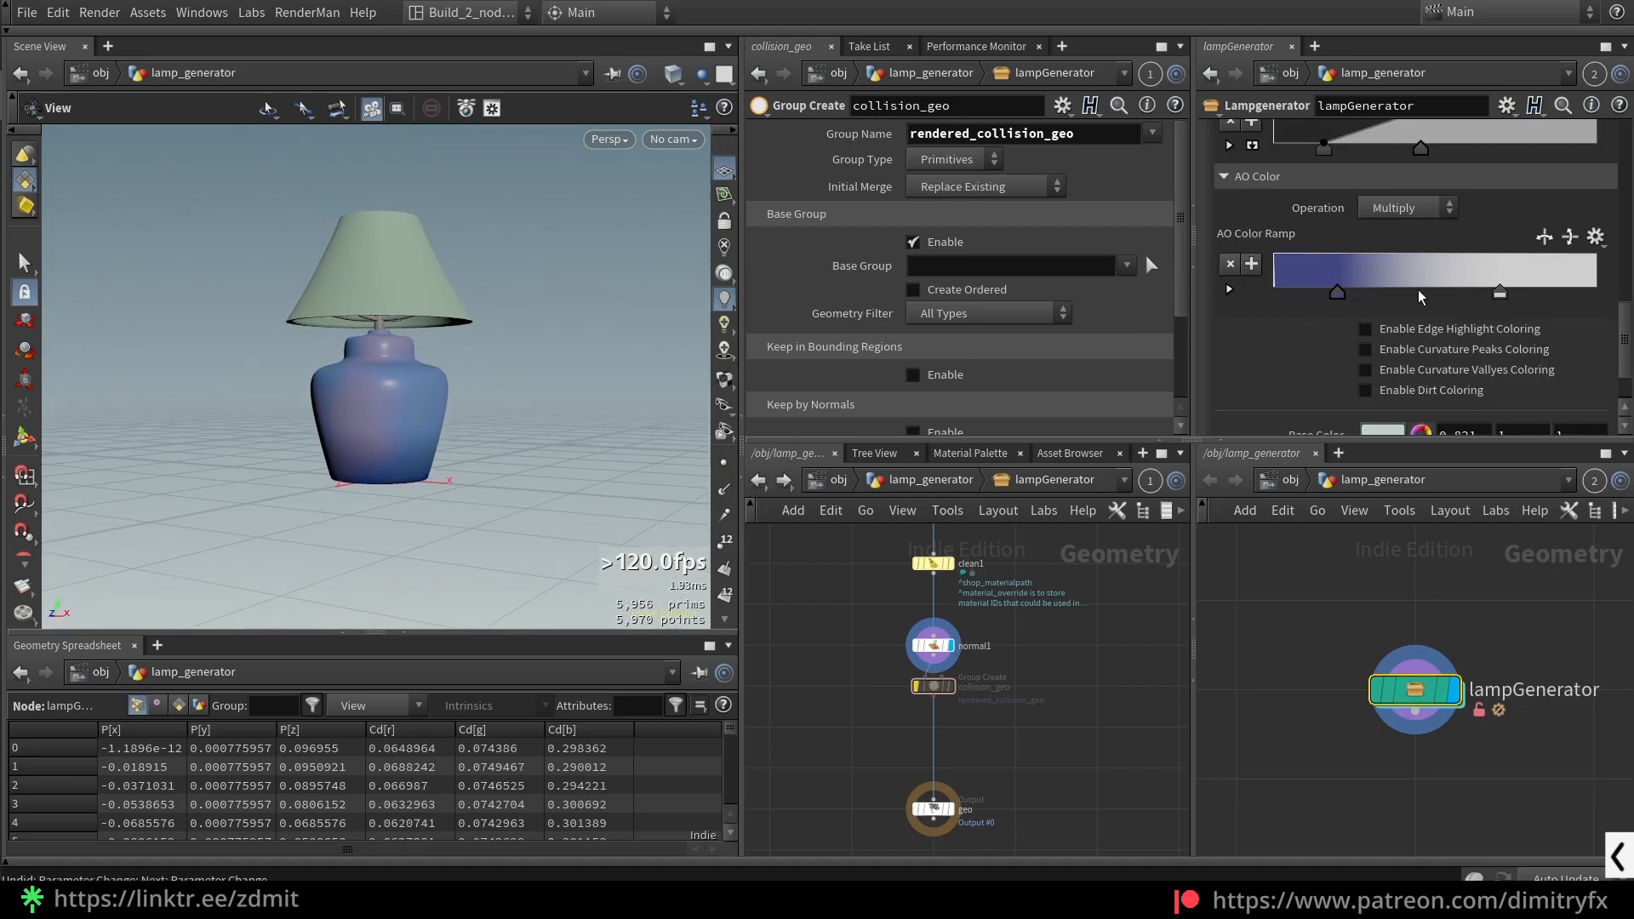
- Collapse AO Settings and Color and enable Color Correction in the lamp base's Coloring settings
scroll(1308, 314, "up", 3)
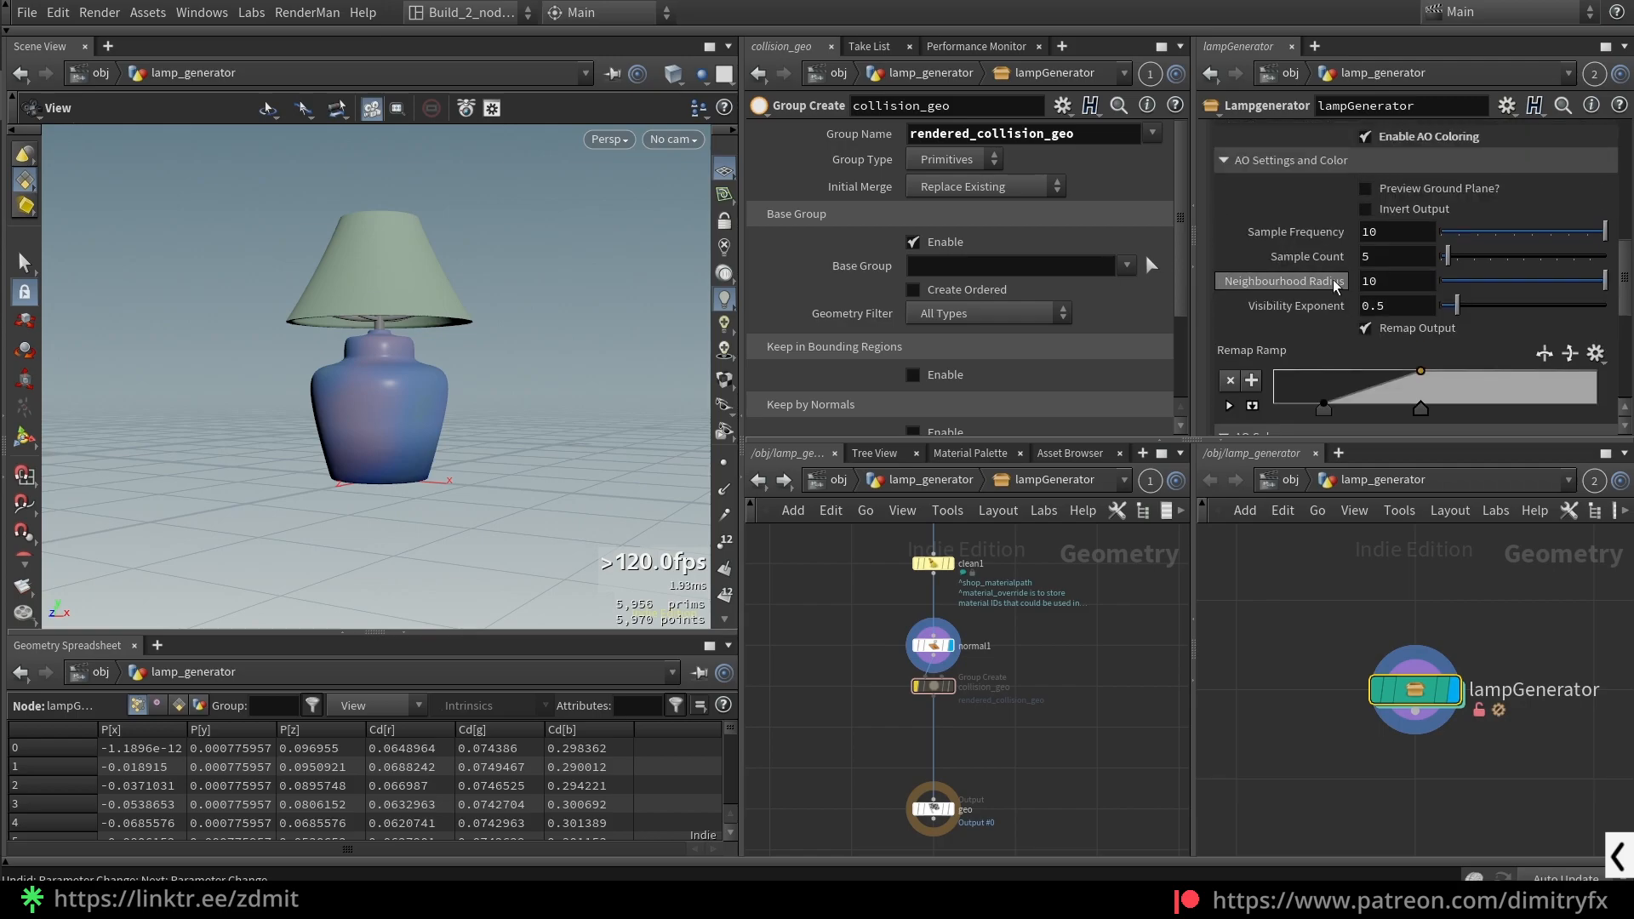
left_click(1312, 172)
scroll(1311, 183, "up", 2)
left_click(1365, 244)
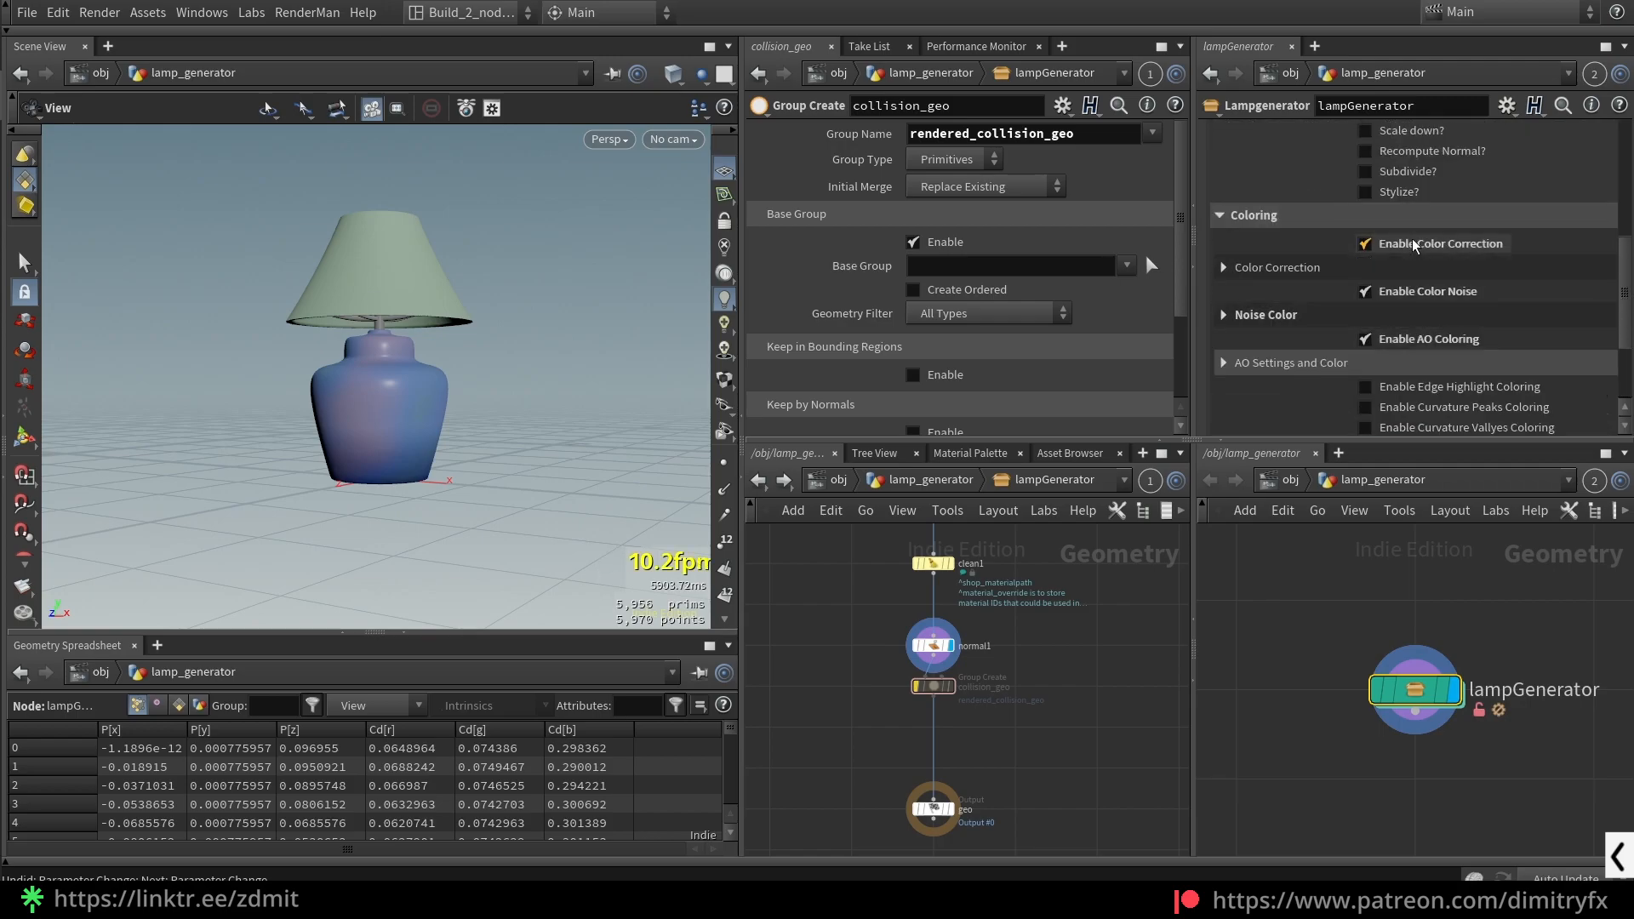
- Expand Color Correction, try Hue Shift values such as -94, return it to 0, and collapse the section
left_click(1277, 267)
left_click_drag(1451, 299, 1447, 301)
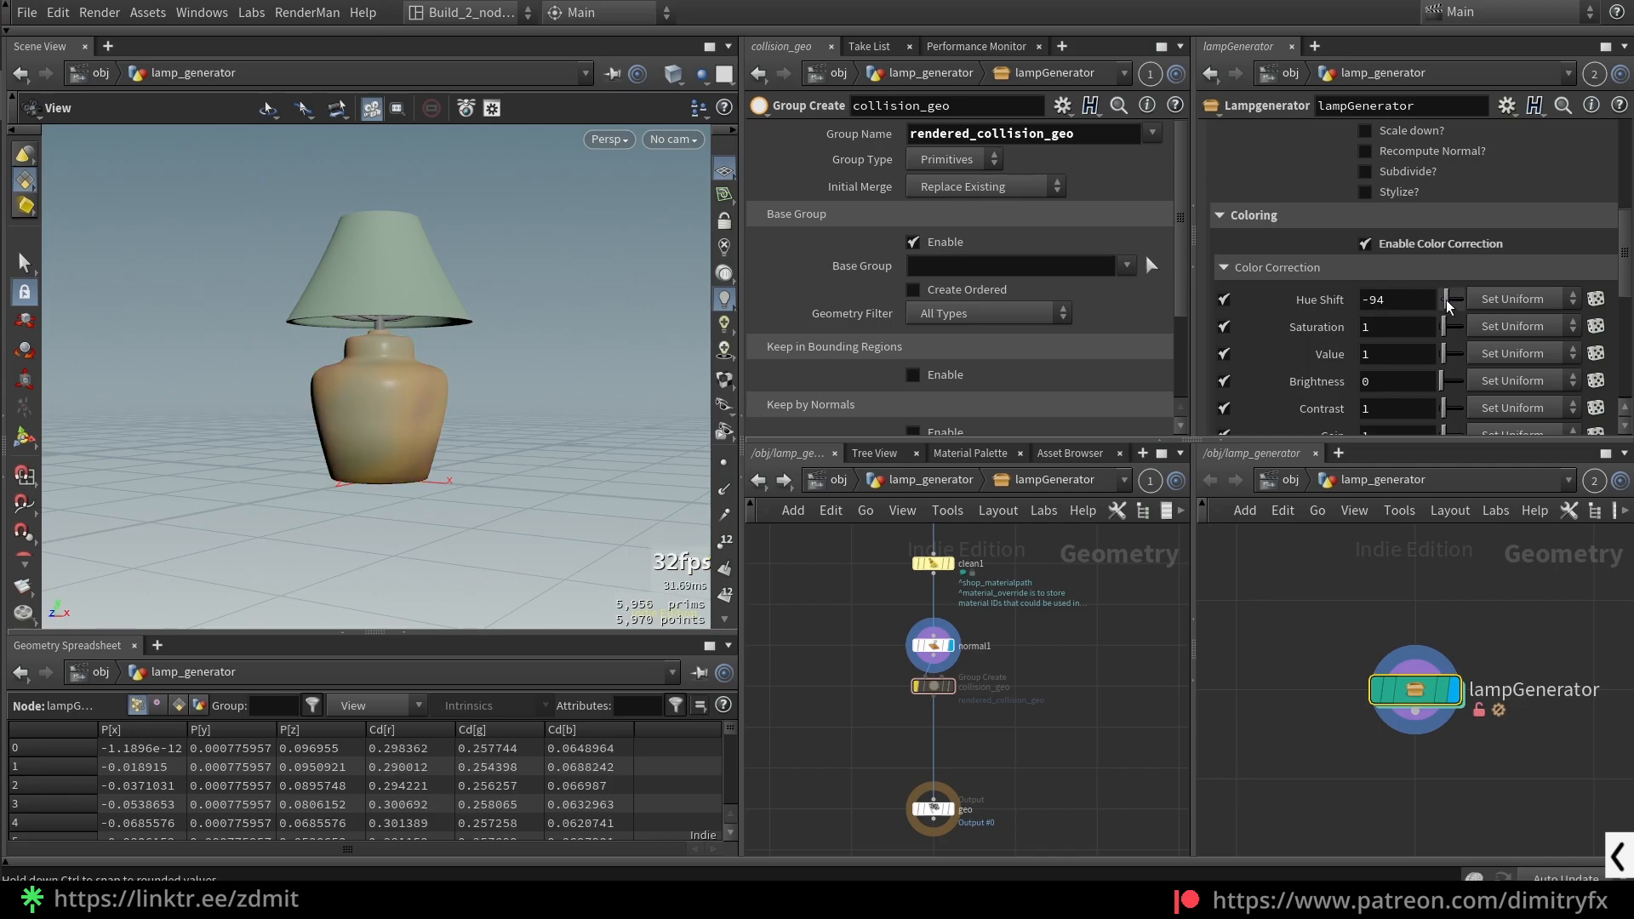
left_click_drag(628, 380, 538, 404)
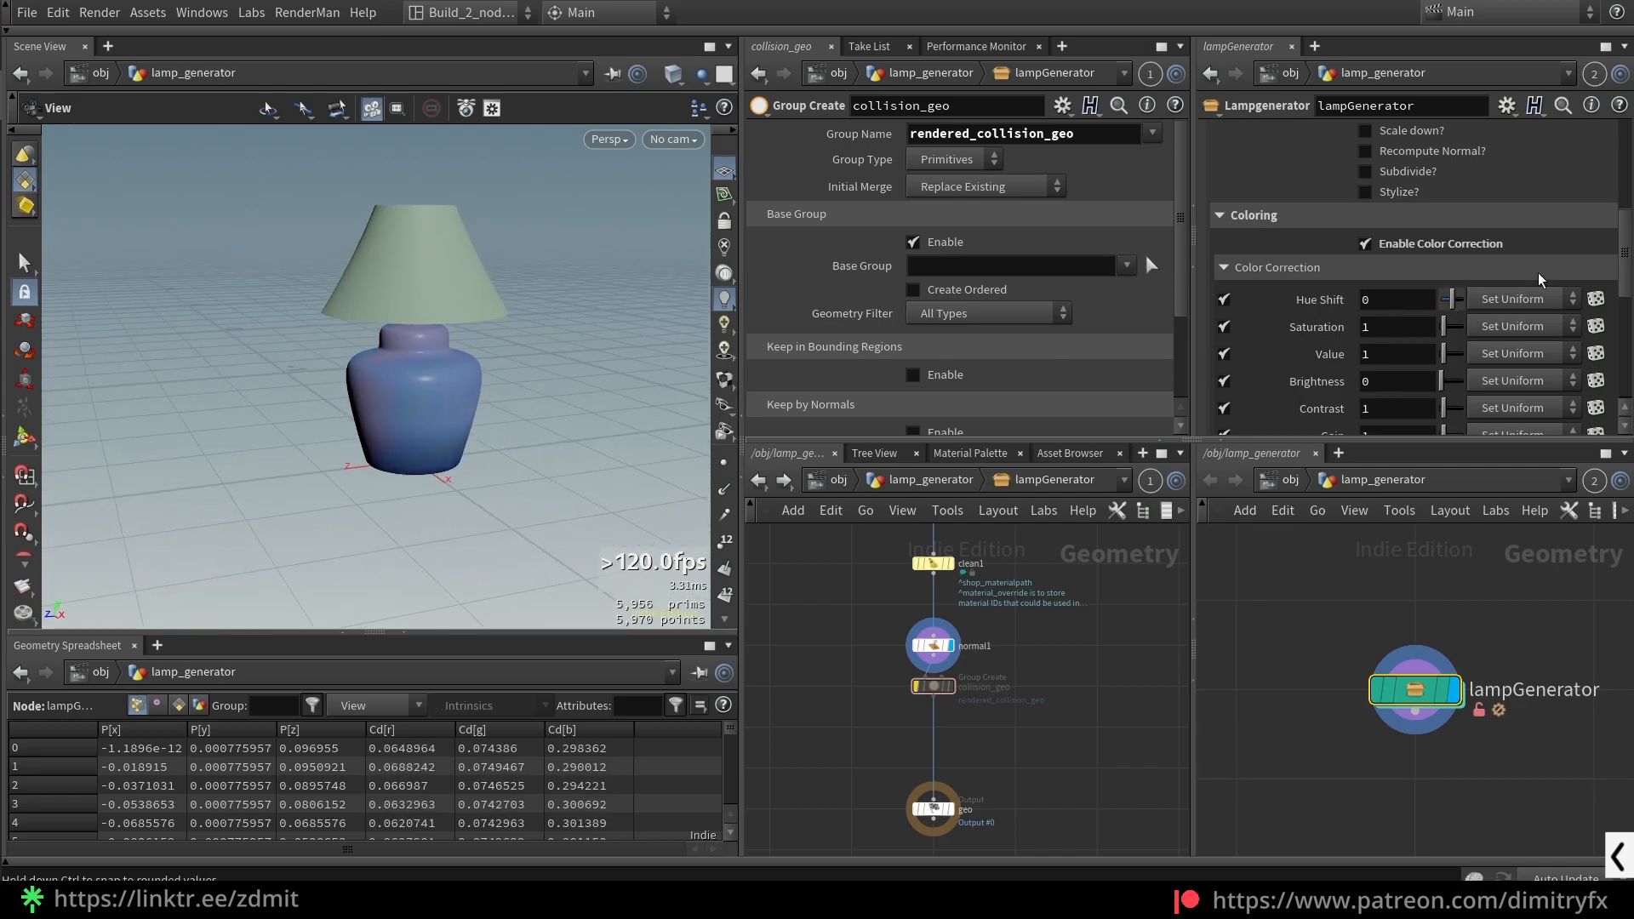
left_click(1268, 267)
- Enable Dirt Coloring for the lamp base and inspect its effect up close
scroll(1277, 298, "down", 3)
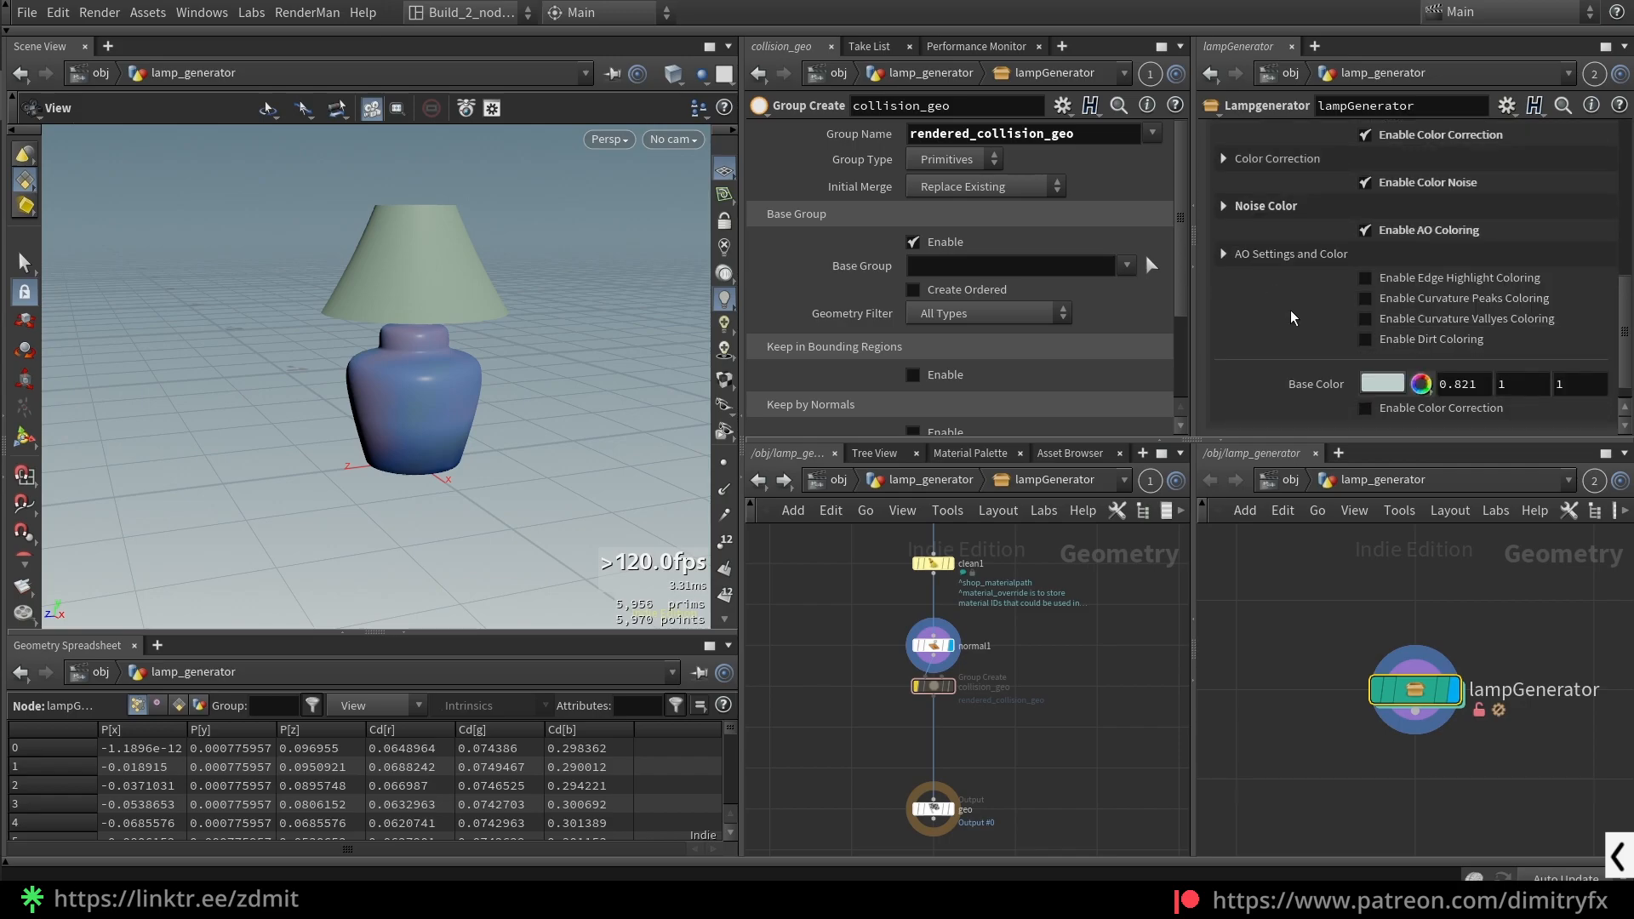
left_click(1410, 344)
scroll(340, 349, "up", 5)
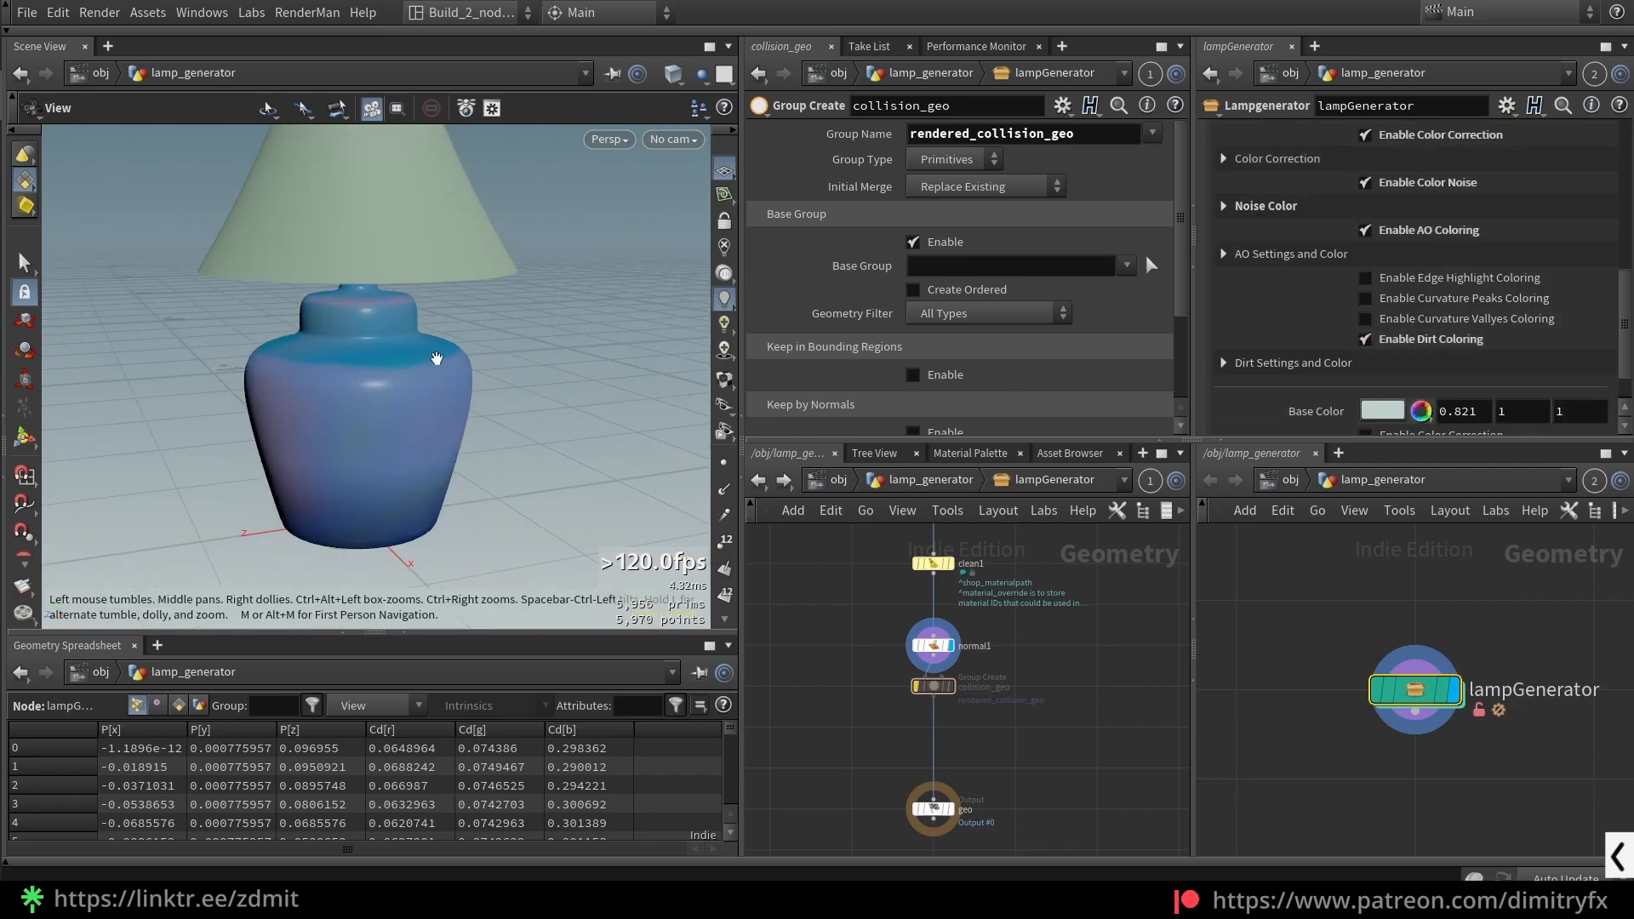
scroll(364, 326, "down", 3)
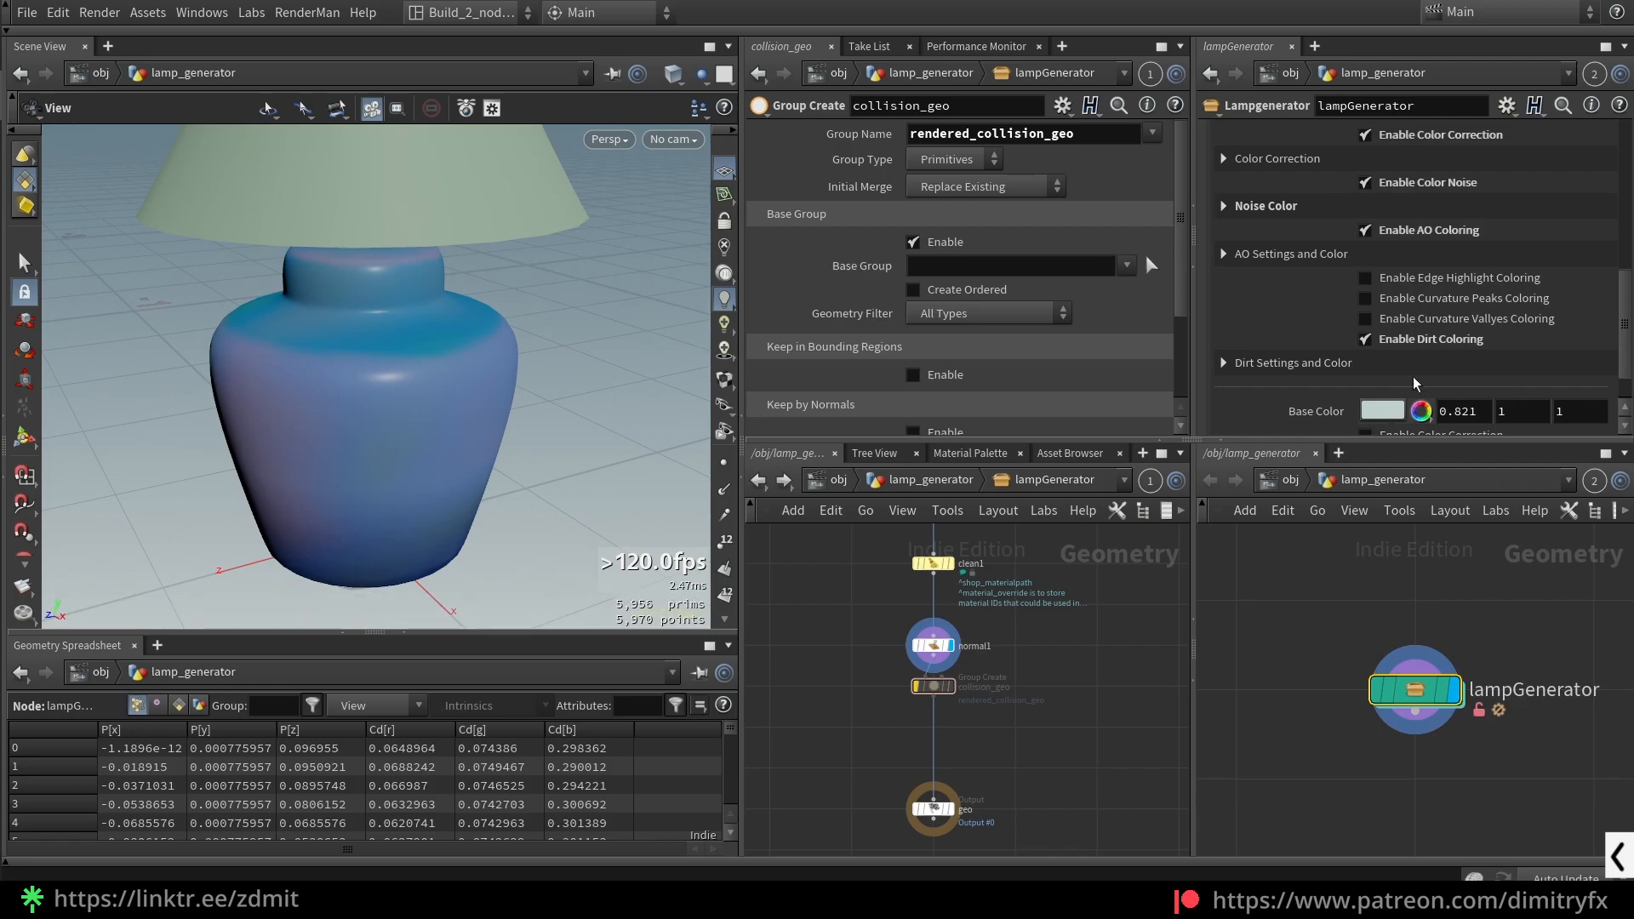
- Expand Dirt Settings and Color and steepen the Remap Ramp by moving its start and end points inward
scroll(1358, 340, "down", 1)
left_click(1354, 308)
scroll(1362, 340, "down", 7)
left_click_drag(1290, 328, 1382, 322)
left_click_drag(1597, 324, 1518, 347)
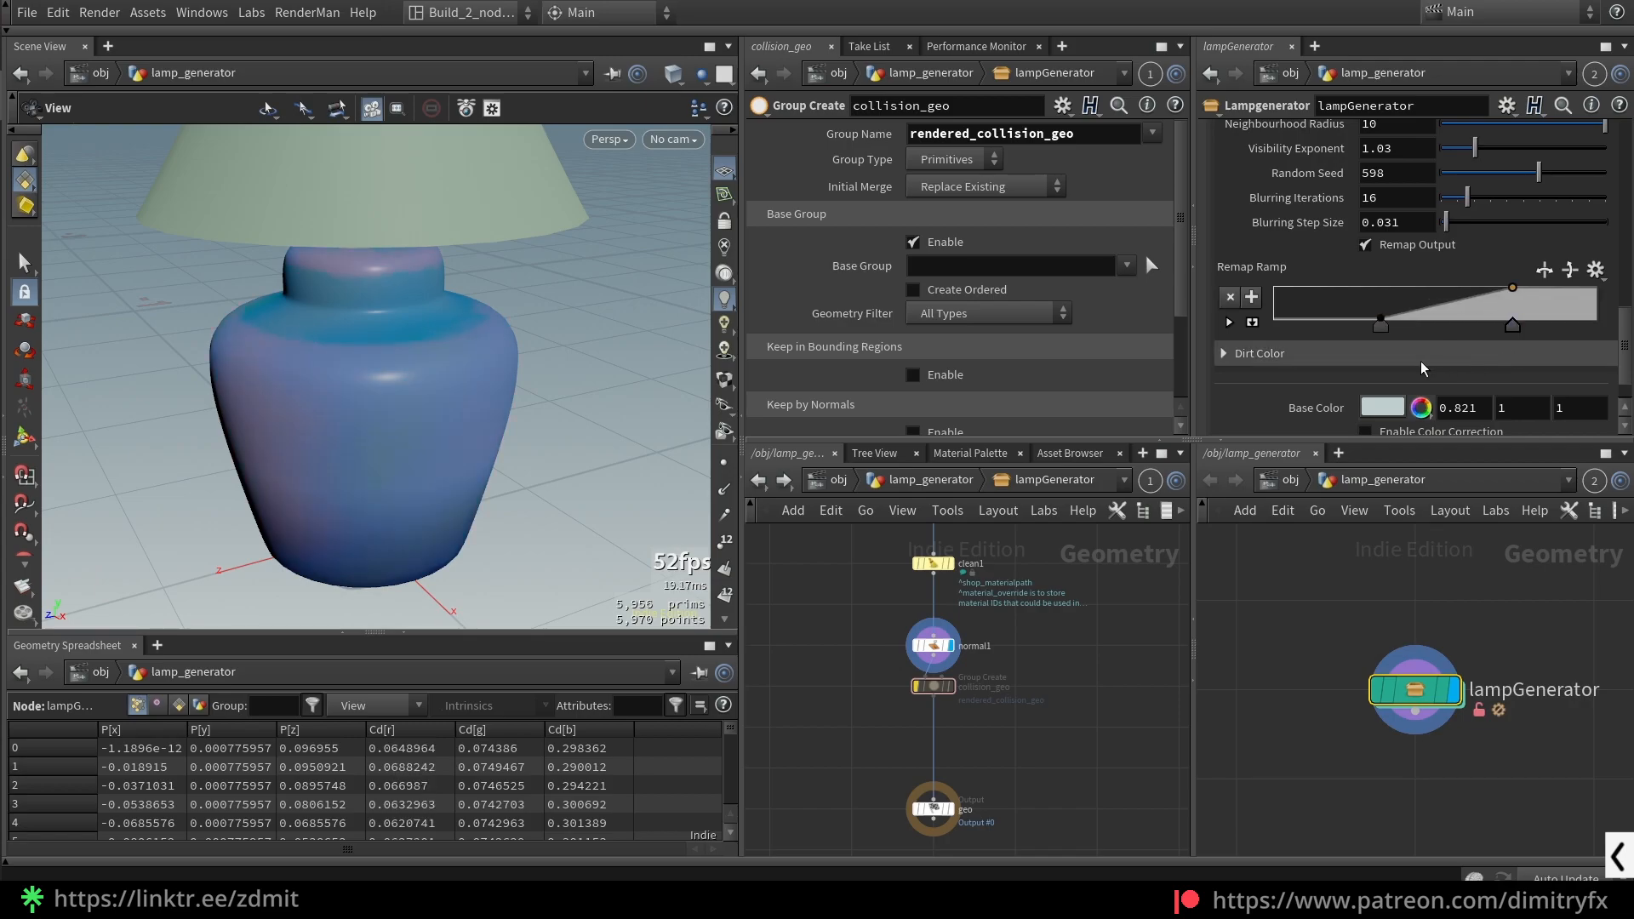
- Adjust the Sample Count of the dirt effect, trying 1, and expand Dirt Color
scroll(1423, 341, "up", 4)
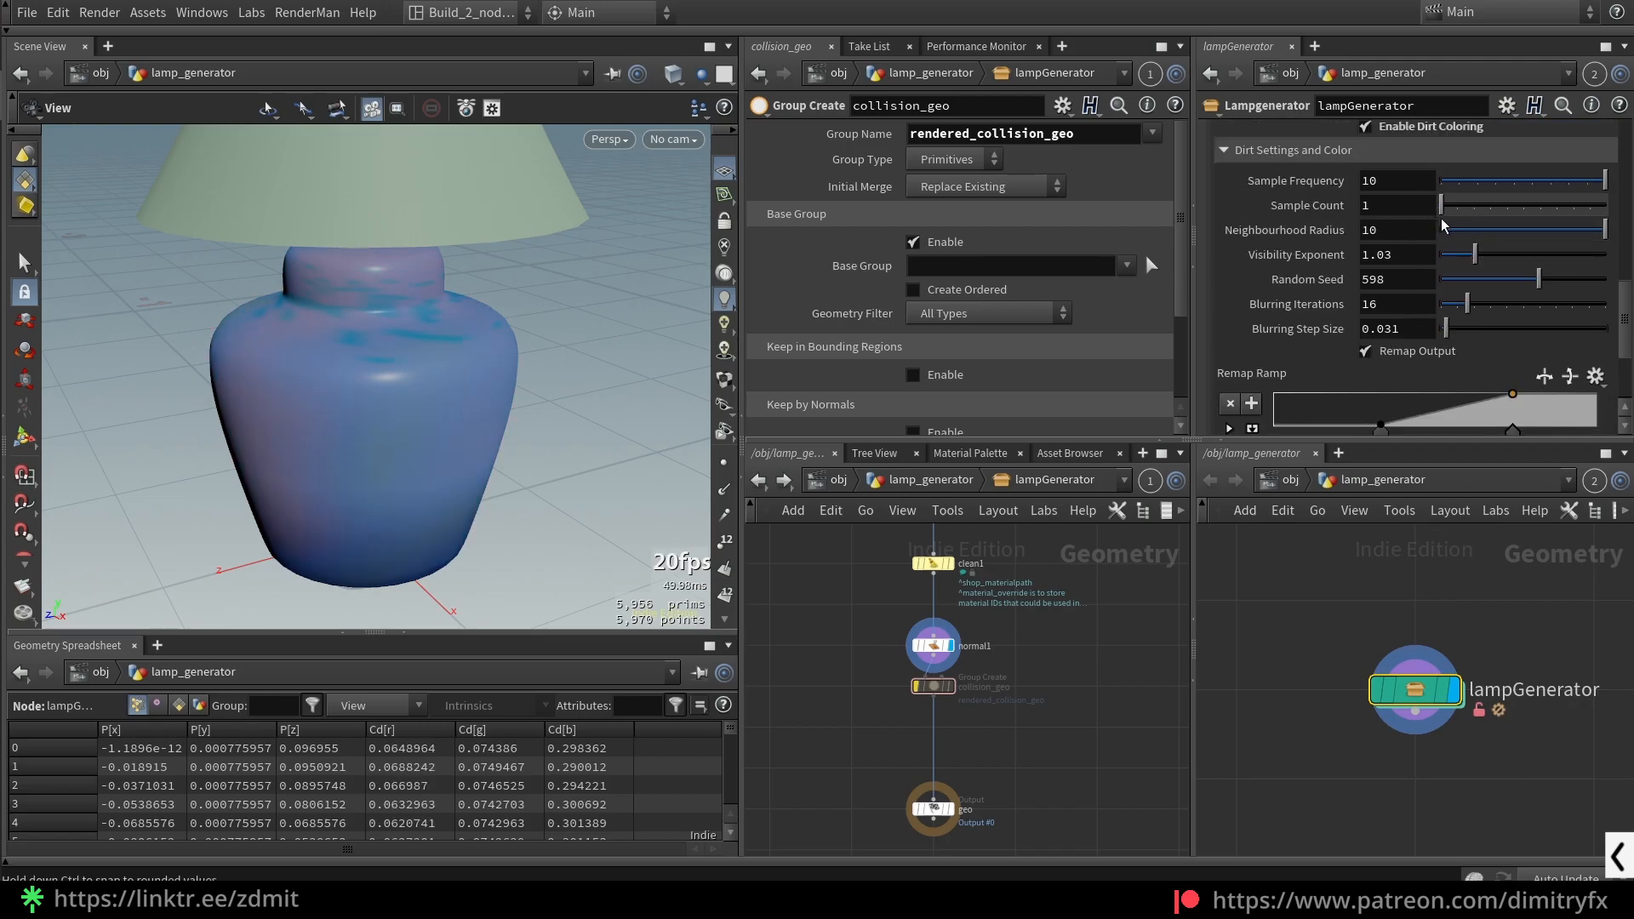
scroll(1516, 253, "down", 4)
scroll(1516, 253, "down", 2)
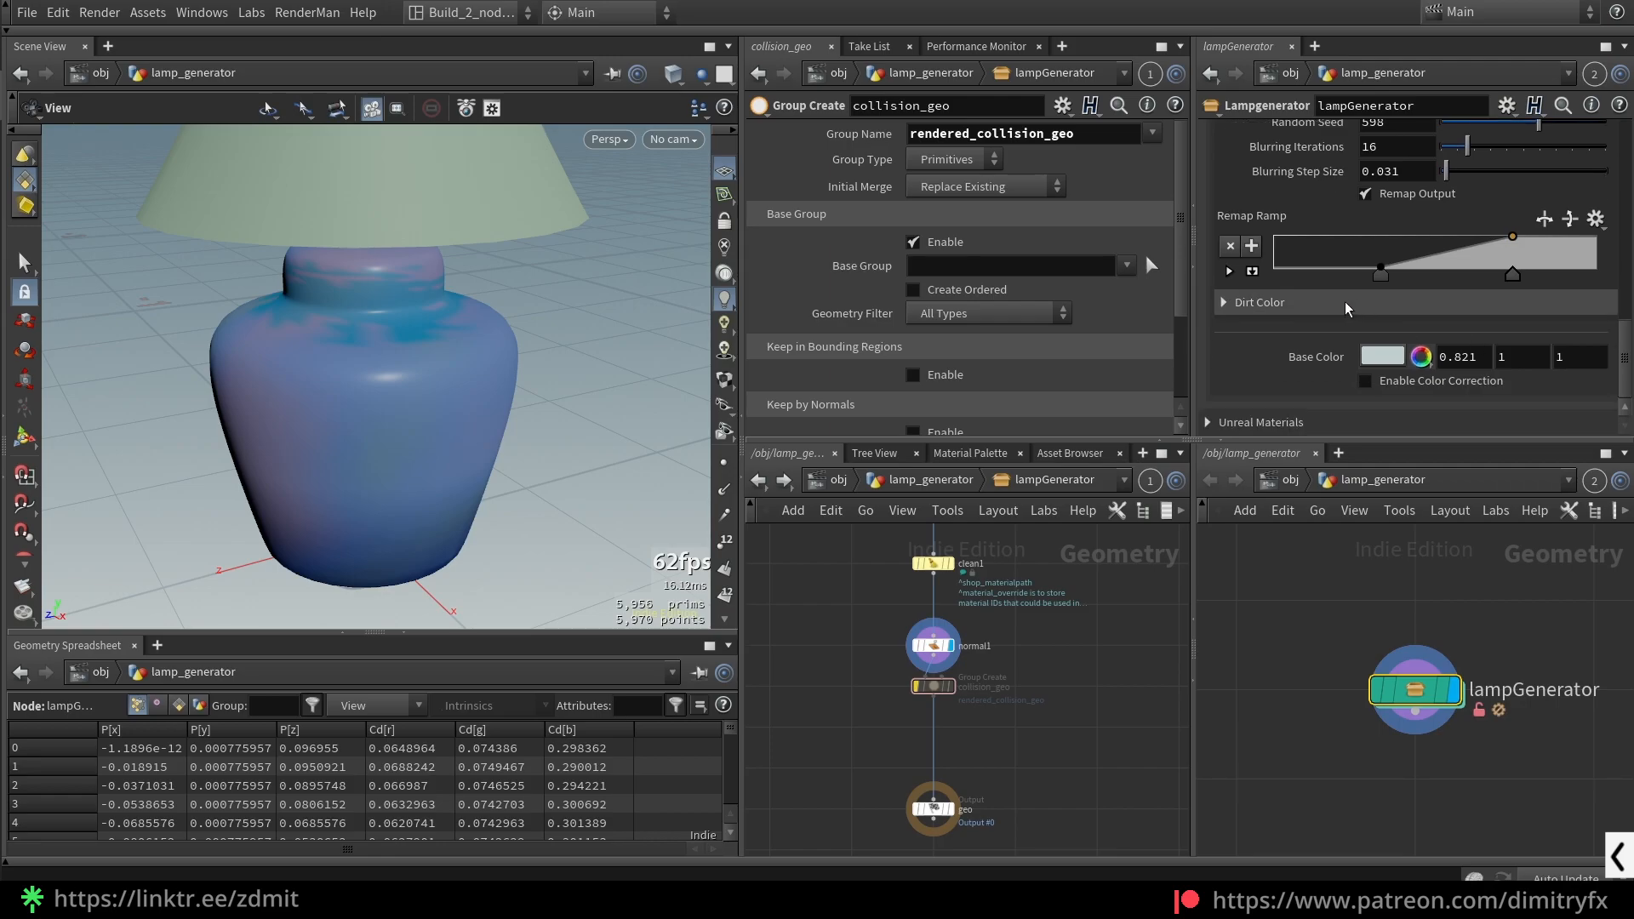
left_click(1529, 305)
scroll(1530, 307, "down", 4)
- Try a purple tint on the last key of the Dirt Color Ramp and undo the changes
double_click(1596, 295)
left_click(1534, 303)
left_click_drag(1534, 284, 1424, 286)
left_click(1611, 44)
key("ctrl+z")
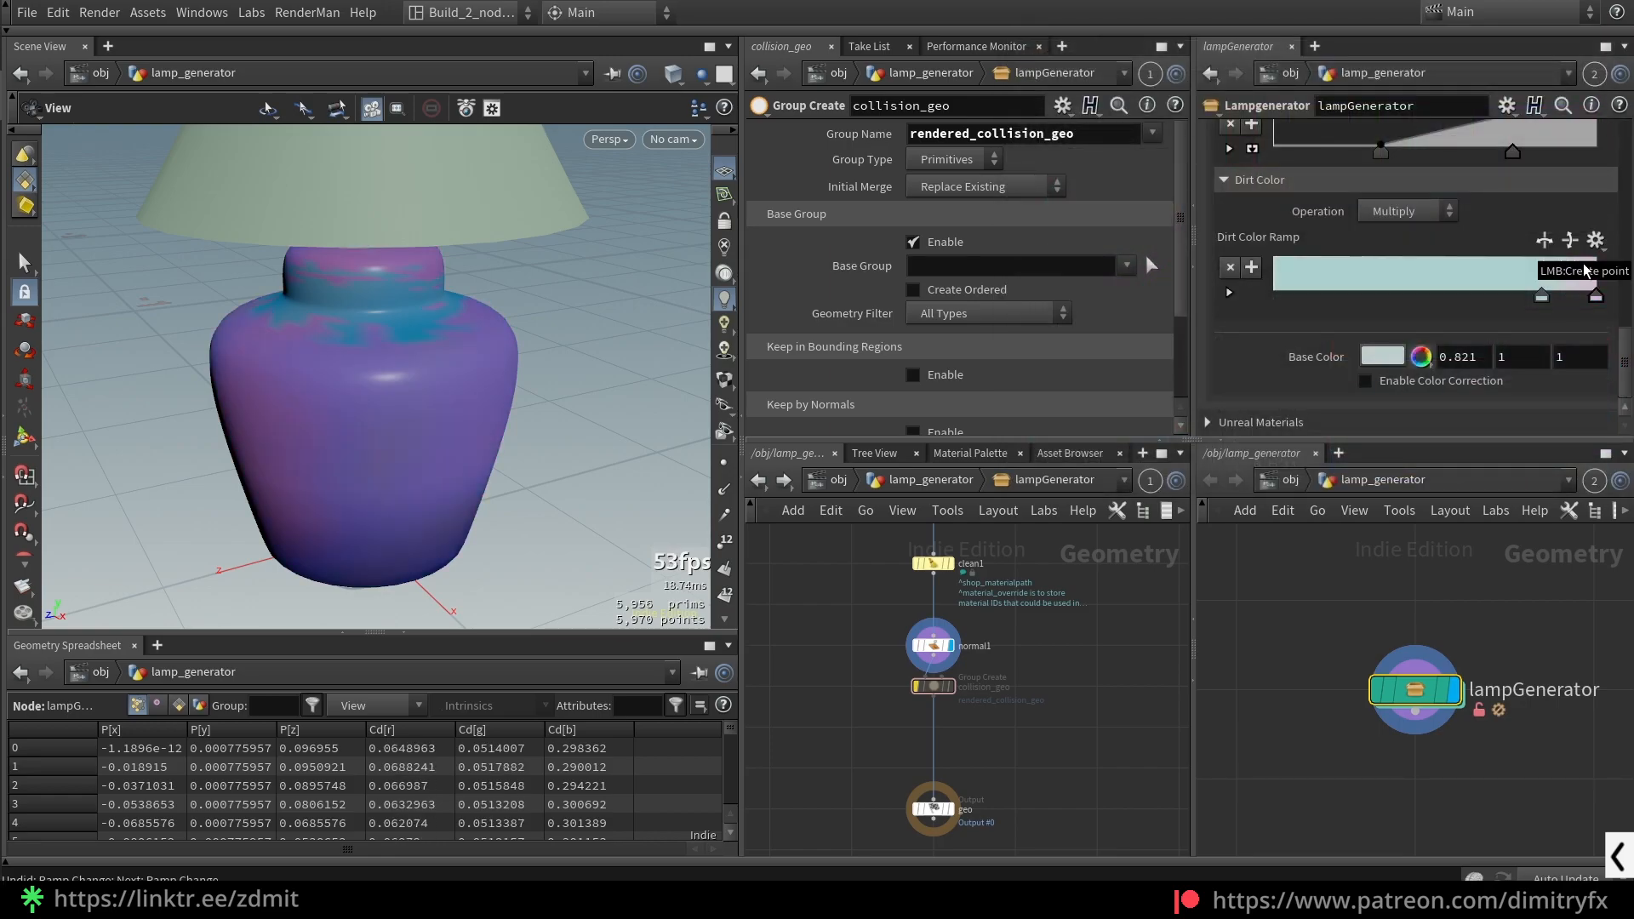
key("ctrl+z")
- Recolor the Dirt Color Ramp's teal key with a dark blue swatch, saturation 0.203 and value 0.888, trying another swatch first
double_click(1541, 297)
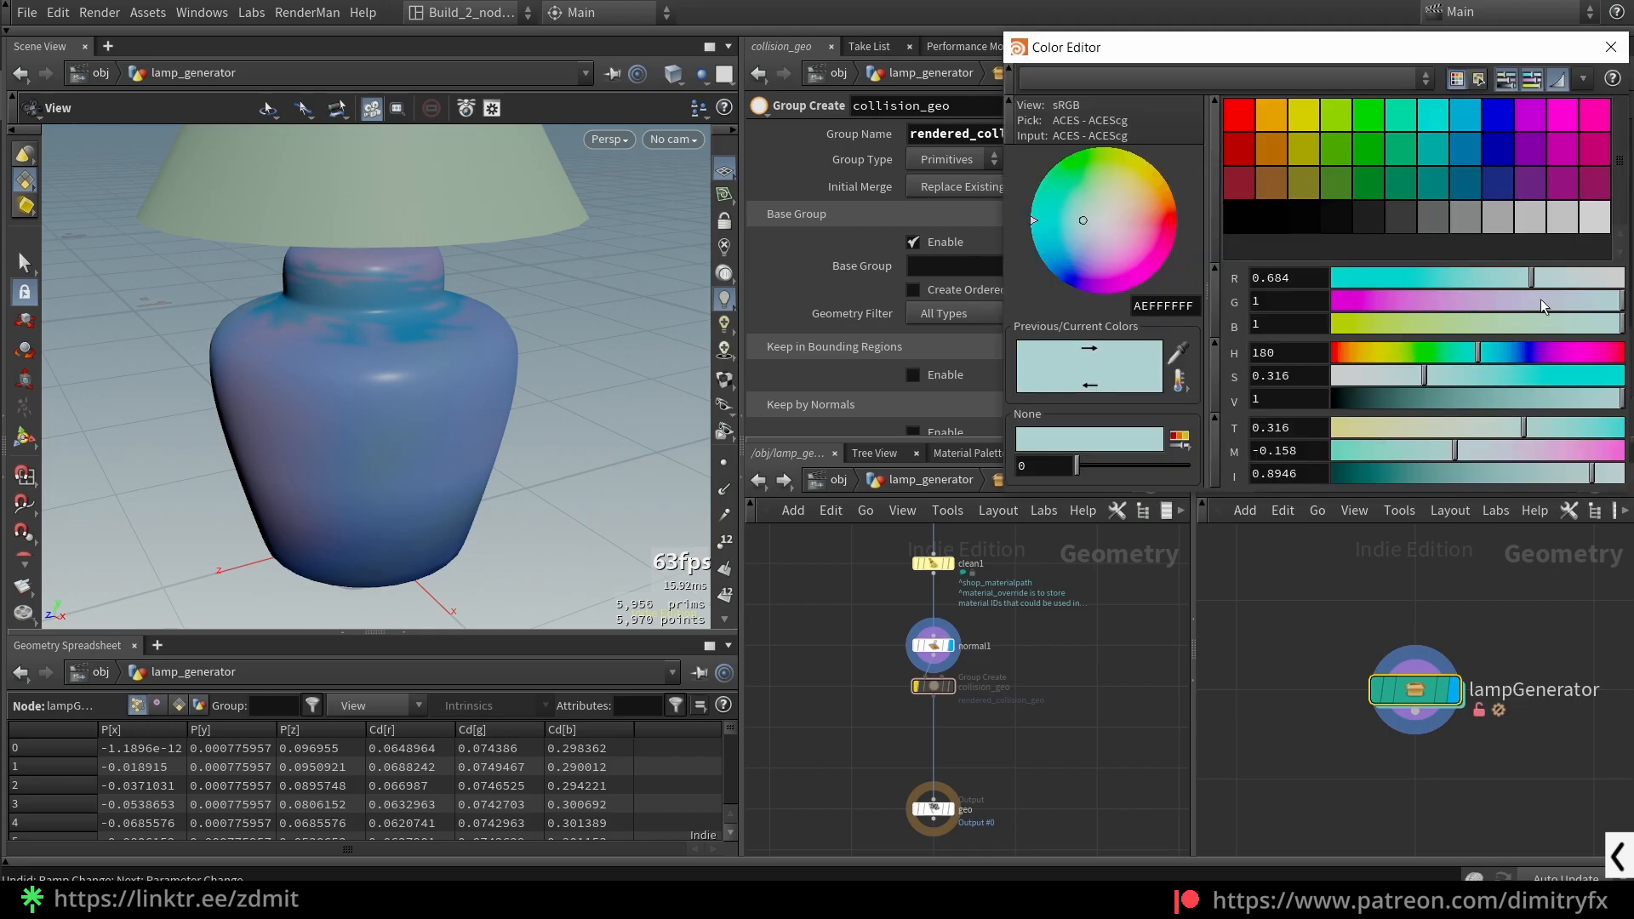
left_click(1269, 116)
left_click(1471, 172)
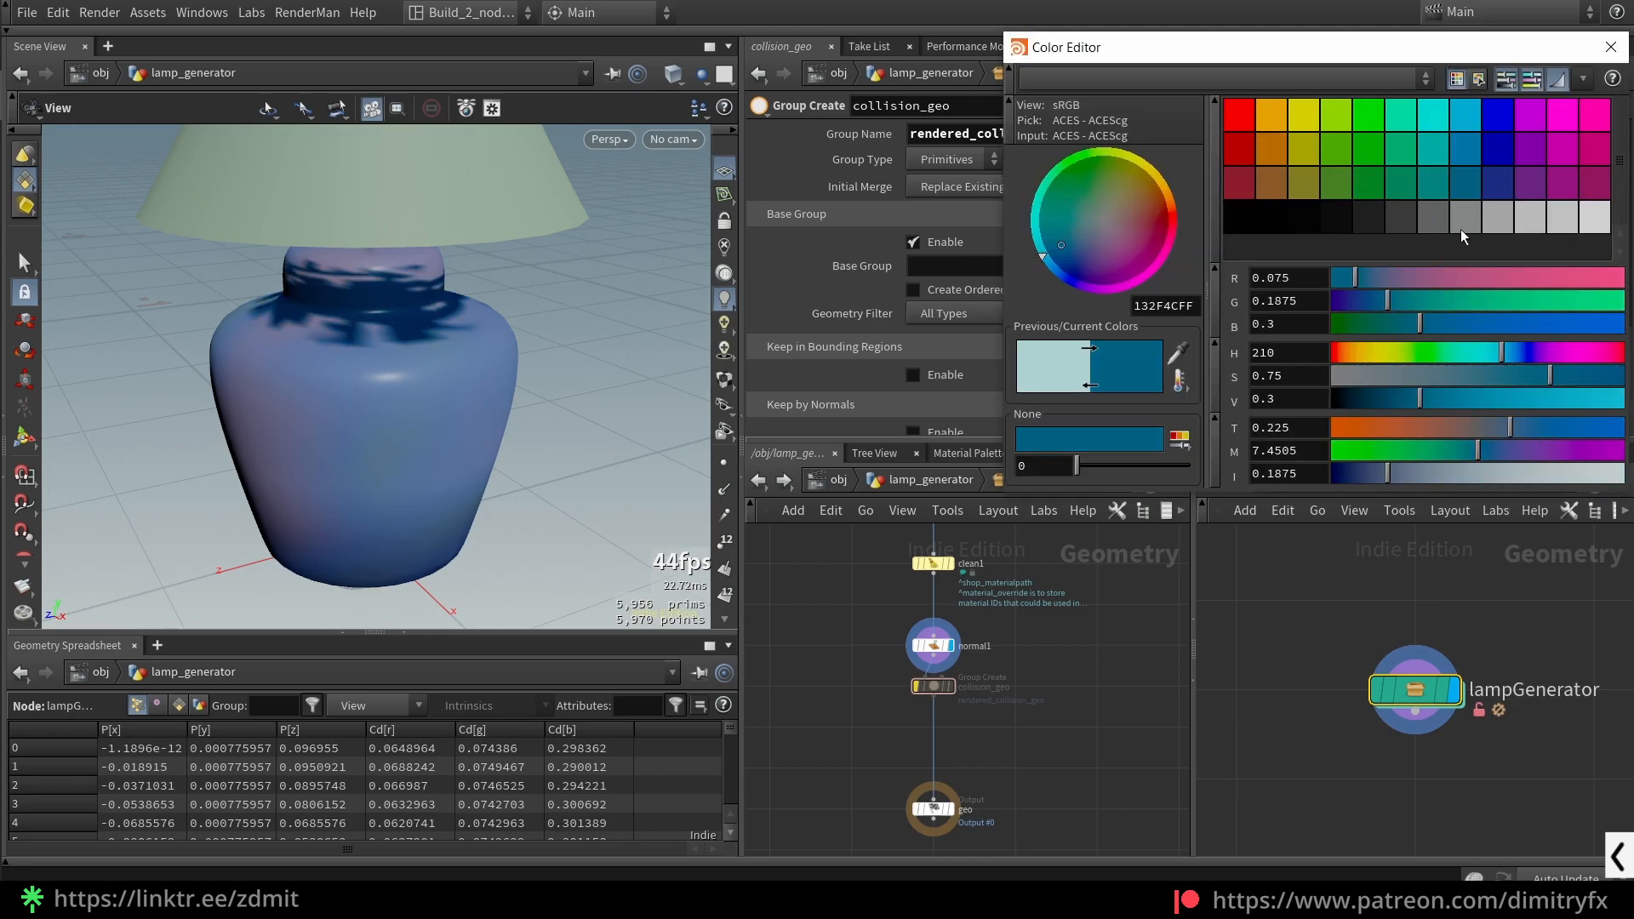
left_click_drag(1500, 375, 1407, 375)
left_click_drag(1363, 374, 1392, 375)
left_click_drag(1420, 399, 1576, 411)
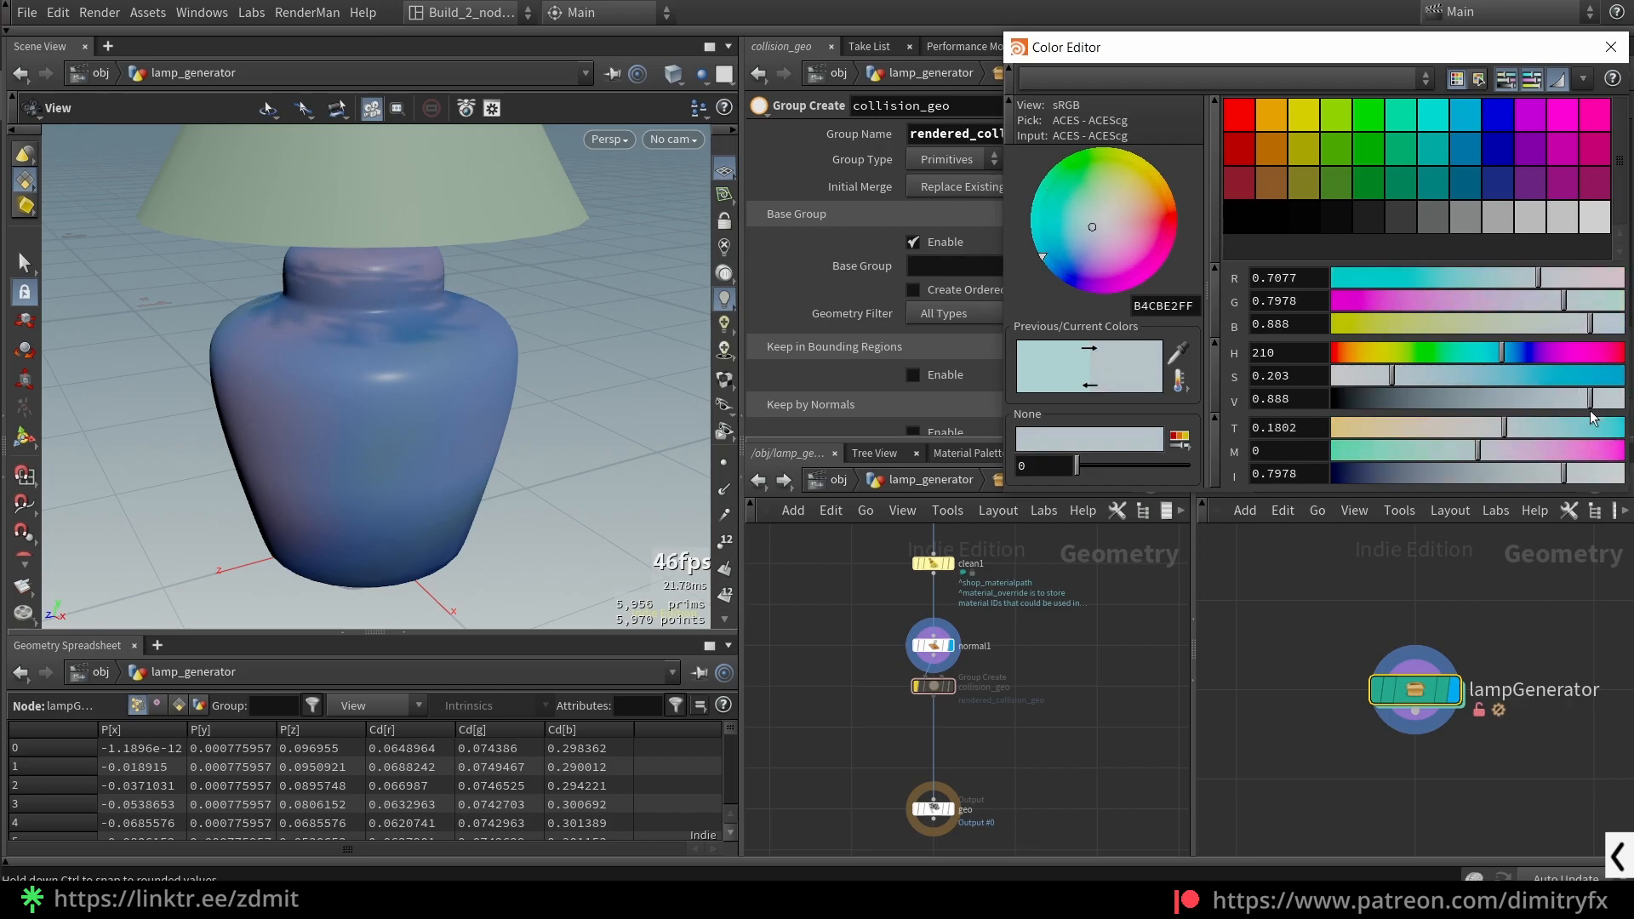
- Close the color editor, move the Dirt Color Ramp's blue key to the start of the ramp and view the whole lamp
left_click(1610, 47)
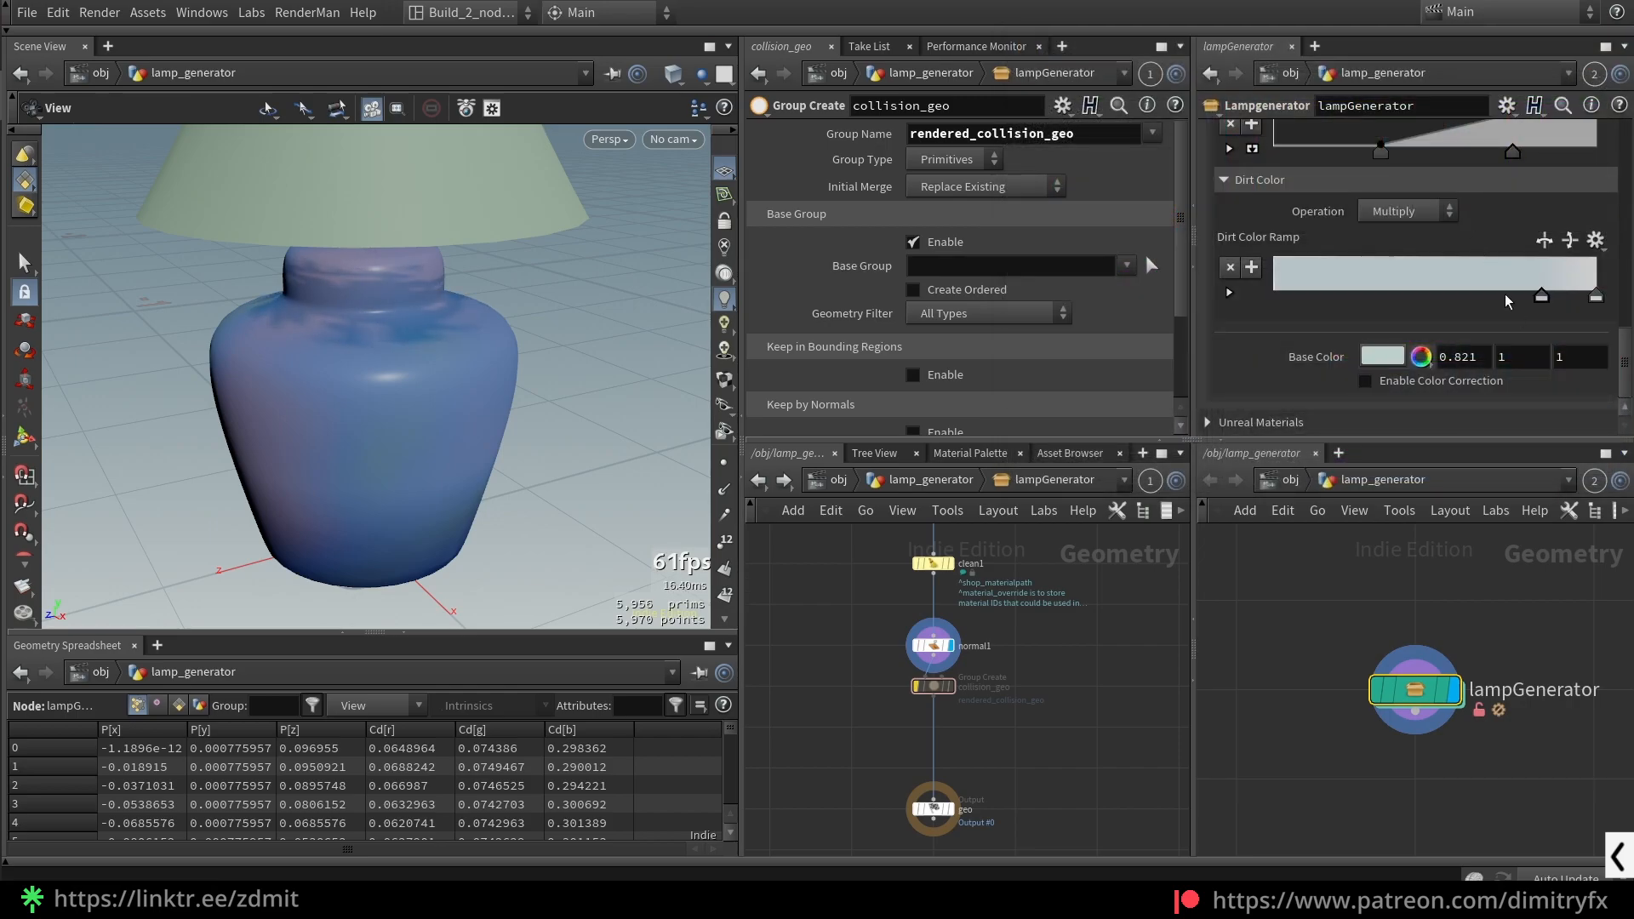
left_click_drag(1542, 295, 1279, 296)
left_click_drag(502, 400, 487, 236)
scroll(475, 364, "down", 5)
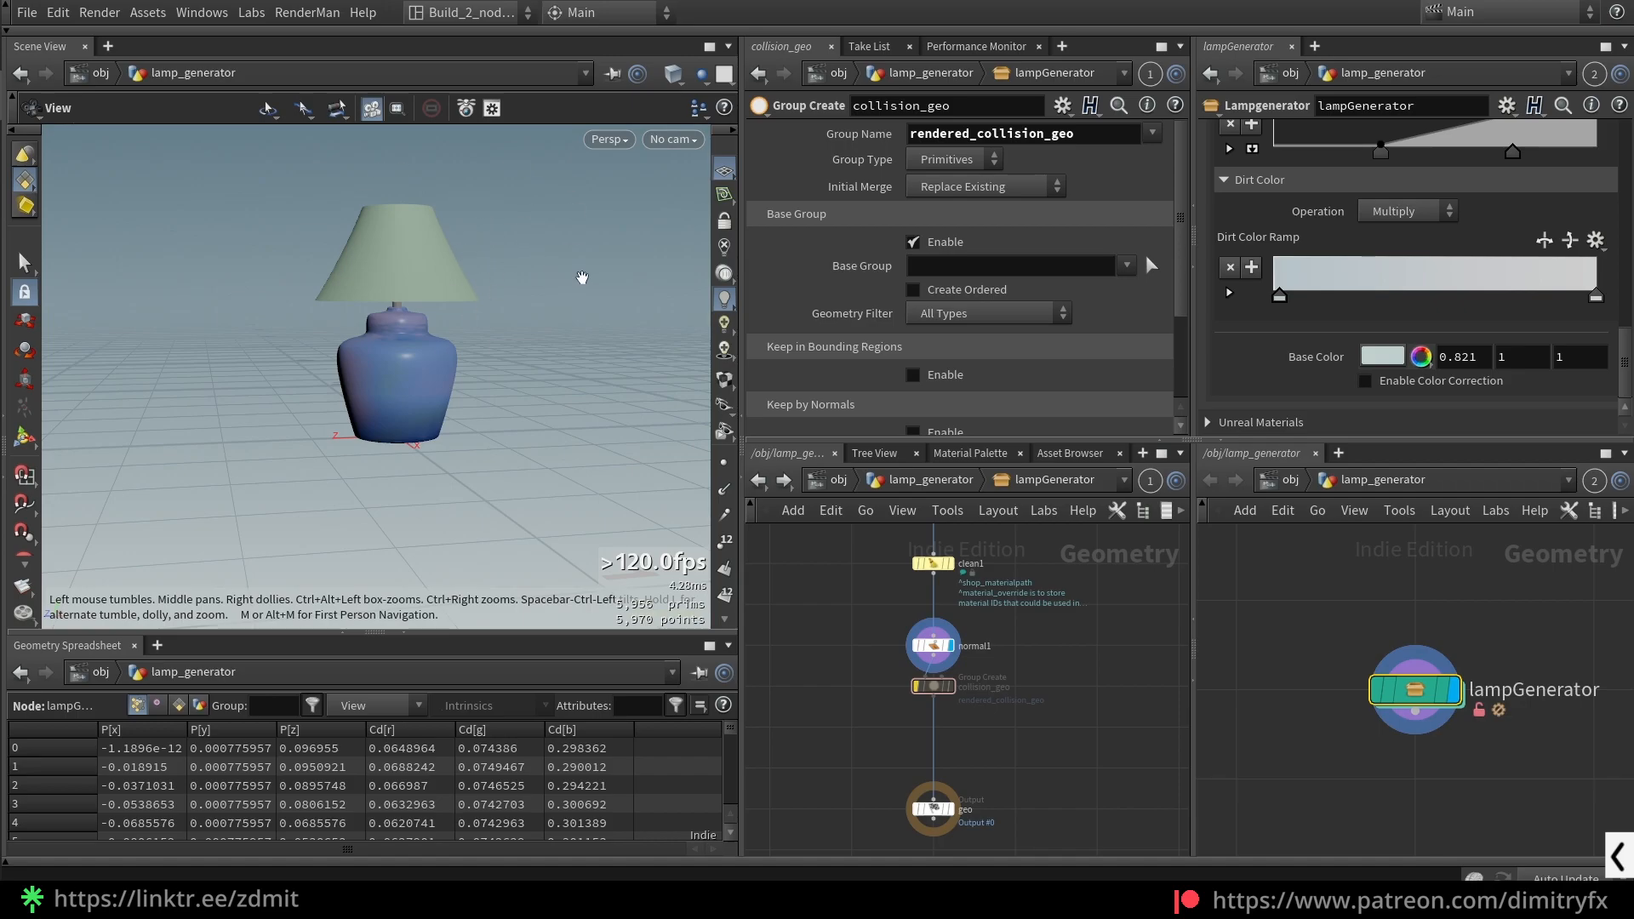
- Collapse the Bottom Part coloring settings and turn off Enable Coloring for the lamp
scroll(1262, 334, "up", 3)
scroll(1264, 334, "up", 5)
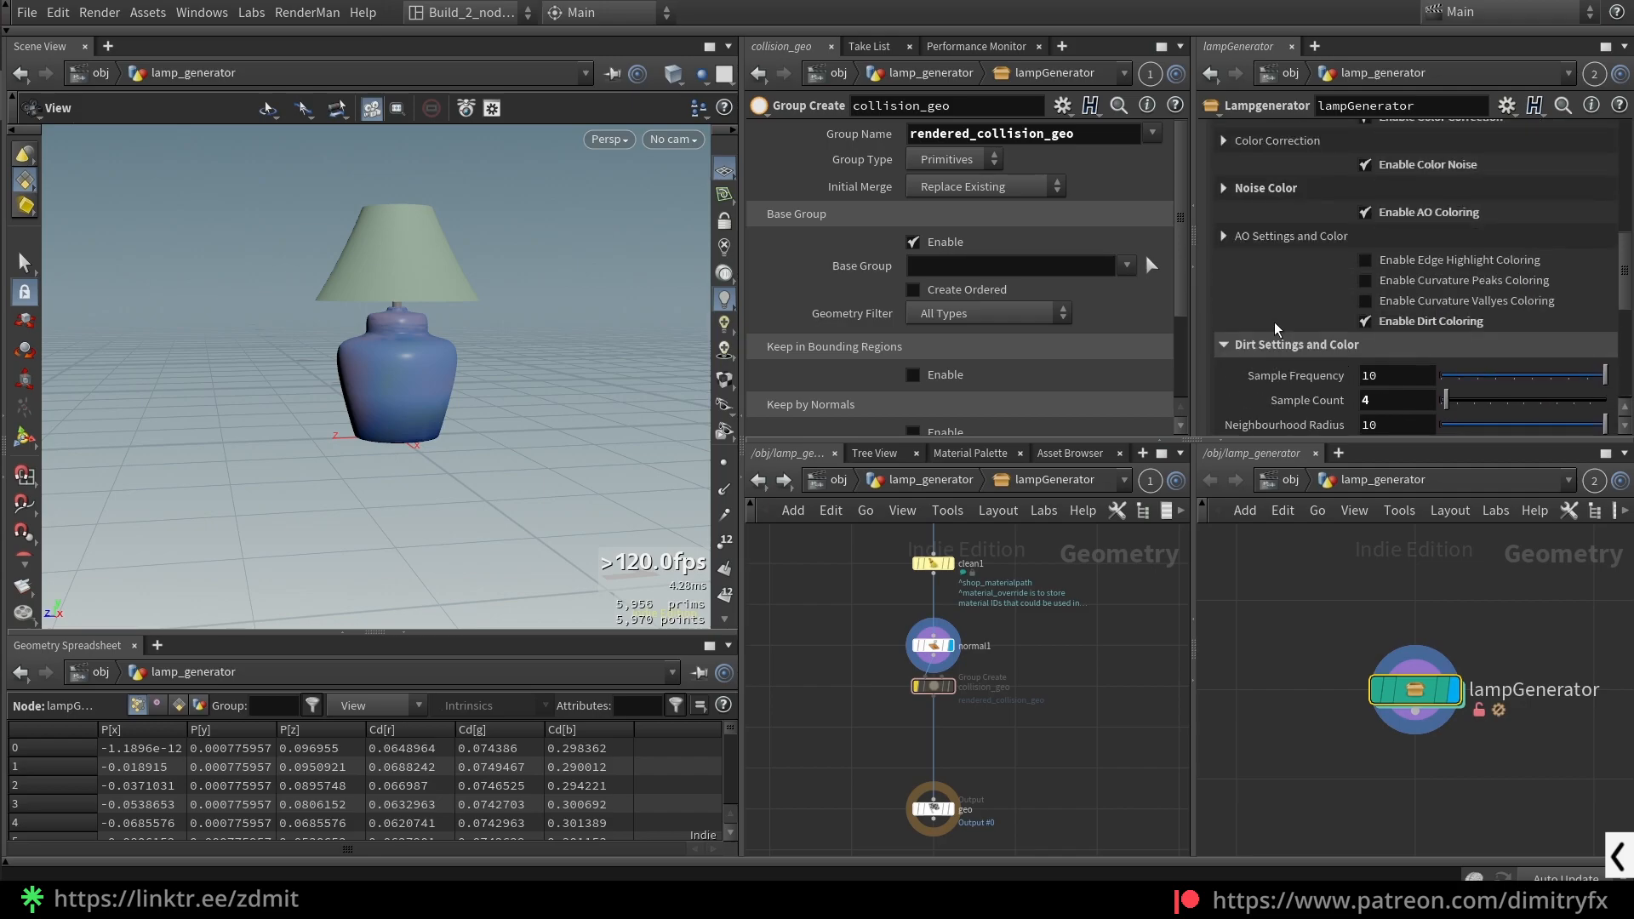
scroll(1030, 654, "down", 3)
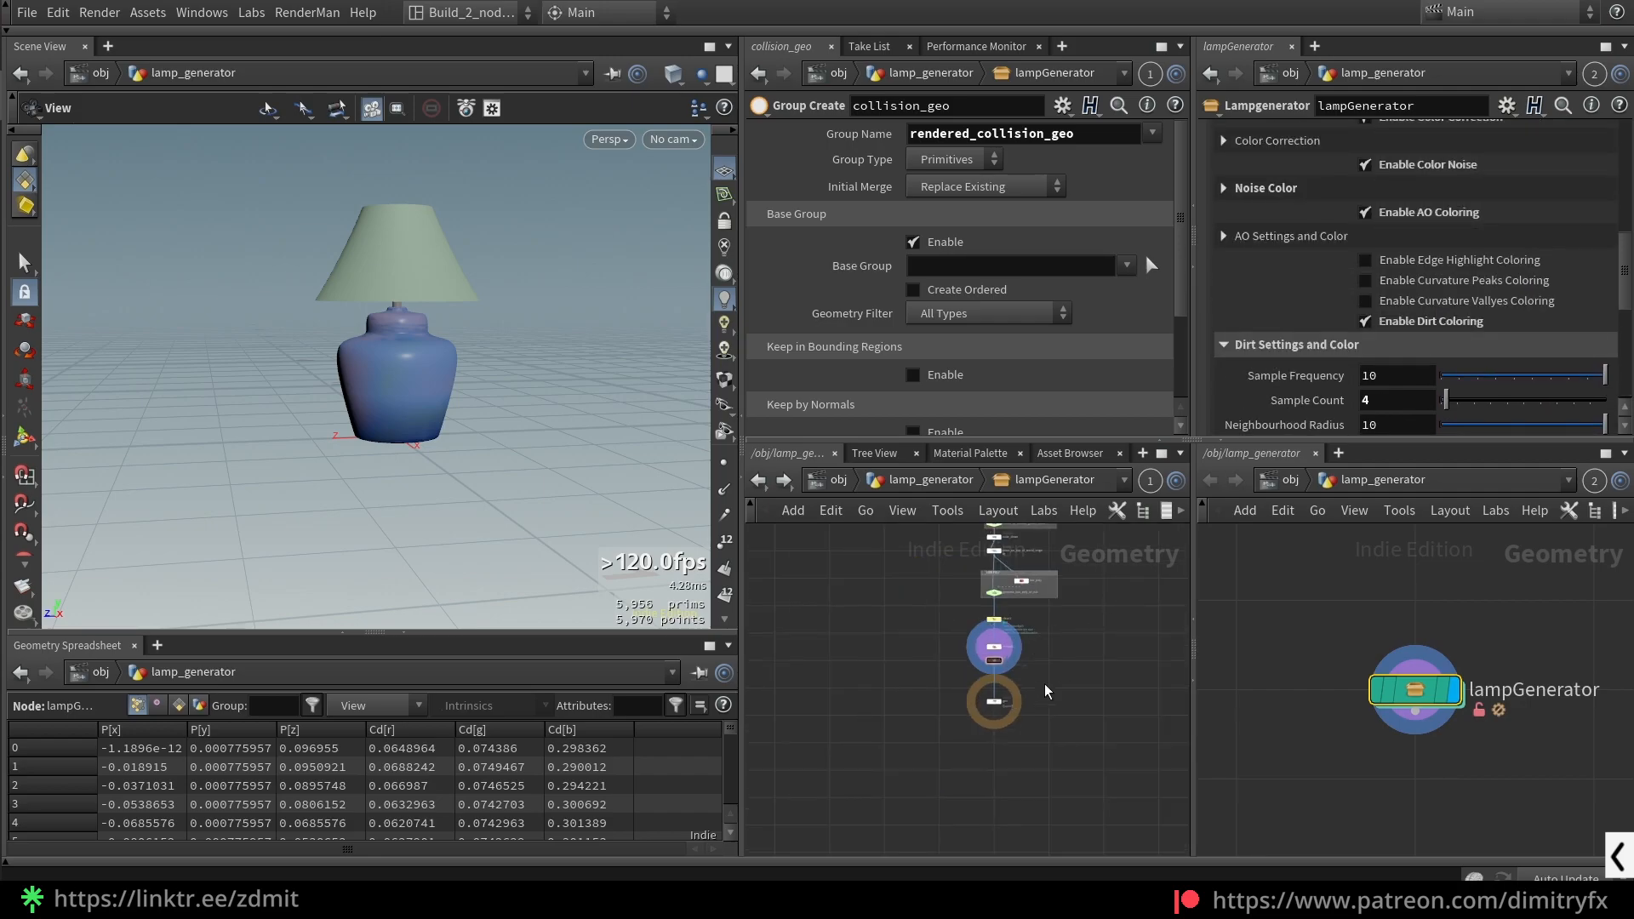
scroll(1287, 367, "up", 3)
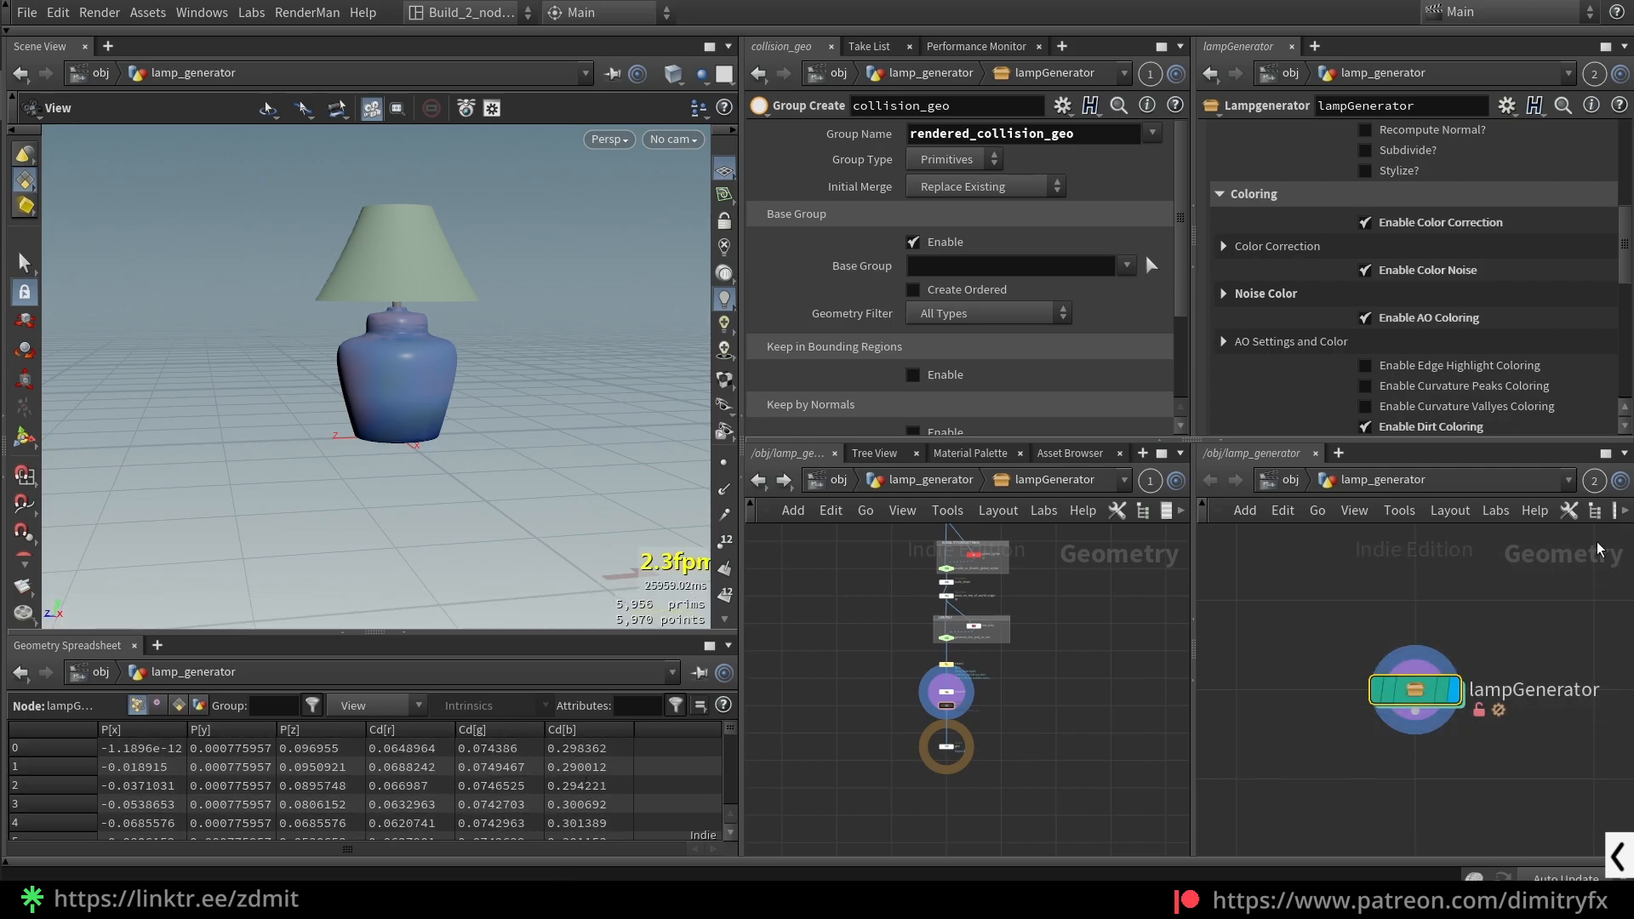
scroll(1310, 385, "up", 3)
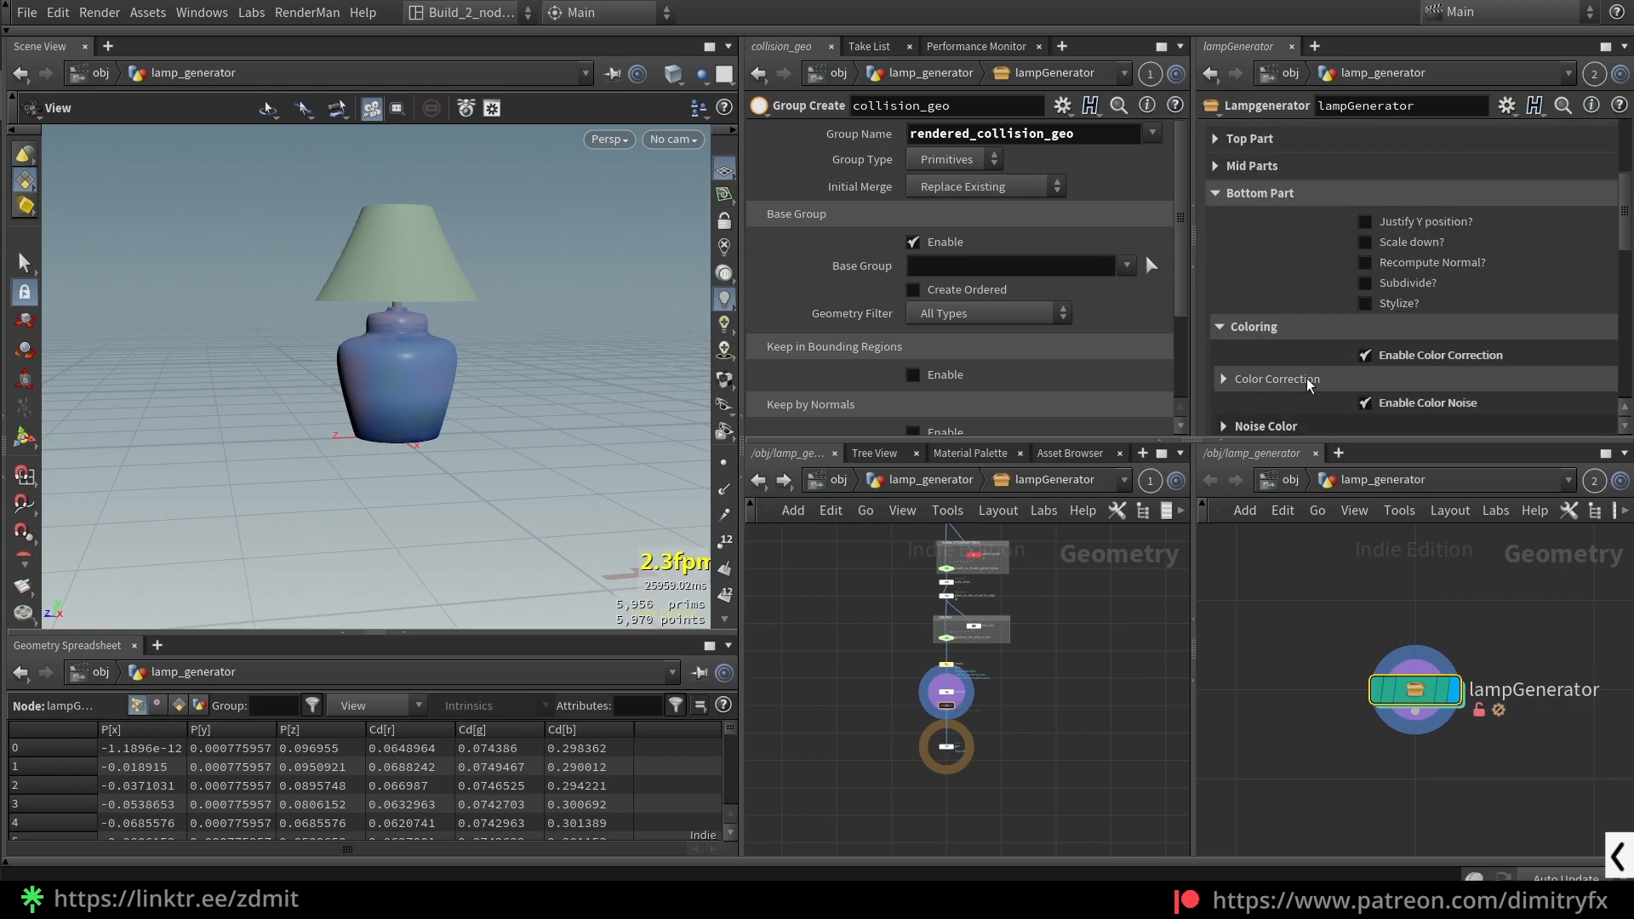
scroll(1334, 337, "up", 3)
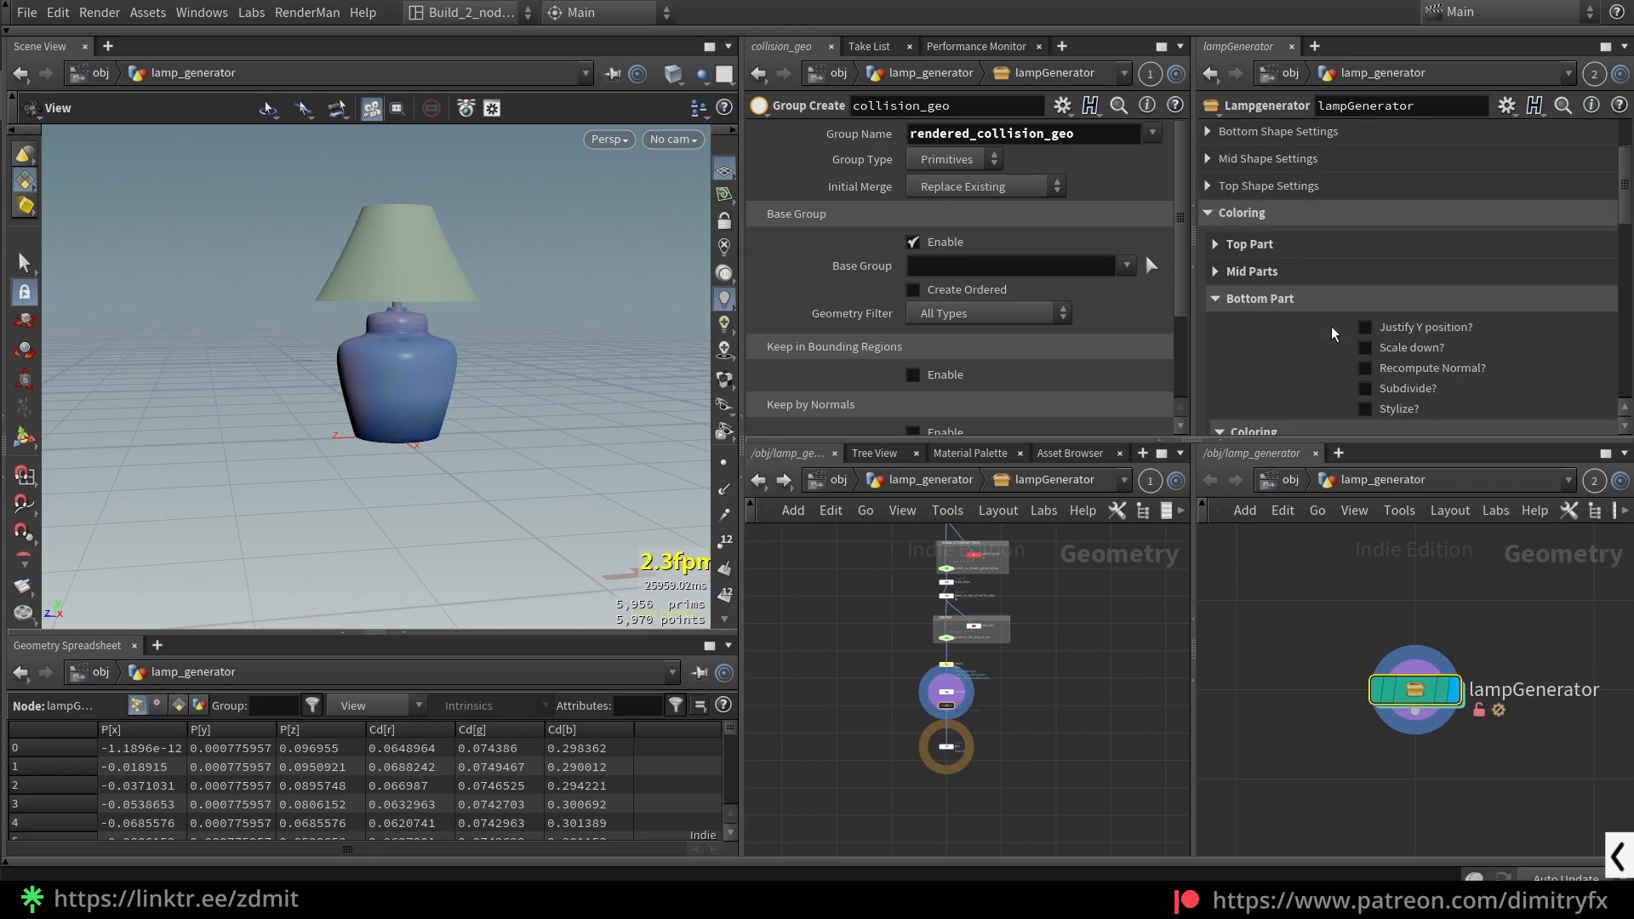
left_click(1272, 303)
scroll(1315, 293, "up", 1)
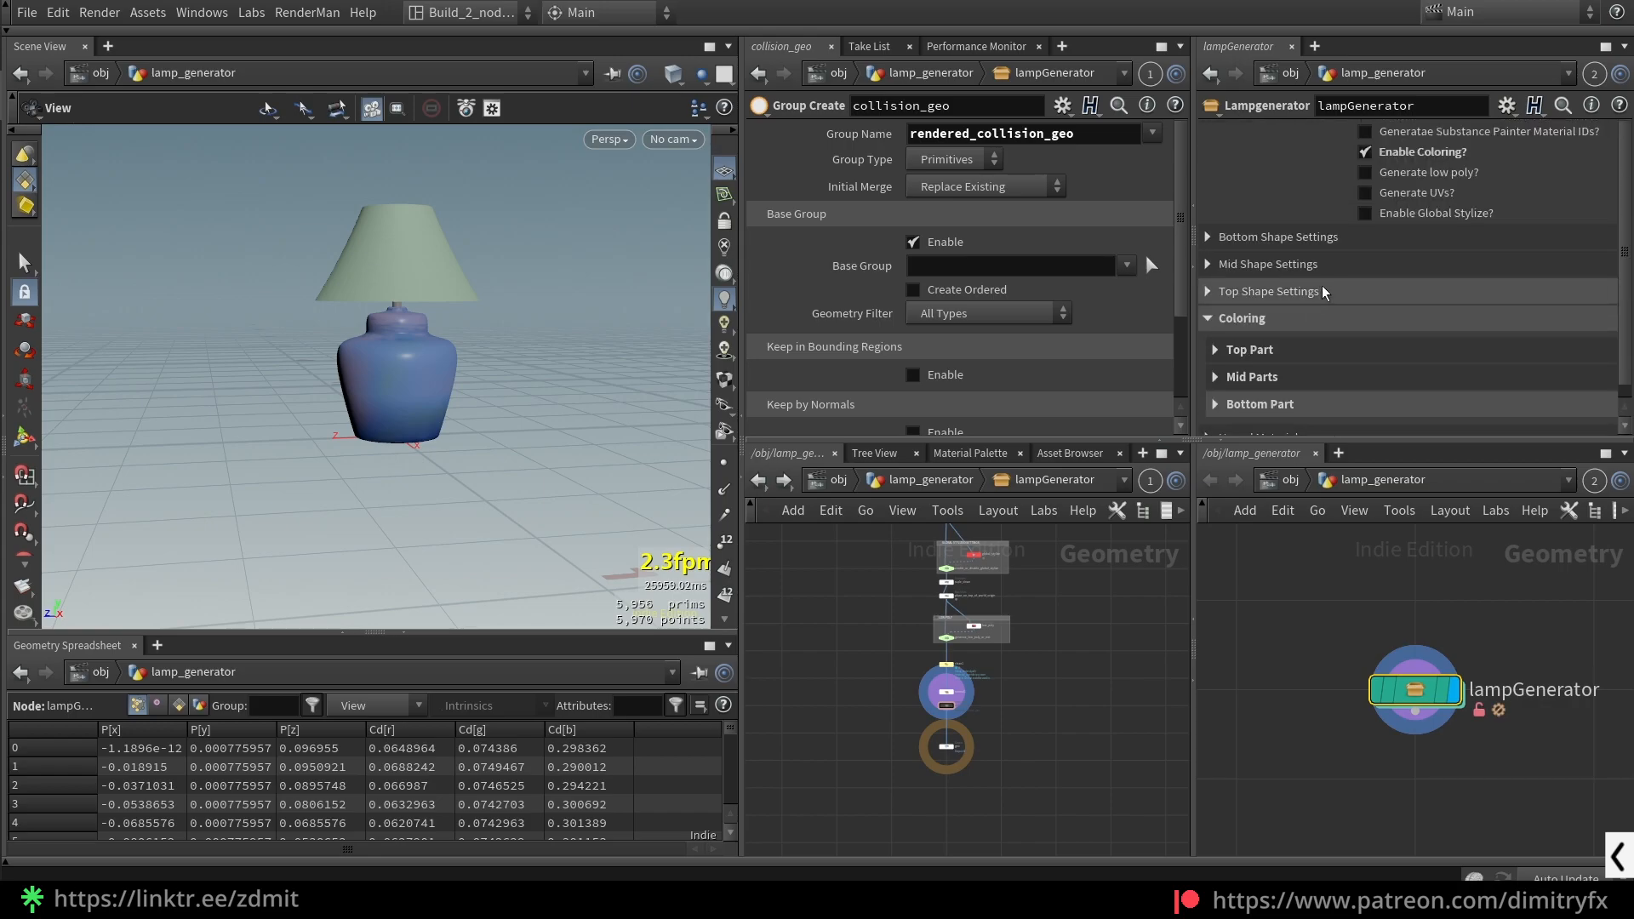
left_click(1366, 152)
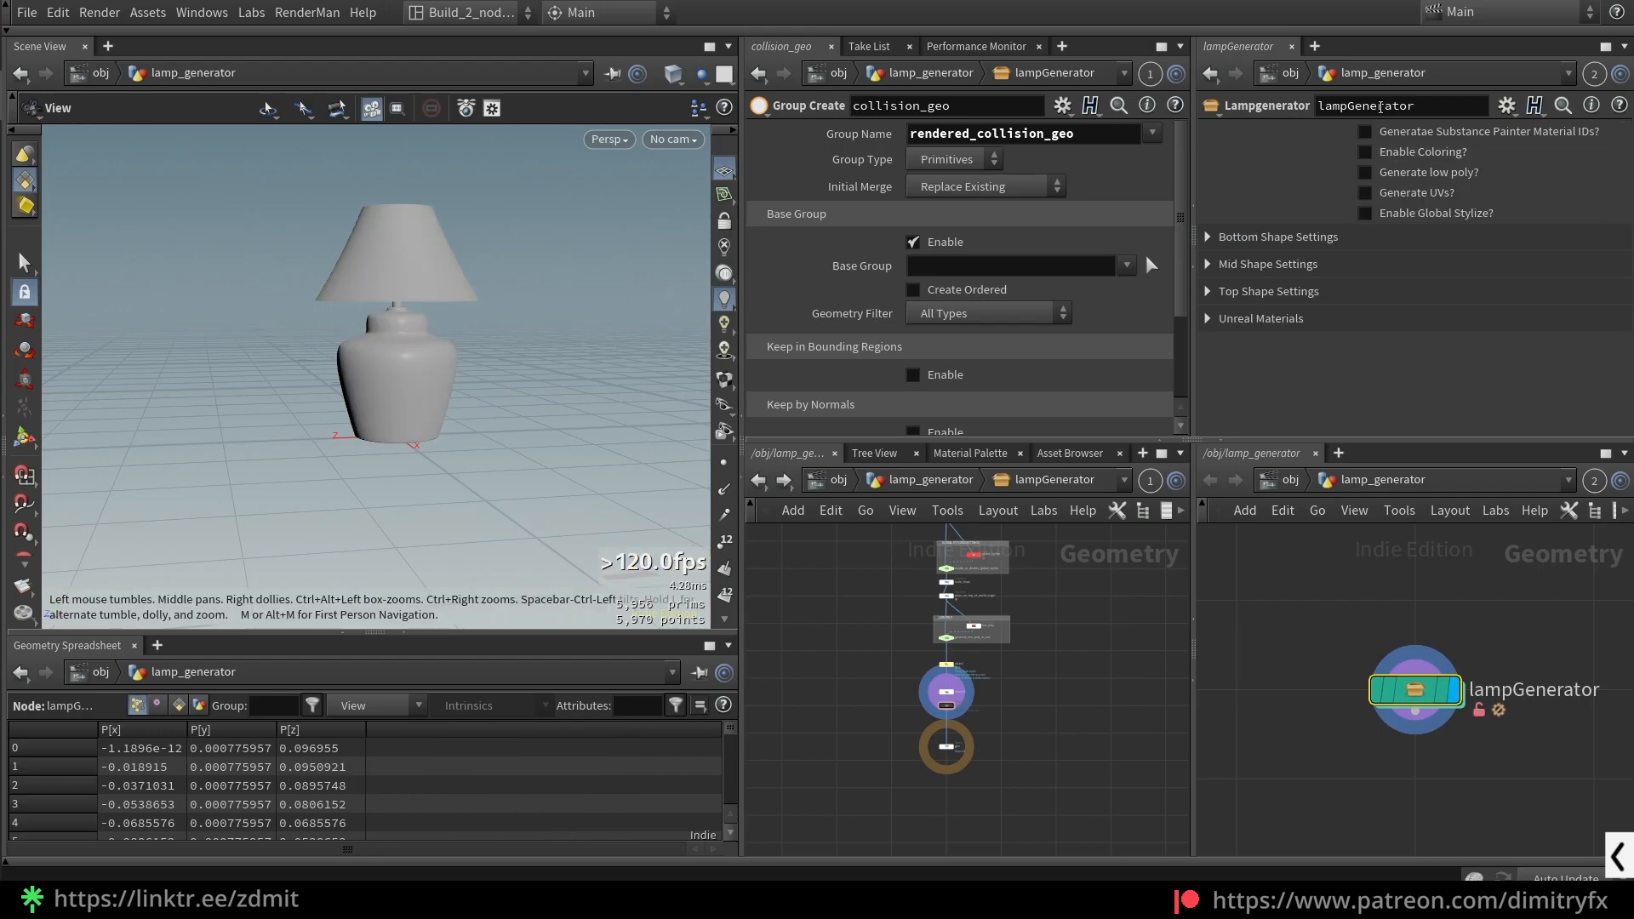
- Enable Generatae Substance Painter Material IDs and display the materials in the viewport, viewing the lamp from below
left_click(1365, 131)
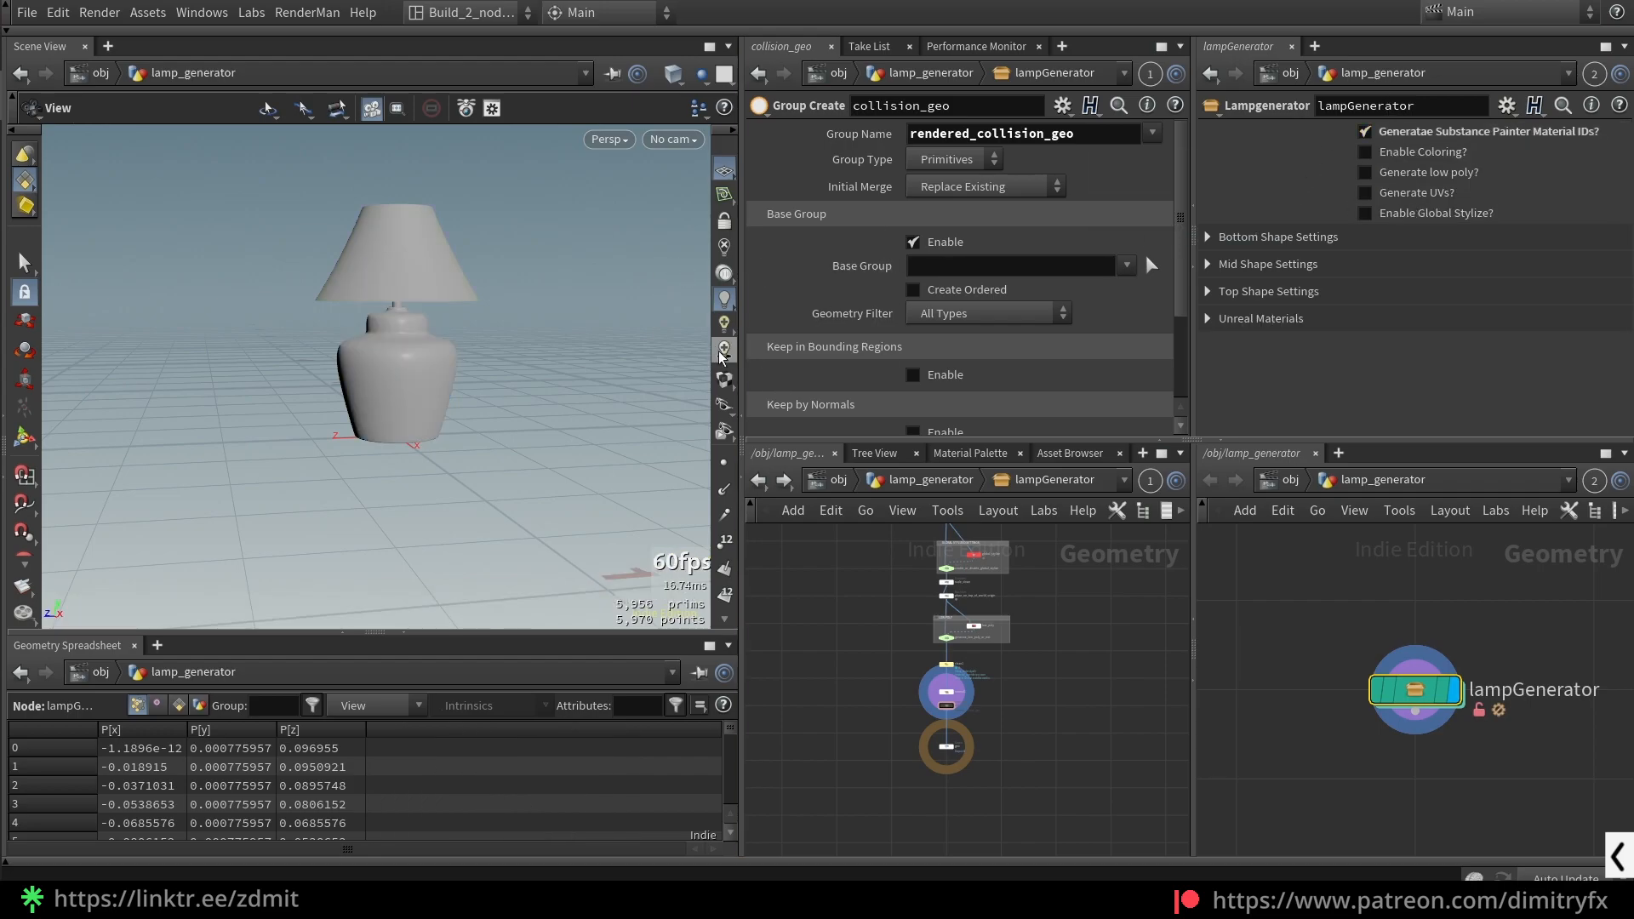
left_click_drag(584, 361, 521, 260)
left_click_drag(337, 275, 374, 277)
- Try a pink tint, FF007F, on the base Labs Quick Material and undo the change
scroll(964, 697, "up", 6)
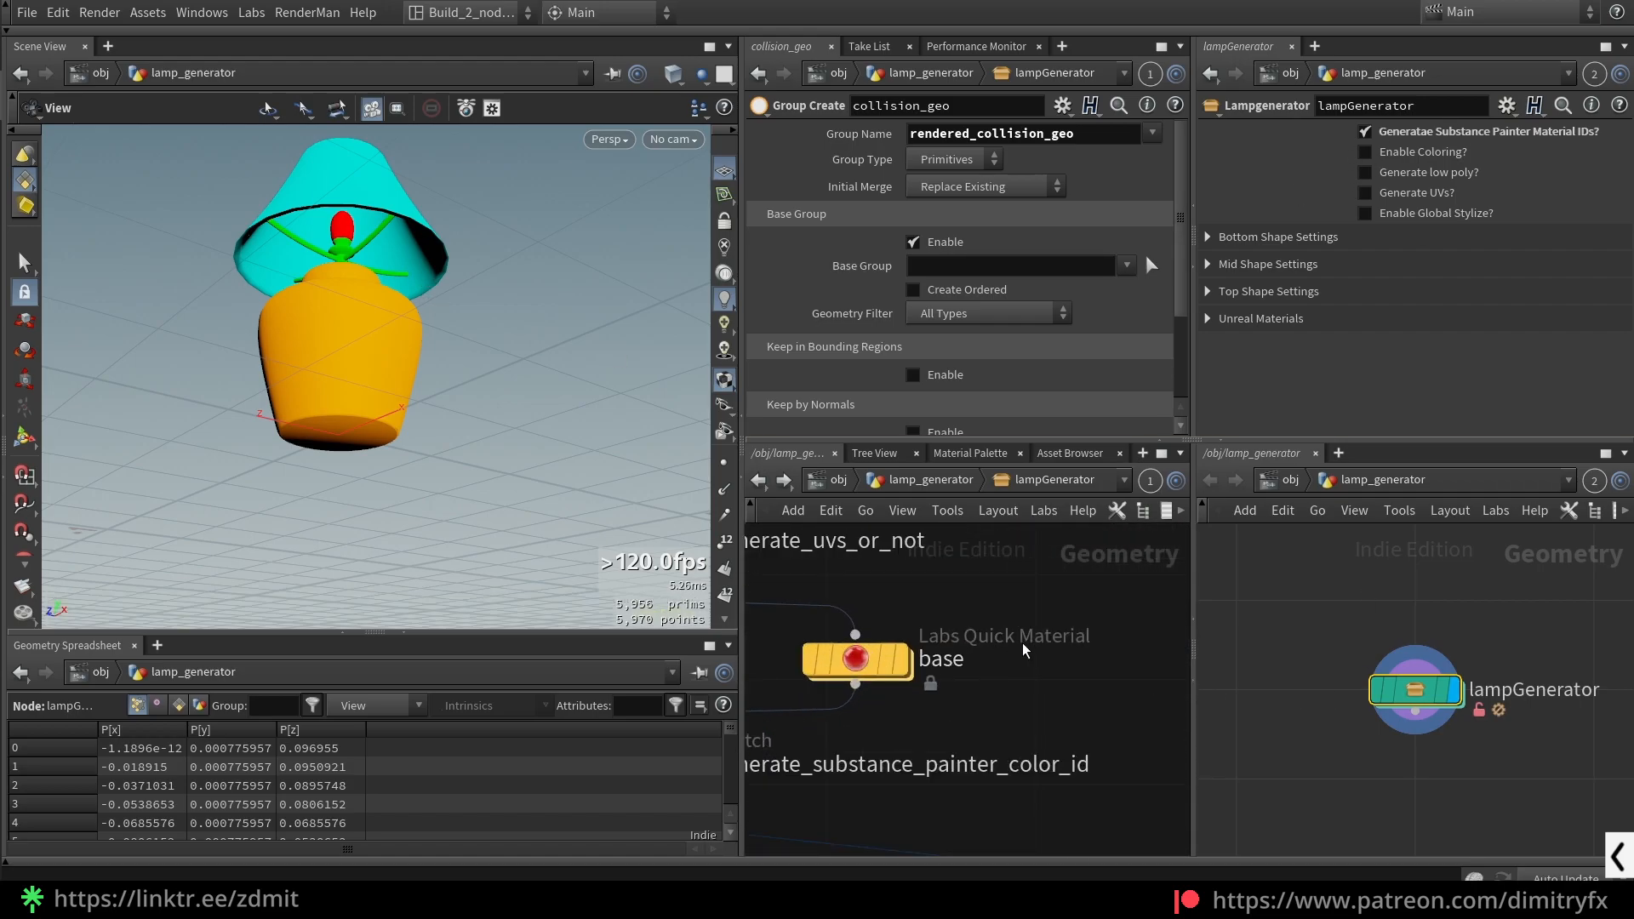
mouse_move(843, 632)
left_mouse_down()
mouse_move(936, 693)
mouse_move(858, 617)
left_mouse_up()
key("Escape")
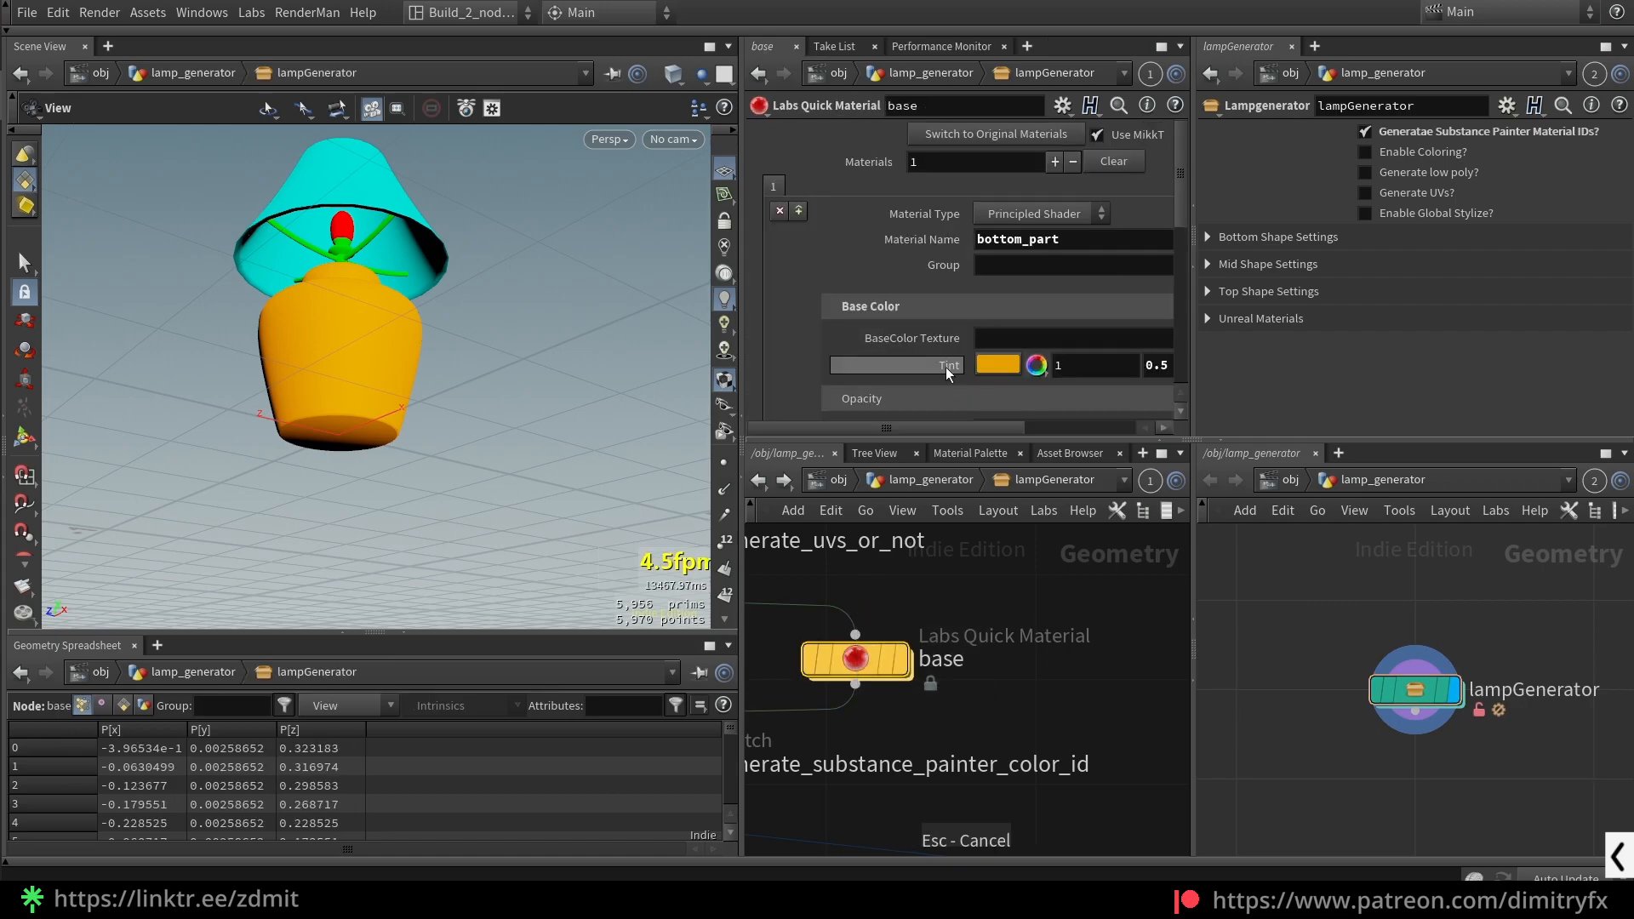
left_click(996, 366)
left_click(1341, 150)
left_click(1588, 115)
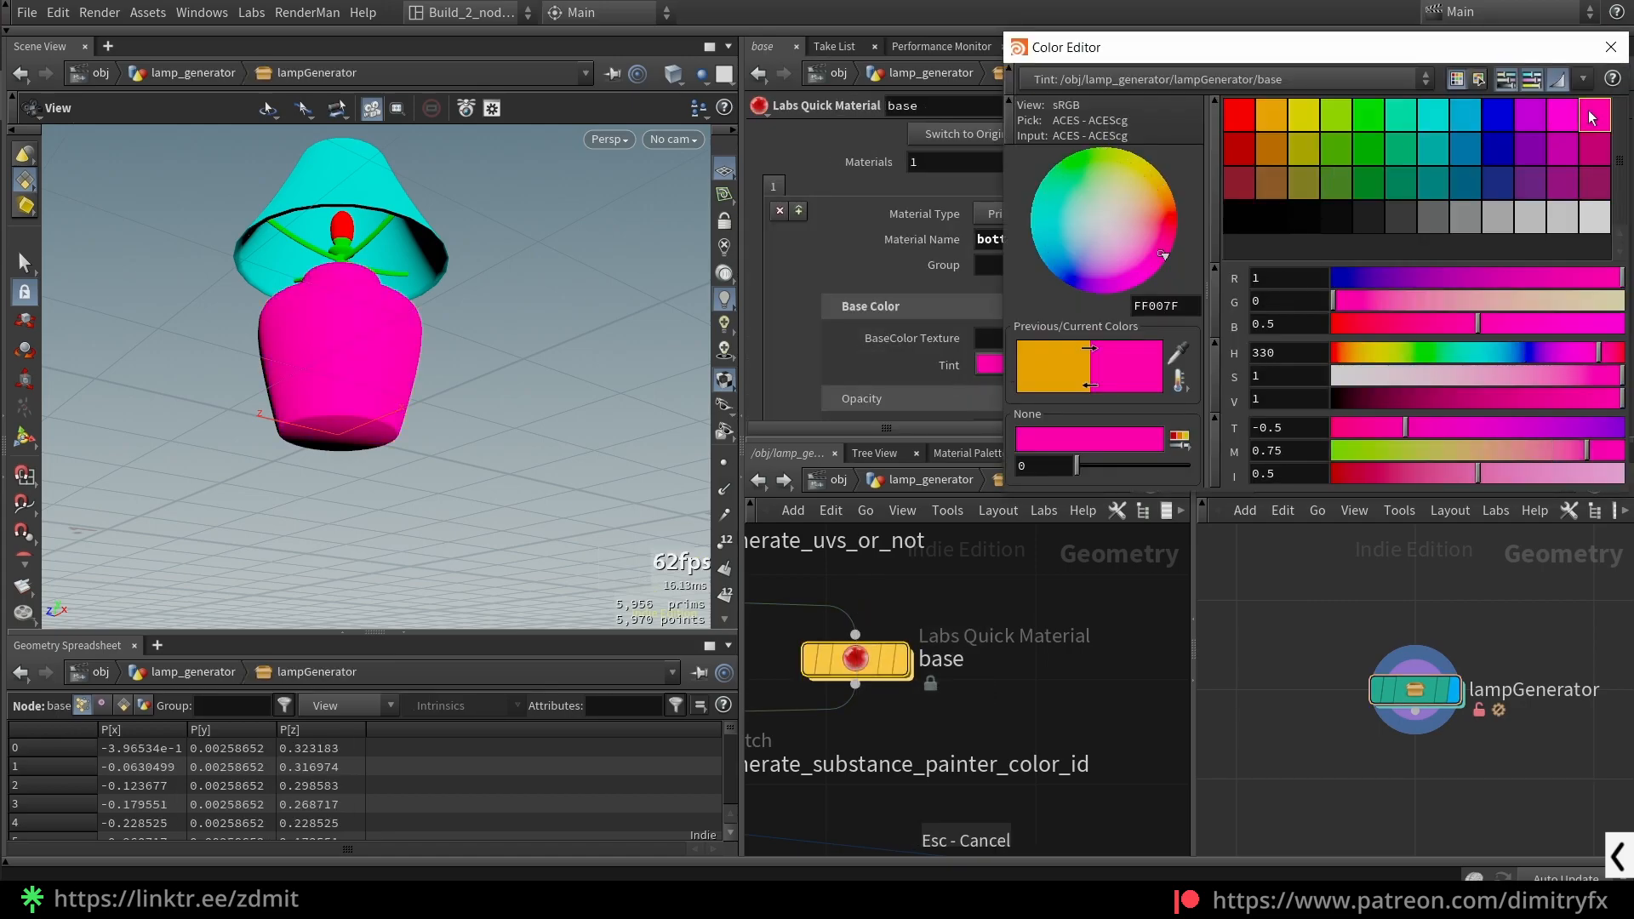
left_click(1611, 47)
key("ctrl+z")
key("ctrl+z")
key("ctrl+z")
- Toggle Generatae Substance Painter Material IDs off and on several times to compare the lamp with and without ID colors
scroll(1051, 651, "down", 3)
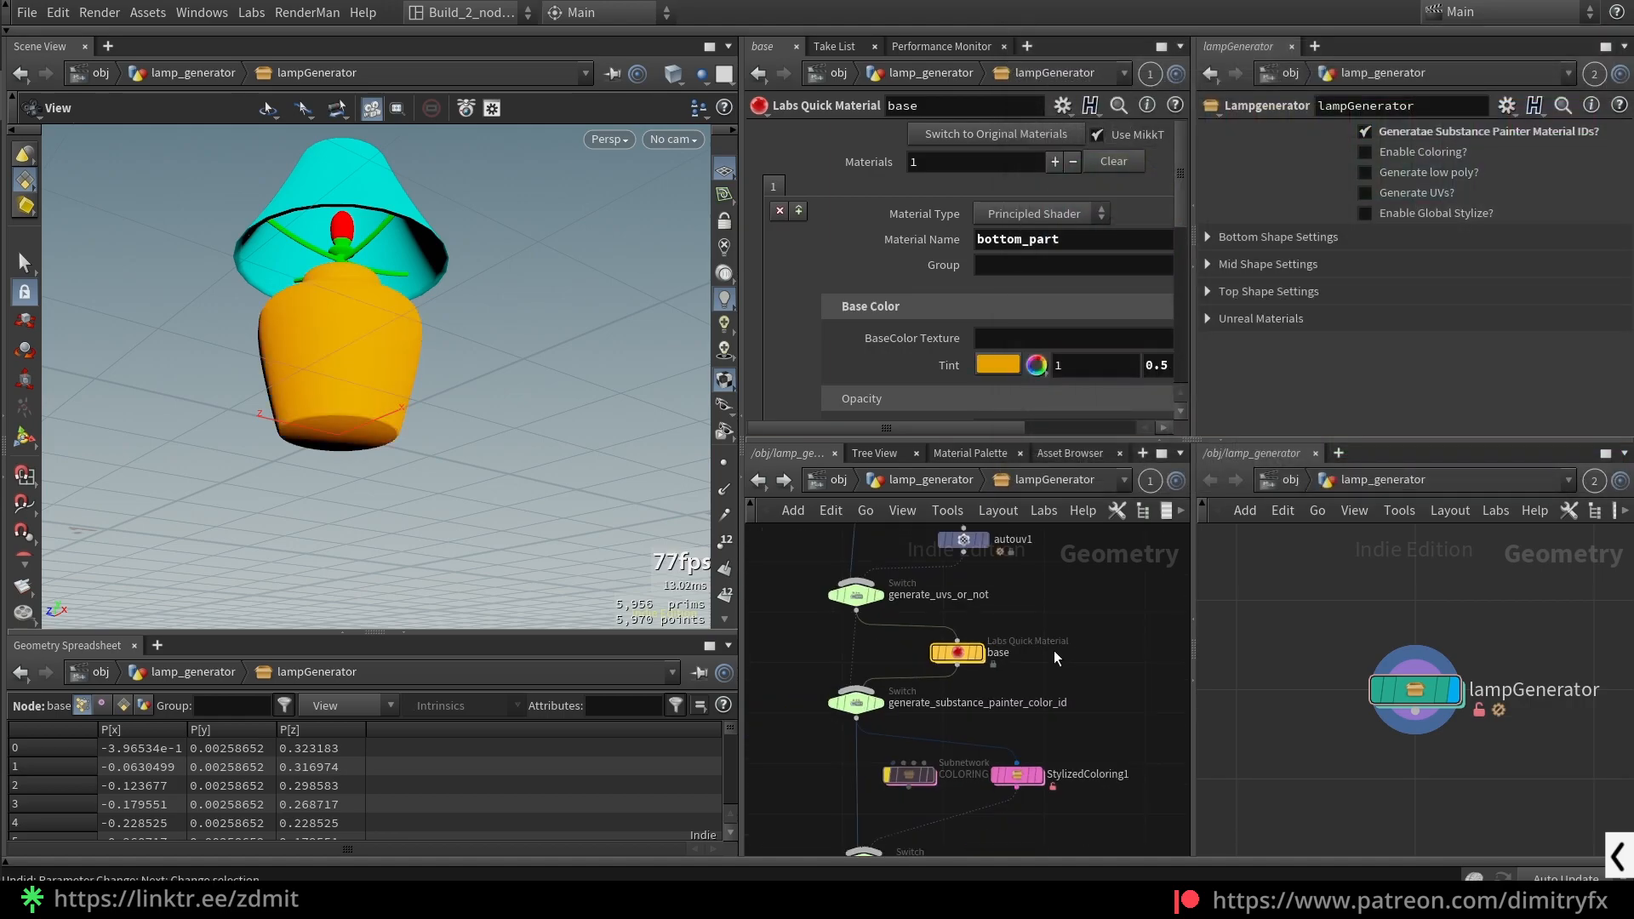
scroll(1055, 658, "down", 3)
left_click(1439, 131)
left_click(1438, 131)
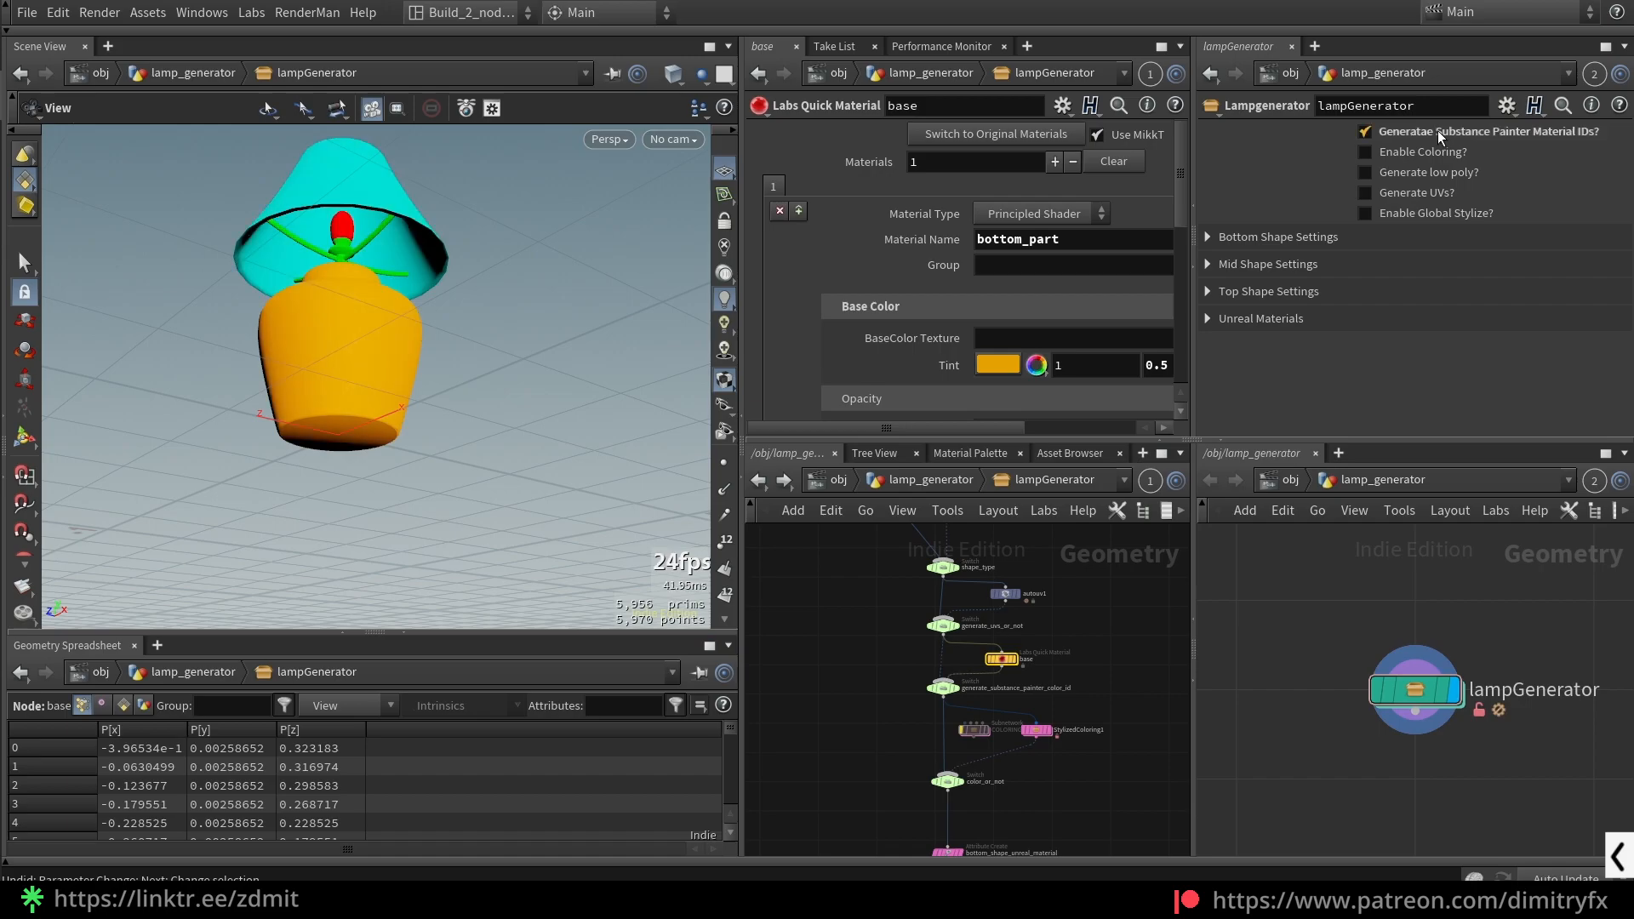
left_click(1439, 131)
left_click(1439, 131)
left_click(1438, 131)
left_click(1439, 131)
- Wire a ROP FBX Output node to lampGenerator to show the export option, and delete it again
left_click(1414, 737)
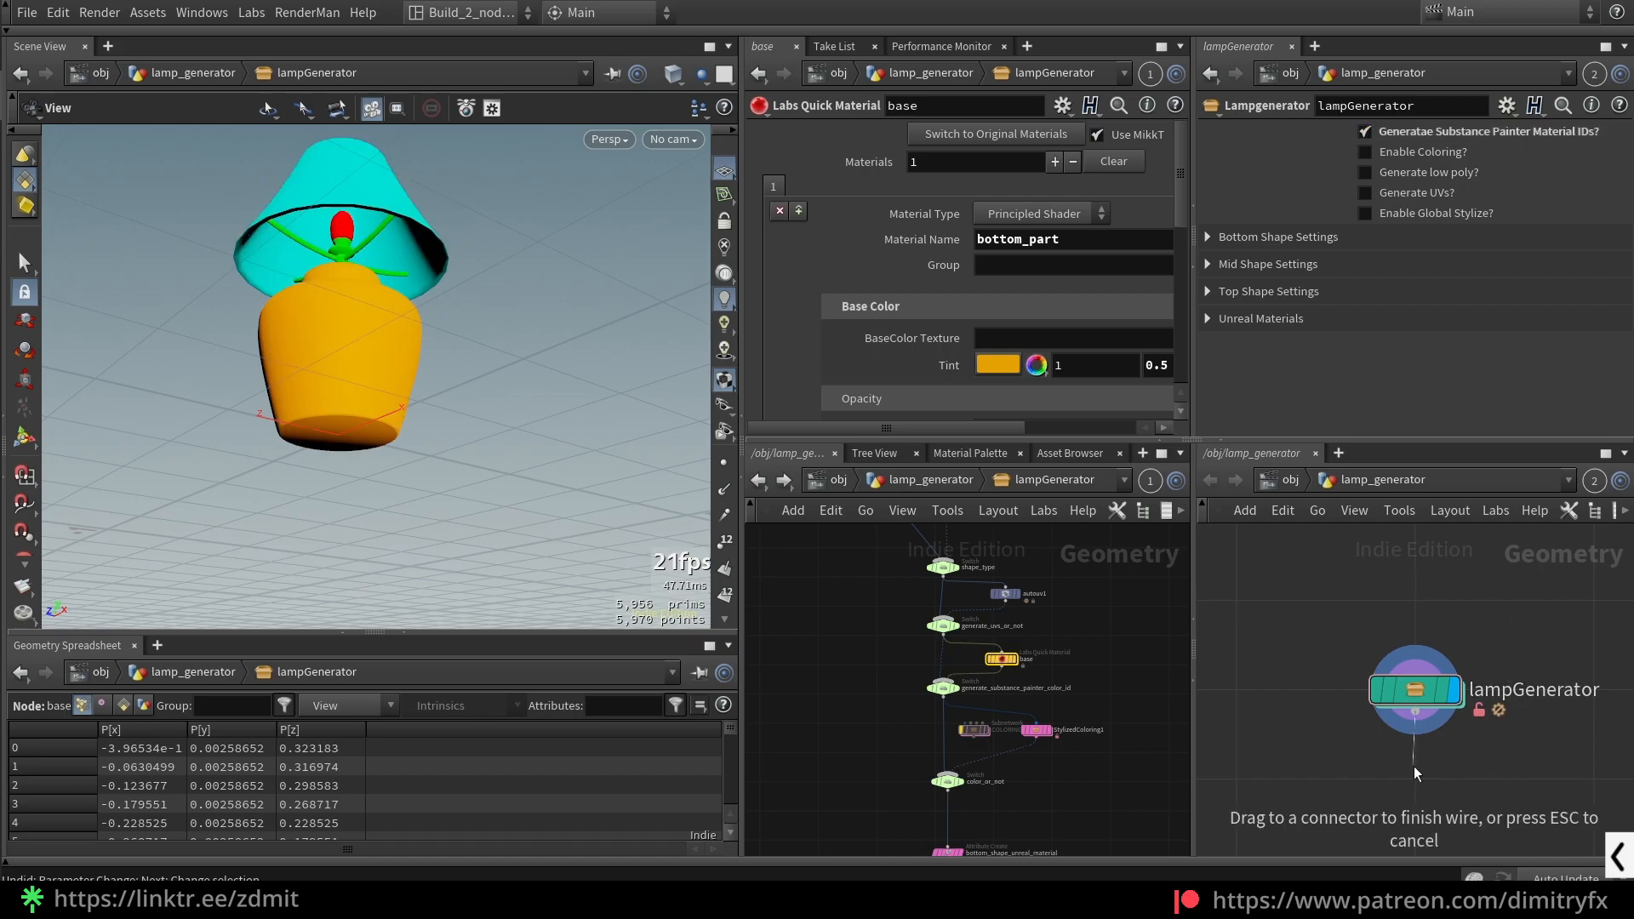
key("Tab")
type("fbx")
key("Down")
key("Down")
key("Down")
key("Return")
left_click(1415, 773)
scroll(1549, 737, "down", 3)
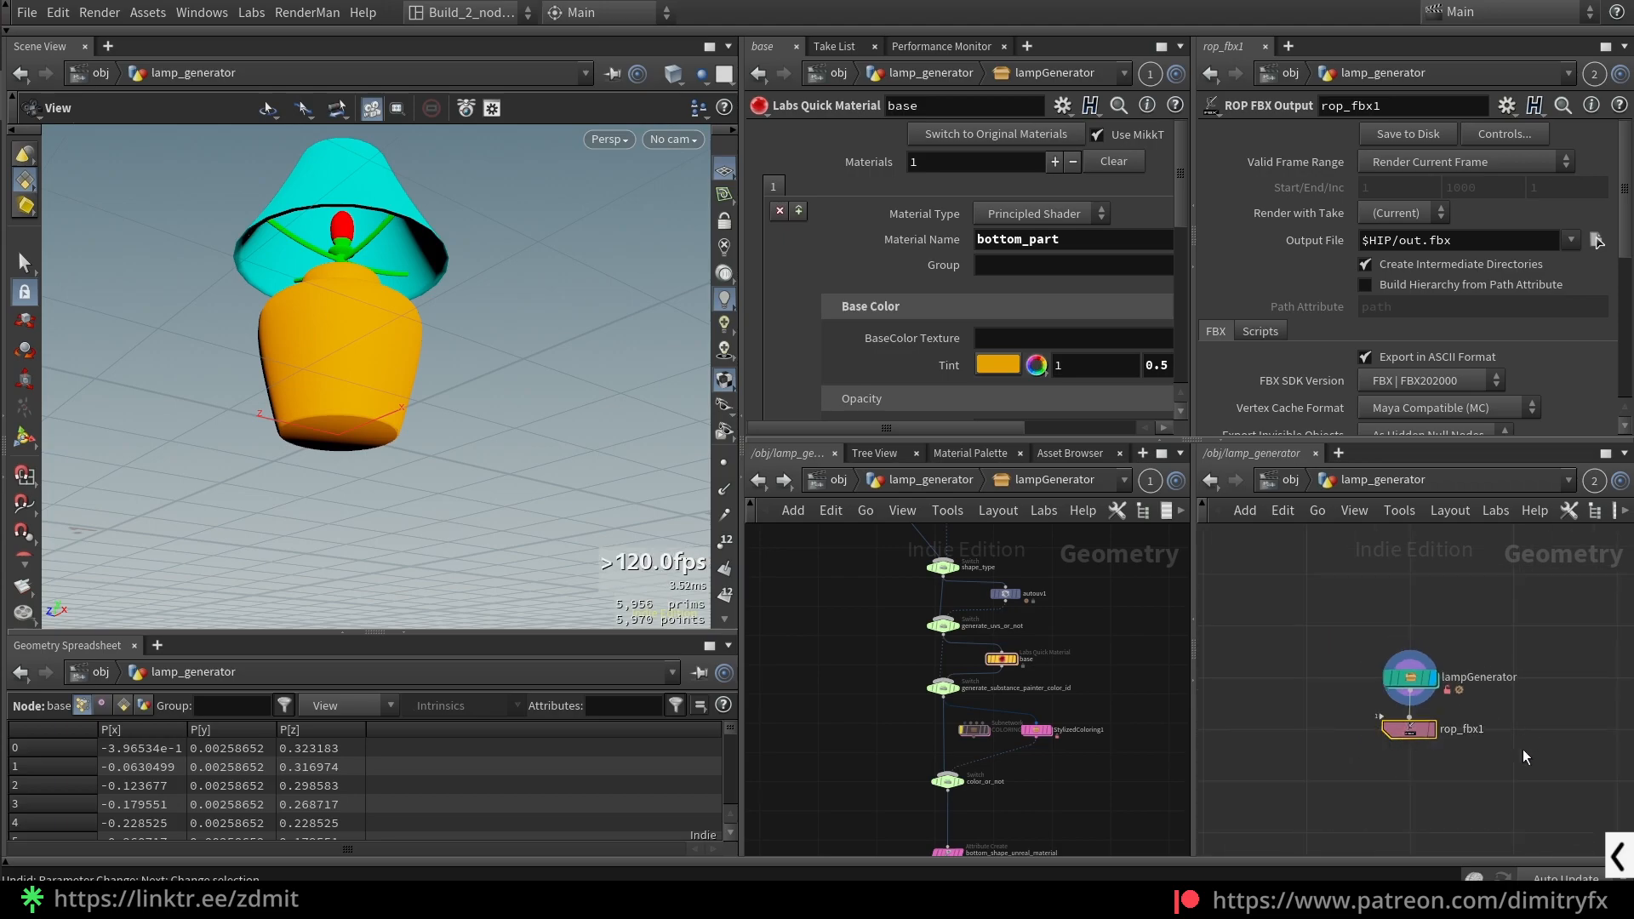
key("Delete")
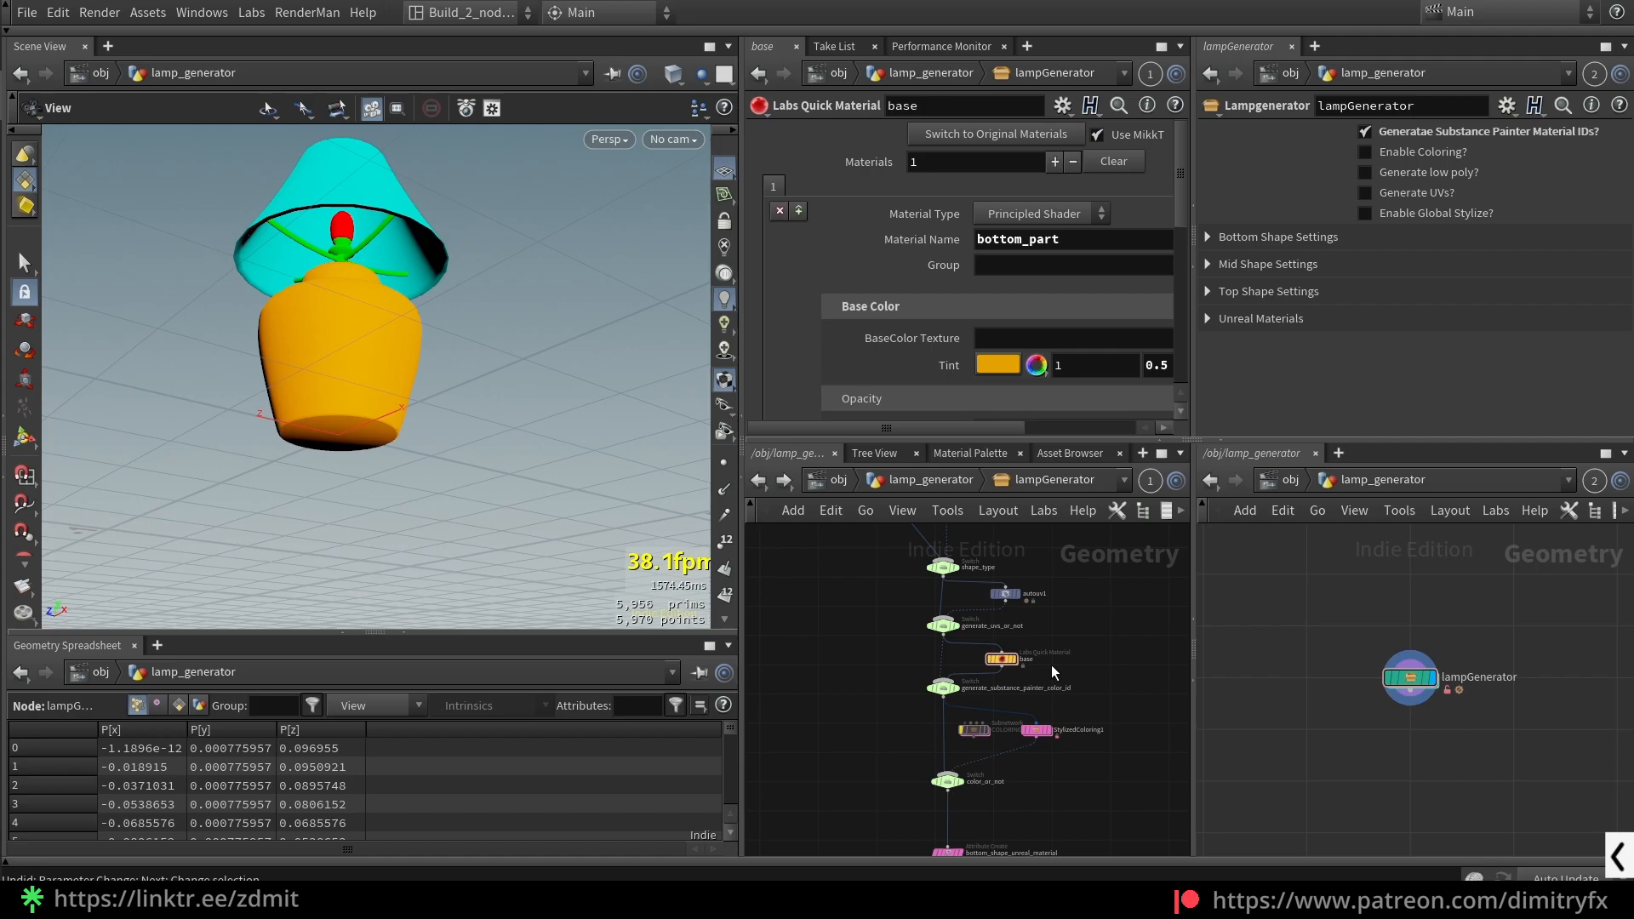
- Turn off Generatae Substance Painter Material IDs and switch the desktop layout to Build
double_click(1095, 242)
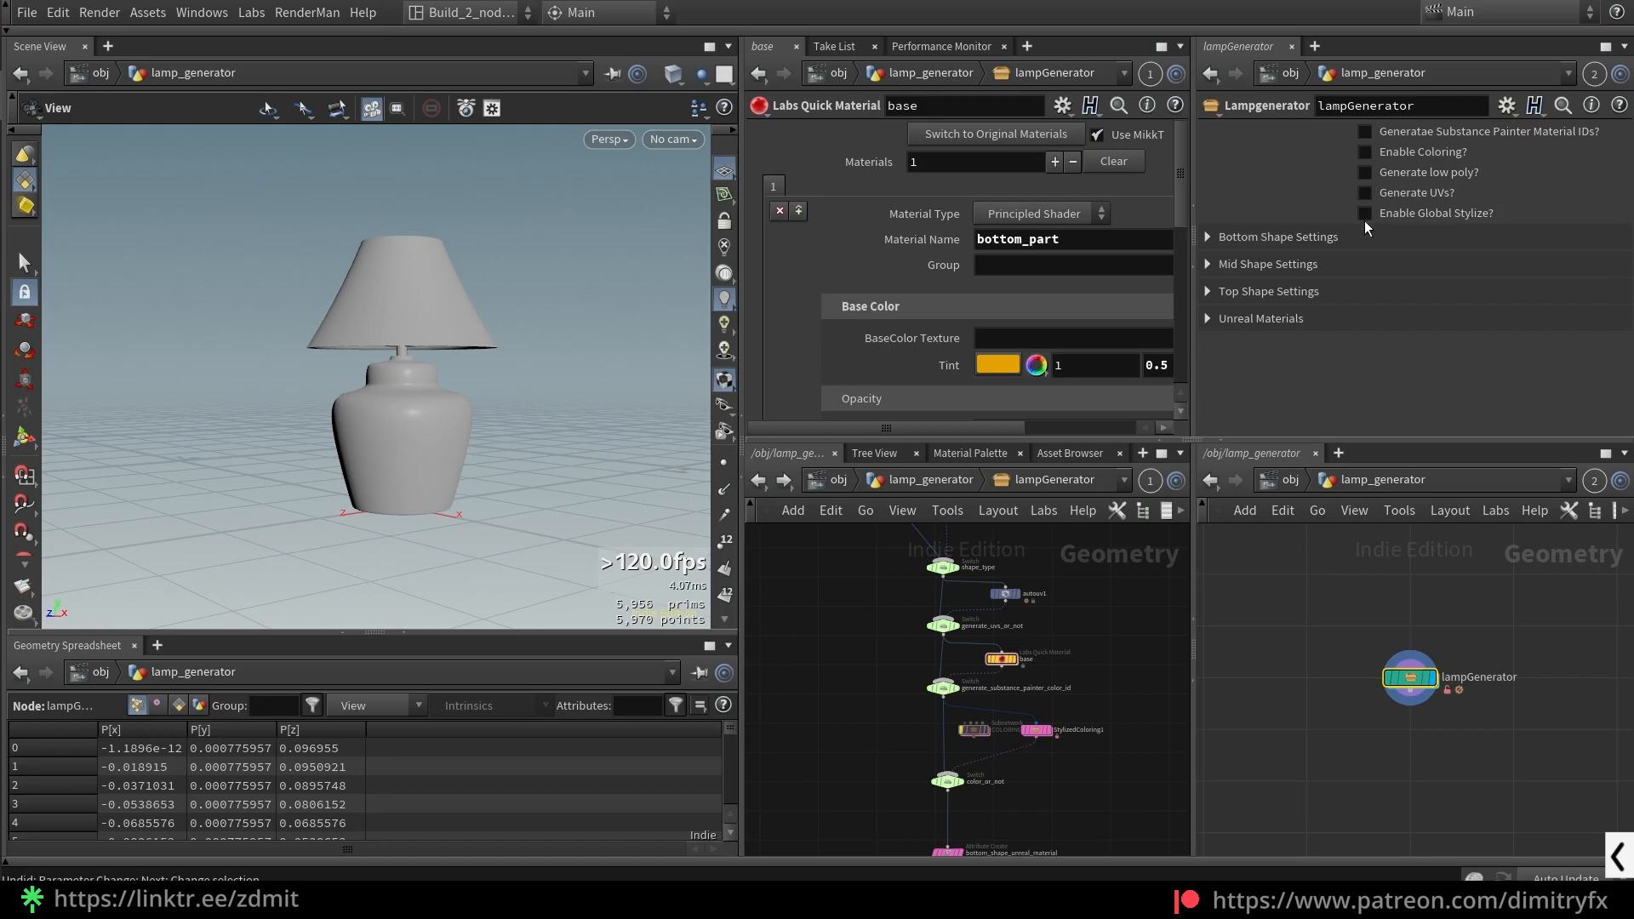
left_click(464, 13)
left_click(476, 59)
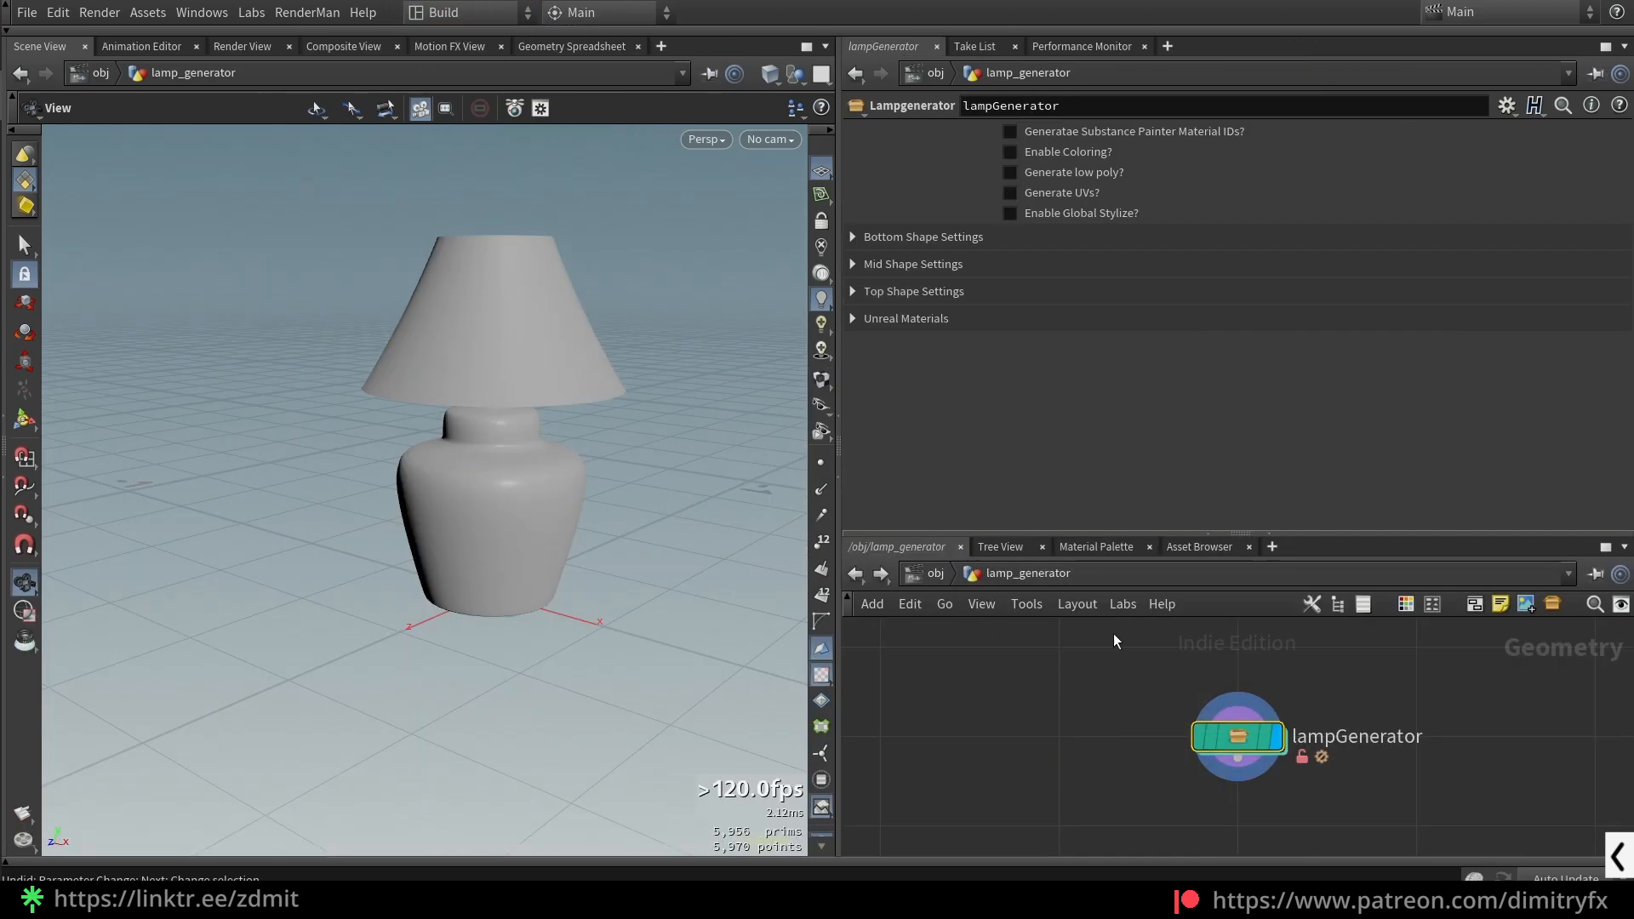
- Enter the lampGenerator network, maximize the network editor and frame all nodes
double_click(1231, 738)
key("f")
left_click_drag(1370, 535, 1366, 459)
key("h")
key("ctrl+b")
key("p")
key("f")
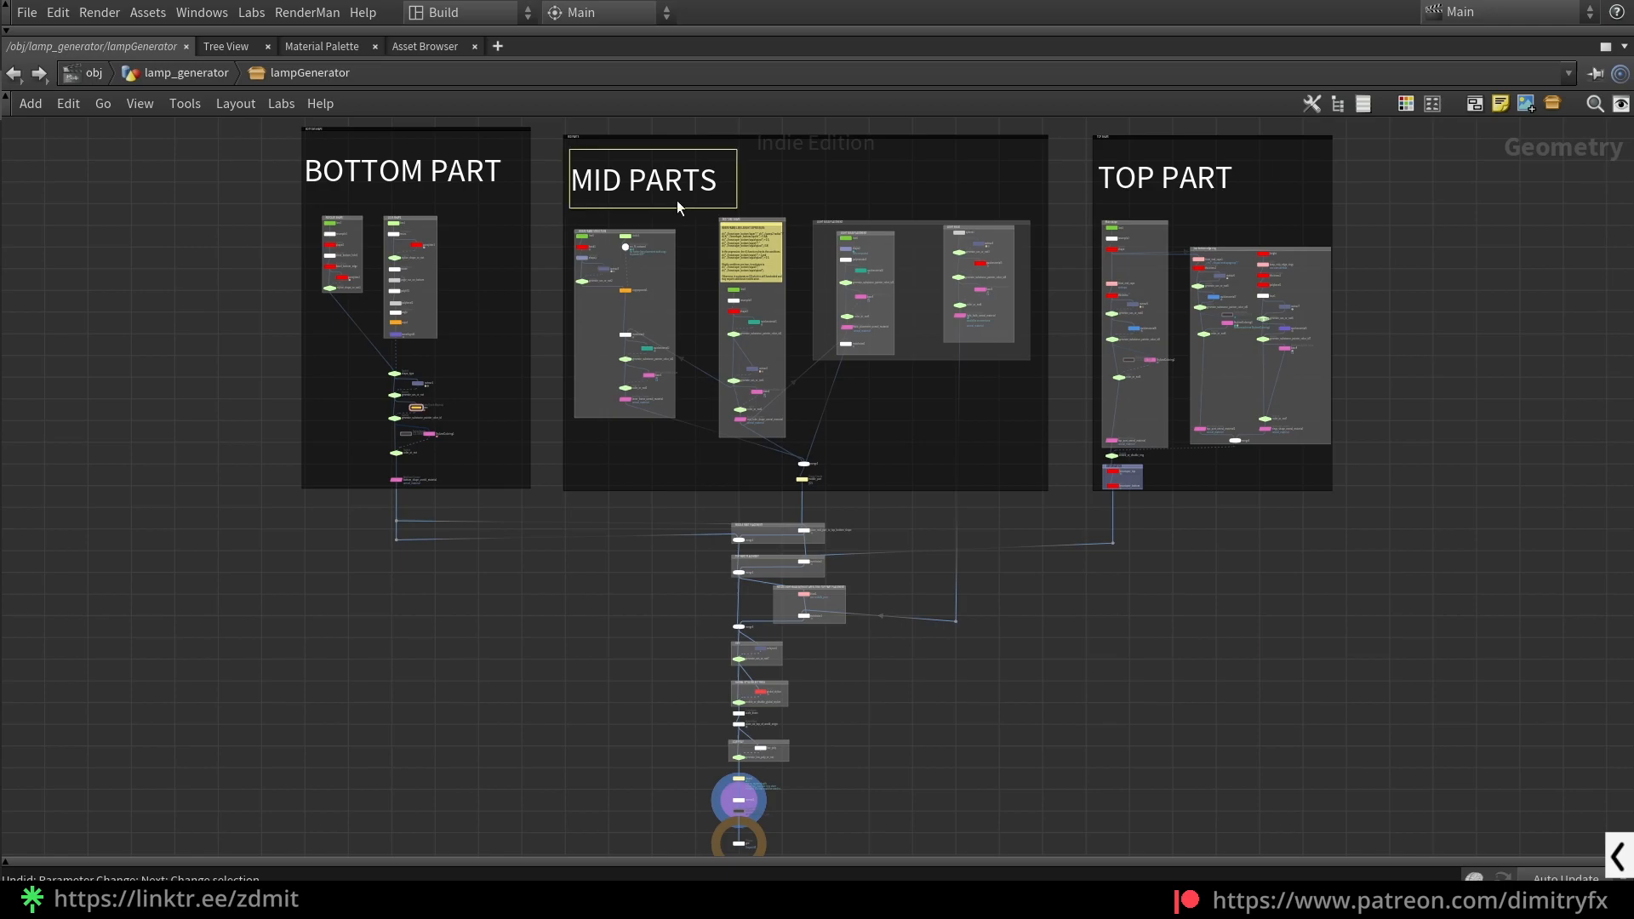
- Highlight the Bottom Part nodes and its two shape groups one after another to explain the network structure
left_click_drag(288, 565, 443, 213)
left_click(566, 706)
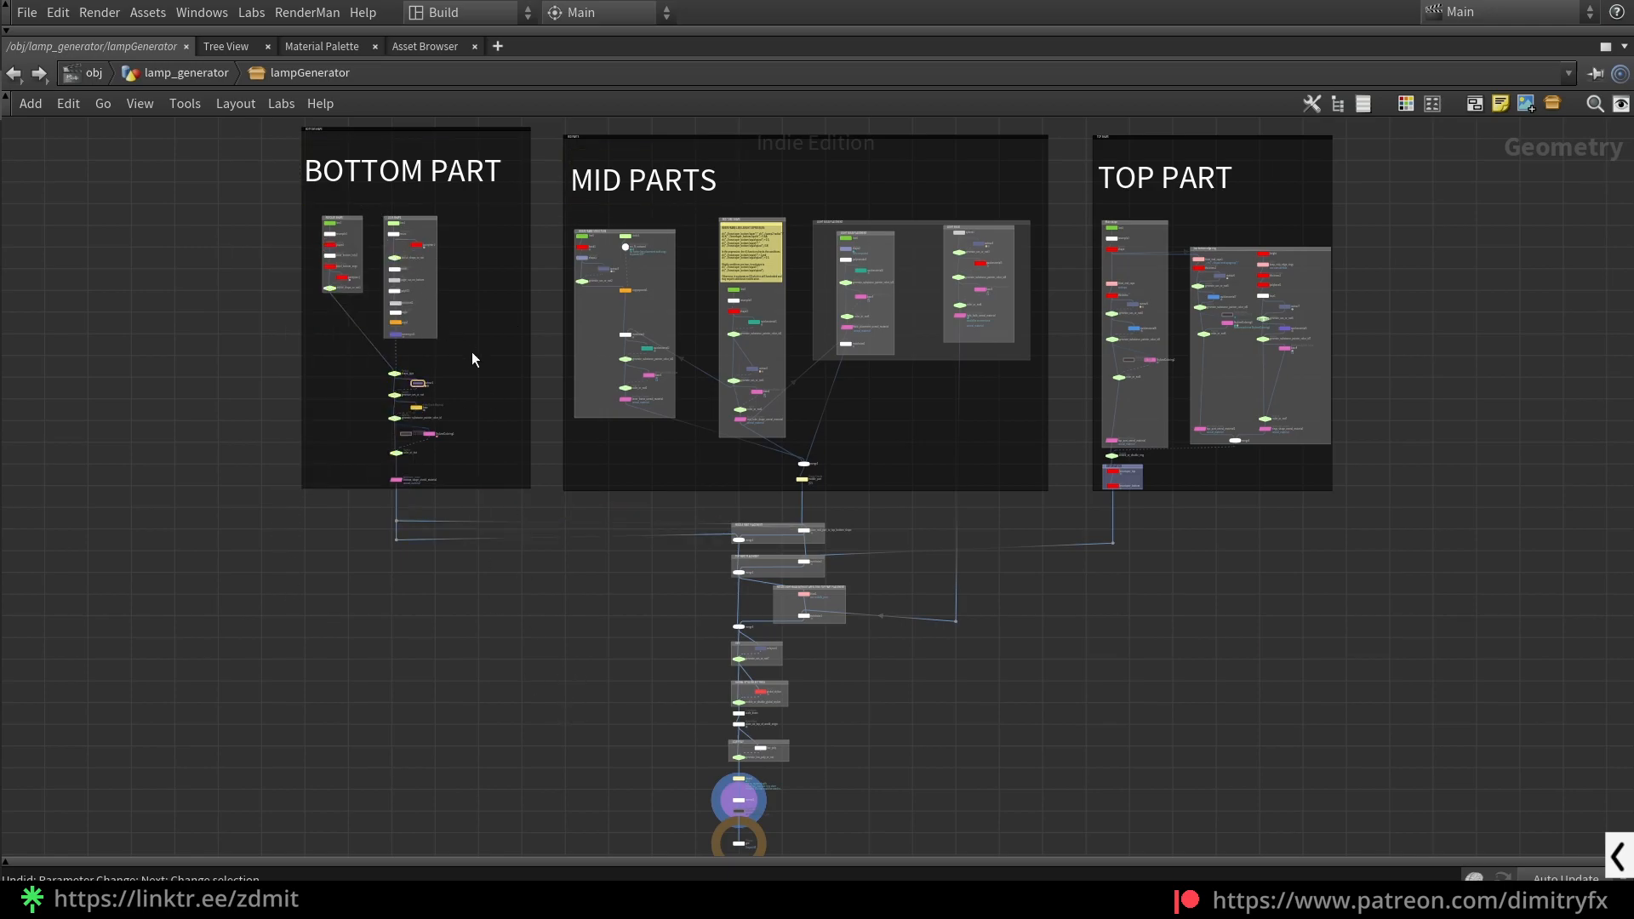
left_click_drag(248, 303, 366, 210)
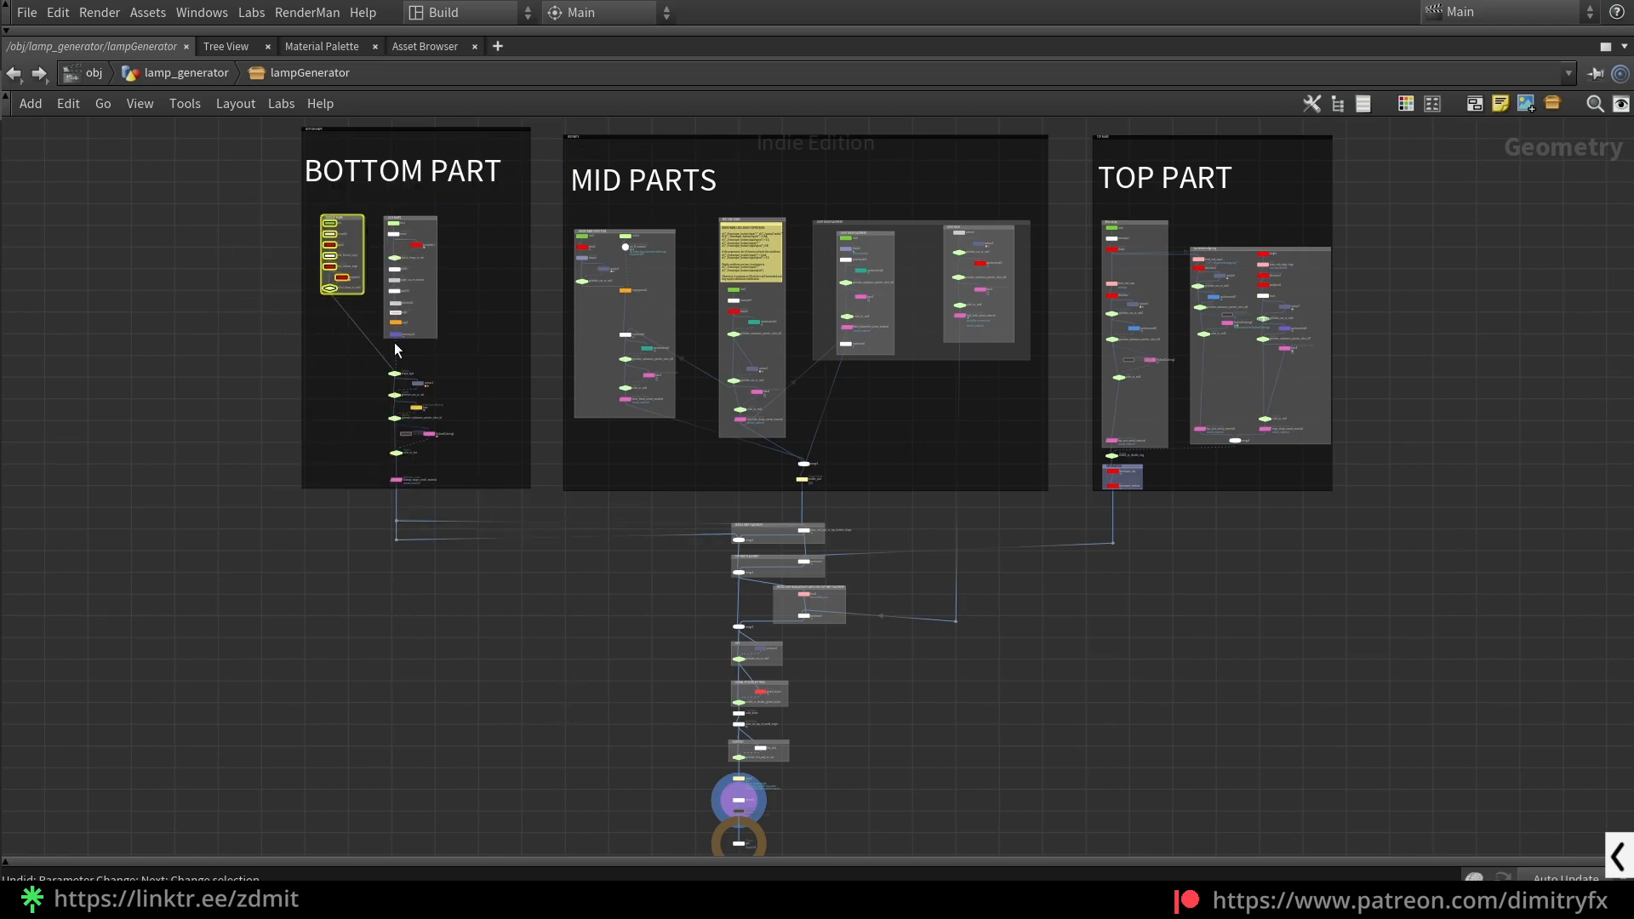
left_click_drag(498, 340, 372, 206)
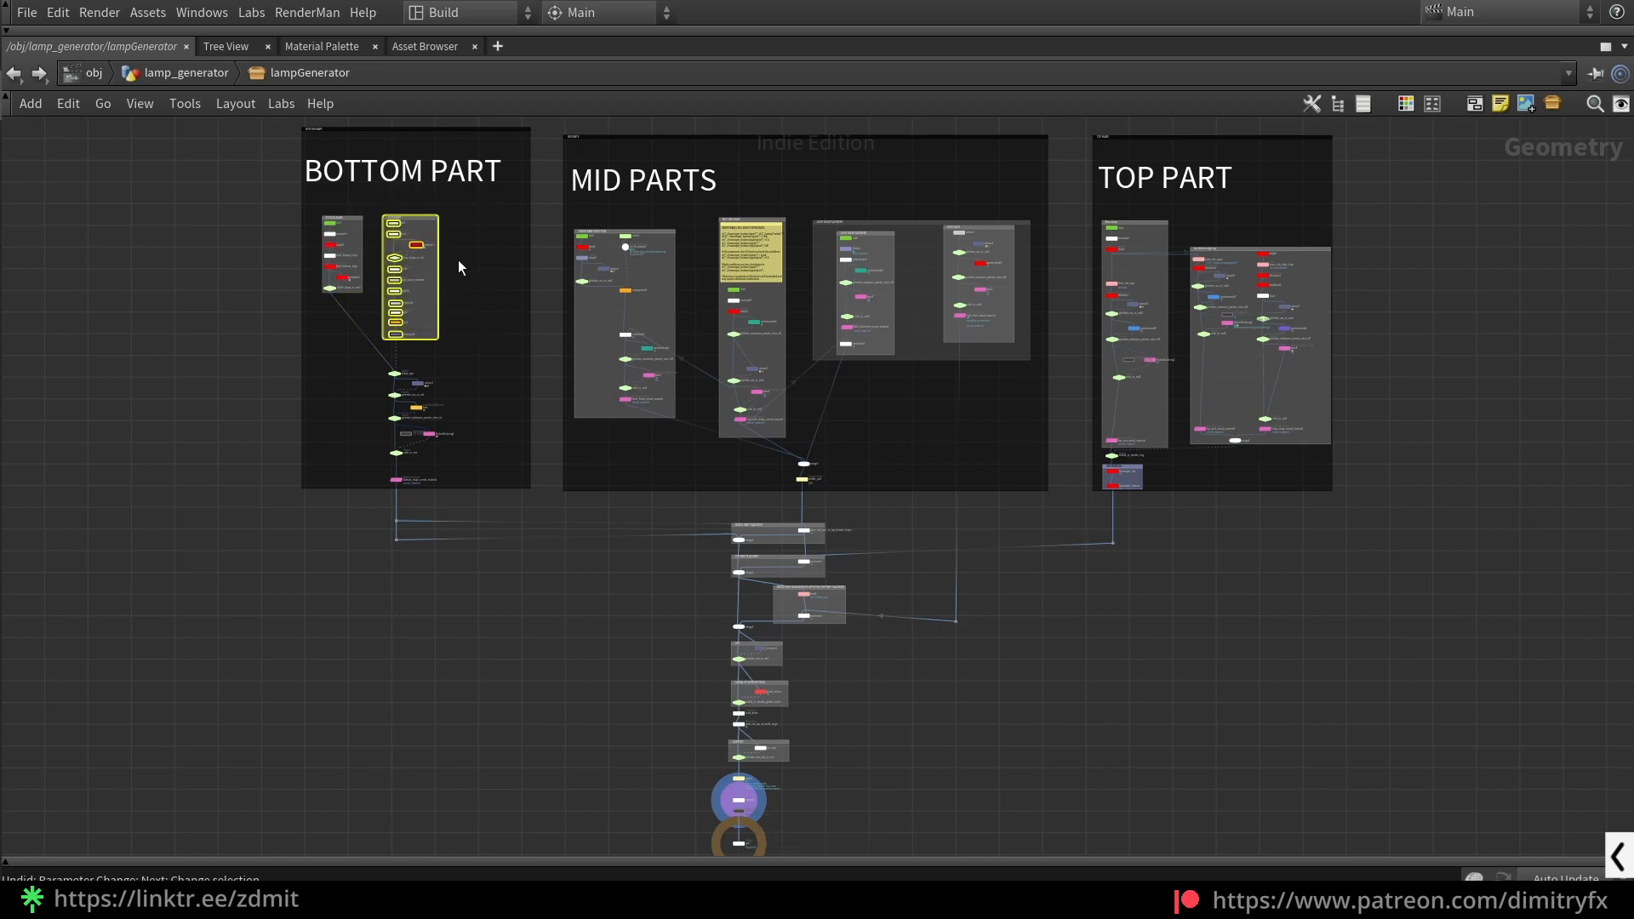
left_click(516, 350)
- Highlight the nodes of the Mid Parts and Top Part sections, undoing an accidental network box resize
left_click_drag(531, 222, 696, 259)
key("ctrl+z")
left_click_drag(537, 212, 1049, 433)
left_click(754, 449)
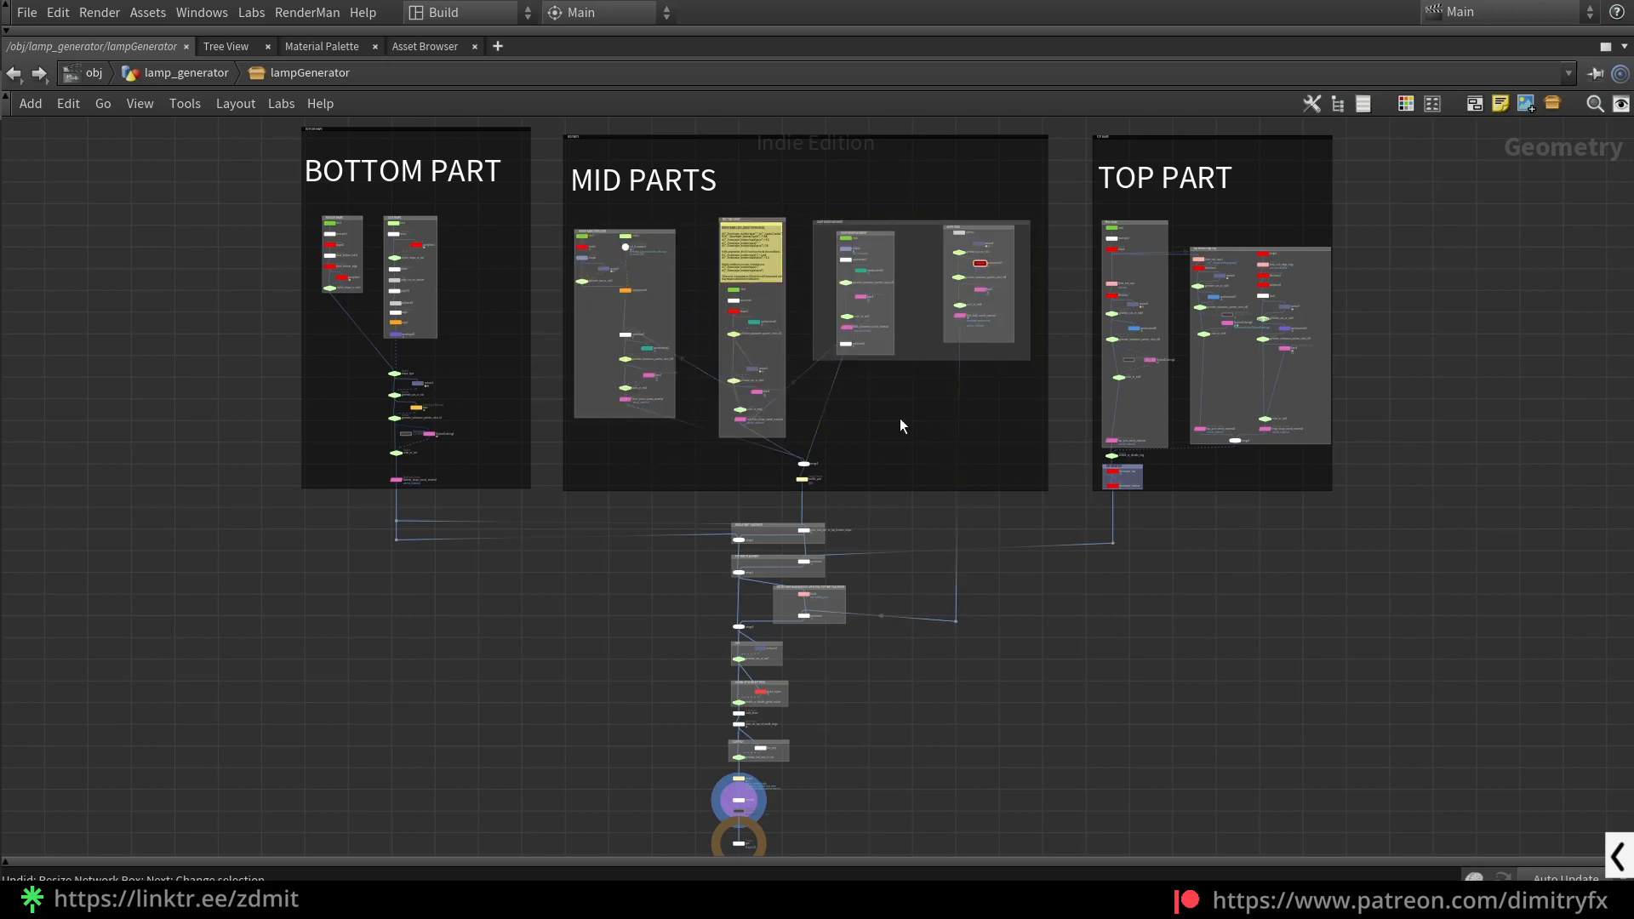
left_click_drag(1366, 475, 1049, 154)
left_click(1338, 648)
- Restore the split layout and display the line1 node of the REVOLVE SHAPE box, framed in the viewport
key("ctrl+b")
scroll(1122, 721, "down", 4)
middle_click_drag(1107, 737, 1178, 806)
scroll(1041, 721, "up", 6)
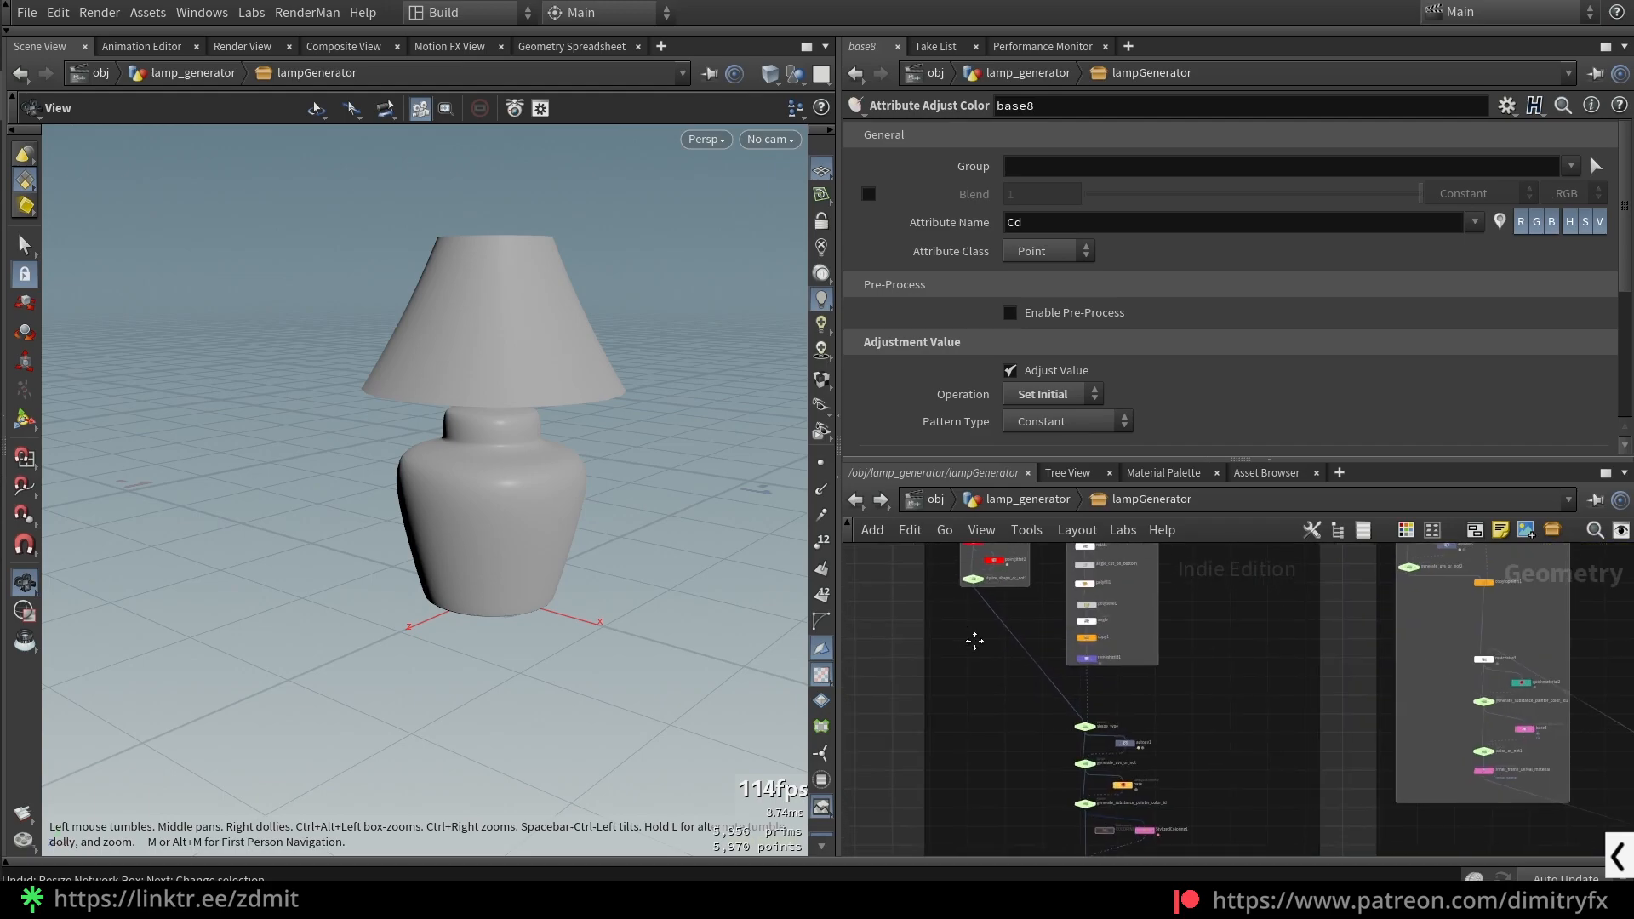
middle_click_drag(963, 627, 1066, 732)
scroll(1067, 732, "up", 6)
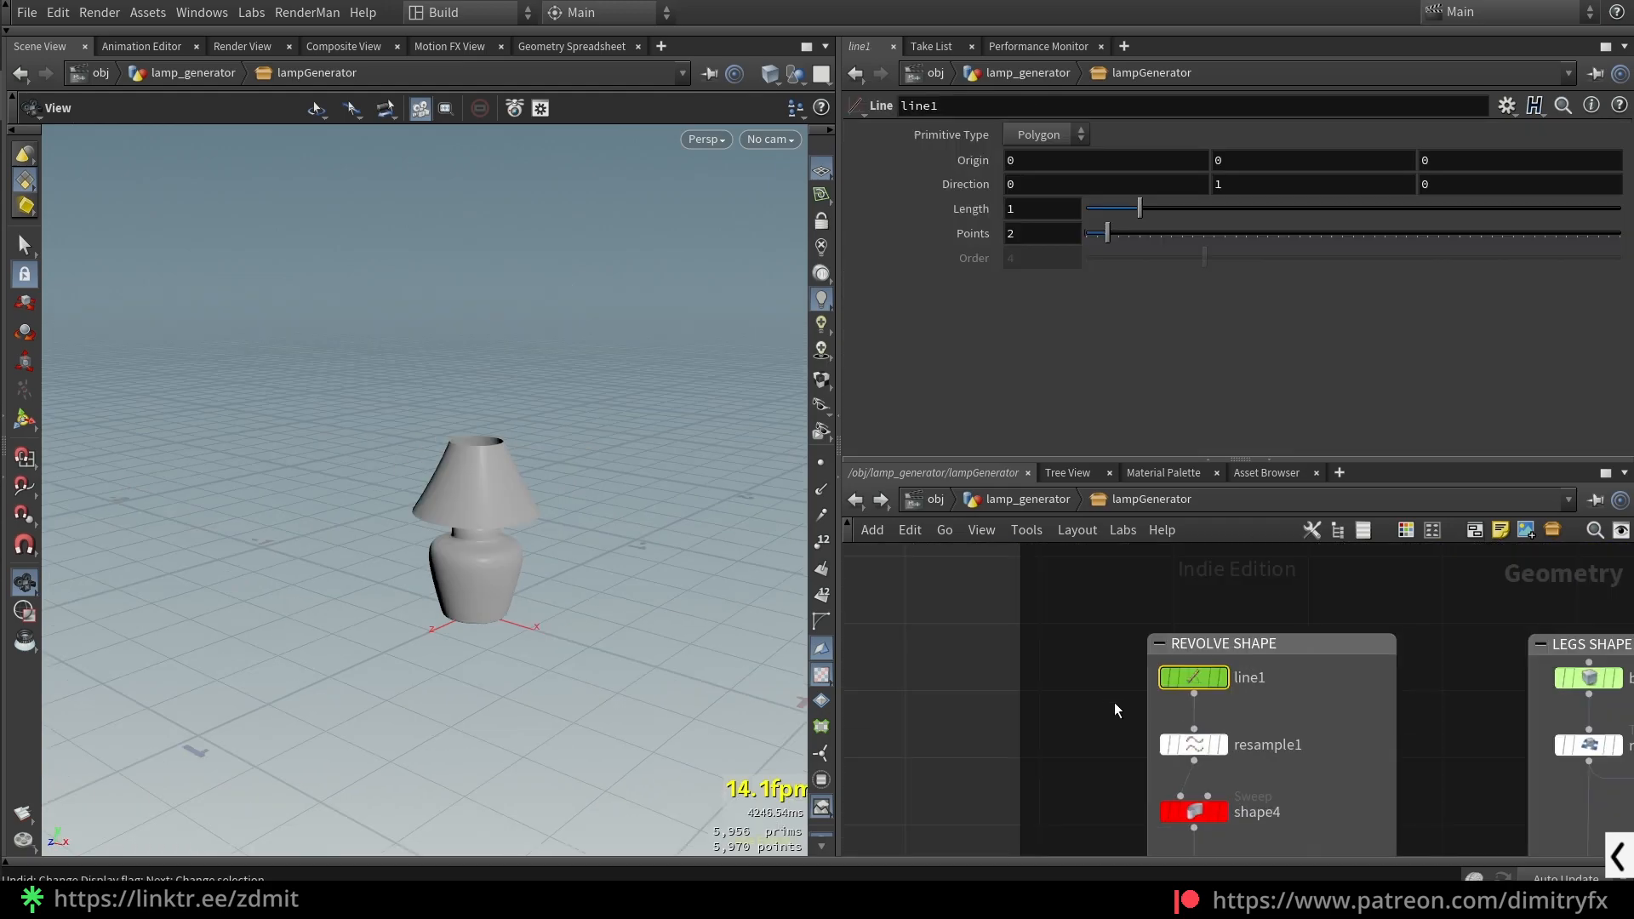
middle_click_drag(1116, 703, 1108, 689)
left_click_drag(1105, 652, 1230, 686)
key("r")
key("f")
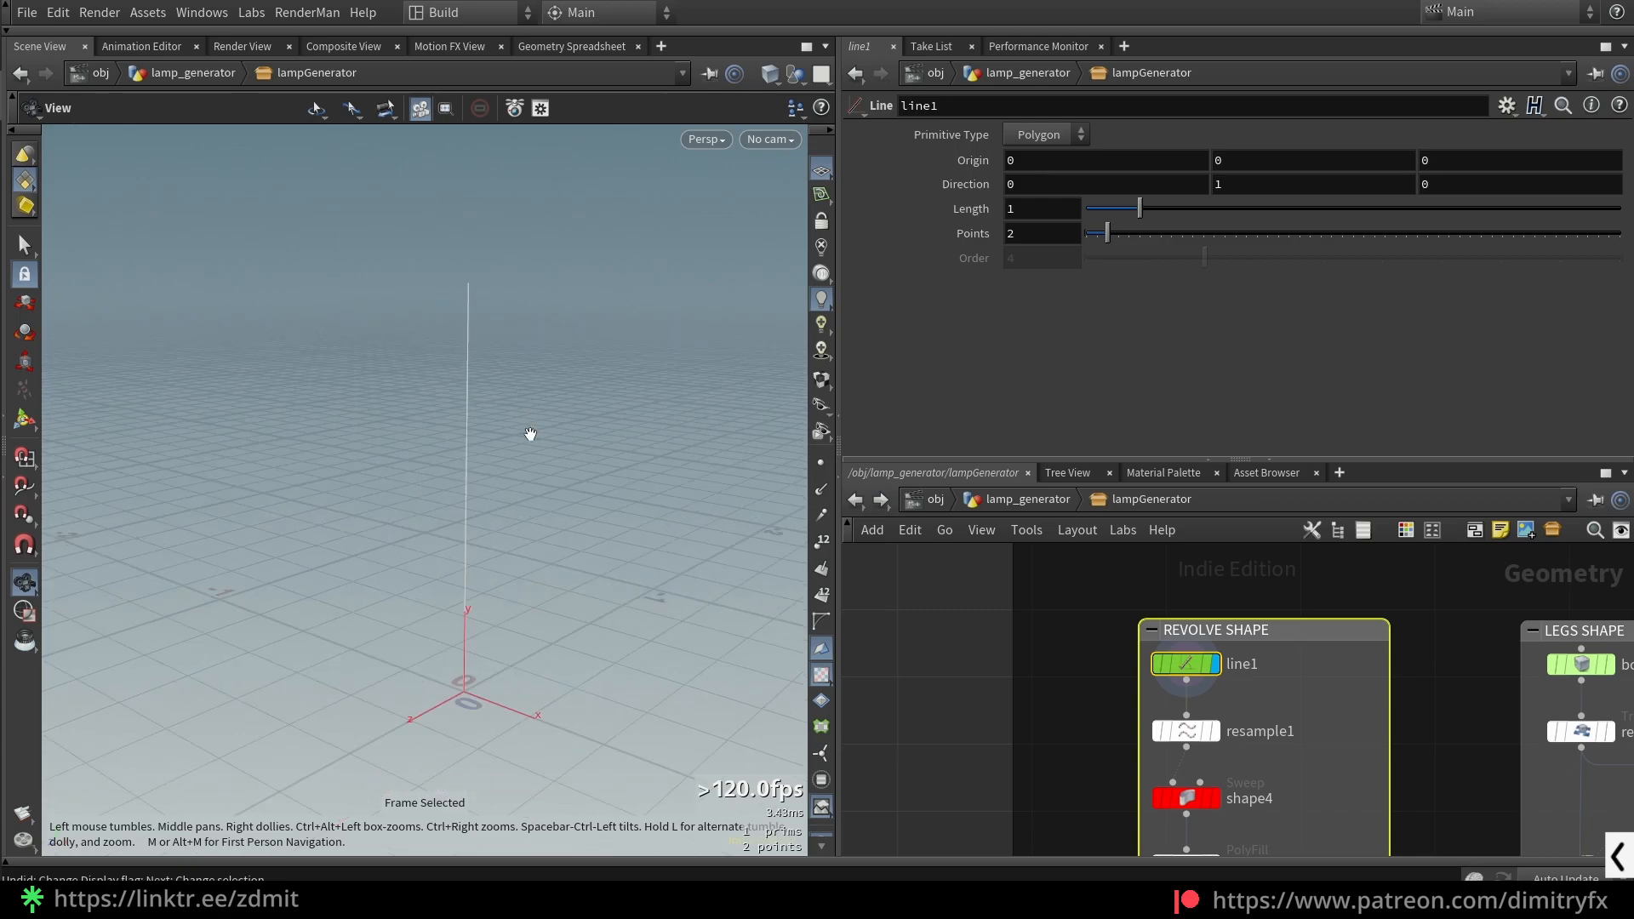
- Turn on point display in the viewport and show the output of resample1
left_click(819, 465)
scroll(579, 477, "down", 1)
middle_click_drag(569, 477, 557, 437)
left_click(1202, 732)
left_click(1216, 731)
middle_click_drag(1300, 769, 1300, 730)
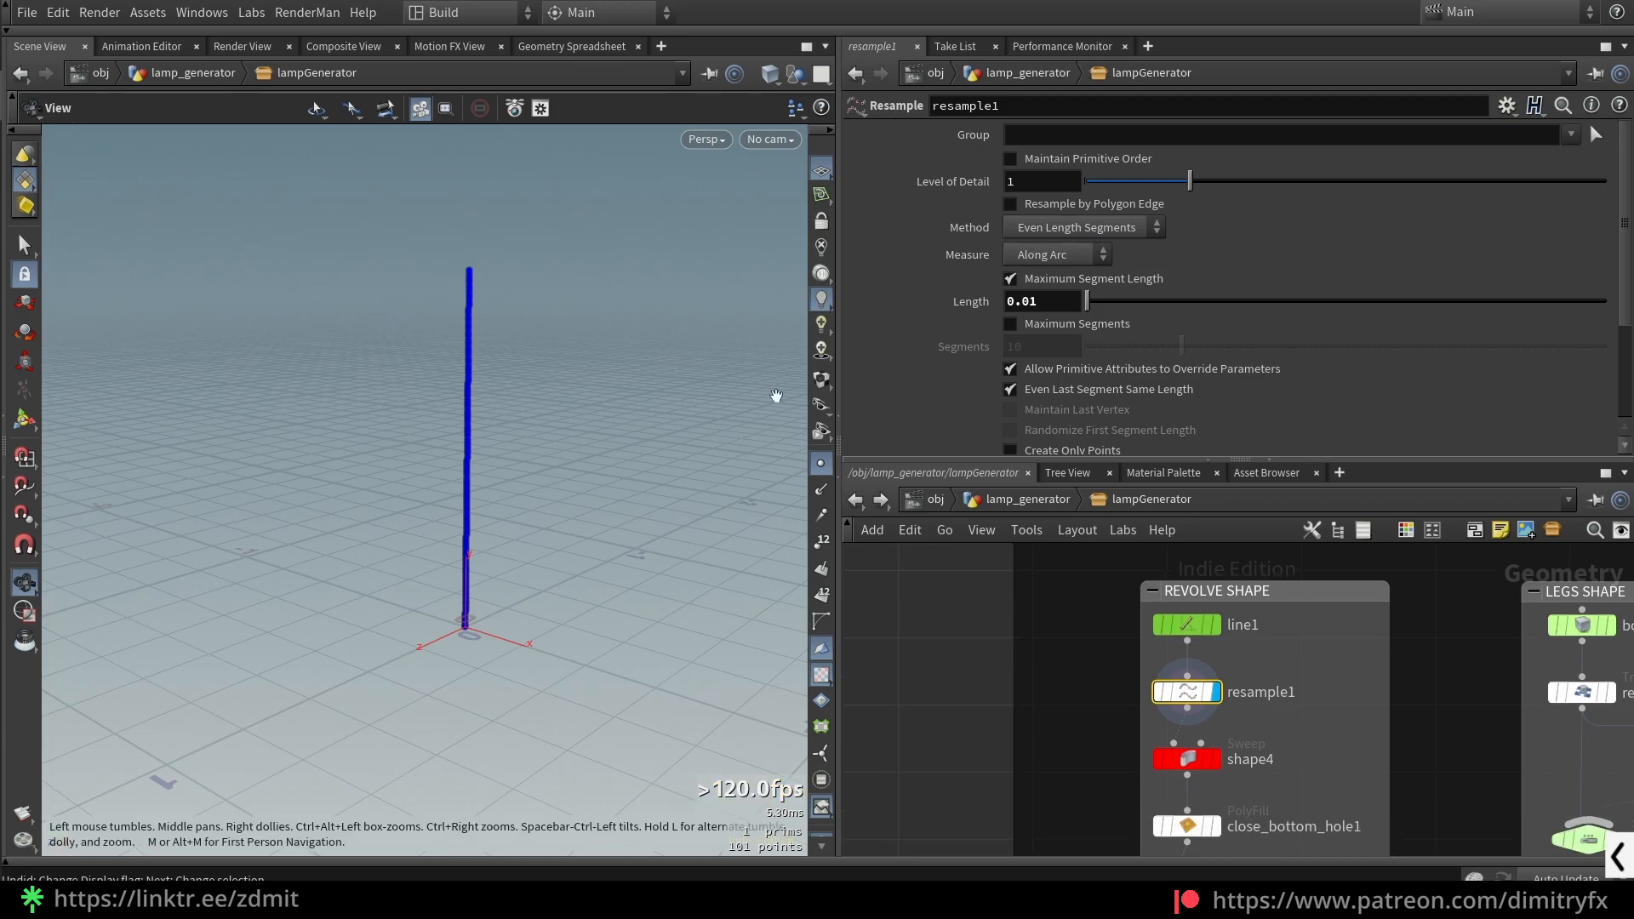
- Try resample1's default Length of 0.1 on the line and undo the change
scroll(948, 367, "down", 5)
scroll(947, 374, "up", 1)
scroll(946, 373, "up", 3)
left_click(1056, 303)
middle_click(1060, 305, "ctrl")
left_click_drag(515, 397, 538, 400)
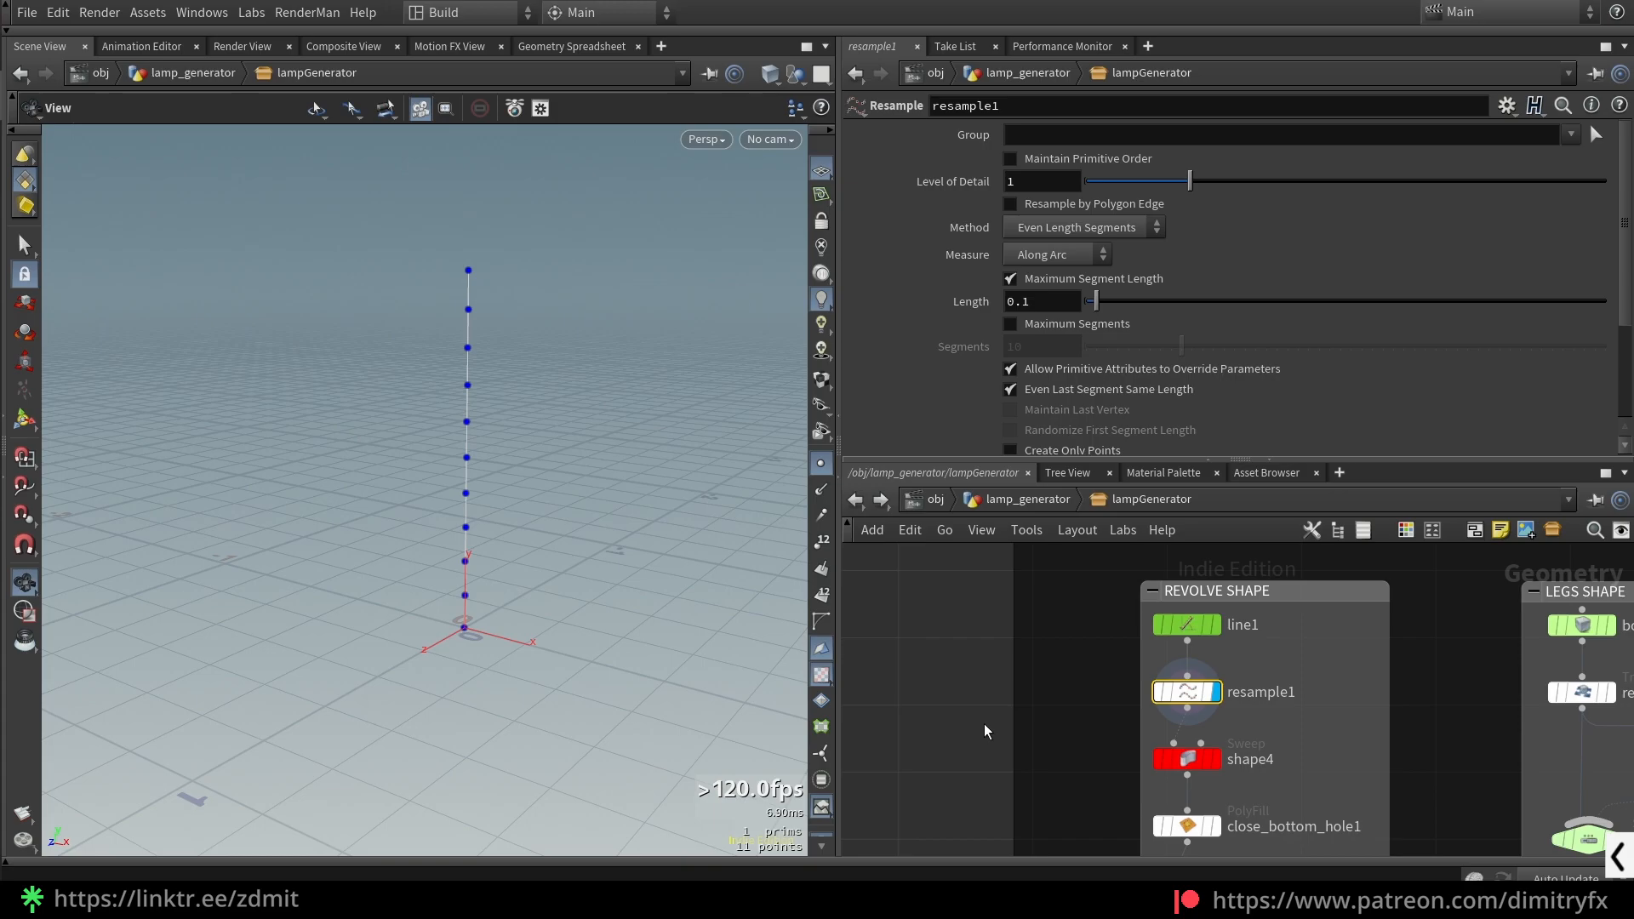
key("ctrl+z")
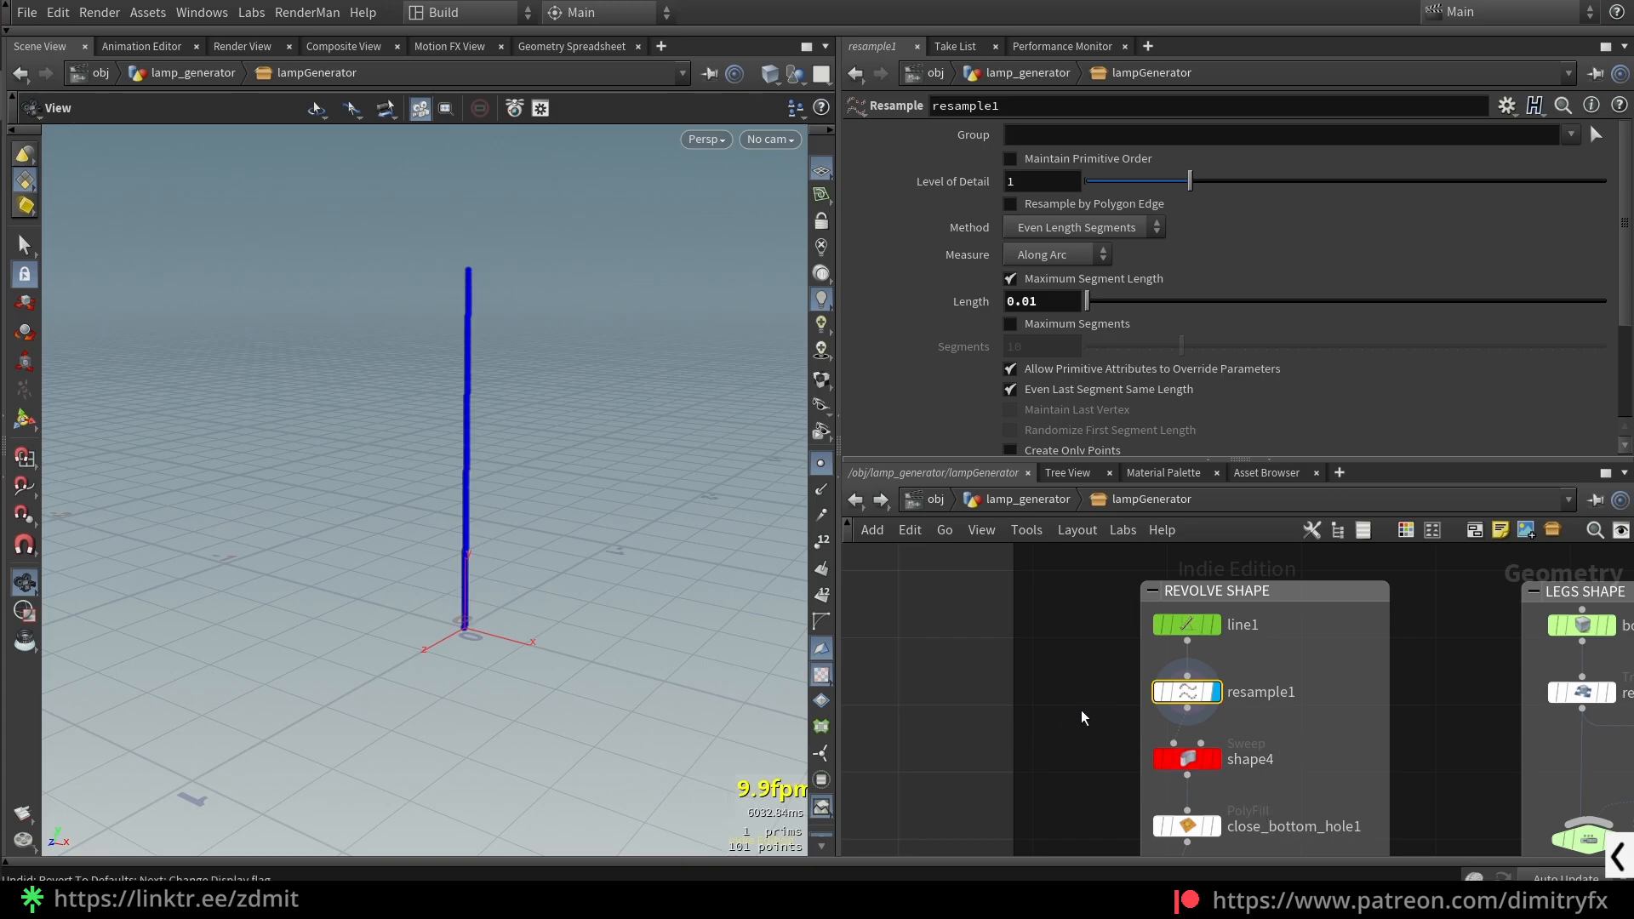
- Display the shape4 Sweep node's output with wireframe edges over the shading
left_click(1190, 758)
left_click(1217, 758)
key("shift+w")
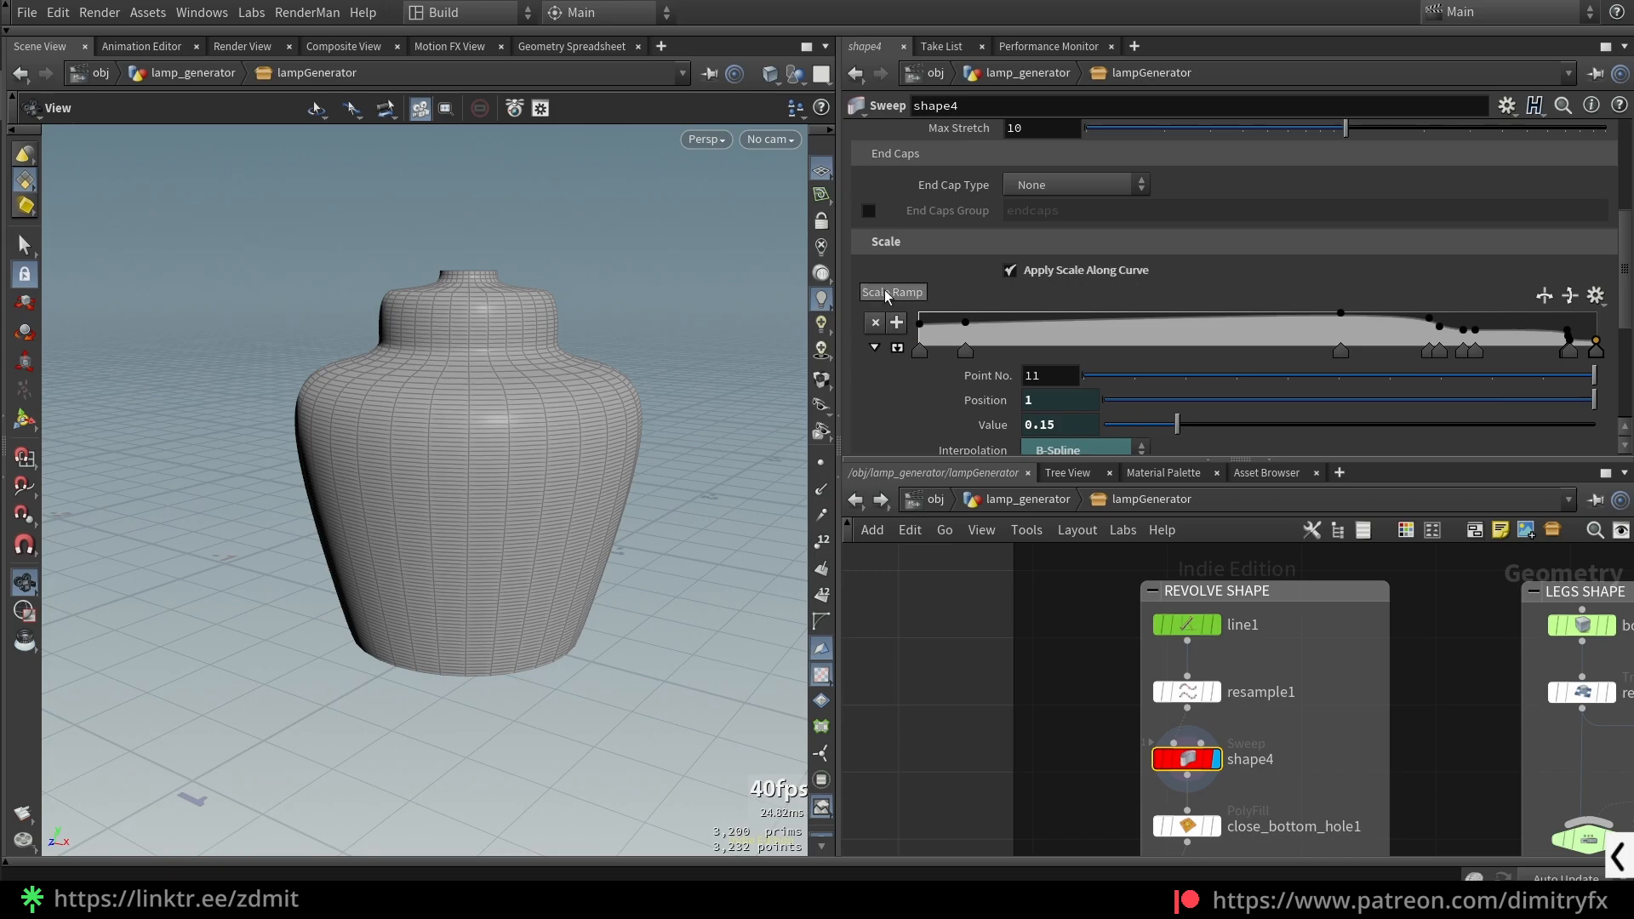
- Try resample1's default Length of 0.1 on the swept shape, undo the change and reselect the shape4 node
left_click(1189, 691)
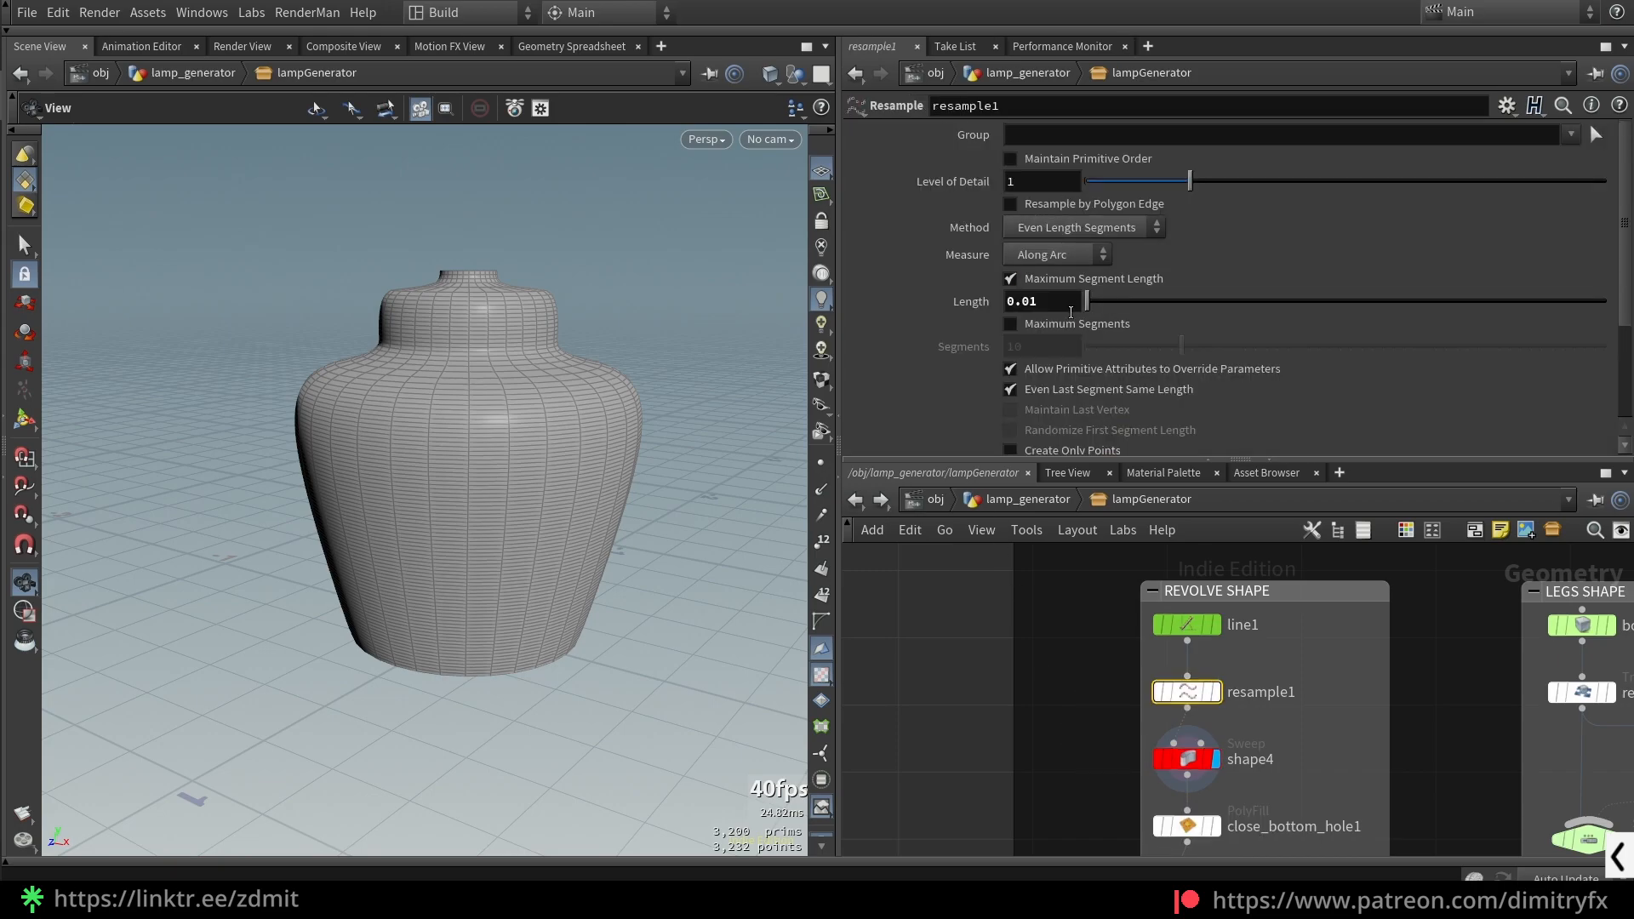
middle_click(1060, 307, "ctrl")
left_click_drag(654, 338, 641, 315, "alt")
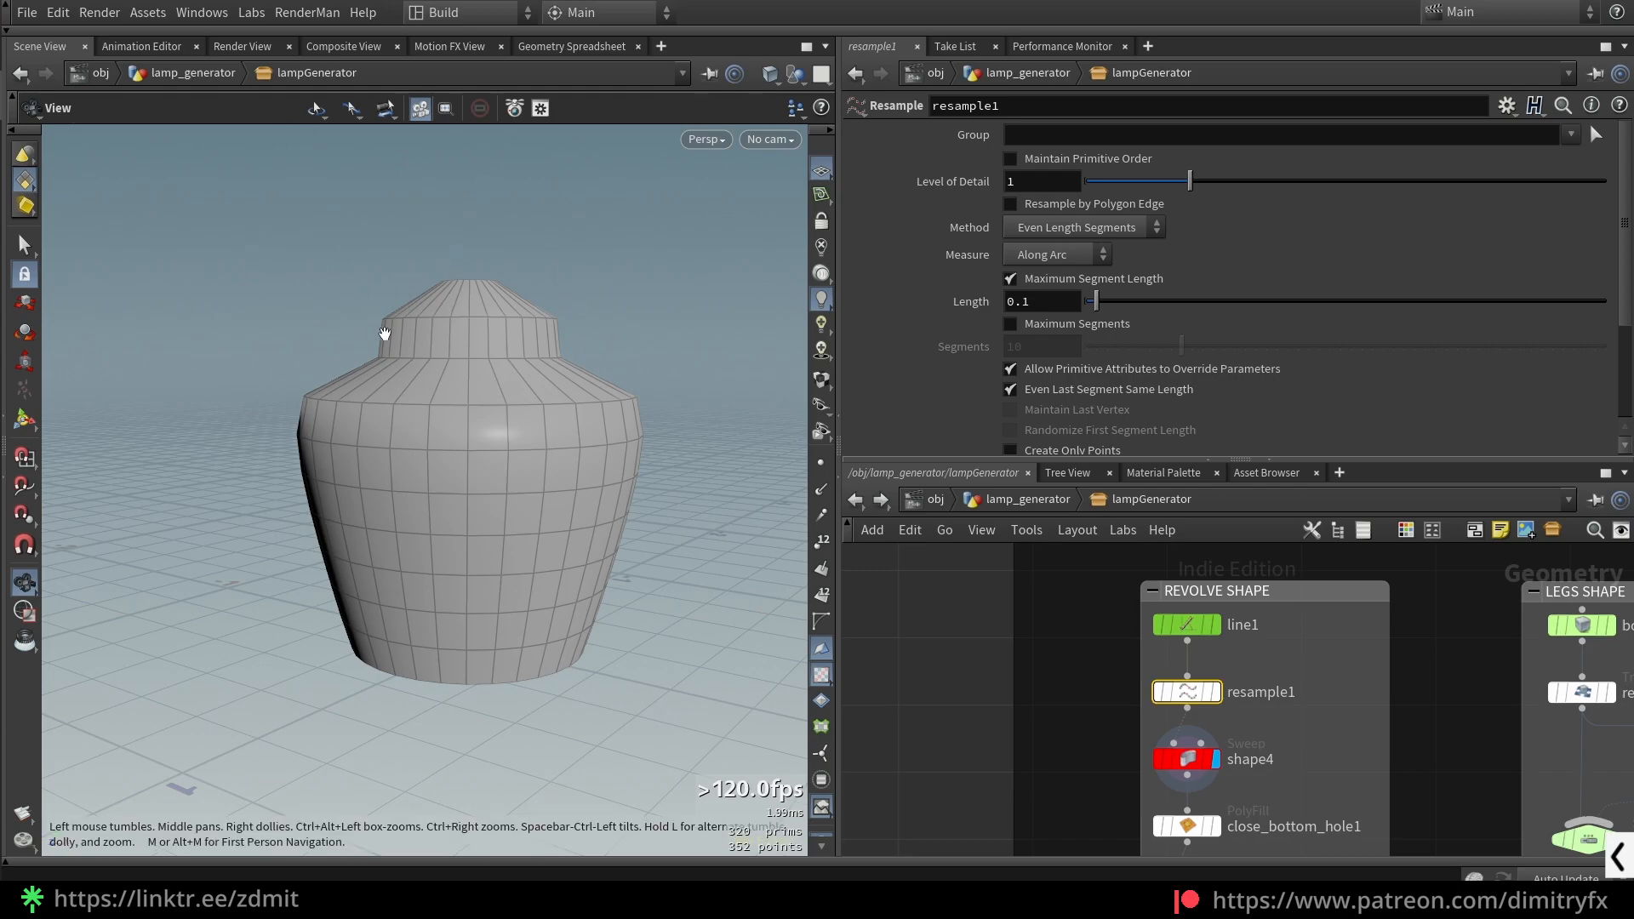
key("ctrl+z")
key("ctrl+z")
left_click(1051, 304)
left_click(1187, 760)
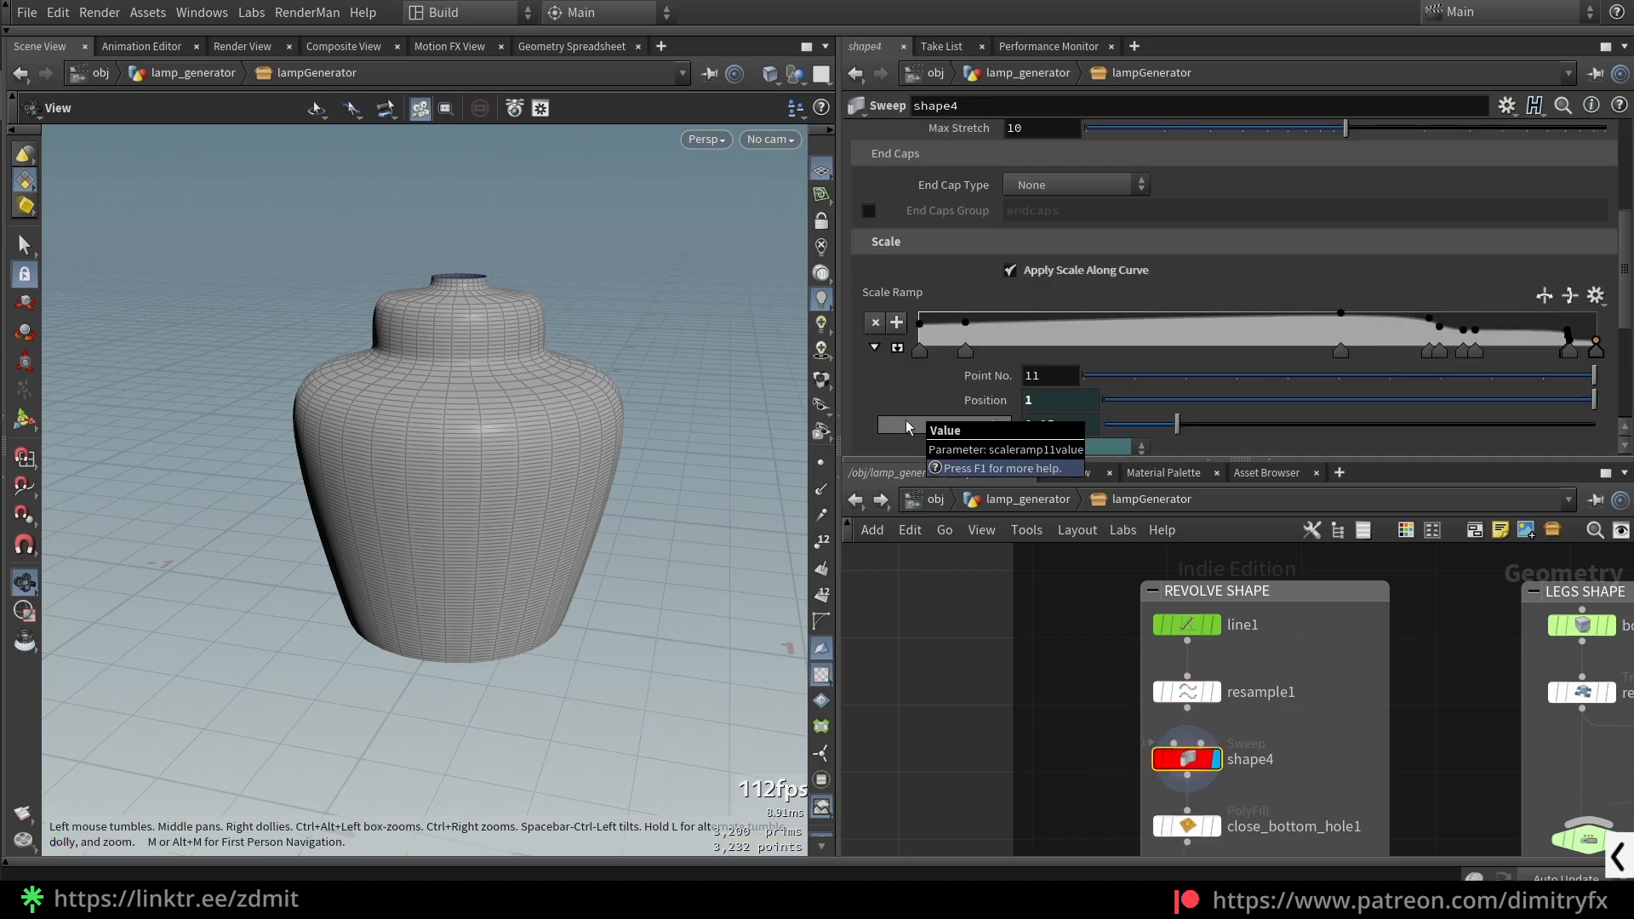
- Try shape4's default Surface Shape, Second Input Cross Sections, and undo the change
scroll(1064, 289, "up", 3)
middle_click_drag(1089, 808, 1070, 785)
left_click(1090, 241)
left_click(1098, 248)
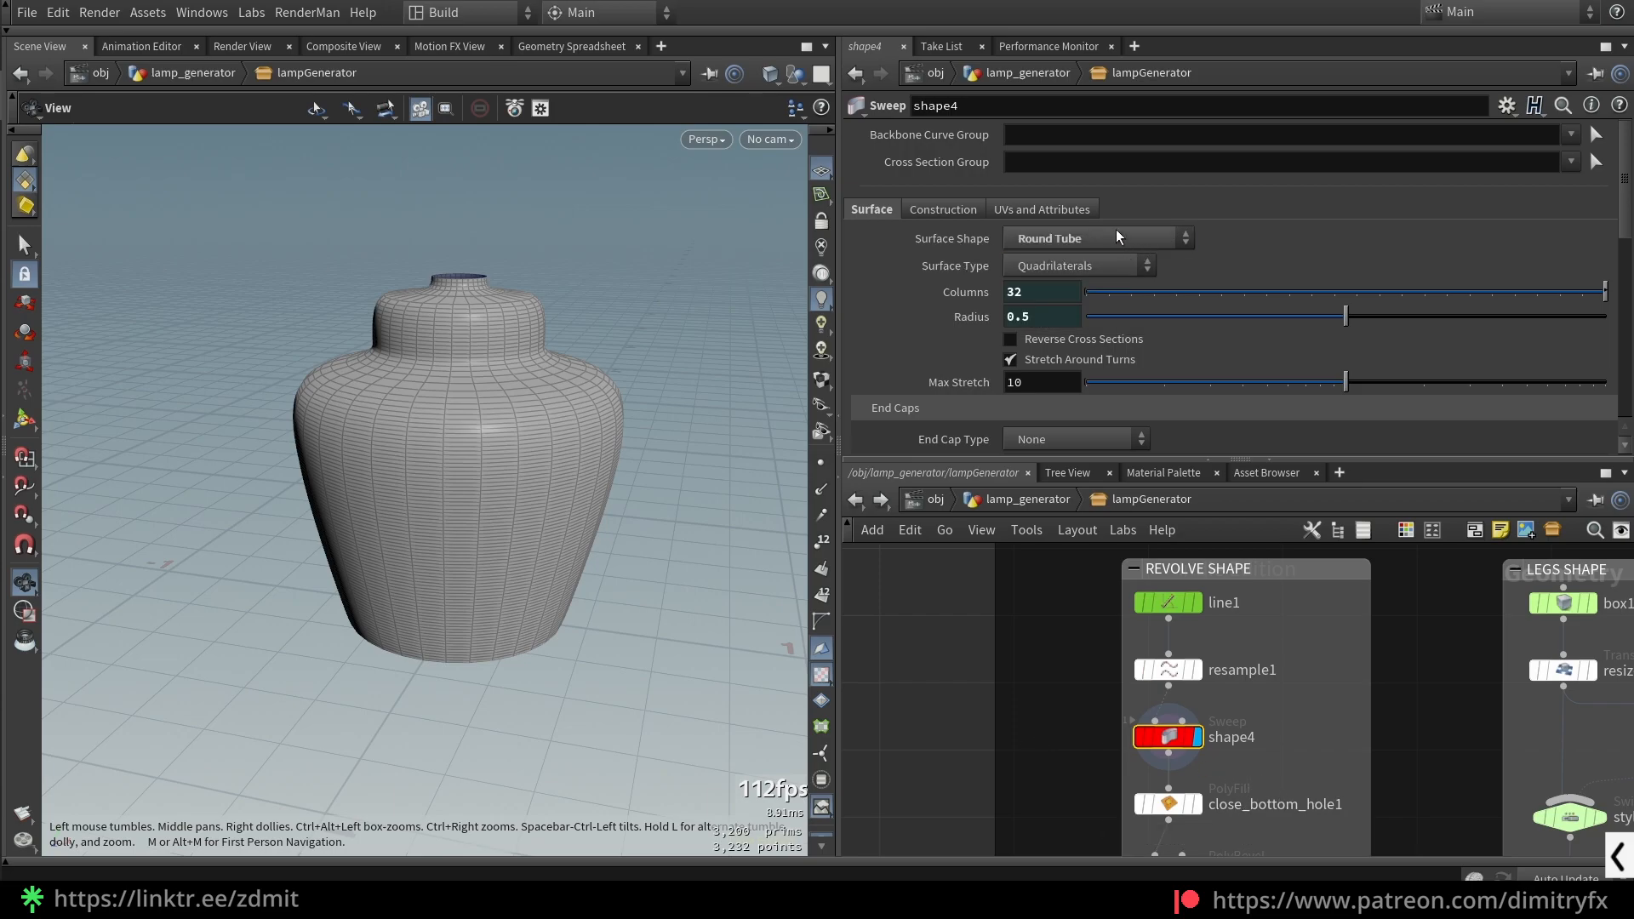
middle_click(1115, 239, "ctrl")
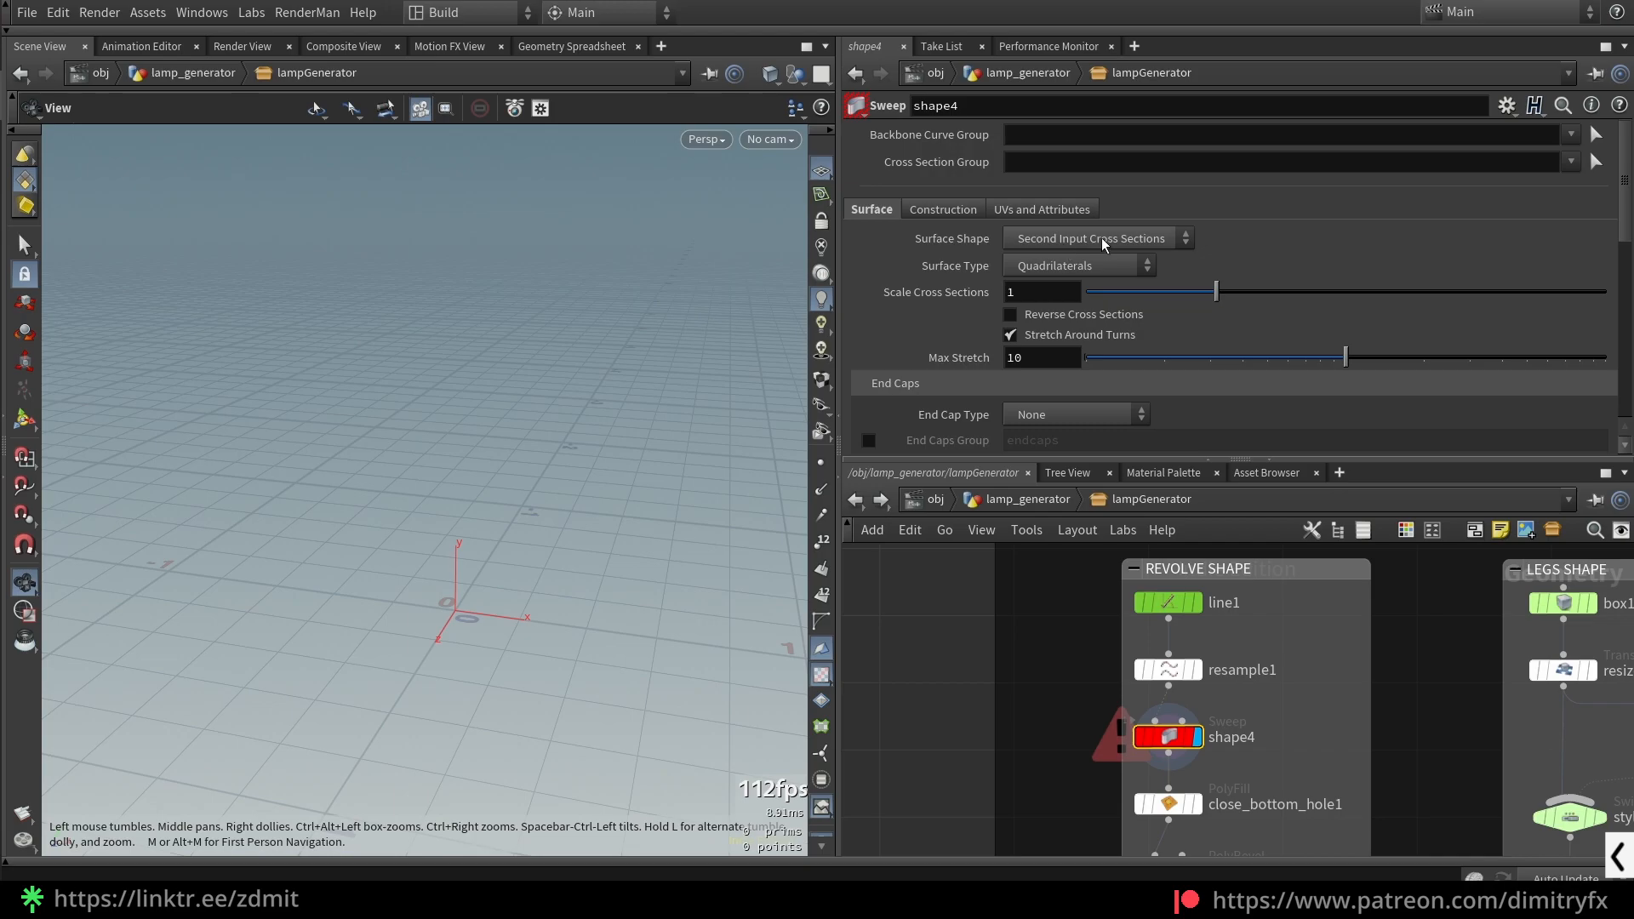
key("ctrl+z")
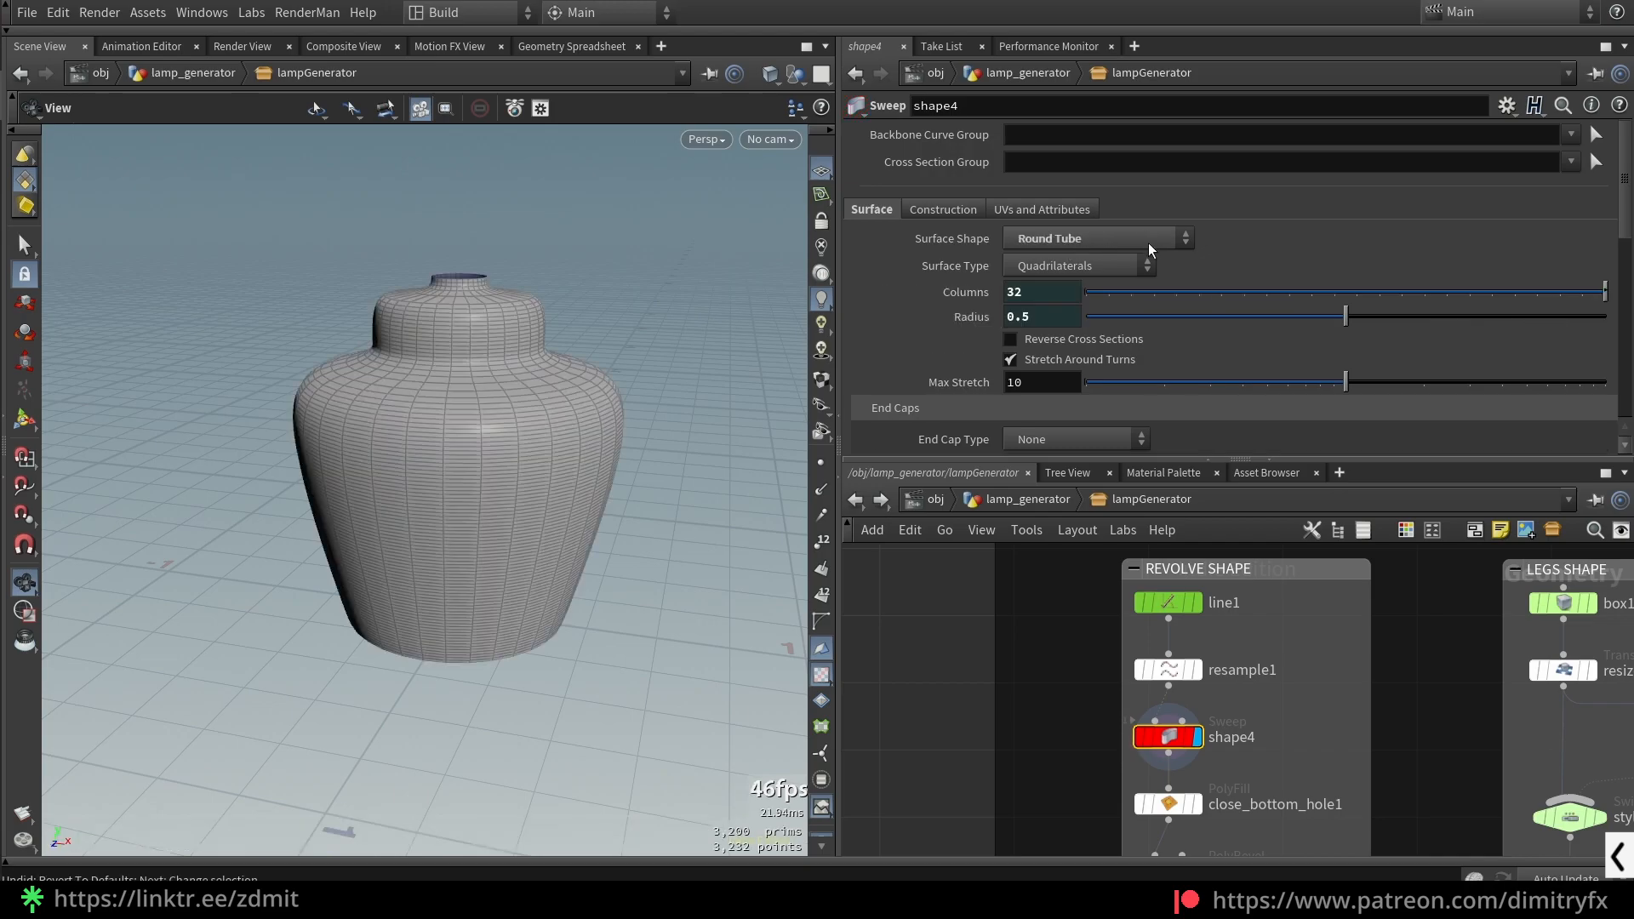
- Show the channel expressions behind shape4's Columns and Radius and review its Scale Ramp
left_click(977, 316)
left_click(948, 294)
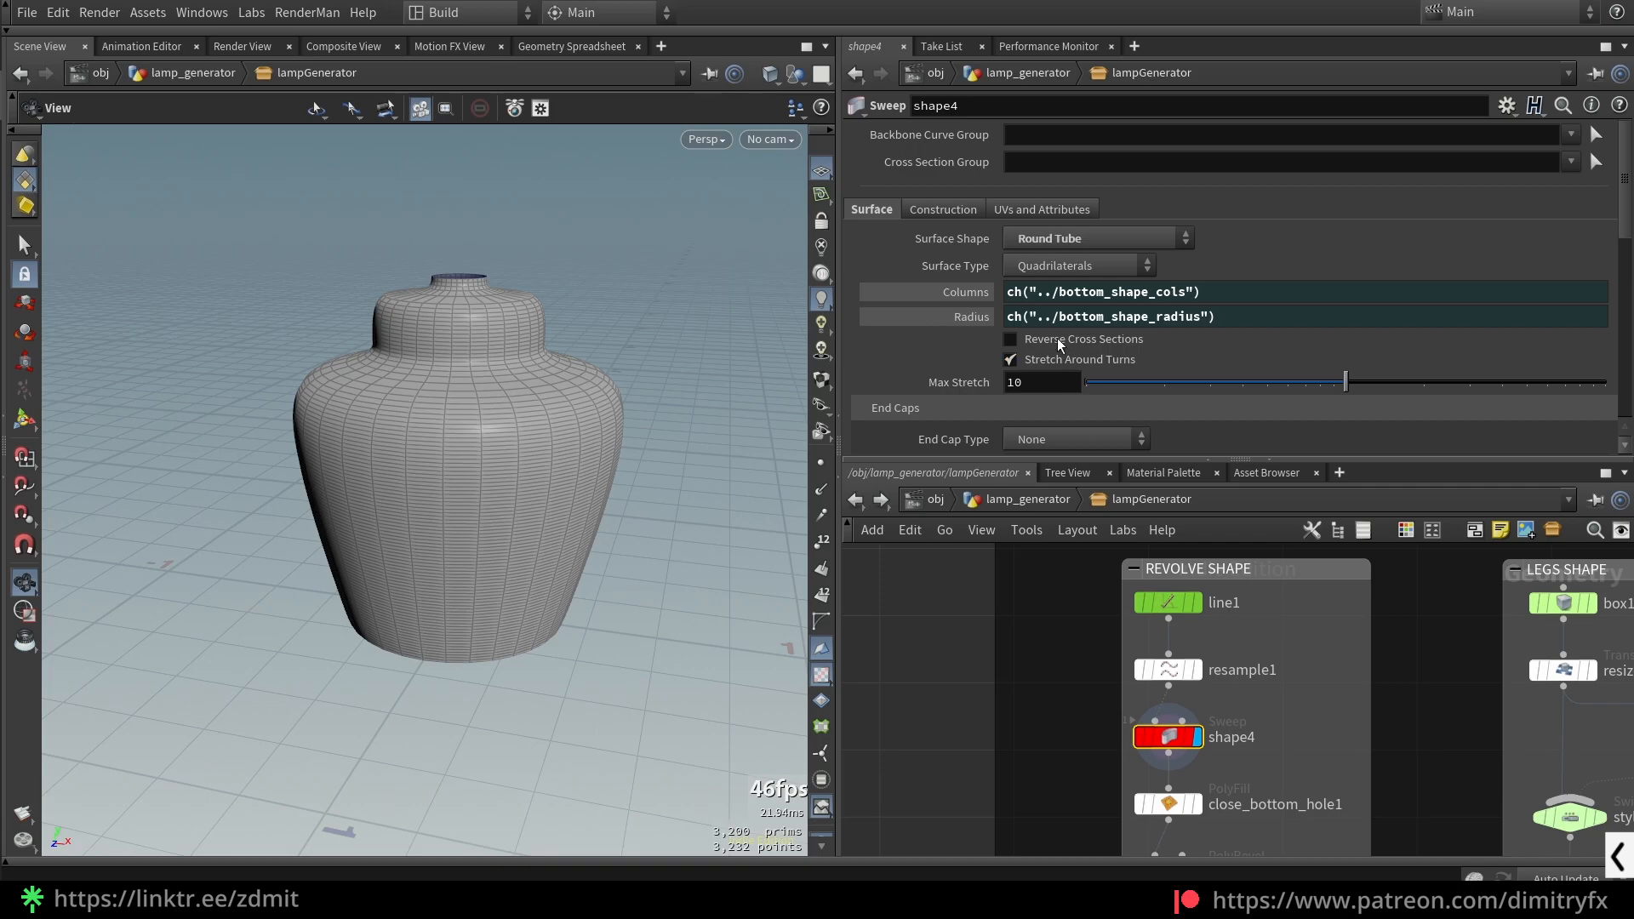
scroll(926, 332, "down", 4)
scroll(1140, 345, "down", 1)
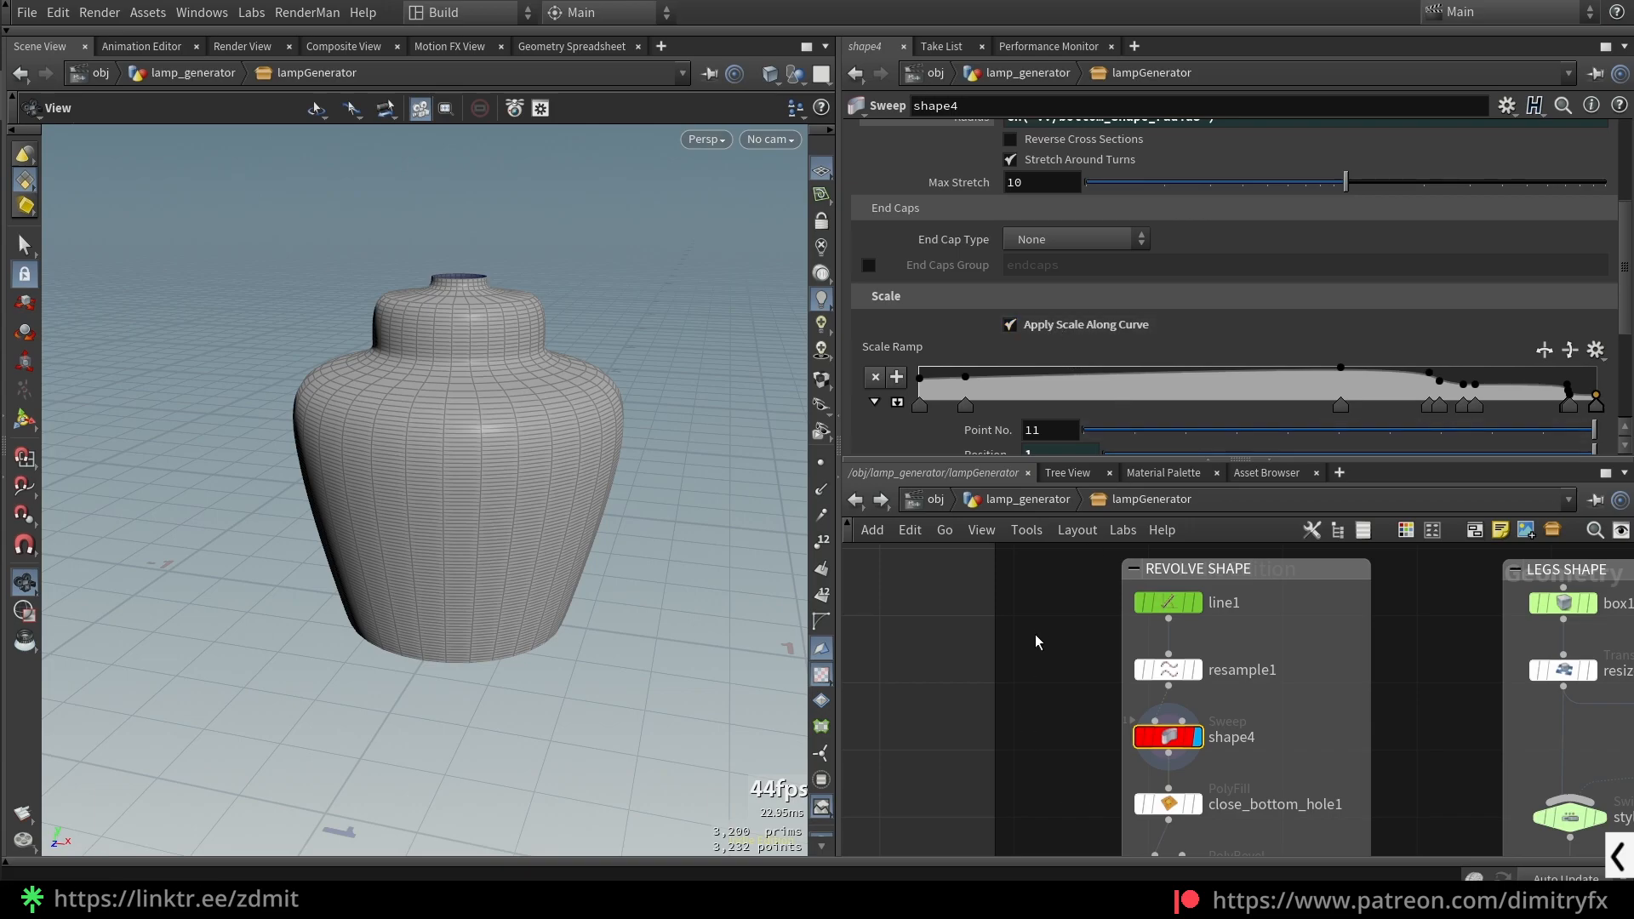
- Go up to the lampGenerator asset, try reshaping its Bottom Shape Ramp under Bottom Shape Settings, and undo the ramp changes
left_click(1021, 503)
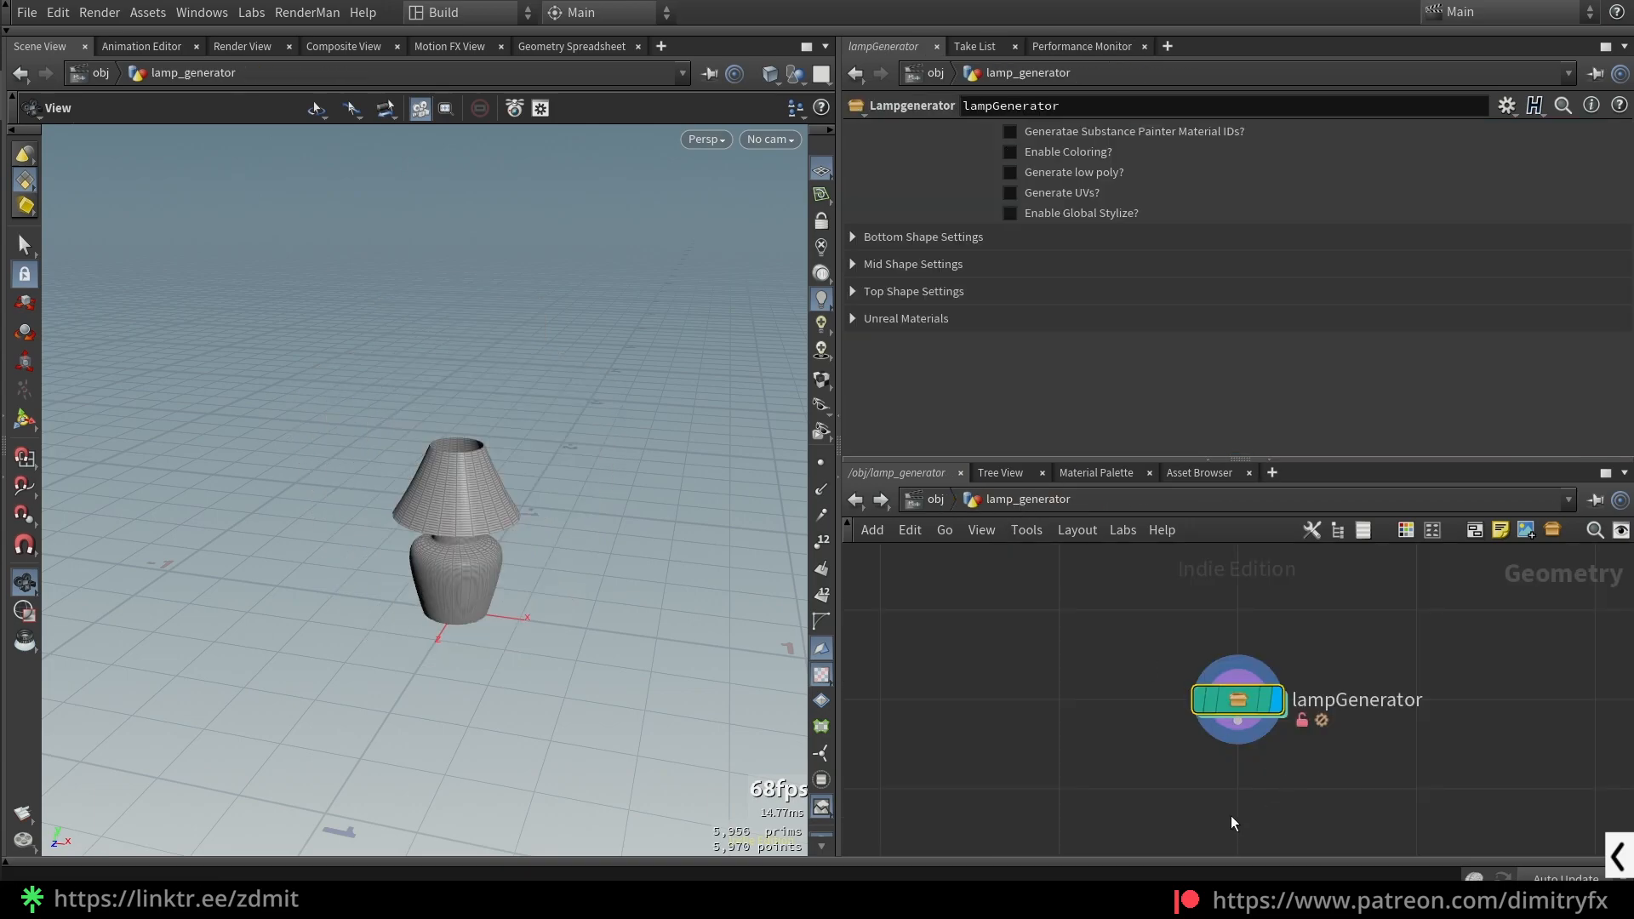
left_click(907, 236)
left_click_drag(1189, 388, 1199, 402)
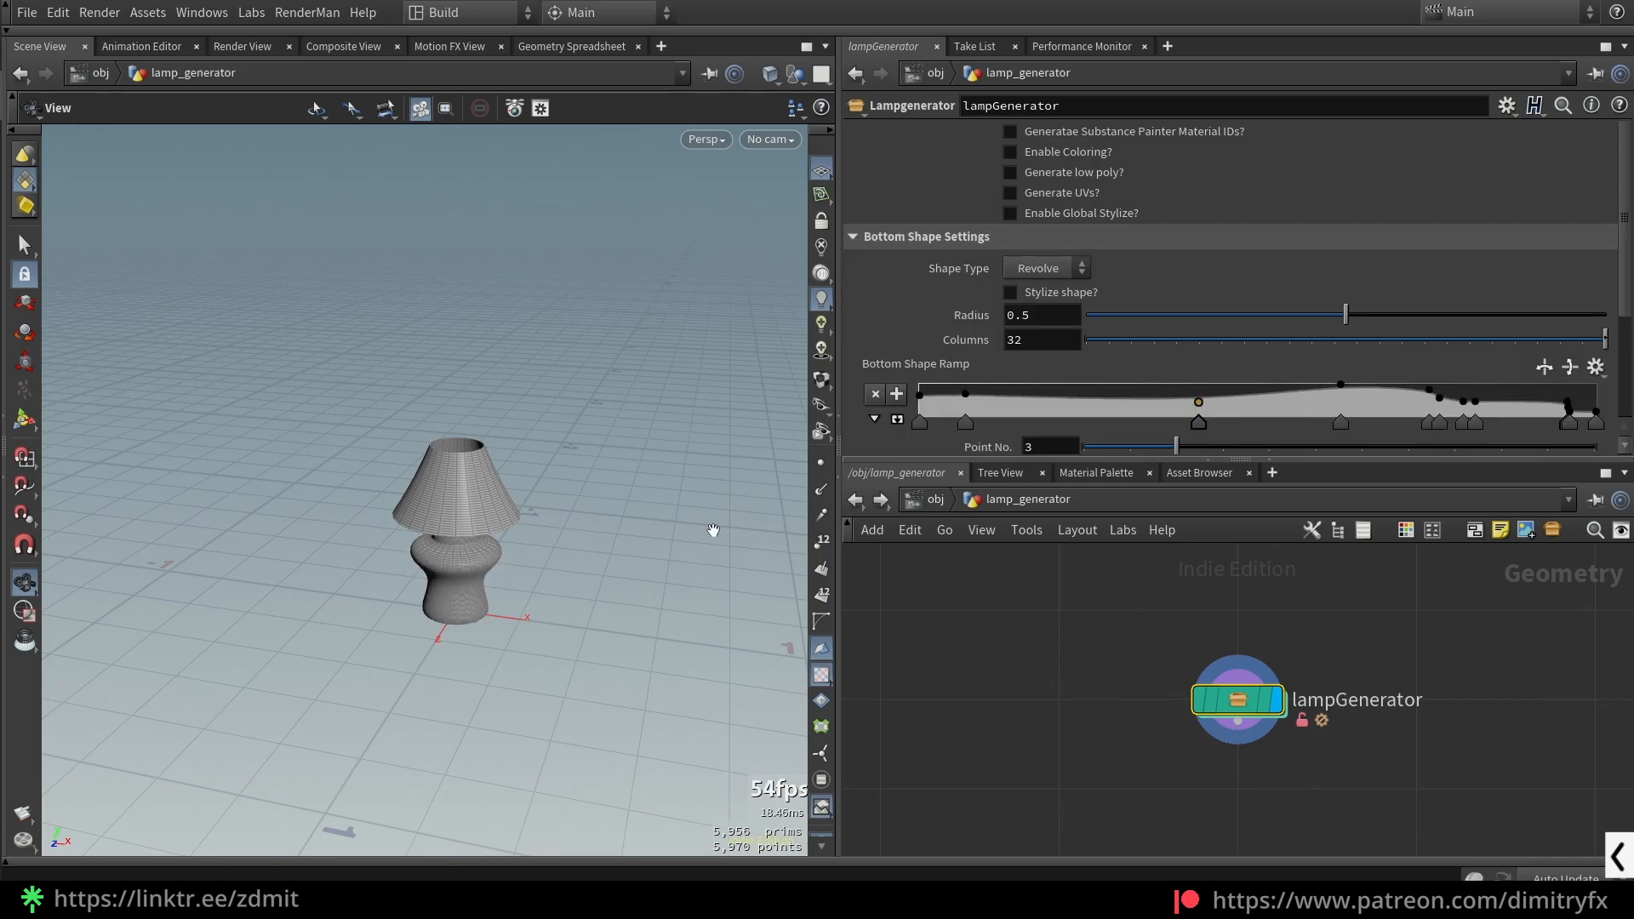
key("space+f")
left_click_drag(527, 621, 522, 554)
left_click_drag(1285, 391, 1266, 417)
key("ctrl+z")
key("ctrl+z")
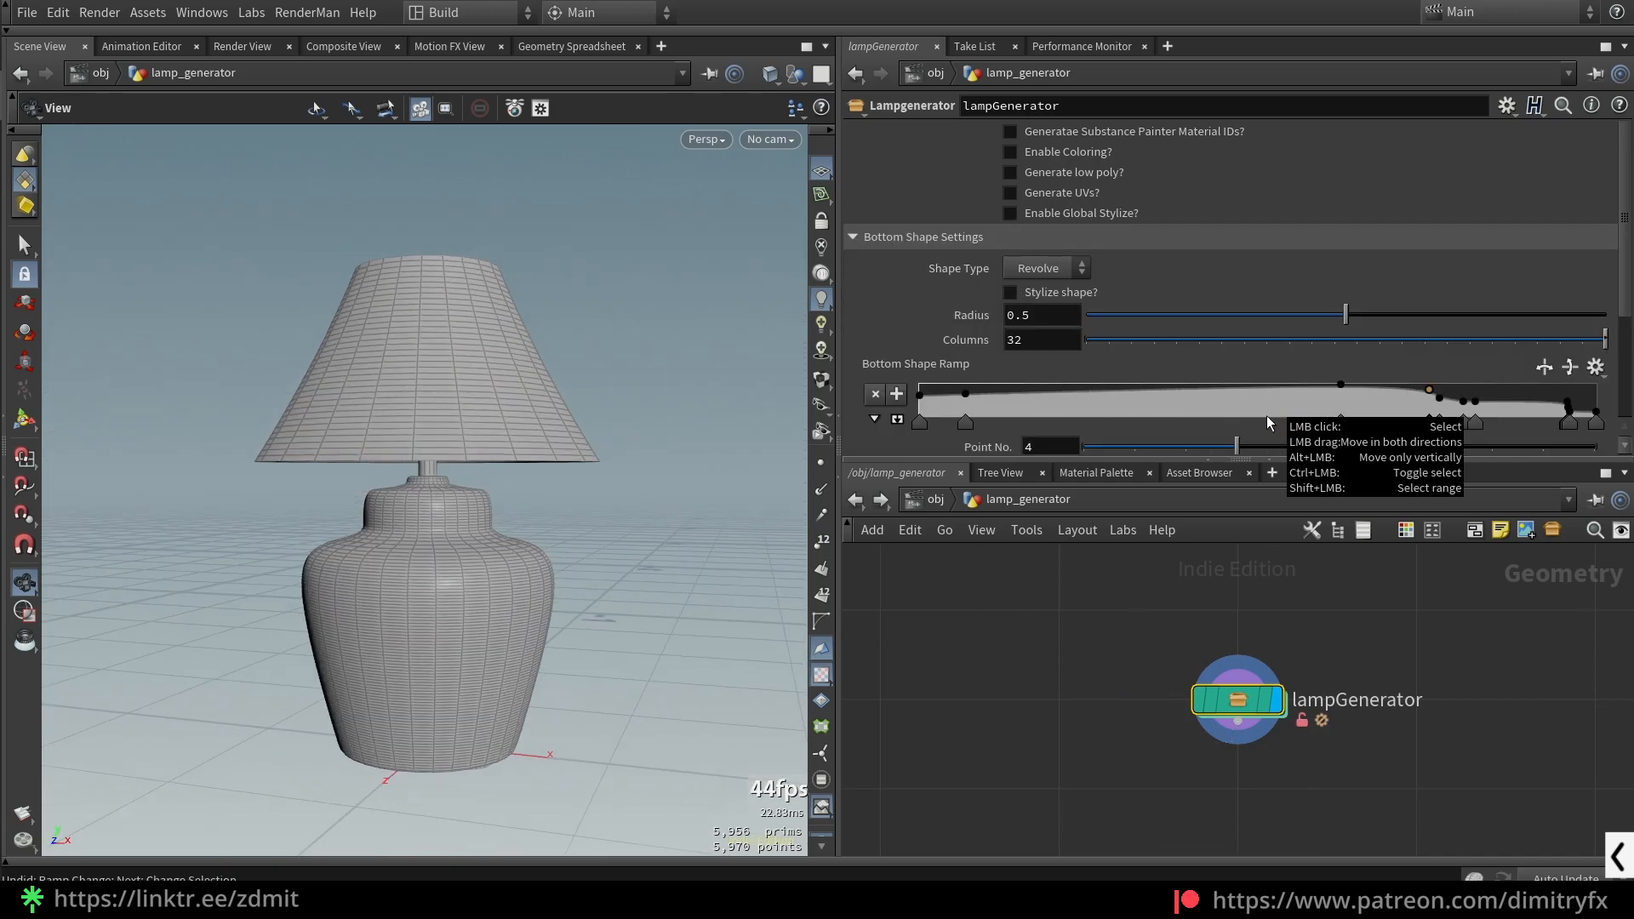
- Return inside the lampGenerator asset and display the close_bottom_hole1 PolyFill output, viewed from below
double_click(1224, 692)
key("space+f")
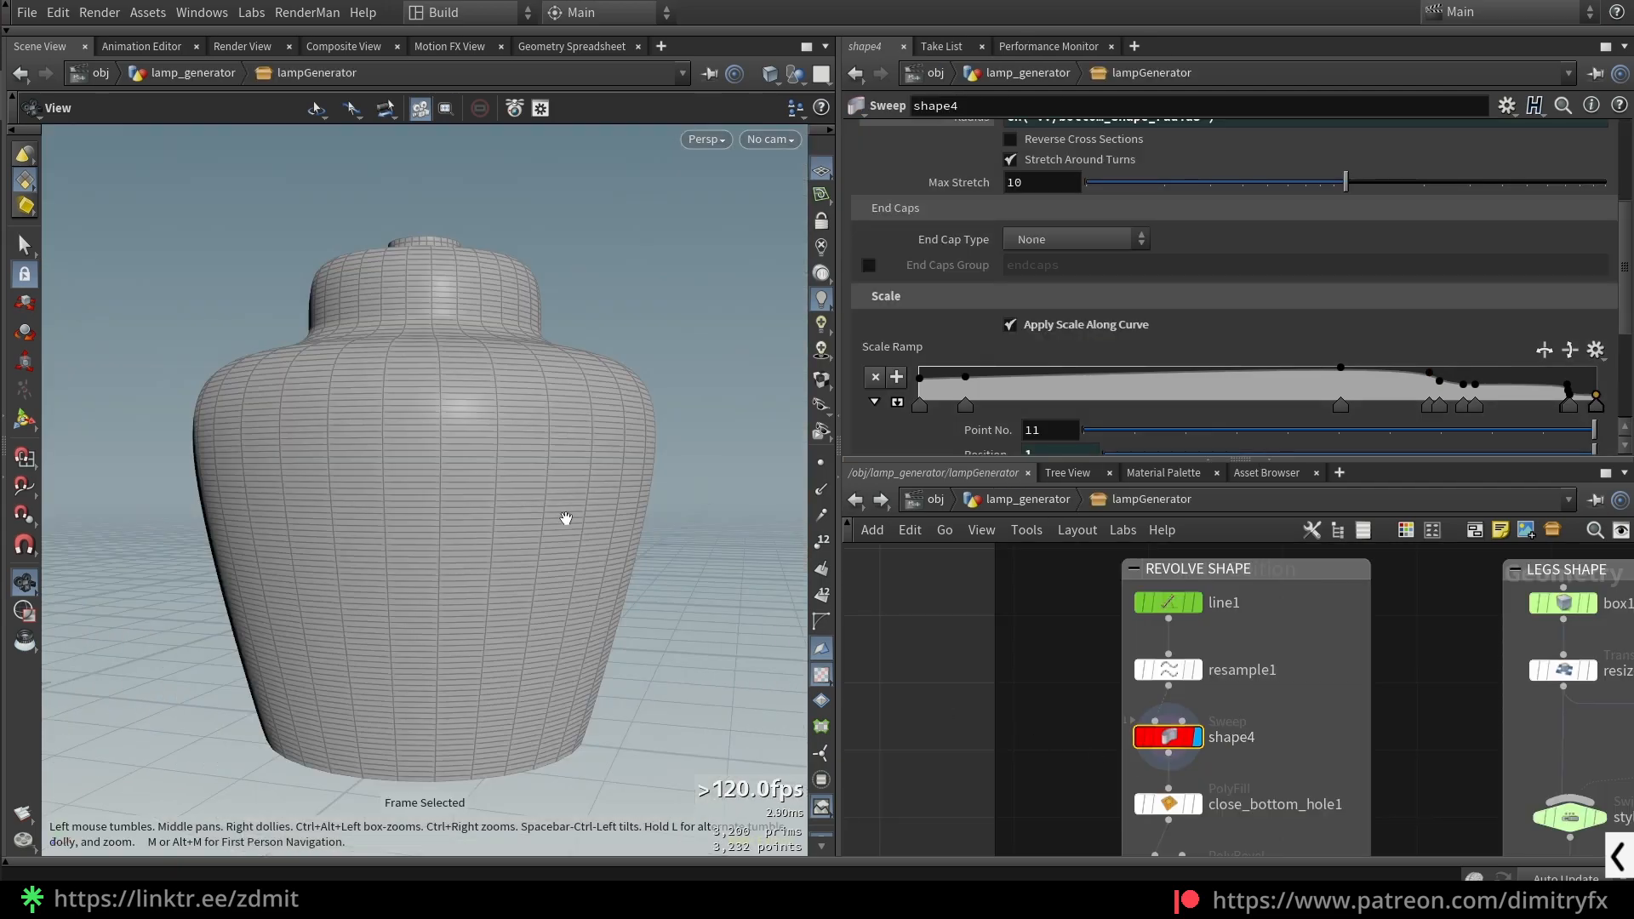
left_click(1175, 807)
scroll(523, 571, "down", 1)
middle_click_drag(521, 571, 509, 435)
left_click(1034, 788)
middle_click_drag(1061, 825, 1043, 713)
left_click_drag(1041, 742, 1210, 728)
key("r")
left_click_drag(614, 638, 566, 468)
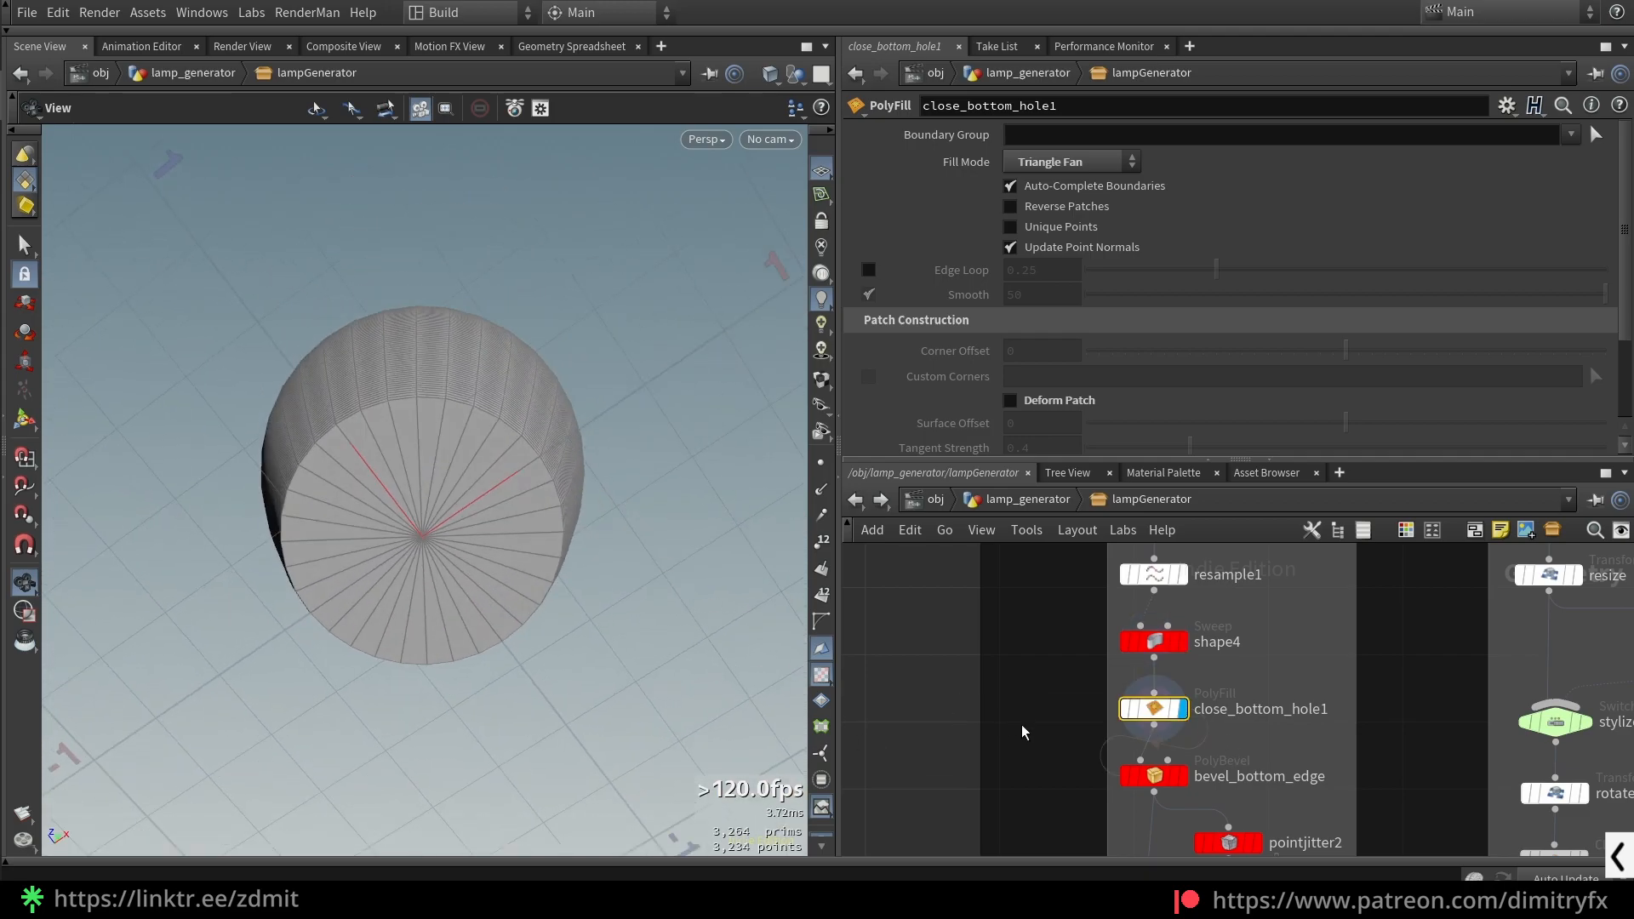
- Toggle the bypass of close_bottom_hole1 off and on to compare the open and filled holes at both ends of the shape
key("b")
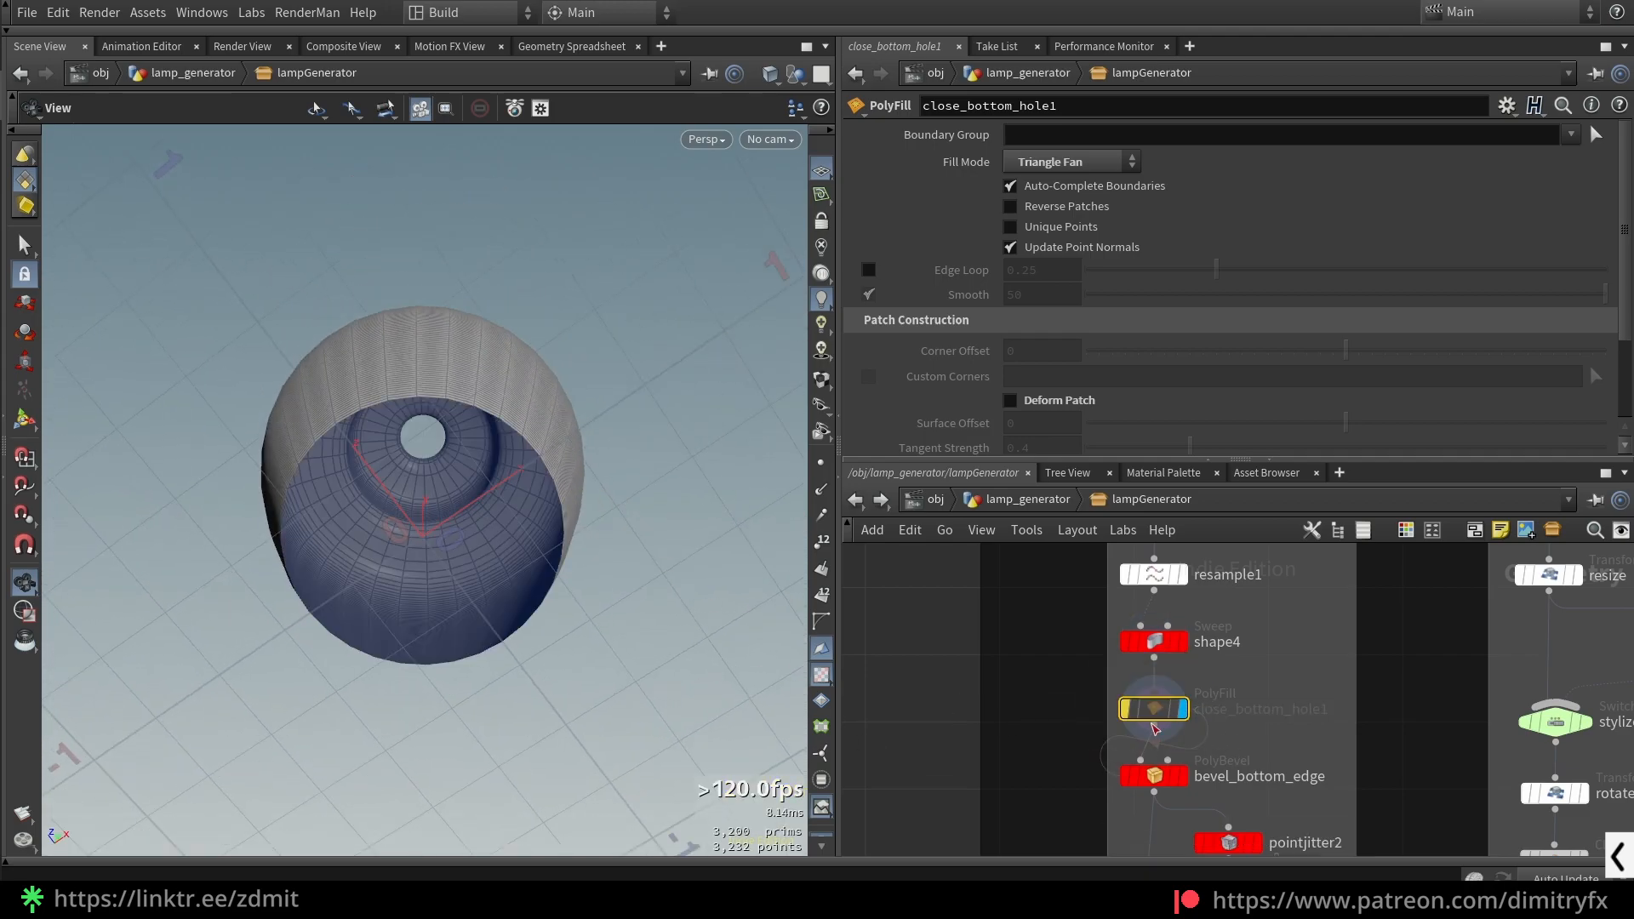
scroll(426, 436, "up", 3)
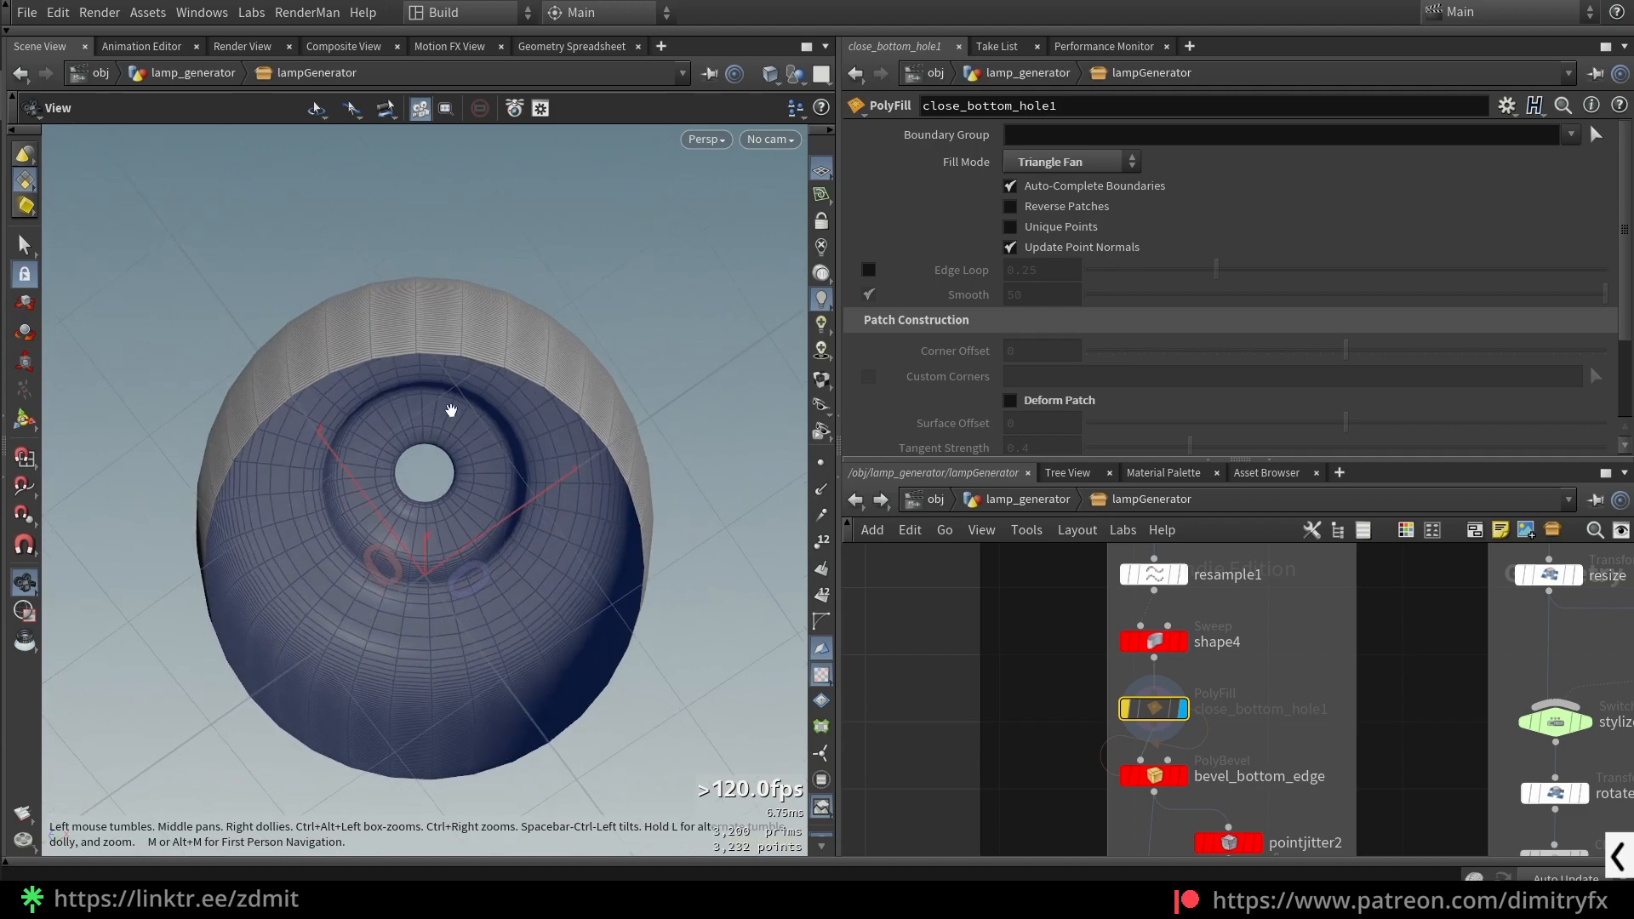
key("b")
left_click_drag(485, 411, 510, 741)
scroll(452, 366, "down", 3)
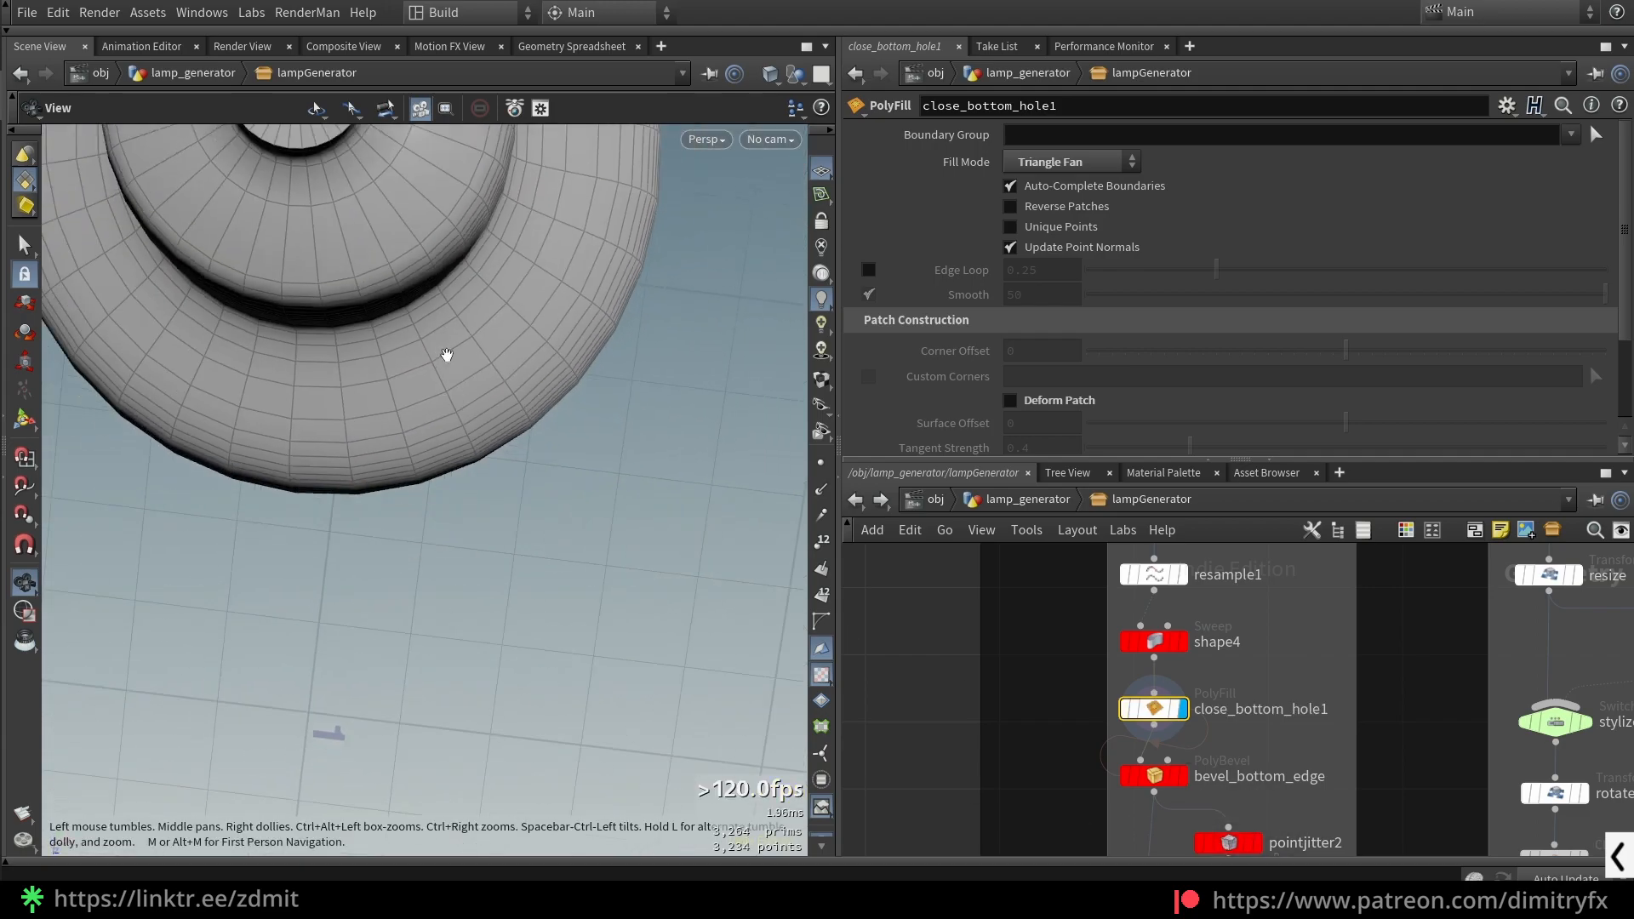
scroll(452, 366, "down", 3)
left_click_drag(474, 595, 619, 557)
key("b")
key("b")
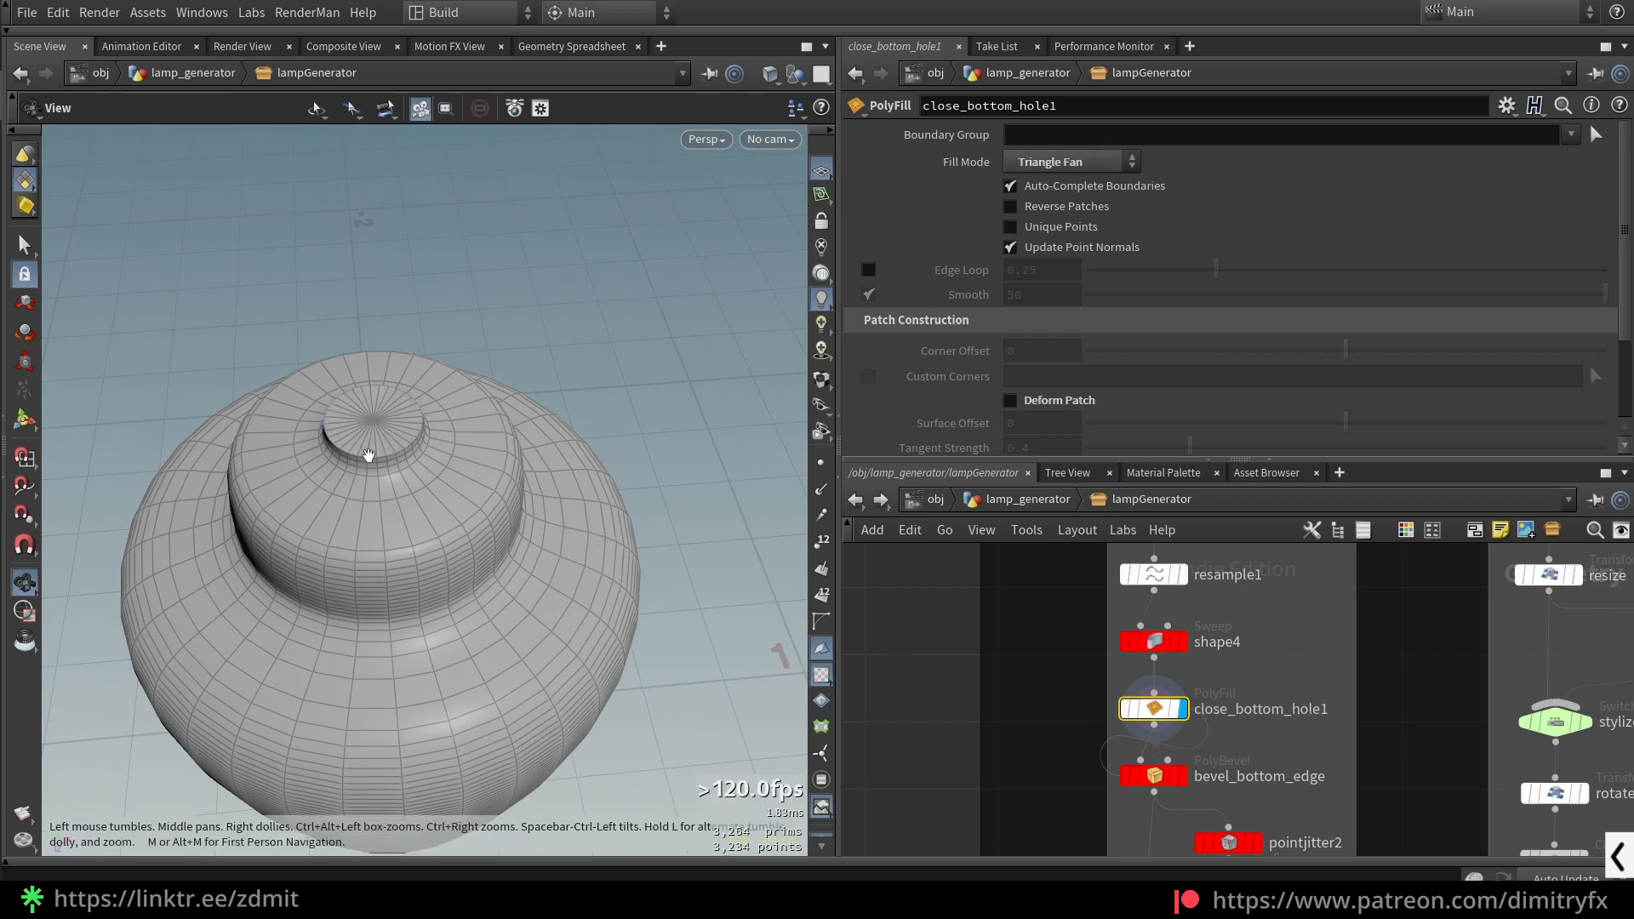
middle_click_drag(381, 452, 426, 445)
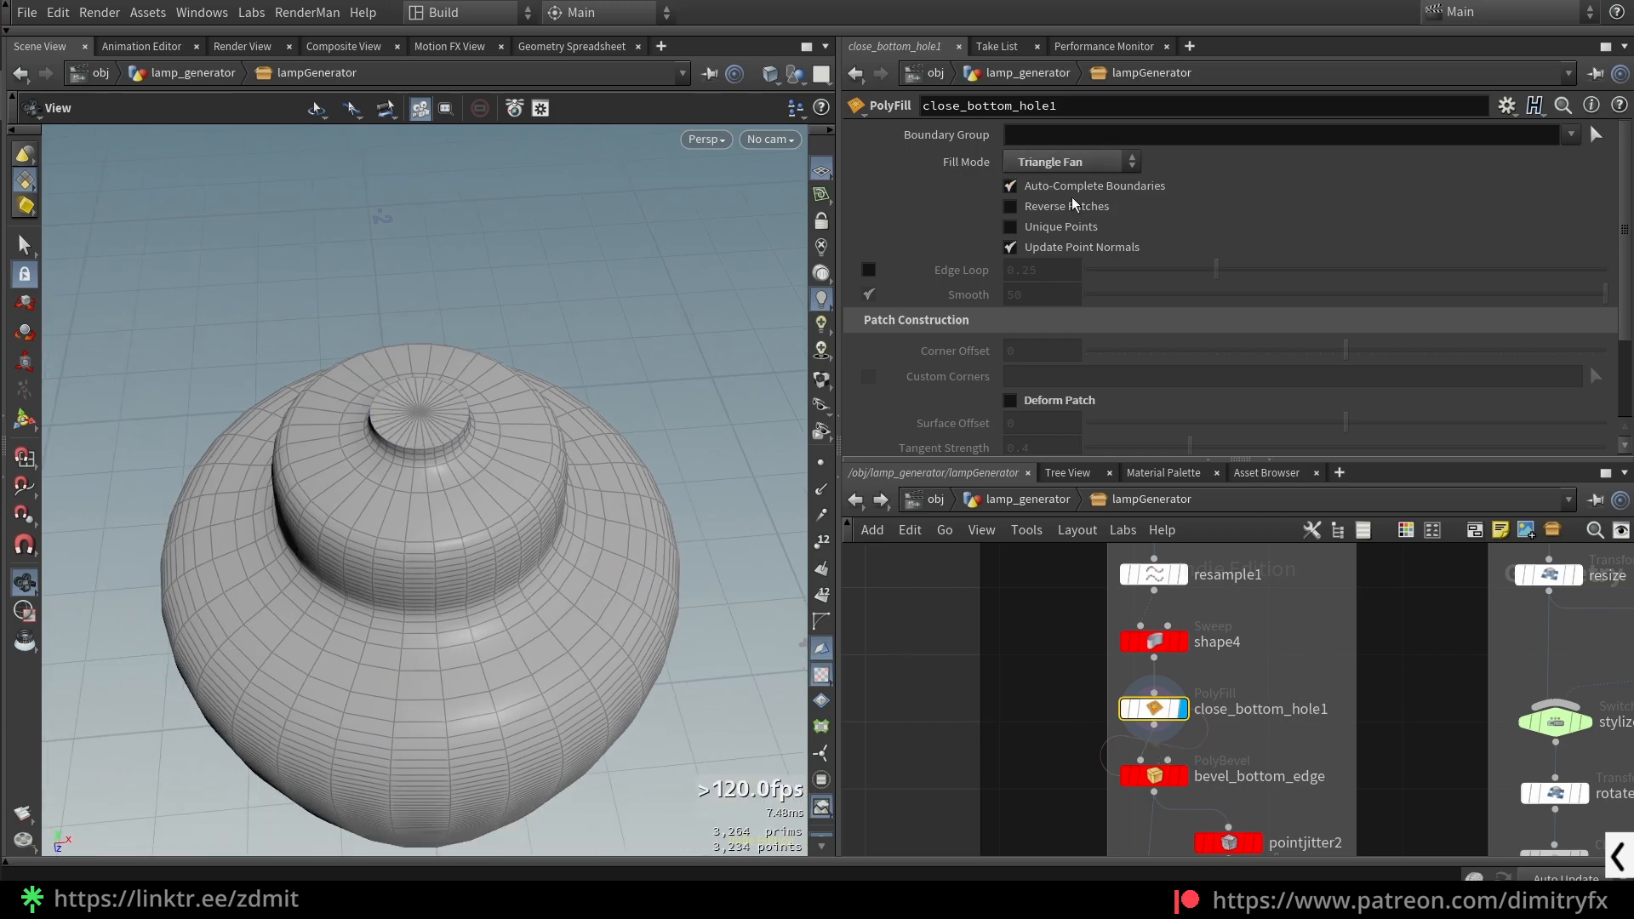
- Try the Quadrilaterals fill mode on close_bottom_hole1 and switch it back to Triangle Fan
left_click(1026, 163)
left_click(1052, 267)
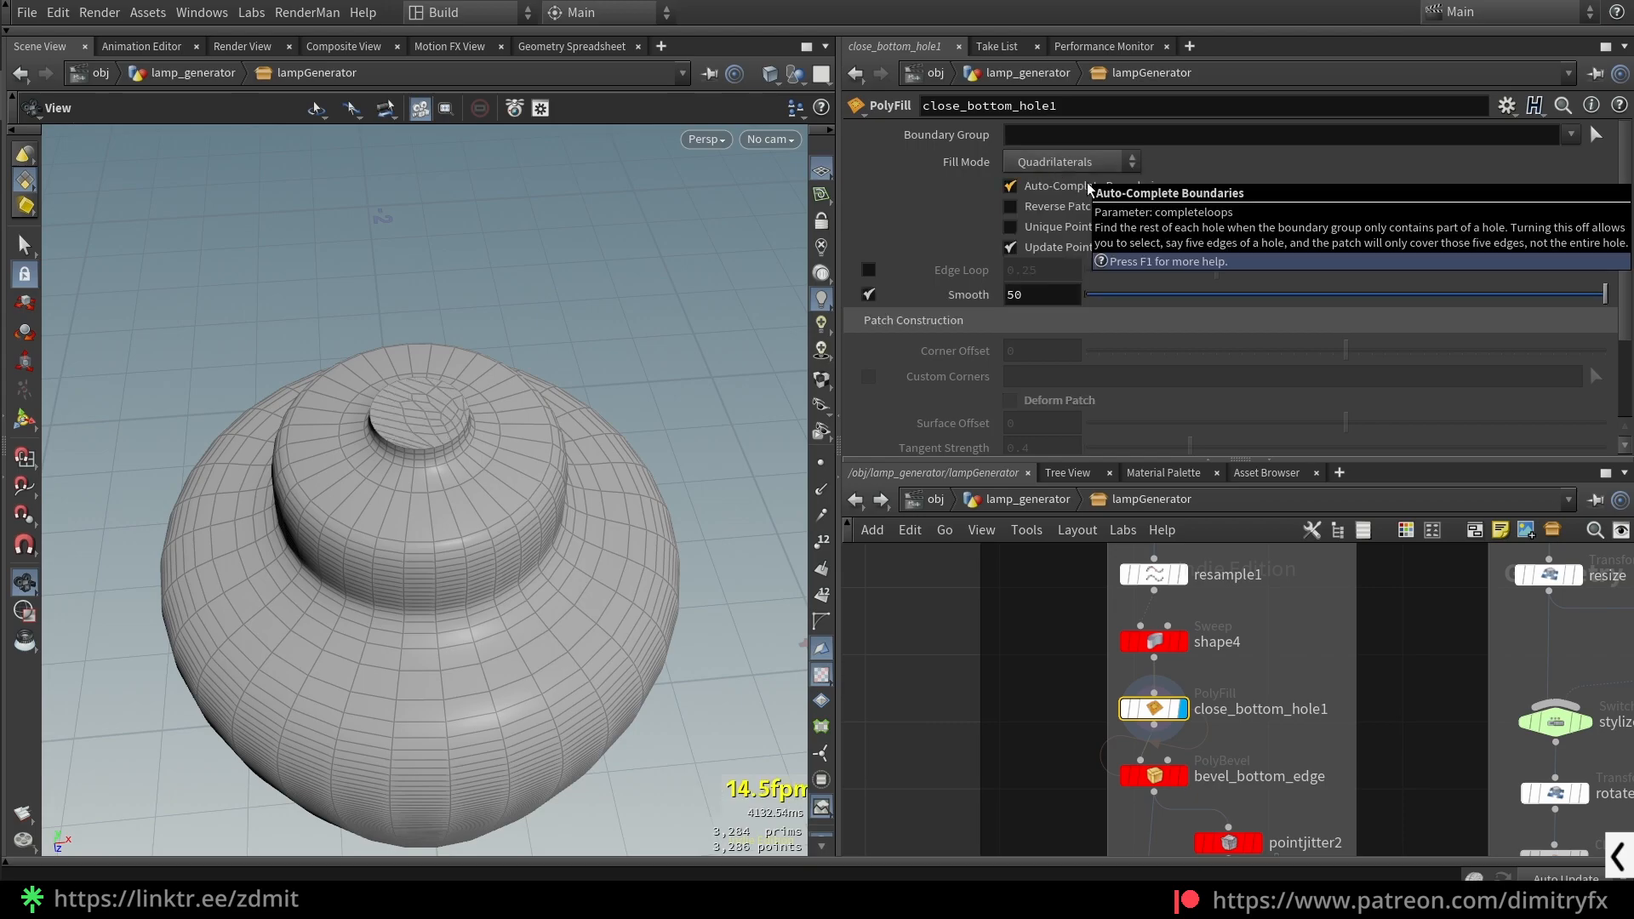
left_click(1071, 169)
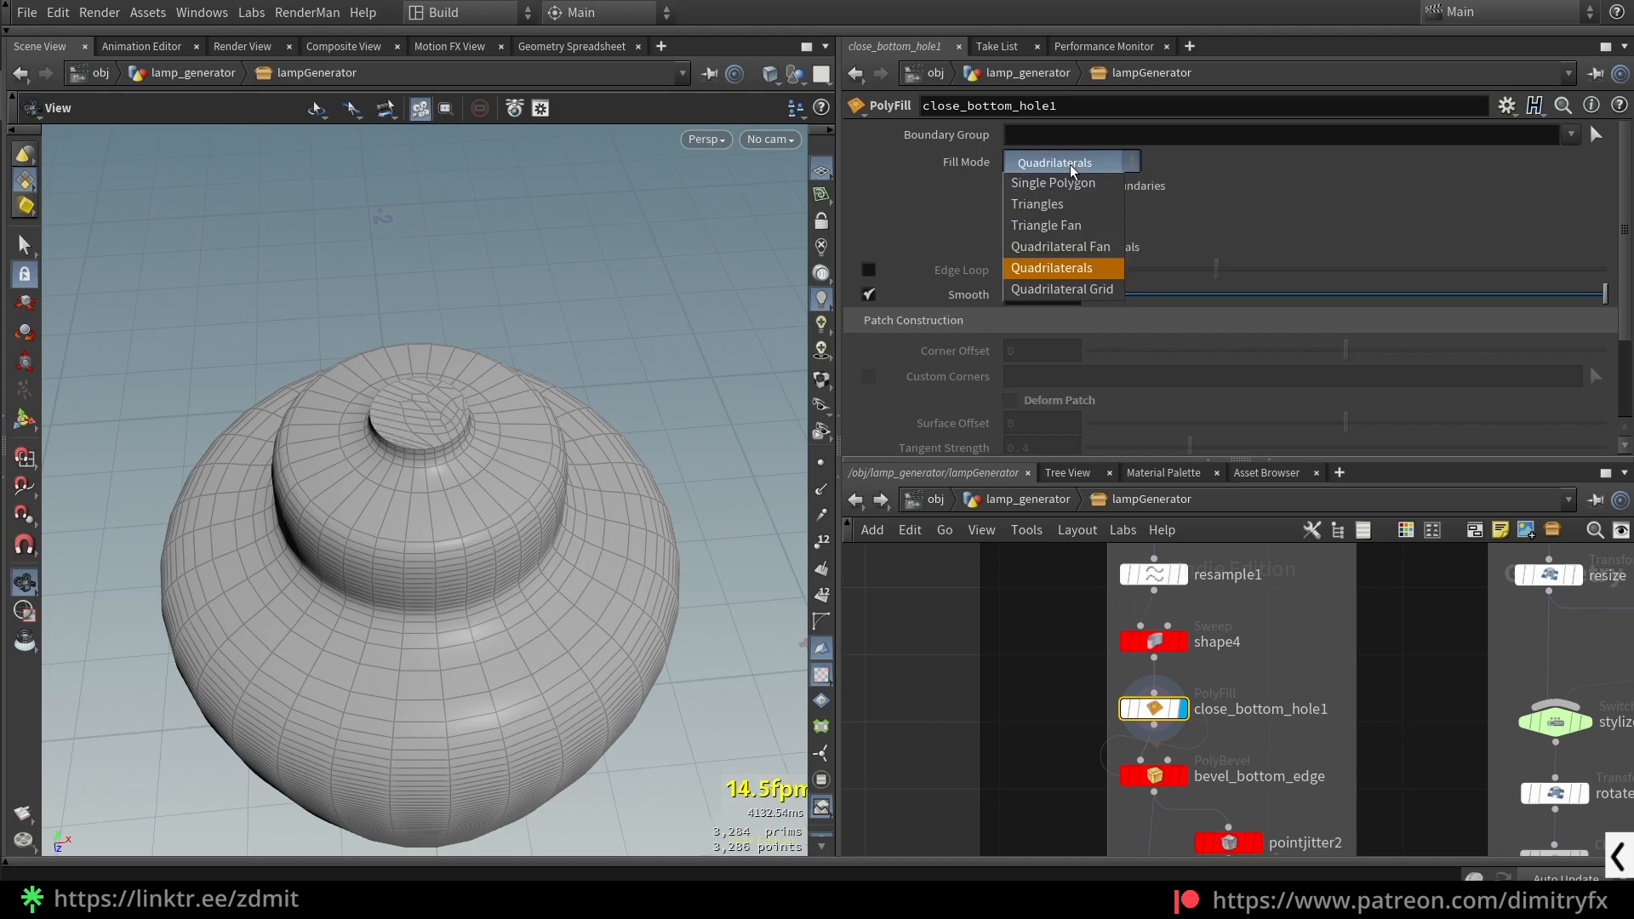
left_click(1076, 226)
mouse_move(1108, 644)
- Review close_bottom_hole1's Output Groups settings and display the output of the bevel_bottom_edge PolyBevel node
scroll(1079, 293, "down", 3)
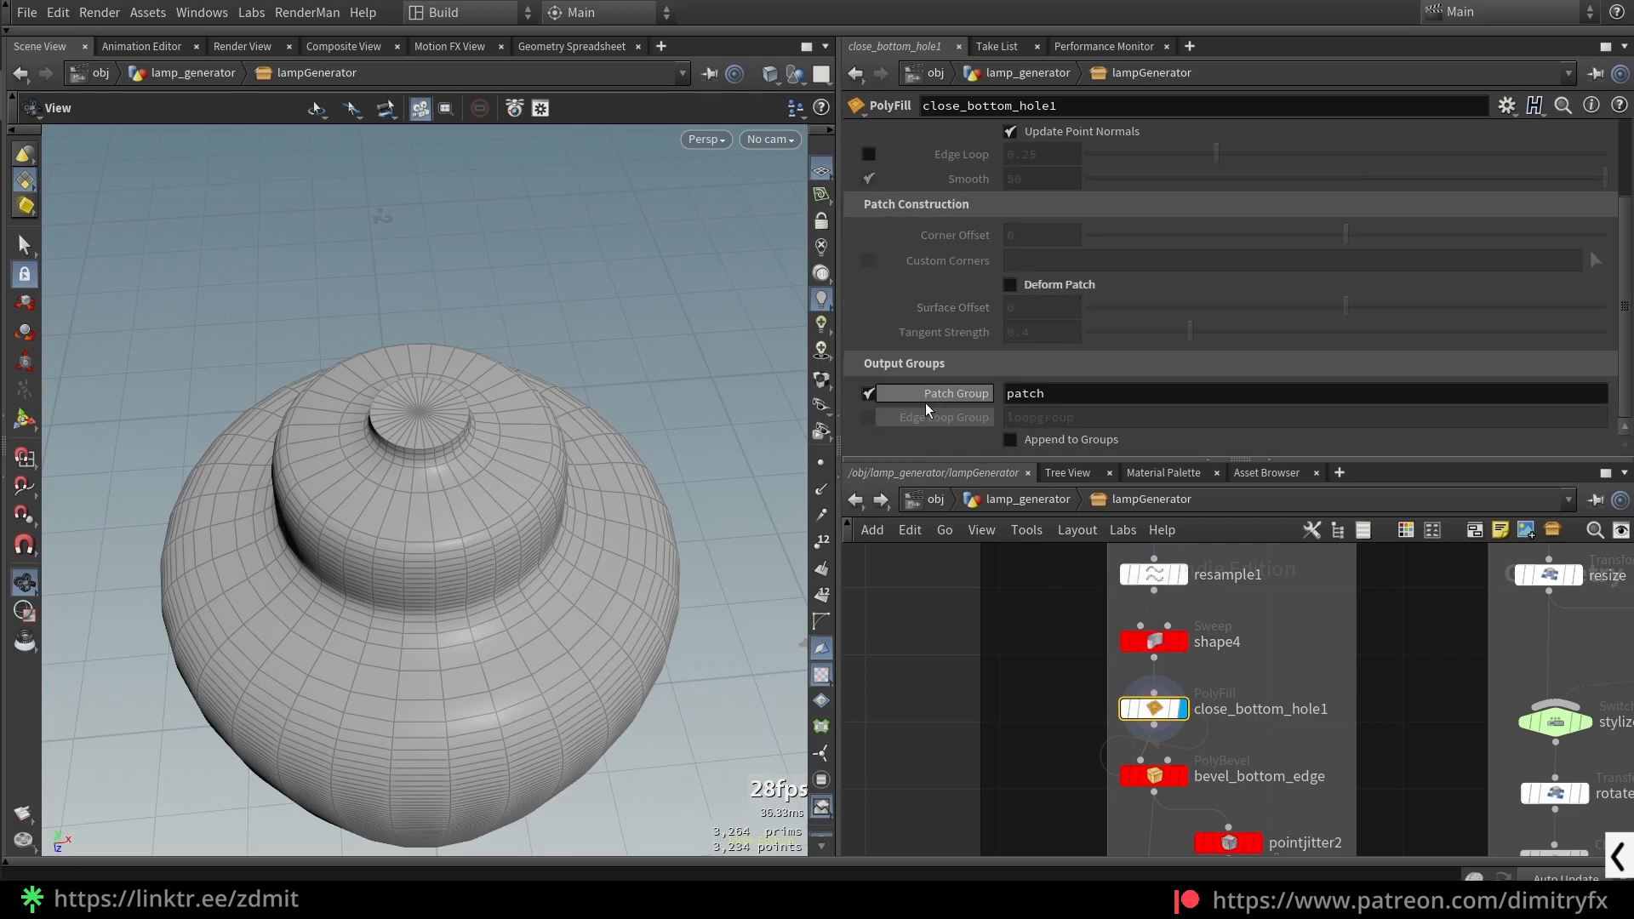
middle_click_drag(1031, 794, 997, 739)
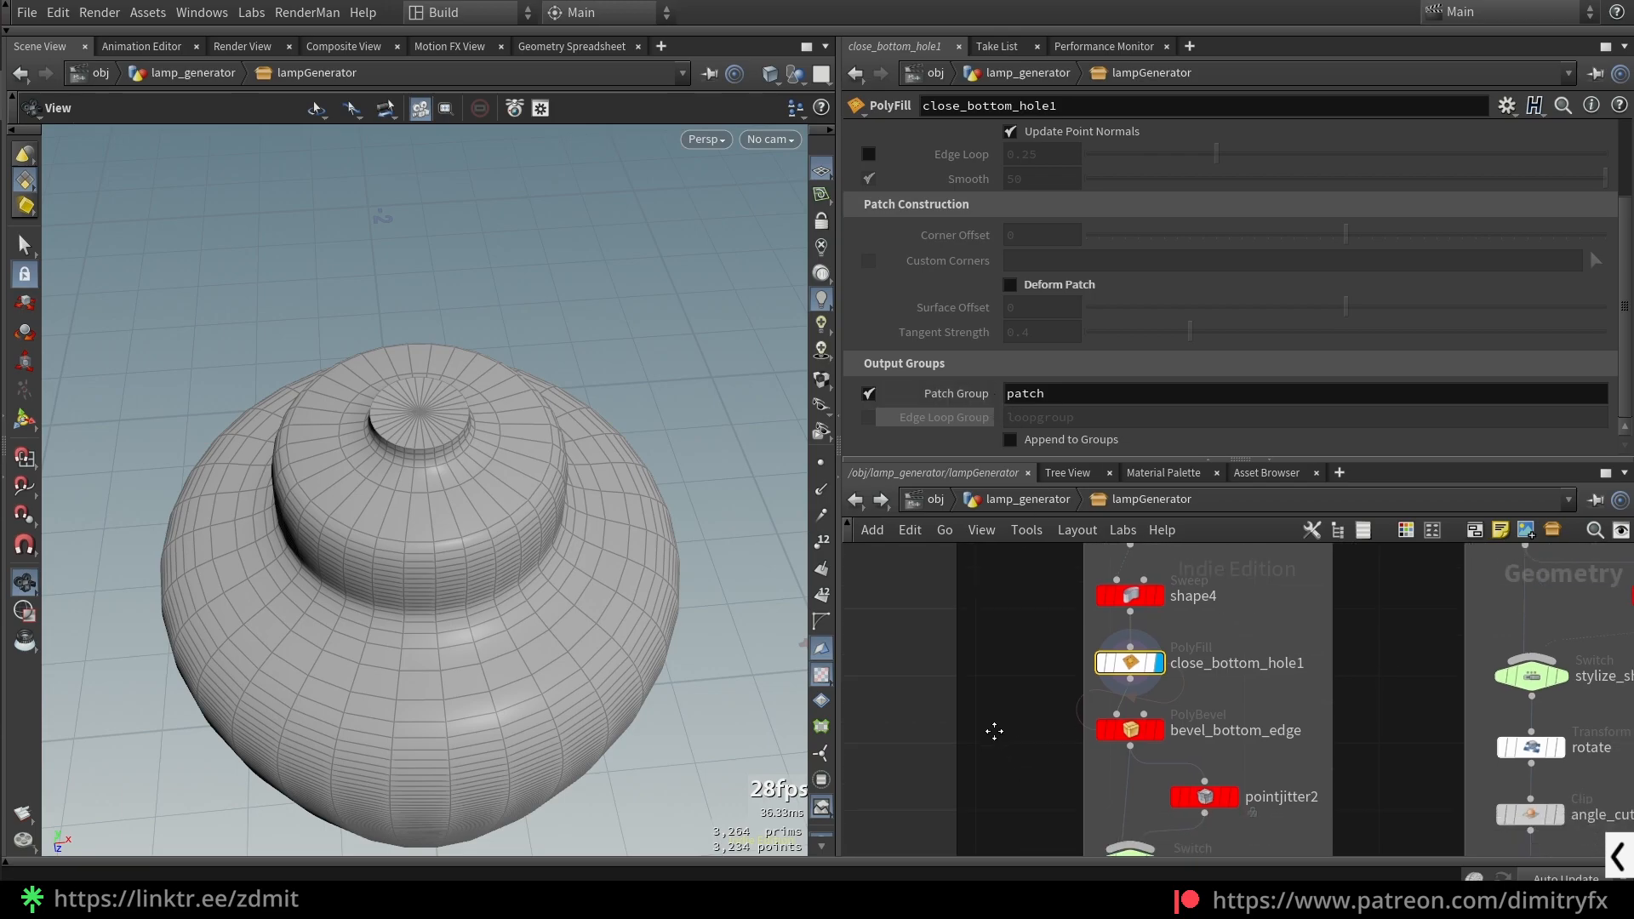
left_click(1119, 723)
key("r")
- Copy close_bottom_hole1's Patch Group parameter, select bevel_bottom_edge and inspect its bevel at the top and bottom of the shape
left_click(1126, 647)
right_click(1066, 398)
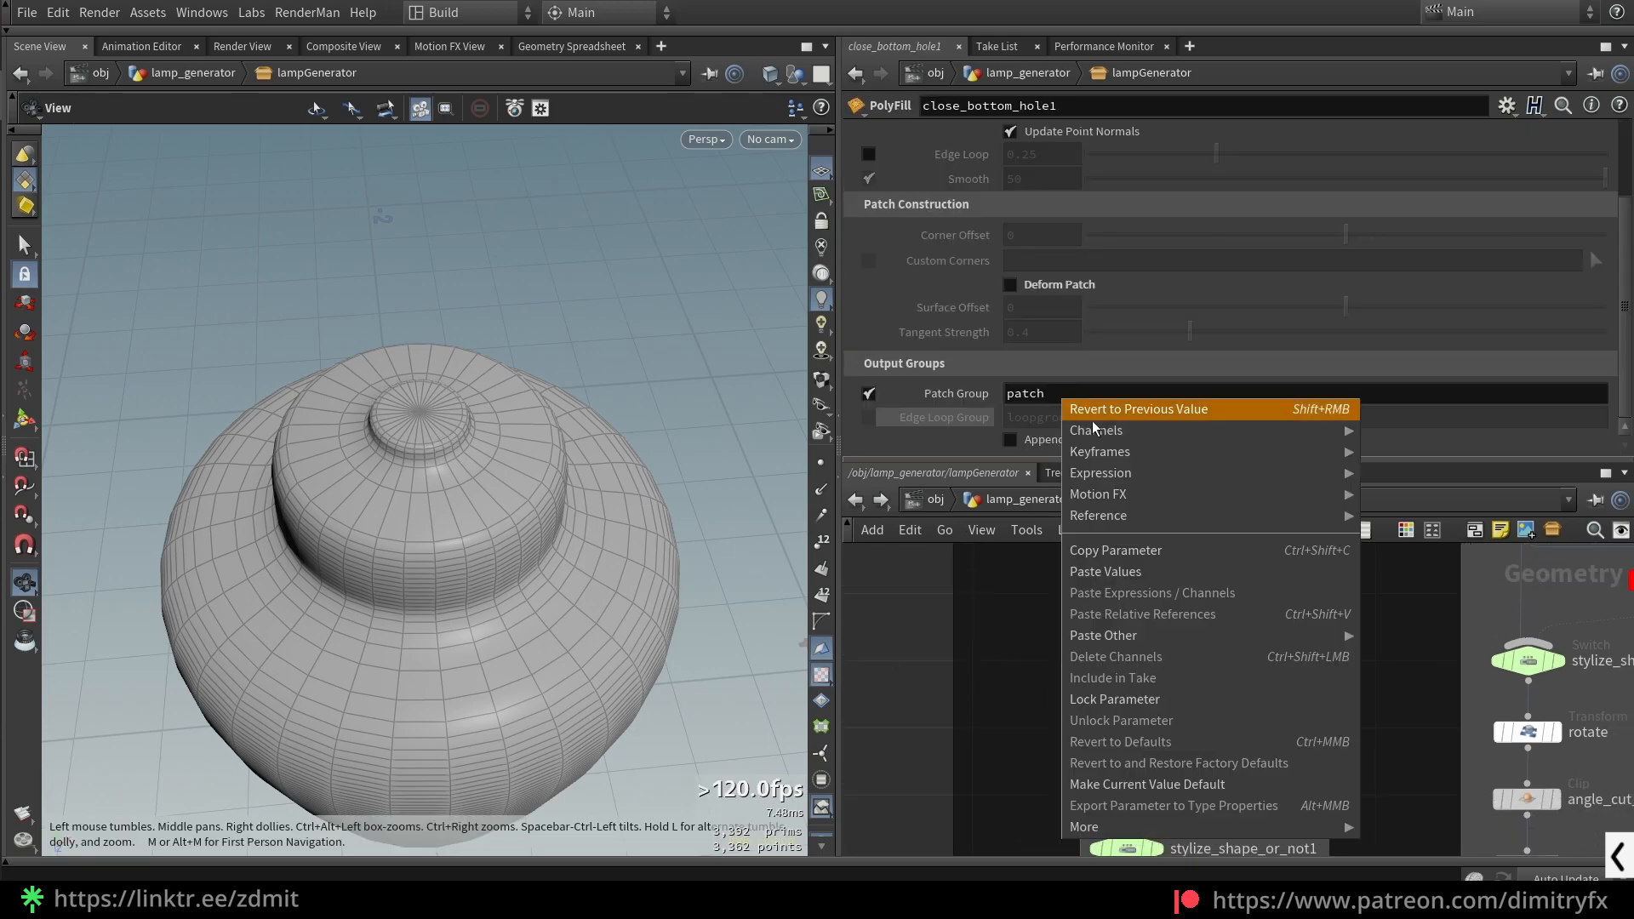
left_click(1100, 549)
left_click(1126, 715)
scroll(427, 412, "up", 5)
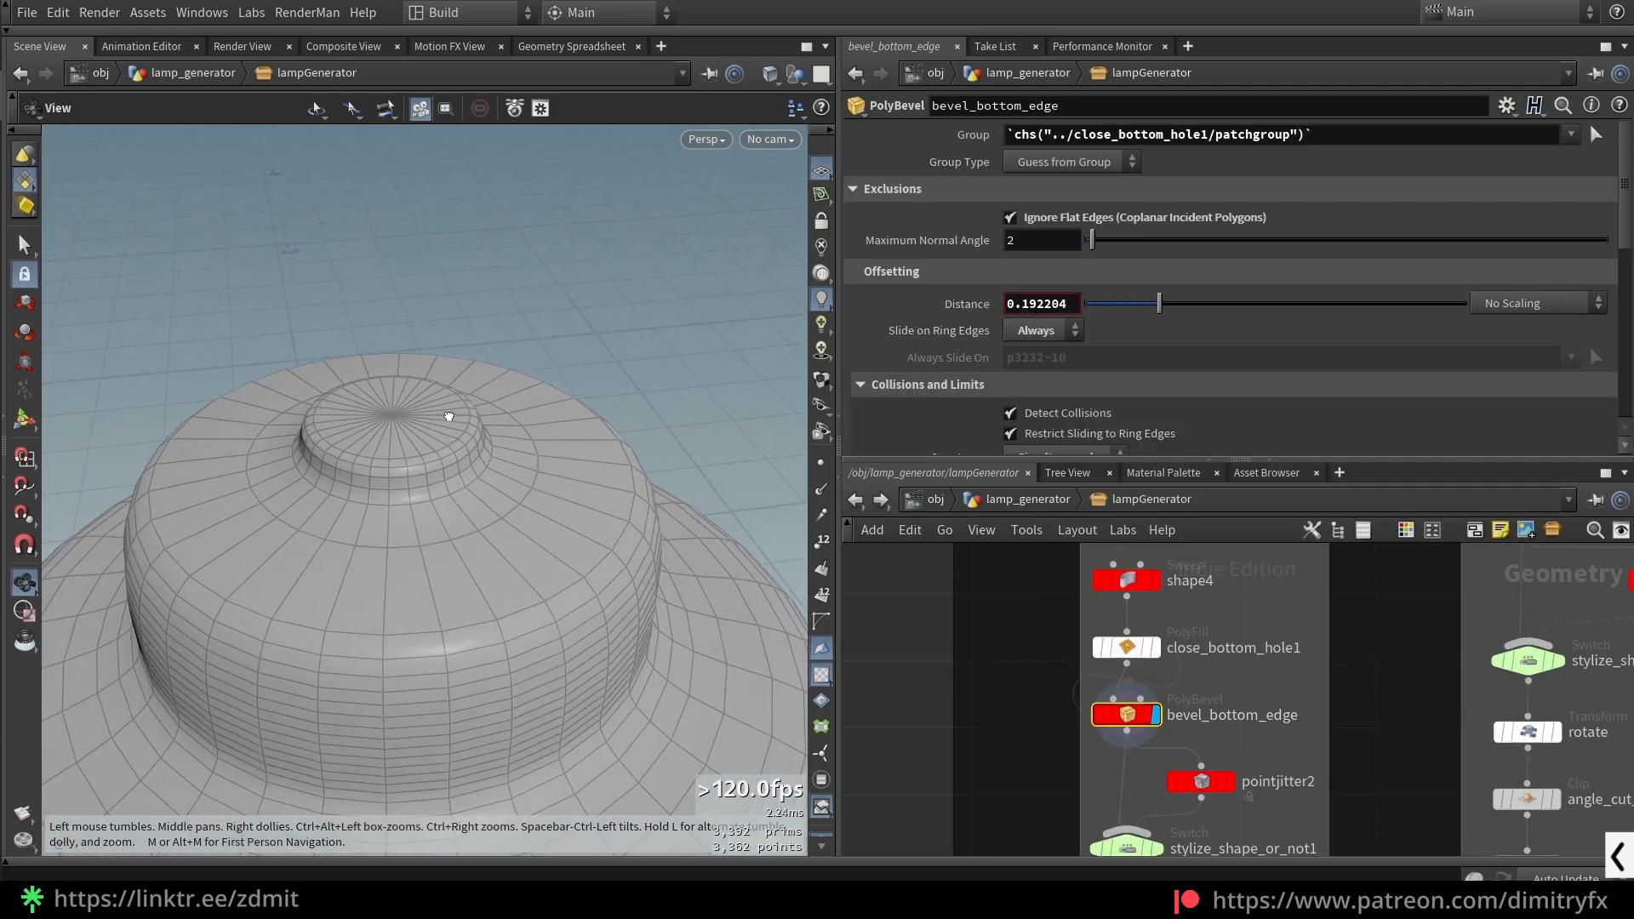
key("f")
left_click_drag(431, 445, 613, 545)
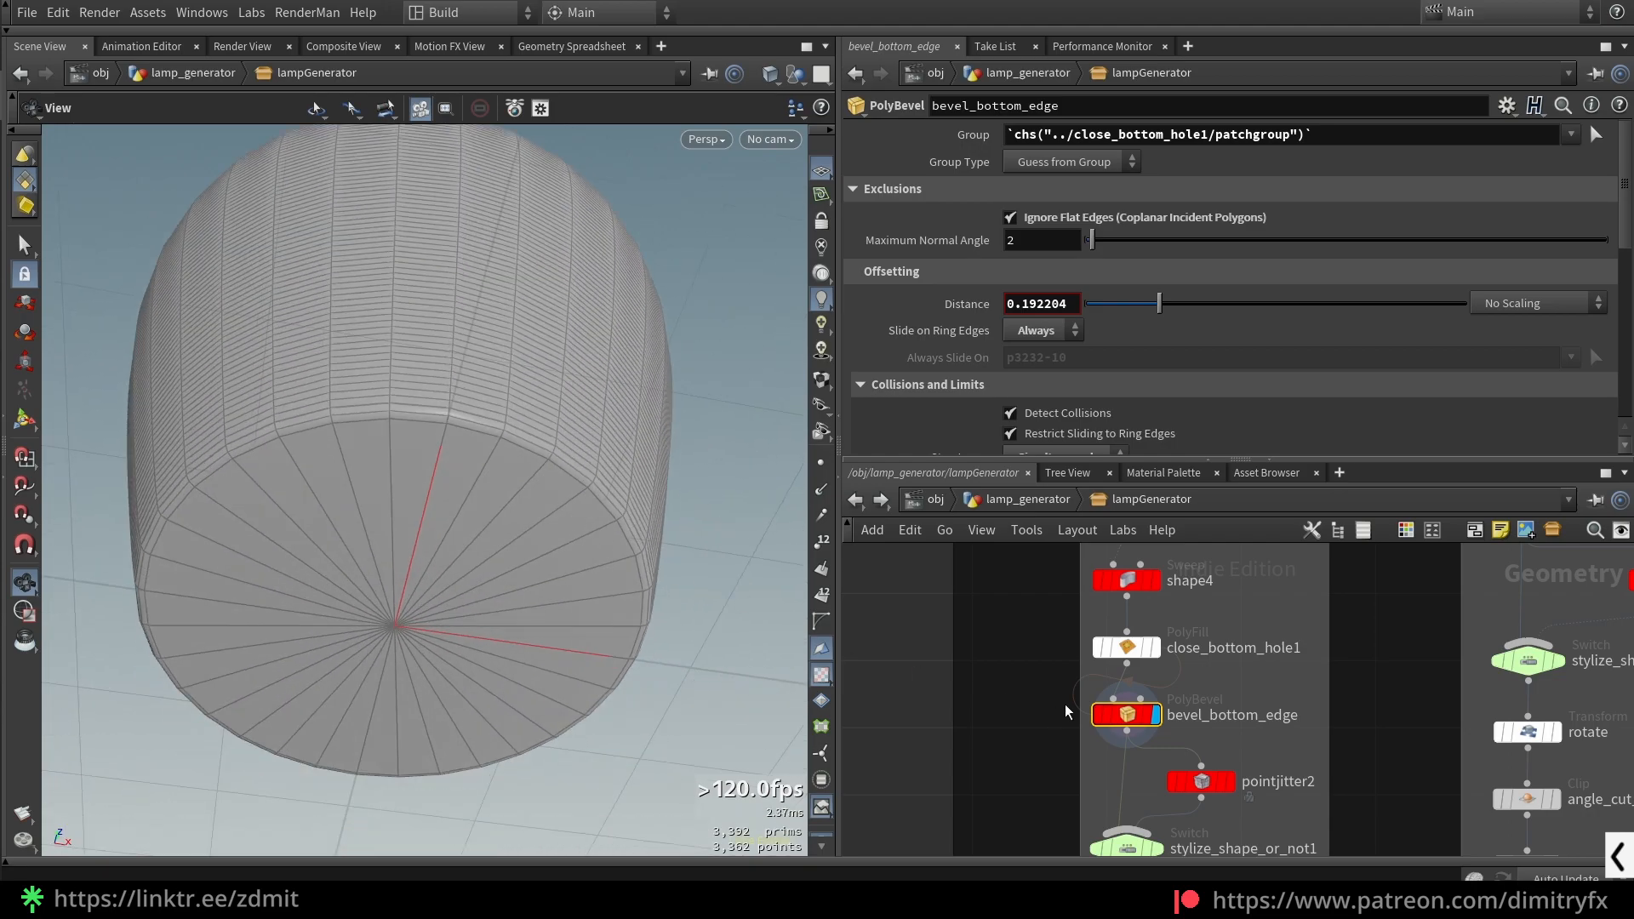
- Copy close_bottom_hole1's Patch Group parameter and paste it as a relative reference into bevel_bottom_edge's Group
left_click(1126, 647)
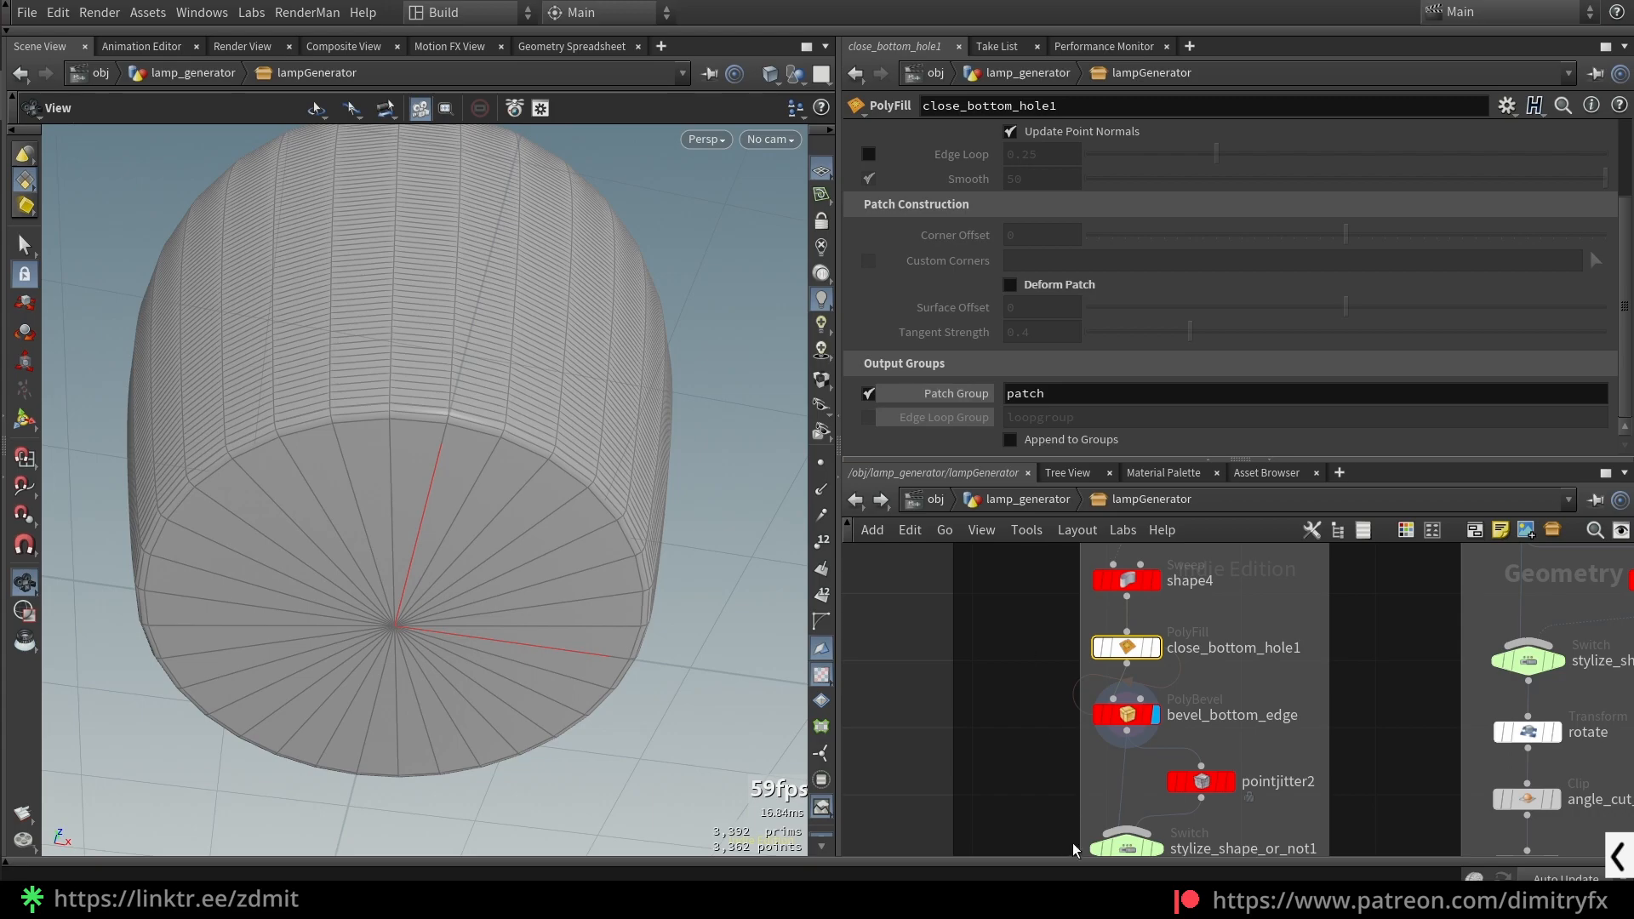
right_click(1044, 410)
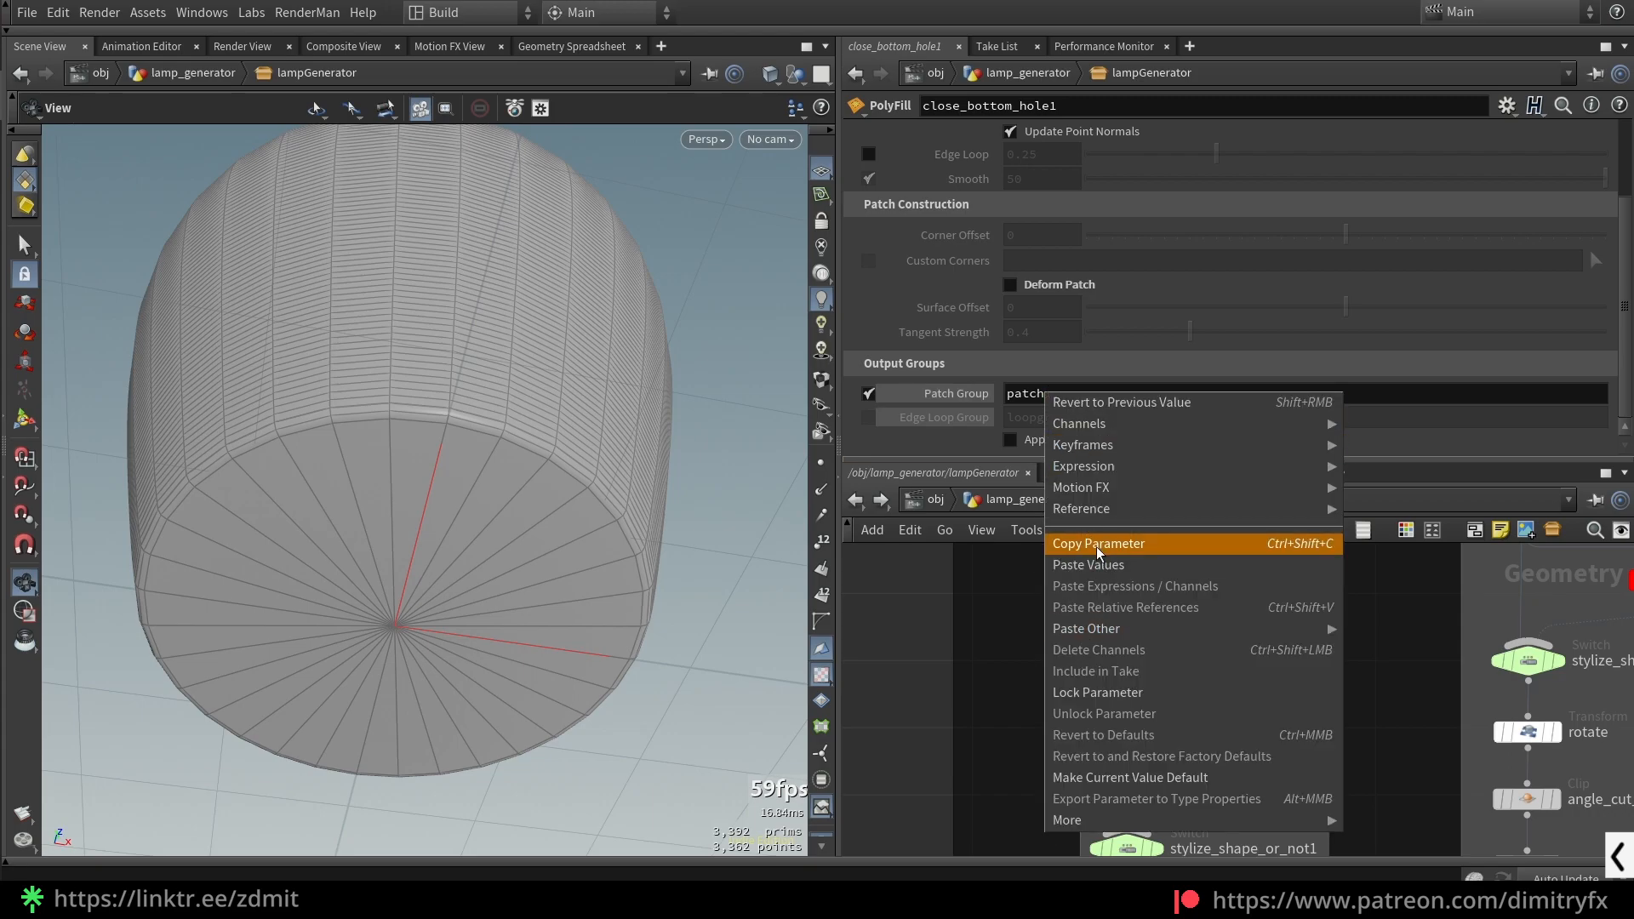
left_click(1097, 549)
left_click(1126, 715)
right_click(1049, 135)
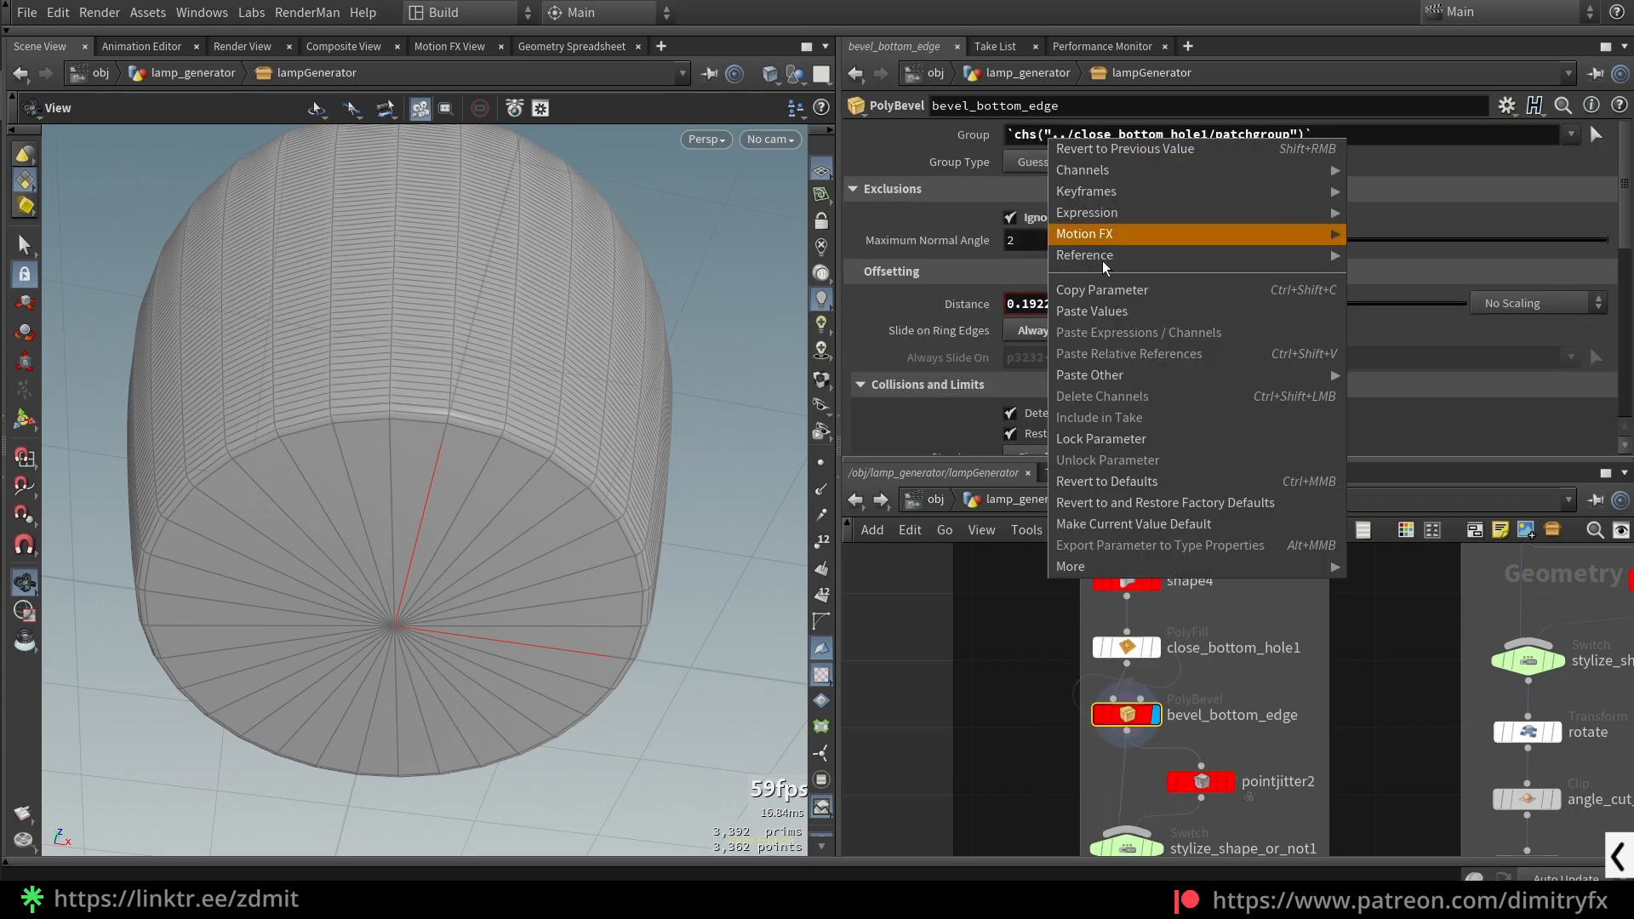
left_click(1167, 346)
- Try renaming close_bottom_hole1's Patch Group to patchasdasad, checking the node info and the bevel_bottom_edge result
left_click(1117, 648)
left_click(1074, 389)
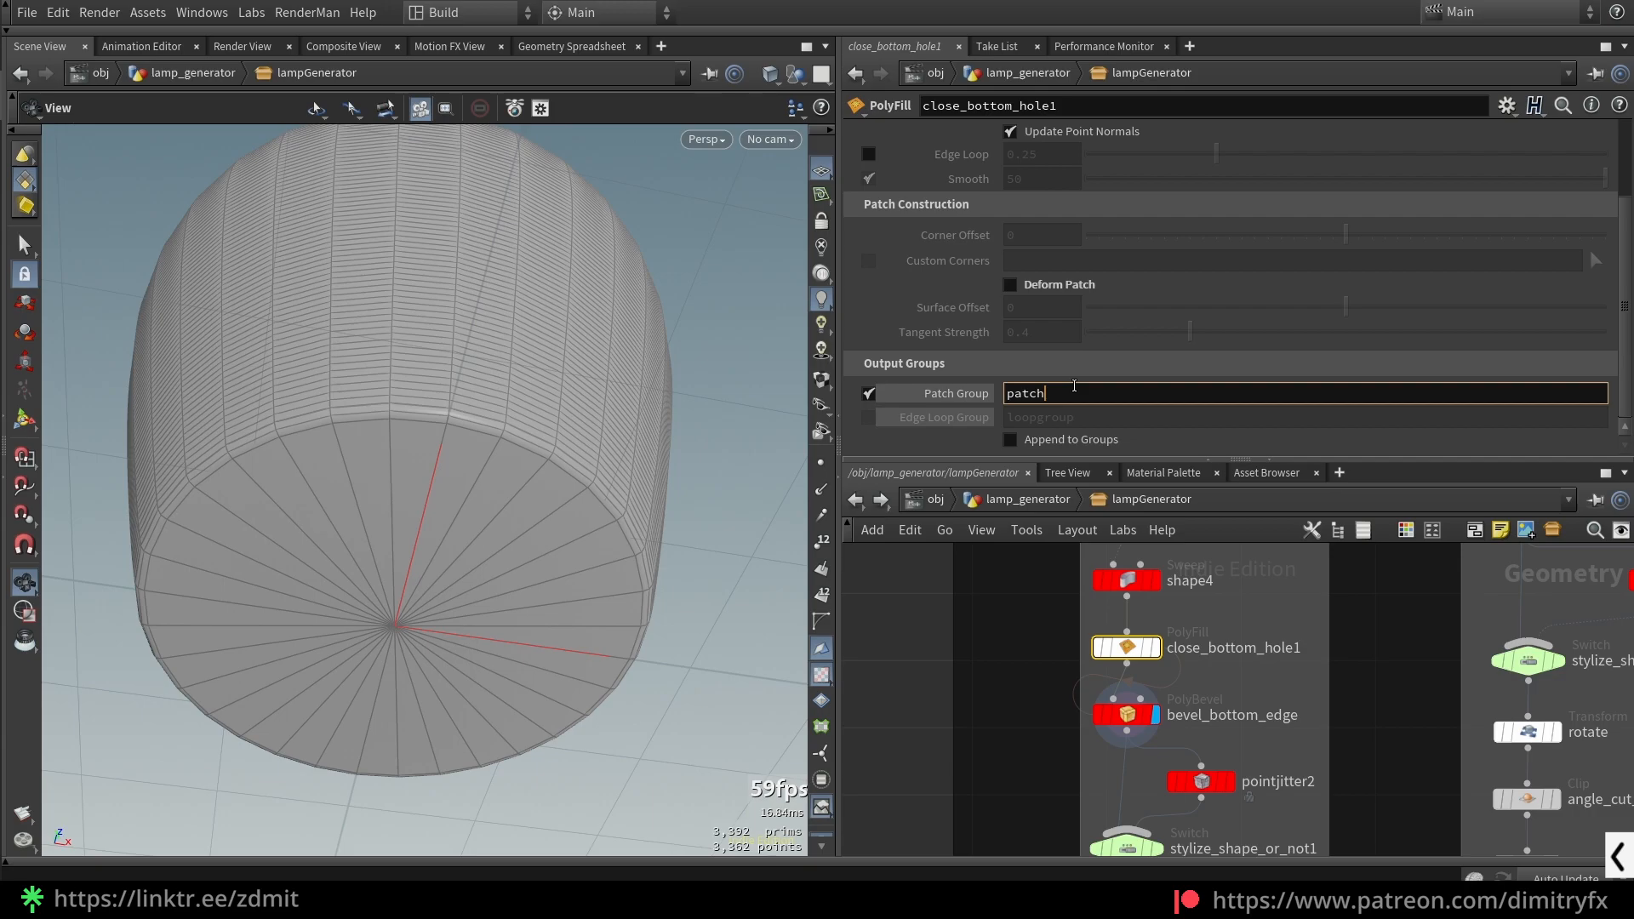
left_click(1127, 715)
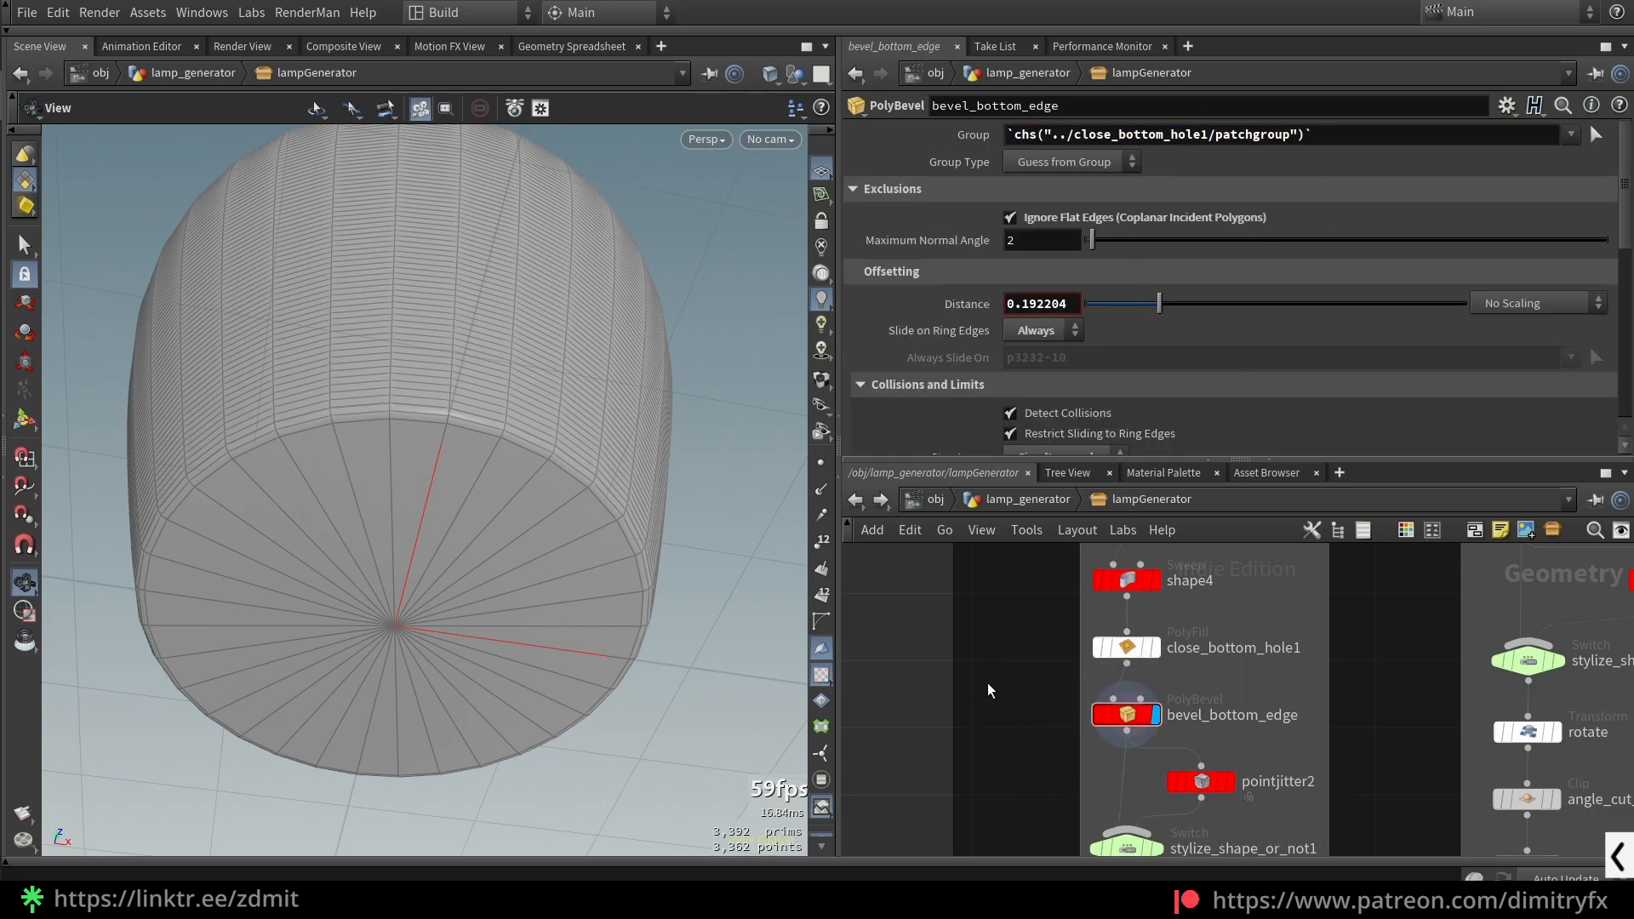
left_click_drag(1141, 650, 1141, 650)
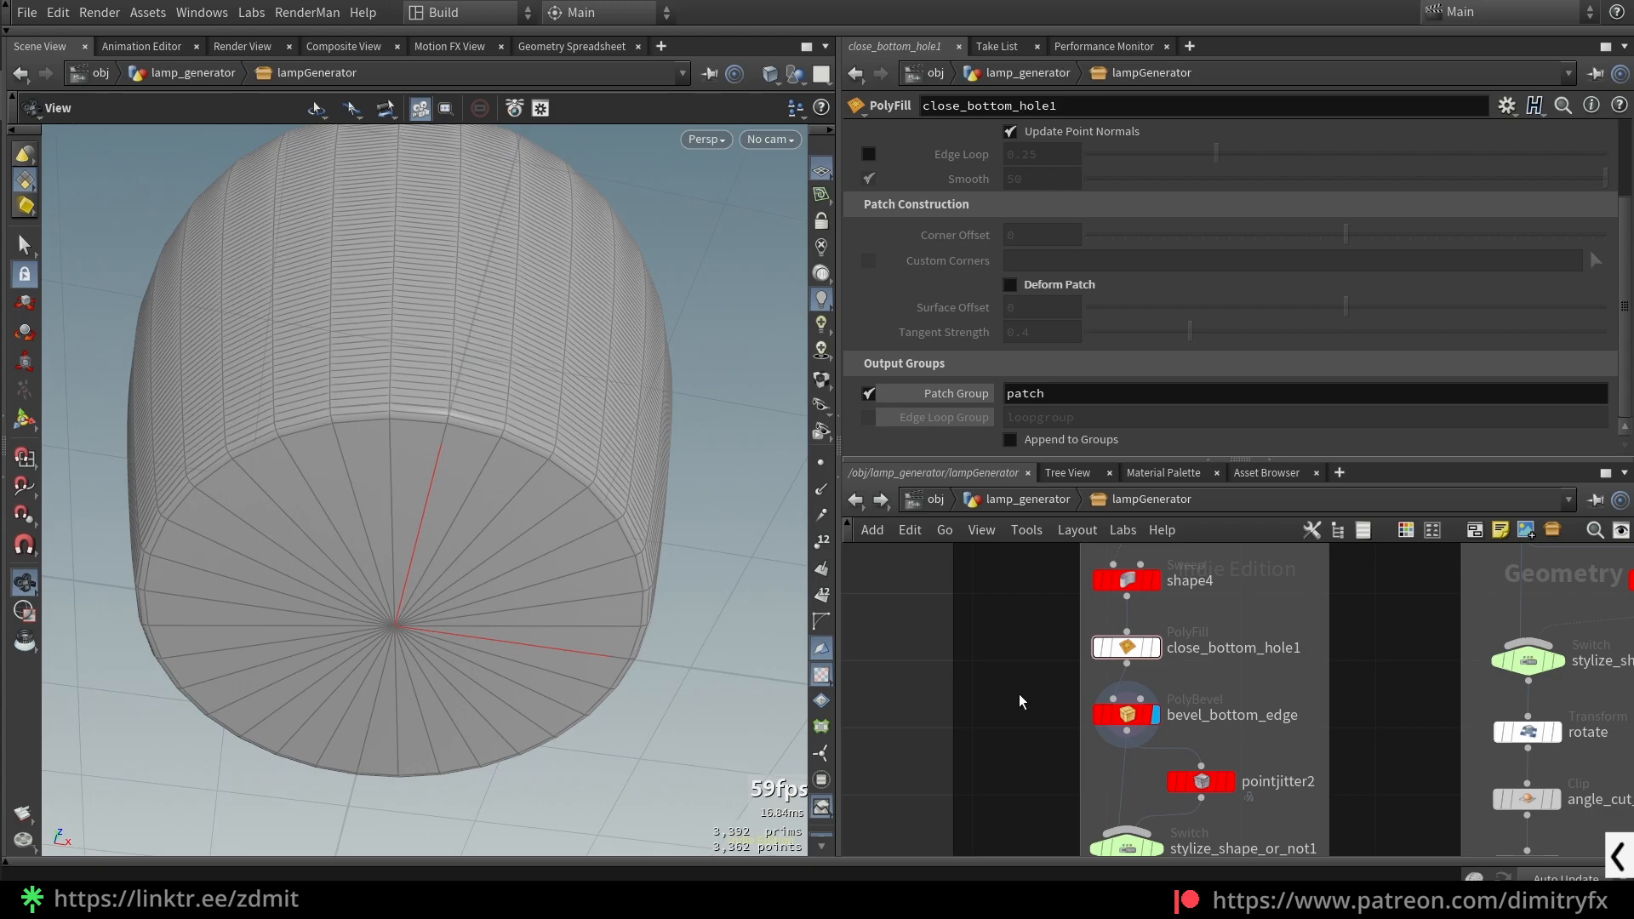
type("asdasad")
middle_click(1117, 652)
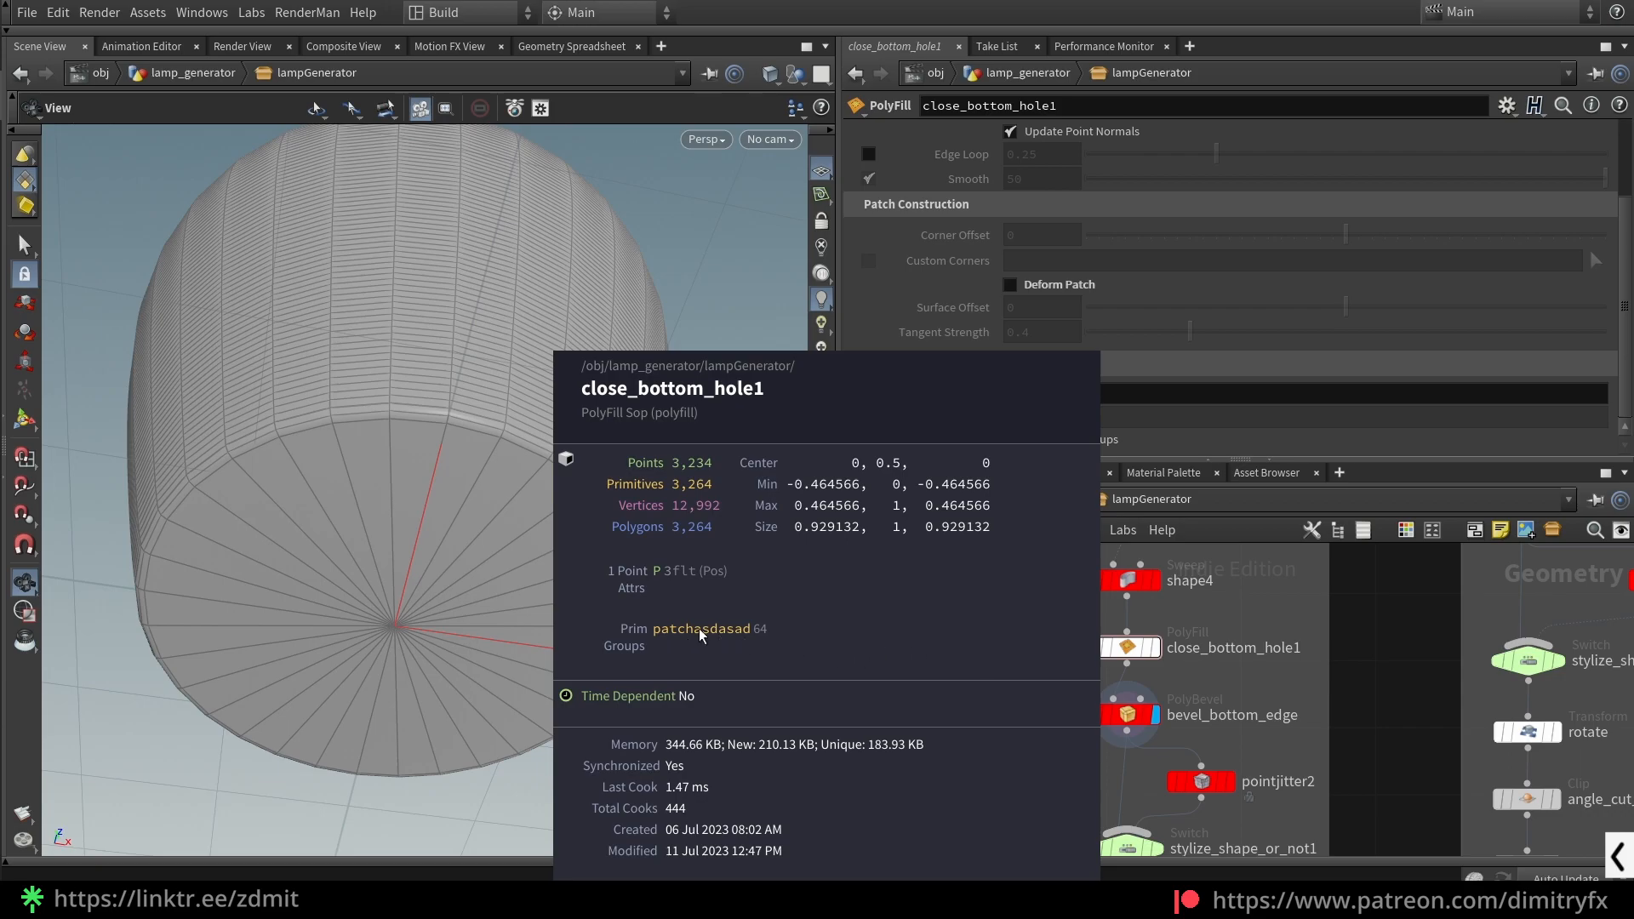
left_click(1093, 715)
key("h")
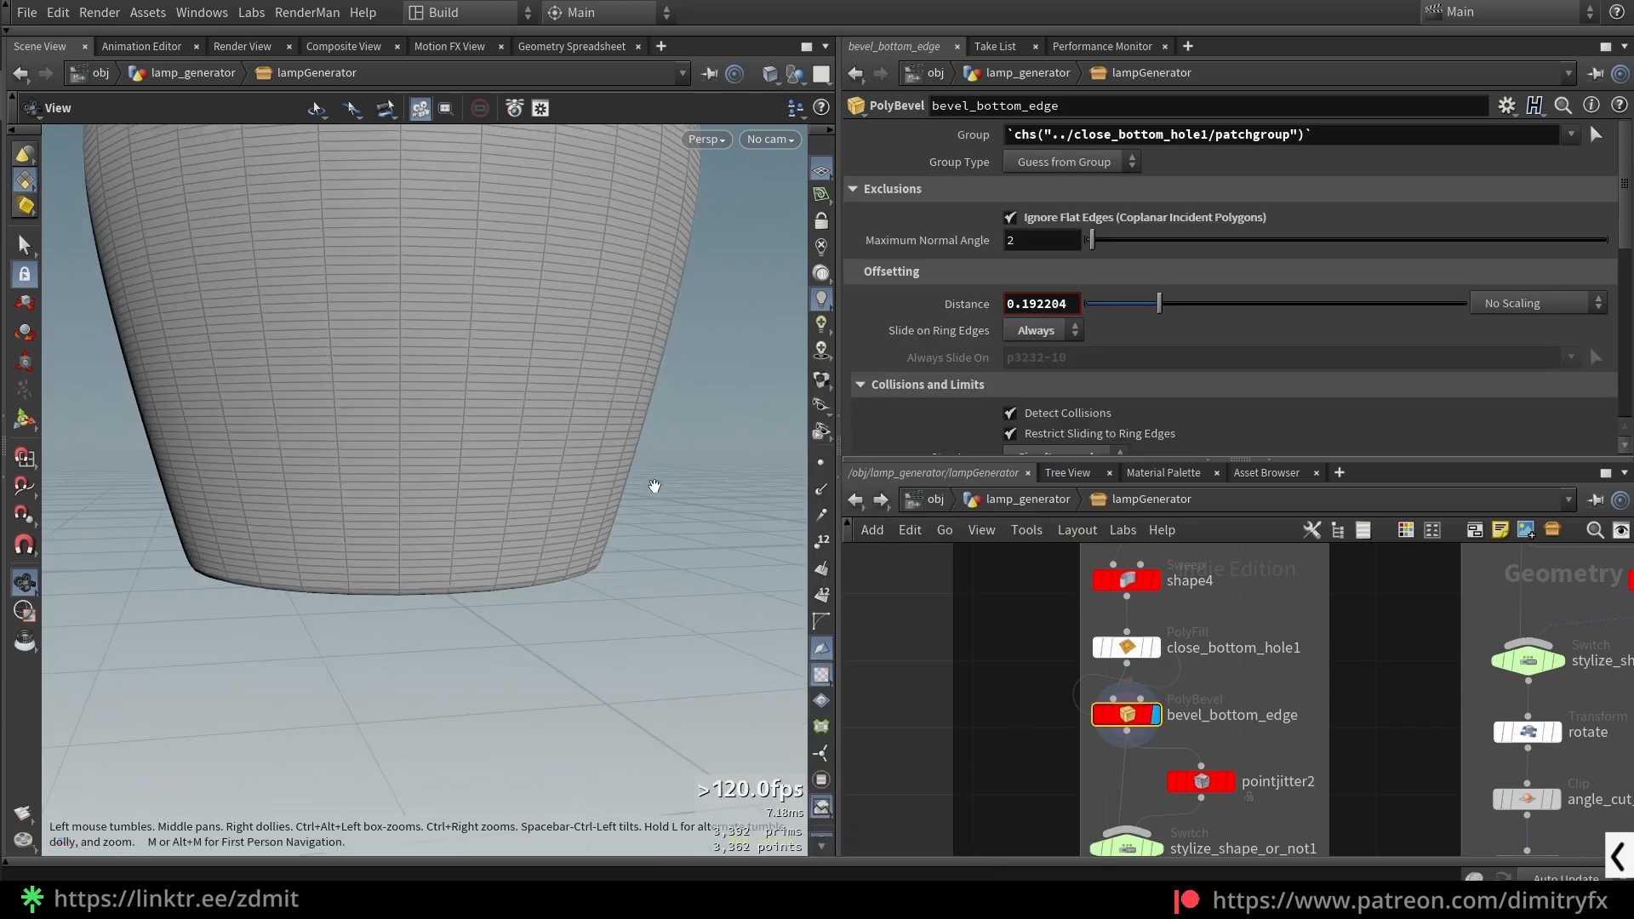
- Undo the Patch Group rename on close_bottom_hole1
key("ctrl+z")
key("ctrl+z")
key("ctrl+z")
key("ctrl+z")
key("ctrl+z")
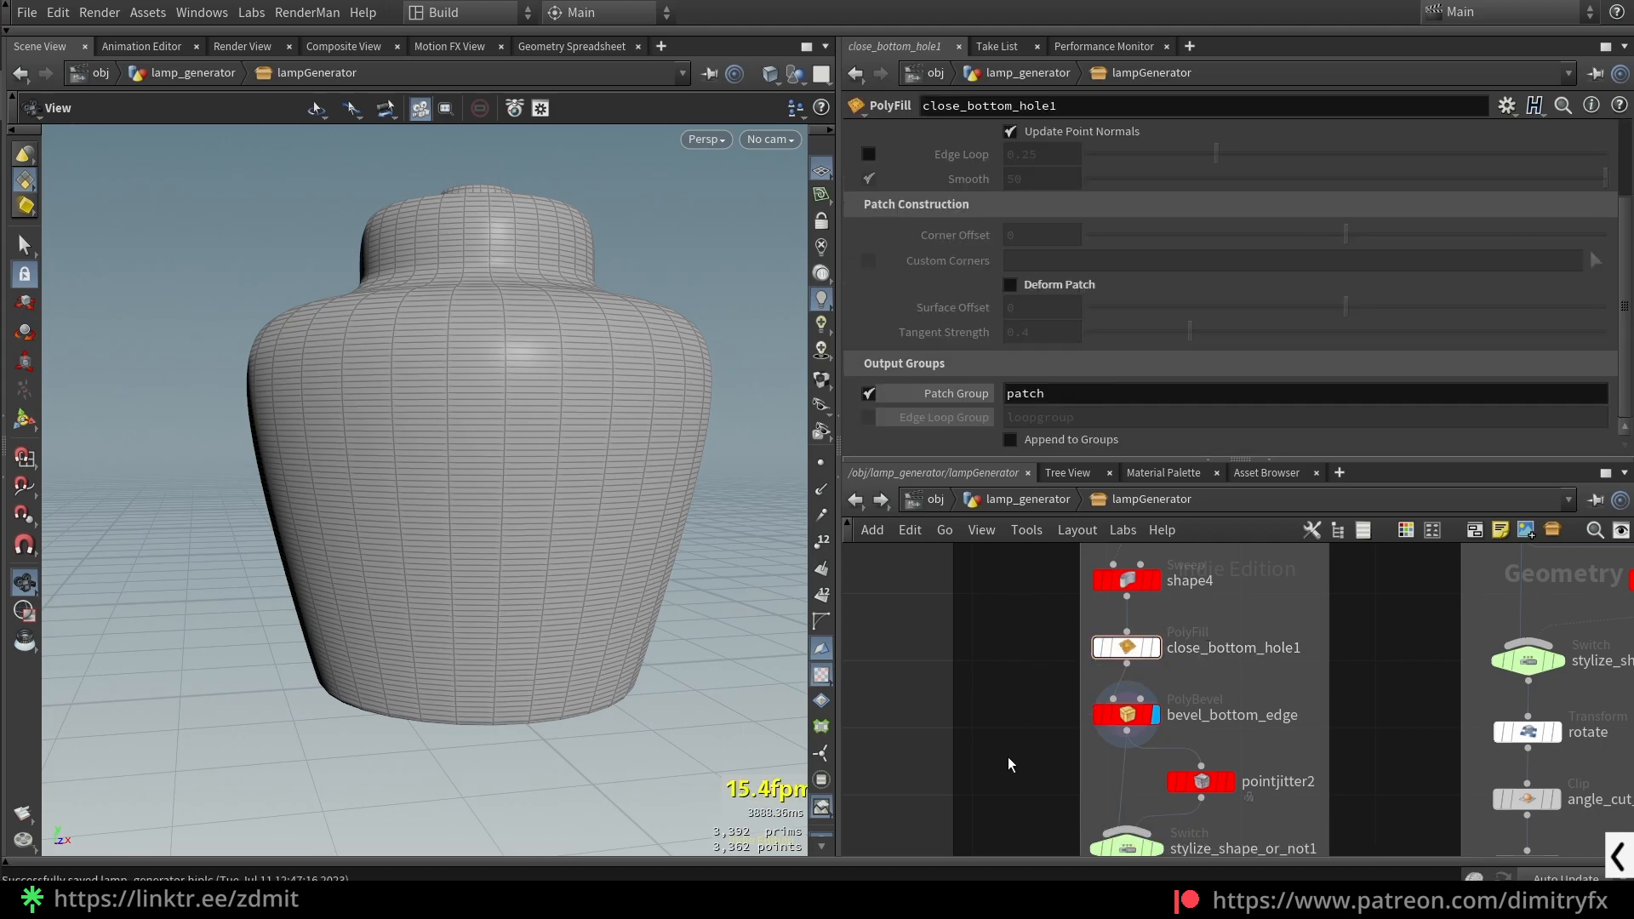
- Turn off Ignore Flat Edges on bevel_bottom_edge and inspect the bevelled edges on the top and bottom caps
left_click(1100, 715)
left_click_drag(712, 565, 565, 263)
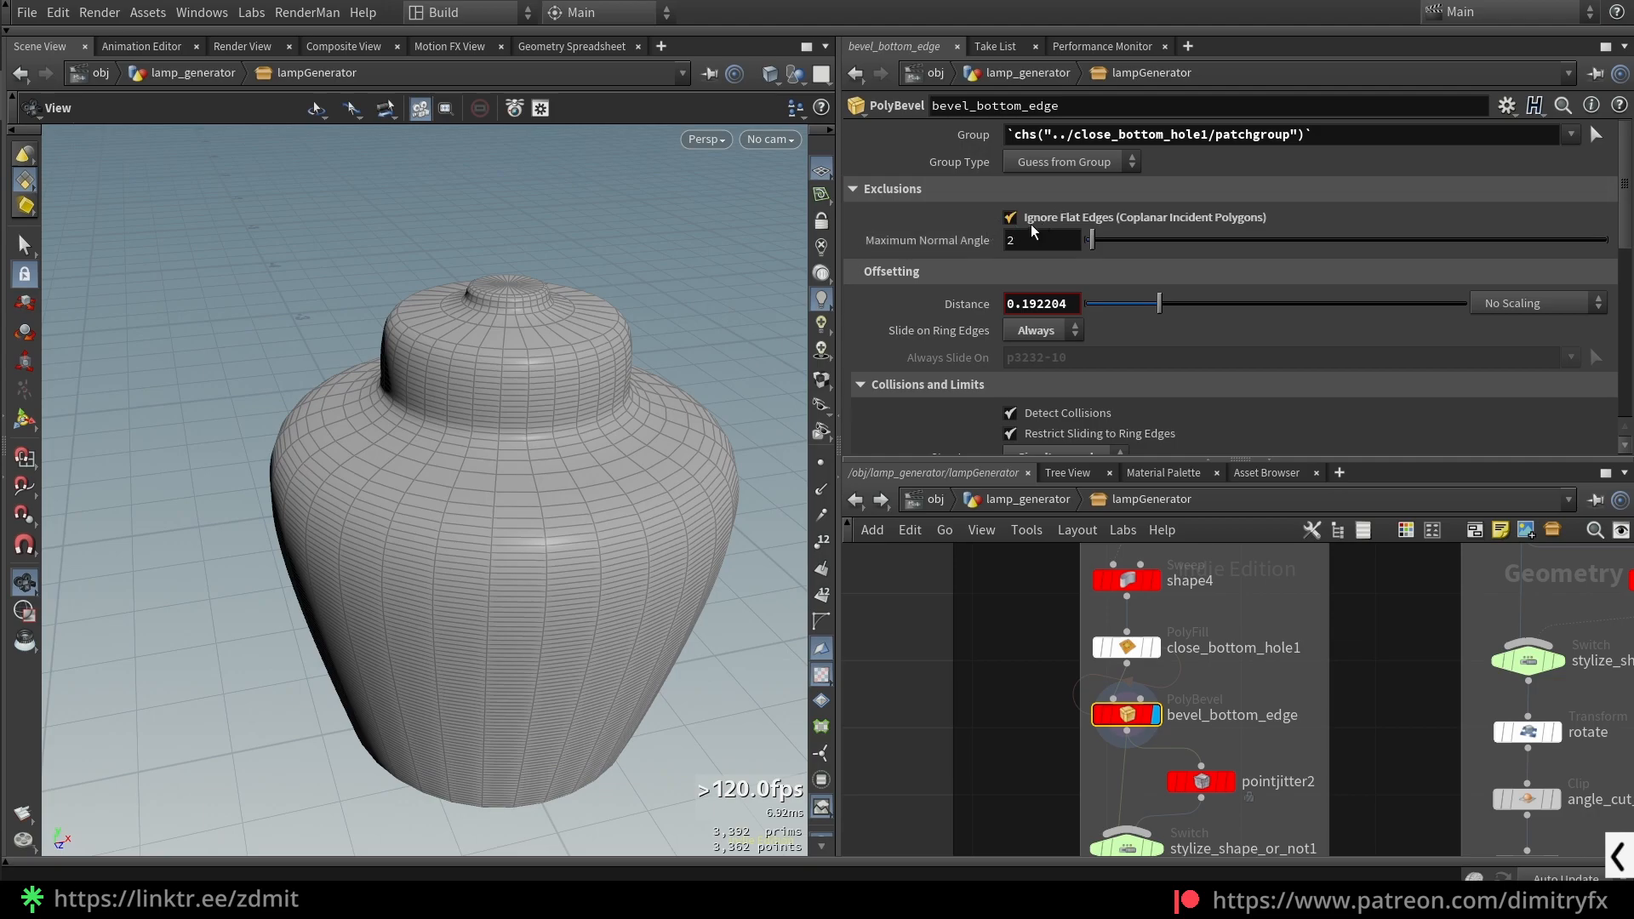
left_click(1064, 218)
scroll(549, 415, "up", 10)
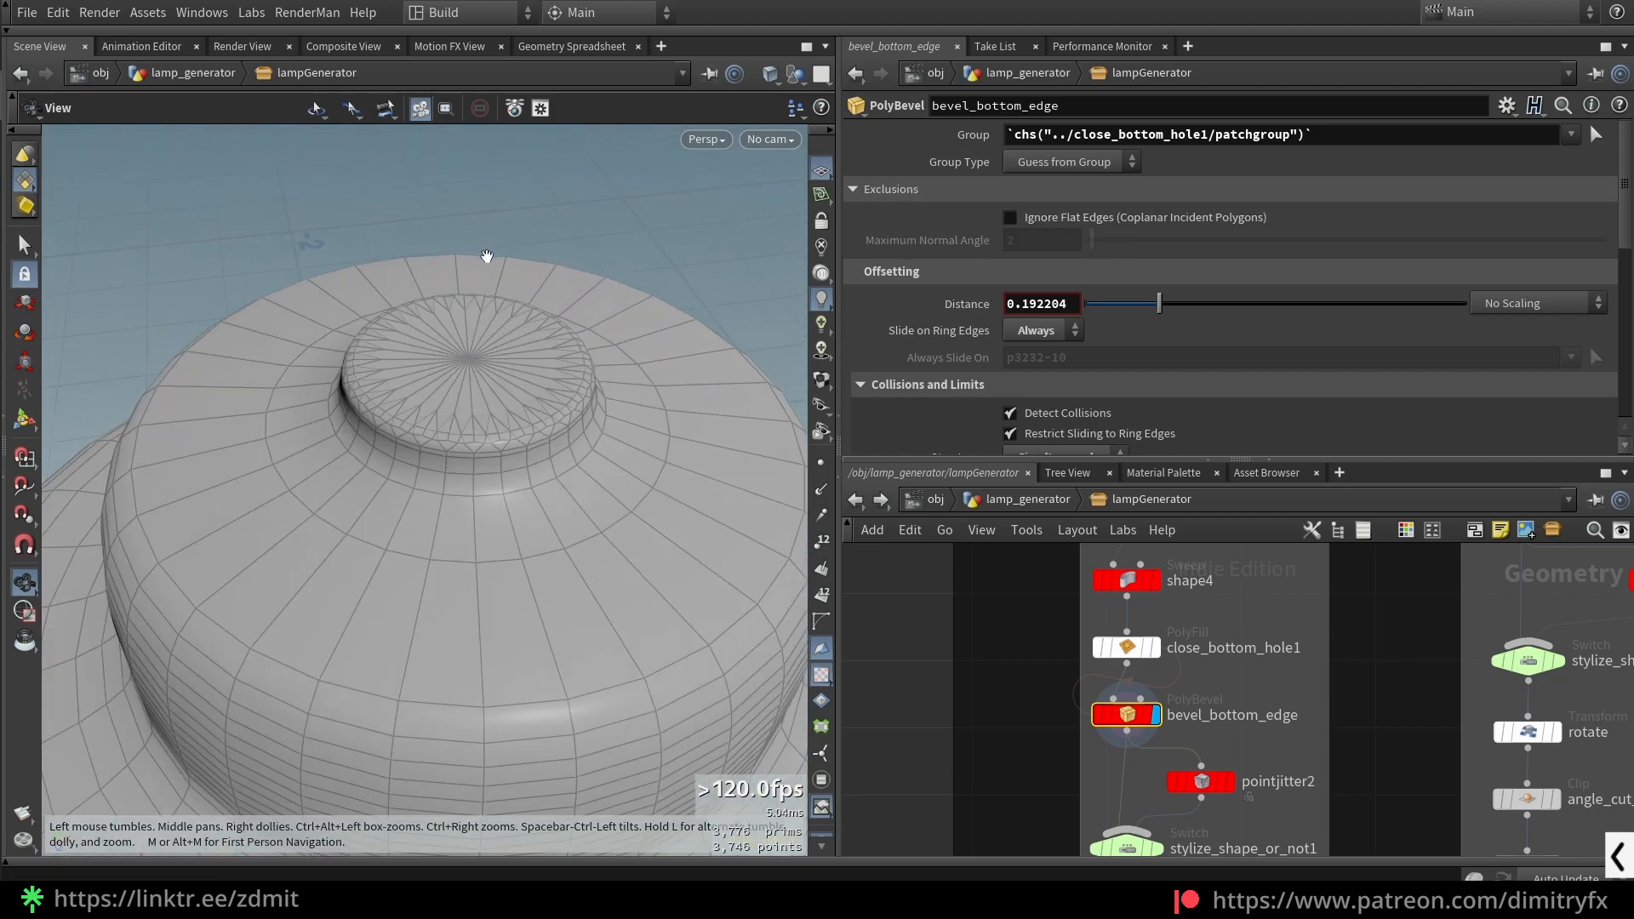
key("shift+w")
key("shift+w")
left_click_drag(1011, 764, 1151, 700)
scroll(605, 482, "down", 6)
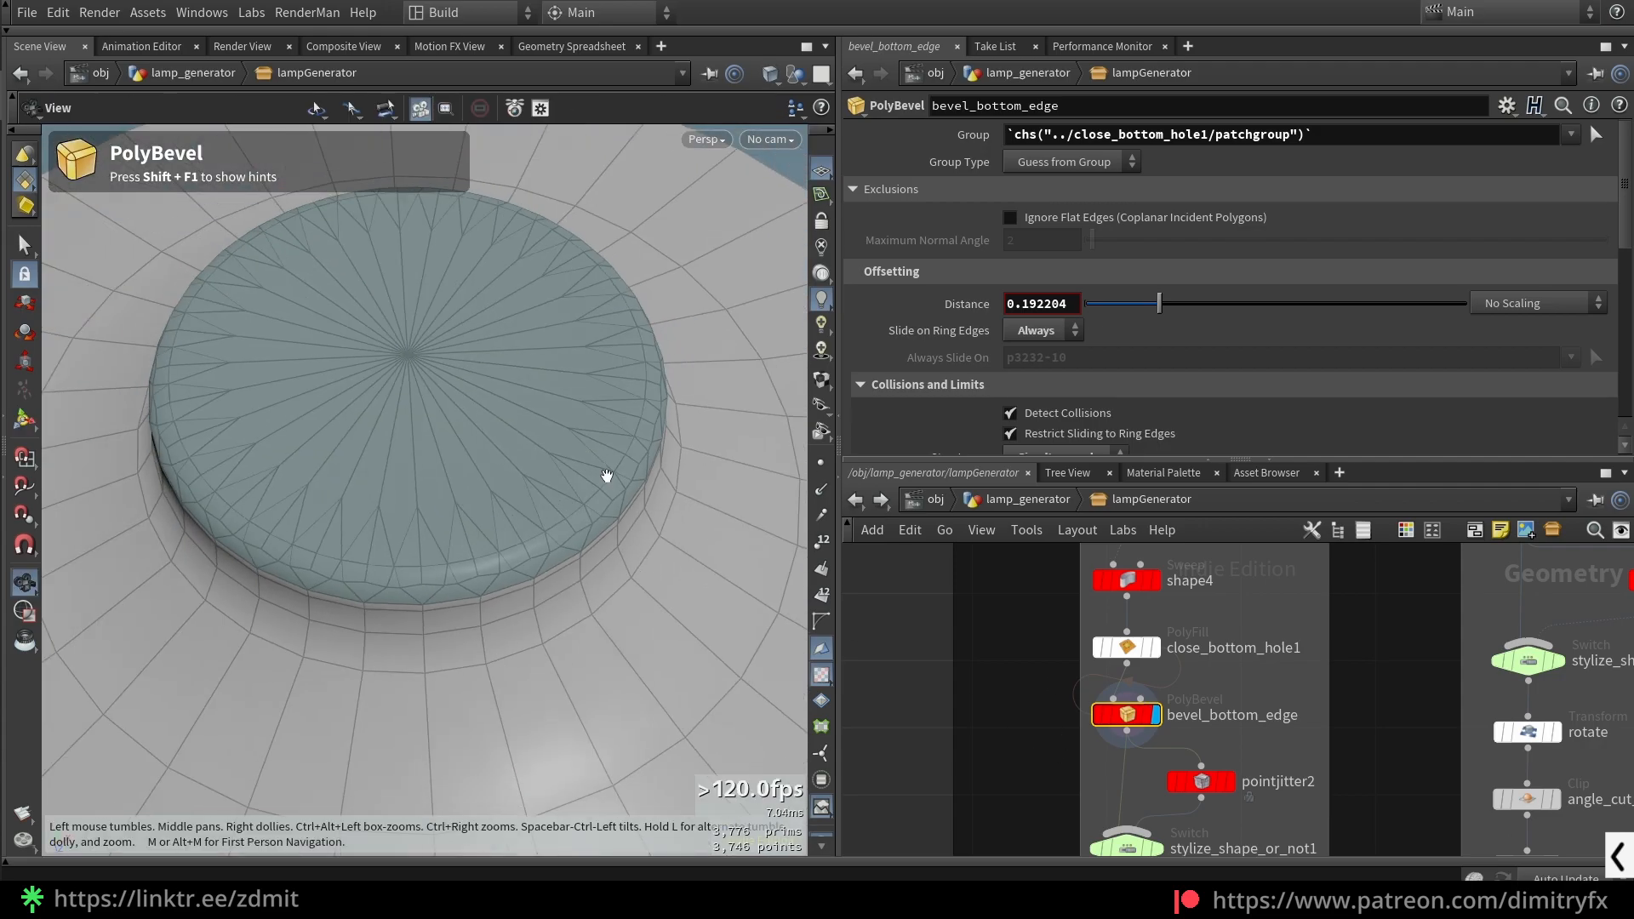
left_click_drag(606, 489, 554, 369)
key("Return")
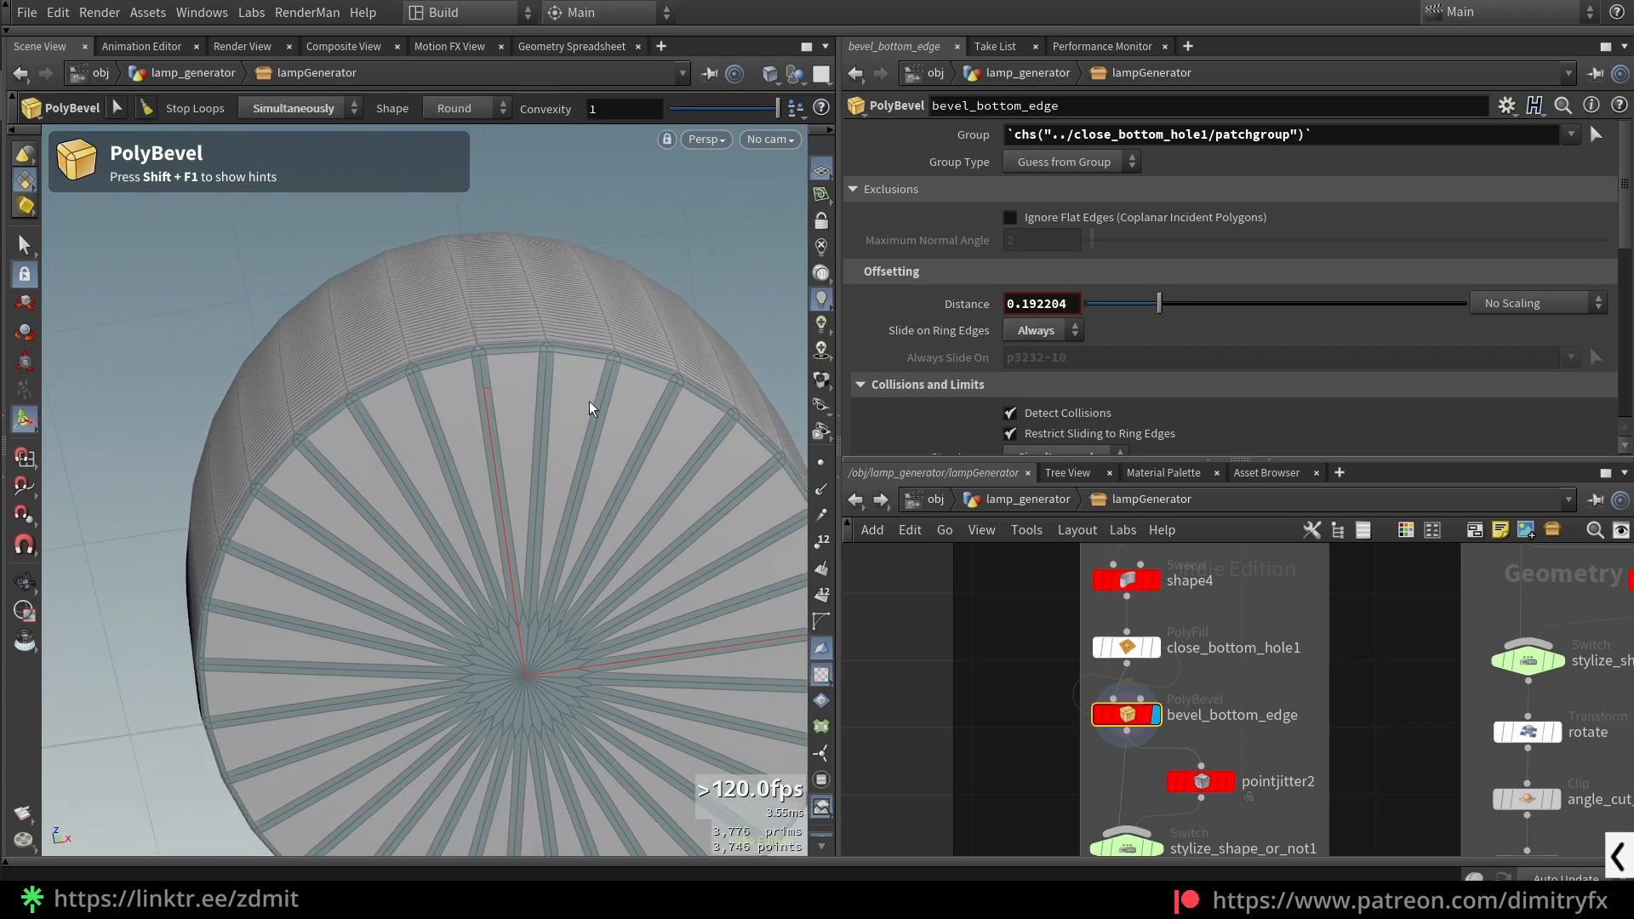
- Turn Ignore Flat Edges back on for bevel_bottom_edge and review its Slide on Ring Edges and Stop Loops options
left_click(1010, 217)
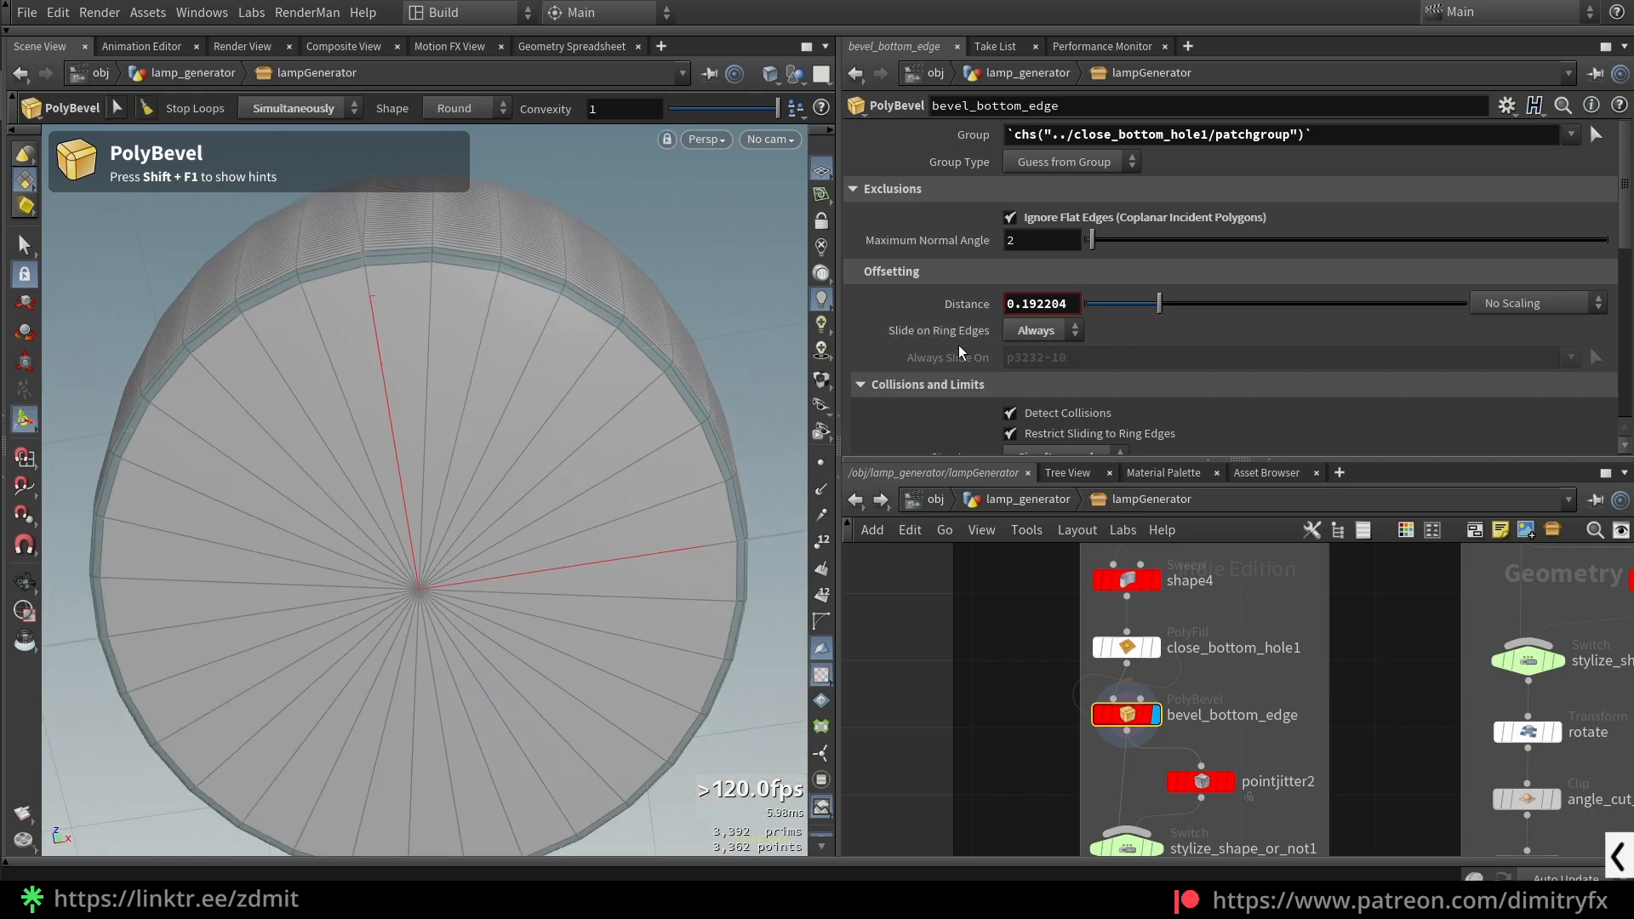
left_click(1045, 333)
left_click(1045, 377)
scroll(1134, 361, "down", 2)
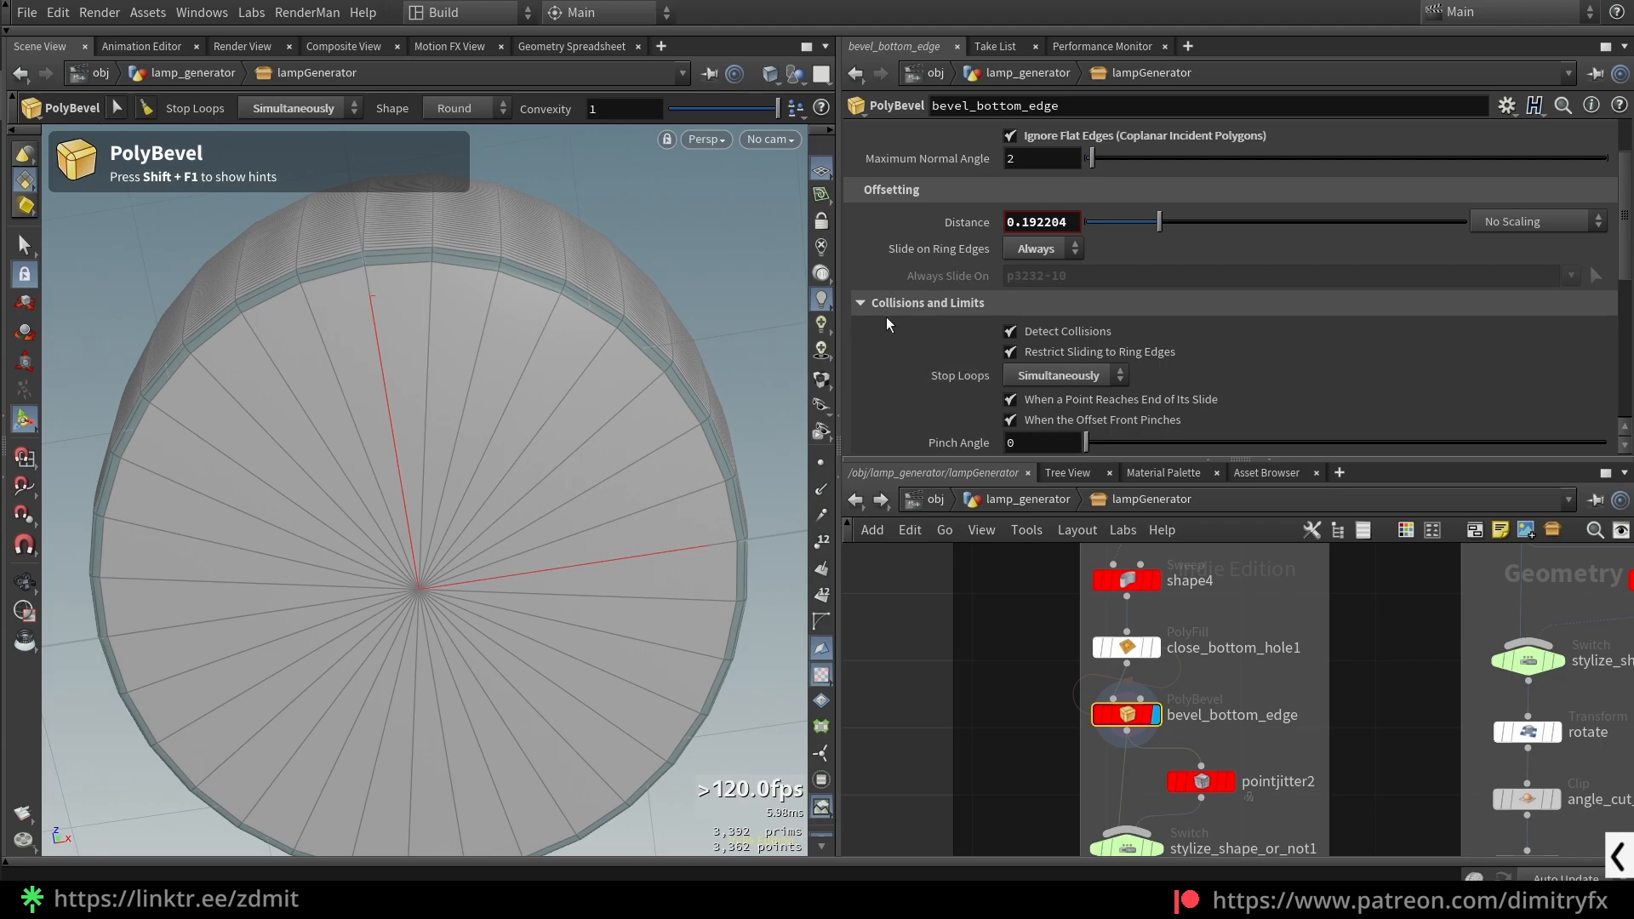
scroll(885, 332, "down", 1)
left_click(1056, 349)
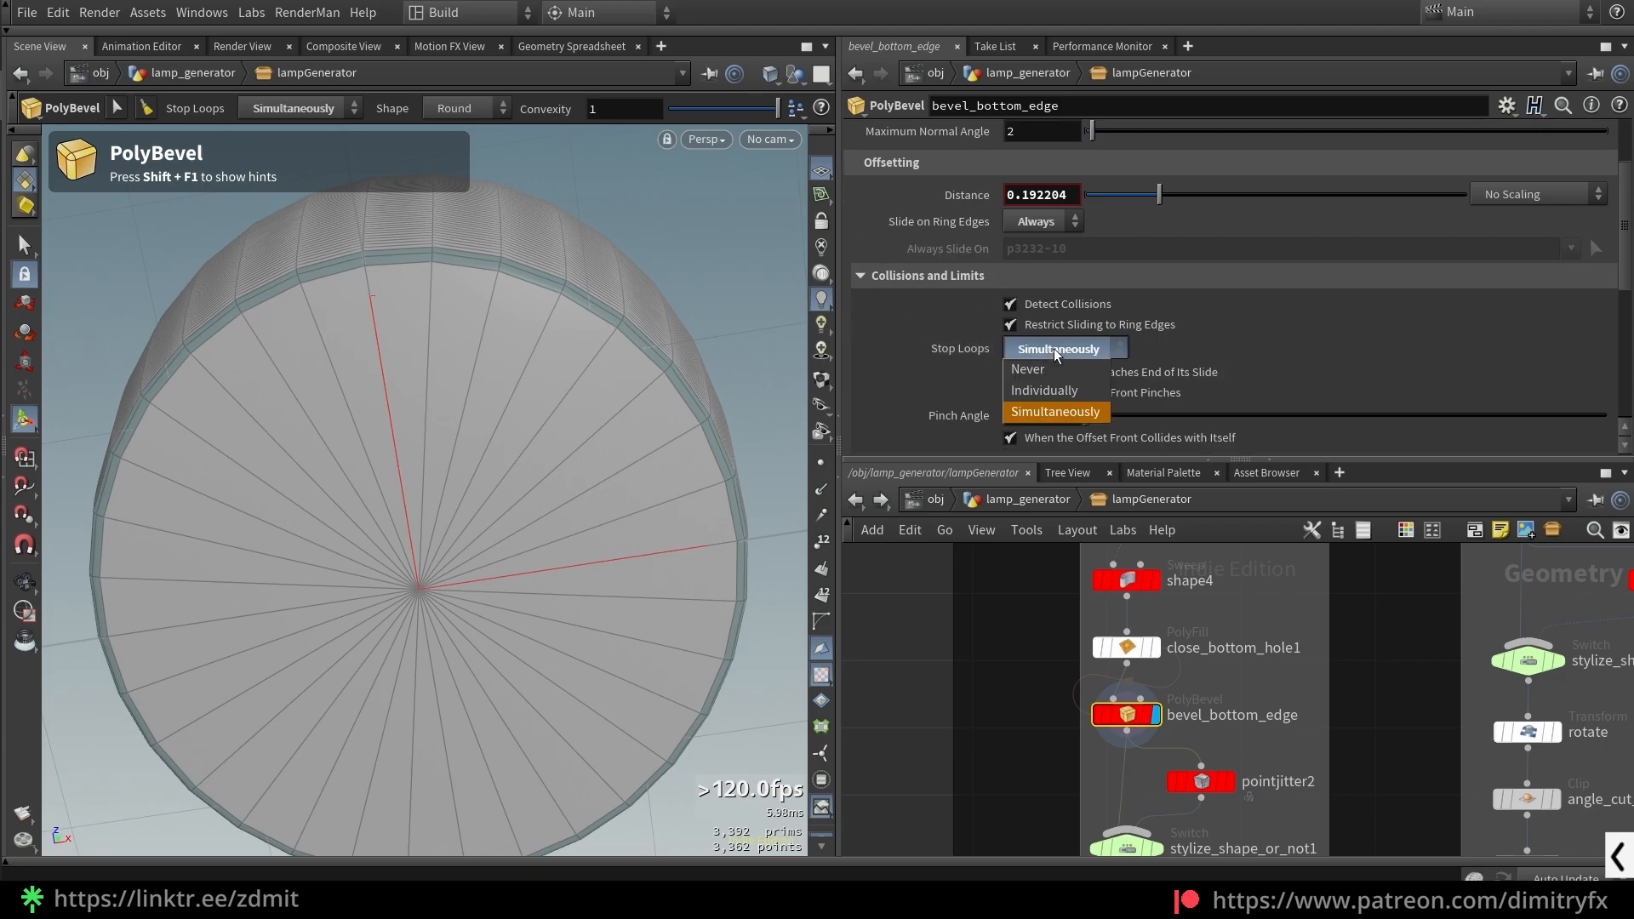
left_click(1034, 419)
- Lower bevel_bottom_edge's Distance to 0.004 and inspect the narrow bevel along the bottom rim
scroll(941, 319, "up", 3)
left_click_drag(588, 281, 583, 340, "alt")
scroll(586, 339, "down", 3)
scroll(587, 338, "up", 4)
left_click_drag(587, 406, 593, 366, "alt")
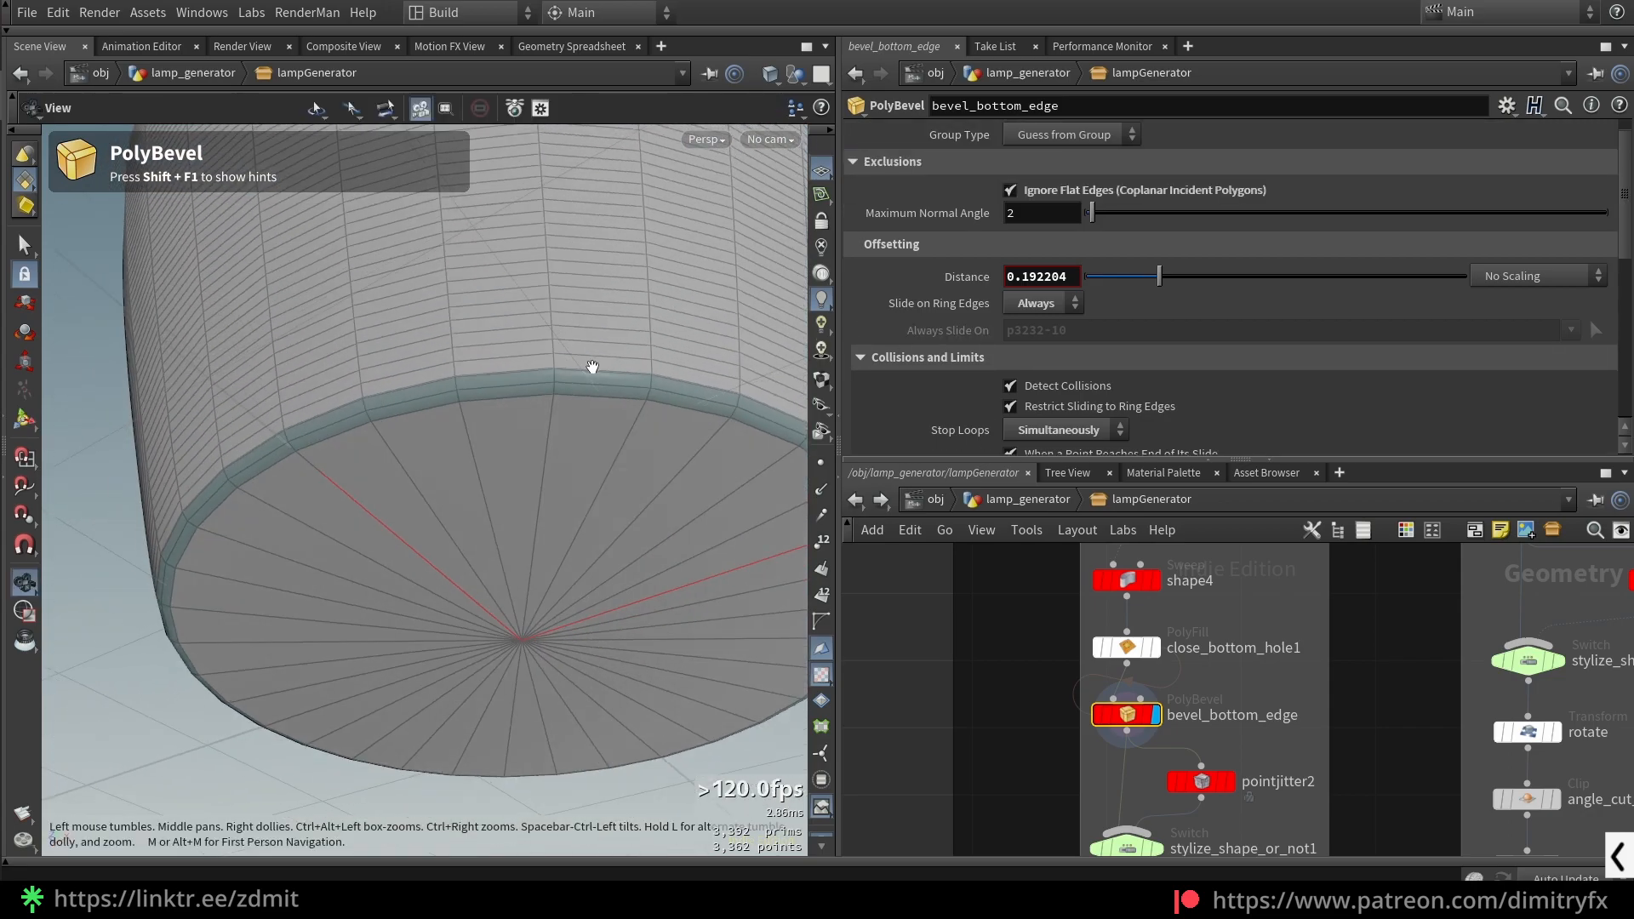
scroll(569, 389, "up", 3)
key("Return")
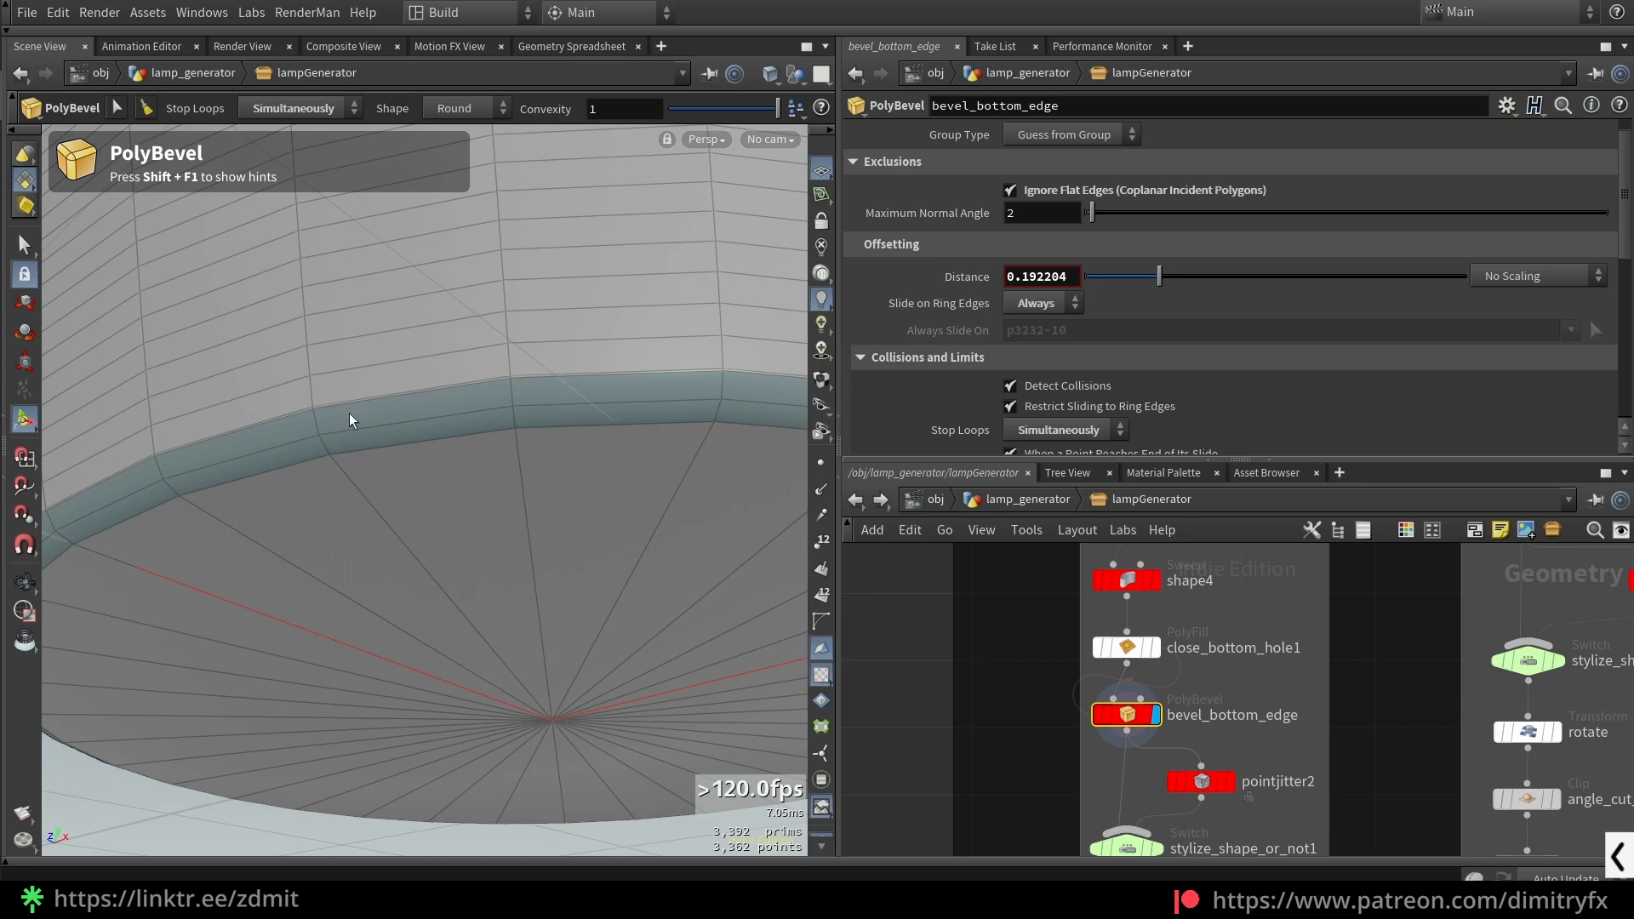
mouse_move(1161, 284)
left_mouse_down()
mouse_move(1130, 303)
mouse_move(1315, 291)
mouse_move(1222, 327)
mouse_move(1025, 304)
mouse_move(1162, 279)
left_mouse_up()
mouse_move(630, 412)
left_mouse_down("alt")
mouse_move(570, 386)
mouse_move(606, 402)
left_mouse_up("alt")
left_click_drag(1162, 277, 1088, 266)
scroll(540, 354, "up", 2, "alt")
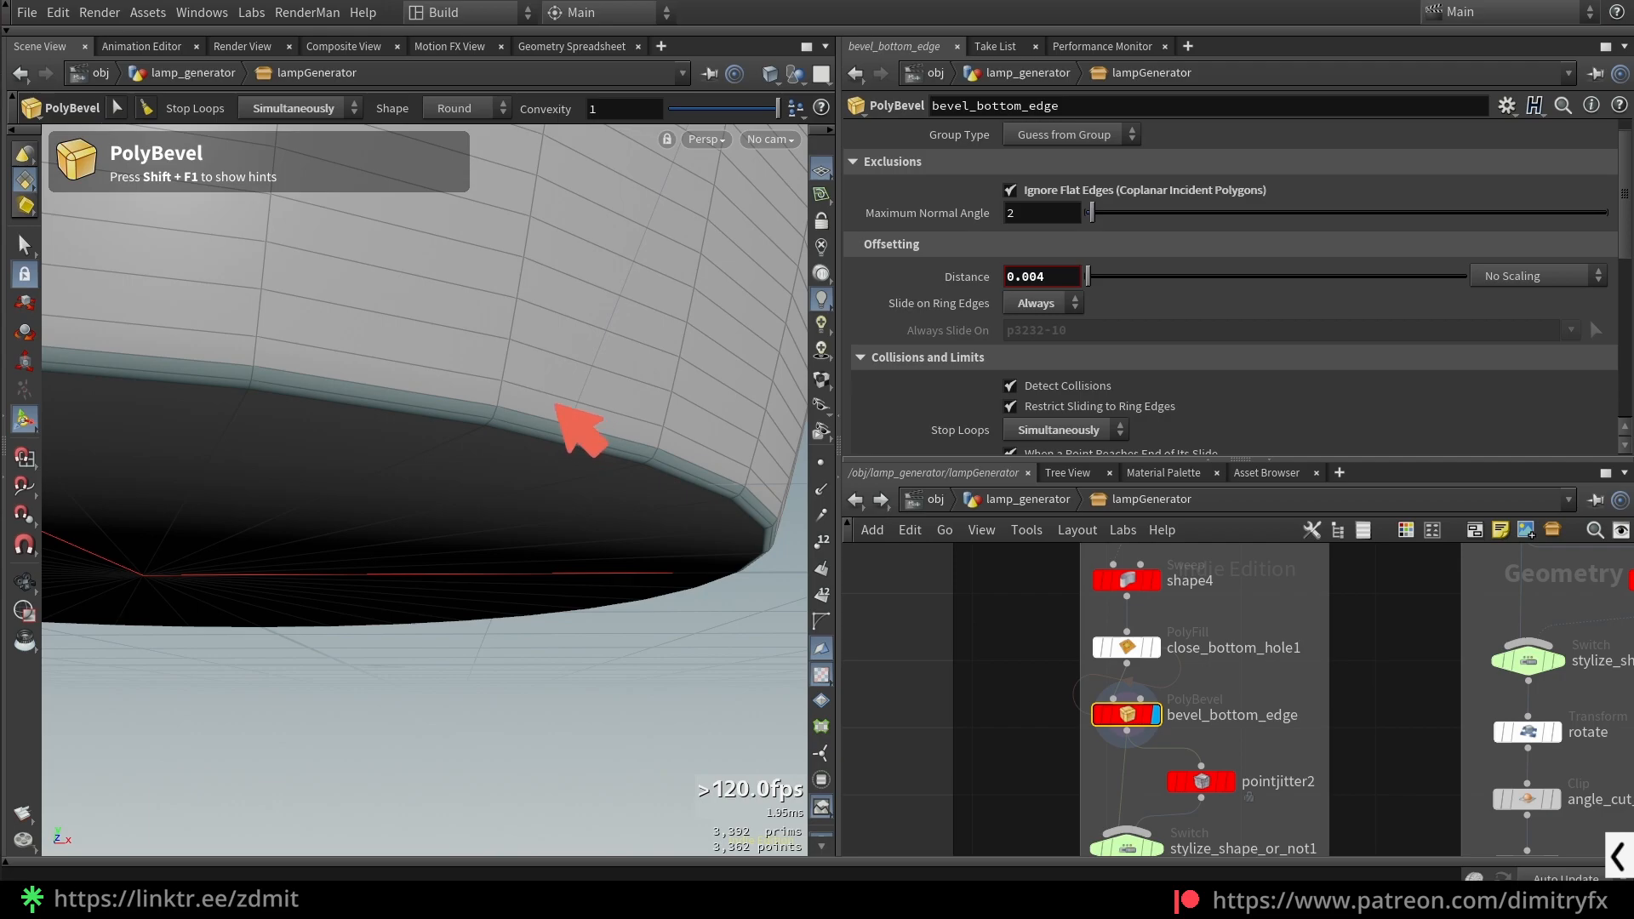
mouse_move(502, 384)
left_mouse_down()
mouse_move(717, 449)
mouse_move(696, 459)
left_mouse_up()
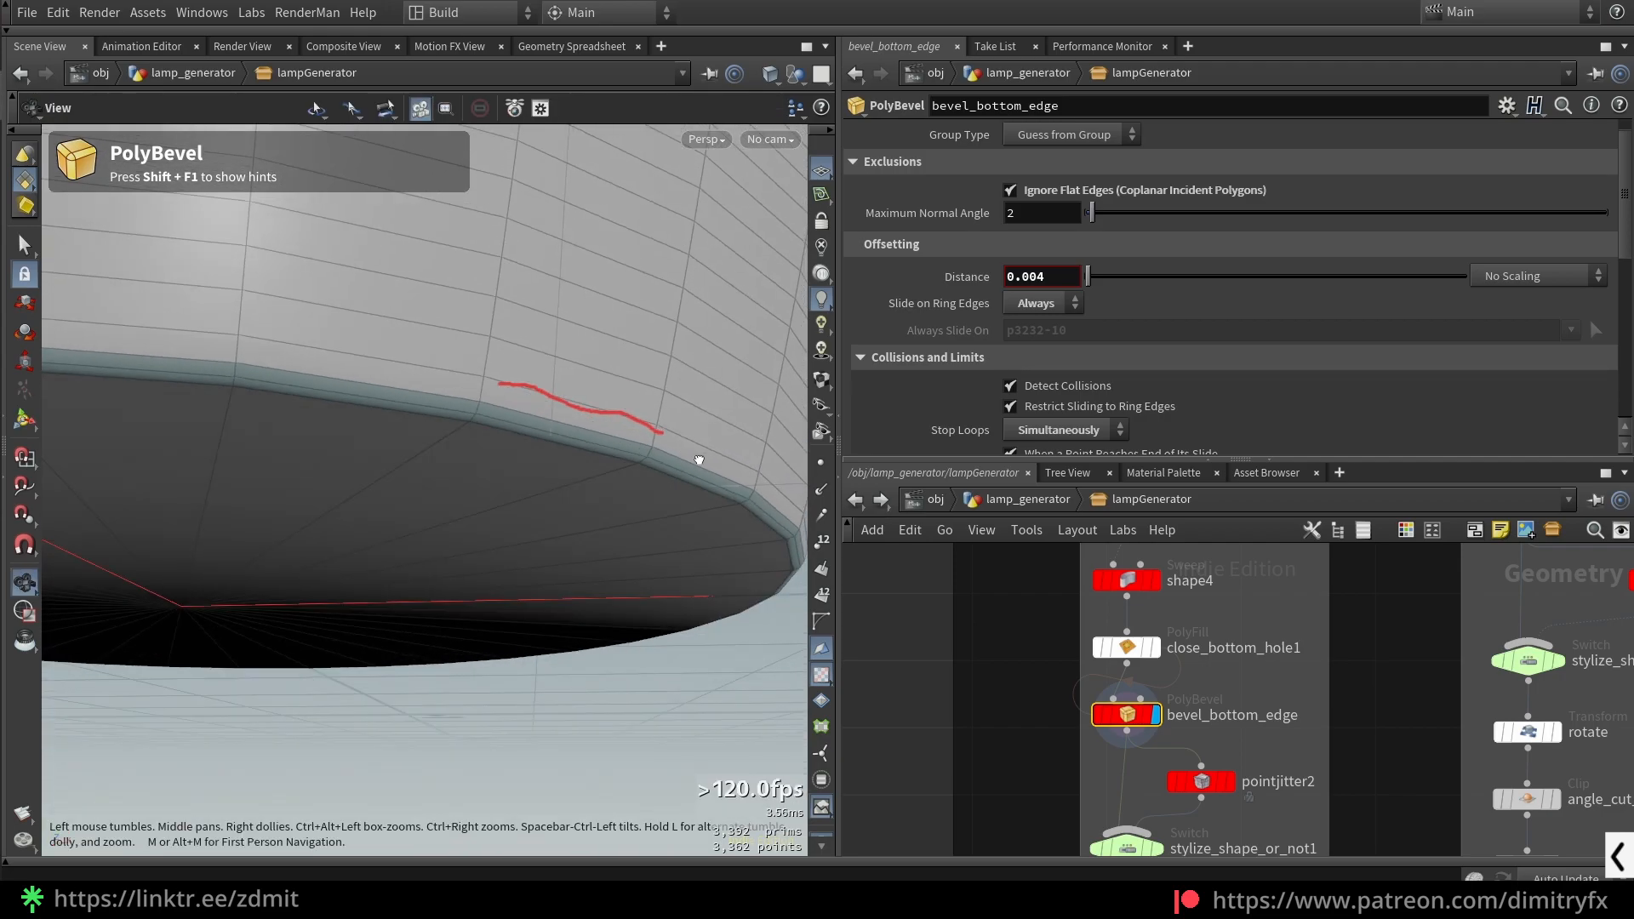
- Set bevel_bottom_edge's Distance to 0.025 and try Stop Loops on Individually, checking the rim from below
left_click_drag(1093, 281, 1100, 286)
left_click(1060, 430)
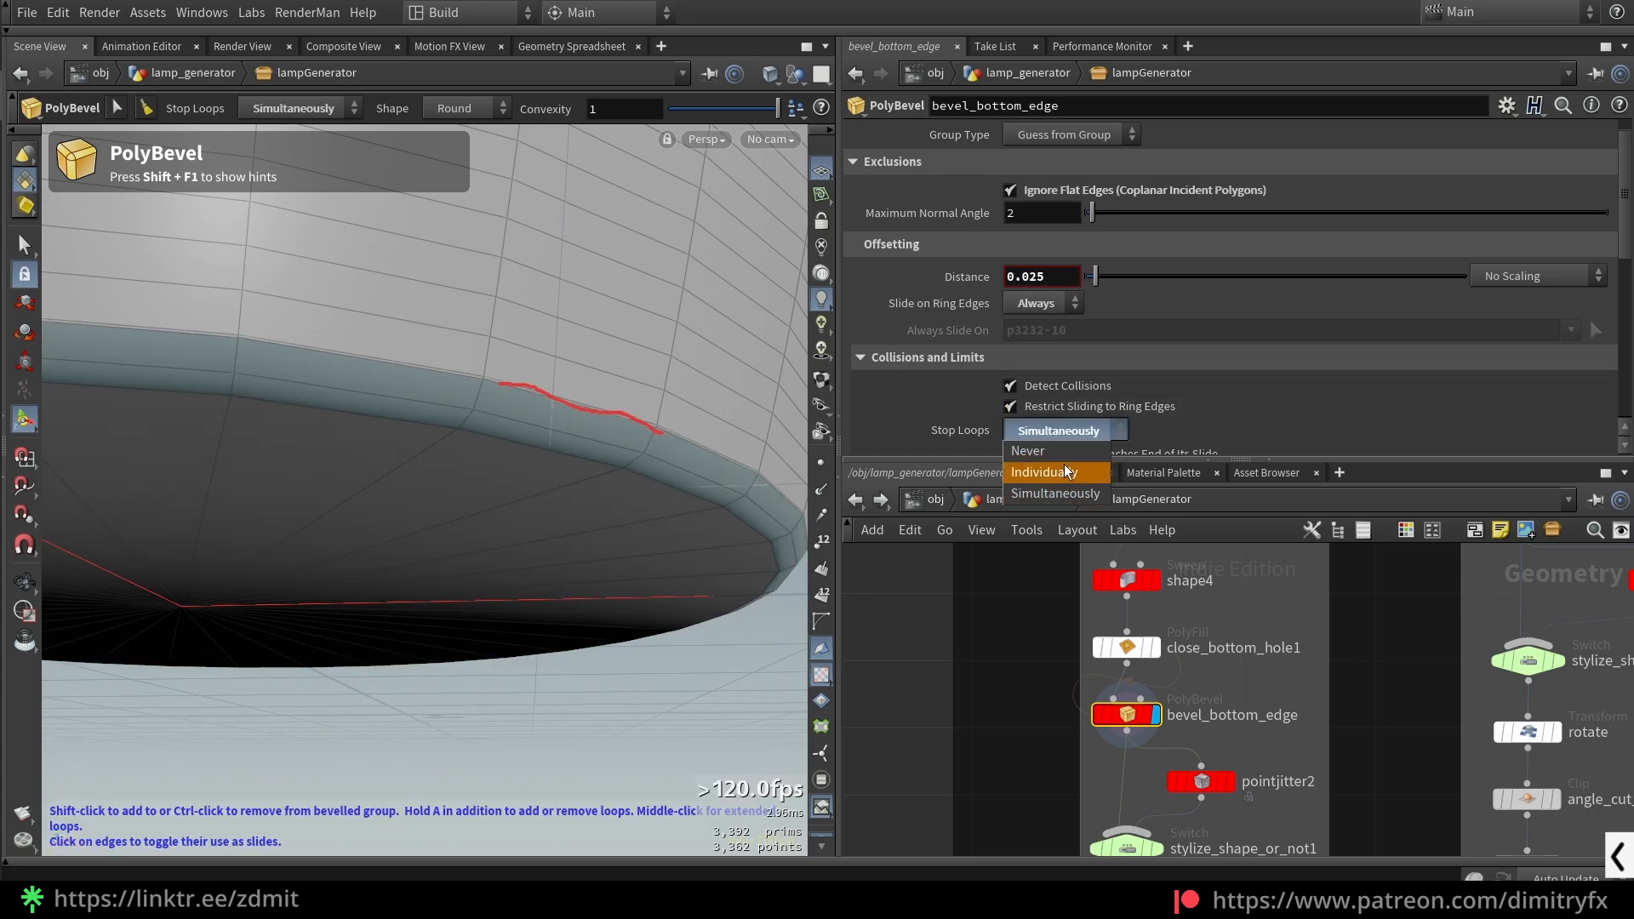
left_click(1064, 463)
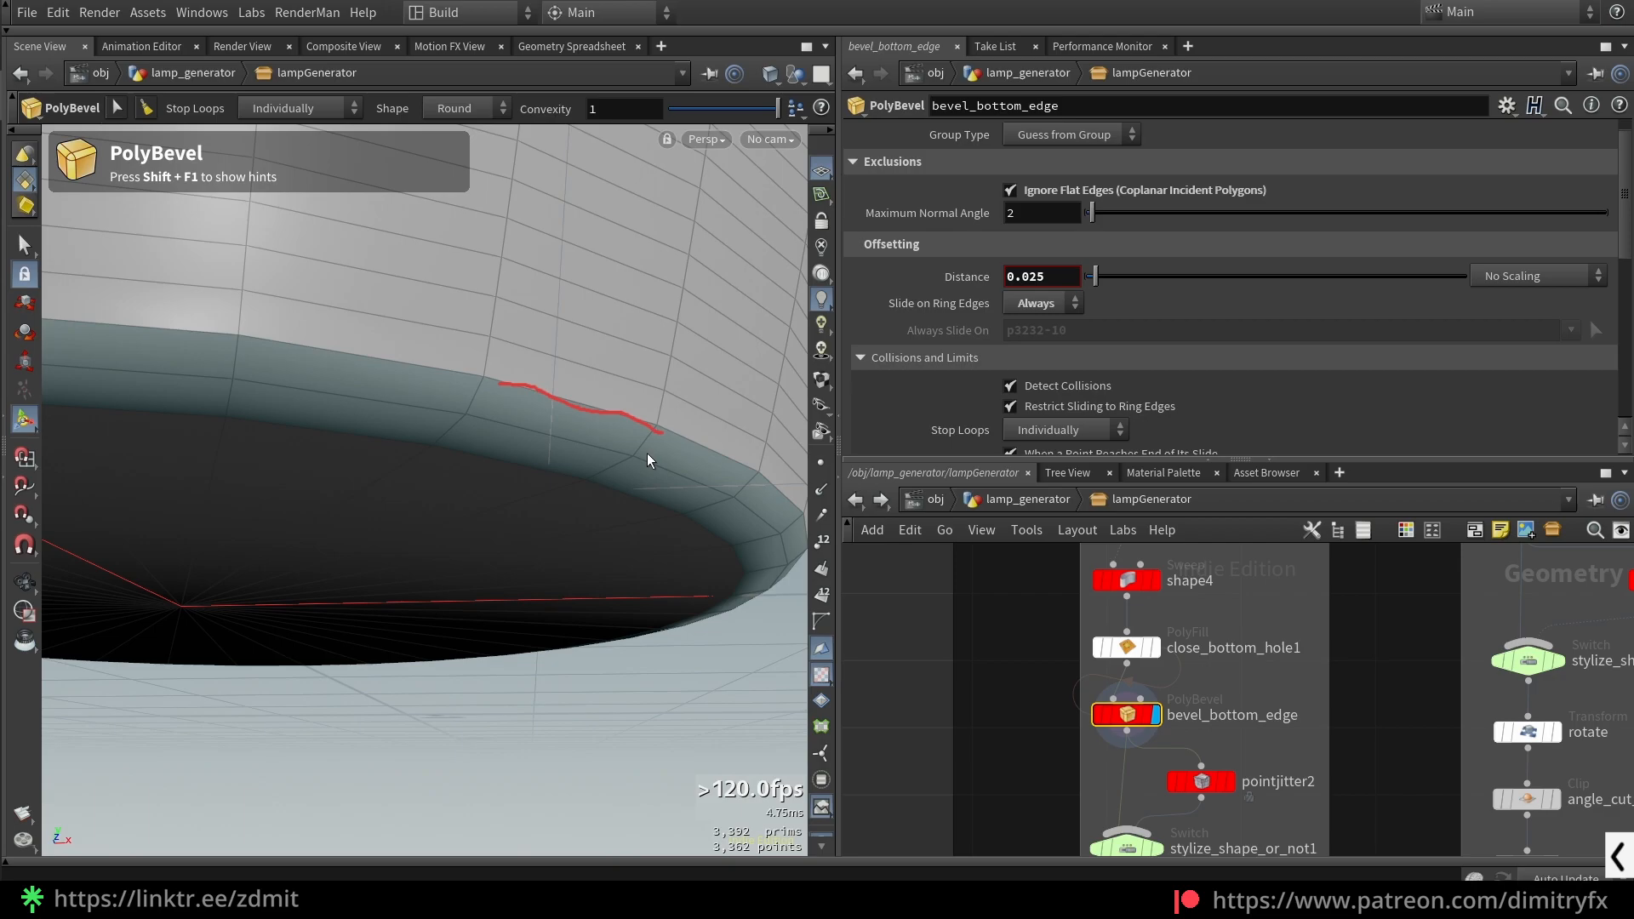
key("shift+F9")
left_click_drag(676, 482, 676, 485, "alt")
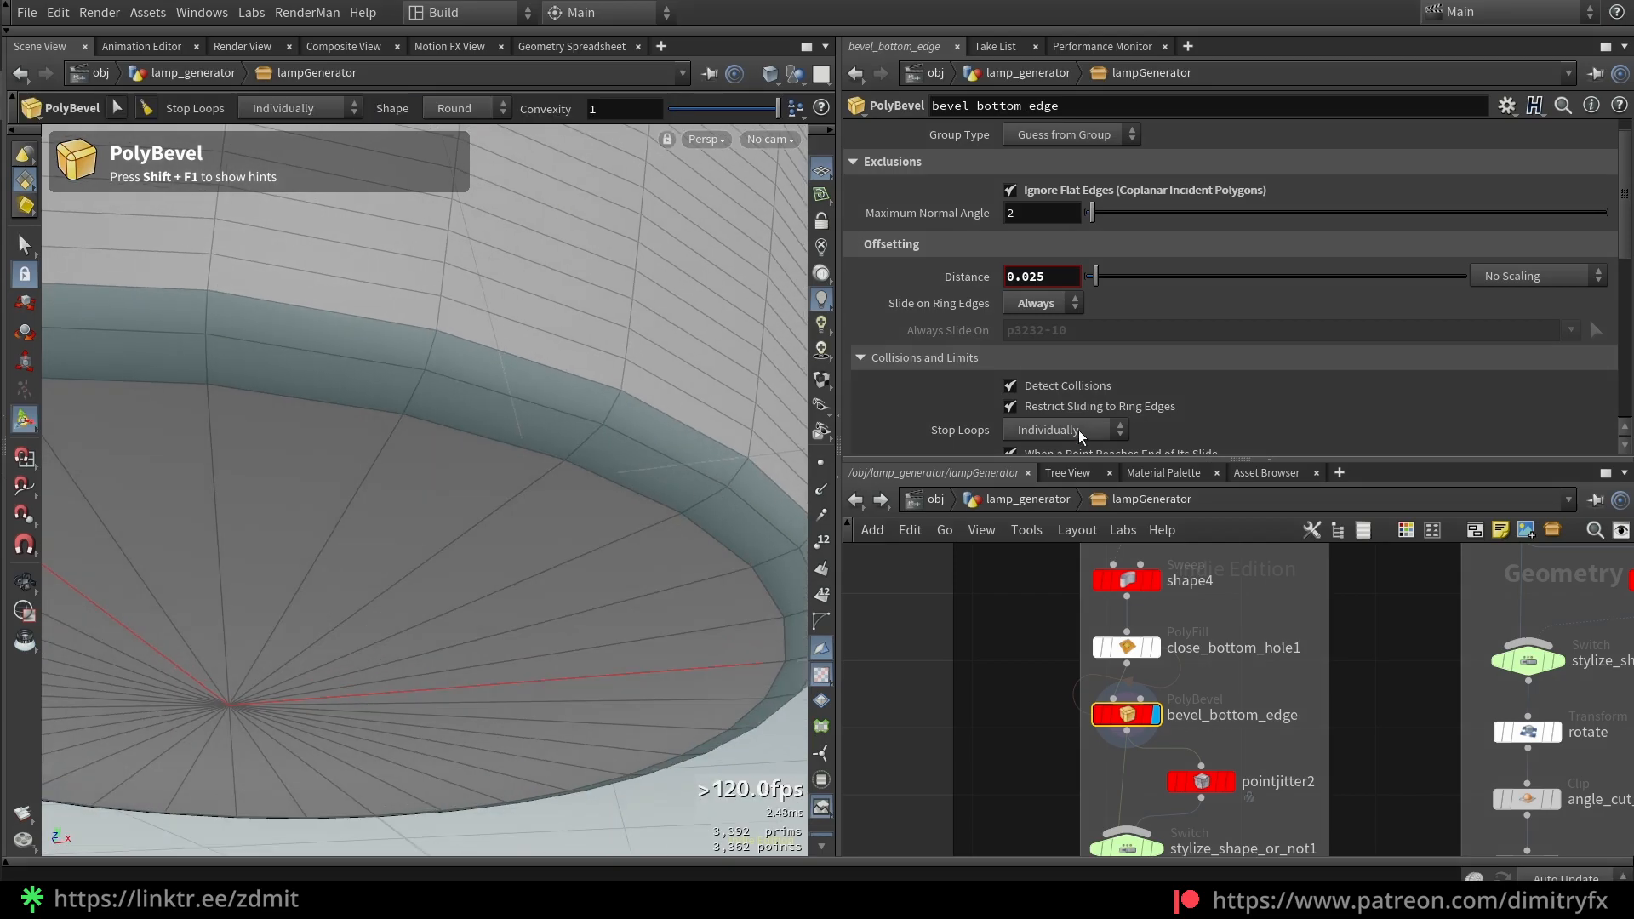
- Try other Distance values on bevel_bottom_edge while viewing the rim, and undo the Distance changes
scroll(1119, 341, "down", 1)
left_click_drag(1097, 223, 1122, 252)
right_click_drag(562, 476, 482, 477, "alt")
left_click_drag(481, 478, 545, 451, "alt")
mouse_move(1119, 221)
left_mouse_down()
mouse_move(1157, 223)
mouse_move(1104, 219)
left_mouse_up()
mouse_move(622, 332)
left_mouse_down("alt")
mouse_move(587, 354)
mouse_move(657, 294)
mouse_move(643, 337)
left_mouse_up("alt")
key("Return")
key("ctrl+z")
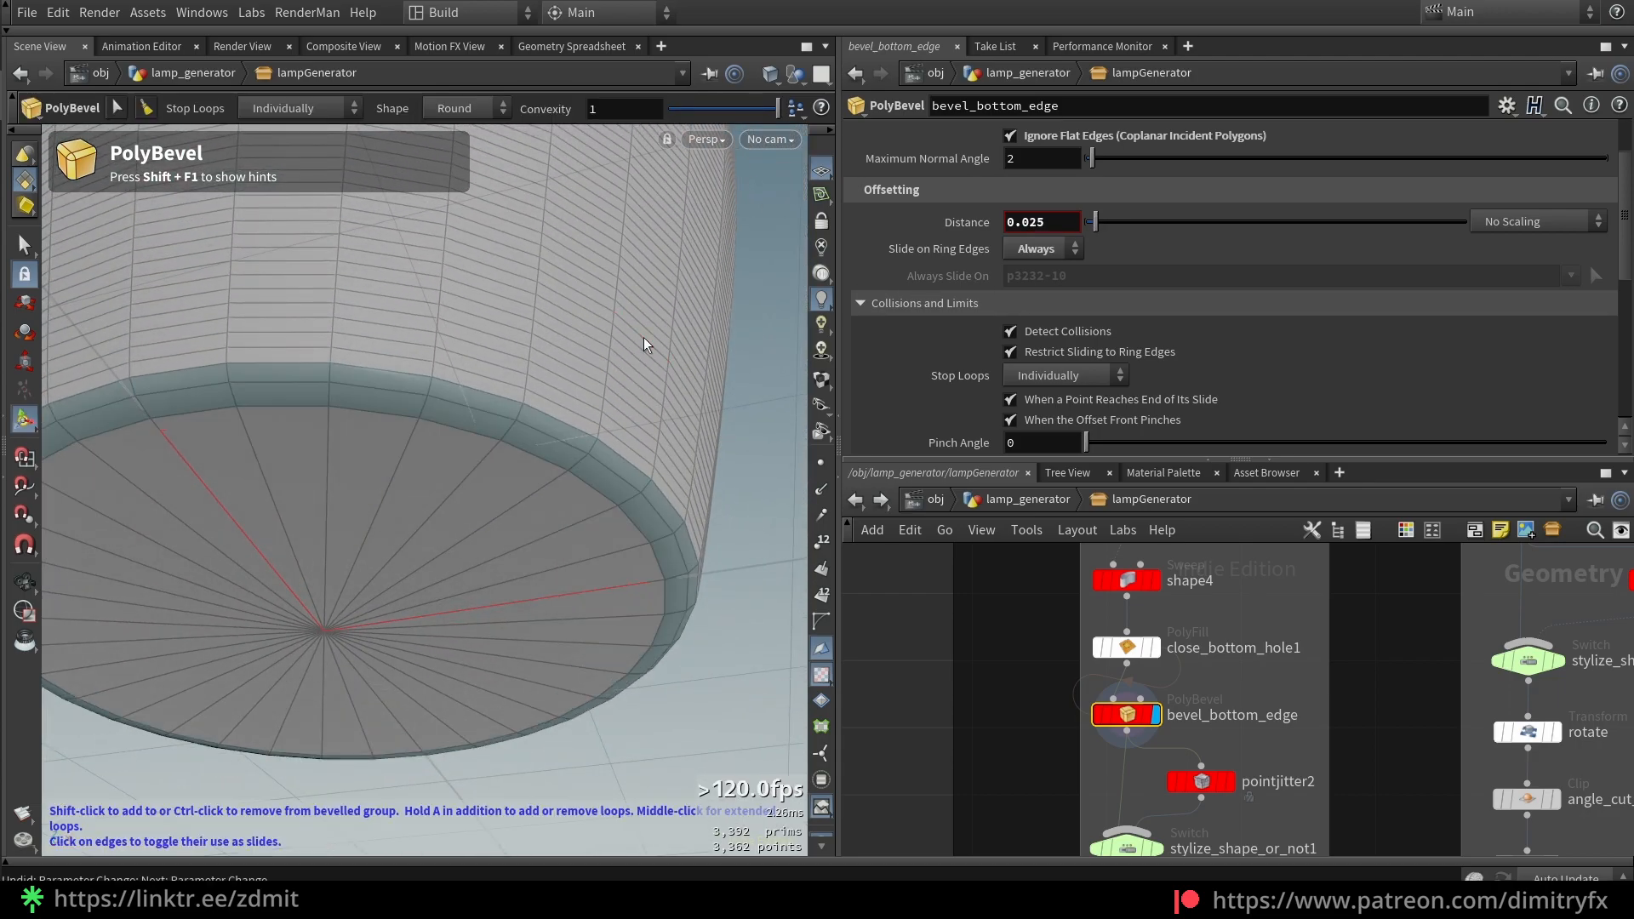
- Set bevel_bottom_edge's Stop Loops to Simultaneously and inspect the bevelled rim from the underside
left_click(1061, 375)
left_click(1067, 434)
key("Escape")
left_click_drag(528, 323, 514, 408)
key("Return")
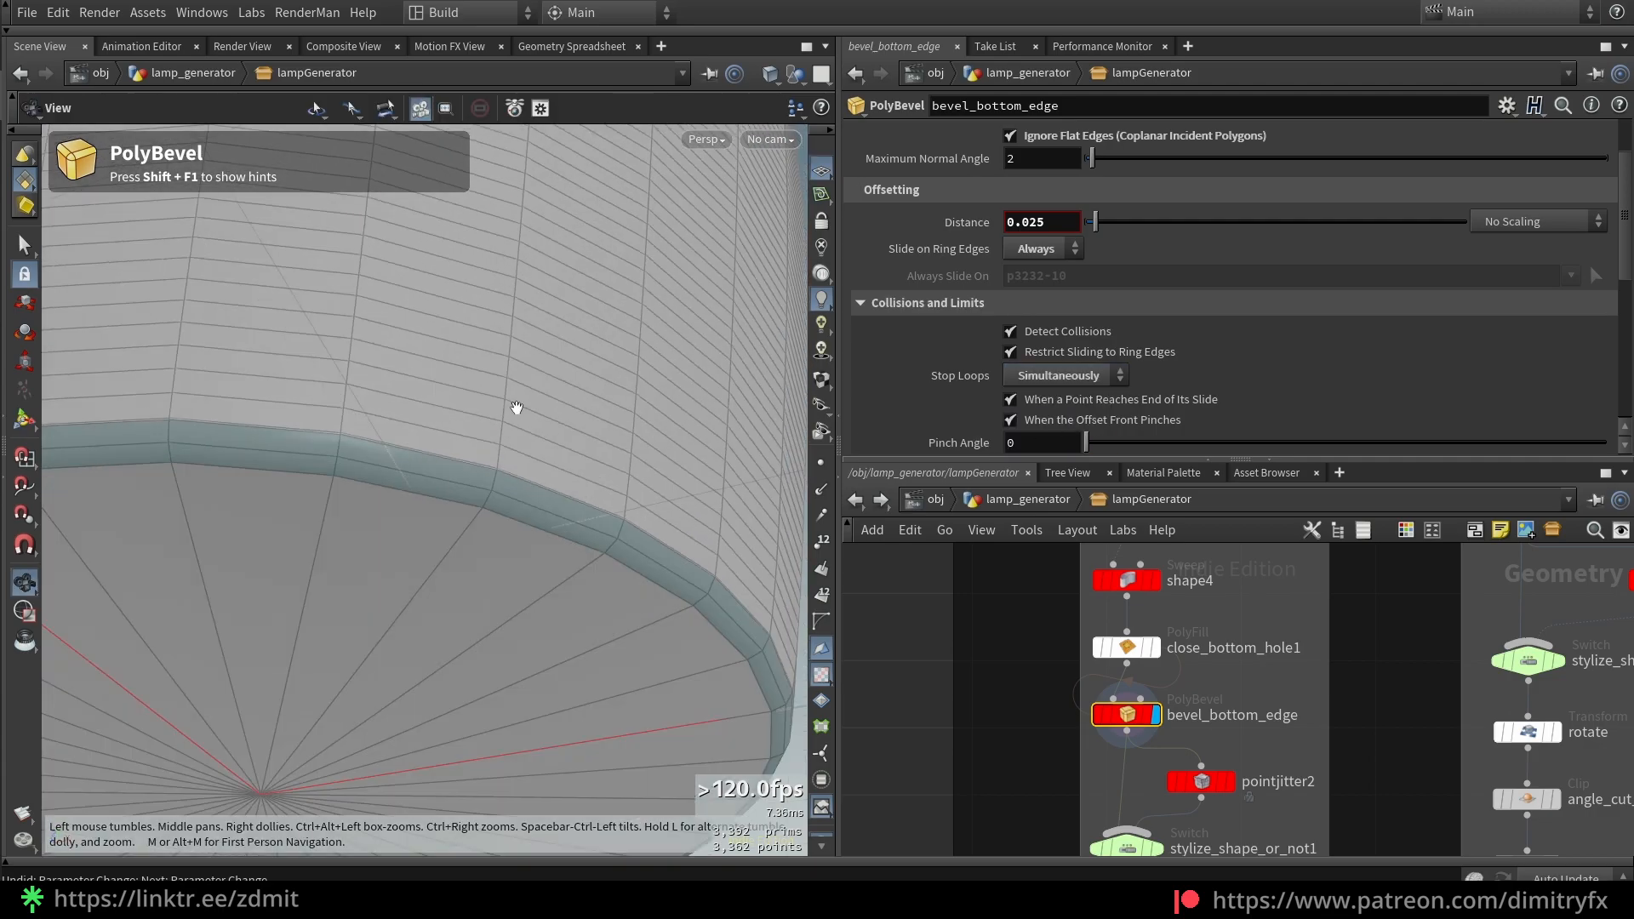
right_click_drag(514, 408, 579, 519, "alt")
left_click_drag(589, 538, 759, 601, "alt")
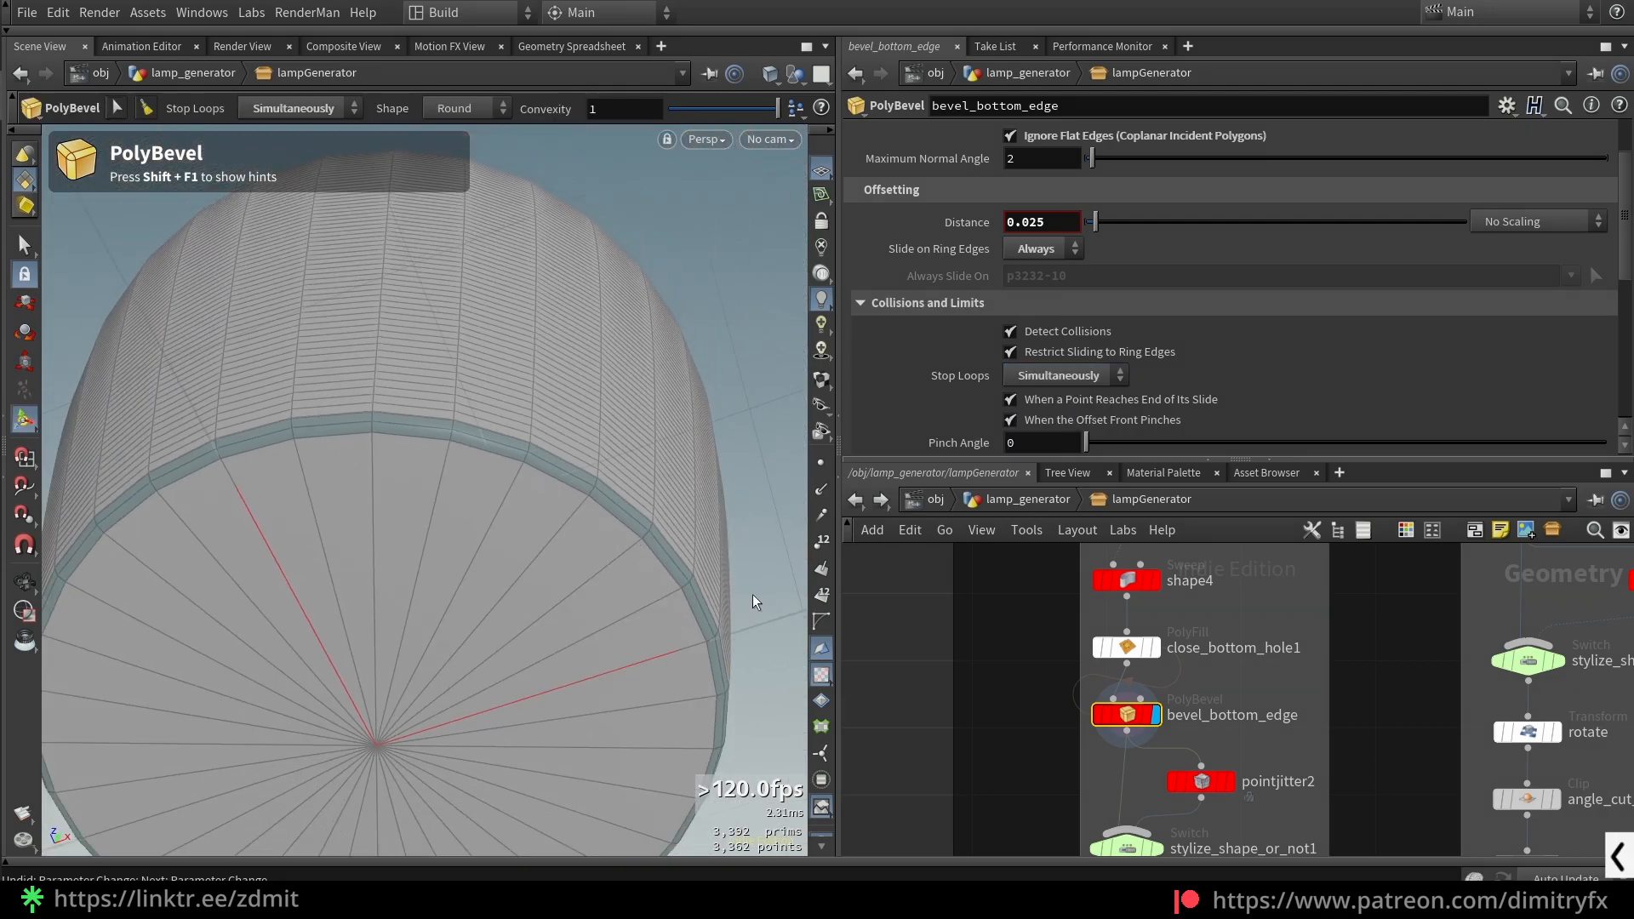
- Display the pointjitter2 node's result and view the lamp base smoothly shaded without wireframe
middle_click_drag(1031, 750, 1014, 729)
left_click(1214, 760)
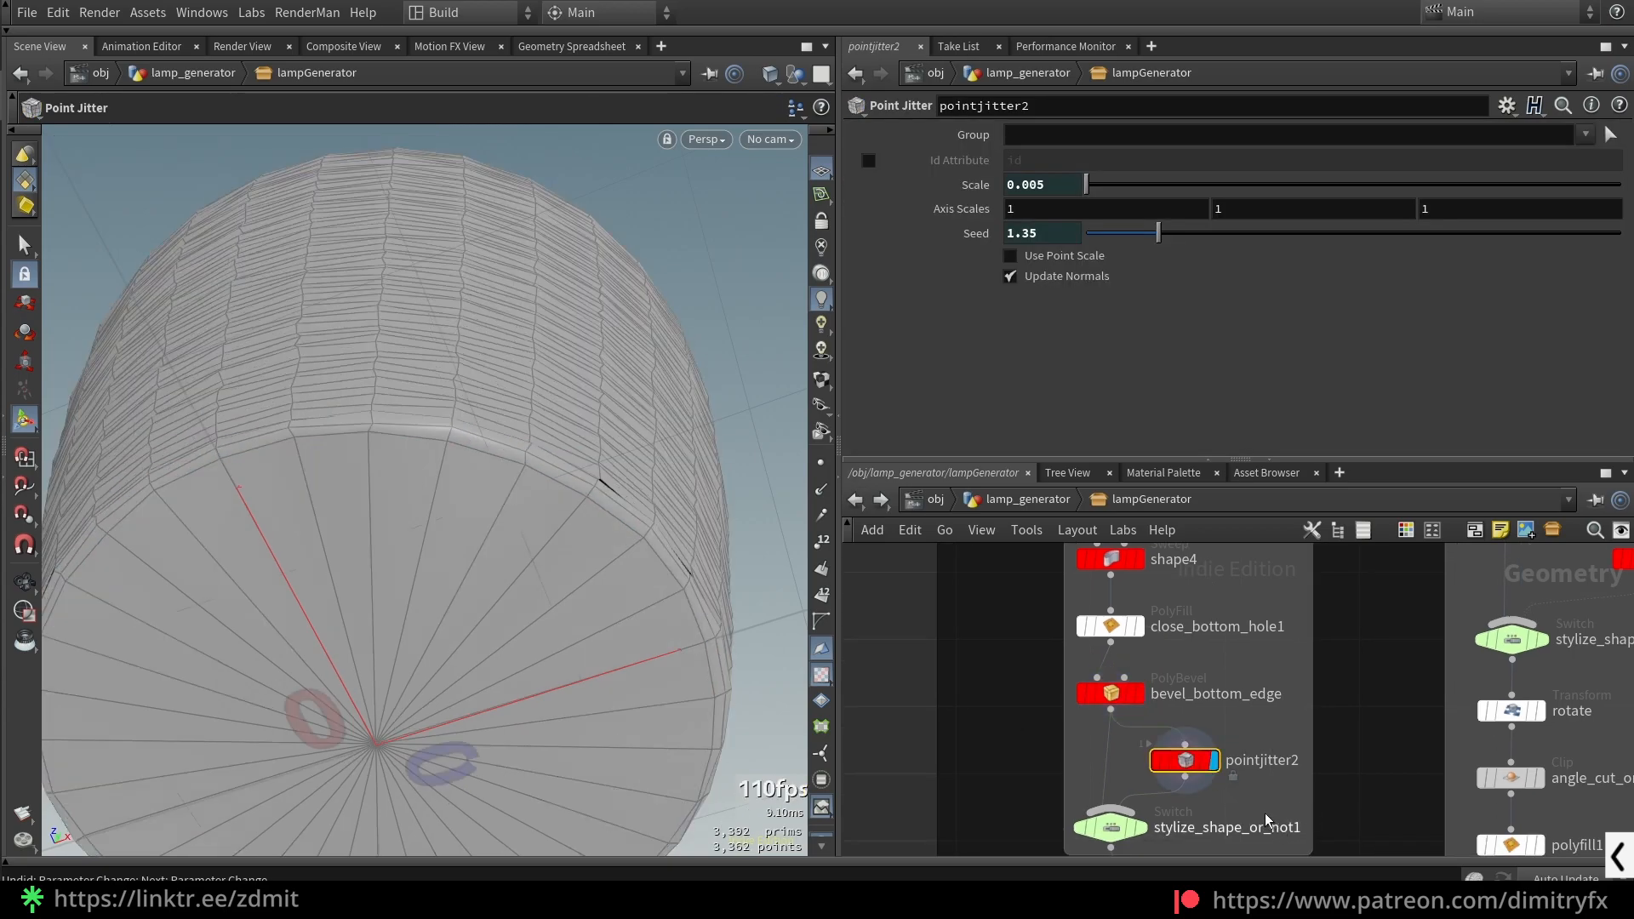
key("s")
left_click_drag(412, 395, 408, 438)
key("Escape")
right_click_drag(468, 468, 565, 412)
key("w")
mouse_move(566, 412)
left_mouse_down()
mouse_move(540, 470)
mouse_move(549, 498)
left_mouse_up()
- Try raising pointjitter2's Scale to 0.08, view the distorted base, and undo the Scale change
mouse_move(1086, 184)
left_mouse_down()
mouse_move(1103, 184)
mouse_move(1086, 184)
left_mouse_up()
left_click_drag(649, 308, 606, 354)
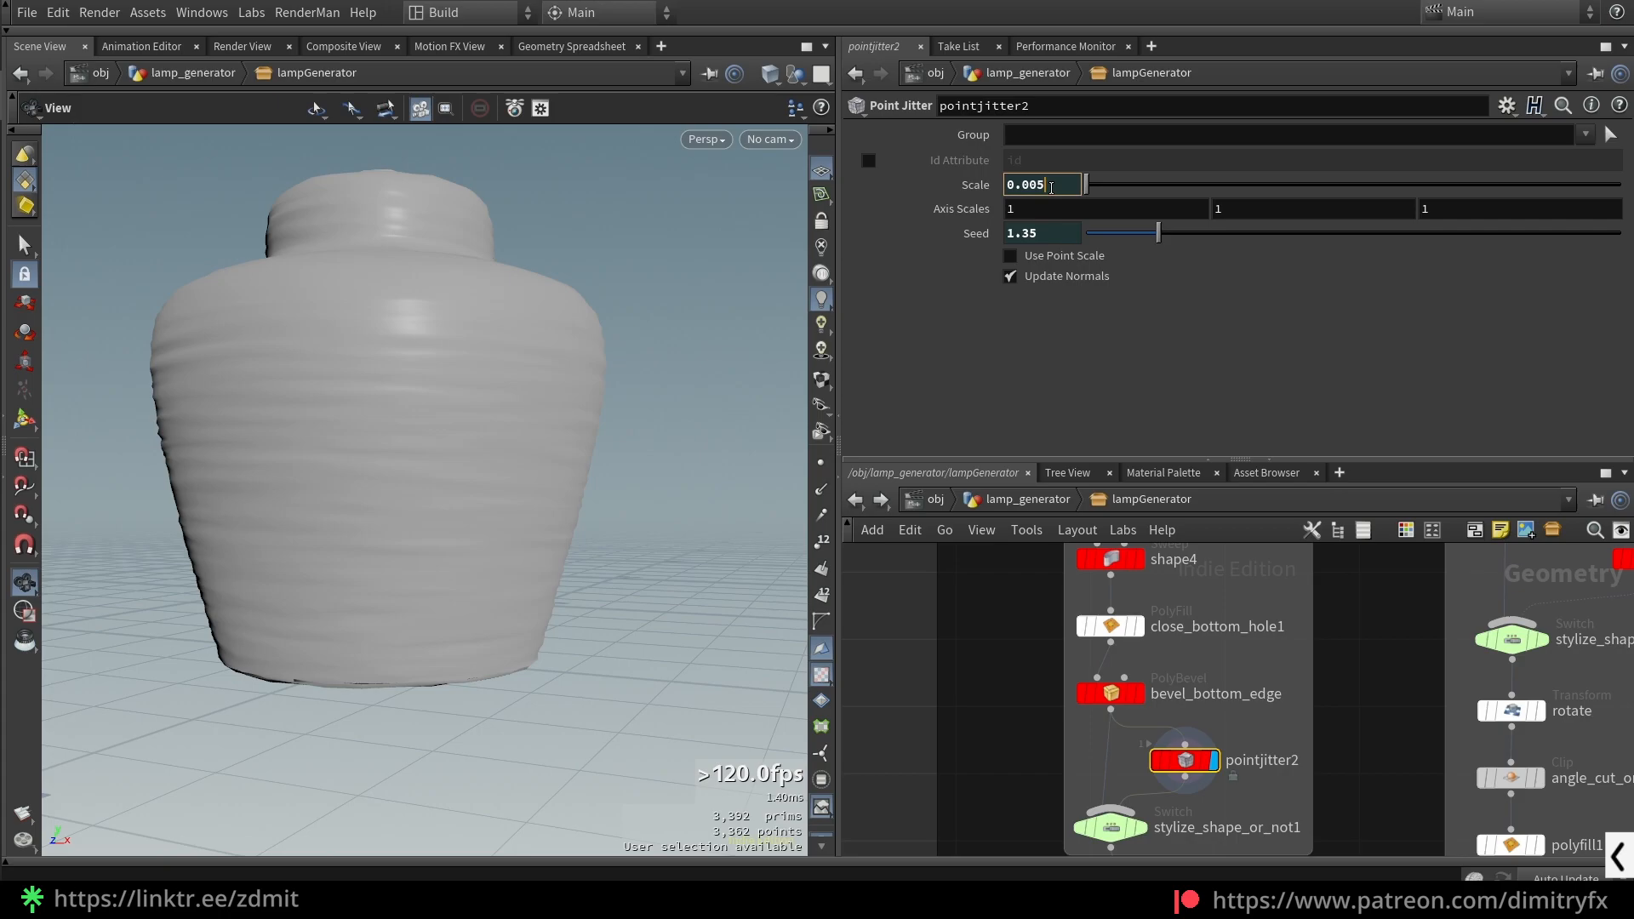
left_click_drag(1086, 190, 1090, 191)
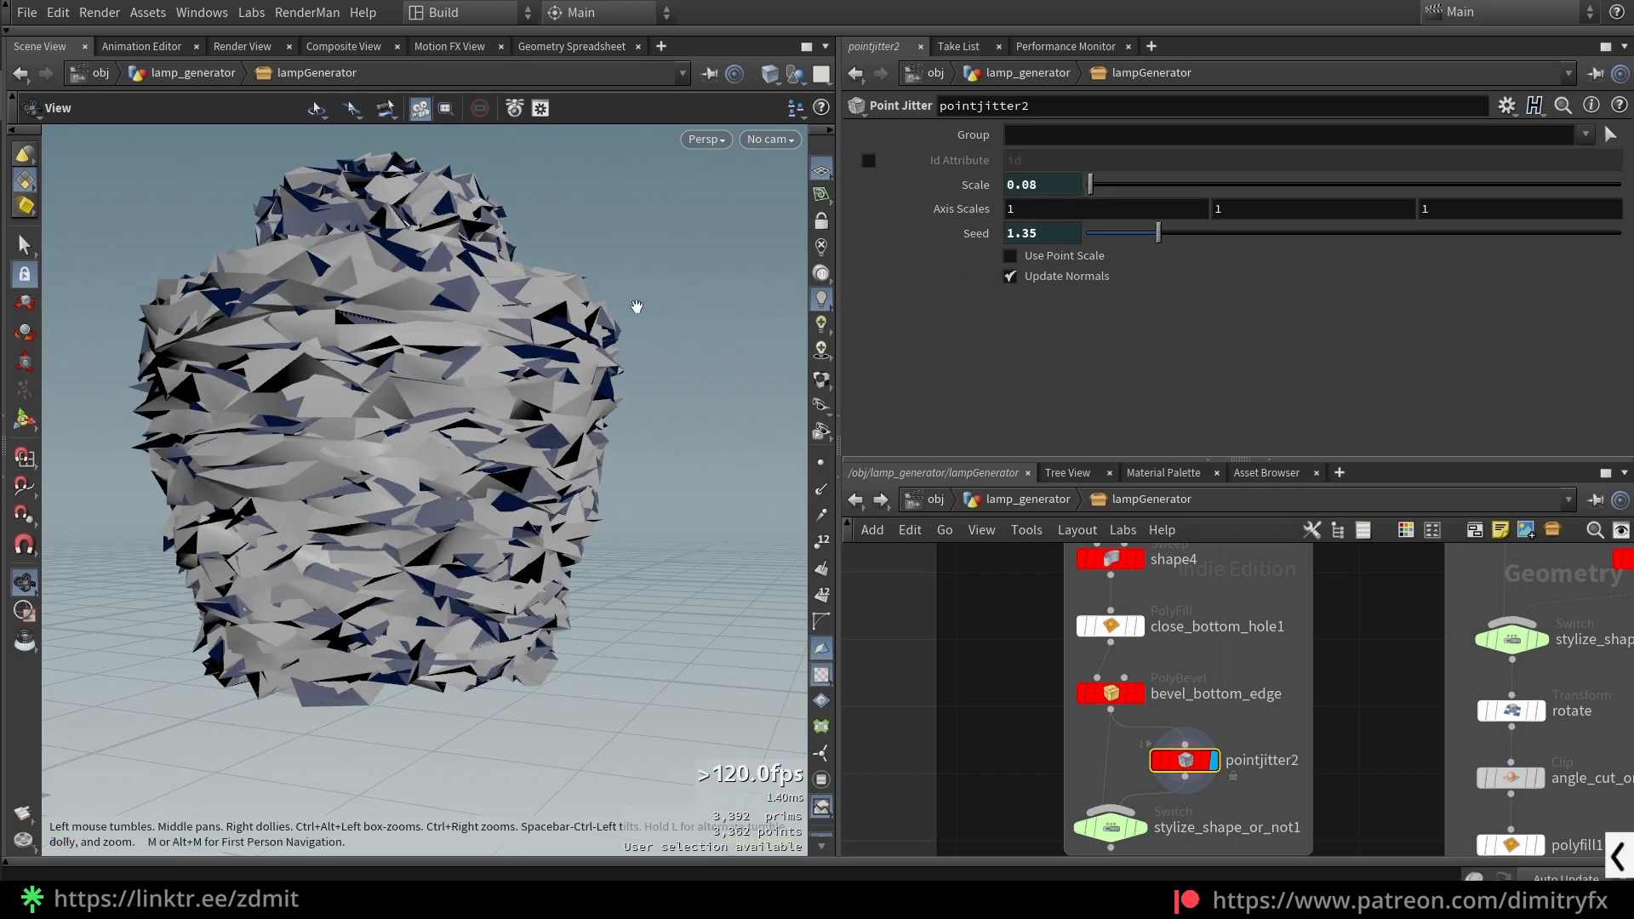
key("ctrl+z")
key("ctrl+z")
- Set pointjitter2's Seed to 4.18 and check the jittered base
left_click_drag(1149, 233, 1309, 233)
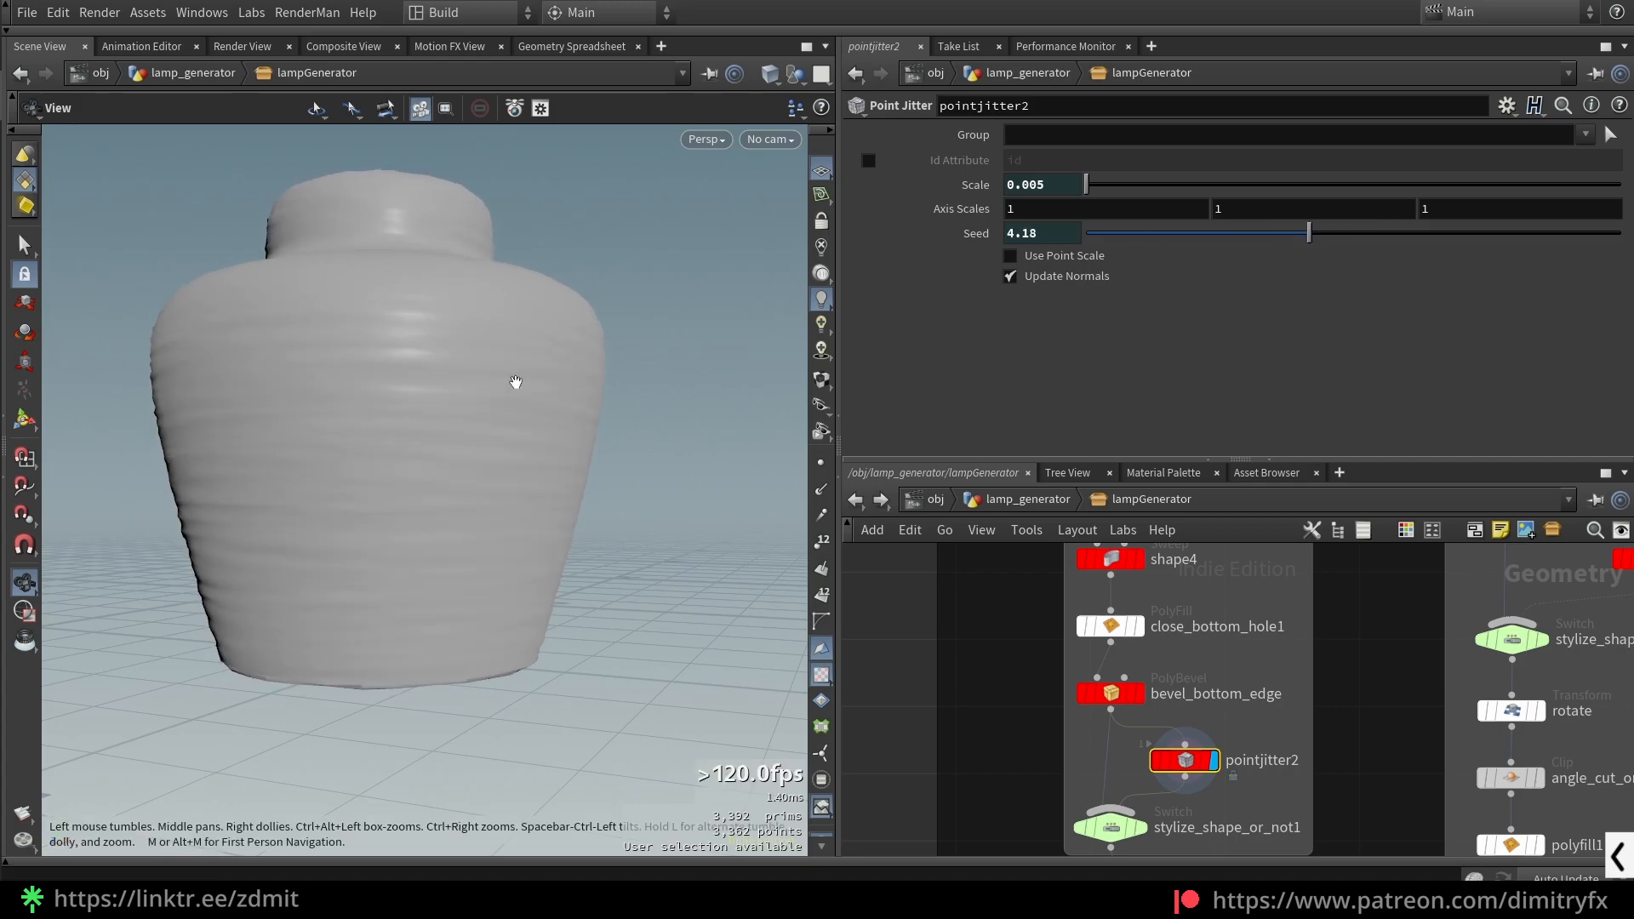
left_click_drag(515, 383, 596, 434)
- Show the evaluated Select Input value of the stylize_shape_or_not1 switch and display the switch's output
middle_click_drag(1256, 793, 1242, 681)
left_click(1081, 717)
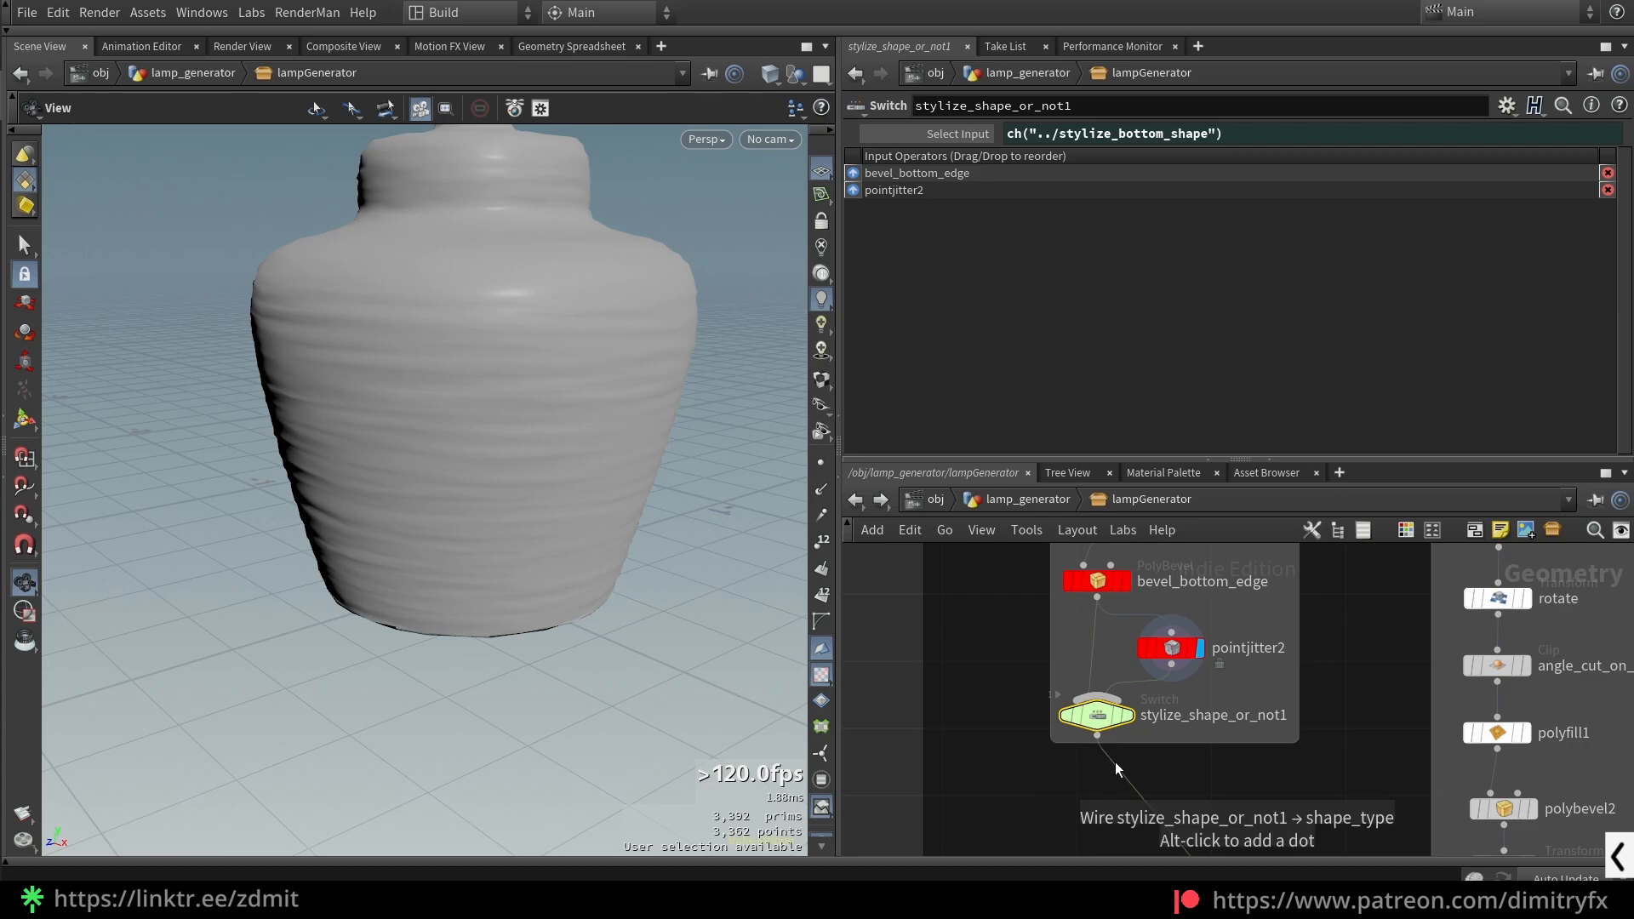
left_click_drag(1008, 747, 1149, 698)
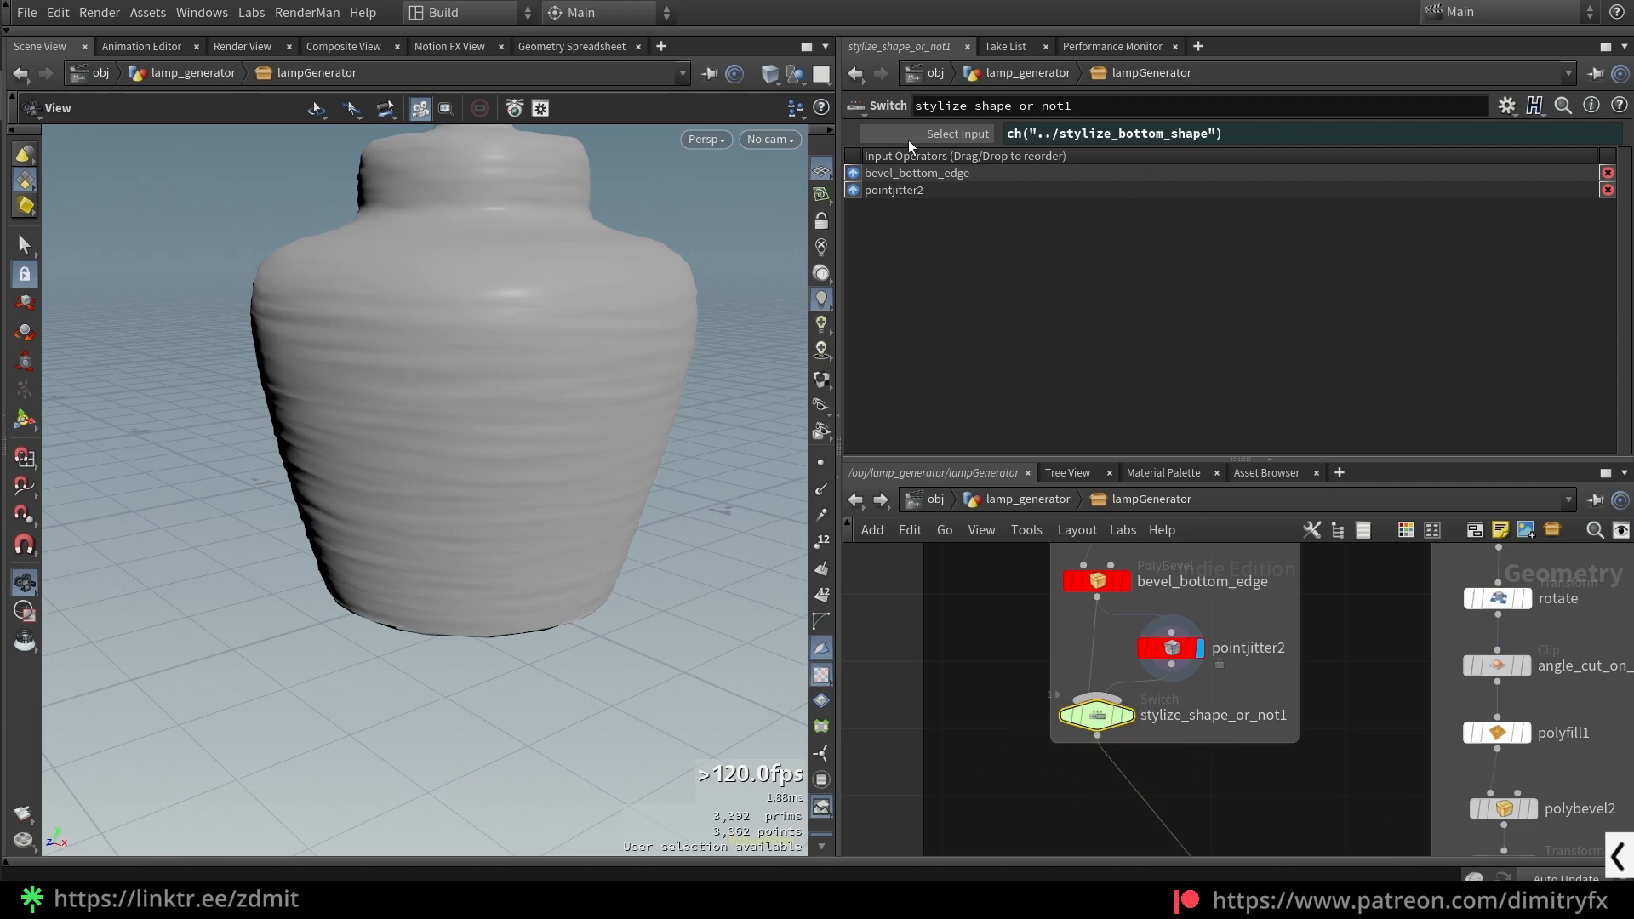
left_click(935, 133)
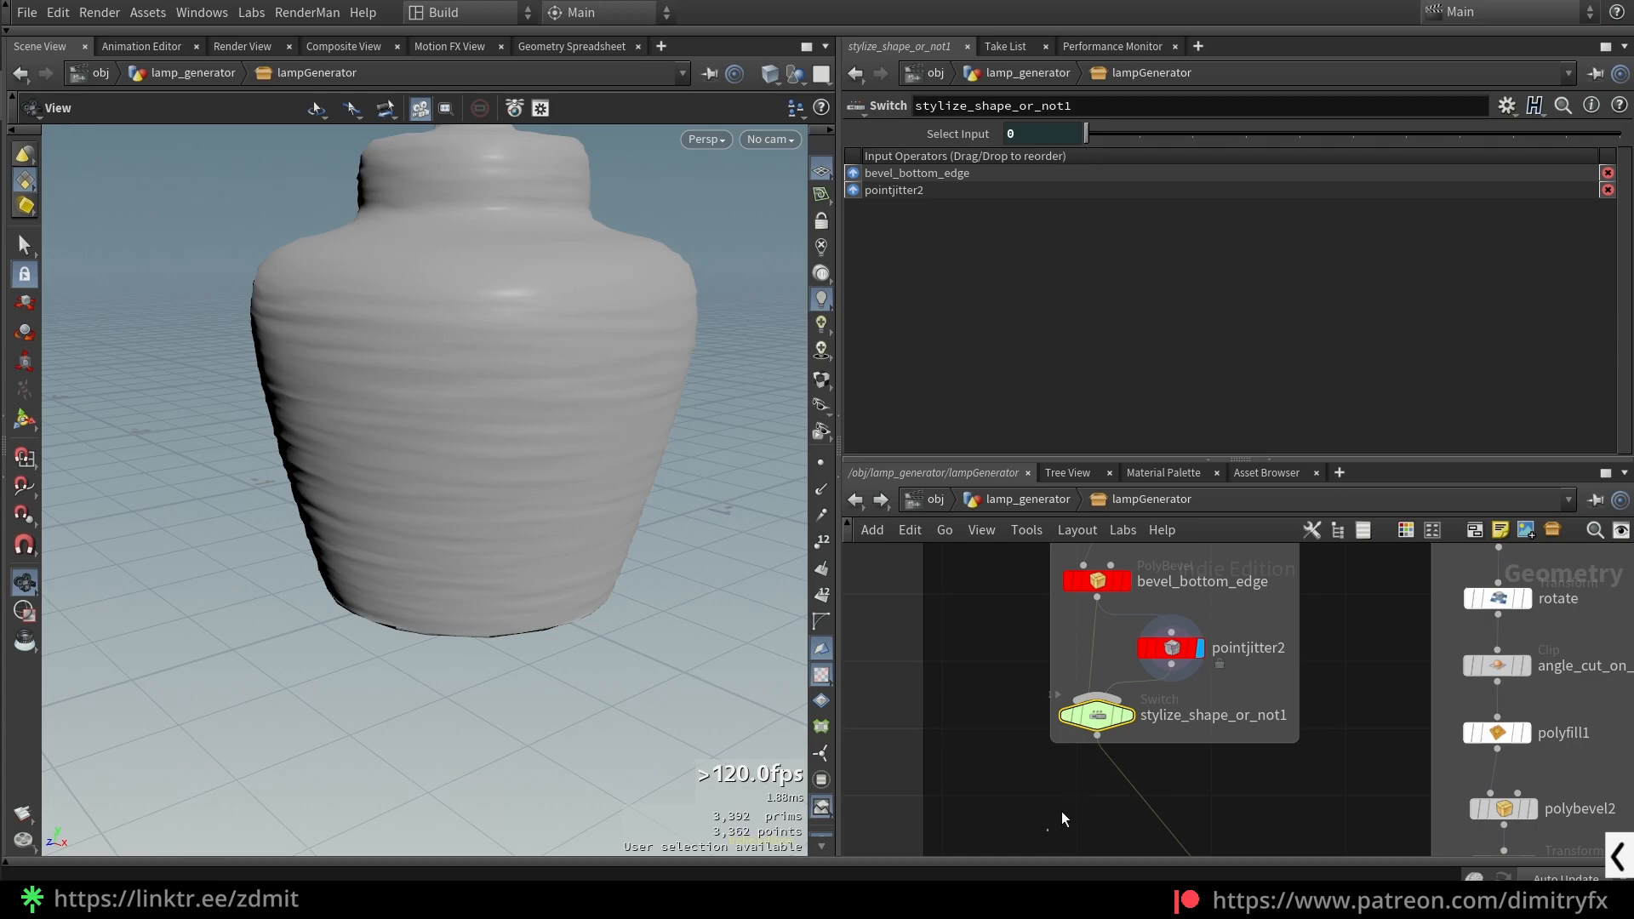
left_click(1129, 715)
left_click(1171, 648)
left_click_drag(1029, 756, 1140, 700)
mouse_move(1070, 127)
left_mouse_down()
mouse_move(1114, 136)
mouse_move(1069, 134)
left_mouse_up()
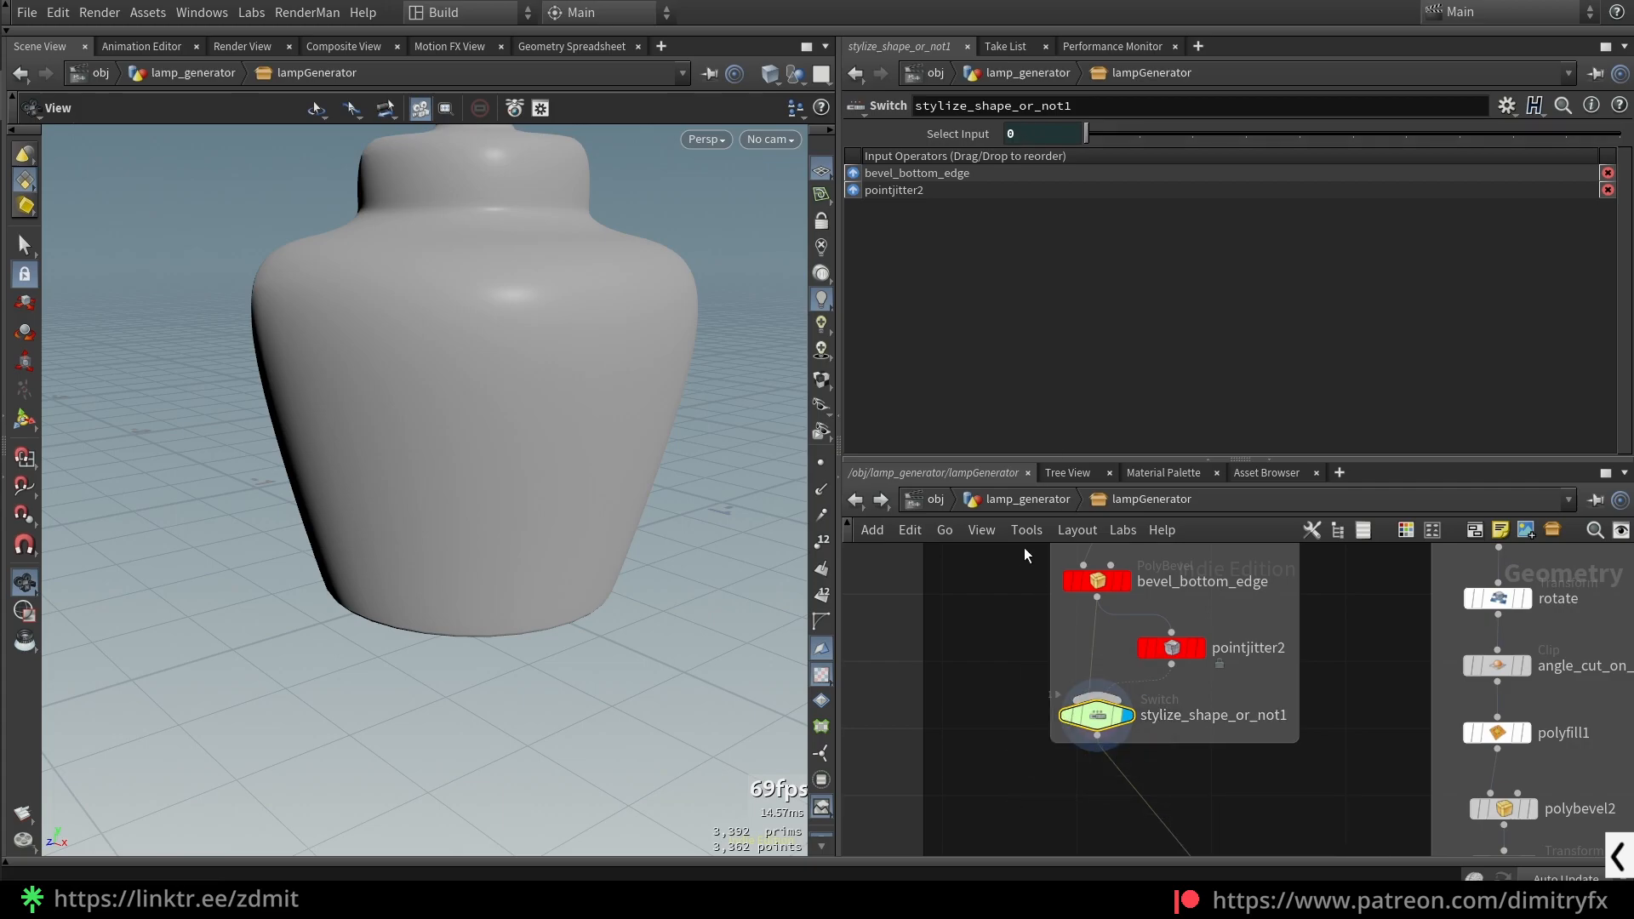
- Go up to the lamp_generator level, collapse Bottom Shape Settings, and toggle Enable Global Stylize? on and off
left_click(1021, 498)
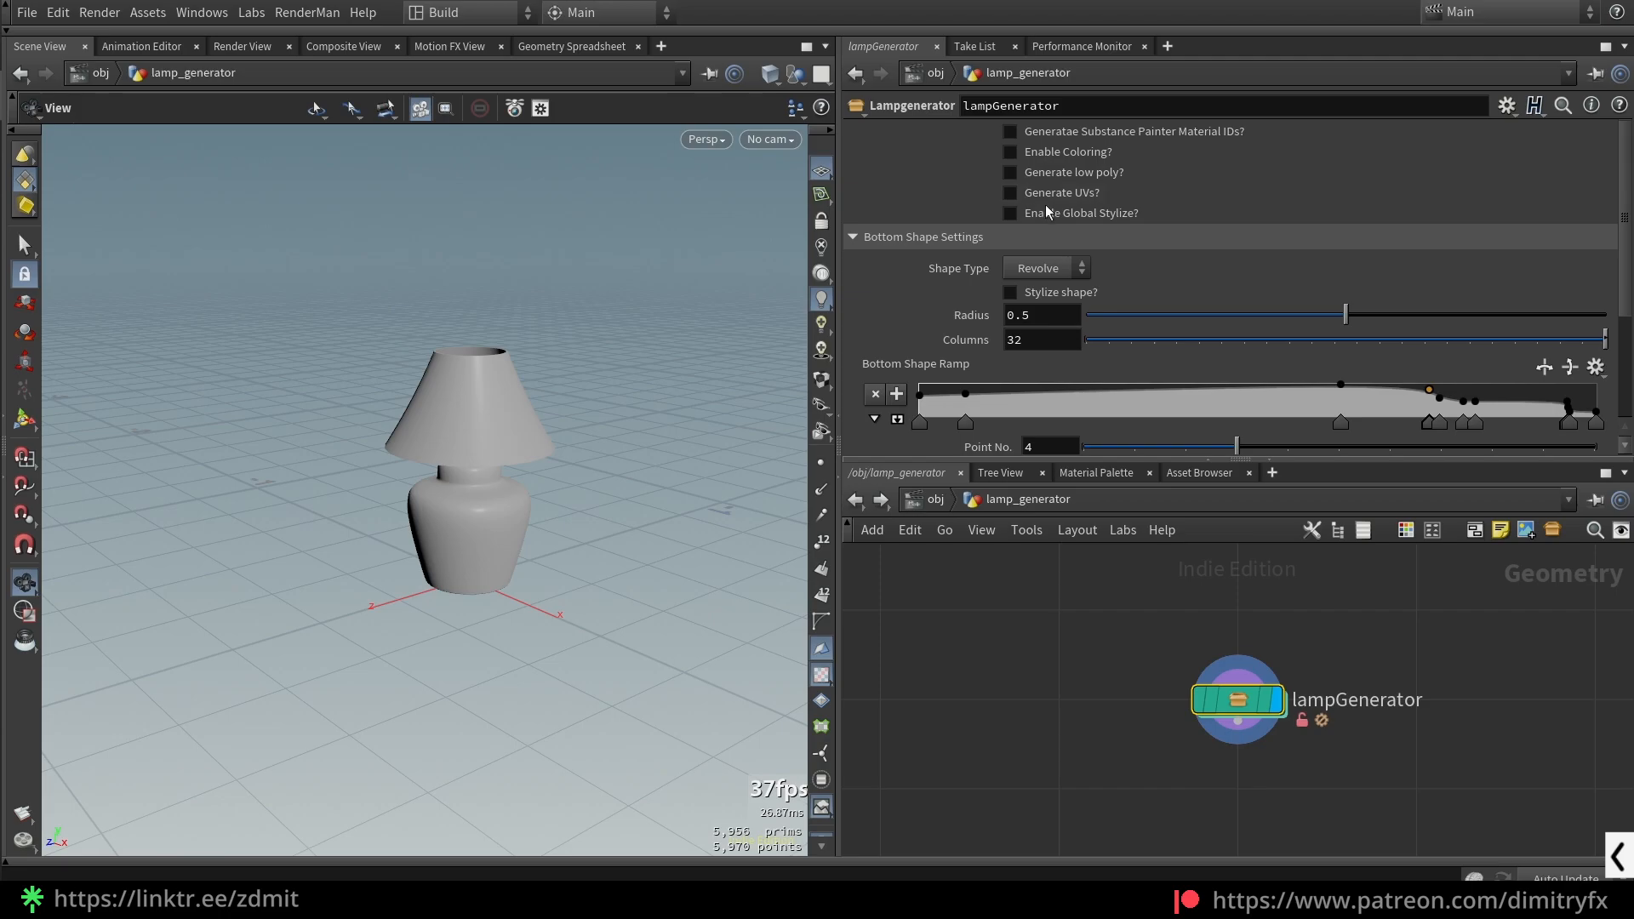
left_click(942, 237)
left_click(1010, 213)
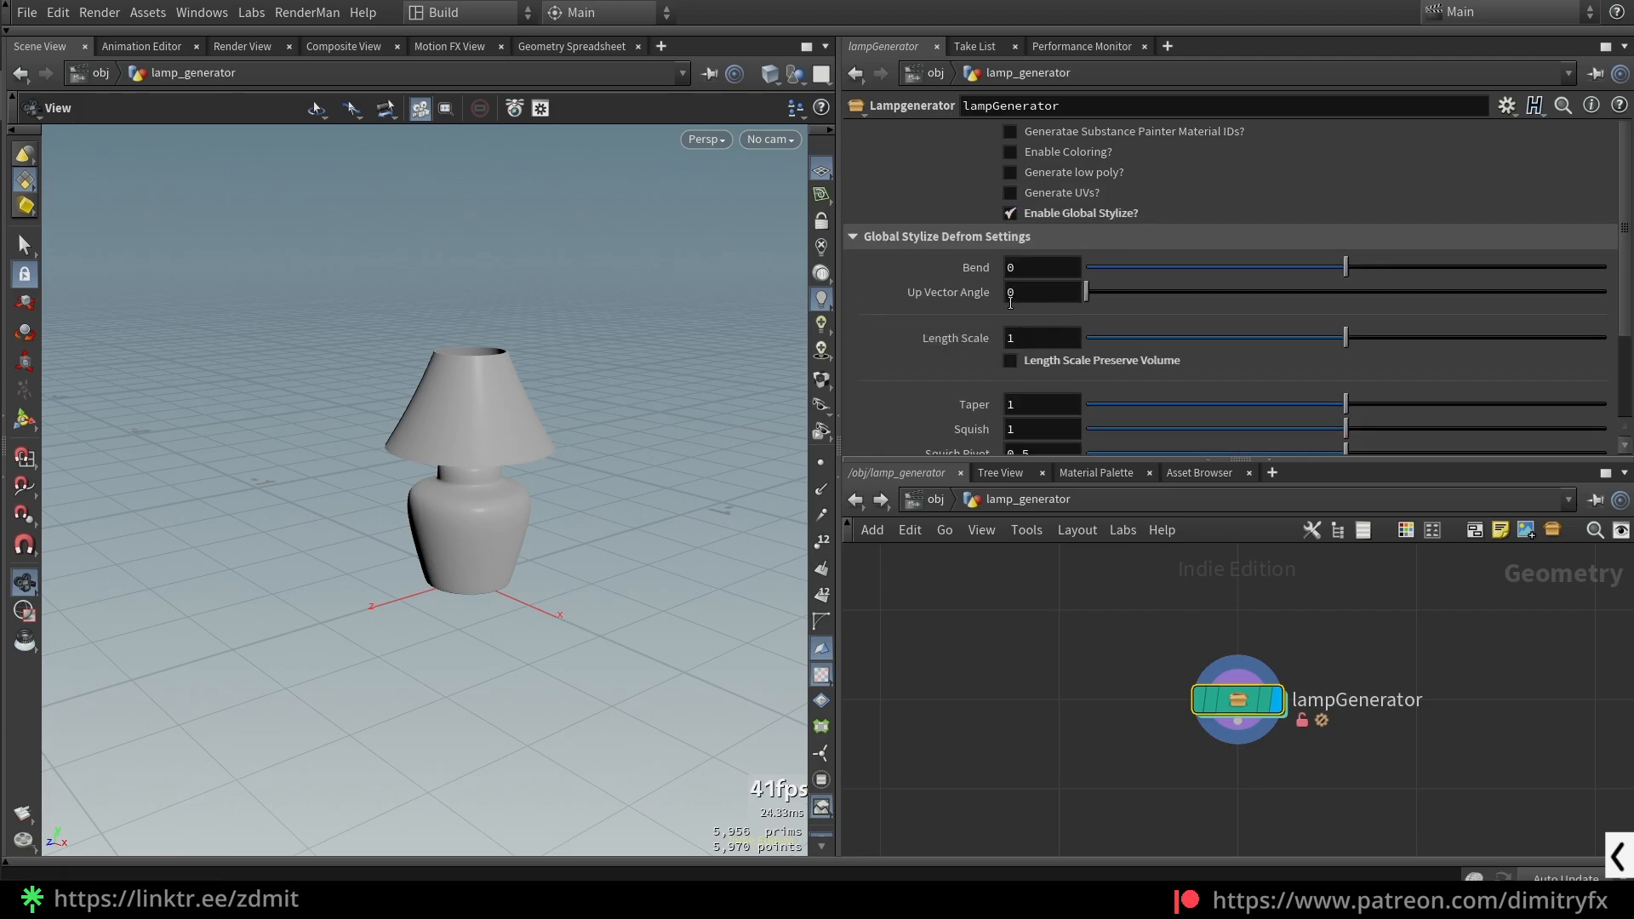
scroll(975, 264, "down", 1)
left_click(1011, 159)
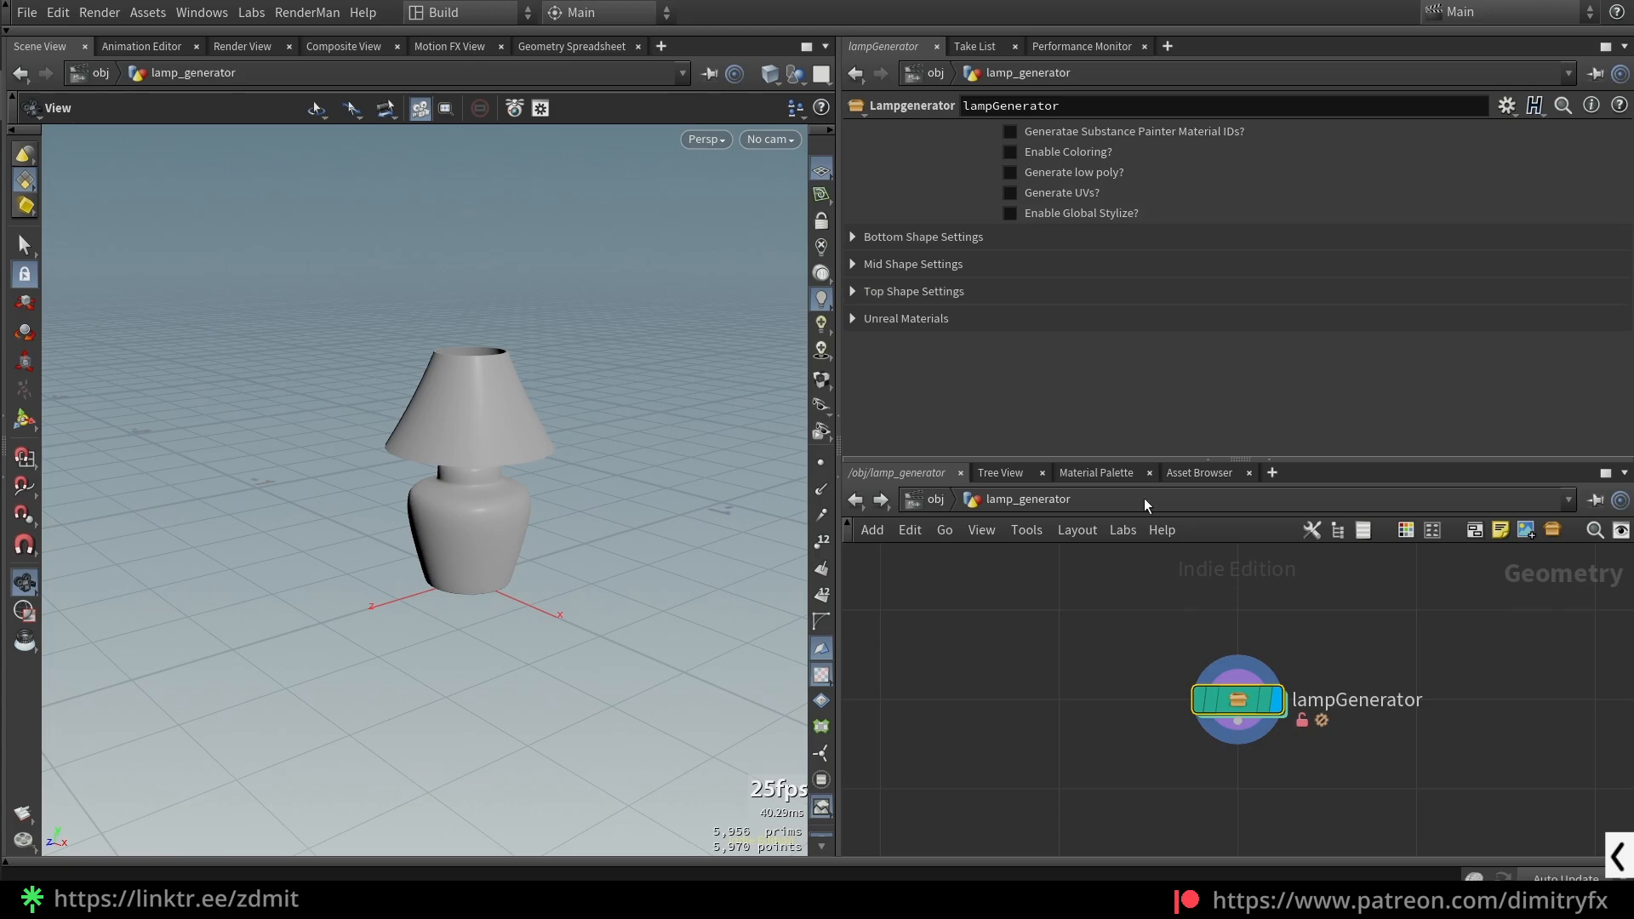
- Re-enter the lampGenerator network and bypass the pointjitter2 and stylize_shape_or_not1 nodes
double_click(1234, 688)
left_click_drag(1012, 782, 1370, 604)
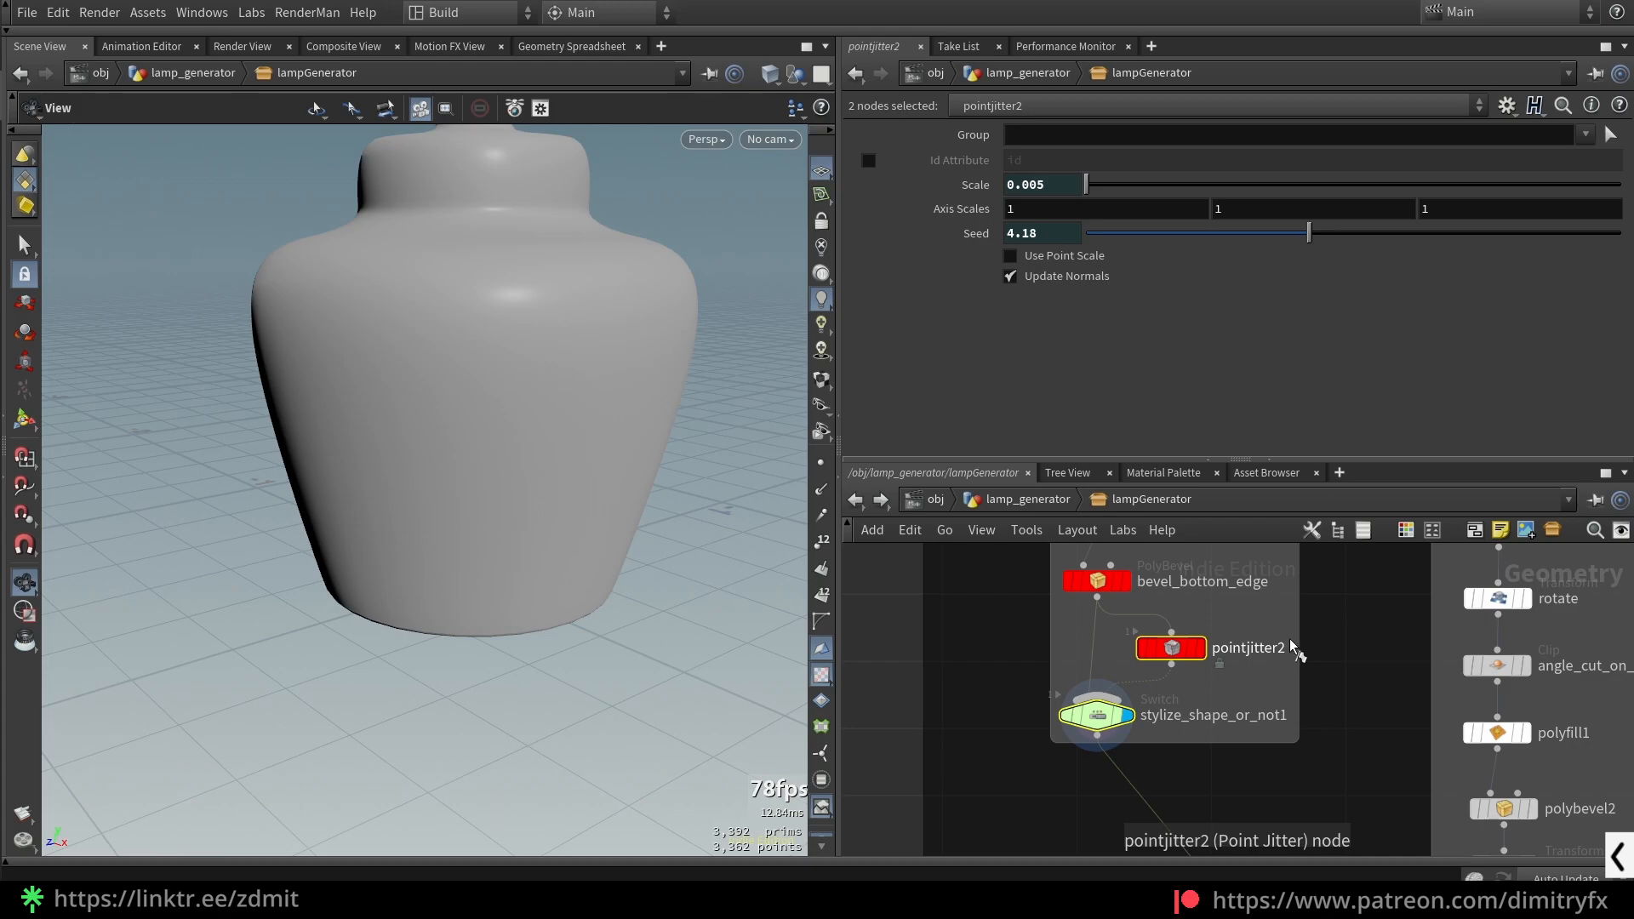
scroll(1315, 685, "down", 2)
left_click(1336, 698)
scroll(1289, 681, "down", 1)
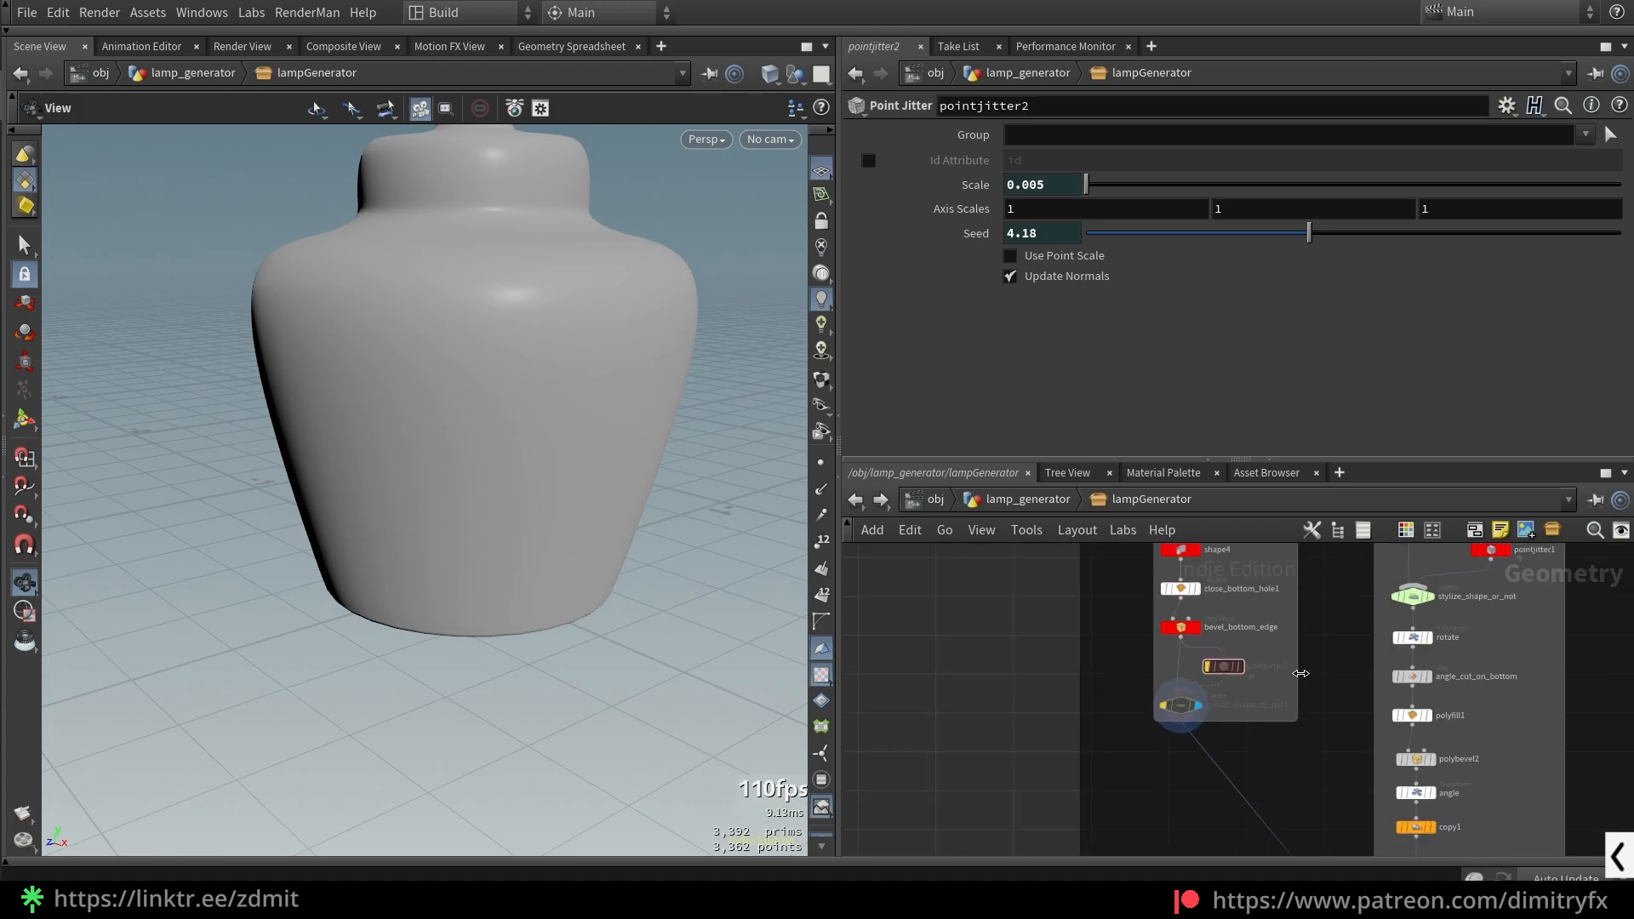
scroll(1211, 725, "up", 3)
scroll(1285, 700, "down", 3)
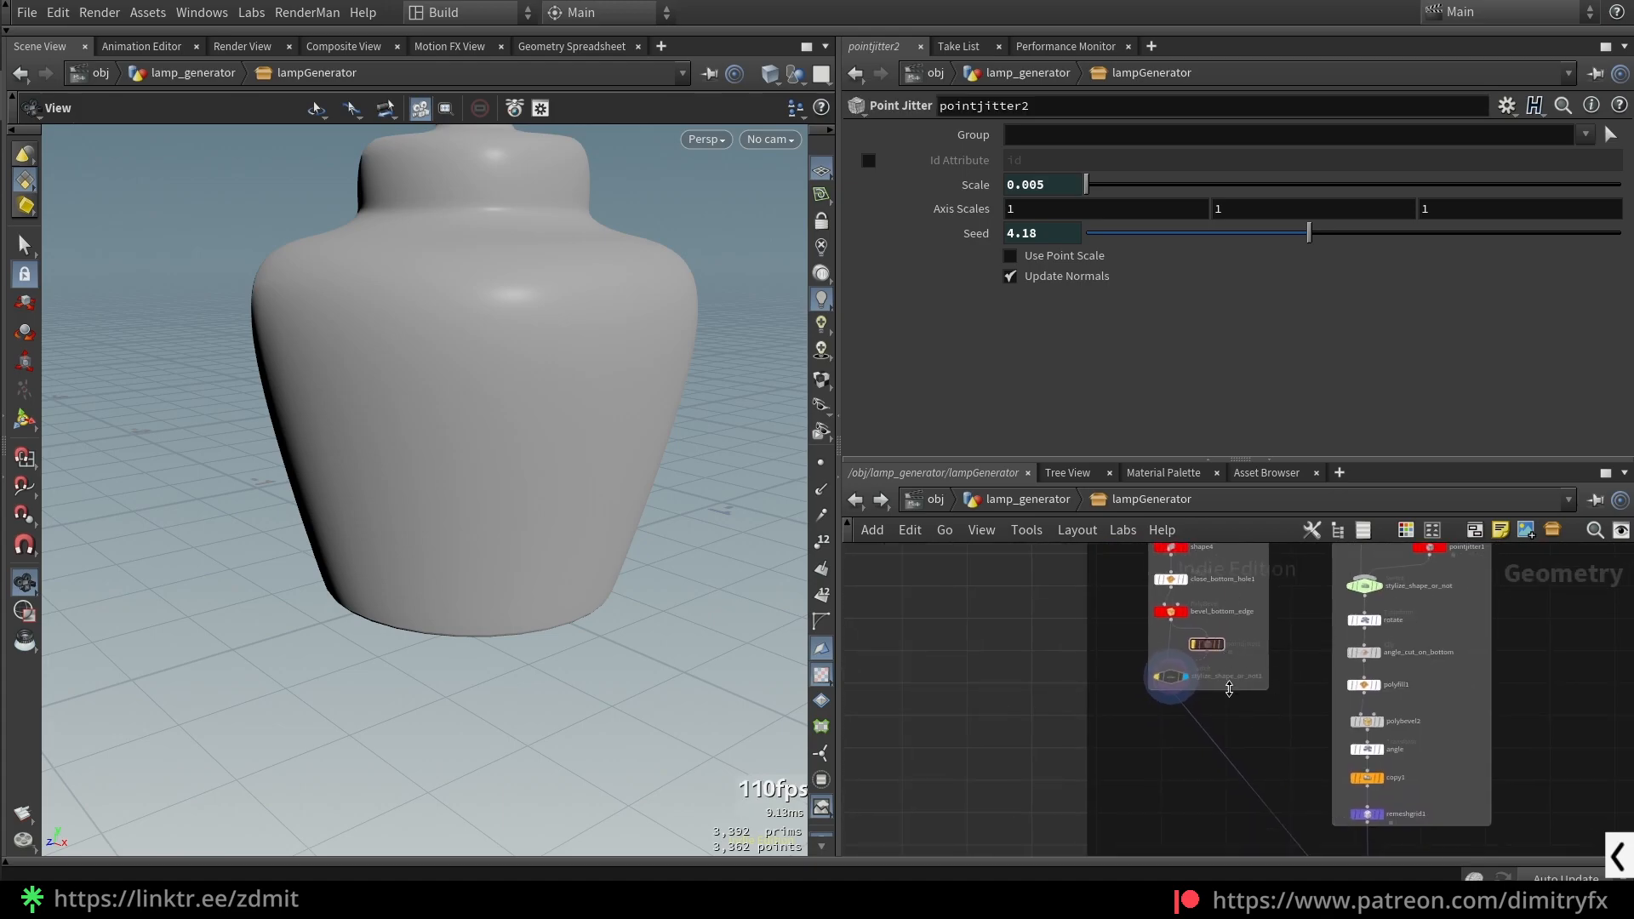
scroll(1227, 677, "up", 3)
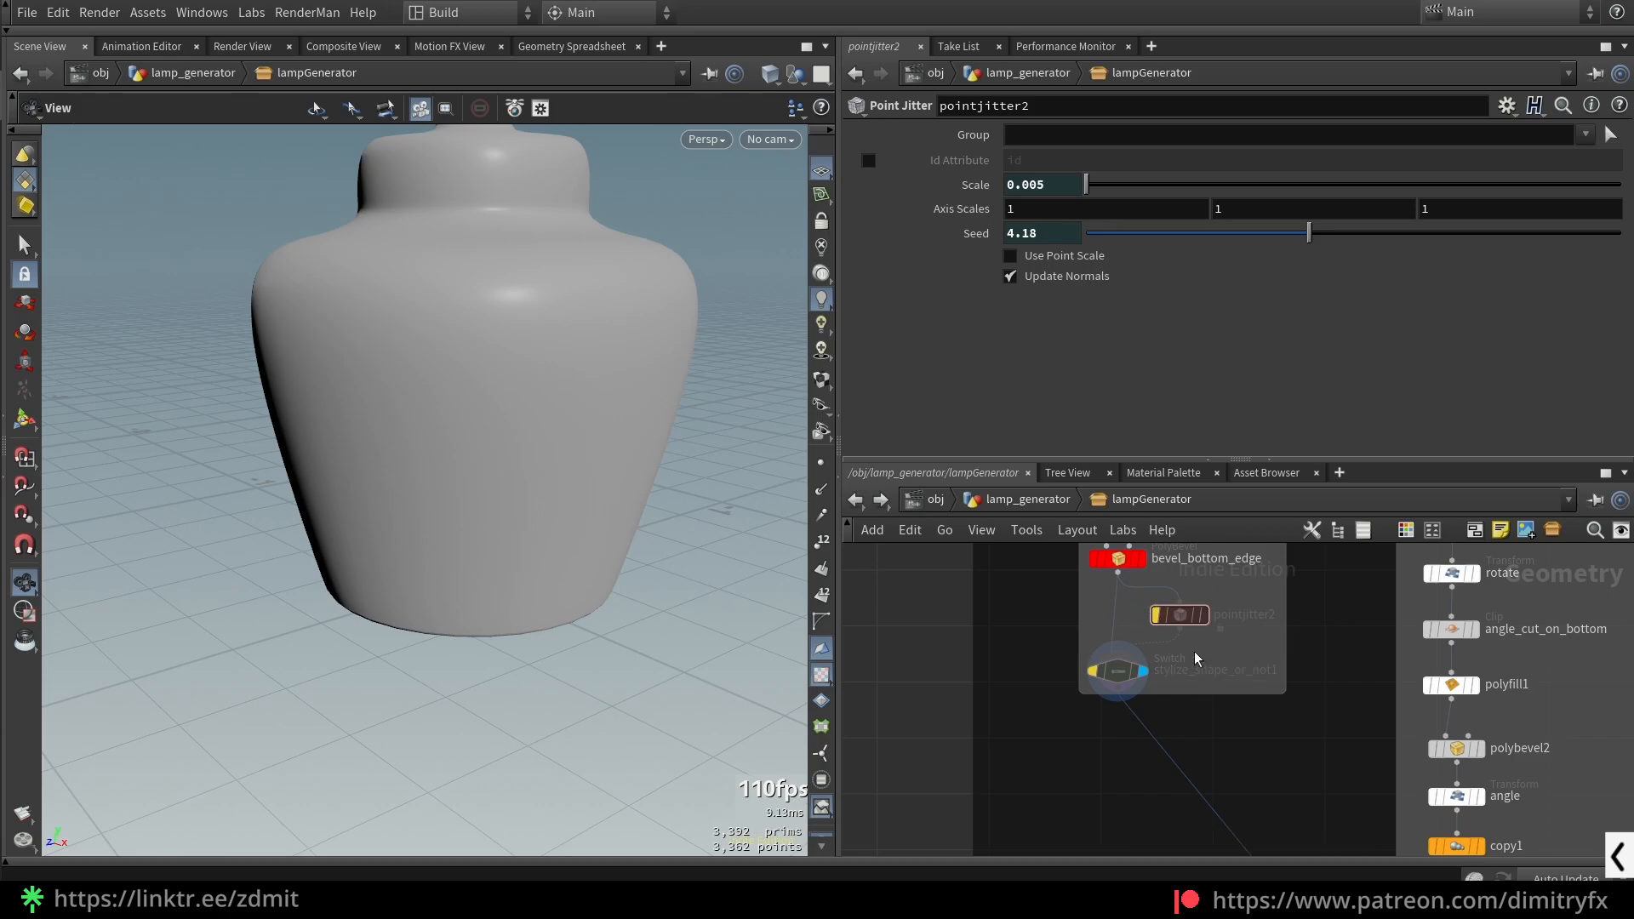
scroll(1243, 668, "down", 3)
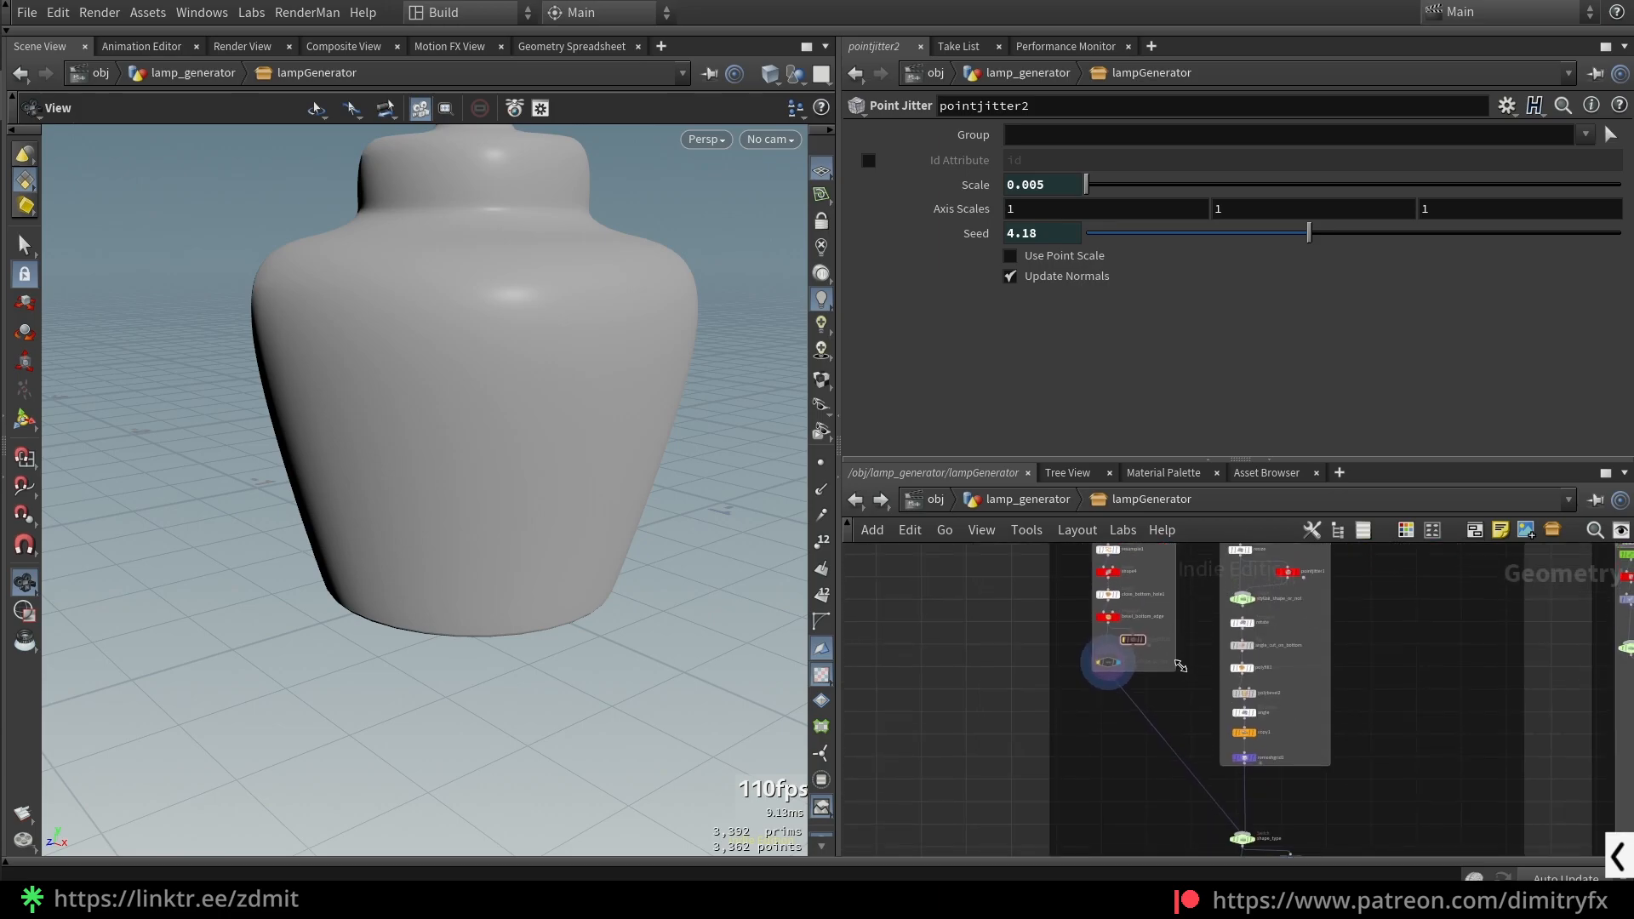
scroll(1207, 677, "up", 3)
- Select bevel_bottom_edge in the revolve shape network and view its parameters
middle_click_drag(1316, 677, 1272, 750)
left_click(1145, 678)
key("r")
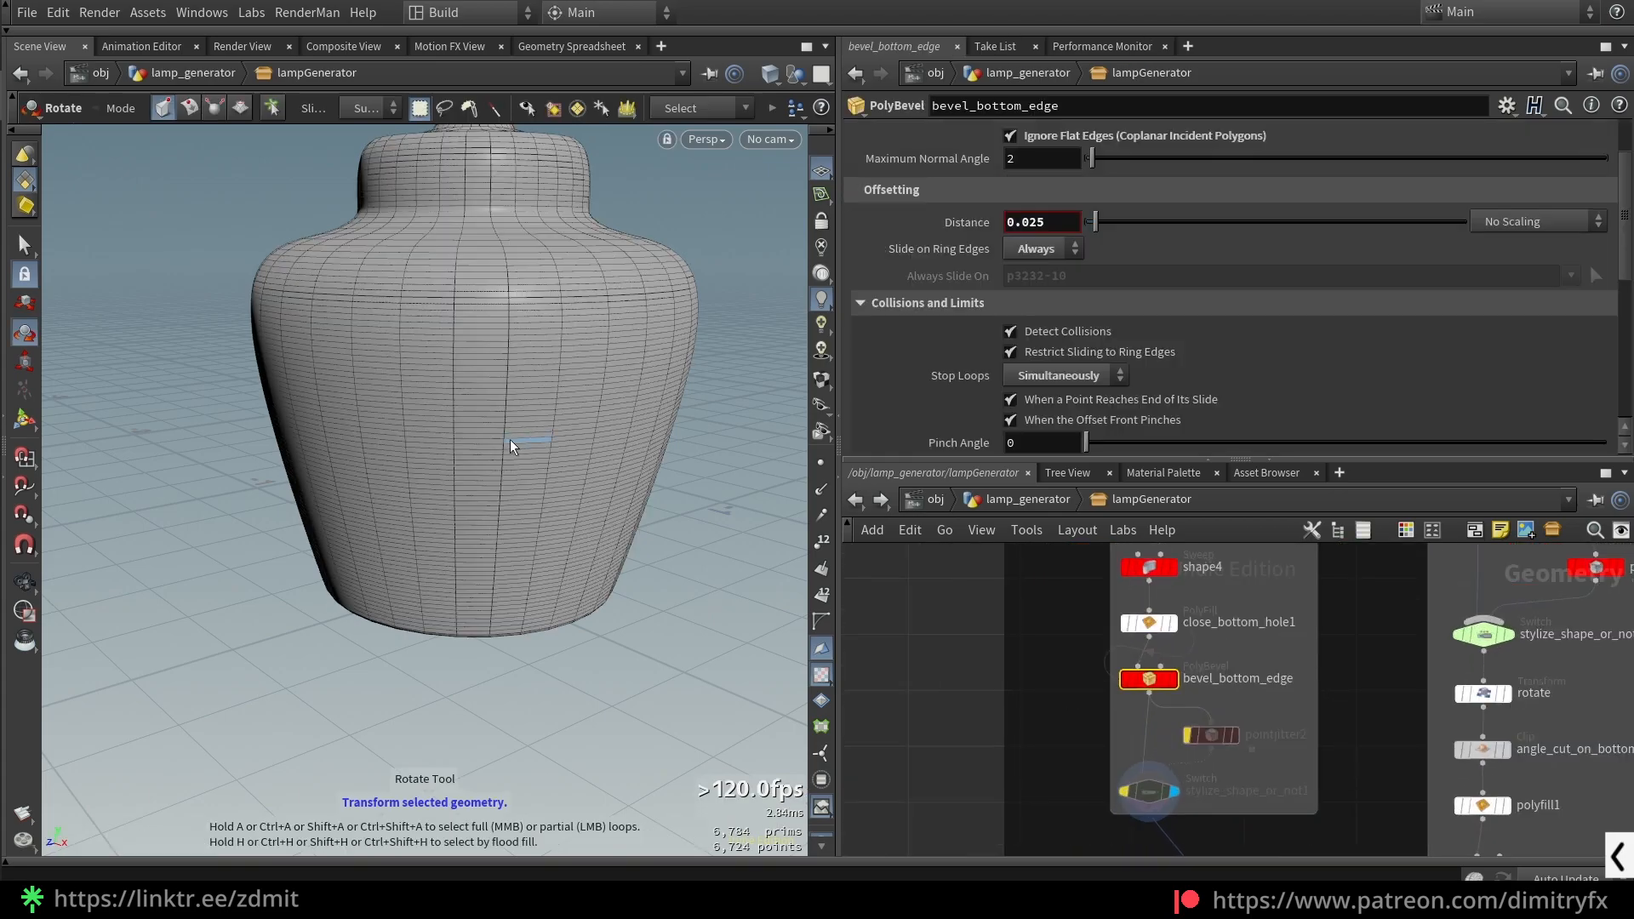
key("Escape")
- Display box1 from the LEGS SHAPE network, frame it, and show its wireframe over the shading
scroll(562, 350, "down", 3)
scroll(1262, 690, "down", 3)
scroll(1362, 604, "up", 3)
left_click_drag(1251, 601, 1321, 601)
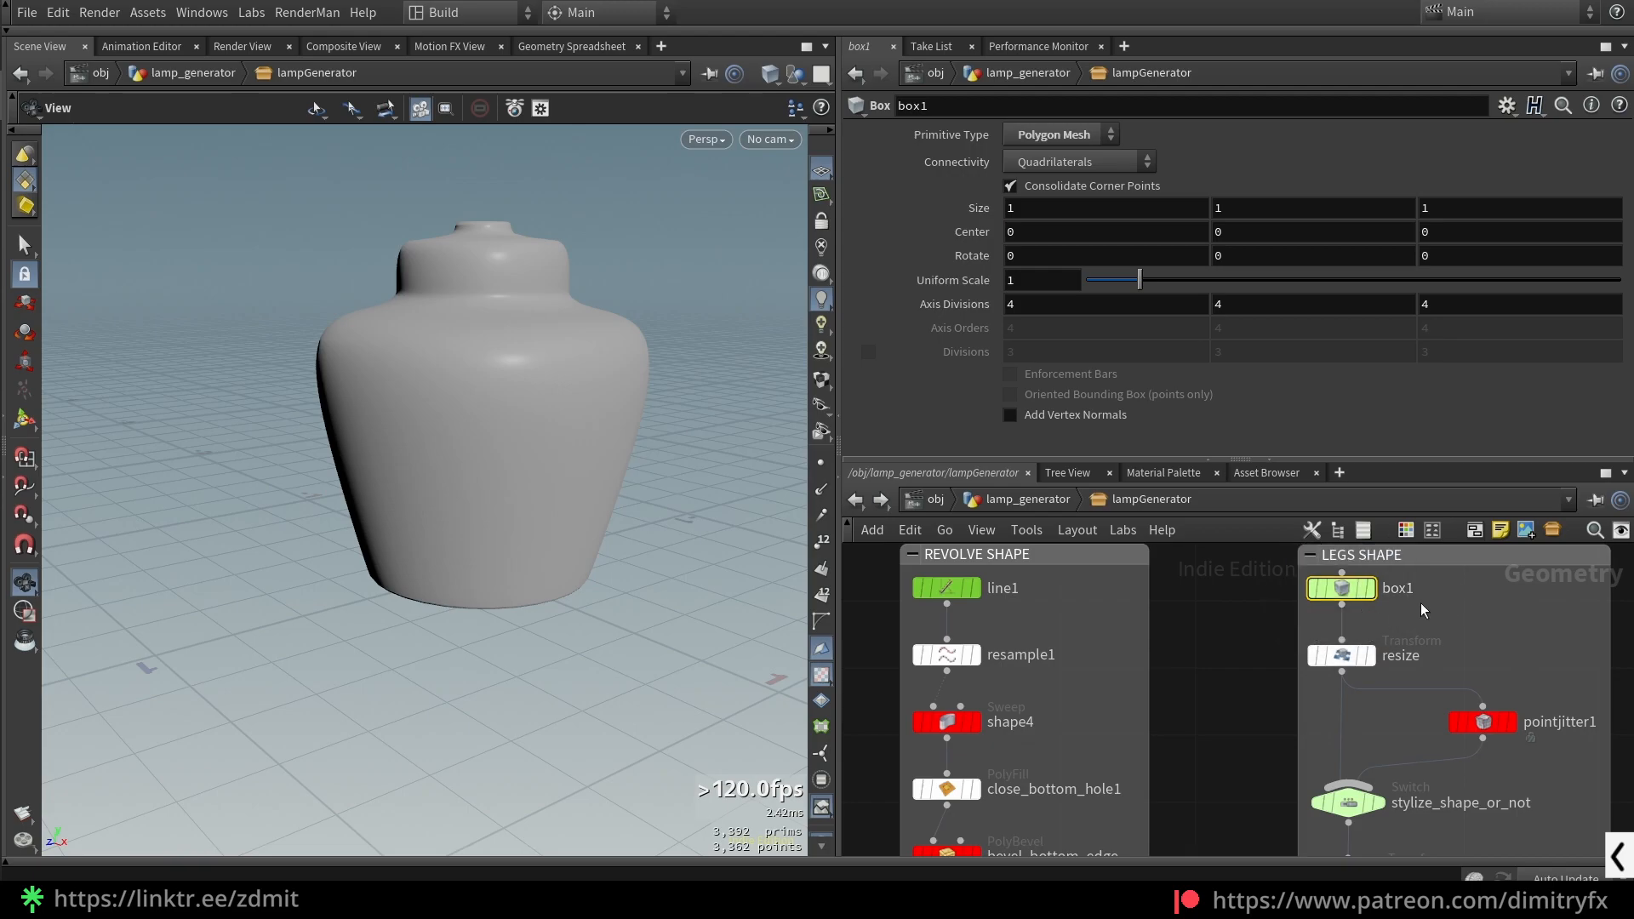
key("r")
key("f")
left_click_drag(692, 558, 766, 651)
key("shift+w")
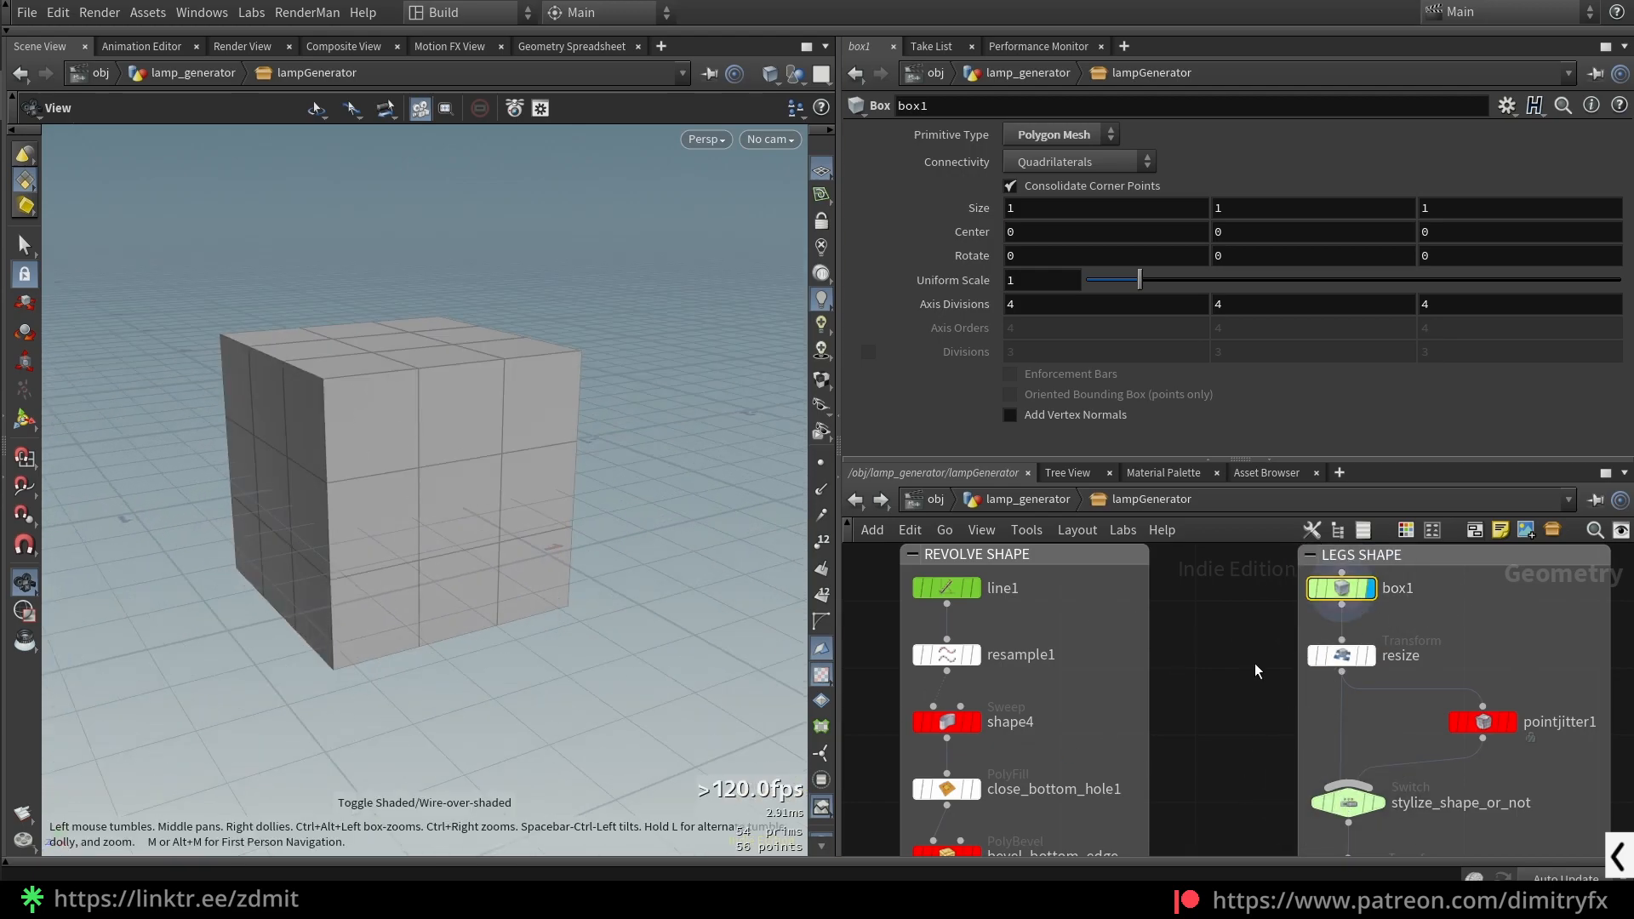
- Look through box1's Primitive Type and Connectivity options, keeping Polygon Mesh and Quadrilaterals
left_click(1315, 651)
left_click(1328, 581)
left_click(1096, 135)
left_click(1070, 162)
key("ctrl+z")
left_click(1070, 163)
left_click(1064, 178)
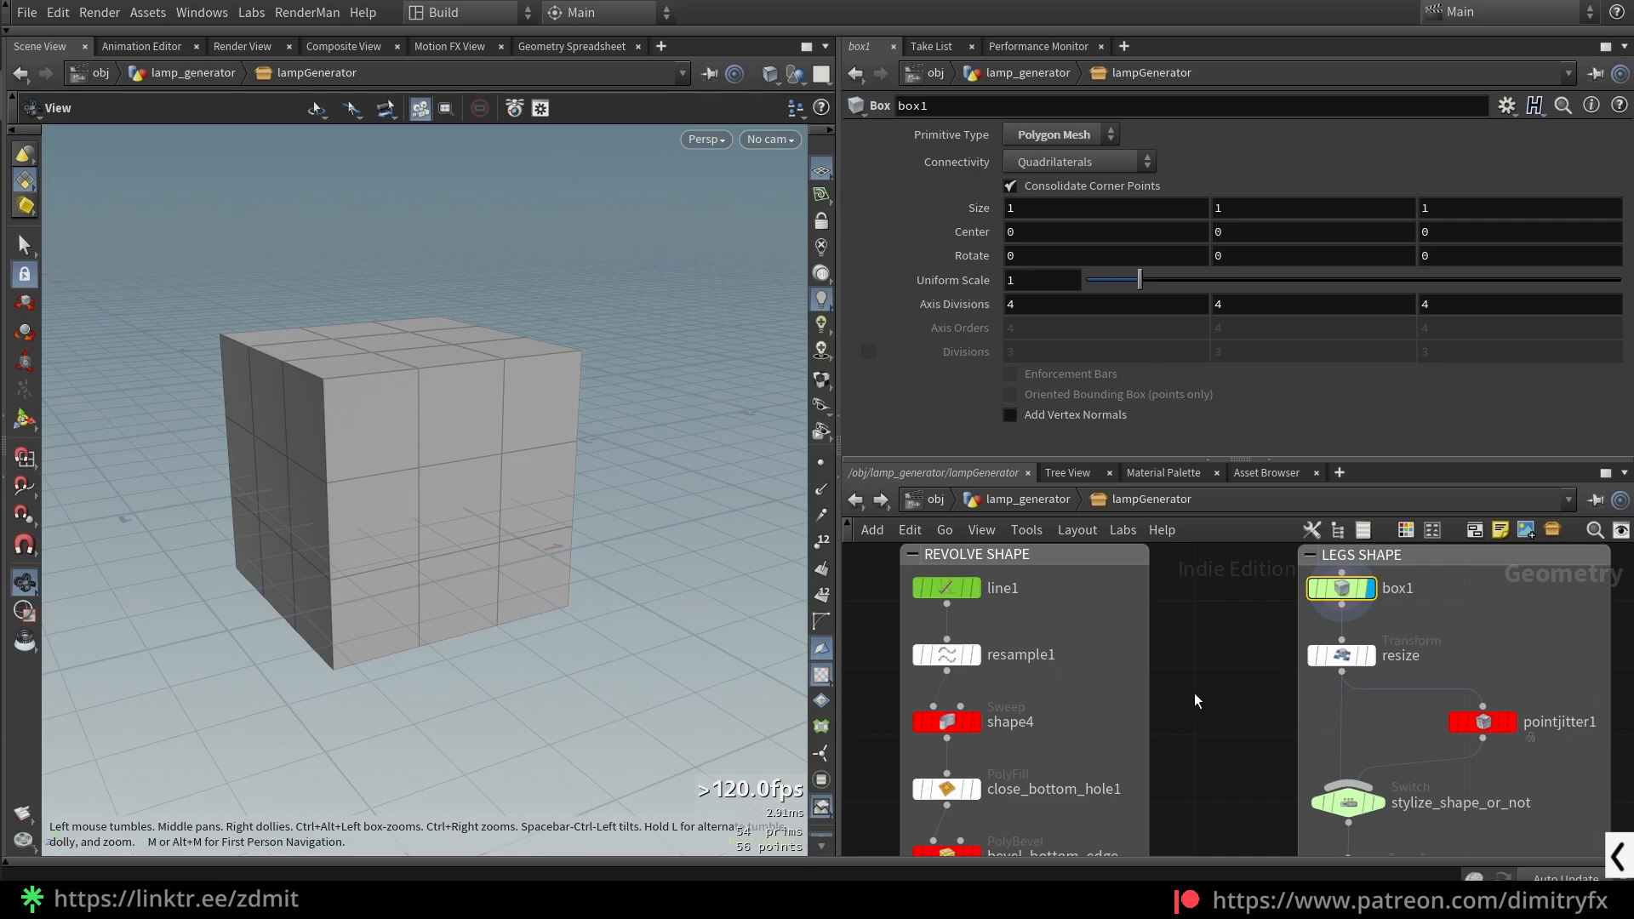
- Display the resize transform's result and select the pointjitter1 and stylize_shape_or_not nodes below it
left_click(1354, 656)
left_click(1368, 656)
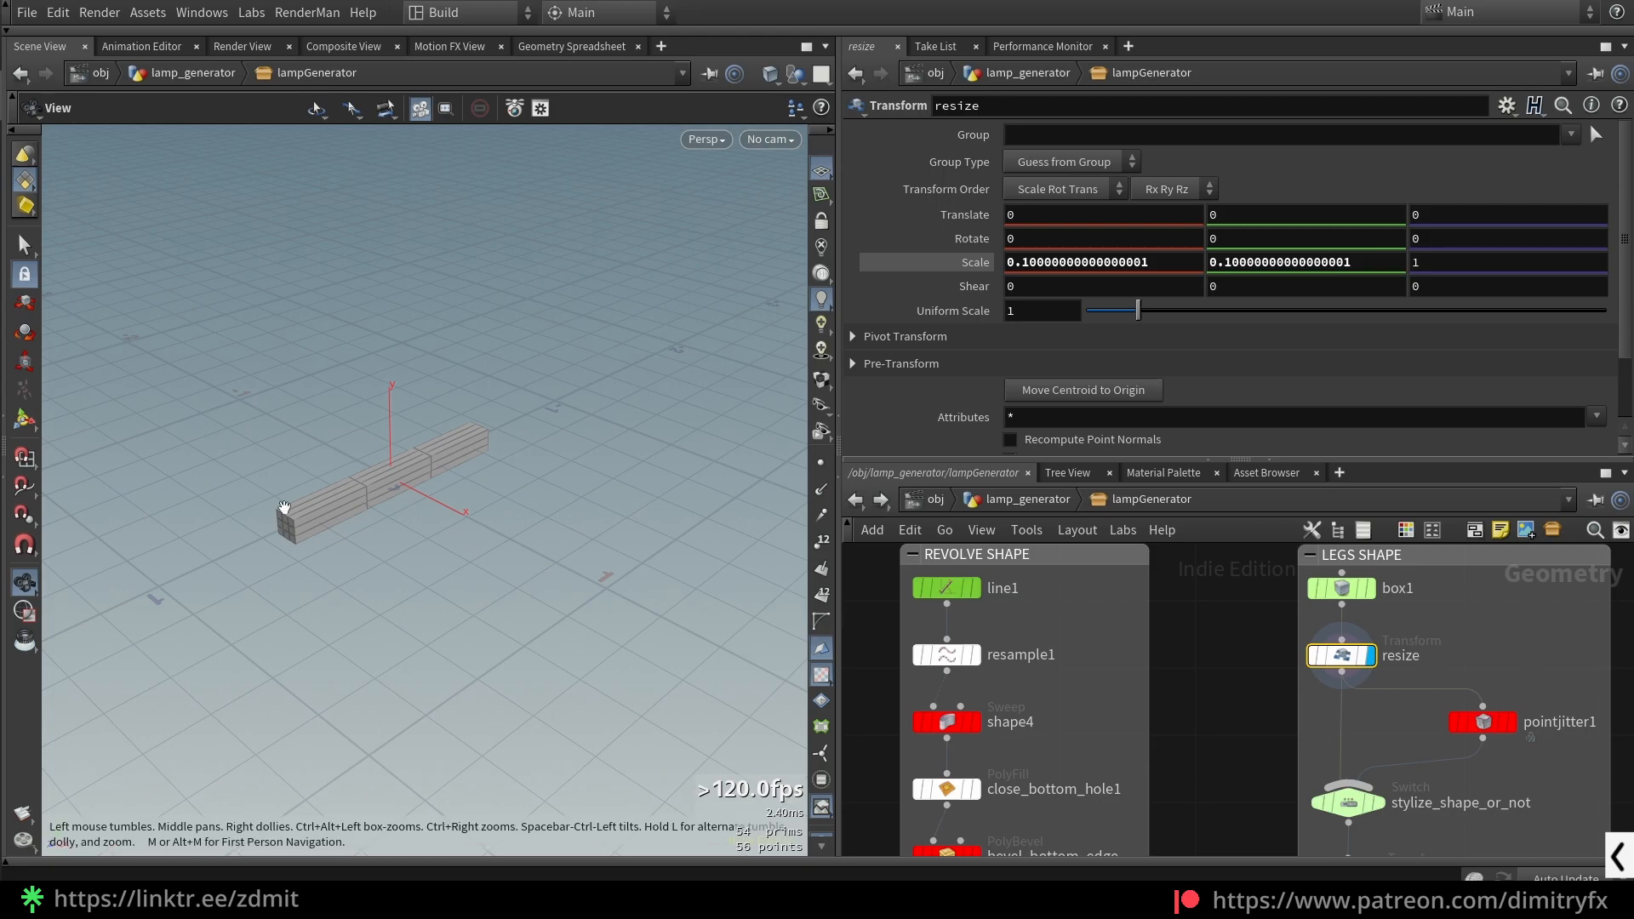
middle_click_drag(1424, 837, 1395, 759)
left_click_drag(1389, 686, 1296, 645)
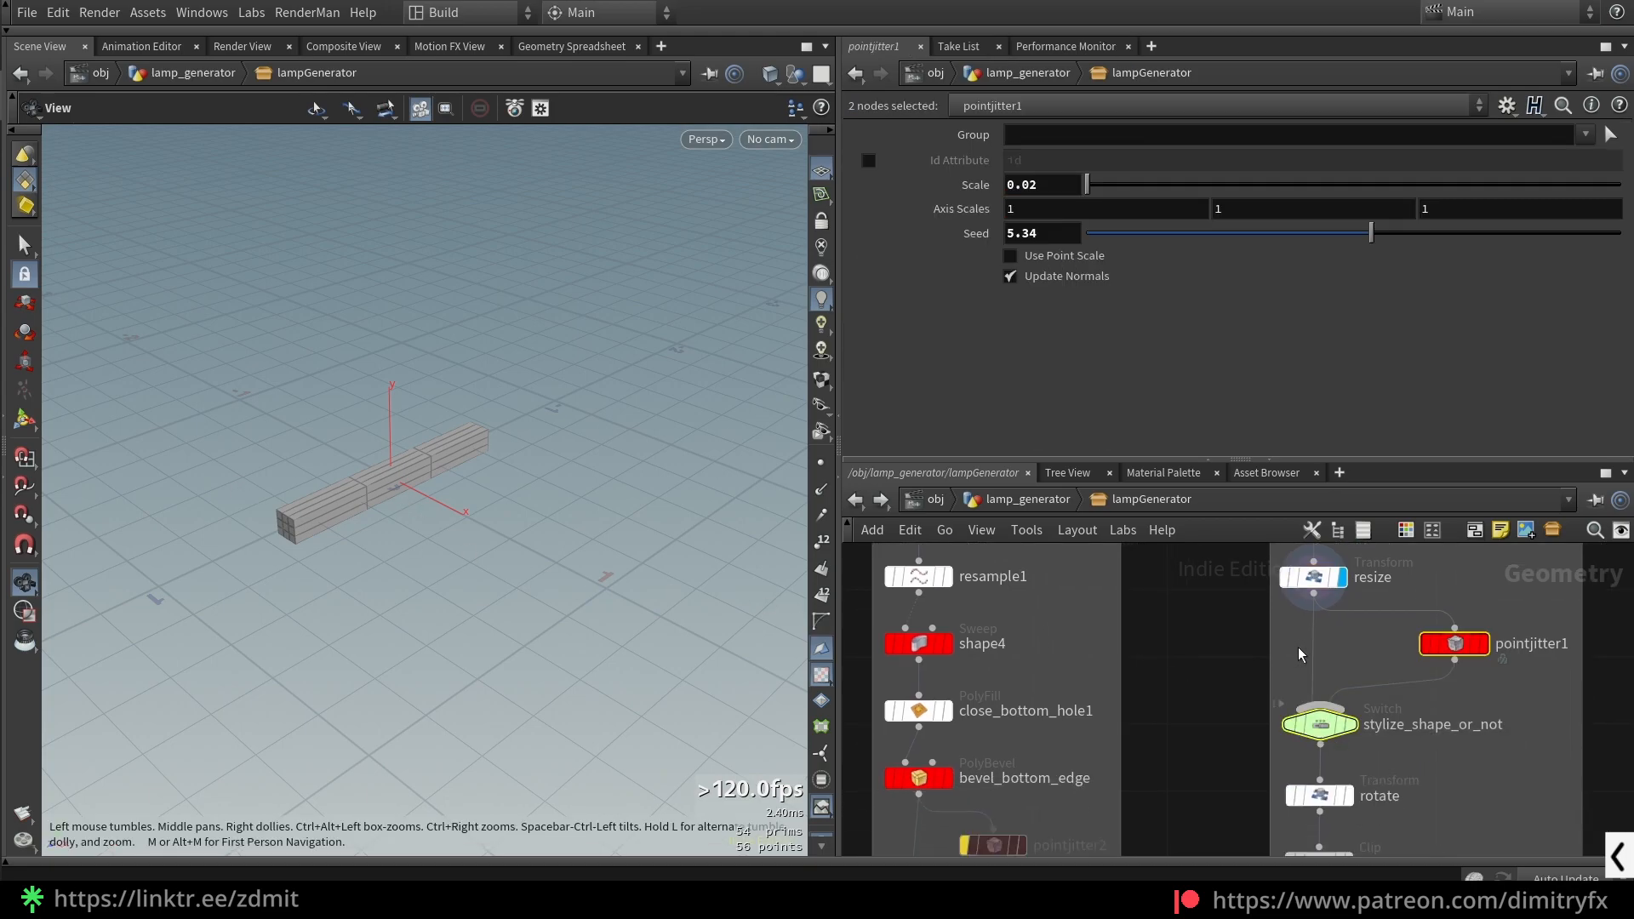
- Display the rotate transform's result, followed by the angle_cut_on_bottom clip, and inspect the angled cut at the leg's lower end
left_click(1503, 730)
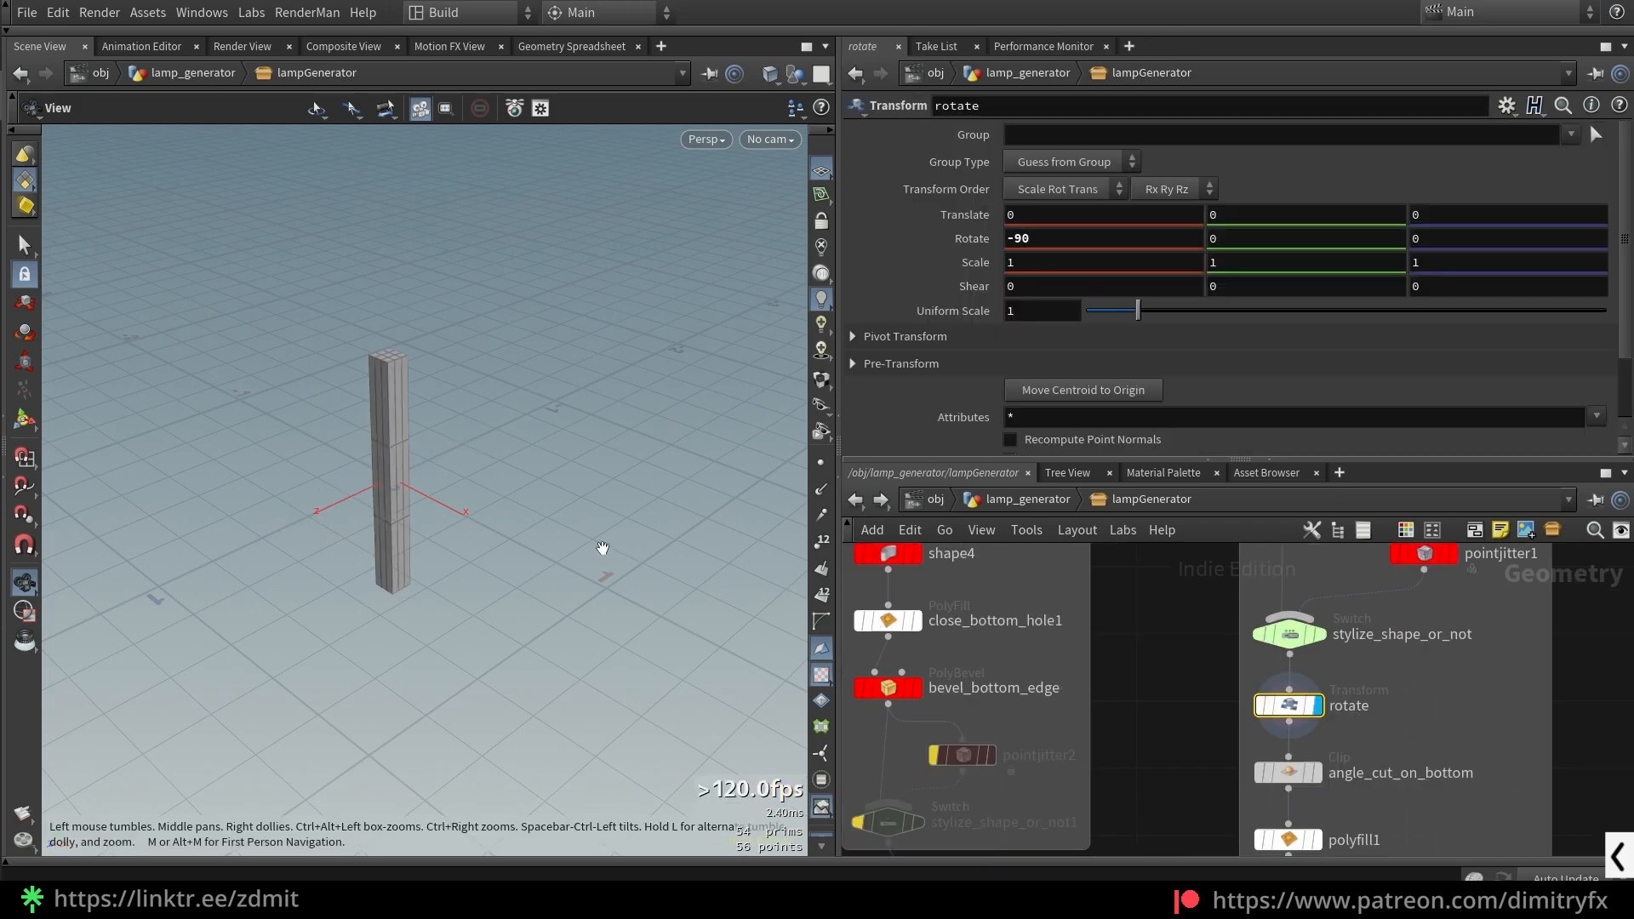
scroll(1112, 638, "down", 2)
left_click(1279, 712)
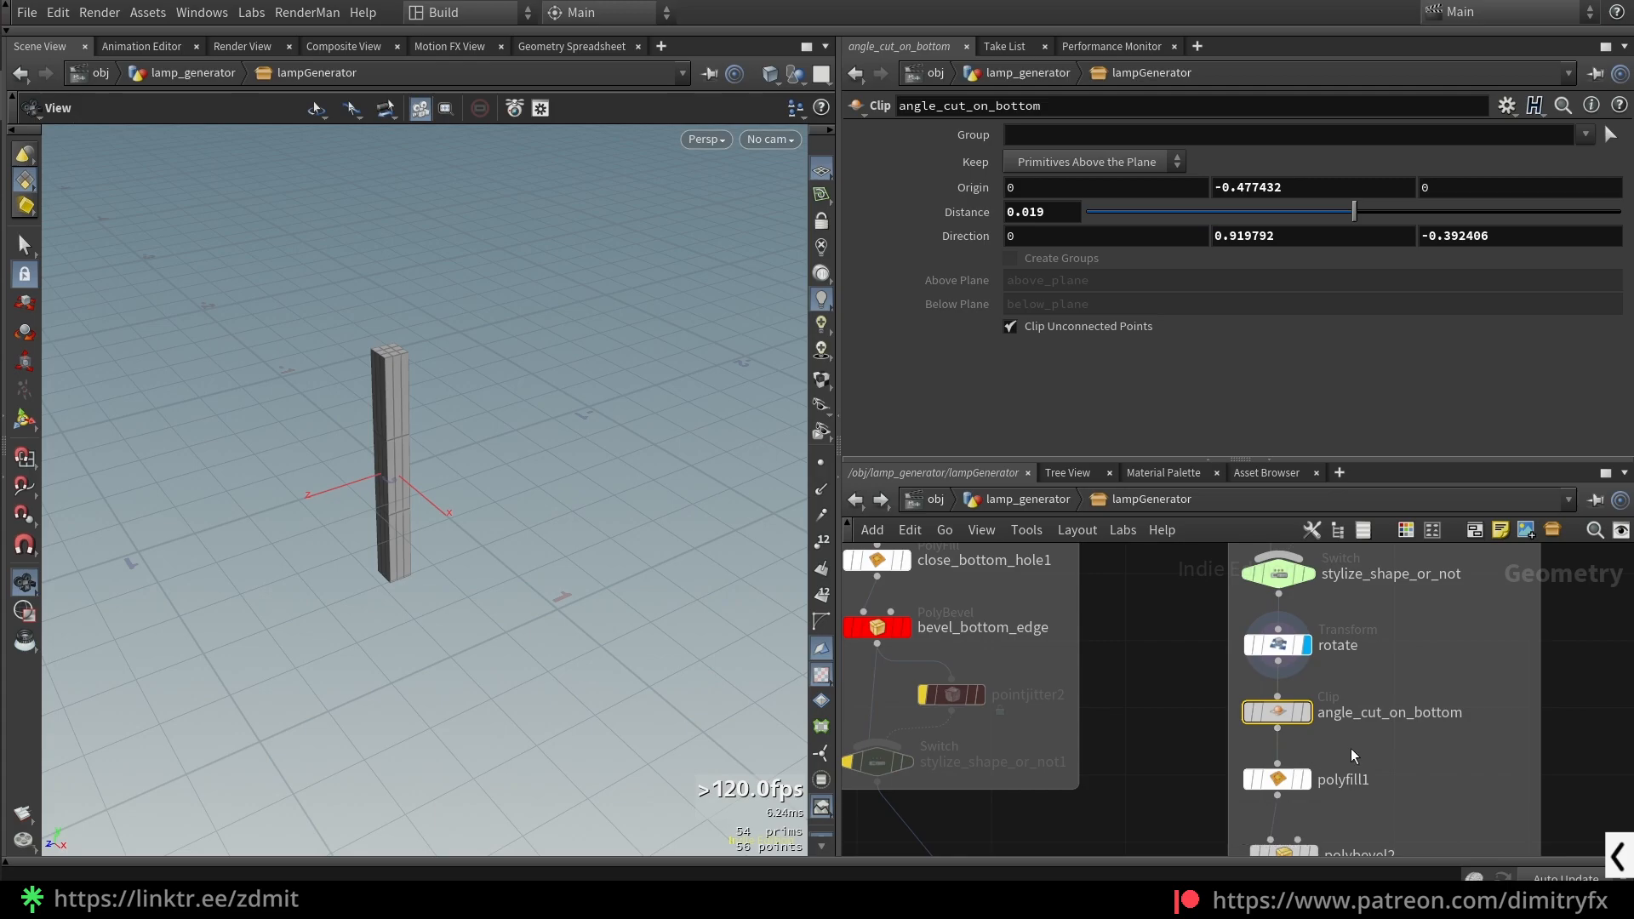
left_click(1306, 712)
left_click_drag(686, 573, 397, 525)
scroll(398, 532, "up", 4)
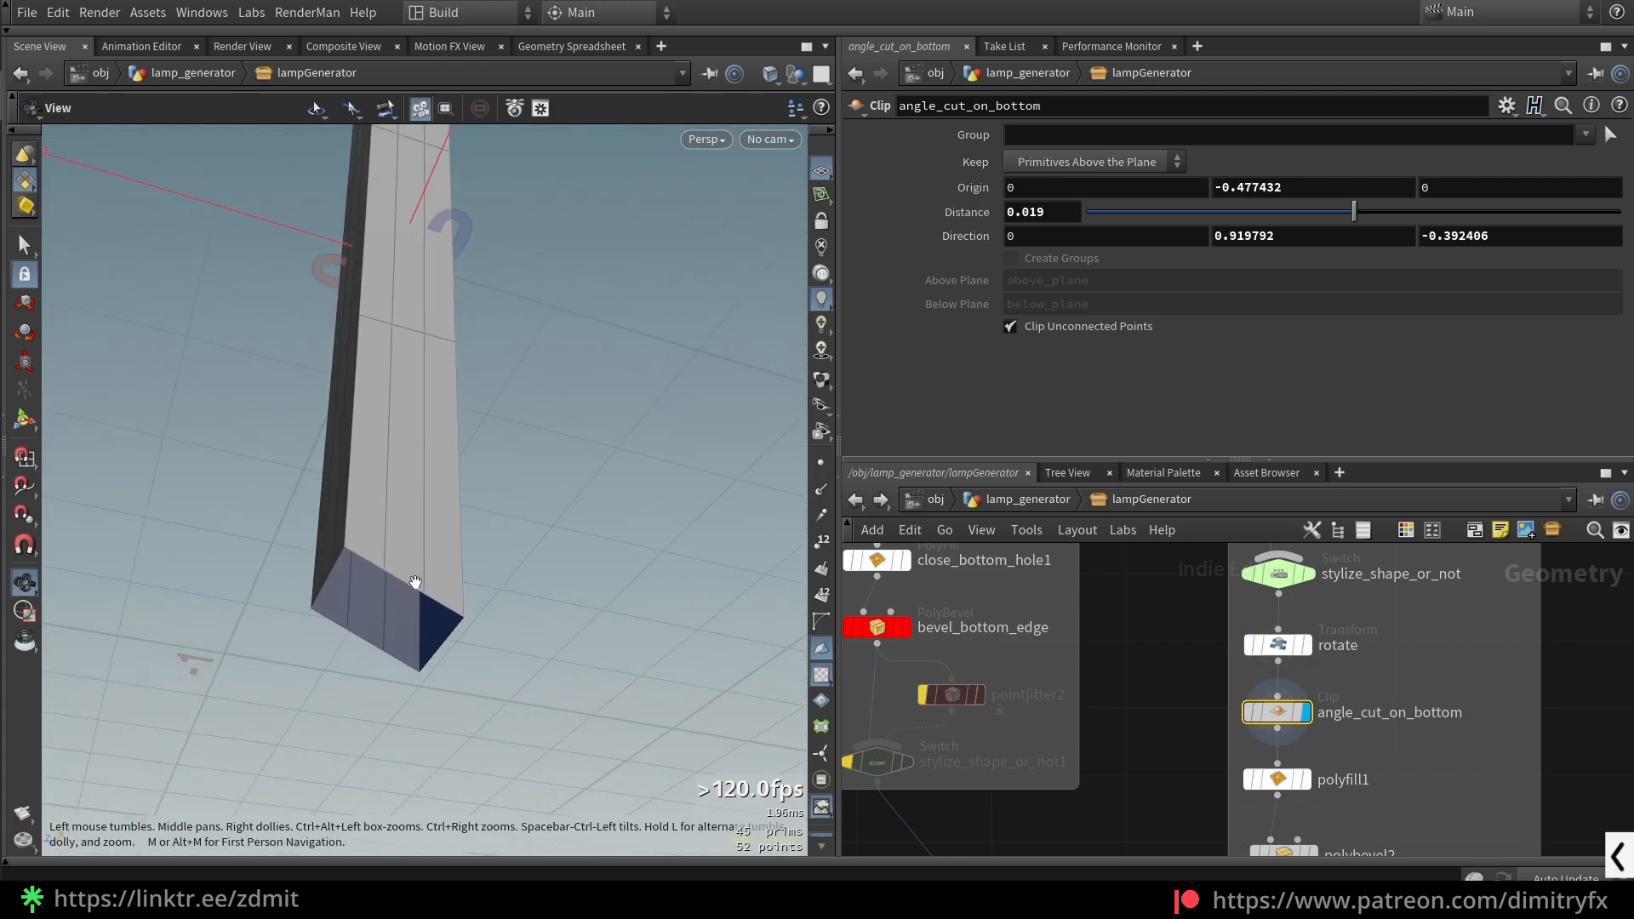
- Try moving angle_cut_on_bottom's clipping plane with its handle and changing its Distance, undoing both changes
key("Return")
scroll(501, 605, "down", 6)
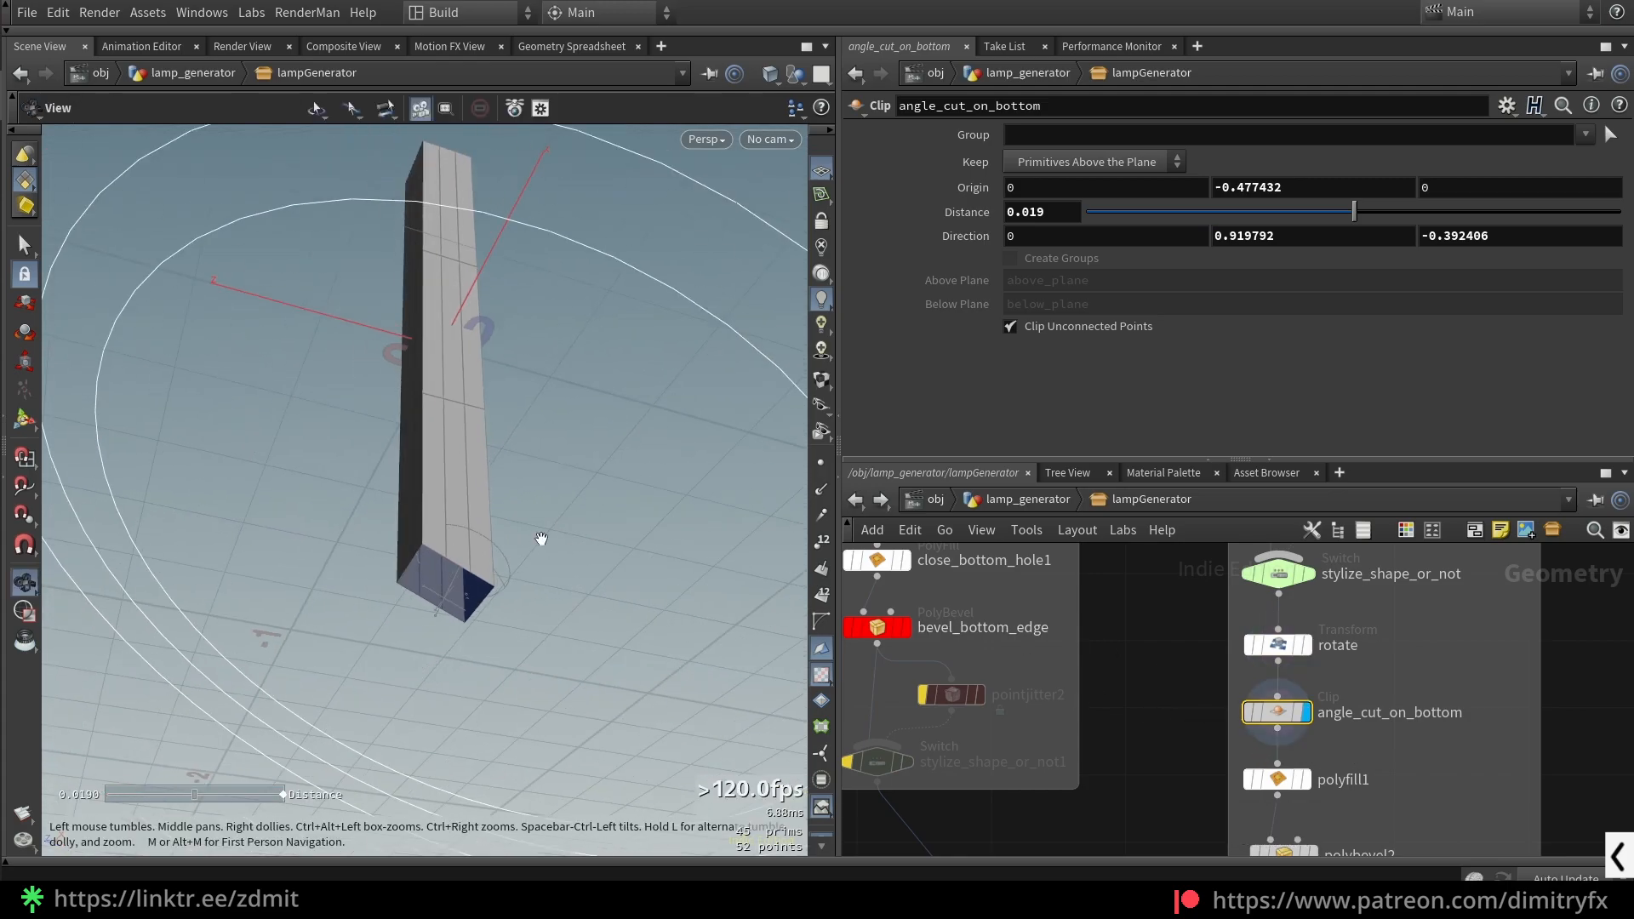
mouse_move(554, 537)
left_mouse_down("alt")
mouse_move(582, 529)
mouse_move(566, 543)
left_mouse_up("alt")
scroll(550, 545, "up", 4)
key("ctrl+z")
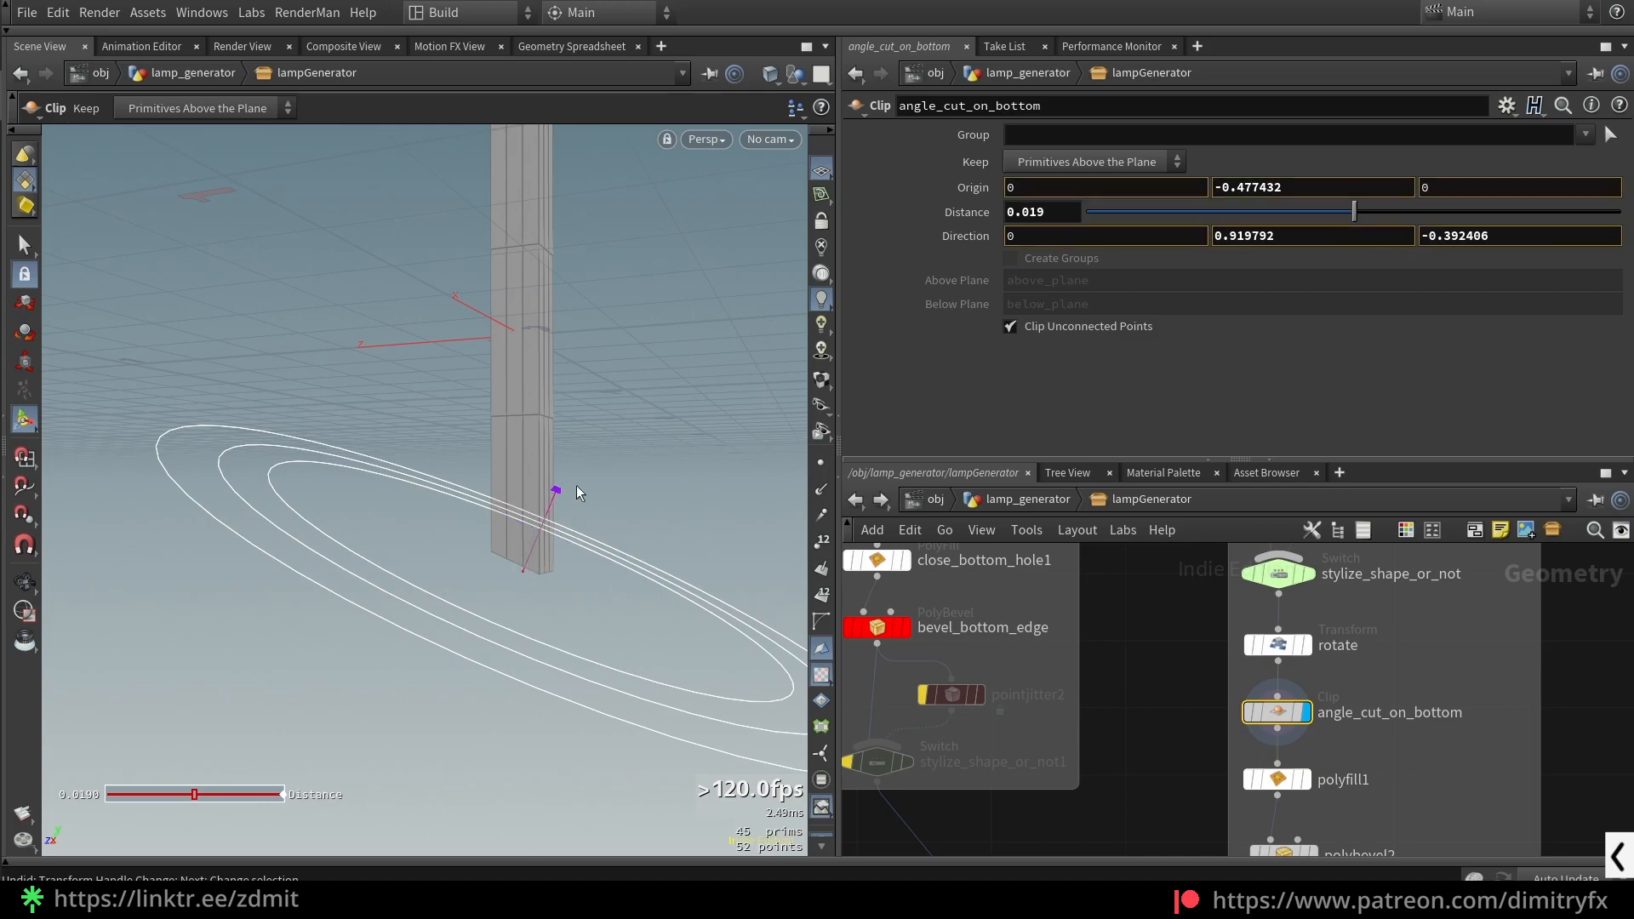
left_click_drag(1367, 210, 1360, 210)
key("ctrl+z")
left_click_drag(524, 454, 715, 473, "alt")
- Select and display polyfill1 in the legs network and inspect the filled end of the leg up close
middle_click_drag(1201, 810, 1185, 739)
left_click_drag(1168, 736, 1320, 714)
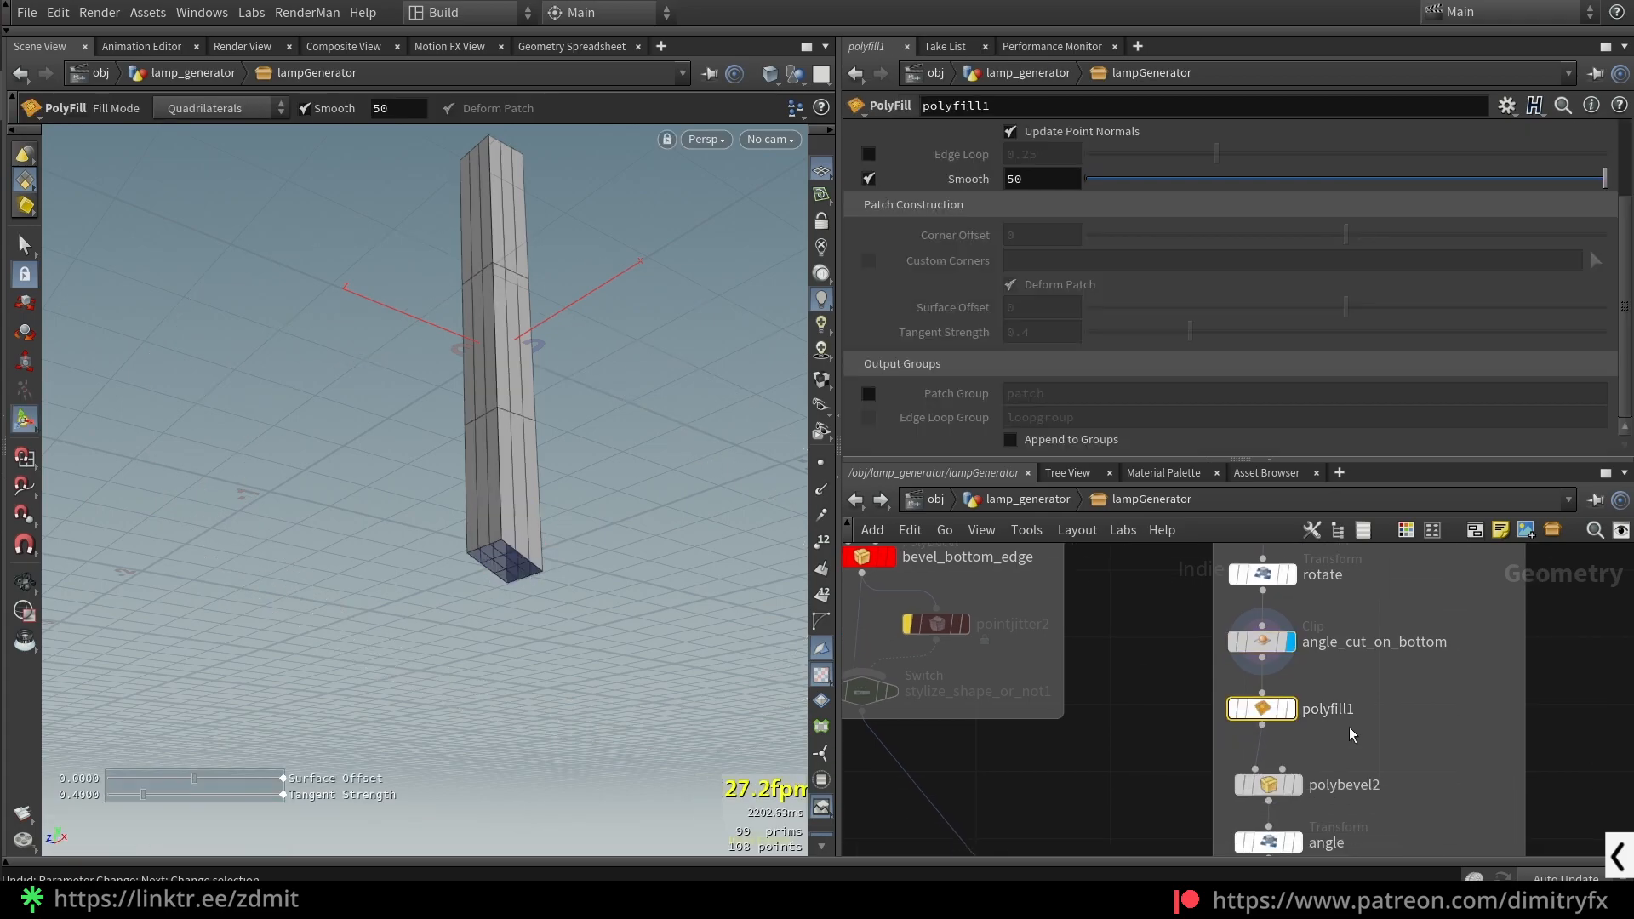
left_click(1289, 708)
scroll(517, 510, "up", 4)
left_click_drag(544, 553, 307, 442, "alt")
key("Return")
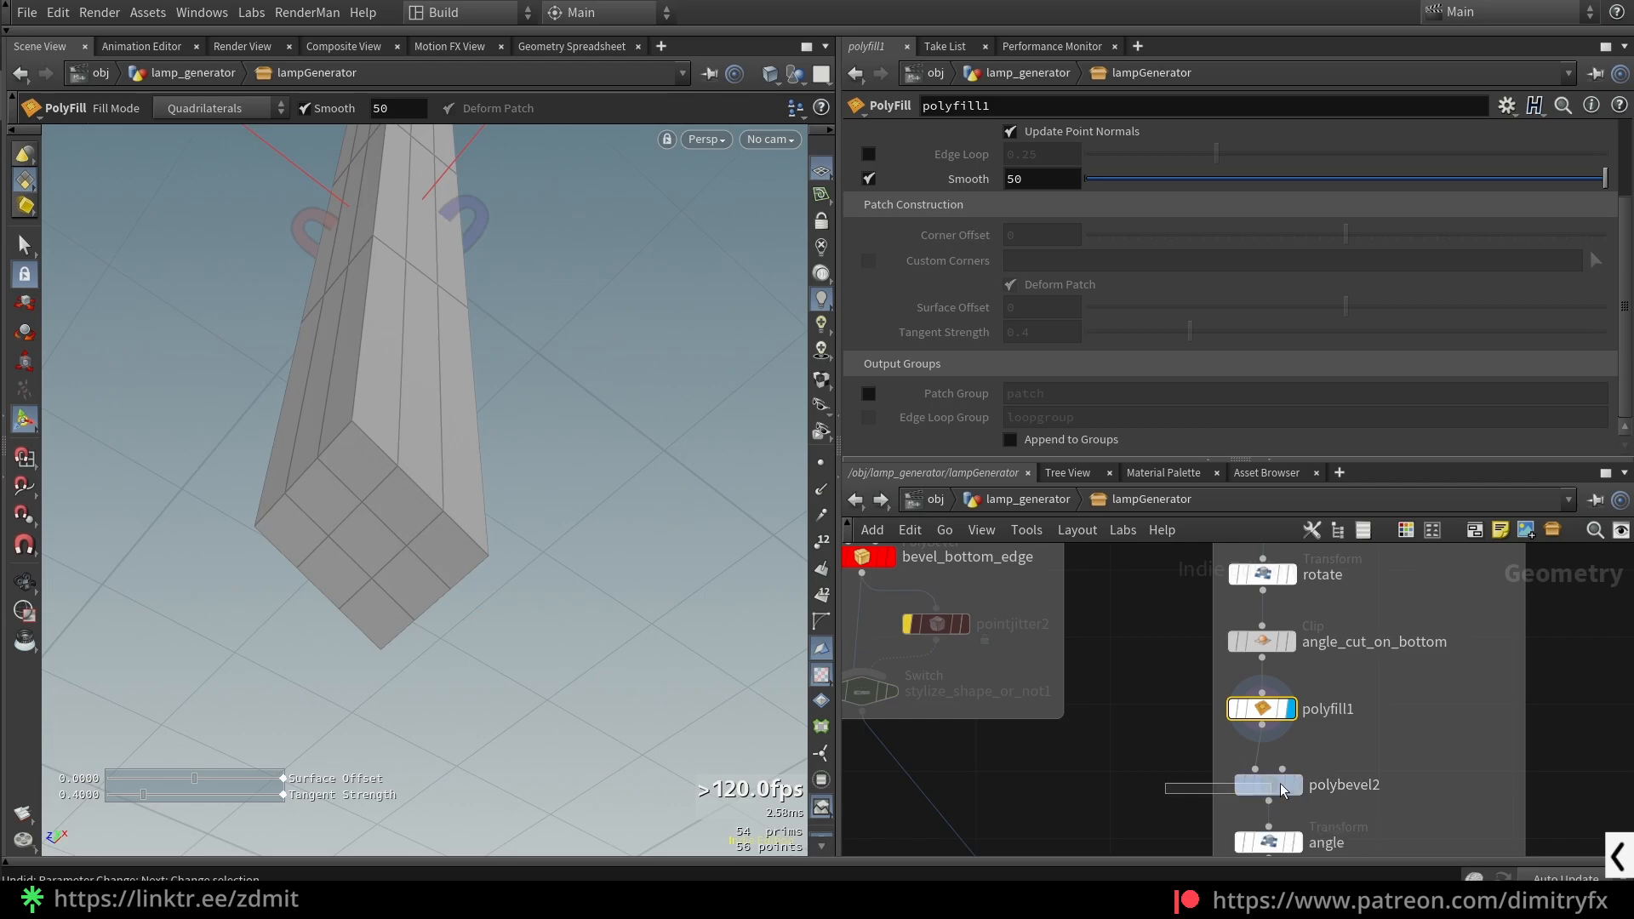
- Select and display polybevel2 and inspect the bevelled edges at the leg's lower end
left_click_drag(1262, 789, 1263, 788)
scroll(1016, 314, "up", 1)
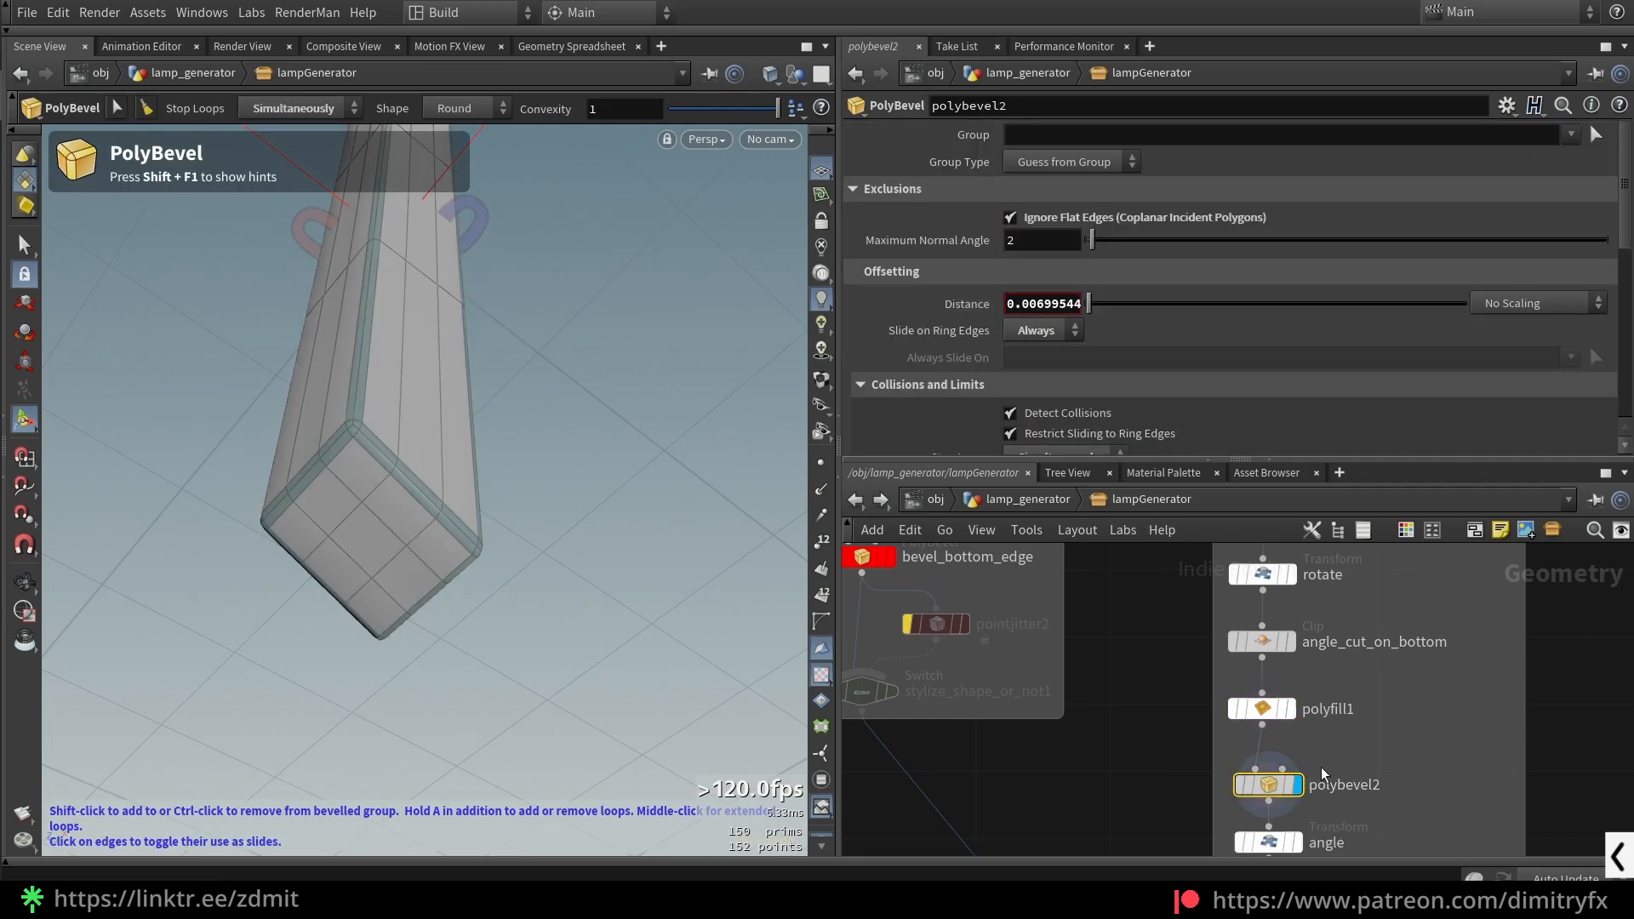
left_click(1297, 784)
left_click_drag(509, 478, 477, 492, "alt")
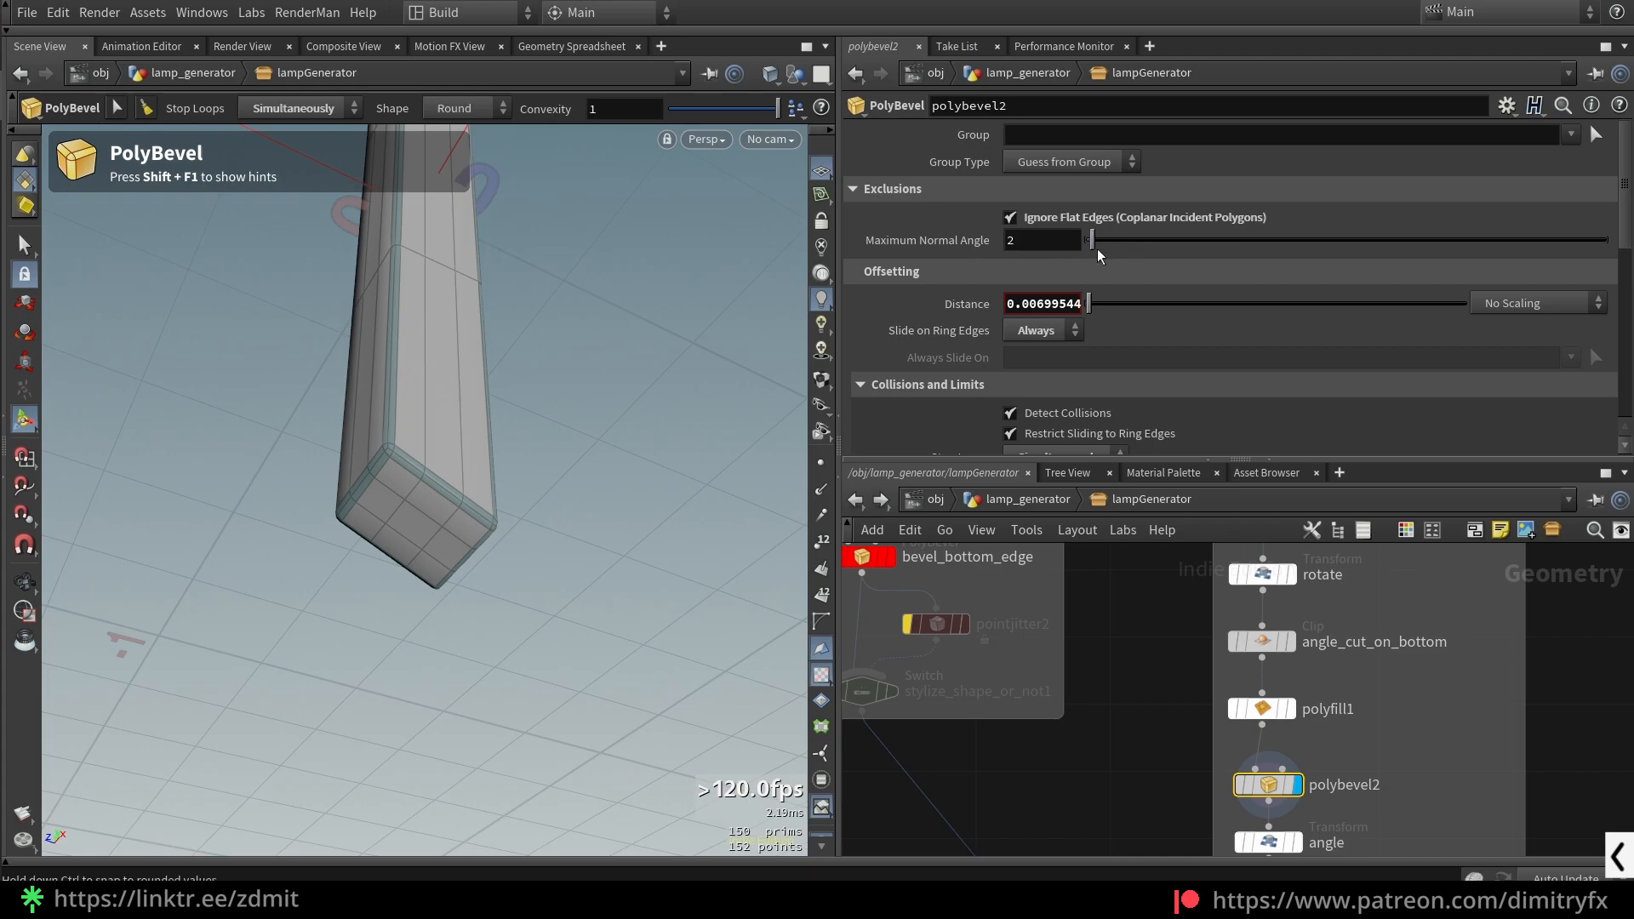
- Try a different Maximum Normal Angle on polybevel2 and undo the change
left_click_drag(1097, 241, 1085, 241)
left_click_drag(316, 453, 568, 524, "alt")
key("ctrl+z")
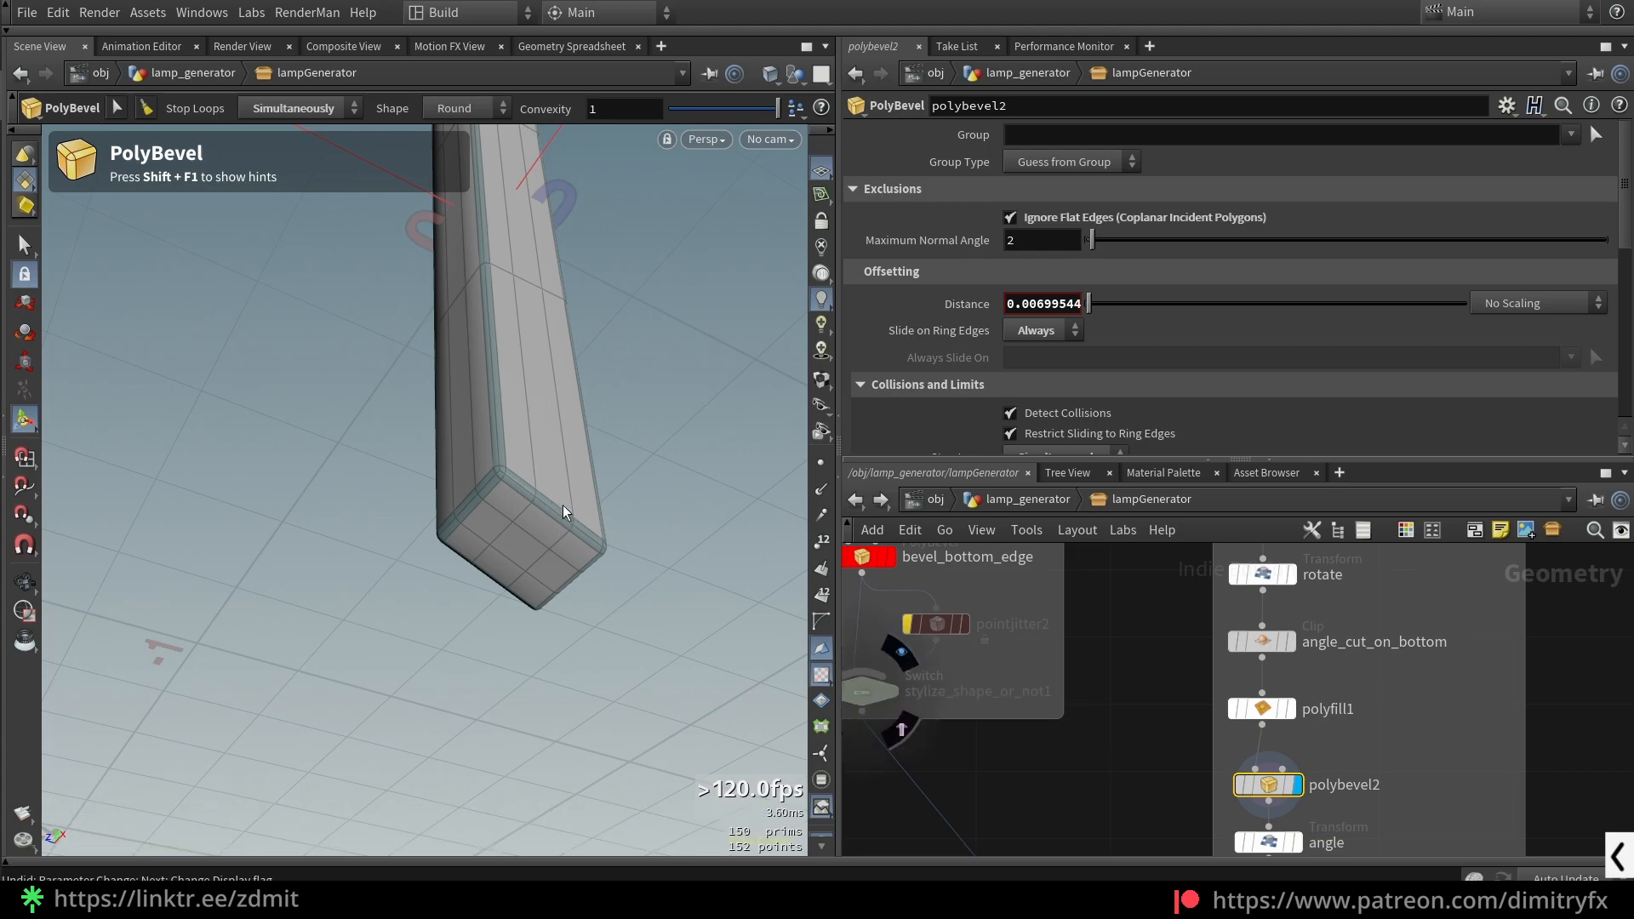
key("Escape")
- Display the angle transform, frame the tilted leg and view it from several sides
middle_click_drag(1144, 771, 1140, 694)
left_click(1293, 766)
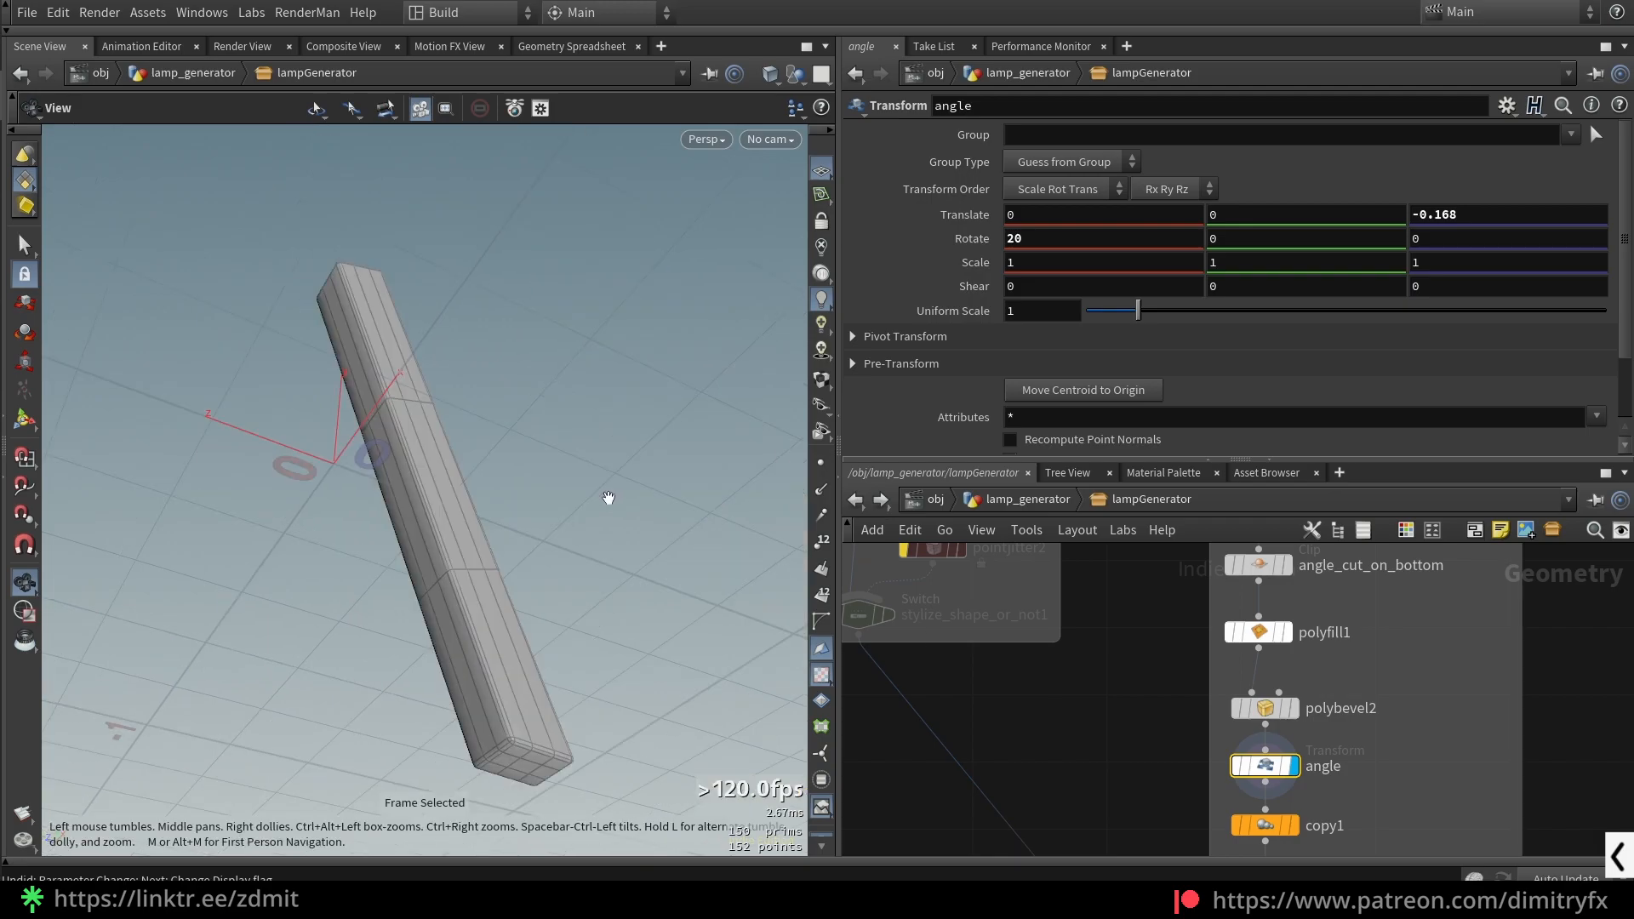
key("g")
left_click_drag(511, 477, 664, 565)
middle_click_drag(1170, 817, 1128, 751)
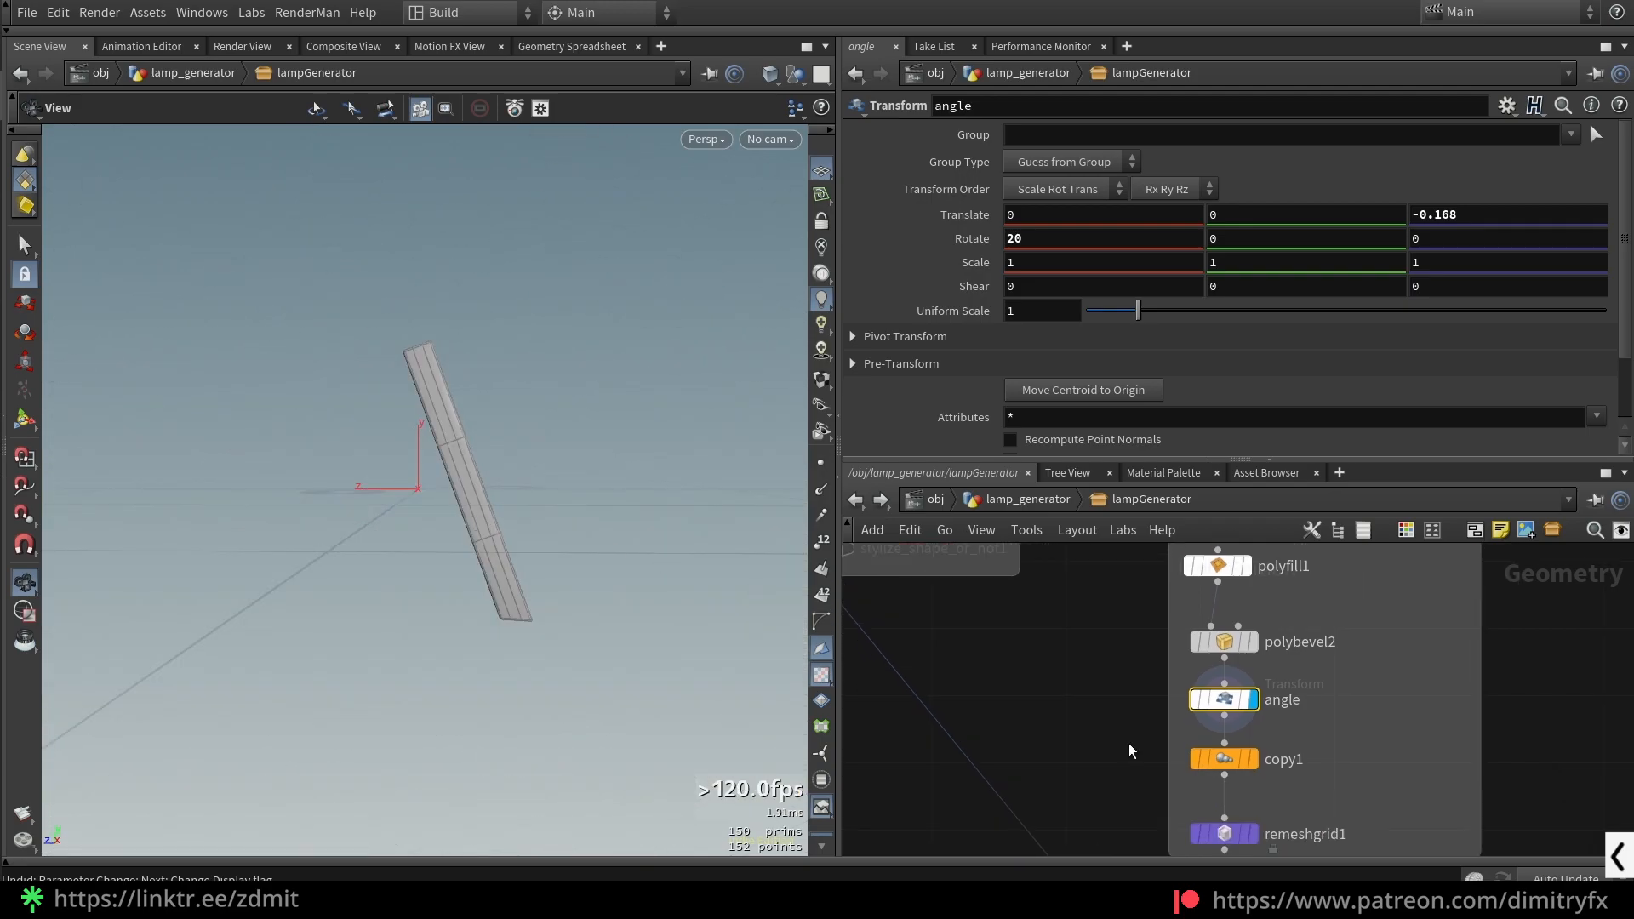
left_click_drag(503, 510, 466, 507)
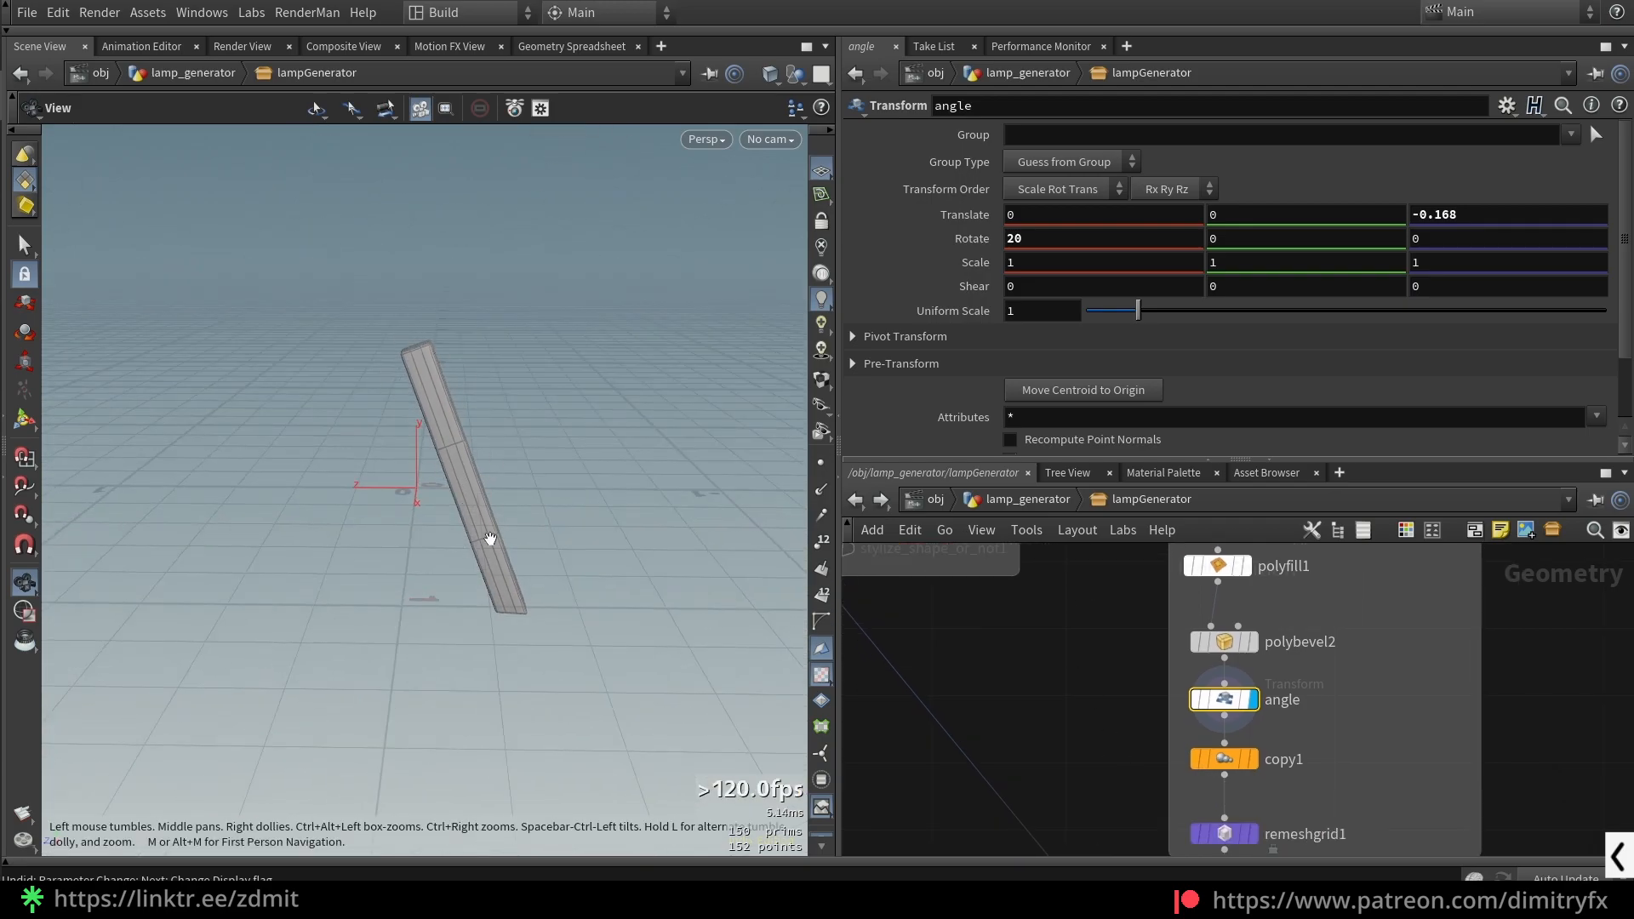
left_click_drag(368, 555, 420, 558)
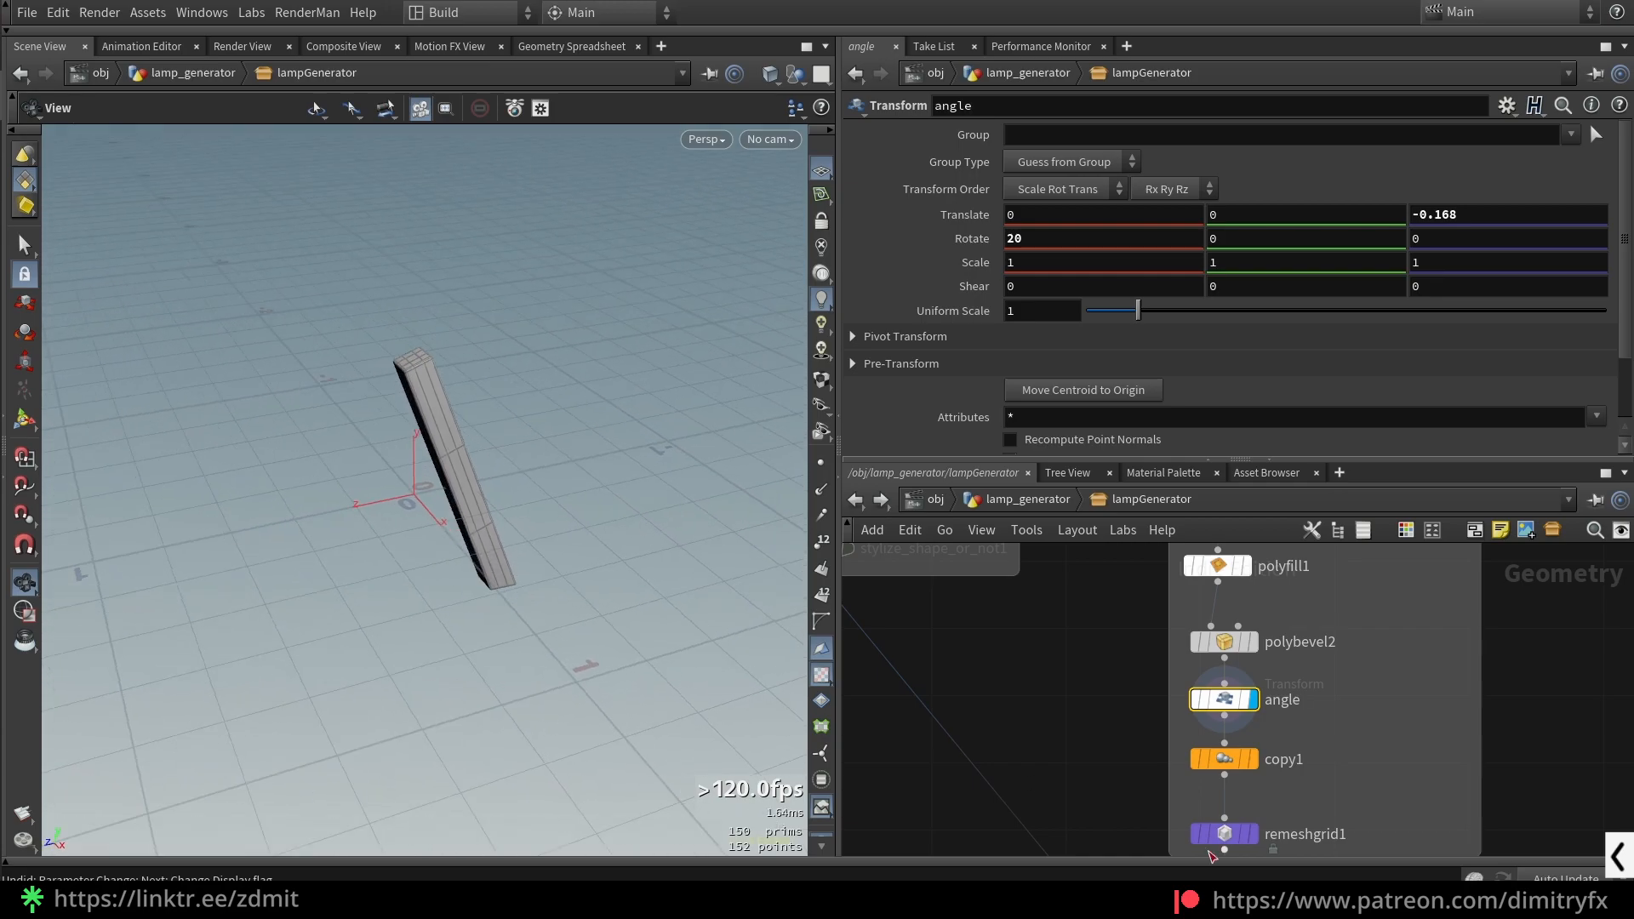
- Select and display the copy1 node and view the copied legs around the centre
left_click(1268, 762)
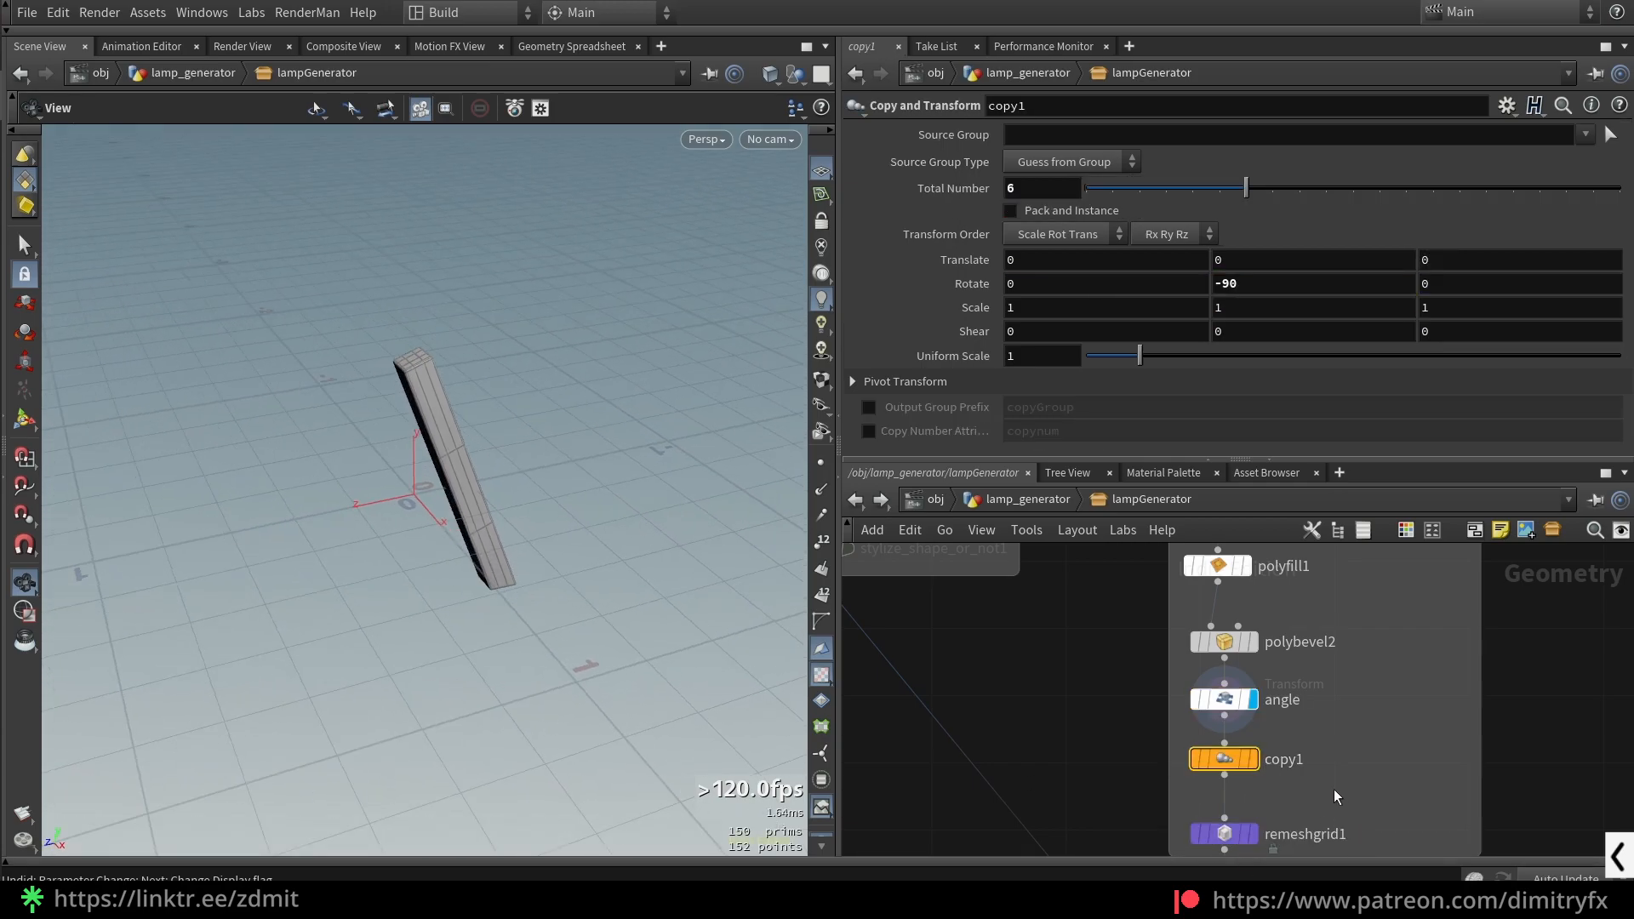
left_click(1255, 758)
left_click_drag(597, 566, 646, 586)
scroll(1189, 792, "up", 2)
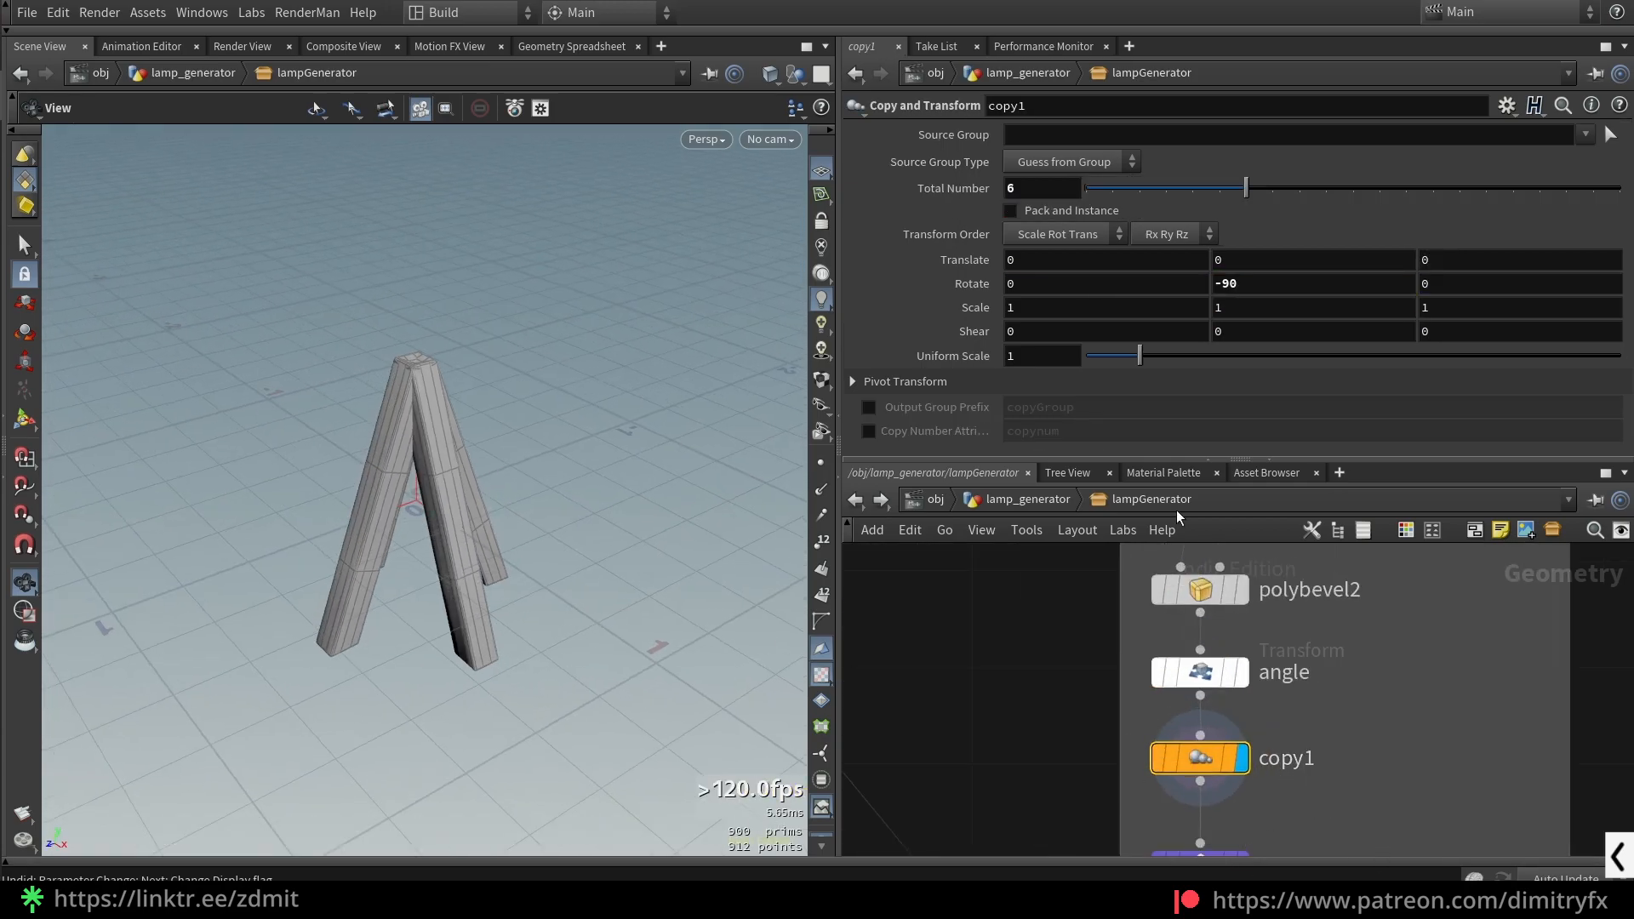
left_click_drag(323, 383, 502, 400)
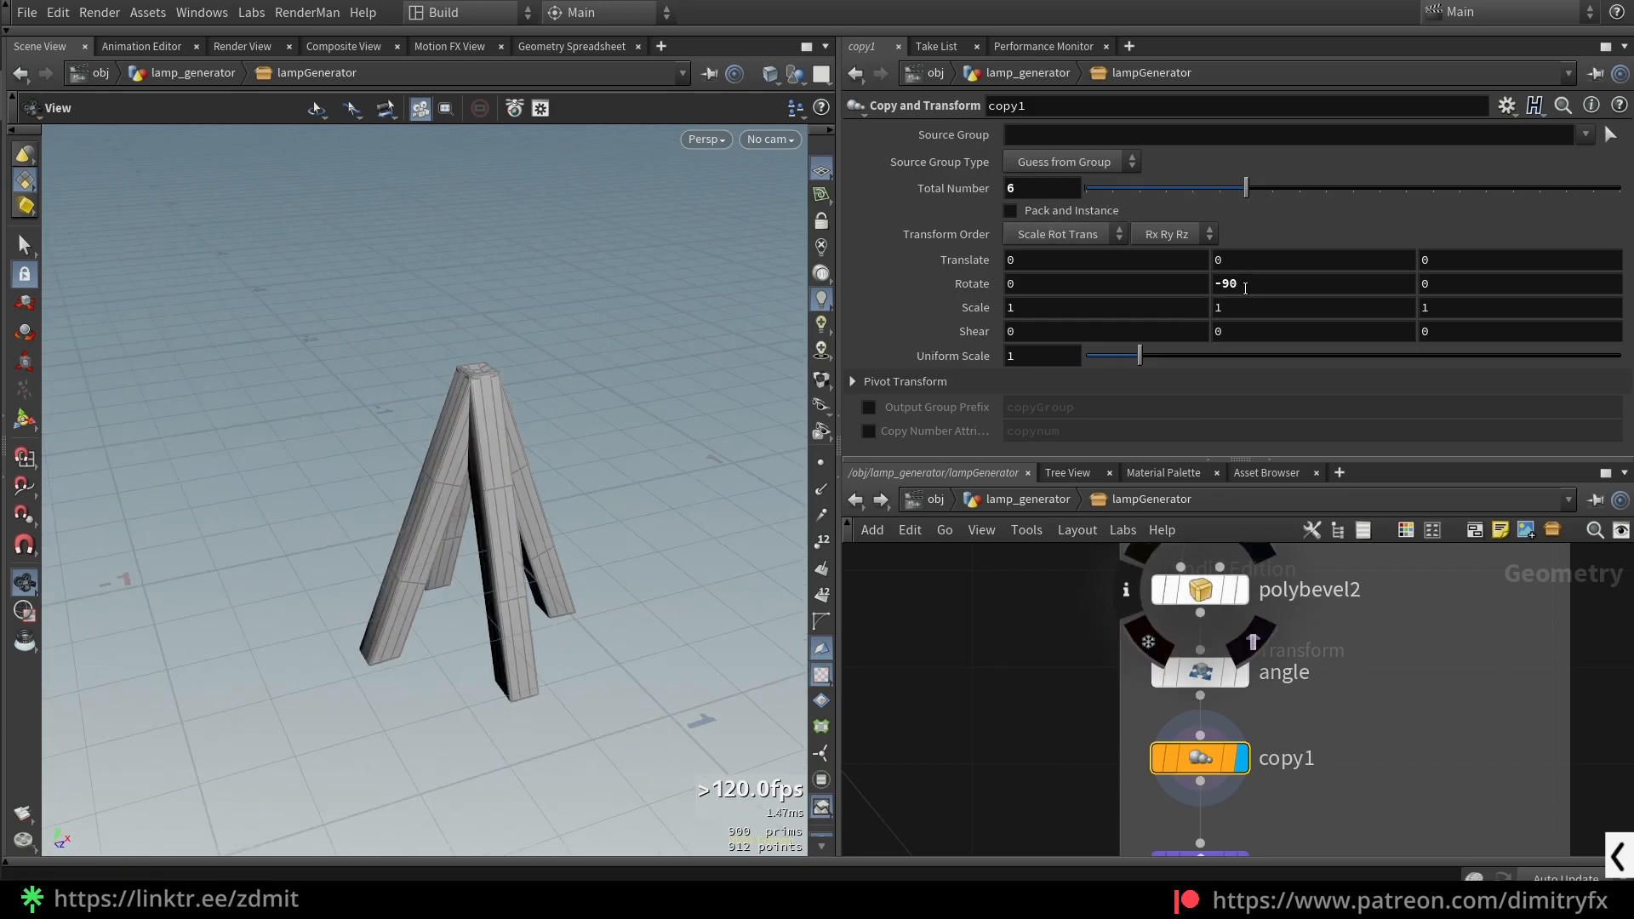
- Set copy1's Total Number to 4, also trying a lower count and undoing it
left_click_drag(1245, 200, 1182, 206)
left_click_drag(494, 451, 383, 451)
left_click_drag(1183, 194, 1163, 192)
left_click_drag(400, 444, 521, 436)
key("ctrl+z")
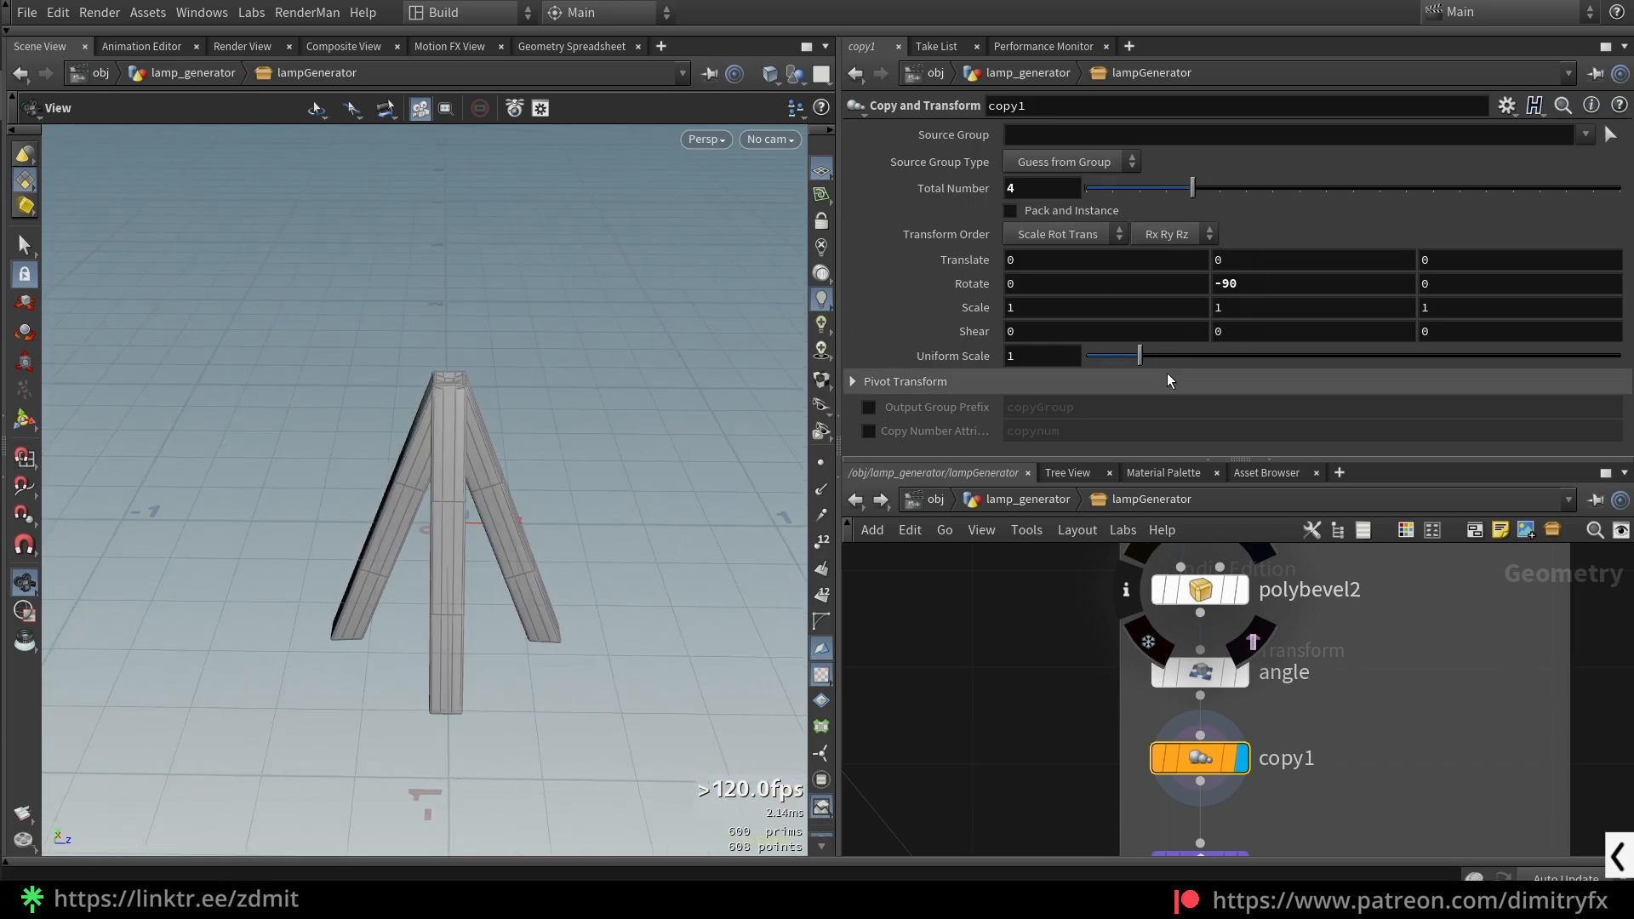
- Try a three-legged arrangement in copy1 with Total Number 3 and a Y rotation of -130
middle_click_drag(1226, 283, 1307, 196)
left_click_drag(1191, 188, 1167, 189)
middle_click_drag(1247, 284, 1157, 234)
left_click_drag(476, 464, 161, 502)
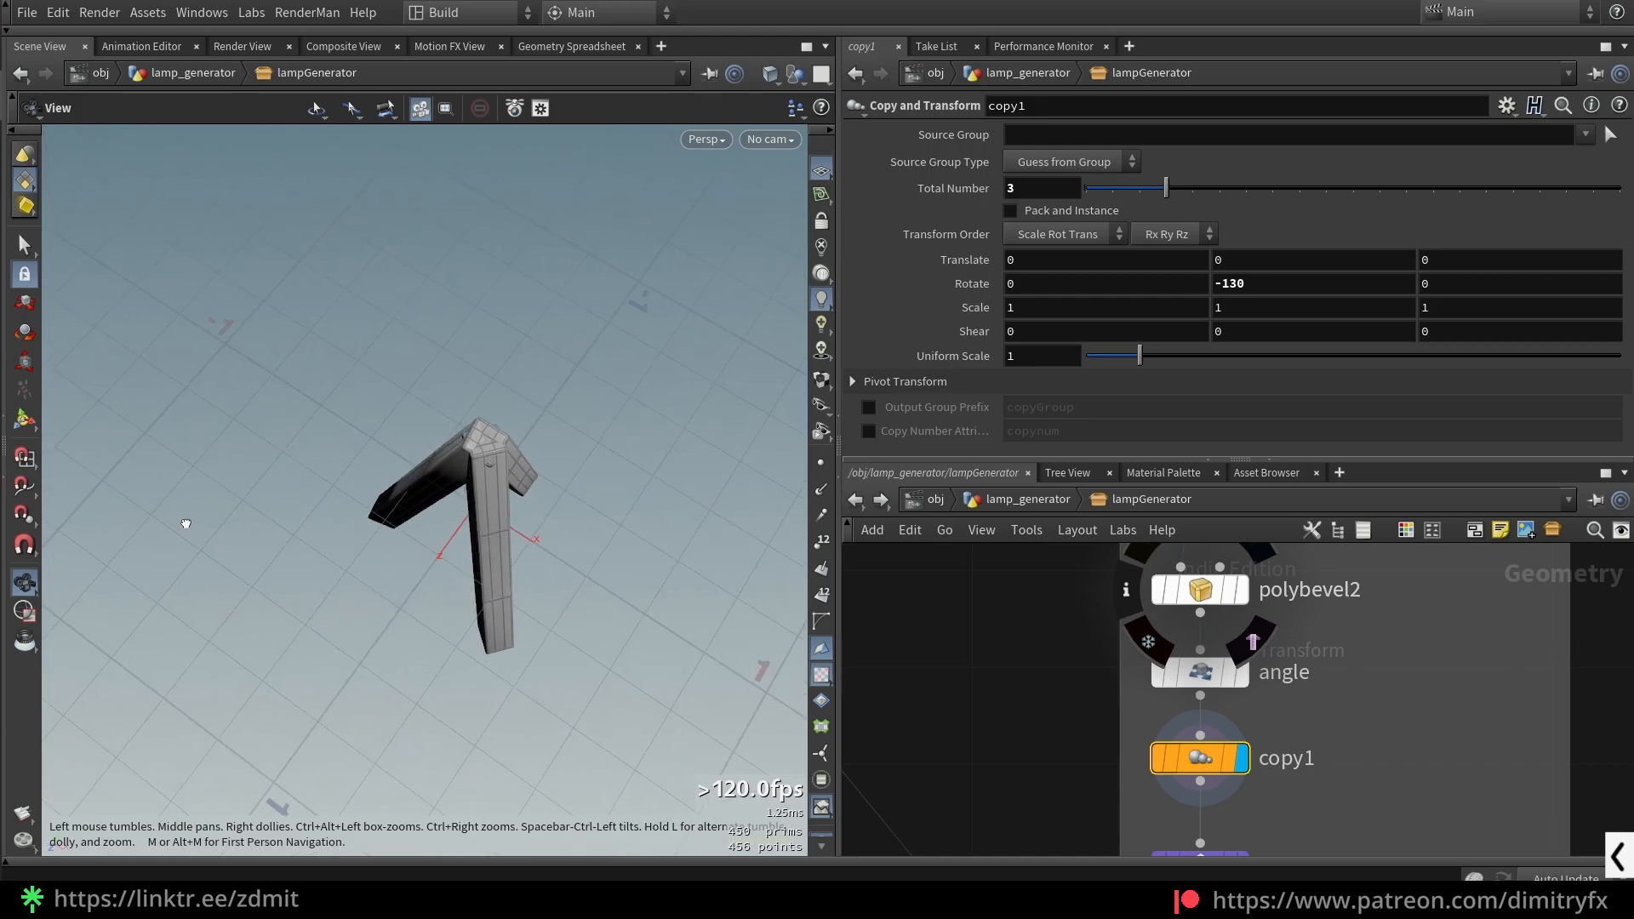
- Set copy1's Total Number to 4 and its Y rotation to -90, and save the scene
left_click_drag(1164, 189, 1205, 193)
middle_click_drag(1265, 286, 1626, 219)
left_click_drag(119, 544, 281, 460)
key("ctrl+s")
- Select the angle transform, try adjusting the leg tilt with its viewport handle, and undo the change
scroll(1411, 774, "down", 3)
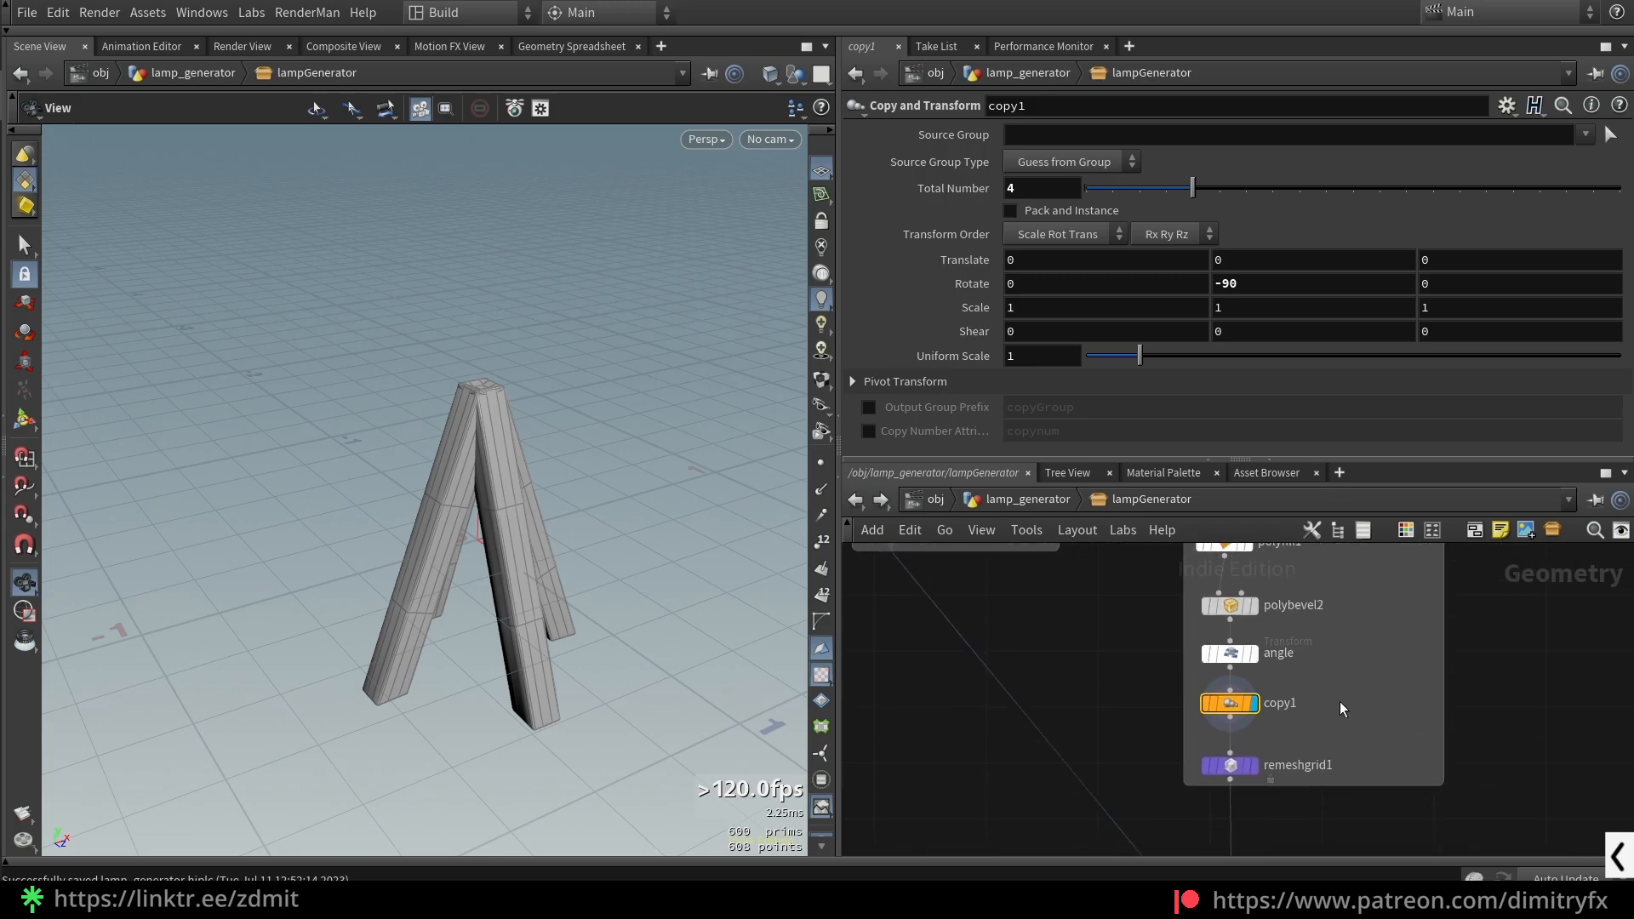
left_click(1231, 654)
key("Return")
left_click_drag(560, 451, 746, 494)
key("Escape")
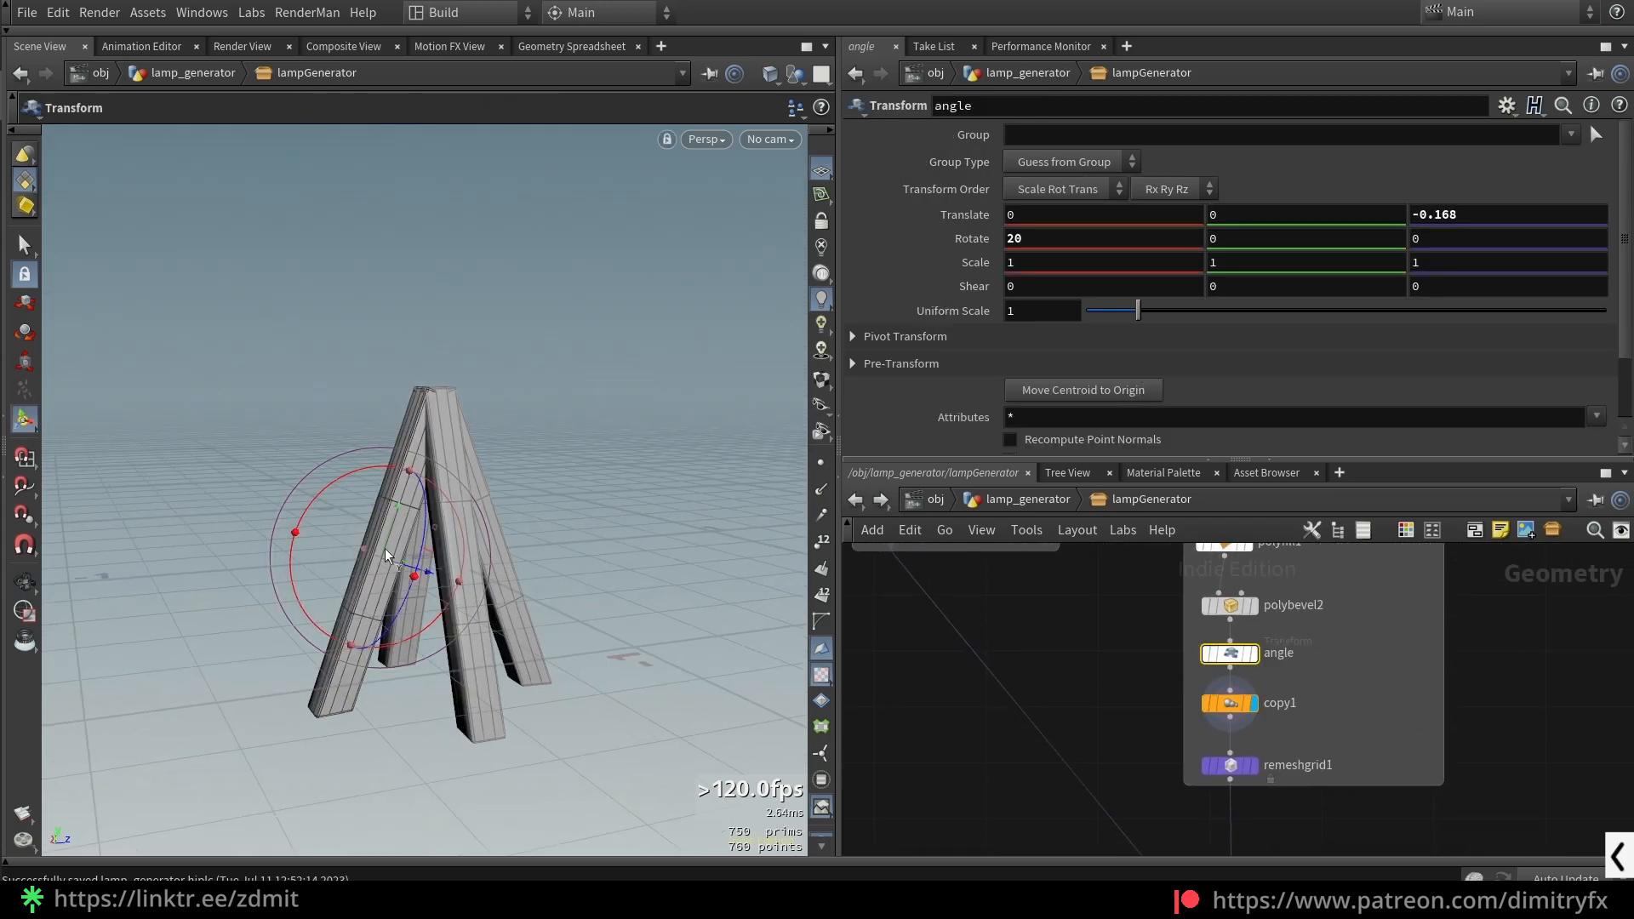
mouse_move(327, 493)
left_mouse_down()
mouse_move(345, 485)
mouse_move(298, 496)
mouse_move(334, 495)
left_mouse_up()
key("ctrl+z")
left_click_drag(593, 479, 553, 509, "alt")
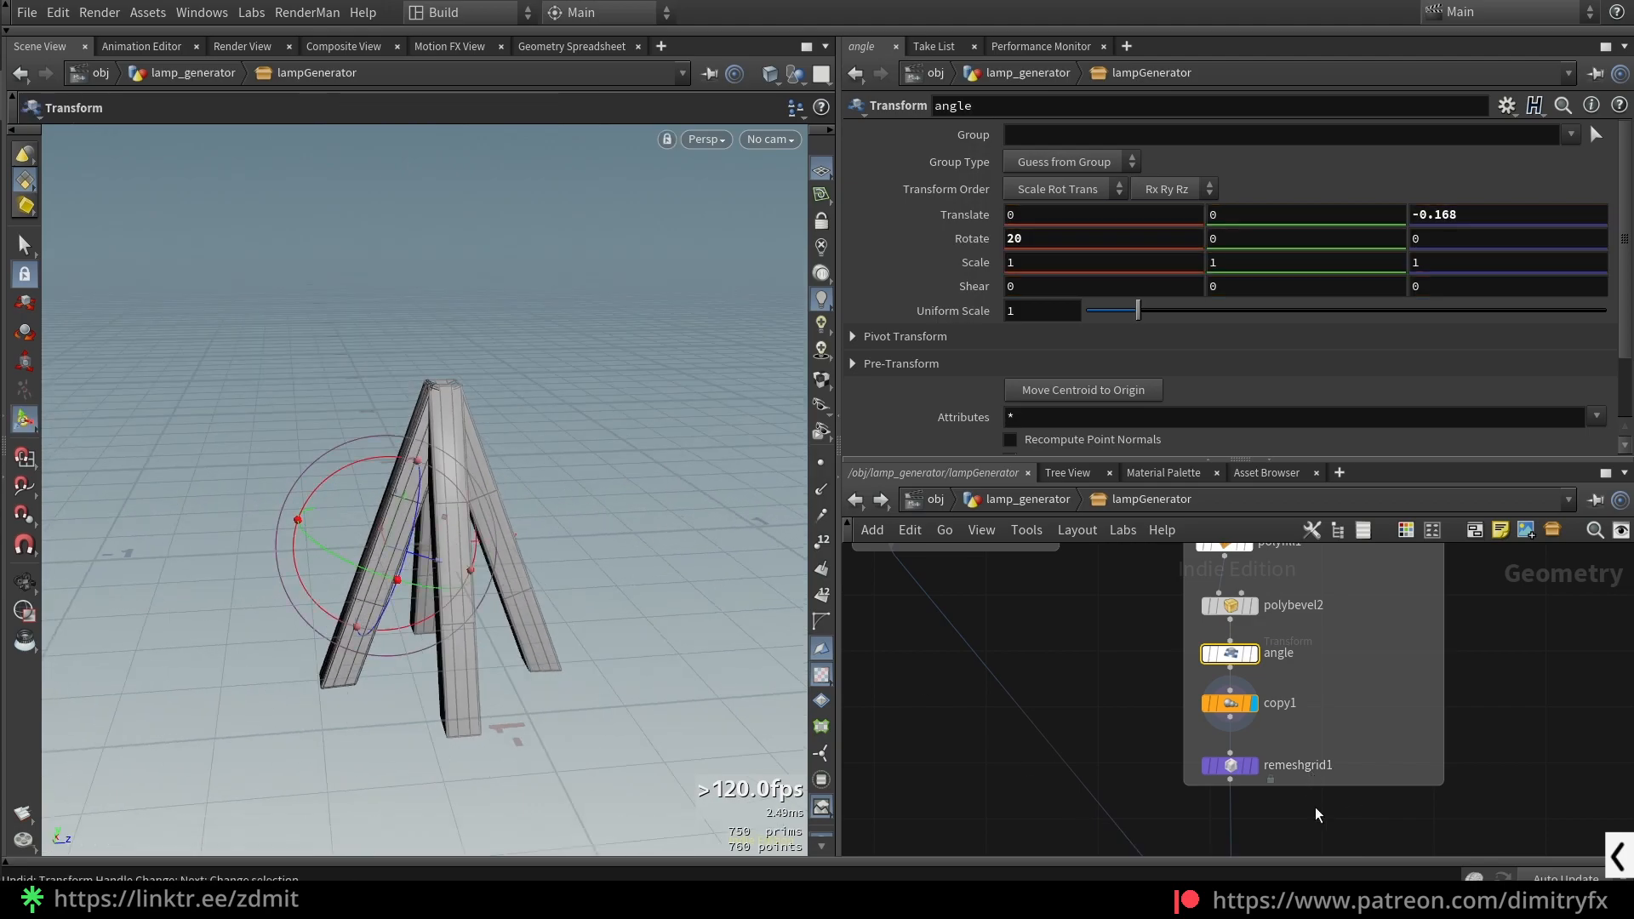
- Select and display remeshgrid1, hide the wireframe, and inspect the blended joint where the legs meet
left_click(1226, 768)
scroll(1306, 810, "up", 1)
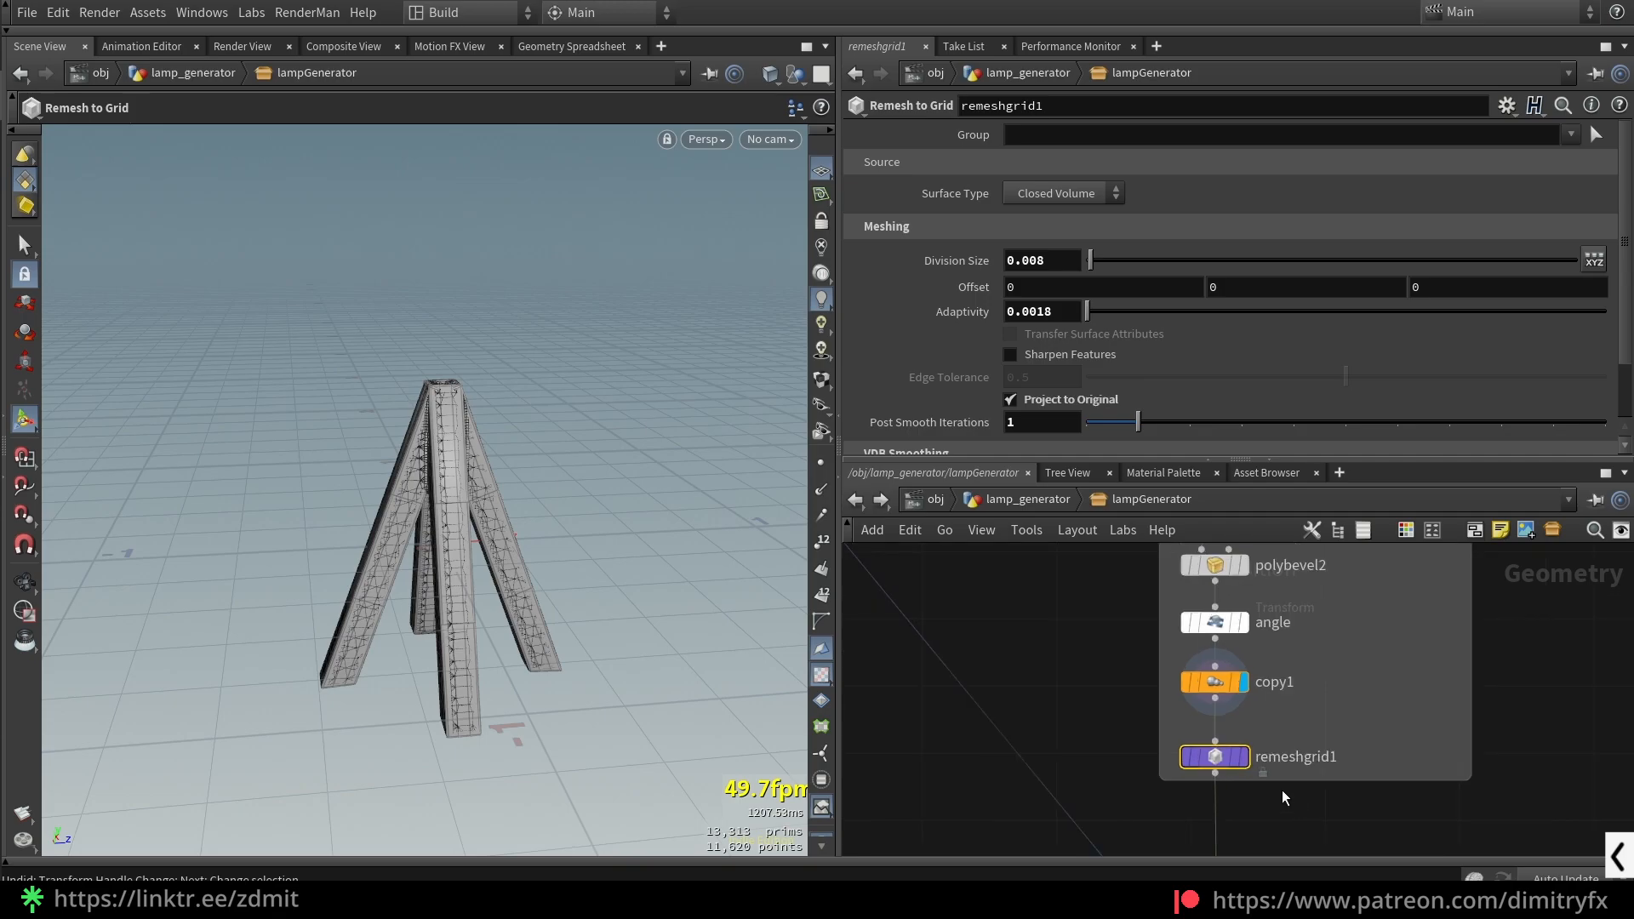
left_click(1243, 757)
key("shift+w")
left_click_drag(547, 419, 445, 398, "alt")
scroll(445, 398, "up", 3)
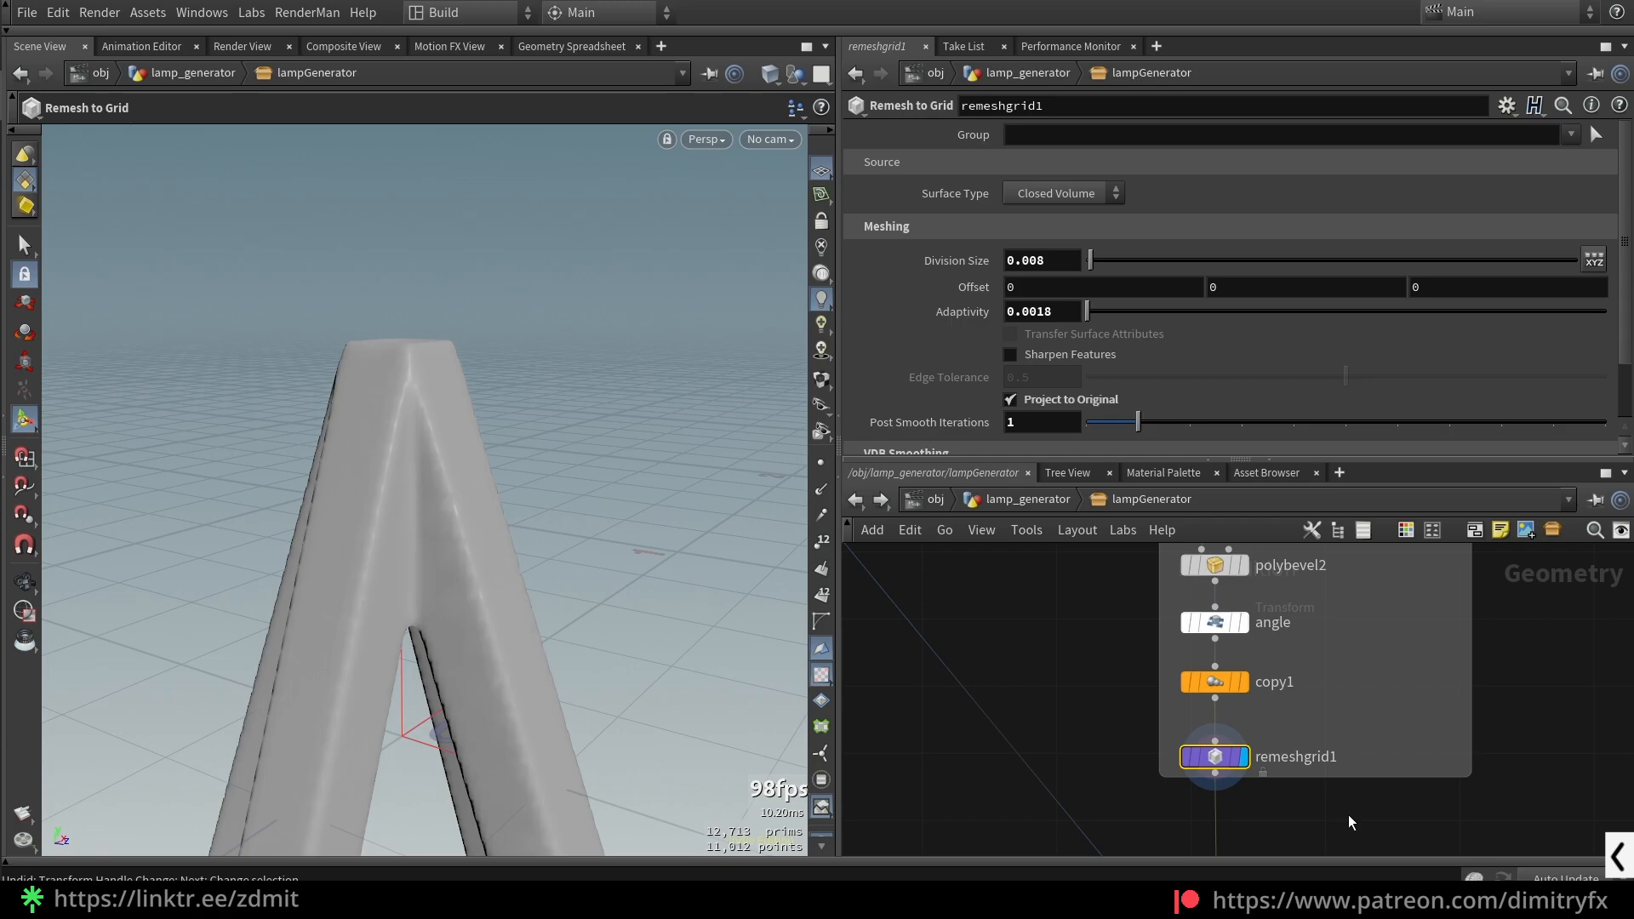
- Try remeshgrid1's Adaptivity at 0 with the wireframe shown, and undo the change
scroll(1214, 278, "down", 2)
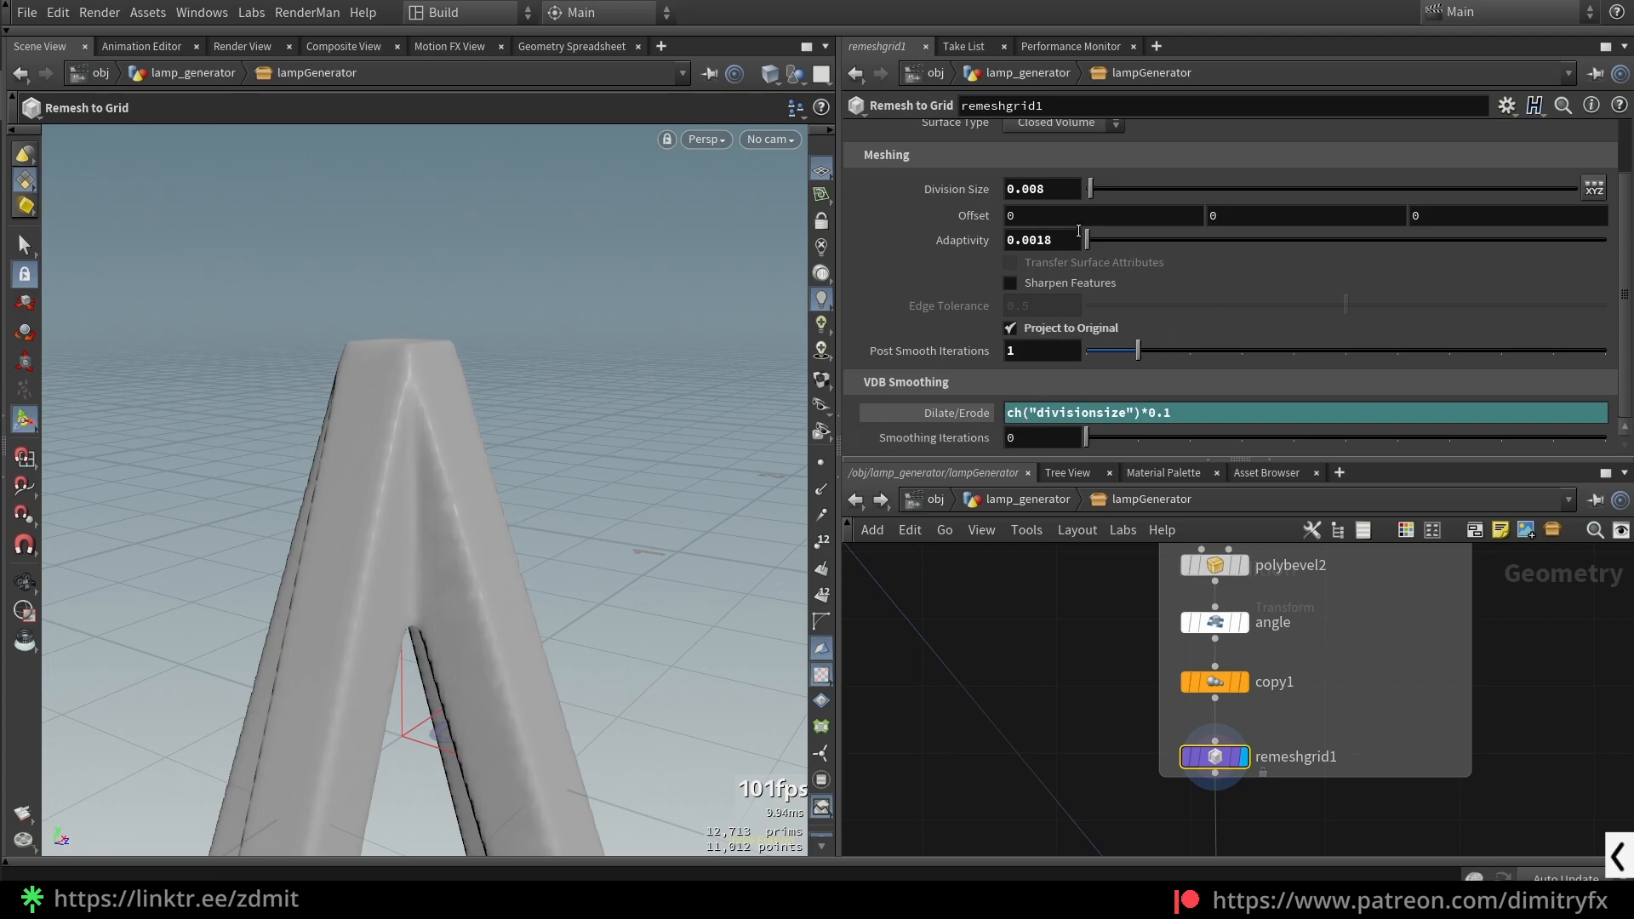
key("shift+w")
left_click_drag(1088, 240, 990, 303)
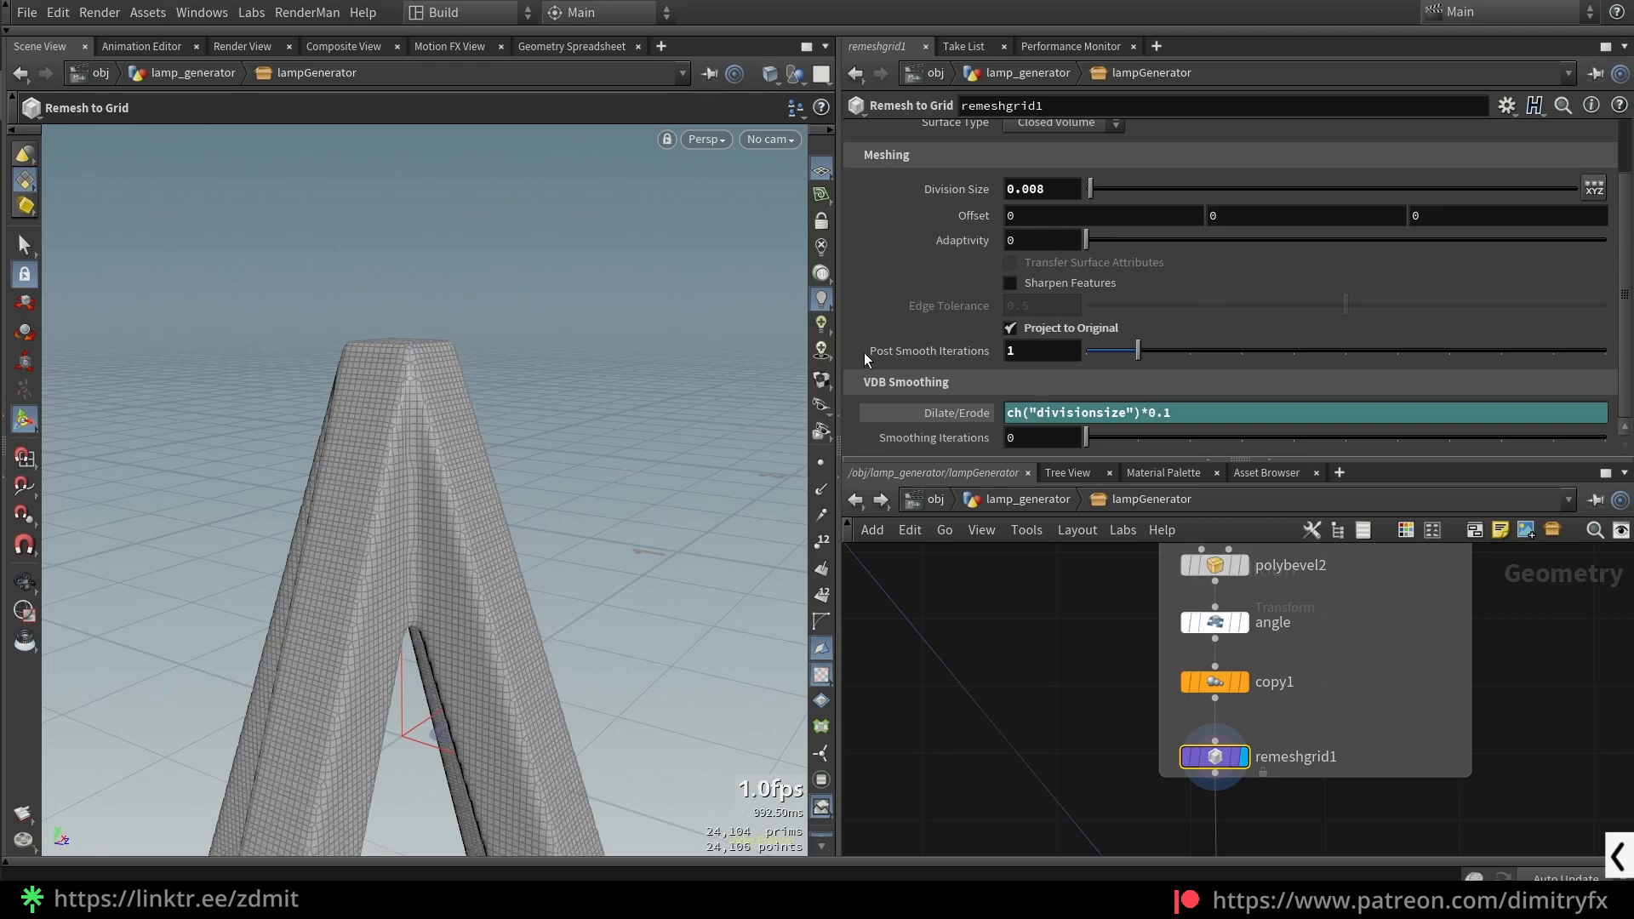
mouse_move(491, 562)
left_mouse_down("alt")
mouse_move(445, 604)
mouse_move(533, 511)
mouse_move(524, 409)
left_mouse_up("alt")
key("ctrl+z")
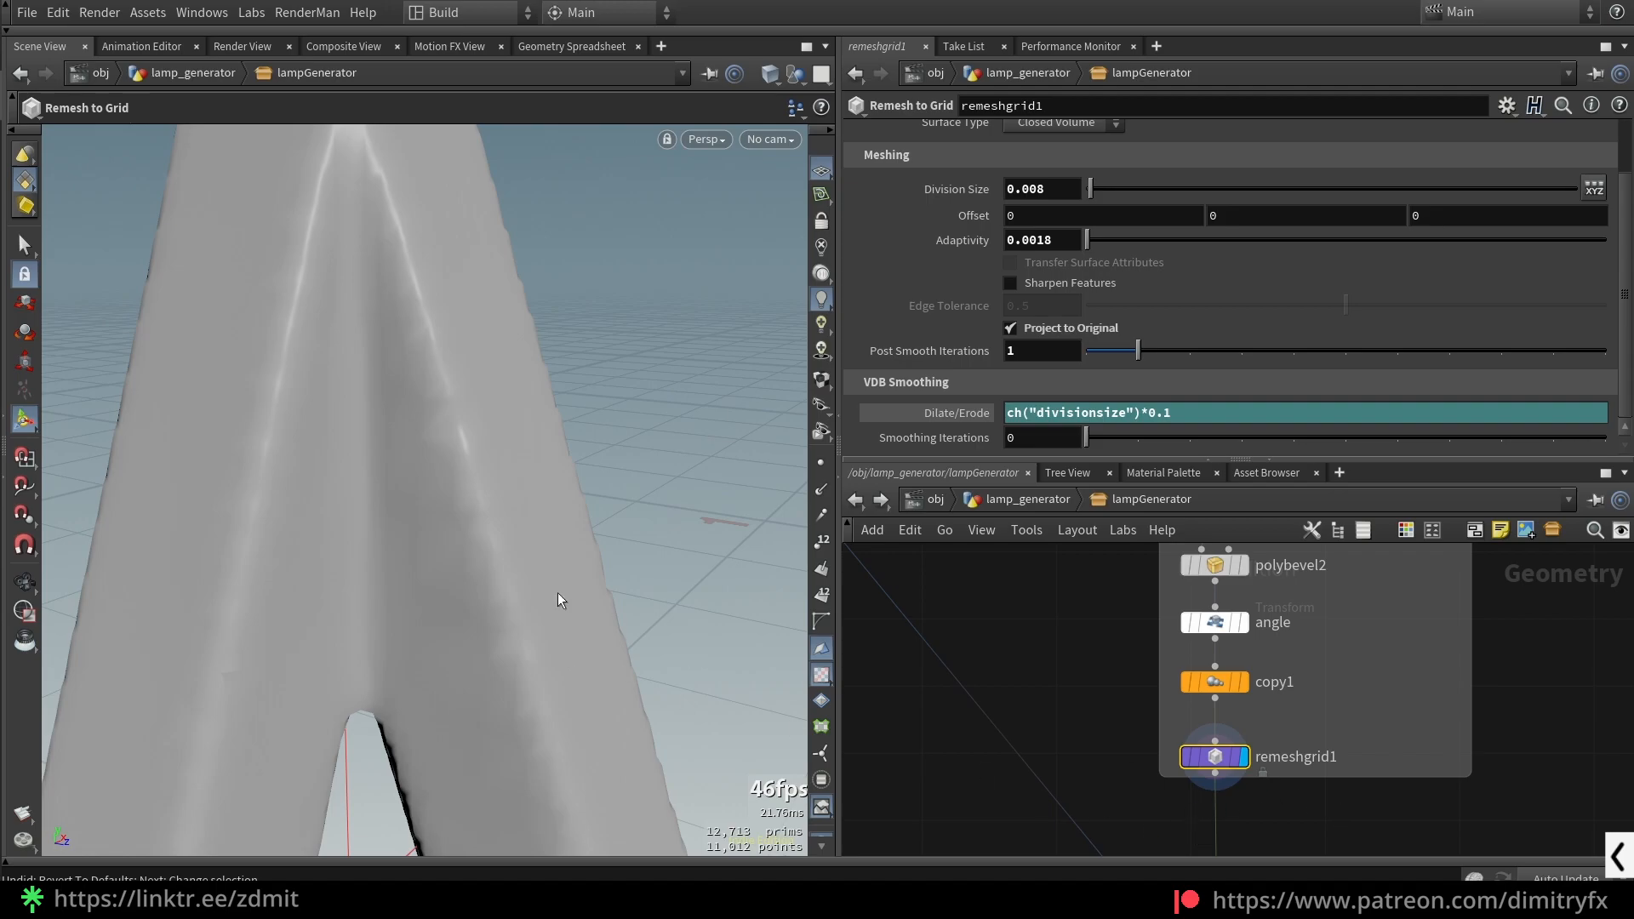
- Examine the remeshed legs' surface and joints from several angles, and the legs network's connection to the nodes below
left_click_drag(554, 475, 445, 394, "alt")
left_click_drag(533, 631, 397, 749, "alt")
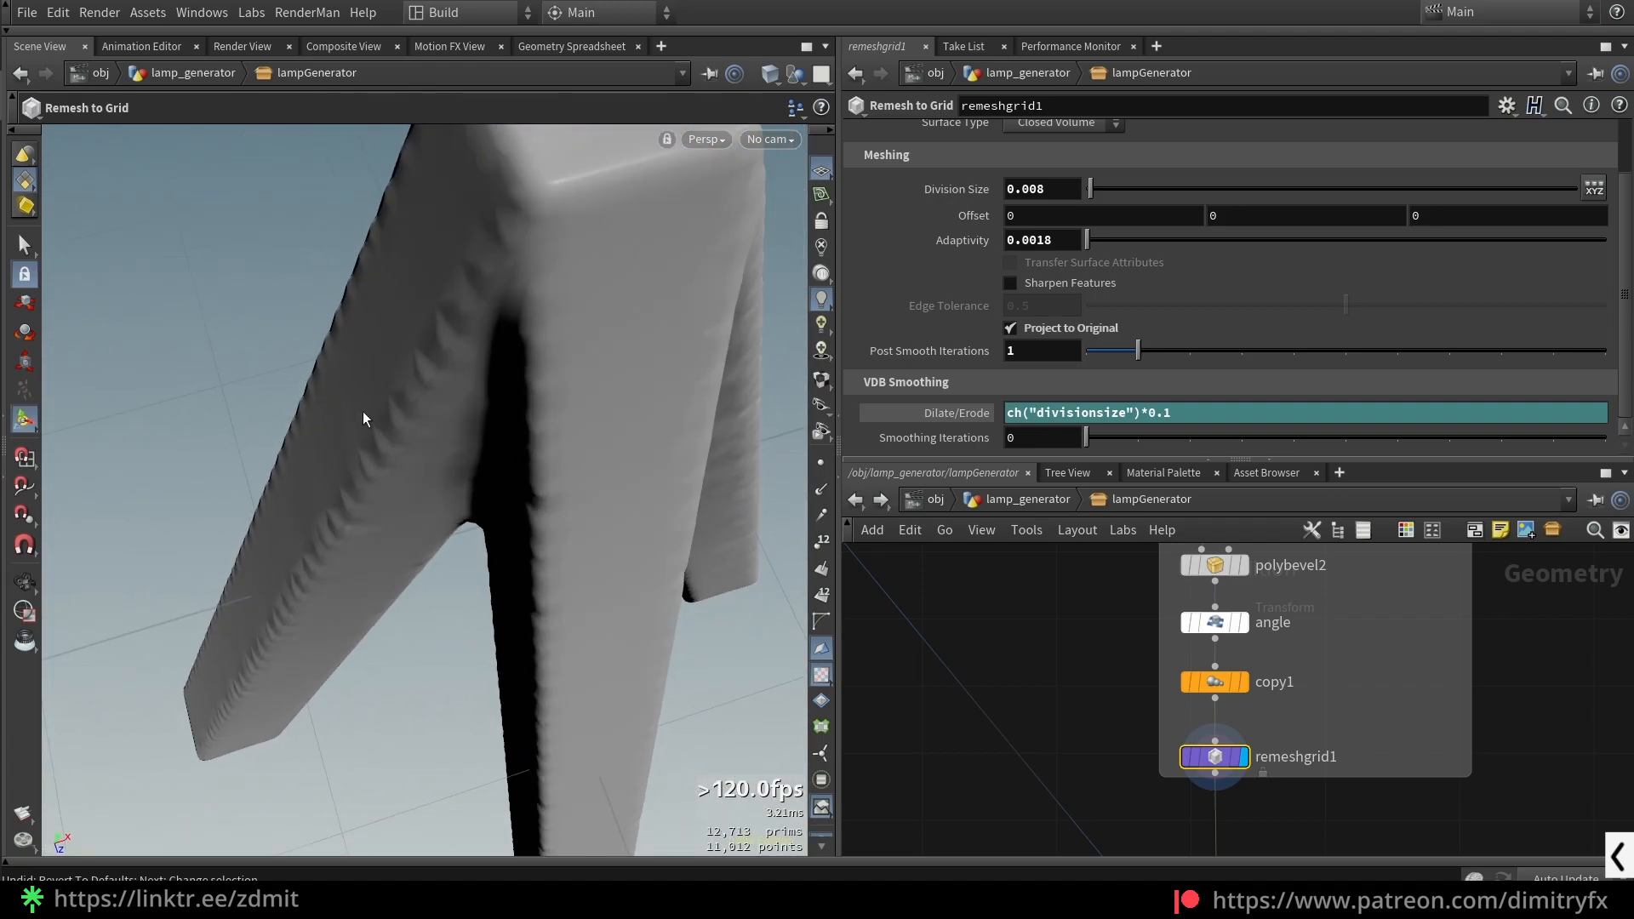
left_click_drag(418, 372, 182, 745)
mouse_move(529, 431)
left_mouse_down("alt")
mouse_move(511, 405)
mouse_move(540, 412)
mouse_move(621, 335)
mouse_move(526, 423)
mouse_move(472, 310)
mouse_move(547, 312)
left_mouse_up("alt")
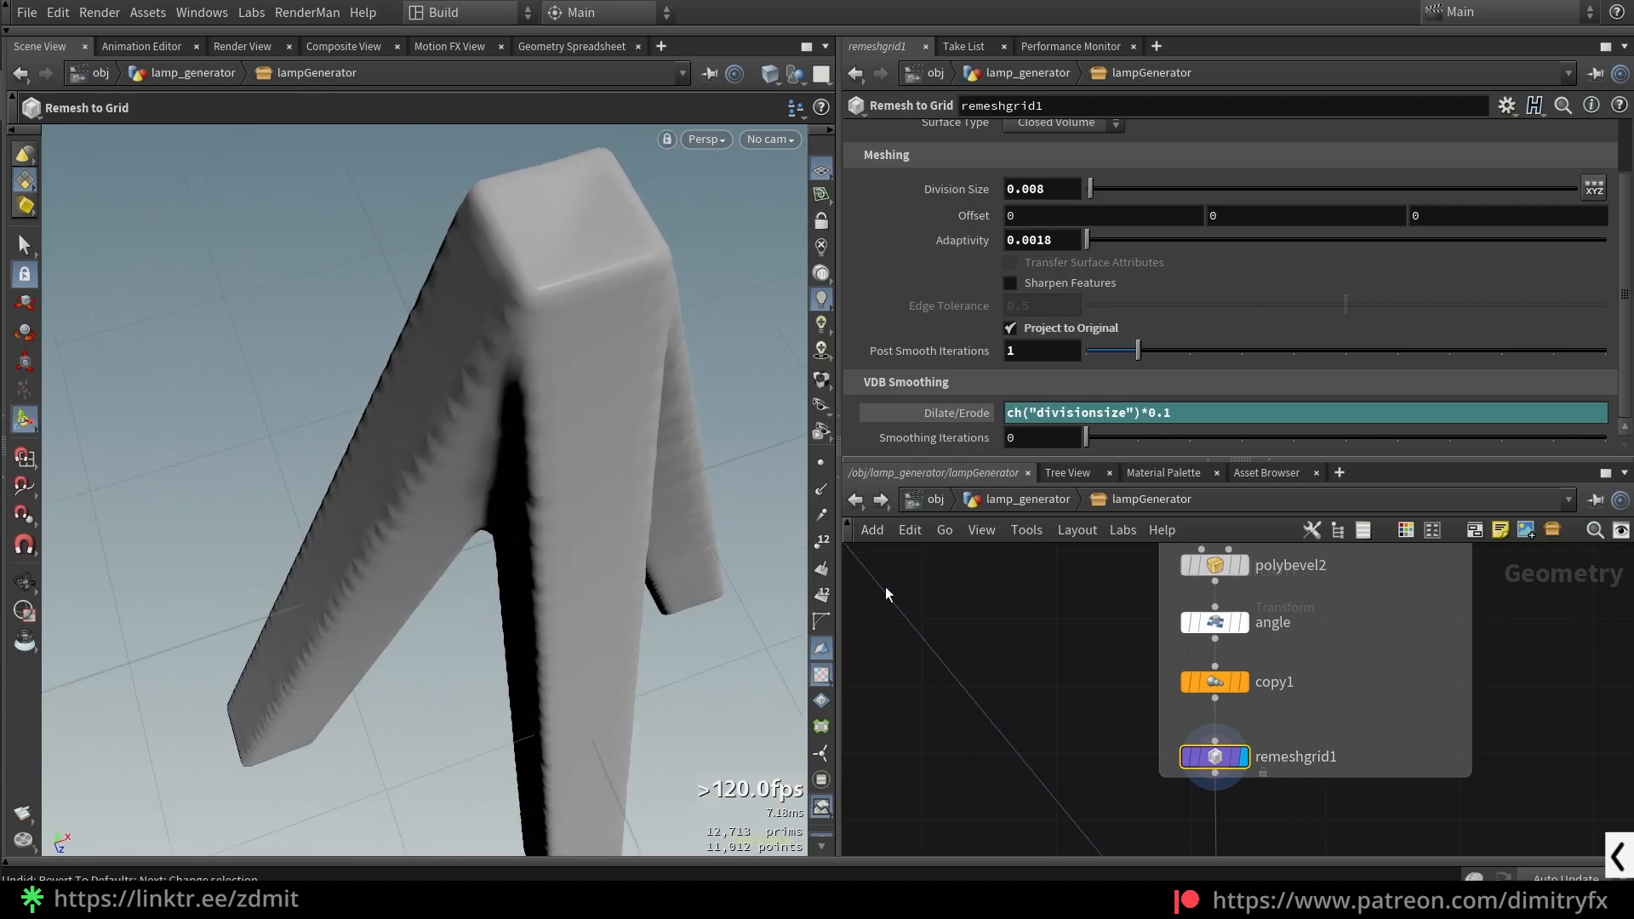
left_click_drag(639, 511, 664, 445, "alt")
scroll(1258, 723, "down", 5)
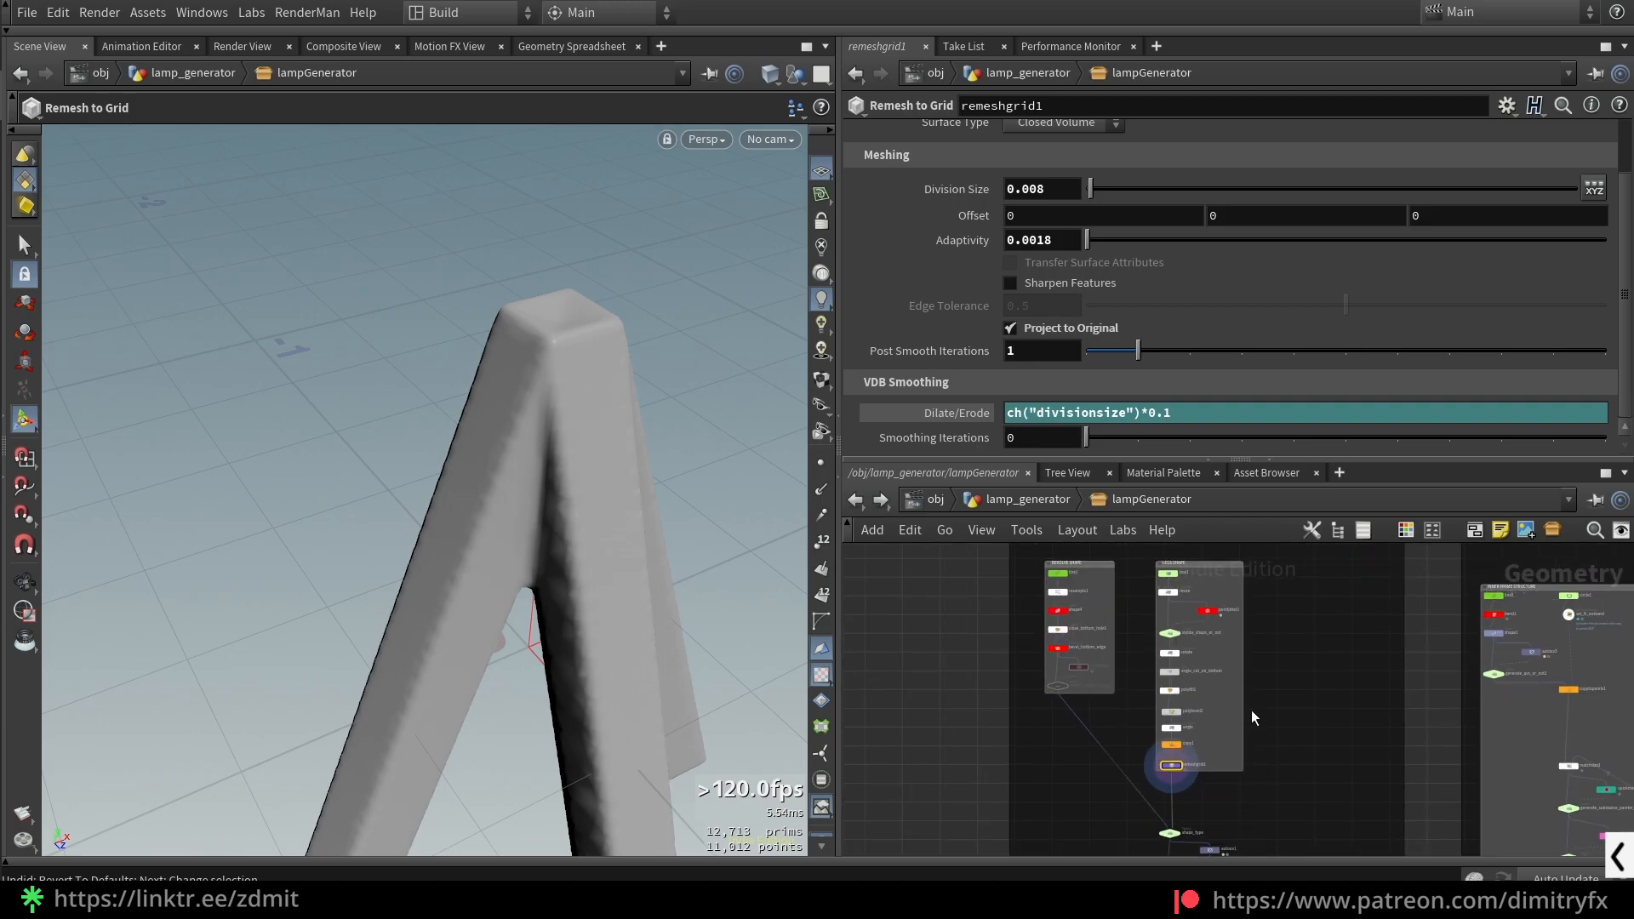
scroll(1258, 724, "up", 4)
left_click_drag(690, 612, 660, 553, "alt")
key("space+f")
- Select and display the shape_type switch below the two shape networks and frame its result
middle_click_drag(1075, 809, 1008, 571)
scroll(1007, 686, "up", 4)
left_click(1142, 646)
key("r")
key("space+f")
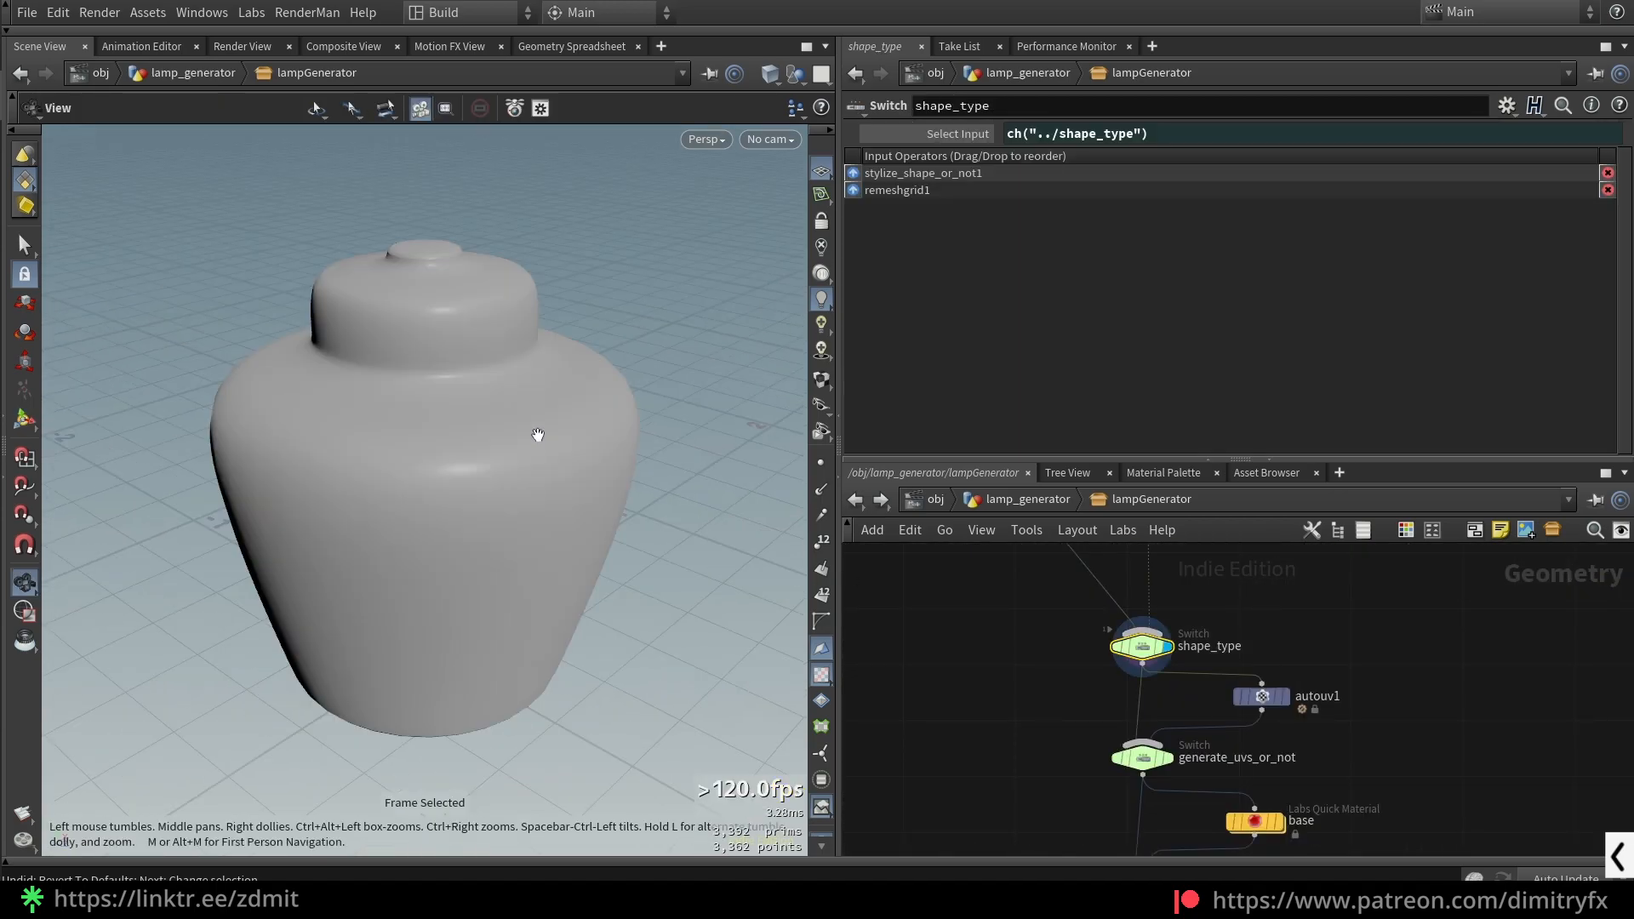
- Show the evaluated value of shape_type's Select Input, try changing it, and undo
middle_click(947, 134, "ctrl")
mouse_move(1095, 133)
left_mouse_down()
mouse_move(1137, 141)
mouse_move(1105, 127)
left_mouse_up()
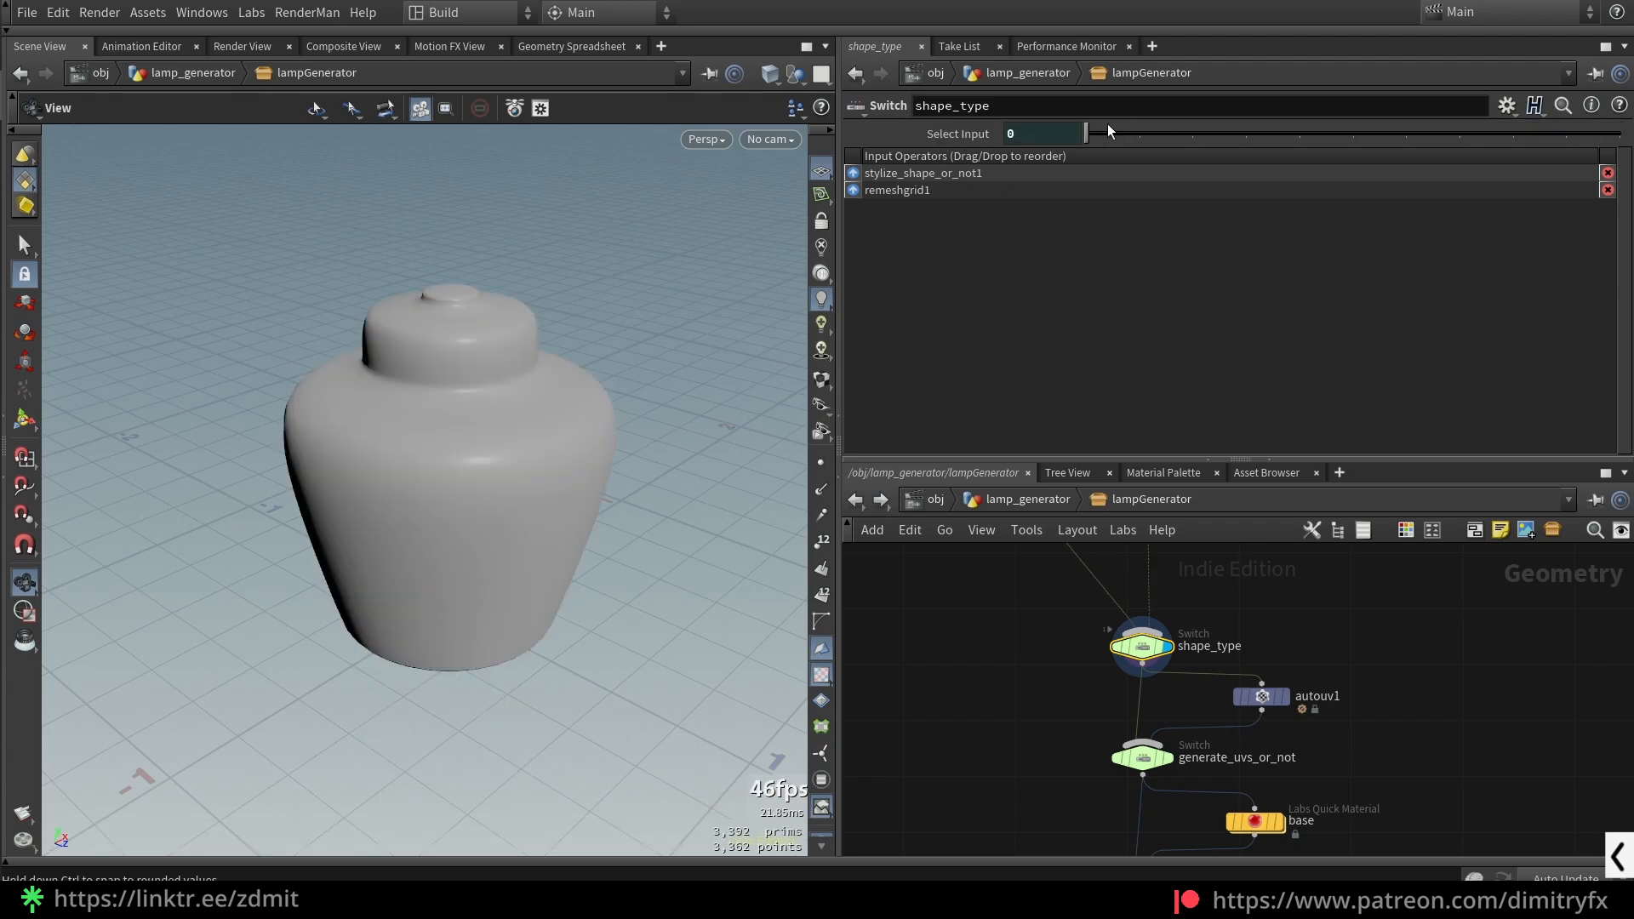
scroll(1124, 678, "up", 2)
middle_click_drag(1124, 678, 1084, 730)
key("ctrl+z")
- Go up to the lamp_generator network, set lampGenerator's Shape Type to 3 Planks, and frame the lamp
left_click(1029, 499)
left_click(909, 245)
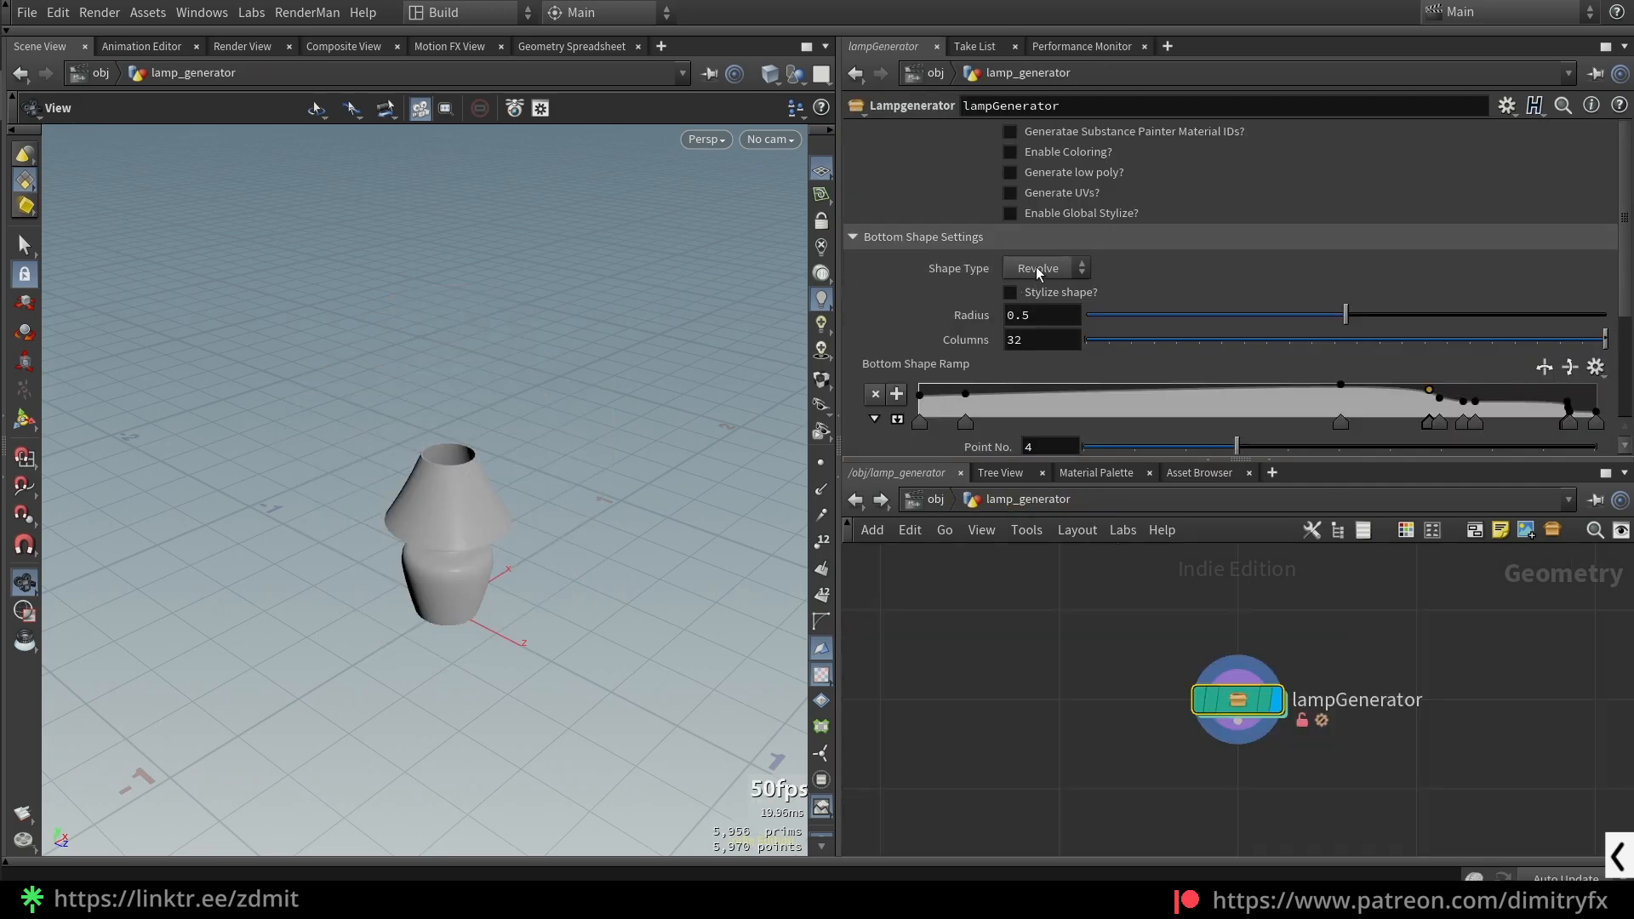
left_click(1037, 269)
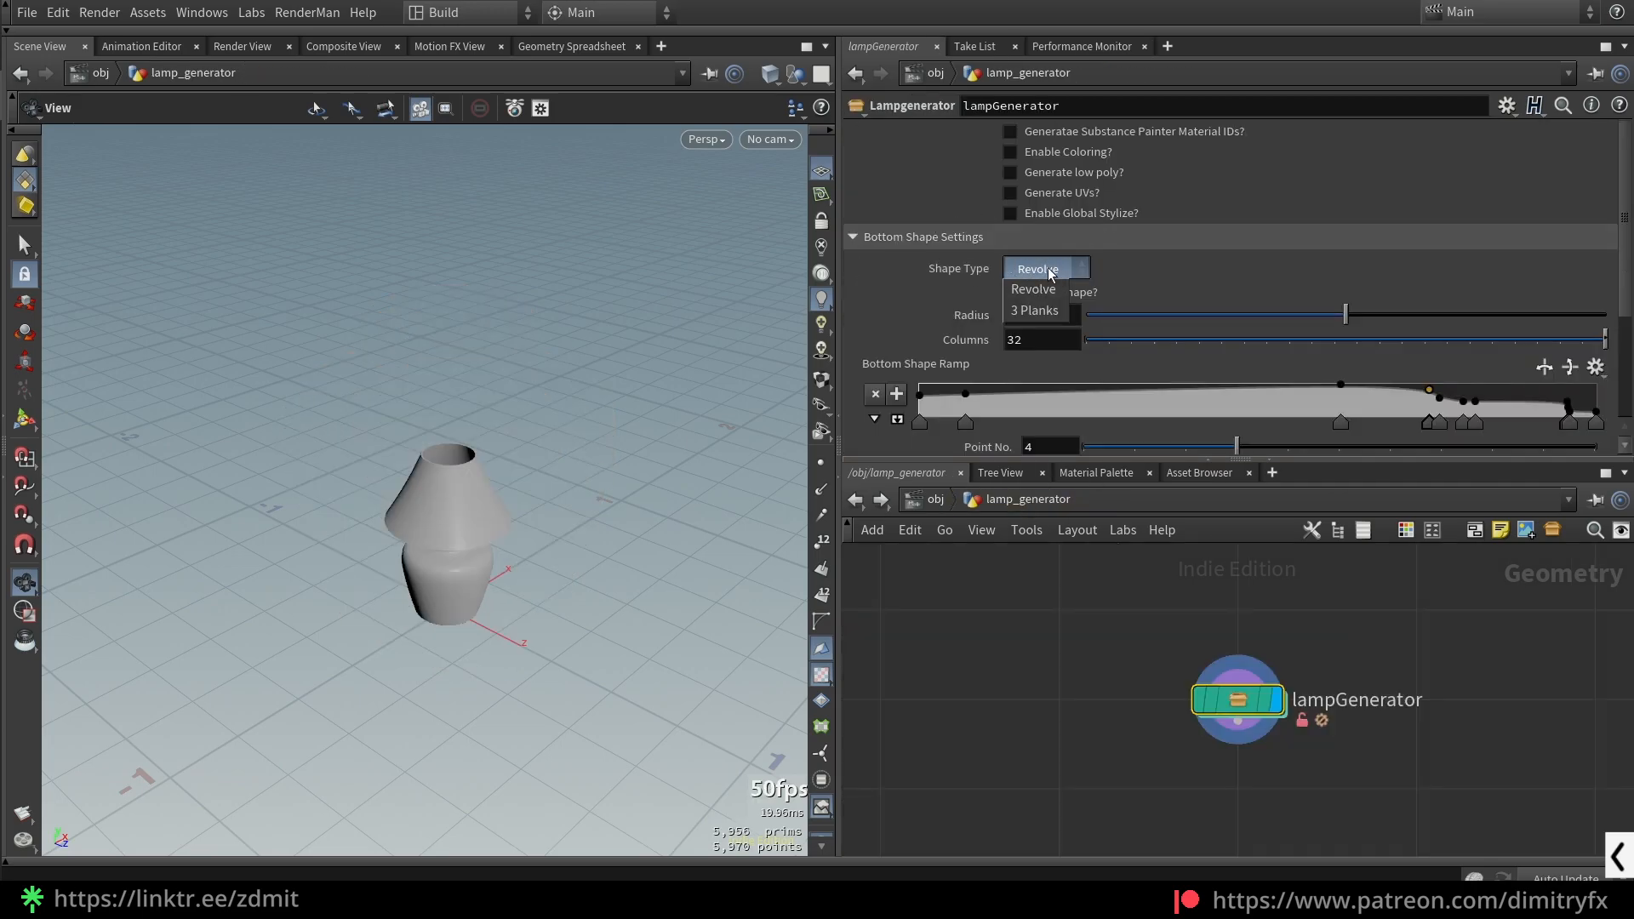
left_click(1034, 309)
key("f")
left_click_drag(521, 475, 537, 451)
- Switch the bottom Shape Type to Revolve and again to 3 Planks to compare both lamp bases
left_click(1043, 268)
left_click(1044, 288)
left_click(1043, 268)
left_click(1040, 310)
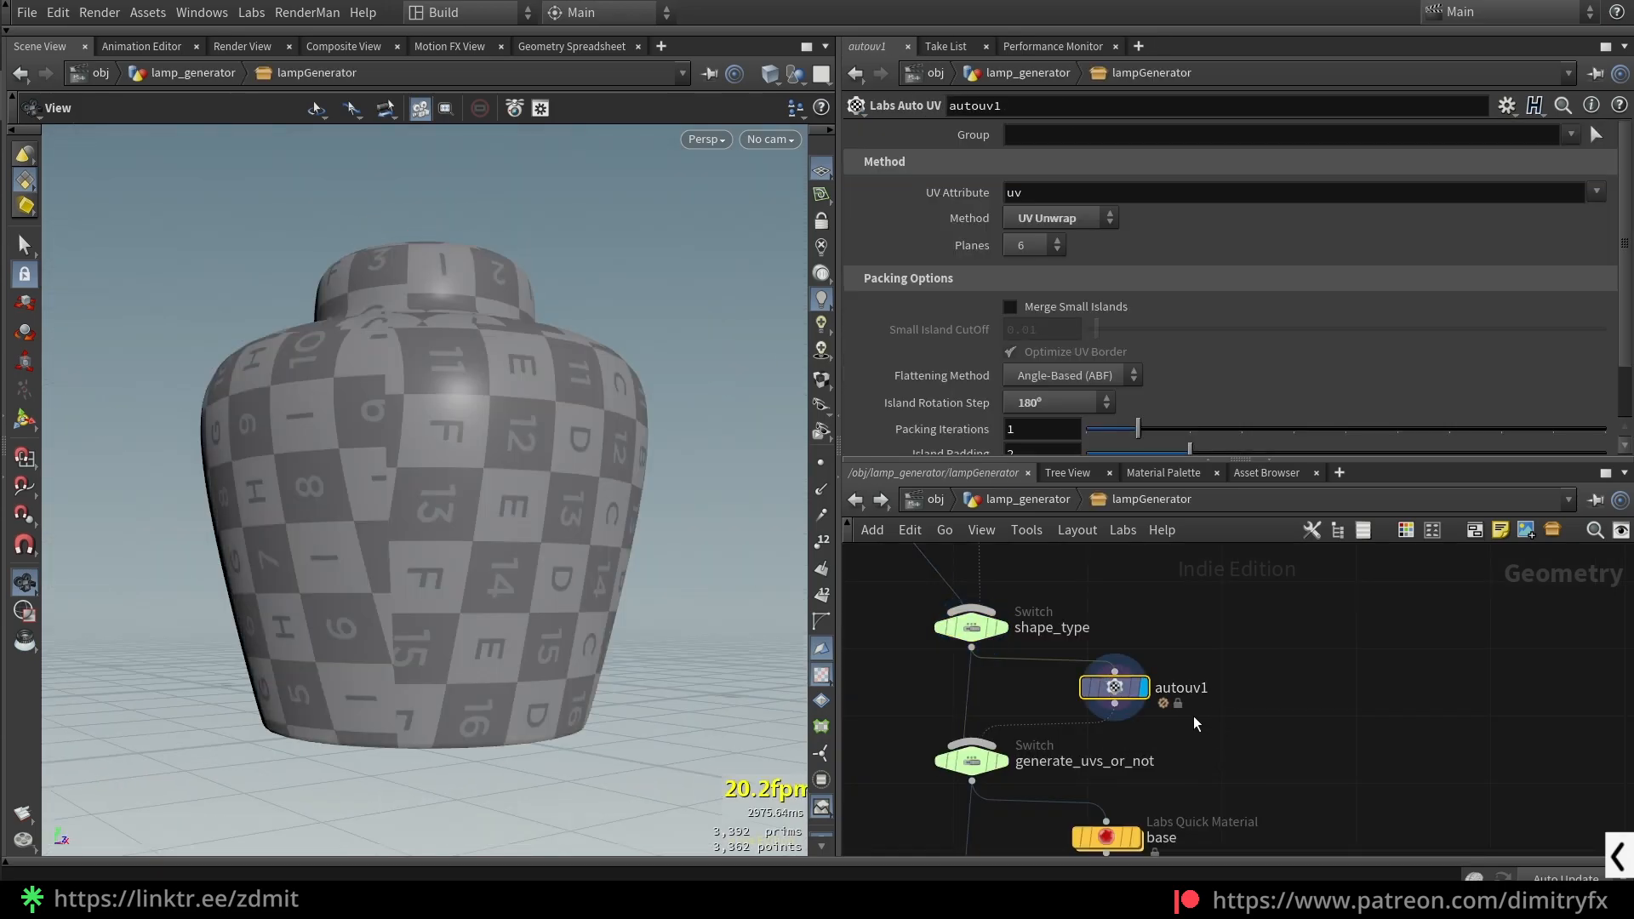
- Examine autouv1's unwrap Method and its packing options, including Island Rotation Step, and look at the UV checker on the lamp base
left_click_drag(443, 460, 493, 477)
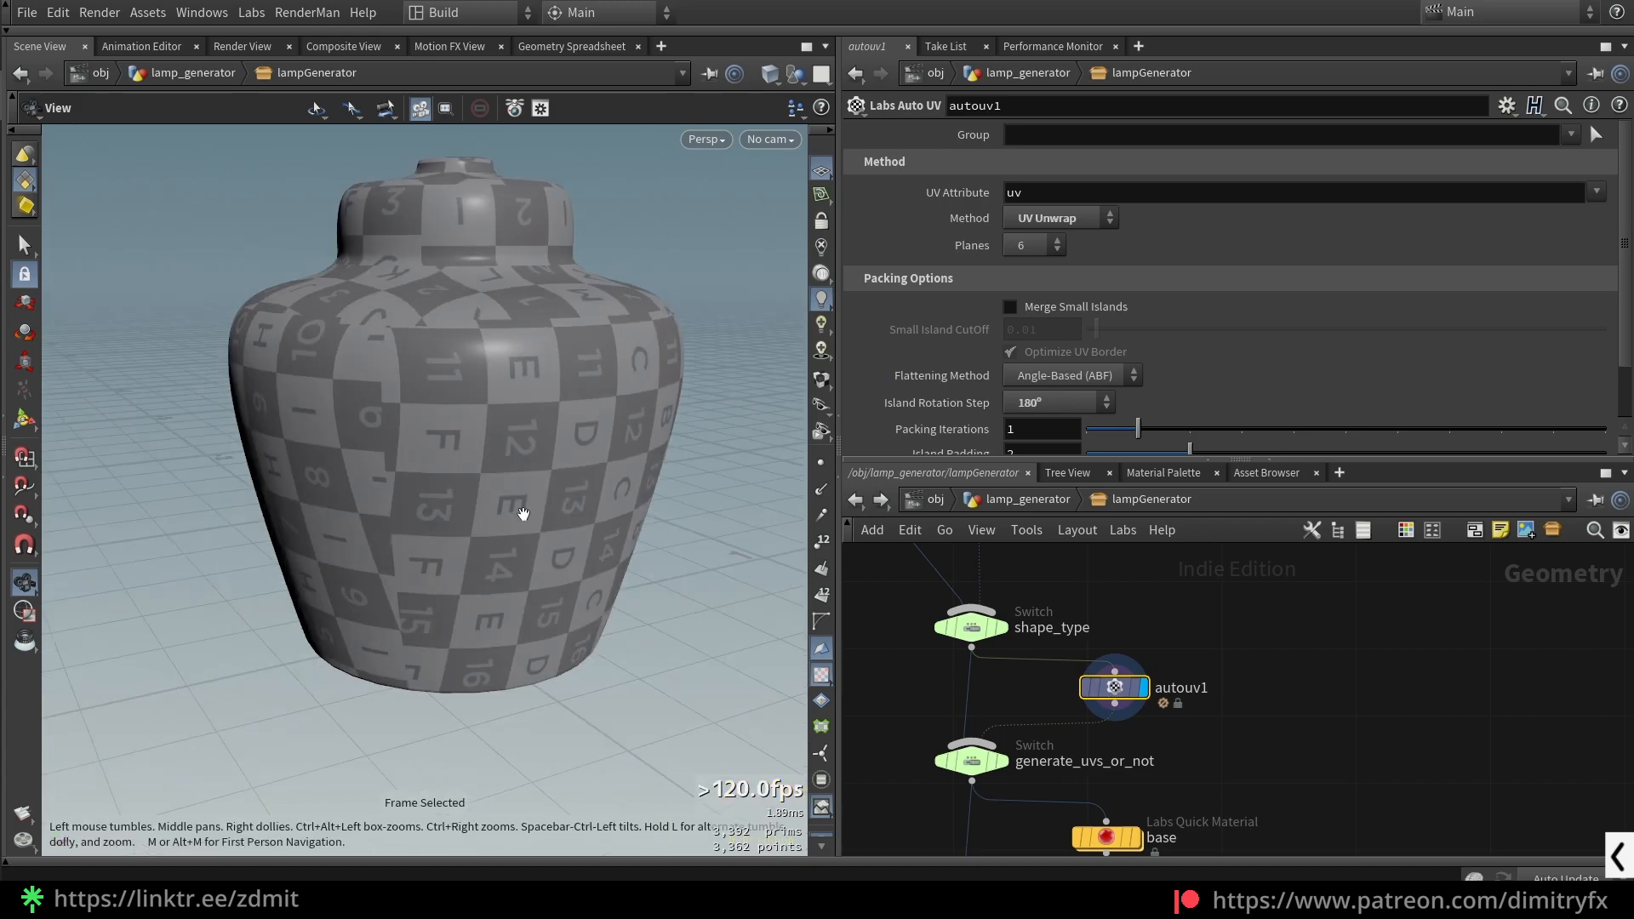
middle_click_drag(1298, 740, 1338, 677)
left_click(1080, 213)
left_click(1074, 212)
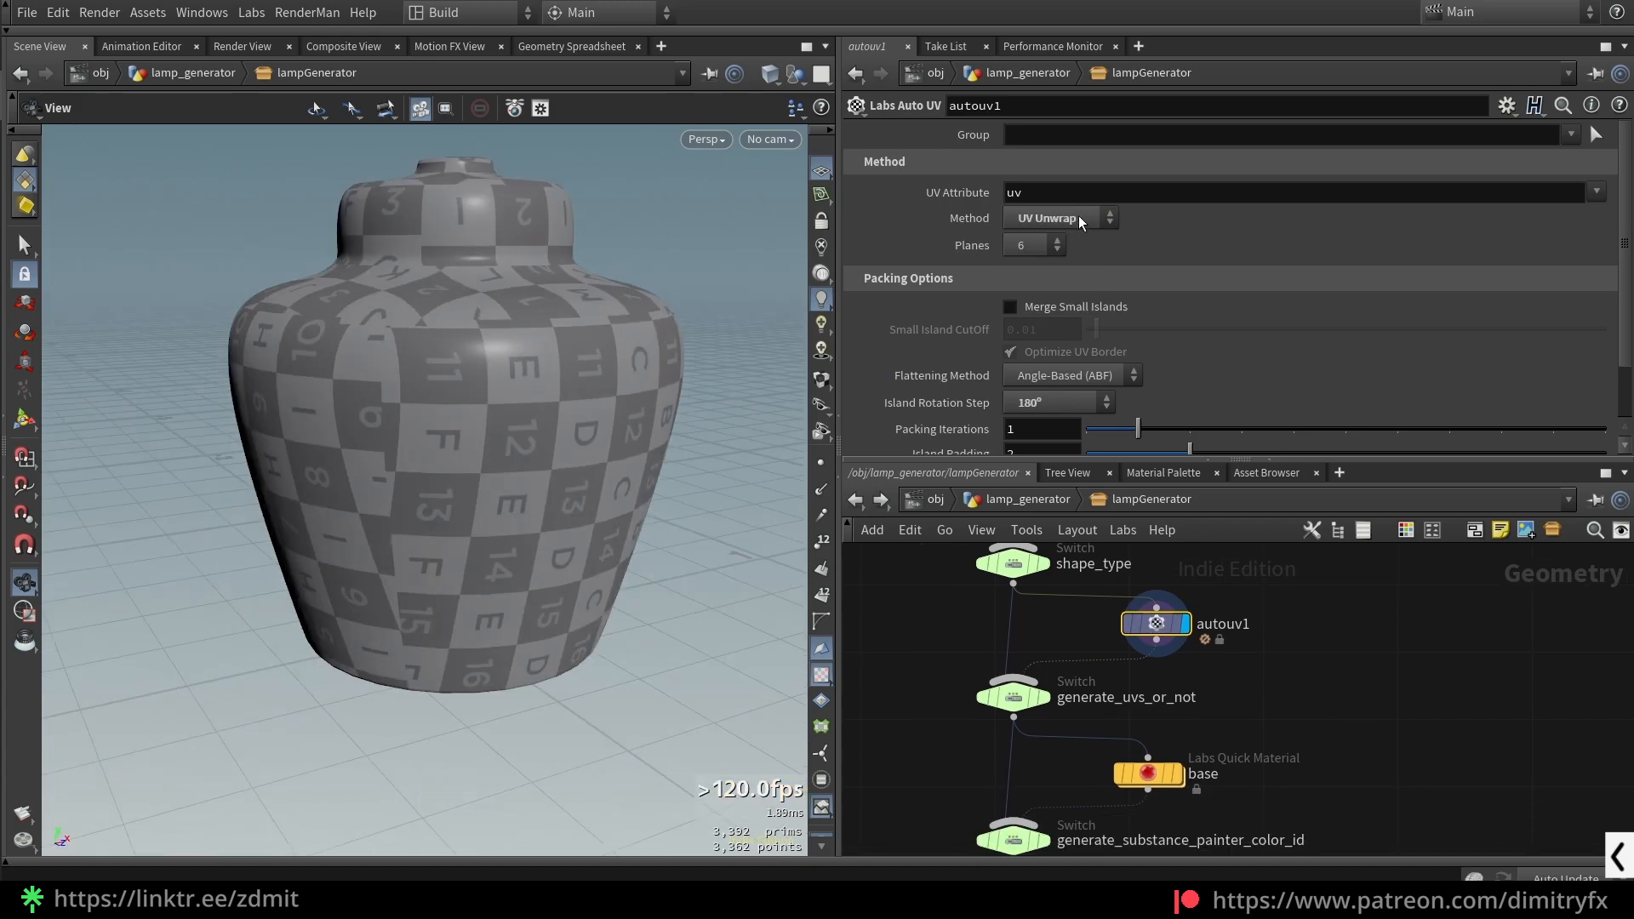
scroll(1192, 343, "down", 2)
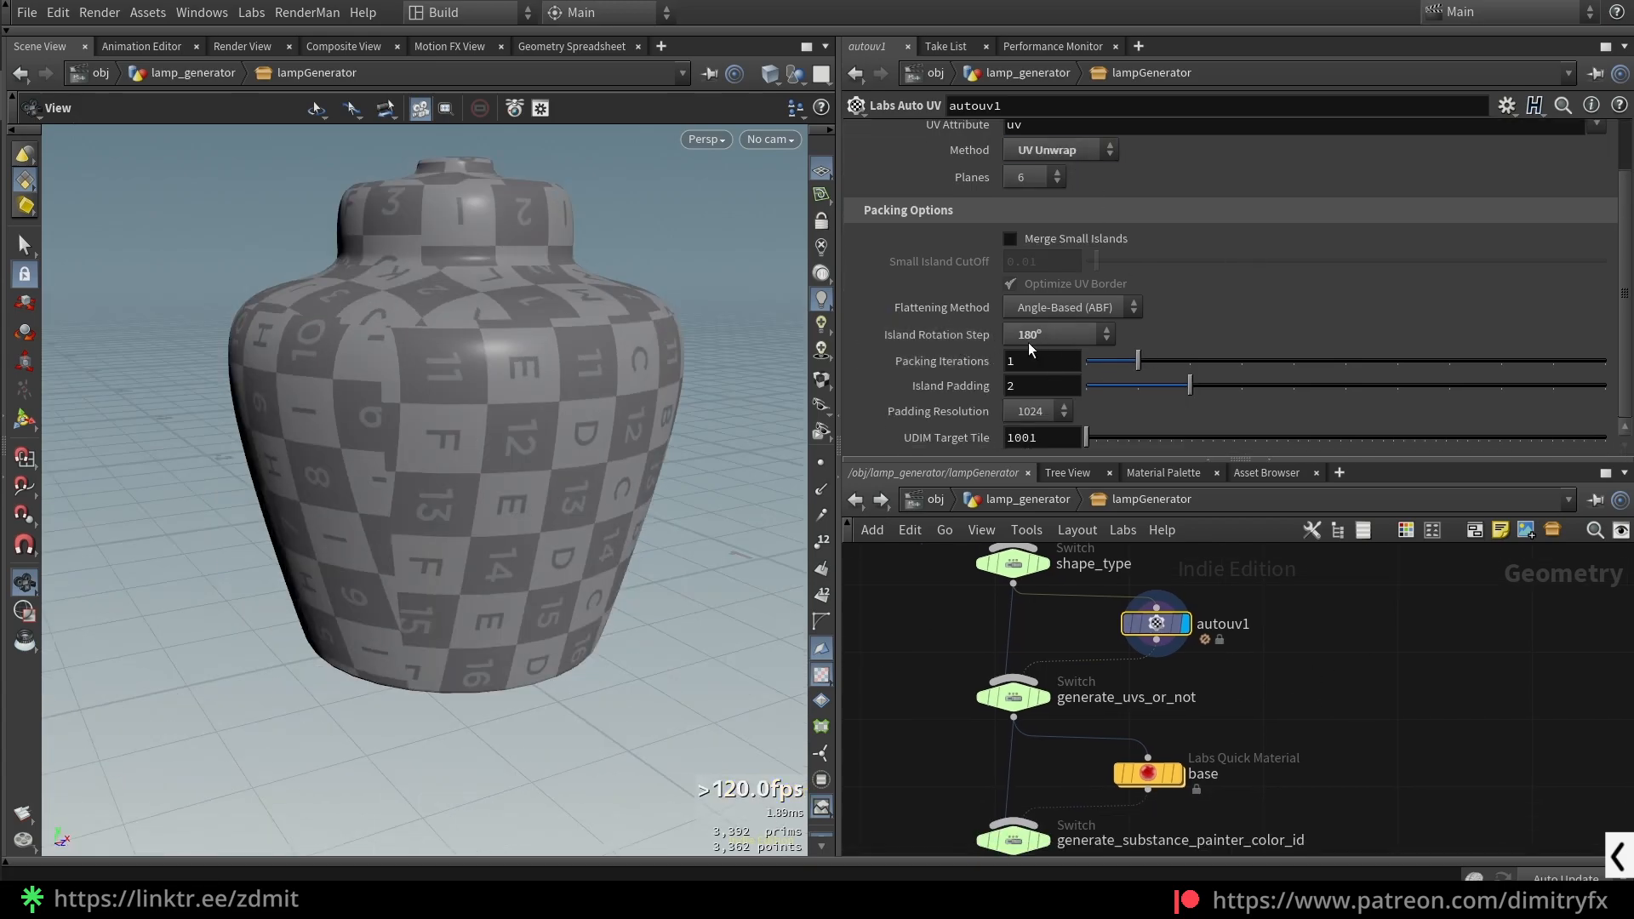
left_click(1075, 332)
left_click(1074, 332)
- Select and display the generate_uvs_or_not switch and frame its result
left_click(1014, 697)
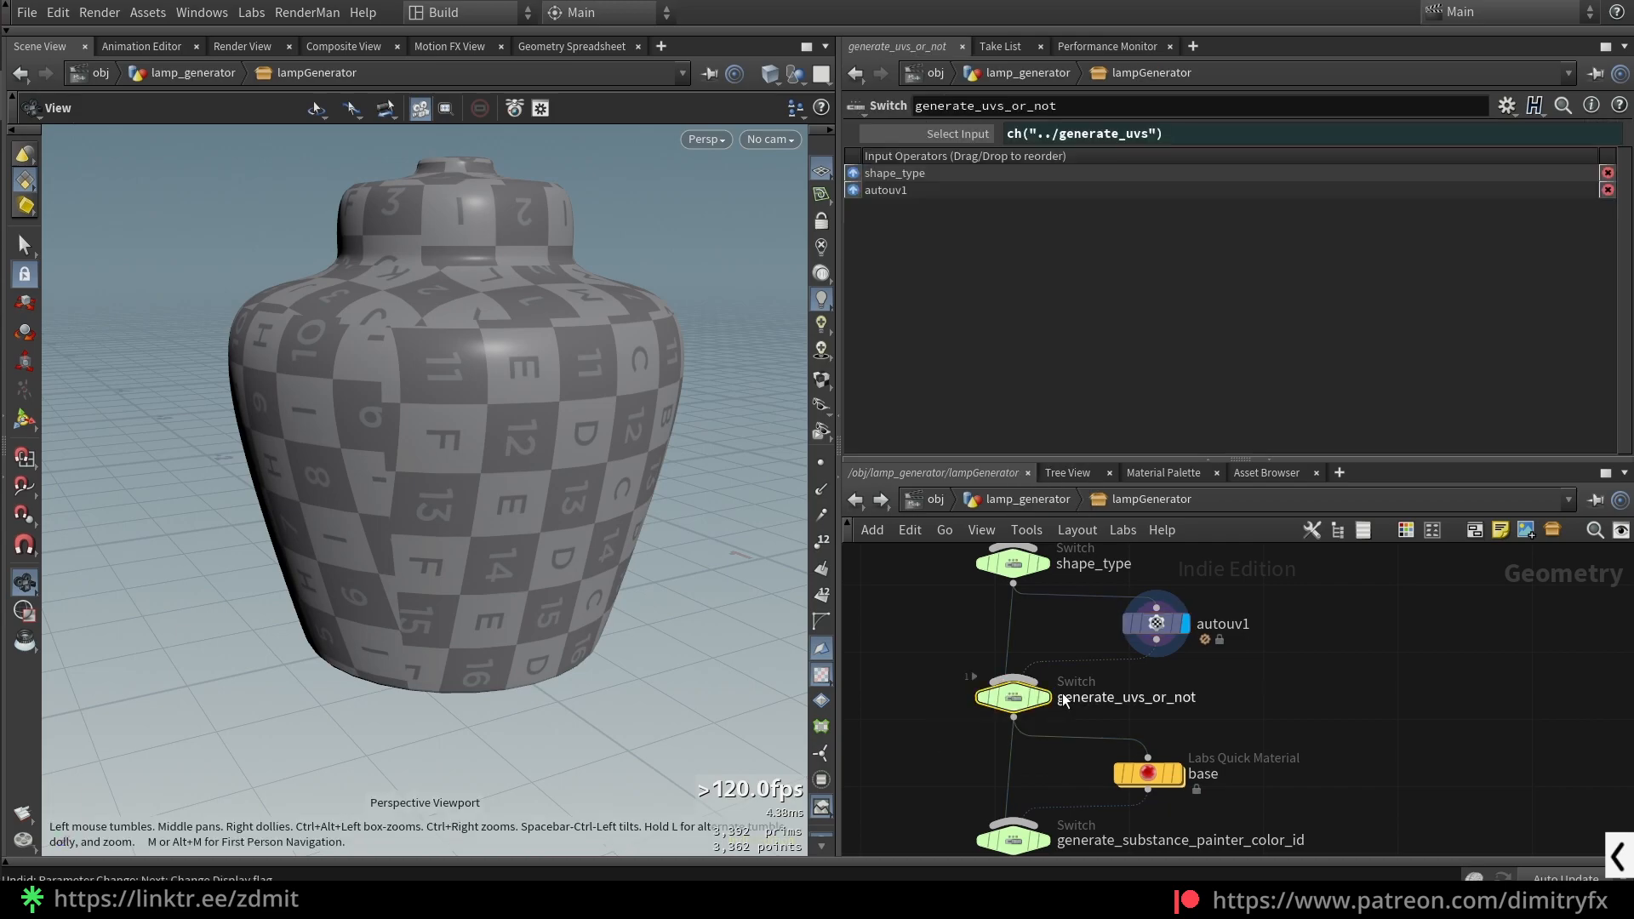
left_click(1044, 697)
key("f")
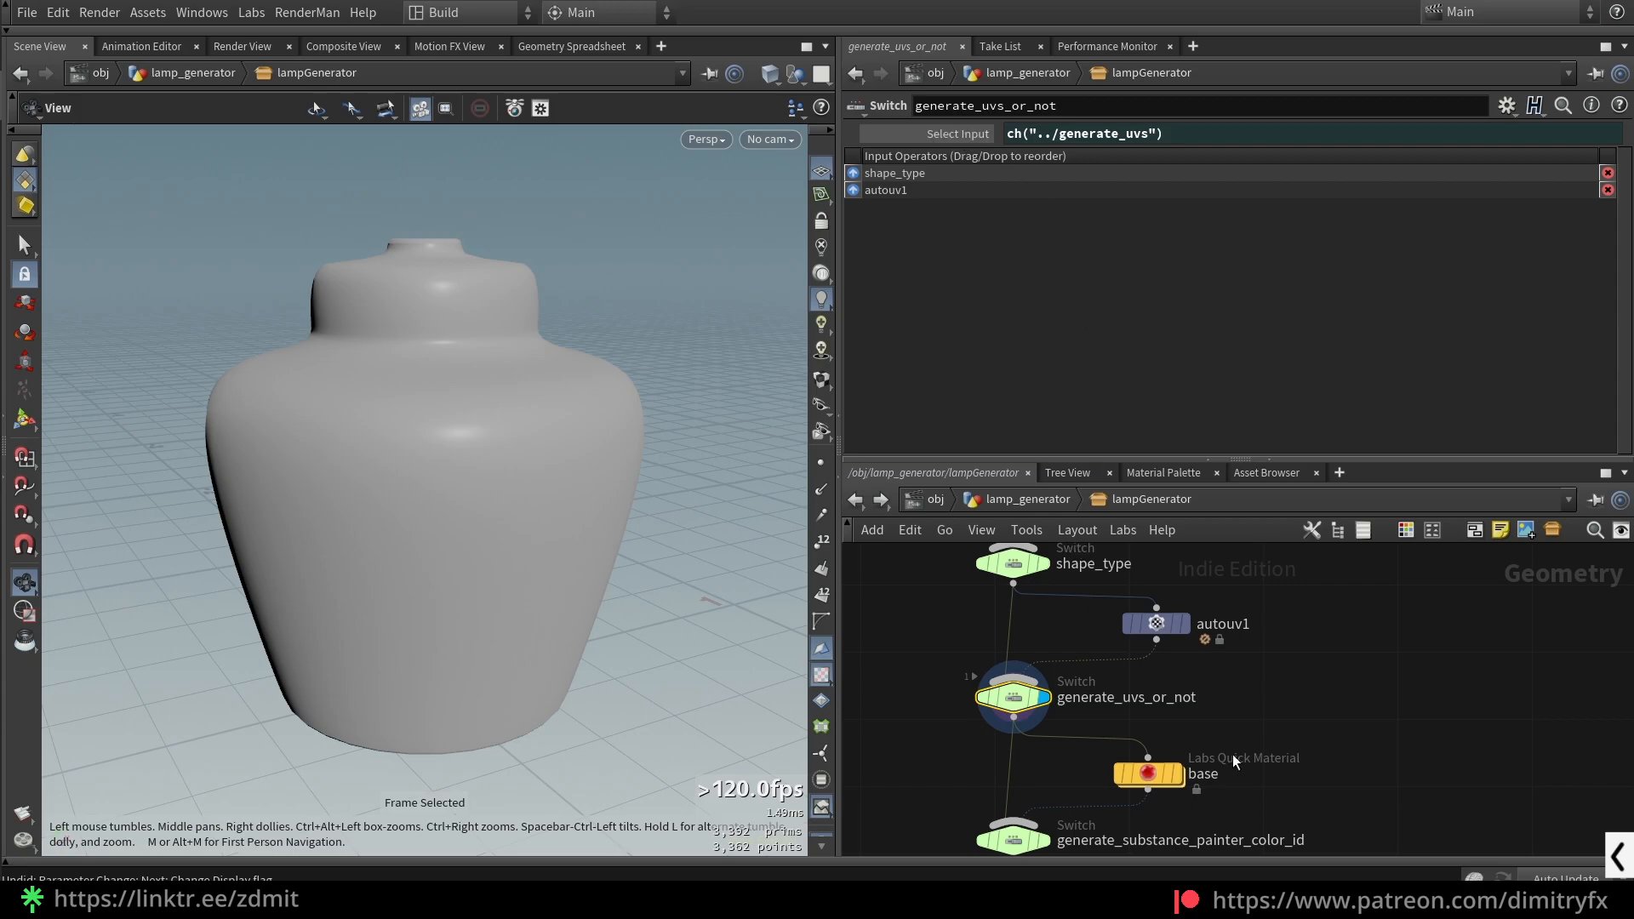
scroll(1009, 772, "down", 3)
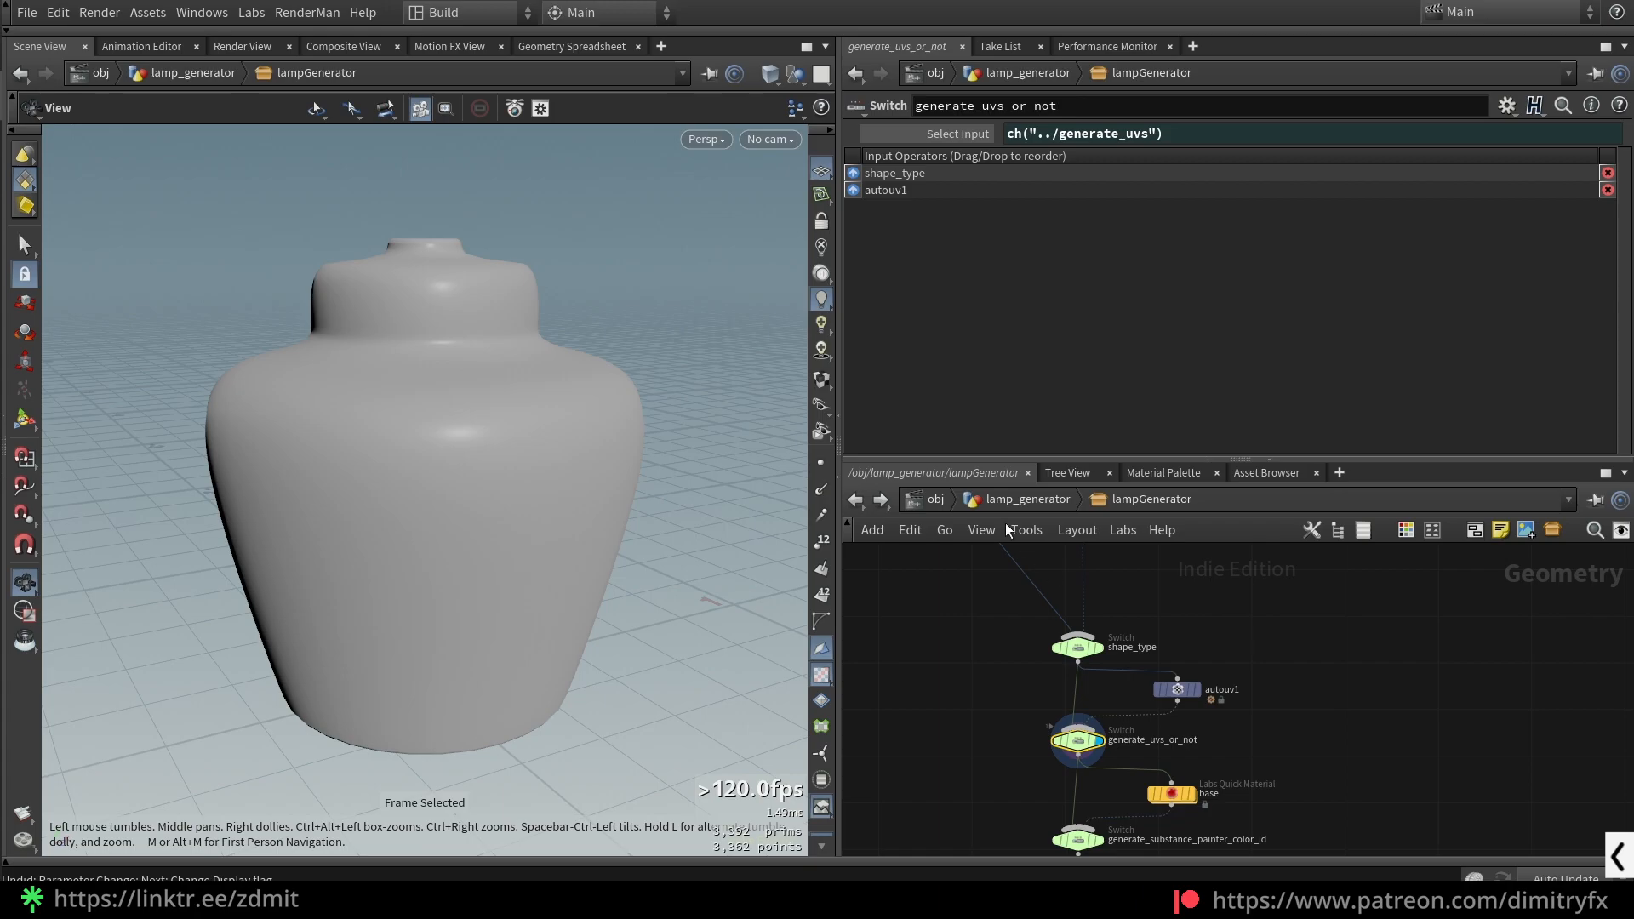
- Go up to lamp_generator, add two lower points to the Bottom Shape Ramp to narrow the base, and view the lamp up close
key("u")
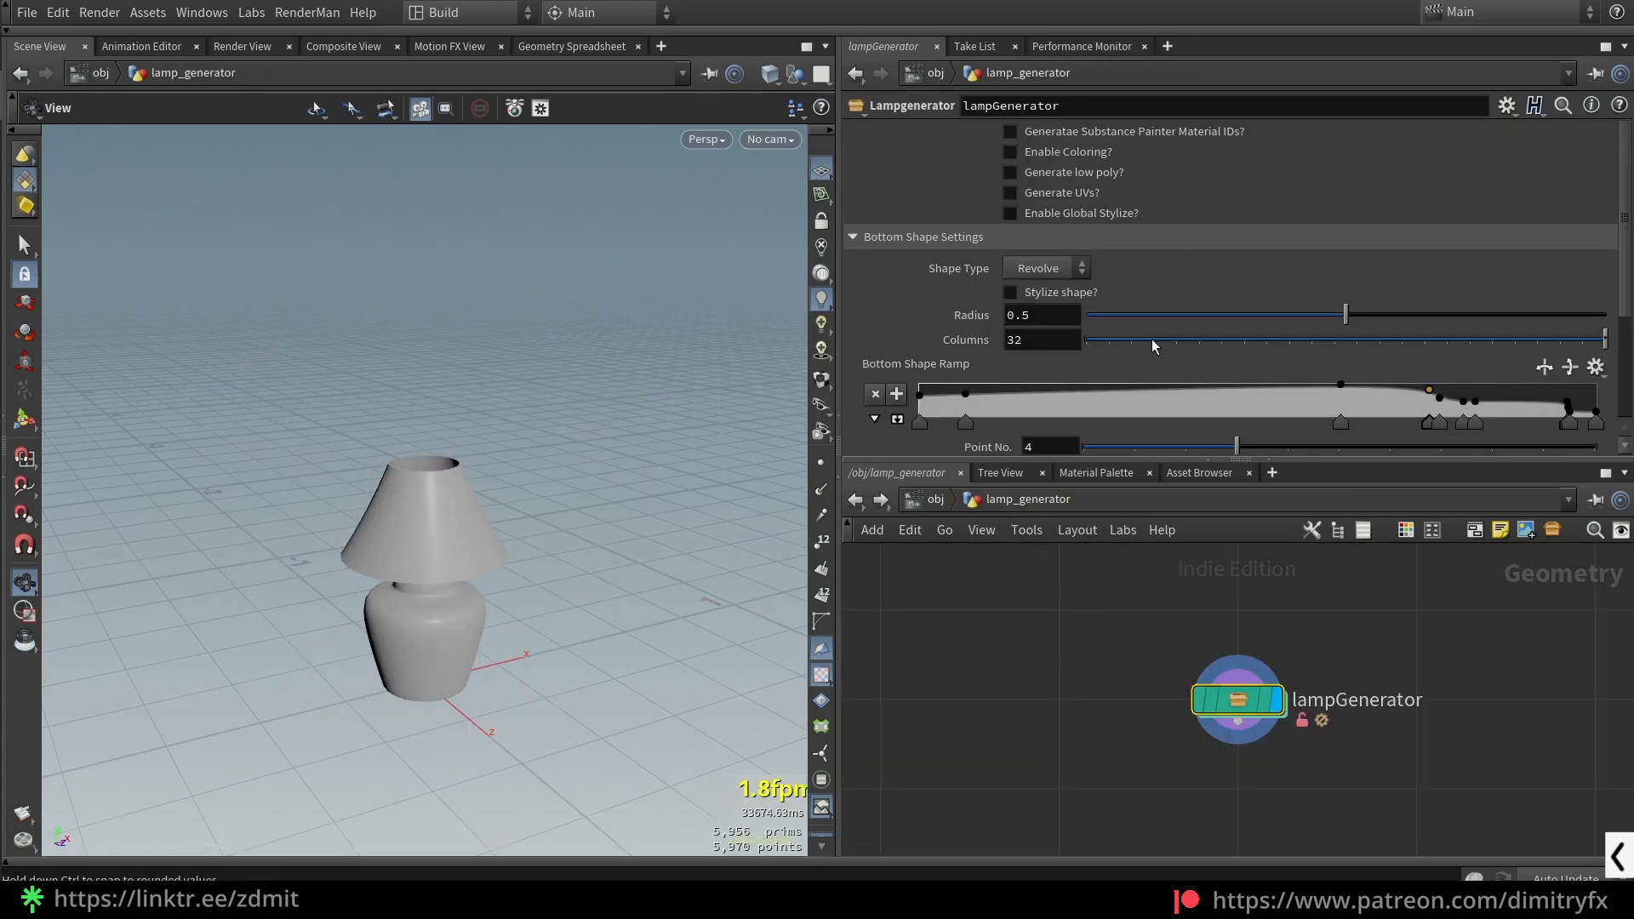
left_click_drag(1147, 395, 1164, 404)
left_click_drag(1267, 393, 1261, 411)
left_click_drag(494, 647, 481, 571)
middle_click_drag(455, 615, 451, 544)
right_click_drag(452, 544, 417, 620)
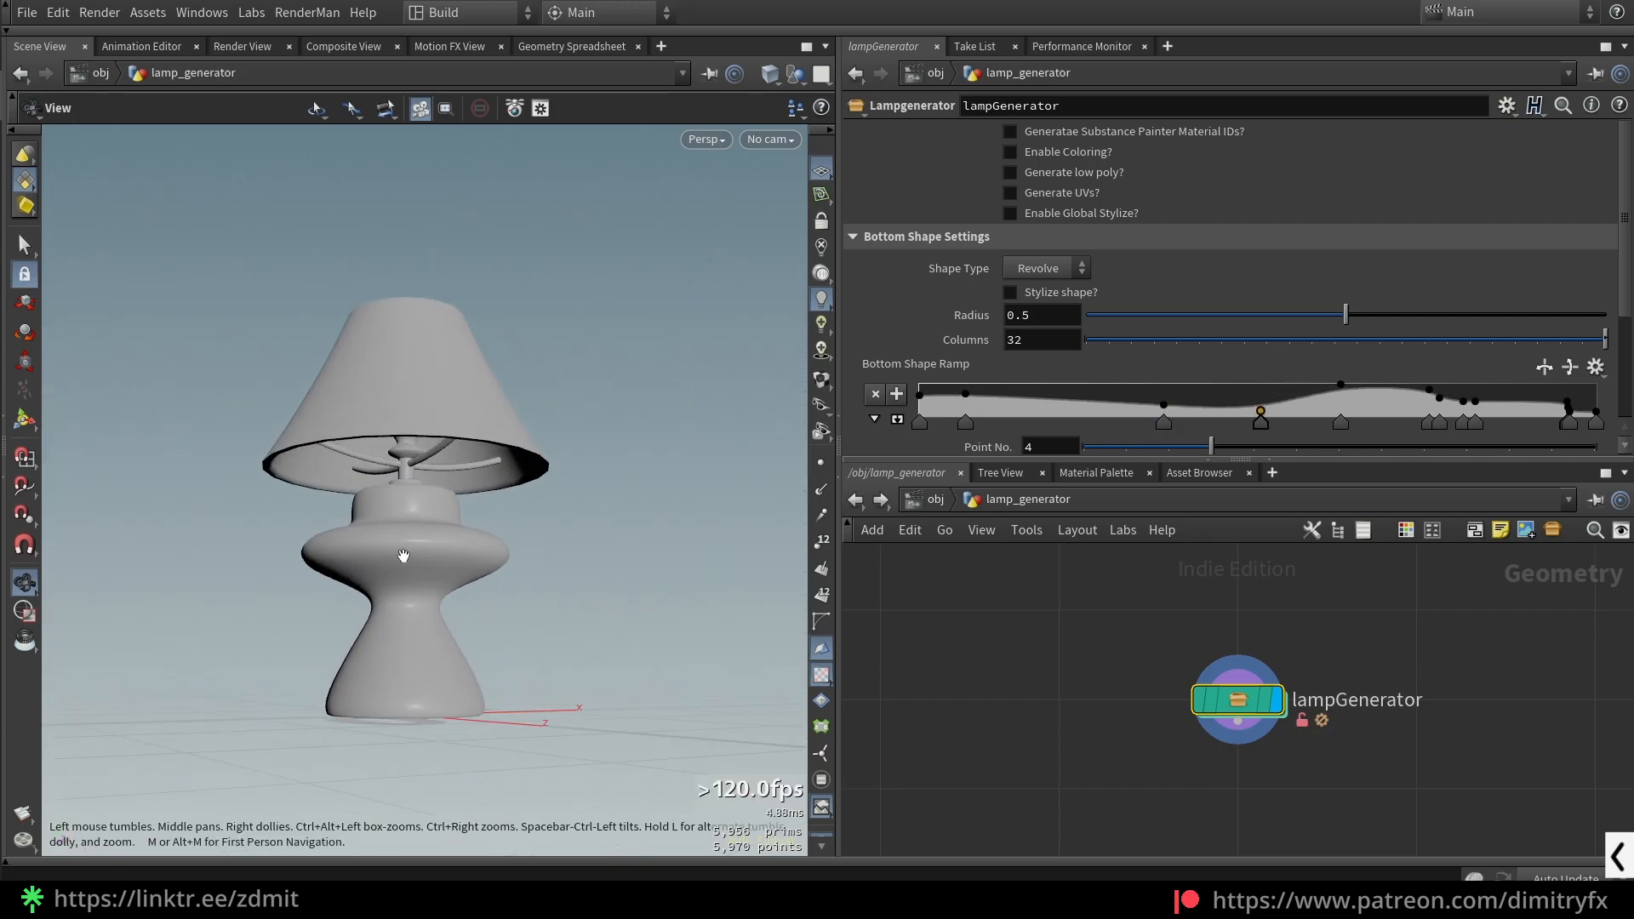
- Enable Generate UVs on lampGenerator and add more Bottom Shape Ramp points to reshape the lower part of the base
left_click(1070, 193)
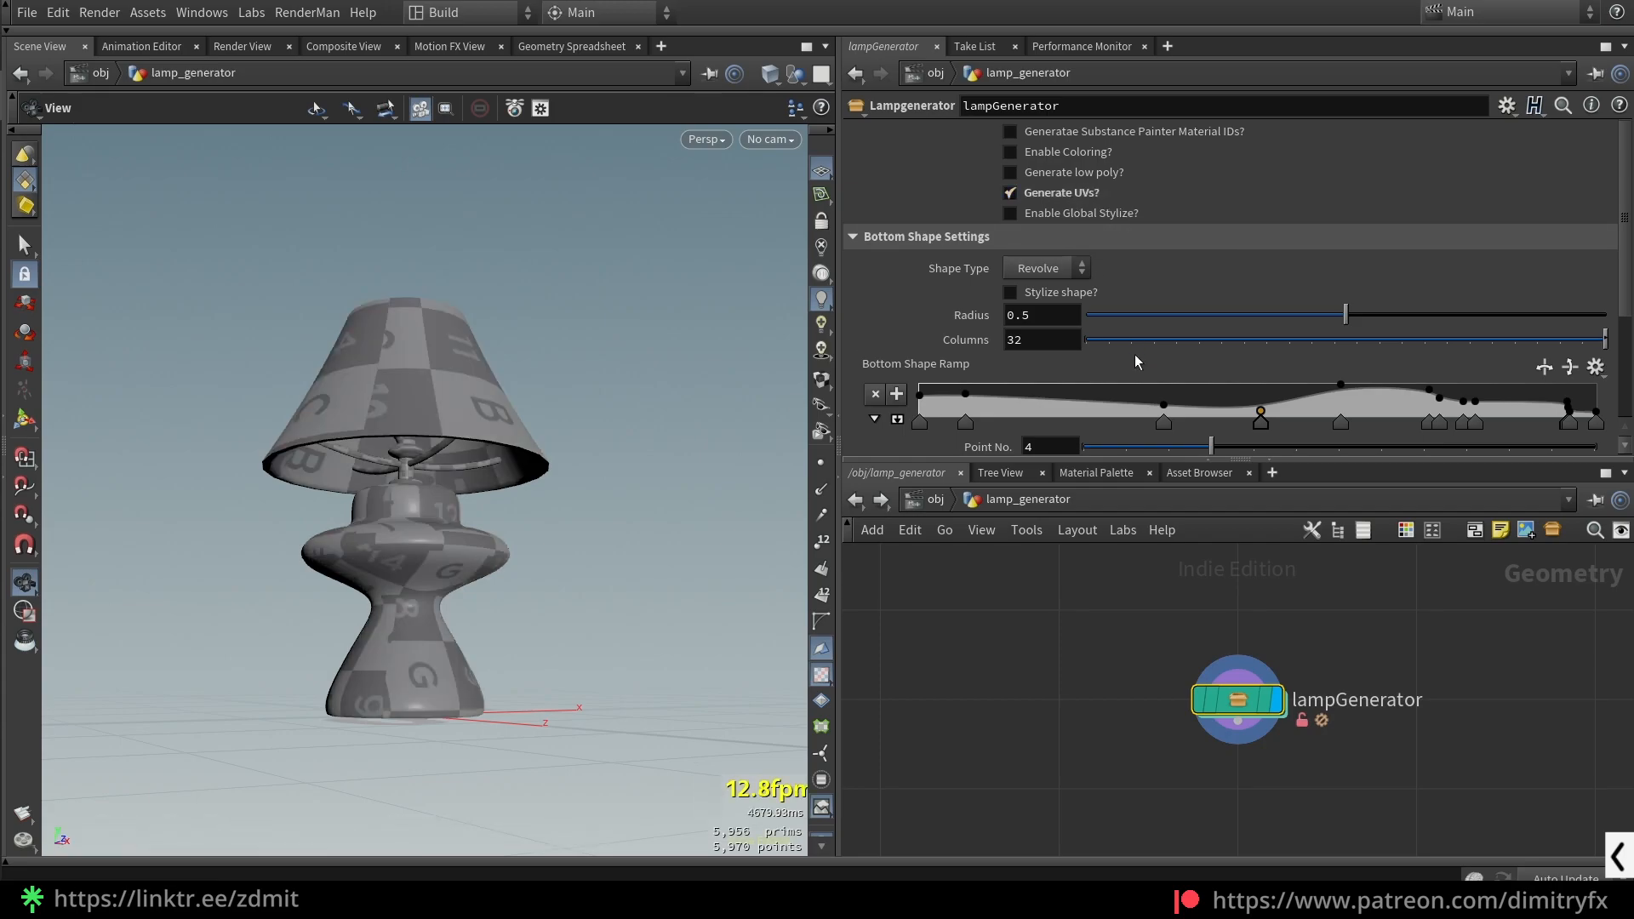
left_click(1032, 400)
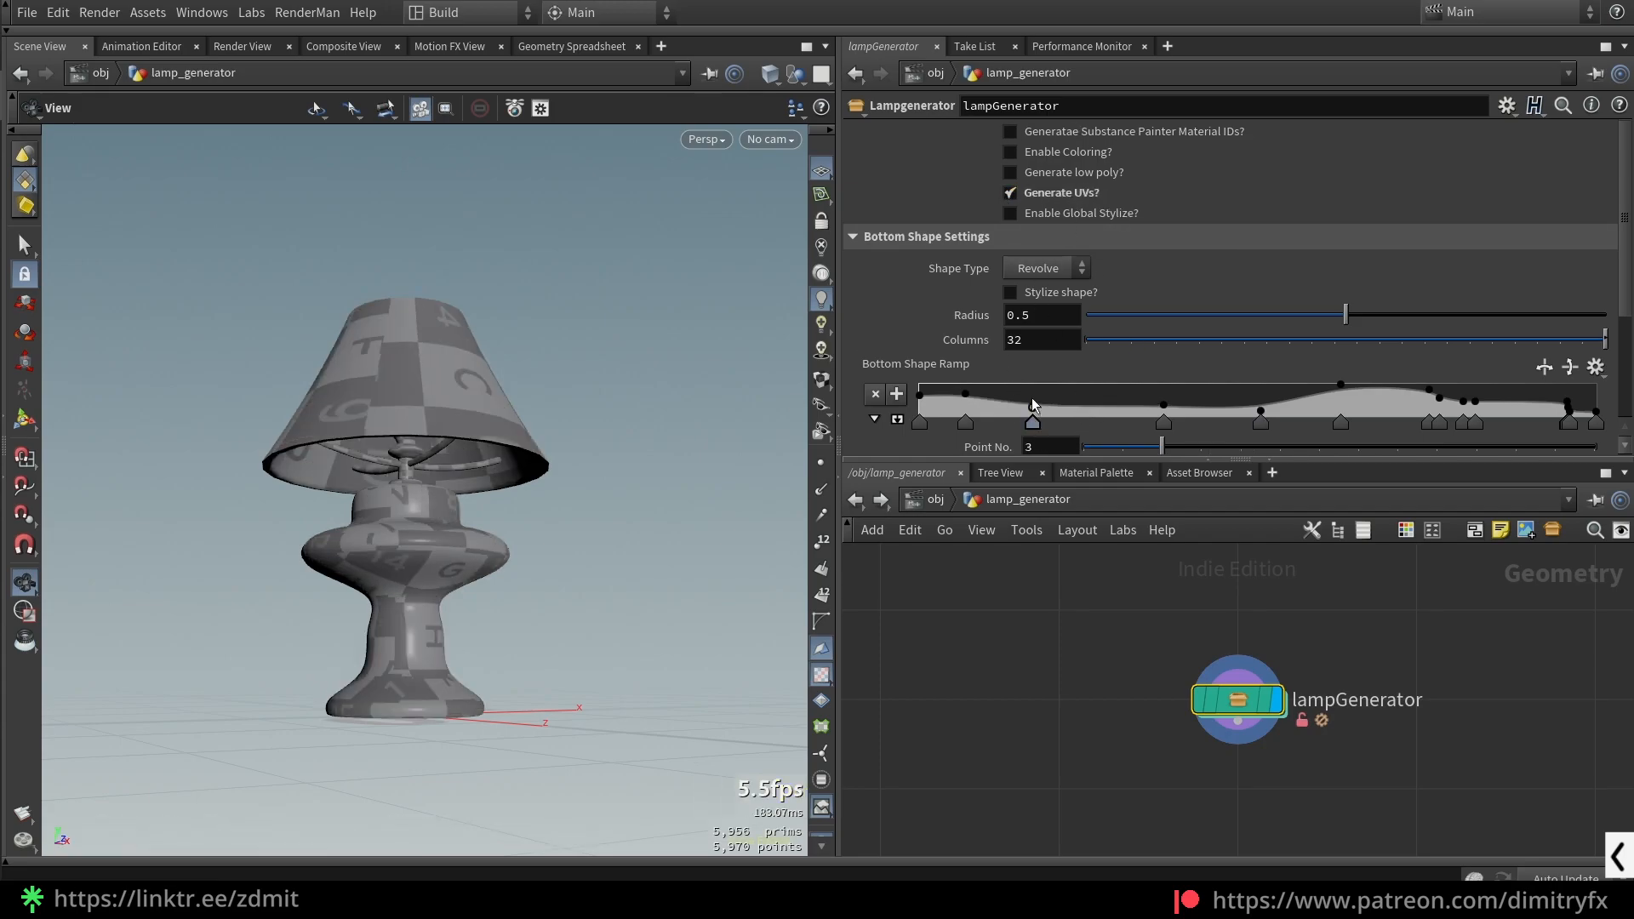
left_click(1090, 391)
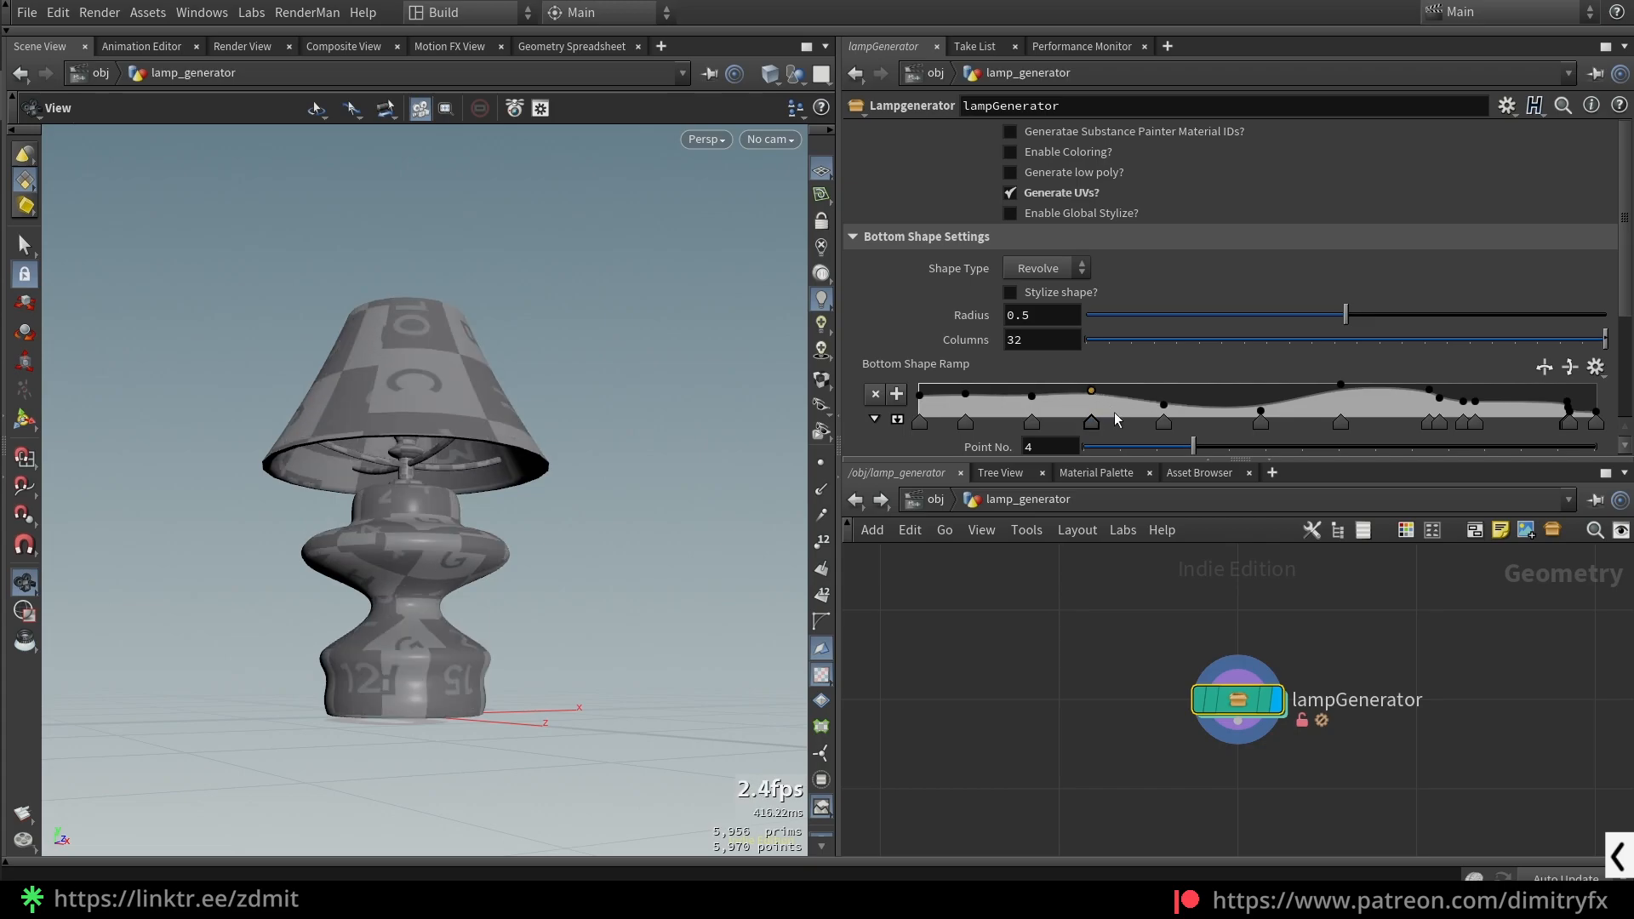
left_click(1119, 415)
left_click_drag(519, 460, 555, 460)
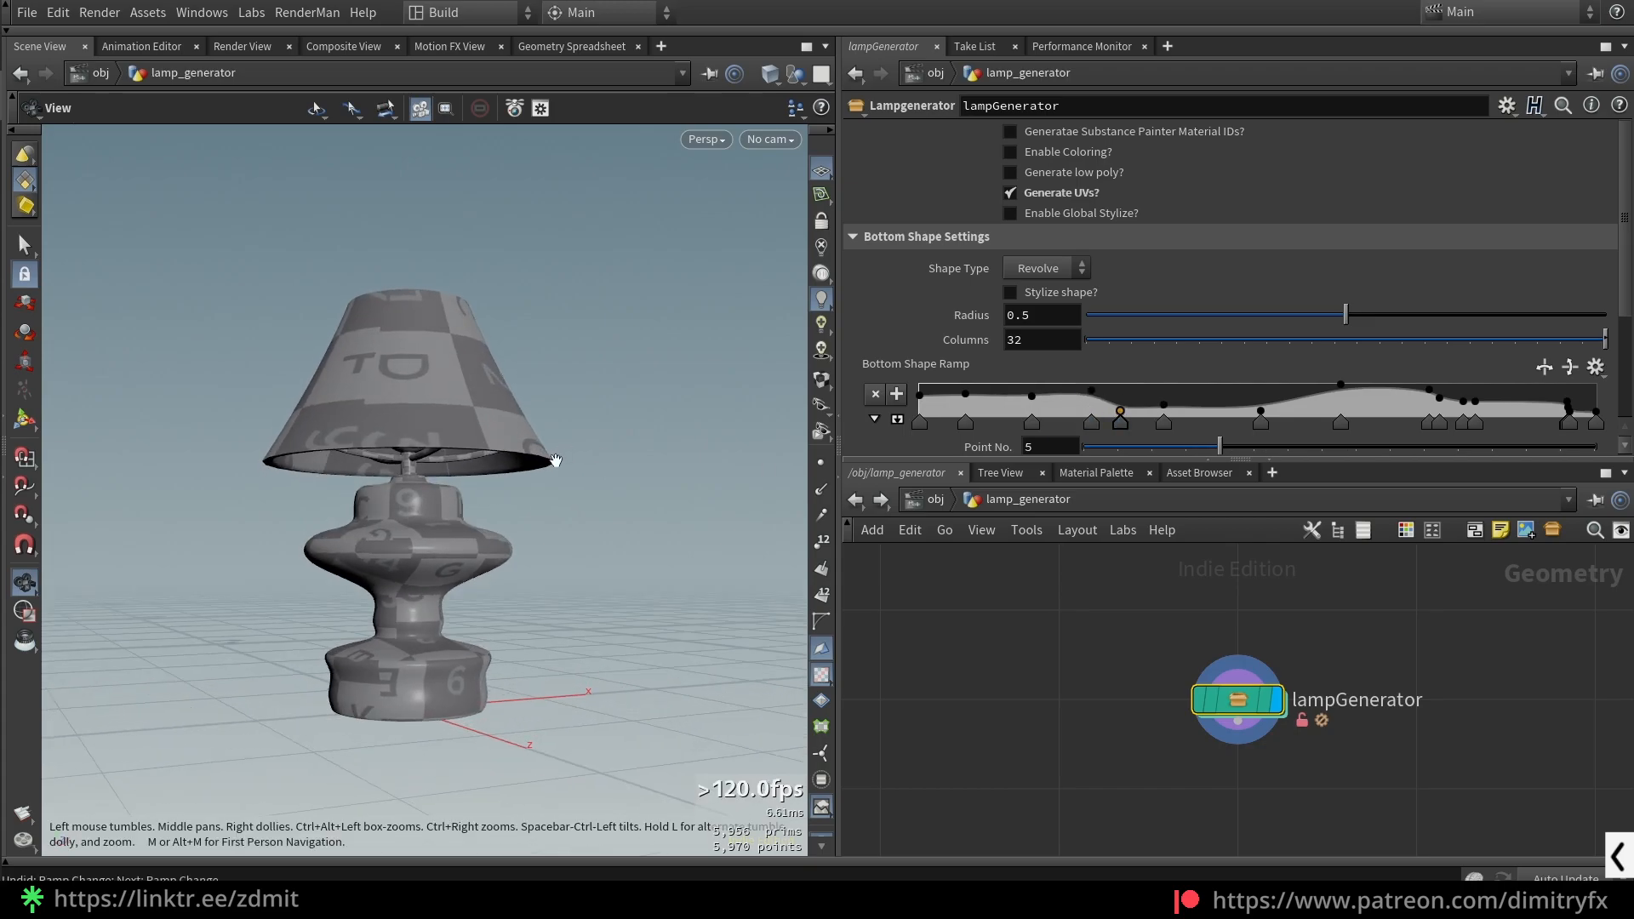
- Undo the added Bottom Shape Ramp points and the Generate UVs change, and return inside lampGenerator
key("ctrl+z")
key("ctrl+z")
key("ctrl+z")
key("ctrl+z")
key("ctrl+z")
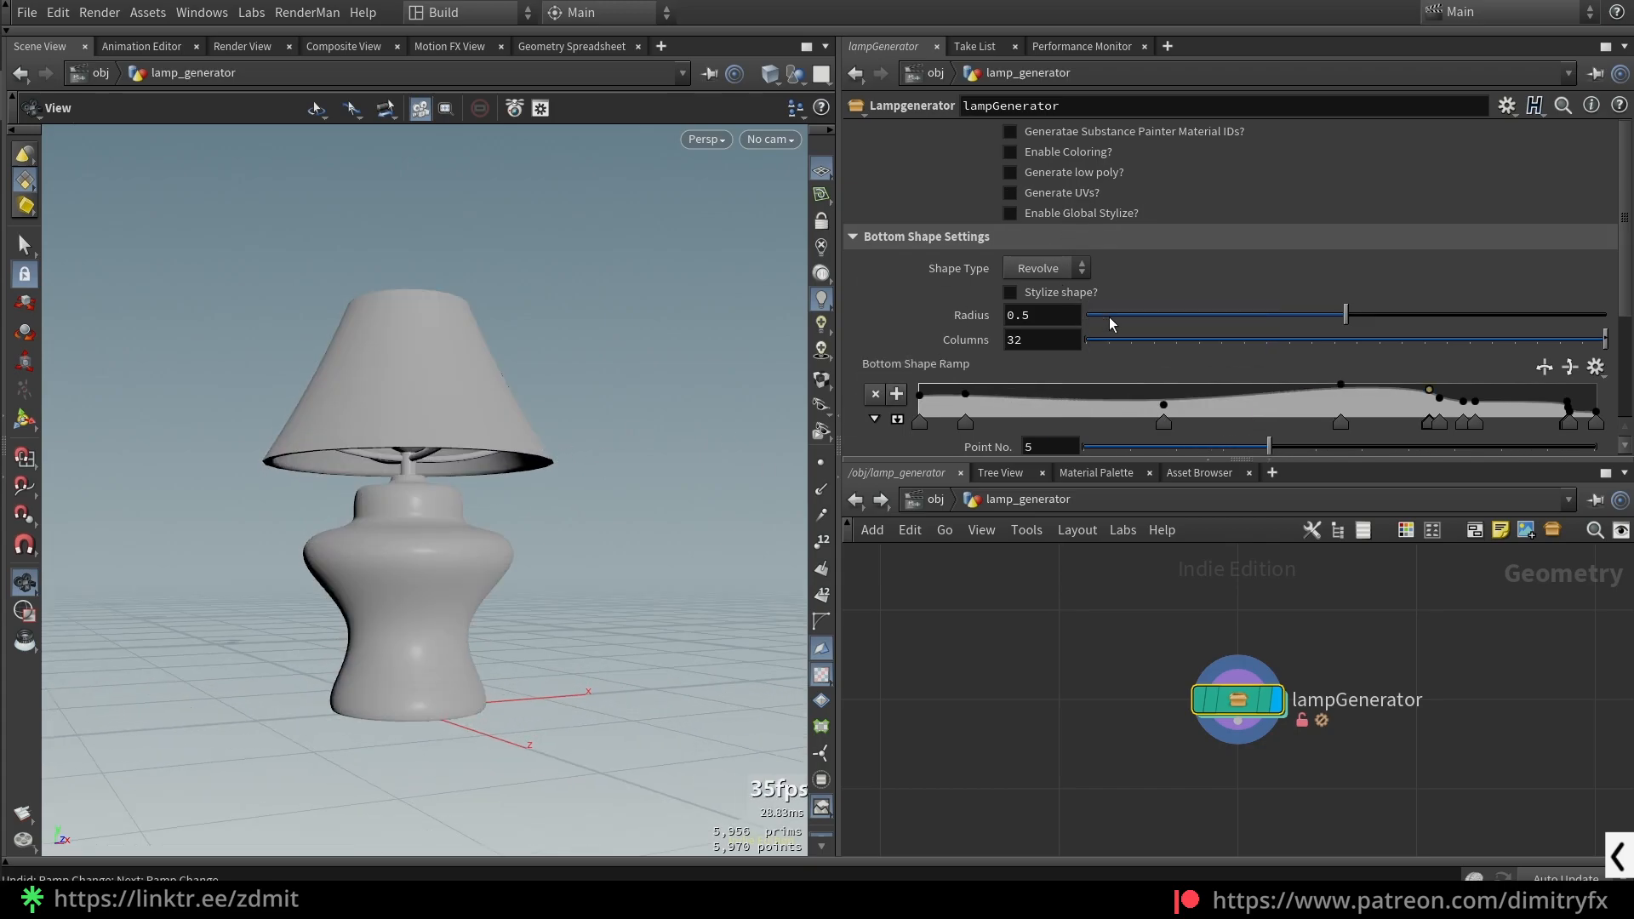
key("ctrl+z")
key("ctrl+z")
key("ctrl+z")
key("ctrl+z")
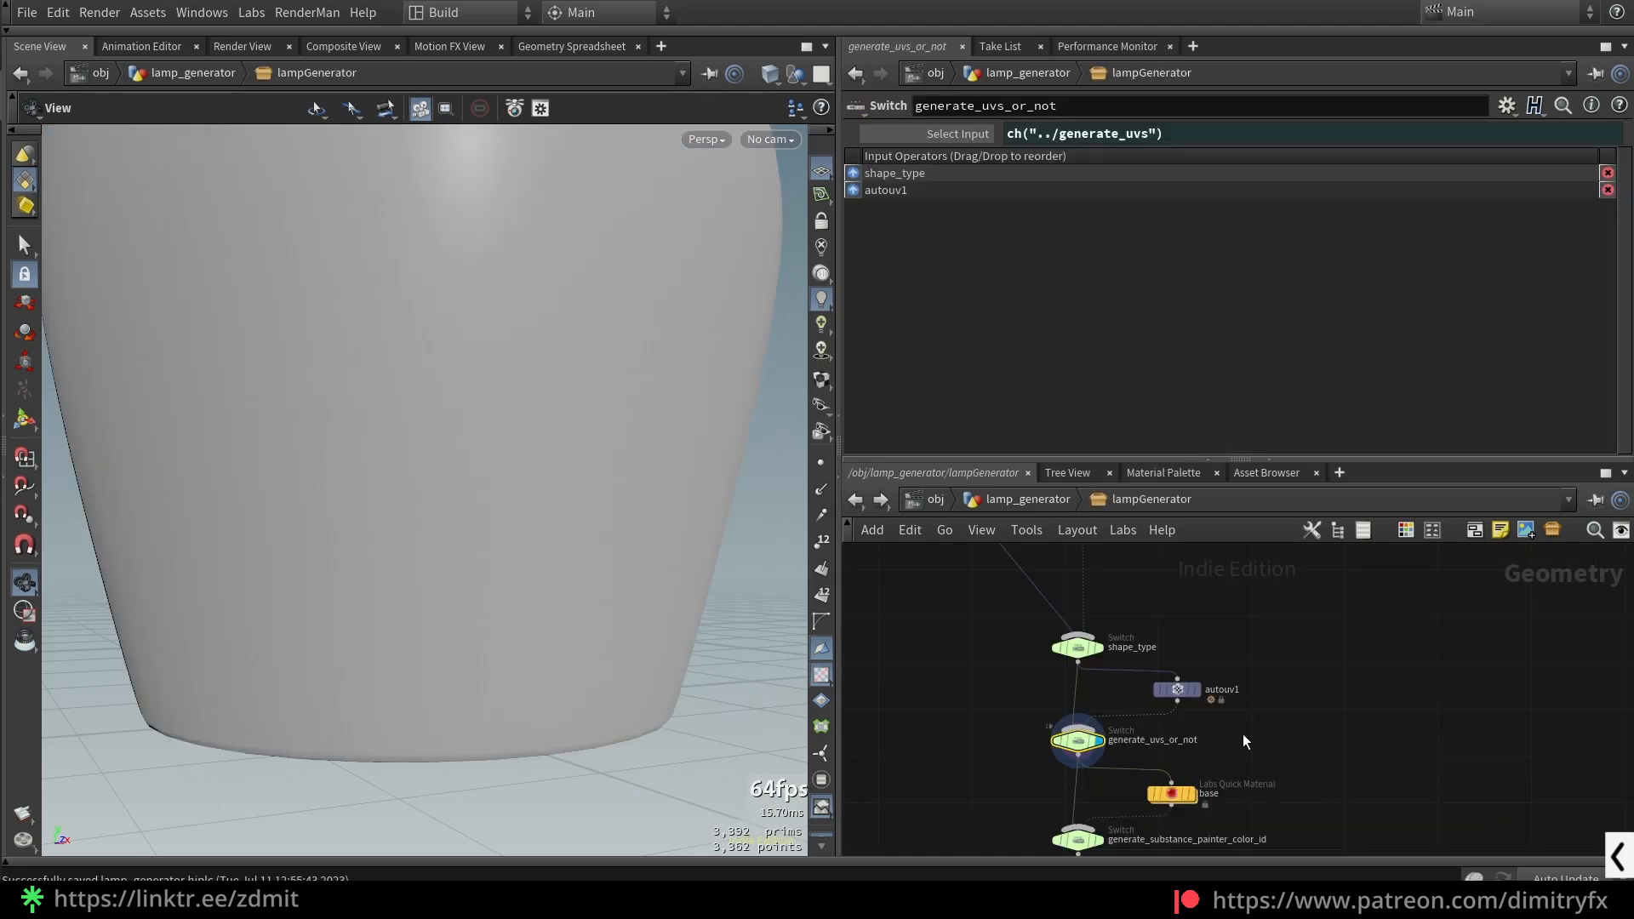
- Select and display the generate_substance_painter_color_id switch and frame its result
middle_click_drag(1279, 745, 1328, 636)
scroll(1295, 704, "up", 2)
left_click(1065, 740)
left_click(1095, 740)
key("f")
left_click_drag(599, 468, 604, 509)
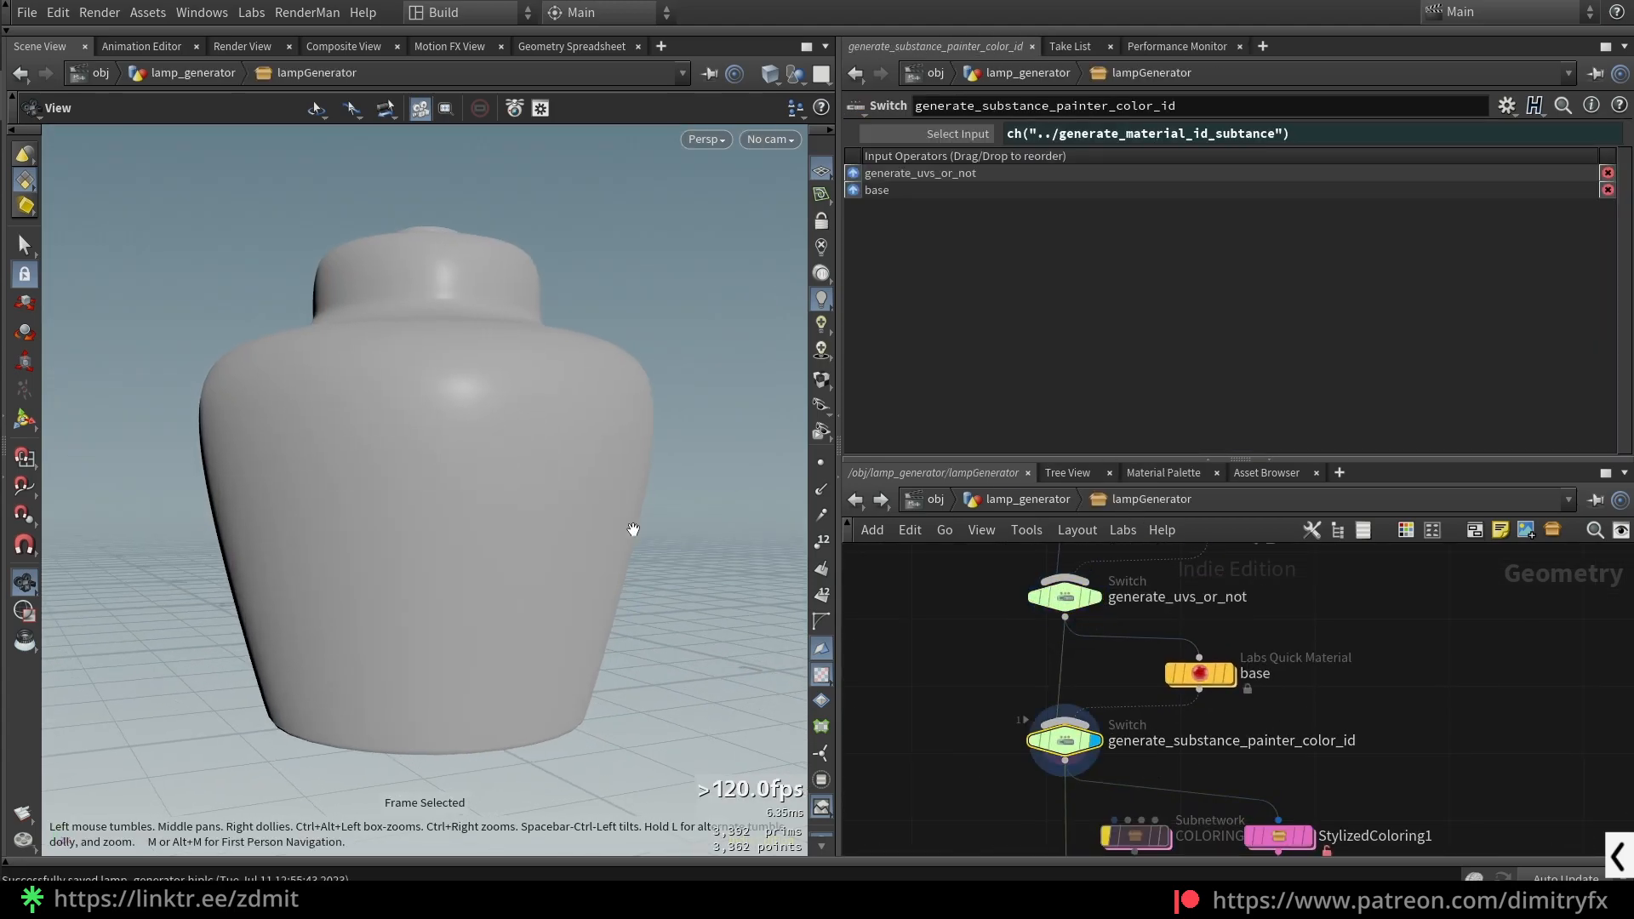
- Compare the base material node with generate_substance_painter_color_id in the viewport and inspect base's Material Name
left_click(1217, 674)
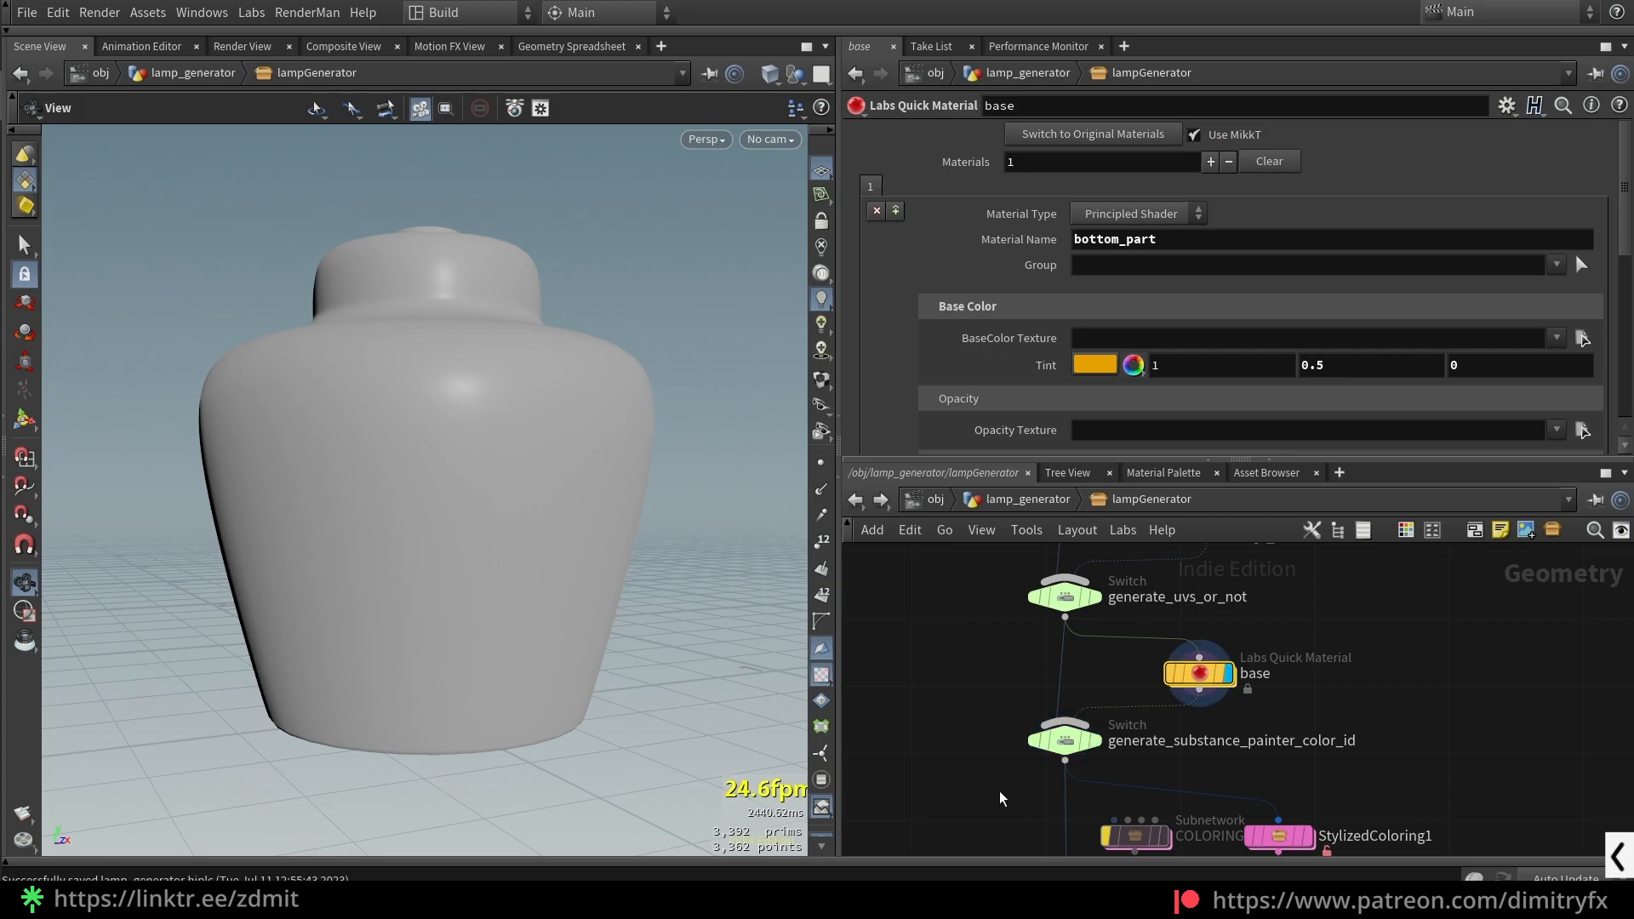
left_click(1065, 742)
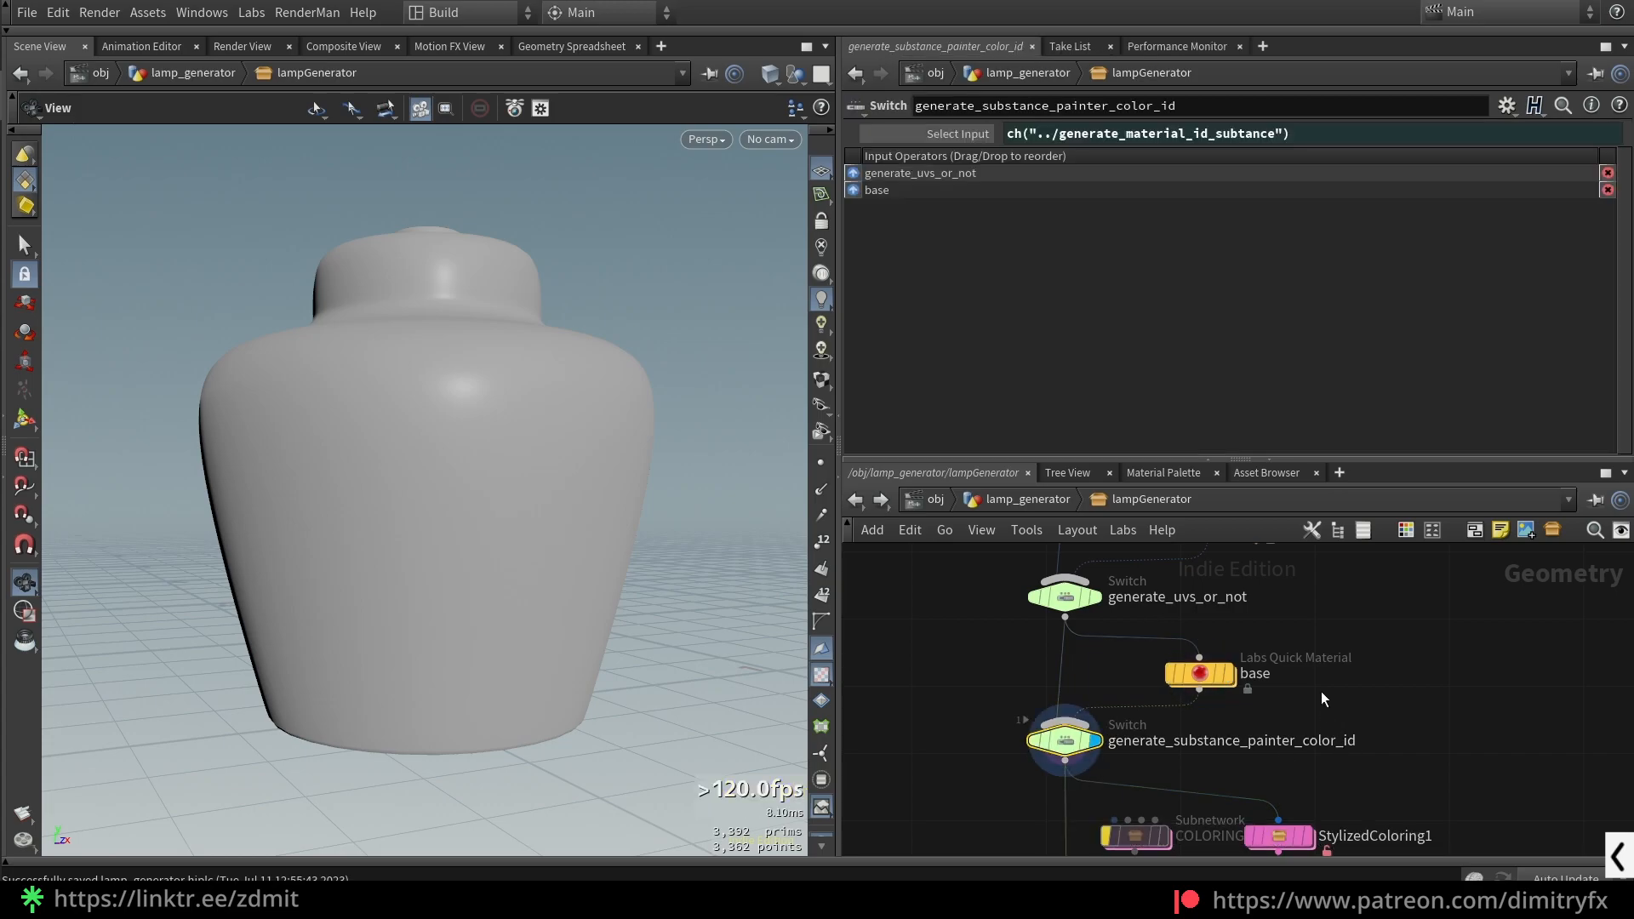
left_click(1217, 676)
scroll(976, 295, "up", 6)
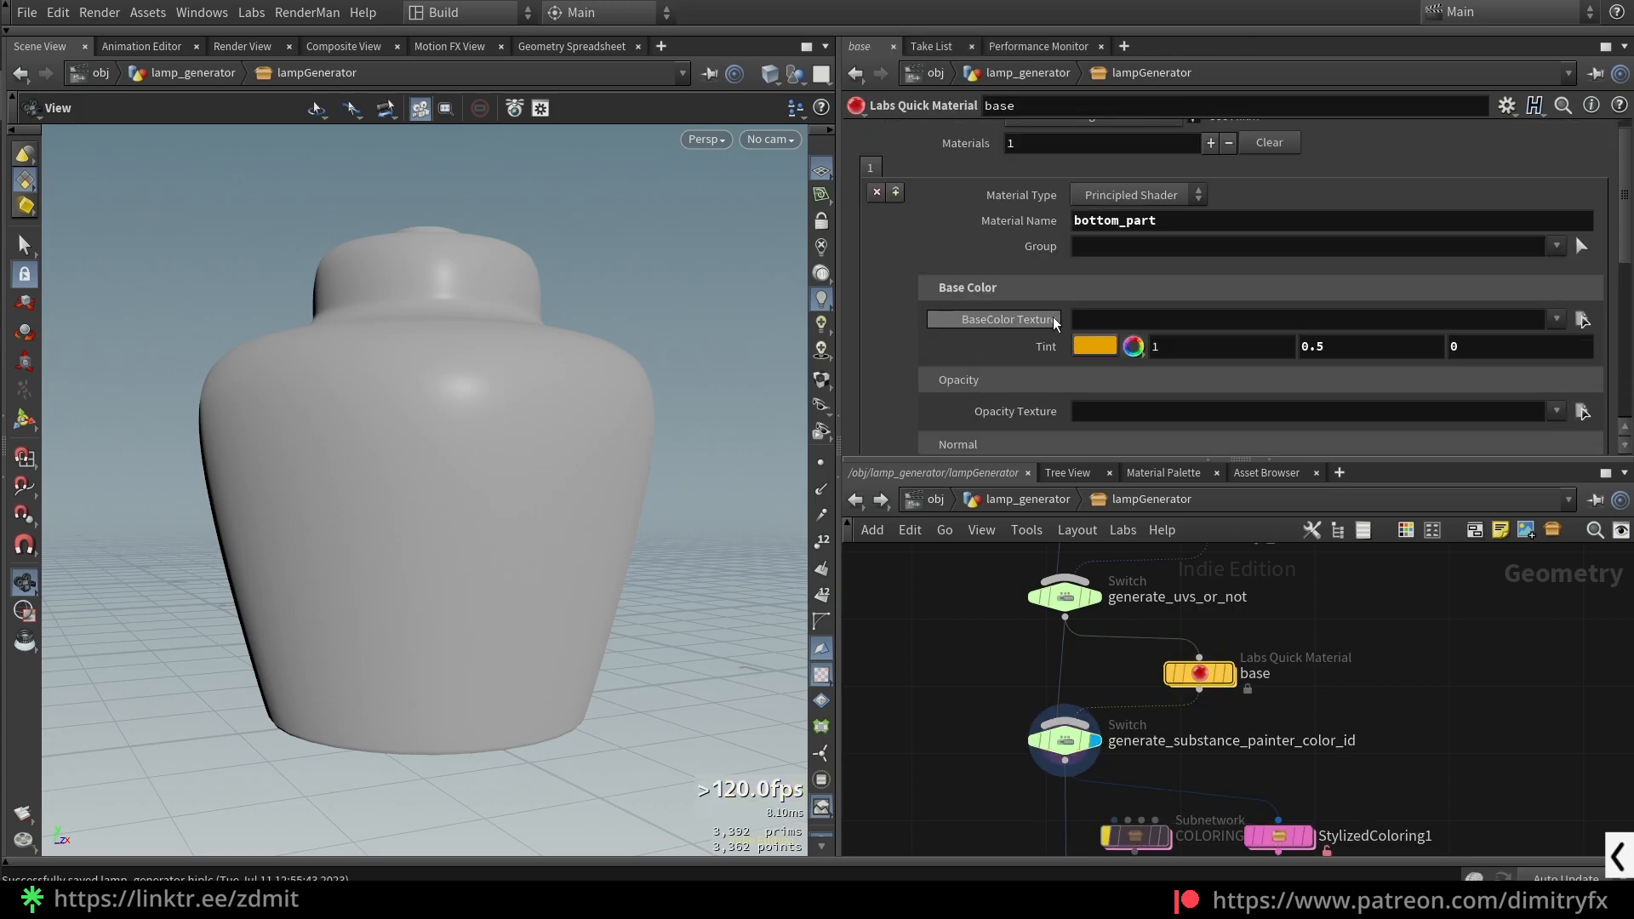
left_click_drag(1157, 221, 1095, 228)
- Select and display the StylizedColoring1 node and orbit around the colored lamp base
middle_click_drag(1375, 838, 1326, 662)
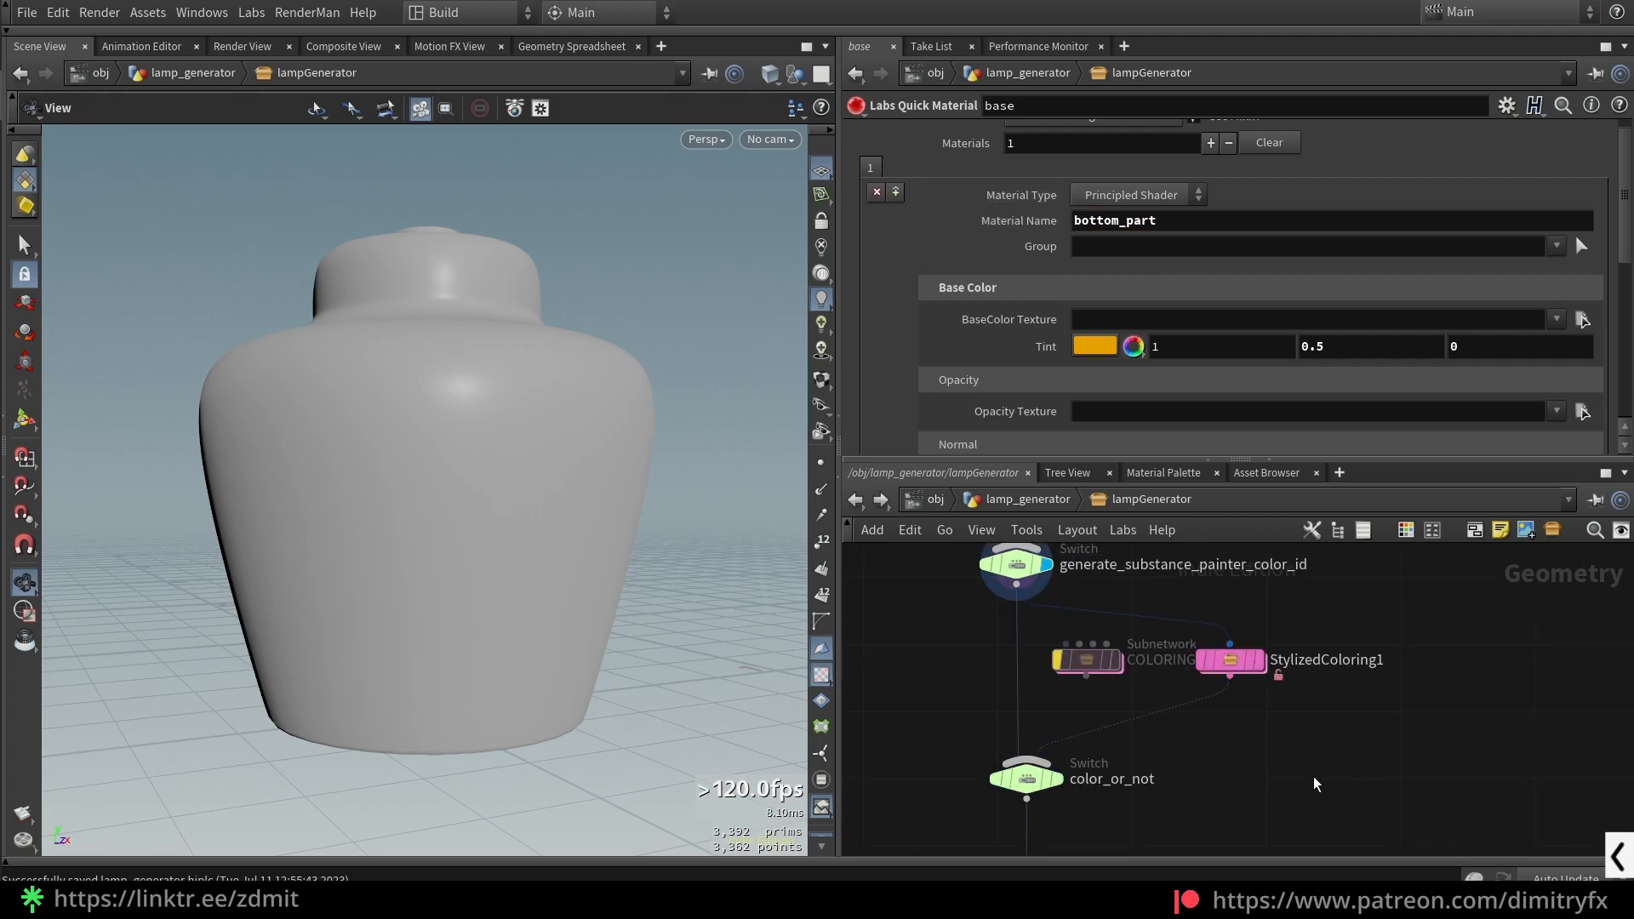
left_click(1251, 660)
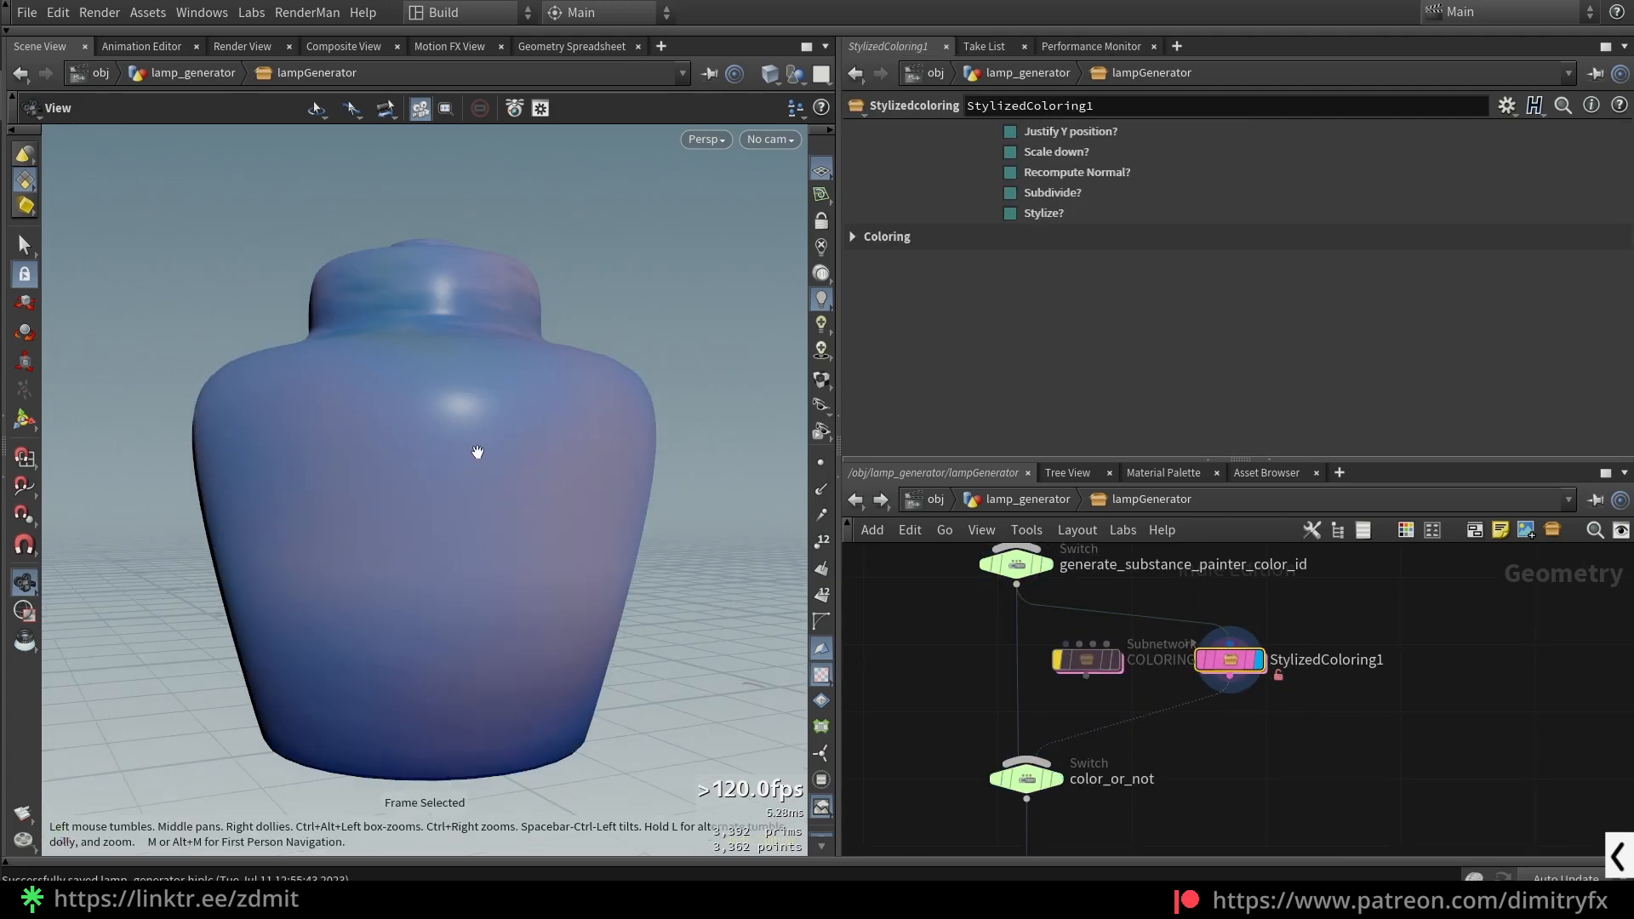
left_click_drag(474, 452, 460, 483)
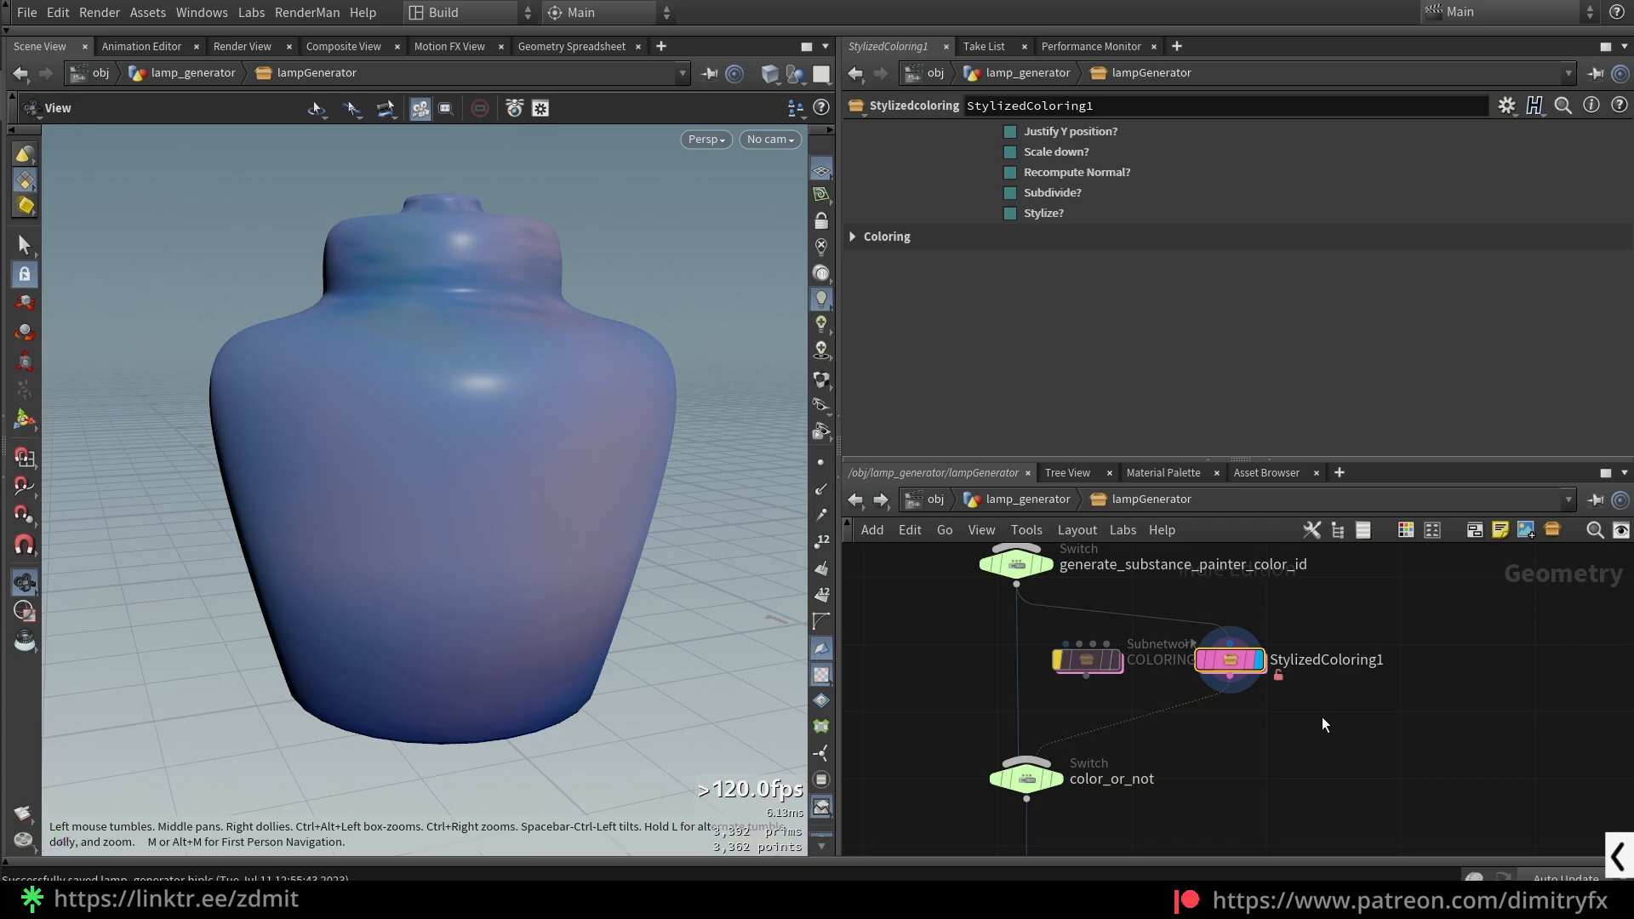
- Select and display the color_or_not switch below StylizedColoring1
middle_click_drag(1321, 717, 1370, 630)
left_click(1075, 692)
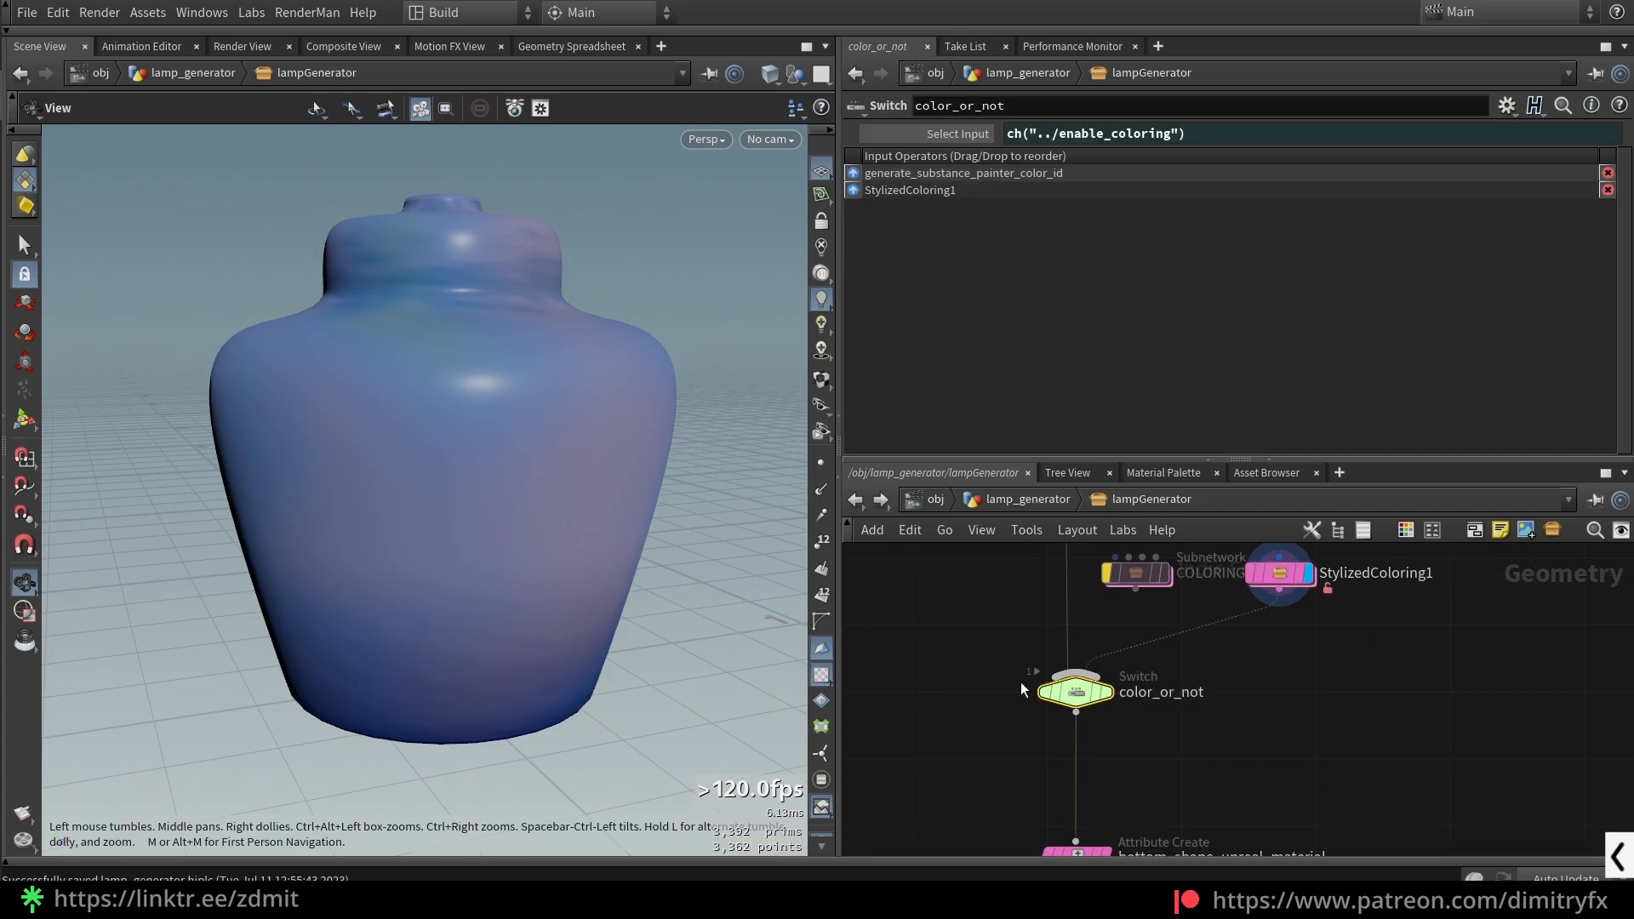
left_click(1105, 692)
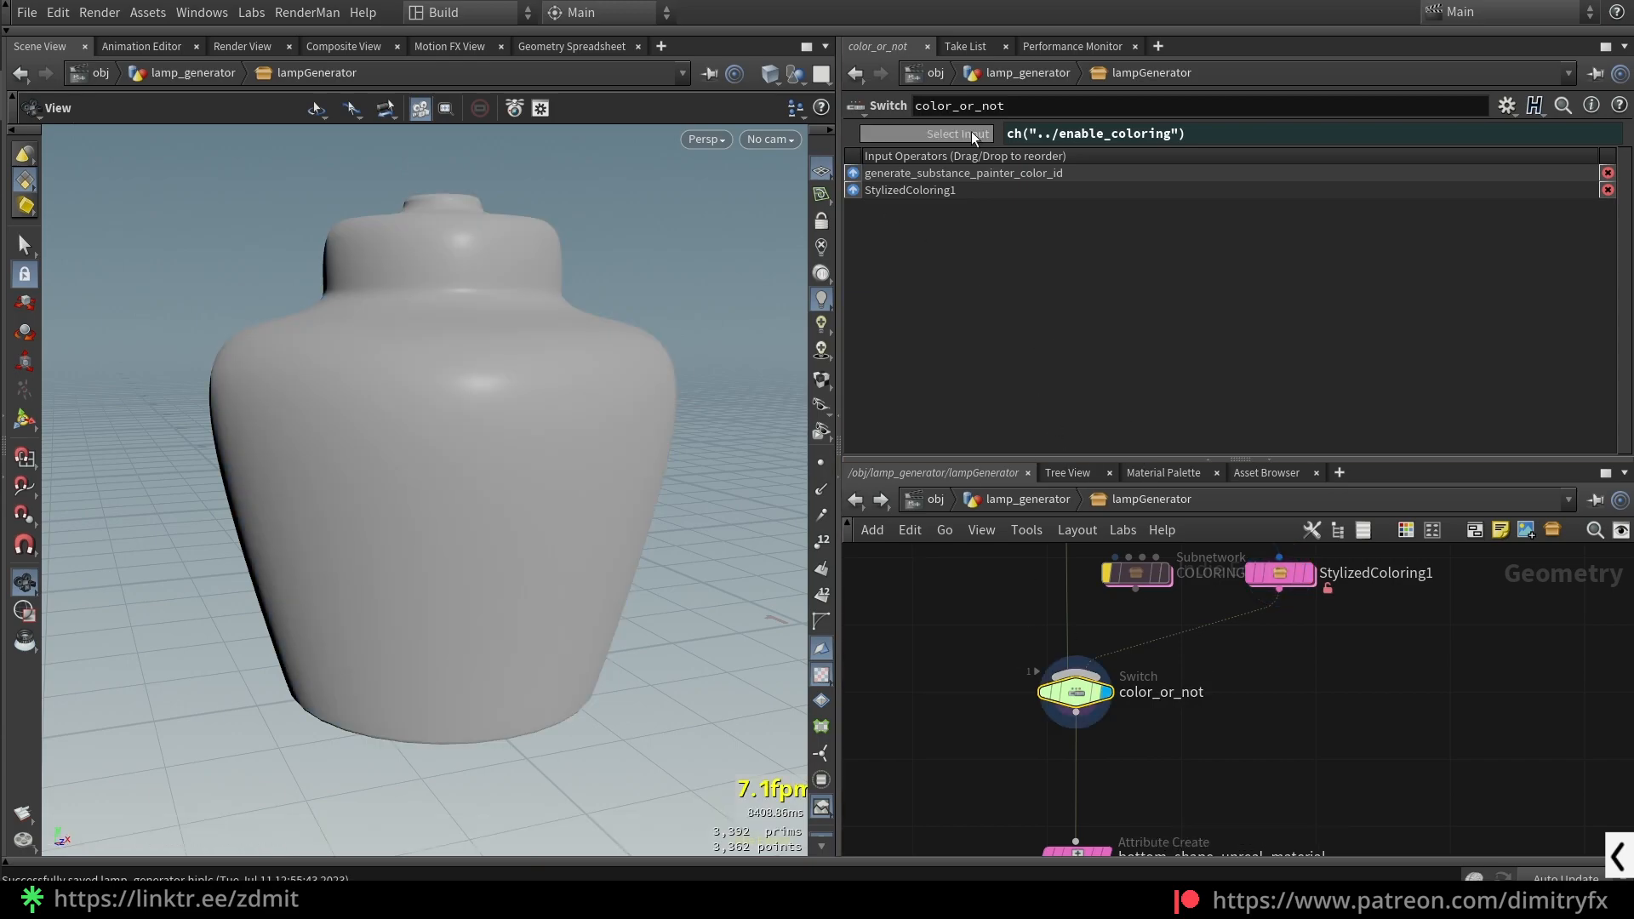
- Select and display the bottom_shape_unreal_material node to show its attribute settings
middle_click_drag(1260, 715, 1294, 545)
left_click(1111, 682)
left_click(1139, 682)
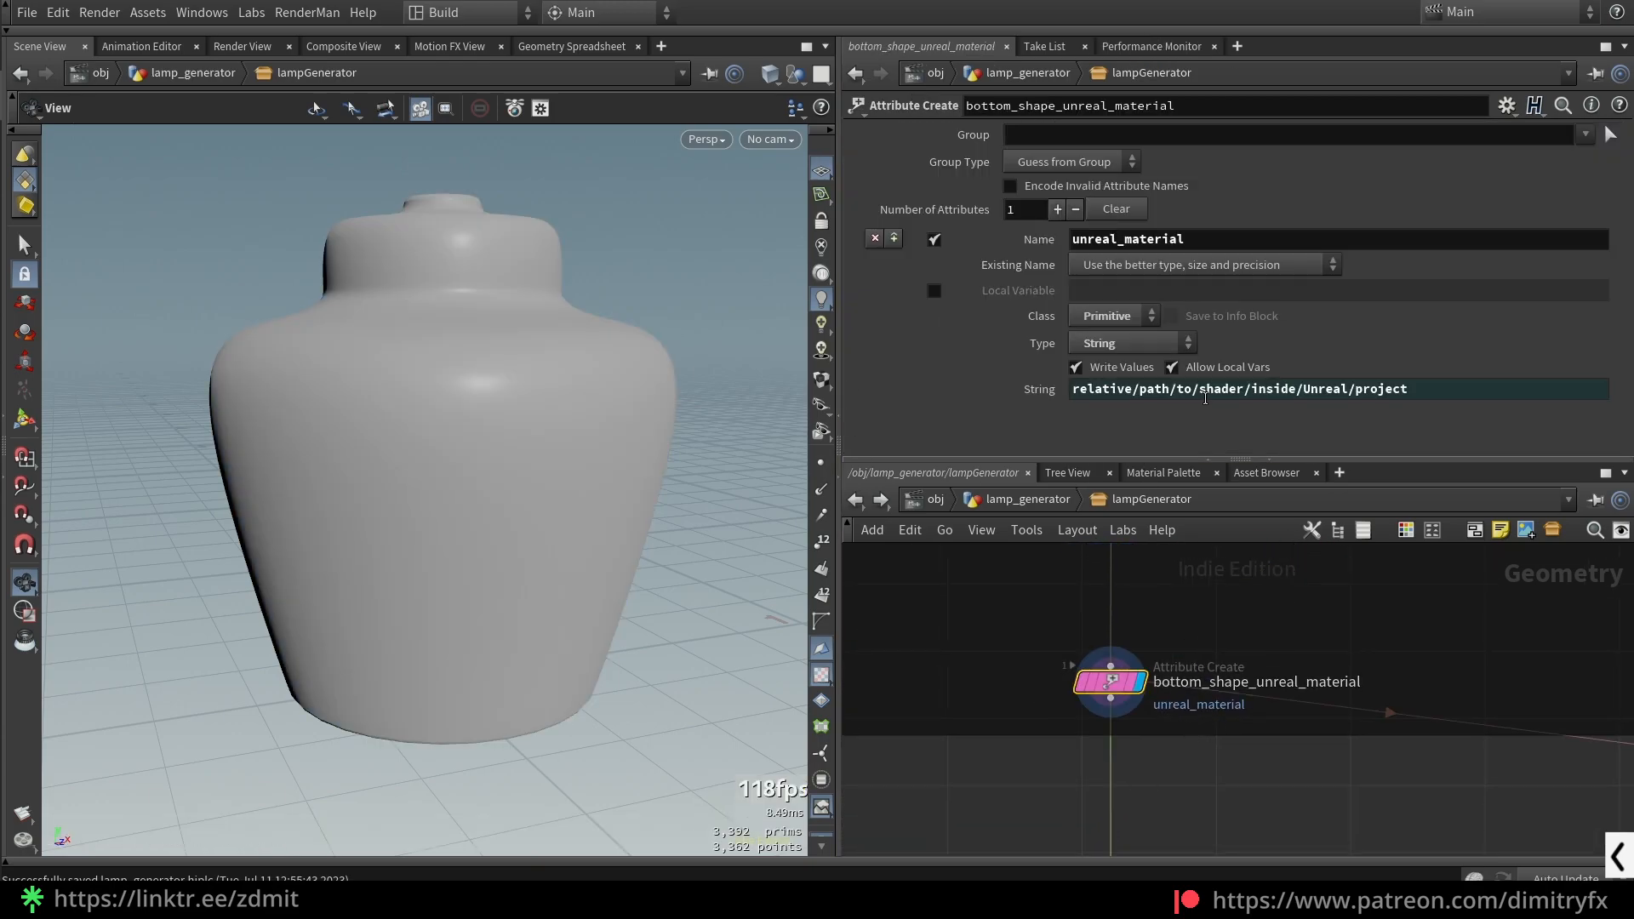
- Place an unreal_material Attribute Create node beside bottom_shape_unreal_material as an example, and delete it
middle_click_drag(987, 688, 1118, 744)
key("Tab")
type("unrea")
key("Return")
left_click(1079, 727)
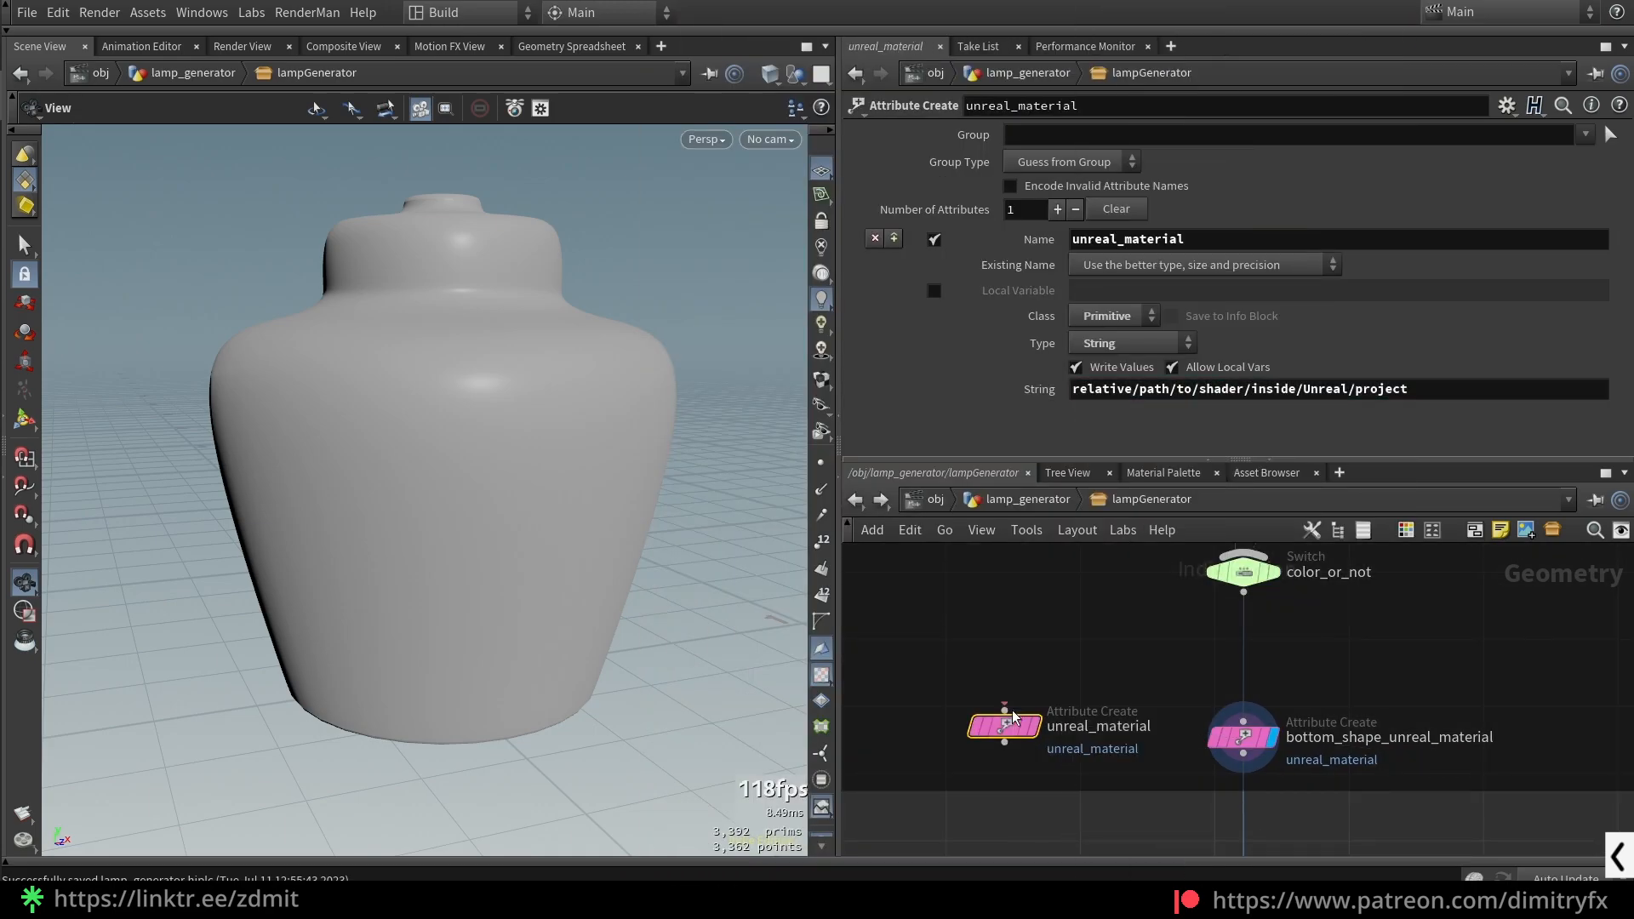
key("Delete")
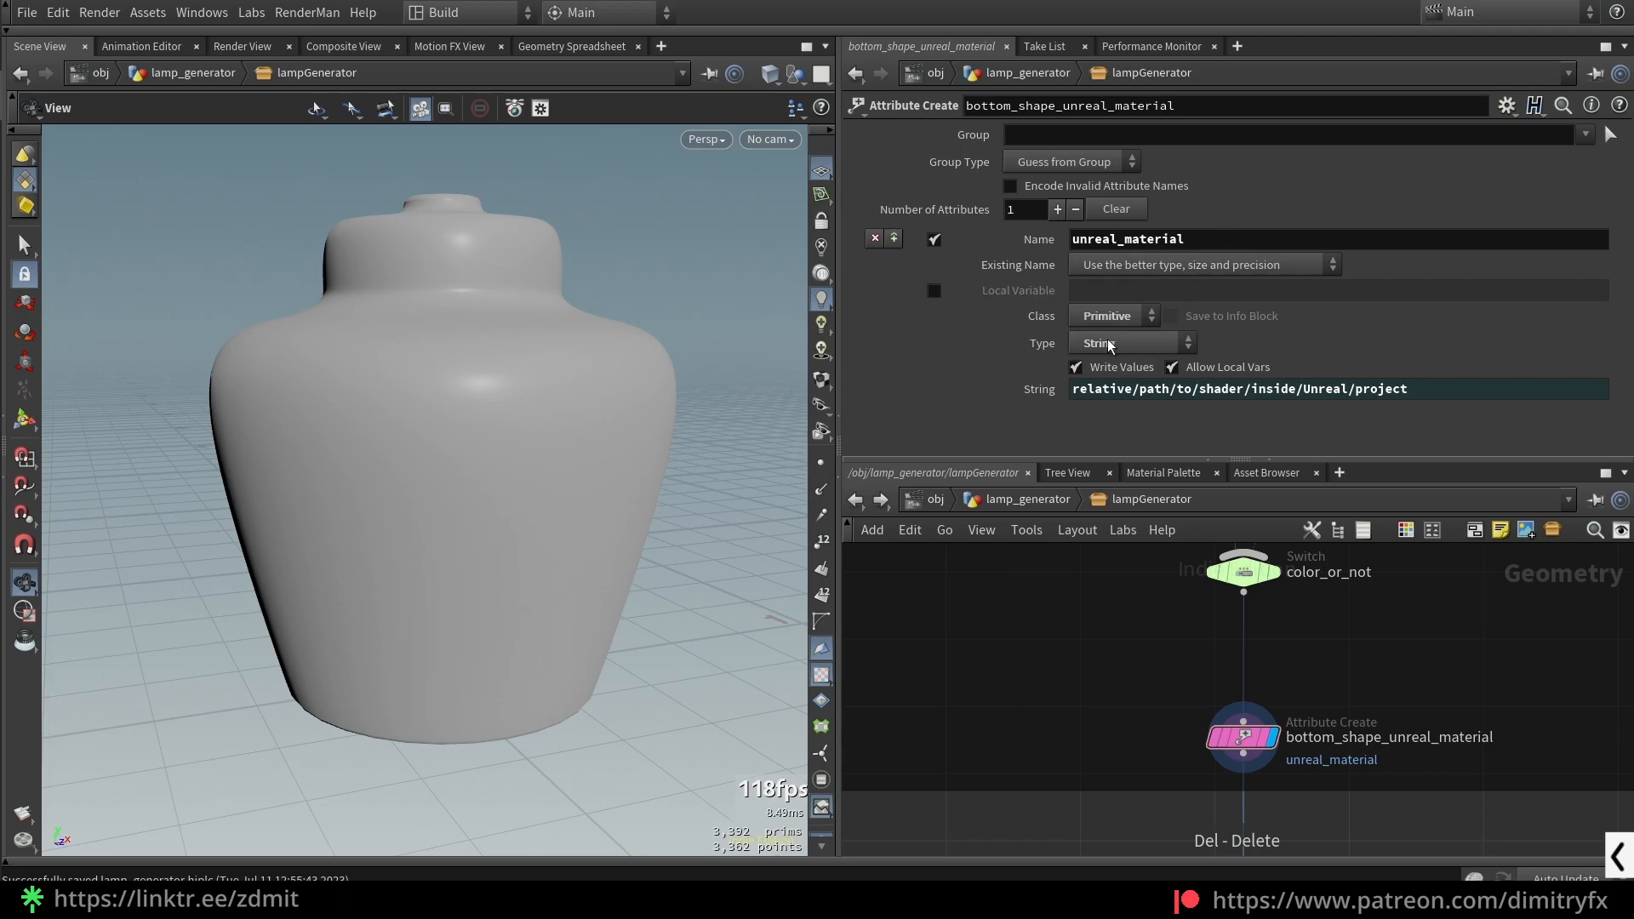
- Select bottom_shape_unreal_material and switch its String parameter between the expression and the evaluated value
left_click_drag(1131, 819, 1483, 717)
middle_click_drag(1135, 669, 1105, 655)
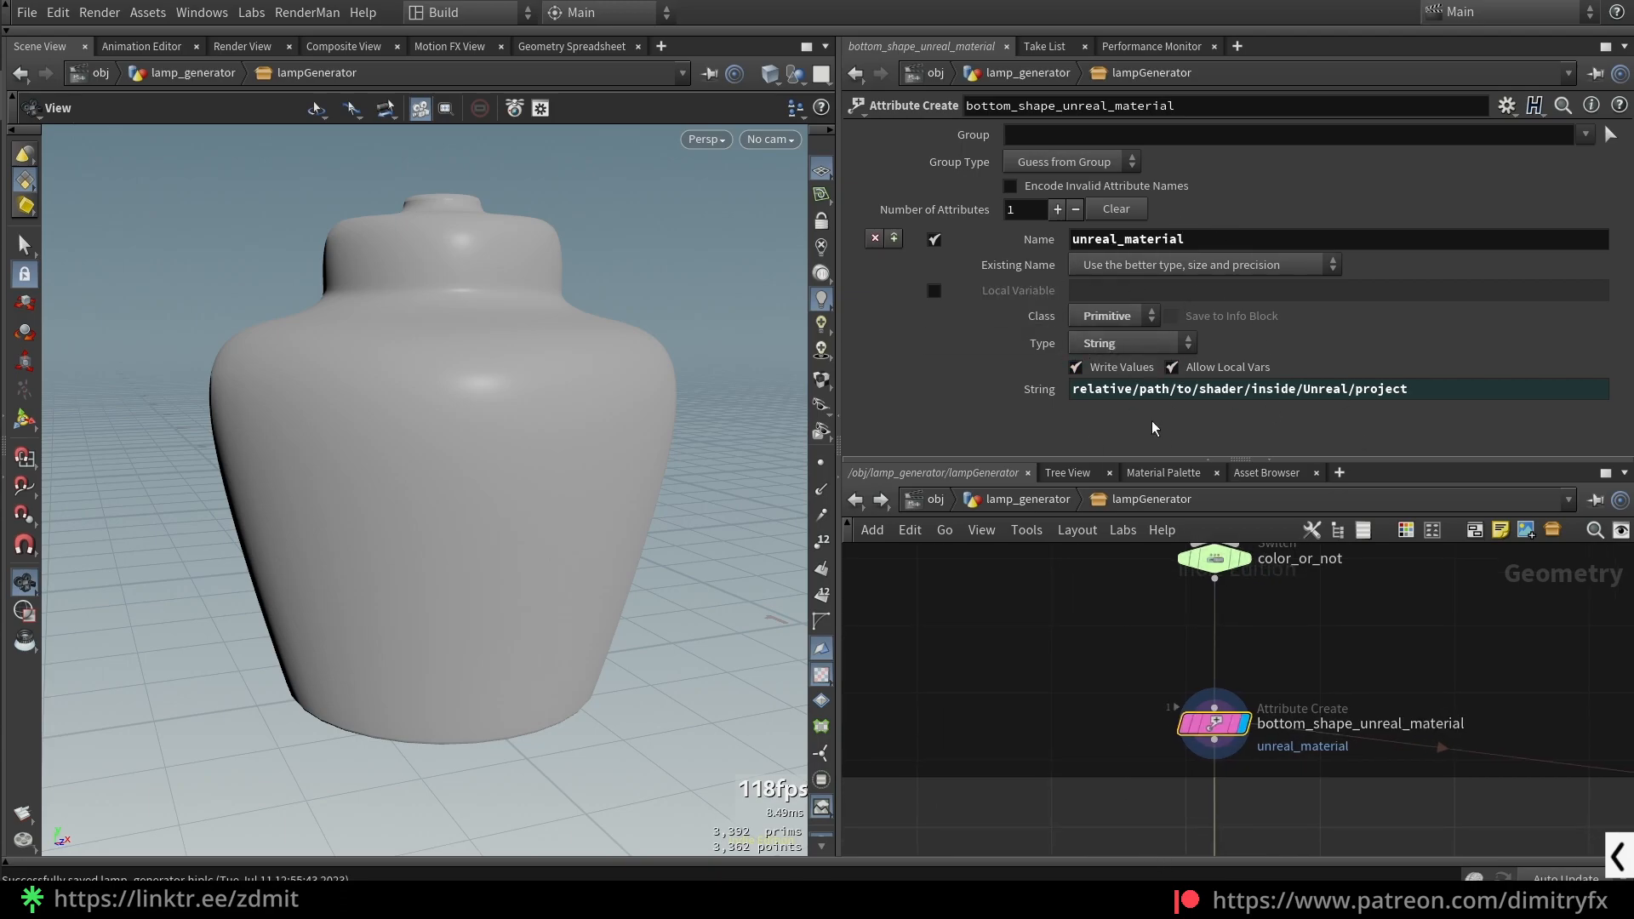
left_click(1040, 396)
left_click(1040, 396)
- Check lampGenerator's parameters against bottom_shape_unreal_material's String path, and return to the lamp_generator network
left_click(1026, 502)
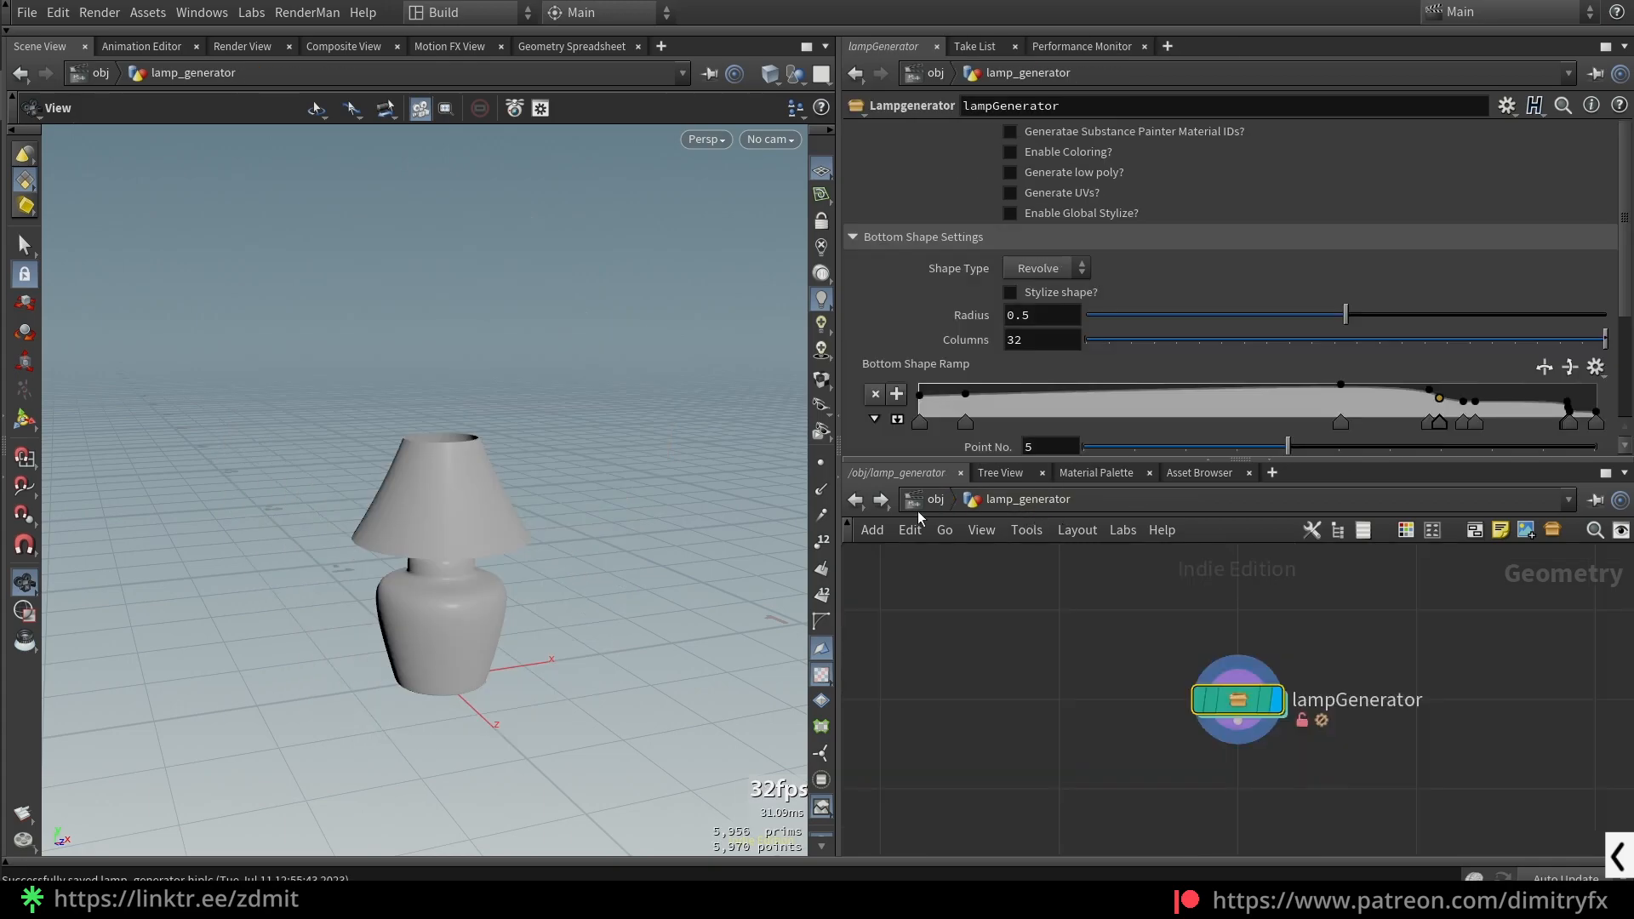
left_click(856, 500)
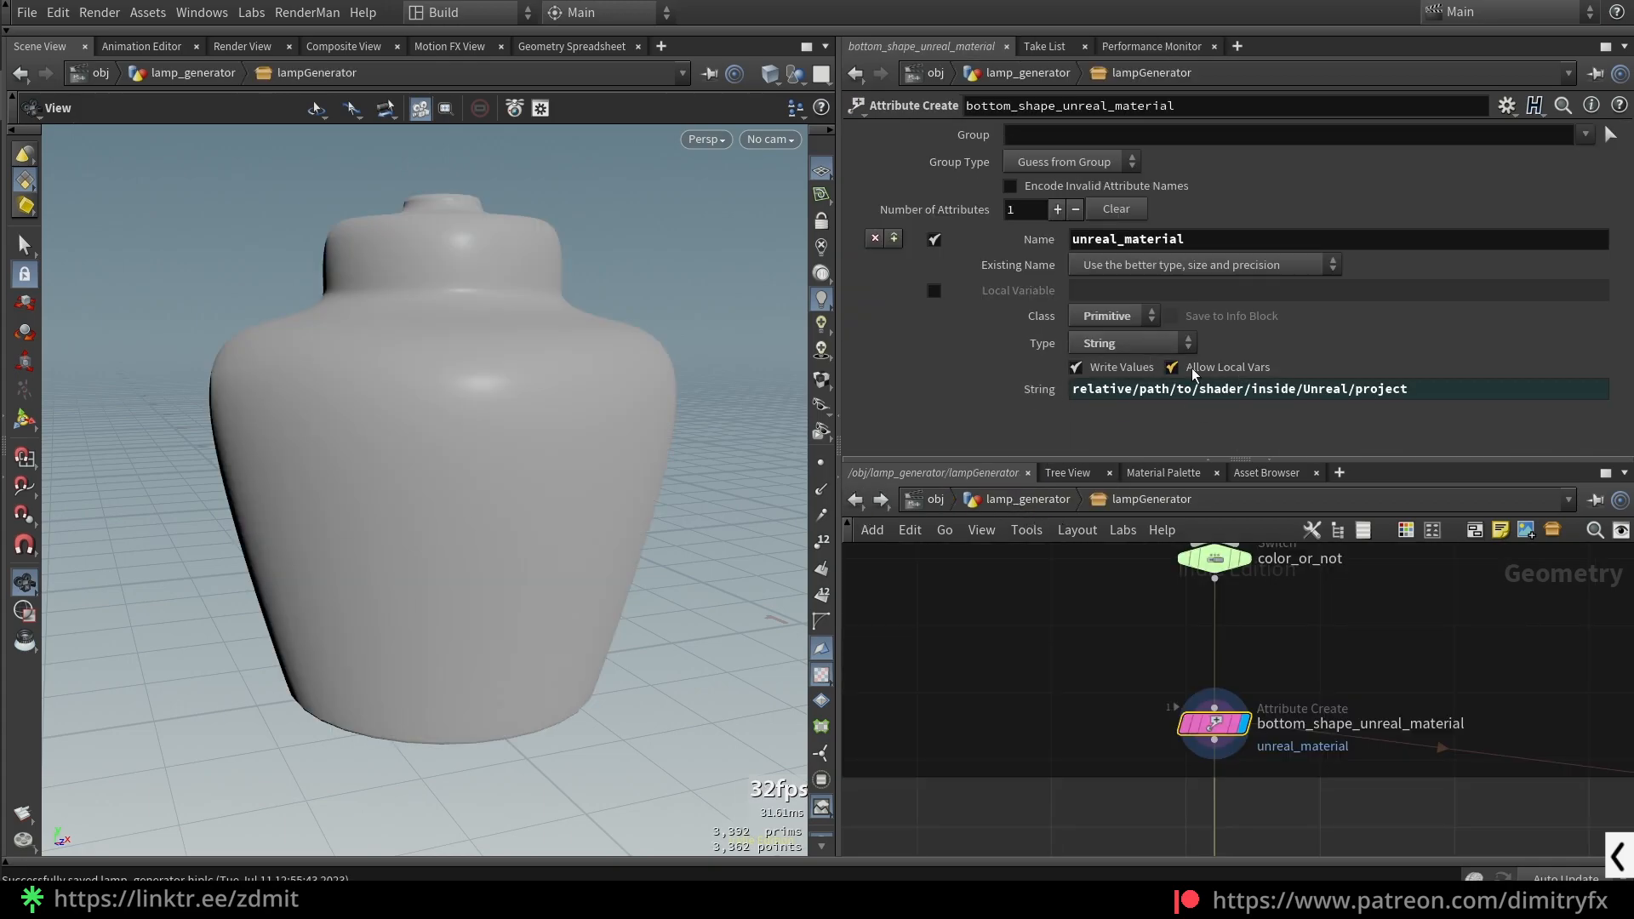
left_click_drag(1072, 389, 1436, 407)
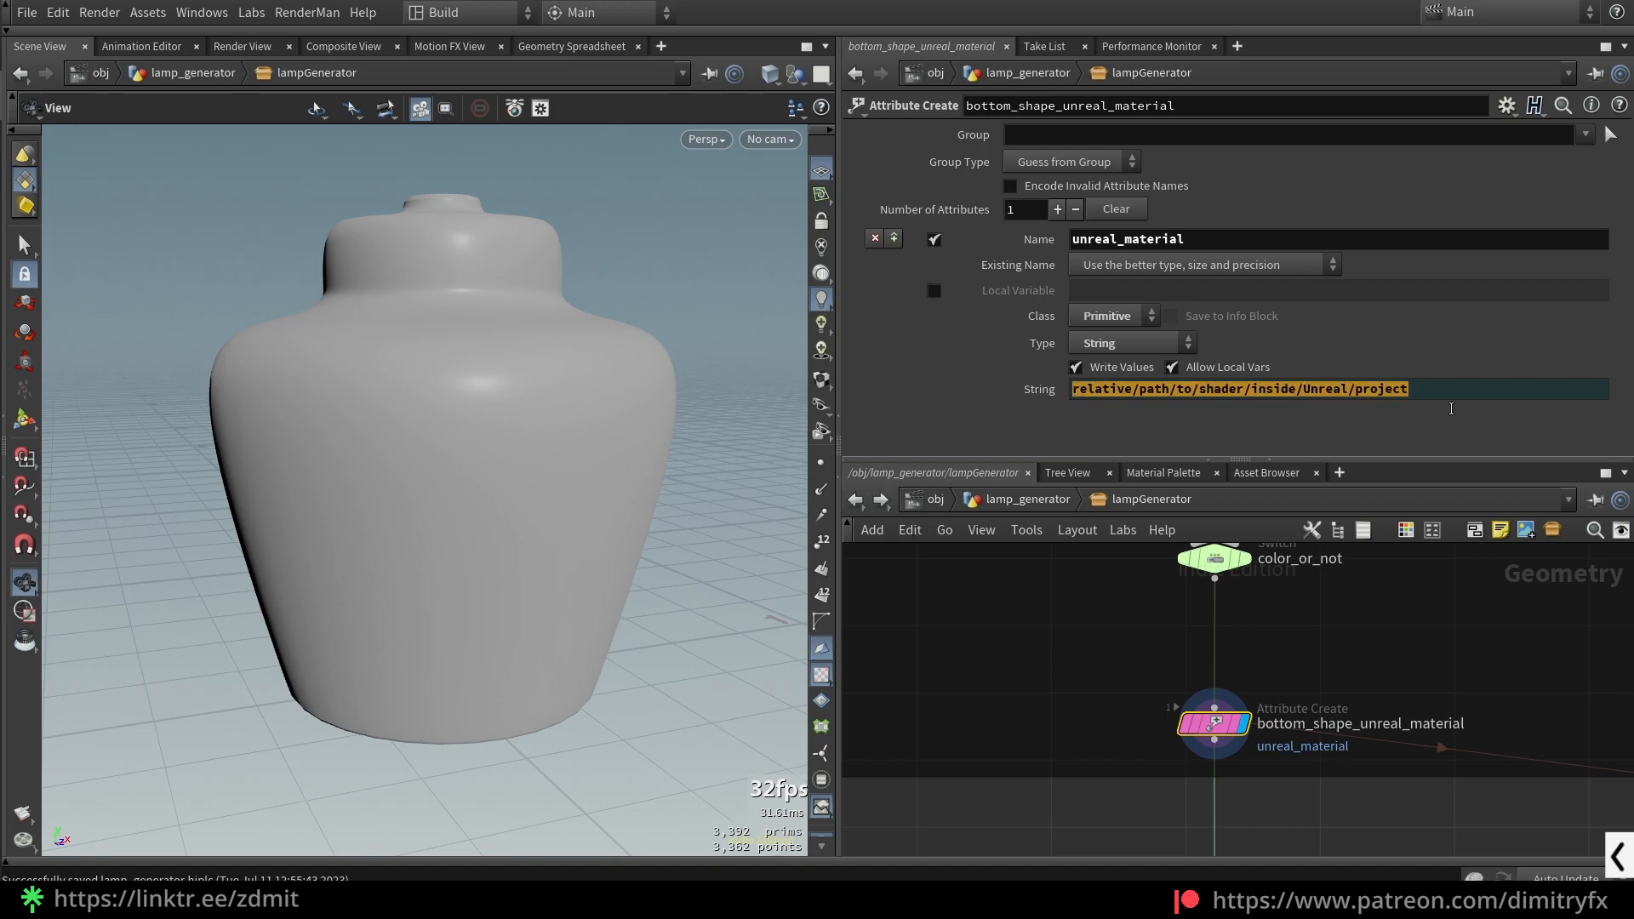
left_click(1036, 641)
left_click(856, 500)
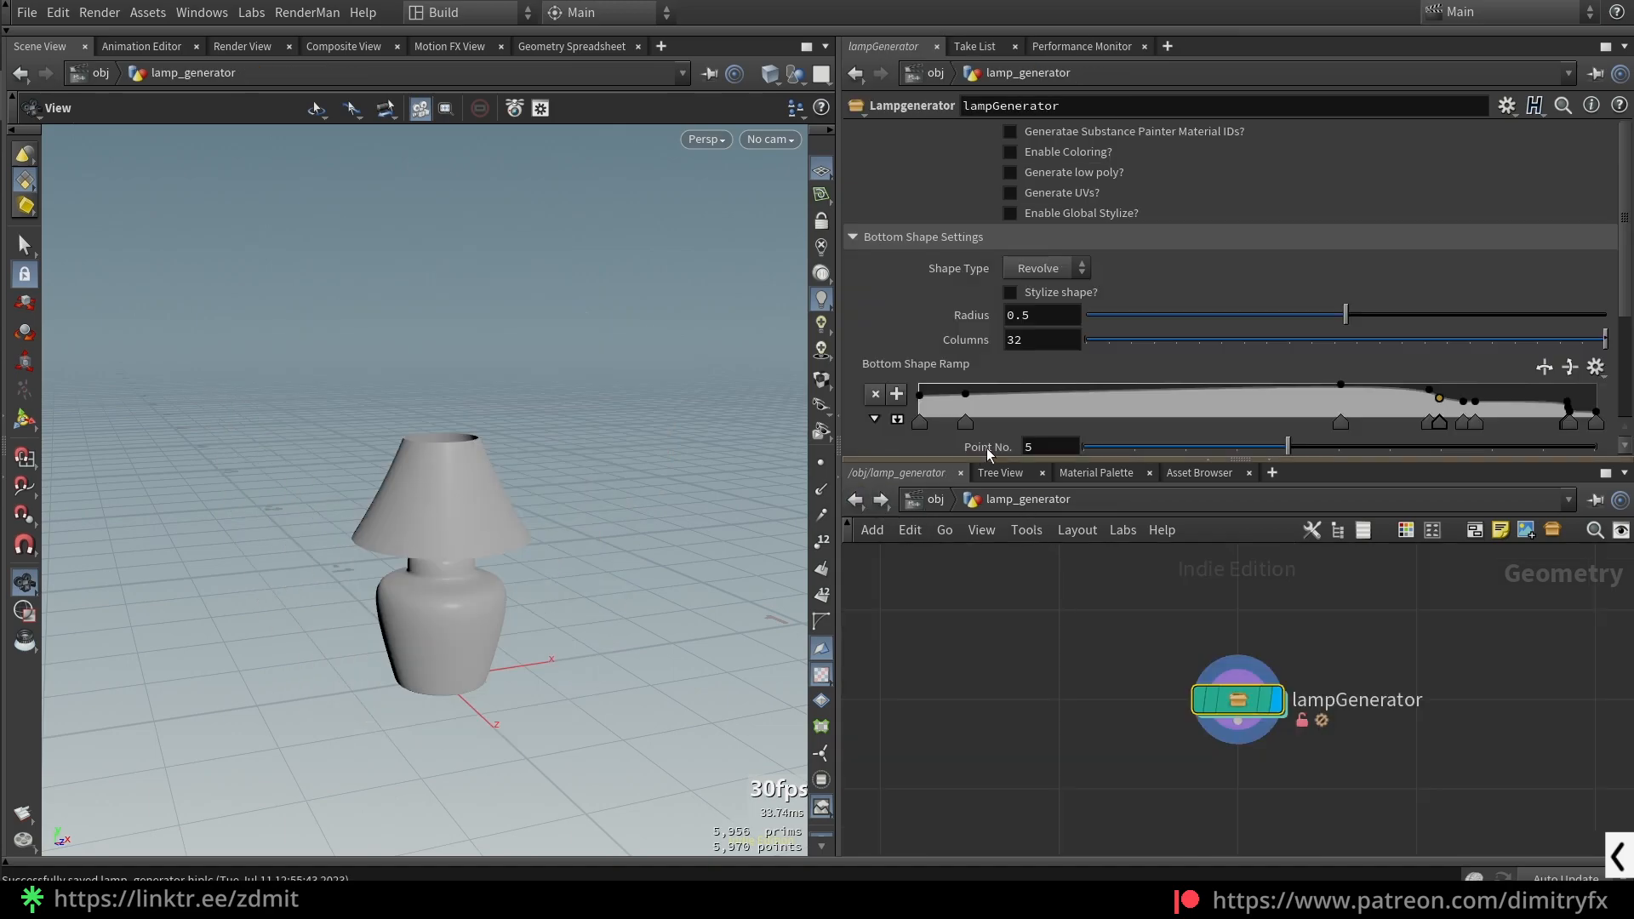
- Collapse the Bottom Shape Settings and open the Unreal Materials settings of the lampGenerator asset for review
left_click(891, 231)
left_click(899, 309)
right_click(956, 255)
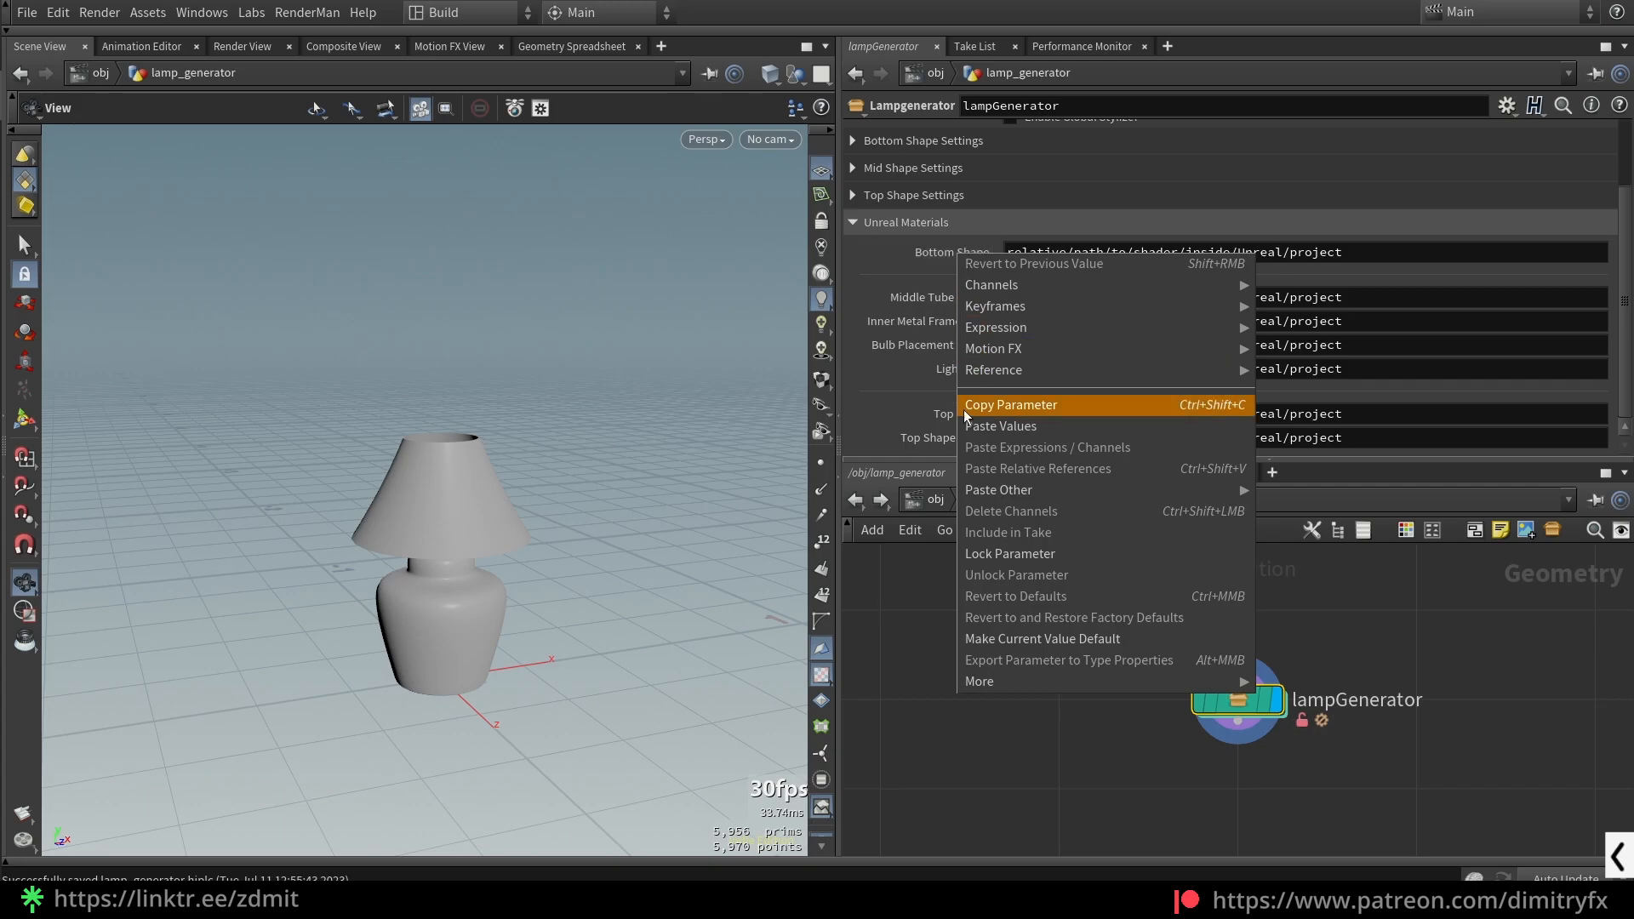
left_click(1115, 716)
- Enter the lampGenerator network and review the bottom_shape_unreal_material node and its surrounding bottom part nodes
double_click(1239, 700)
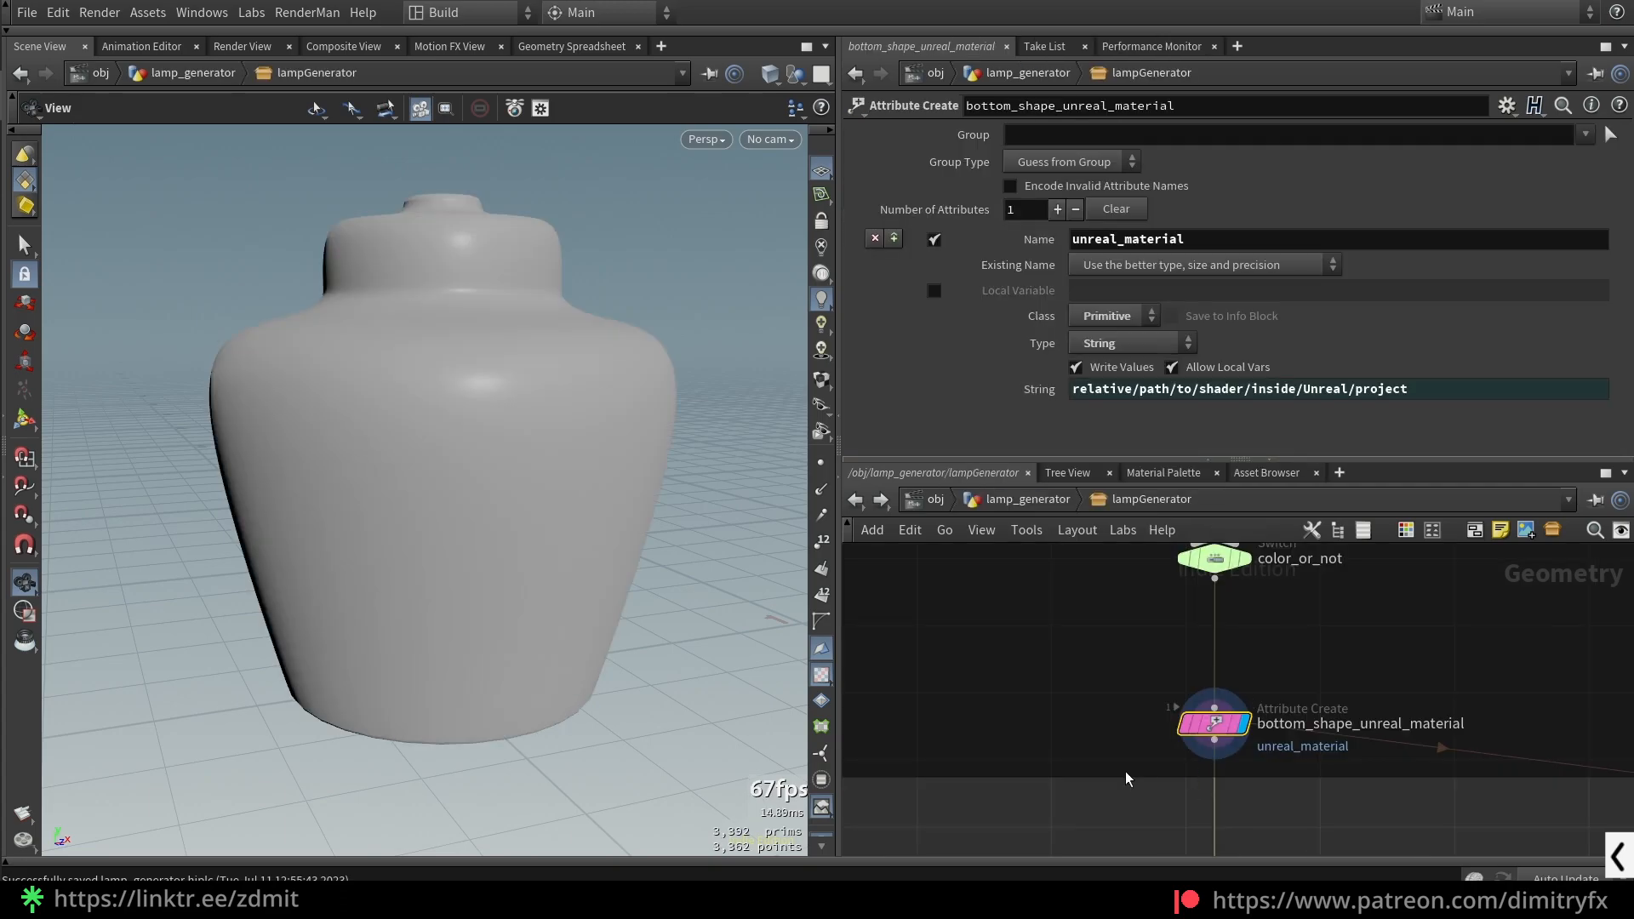
right_click(1032, 394)
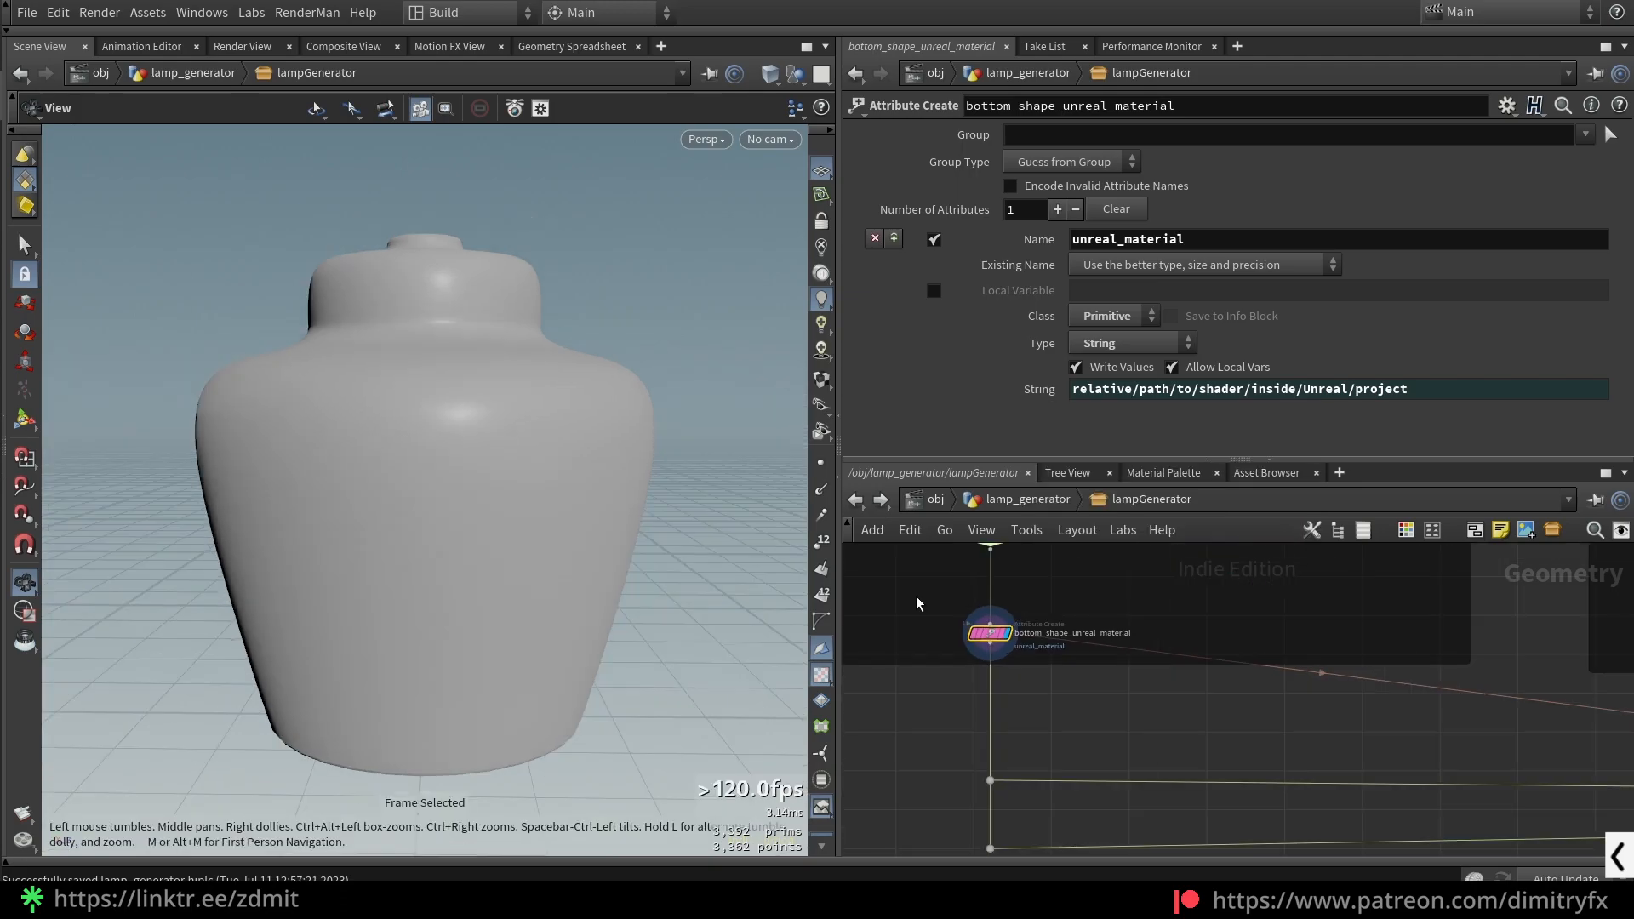
scroll(1010, 721, "down", 5)
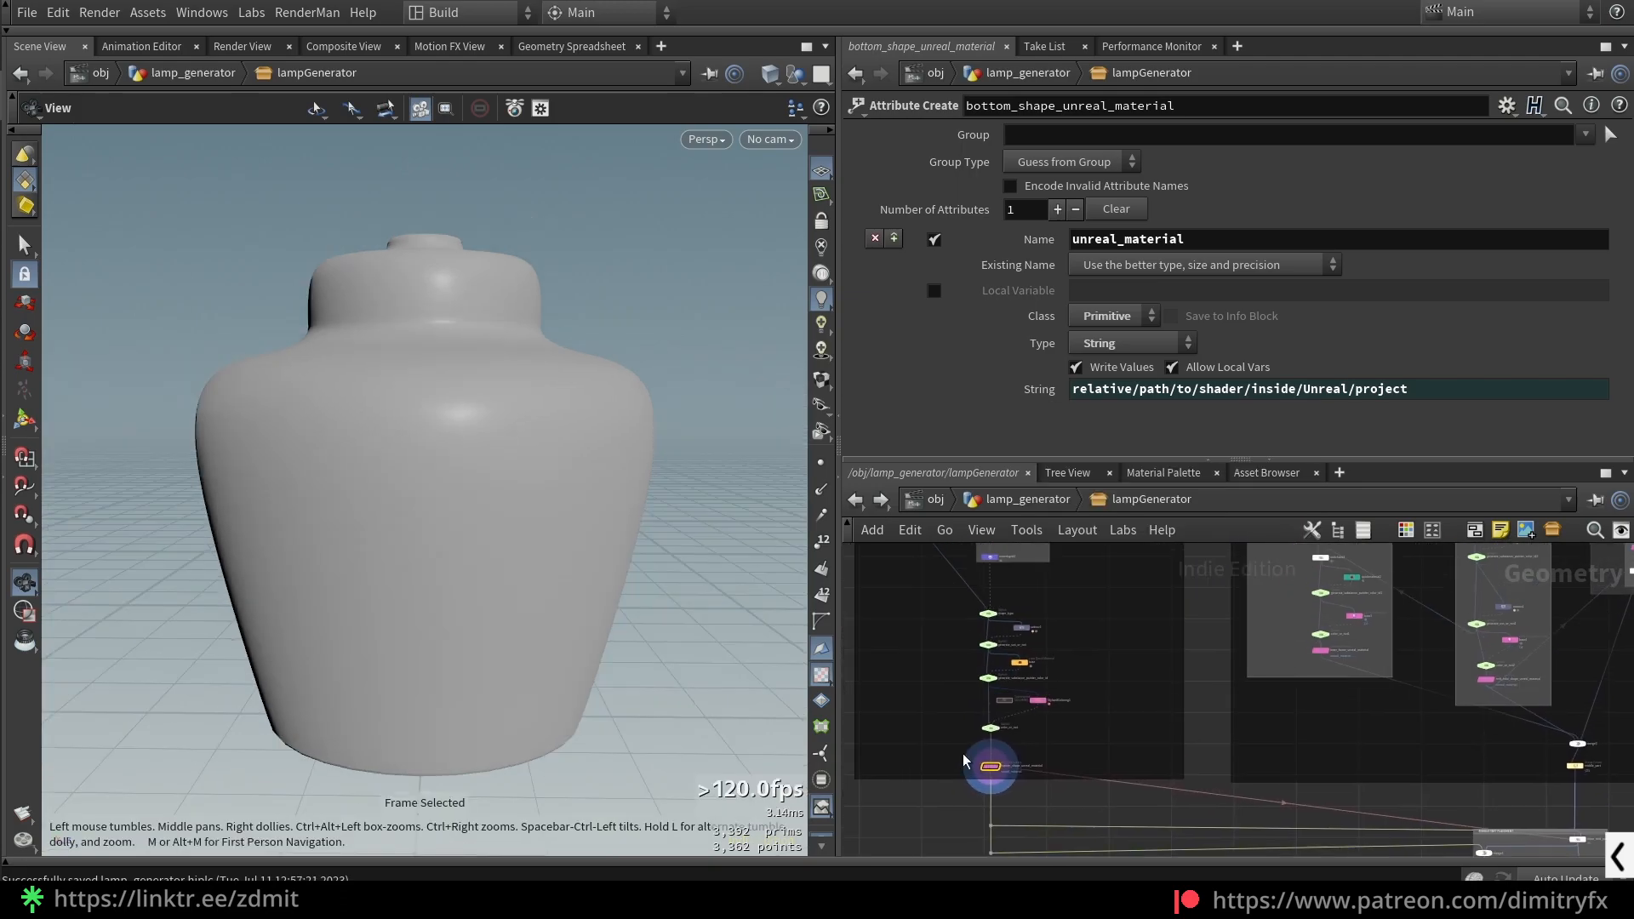
scroll(1010, 722, "up", 5)
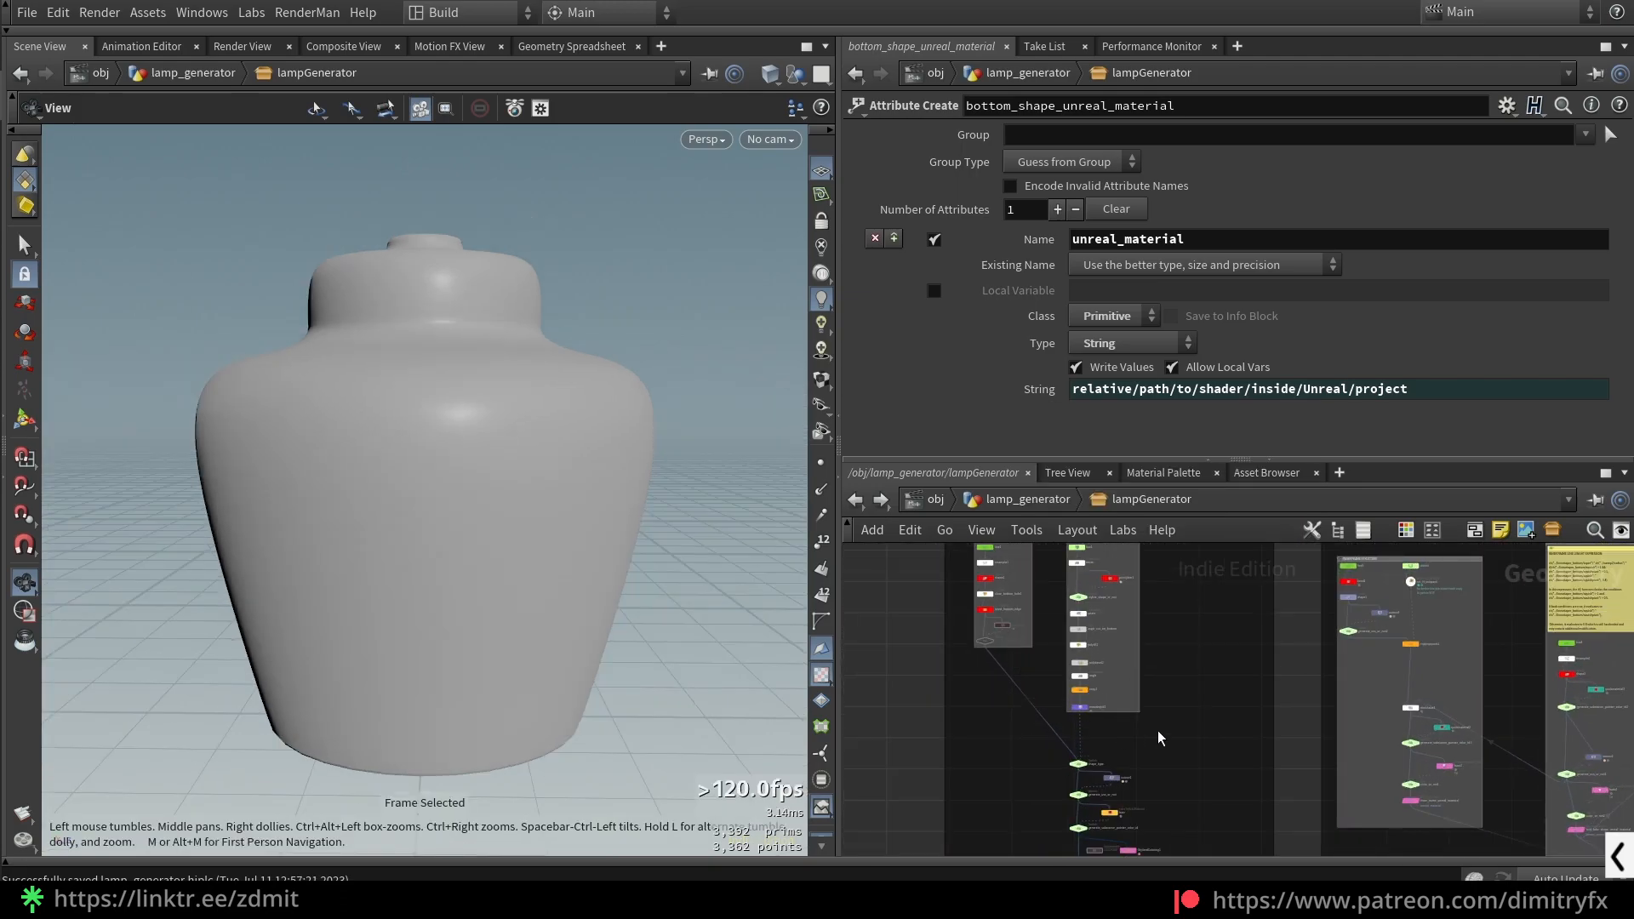
scroll(1231, 732, "down", 5)
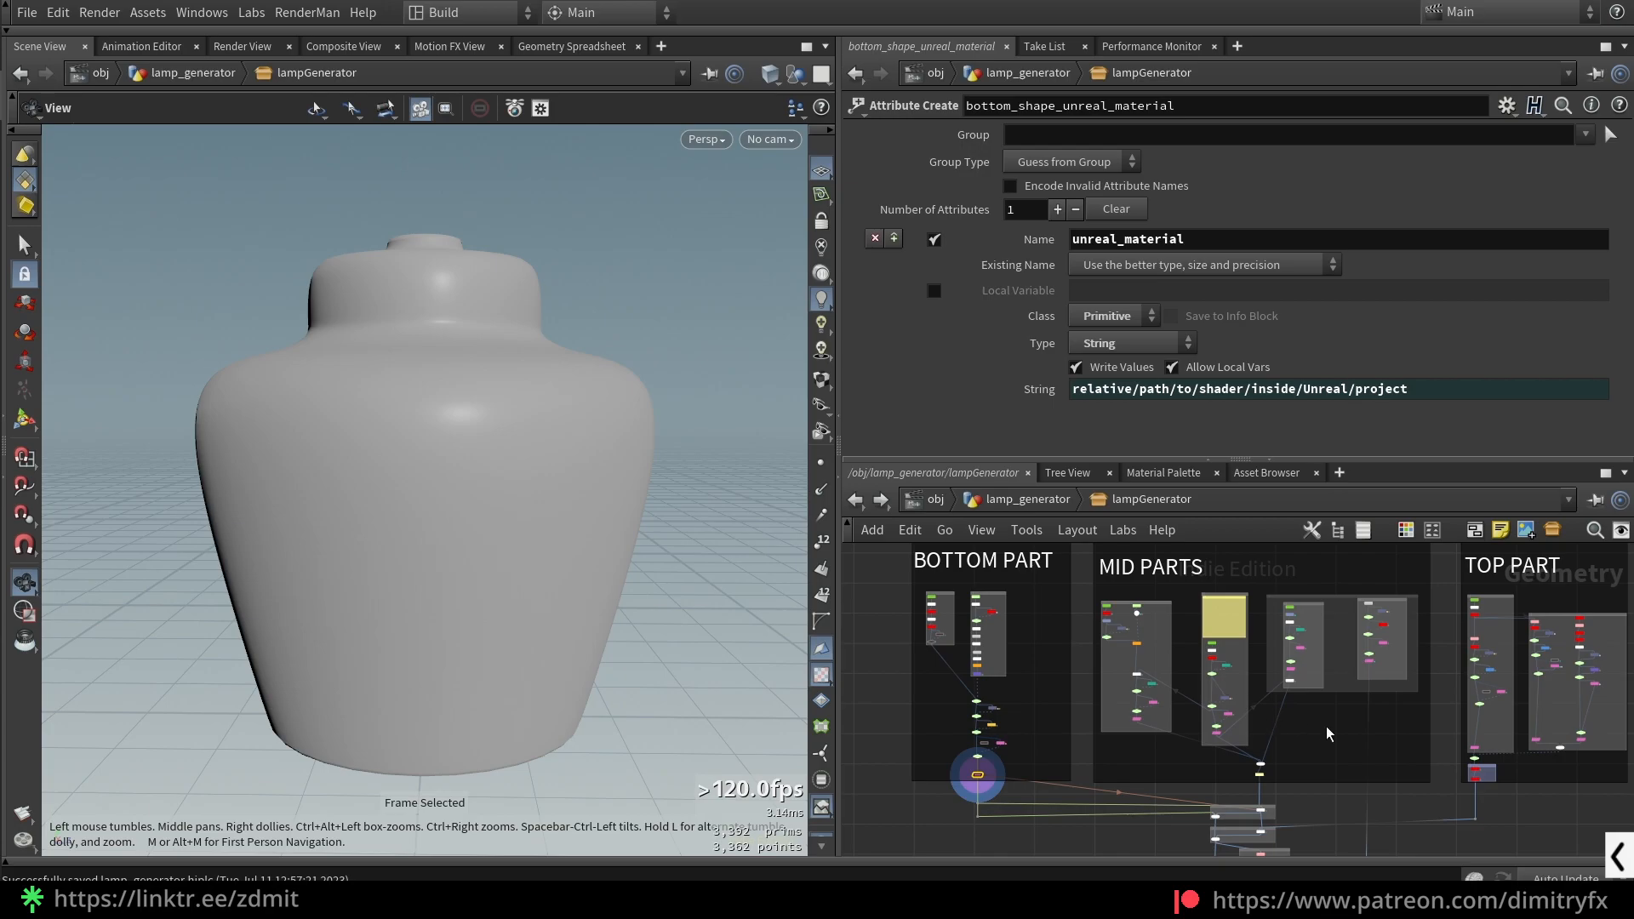
- Display the merge3 node of the middle parts and examine its center piece and curved arms from several angles
scroll(1311, 722, "up", 8)
left_click(1232, 745)
left_click_drag(408, 587, 410, 620)
scroll(1299, 616, "down", 5)
left_click_drag(395, 559, 467, 505)
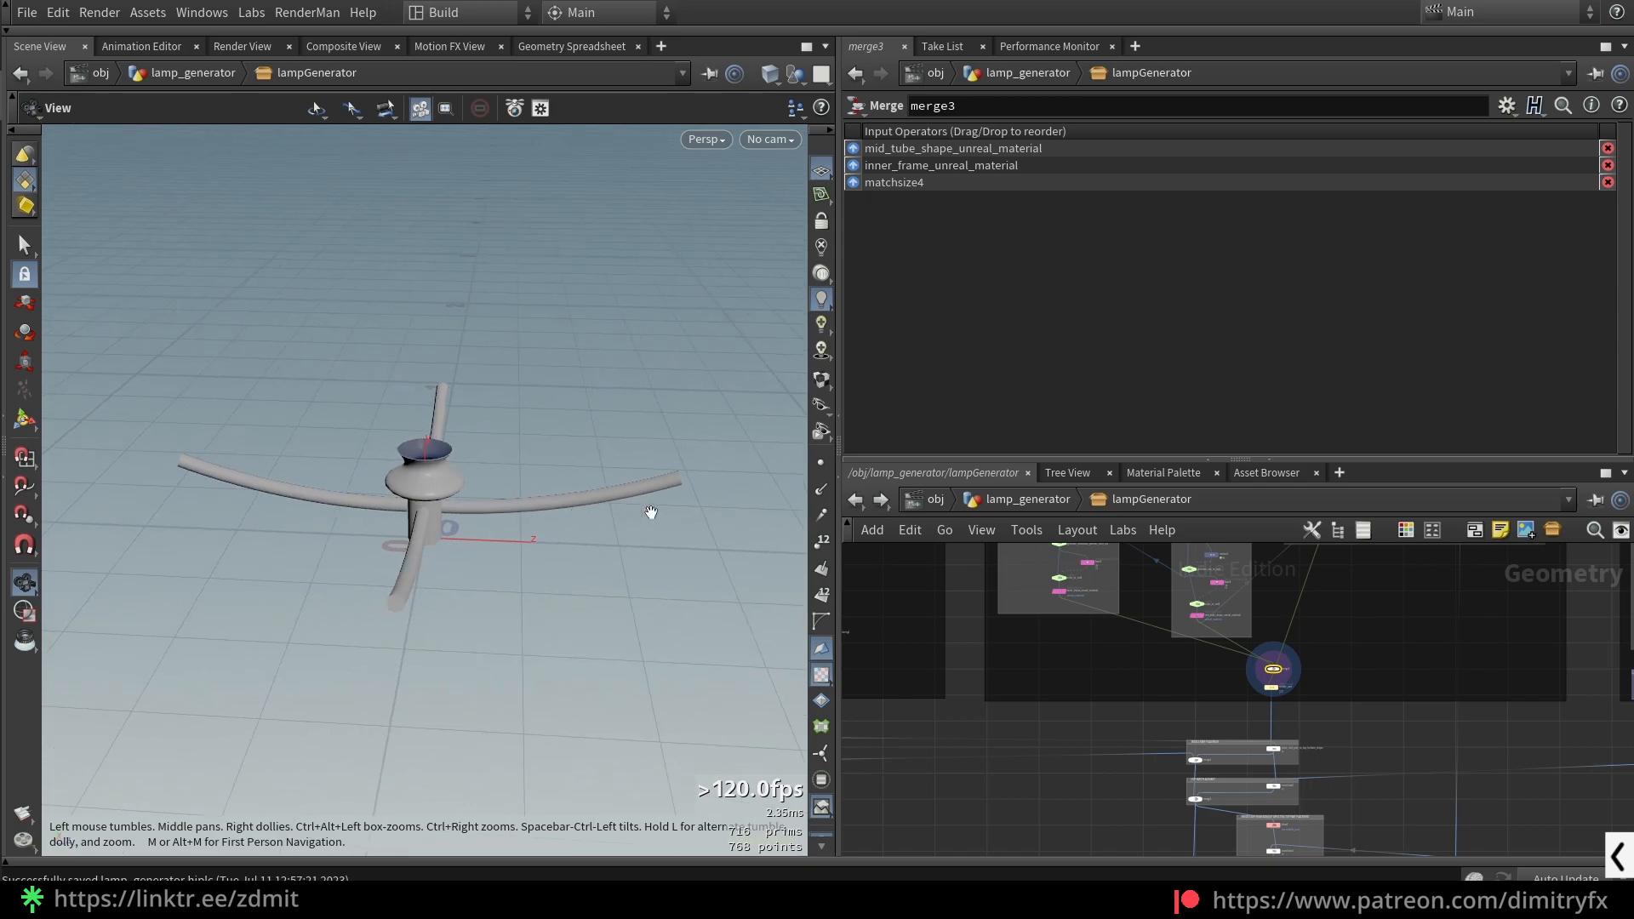
key("F9")
mouse_move(667, 482)
left_mouse_down()
mouse_move(473, 508)
mouse_move(423, 481)
mouse_move(413, 447)
mouse_move(436, 460)
left_mouse_up()
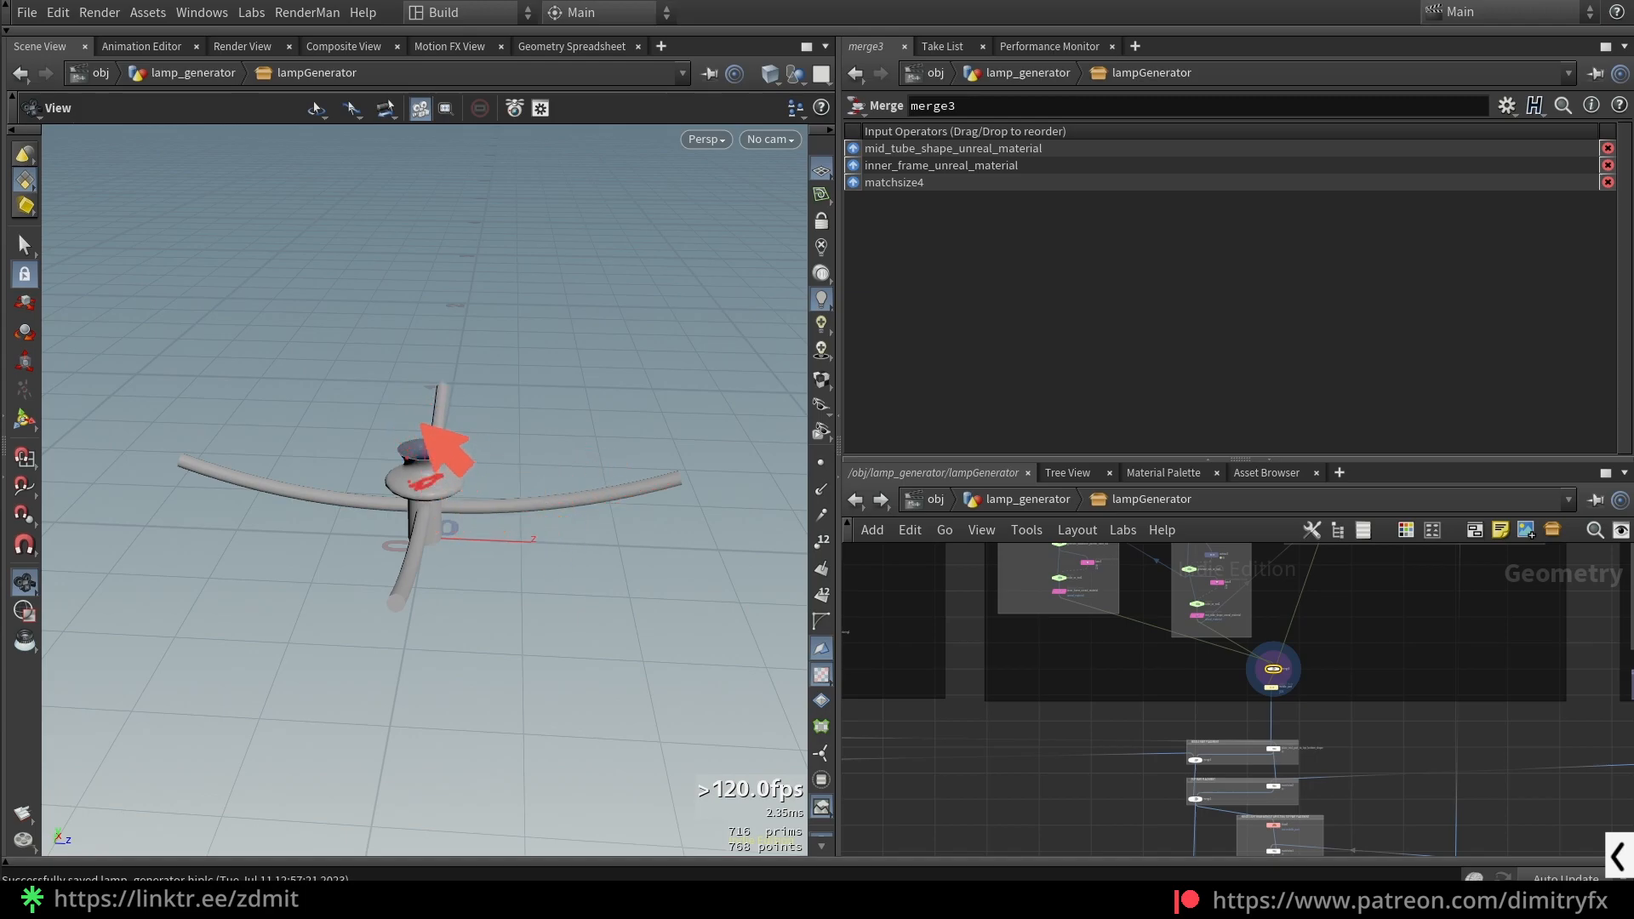
middle_click_drag(863, 559, 894, 705)
middle_click_drag(1025, 573, 1012, 656)
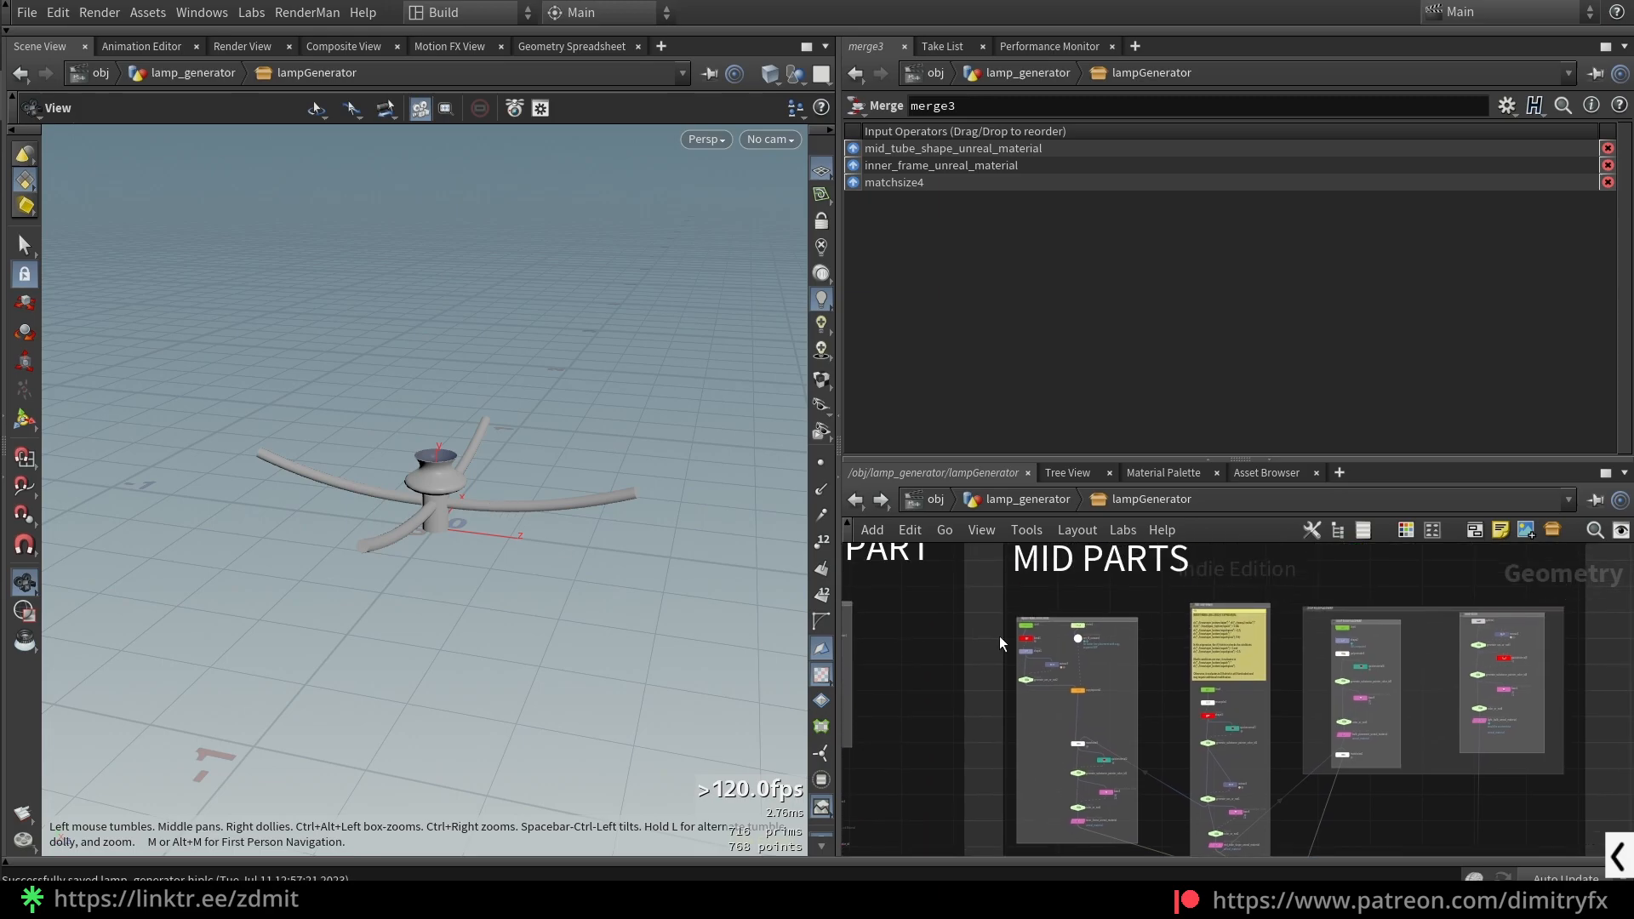
key("F9")
left_click_drag(524, 501, 553, 511)
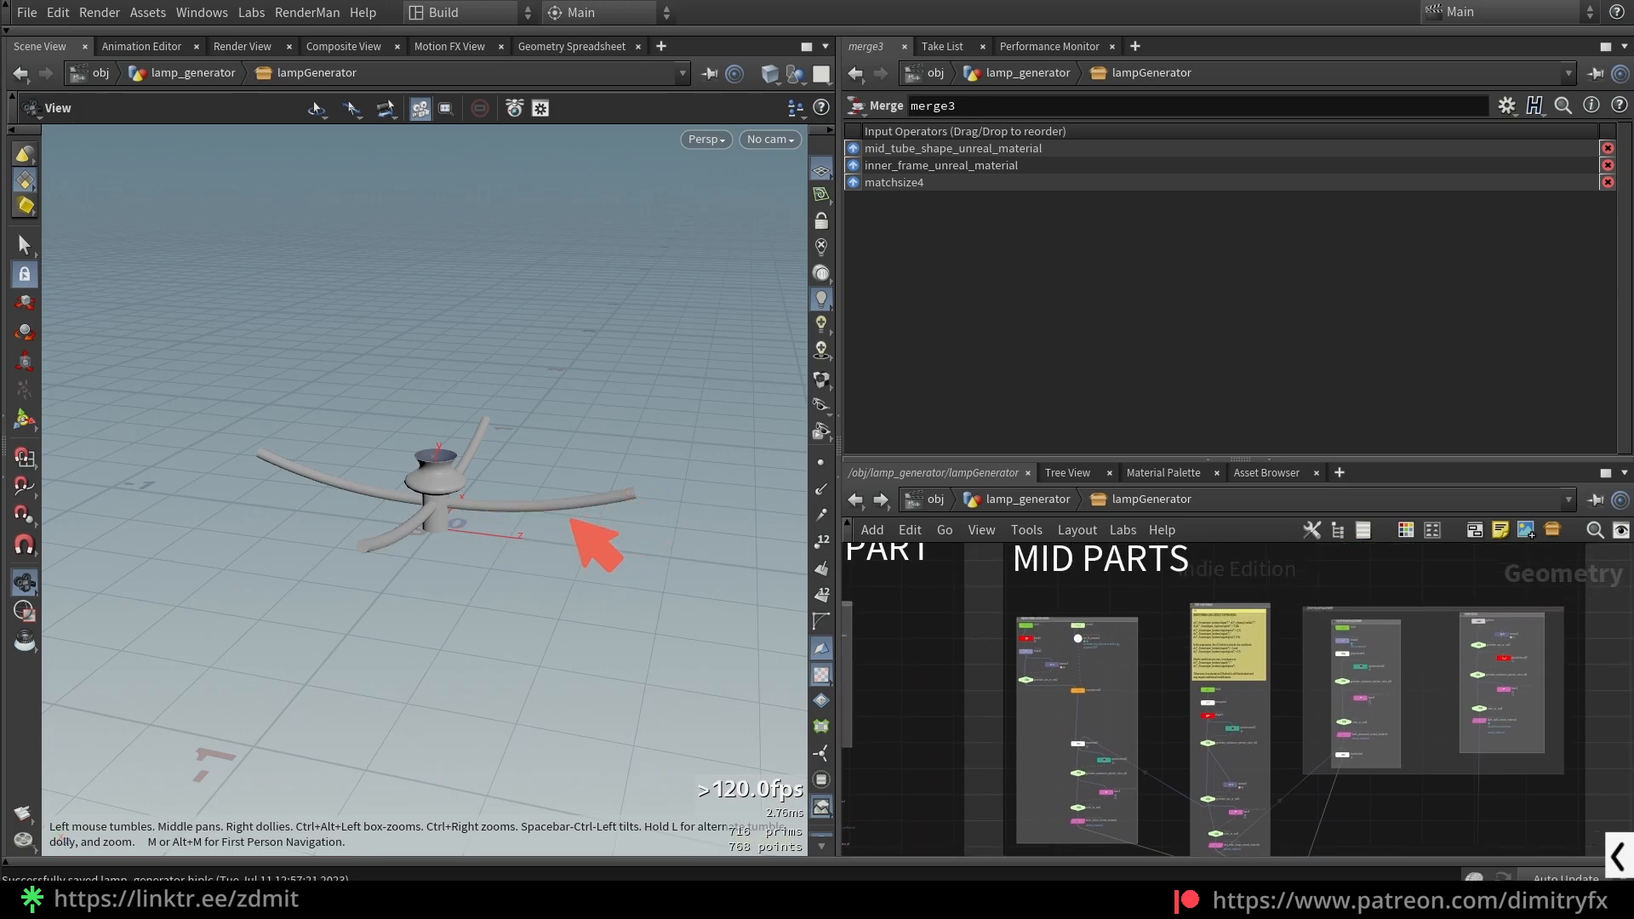
key("F9")
- Display the inner frame's line5 node with its points shown, and undo the trial change to its point count
scroll(1021, 634, "up", 5)
left_click(1104, 626)
key("f")
scroll(555, 497, "down", 4)
left_click(821, 464)
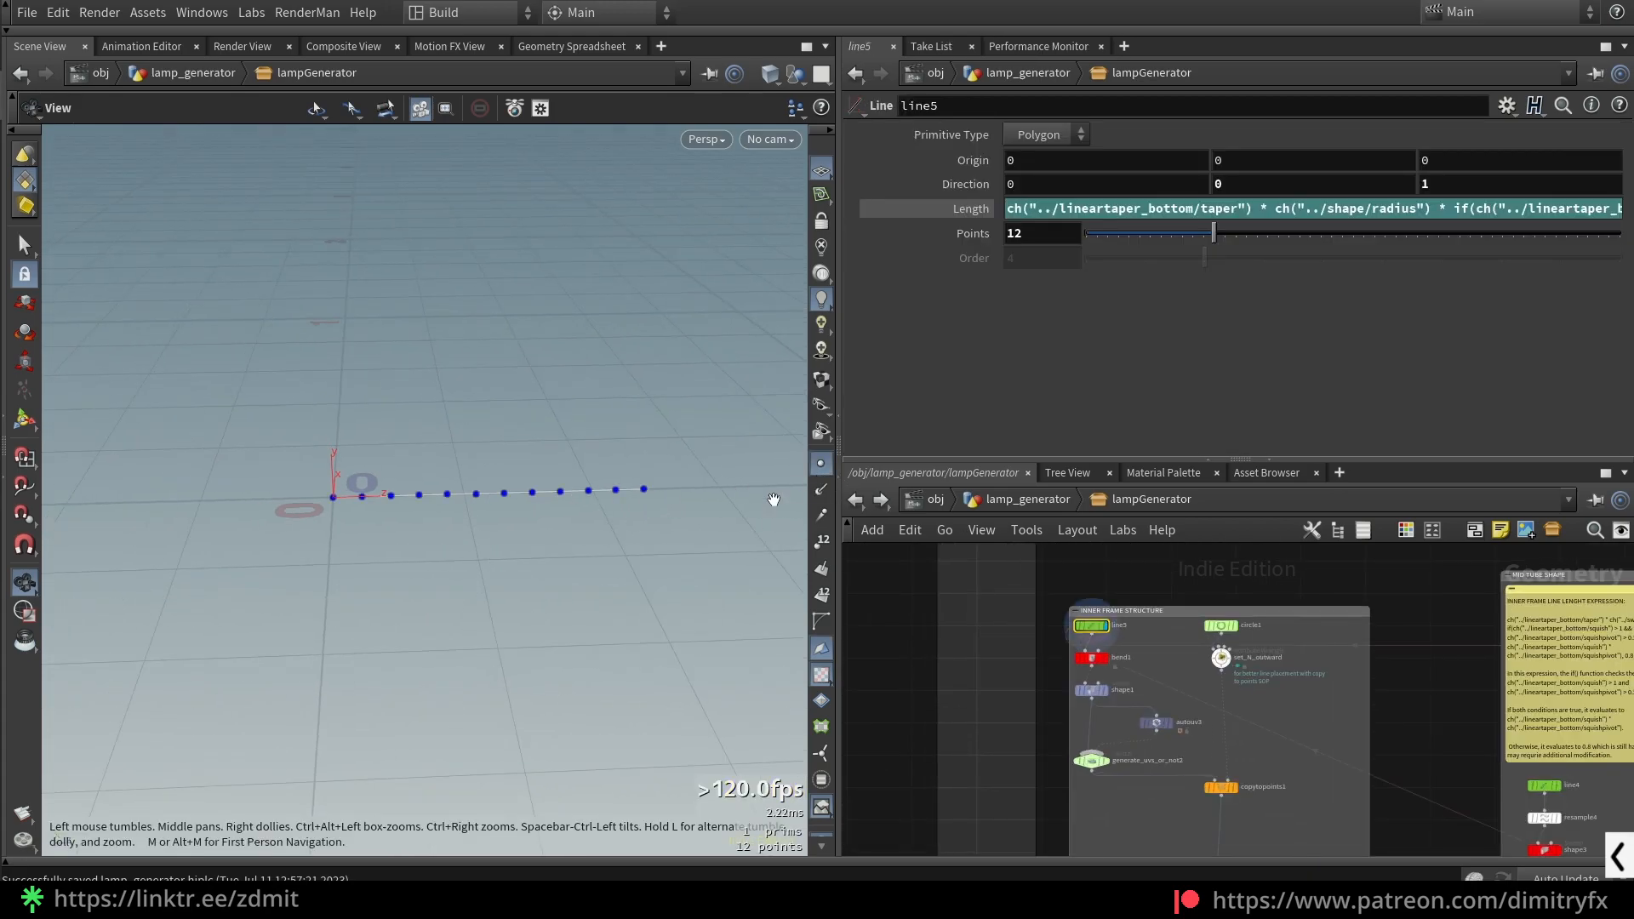
left_click_drag(774, 499, 655, 507)
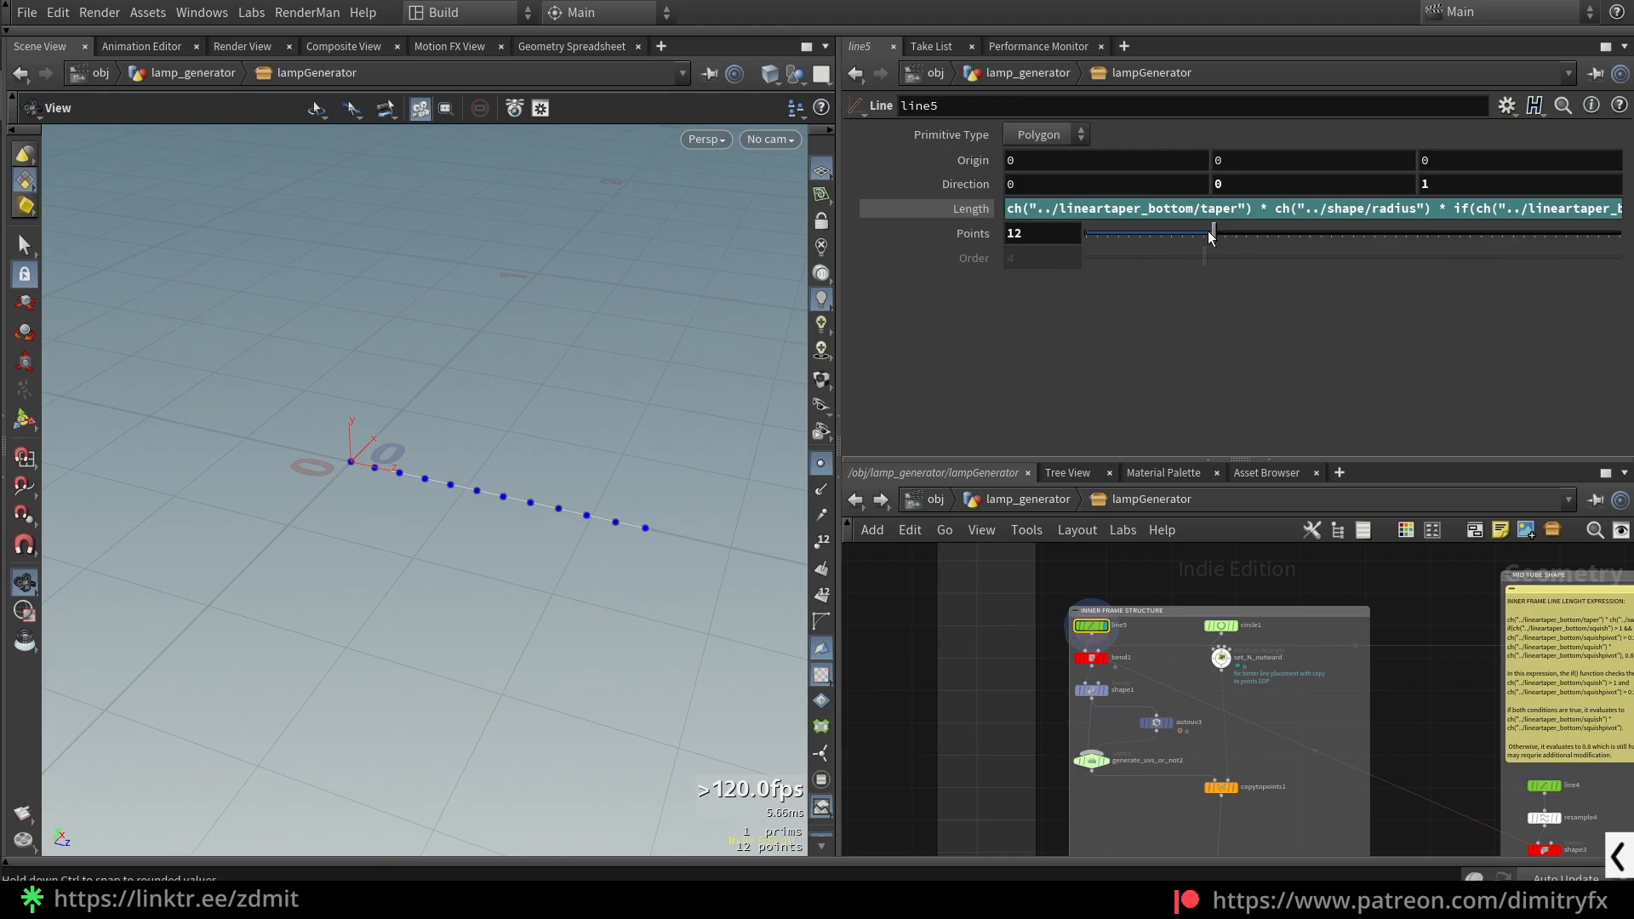
key("ctrl+z")
scroll(1058, 674, "up", 1)
- Display the inner frame's bend1 node and examine the curved line from the side
left_click(1113, 656)
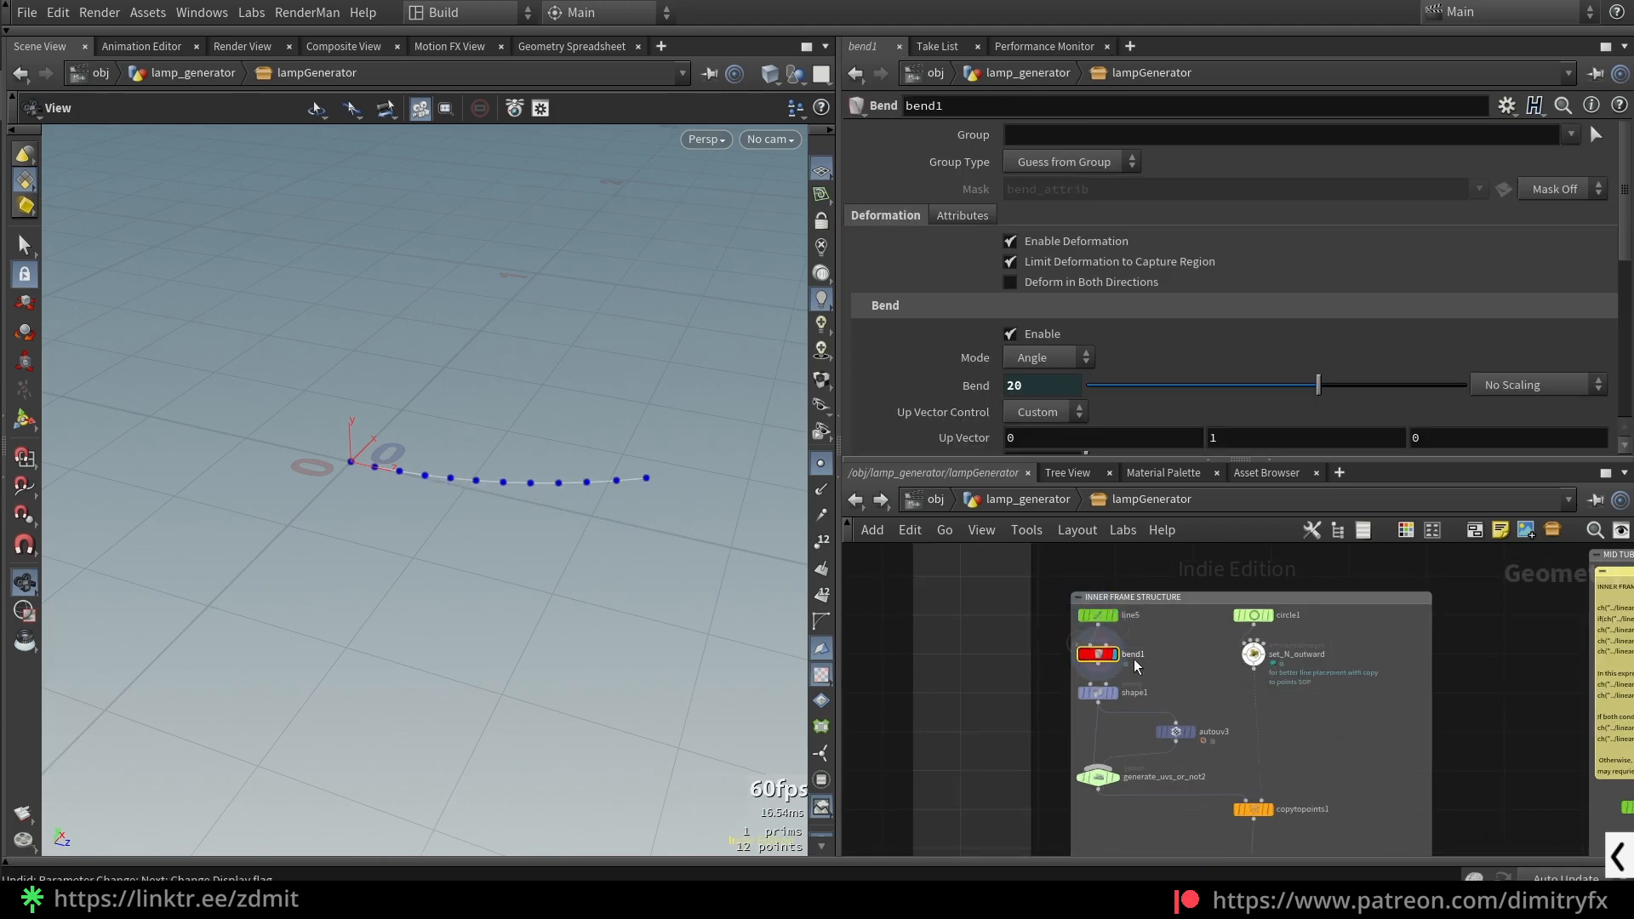
left_click_drag(510, 489, 570, 437)
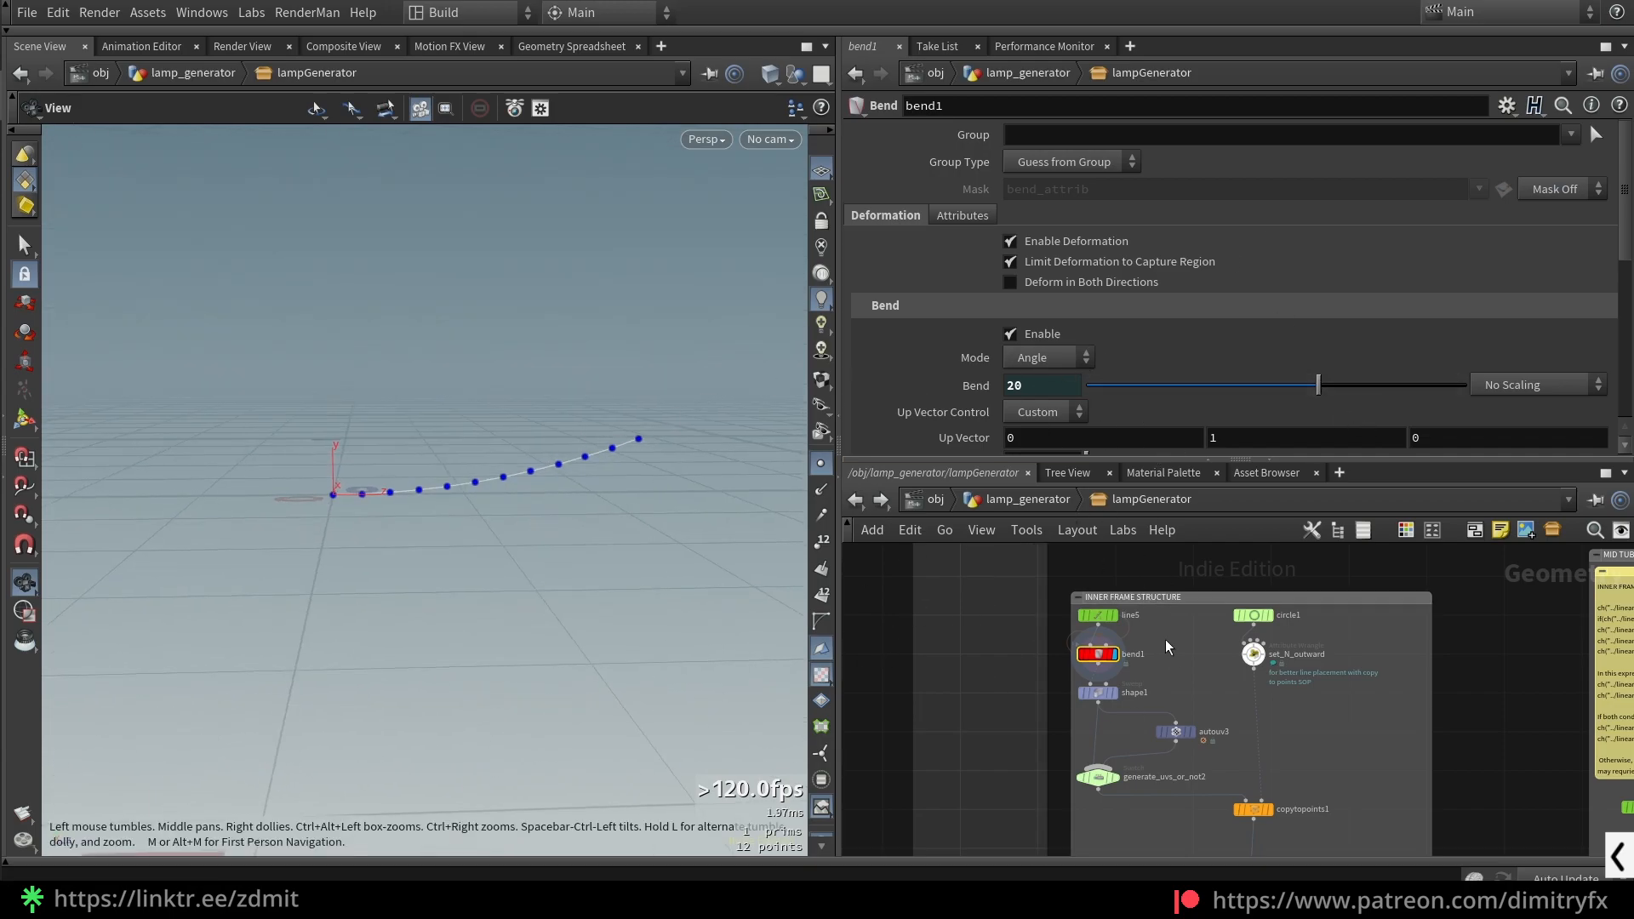
scroll(1035, 743, "down", 5)
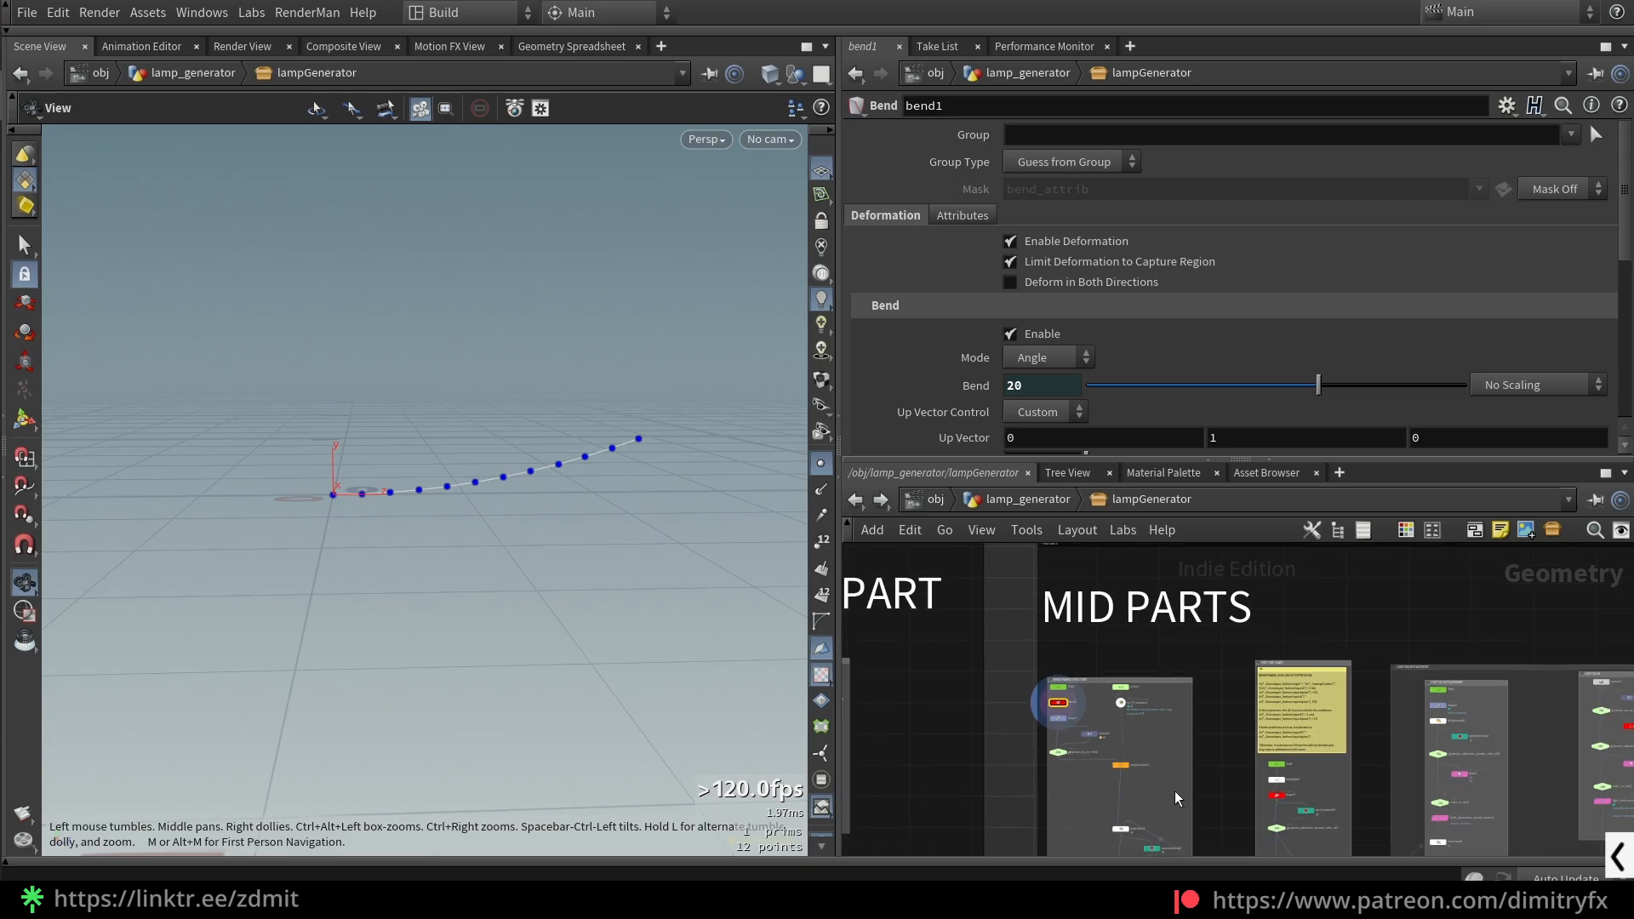
- Display the inner frame's shape1 sweep framed in the view and examine the tube it builds along the curve
scroll(1008, 729, "up", 5)
left_click(1113, 712)
key("r")
key("f")
left_click_drag(590, 482, 724, 456)
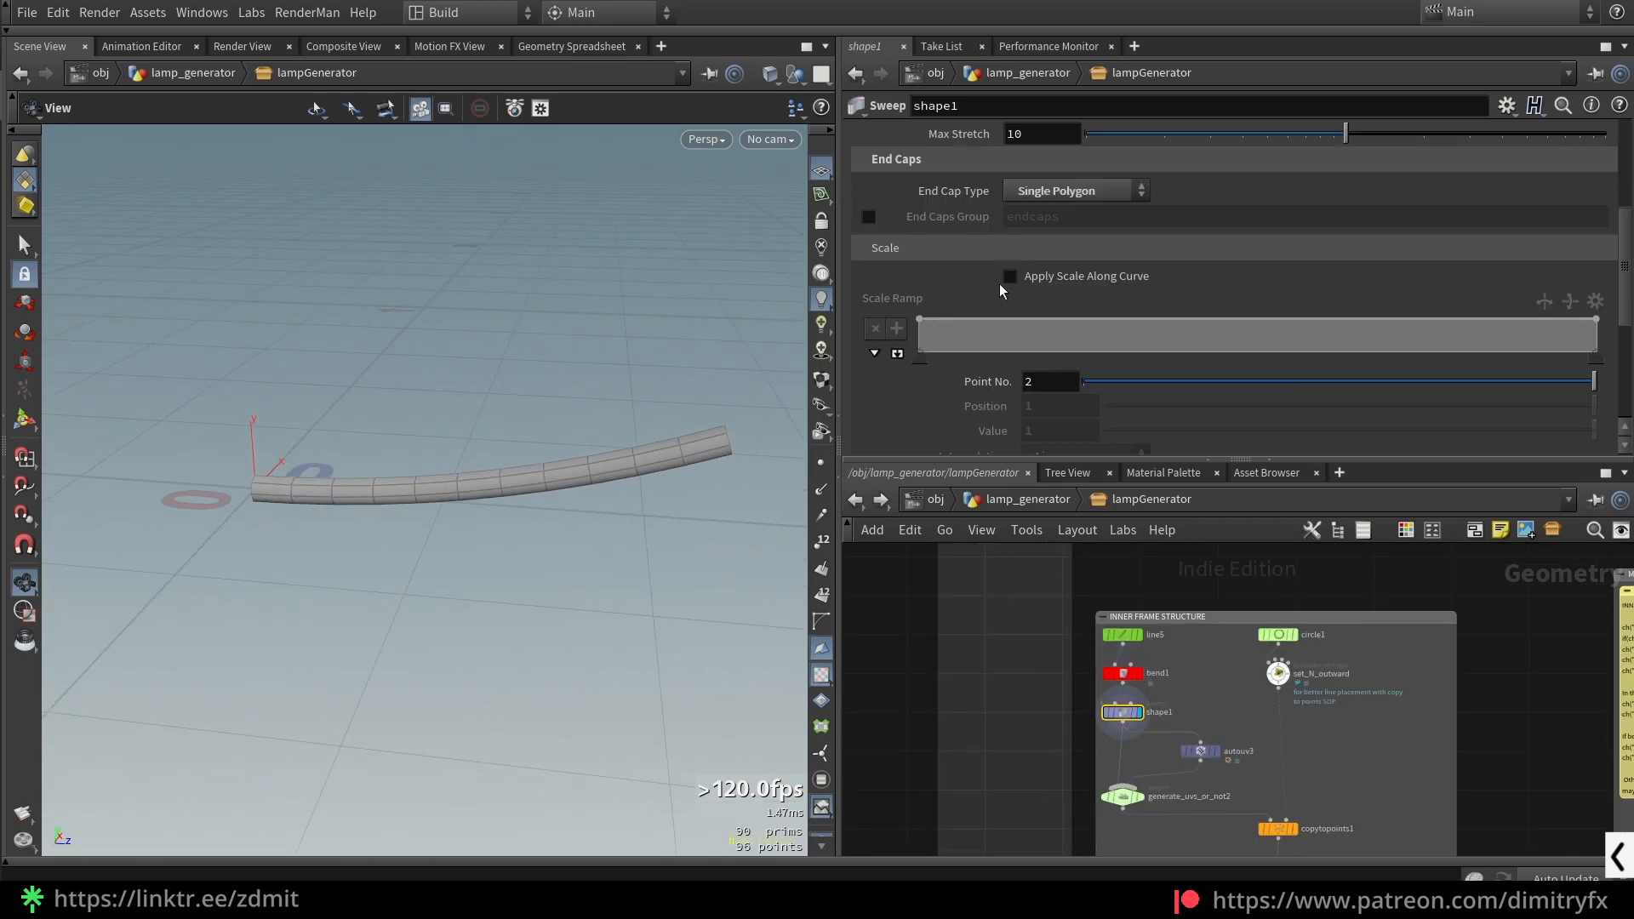
- Compare the None, Single Polygon and Grid end cap types on the shape1 sweep, undoing the switch to Grid
scroll(999, 288, "up", 3)
left_click(1058, 348)
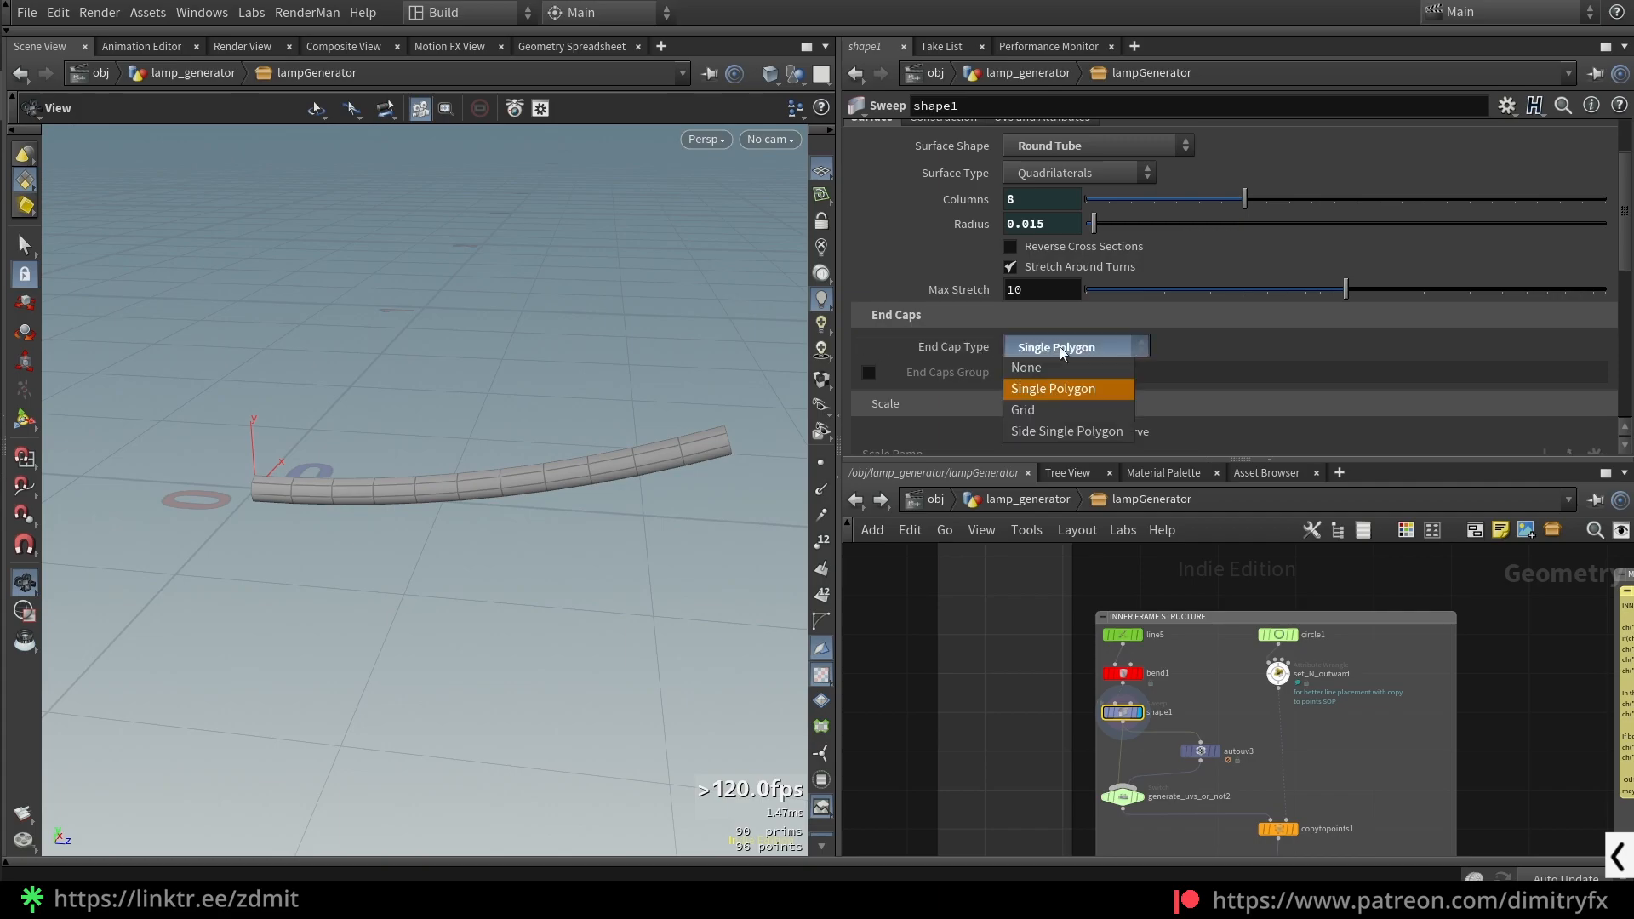
left_click(1086, 388)
left_click_drag(656, 409, 706, 400)
left_click(1035, 347)
left_click(1040, 367)
left_click(1064, 346)
left_click(1056, 388)
left_click(1083, 349)
left_click(1047, 407)
left_click_drag(664, 425, 736, 423)
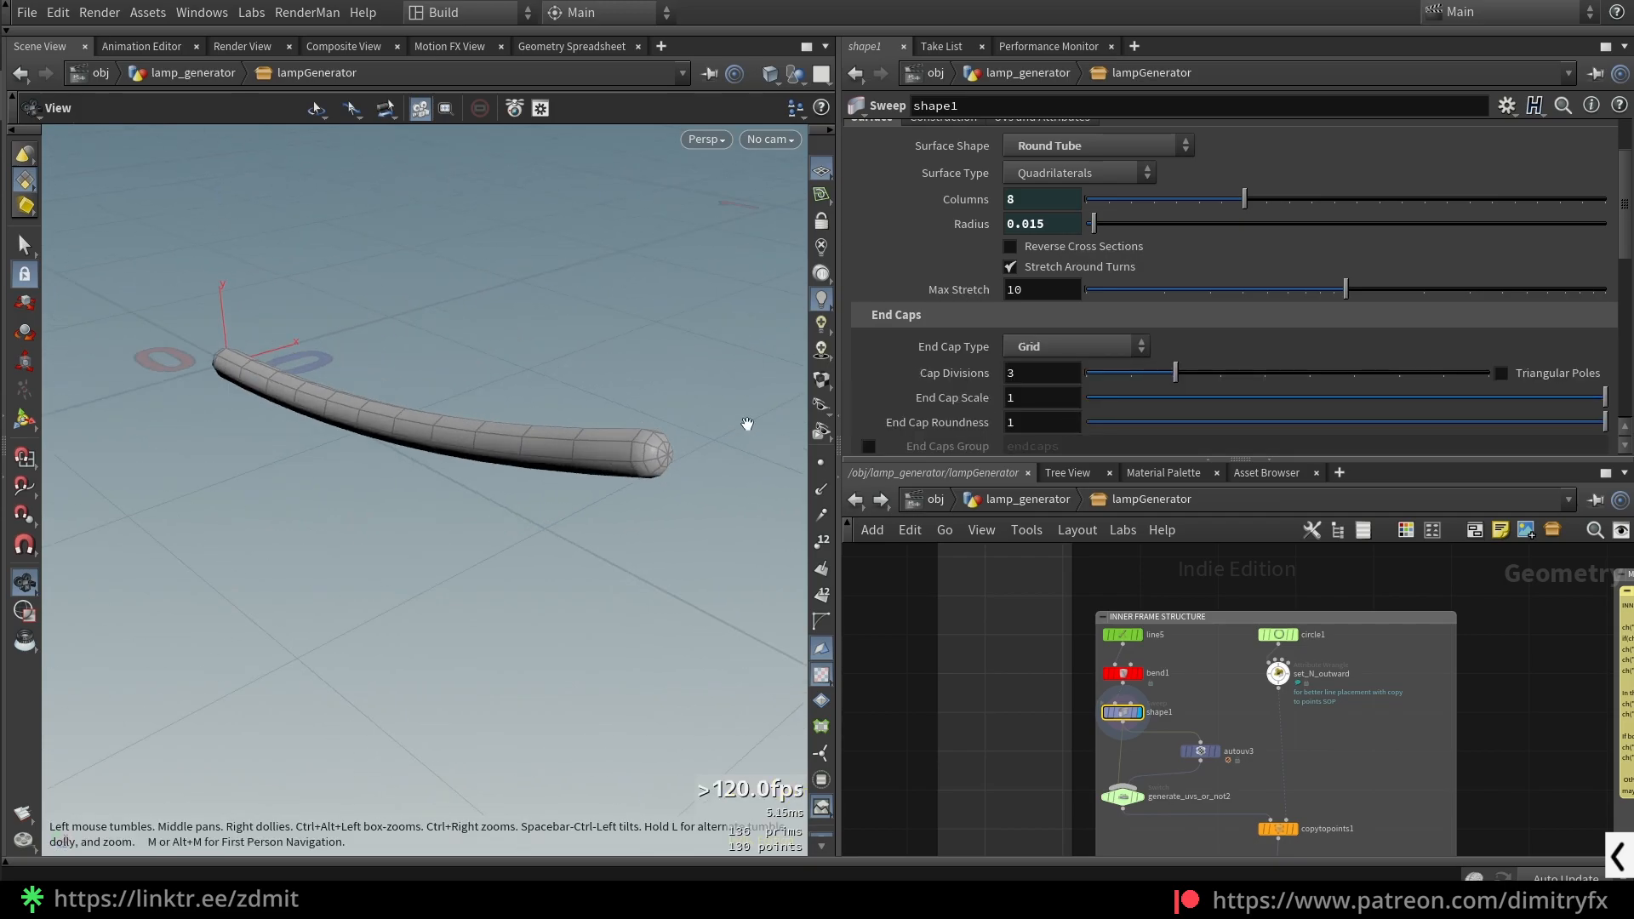
key("ctrl+z")
- Display the autouv3 node and inspect its unwrap in the UV view and on the tube in perspective
scroll(1231, 776, "up", 2)
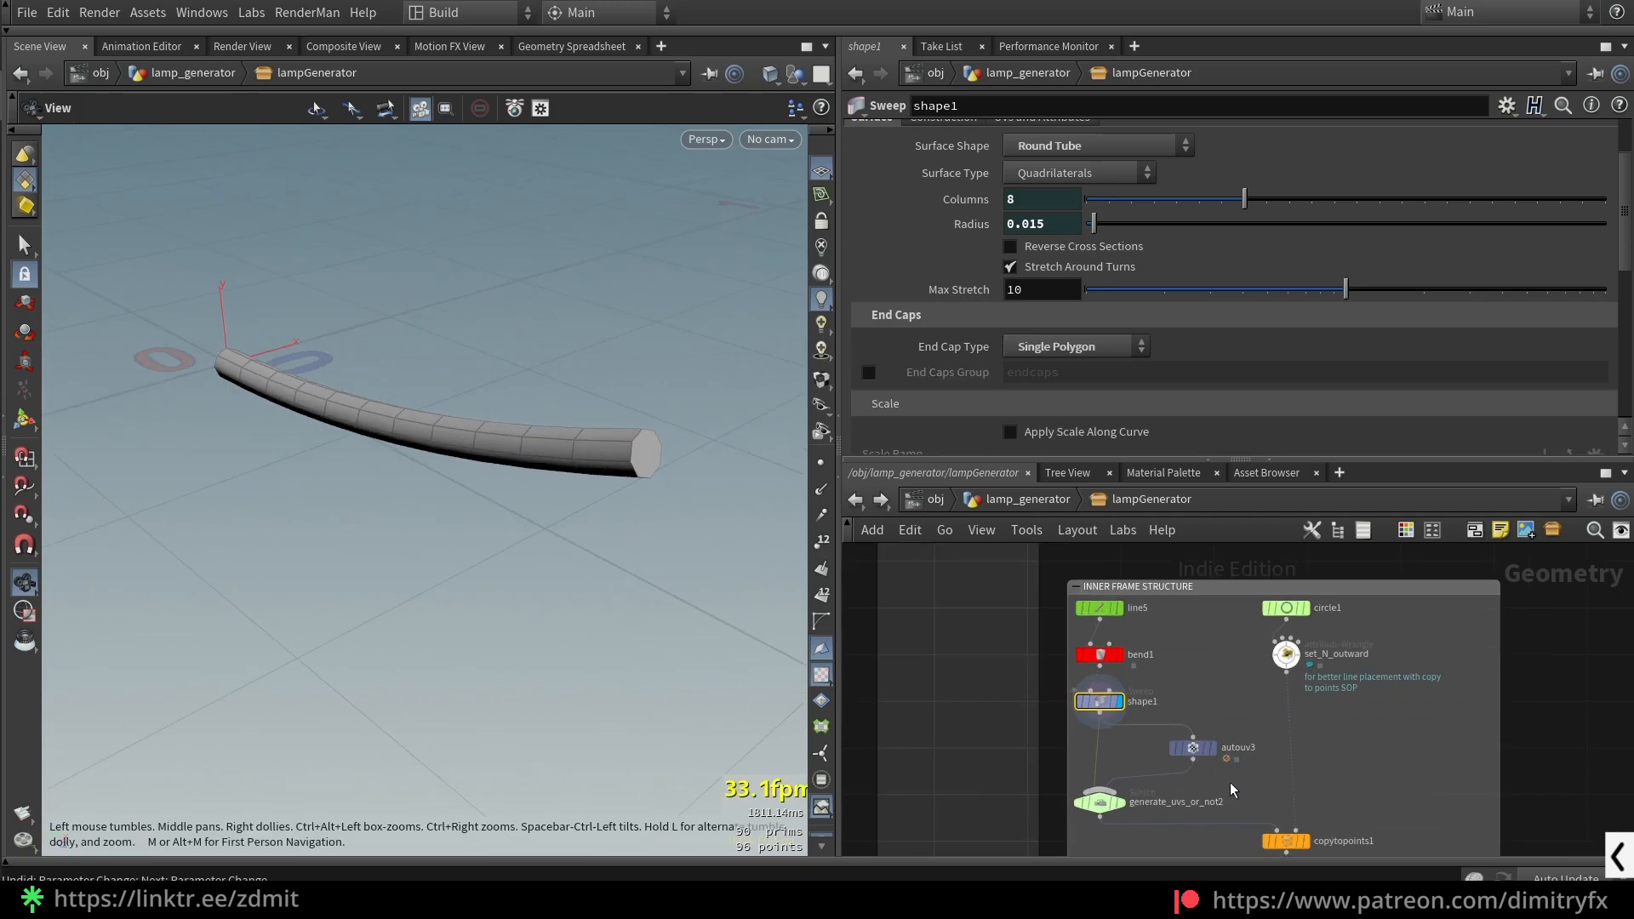
left_click(1210, 747)
key("space+5")
key("space+1")
left_click(1114, 703)
left_click(1193, 748)
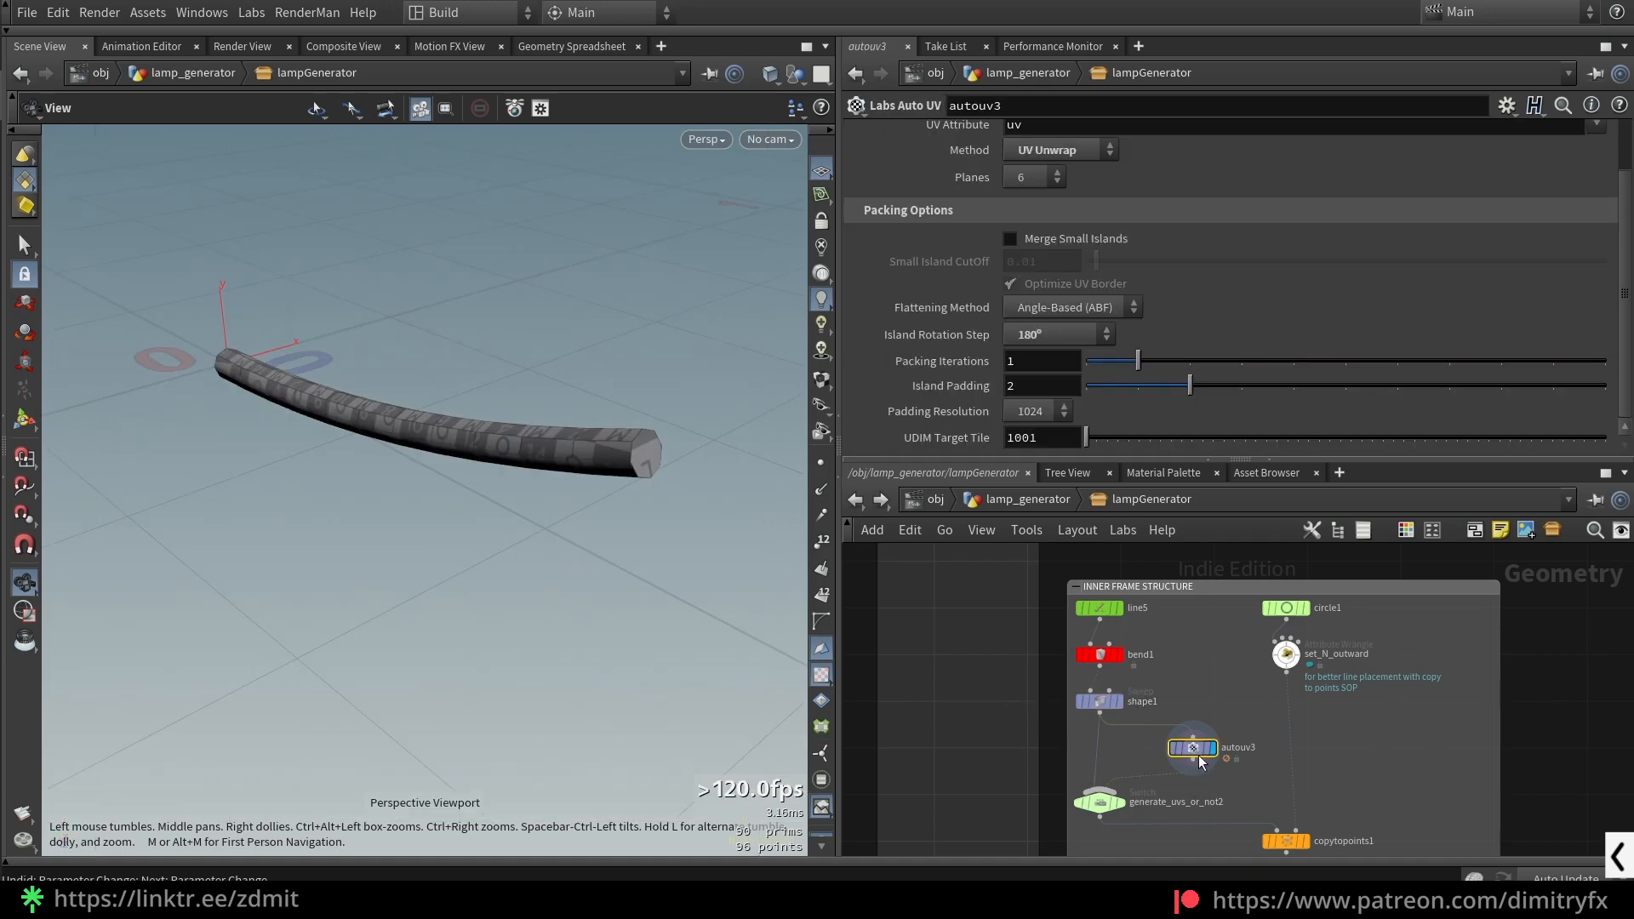
- Turn on Compute UVs for the shape1 sweep and compare its UV layout with the autouv3 unwrap
left_click(1118, 702)
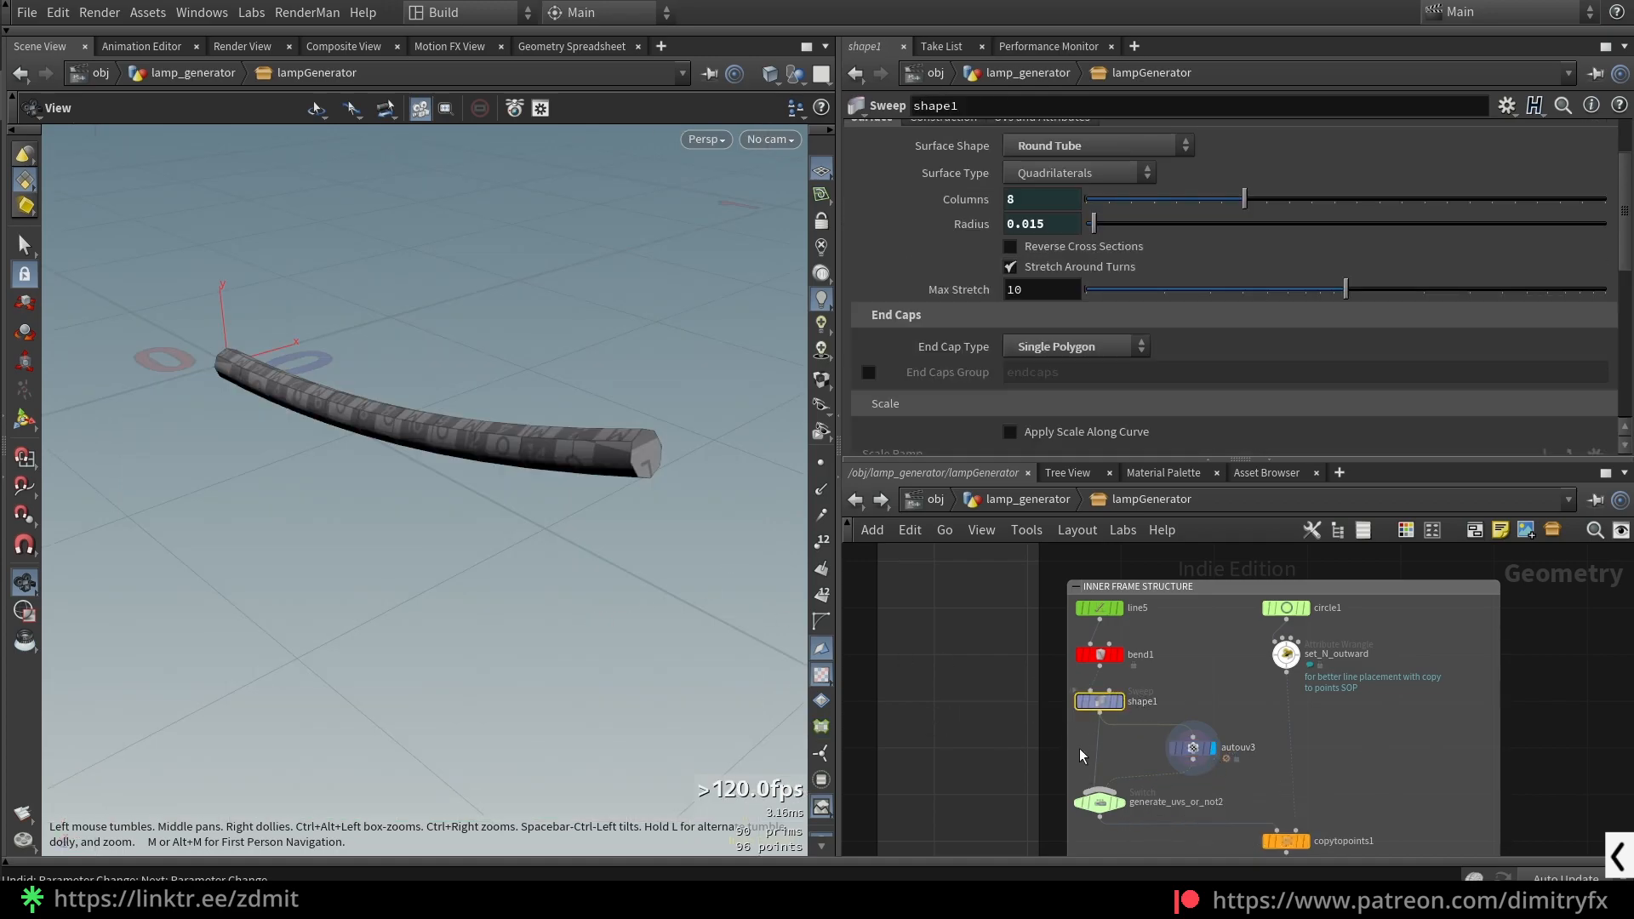
left_click(1045, 209)
left_click(1011, 266)
scroll(729, 376, "up", 3)
key("space+5")
scroll(591, 498, "down", 3)
key("space+1")
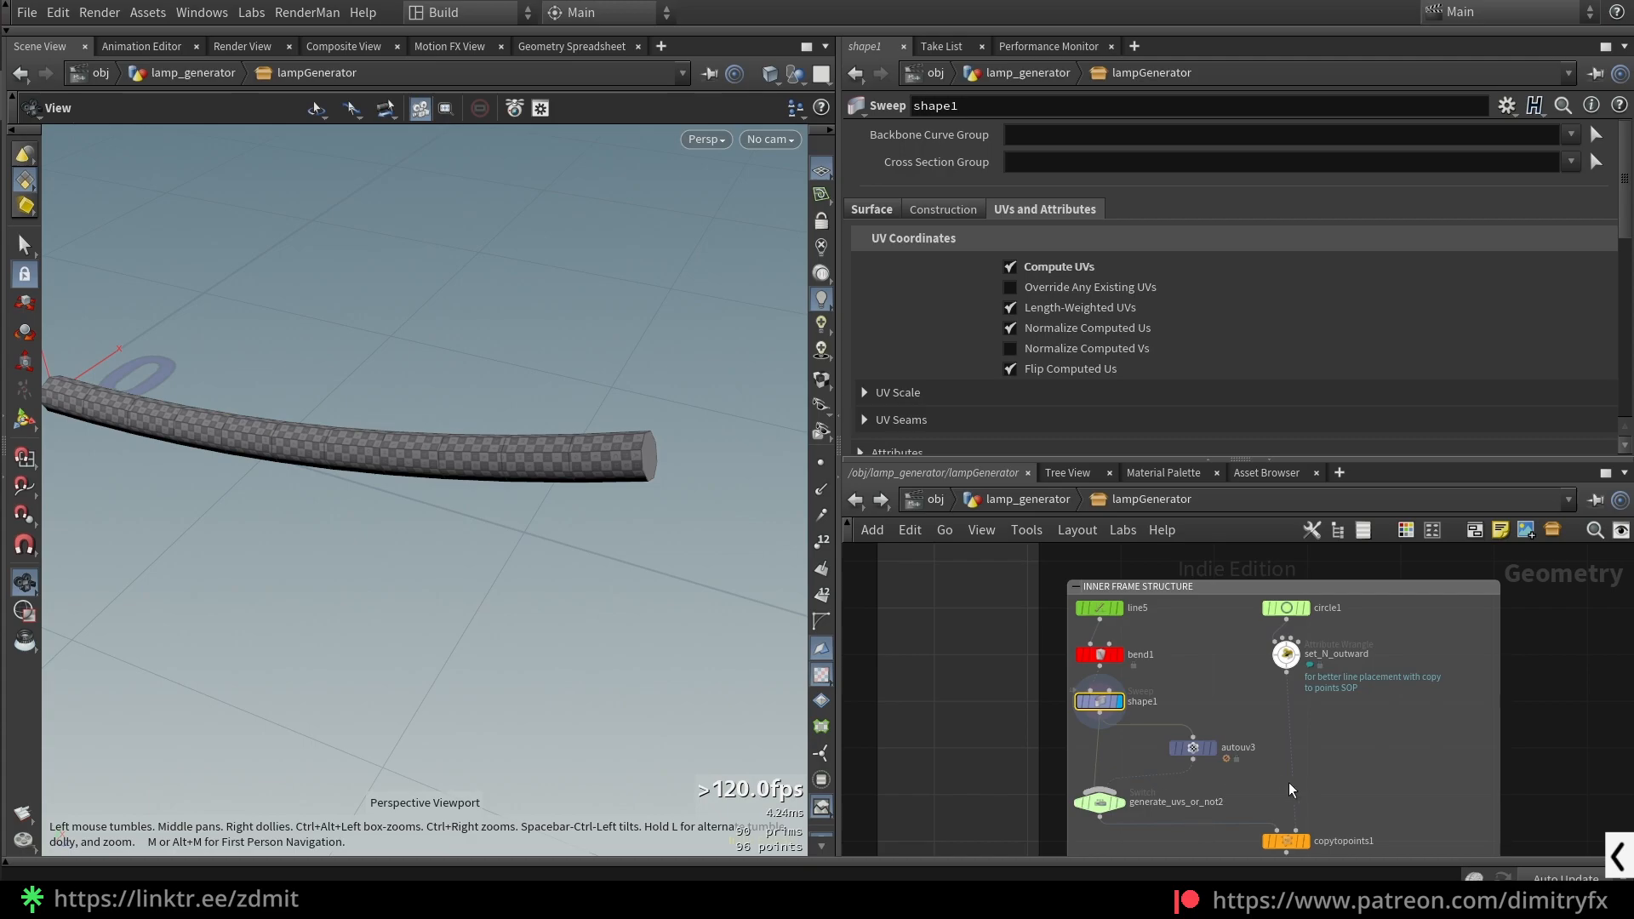
left_click(1192, 747)
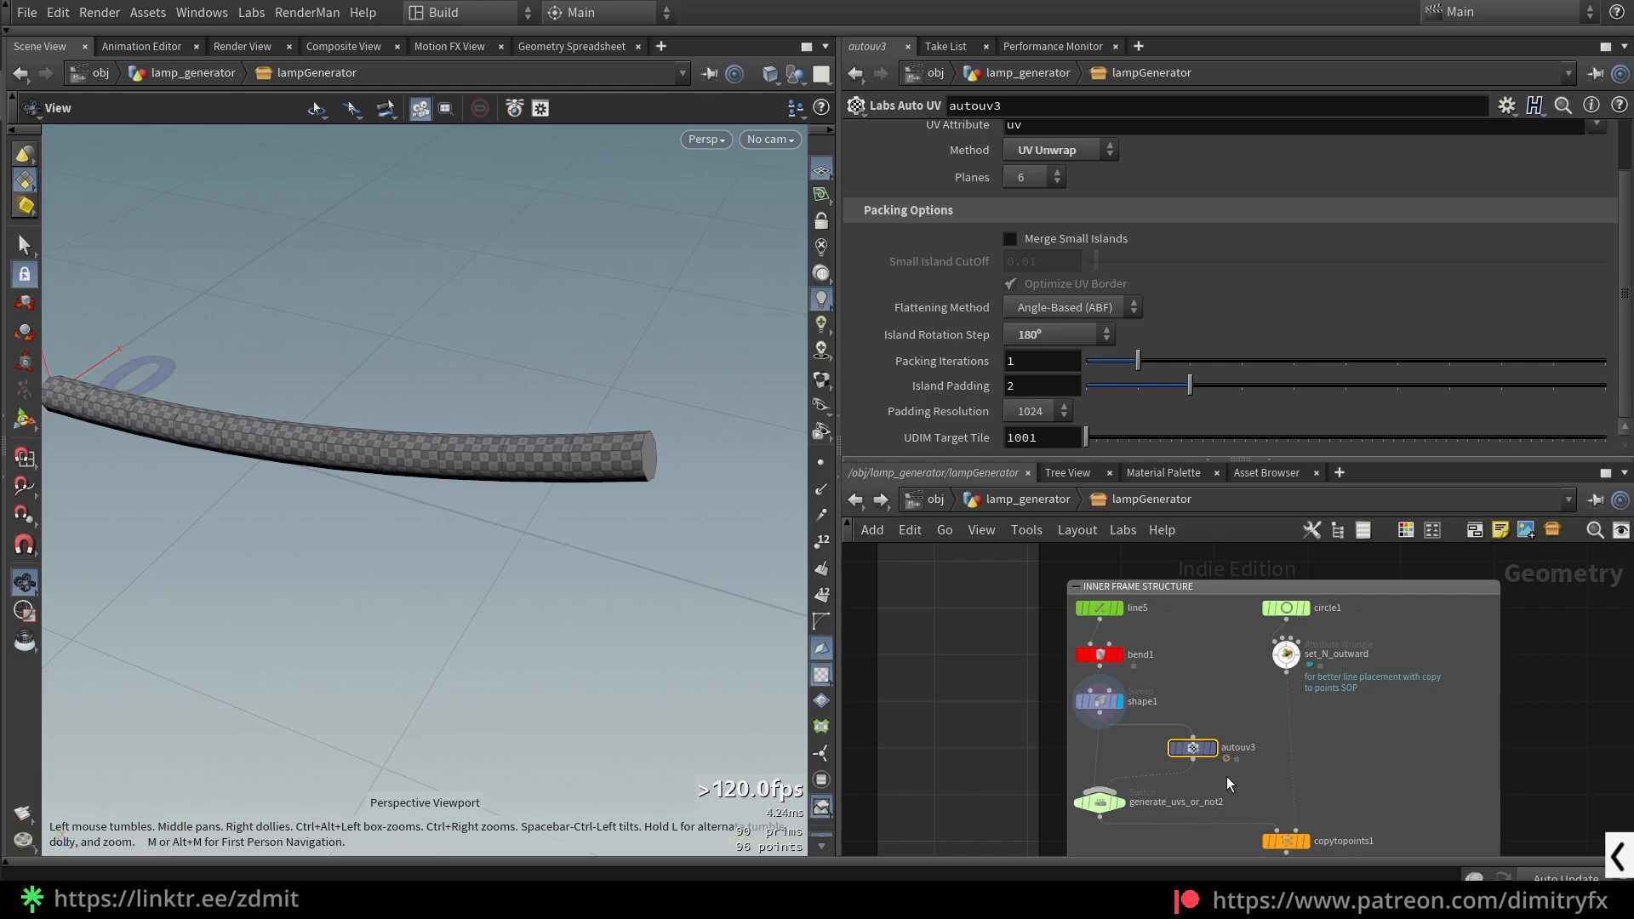
- Display the circle1 node of the inner frame structure and examine its shape and parameters
middle_click_drag(1231, 779, 1195, 696)
middle_click_drag(1290, 651, 1312, 766)
left_click(1302, 641)
left_click_drag(621, 477, 533, 459)
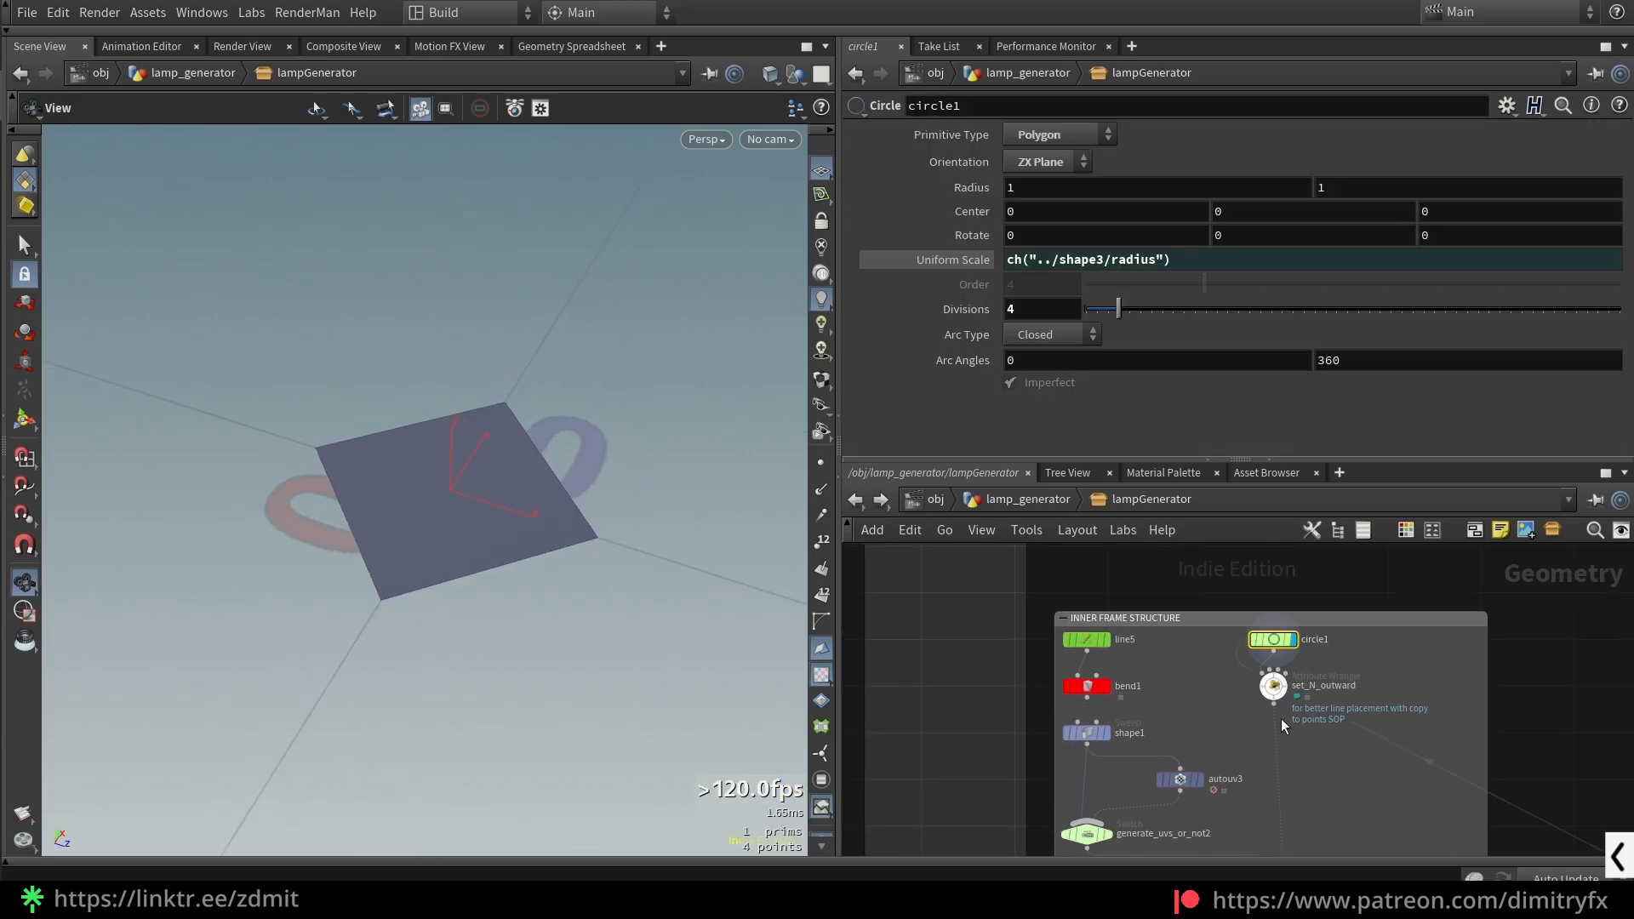
- Try 12 divisions on the circle1 node and undo the change
left_click_drag(1118, 308, 1203, 318)
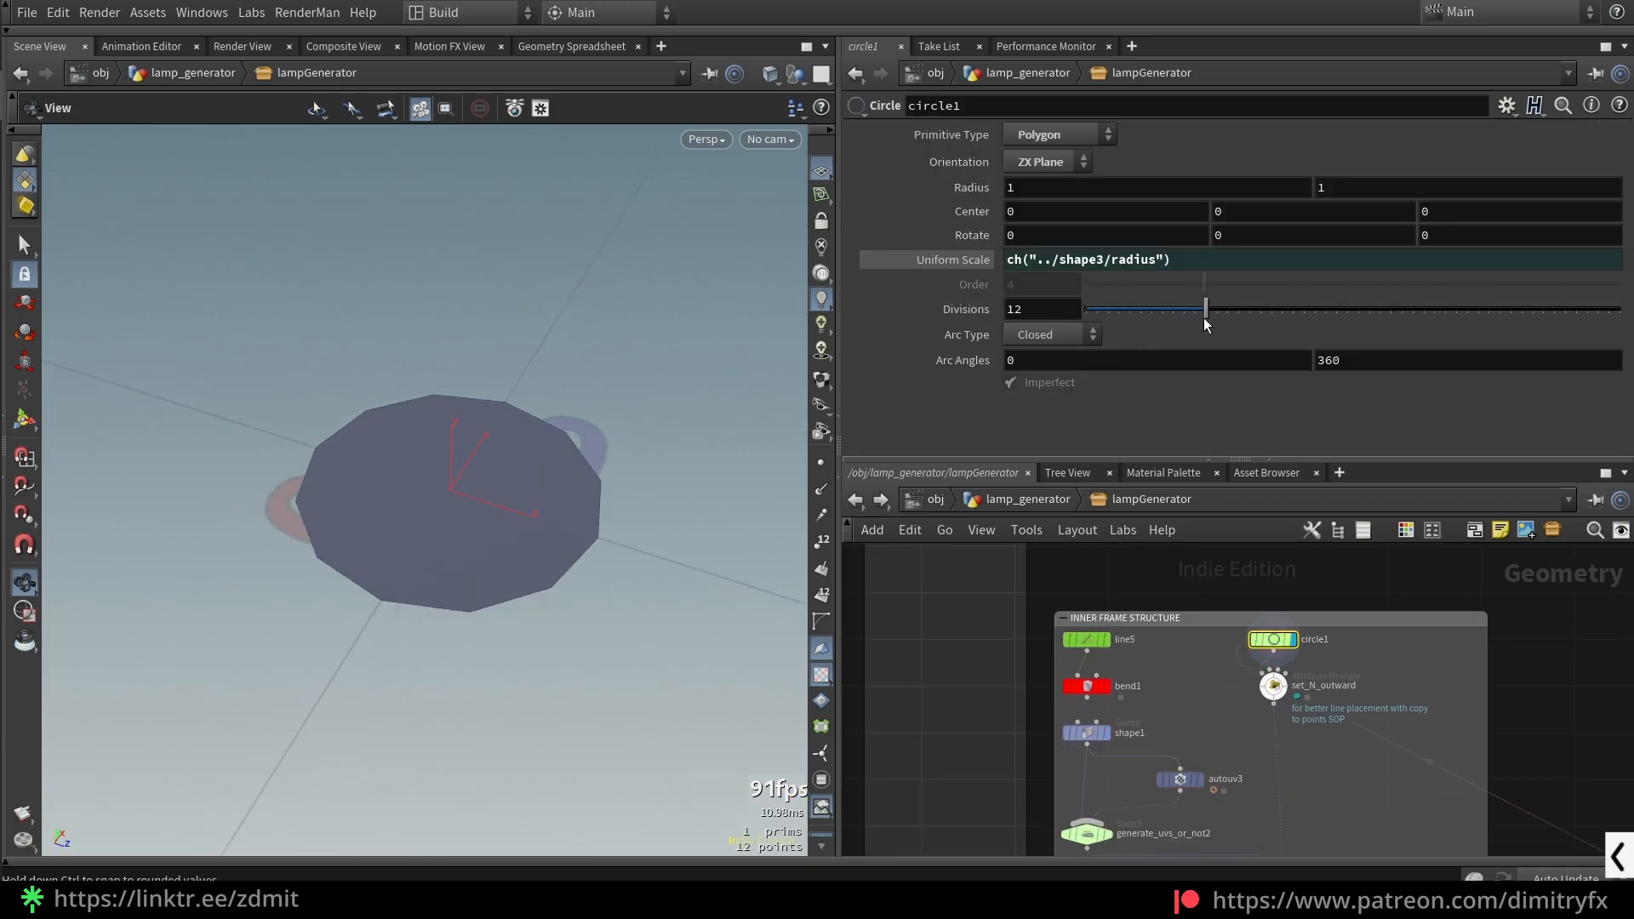
key("ctrl+z")
scroll(1298, 662, "up", 2)
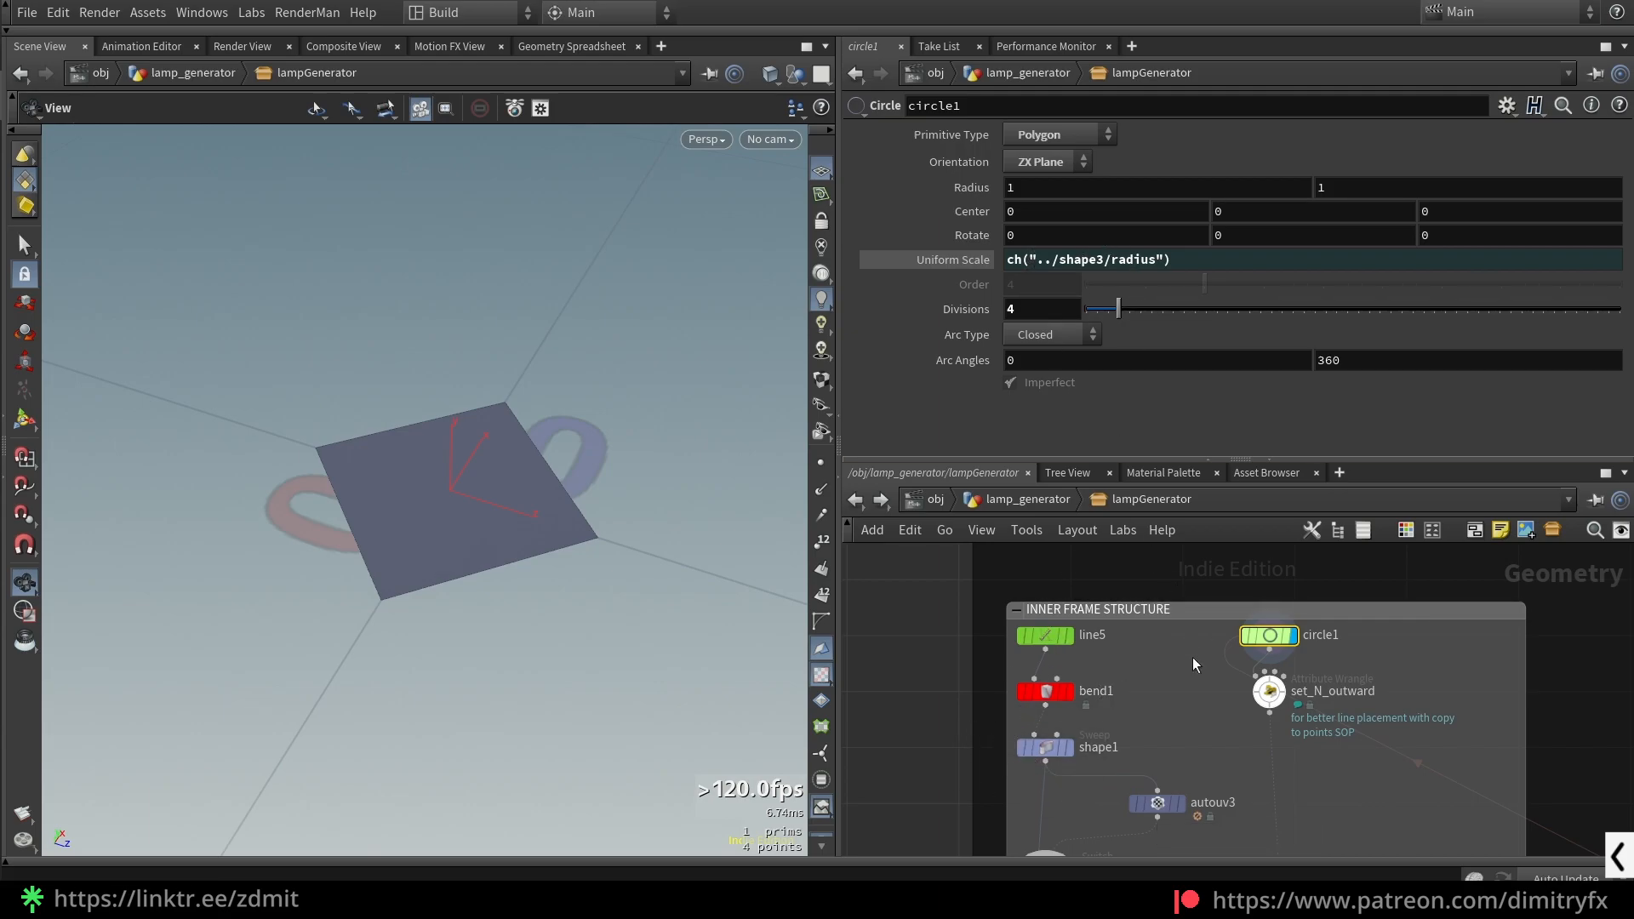
- Display the shape3 sweep referenced by circle1's scale and examine the middle tube
scroll(1159, 758, "down", 5)
middle_click_drag(1201, 838, 1107, 712)
scroll(1221, 646, "up", 6)
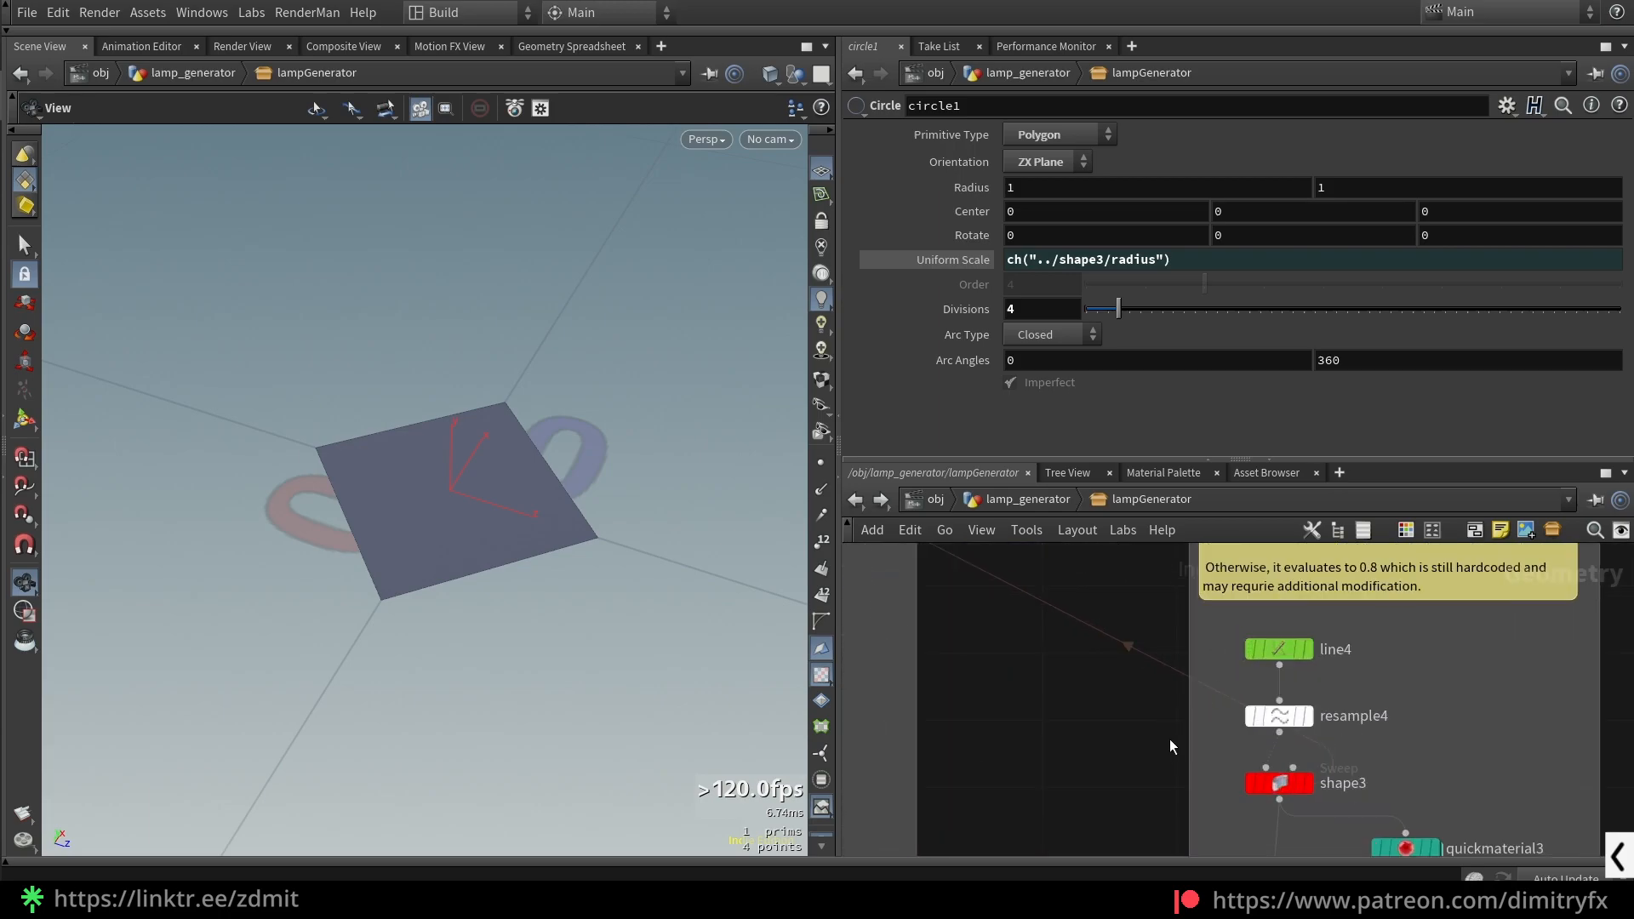
left_click(1307, 783)
left_click_drag(552, 473, 557, 468)
- Display the merge3 node with the combined middle parts framed in the view
scroll(1141, 741, "down", 4)
middle_click_drag(996, 677, 1136, 738)
middle_click_drag(1211, 838, 1146, 640)
scroll(1146, 641, "down", 4)
middle_click_drag(1163, 854, 1131, 749)
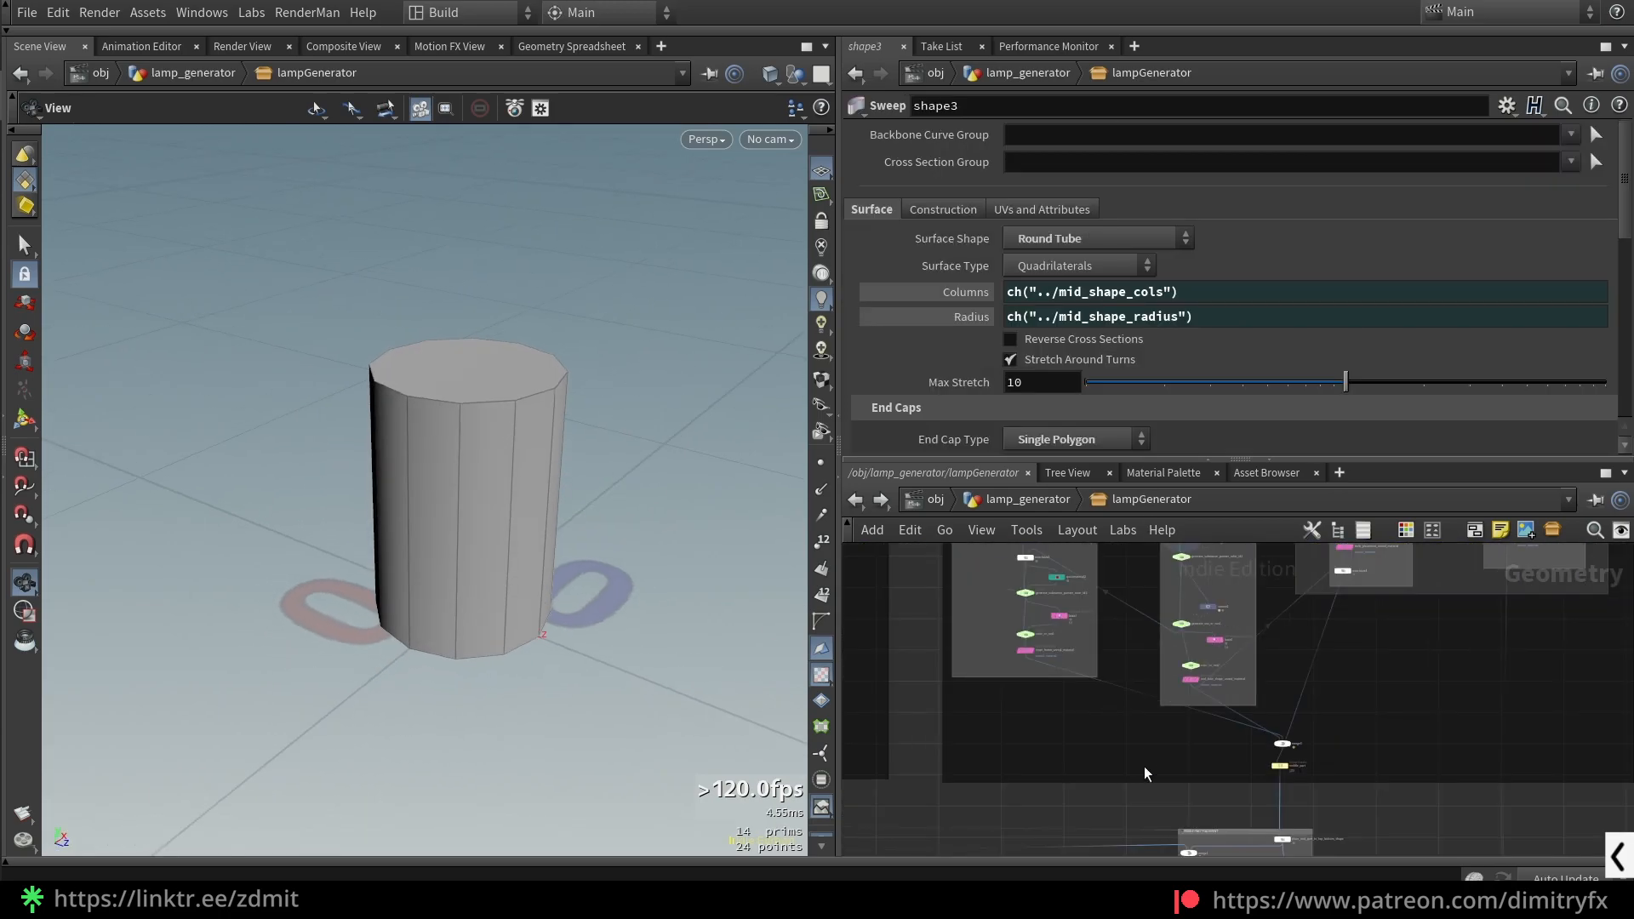
scroll(1345, 742, "up", 5)
left_click(1343, 743)
key("f")
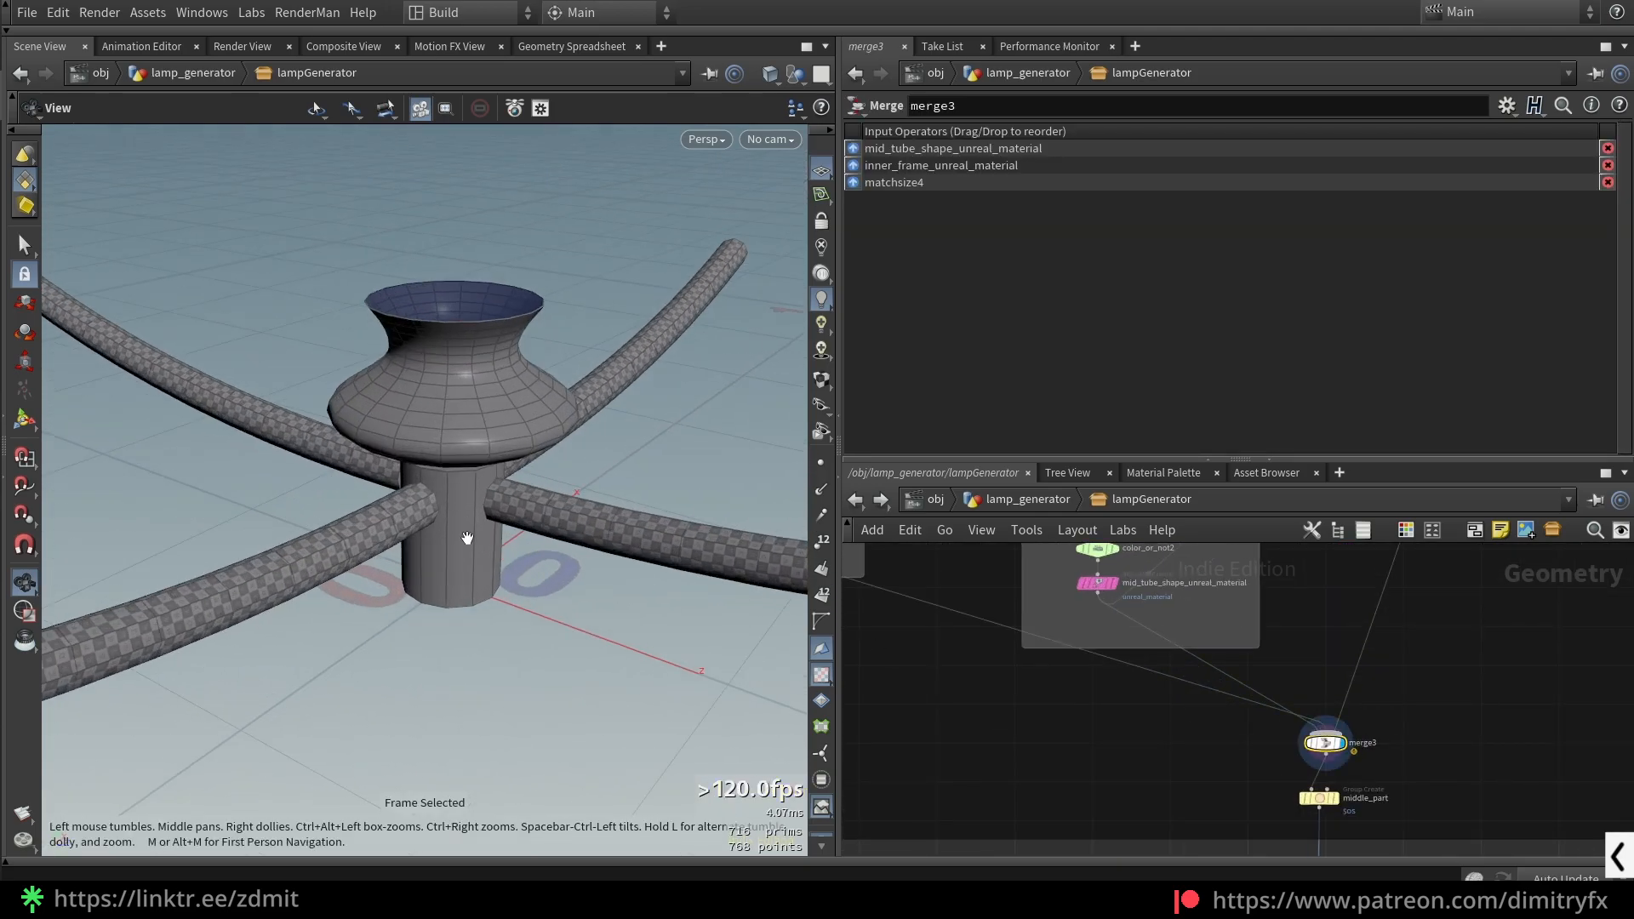
- Hide the UV checker texture in the viewport and examine where the frame arms meet the central tube
left_click(820, 675)
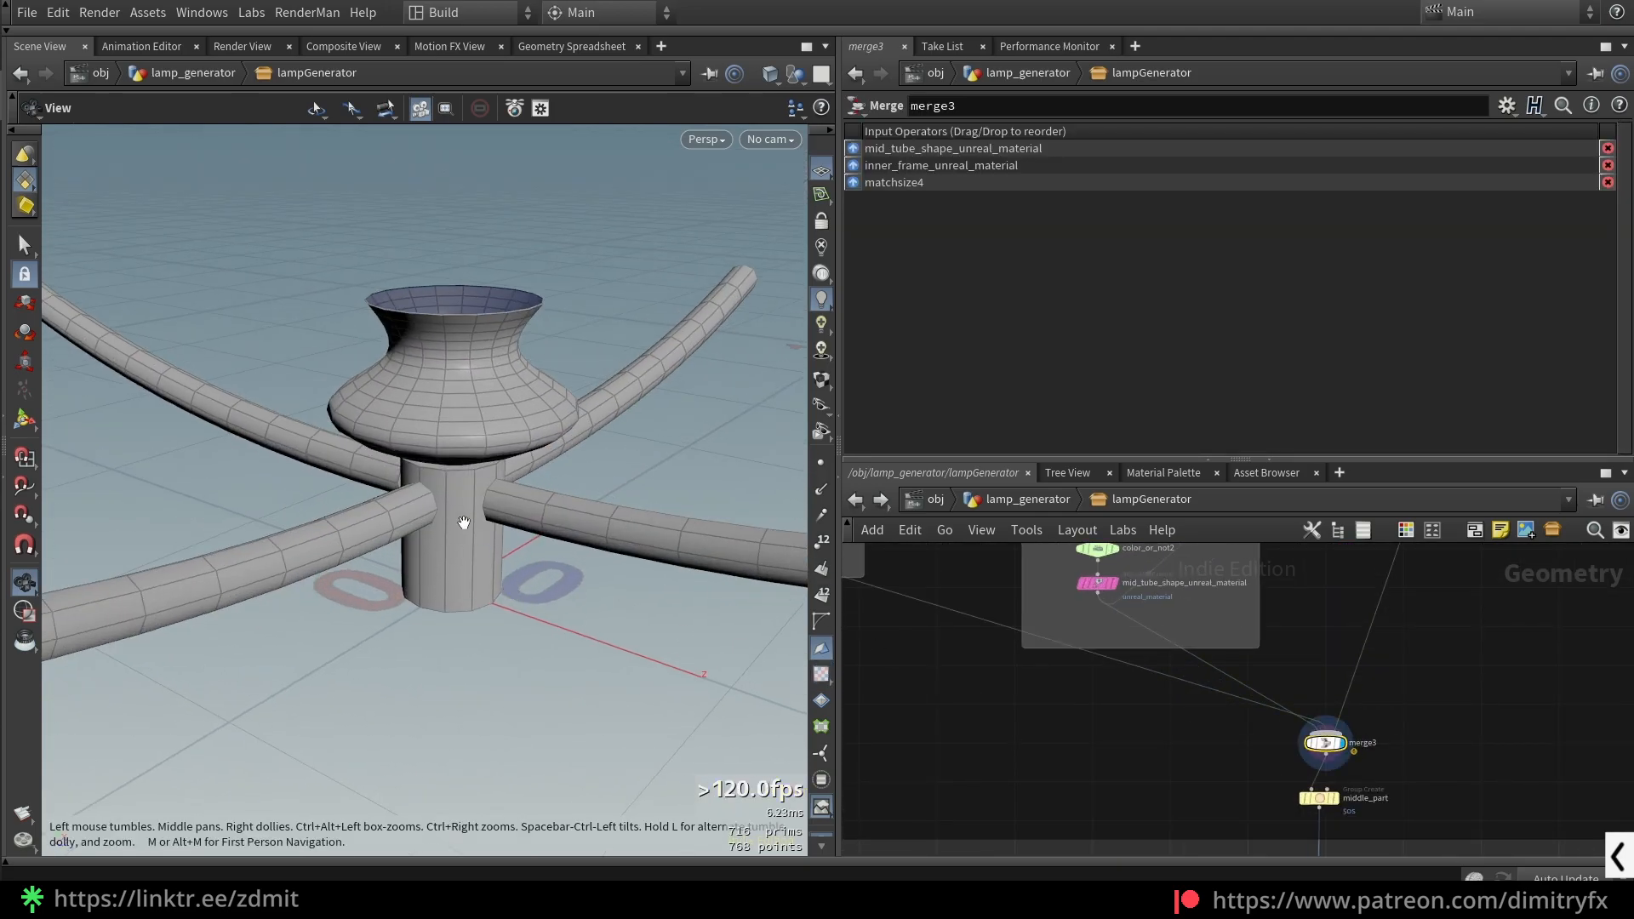
mouse_move(421, 470)
left_mouse_down()
mouse_move(448, 603)
mouse_move(487, 477)
mouse_move(511, 472)
mouse_move(524, 588)
mouse_move(405, 553)
left_mouse_up()
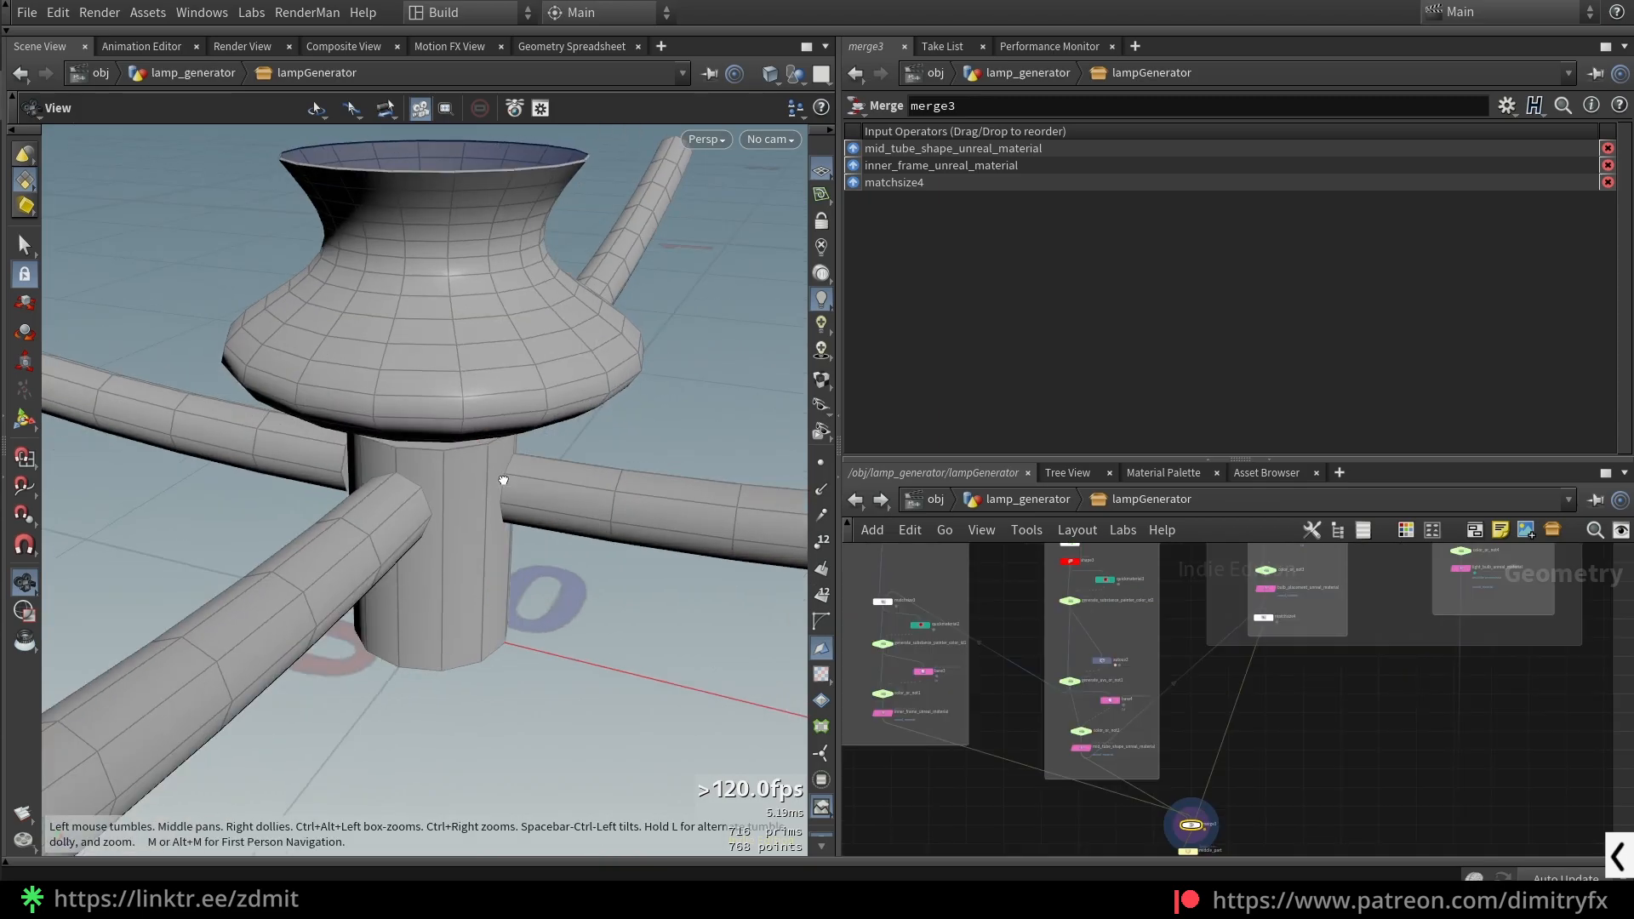
left_click_drag(503, 482, 537, 477)
left_click_drag(523, 484, 523, 539)
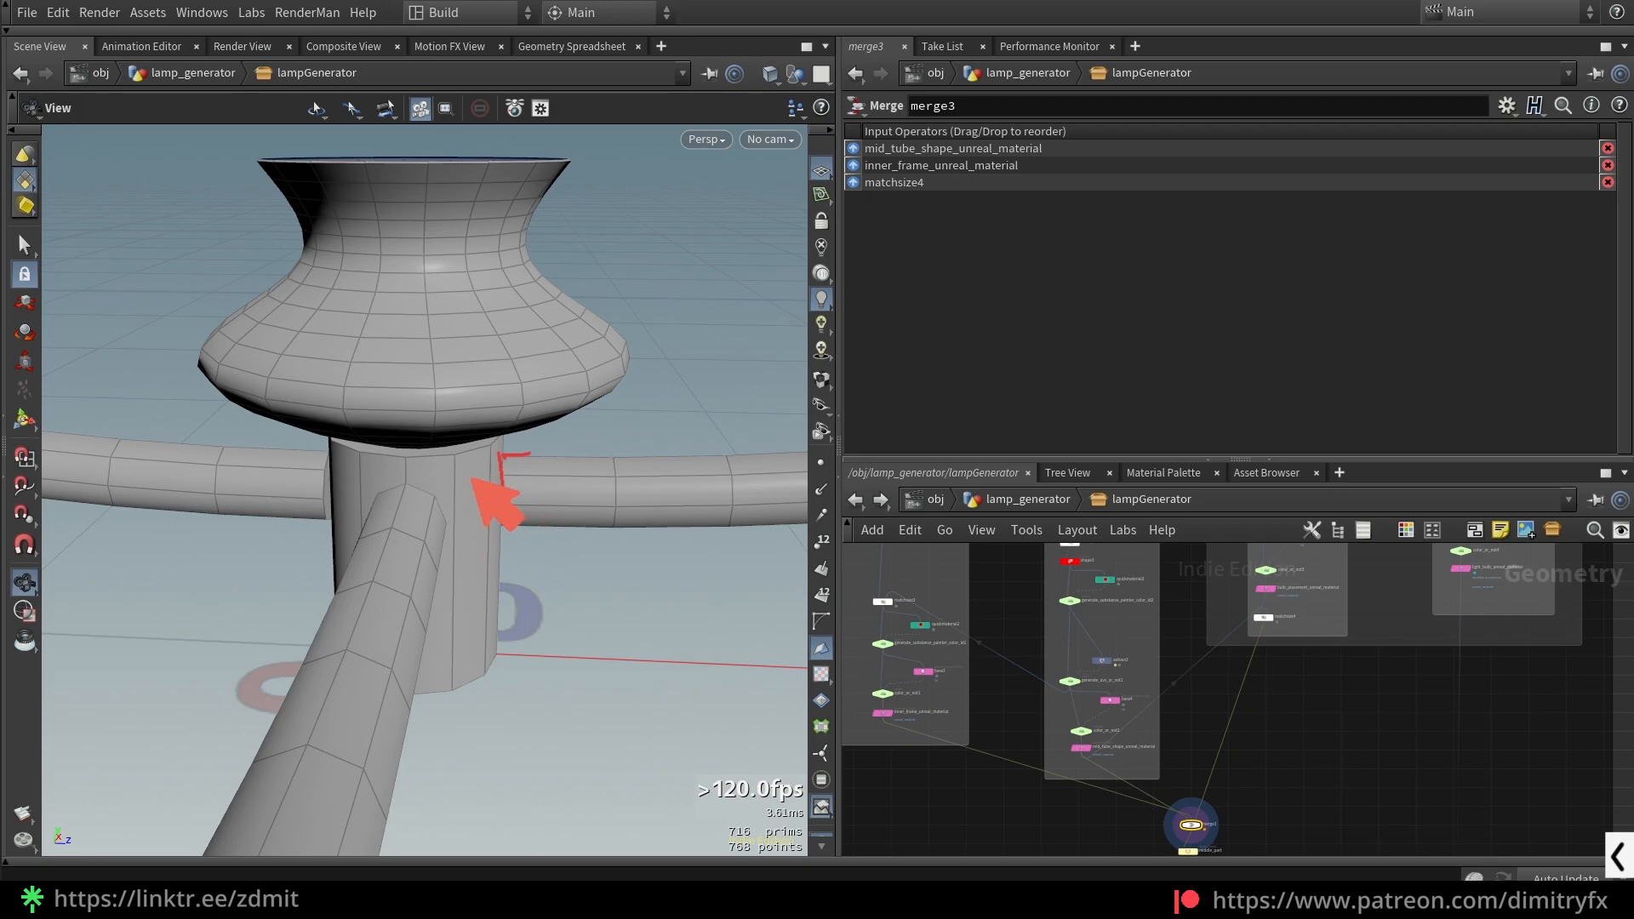
left_click_drag(535, 486, 596, 469)
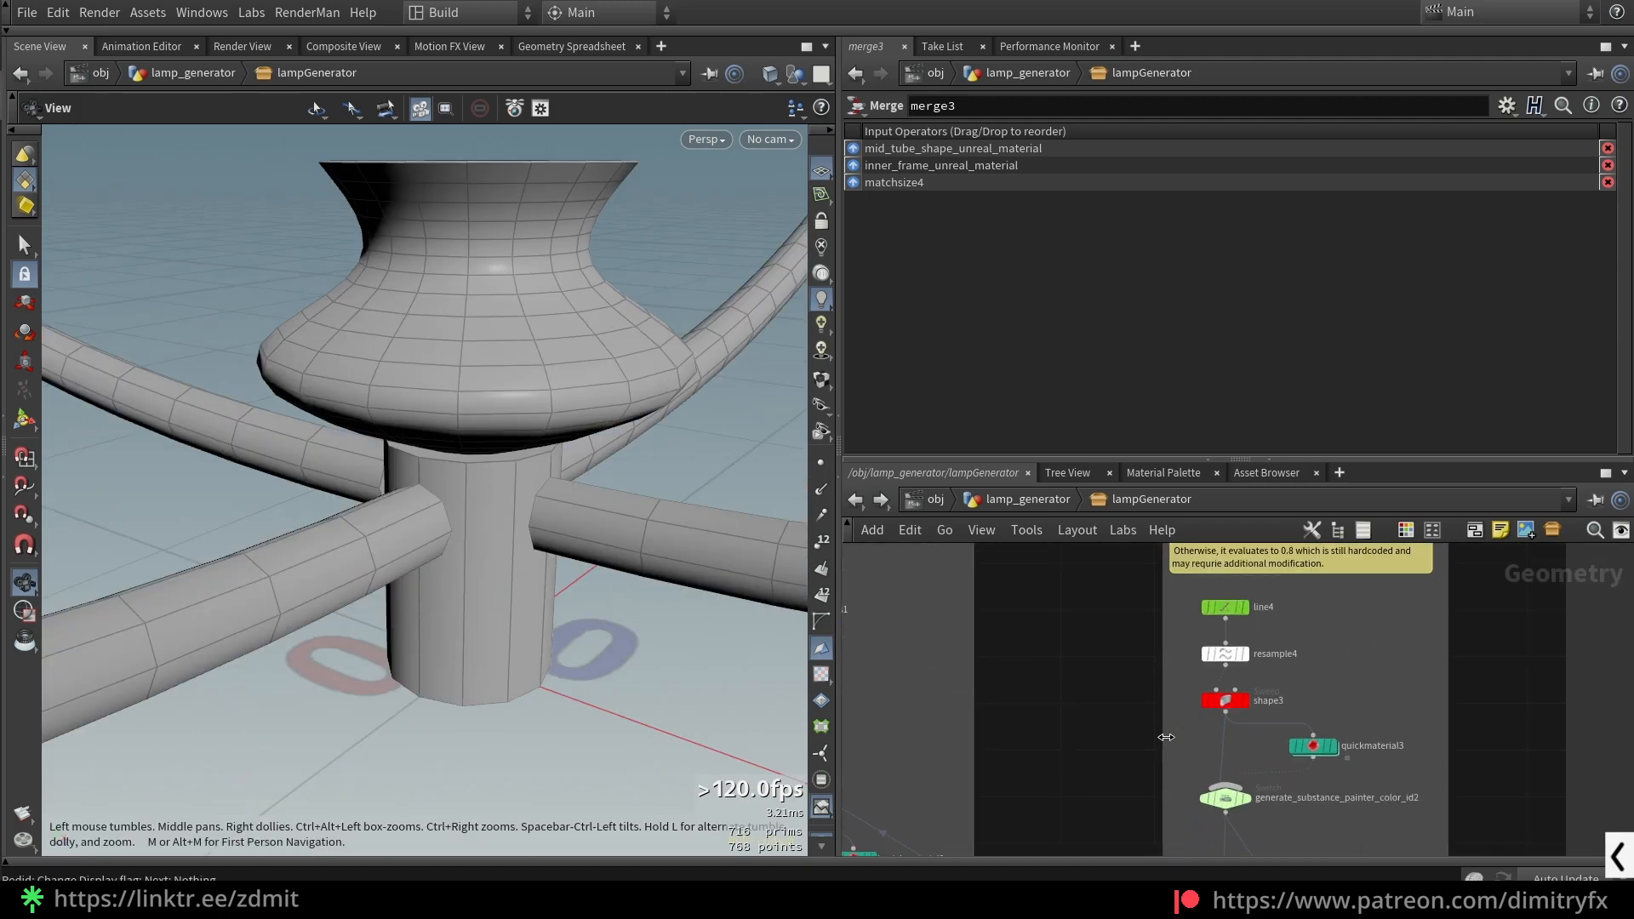
- Display the shape3 sweep on its own, framed in the view
left_click(1226, 700)
scroll(1182, 760, "down", 3)
middle_click_drag(1141, 763, 1121, 664)
key("r")
key("space+f")
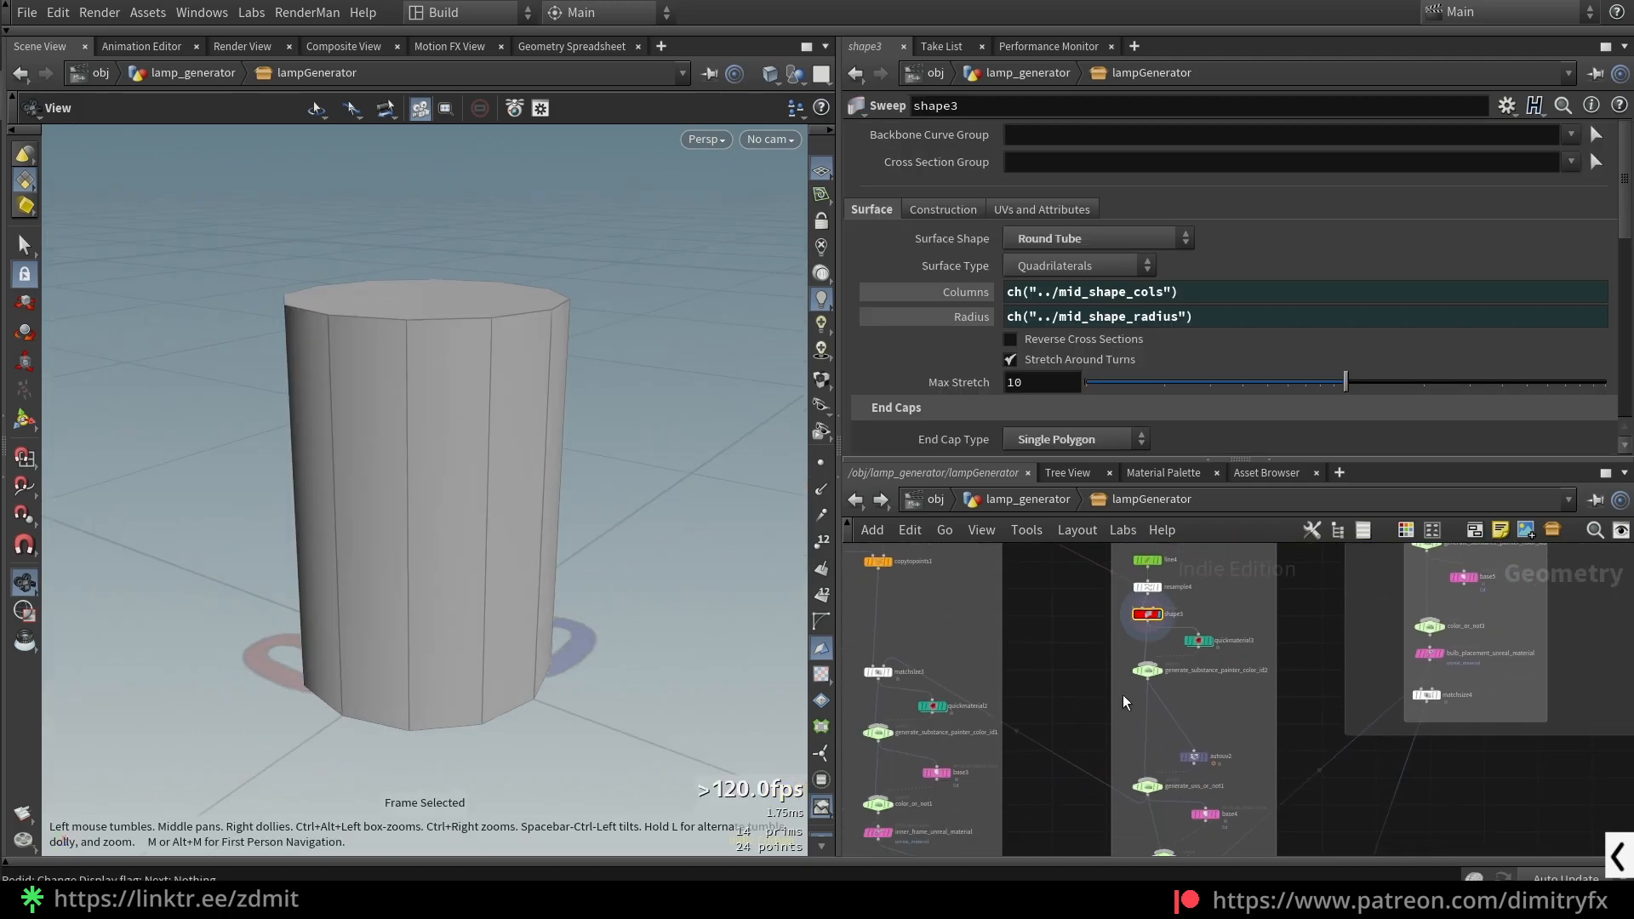
- Examine shape3's Radius parameter and the Uniform Scale expression on circle1 that references it
right_click(947, 310)
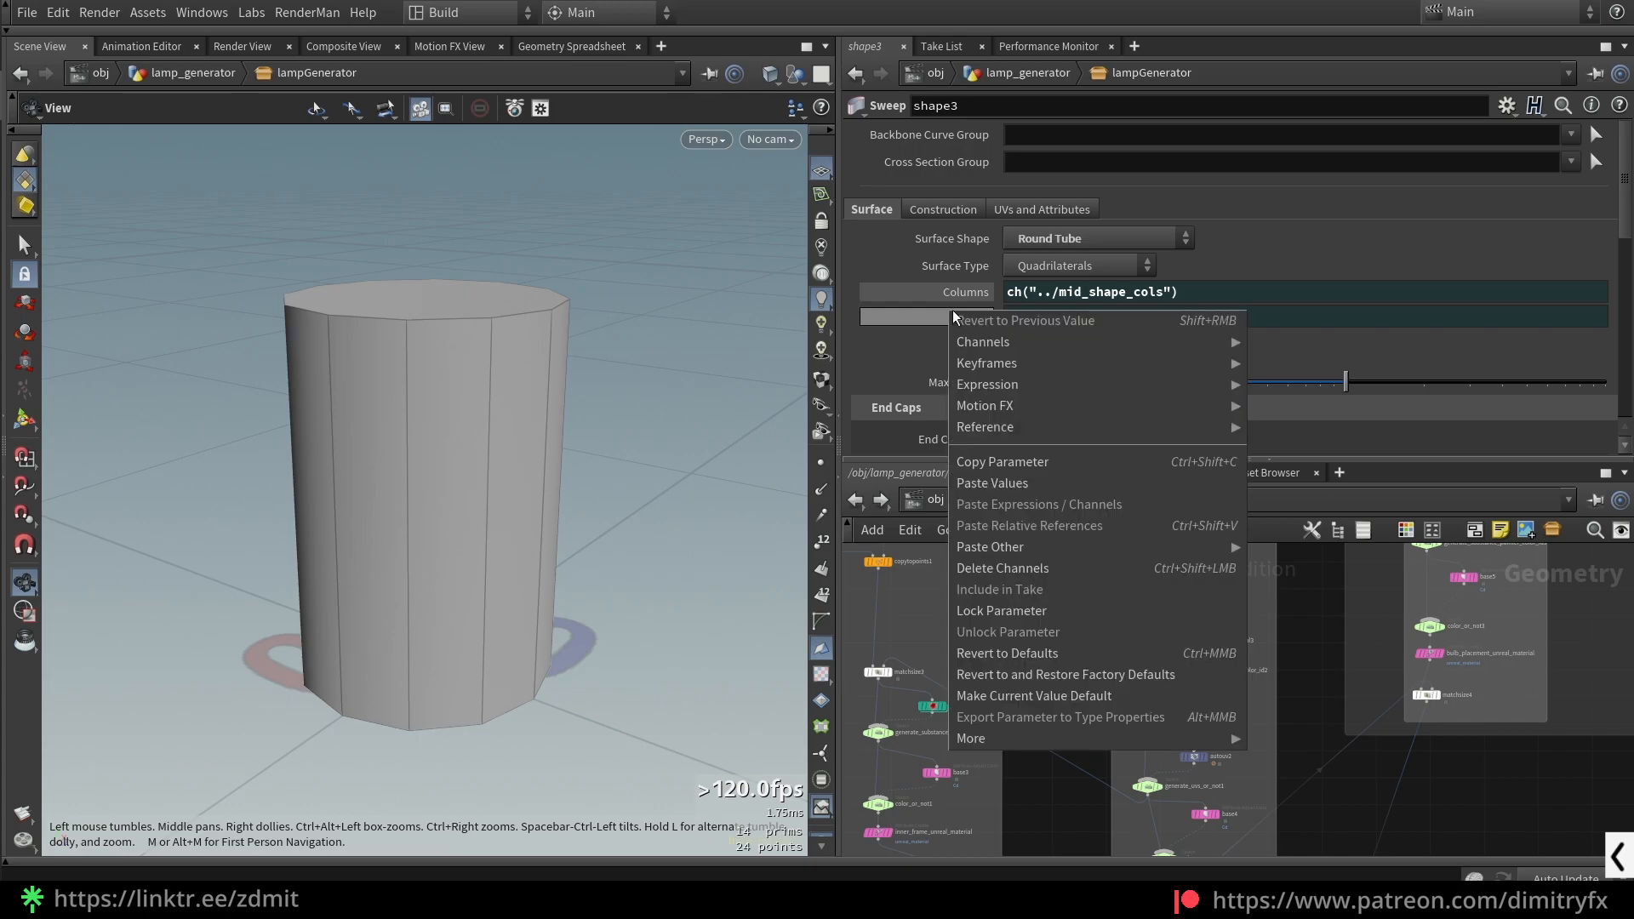
left_click(1064, 456)
scroll(1110, 664, "down", 3)
scroll(1111, 664, "up", 4)
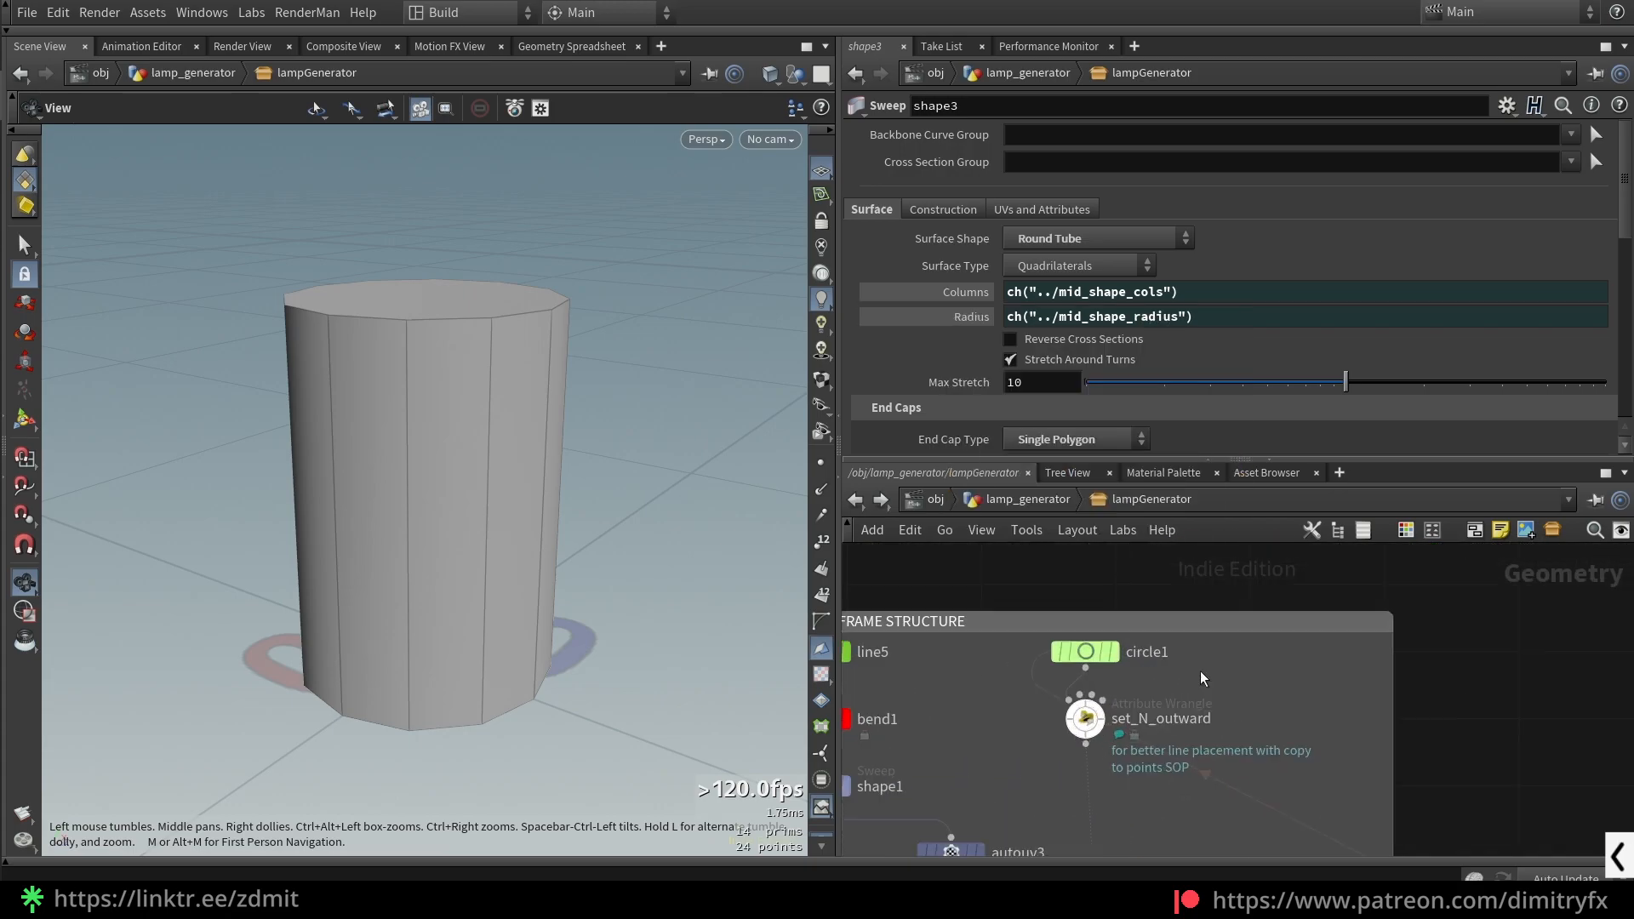
left_click(1104, 651)
right_click(953, 261)
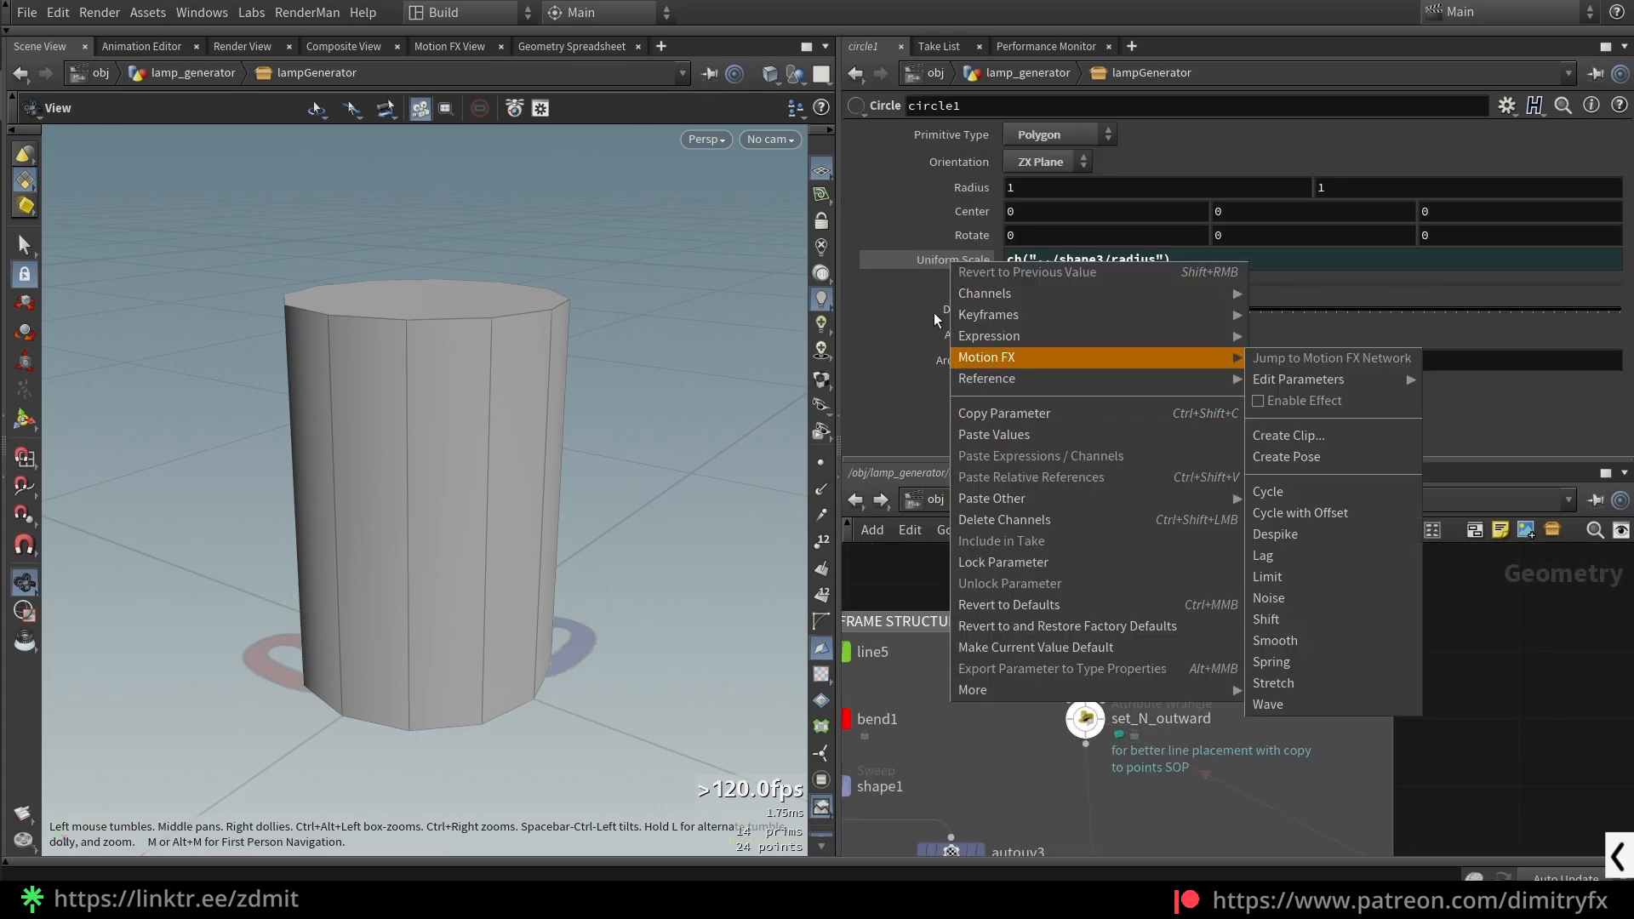
left_click(933, 315)
scroll(1303, 749, "down", 5)
middle_click_drag(1243, 634, 1106, 617)
middle_click_drag(1217, 817, 1100, 623)
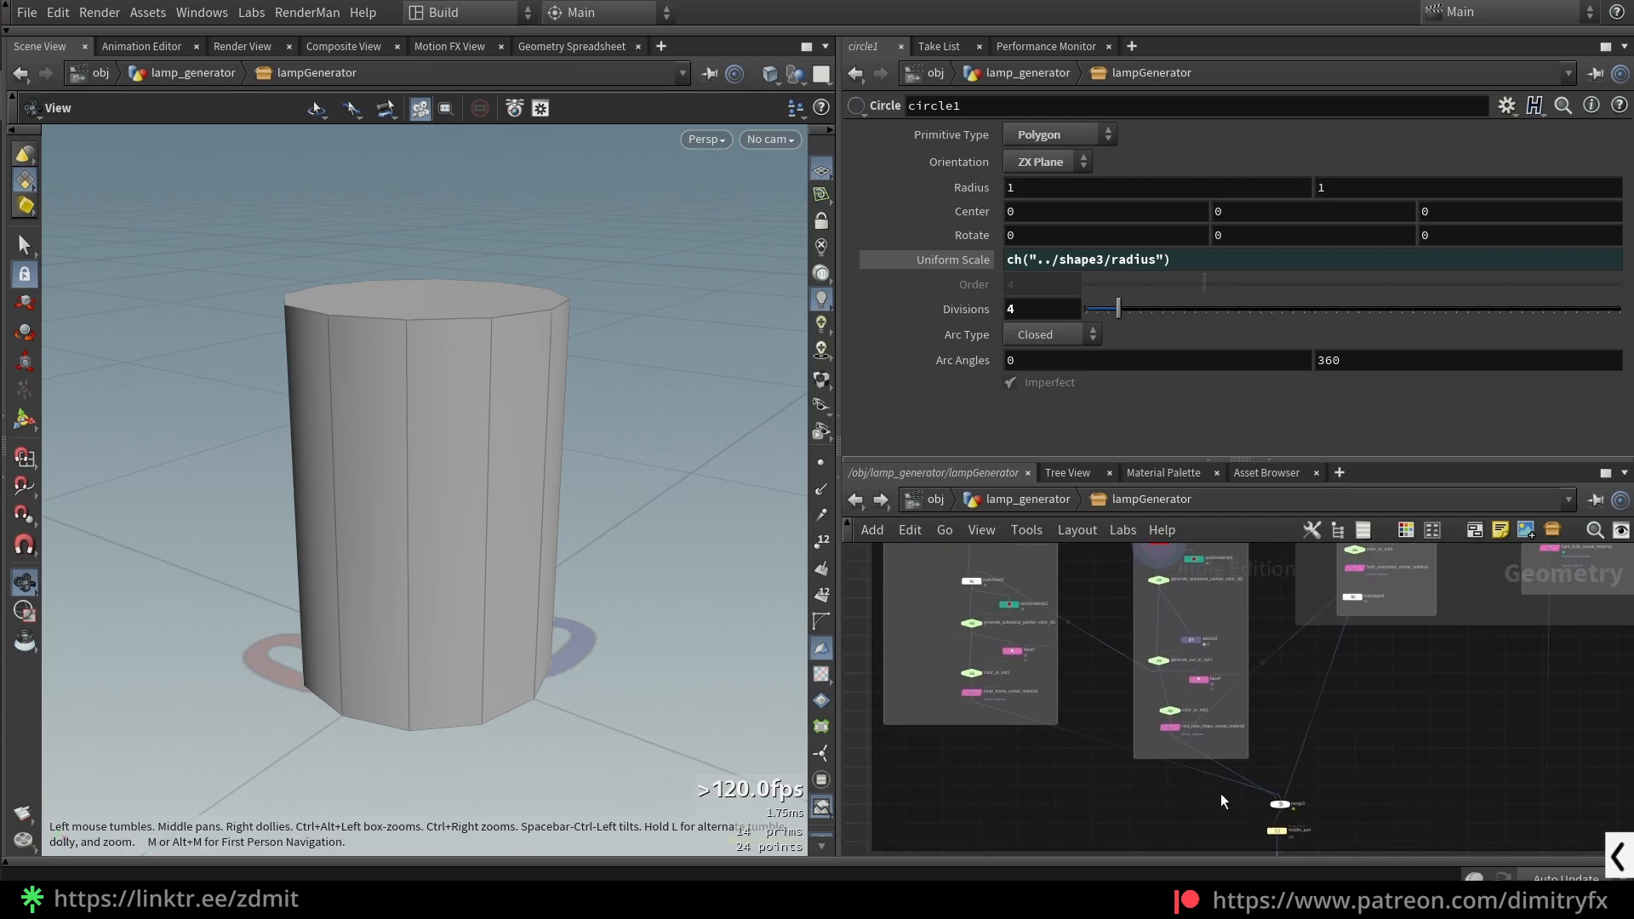
- Display the framed merge3 result and select the shape3 sweep, keeping its place in the network
left_click(1314, 802)
key("space+f")
scroll(1160, 635, "up", 5)
middle_click_drag(1147, 574, 1147, 732)
left_click_drag(1142, 657, 1197, 615)
key("ctrl+z")
left_click(1156, 656)
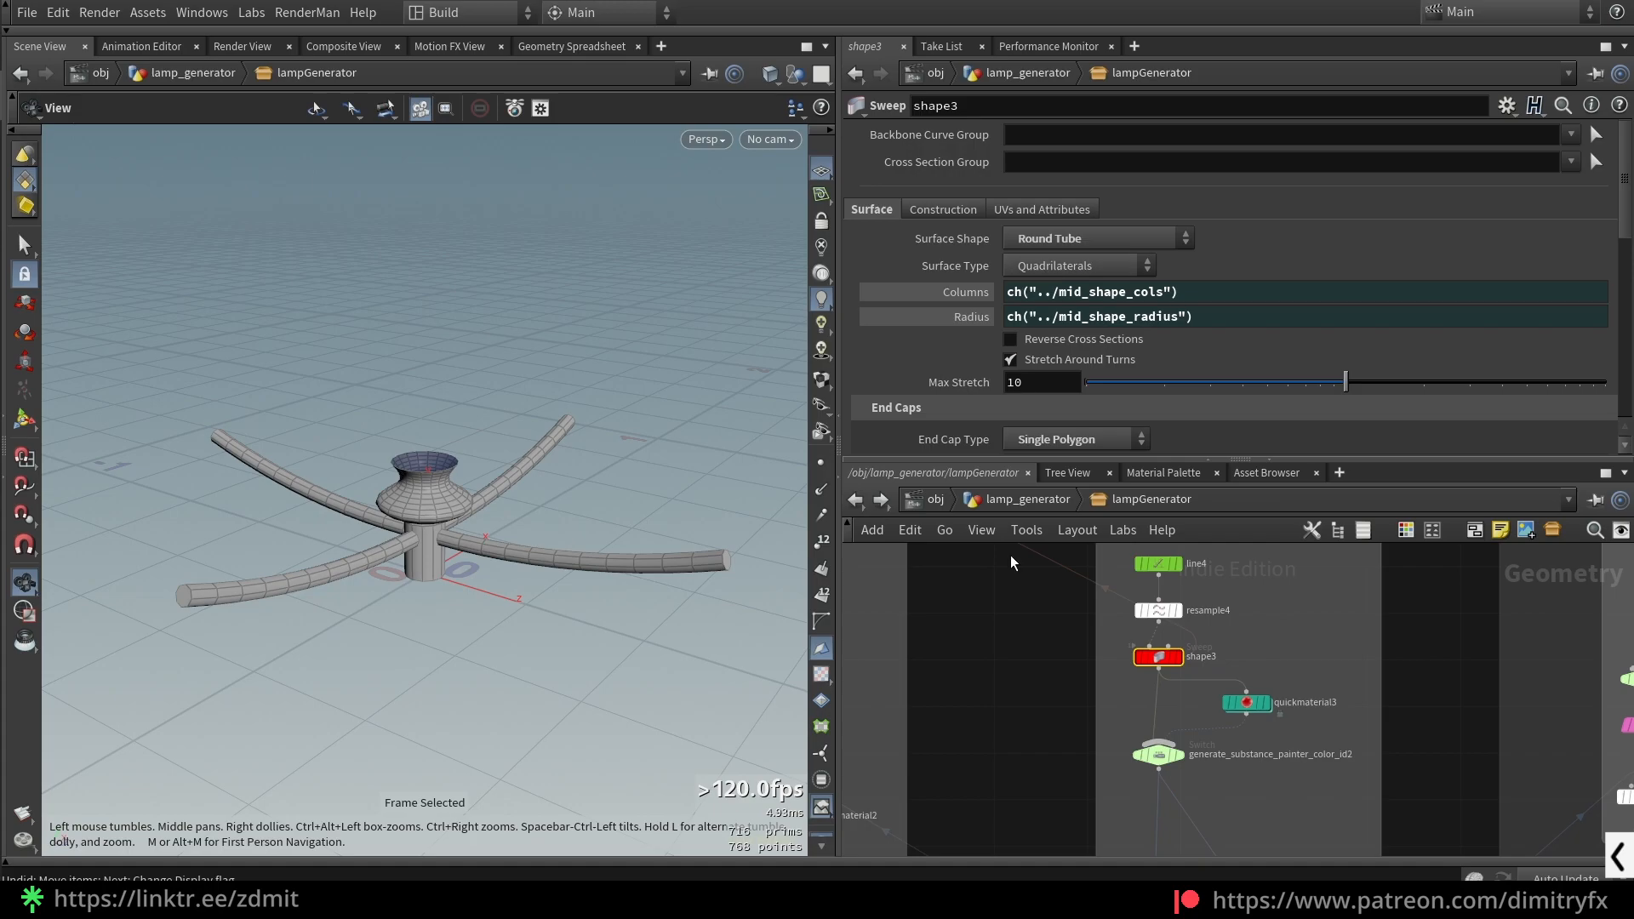
- Try larger radii on the shape3 sweep, including 0.054, and watch how the frame arms follow the tube
left_click(936, 320)
mouse_move(1112, 316)
left_mouse_down()
mouse_move(1146, 325)
mouse_move(1115, 323)
left_mouse_up()
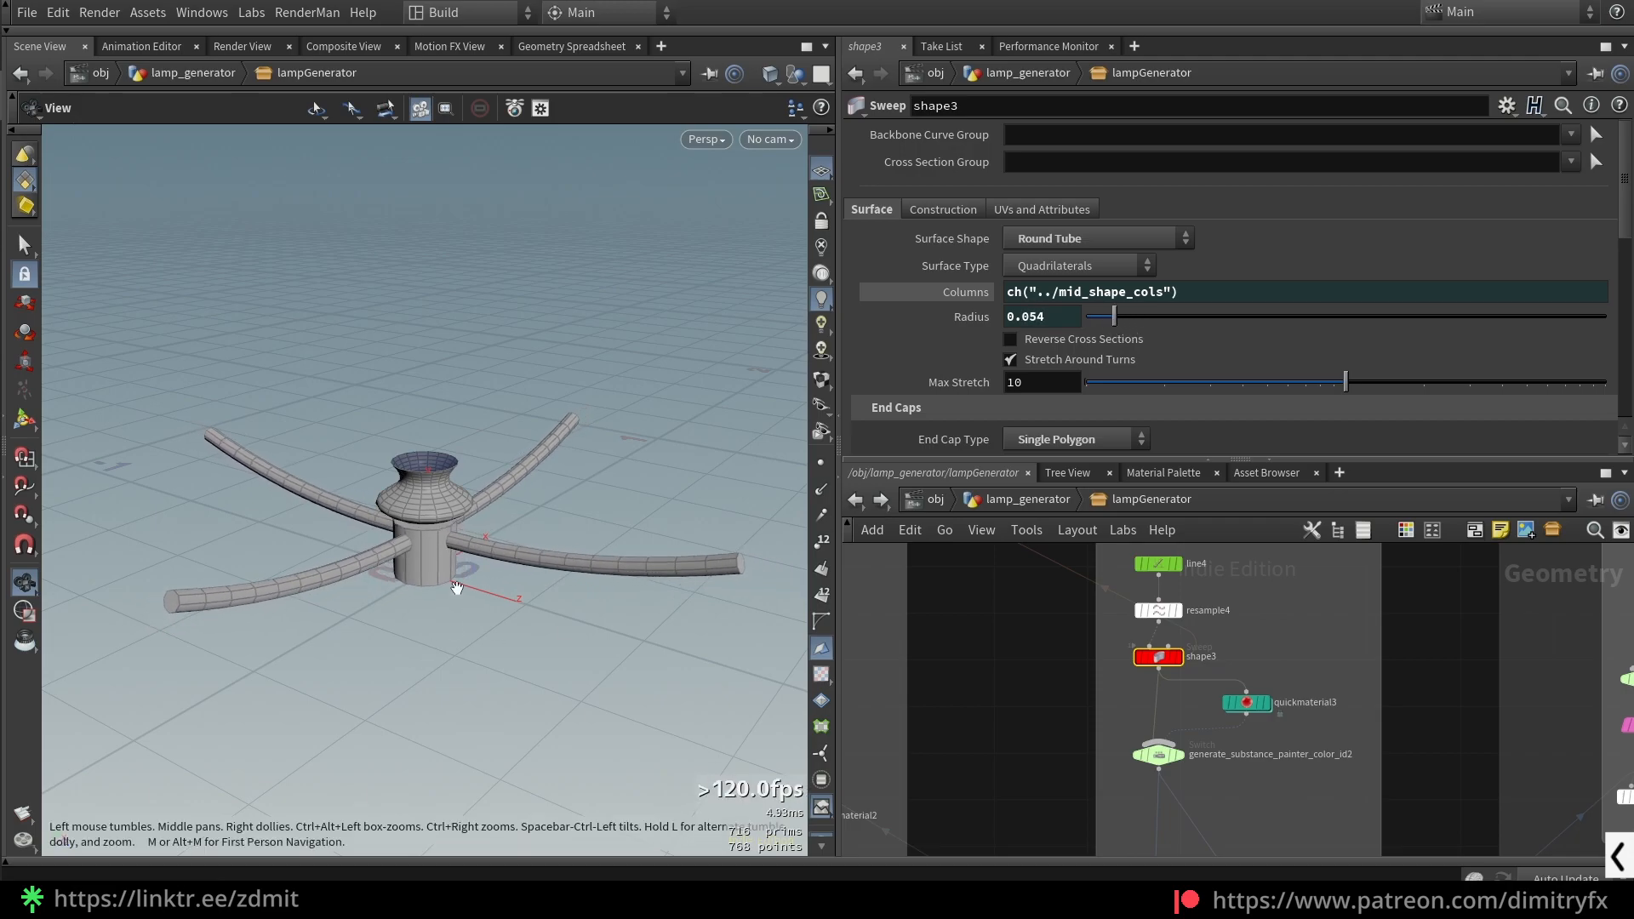
left_click_drag(528, 545, 483, 543)
left_click_drag(1111, 317, 1143, 317)
- Display the circle1 node and check the evaluated value behind its Uniform Scale expression
scroll(1069, 692, "down", 3)
middle_click_drag(1069, 692, 1141, 820)
scroll(996, 649, "up", 3)
left_click(1061, 604)
left_click_drag(578, 562, 558, 584)
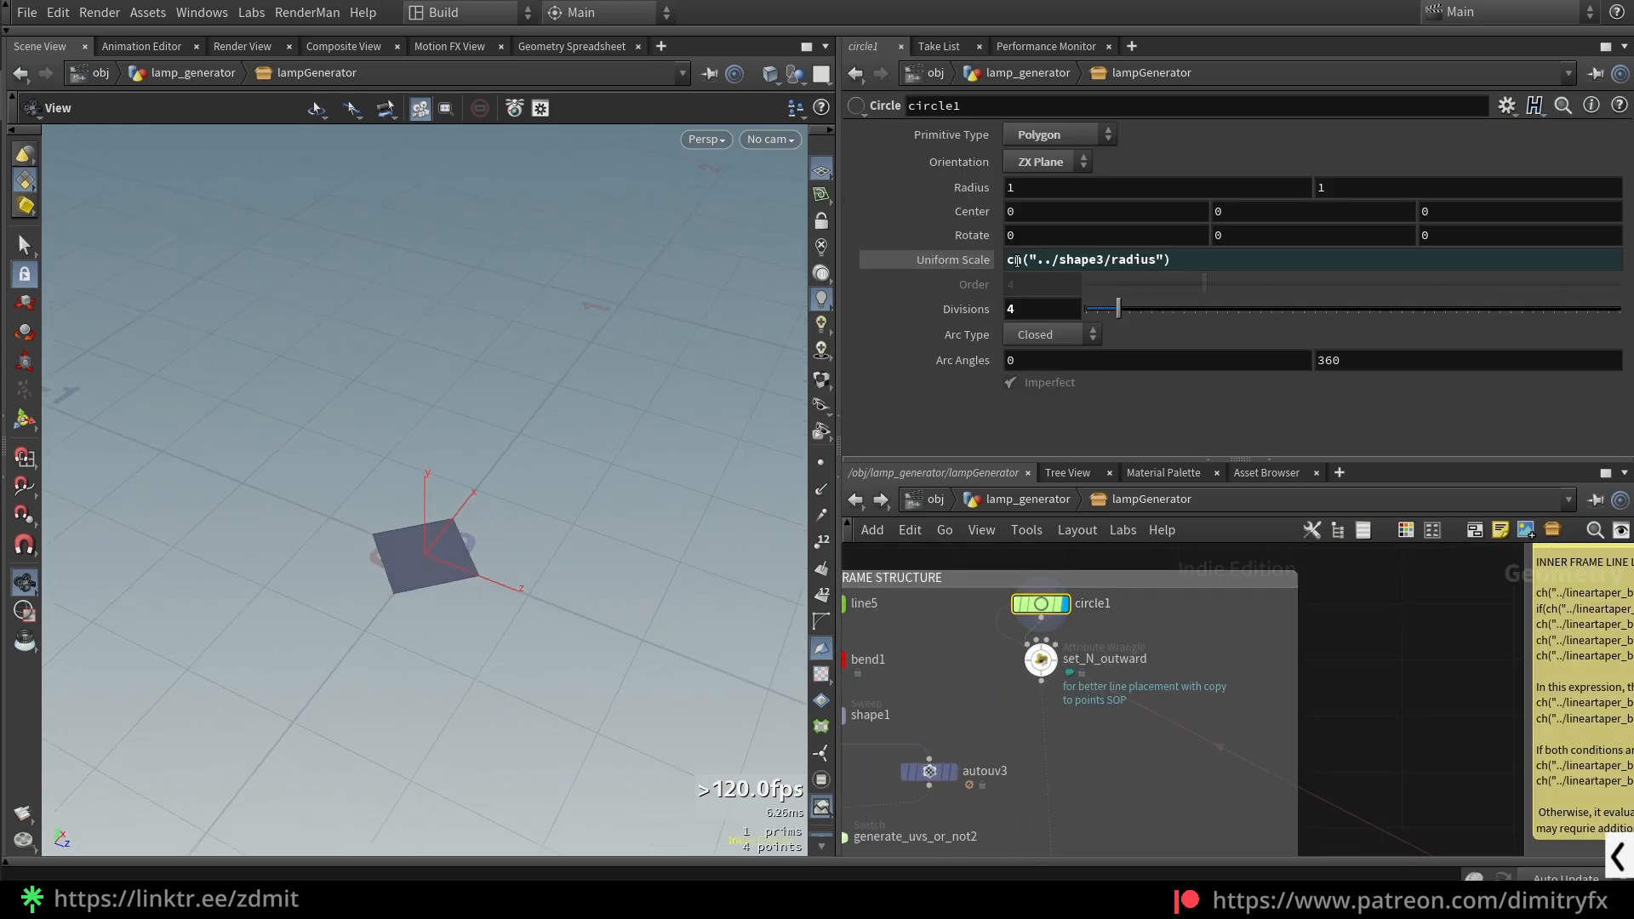
left_click(942, 260)
left_click(970, 268)
- Try another radius increase on the shape3 sweep while circle1 is displayed, and undo the radius and display changes
scroll(1340, 767, "down", 3)
middle_click_drag(1353, 769, 1191, 710)
scroll(1190, 710, "up", 3)
left_click(1189, 705)
left_click_drag(1143, 315, 1182, 316)
key("ctrl+z")
key("ctrl+z")
key("ctrl+z")
key("ctrl+z")
key("ctrl+z")
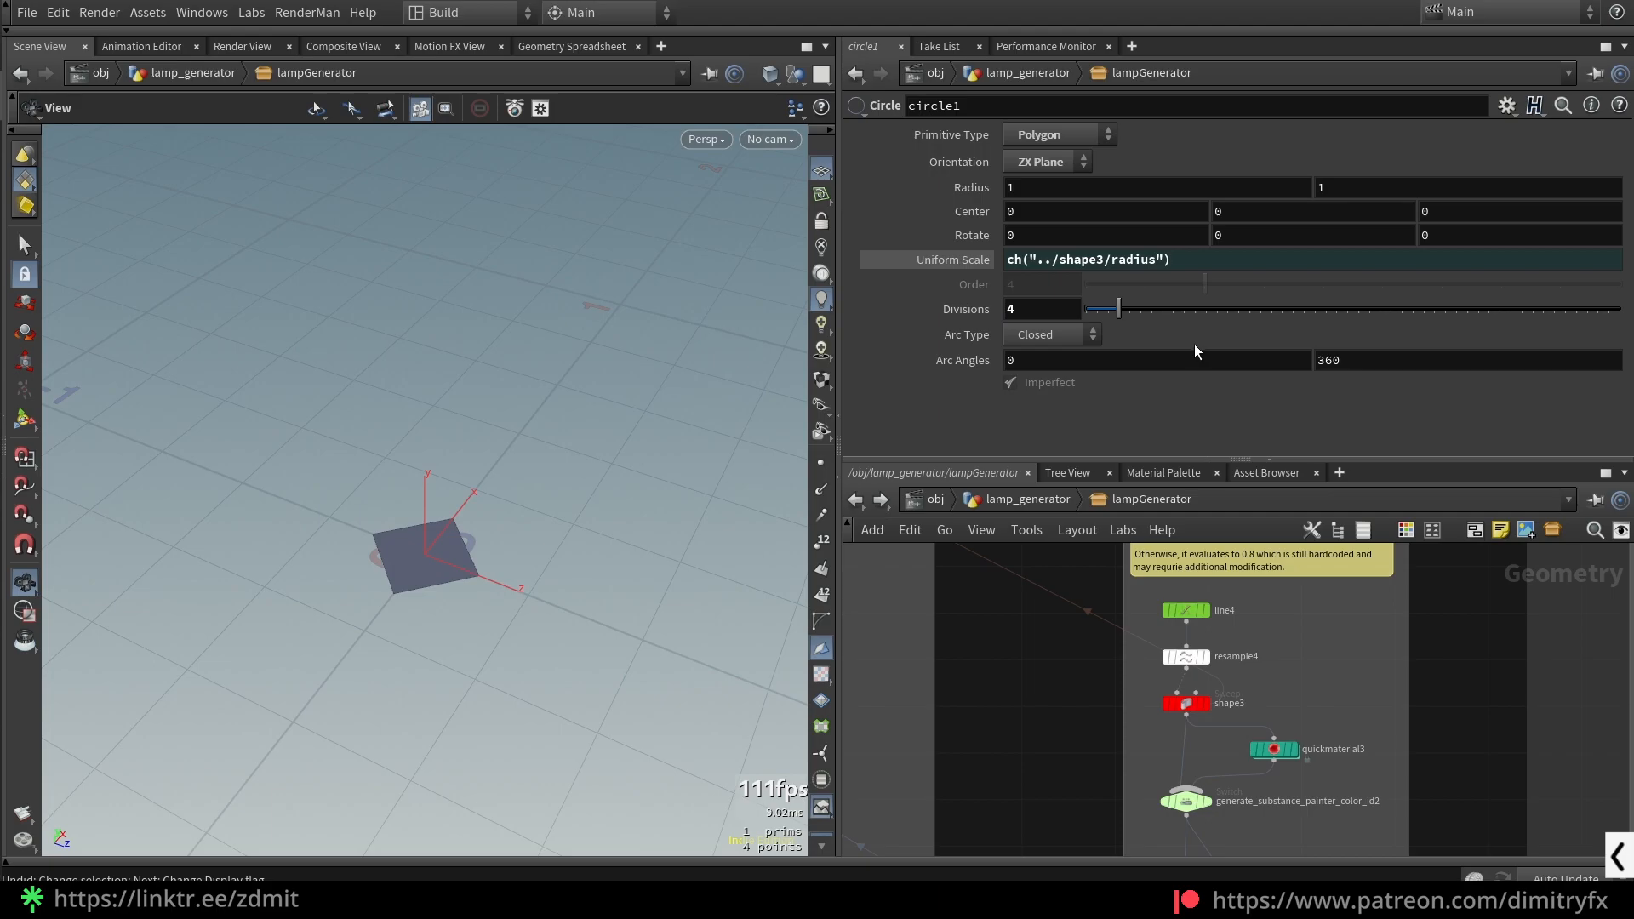
- Try 11 divisions on the circle1 node with the combined parts displayed, and undo the change
left_click_drag(619, 585, 600, 537)
middle_click_drag(987, 688, 1332, 887)
scroll(1014, 634, "up", 2)
left_click(1070, 594)
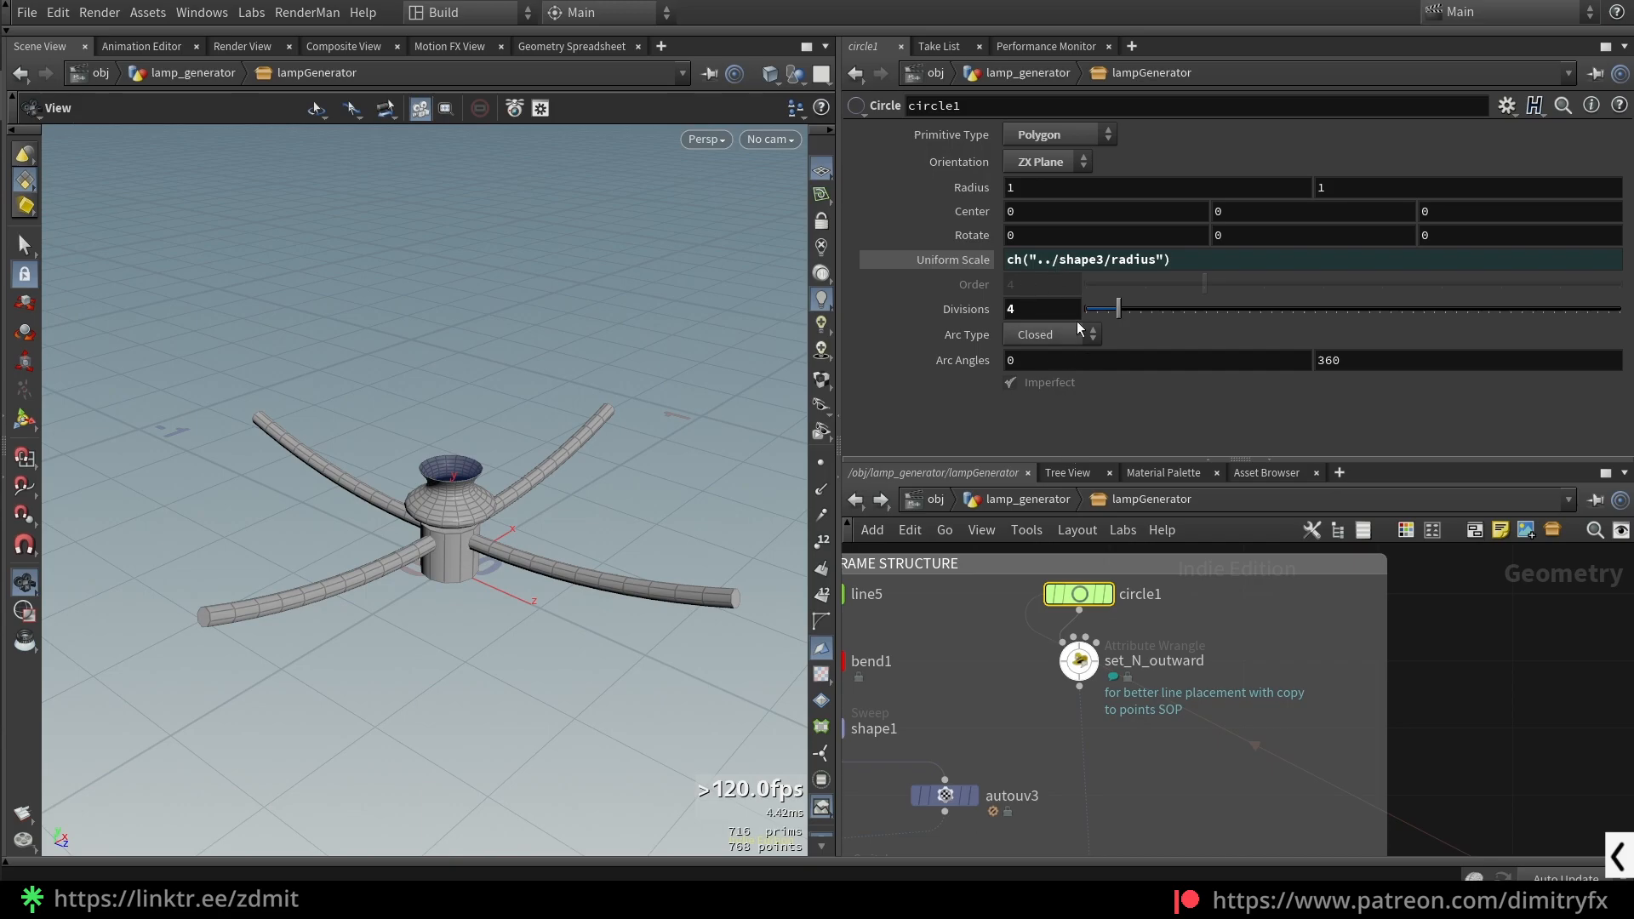
left_click_drag(1111, 312, 1200, 267)
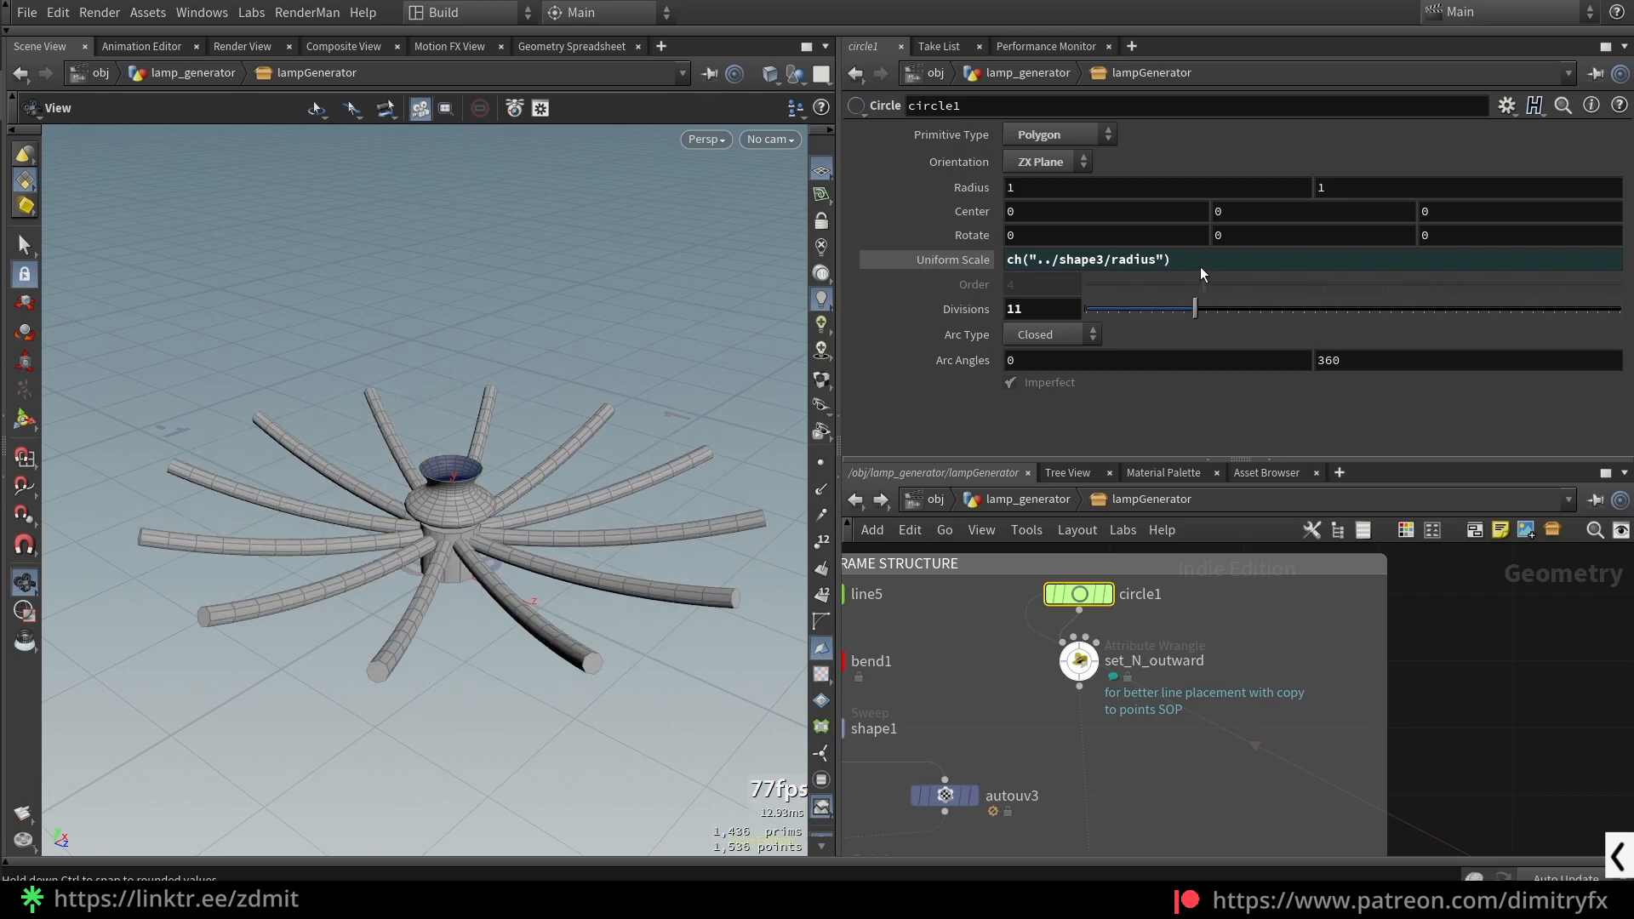
key("ctrl+z")
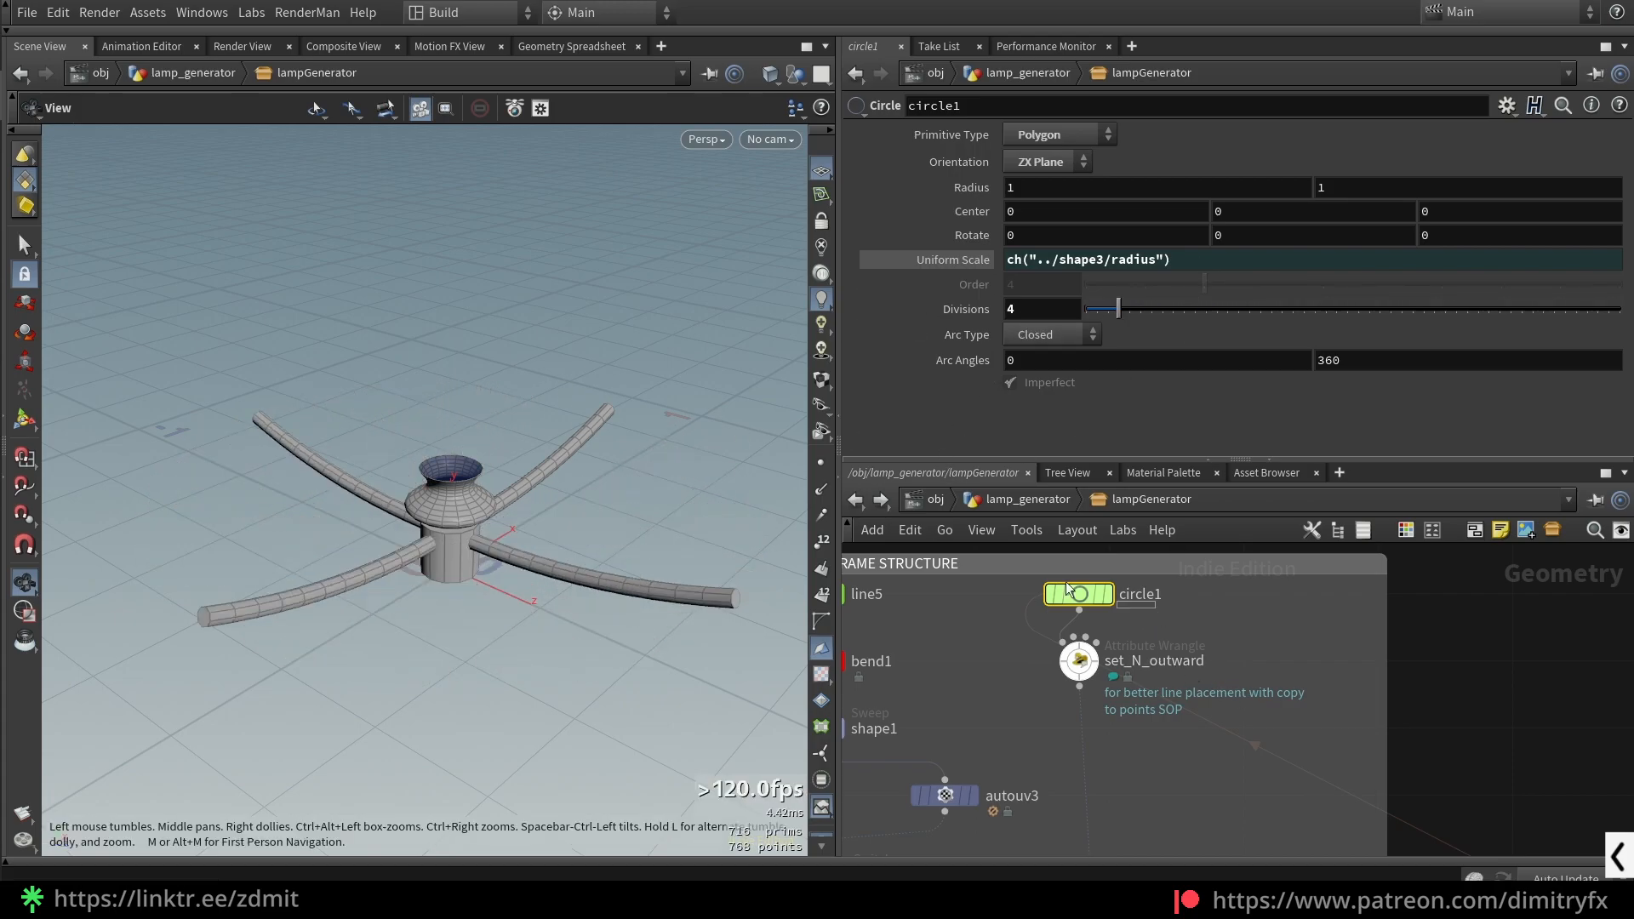
- Display circle1, set its divisions to 8 and show the geometry points in the viewport
left_click(1107, 594)
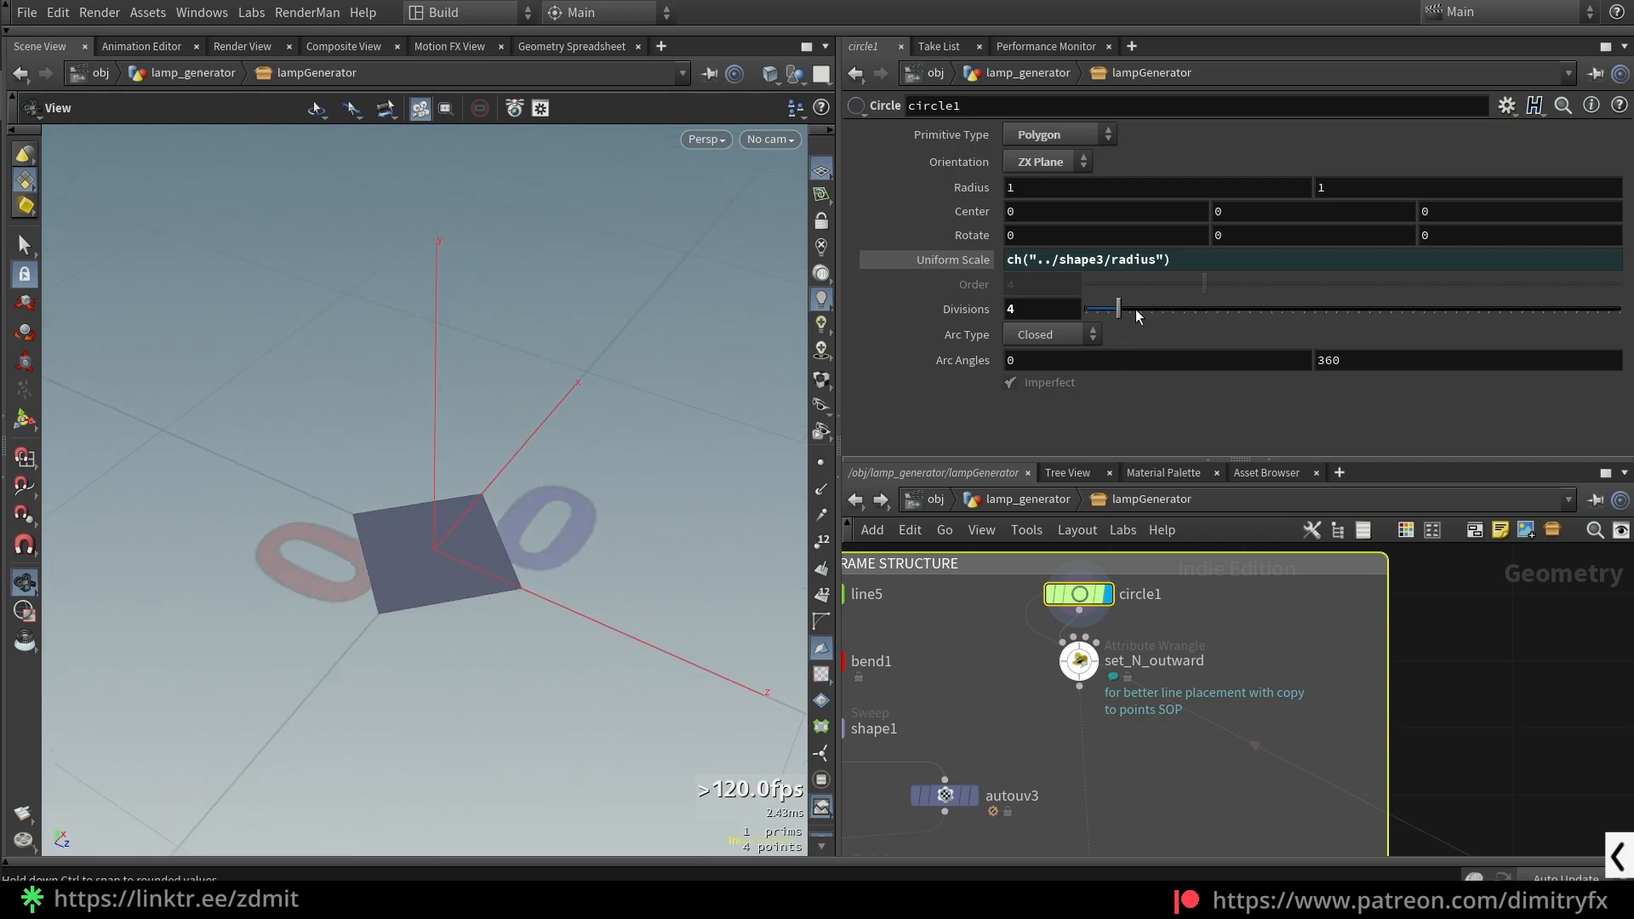
left_click(1161, 310)
left_click(821, 463)
left_click_drag(638, 464, 615, 520)
- Display the generate_uvs_or_not2 switch with the single curved frame arm framed in the view
scroll(1064, 757, "down", 3)
middle_click(1071, 713)
middle_click_drag(1135, 841, 1098, 729)
scroll(970, 731, "up", 2)
left_click(879, 697)
left_click(898, 697)
middle_click_drag(880, 737, 956, 766)
key("space+f")
left_click_drag(486, 521, 564, 521)
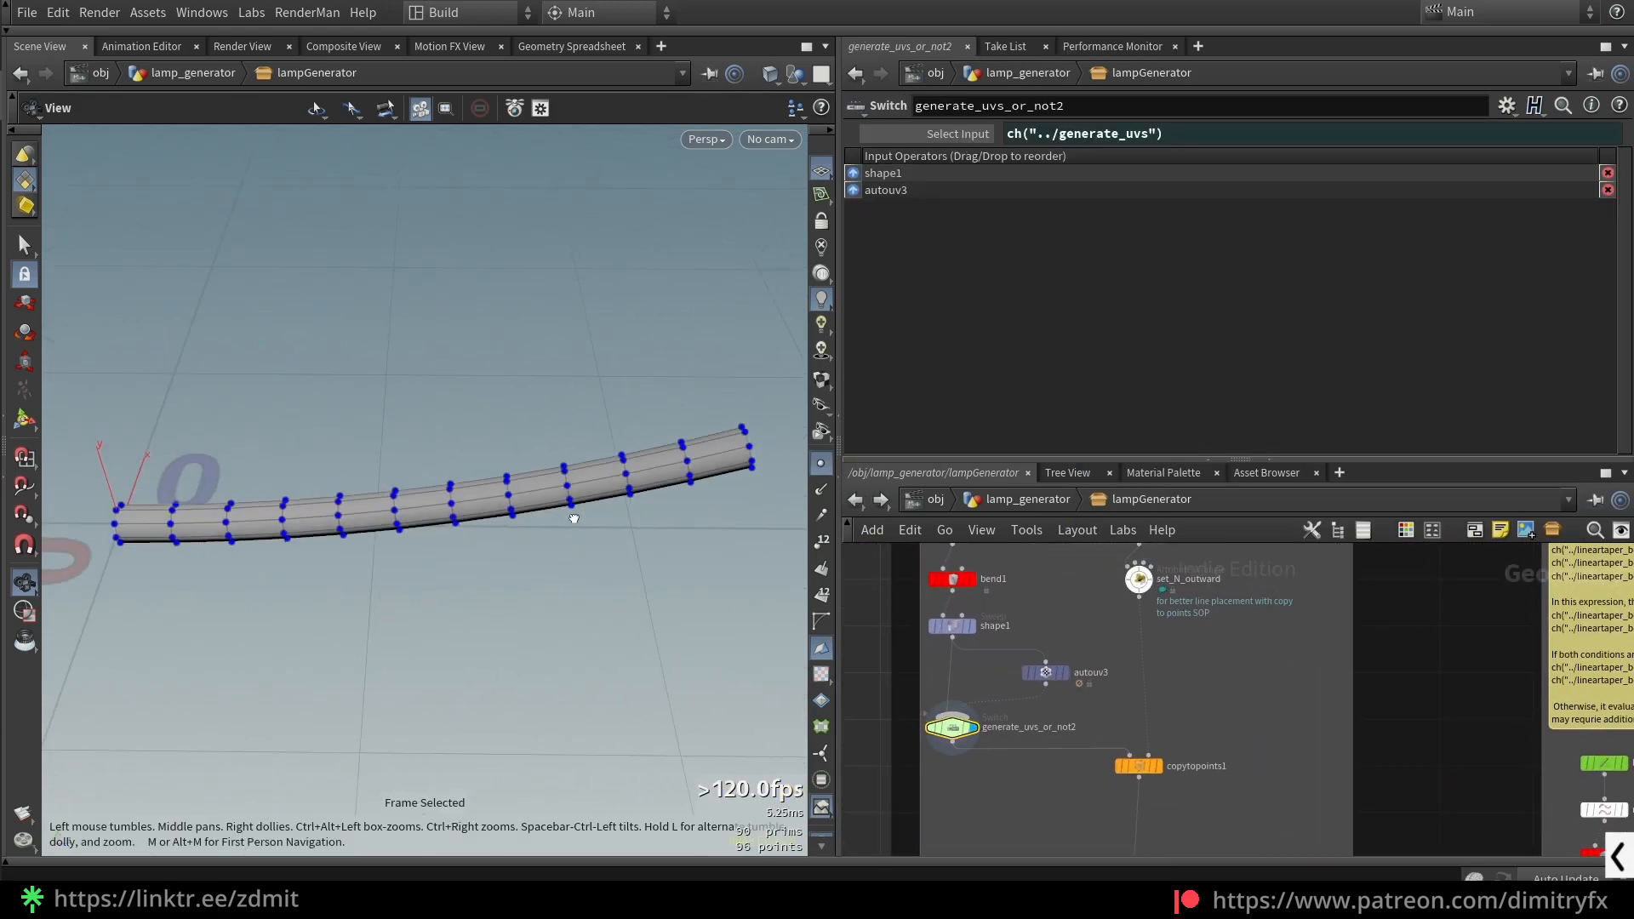
- Display the arms copied by copytopoints1 and compare them with the points of circle1
left_click(1124, 760)
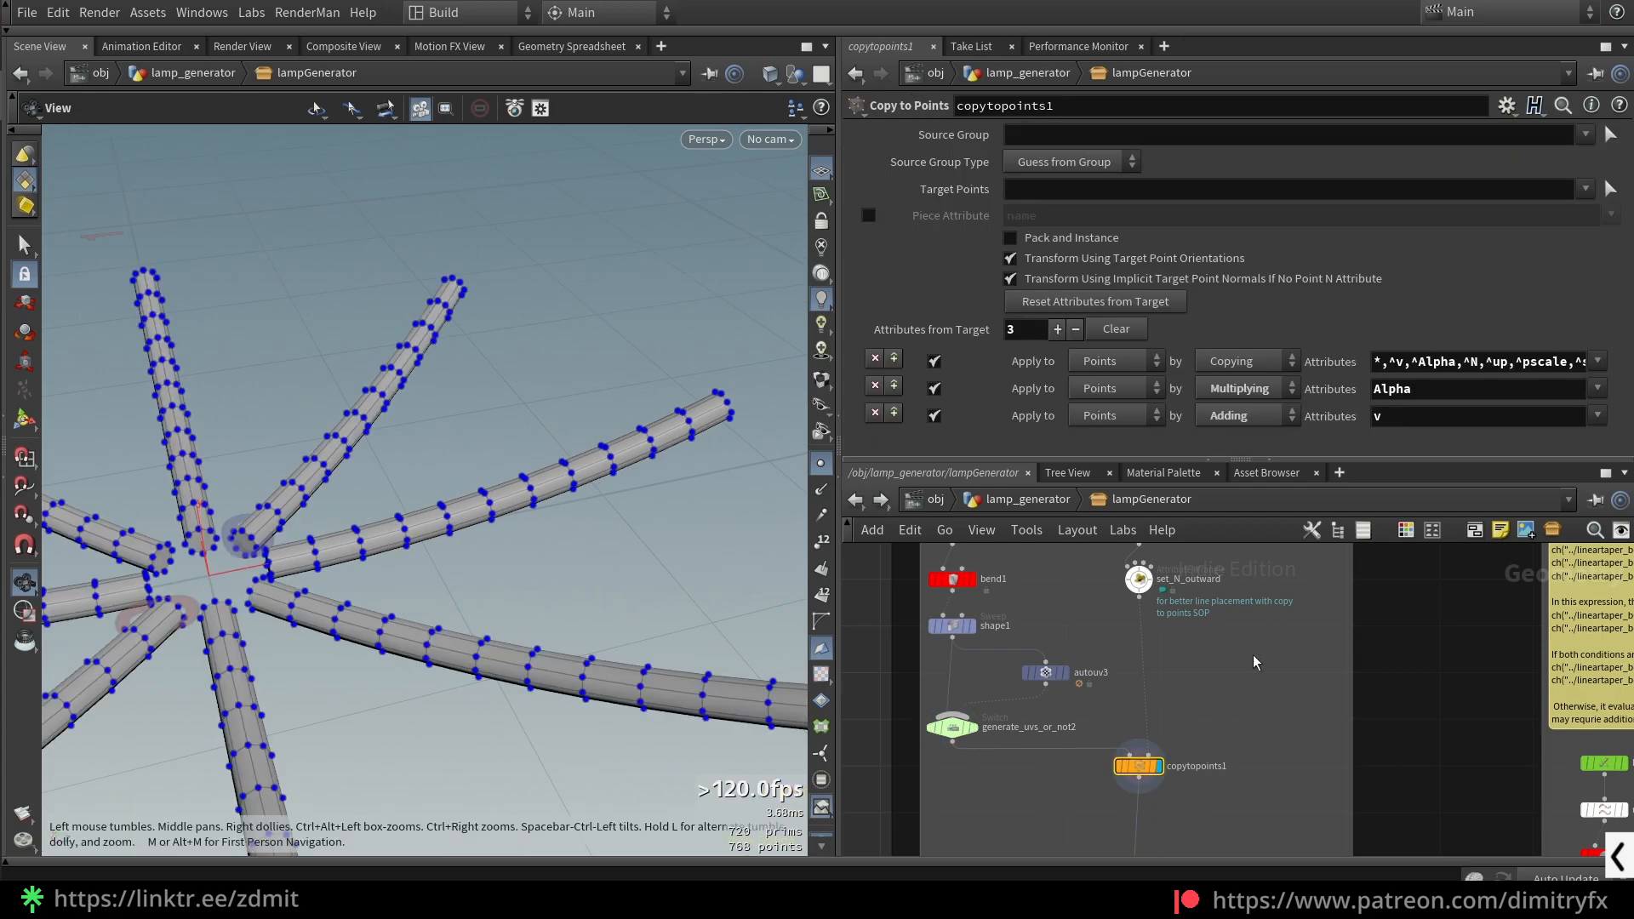
middle_click_drag(1242, 675, 1276, 772)
left_click(1173, 628)
key("r")
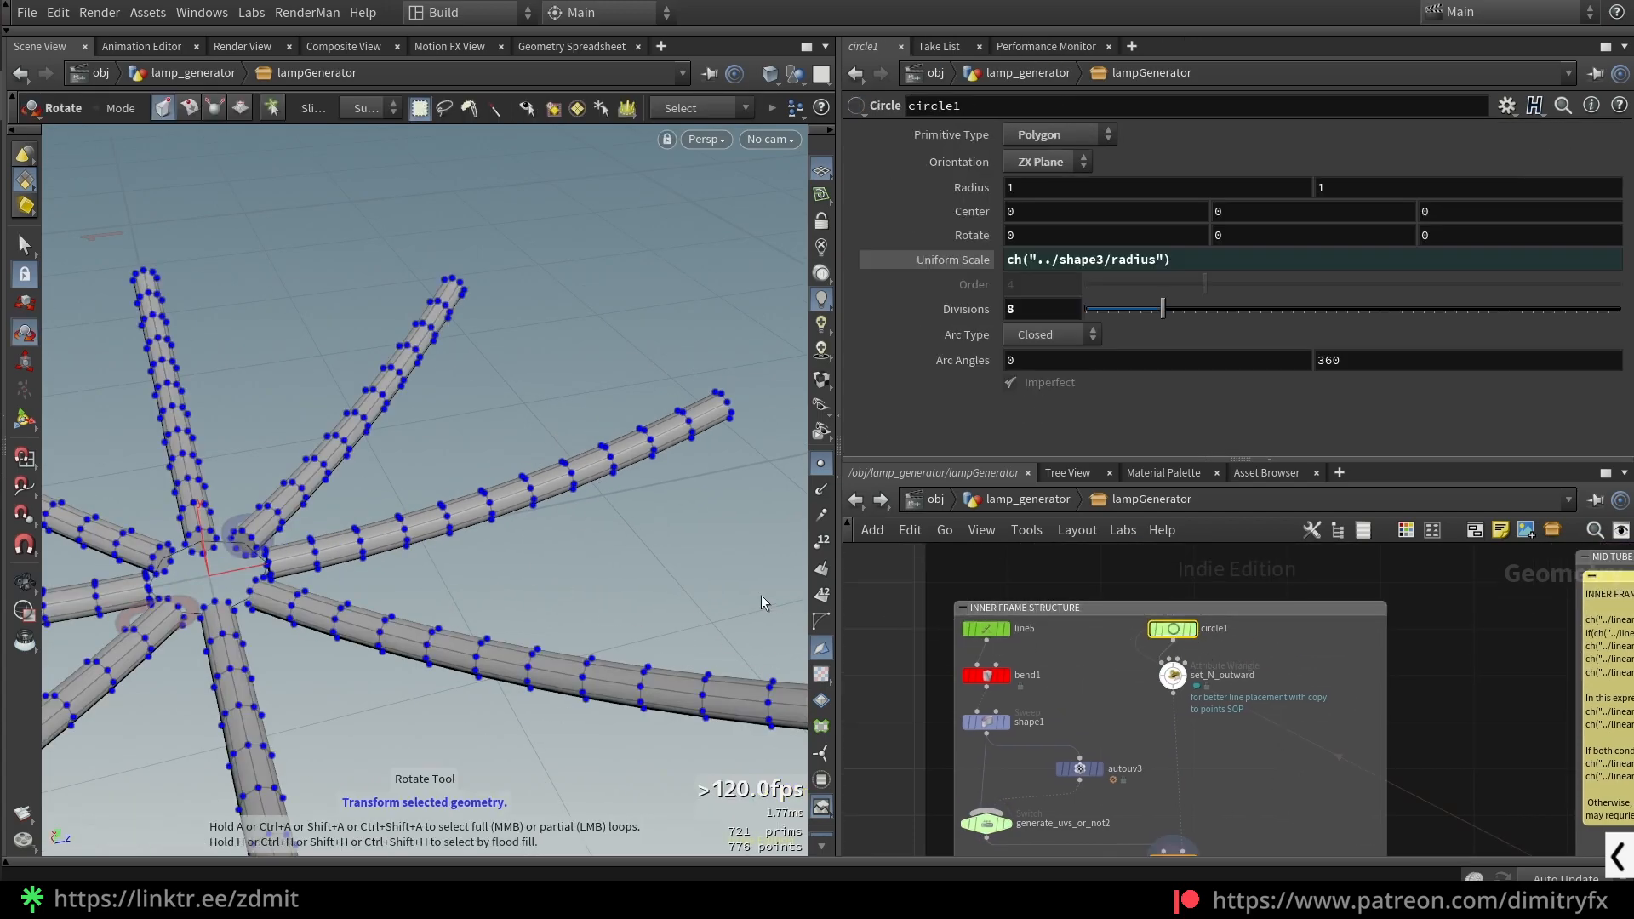
key("r")
mouse_move(528, 596)
left_mouse_down("alt")
mouse_move(387, 602)
mouse_move(482, 469)
mouse_move(479, 494)
mouse_move(455, 491)
mouse_move(522, 467)
mouse_move(528, 486)
mouse_move(521, 464)
left_mouse_up("alt")
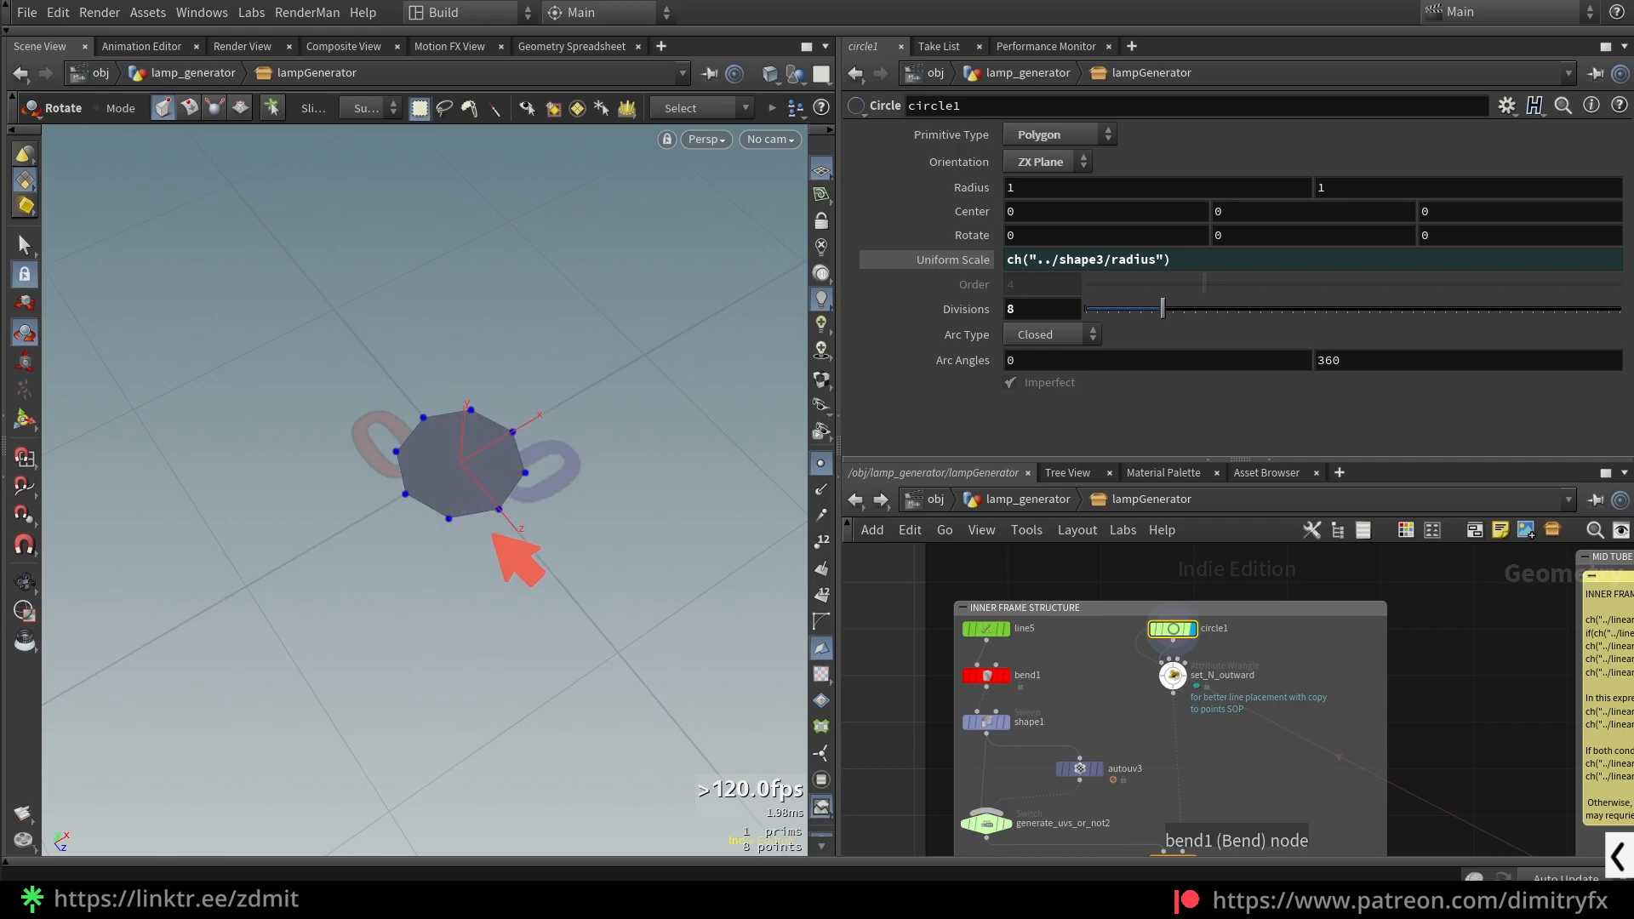
- Display copytopoints1 over the circle1 outline, hide the points and examine where the arms meet the circle
middle_click_drag(1121, 773, 1085, 648)
left_click_drag(1208, 777, 1115, 711)
key("r")
middle_click_drag(1195, 657, 1220, 750)
left_click_drag(1220, 681, 1163, 599)
left_click_drag(474, 388, 813, 536, "alt")
key("Escape")
left_click_drag(551, 511, 602, 476)
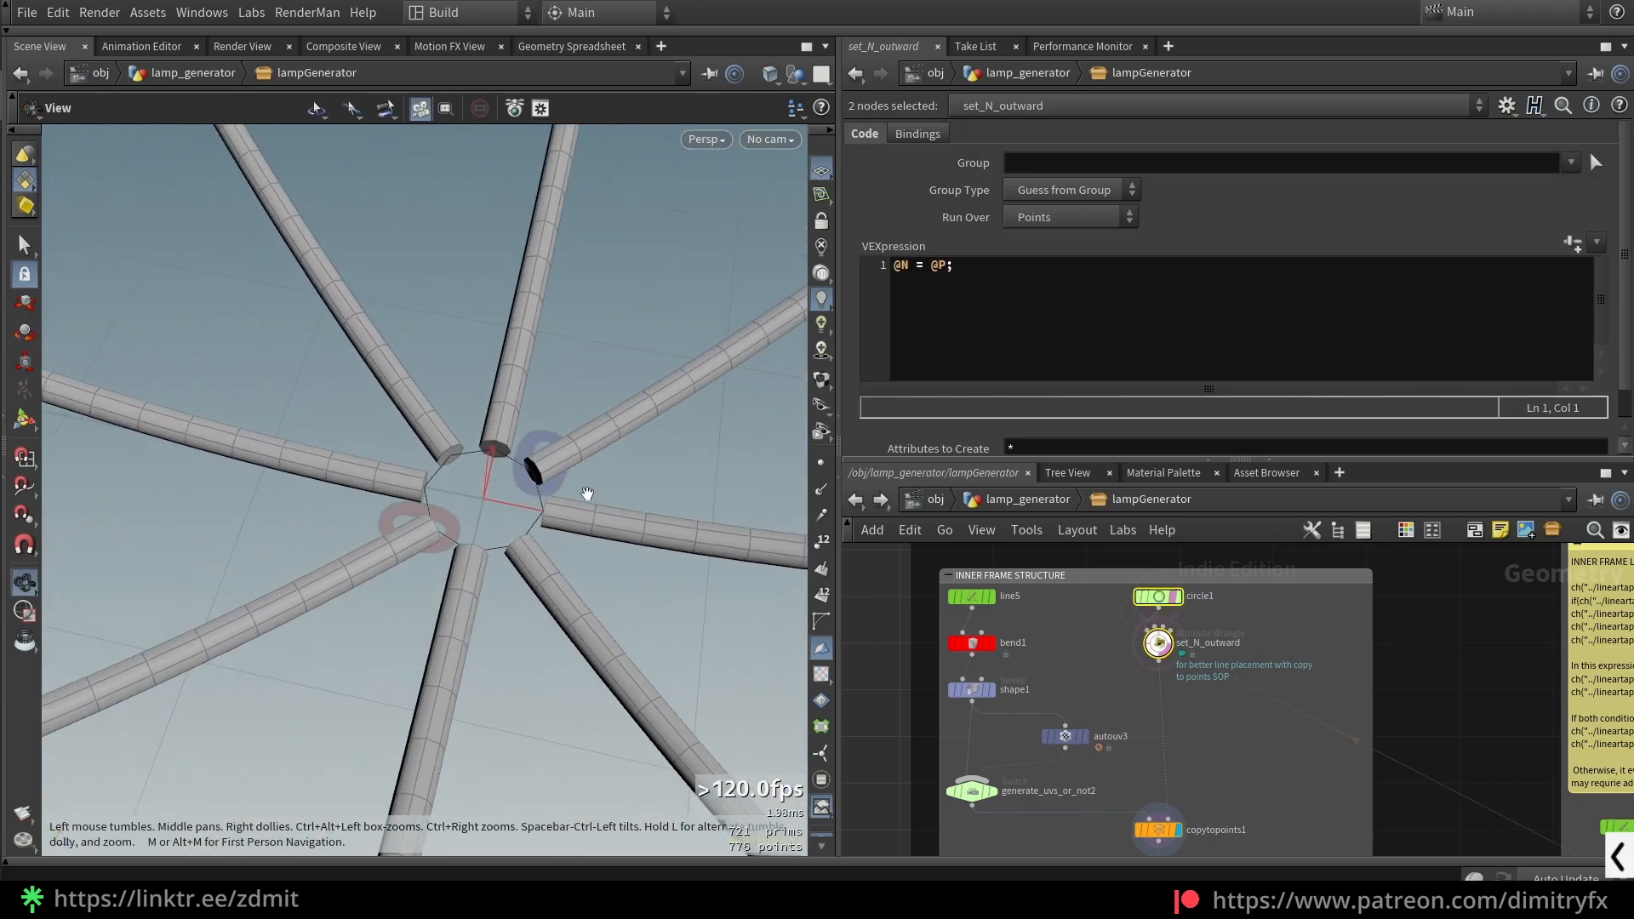
right_click_drag(602, 476, 554, 459)
left_click_drag(555, 460, 624, 435)
key("r")
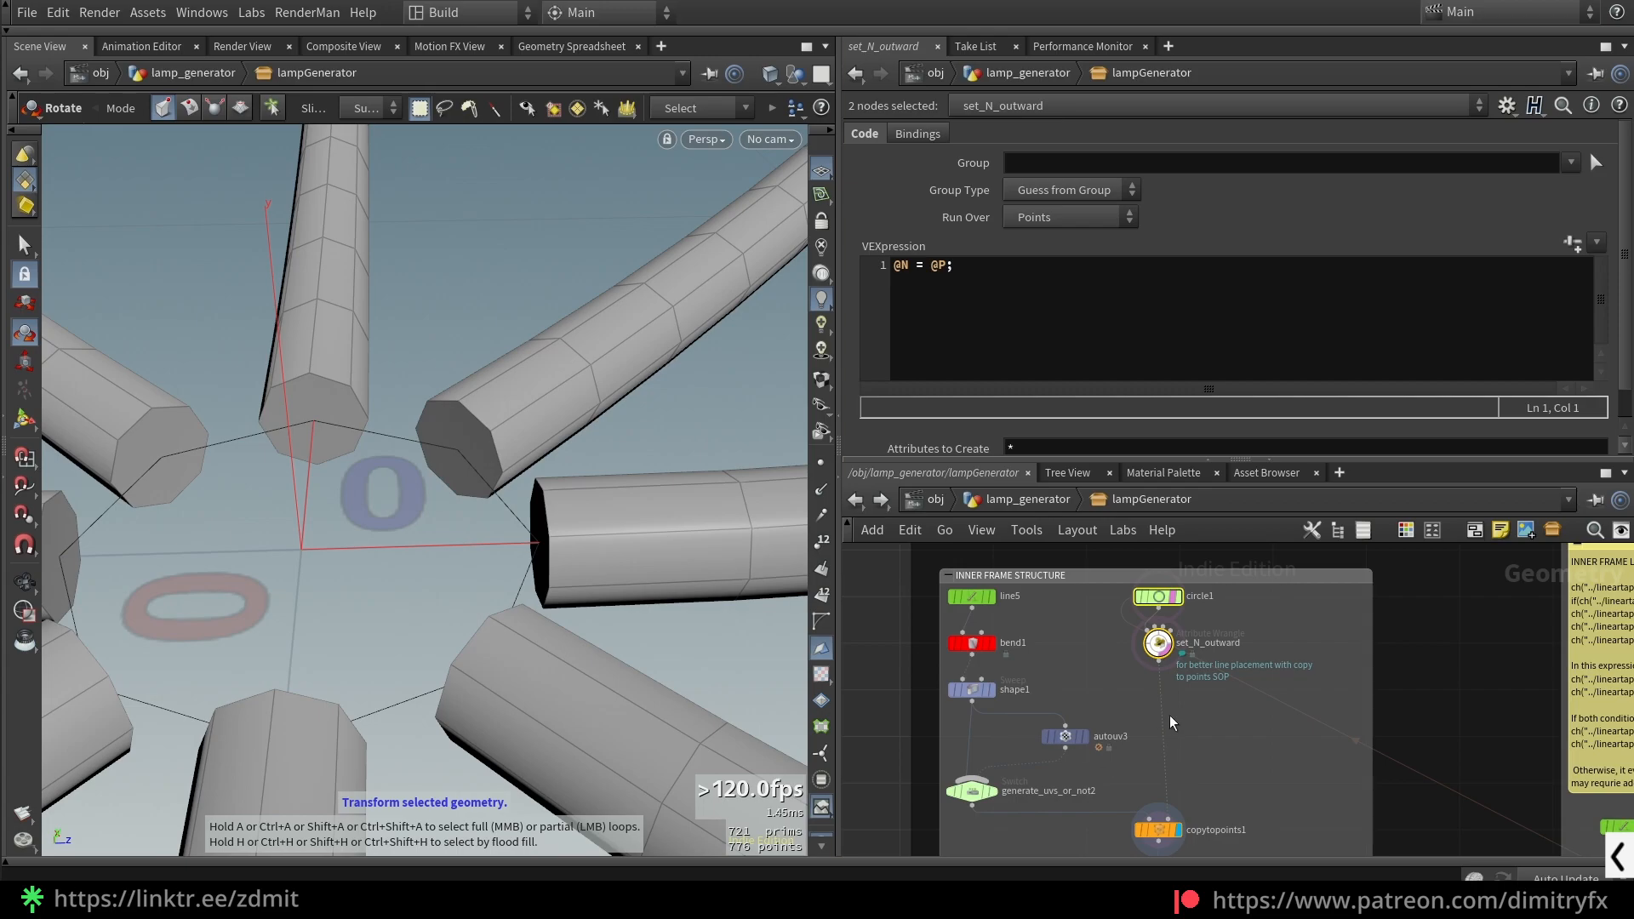
- Bypass and re-enable the set_N_outward wrangle to compare the arms' orientation on the circle
left_click(1159, 644)
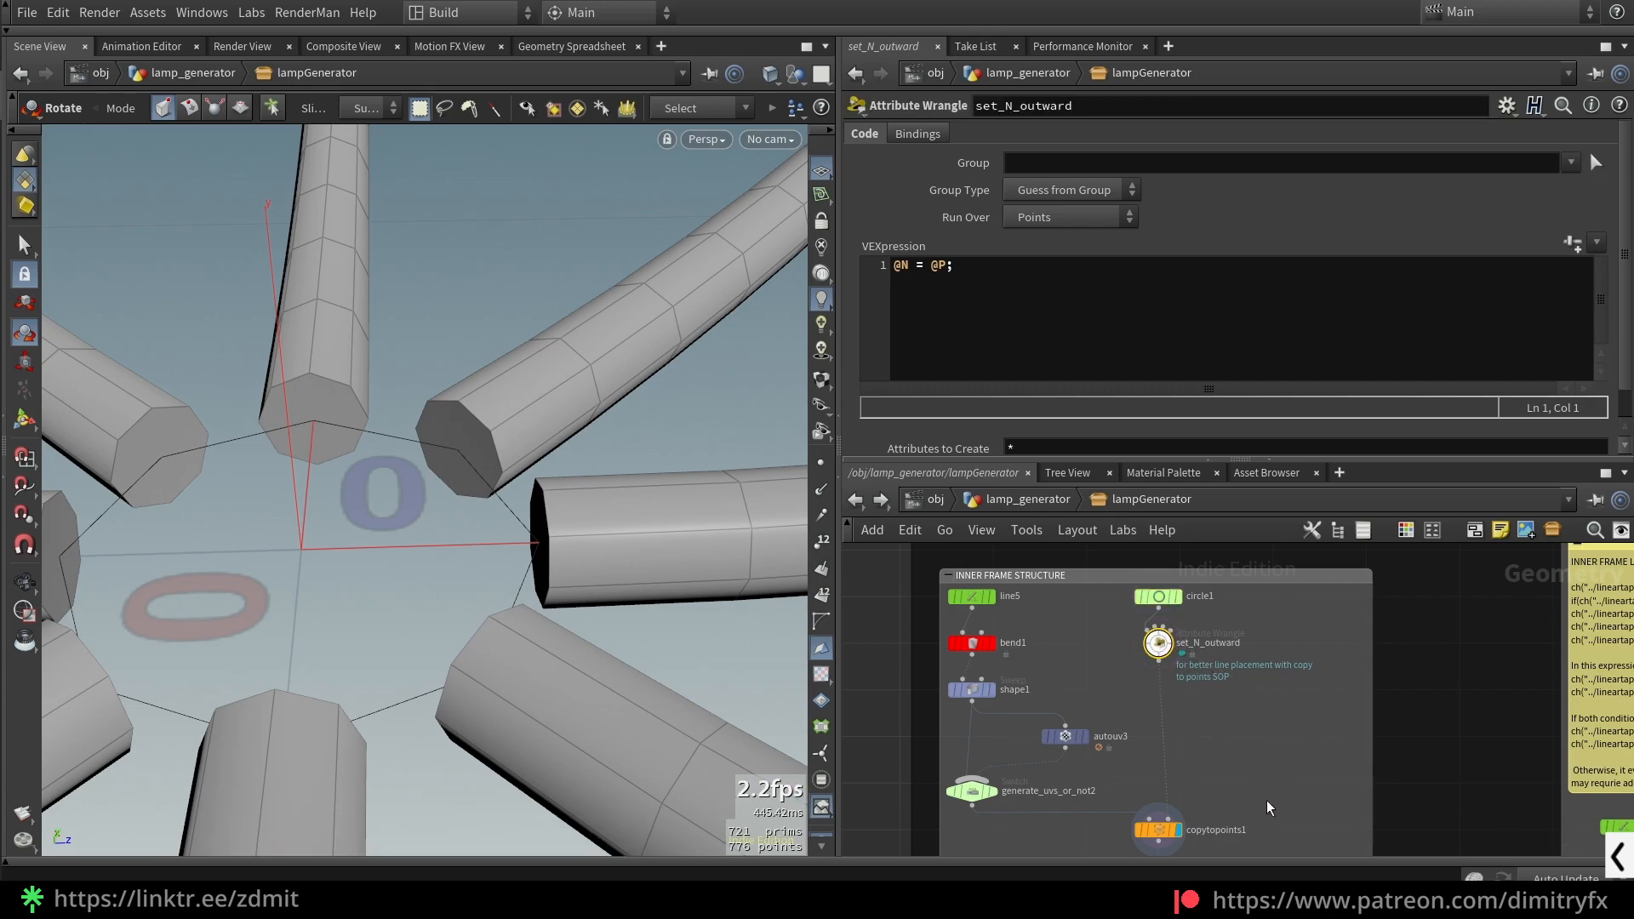
key("q")
key("q")
key("space+f")
scroll(573, 514, "up", 1)
middle_click_drag(426, 511, 471, 458)
scroll(471, 458, "up", 3)
left_click_drag(480, 484, 528, 519)
scroll(1198, 664, "up", 3)
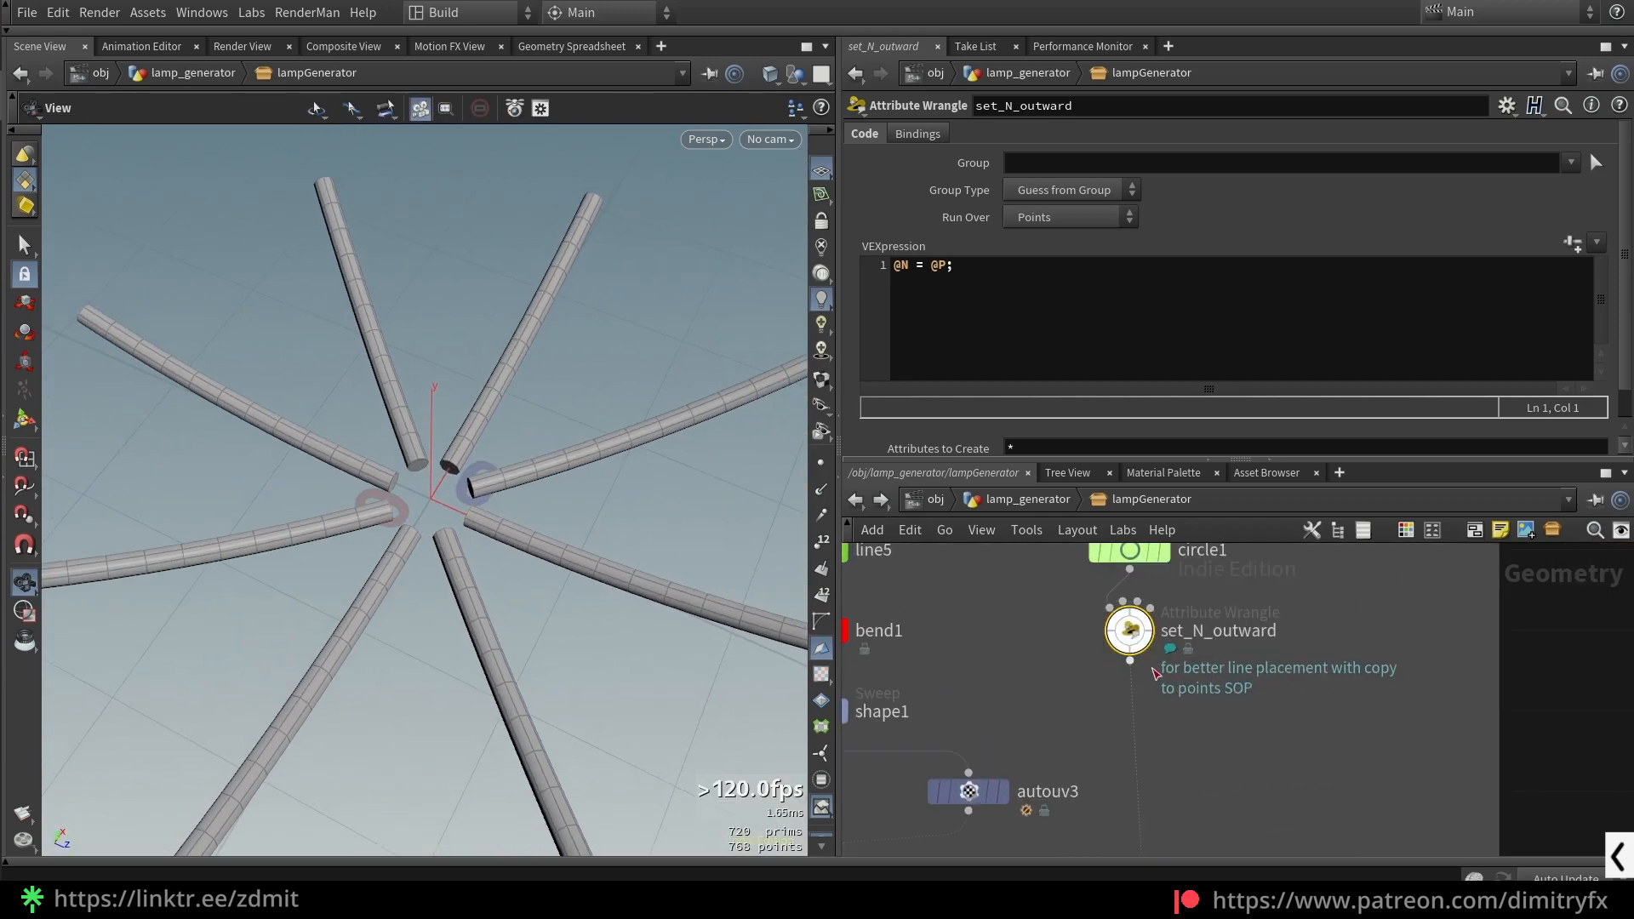
key("q")
scroll(1191, 718, "down", 3)
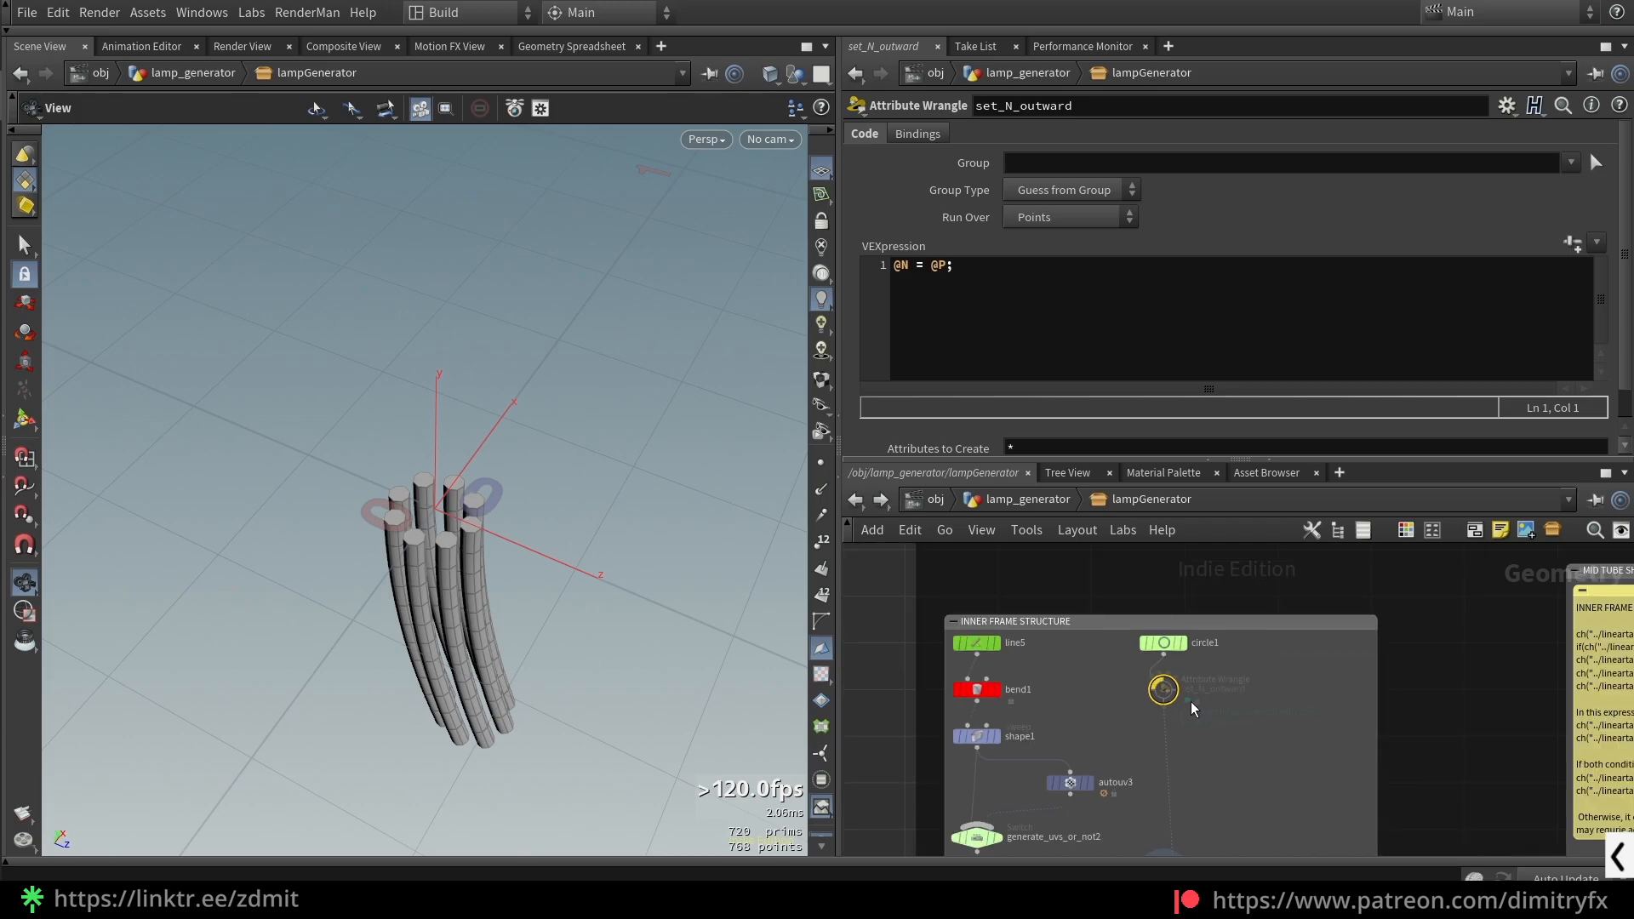
key("q")
- Display the set_N_outward node and show its point normals in the viewport
left_click(1183, 641)
left_click(1170, 688)
right_click_drag(442, 527, 540, 464)
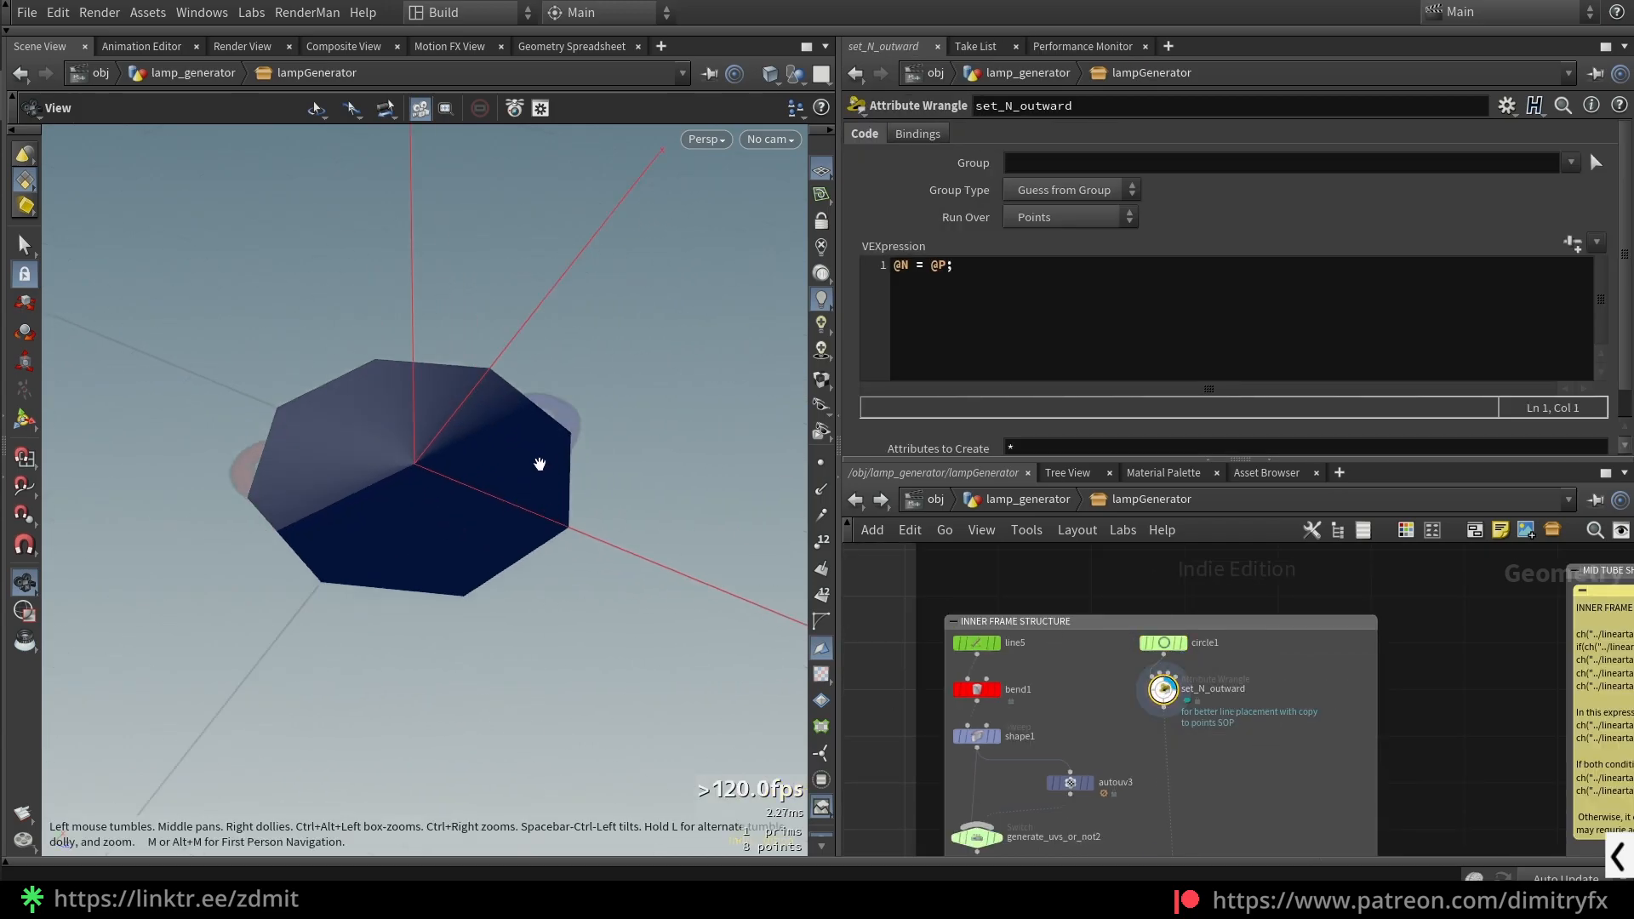
left_click_drag(540, 464, 487, 550)
left_click_drag(733, 508, 541, 613)
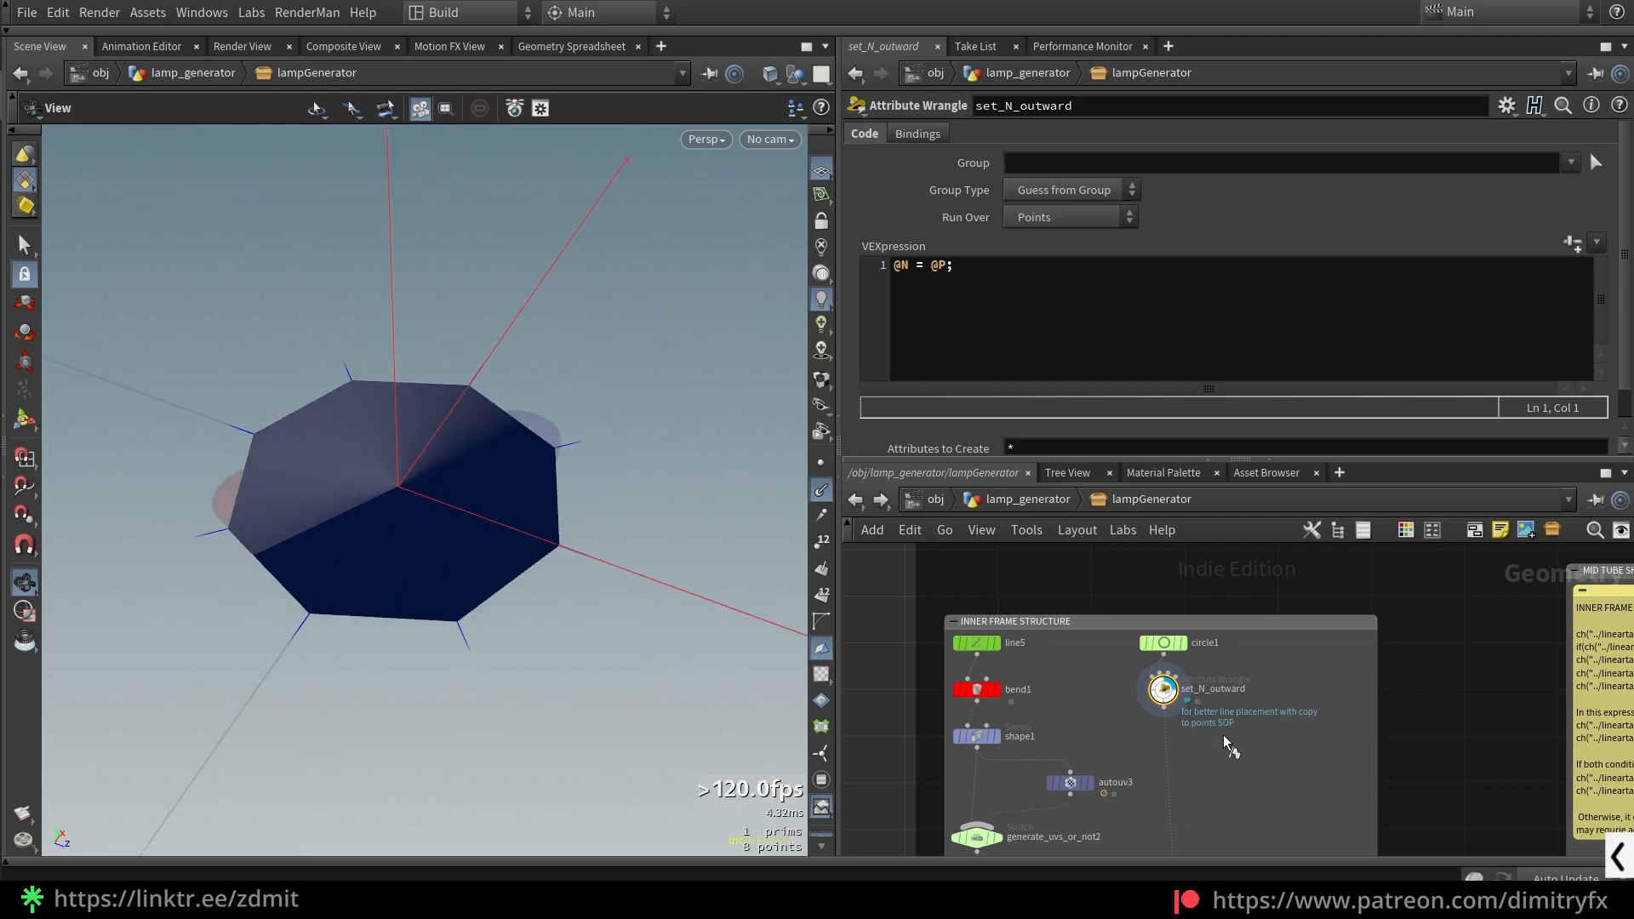
- Compare the circle's normals with set_N_outward bypassed and enabled, and examine its @N = @P; expression
key("q")
left_click_drag(635, 686, 519, 579)
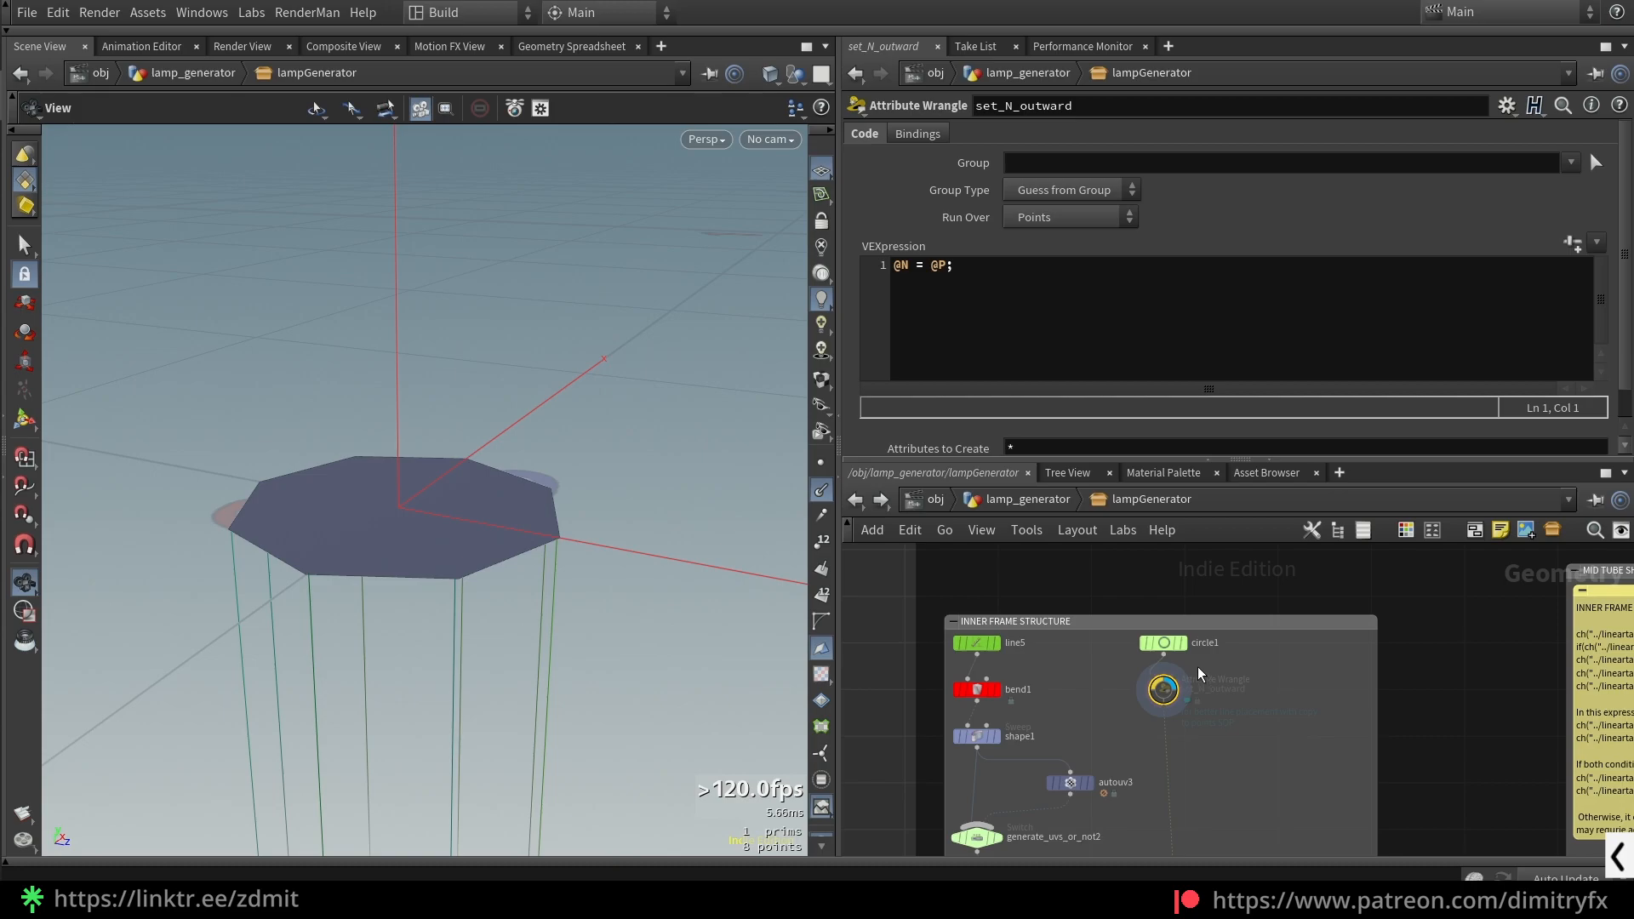
left_click(1154, 690)
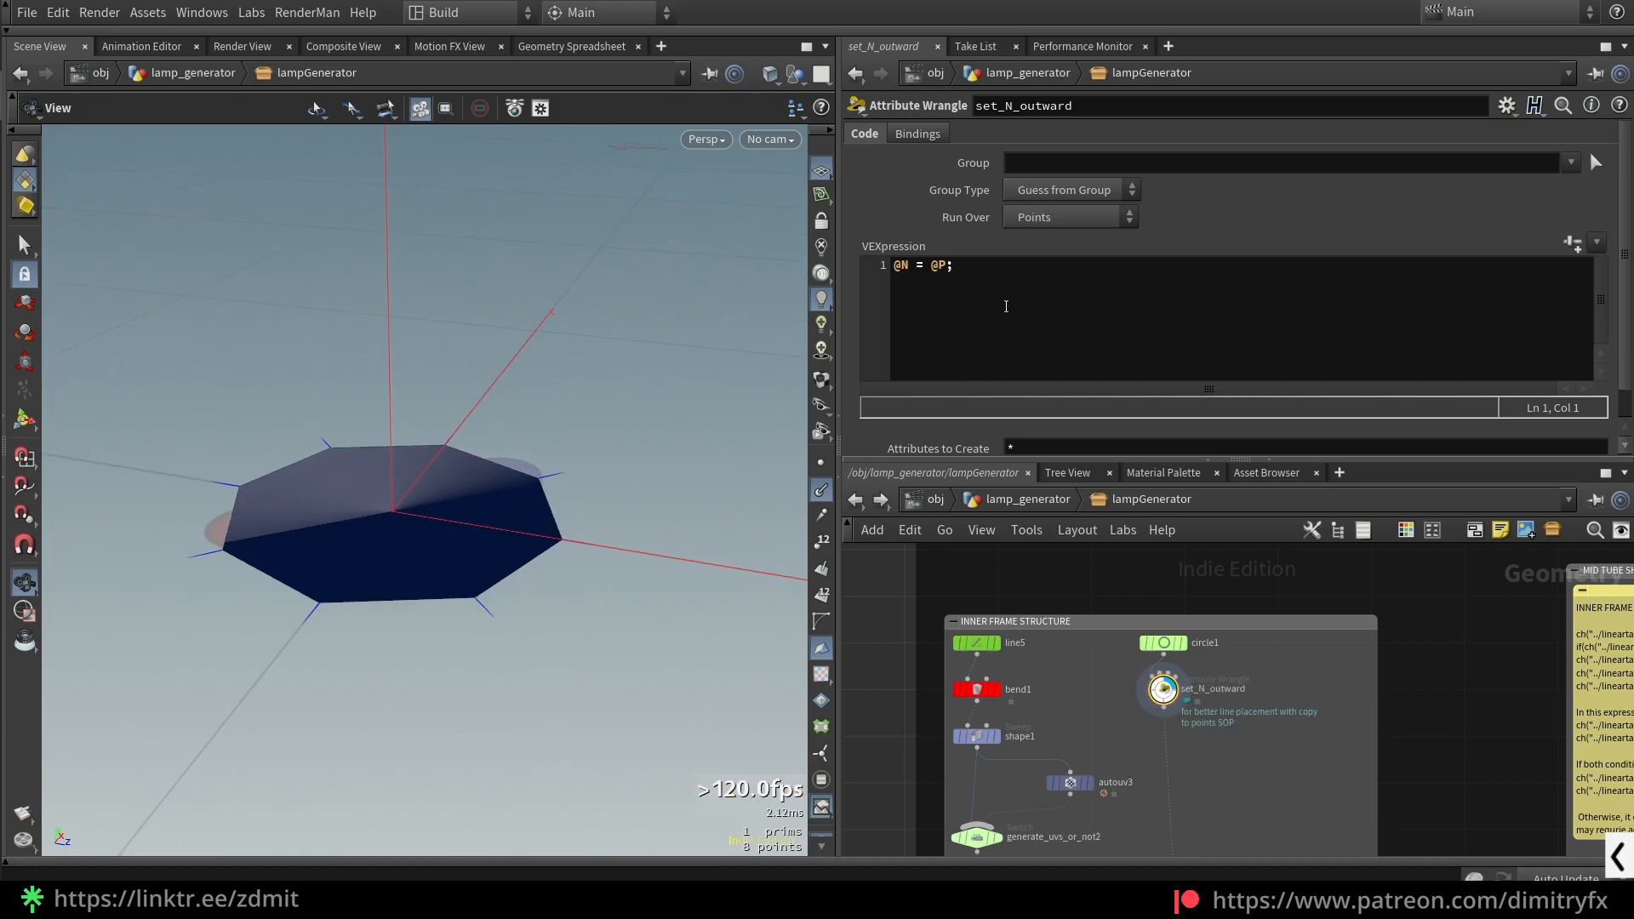
scroll(1218, 706, "up", 3)
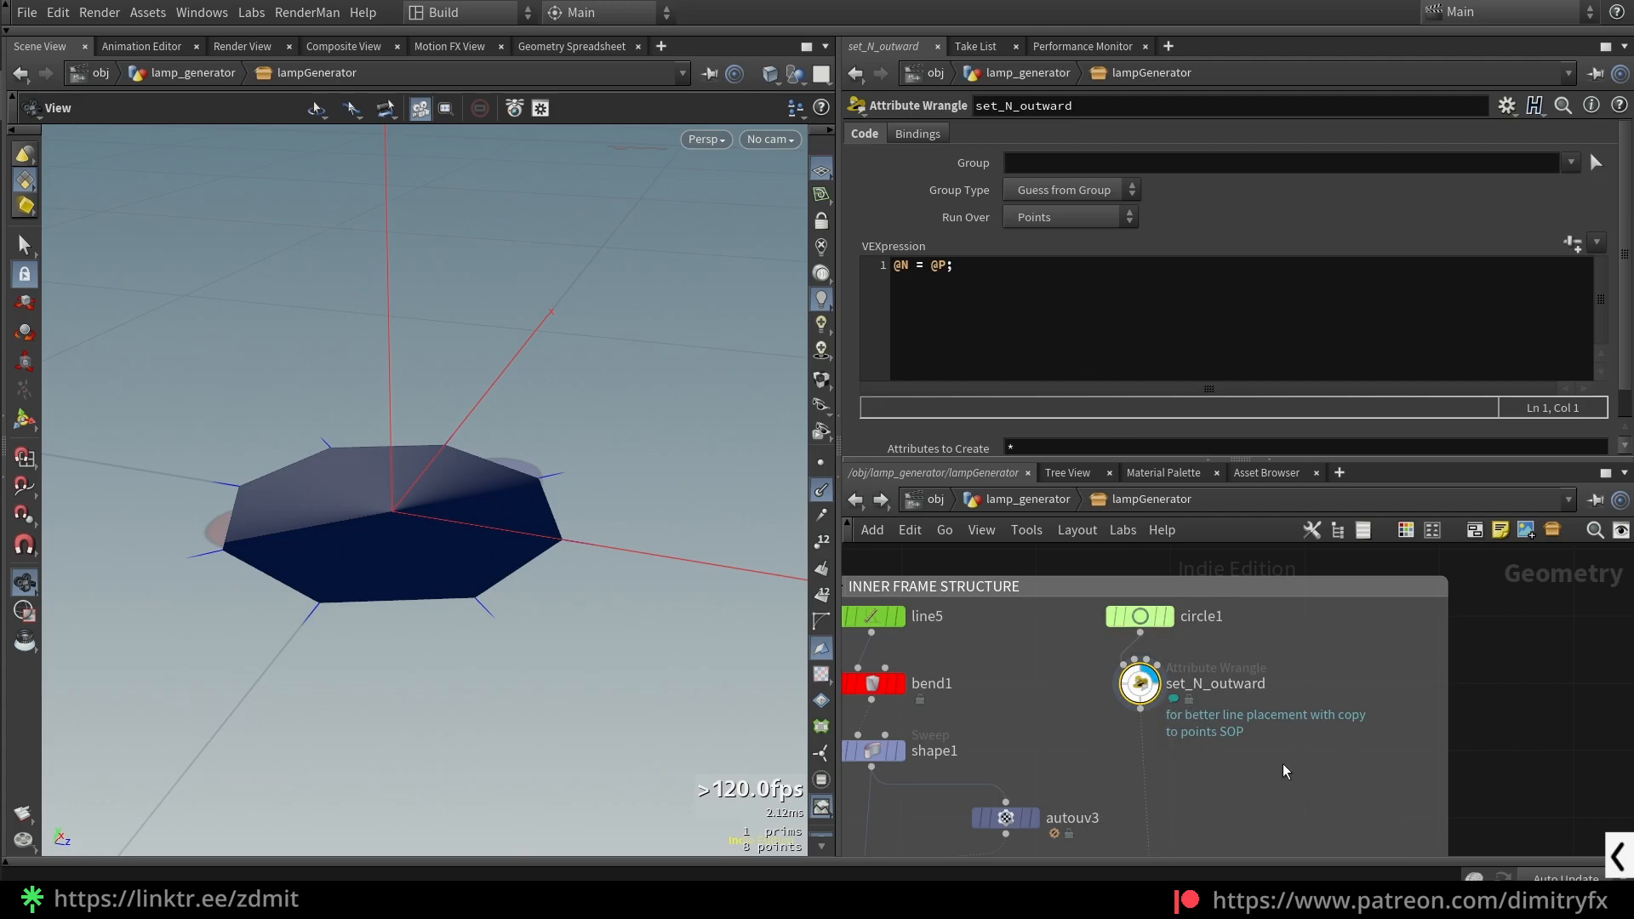
left_click(994, 308)
key("ctrl+a")
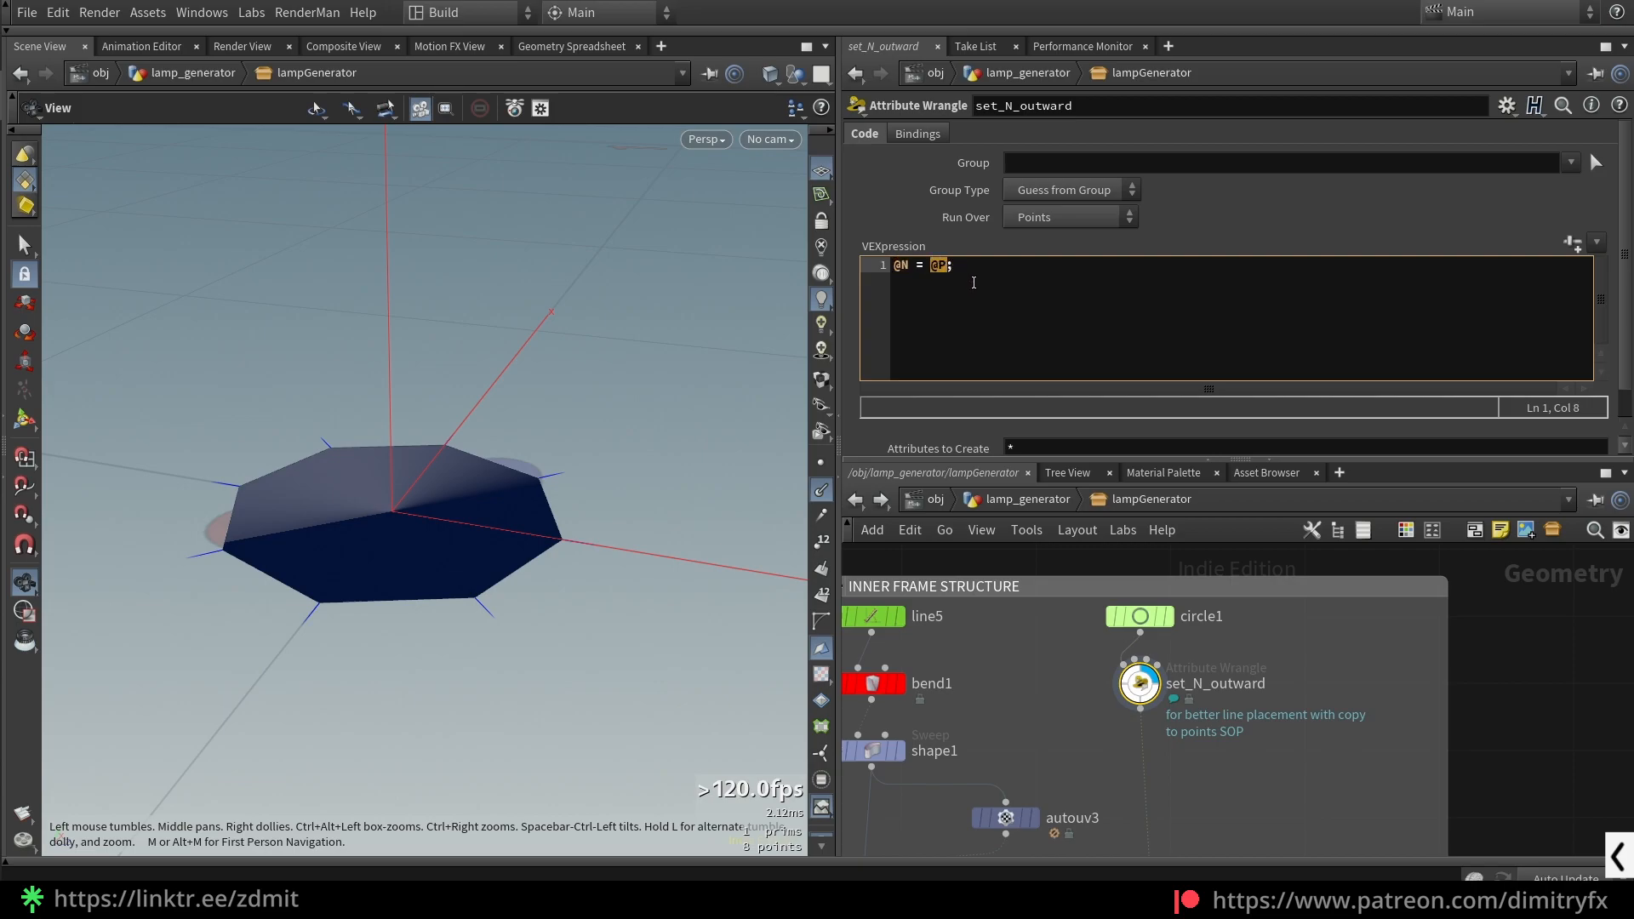
- Compare the point normals of circle1 with those of set_N_outward by displaying each node in turn
left_click(1140, 616)
left_click(1168, 617)
left_click(1140, 683)
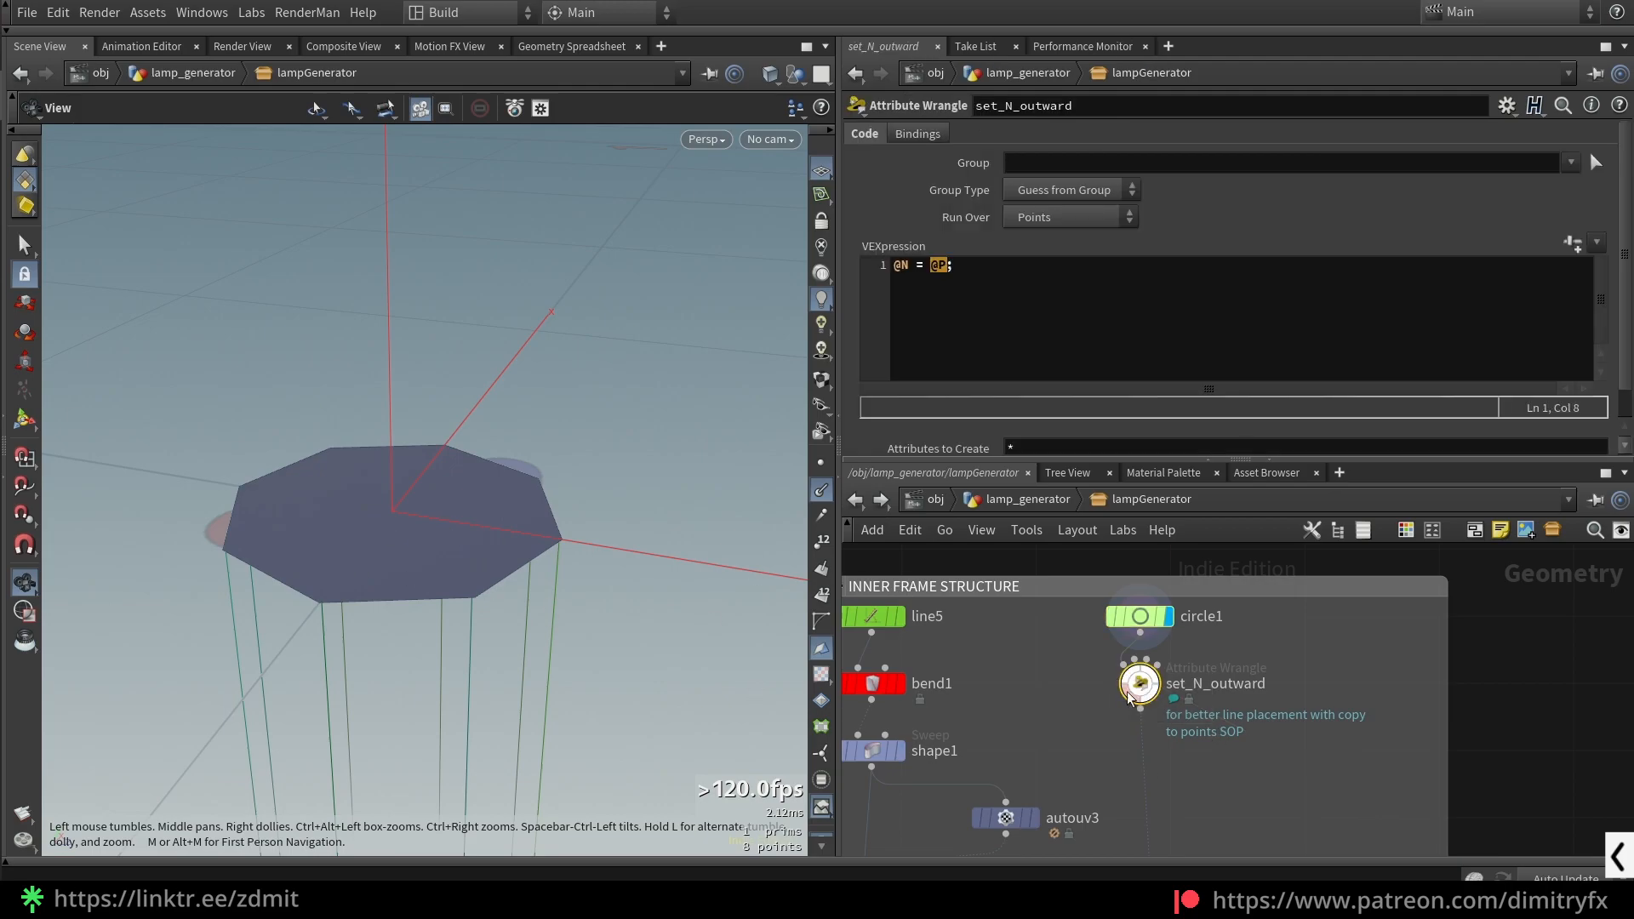
left_click(1155, 683)
scroll(1281, 774, "down", 3)
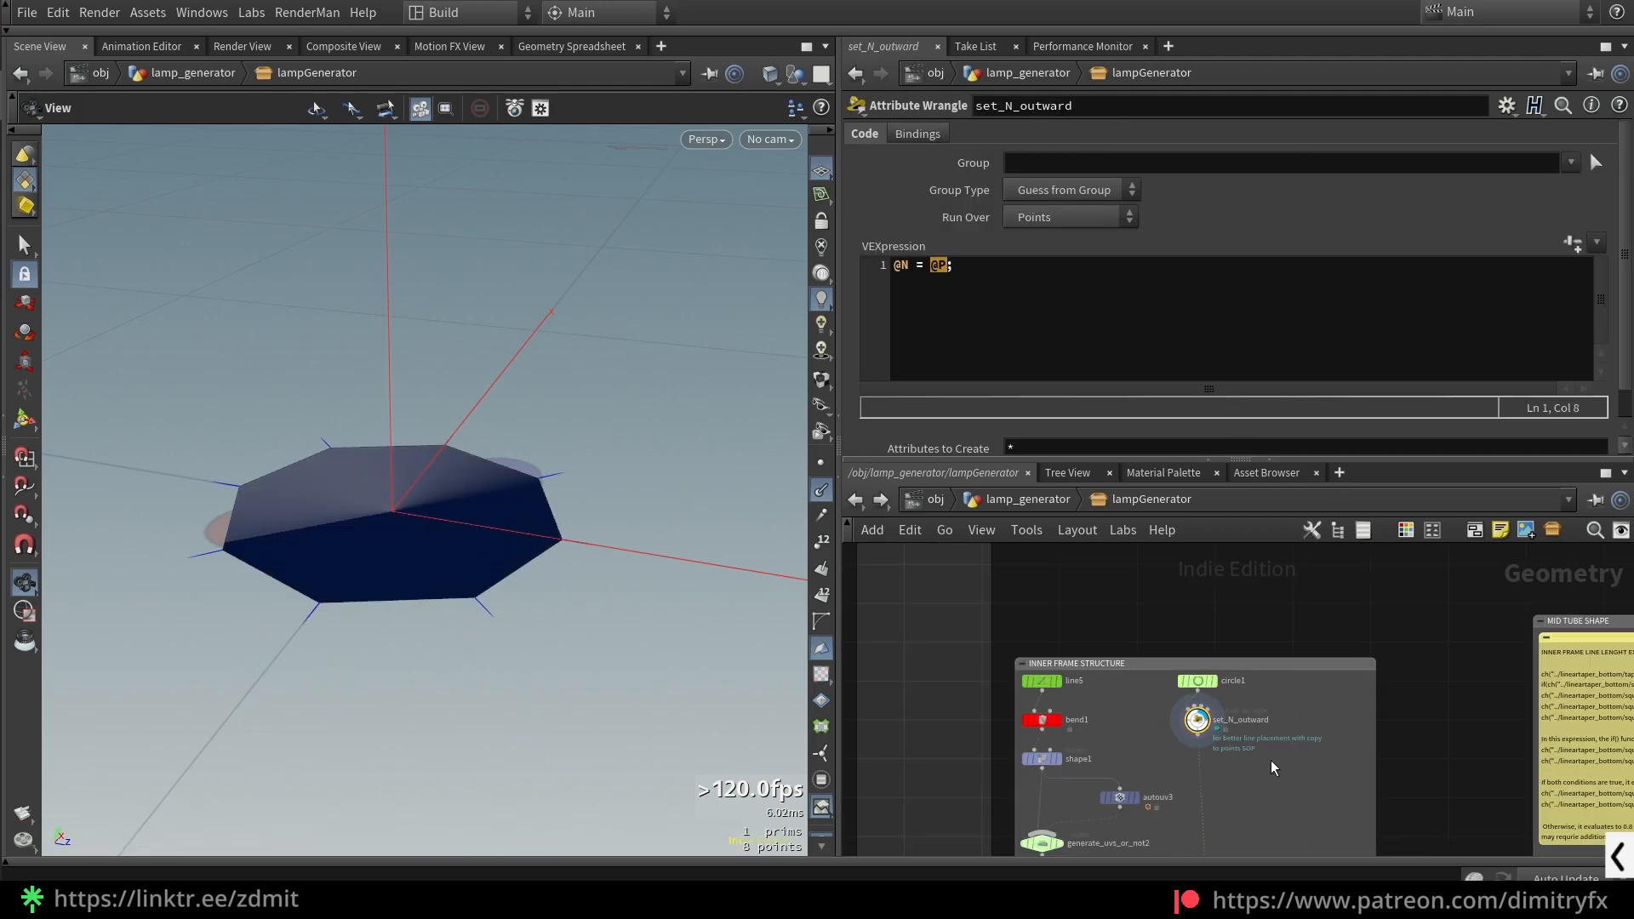
- Display the matchsize3 node framed in the view and hide the point normals
left_click(1020, 316)
middle_click_drag(1259, 800, 1307, 719)
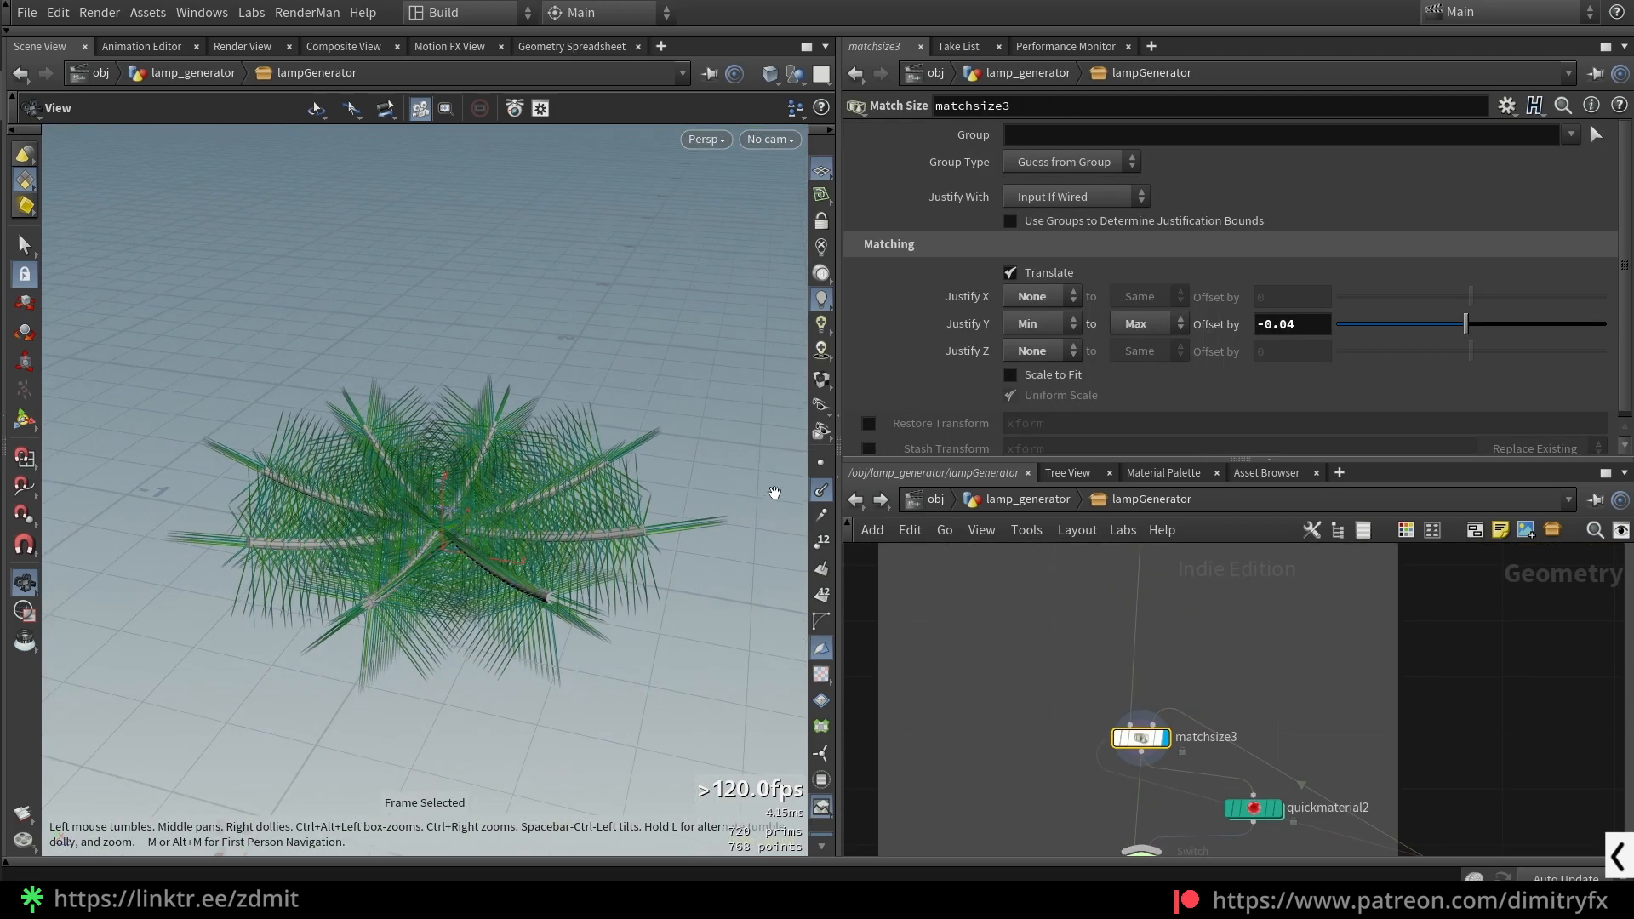
scroll(476, 510, "up", 3)
left_click_drag(446, 519, 443, 495)
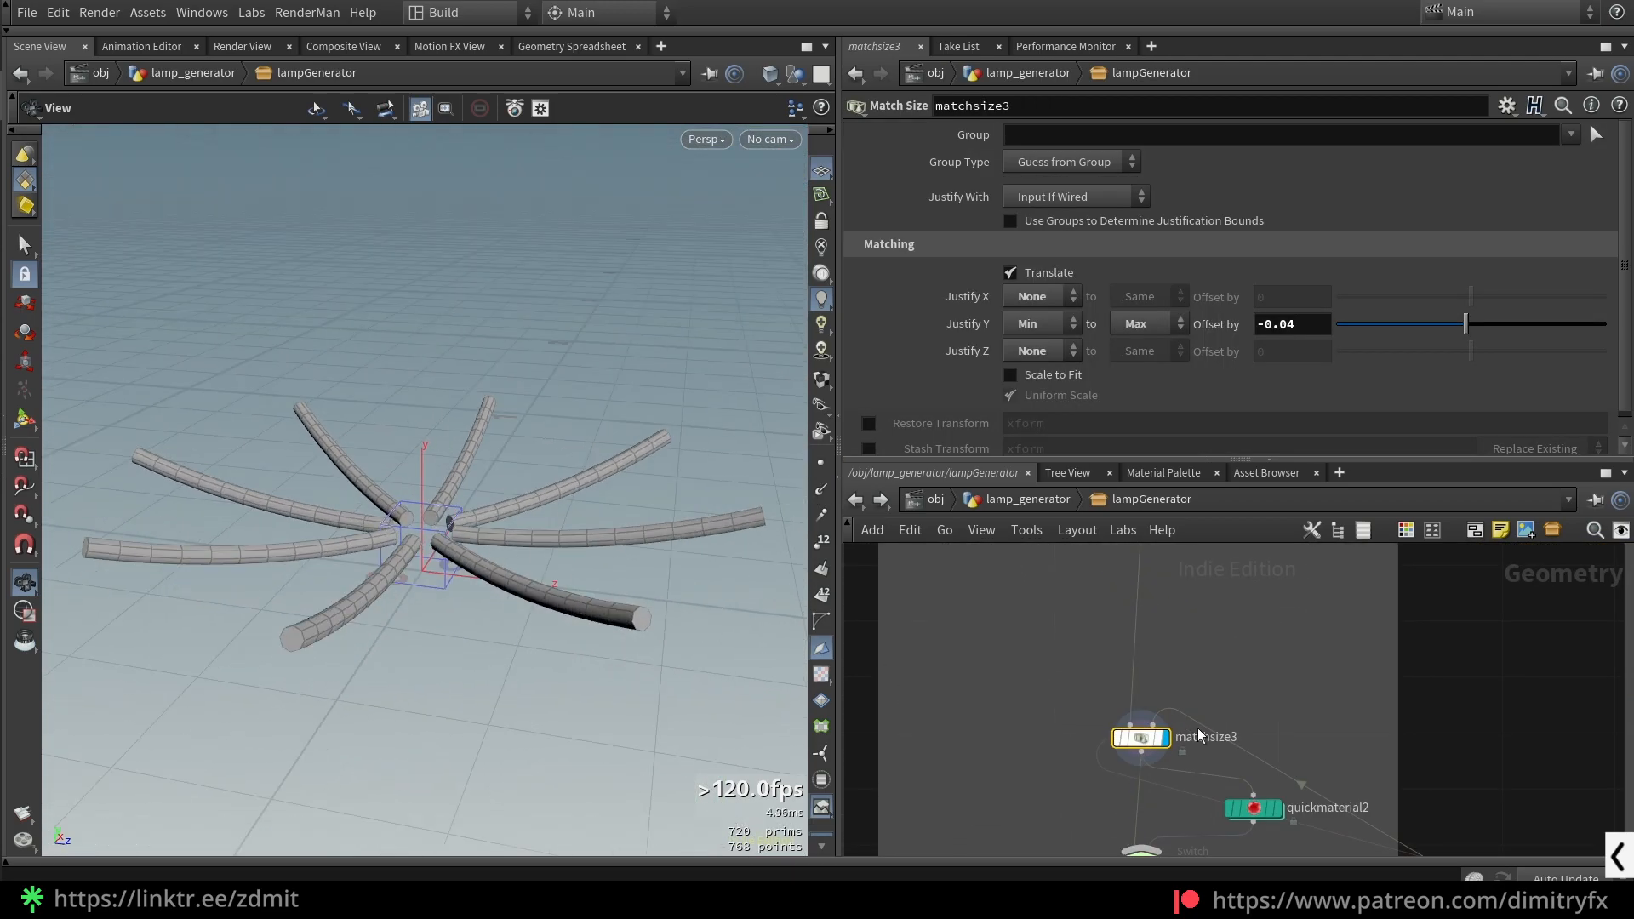
- Examine the arms' vertical placement against matchsize3's reference bounding box and its connections in the network
scroll(1243, 750, "down", 2)
middle_click_drag(1383, 844, 1305, 764)
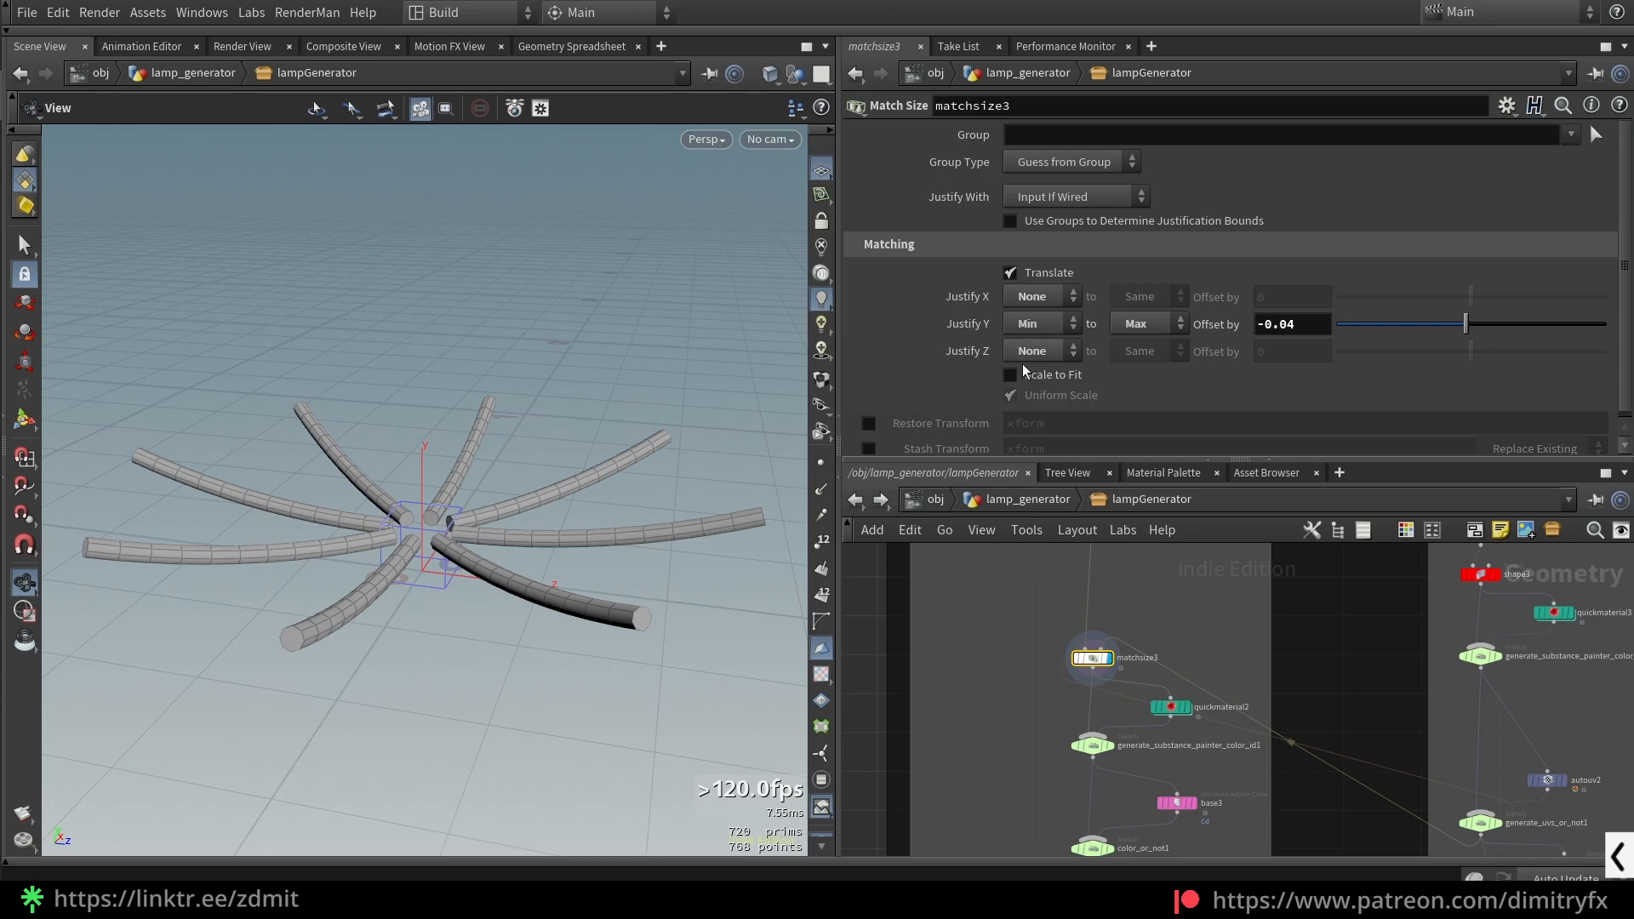
left_click_drag(418, 541, 457, 552)
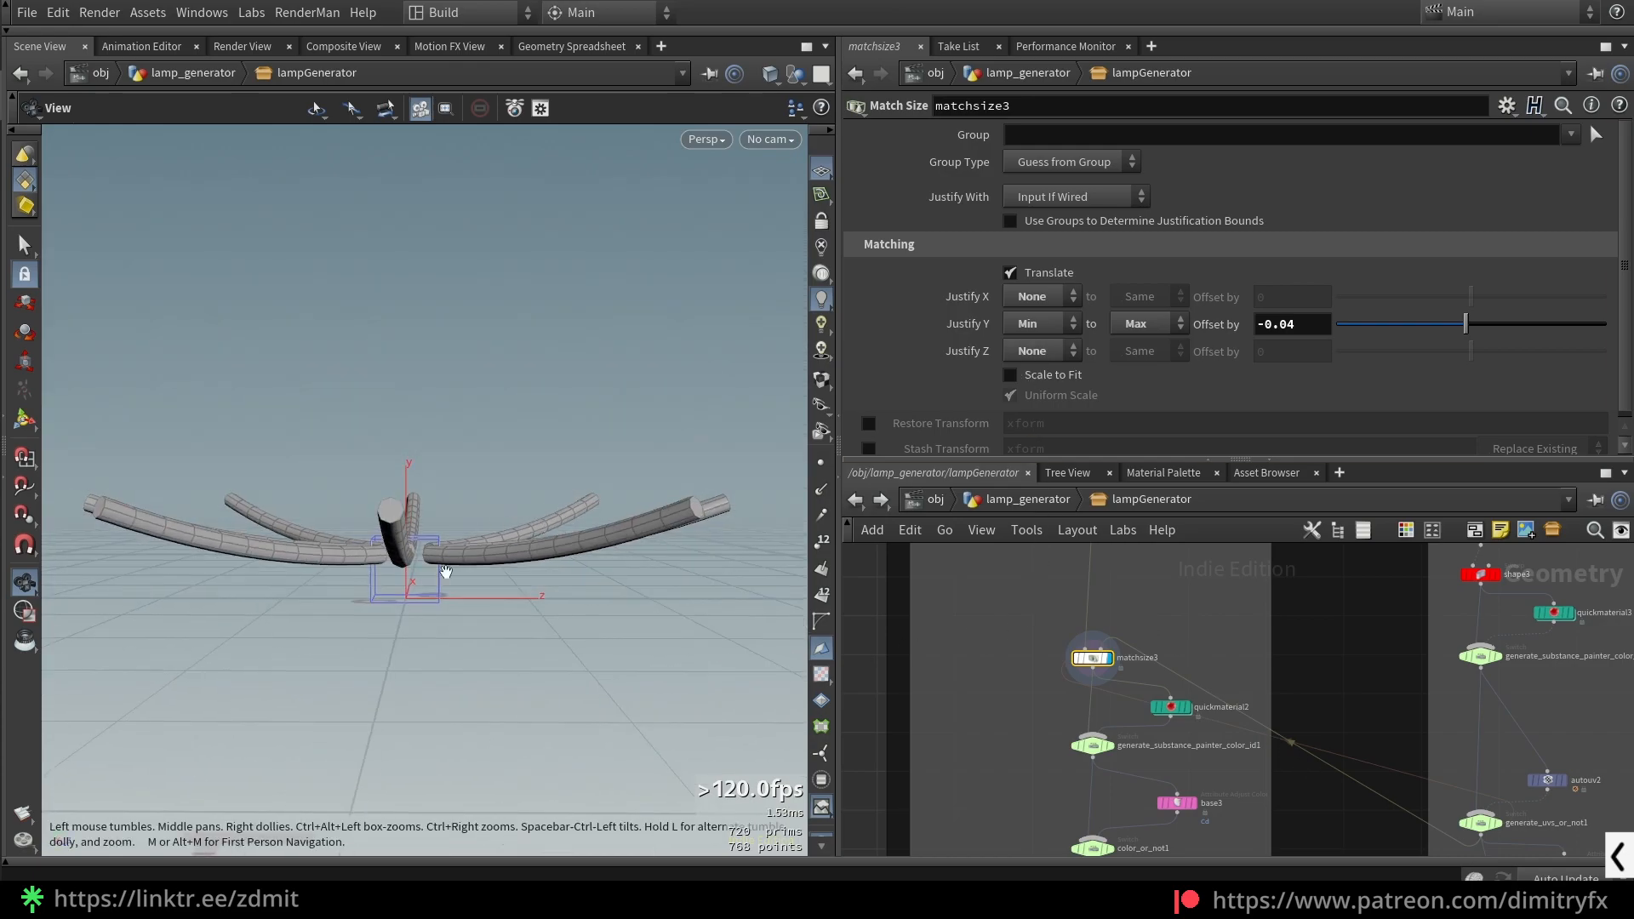
left_click_drag(556, 569, 479, 518)
right_click_drag(479, 519, 427, 529)
left_click_drag(427, 529, 419, 508)
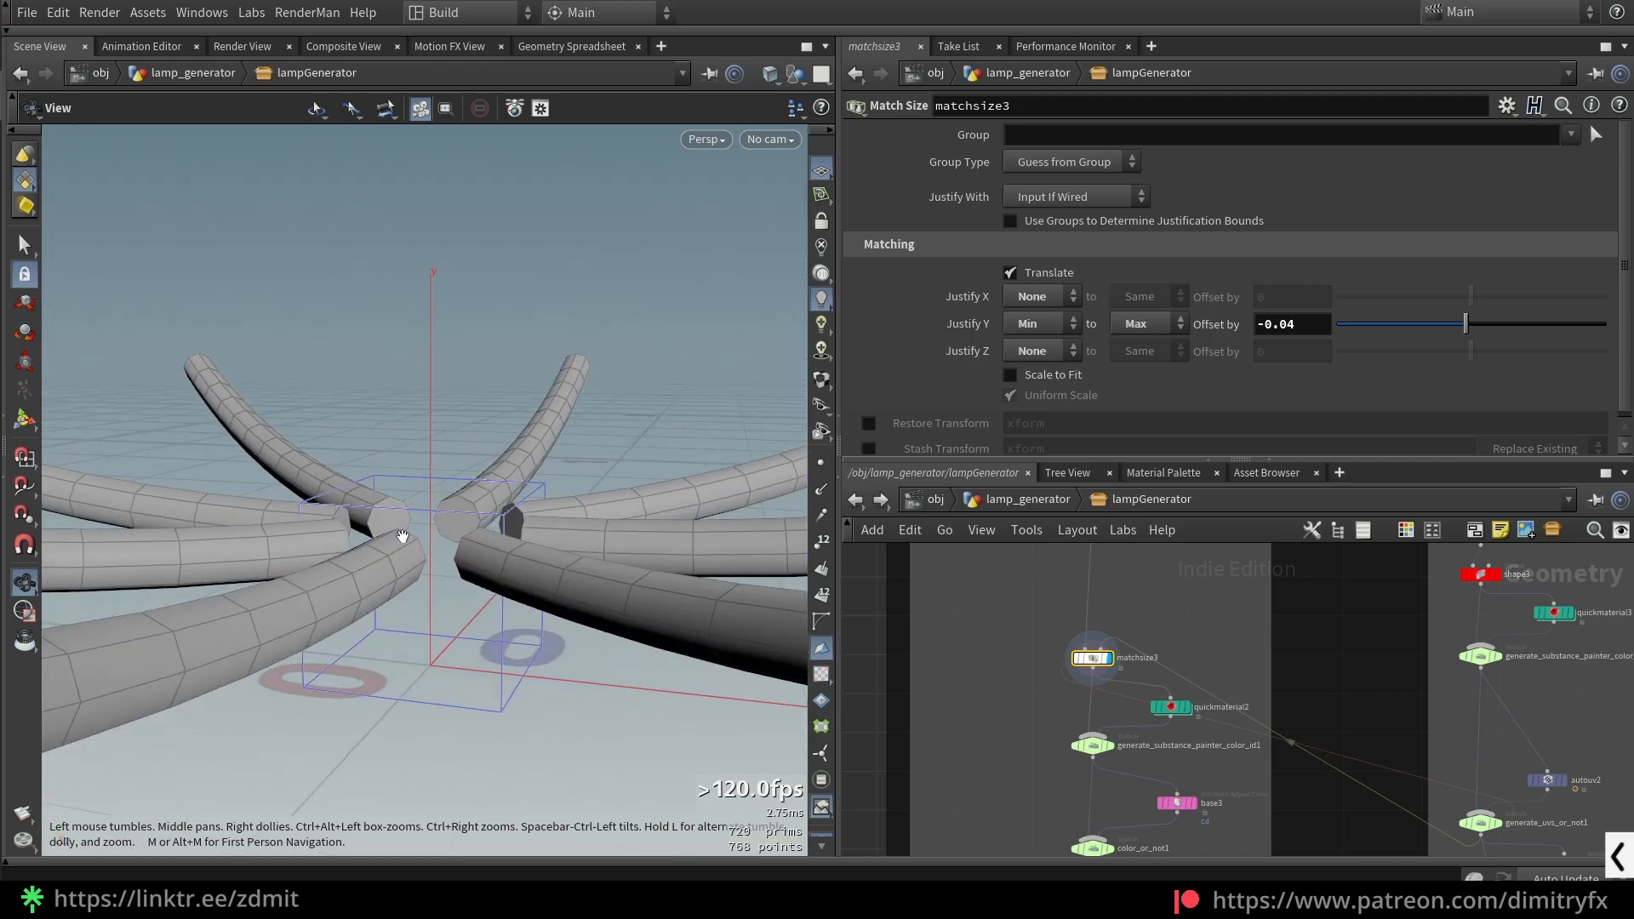
- Display the middle tube at generate_uvs_or_not1 with matchsize3's arms templated over it and the Justify Y offset at 0
middle_click_drag(1410, 827, 1285, 762)
scroll(1287, 763, "up", 3)
left_click(1396, 748)
left_click(1418, 748)
left_click_drag(1338, 786, 1387, 730)
key("r")
left_click_drag(519, 464, 554, 503)
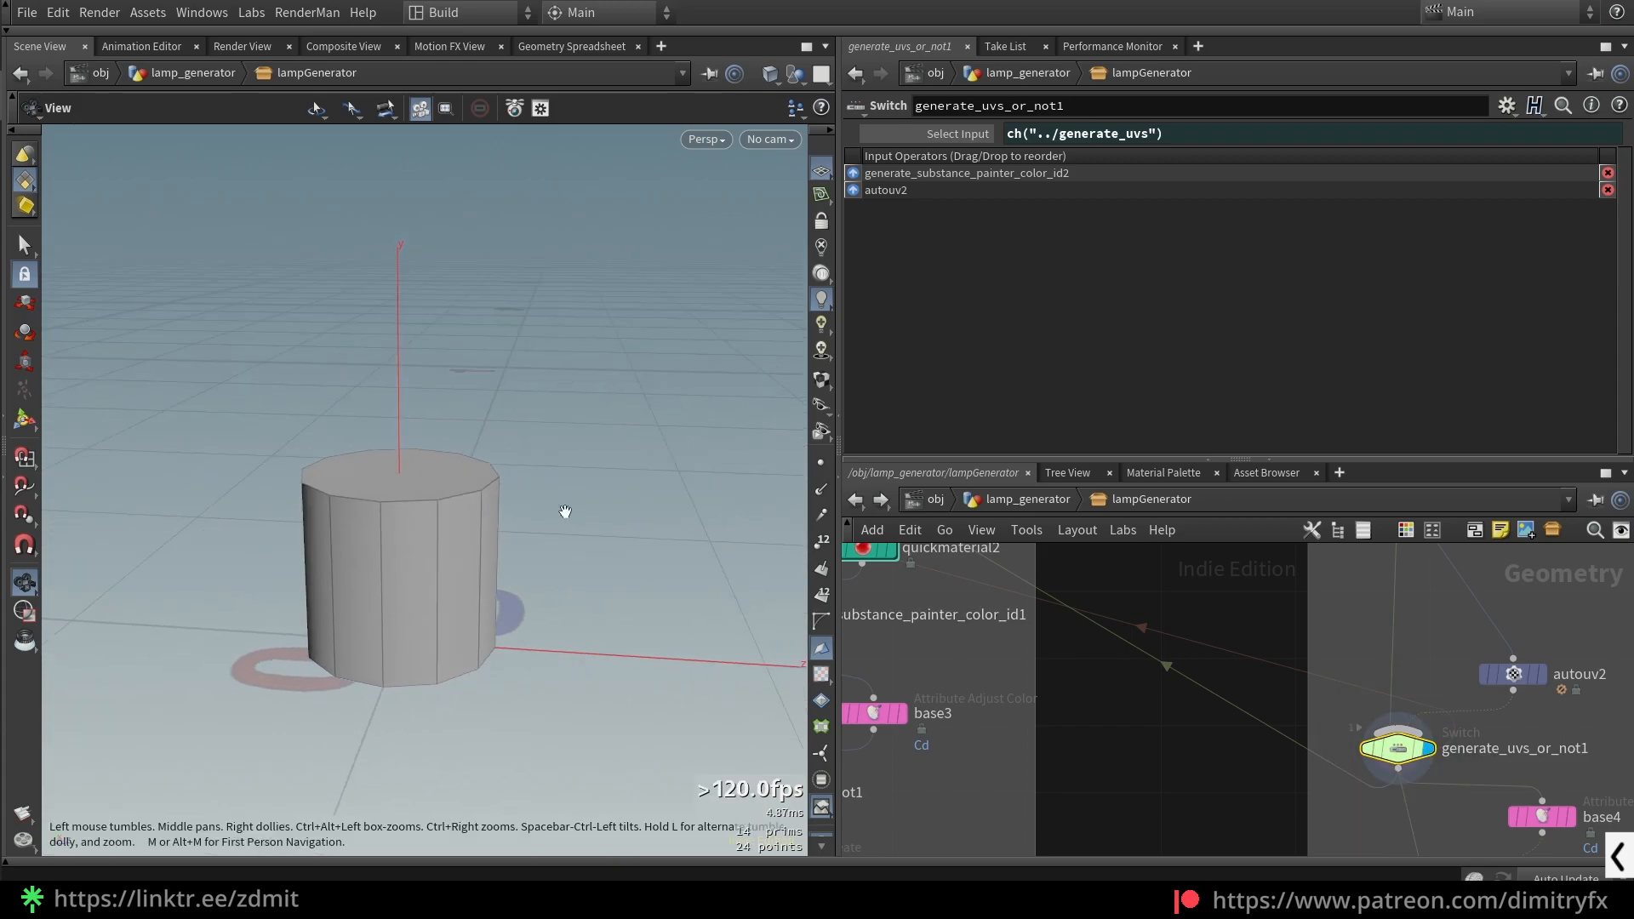
middle_click_drag(1125, 703, 1401, 855)
left_click(1003, 614)
left_click(1027, 614)
left_click_drag(547, 474, 530, 493)
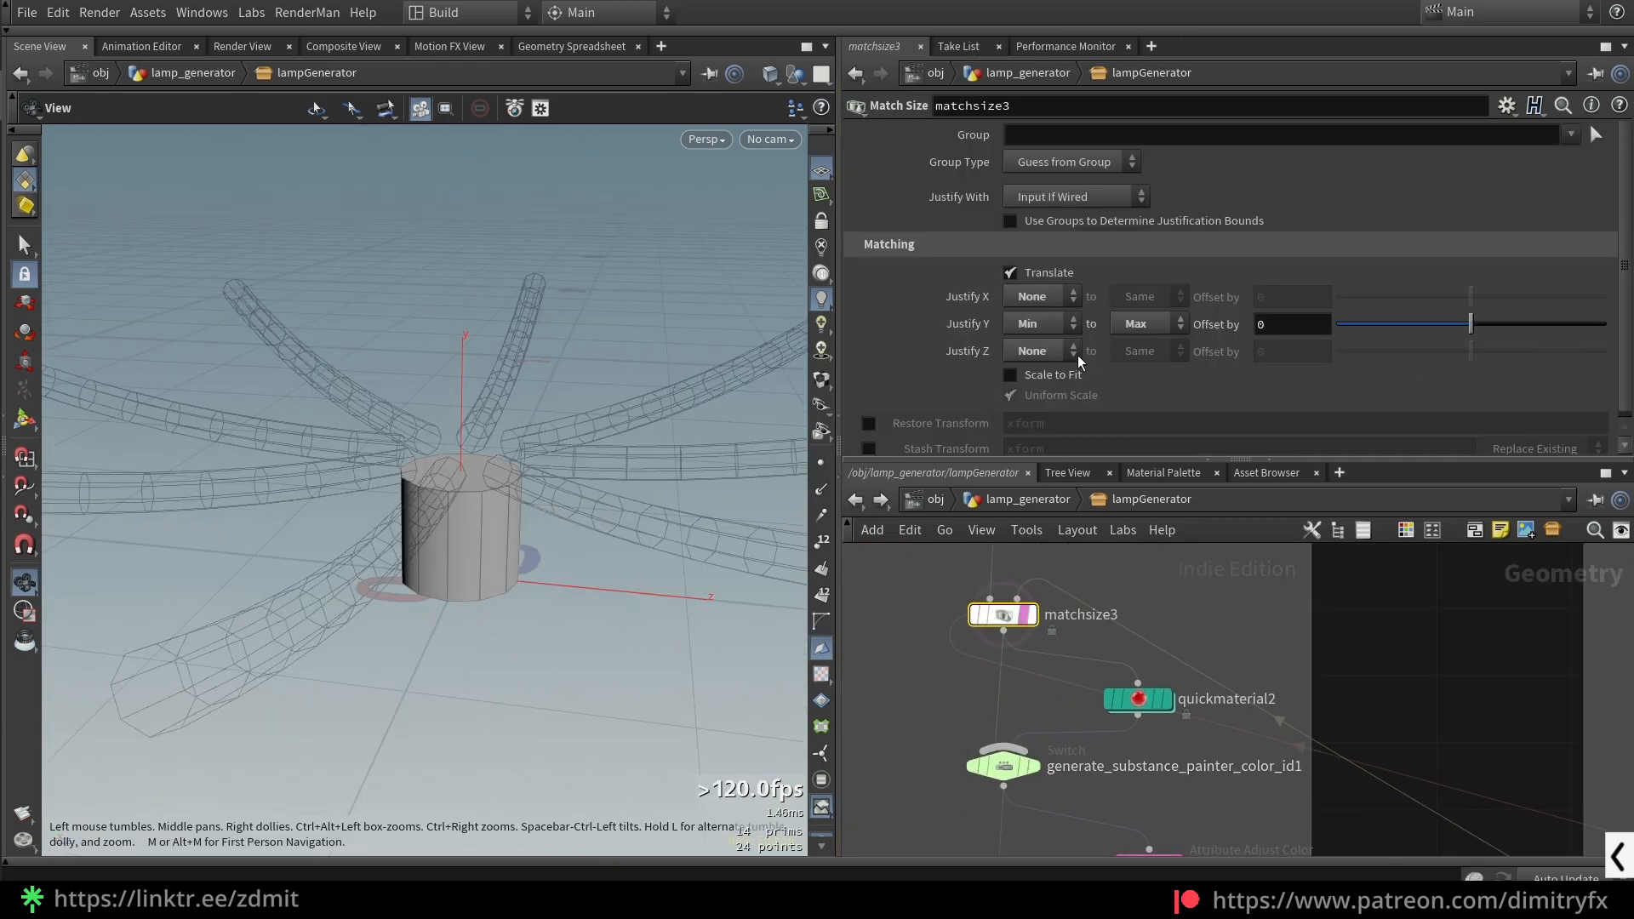
- Compare the arms' height against the middle tube with matchsize3's Justify Y offset at 0 and at -0.04
left_click(1040, 326)
left_click(1039, 325)
left_click_drag(588, 419, 456, 453)
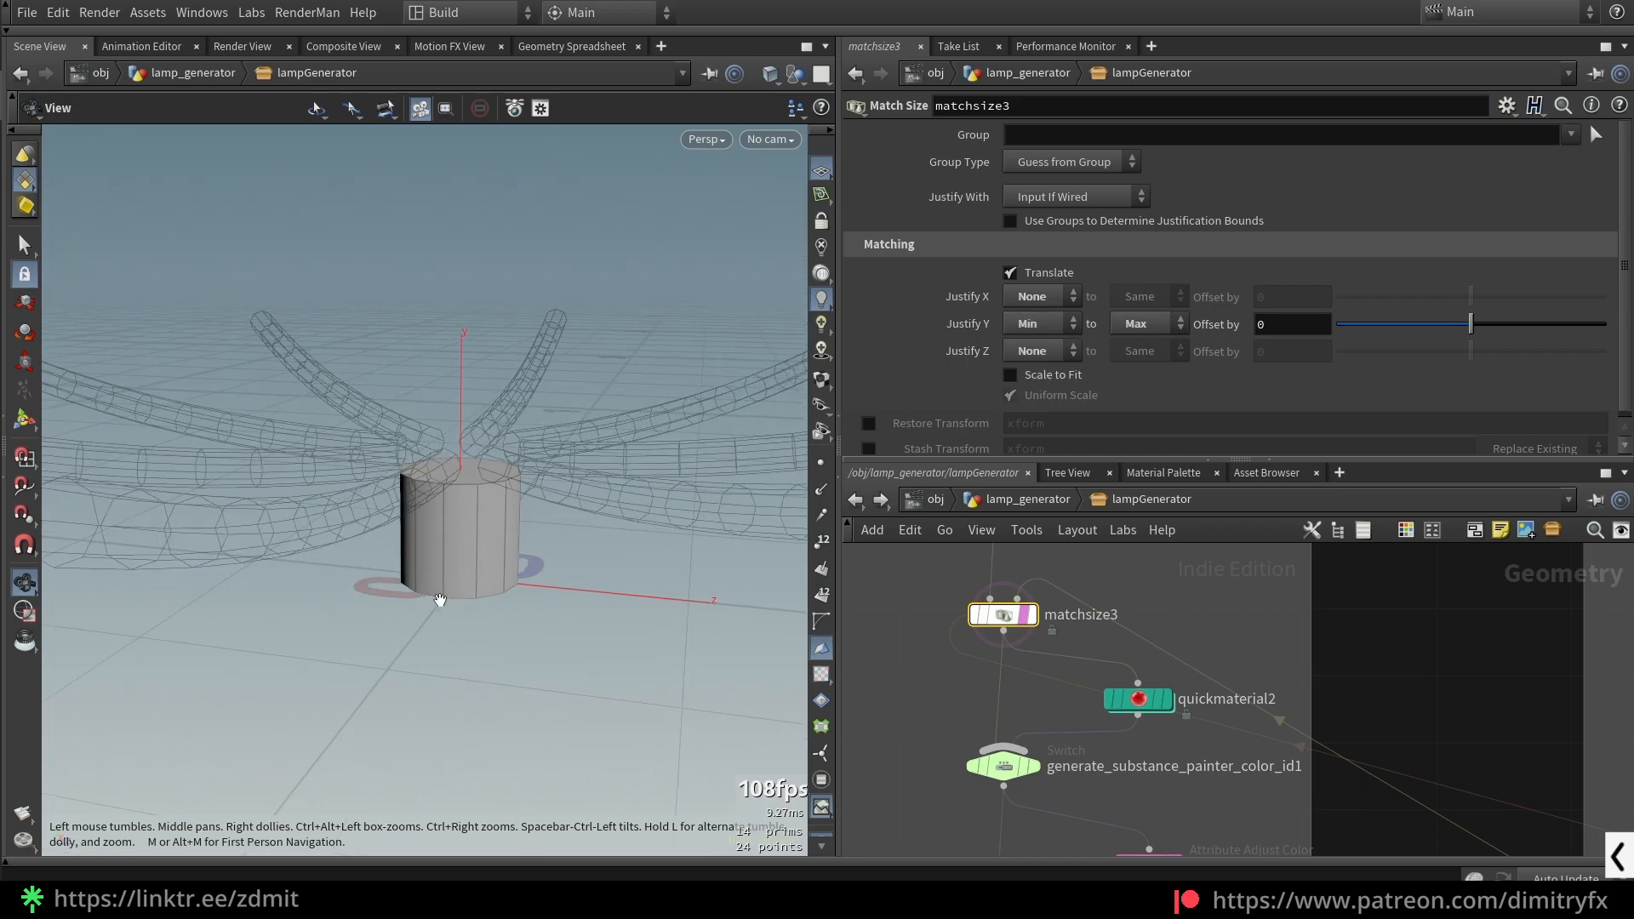
left_click_drag(496, 550, 458, 507)
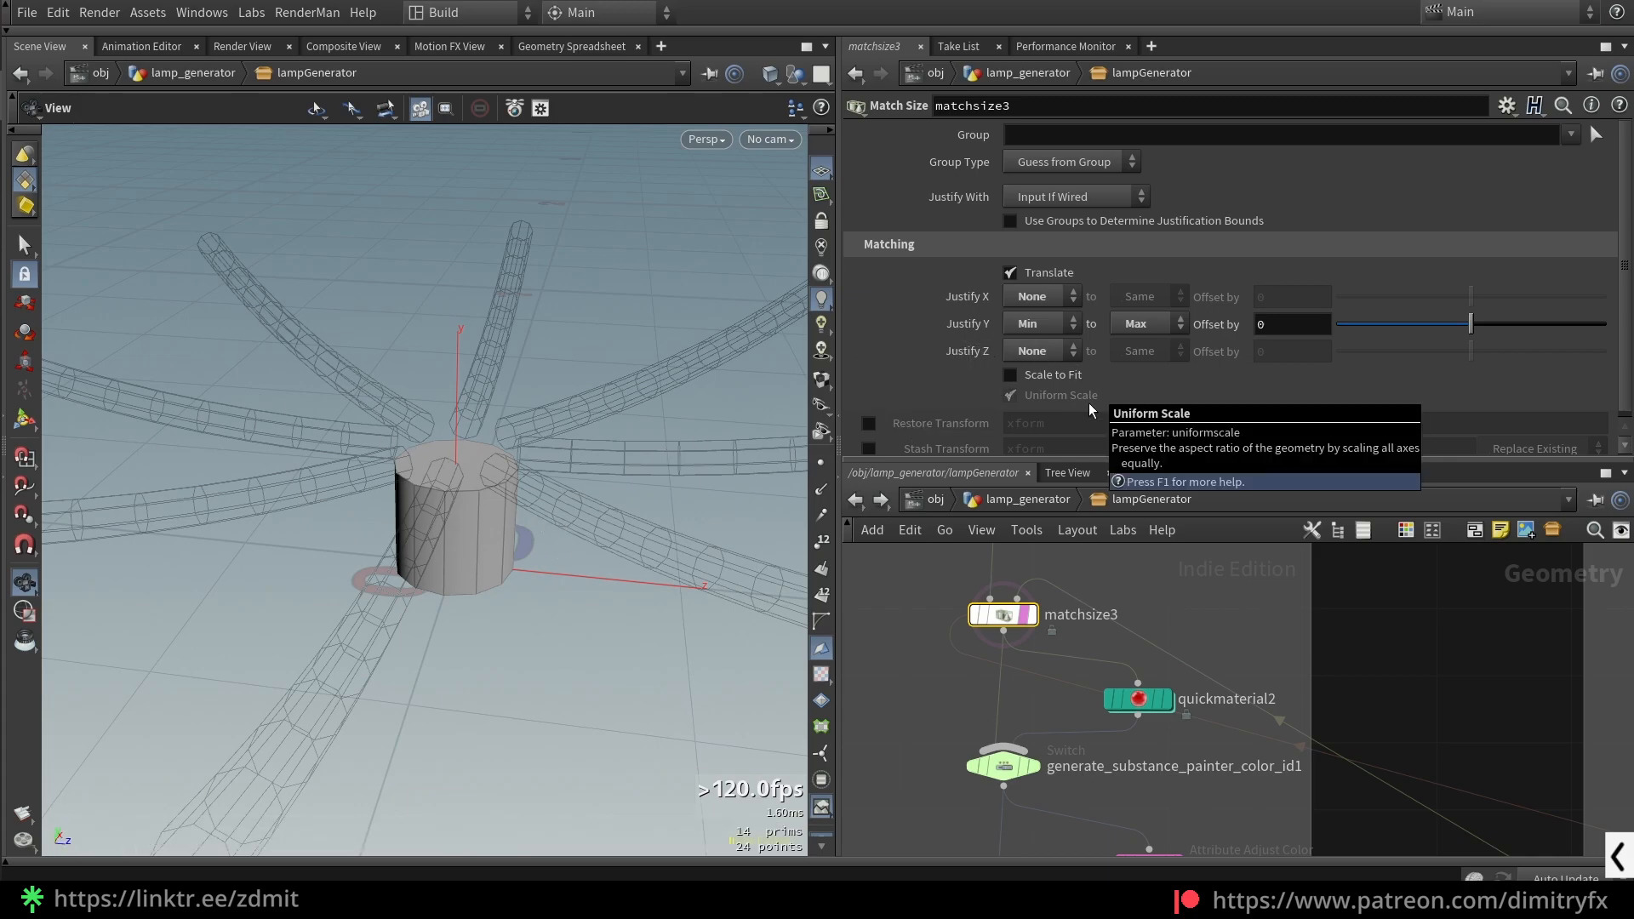
left_click_drag(1386, 331, 1430, 326)
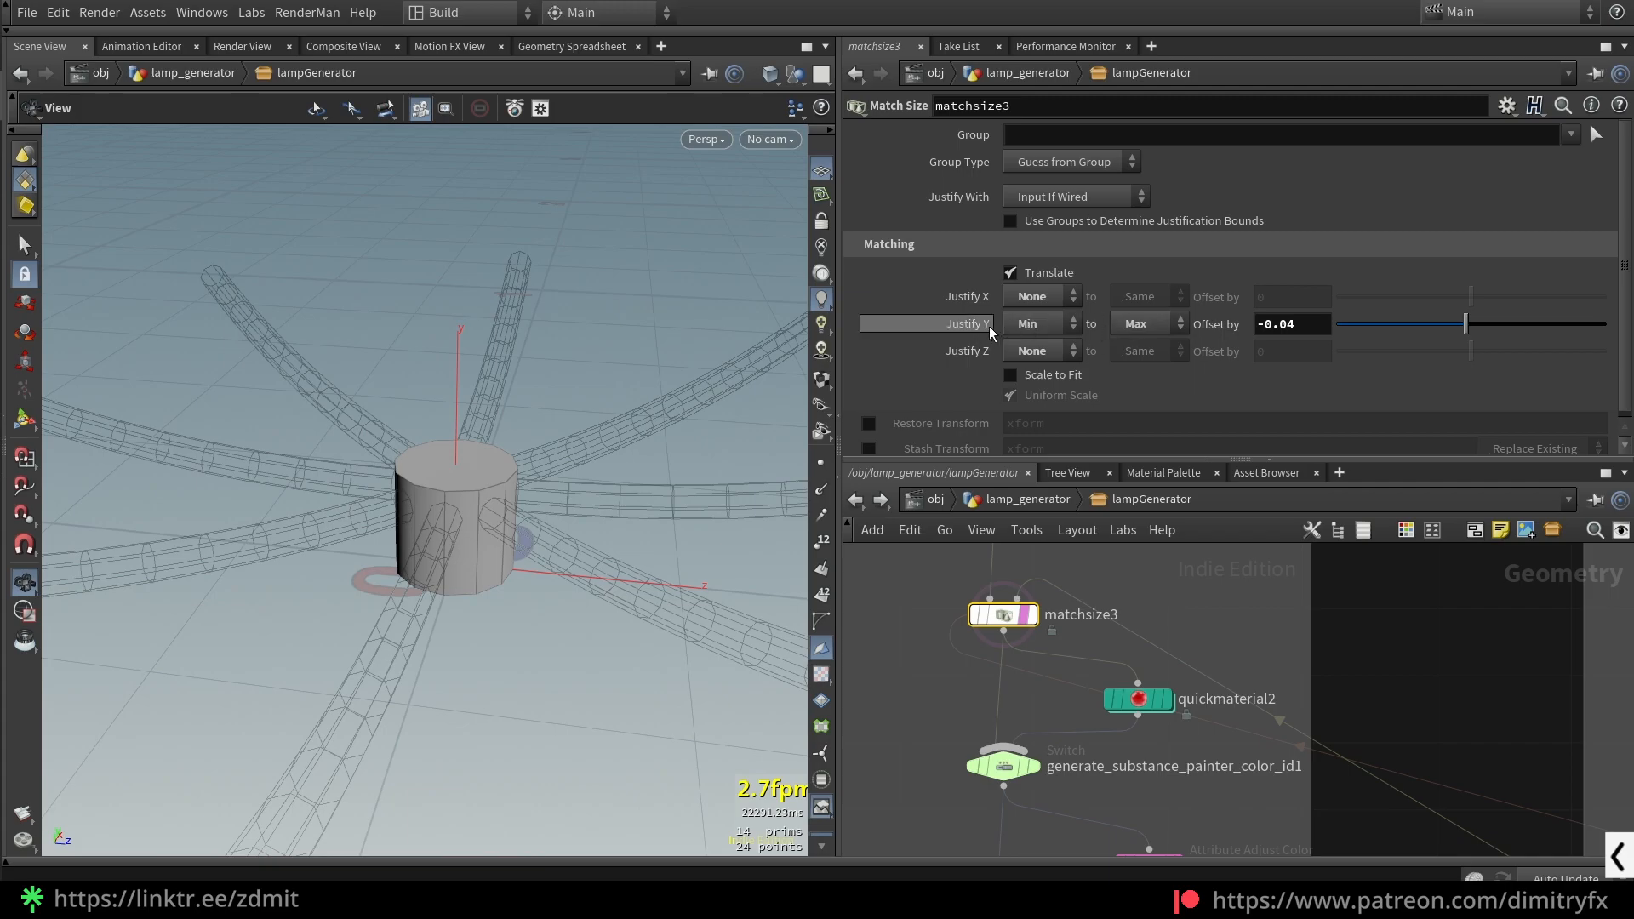
- Try aligning matchsize3's Justify Y from Min to Min, and undo the change
left_click(1039, 324)
left_click(1146, 330)
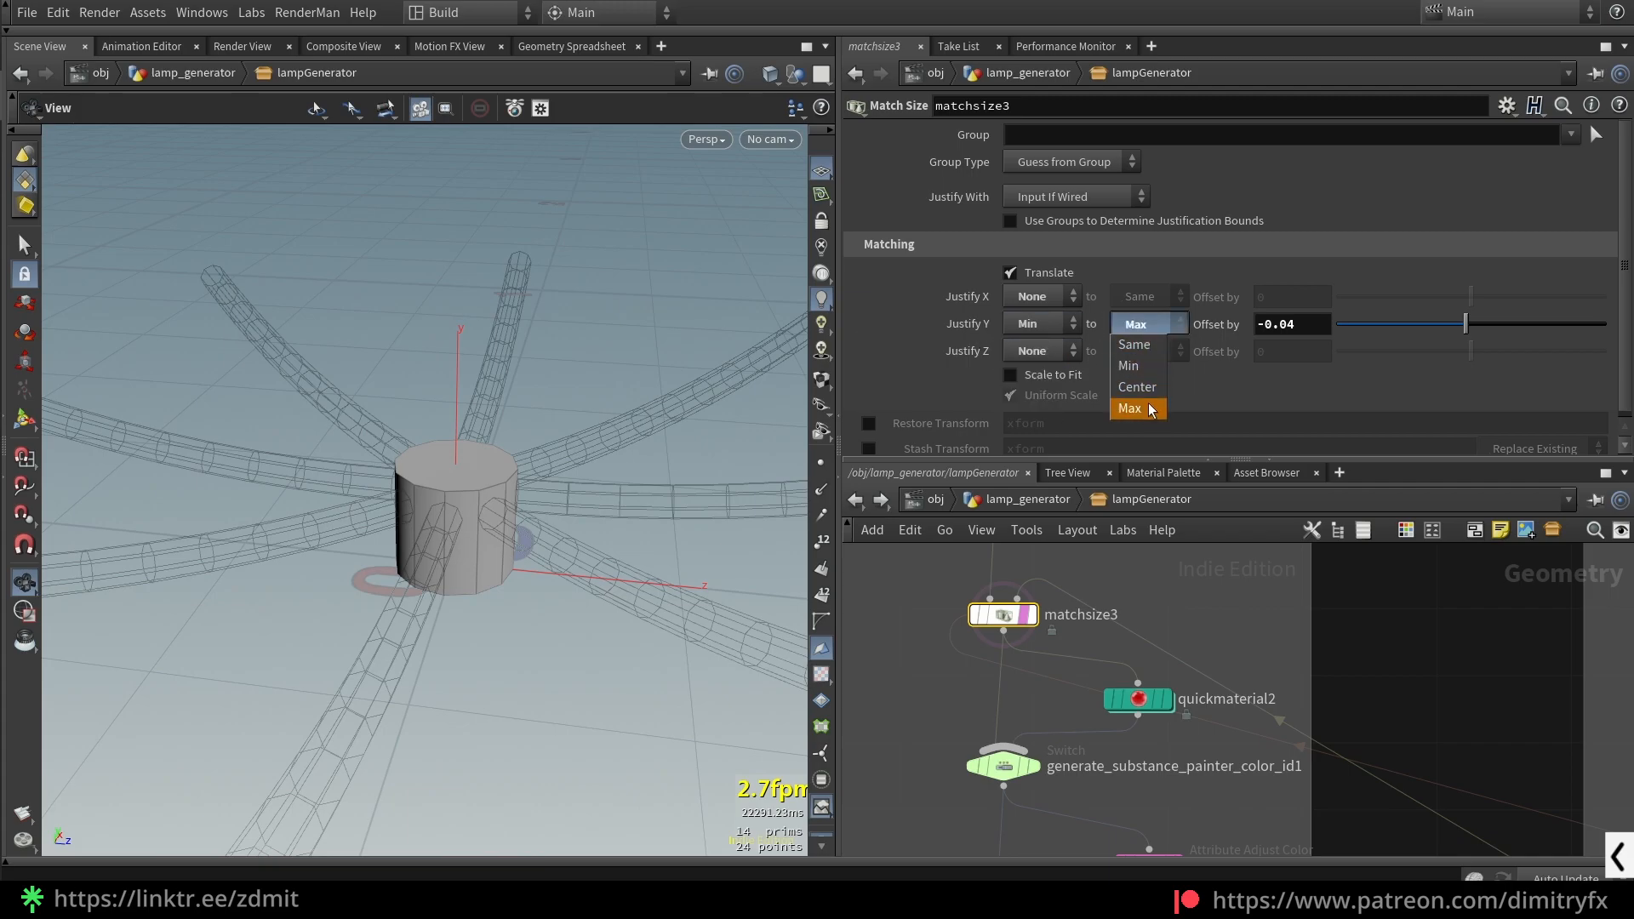
left_click(1129, 365)
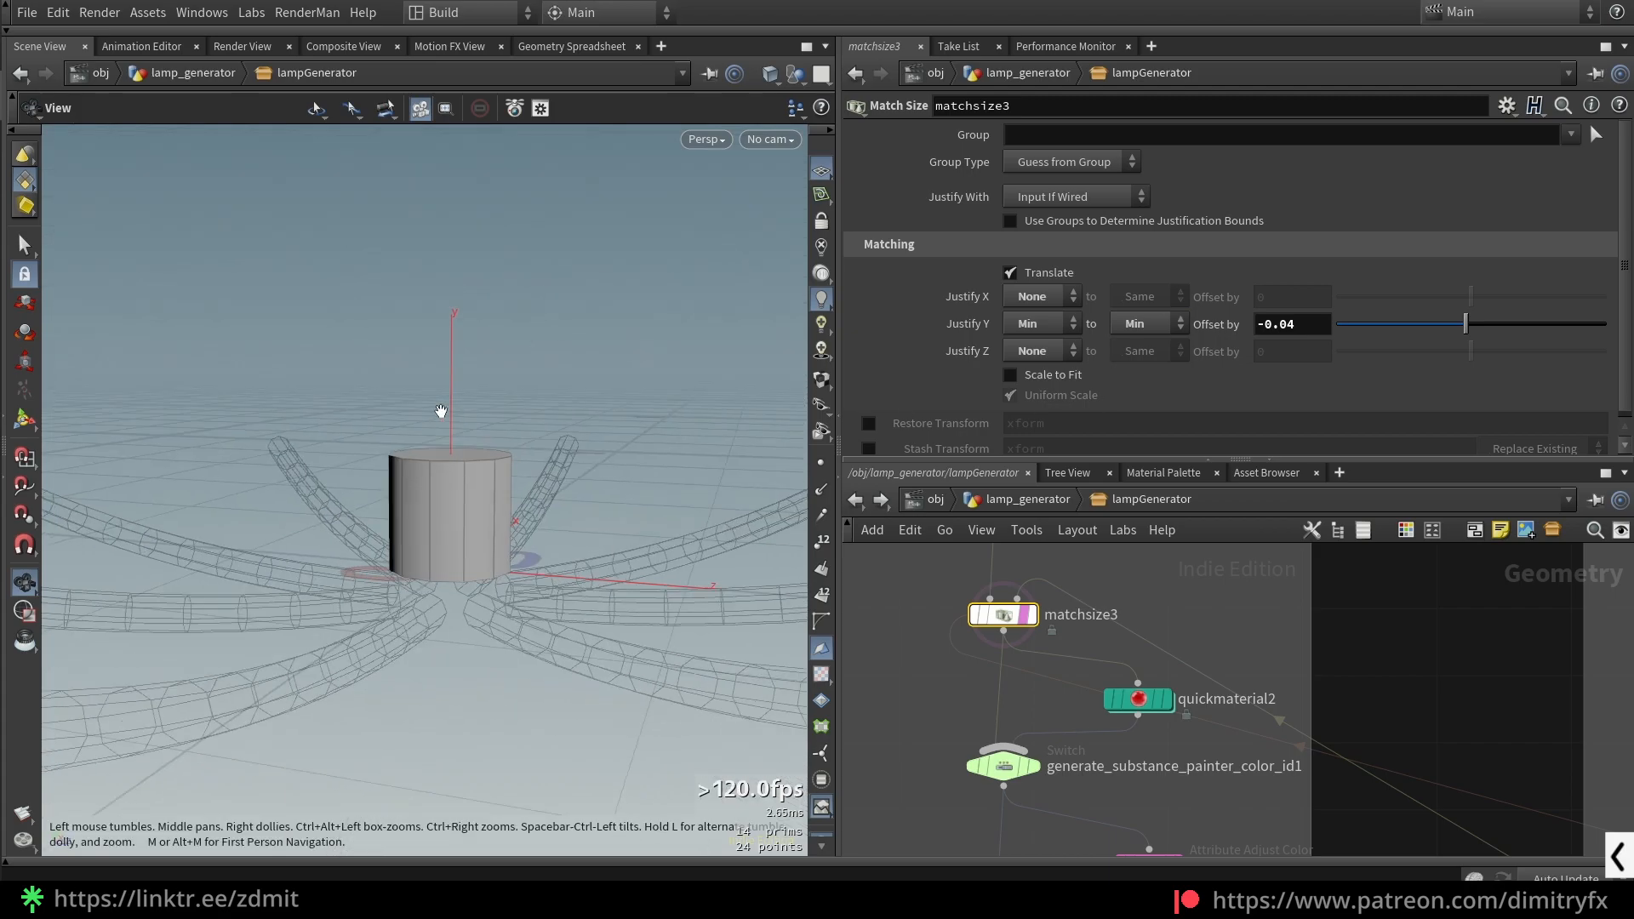
key("ctrl+z")
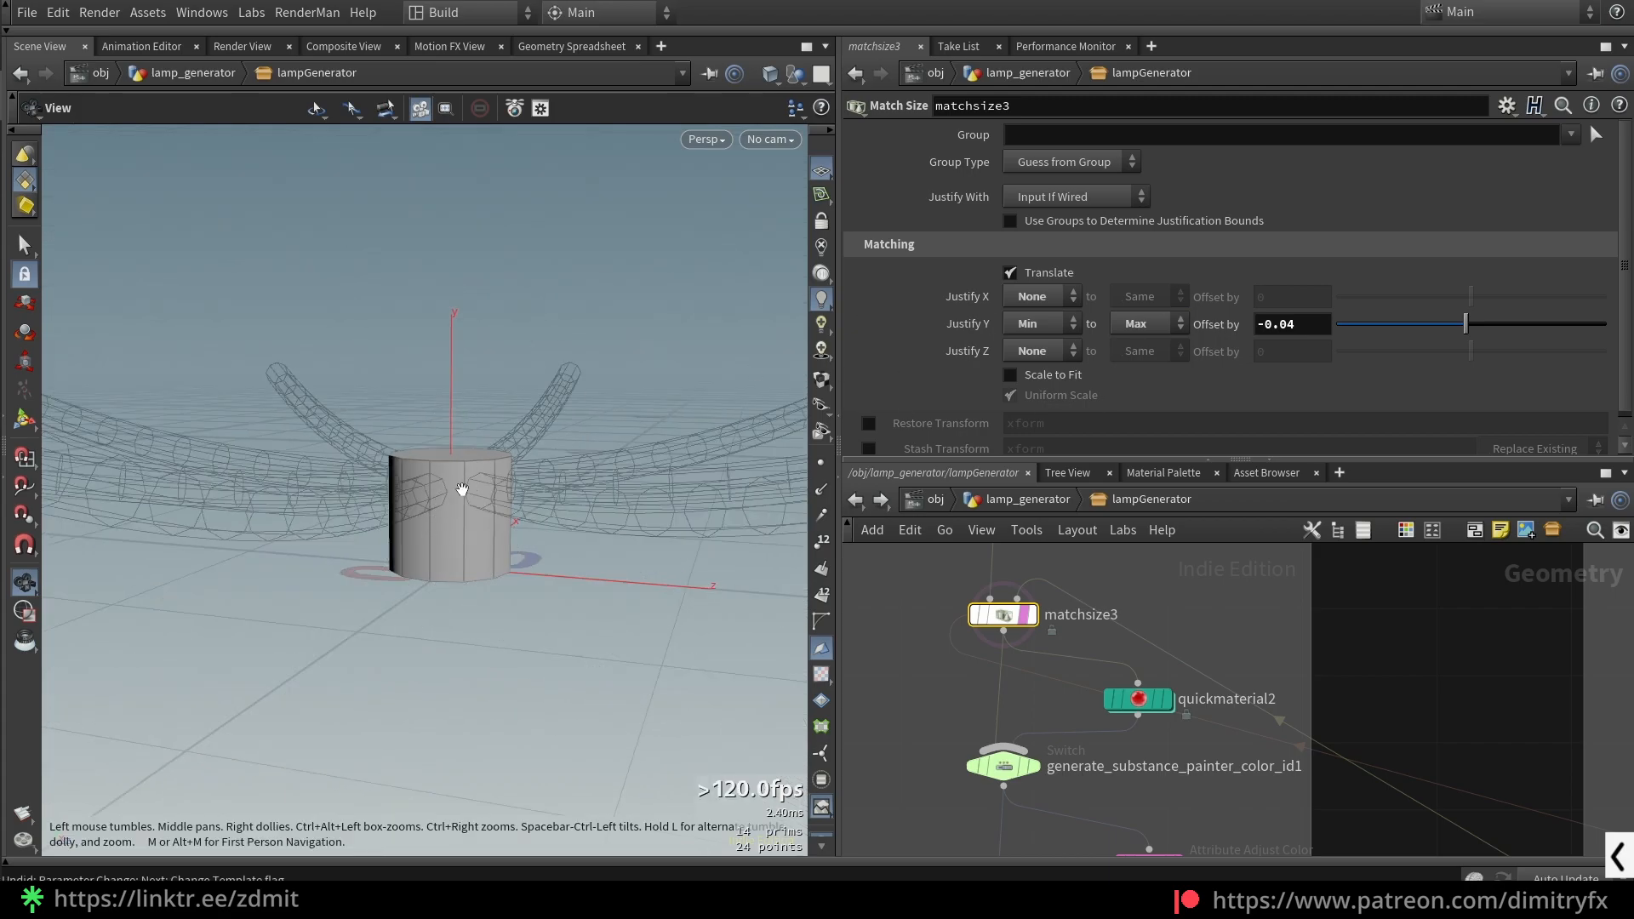
left_click_drag(541, 496, 612, 507)
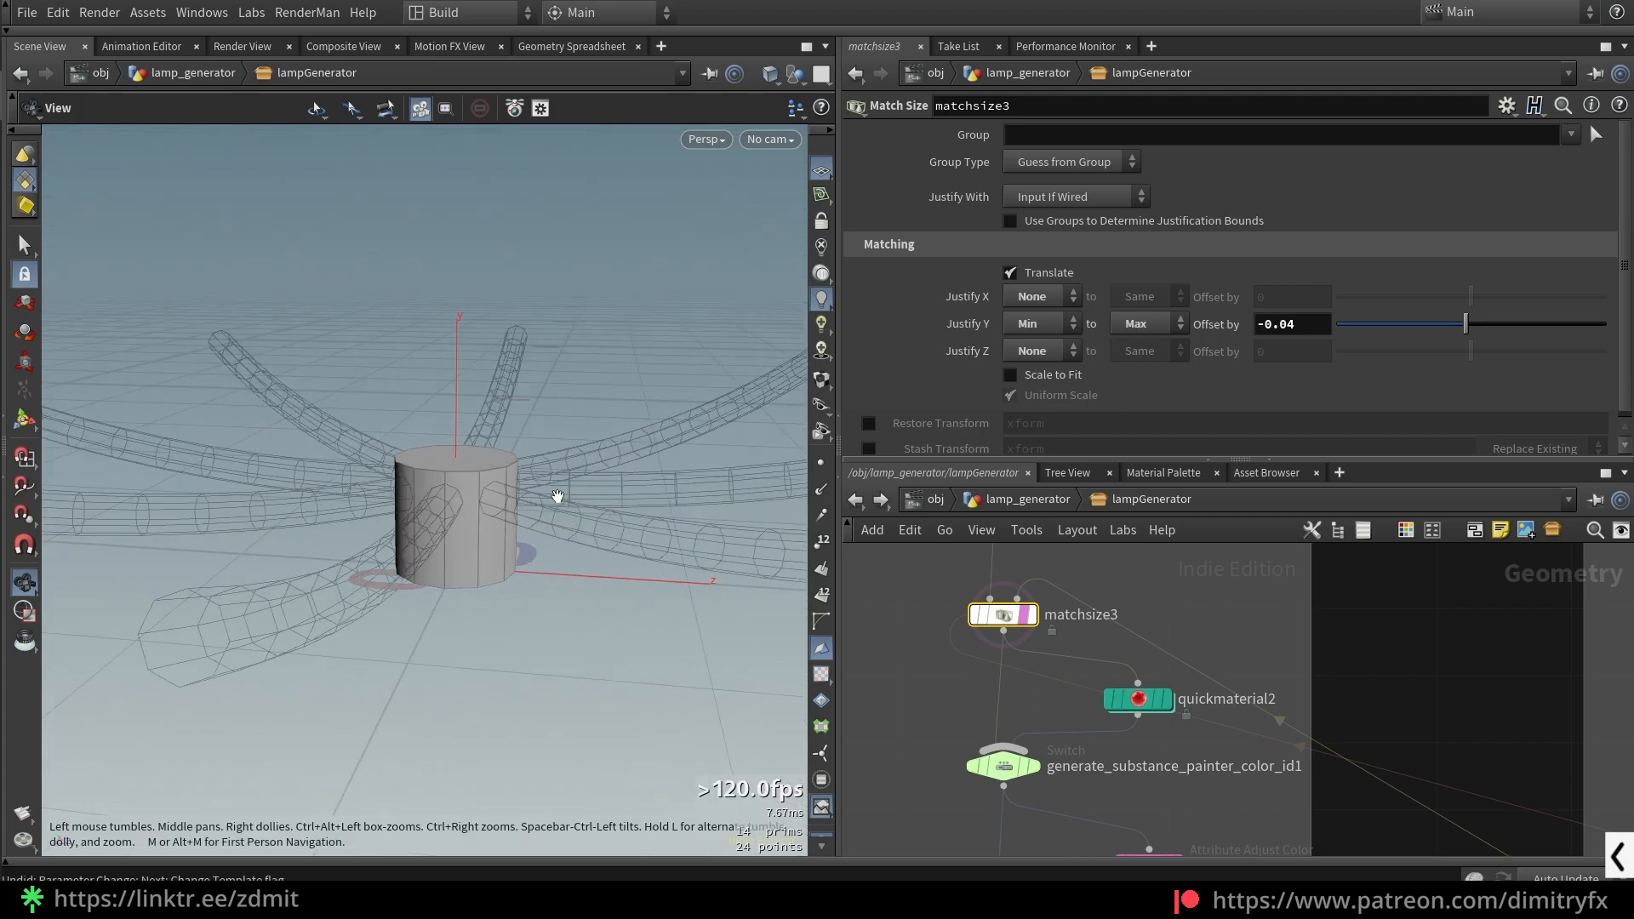
- Try aligning matchsize3's Justify Y from Max to Min against the middle tube
left_click(1034, 326)
left_click(1033, 405)
left_click(1144, 328)
left_click(1140, 359)
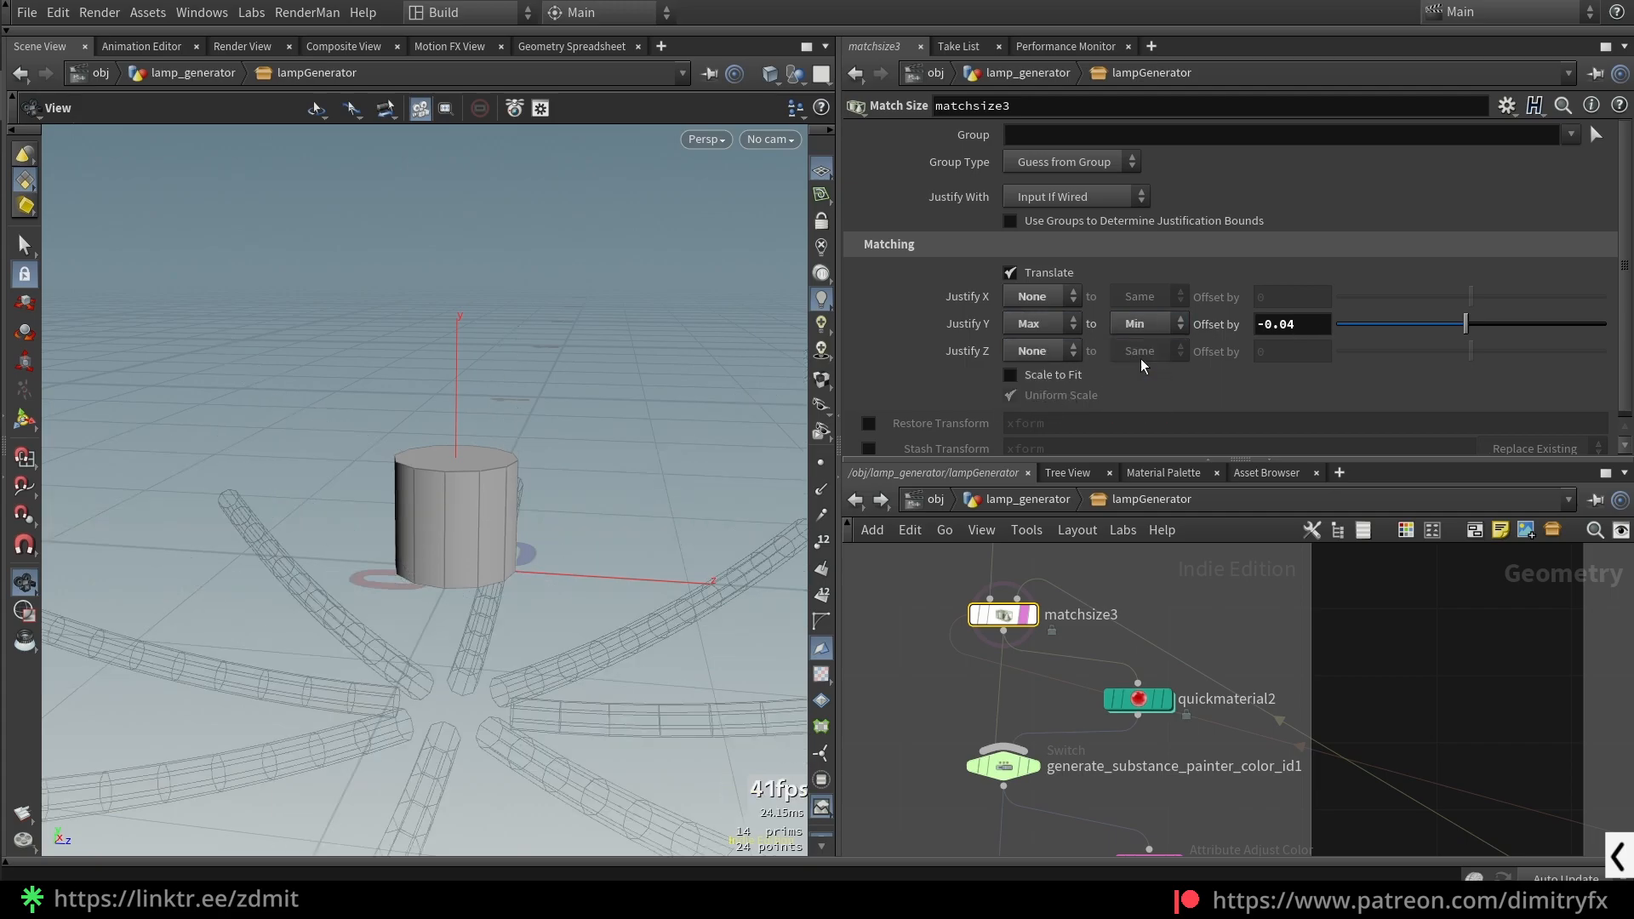
- Try Justify Y as Max to Max and as Min to Min with the offset reset to 0
left_click(1141, 327)
left_click(1132, 409)
middle_click(1293, 324, "ctrl")
left_click(1064, 326)
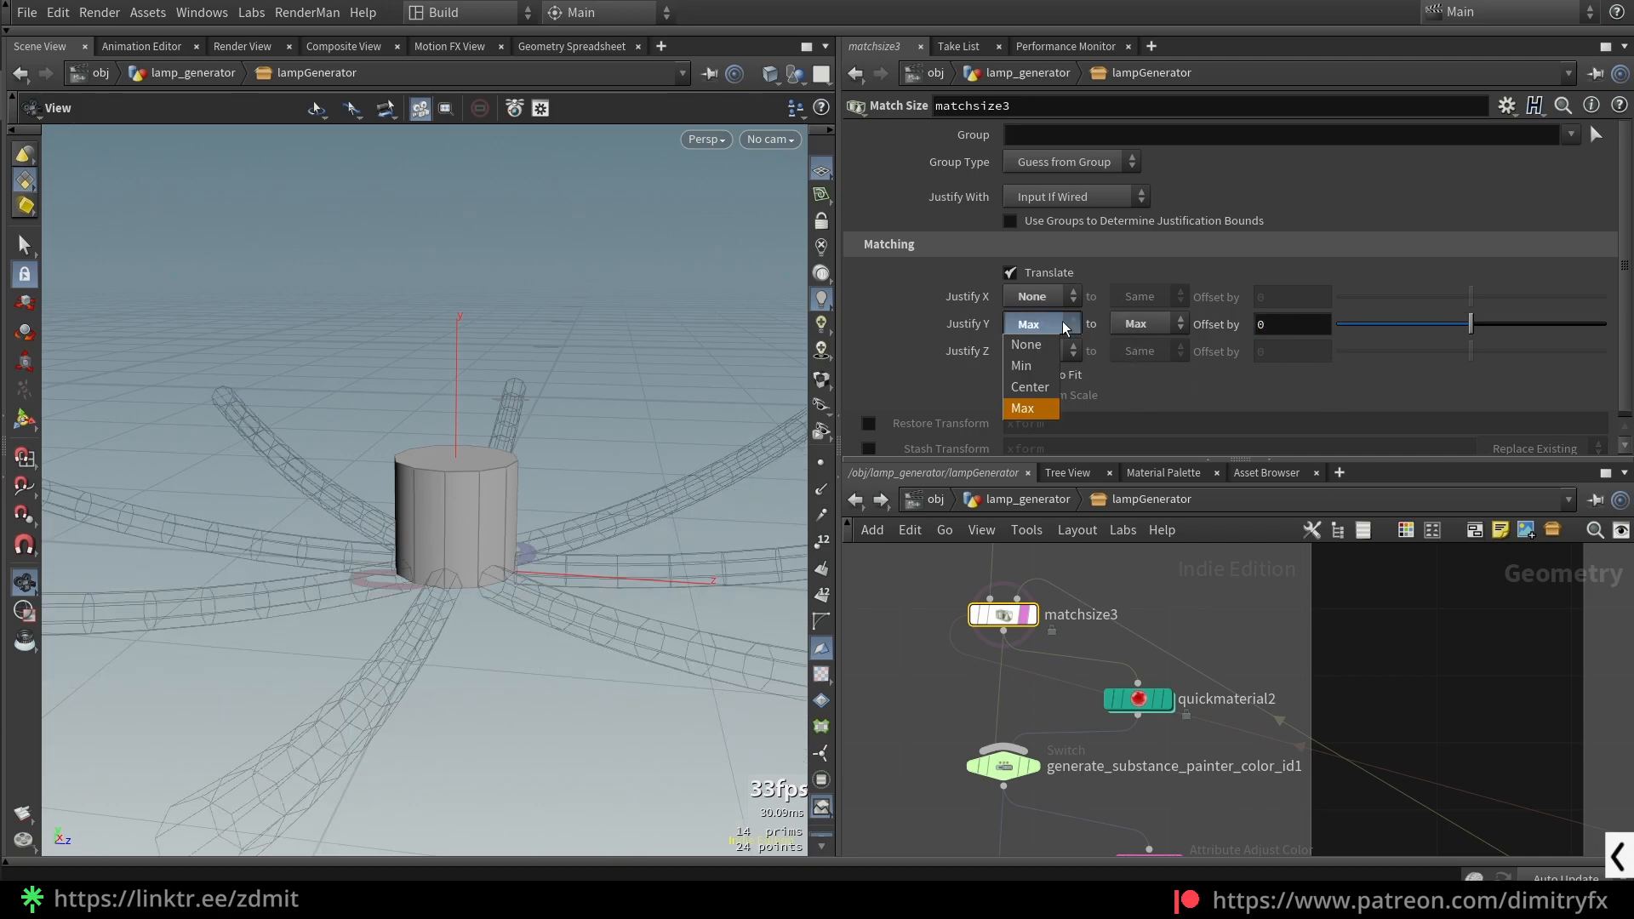
left_click(1037, 369)
left_click(1138, 365)
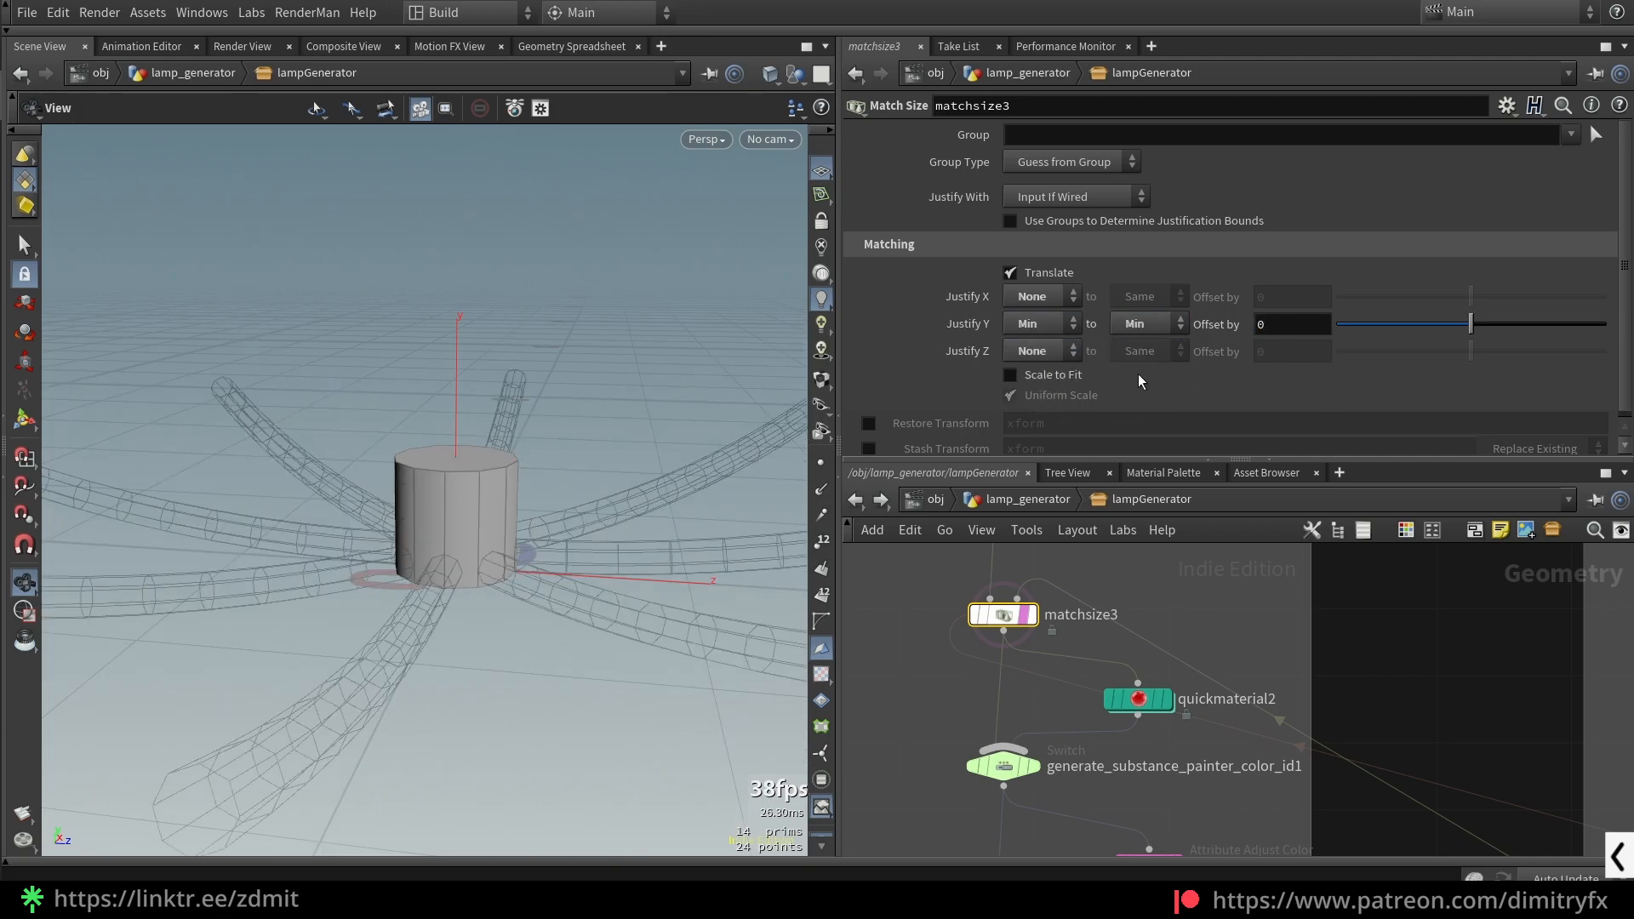
left_click_drag(525, 438, 481, 568)
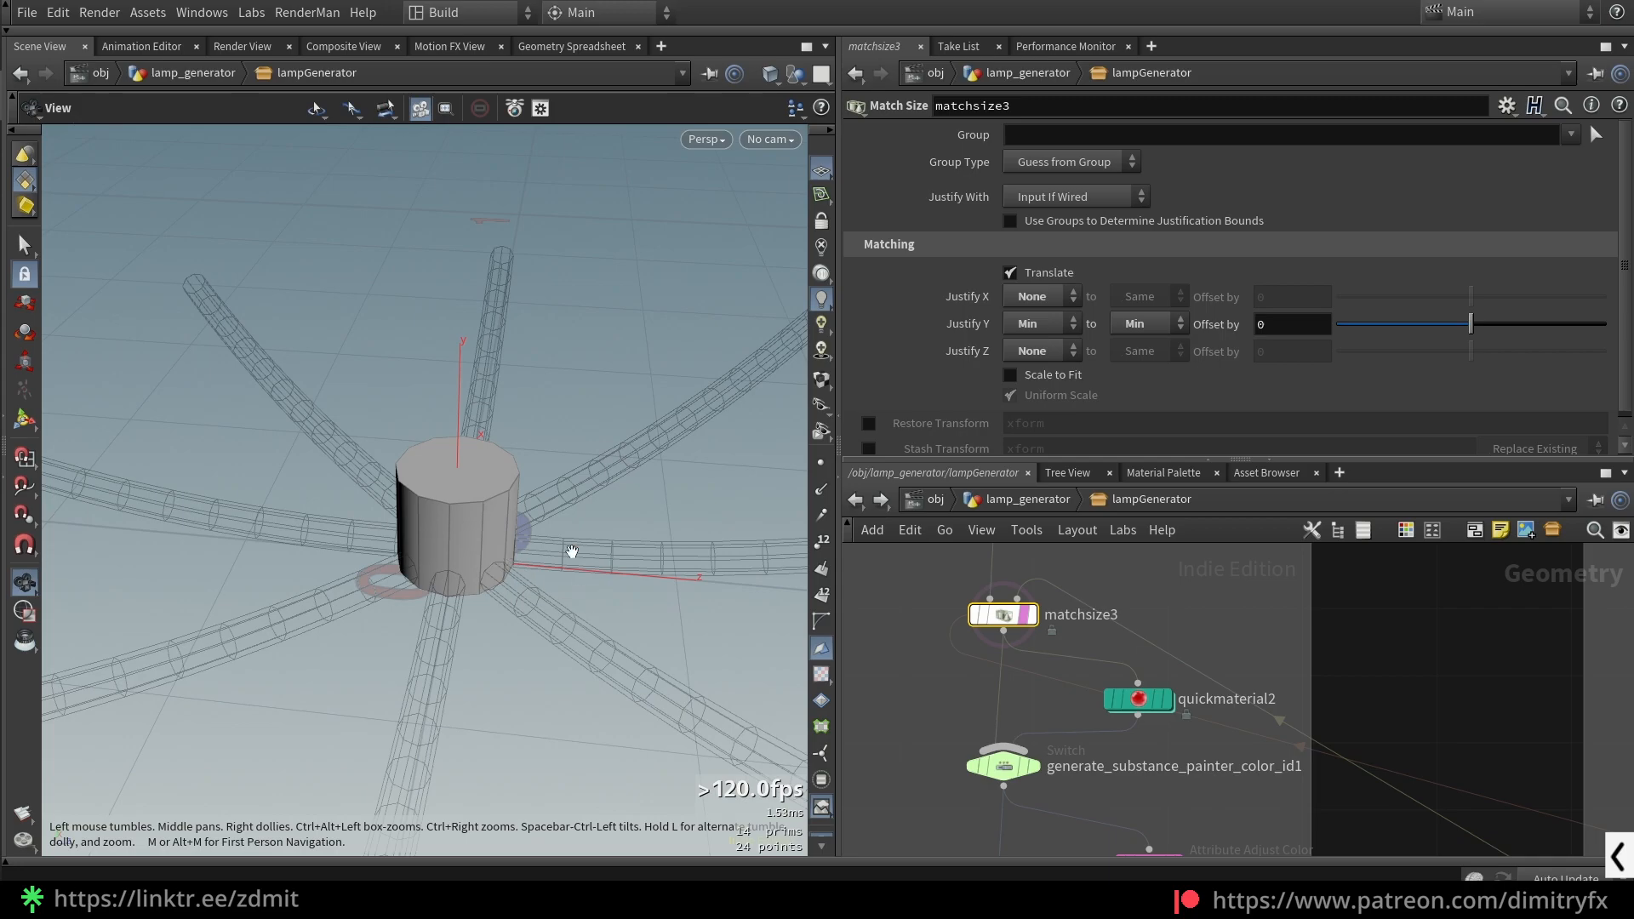
- Undo the trial Justify Y and offset changes on matchsize3, back to Min to Max with an offset of -0.04
key("ctrl+z")
key("ctrl+z")
key("ctrl+z")
key("ctrl+z")
key("ctrl+z")
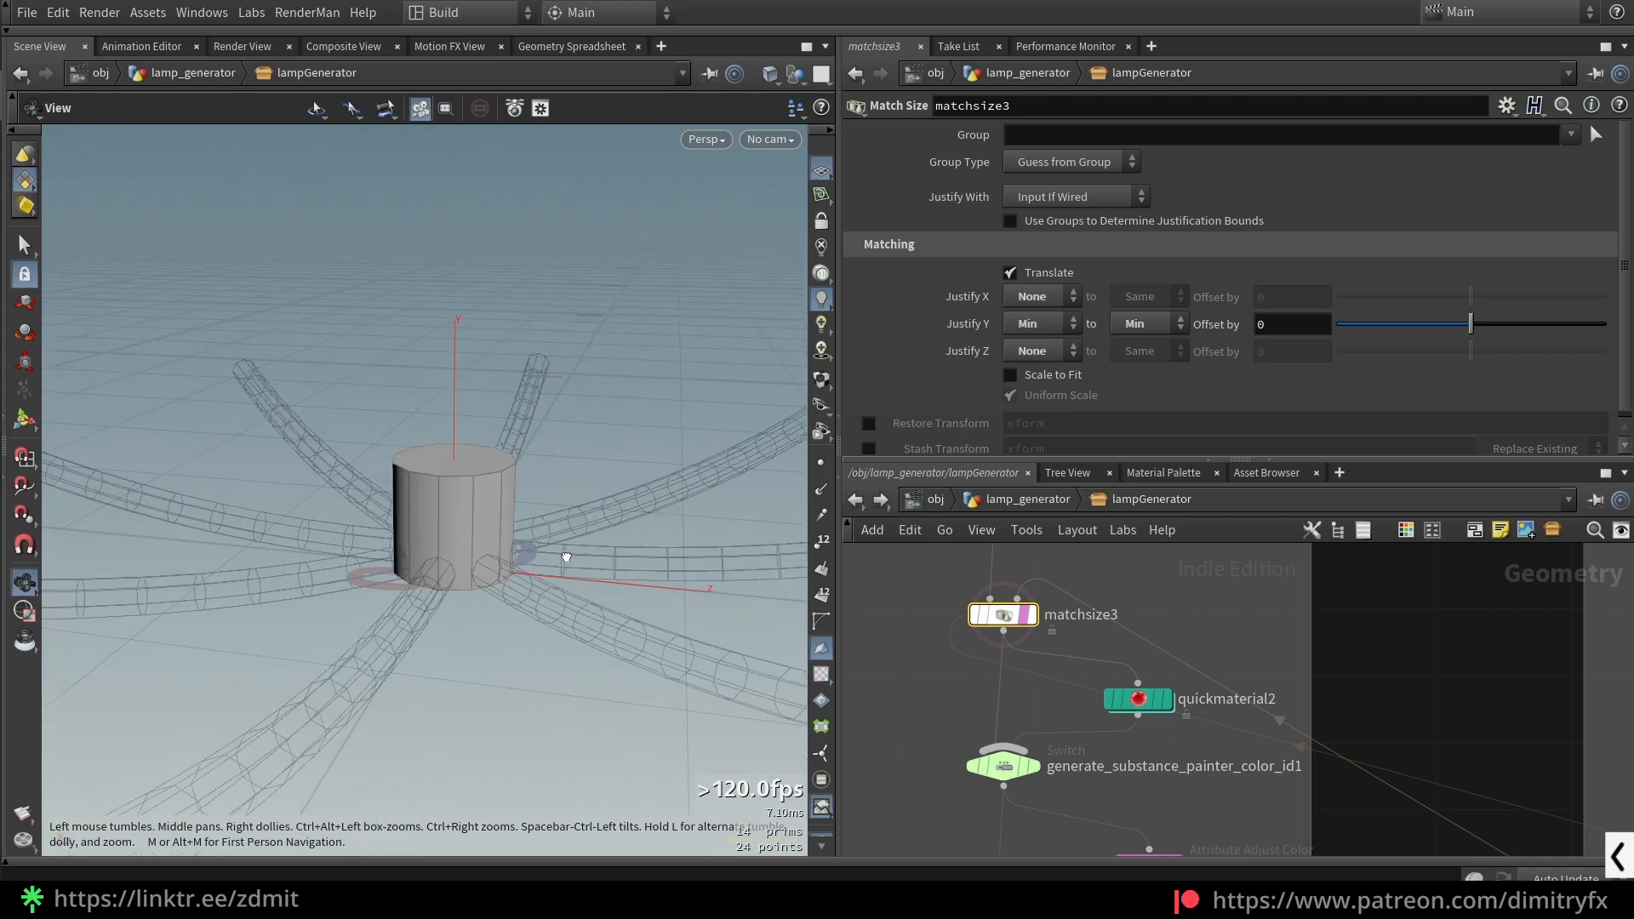
key("ctrl+z")
key("ctrl+z")
key("ctrl+z")
key("ctrl+z")
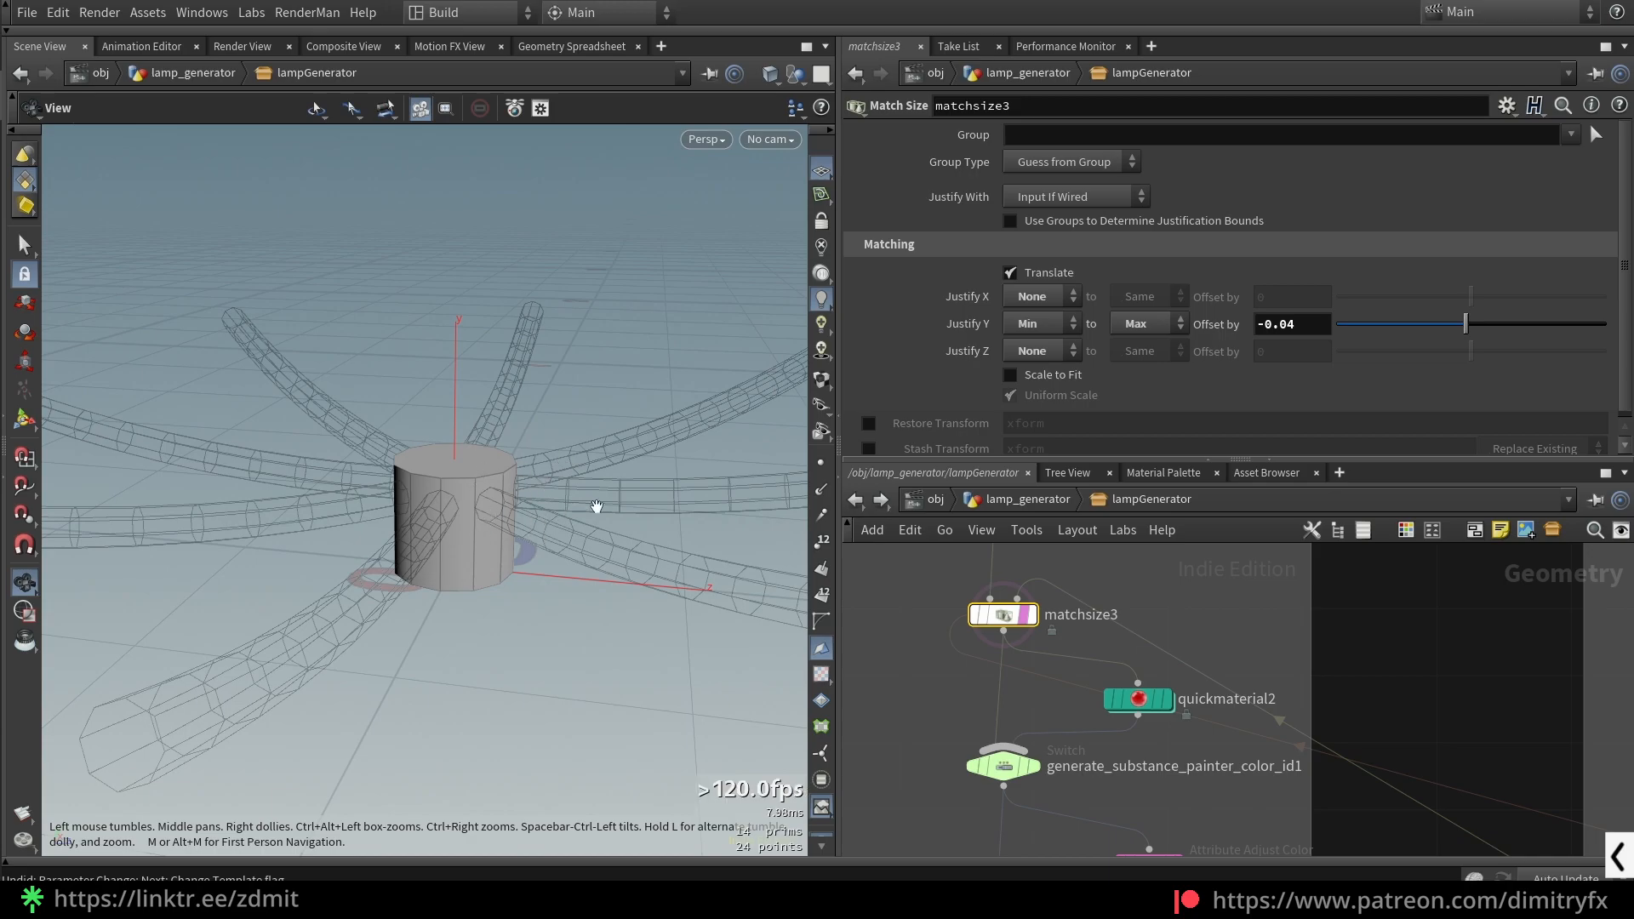
- Try Justify Y as Max to Max and Max to Min on matchsize3, and undo both changes
left_click(1064, 321)
left_click(1045, 400)
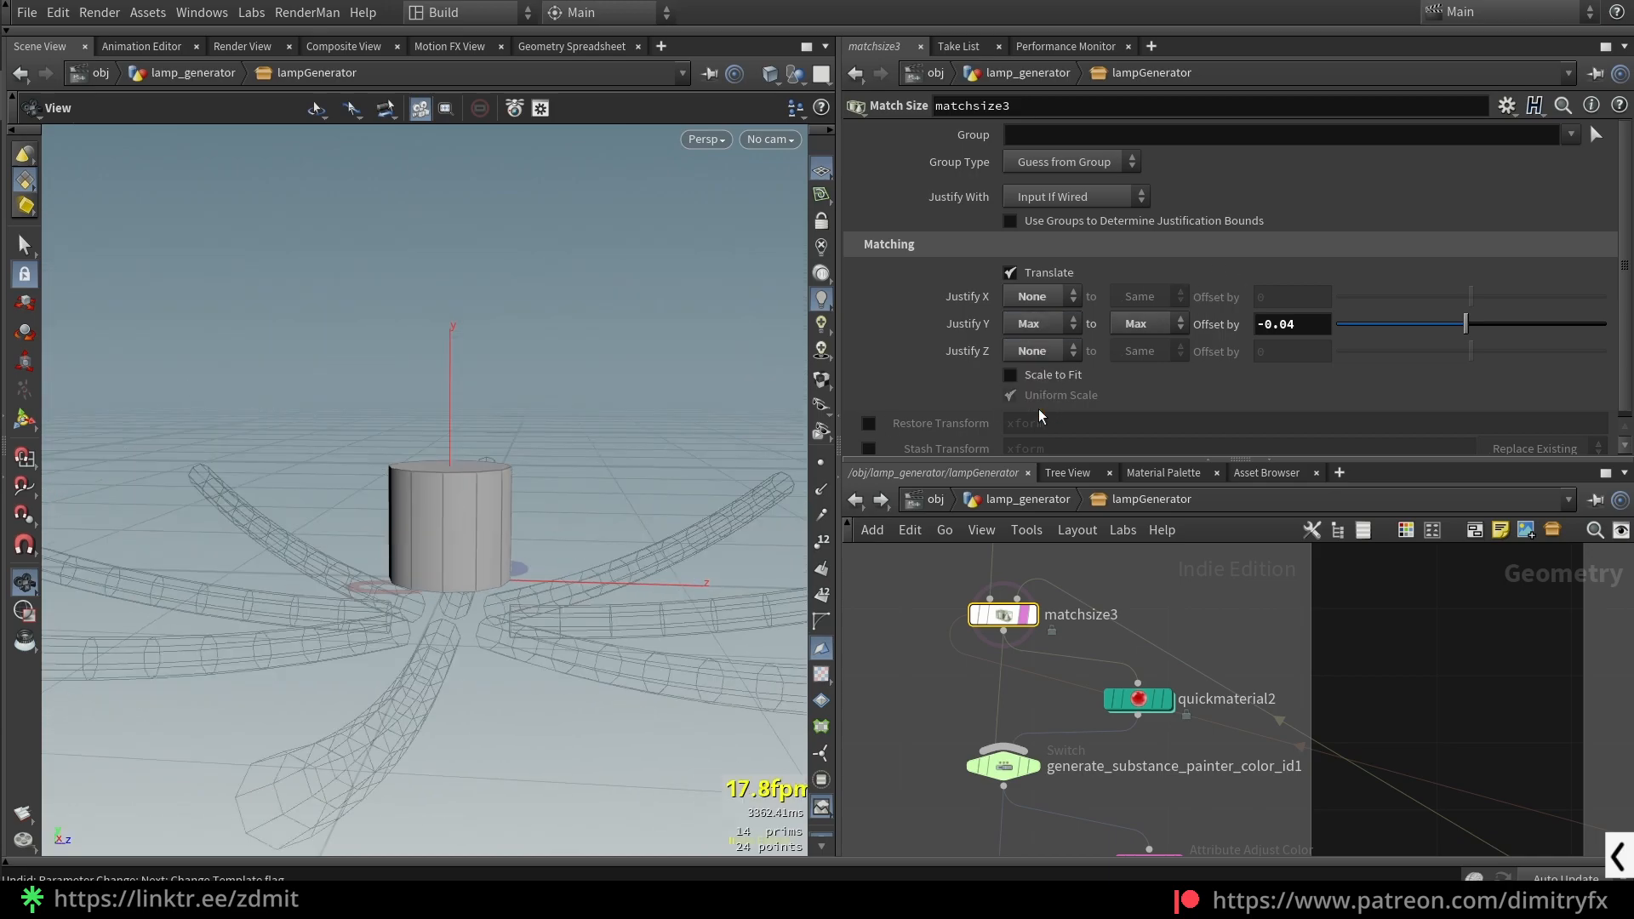
left_click(1150, 324)
left_click(1143, 360)
key("ctrl+z")
key("ctrl+z")
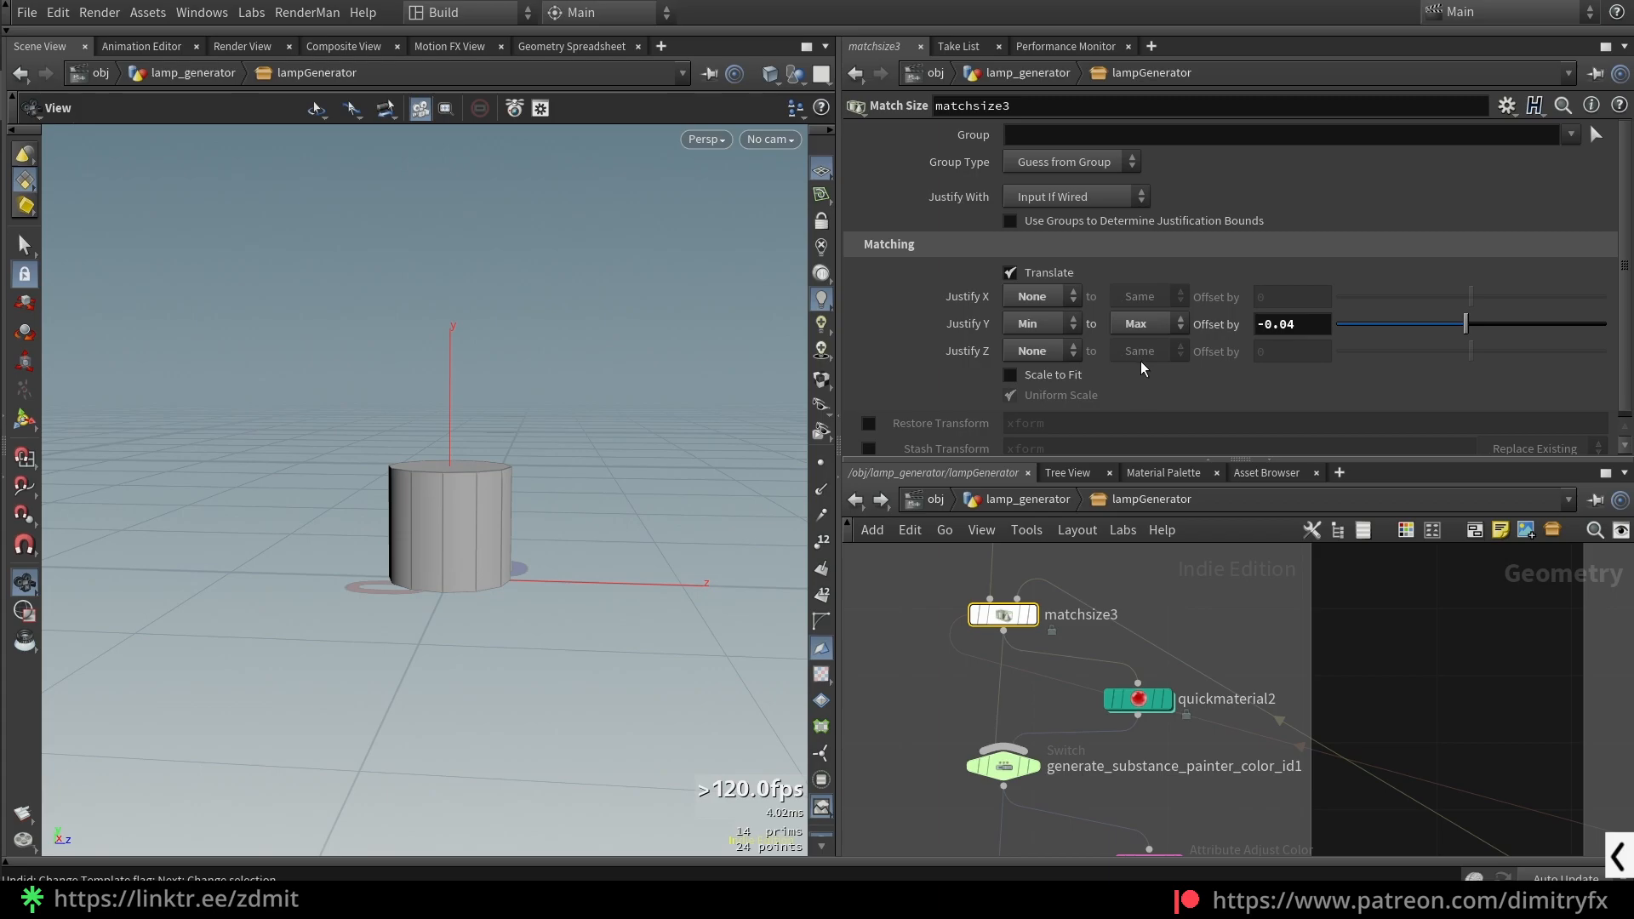
- Reset matchsize3's Justify Y offset to 0 and examine the templated arms resting on the middle tube's upper edge
middle_click(1287, 331, "ctrl")
left_click_drag(523, 391, 492, 409)
right_click_drag(492, 409, 467, 452)
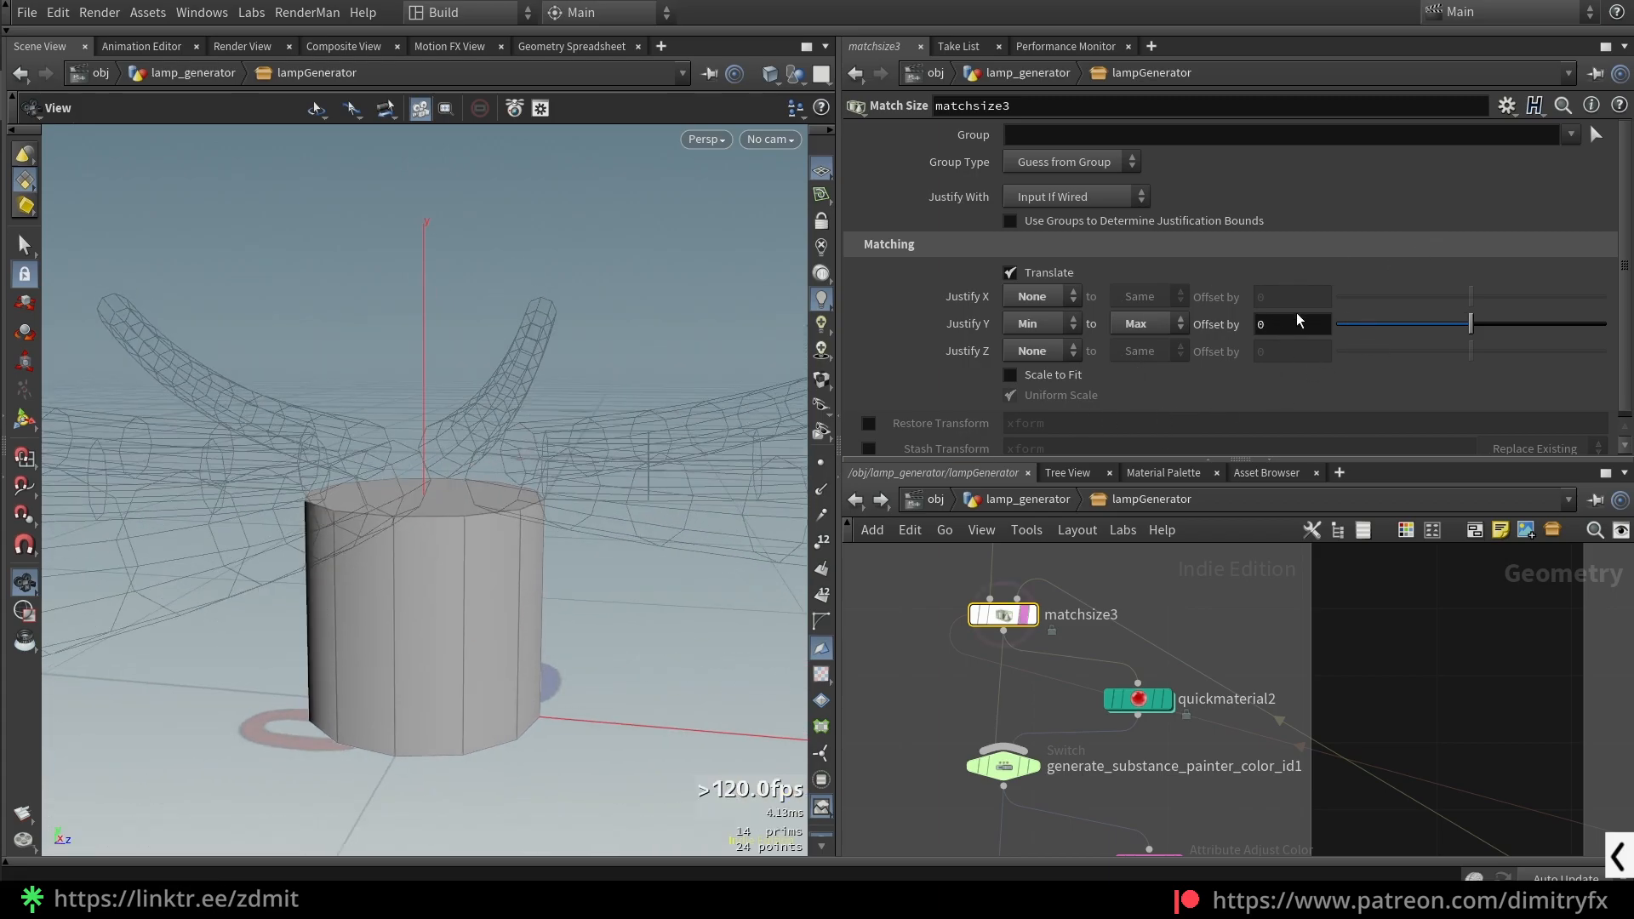
left_click_drag(1466, 326, 1459, 318)
key("ctrl+z")
left_click_drag(547, 453, 498, 460)
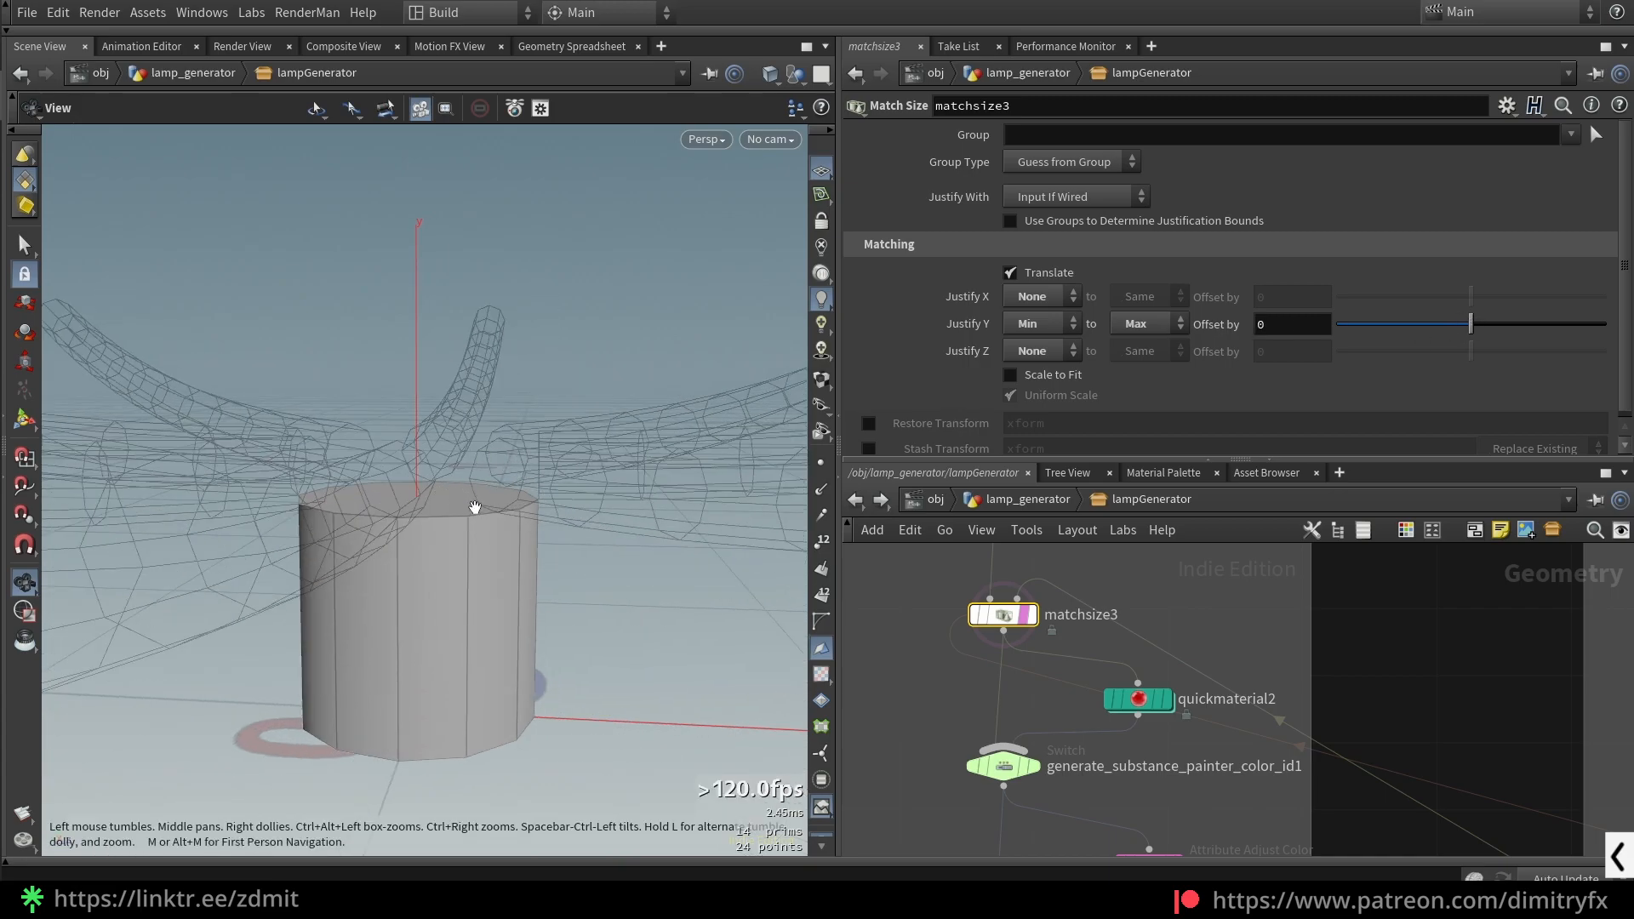
key("h")
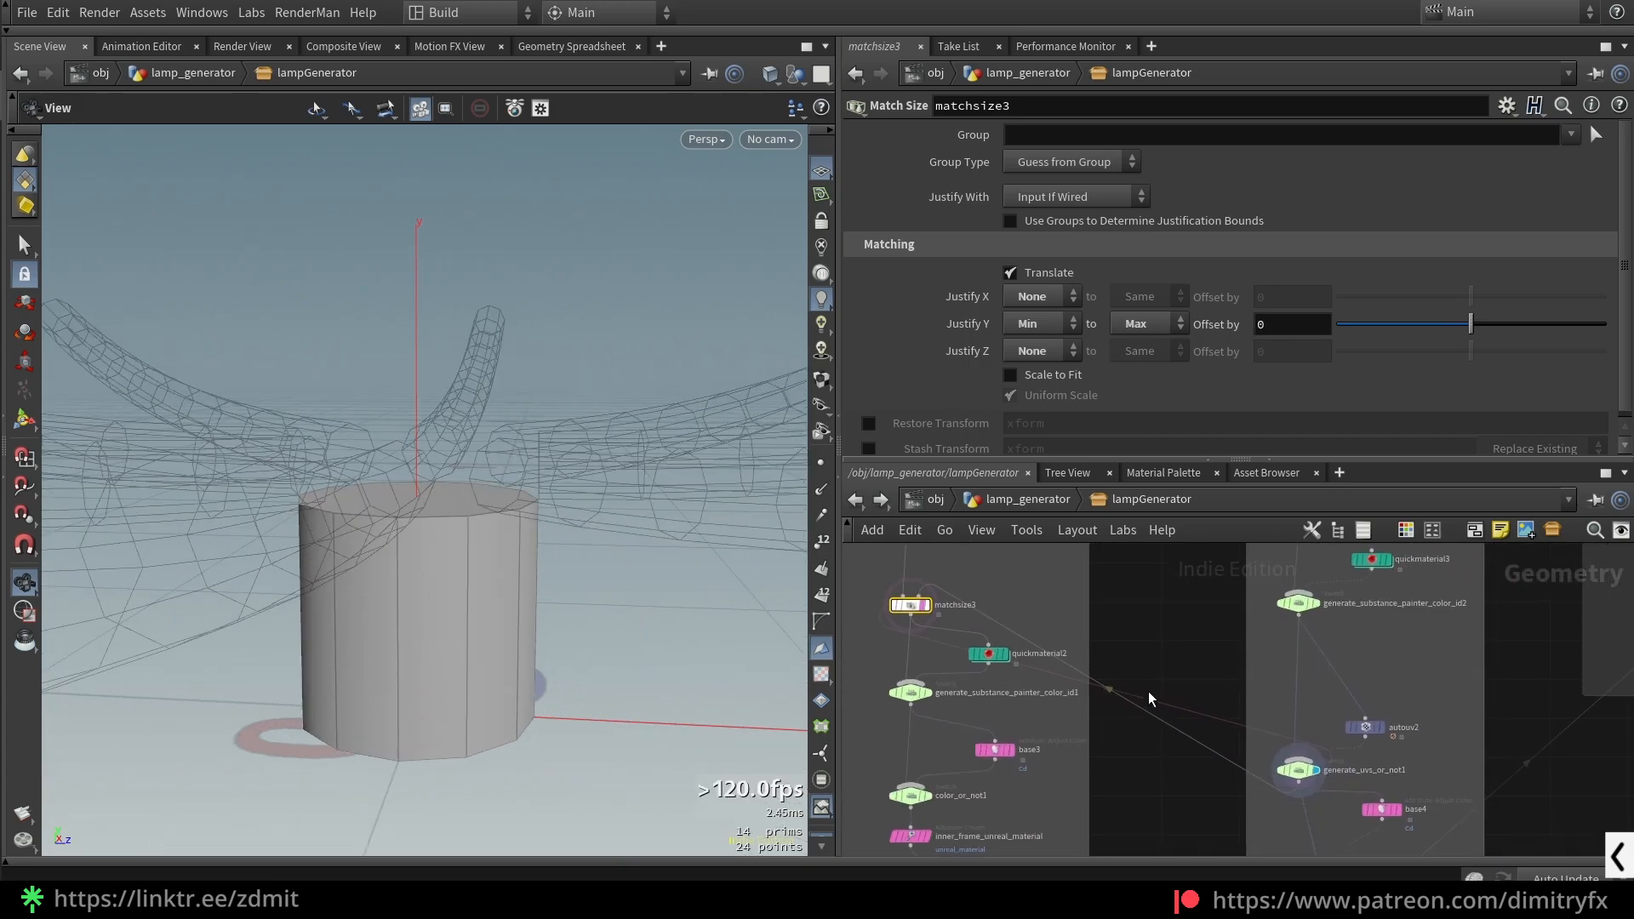
left_click_drag(463, 545, 463, 492)
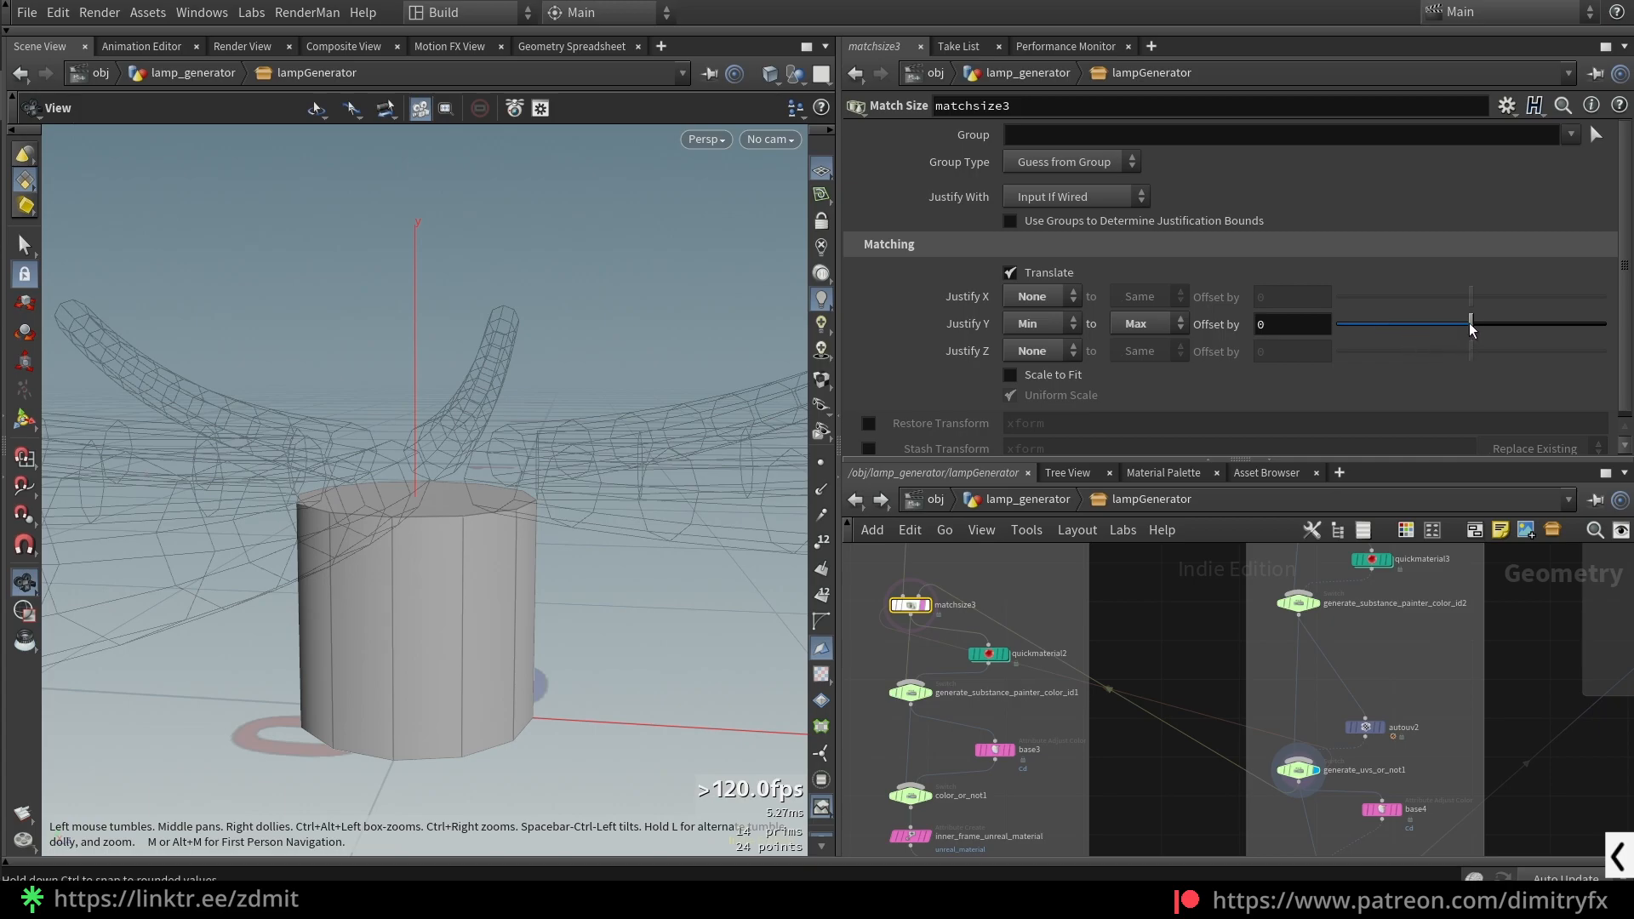
- Try a slight negative Justify Y offset on matchsize3, and undo the trials back to -0.04
left_click_drag(1470, 323, 1467, 324)
left_click(1319, 327)
key("ctrl+z")
key("ctrl+z")
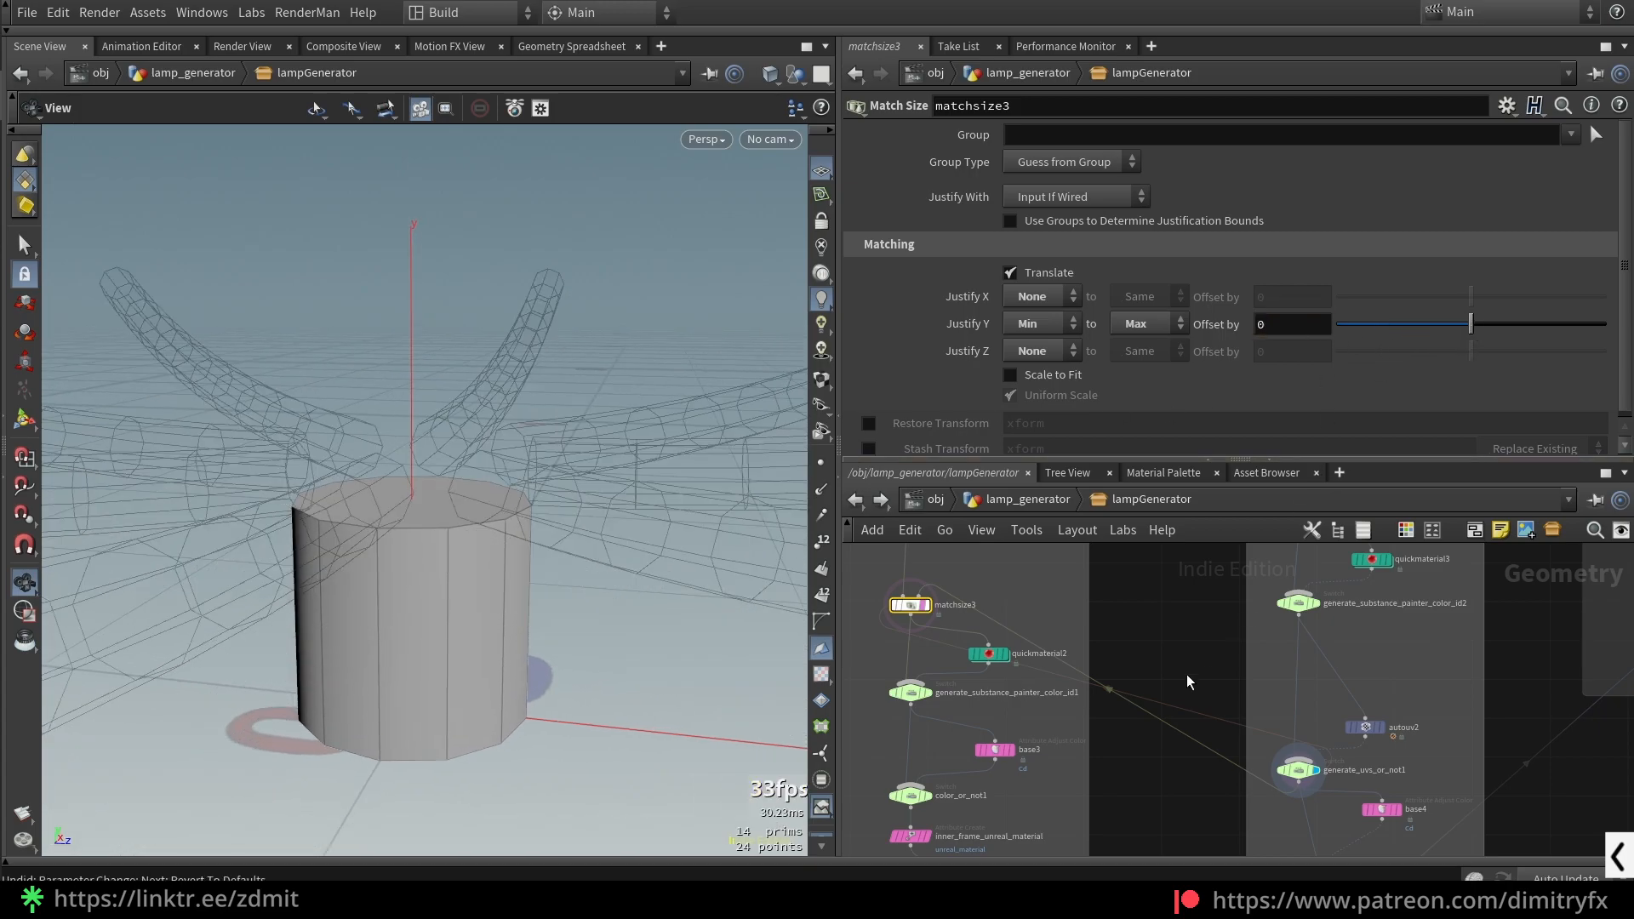
left_click_drag(503, 566, 524, 552)
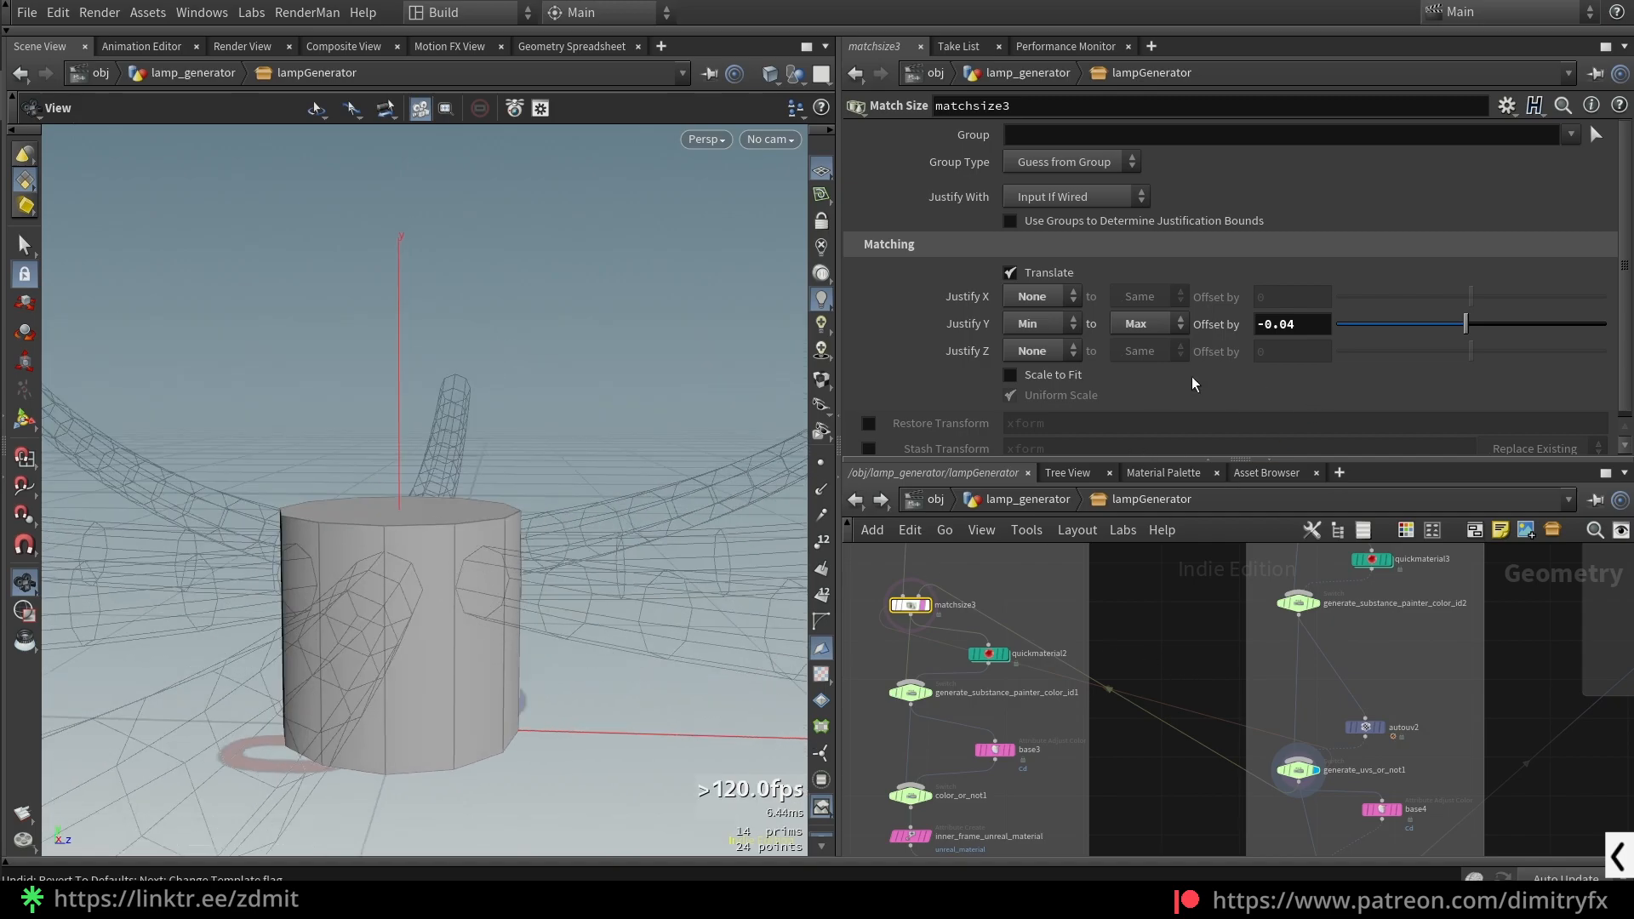
- Display the generate_substance_painter_color_id1 switch and compare it with the matchsize3 node feeding it
middle_click_drag(1029, 739, 1079, 743)
left_click(952, 698)
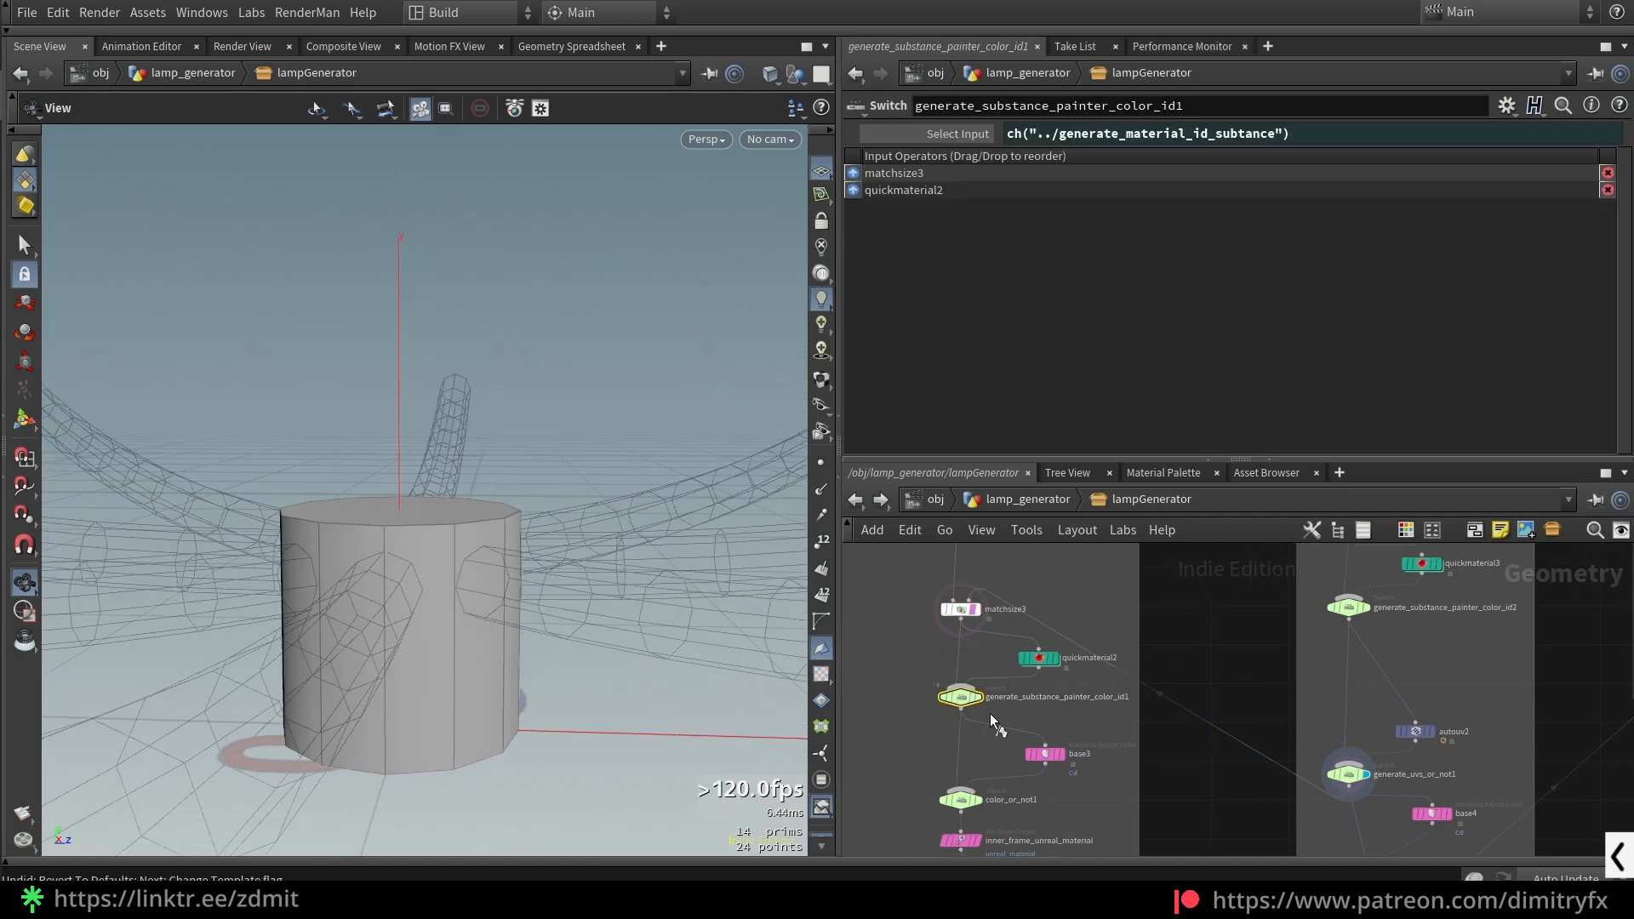
key("r")
middle_click_drag(1146, 675, 1209, 759)
left_click(1024, 693)
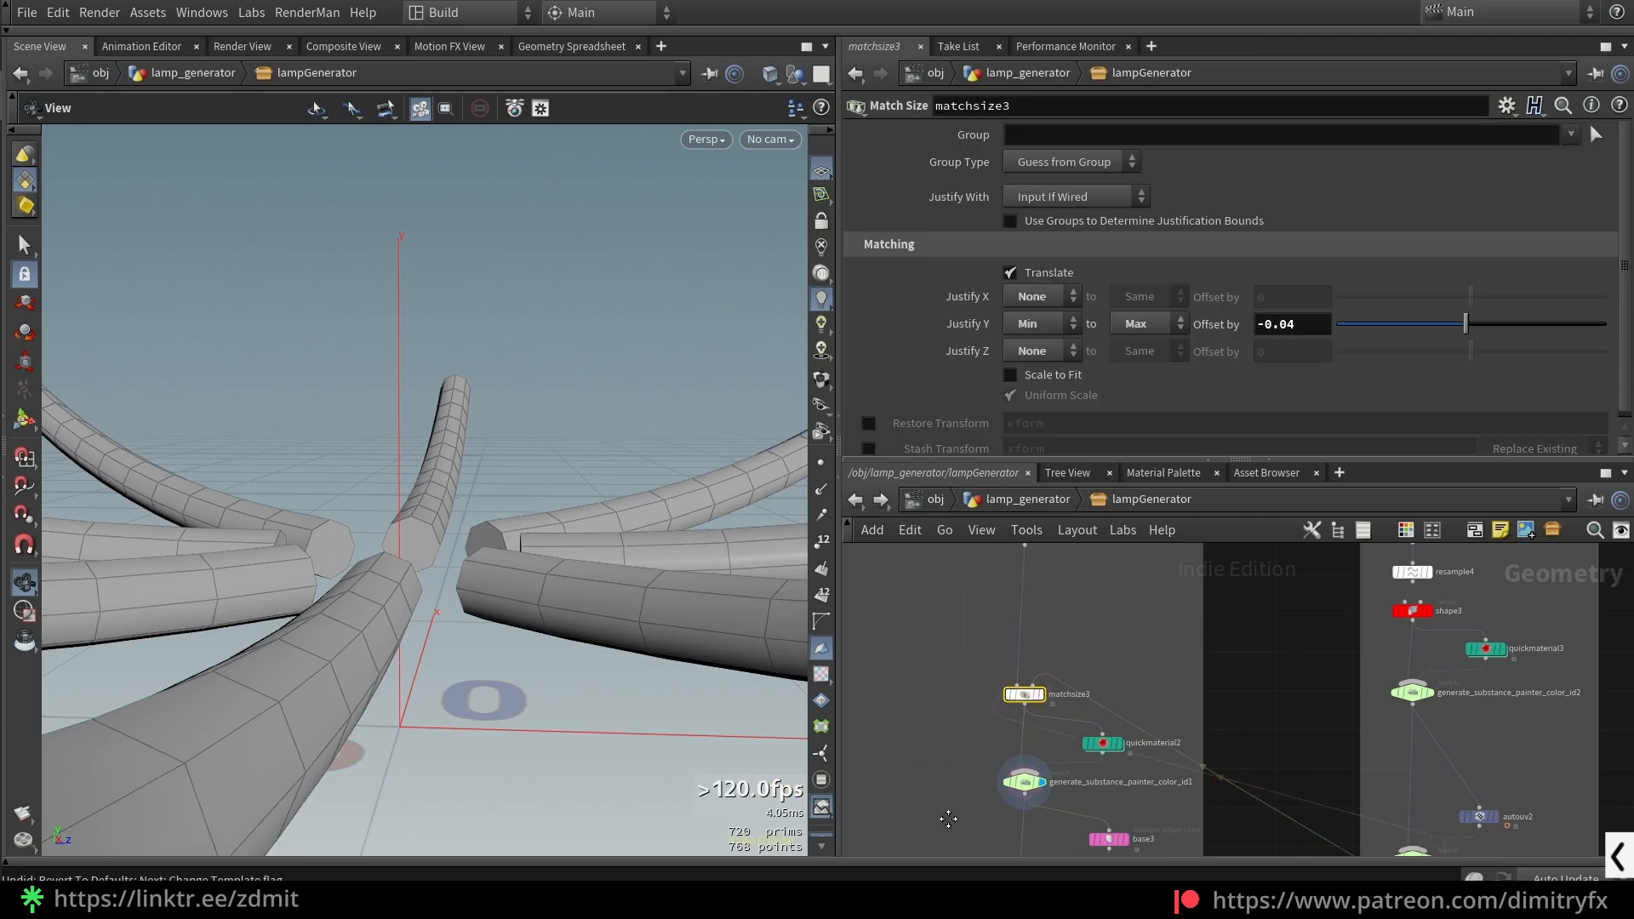
- Display the quickmaterial2 node and examine its inner_frame material settings
middle_click_drag(948, 824, 932, 737)
left_click(1091, 658)
key("r")
left_click_drag(547, 537, 647, 534)
middle_click_drag(1151, 696, 1186, 620)
scroll(1186, 621, "up", 1)
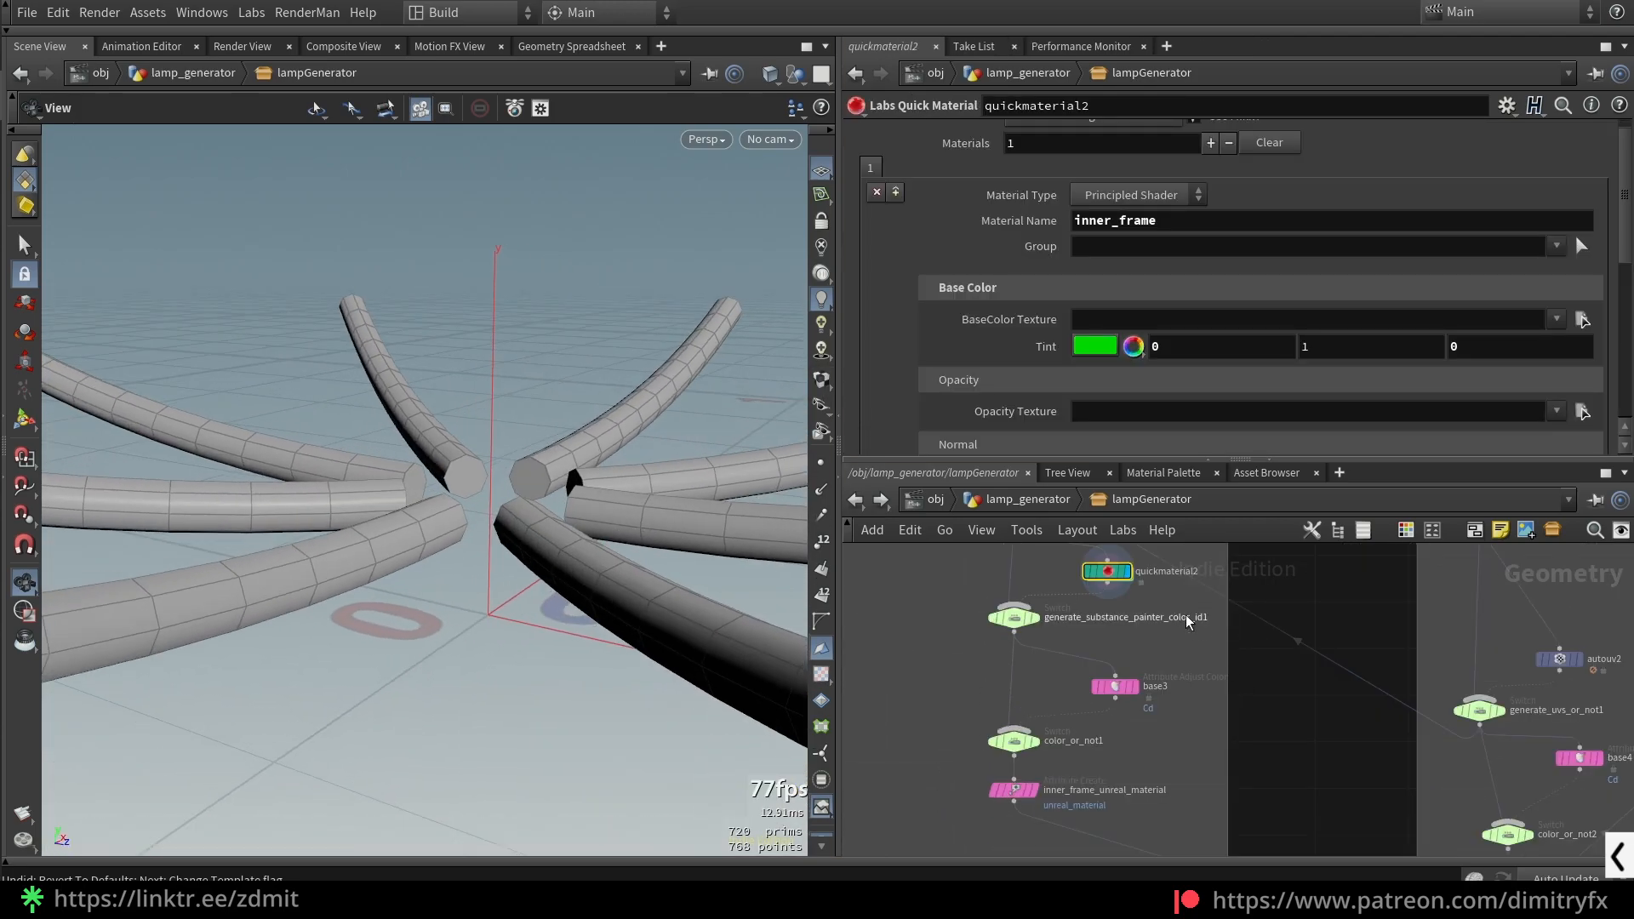
- Examine the inner_frame_unreal_material and color_or_not1 nodes, and display base3 shaded without wireframe
left_click(1014, 789)
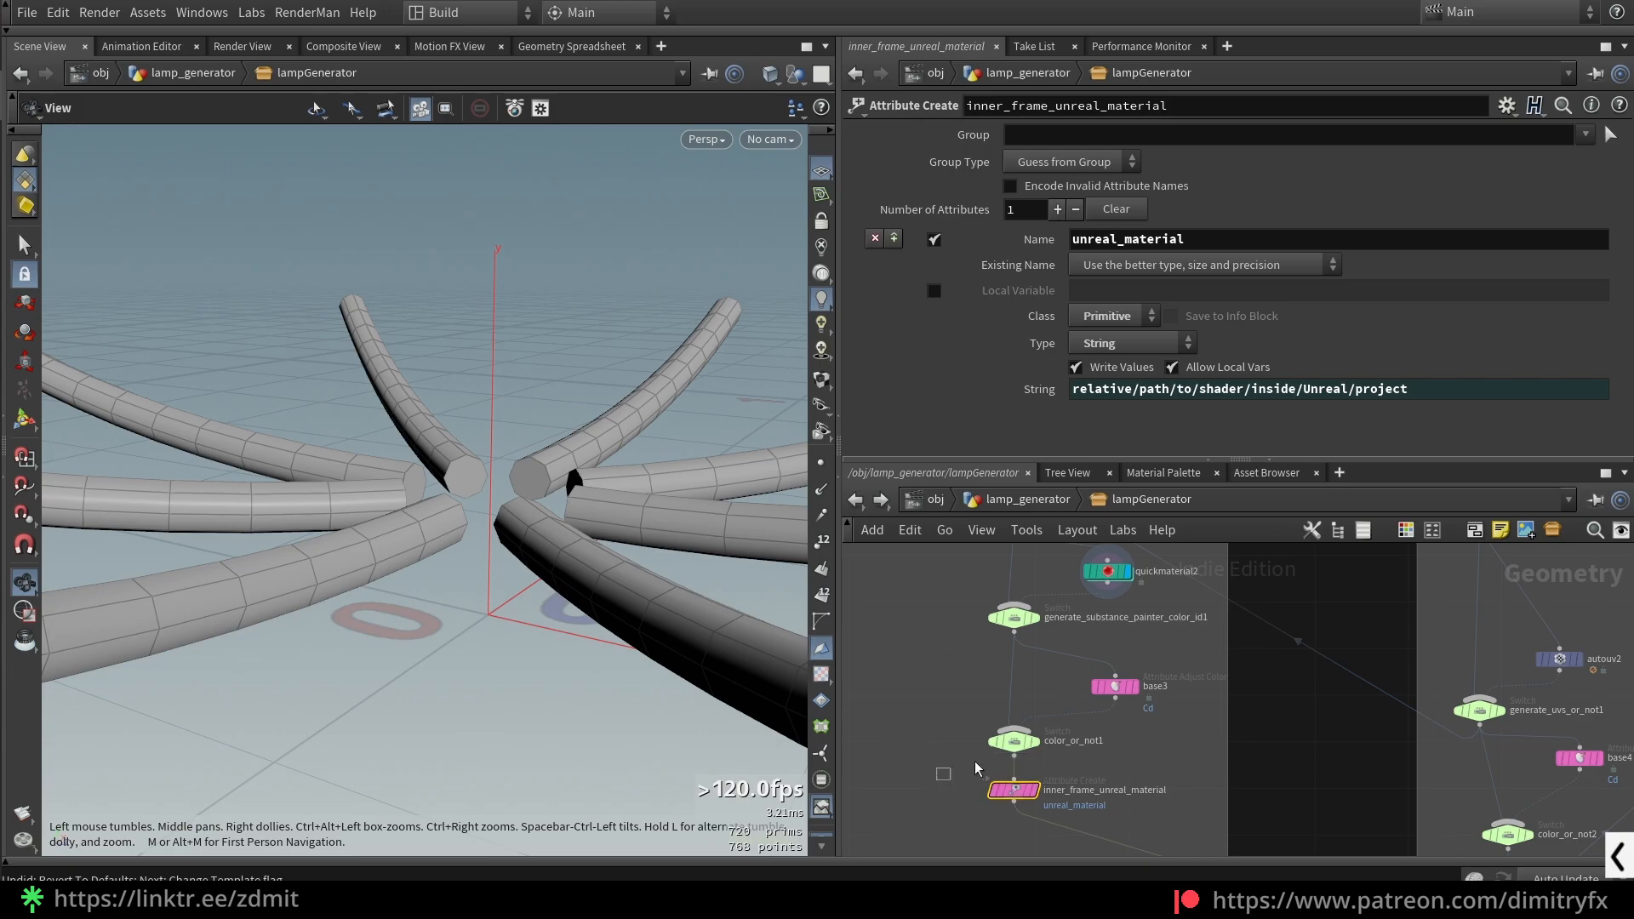
left_click(1013, 741)
left_click_drag(1145, 761, 904, 664)
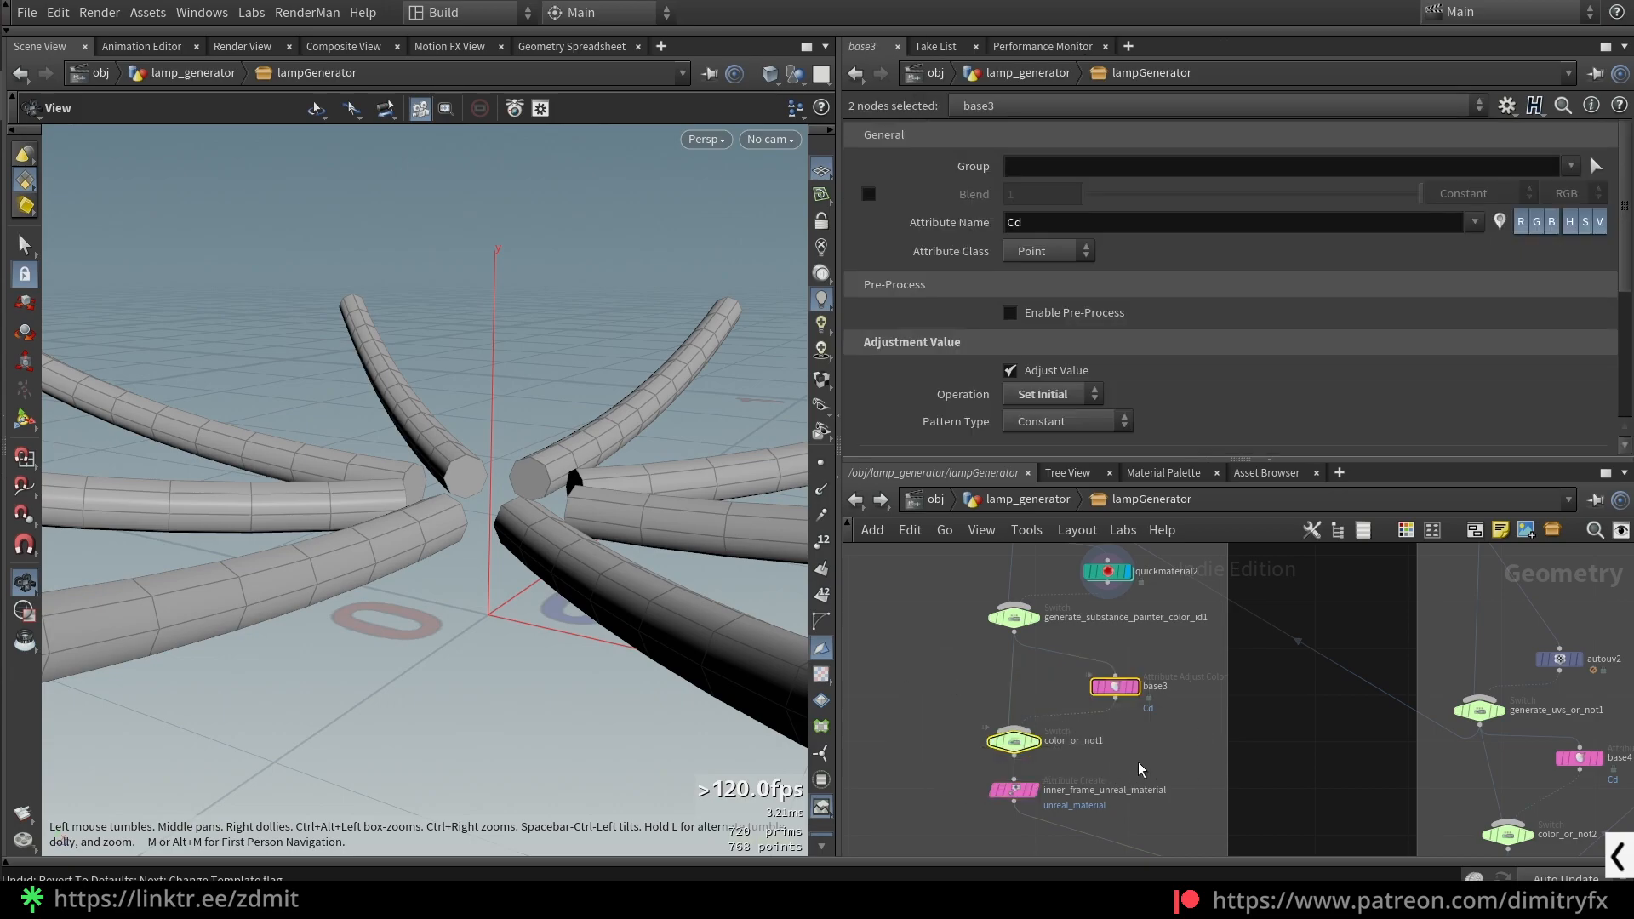
left_click(1142, 769)
left_click(1014, 740)
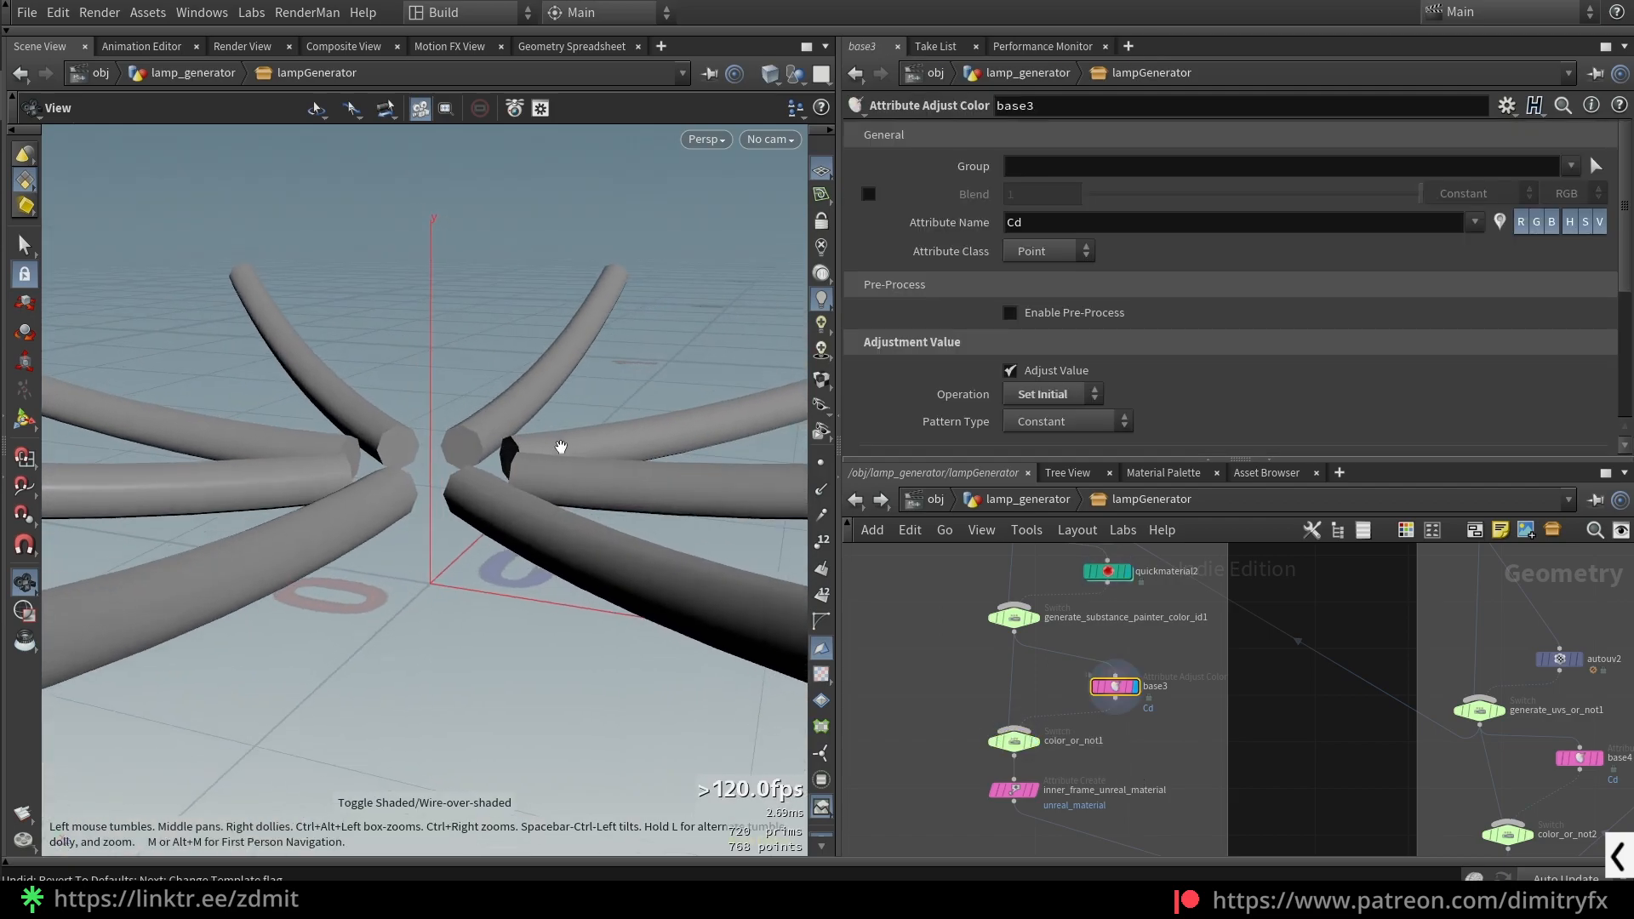
- Try yellow 7F7F00 as base3's constant color, and undo the change
scroll(1070, 393, "down", 3)
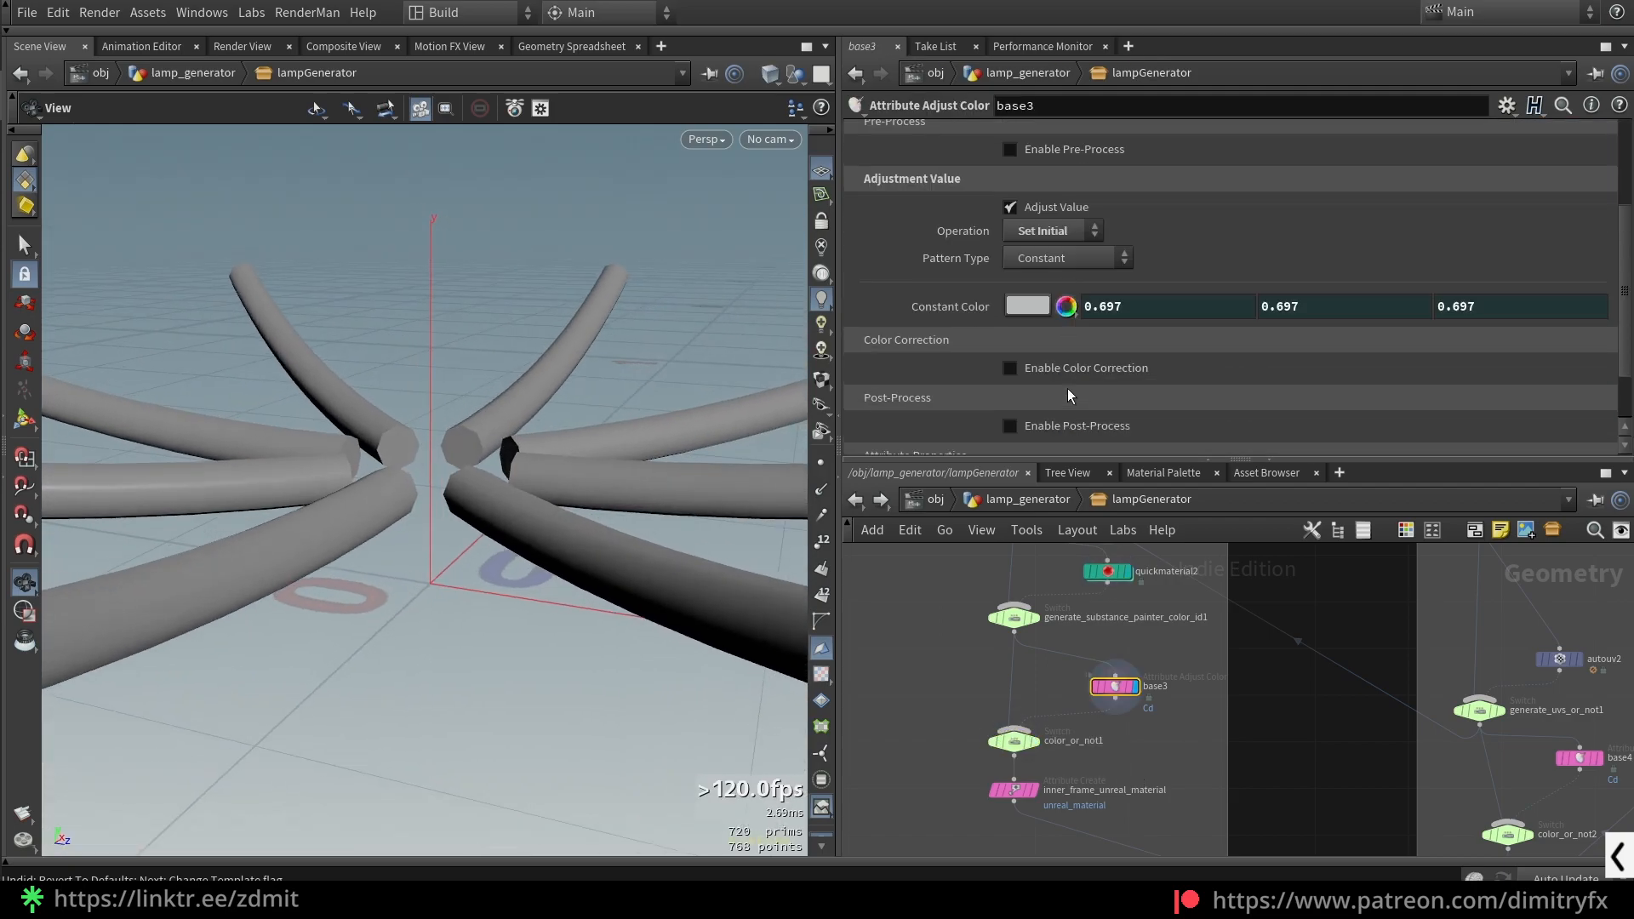
left_click(1027, 305)
left_click(1308, 158)
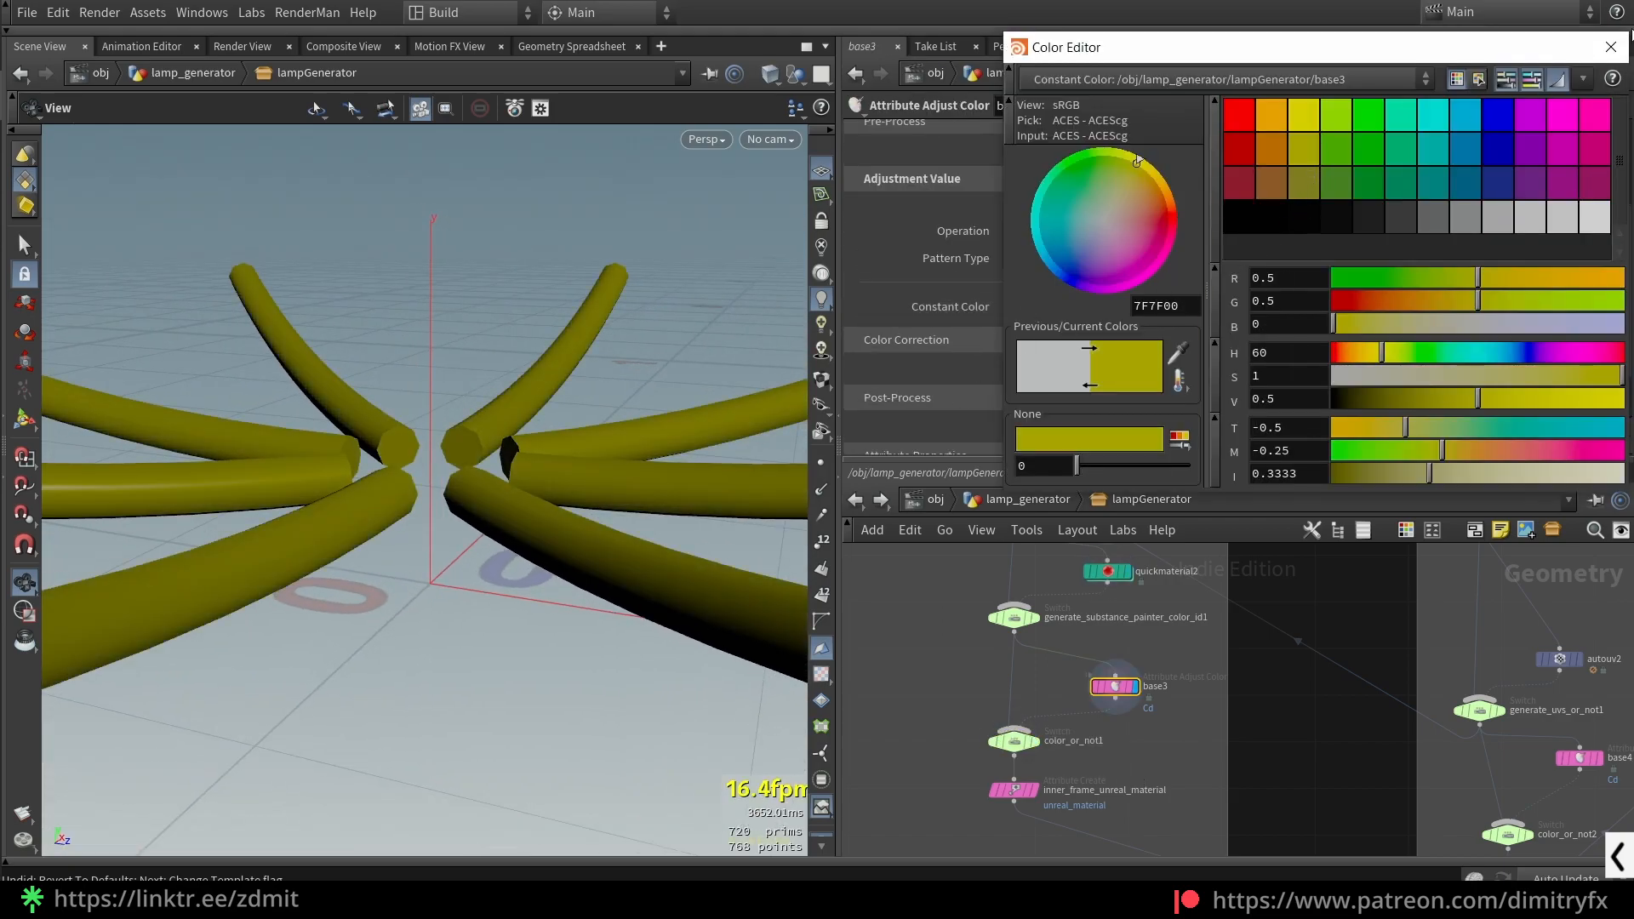
left_click(1609, 47)
key("ctrl+z")
scroll(1080, 368, "down", 3)
scroll(910, 336, "up", 5)
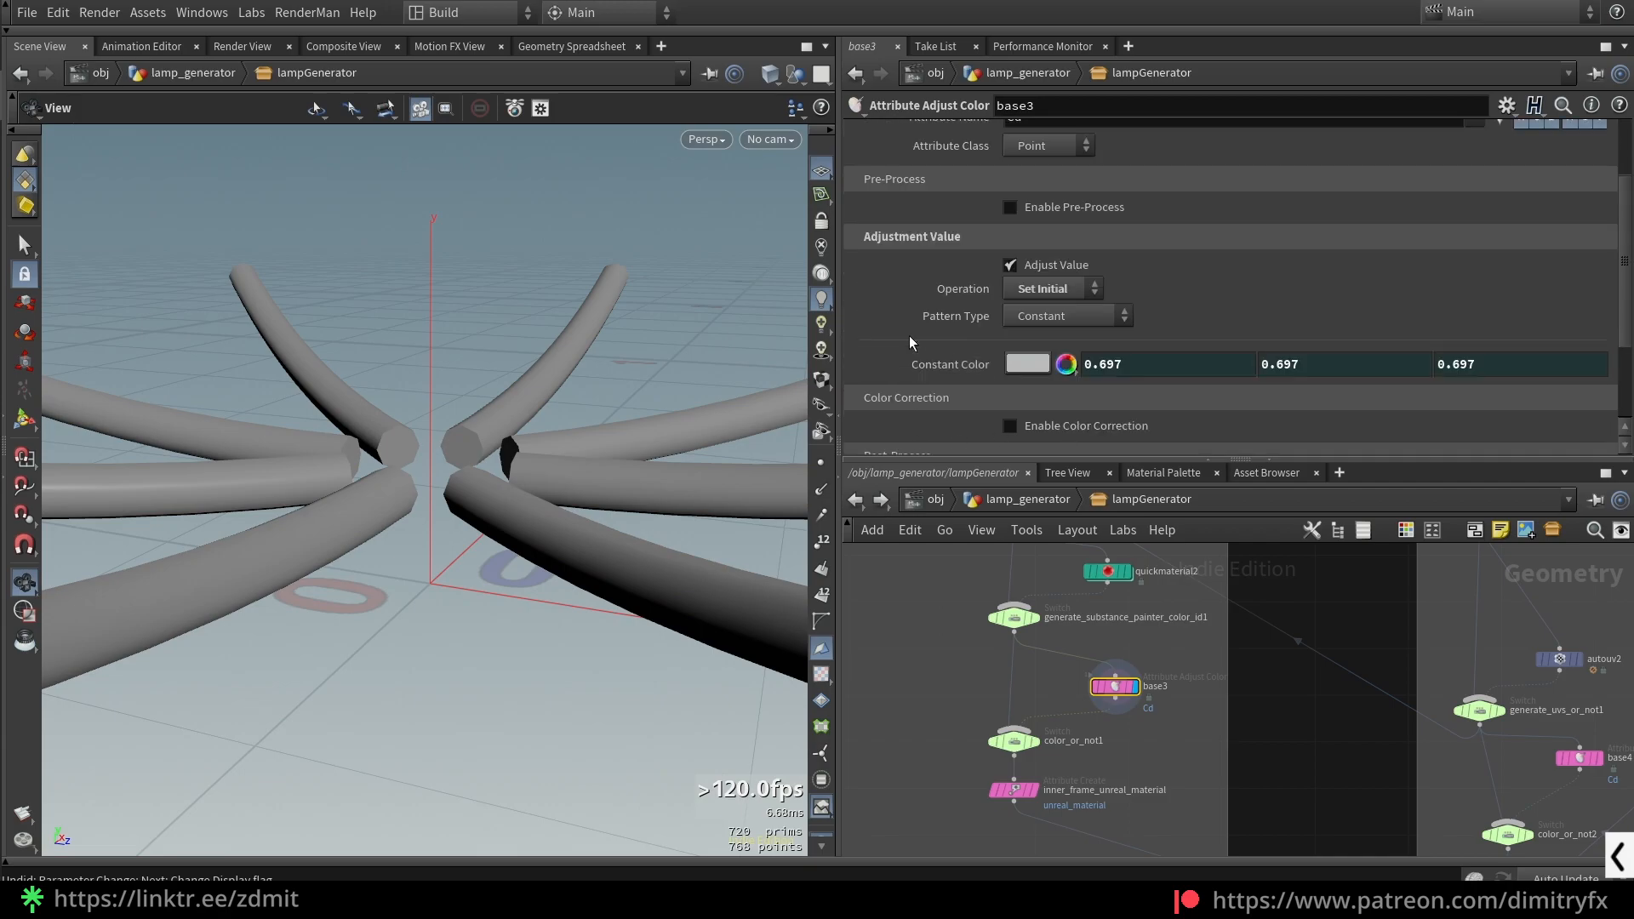
- Try several palette colors, including dark blue 132F4C, as base3's constant color, and undo them
scroll(890, 327, "up", 1)
left_click(1027, 391)
left_click(1306, 127)
left_click(1250, 128)
left_click(1406, 151)
left_click(1429, 160)
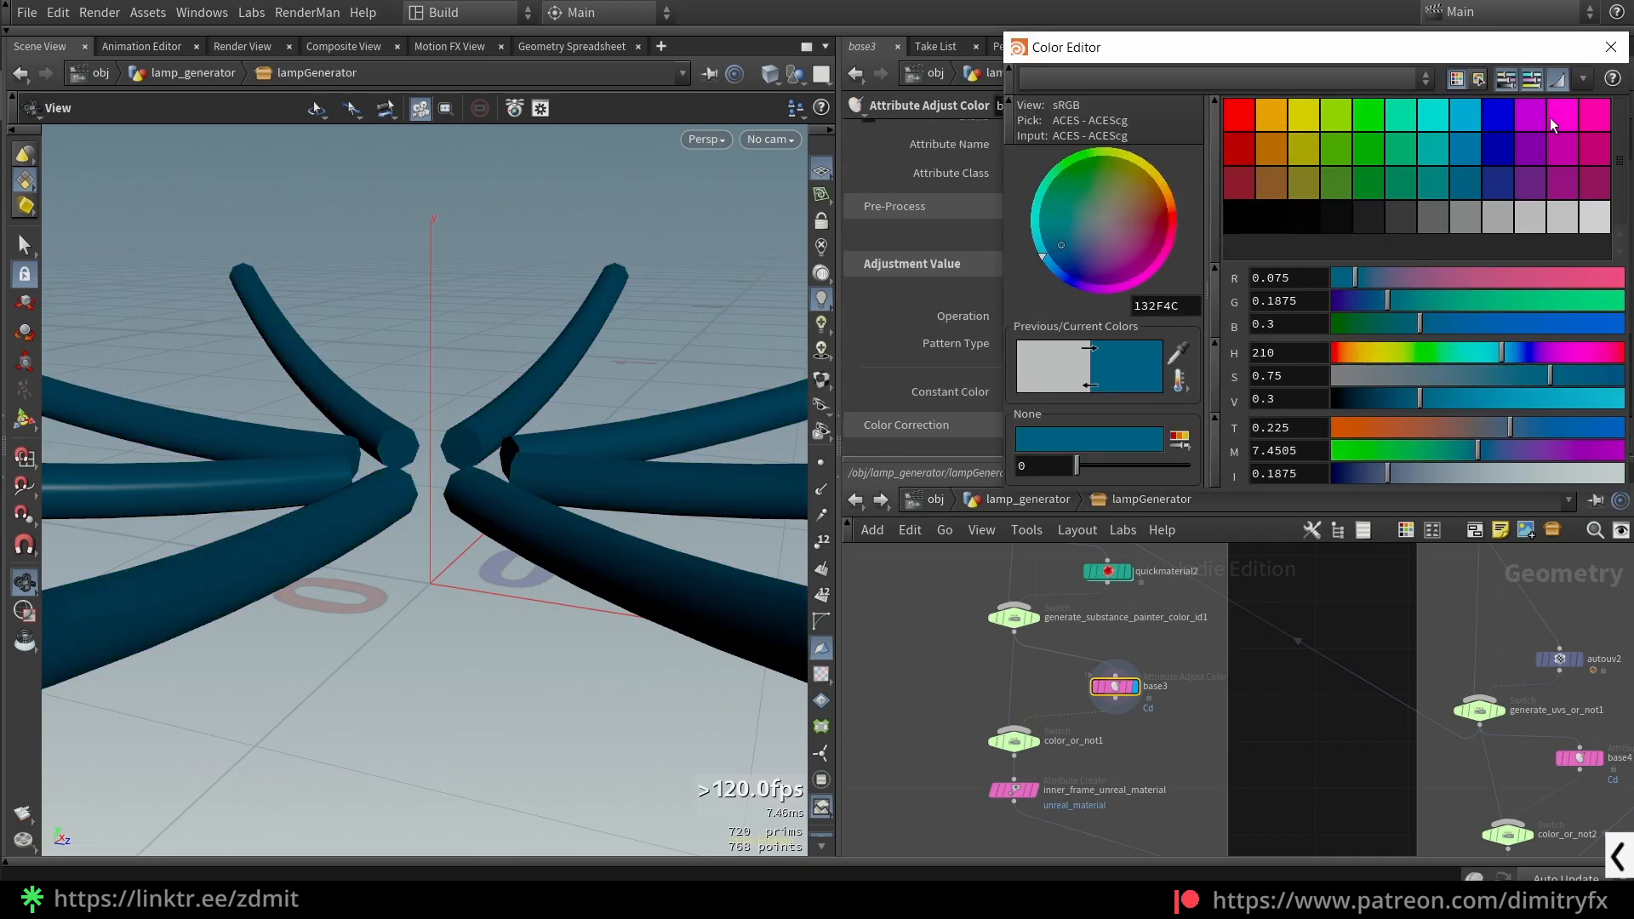
left_click(1610, 47)
key("ctrl+z")
key("ctrl+z")
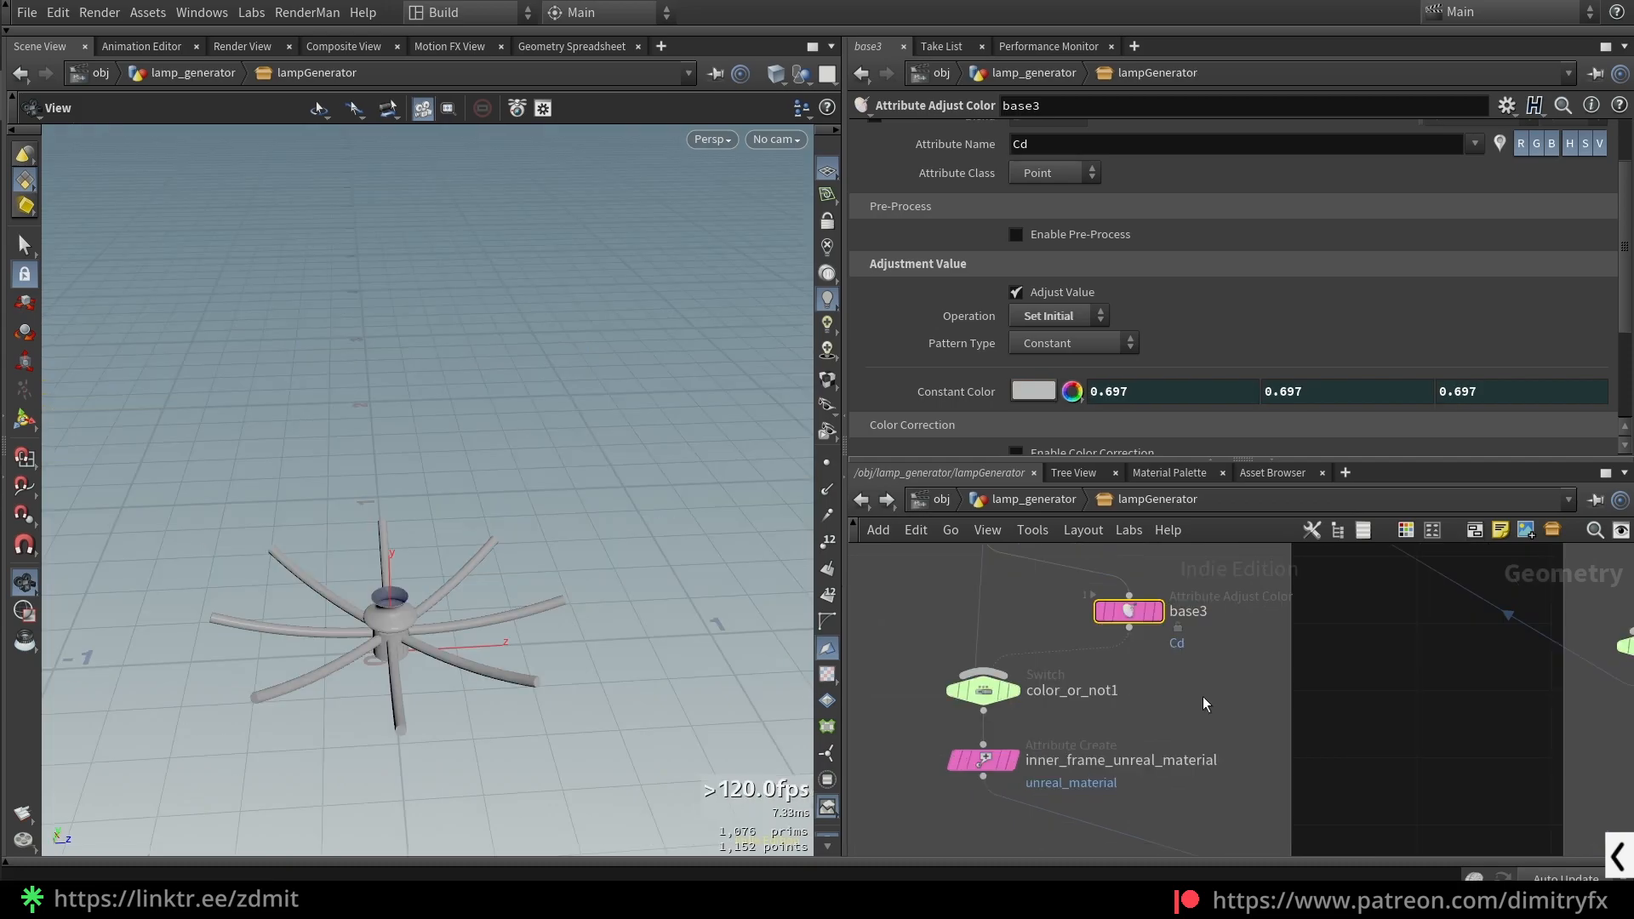
- Display and frame the line5 node that starts the inner frame network
scroll(1259, 661, "down", 3)
middle_click_drag(1275, 578, 1248, 708)
middle_click_drag(1243, 638, 1268, 792)
scroll(1231, 692, "down", 3)
middle_click_drag(1200, 579, 1237, 697)
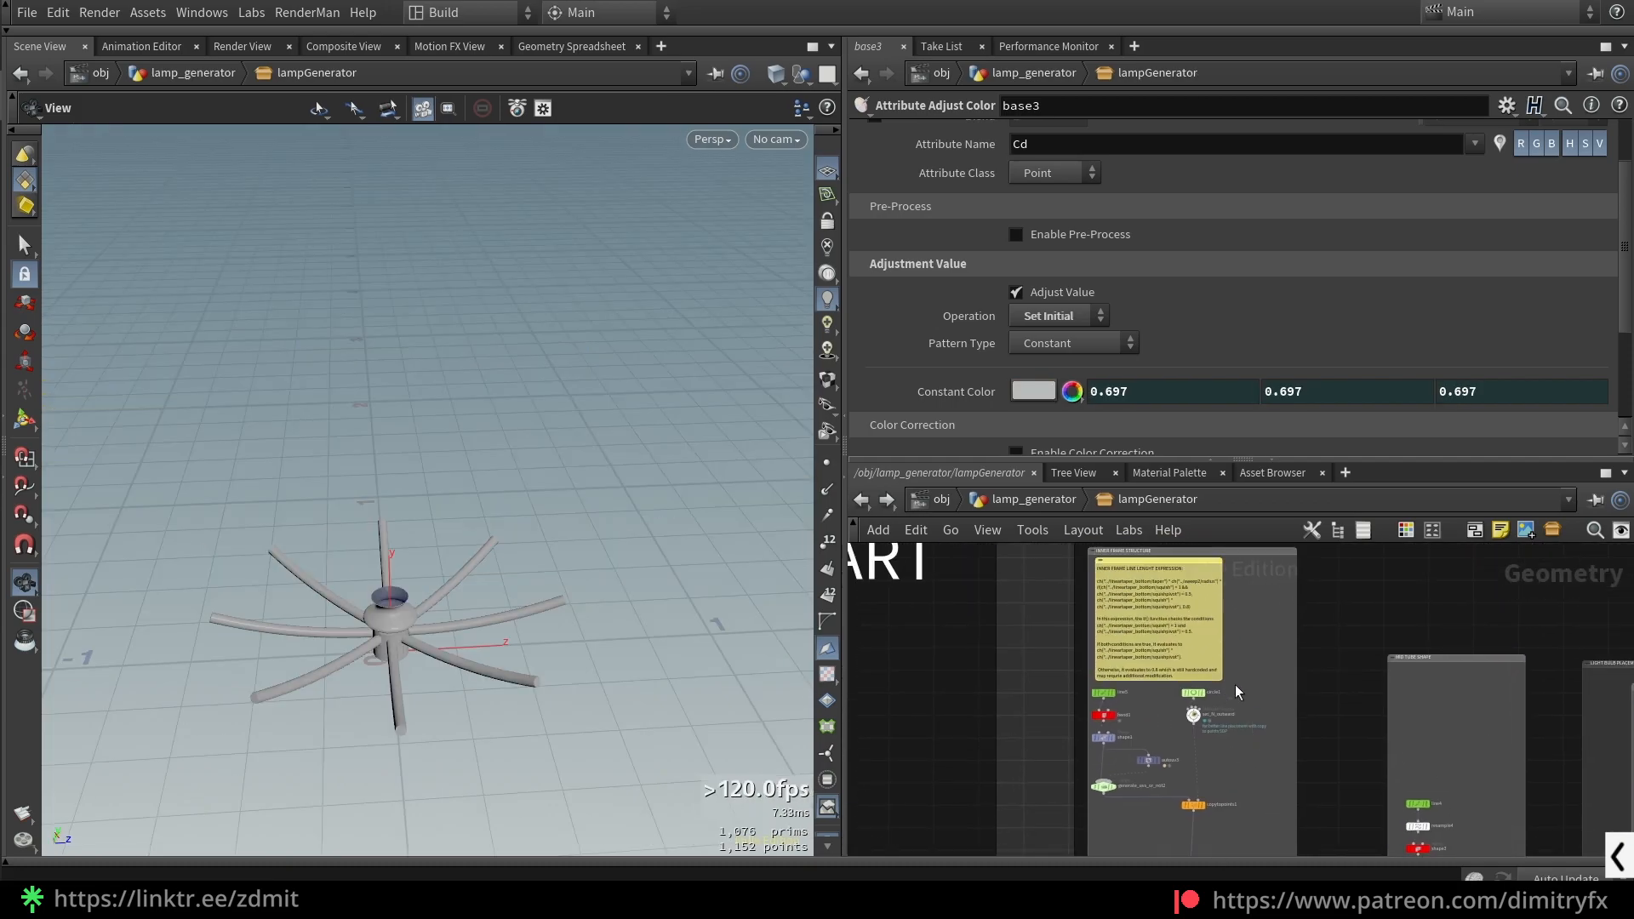
scroll(1238, 697, "up", 4)
middle_click_drag(1132, 664, 1190, 768)
scroll(1190, 768, "up", 2)
left_click(1100, 690)
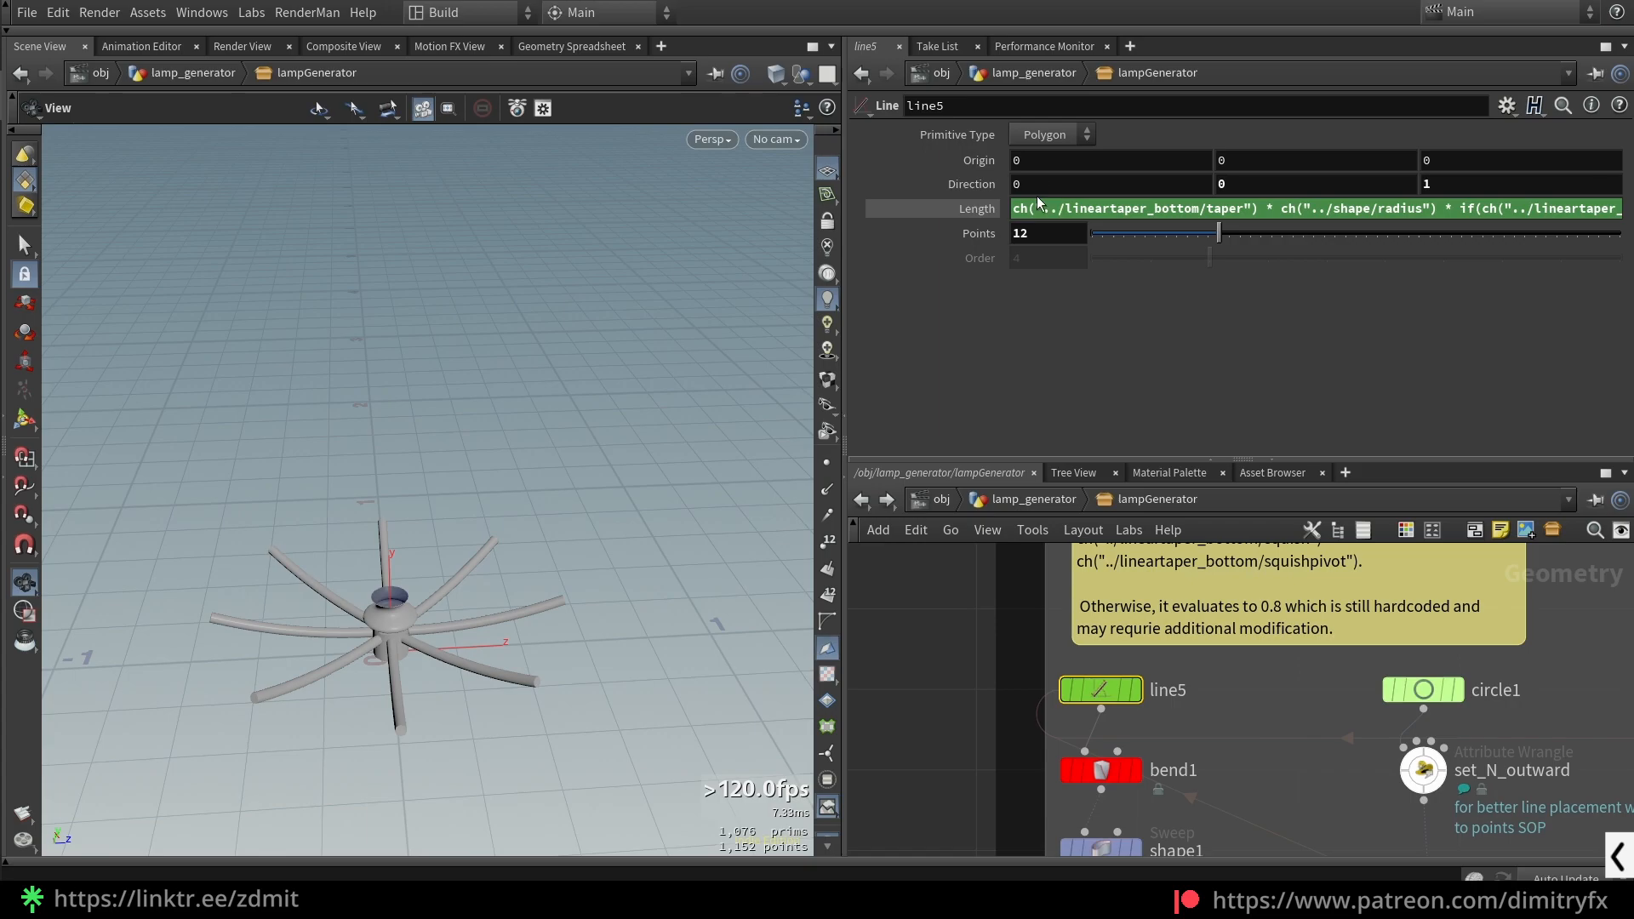
left_click(1136, 690)
key("f")
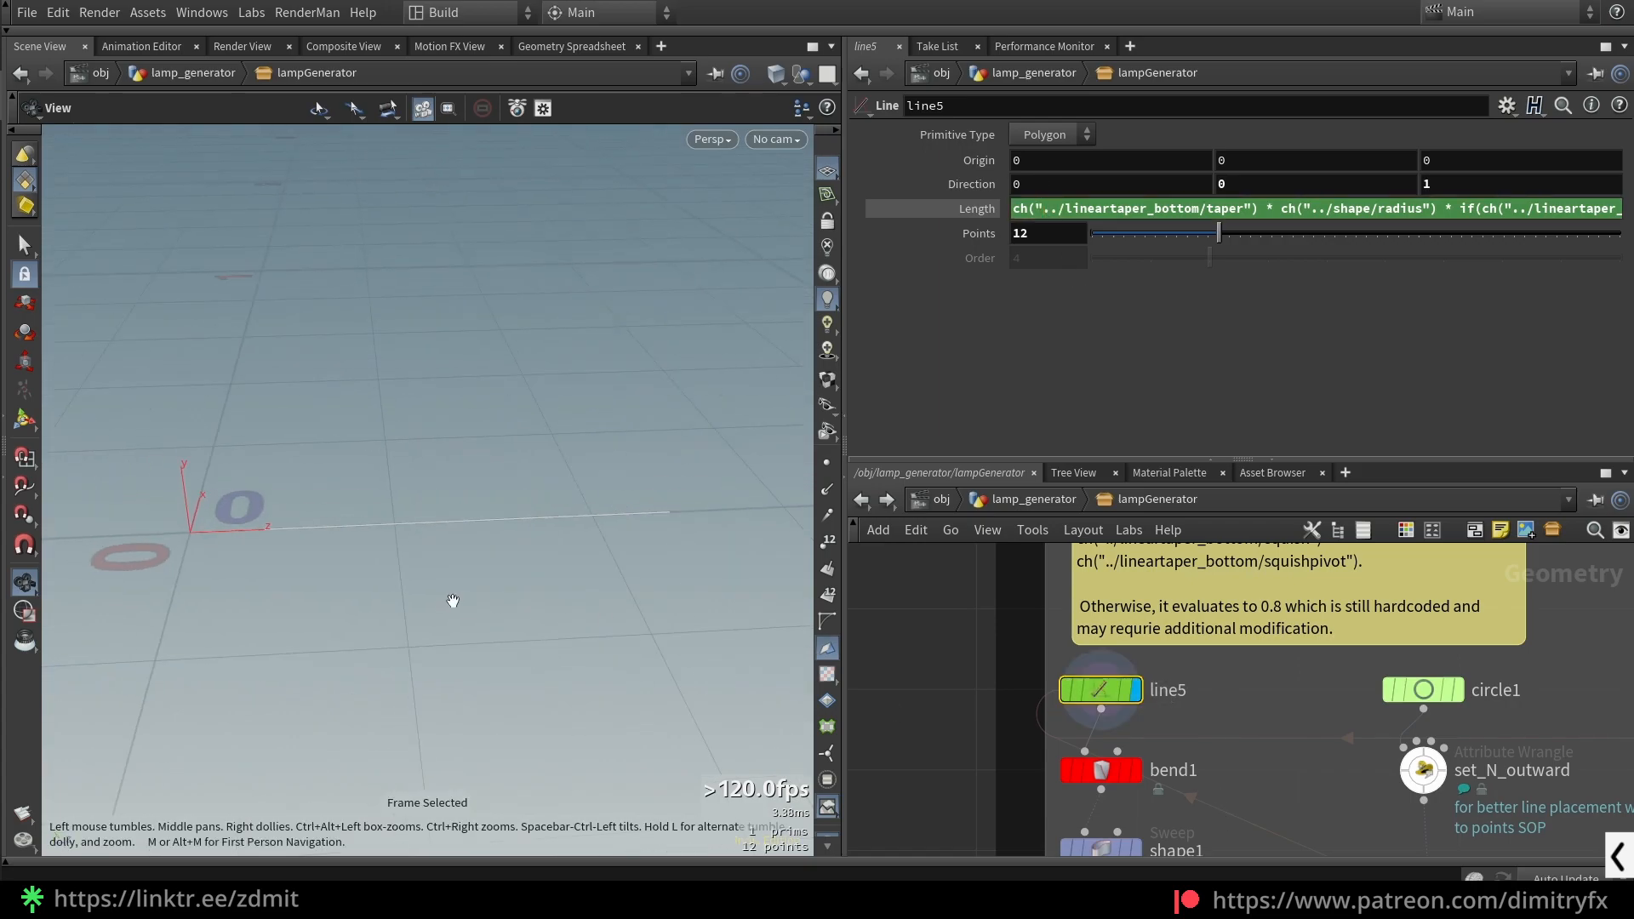
- Display the copied inner frame arms and read line5's full Length expression in the expression editor
scroll(452, 600, "down", 2)
scroll(1125, 727, "down", 5)
middle_click_drag(1192, 758, 1071, 552)
left_click(1066, 766)
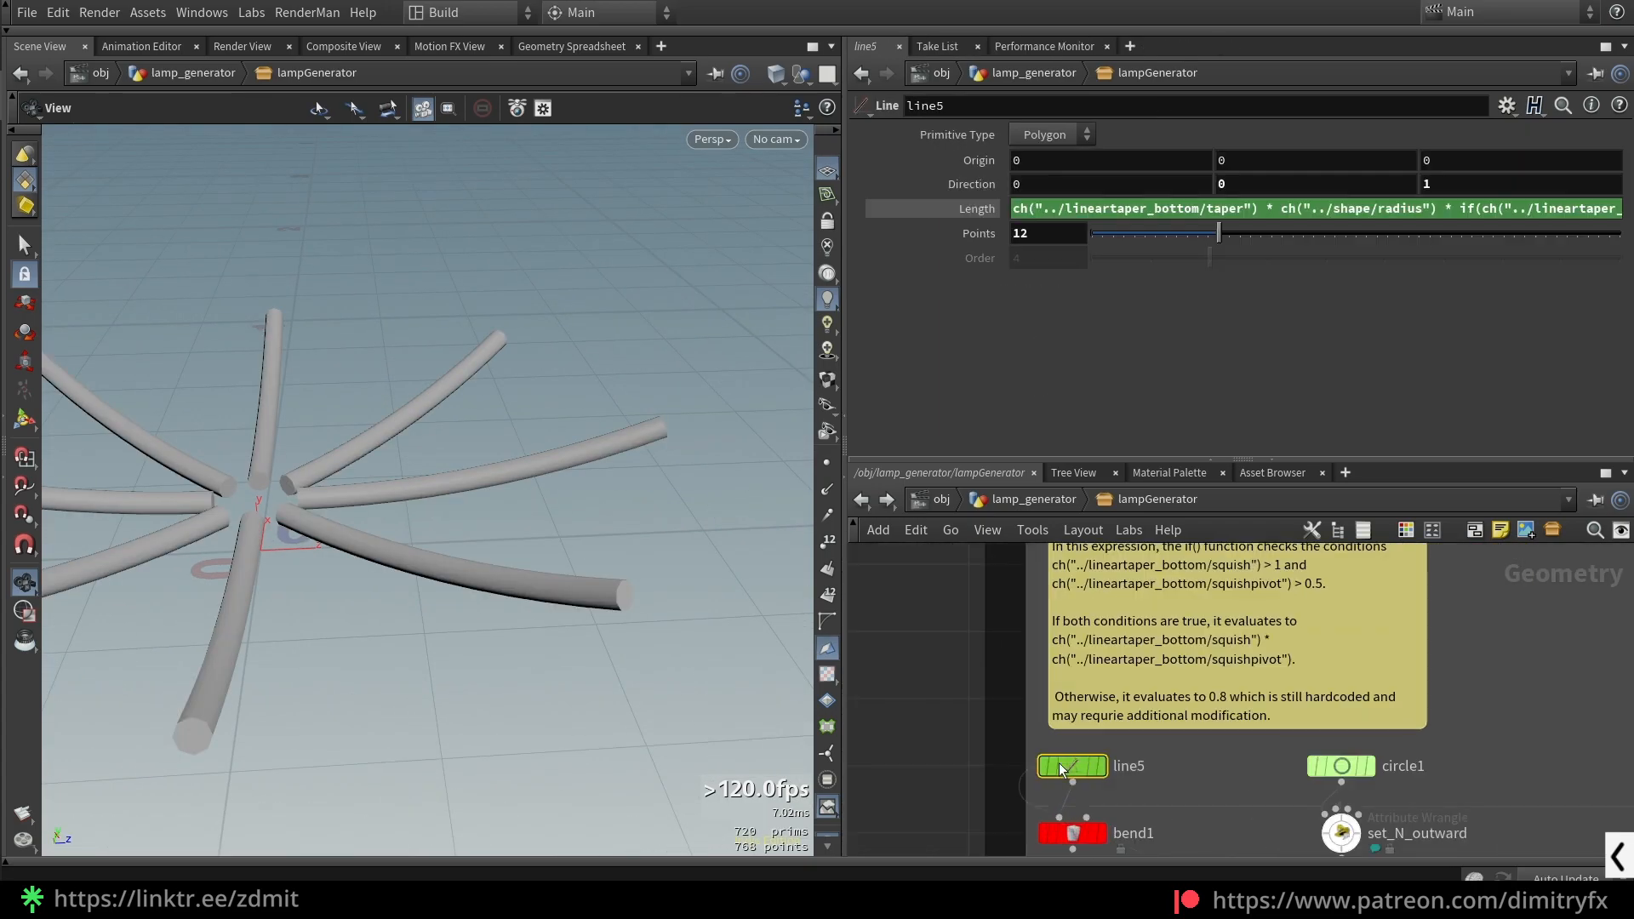
middle_click_drag(1200, 744, 1151, 887)
middle_click_drag(1232, 701, 1222, 719)
key("alt+e")
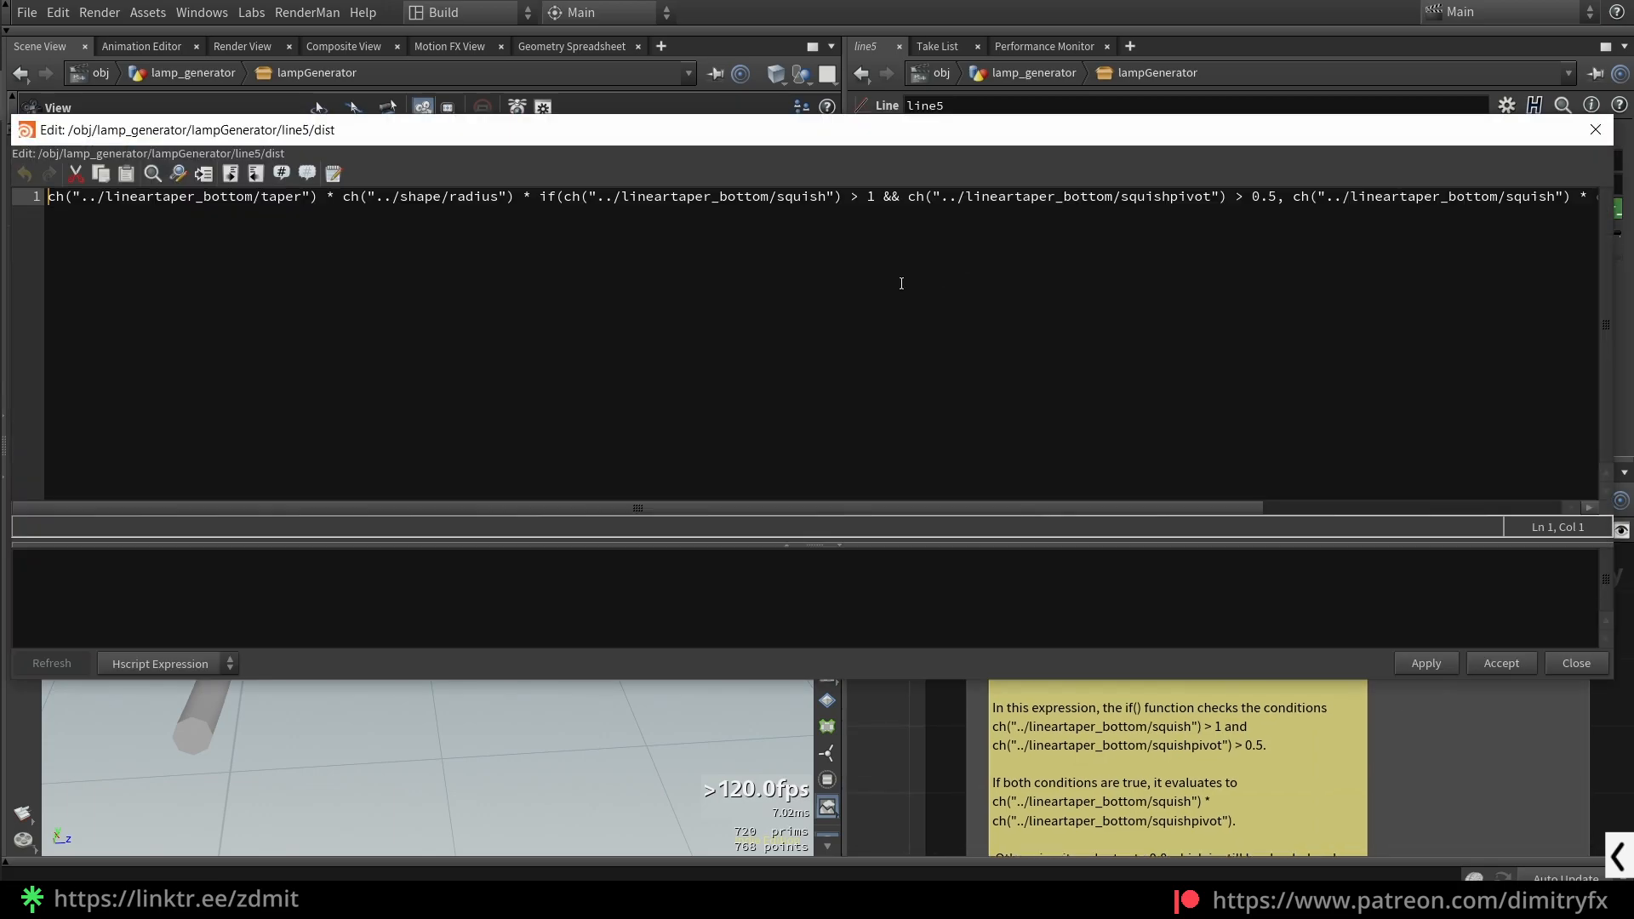
left_click_drag(1612, 521, 1631, 521)
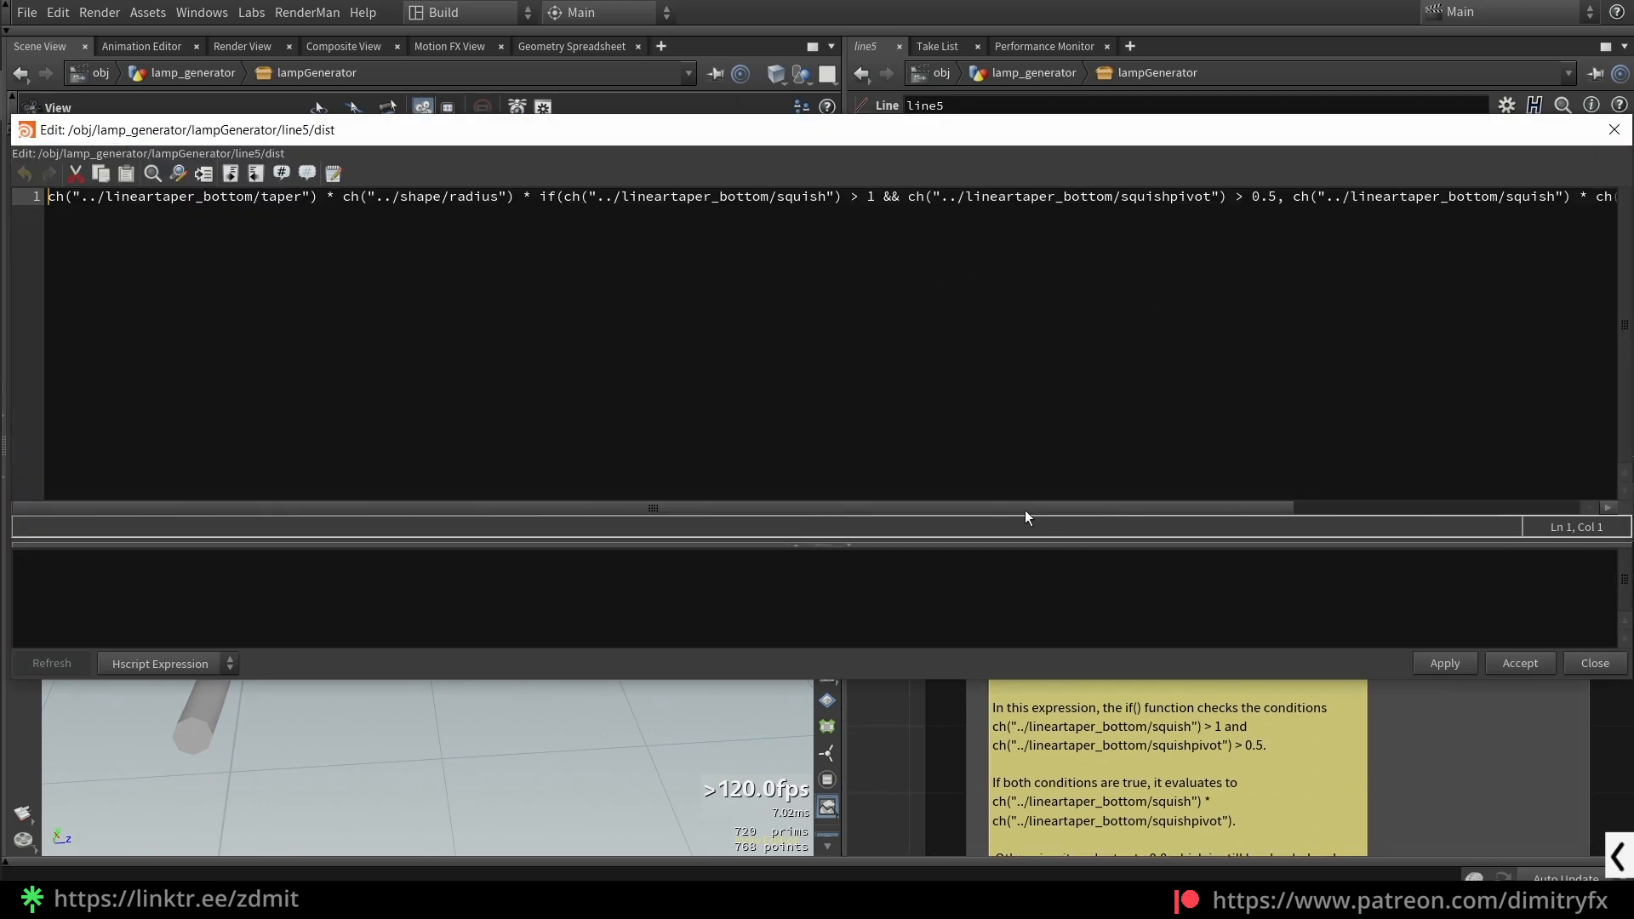
left_click_drag(843, 508, 1182, 483)
left_click(1614, 129)
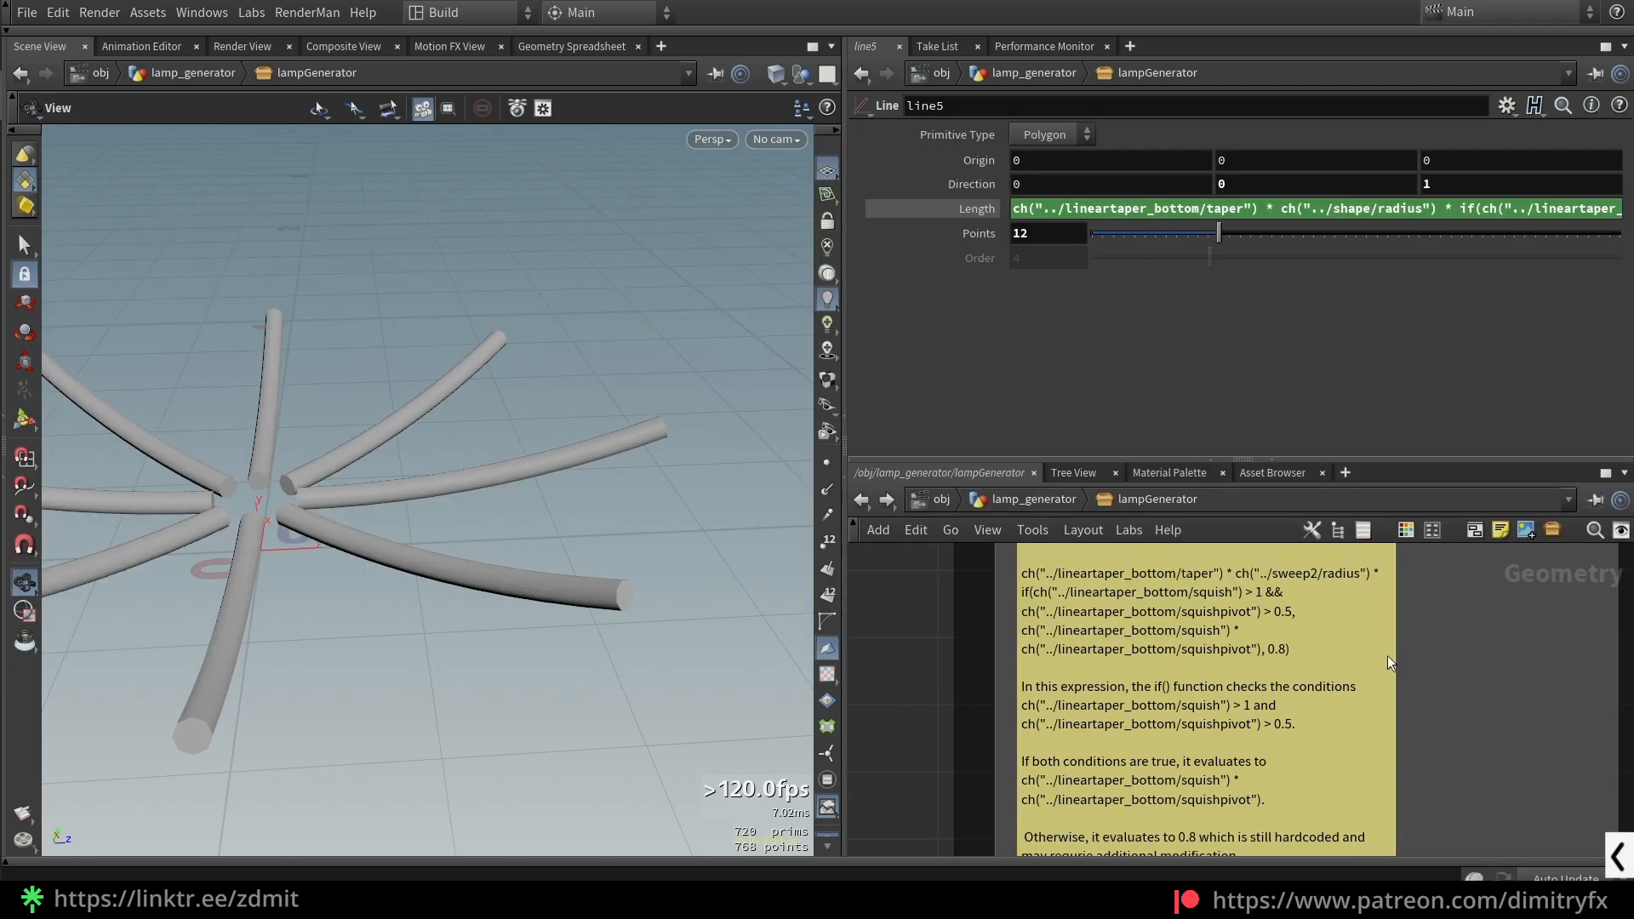
- Examine the taper, sweep radius and squish condition terms of the length expression in the inner frame sticky note
left_click(1298, 656)
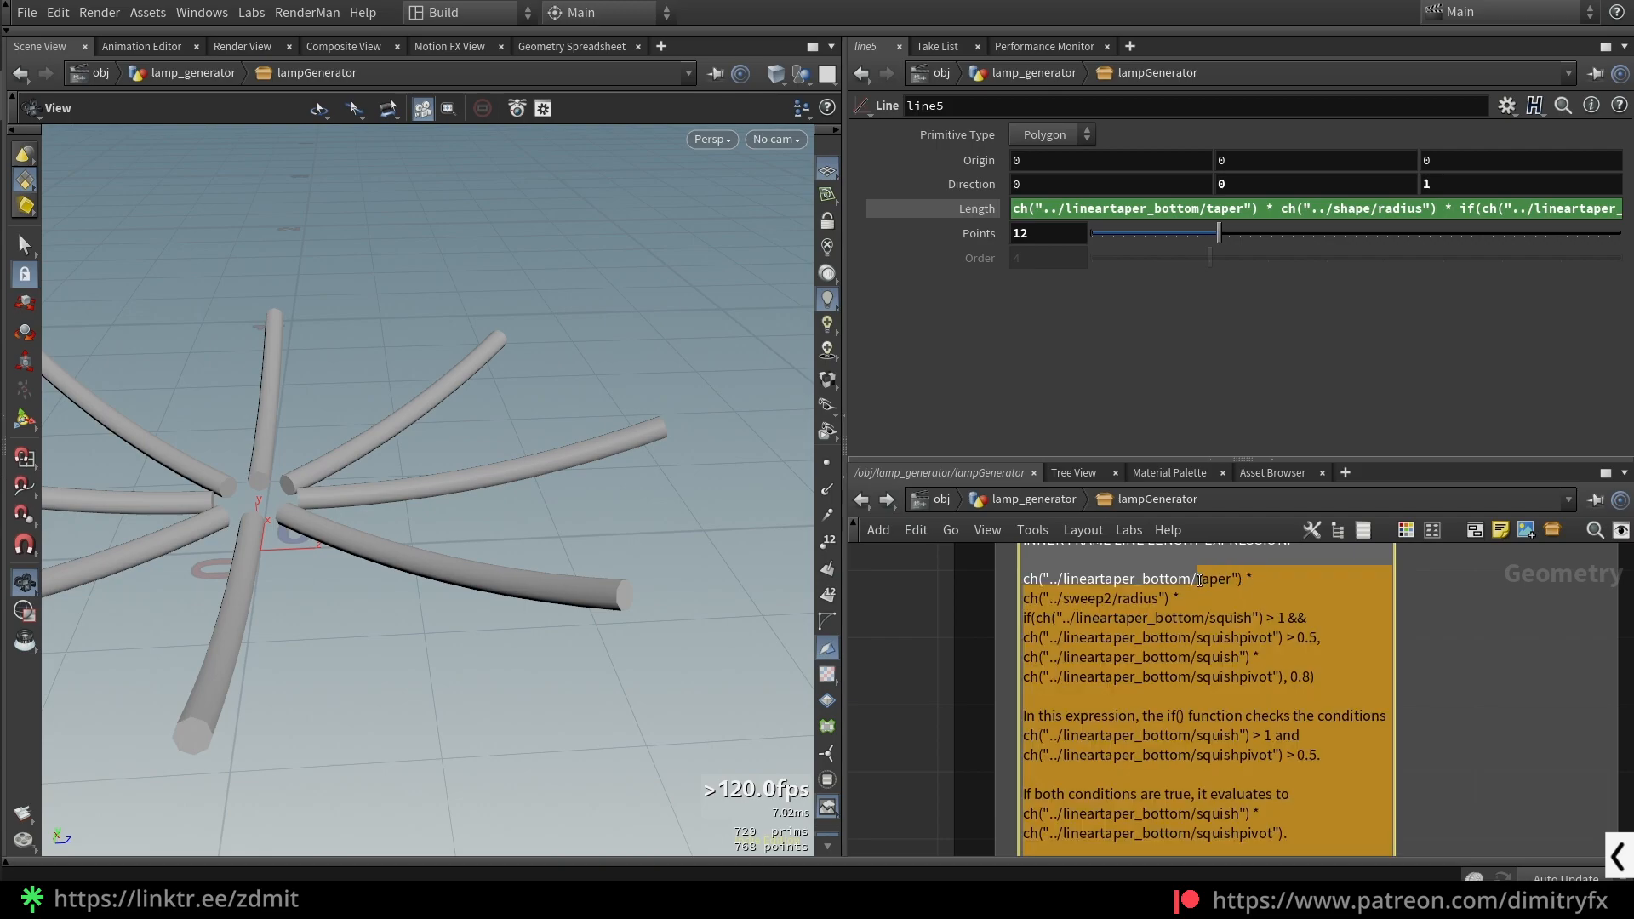
left_click_drag(1243, 580, 1023, 570)
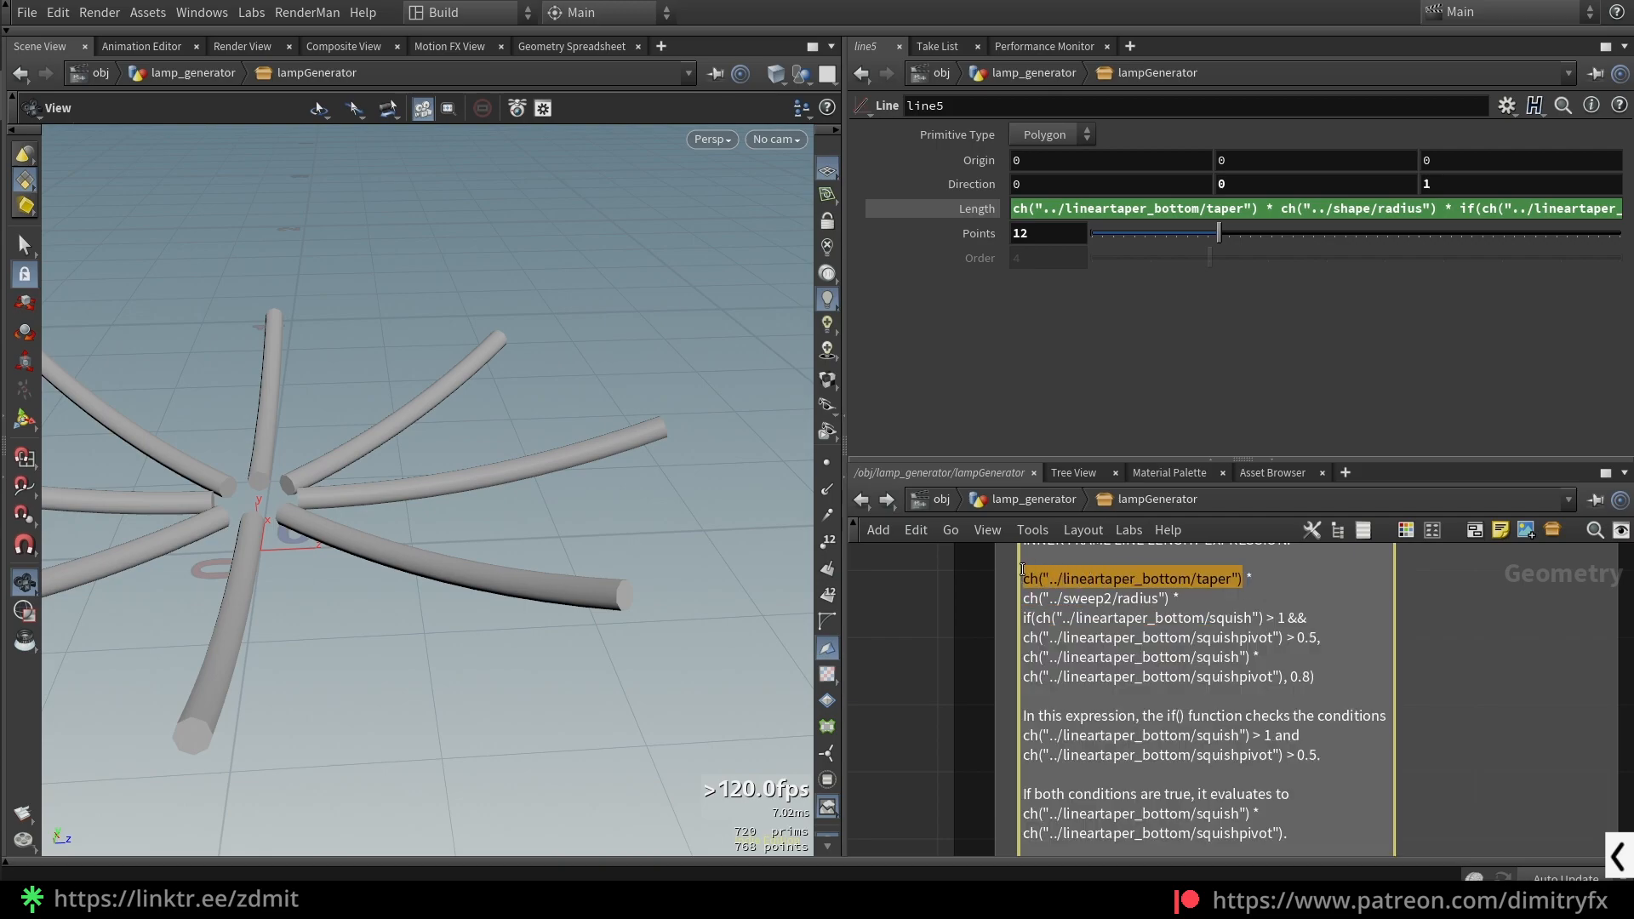
left_click_drag(1173, 597, 1040, 588)
left_click(1185, 588)
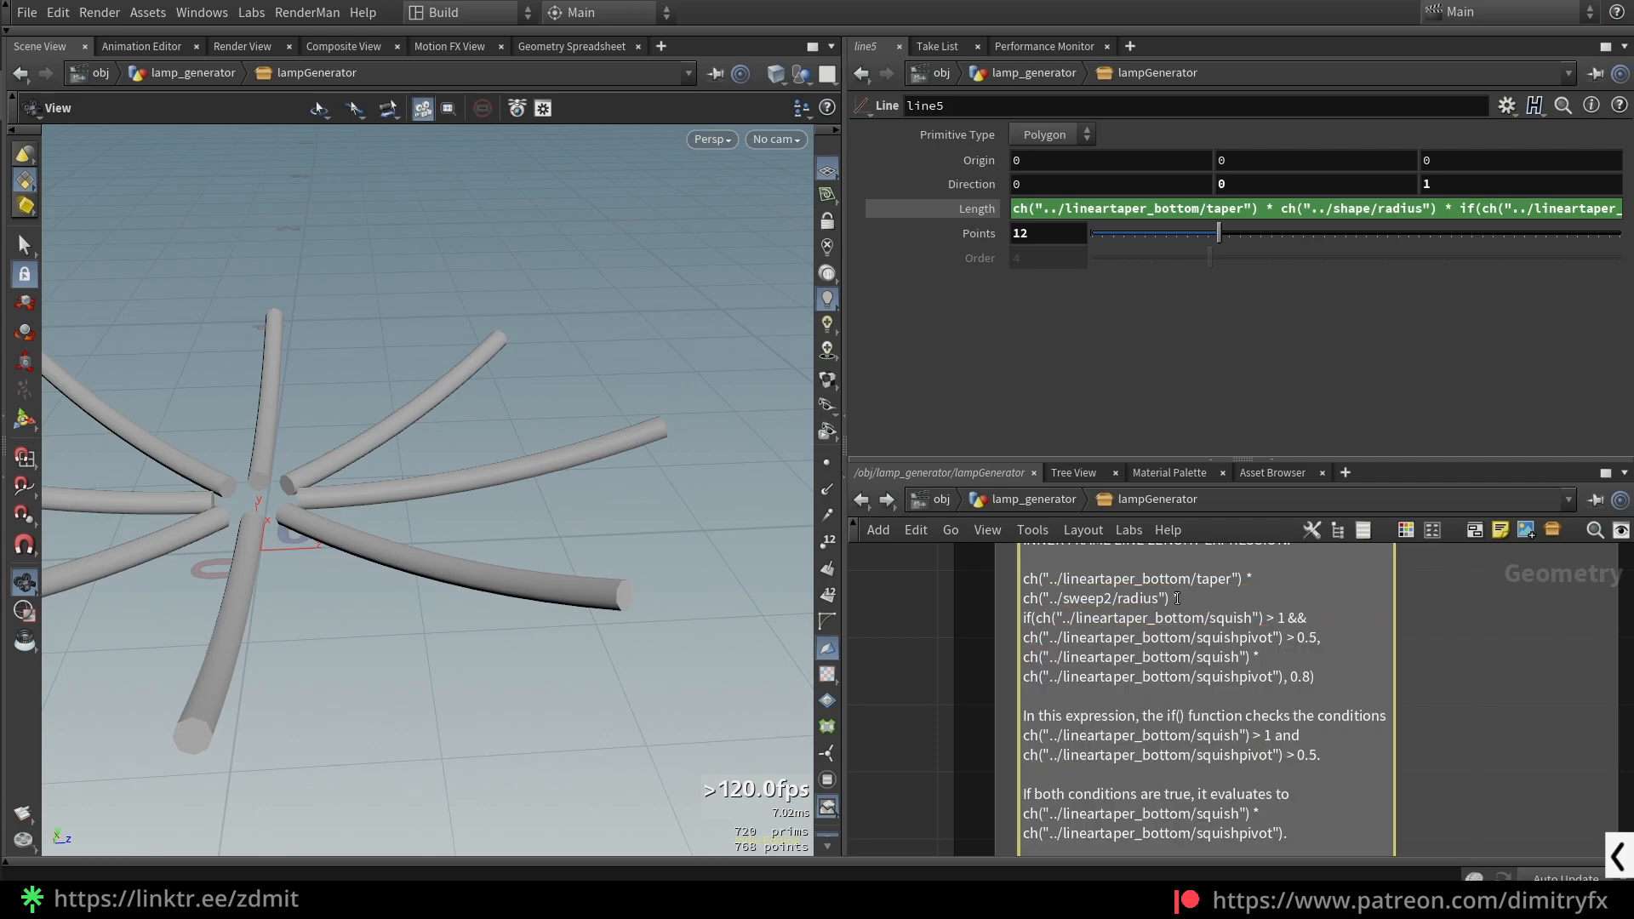
left_click_drag(1024, 618, 1288, 675)
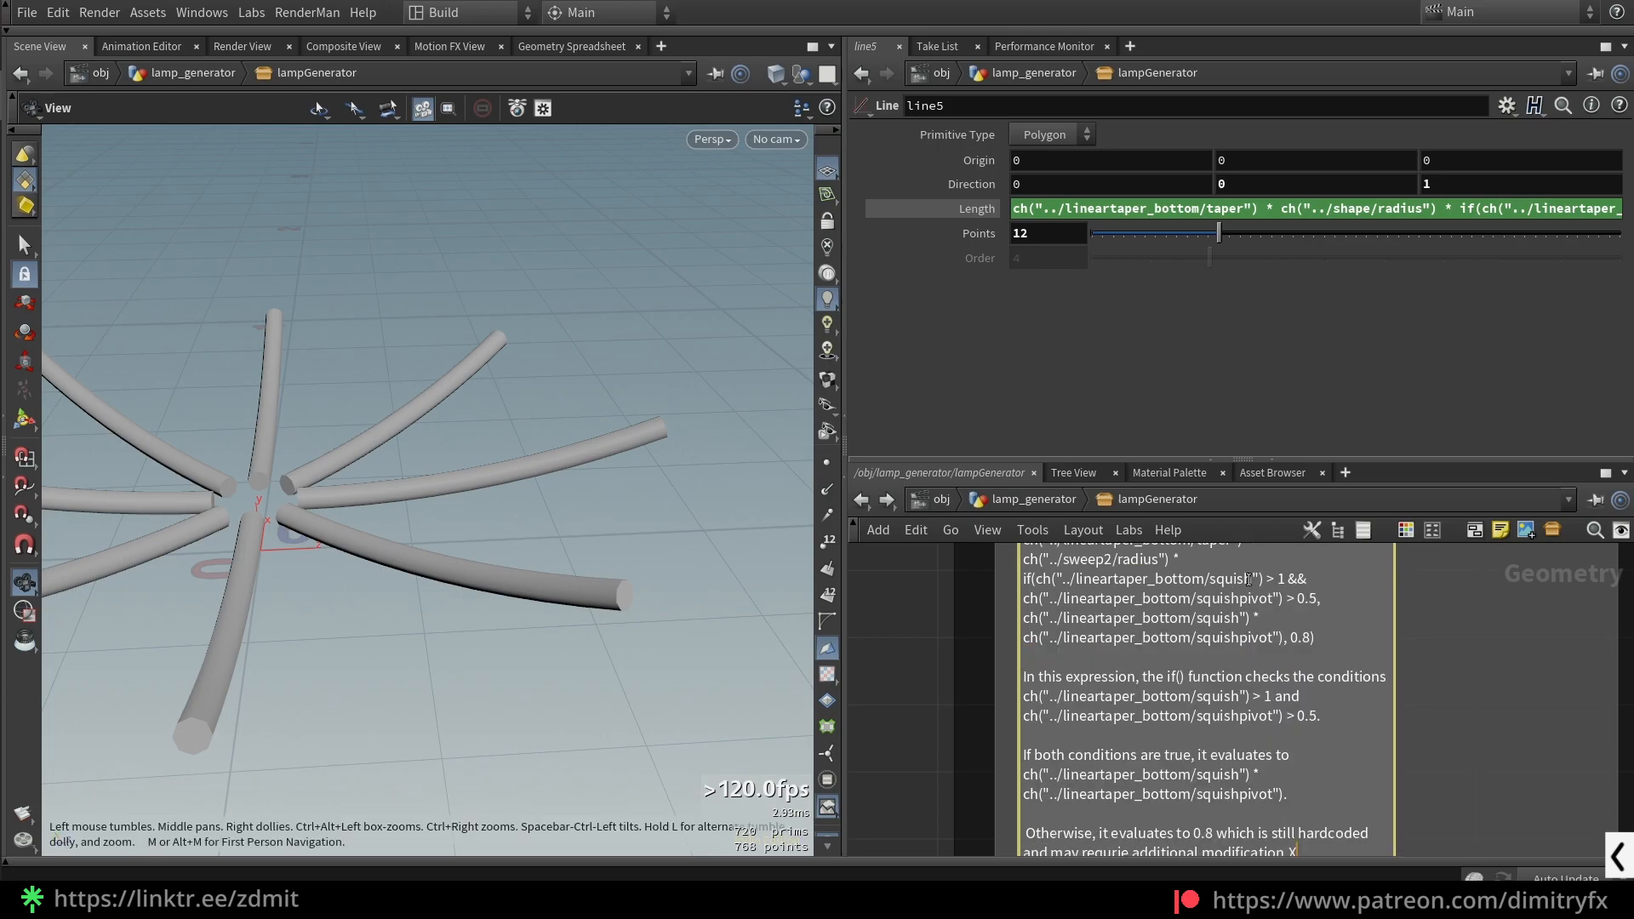
mouse_move(1302, 579)
left_mouse_down()
mouse_move(1318, 572)
mouse_move(1300, 579)
left_mouse_up()
left_click(1300, 579)
triple_click(1299, 580)
left_click(1310, 581)
middle_click_drag(1236, 579, 1243, 641)
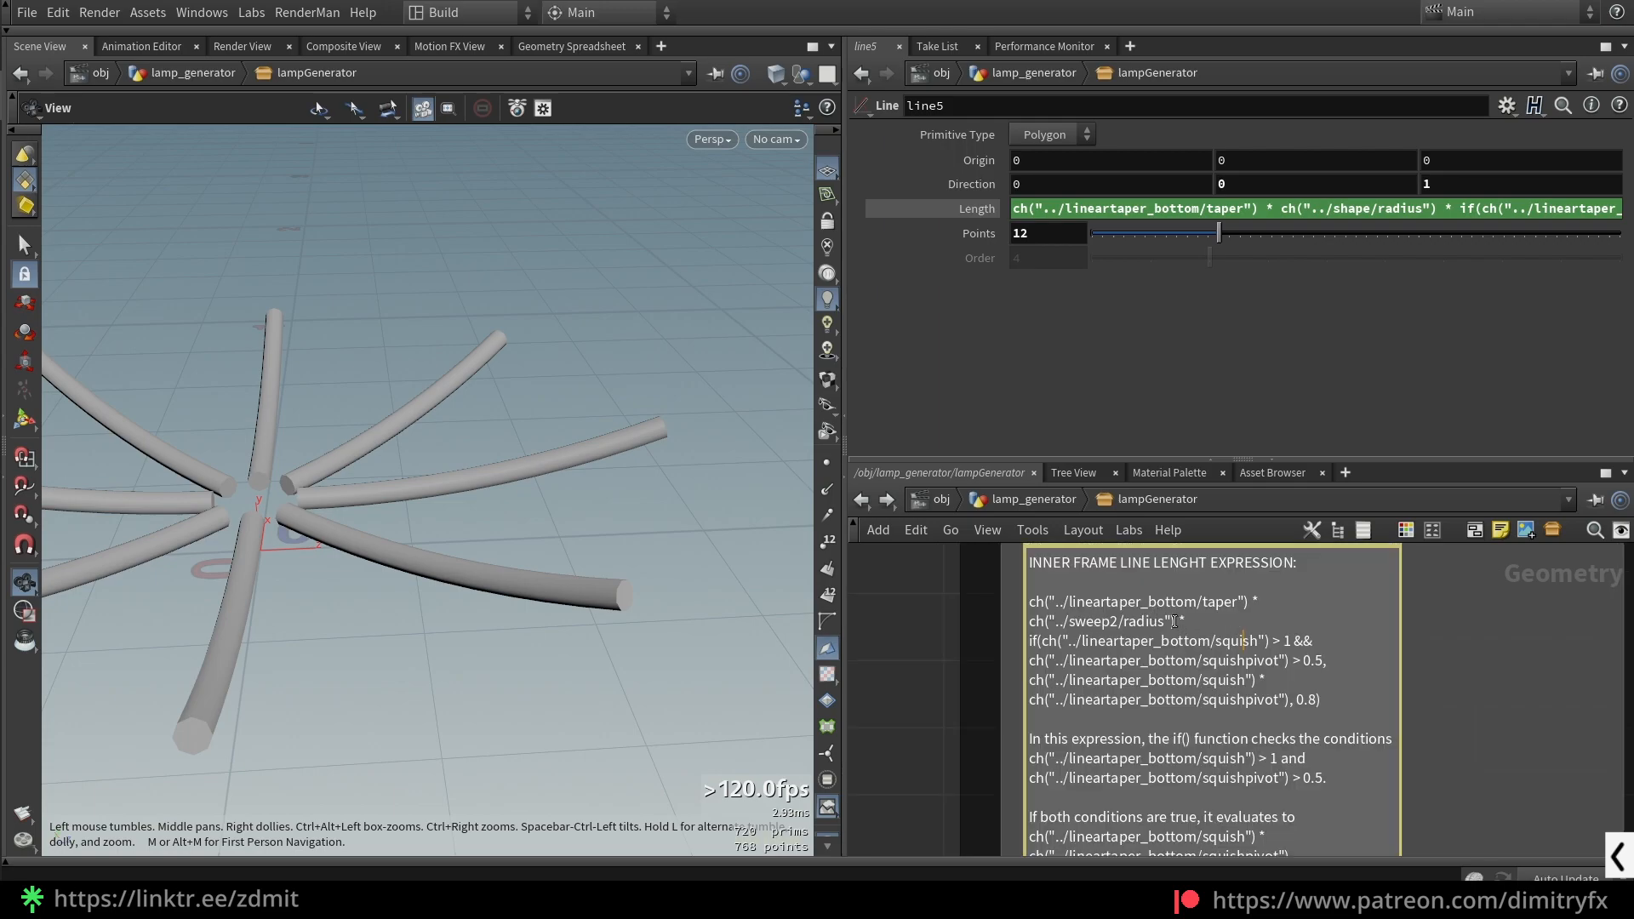
- Highlight the radius term, the if() condition, its 1 and 0.5 thresholds and the 0.8 fallback in the sticky note
left_click_drag(1165, 619, 1025, 598)
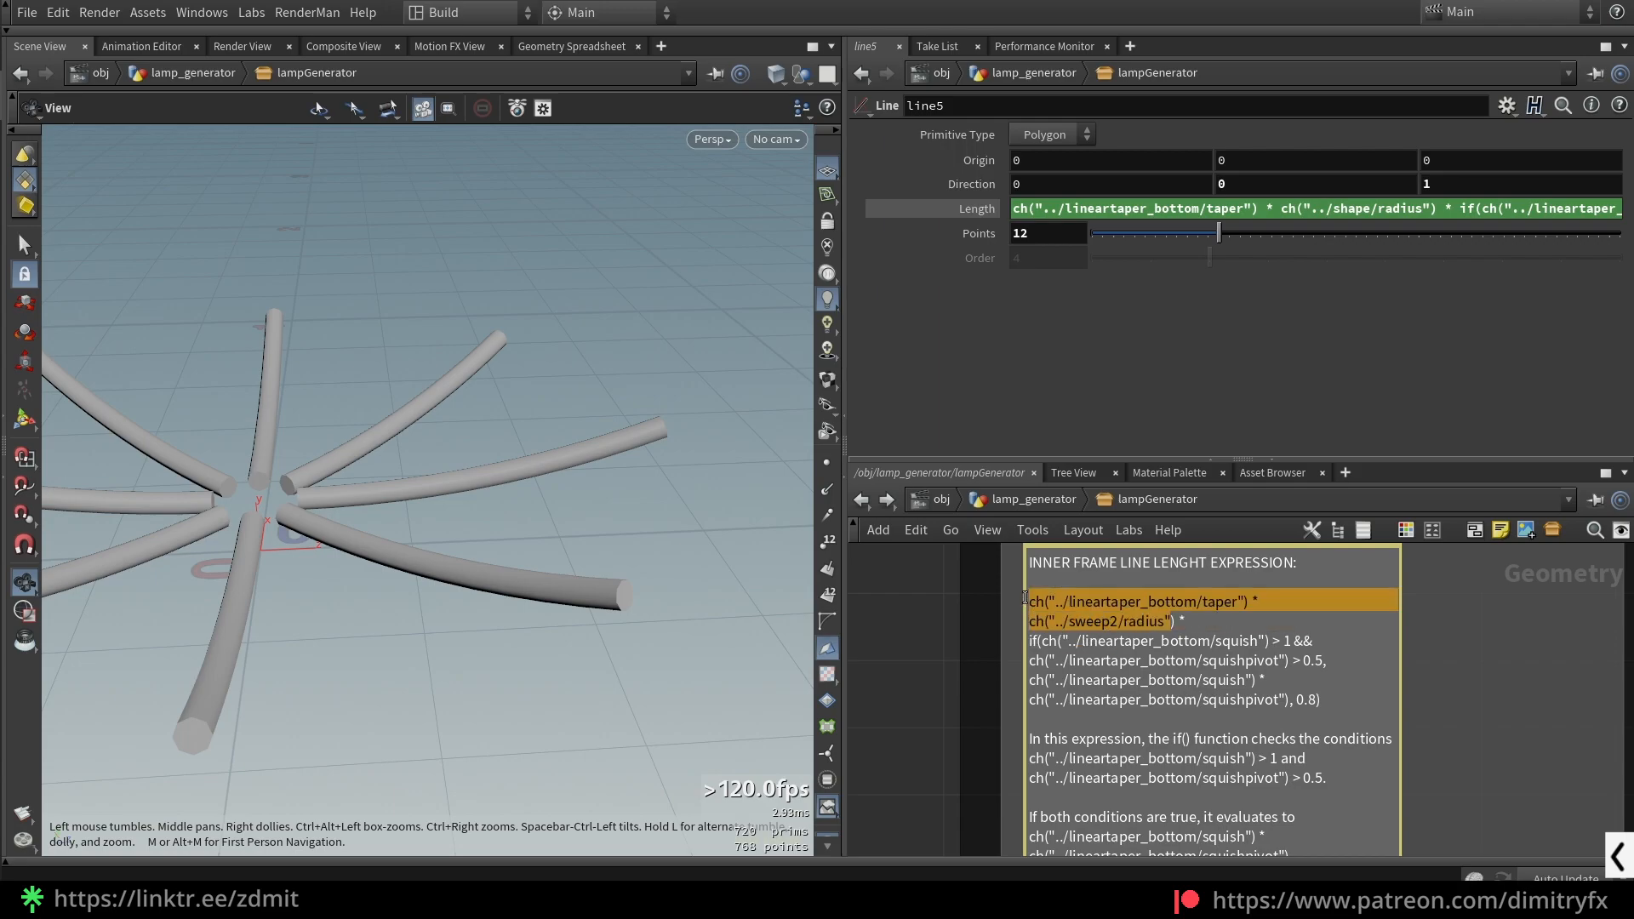
left_click_drag(1031, 680, 1268, 691)
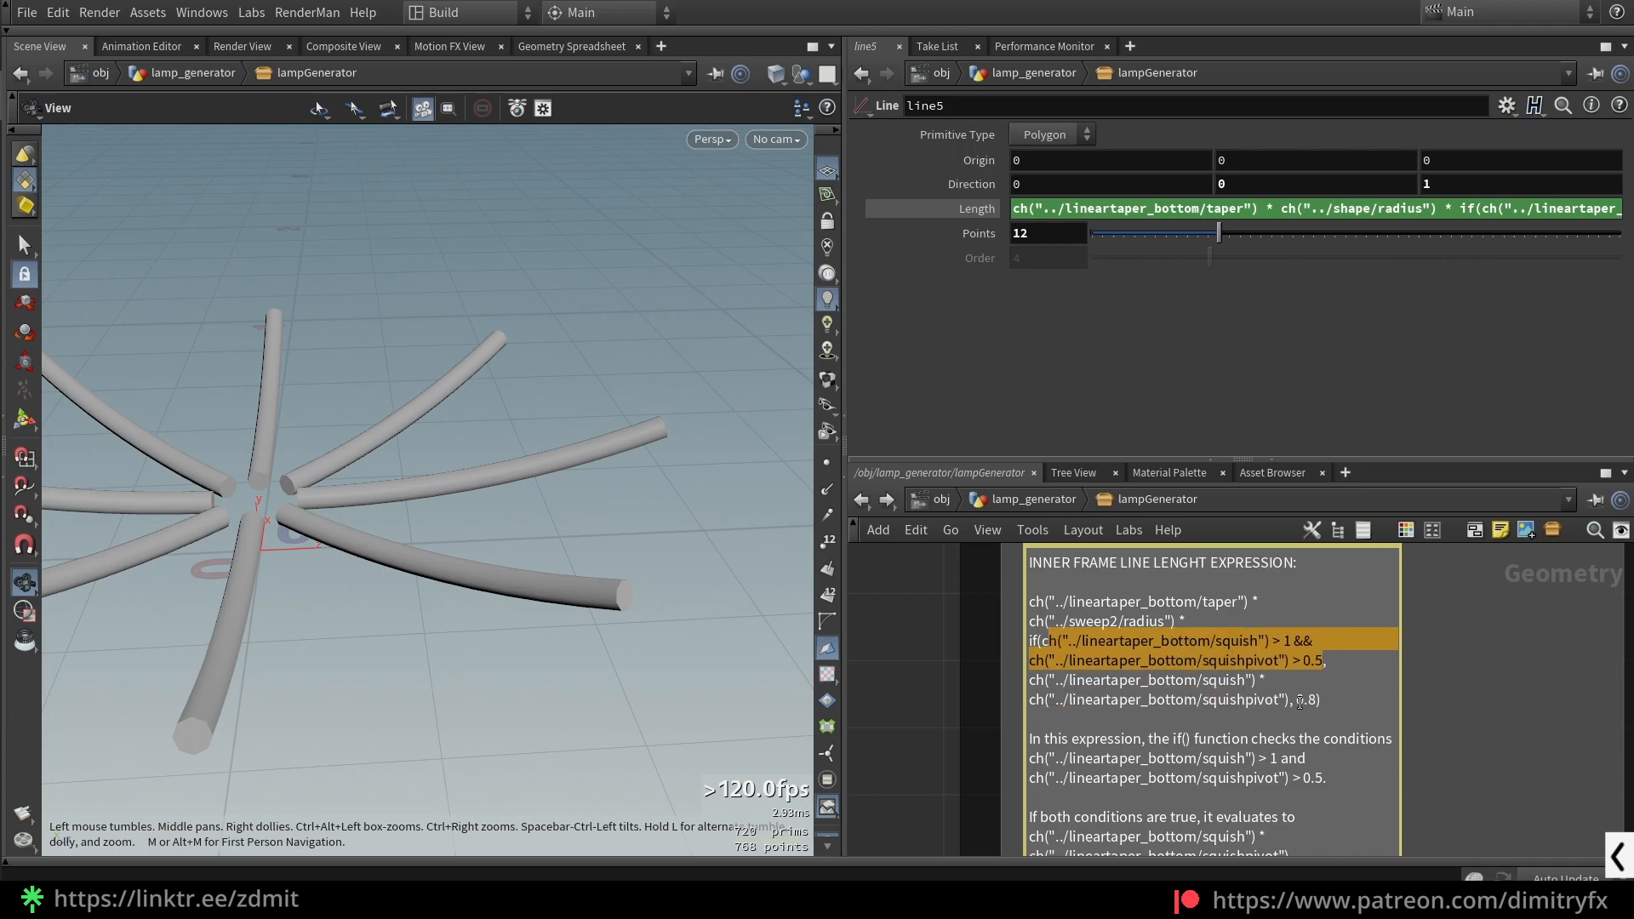
left_click(1284, 645)
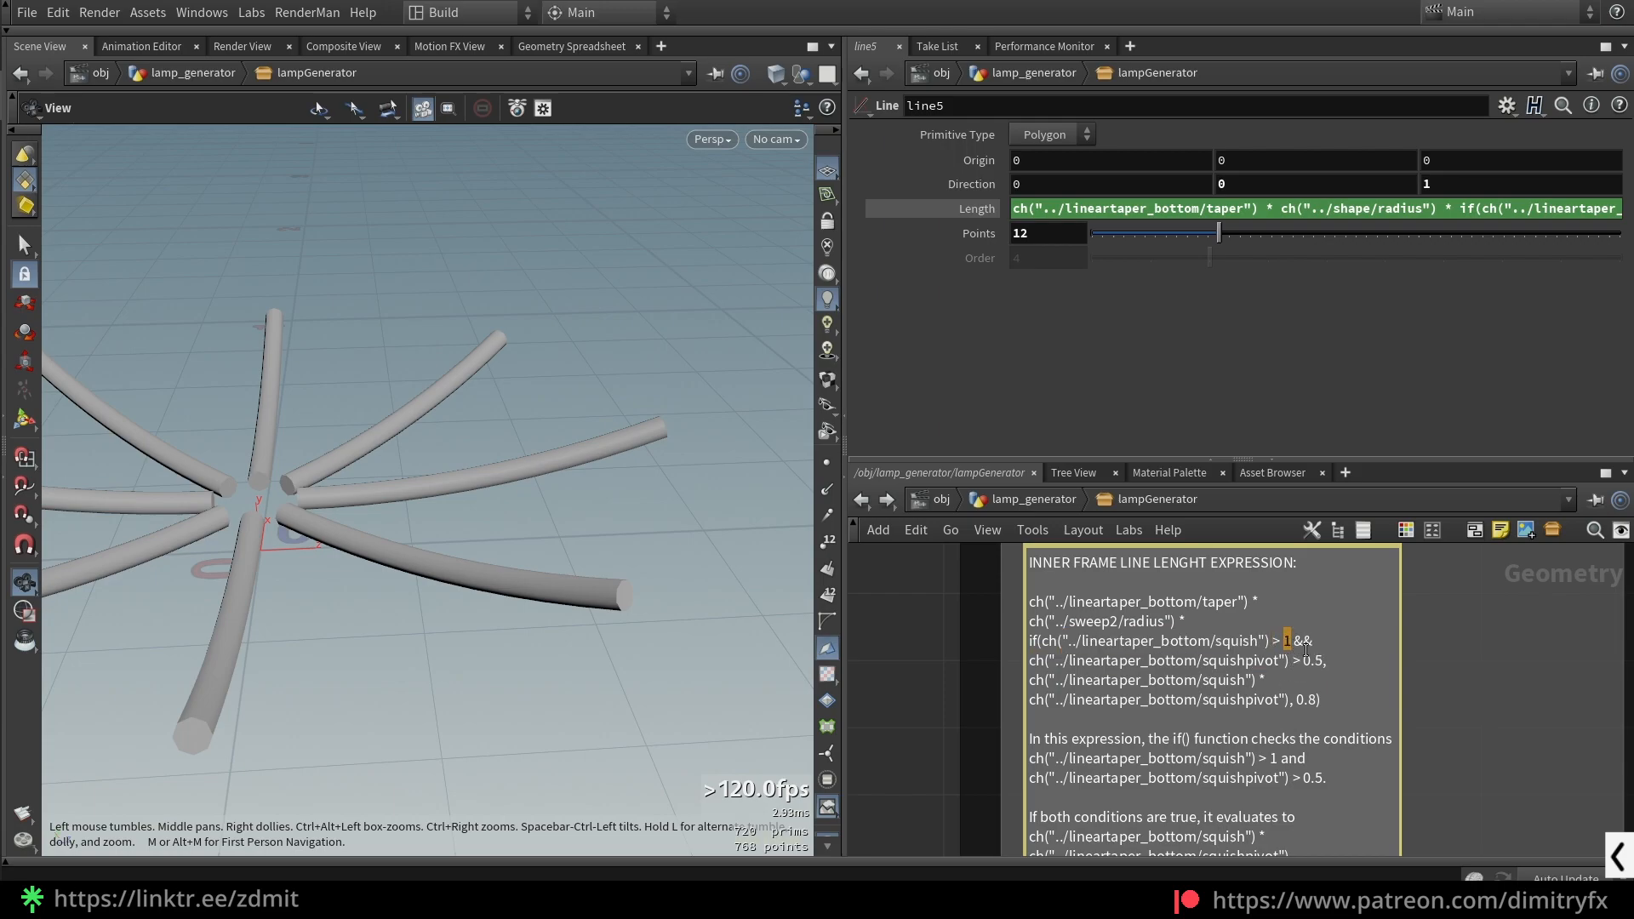
left_click_drag(1324, 664, 1311, 661)
left_click_drag(1317, 700, 1297, 702)
middle_click_drag(1515, 748, 1520, 671)
left_click(1292, 677)
left_click(1500, 732)
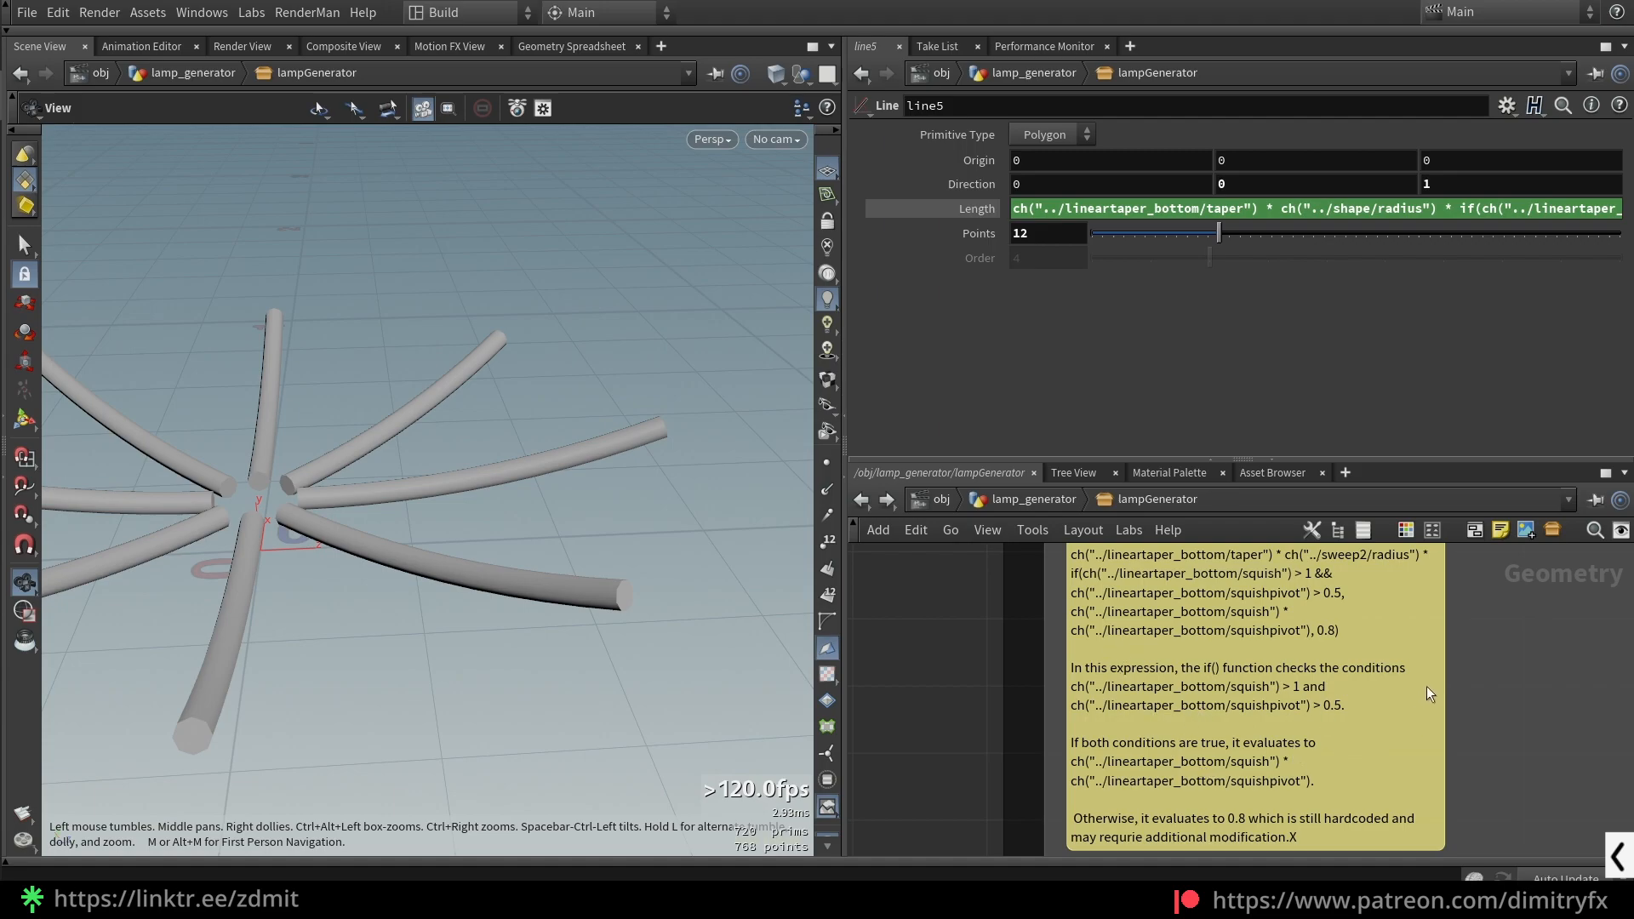
- Display the complete lamp from the scale_down node and set the lampGenerator's top shape Radius to 0.272
scroll(1522, 719, "down", 7)
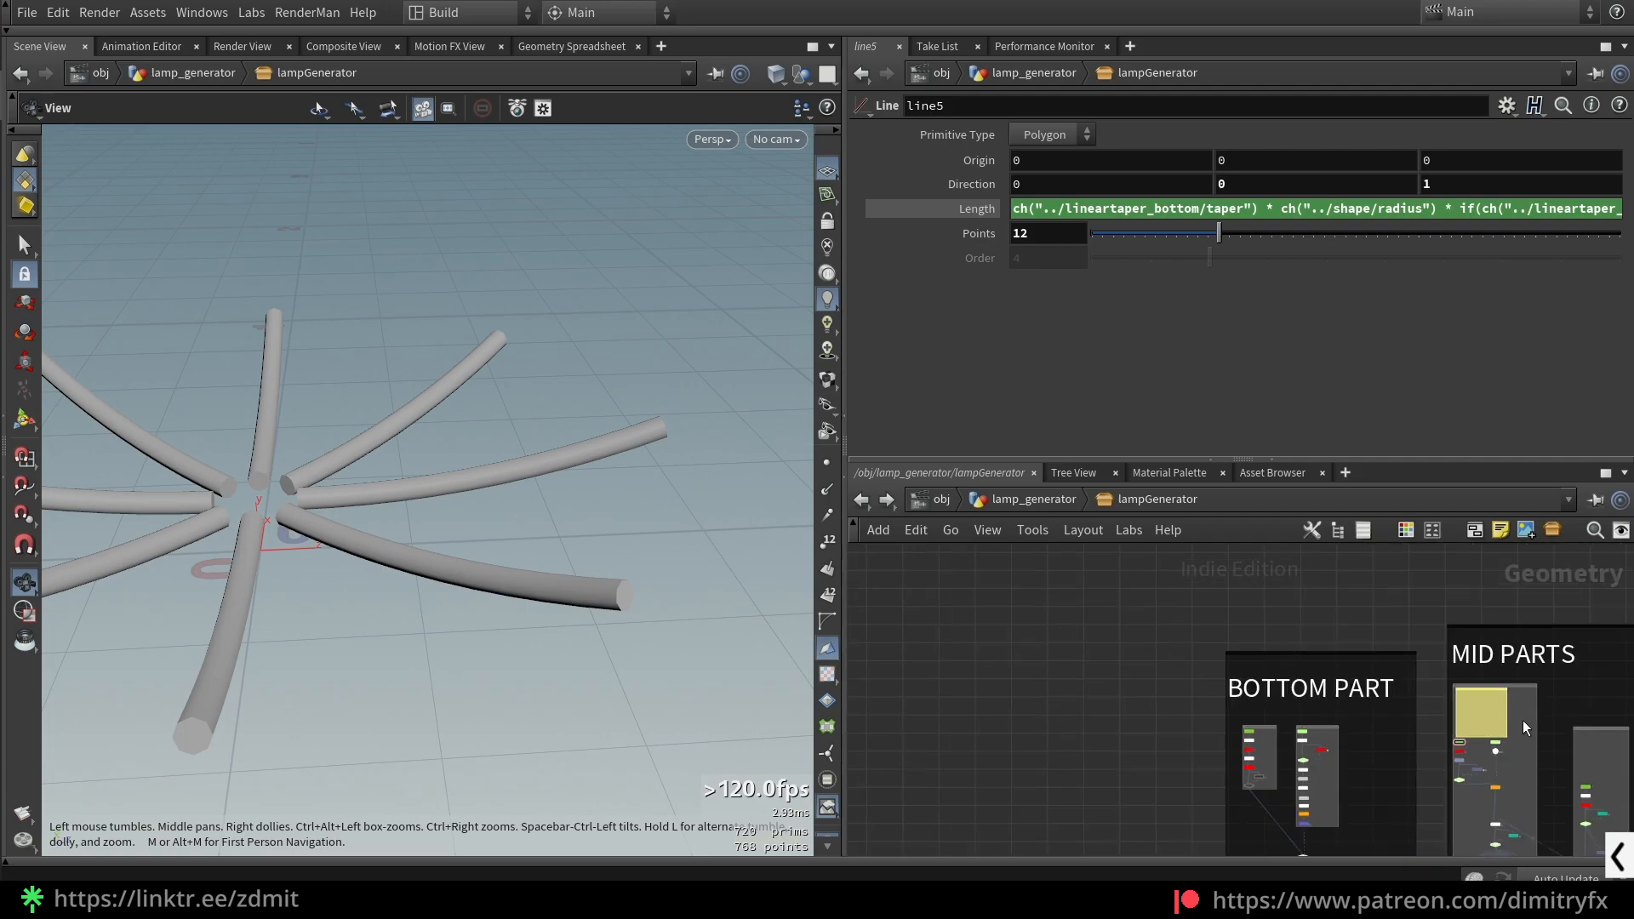
middle_click_drag(1524, 721, 1418, 554)
middle_click_drag(1520, 818, 1298, 596)
scroll(1285, 808, "up", 5)
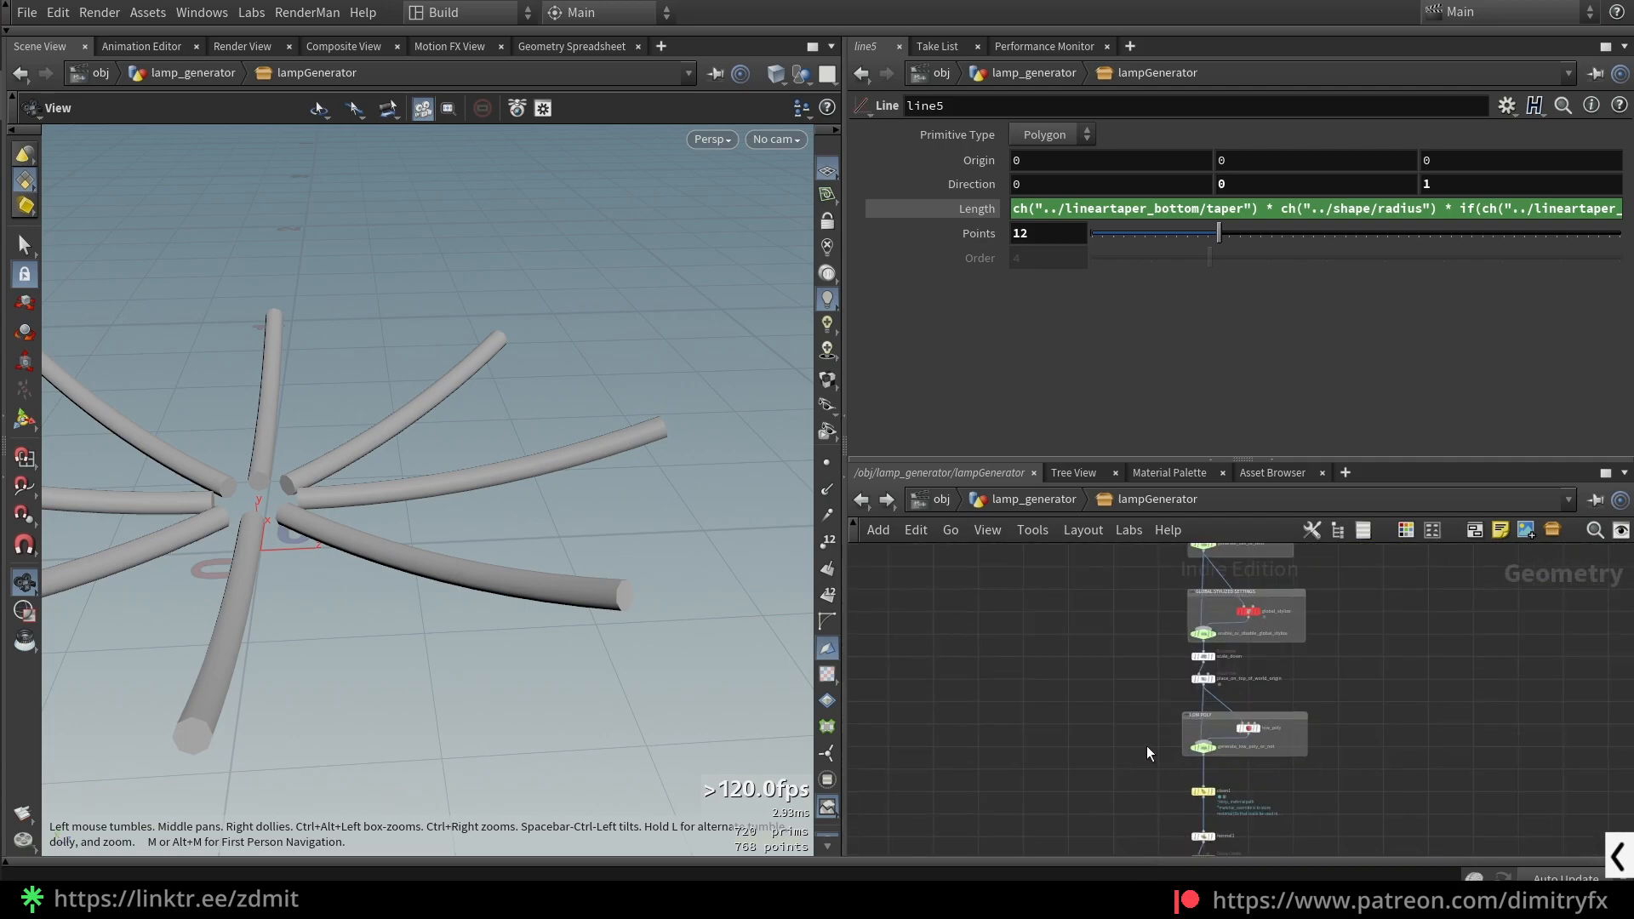
left_click(1225, 680)
left_click(1224, 680)
key("space+g")
left_click_drag(536, 471, 551, 424)
left_click_drag(476, 496, 630, 476)
key("u")
mouse_move(1261, 391)
left_mouse_down()
mouse_move(1306, 393)
mouse_move(1216, 389)
mouse_move(1233, 388)
left_mouse_up()
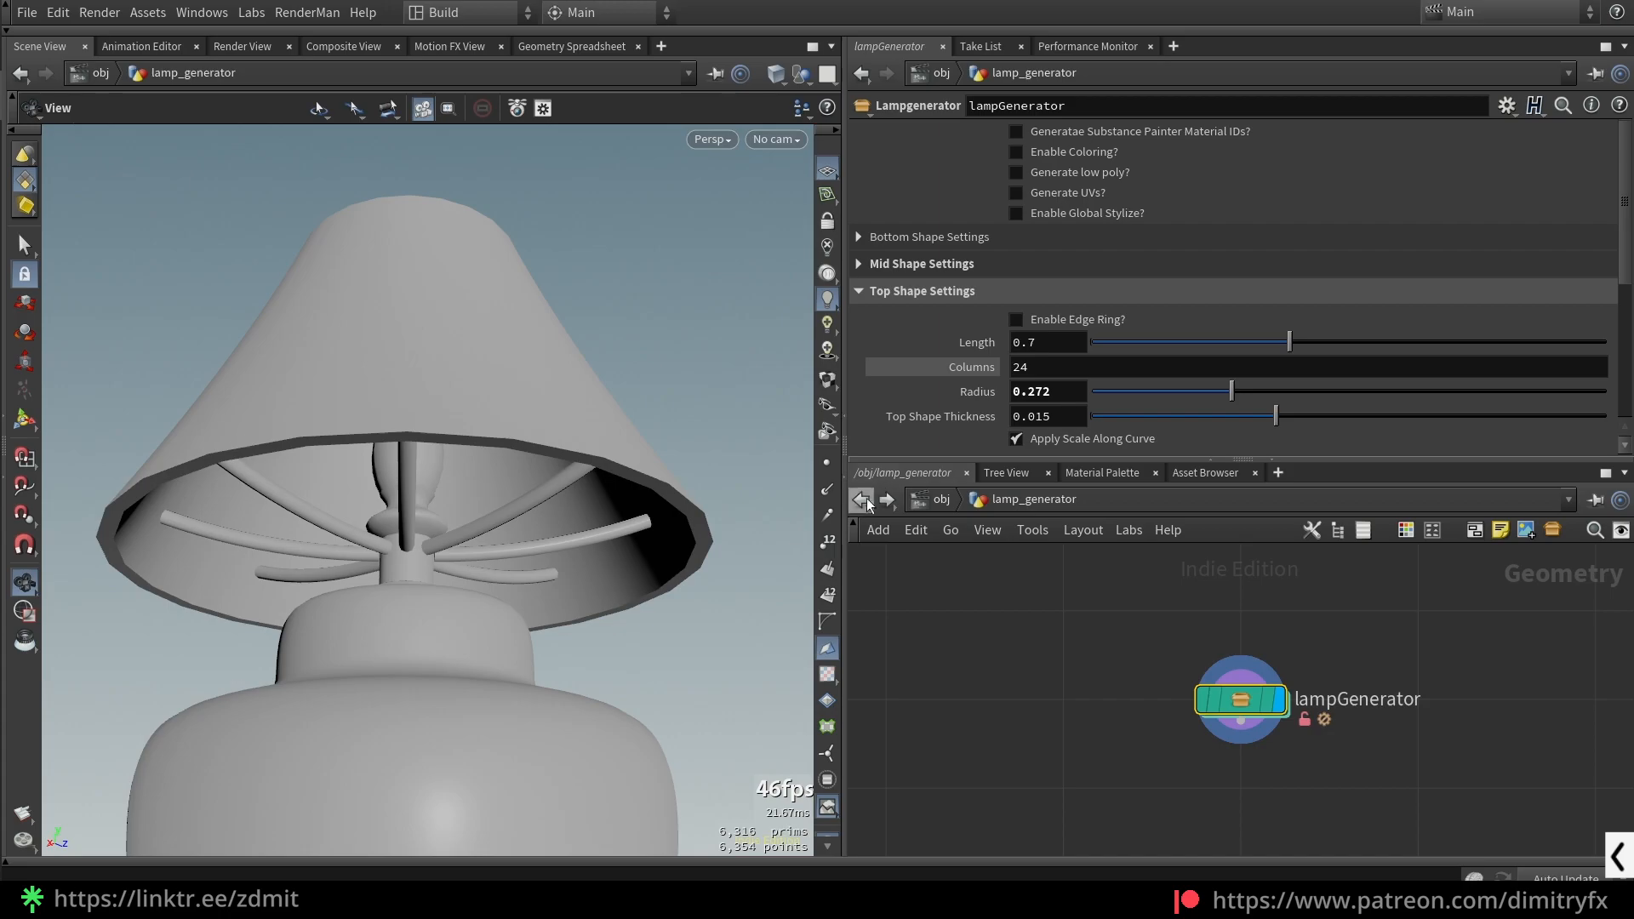
- Reopen the lampGenerator network, highlight the sweep2 radius reference in the sticky note and select line5
double_click(1241, 699)
scroll(1090, 758, "up", 6)
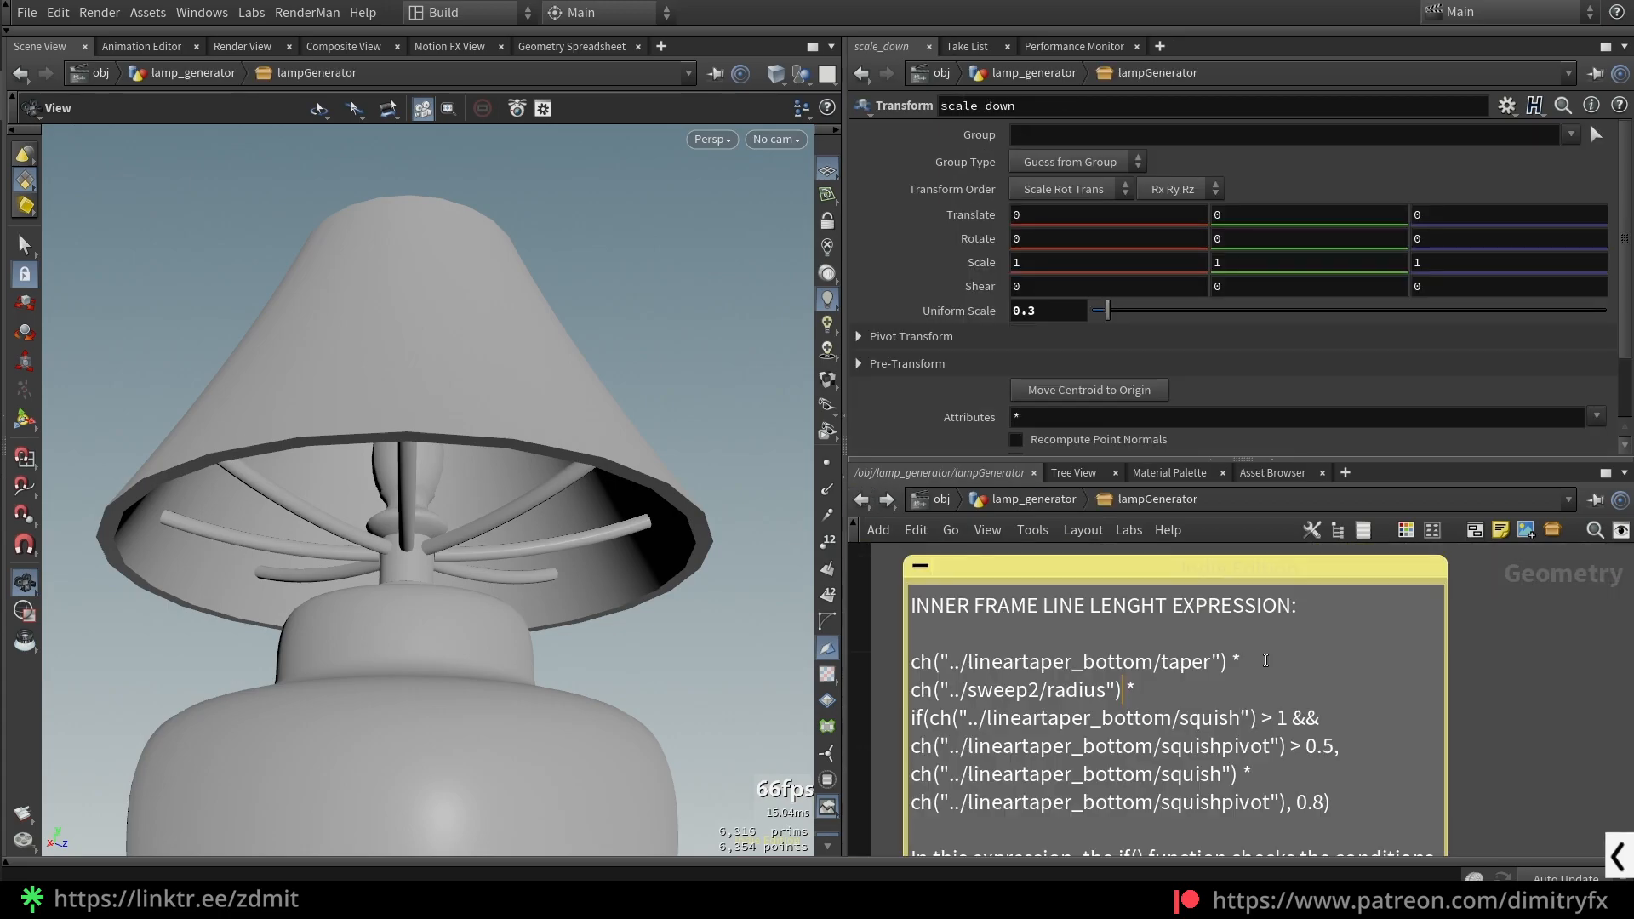
left_click_drag(1120, 688, 910, 688)
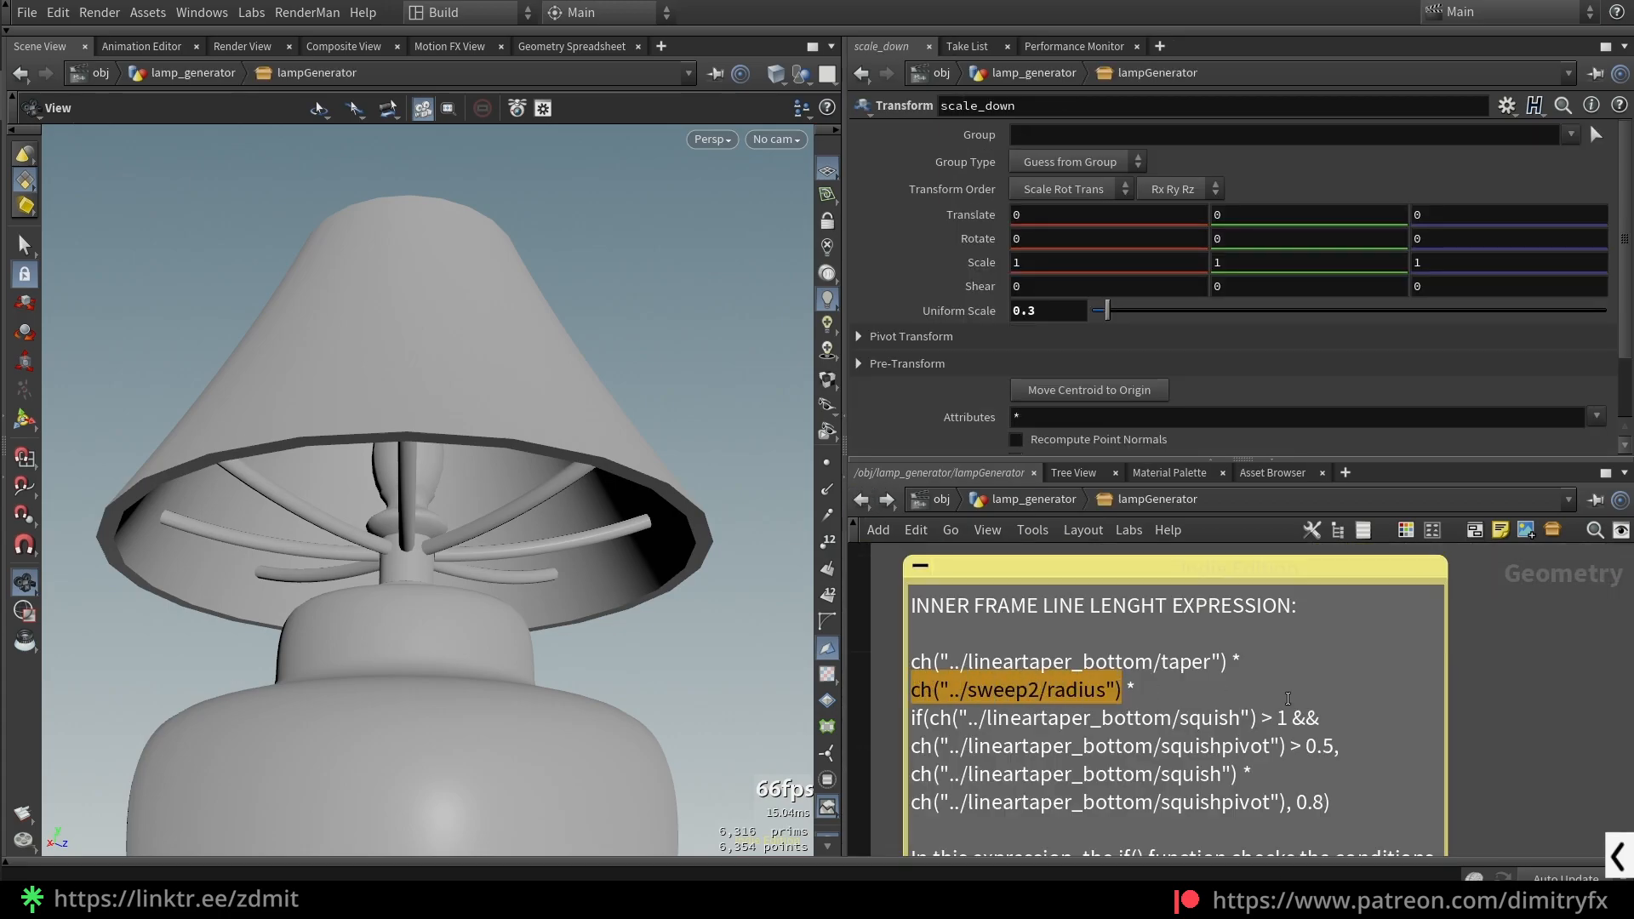
scroll(1498, 724, "down", 2)
middle_click_drag(1498, 723, 1329, 615)
scroll(1330, 615, "down", 3)
middle_click_drag(1336, 691, 1347, 612)
left_click(1112, 702)
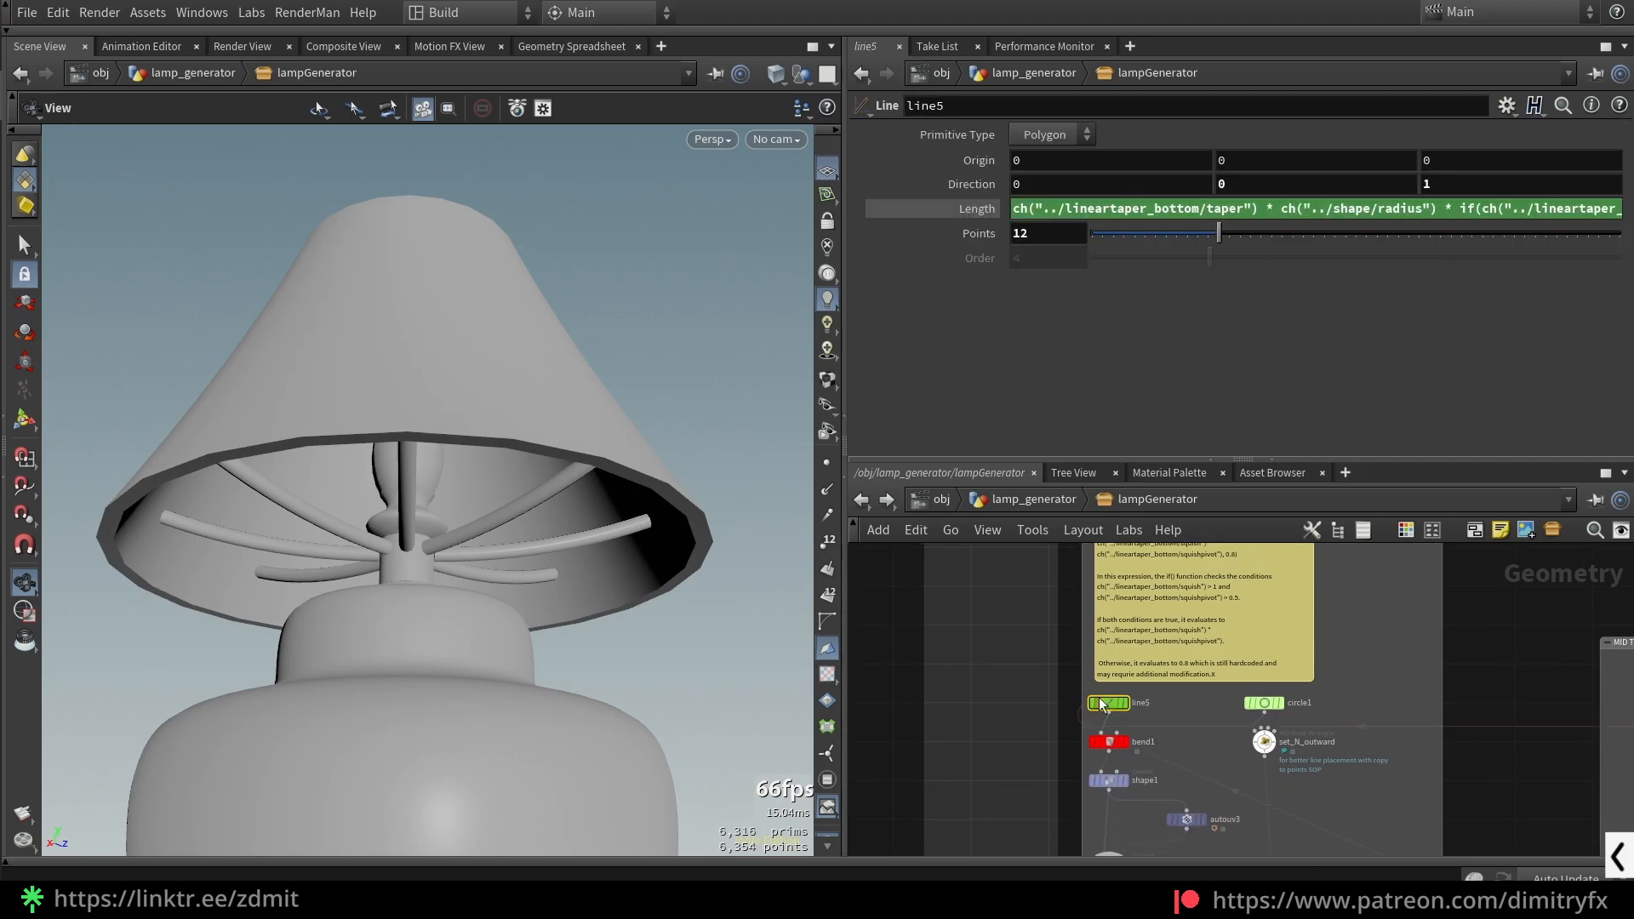
- Display the shape sweep node in the Main shape network box and reveal the value behind its Radius expression
scroll(1251, 720, "down", 3)
middle_click_drag(1251, 720, 1065, 601)
scroll(1334, 732, "up", 1)
scroll(1130, 637, "down", 3)
middle_click_drag(1552, 835, 1288, 784)
scroll(1481, 666, "up", 3)
middle_click_drag(1484, 664, 1327, 692)
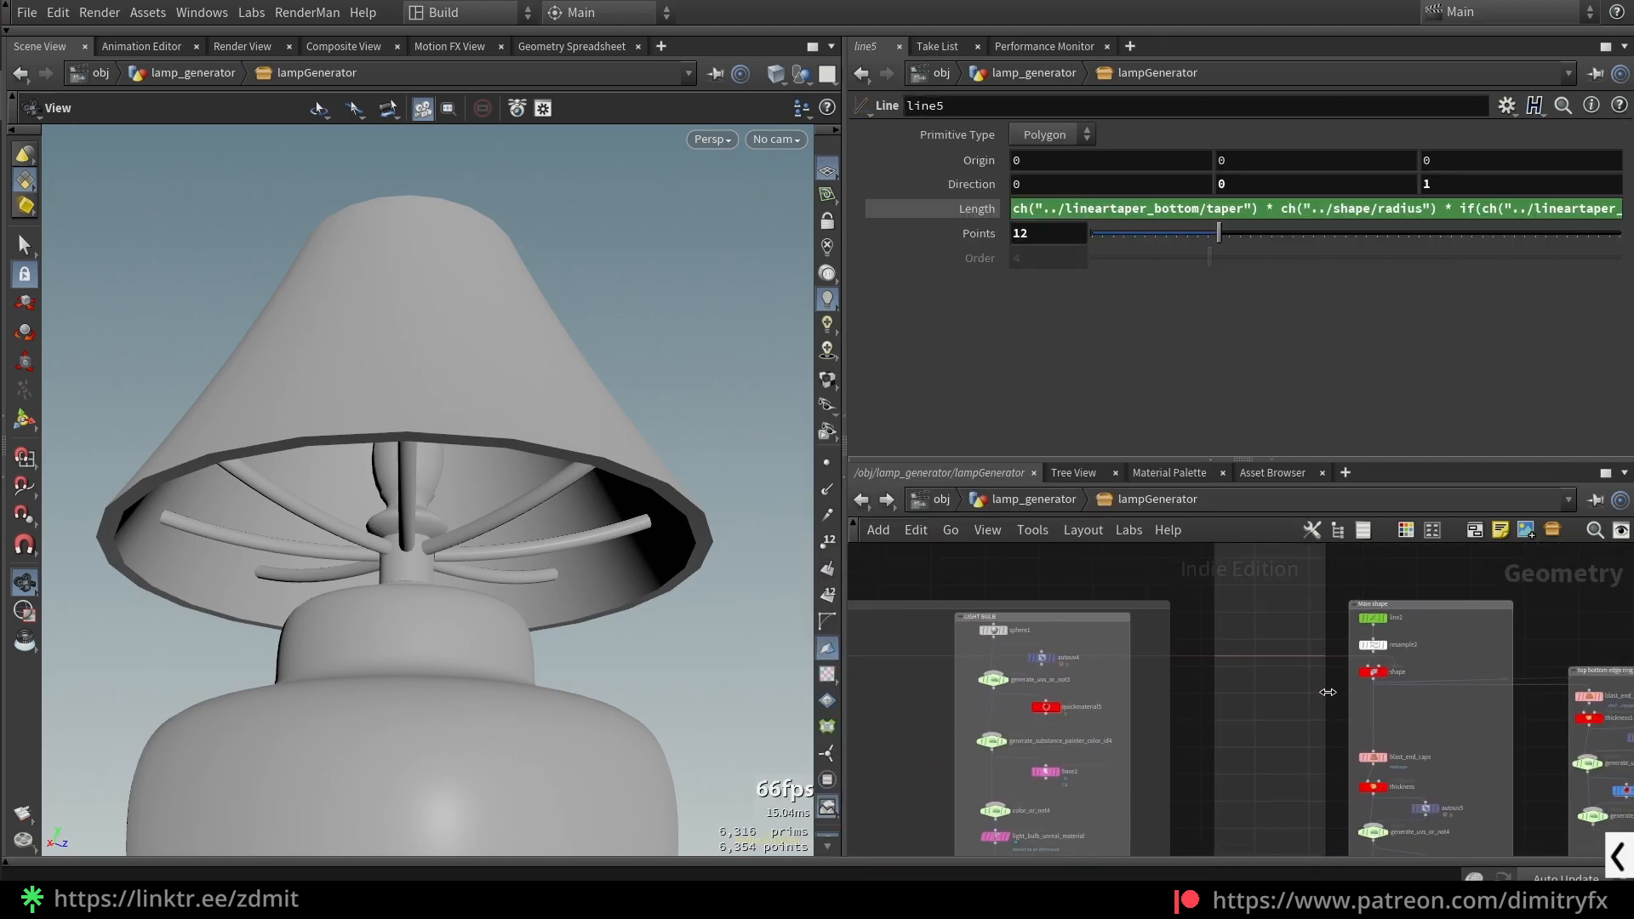
scroll(1327, 692, "up", 2)
left_click(1403, 673)
key("f")
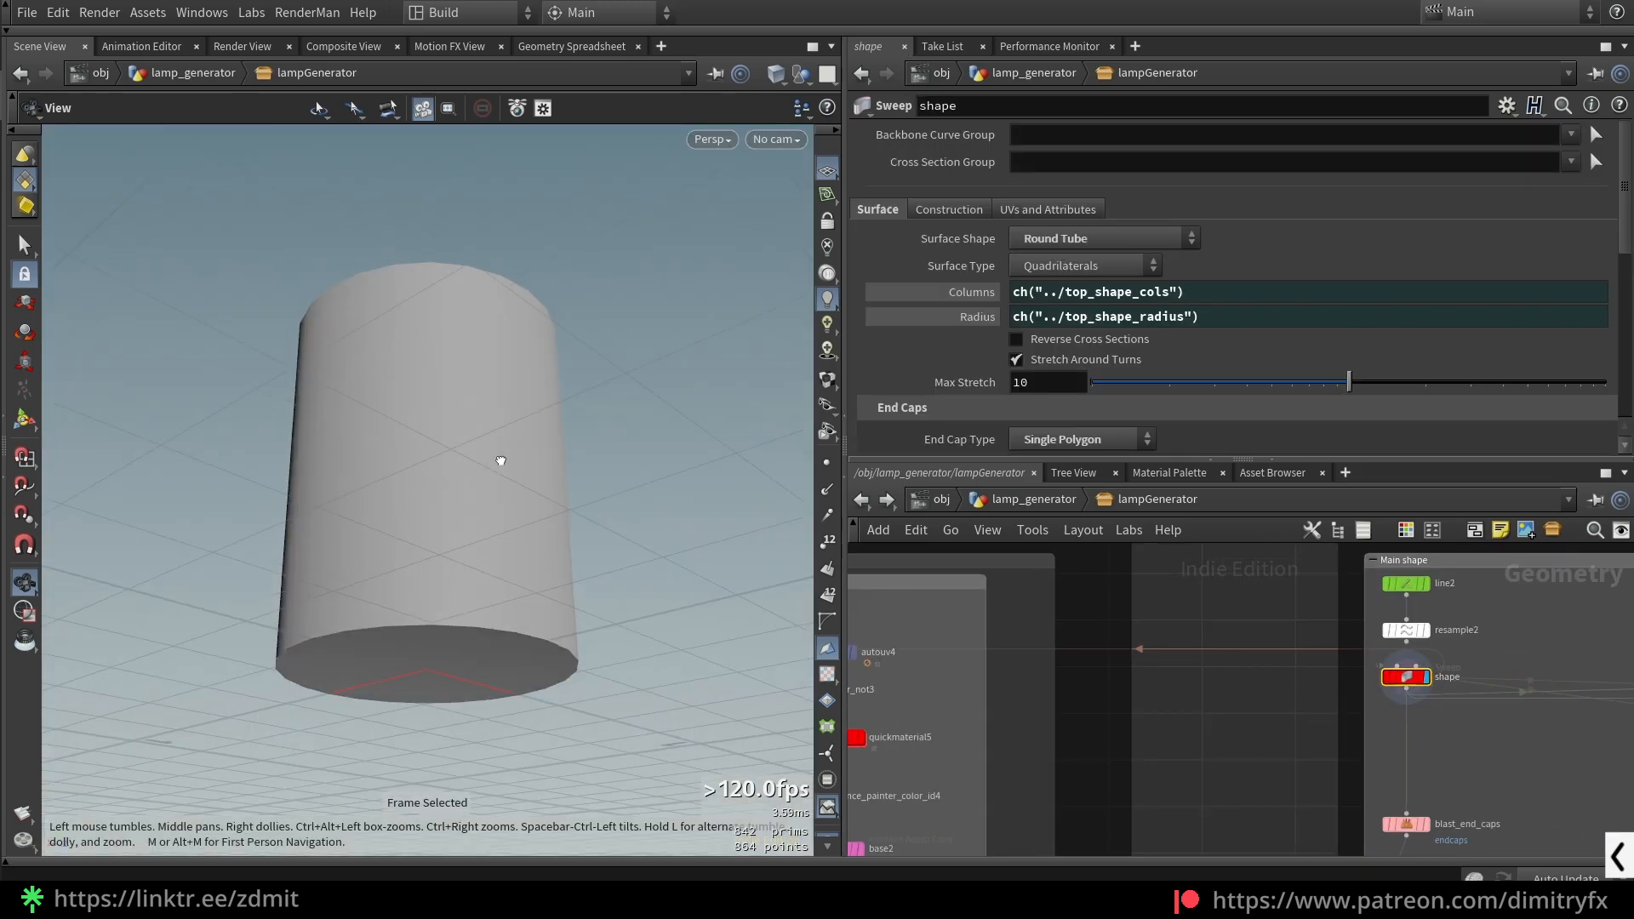
left_click_drag(500, 466, 522, 437)
left_click(962, 319)
mouse_move(1222, 317)
left_mouse_down()
mouse_move(1134, 325)
mouse_move(1273, 334)
mouse_move(1277, 314)
mouse_move(1232, 316)
left_mouse_up()
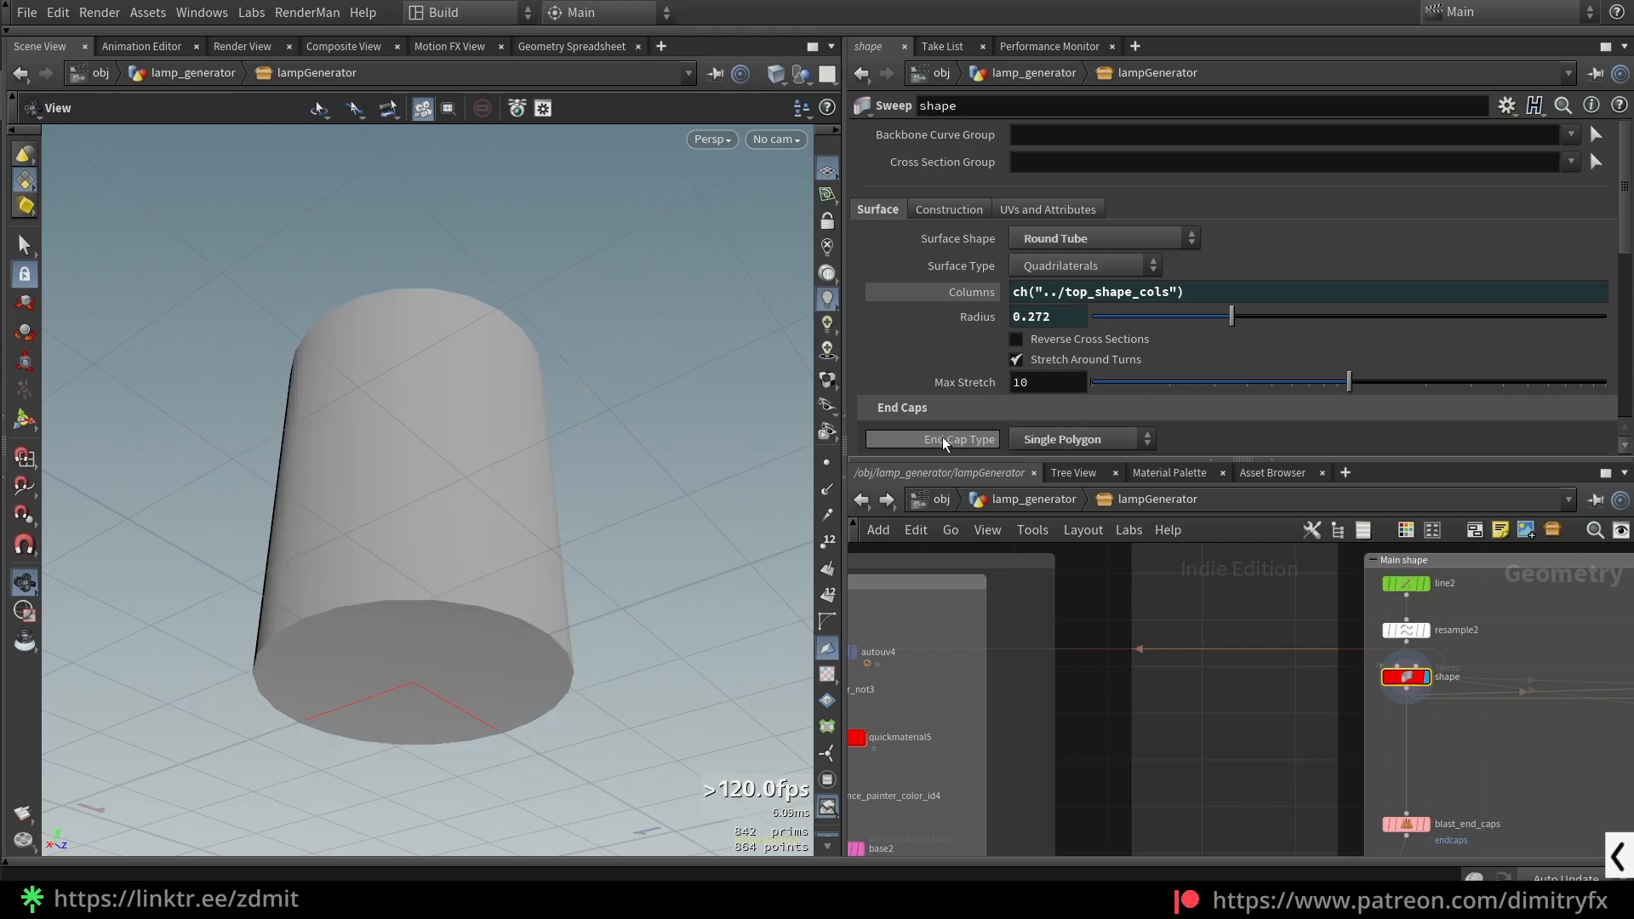
- Return to the lamp_generator level, try a top shape Radius of 0.315, and settle on 0.285
left_click(862, 501)
mouse_move(1225, 383)
left_mouse_down()
mouse_move(1179, 385)
mouse_move(1277, 387)
mouse_move(1188, 383)
mouse_move(1254, 387)
left_mouse_up()
scroll(430, 481, "up", 5)
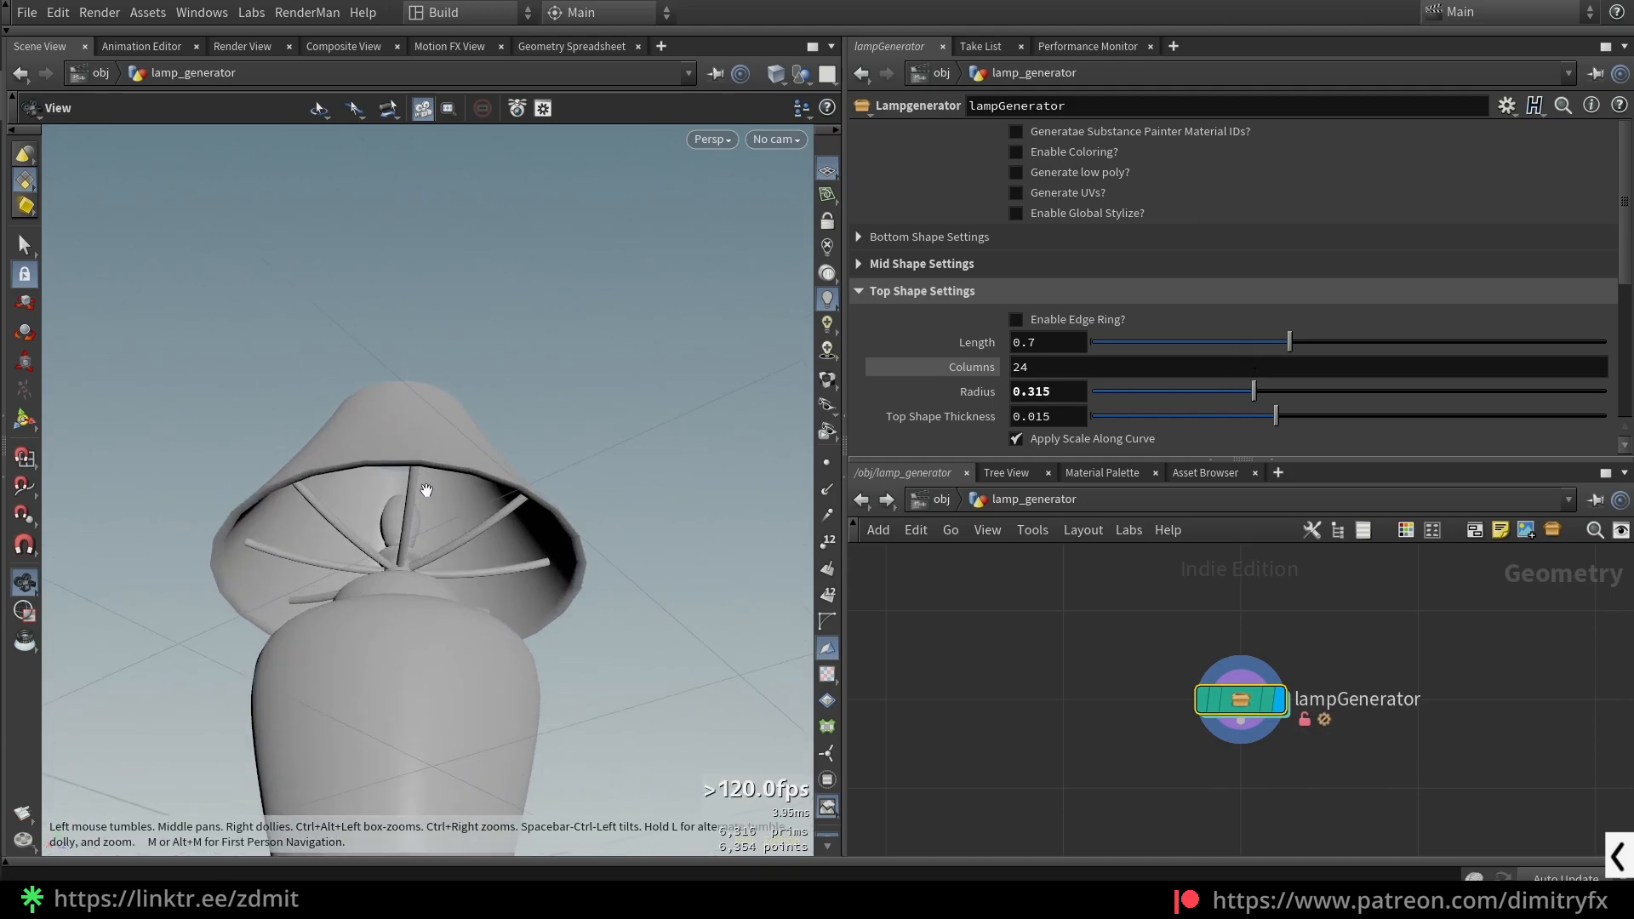
scroll(428, 490, "up", 4)
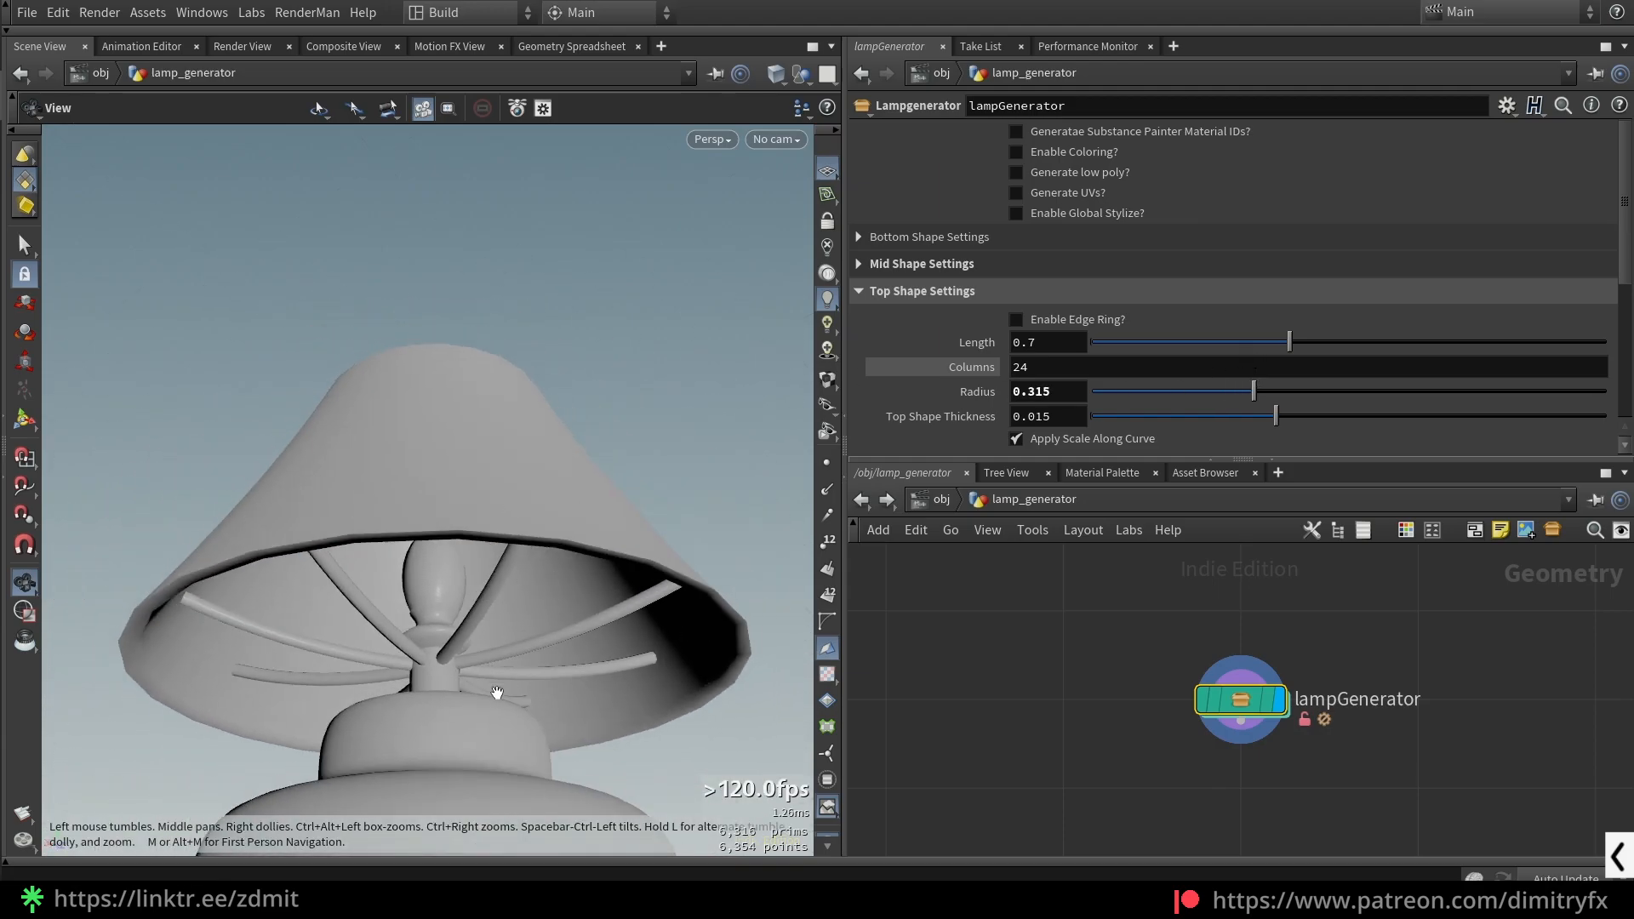
mouse_move(1244, 391)
left_mouse_down()
mouse_move(1324, 387)
mouse_move(1230, 393)
mouse_move(1246, 401)
left_mouse_up()
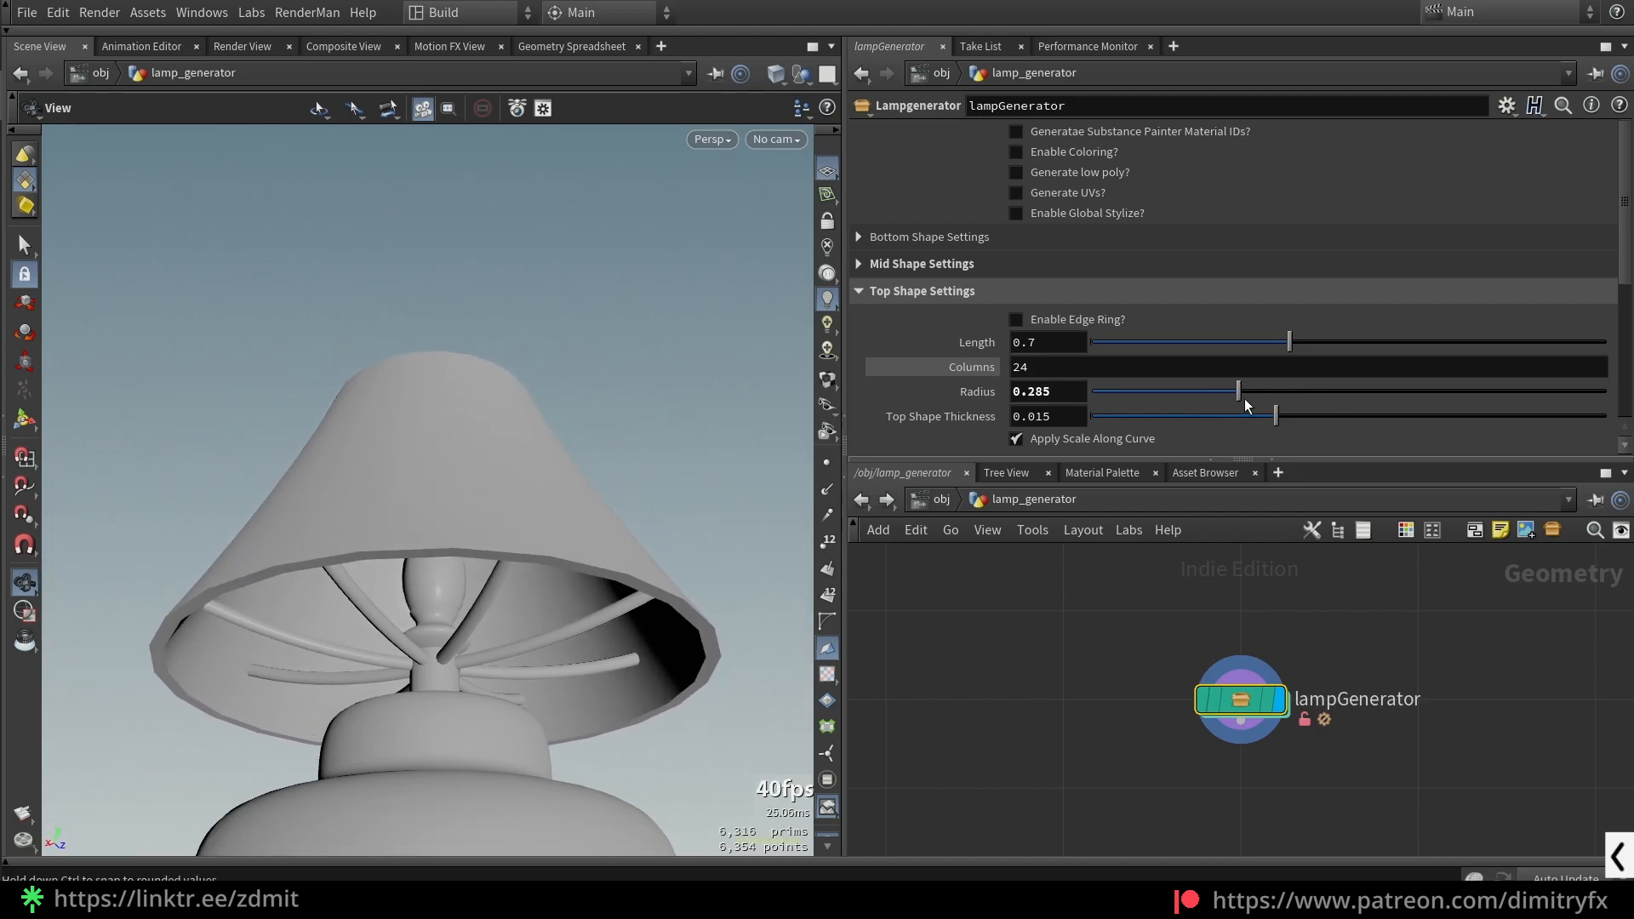
scroll(1093, 385, "down", 4)
left_click_drag(673, 442, 547, 556)
key("F9")
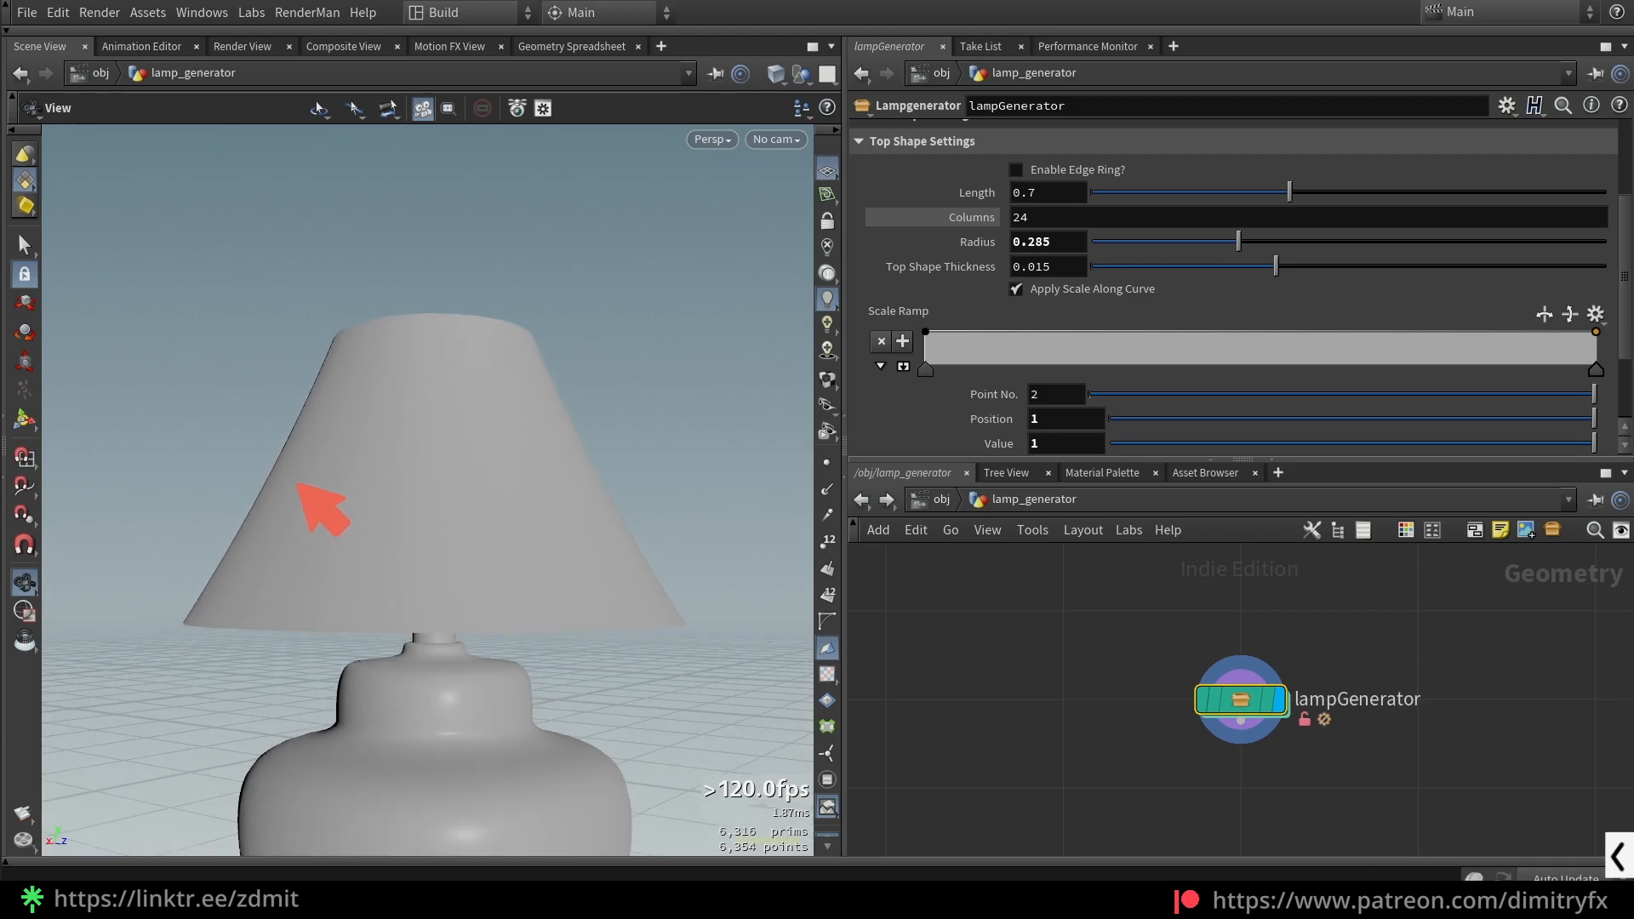
mouse_move(260, 467)
left_mouse_down()
mouse_move(192, 634)
mouse_move(547, 628)
mouse_move(655, 574)
mouse_move(558, 395)
left_mouse_up()
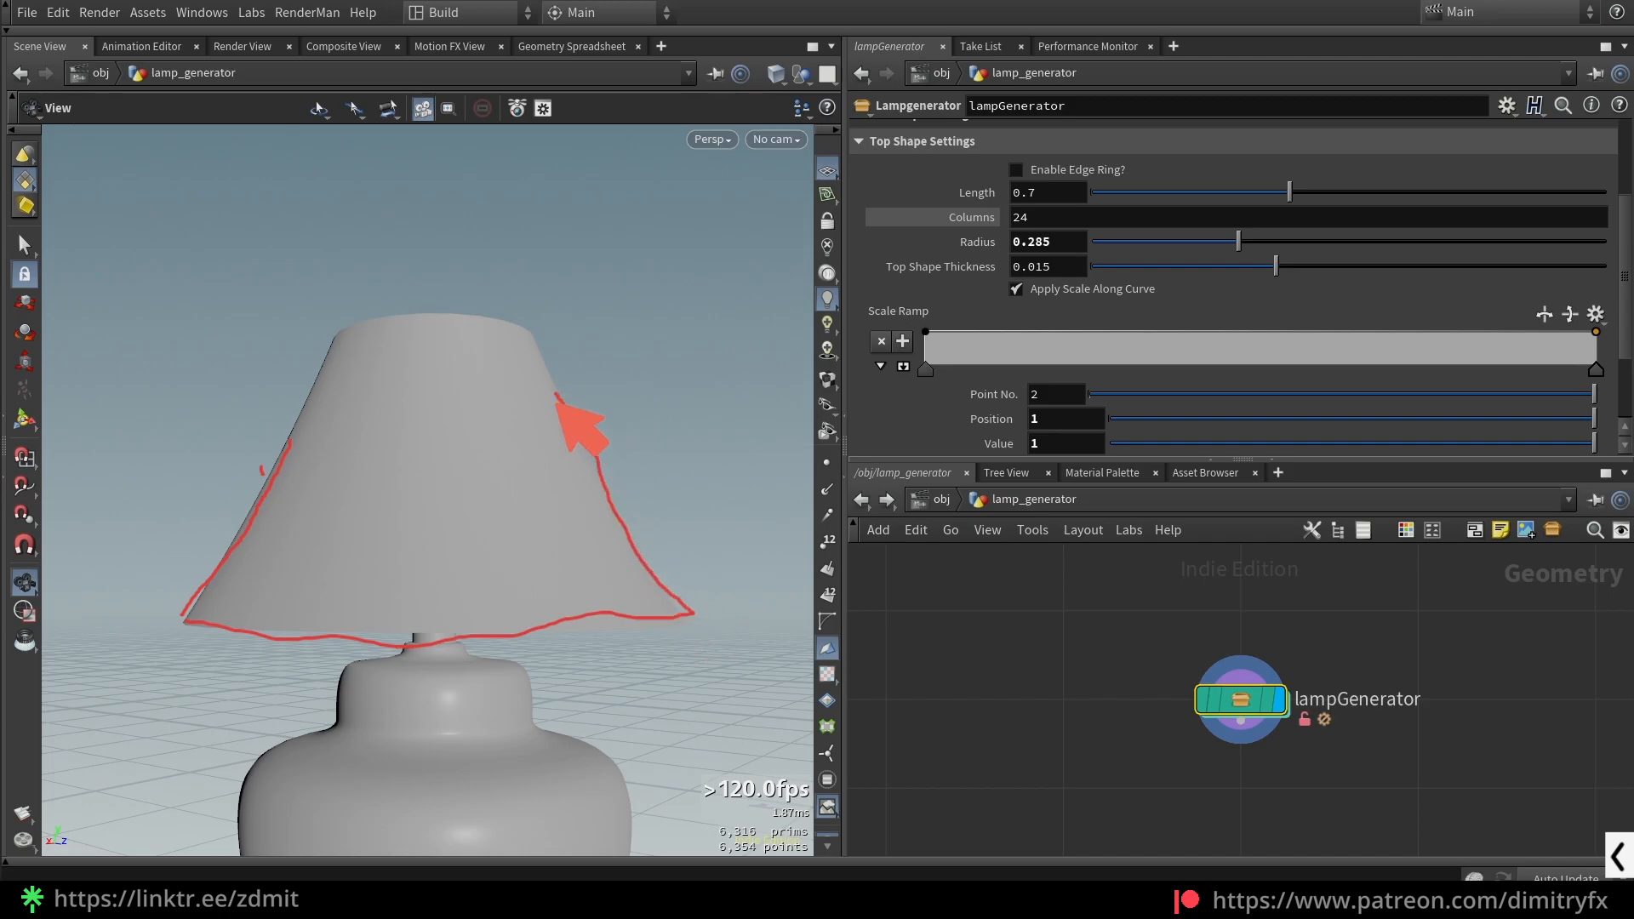
left_click_drag(345, 332, 302, 584)
left_click_drag(500, 259, 557, 621)
left_click_drag(298, 609, 484, 594)
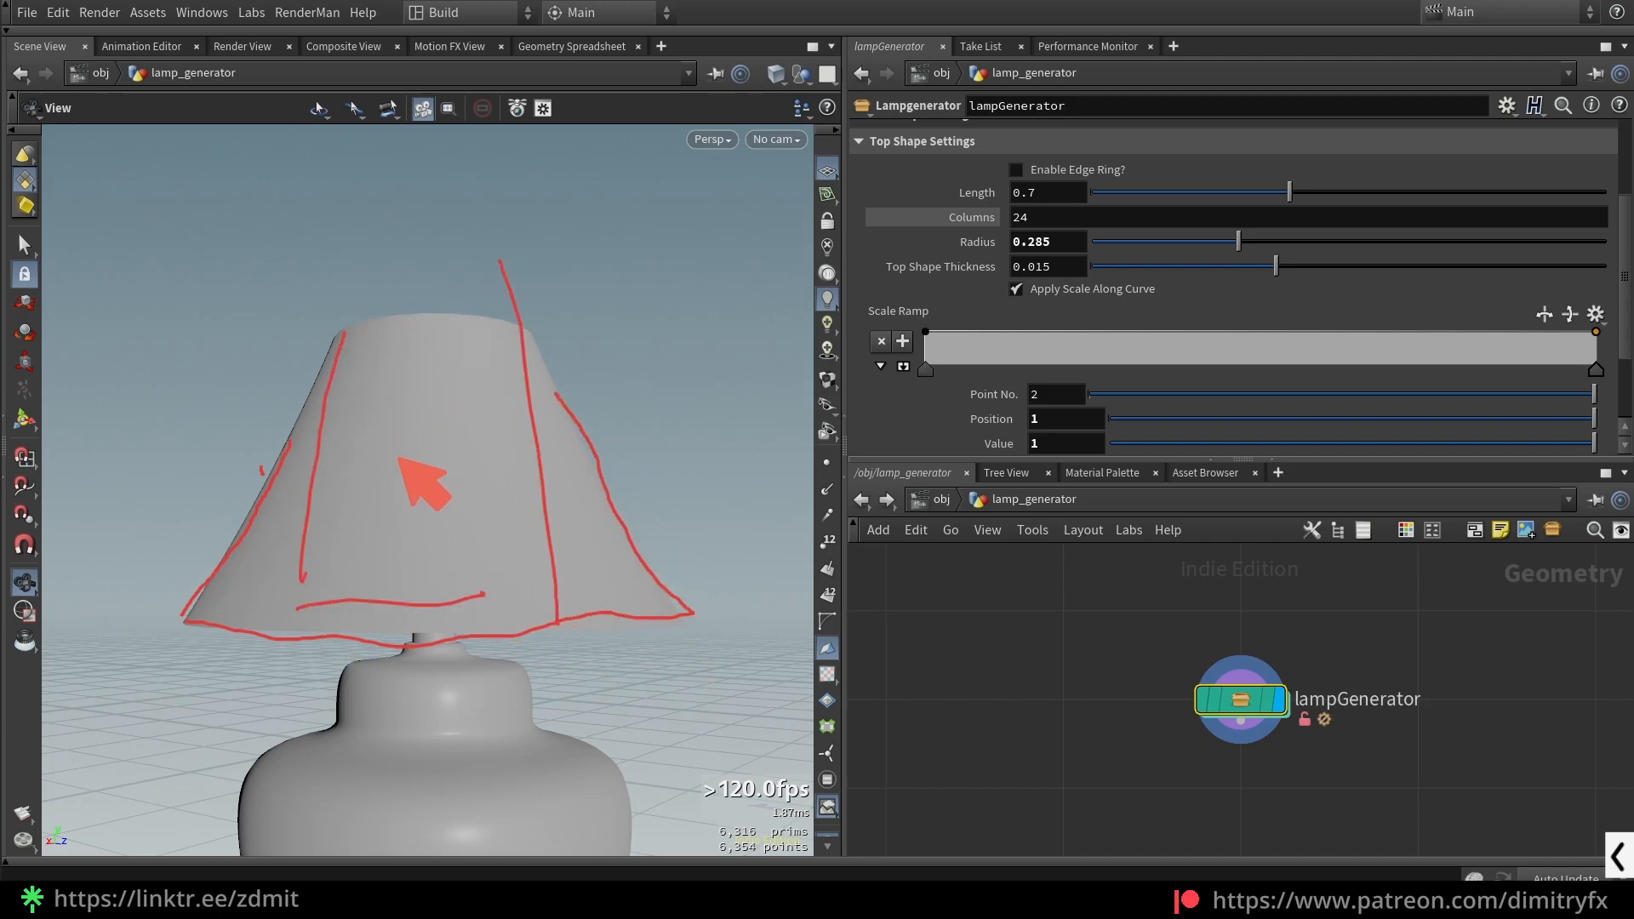
key("Escape")
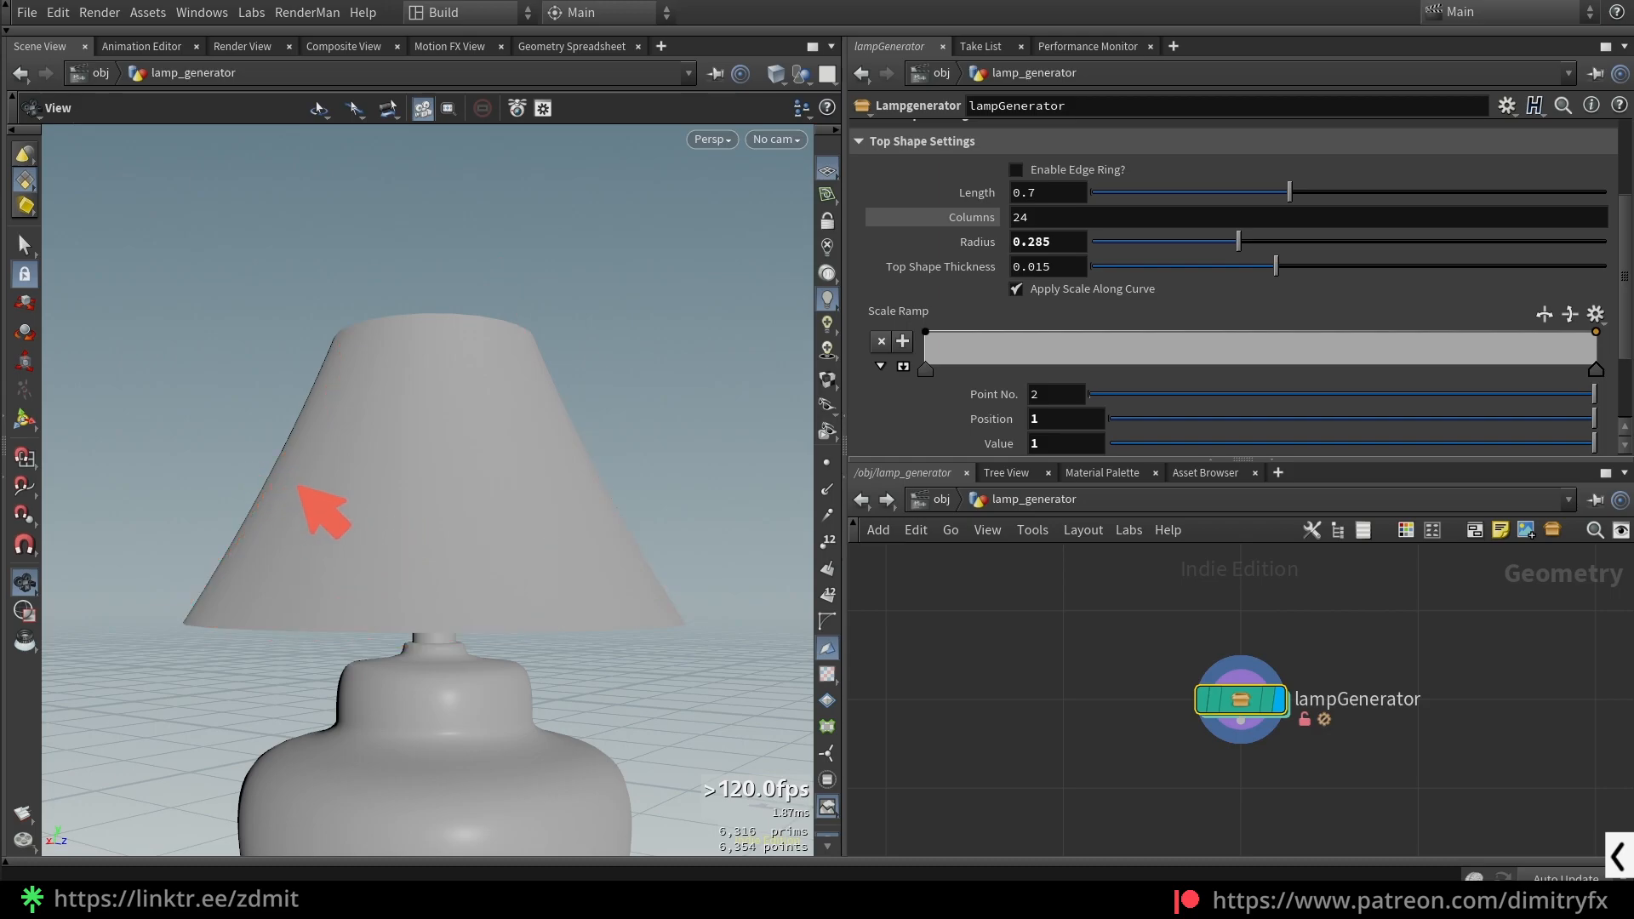
- Expand the top shape's Deform Settings and examine the Bottom Taper parameters
scroll(920, 406, "down", 3)
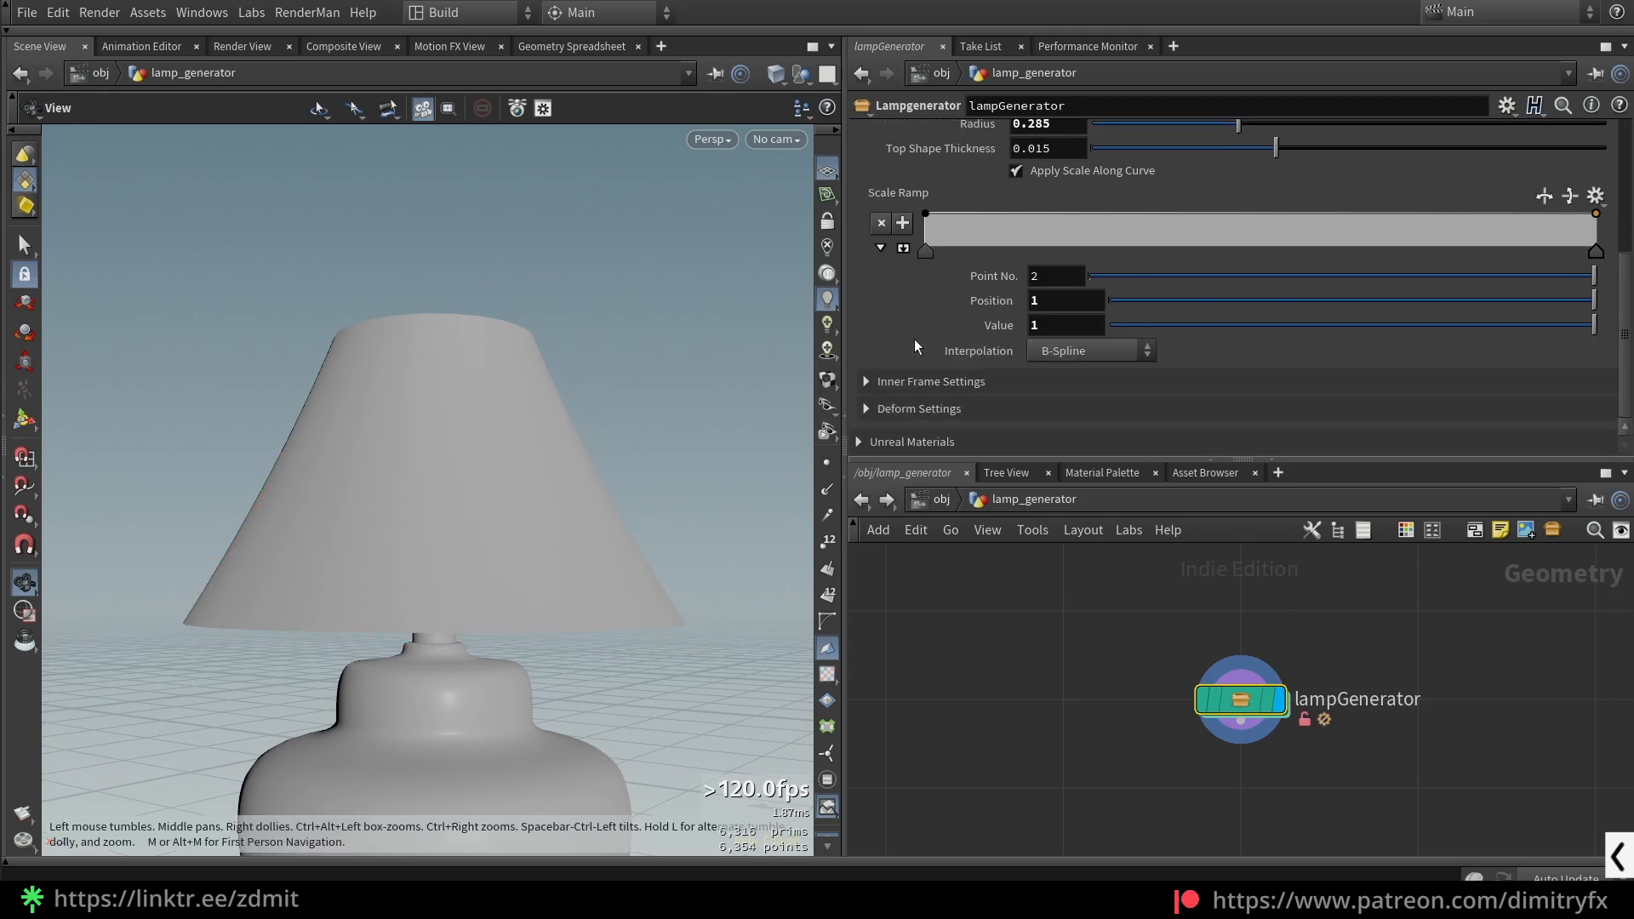
scroll(926, 344, "up", 5)
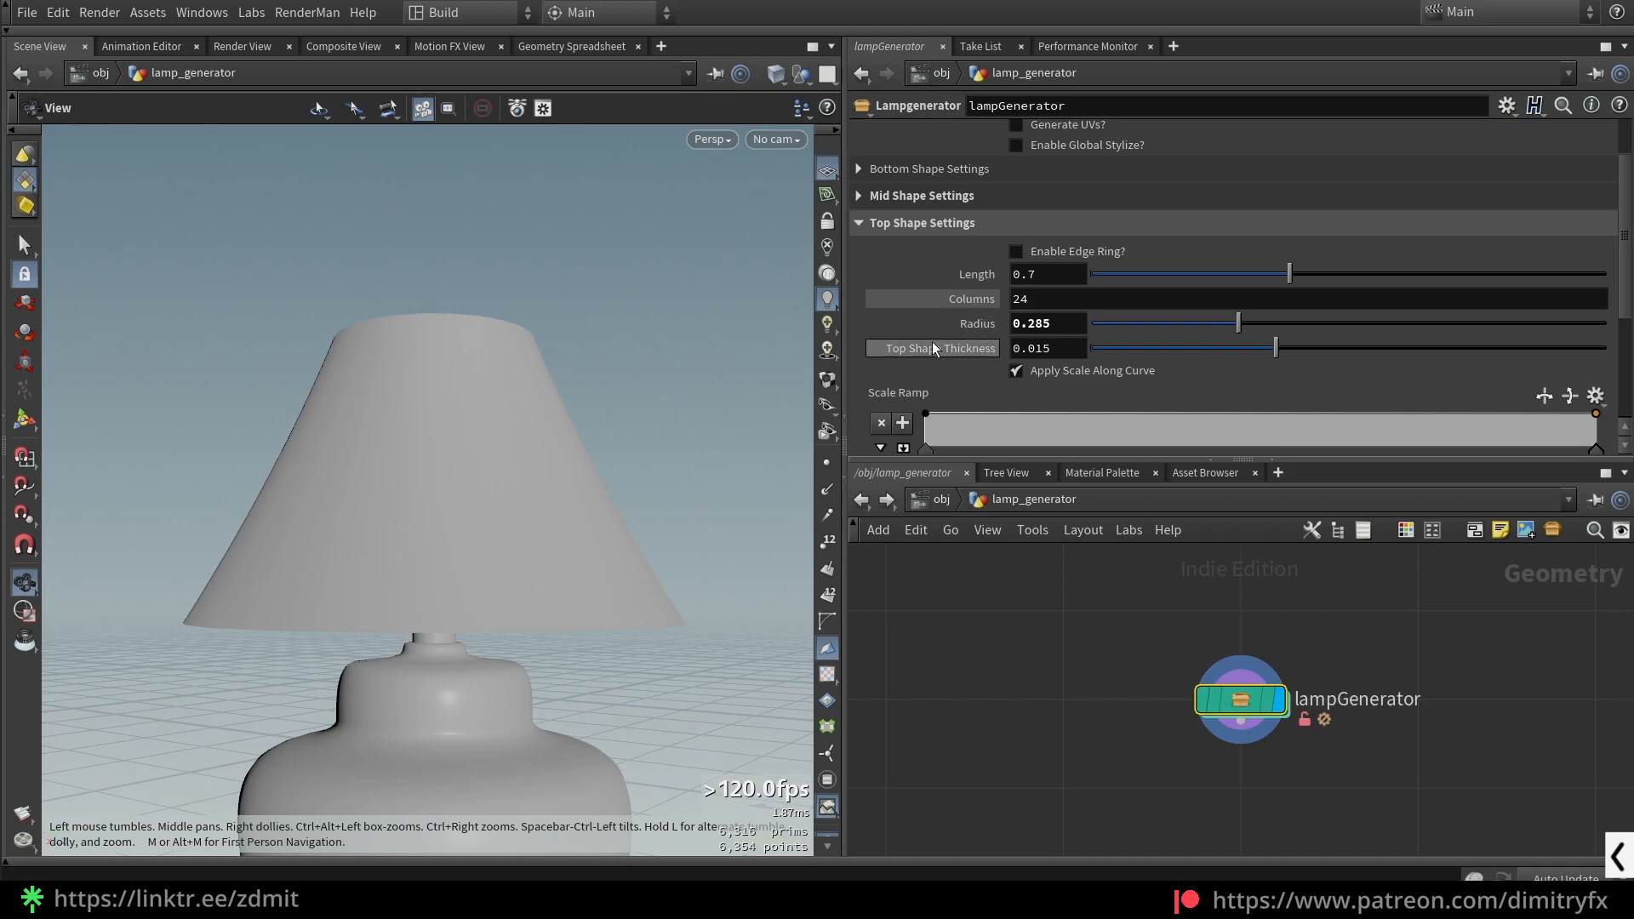
scroll(943, 345, "down", 5)
scroll(938, 380, "down", 7)
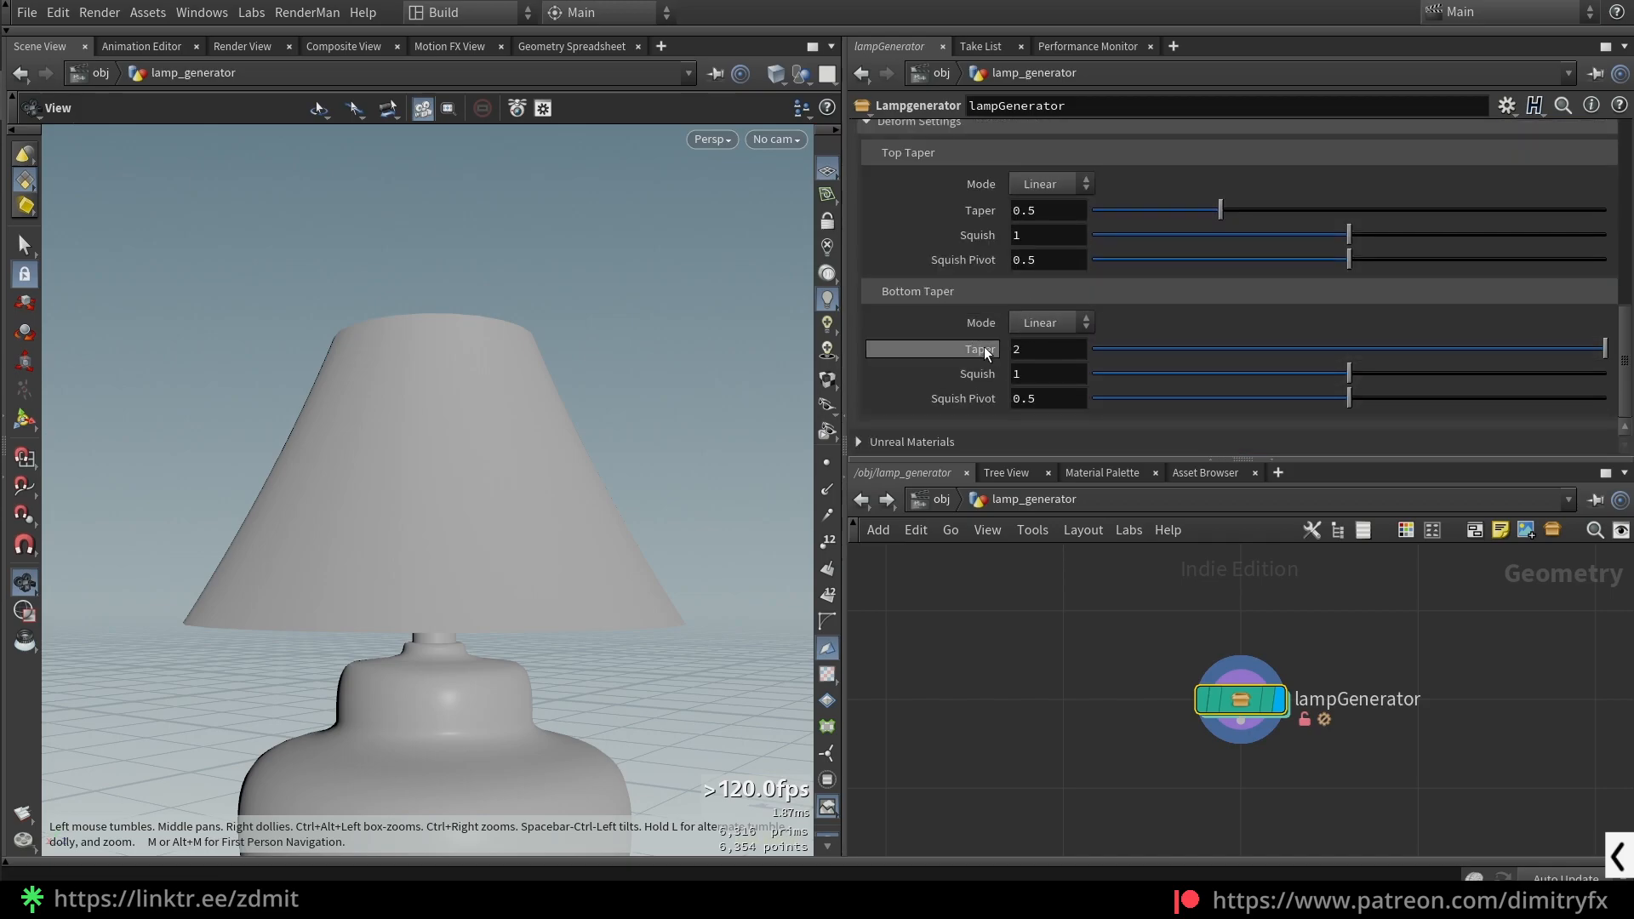
- Lower the Bottom Taper's Taper value, check the inner frame arms from below, and return it to 2
left_click_drag(1543, 357, 1376, 354)
left_click_drag(630, 451, 519, 485)
left_click_drag(1376, 349, 1605, 324)
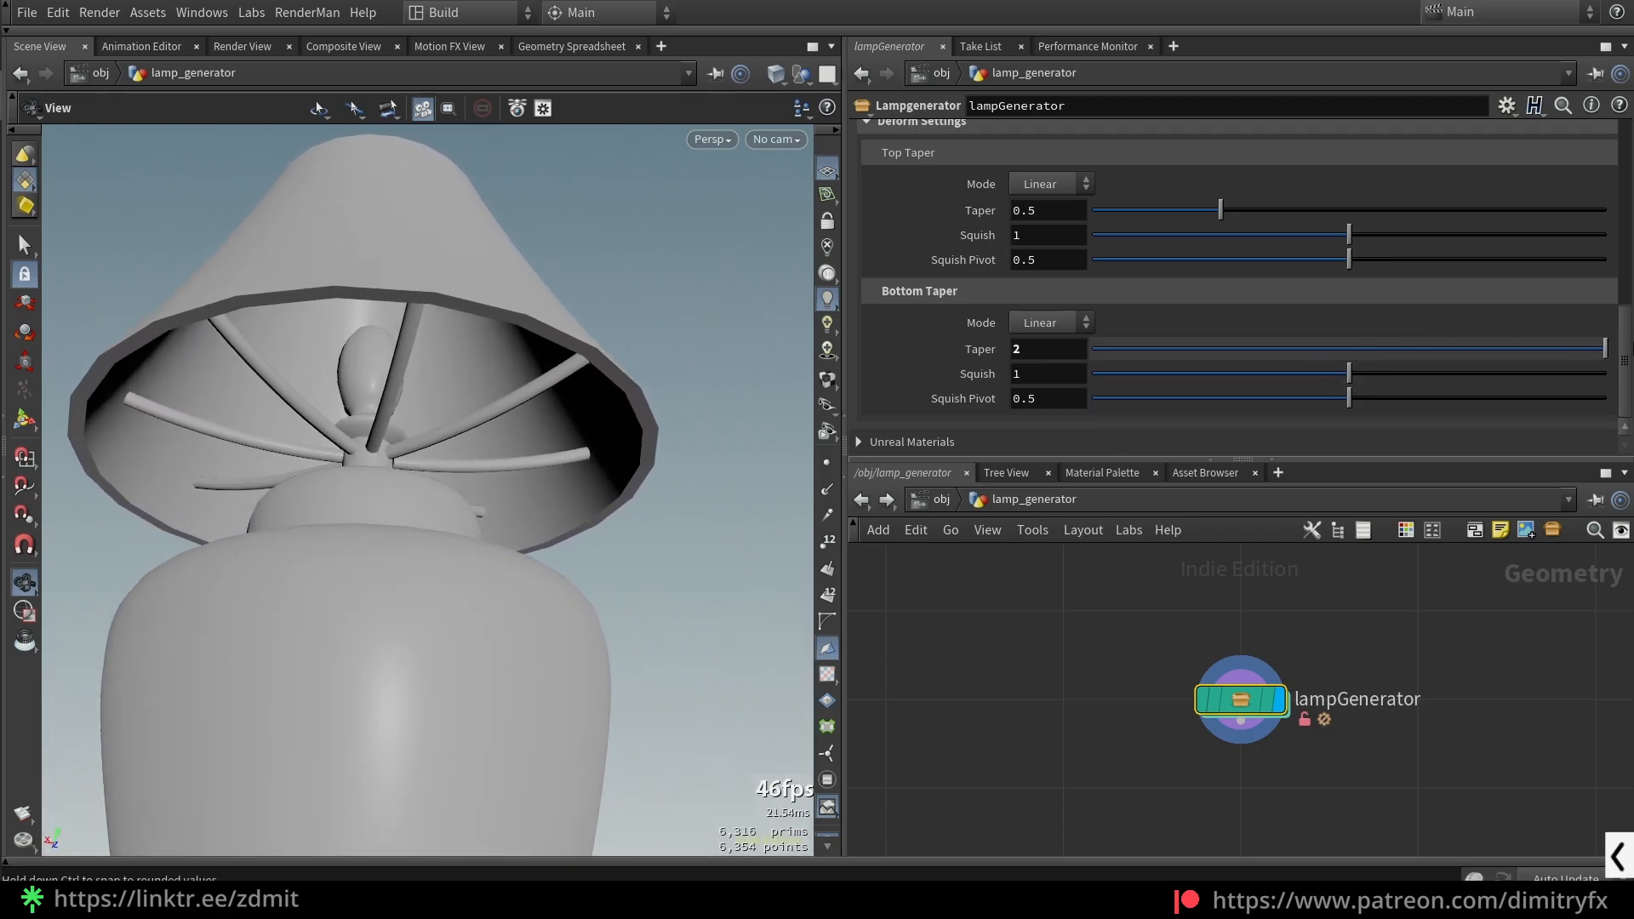
- Try a Bottom Taper value of 3 and inspect how the inner frame arms meet the widened lampshade
left_click_drag(1027, 349, 1001, 355)
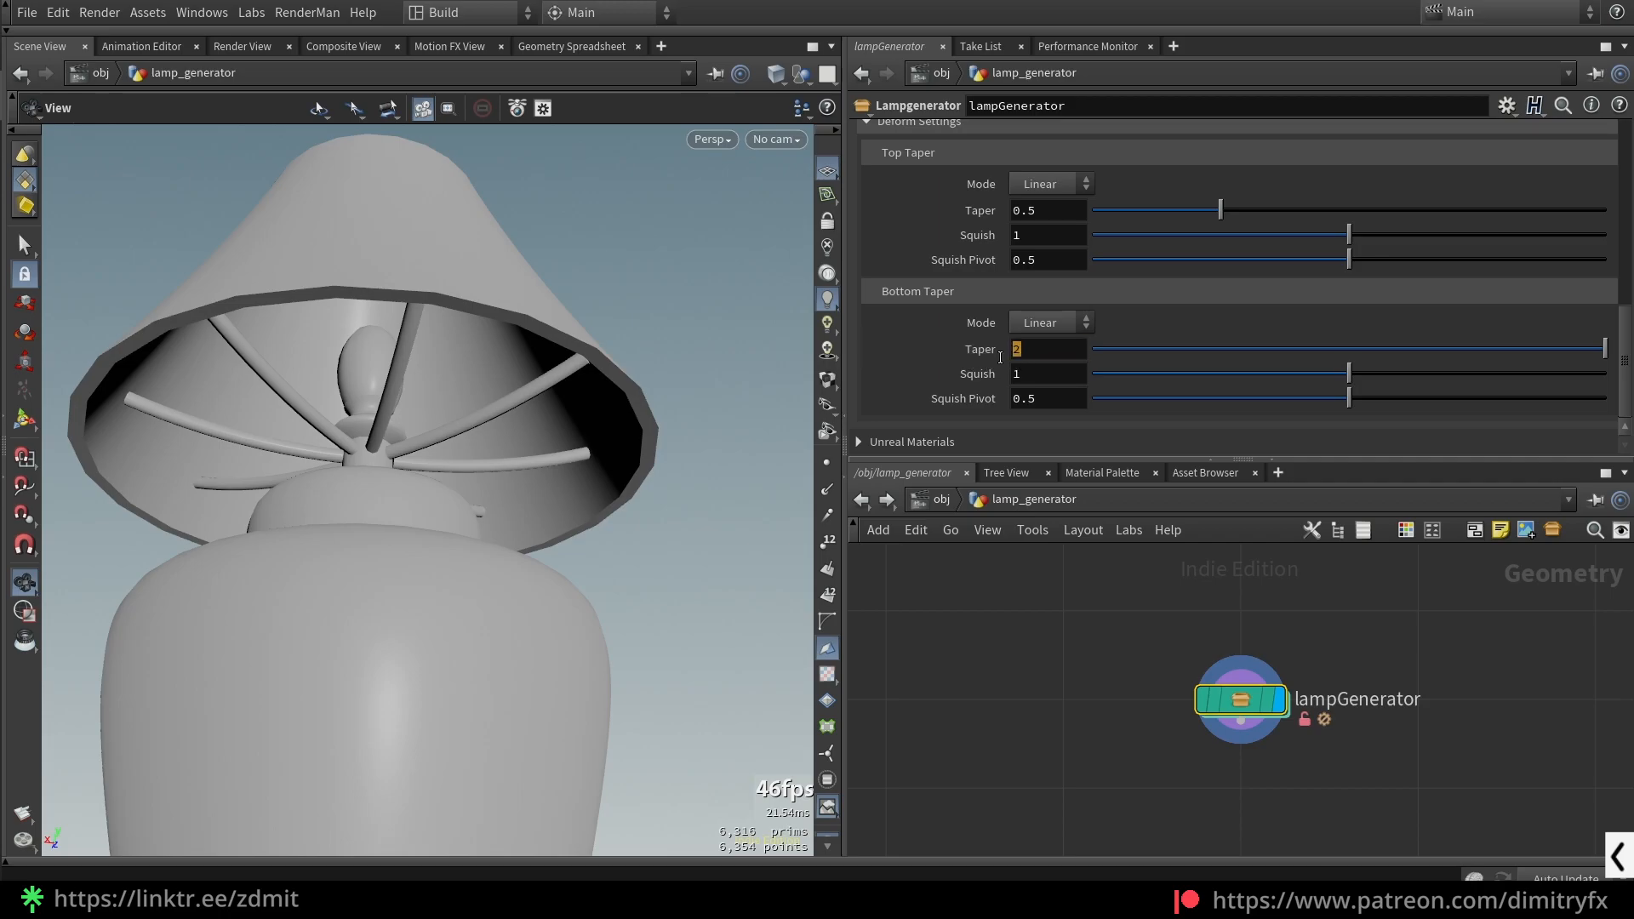
type("3")
key("Return")
left_click_drag(669, 347, 624, 389)
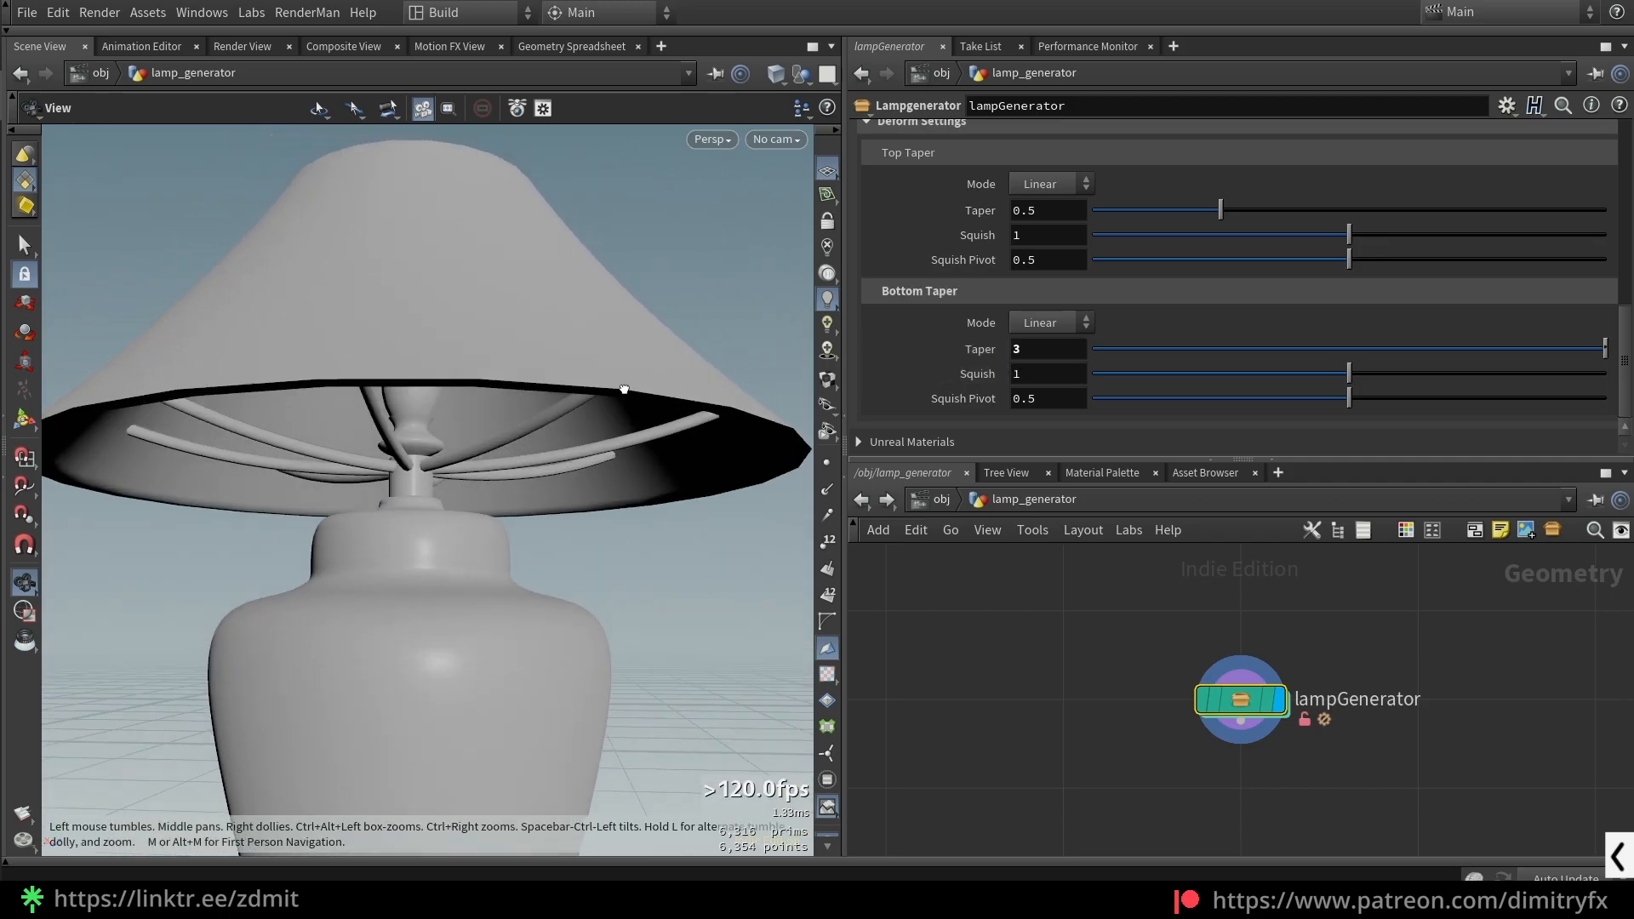
left_click_drag(198, 419, 753, 383)
- Try Bottom Taper values of 1 and 0.541, inspect the frame arms, and undo the taper changes
left_click(1013, 358)
type("1")
key("Return")
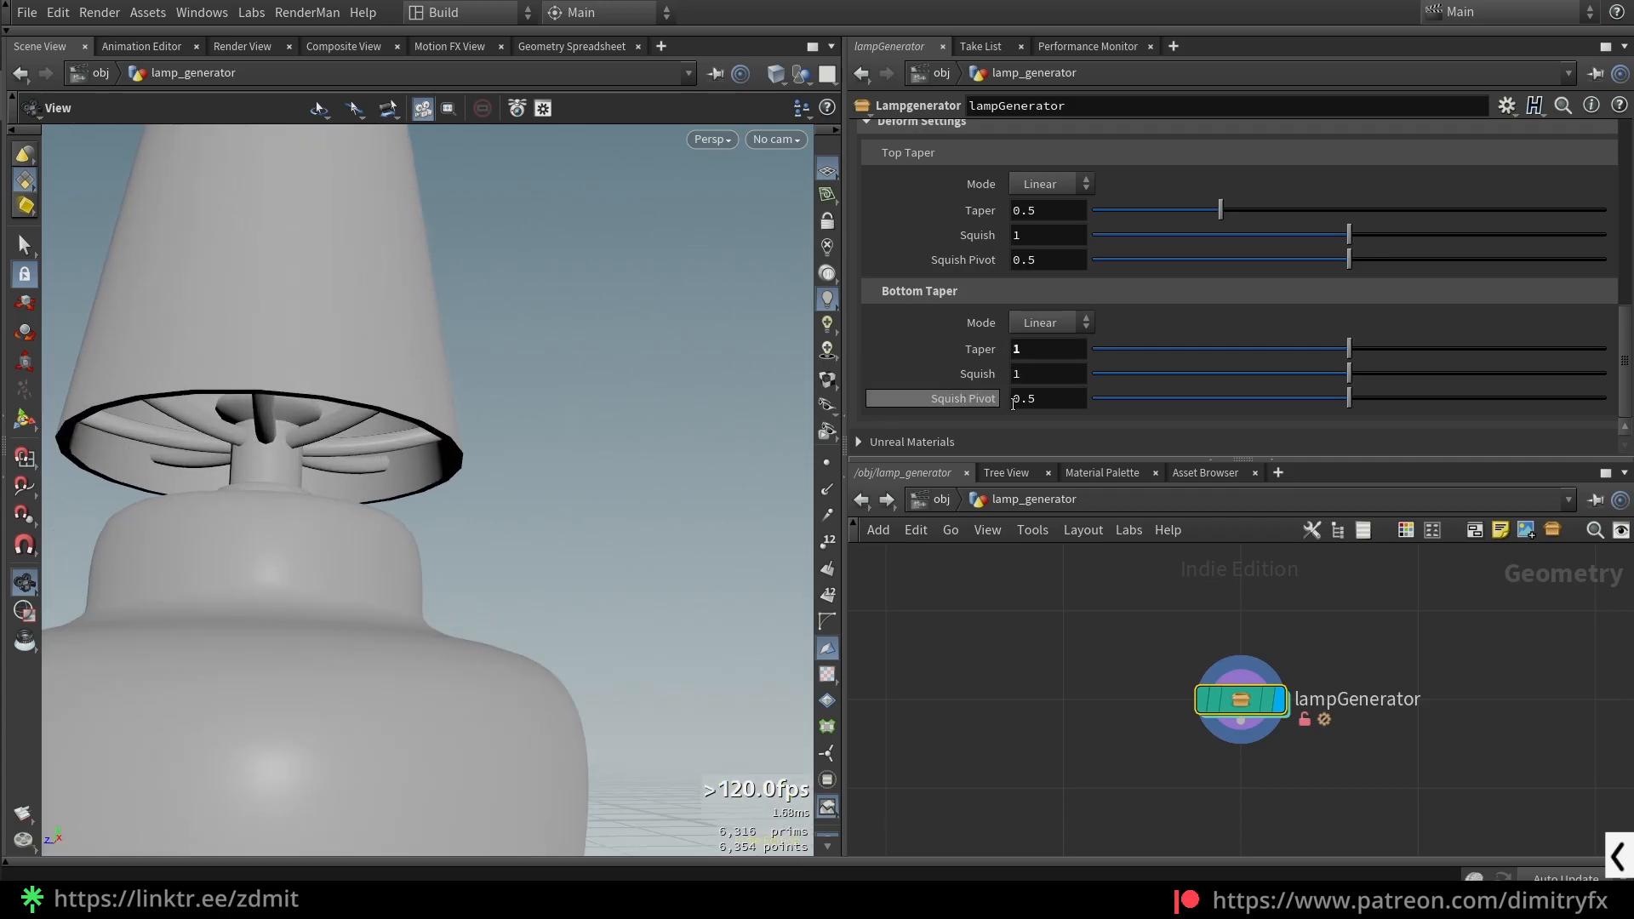
left_click_drag(1349, 349, 1230, 364)
left_click_drag(354, 346, 519, 420)
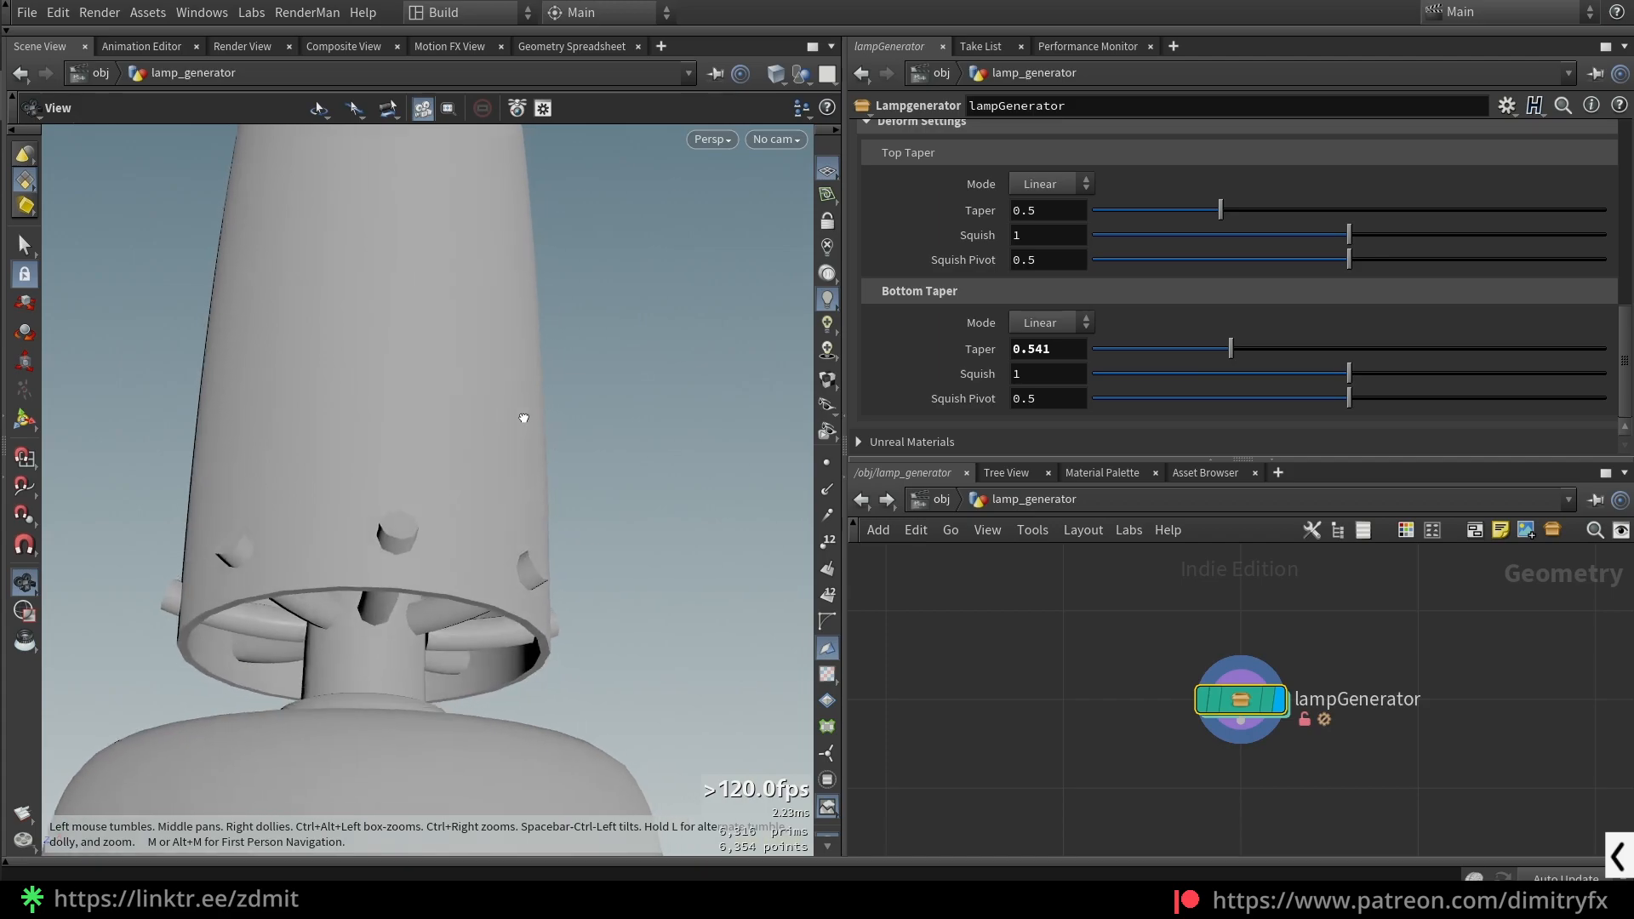
key("f")
left_click_drag(497, 527, 541, 416)
scroll(541, 417, "up", 5)
left_click_drag(462, 454, 584, 471)
key("ctrl+z")
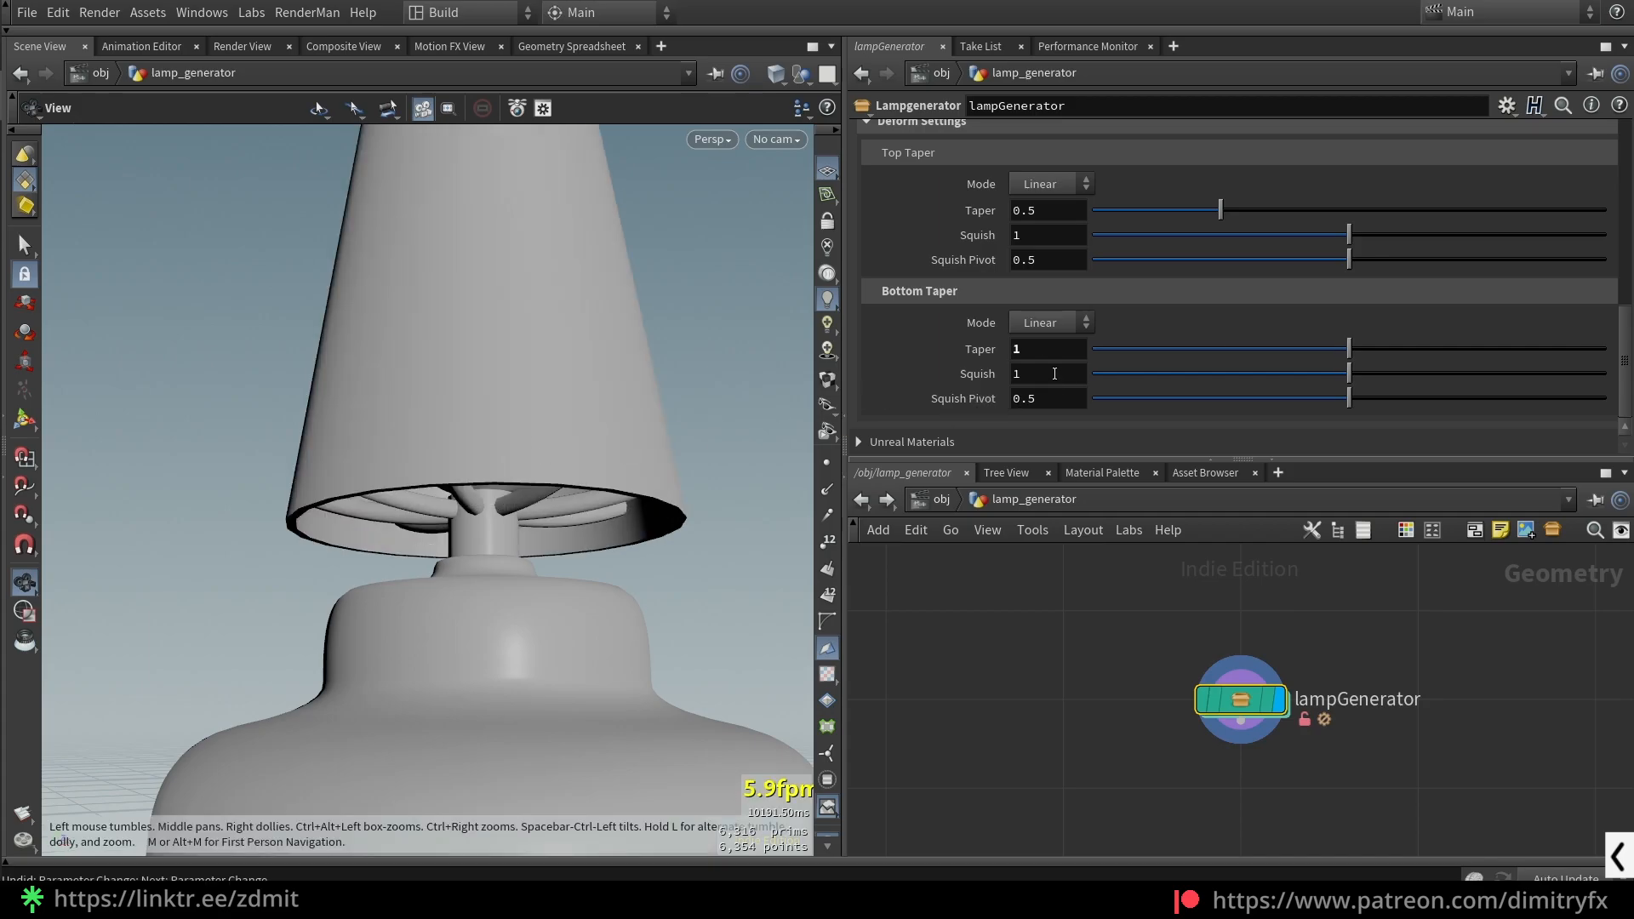
scroll(536, 456, "down", 3)
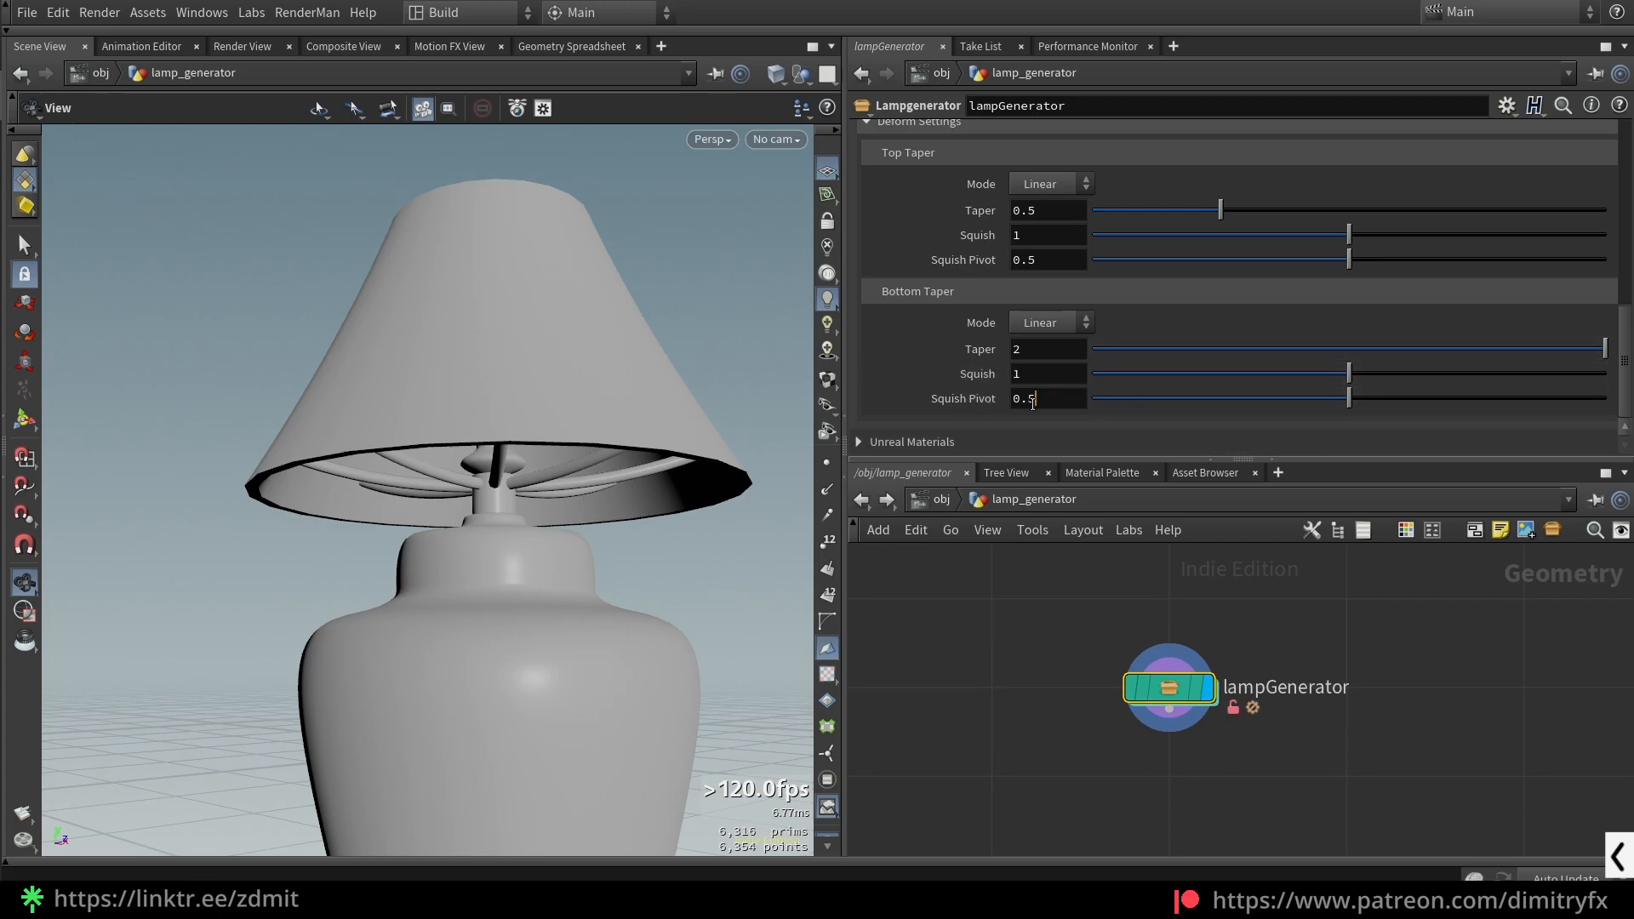
- Set the Bottom Taper's Squish to 1.151, try a Squish Pivot of 0.758, and reset the pivot to its default
key("shift+Tab")
left_click_drag(1349, 373, 1361, 374)
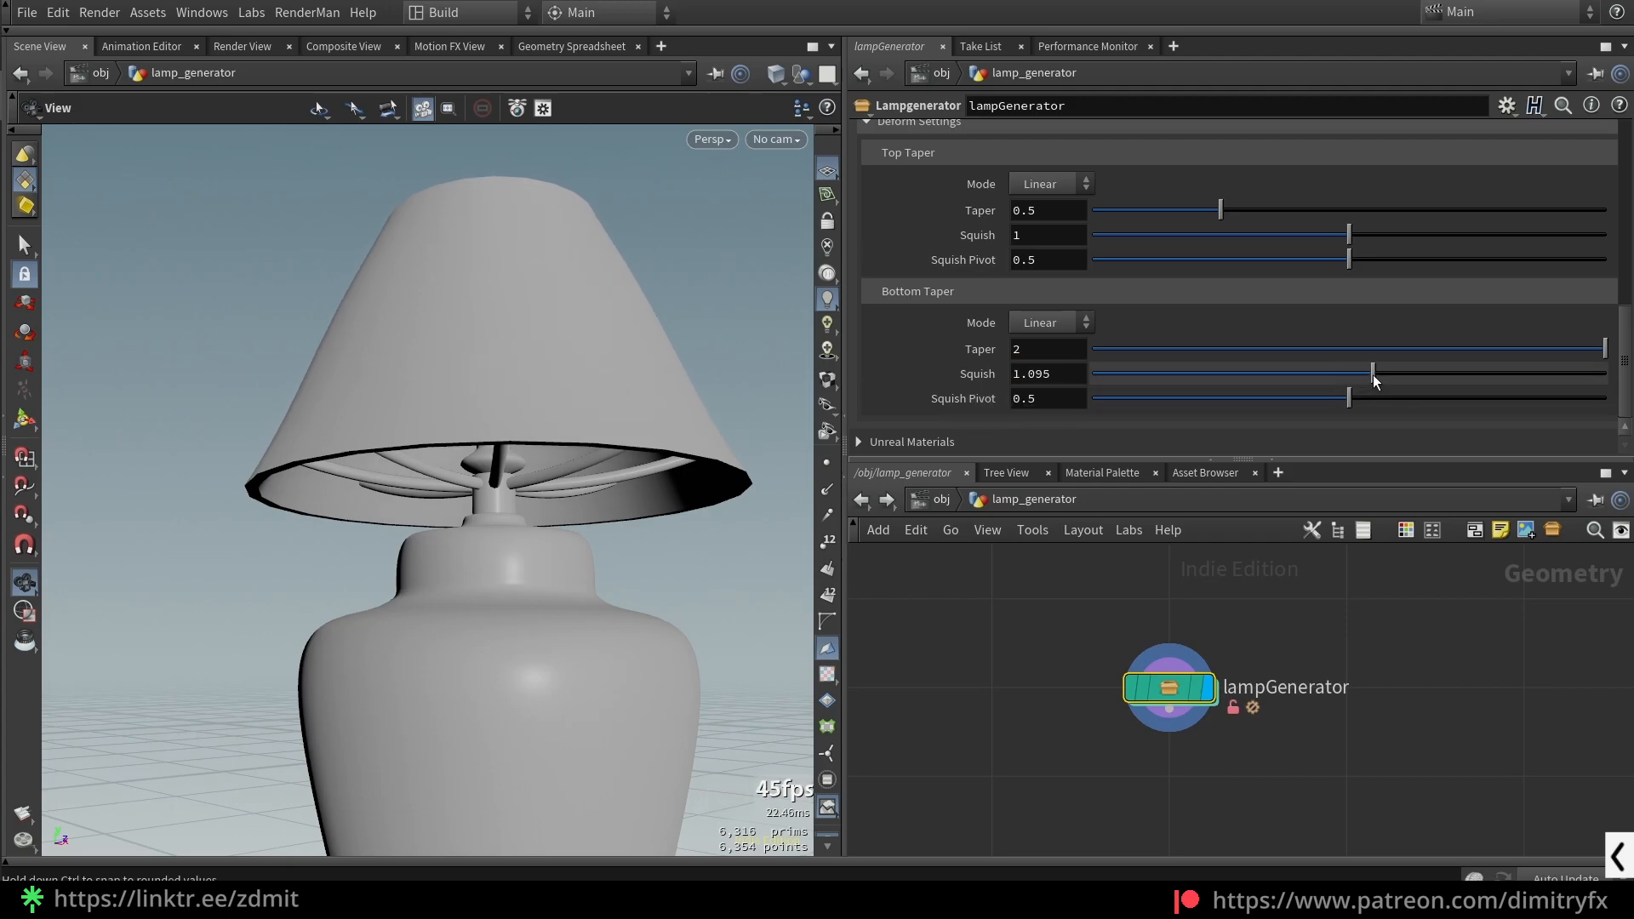
left_click_drag(1349, 399, 1487, 371)
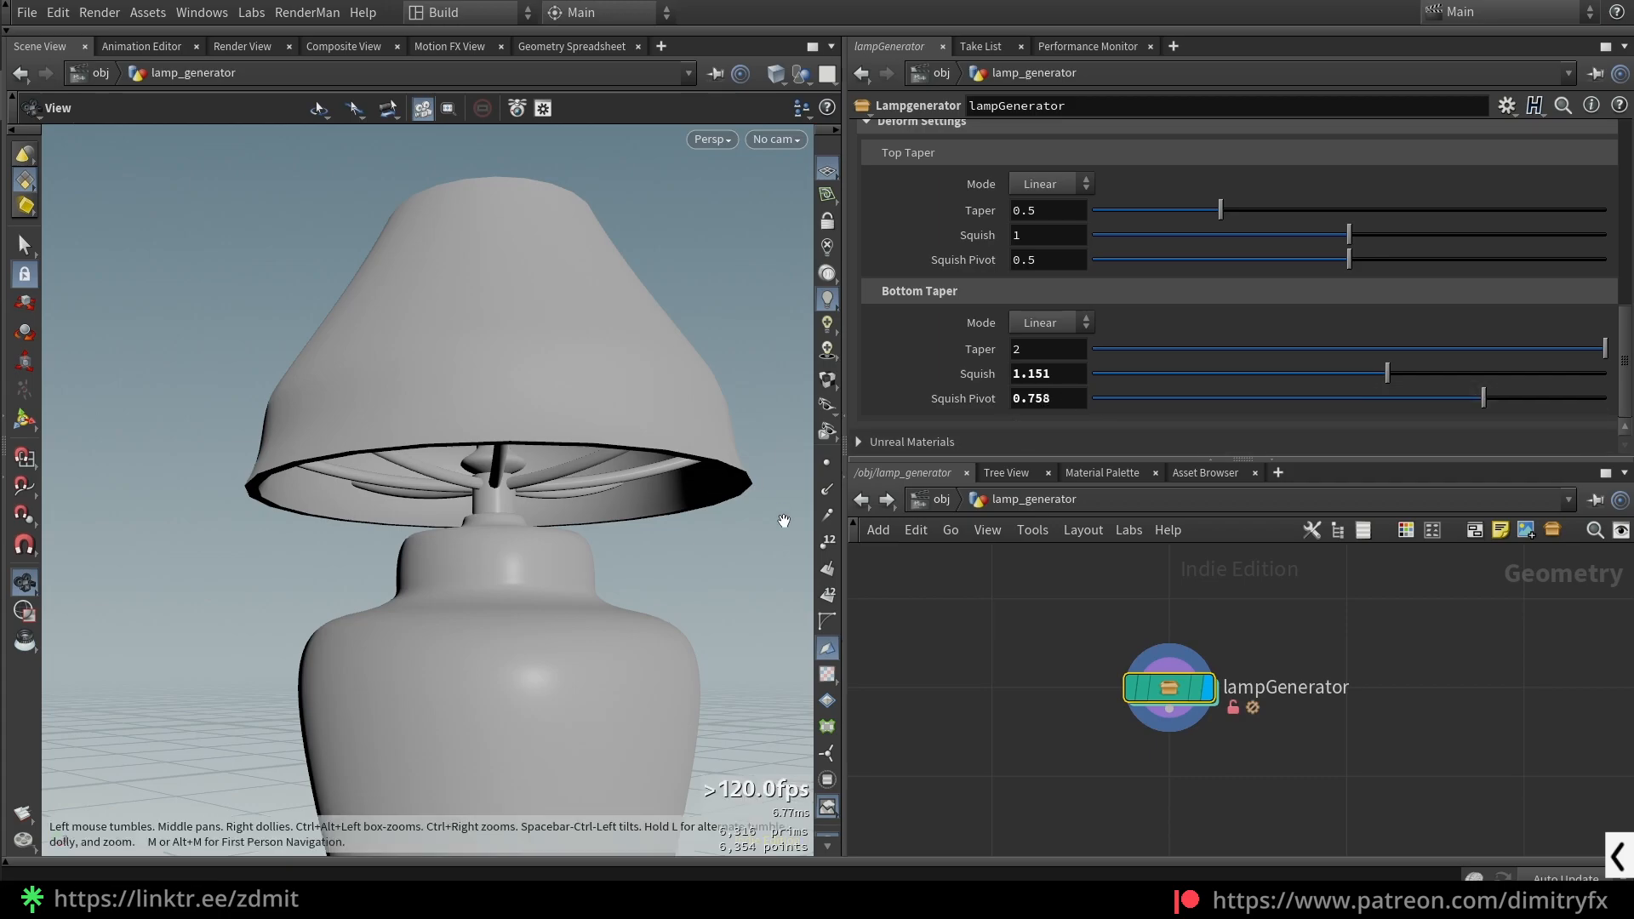
middle_click(1382, 407, "ctrl")
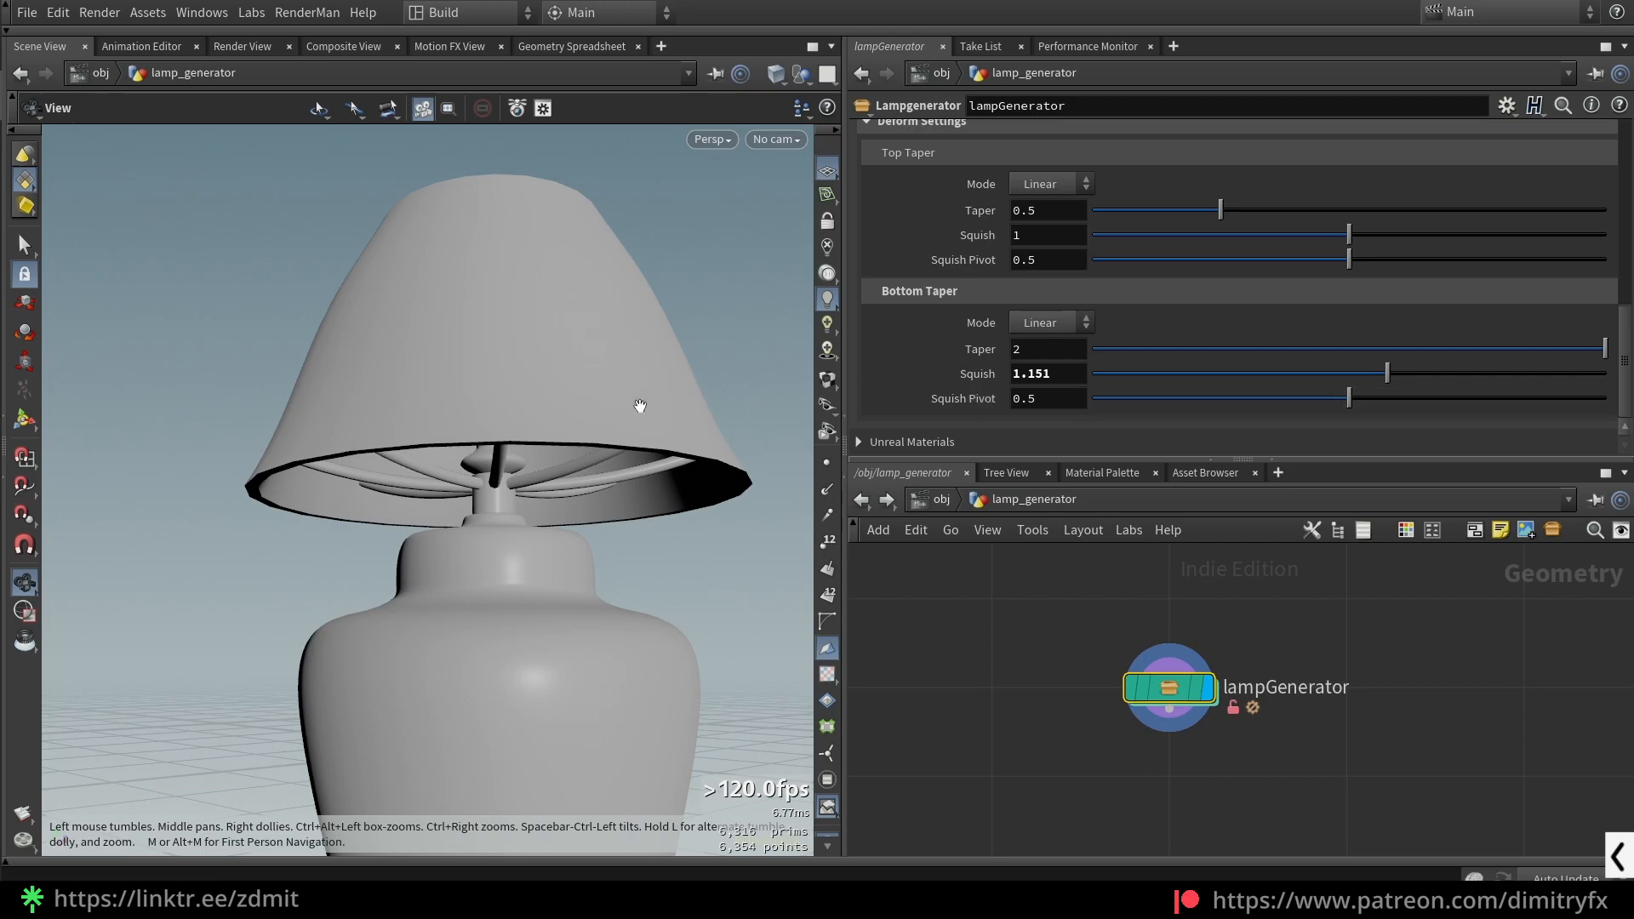
left_click_drag(564, 375, 554, 412)
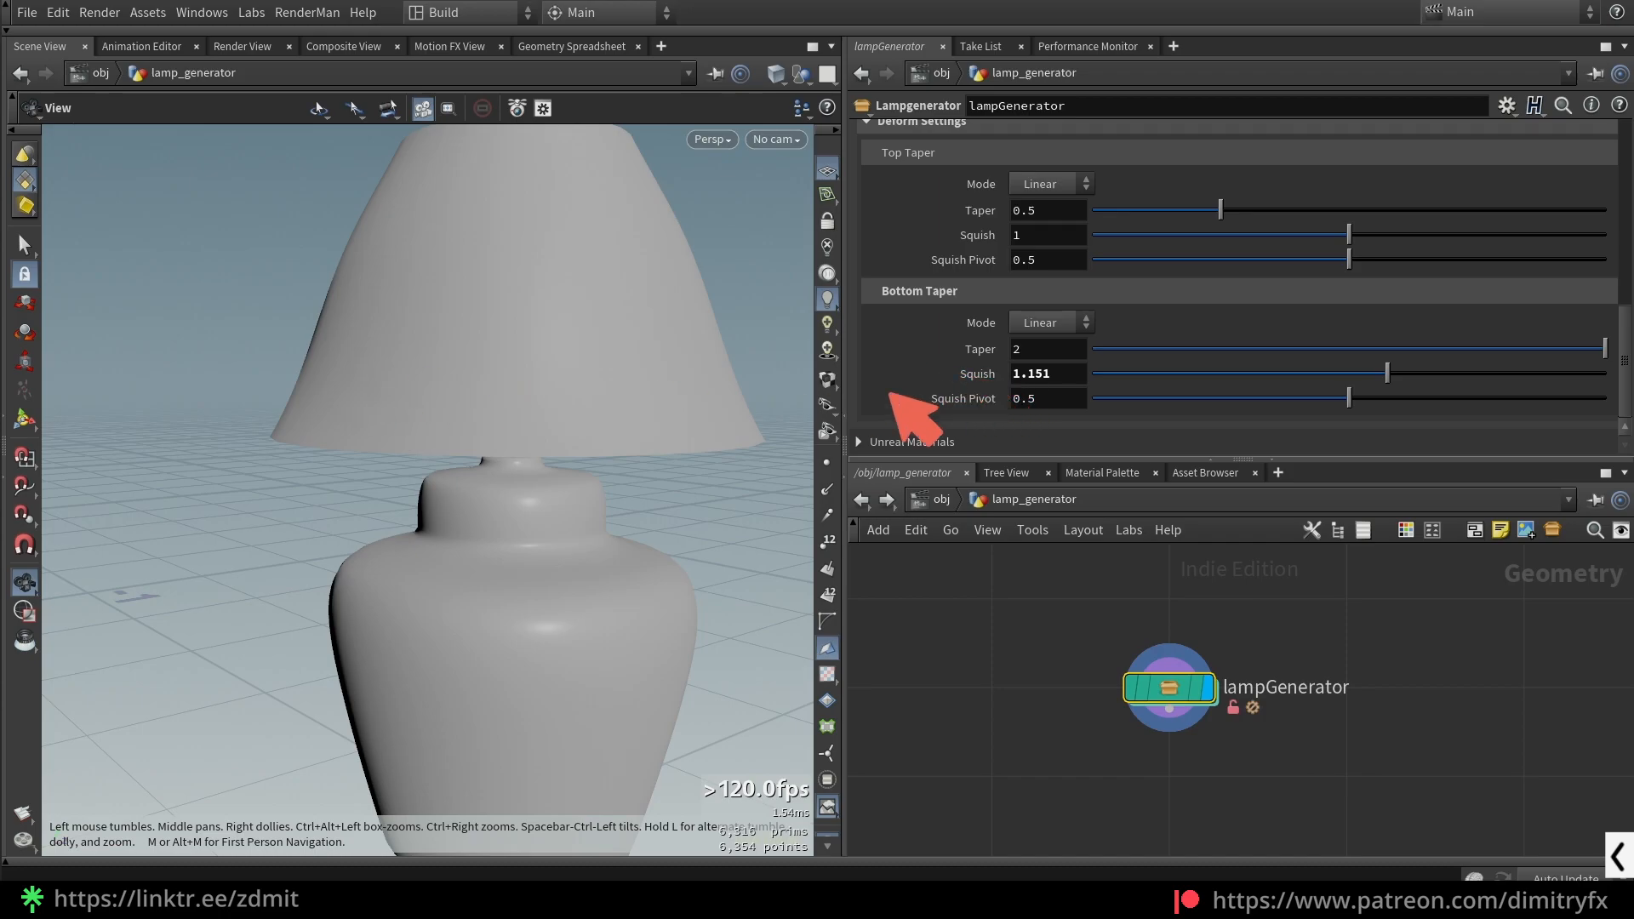
- Set the Bottom Taper's Squish Pivot to 0.285 and mark the upper and lower lampshade regions on screen
mouse_move(273, 286)
left_mouse_down()
mouse_move(312, 438)
mouse_move(777, 436)
mouse_move(508, 293)
left_mouse_up()
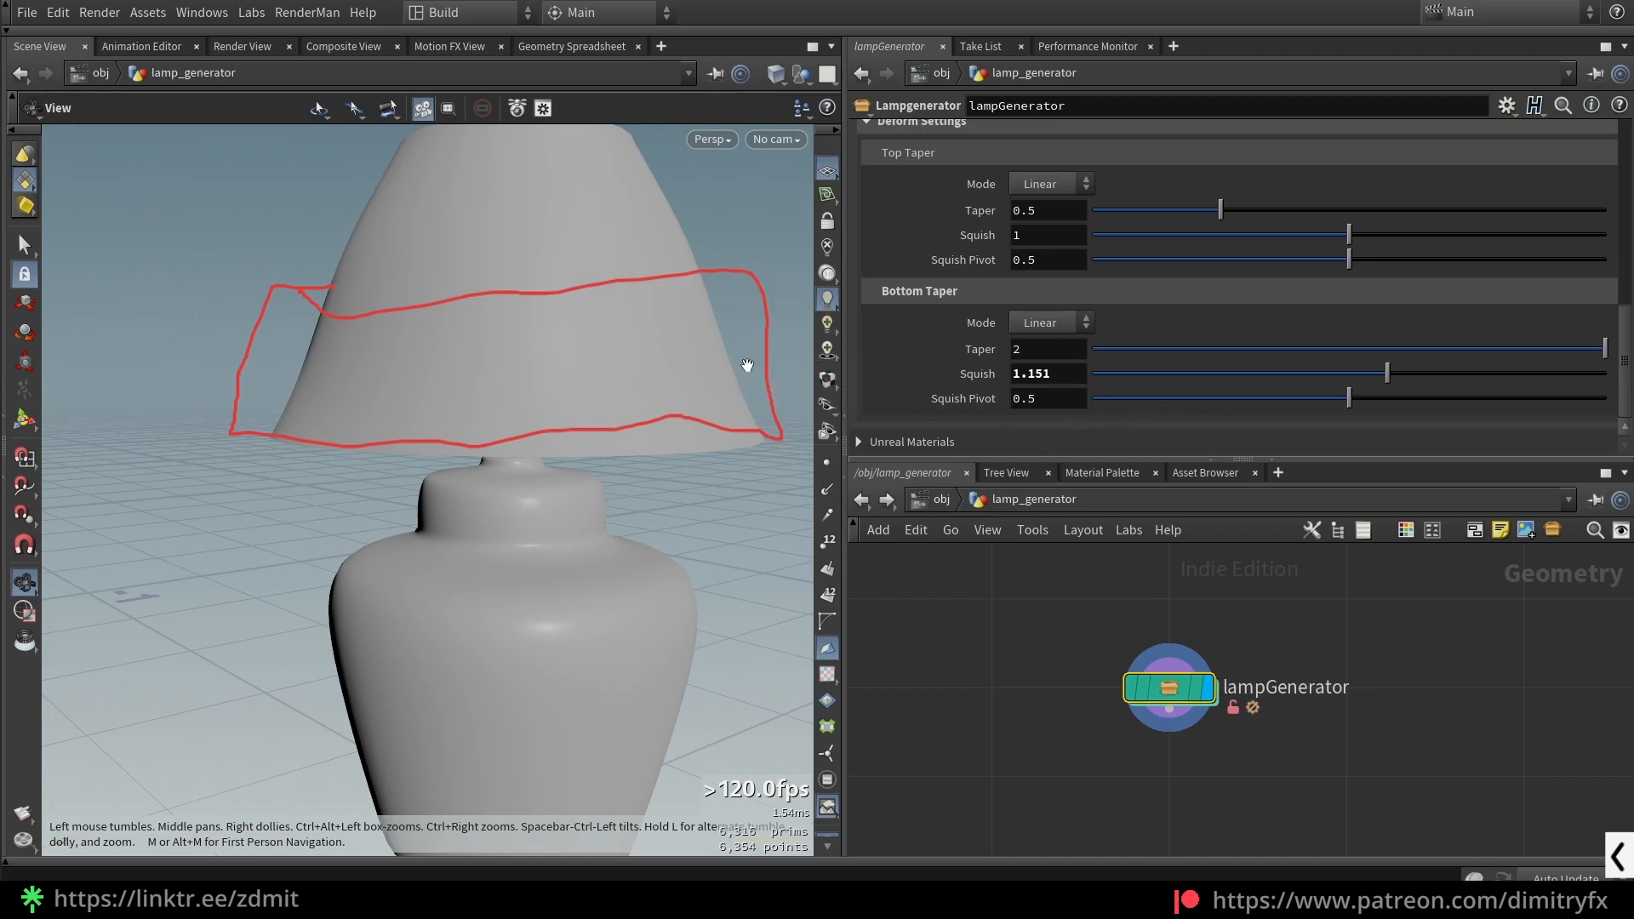
left_click_drag(1349, 399, 1235, 385)
middle_click_drag(649, 266, 602, 255)
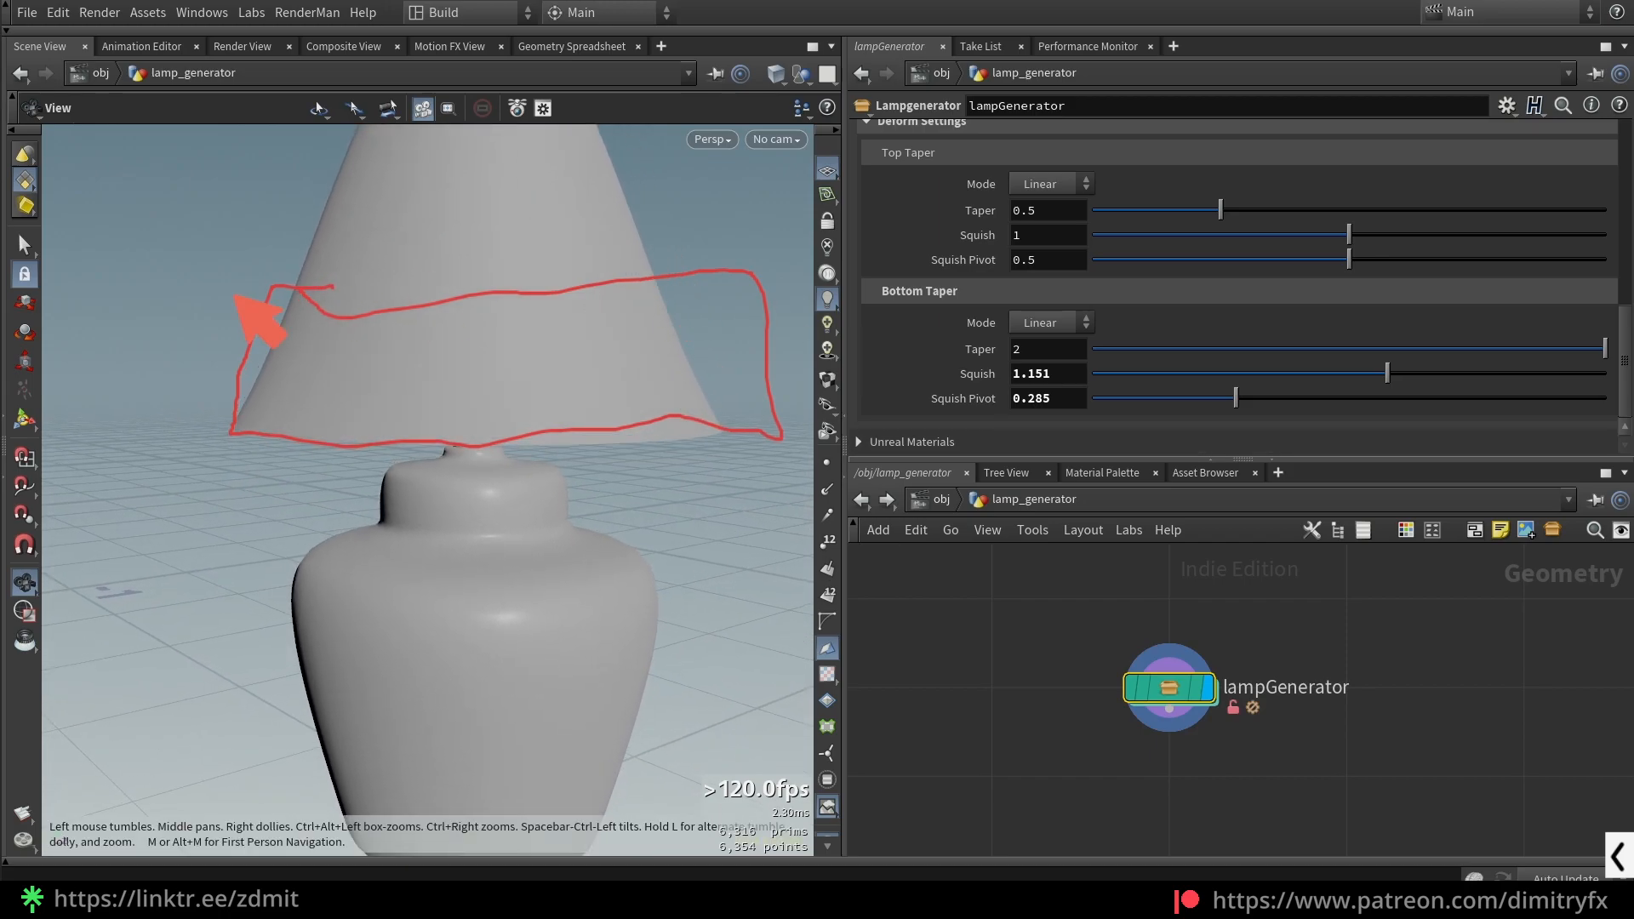
left_click_drag(288, 243, 662, 220)
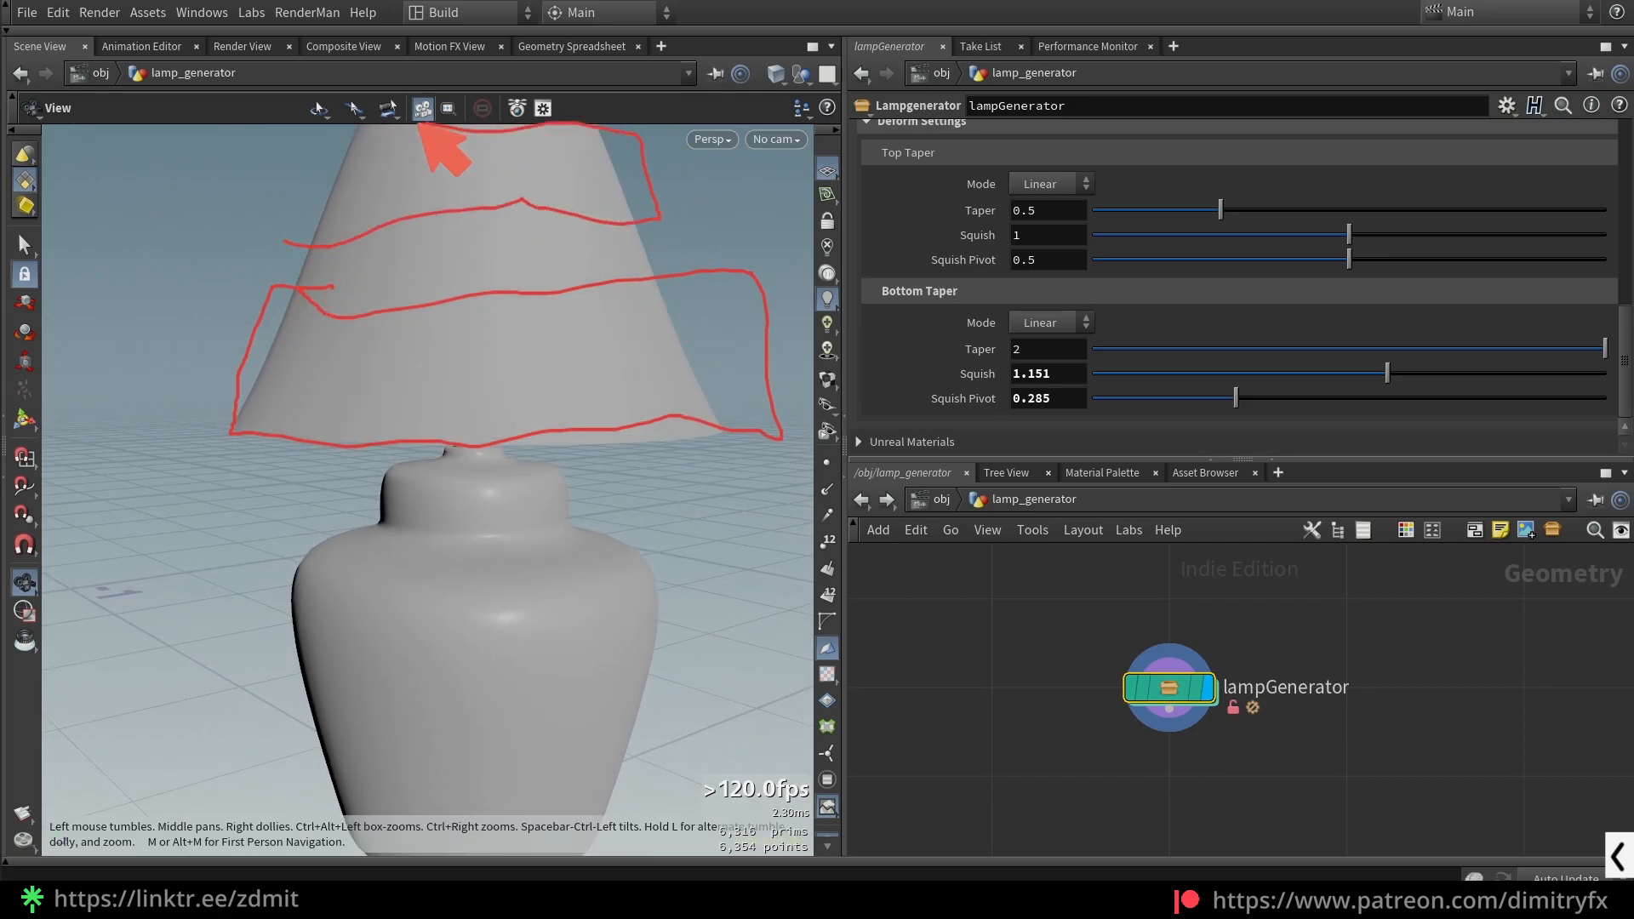
left_click_drag(496, 147, 434, 192)
left_click_drag(521, 146, 465, 204)
left_click_drag(601, 138, 549, 201)
key("Escape")
- Set the Bottom Taper's Squish Pivot to 0.866 and Squish to 1.317, and inspect the frame arms beneath the shade
left_click_drag(1235, 397, 1540, 398)
left_click_drag(1388, 374, 1431, 372)
left_click_drag(503, 387, 541, 403)
scroll(503, 416, "down", 2)
scroll(540, 391, "up", 3)
scroll(584, 355, "down", 2)
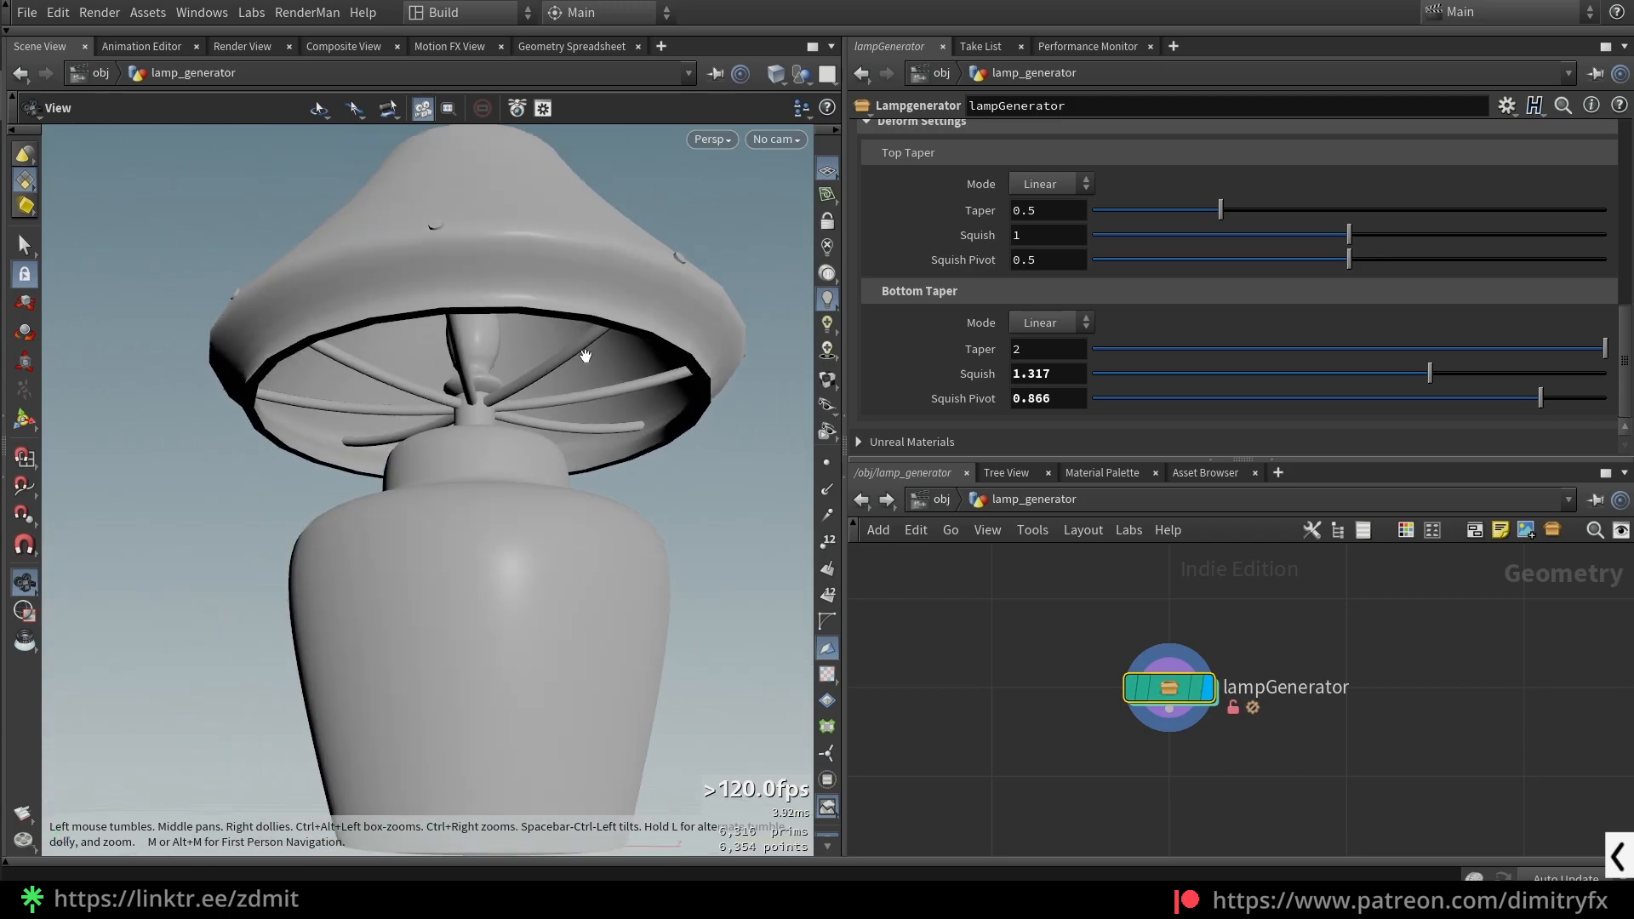
- Try a Bottom Taper Squish of 1.32 with a lower Squish Pivot, and undo the recent squish changes
left_click(1431, 374)
left_click_drag(1539, 398, 1440, 380)
left_click_drag(511, 511, 561, 426)
key("ctrl+z")
key("ctrl+z")
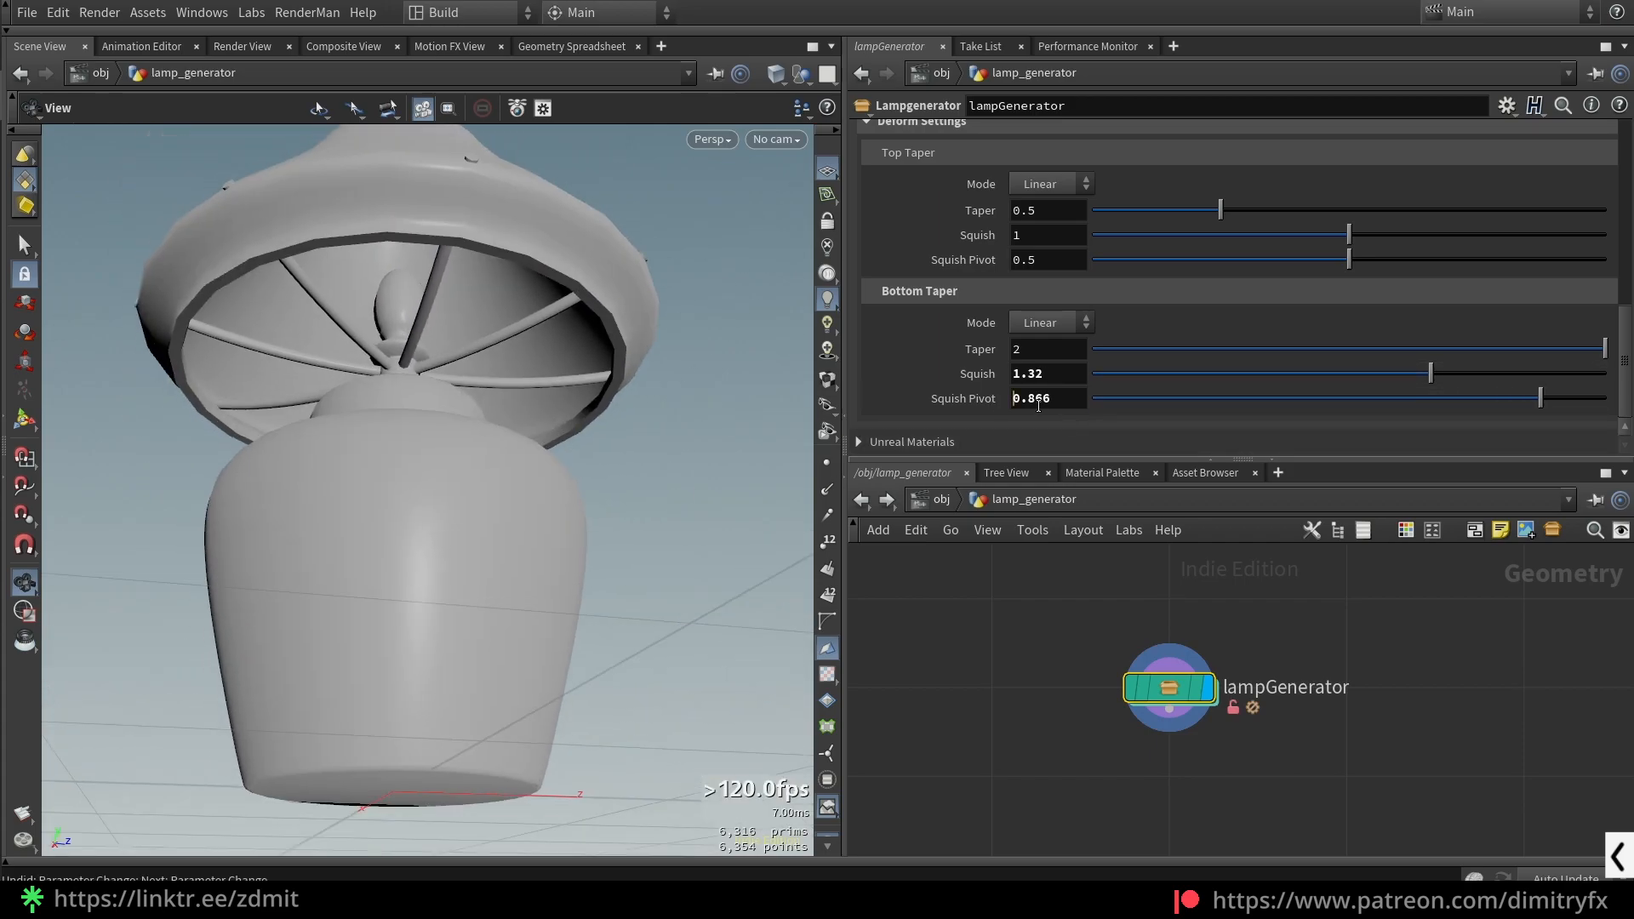
key("ctrl+z")
key("ctrl+z")
left_click_drag(476, 315, 463, 416)
- Enter the lampGenerator network, locate the MID TUBE SHAPE box and display its line4 node
double_click(1178, 679)
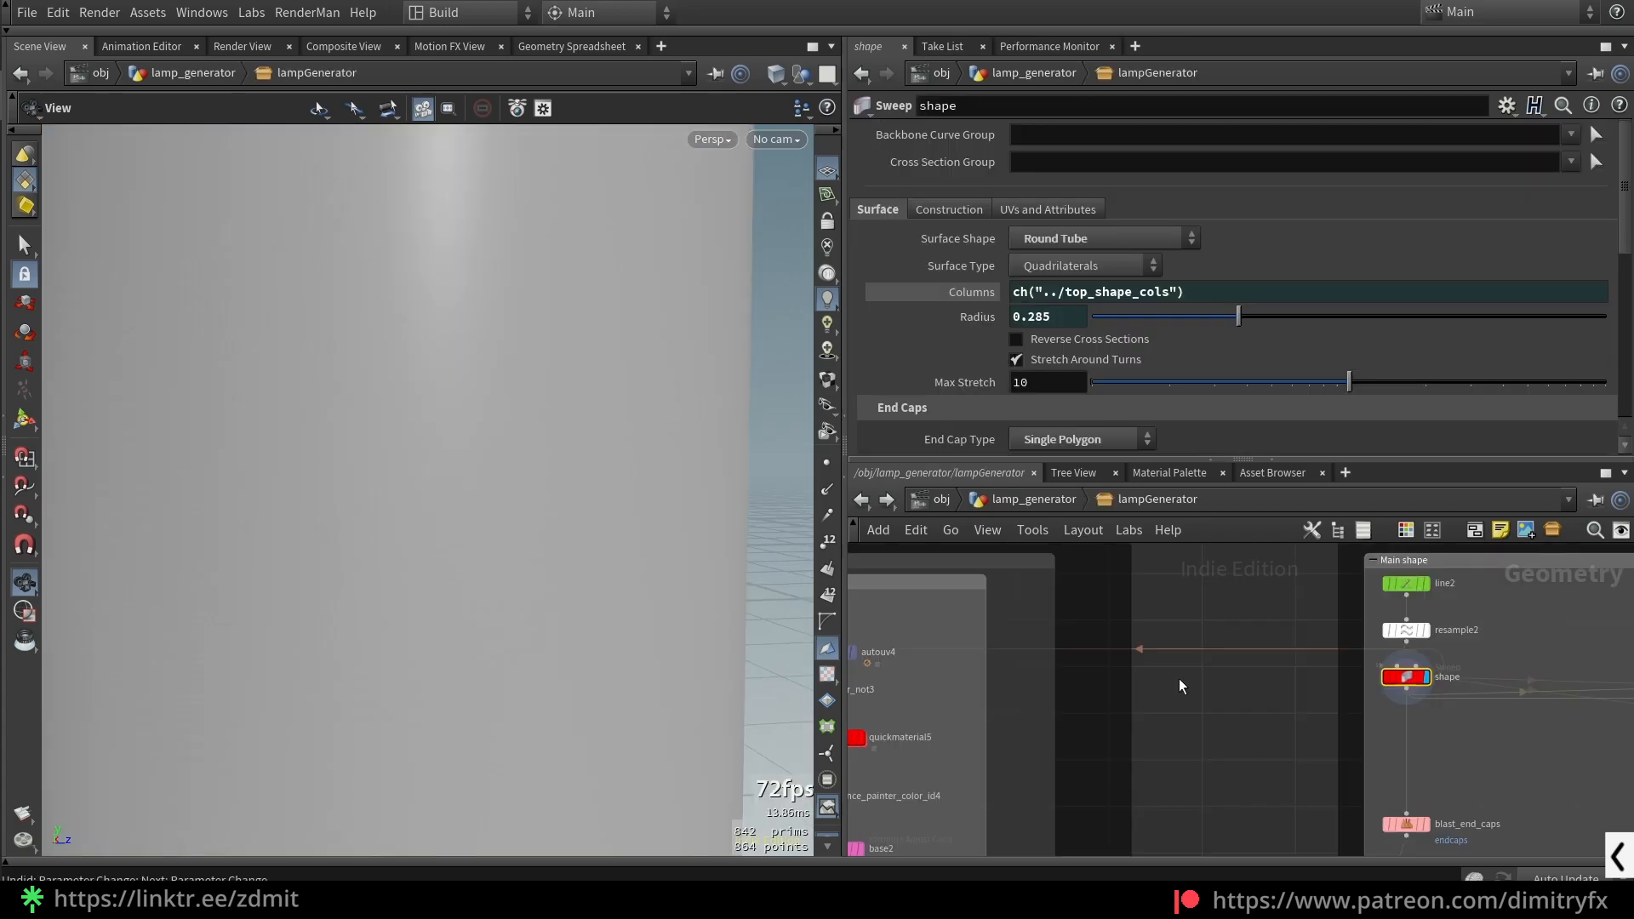
scroll(1135, 693, "down", 6)
middle_click_drag(1136, 693, 1318, 682)
middle_click_drag(1026, 647, 1250, 582)
scroll(1308, 663, "up", 10)
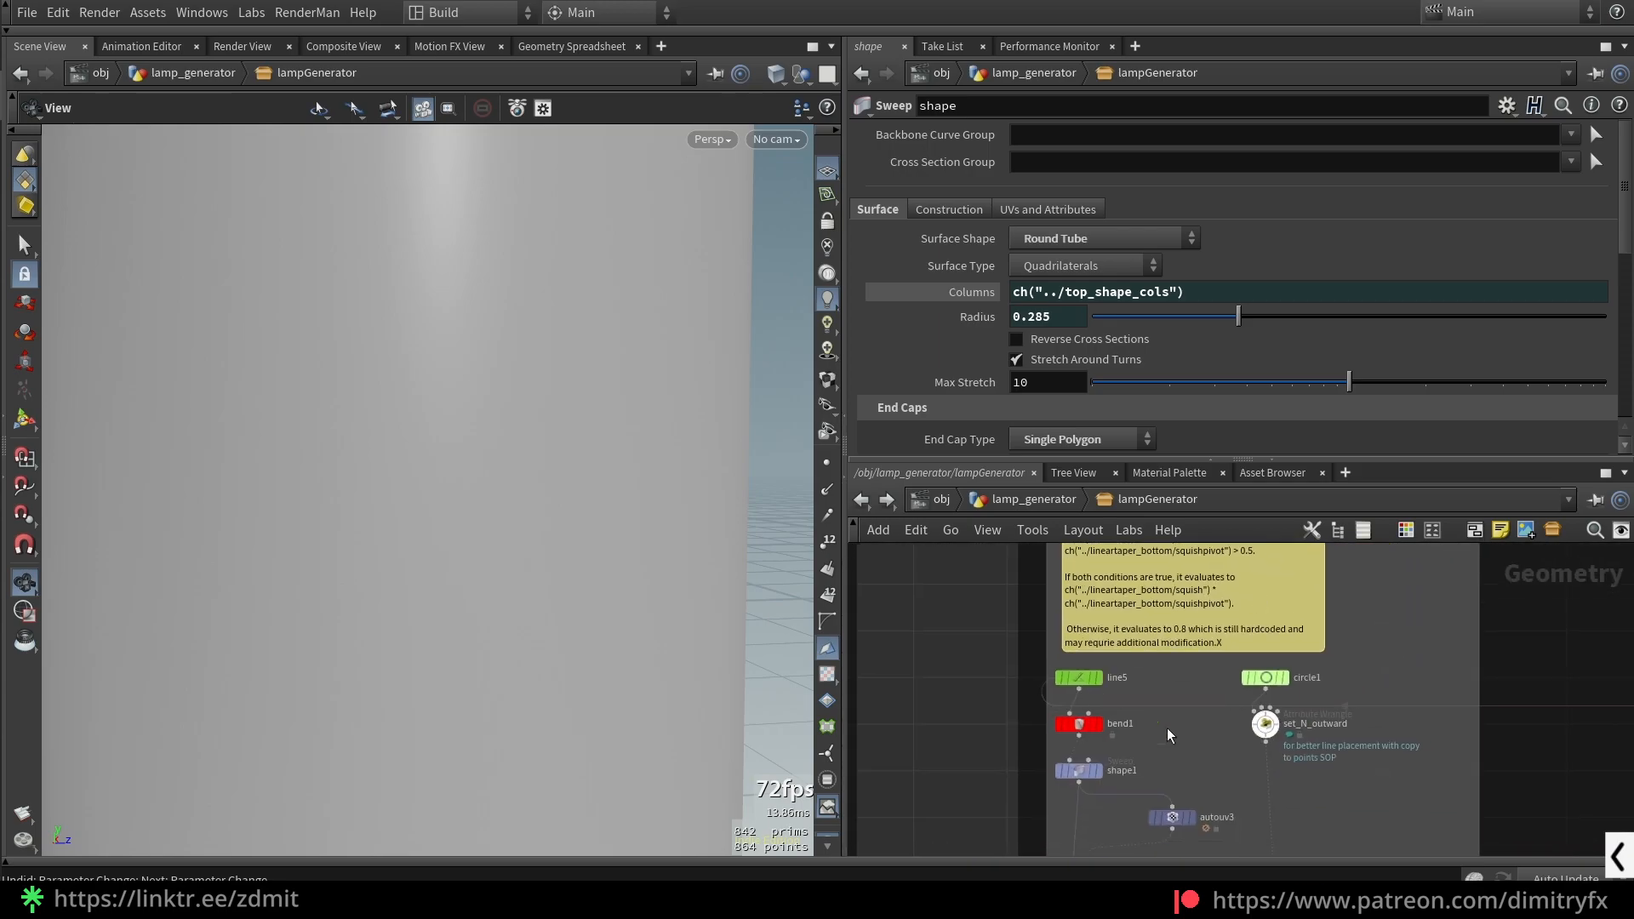
scroll(1163, 731, "down", 4)
scroll(1474, 730, "up", 4)
middle_click_drag(1473, 729, 1318, 613)
left_click(1253, 681)
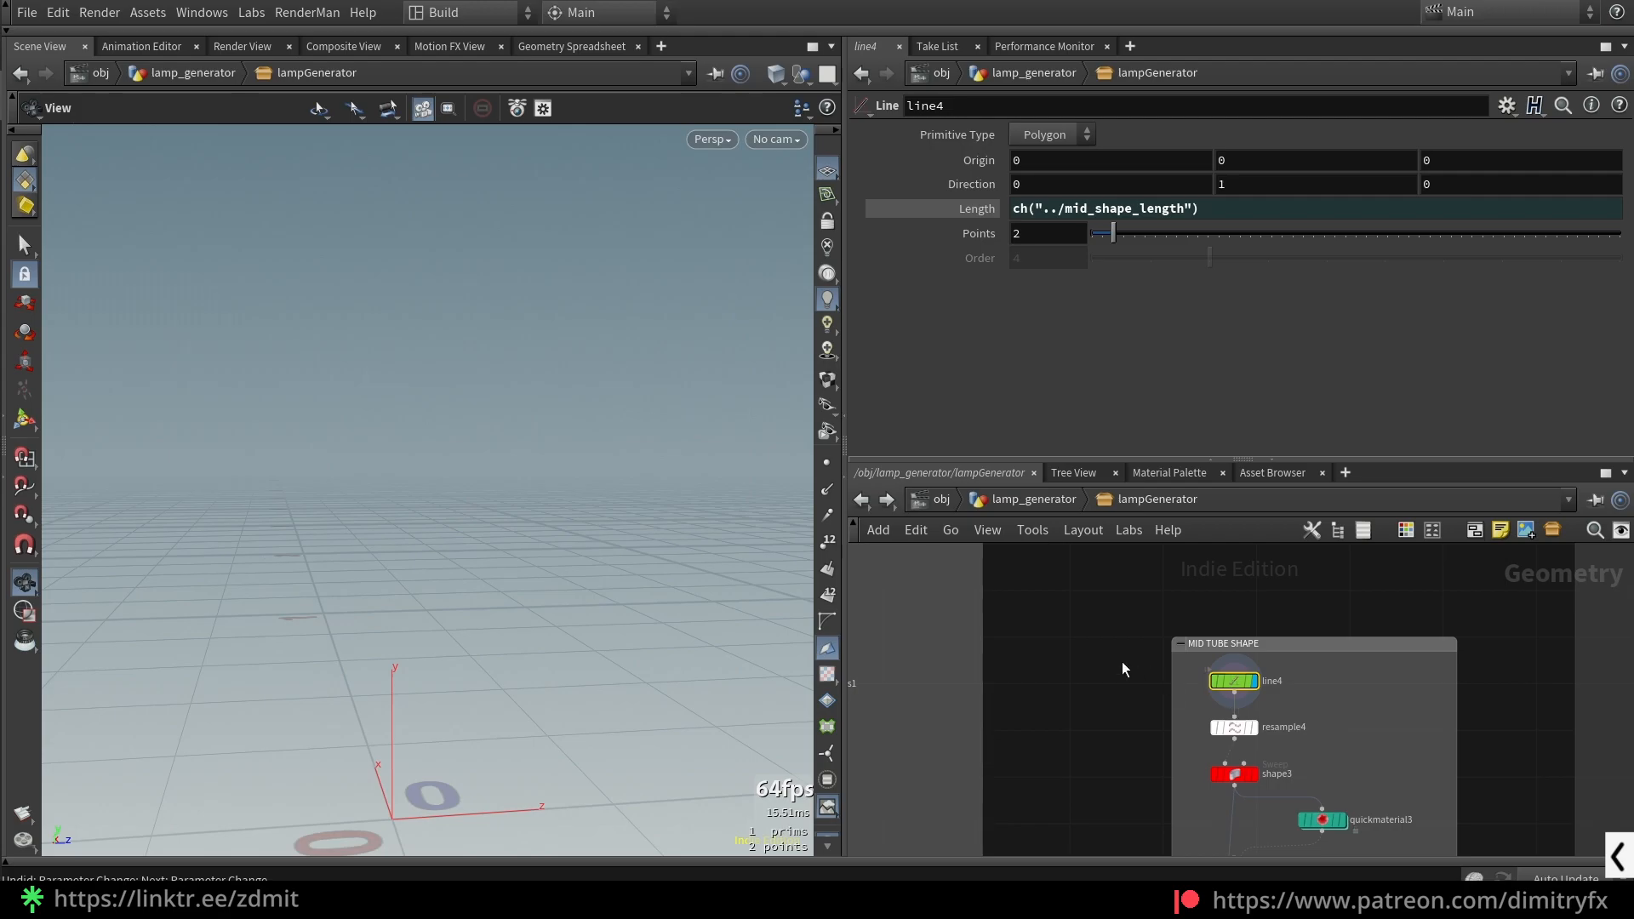
- Select resample4, display the shape3 sweep and inspect the resulting mid tube
left_click(1234, 727)
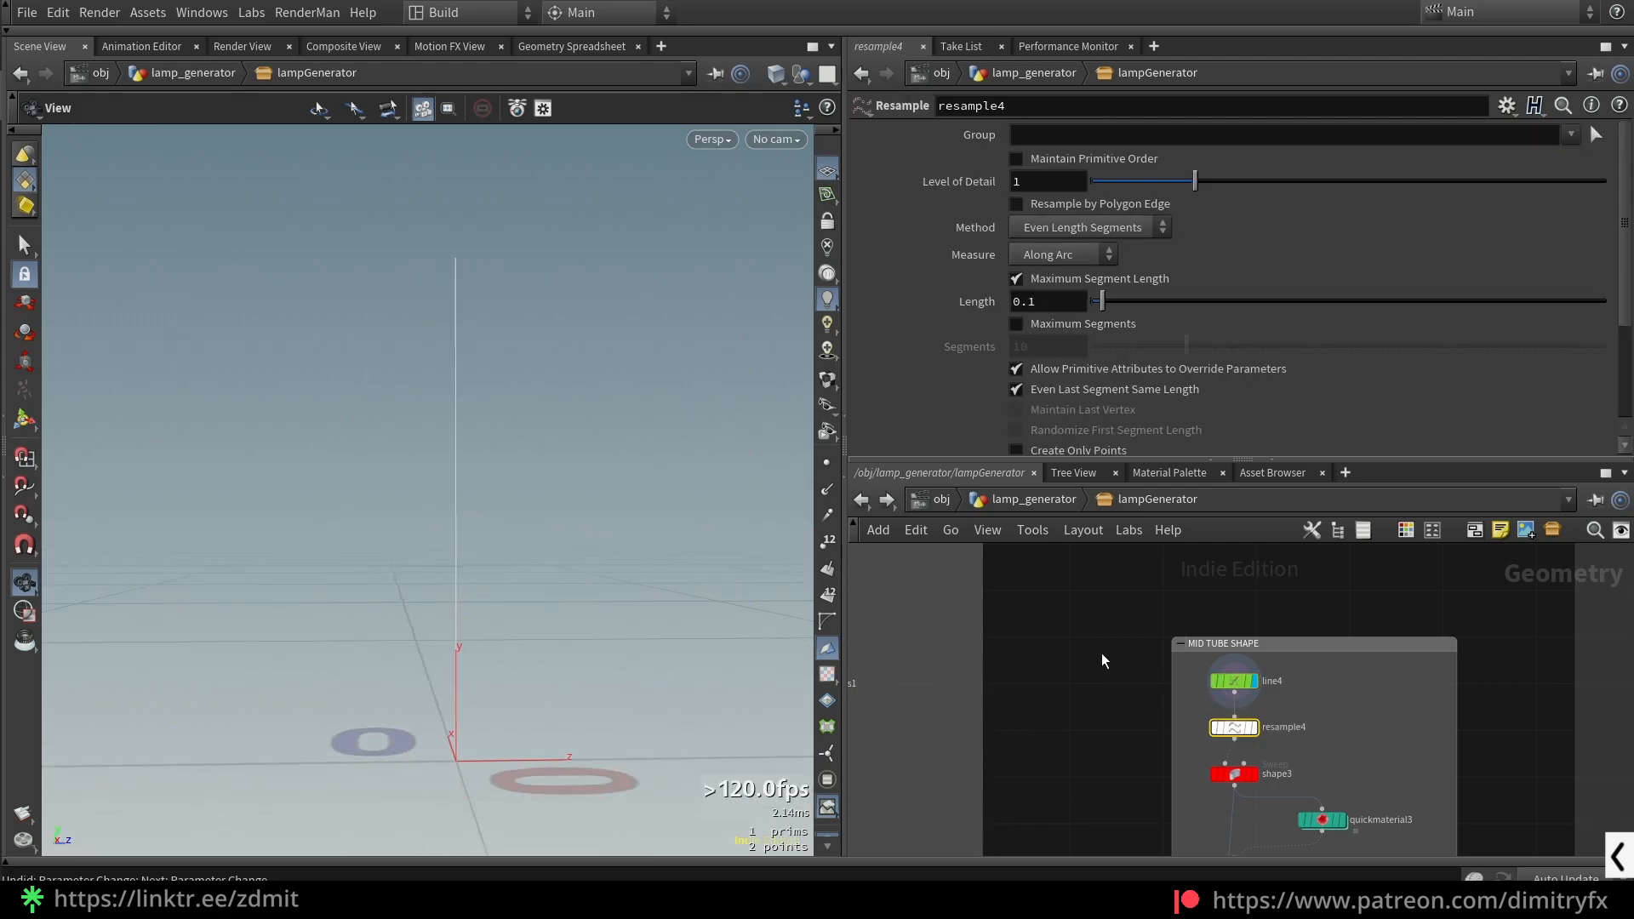
left_click(1254, 773)
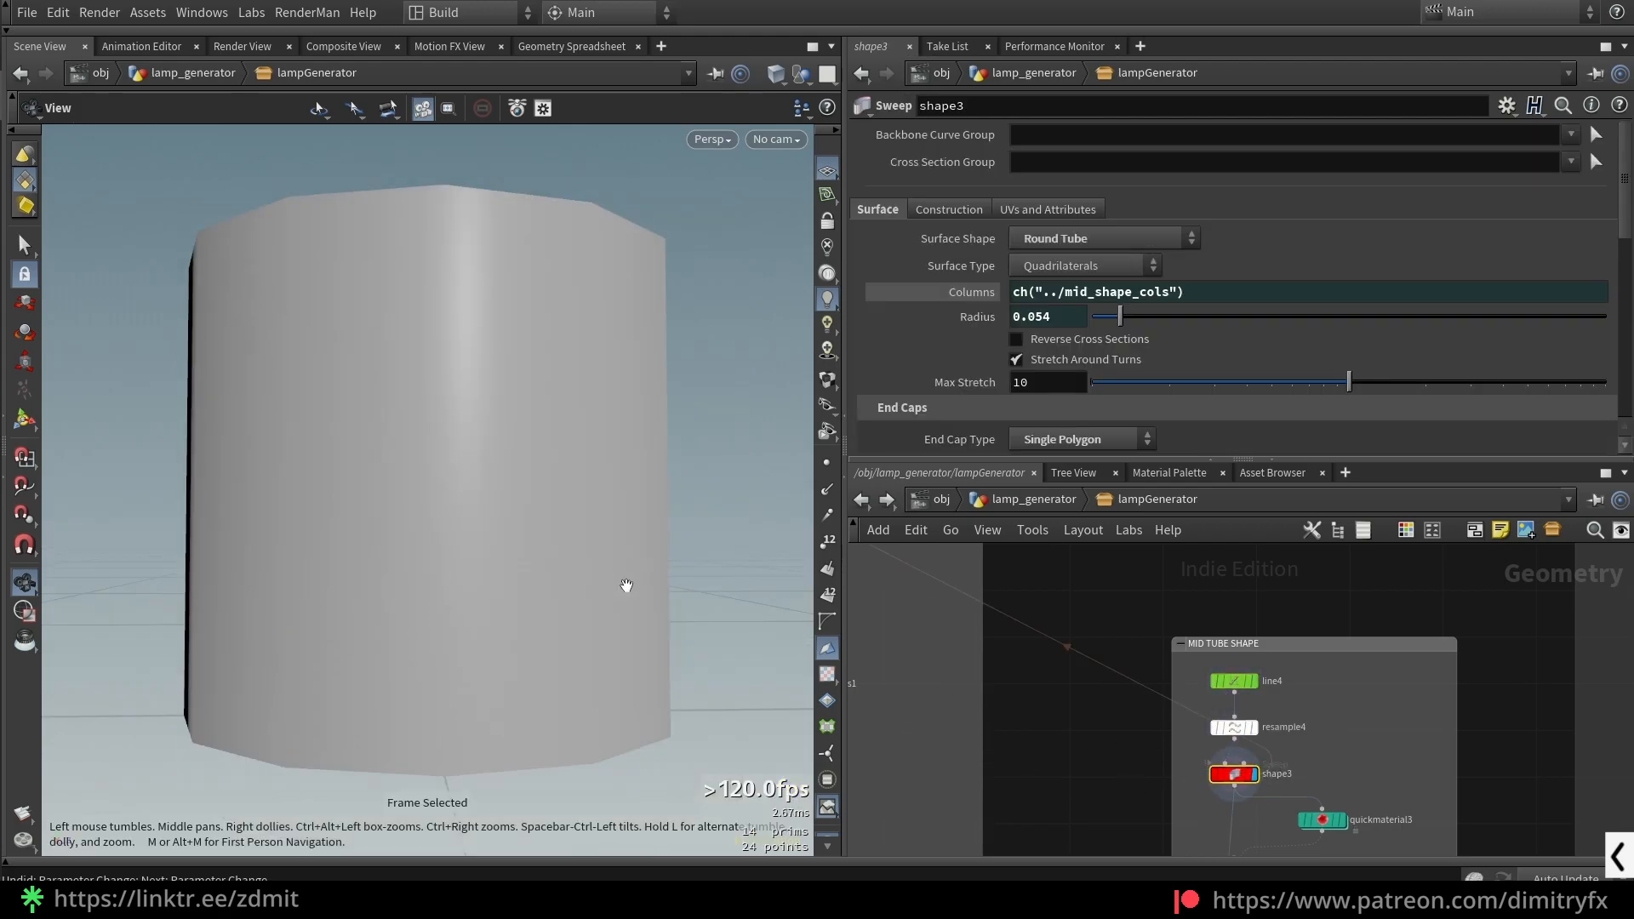
left_click_drag(627, 584, 662, 642)
middle_click_drag(662, 642, 553, 555)
- Display quickmaterial3 in the mid tube chain and examine its mid_tube material settings
middle_click_drag(1353, 830, 1248, 705)
left_click(1235, 695)
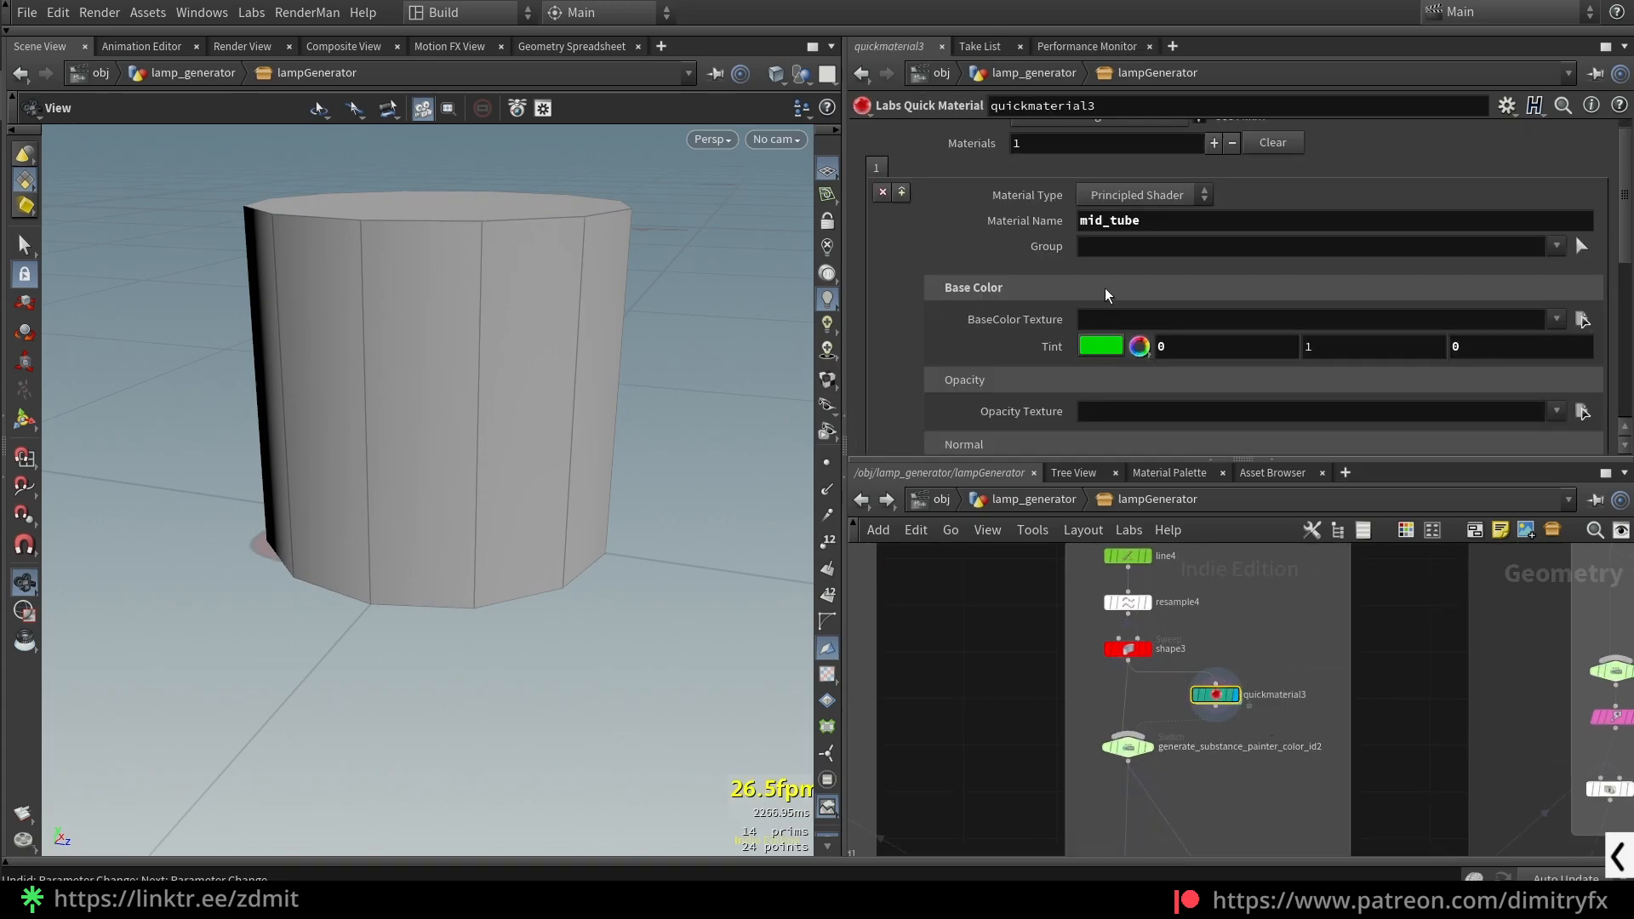
left_click(827, 383)
left_click(828, 383)
- Display the mid tube's generate_uvs_or_not1 switch, frame the tube in the viewport and compare with the neighbouring node chain
middle_click_drag(1301, 840, 1264, 714)
left_click_drag(1185, 790, 1185, 729)
left_click_drag(1109, 841, 1110, 773)
left_click(1109, 773)
left_click(1124, 766)
key("space+f")
scroll(1011, 703, "down", 4)
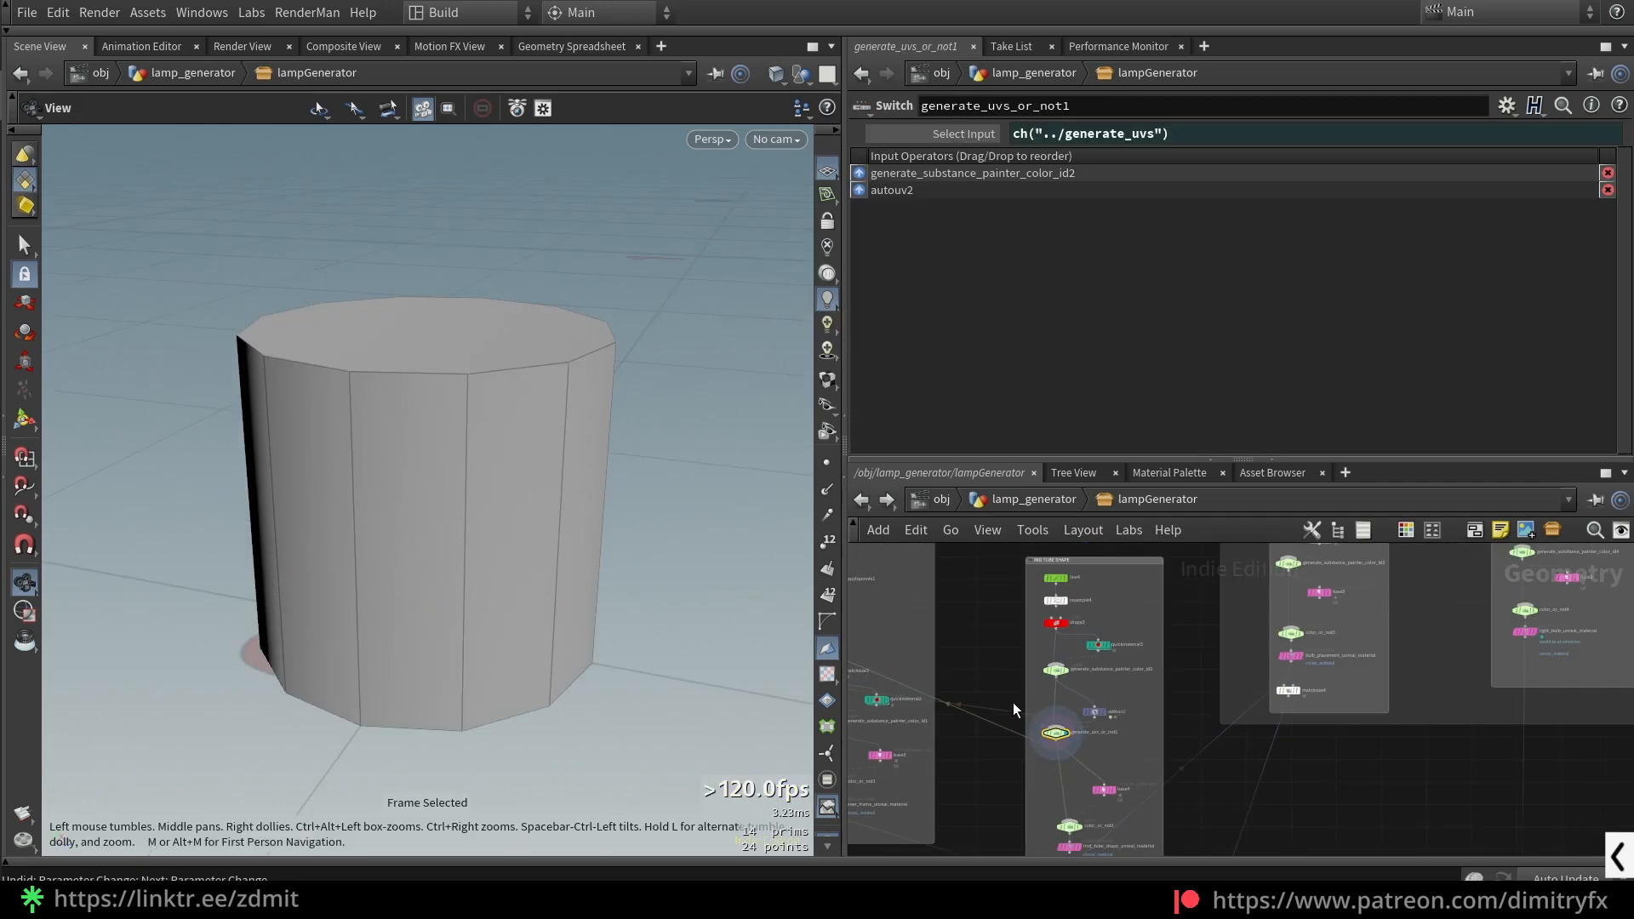
scroll(905, 727, "up", 2)
middle_click_drag(905, 727, 1065, 706)
scroll(1065, 706, "up", 1)
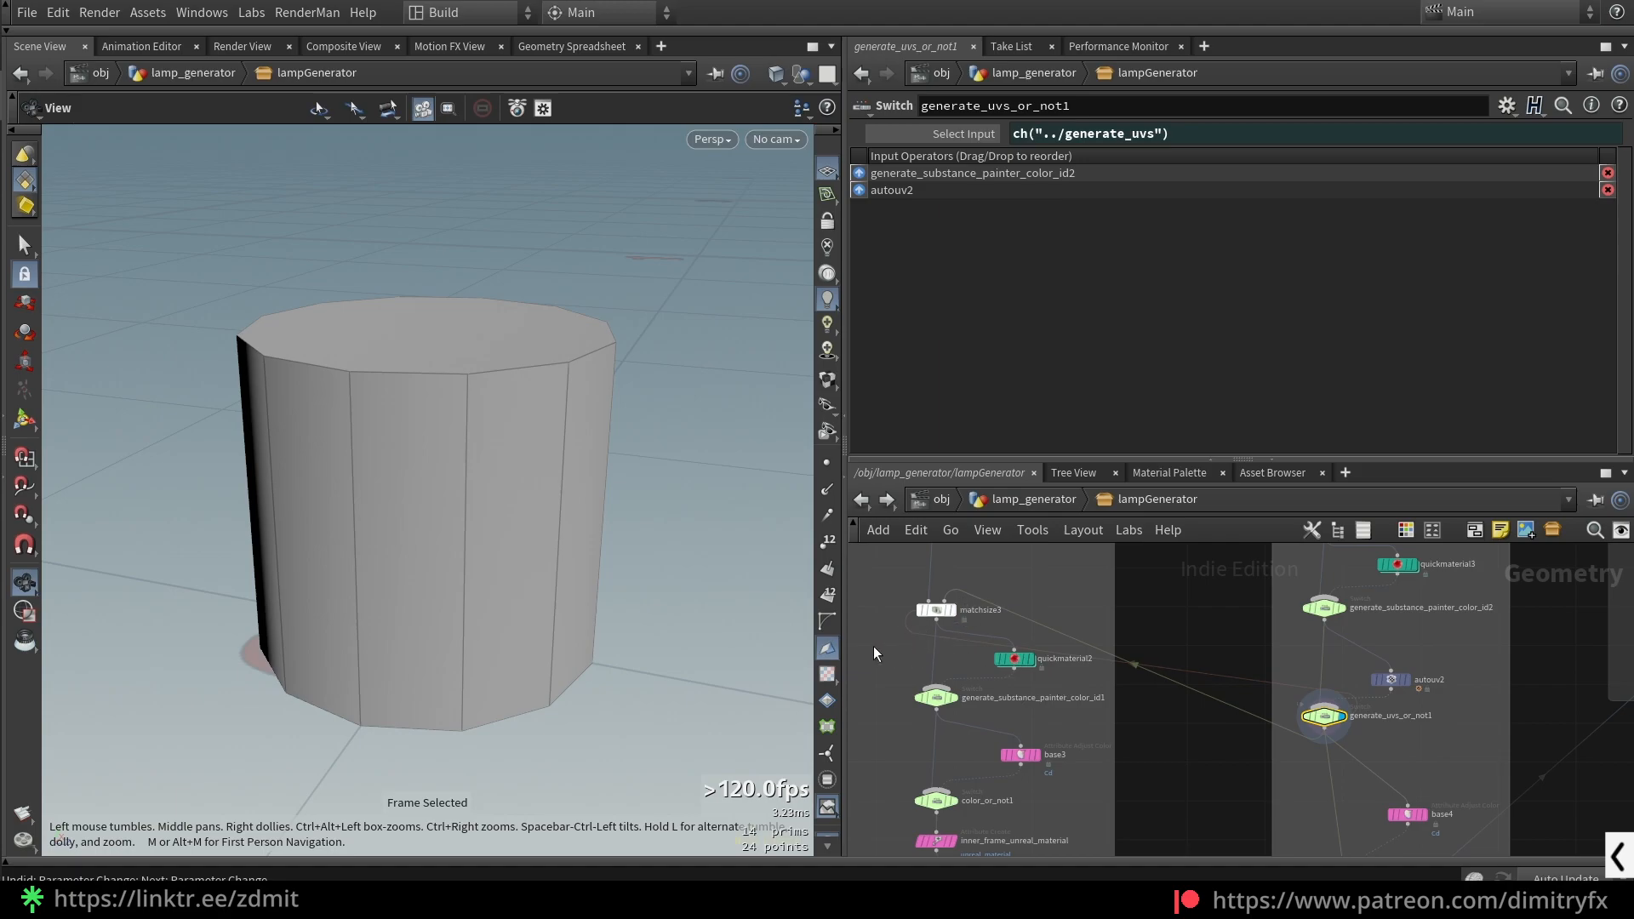
- Display the base4 color adjustment node in the mid tube chain
middle_click_drag(1419, 779, 1339, 672)
scroll(1345, 734, "up", 2)
left_click(1326, 694)
left_click(1340, 692)
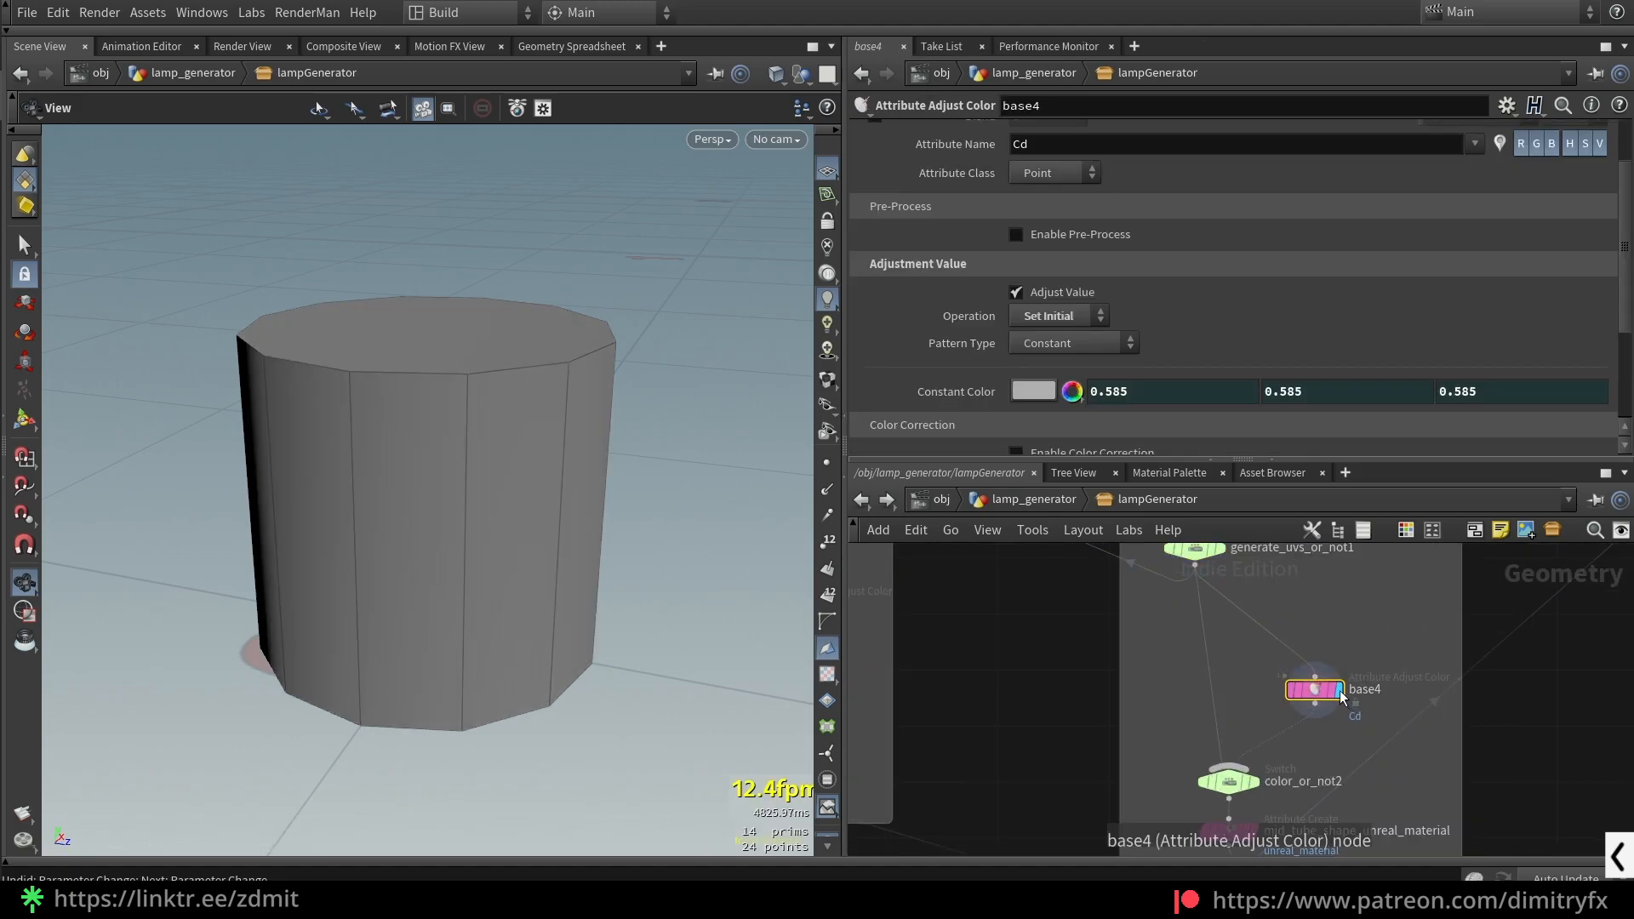
left_click_drag(1324, 691, 1314, 633)
- Examine the end of the mid tube chain, from the color_or_not2 switch to the unreal_material attribute node
left_click_drag(1233, 783, 1227, 726)
middle_click_drag(1285, 767, 1290, 703)
left_click_drag(1229, 771, 1214, 742)
left_click(1214, 742)
left_click(1242, 738)
left_click_drag(409, 477, 534, 506)
- Go to the LIGHT BULB PLACEMENT box and display its line6 node, followed by the shape2 sweep
scroll(1348, 824, "down", 7)
scroll(1357, 602, "up", 7)
left_click(1185, 682)
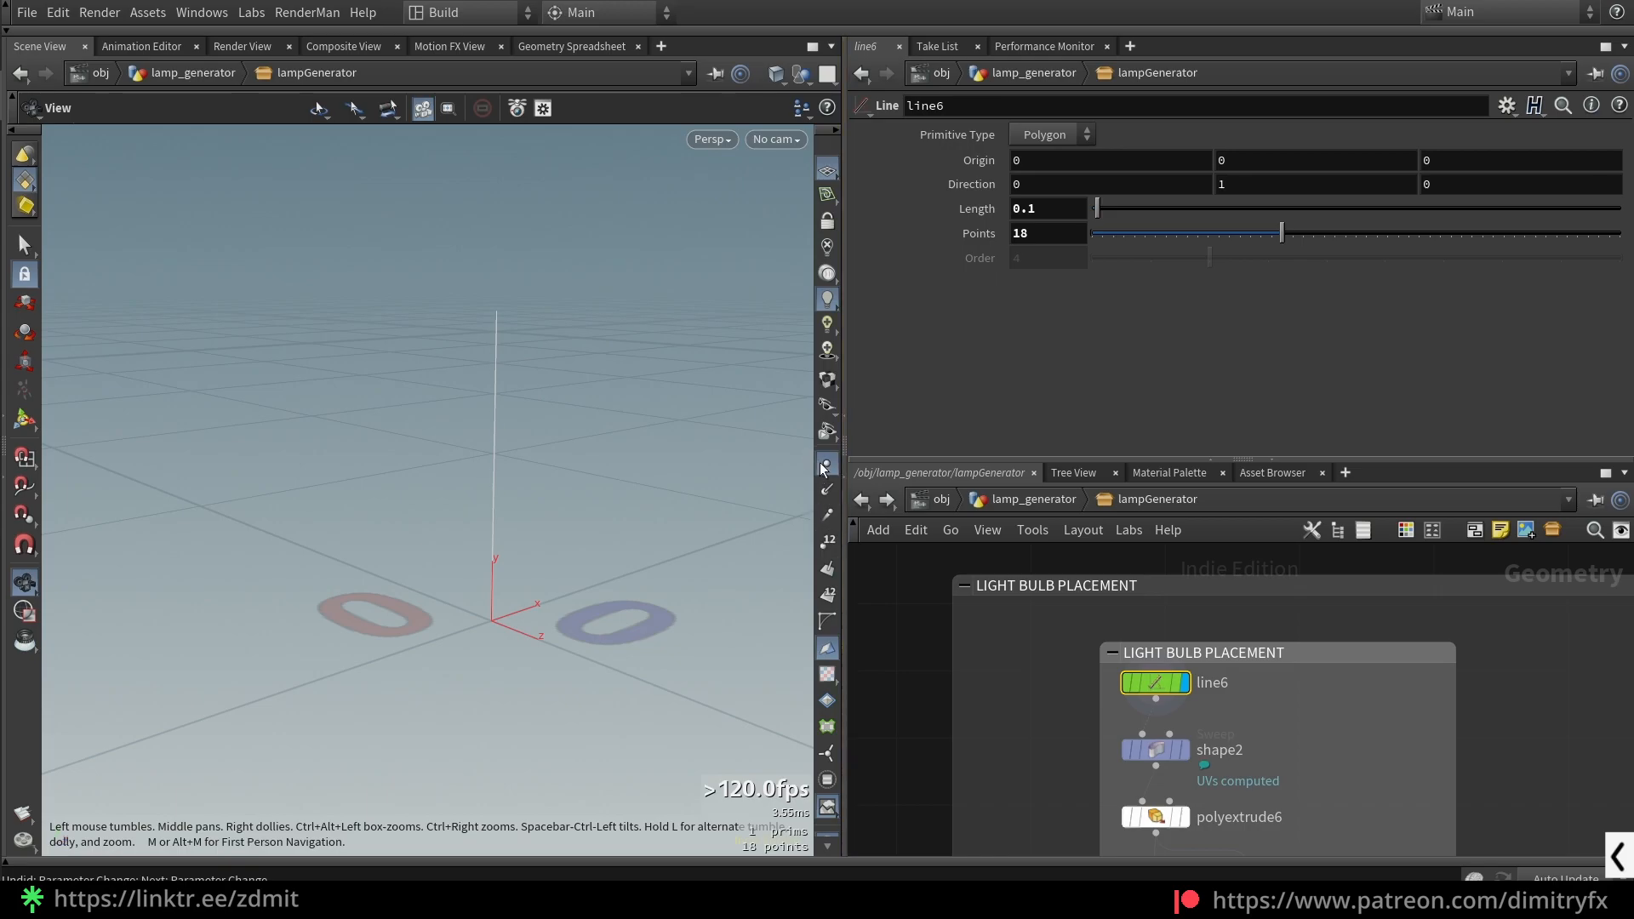
left_click(1183, 750)
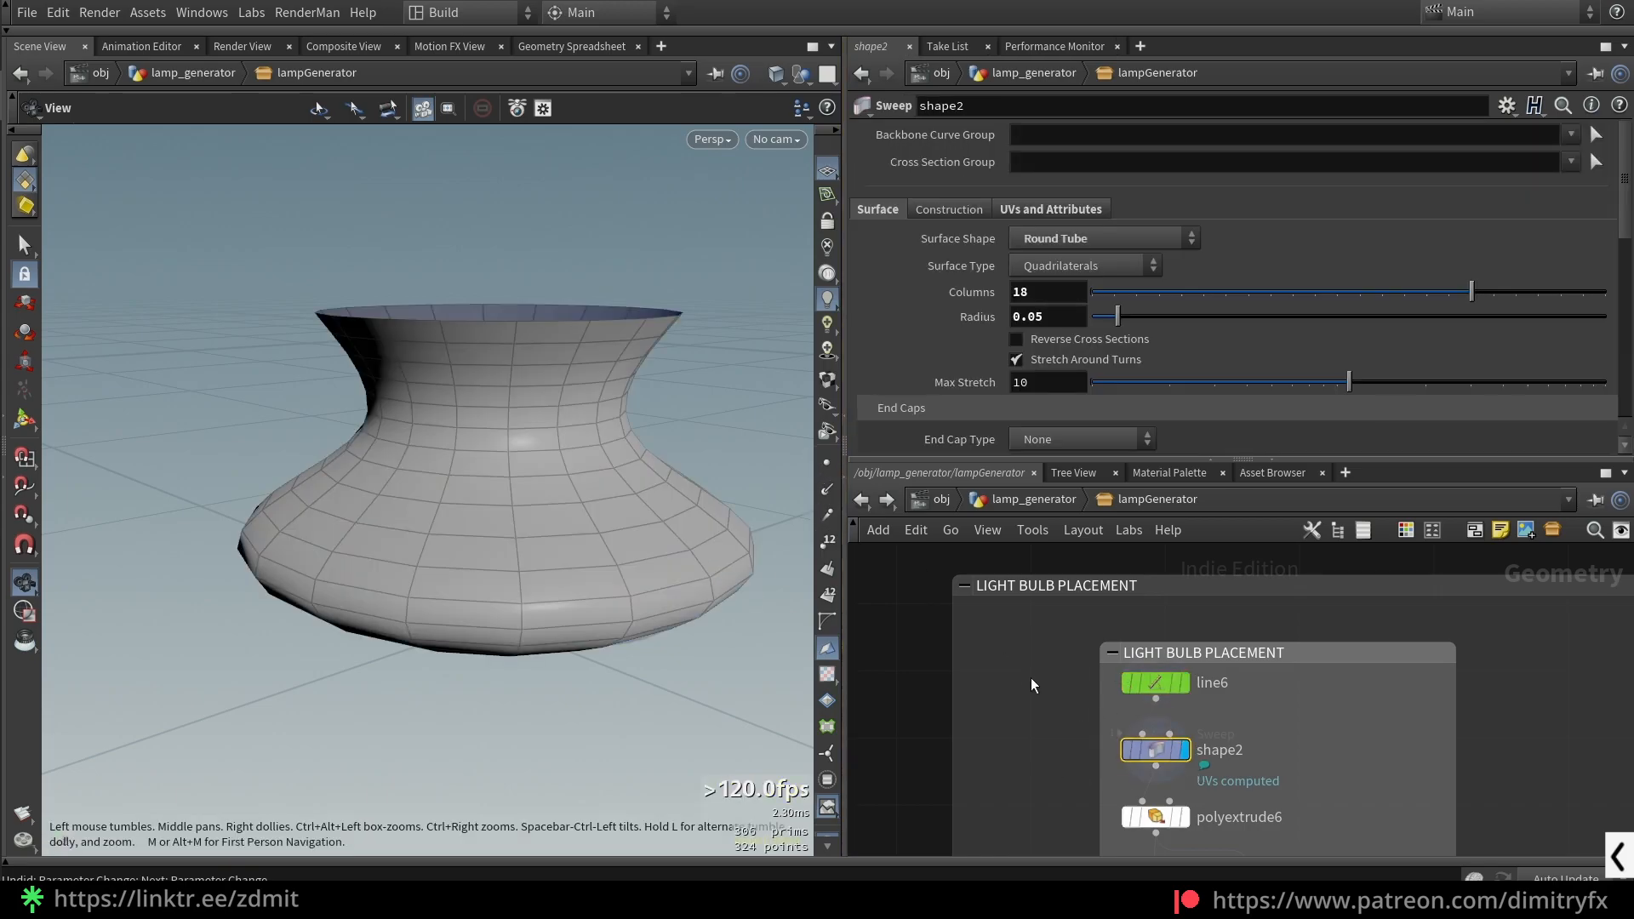
- Set line6's Points to 20 and show the points in the viewport
left_click(1183, 683)
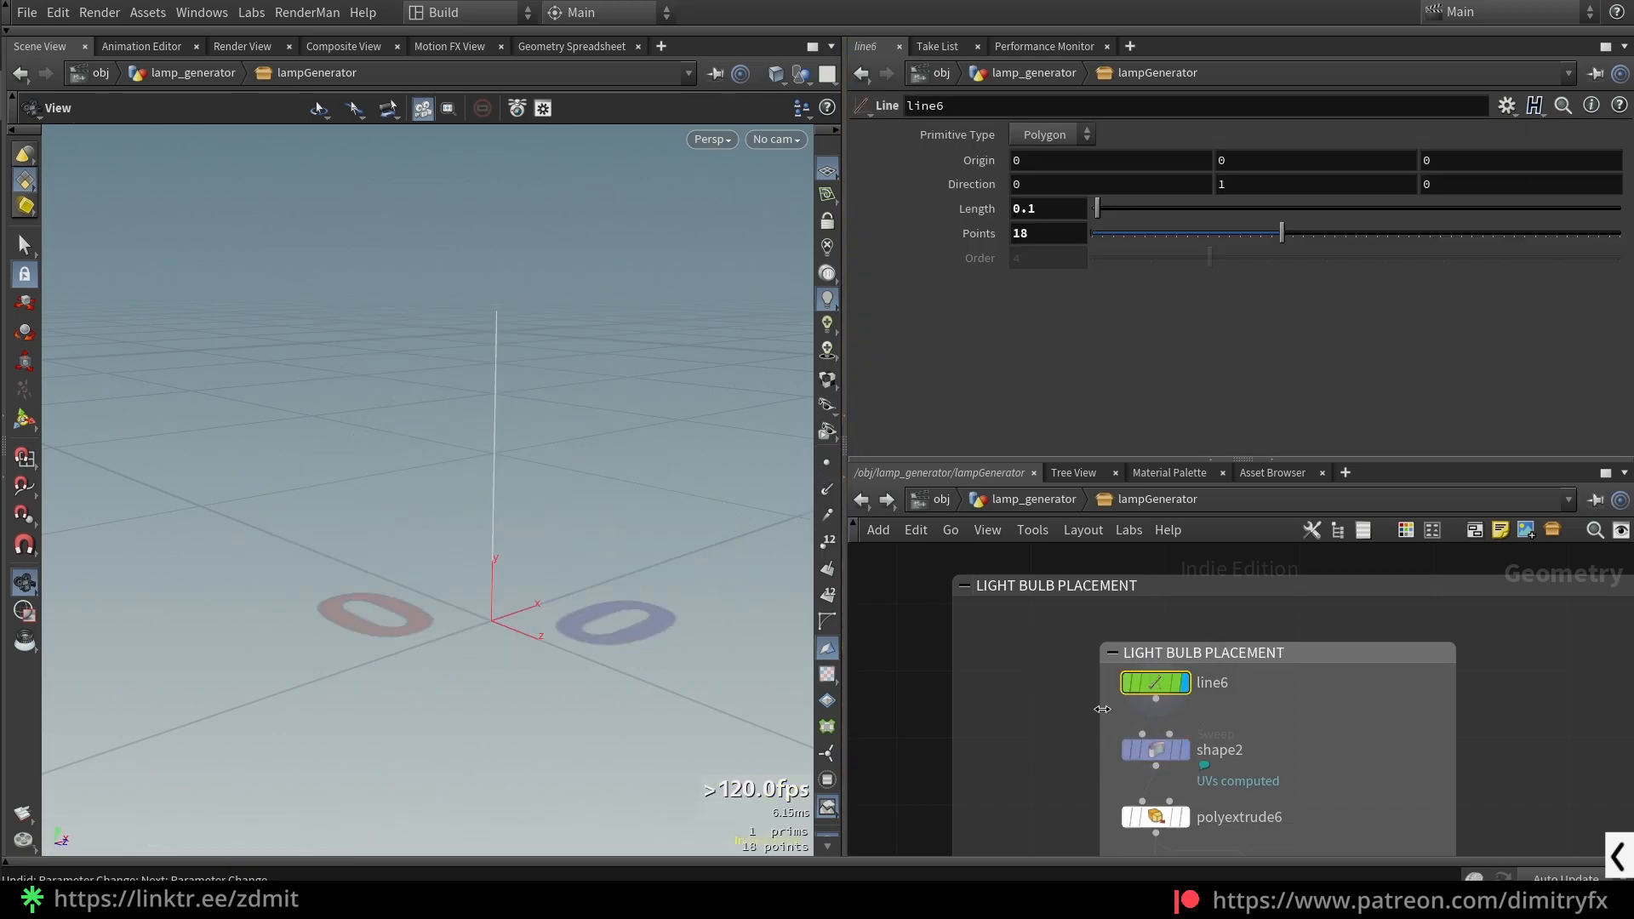
key("BackSpace")
key("BackSpace")
type("20")
key("Return")
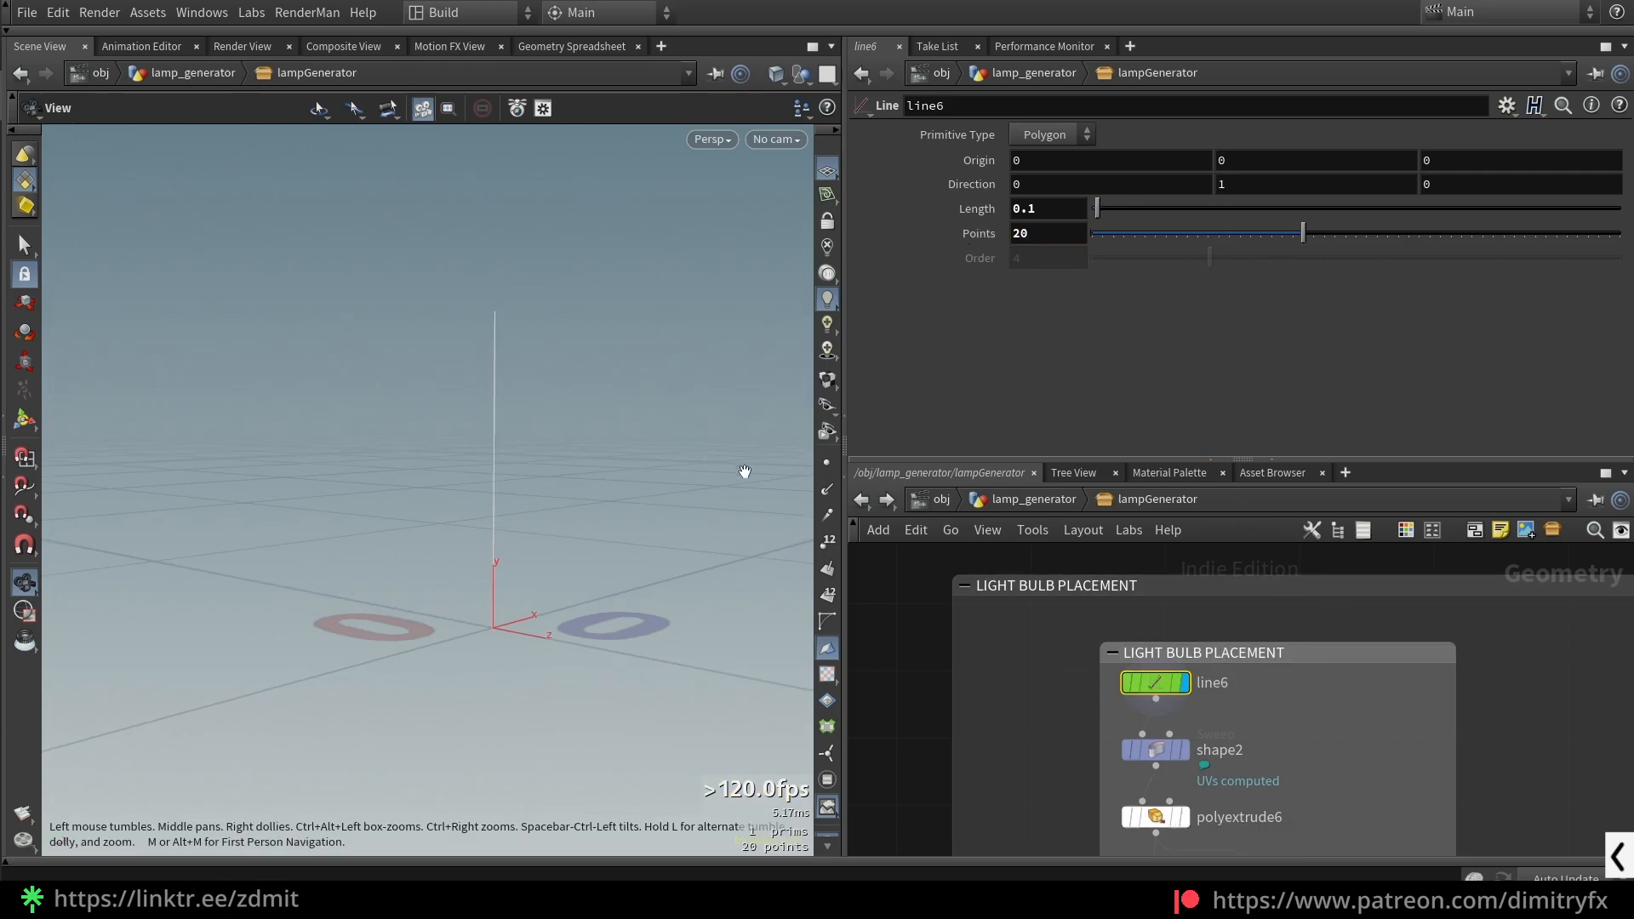
left_click(827, 462)
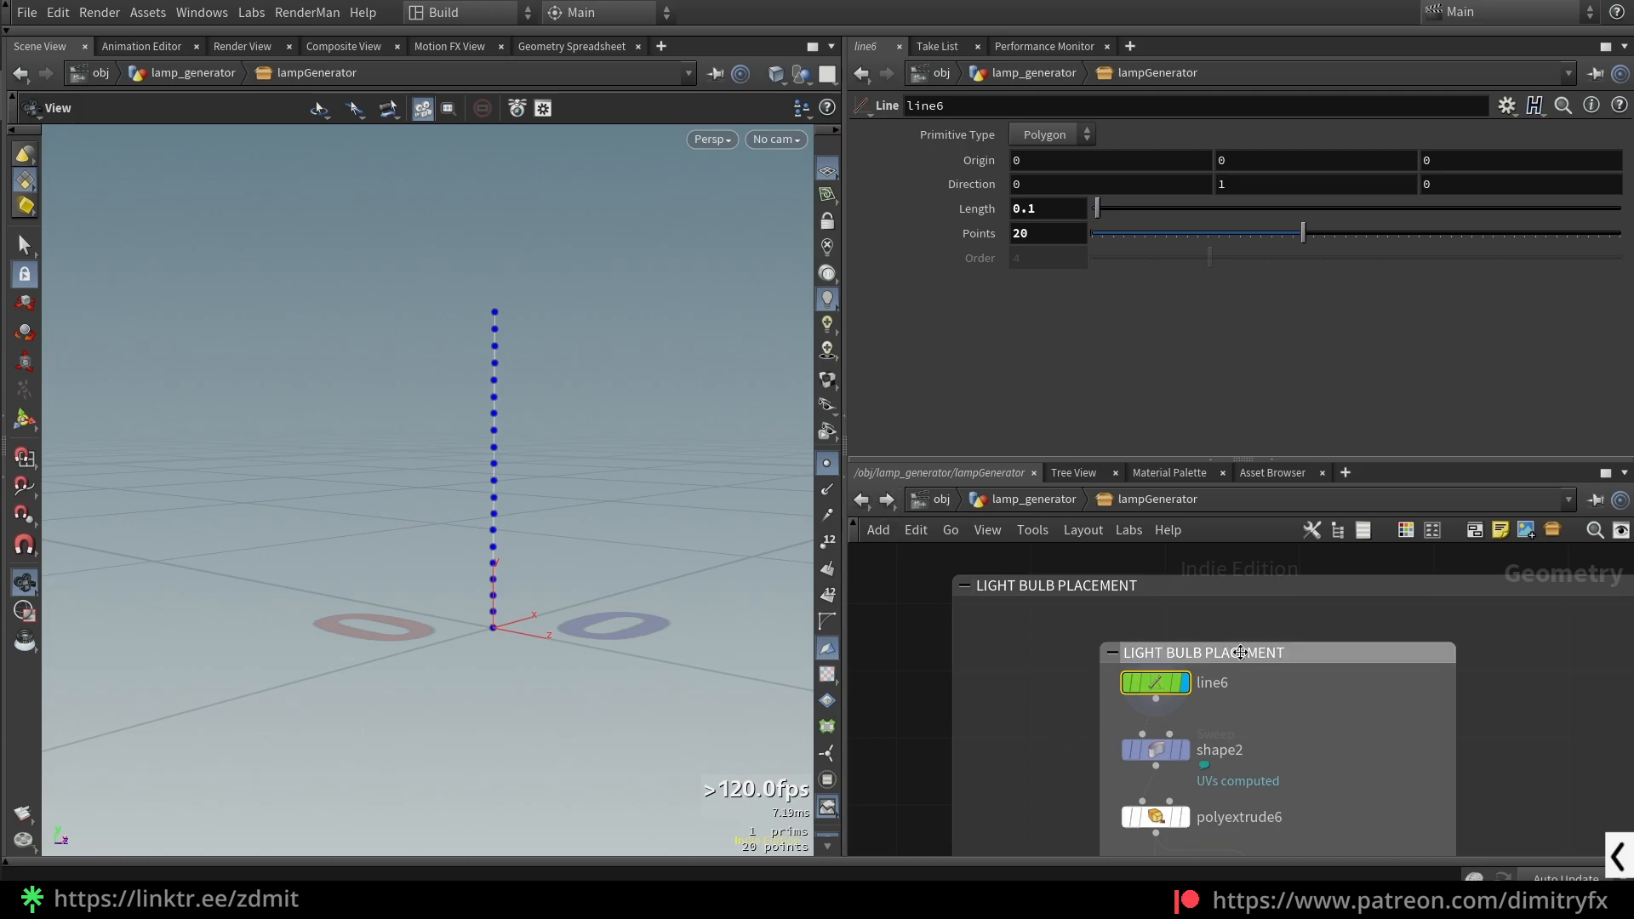
left_click_drag(1277, 242, 1302, 242)
- Display shape2, examine its Scale Ramp under Apply Scale Along Curve, and undo a small trial move of a ramp point
left_click(1183, 748)
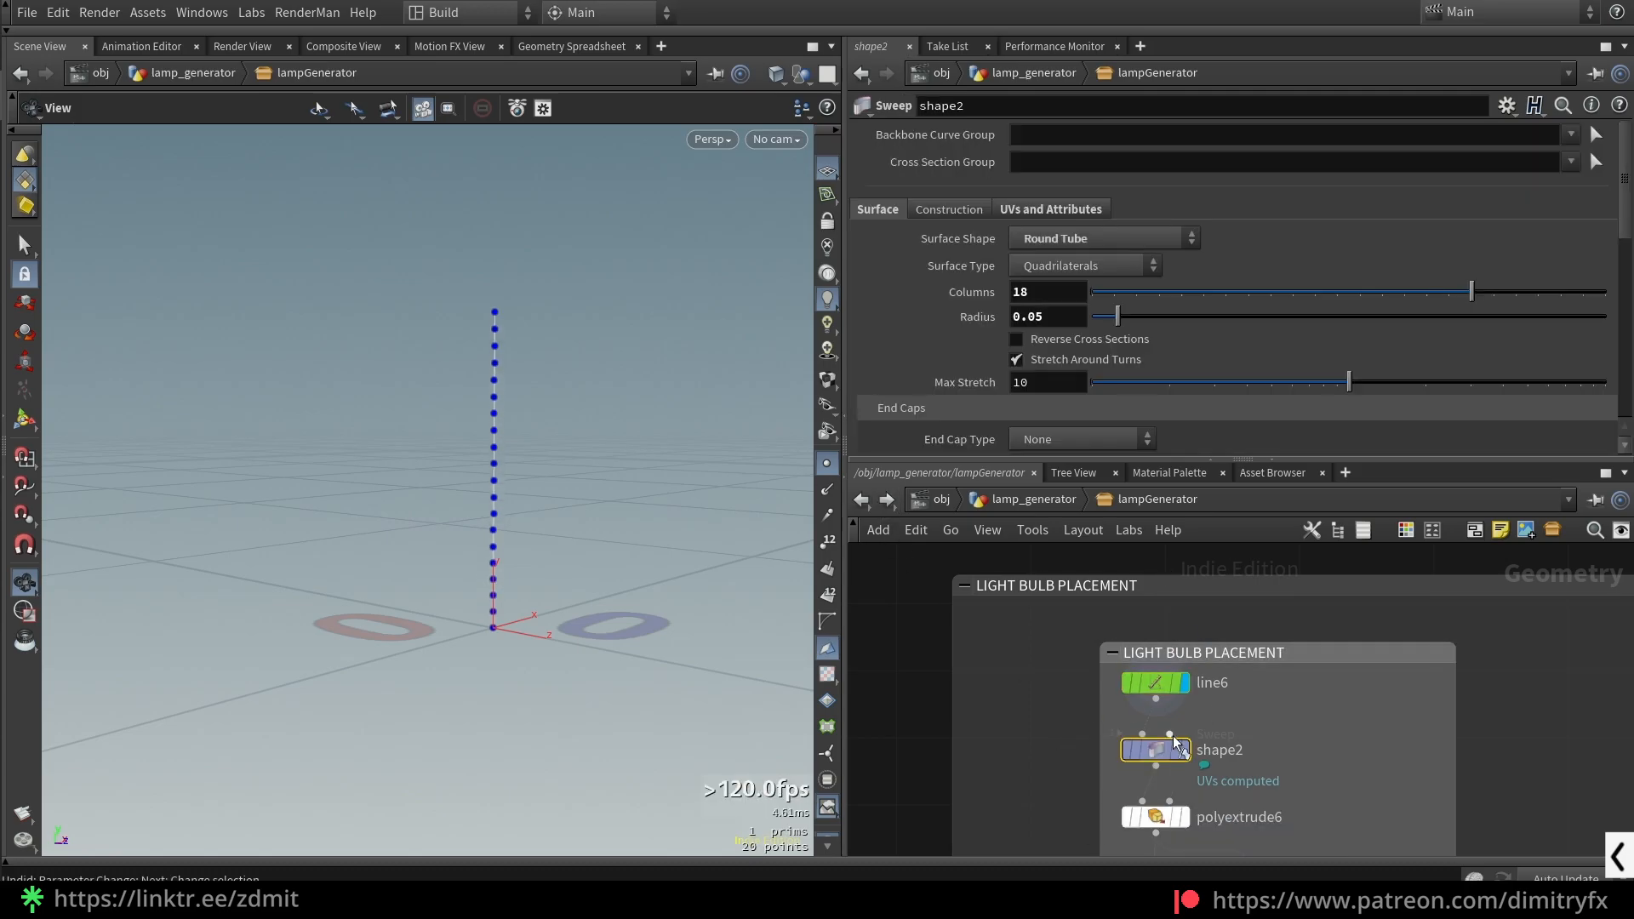
left_click_drag(595, 467, 608, 456)
scroll(1197, 331, "down", 1)
scroll(1197, 331, "down", 1)
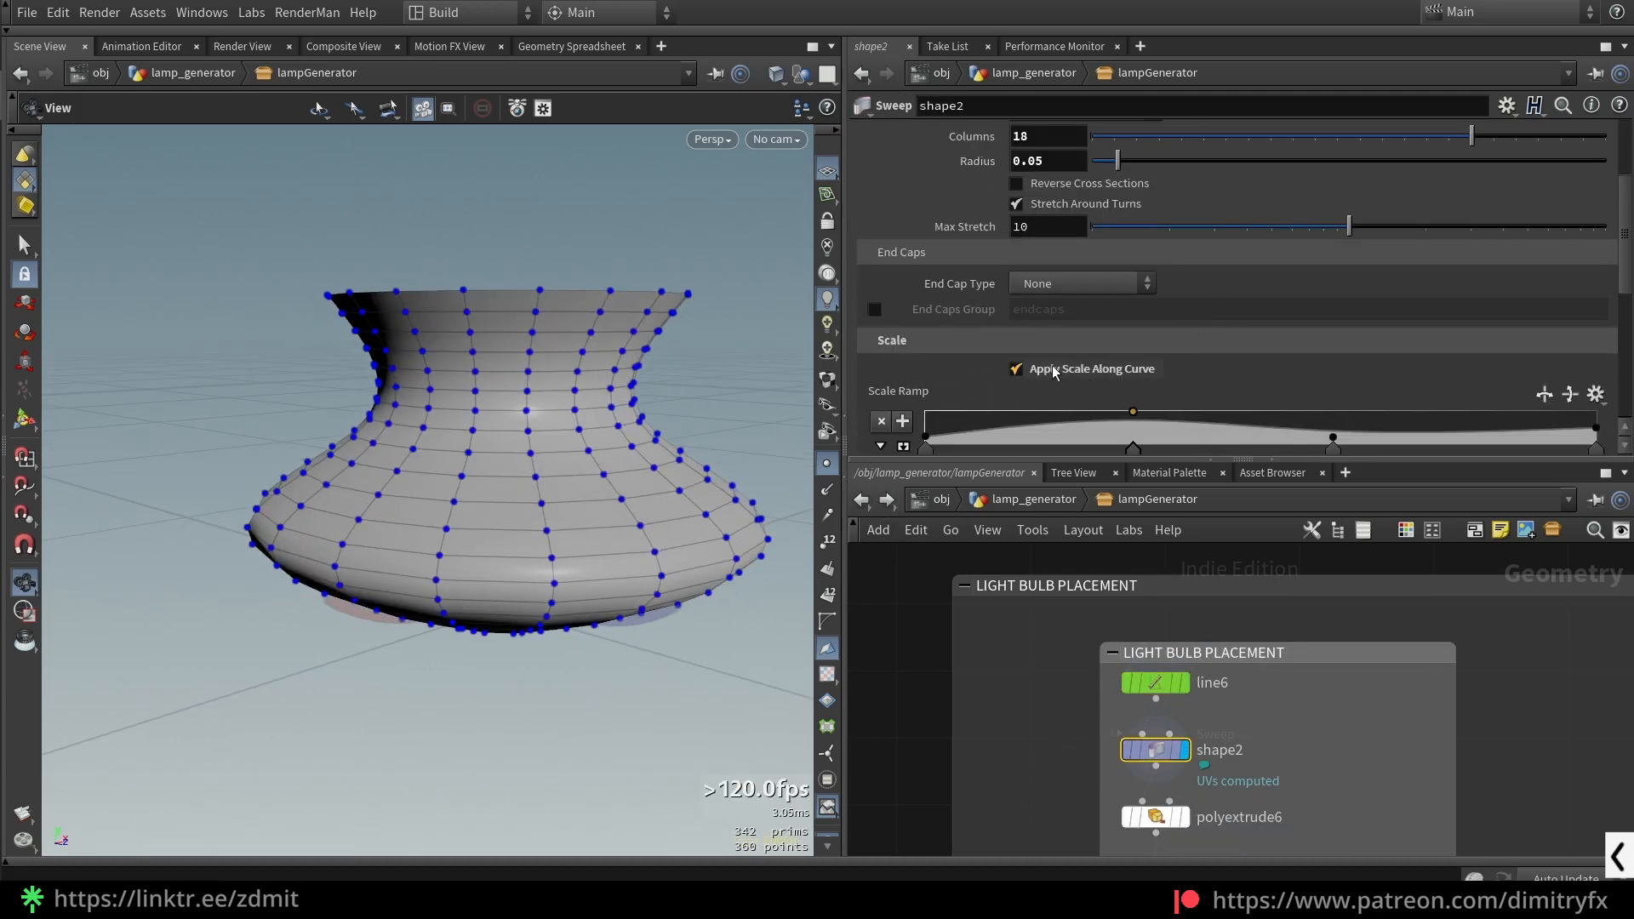
mouse_move(1335, 437)
left_mouse_down()
mouse_move(1338, 421)
mouse_move(1340, 442)
left_mouse_up()
key("ctrl+z")
- Display polyextrude6 in the LIGHT BULB PLACEMENT box and hide the points in the viewport
middle_click_drag(1259, 798, 1192, 696)
left_click_drag(1032, 751, 1042, 749)
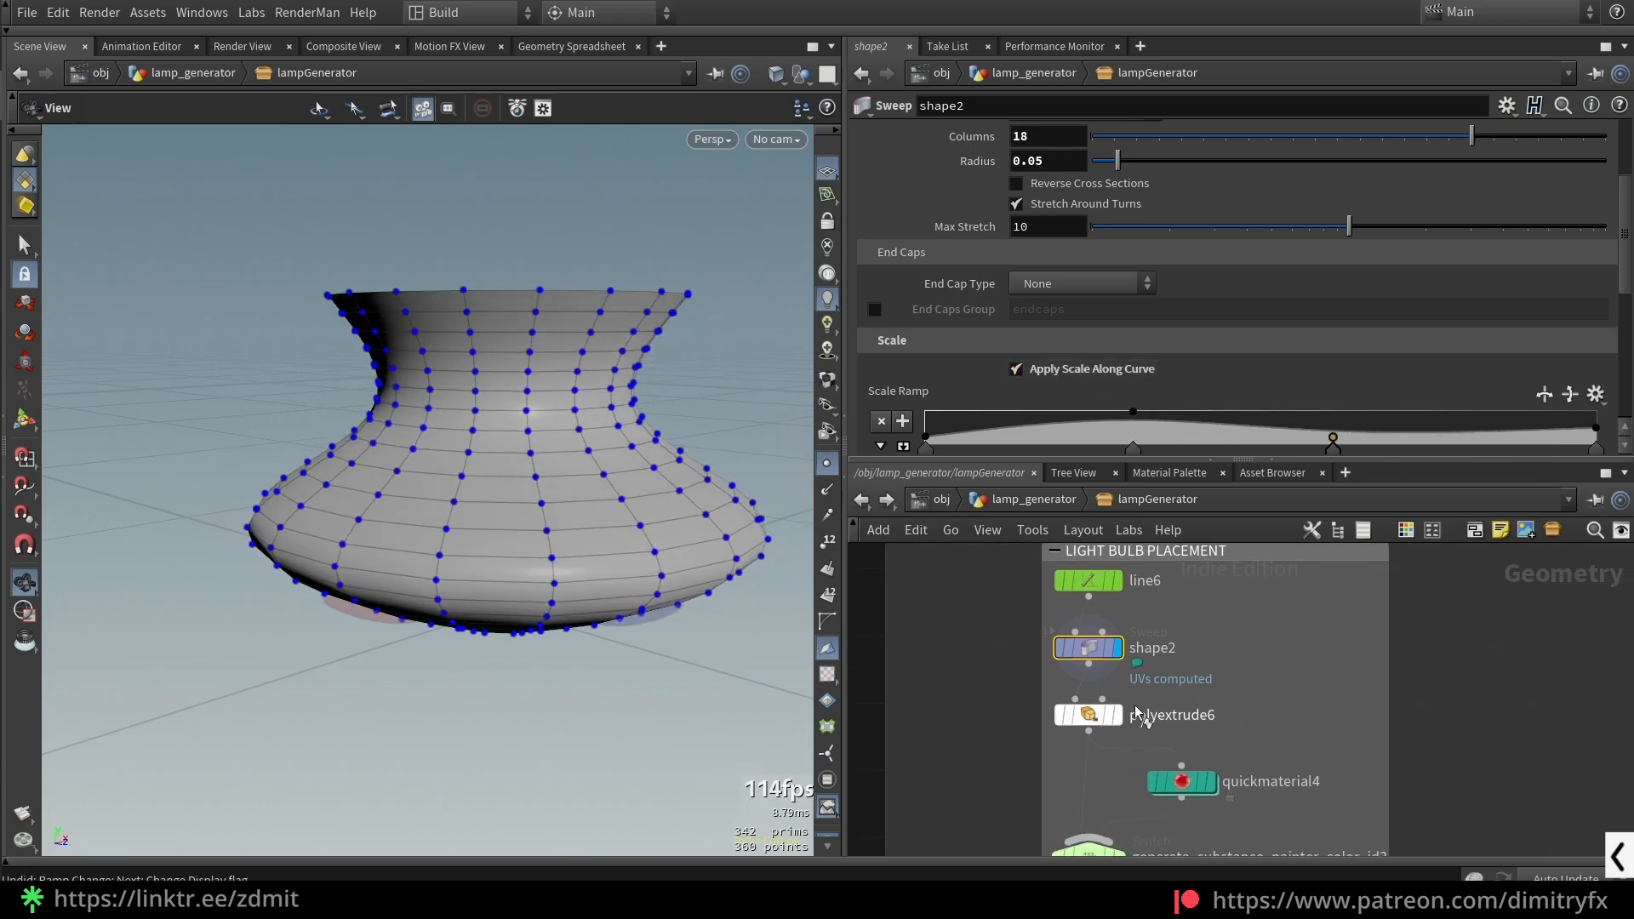
left_click(1116, 715)
left_click_drag(553, 423, 613, 468)
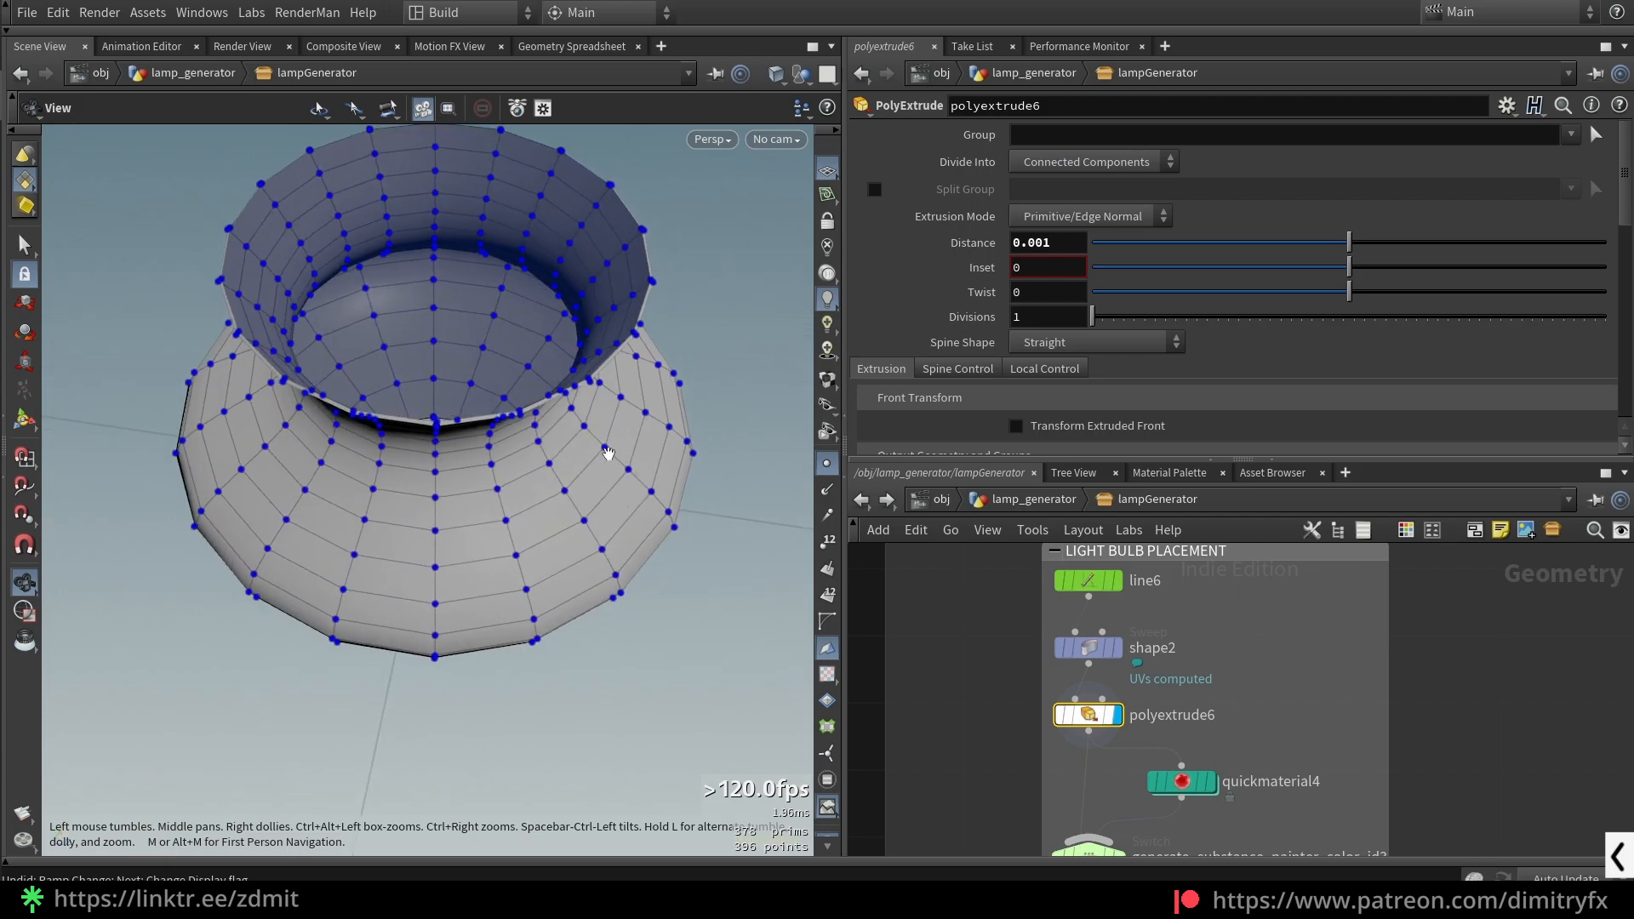
left_click(826, 462)
left_click_drag(585, 384, 596, 404)
- Rename the polyextrude6 node as thickness3
double_click(1177, 715)
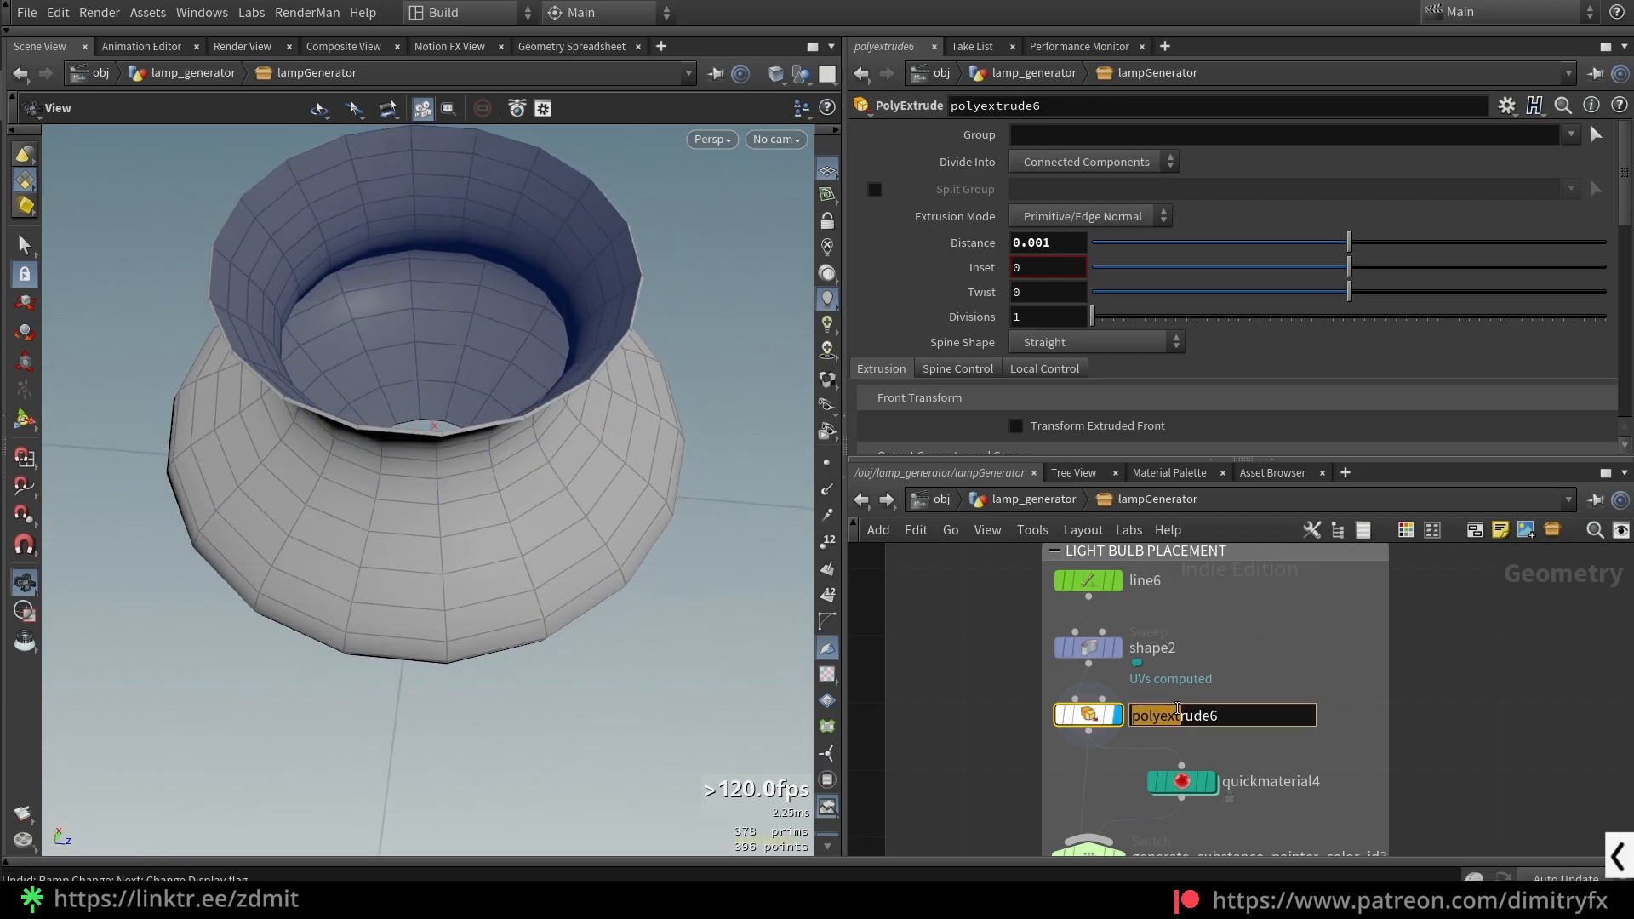
type("thickness3")
key("Return")
- Enable Output Back on thickness3 so the extruded bulb holder keeps its inner surface, and inspect the inside
scroll(1177, 707, "down", 1)
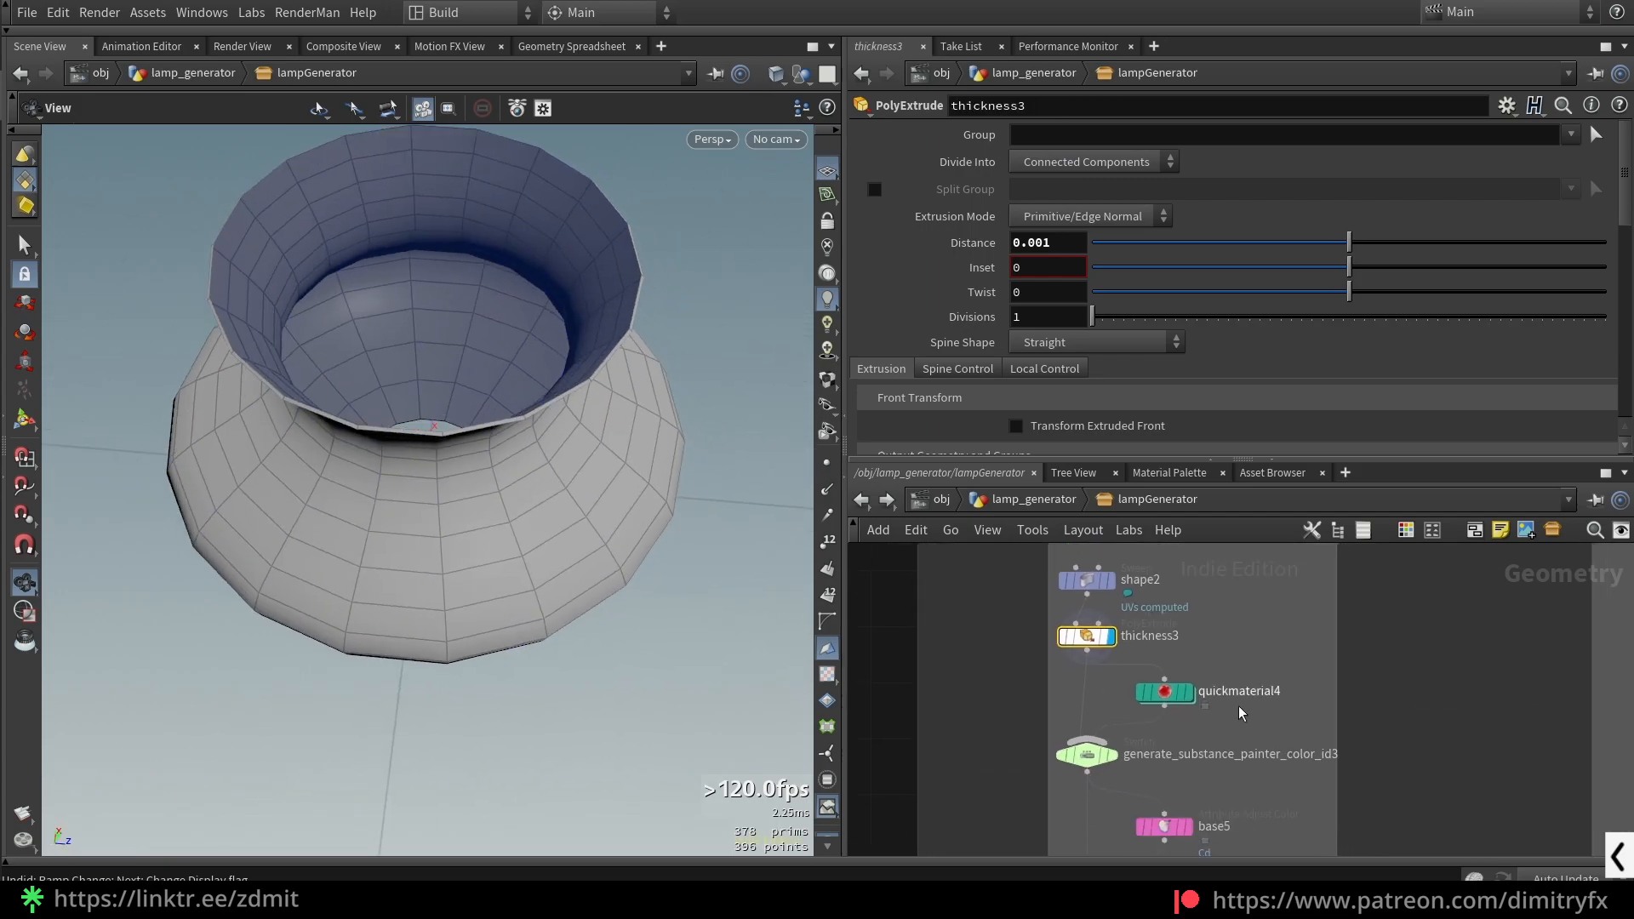
left_click(1165, 691)
left_click(1087, 636)
left_click_drag(1349, 241, 1348, 236)
scroll(1023, 298, "down", 4)
left_click(1041, 351)
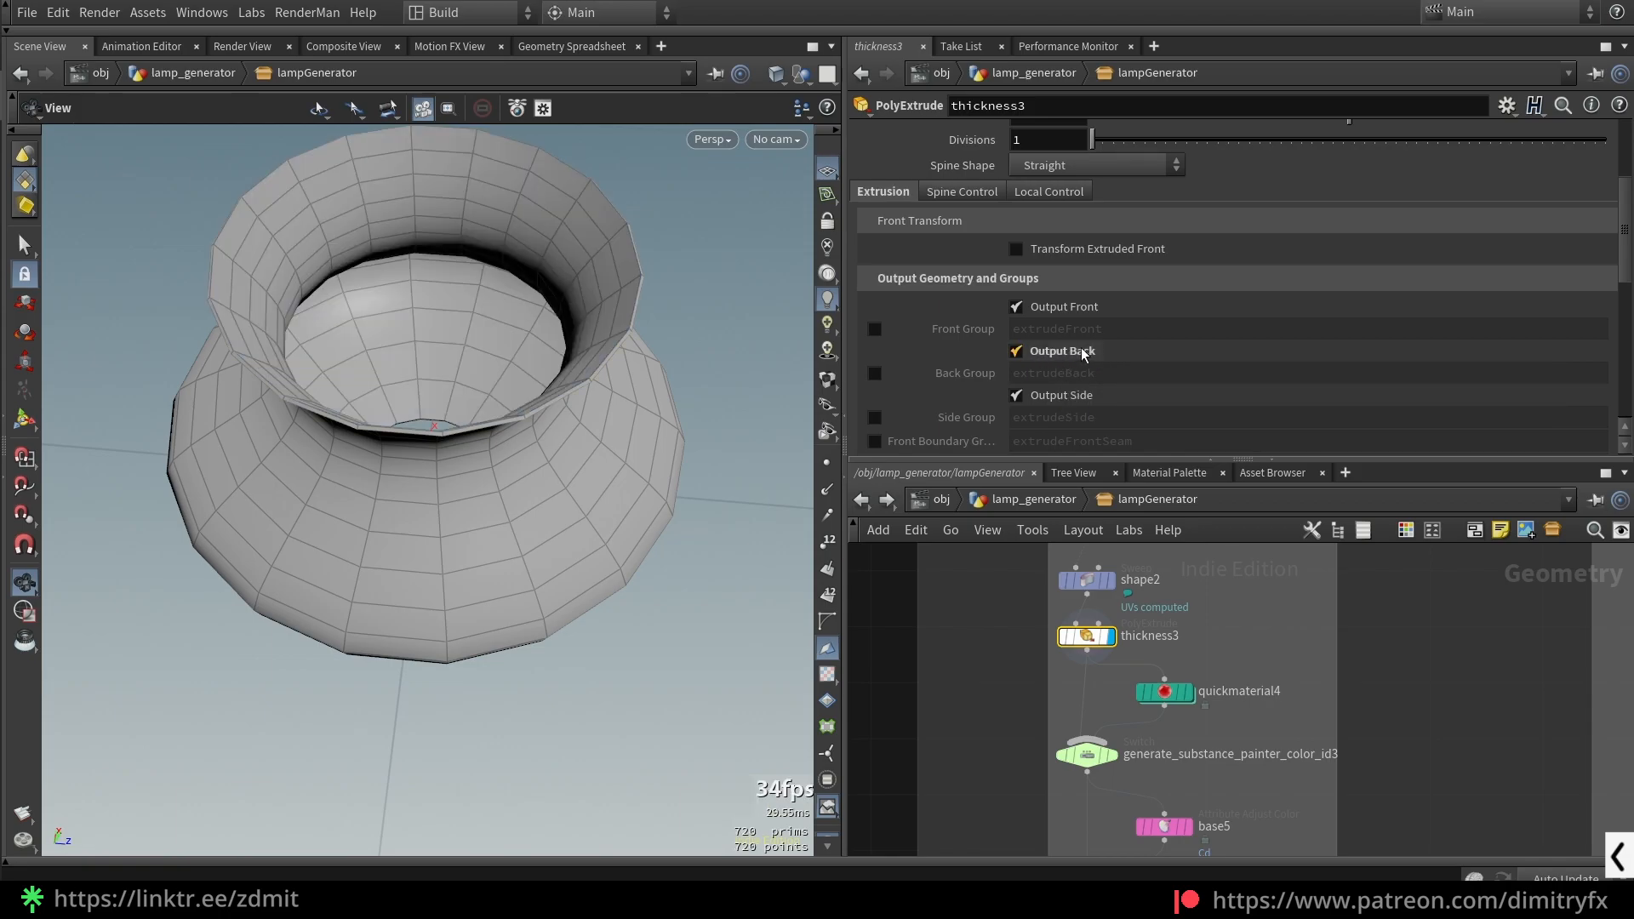
left_click_drag(536, 340, 579, 375)
- Display quickmaterial4 and turn off material display in the viewport
middle_click_drag(1271, 739, 1264, 698)
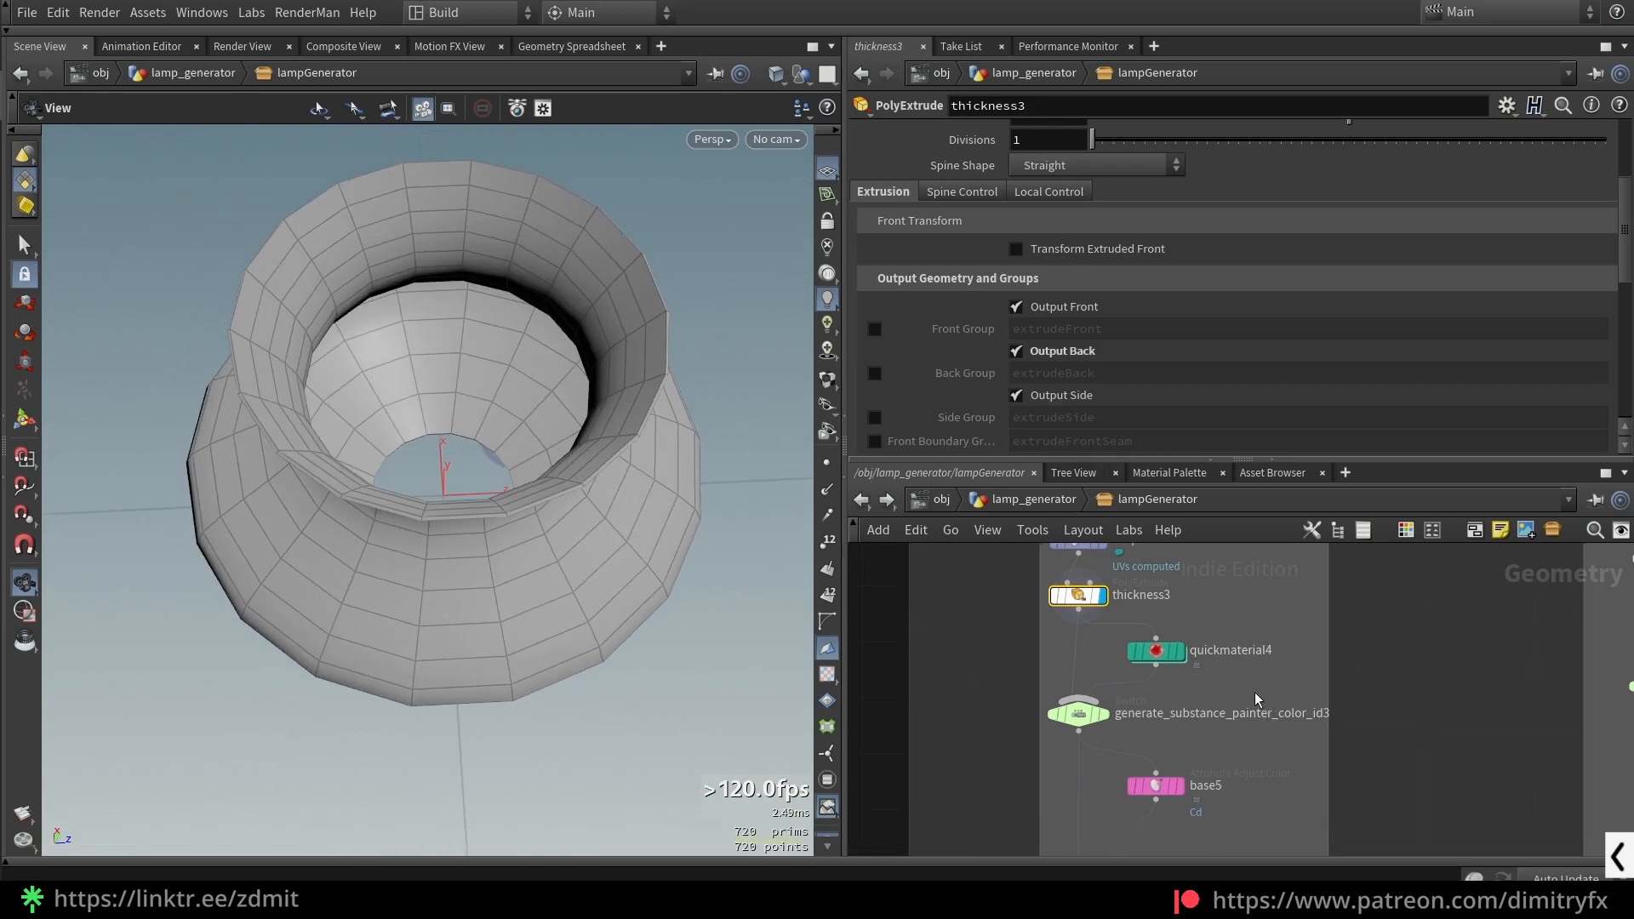
left_click(1177, 650)
left_click(826, 382)
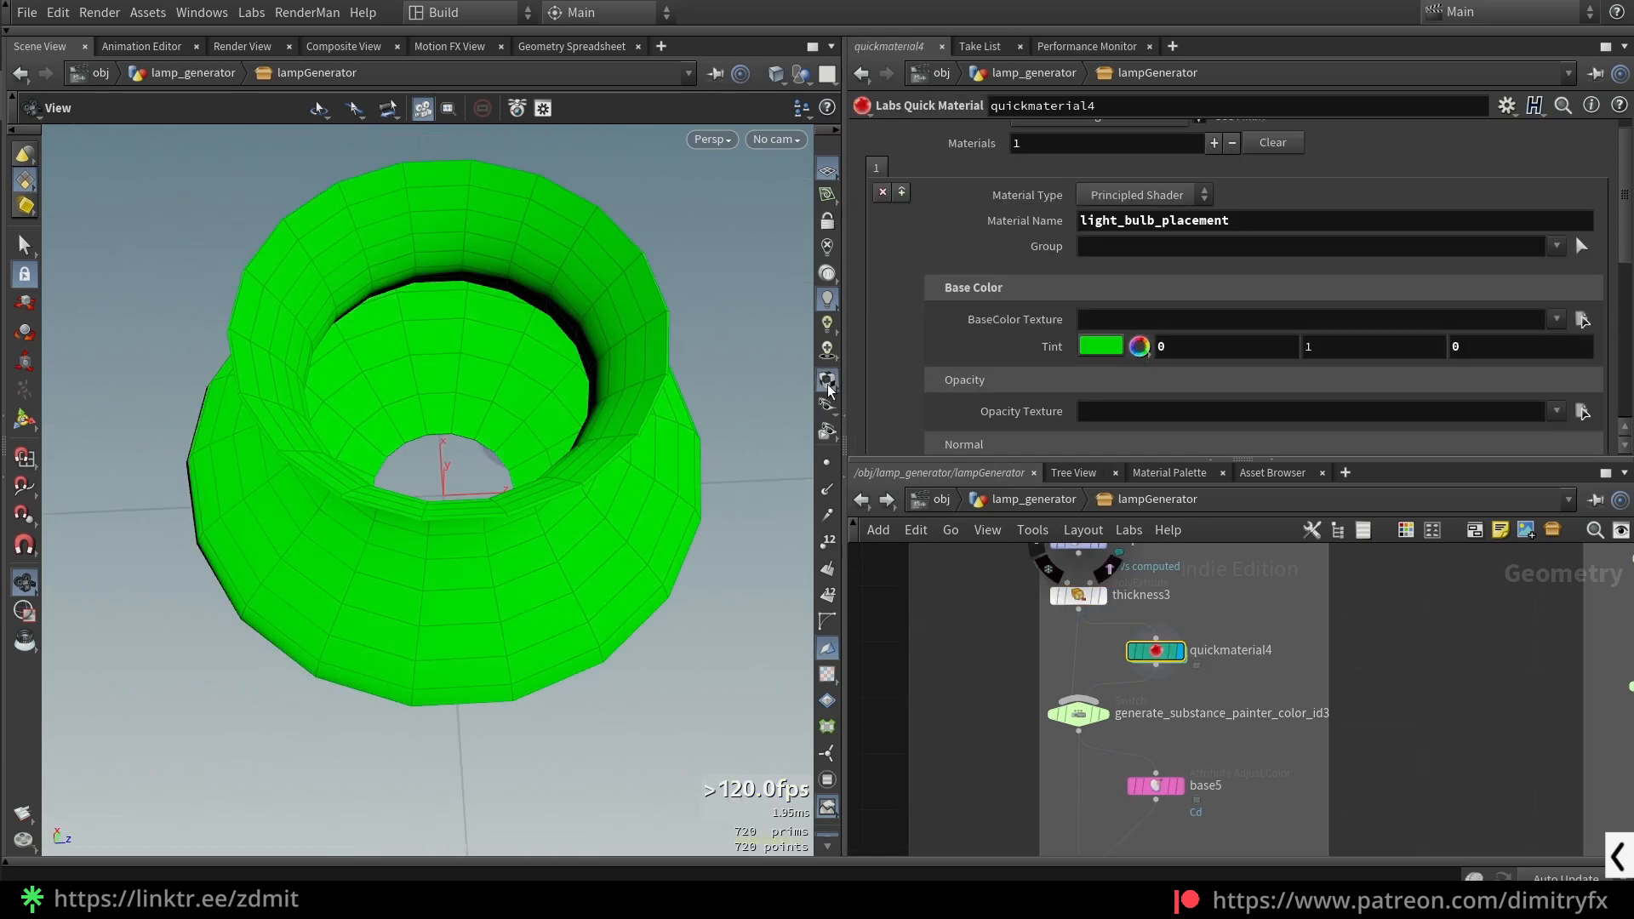
left_click(826, 382)
- Display base5 and move color_or_not3 and bulb_placement_unreal_material up closer to it
middle_click_drag(1214, 769, 1176, 661)
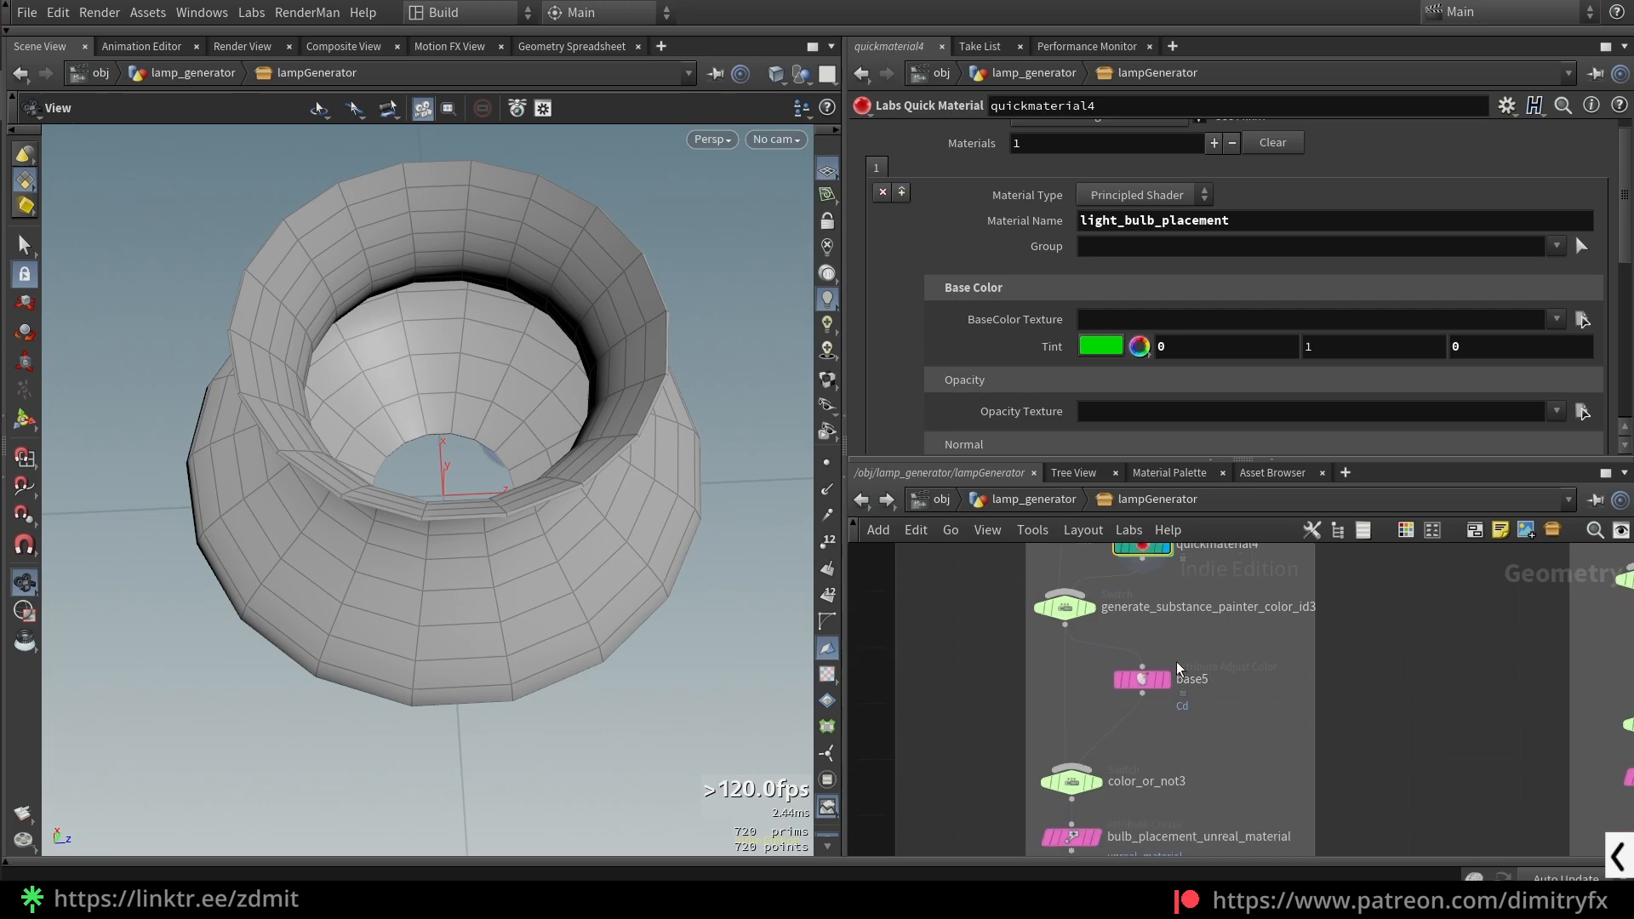
left_click(1166, 679)
left_click_drag(649, 566, 664, 425)
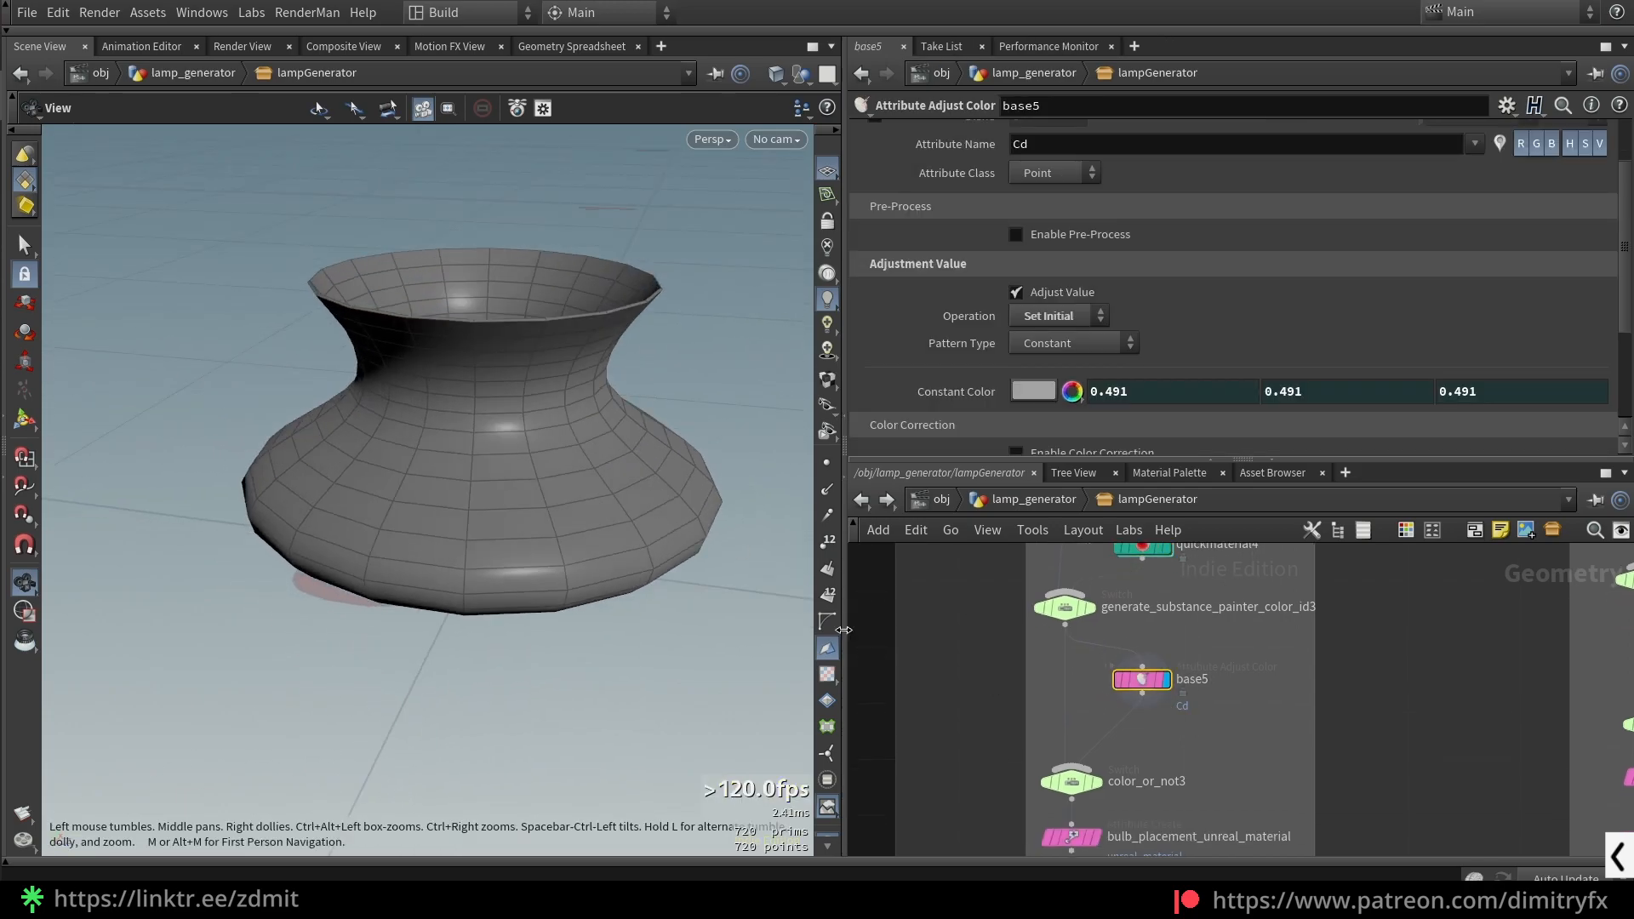
left_click_drag(1071, 775, 1075, 740)
left_click_drag(1062, 842, 1065, 820)
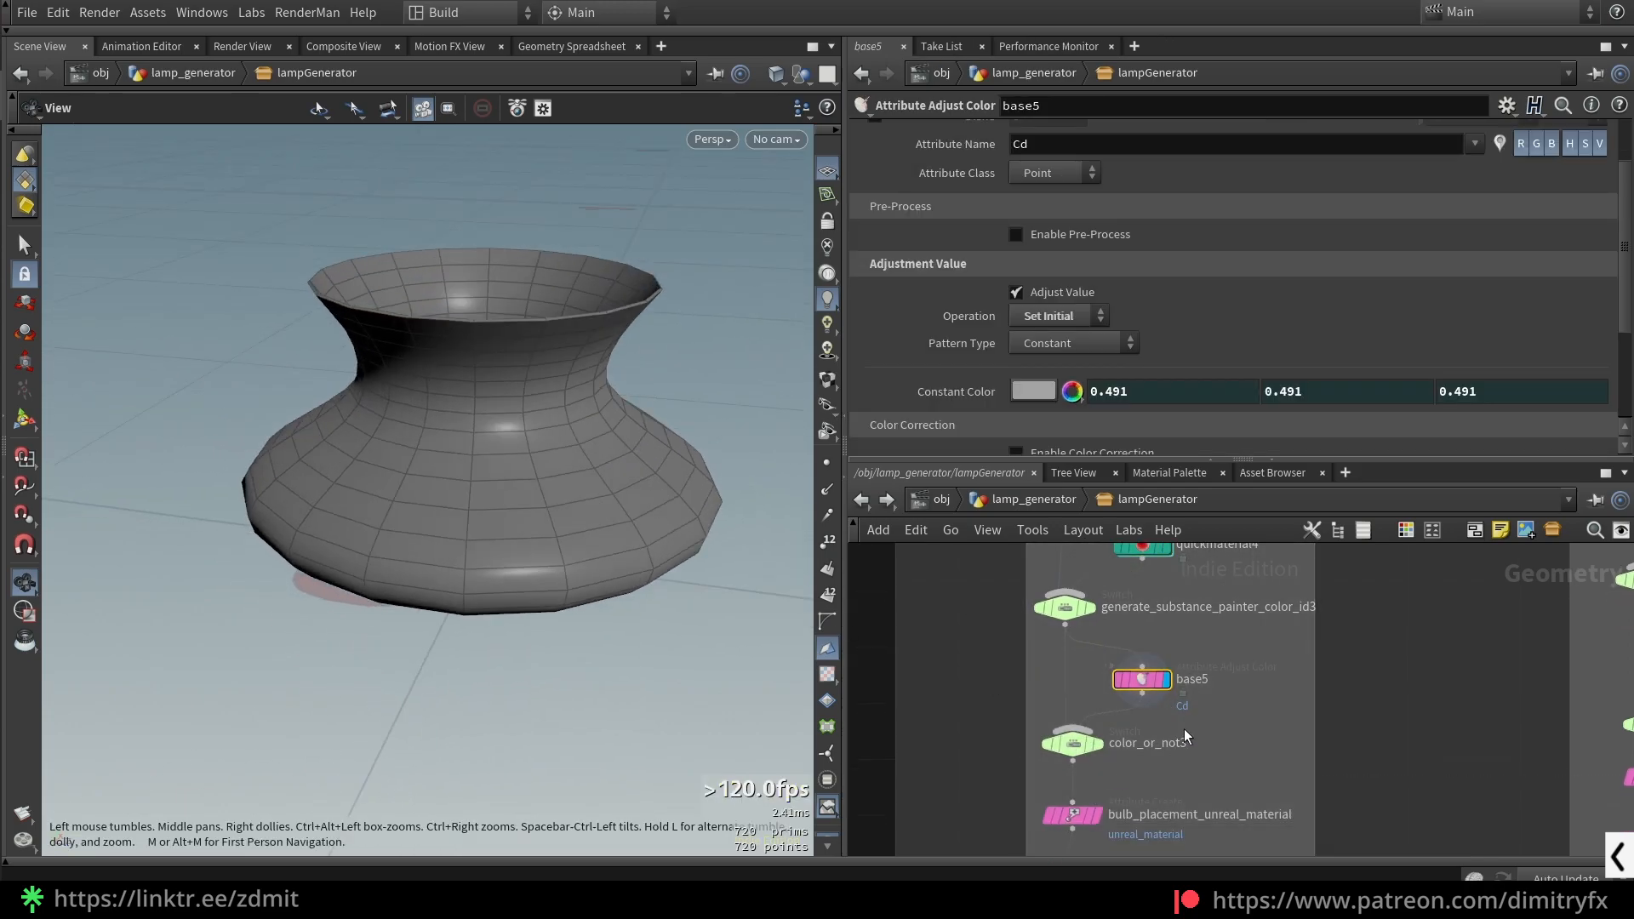
- Follow the bulb holder chain past bulb_placement_unreal_material and display matchsize4 framed in the viewport
middle_click_drag(1209, 787, 1187, 692)
left_click(1072, 720)
middle_click_drag(1172, 793, 1202, 707)
left_click(1060, 747)
key("f")
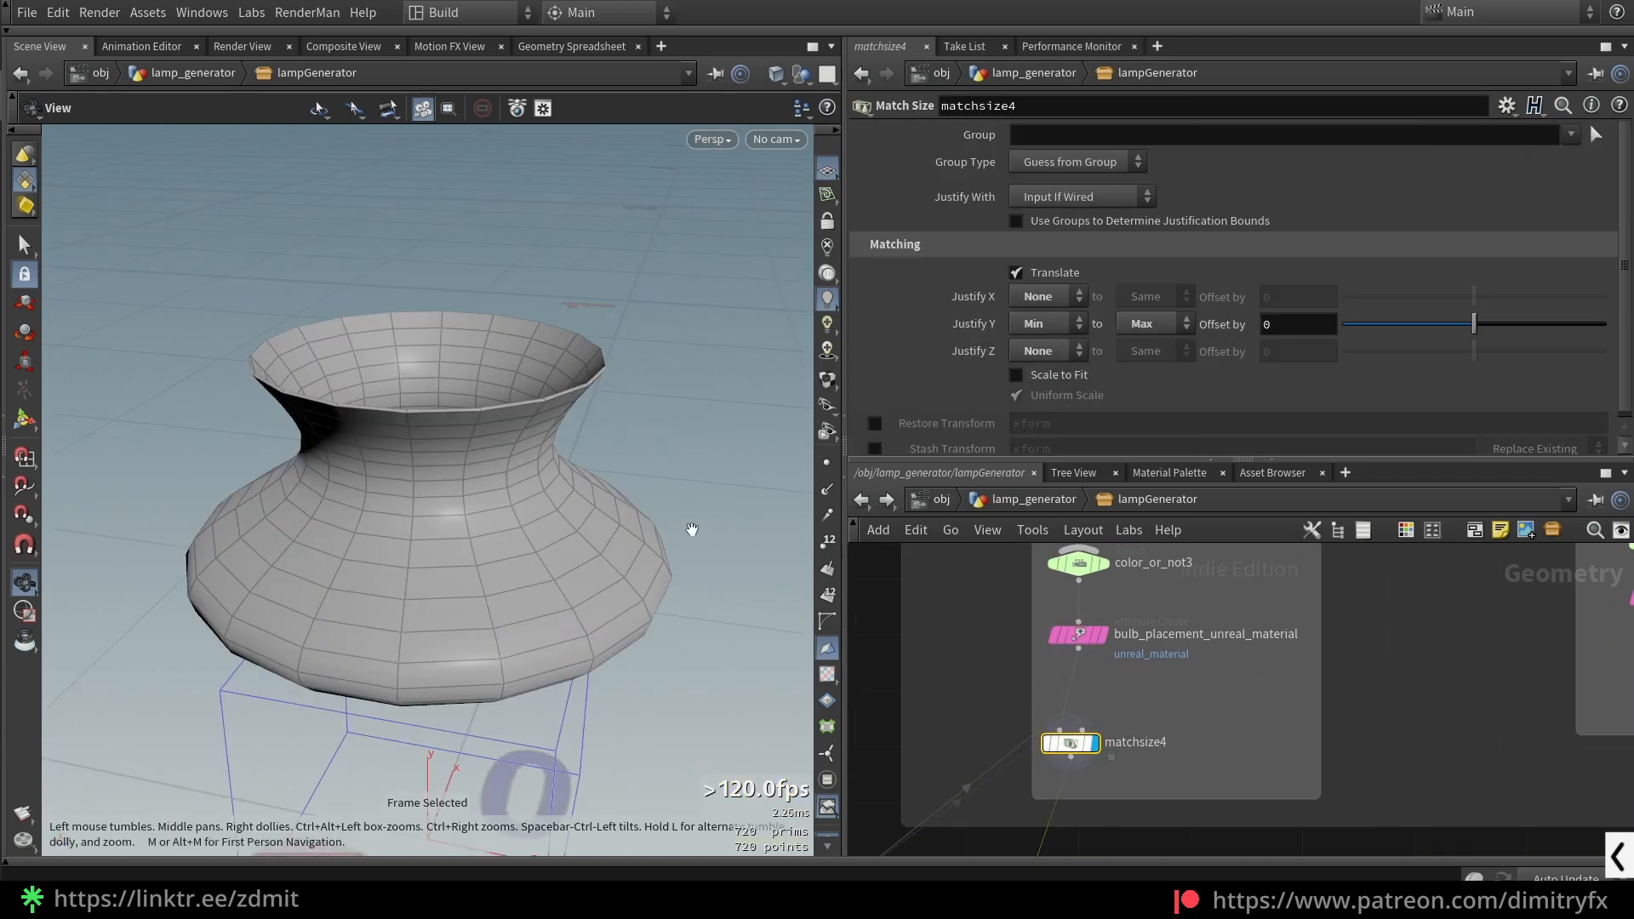
- Display mid_tube_shape_unreal_material to compare the mid tube with the bulb holder, and return to matchsize4
scroll(668, 464, "down", 1)
scroll(1182, 745, "down", 4)
middle_click_drag(1131, 807, 1281, 656)
scroll(970, 793, "up", 3)
left_click(1062, 737)
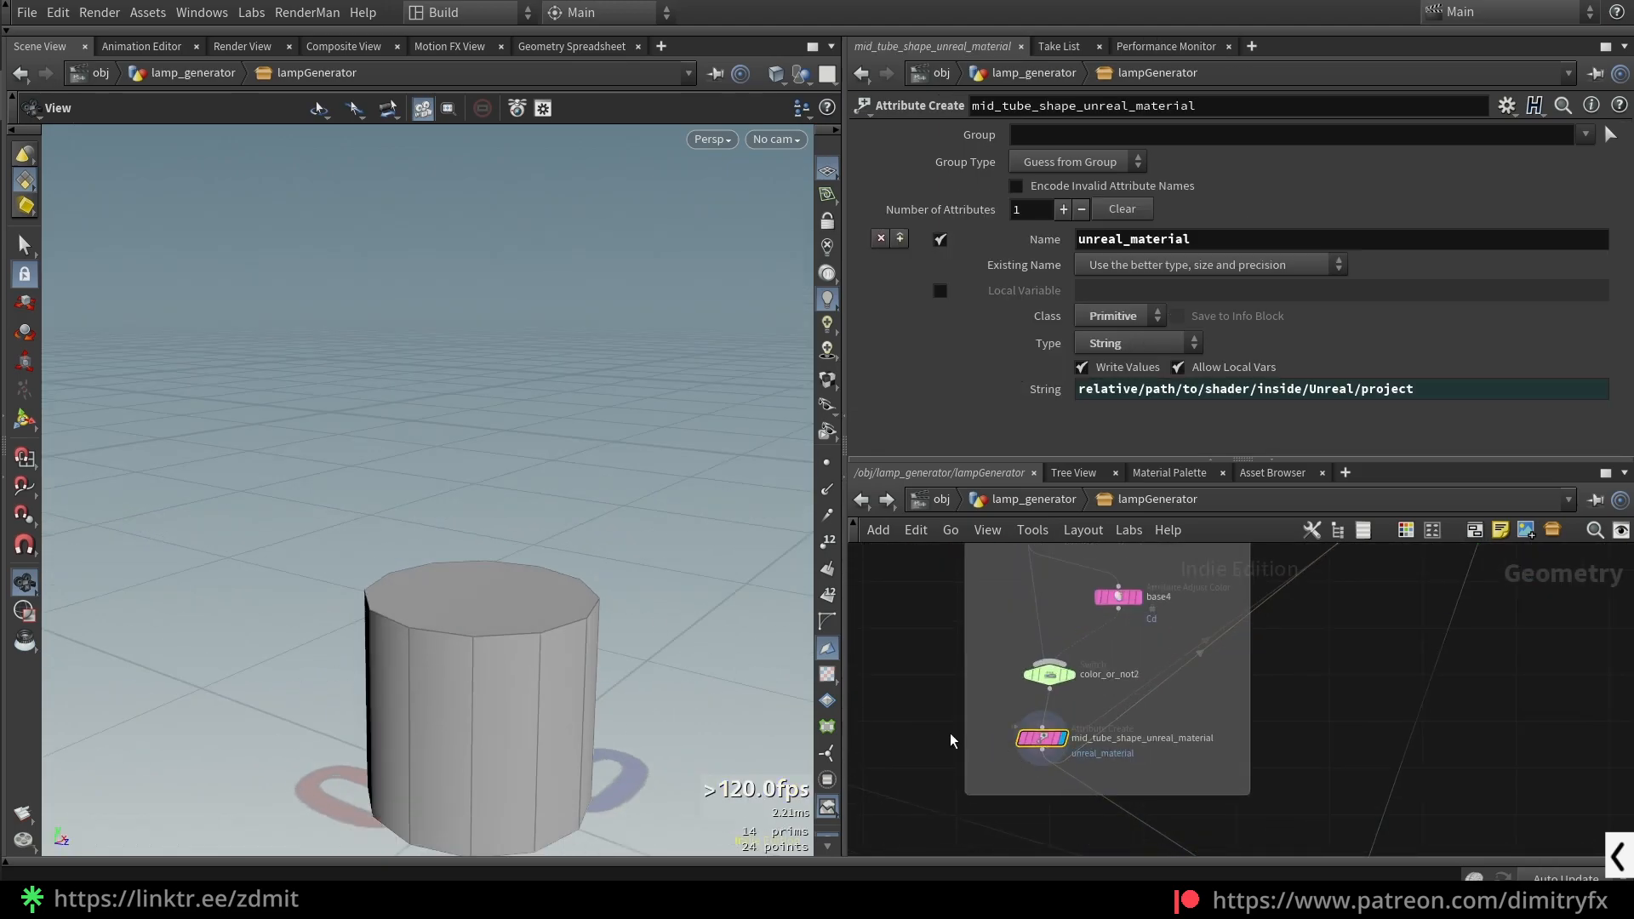
scroll(998, 779, "down", 3)
scroll(1294, 689, "up", 3)
left_click(1227, 664)
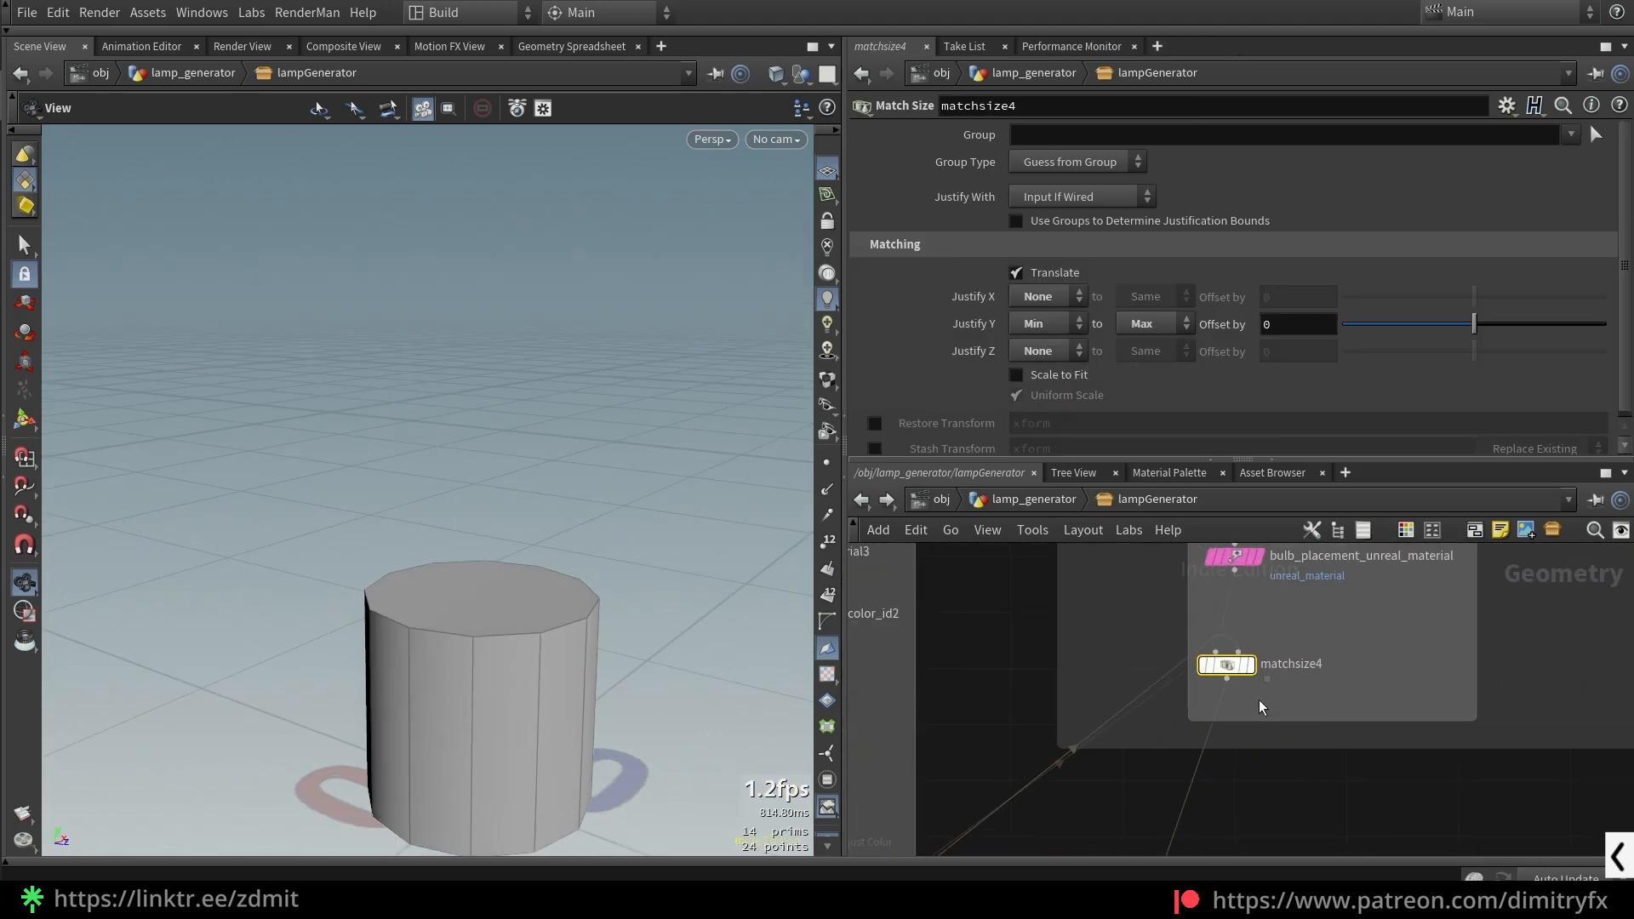
scroll(1292, 715, "up", 3)
- Try cutting matchsize4's second input wire, frame the bulb holder, and undo the disconnection
mouse_move(1205, 689)
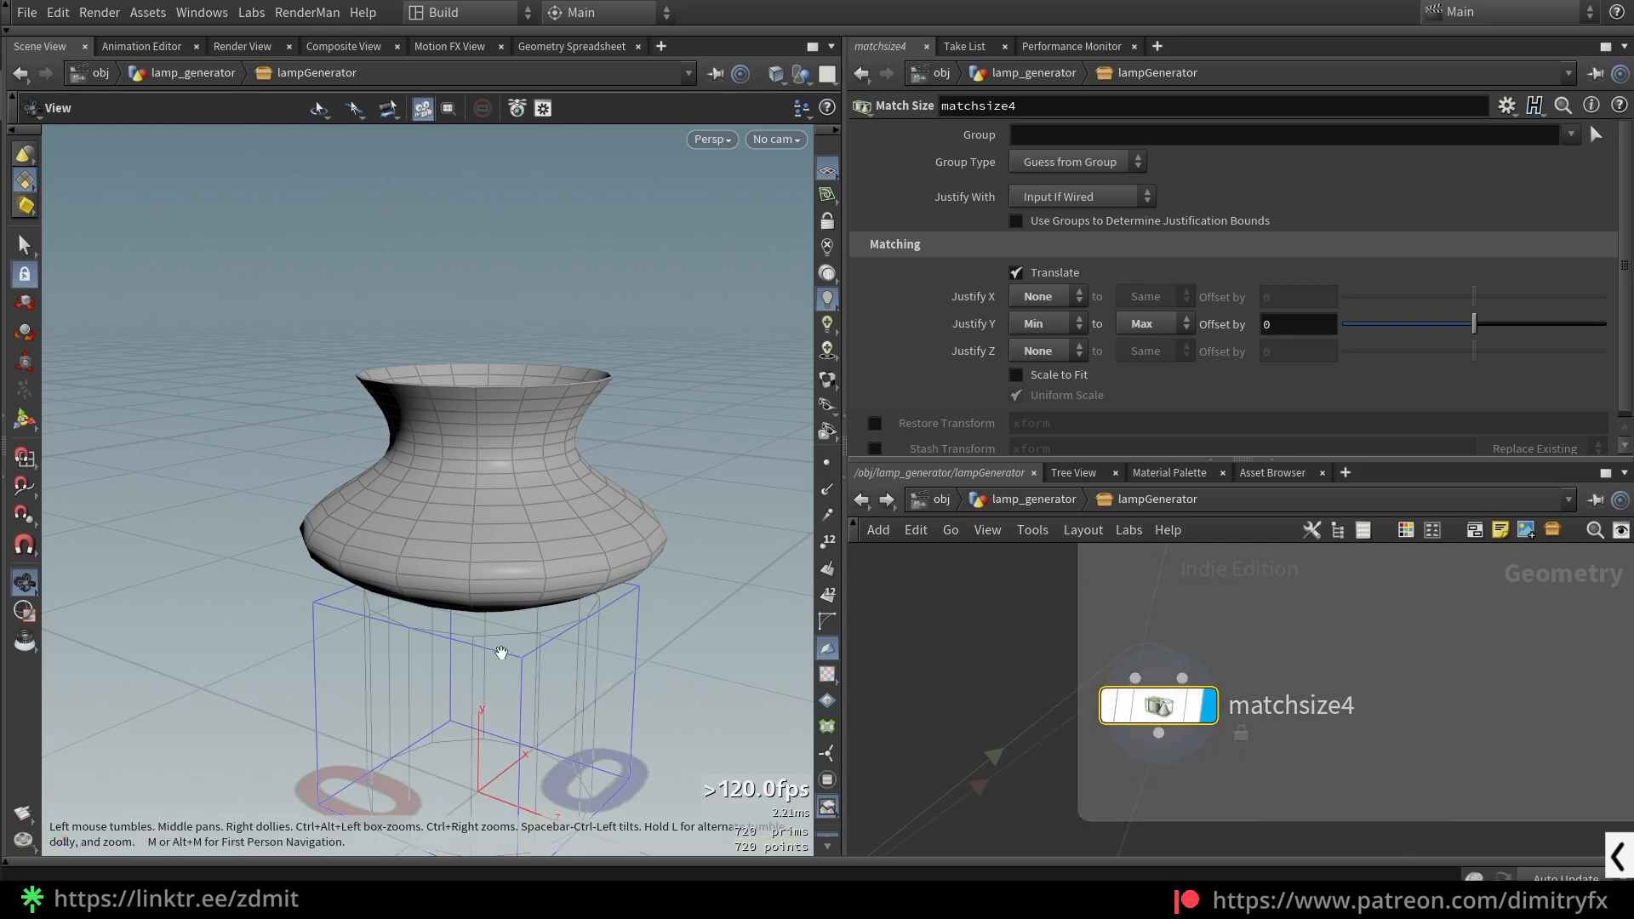
key("y")
left_click_drag(1002, 730, 1033, 774)
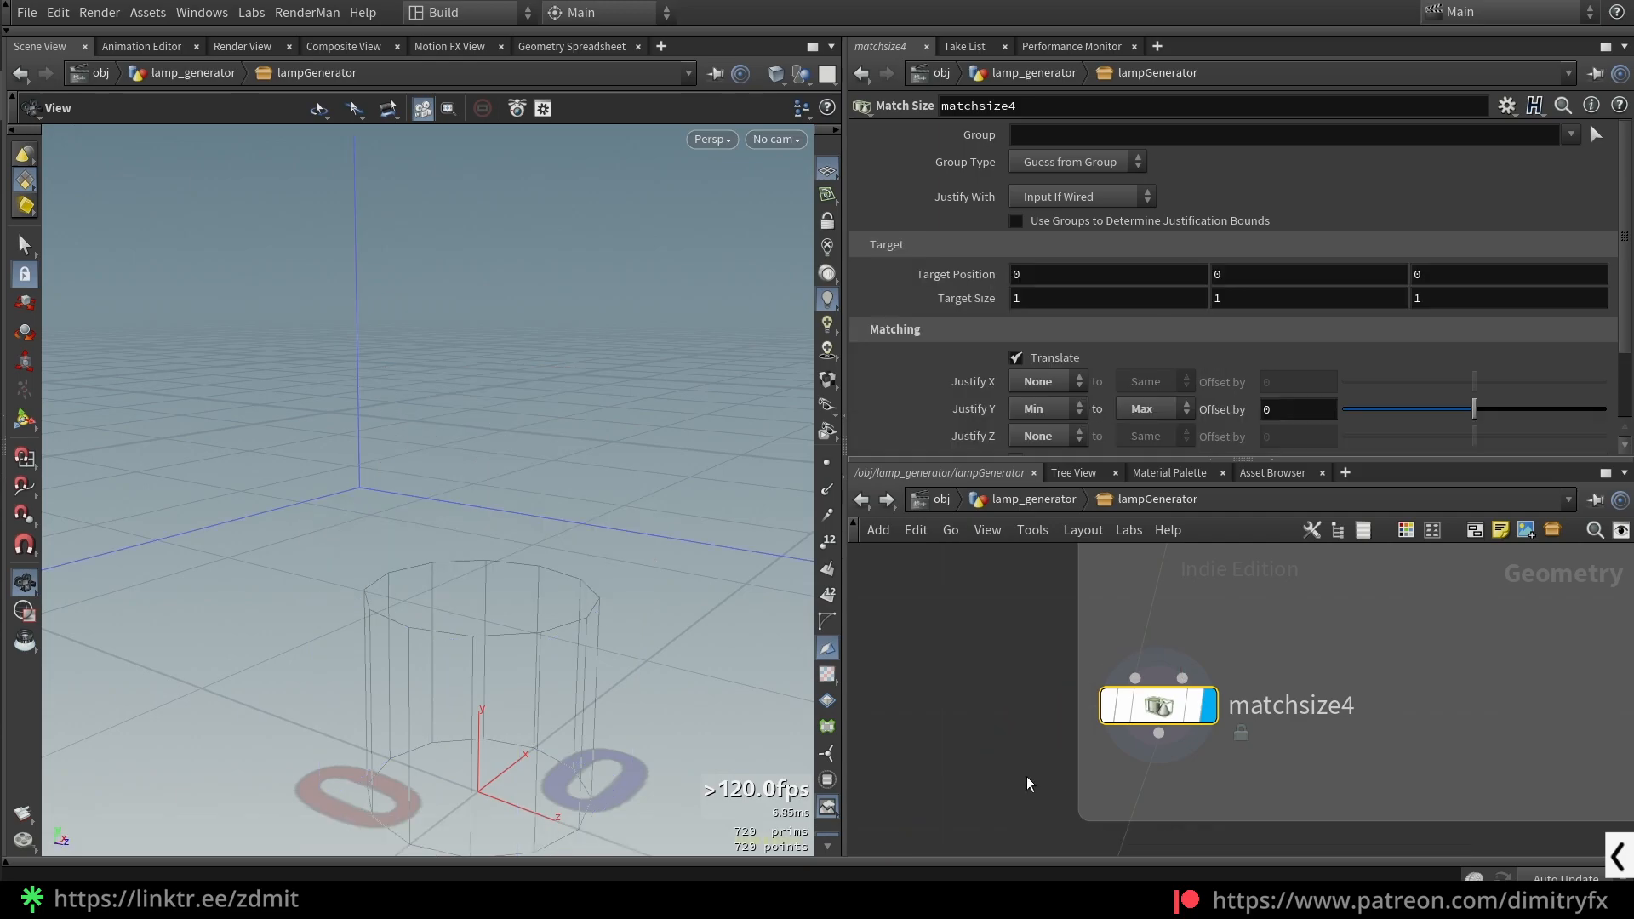
key("space+f")
mouse_move(565, 583)
left_mouse_down()
mouse_move(536, 624)
mouse_move(547, 578)
left_mouse_up()
key("ctrl+z")
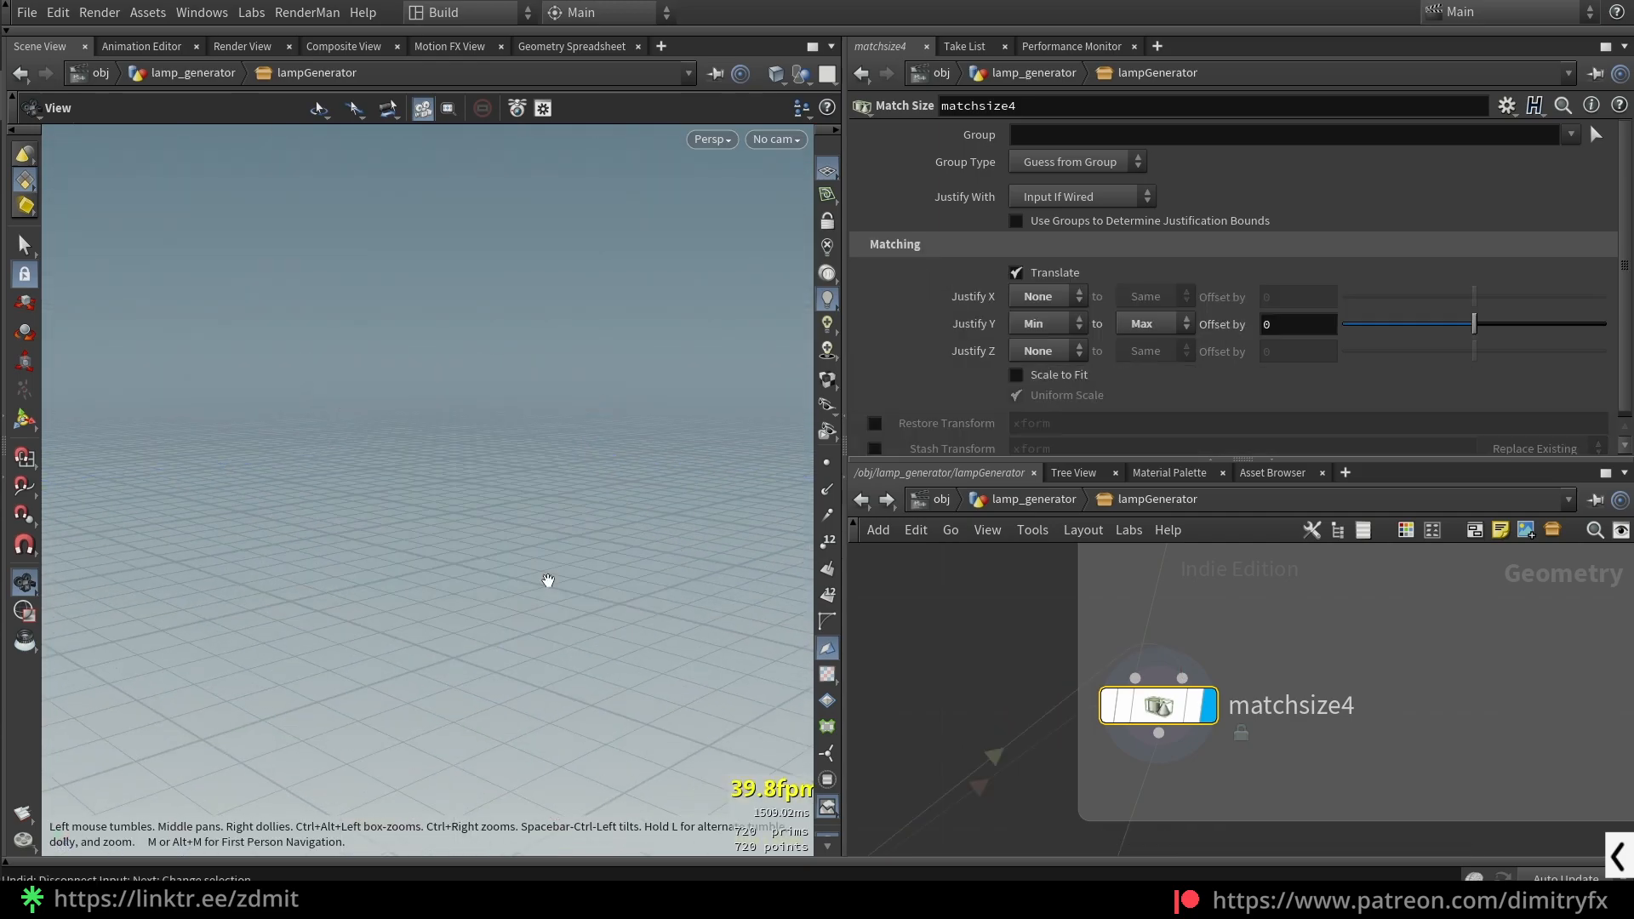
key("space+f")
- Examine matchsize4's Justify Y setting, which aligns the bulb holder's Min to the mid tube's Max
scroll(1306, 766, "down", 3)
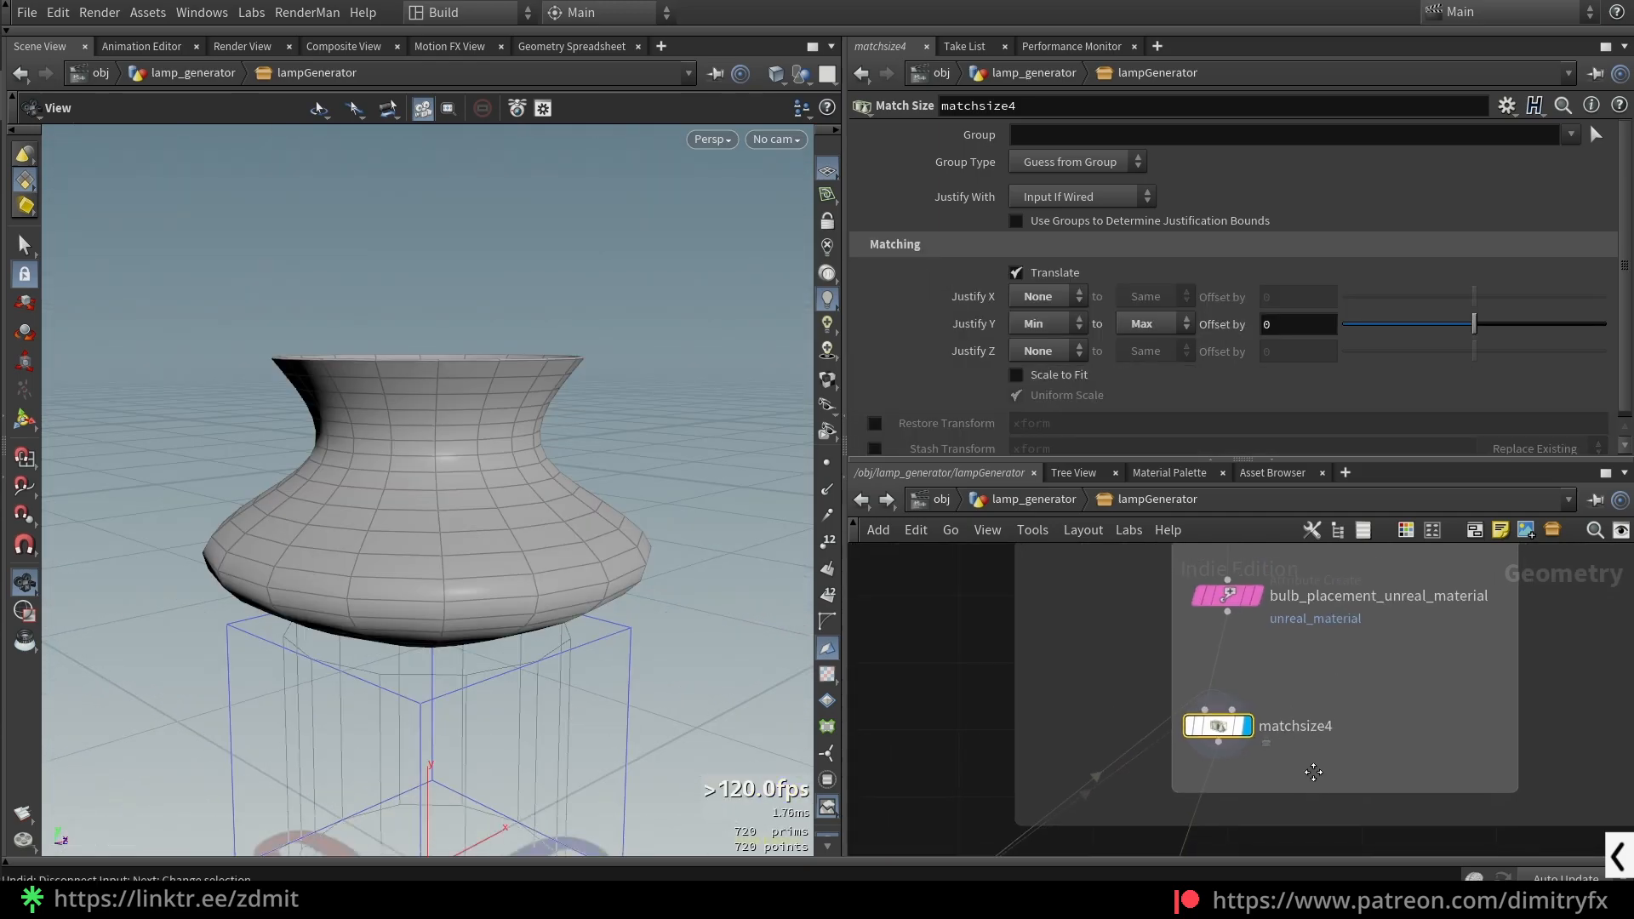
middle_click_drag(1317, 774, 1307, 731)
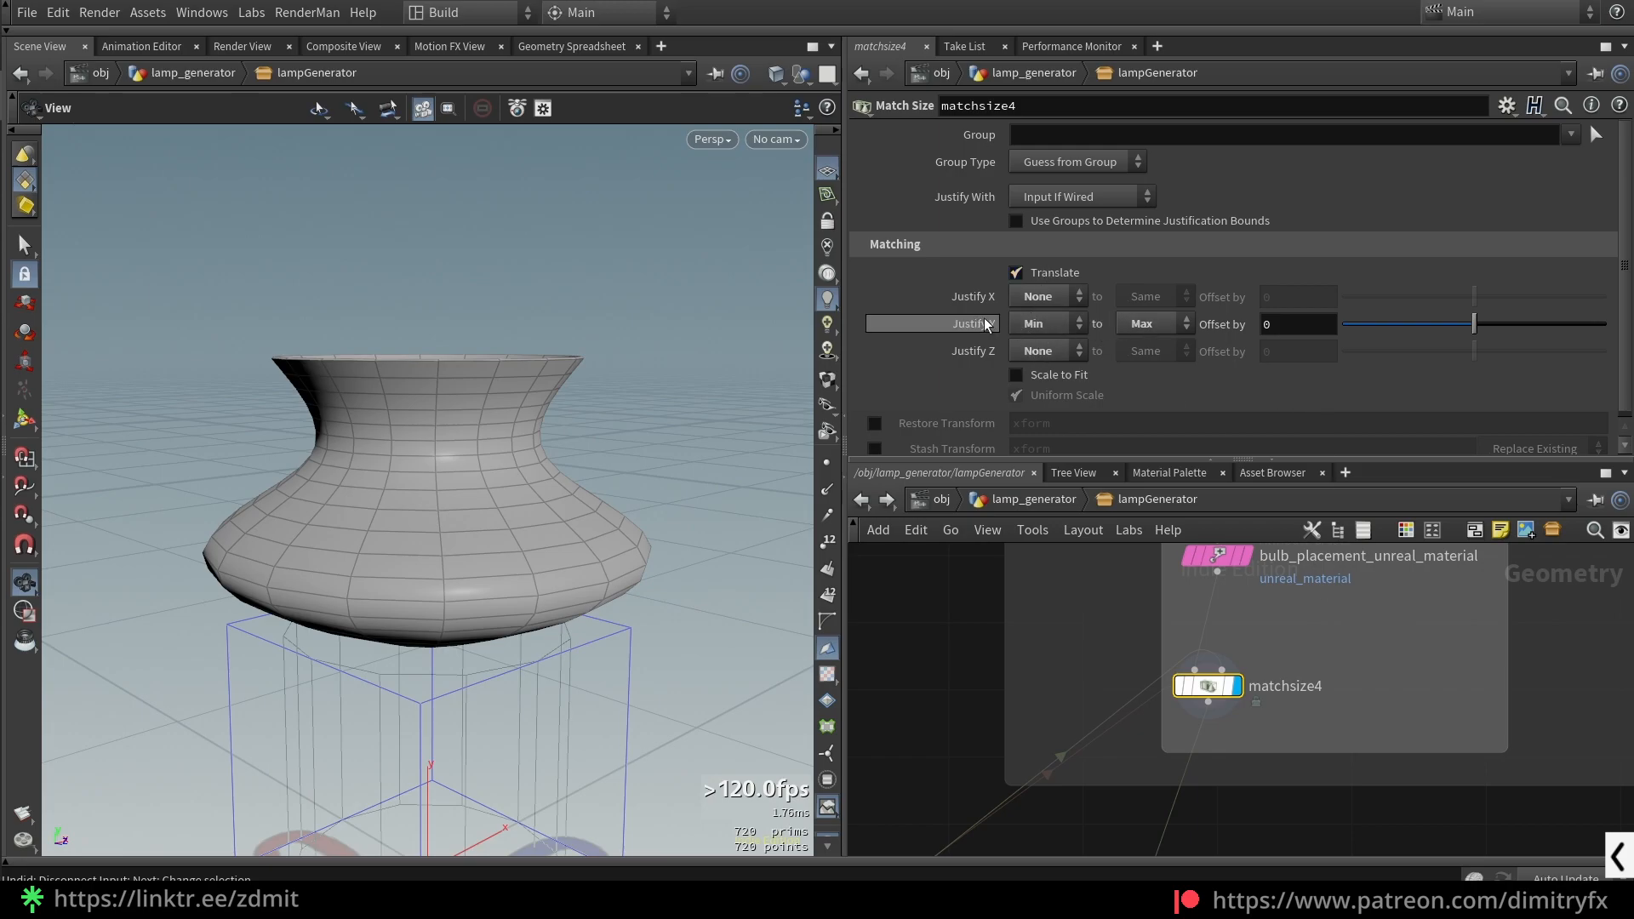
scroll(1345, 685, "down", 3)
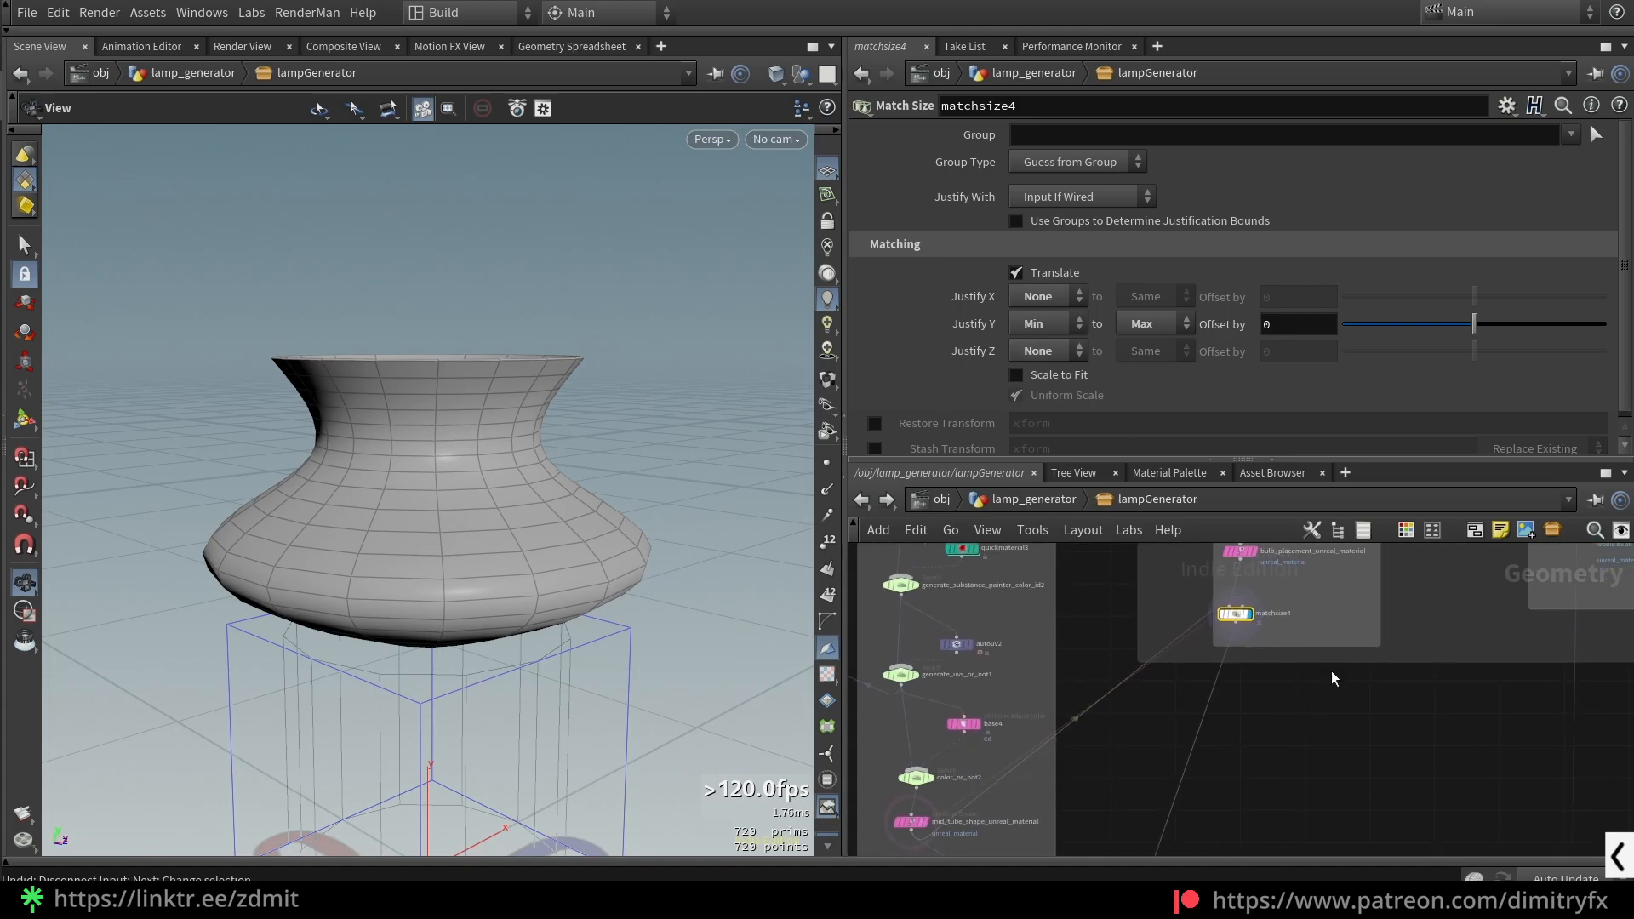
left_click_drag(1324, 647, 1324, 635)
- Go to the LIGHT BULB box, display sphere1, and examine its Radius values and Uniform Scale expression
scroll(1389, 650, "down", 3)
middle_click_drag(1390, 652, 1285, 747)
scroll(1316, 637, "up", 3)
middle_click_drag(1473, 580, 1370, 640)
scroll(1370, 640, "up", 3)
left_click_drag(1376, 584, 1379, 583)
key("r")
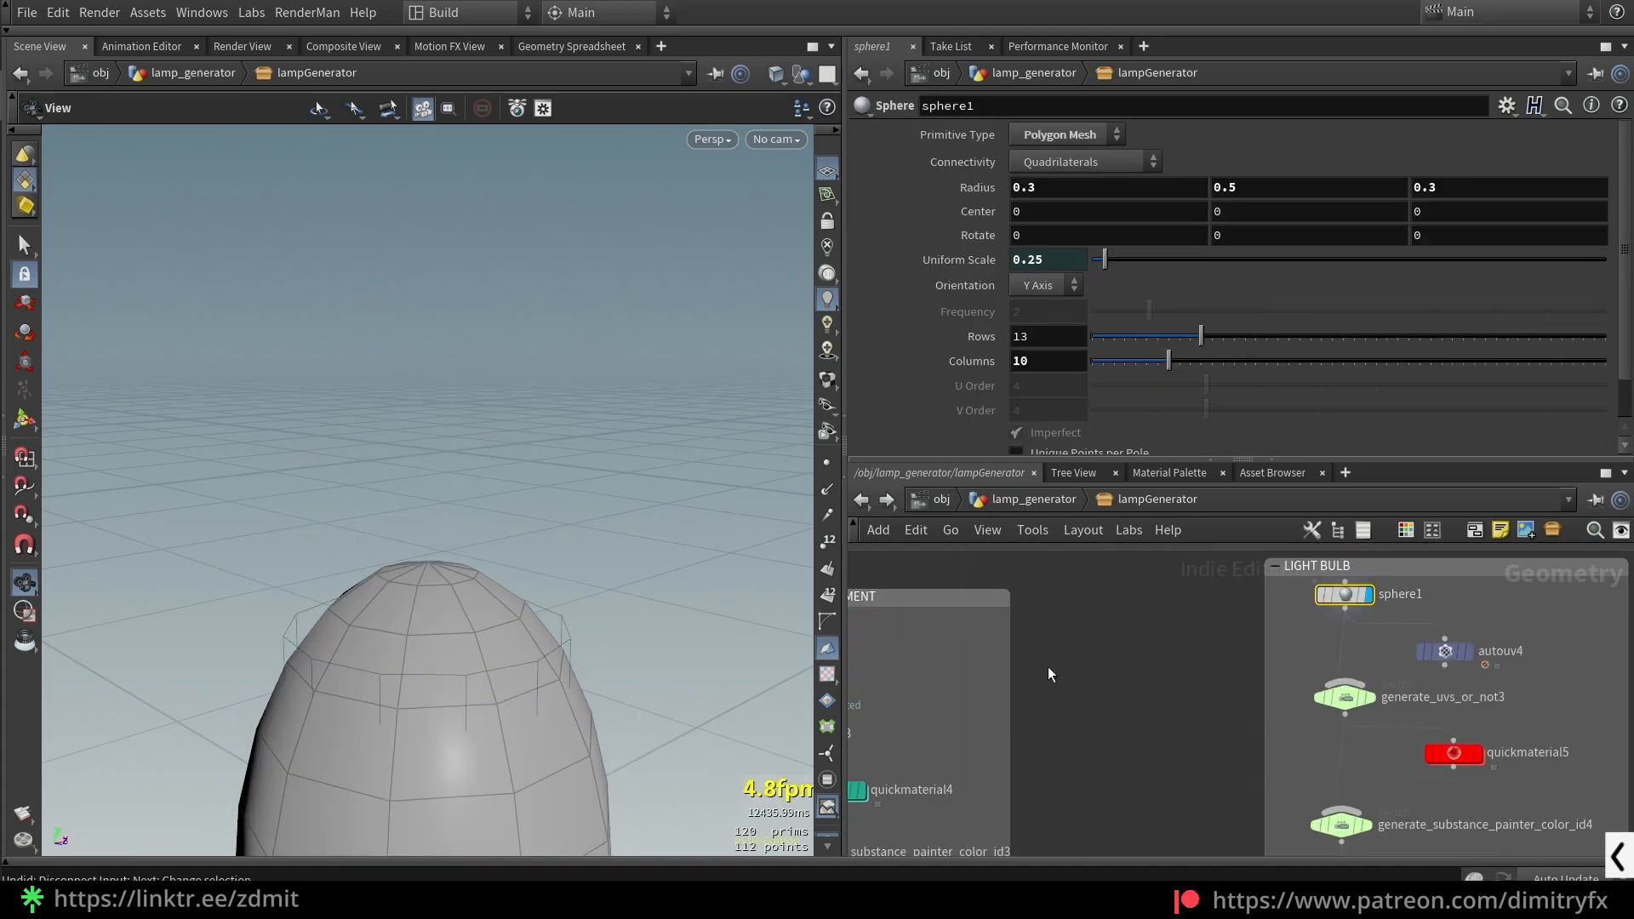
key("space+f")
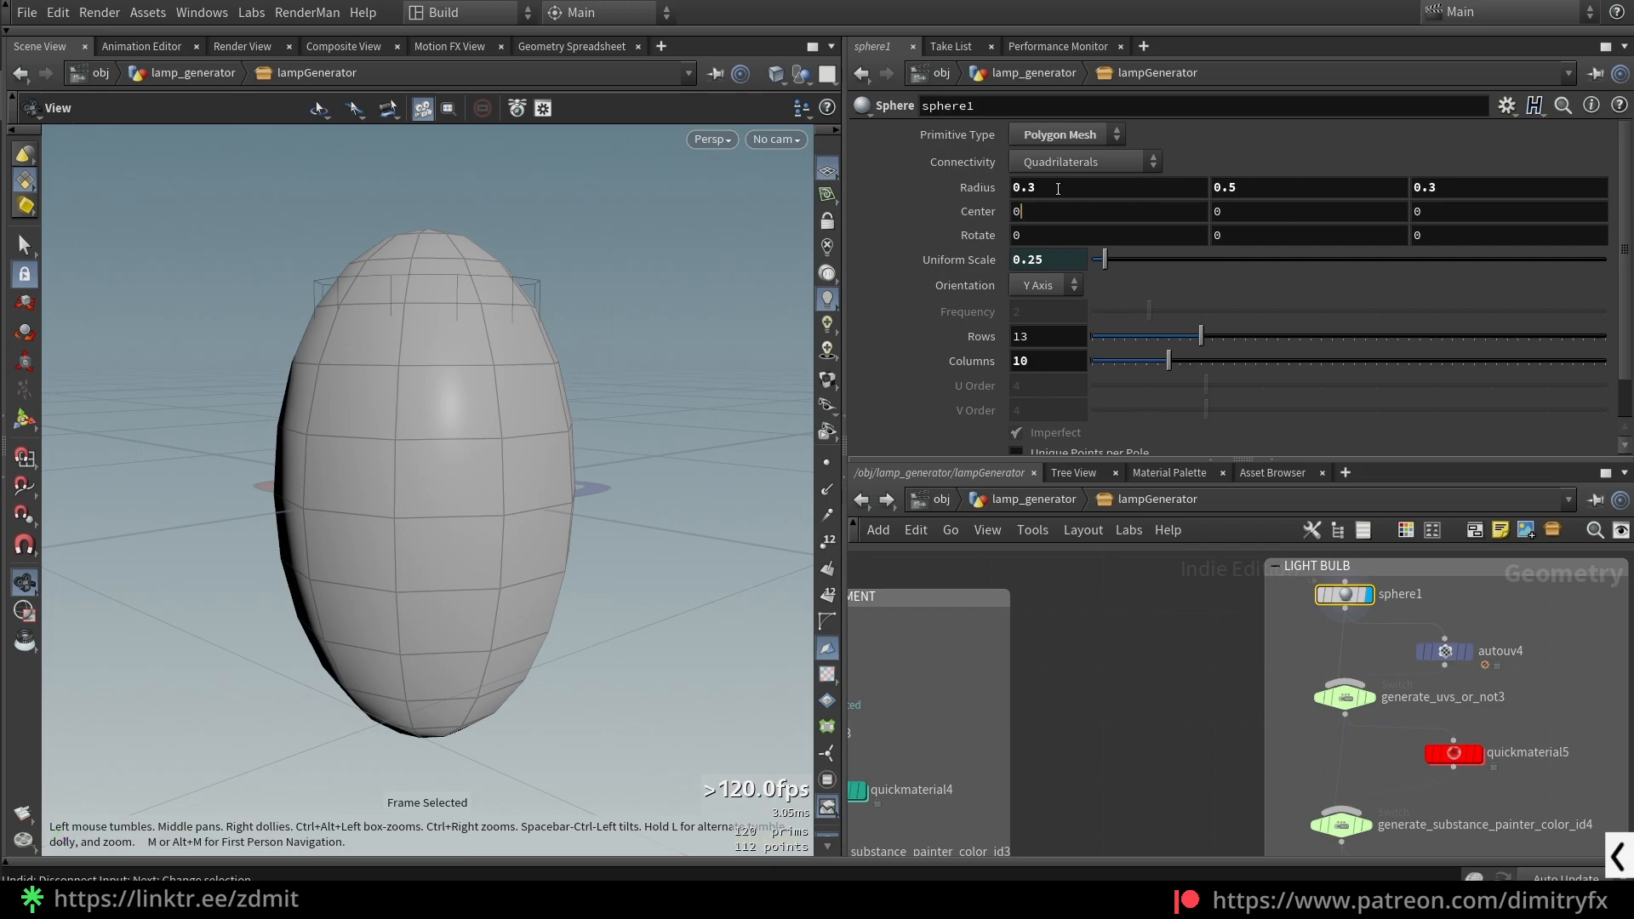
double_click(1287, 191)
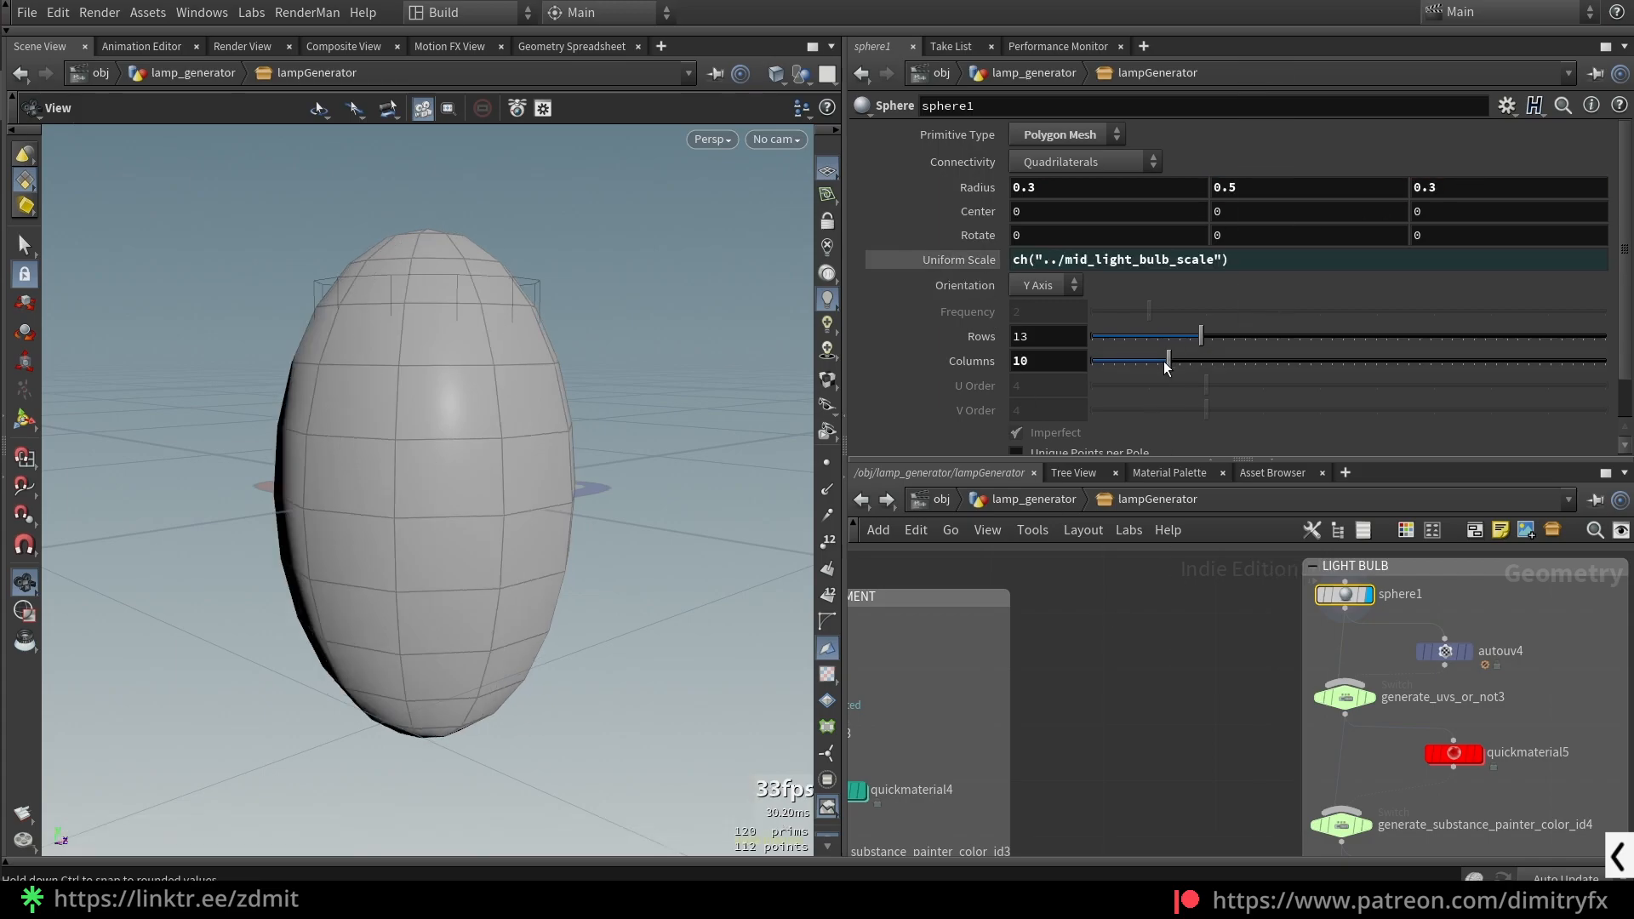
- Follow the LIGHT BULB chain, displaying the base2 color node and light_bulb_unreal_material
left_click(1316, 697)
middle_click_drag(1234, 734, 1157, 711)
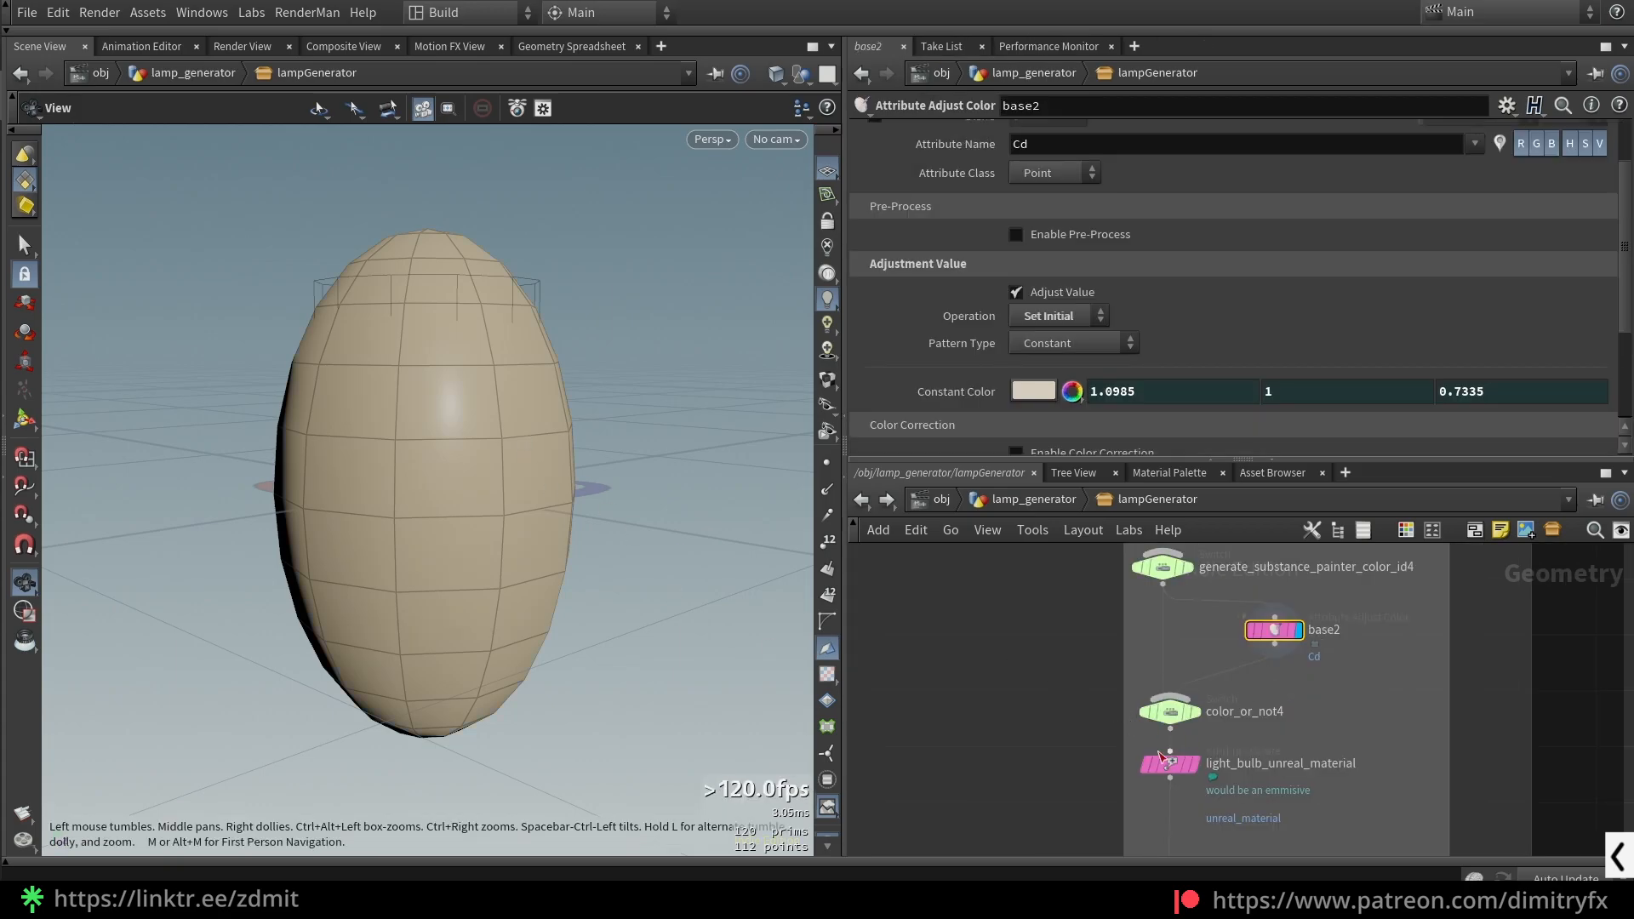
left_click(1183, 756)
scroll(1243, 749, "down", 3)
left_click_drag(1319, 750, 1321, 711)
- Go down to the middle_part group node and display it framed in the viewport
scroll(1324, 686, "down", 4)
middle_click_drag(1200, 847, 1200, 742)
scroll(1196, 741, "up", 7)
left_click_drag(1150, 702, 1163, 708)
left_click(1174, 706)
key("space+f")
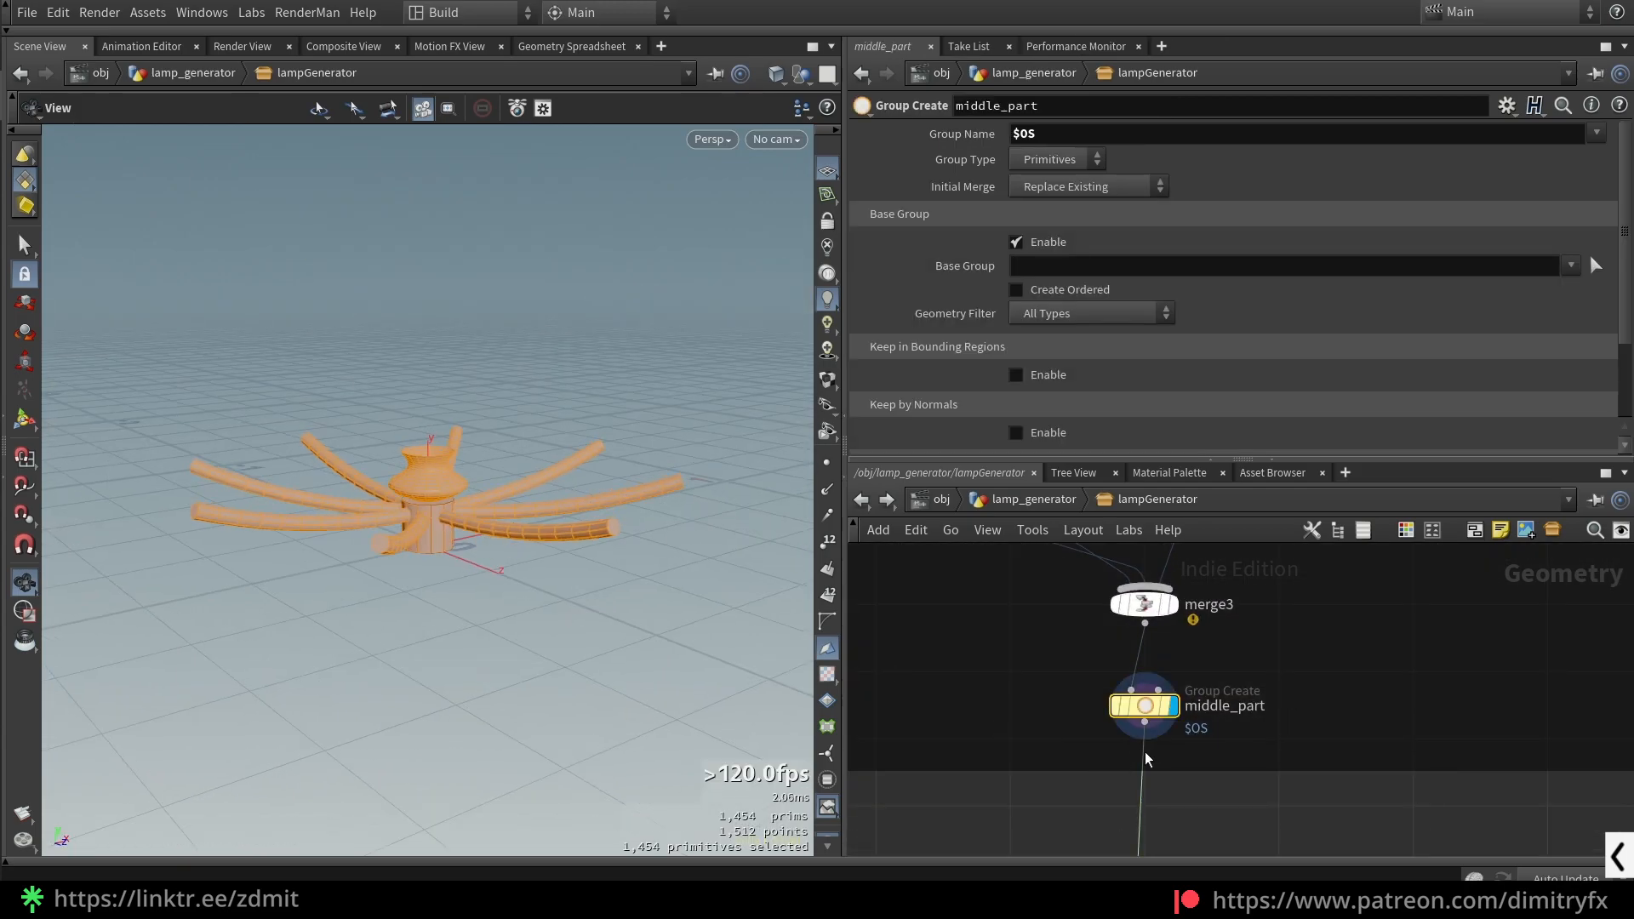
- Display merge3, inspect the combined tube, arms and bulb holder, and switch the viewport to shading without wireframe
left_click(1151, 604)
left_click(1145, 706)
left_click(1173, 605)
key("space+f")
mouse_move(594, 519)
left_mouse_down()
mouse_move(522, 538)
mouse_move(364, 431)
mouse_move(420, 488)
mouse_move(425, 528)
left_mouse_up()
key("w")
scroll(484, 514, "up", 2)
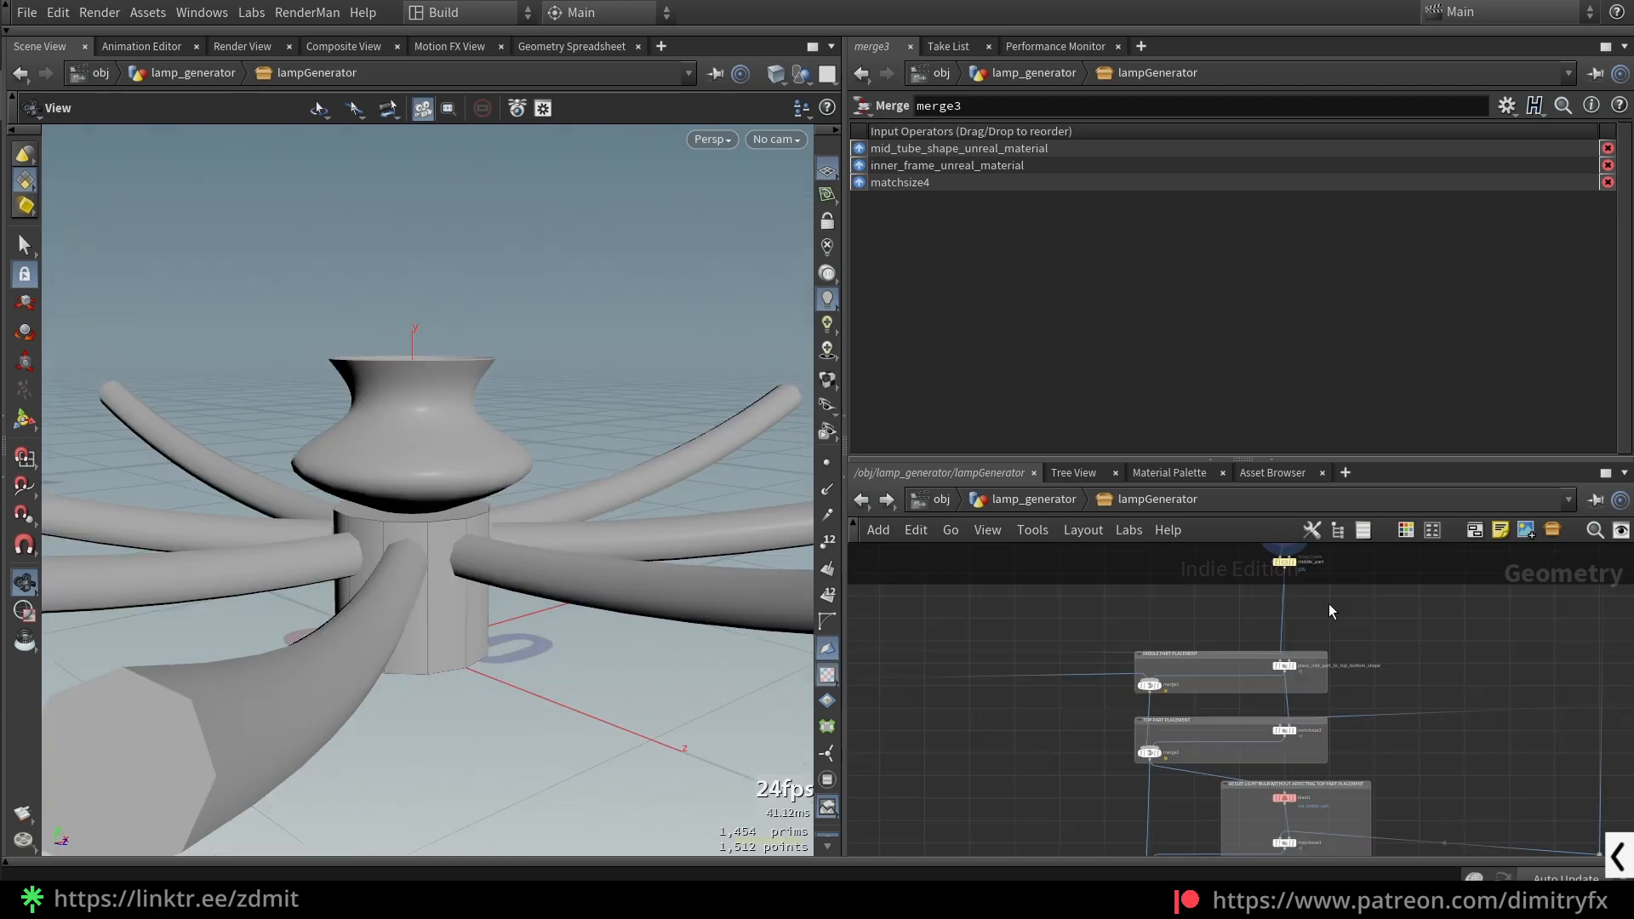
- Display merge1 in the MIDDLE PART PLACEMENT box and inspect the middle part sitting on the lamp base
scroll(1217, 700, "up", 4)
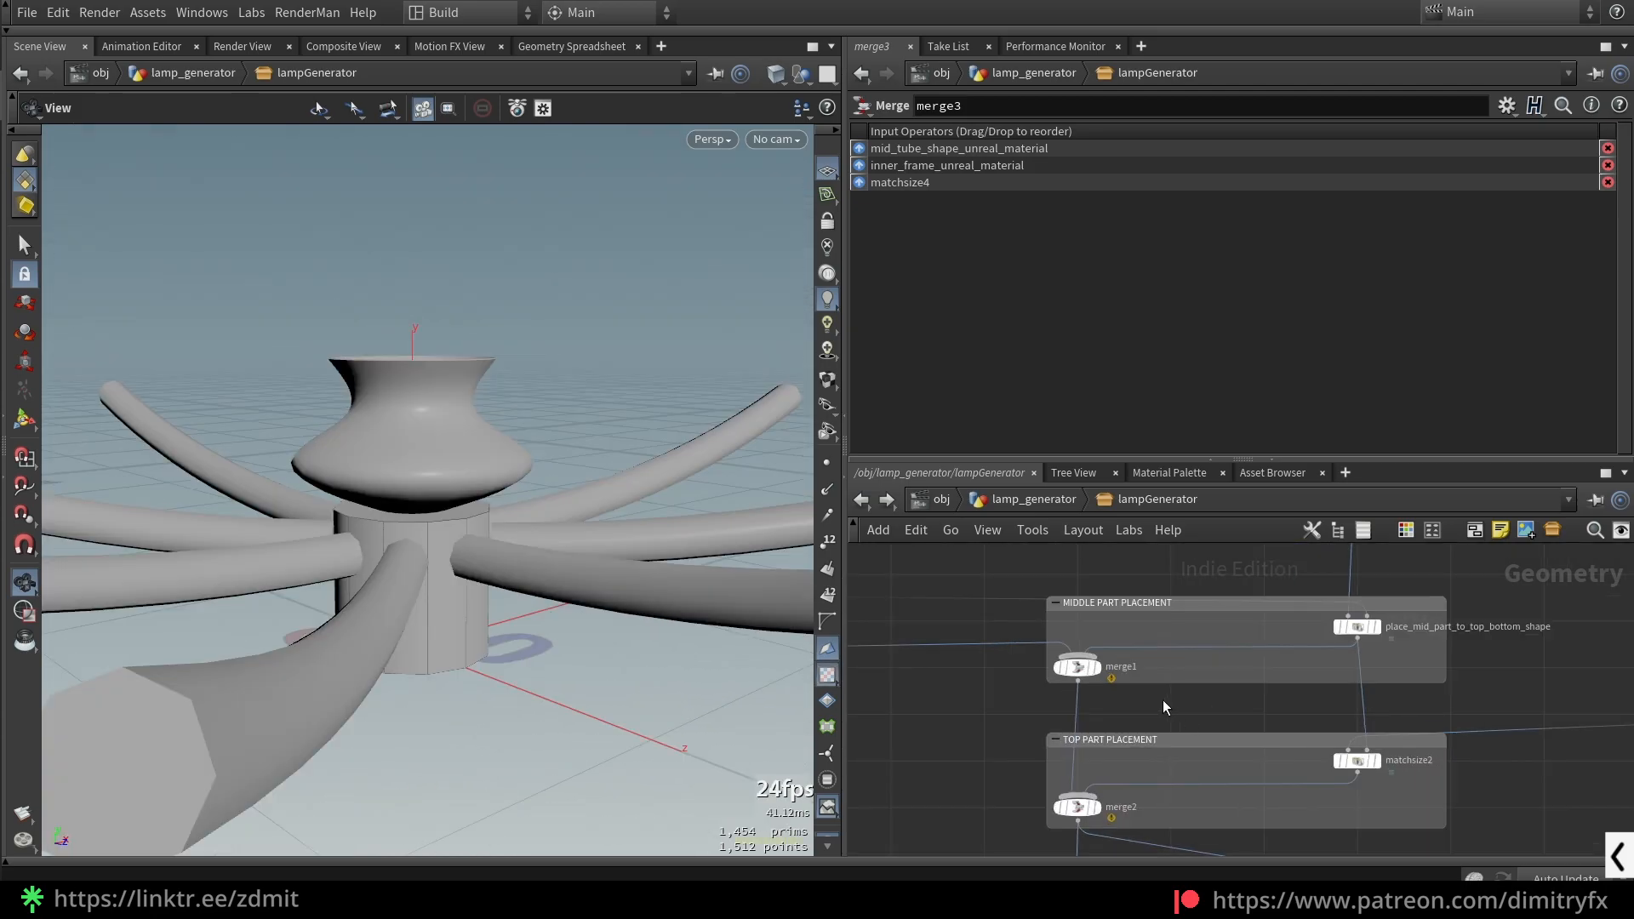
left_click(1091, 667)
key("space+f")
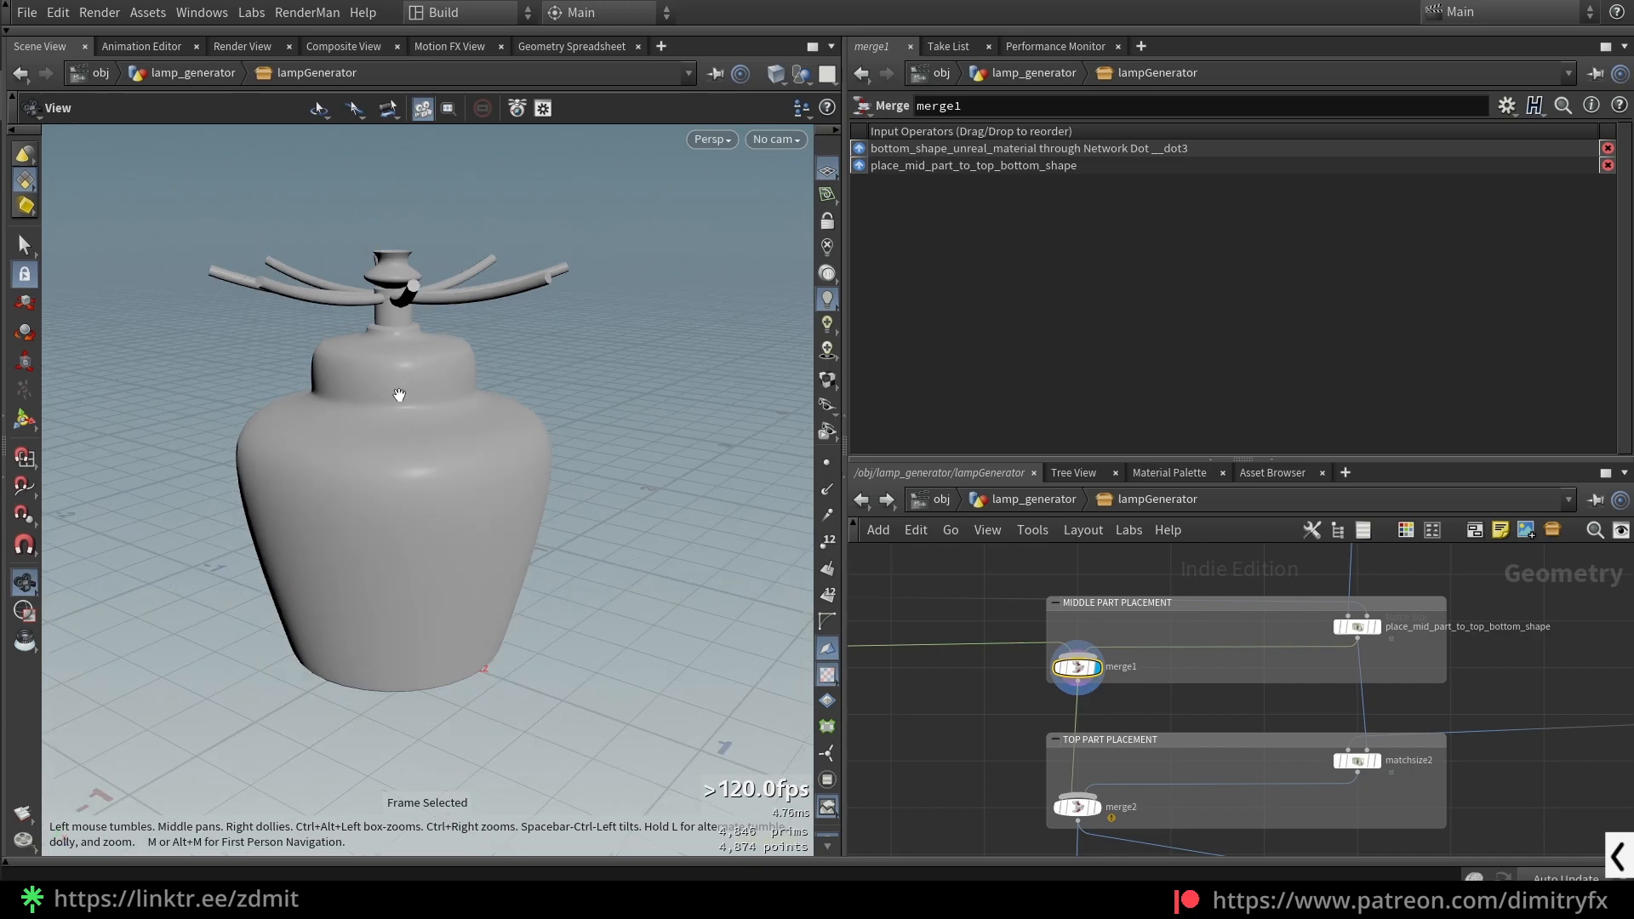
middle_click_drag(397, 391, 524, 447)
middle_click_drag(556, 630, 536, 626)
scroll(938, 689, "down", 3)
middle_click_drag(938, 689, 1309, 744)
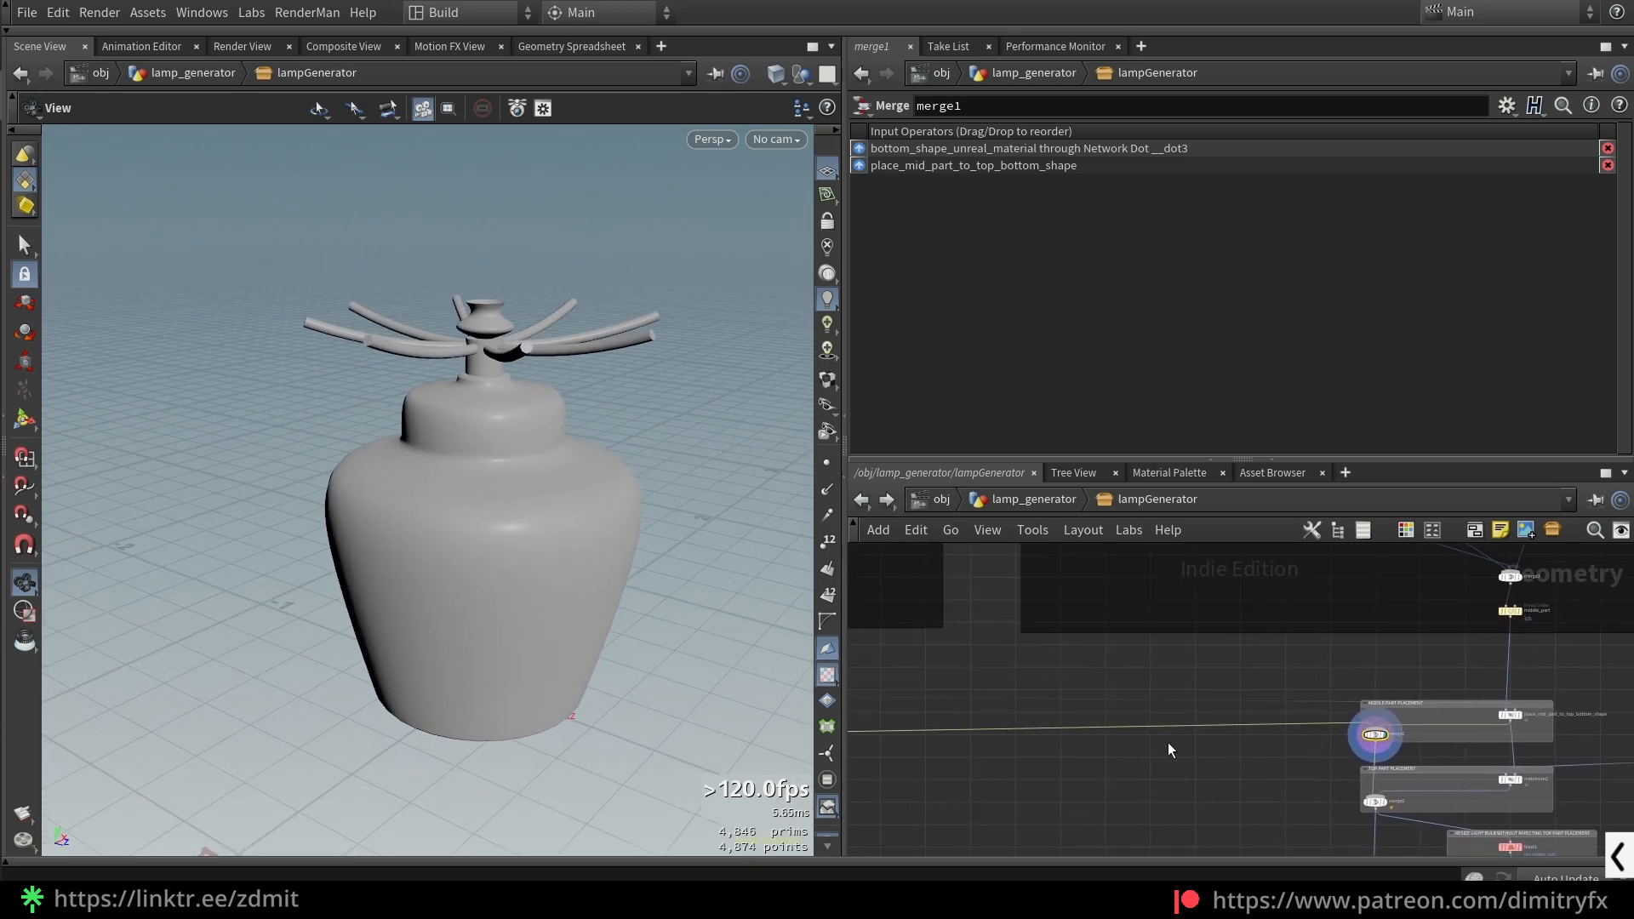
- Trace merge1's first input back to the bottom shape chain and display the lamp base alone
middle_click_drag(877, 771, 1136, 751)
scroll(1080, 737, "up", 3)
middle_click_drag(1002, 681, 1106, 836)
left_click_drag(1002, 648, 1105, 599)
key("r")
key("space+f")
- Return to the middle part chain, select middle_part, and display merge3 to view the middle part alone
scroll(1420, 756, "down", 3)
middle_click_drag(1420, 756, 868, 707)
middle_click_drag(1383, 754, 1028, 730)
scroll(1243, 673, "up", 3)
left_click(1203, 609)
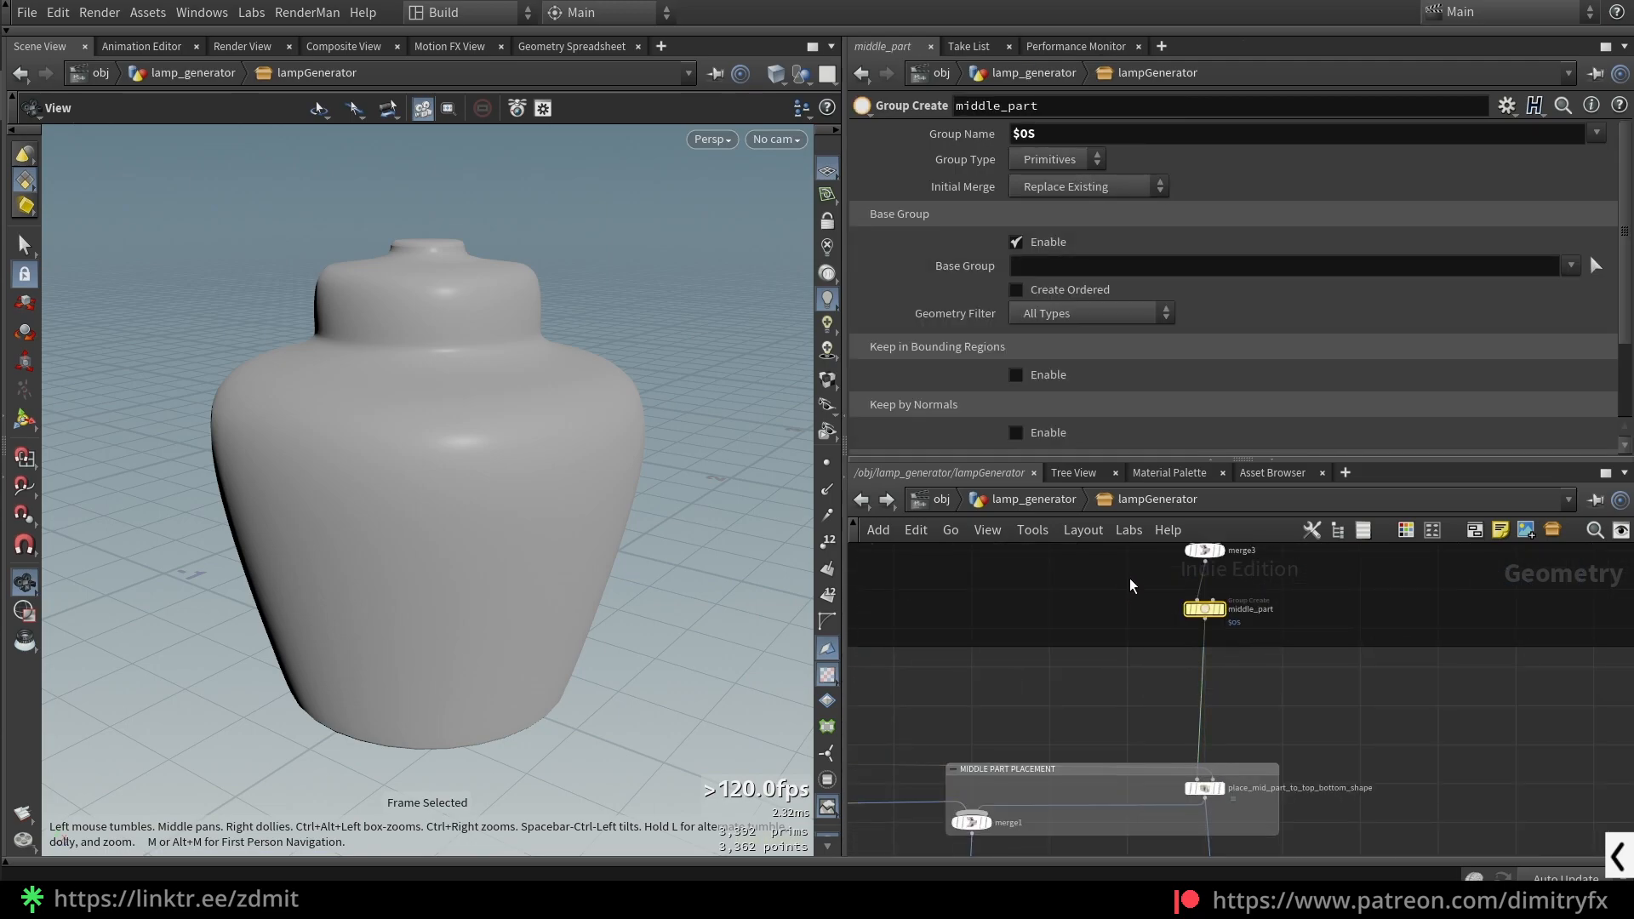
left_click(1204, 550)
key("r")
left_click_drag(579, 659, 557, 643)
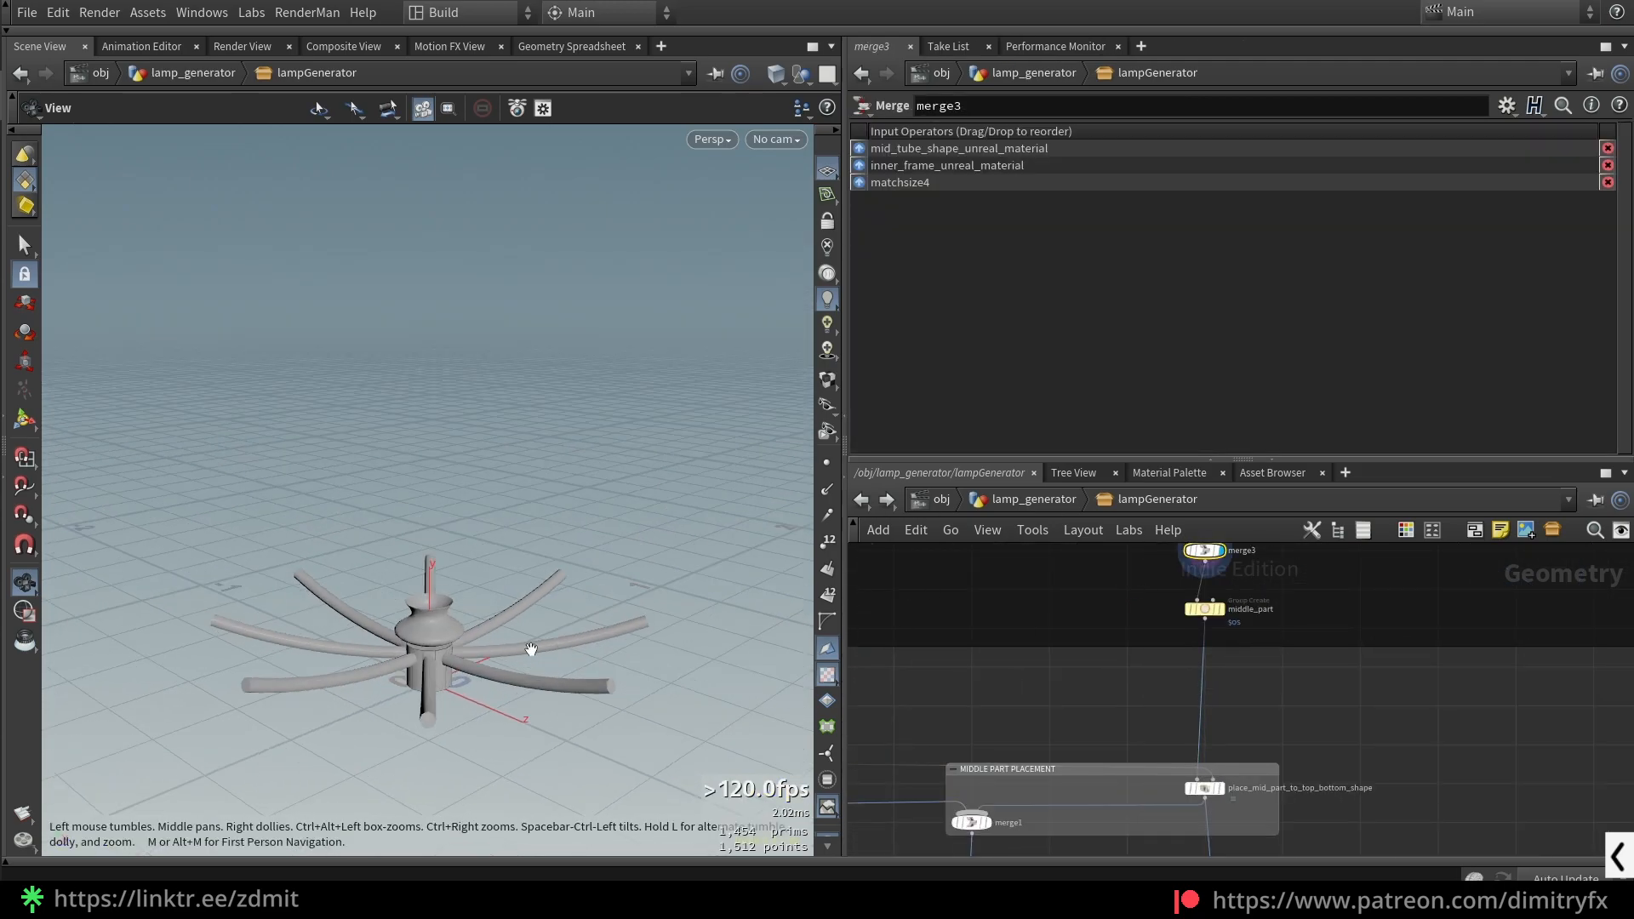
- Display merge1 again to view the lamp base and middle part together
middle_click_drag(1065, 788, 1132, 696)
scroll(1130, 695, "up", 2)
left_click(1001, 747)
key("r")
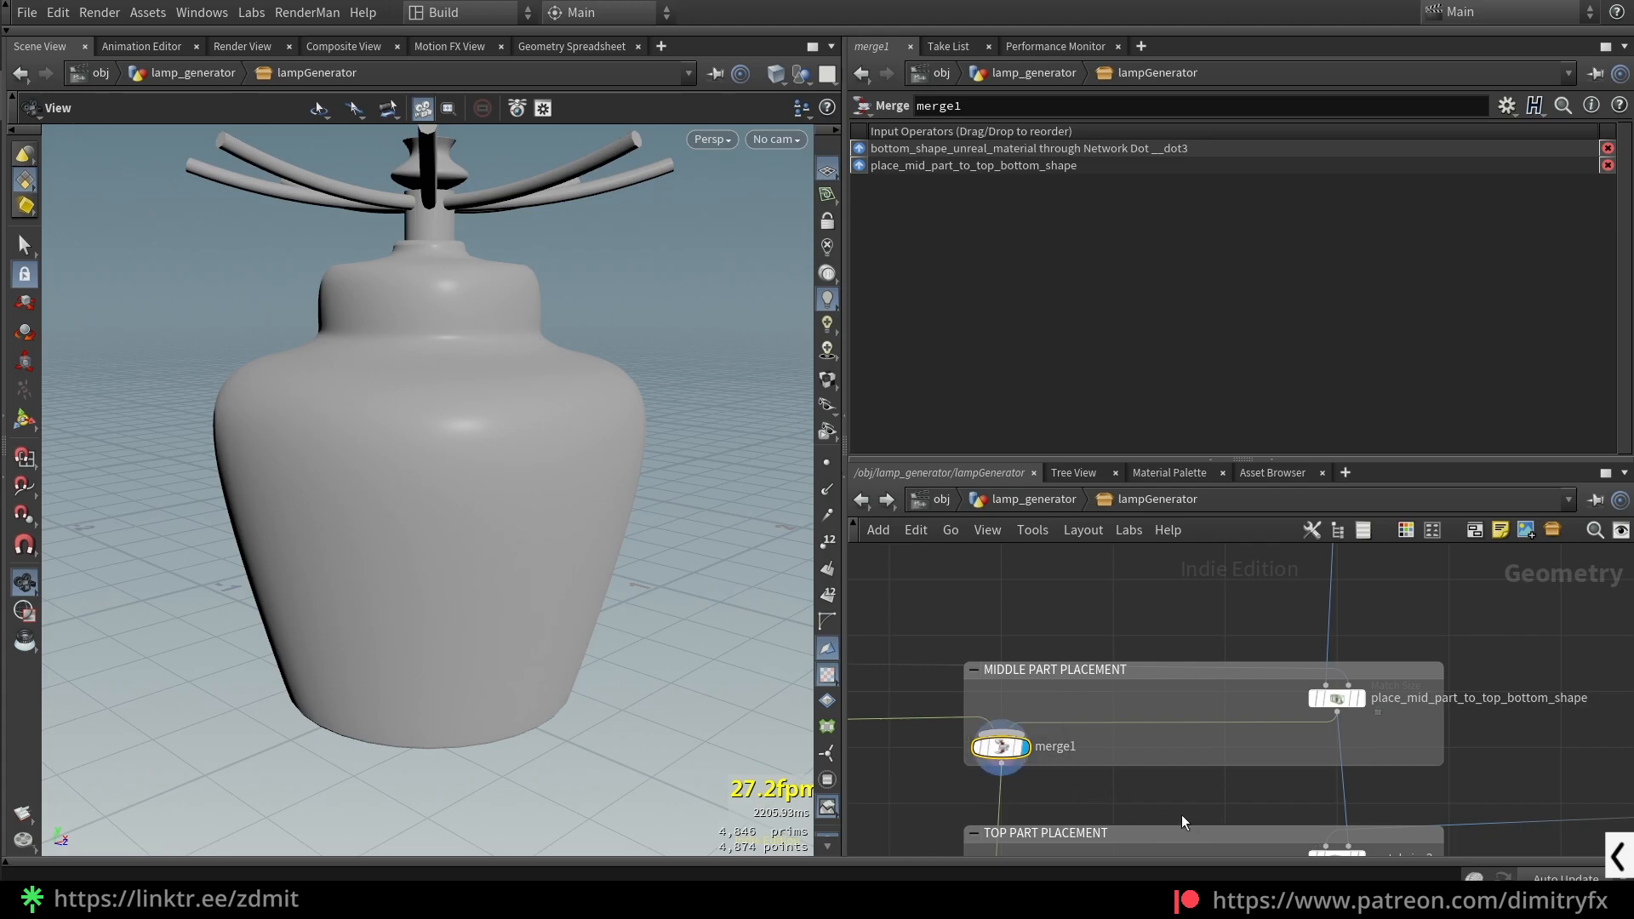
- Display place_mid_part_to_top_bottom_shape and examine its Match Size settings and second input
left_click(1336, 698)
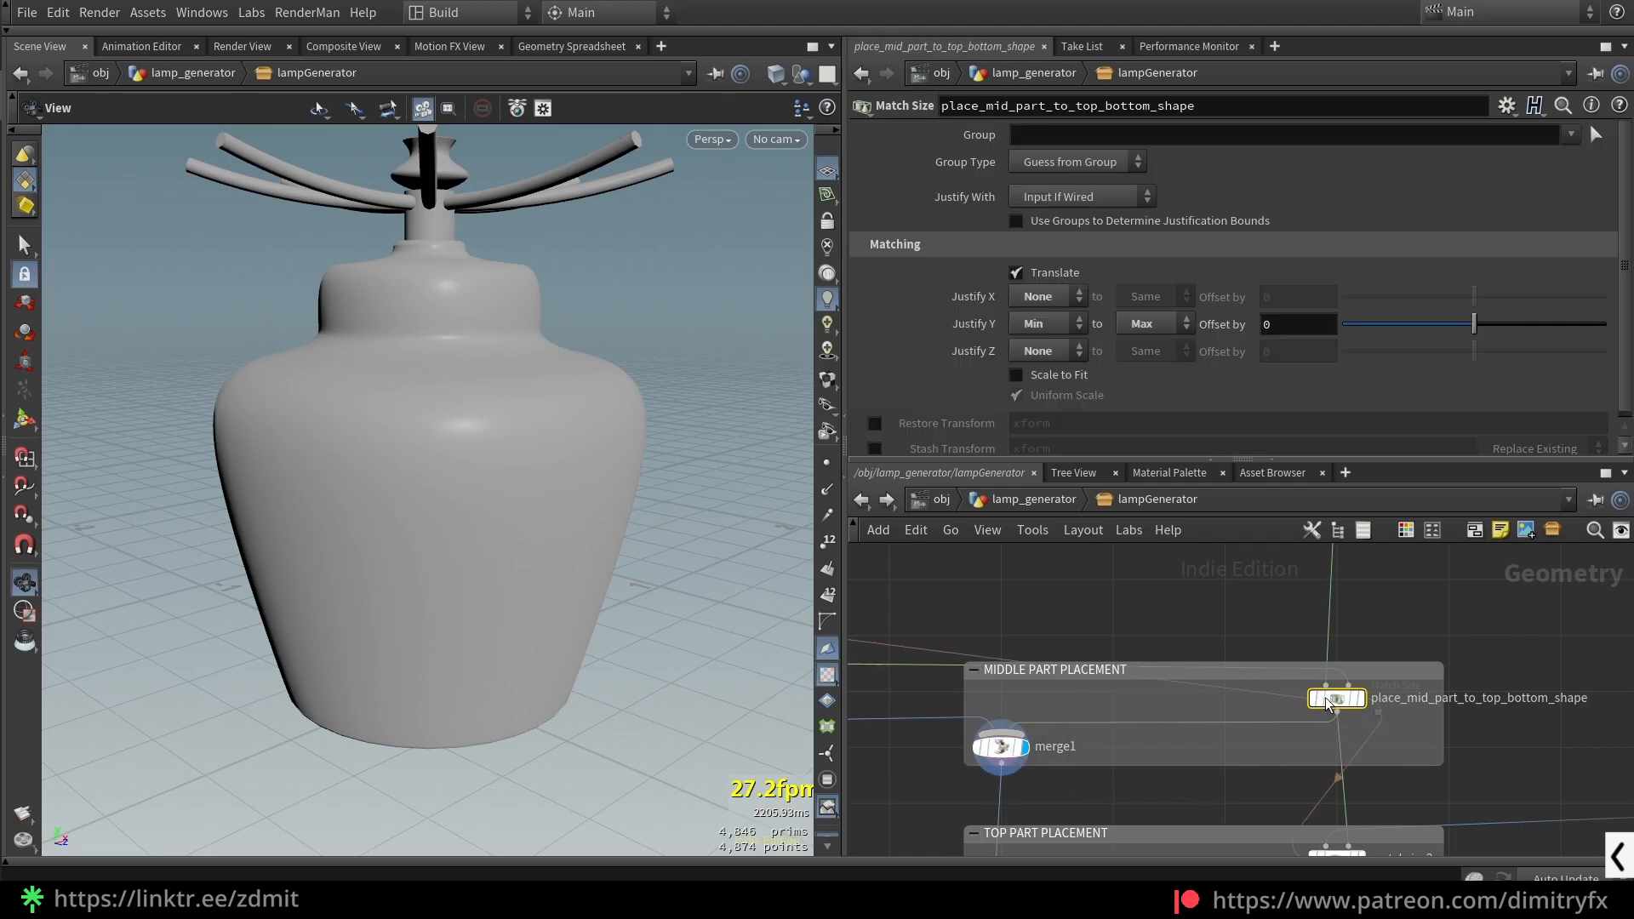
key("r")
scroll(1345, 753, "down", 2)
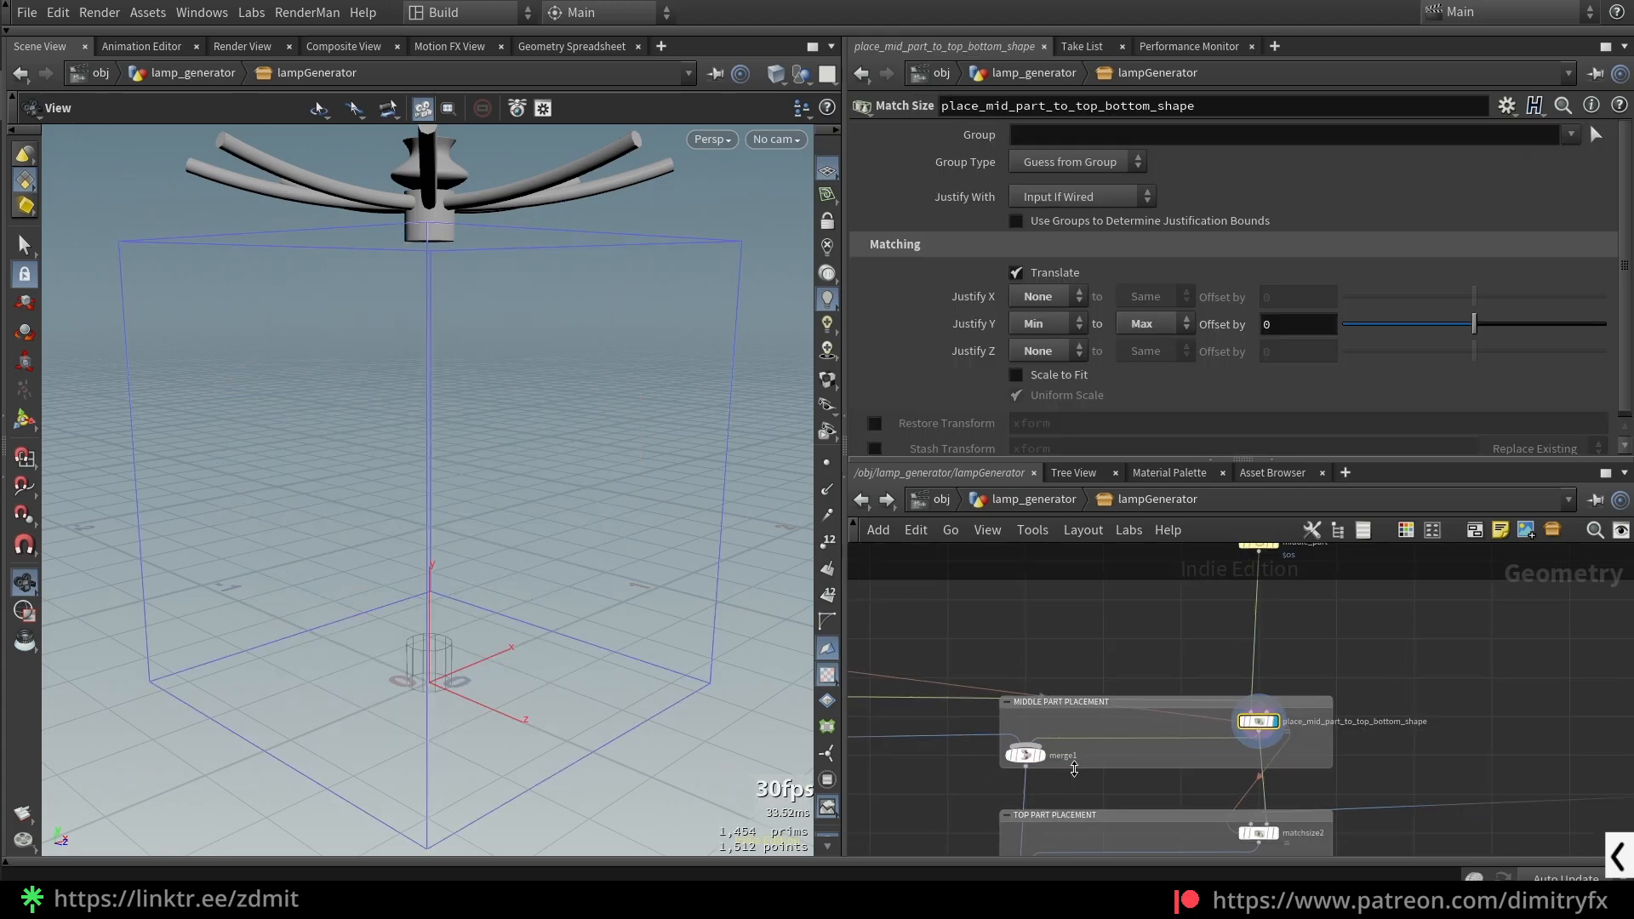
scroll(1321, 747, "up", 4)
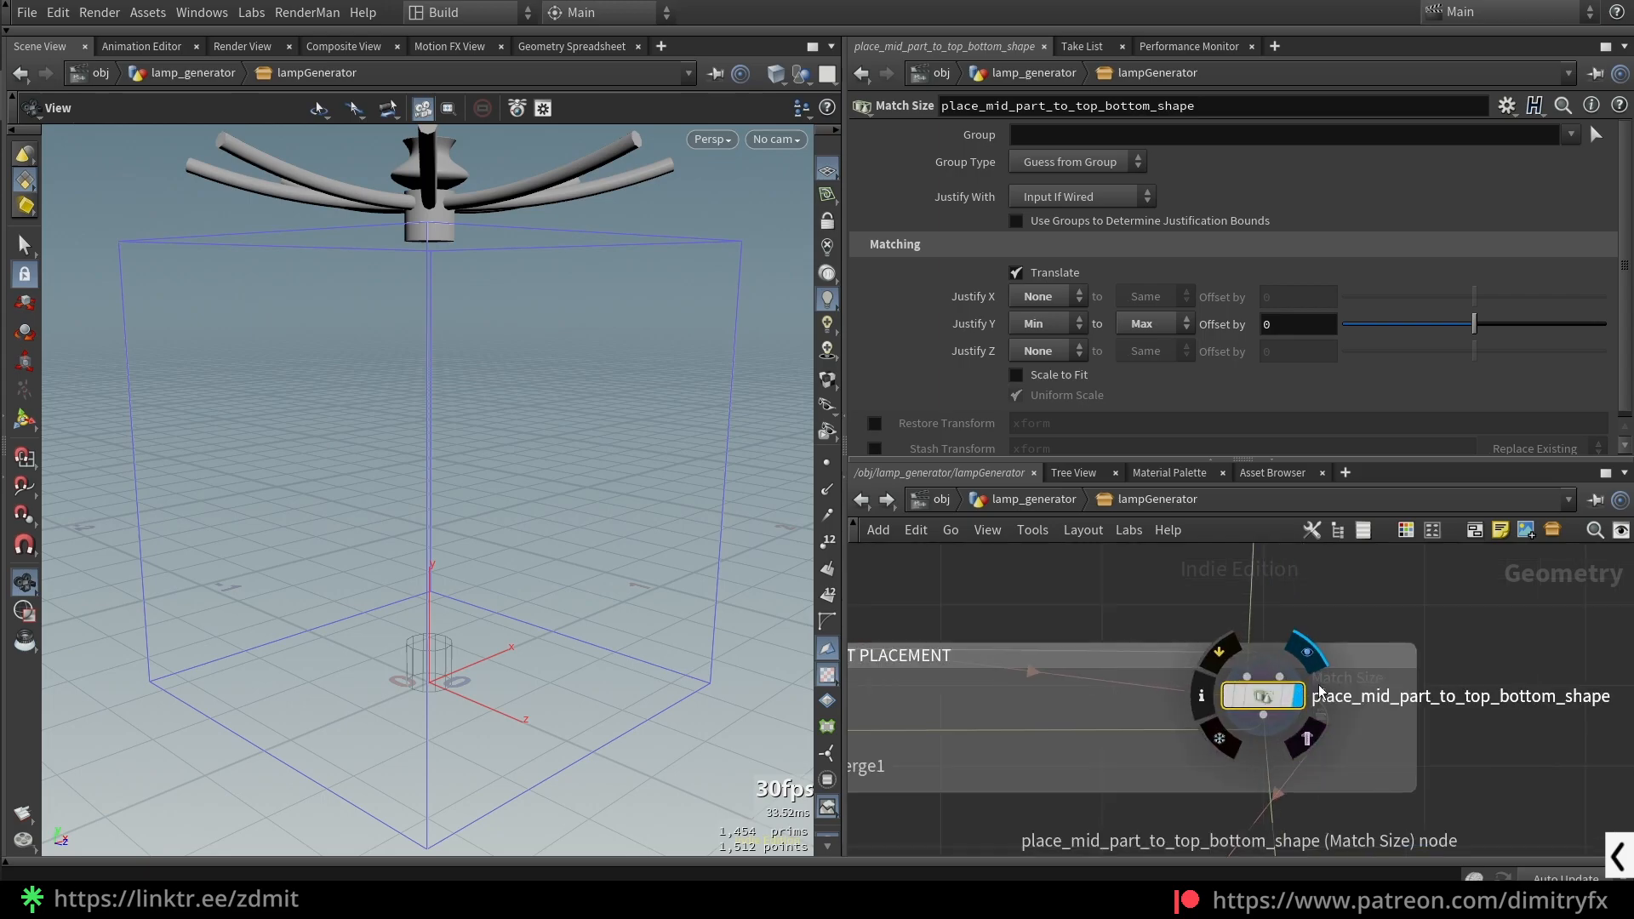
scroll(1333, 724, "up", 3)
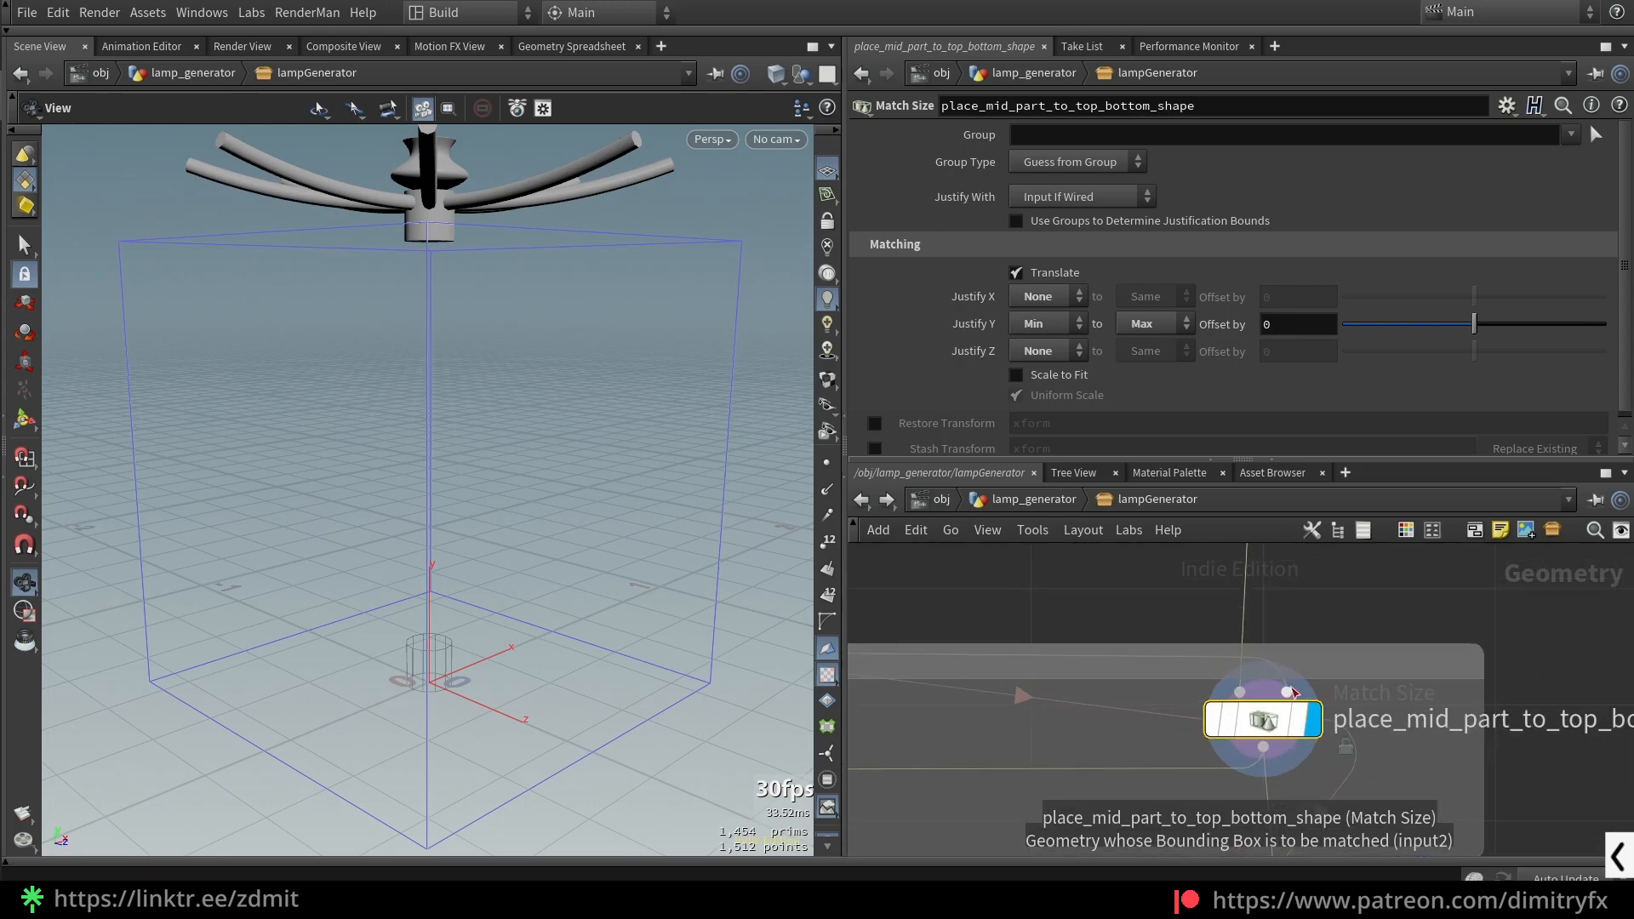
- Trace the second input of place_mid_part_to_top_bottom_shape back to bottom_shape_unreal_material and display that node
mouse_move(1300, 745)
scroll(1021, 729, "down", 4)
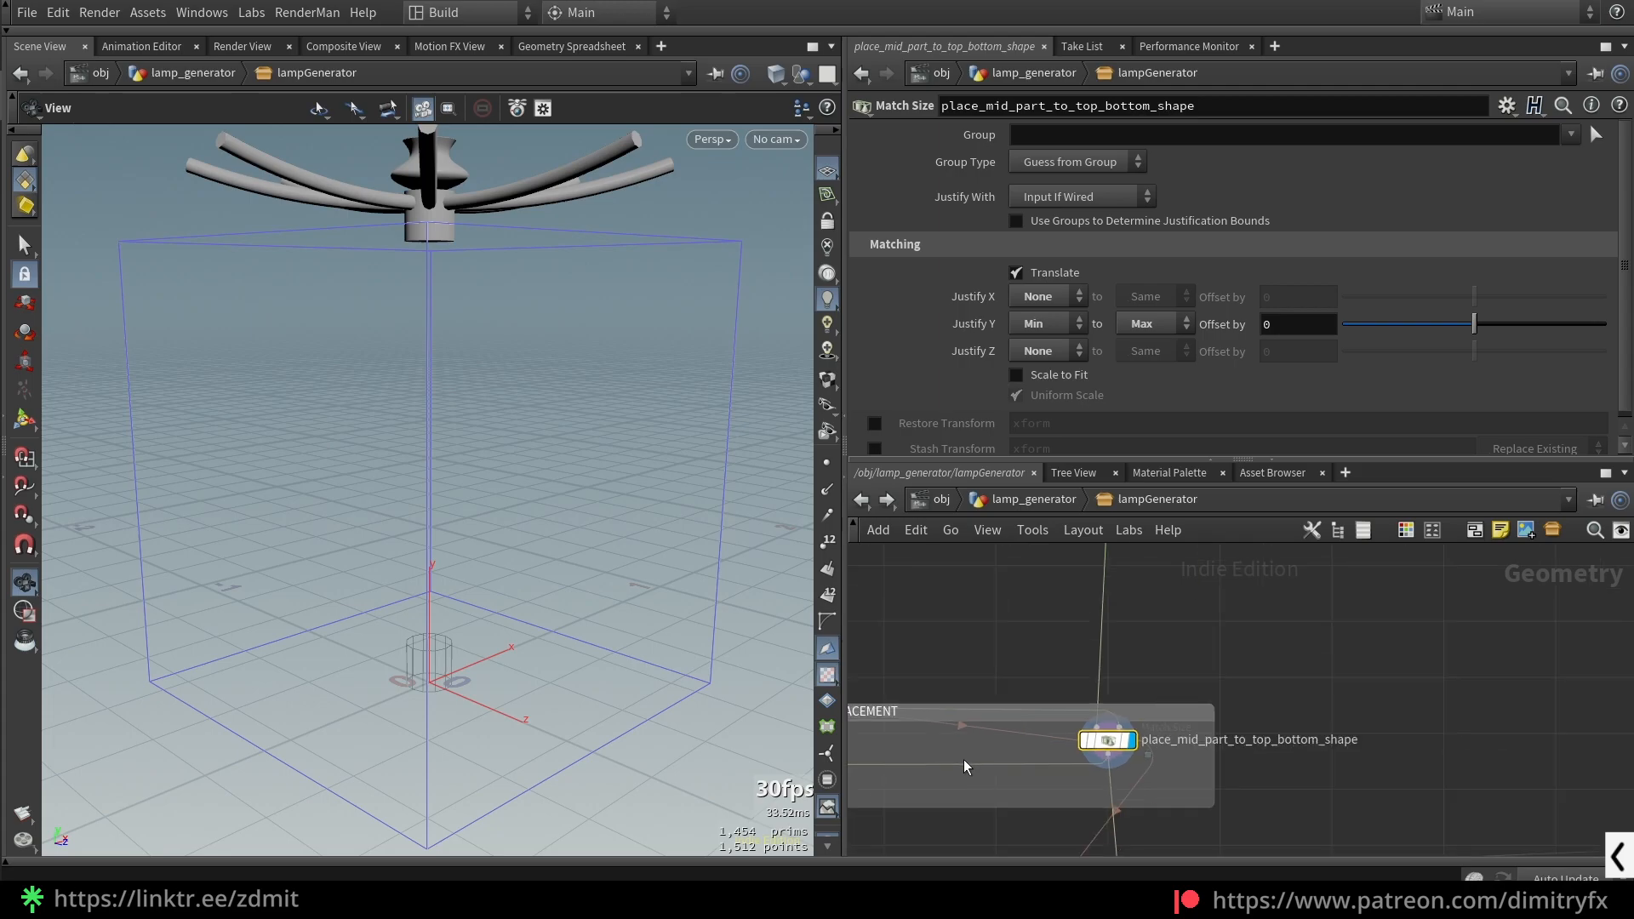
middle_click_drag(1020, 730, 1365, 701)
middle_click_drag(937, 639, 1368, 788)
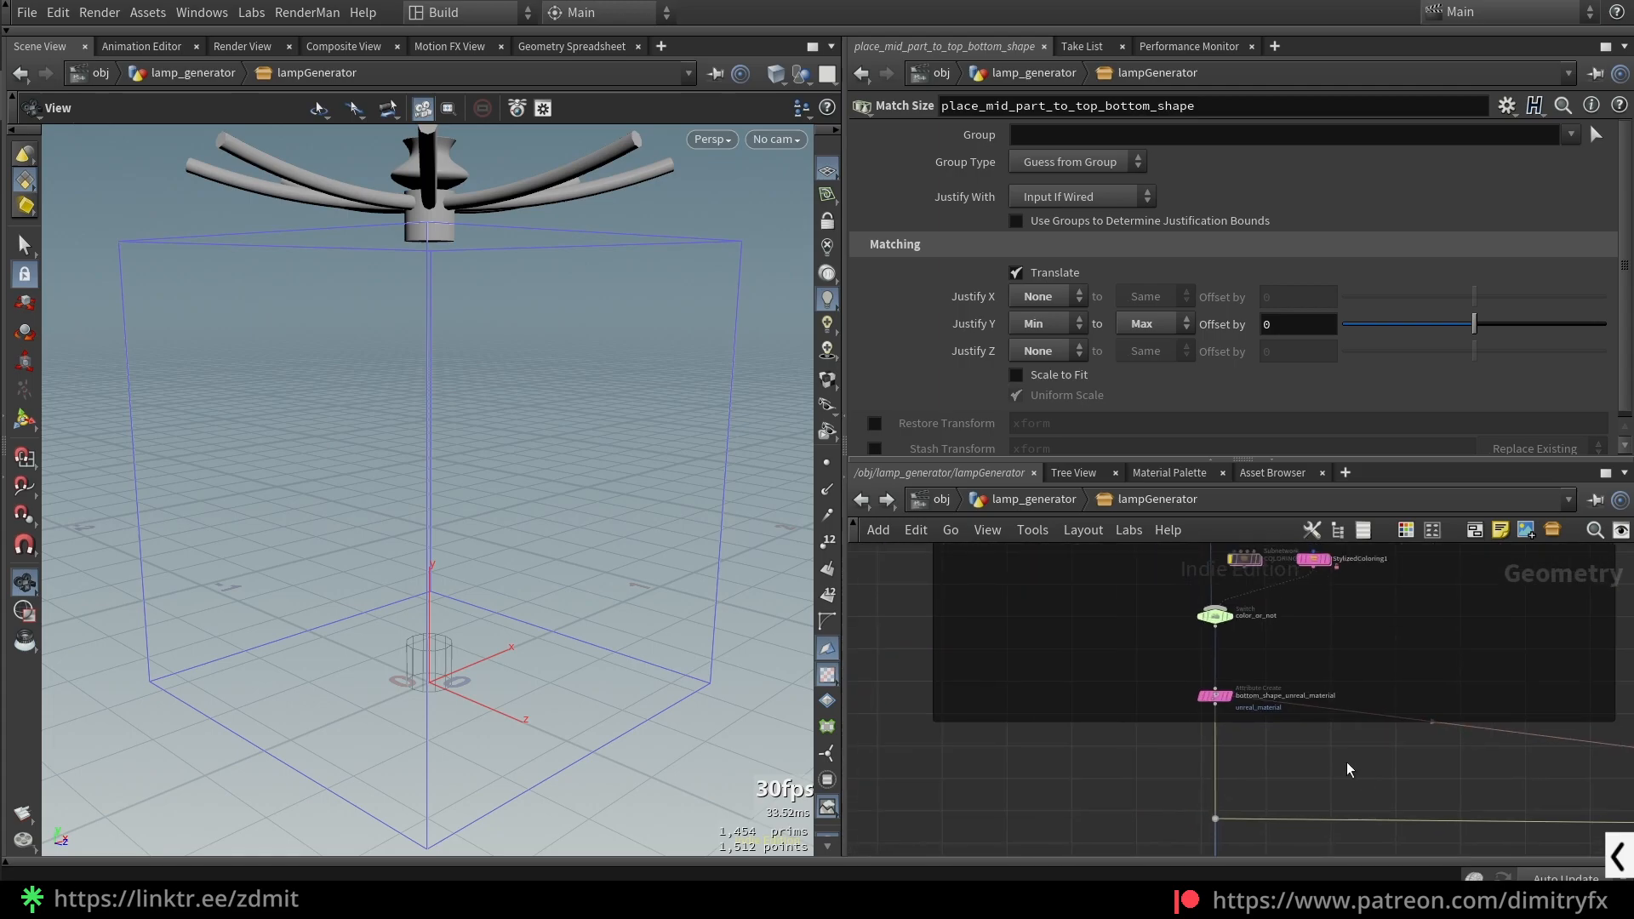
left_click(1228, 696)
scroll(1430, 713, "down", 4)
middle_click_drag(1444, 715, 995, 711)
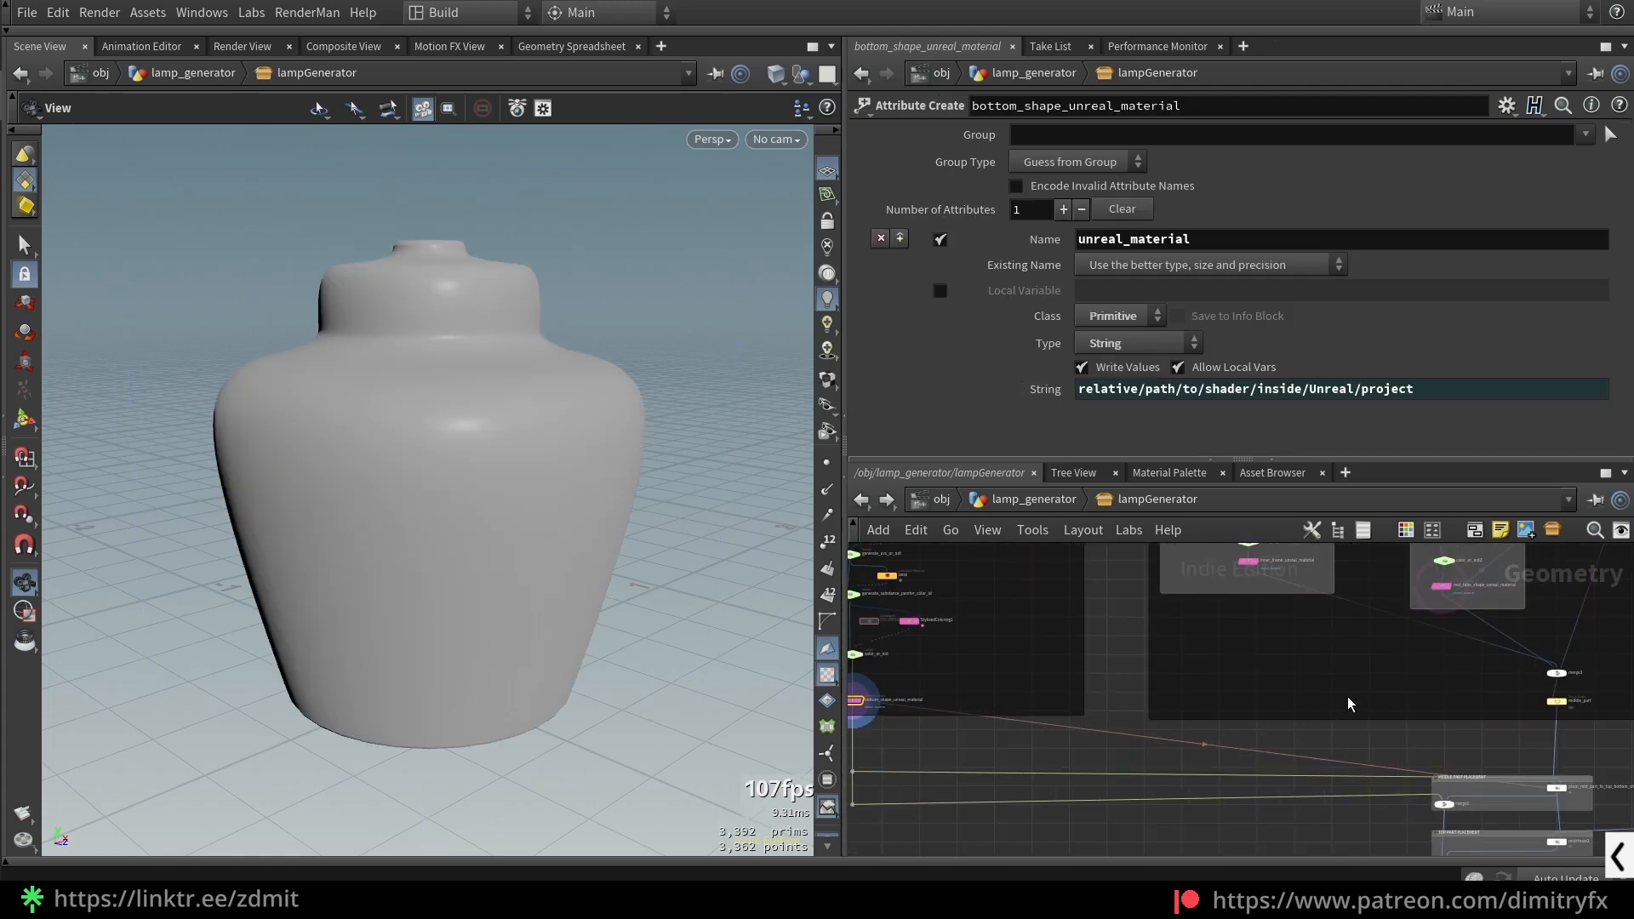
- Return to the Middle Part Placement group and display place_mid_part_to_top_bottom_shape to review its Justify Y settings
middle_click_drag(1557, 774, 1201, 795)
scroll(1201, 800, "up", 4)
left_click(1178, 796)
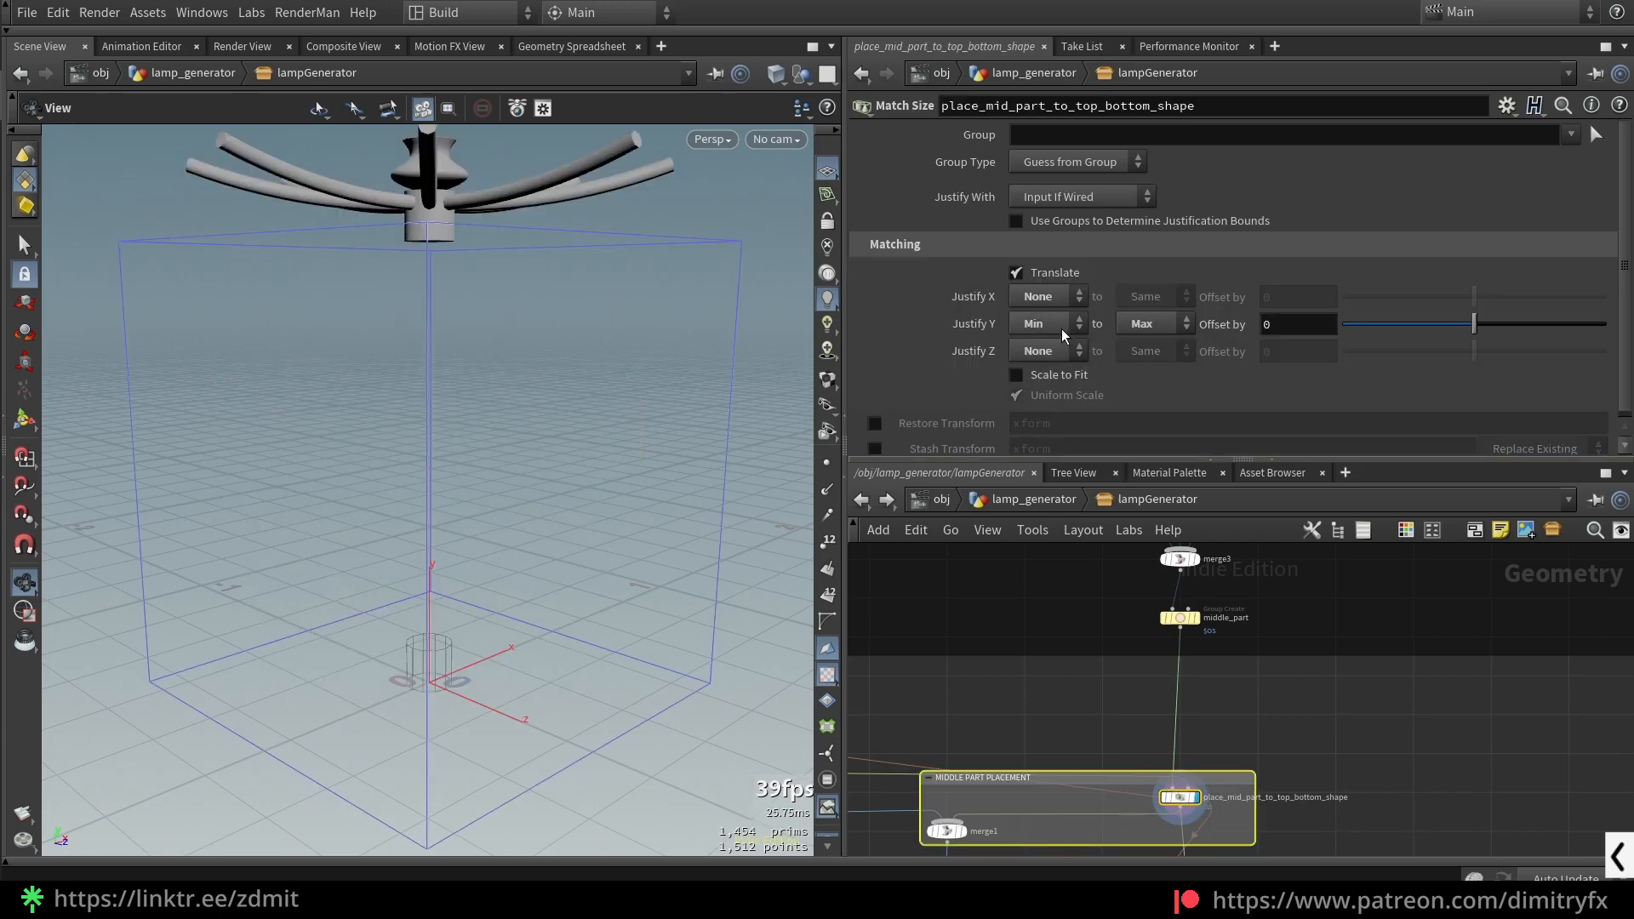
scroll(1157, 638, "down", 3)
scroll(1064, 751, "up", 4)
middle_click_drag(1064, 751, 1152, 681)
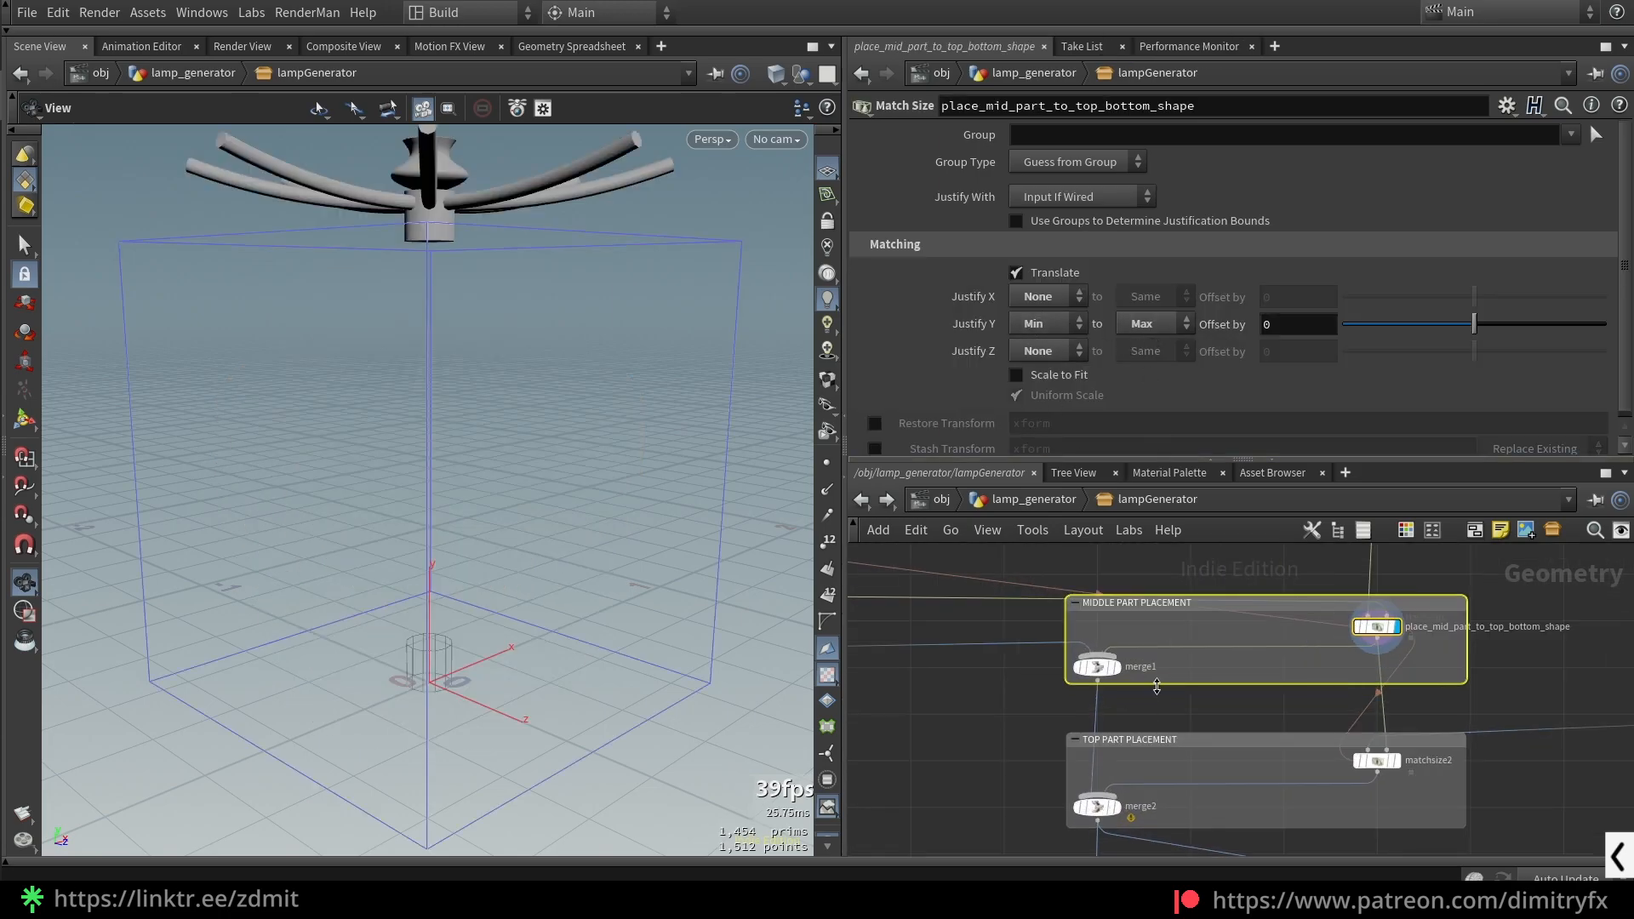
- Display merge1 and orbit around the lamp base with the middle part placed on it
left_click(1112, 666)
key("f")
mouse_move(536, 496)
left_mouse_down()
mouse_move(529, 529)
mouse_move(536, 502)
left_mouse_up()
key("b")
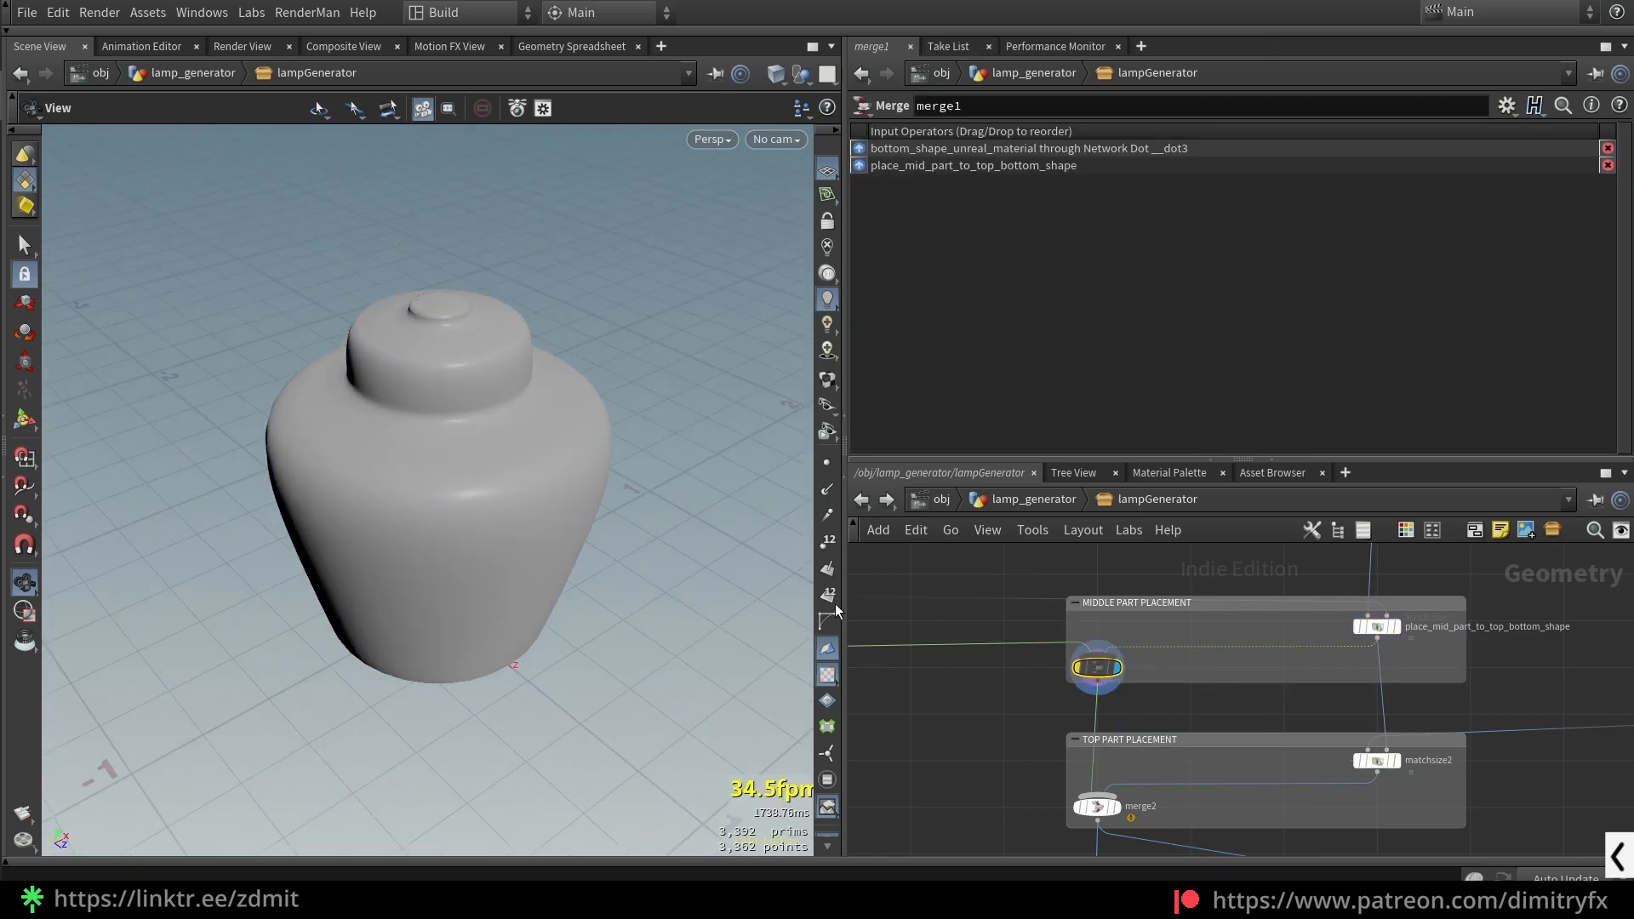
left_click_drag(504, 430, 505, 457)
key("b")
middle_click_drag(1203, 690, 1148, 633)
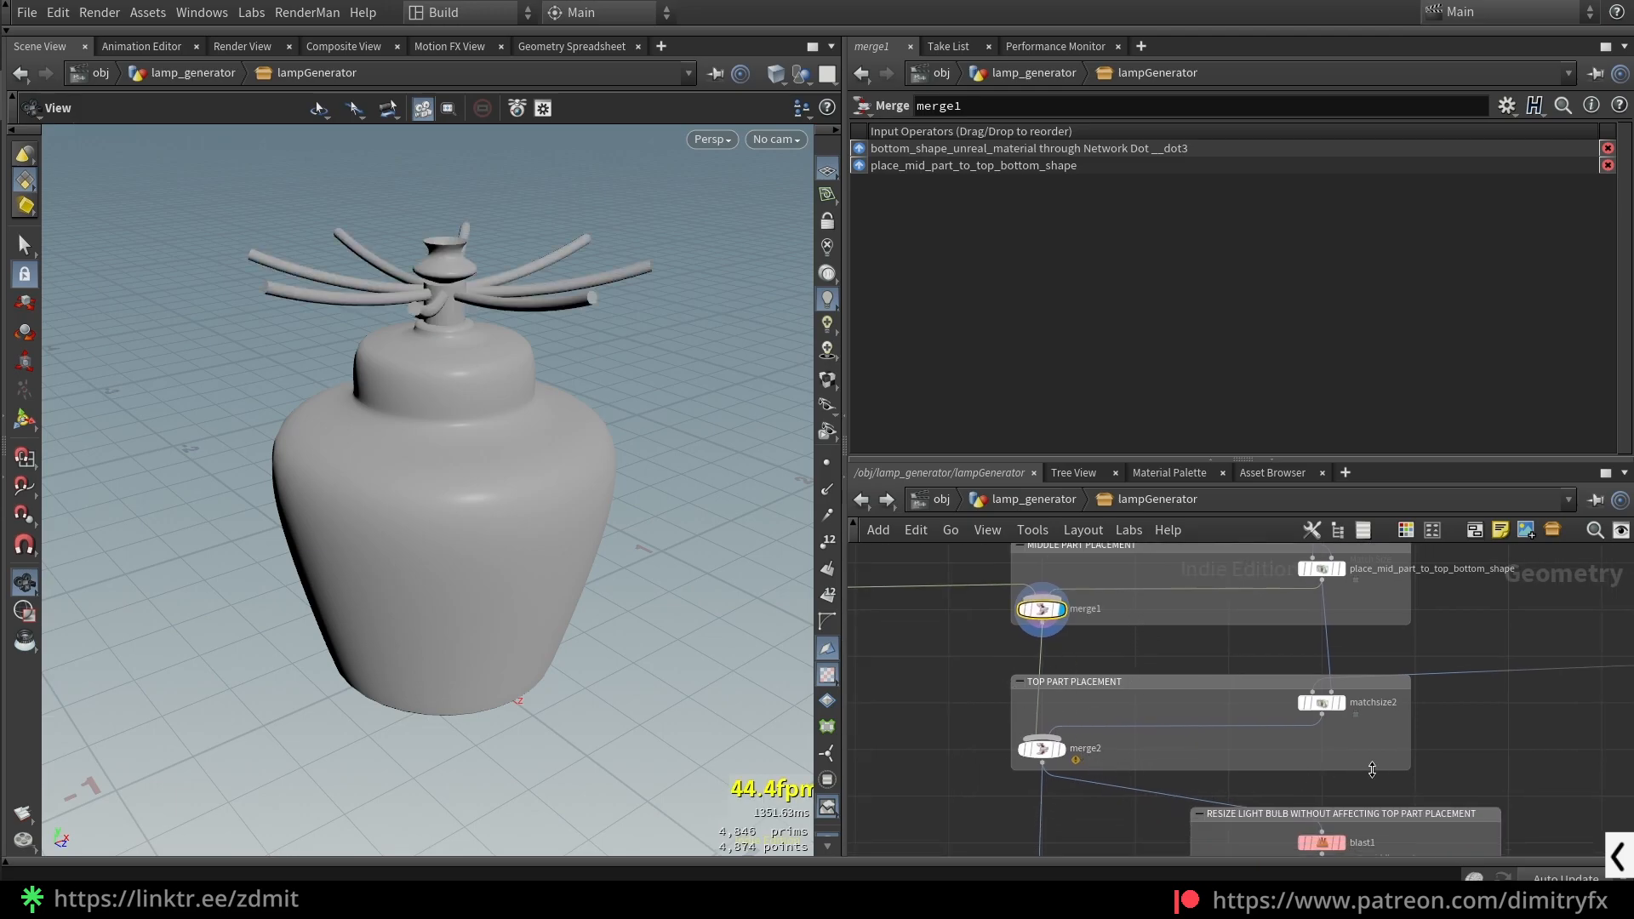
- Display merge2 in the Top Part Placement group, and display matchsize2 to examine its Match Size settings
left_click_drag(957, 778, 1111, 702)
key("r")
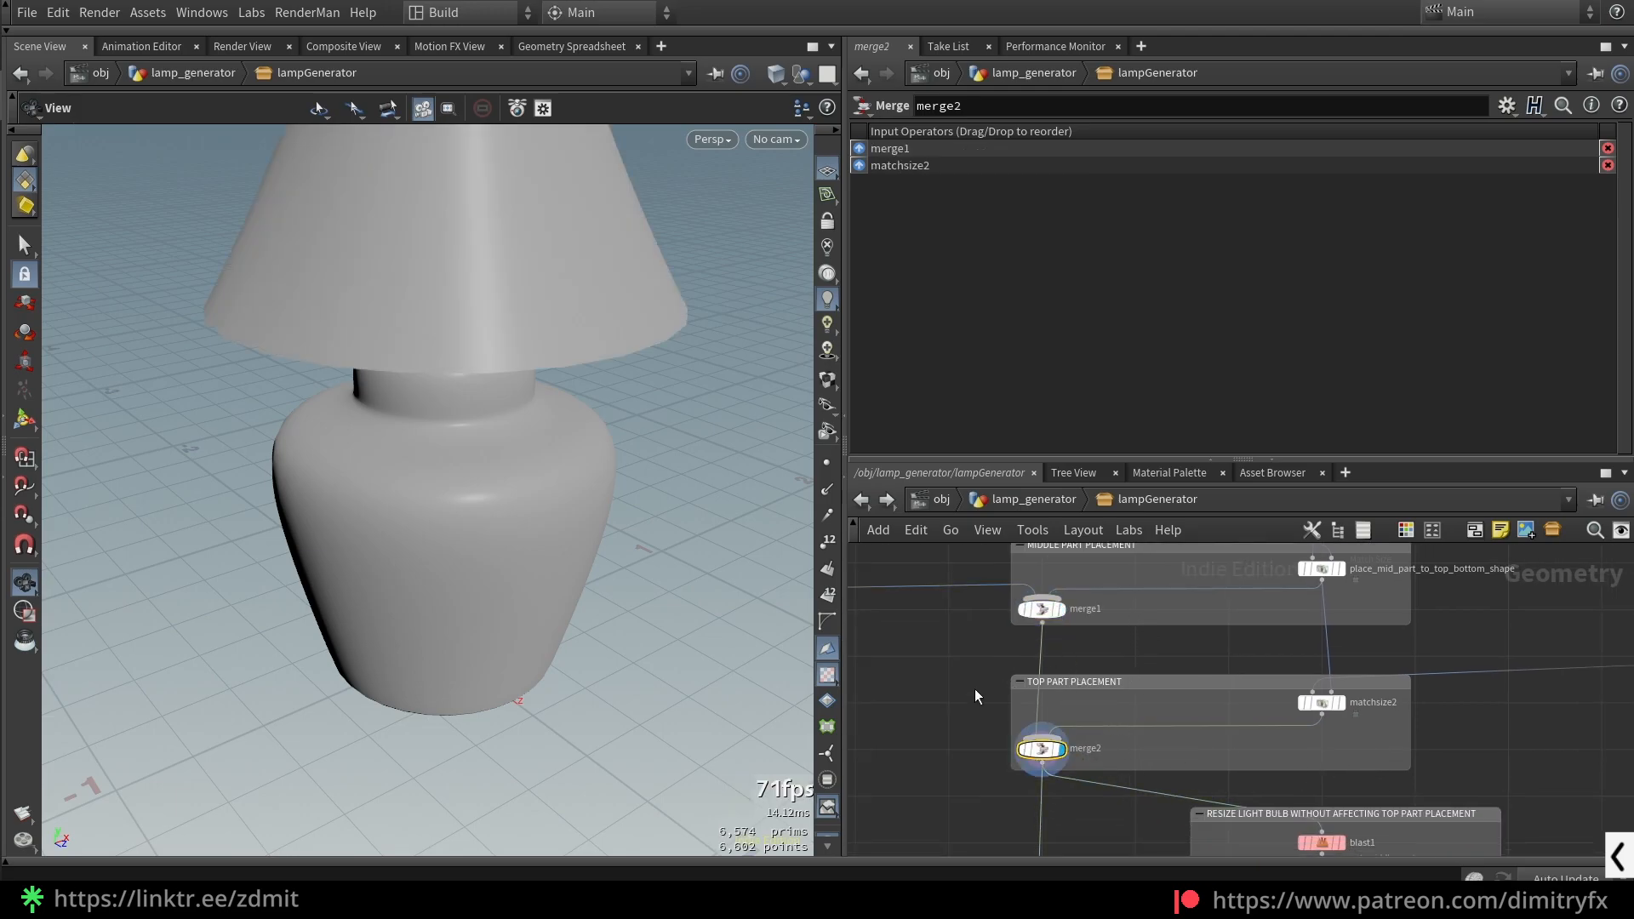
left_click_drag(1313, 724, 1315, 725)
left_click(1309, 697)
middle_click_drag(1309, 696, 1139, 769)
key("r")
left_click_drag(443, 519, 472, 501)
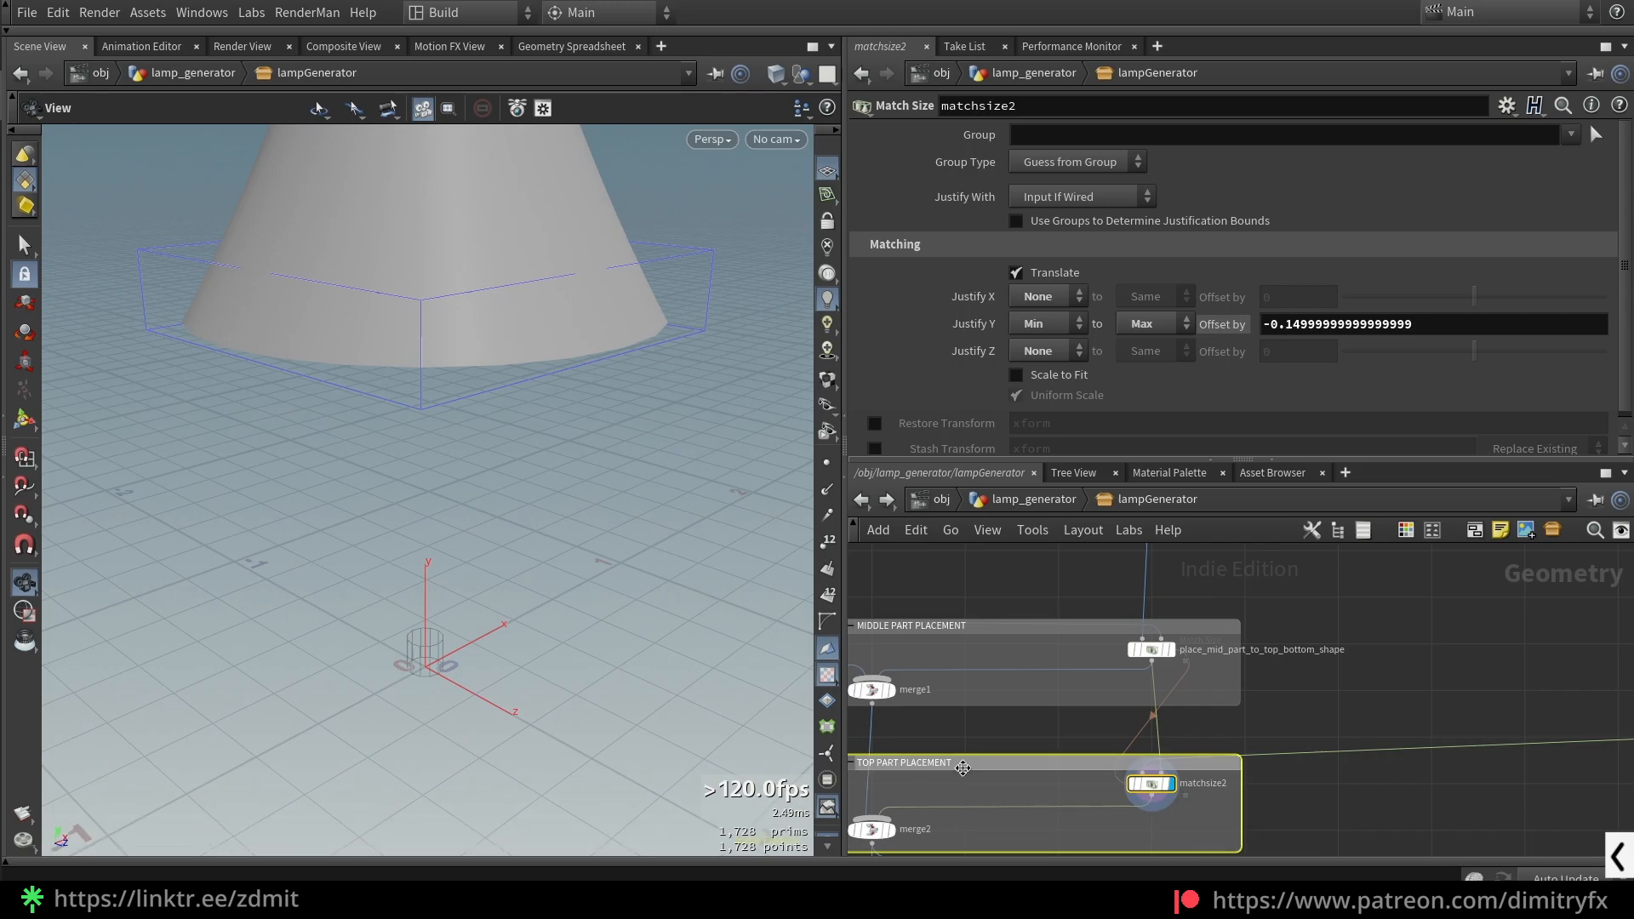
- Display merge1 again to view the lamp without its top part
middle_click_drag(962, 773, 1004, 756)
left_click(937, 726)
key("r")
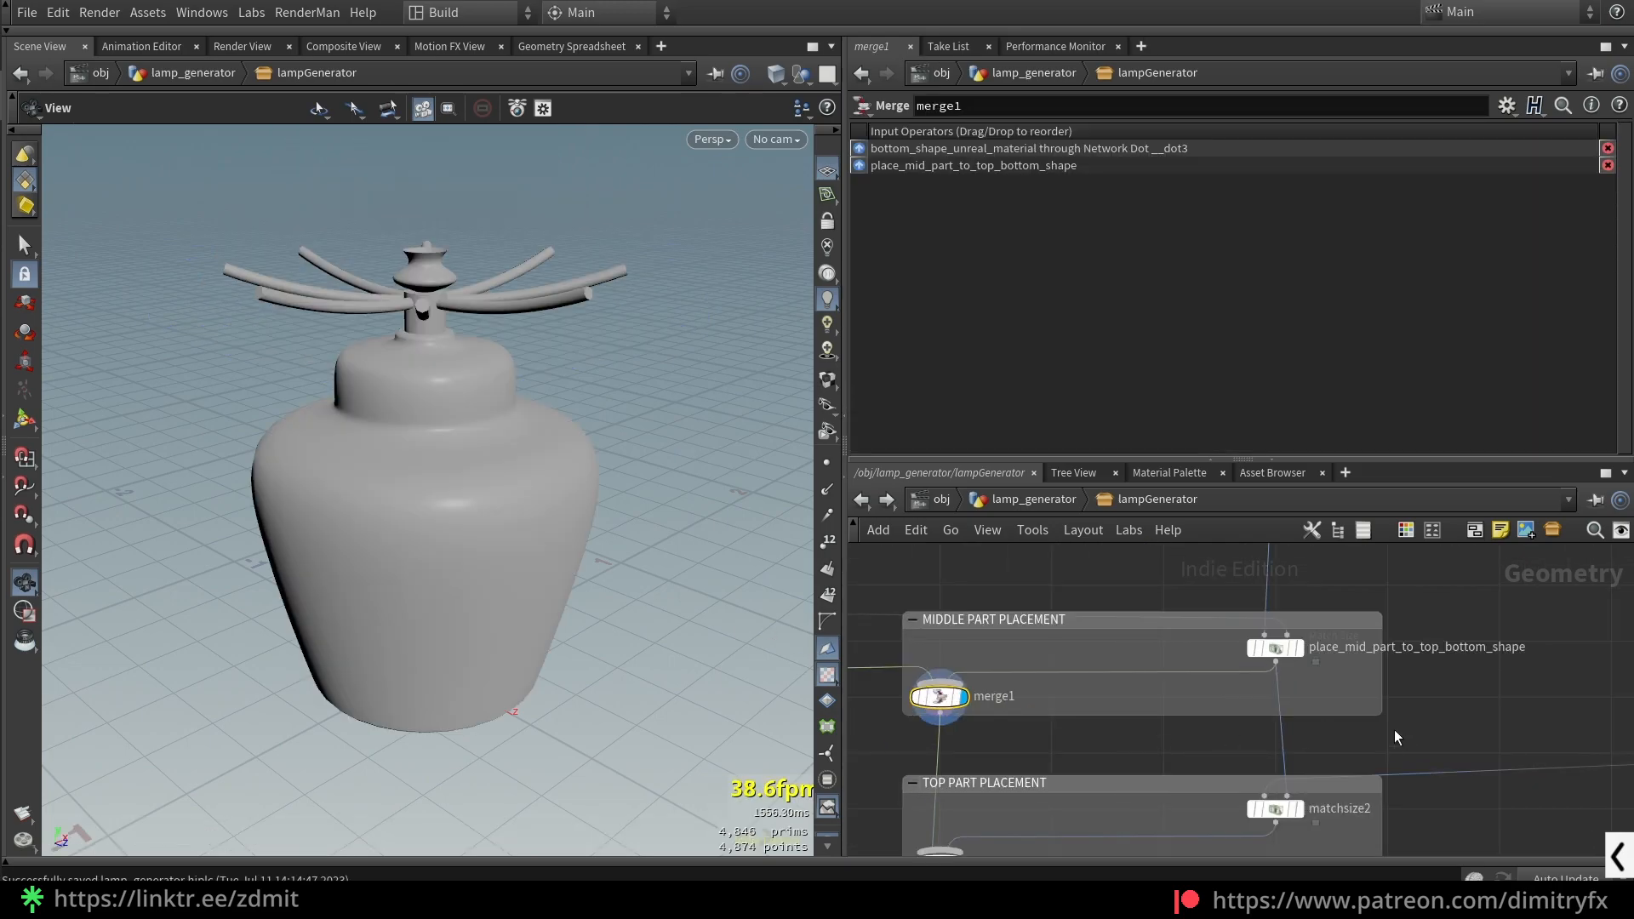
- Go to the Main shape group in the Top Part section, display line2, and frame the line in the viewport
scroll(1395, 729, "down", 5)
middle_click_drag(1461, 689, 1021, 843)
scroll(1487, 671, "down", 3)
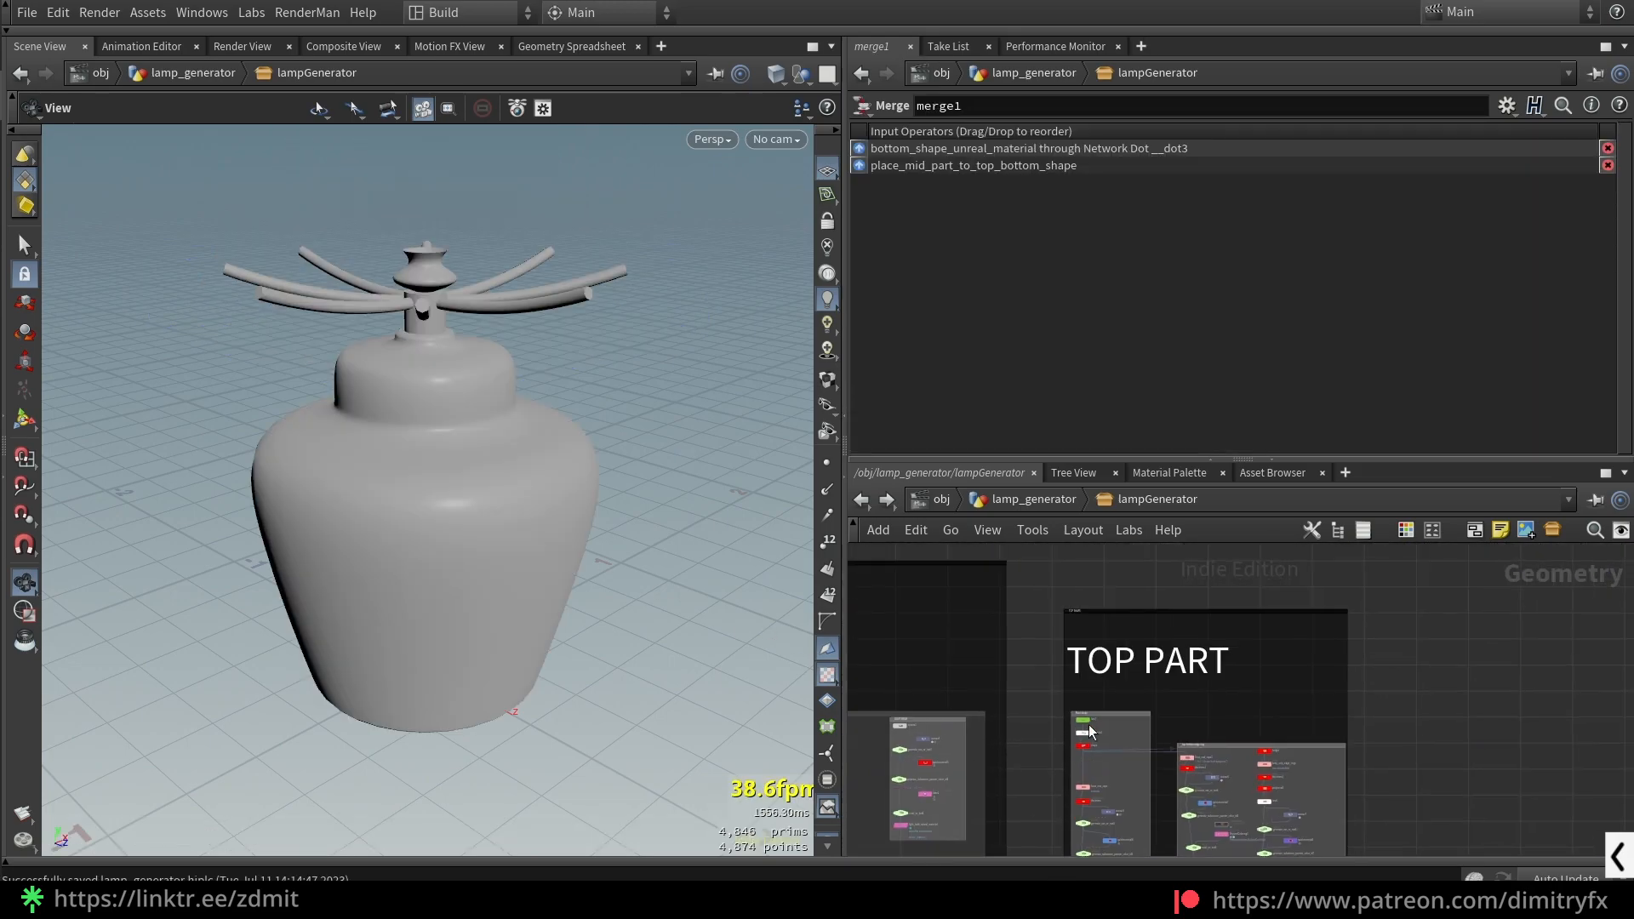
scroll(1093, 734, "up", 8)
middle_click_drag(1156, 761, 1126, 708)
left_click(1017, 673)
key("r")
key("f")
scroll(588, 495, "down", 4)
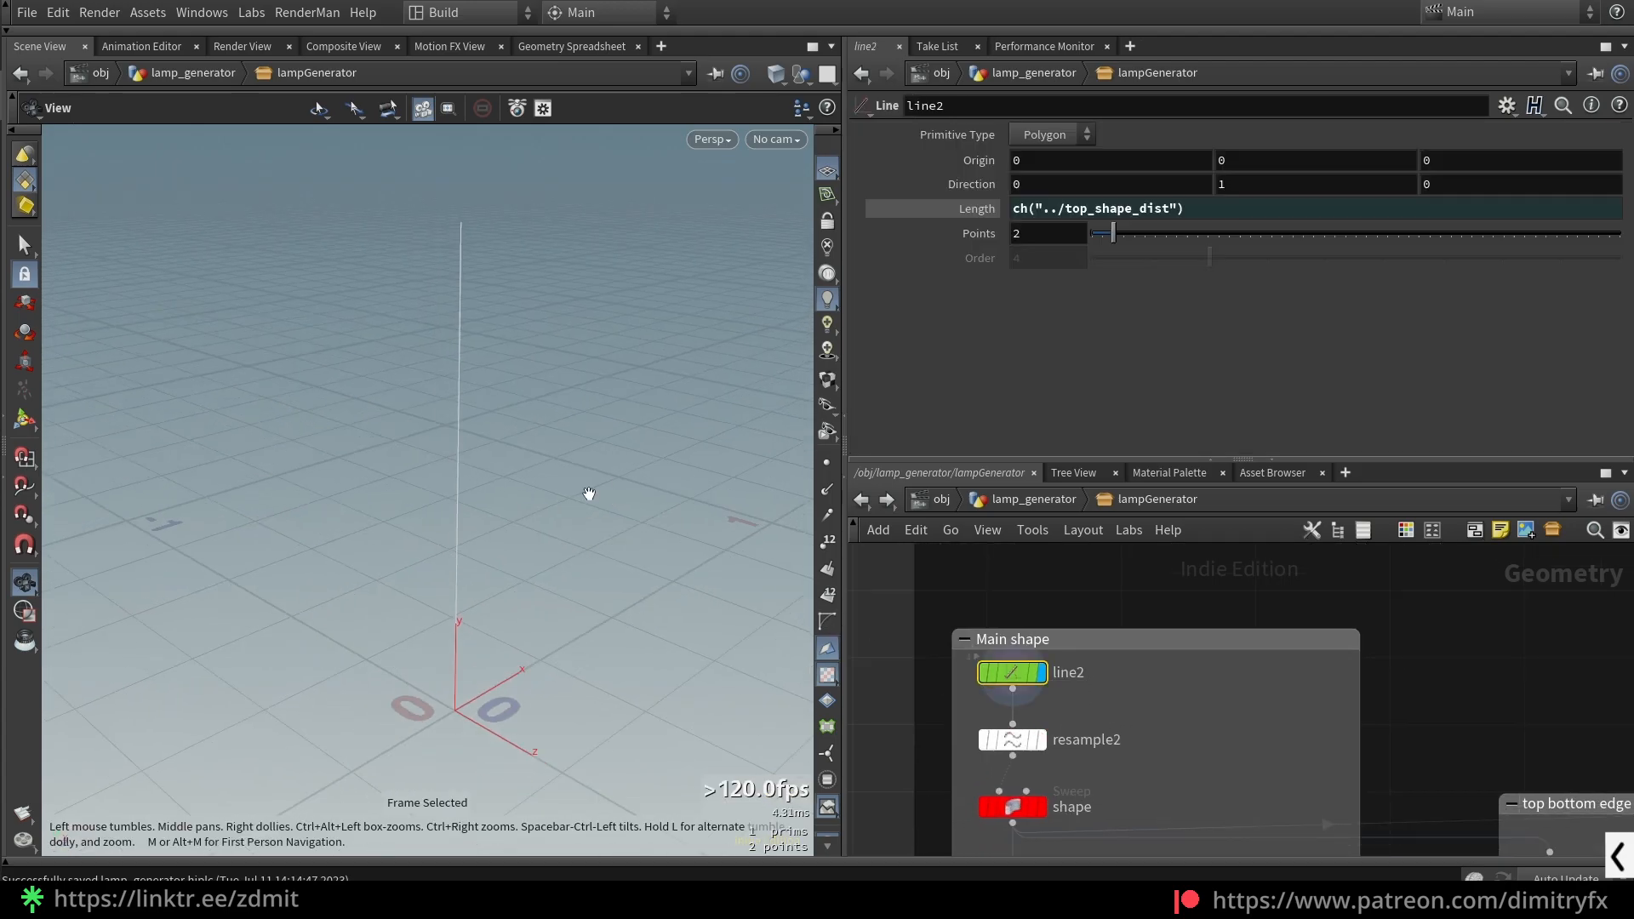
middle_click_drag(595, 482, 483, 439)
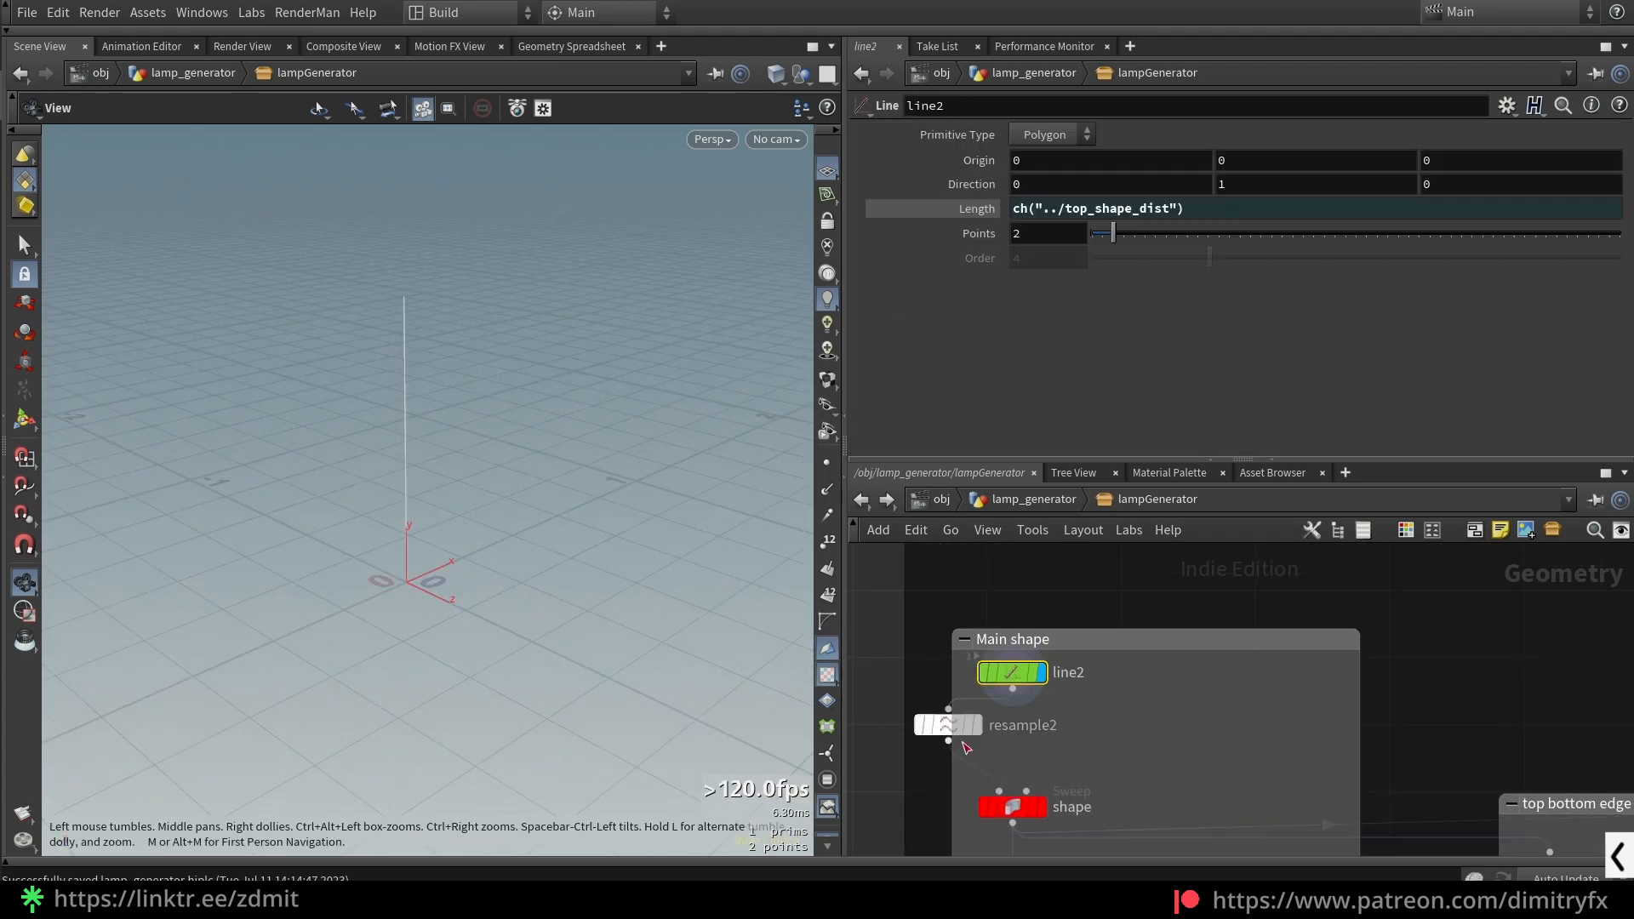
- Display resample2 and the shape sweep in turn, and reveal the expression behind the sweep's Radius
left_click(1012, 741)
key("r")
left_click(1013, 807)
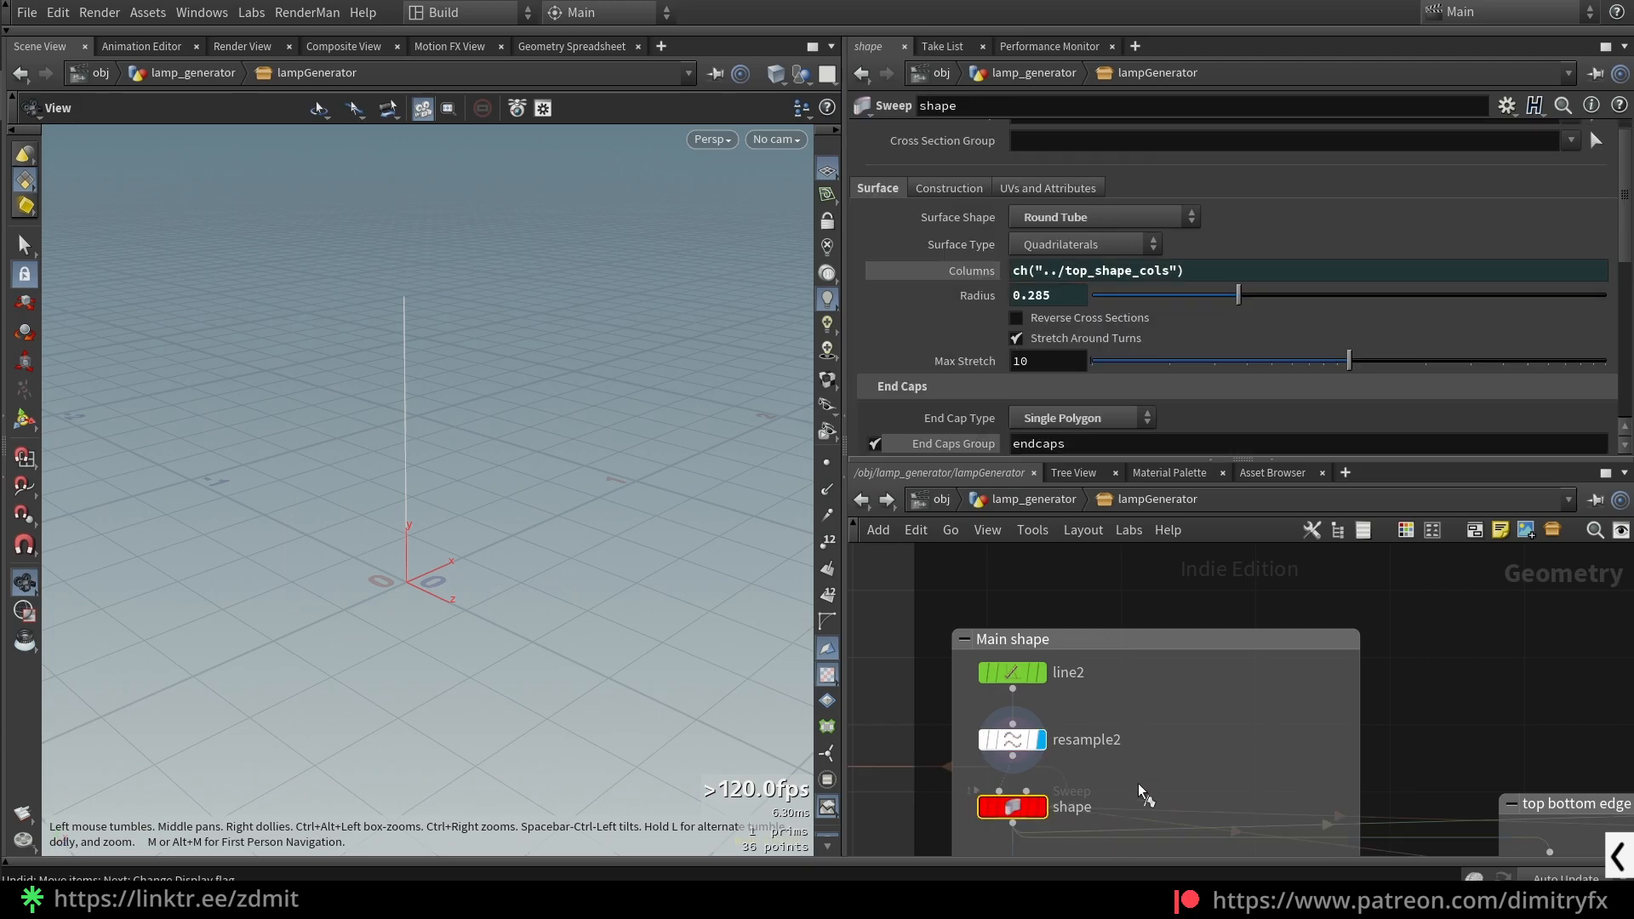
key("r")
left_click(951, 298)
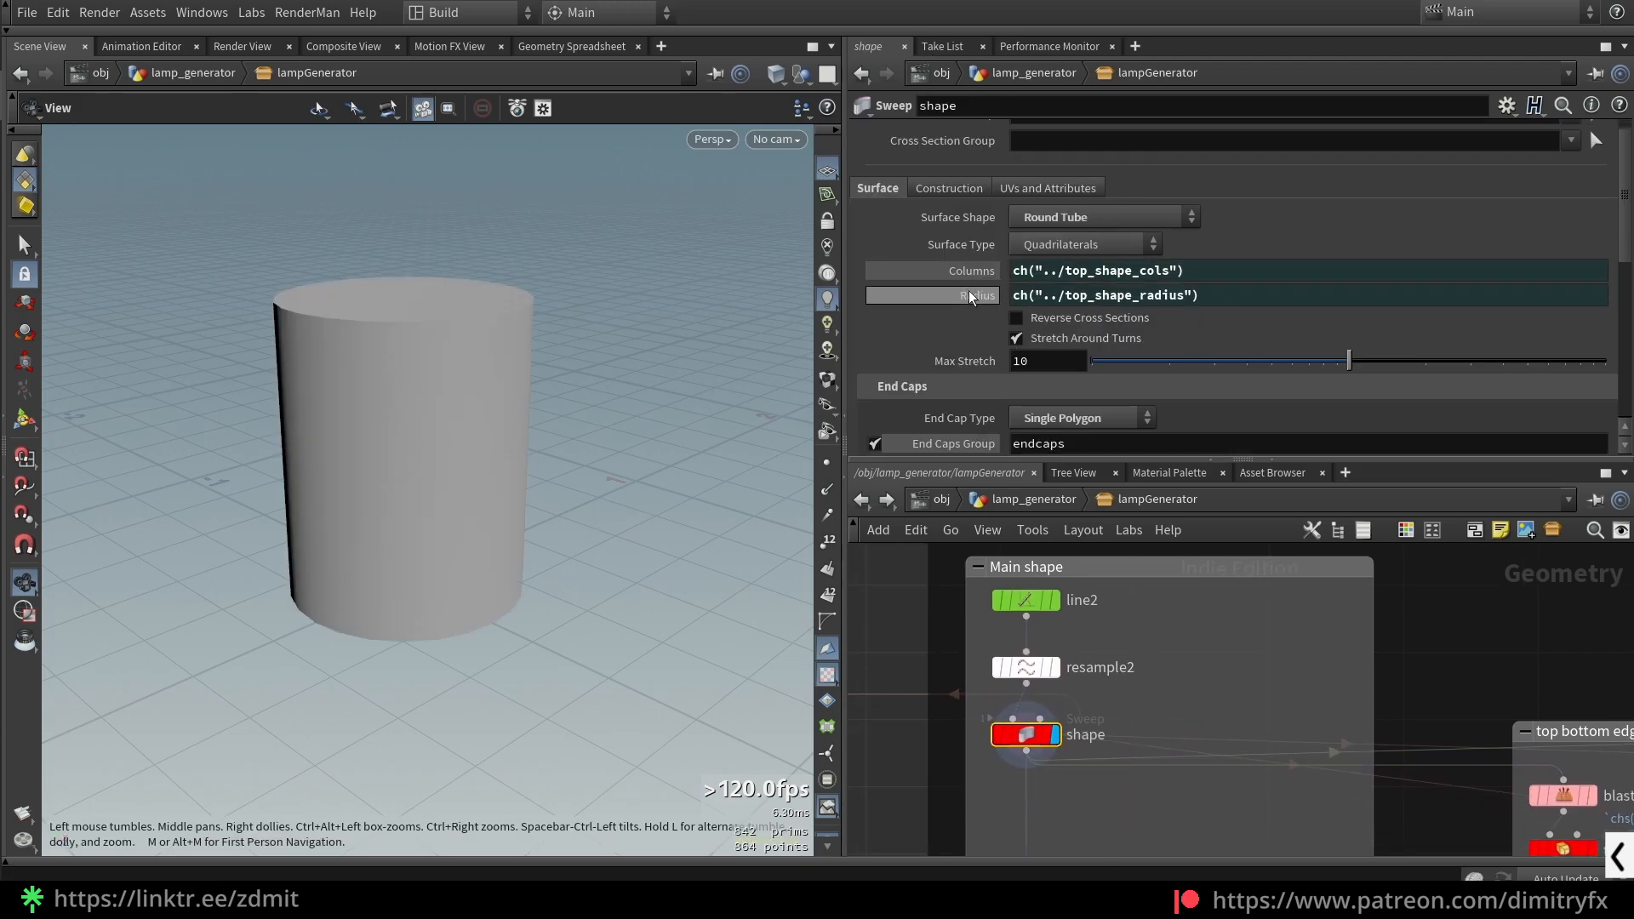
- Examine the End Cap Type options of the shape sweep, keeping Single Polygon
scroll(1054, 323, "down", 3)
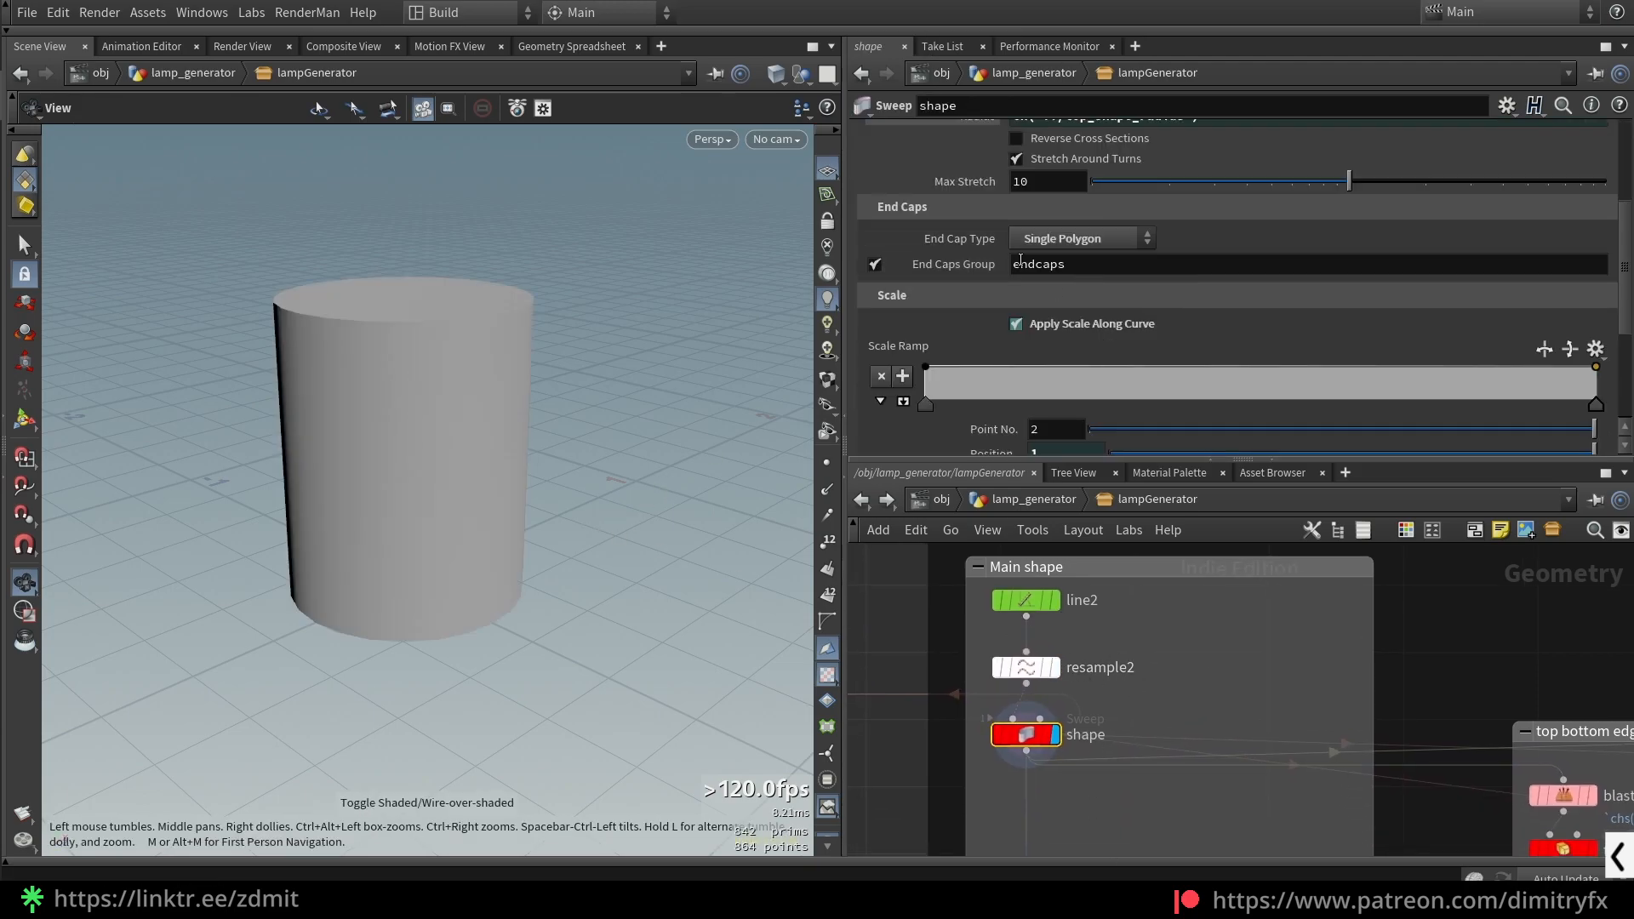
left_click(1062, 237)
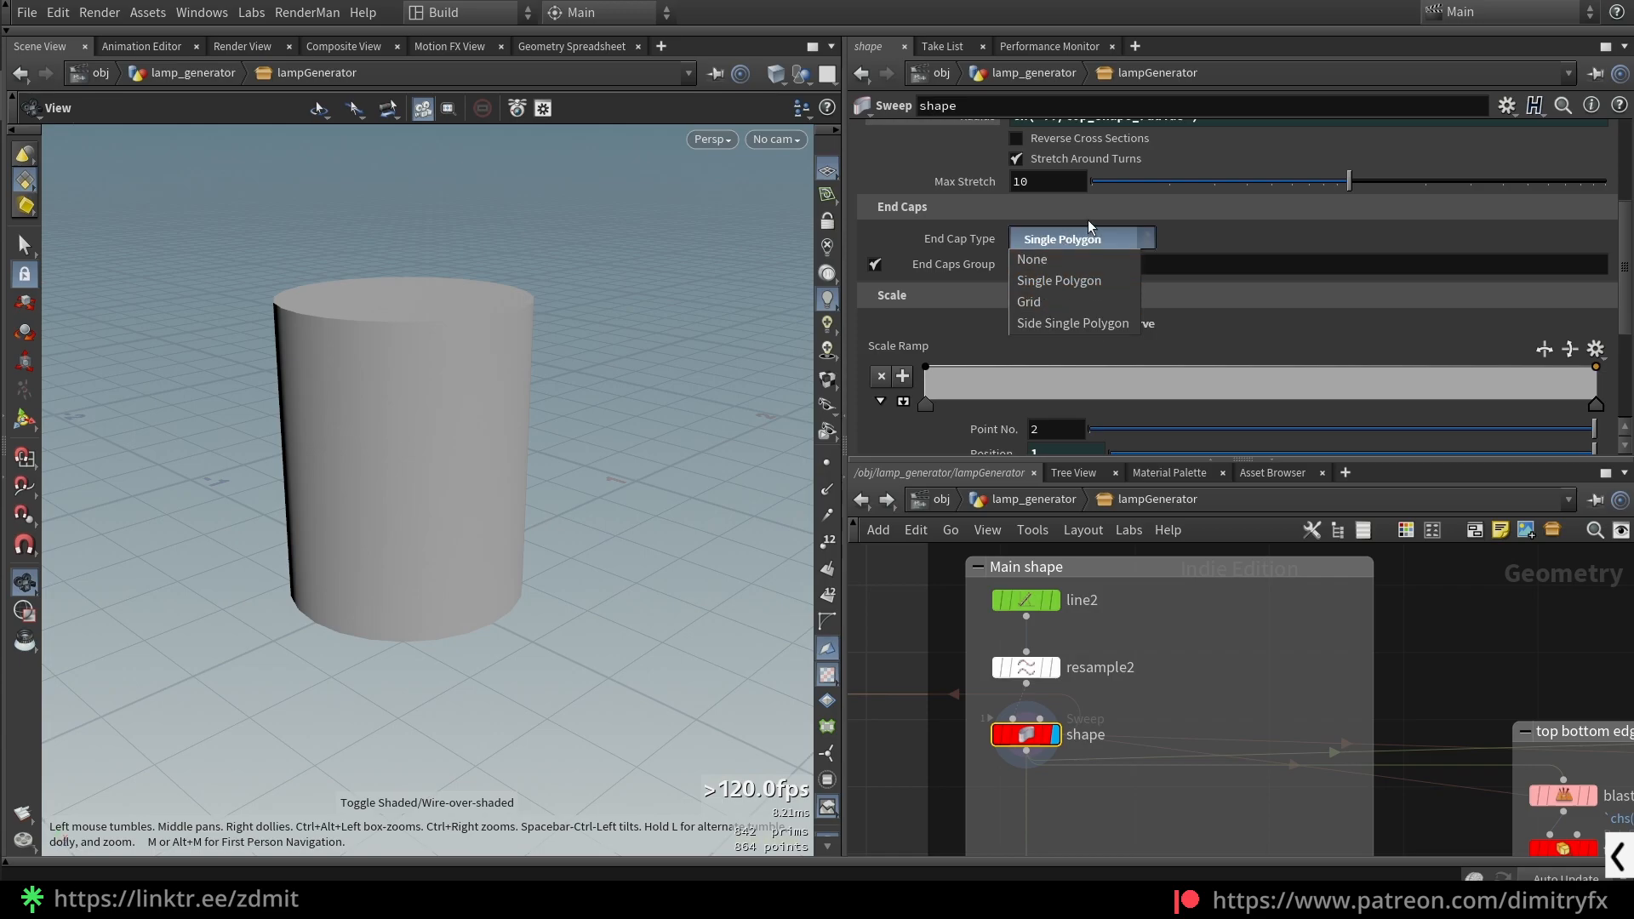
left_click(1086, 237)
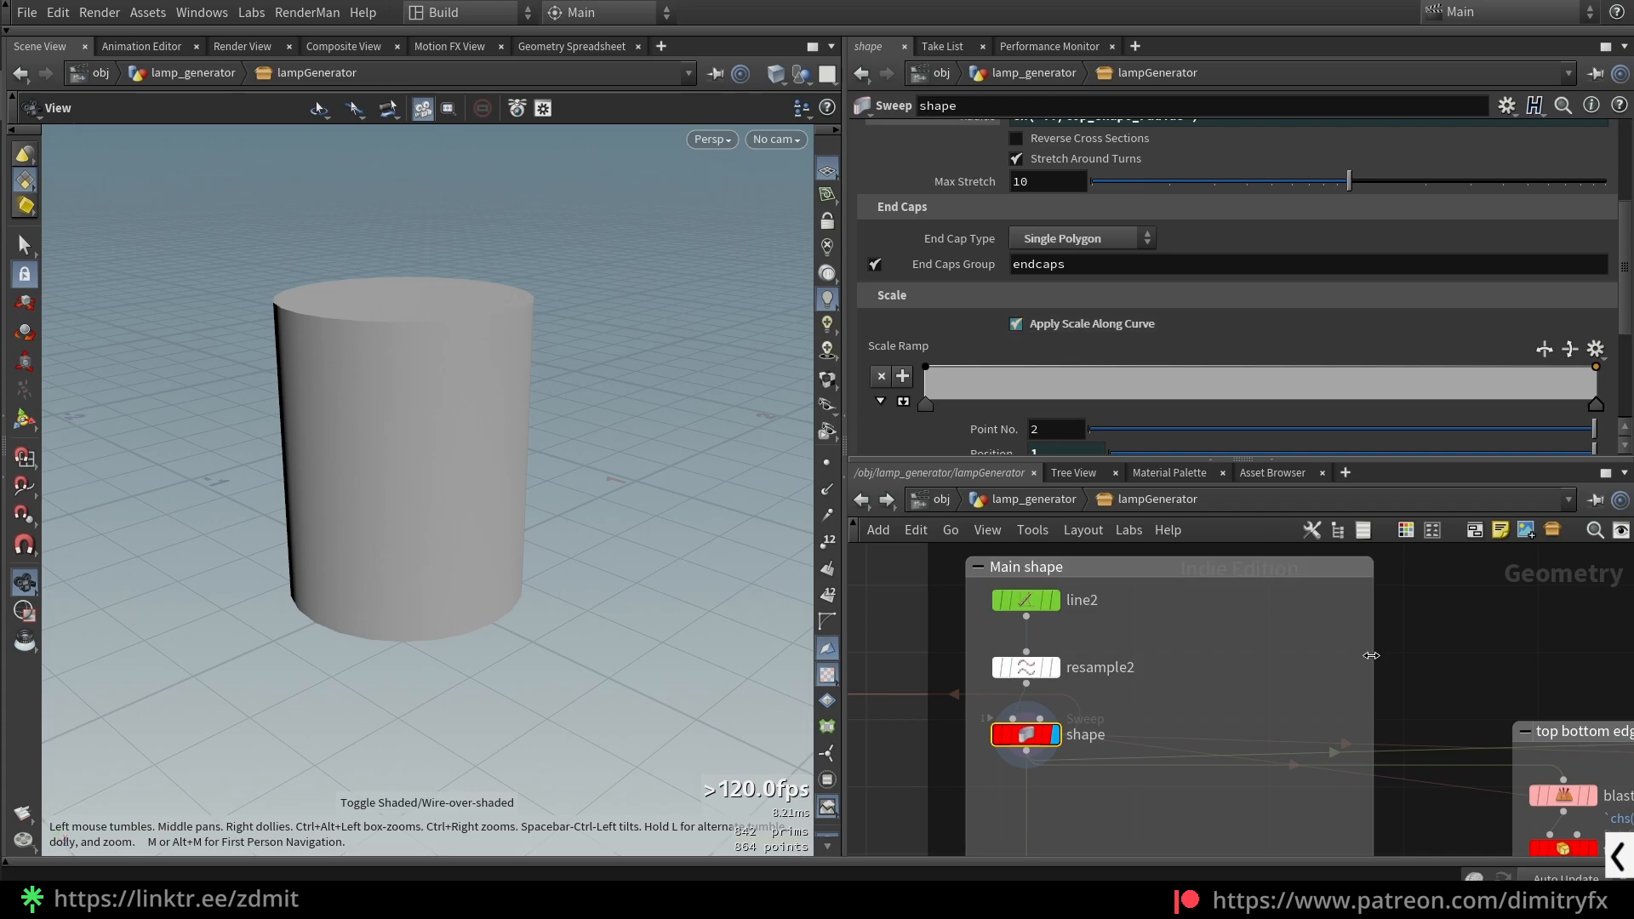
- Display blast_end_caps1 in the top bottom edge ring group, and reselect the shape sweep
scroll(1372, 655, "down", 1)
middle_click_drag(1263, 687, 1124, 639)
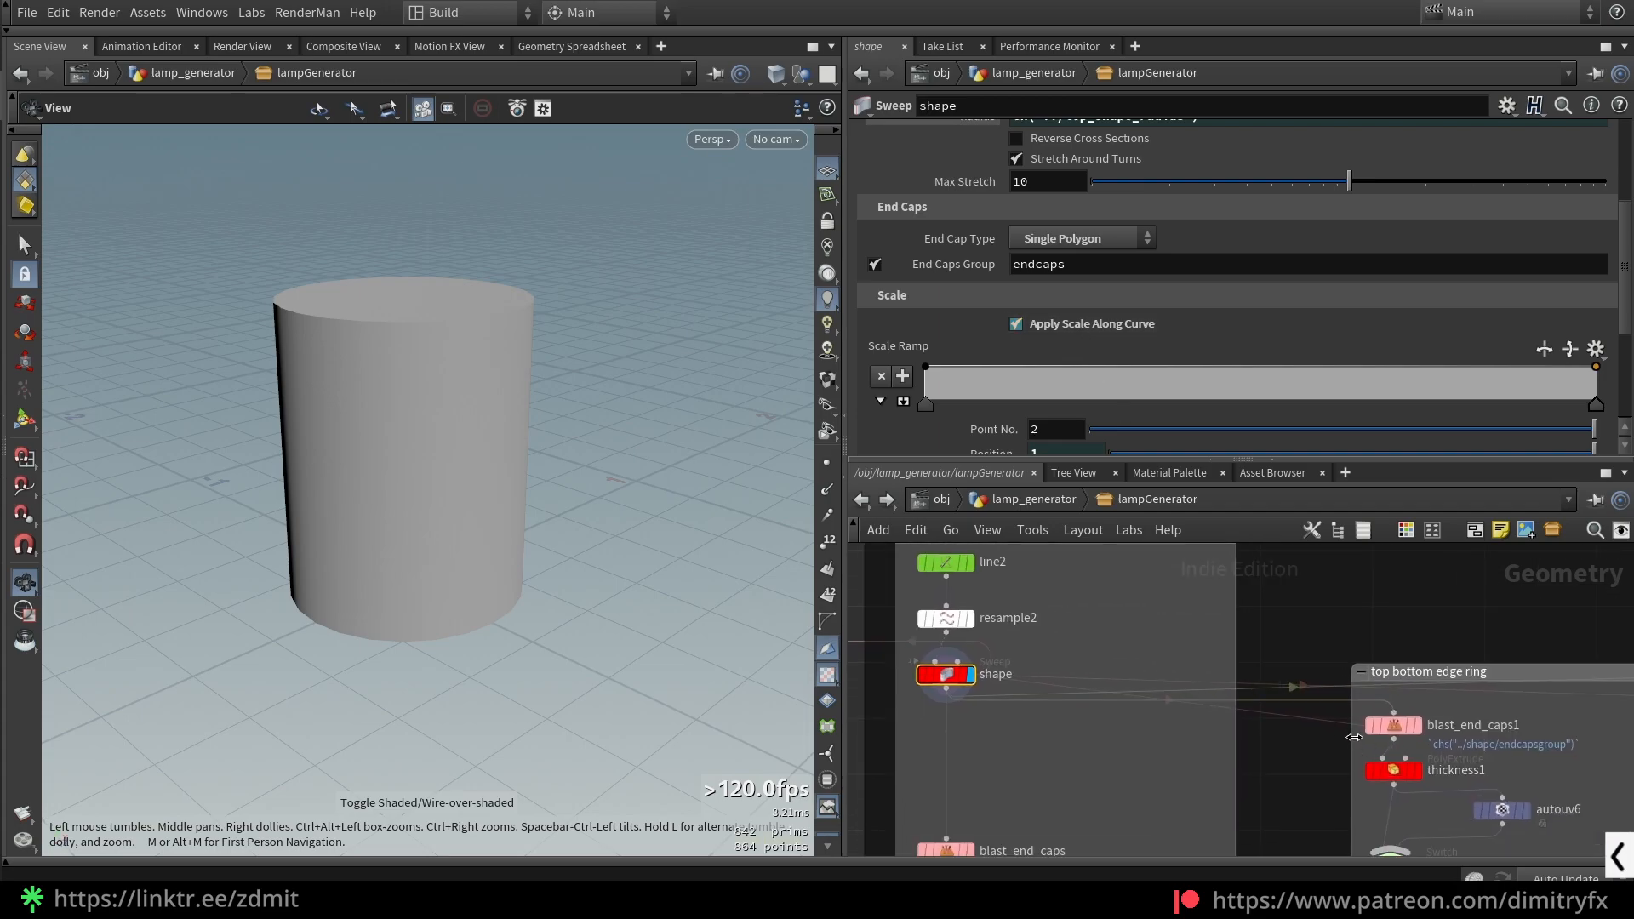
left_click(1417, 725)
middle_click_drag(1030, 756, 1136, 778)
left_click(1056, 696)
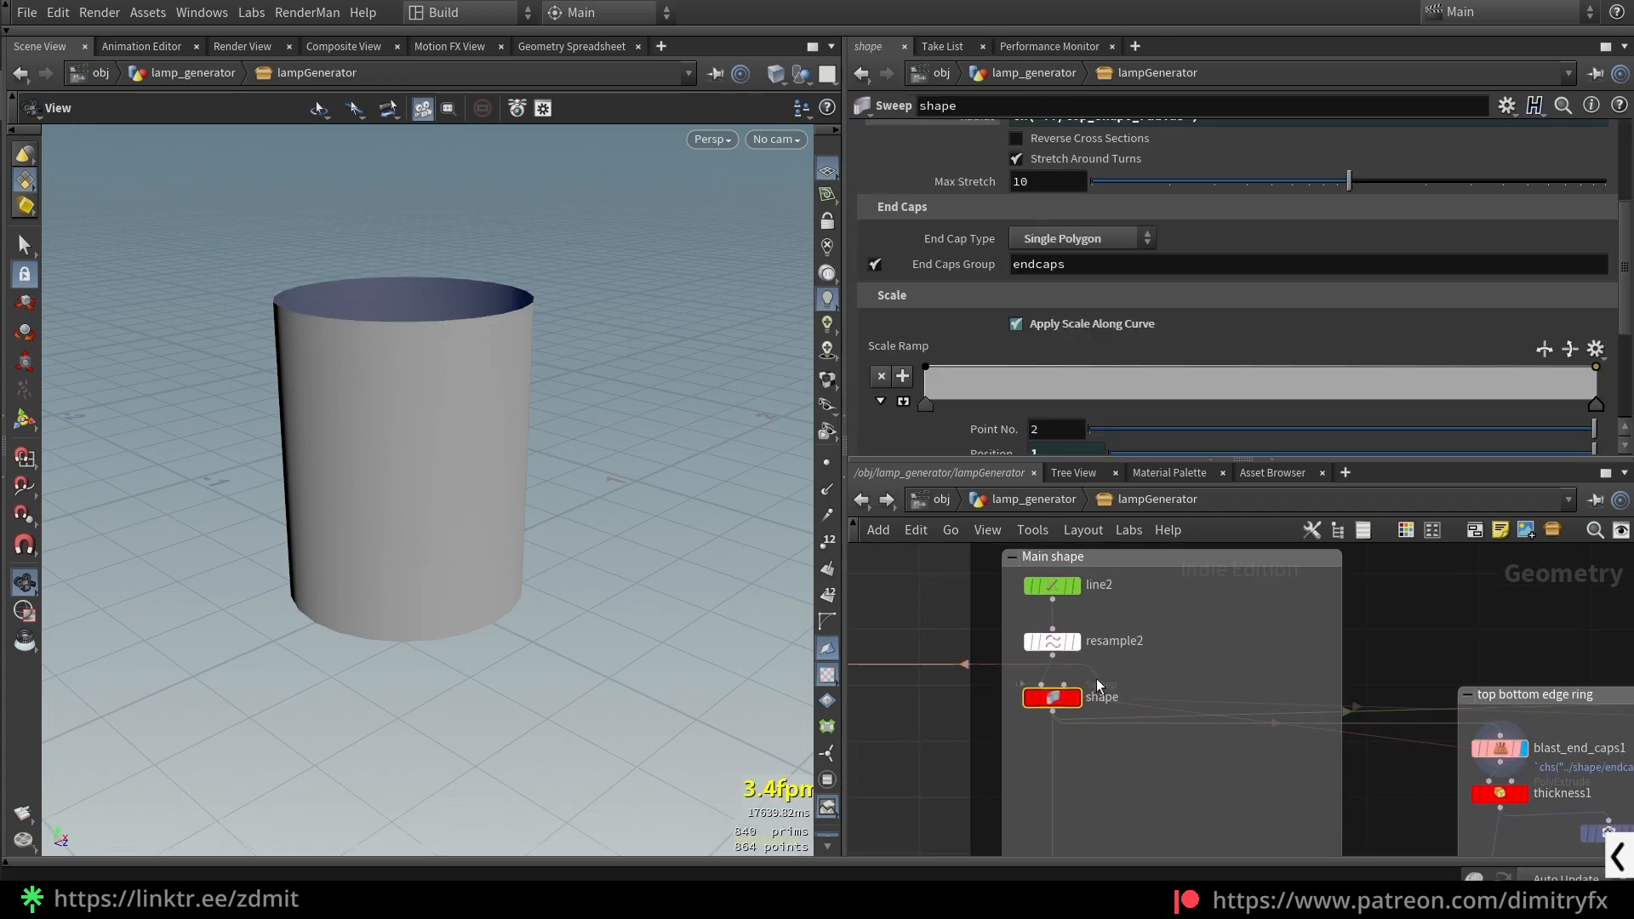
- Display shape and blast_end_caps in turn to compare the tube with and without its end caps
left_click(1076, 697)
scroll(1092, 341, "down", 3)
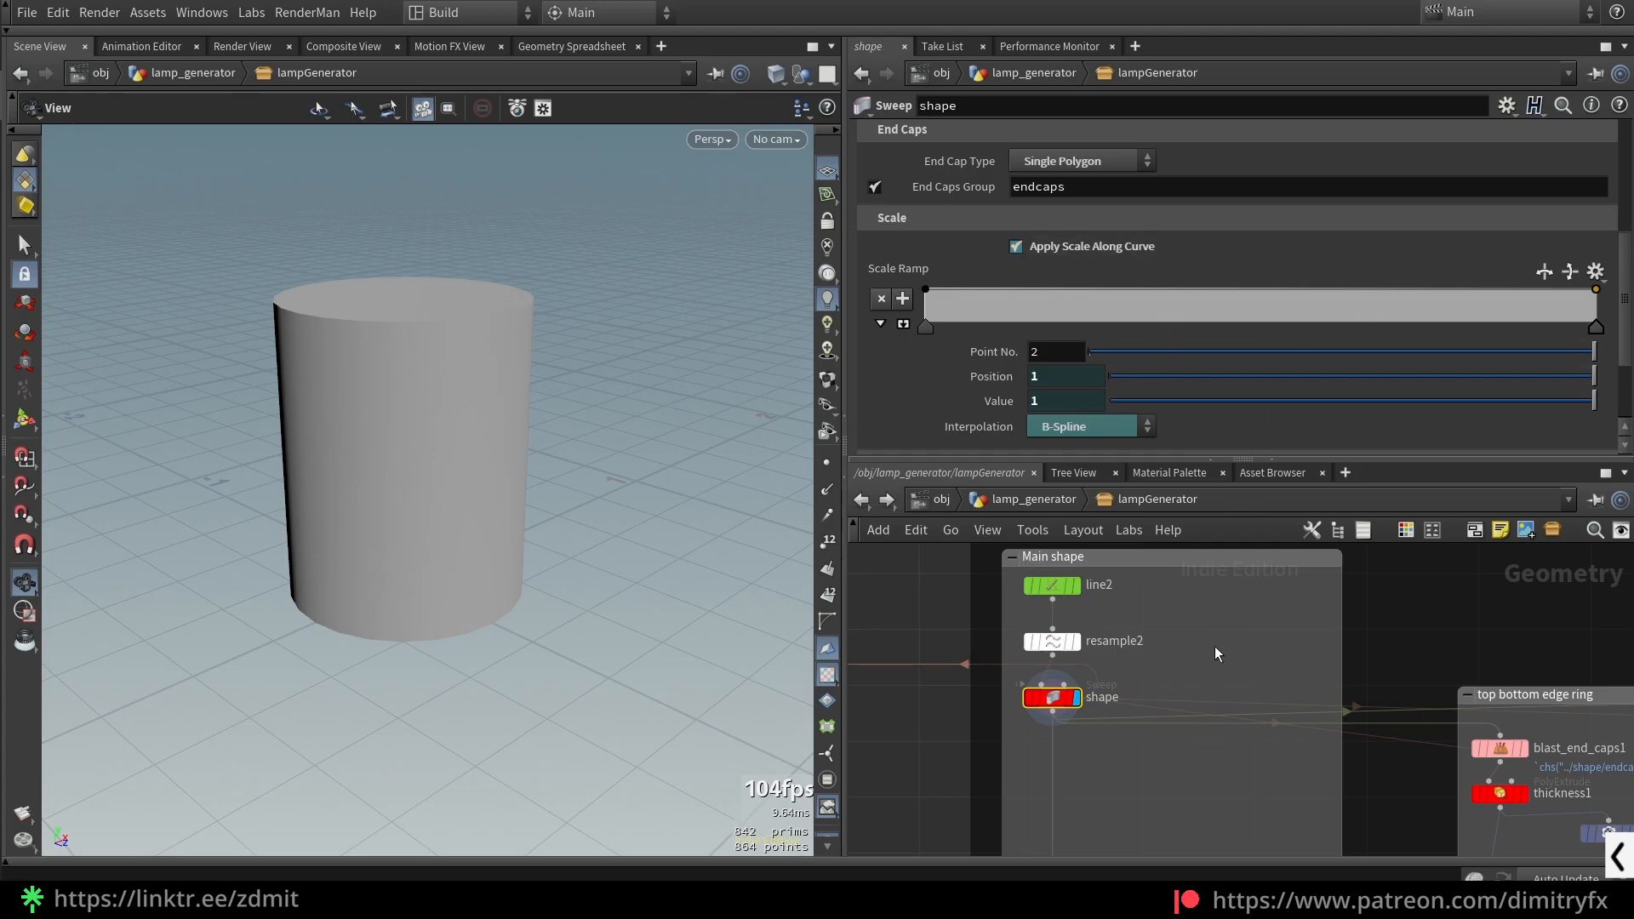
scroll(1212, 644, "down", 2)
middle_click_drag(1161, 799, 1137, 608)
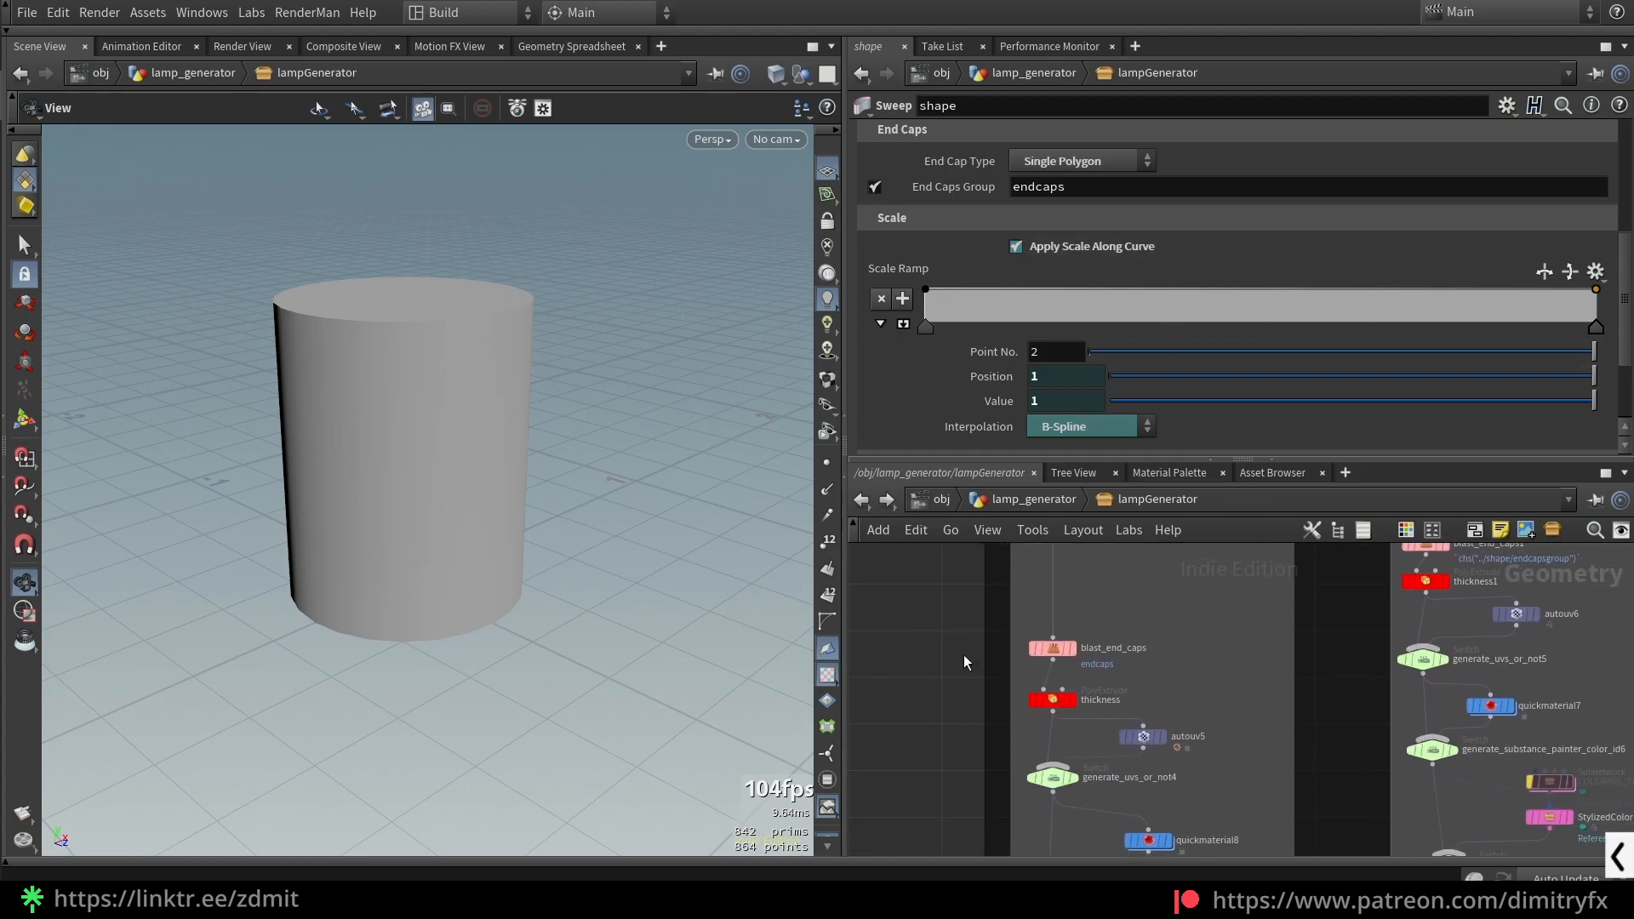
left_click(1127, 649)
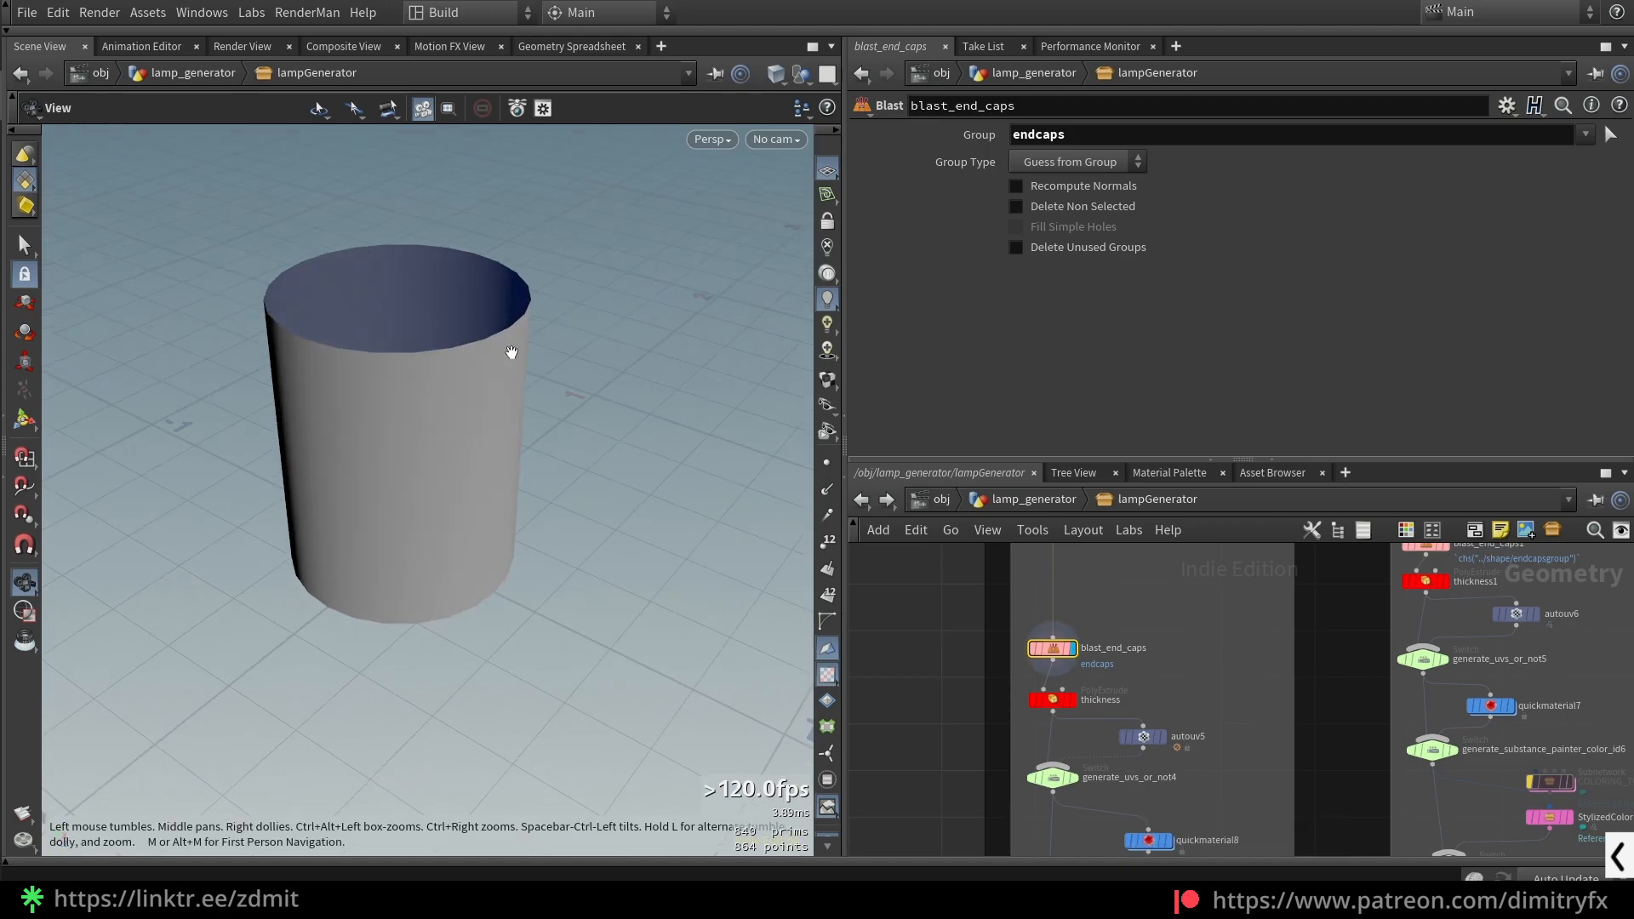
- Copy the End Caps Group parameter from shape and paste it as a relative reference into blast_end_caps's Group
middle_click_drag(1221, 635, 1258, 829)
left_click_drag(975, 720, 1131, 668)
right_click(1055, 185)
left_click(1115, 335)
middle_click_drag(1016, 822, 1027, 703)
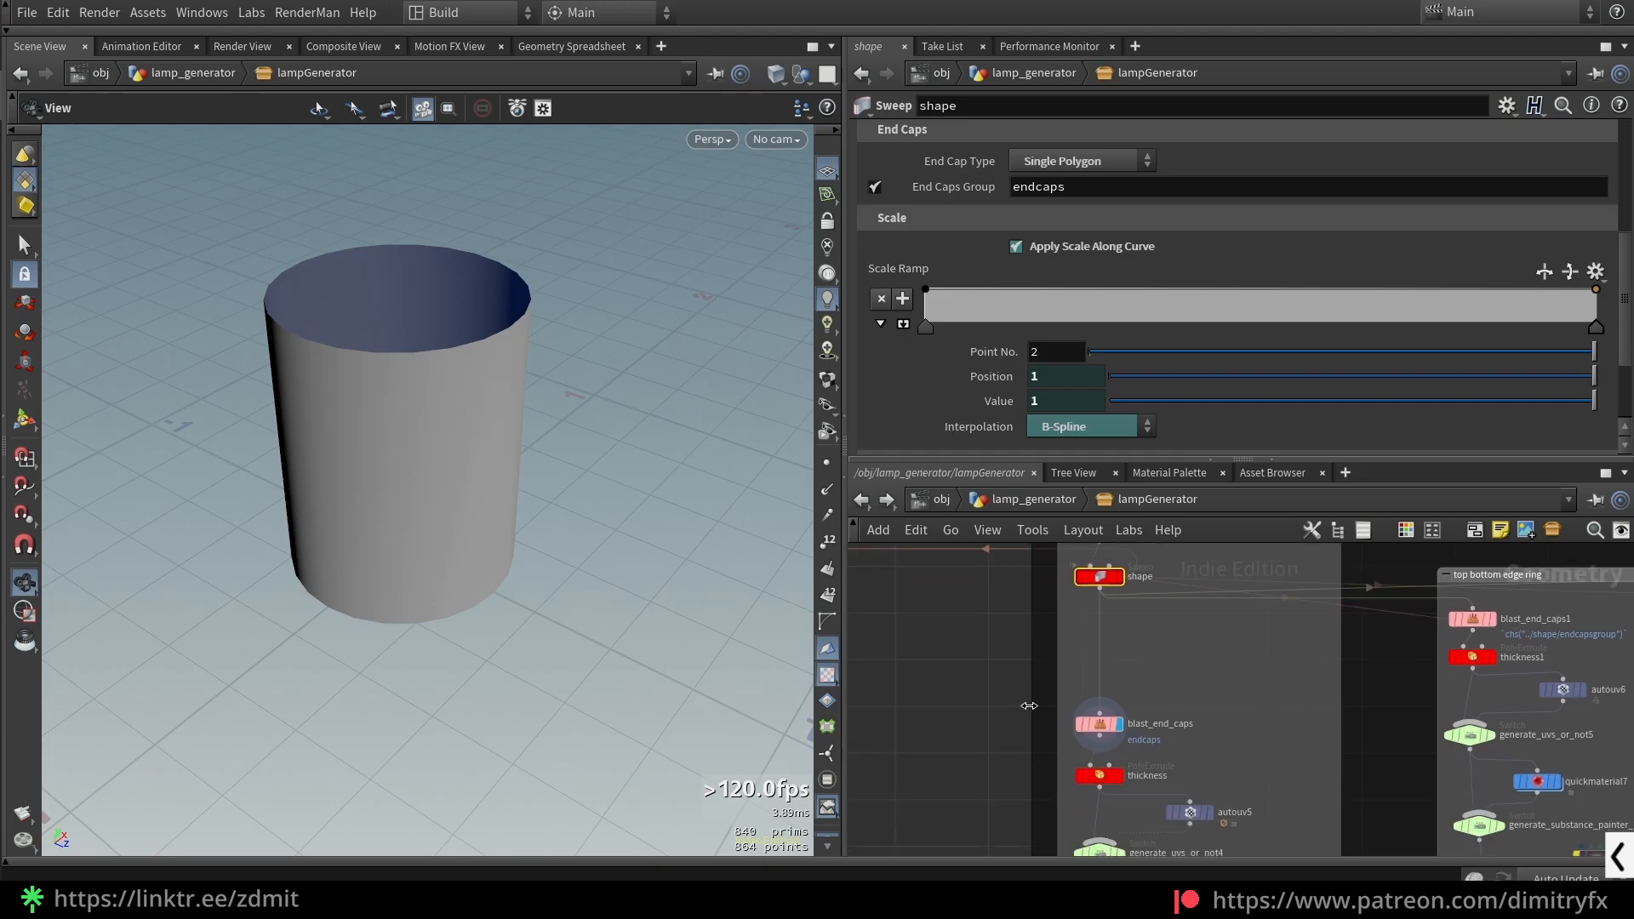
left_click(1098, 724)
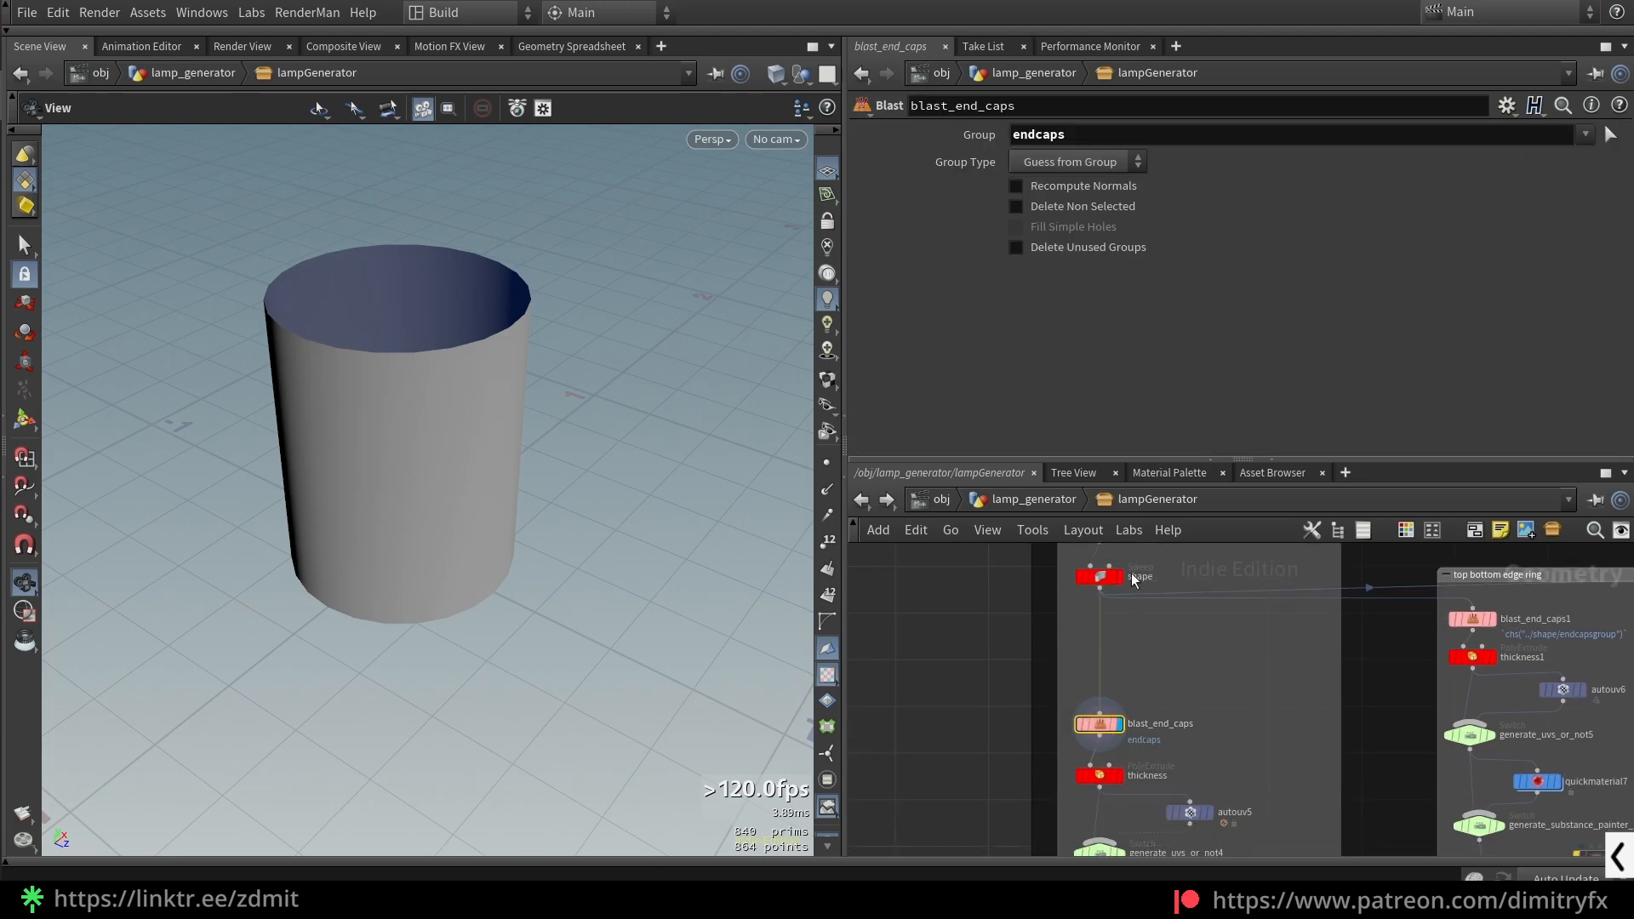
right_click(1094, 140)
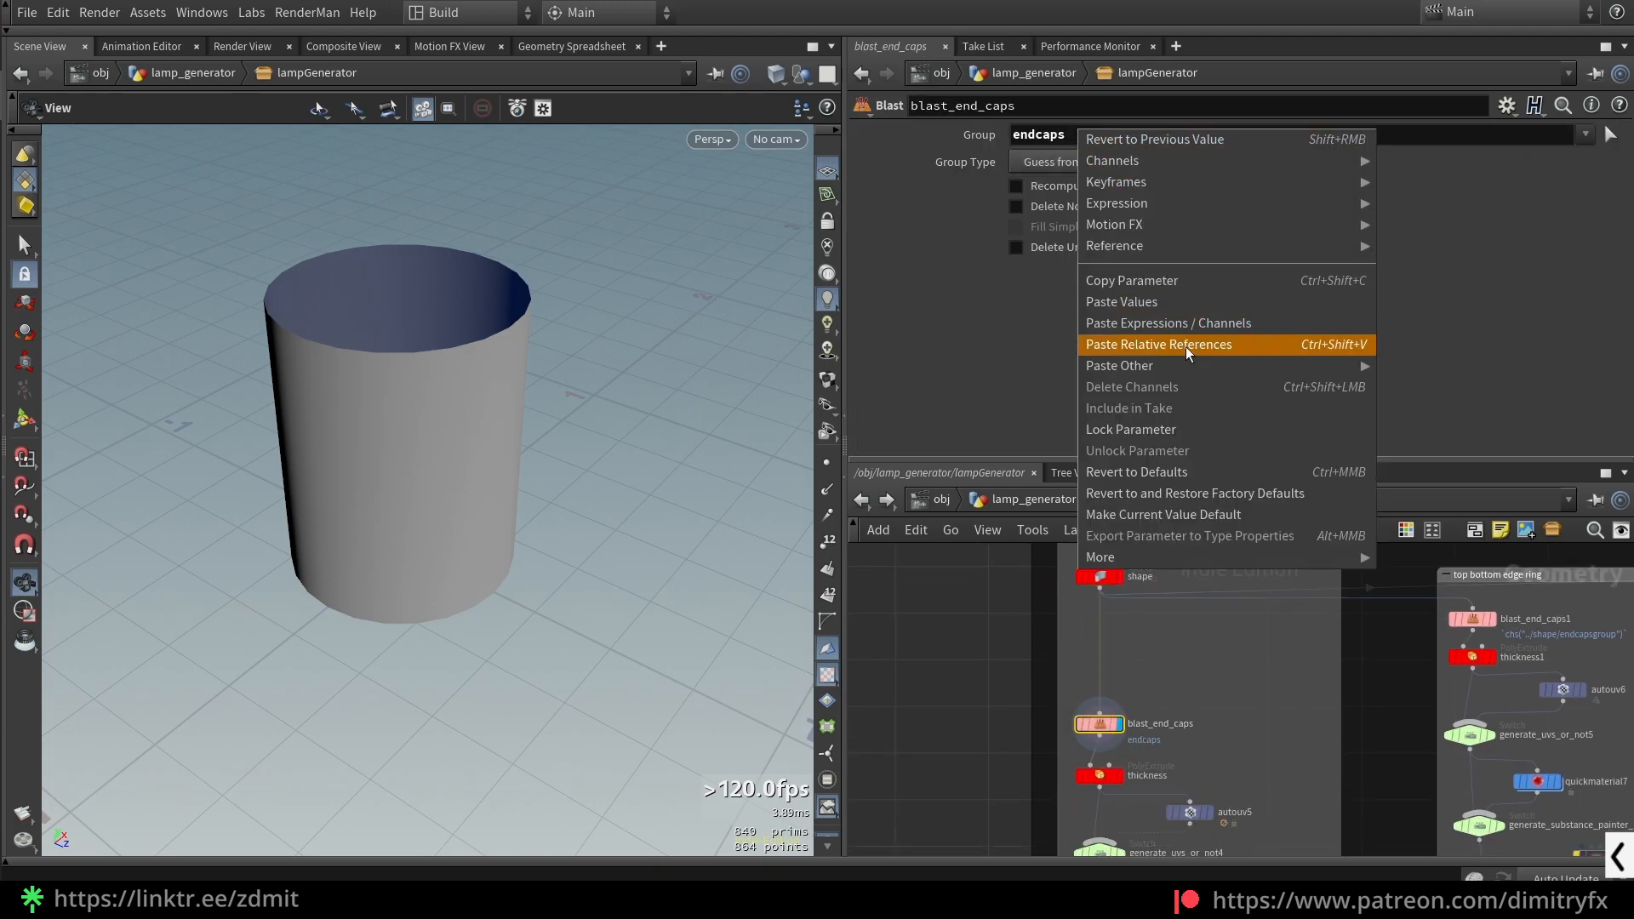
left_click(1187, 346)
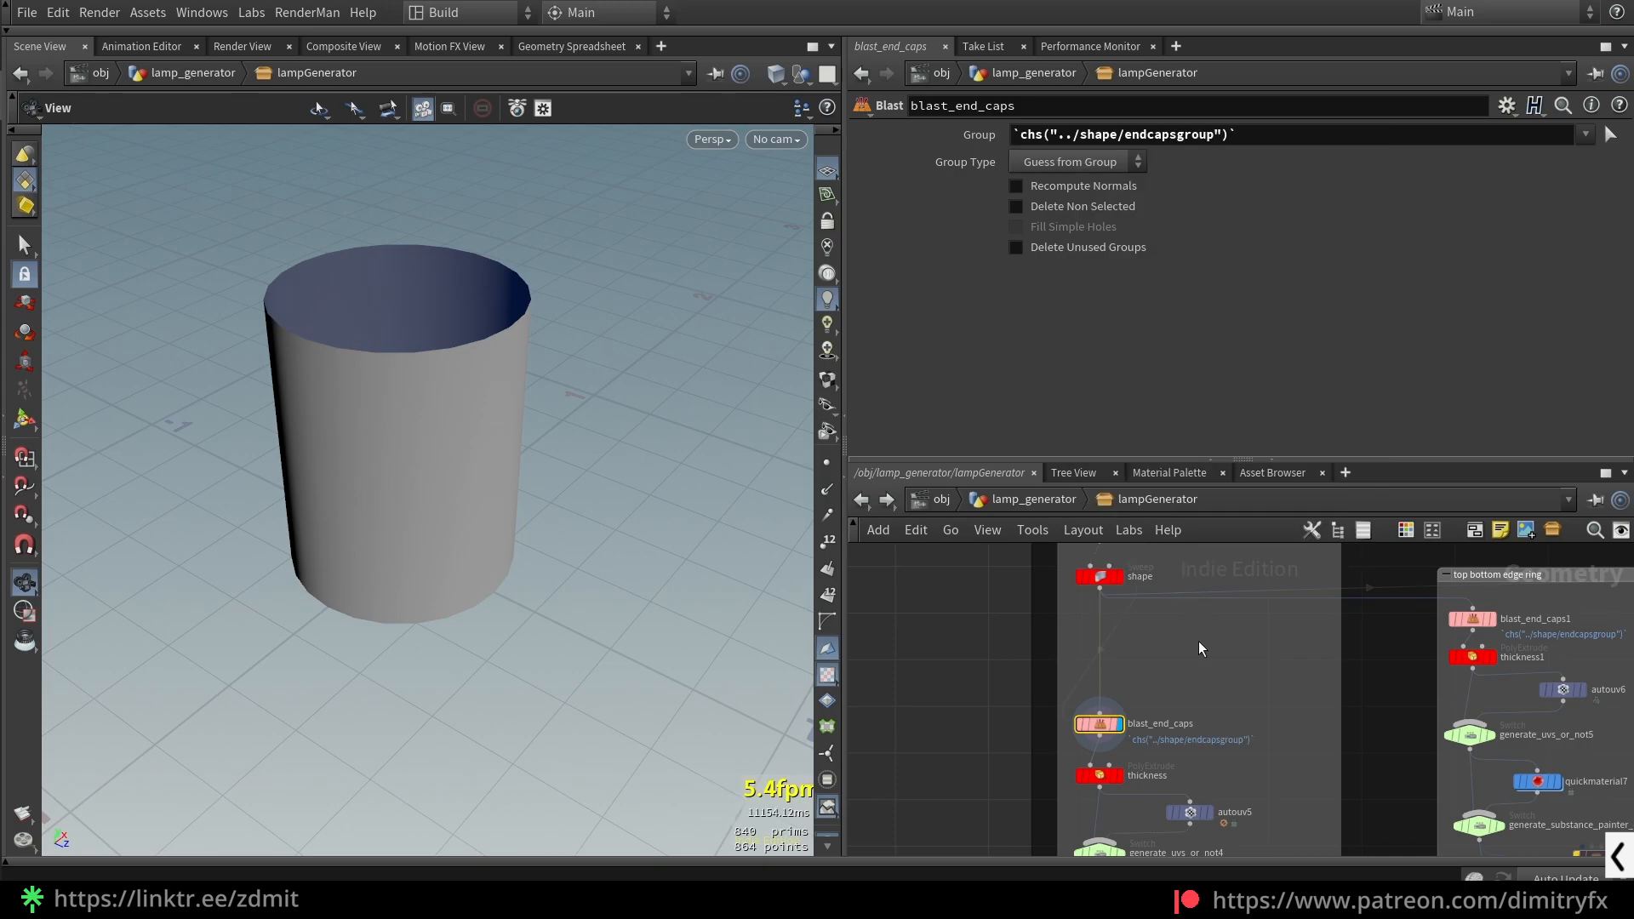
- Rename the shape sweep's End Caps Group to endcapsss to test the reference
middle_click_drag(1199, 641, 1158, 693)
left_click(1090, 640)
left_click(1081, 189)
type("ss")
key("Return")
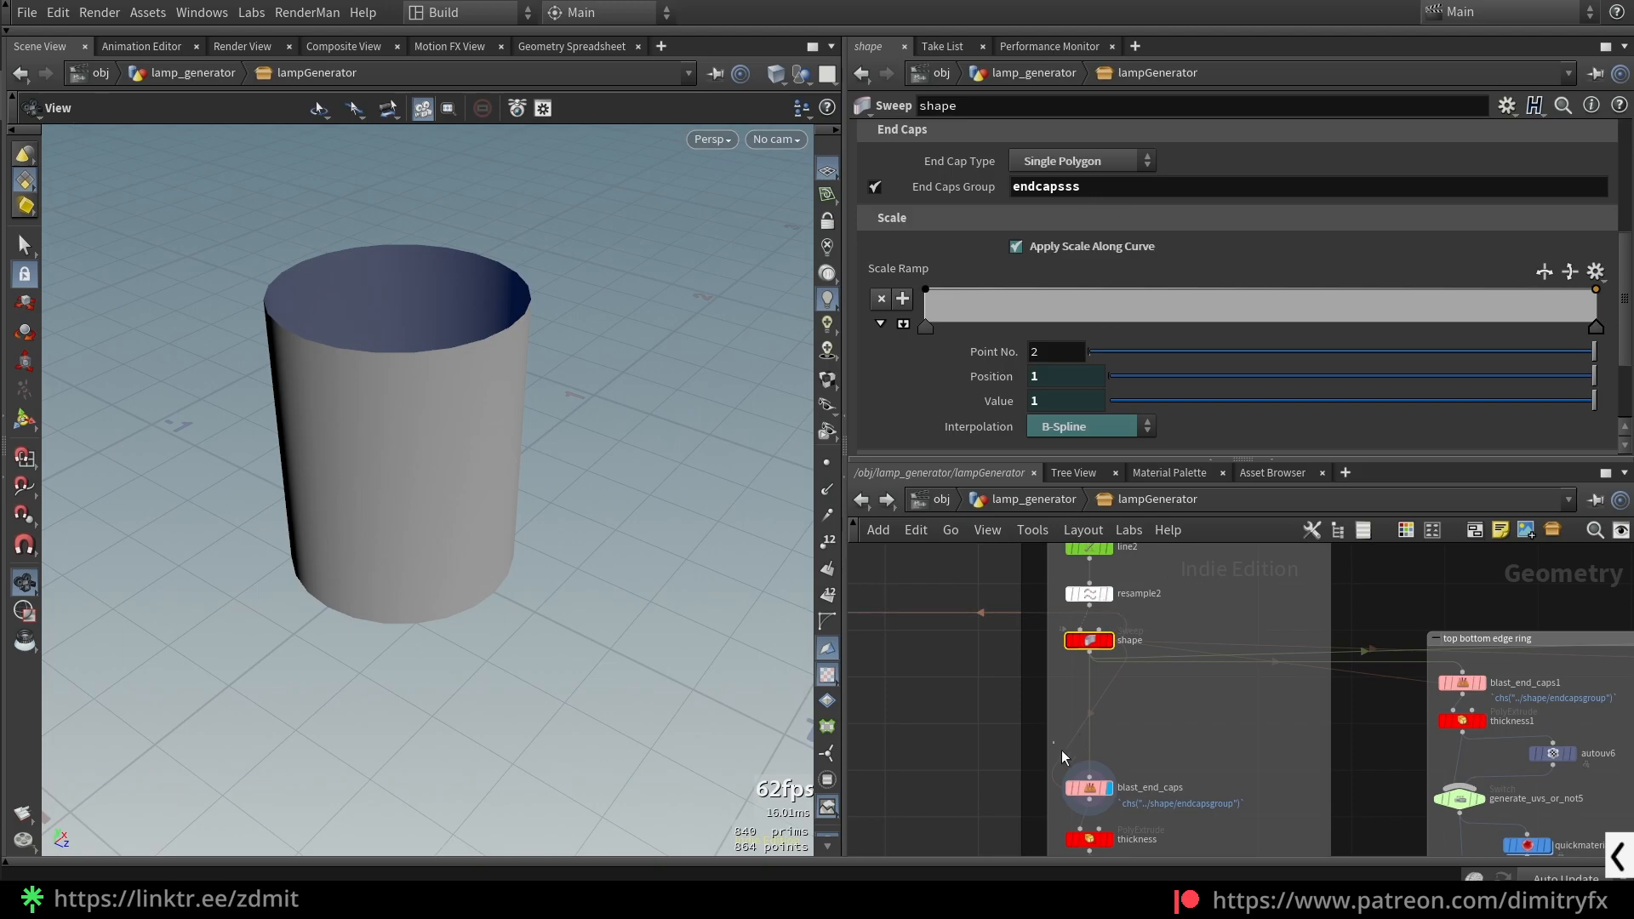
- Compare the Group of blast_end_caps with the End Caps Group of shape
left_click(1090, 788)
middle_click_drag(1161, 757, 1167, 653)
left_click(1094, 605)
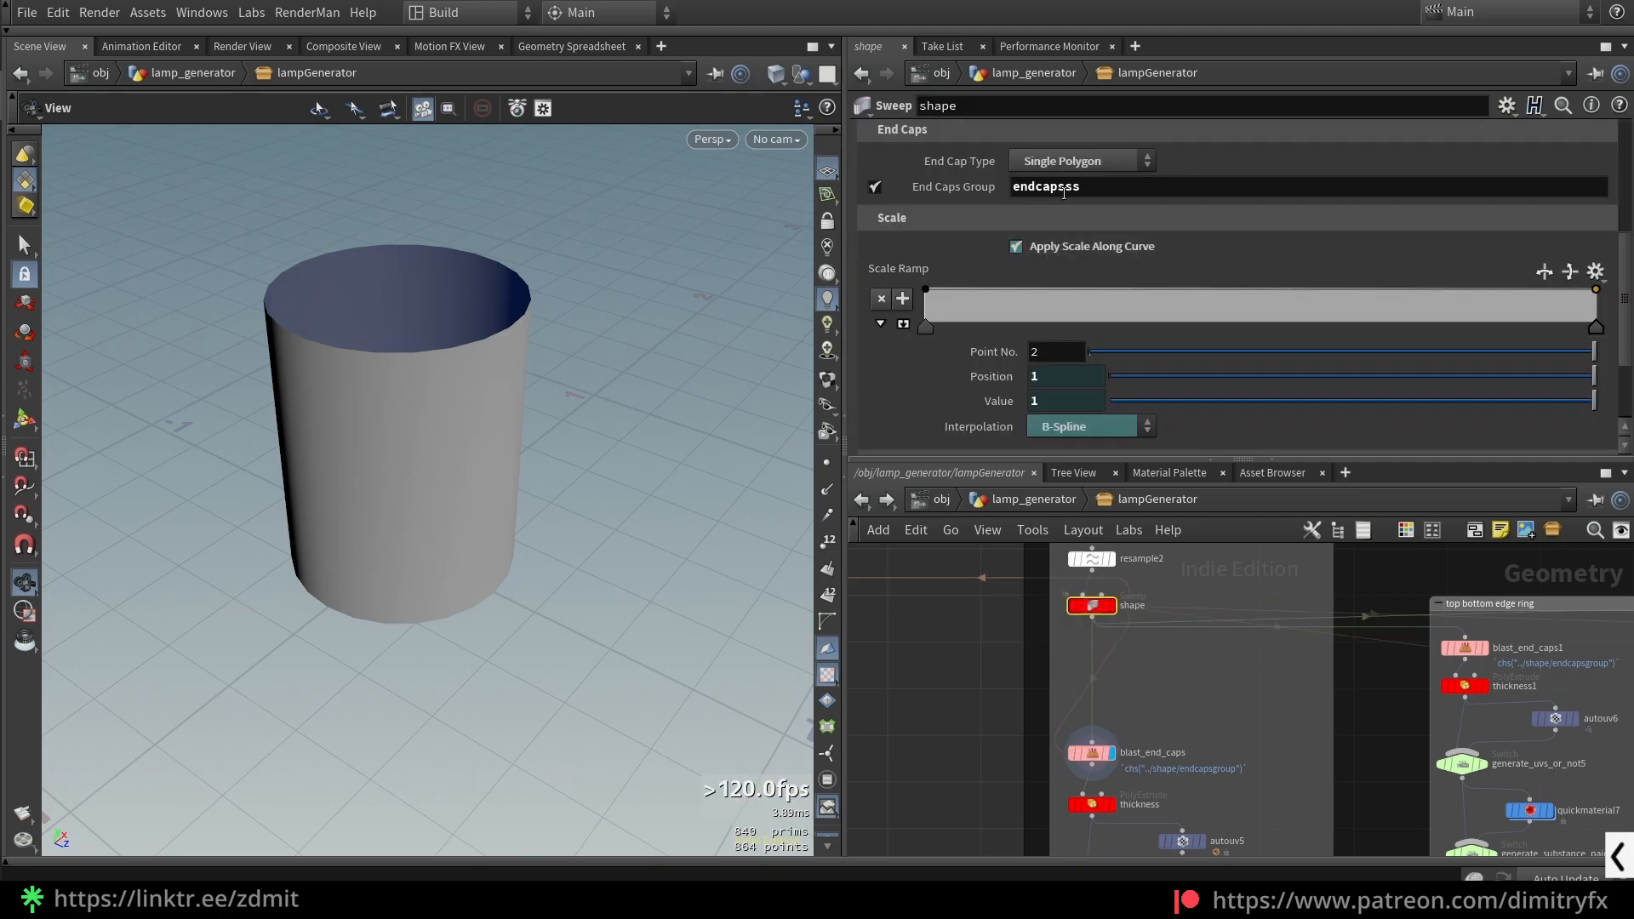
left_click(1091, 752)
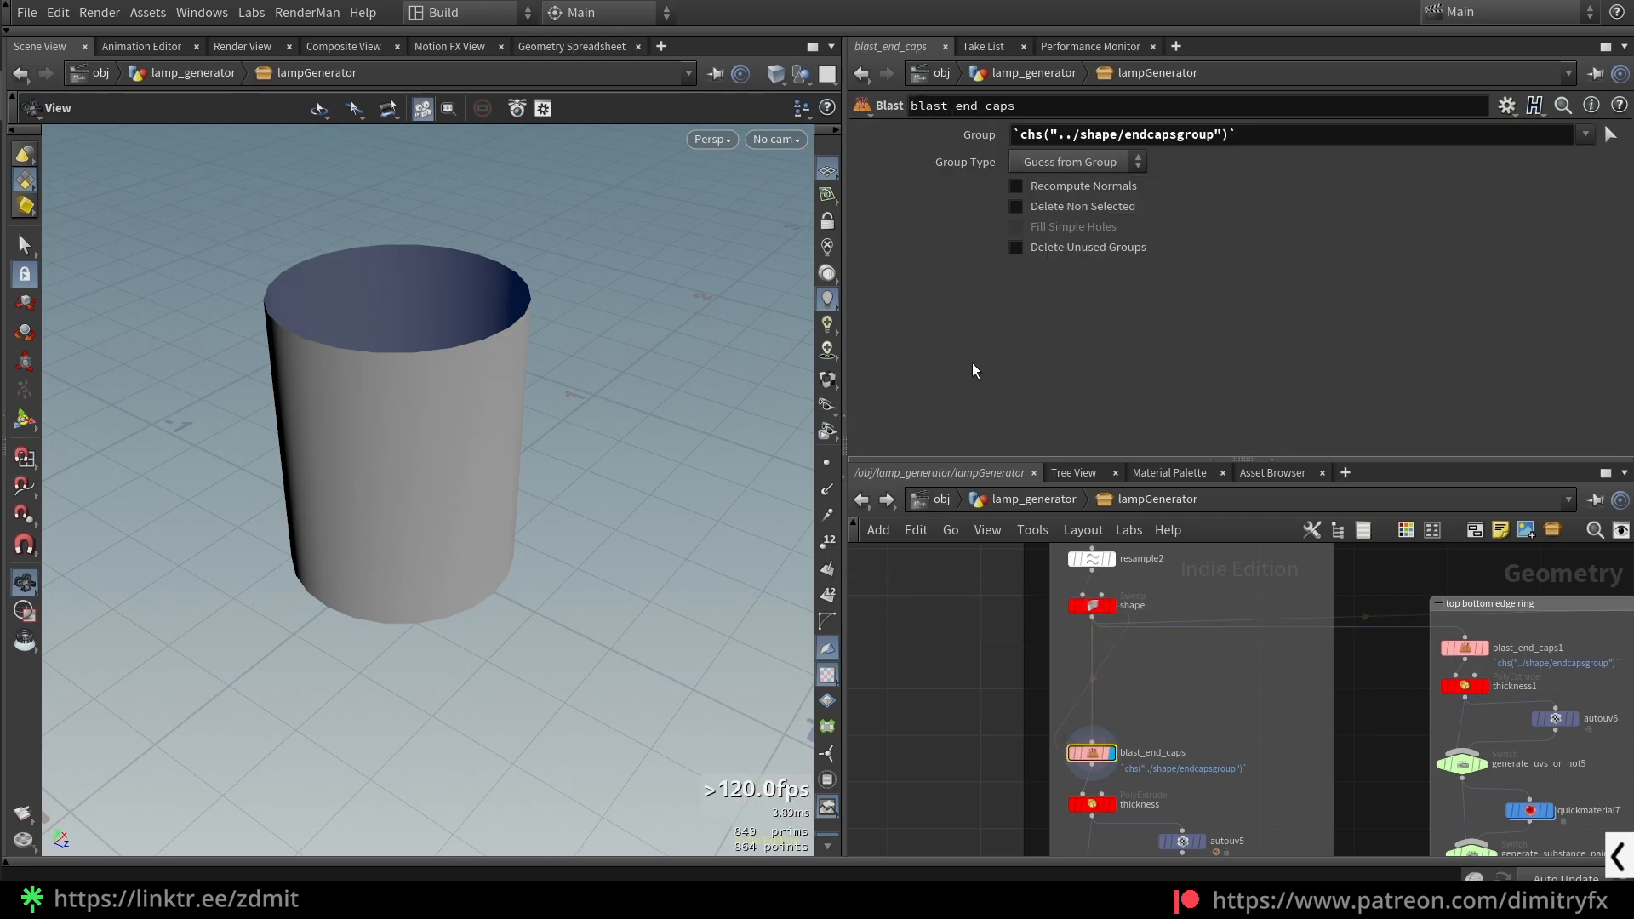
- Replace the reference in blast_end_caps's Group with the plain name endcaps
middle_click(1025, 131, "ctrl")
left_click(1044, 135)
type("endcaps")
key("Return")
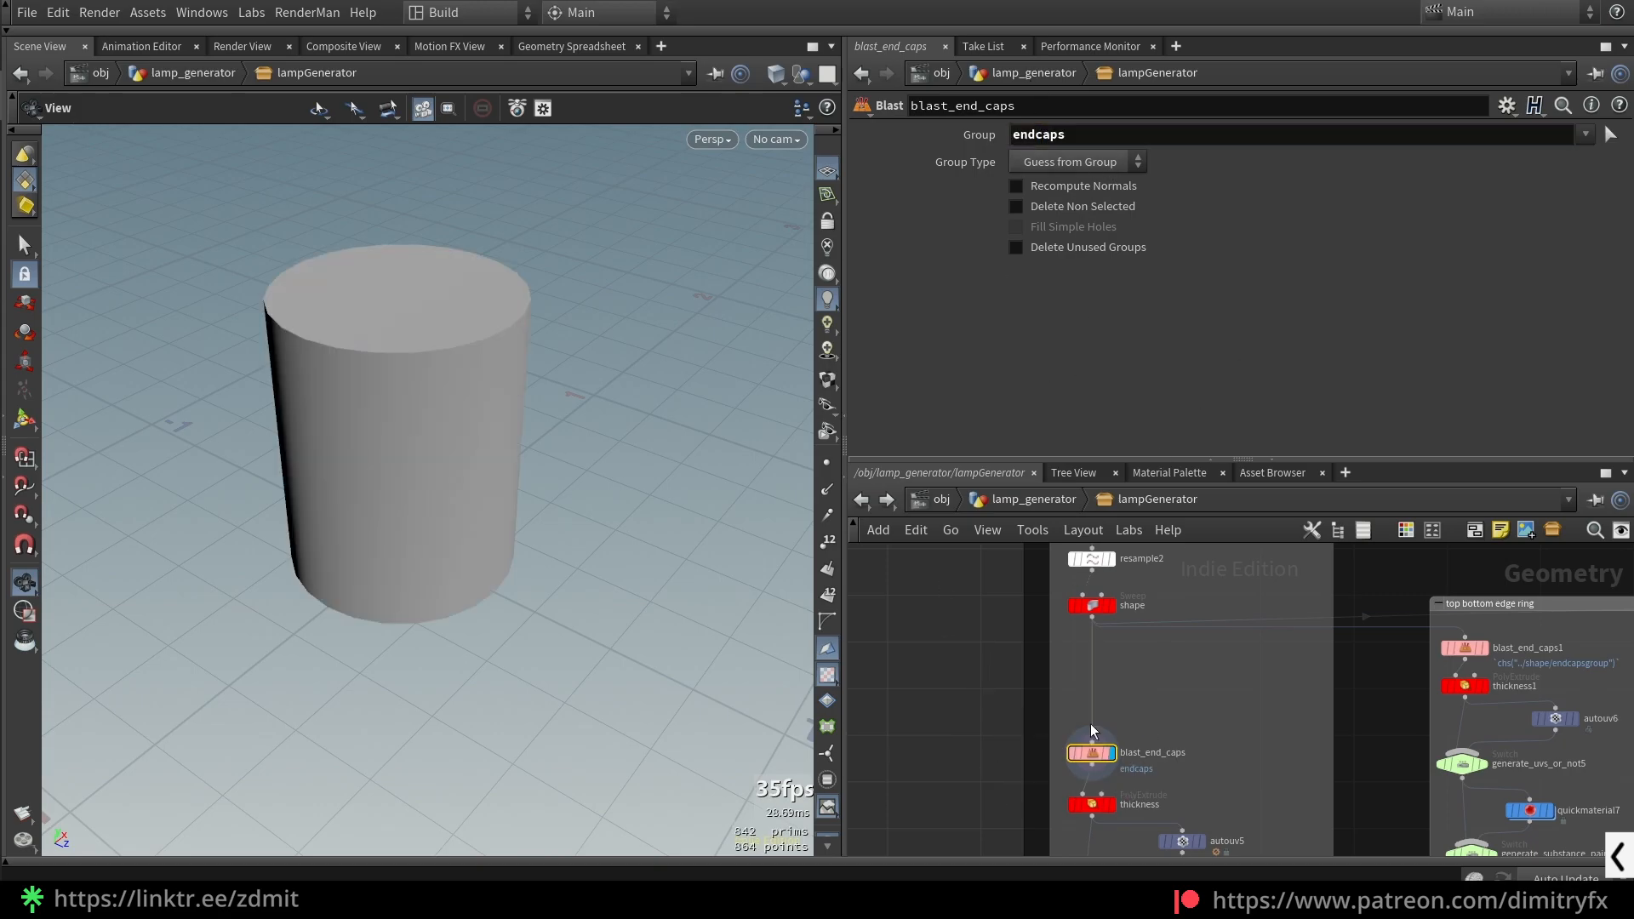
middle_click(1090, 755)
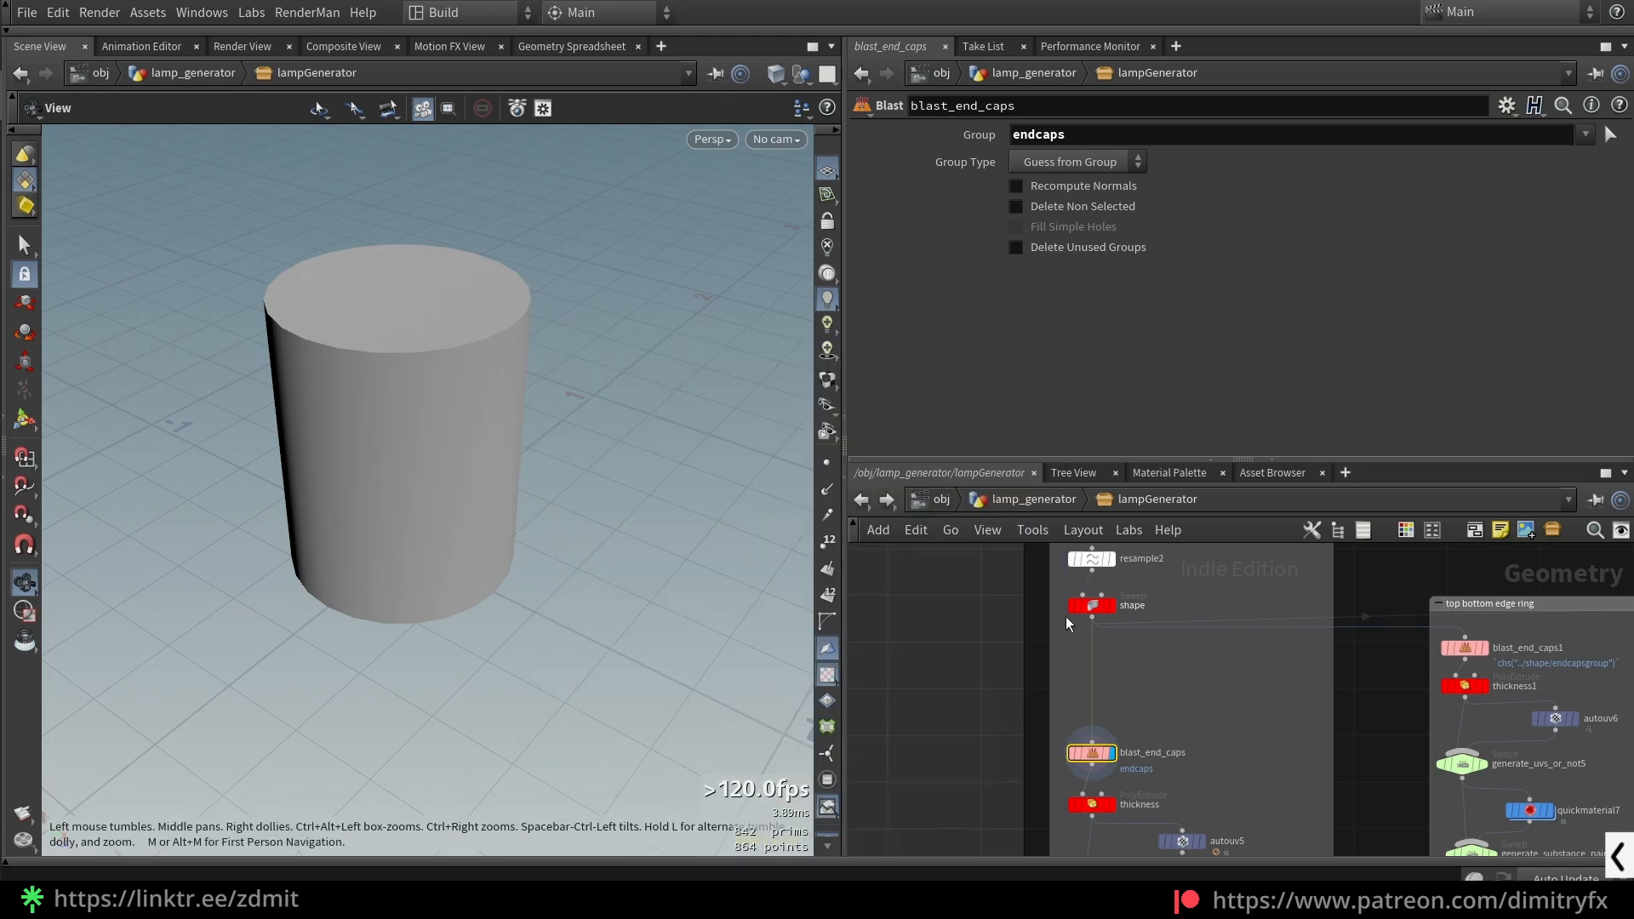
- Restore shape's End Caps Group to endcaps and link blast_end_caps's Group to it with a relative reference
left_click(1092, 605)
right_click(1097, 187)
left_click(1178, 365)
left_click(1092, 753)
right_click(1055, 134)
left_click(1107, 353)
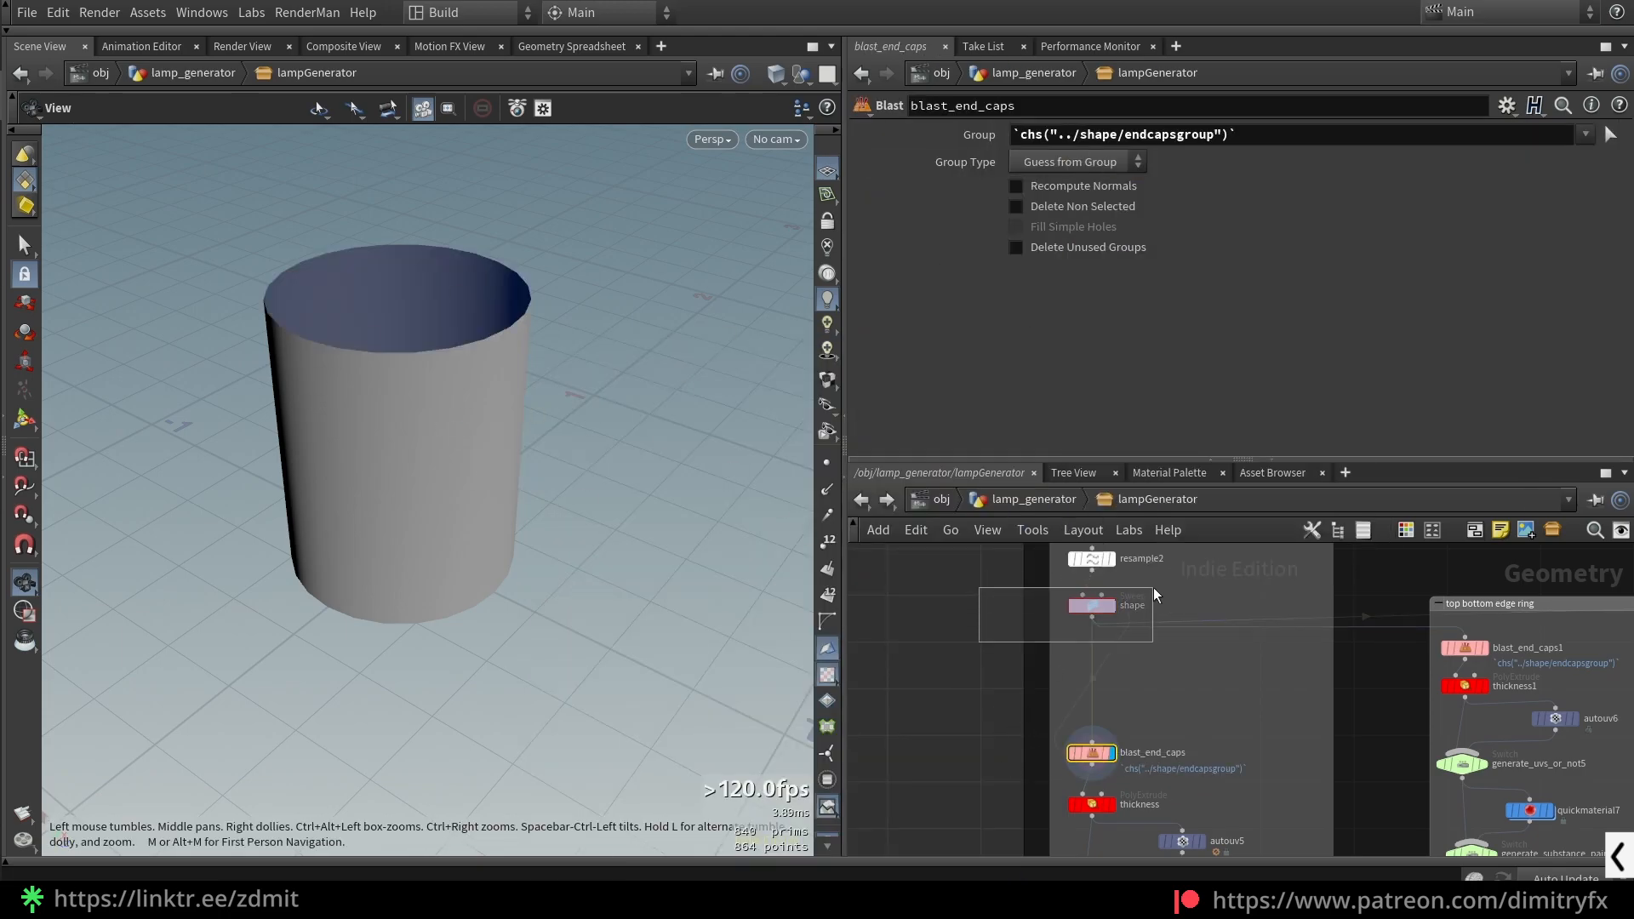
left_click(1092, 605)
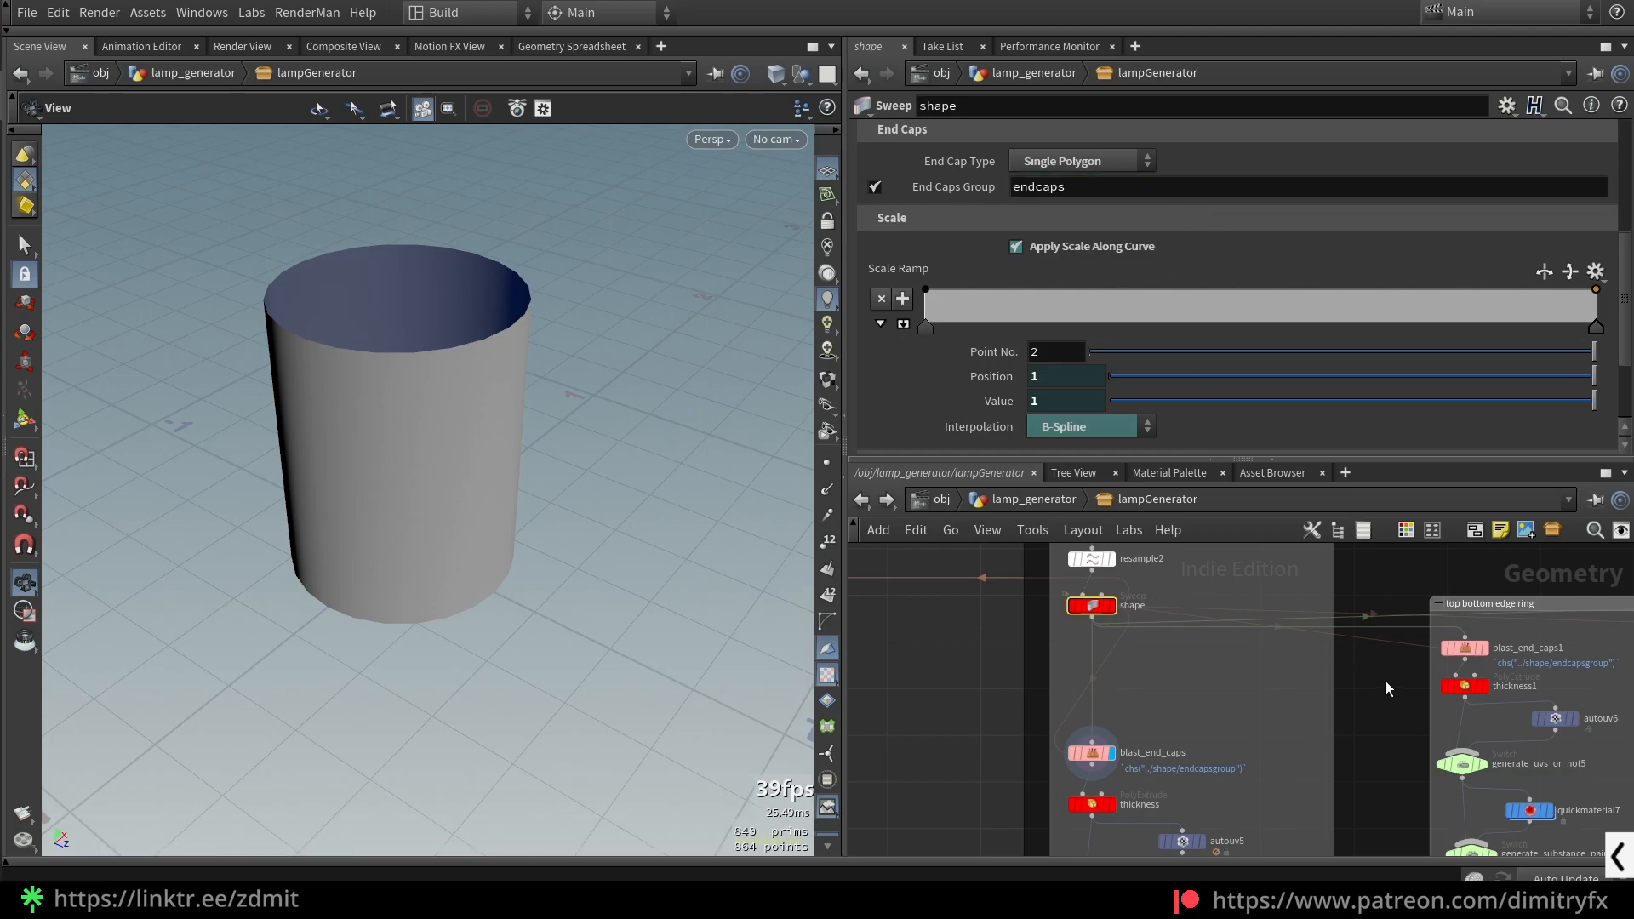
middle_click_drag(1213, 722, 1185, 741)
scroll(1168, 715, "up", 2)
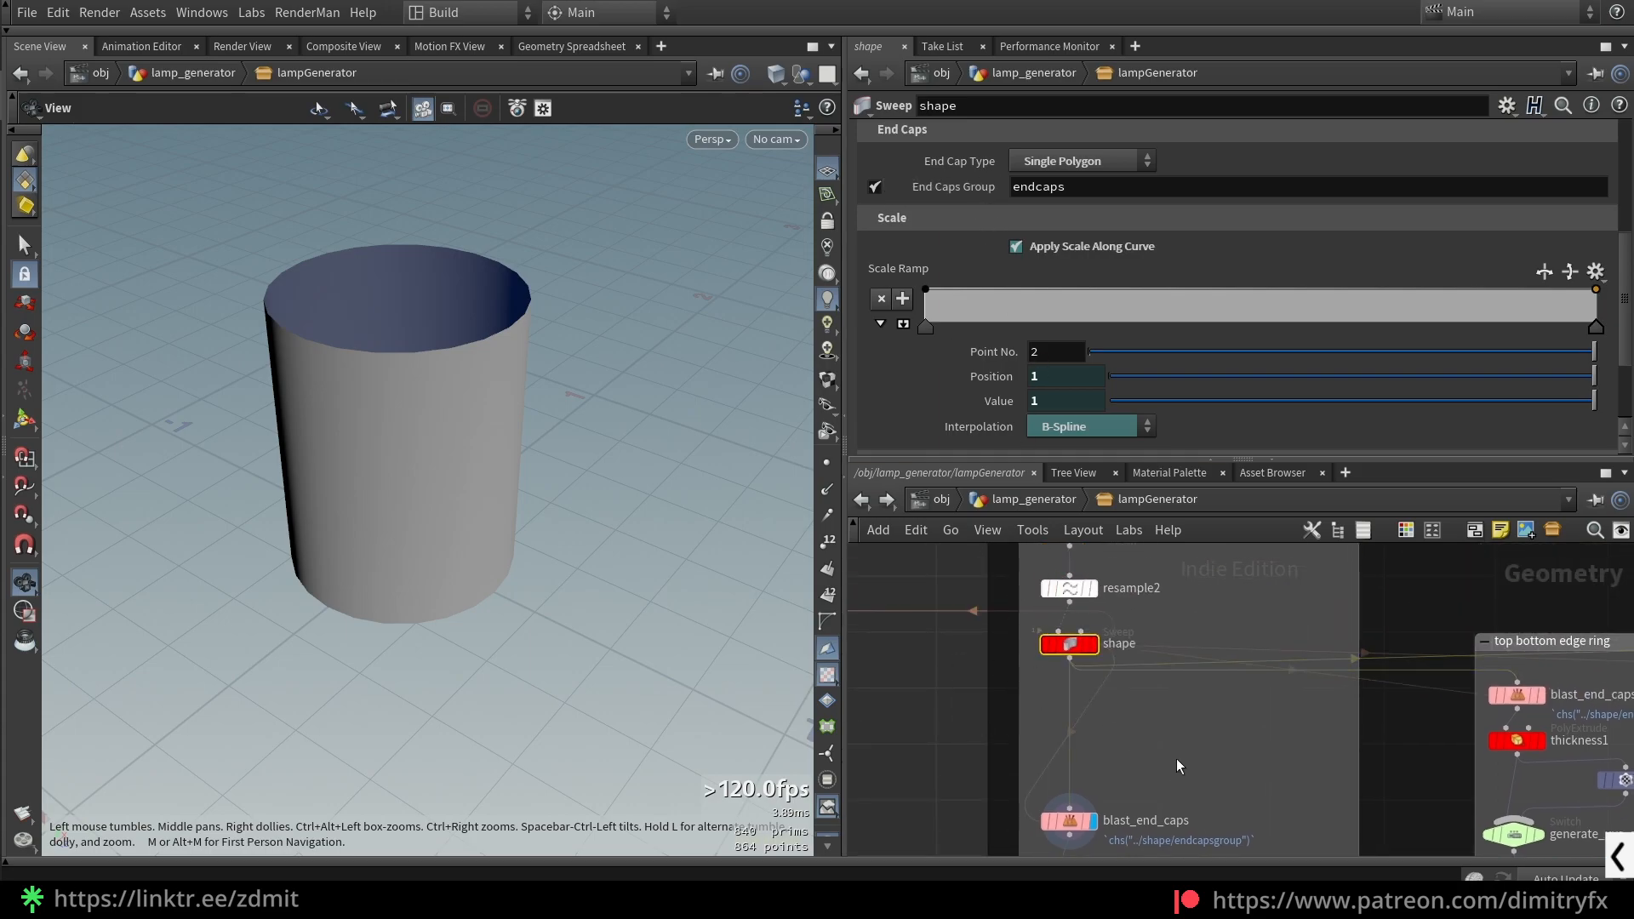
- Display the thickness PolyExtrude below blast_end_caps and inspect its Distance expression and the resulting wall
middle_click_drag(1181, 777, 1157, 575)
left_click_drag(1038, 676, 1030, 681)
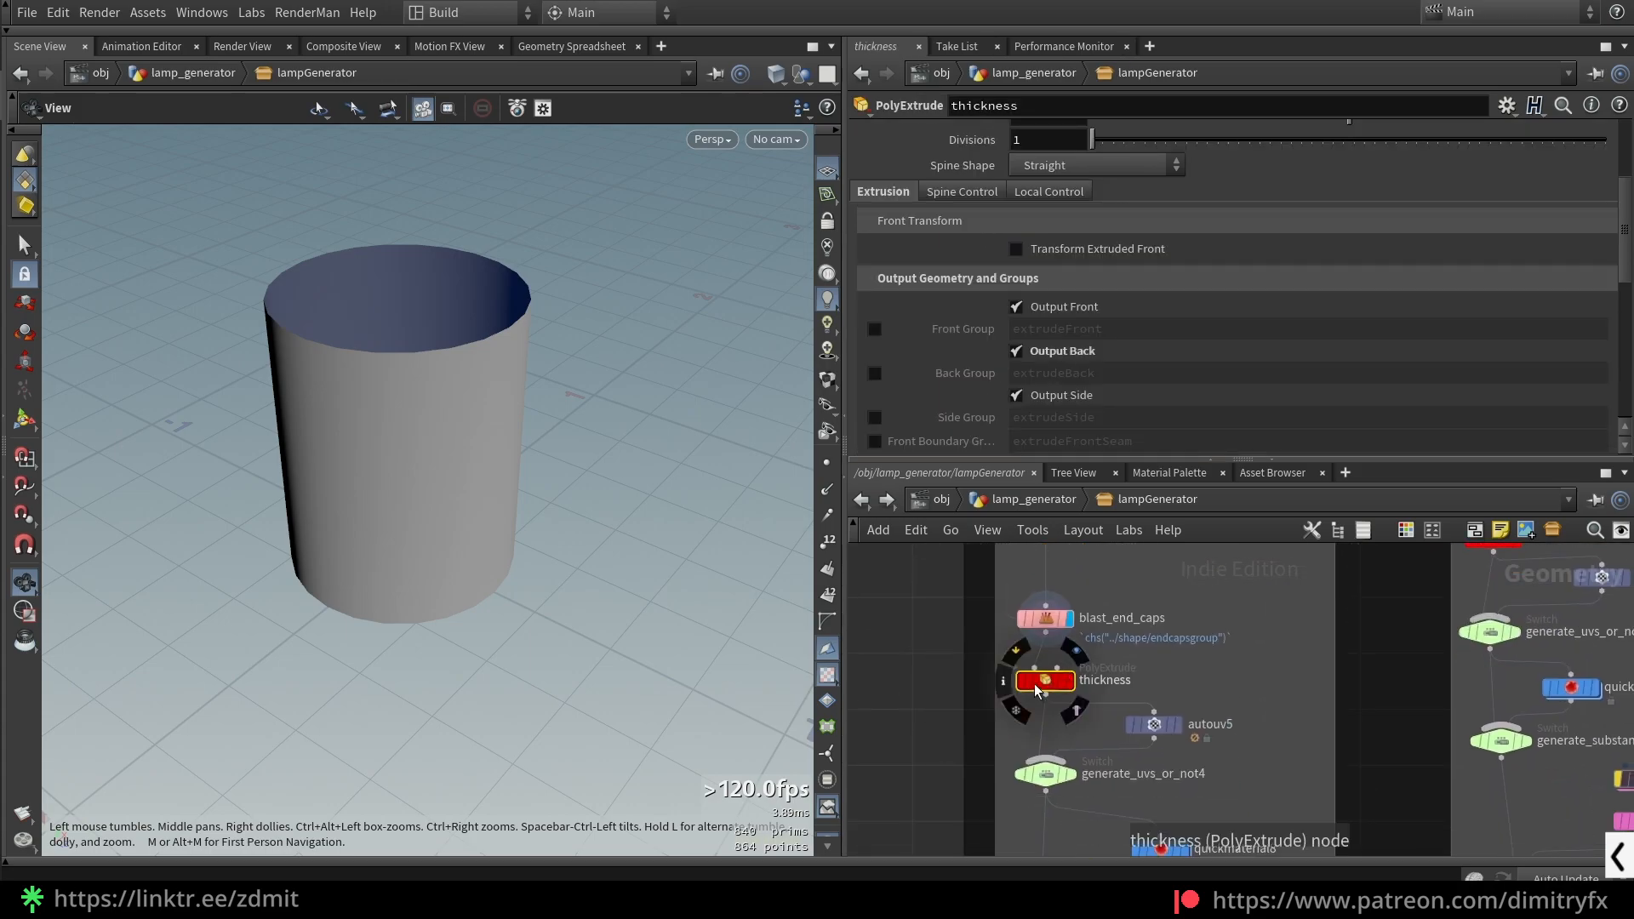
scroll(1223, 338, "up", 5)
left_click(1069, 680)
left_click_drag(547, 499, 441, 411)
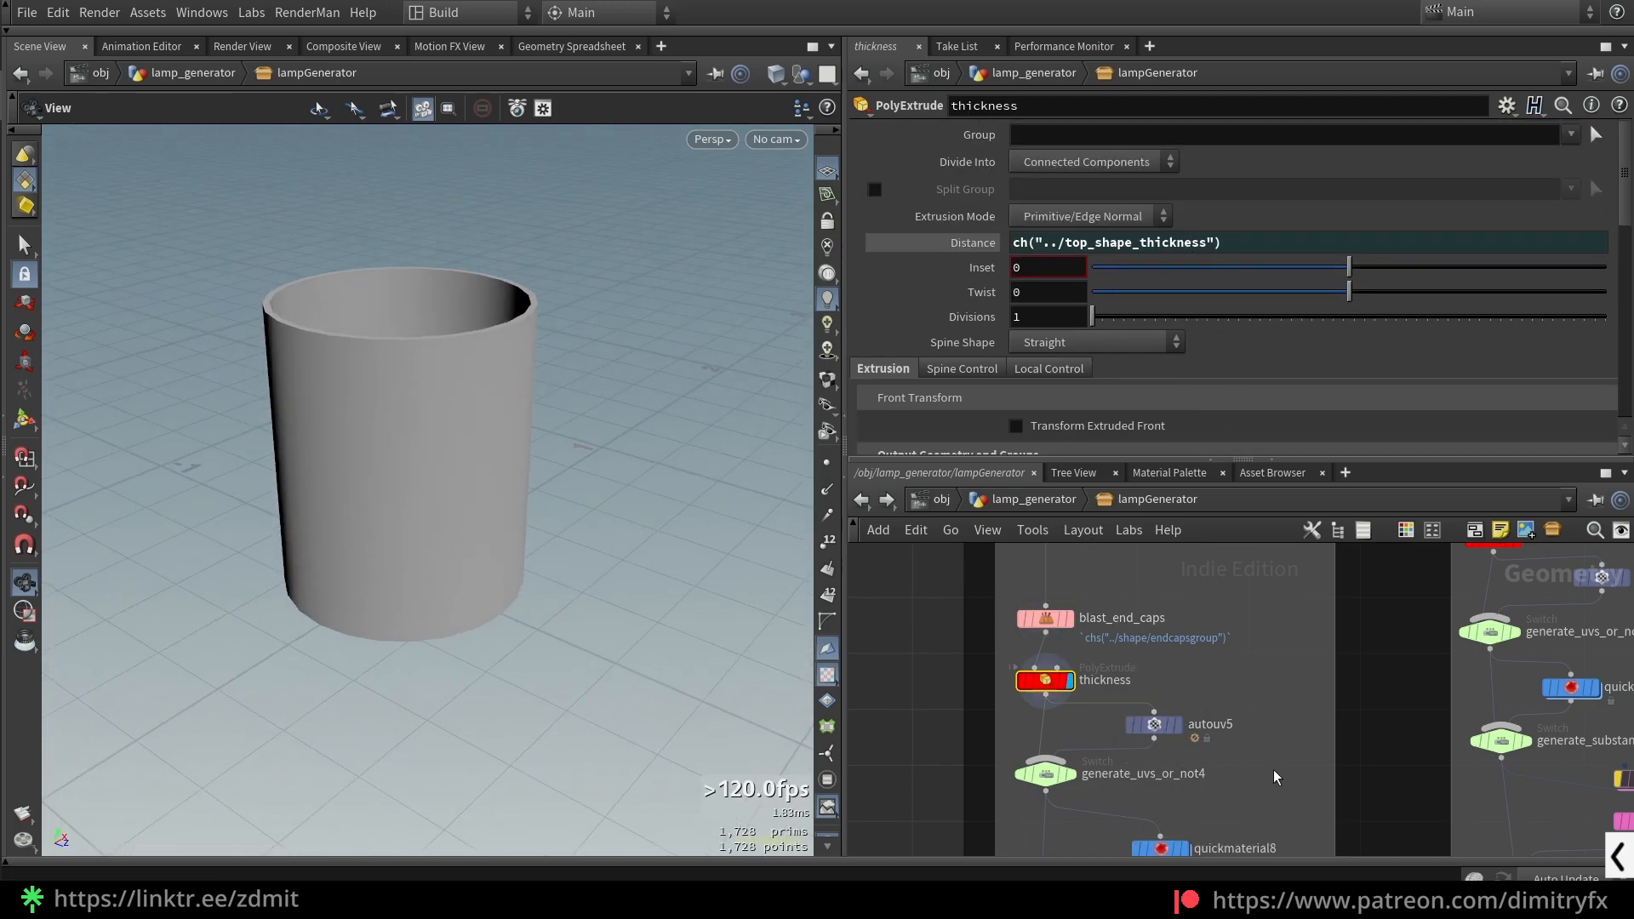
- View the complete lamp at the lamp_generator level and return inside the lampGenerator network
left_click(1044, 498)
left_click_drag(573, 417, 264, 308)
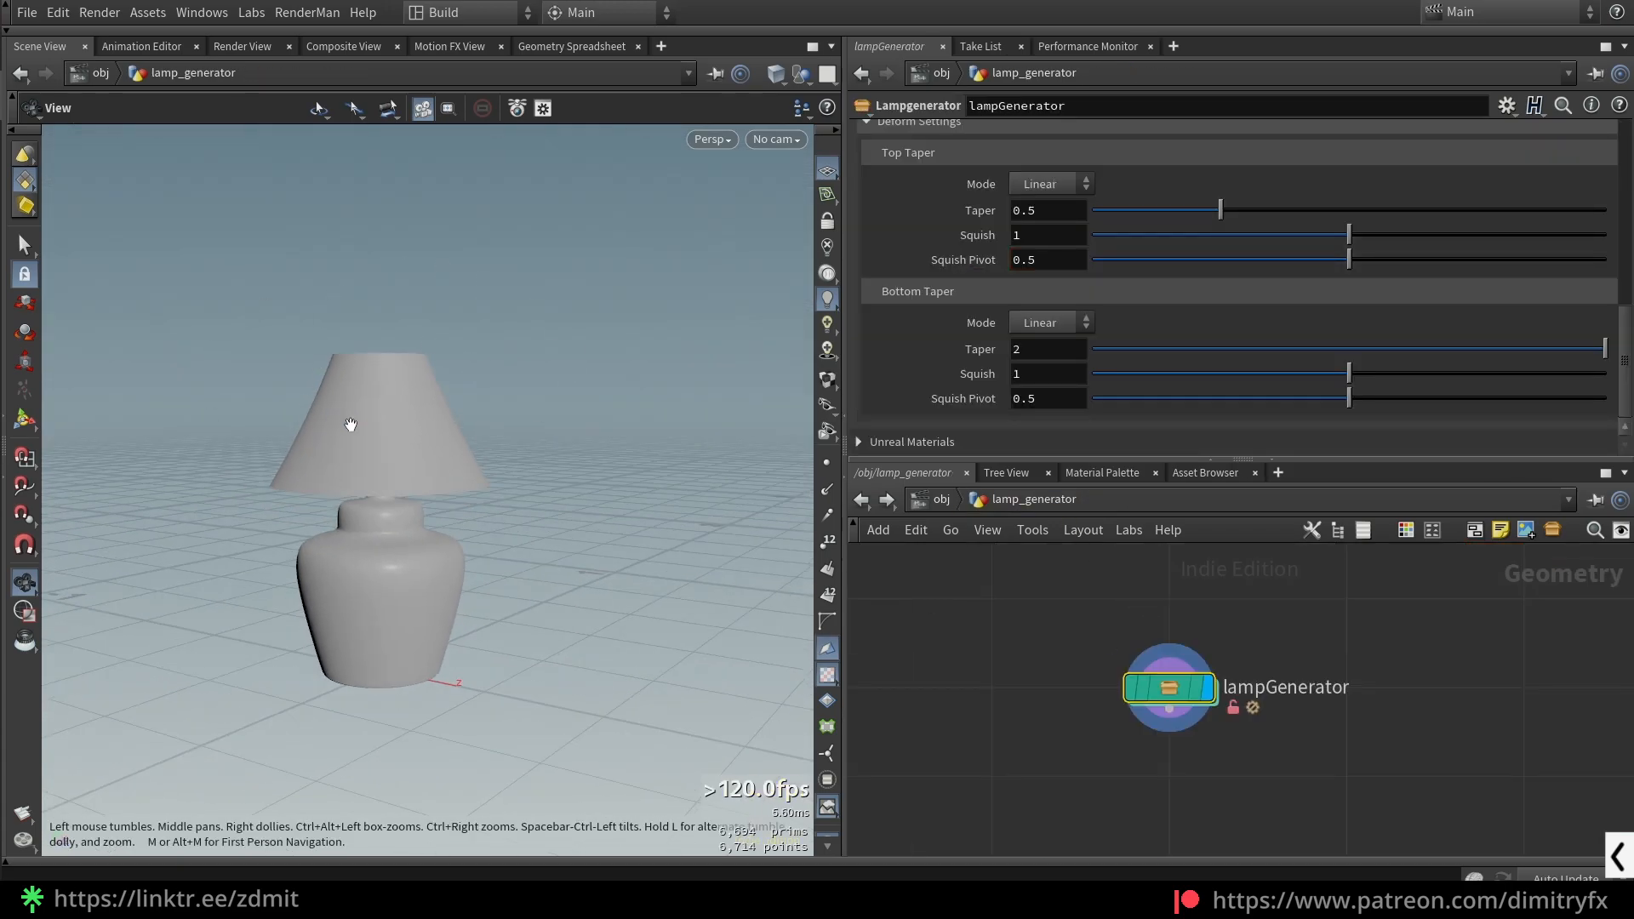
left_click(861, 500)
left_click(886, 498)
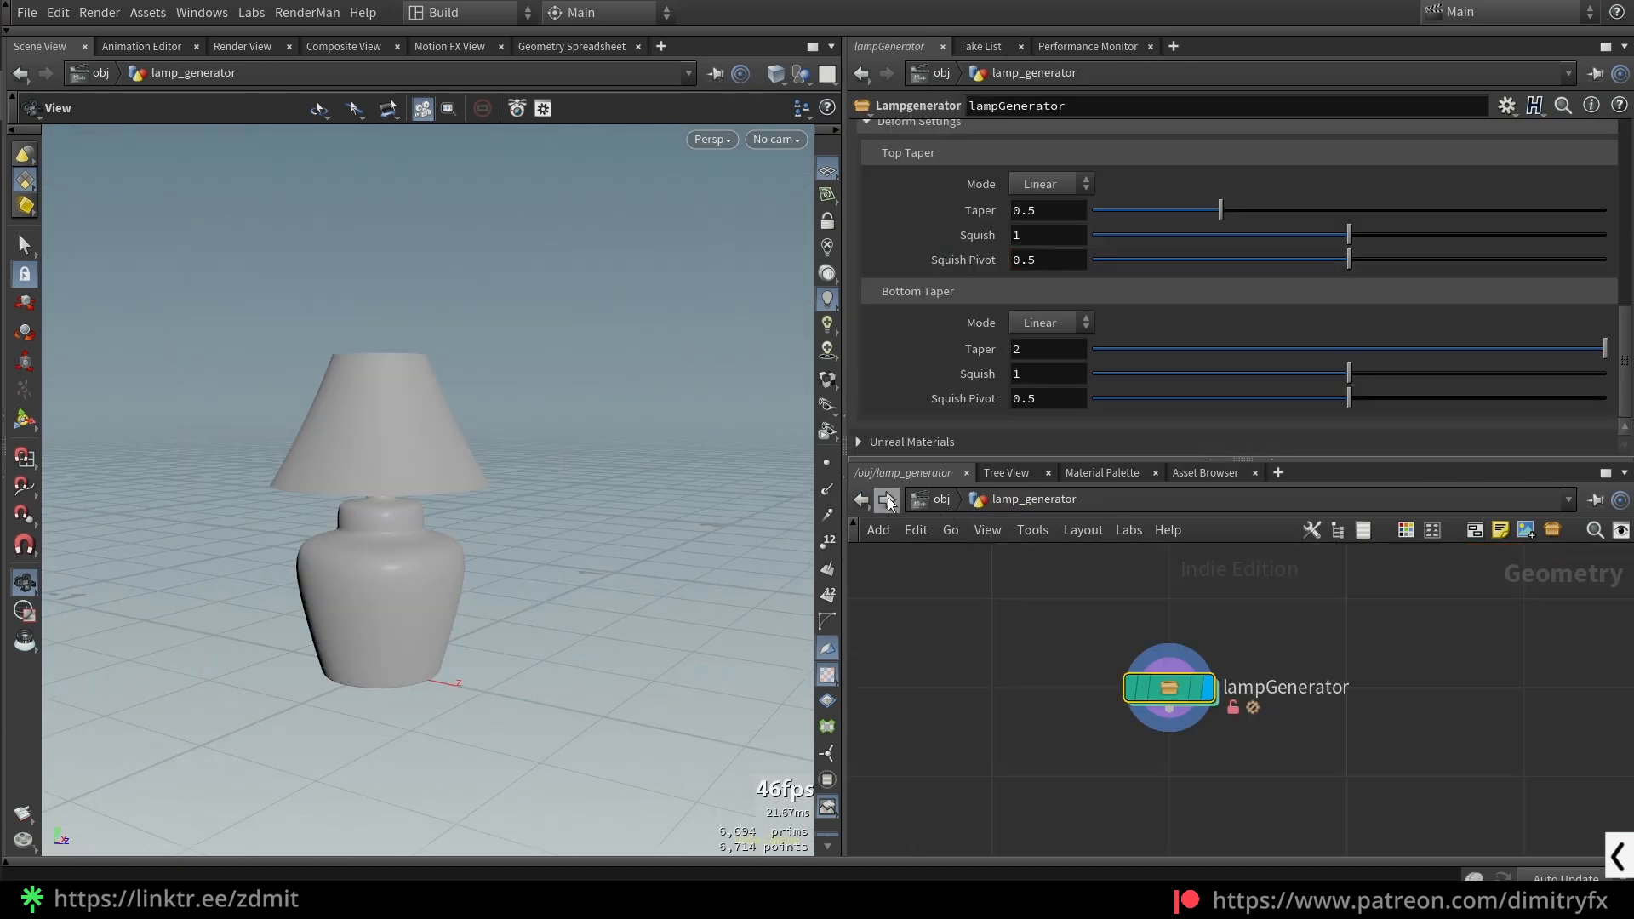
left_click(861, 502)
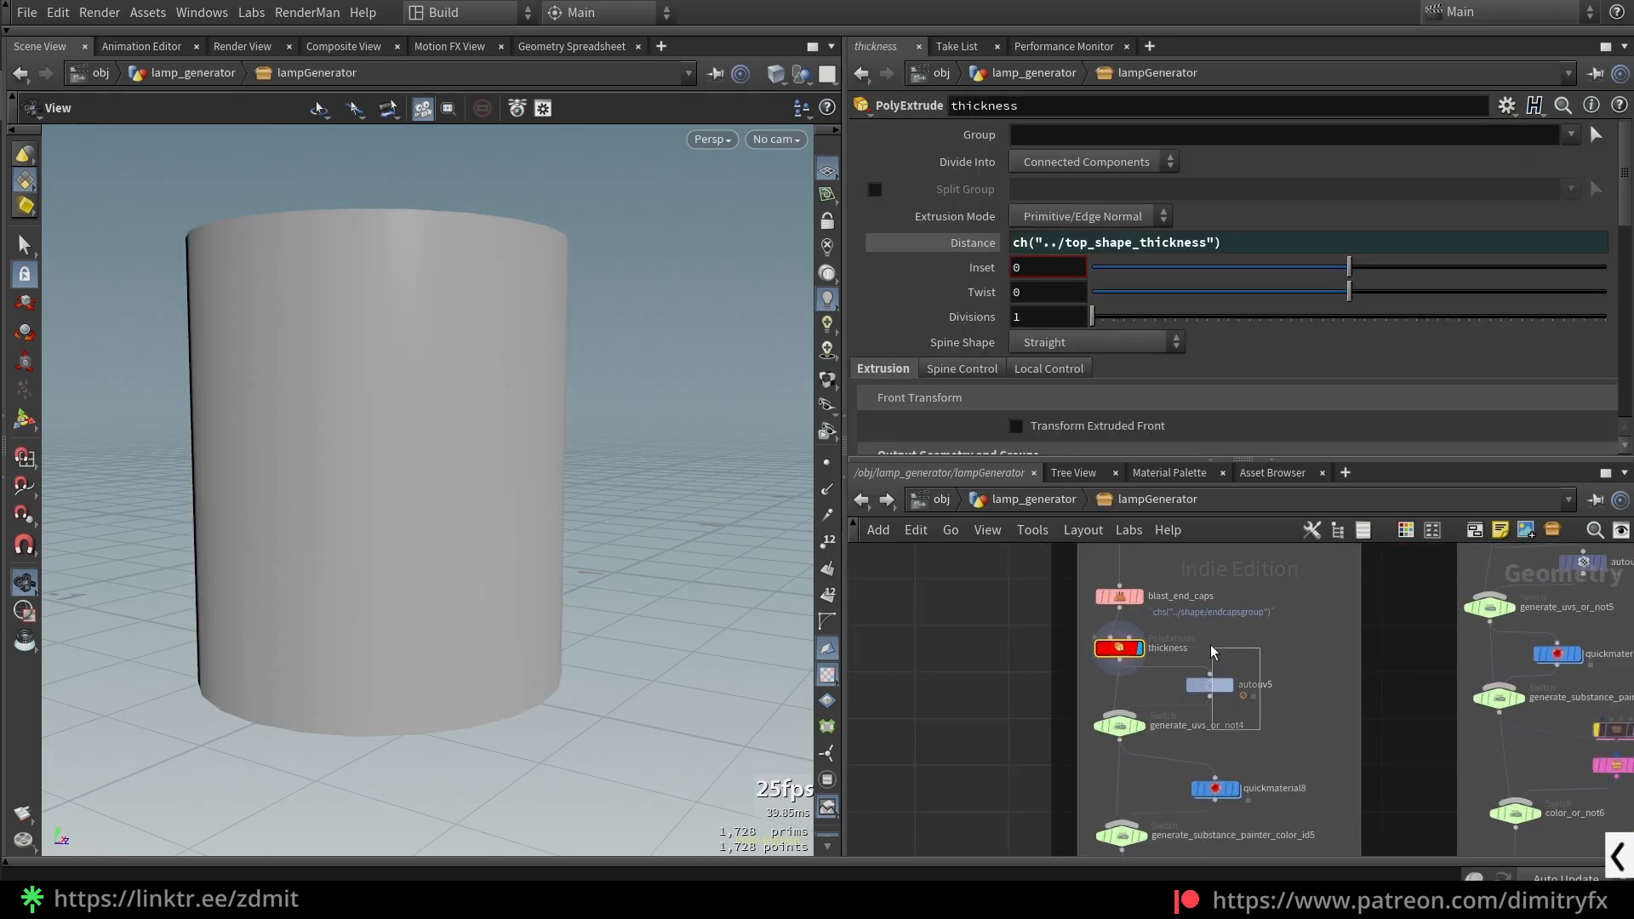
- Display autouv5's UV result and quickmaterial8's output in the main top part branch
left_click_drag(1214, 652, 1191, 656)
key("r")
middle_click_drag(1288, 790, 1301, 707)
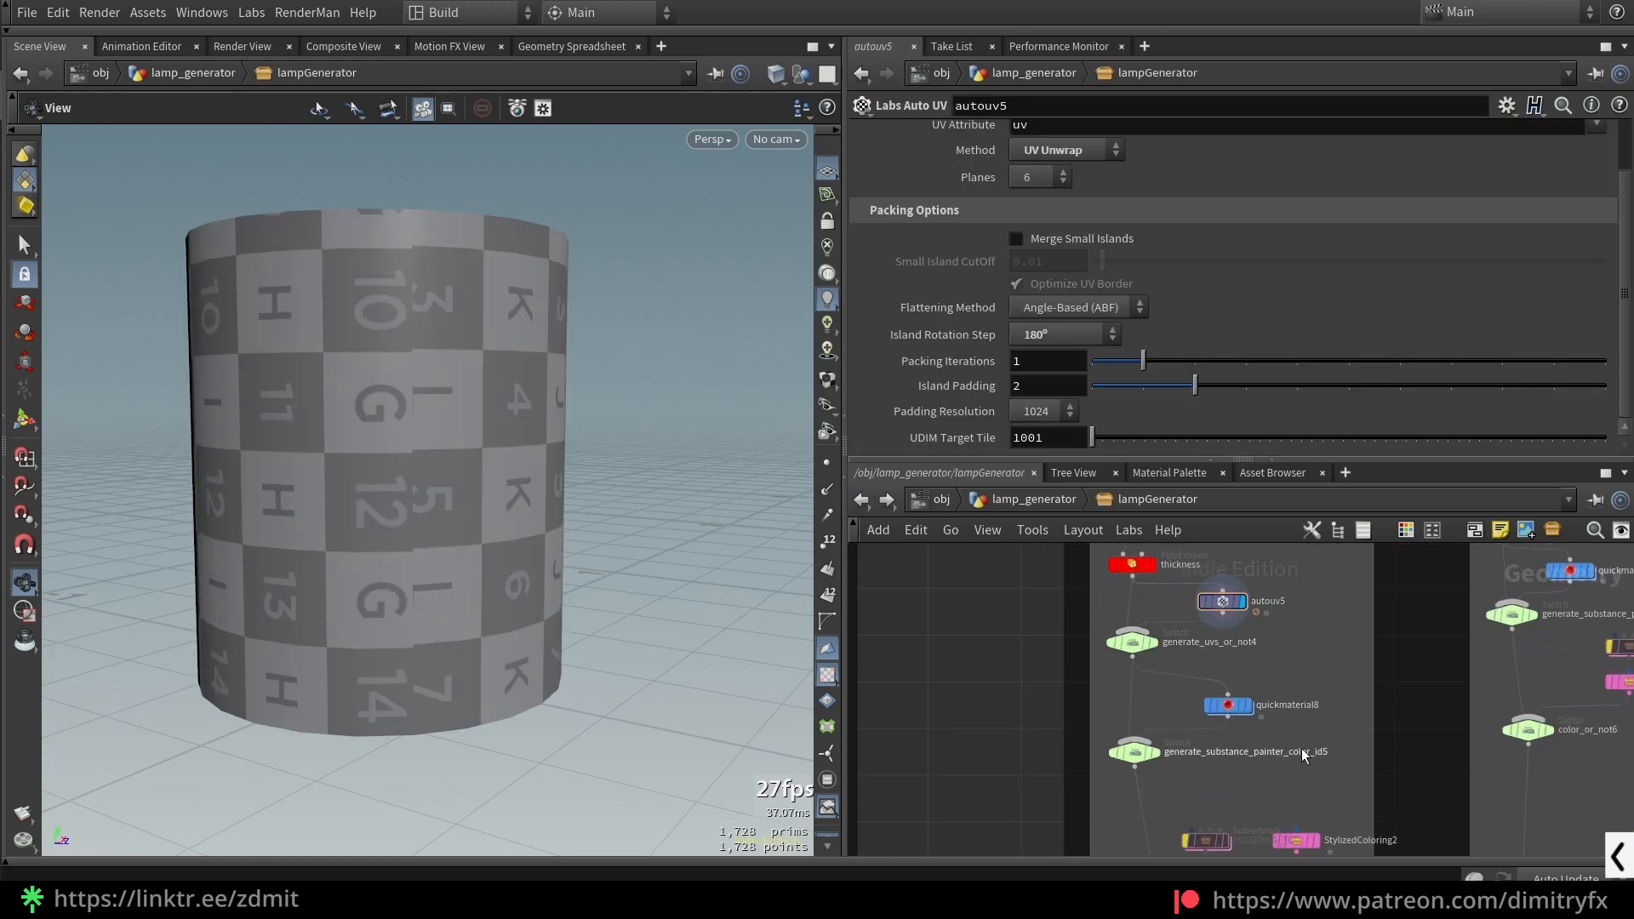
left_click_drag(1253, 756, 1167, 692)
key("r")
middle_click_drag(1293, 778, 1345, 613)
- Review StylizedColoring2 and the color_or_not5 switch in the main top part branch
left_click_drag(1382, 744, 1326, 585)
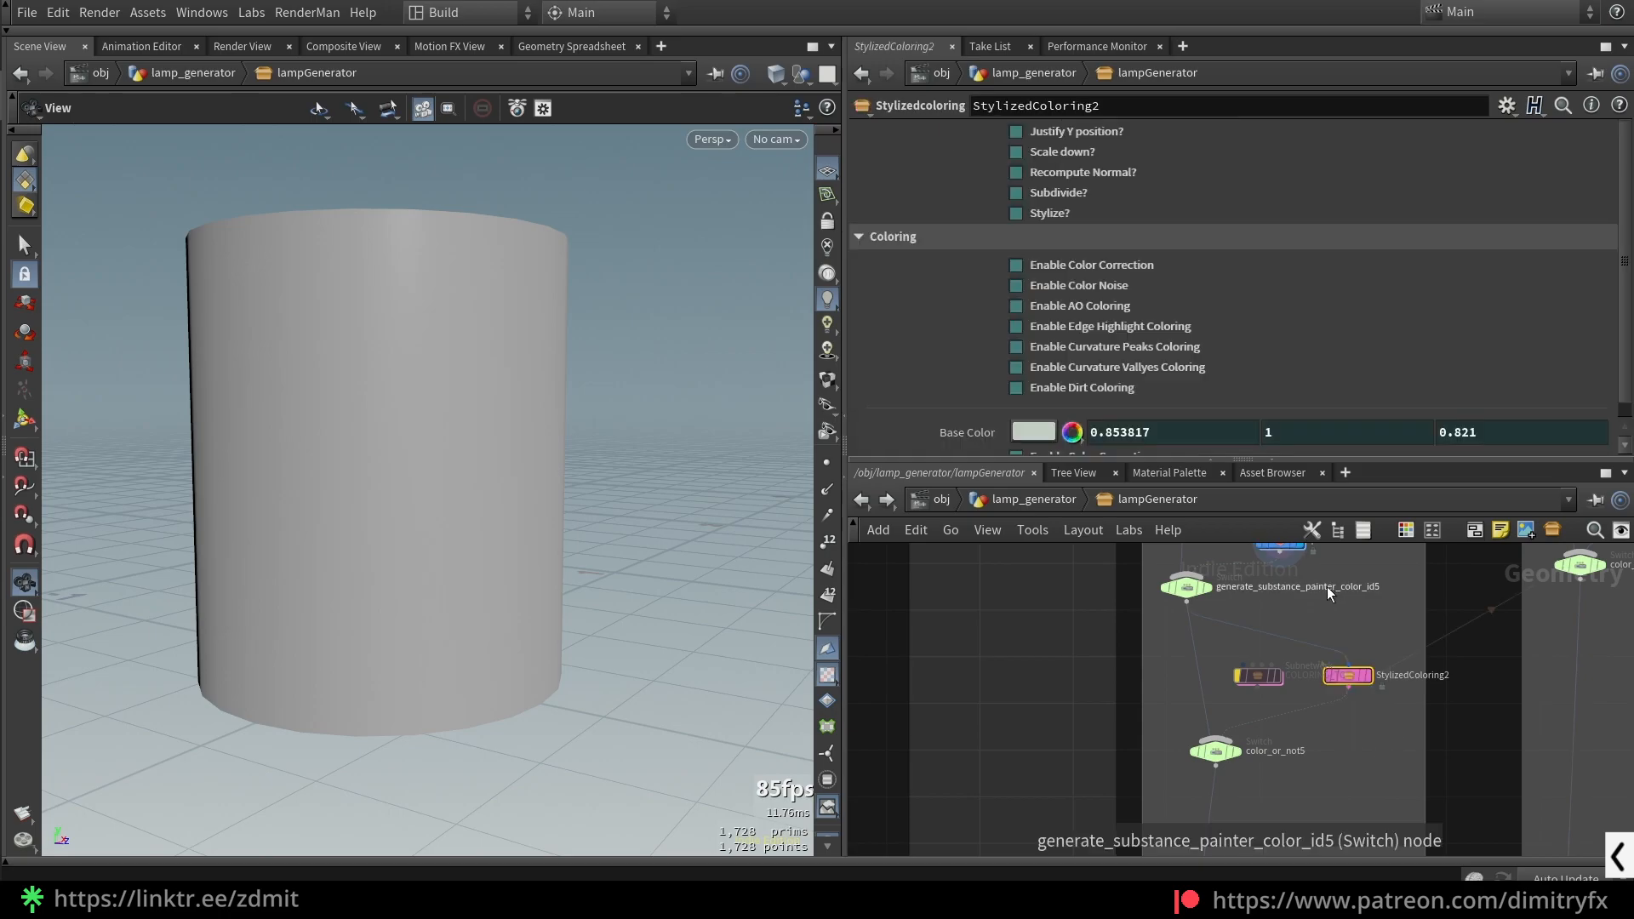
key("r")
left_click(1215, 752)
key("r")
scroll(1351, 778, "down", 3)
middle_click(1300, 616)
middle_click_drag(1329, 758, 1280, 566)
scroll(1216, 779, "up", 3)
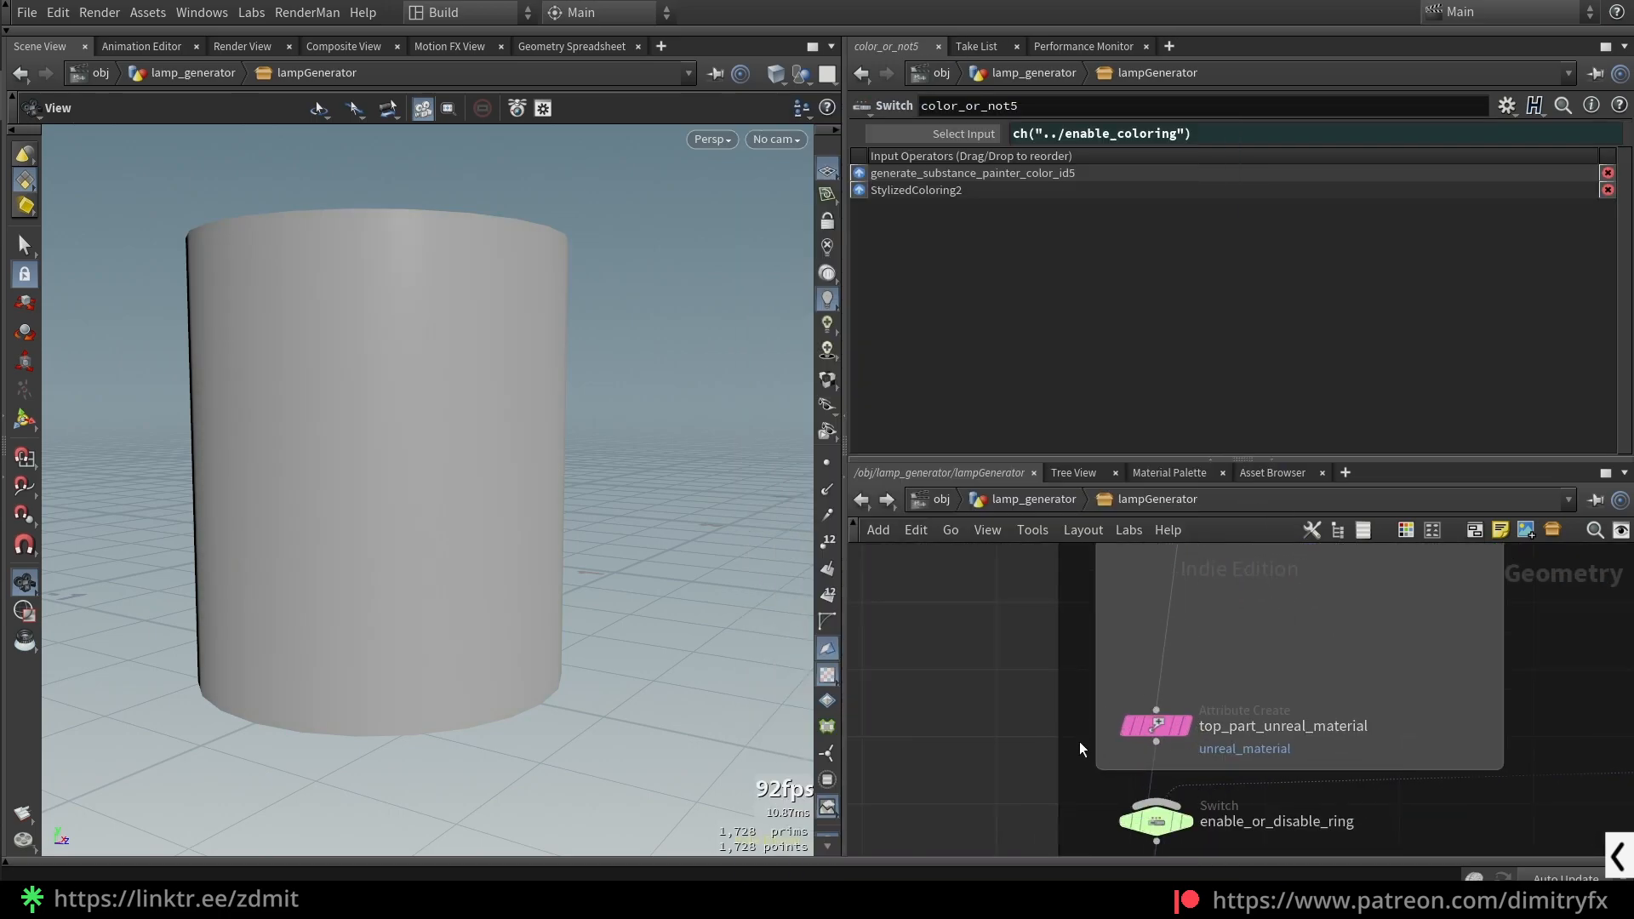
- Inspect top_part_unreal_material and the enable_or_disable_ring switch, examining where the rings sit on the shape's upper and lower edges
left_click(1156, 725)
scroll(1000, 723, "down", 3)
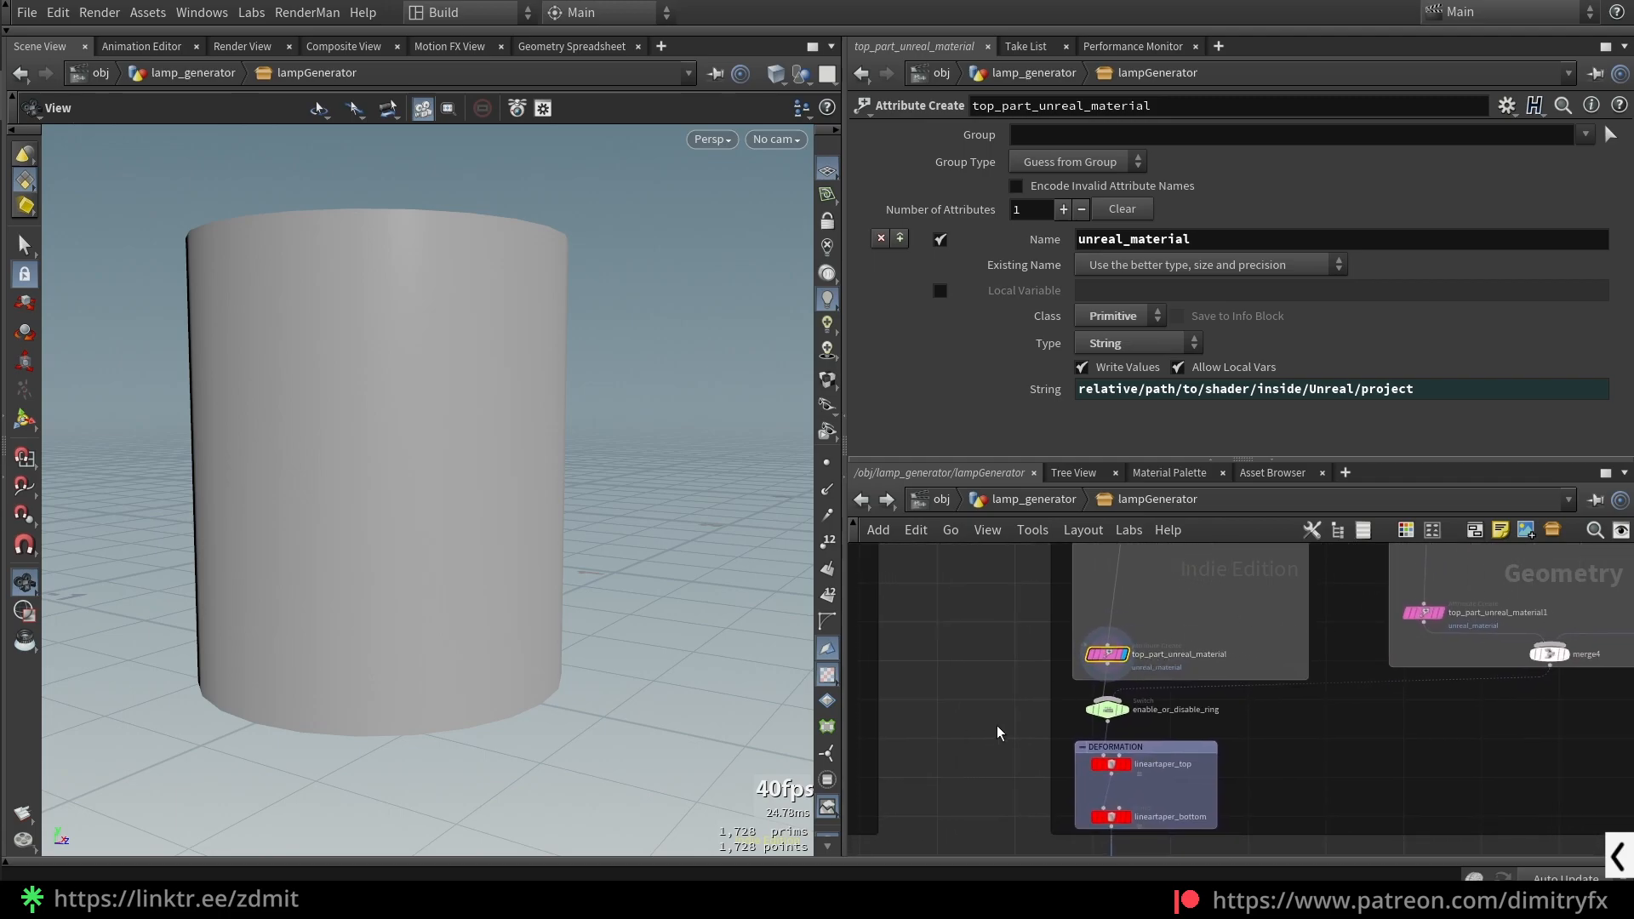
left_click(1107, 709)
scroll(1166, 722, "up", 3)
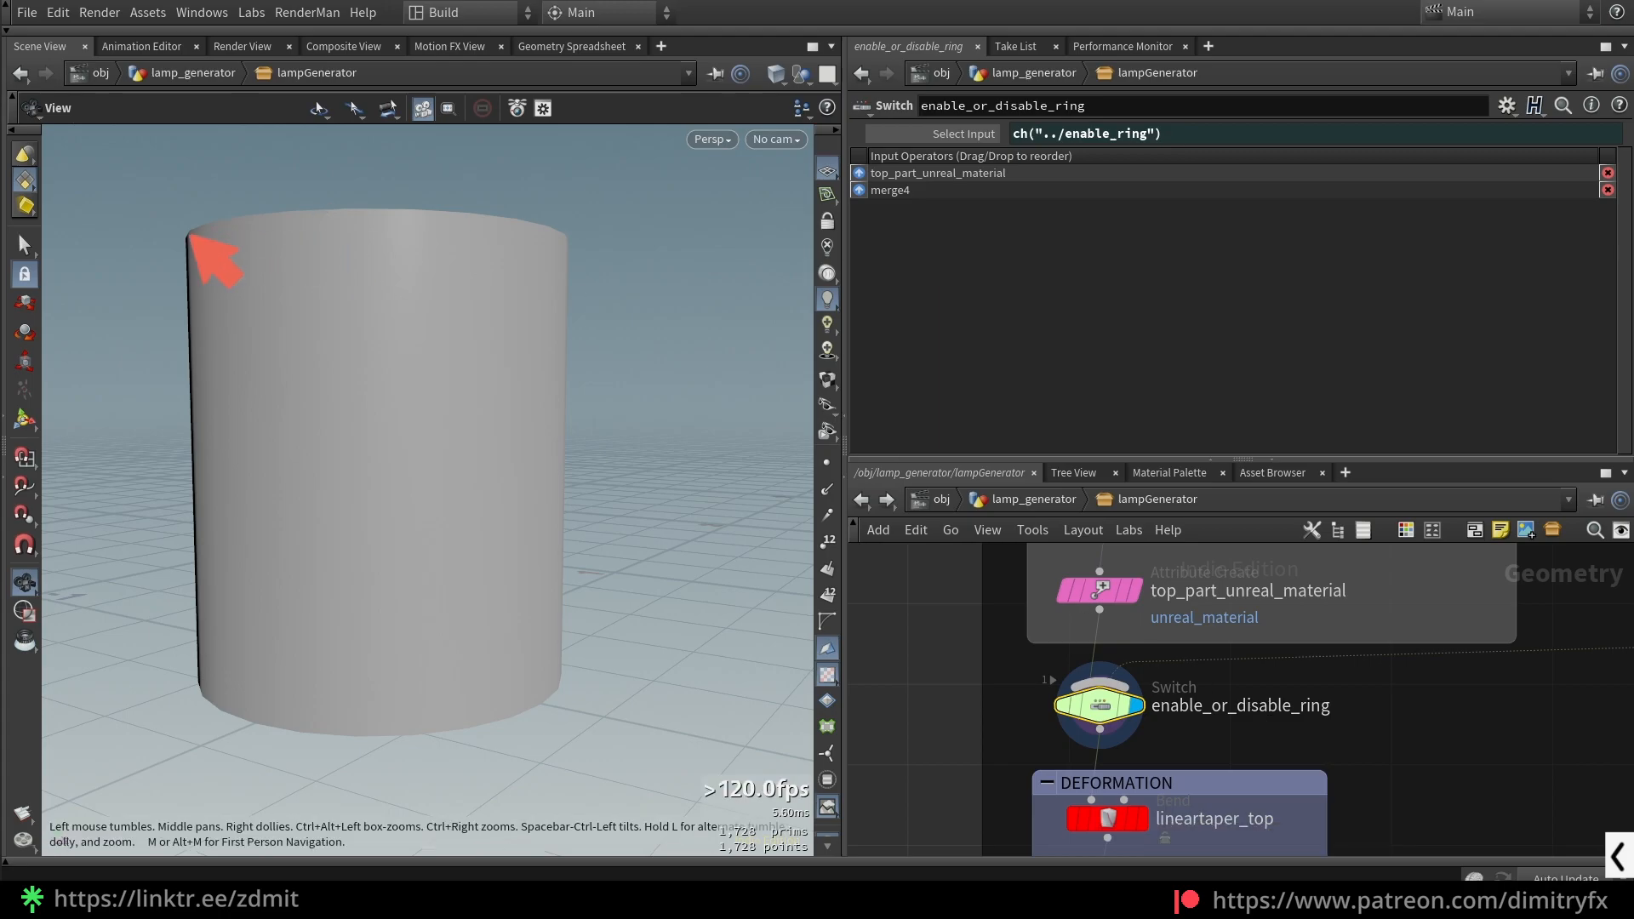
left_click_drag(206, 241, 540, 232)
mouse_move(198, 693)
left_mouse_down()
mouse_move(431, 713)
mouse_move(549, 677)
left_mouse_up()
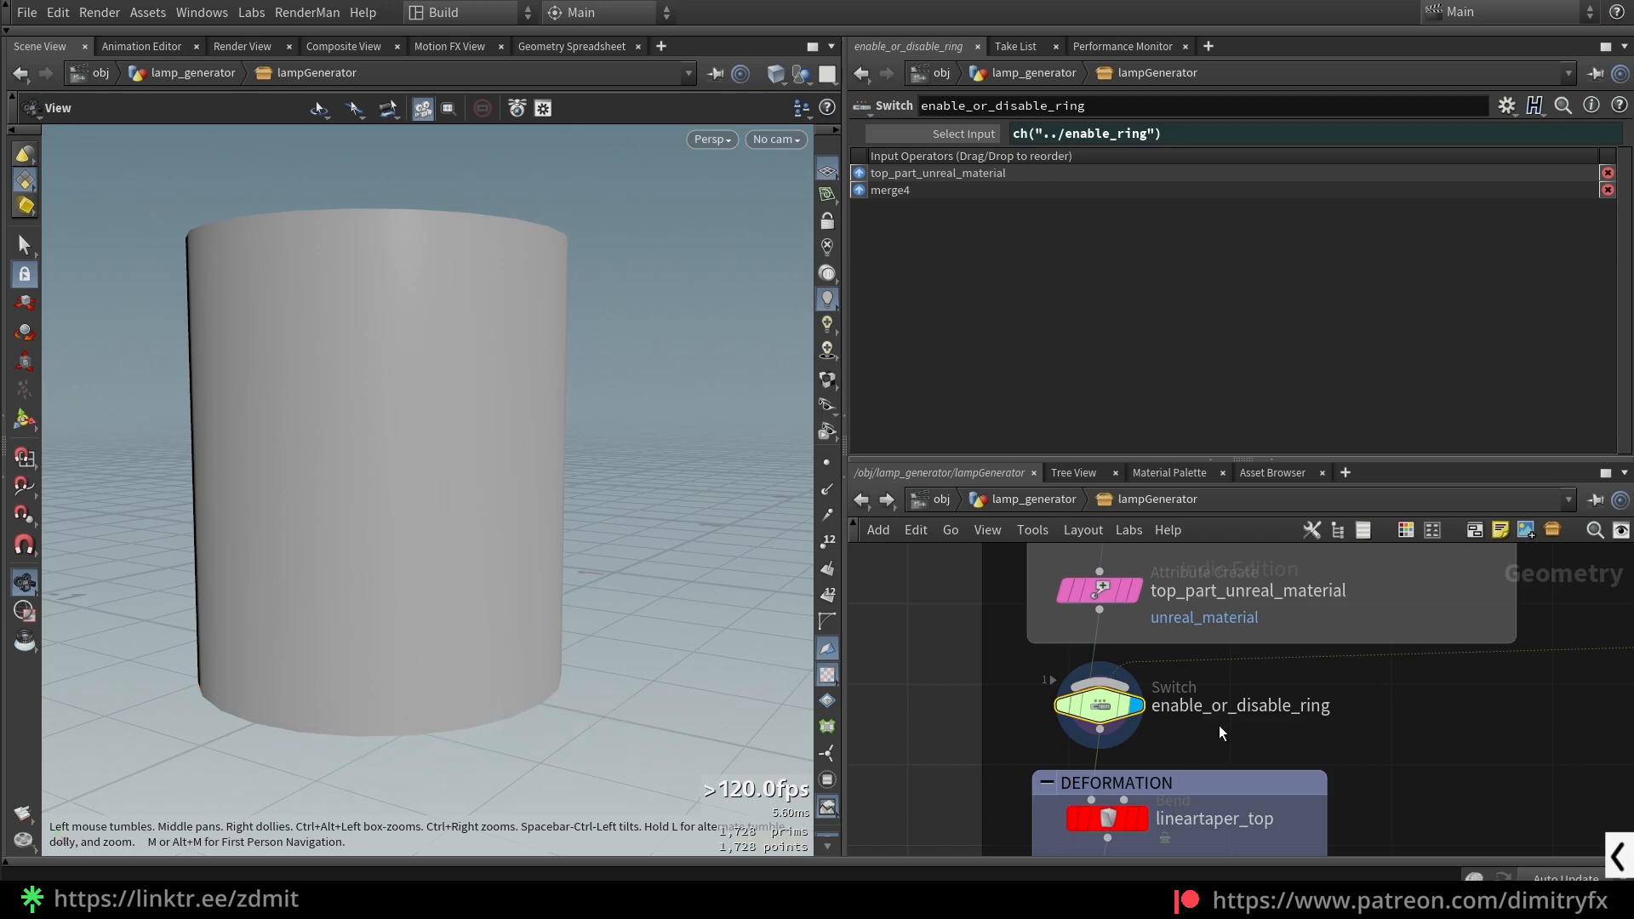
- Display blast_end_caps1 in the top bottom edge ring network box and examine the open shell
scroll(1605, 676, "down", 5)
middle_click_drag(1598, 675, 1199, 823)
middle_click_drag(1208, 588, 1161, 749)
scroll(1161, 708, "up", 3)
scroll(1159, 705, "up", 1)
middle_click_drag(1119, 670, 1152, 681)
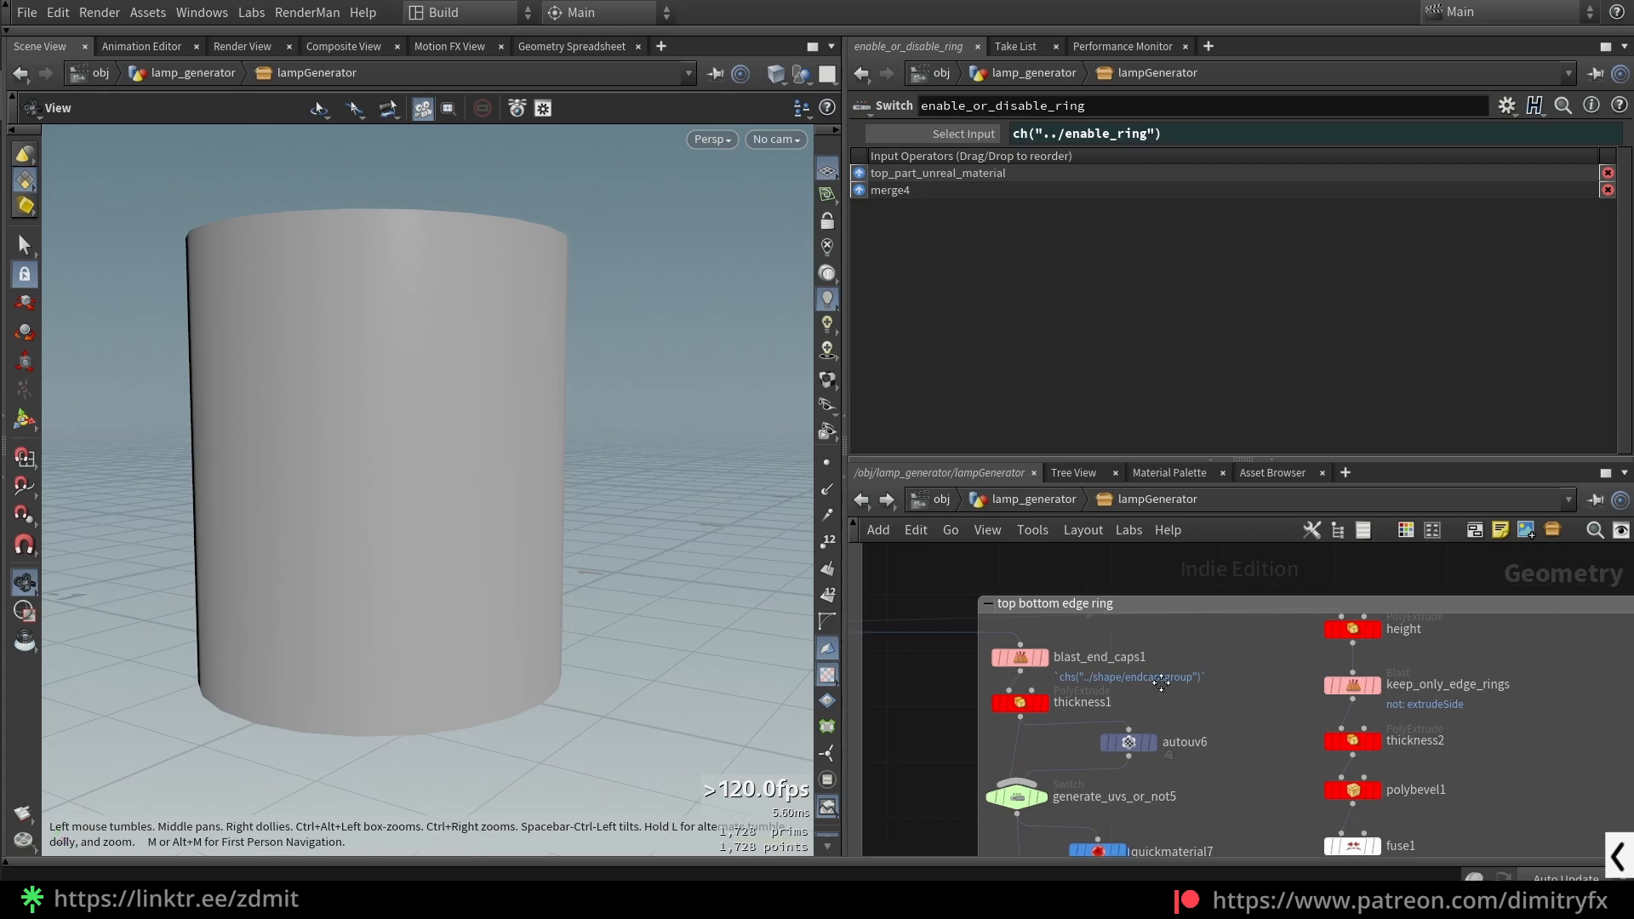
scroll(979, 659, "up", 2)
left_click_drag(1030, 660, 1029, 638)
middle_click_drag(1142, 660, 1233, 682)
left_click(1159, 657)
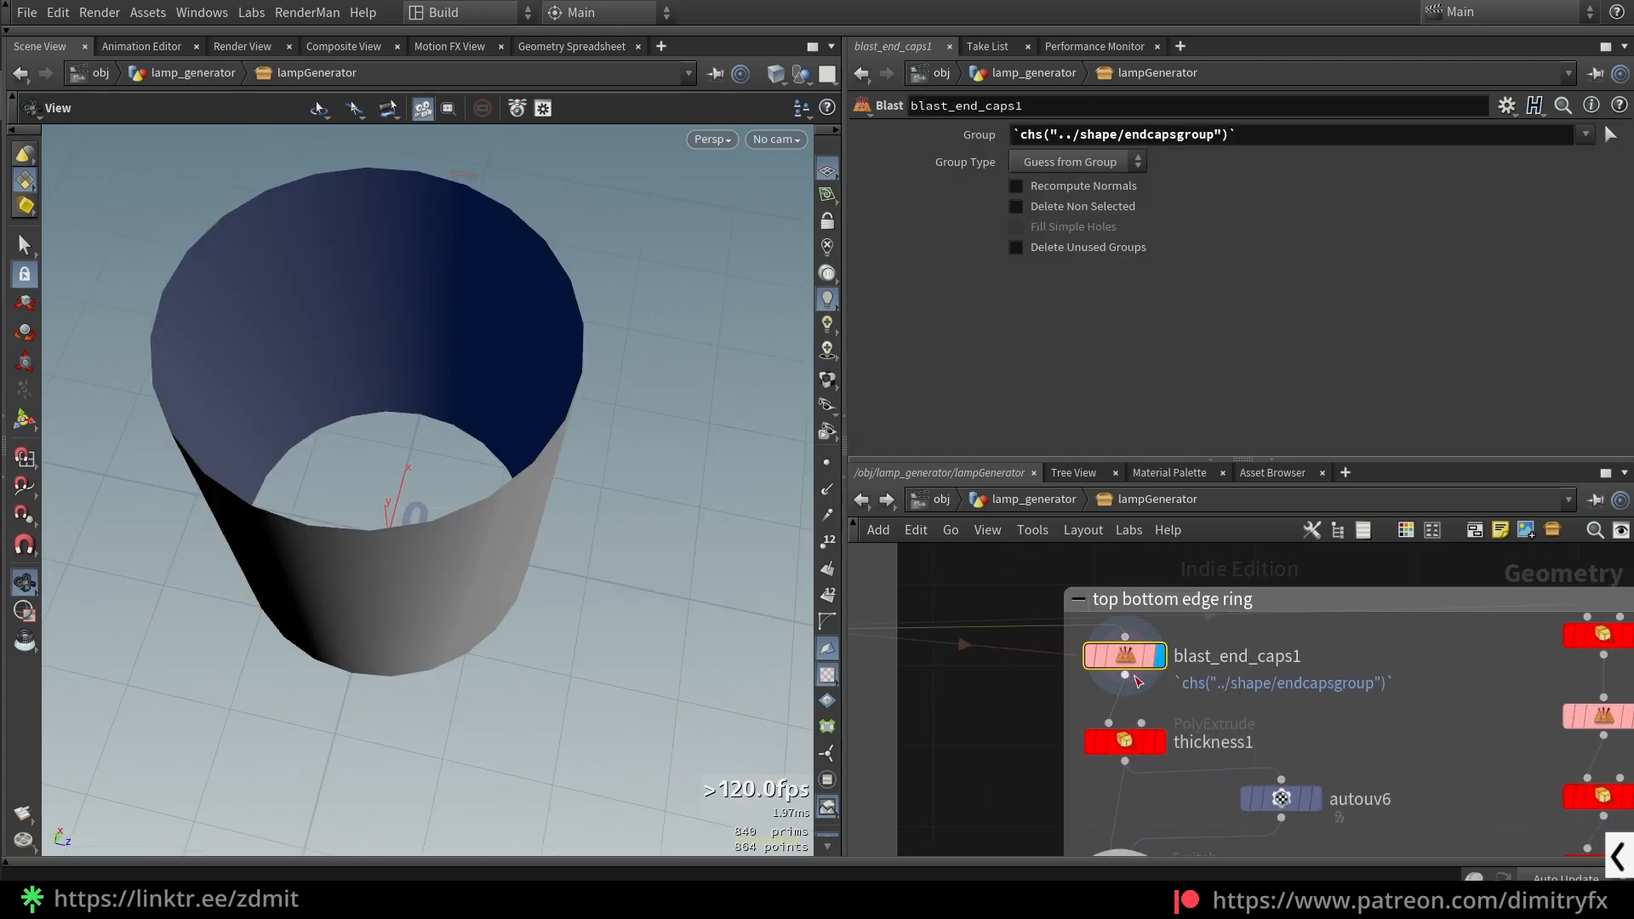
- Compare the main branch's shell at blast_end_caps with the thickness extrusion bypassed
scroll(1297, 617, "down", 3)
middle_click_drag(1175, 699, 1233, 659)
scroll(1055, 724, "up", 2)
left_click(1149, 689)
key("r")
middle_click_drag(1102, 717, 1078, 671)
left_click_drag(1015, 746, 1122, 698)
key("b")
left_click_drag(1067, 651, 1181, 669)
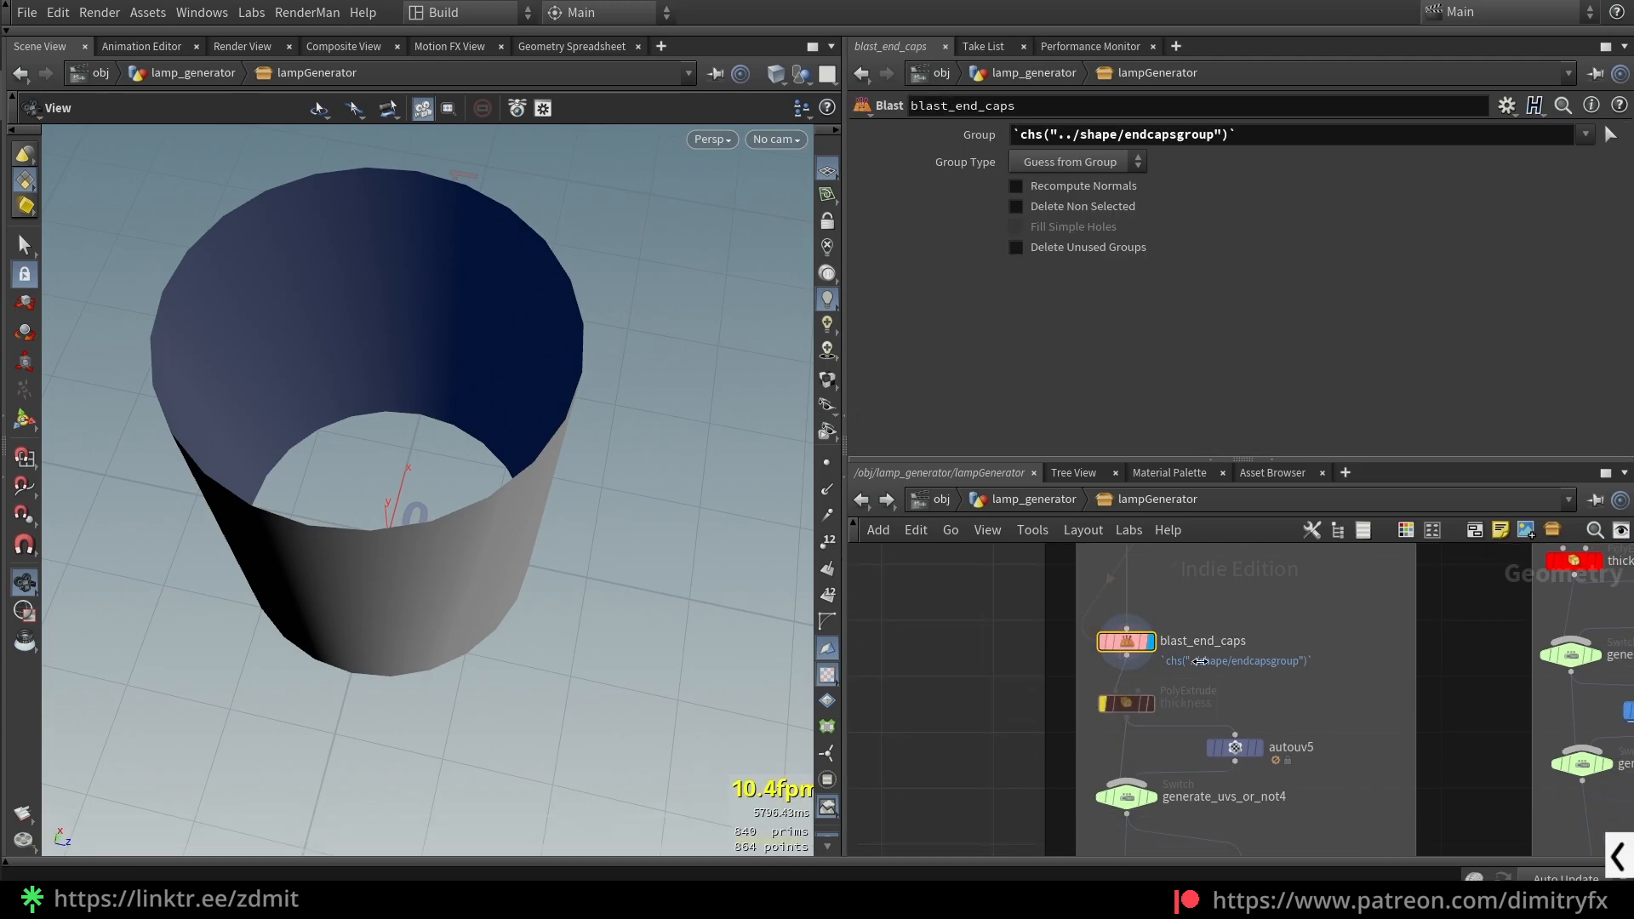
key("b")
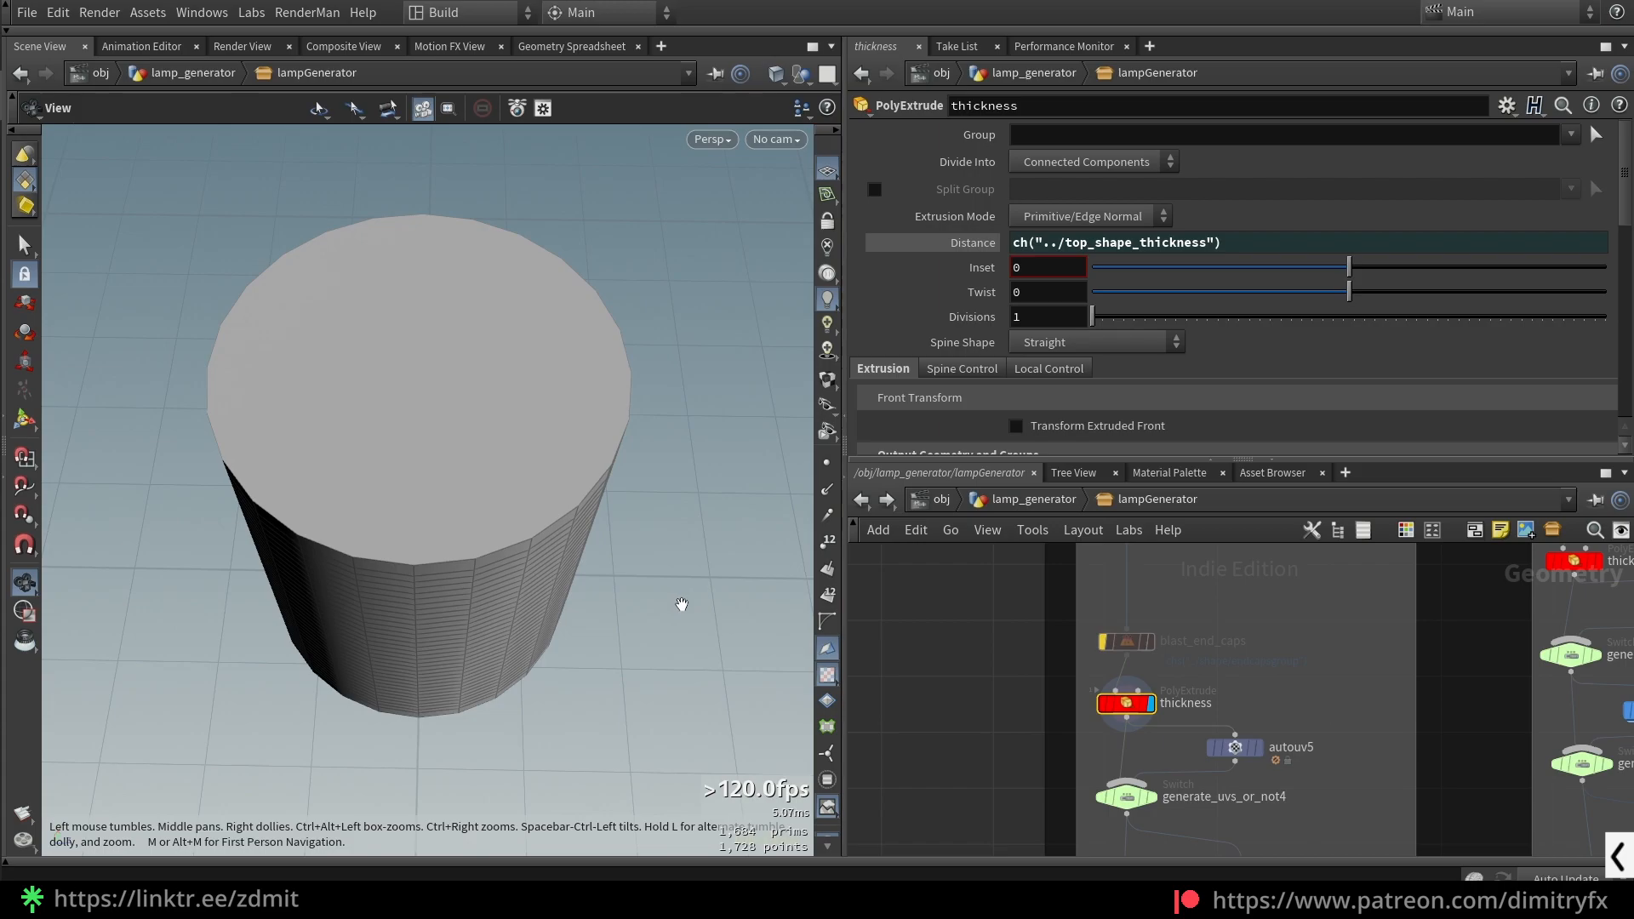
- Toggle the bypass on blast_end_caps to compare the thickness result with and without end caps, leaving the blast active
key("b")
left_click_drag(1029, 687, 1190, 616)
key("b")
left_click_drag(1054, 733, 1193, 623)
key("b")
key("b")
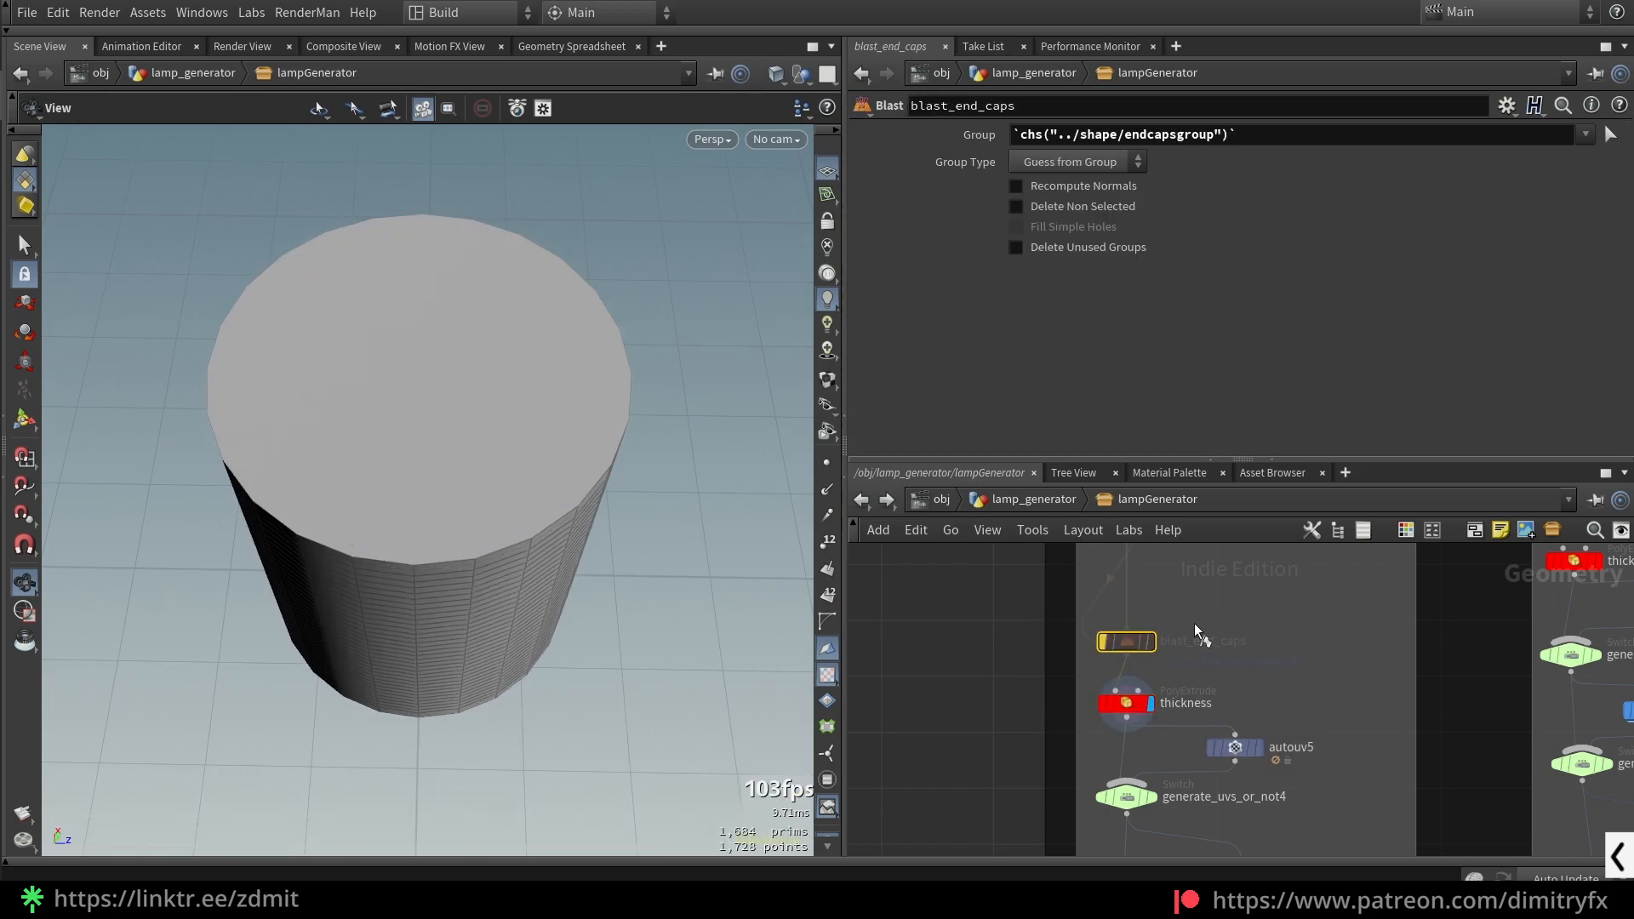
key("b")
key("b")
key("b")
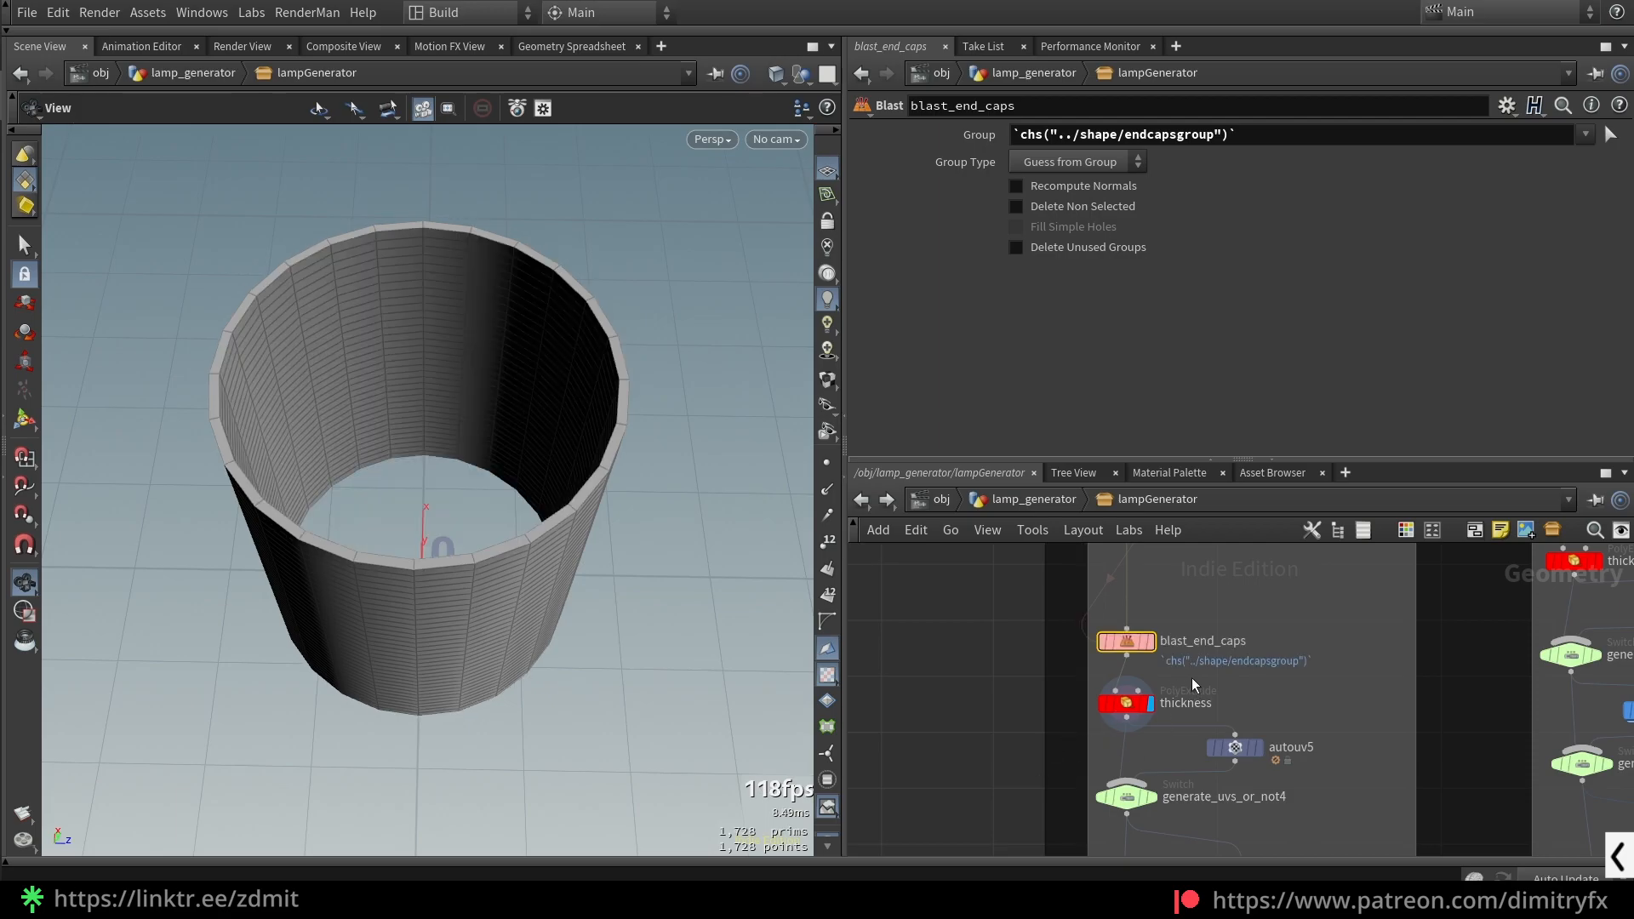
- Examine the hollow extruded shape from several angles, switching blast_end_caps off and on again
left_click_drag(618, 510, 480, 310)
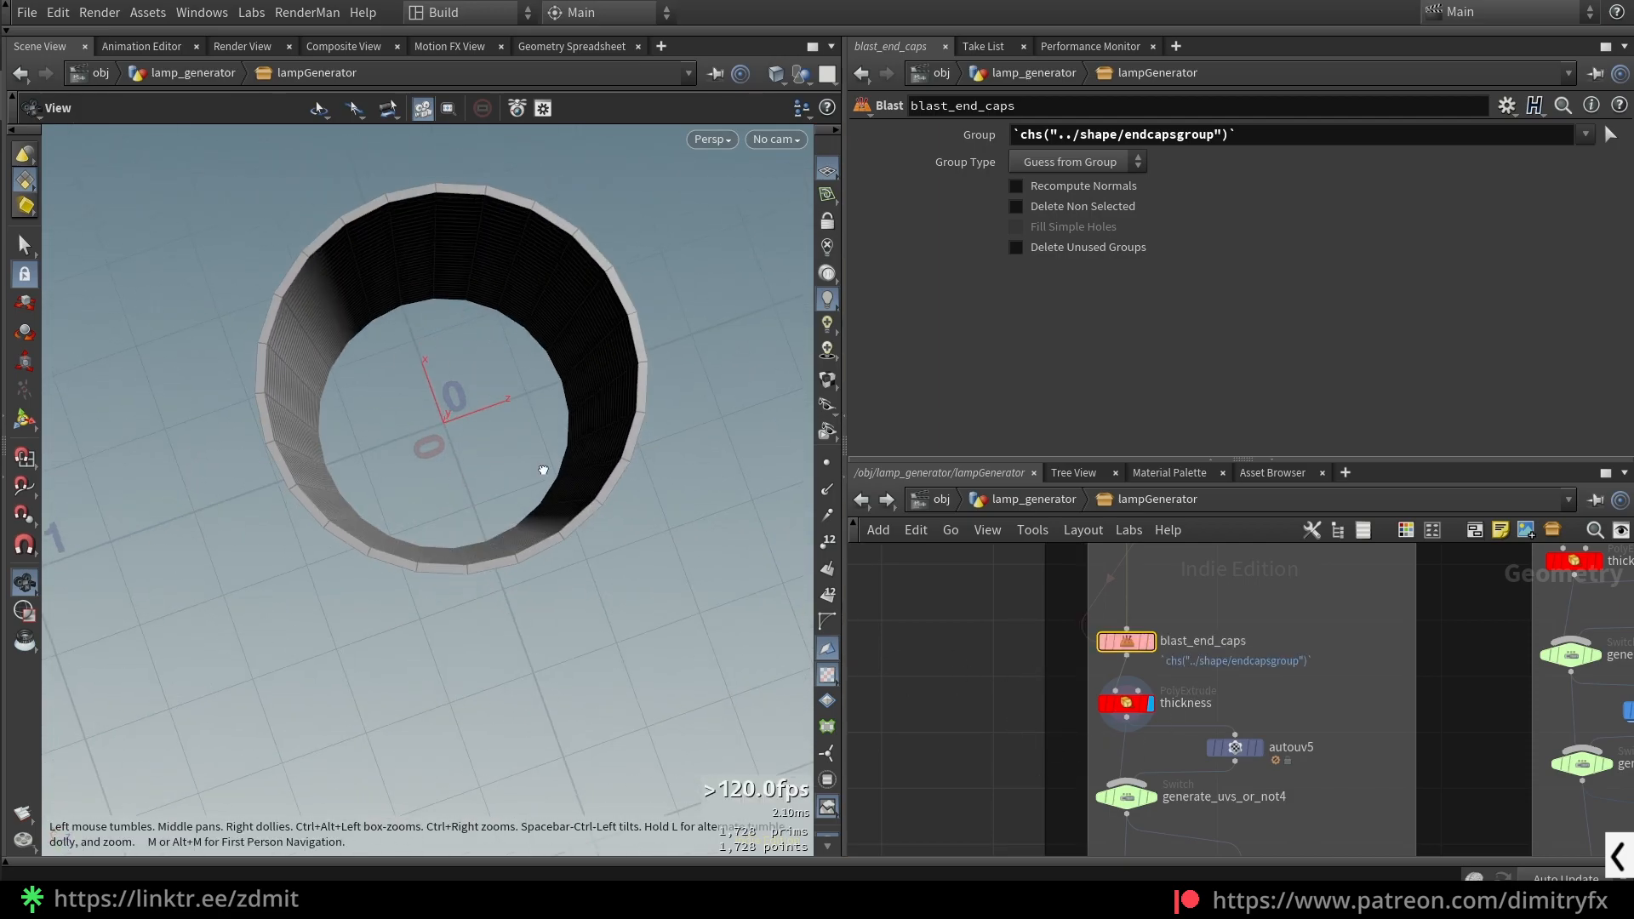
left_click_drag(549, 508, 401, 190)
key("b")
key("b")
left_click_drag(562, 545, 695, 372)
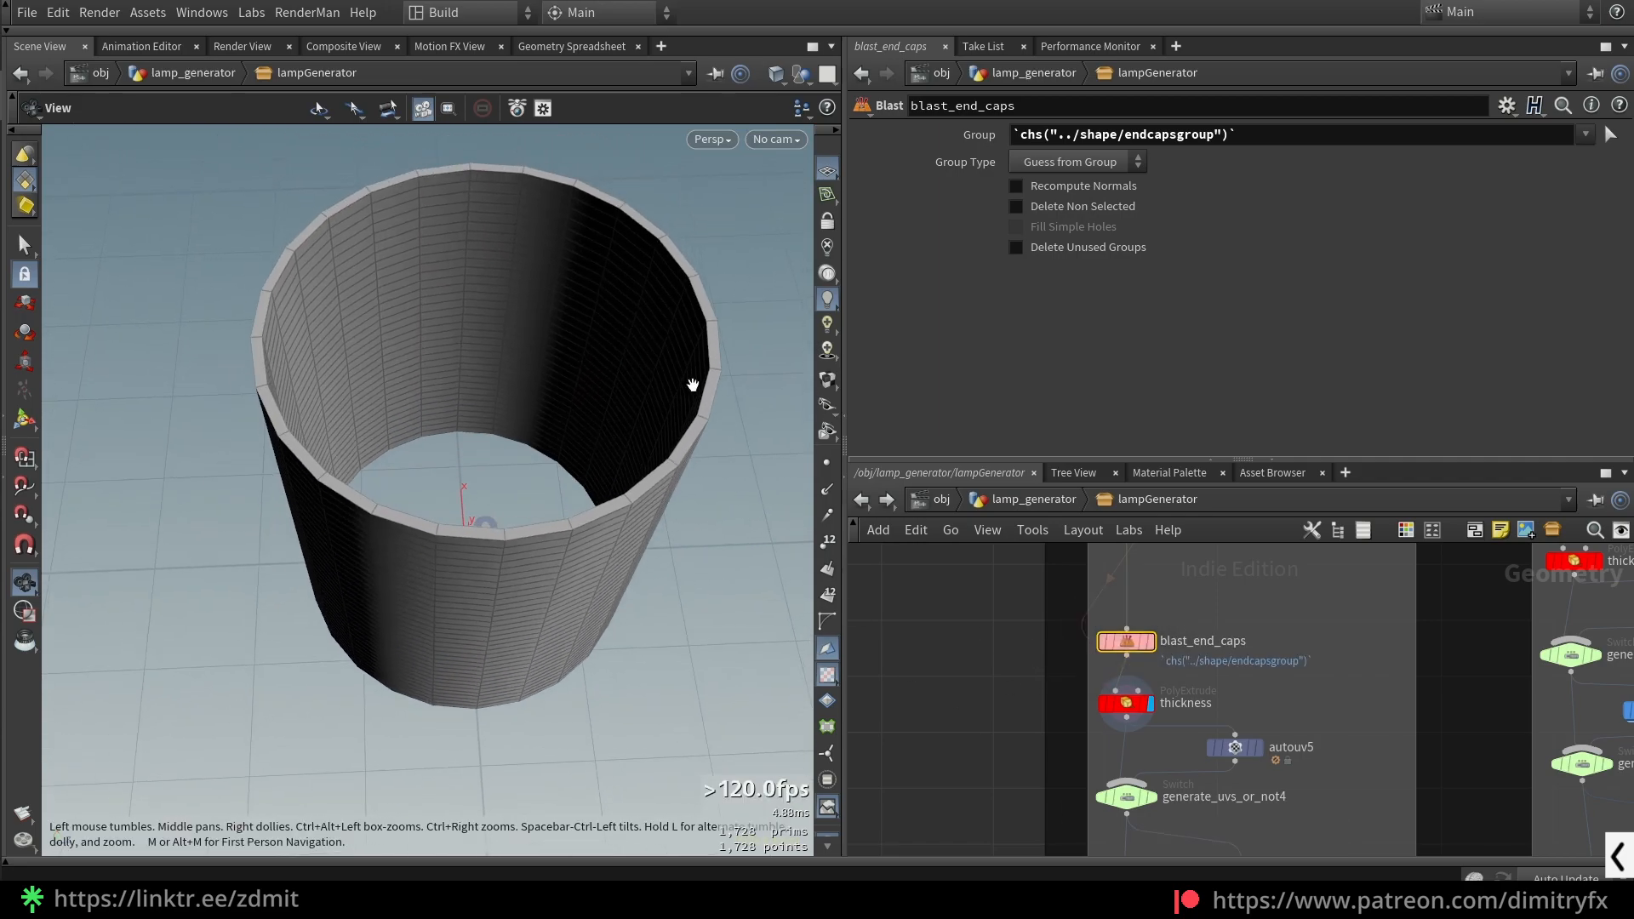
- Display blast_end_caps1 and its following thickness1 extrusion in the edge ring branch to compare them
key("ctrl+v")
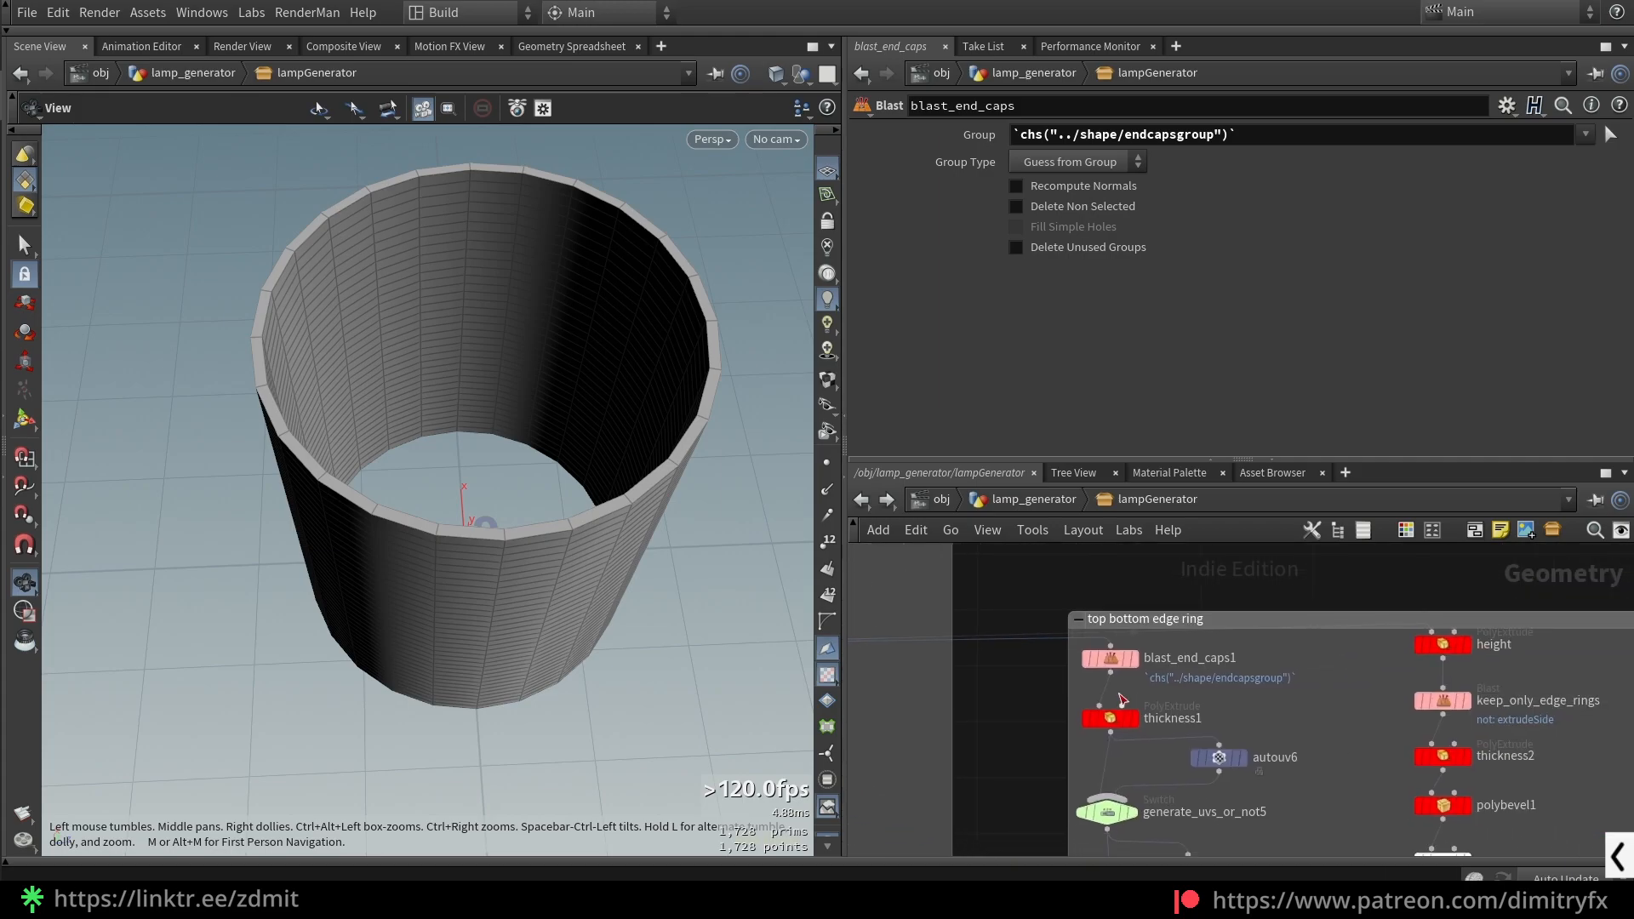
left_click(1111, 658)
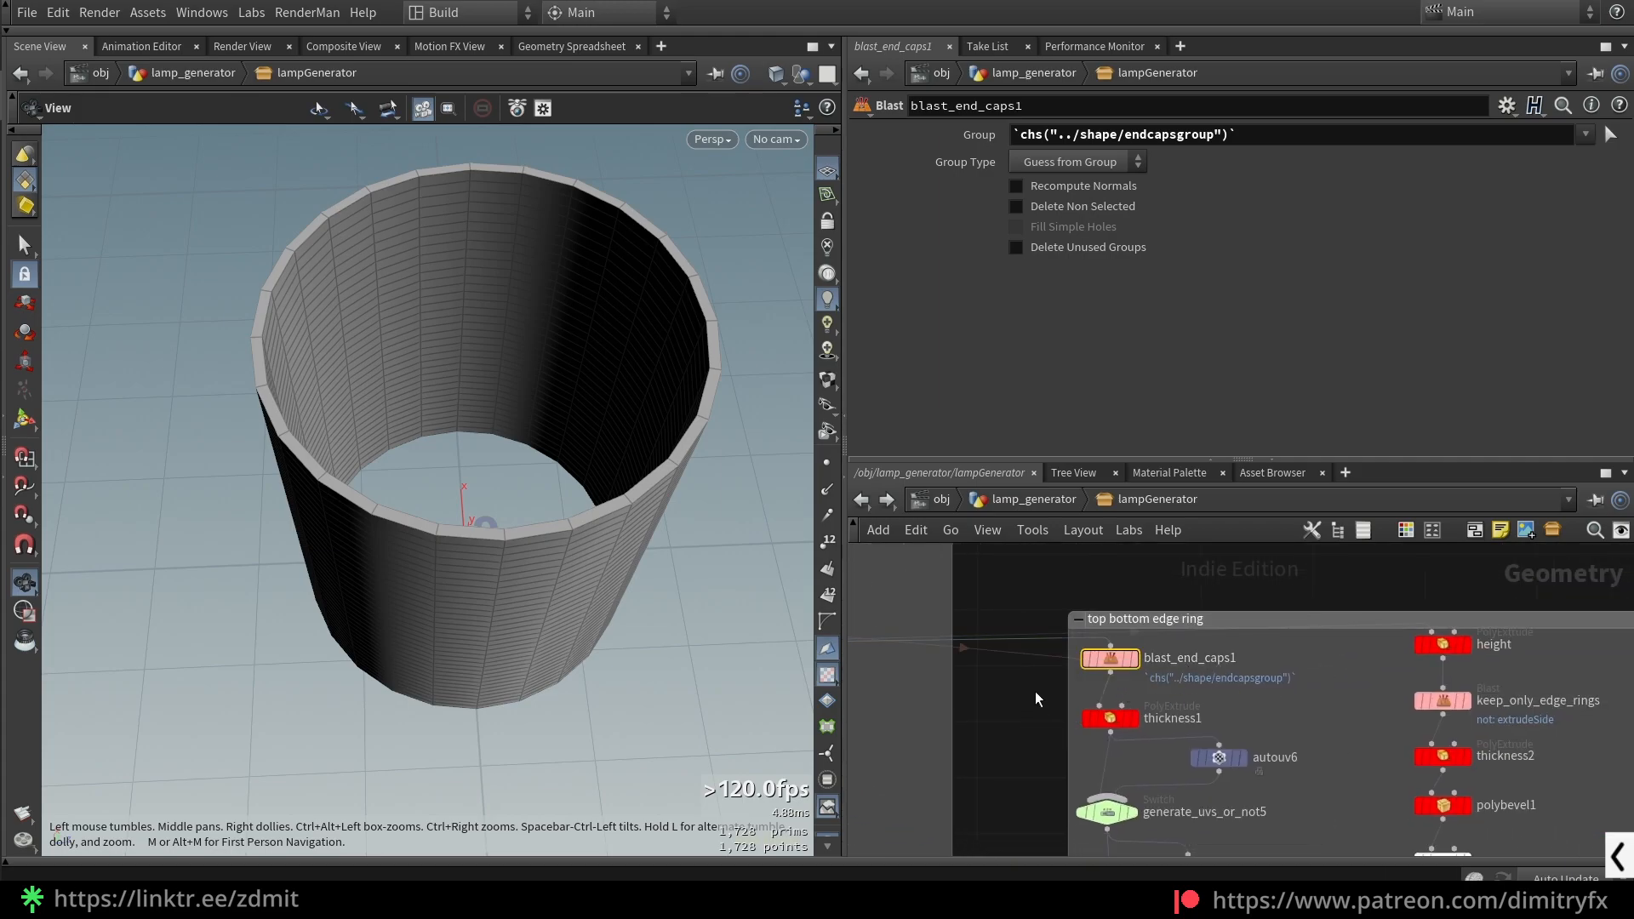
key("r")
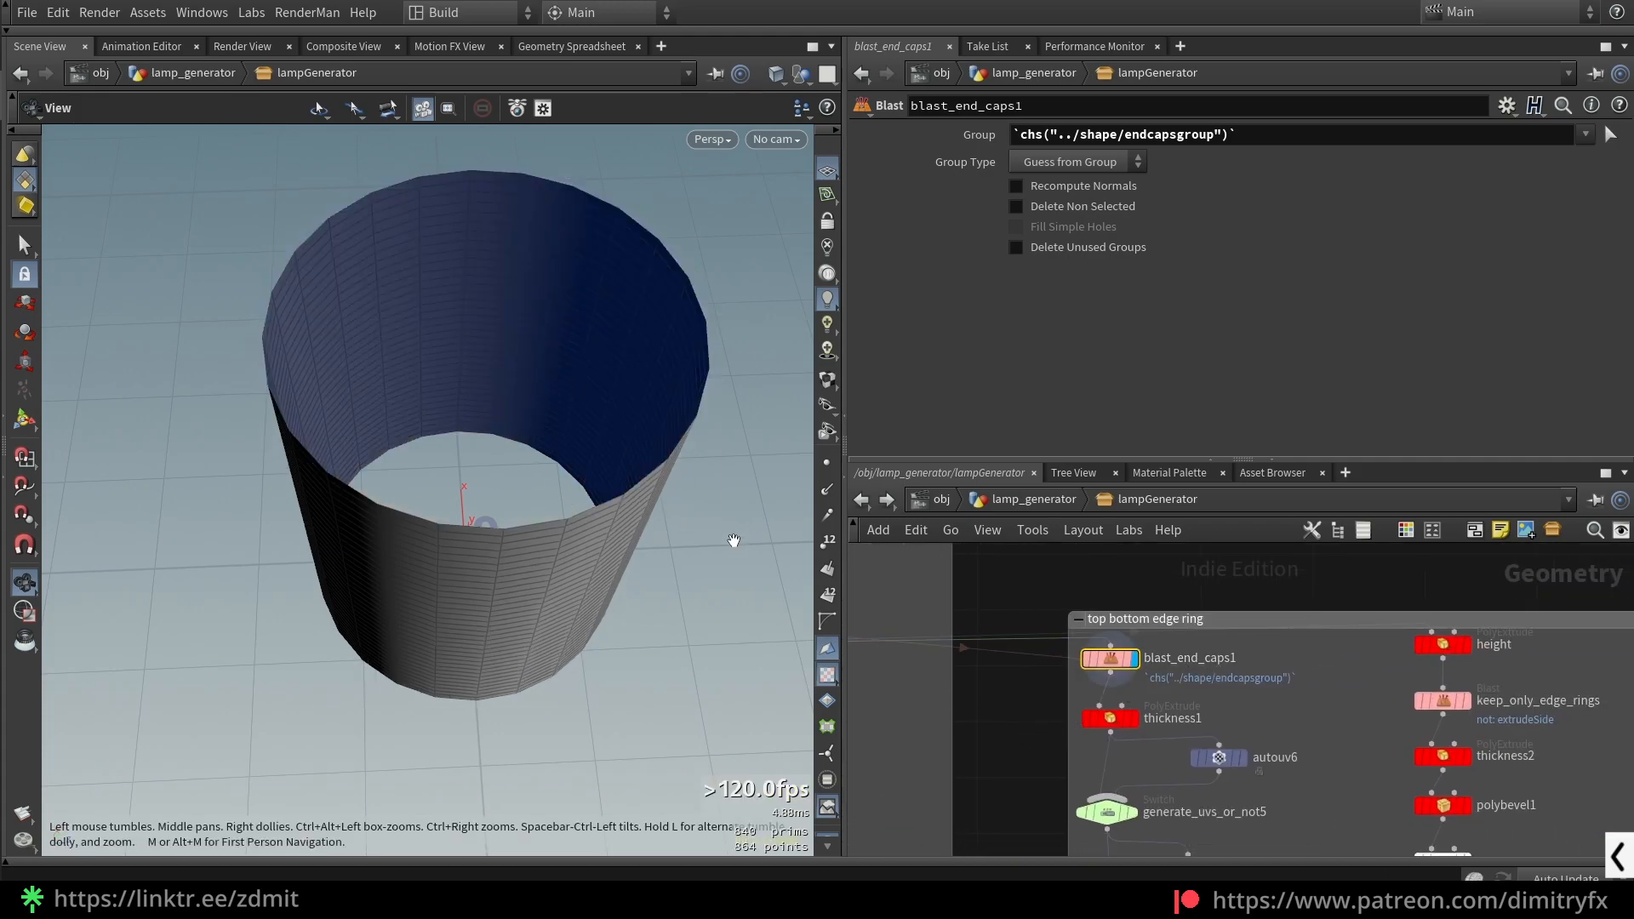
left_click_drag(741, 482, 774, 423)
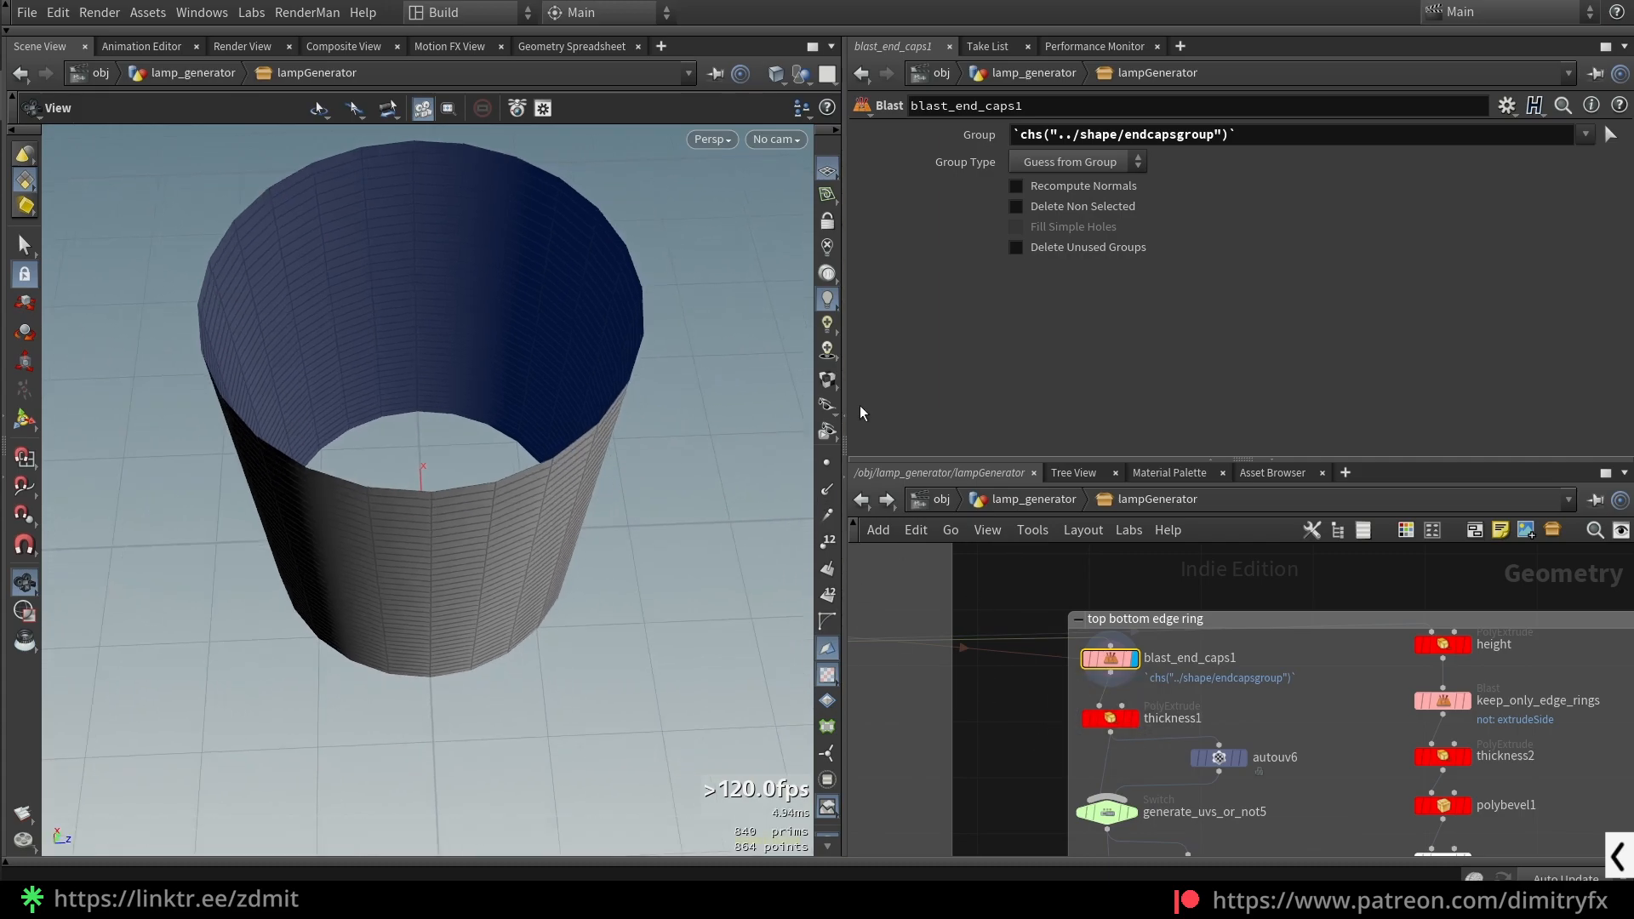
left_click(1117, 719)
key("r")
left_click_drag(731, 617, 682, 497)
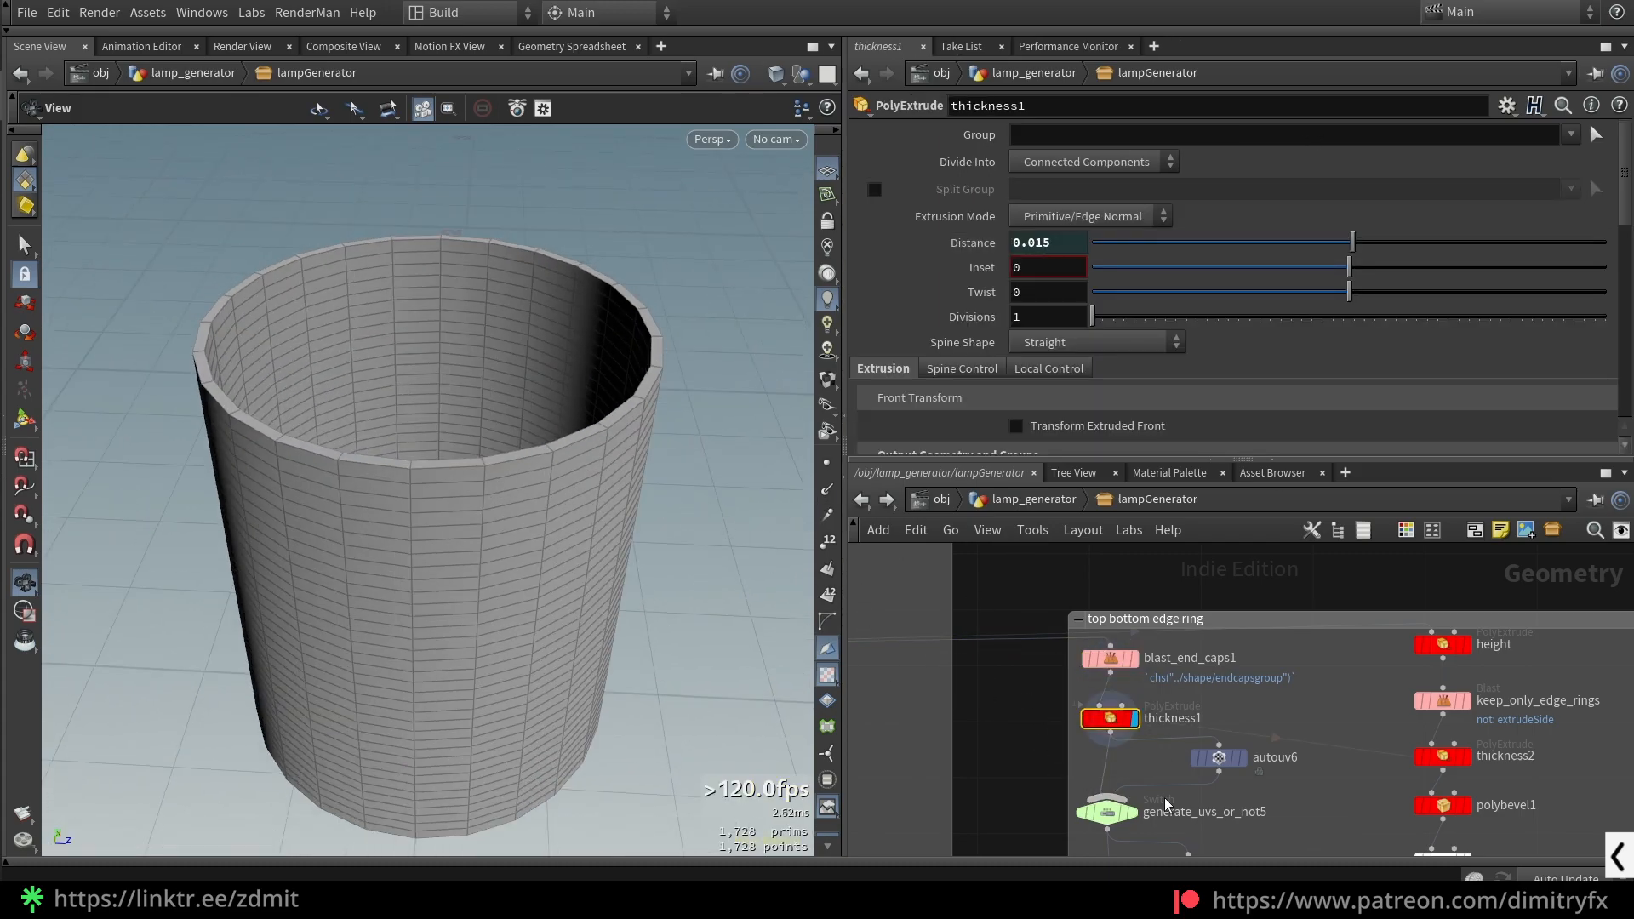
- Review autouv6 and StylizedColoring3 in the edge ring branch, down to its Unreal material nodes
scroll(1249, 799, "down", 5)
left_click(1184, 581)
scroll(1184, 581, "up", 3)
middle_click_drag(1237, 658, 1215, 611)
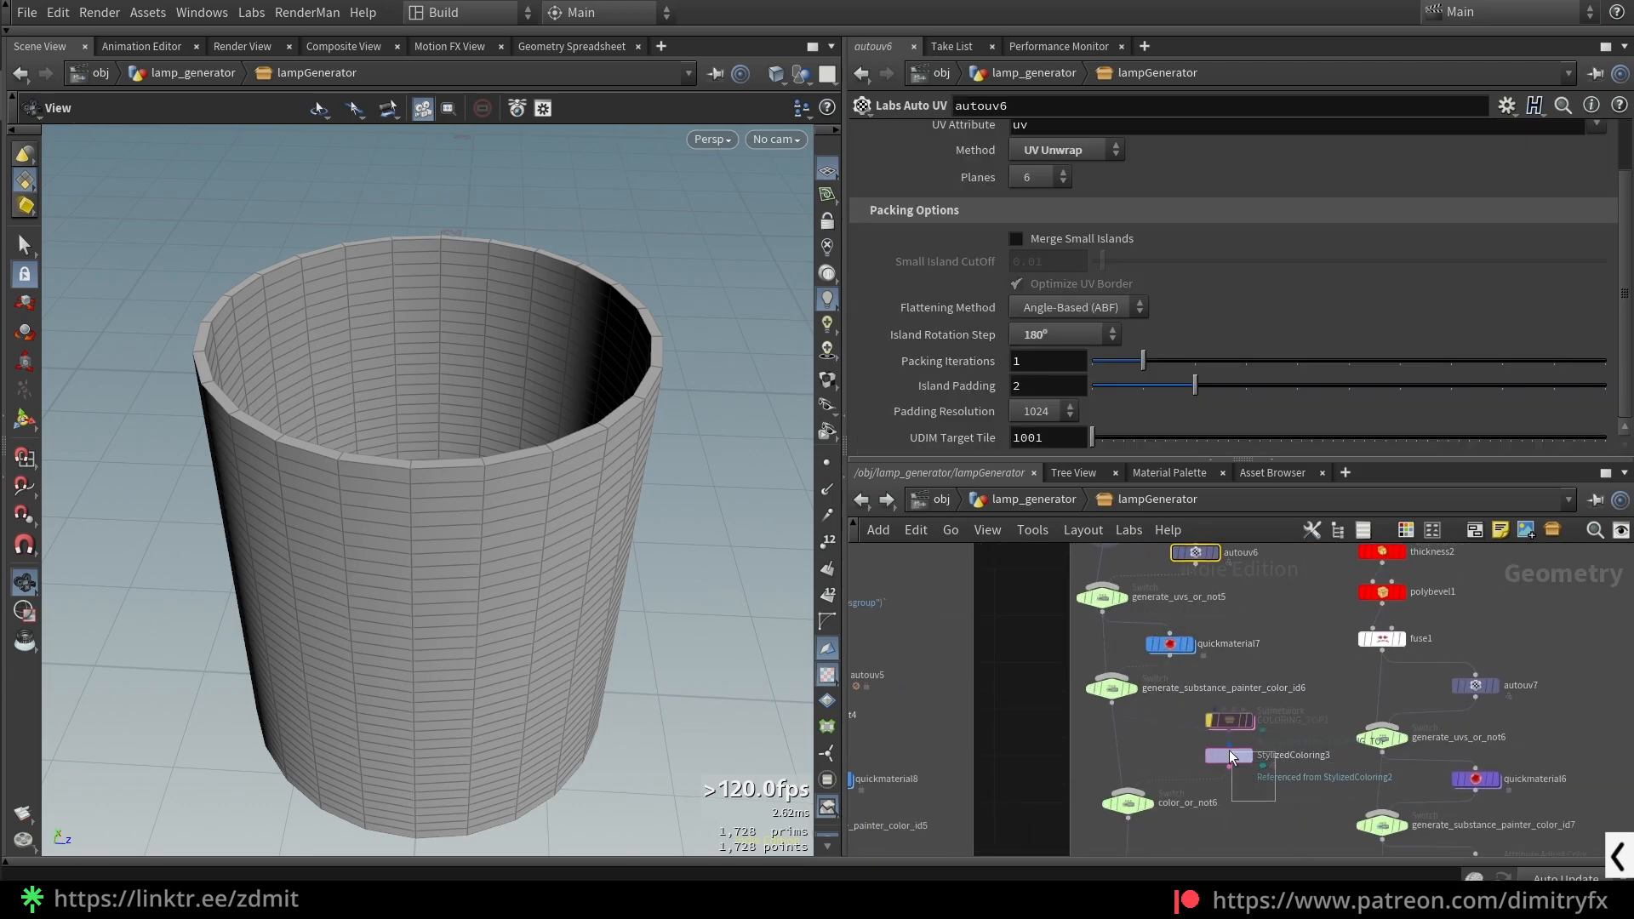
left_click_drag(1235, 754, 1226, 747)
middle_click_drag(1276, 807, 1311, 715)
middle_click_drag(1280, 773, 1260, 549)
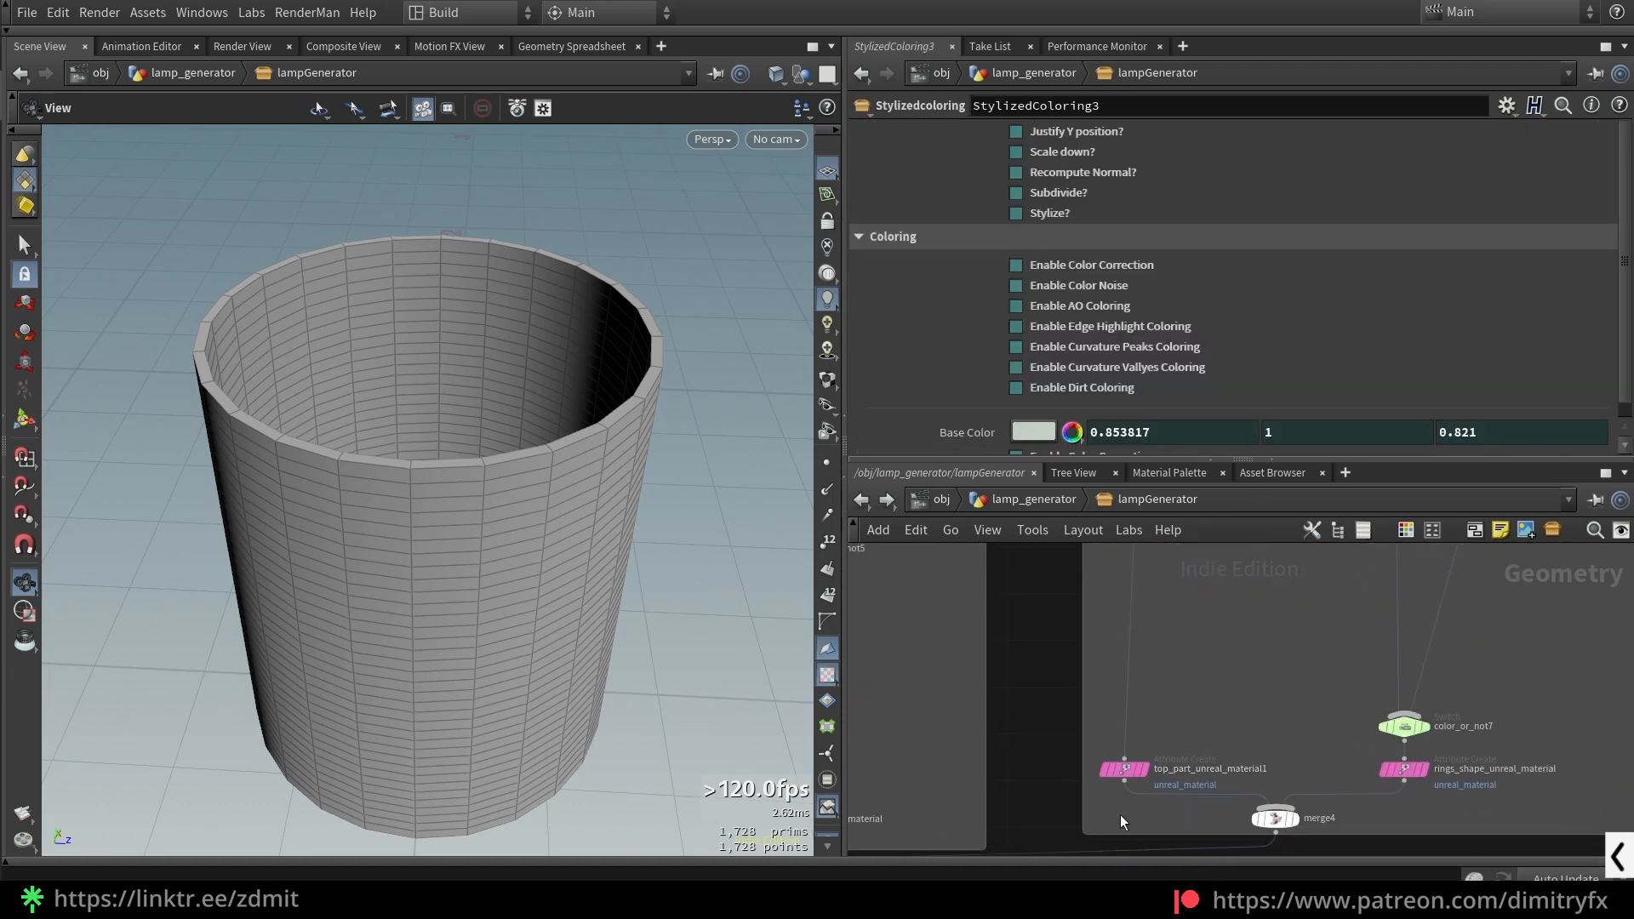
- Display merge4 and examine the rings around the upper and lower edges of the top part
scroll(1120, 815, "down", 3)
middle_click_drag(1091, 785, 1197, 835)
scroll(1093, 761, "down", 4)
left_click_drag(1014, 571, 1122, 758)
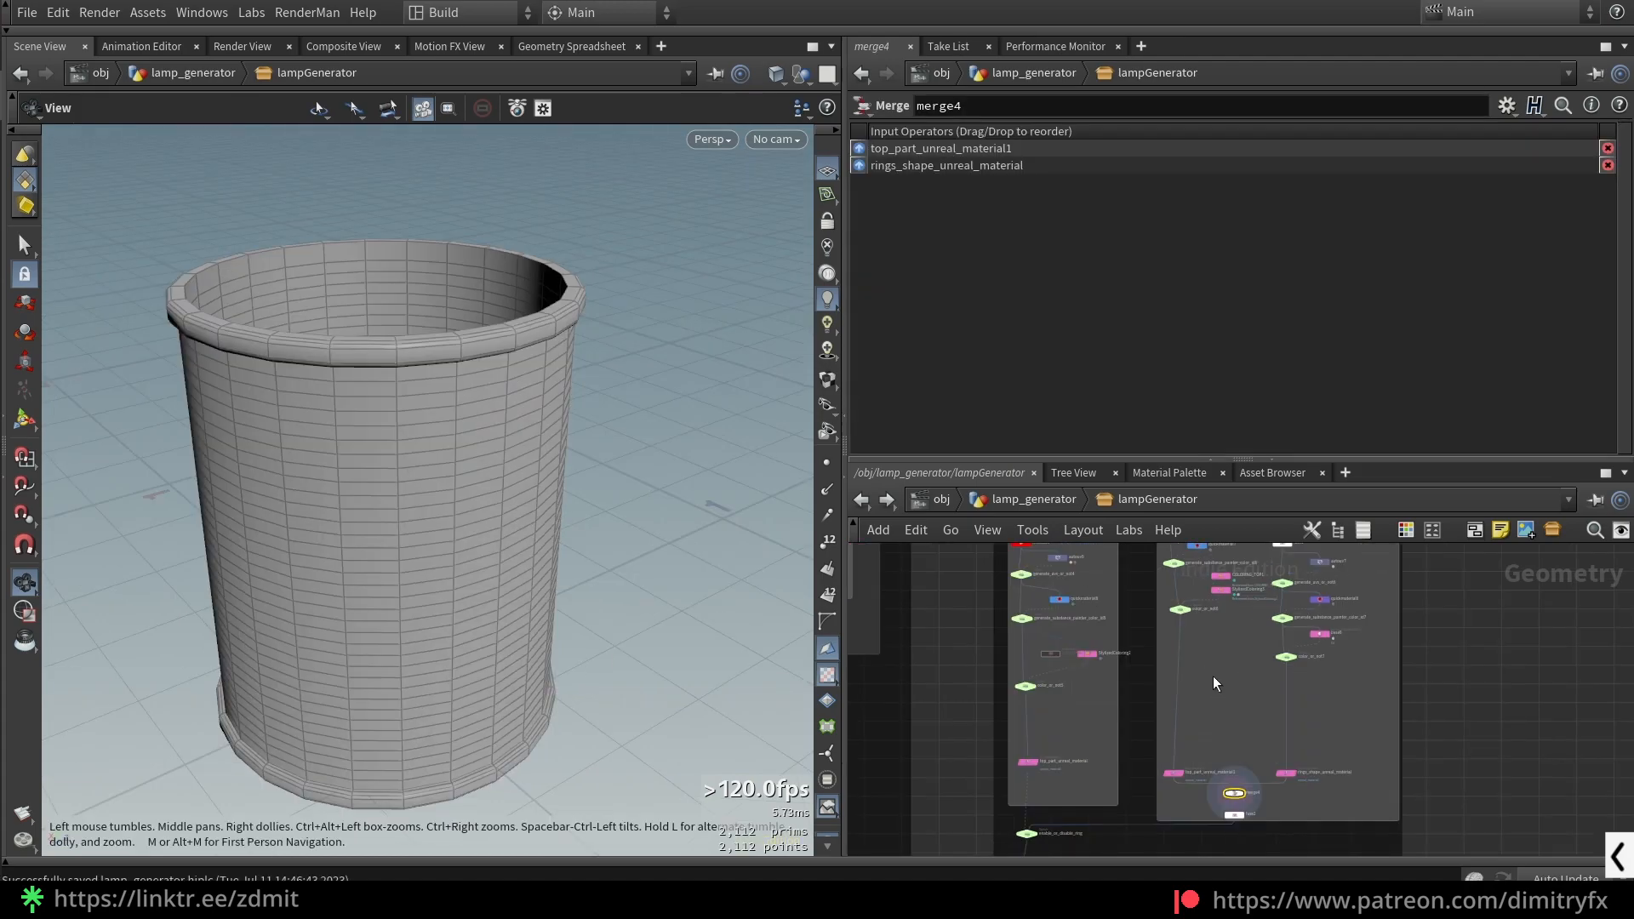
scroll(1194, 706, "down", 2)
scroll(1243, 643, "up", 3)
left_click_drag(394, 252, 387, 341)
left_click_drag(718, 472, 489, 520)
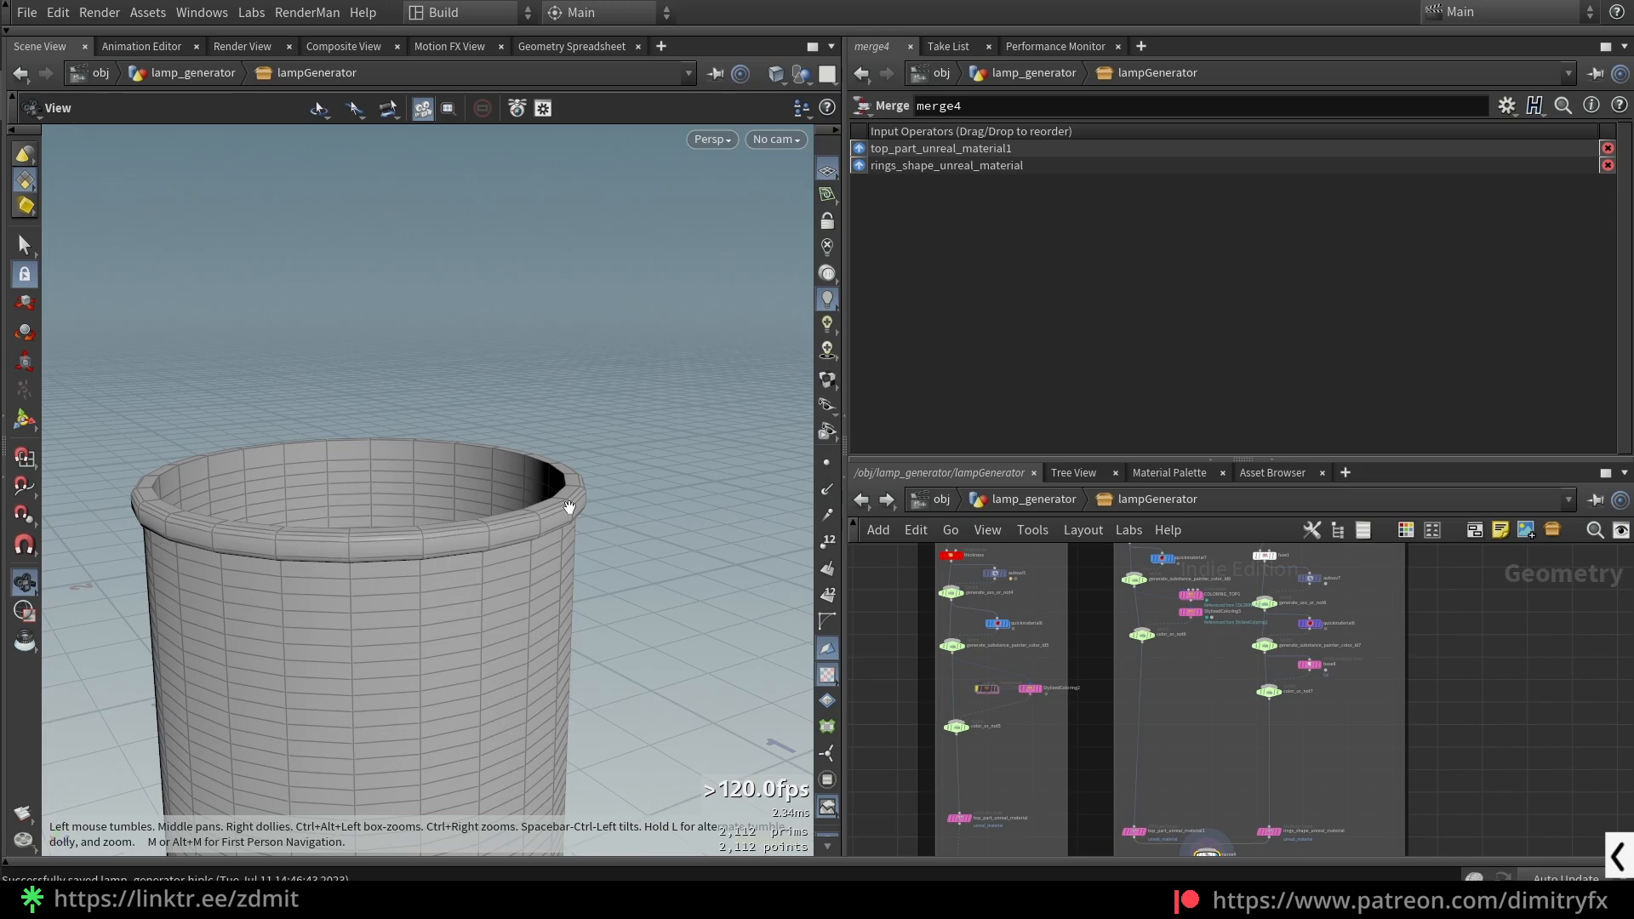
left_click_drag(485, 578, 509, 729)
- Highlight the main top part node chain and display its top_part_unreal_material output without rings
mouse_move(1054, 794)
middle_mouse_down()
mouse_move(1105, 728)
mouse_move(1082, 797)
middle_mouse_up()
scroll(1109, 764, "down", 2)
left_click_drag(1079, 817, 1001, 593)
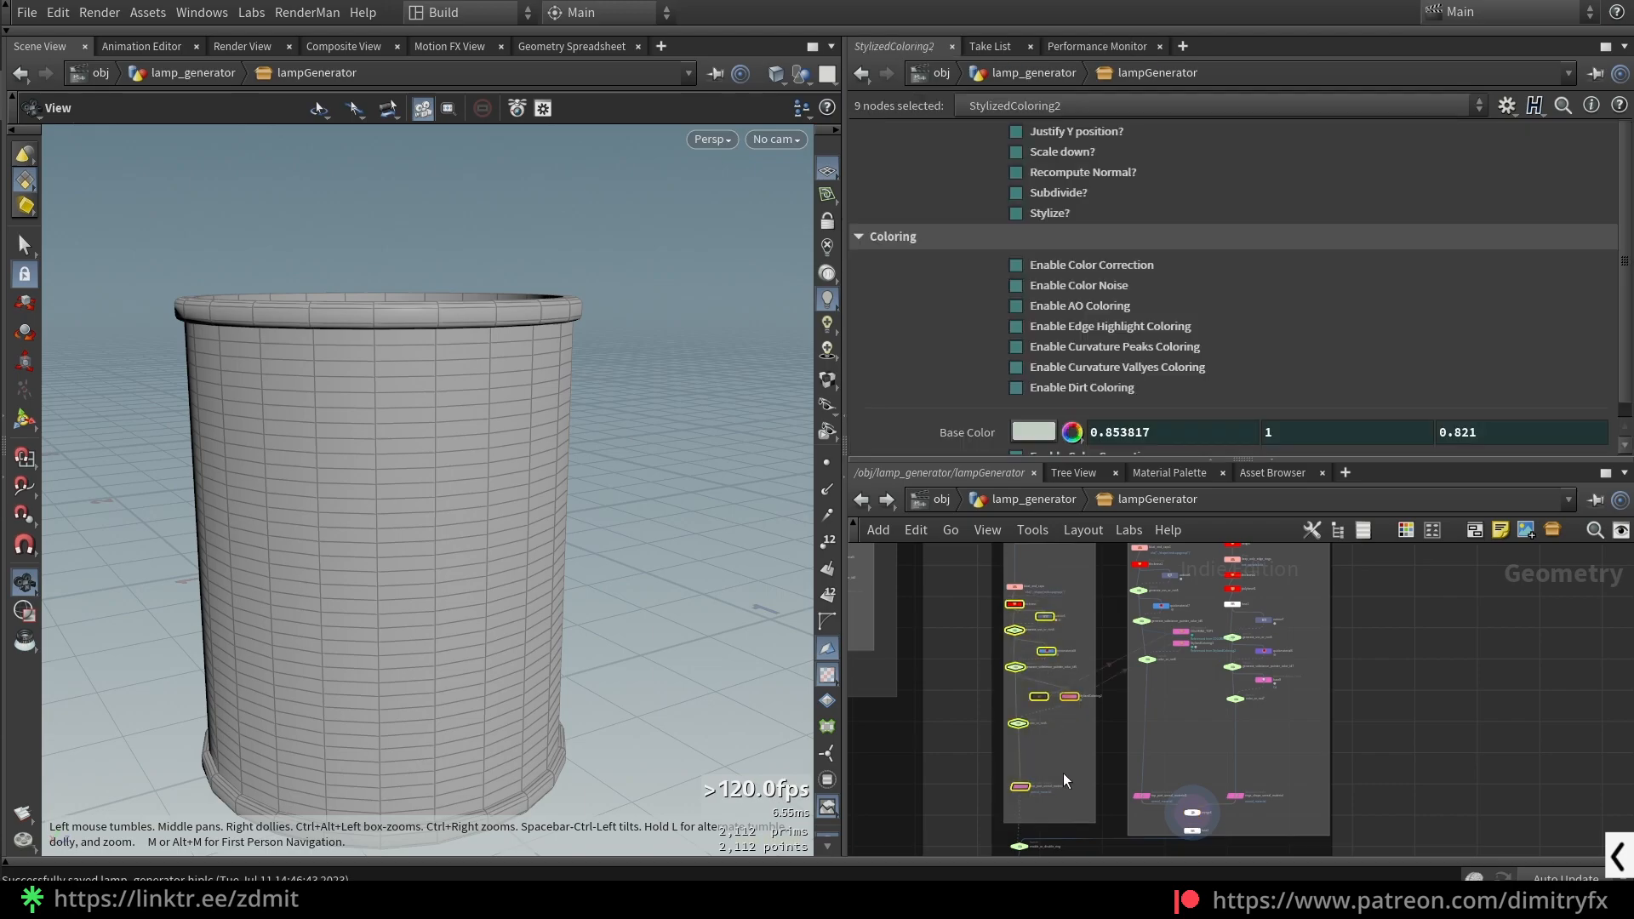
scroll(1030, 802, "up", 3)
left_click(1024, 776)
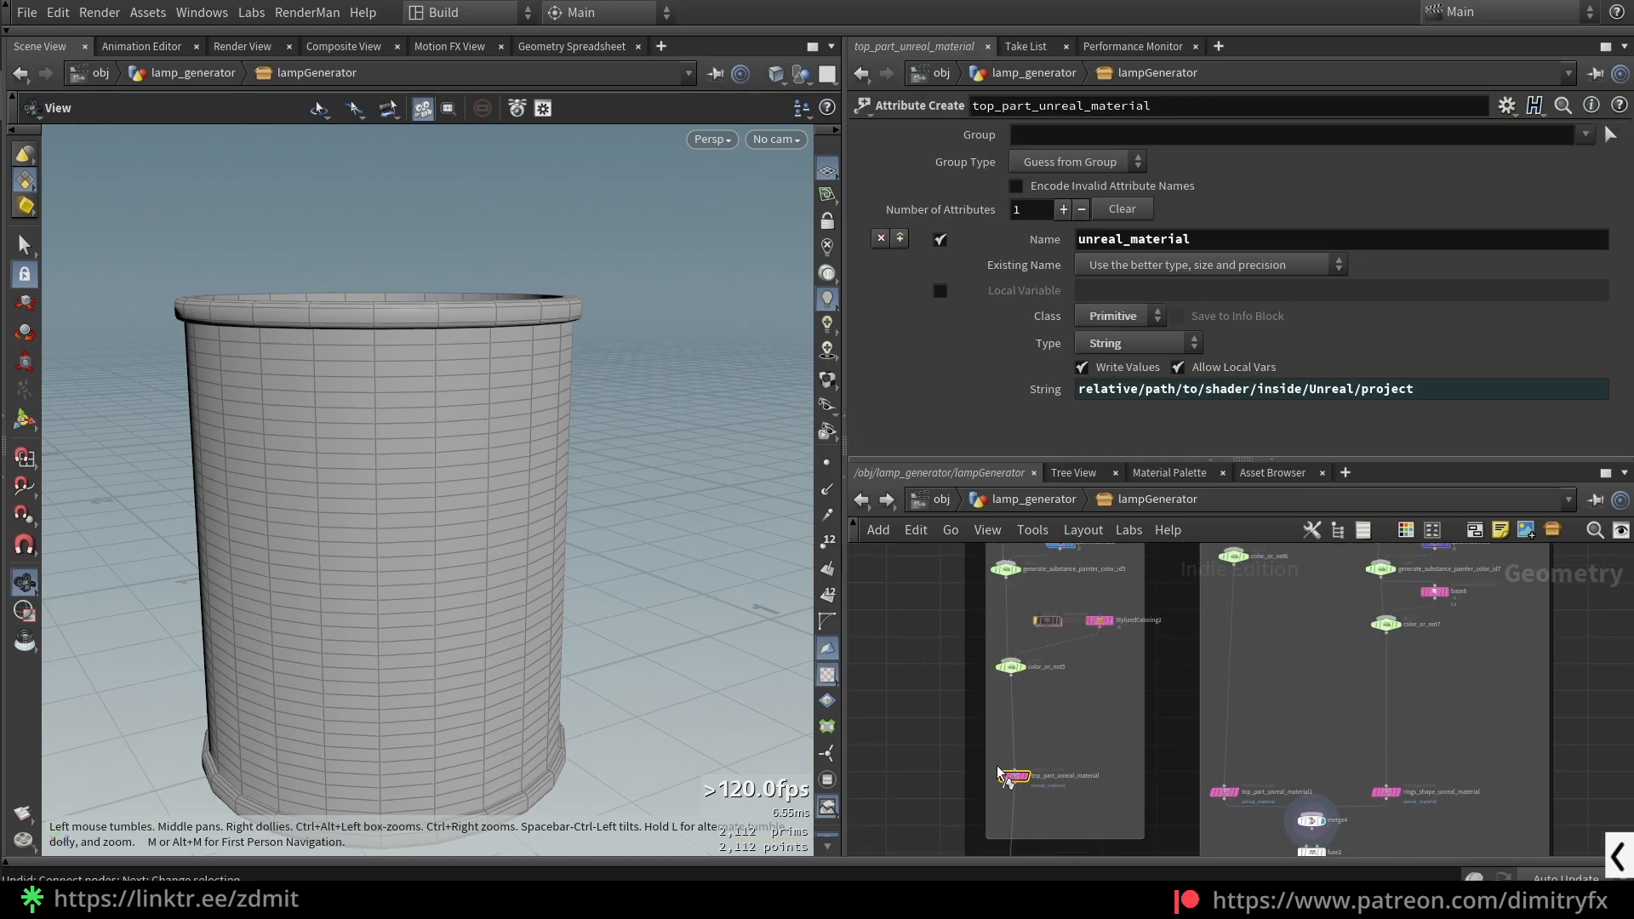
key("space+f")
left_click_drag(598, 529, 580, 584)
middle_click_drag(1344, 653, 1261, 830)
scroll(1258, 818, "down", 2)
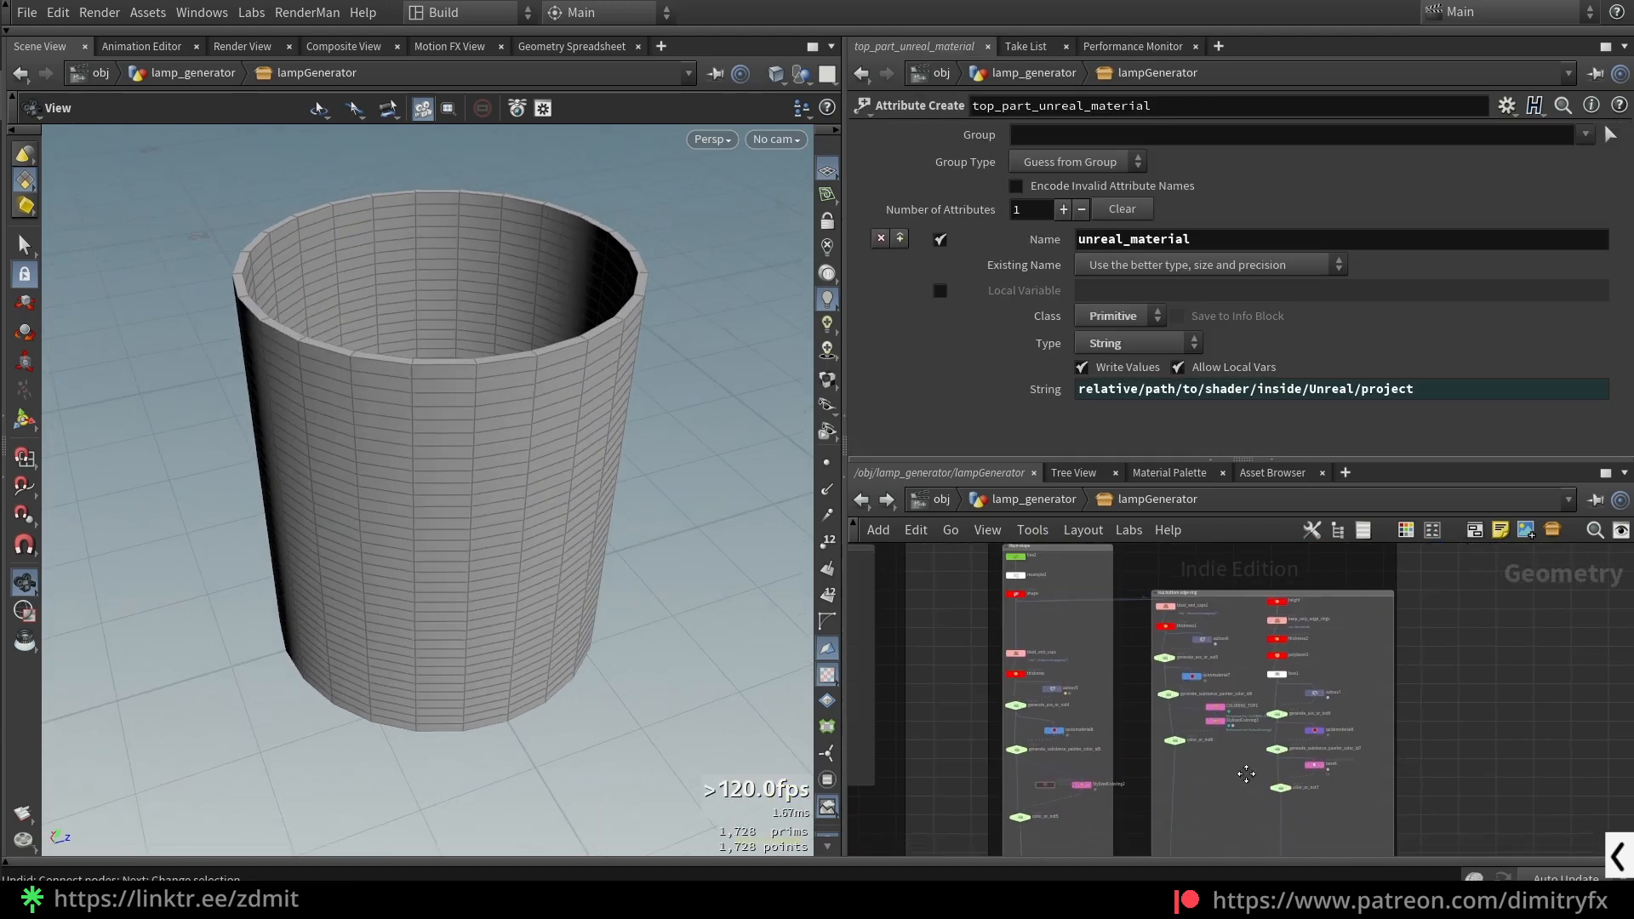
- Review the duplicated top part chain in the ring box and display top_part_unreal_material1
scroll(1251, 785, "up", 5)
left_click(1176, 601)
scroll(1192, 766, "down", 3)
scroll(1192, 804, "down", 3)
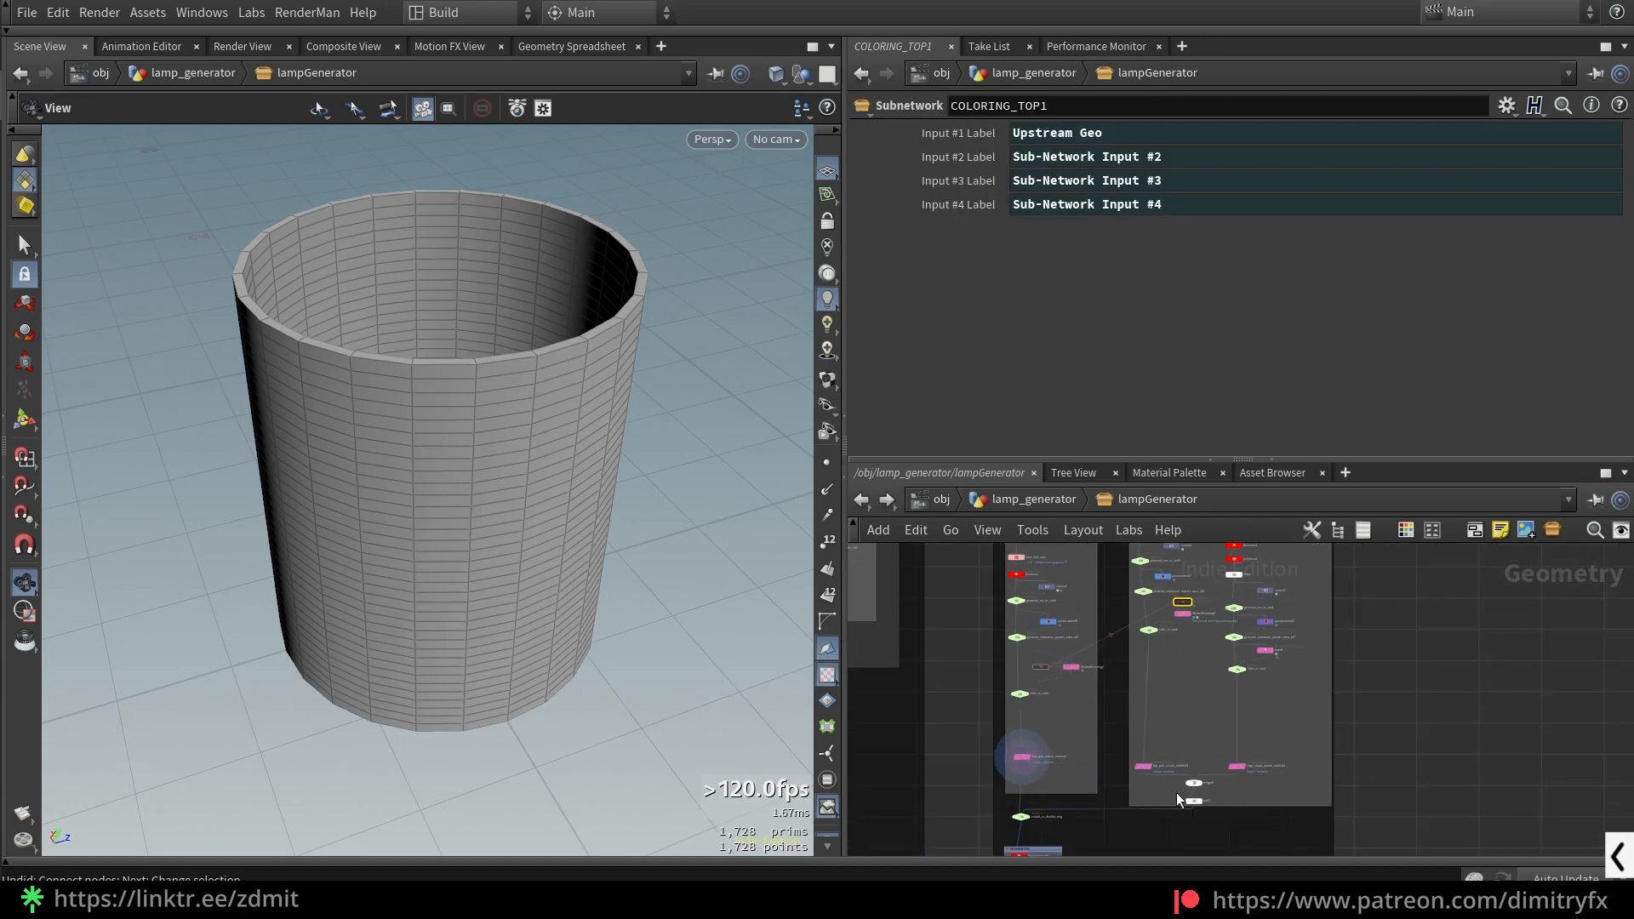
left_click_drag(1169, 621, 1133, 547)
right_click(1172, 702)
key("Escape")
scroll(1169, 793, "up", 4)
middle_click_drag(1188, 730, 1205, 669)
left_click_drag(1170, 698, 1120, 763)
scroll(1153, 774, "down", 4)
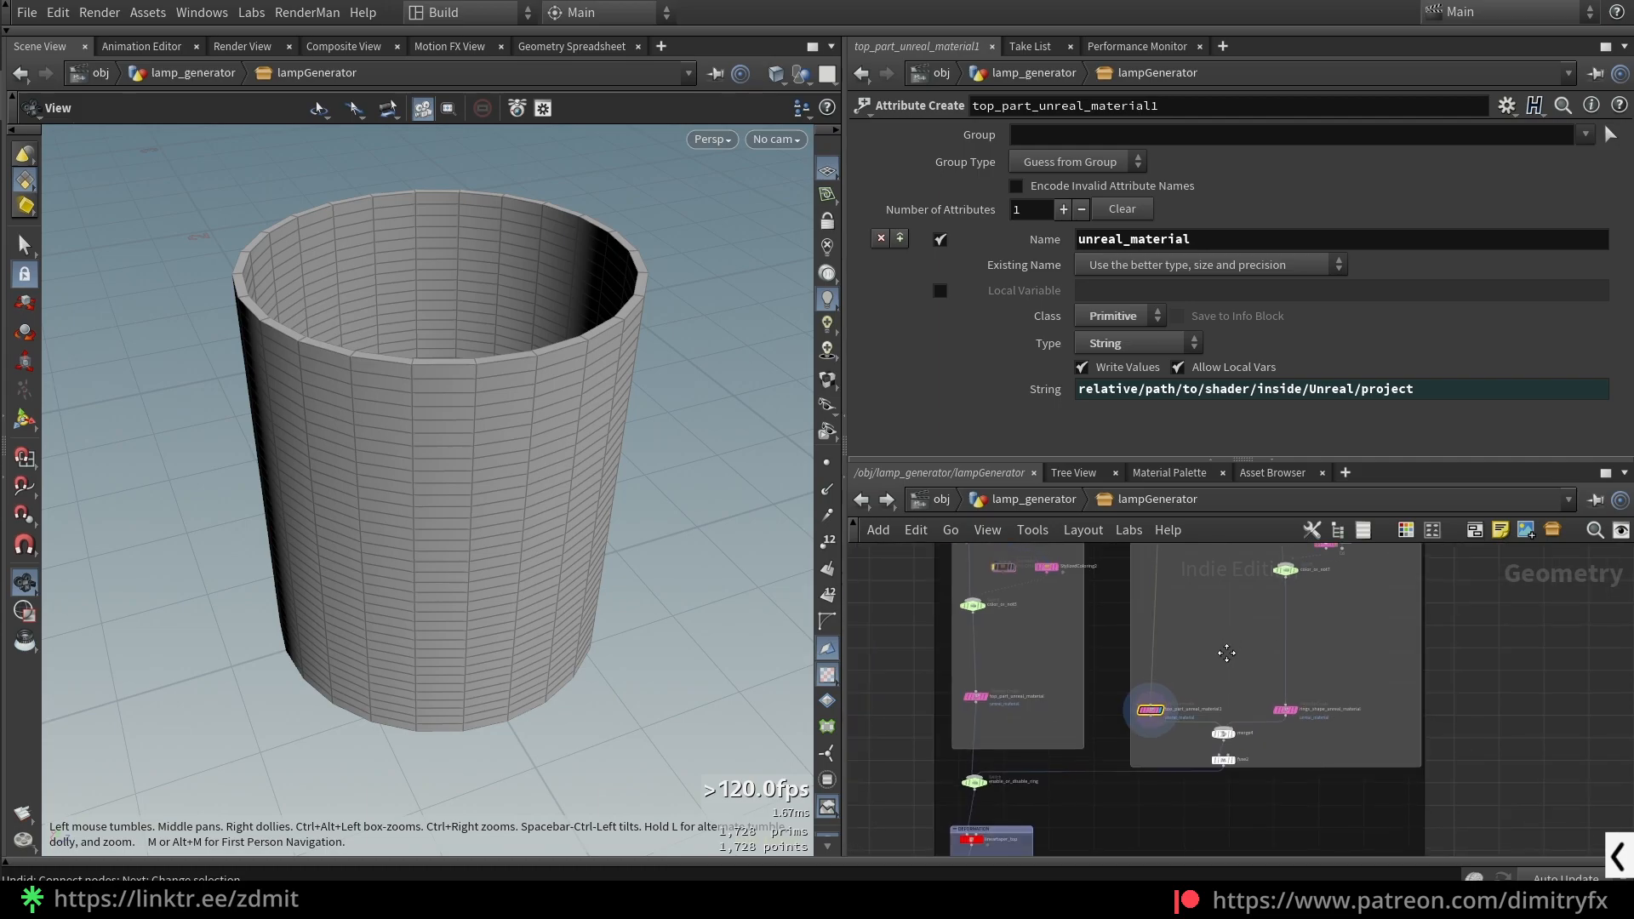
- Highlight the ring-building node chain and display its height PolyExtrude to inspect the end caps group extrusion
middle_click_drag(1153, 774, 1104, 845)
left_click_drag(1224, 832, 1137, 582)
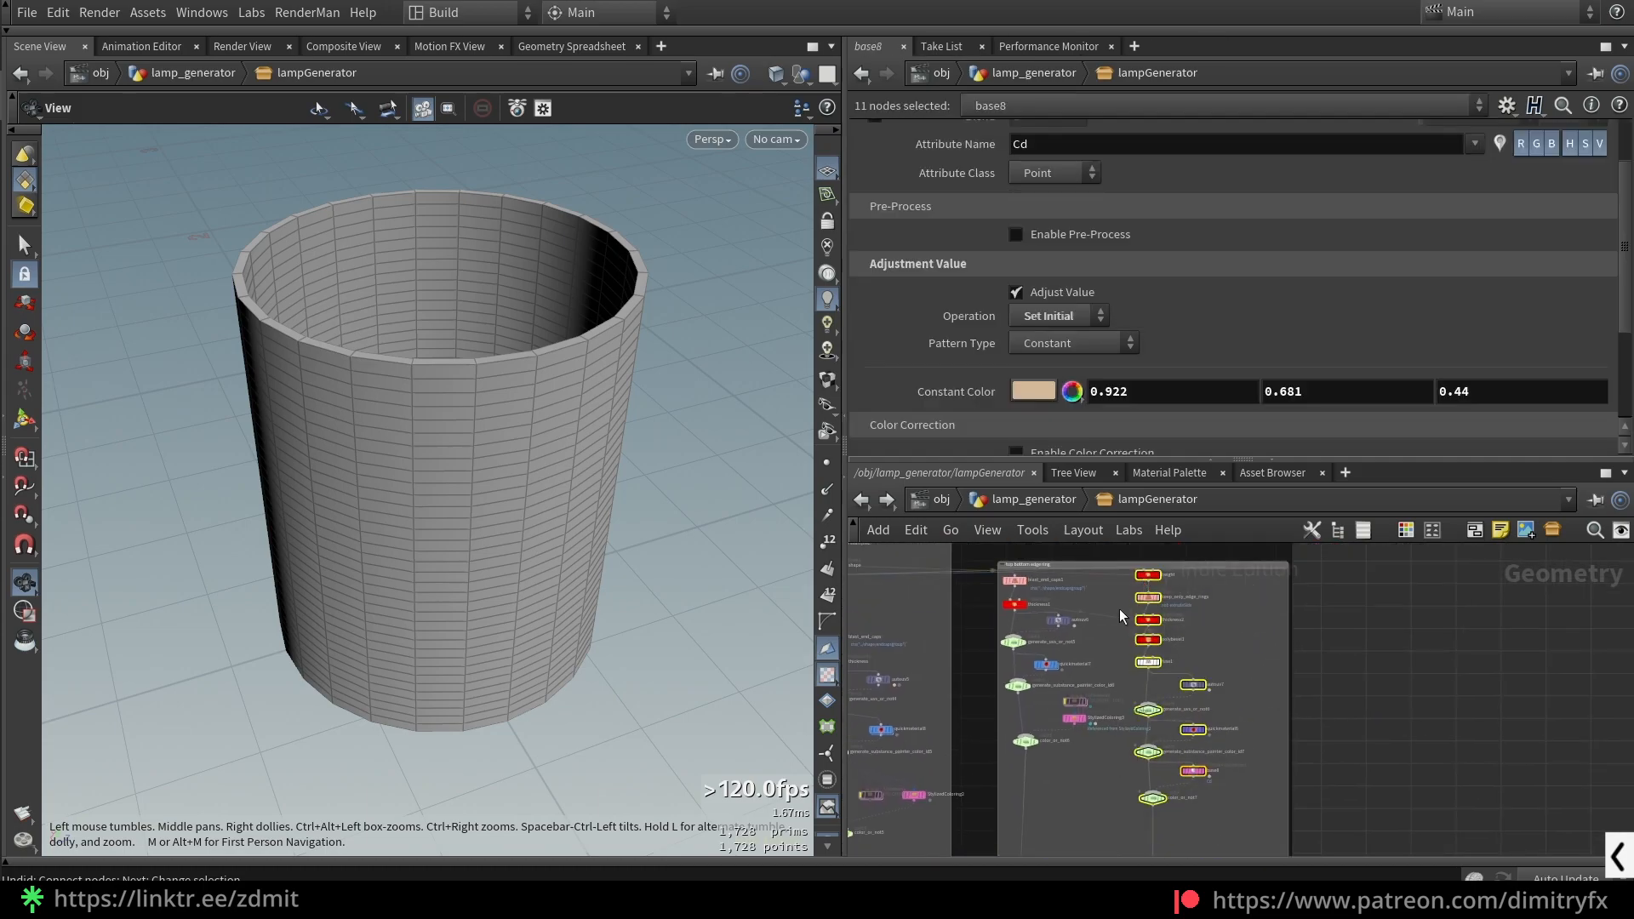
scroll(1109, 606, "up", 4)
left_click(1118, 602)
middle_click_drag(1118, 602, 1092, 713)
left_click(1204, 640)
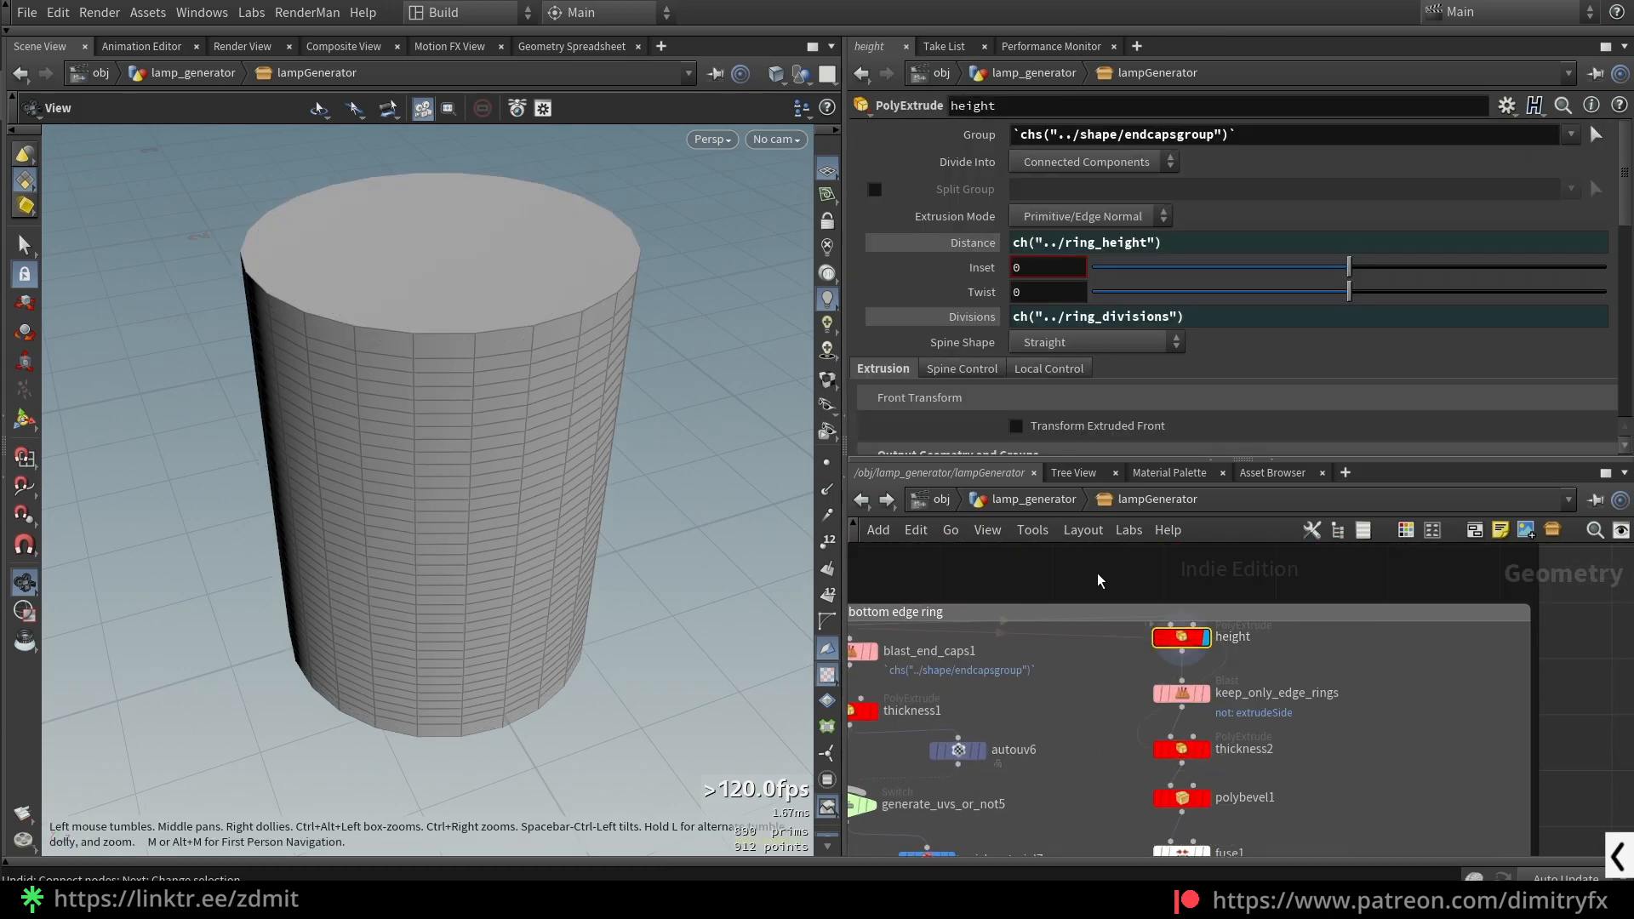
- Select keep_only_edge_rings below the height extrusion and inspect its Group and Delete Non Selected settings
middle_click_drag(1269, 748, 1250, 717)
left_click(1163, 664)
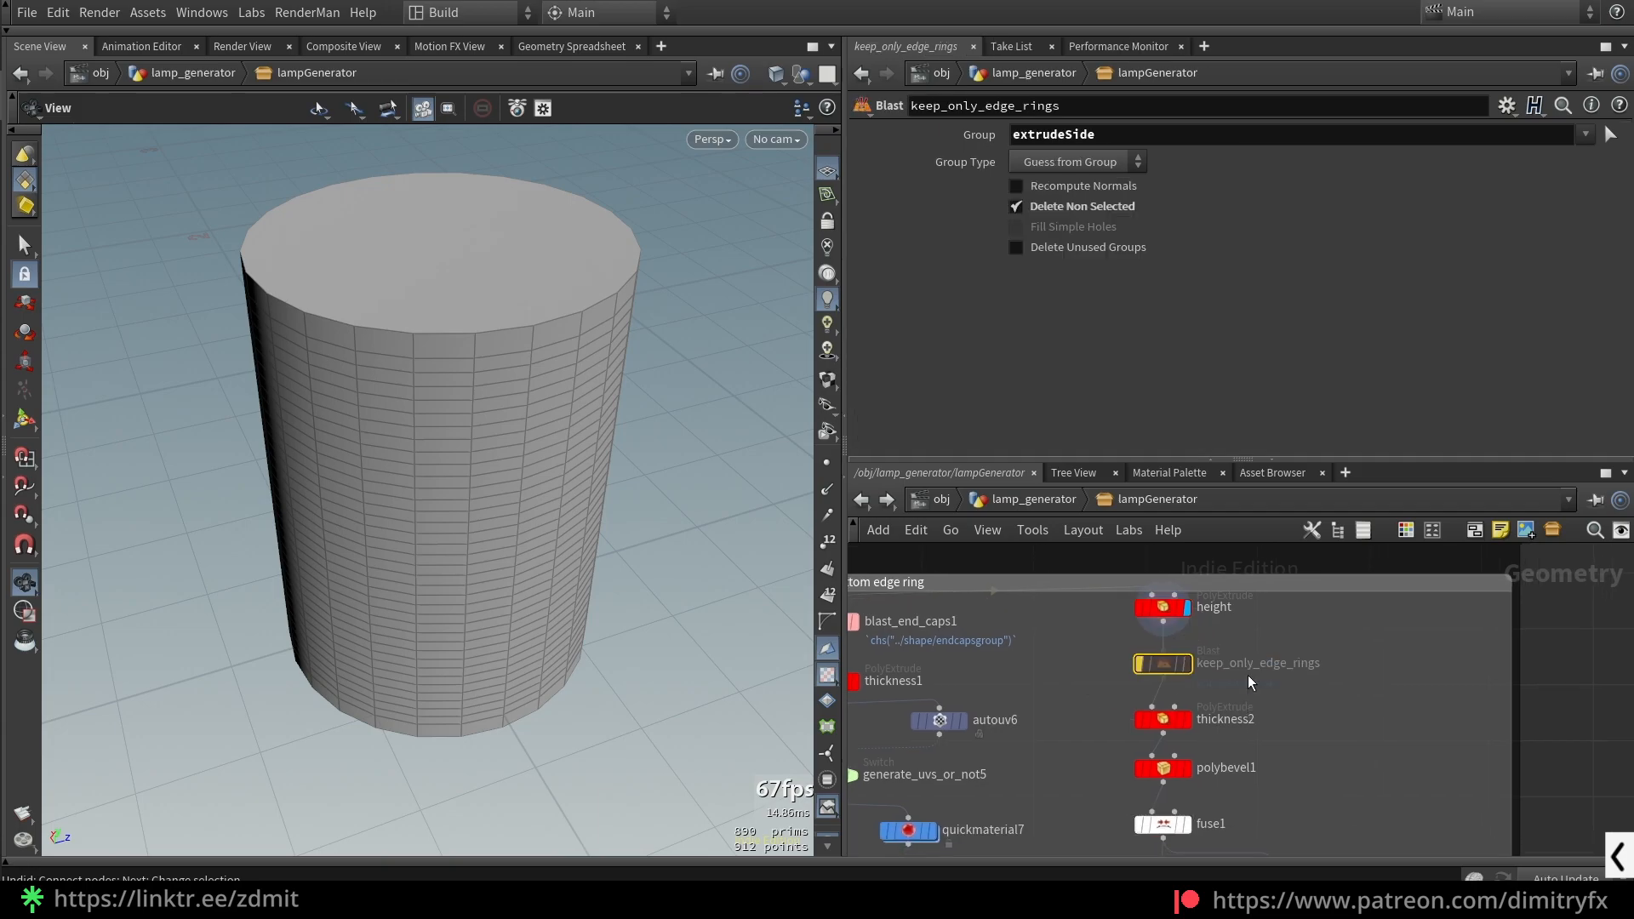
- Display the height extrusion's result, check its evaluated distance, and compare it with the keep_only_edge_rings result
key("r")
left_click_drag(510, 459, 508, 391)
left_click(1172, 607)
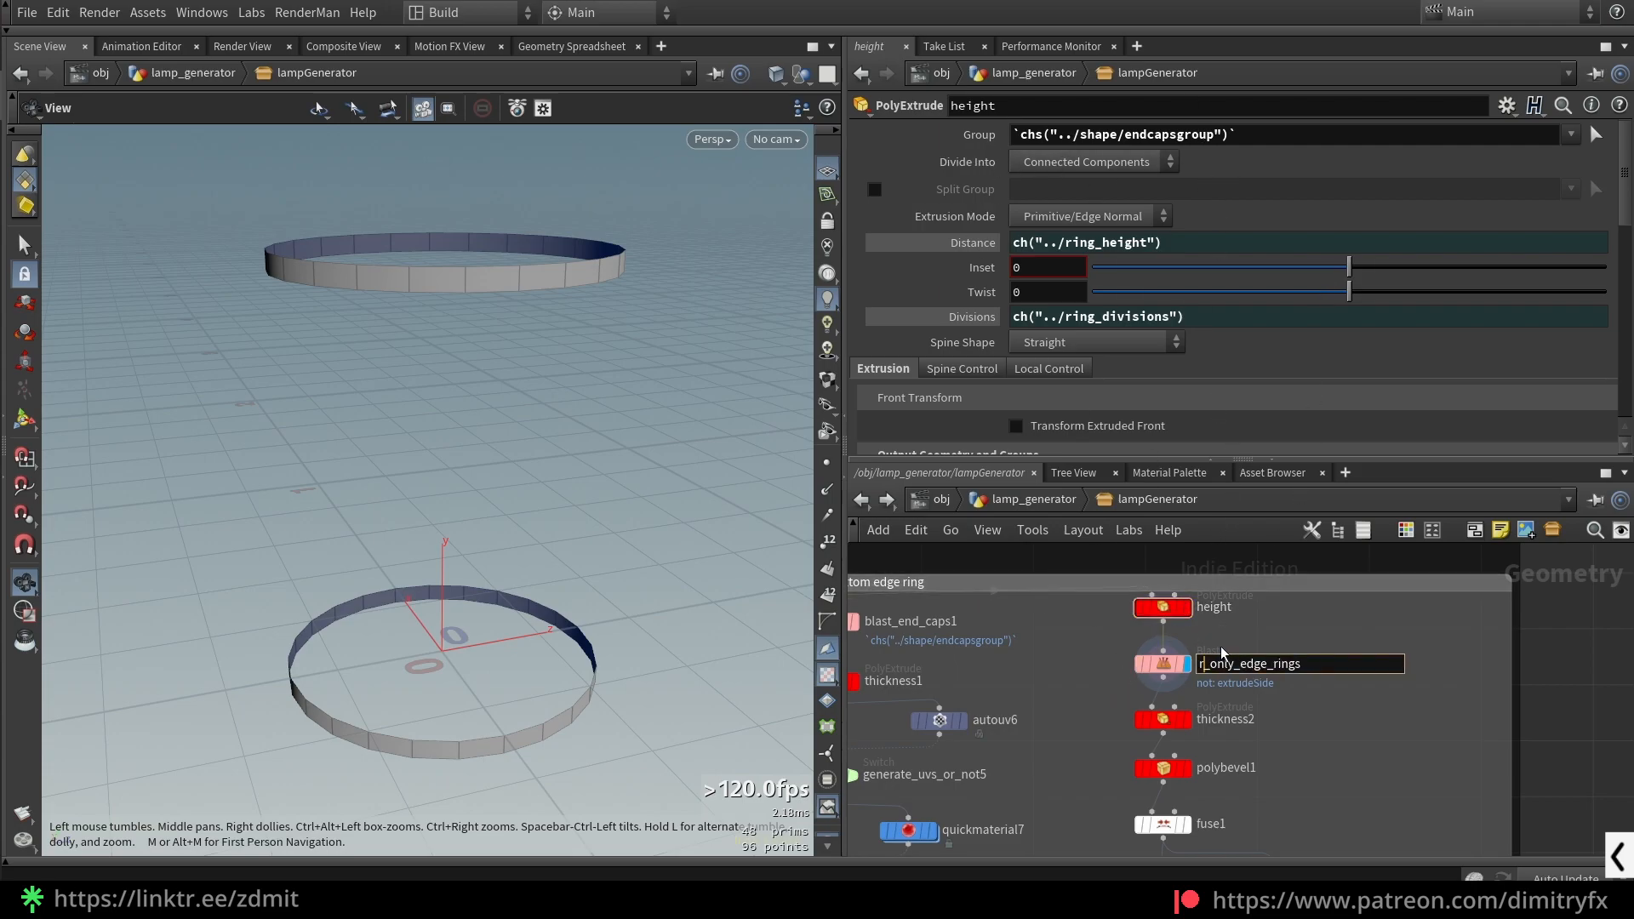
left_click(1187, 607)
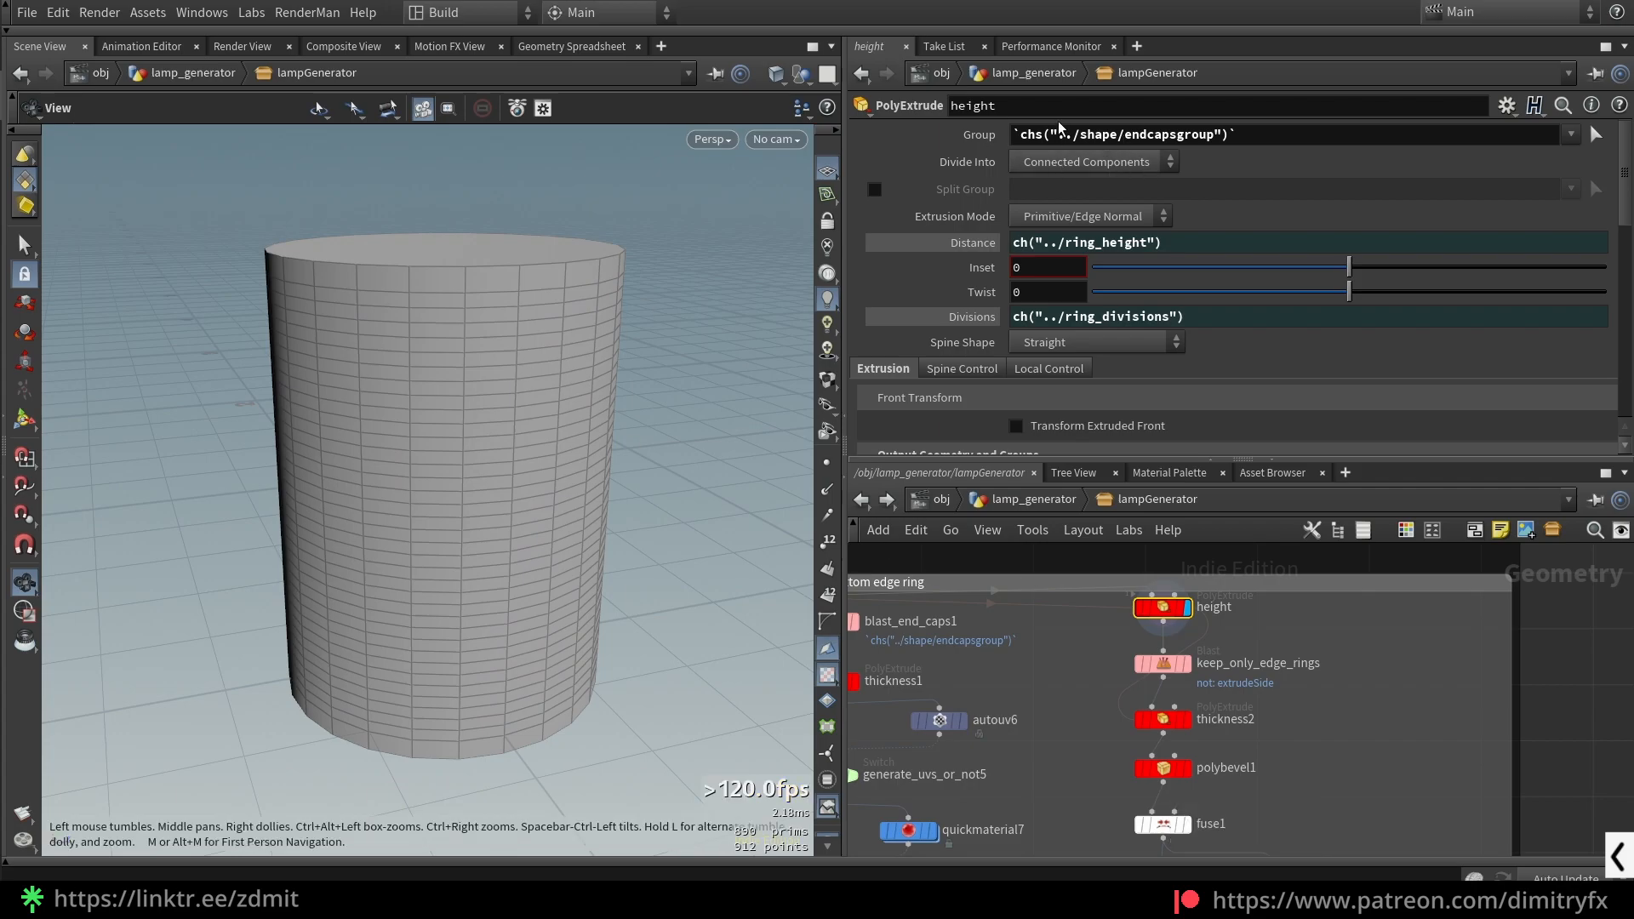
left_click(974, 248)
left_click_drag(1357, 241, 1365, 182)
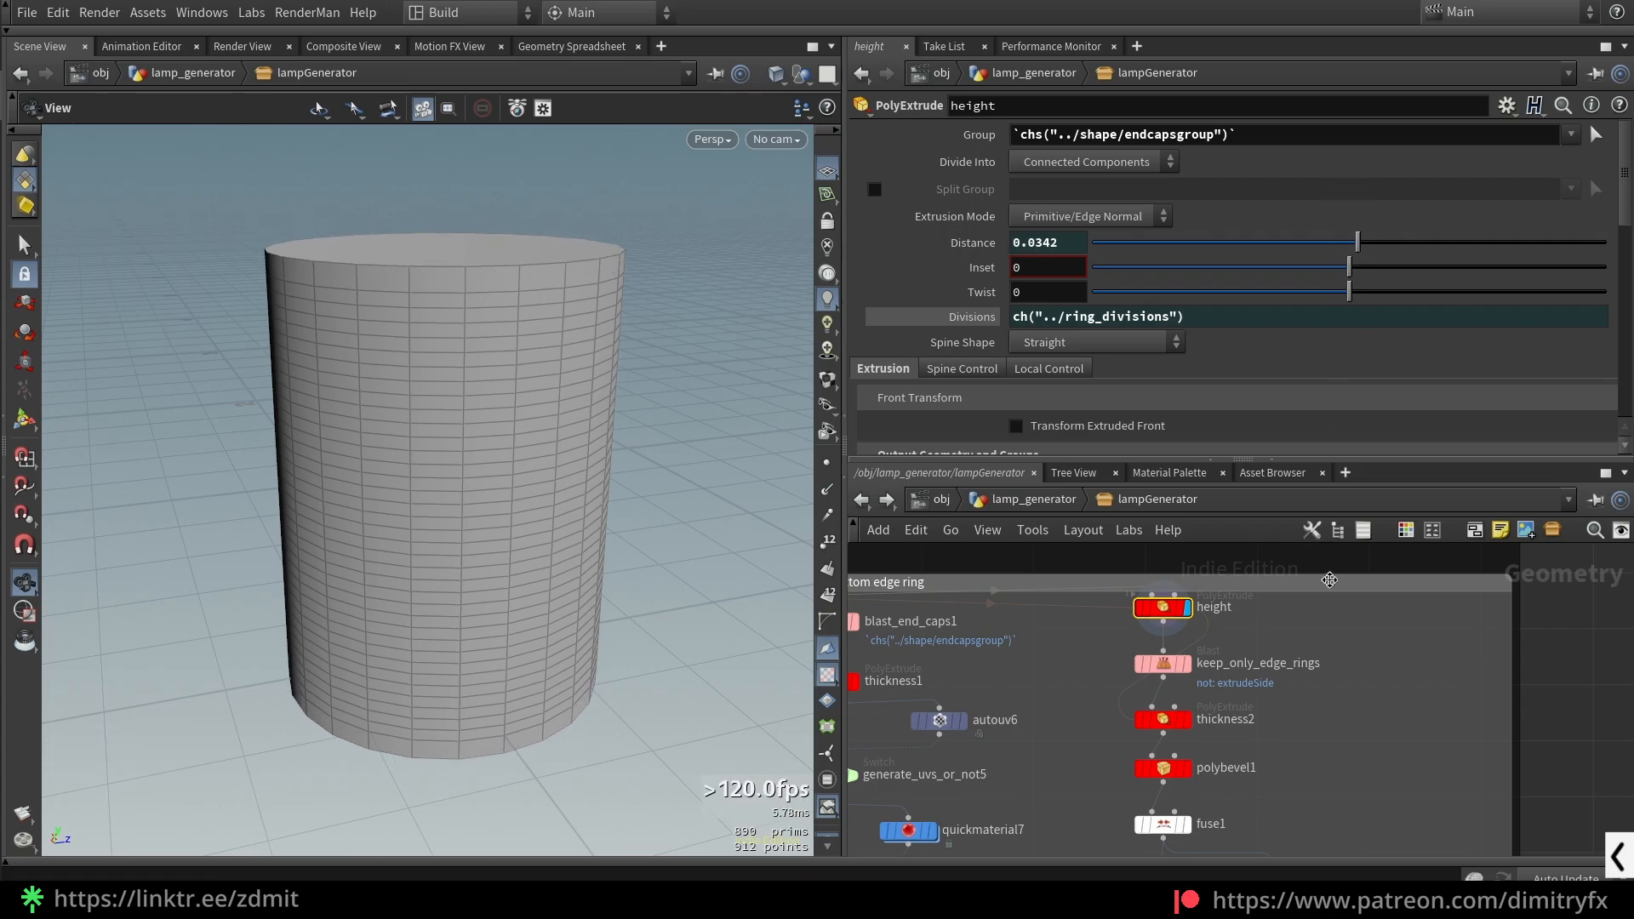
left_click(1186, 663)
- Try to link the keep_only_edge_rings group to the height node's Side Group by relative reference, and undo the wrong reference
left_click(1175, 606)
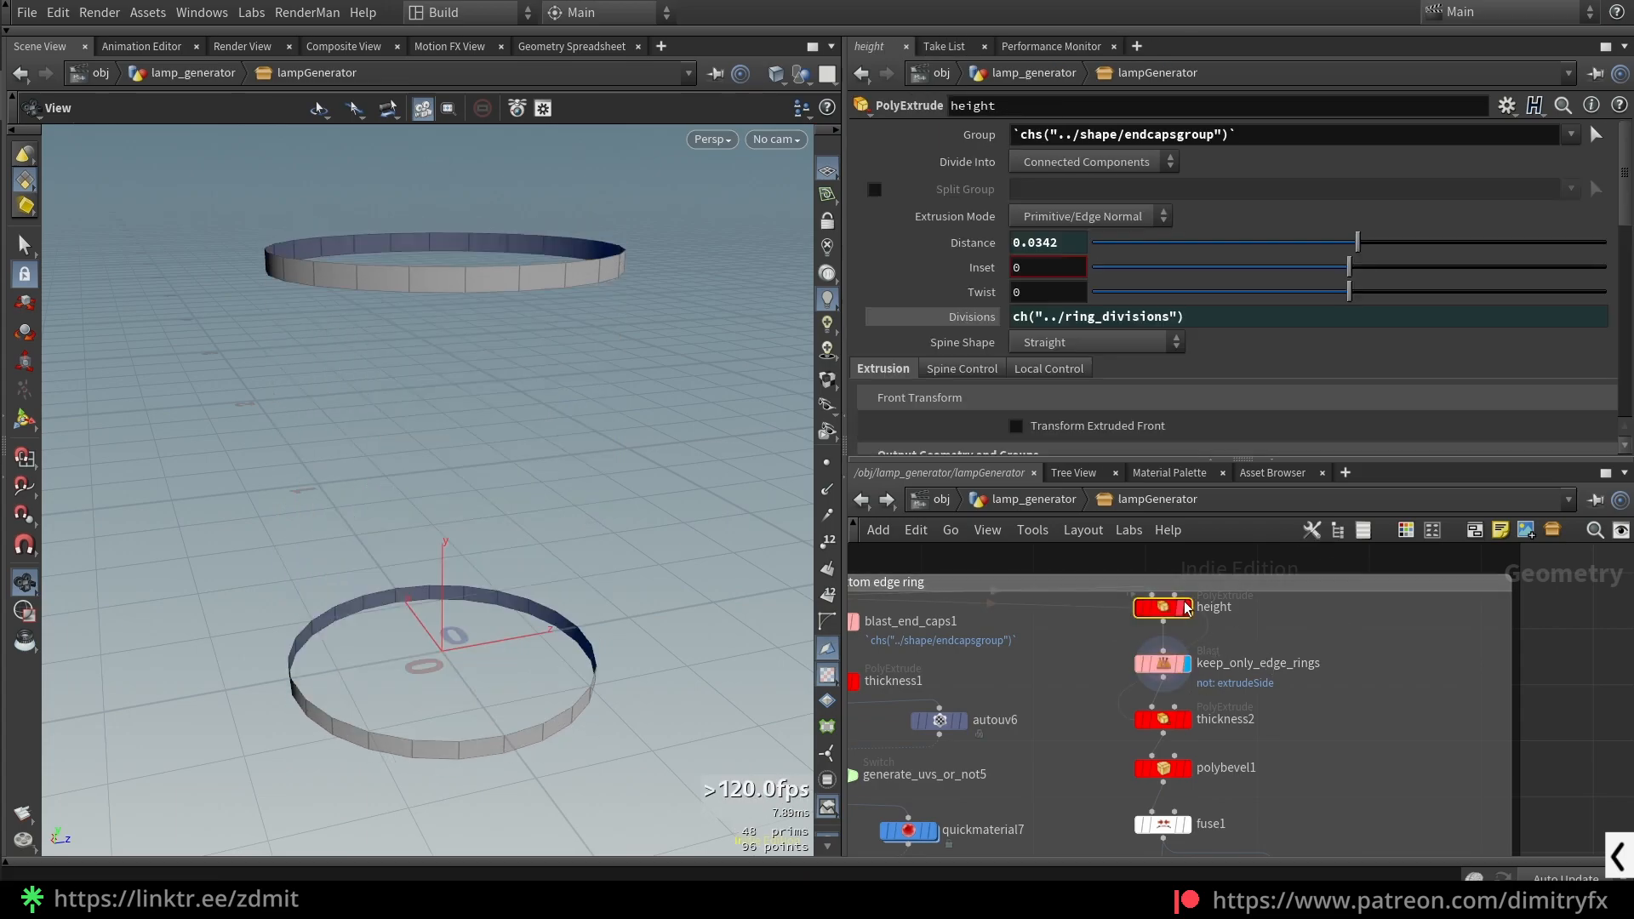
scroll(1060, 364, "down", 5)
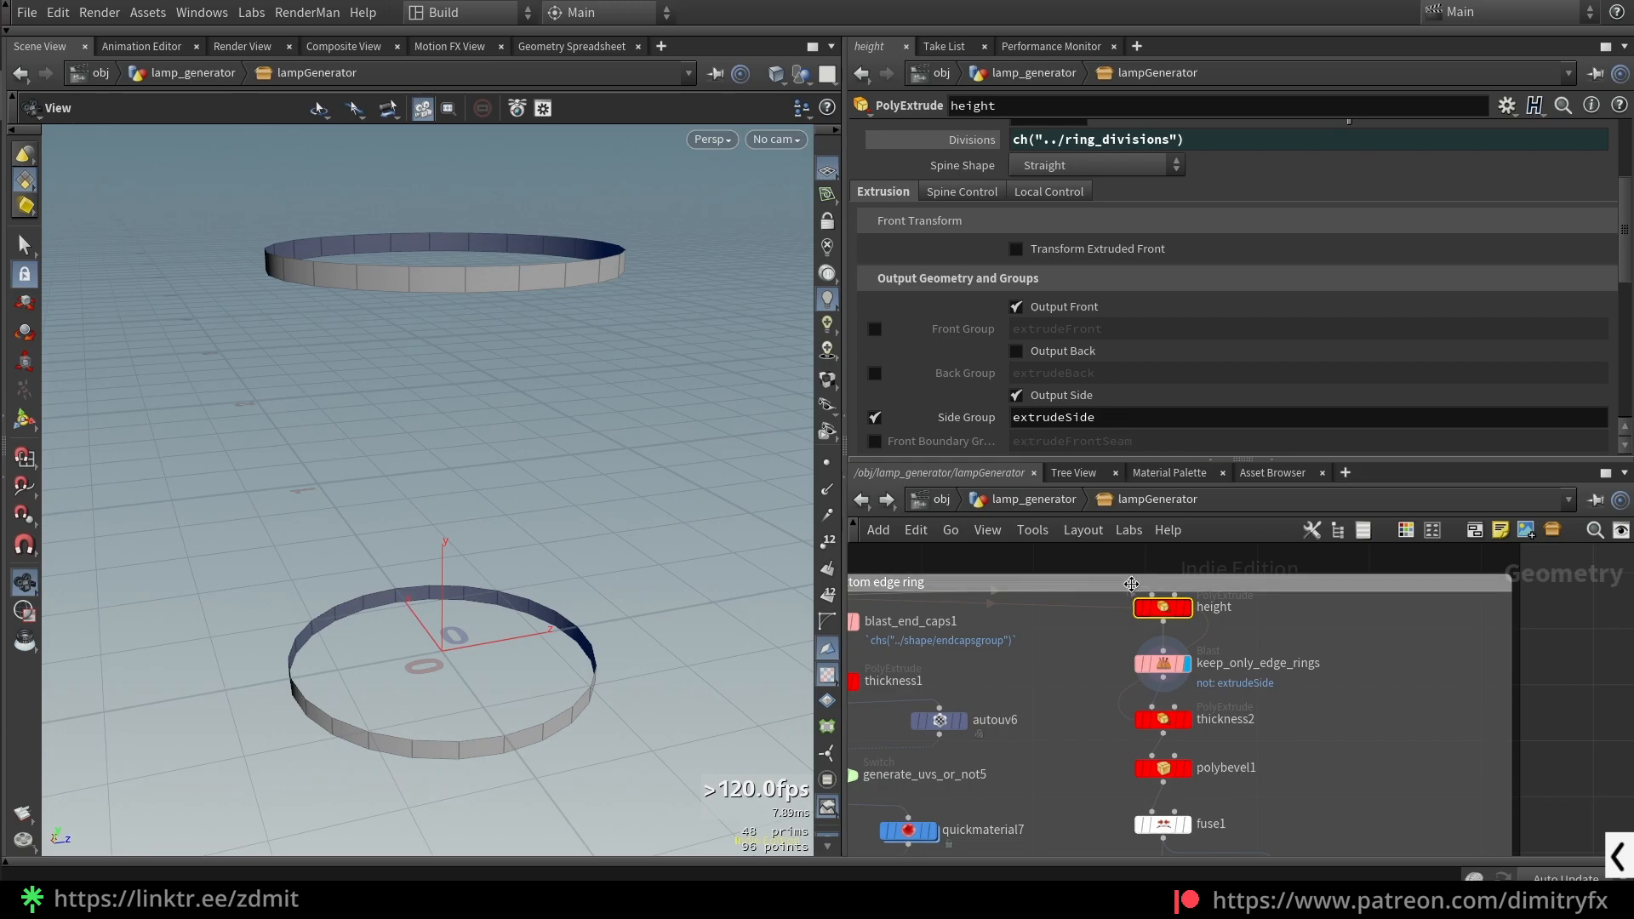
right_click(1095, 415)
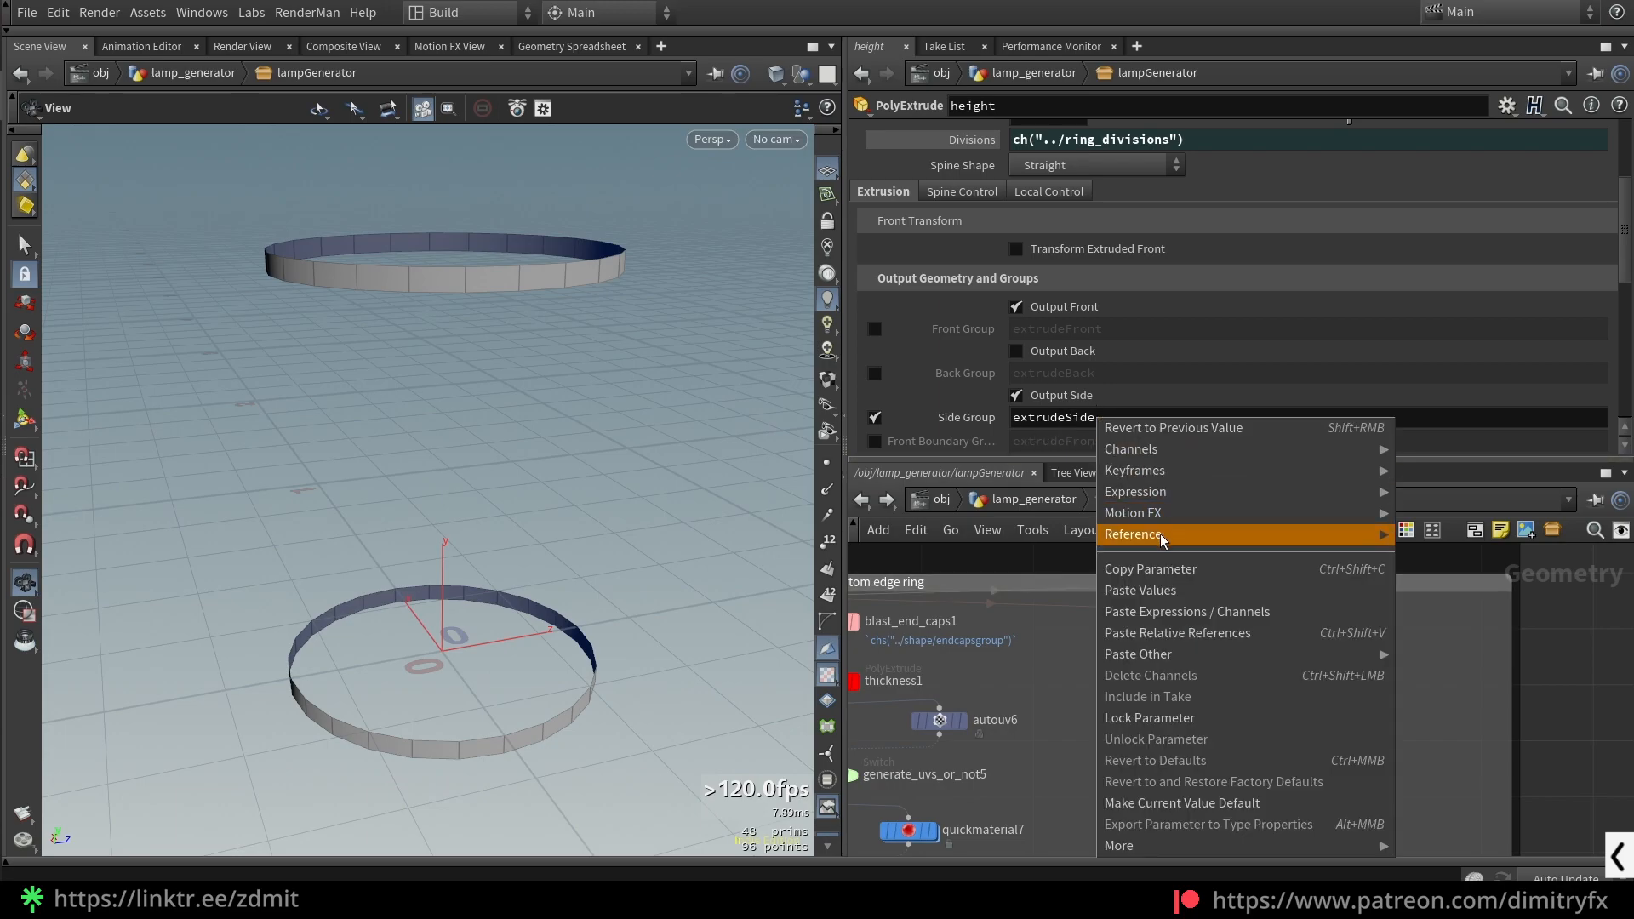
left_click_drag(1093, 652, 1233, 695)
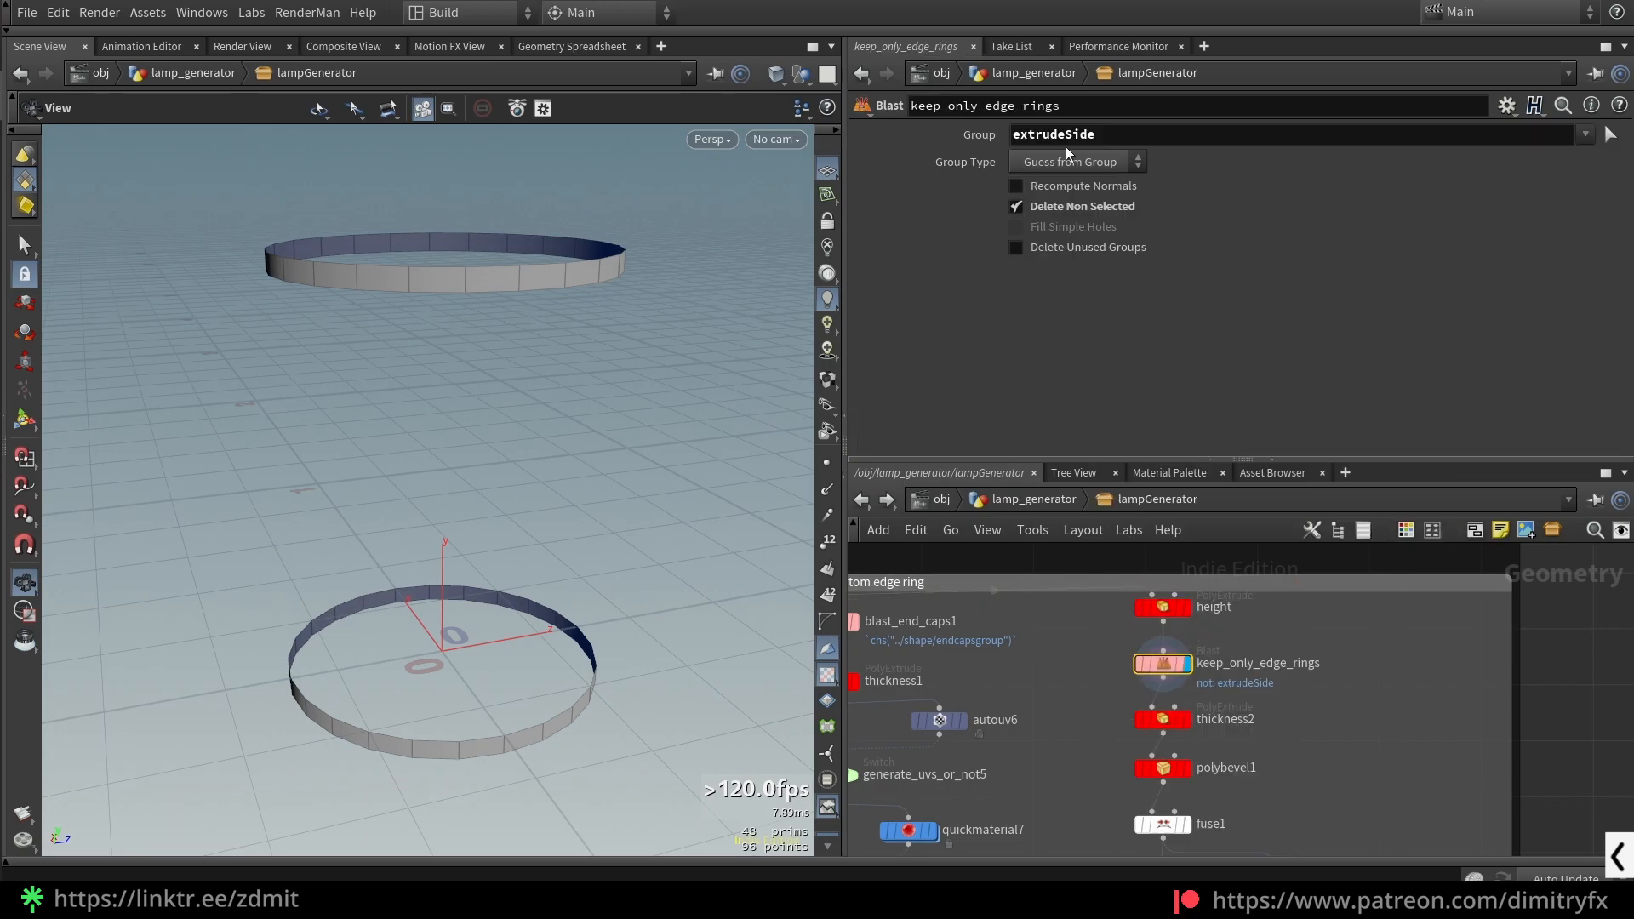
right_click(1066, 146)
left_click(1161, 354)
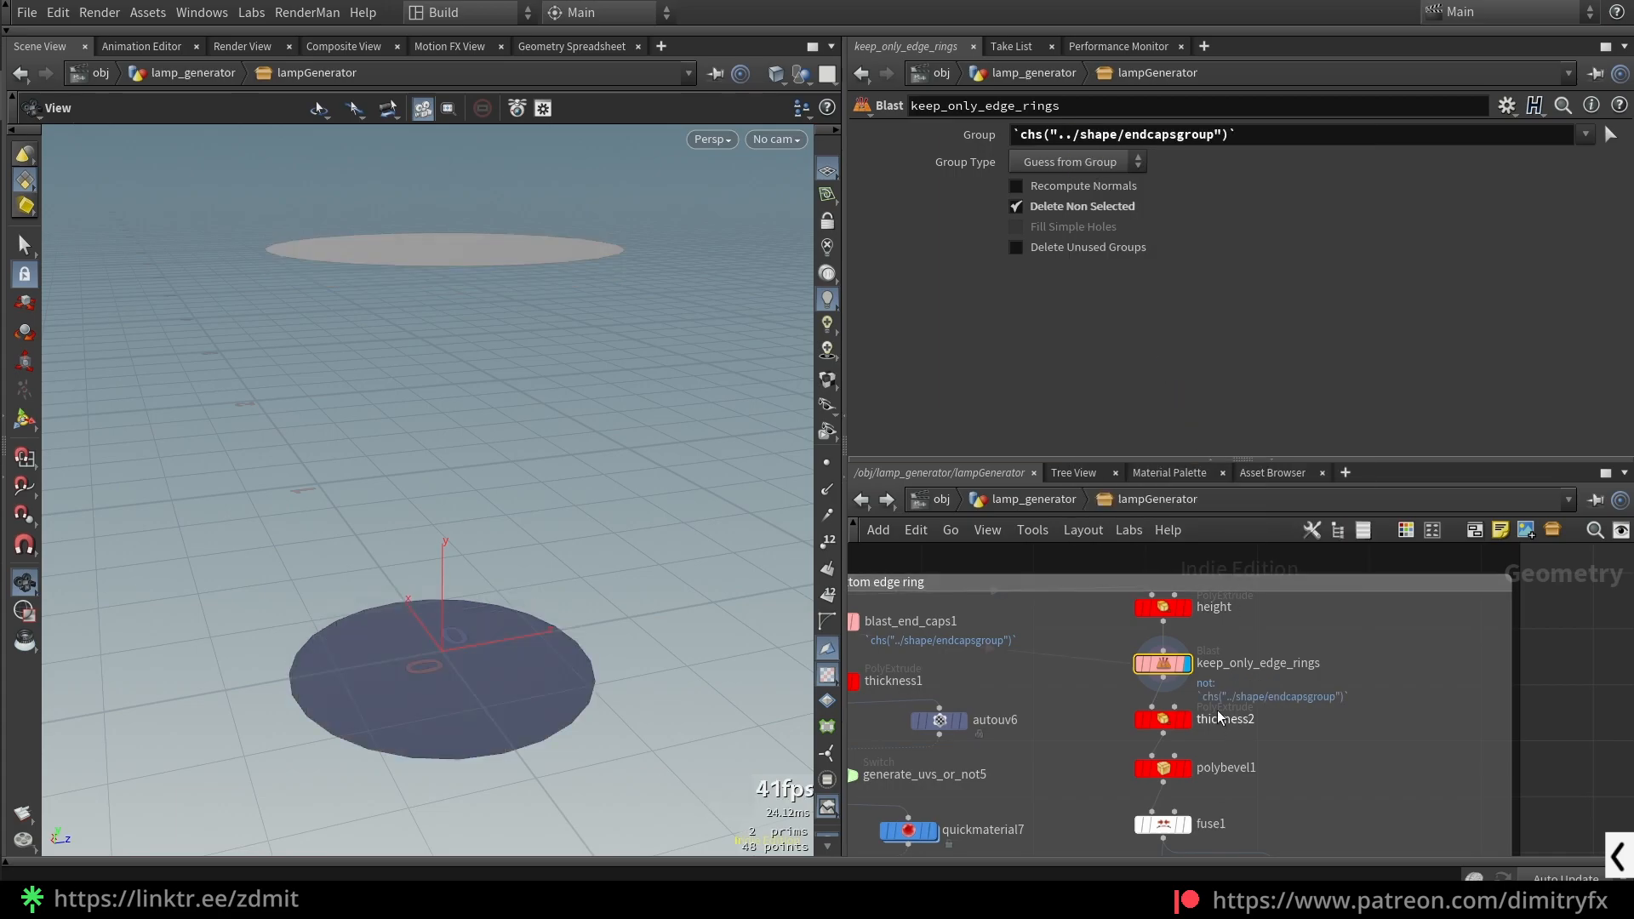
key("ctrl+z")
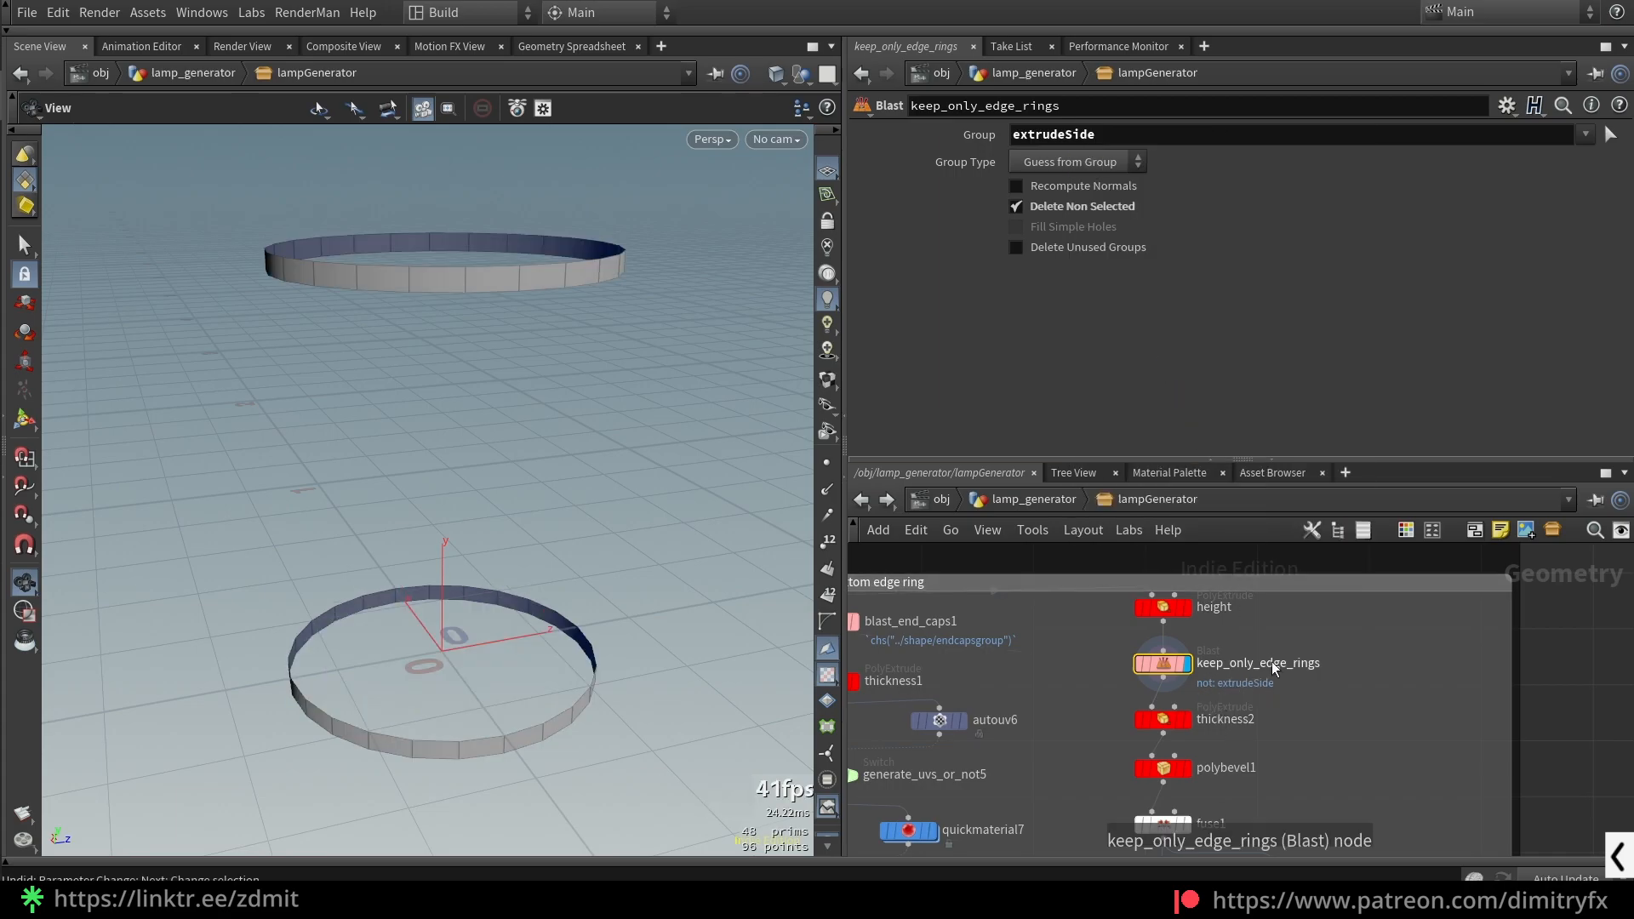
- Copy the height node's Side Group parameter and paste it as a relative reference into the Group of keep_only_edge_rings
left_click(1213, 592)
right_click(1048, 412)
left_click(1133, 588)
left_click(1163, 663)
right_click(1101, 135)
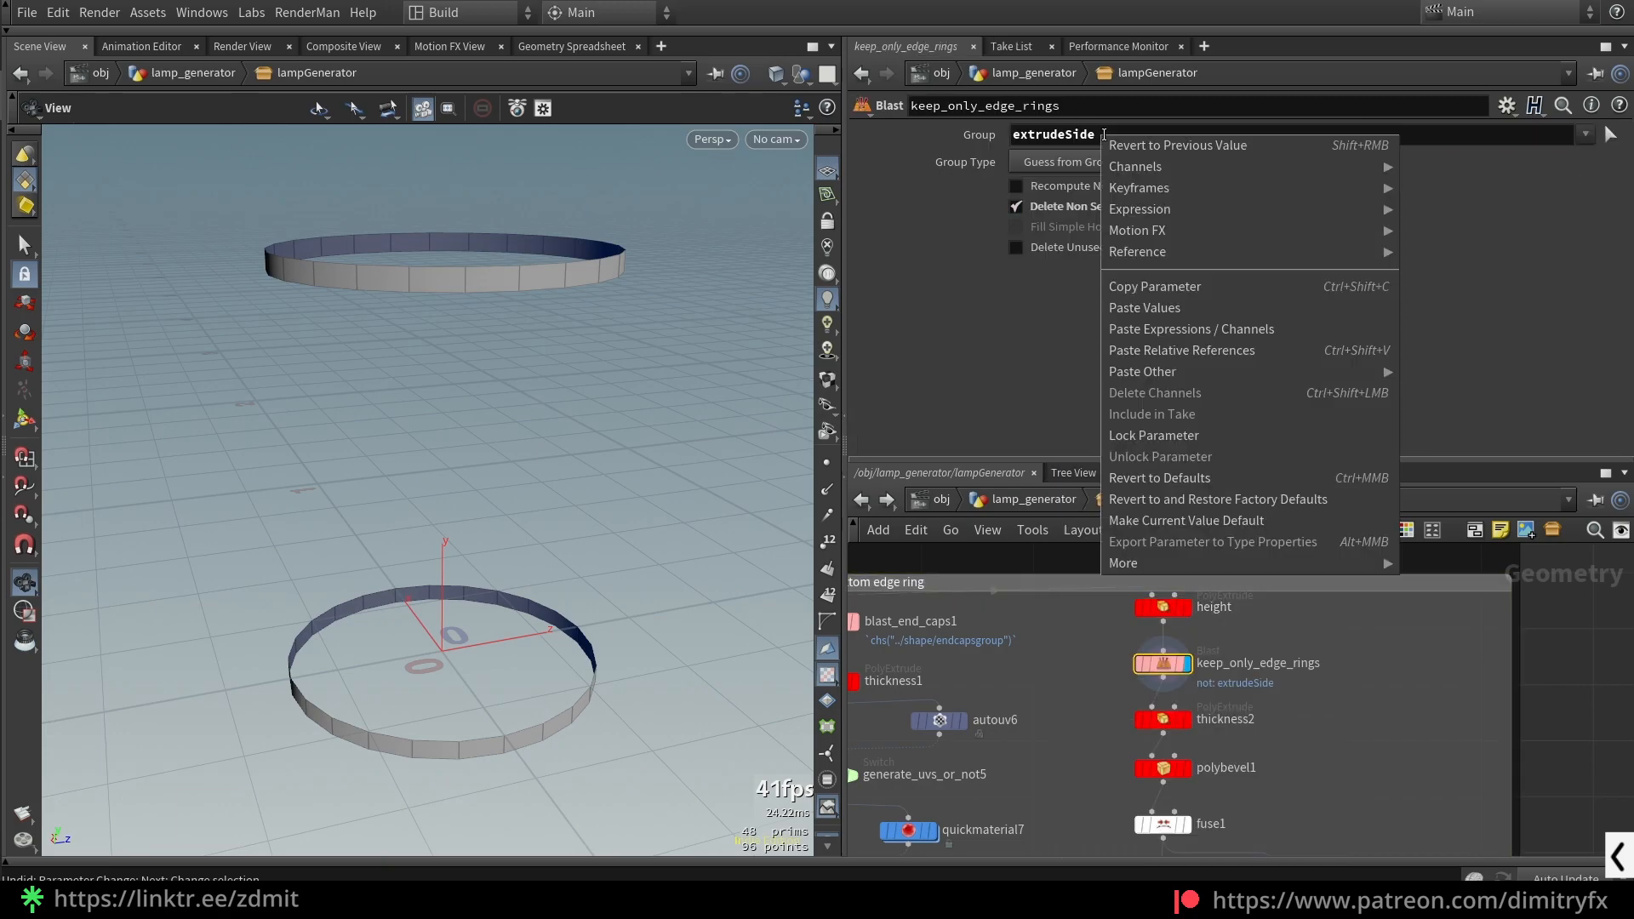
left_click(1179, 353)
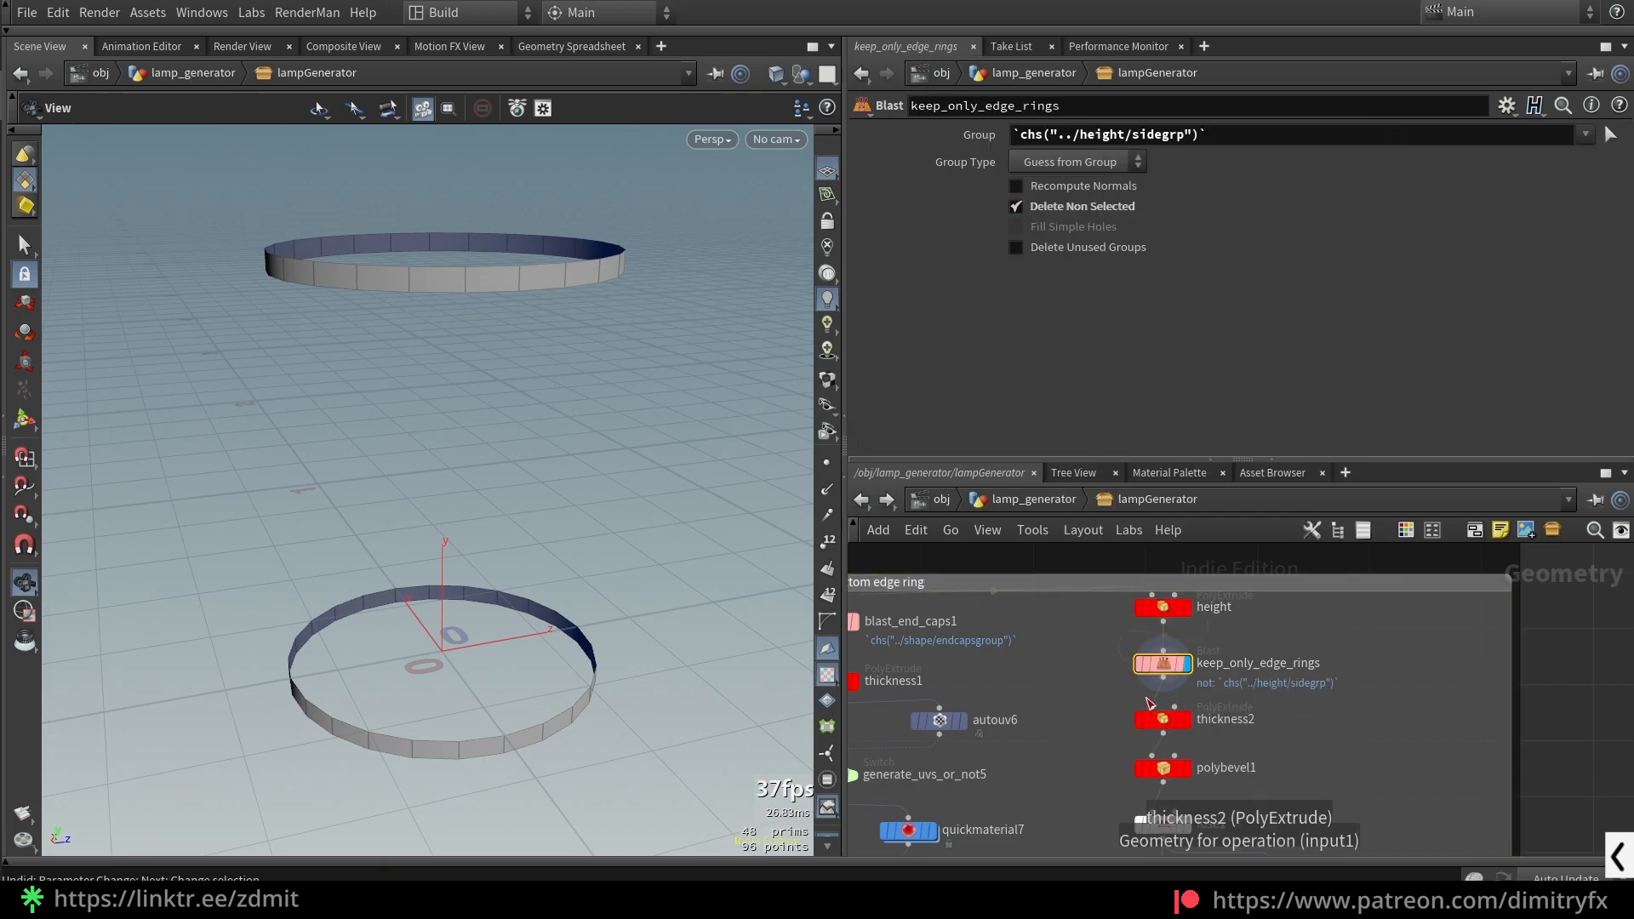
- Display the thickness2 extrusion and polybevel1 in turn and examine their distance, collision and fillet settings on the edge rings
left_click(1164, 720)
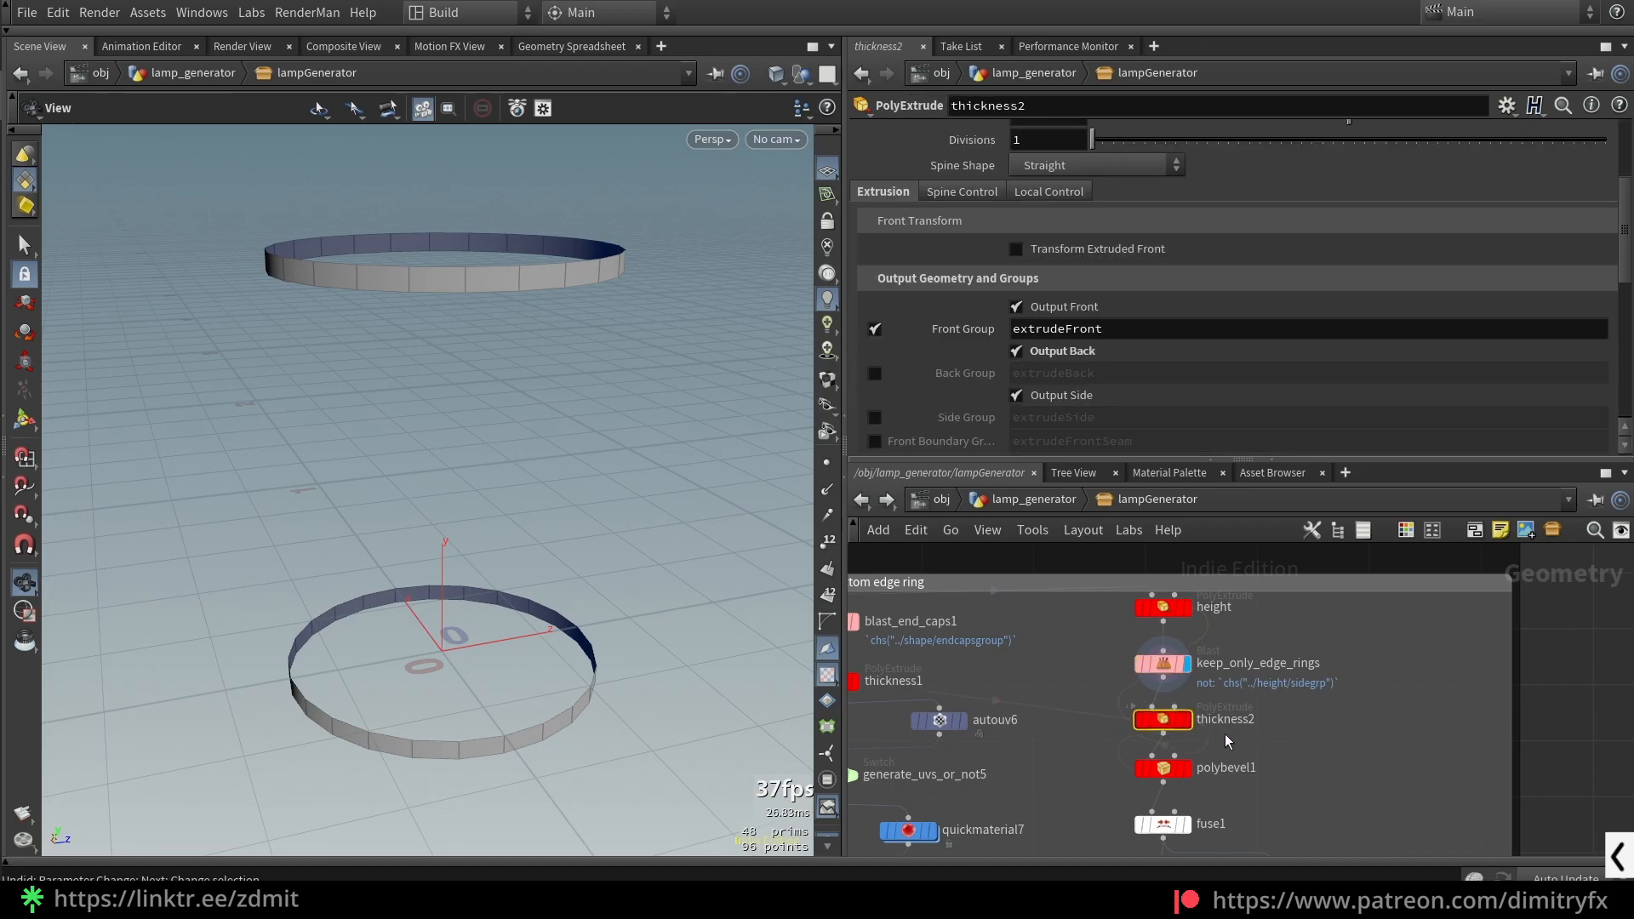
scroll(1193, 250, "up", 3)
key("r")
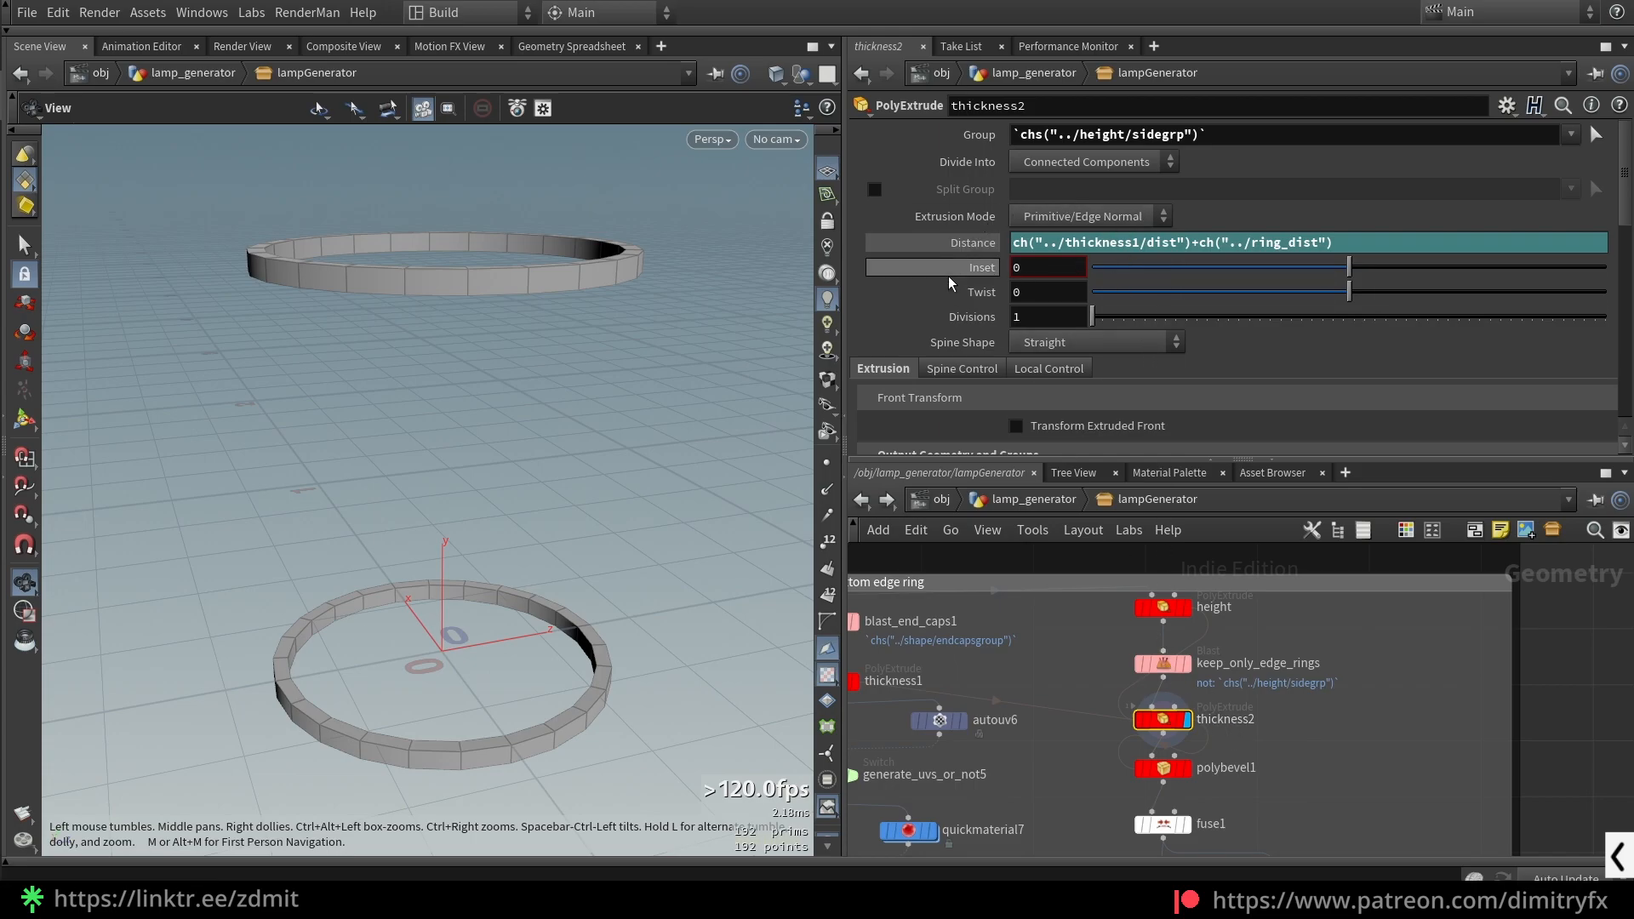
left_click(1164, 770)
key("r")
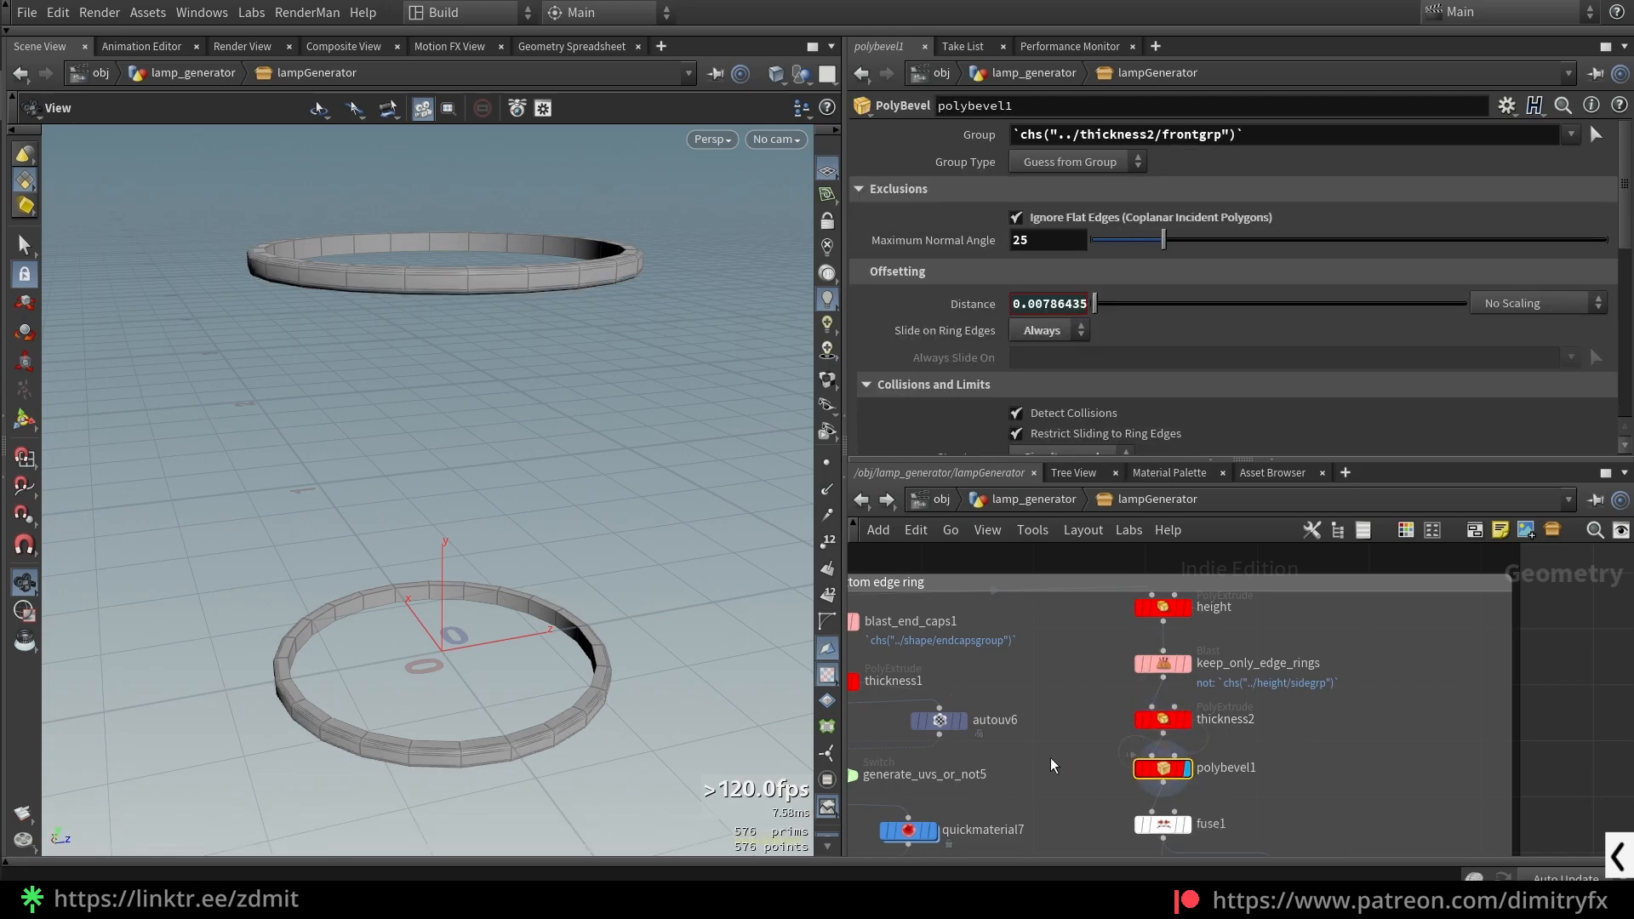
left_click_drag(620, 805, 613, 694)
scroll(613, 736, "up", 5)
scroll(593, 719, "down", 2)
scroll(594, 719, "down", 5)
scroll(859, 309, "down", 8)
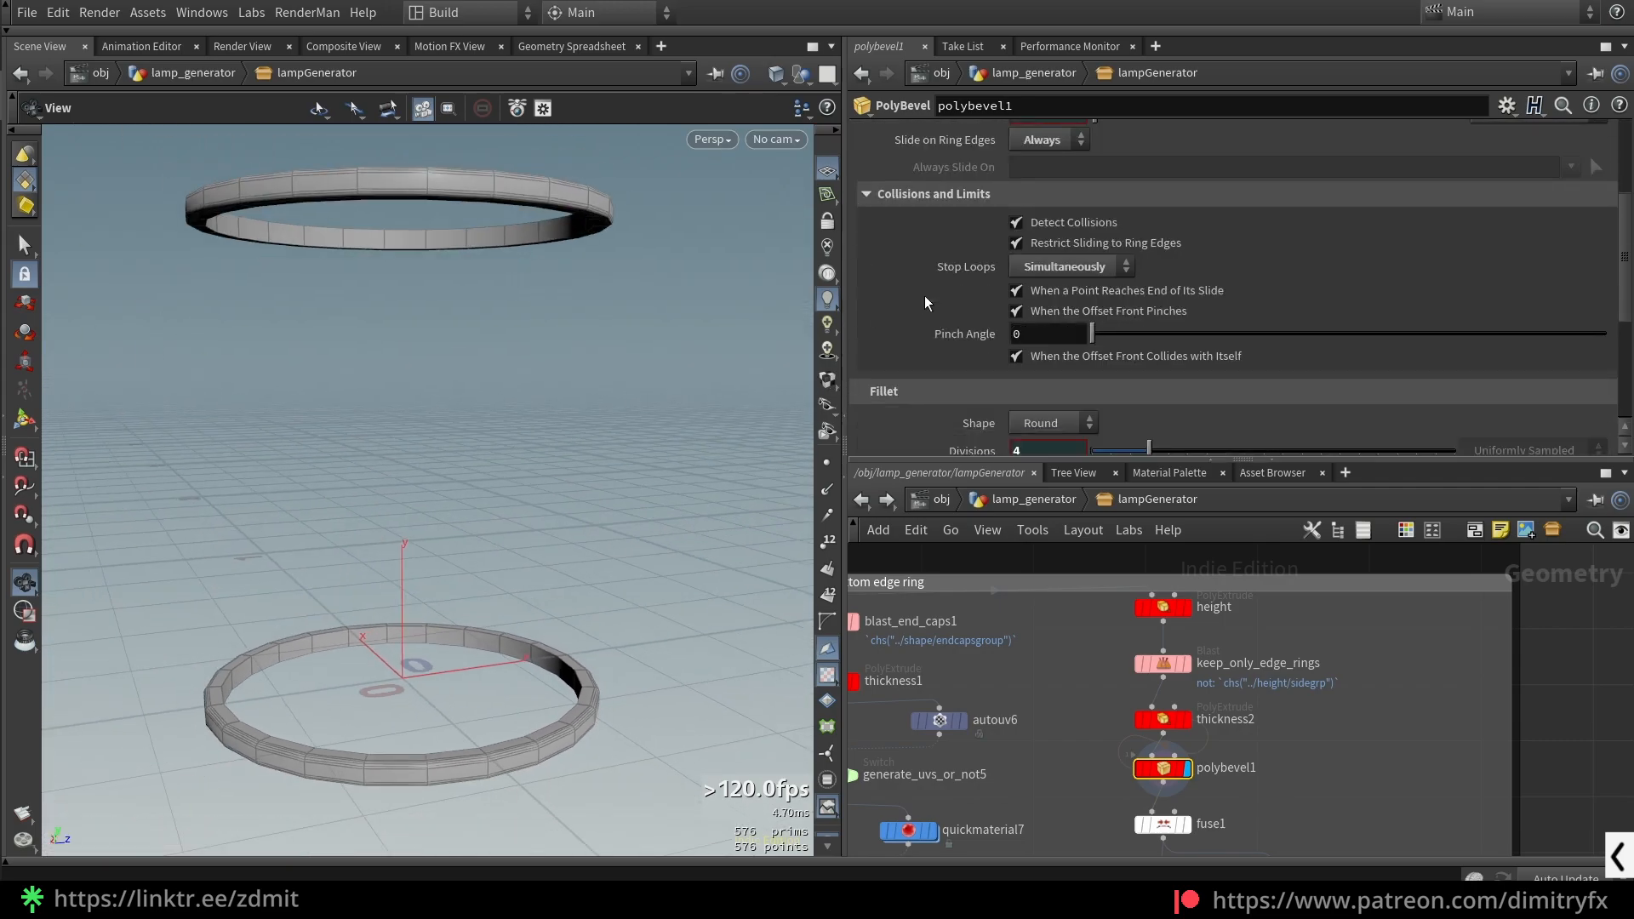
scroll(924, 294, "up", 5)
- Step through the ring branch's fuse1, autouv7, quickmaterial6 and base8 nodes, displaying each one's result
middle_click_drag(1174, 771, 1194, 687)
left_click(1190, 740)
left_click(1206, 740)
middle_click_drag(533, 656, 559, 536)
middle_click_drag(1406, 757, 1376, 679)
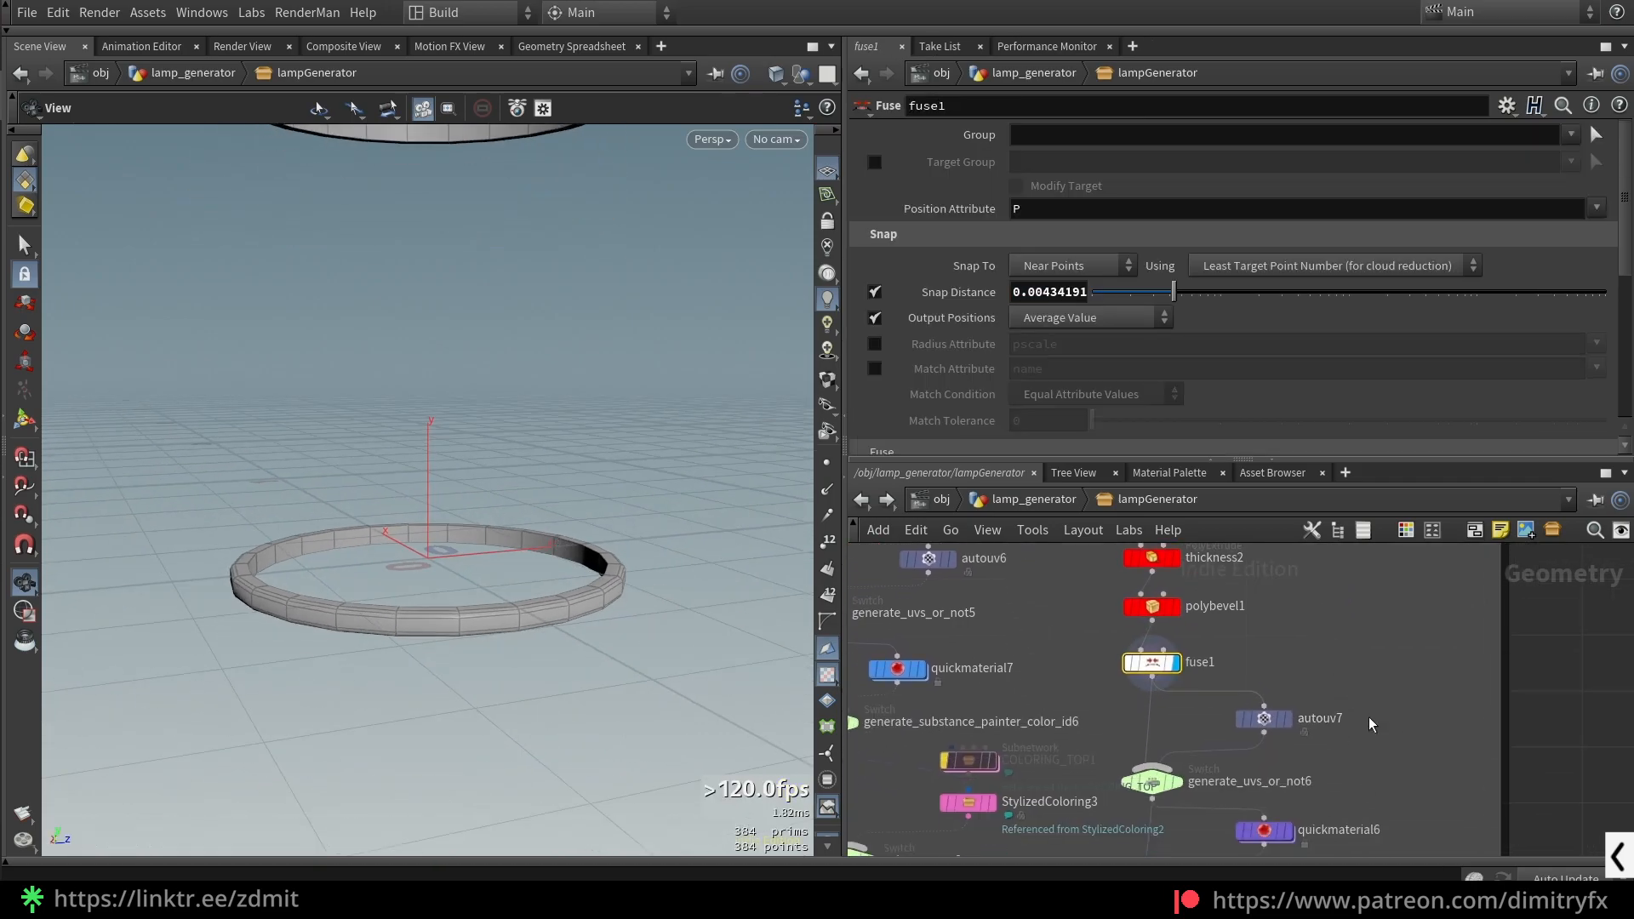
left_click(1275, 715)
left_click(1287, 718)
left_click_drag(516, 383, 518, 425)
middle_click_drag(1352, 732, 1361, 584)
left_click(1275, 682)
left_click(1298, 682)
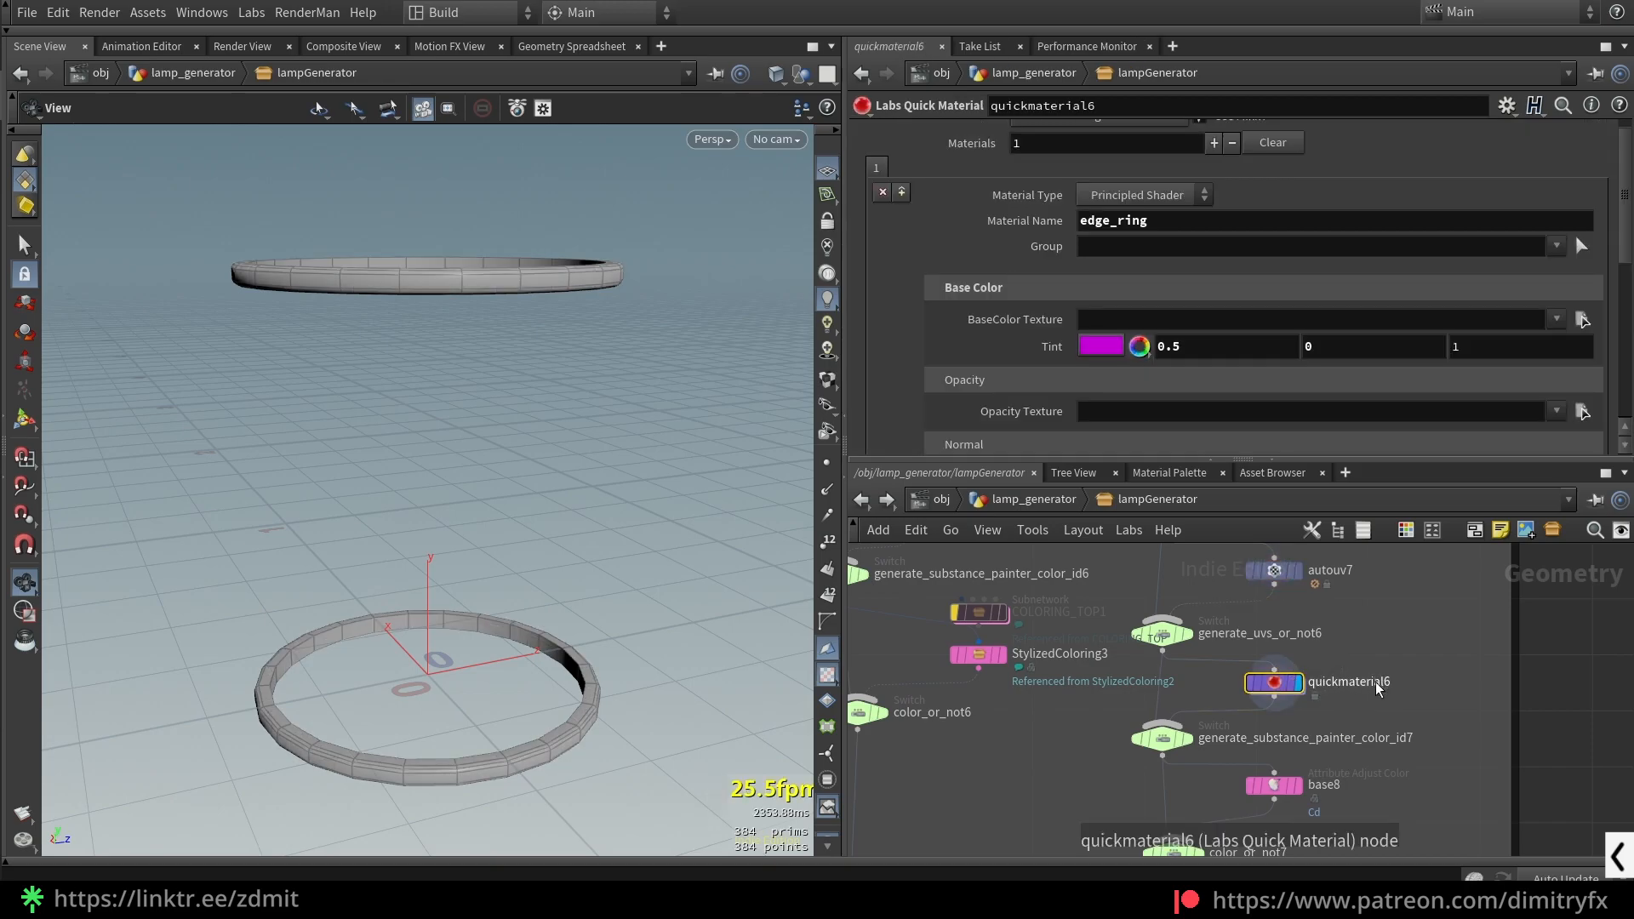
middle_click_drag(1377, 814, 1351, 748)
left_click(1268, 718)
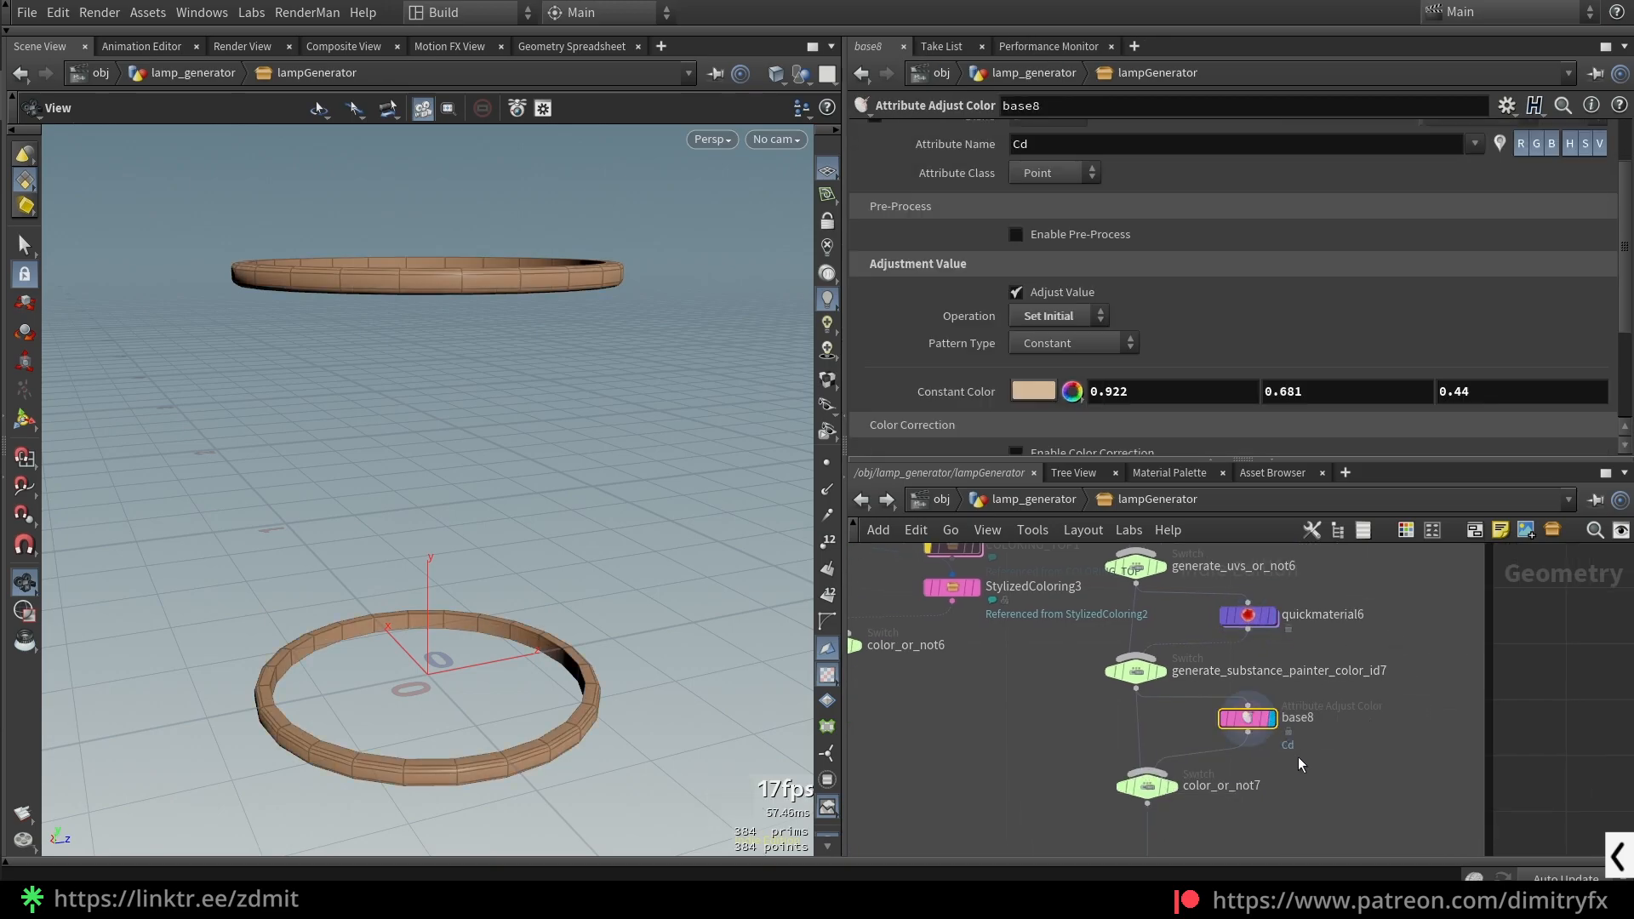
- Follow the ring branch down to its merge and display fuse2 to examine the rings combined with the lamp body
scroll(1269, 795, "down", 1)
middle_click_drag(1268, 795, 1228, 596)
scroll(1197, 774, "down", 2)
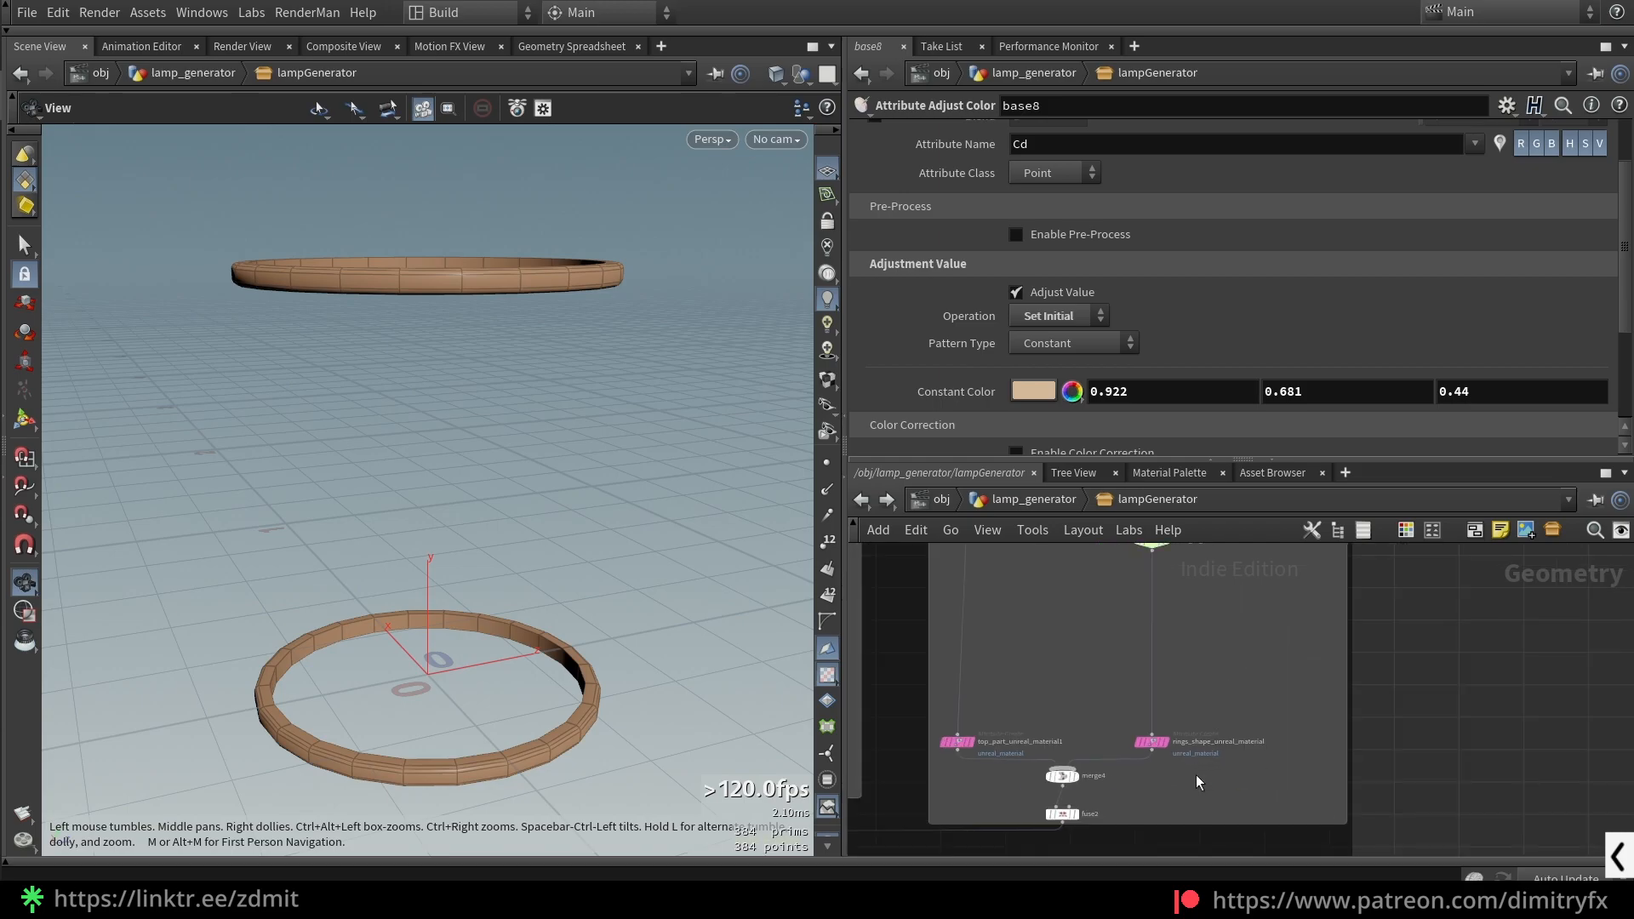
left_click(1163, 741)
middle_click_drag(1043, 845, 1084, 791)
scroll(1081, 788, "up", 3)
left_click(1142, 741)
key("f")
left_click_drag(579, 557, 584, 500)
middle_click_drag(1001, 851, 966, 615)
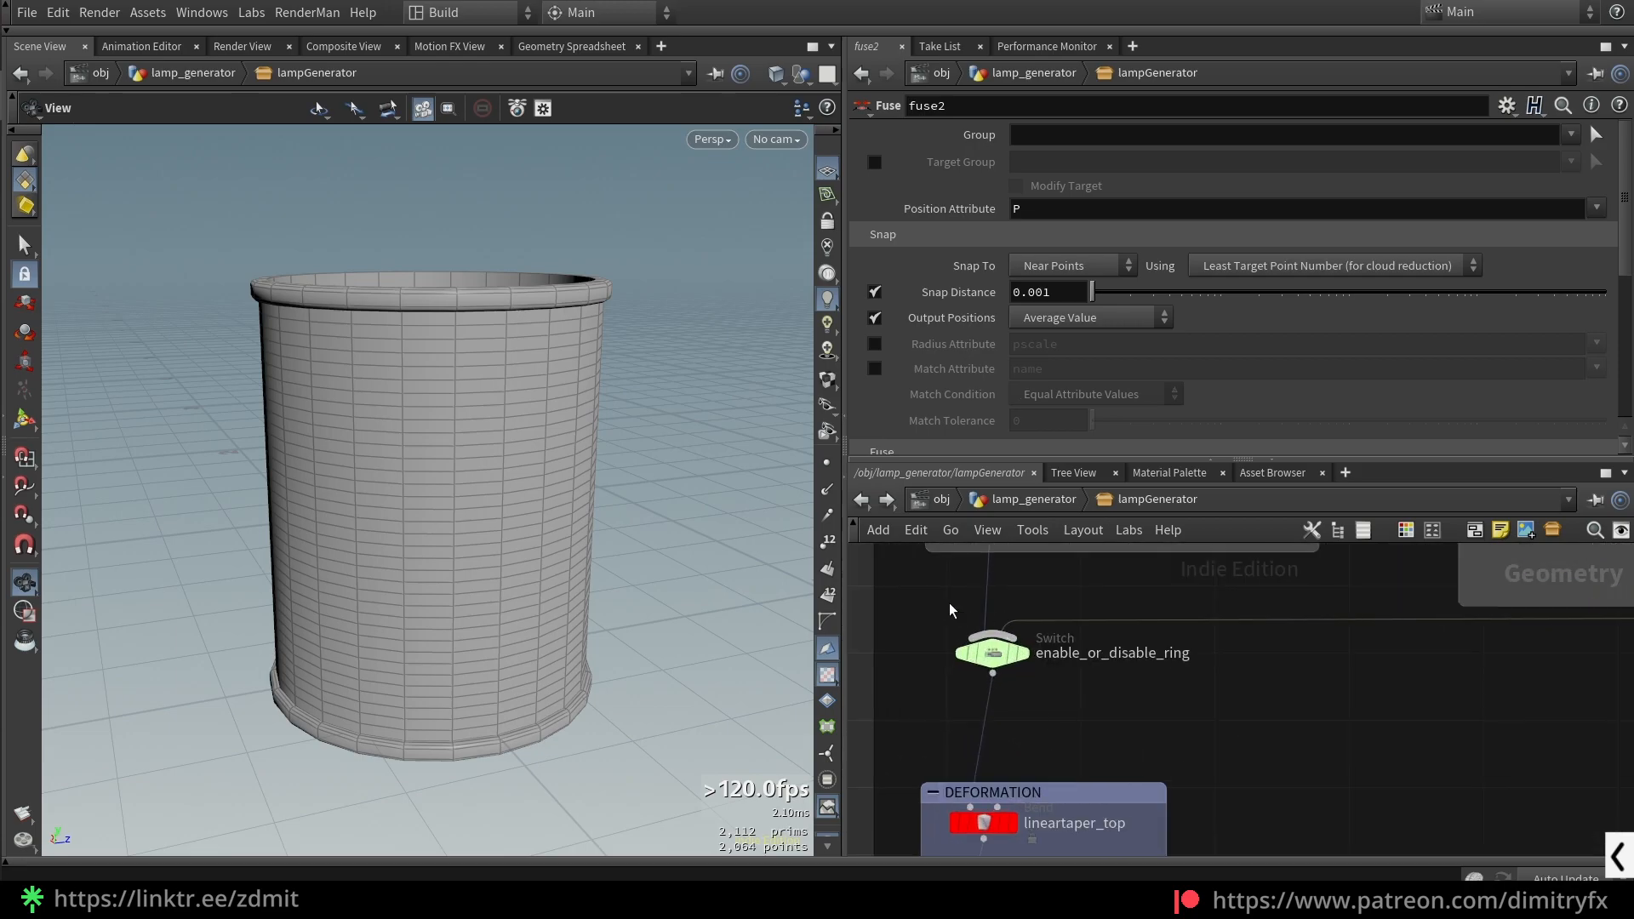
- Display the enable_or_disable_ring switch and test its Select Input, leaving it at 1
left_click(992, 653)
mouse_move(1120, 142)
left_mouse_down()
mouse_move(1084, 126)
mouse_move(1020, 140)
mouse_move(1149, 140)
mouse_move(1129, 144)
left_mouse_up()
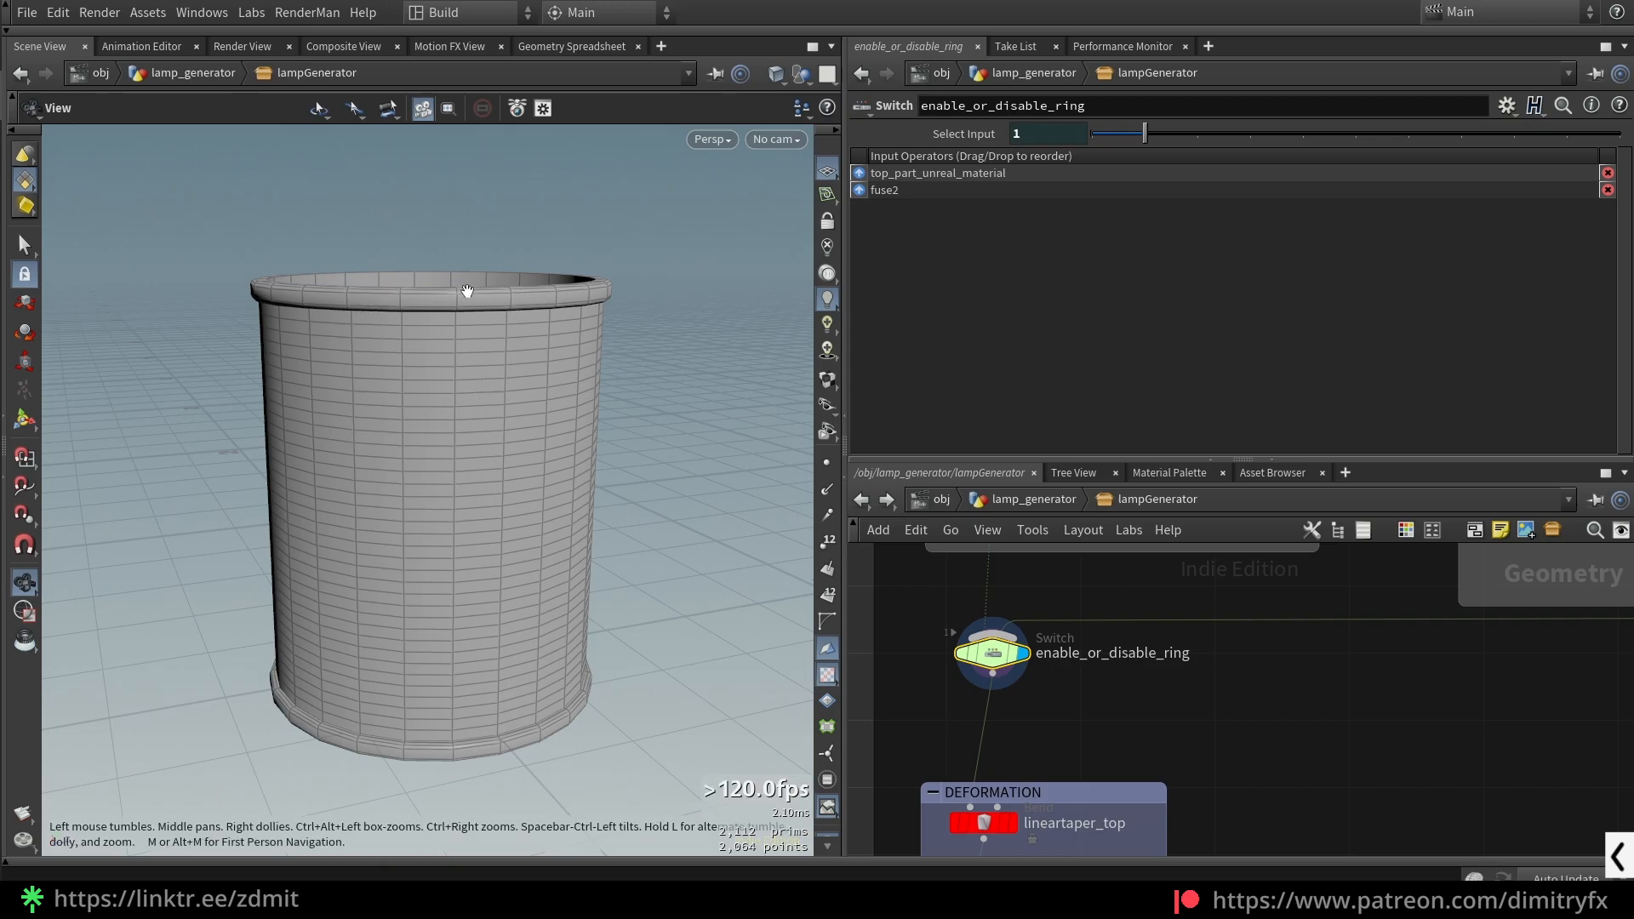
mouse_move(1139, 158)
left_mouse_down()
mouse_move(1116, 136)
mouse_move(1131, 121)
mouse_move(1070, 123)
mouse_move(1142, 137)
left_mouse_up()
- Display lineartaper_top in the DEFORMATION group and examine its taper and capture settings
scroll(1157, 571, "down", 1)
middle_click_drag(1188, 672, 1252, 558)
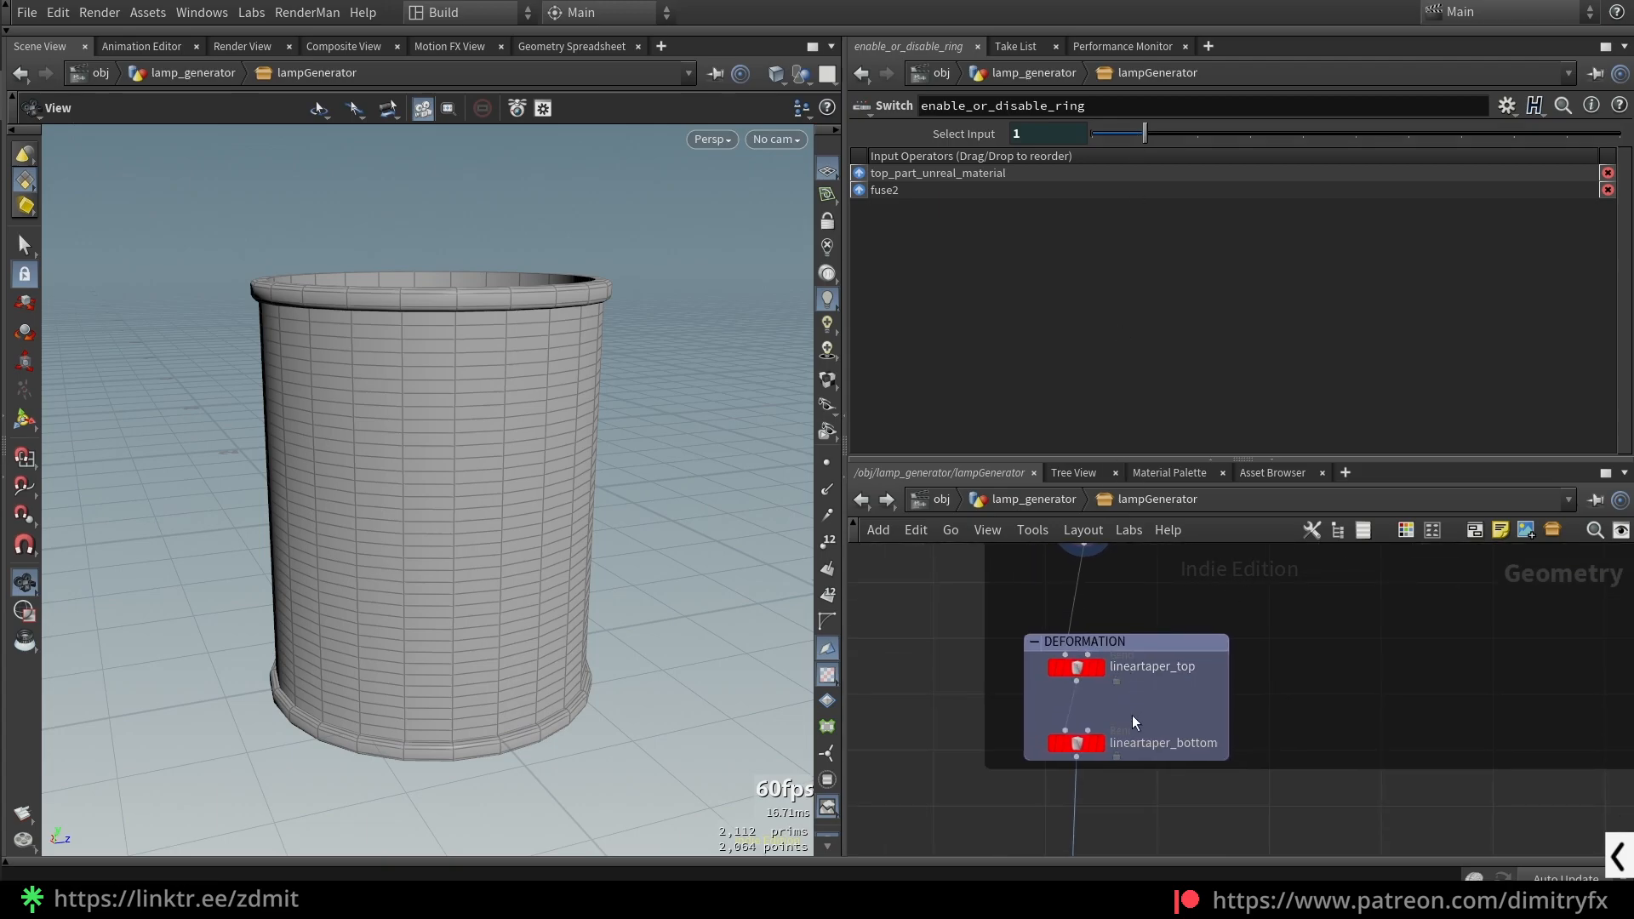
left_click(1101, 667)
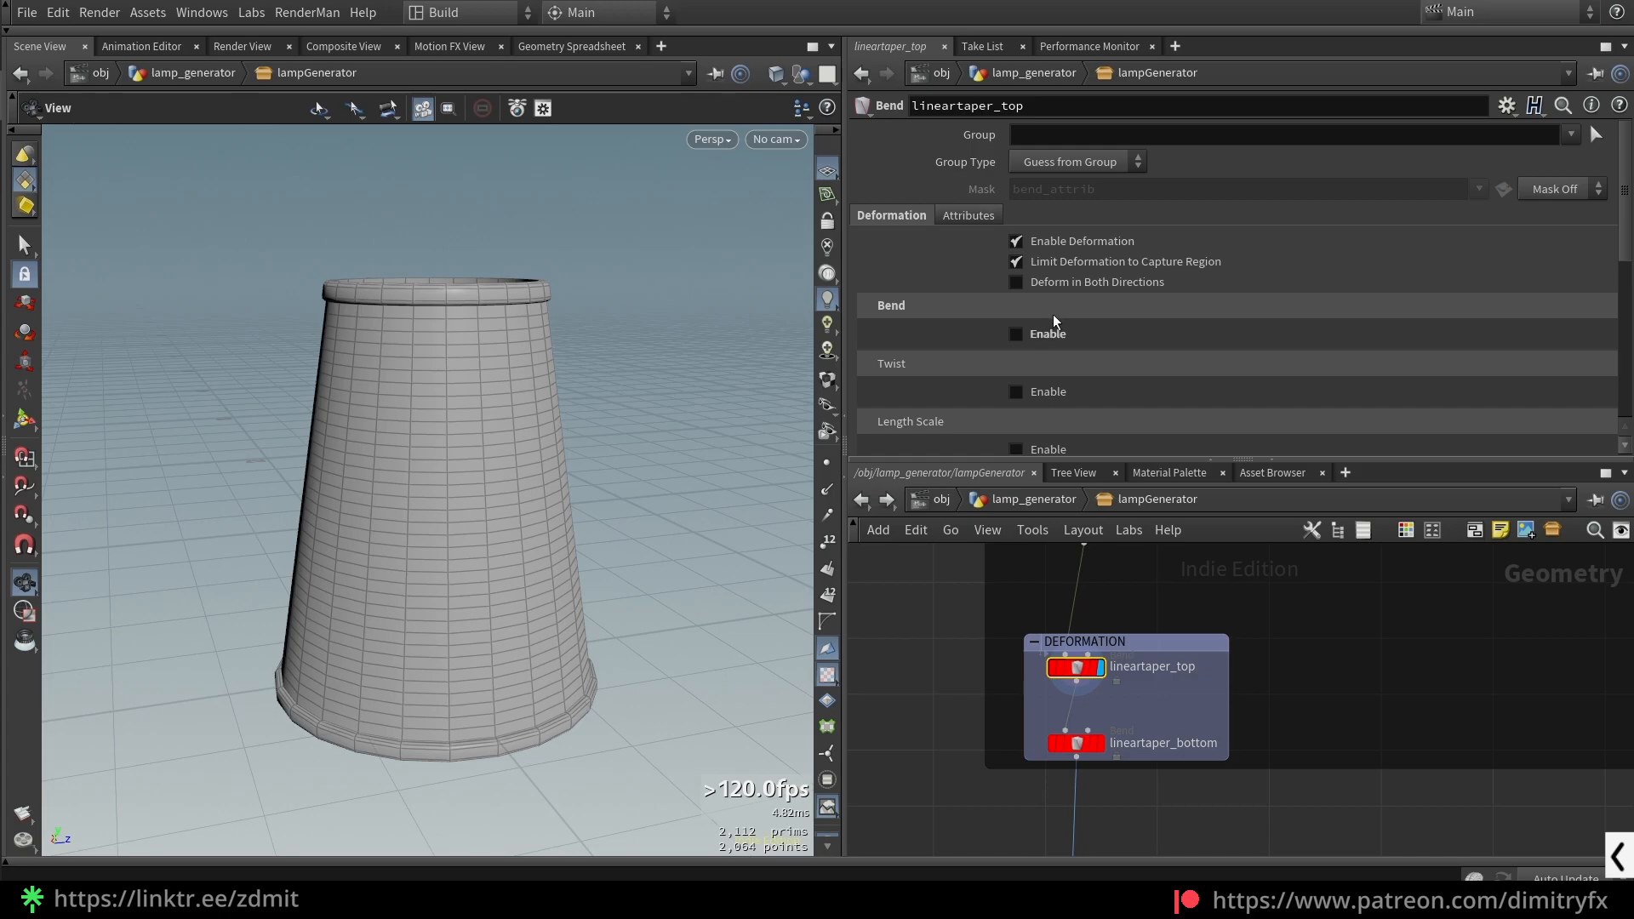
scroll(953, 351, "down", 5)
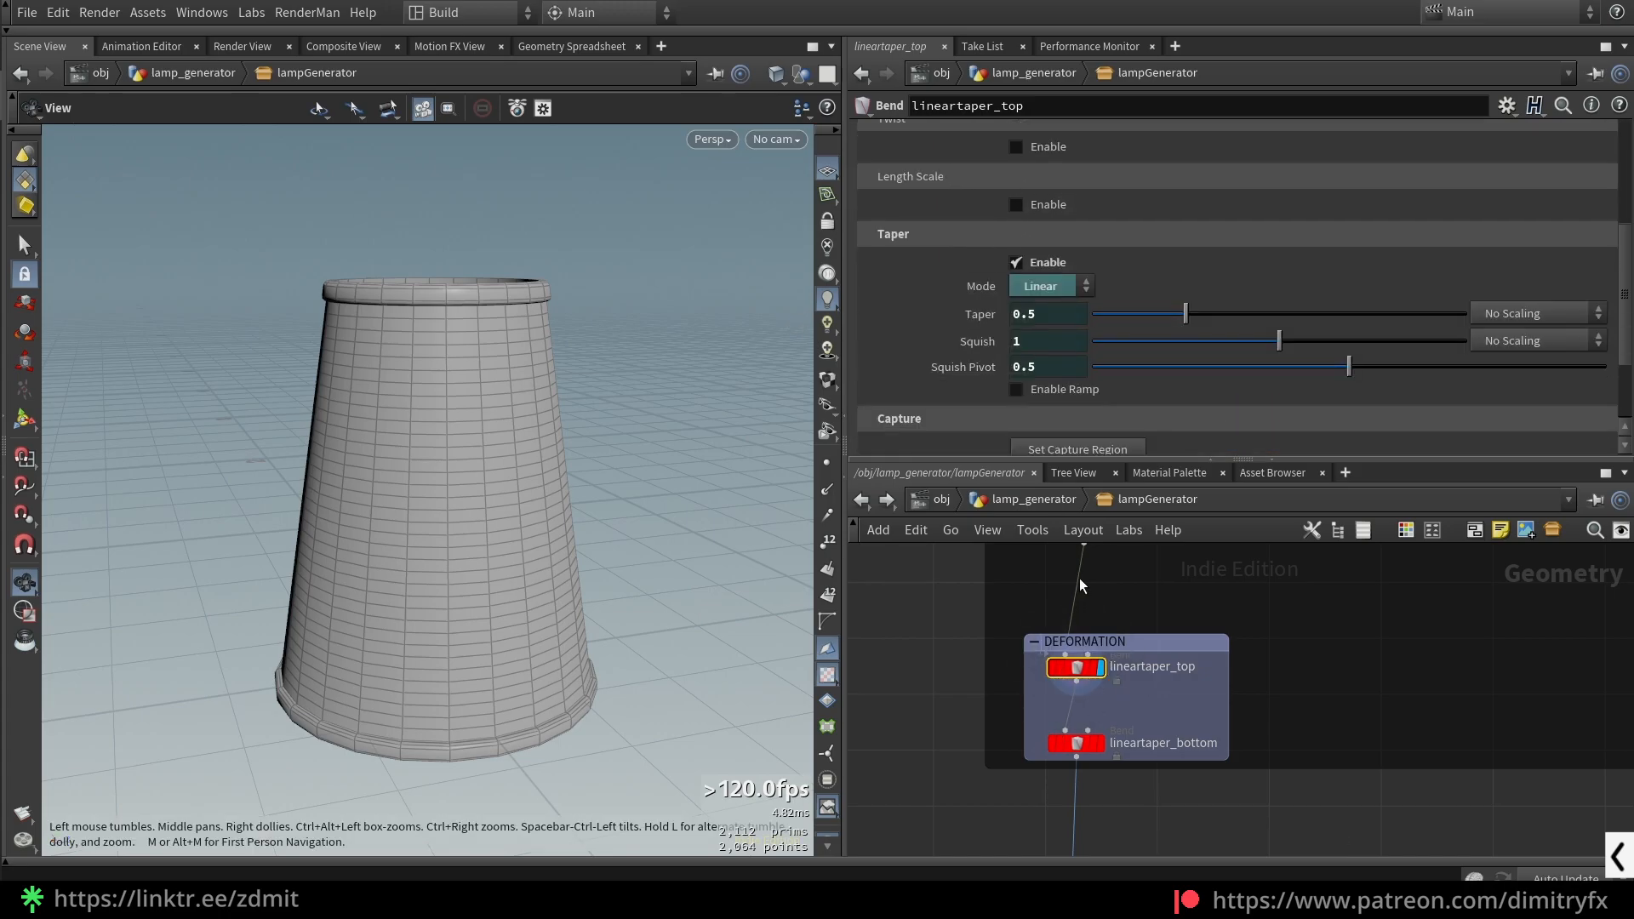
scroll(1013, 255, "up", 4)
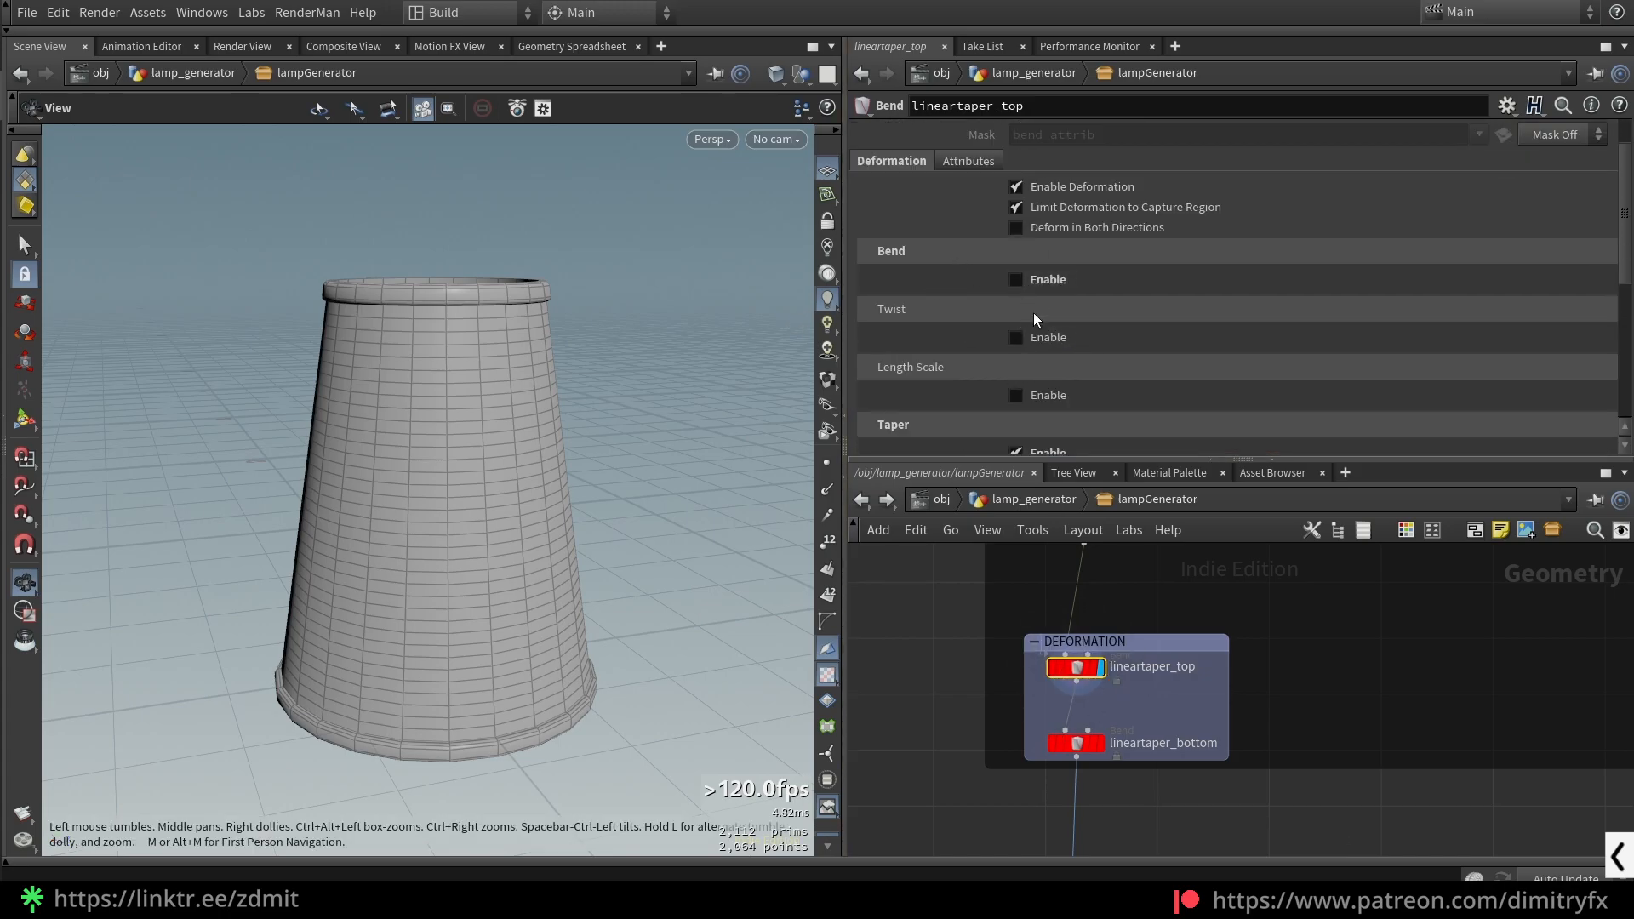
scroll(1032, 305, "down", 5)
scroll(926, 265, "down", 1)
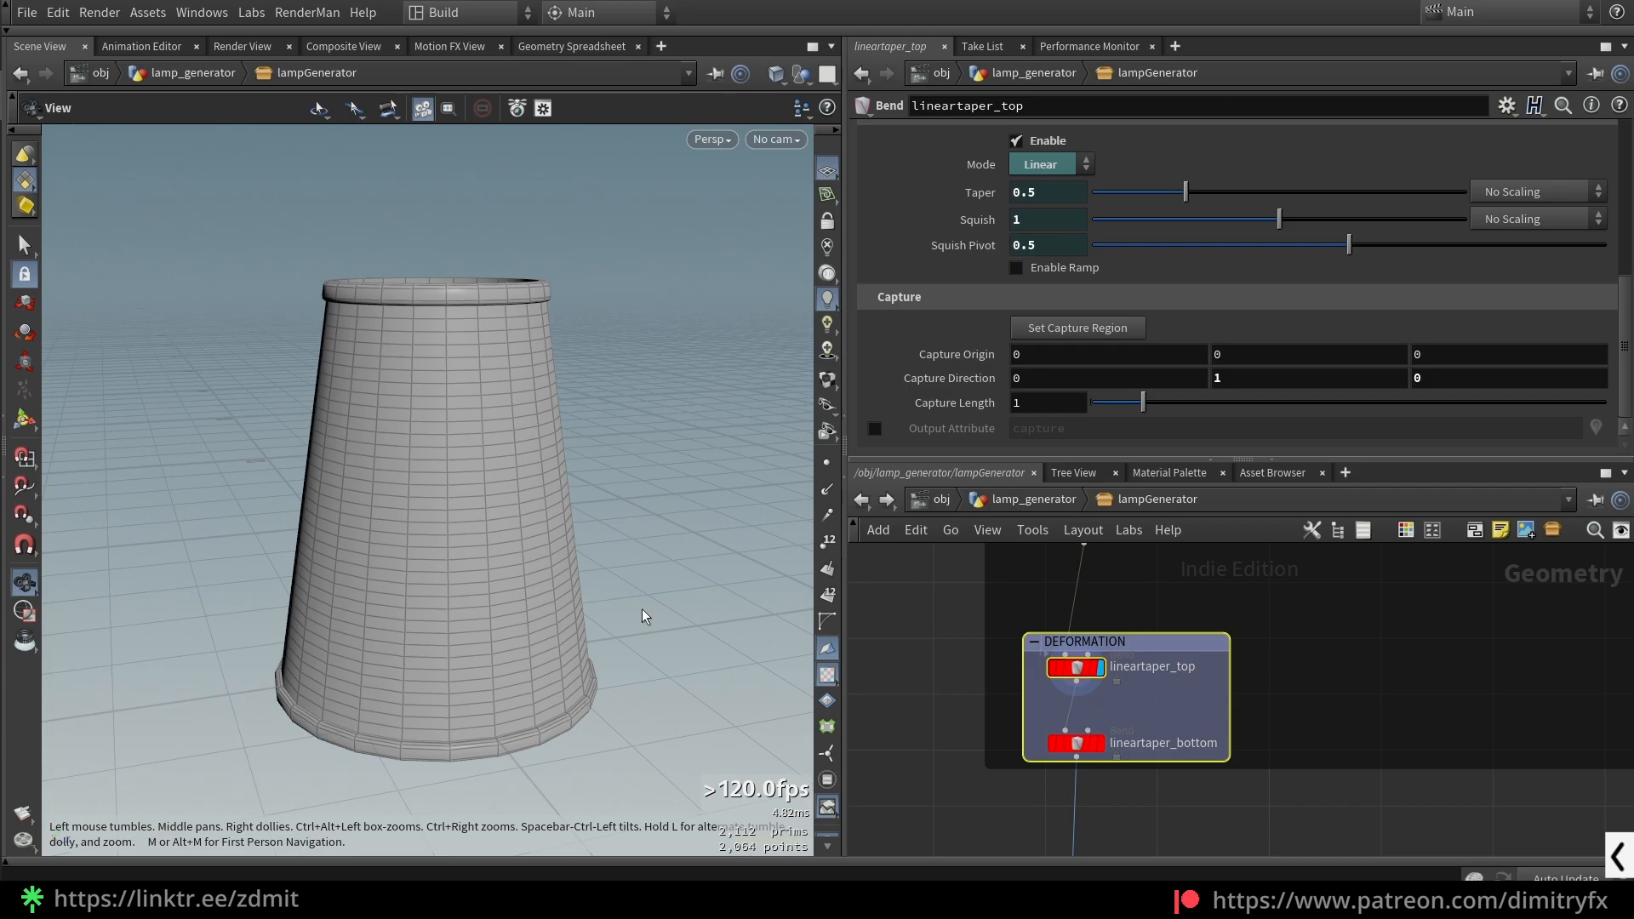
- Show the taper handle in the viewport and set lineartaper_top's Capture Length to the expression bbox(0, D_YSIZE)
key("Return")
scroll(605, 493, "down", 3)
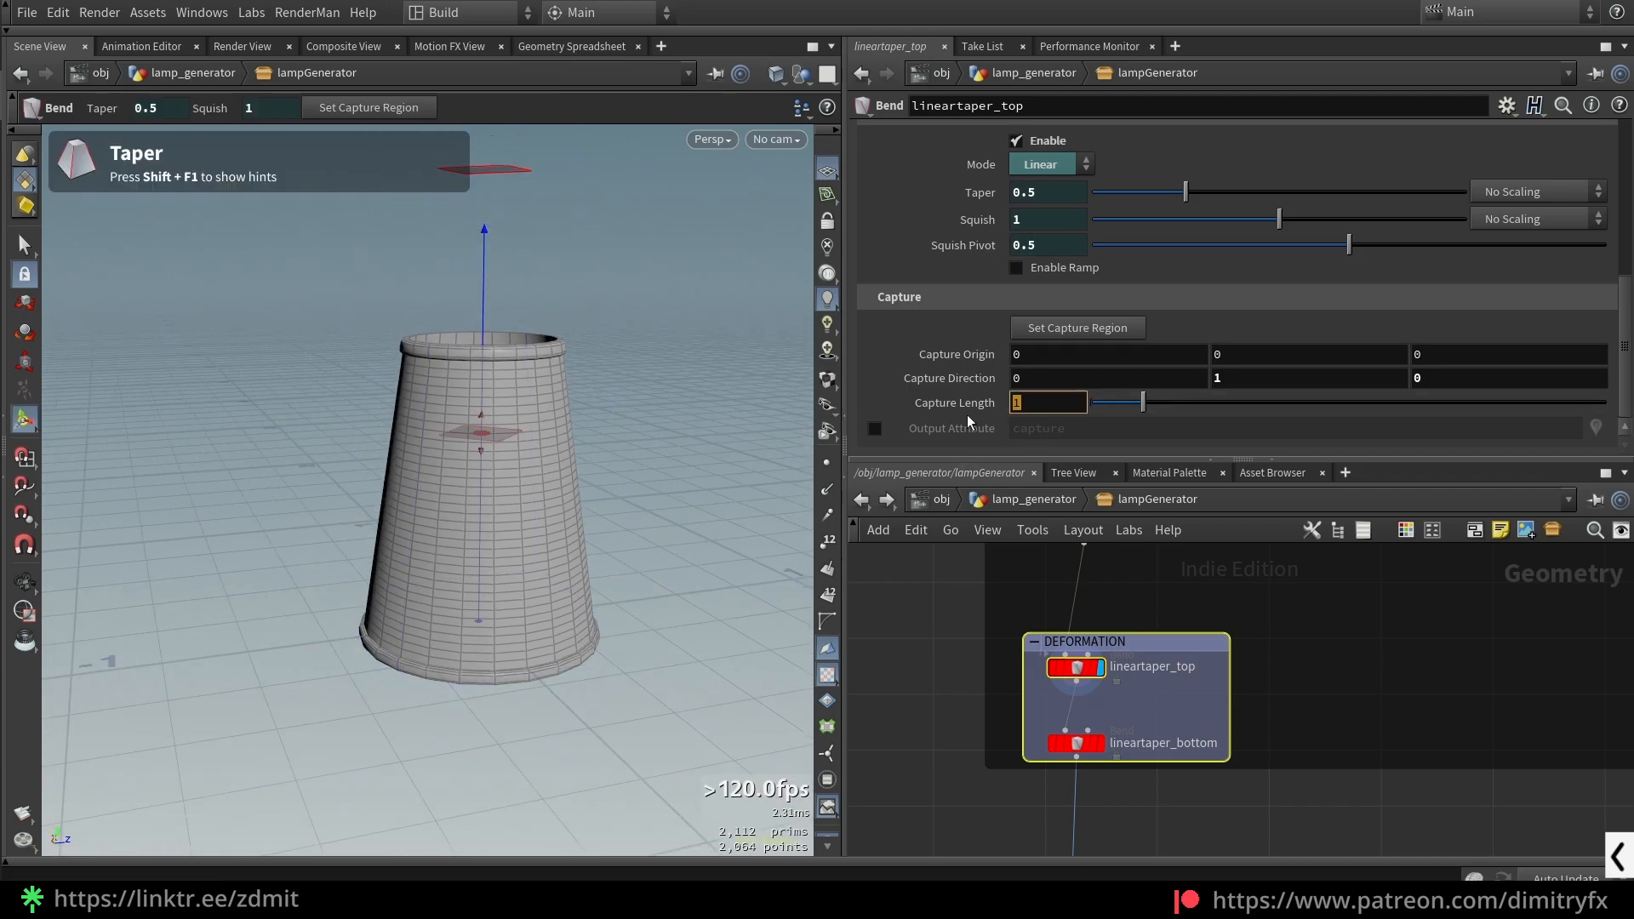
type("bbox(")
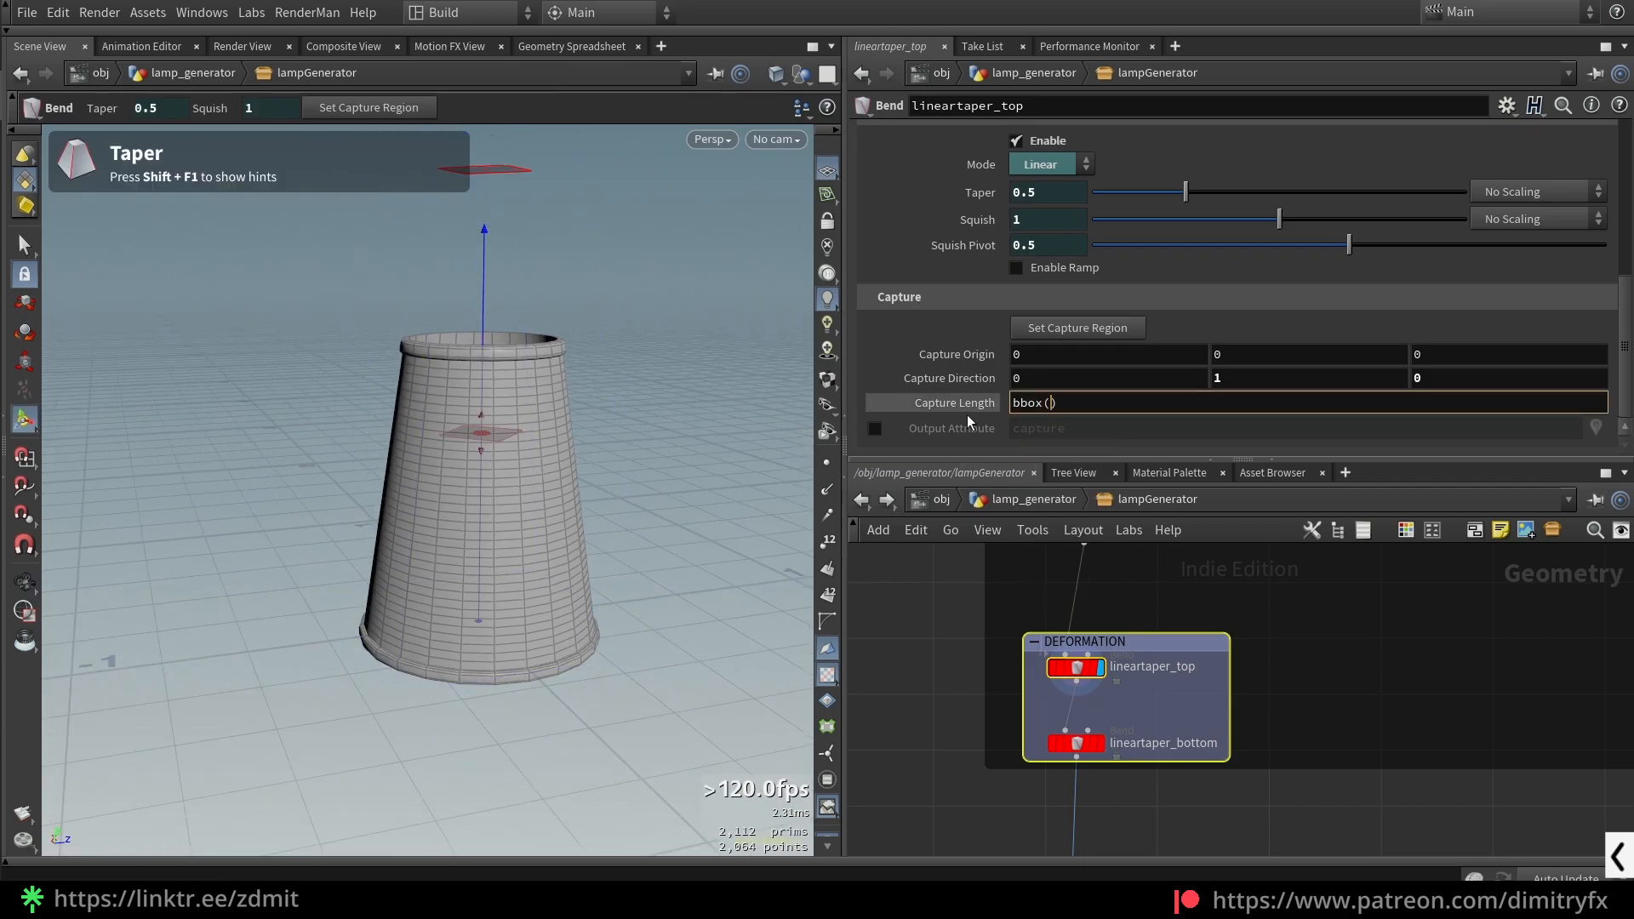
type("0, D_YSIZE")
key("Return")
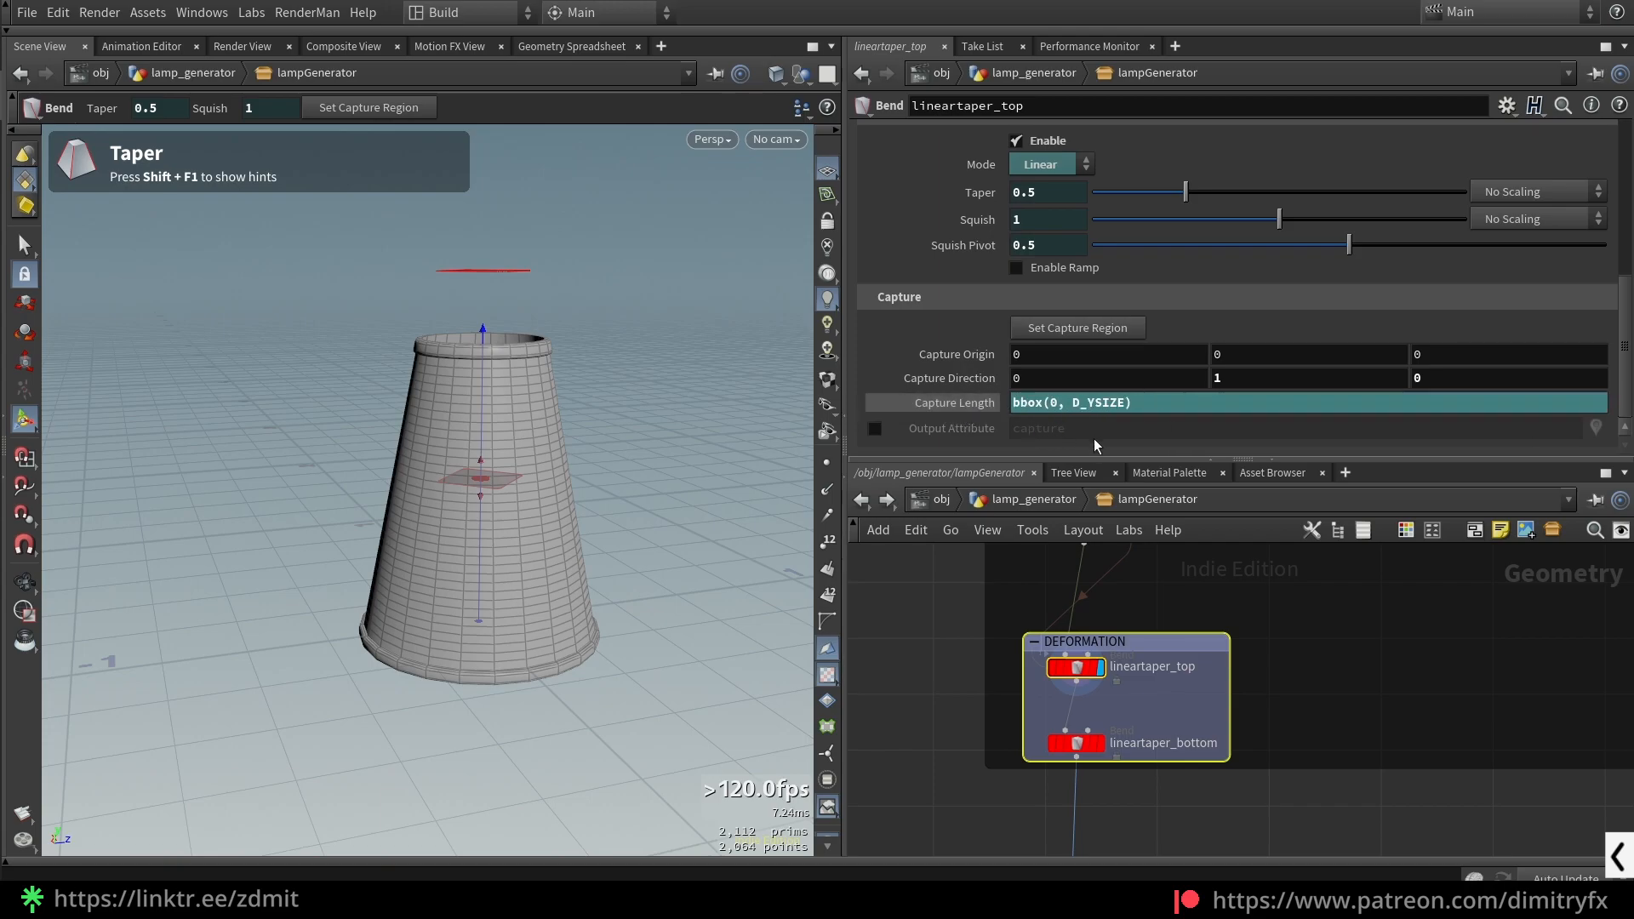
- Inspect the tapered lamp with its capture region and check which node input the 0 in the bbox expression refers to
left_click_drag(518, 392, 475, 385, "alt")
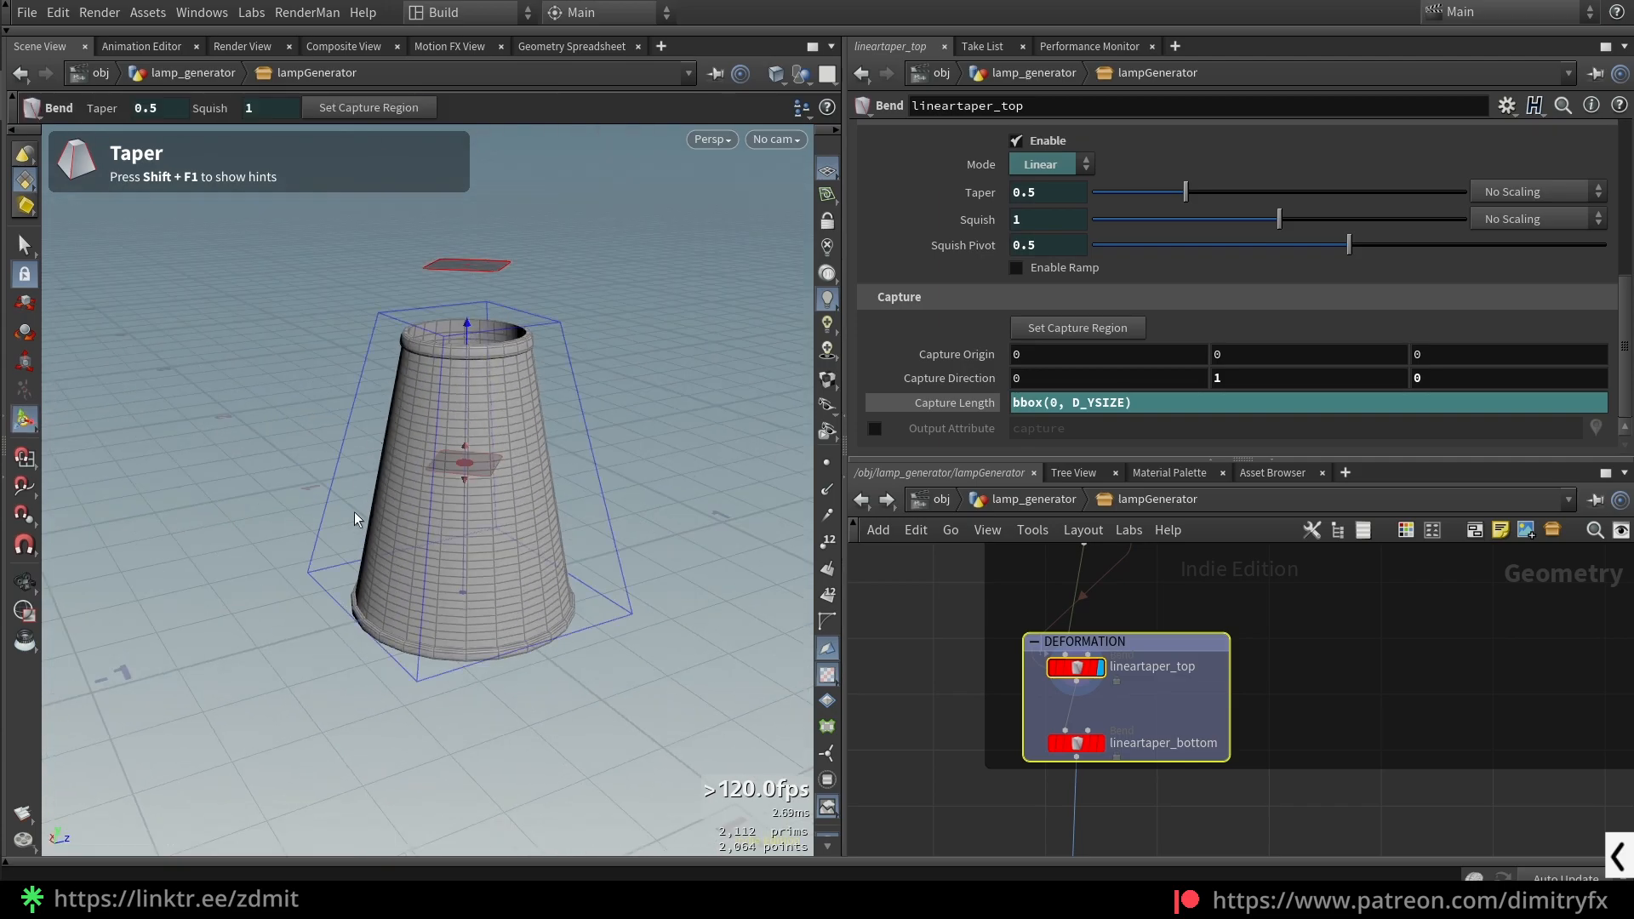
double_click(1055, 403)
scroll(1064, 668, "up", 5)
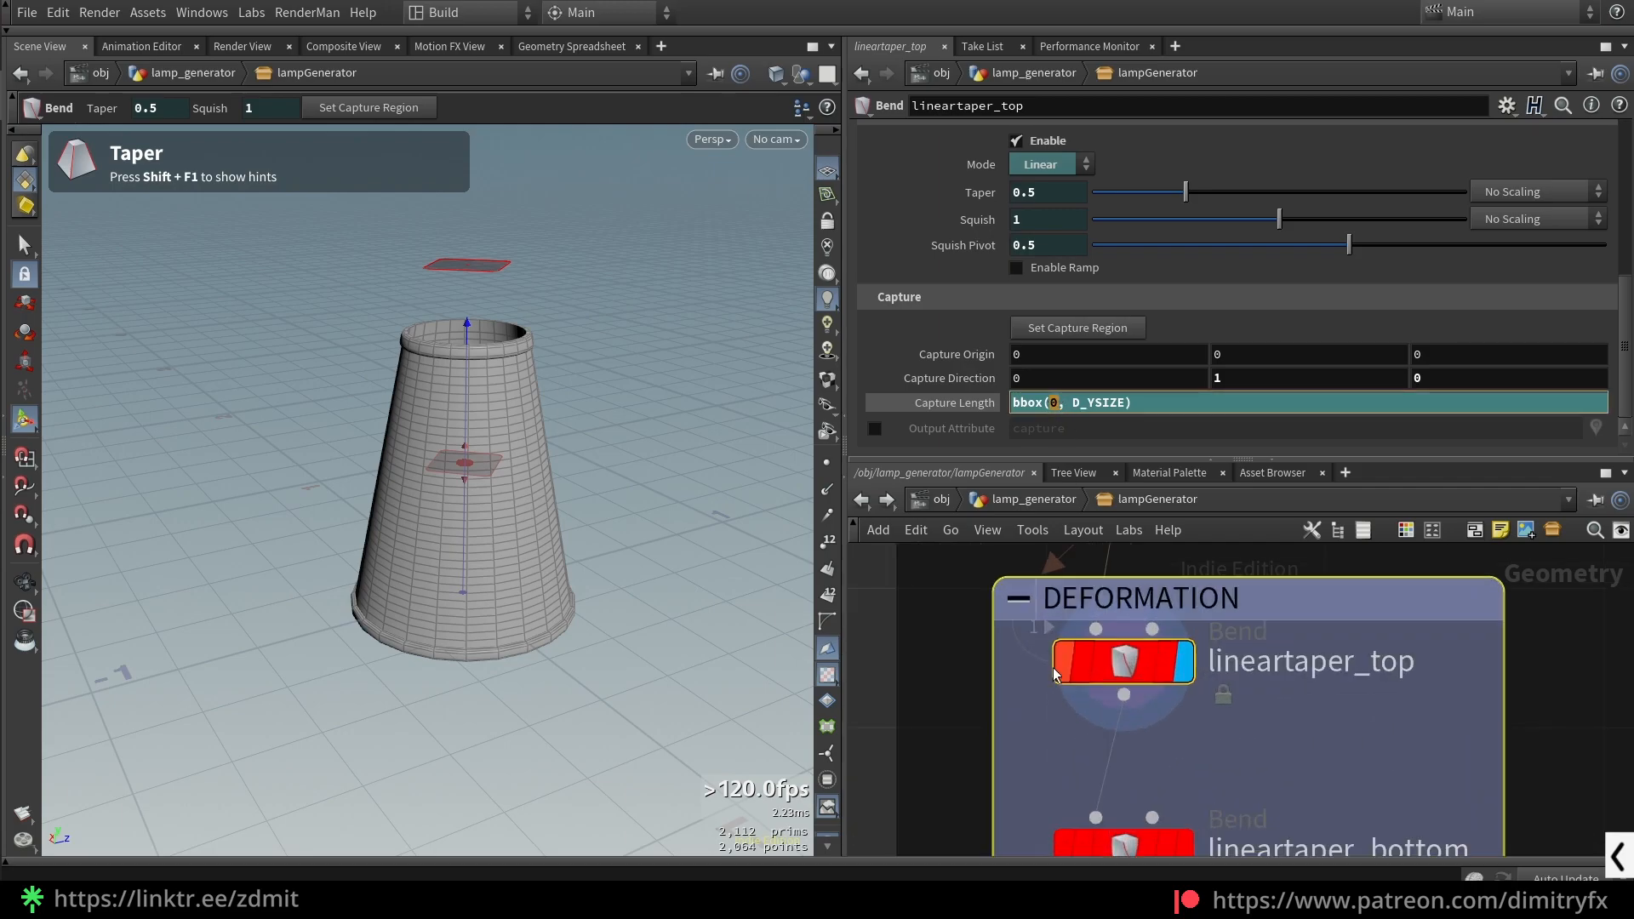
left_click(1107, 620)
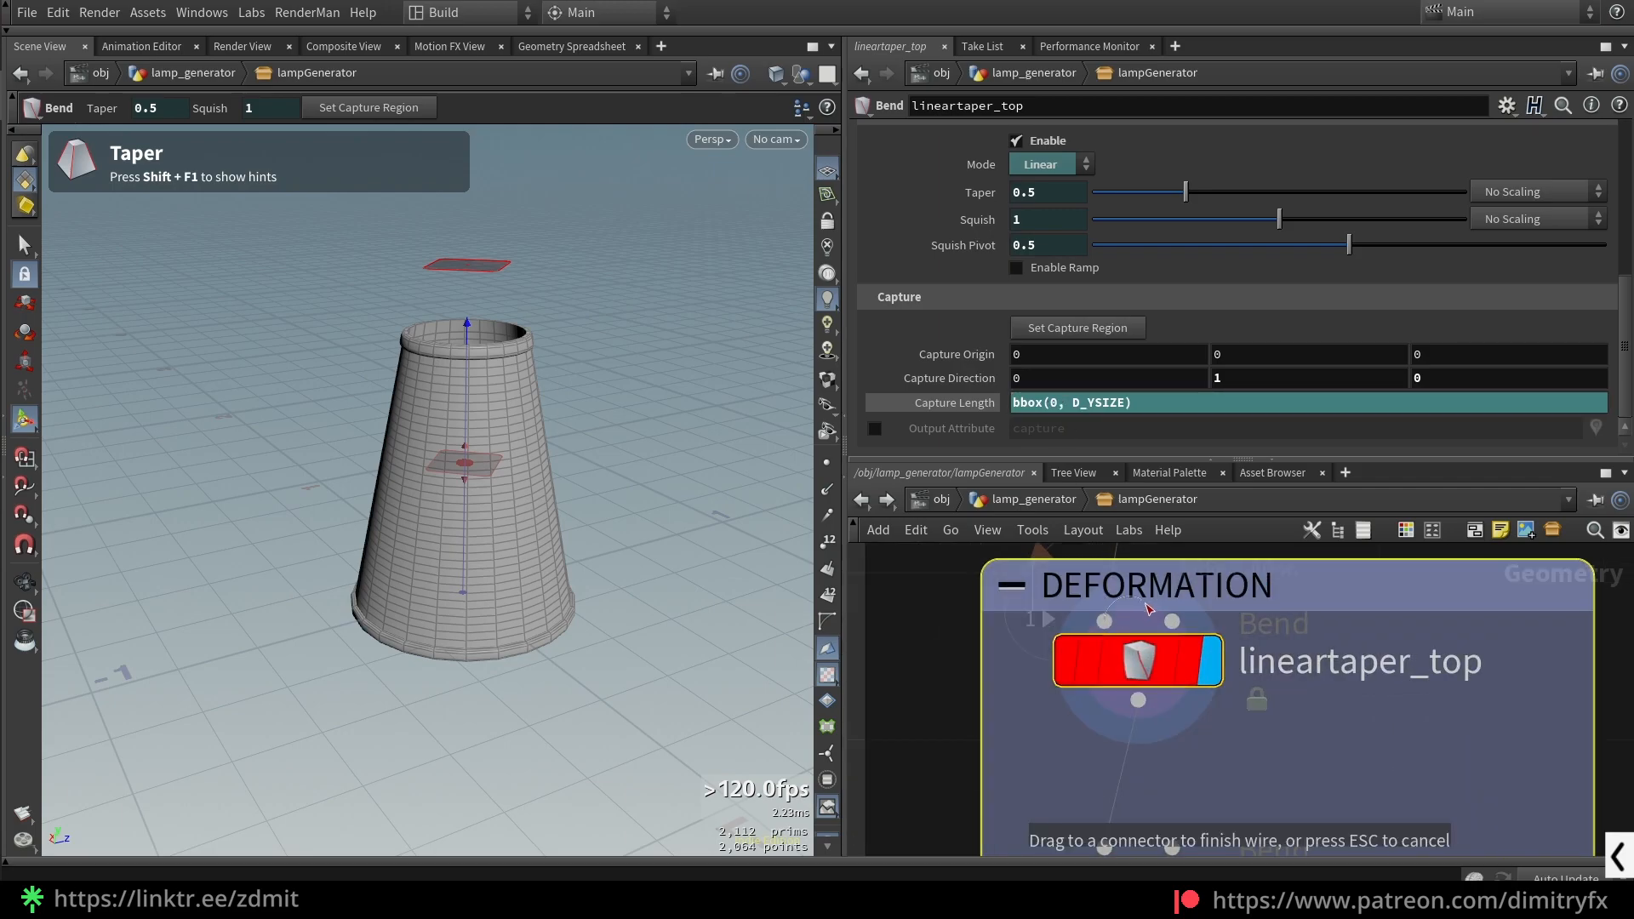
scroll(1266, 645, "down", 3)
scroll(1266, 640, "down", 1)
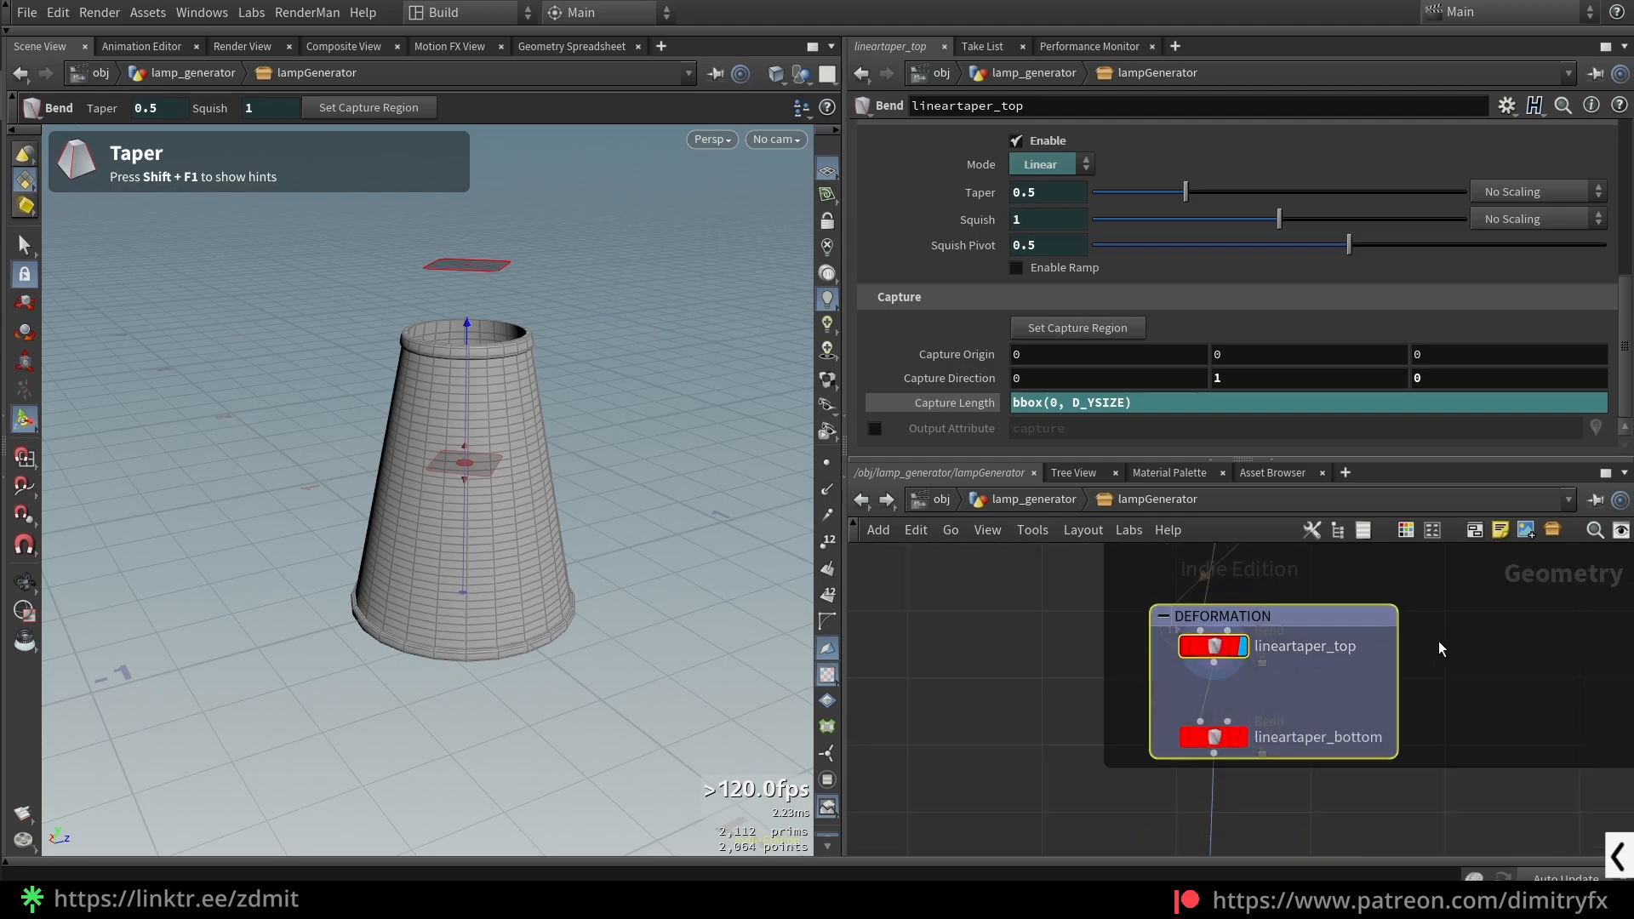
middle_click_drag(1448, 638, 1342, 684)
left_click_drag(635, 427, 570, 434, "alt")
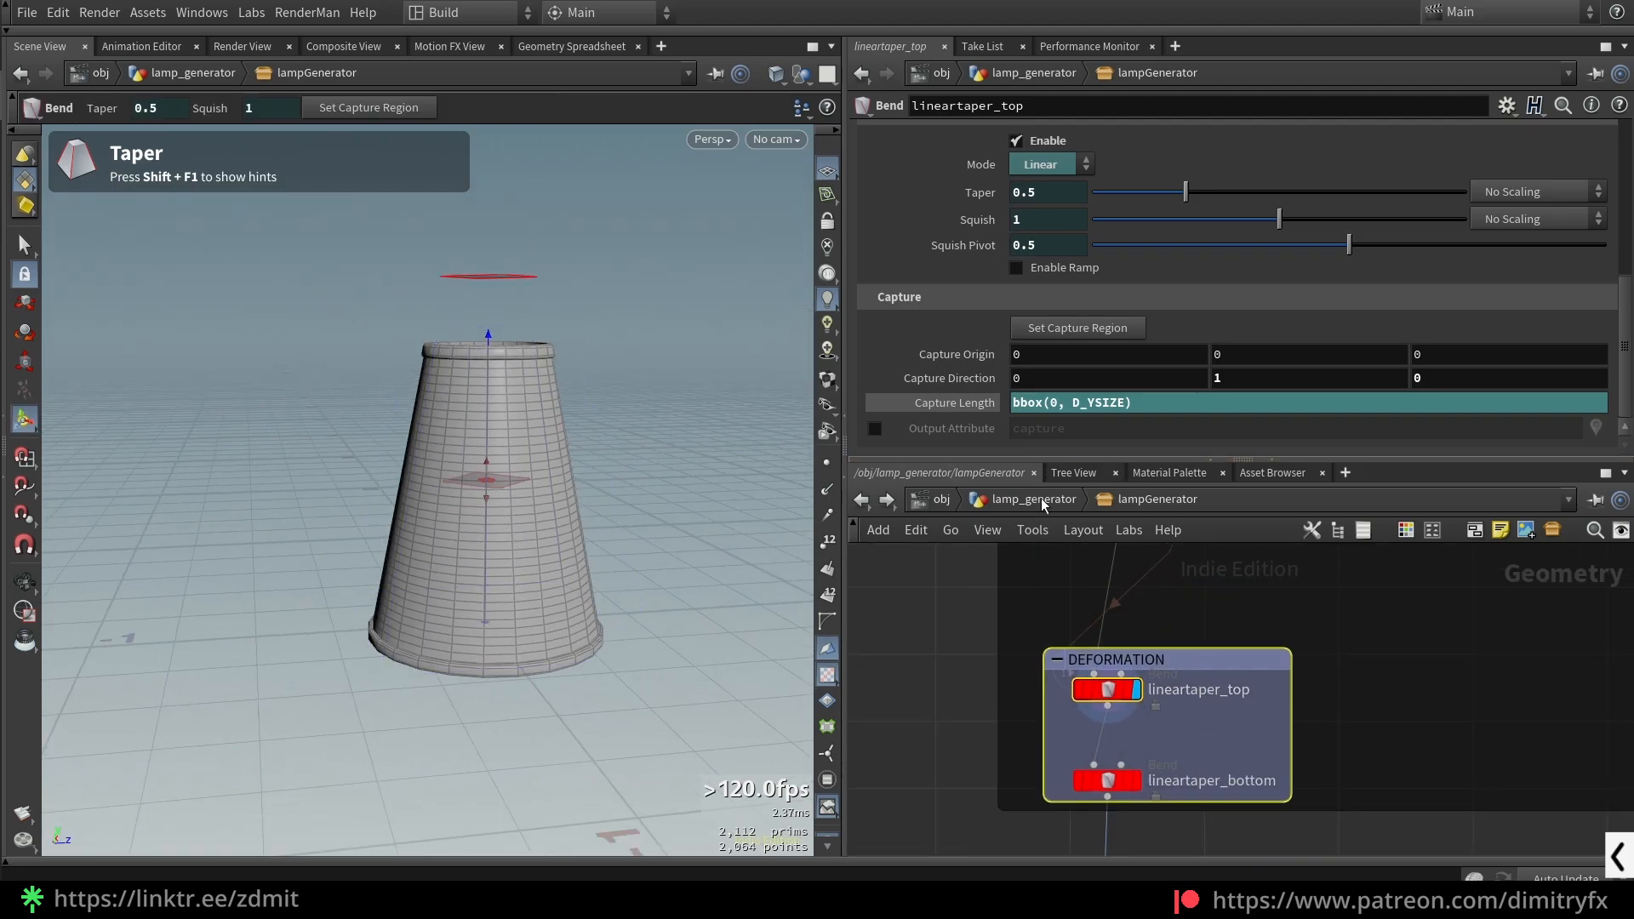
- Undo the Capture Length expression on lineartaper_top and view the taper's capture region
key("ctrl+z")
mouse_move(622, 396)
left_mouse_down("alt")
mouse_move(583, 369)
mouse_move(580, 289)
mouse_move(510, 353)
left_mouse_up("alt")
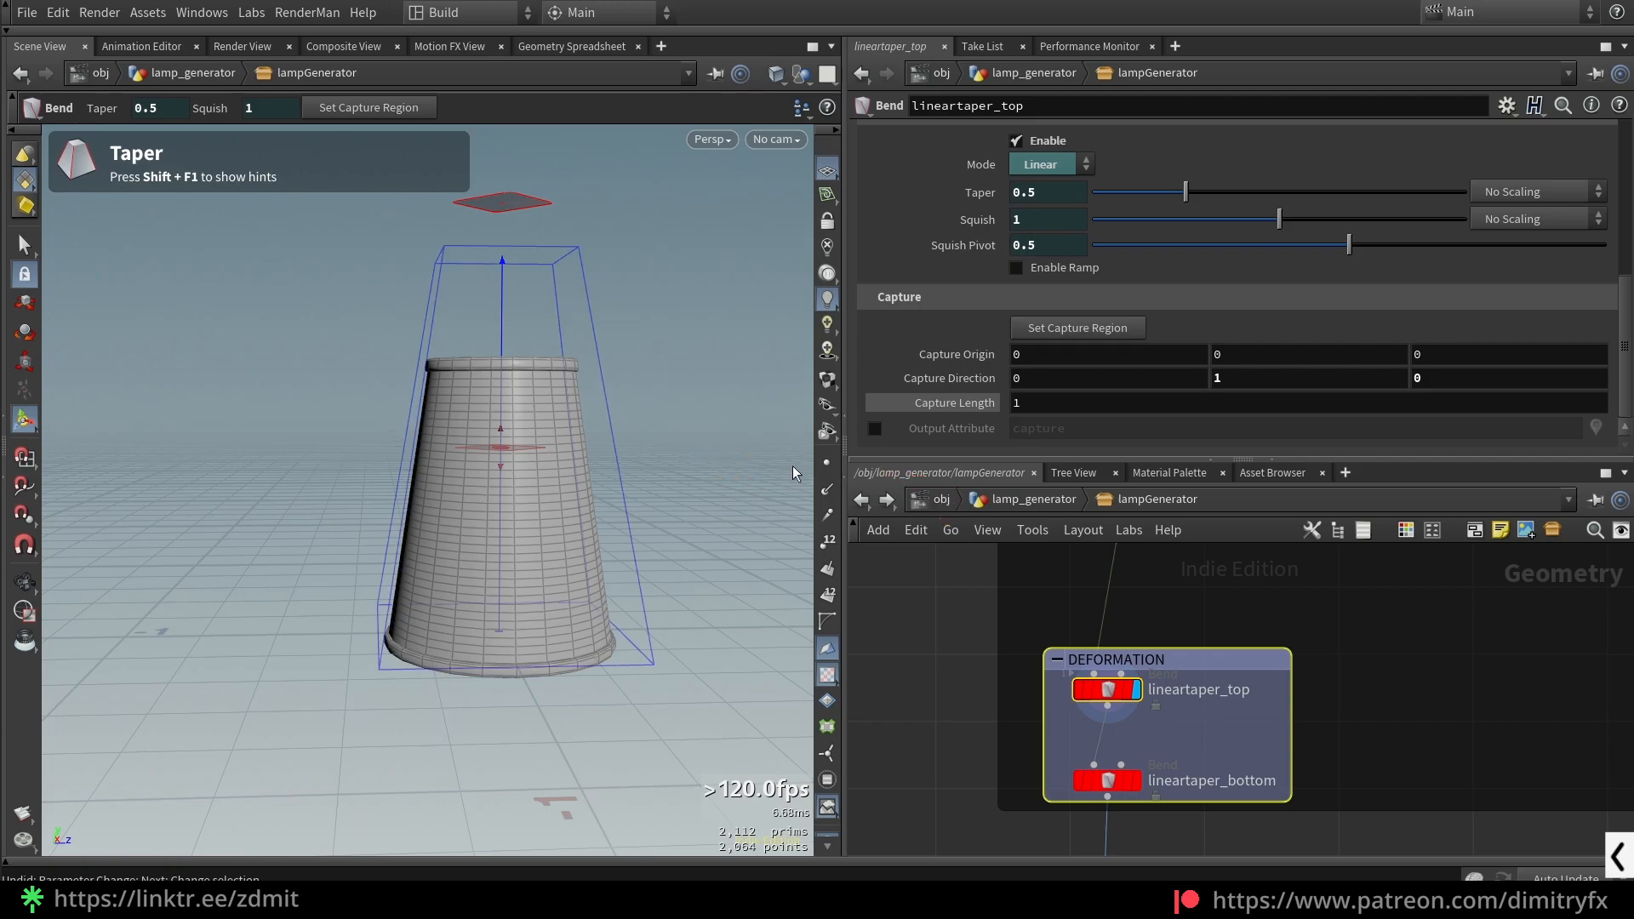
- Restore the expression bbox(0, D_YSIZE) as lineartaper_top's Capture Length by redoing the undone changes
key("ctrl+y")
key("ctrl+y")
key("ctrl+y")
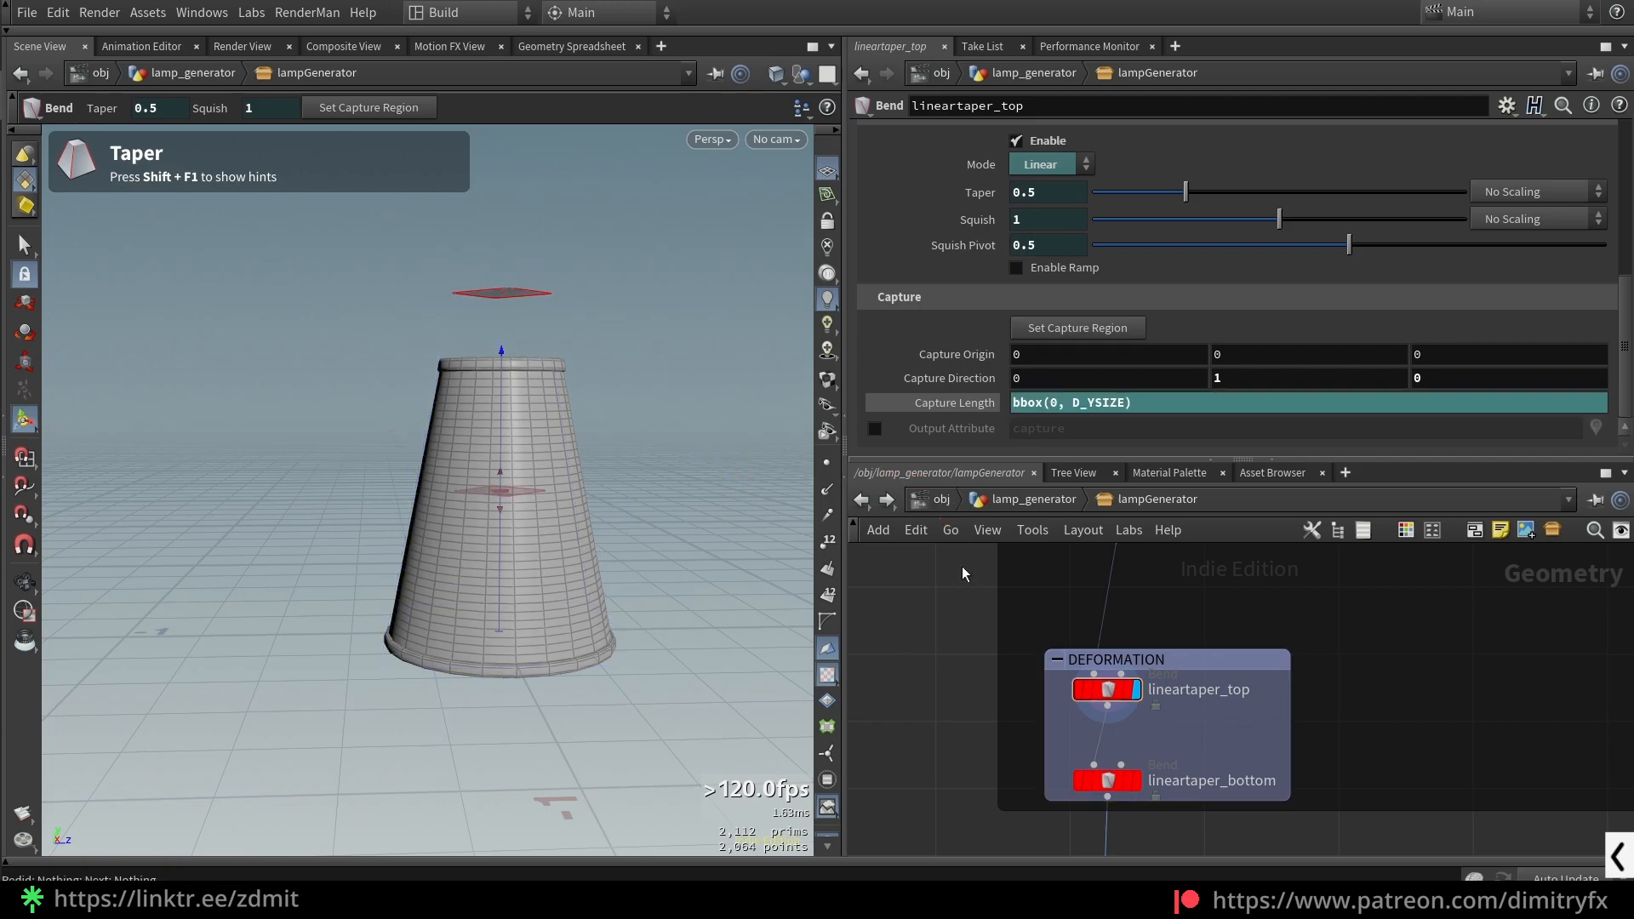
- Display lineartaper_bottom and set its Capture Length to the expression bbox(0, D_YSIZE), comparing the lamp with and without it
middle_click_drag(1177, 748, 1138, 688)
left_click_drag(1143, 786, 1094, 707)
key("r")
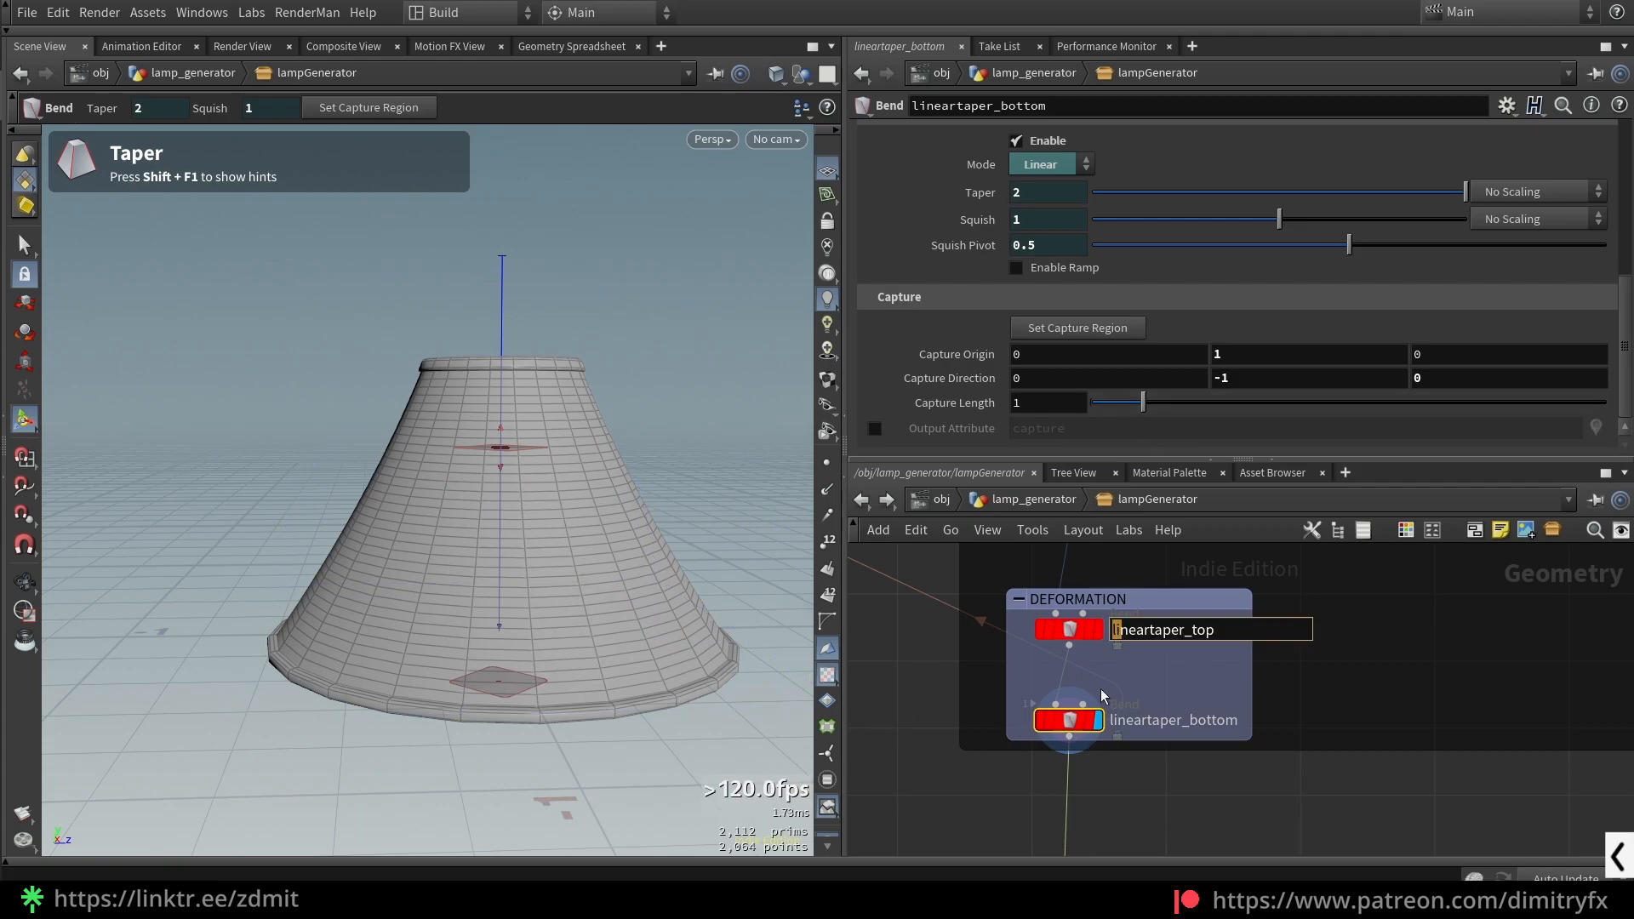
left_click(1071, 629)
left_click(1053, 720)
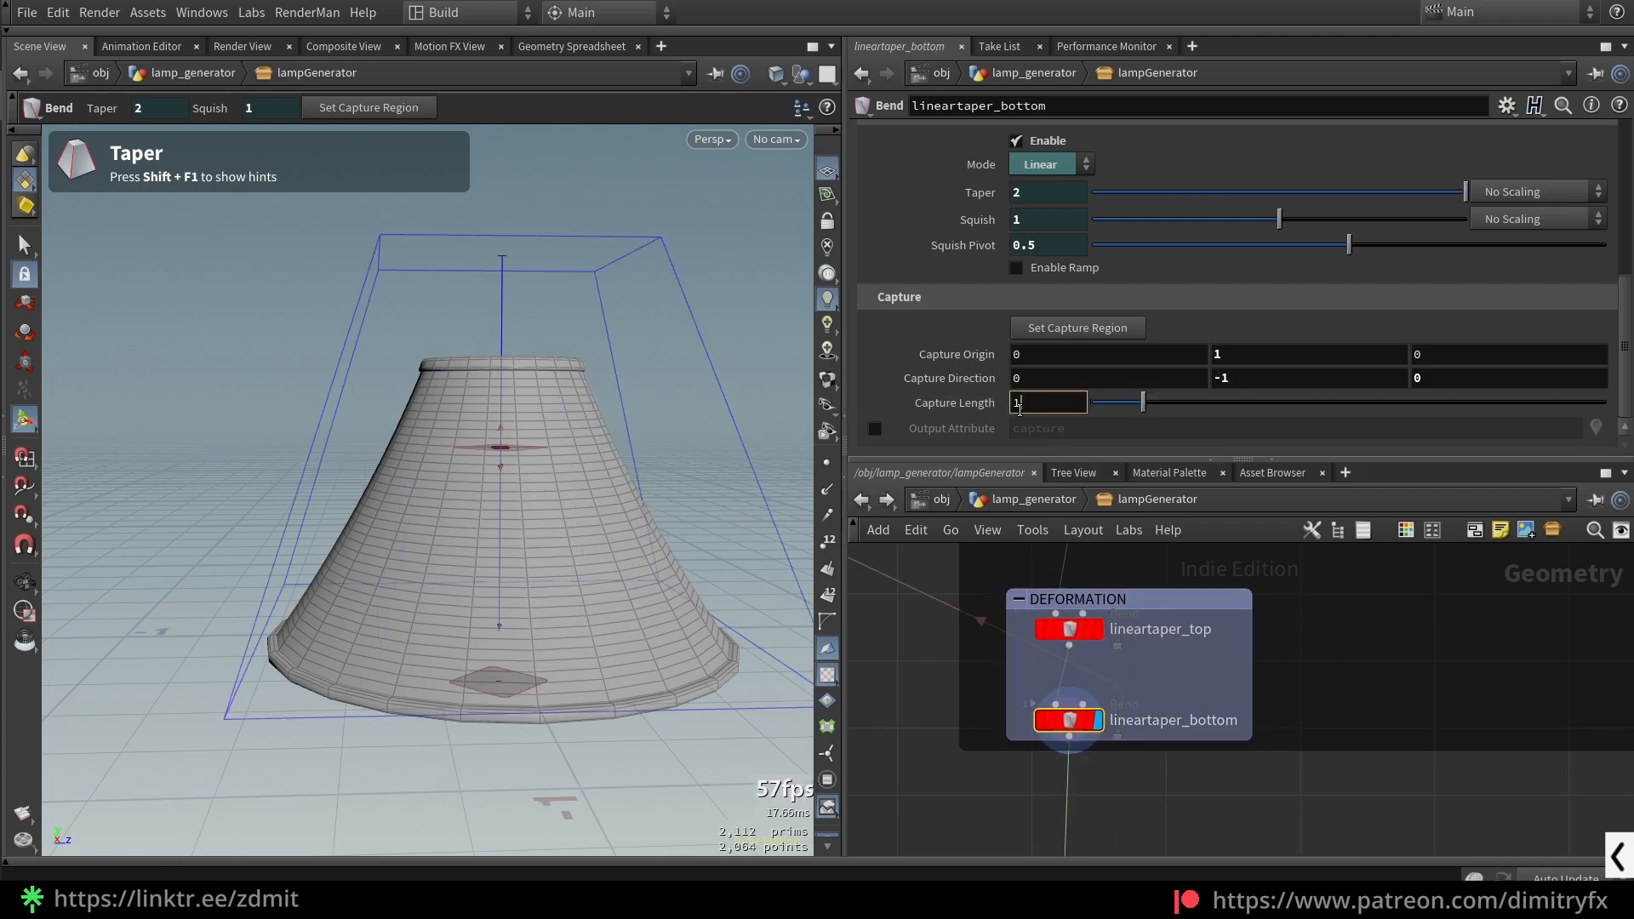
type("bbox(0, D_YSIZE)")
key("Return")
key("Escape")
left_click_drag(670, 561, 634, 543)
key("ctrl+z")
key("ctrl+y")
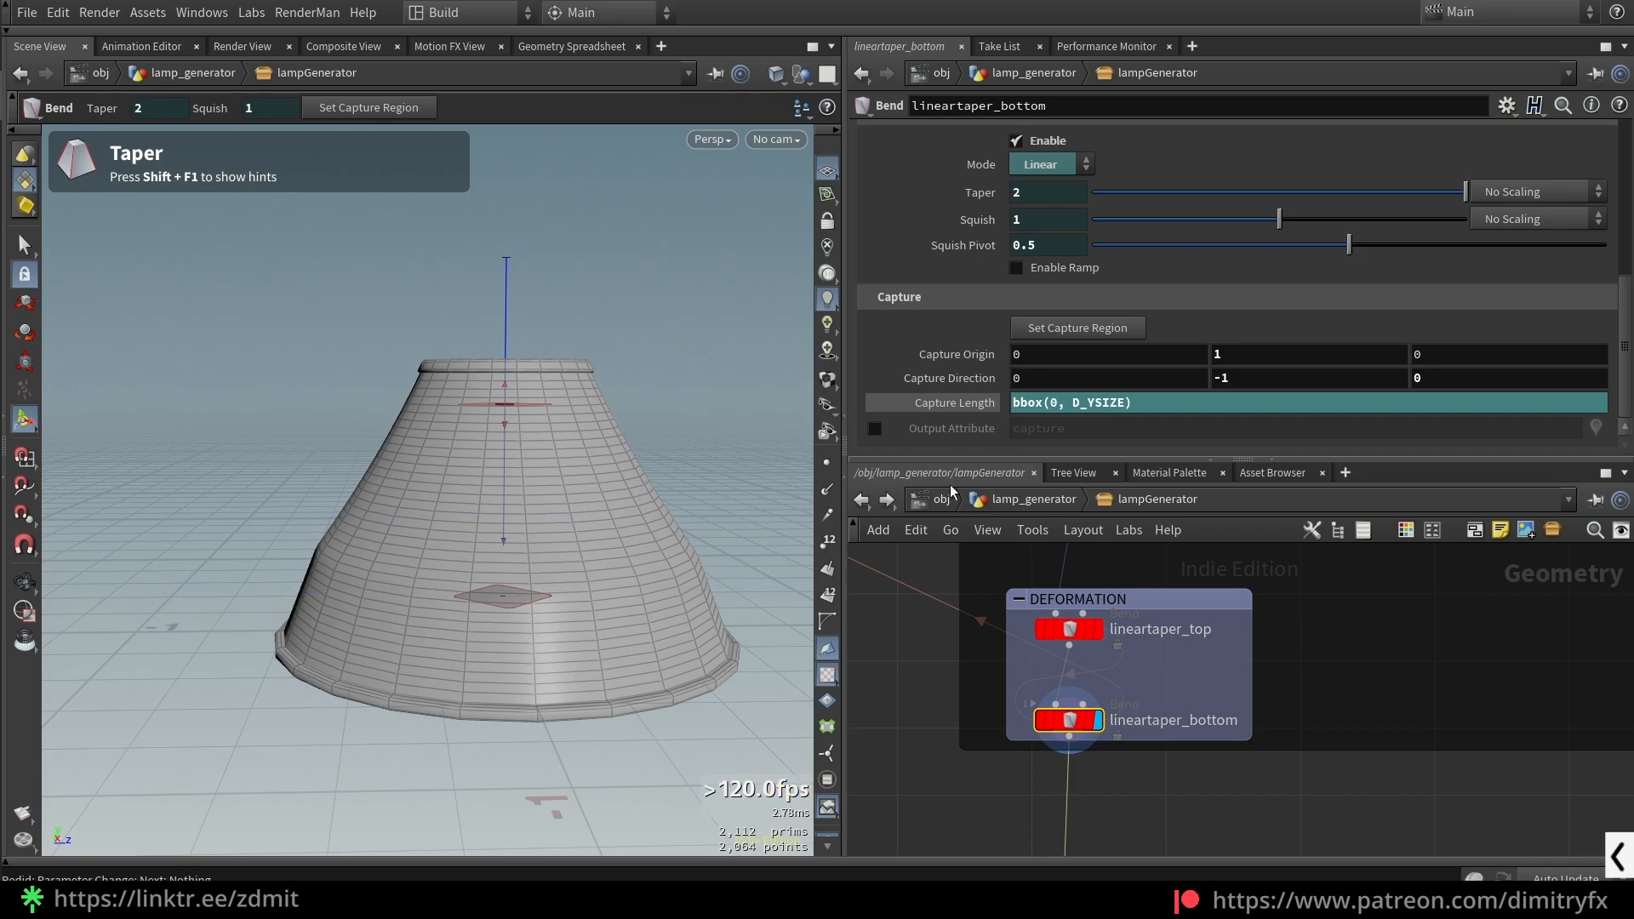
- Set the Y value of lineartaper_bottom's Capture Origin to 0.7342
key("Tab")
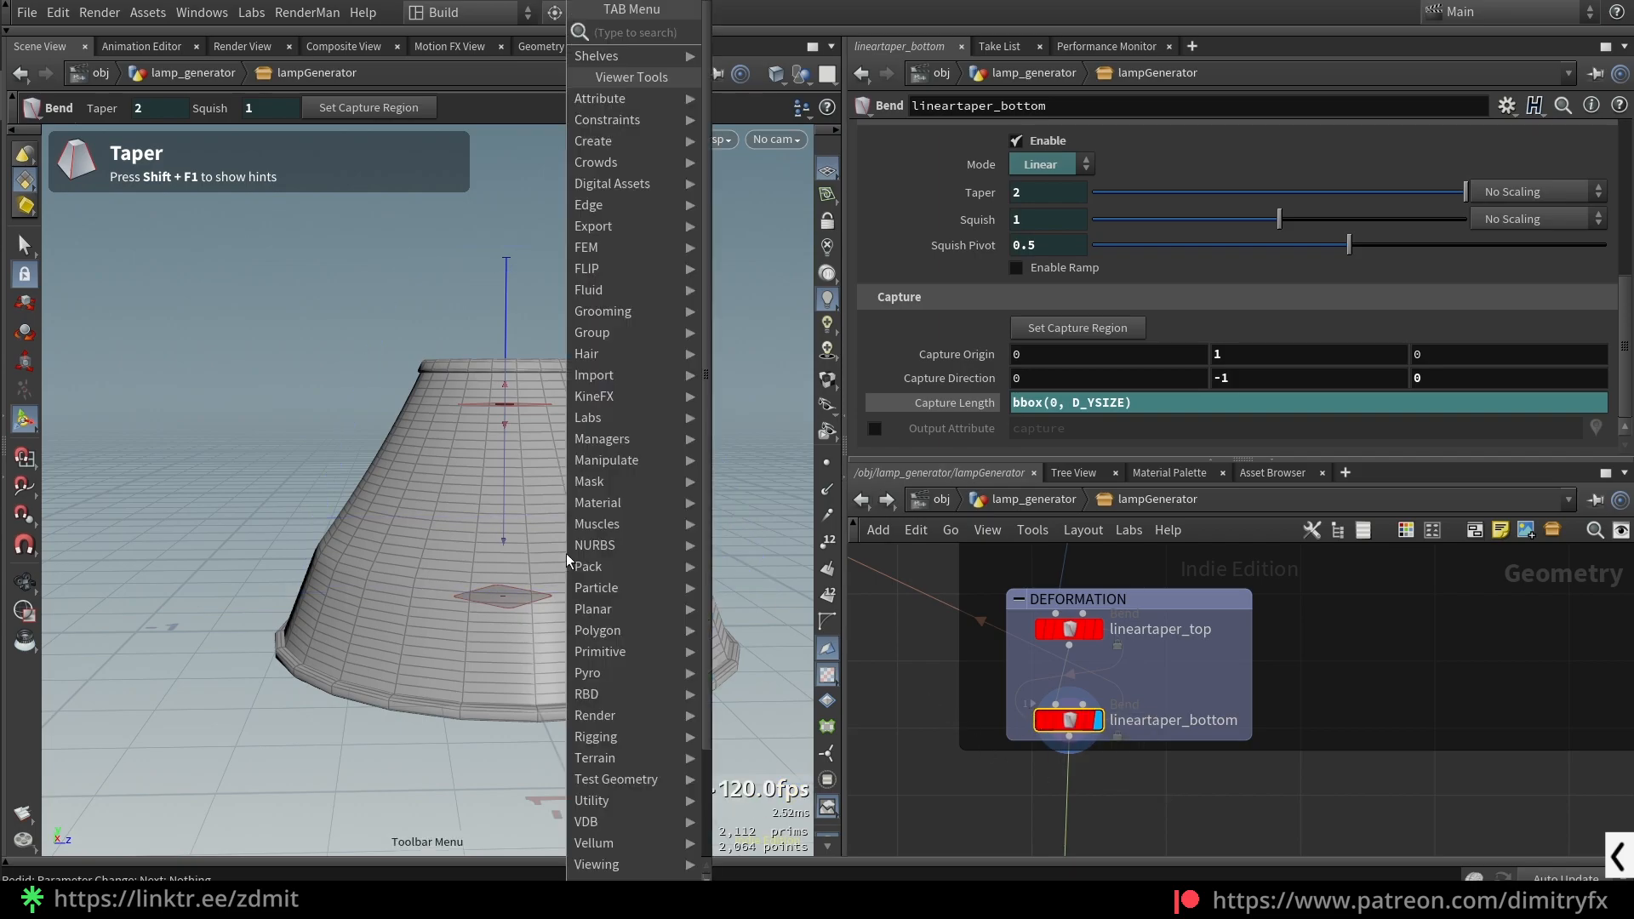
key("Escape")
key("c")
key("c")
left_click_drag(574, 550, 493, 549, "alt")
key("Escape")
left_click(918, 412)
left_click(941, 407)
left_click(942, 407, "ctrl+shift")
left_click(942, 417, "ctrl")
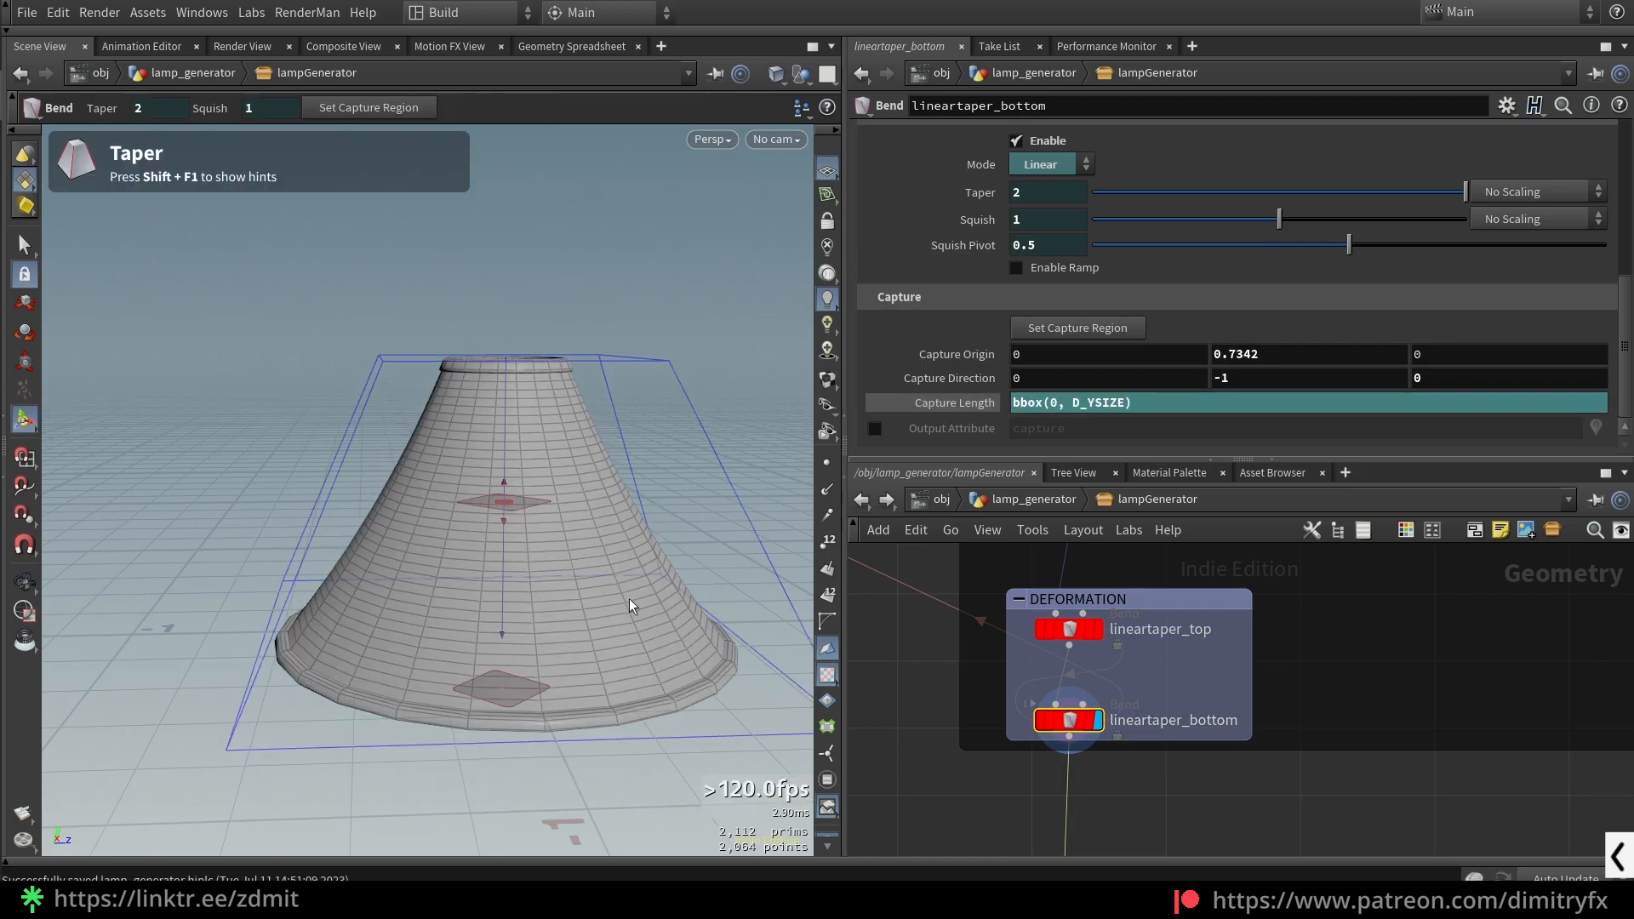
- Select lineartaper_top and show the evaluated value of its Capture Length expression
scroll(1298, 635, "down", 5)
middle_click_drag(1299, 589, 1244, 669)
scroll(1192, 730, "up", 4)
scroll(1054, 718, "up", 3)
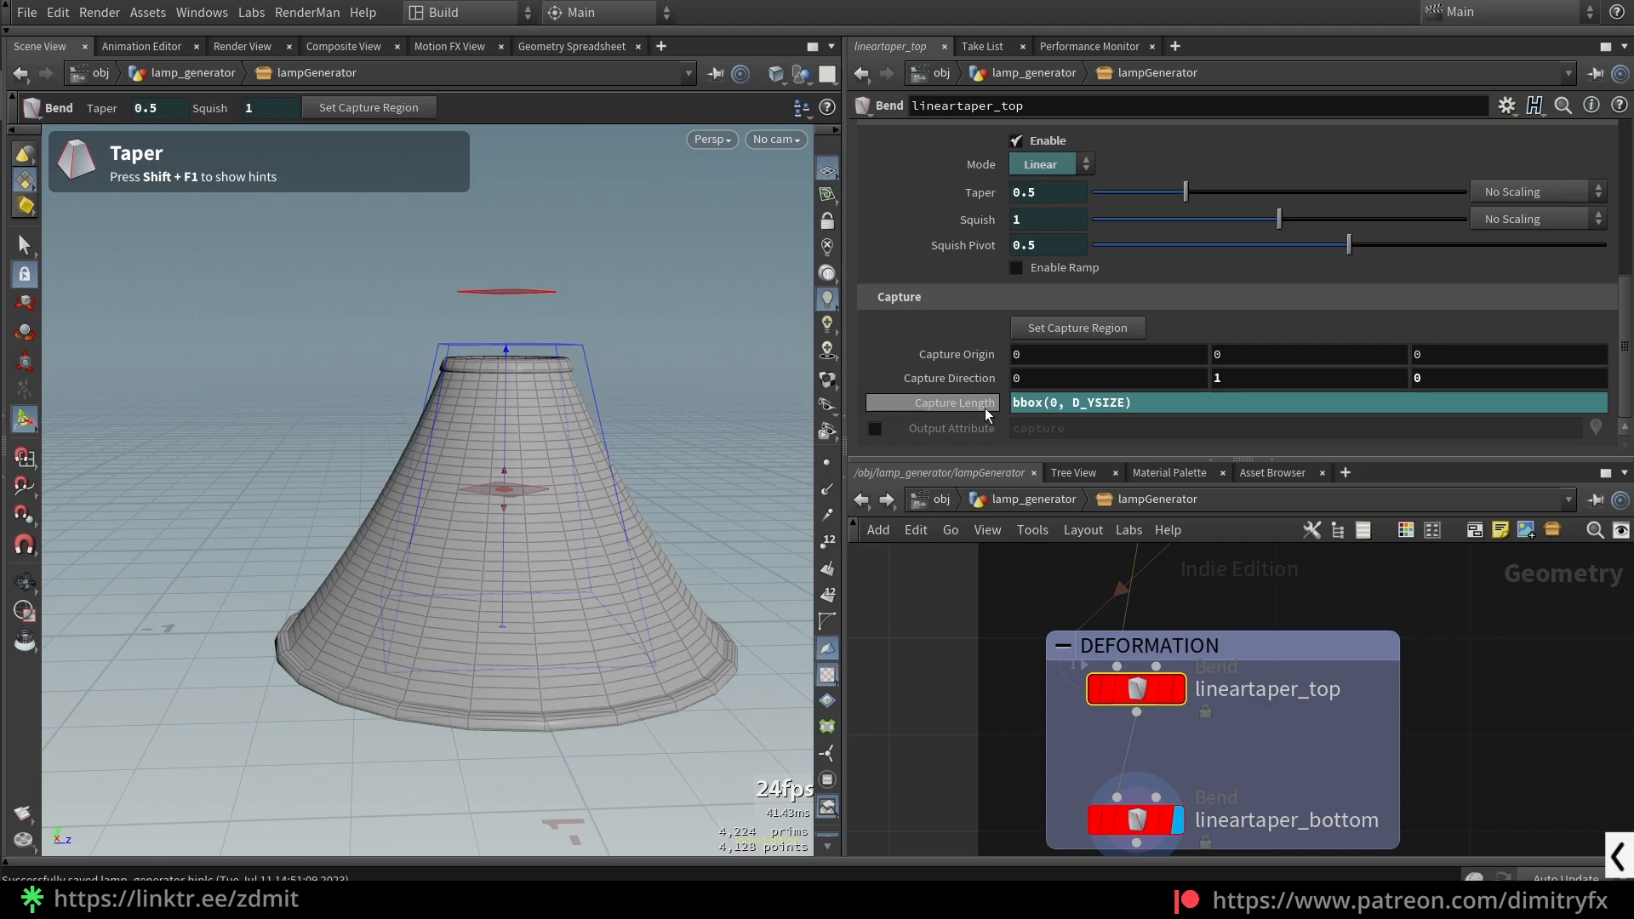
left_click(979, 404)
scroll(1192, 681, "down", 4)
scroll(1260, 724, "up", 4)
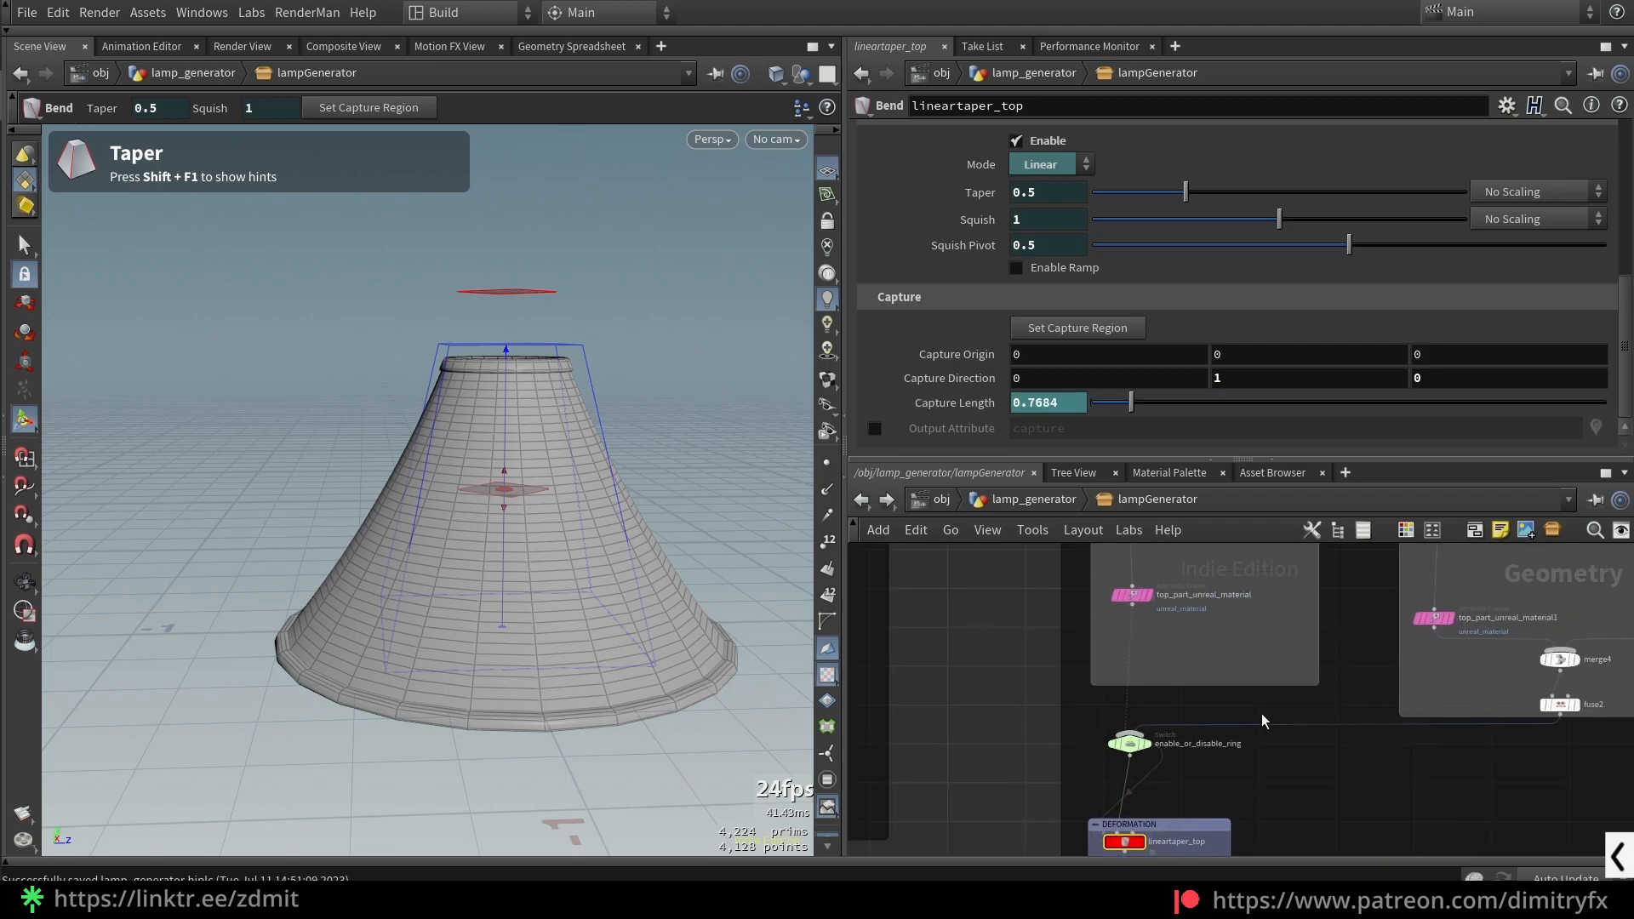
- Select line2 in the Main shape group and increase its Length, which references top_shape_dist
scroll(1197, 785, "down", 3)
scroll(1177, 686, "up", 6)
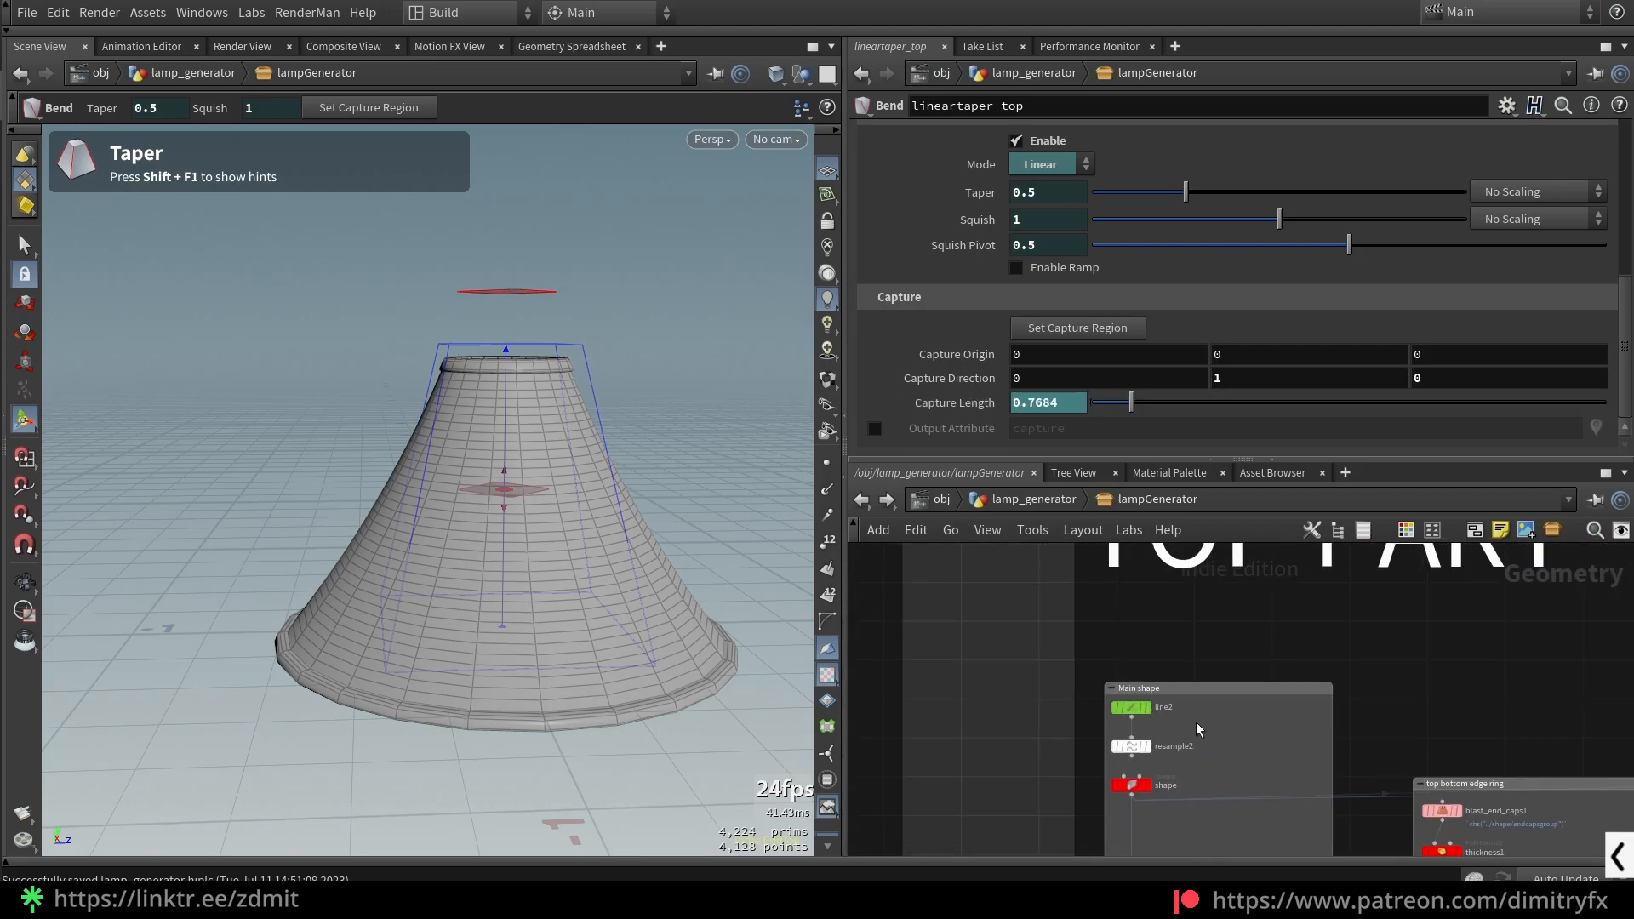
left_click(1125, 703)
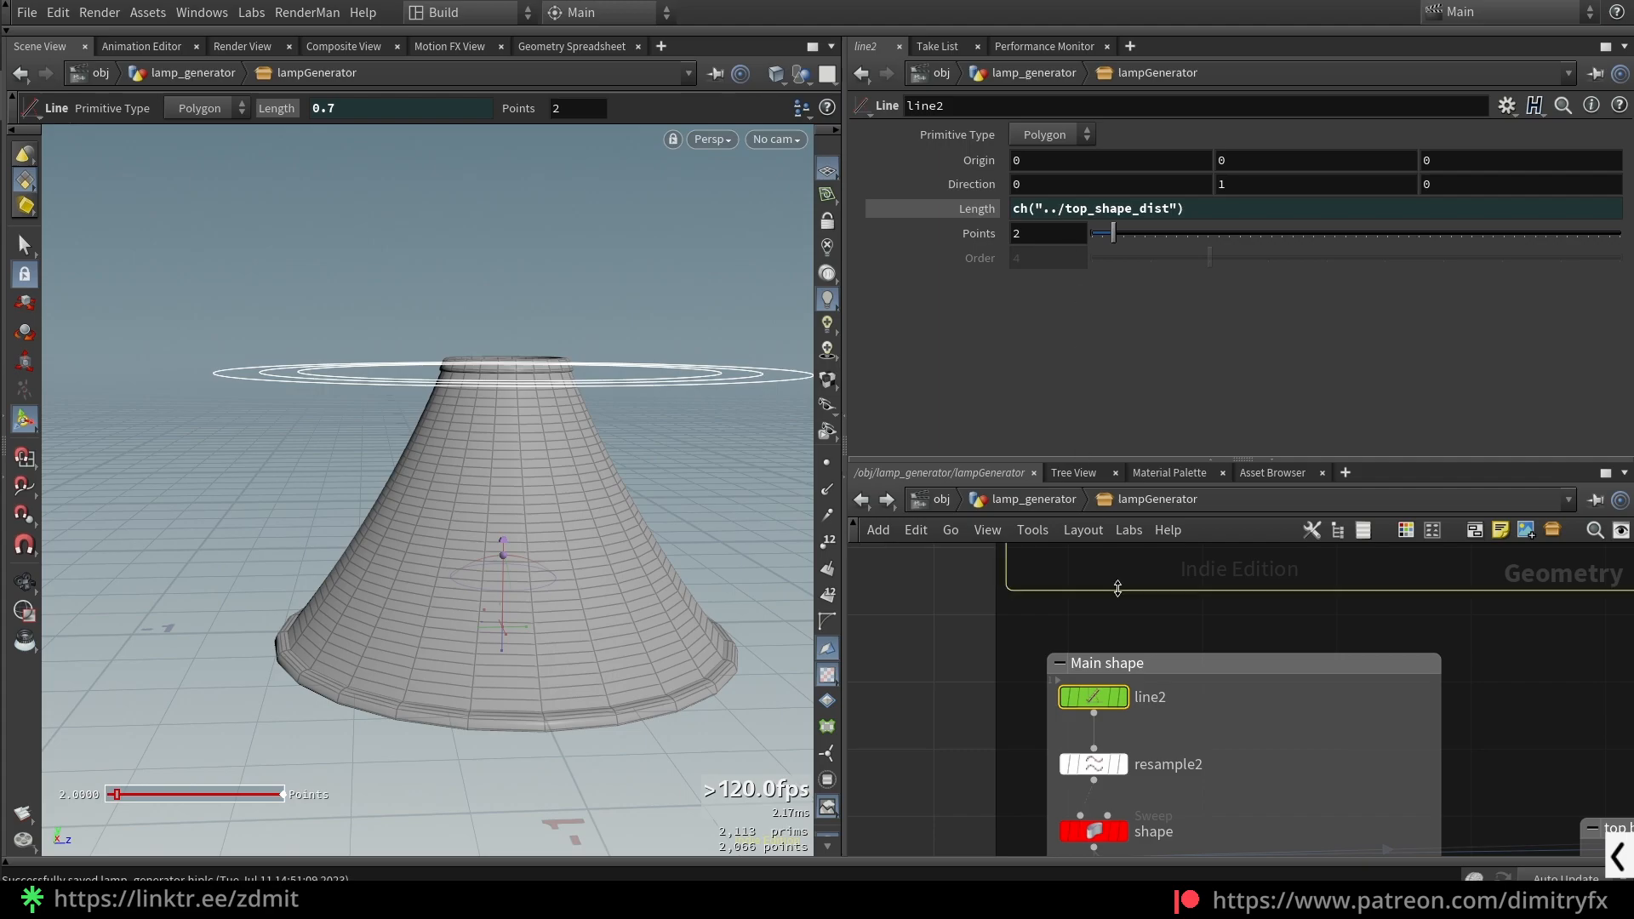
left_click(986, 212)
left_click_drag(1130, 209, 1148, 206)
- Compare the capture regions of lineartaper_top and lineartaper_bottom on the lengthened lamp shape
scroll(1272, 653, "down", 4)
middle_click_drag(1253, 800, 1218, 682)
middle_click_drag(1221, 838, 1154, 647)
scroll(1120, 678, "up", 4)
left_click(1146, 634)
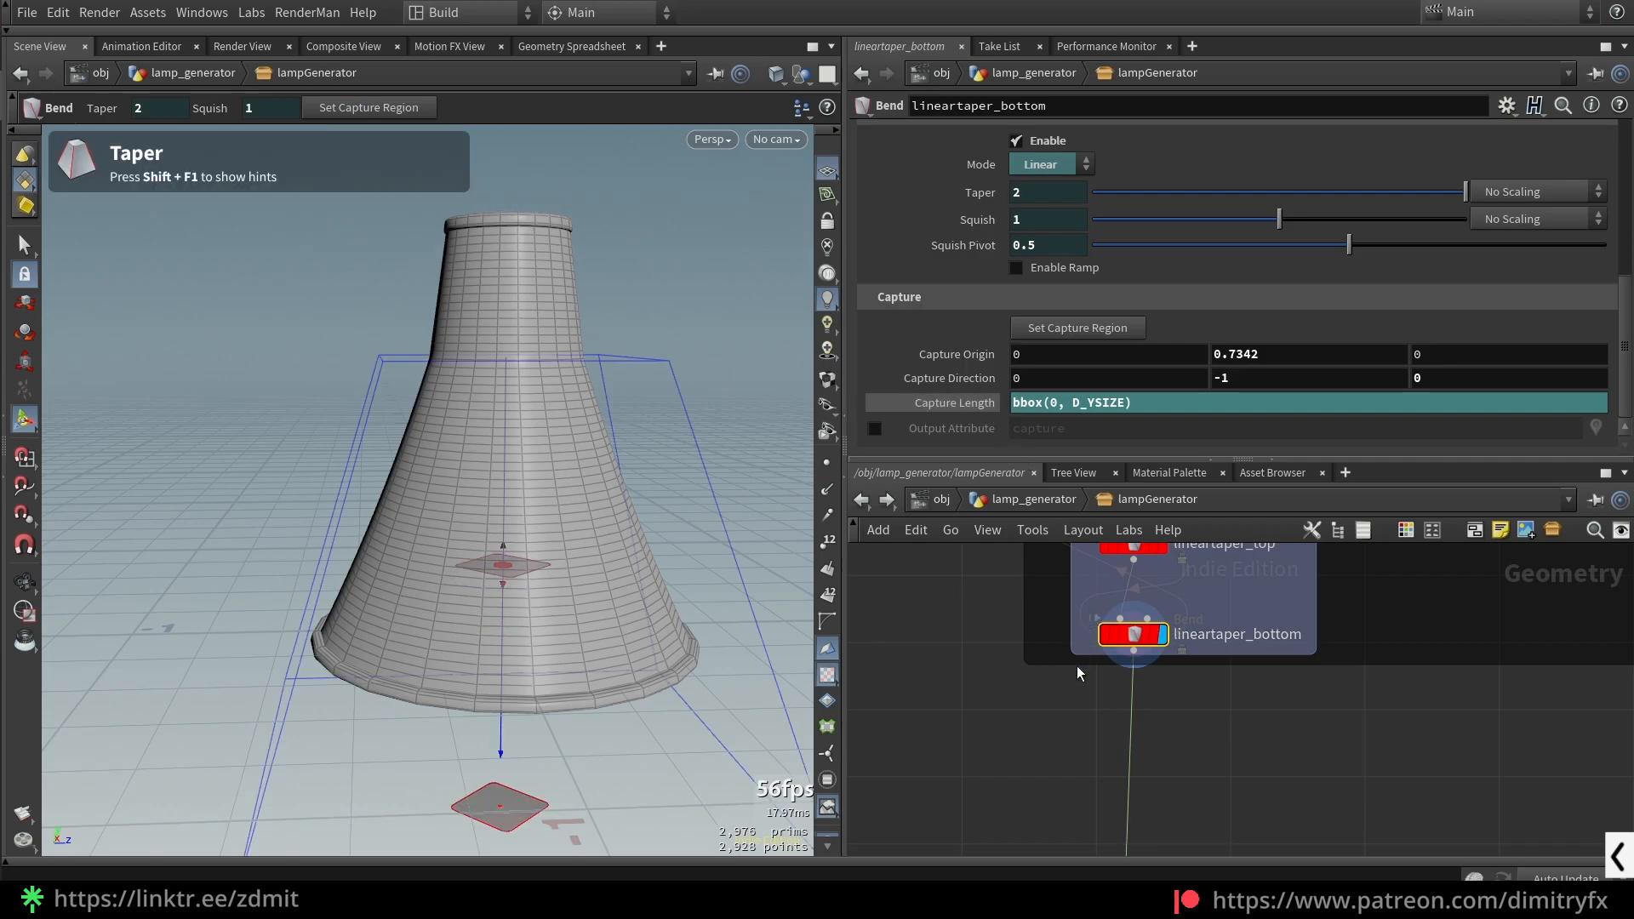
left_click(1134, 546)
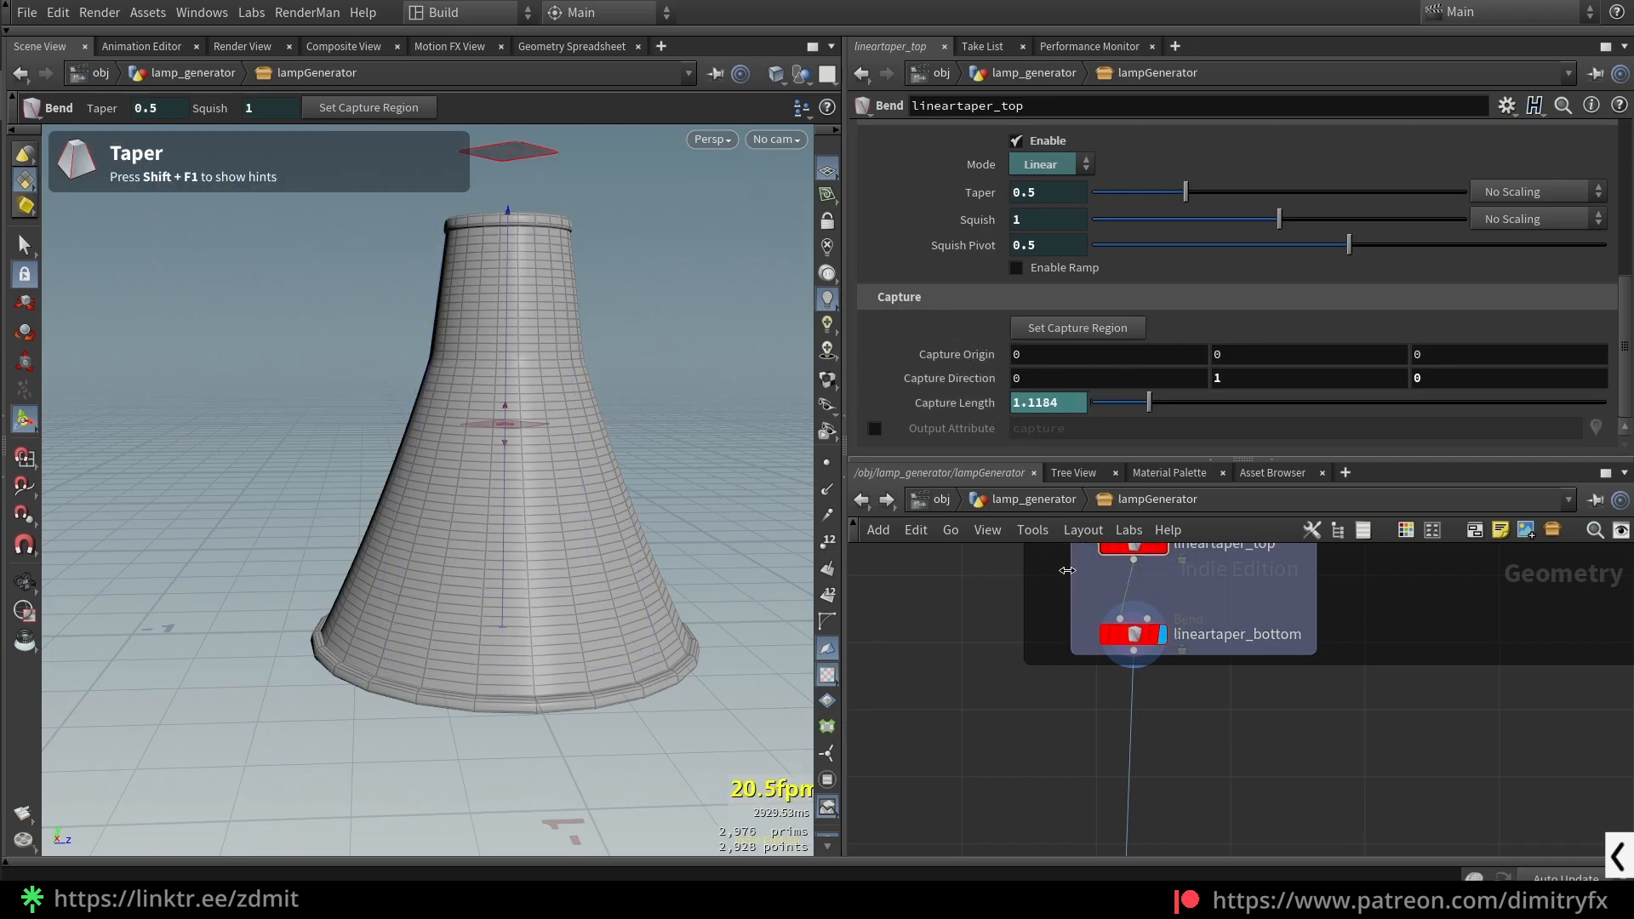
left_click(1163, 545)
left_click(1162, 634)
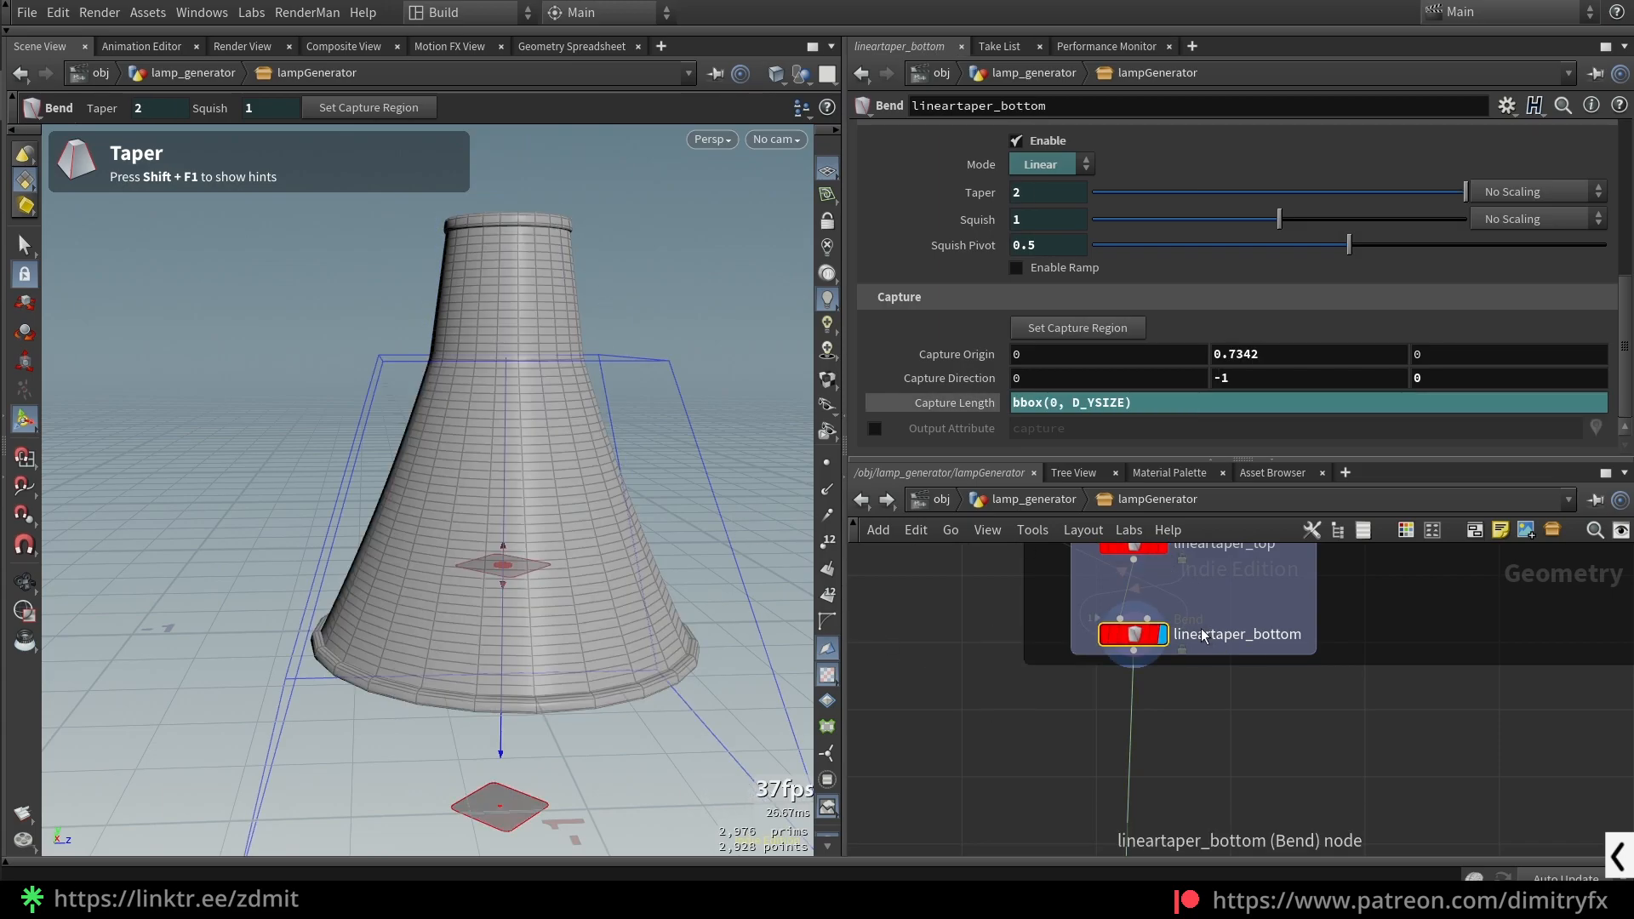
scroll(540, 529, "down", 1)
left_click_drag(540, 529, 565, 547, "alt")
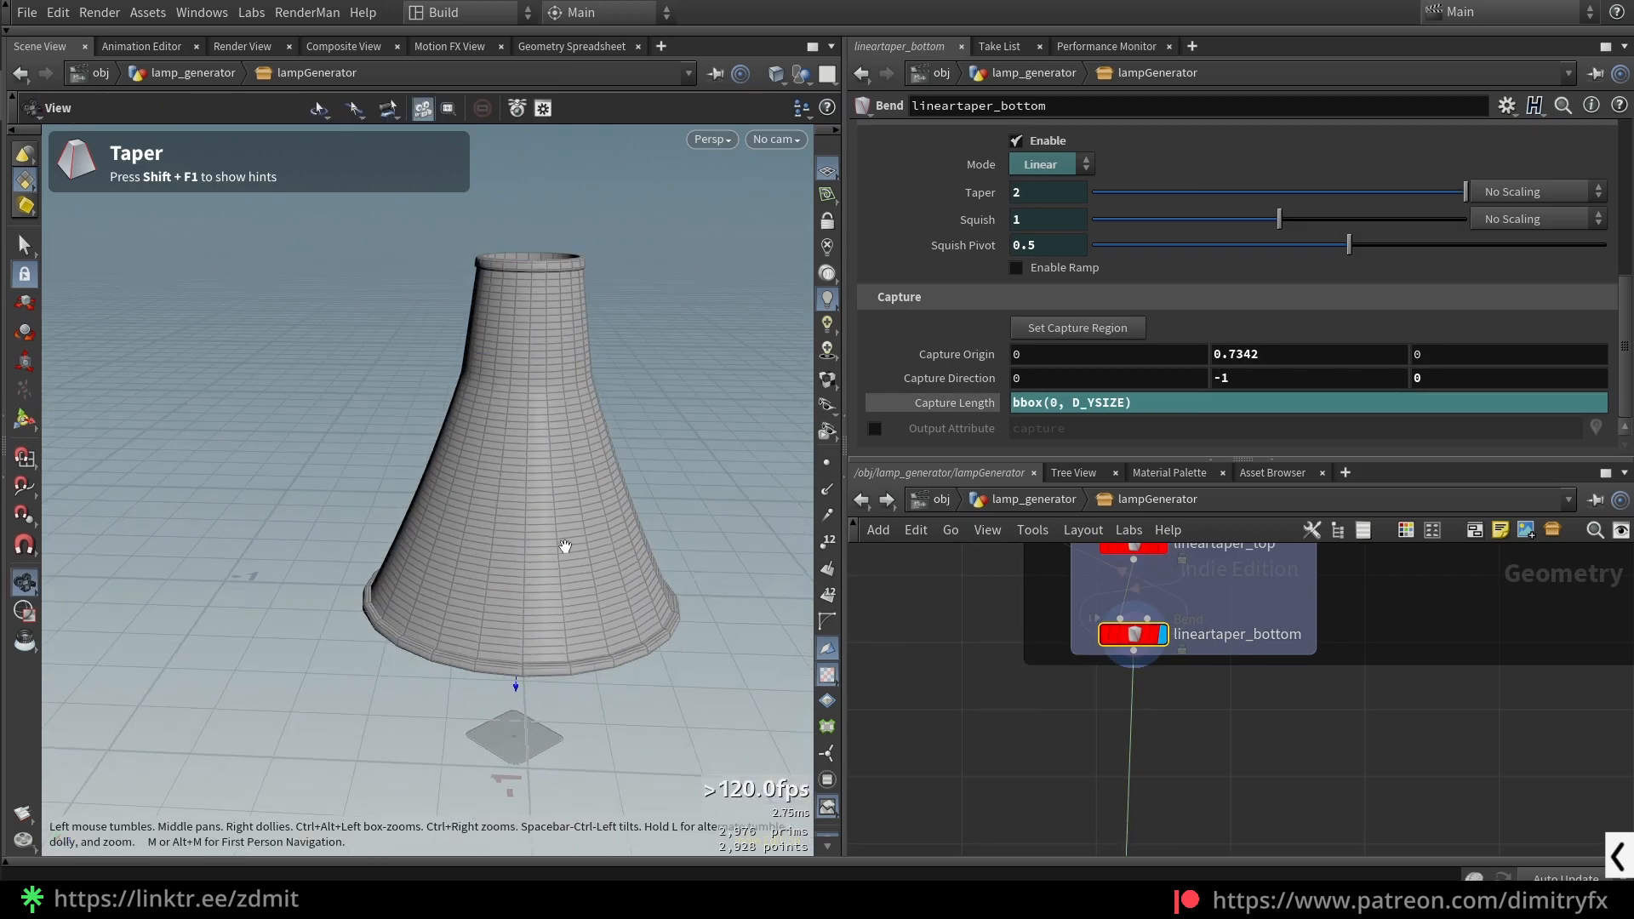
- Try a manual Capture Length in place of the expression on lineartaper_bottom and undo it
left_click(986, 404)
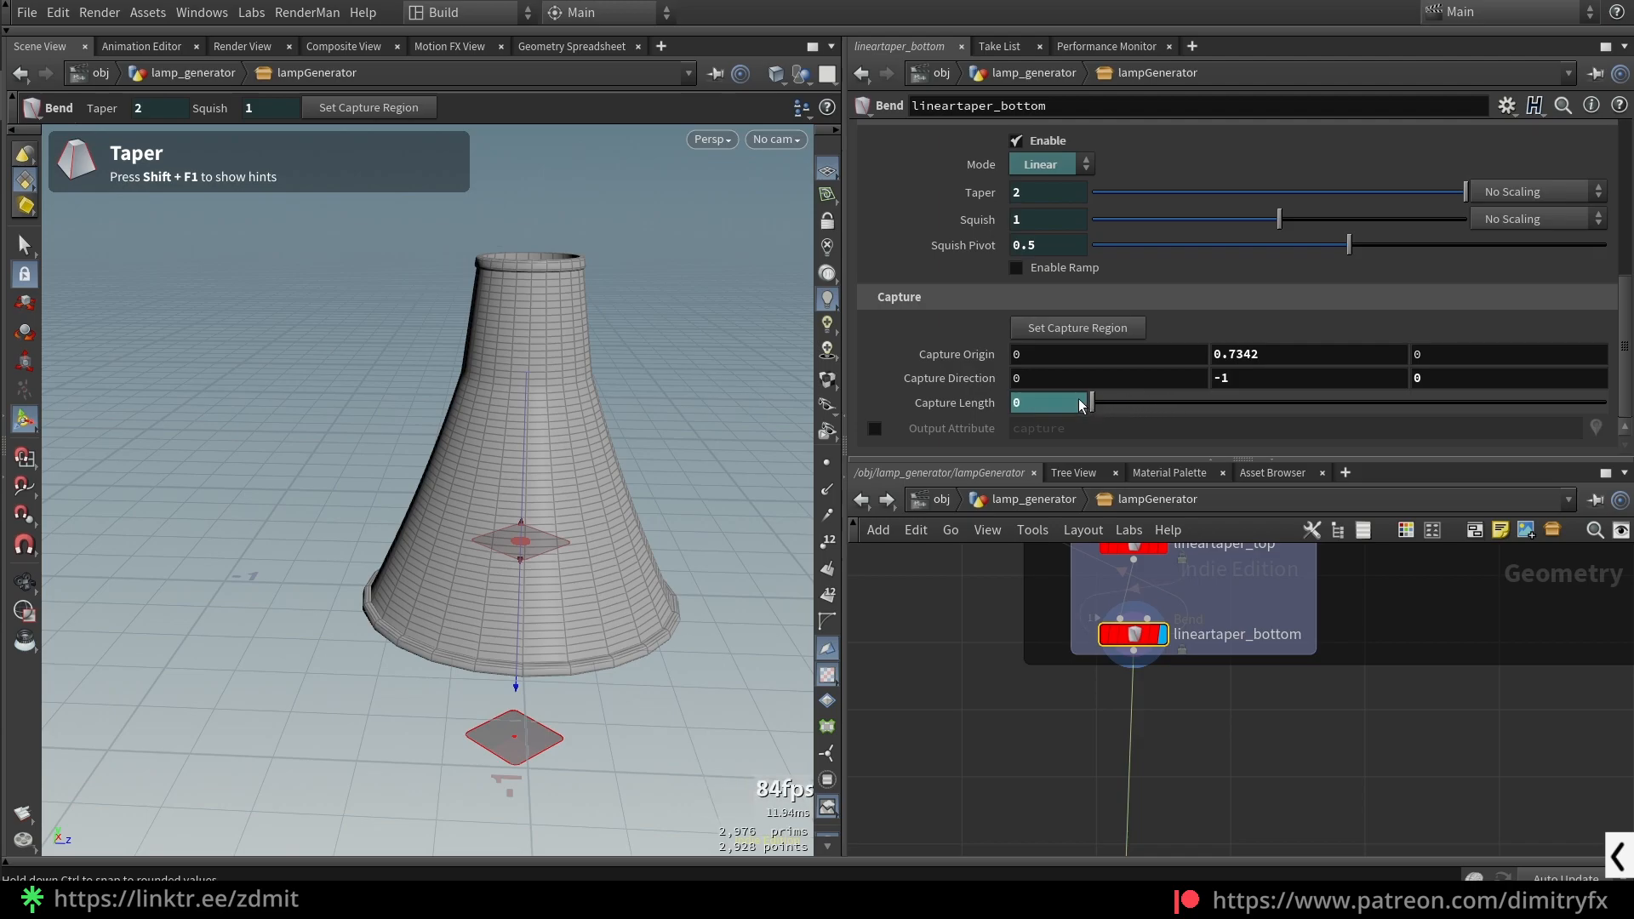
mouse_move(1134, 403)
left_mouse_down()
mouse_move(1098, 402)
mouse_move(1132, 406)
left_mouse_up()
key("ctrl+z")
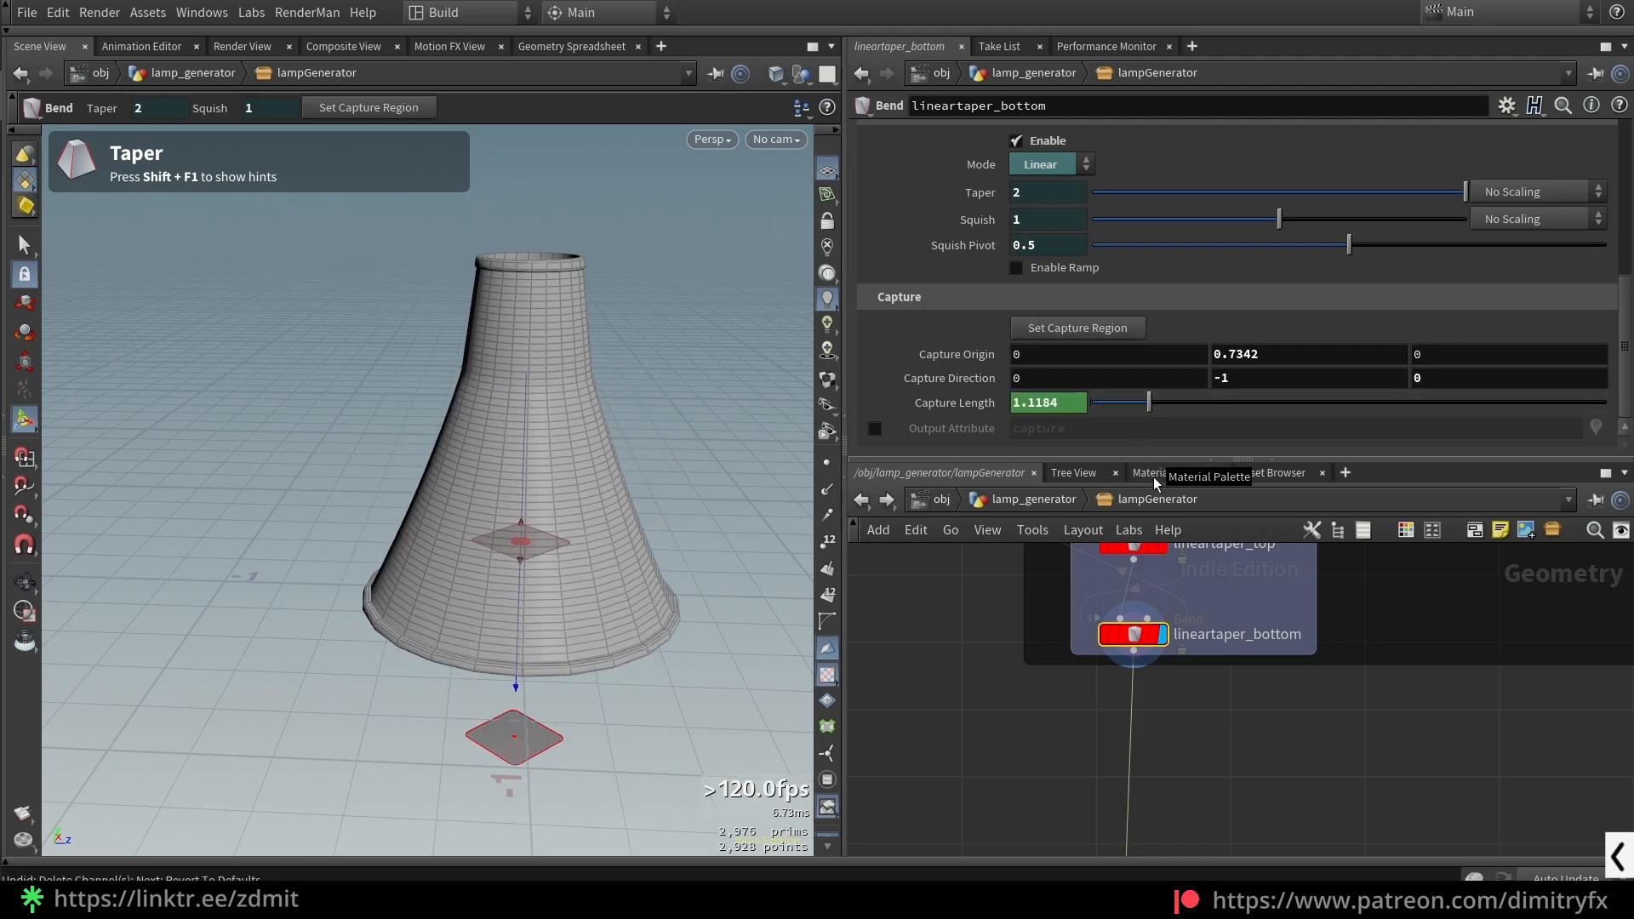
- Try a manual Capture Length of 1.63 on lineartaper_top, undo it and show the bbox expression again
left_click(1146, 538)
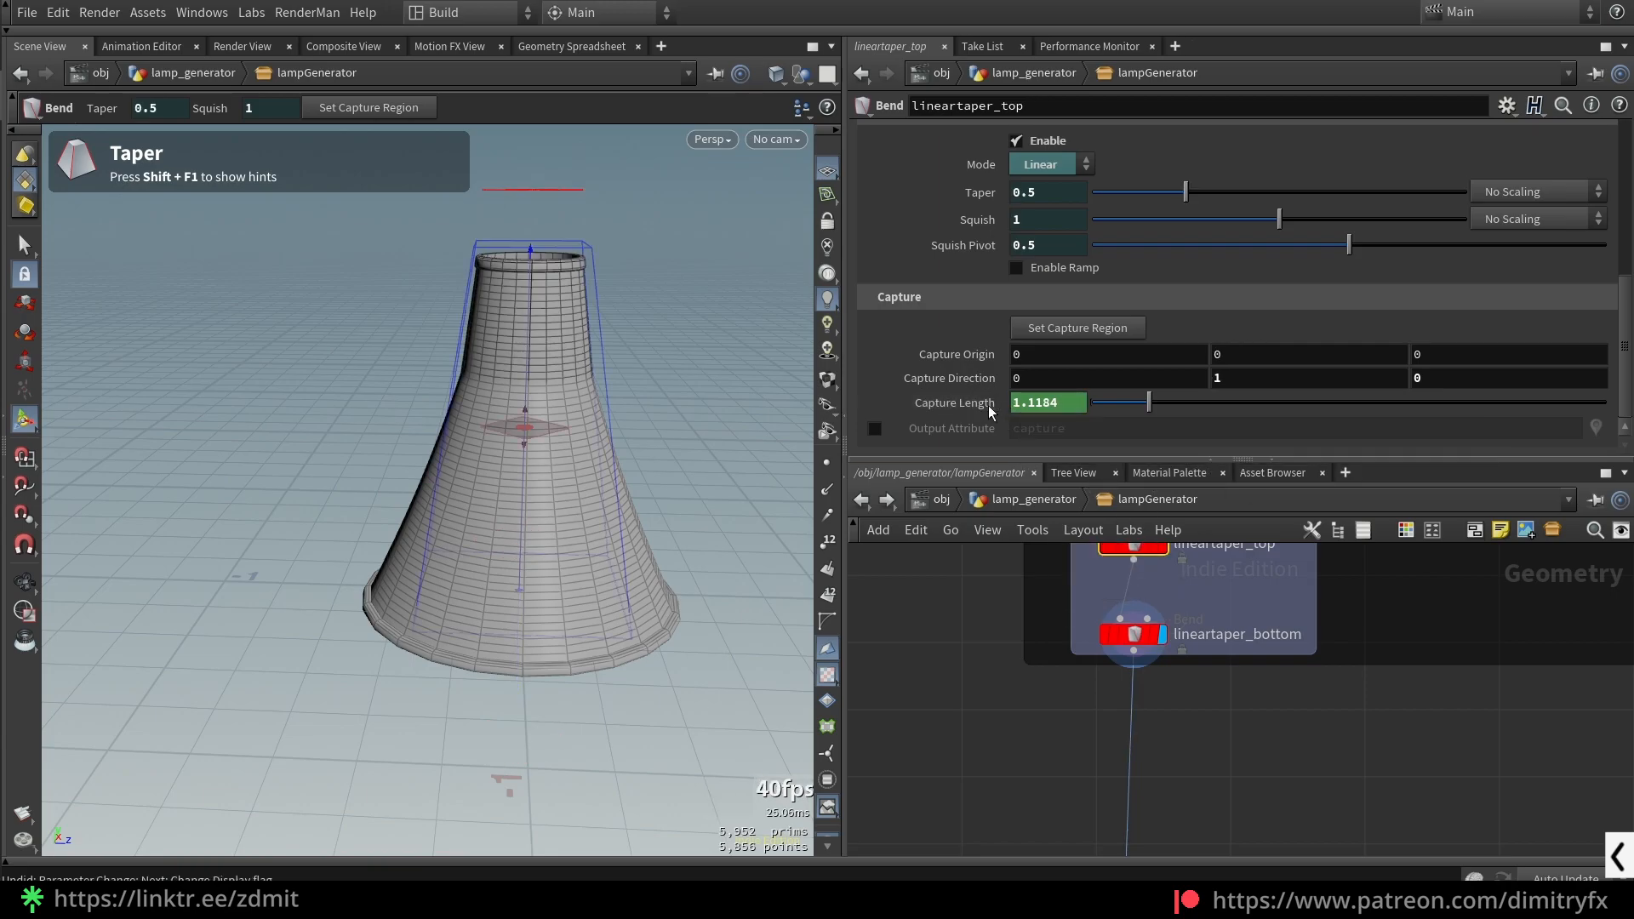
mouse_move(1149, 404)
left_mouse_down()
mouse_move(1168, 405)
mouse_move(1111, 411)
mouse_move(1177, 408)
left_mouse_up()
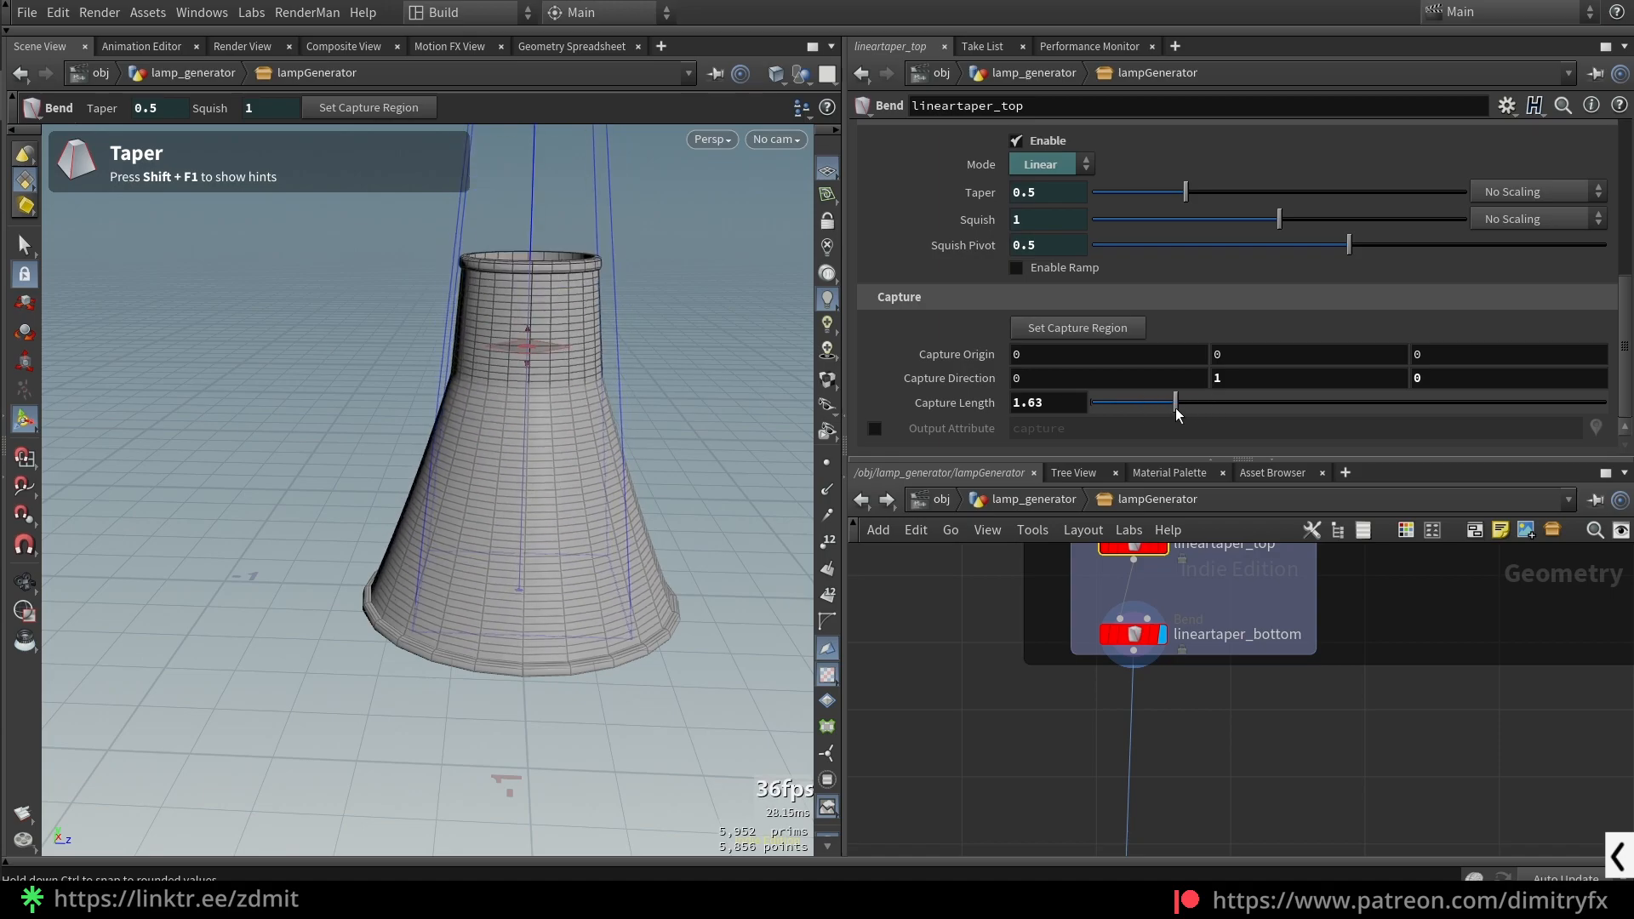
key("ctrl+z")
left_click(983, 409)
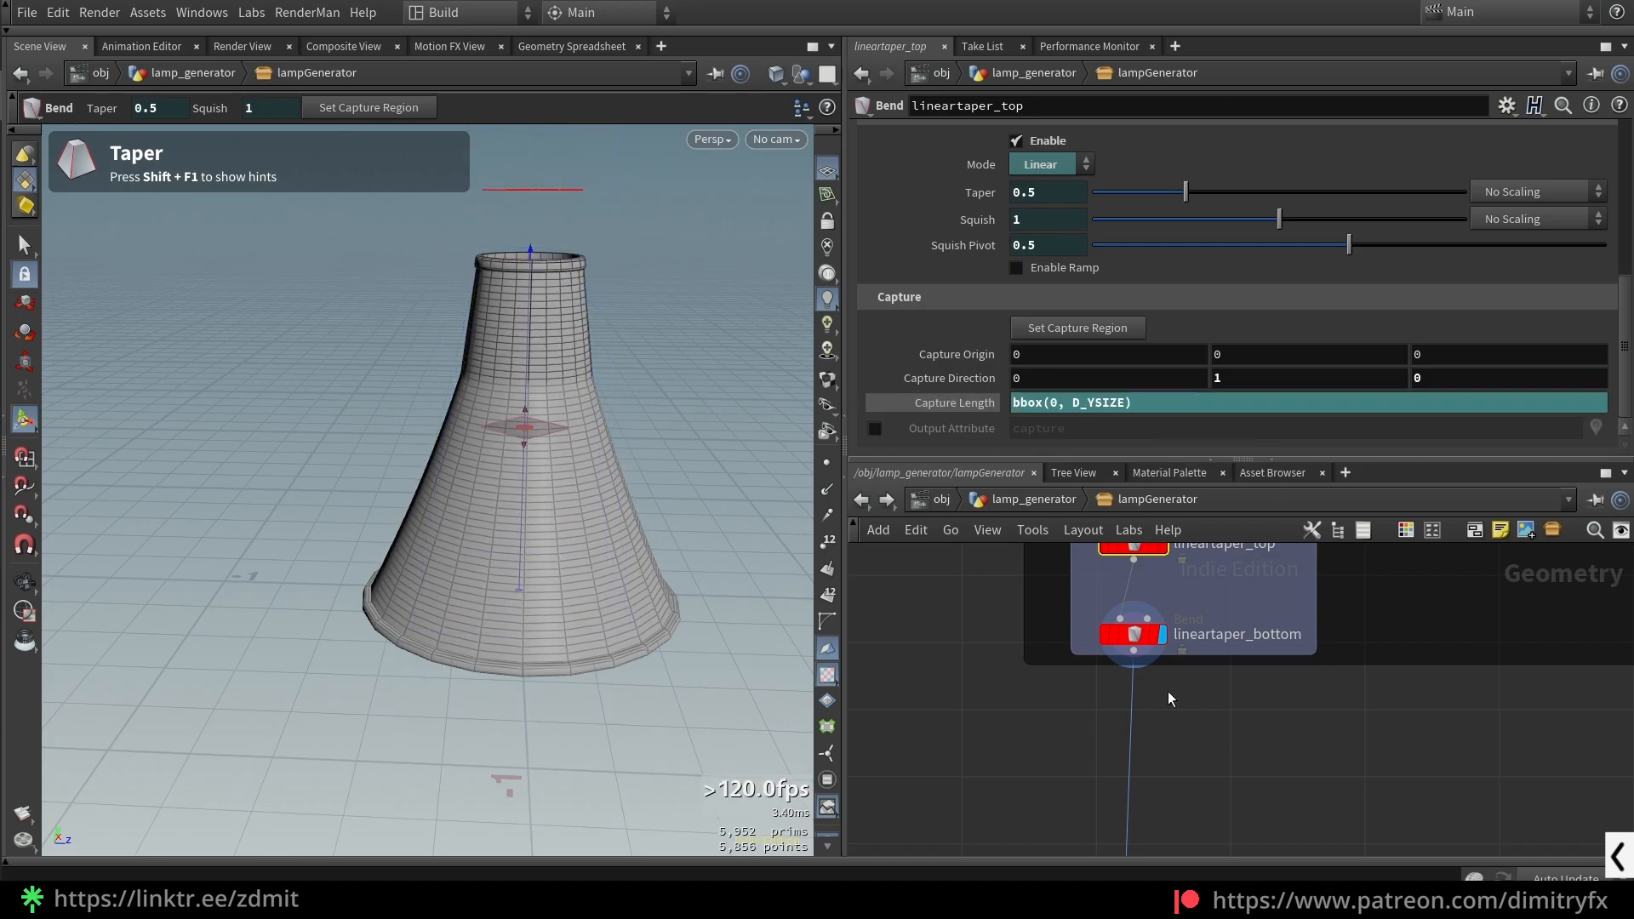
- Try a Capture Origin Y of 1.1342 on lineartaper_bottom, inspect the taper and undo the change
left_click(1135, 635)
left_click_drag(690, 521, 573, 485, "alt")
key("ctrl+z")
scroll(940, 301, "up", 5)
scroll(941, 304, "down", 5)
middle_click_drag(1259, 377, 1303, 335)
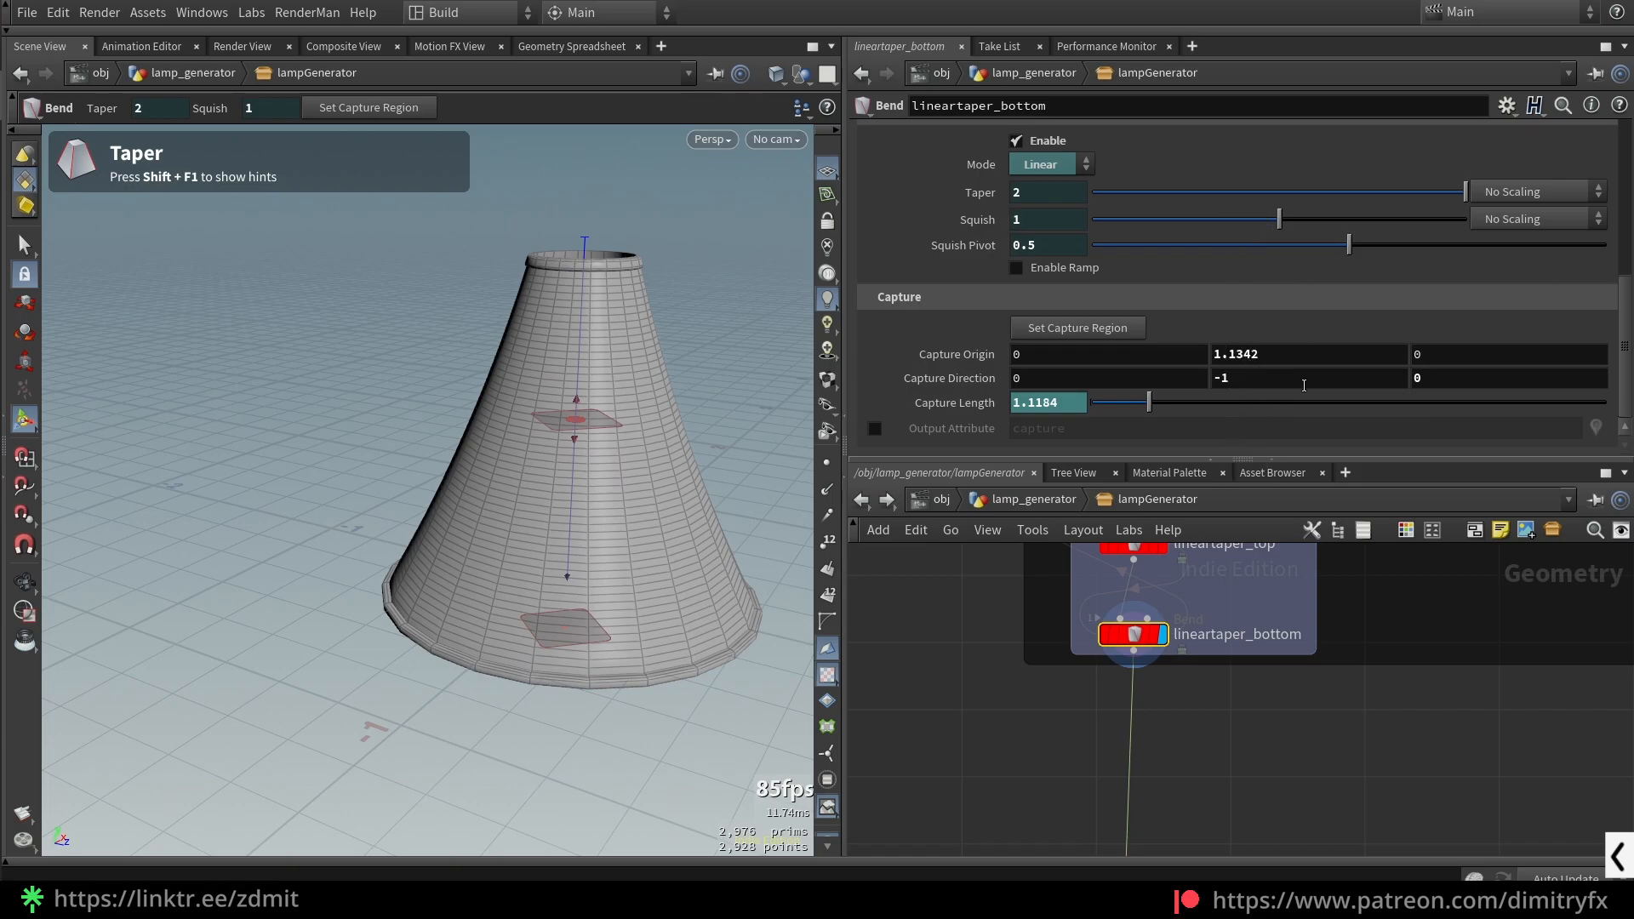
left_click_drag(620, 456, 670, 421, "alt")
key("ctrl+z")
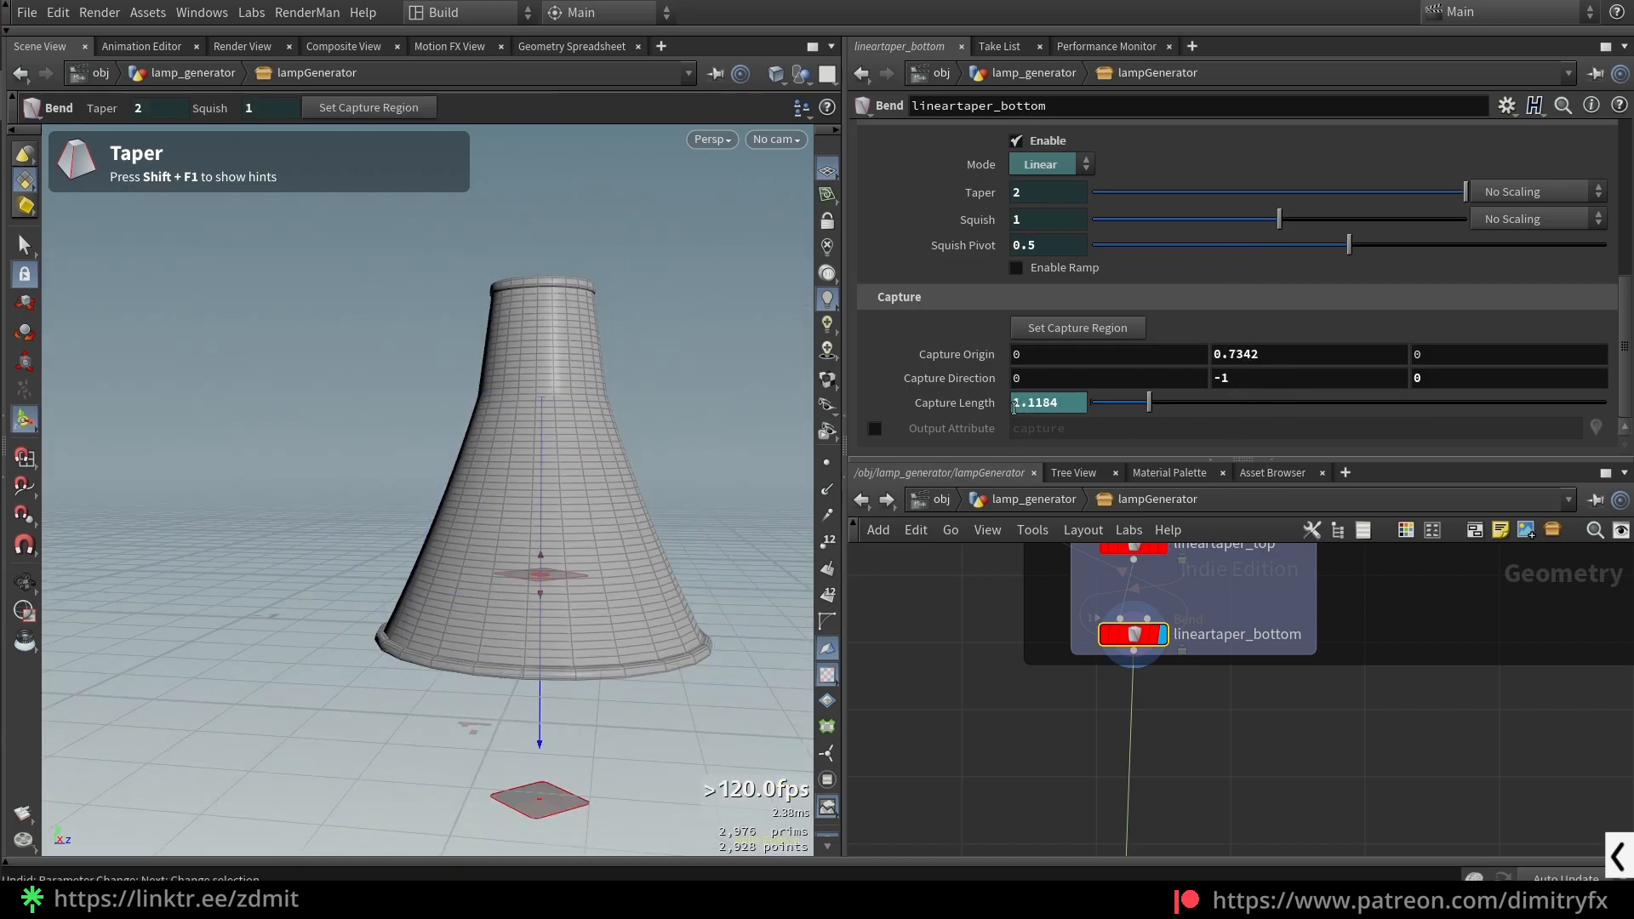
- Set the Y value of lineartaper_bottom's Capture Origin to bbox(0, D_YSIZE) and inspect the capture region around the lamp
left_click(996, 406)
left_click_drag(1268, 354, 1172, 349)
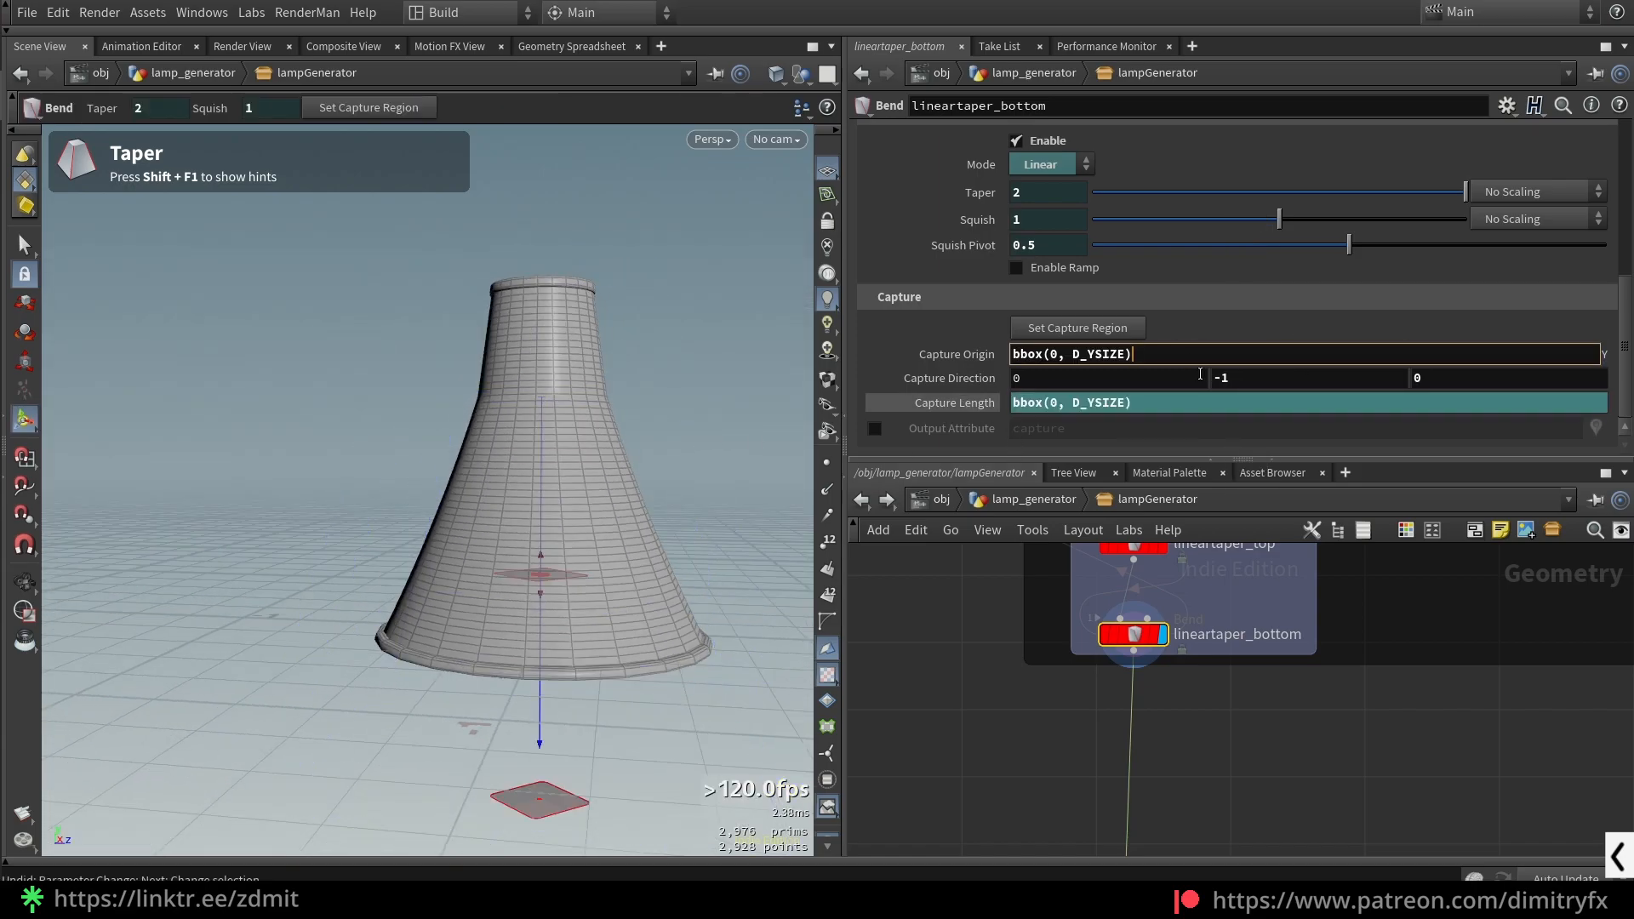
key("Return")
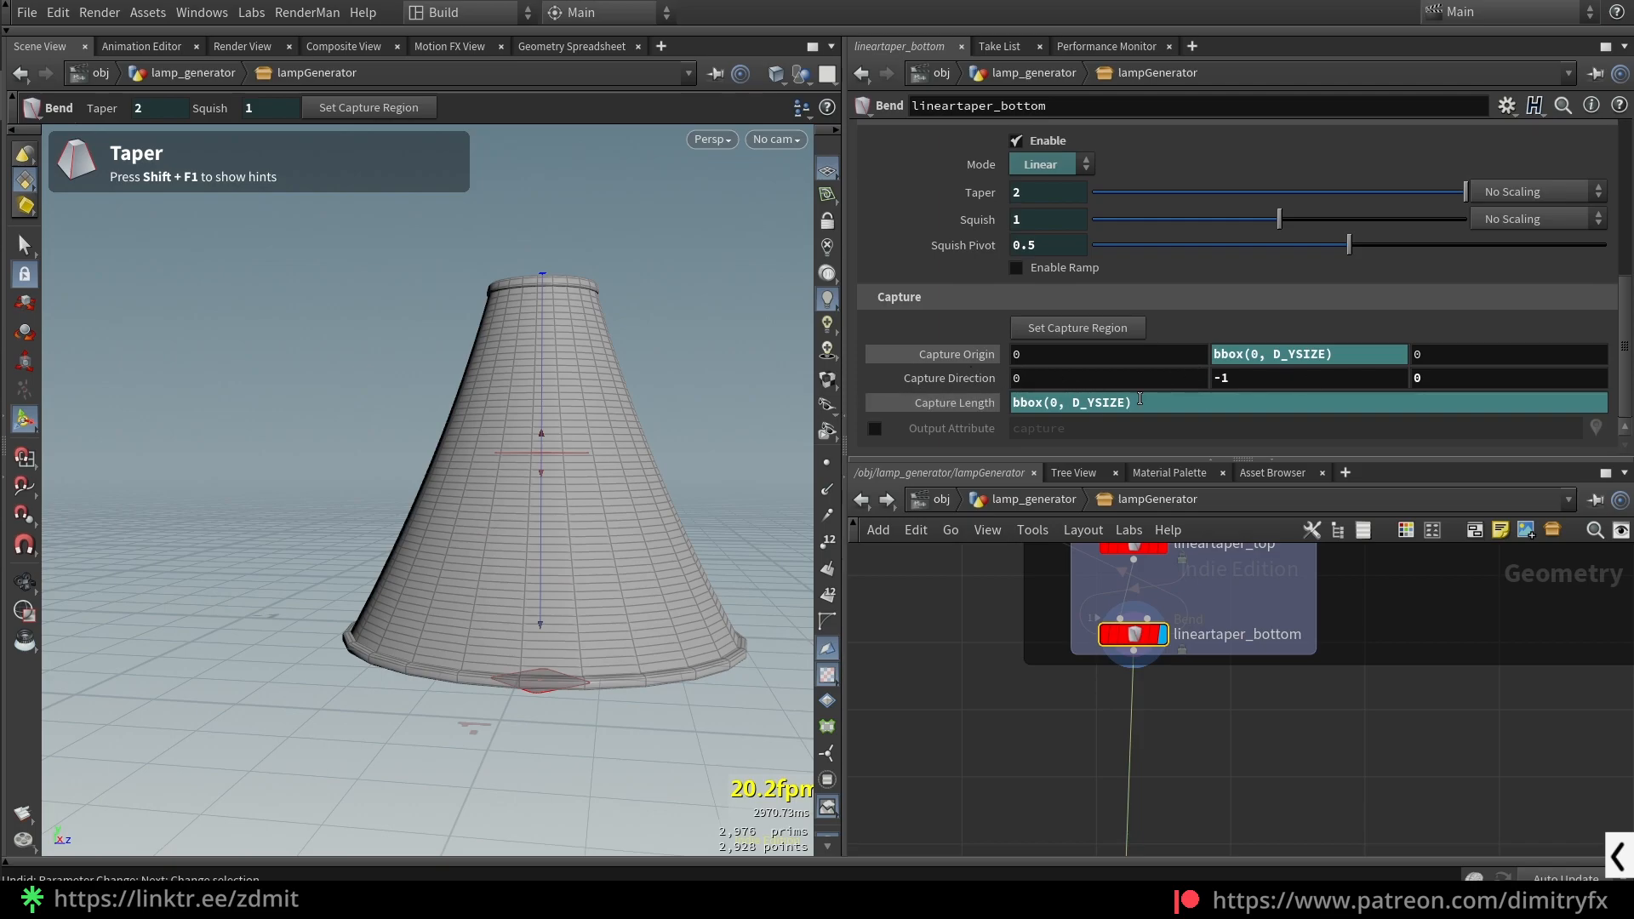
left_click_drag(647, 400, 616, 423, "alt")
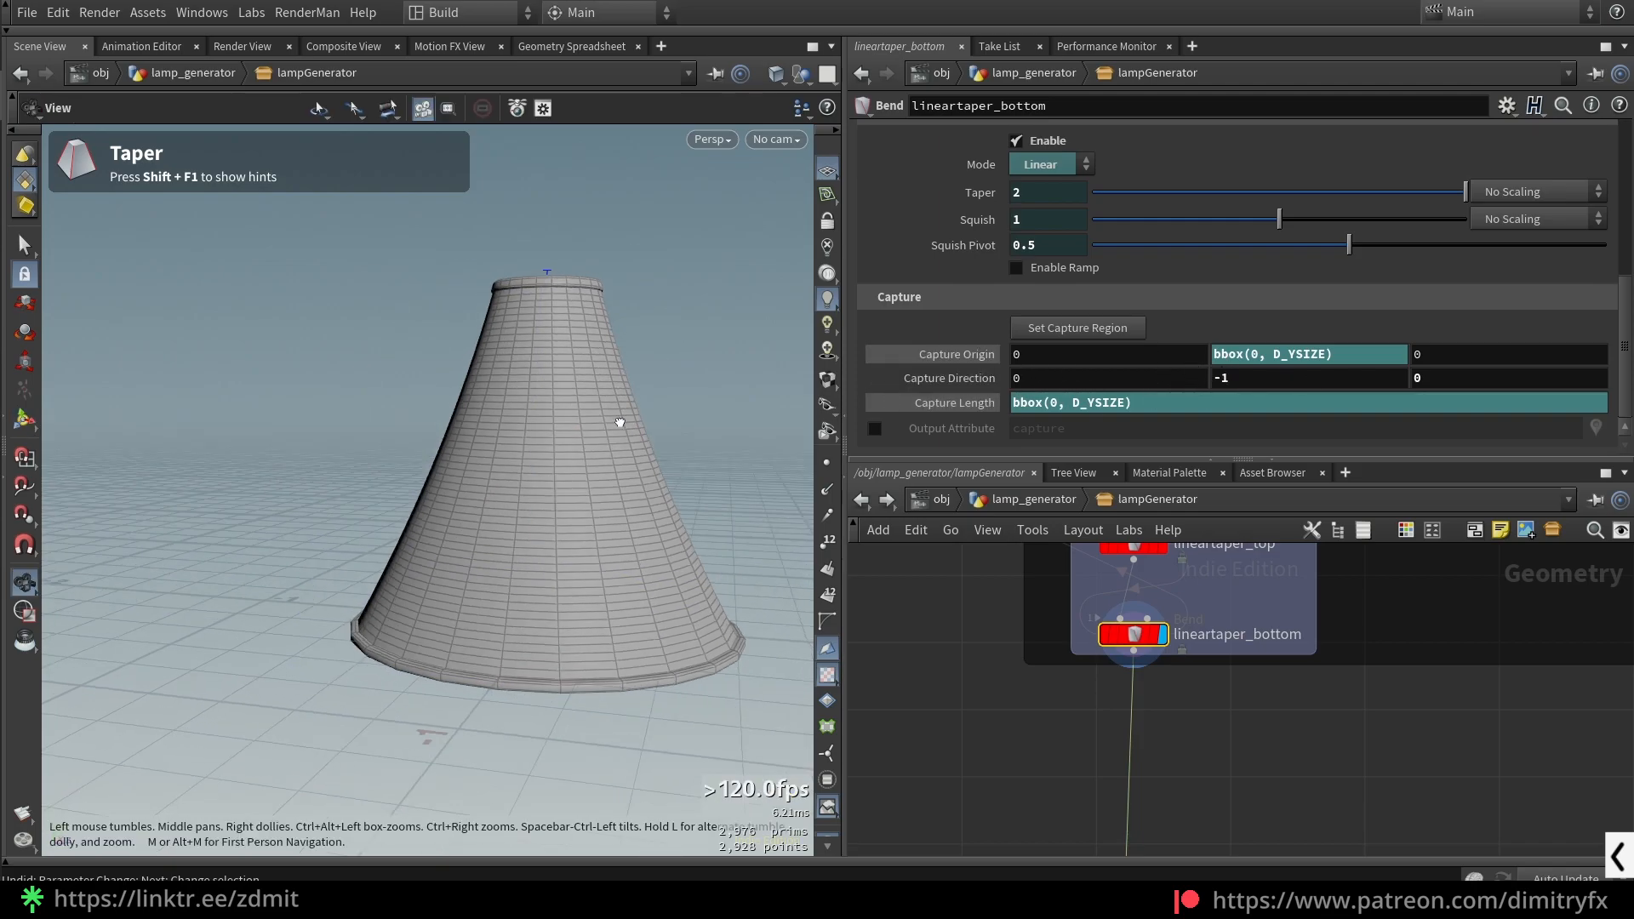
left_click_drag(740, 323, 653, 369, "alt")
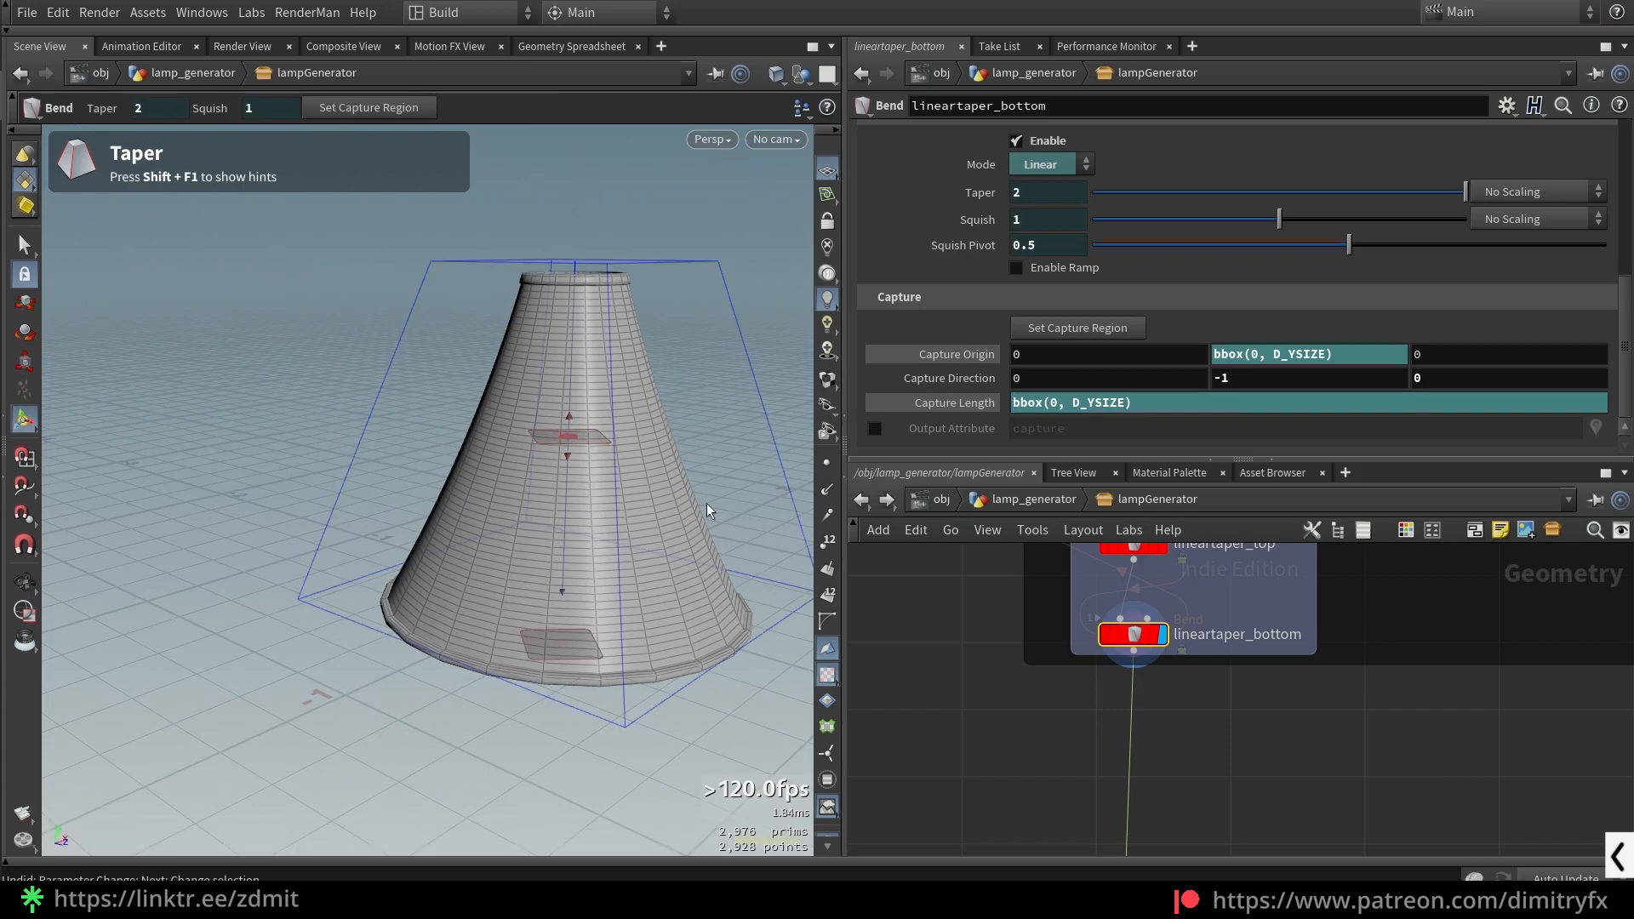
- Undo and restore the Capture Origin expression on lineartaper_bottom to compare the lamp without and with it
key("ctrl+z")
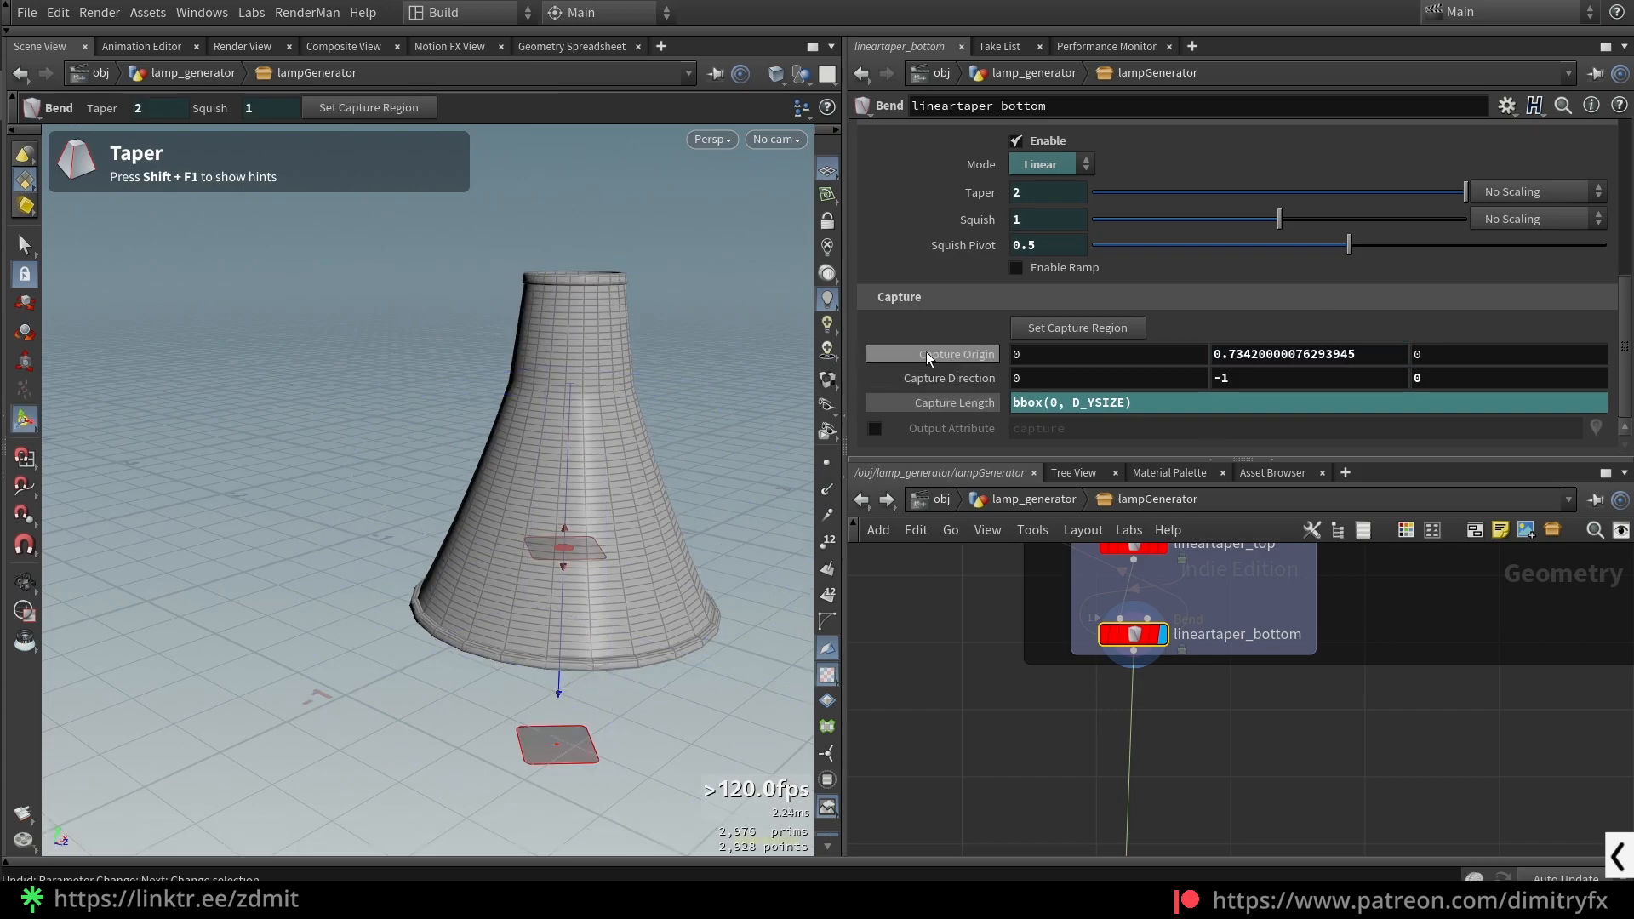
left_click_drag(460, 457, 587, 481, "alt")
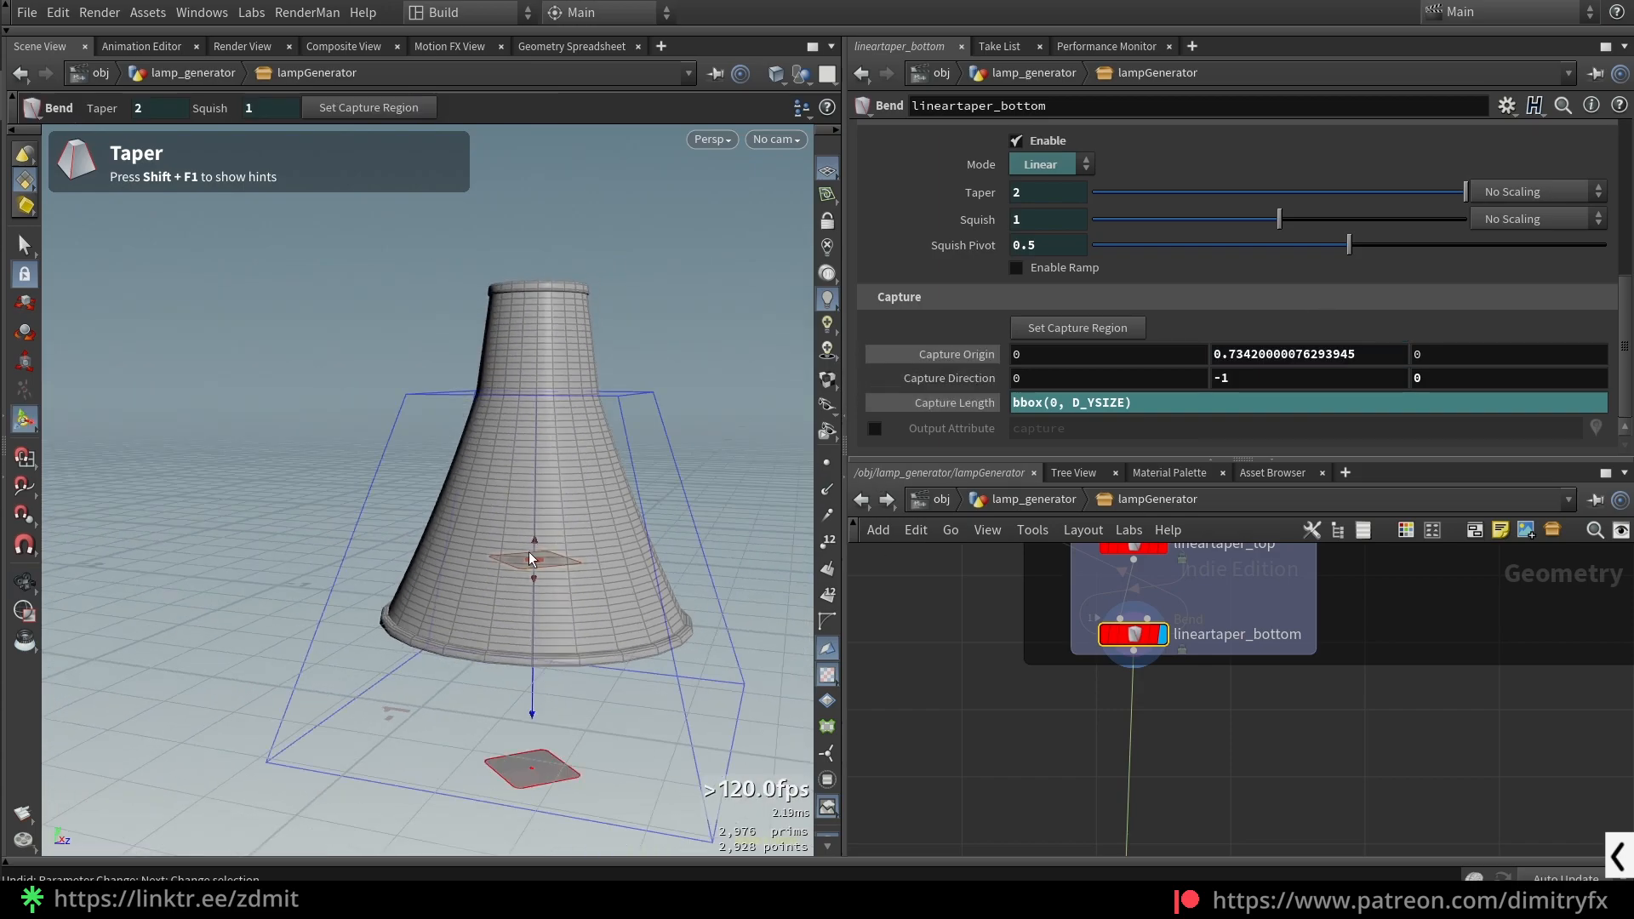
key("ctrl+z")
key("ctrl+y")
key("ctrl+y")
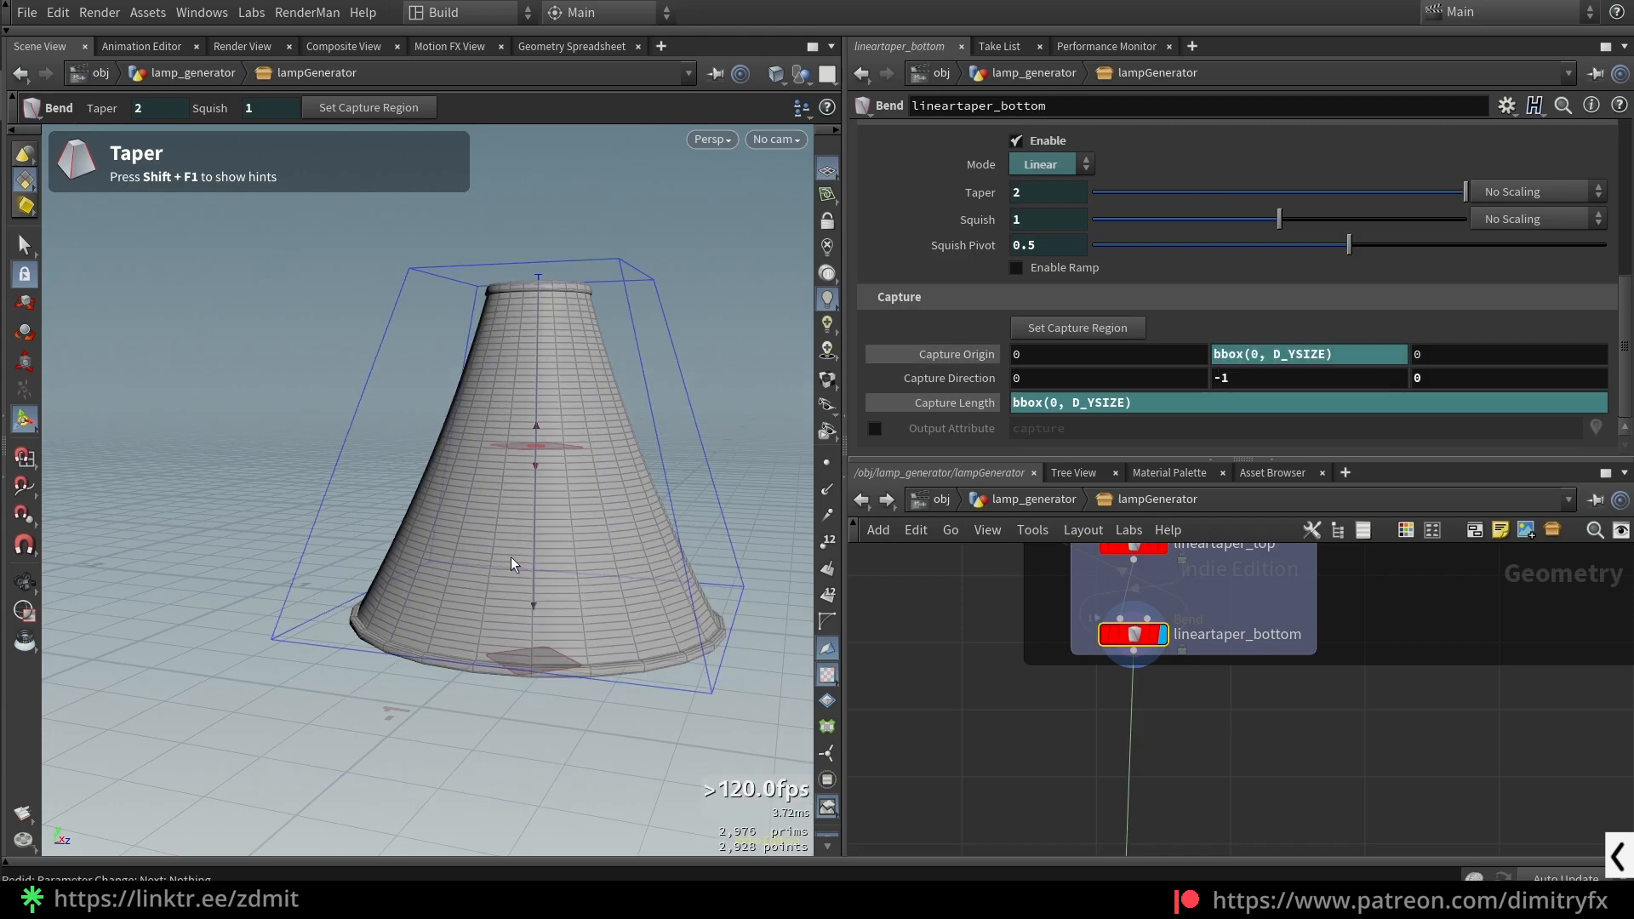
- Display lineartaper_top, try editing its Capture Origin, and undo back to displaying lineartaper_bottom
left_click(1150, 548)
middle_click_drag(1257, 602, 1204, 640)
left_click(1108, 581)
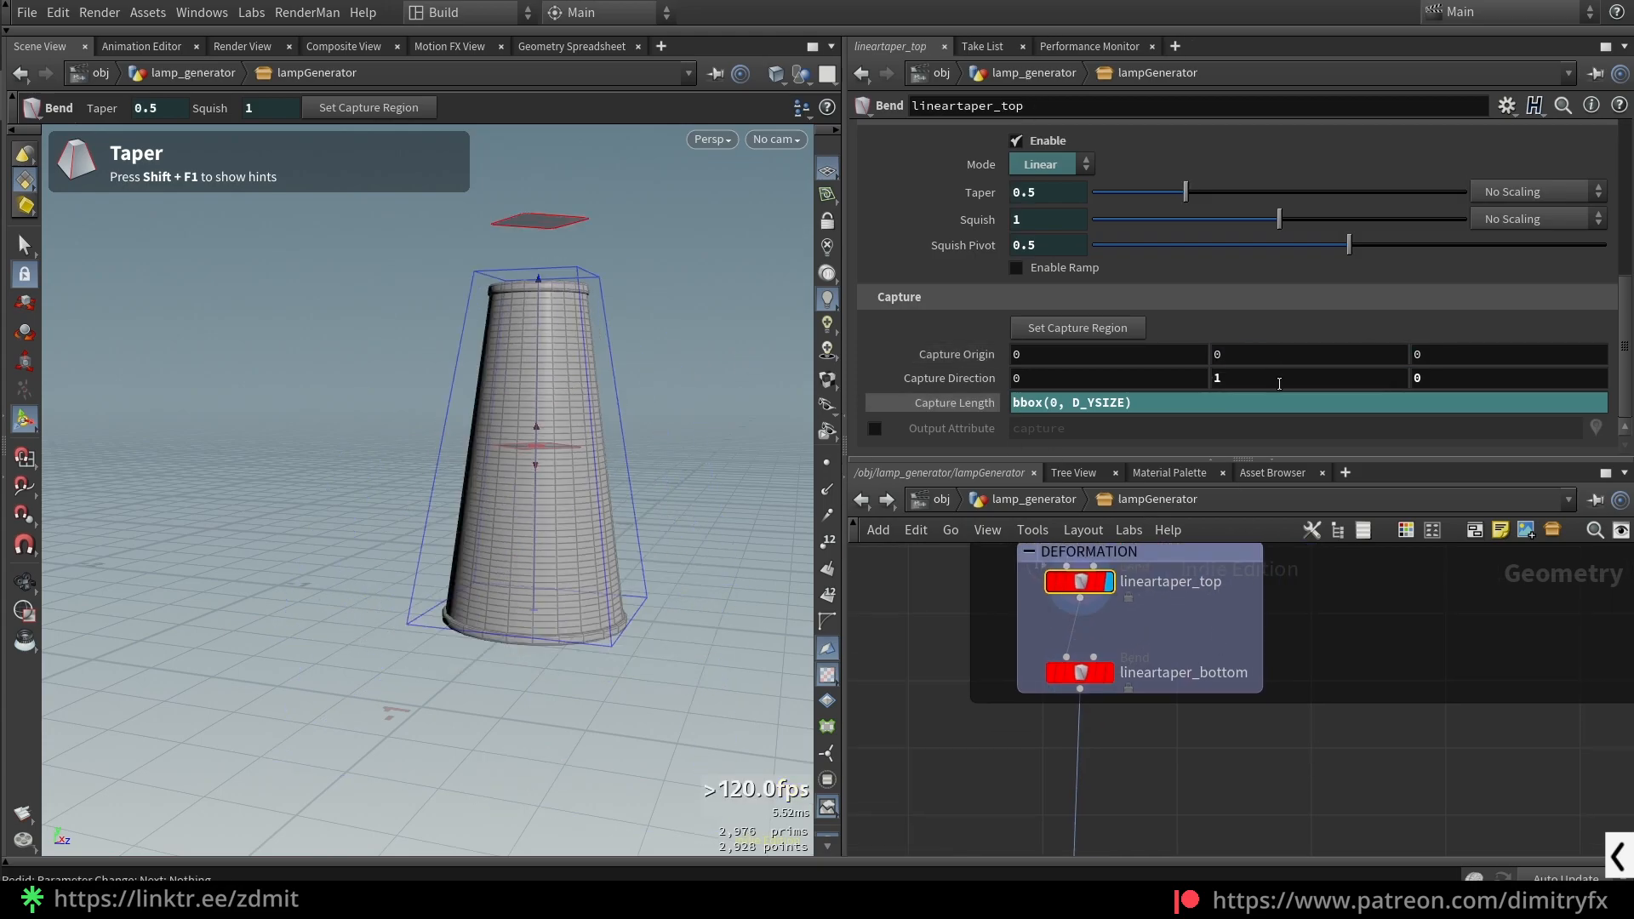
key("Return")
key("ctrl+z")
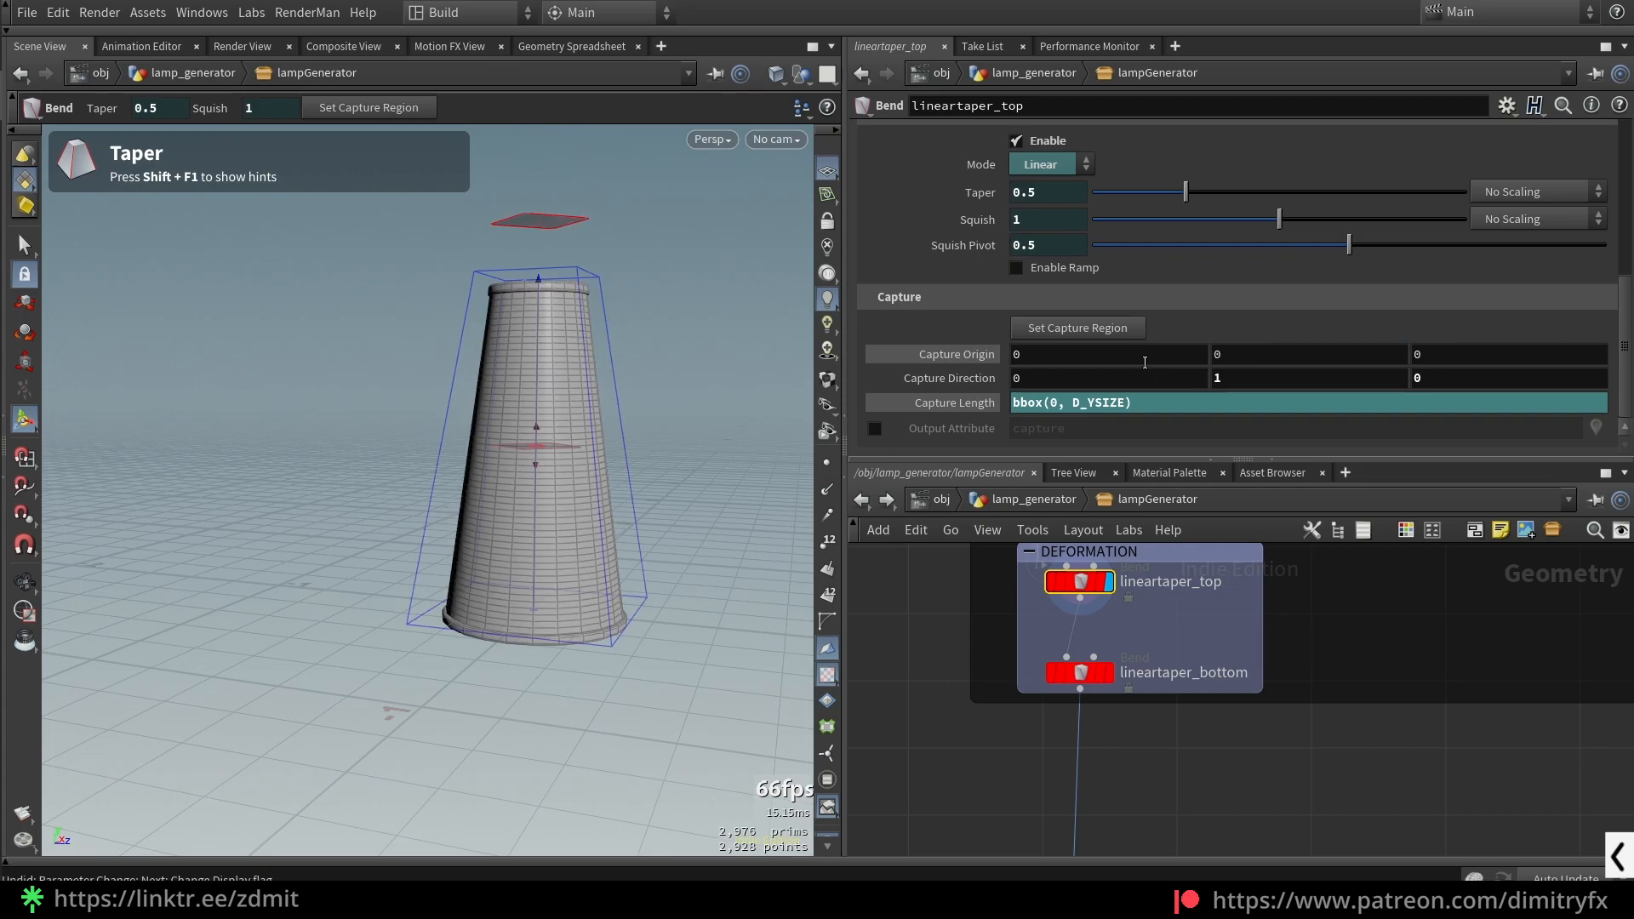
key("ctrl+z")
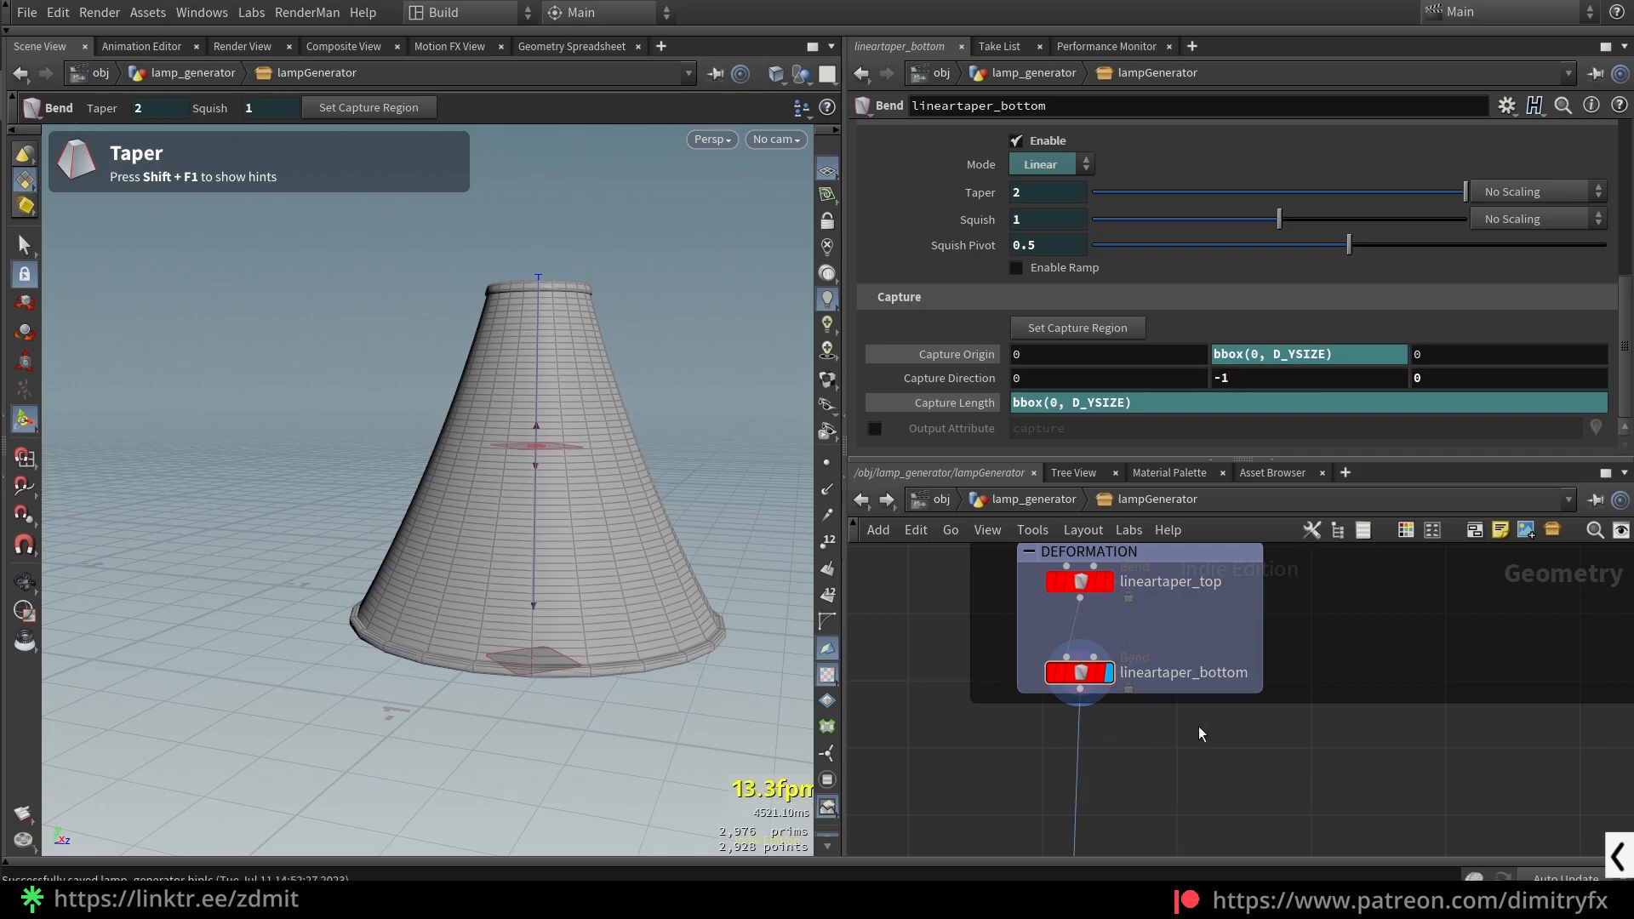
- Find the TOP PART PLACEMENT group in the network and select its merge2 node
scroll(1198, 723, "down", 3)
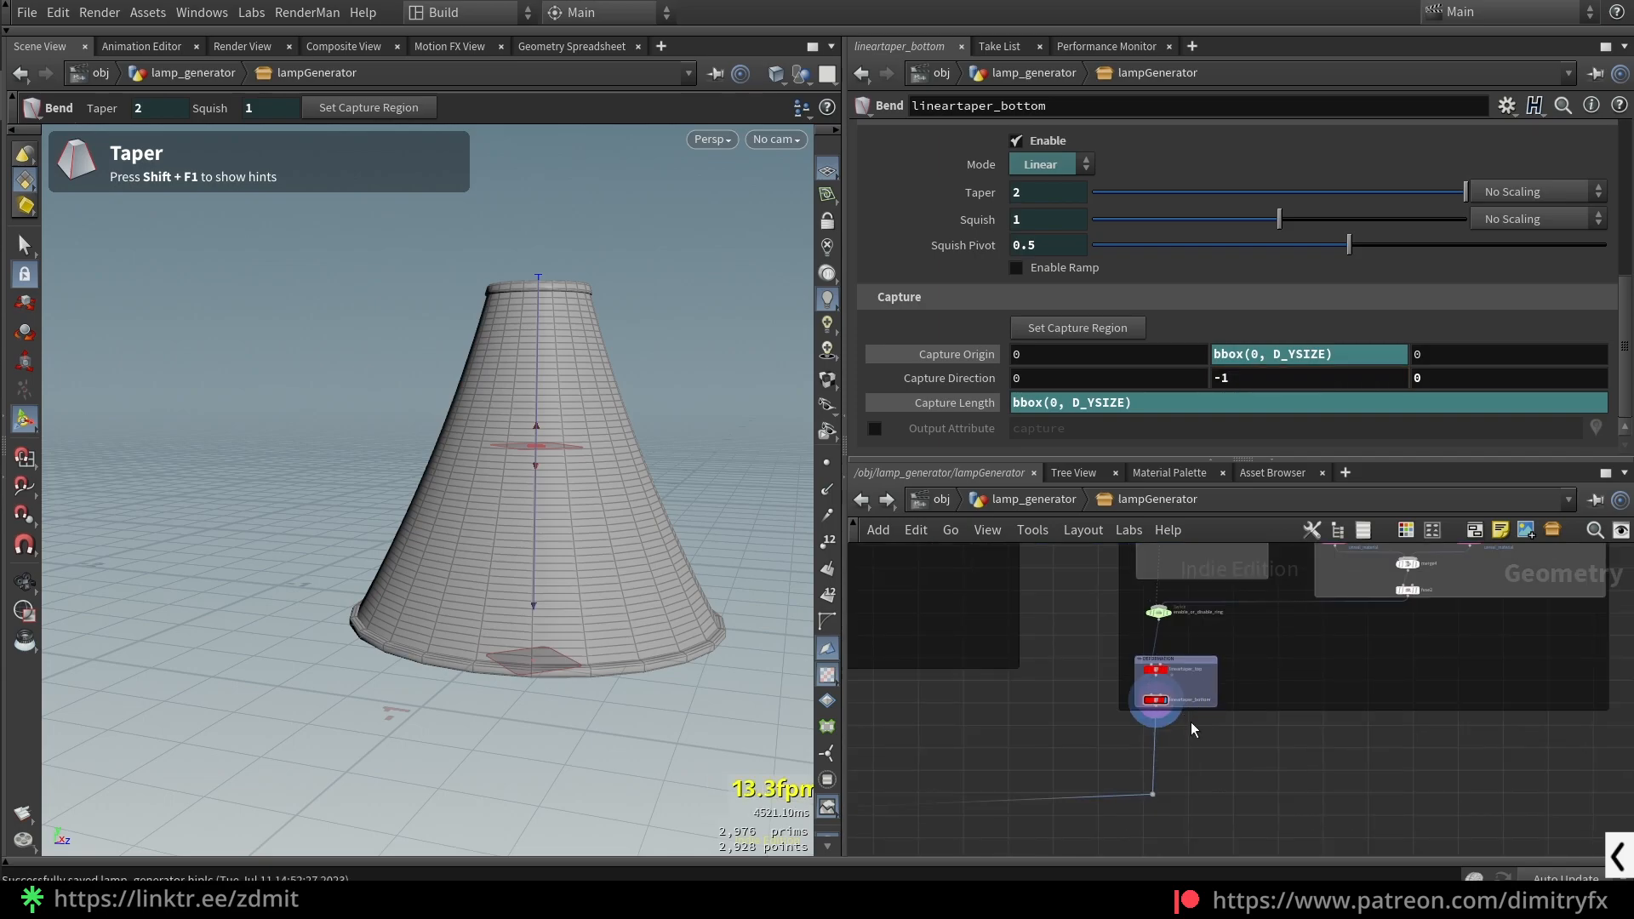
scroll(1178, 703, "up", 3)
scroll(1242, 708, "down", 3)
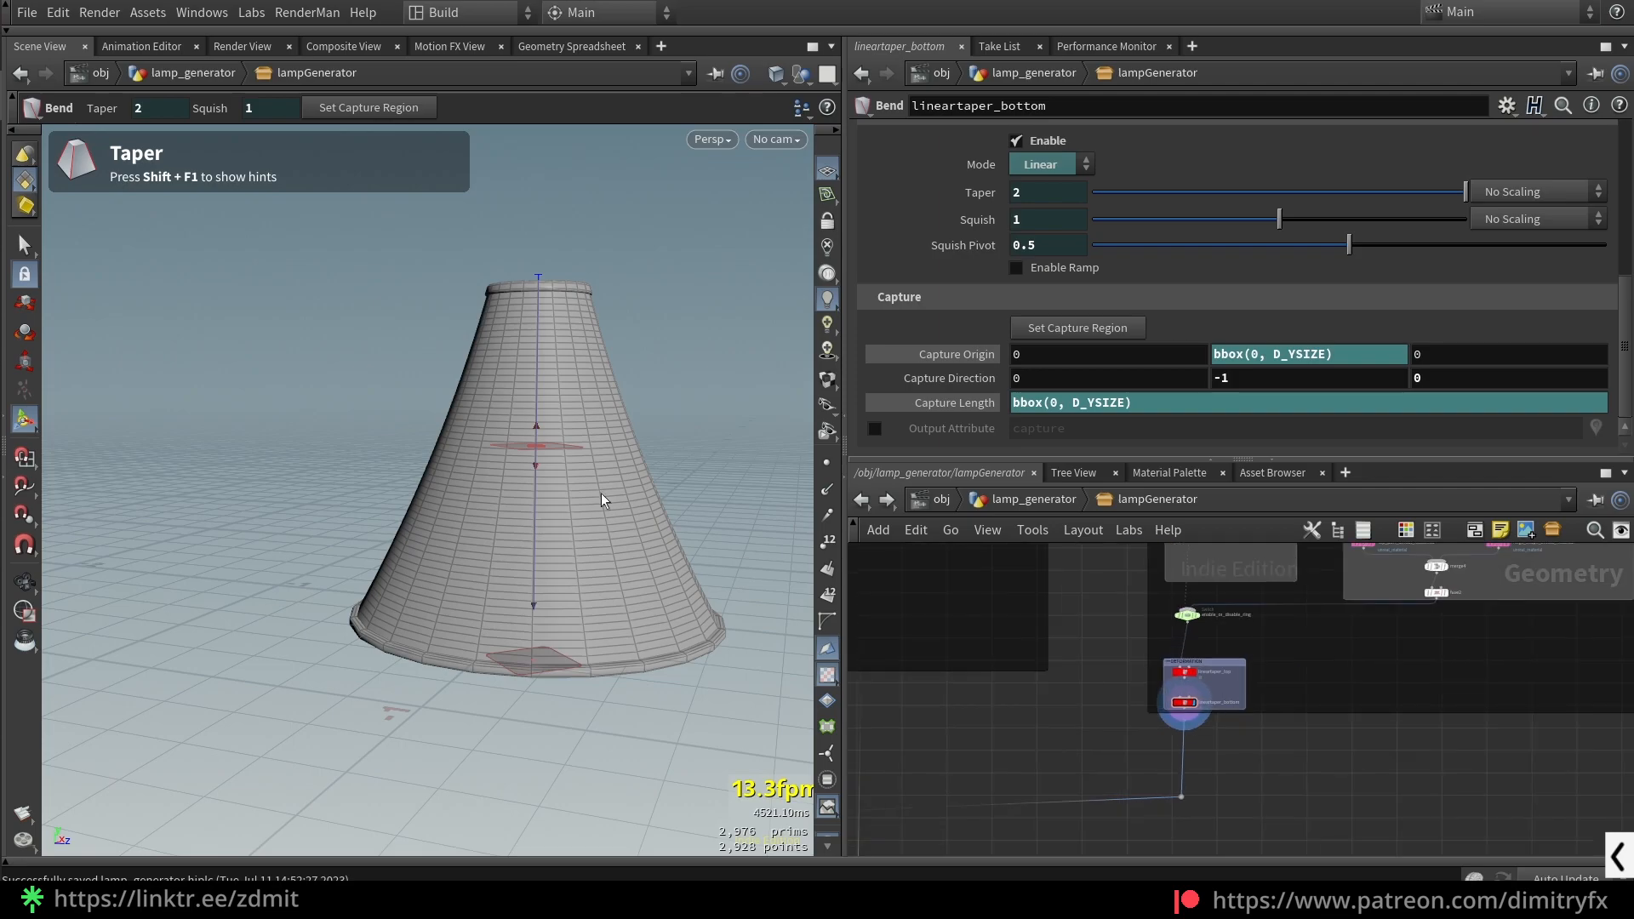
scroll(553, 417, "down", 1)
scroll(1131, 729, "up", 5)
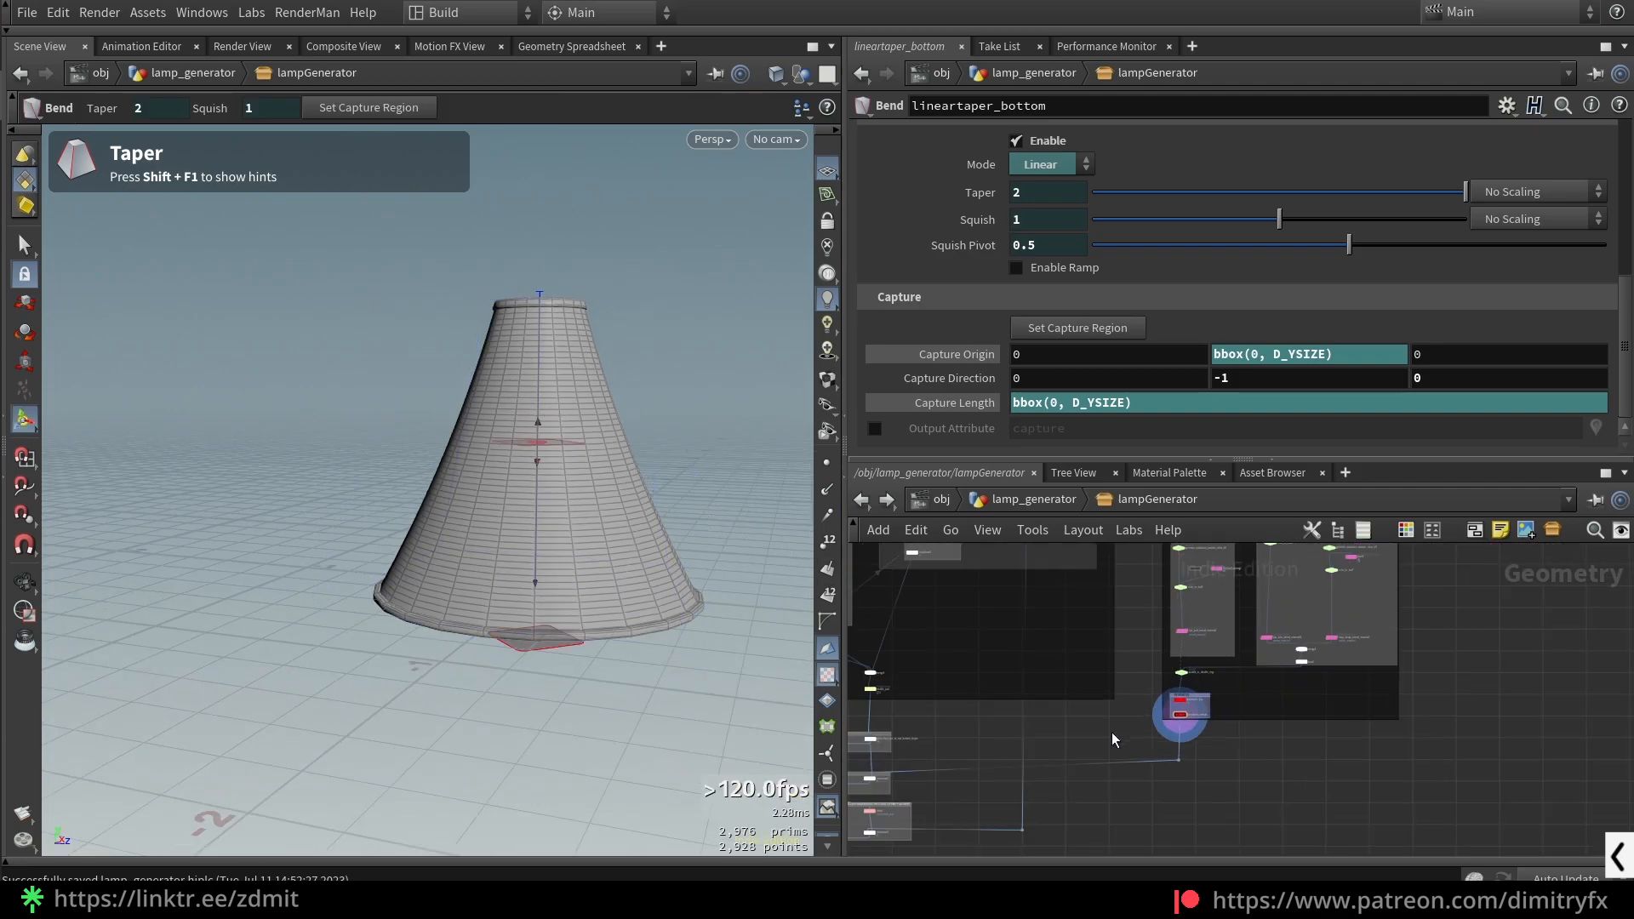
scroll(1158, 754, "up", 1)
left_click(1202, 756)
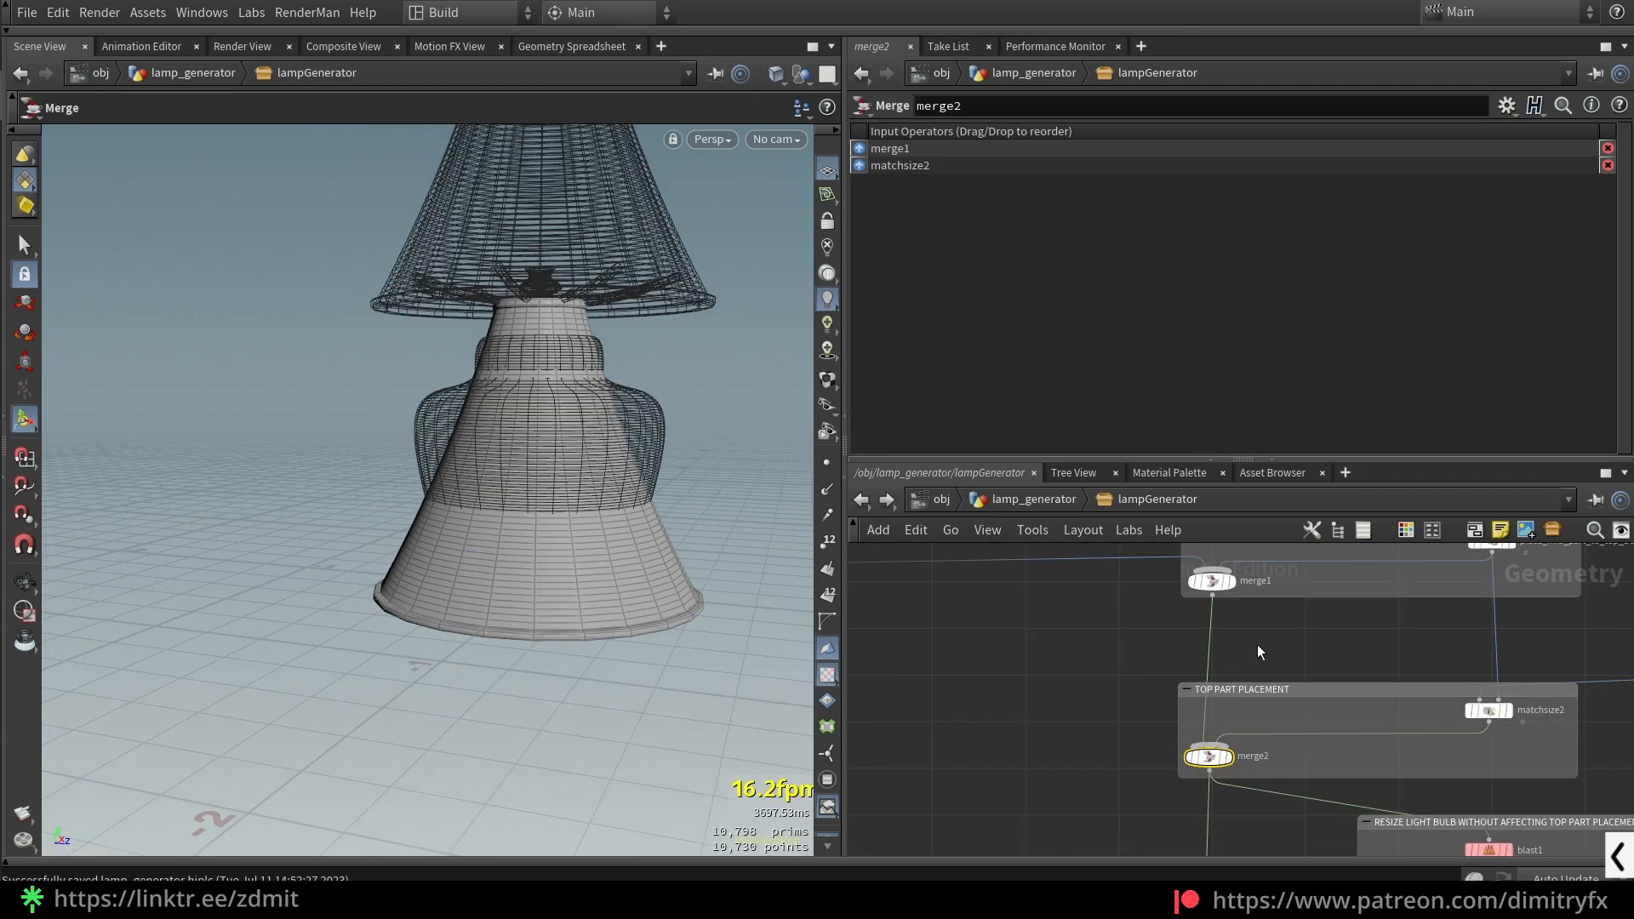
- Display merge2 in the TOP PART PLACEMENT group and inspect the assembled lamp compared with merge1
left_click(1212, 582)
key("r")
middle_click_drag(1170, 620, 1025, 608)
left_click_drag(985, 774, 1161, 713)
key("r")
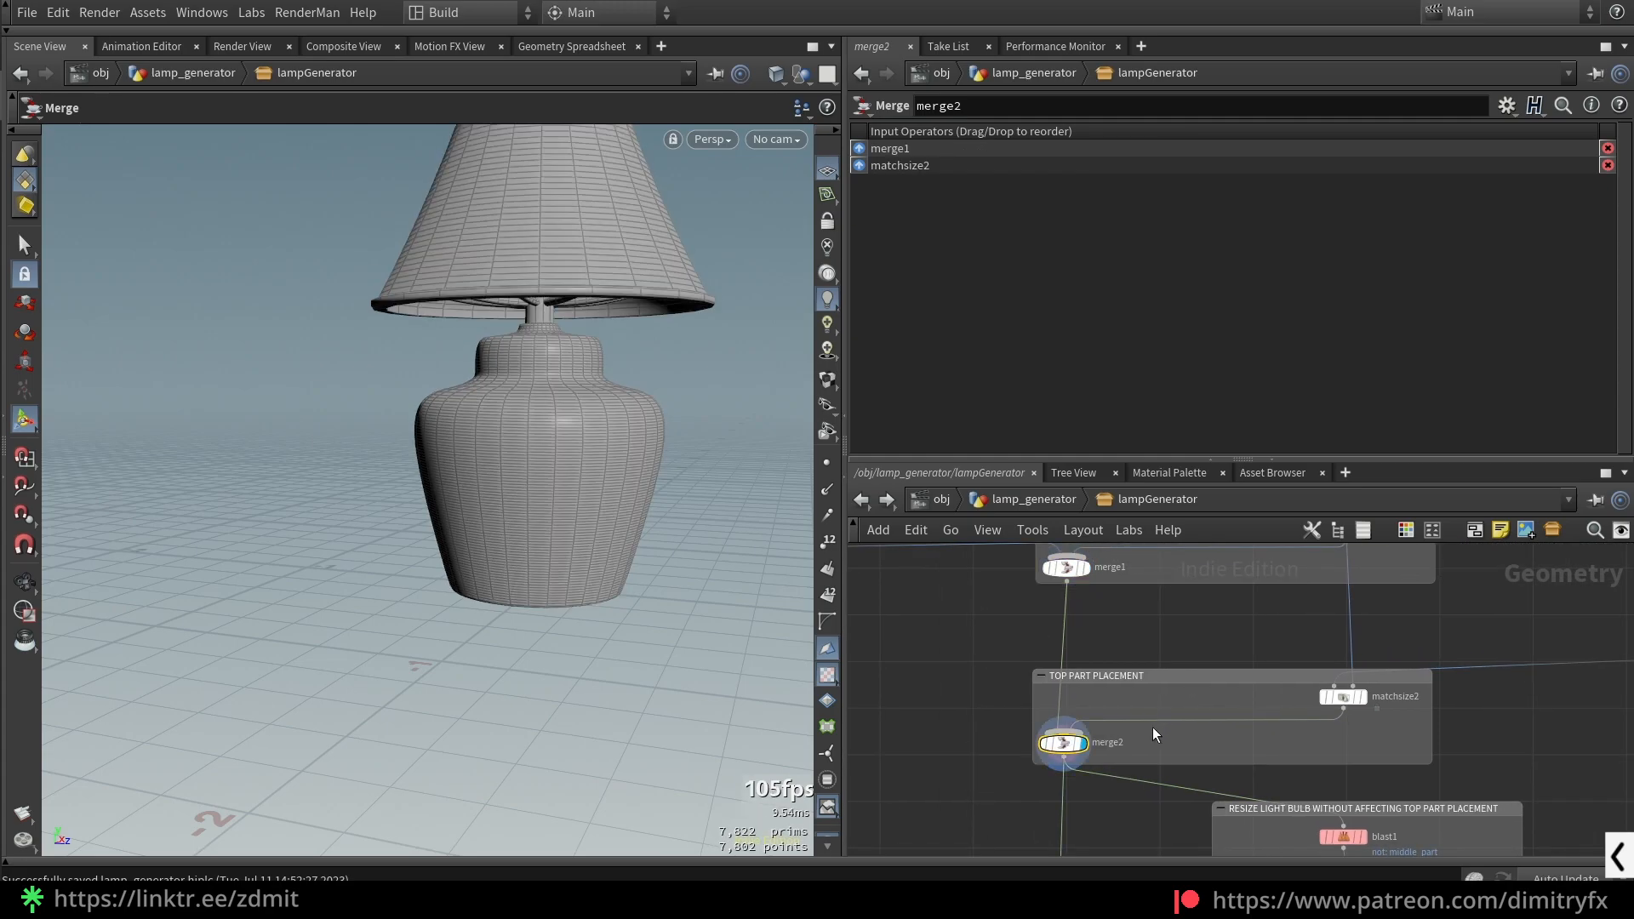
key("Escape")
left_click_drag(584, 420, 552, 489)
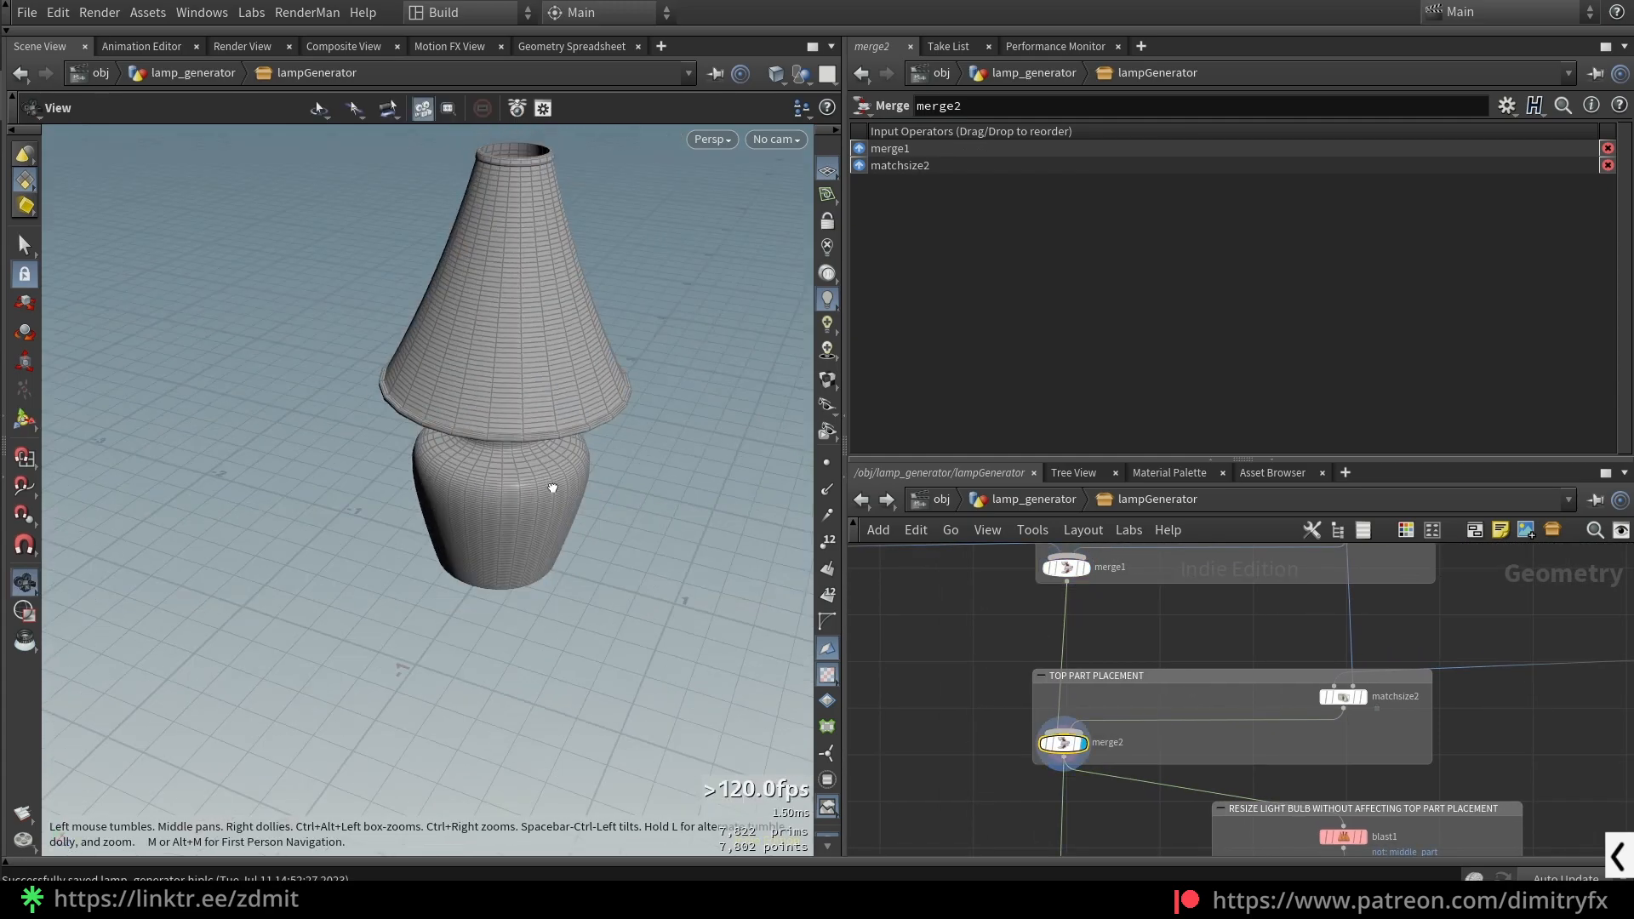
- Set the Length of the line2 node in the TOP PART's Main shape group to 0.5 while watching the lampshade
scroll(552, 489, "down", 1)
scroll(1427, 674, "down", 3)
middle_click_drag(1427, 675, 942, 772)
middle_click_drag(1492, 681, 1194, 771)
scroll(1193, 771, "up", 3)
scroll(1199, 779, "down", 2)
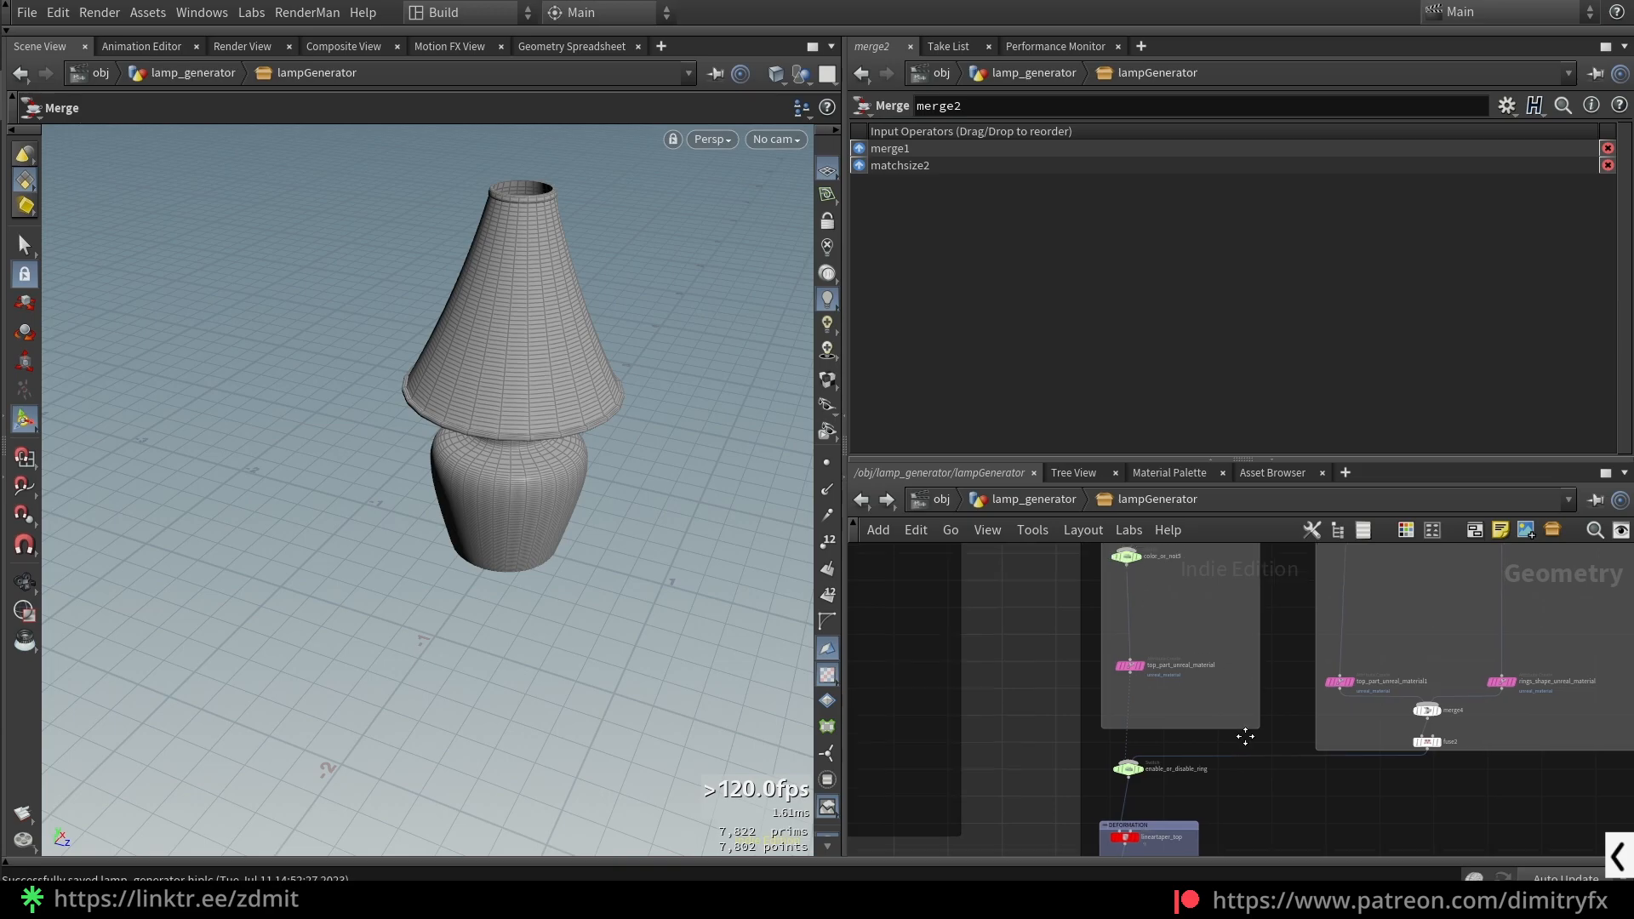
middle_click_drag(1137, 579, 1137, 843)
scroll(1116, 606, "up", 2)
middle_click_drag(1106, 606, 1104, 802)
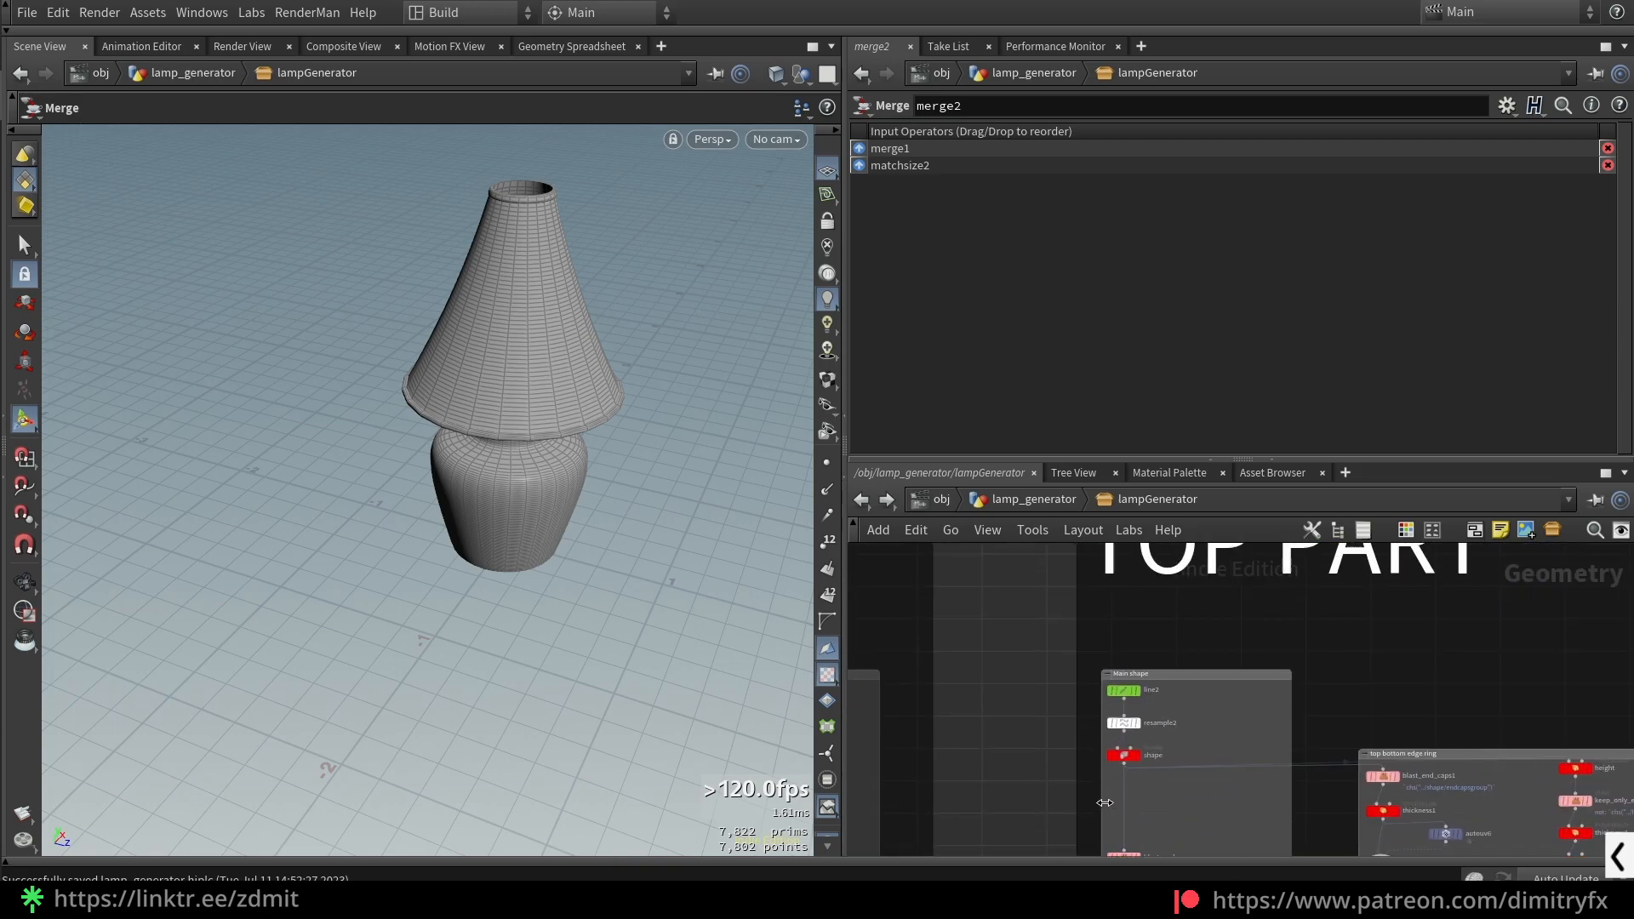
left_click(1136, 693)
left_click_drag(1150, 206, 1118, 207)
left_click_drag(544, 349, 583, 277, "alt")
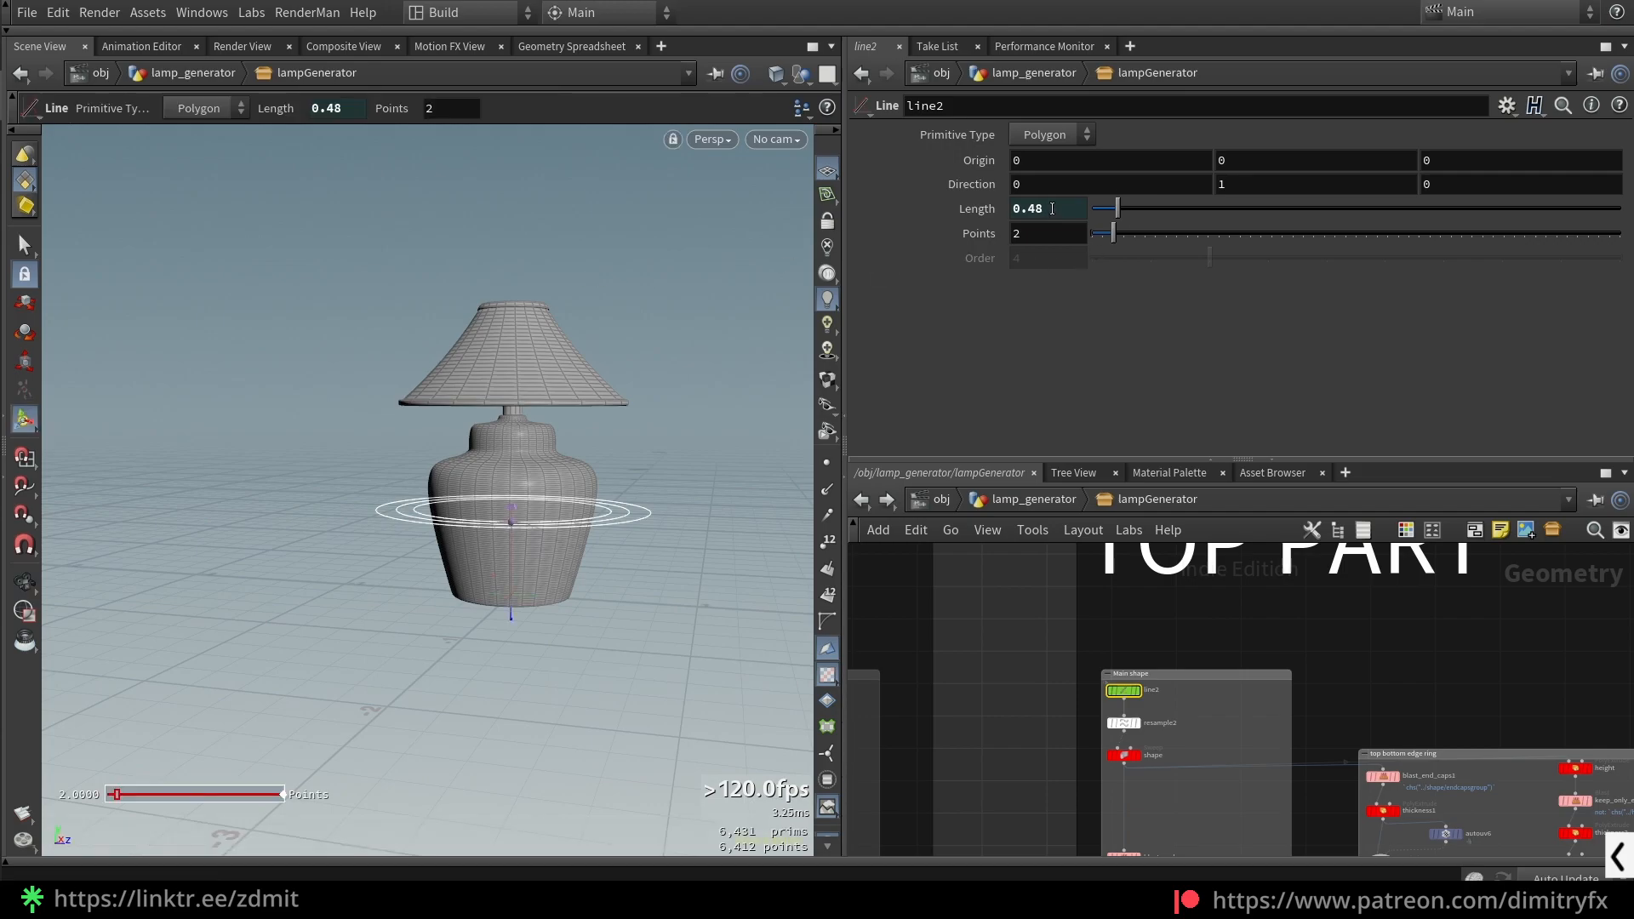
left_click_drag(1113, 213, 1119, 213)
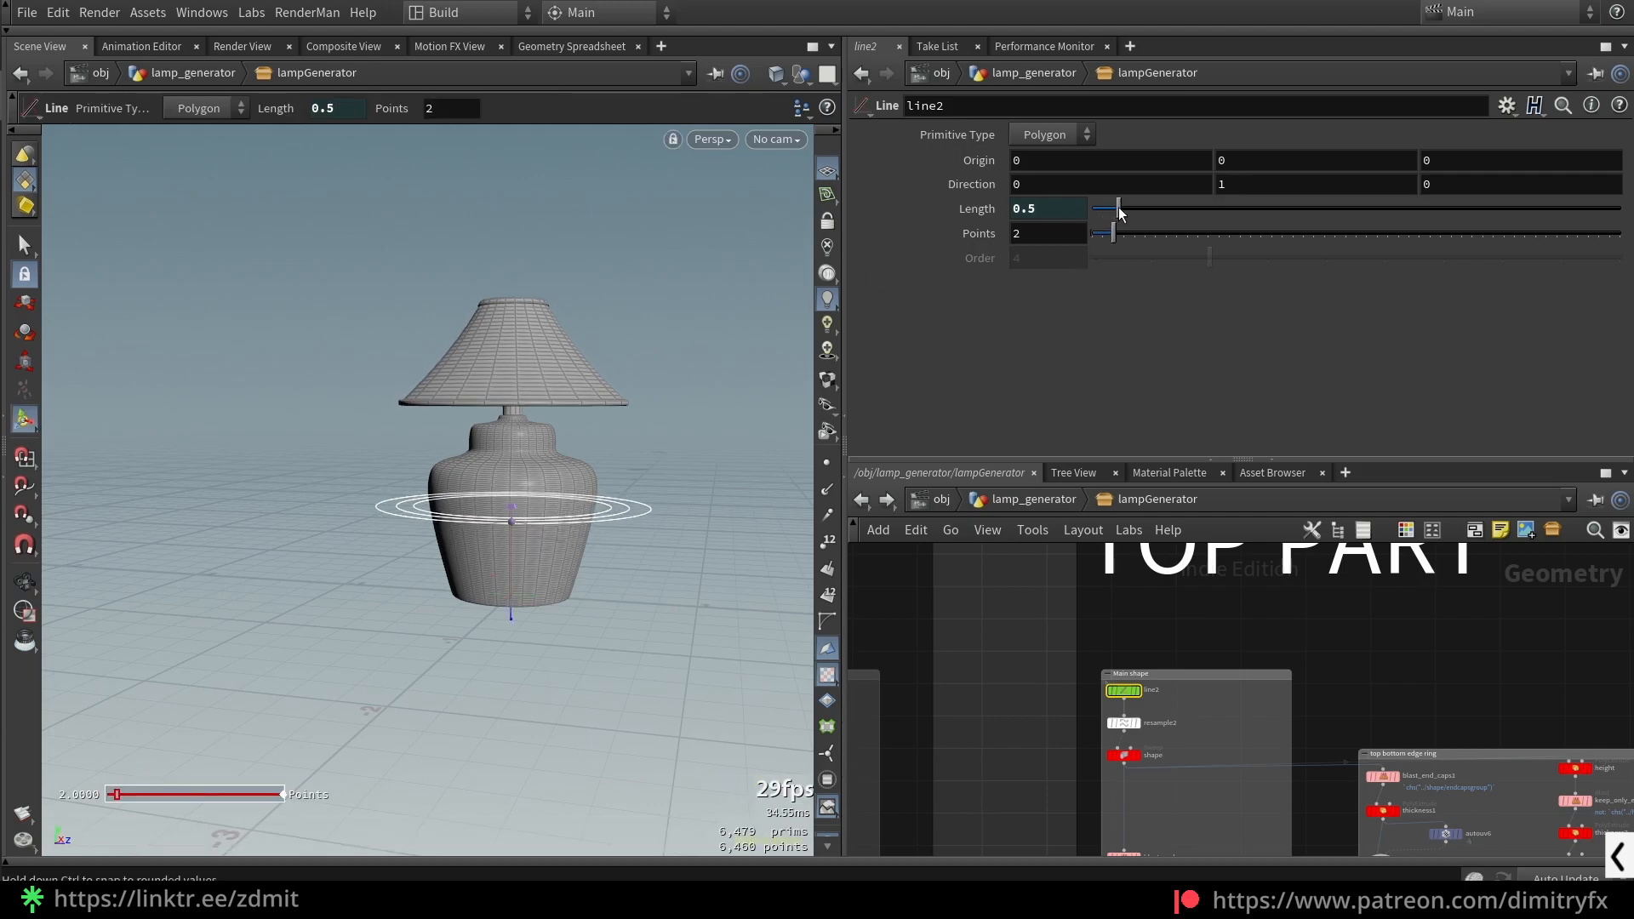
- Display matchsize2 in the TOP PART PLACEMENT group and examine its two input connections
scroll(1156, 688, "down", 5)
scroll(987, 647, "up", 6)
middle_click_drag(1081, 766, 912, 741)
left_click(1001, 704)
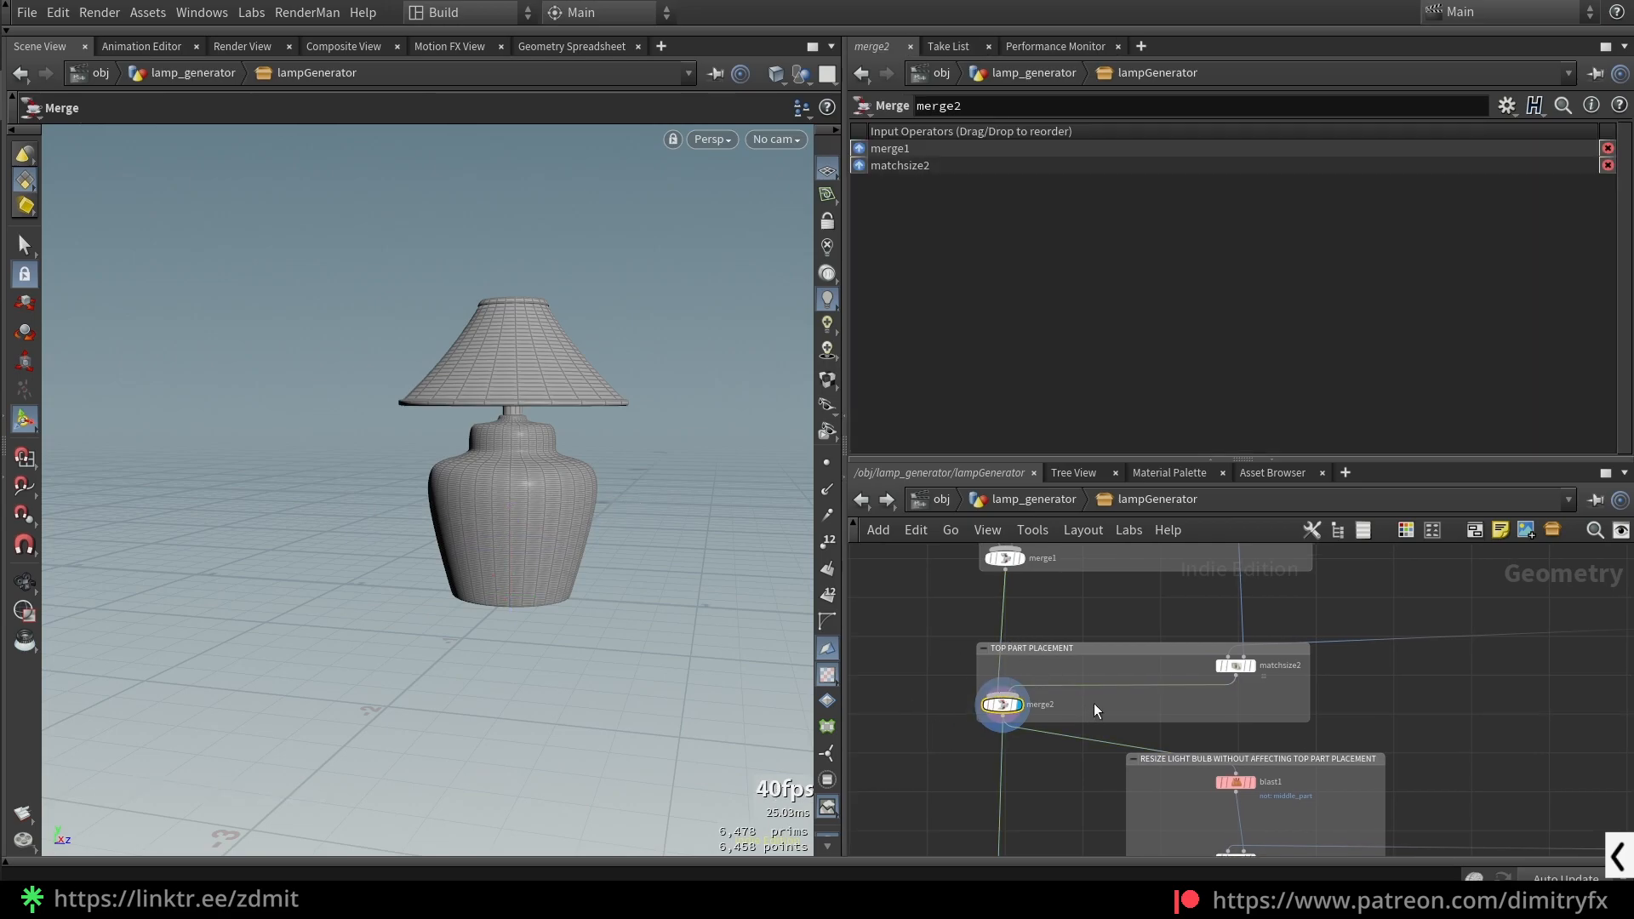
scroll(1282, 693, "up", 1)
left_click(1226, 662)
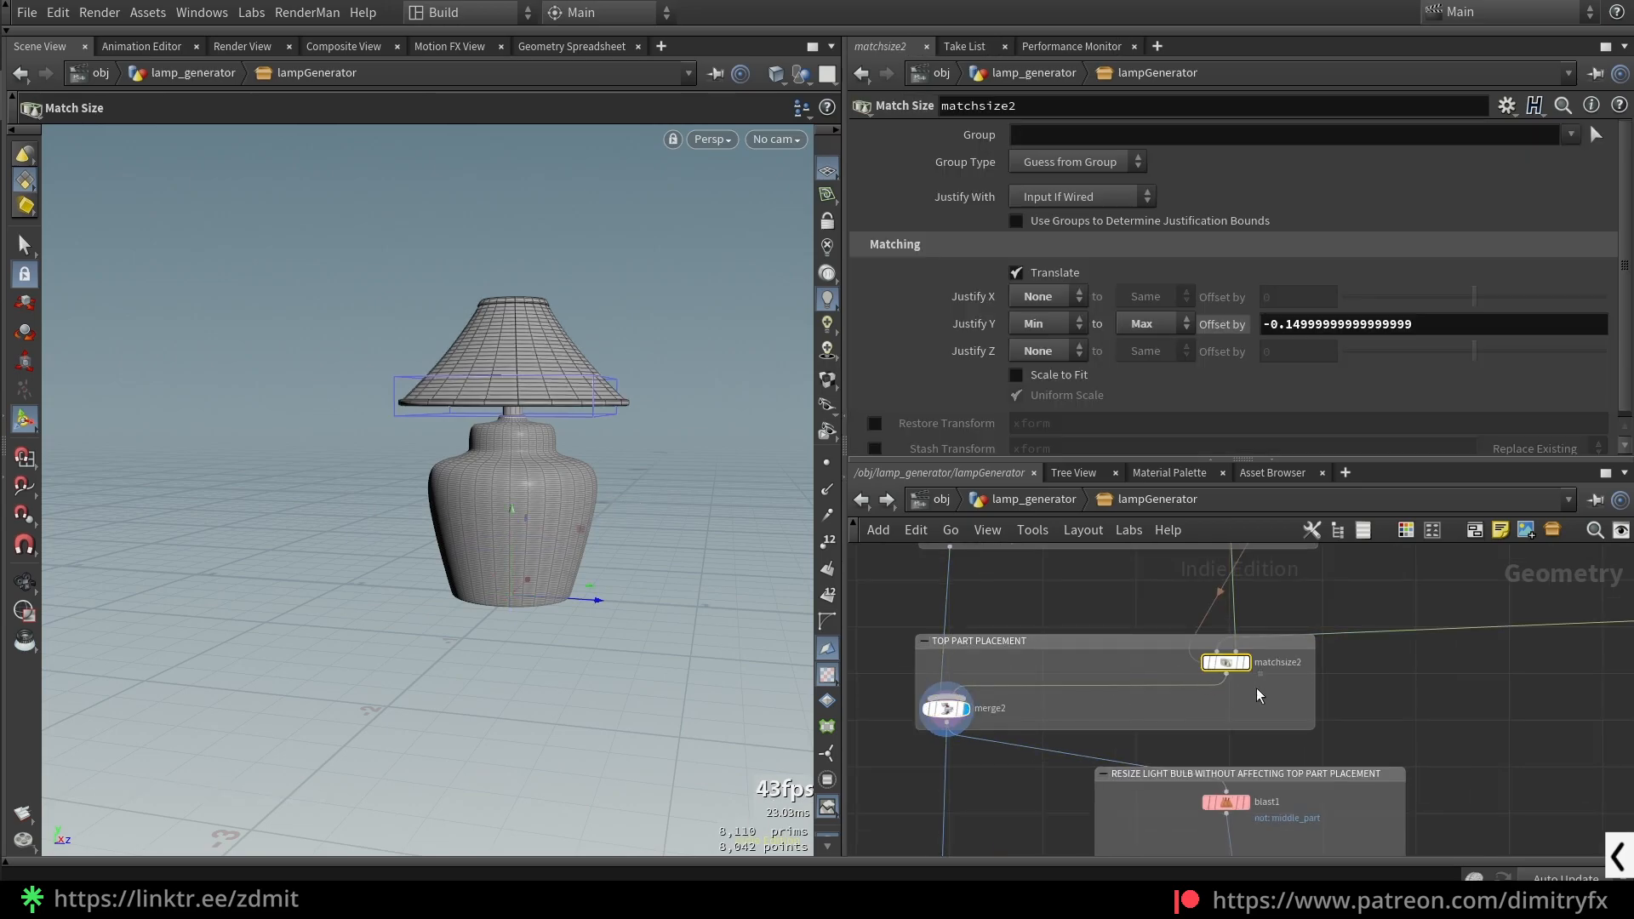
key("r")
scroll(1387, 685, "down", 3)
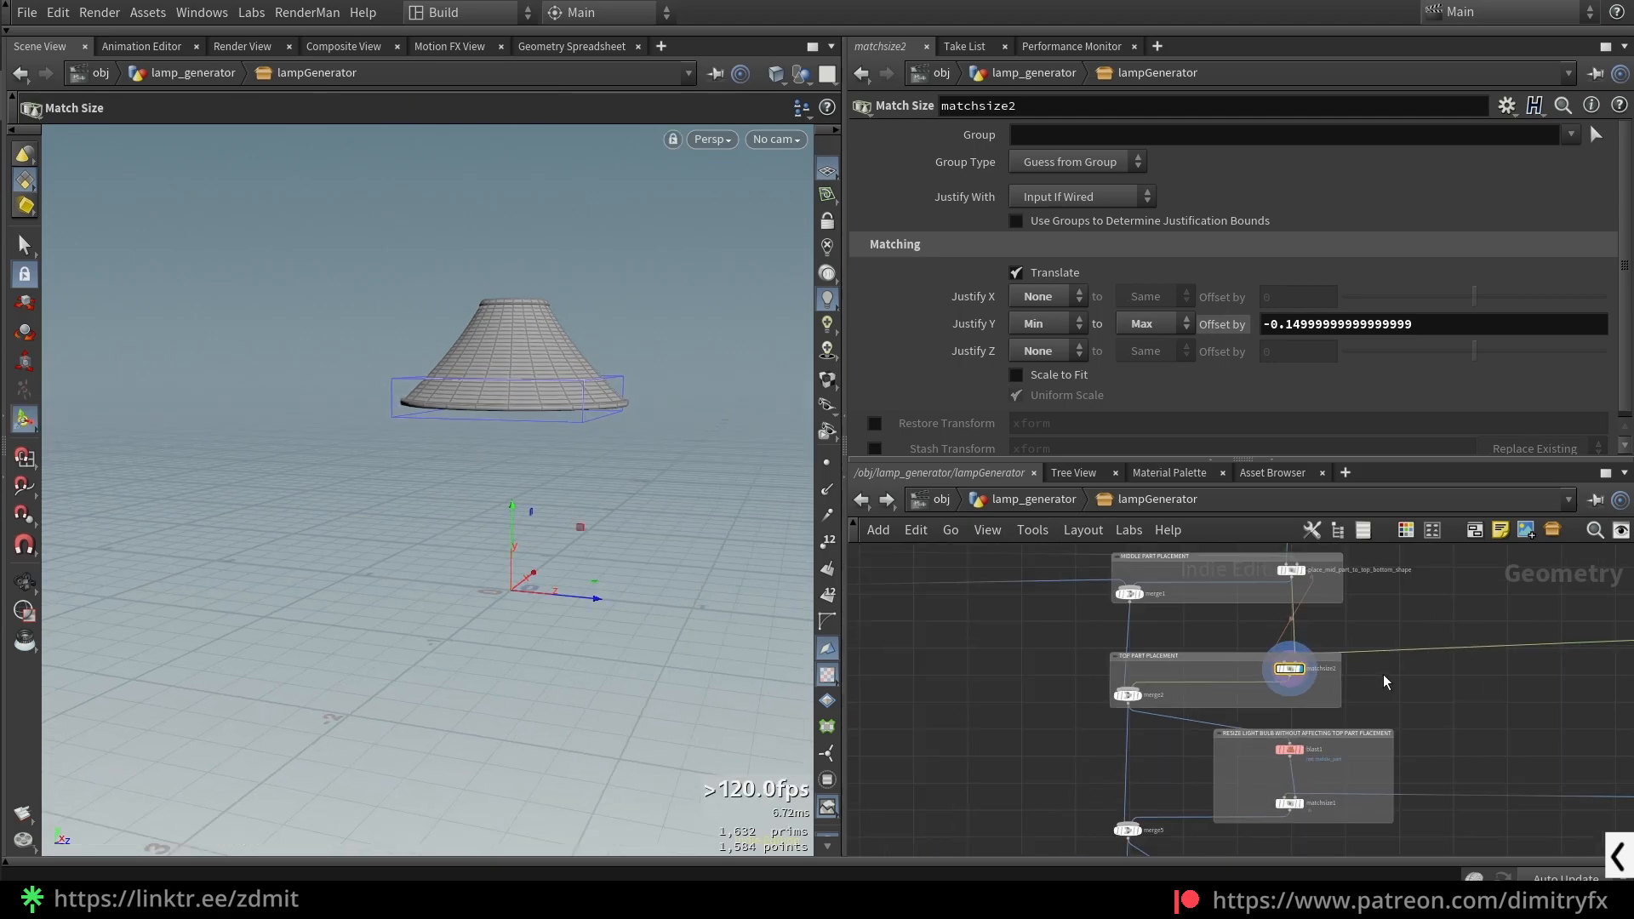
middle_click_drag(1388, 685, 1300, 762)
scroll(1299, 762, "up", 5)
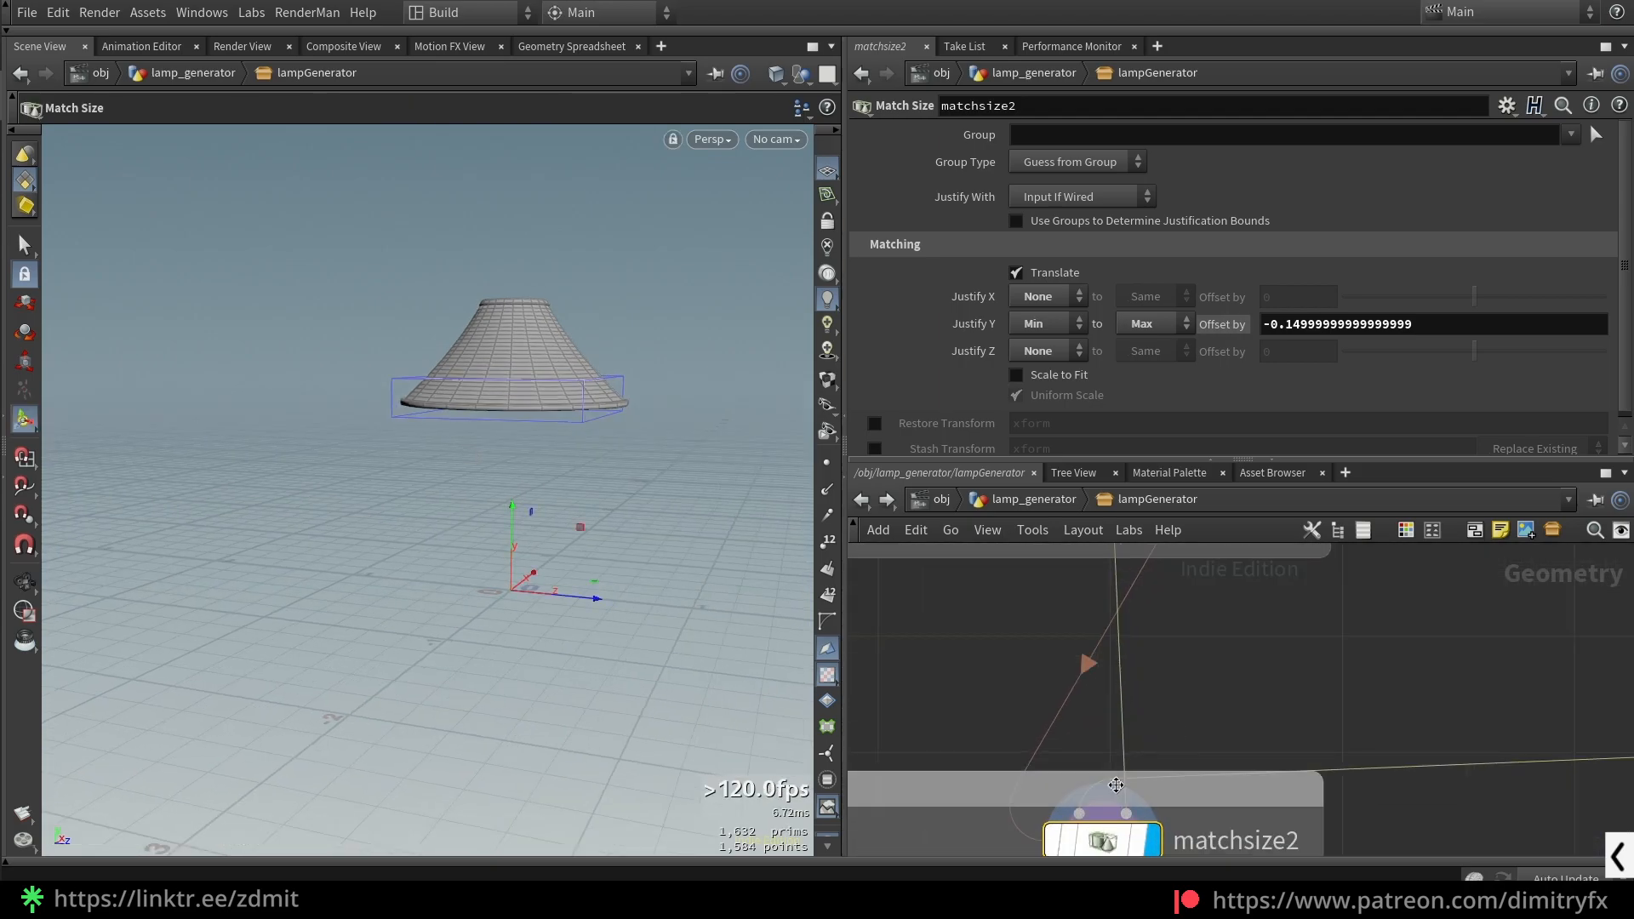
middle_click_drag(1079, 816, 1034, 708)
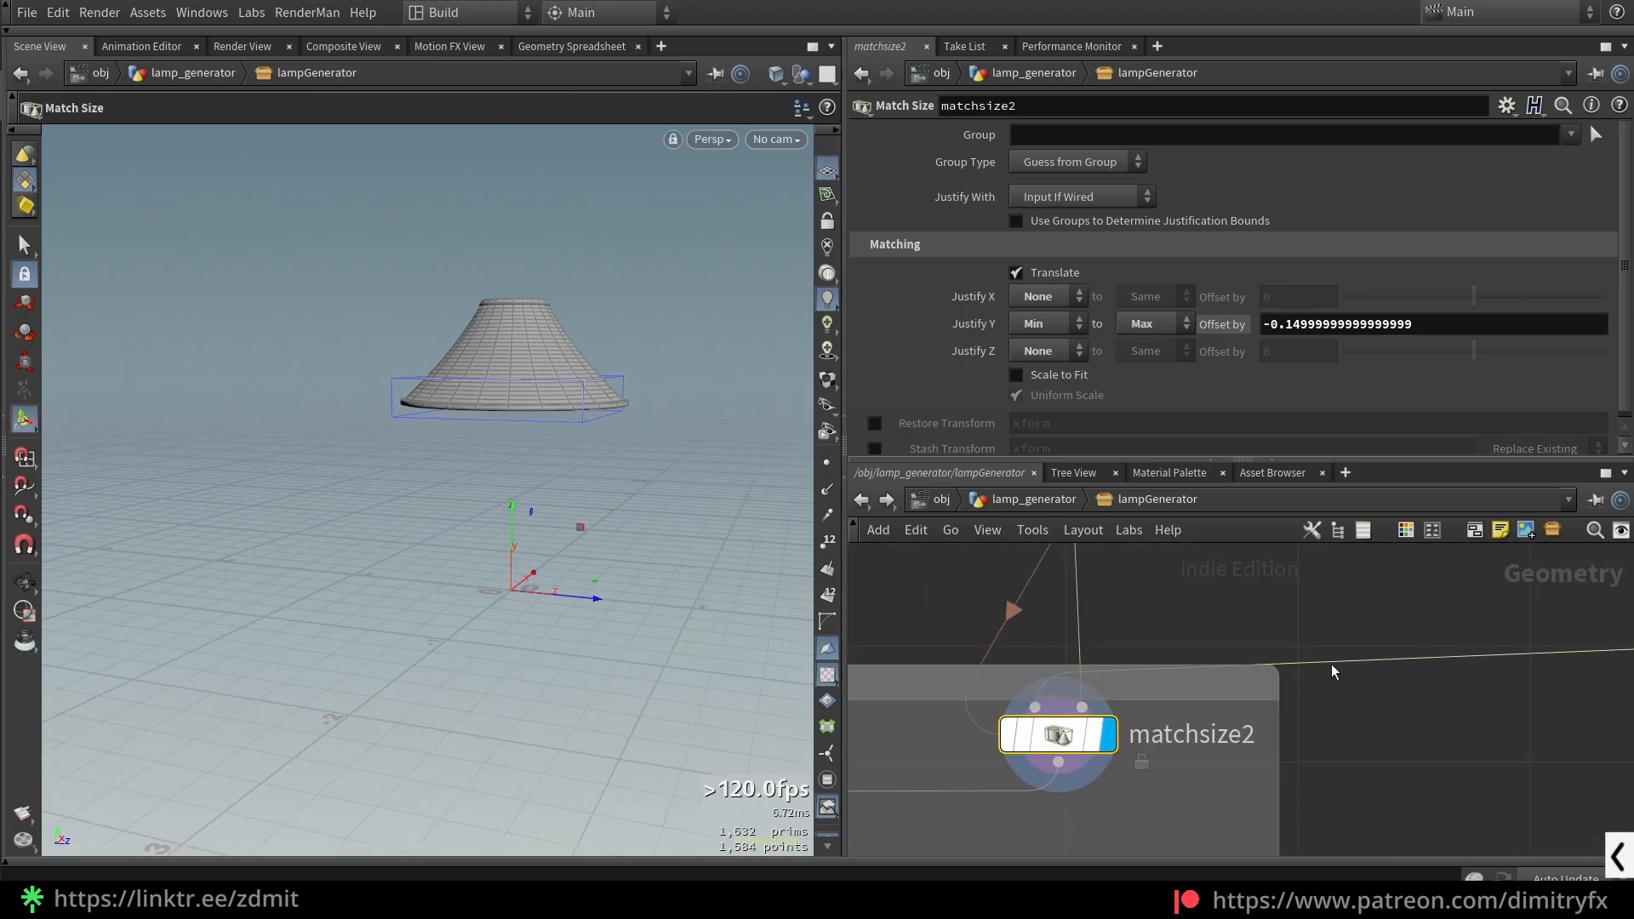
- Trace the top part's connection from matchsize2 to lineartaper_bottom, display that node, and return to the placement groups
scroll(1404, 700, "down", 4)
middle_click_drag(1413, 700, 987, 673)
middle_click_drag(1433, 666, 1018, 773)
scroll(1150, 725, "down", 2)
middle_click_drag(1216, 698, 1226, 754)
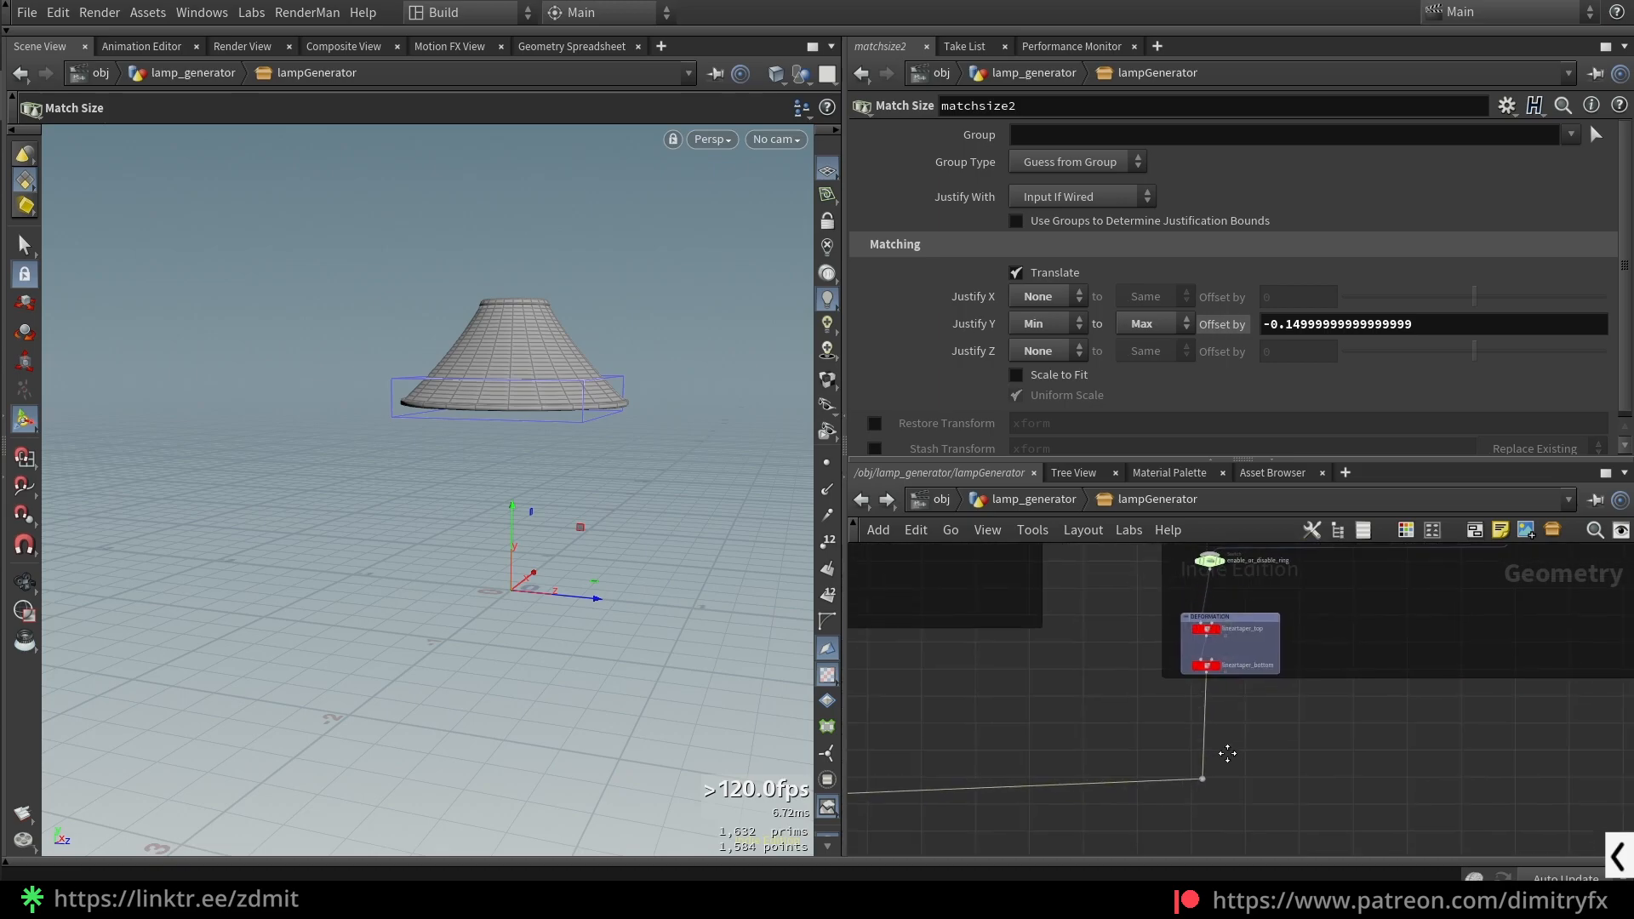
left_click(1205, 666)
key("r")
scroll(1068, 704, "down", 3)
middle_click_drag(1068, 704, 1567, 619)
scroll(1226, 694, "up", 7)
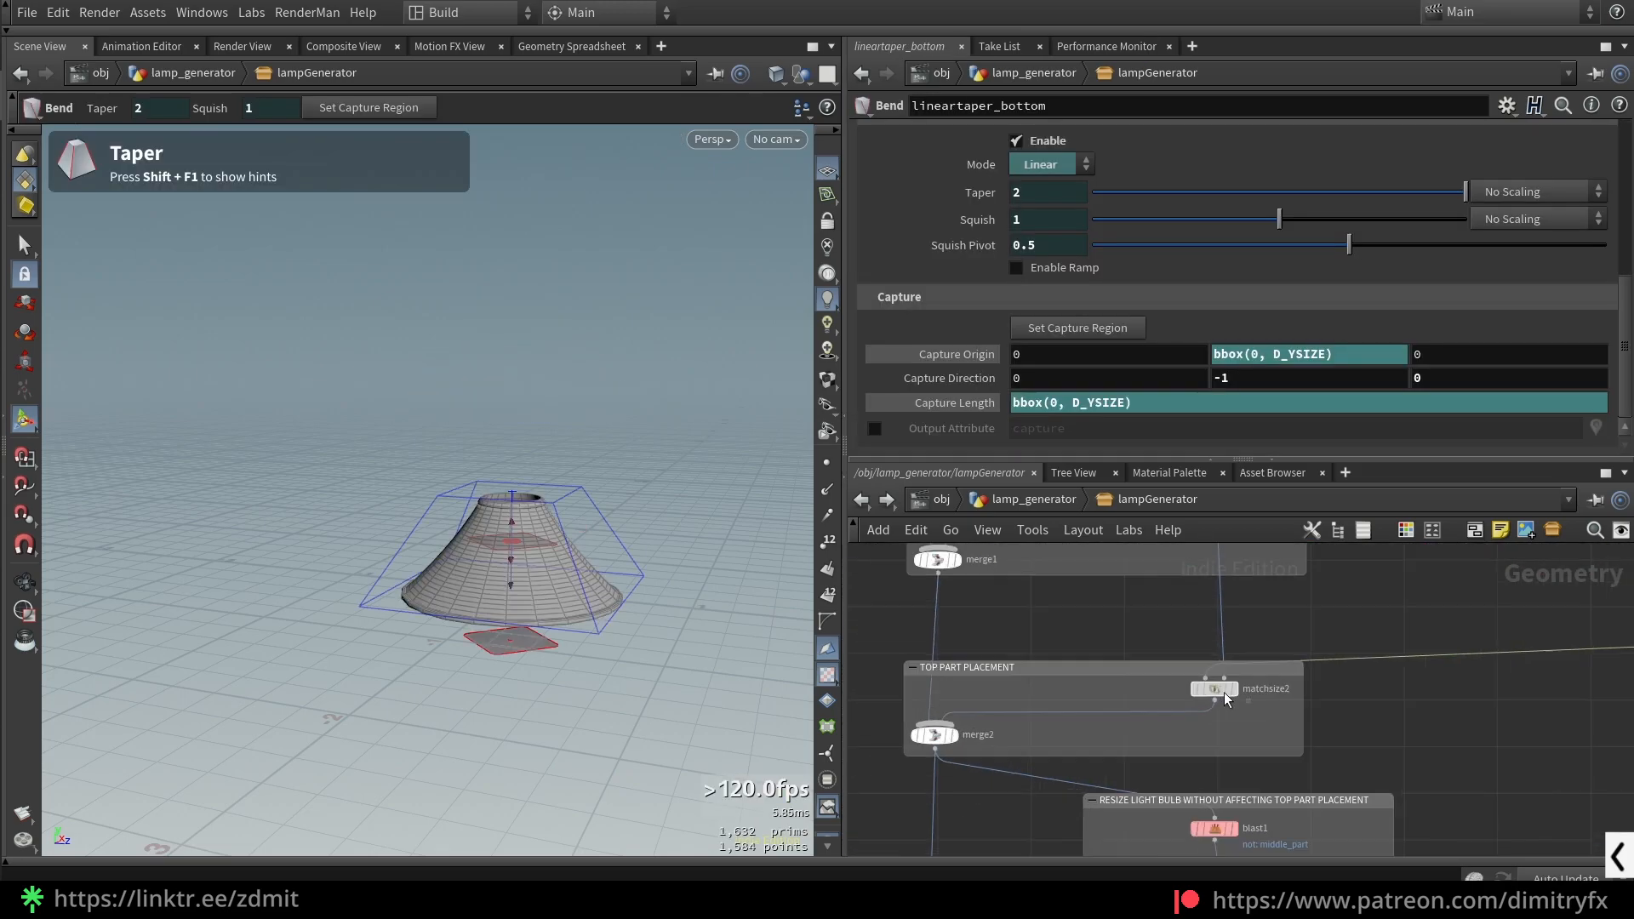
scroll(1253, 723, "down", 3)
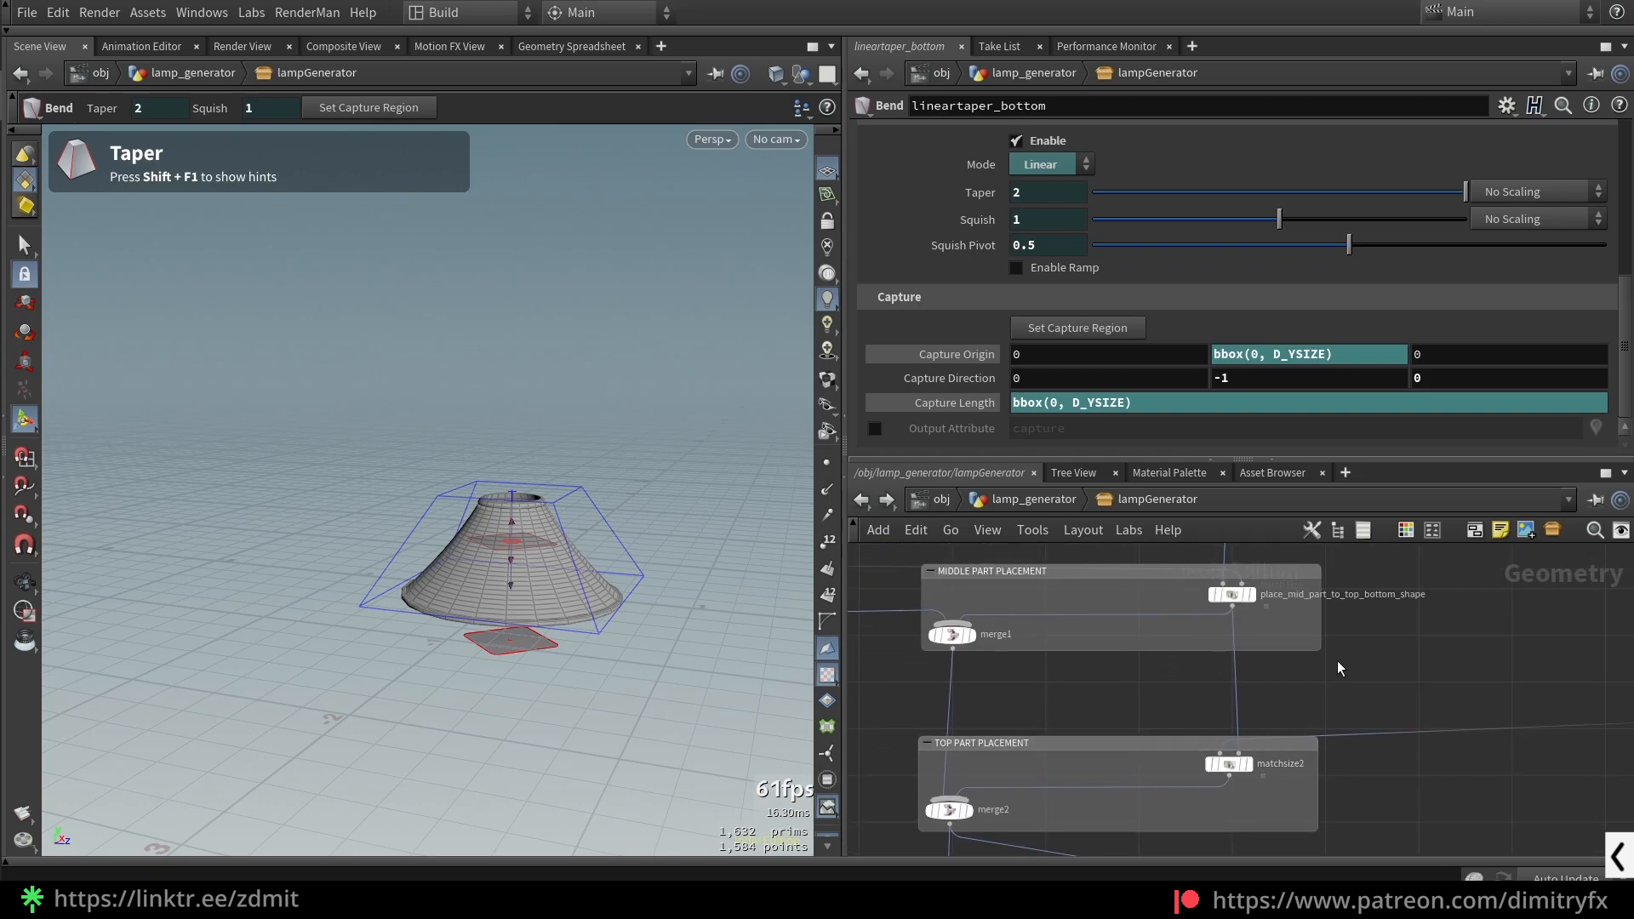
- Display place_mid_part_to_top_bottom_shape and inspect the middle part from several angles
left_click(1213, 594)
key("r")
left_click_drag(511, 476, 584, 492, "alt")
right_click_drag(584, 492, 474, 354, "alt")
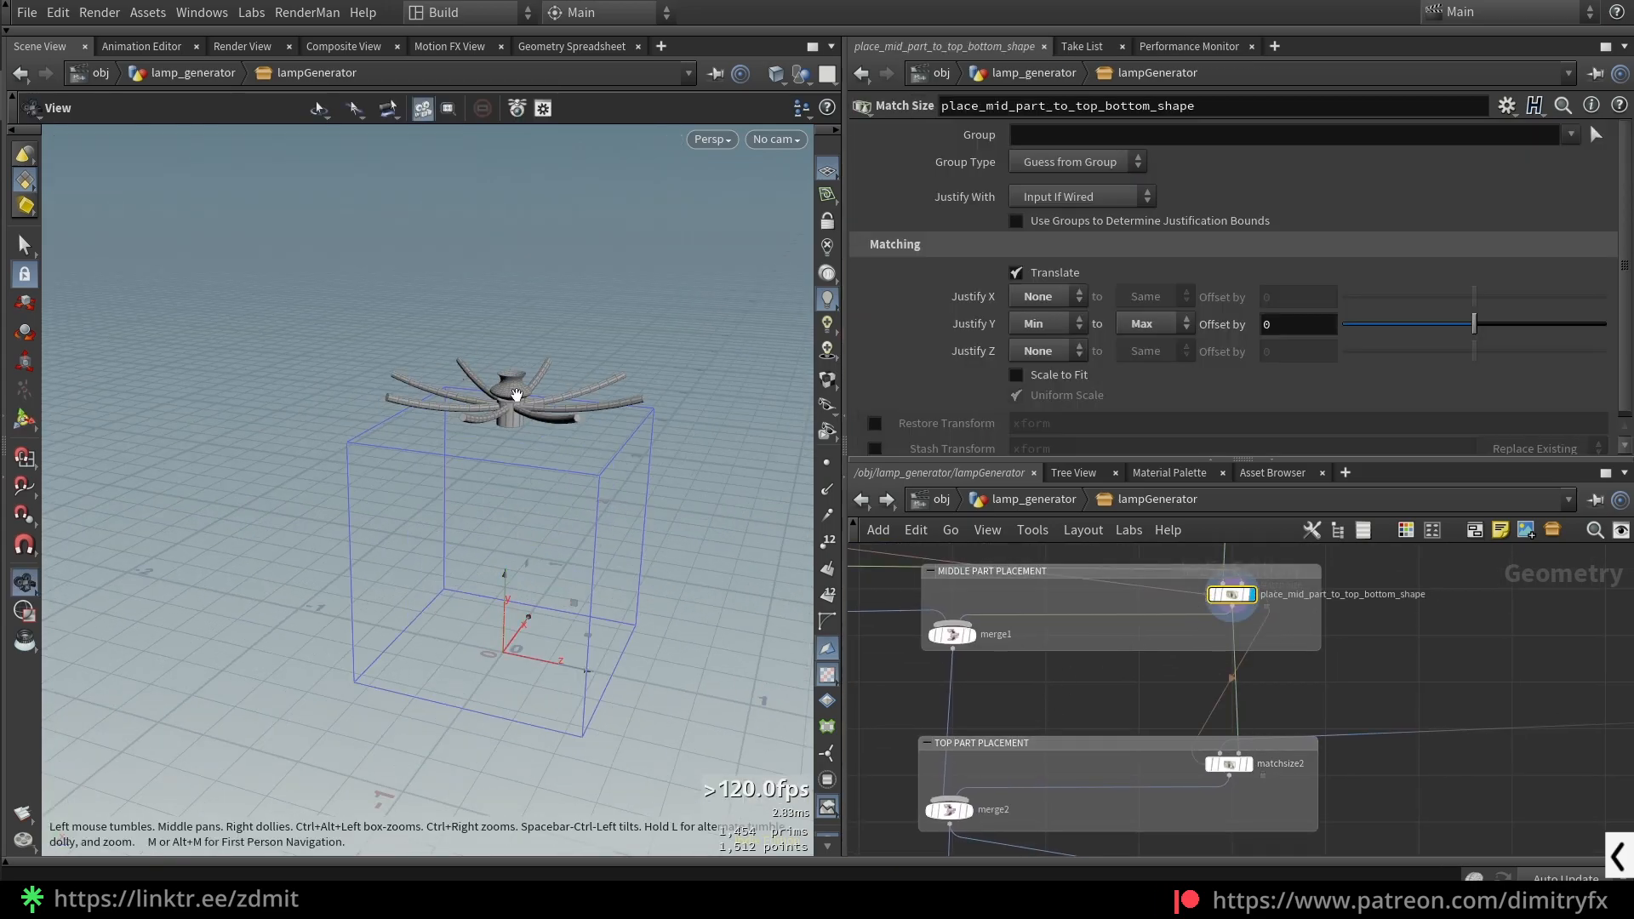
left_click_drag(515, 395, 537, 416)
key("Return")
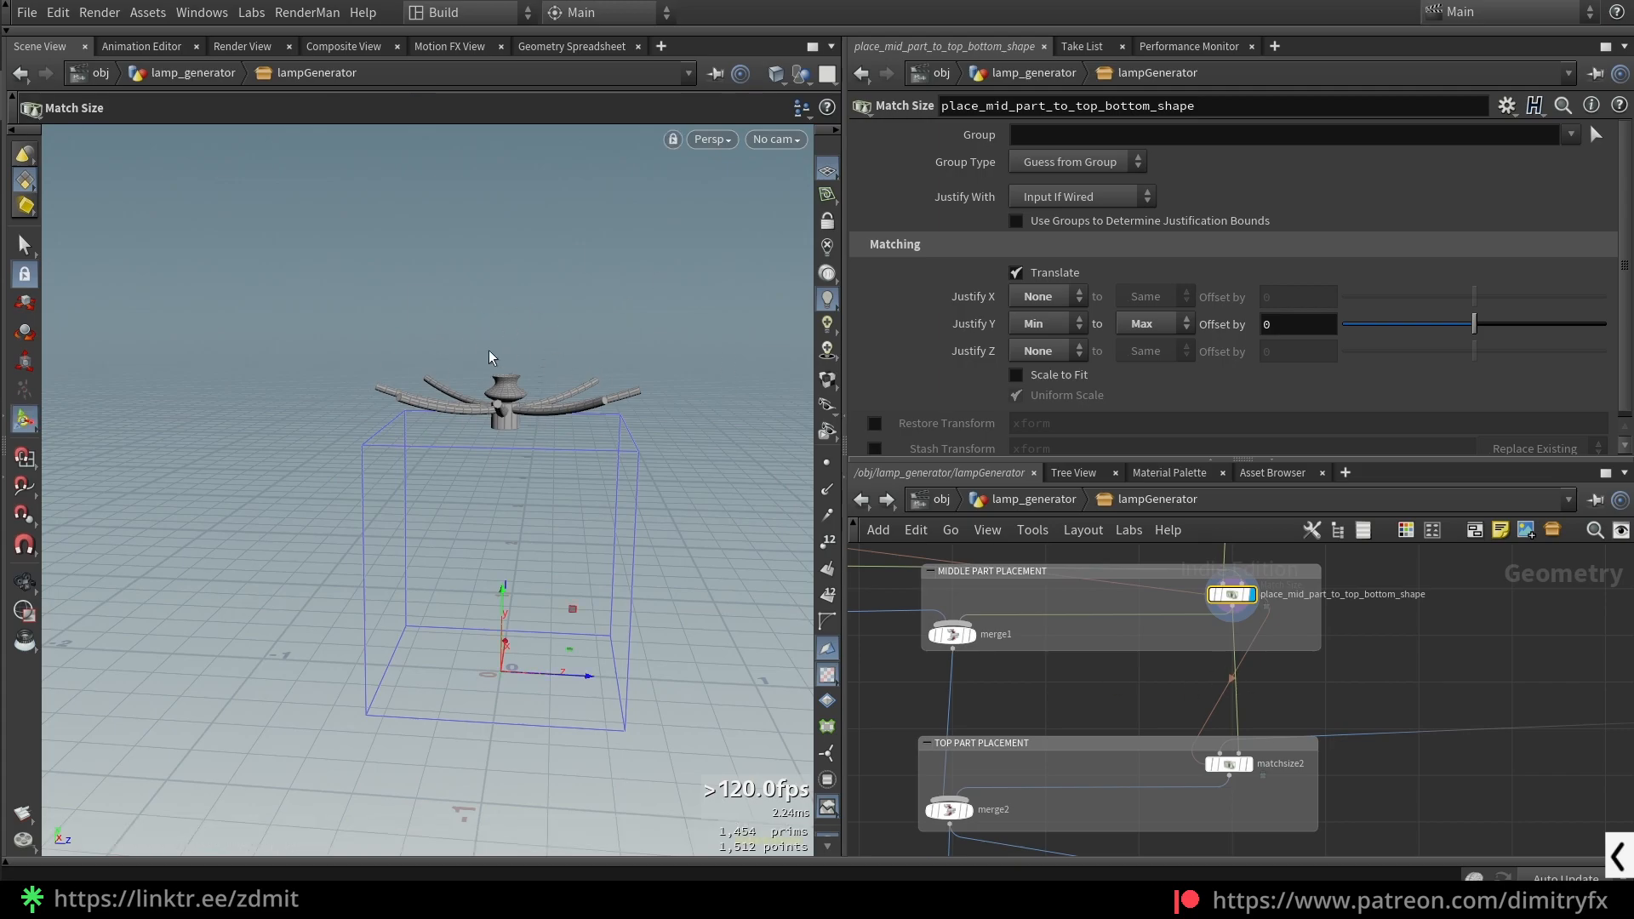
- Switch between matchsize2 and place_mid_part_to_top_bottom_shape to compare the lampshade with the middle part
left_click(1227, 763)
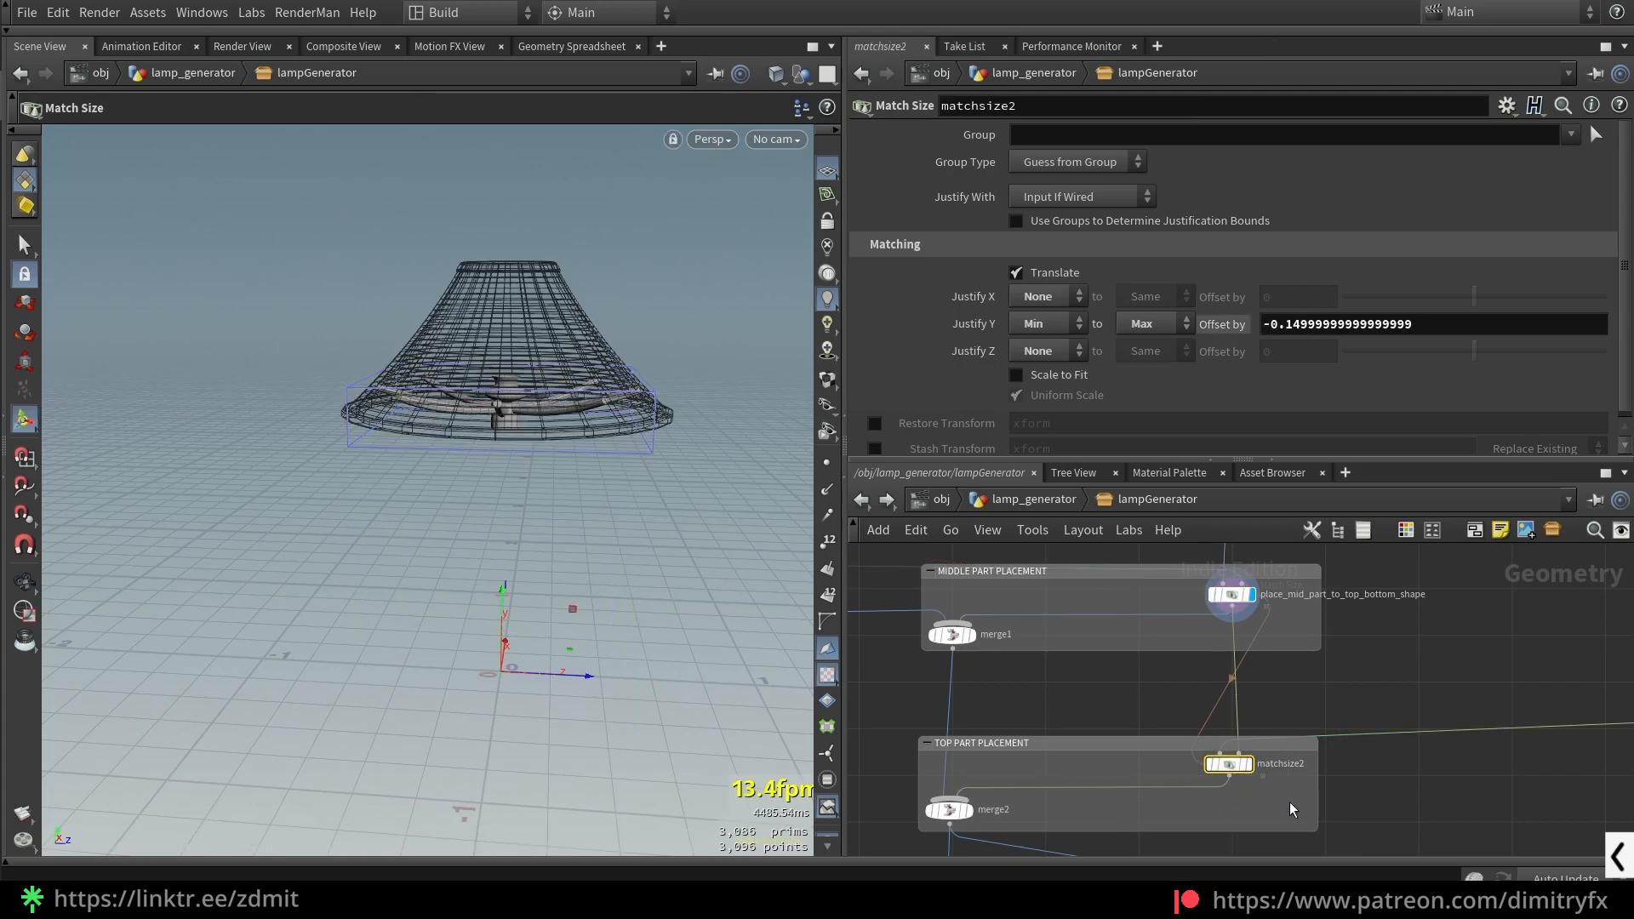
scroll(1232, 785, "up", 1)
key("Up")
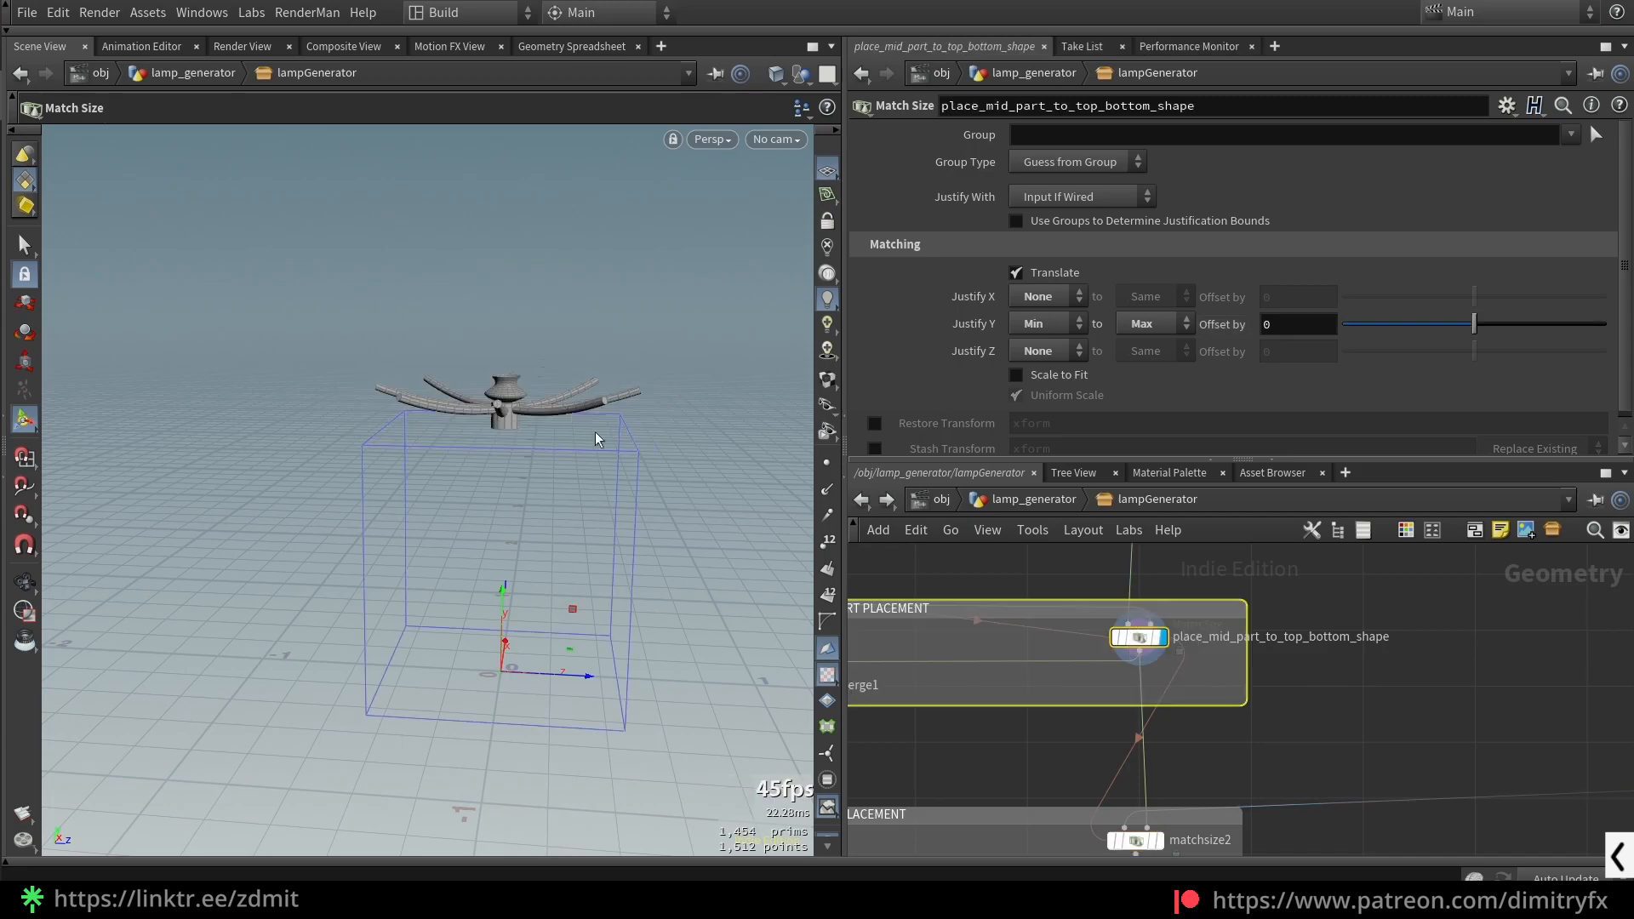
key("Down")
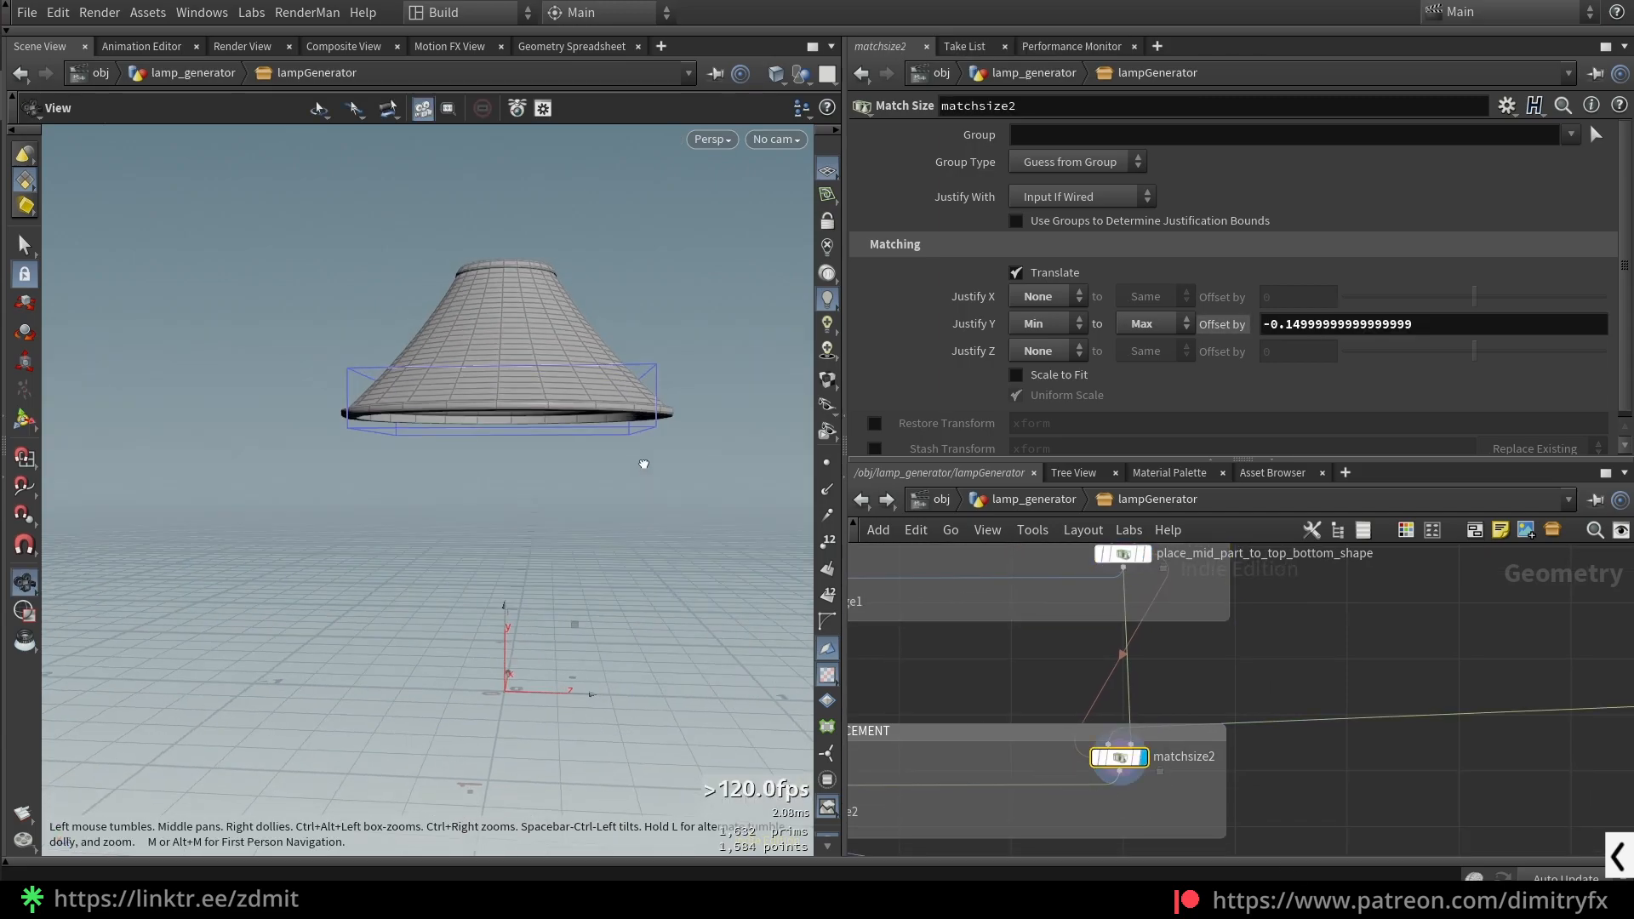
- Show place_mid_part_to_top_bottom_shape as a template with matchsize2 displayed, and inspect the lampshade's underside
middle_click_drag(1271, 675, 1255, 787)
left_click(1124, 666)
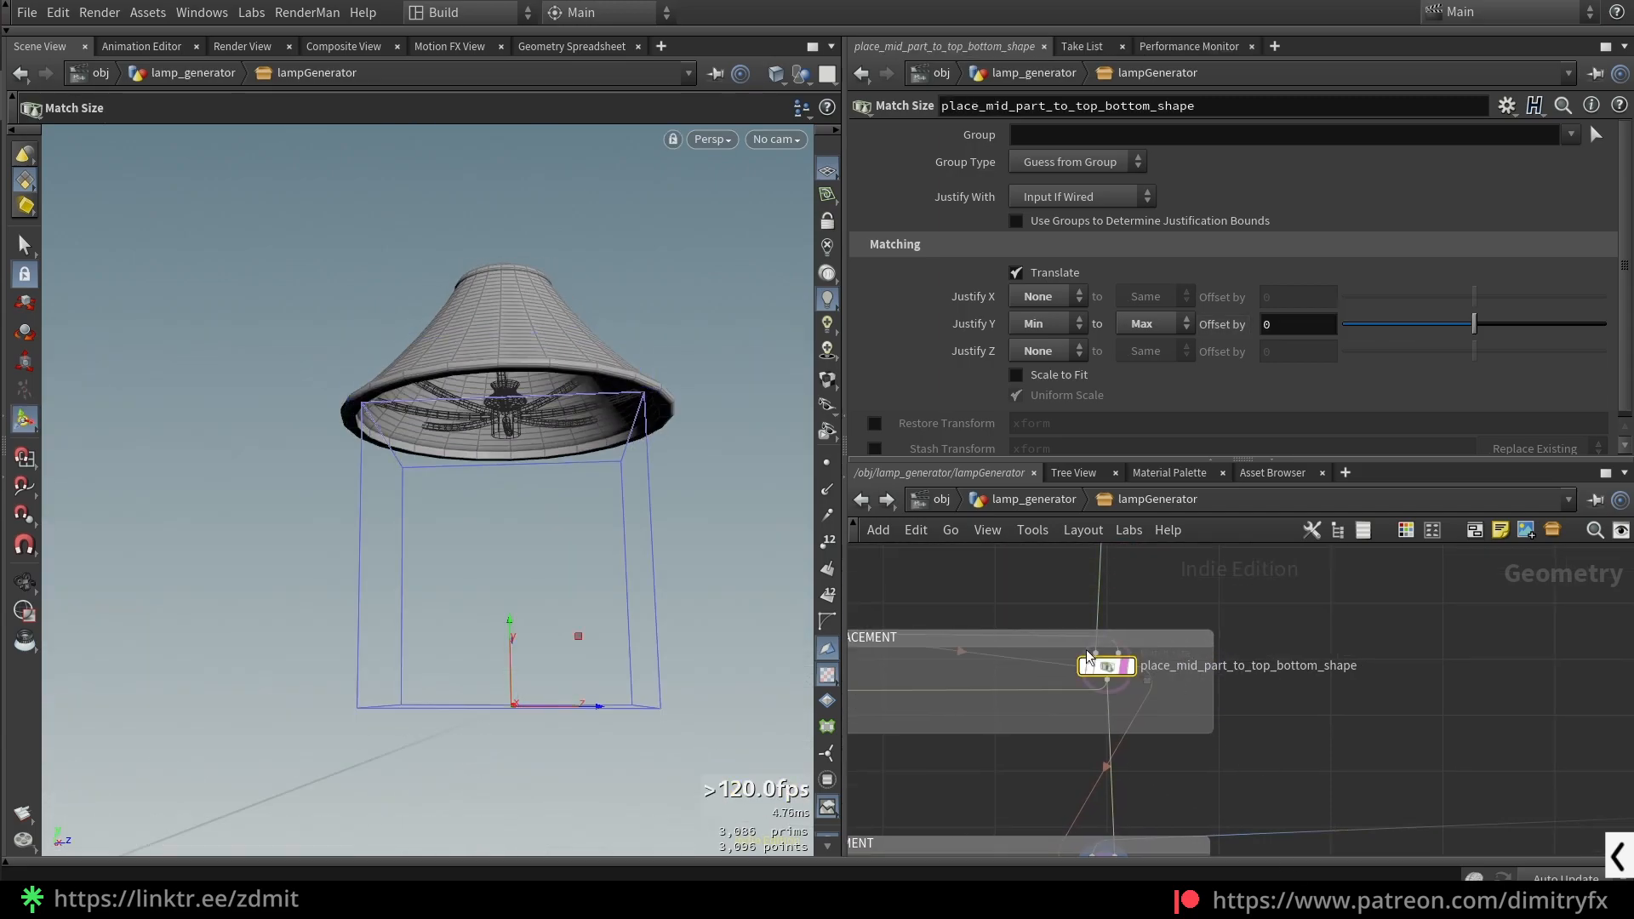
scroll(541, 311, "up", 3)
left_click_drag(544, 320, 672, 336, "alt")
scroll(1234, 699, "down", 3)
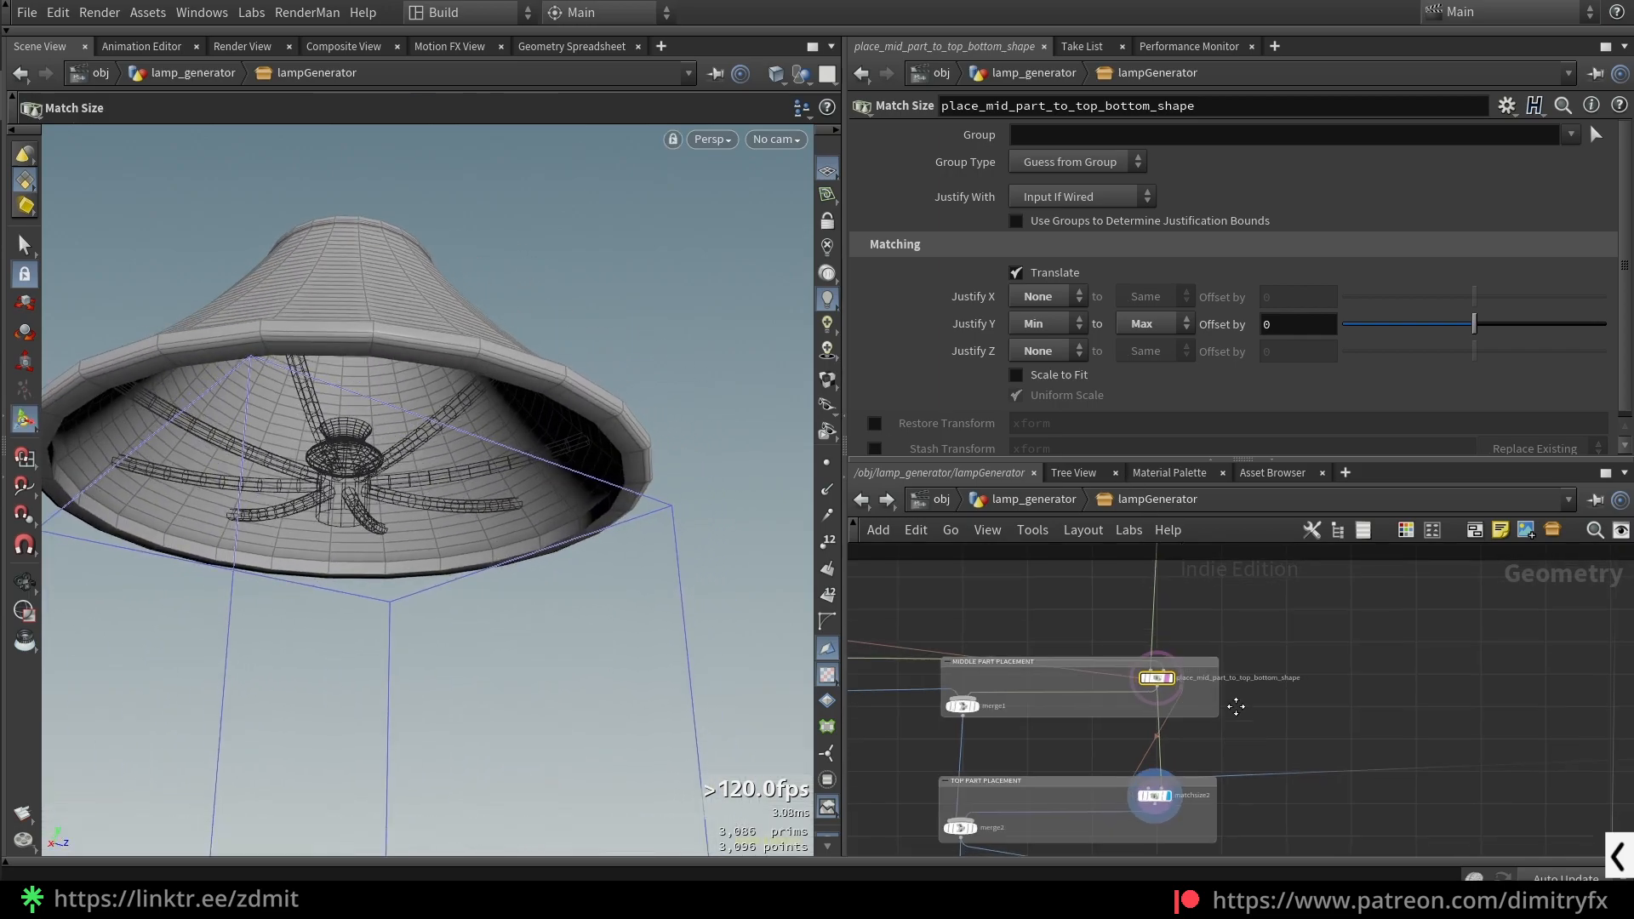
- Try a Justify Y offset of 0 on matchsize2, inspect the lampshade against the middle part, and undo the change
middle_click_drag(1237, 726, 1240, 601)
left_click(1157, 672)
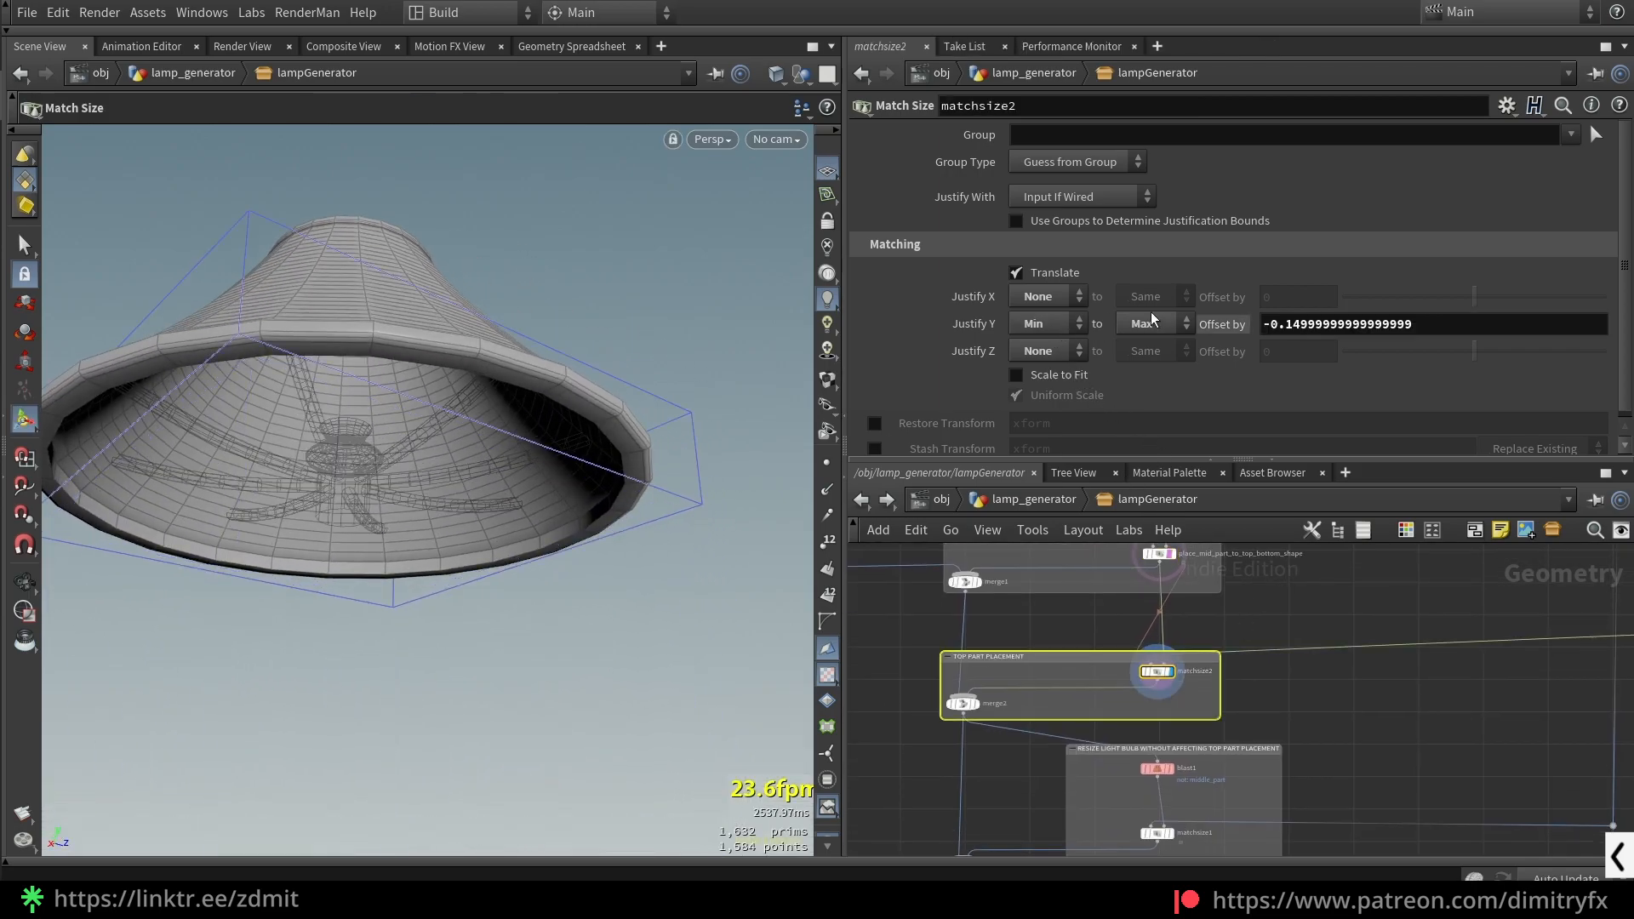
left_click_drag(1452, 321, 1450, 320)
key("ctrl+z")
key("ctrl+z")
left_click_drag(467, 332, 379, 434, "alt")
right_click_drag(380, 435, 489, 354, "alt")
middle_click_drag(324, 388, 493, 322, "alt")
left_click_drag(471, 365, 490, 436, "alt")
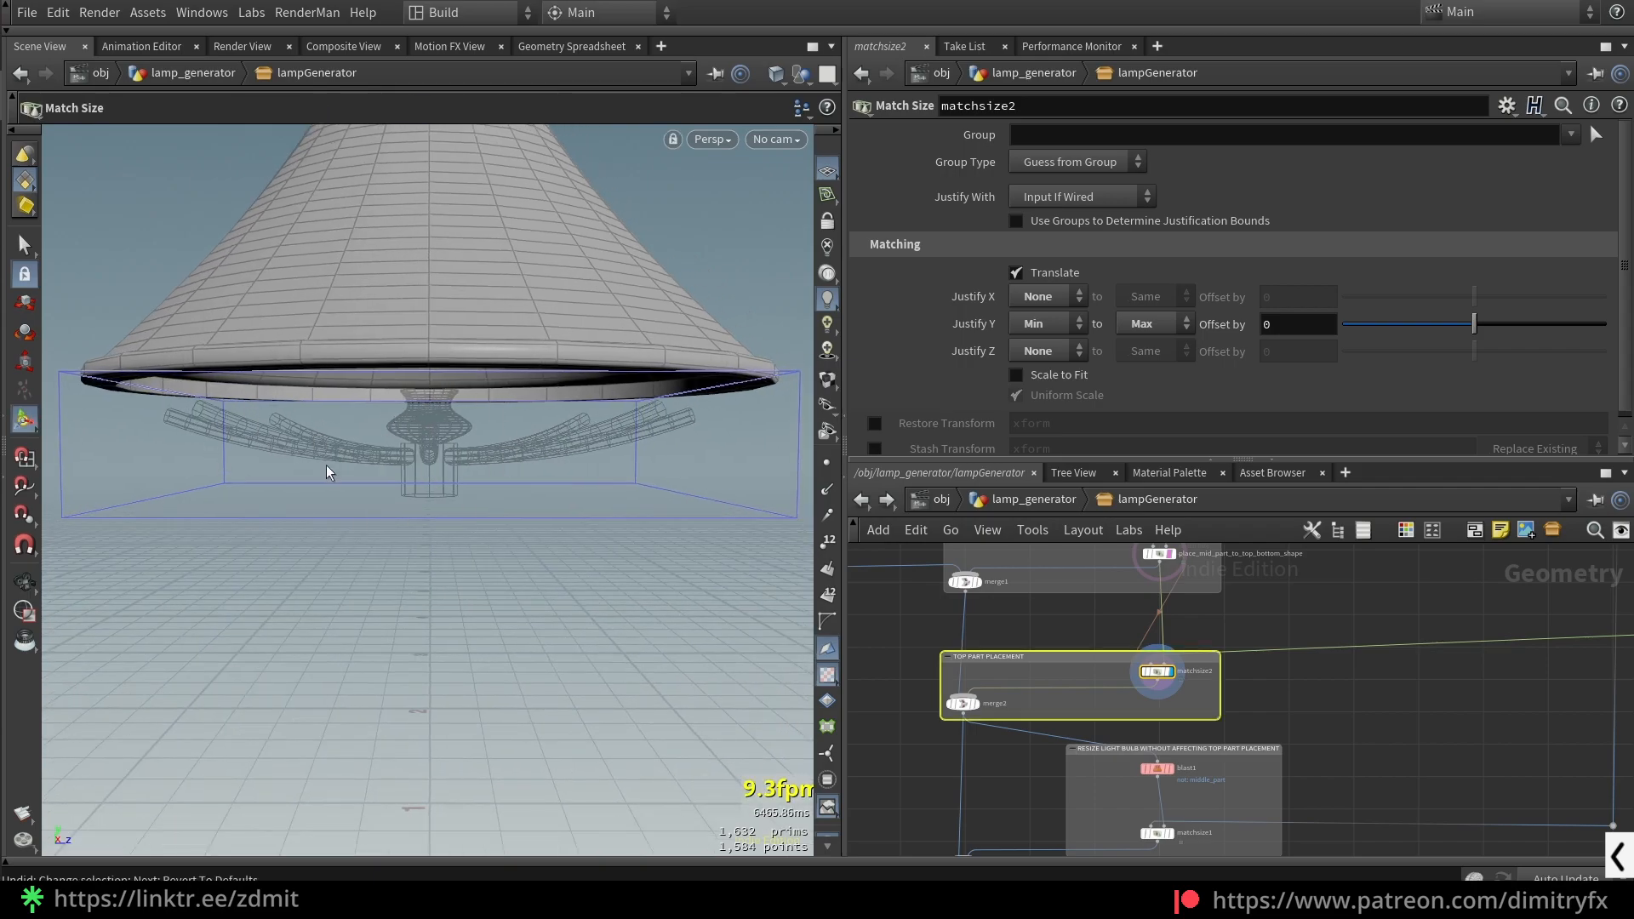
key("ctrl+z")
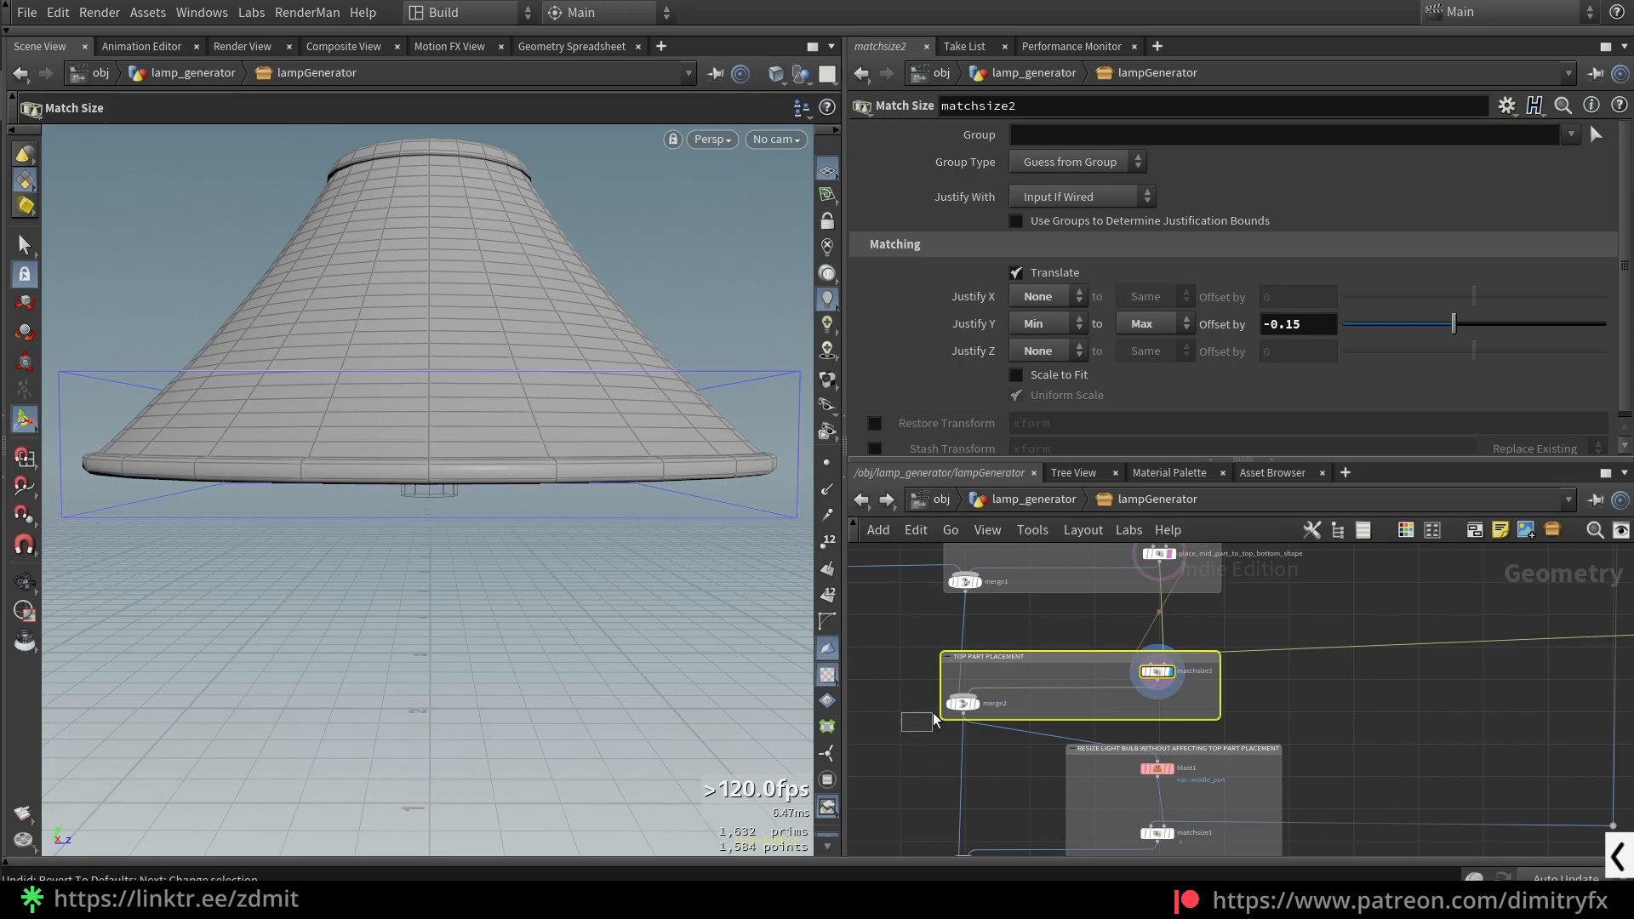
- Display merge2 and inspect the middle part inside the lampshade of the assembled lamp
left_click_drag(921, 717, 979, 694)
key("r")
scroll(497, 544, "down", 2)
left_click_drag(497, 544, 503, 518, "alt")
middle_click_drag(503, 518, 529, 436, "alt")
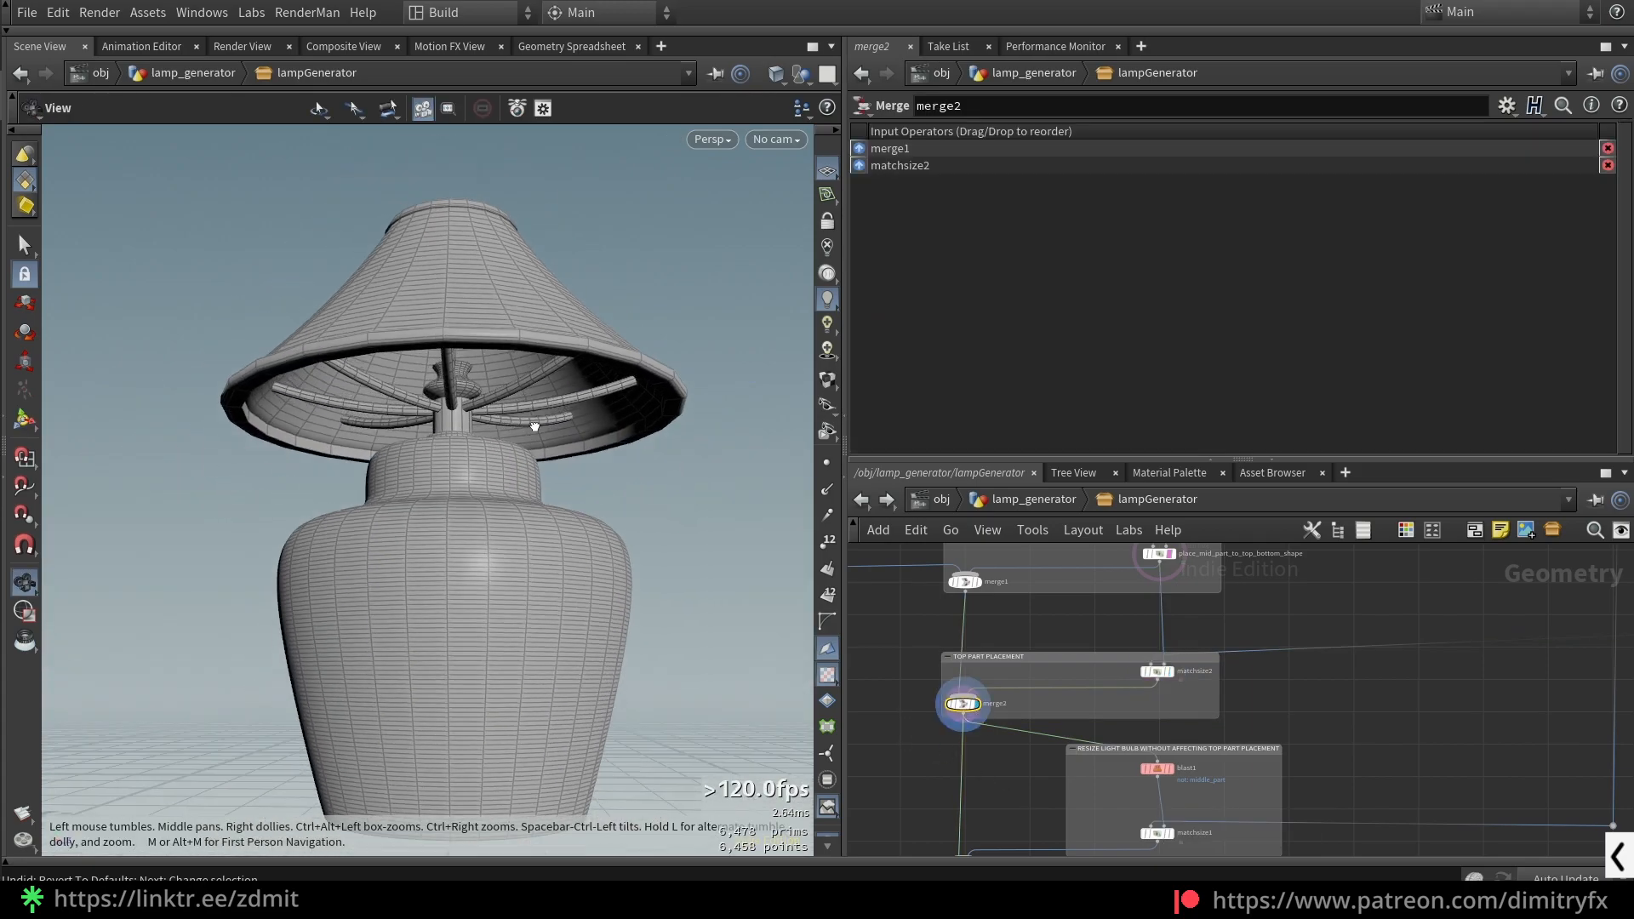
left_click_drag(529, 436, 566, 428, "alt")
- Display blast1 in the light bulb resize group and examine the isolated middle_part geometry
scroll(1105, 808, "up", 3)
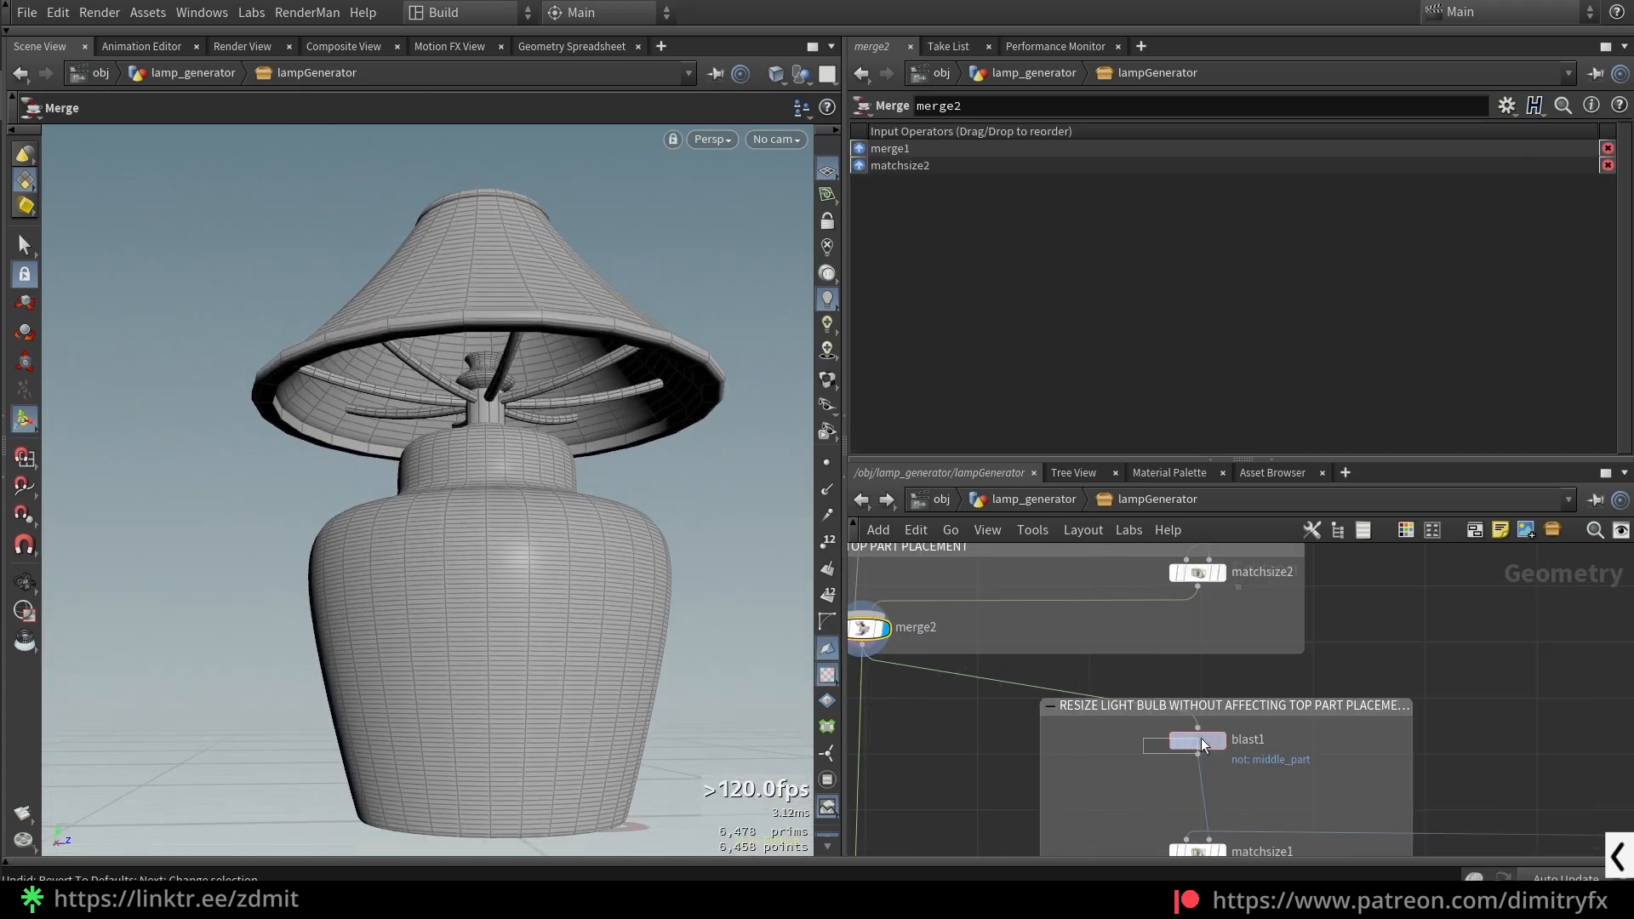
left_click_drag(1199, 741, 1202, 743)
key("r")
left_click_drag(597, 526, 613, 557, "alt")
scroll(1253, 729, "down", 3)
middle_click_drag(1253, 730, 1249, 727)
left_click_drag(576, 504, 573, 488, "alt")
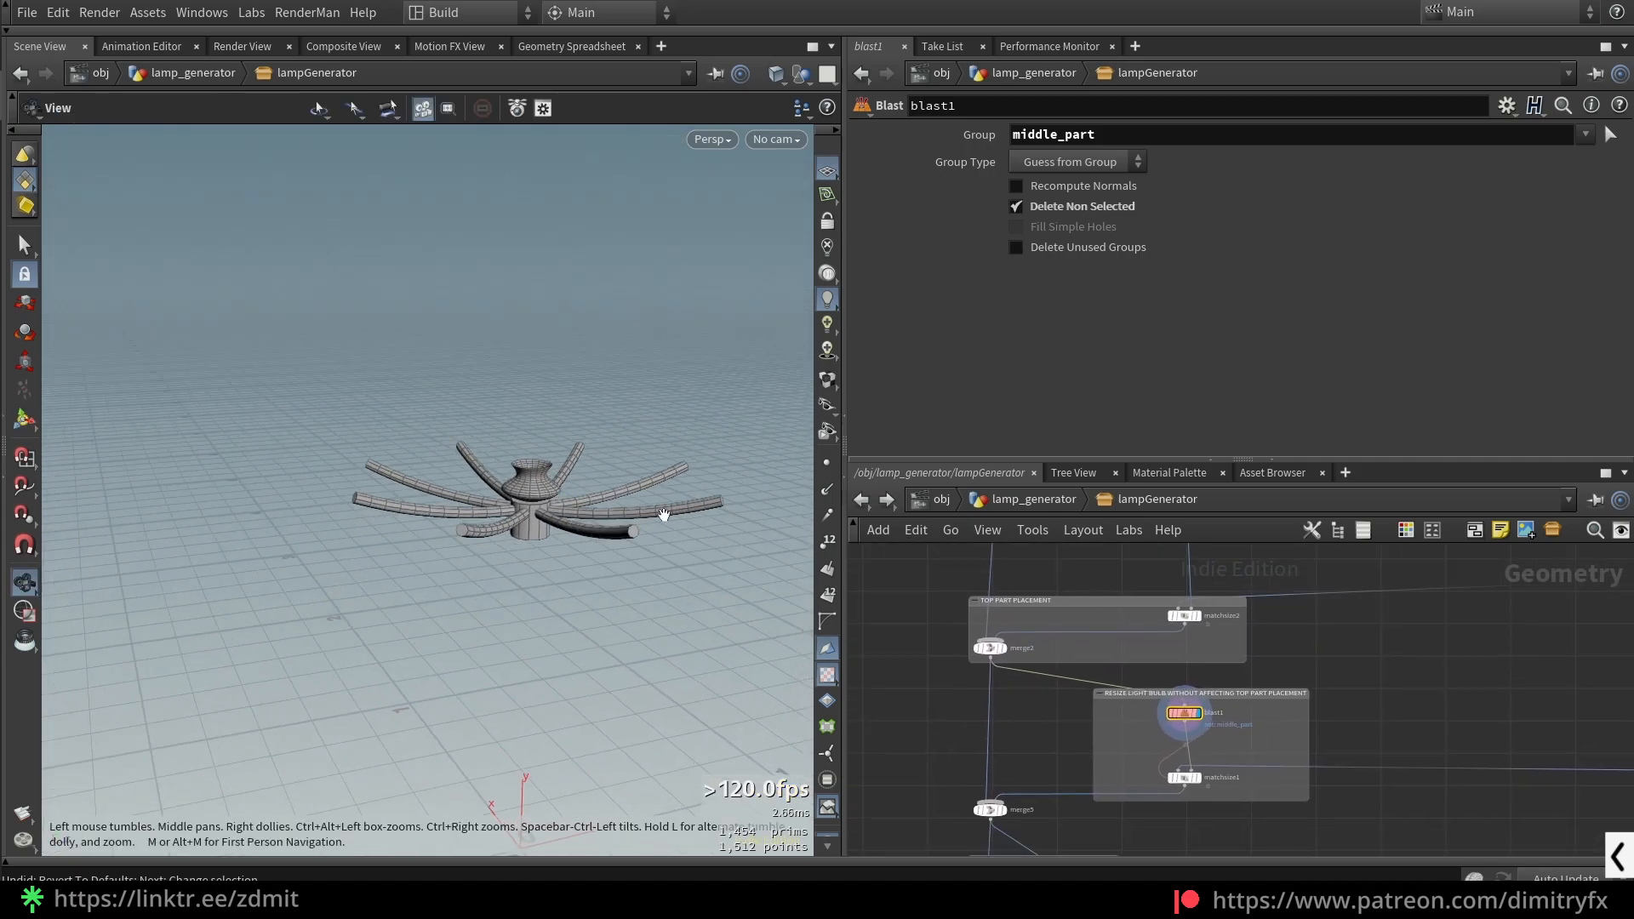
scroll(1149, 728, "up", 3)
middle_click_drag(1305, 728, 1274, 612)
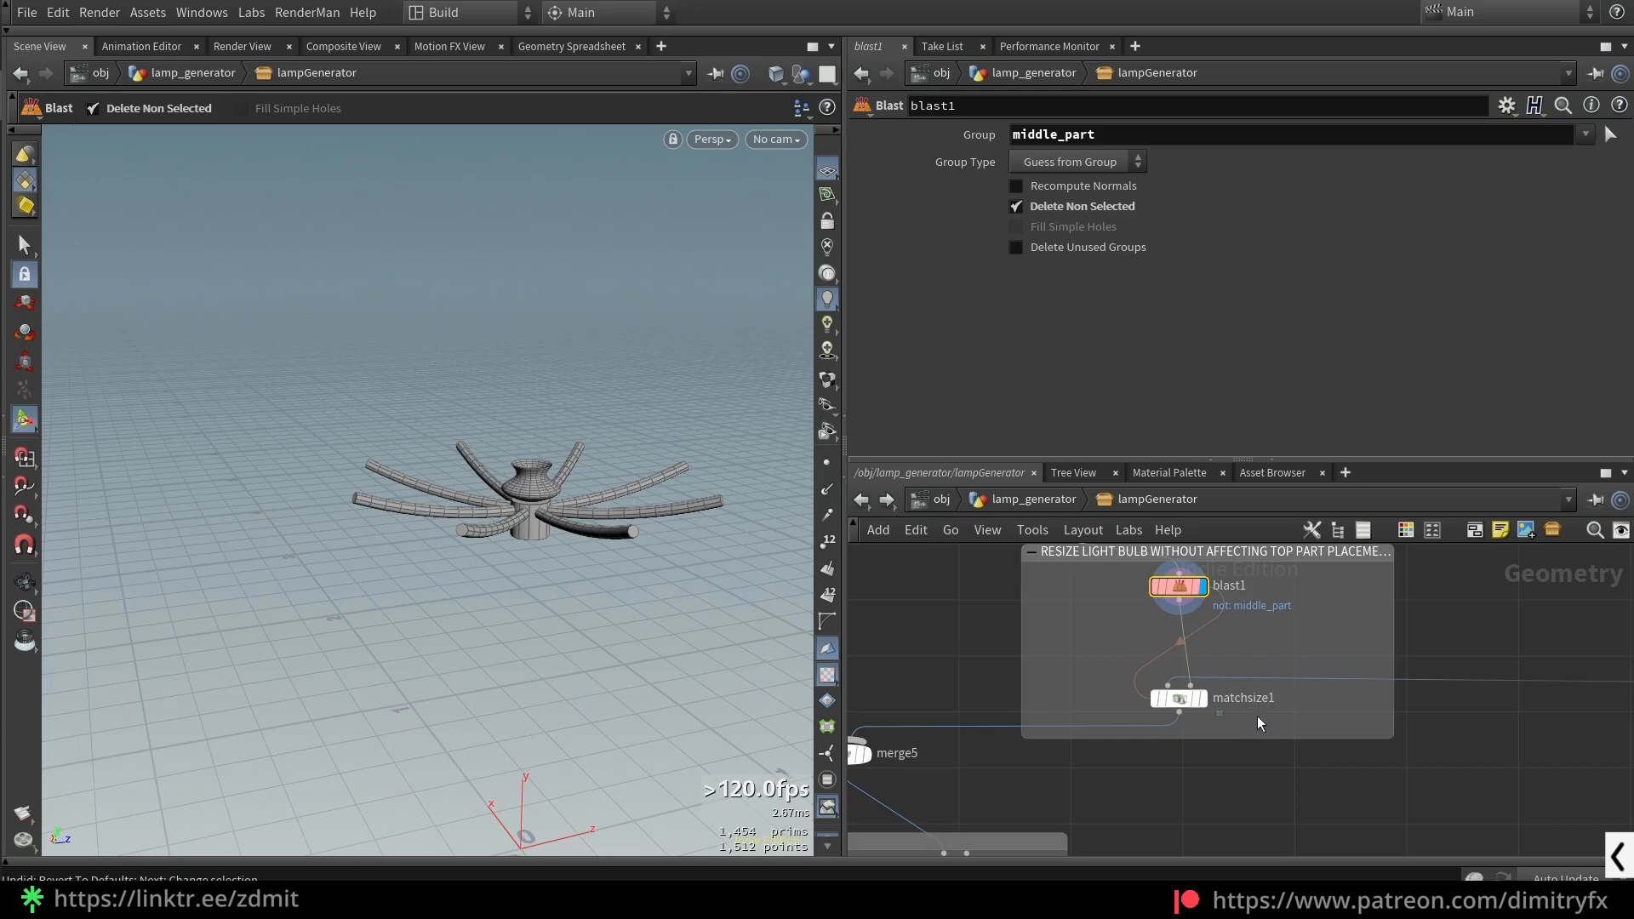
- Display matchsize1 to inspect the light bulb's placement, and switch back to blast1 for a closer view of the socket
left_click(1179, 699)
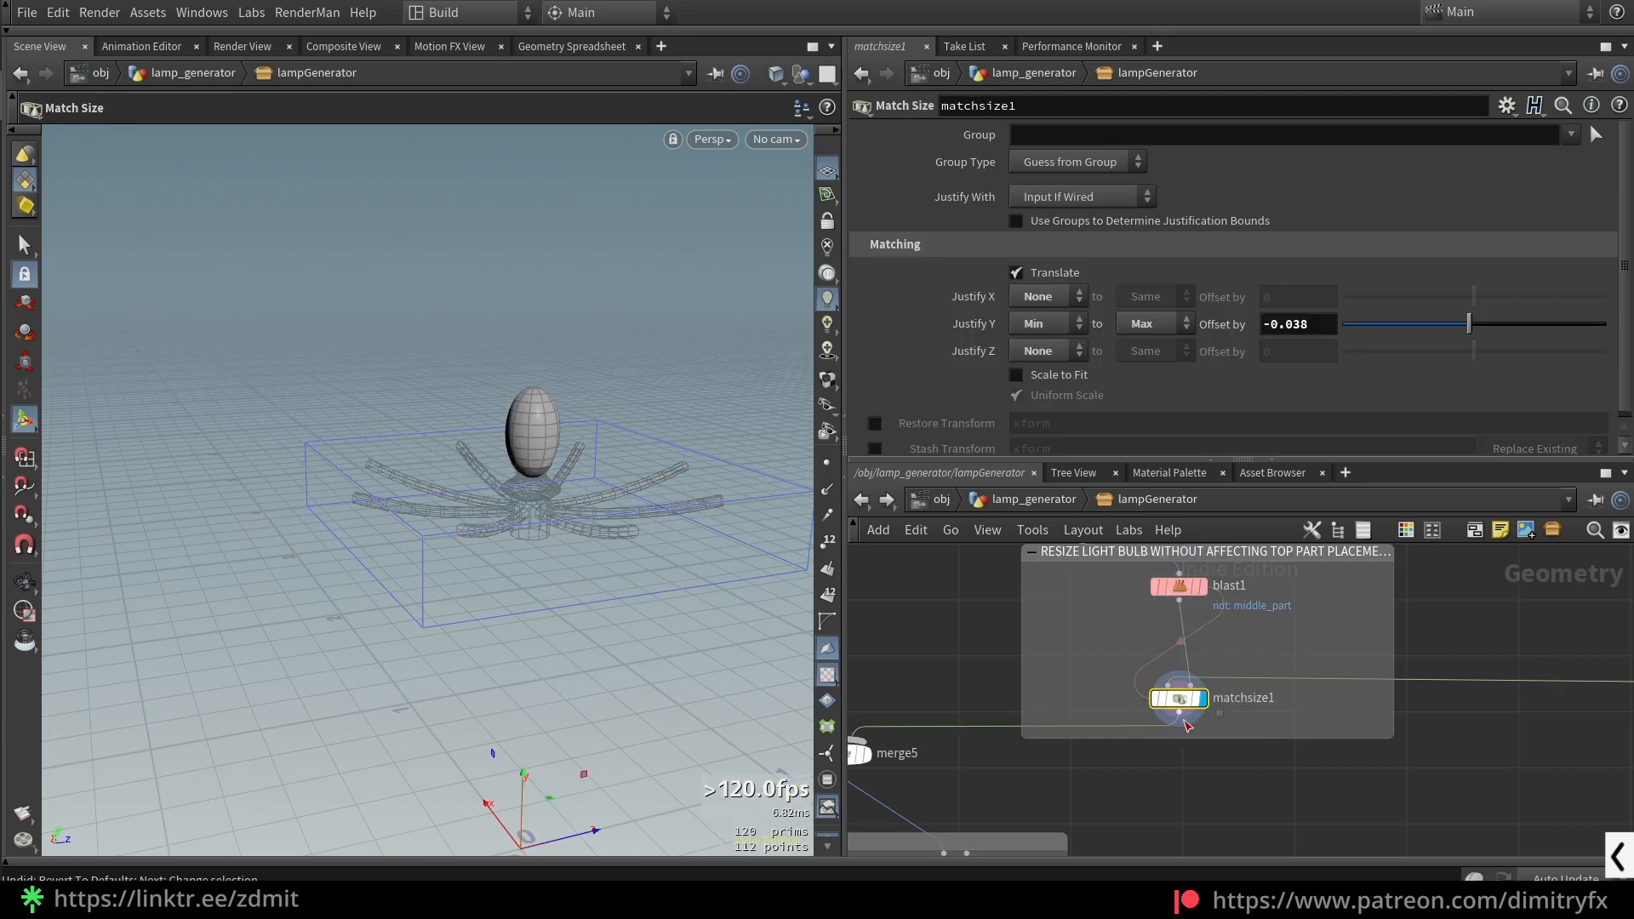
left_click_drag(595, 474, 565, 442, "alt")
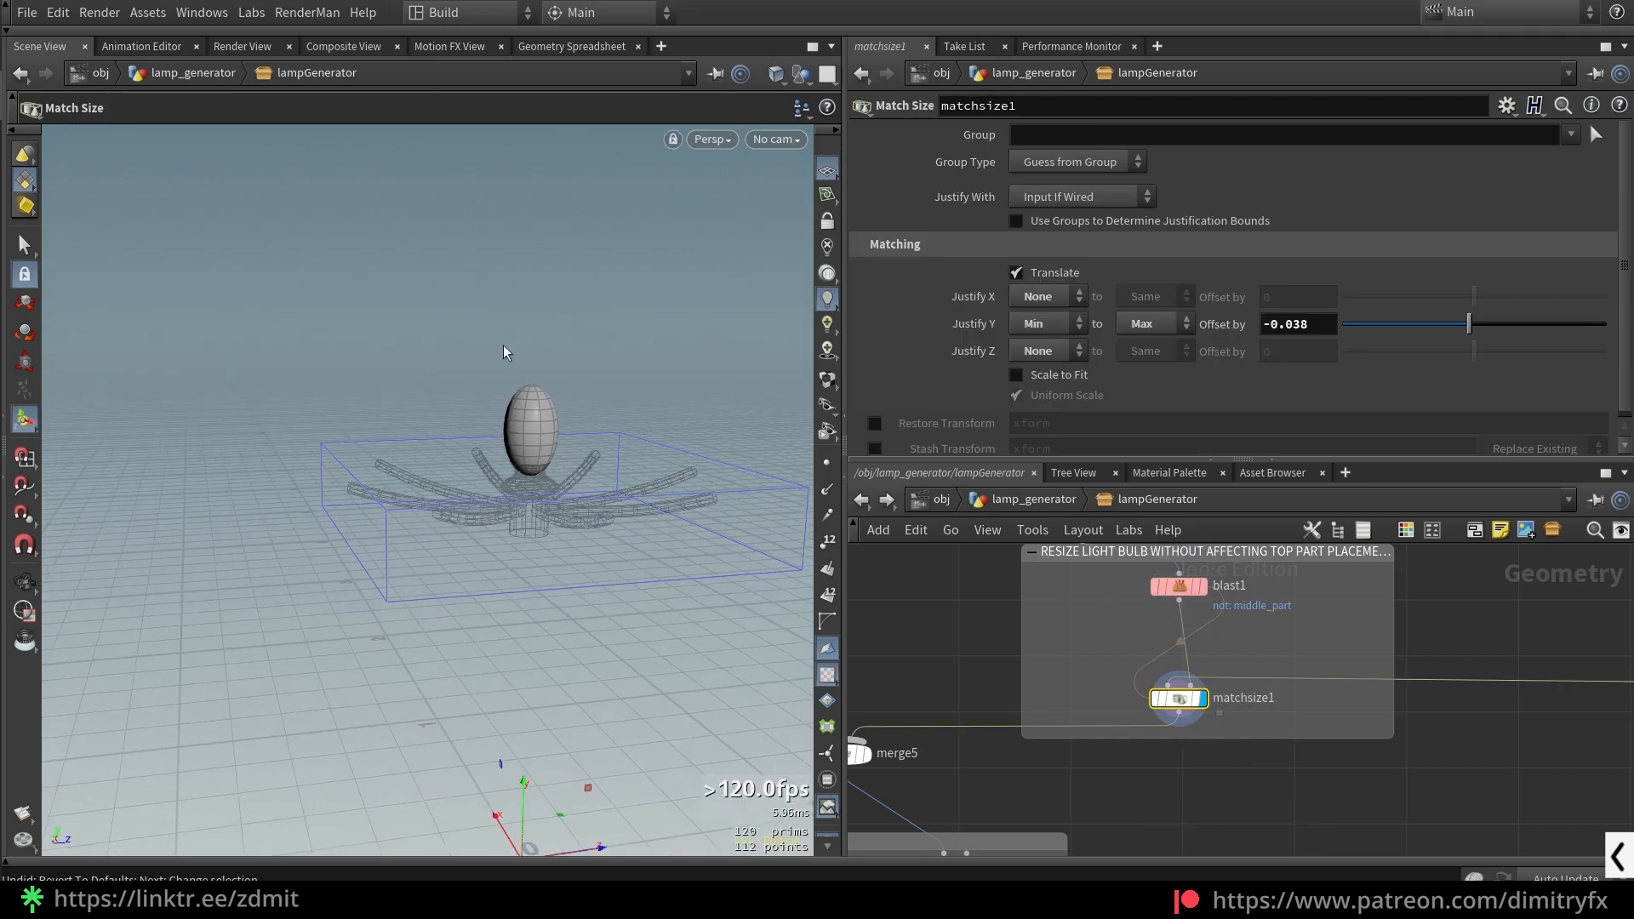
left_click(1201, 586)
scroll(570, 471, "up", 4)
left_click_drag(570, 470, 601, 485, "alt")
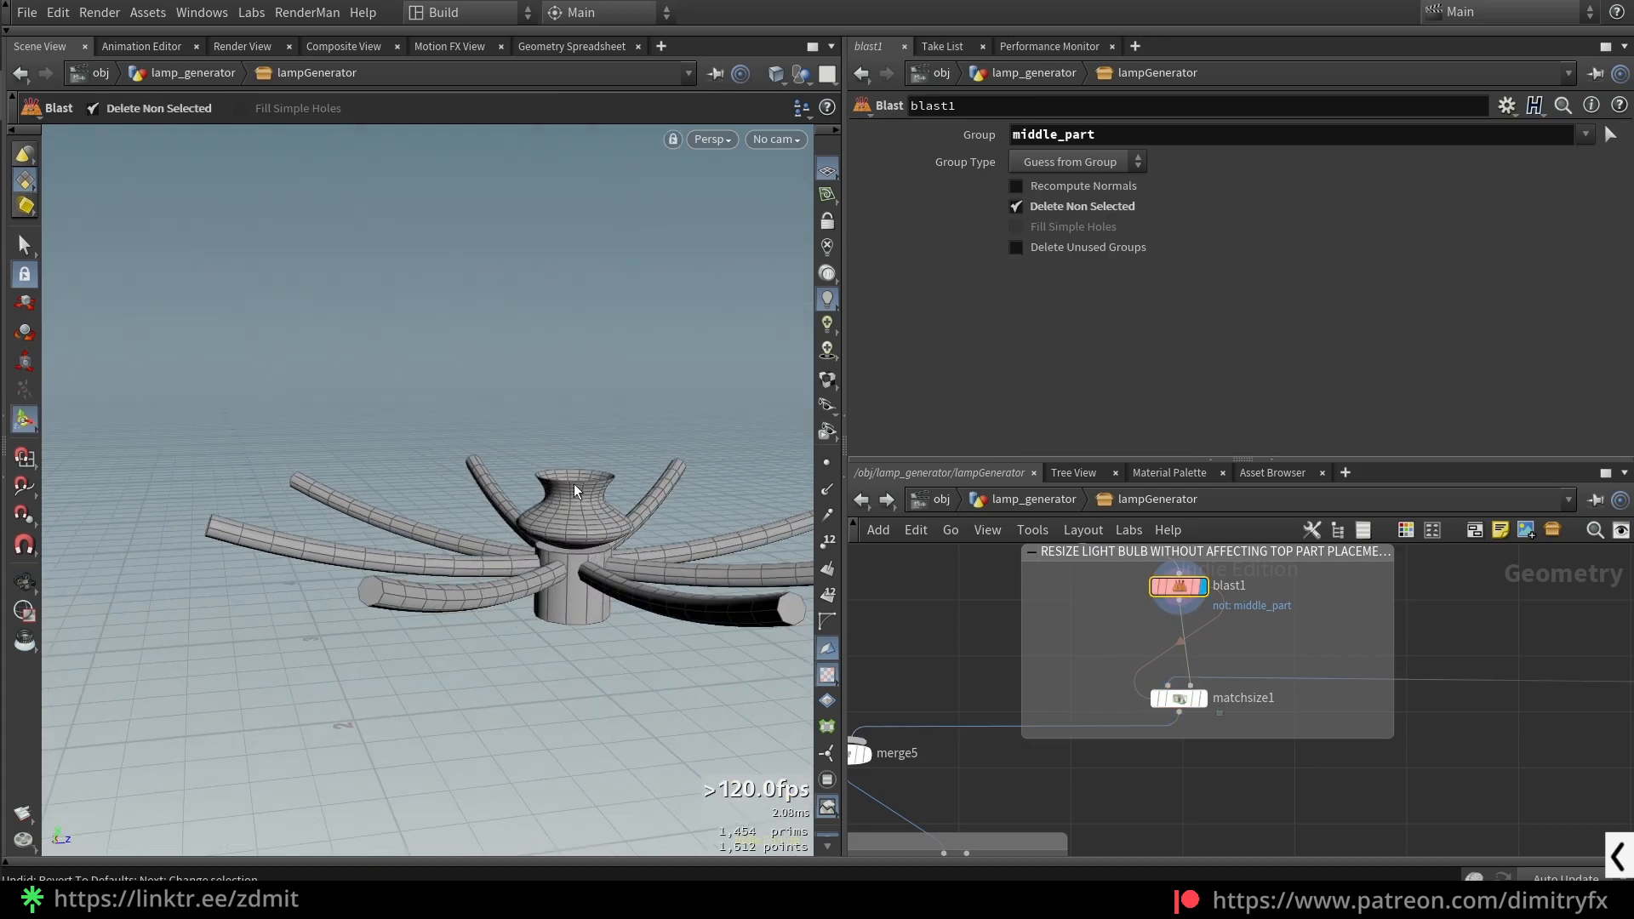
- Select matchsize1 and trace its light bulb input up to the light_bulb_unreal_material node
scroll(1391, 789, "down", 4)
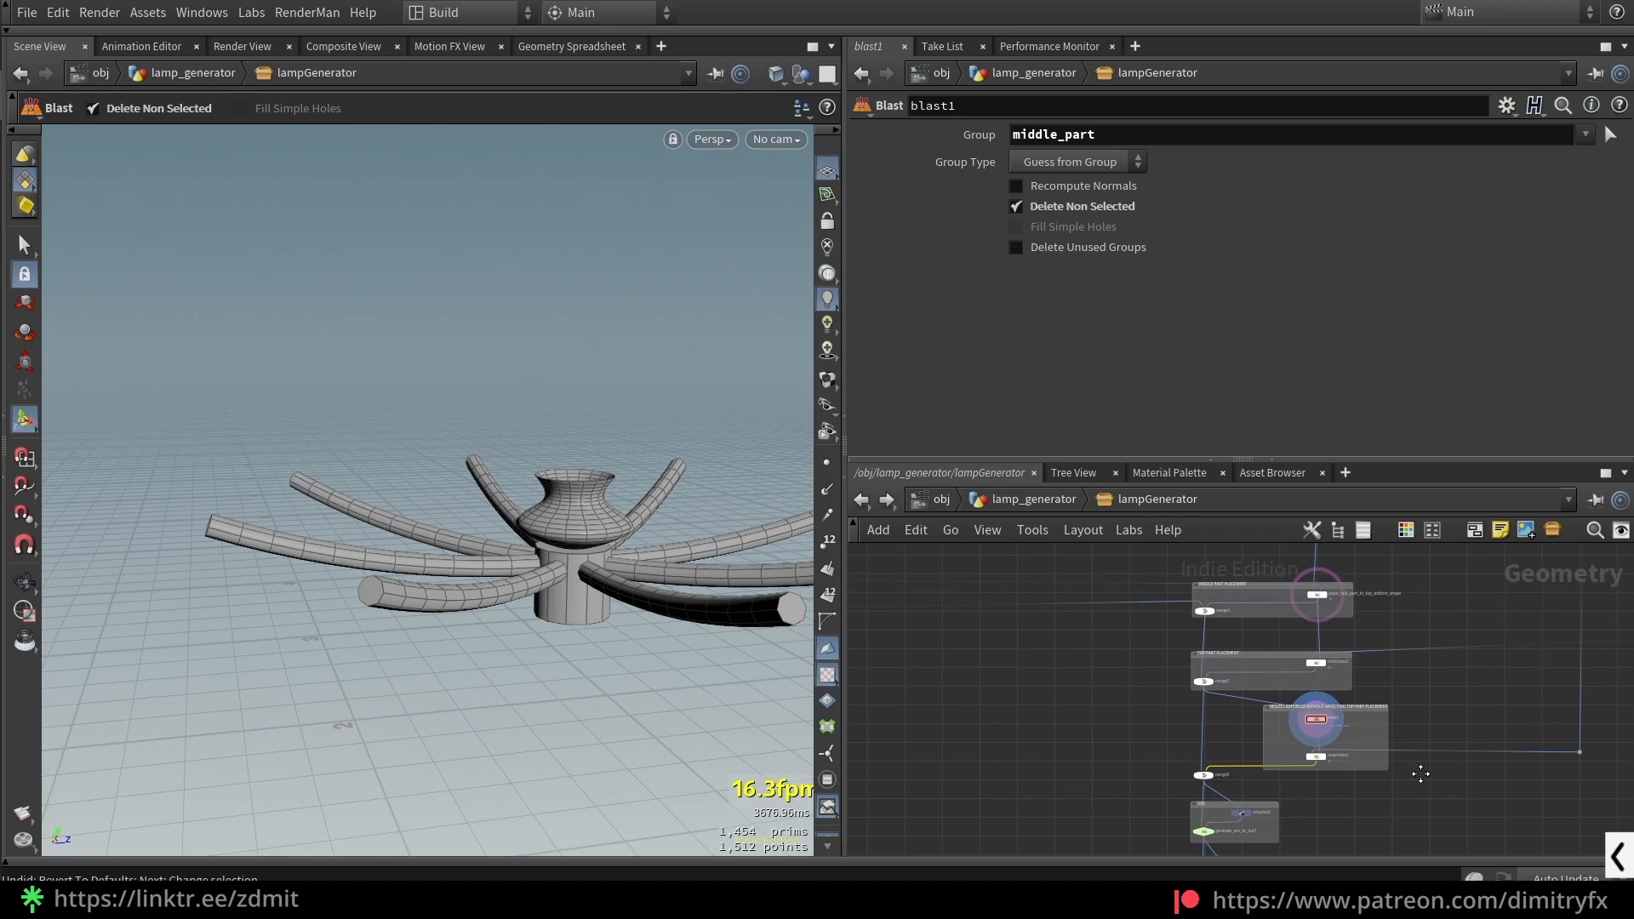
middle_click_drag(1376, 785, 1113, 748)
scroll(1110, 747, "up", 3)
left_click_drag(1054, 739, 987, 684)
scroll(994, 695, "up", 3)
scroll(1362, 672, "down", 6)
scroll(1226, 705, "up", 3)
scroll(1226, 706, "up", 3)
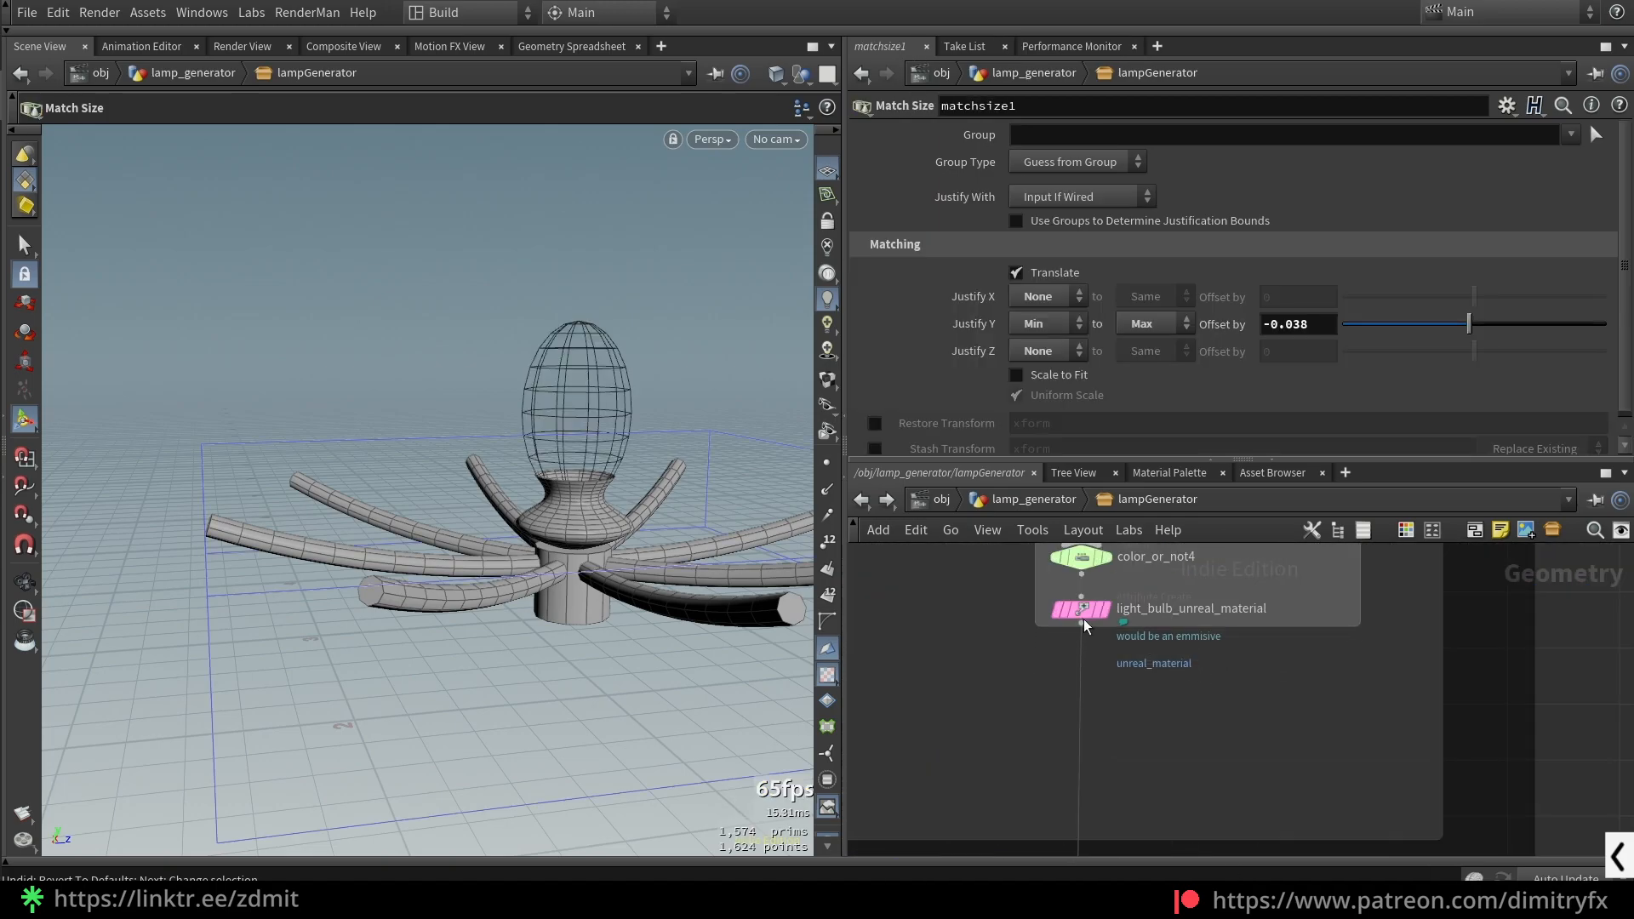
- Display light_bulb_unreal_material, frame the bulb geometry for inspection, and return to the light bulb resize group
left_click(1081, 609)
key("Return")
key("Escape")
key("g")
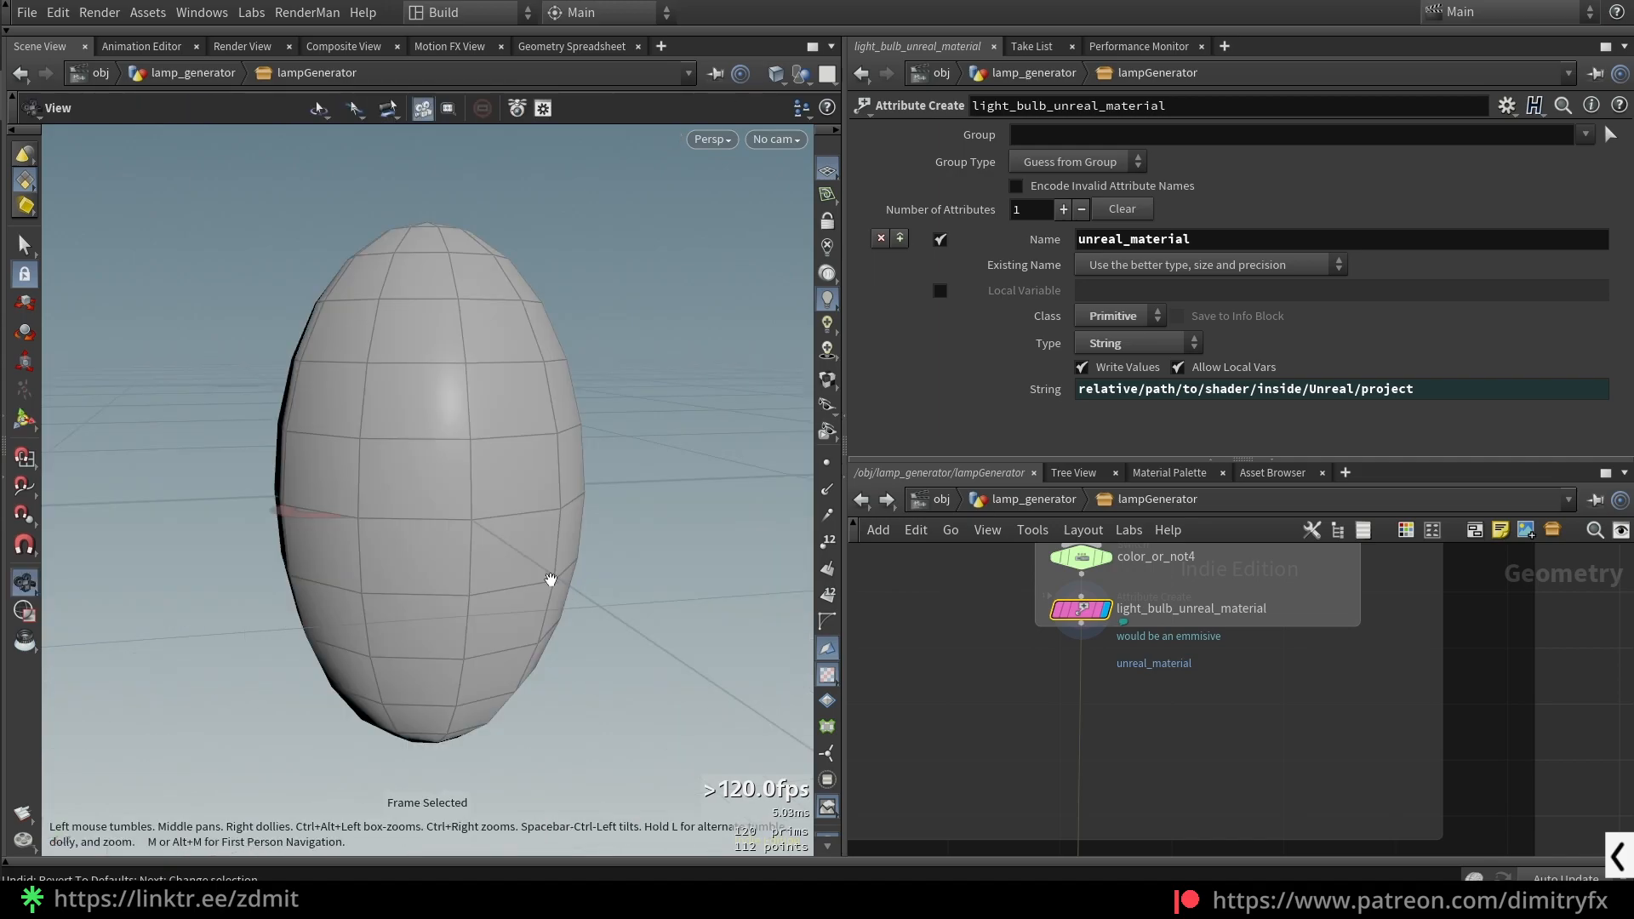
left_click_drag(551, 580, 744, 668)
scroll(1293, 545, "down", 6)
scroll(1265, 726, "up", 4)
mouse_move(1208, 851)
middle_mouse_down()
mouse_move(1265, 726)
mouse_move(1302, 549)
middle_mouse_up()
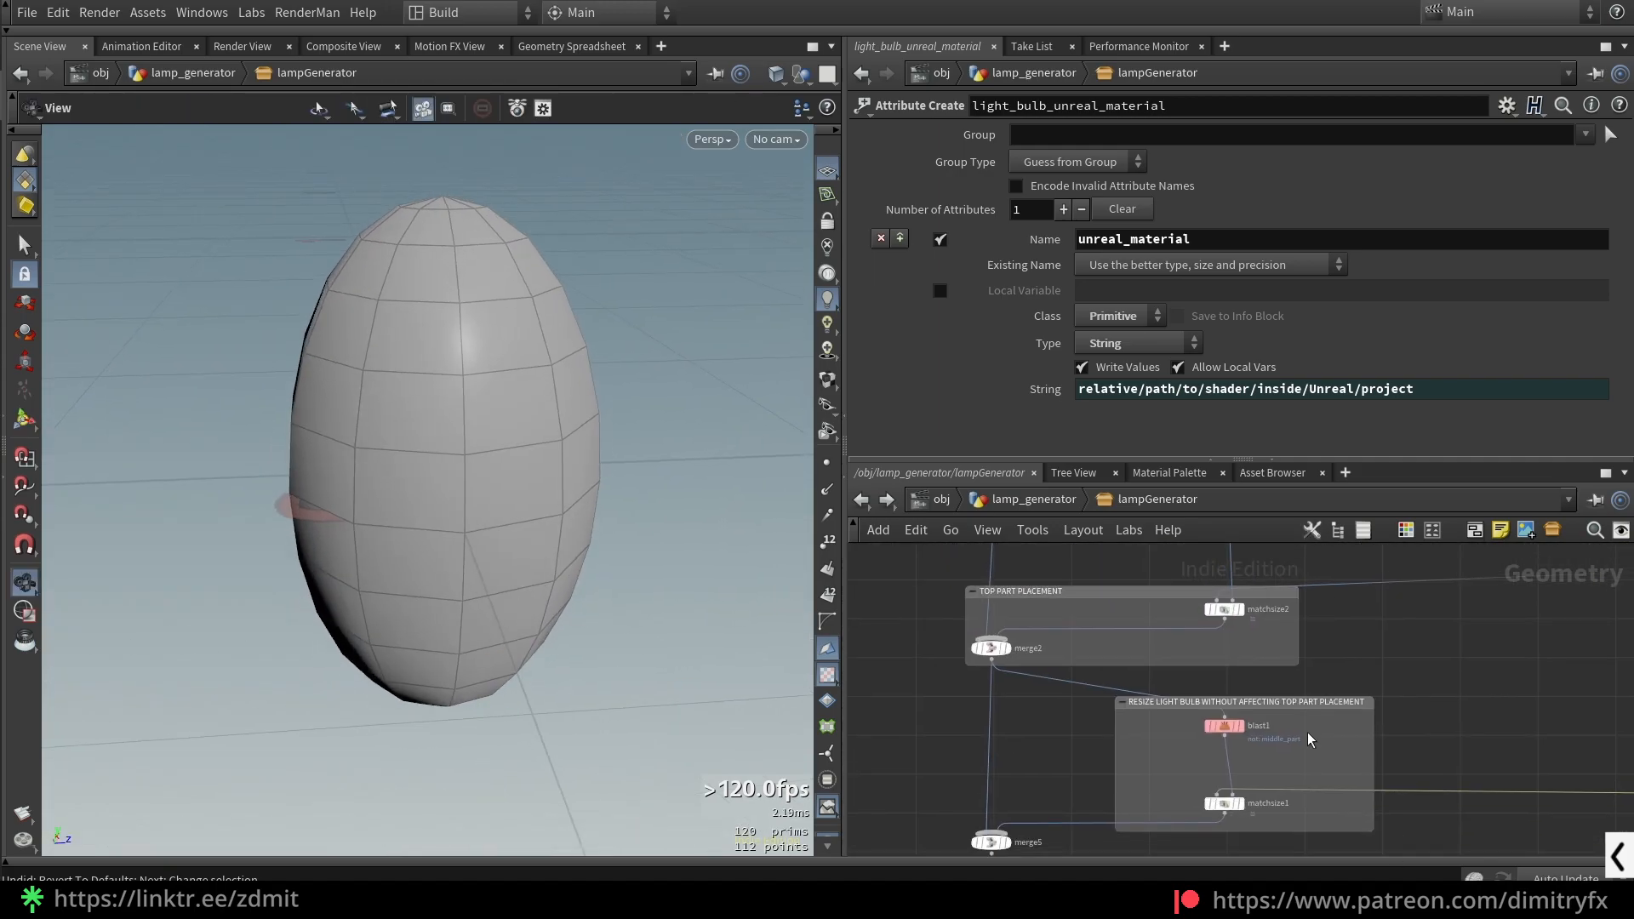
- Revisit the place_mid_part_to_top_bottom_shape node in the middle part placement group
middle_click_drag(1314, 730, 1321, 653)
scroll(1320, 653, "down", 2)
middle_click_drag(1226, 553, 1152, 705)
scroll(1153, 705, "up", 3)
left_click_drag(1254, 733, 1236, 712)
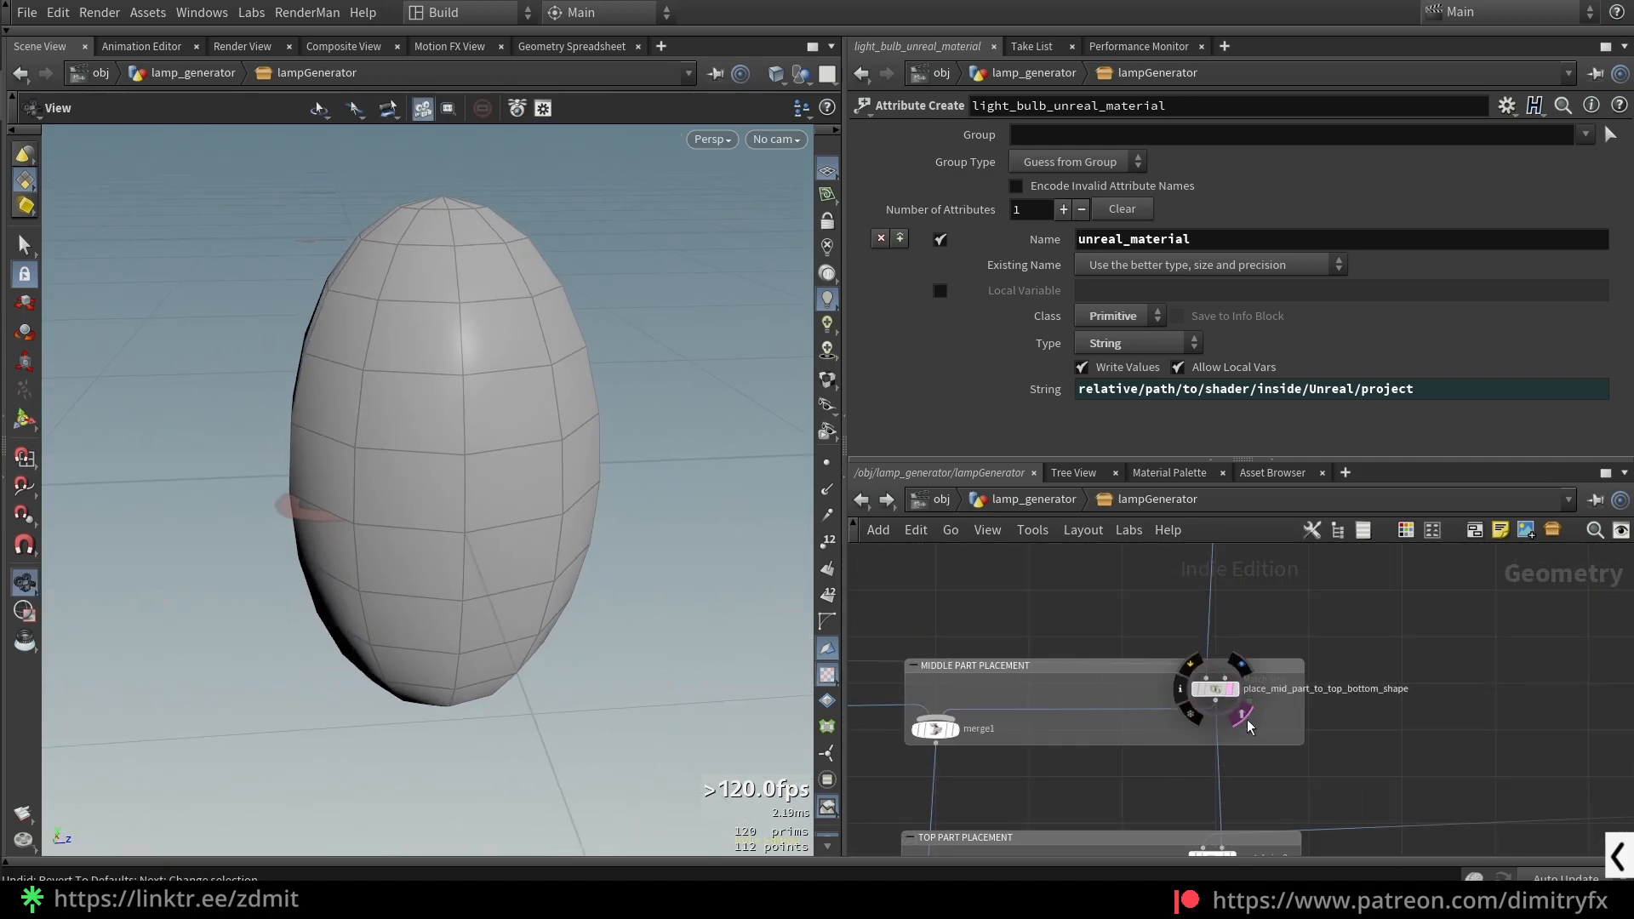
left_click(1215, 689)
scroll(1294, 547, "down", 3)
- Select and display matchsize1 in the light bulb resize group, and frame the bulb in the scene
middle_click_drag(1280, 800, 1222, 722)
scroll(1222, 722, "up", 4)
left_click(1156, 661)
key("g")
left_click_drag(533, 434, 494, 582)
scroll(502, 583, "down", 8)
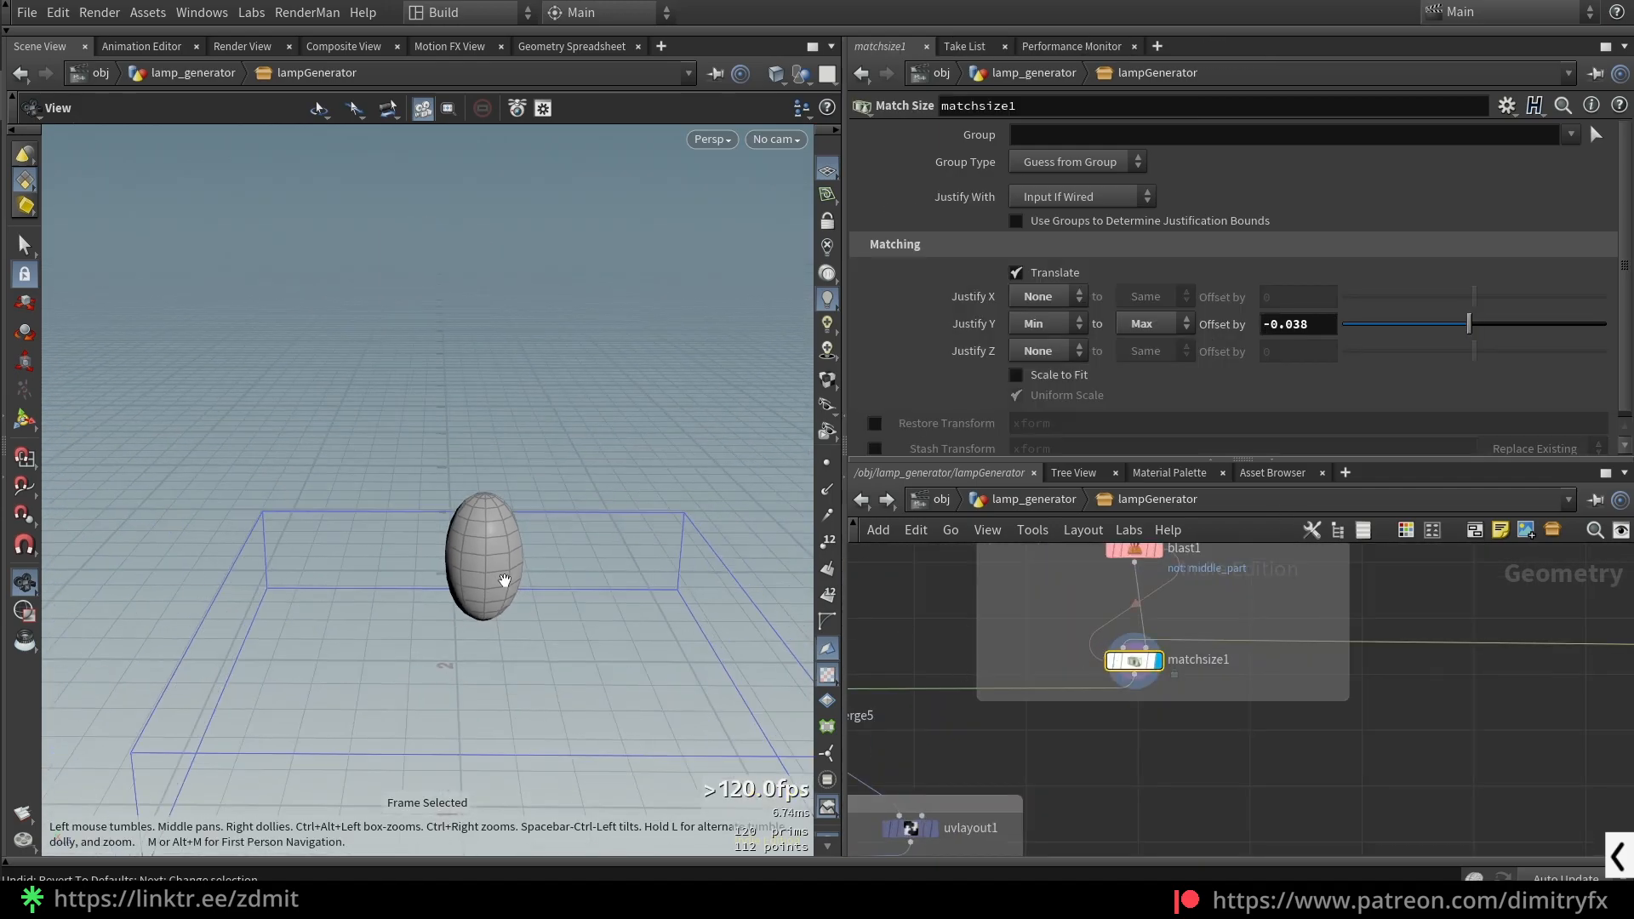
left_click_drag(518, 540, 523, 480)
- Compare the bulb with blast1 shown as a template, try a different matchsize1 Justify Y offset, undo it, and hide the template
middle_click_drag(995, 618, 1024, 724)
left_click(1180, 652)
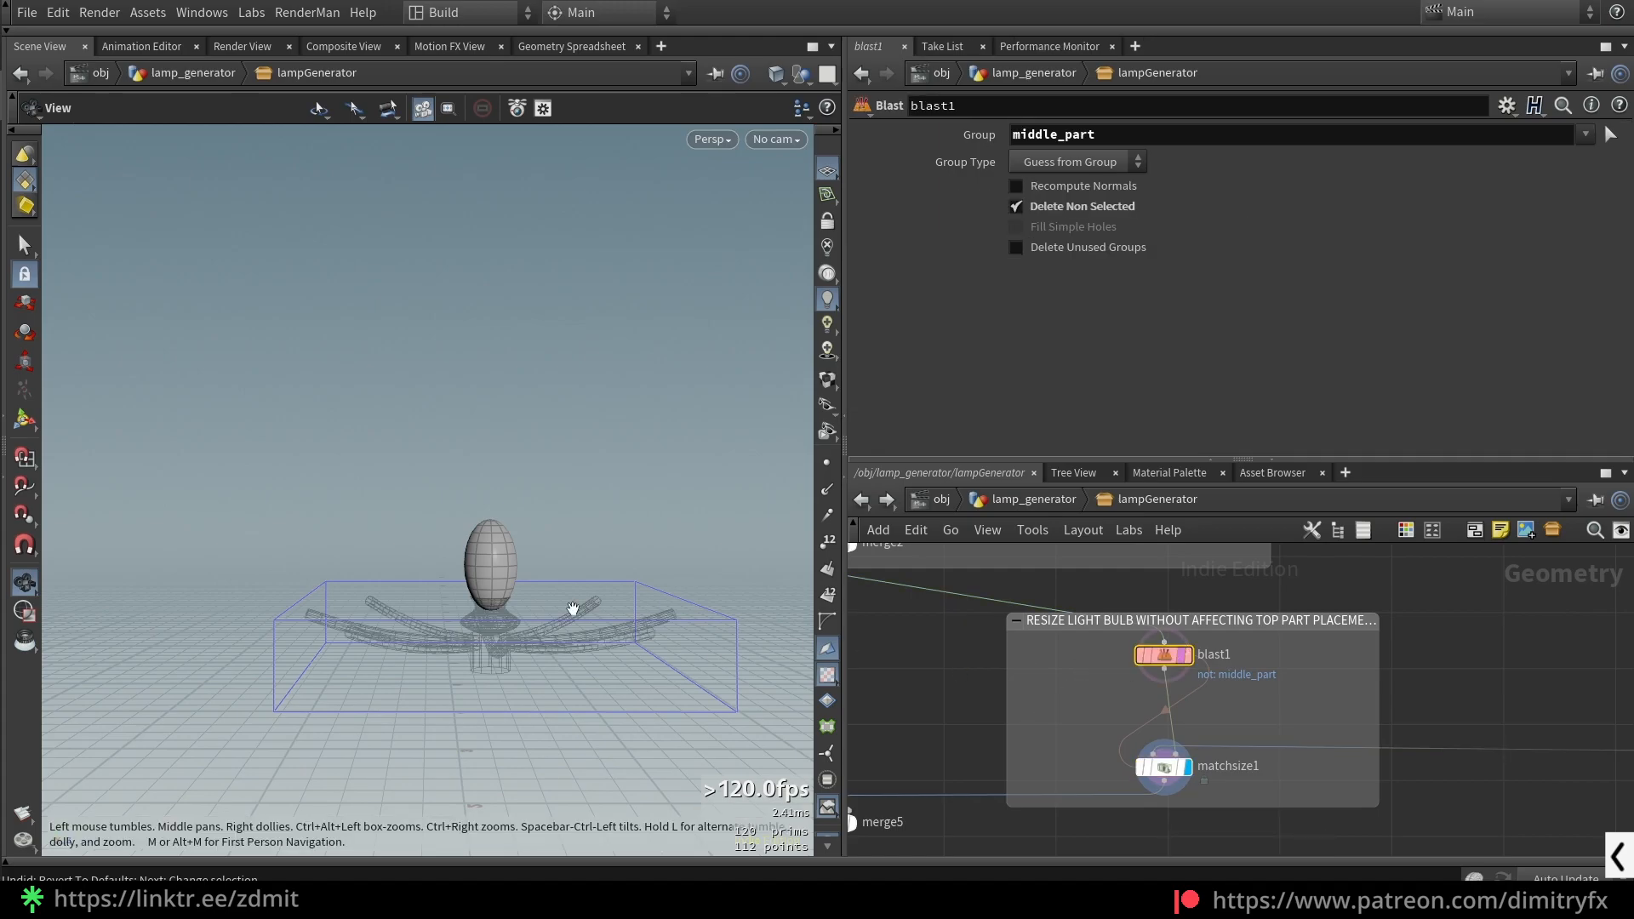
left_click(1165, 766)
left_click_drag(1469, 323, 1466, 323)
key("ctrl+z")
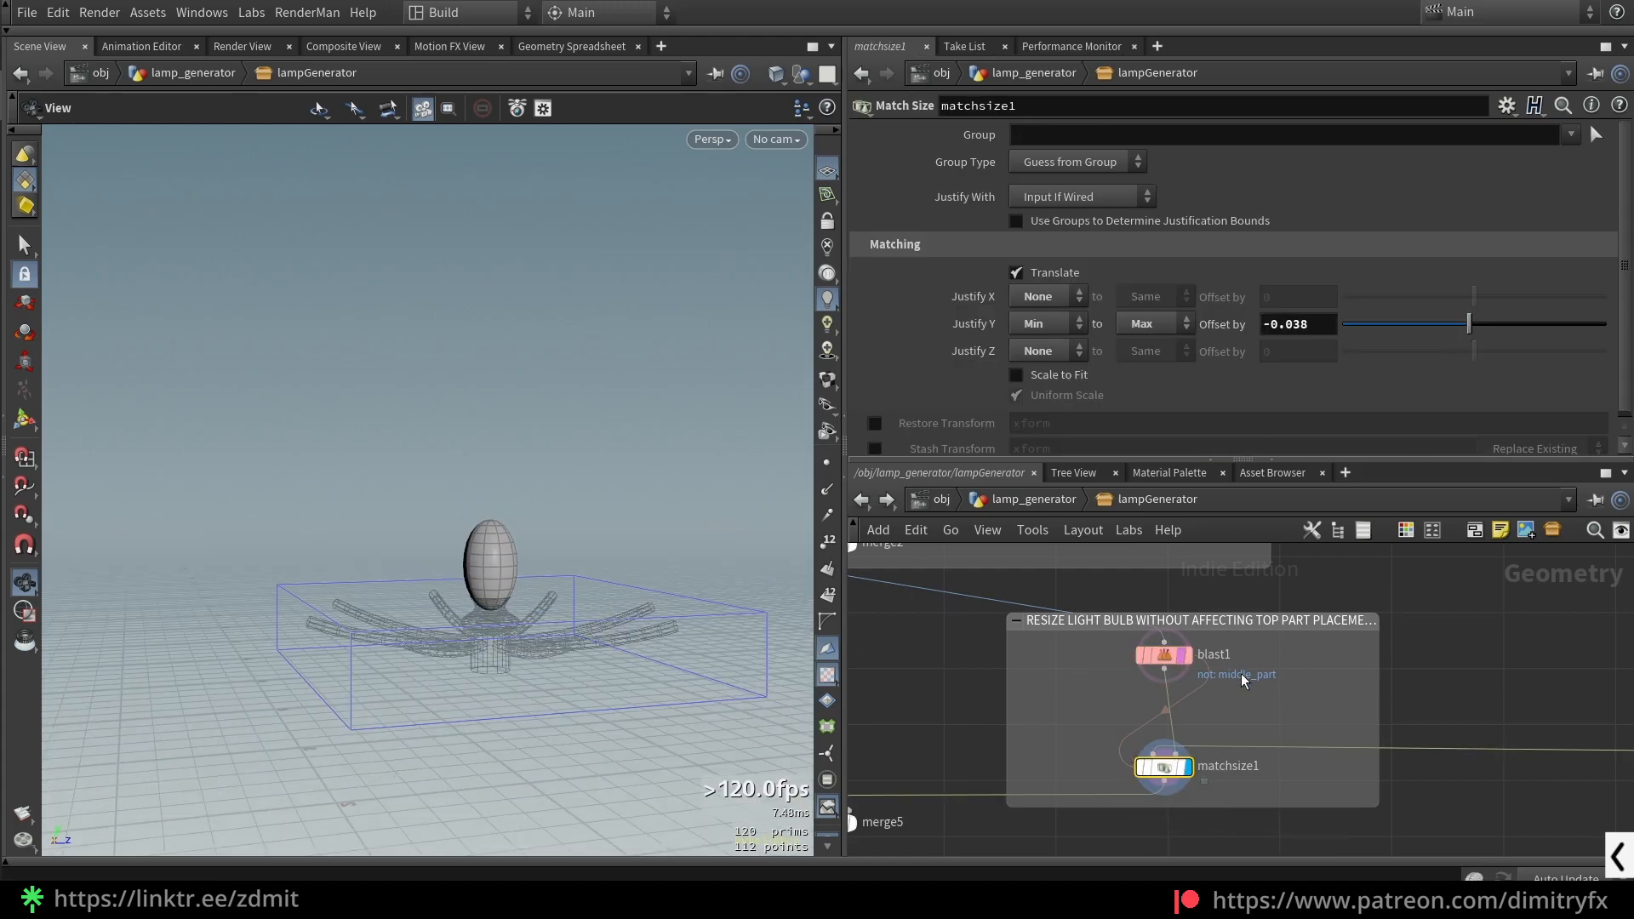
left_click(1176, 655)
- Select and display merge5, and view the merged lamp from underneath the shade
middle_click_drag(1010, 820, 1094, 723)
double_click(967, 724)
type("r")
key("ctrl+z")
left_click(914, 723)
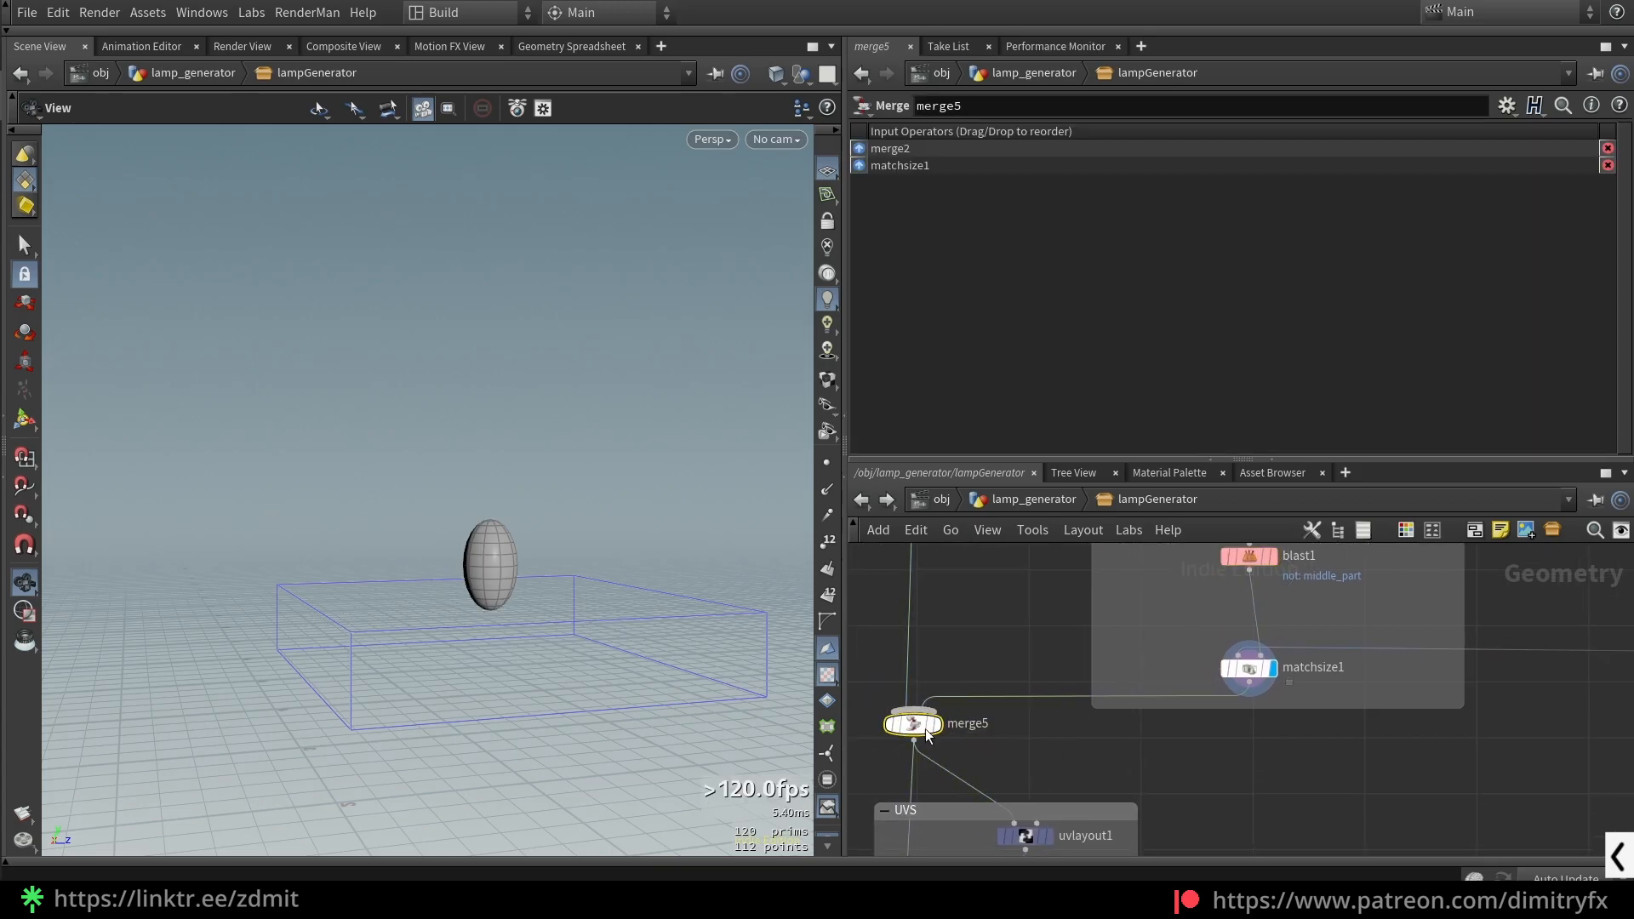
key("r")
left_click_drag(591, 627, 630, 538)
- Select and display uvlayout1 in the UVS group
middle_click_drag(1075, 764, 1196, 611)
key("b")
key("b")
scroll(1132, 673, "up", 3)
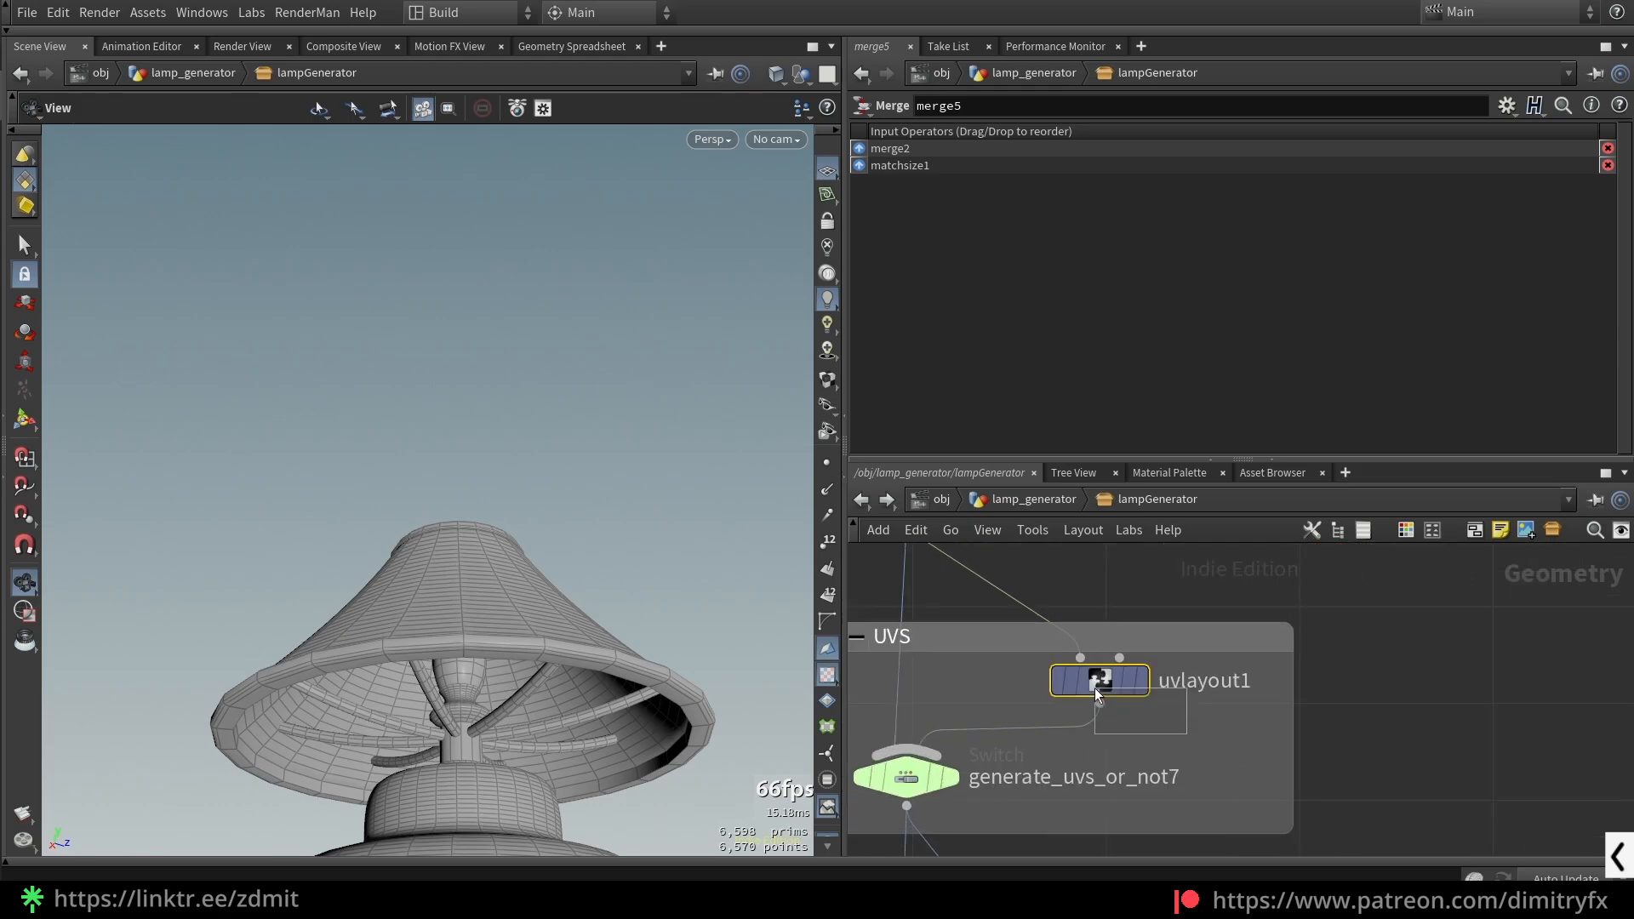
left_click(1095, 681)
scroll(1141, 749, "down", 6)
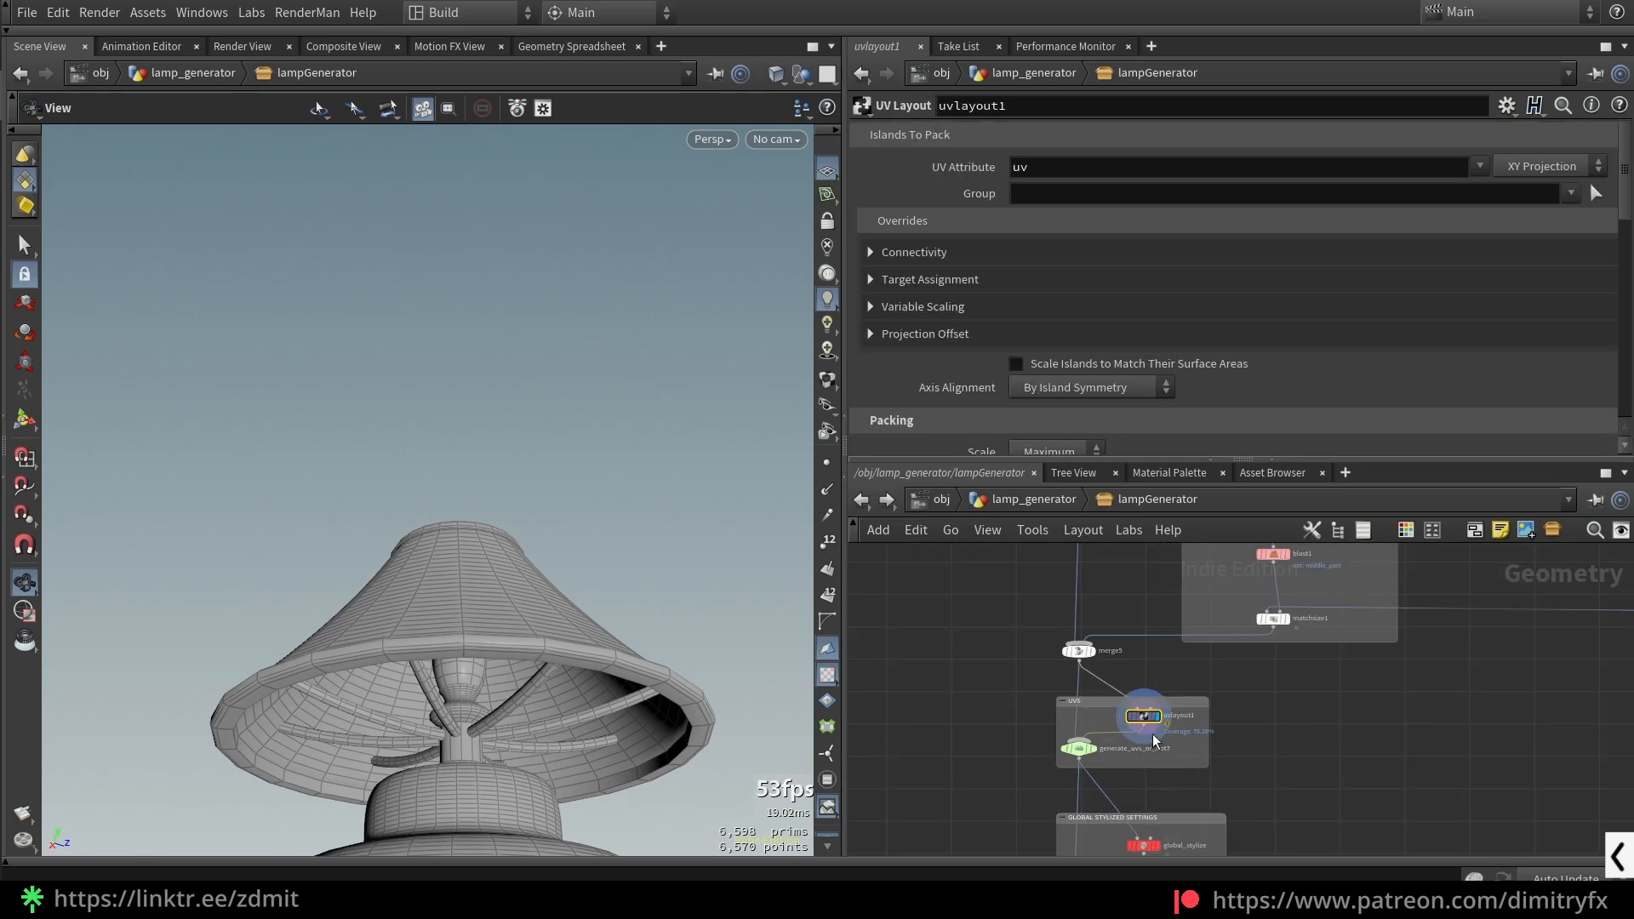
scroll(1159, 726, "up", 4)
left_click(1101, 697)
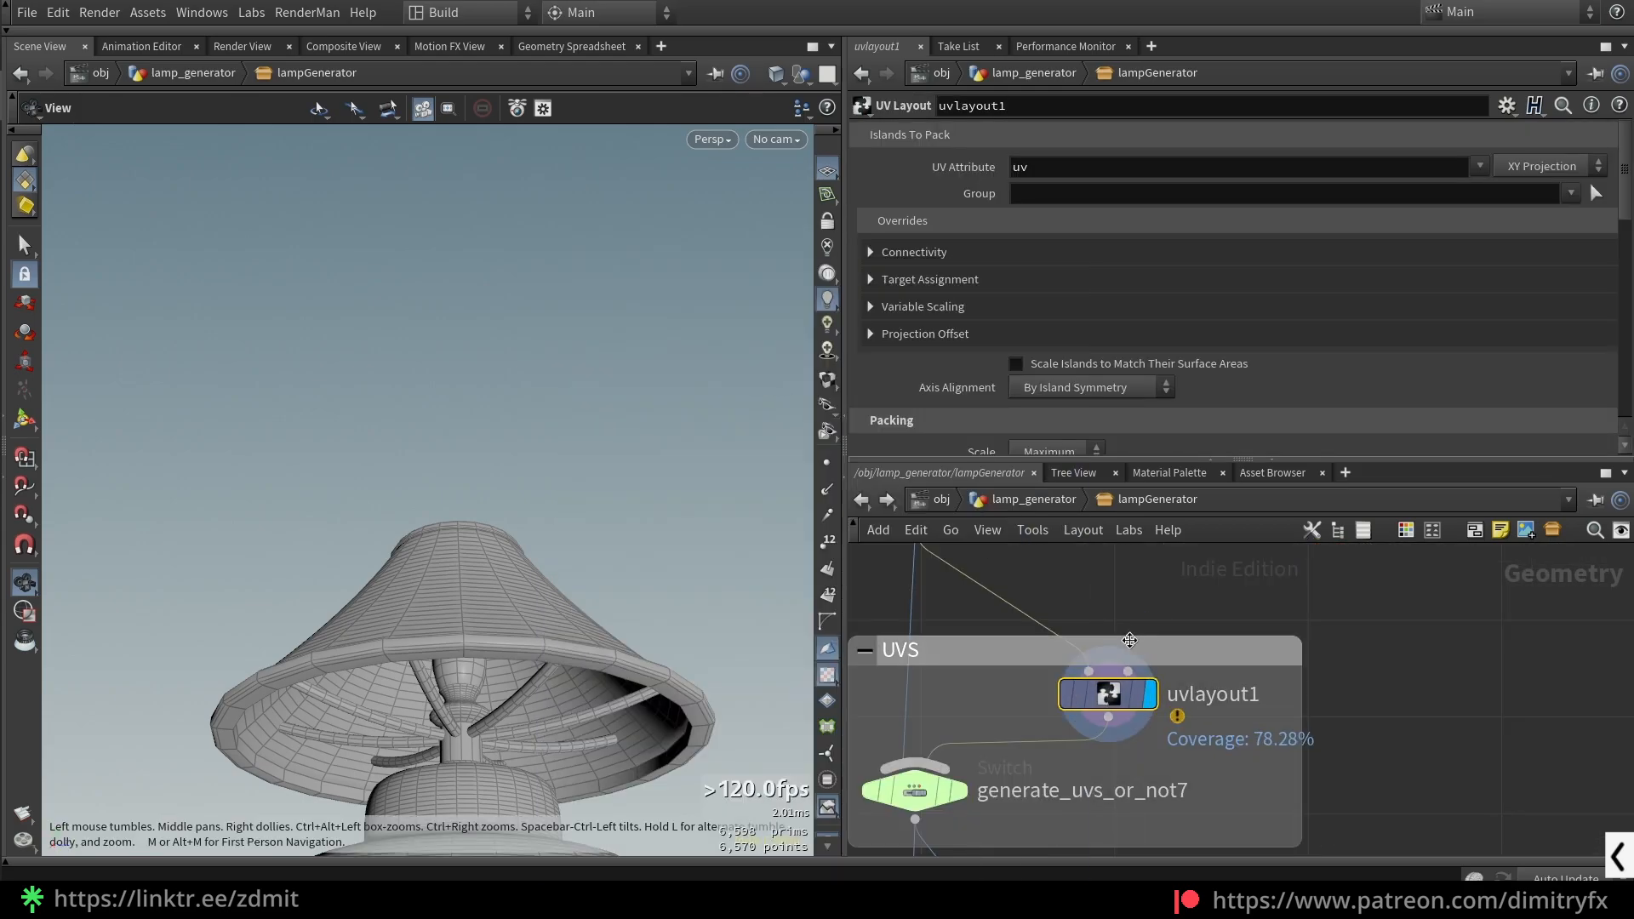
- Enable Generate UVs on the lampGenerator asset and return inside its network
left_click(1031, 501)
scroll(1033, 151, "up", 3)
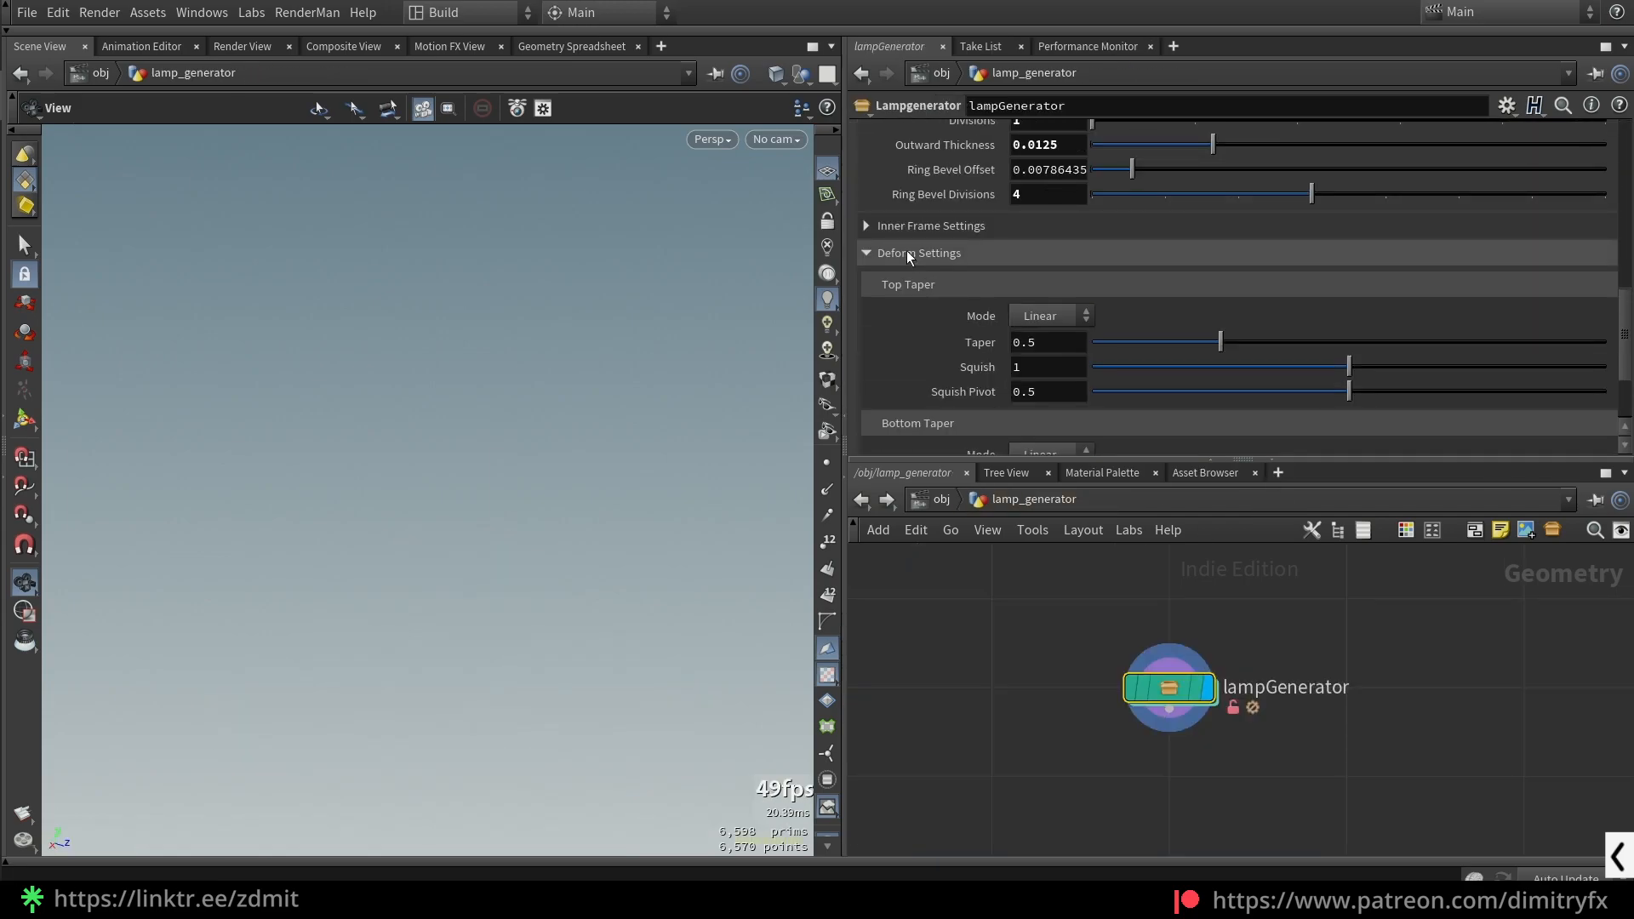
scroll(954, 255, "up", 10)
left_click(1049, 194)
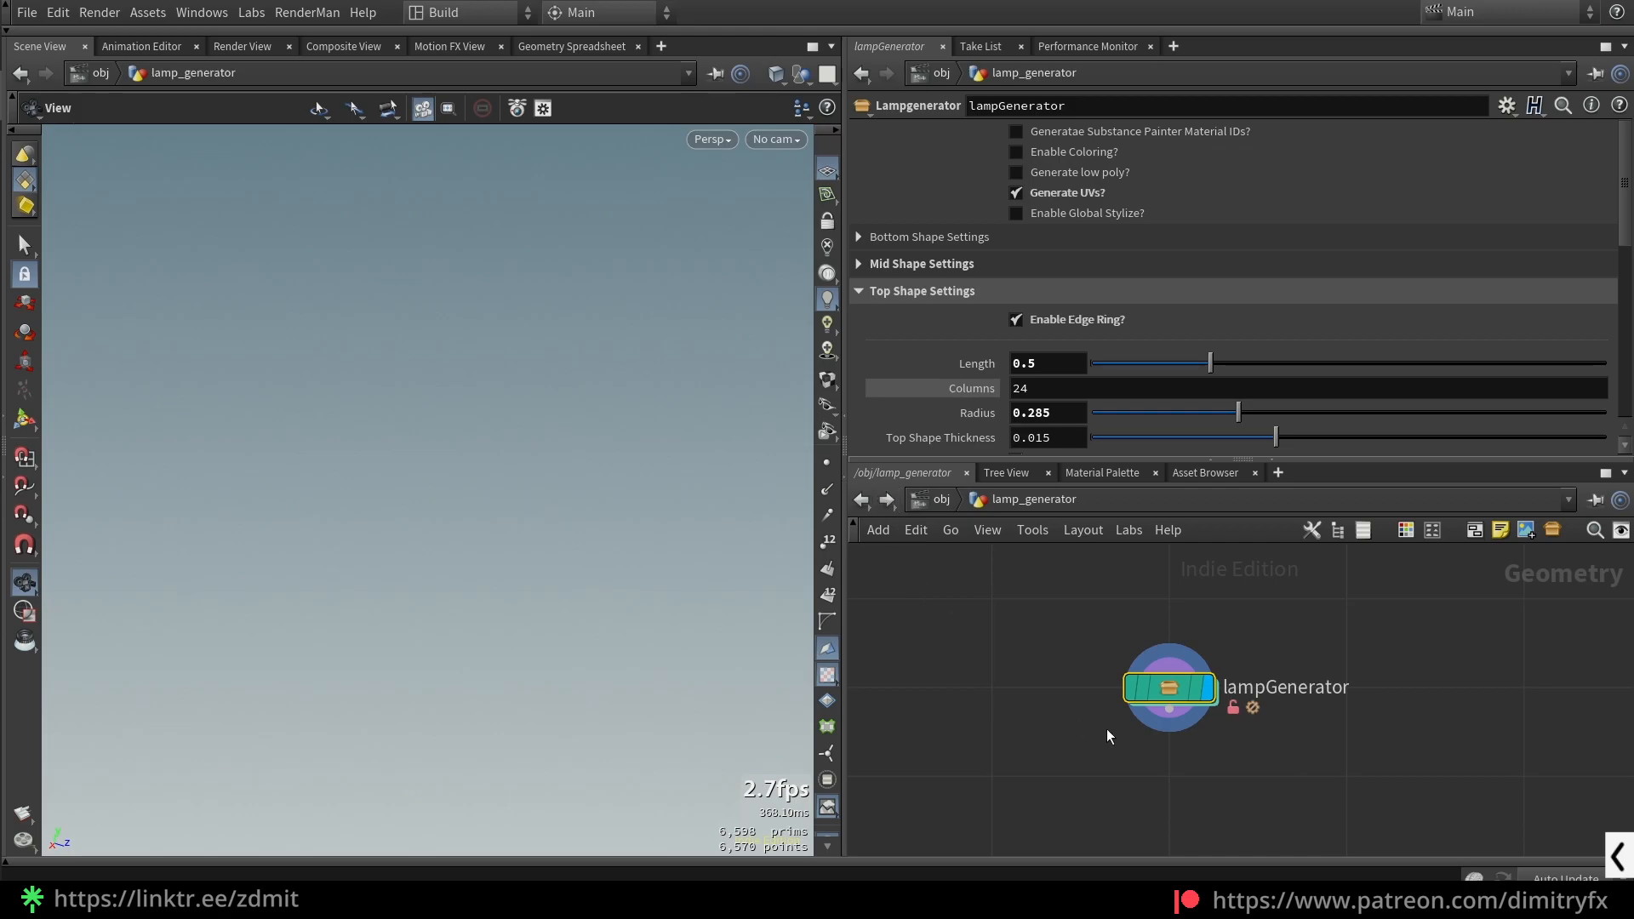
double_click(1190, 703)
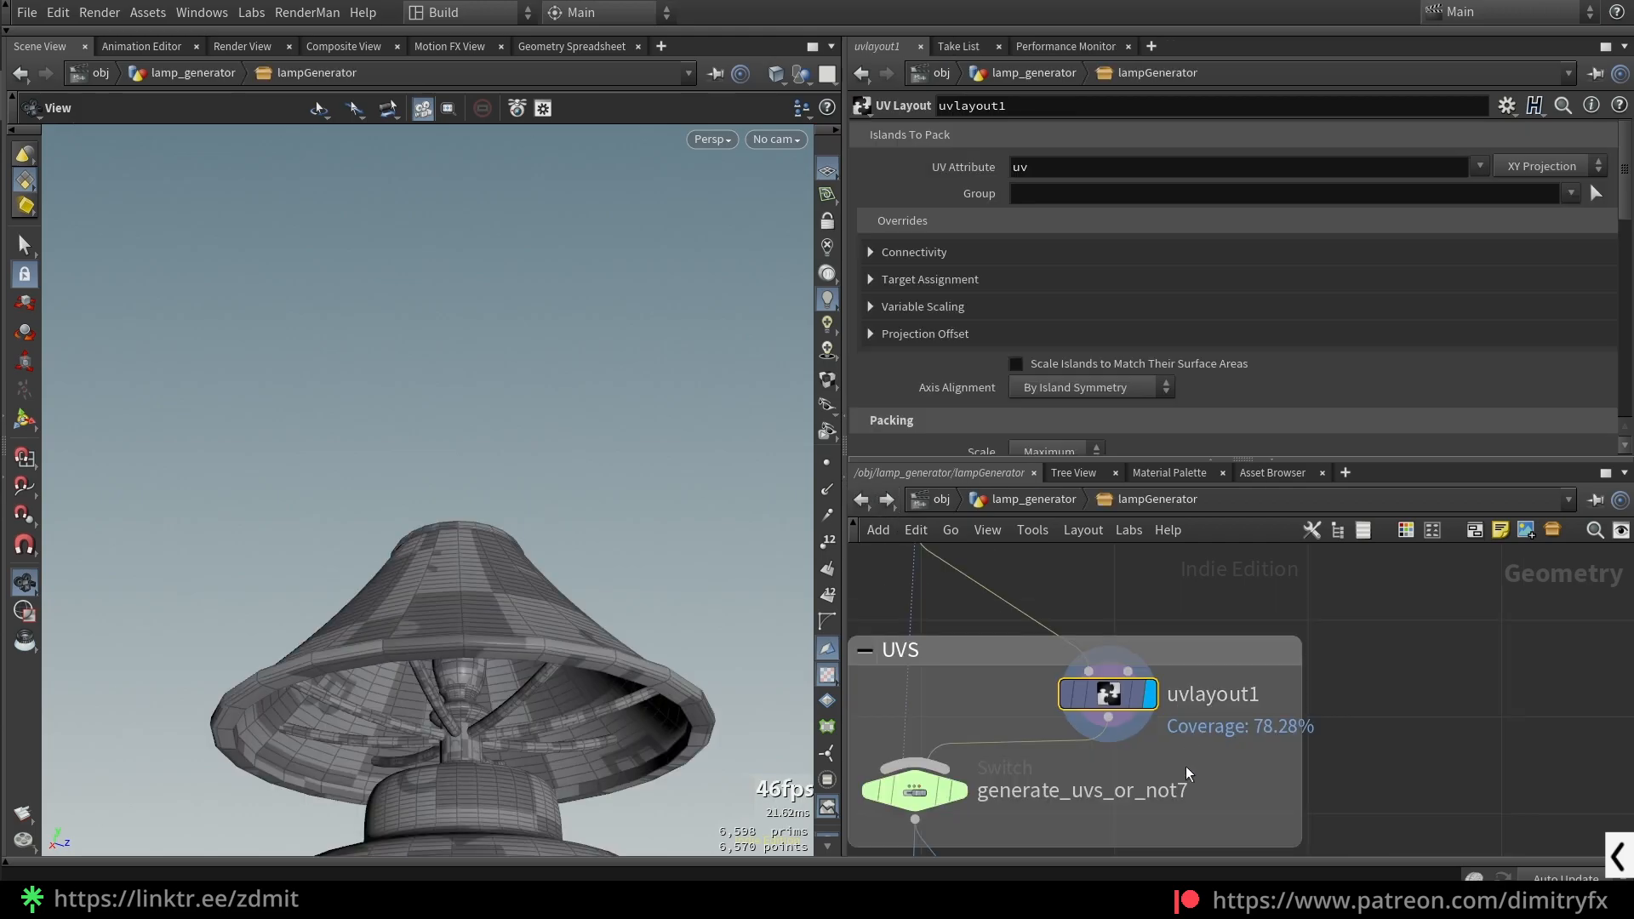
- Examine the UV checker pattern on the lamp and its UV layout, and return to the perspective view
scroll(693, 649, "down", 3)
middle_click_drag(669, 558, 616, 423)
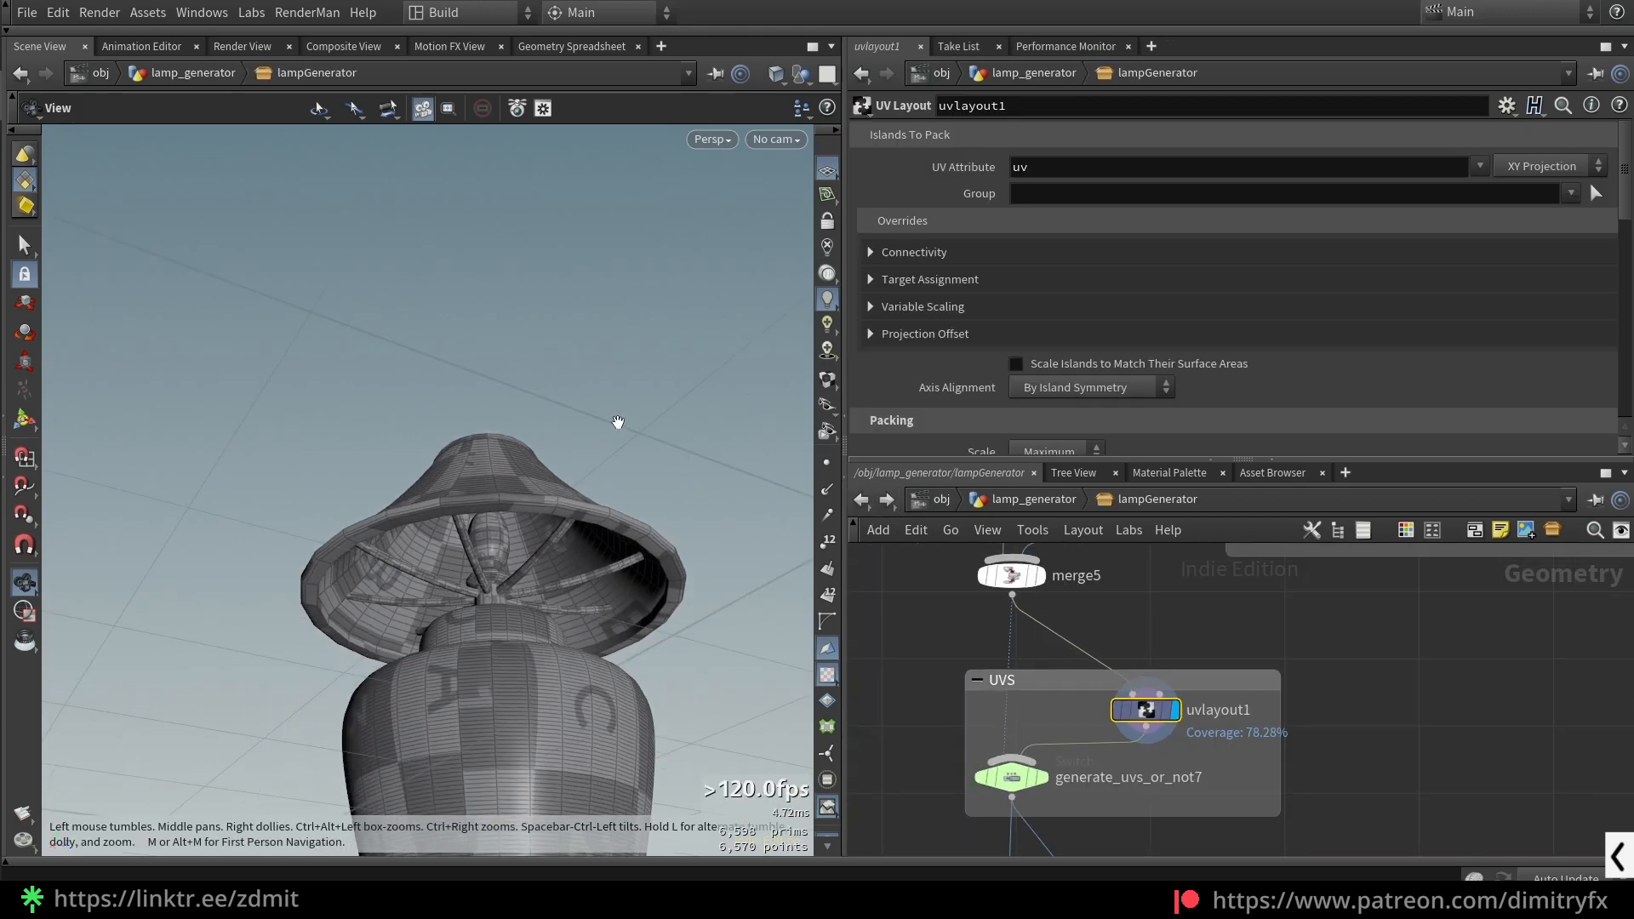
left_click_drag(616, 423, 591, 584)
key("space+5")
scroll(565, 539, "up", 4)
key("space+1")
scroll(1152, 716, "up", 4)
- Select and display the generate_uvs_or_not7 switch to review the input expression that controls it
middle_click_drag(1152, 717, 1345, 721)
scroll(1226, 700, "down", 3)
middle_click_drag(1199, 832, 1139, 707)
scroll(1307, 667, "down", 3)
scroll(967, 728, "up", 3)
left_click(1134, 660)
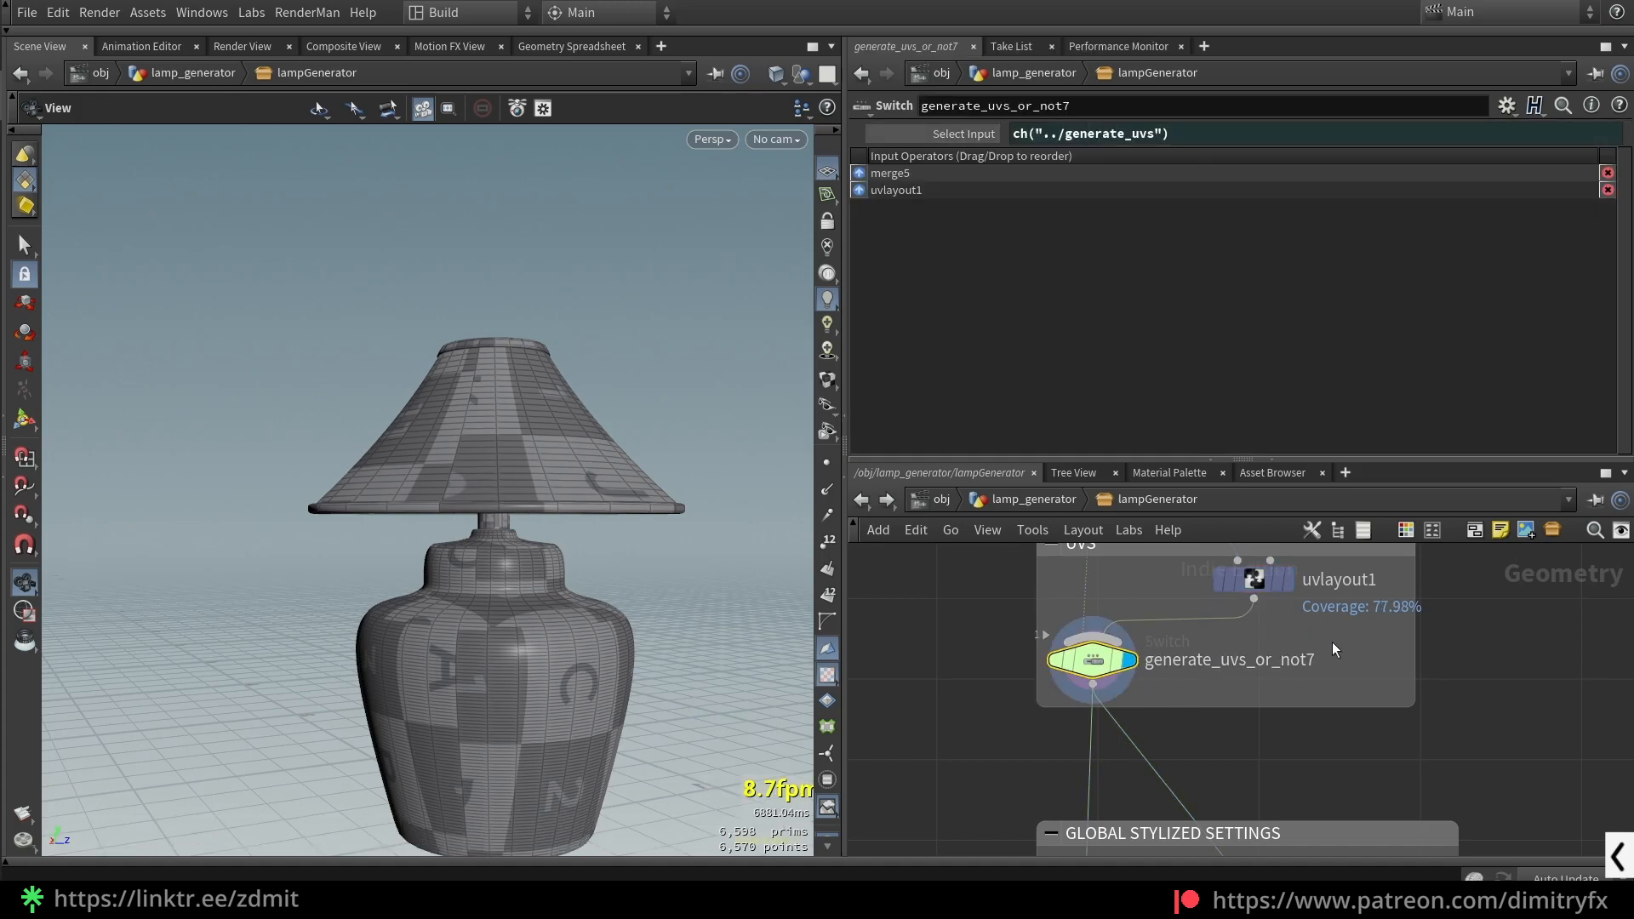
- Select the global_stylize Bend node and display the enable_or_disable_global_stylize switch beneath it
scroll(1339, 642, "down", 3)
middle_click_drag(1371, 661, 1324, 620)
scroll(1234, 711, "up", 3)
left_click(1298, 691)
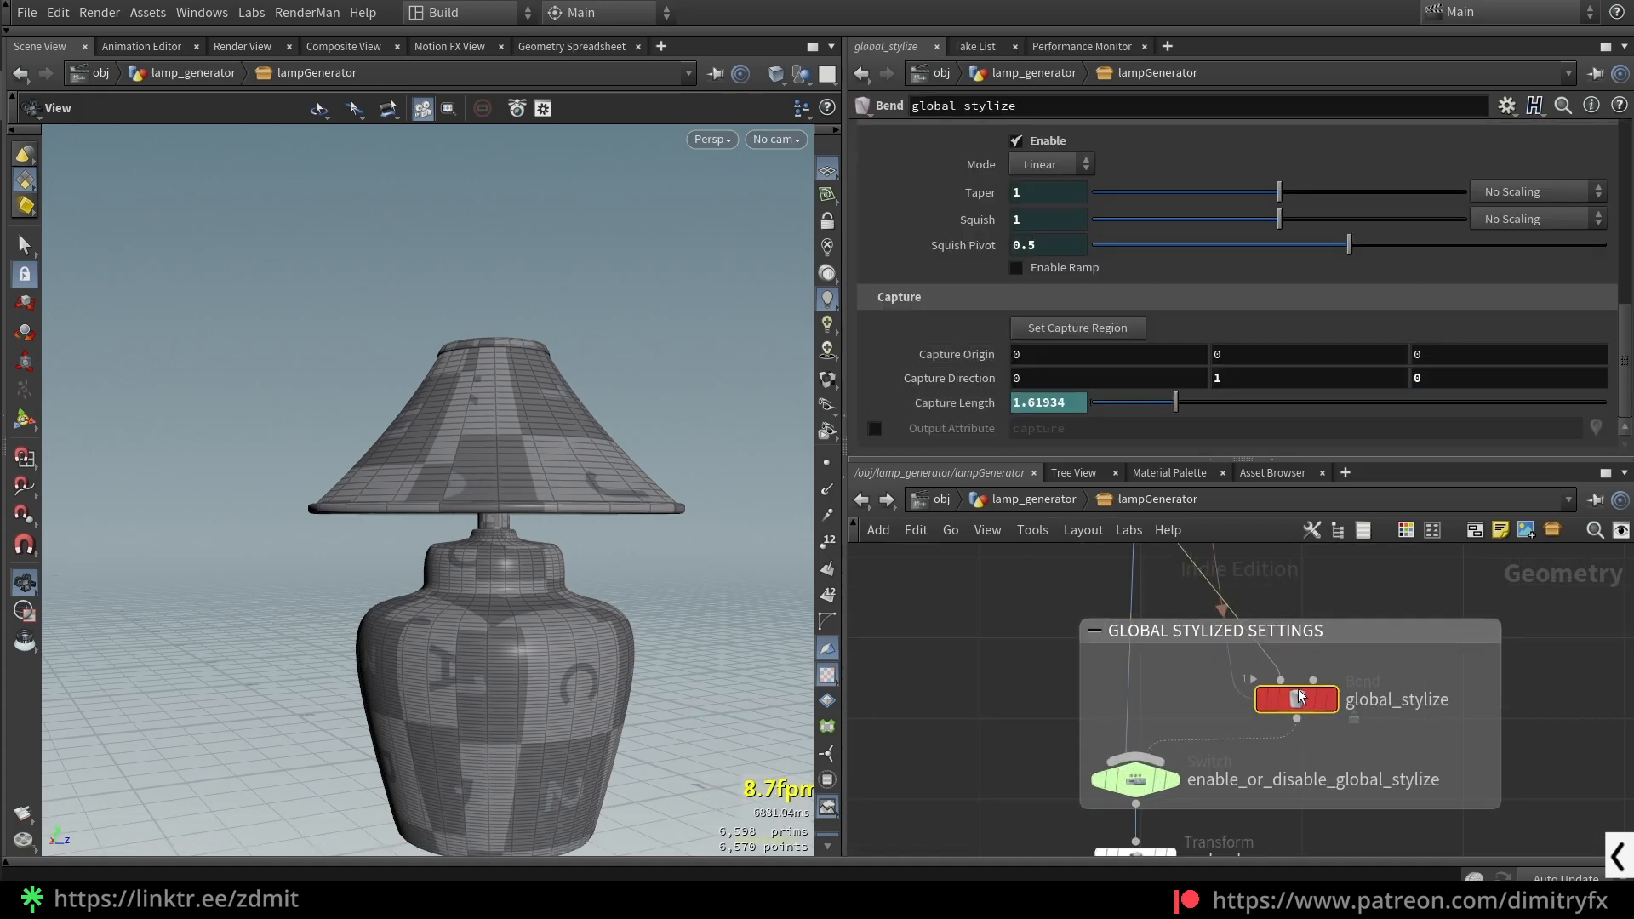
left_click(1330, 700)
middle_click_drag(1419, 707, 1347, 652)
left_click(1098, 726)
left_click(1234, 647)
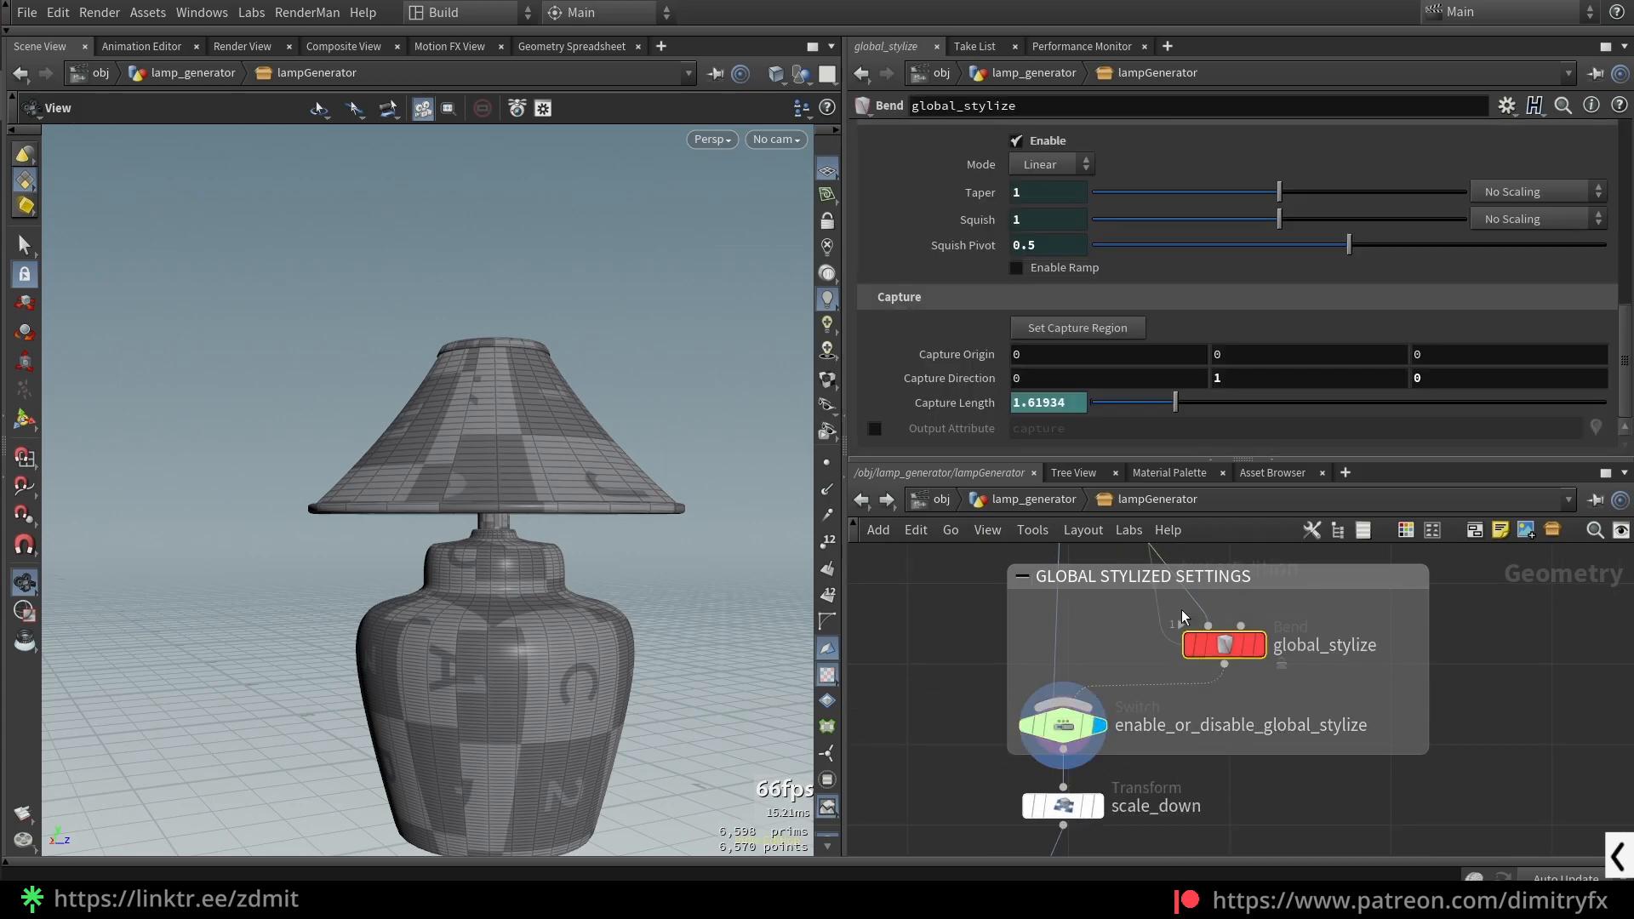
- Display global_stylize and activate its Bend handles around the lamp
left_click(1259, 645)
key("space+b")
key("space+b")
middle_click_drag(589, 493, 544, 361)
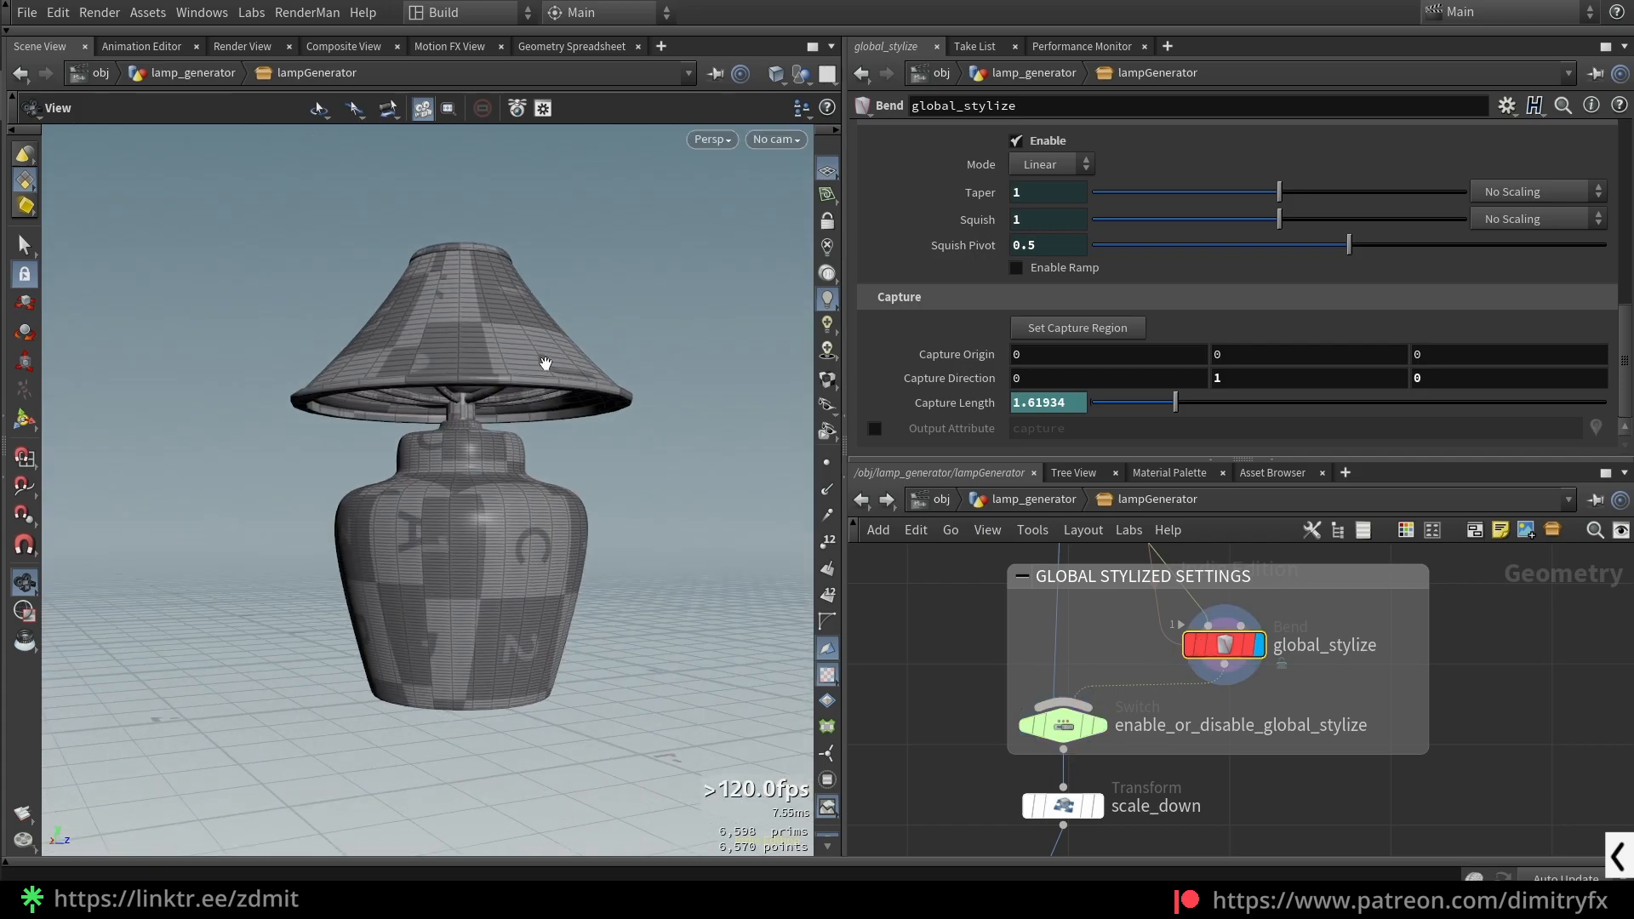
key("Return")
left_click_drag(574, 446, 591, 445, "alt")
- Reveal the expression driving global_stylize's Capture Length, and examine the capture region around the lamp
left_click(945, 400)
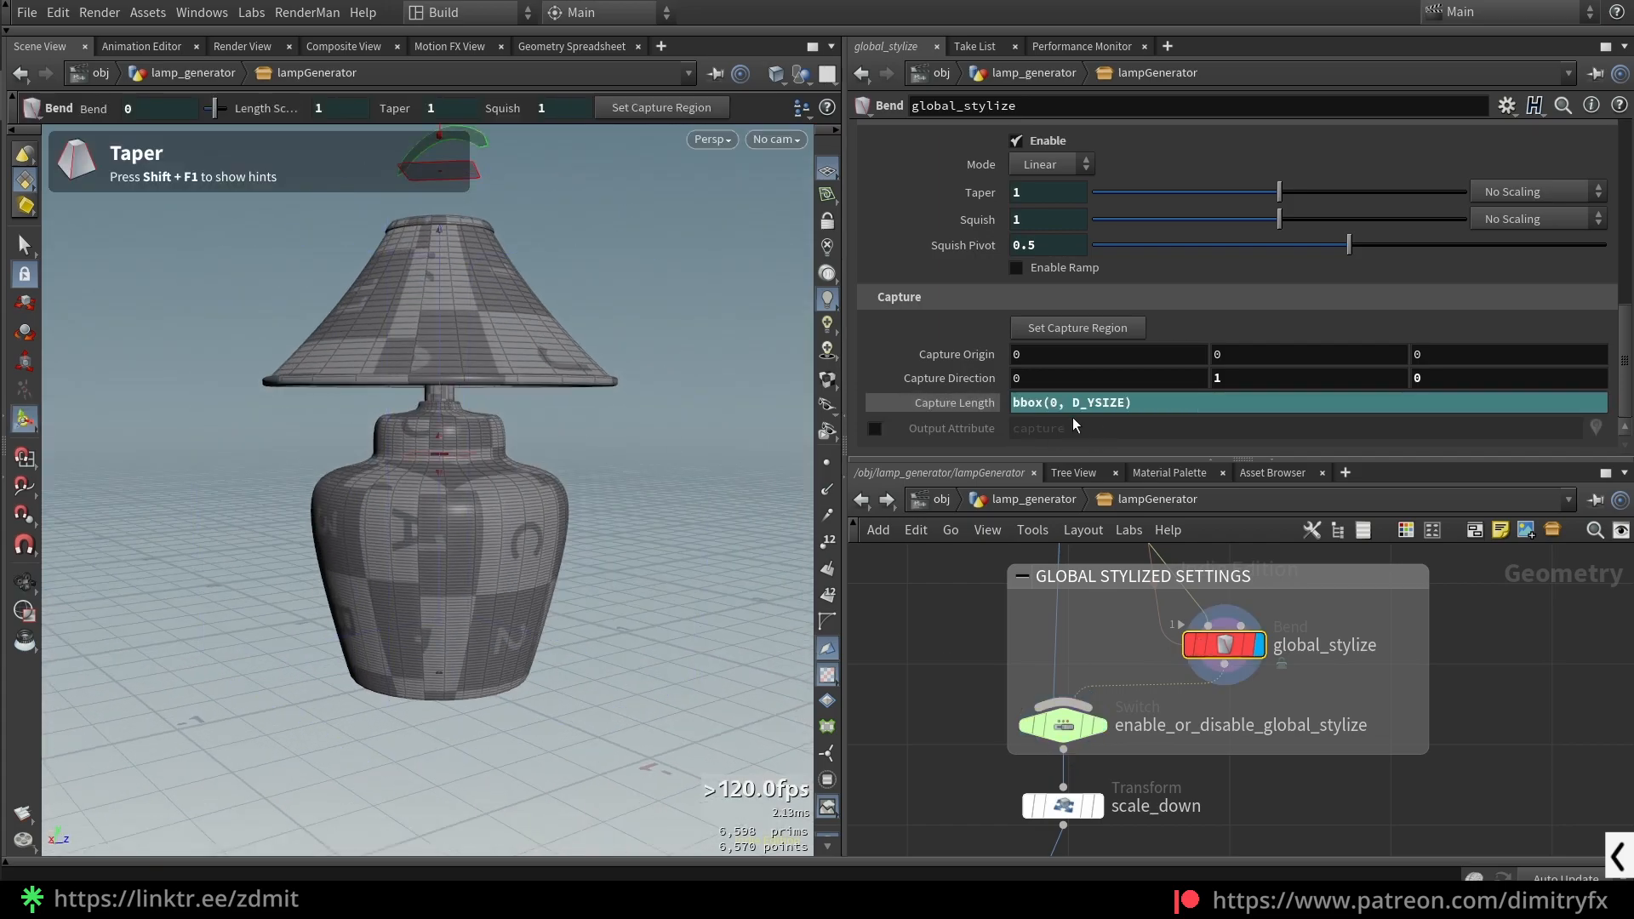
left_click(942, 404)
key("Escape")
scroll(472, 274, "down", 2)
left_click_drag(472, 274, 426, 230, "alt")
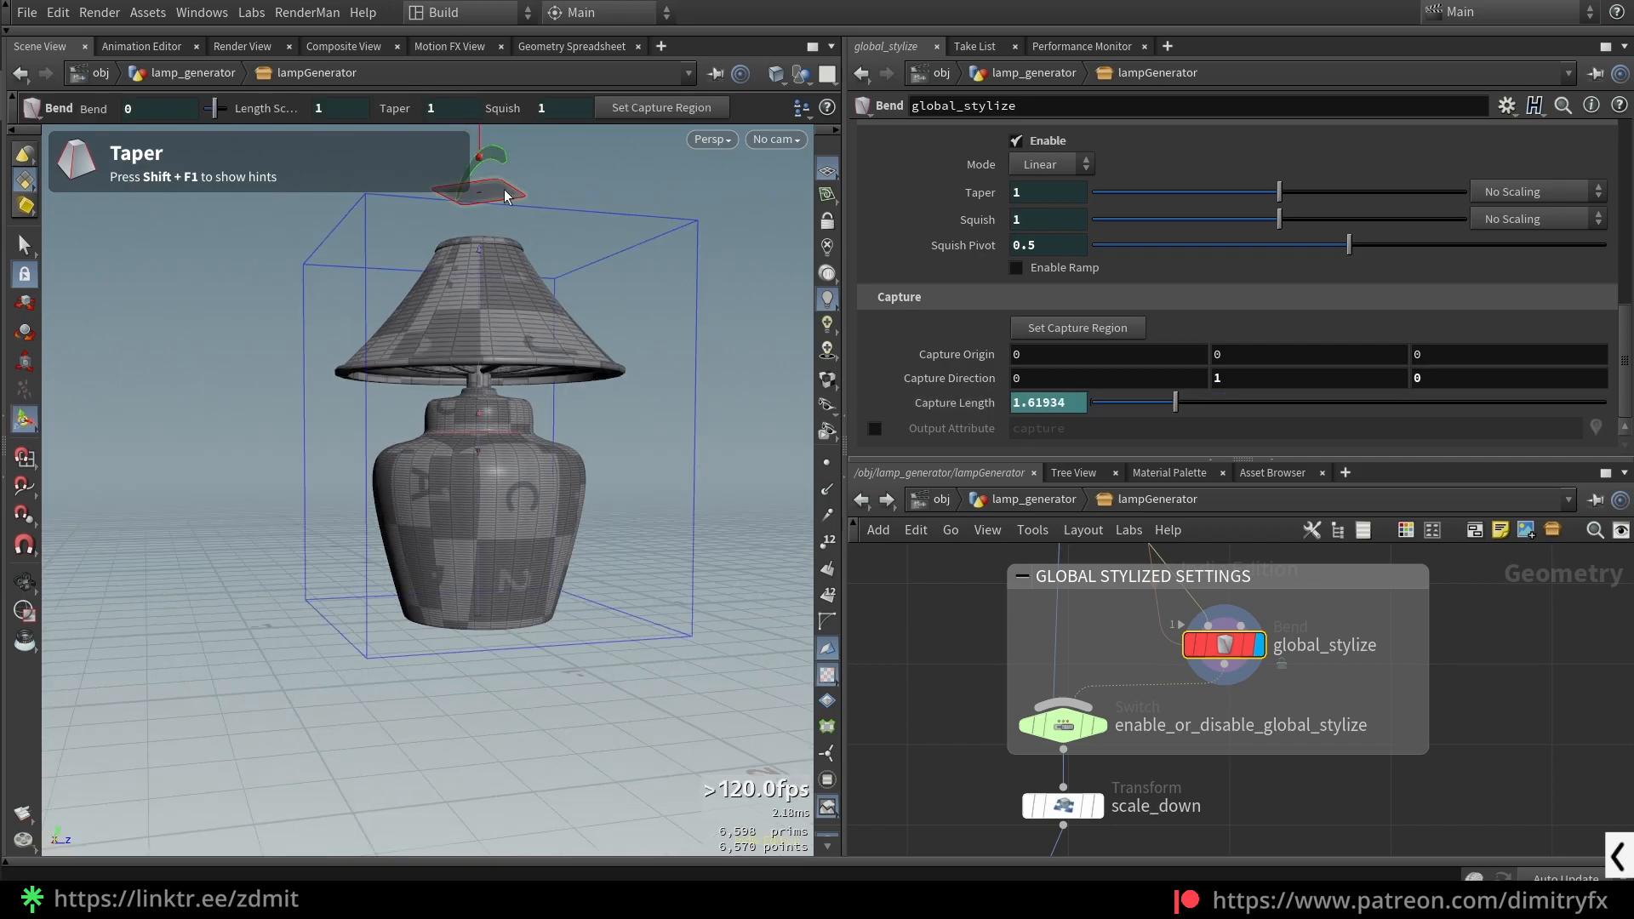
key("ctrl+z")
key("ctrl+z")
- Reset Capture Length to its default of 1, inspect the capture region in wireframe, and undo the reset
middle_click(972, 406, "ctrl")
mouse_move(681, 417)
left_mouse_down("alt")
mouse_move(478, 424)
mouse_move(440, 437)
mouse_move(445, 460)
left_mouse_up("alt")
scroll(468, 464, "up", 3)
key("w")
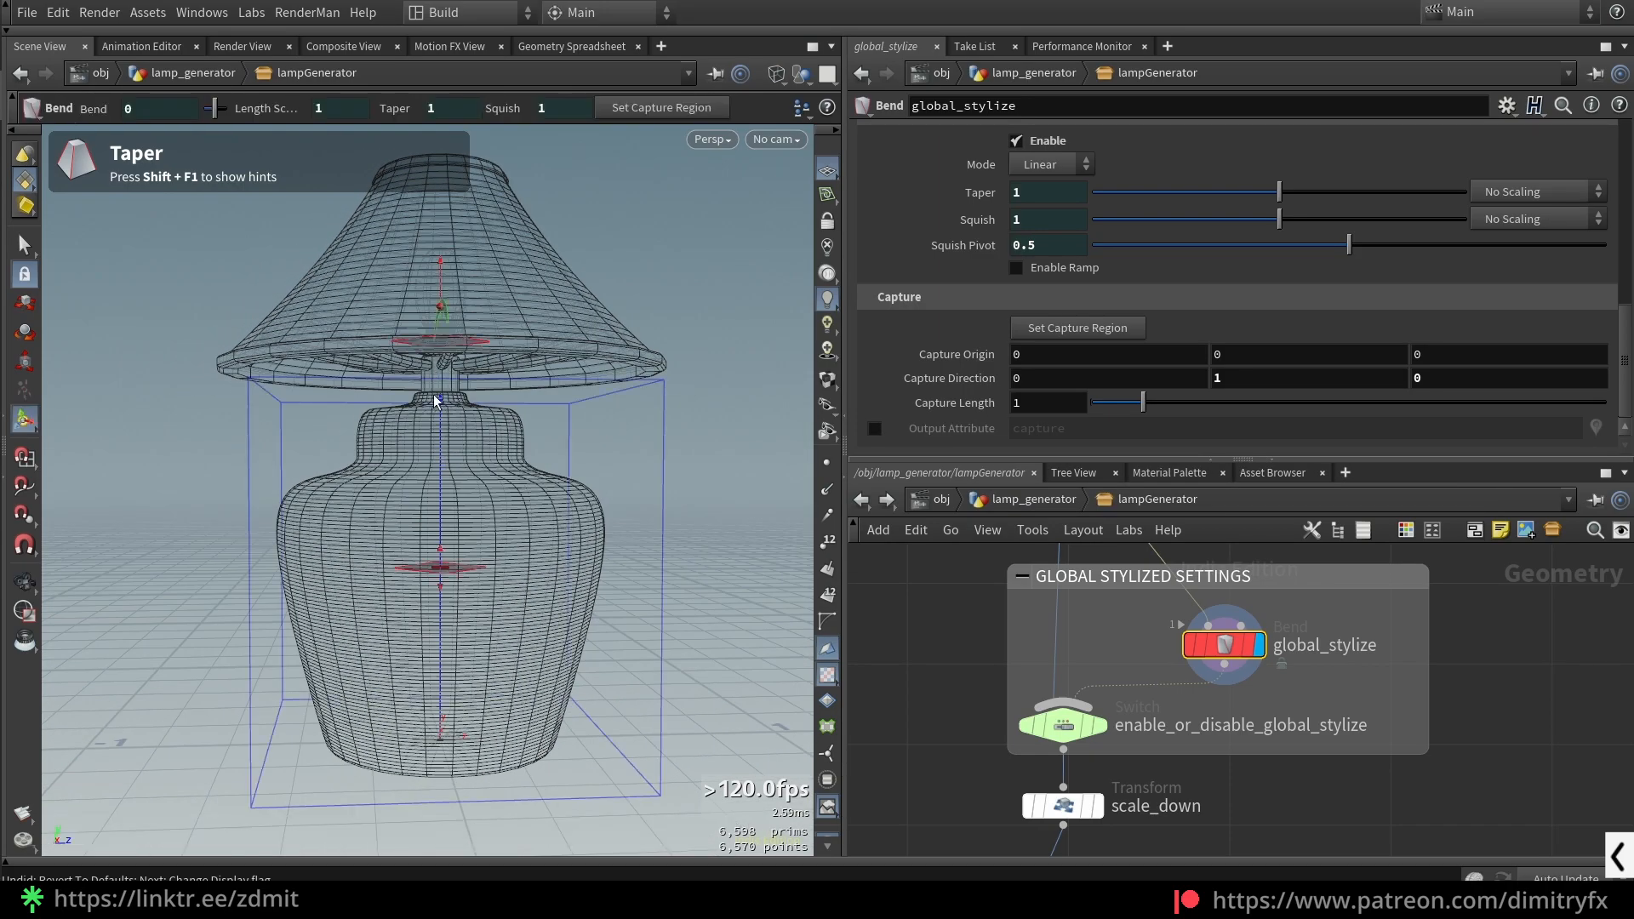
scroll(436, 401, "down", 2)
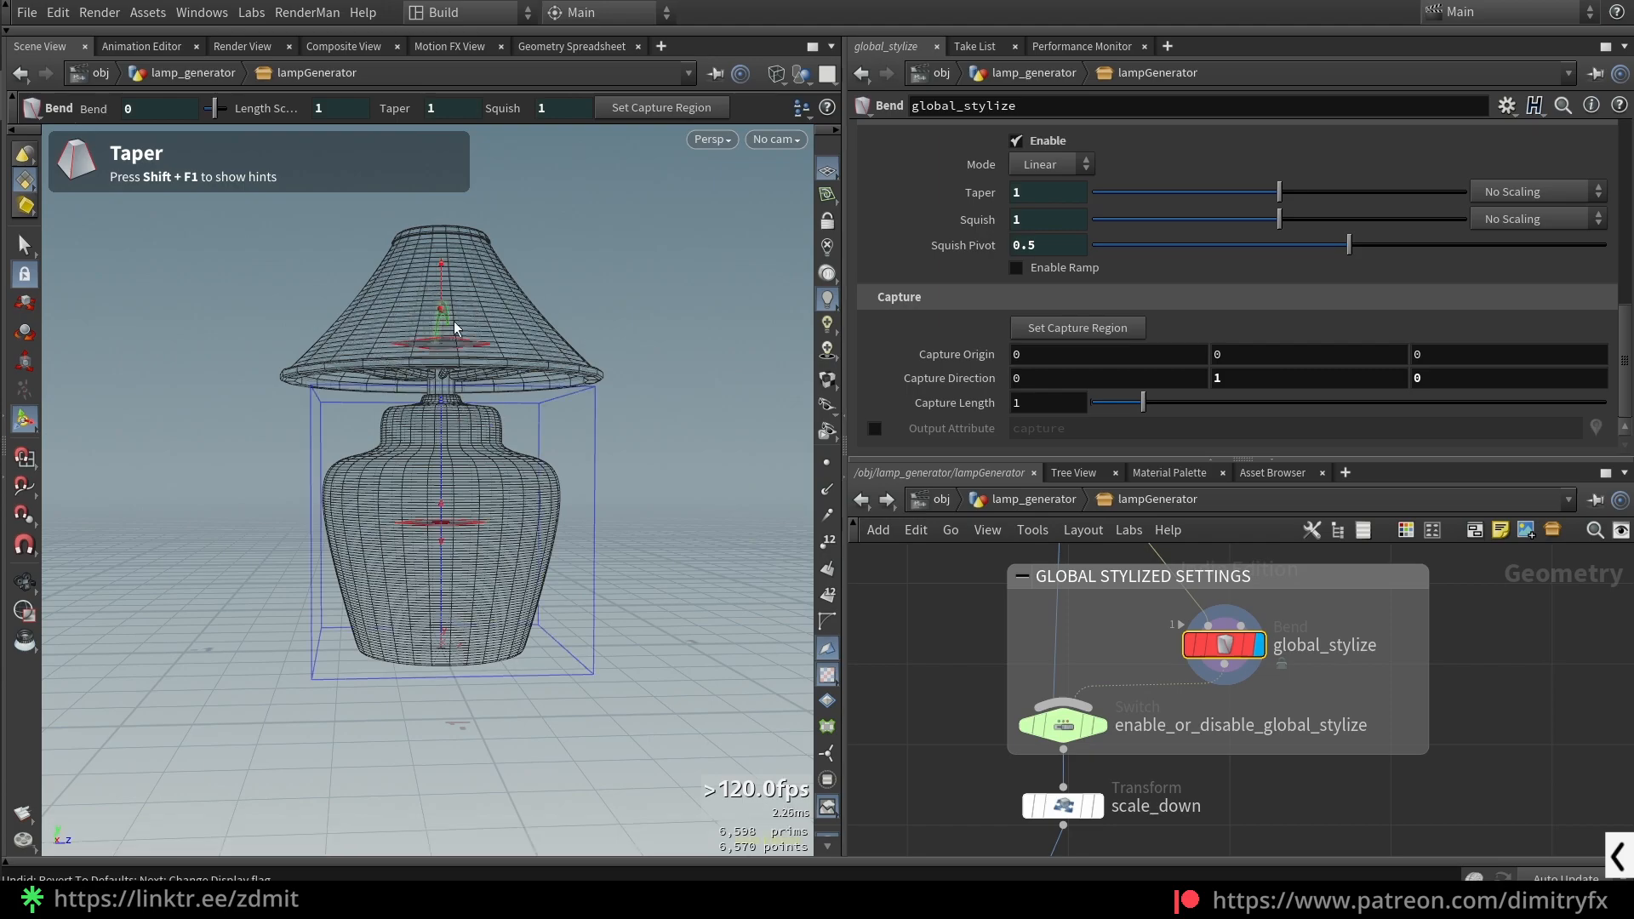
left_click_drag(445, 329, 510, 323, "alt")
key("ctrl+z")
key("Return")
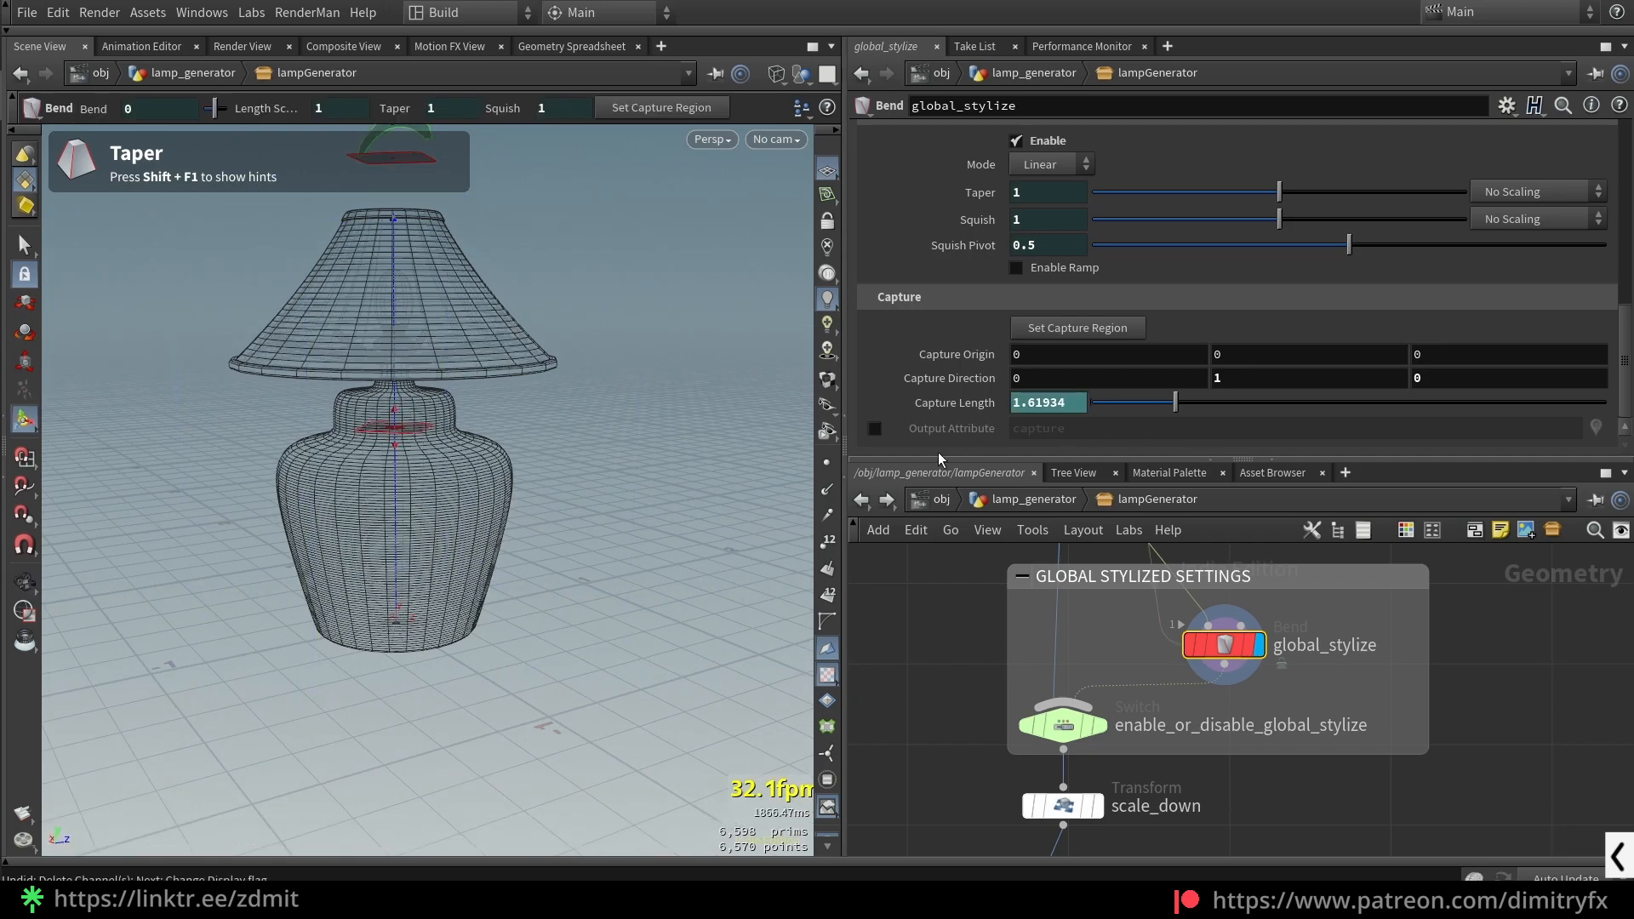
- Review the Bend, Twist, Length Scale and Taper parameters of global_stylize
scroll(935, 381, "up", 3)
scroll(938, 373, "up", 2)
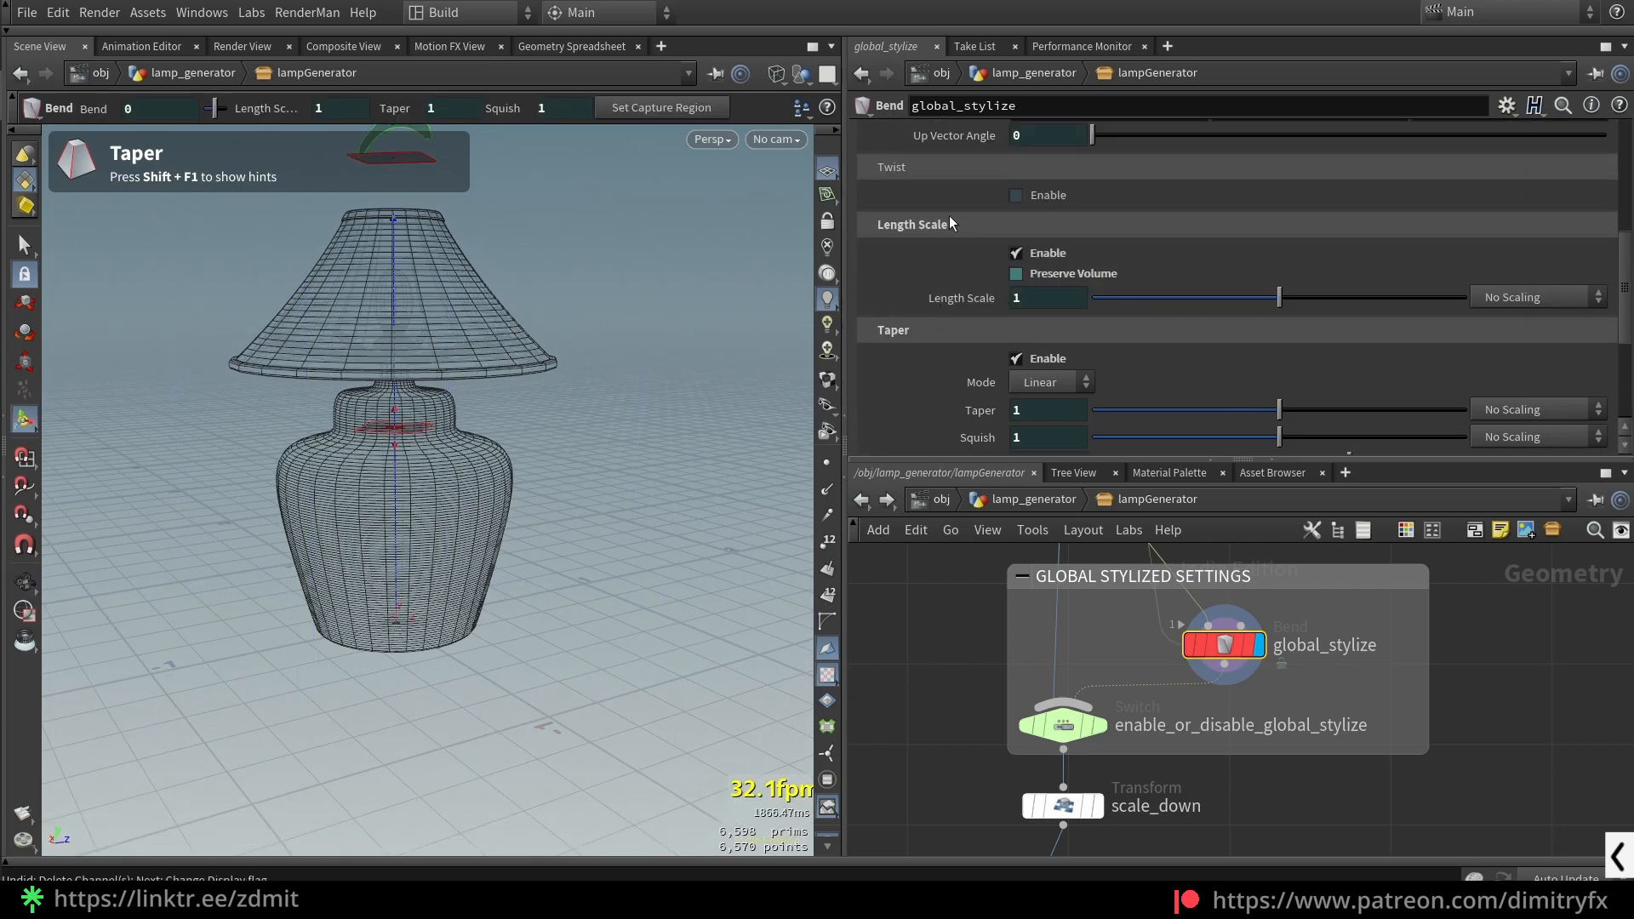
scroll(941, 359, "up", 5)
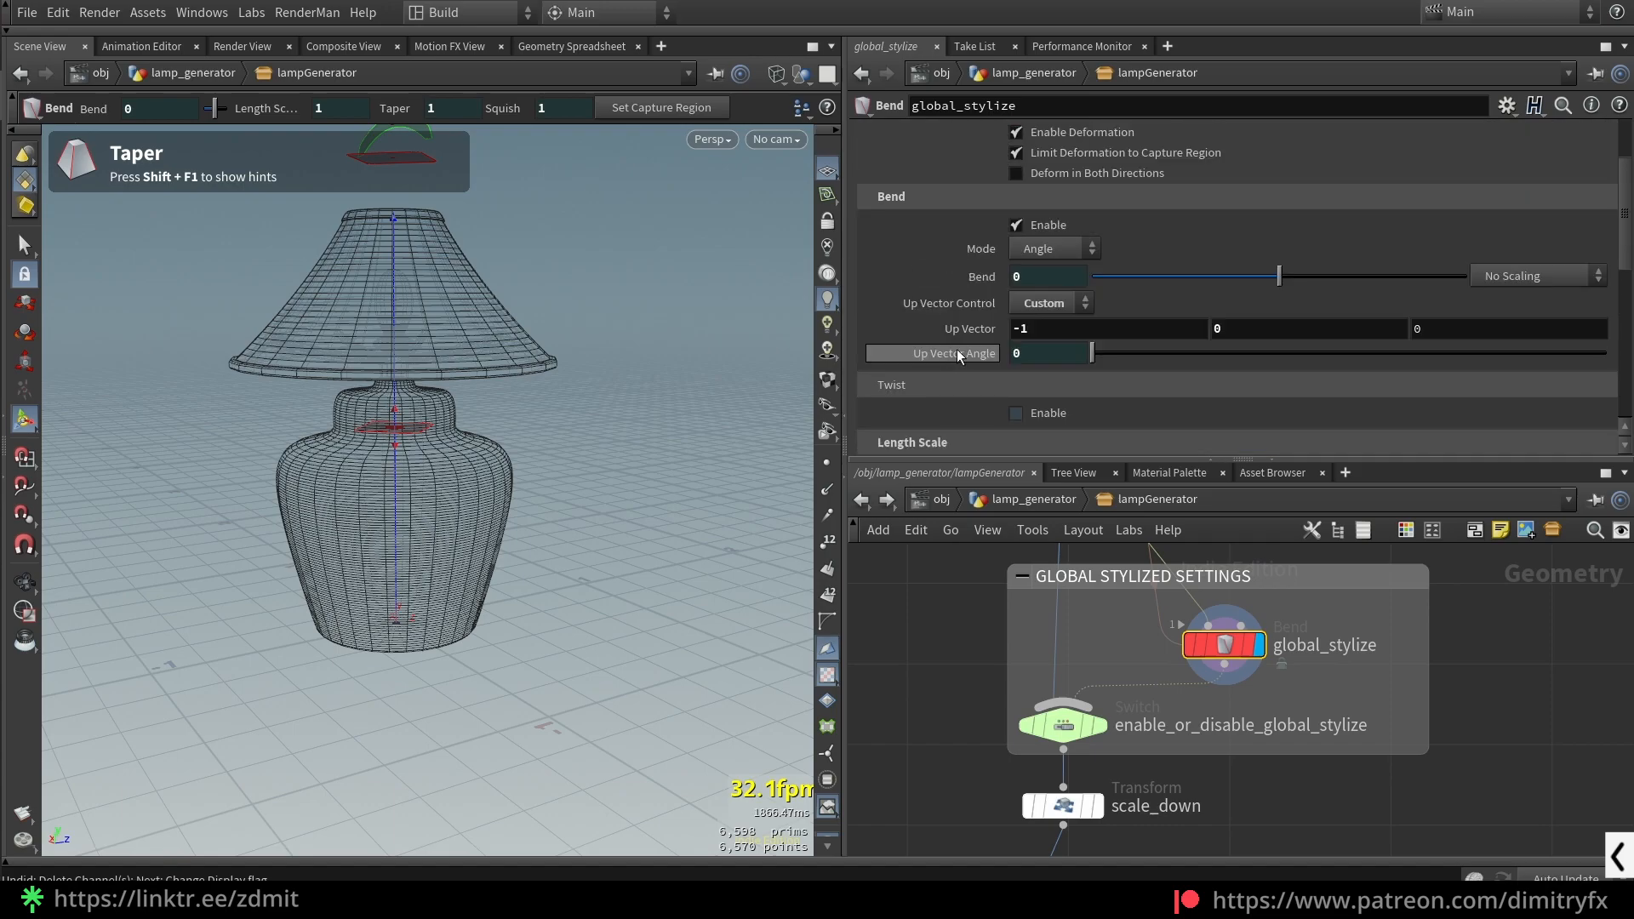
scroll(953, 347, "down", 5)
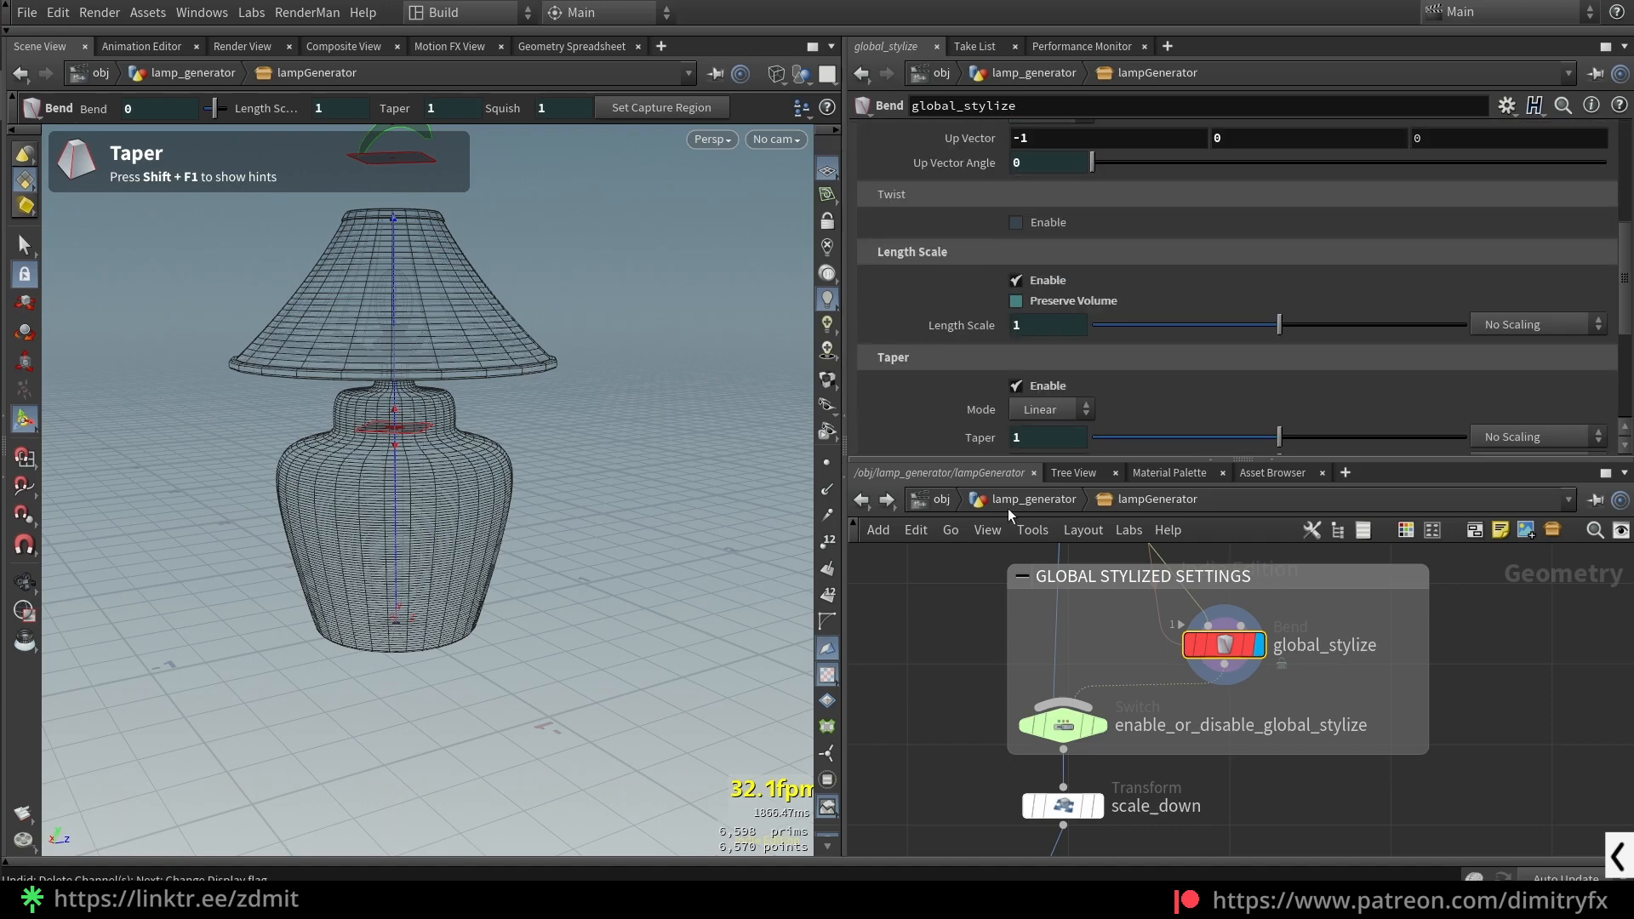
scroll(1265, 683, "down", 3)
- Select and display the scale_down Transform, exit the Bend handles, and return the lamp to shaded display
left_click_drag(1120, 764, 1123, 772)
left_click_drag(1078, 729, 1209, 693)
key("r")
key("s")
key("Escape")
left_click_drag(508, 620, 497, 590)
left_click_drag(1133, 769, 1130, 767)
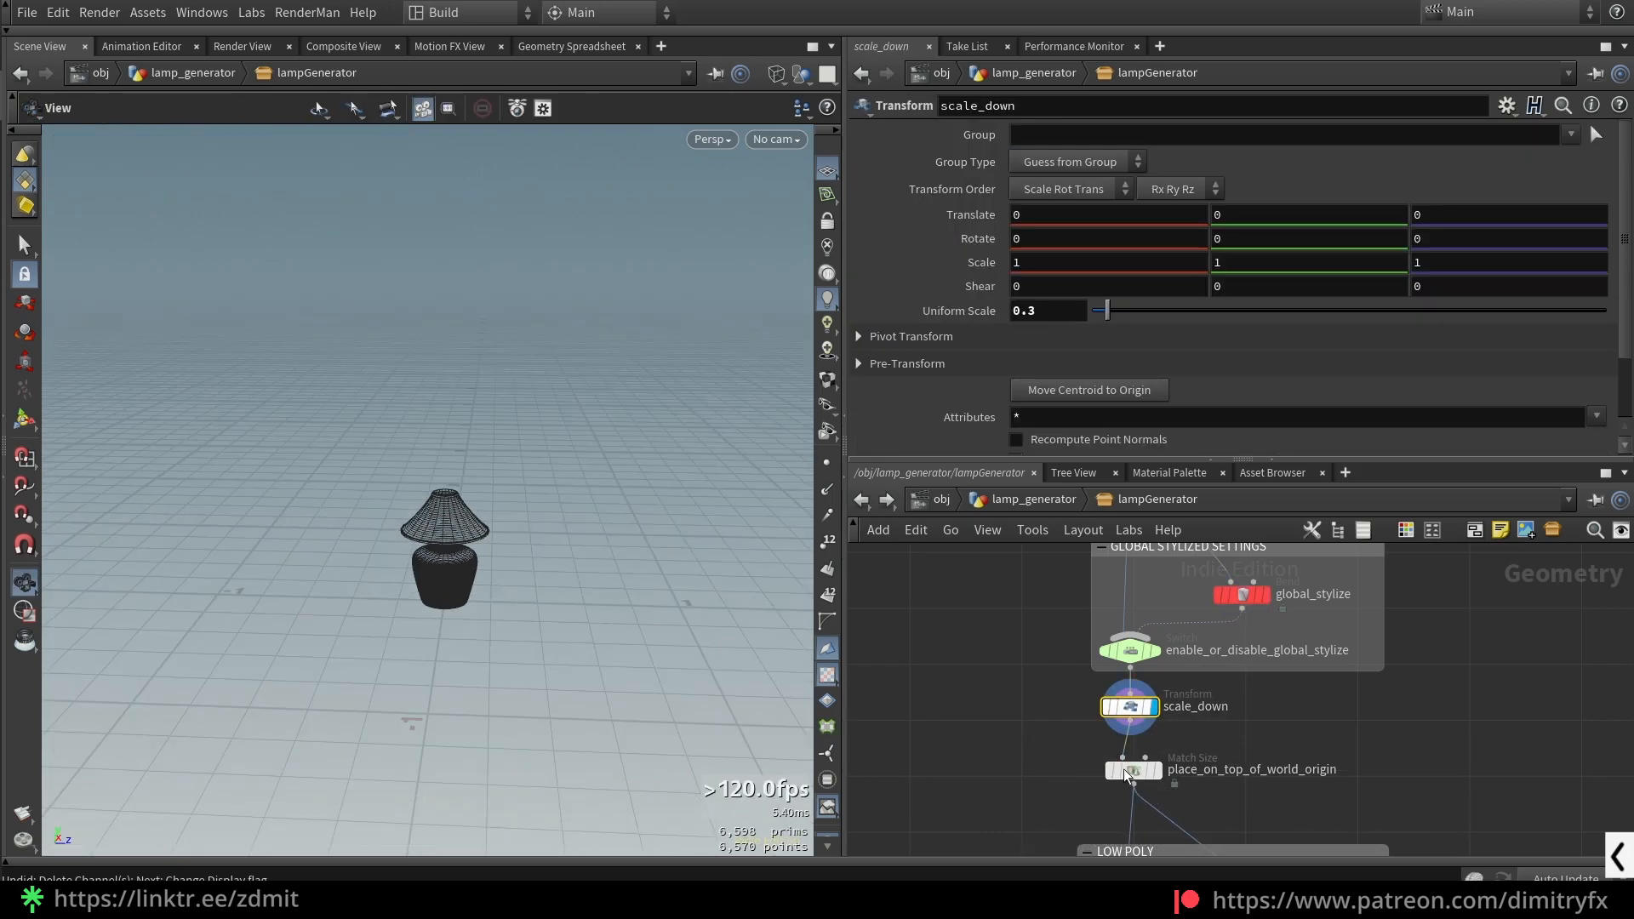
key("w")
left_click_drag(532, 610, 522, 580)
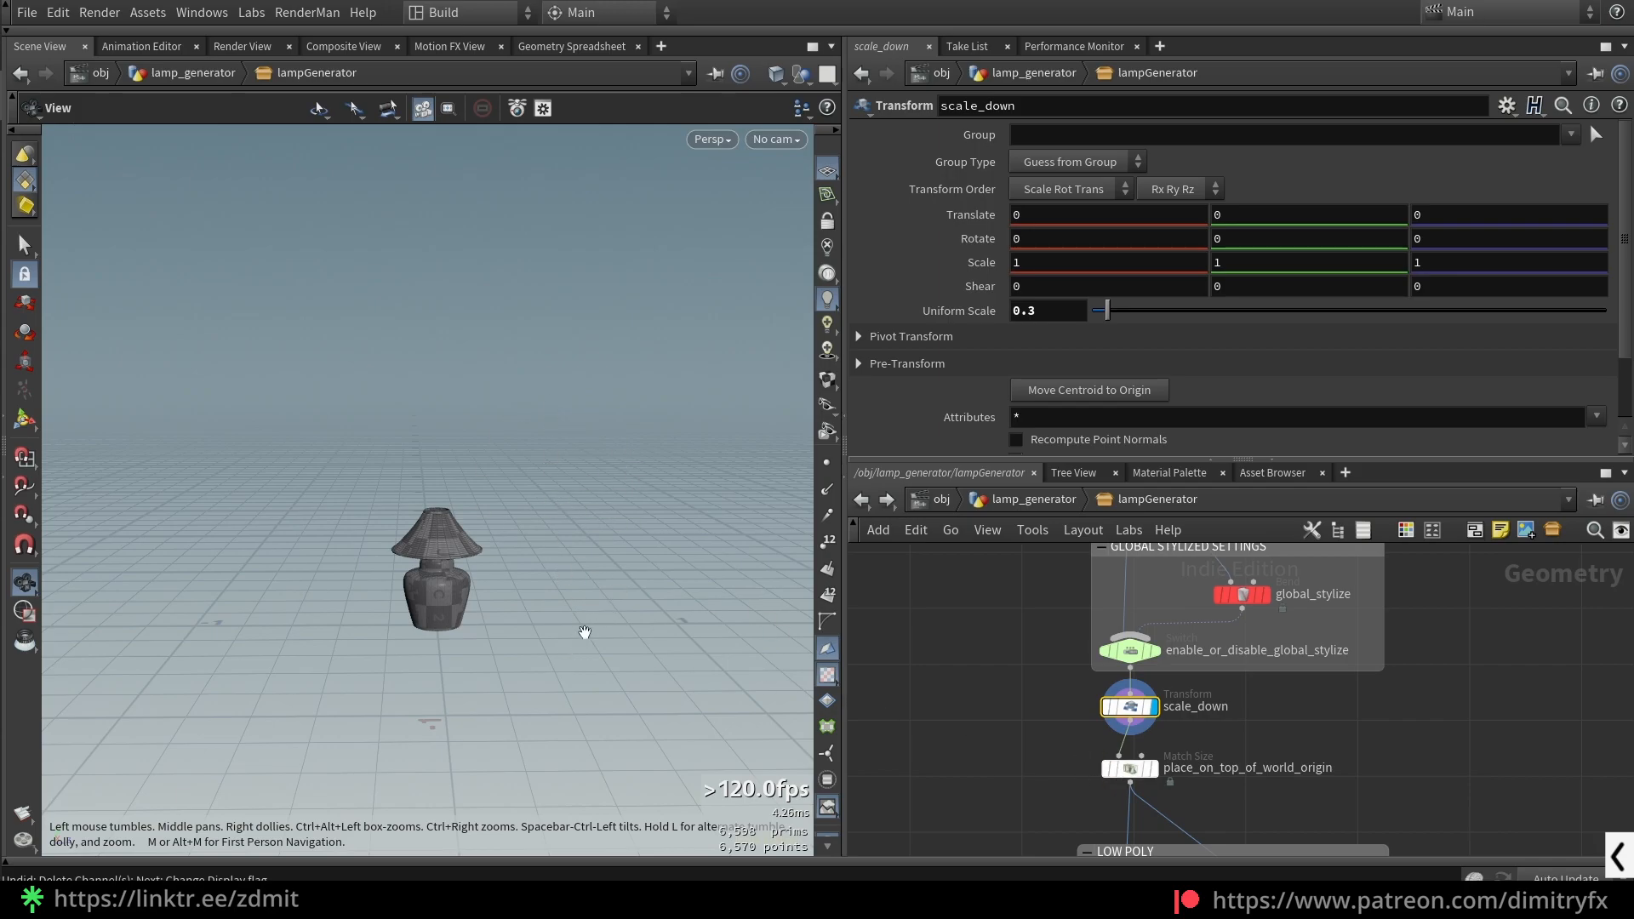
- Select and display place_on_top_of_world_origin, and inspect the lamp's placement on the ground grid
middle_click_drag(1294, 729, 1260, 637)
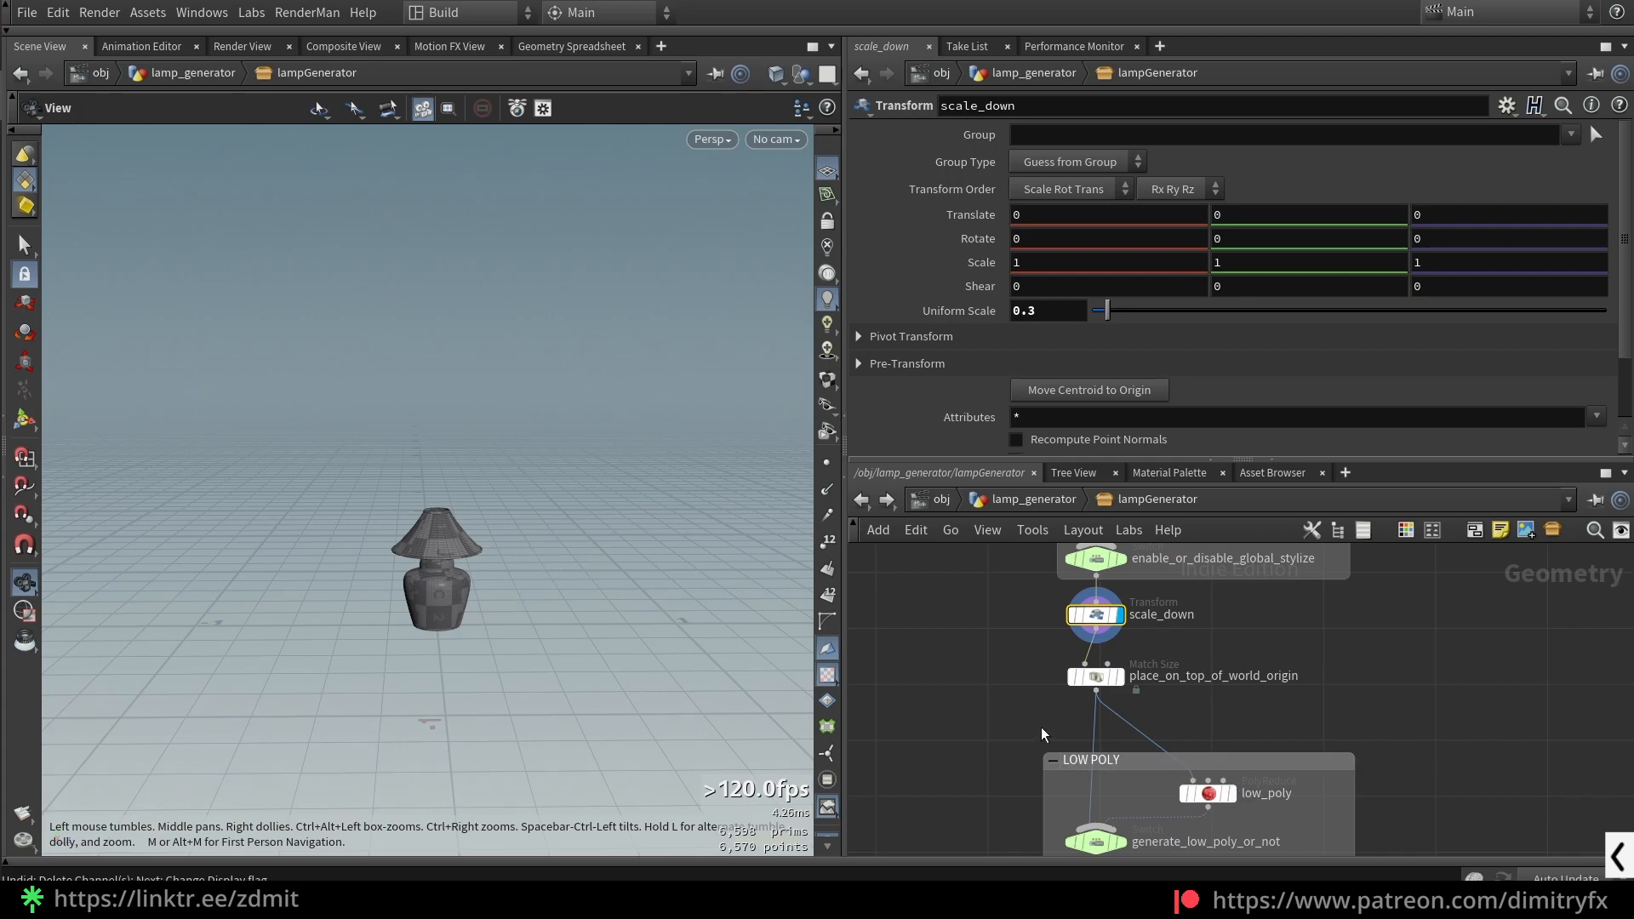
left_click(1097, 677)
left_click_drag(647, 666, 478, 587)
scroll(478, 587, "up", 4)
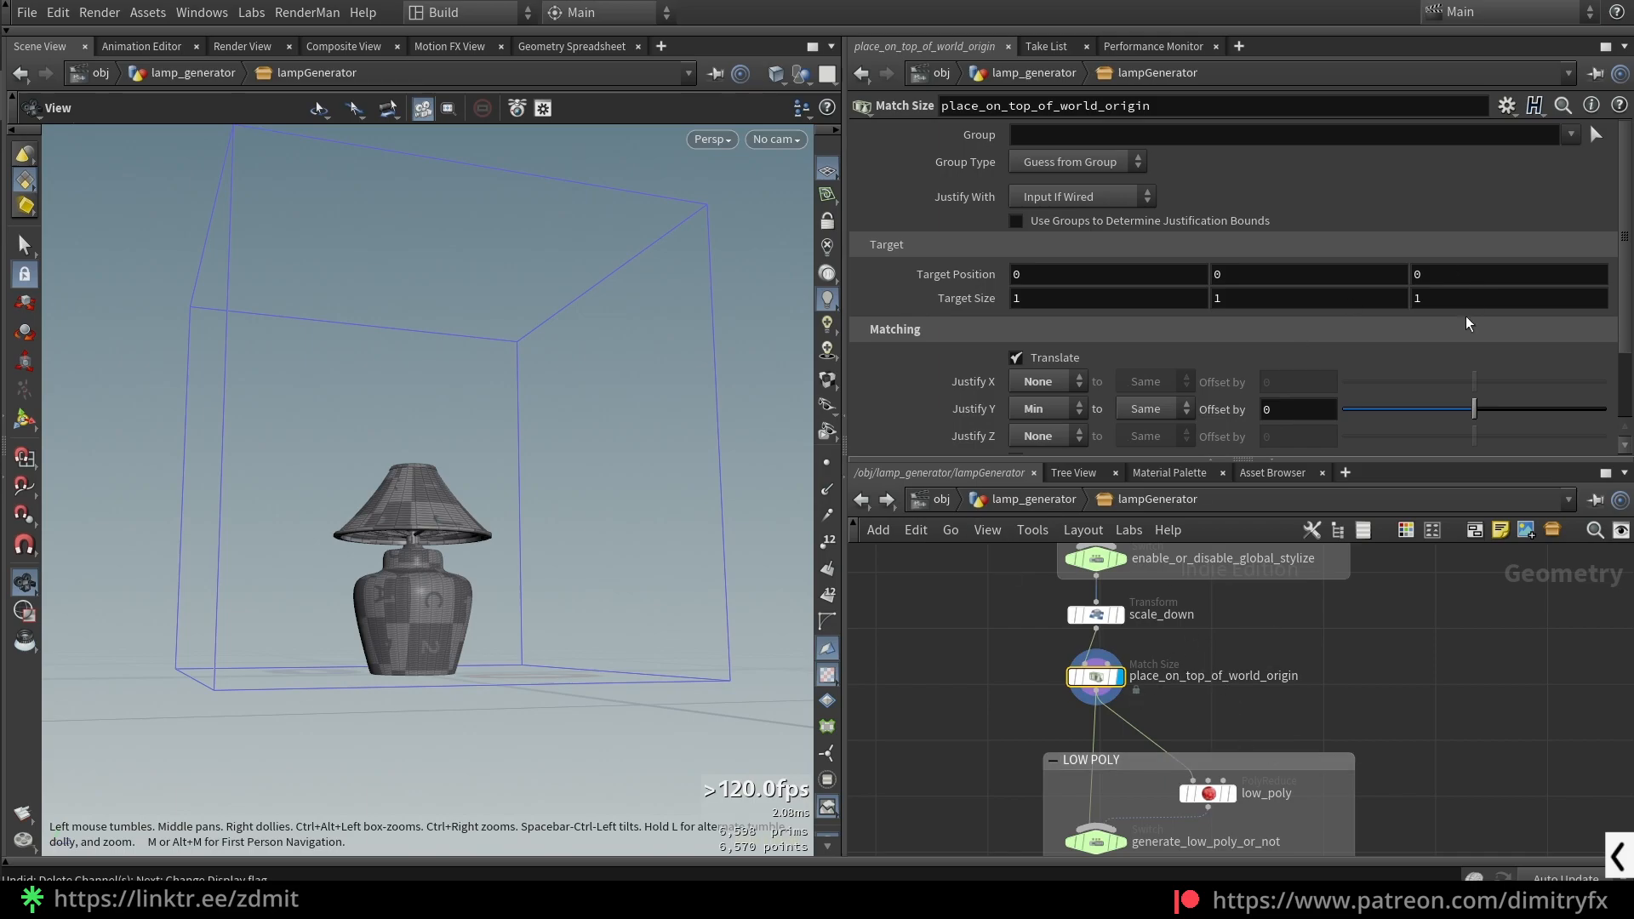
- Display the low_poly PolyReduce result, and select the generate_low_poly_or_not switch to review its input expression
middle_click_drag(1302, 796, 1284, 631)
scroll(1248, 641, "up", 2)
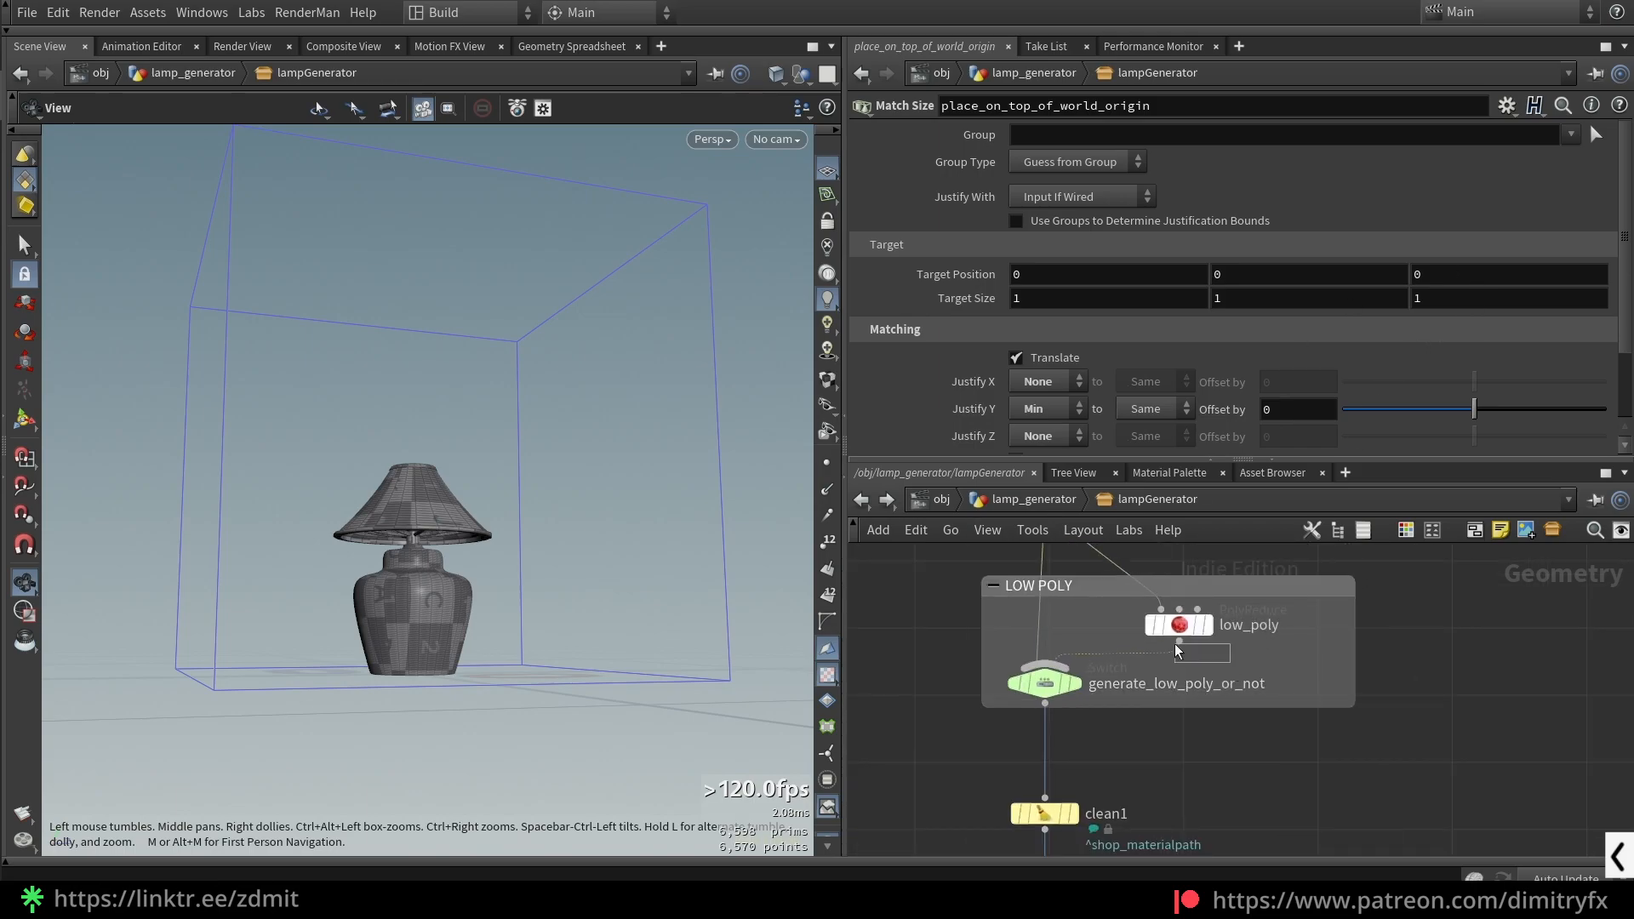
left_click_drag(1264, 683, 1180, 684)
left_click(1204, 625)
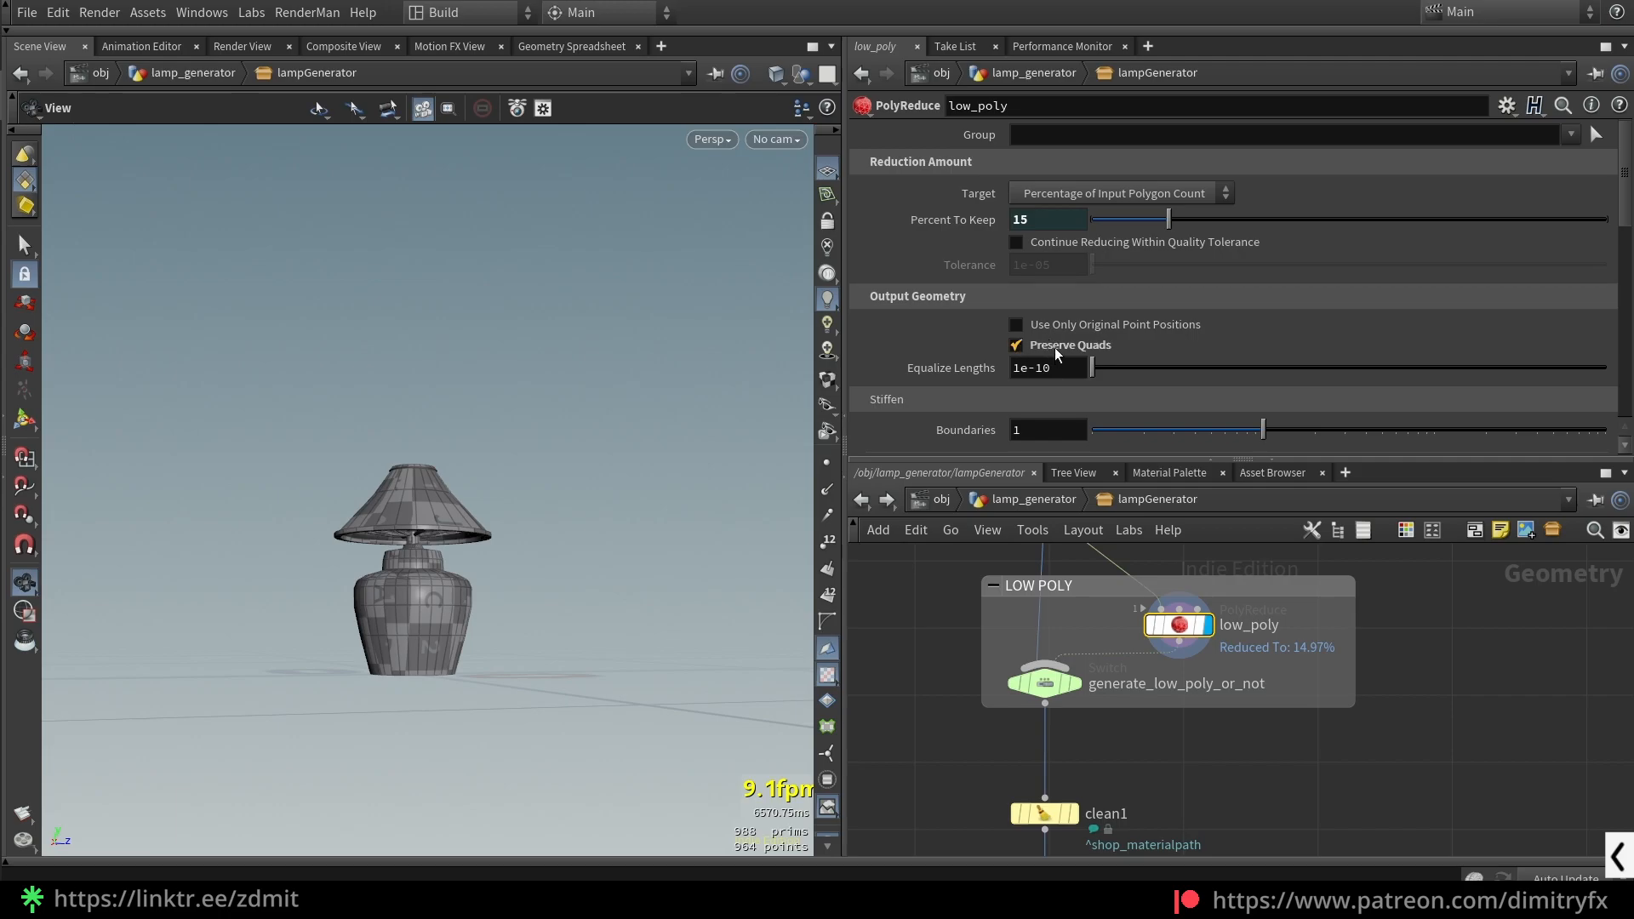
left_click(1032, 694)
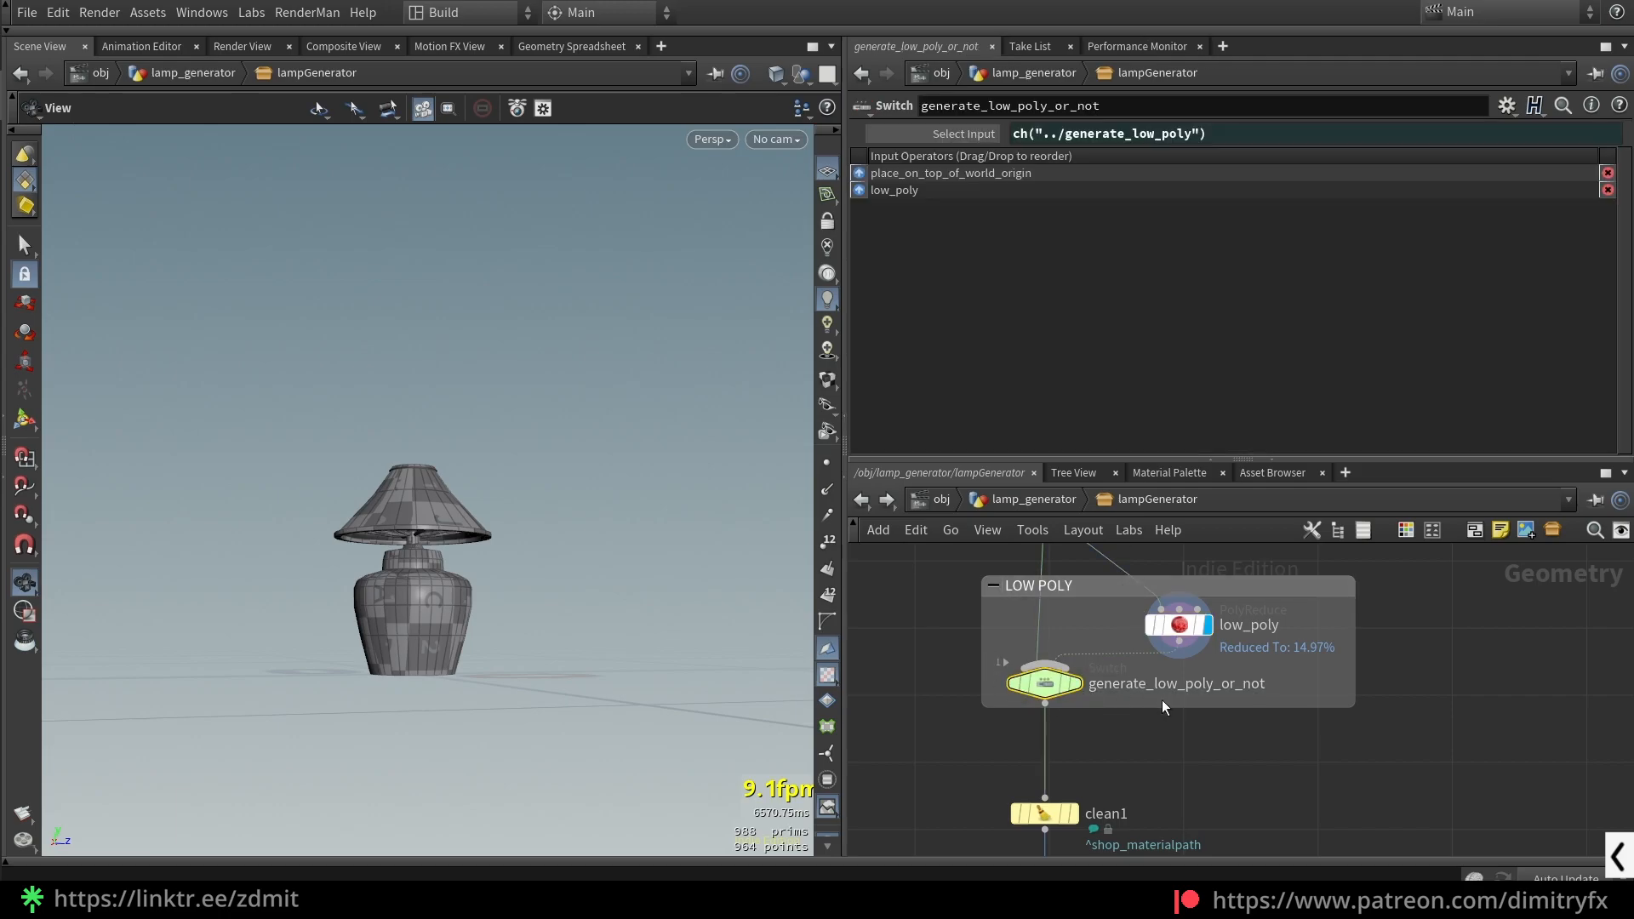
- Select and display the clean1 node below the low poly group
middle_click_drag(1176, 717, 1191, 628)
left_click_drag(960, 758, 1177, 740)
left_click_drag(890, 770, 1163, 688)
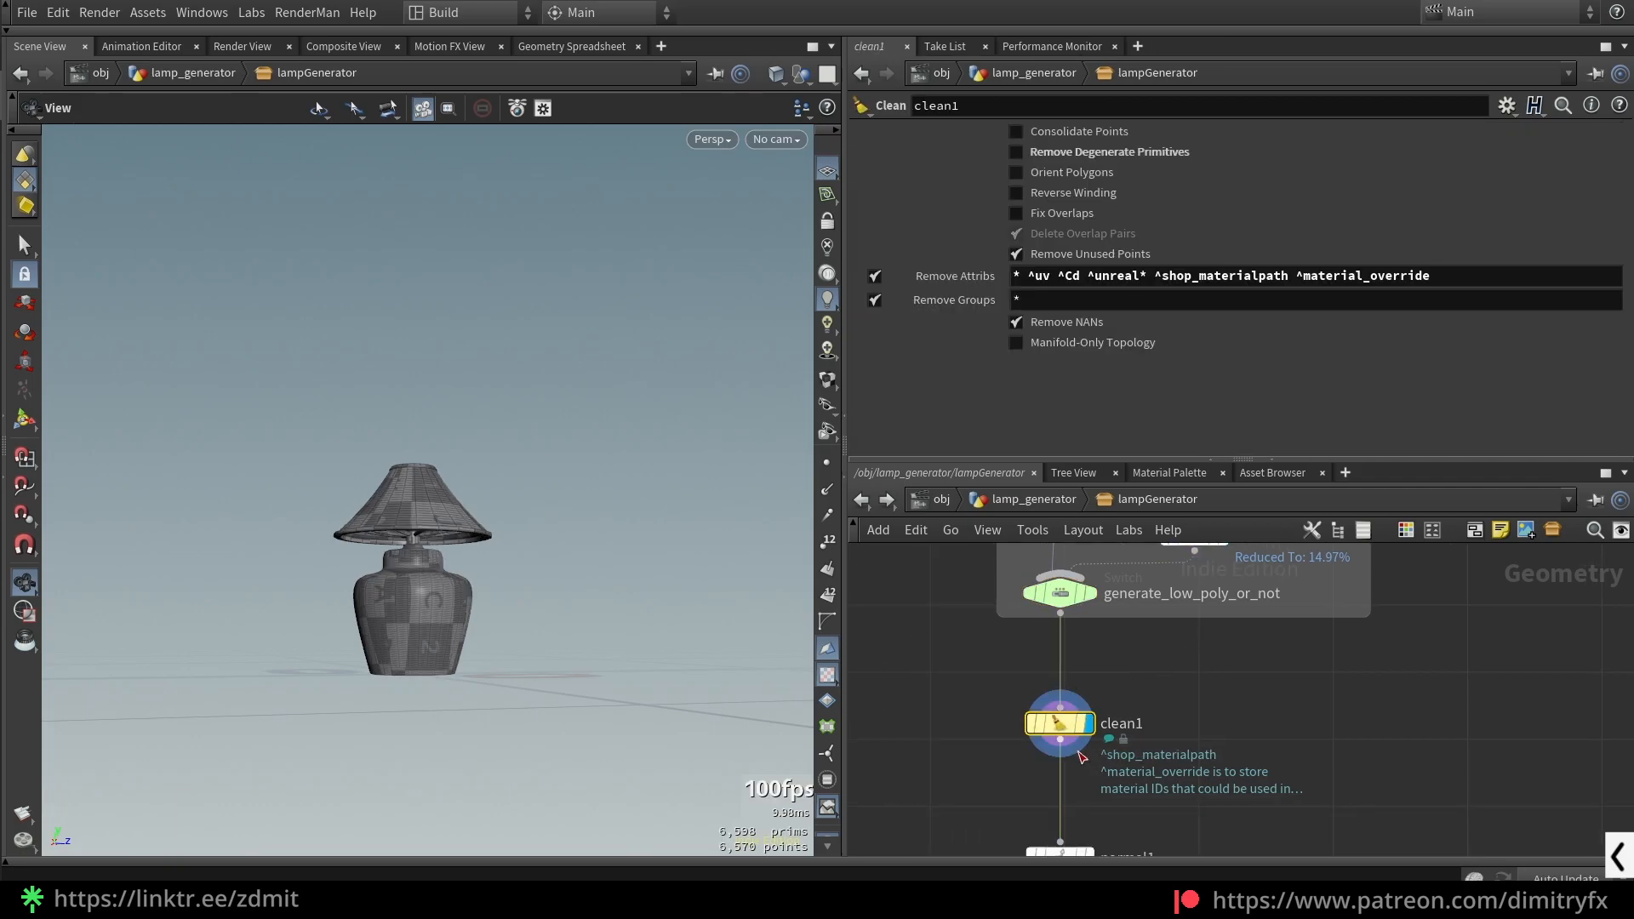
- Compare the node information of generate_low_poly_or_not and clean1, and highlight the attribute exclusions in clean1's Remove Attribs
middle_click(1078, 598)
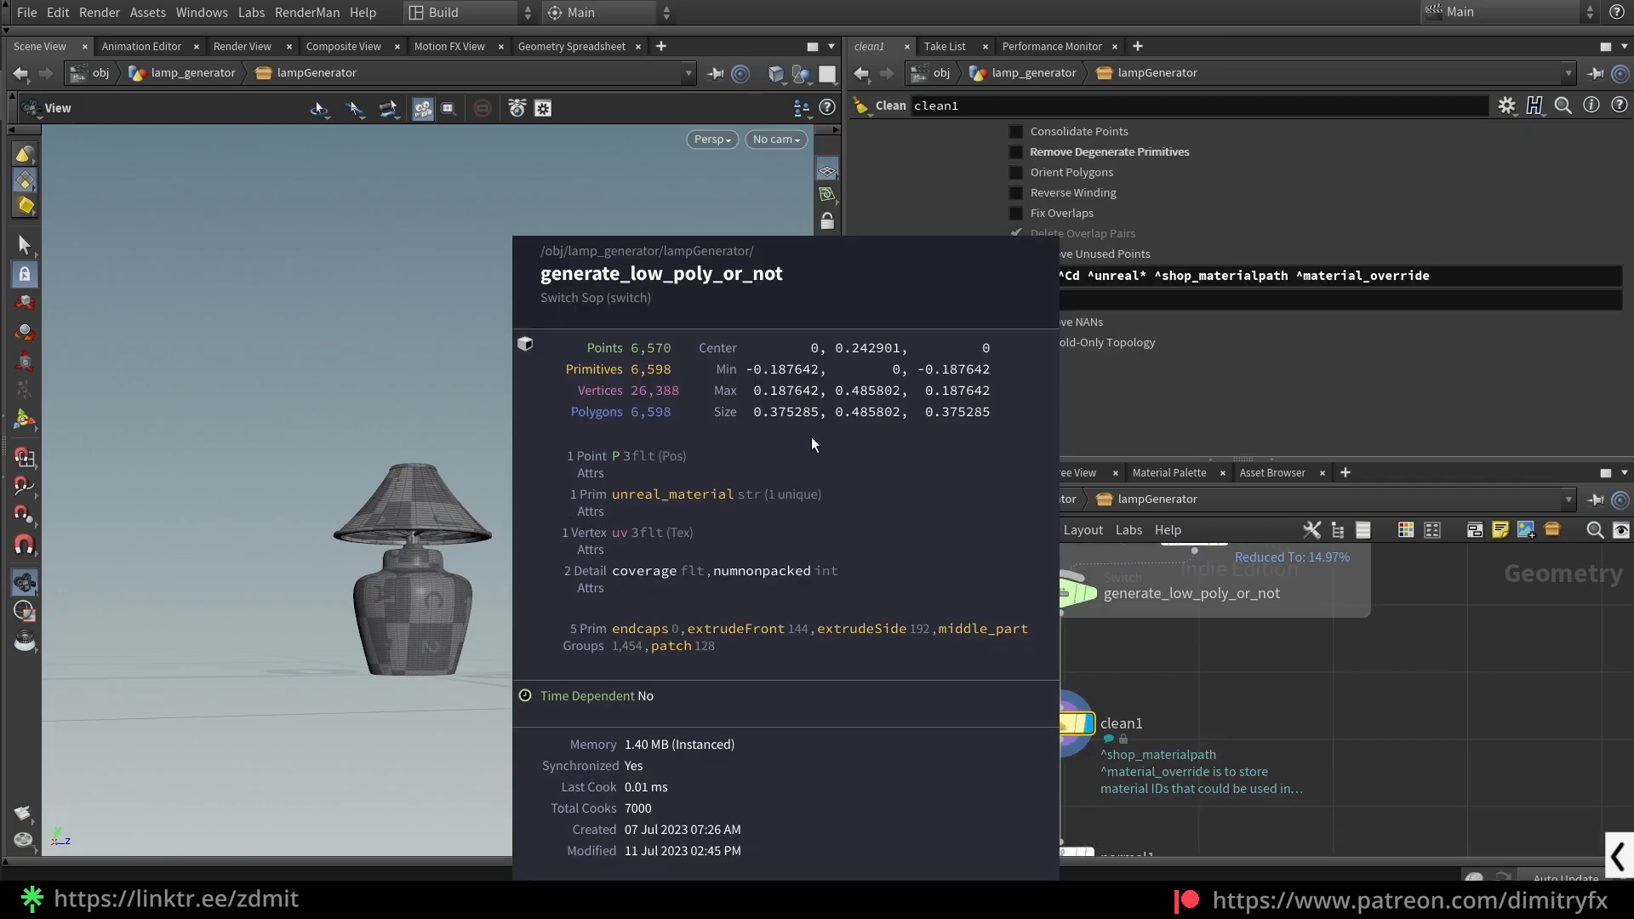
middle_click(1075, 724)
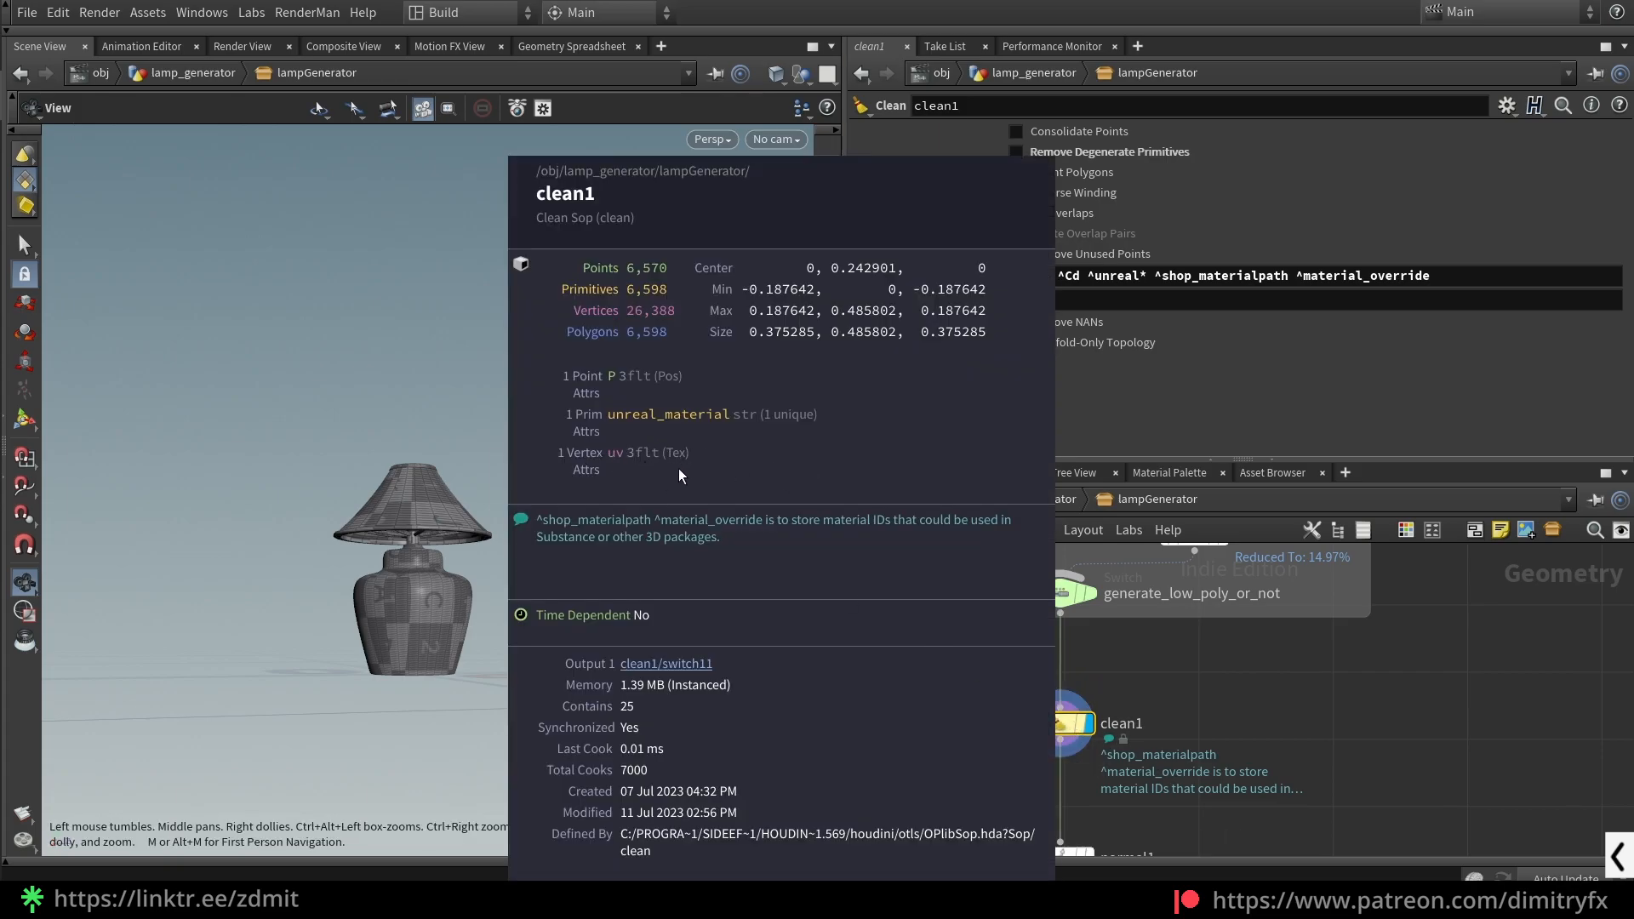
left_click_drag(1156, 276, 1297, 276)
left_click_drag(1435, 273, 1273, 277)
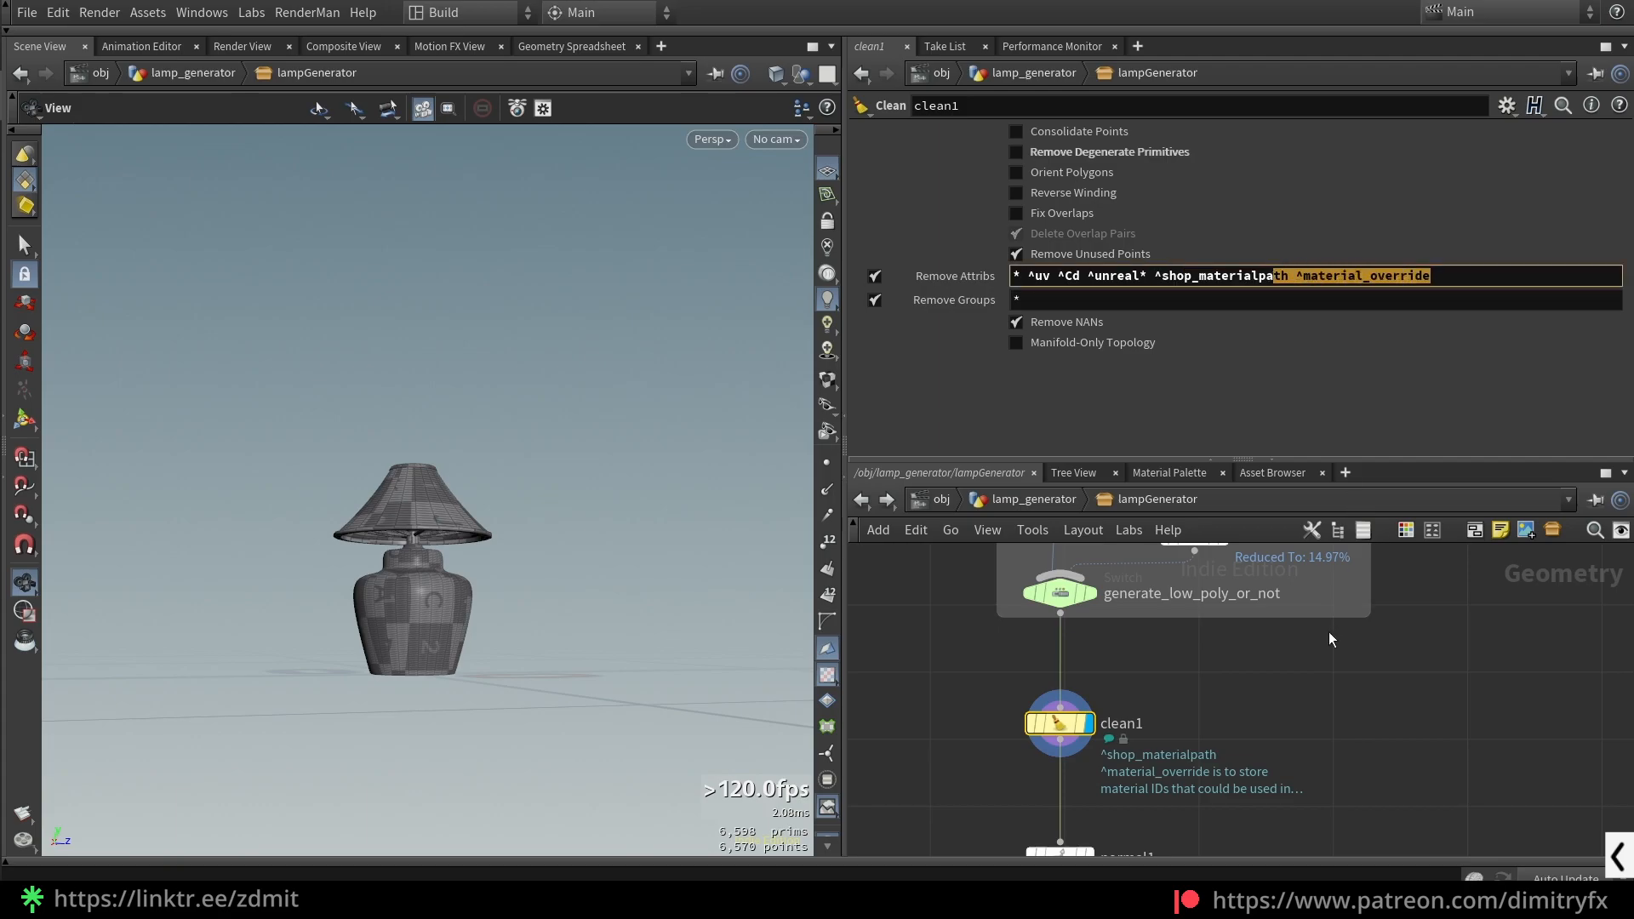
- Select the quickmaterial2 node below matchsize3 and review its inner_frame material settings
scroll(1330, 631, "down", 5)
middle_click_drag(1108, 560, 1130, 843)
scroll(1213, 760, "up", 4)
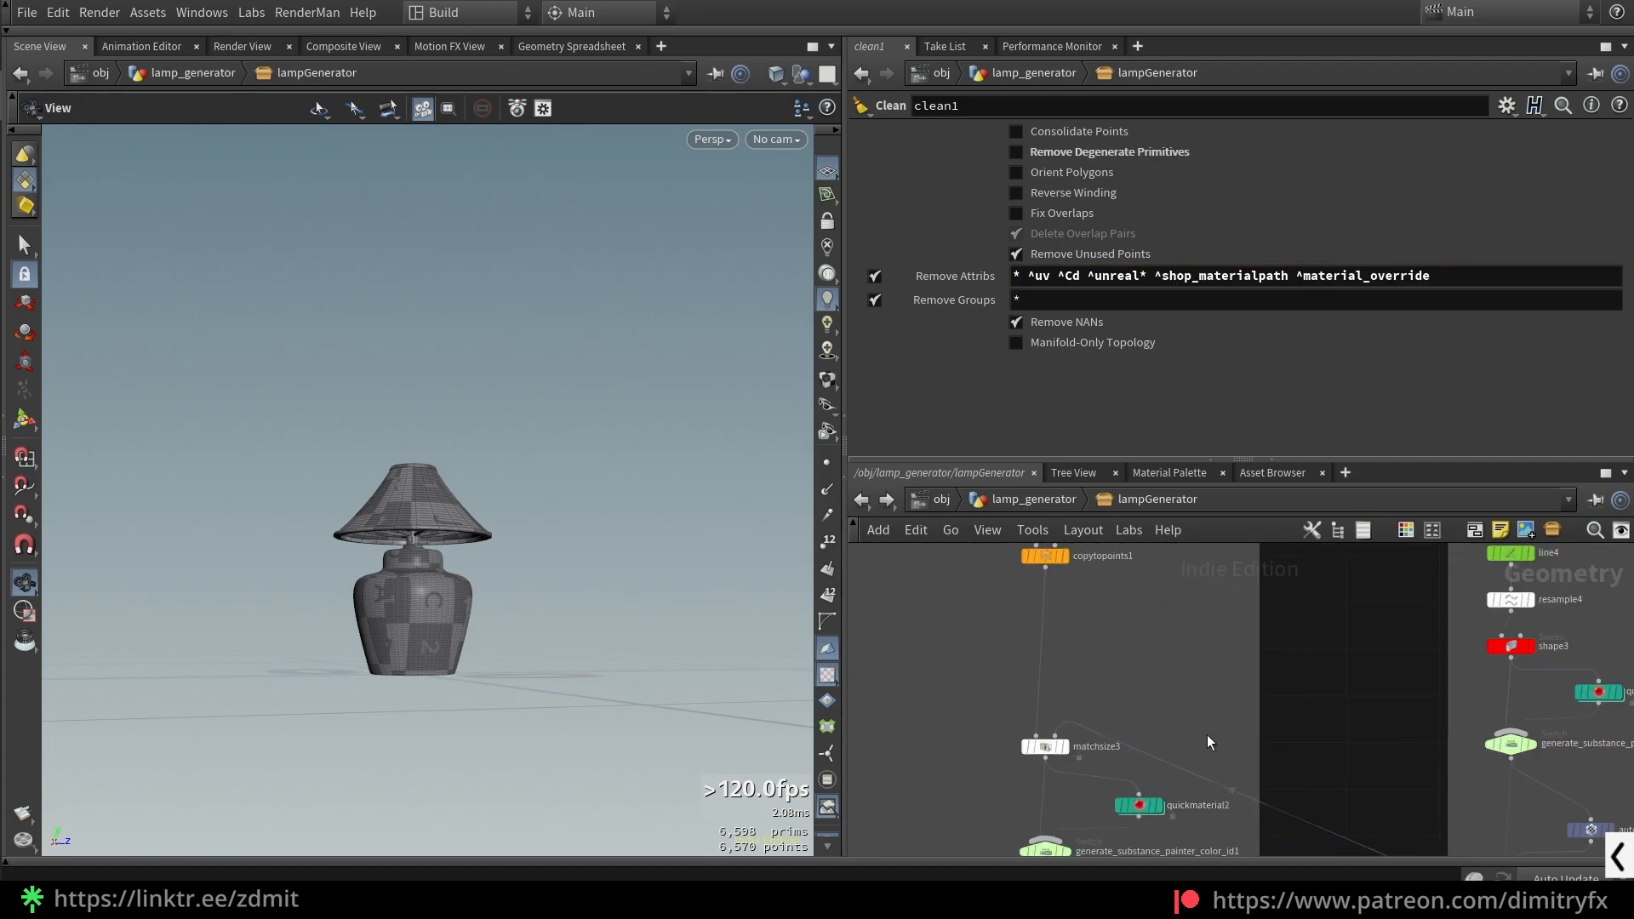
scroll(1175, 749, "up", 5)
left_click(1055, 696)
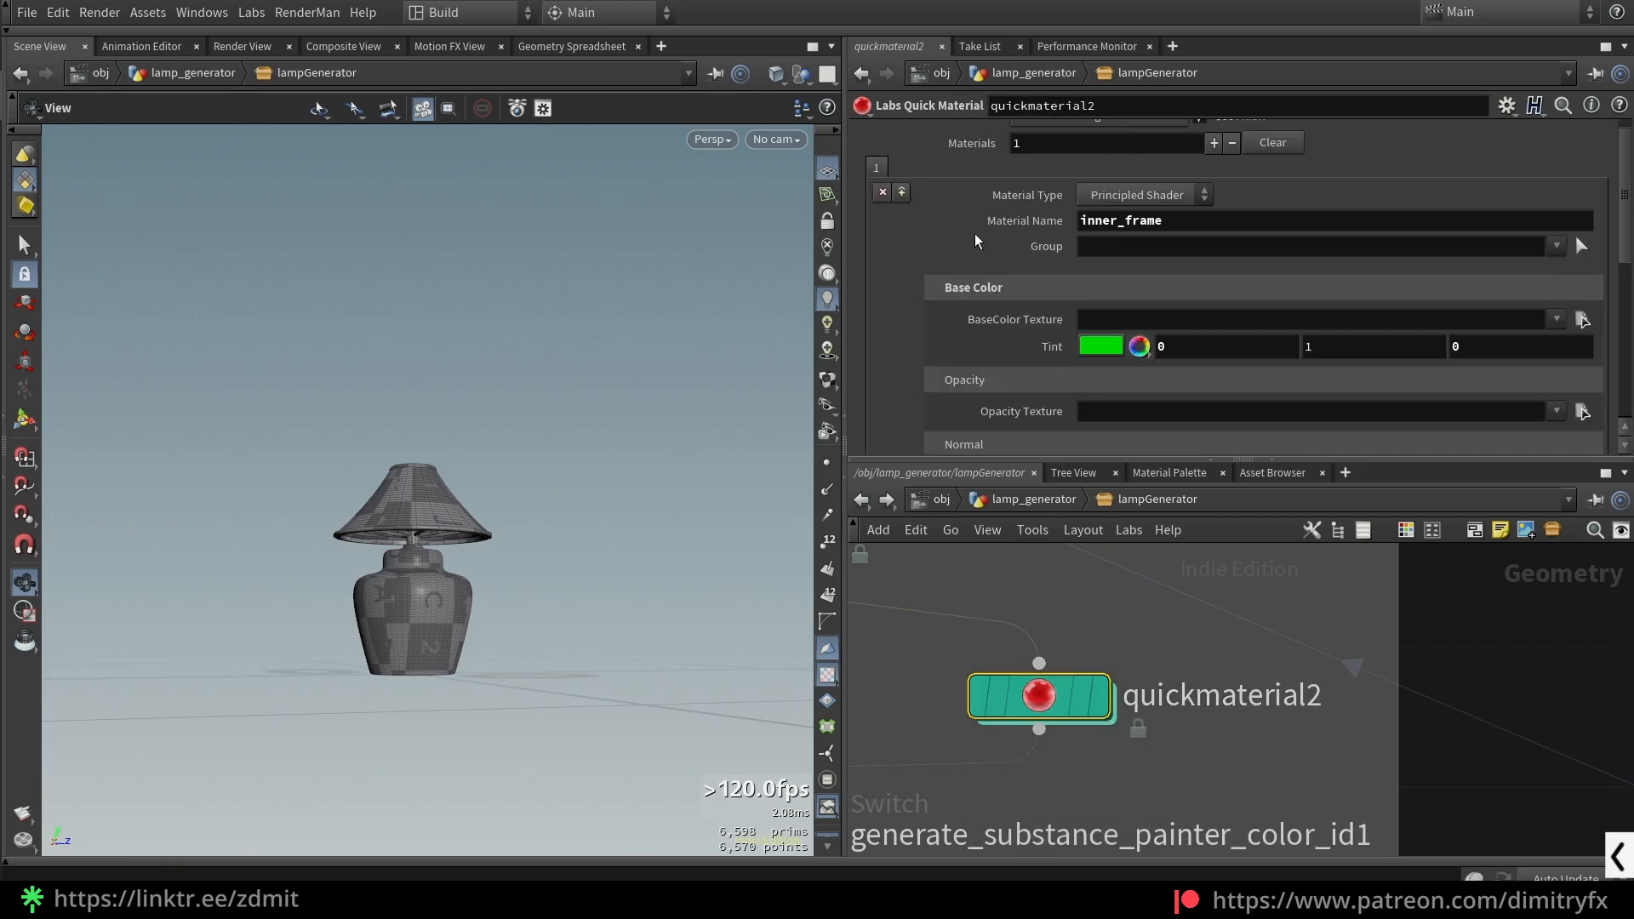
scroll(1241, 749, "down", 6)
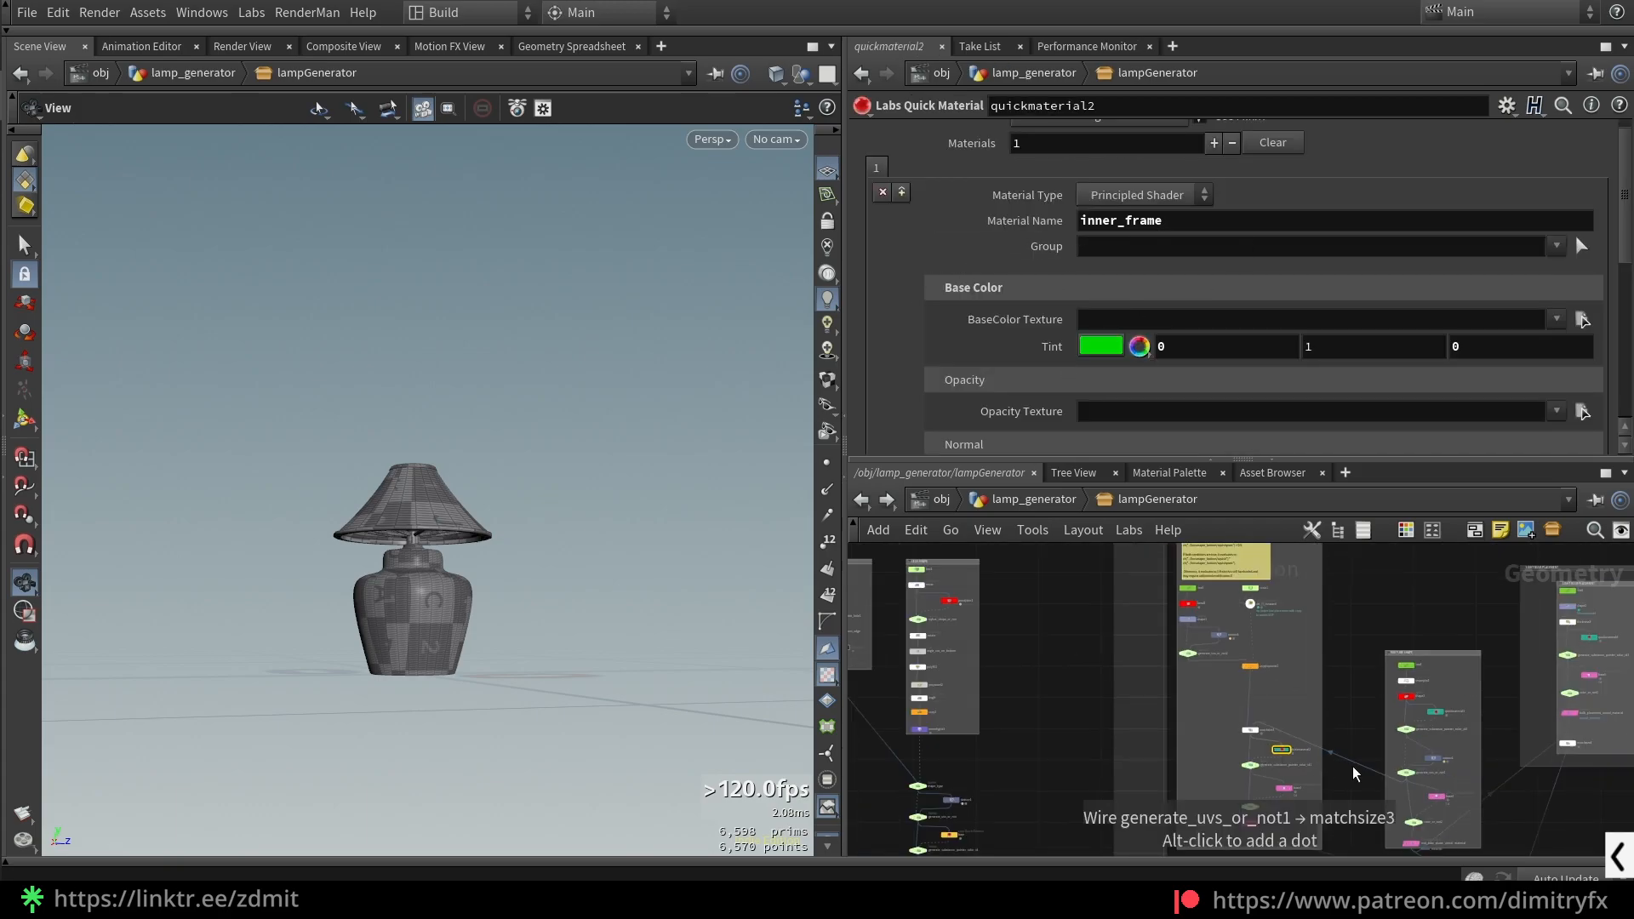
- Return to the end of the network, and select and display the normal1 node below clean1
middle_click_drag(1352, 766, 1202, 426)
middle_click_drag(1245, 850, 1178, 681)
middle_click_drag(1246, 768, 1224, 637)
scroll(1208, 651, "up", 4)
scroll(1004, 722, "up", 2)
left_click(1108, 676)
left_click(1147, 677)
- Select and display the collision_geo group node, and highlight its group name rendered_collision_geo
scroll(1075, 790, "down", 2)
left_click(1098, 777)
left_click(1071, 777)
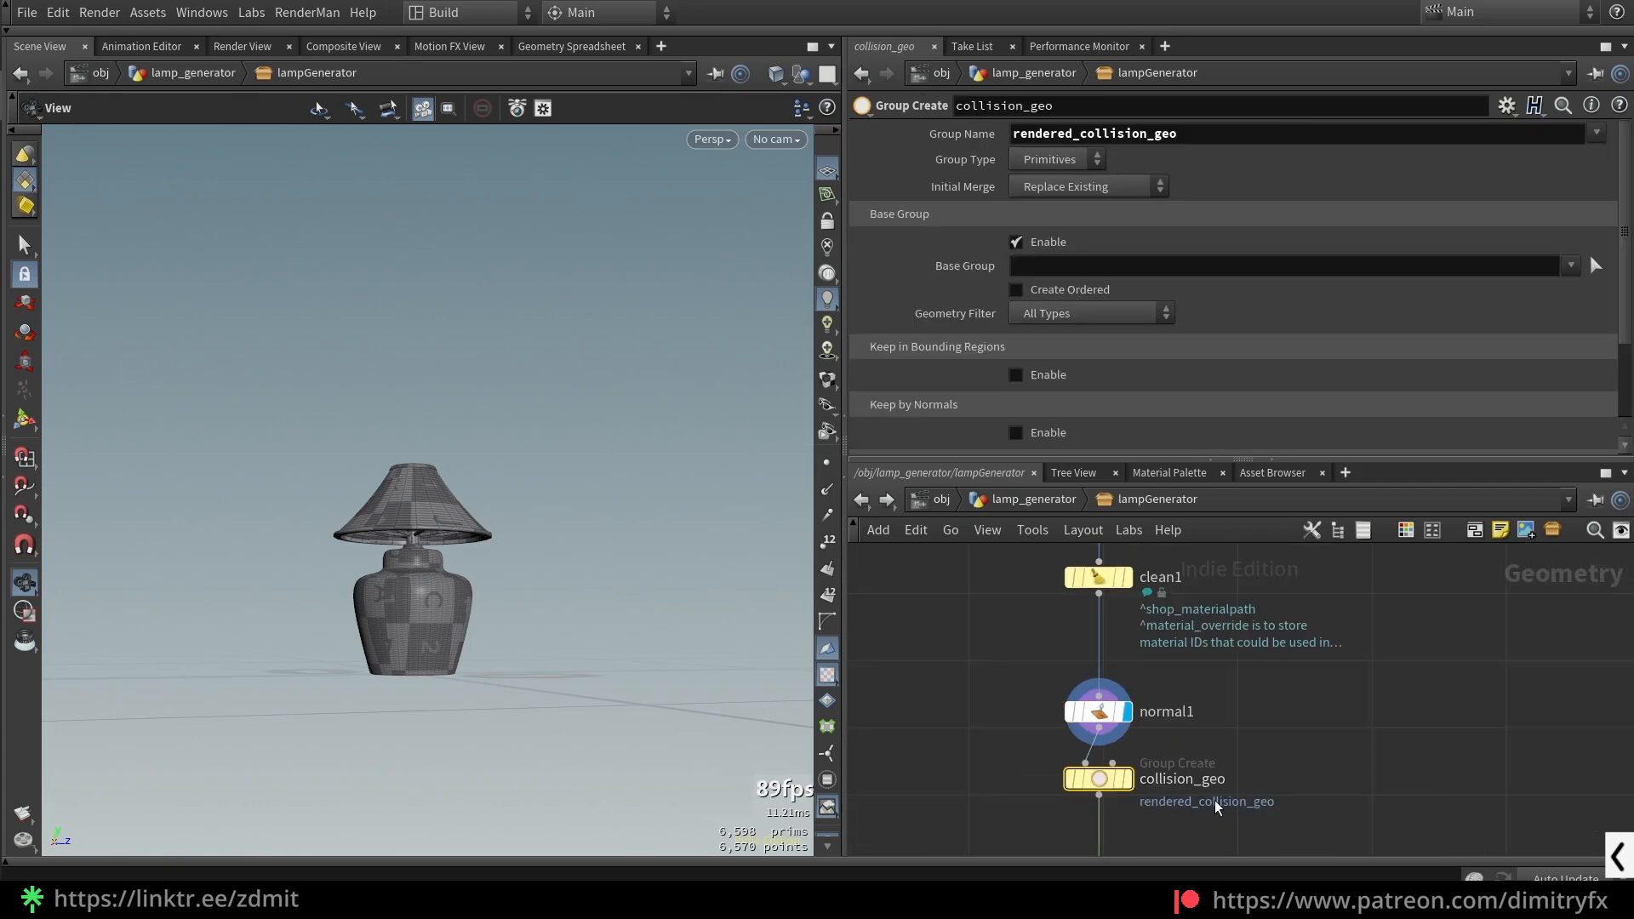
middle_click_drag(1214, 800, 1242, 713)
left_click(1154, 692)
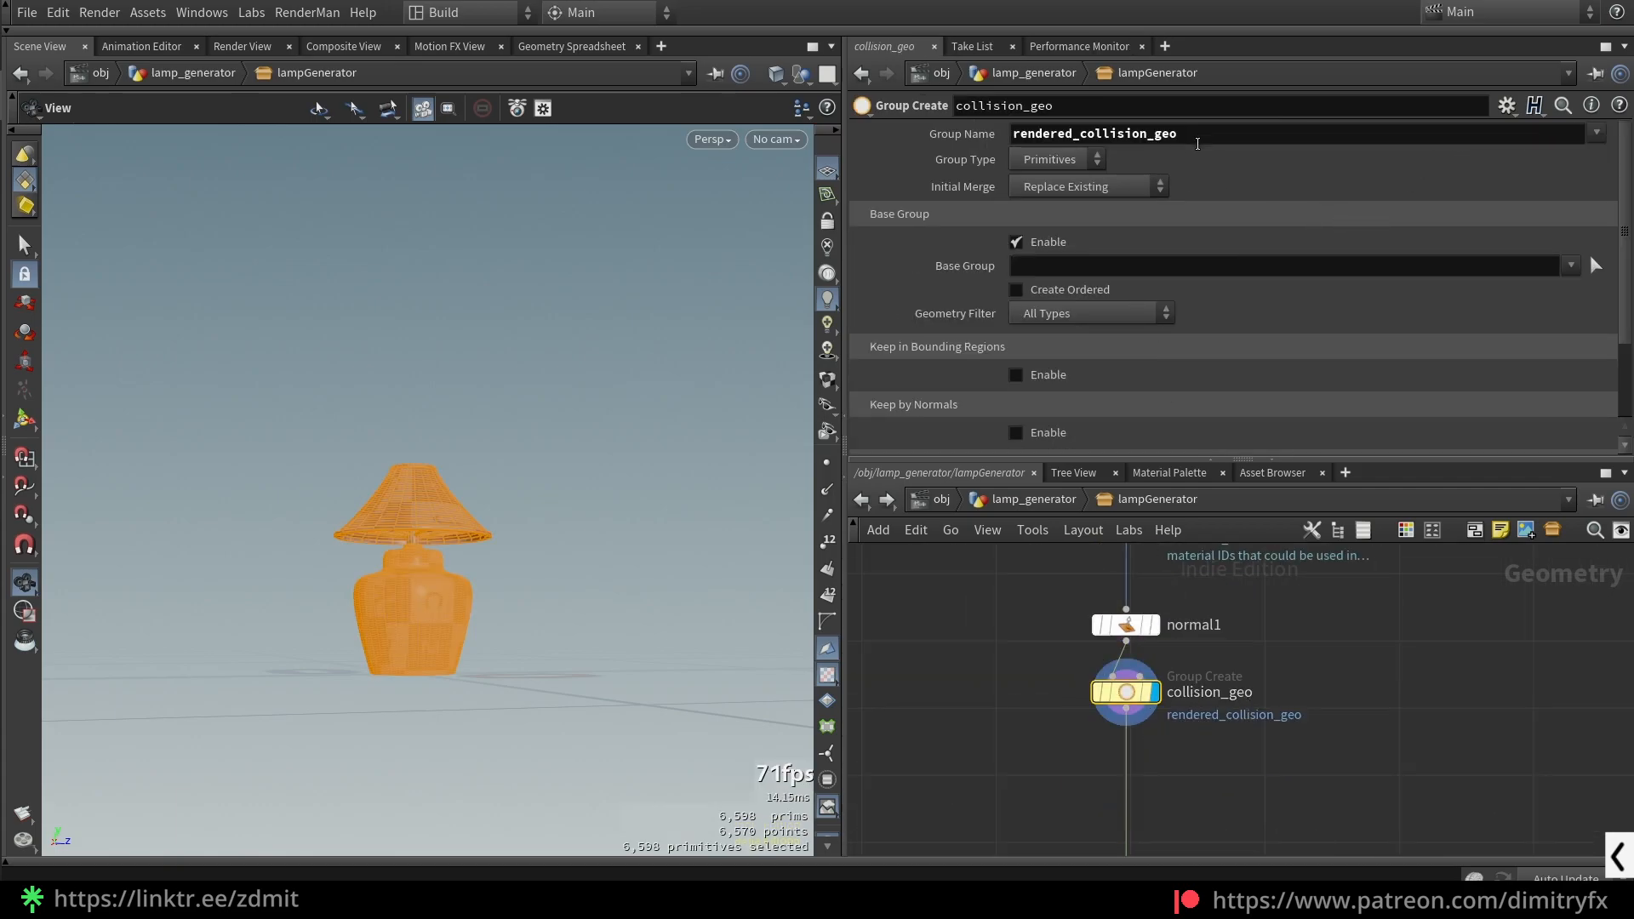
double_click(1039, 133)
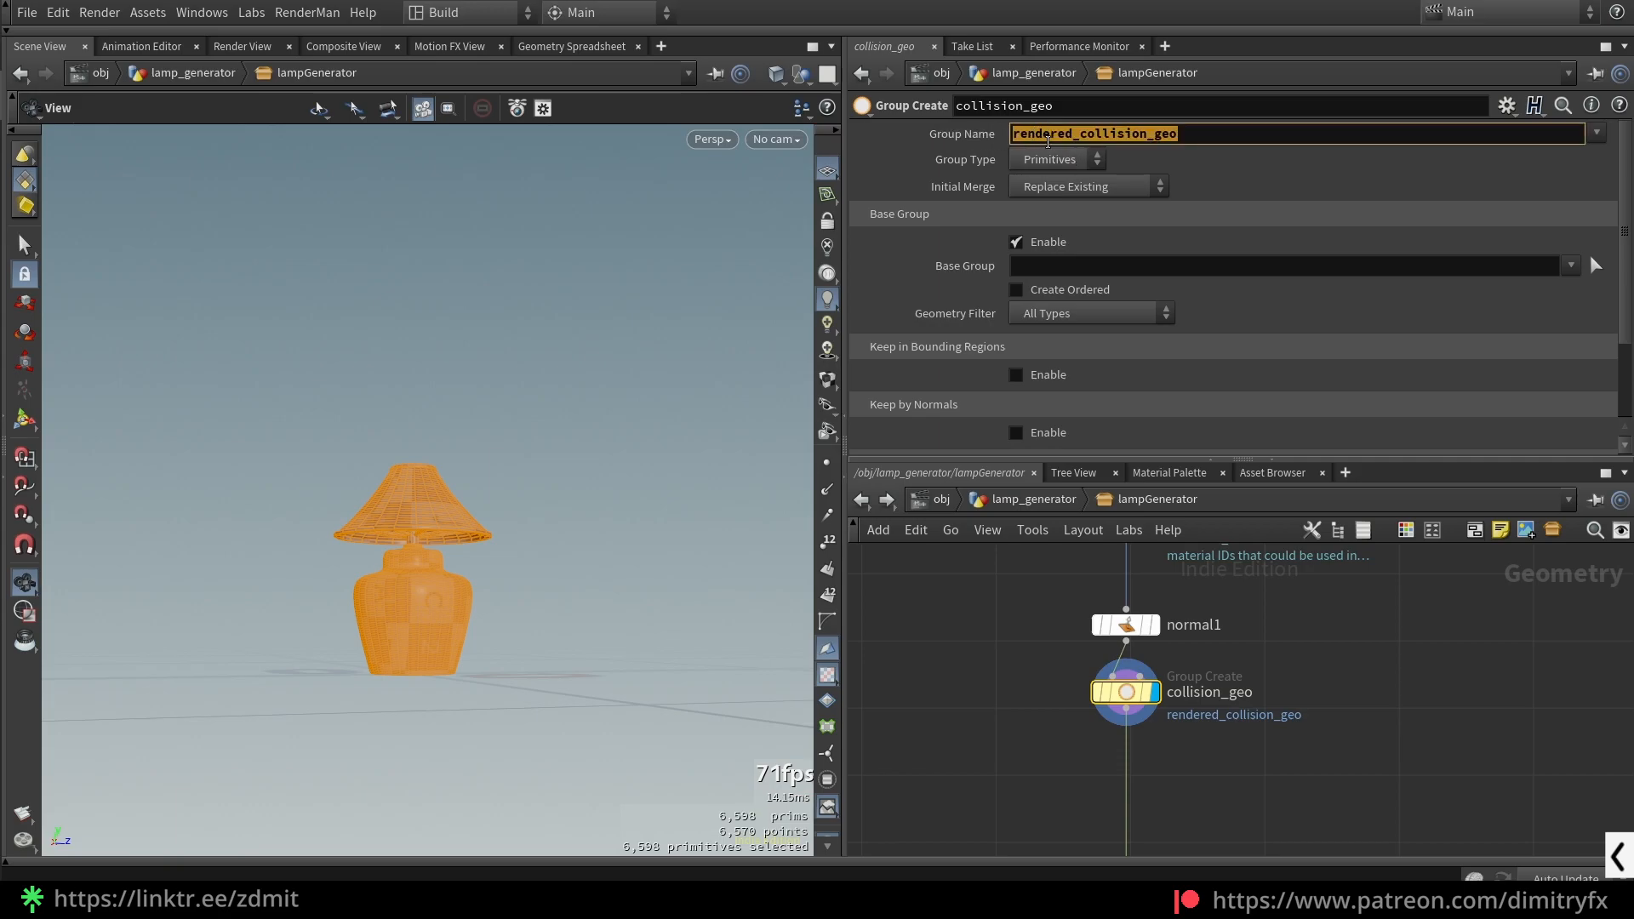
left_click(1248, 132)
key("Return")
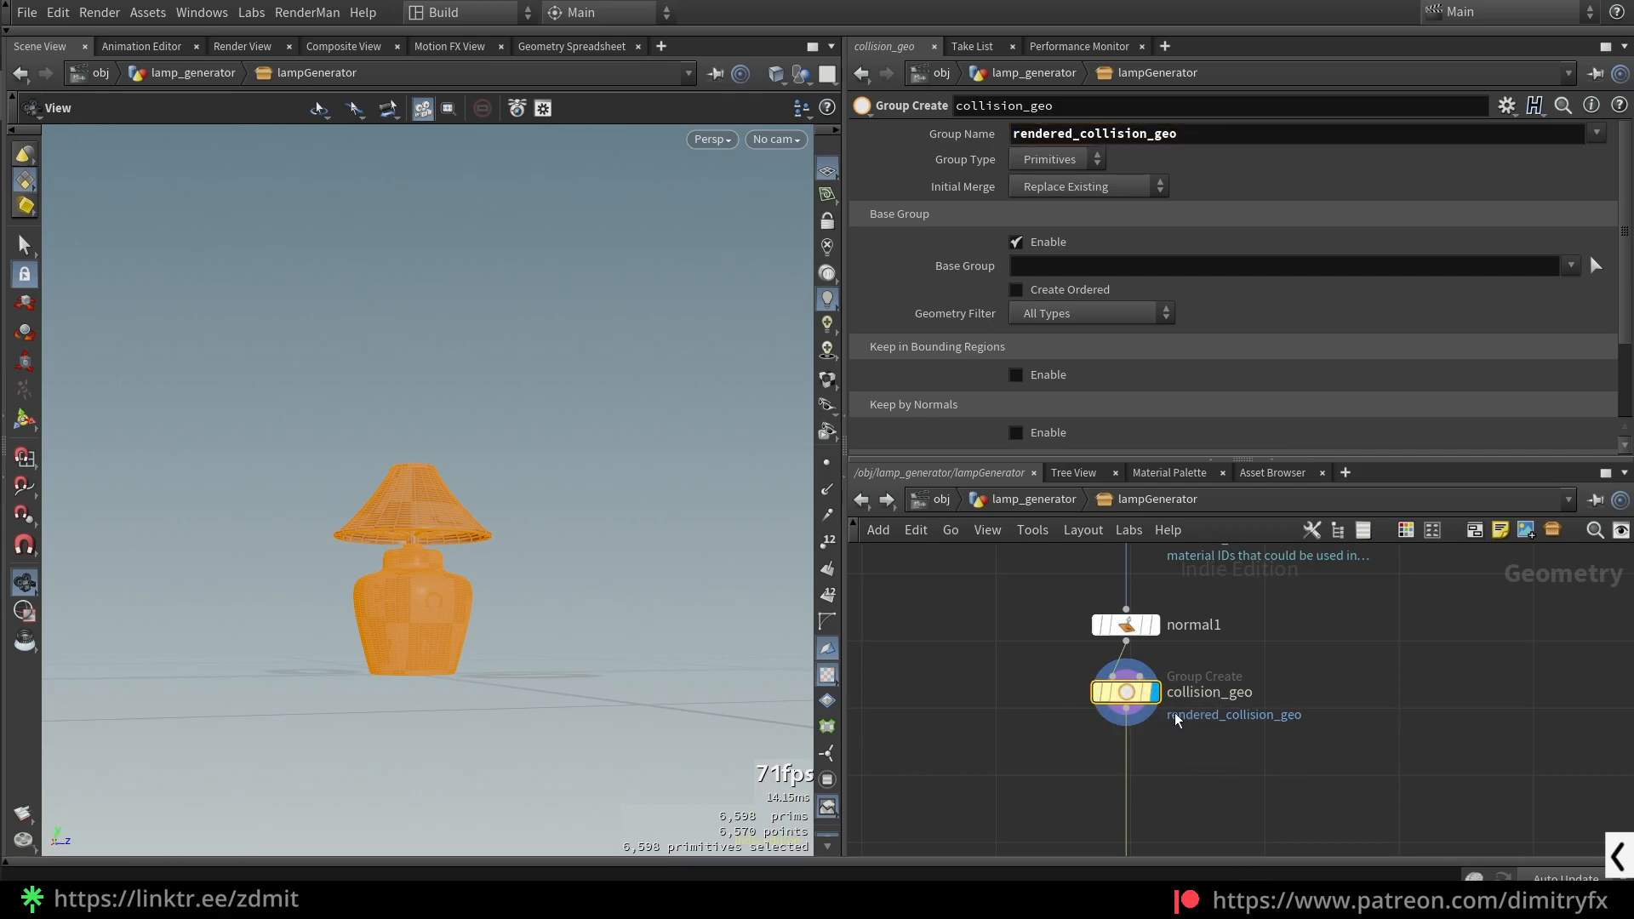
- Apply the Houdini - Unreal Engine Collision Group preset to collision_geo and point out its group name
scroll(1288, 585, "down", 3)
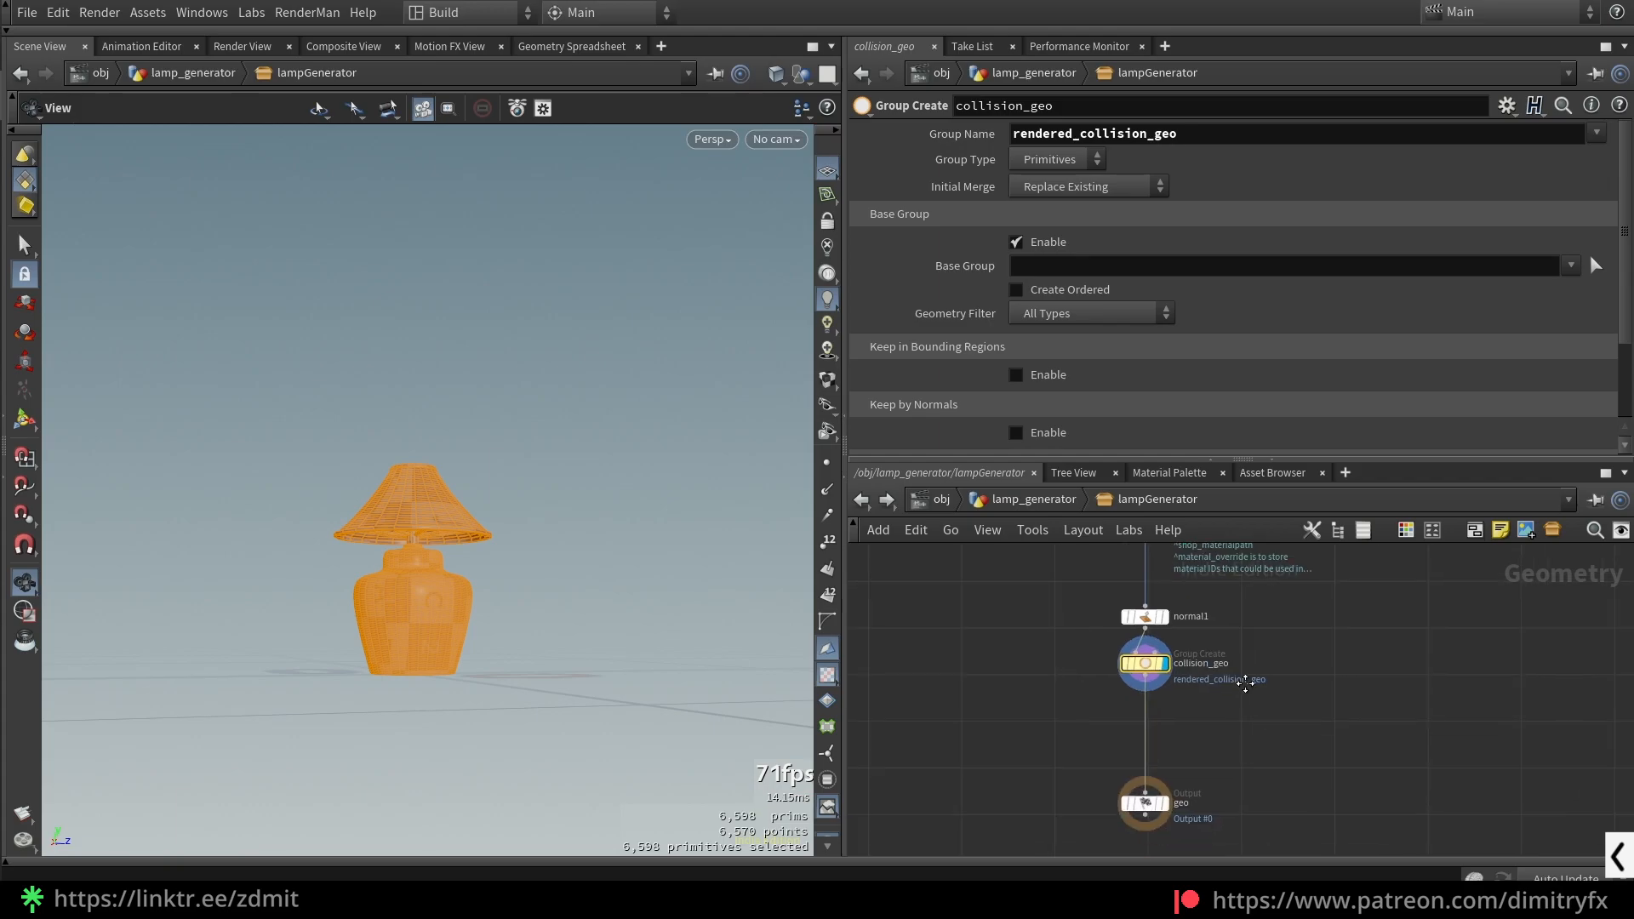
left_click(1514, 111)
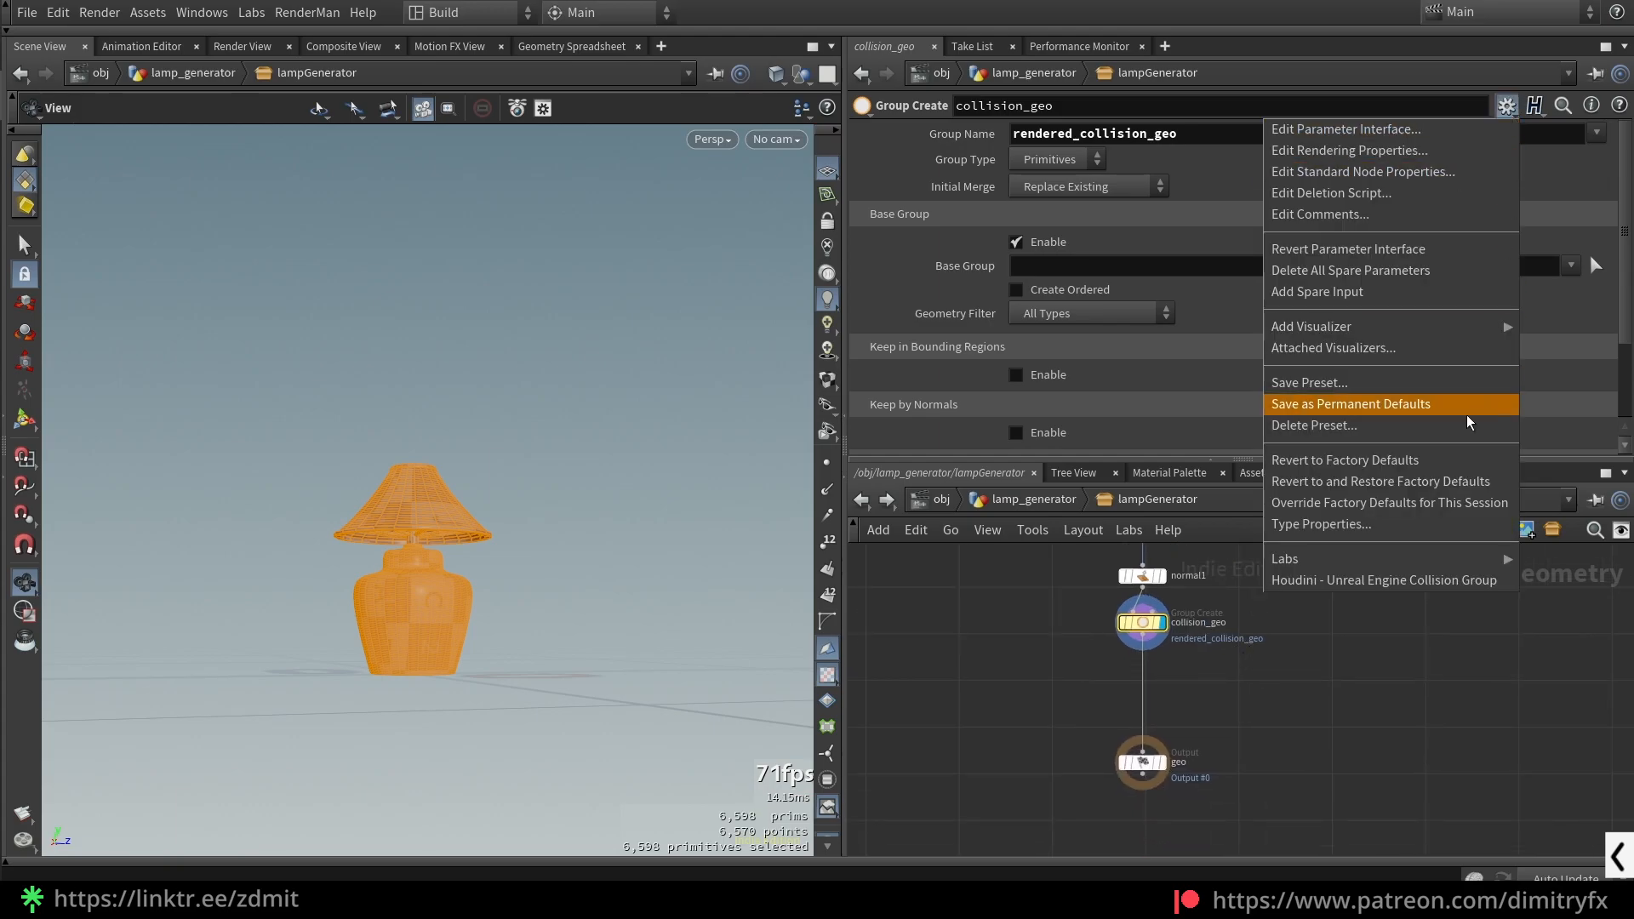
left_click(1331, 581)
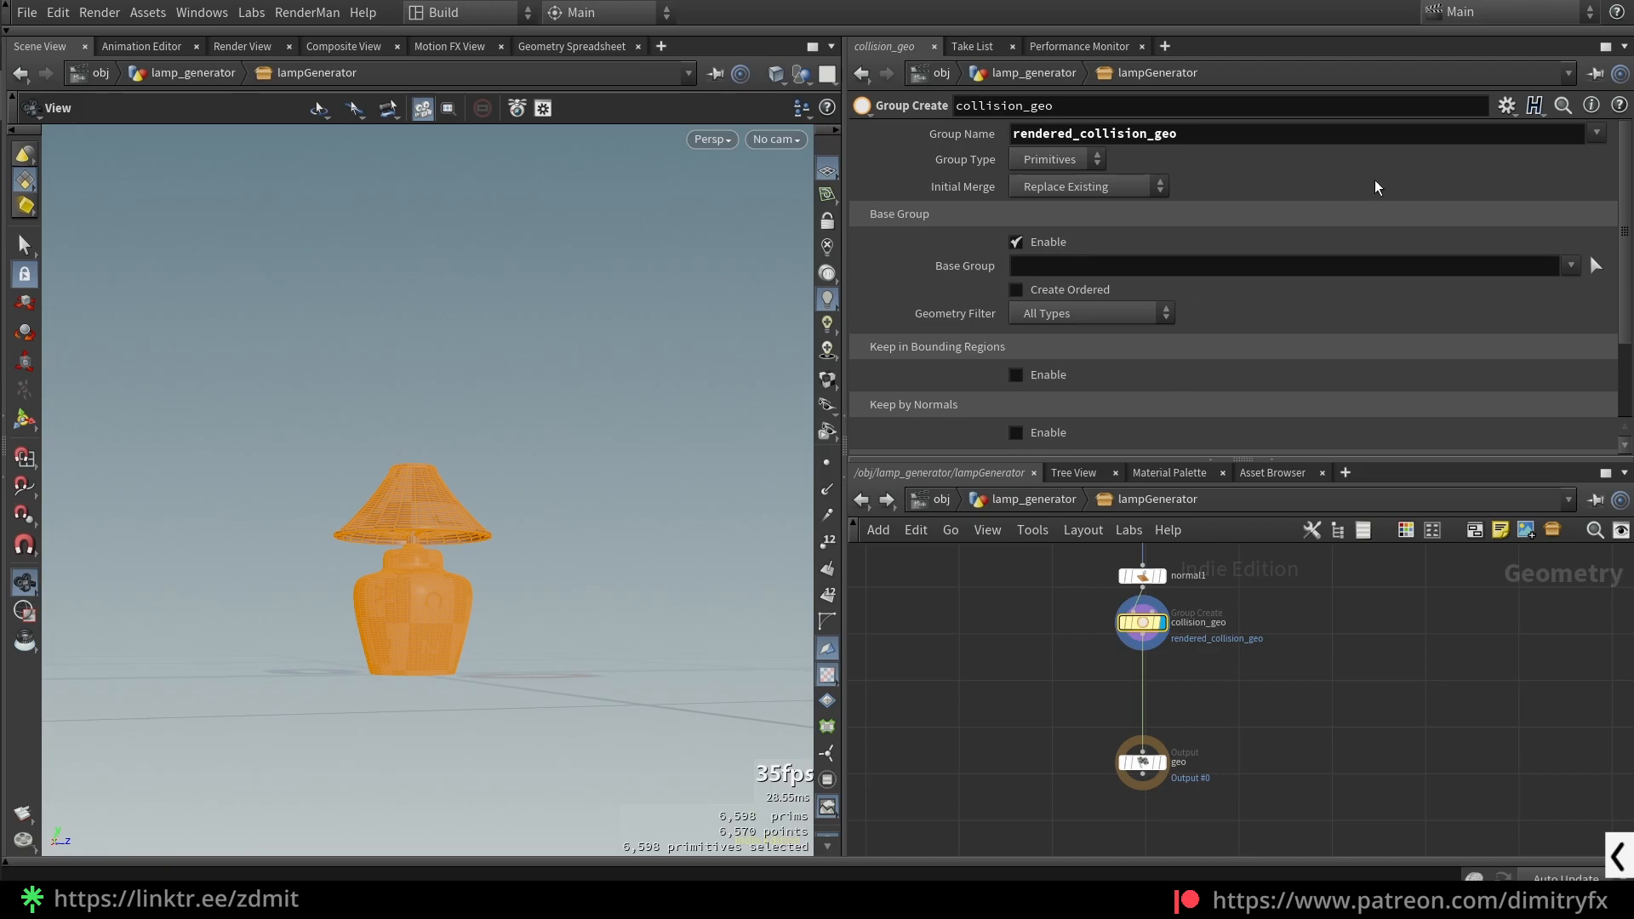
left_click(1508, 109)
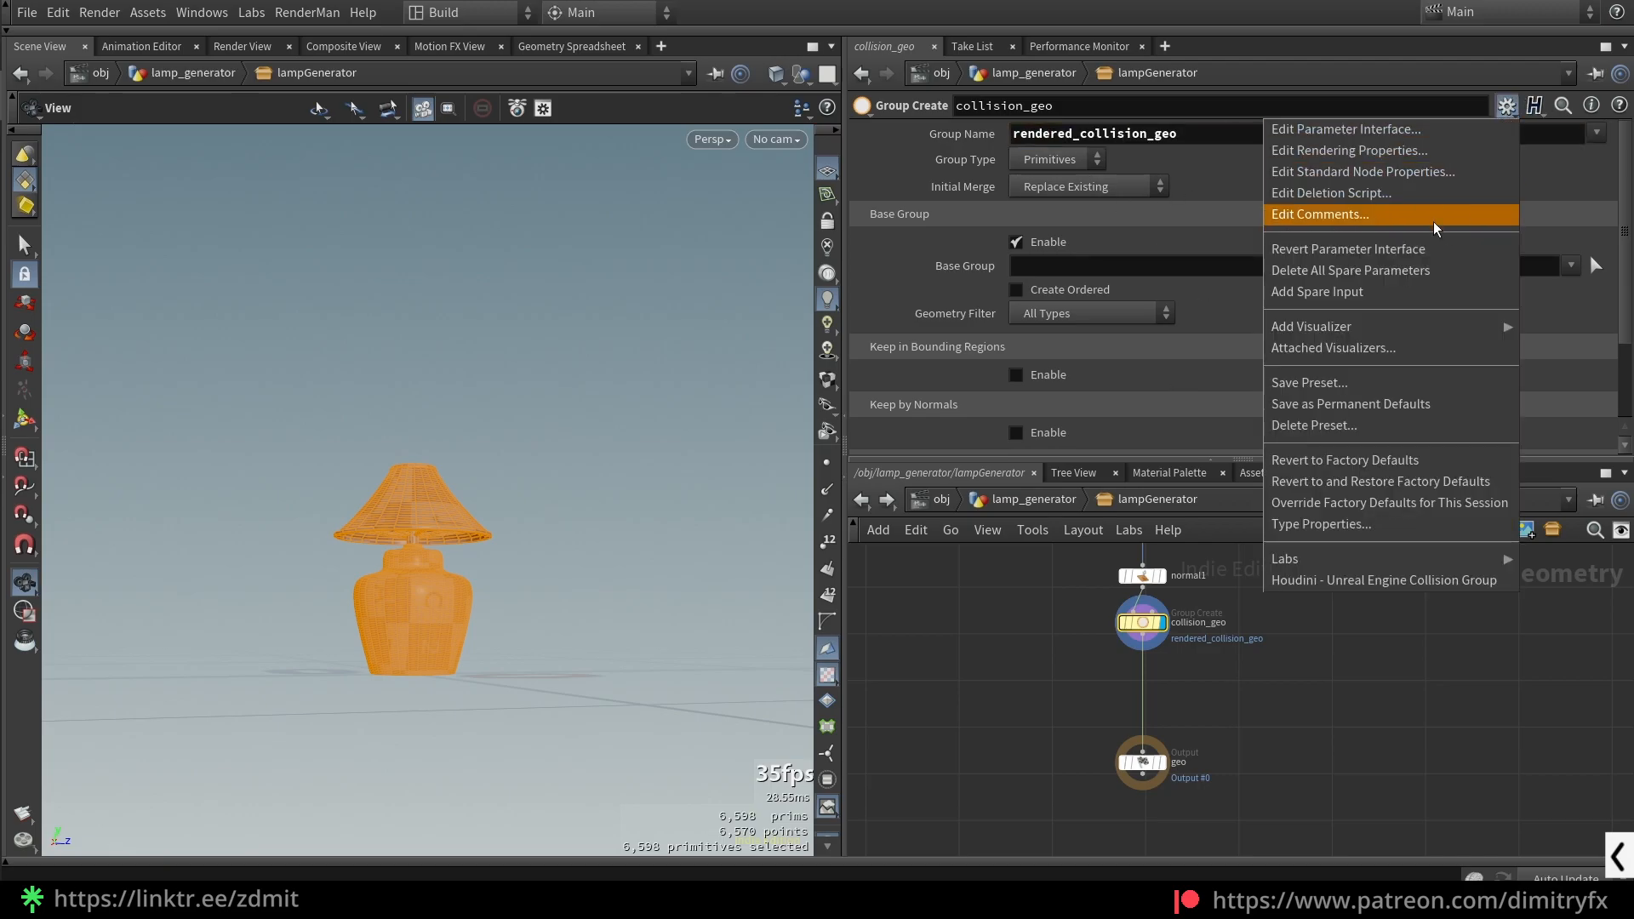
left_click(1186, 133)
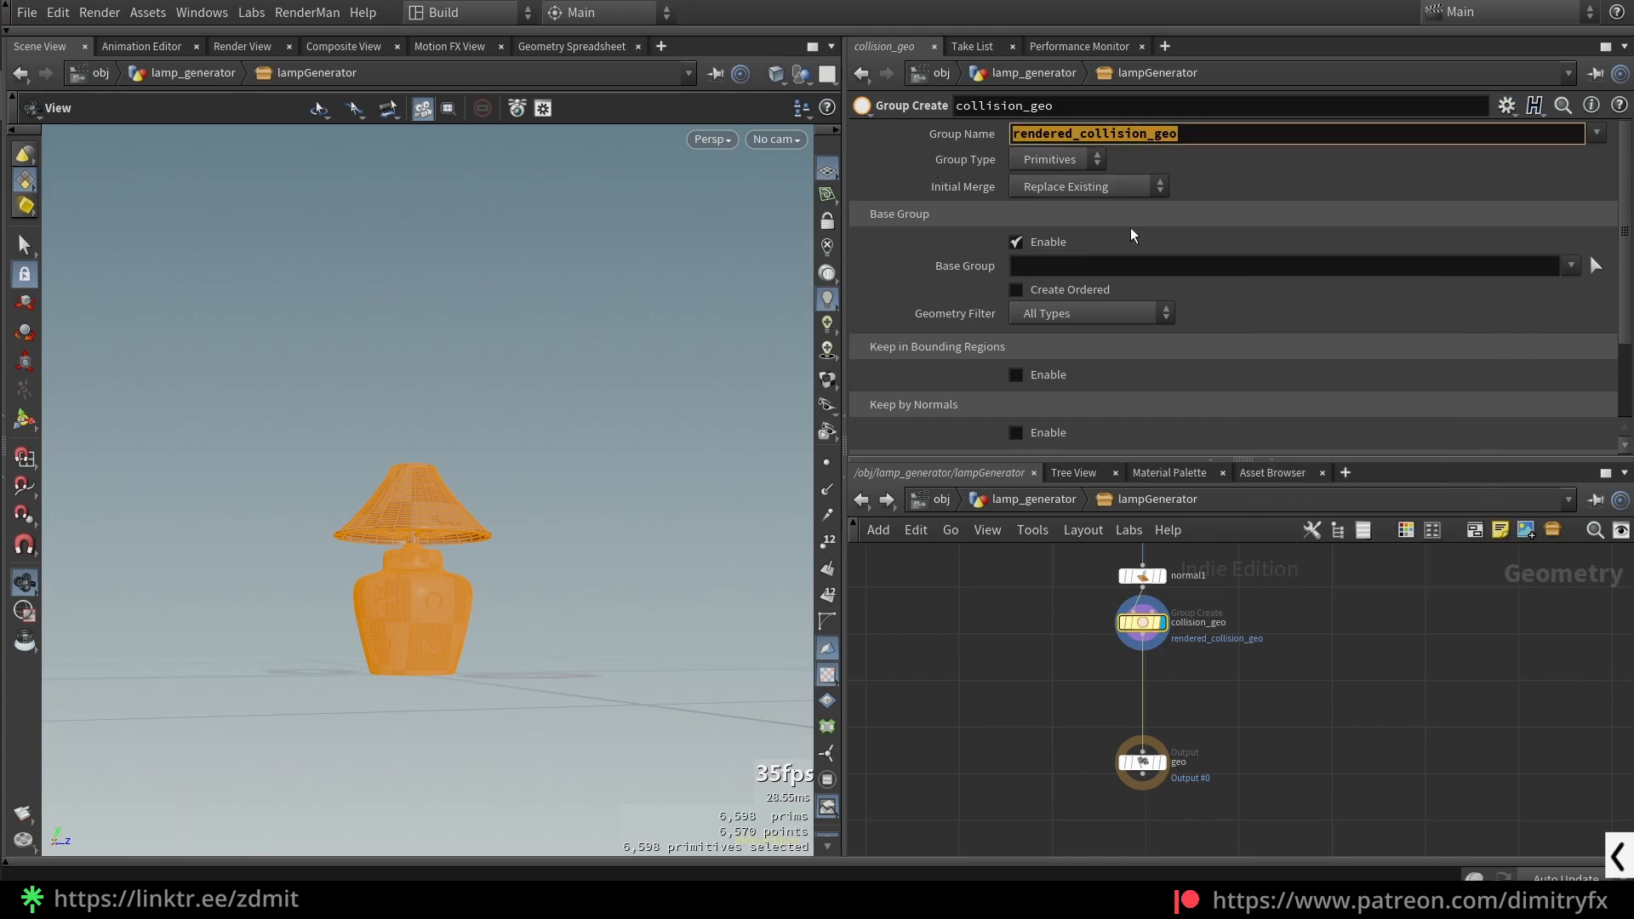
scroll(947, 359, "down", 3)
left_click(1041, 325)
key("ctrl+z")
scroll(1277, 256, "up", 3)
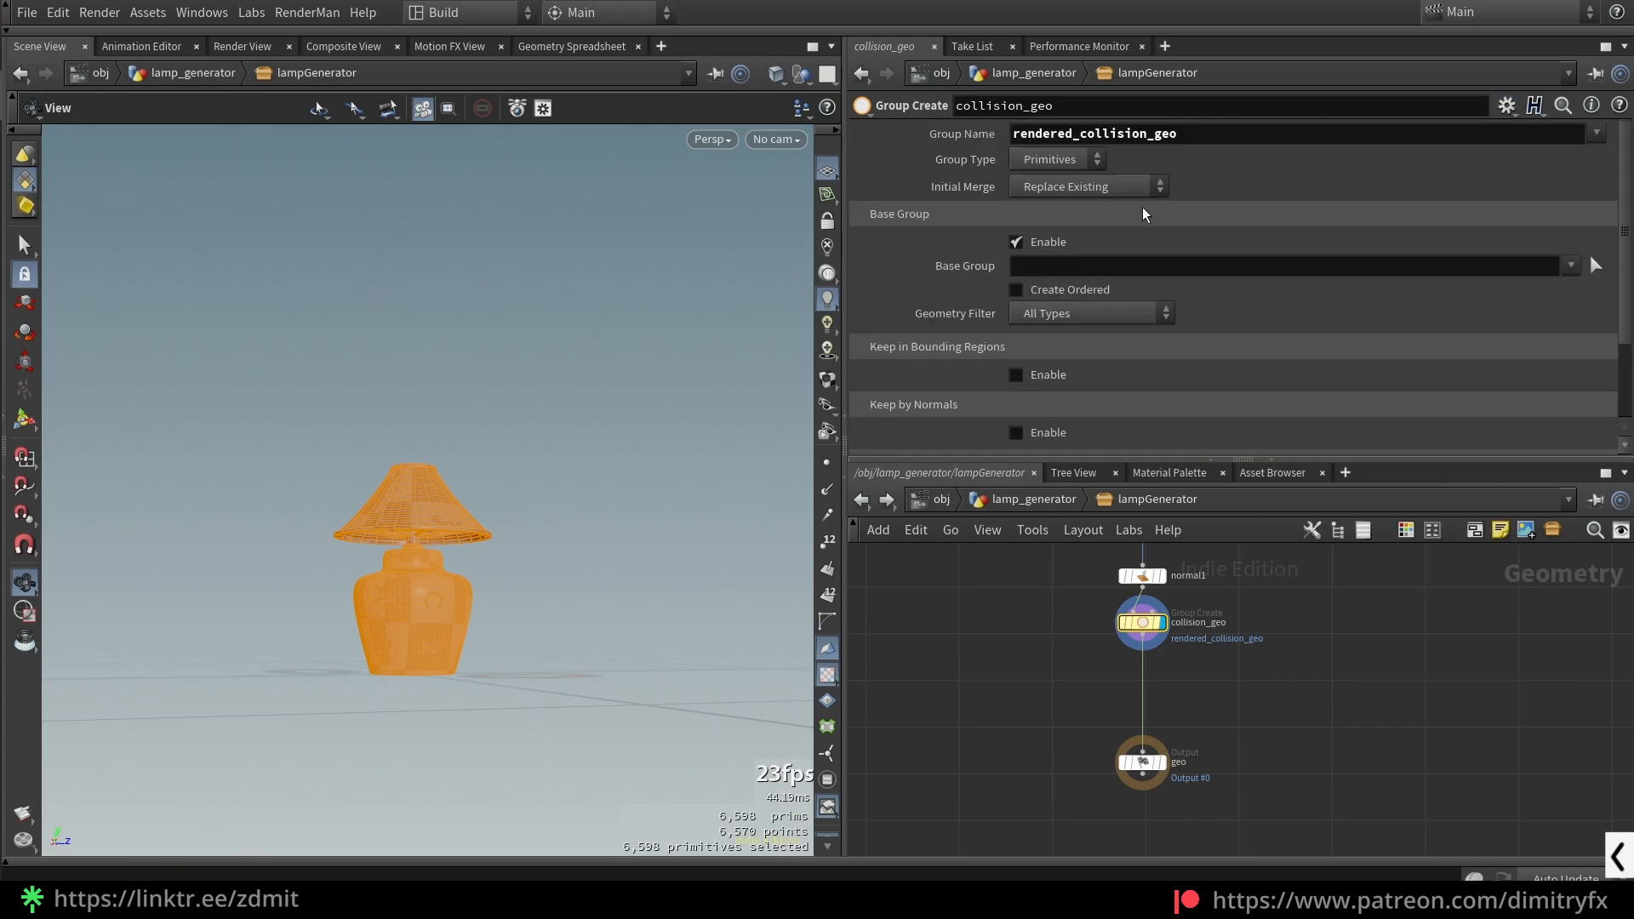
- Show where collision_geo's settings can be saved as a preset, and dismiss the dialog without saving
left_click(1506, 105)
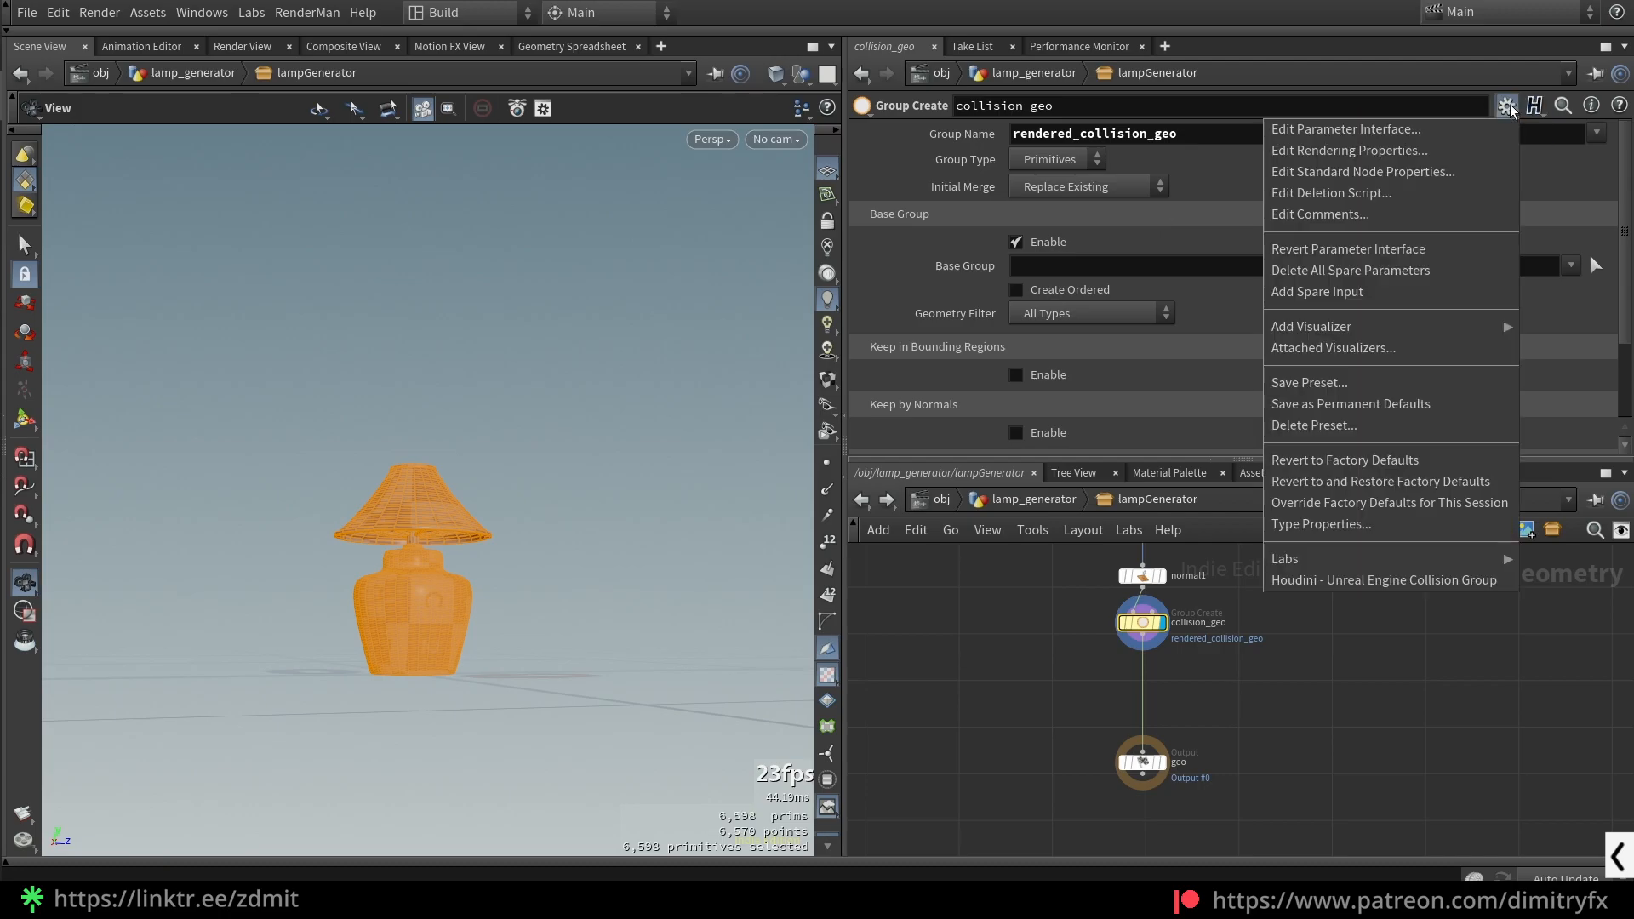
left_click(1326, 385)
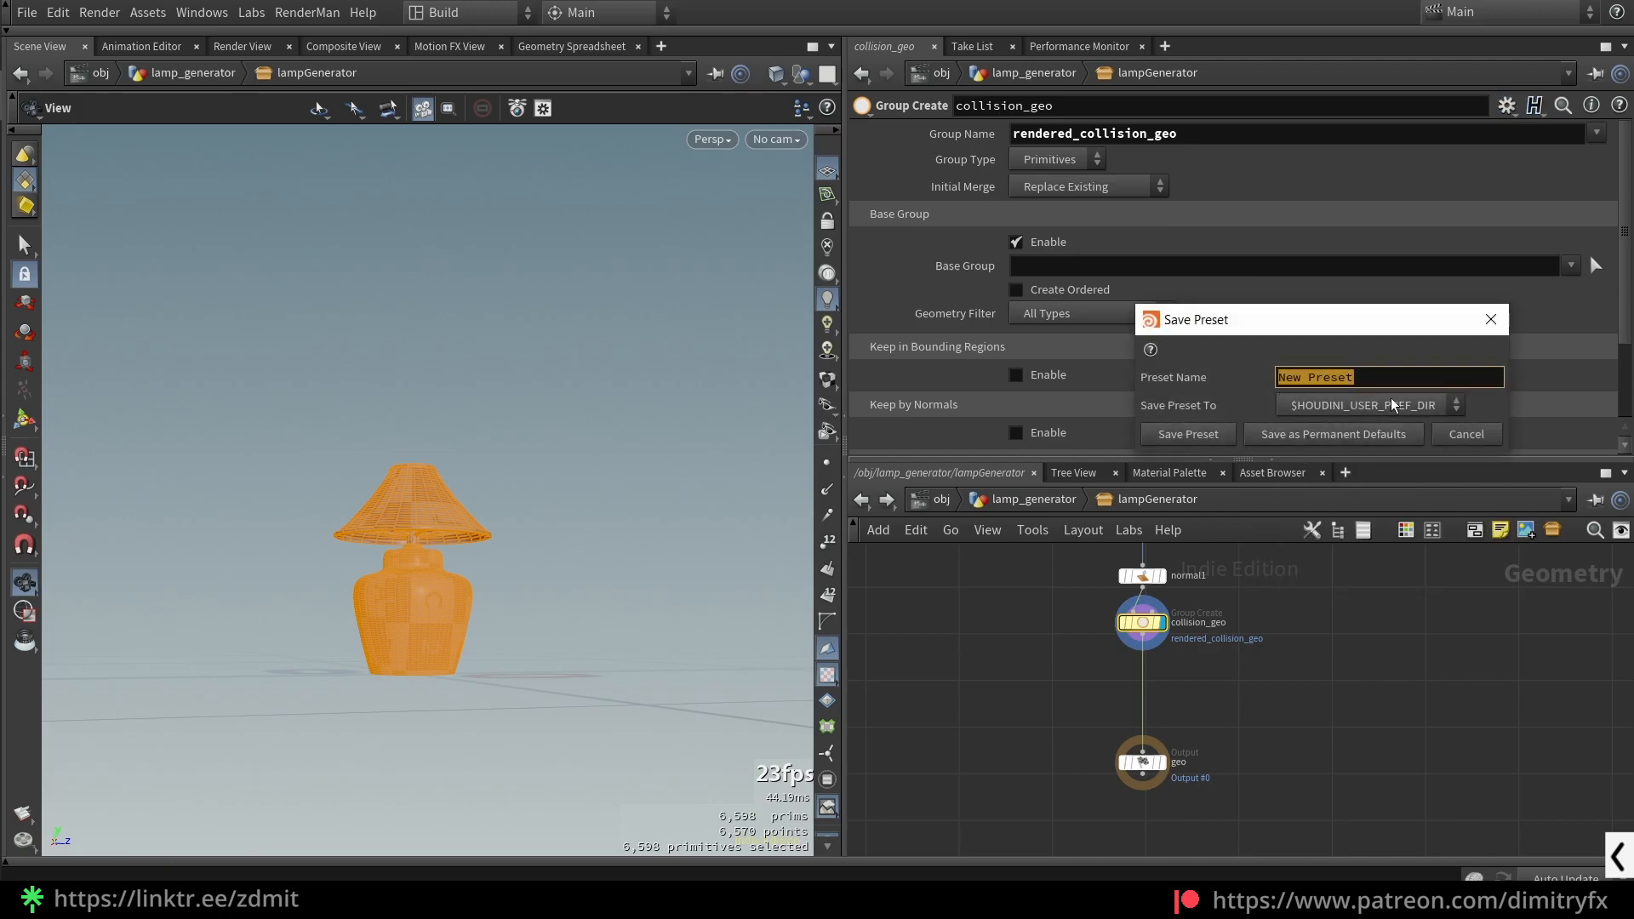
left_click(1502, 320)
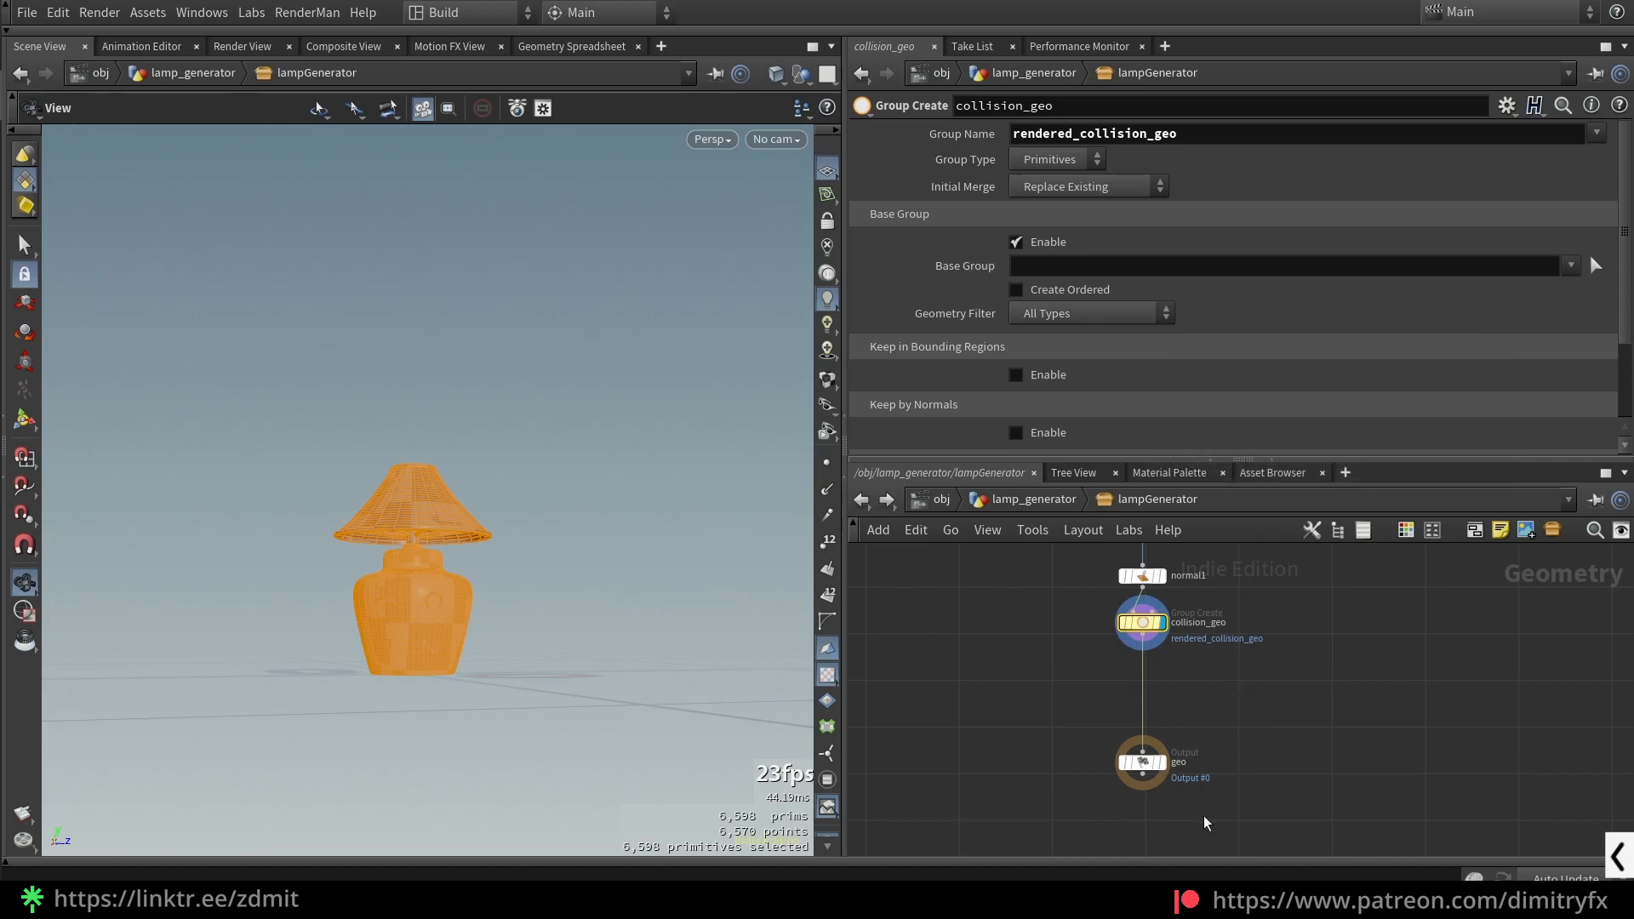
- Select the final geo output node, and enter the StylizedColoring1 node's network above color_or_not
left_click(1143, 762)
scroll(1277, 698, "down", 10)
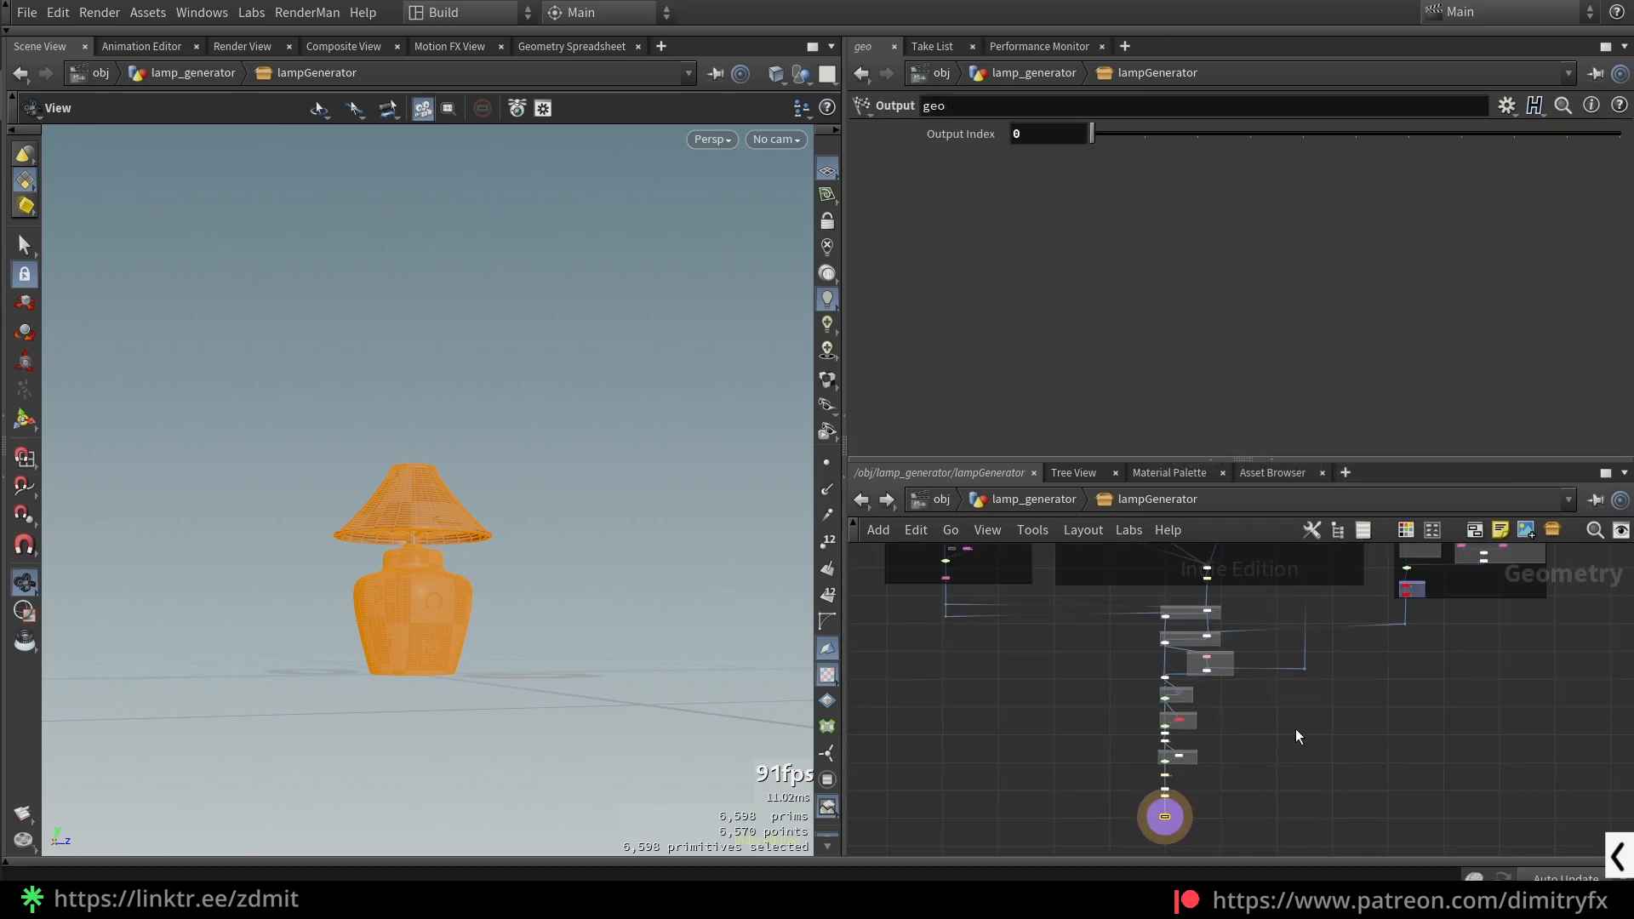
scroll(1258, 779, "down", 2)
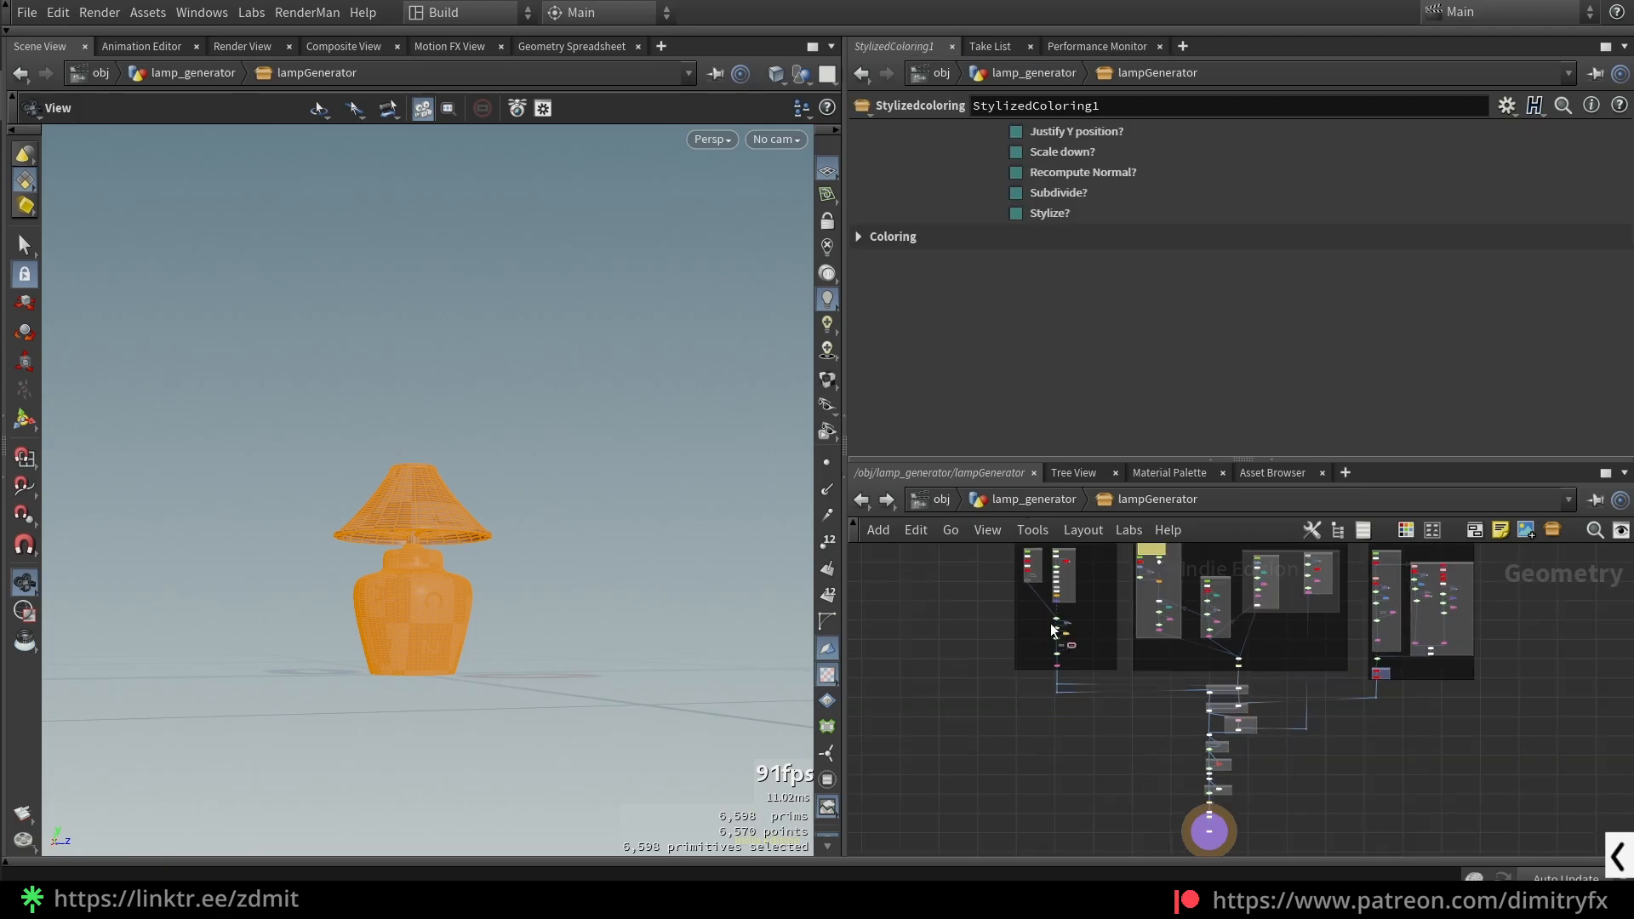
scroll(1077, 646, "up", 9)
scroll(1029, 621, "up", 4)
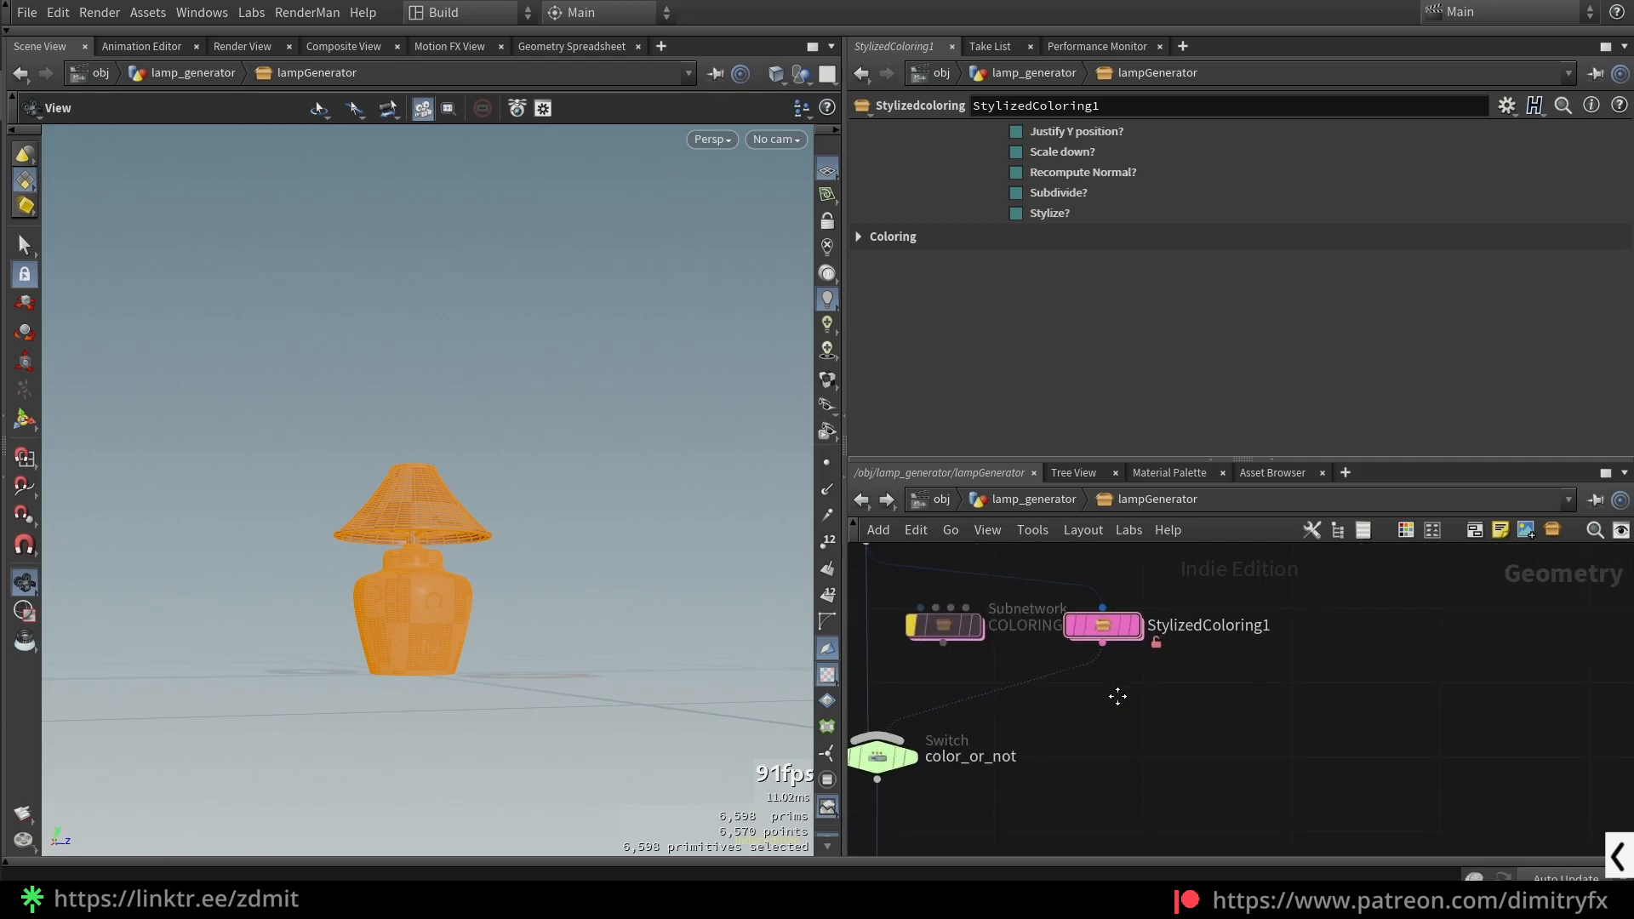
right_click(1105, 640)
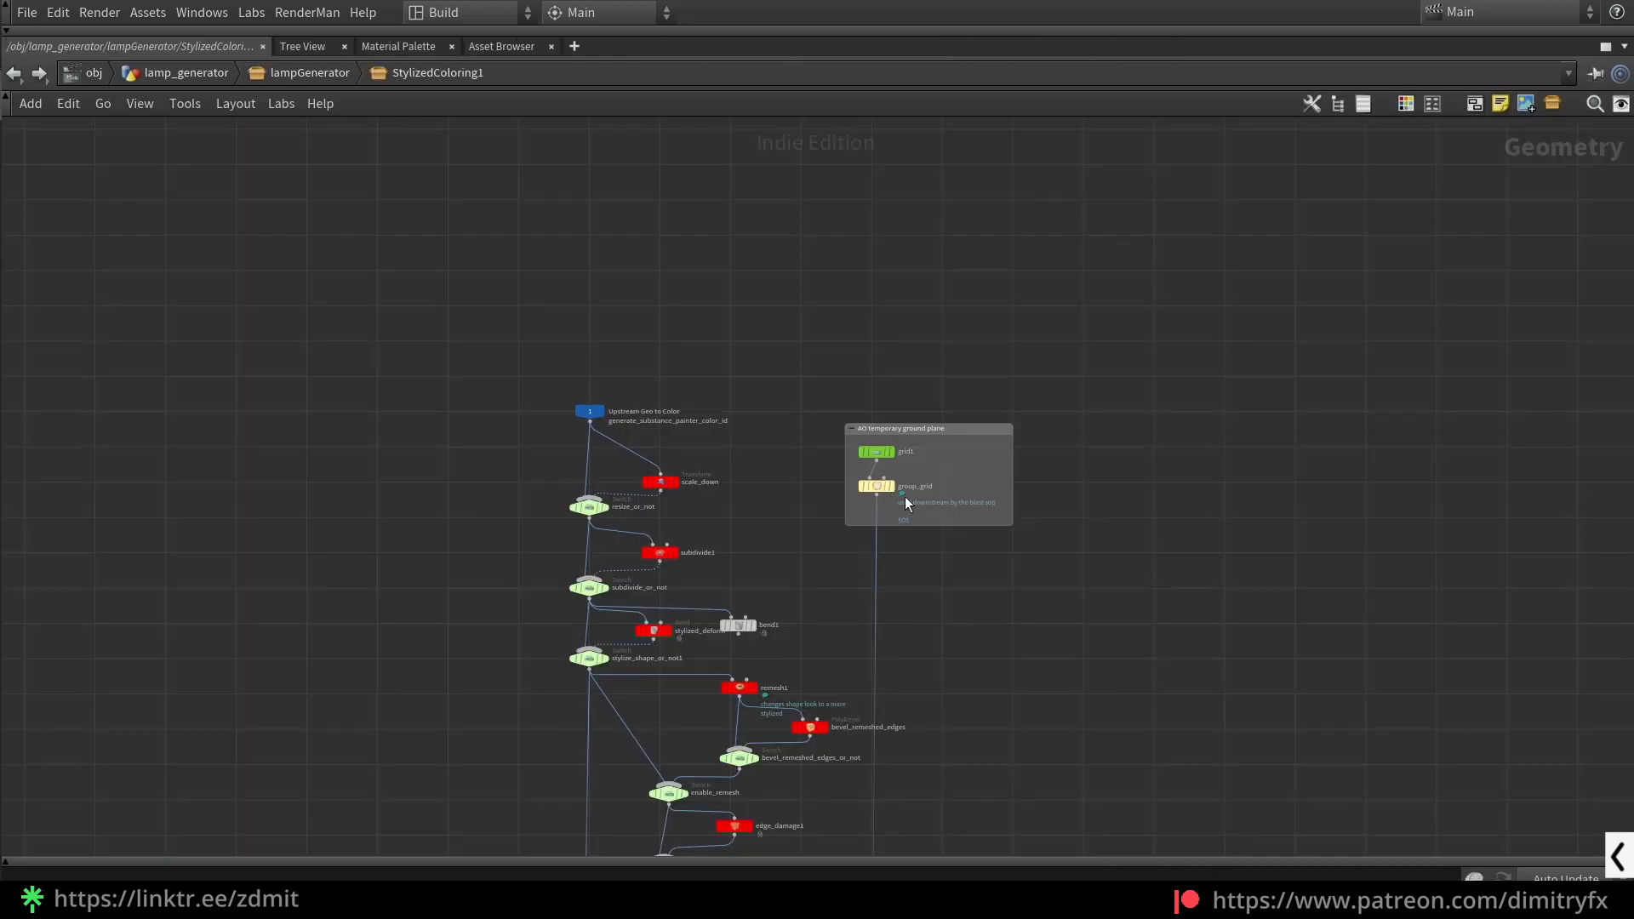
- Examine the StylizedColoring1 network and select the whole chain of geometry nodes upstream of merge6, then restore the split layout
scroll(906, 497, "down", 9)
middle_click_drag(967, 514, 1052, 422)
scroll(1030, 473, "up", 4)
middle_click_drag(1061, 715, 1014, 549)
left_click_drag(1079, 778, 790, 414)
middle_click_drag(1008, 404, 1047, 591)
left_click_drag(689, 248, 890, 644)
left_click_drag(790, 321, 770, 320)
scroll(740, 276, "up", 1)
left_click_drag(664, 217, 896, 672)
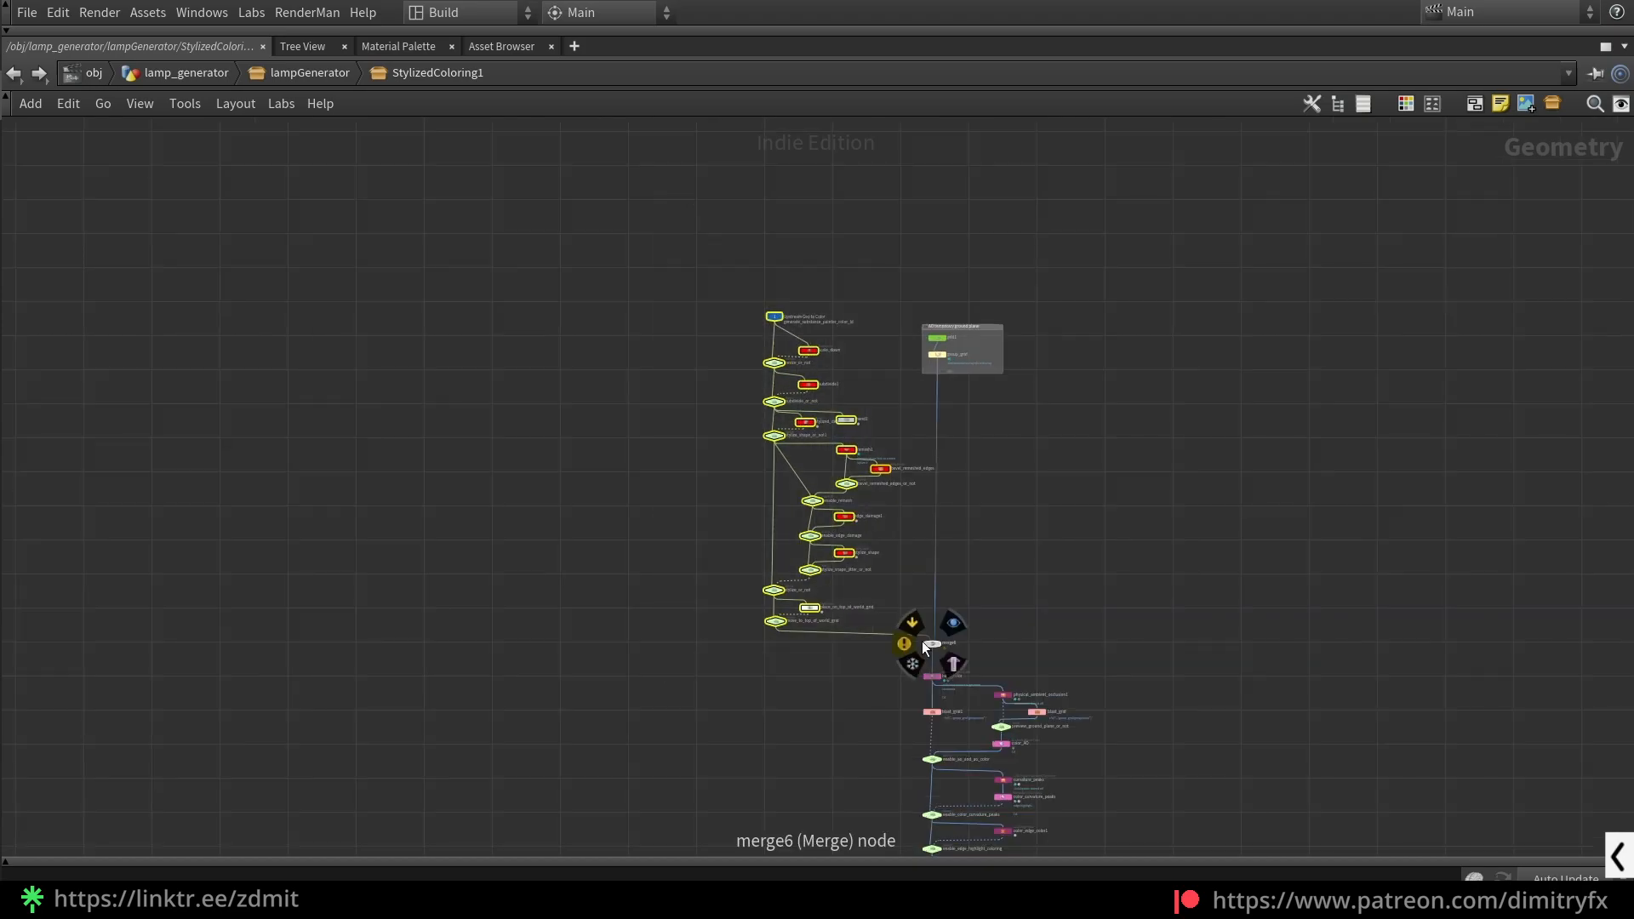
left_click_drag(671, 247, 887, 651)
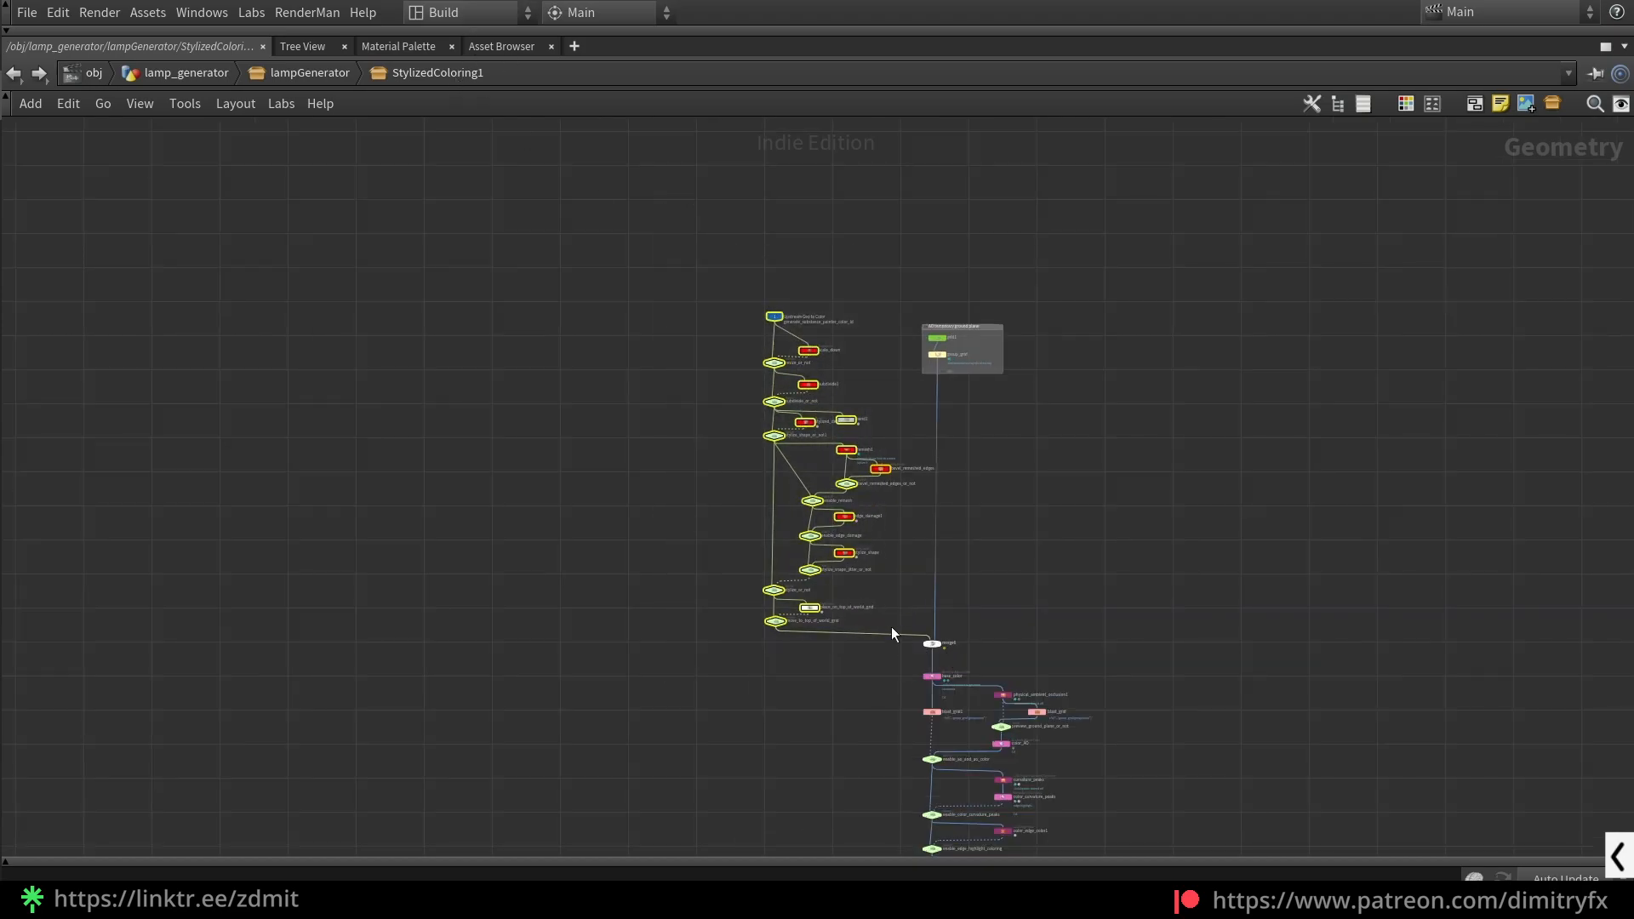
key("ctrl+b")
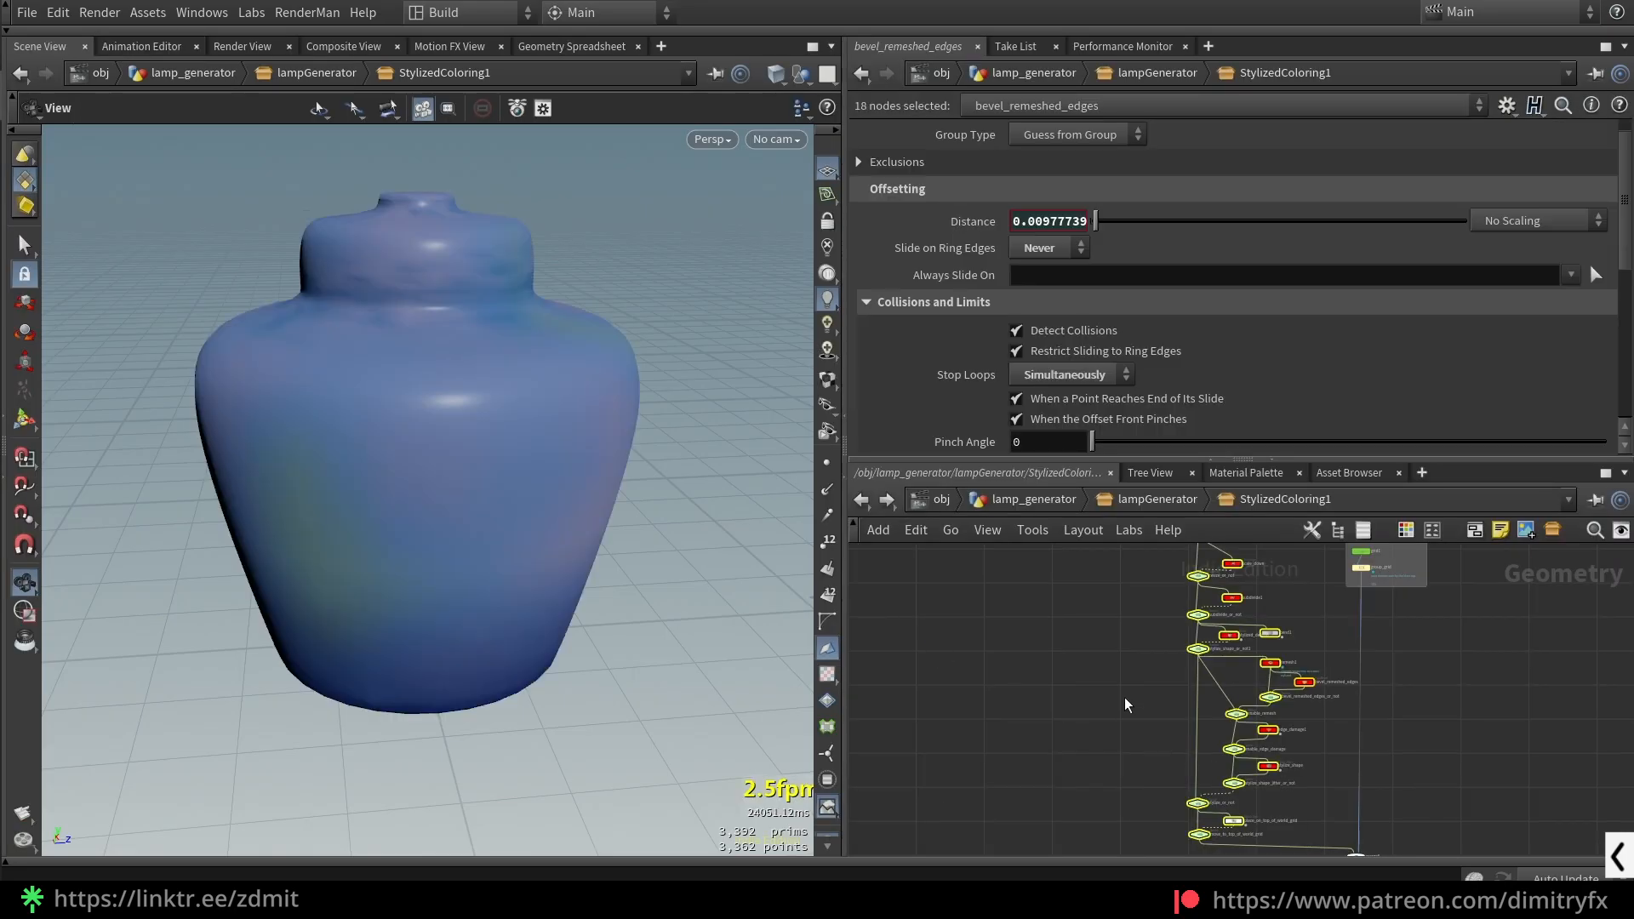
- Delete the unused bend1 node beside stylized_deform
middle_click_drag(1132, 575, 1019, 635)
left_click(1019, 635)
scroll(1107, 567, "up", 1)
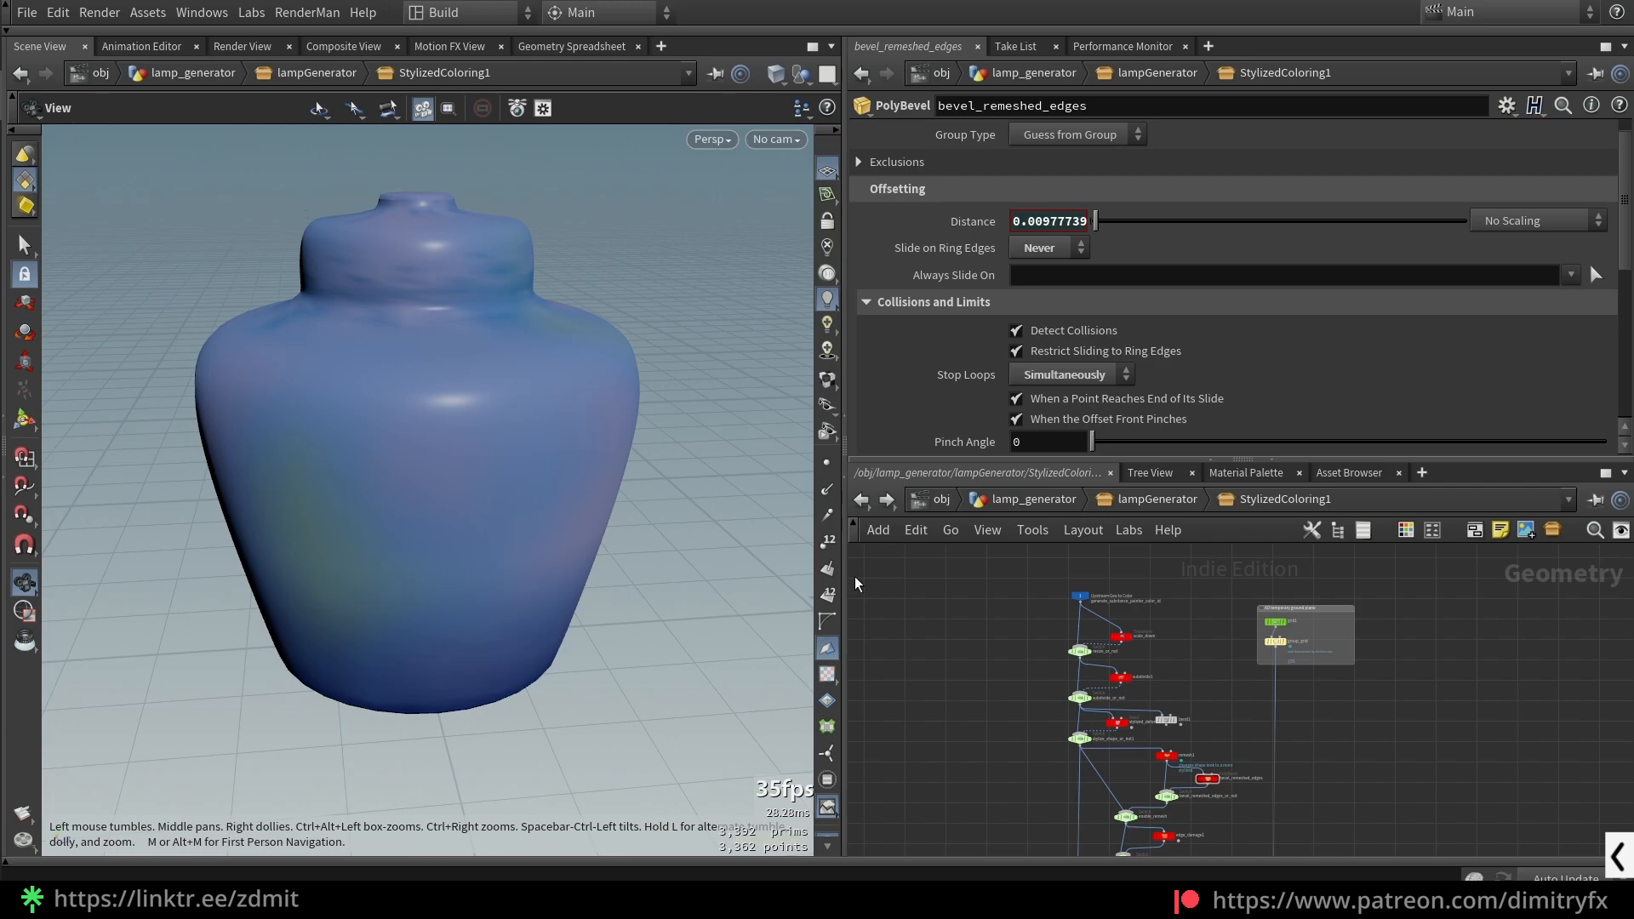
scroll(1208, 676, "up", 4)
left_click(1190, 666)
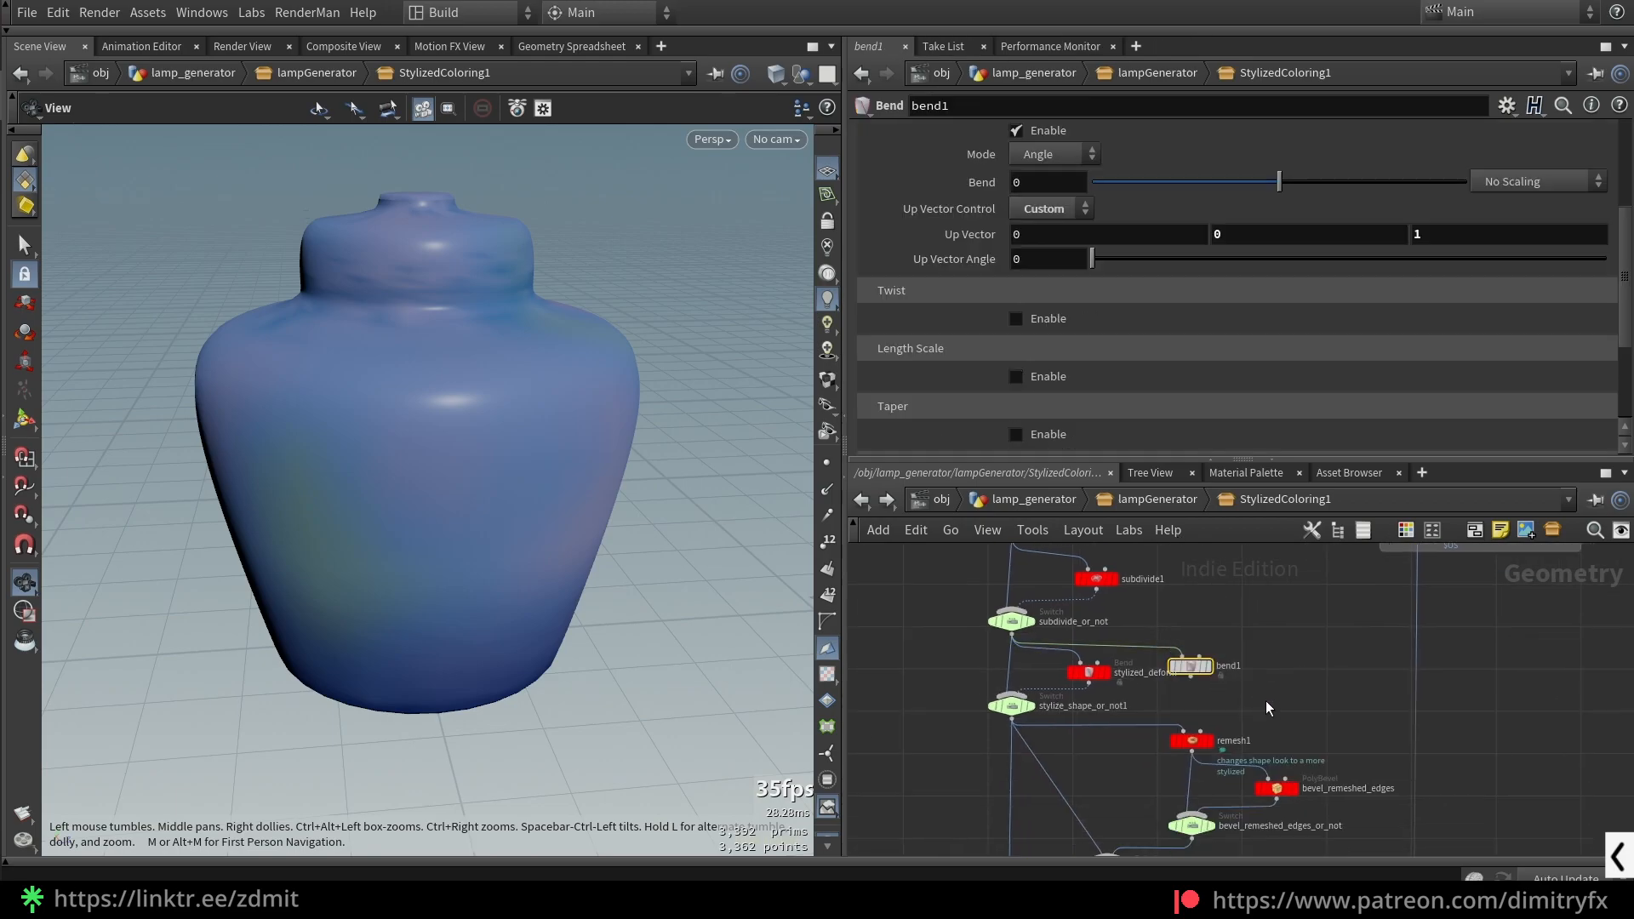
key("Delete")
scroll(1265, 701, "down", 6)
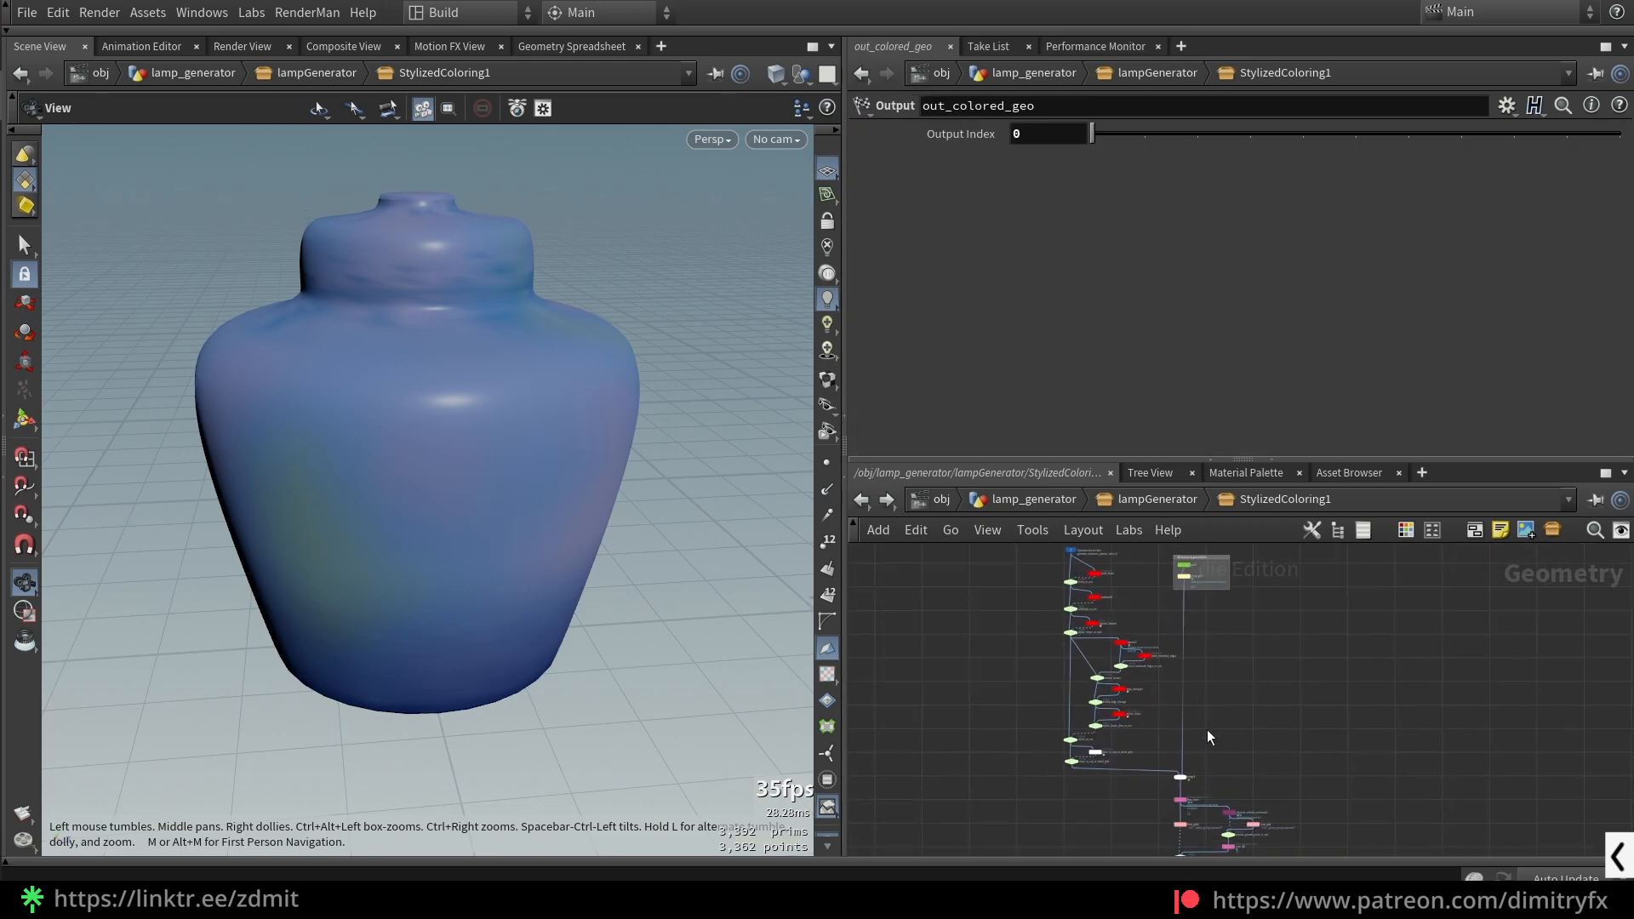
- Select scale_down and look through the geometry chain from the upstream input to merge6
left_click_drag(1013, 591, 1127, 749)
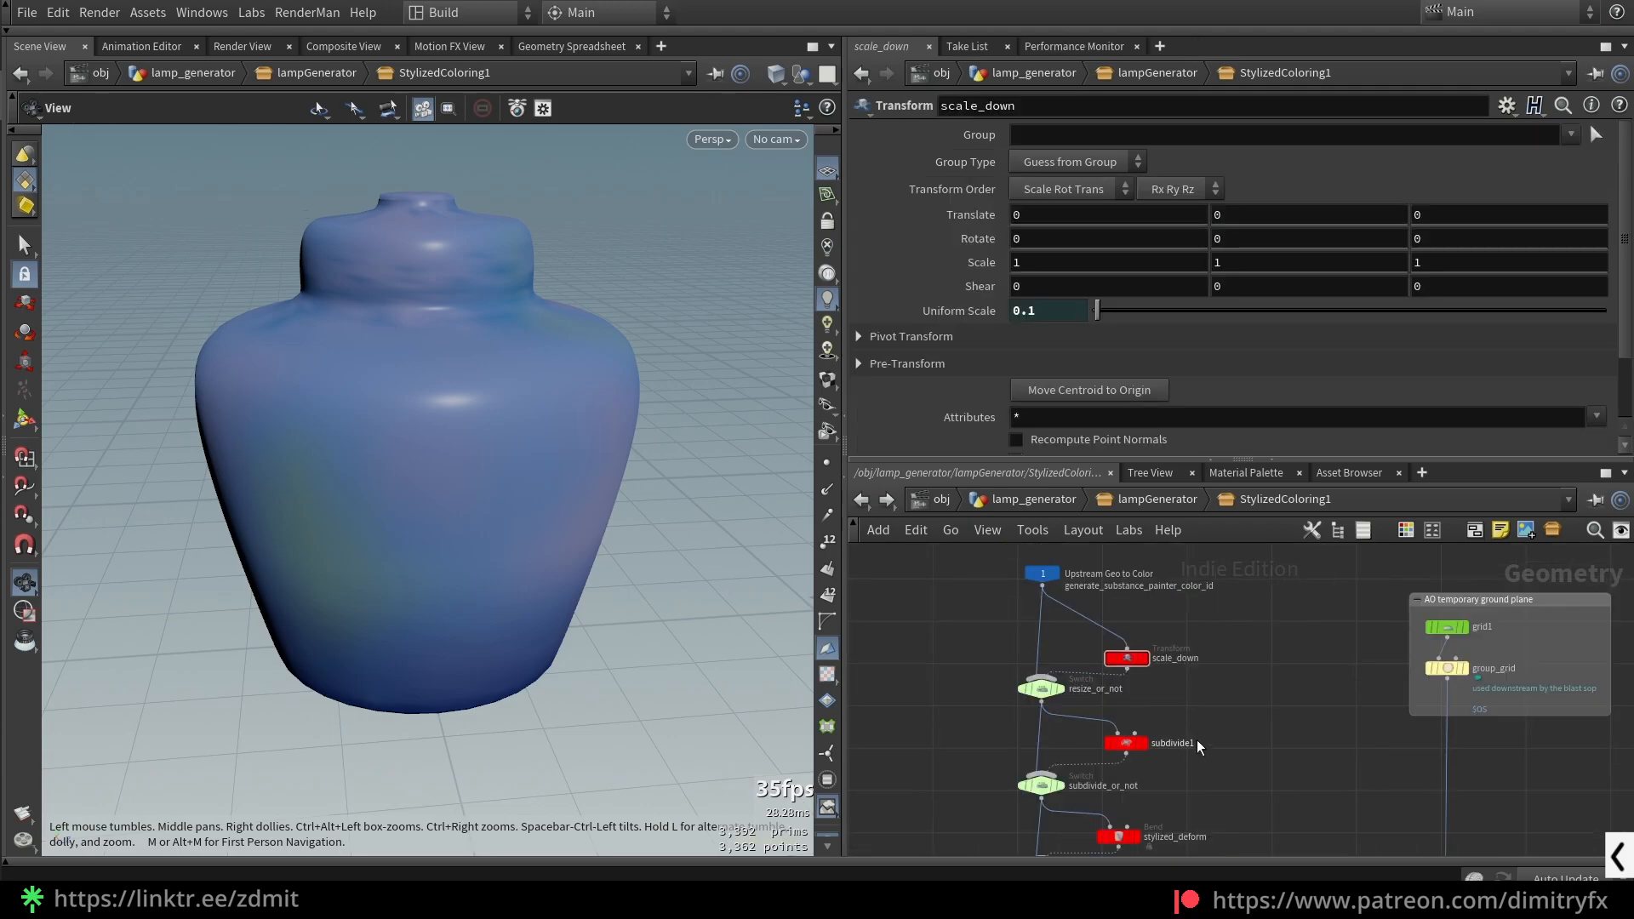
middle_click_drag(1197, 739, 1199, 562)
middle_click_drag(1259, 722, 1097, 601)
middle_click_drag(1239, 820, 1269, 629)
scroll(1141, 742, "down", 4)
middle_click_drag(1142, 754, 1086, 823)
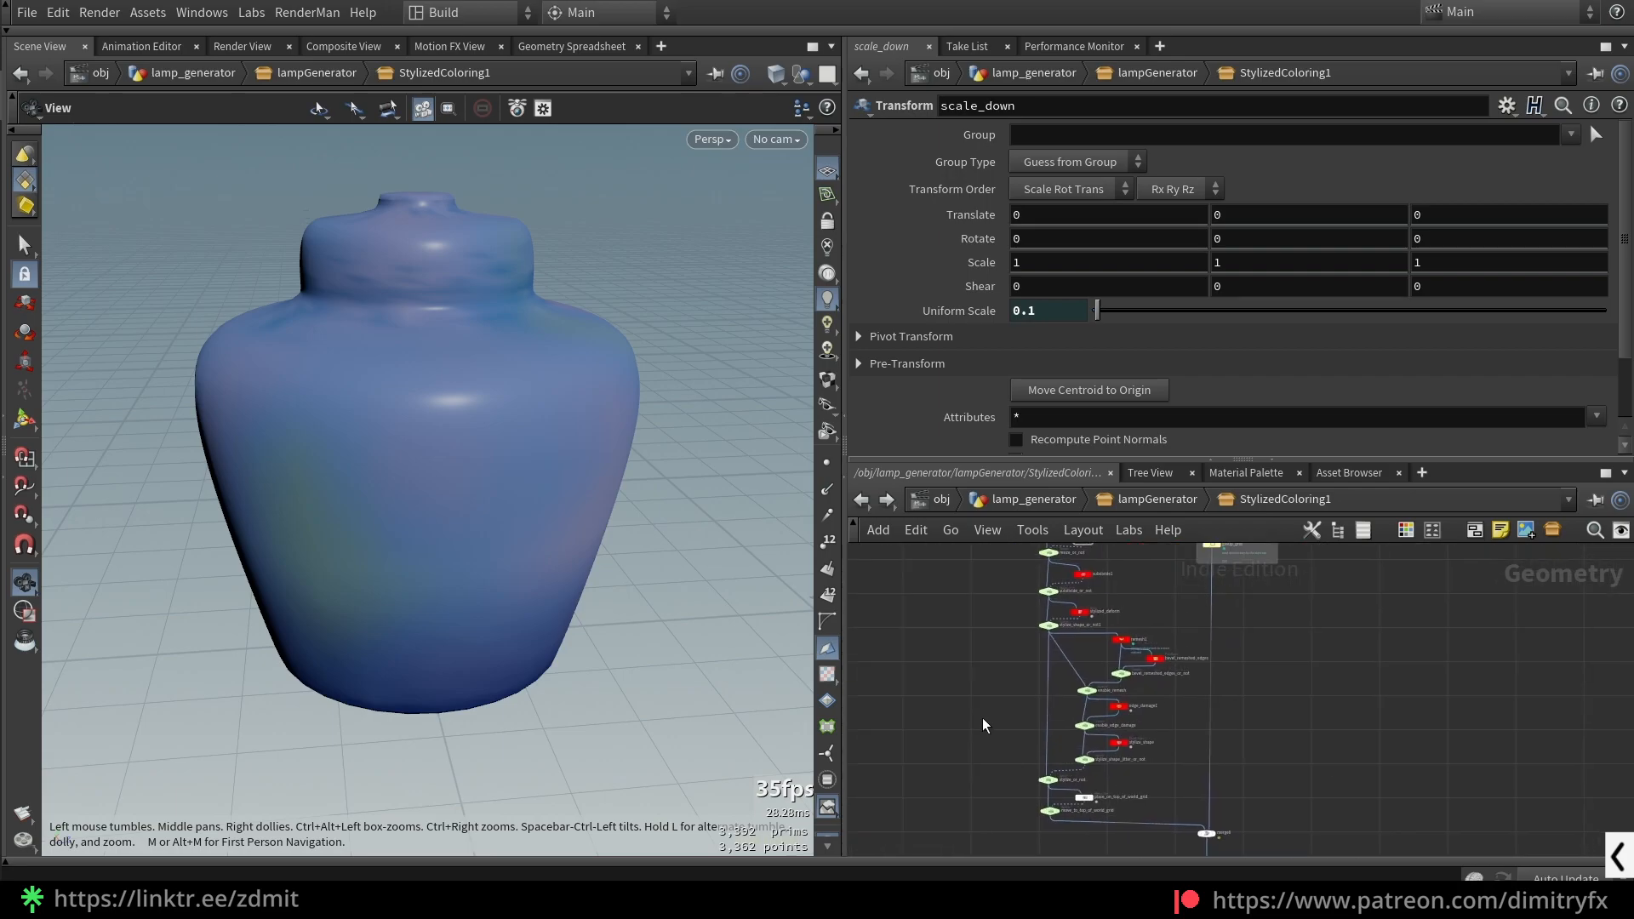
- Select and display the scale_down transform to view the shrunken vase
left_click(1154, 658)
middle_click_drag(1130, 695, 1123, 748)
scroll(1060, 638, "up", 4)
middle_click_drag(1190, 596, 1199, 741)
left_click(1104, 644)
key("r")
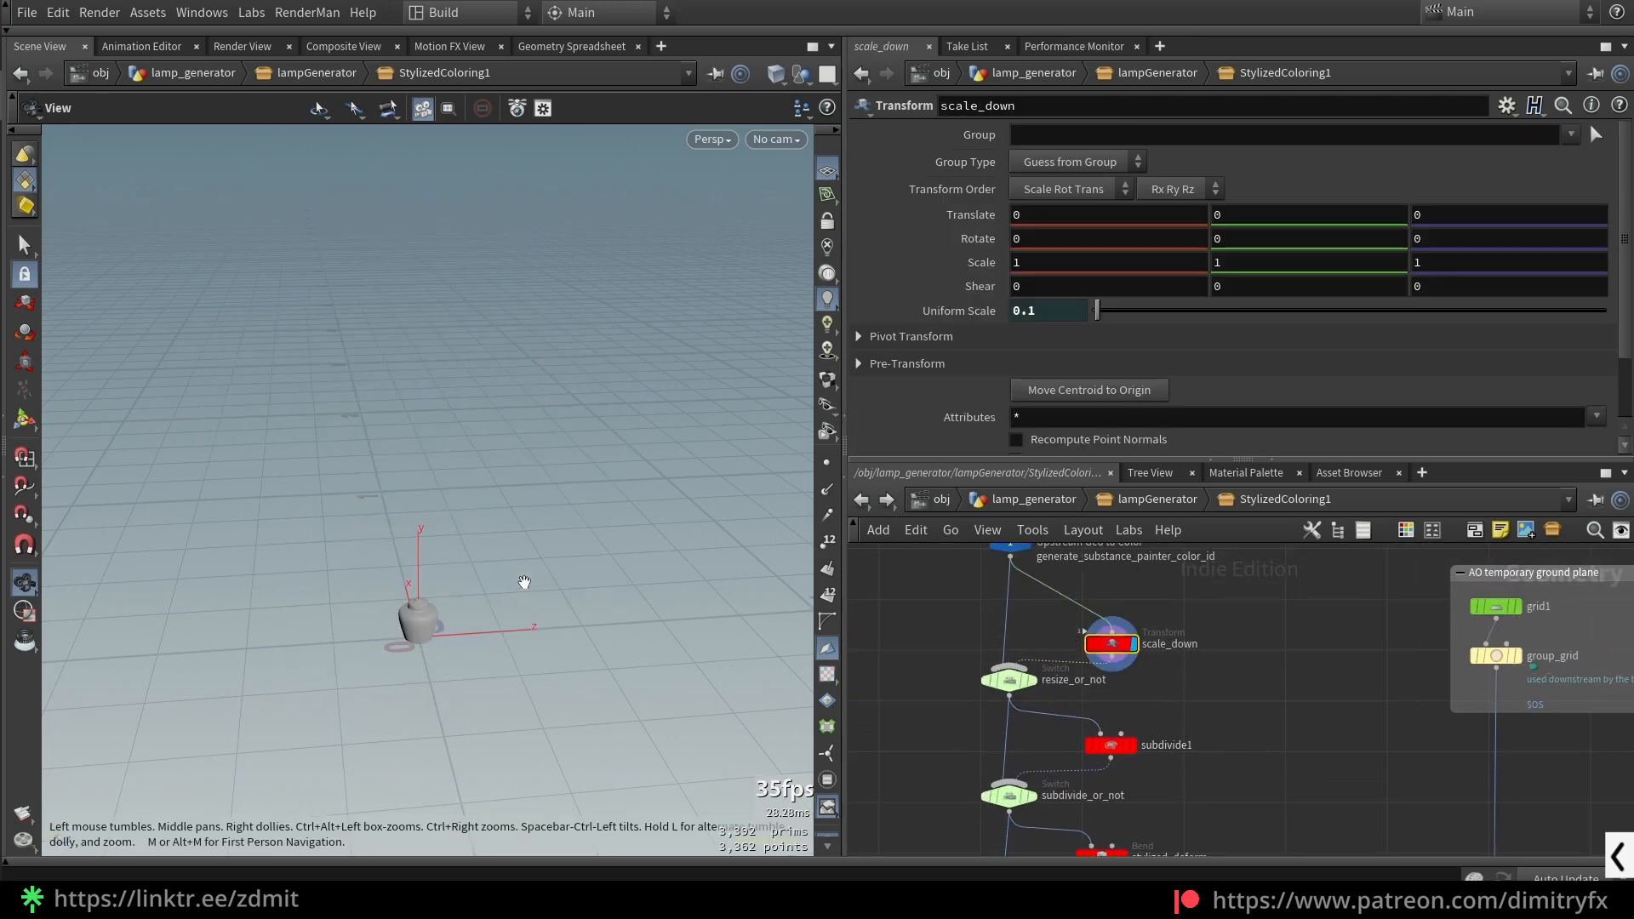
- Display the subdivide1 result, review its parameters, and undo the last change
left_click(1111, 745)
key("r")
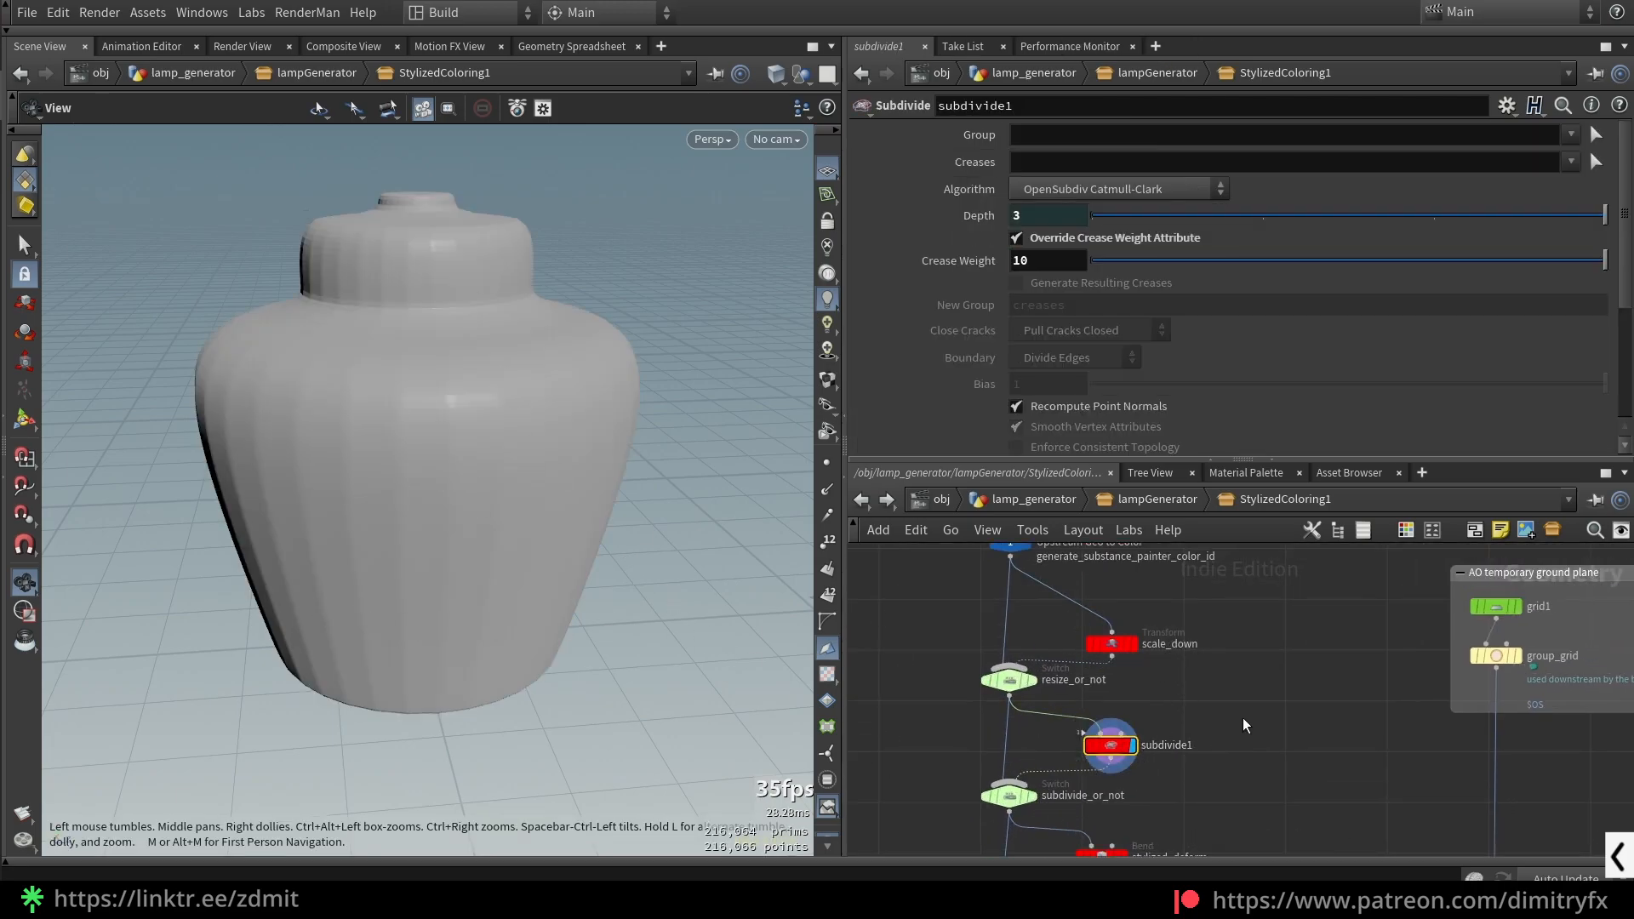
left_click_drag(1108, 644, 1109, 606)
middle_click_drag(1193, 777, 1177, 703)
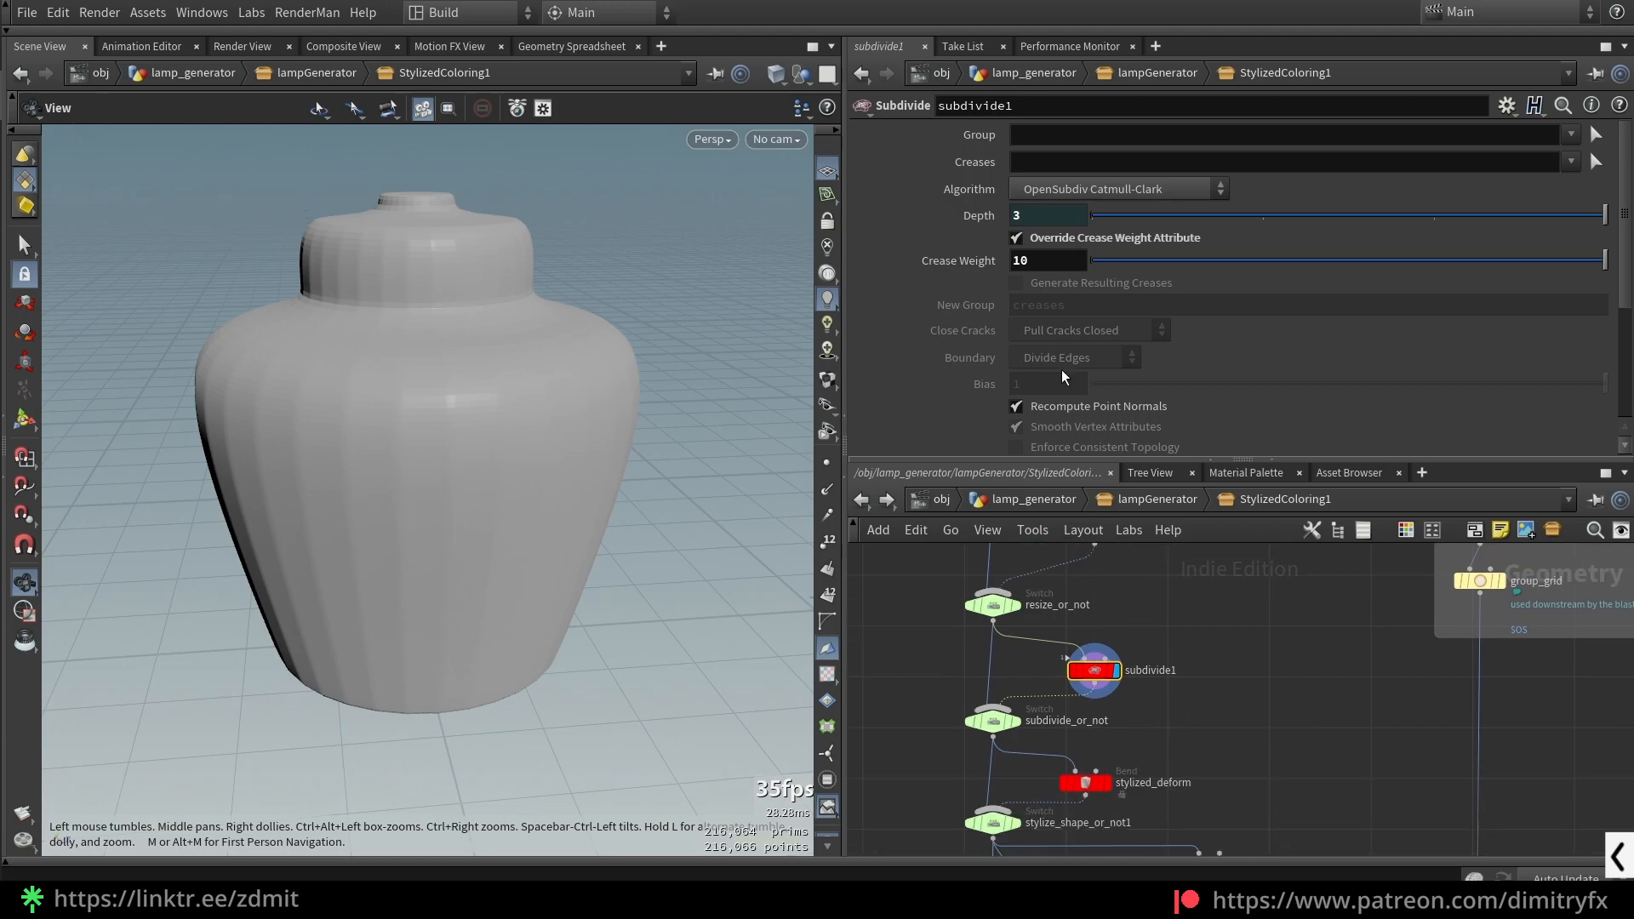
key("ctrl+z")
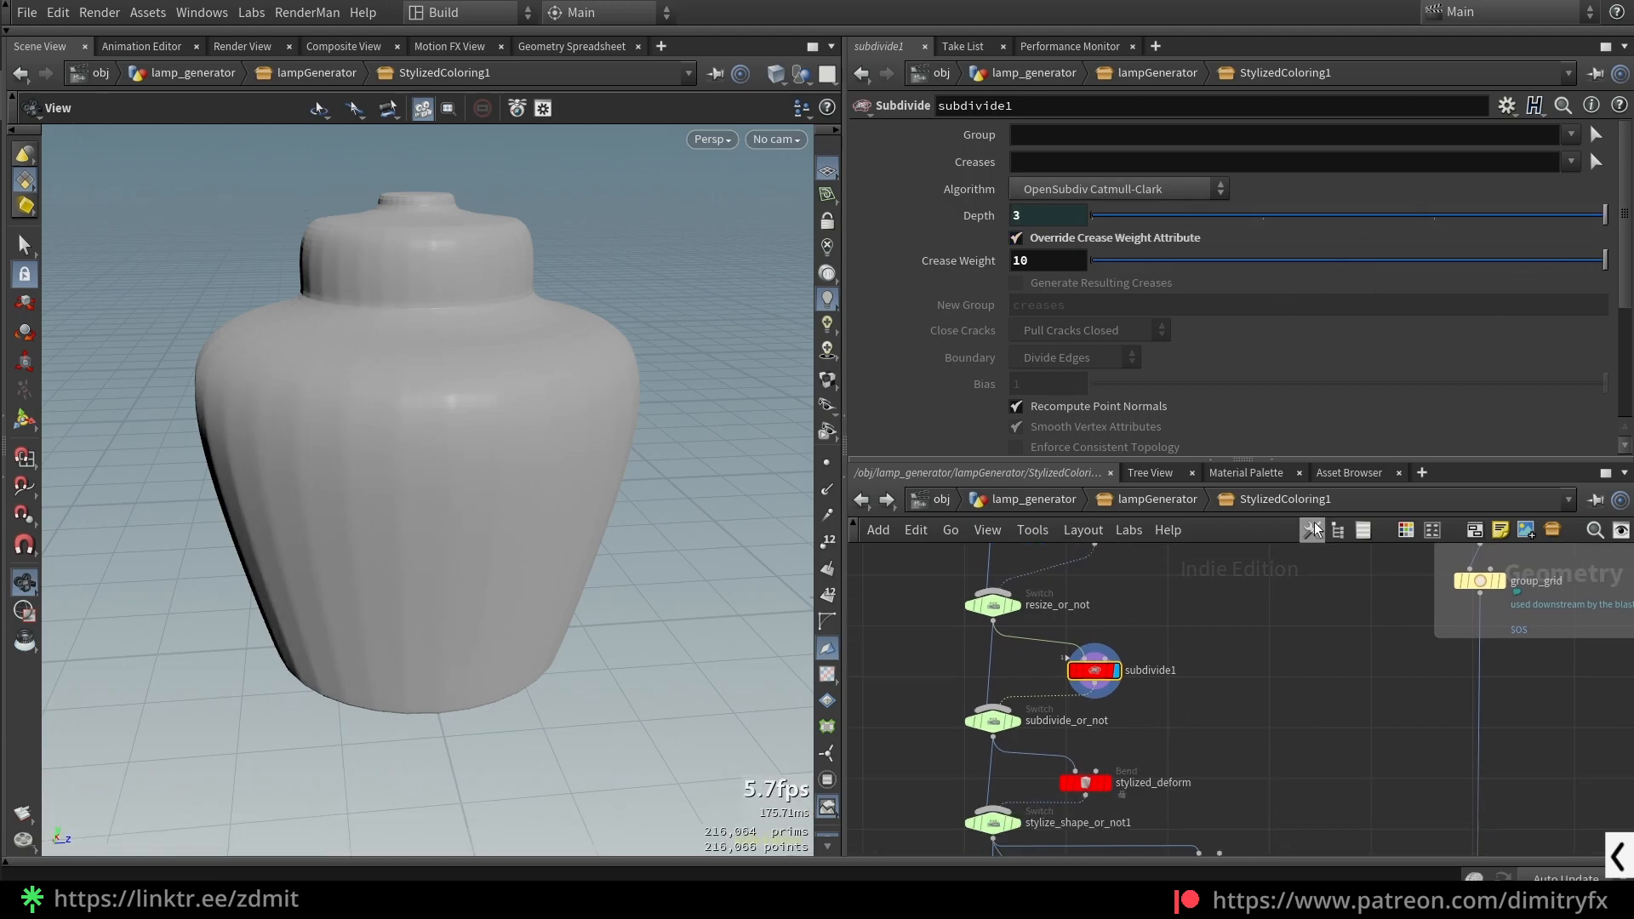
- Display stylized_deform, try a different bend angle on the vase, and undo the change
middle_click_drag(1263, 754, 1288, 689)
left_click(1108, 718)
key("r")
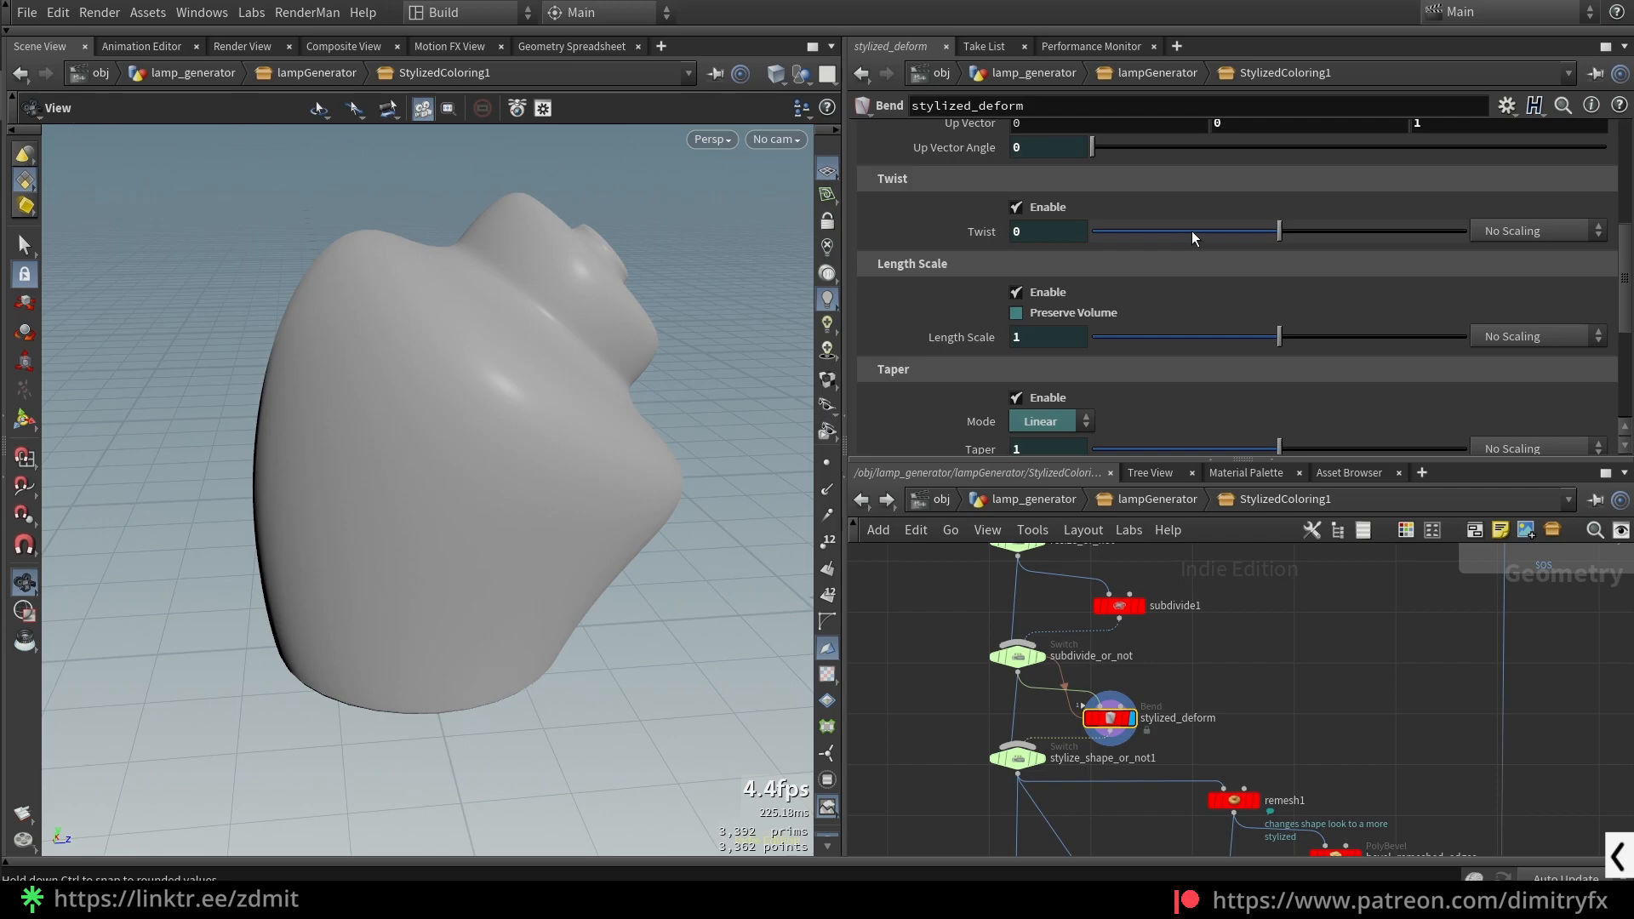
scroll(1148, 205, "up", 3)
left_click_drag(1385, 180, 1225, 187)
key("ctrl+z")
- Display the remesh1 result and set its target size to 0.055, keeping uniform edge lengths
middle_click_drag(1189, 808, 1210, 671)
left_click(1254, 662)
key("r")
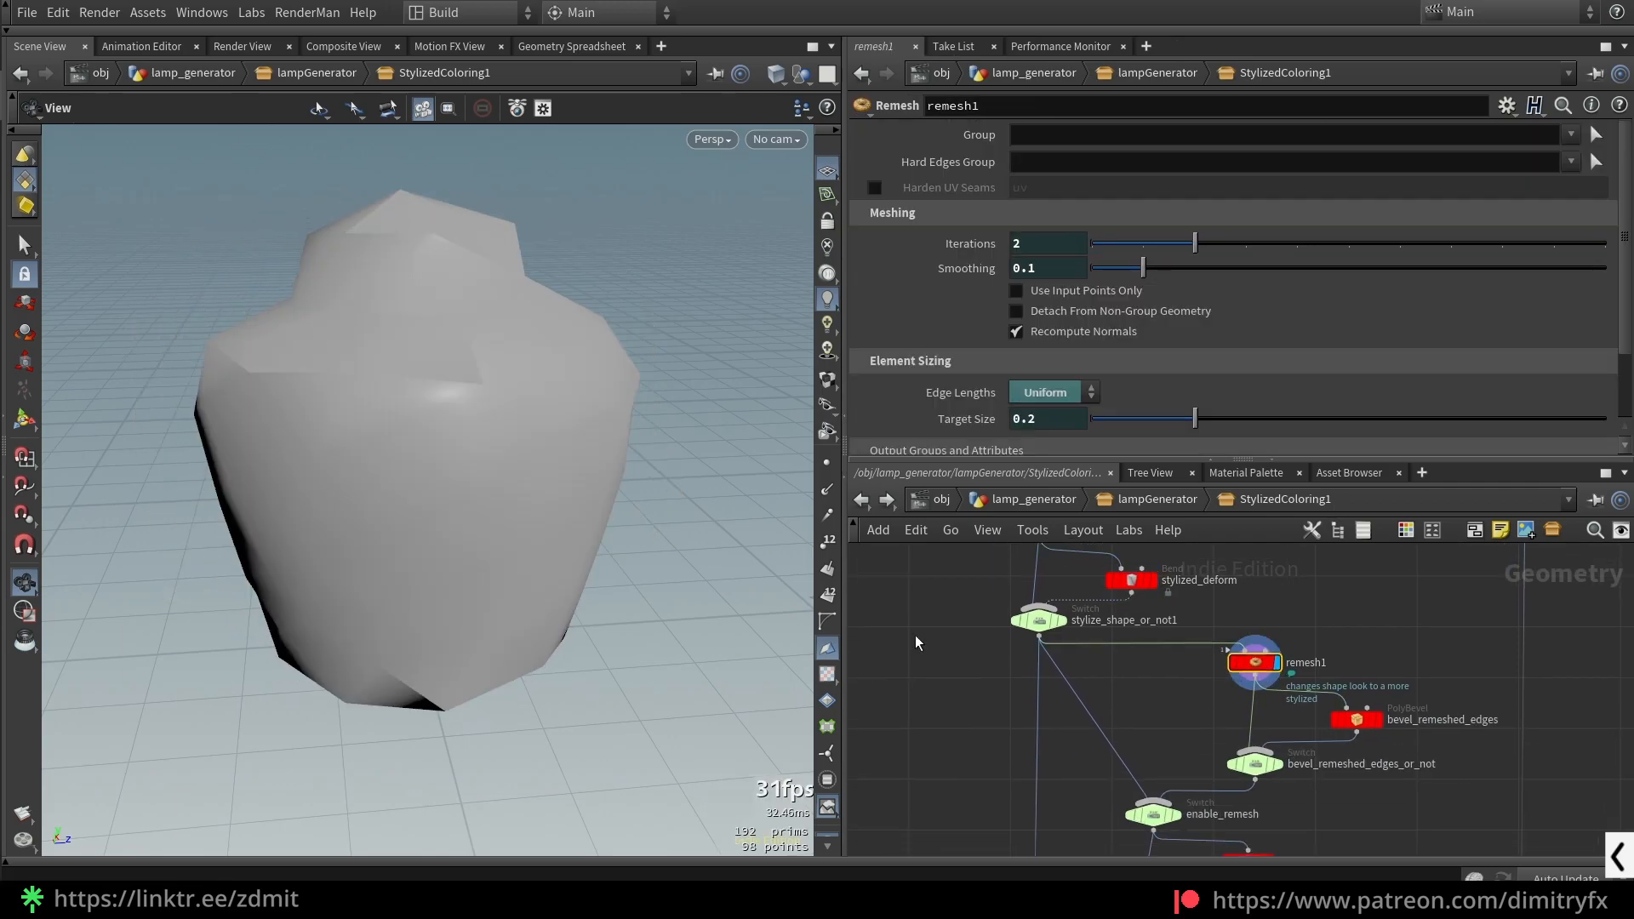
left_click(1053, 393)
left_click(1053, 413)
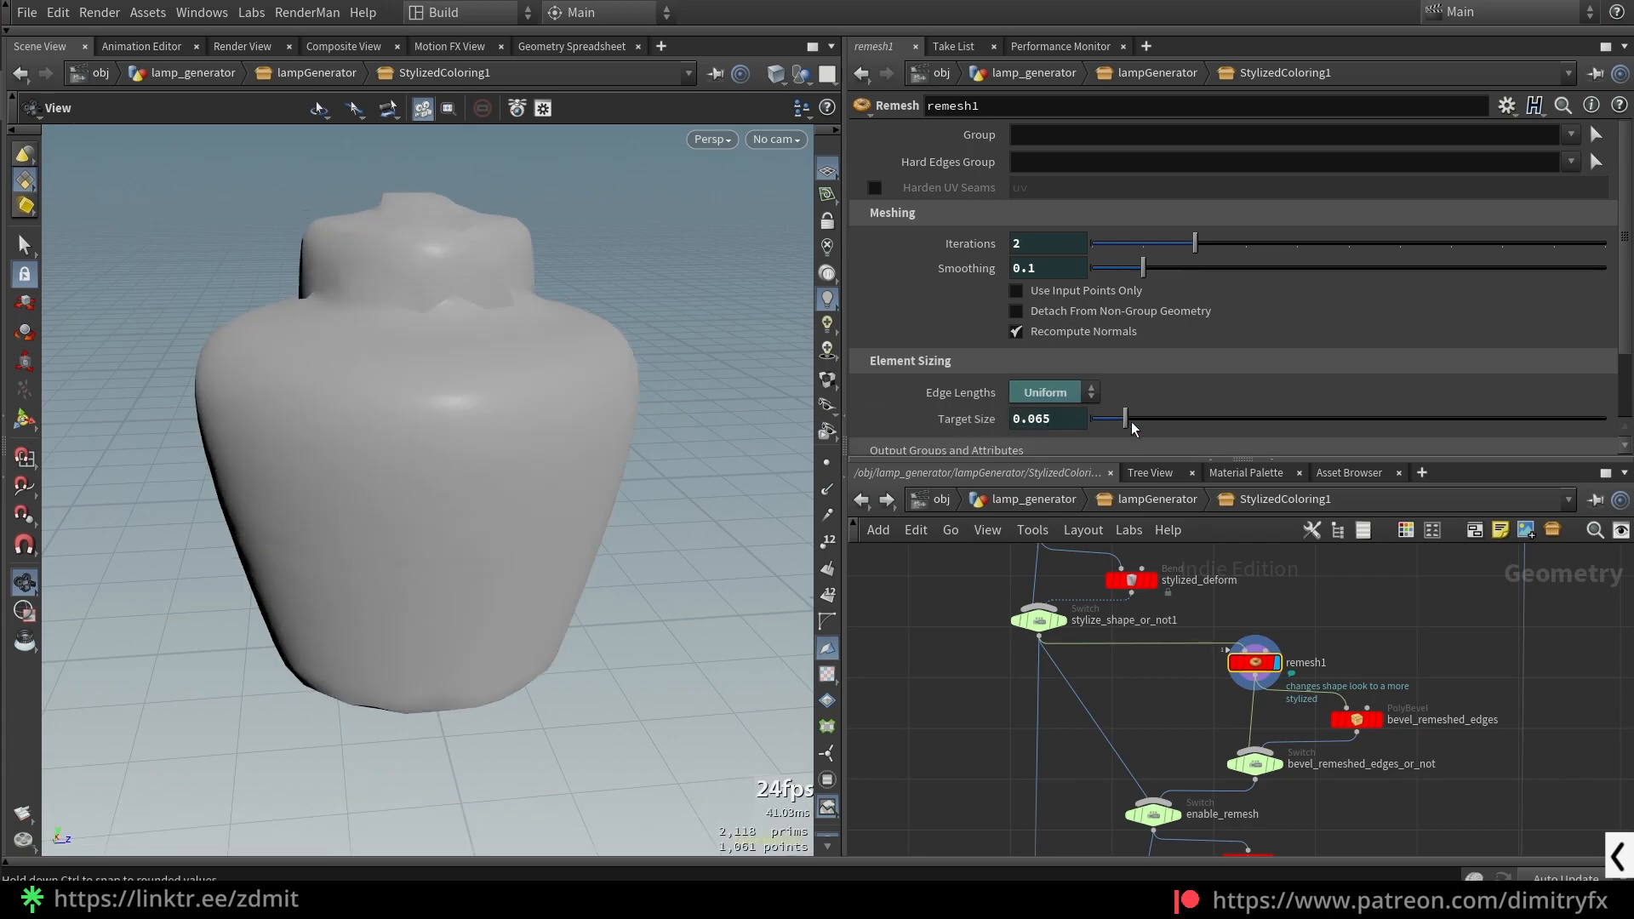
- Display the bevel_remeshed_edges result and inspect the beveled facets on the vase
double_click(1385, 765)
left_click(1353, 715)
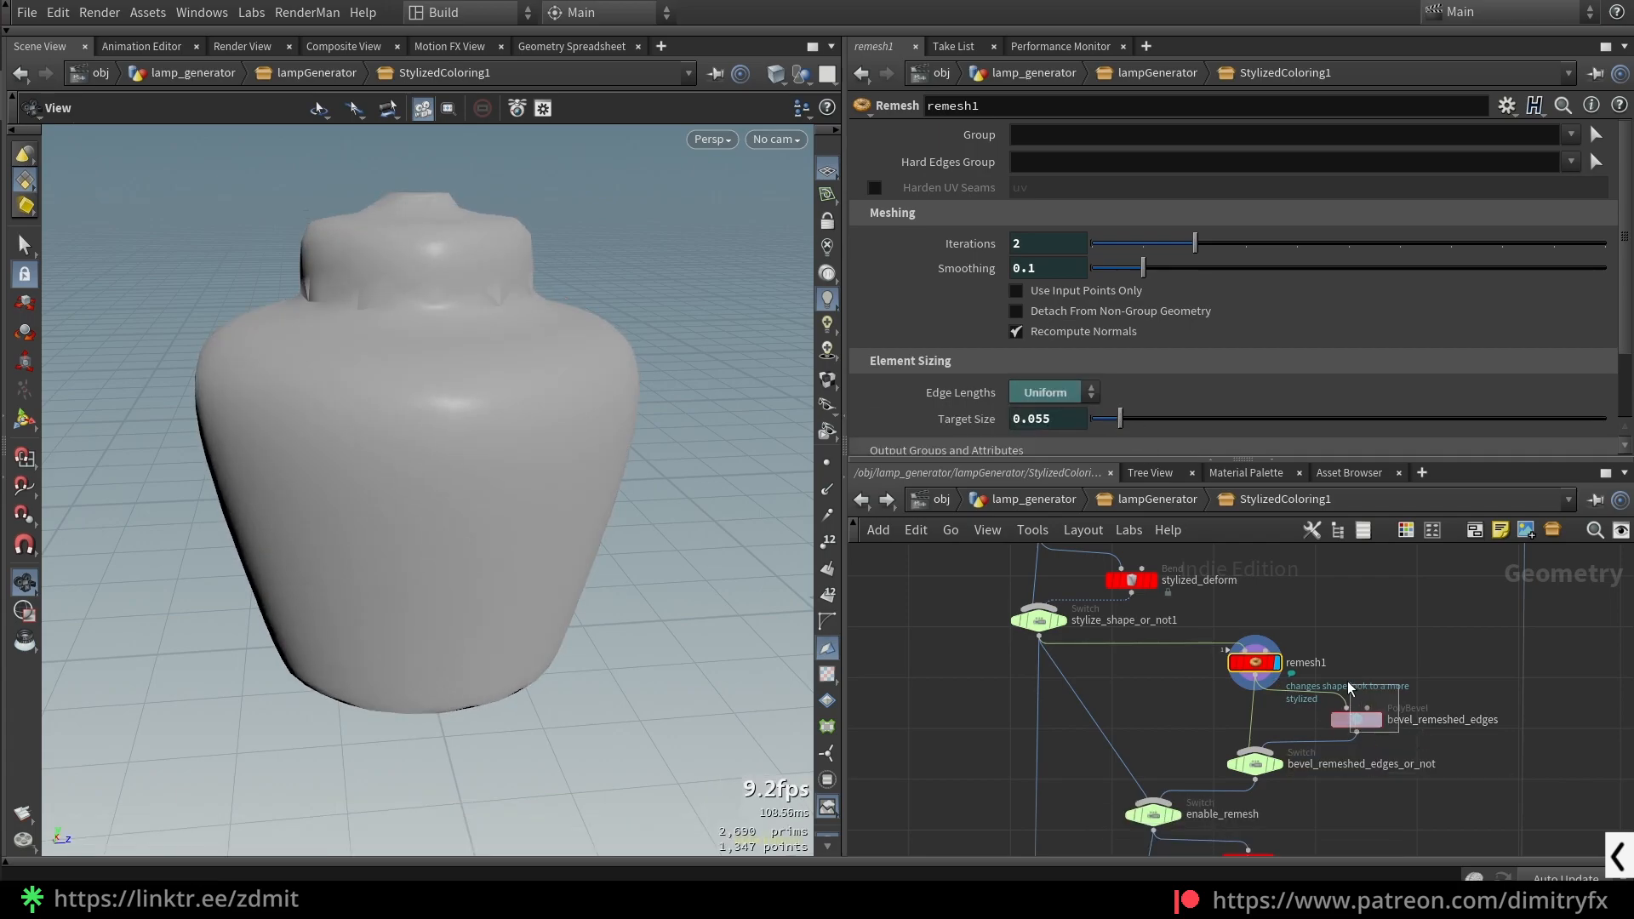
key("r")
left_click_drag(606, 414, 709, 392)
scroll(1272, 683, "down", 3)
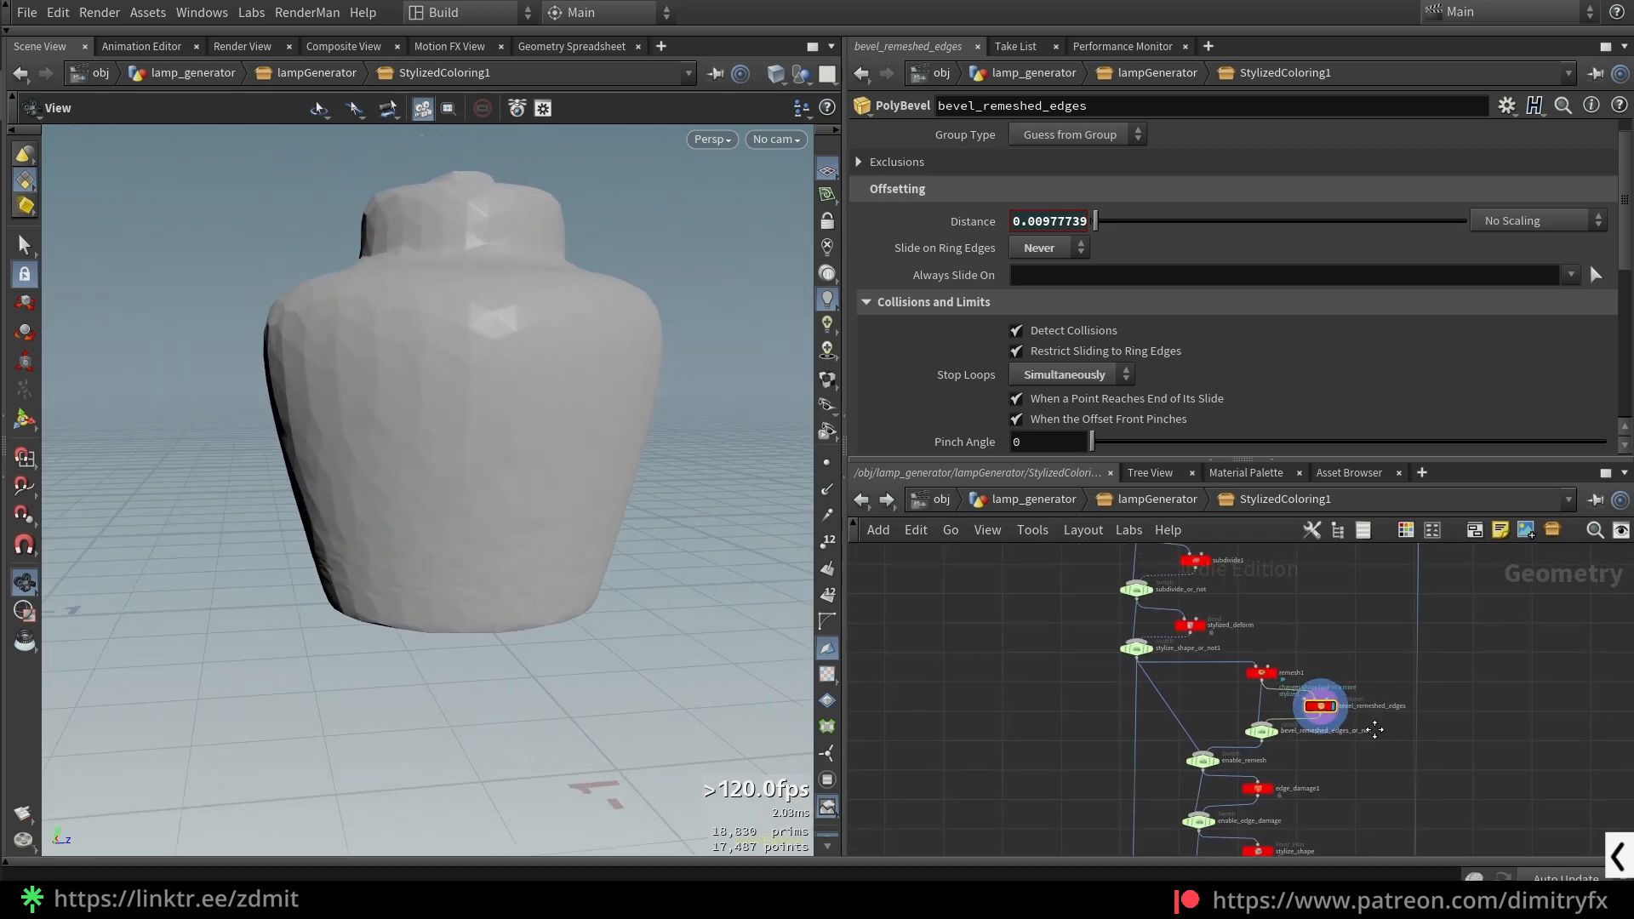
- Display the edge_damage1 result and inspect the chipped edges around the vase
middle_click_drag(1308, 805, 1269, 660)
scroll(1269, 660, "up", 5)
left_click(1132, 607)
key("r")
left_click_drag(599, 496, 442, 430)
right_click_drag(442, 430, 389, 447)
left_click_drag(390, 447, 404, 357)
- Display the stylize_shape point jitter result and look at the vase surface
left_click(1168, 770)
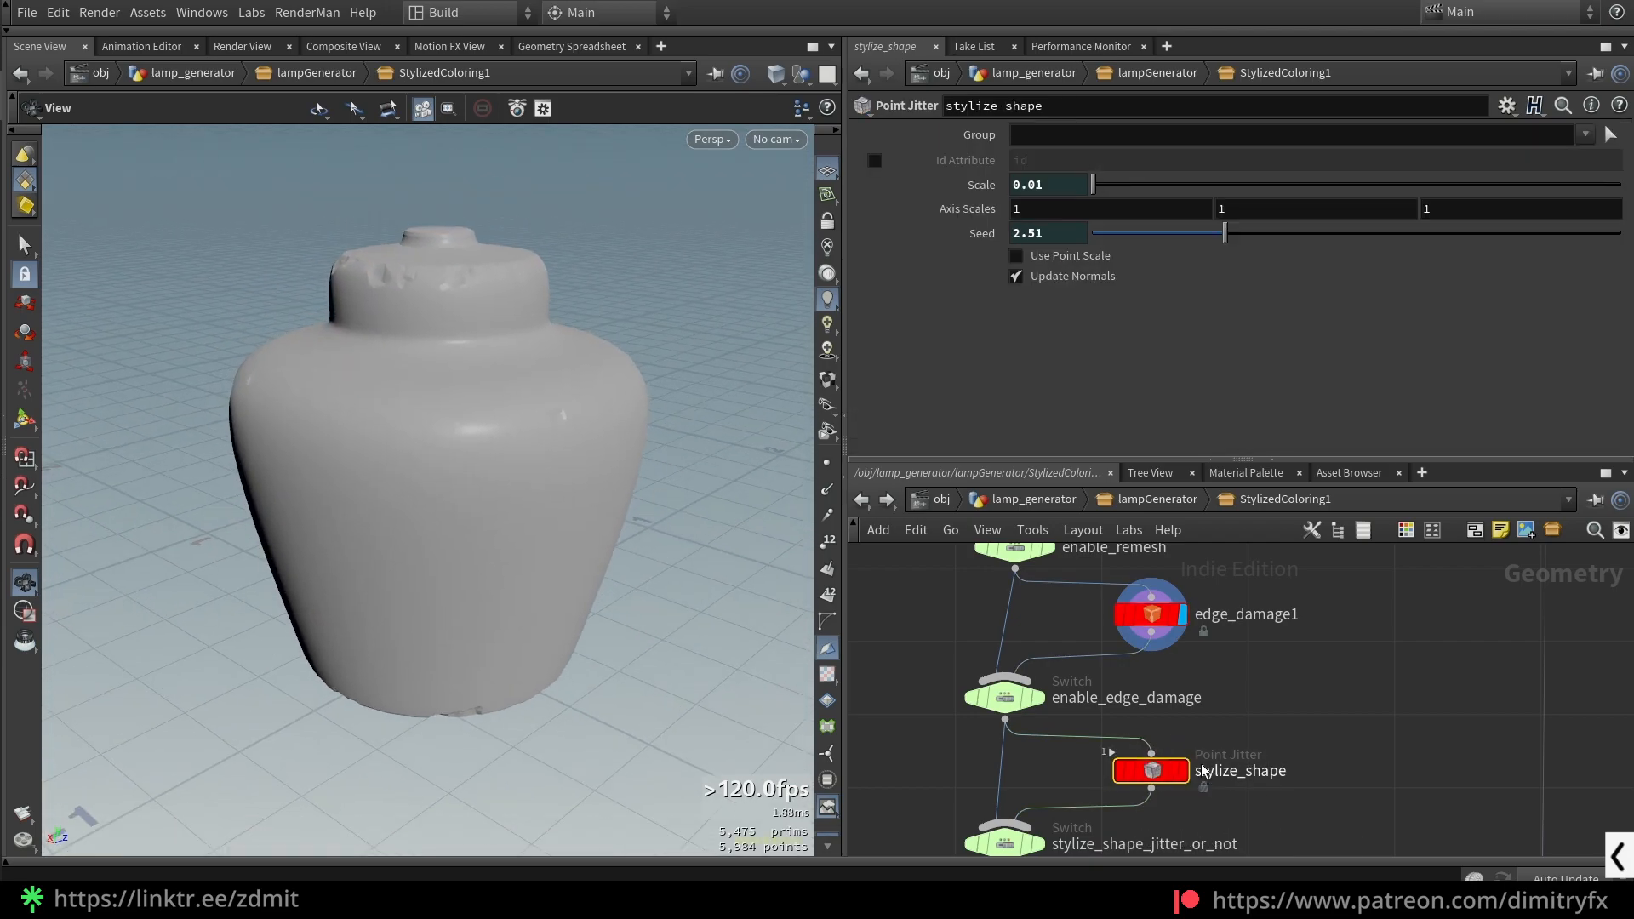
key("r")
left_click_drag(479, 636, 476, 569)
- Display the place_on_top_of_world_grid match size node and check how the vase sits on the grid
middle_click_drag(1079, 197, 1420, 307)
scroll(1298, 788, "down", 1)
middle_click_drag(1154, 847, 1185, 692)
middle_click_drag(1226, 782, 1203, 688)
left_click(1074, 680)
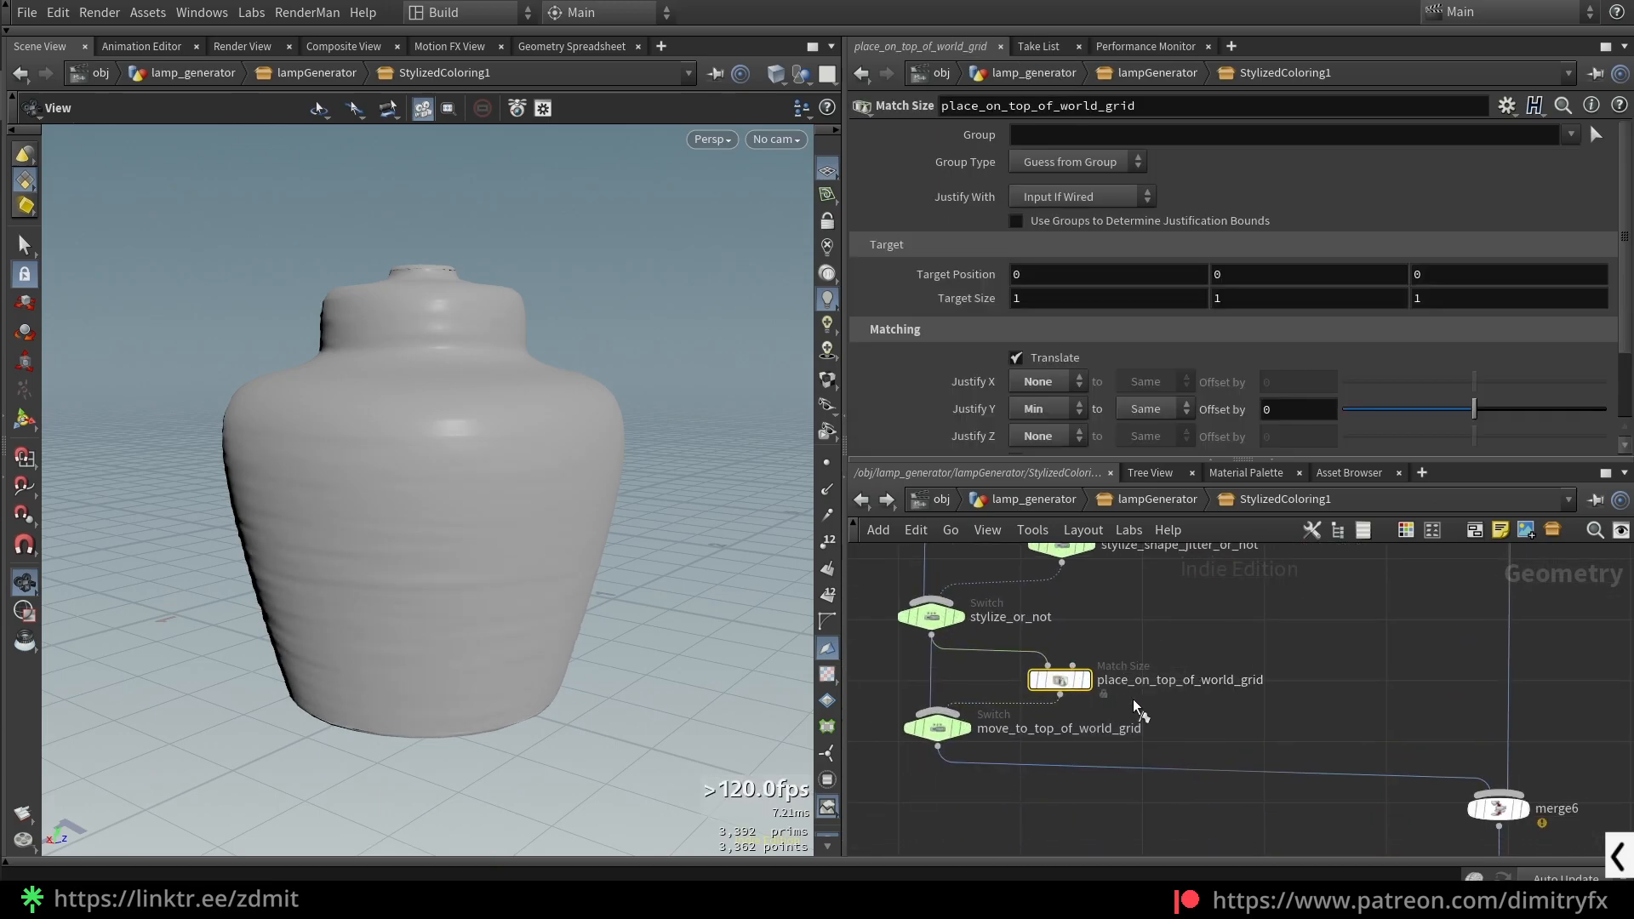
left_click(1085, 680)
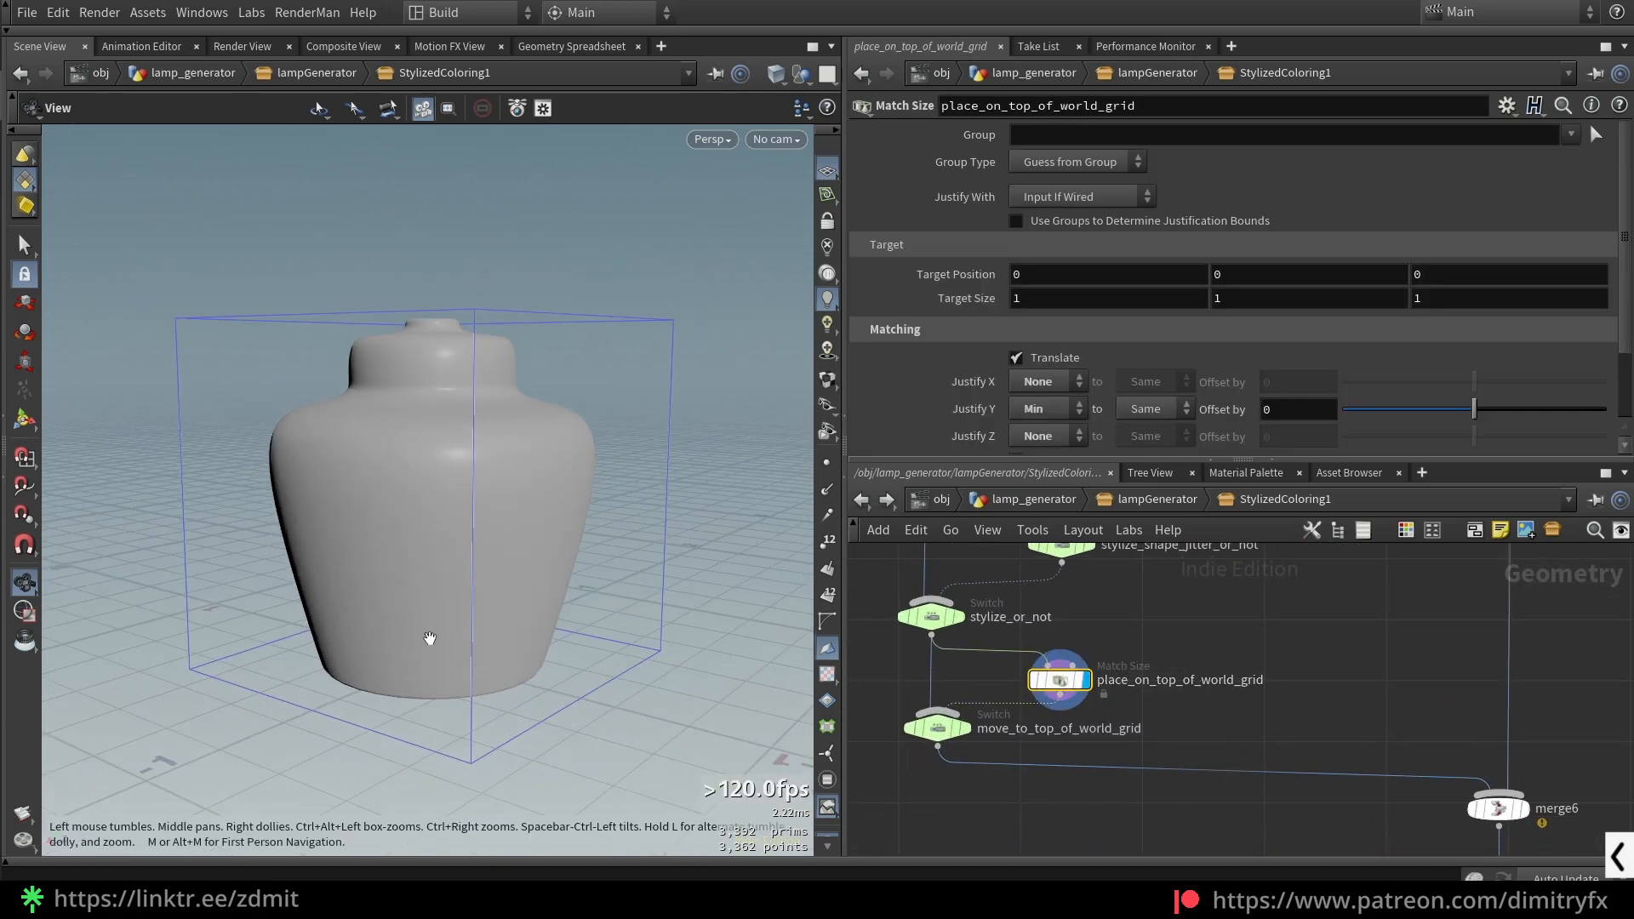
left_click_drag(427, 634, 401, 638)
scroll(1179, 762, "down", 3)
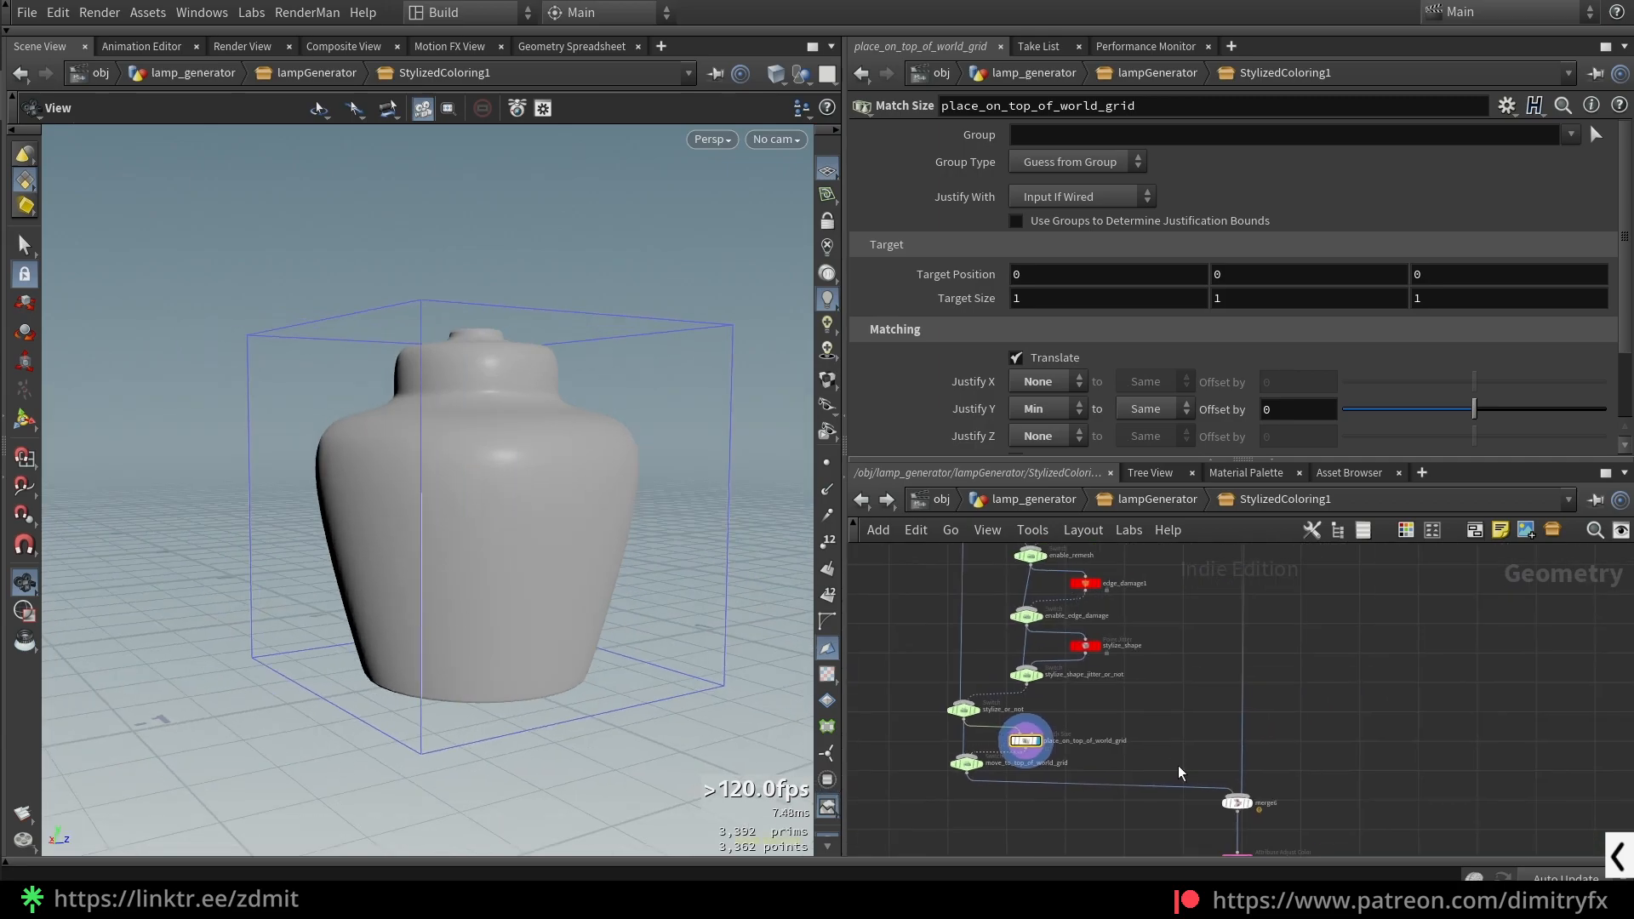
- Display merge6 and examine the AO temporary ground plane nodes that feed into it
left_click(1247, 803)
scroll(1311, 741, "down", 3)
middle_click_drag(1298, 664, 1182, 800)
scroll(1163, 645, "up", 5)
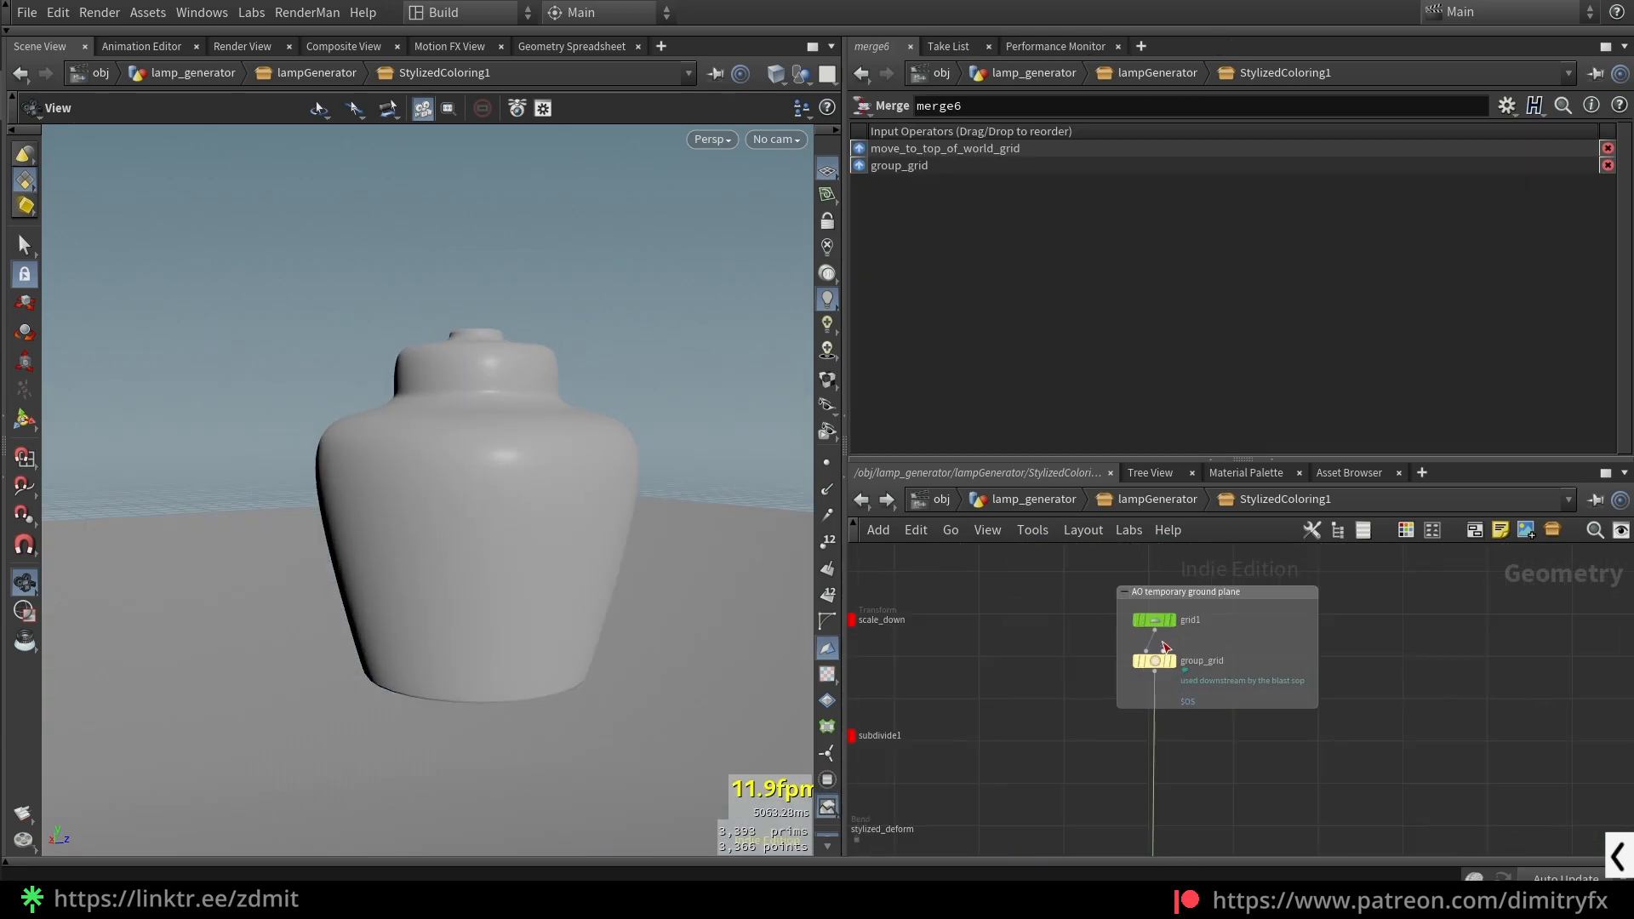
scroll(1229, 702, "up", 3)
scroll(1183, 732, "down", 1)
key("f")
left_click_drag(484, 458, 412, 435)
- Try shifting the first remap ramp point of physical_ambient_occlusion1, and display the color_AO result
scroll(409, 487, "up", 6)
scroll(1209, 690, "down", 3)
middle_click_drag(1256, 735, 1257, 622)
middle_click_drag(1289, 851, 1229, 529)
scroll(1202, 661, "up", 3)
middle_click_drag(1202, 661, 1374, 630)
middle_click_drag(1399, 725, 1251, 704)
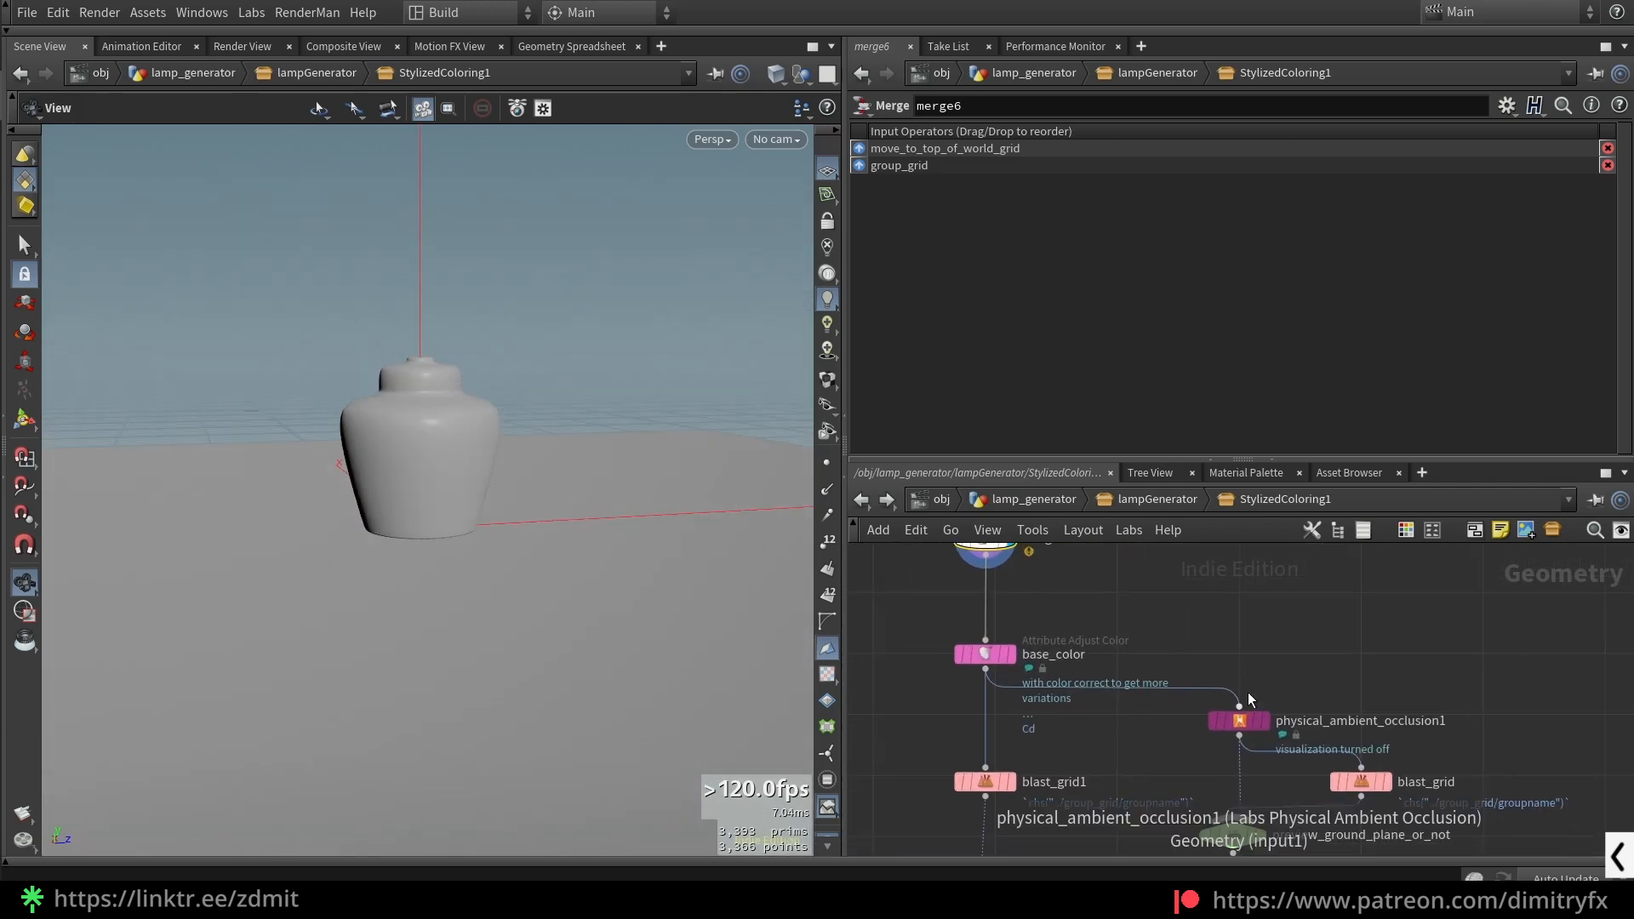
left_click(1268, 721)
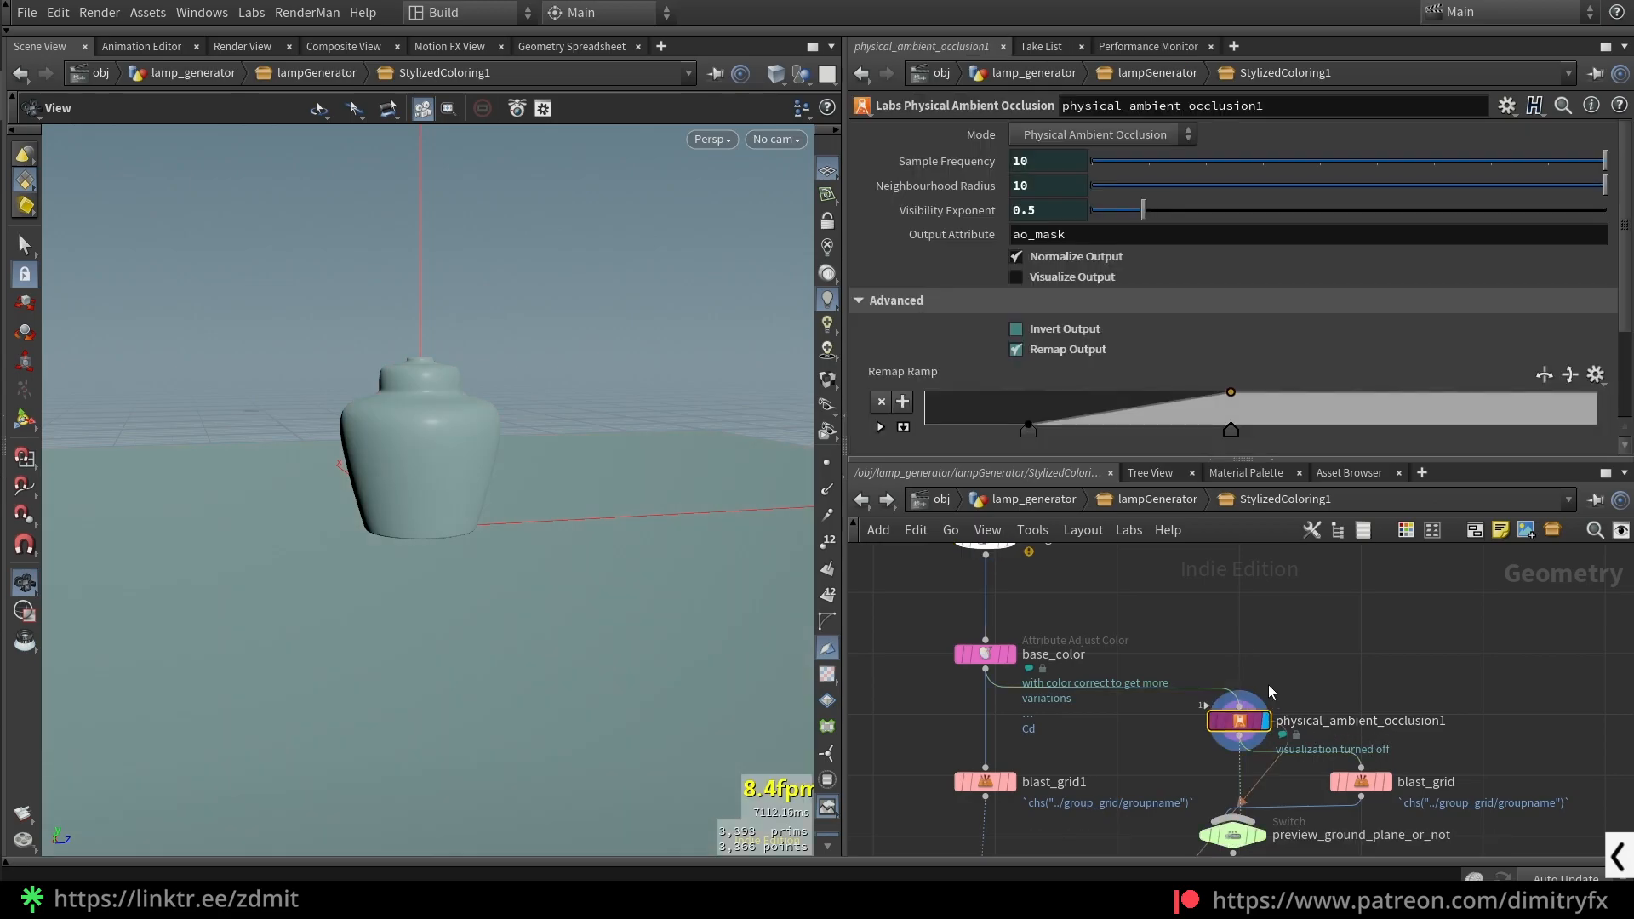
left_click(1029, 428)
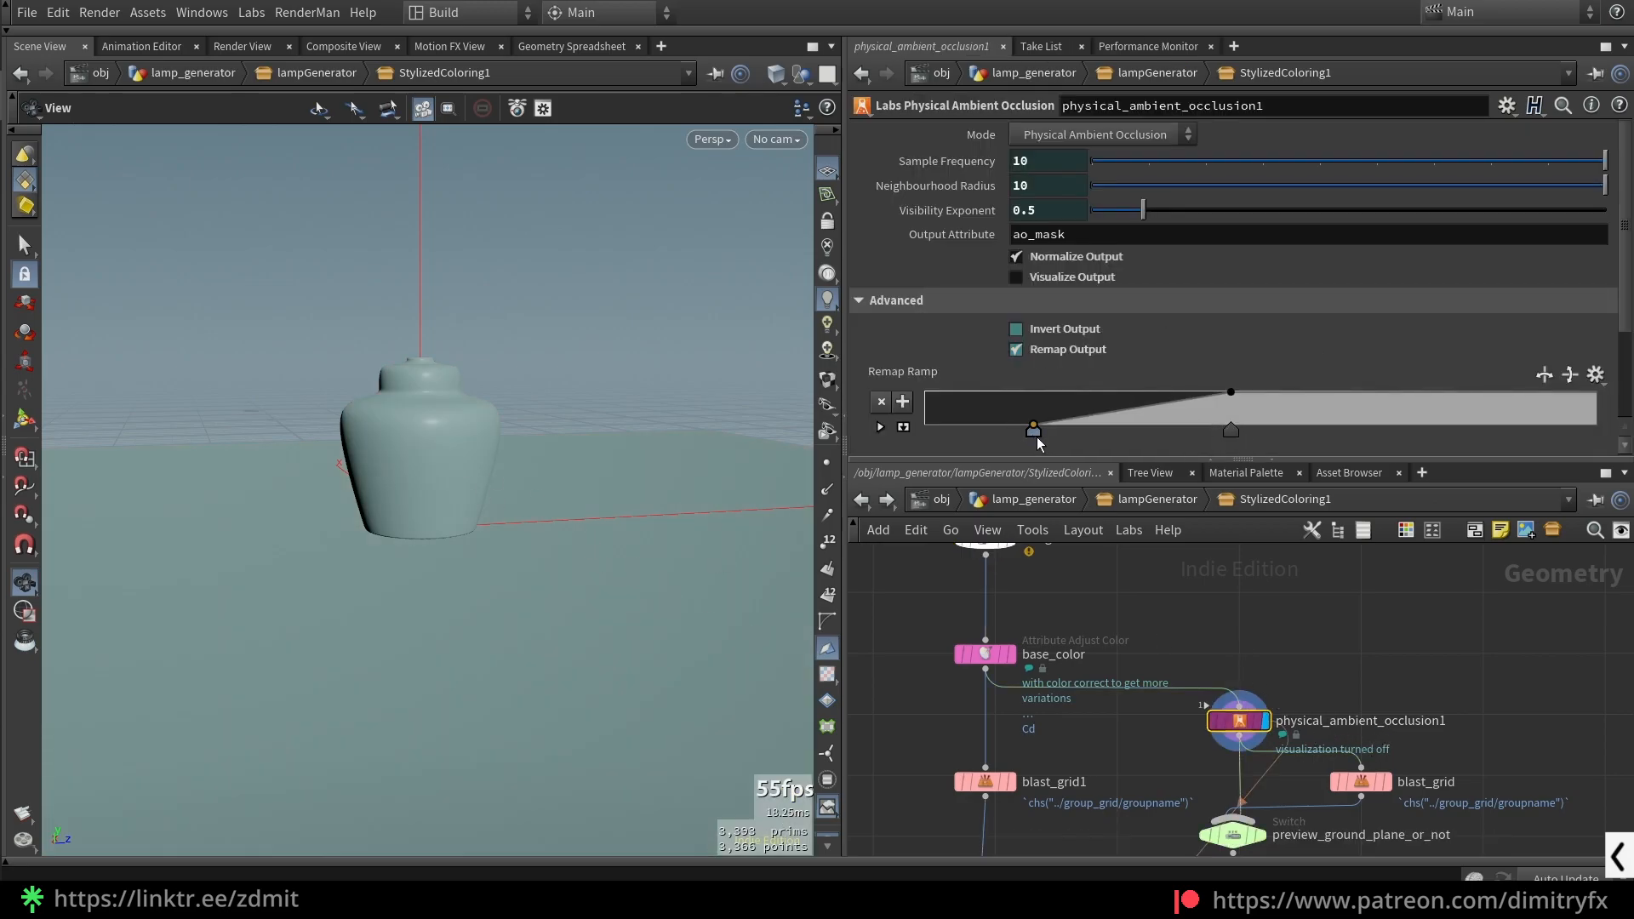
middle_click_drag(1427, 814, 1396, 682)
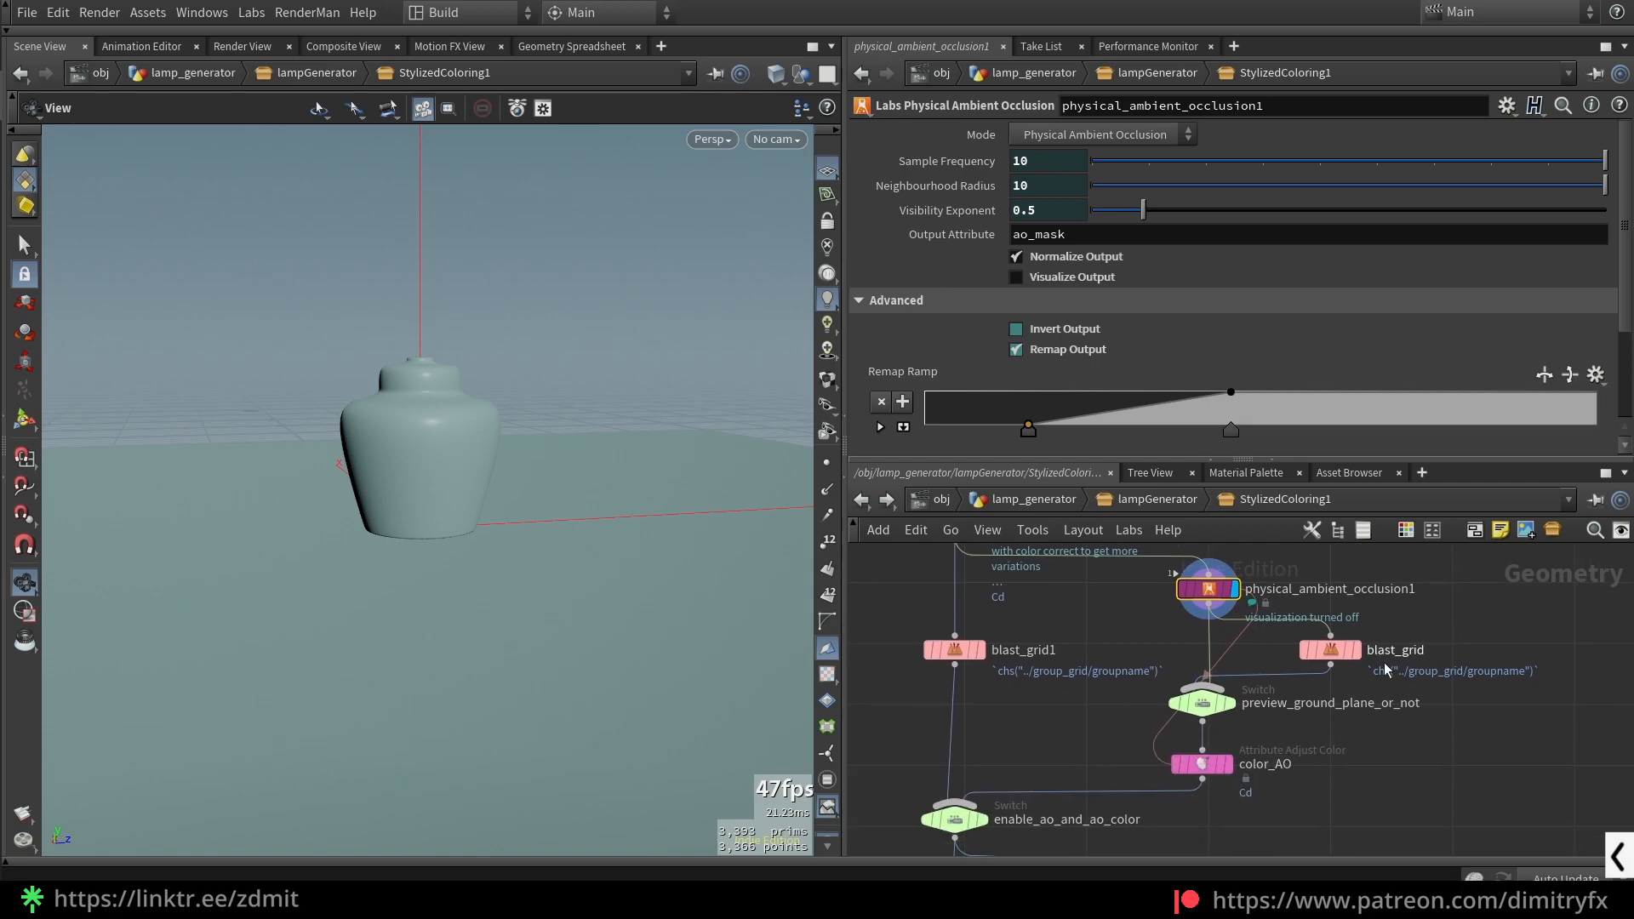
left_click(1203, 766)
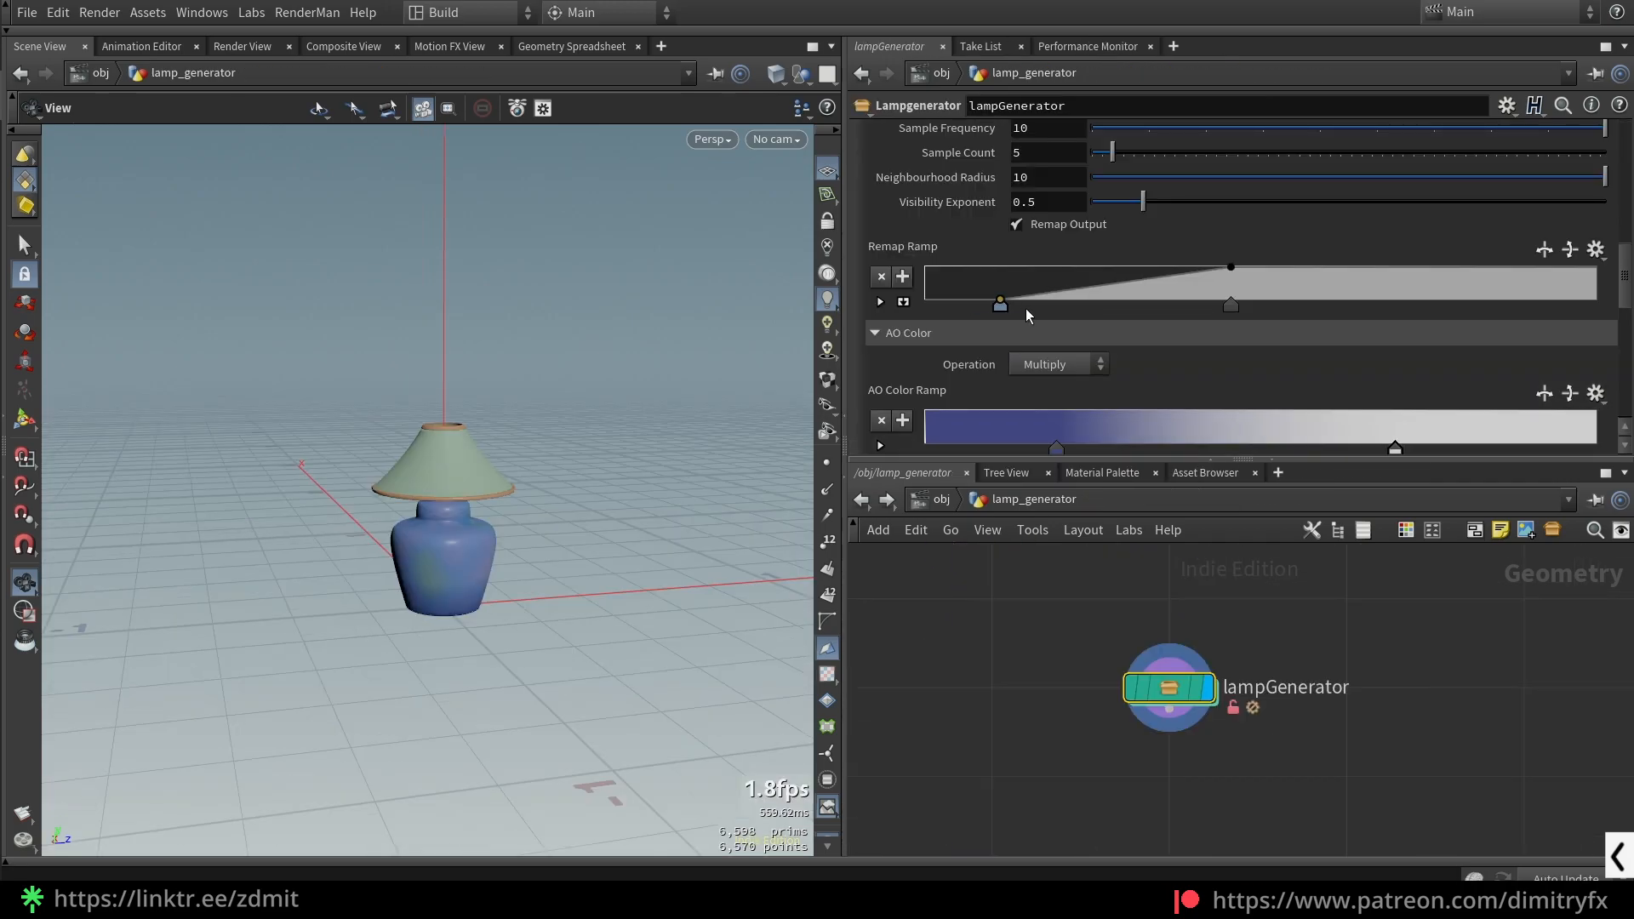
- Enable Preview Ground Plane in lampGenerator's AO settings and inspect the shading at the lamp's base
scroll(969, 286, "up", 3)
left_click(1084, 239)
left_click_drag(521, 595, 459, 598)
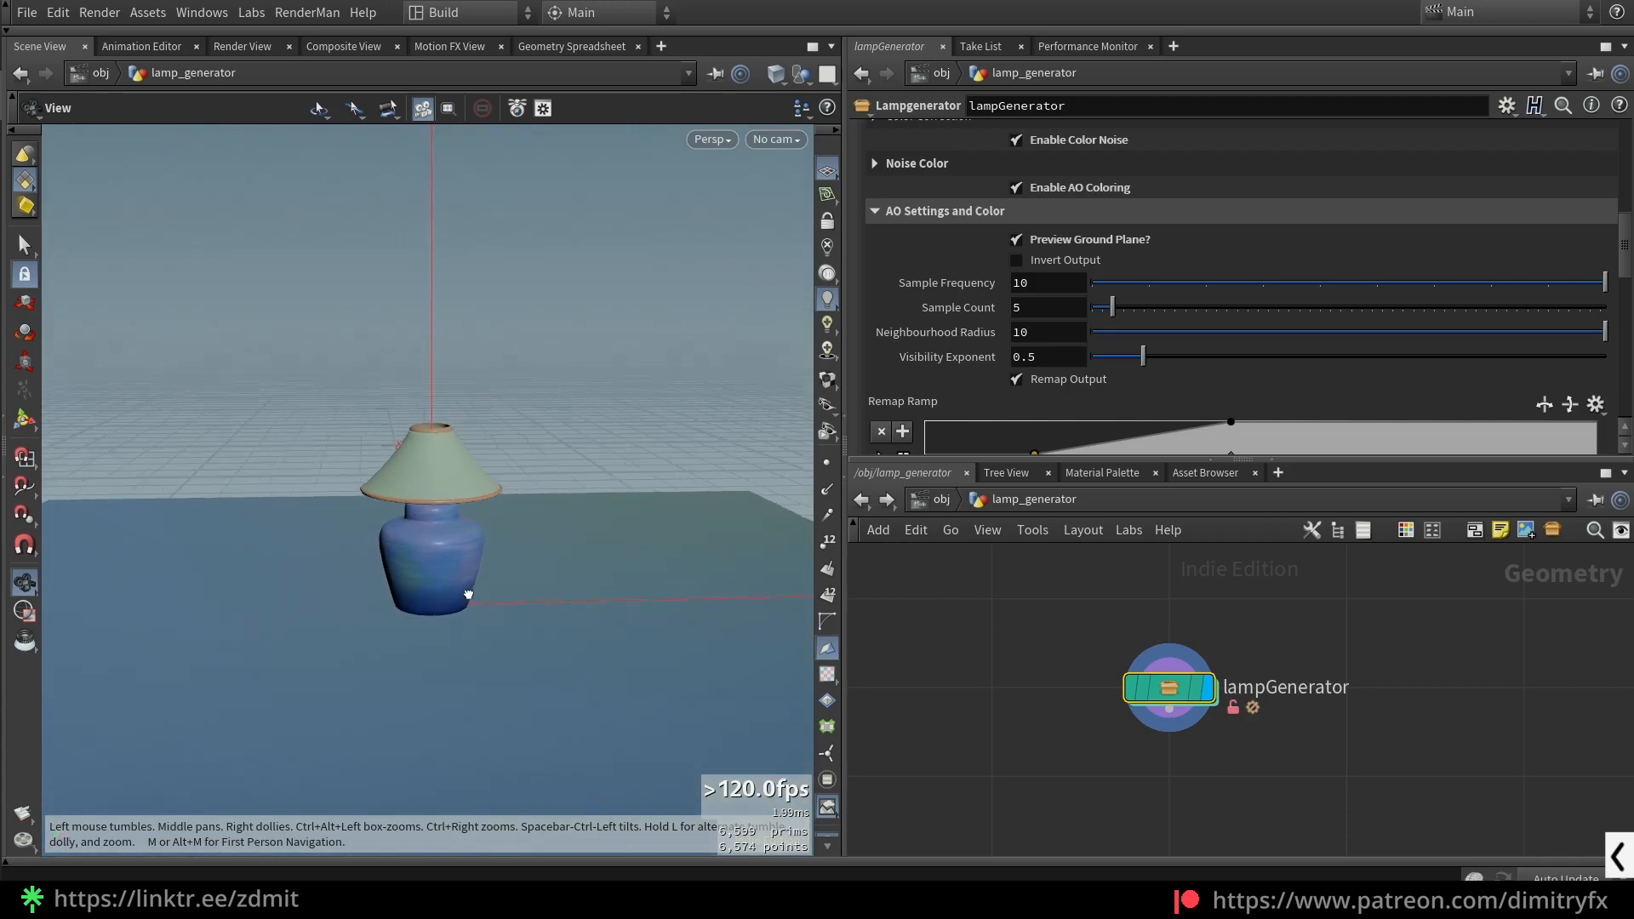
scroll(464, 593, "up", 6)
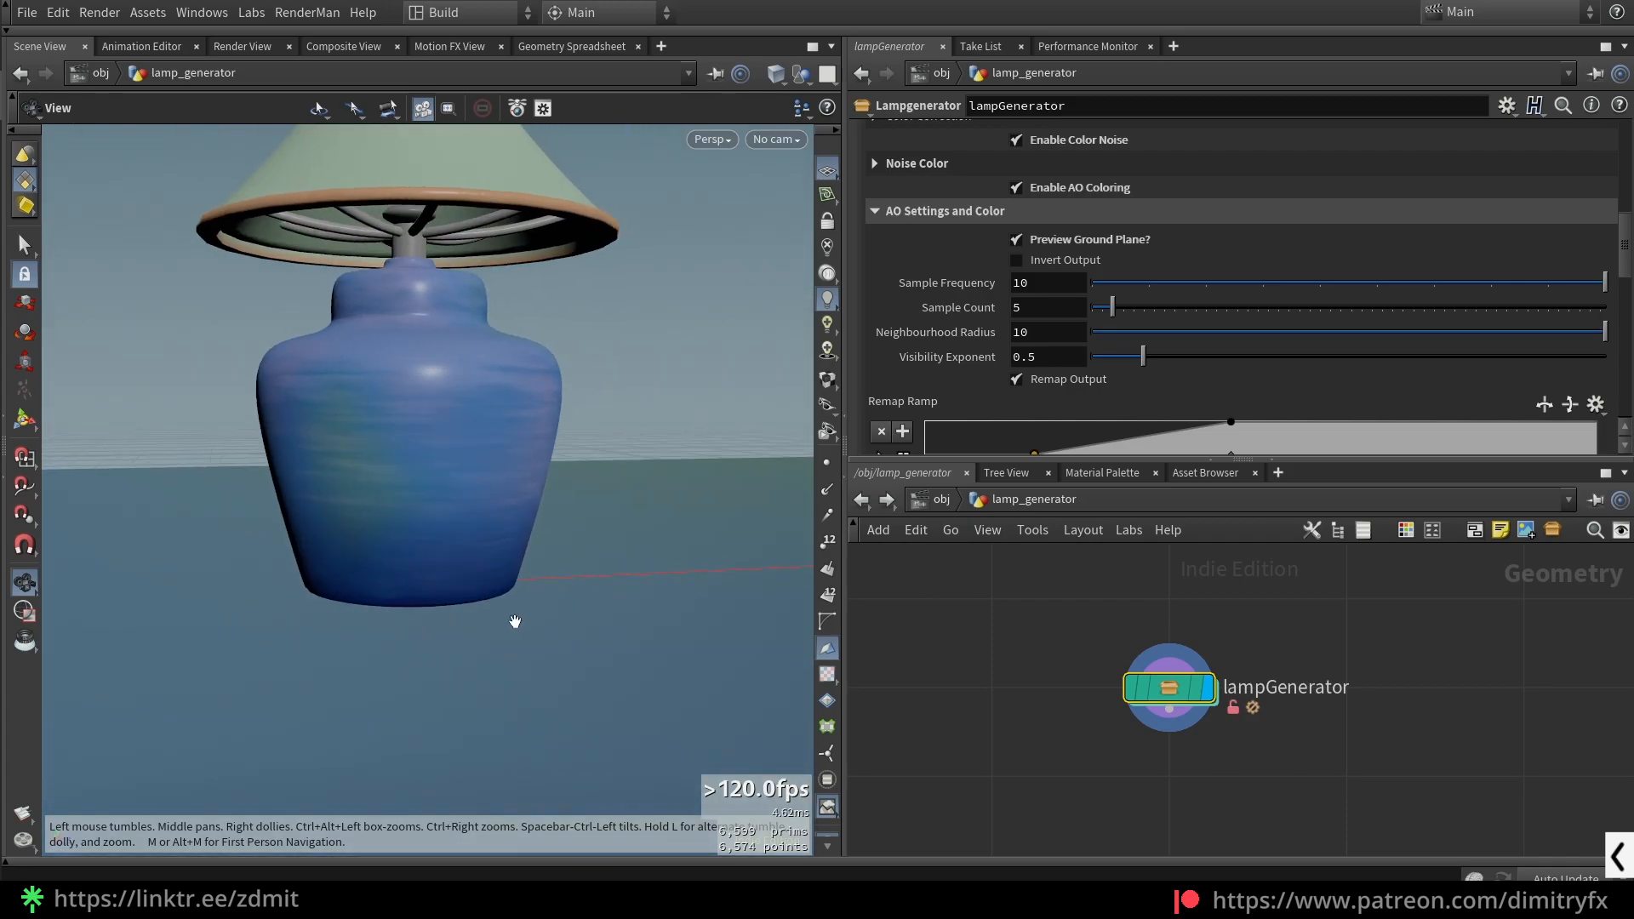
left_click_drag(486, 582, 335, 553)
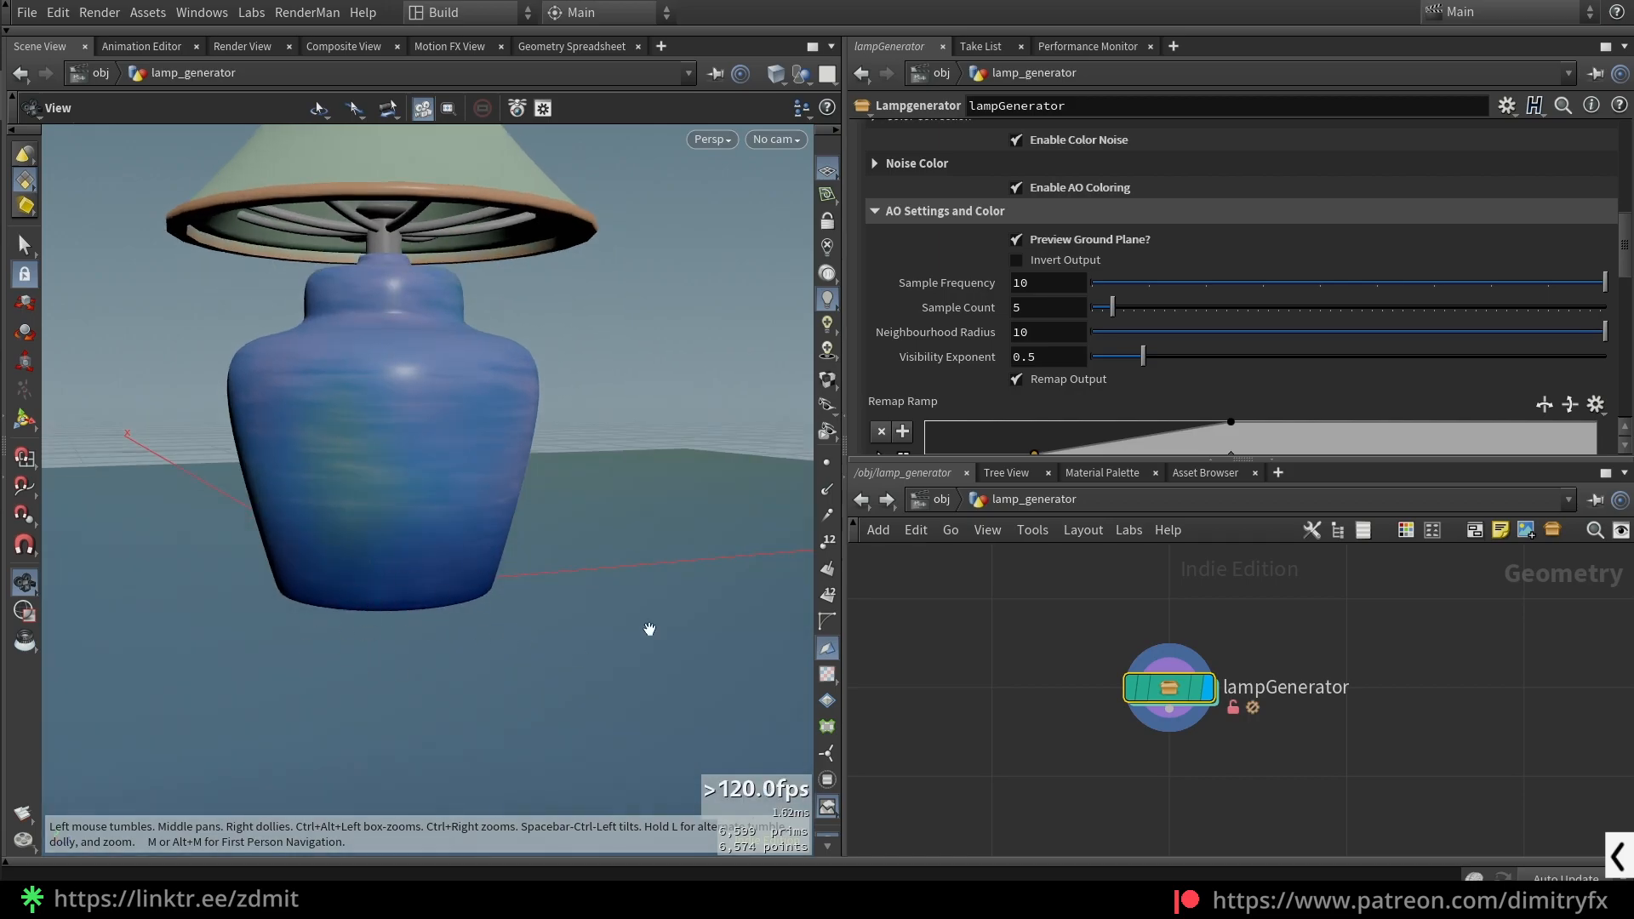
- Return to the object level and go back into the StylizedColoring1 subnetwork of lampGenerator
left_click(968, 503)
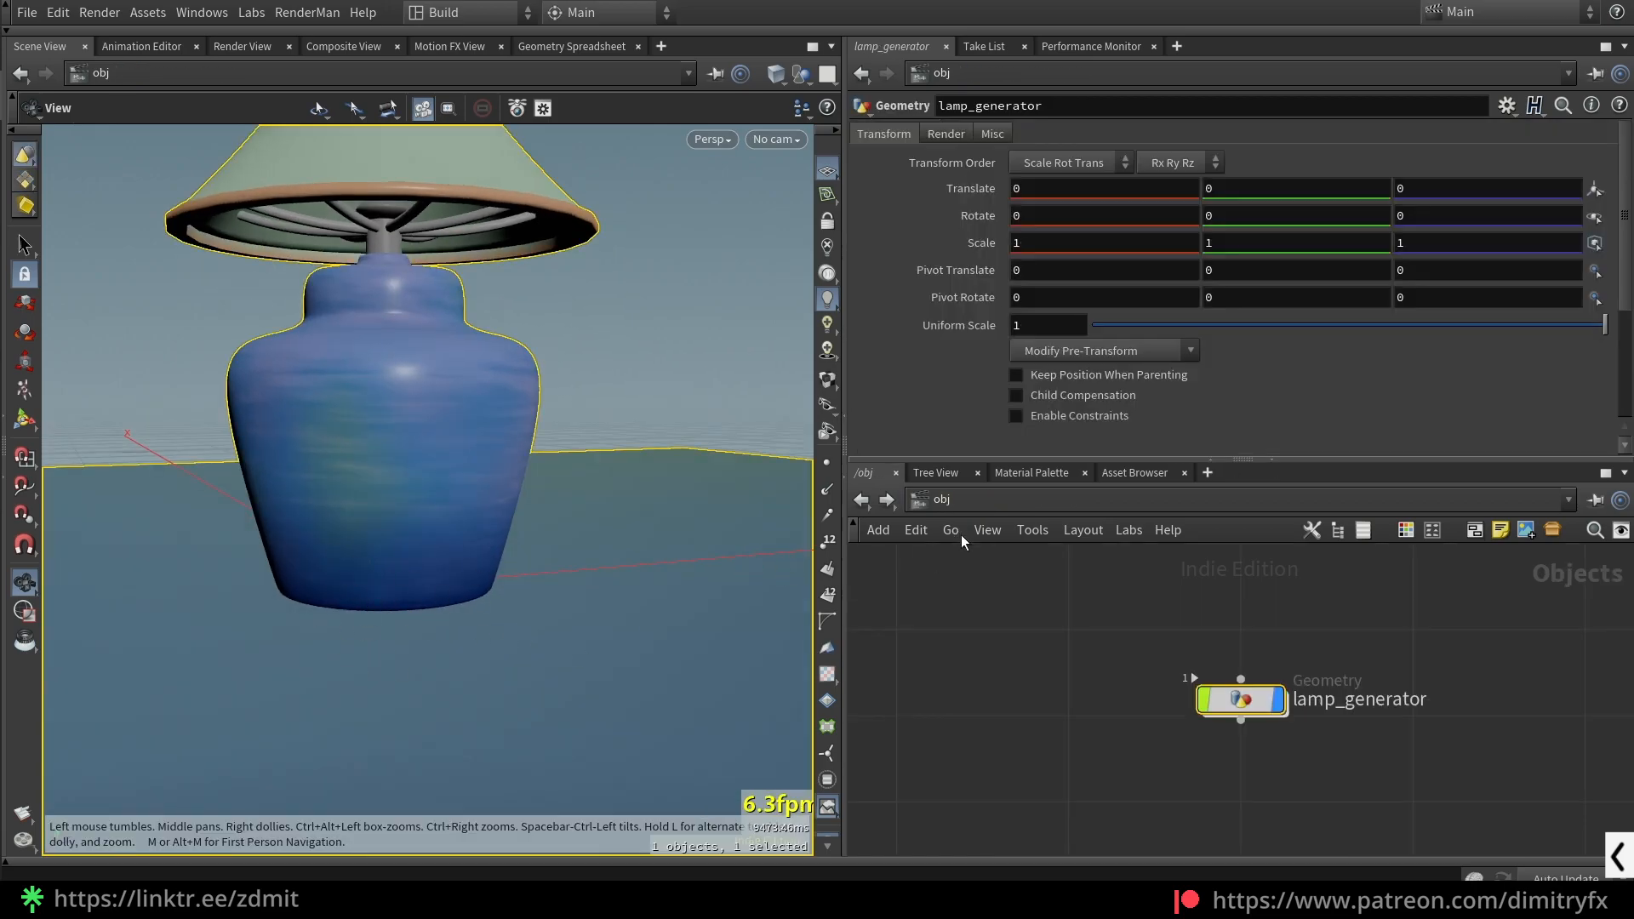
double_click(1215, 703)
double_click(1188, 688)
scroll(1058, 668, "down", 4)
middle_click_drag(1032, 679, 1040, 788)
mouse_move(1001, 564)
middle_mouse_down()
mouse_move(1057, 811)
mouse_move(1204, 857)
middle_mouse_up()
scroll(1019, 770, "up", 6)
double_click(892, 764)
- Bypass grid1 and group_grid to compare the vase's ambient occlusion without the ground plane, and re-enable both nodes
scroll(1016, 712, "down", 3)
middle_click_drag(1112, 555, 1171, 805)
middle_click_drag(1111, 559, 1162, 858)
left_click_drag(1253, 756, 1069, 613)
key("q")
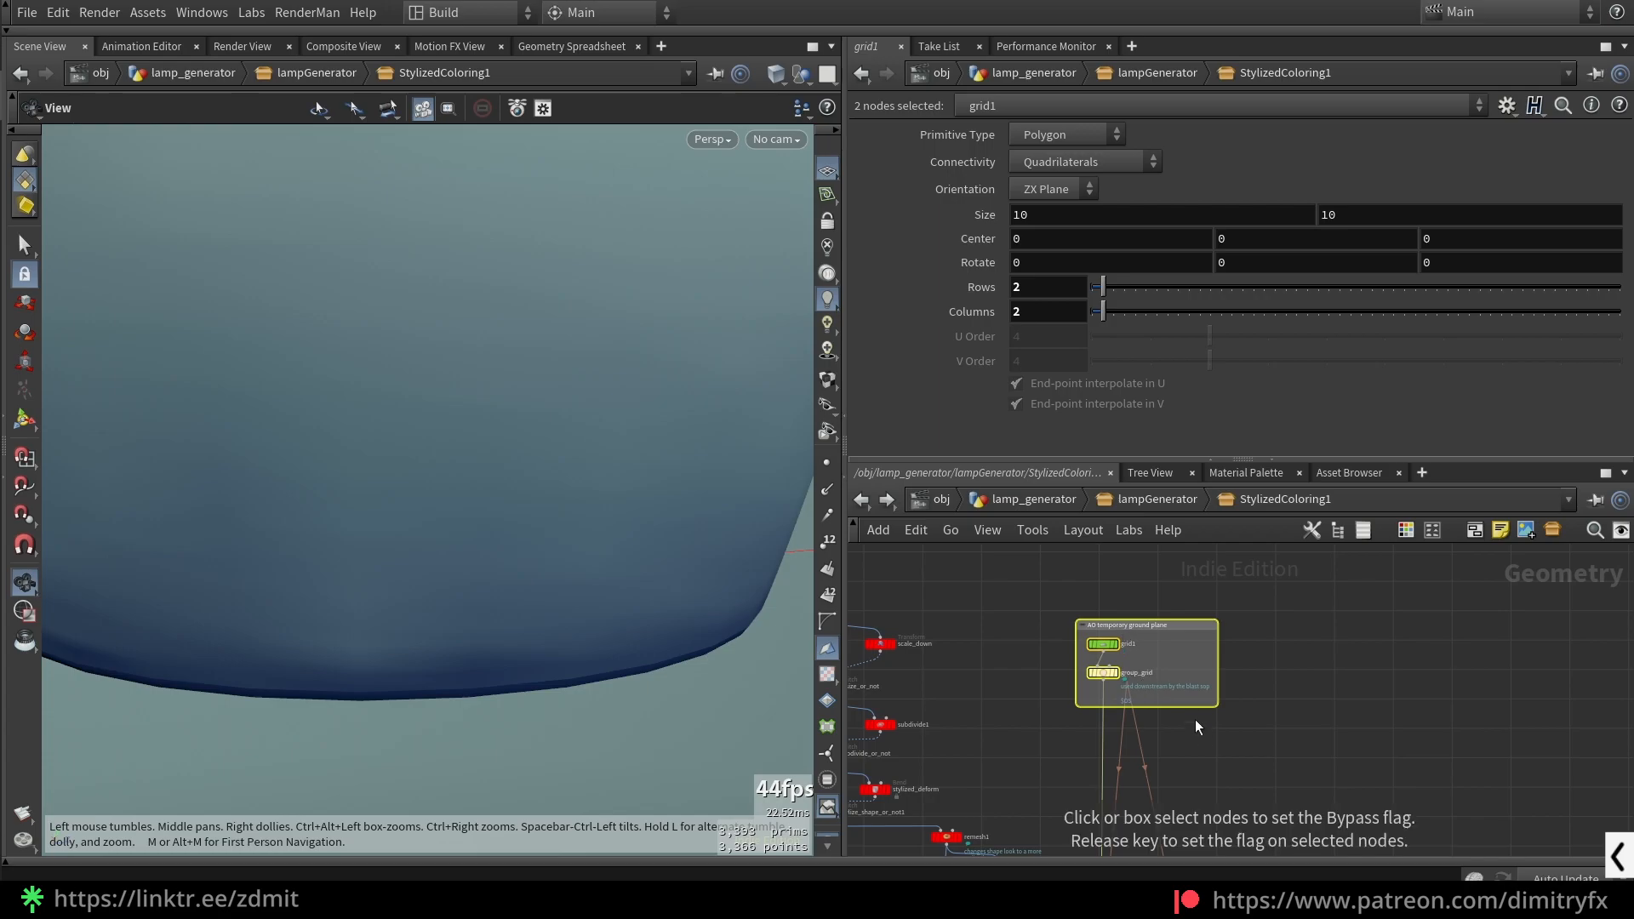
key("space+f")
left_click_drag(564, 511, 543, 323)
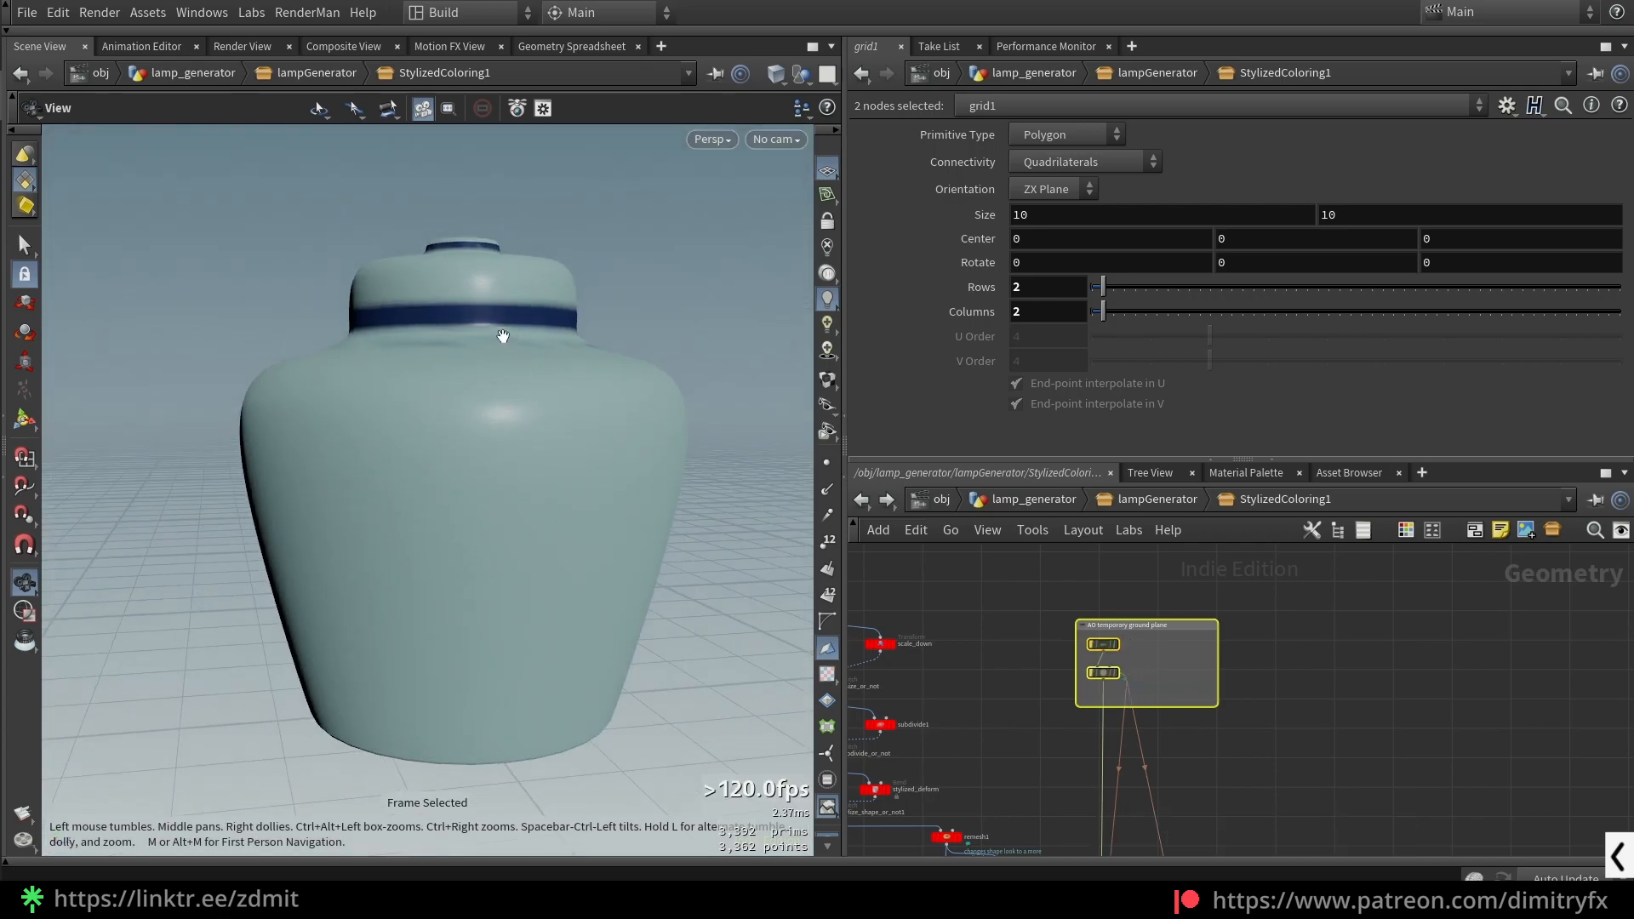
key("q")
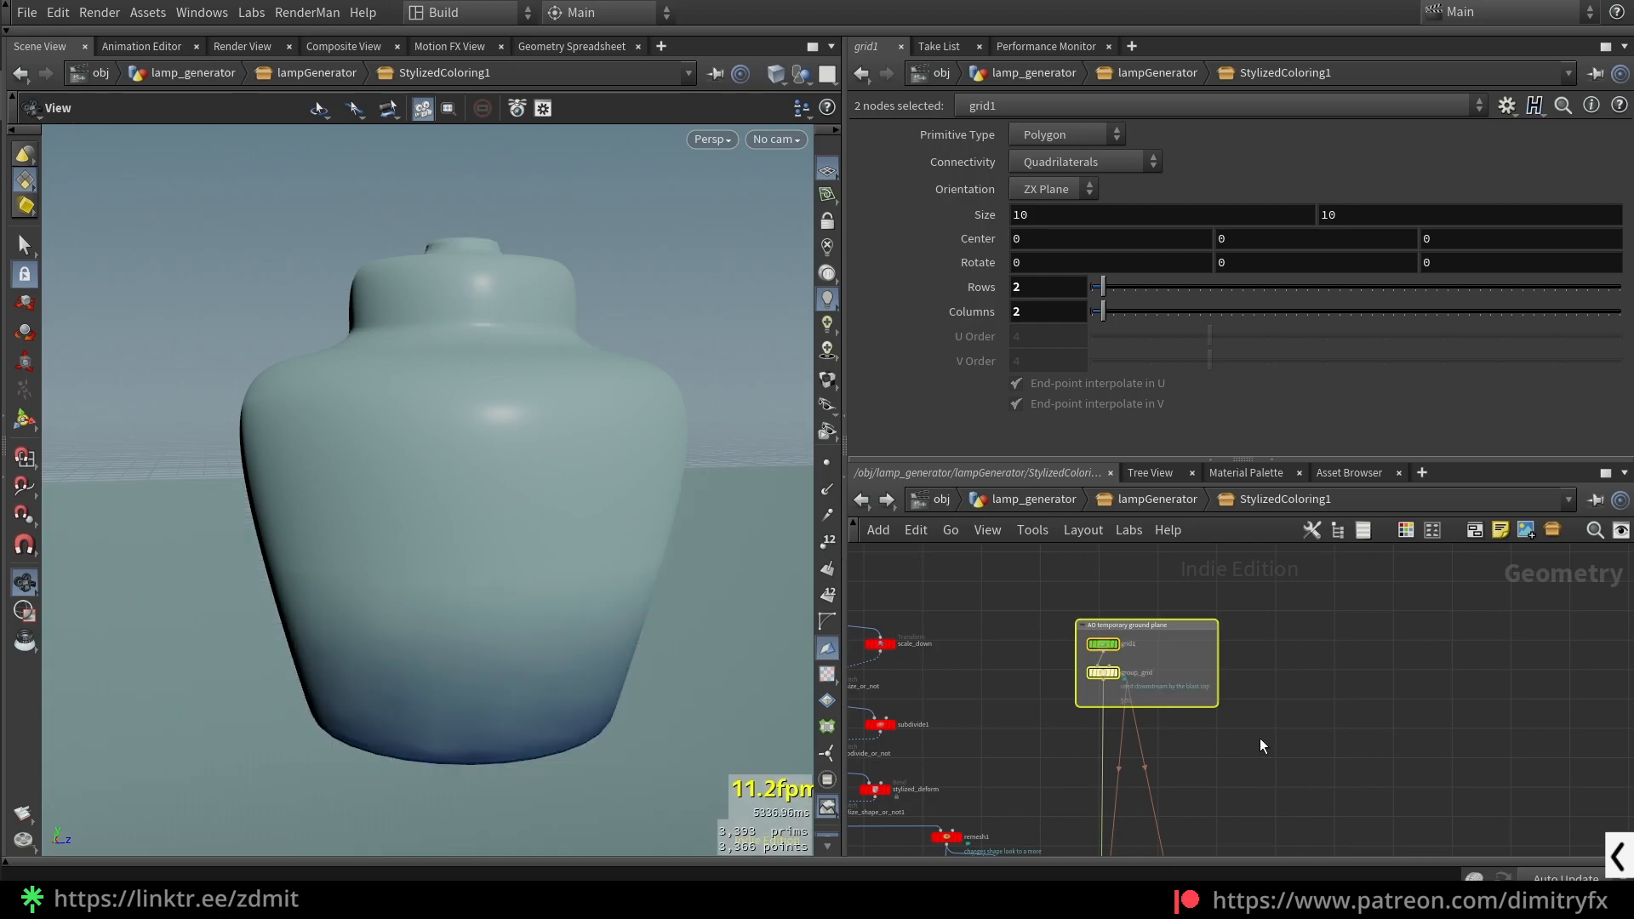
- Select grid1 and group_grid in turn and review their parameters and the note about the downstream blast
scroll(1259, 739, "down", 2)
scroll(1173, 715, "up", 5)
left_click(1289, 696)
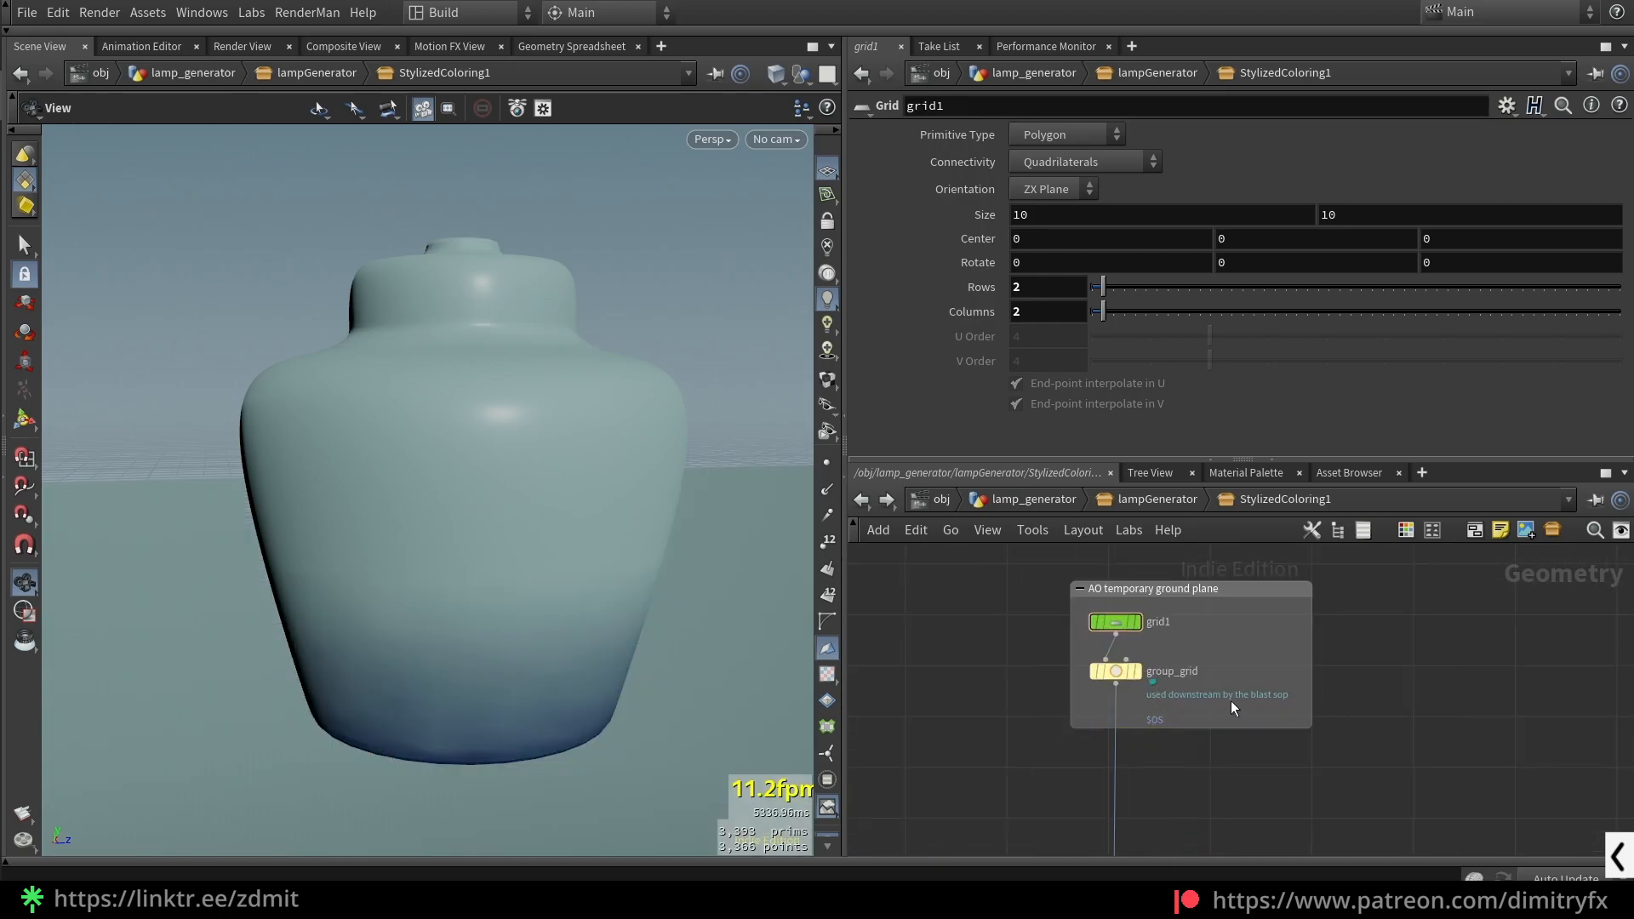
left_click(1120, 623)
left_click(1116, 672)
scroll(1343, 747, "down", 2)
scroll(1201, 645, "up", 4)
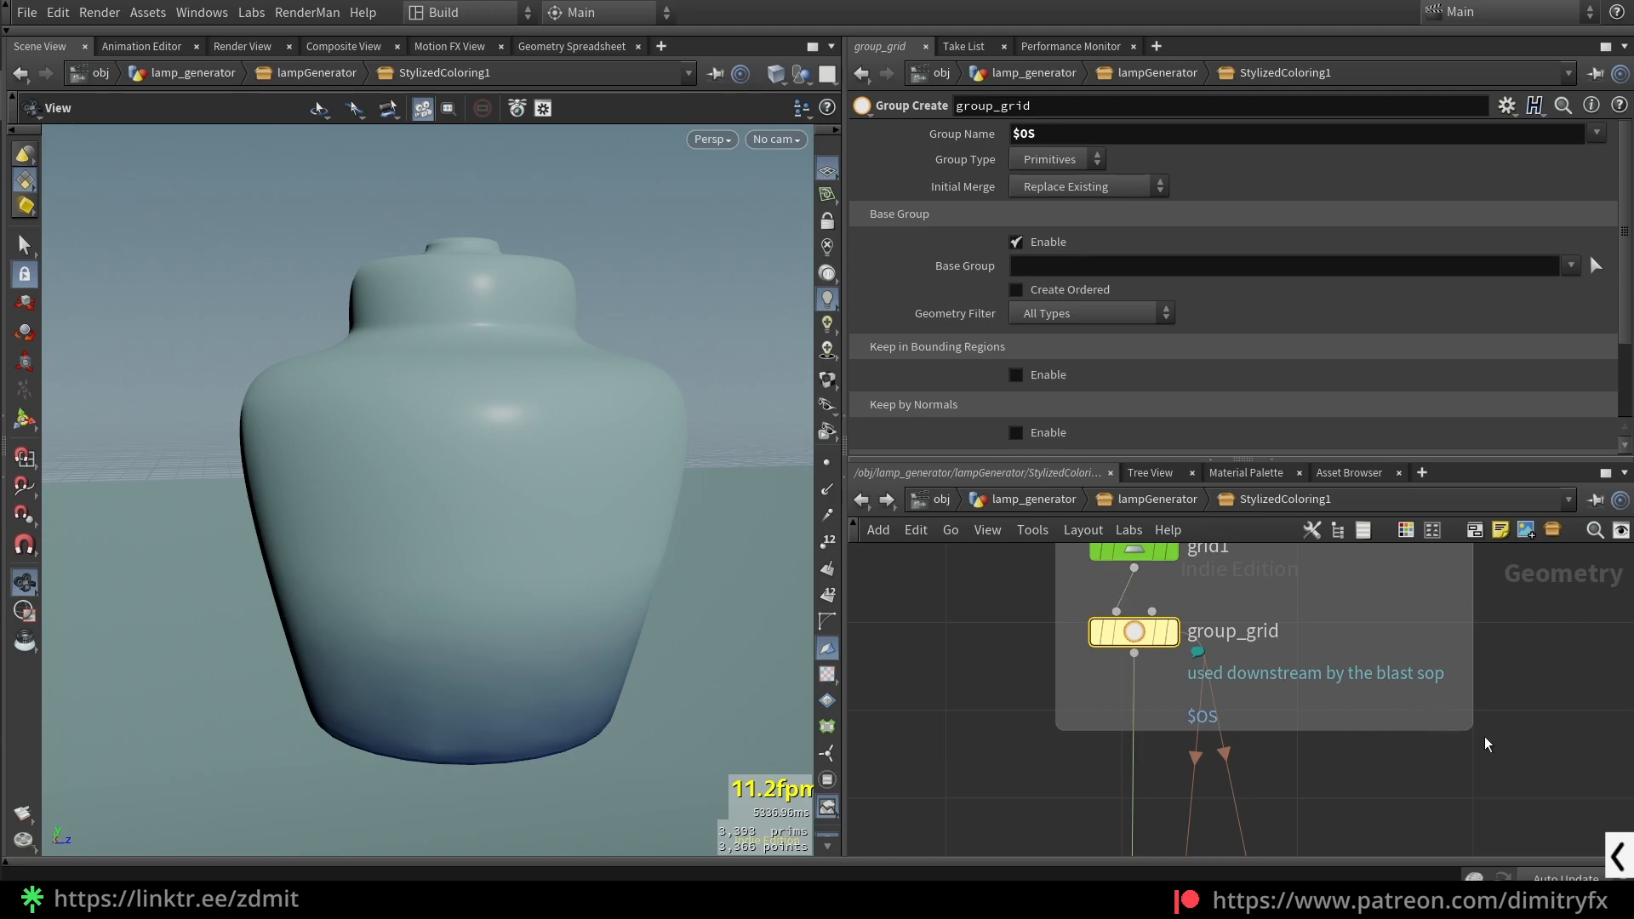
- Follow group_grid's references to the blast nodes, and display physical_ambient_occlusion1 to check its output attribute
scroll(1485, 737, "down", 5)
middle_click_drag(1488, 783, 1358, 562)
middle_click_drag(1405, 737, 1273, 559)
middle_click_drag(1245, 796, 1127, 655)
scroll(1242, 712, "up", 4)
middle_click_drag(1233, 686, 1149, 572)
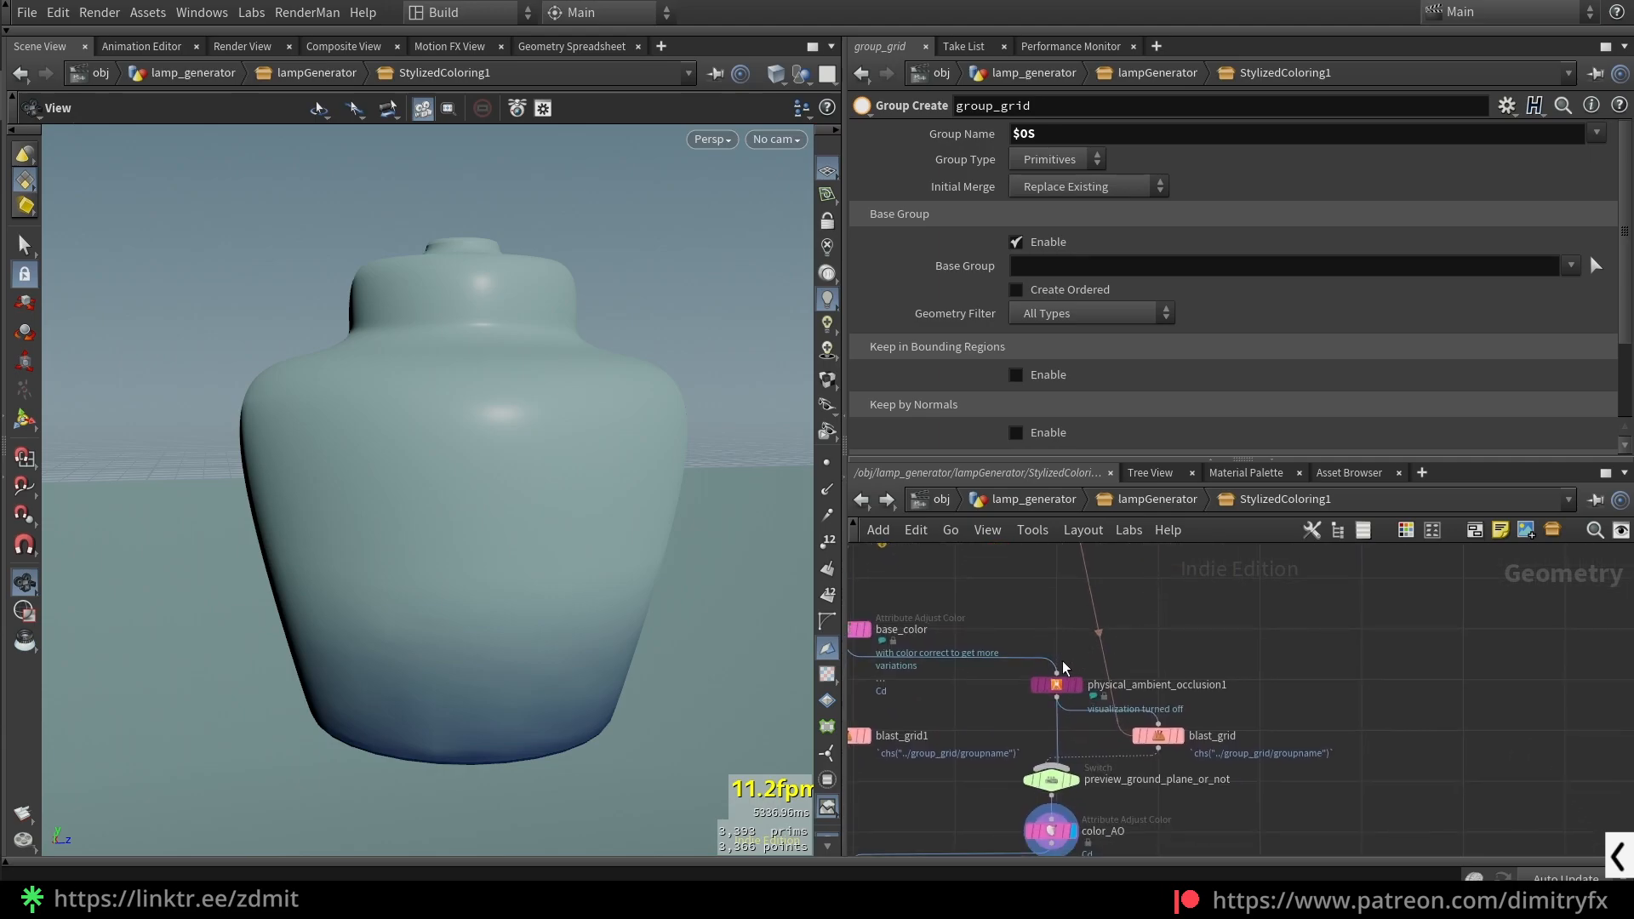
middle_click_drag(941, 717, 1079, 685)
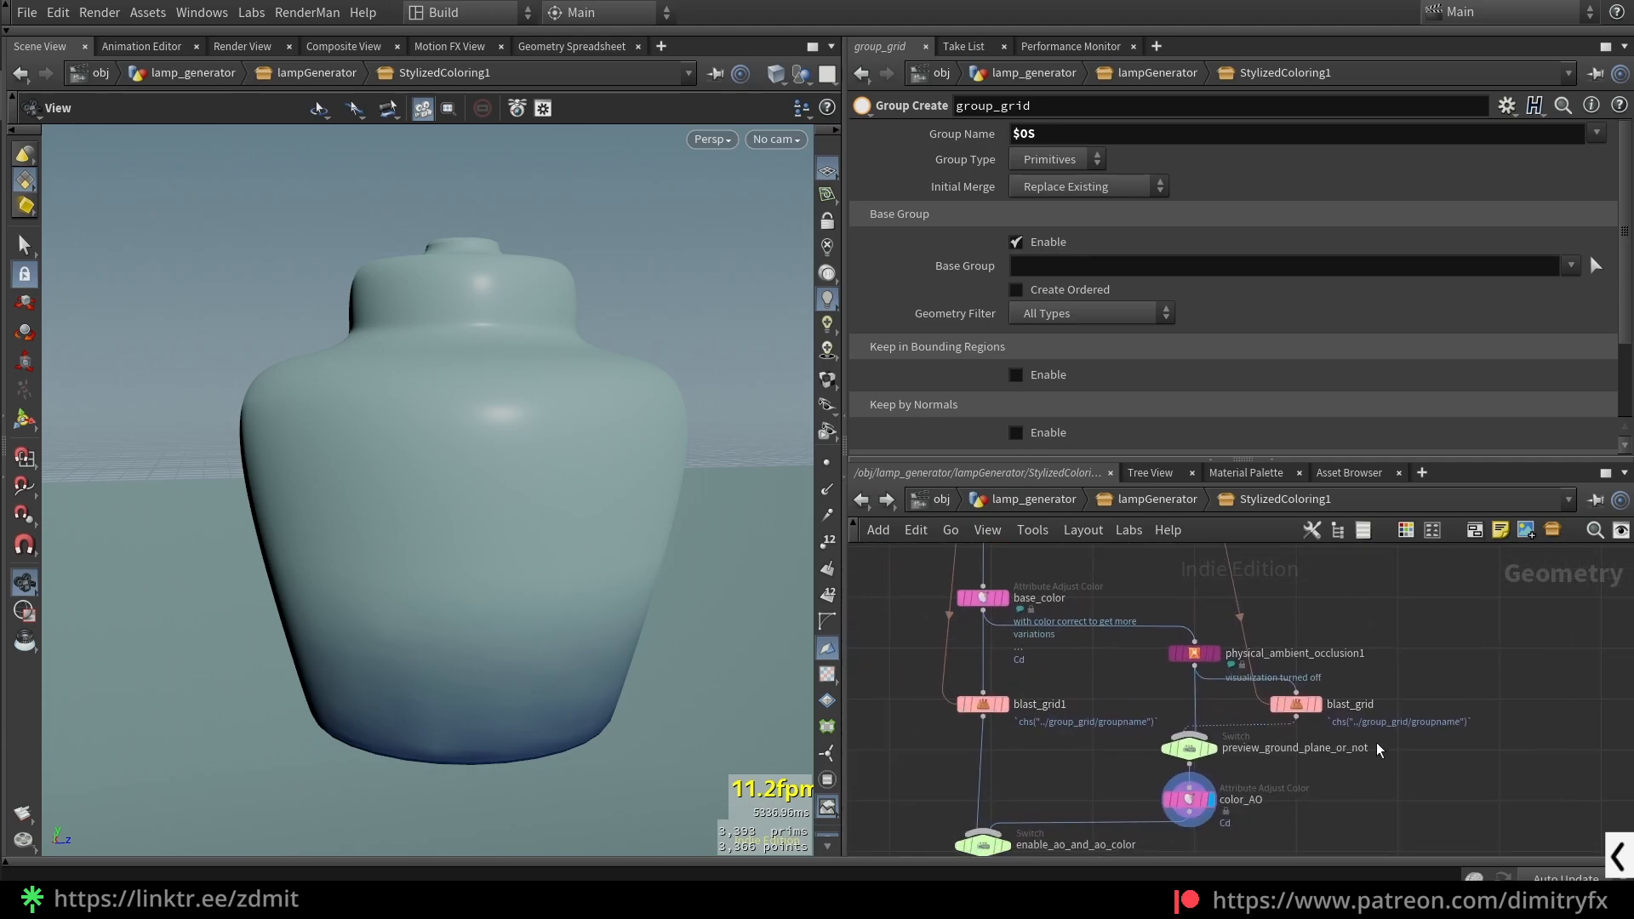
left_click(1215, 653)
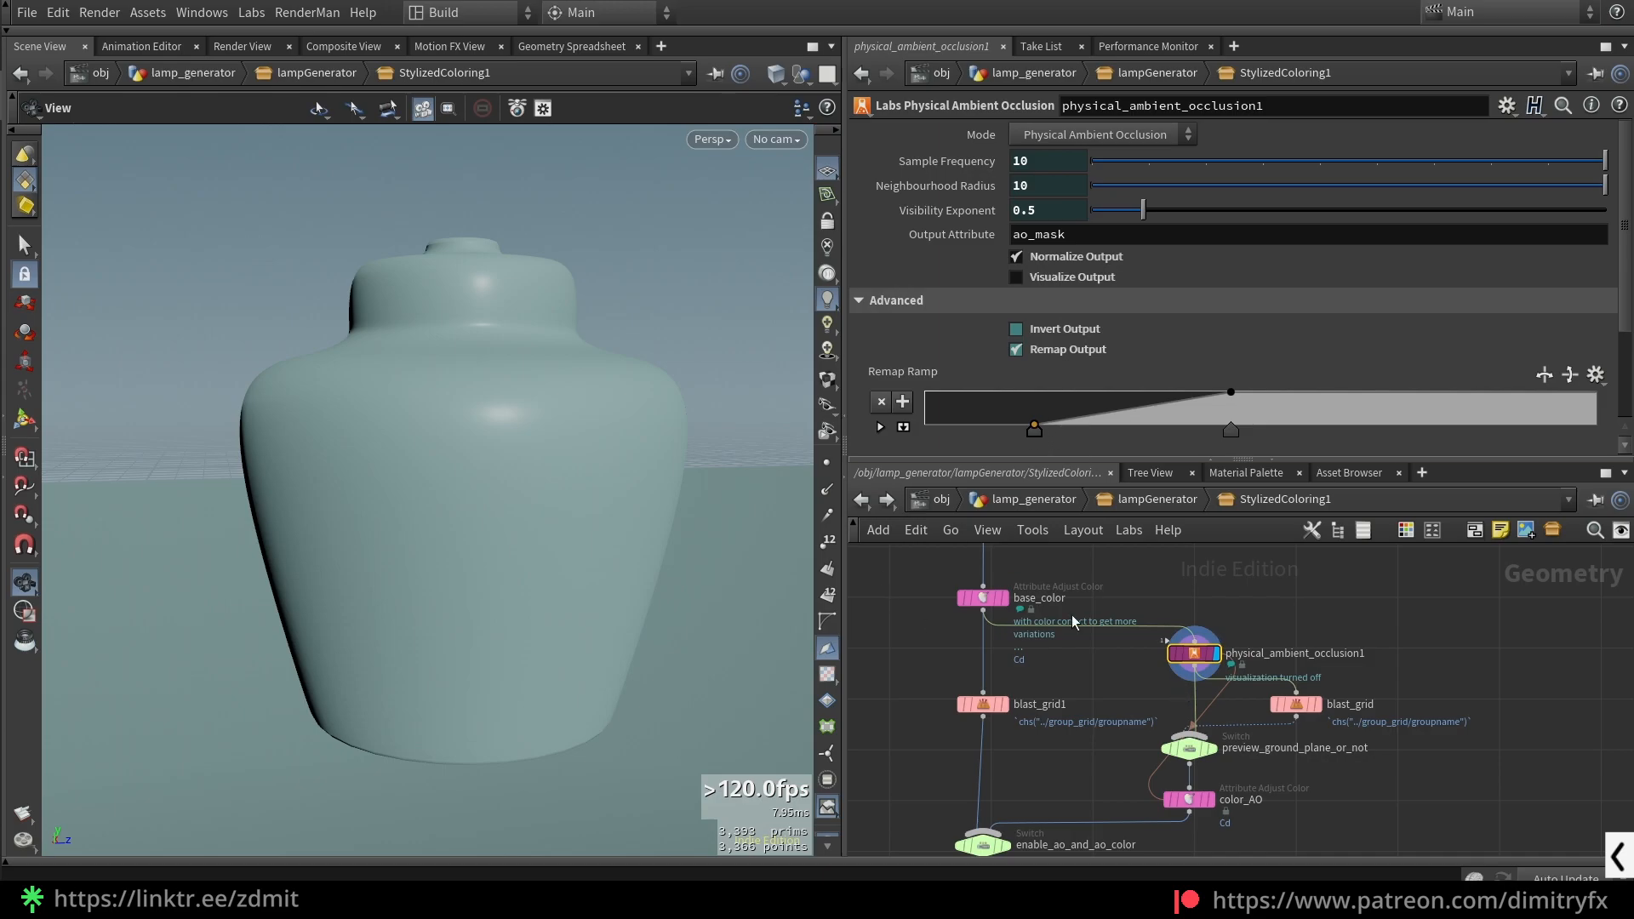
double_click(1055, 235)
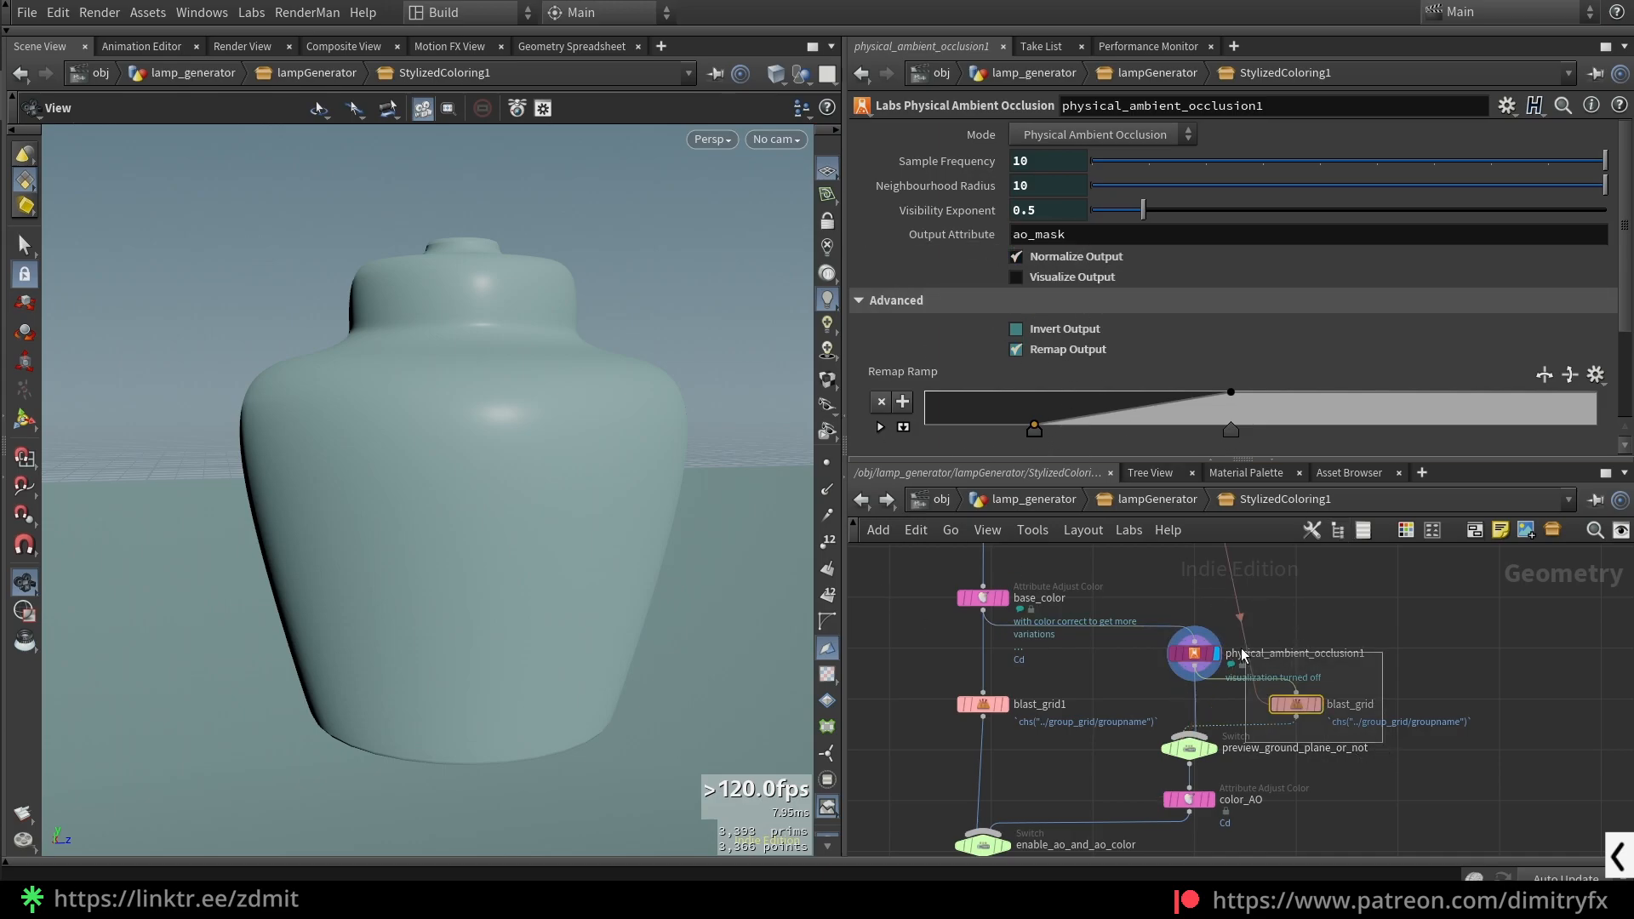
- Display the vase with the ground plane removed by blast_grid, and switch the display to color_AO
left_click(1296, 704)
key("f")
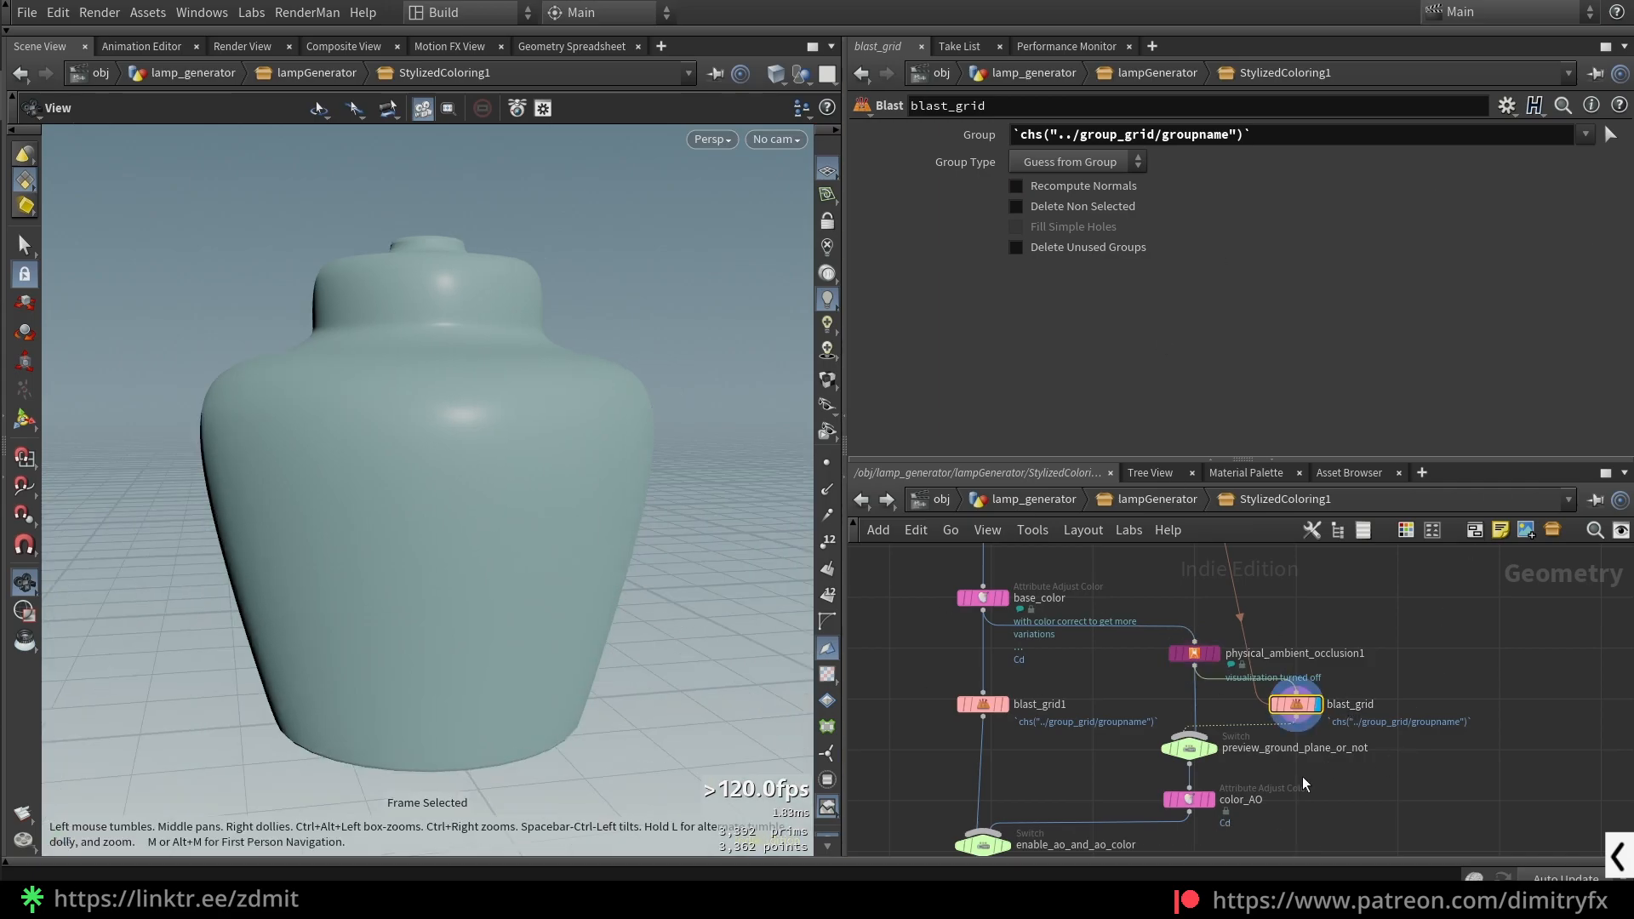
left_click(1202, 800)
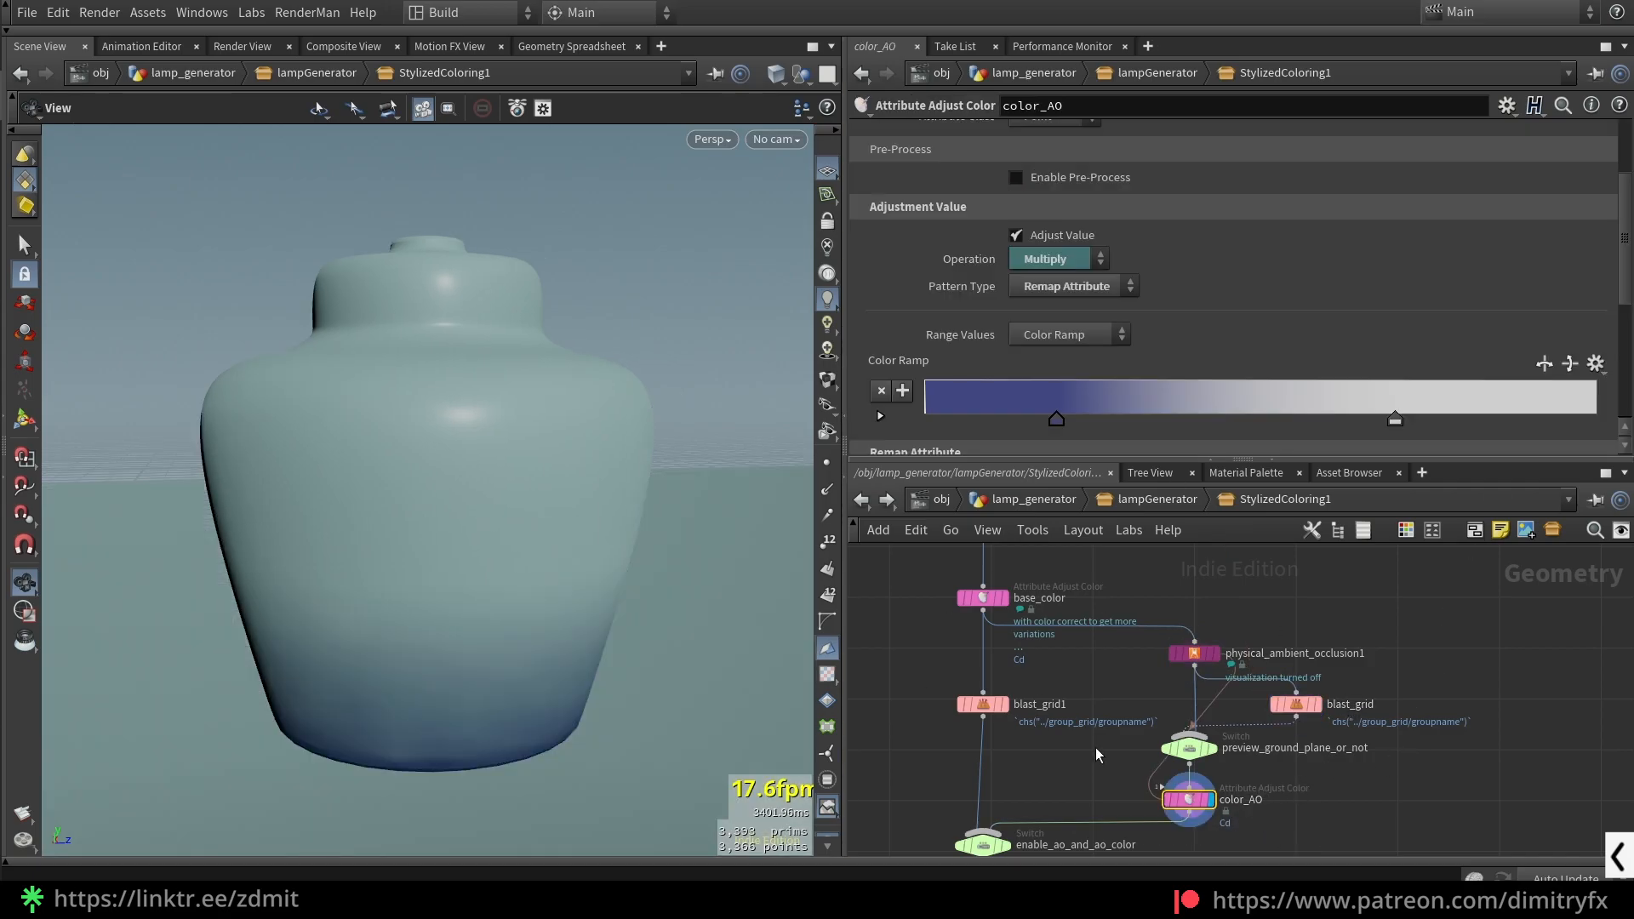
- Review physical_ambient_occlusion1's settings alongside color_AO's operation, pattern type and remap source attribute
left_click(1190, 654)
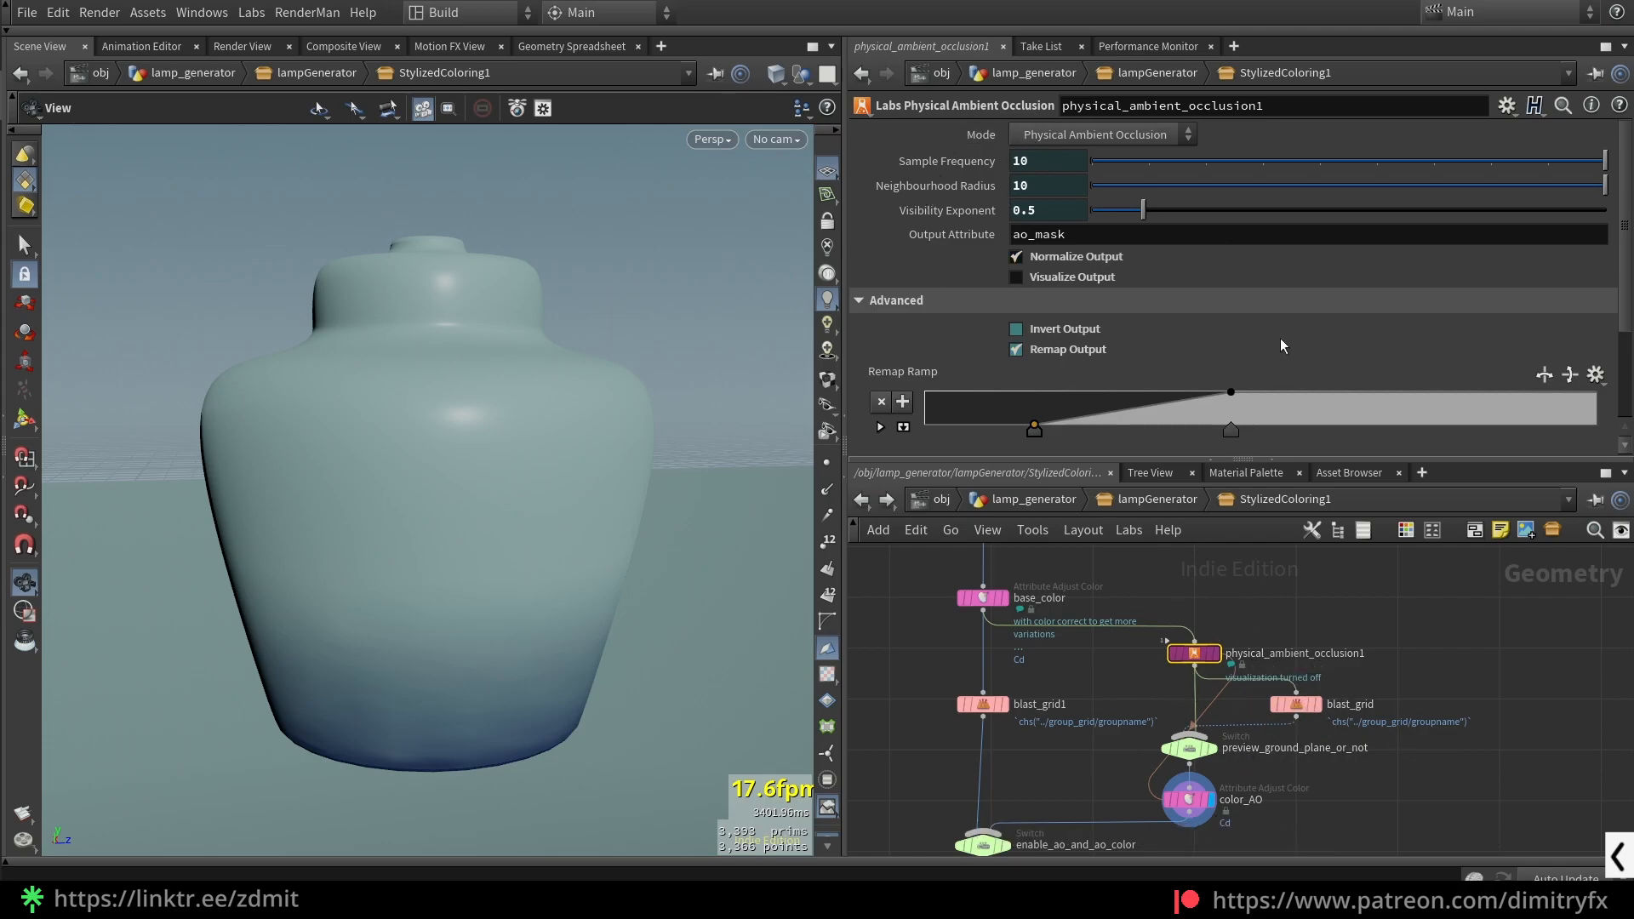
middle_click_drag(1296, 838, 1285, 817)
left_click(1177, 779)
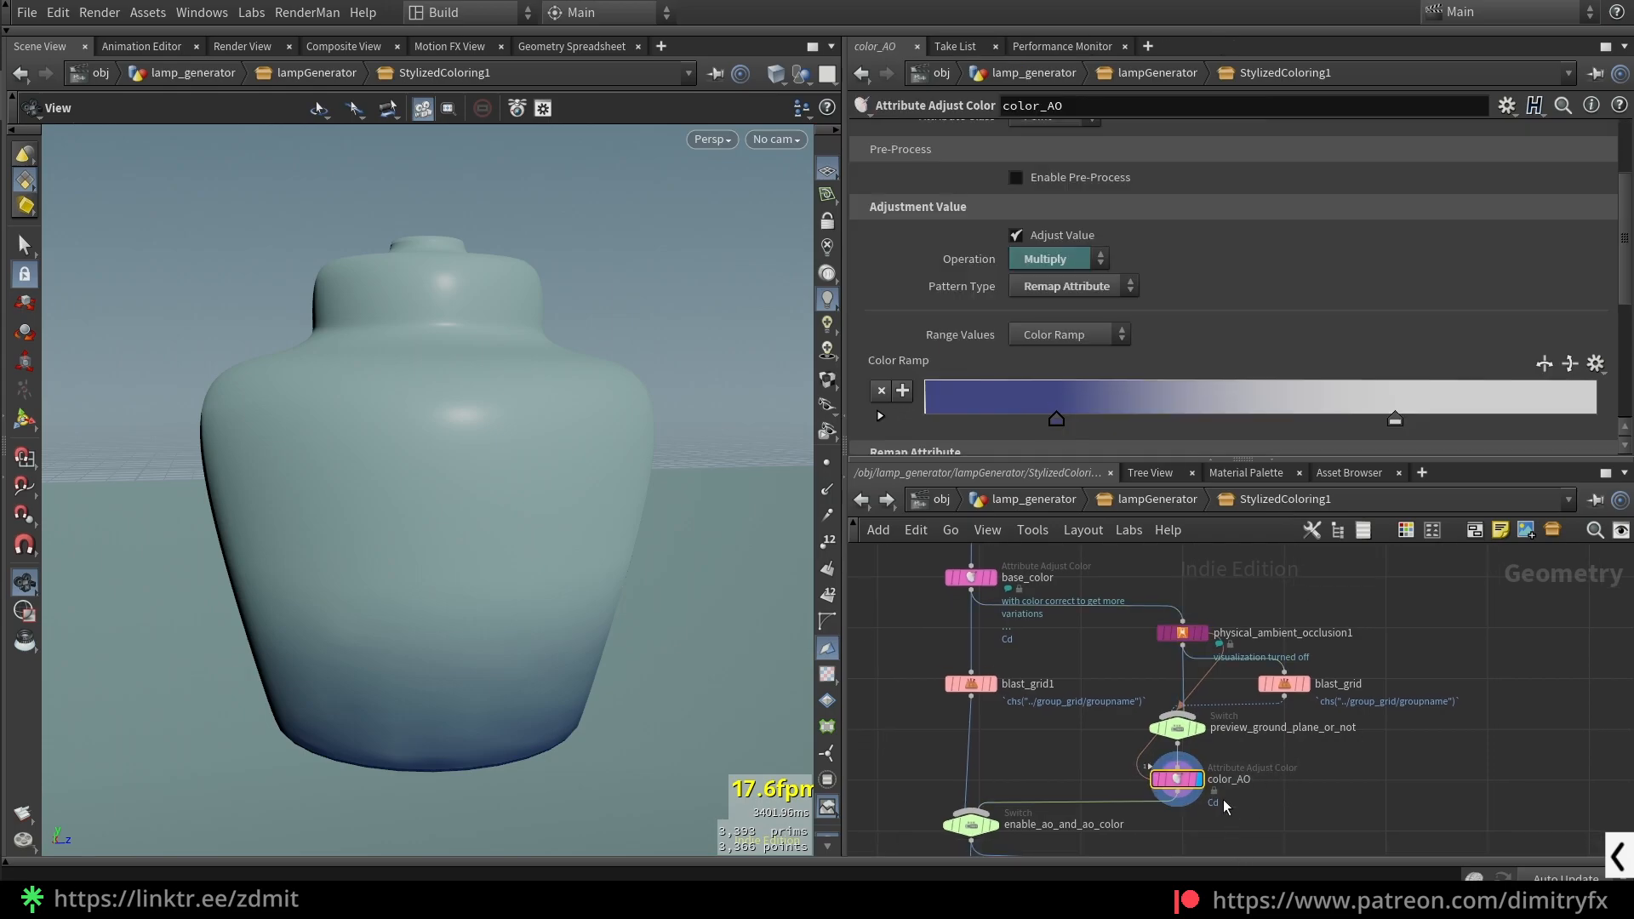
scroll(1223, 800, "up", 1)
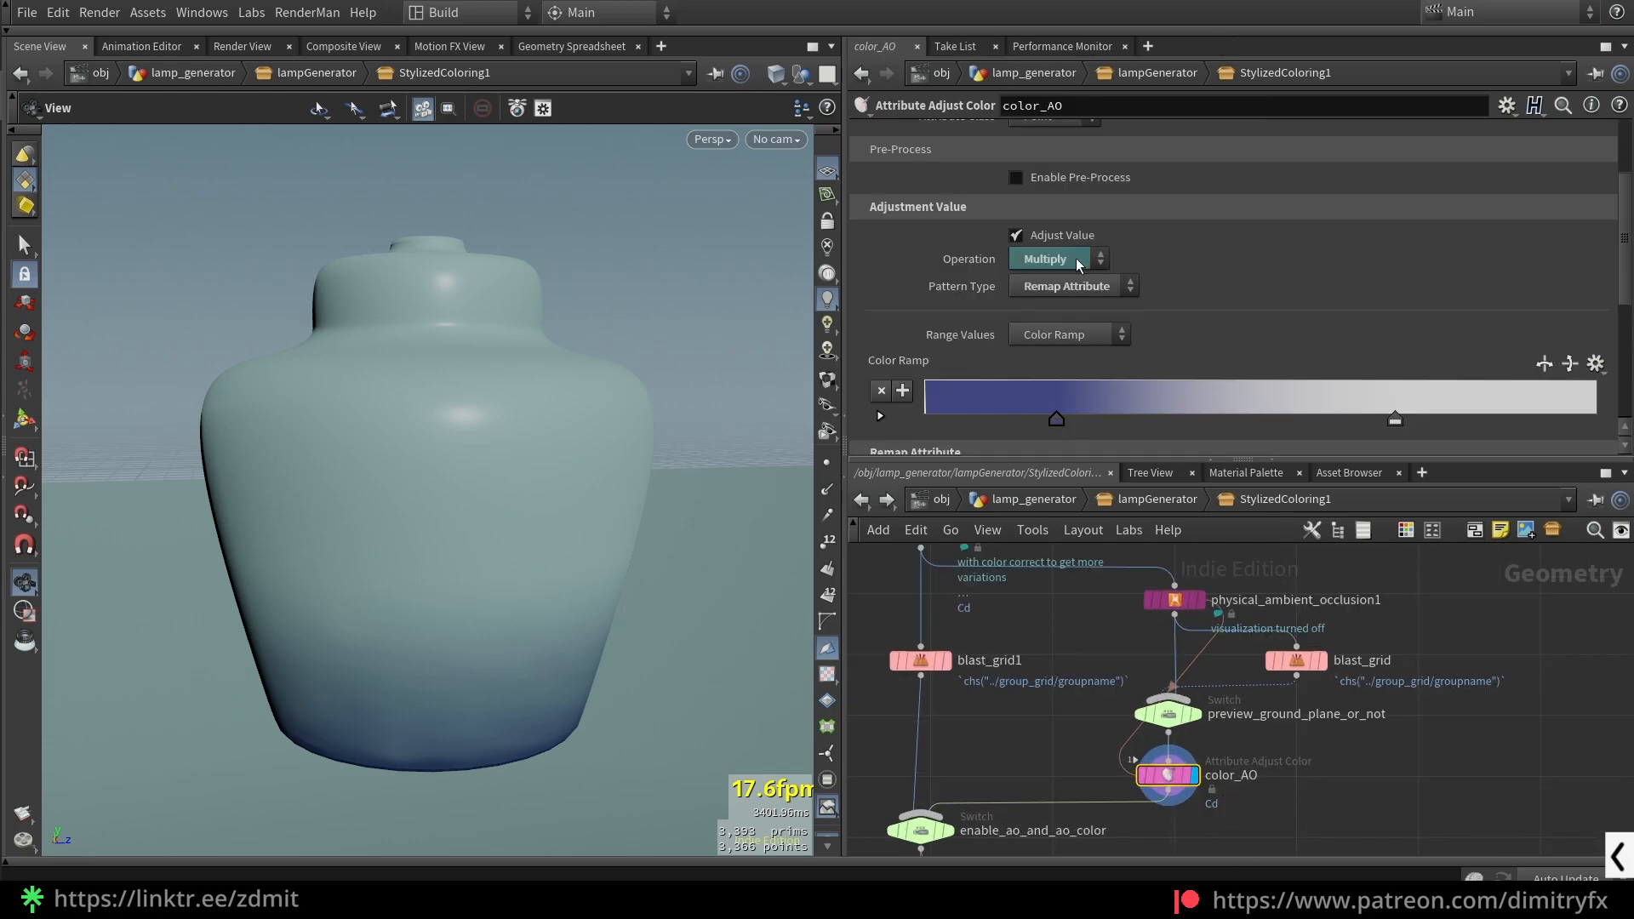
left_click(1068, 288)
left_click(1068, 279)
scroll(1278, 228, "down", 1)
scroll(1340, 318, "down", 2)
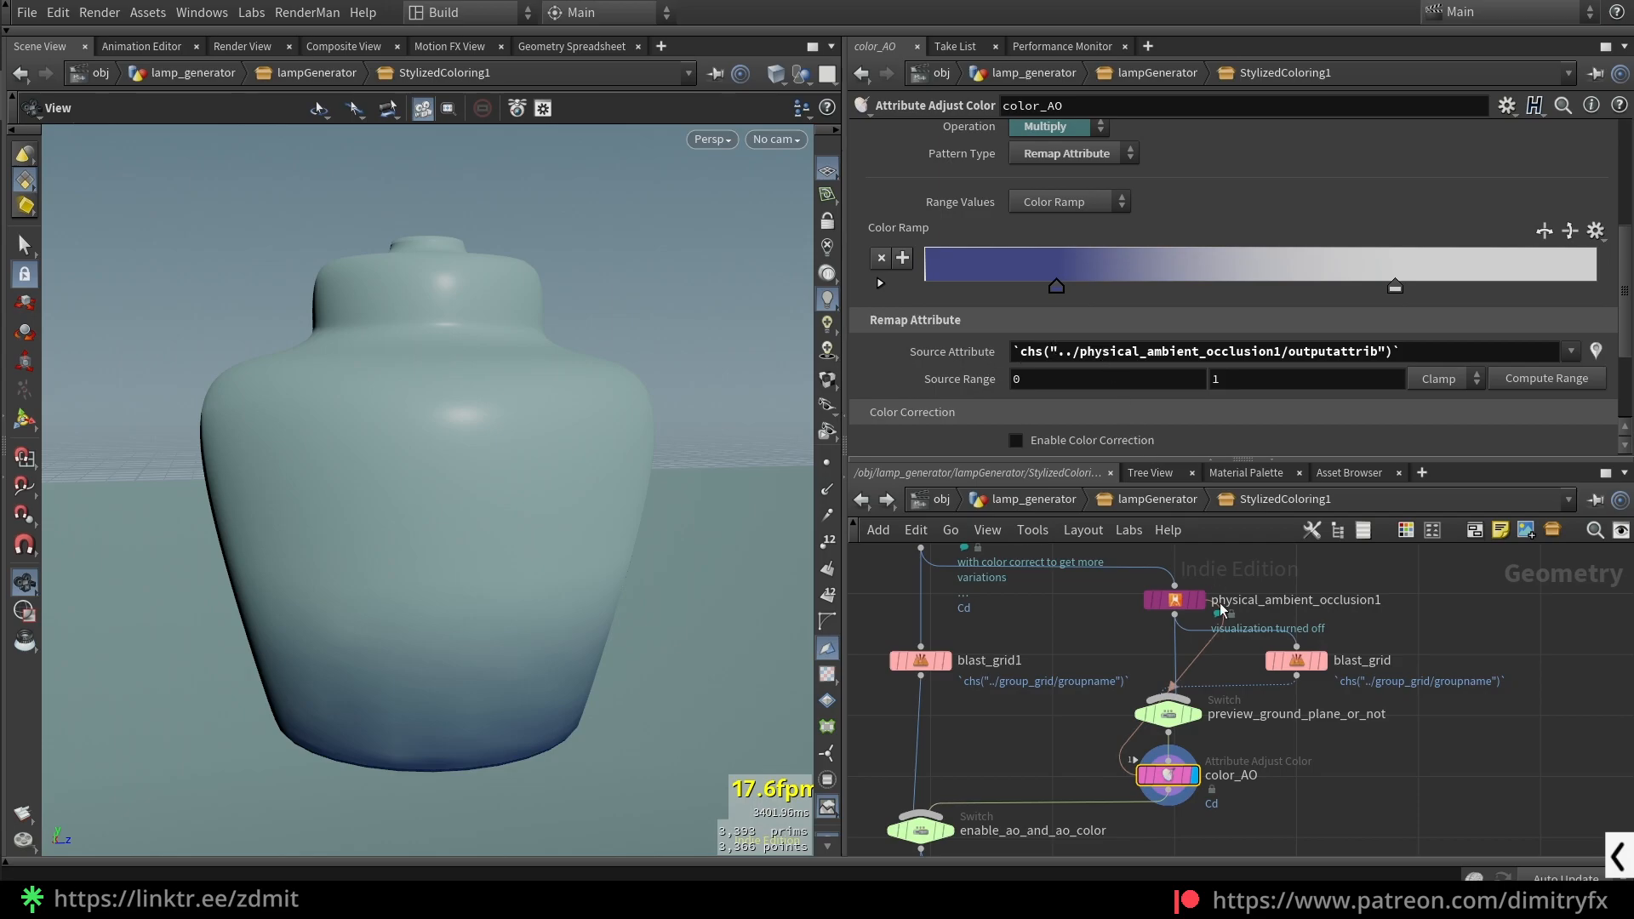
- Review how physical_ambient_occlusion1's output attribute is referenced as color_AO's source attribute, checking the copy and paste-reference options on both
left_click(1179, 600)
right_click(1082, 240)
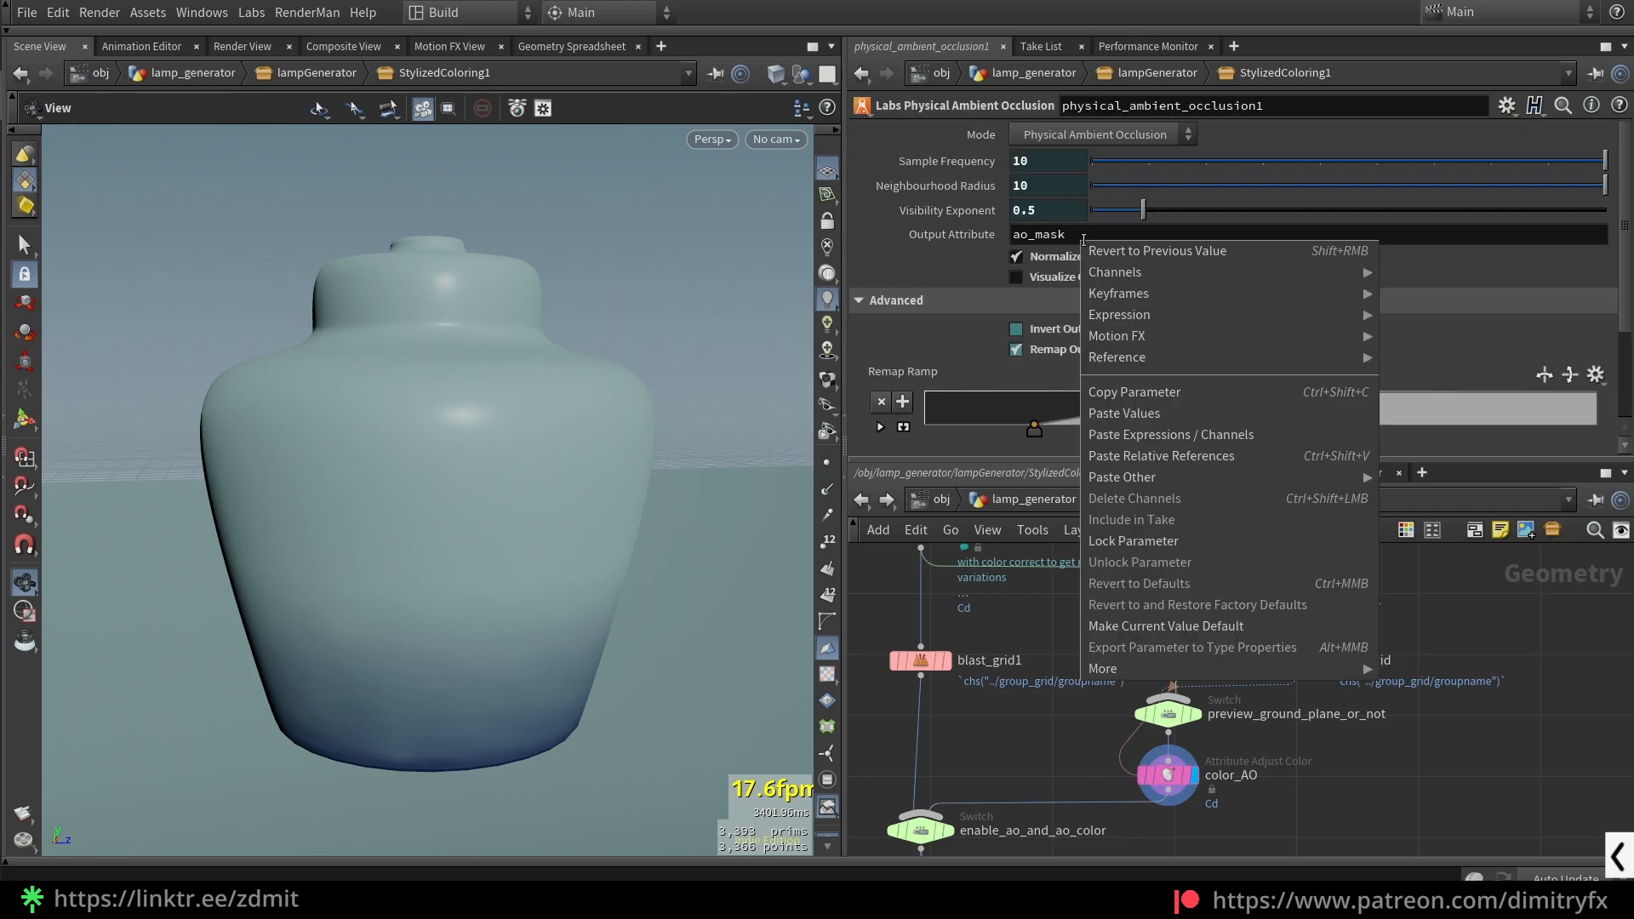
left_click(1169, 775)
right_click(1097, 352)
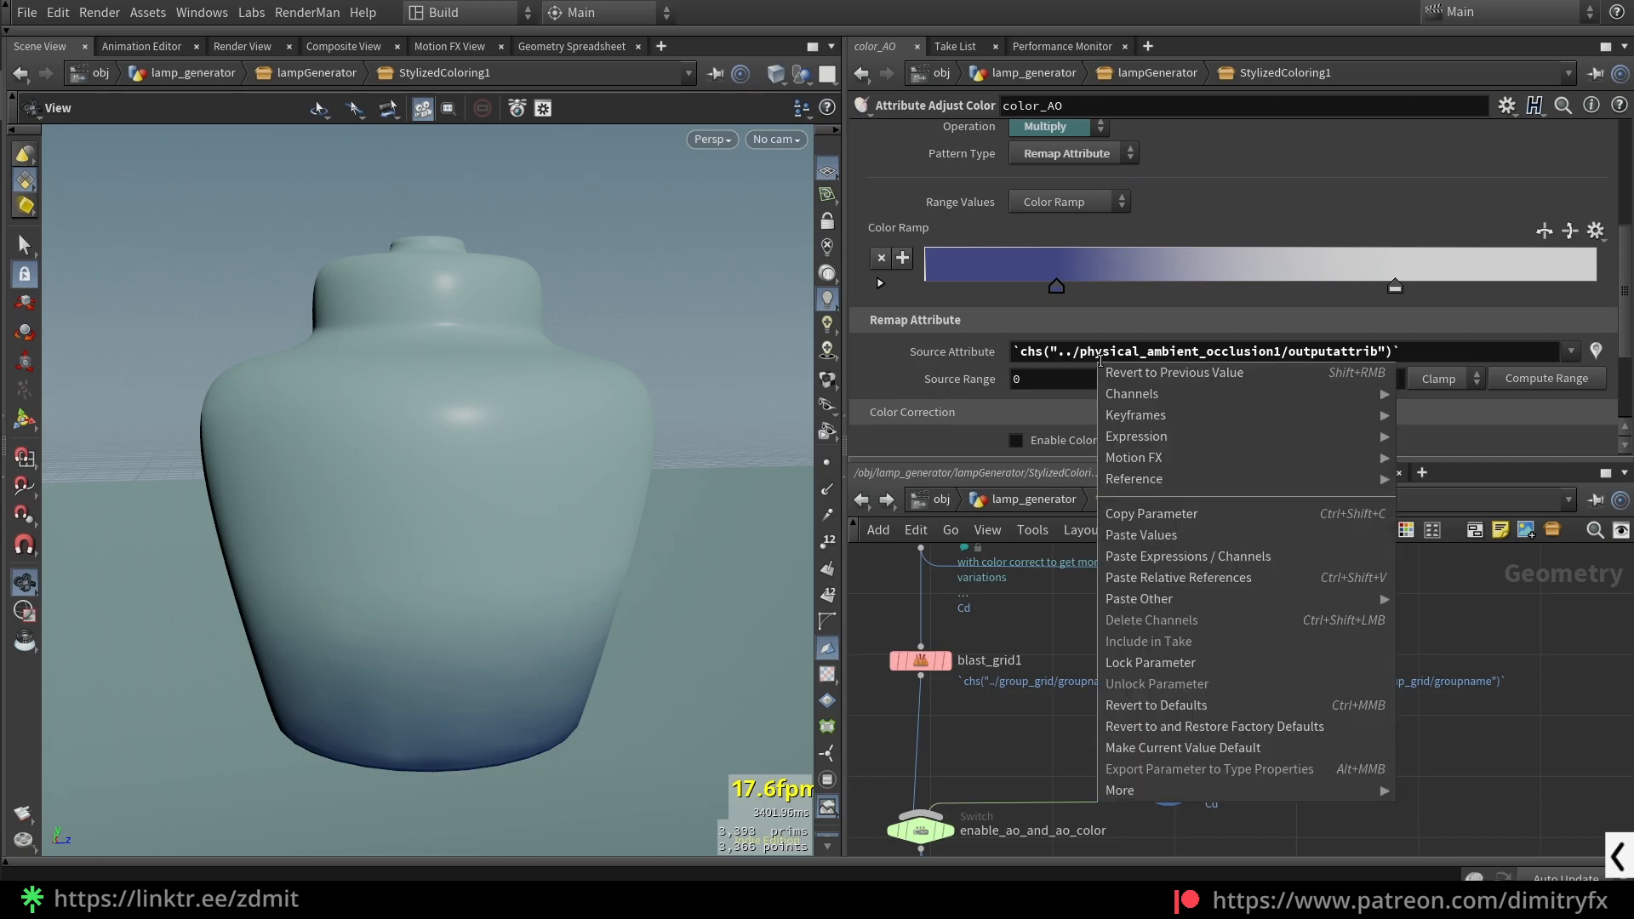
left_click(1070, 295)
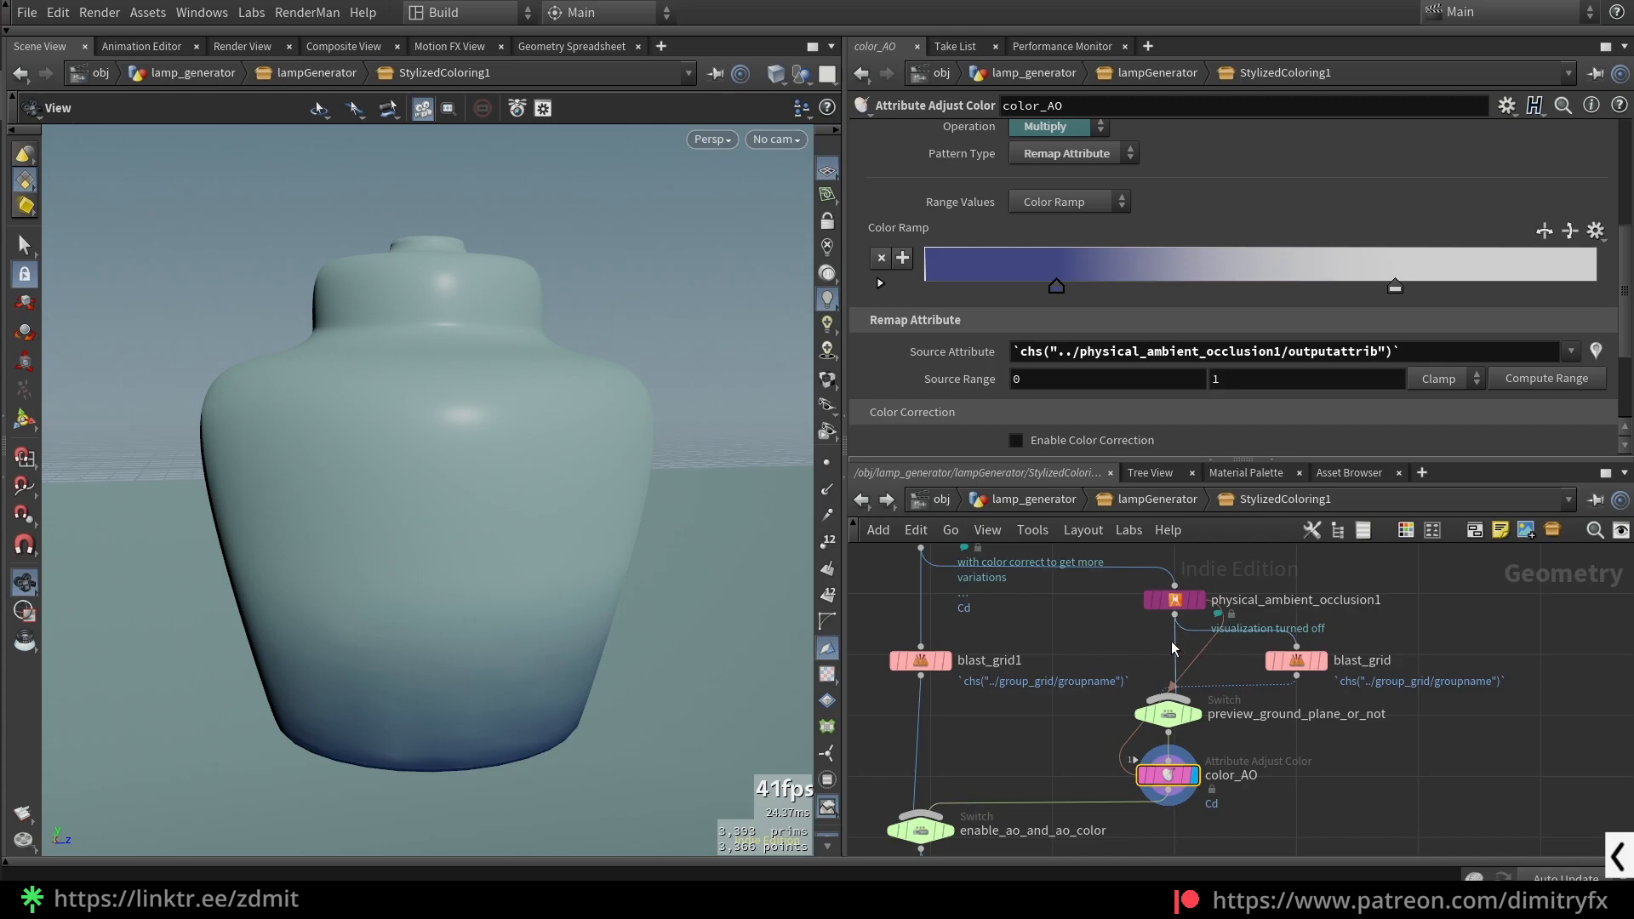
- Reveal the expressions behind physical_ambient_occlusion1's sample frequency, neighbourhood radius and visibility exponent
left_click(1174, 600)
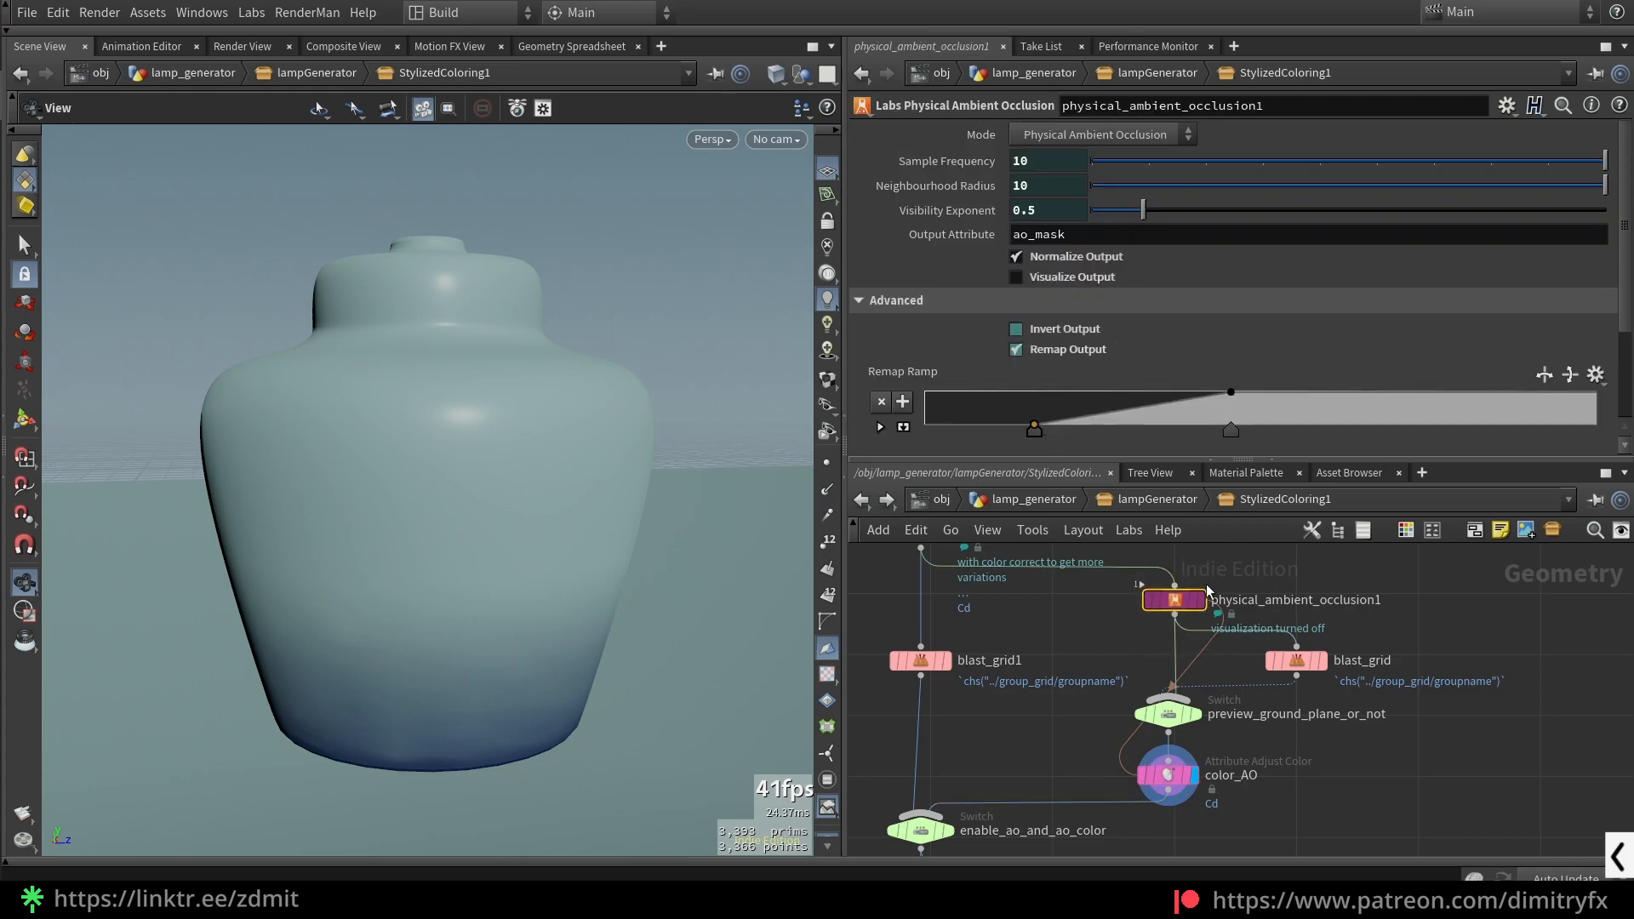
mouse_move(1168, 611)
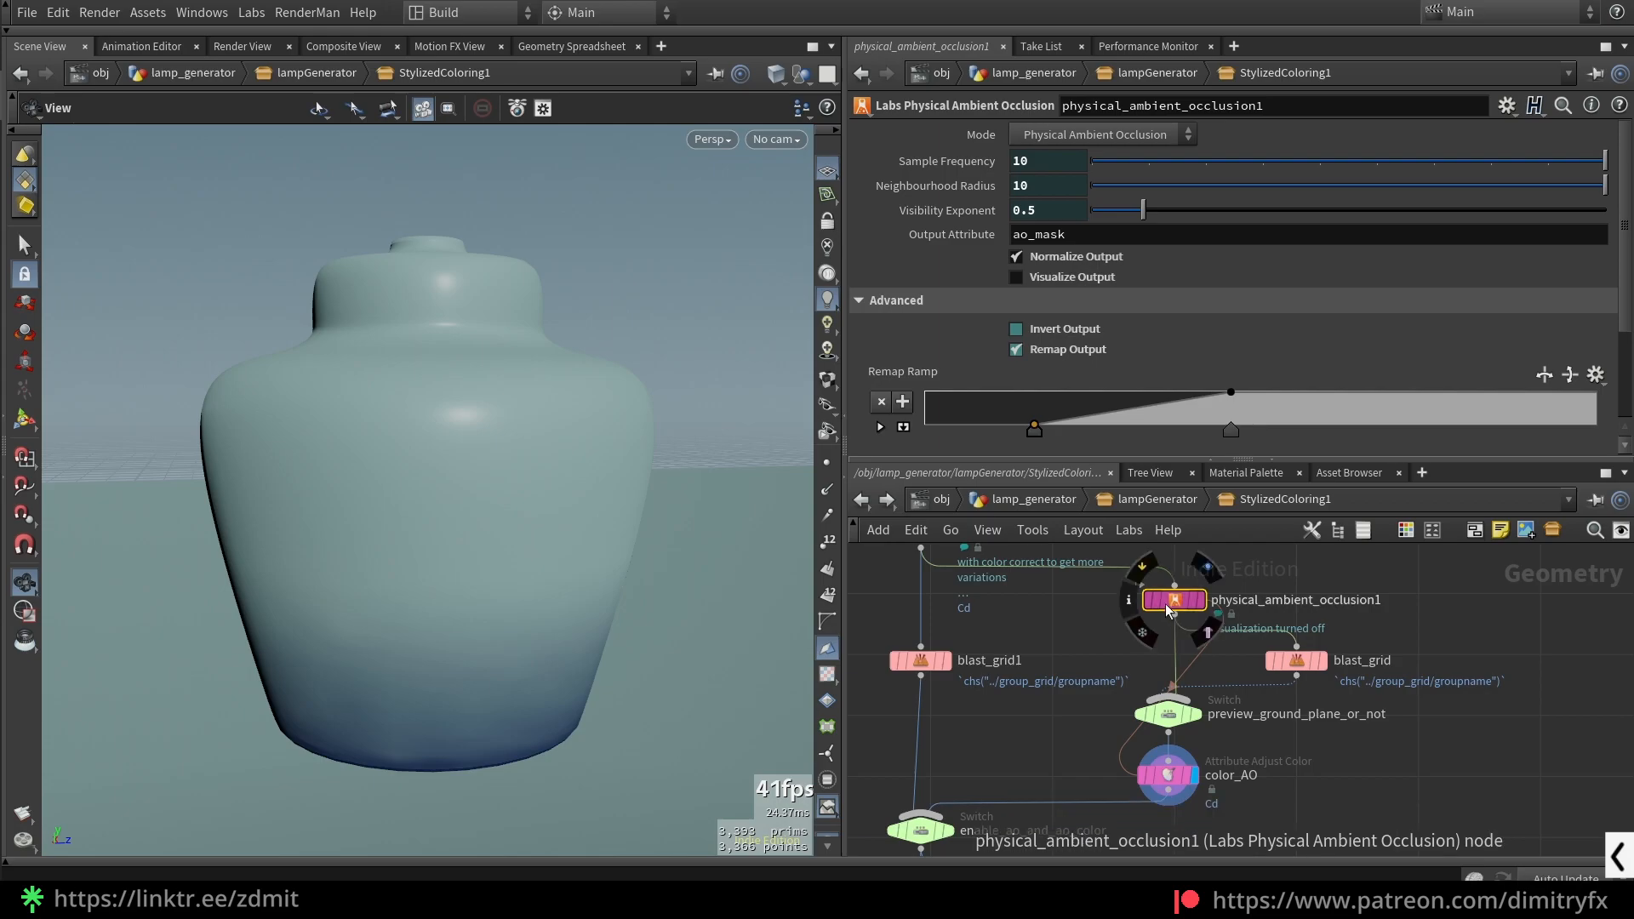
left_click(933, 212)
left_click(940, 166)
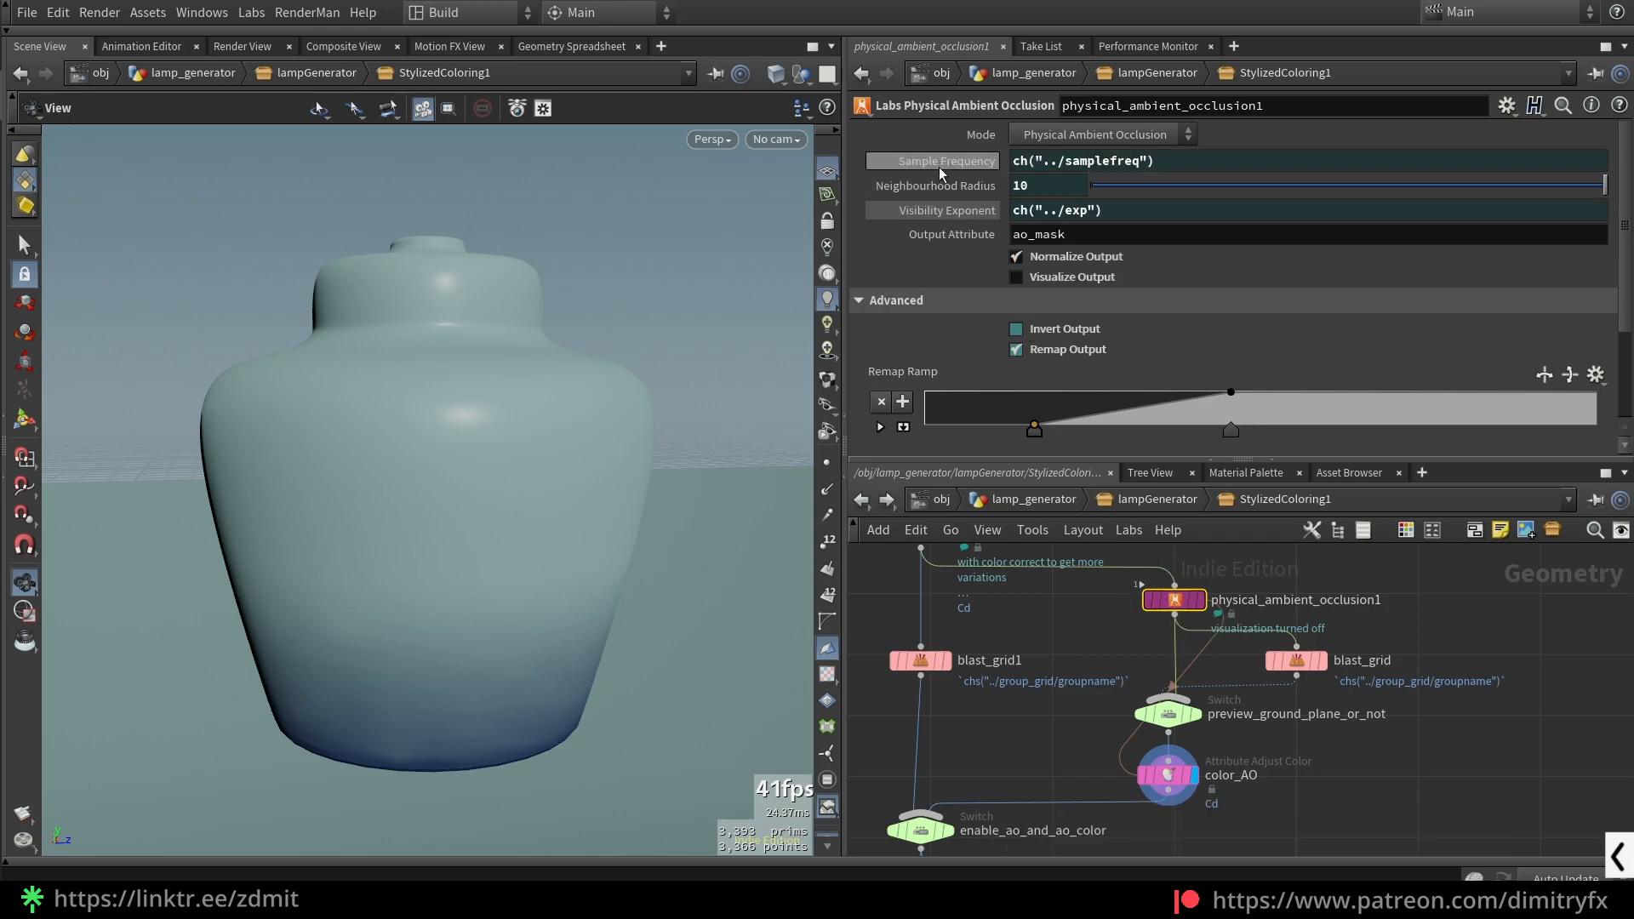
left_click(936, 186)
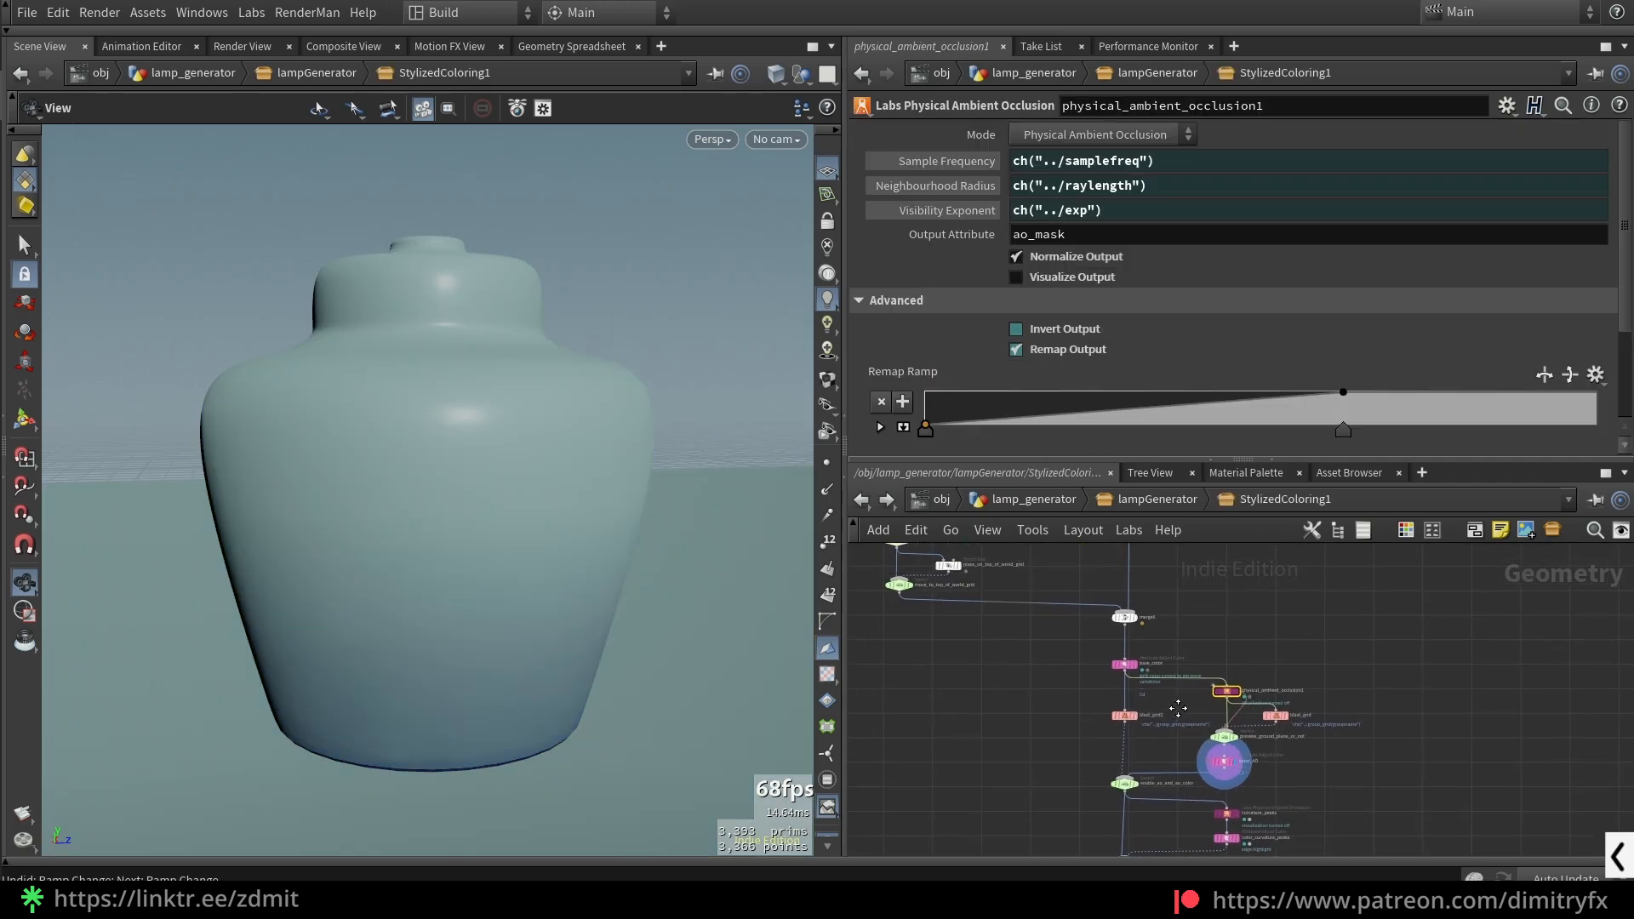
- Display base_color, try an olive constant color of 0.3, 0.3, 0.075, and undo the color change
scroll(1178, 708, "up", 4)
key("Up")
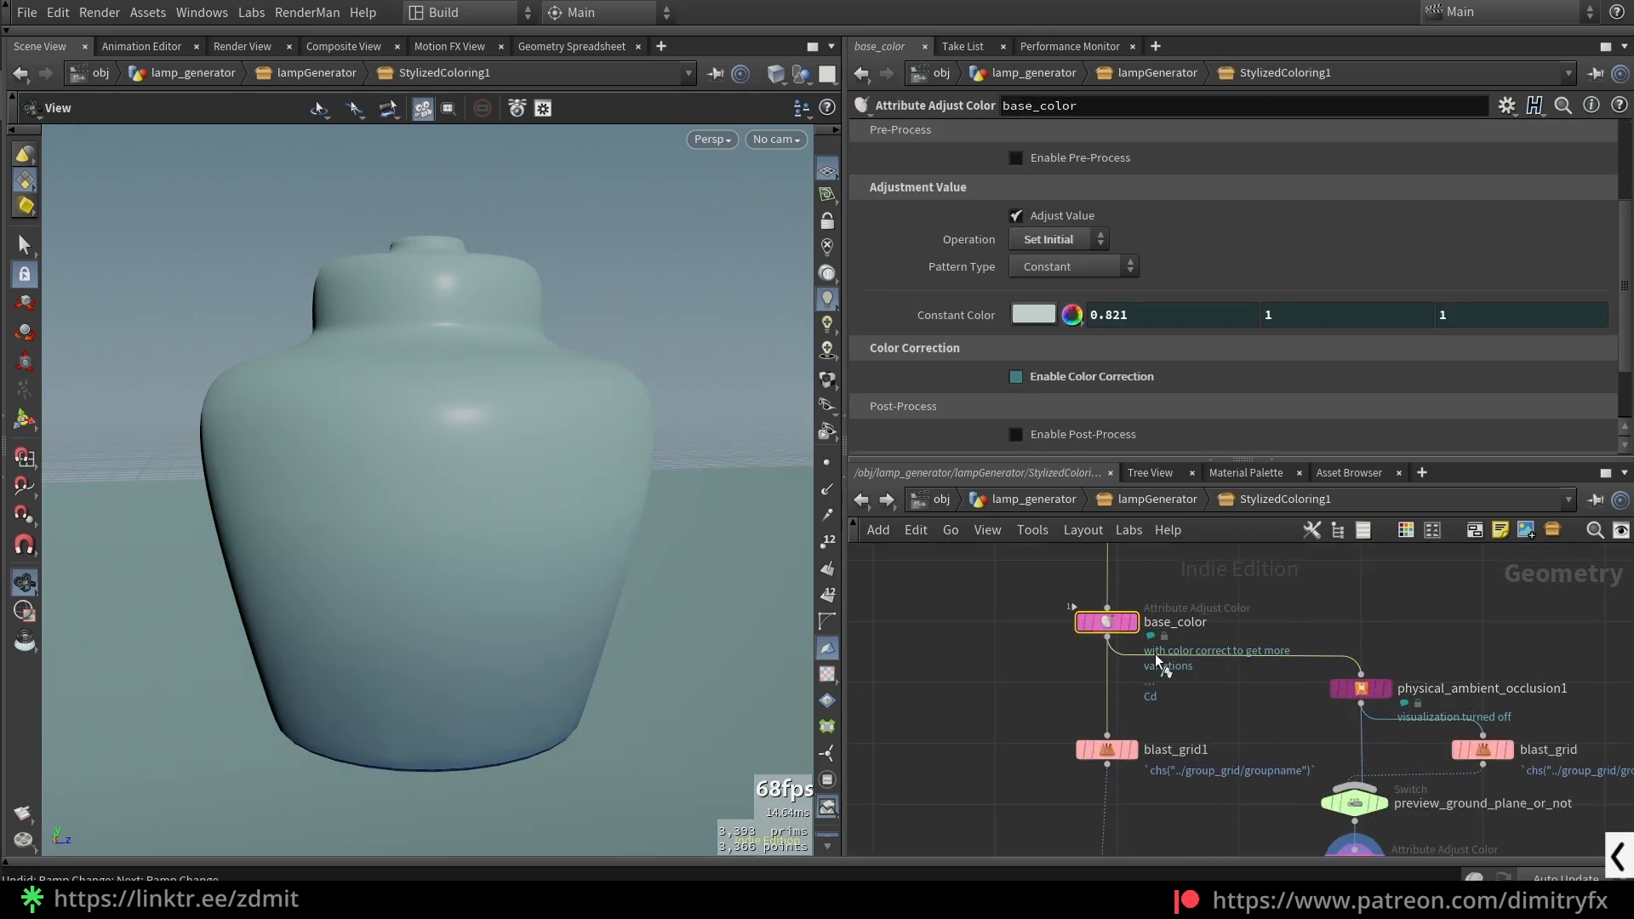
key("r")
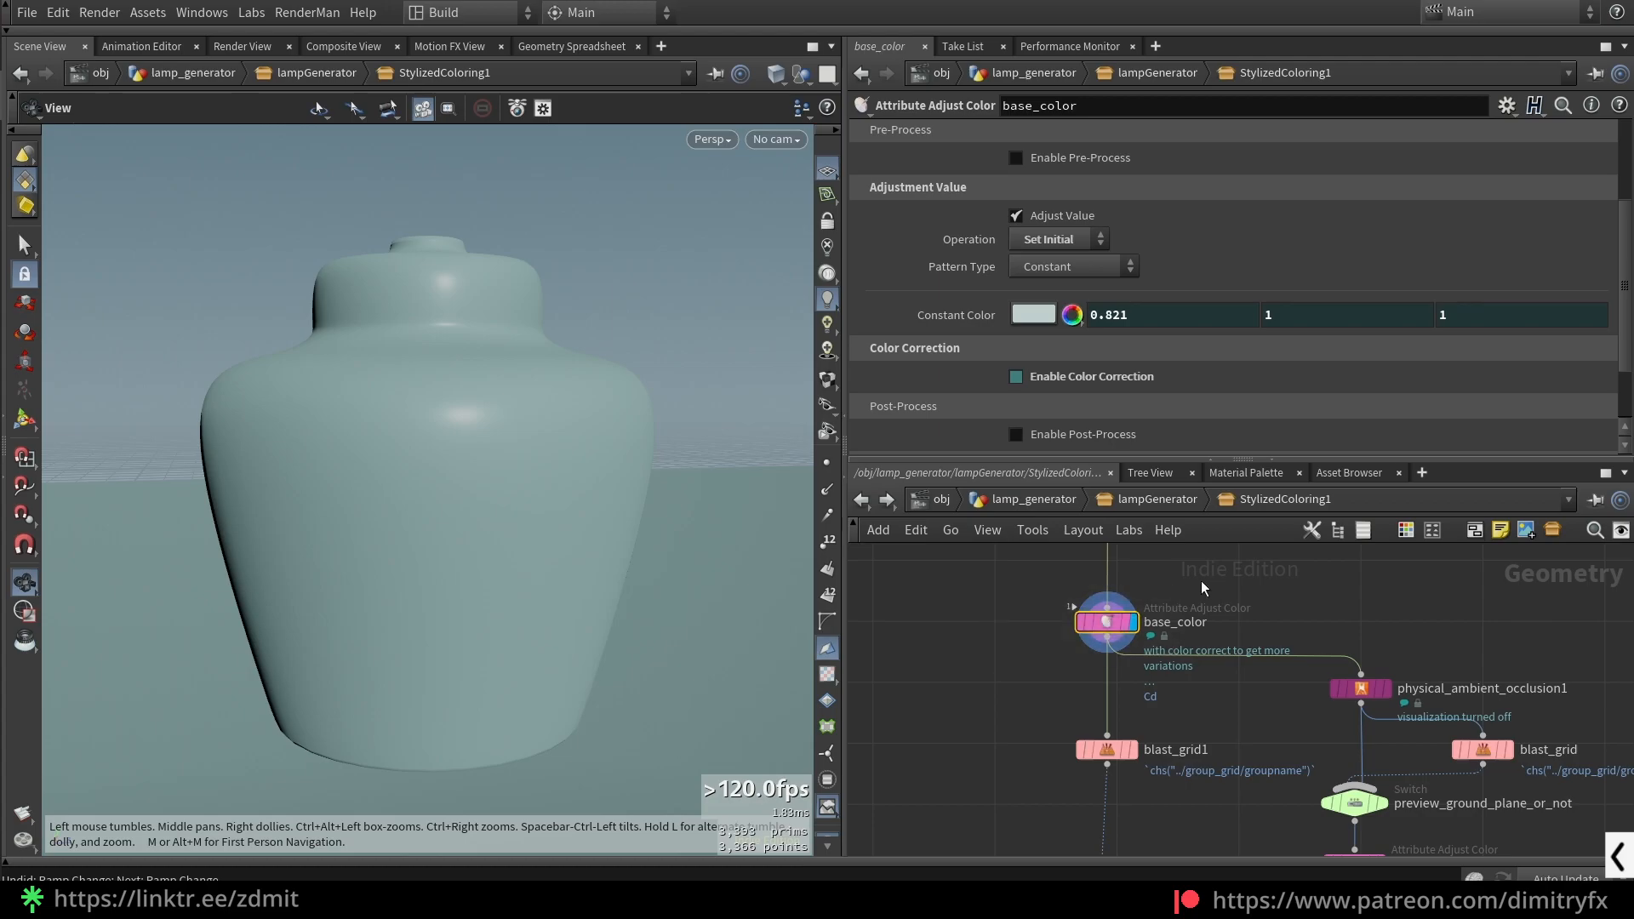
left_click(1033, 315)
left_click(1311, 175)
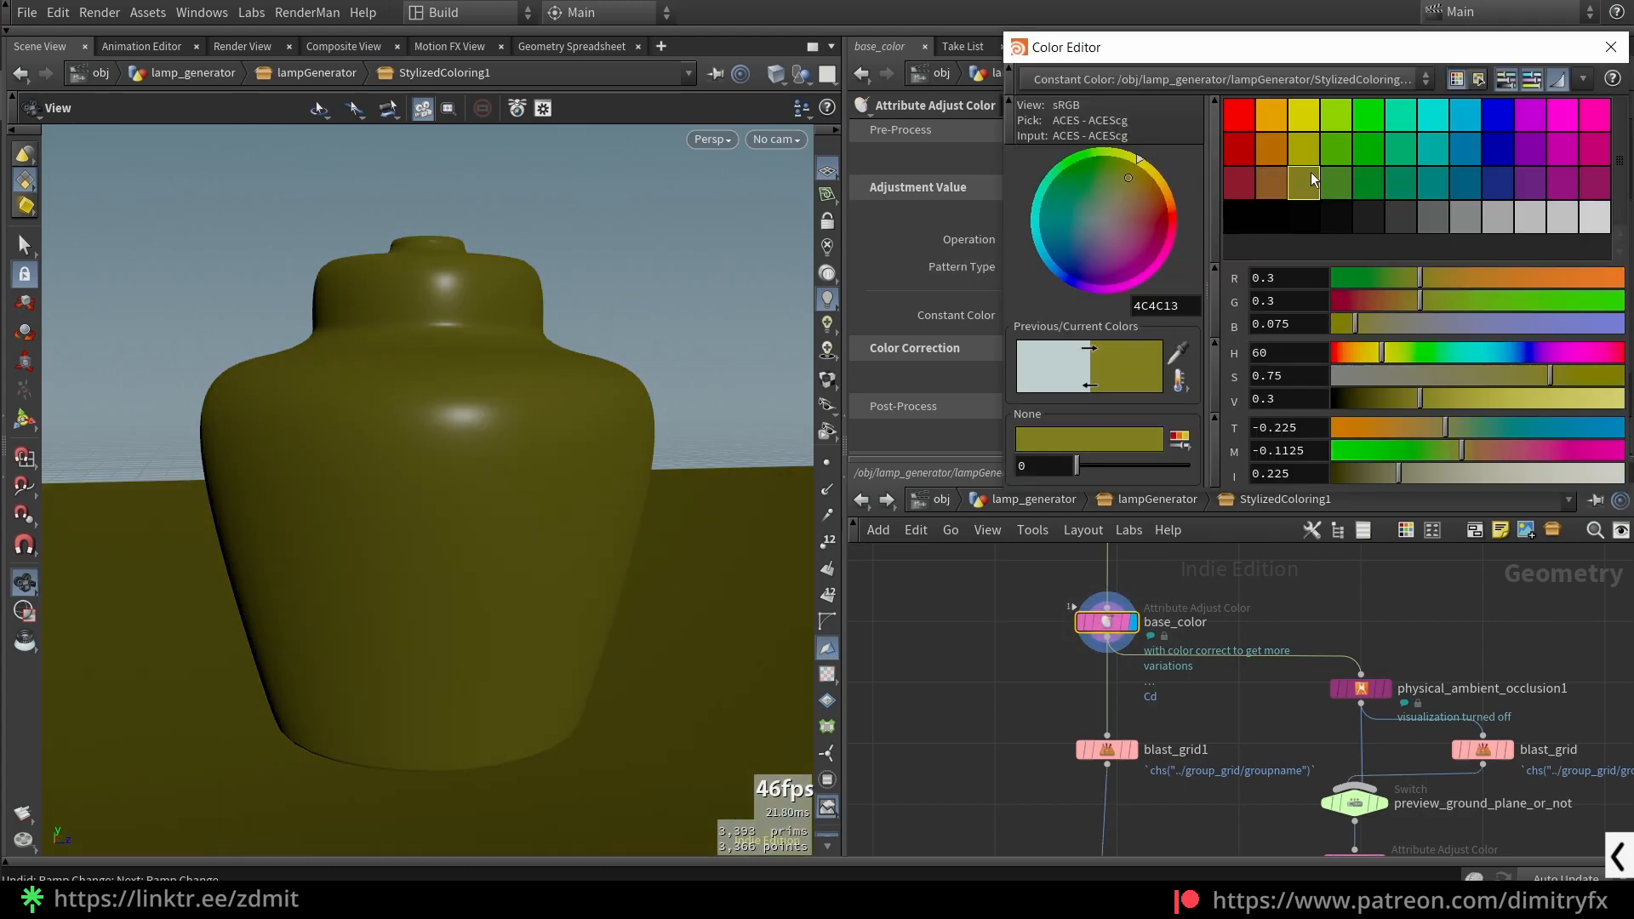
left_click(1609, 48)
key("ctrl+z")
- Select blast_grid1 and display the vase at that node
scroll(1167, 630, "down", 3)
scroll(1184, 743, "up", 2)
left_click(1106, 680)
key("r")
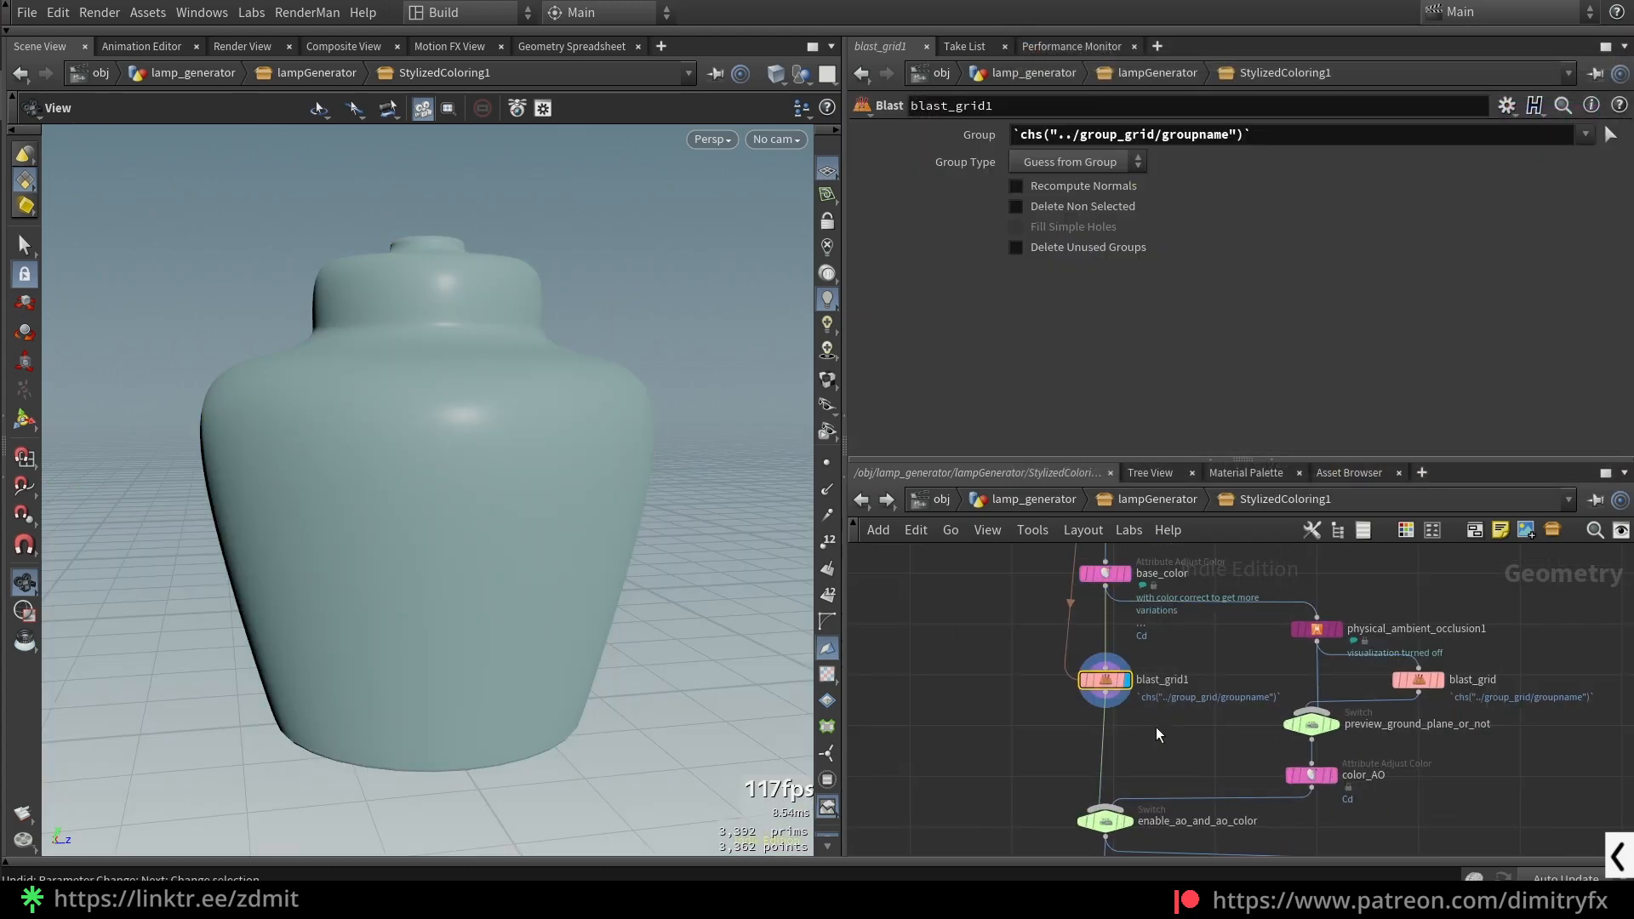
- Display the enable_ao_and_ao_color switch, reveal its input expression, and turn off the ground plane preview from the parent level
middle_click_drag(1439, 756, 1423, 664)
left_click(1297, 684)
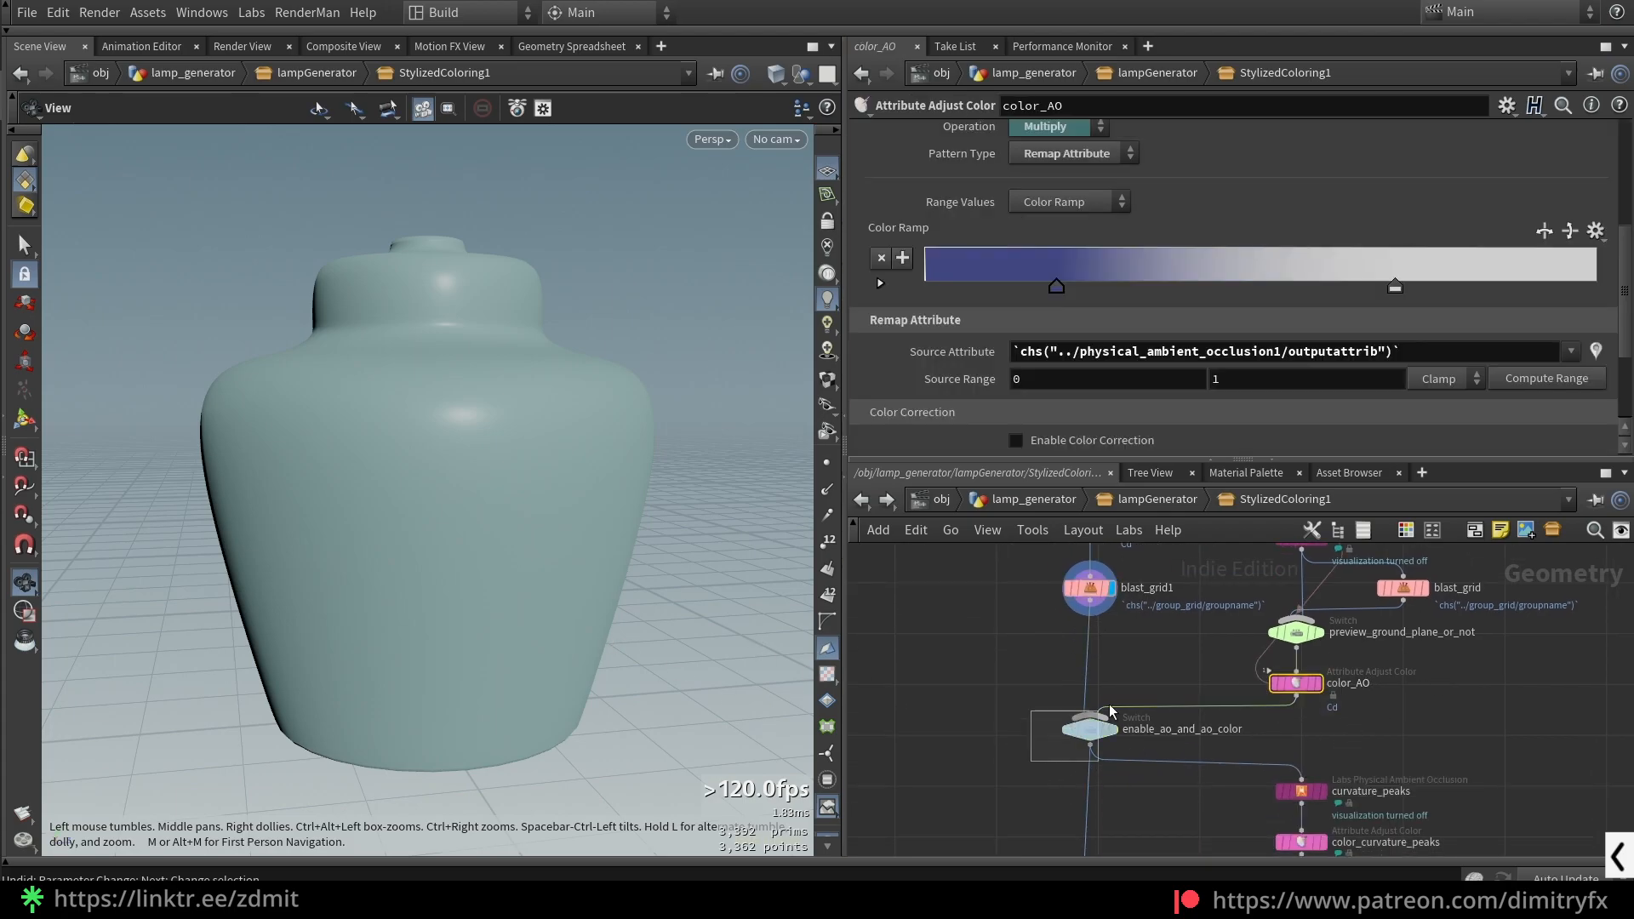
left_click(1084, 730)
key("r")
left_click_drag(1028, 631, 1098, 587)
left_click(1077, 730)
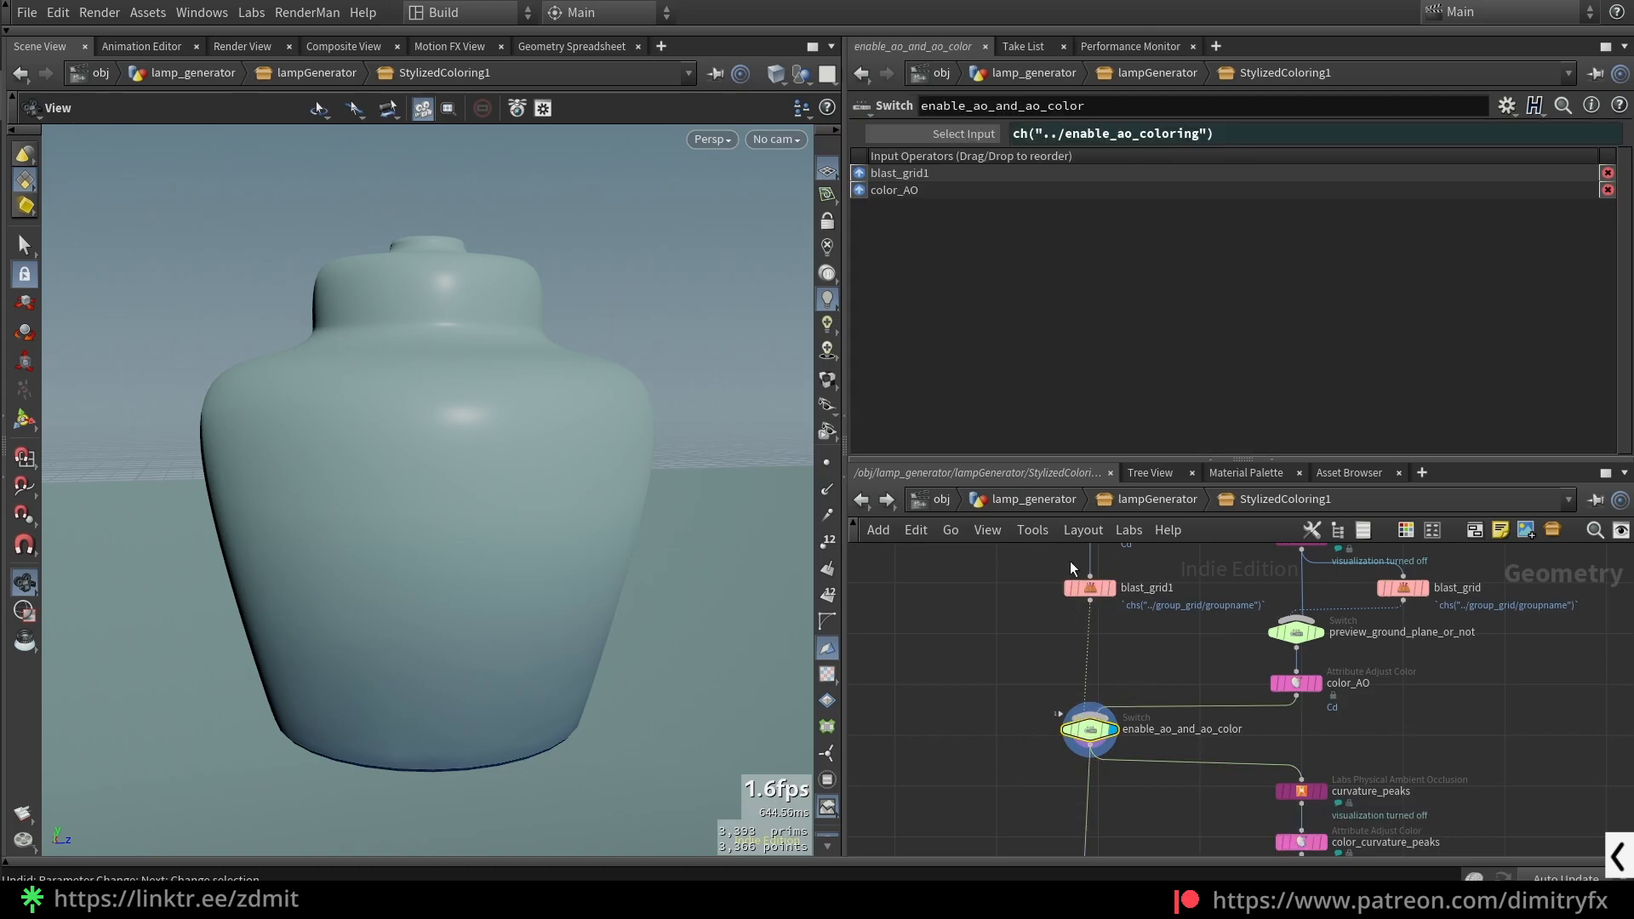
key("u")
double_click(1059, 671)
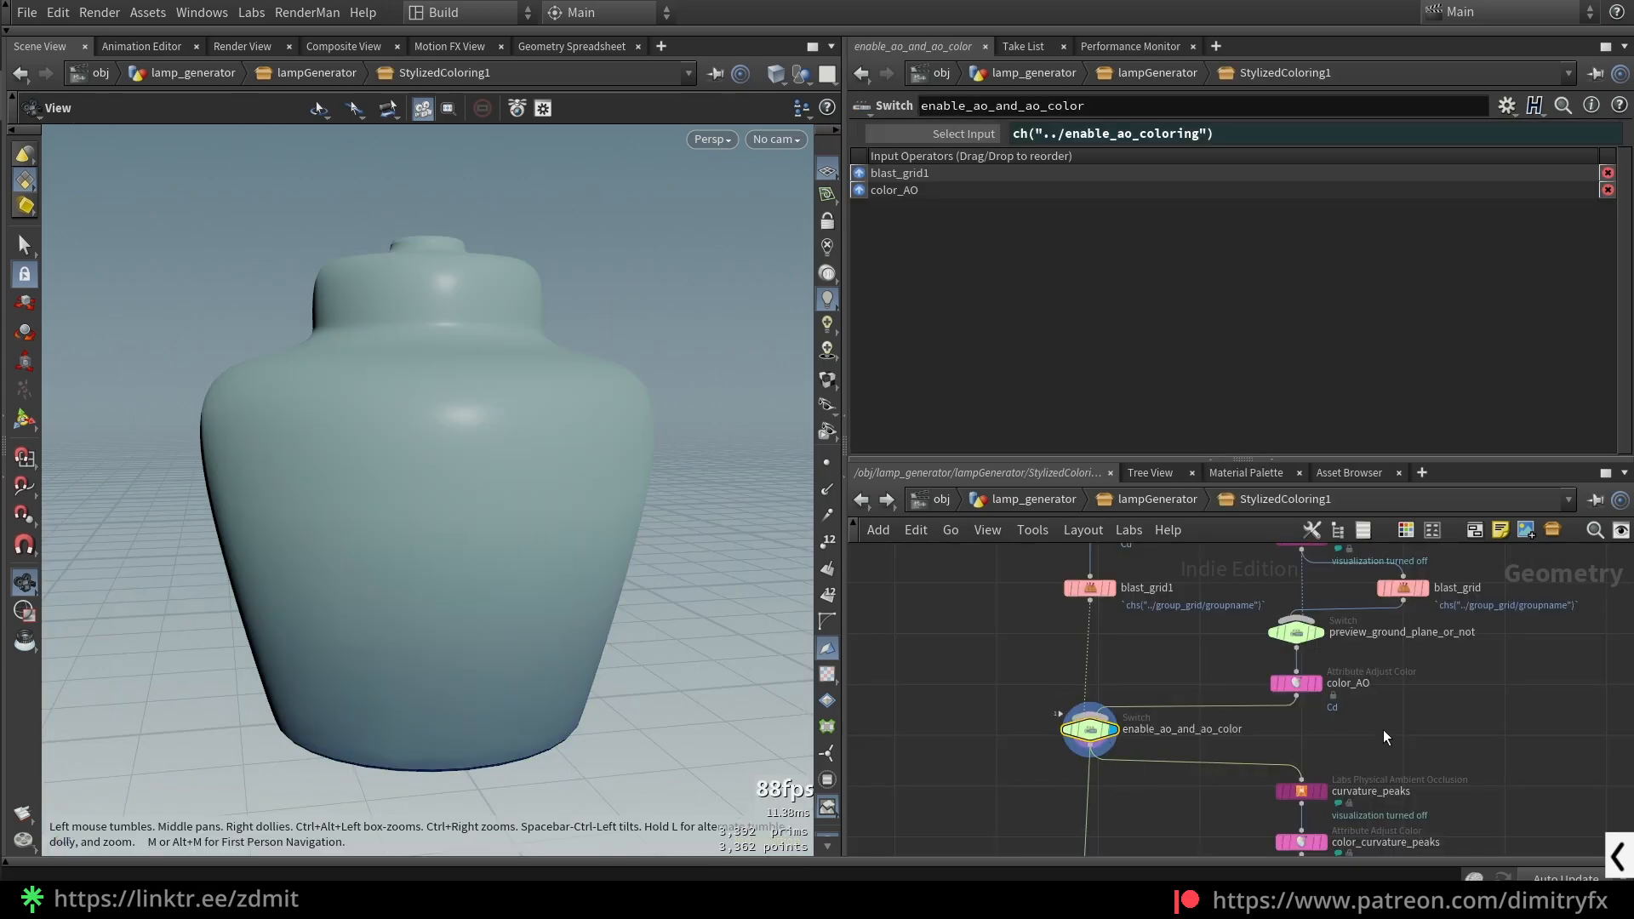
- Display curvature_peaks and review its Peaks mode, blurring and output attribute settings
scroll(1328, 732, "down", 3)
left_click(1314, 660)
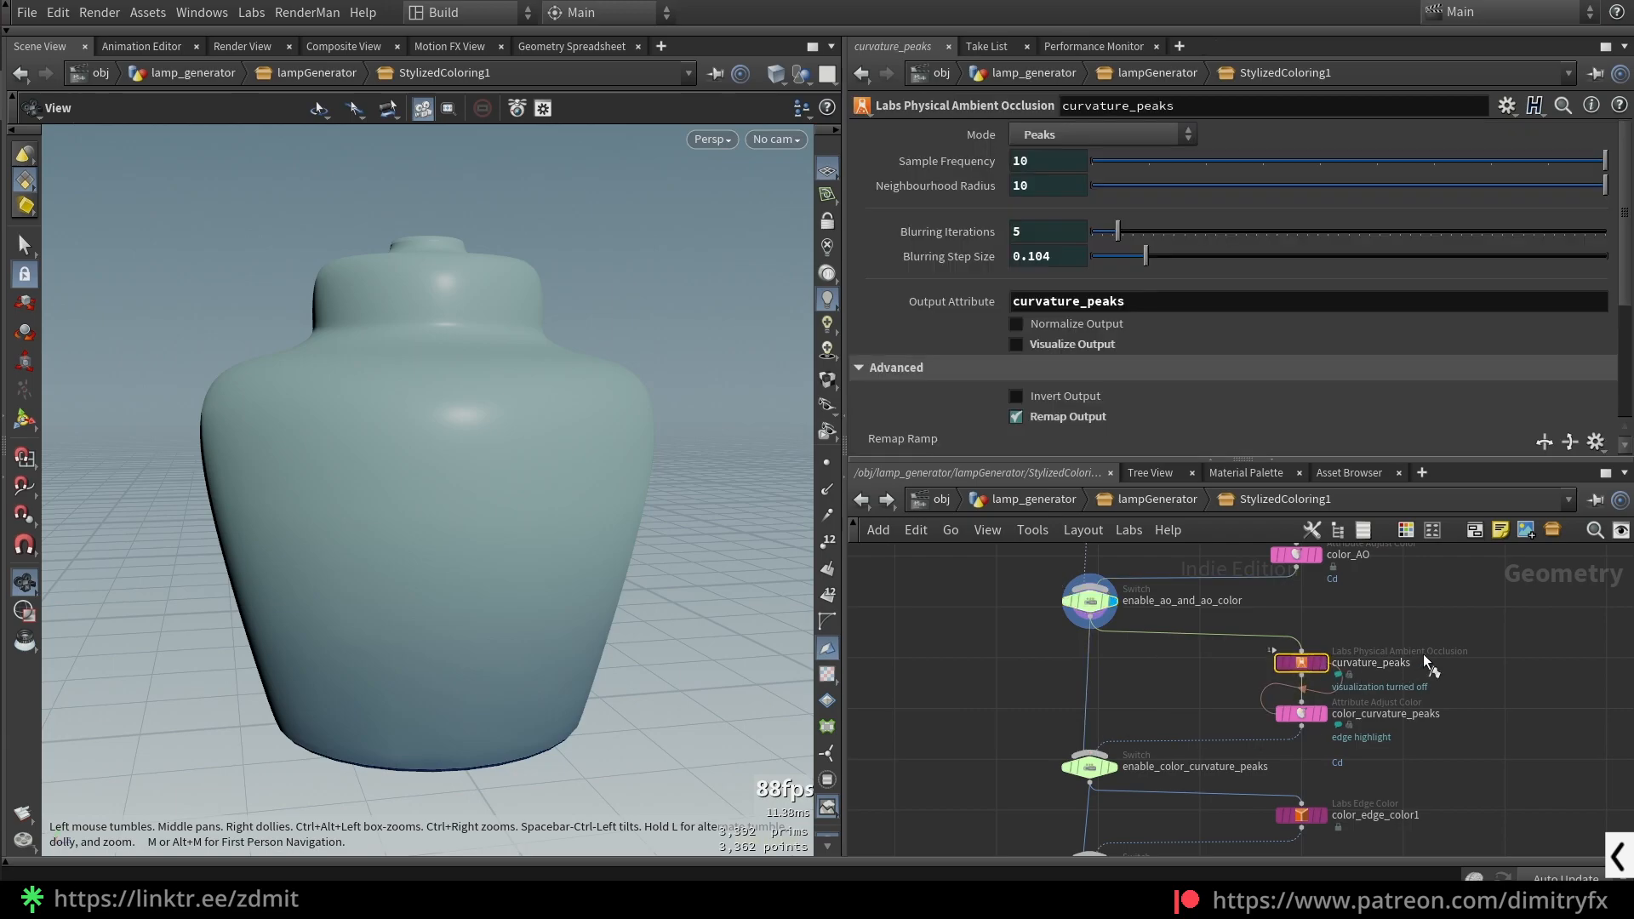
scroll(1396, 594, "up", 3)
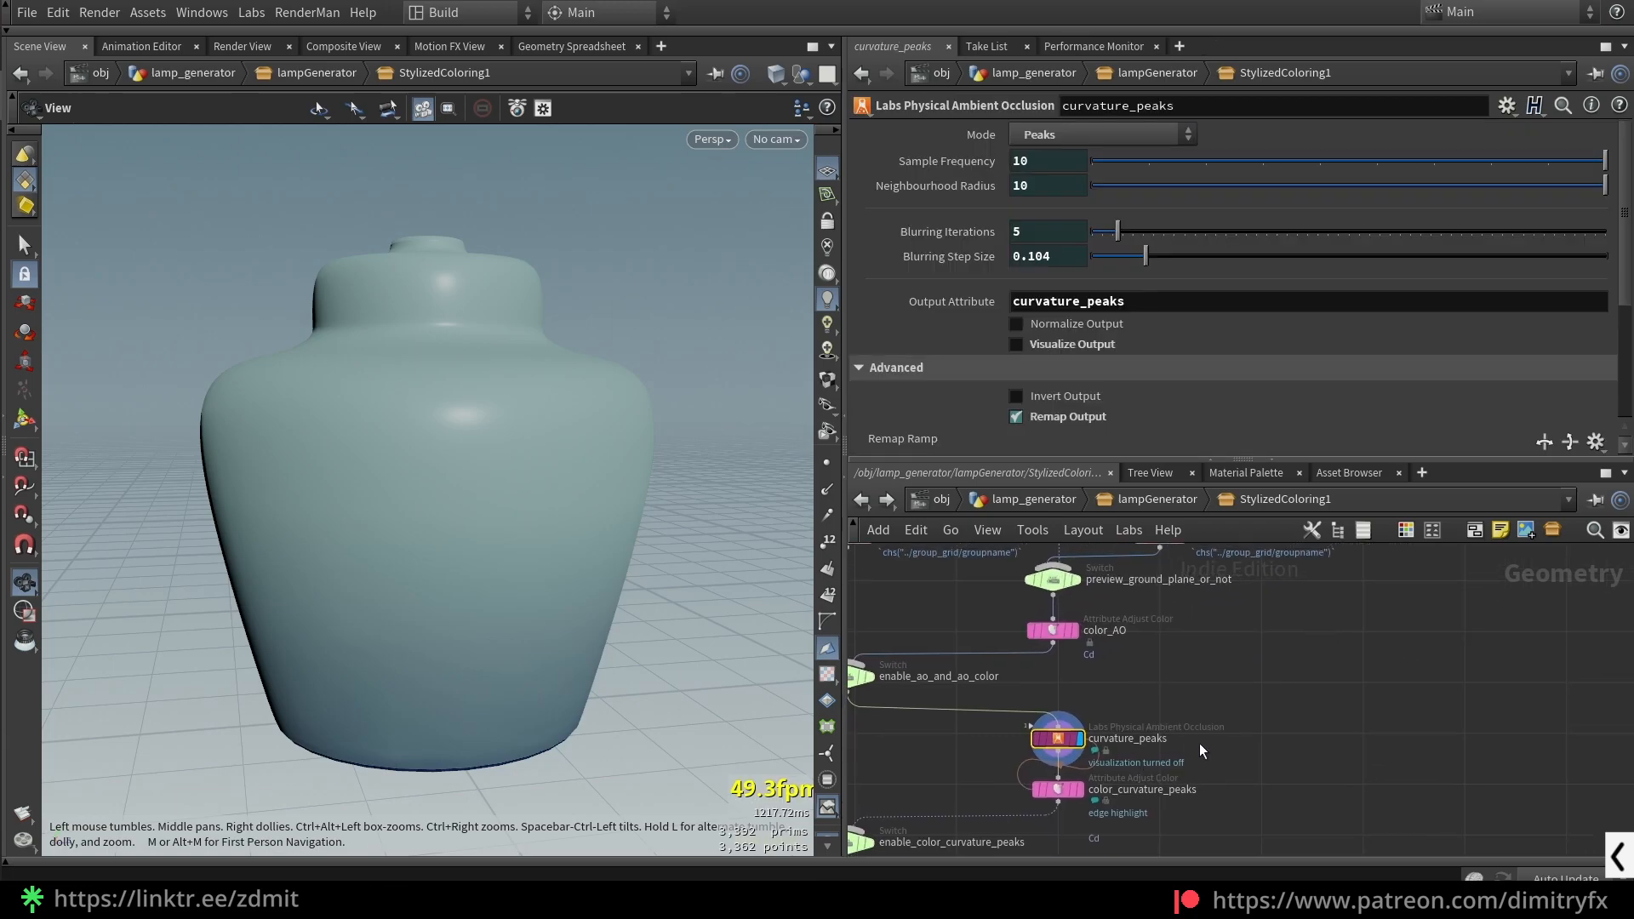
scroll(1203, 742, "up", 2)
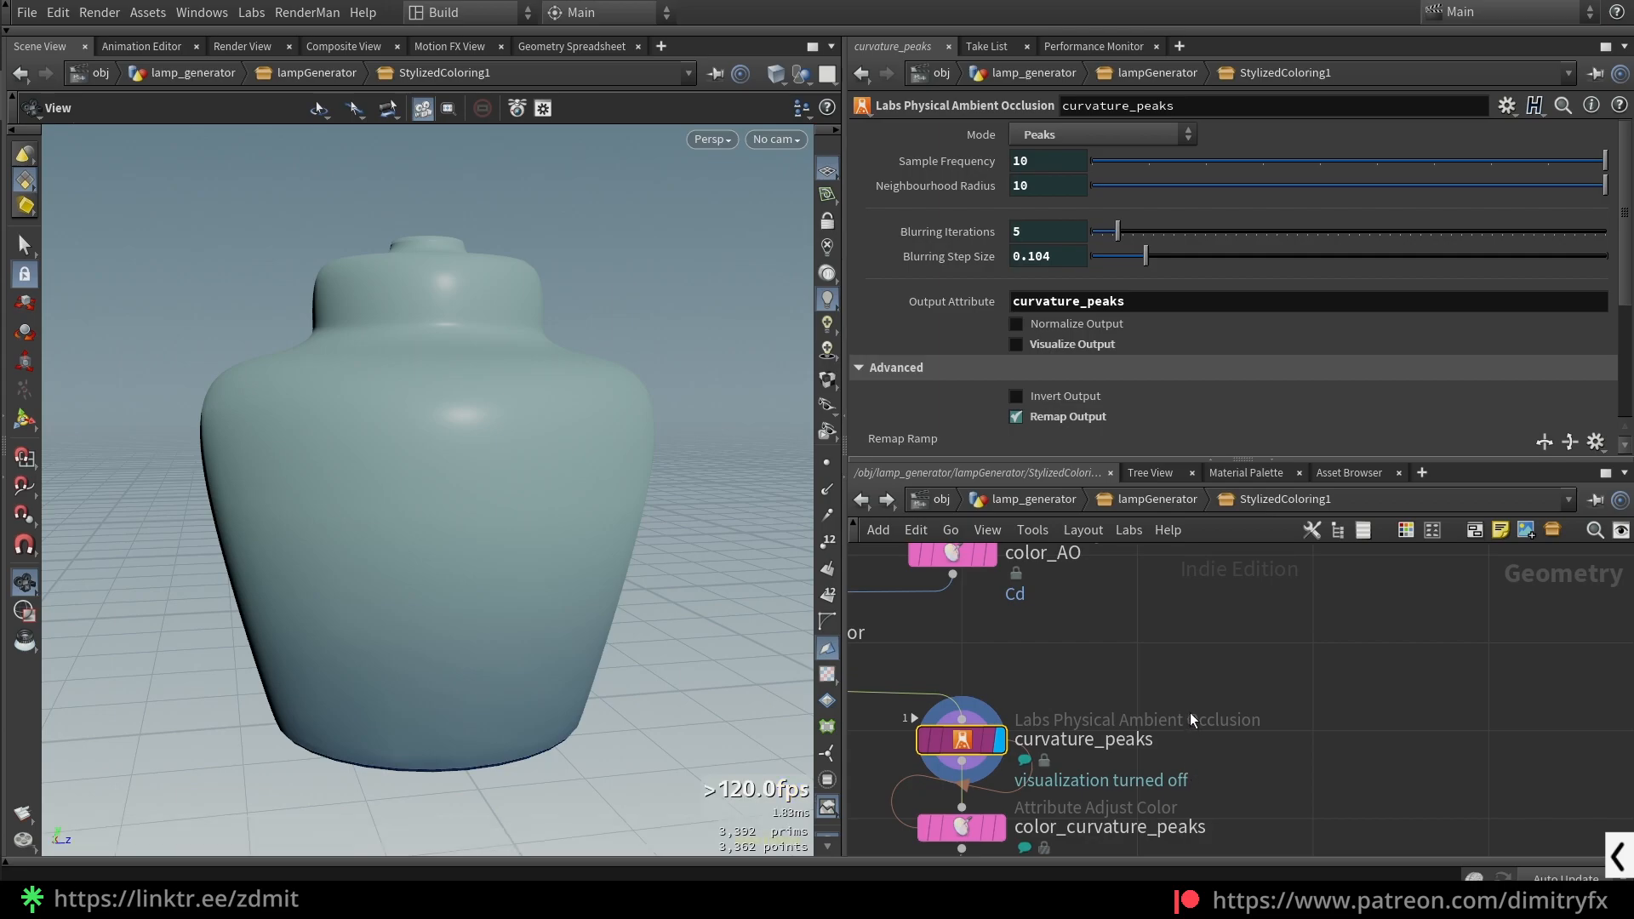
- Select curvature_valleys further down the chain and review its Valleys mode and output attribute
scroll(1188, 702, "down", 3)
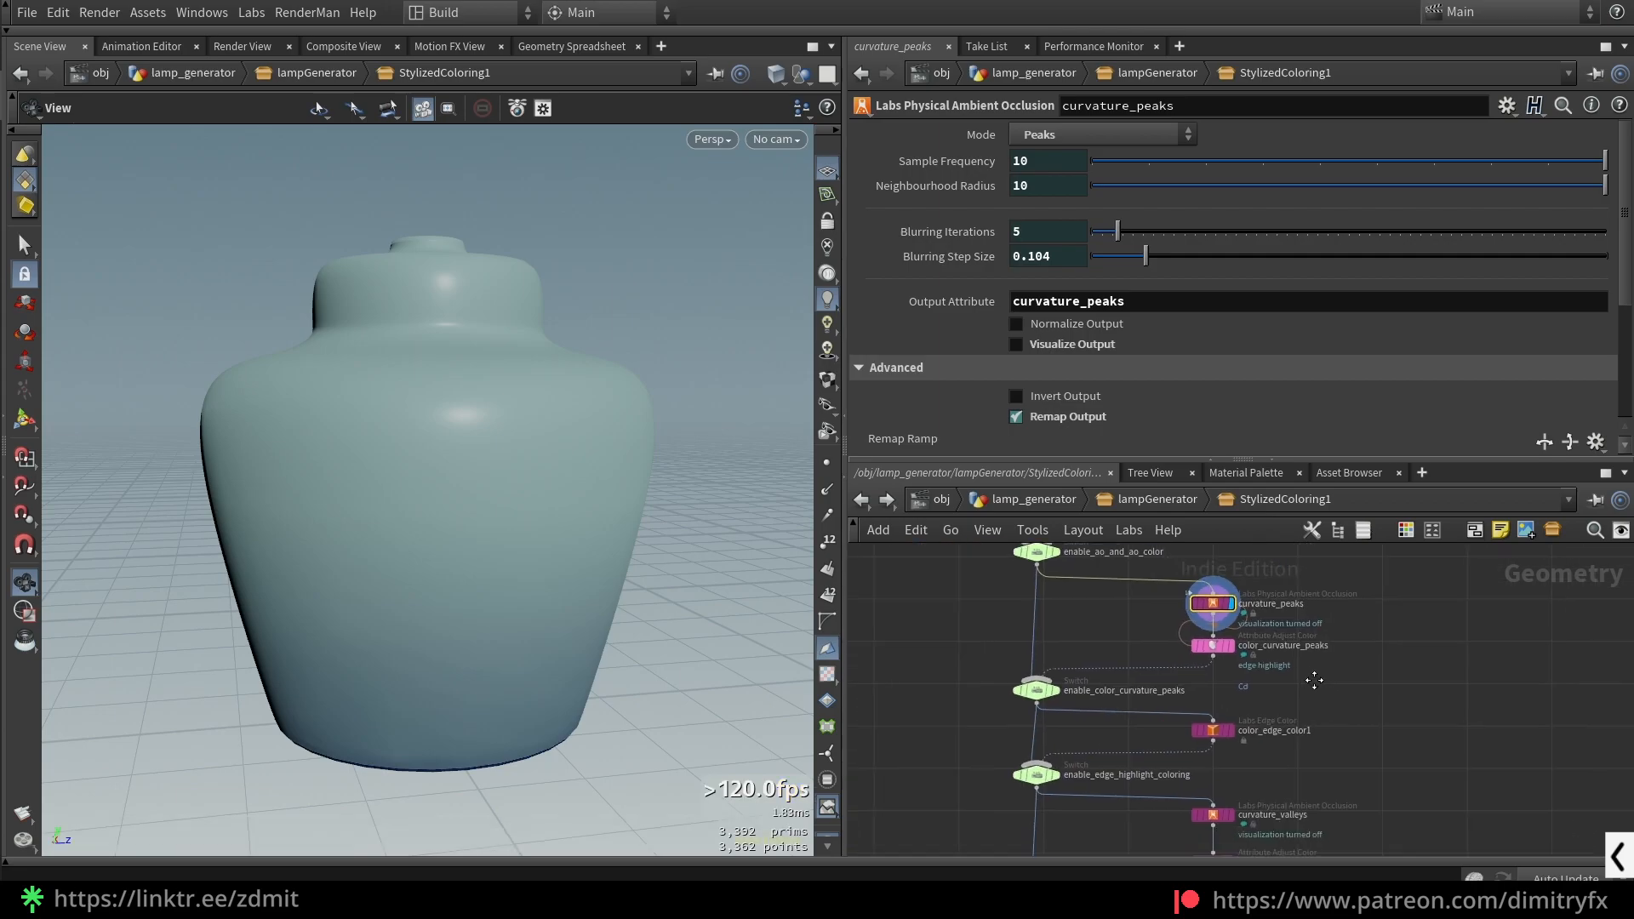
middle_click_drag(1311, 754, 1249, 568)
scroll(1172, 662, "up", 3)
left_click(1150, 643)
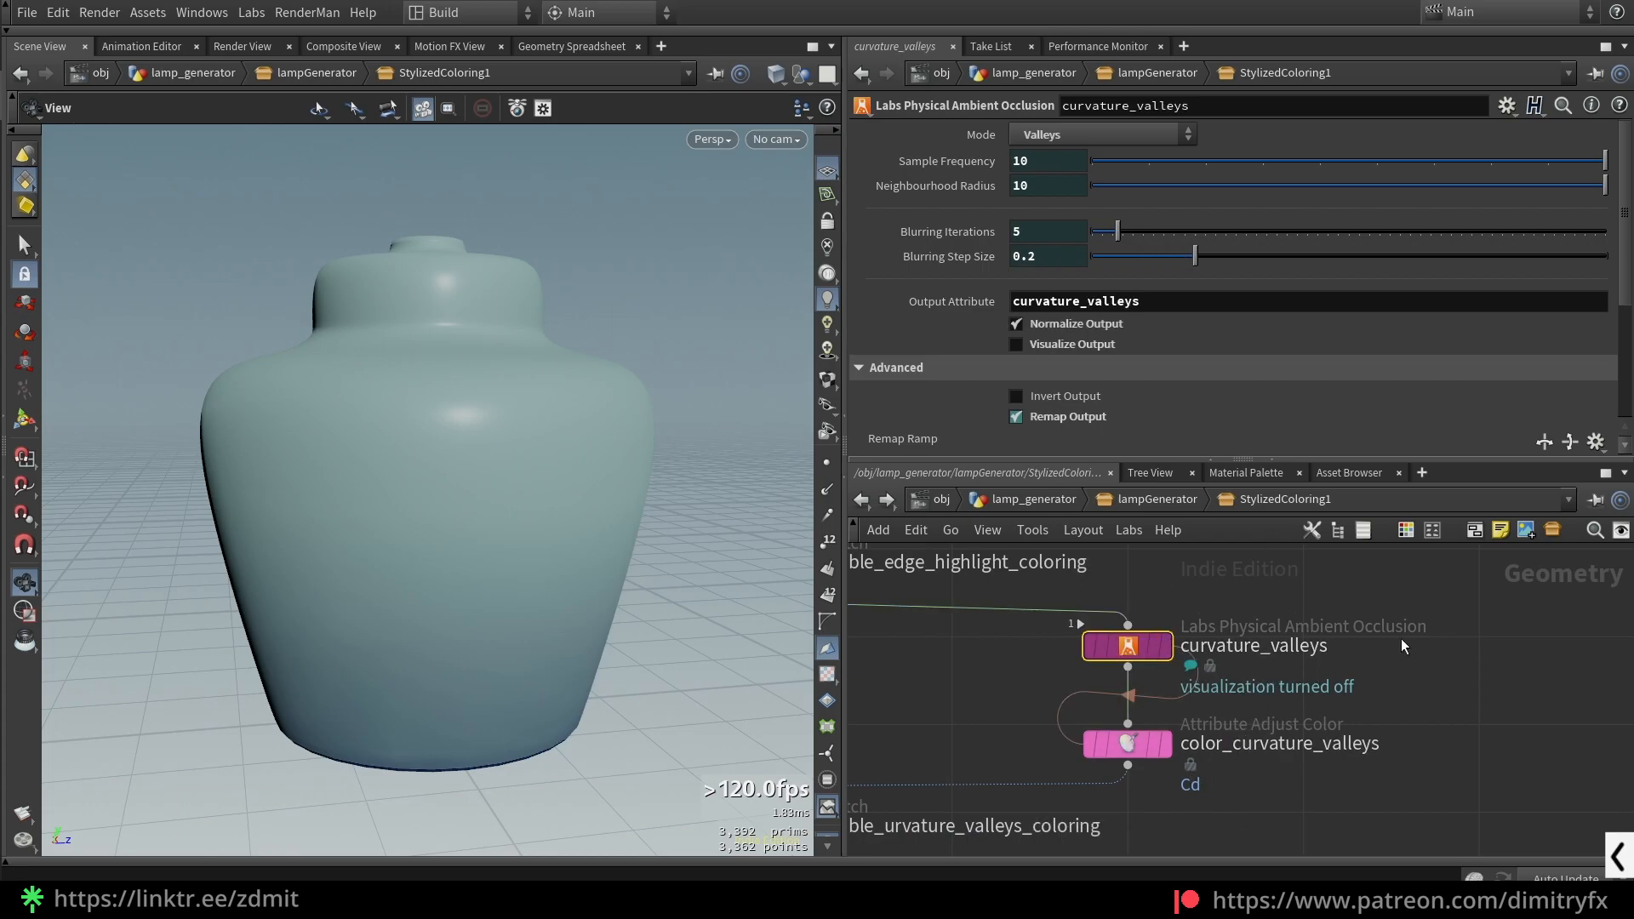
scroll(1337, 698, "down", 3)
middle_click_drag(1278, 690, 1290, 815)
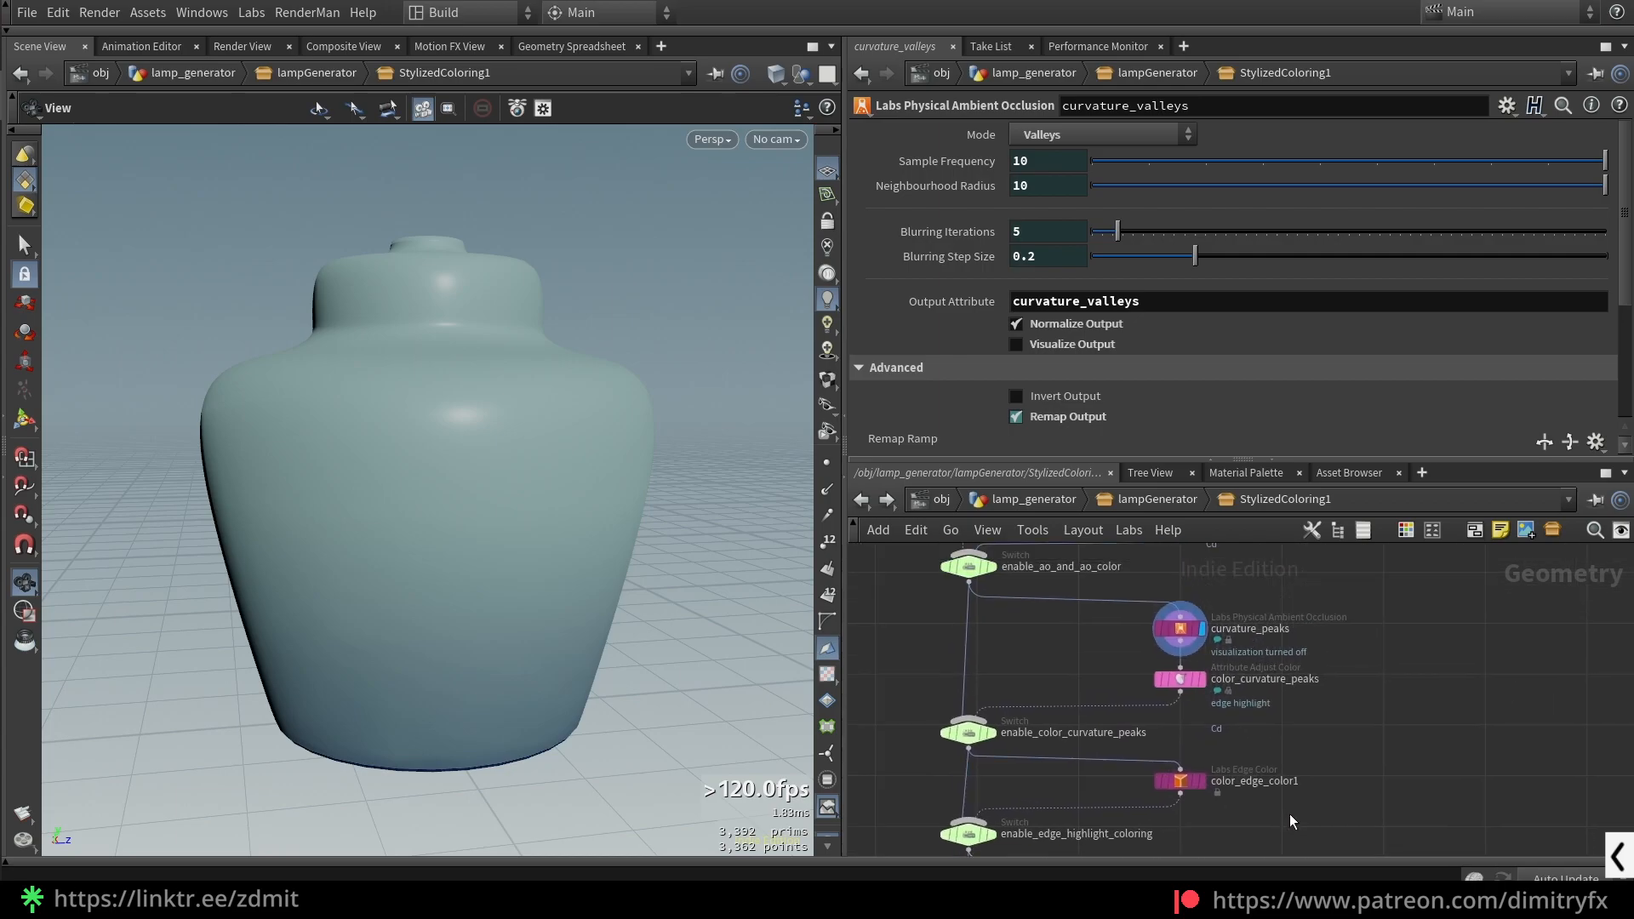
- Inspect color_curvature_peaks' operation, color ramp and source attribute, and look over the curvature nodes further down
left_click(1222, 701)
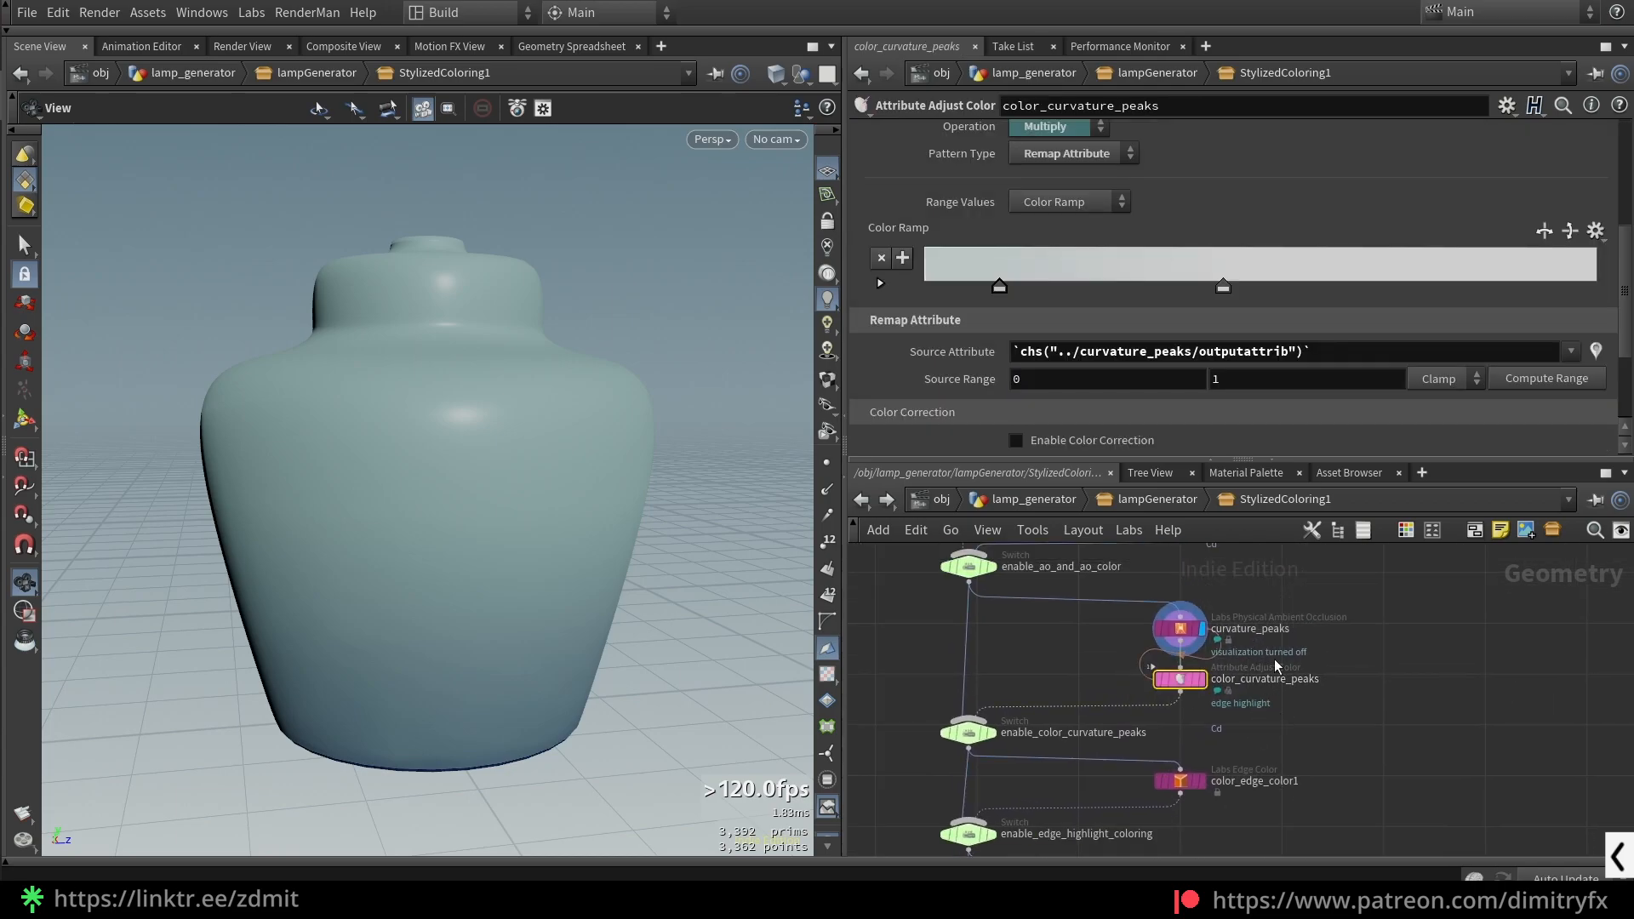
scroll(1298, 687, "down", 3)
middle_click_drag(1298, 687, 1287, 600)
scroll(1248, 761, "up", 4)
left_click(1230, 670)
left_click(1245, 737)
middle_click_drag(1273, 766, 1277, 834)
left_click(1198, 723)
- Trace color_curvature_peaks' source attribute reference back to the output attribute of curvature_peaks
scroll(1209, 710, "down", 2)
scroll(1171, 679, "up", 3)
left_click(1185, 712)
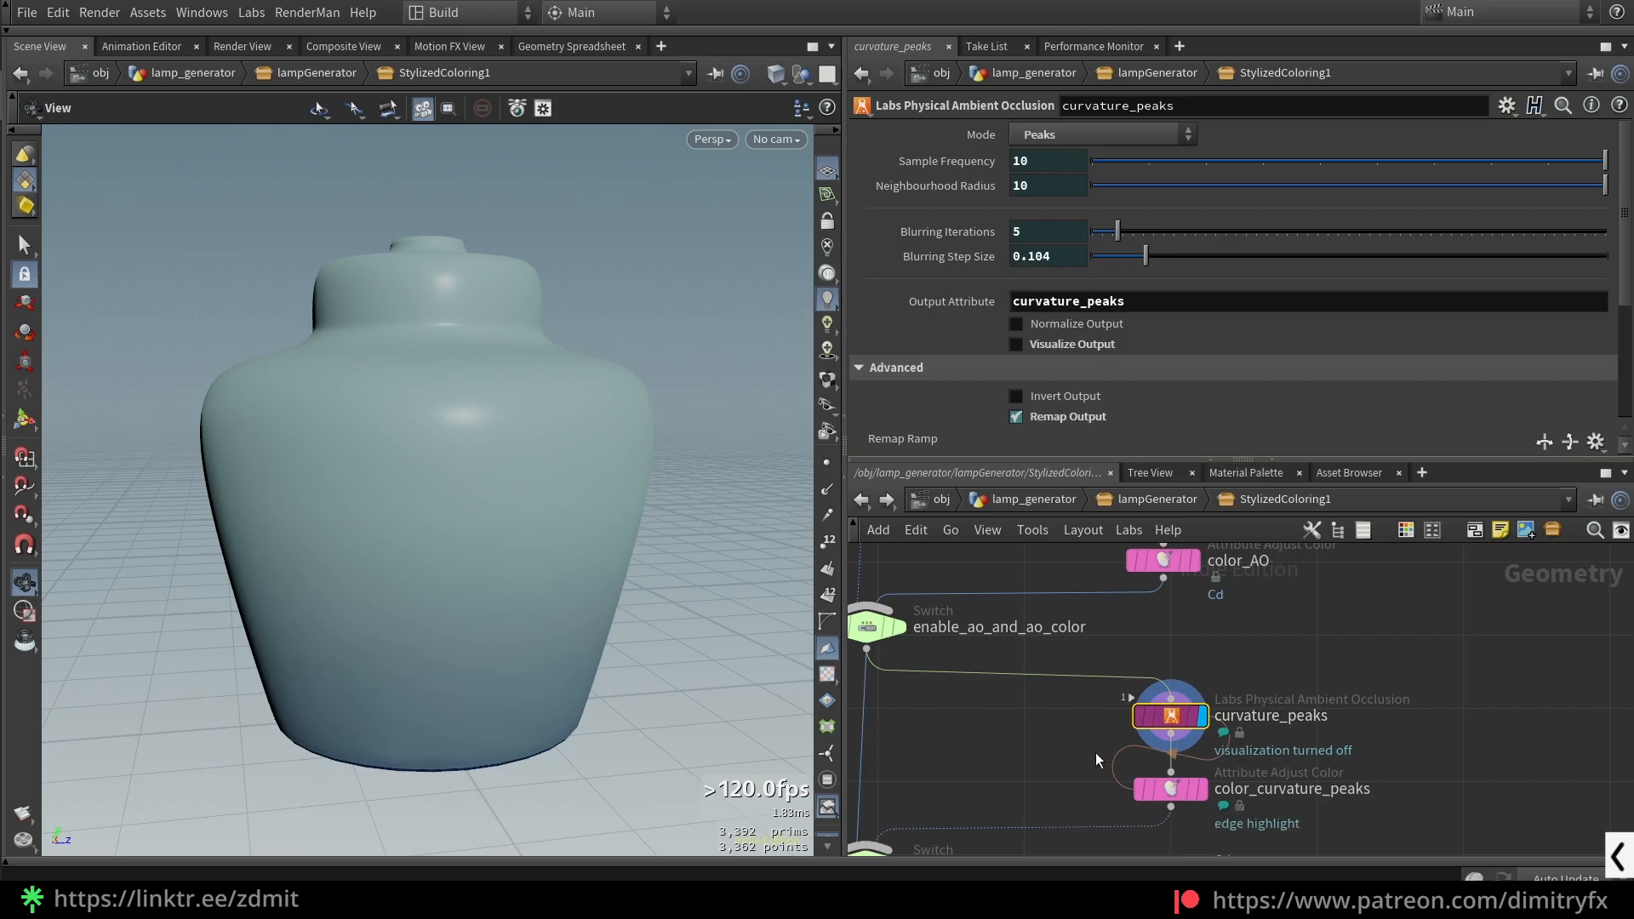
left_click(1170, 789)
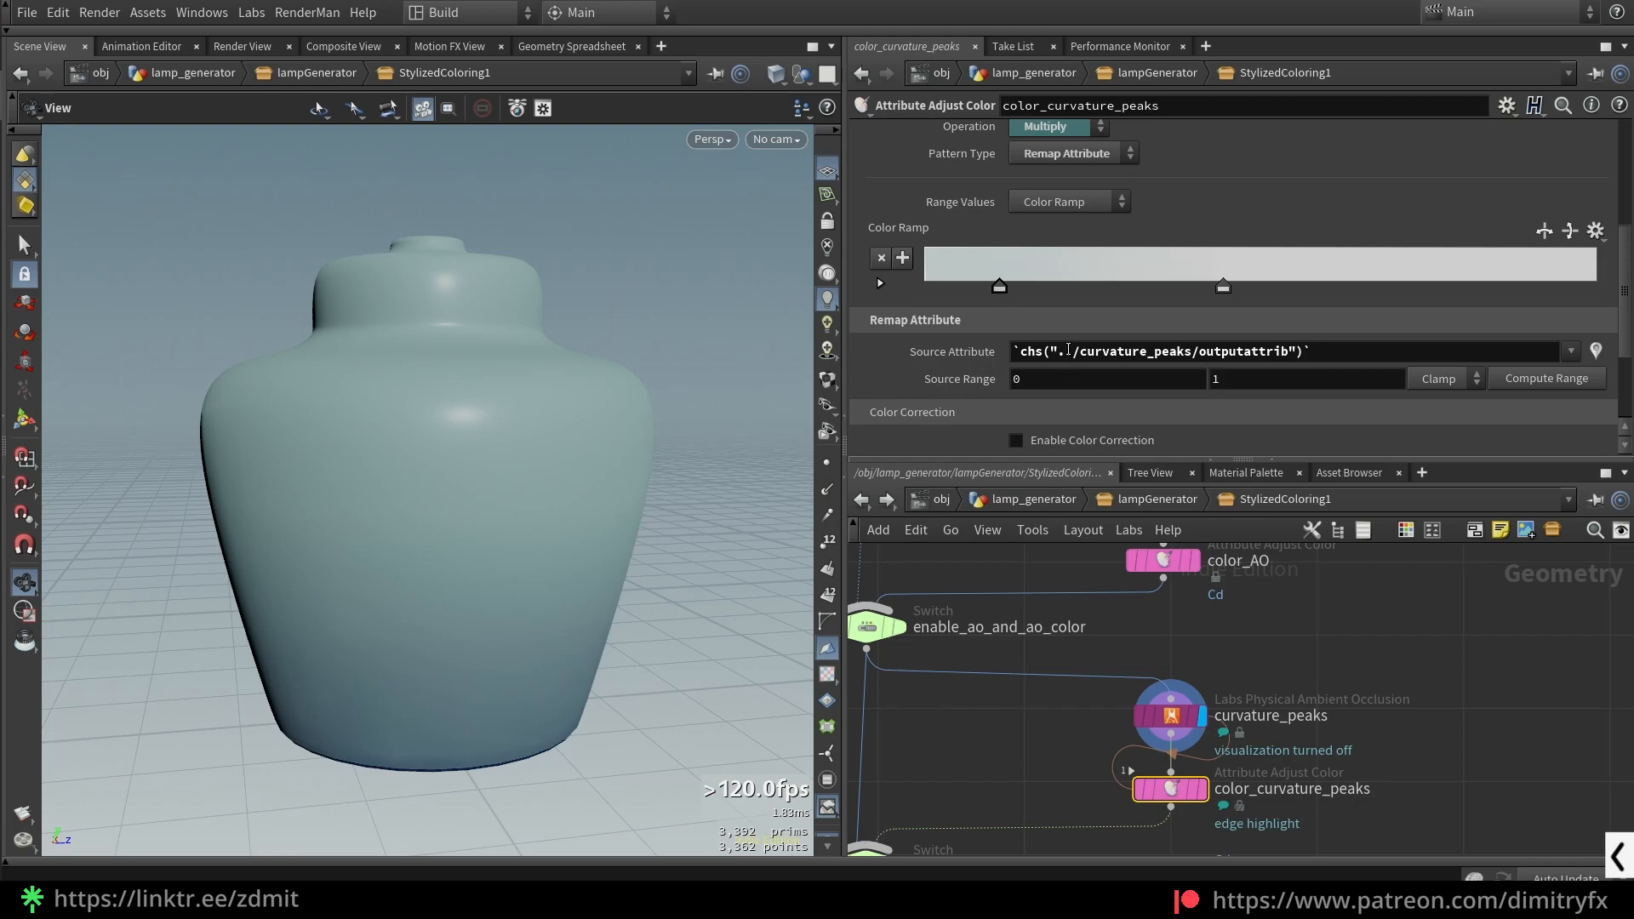
right_click(1076, 351)
key("Escape")
left_click(1170, 715)
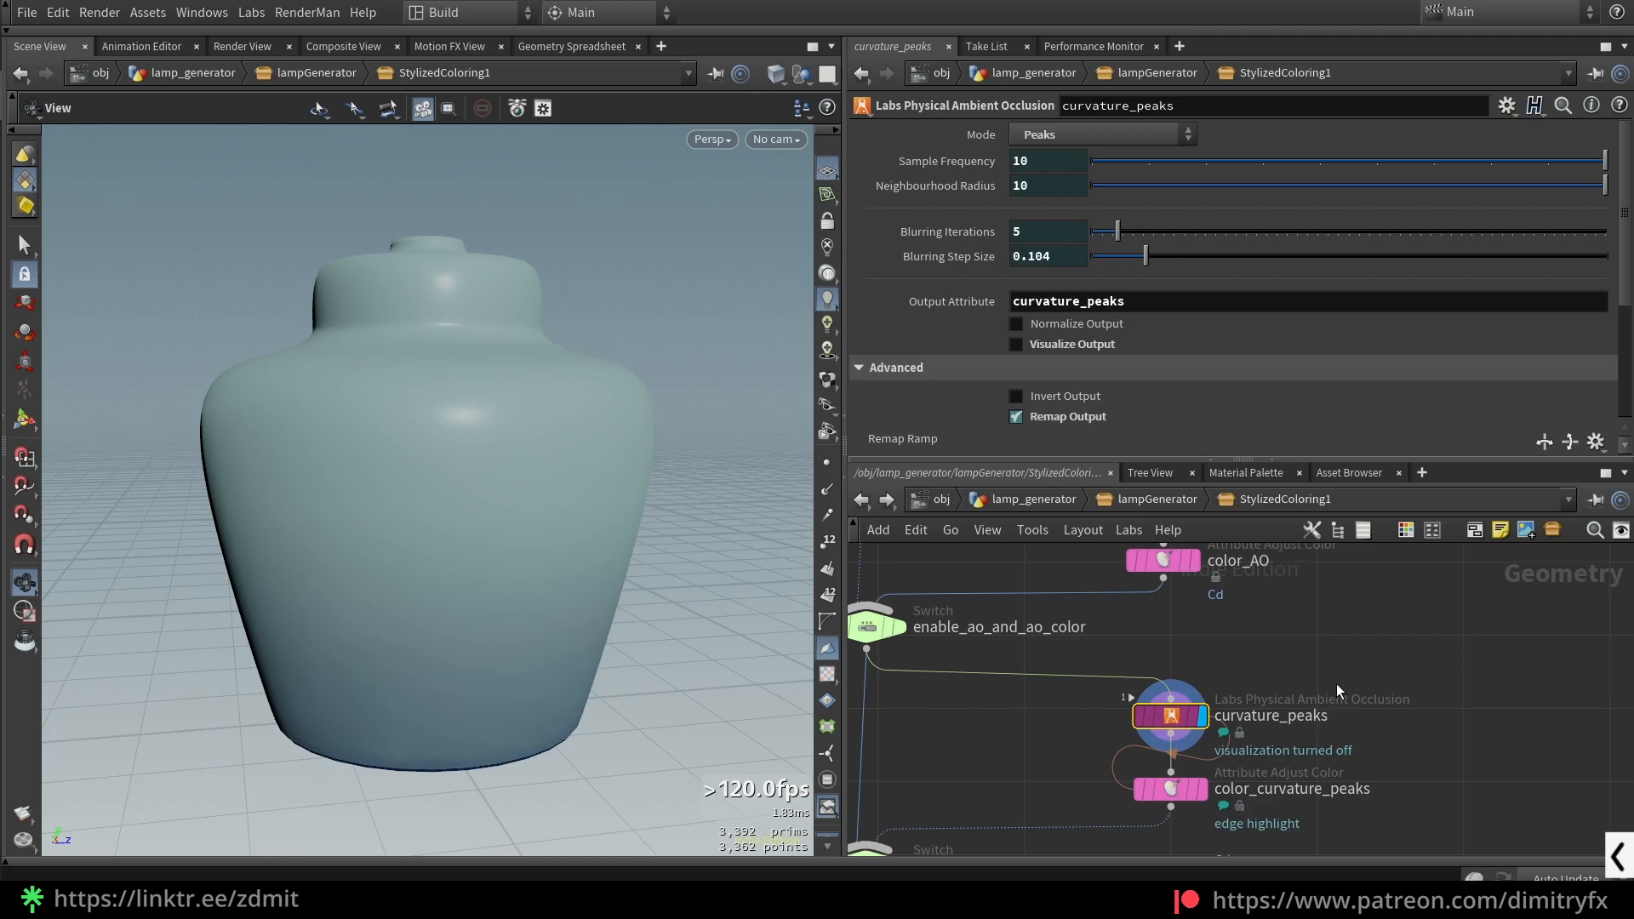
- Try adding a Labs Calculate Thickness node beside curvature_peaks and remove it
key("Tab")
type("thic")
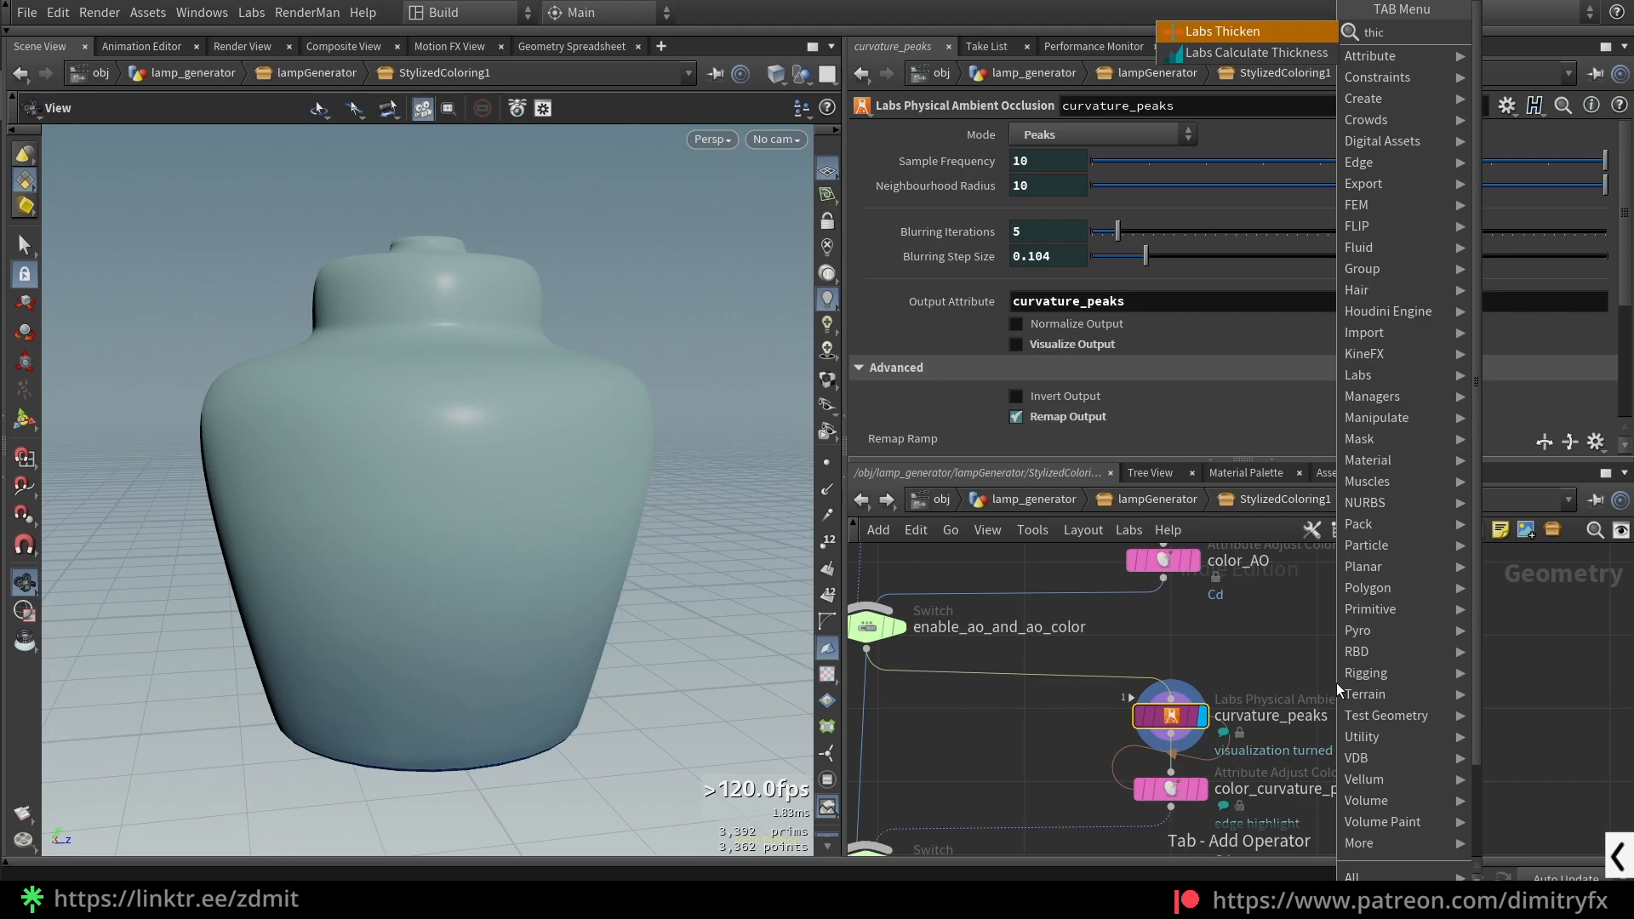
key("Down")
key("Return")
left_click(1336, 682)
key("Delete")
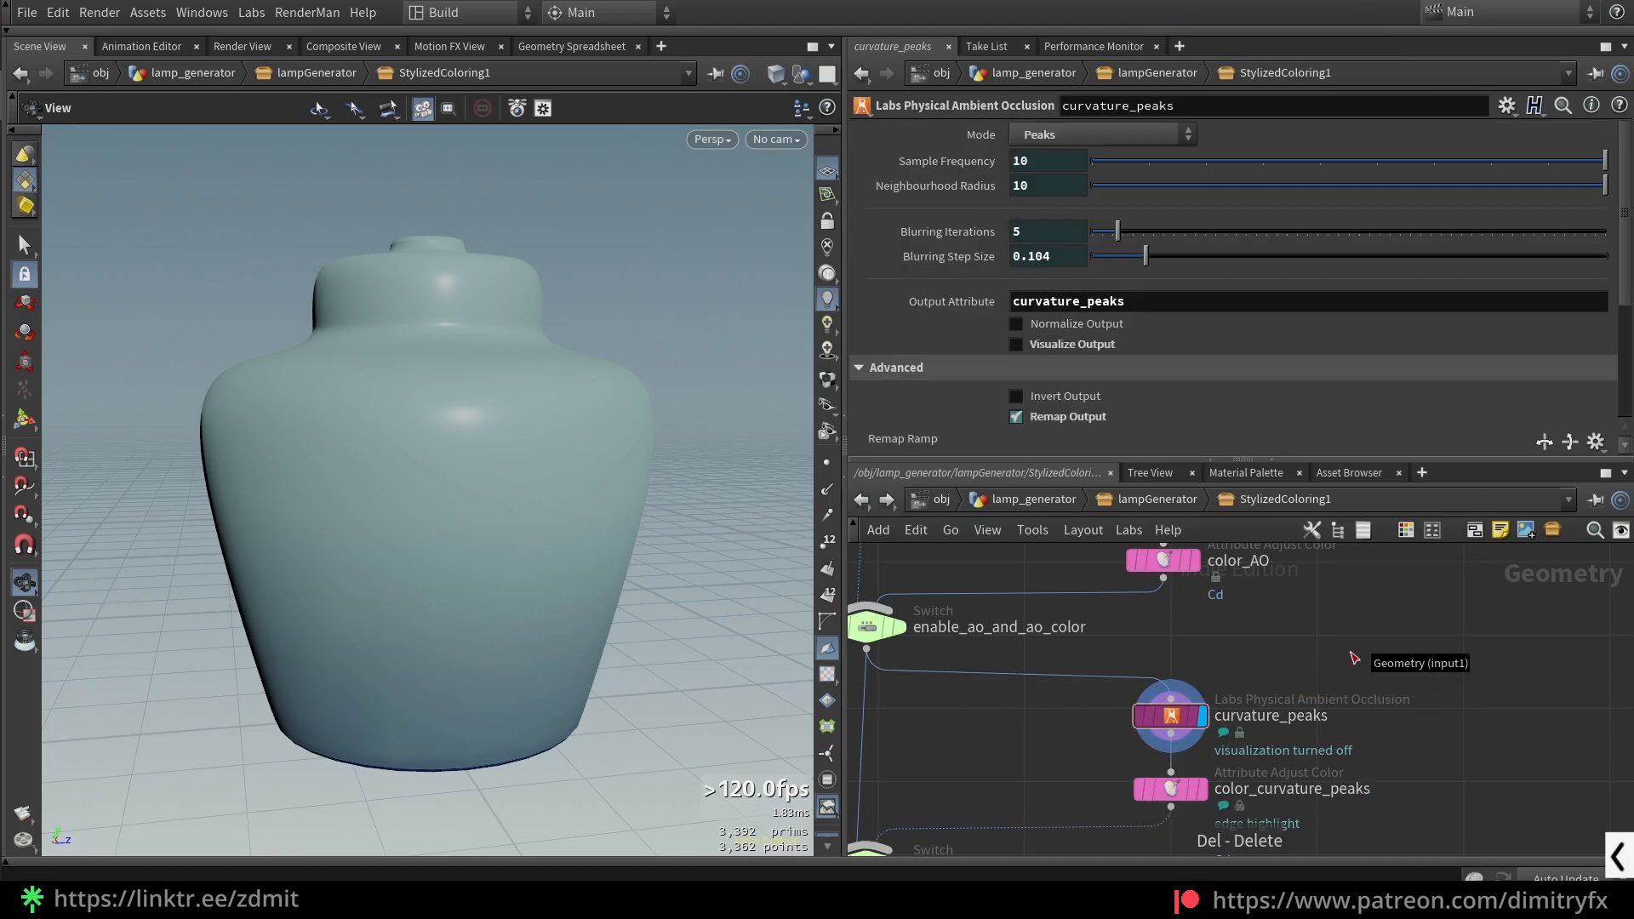
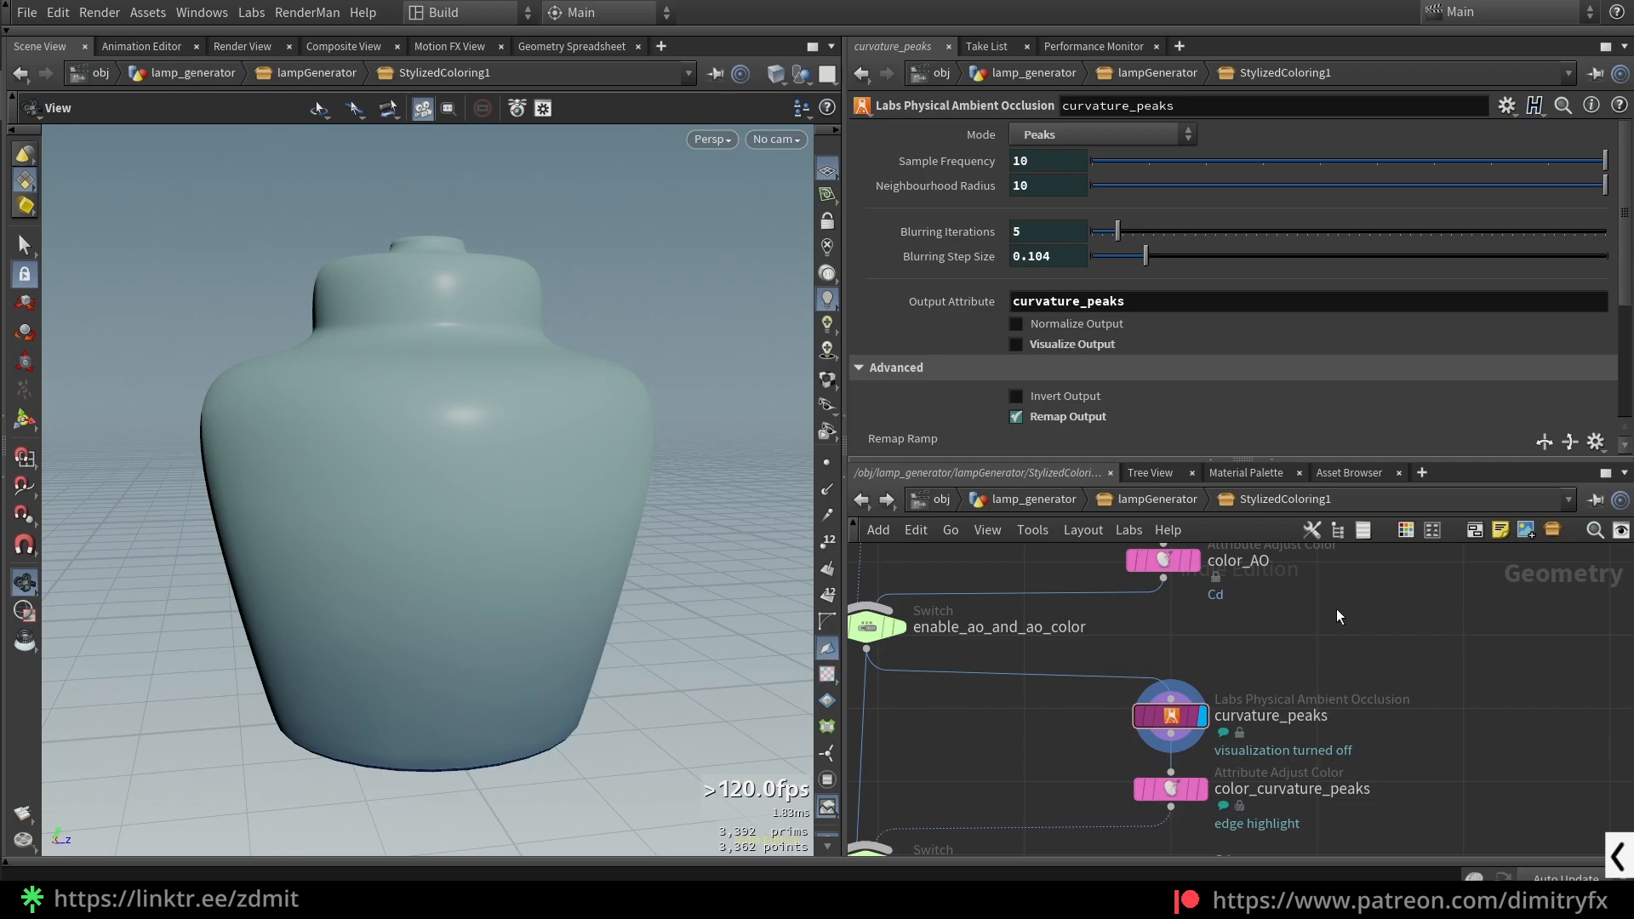
- Look through the available modes of curvature_peaks and open the node creation list without making a choice
left_click(1157, 132)
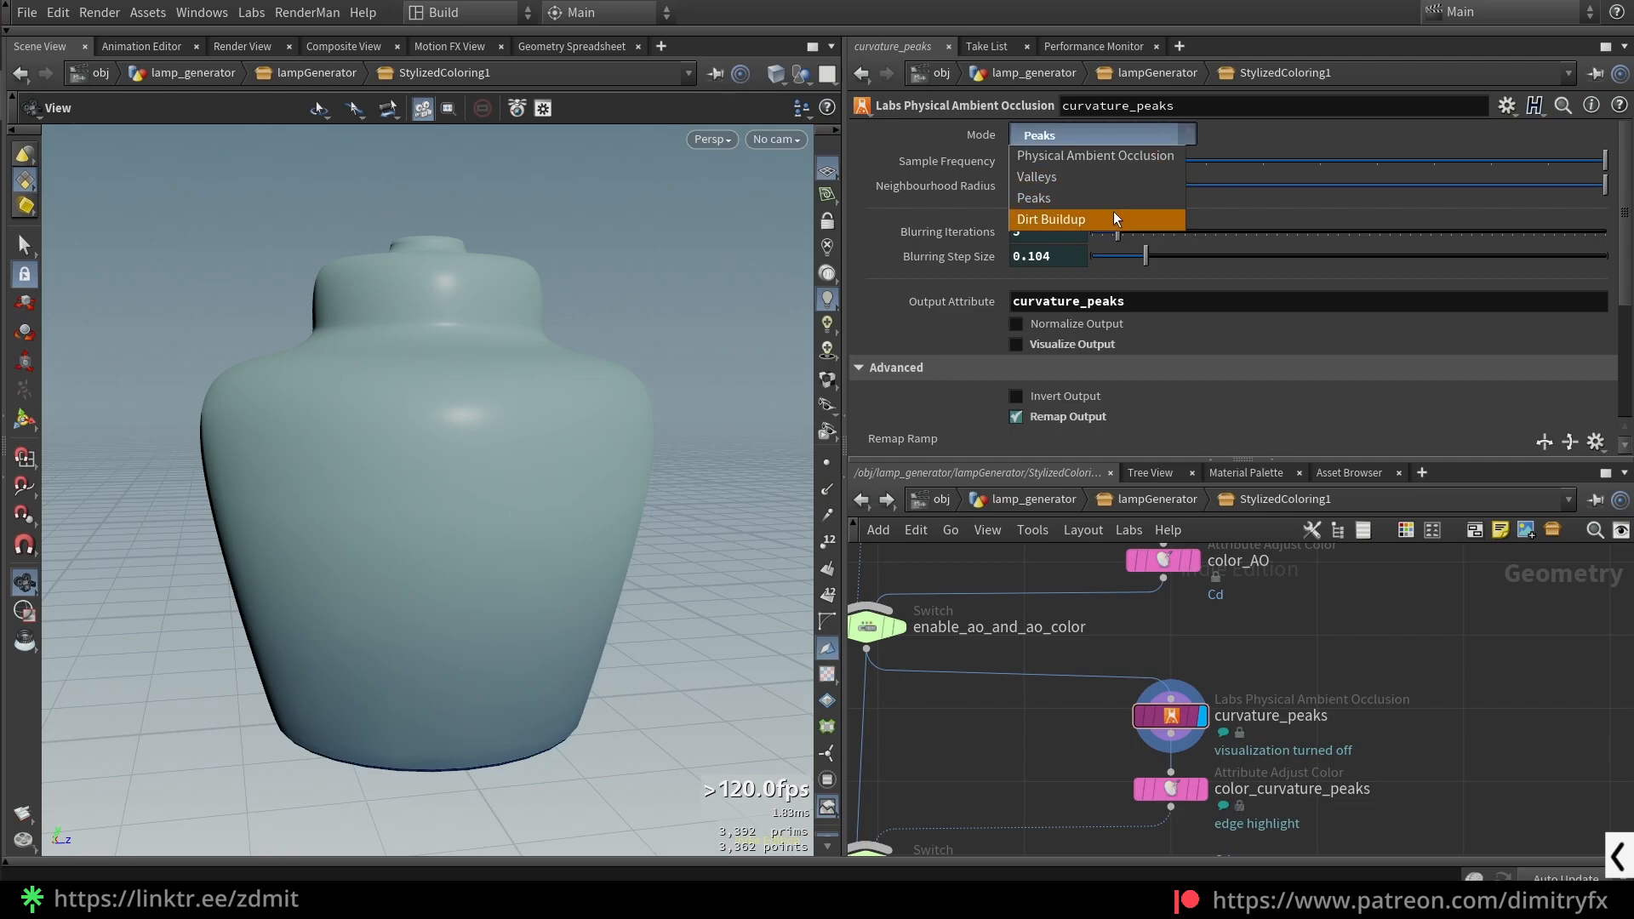
left_click(1426, 684)
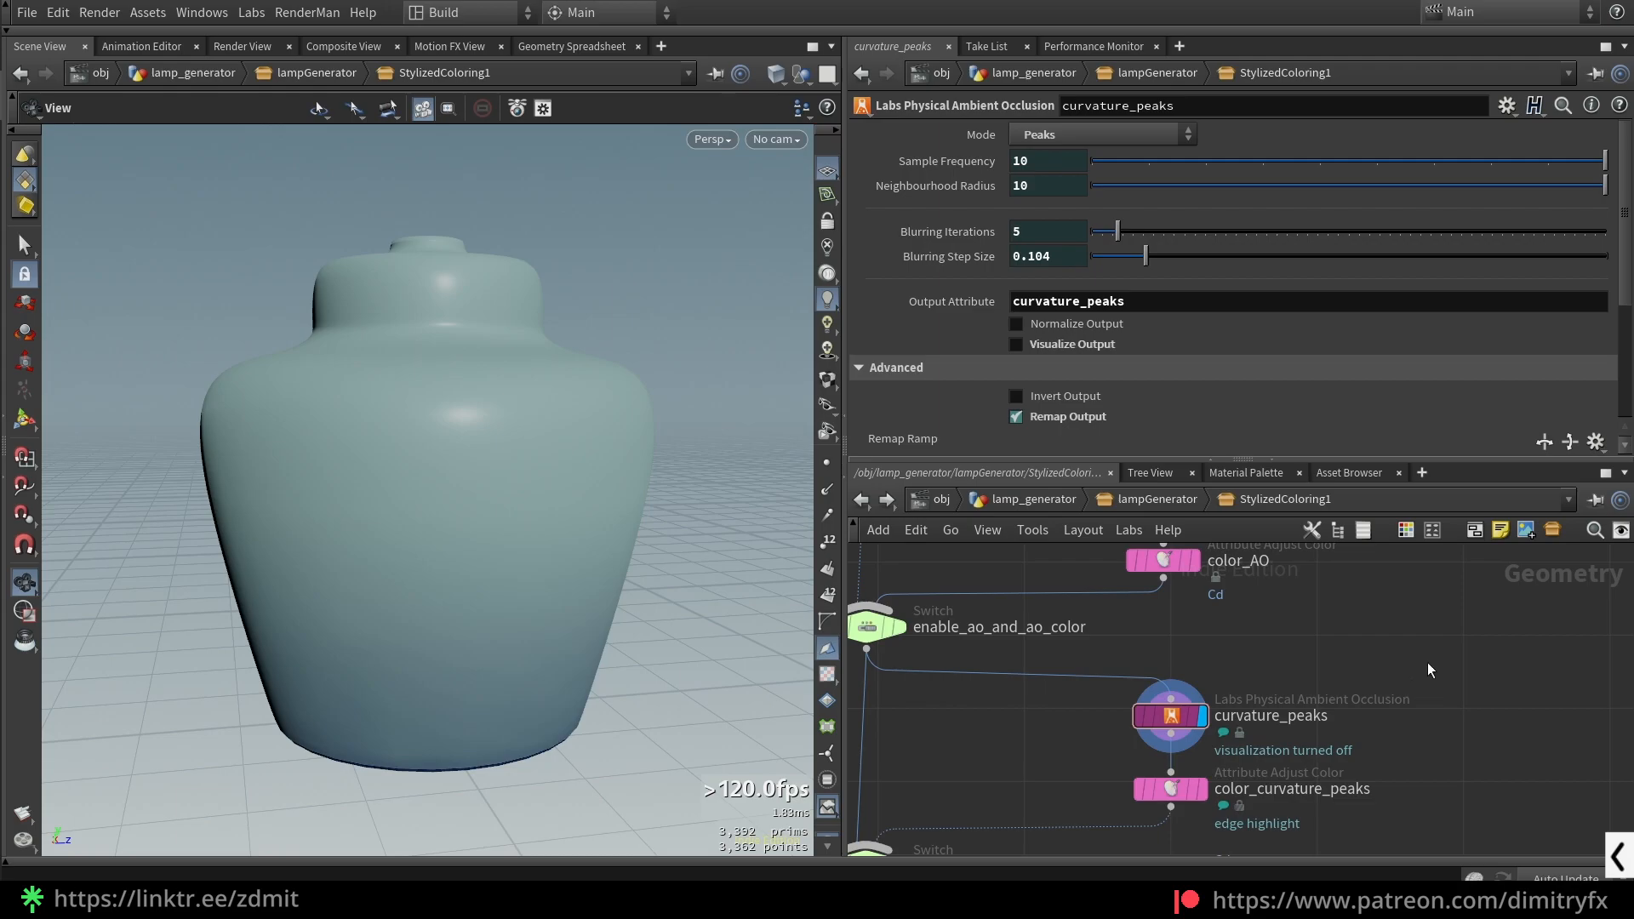
key("Tab")
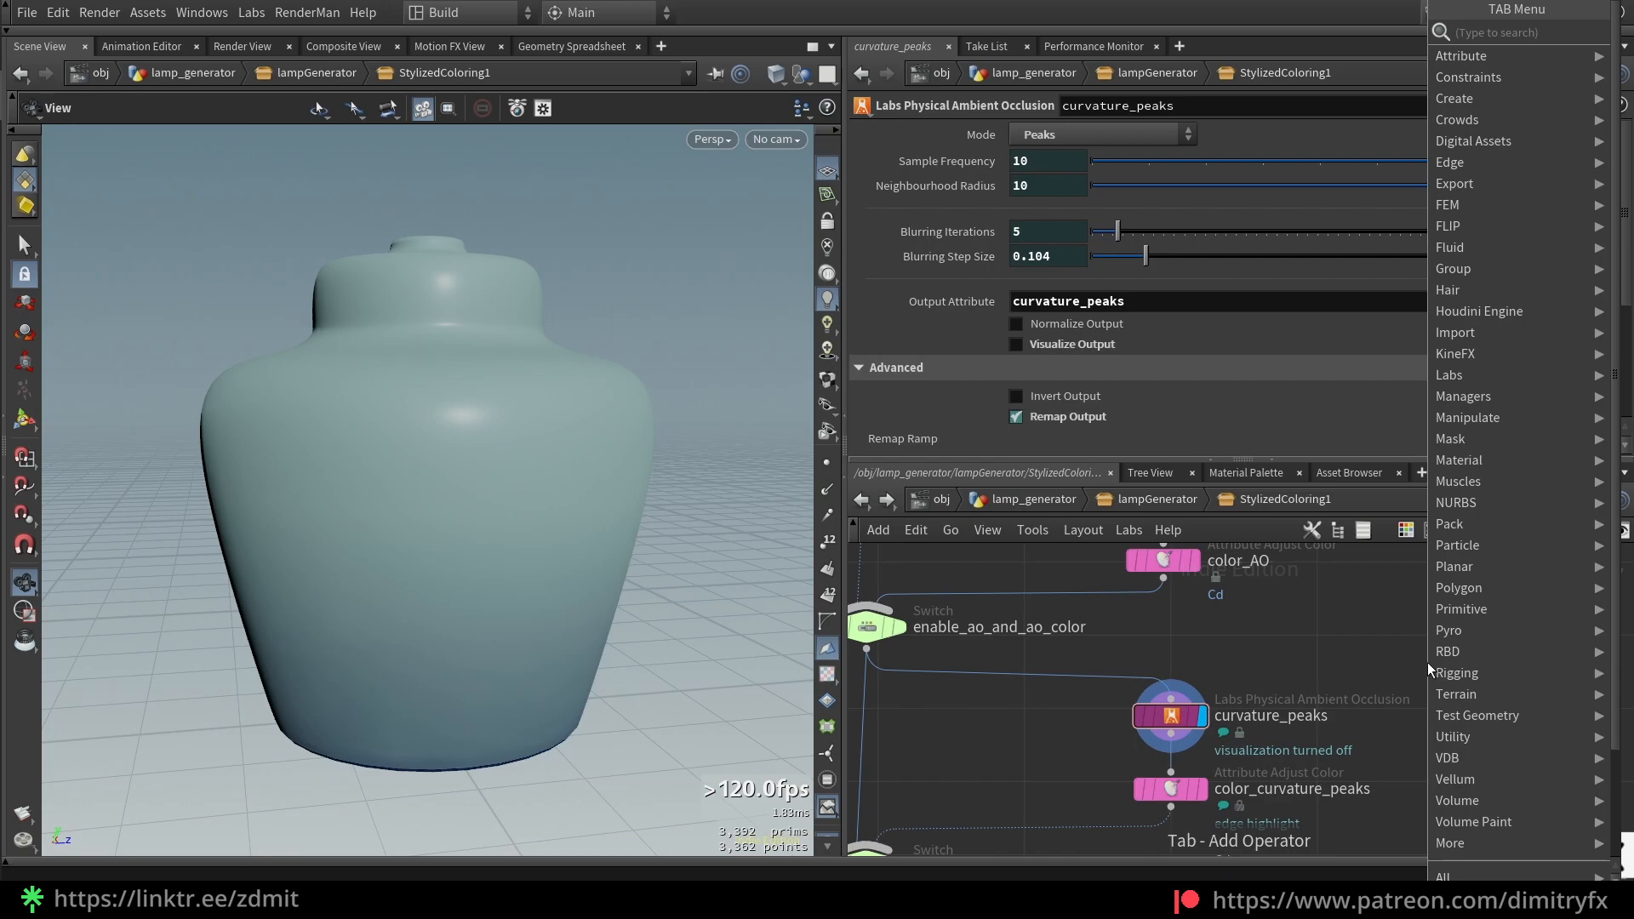
key("Escape")
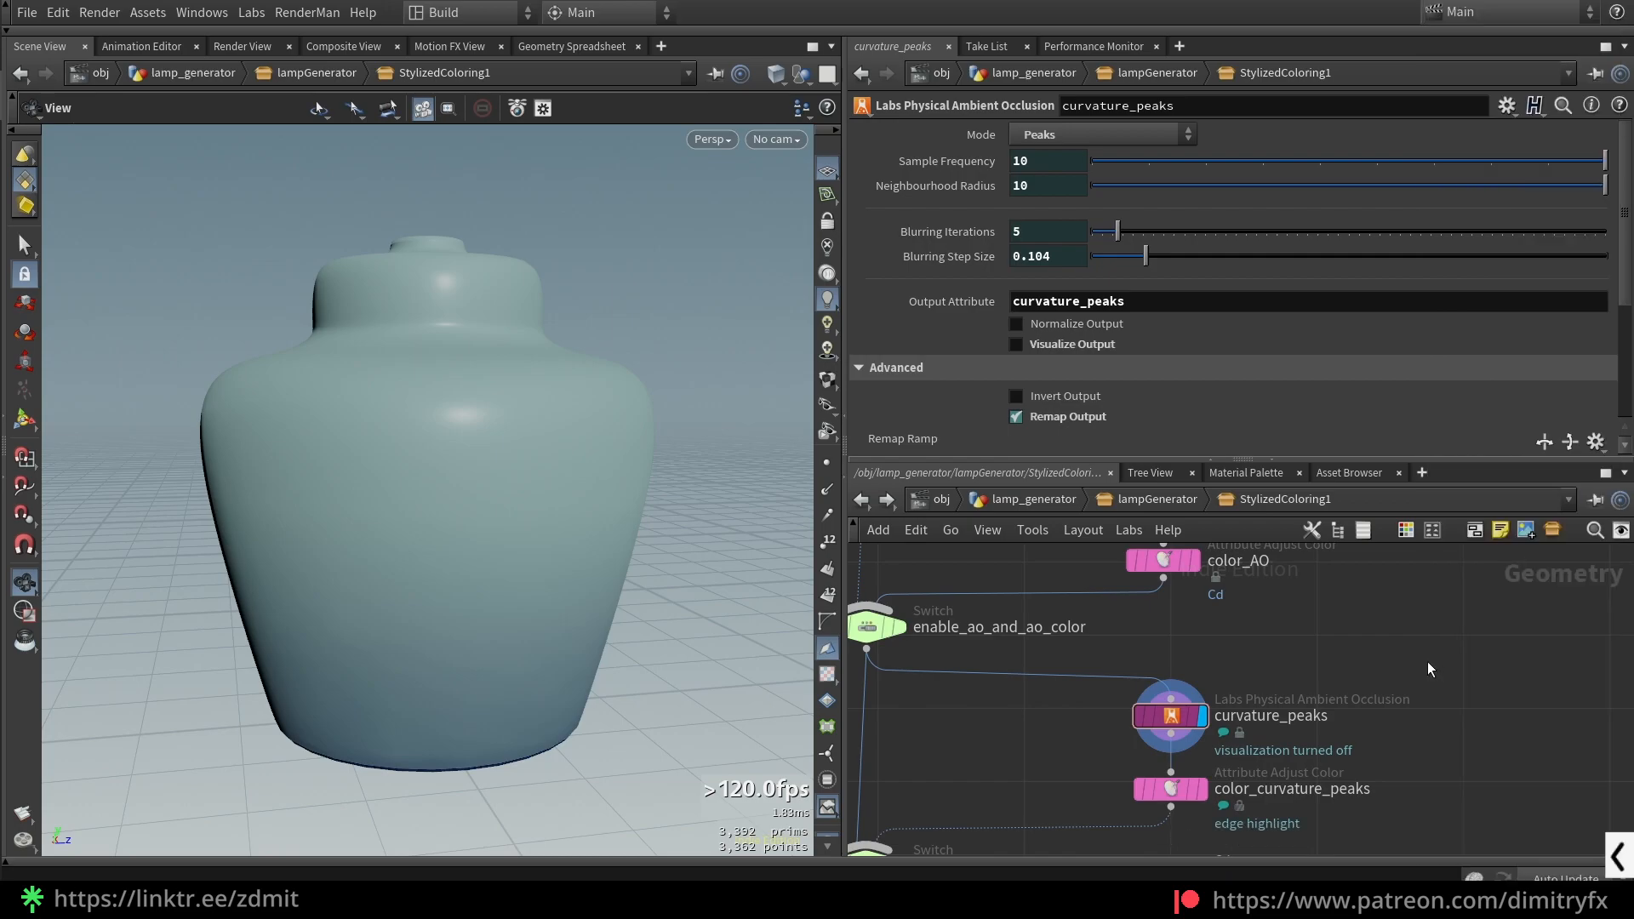
- Display color_edge_color1, reveal its mask color expressions, and review its blend mode and convex and concave settings
middle_click_drag(1372, 751, 1432, 602)
middle_click_drag(1274, 711, 1294, 685)
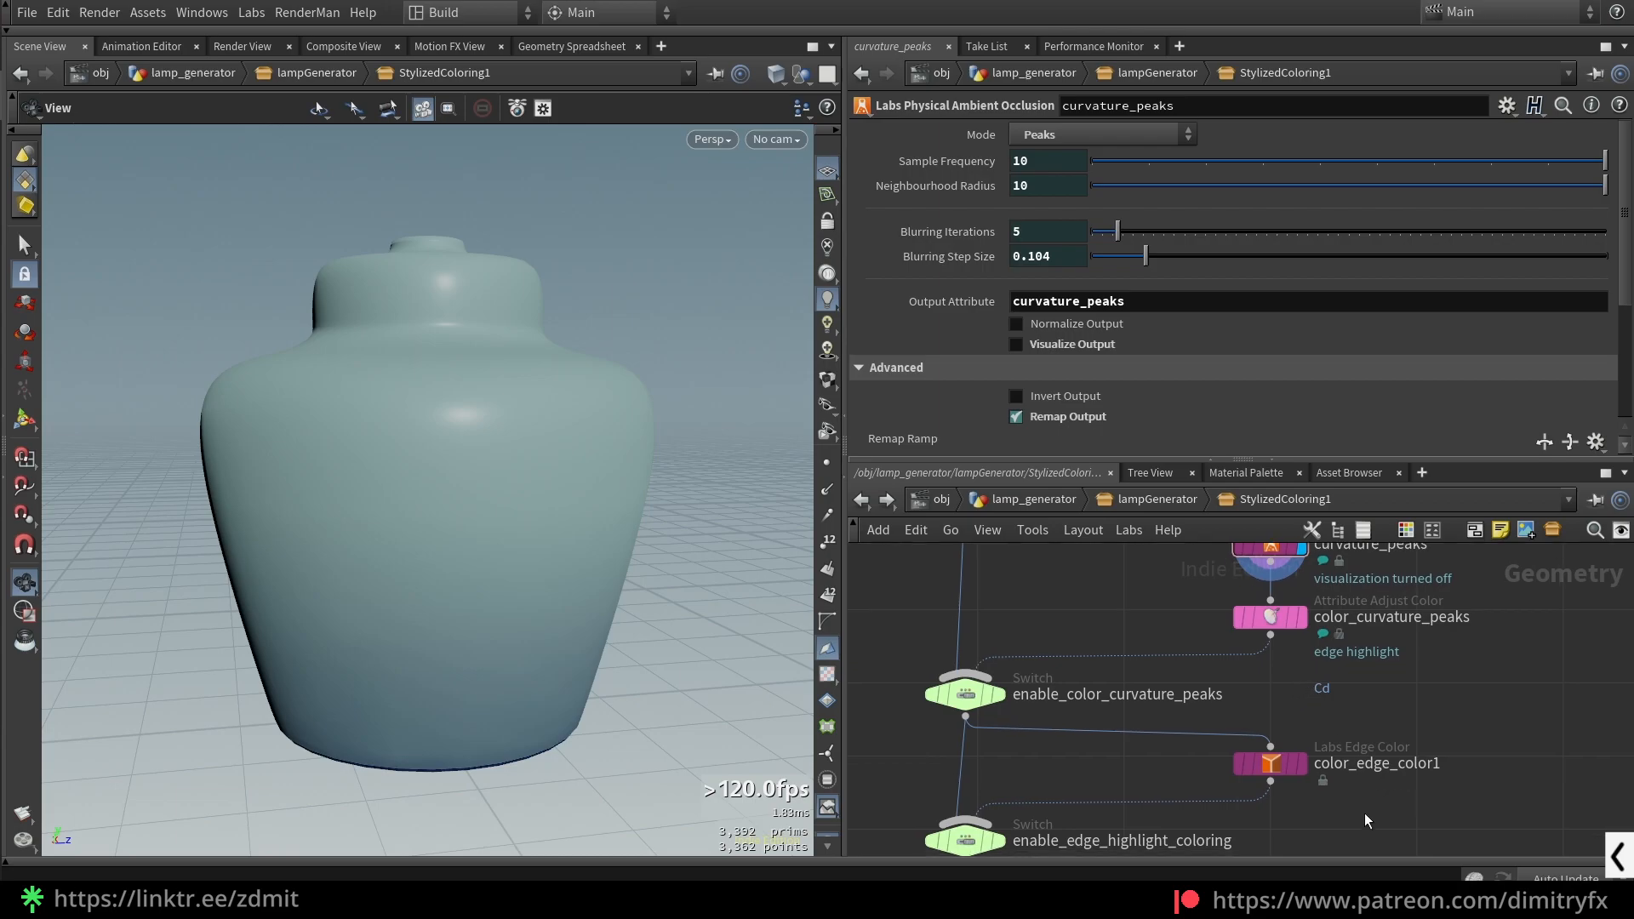
left_click(1270, 763)
left_click(1301, 763)
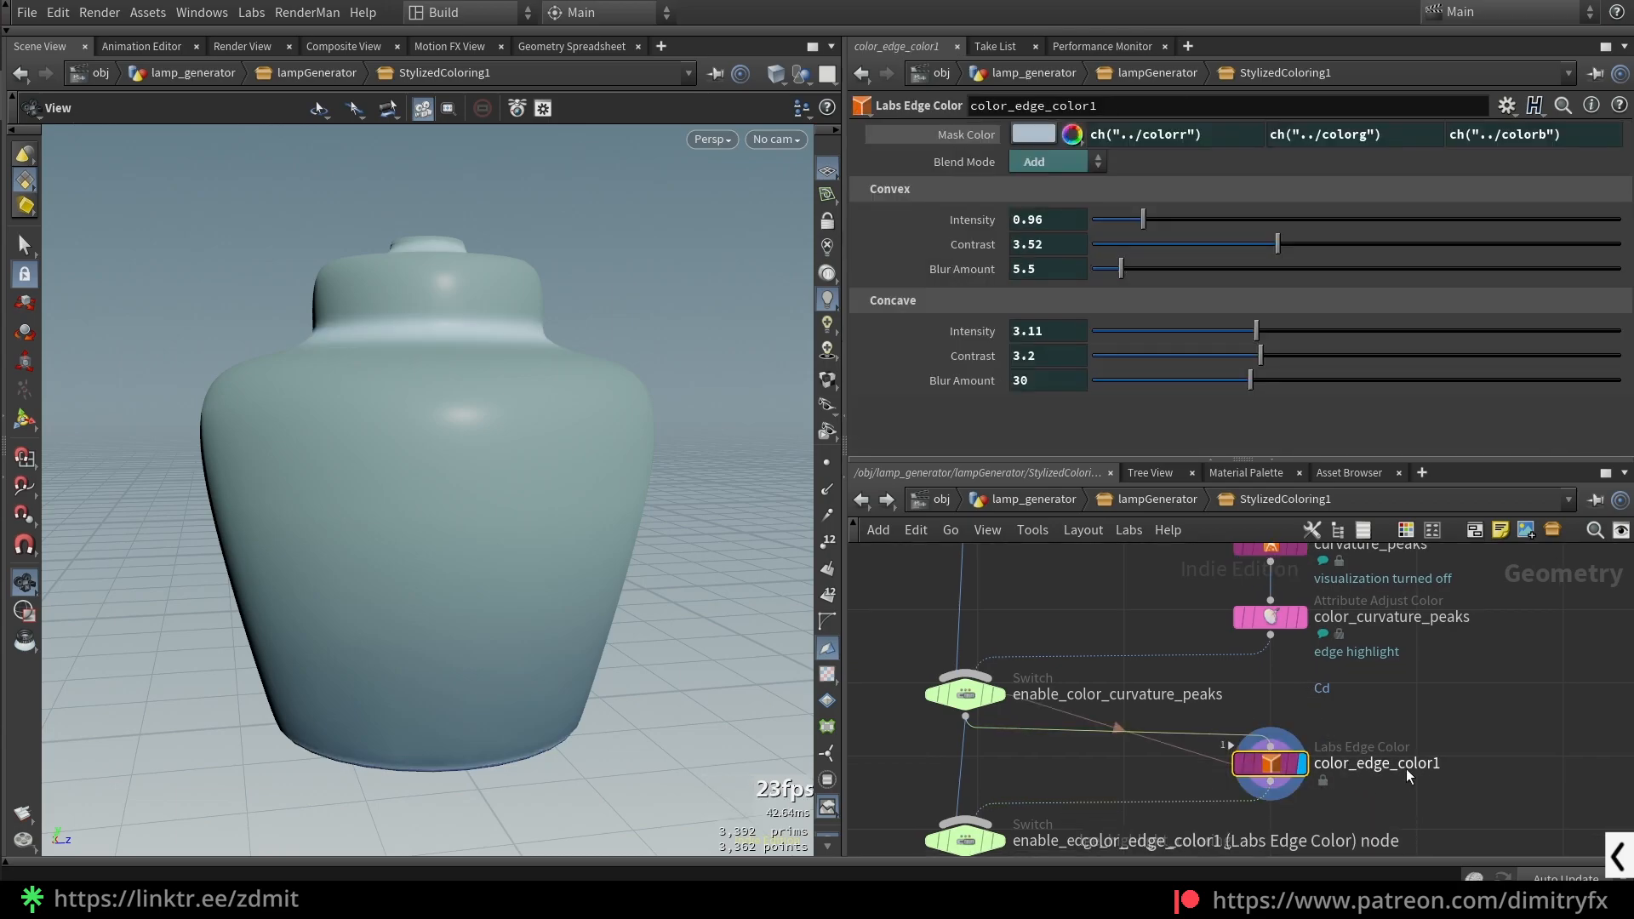
left_click(1034, 172)
left_click(1040, 156)
left_click(1227, 648)
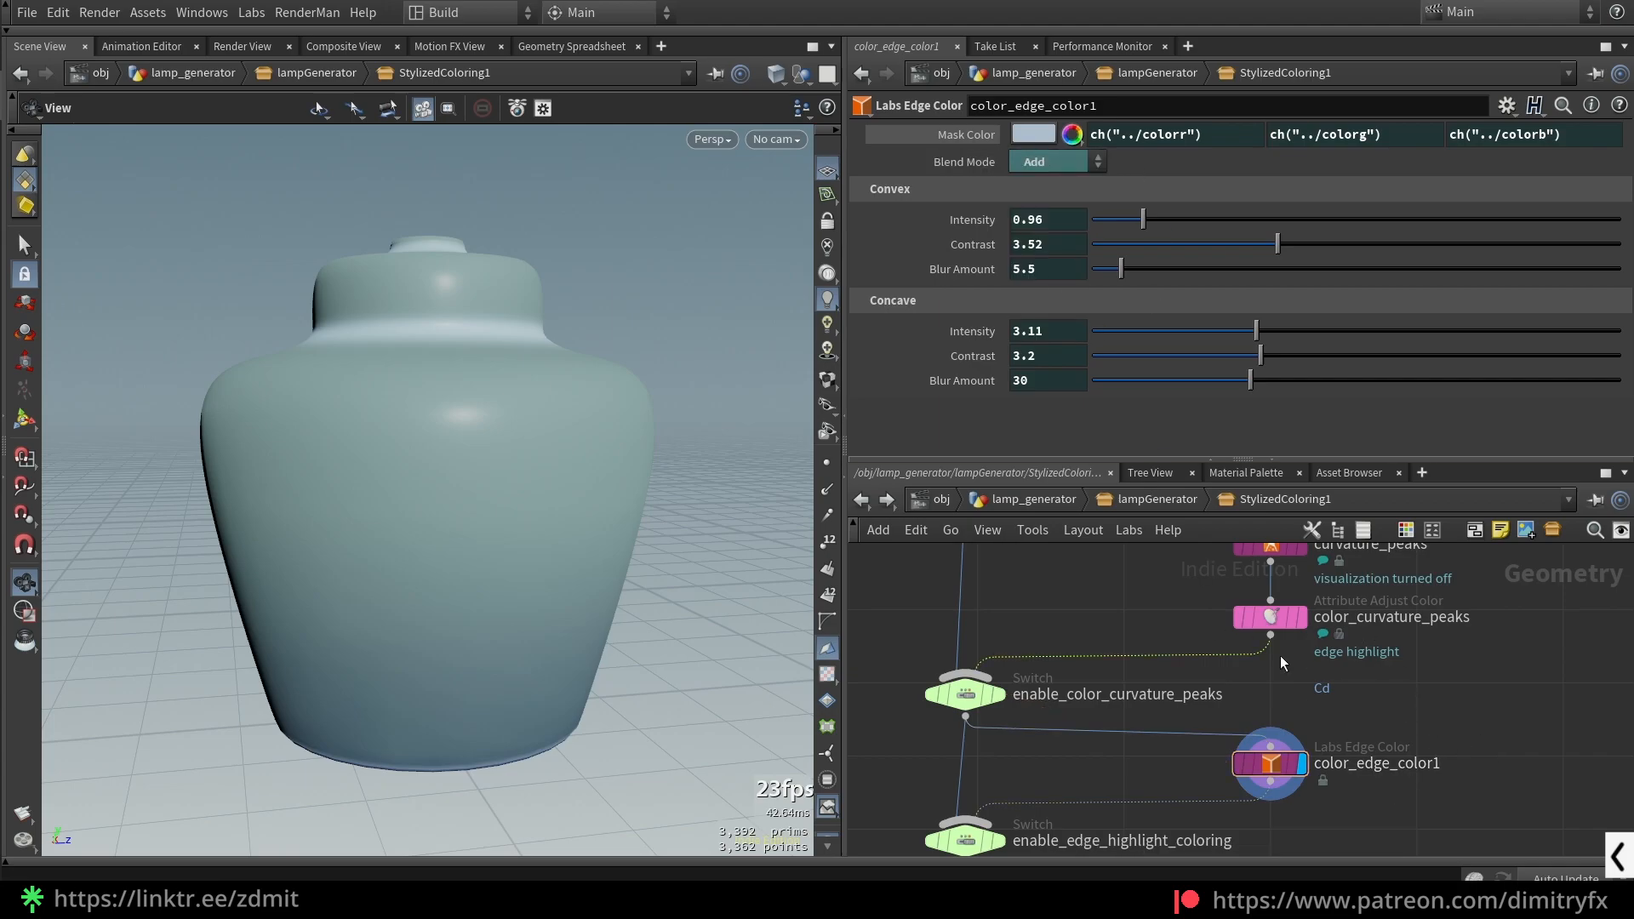
- Select color_curvature_peaks and display the vase at that node
middle_click_drag(1383, 679, 1366, 753)
left_click(1257, 694)
left_click(1283, 692)
- Return to the top of the coloring chain and select base_color to review its constant color
scroll(1338, 717, "down", 2)
middle_click_drag(1337, 587, 1331, 794)
left_click(1238, 625)
middle_click_drag(954, 608, 1034, 624)
left_click(1038, 618)
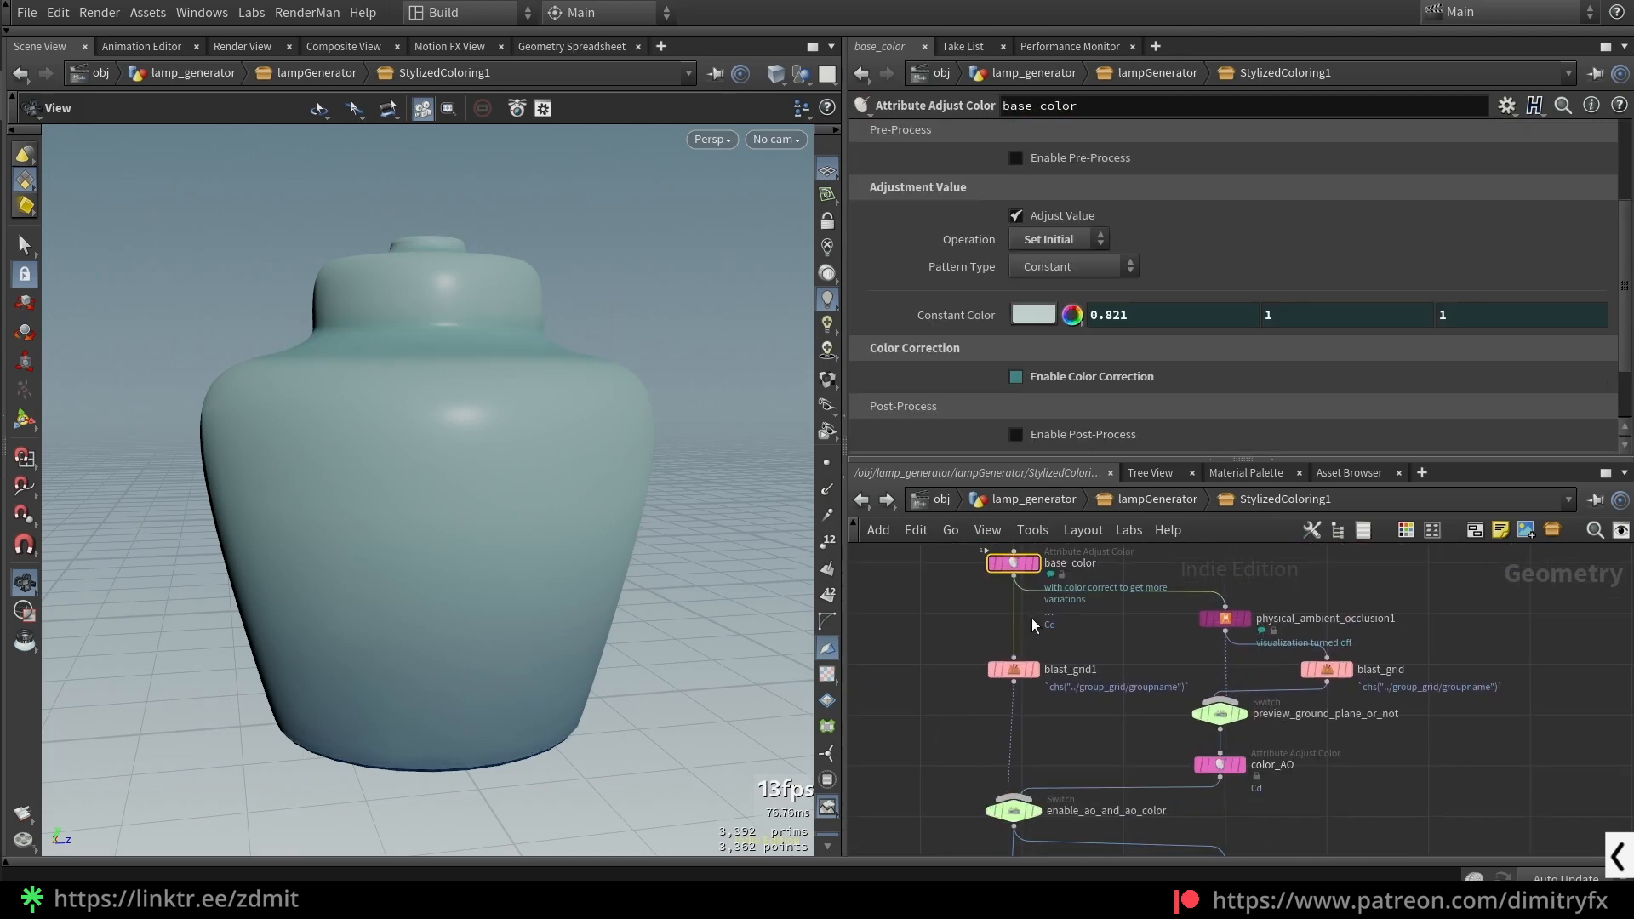
- Select color_AO and review its Multiply operation, remapped pattern type and color ramp
left_click(1219, 764)
scroll(1006, 266, "up", 3)
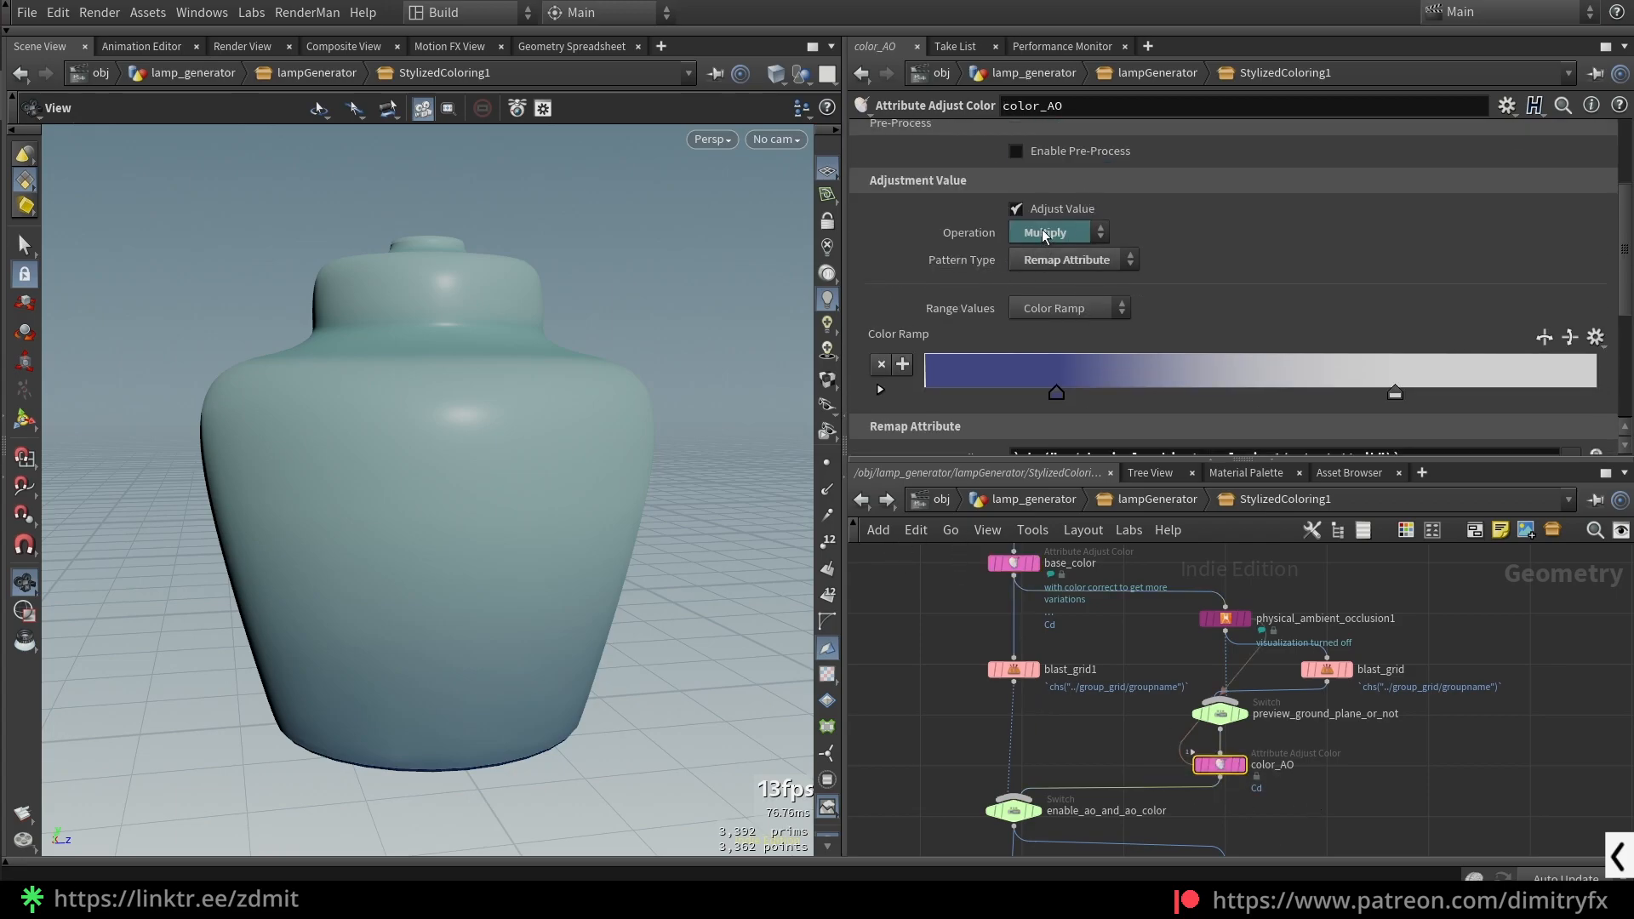
middle_click_drag(1126, 708, 1132, 659)
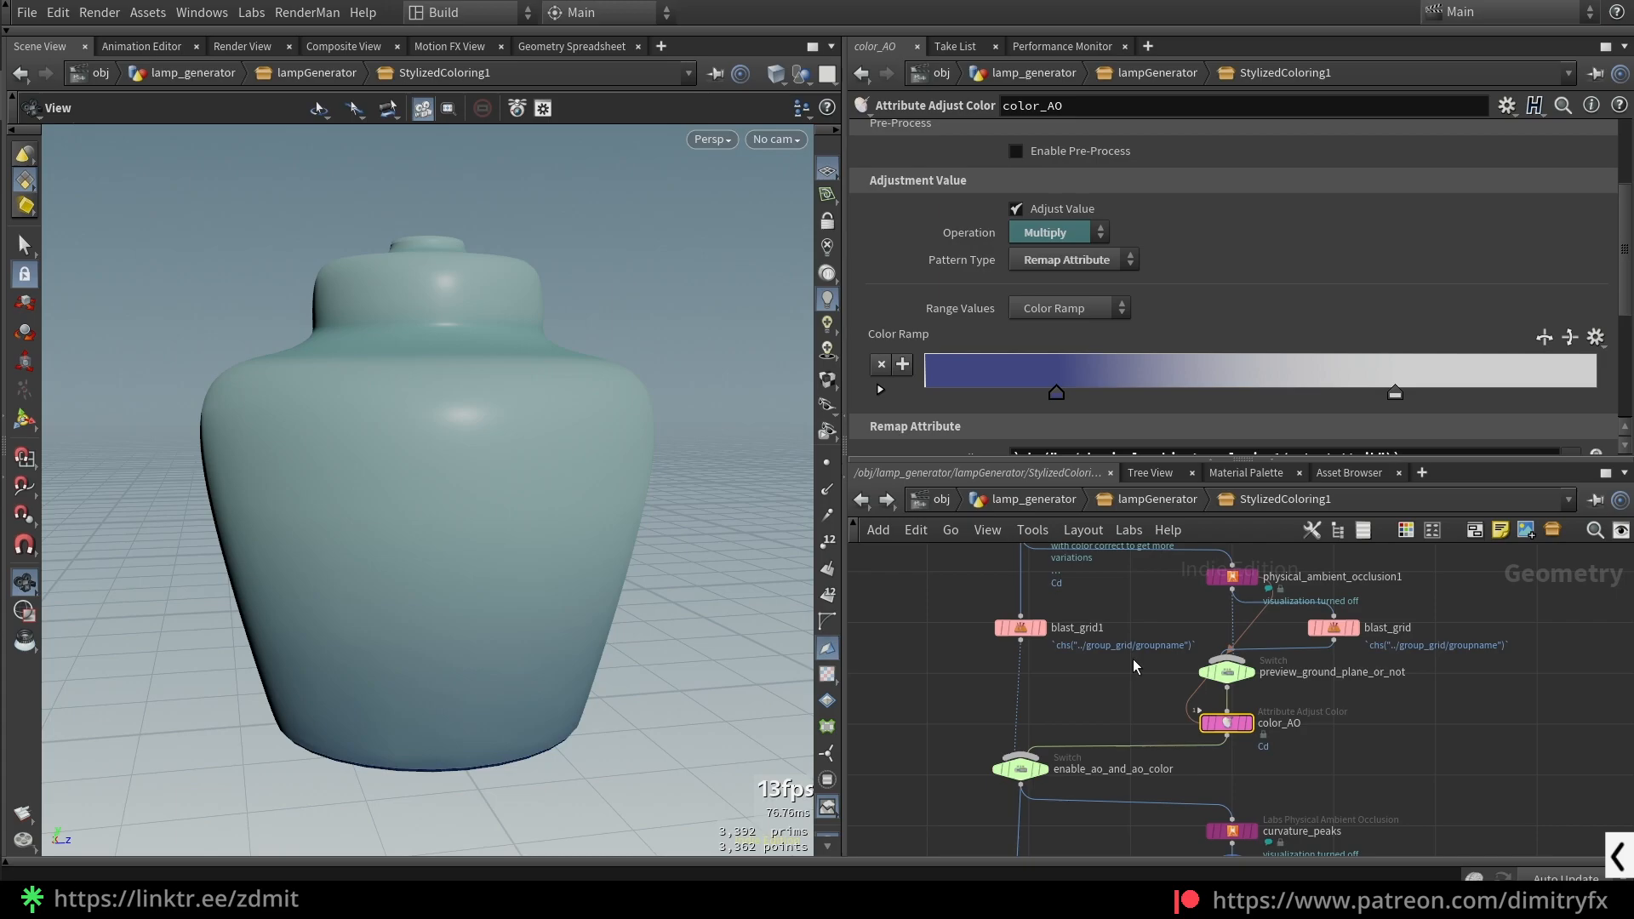
middle_click_drag(1158, 720, 1142, 774)
left_click(1005, 695)
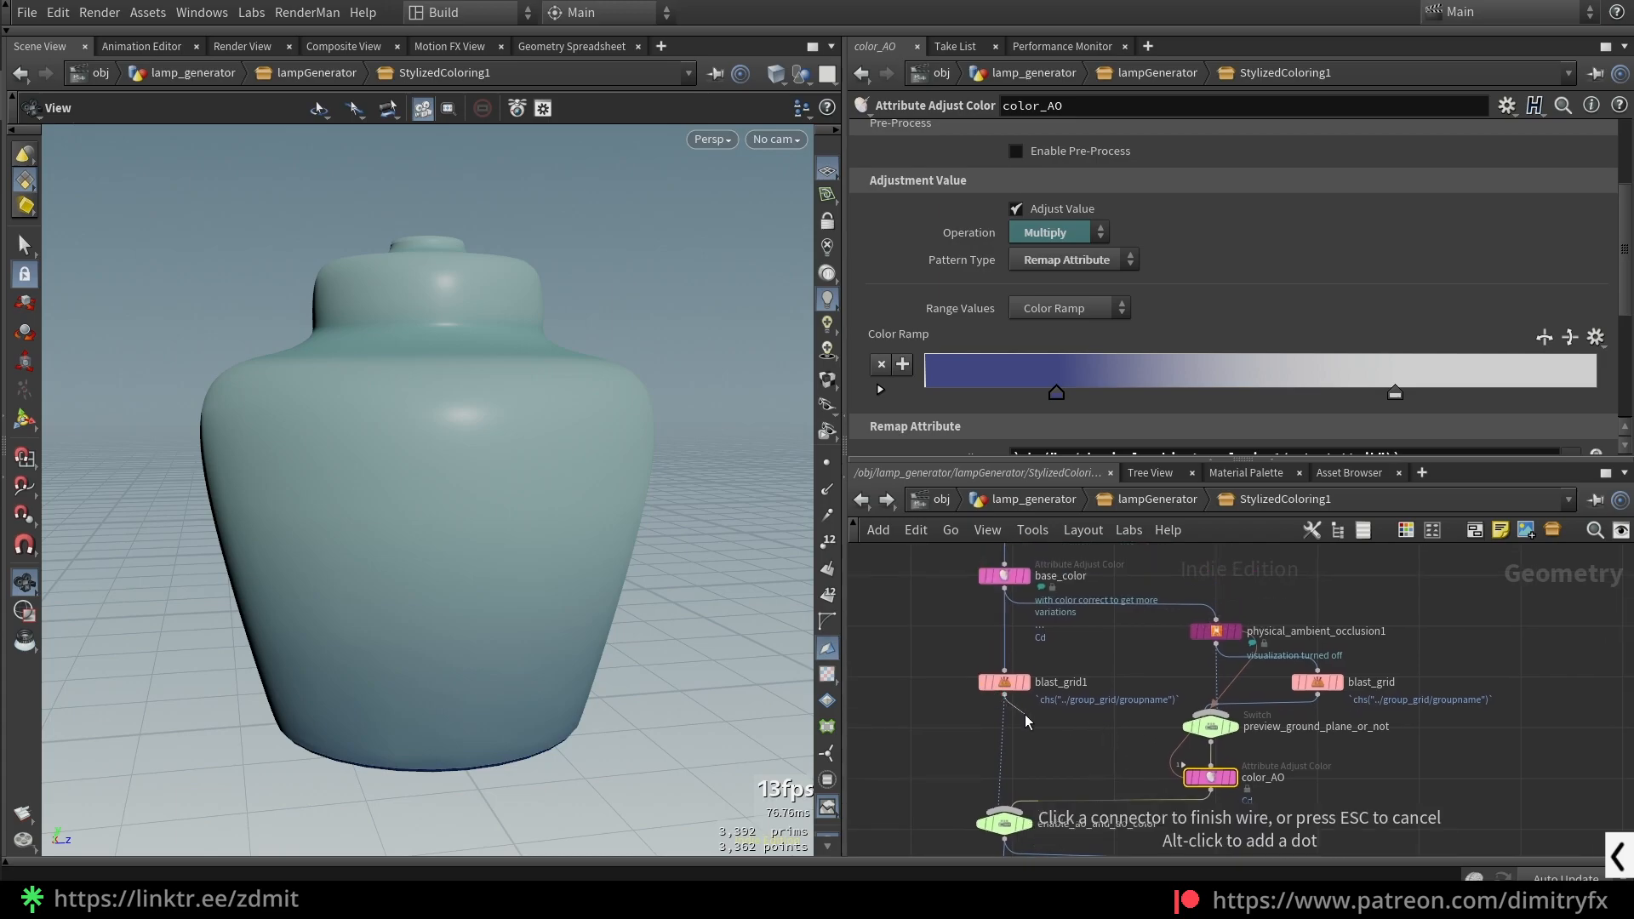
mouse_move(1017, 691)
left_mouse_down()
mouse_move(1007, 682)
mouse_move(1009, 696)
left_mouse_up()
- Select base_color and look through its adjustment operations, keeping Set Initial
middle_click_drag(1045, 644, 1066, 683)
left_click(1035, 613)
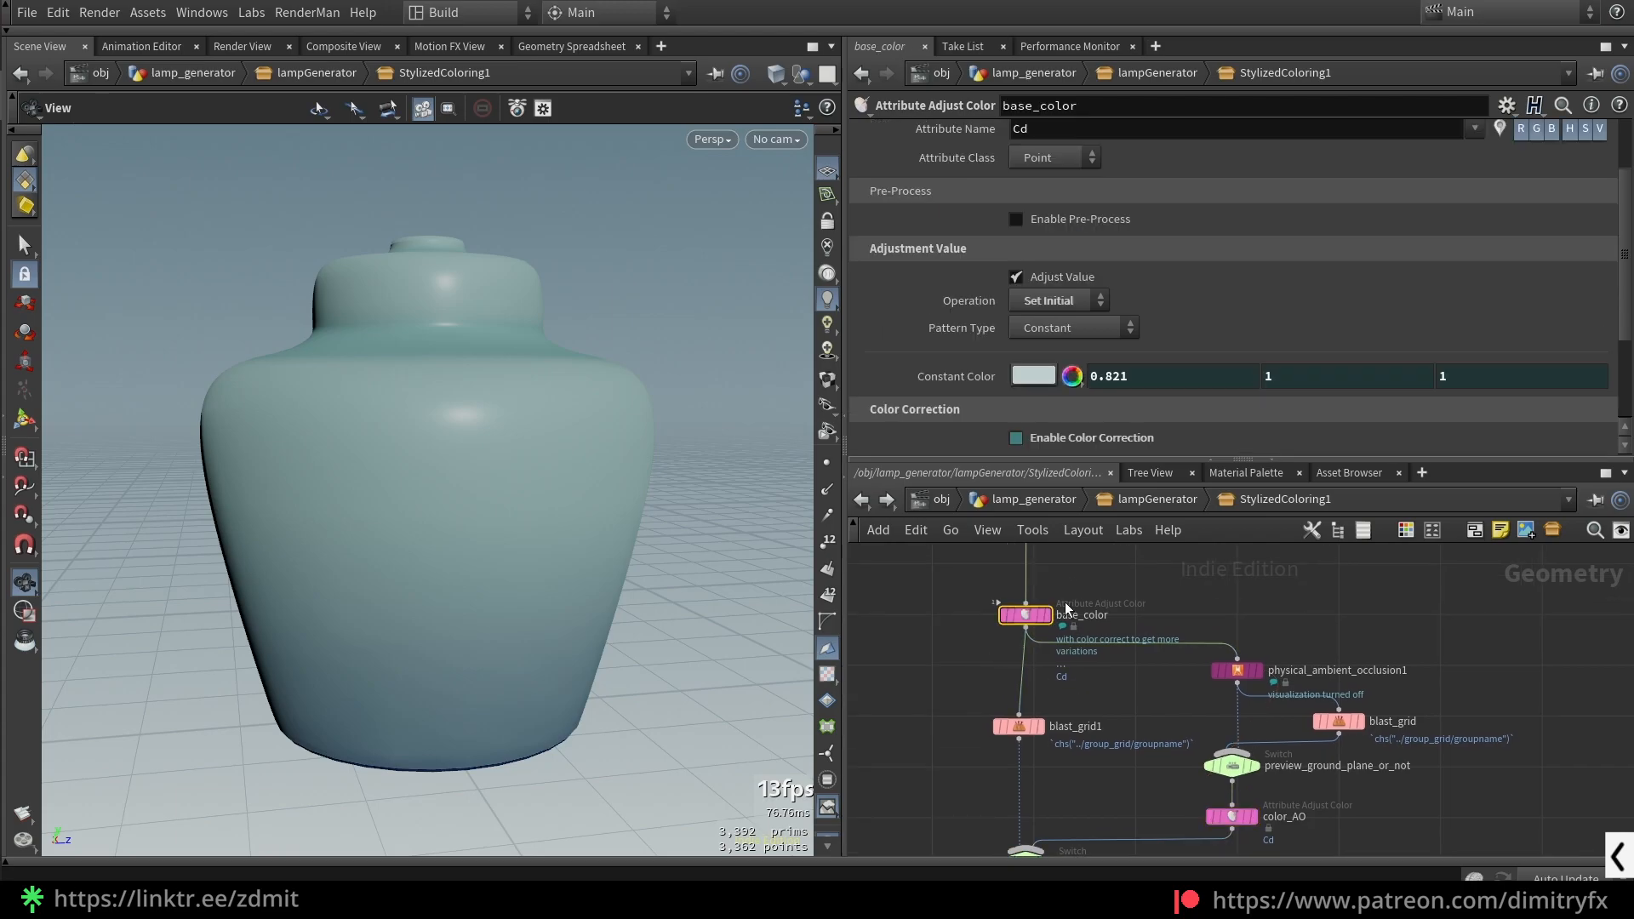
scroll(1074, 610, "up", 4)
left_click(1049, 301)
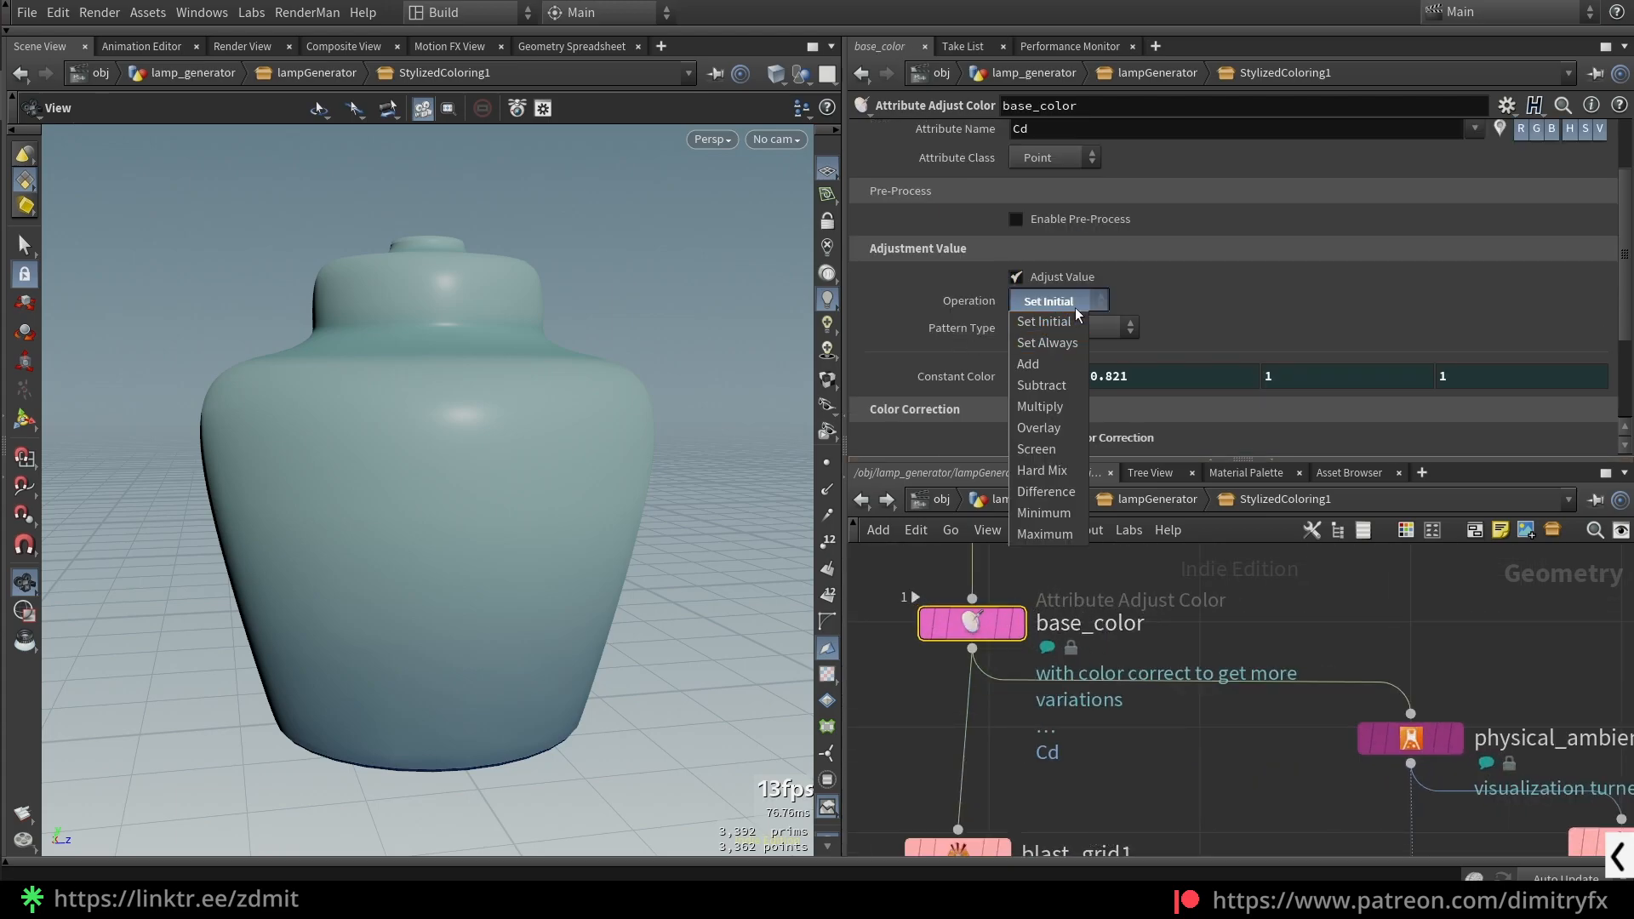
left_click(1055, 321)
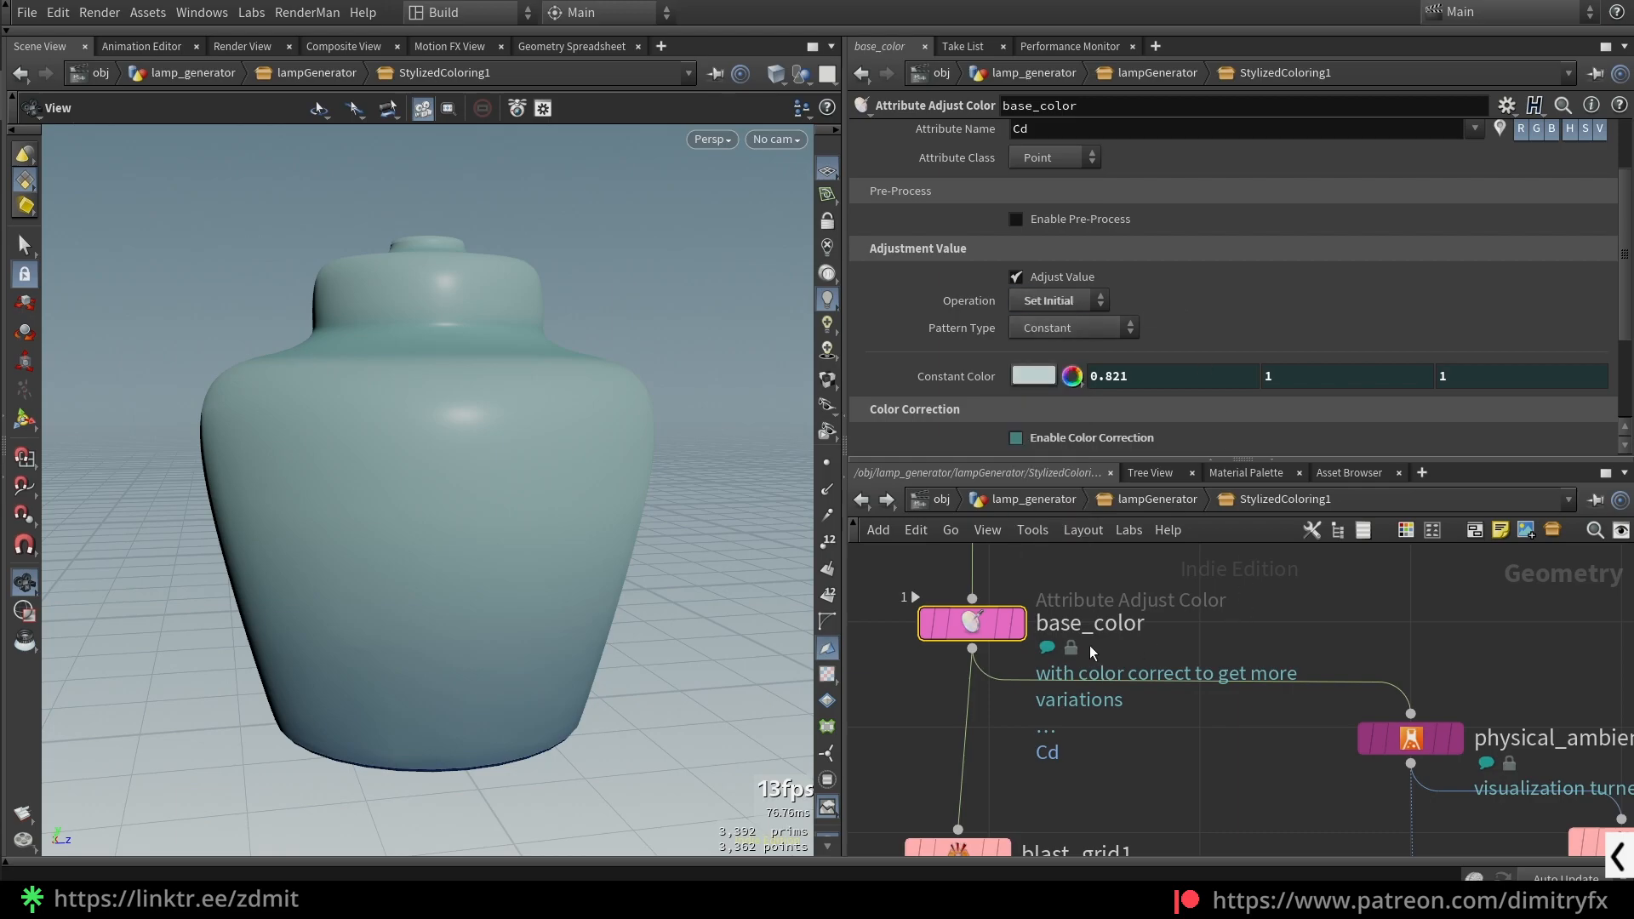
scroll(1227, 594, "down", 6)
scroll(1295, 732, "up", 5)
- Review the settings of color_edge_color1, curvature_valleys and dirt_buildup further down the coloring chain
left_click(1246, 626)
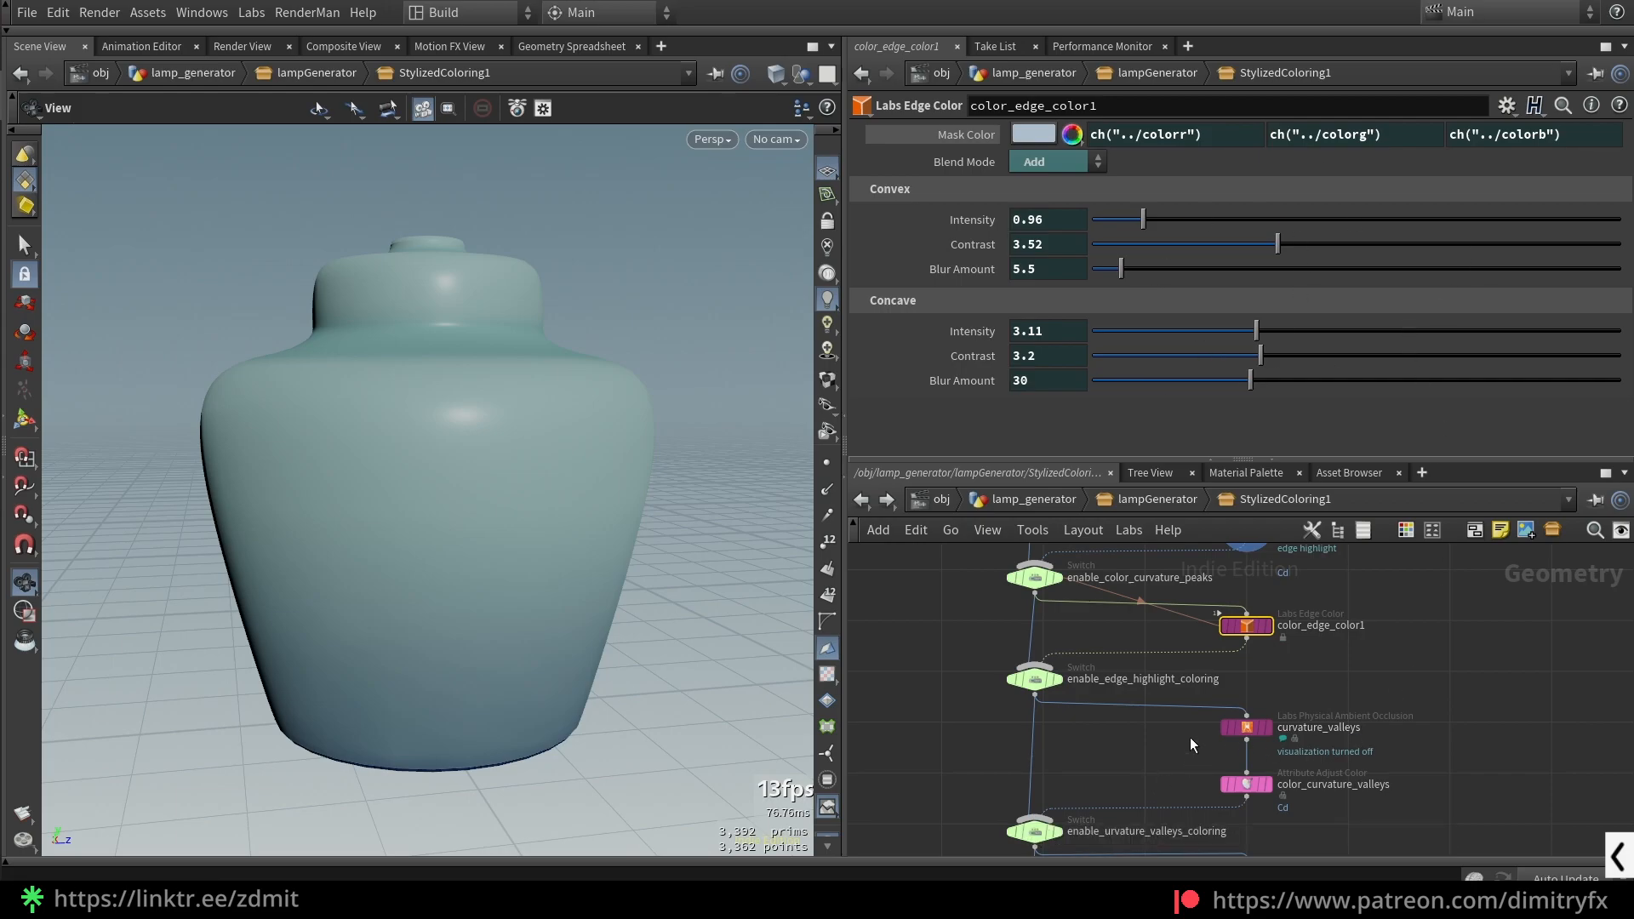
left_click(1246, 727)
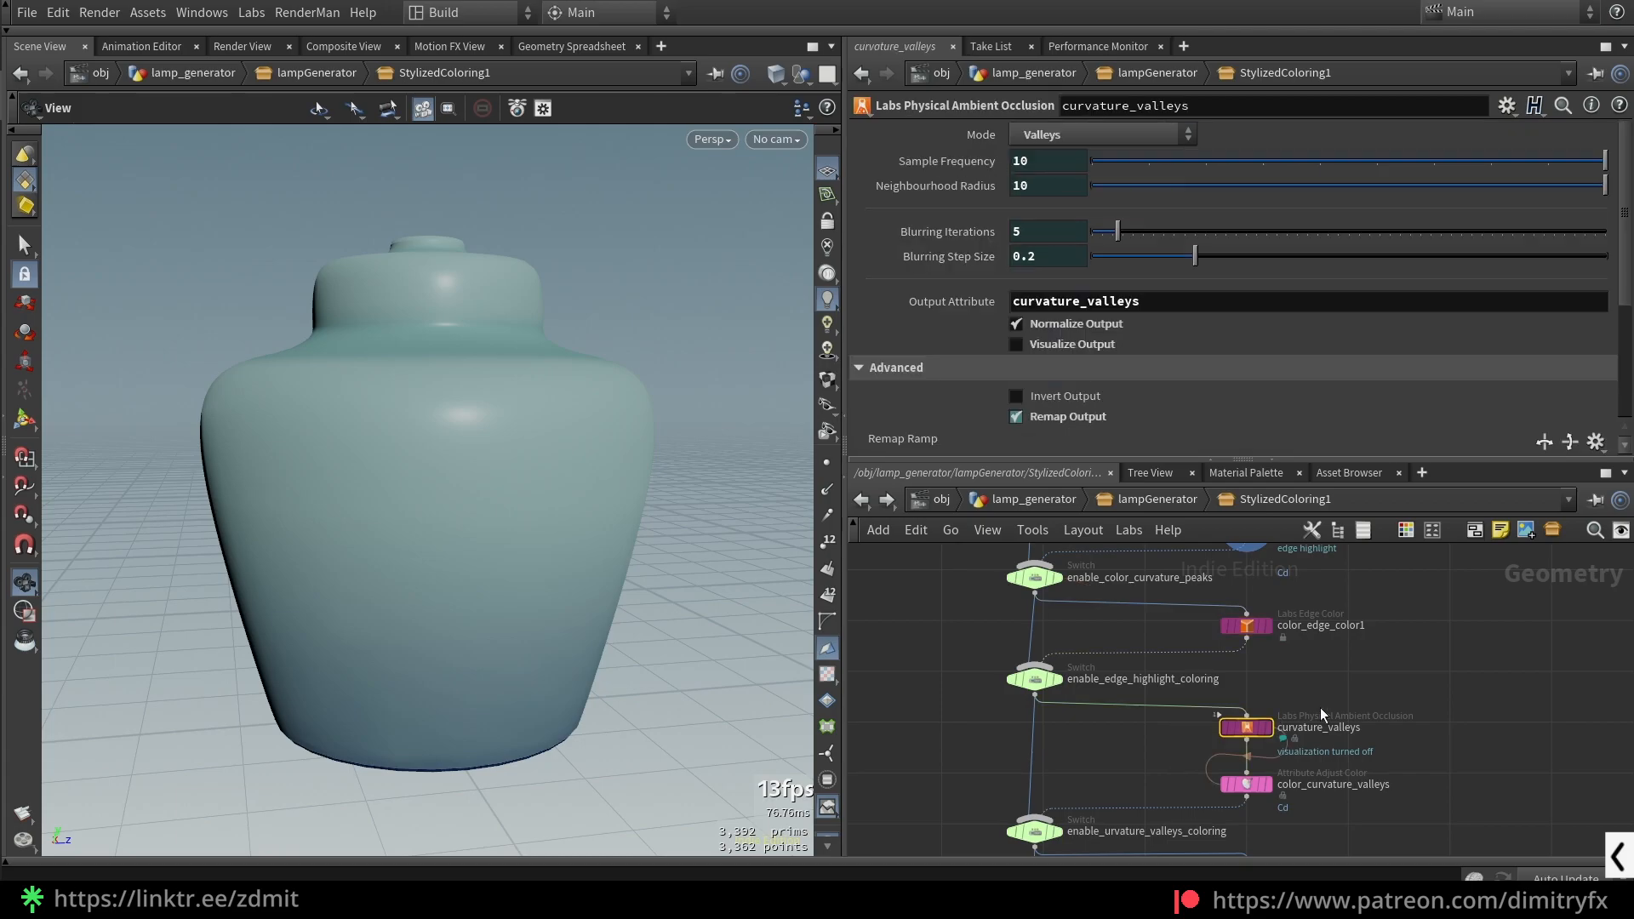
scroll(1446, 747, "down", 4)
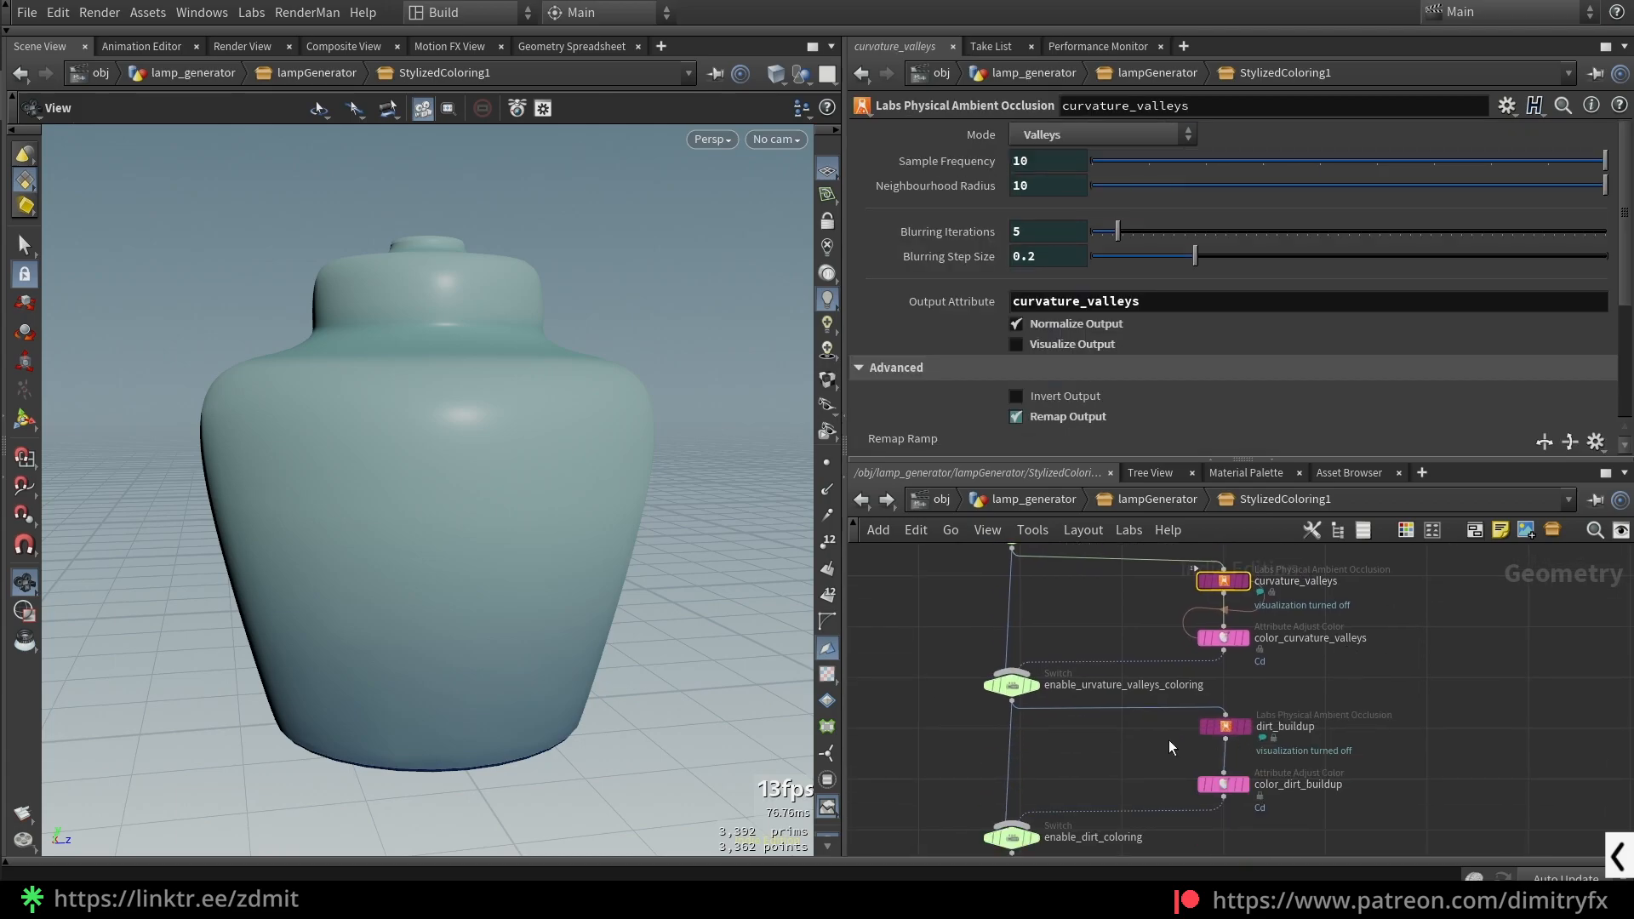
left_click(1225, 726)
scroll(1218, 347, "down", 3)
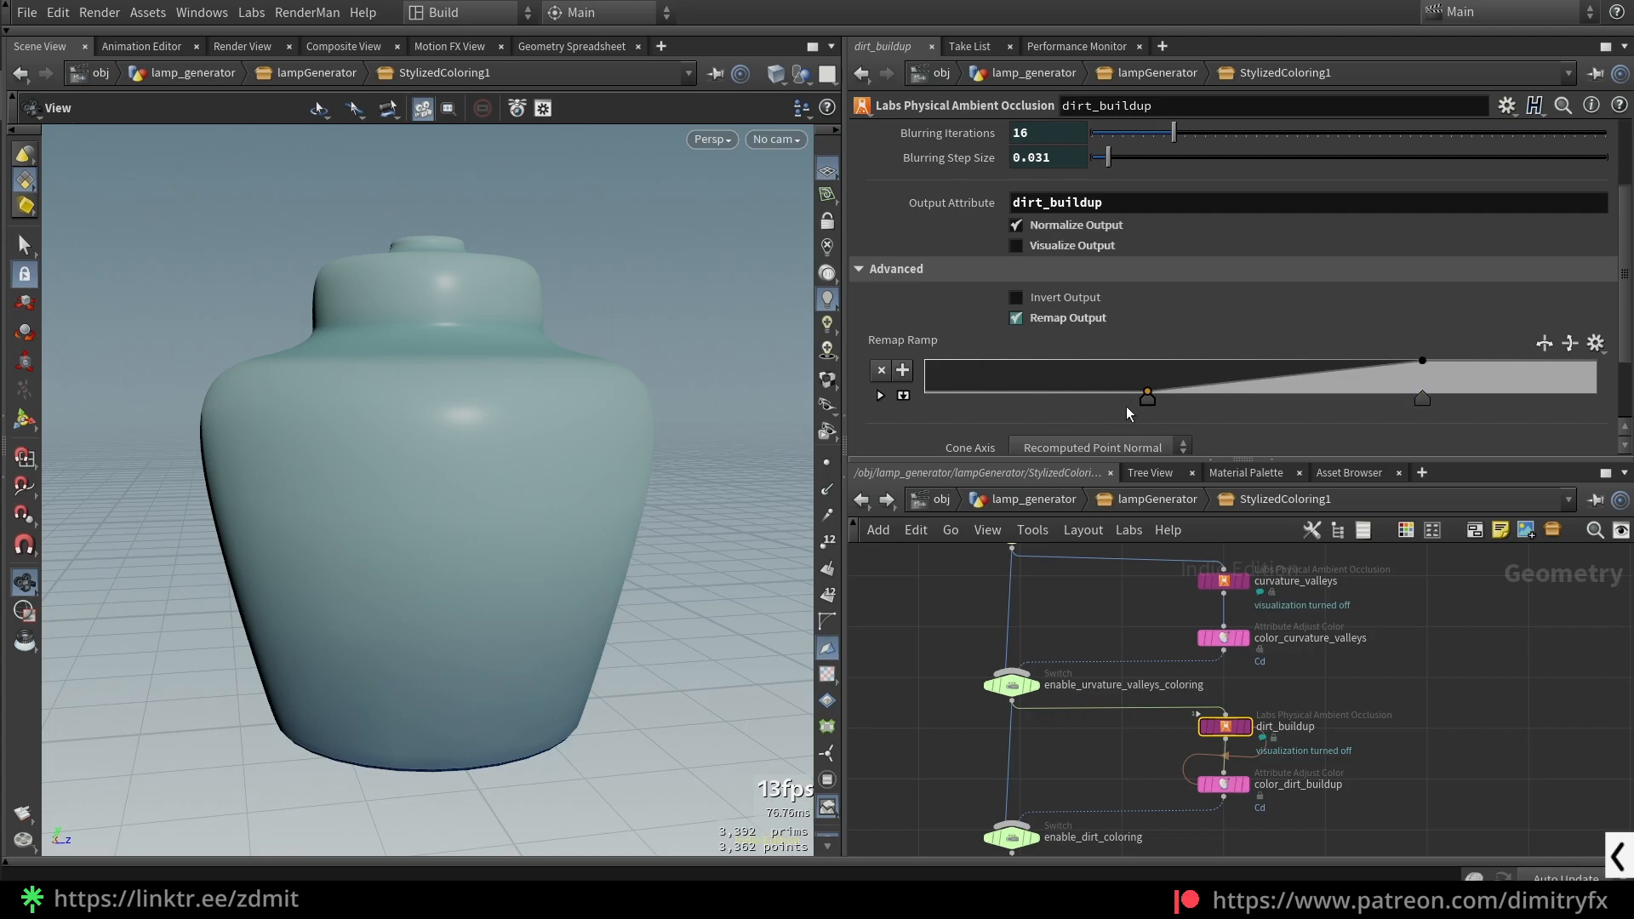
left_click(1224, 581)
scroll(1189, 278, "up", 3)
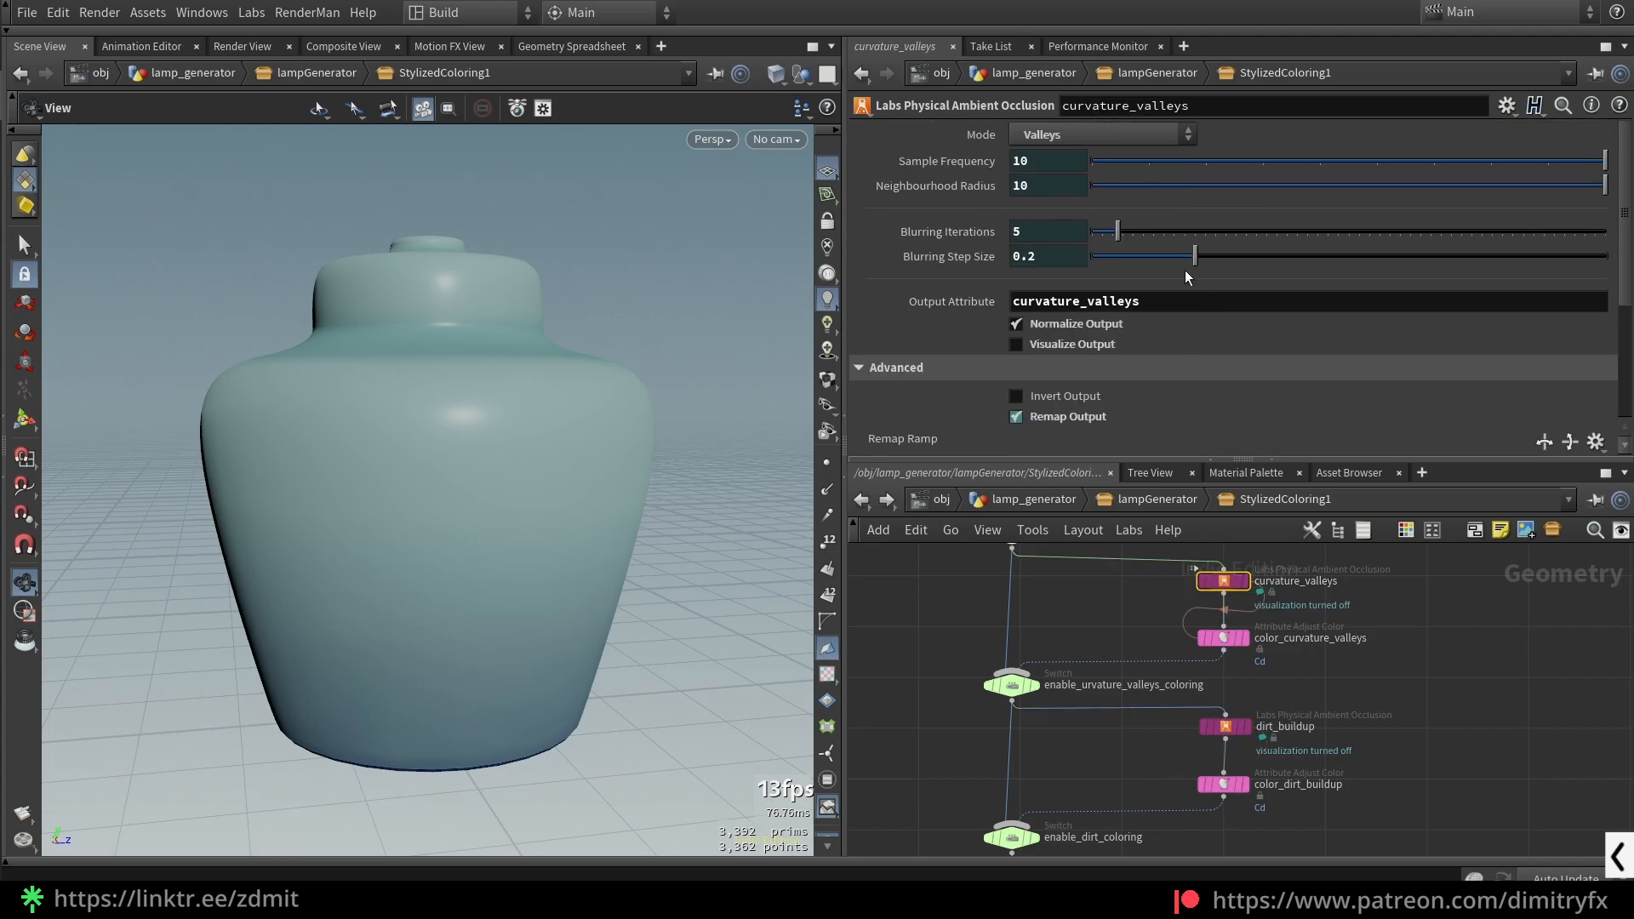
left_click(1215, 729)
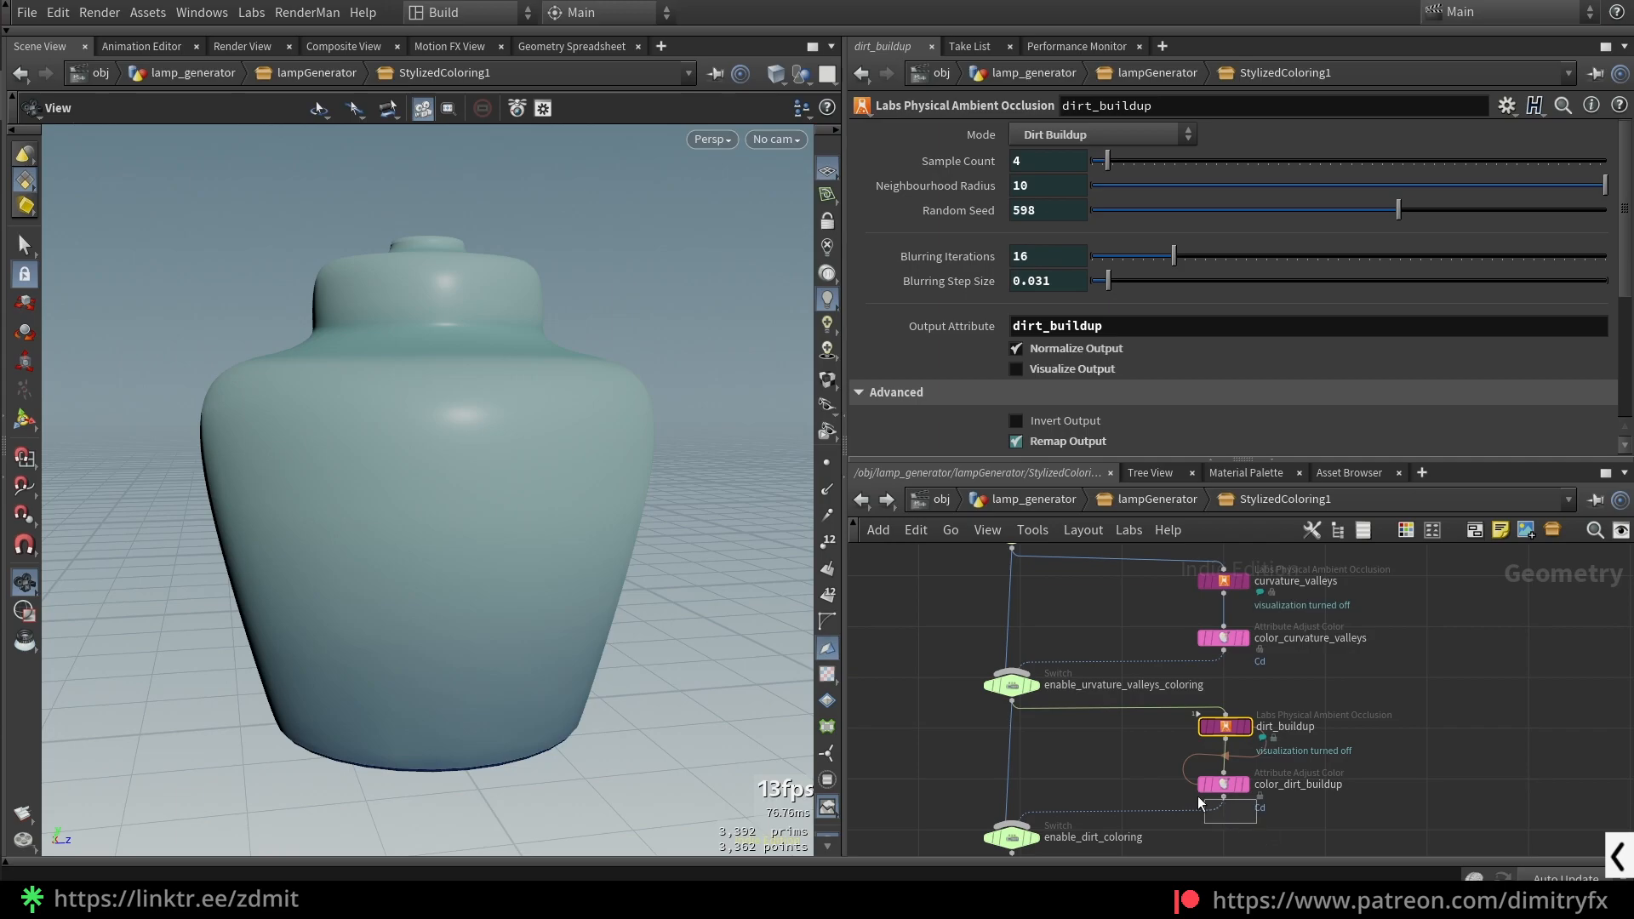
- Select color_dirt_buildup and review its operation, color ramp and source attribute expression
left_click(1223, 784)
scroll(1064, 366, "down", 4)
scroll(961, 299, "up", 2)
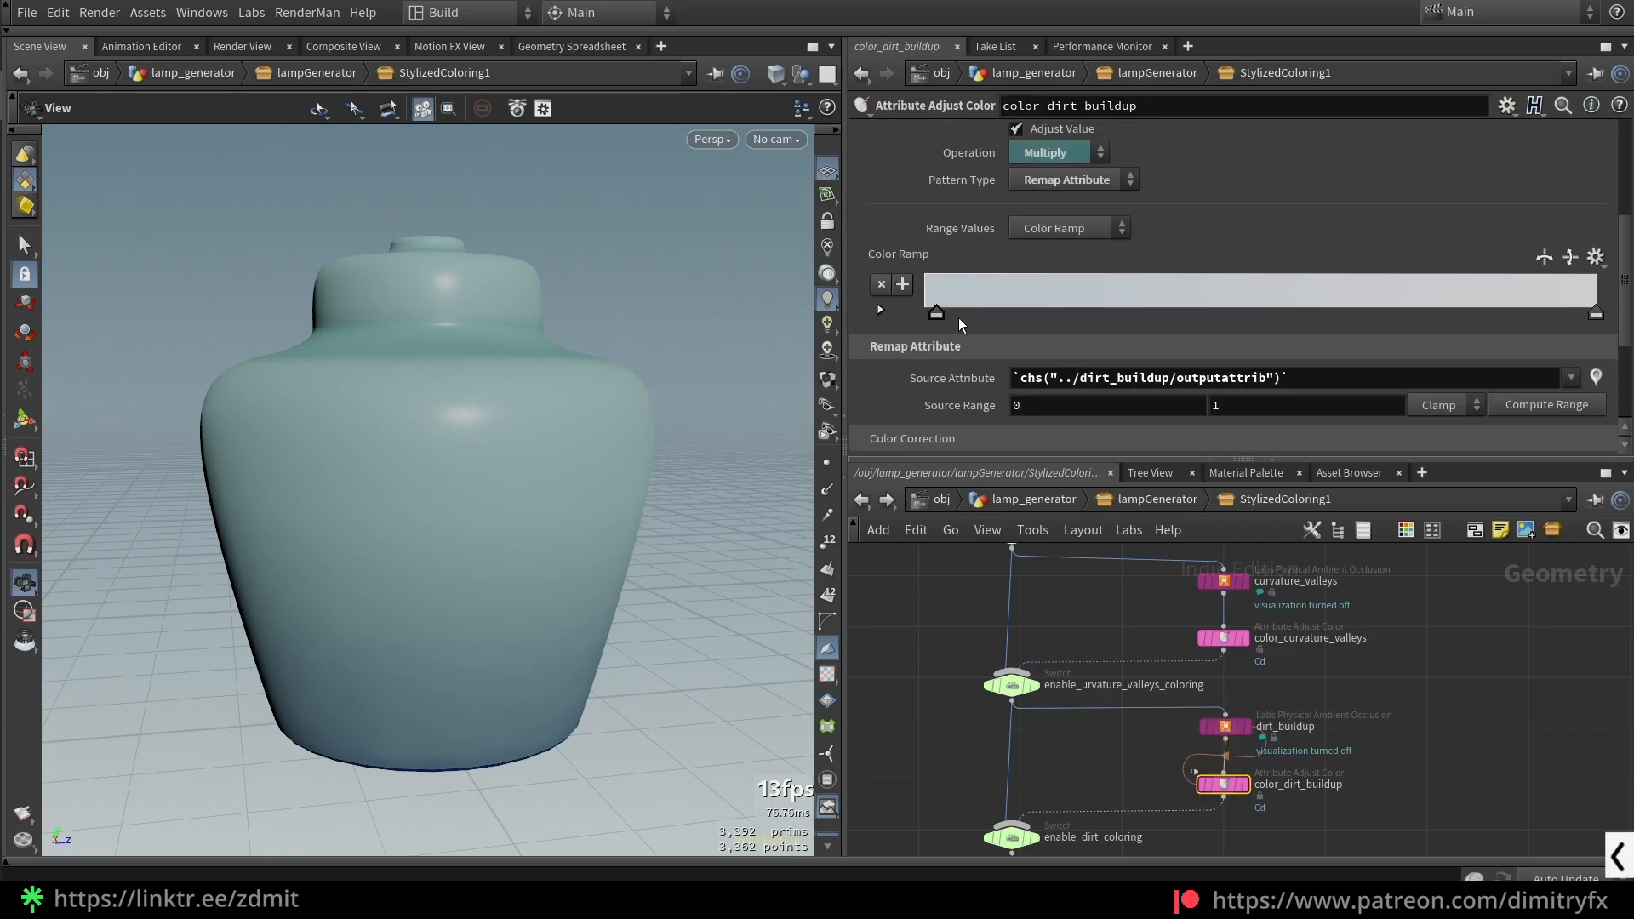
scroll(1217, 790, "up", 2)
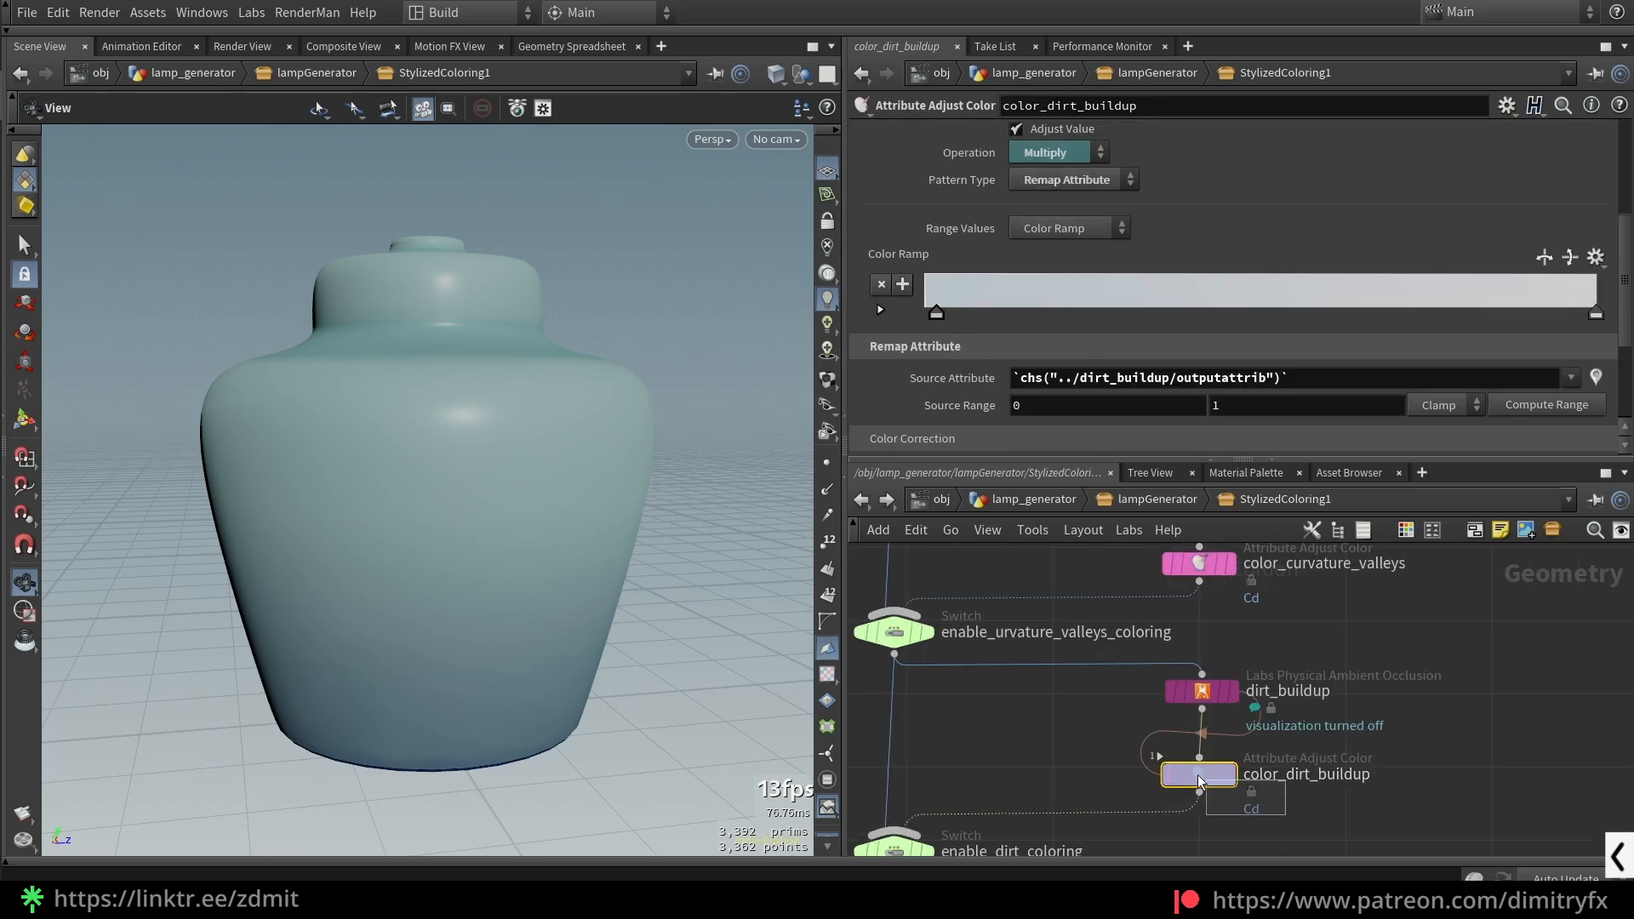
- Display the vase at color_dirt_buildup, try shifting the first color ramp point inward, and undo that shift
left_click(1230, 775)
left_click_drag(937, 316, 1151, 313)
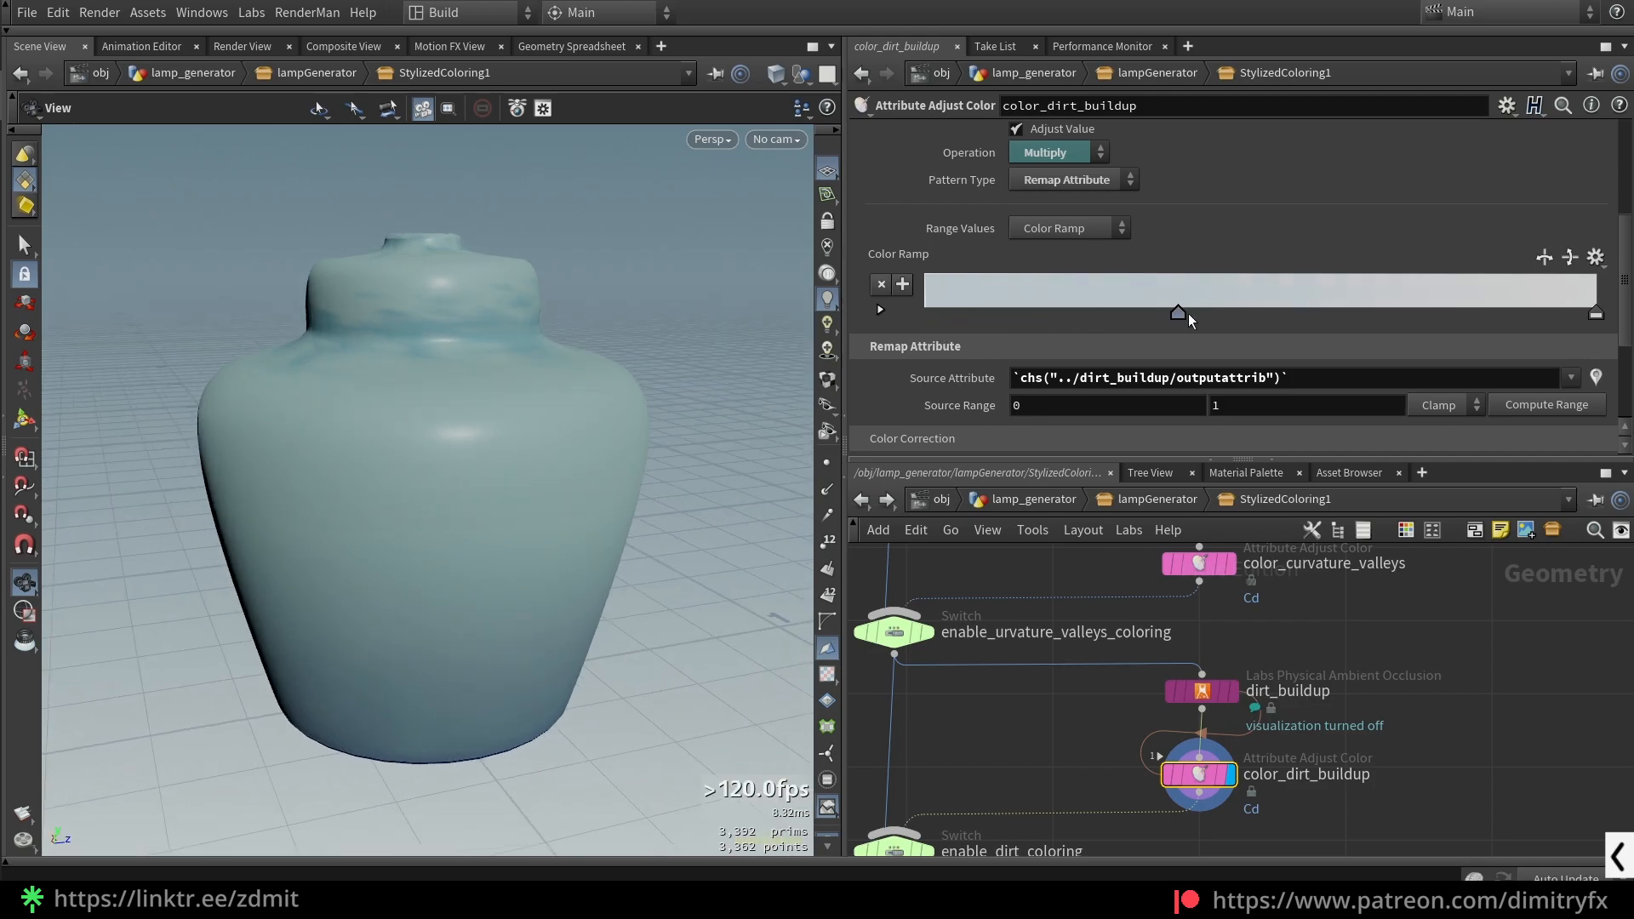
key("ctrl+z")
- Select global_noise_pattern and review its operation, noise pattern type, color ramp and Perlin noise settings
scroll(1071, 657, "down", 3)
left_click_drag(1071, 656, 1072, 654)
middle_click_drag(1048, 721, 1073, 596)
scroll(1244, 727, "up", 3)
middle_click_drag(1218, 770, 1264, 730)
left_click(1161, 668)
scroll(1250, 713, "down", 3)
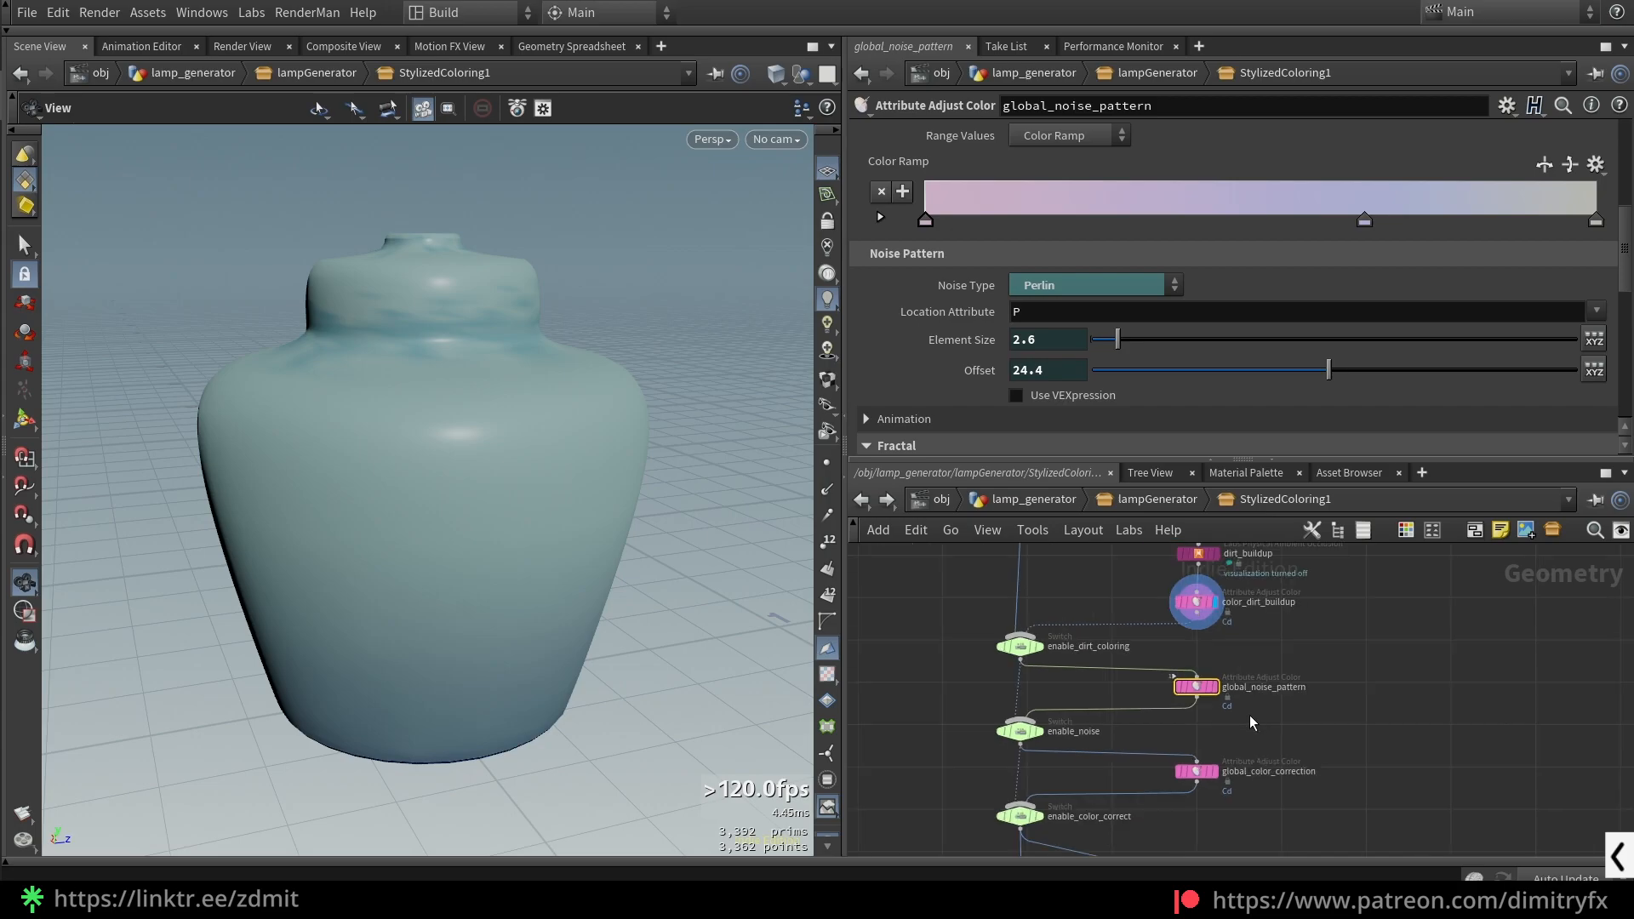
scroll(1308, 732, "up", 3)
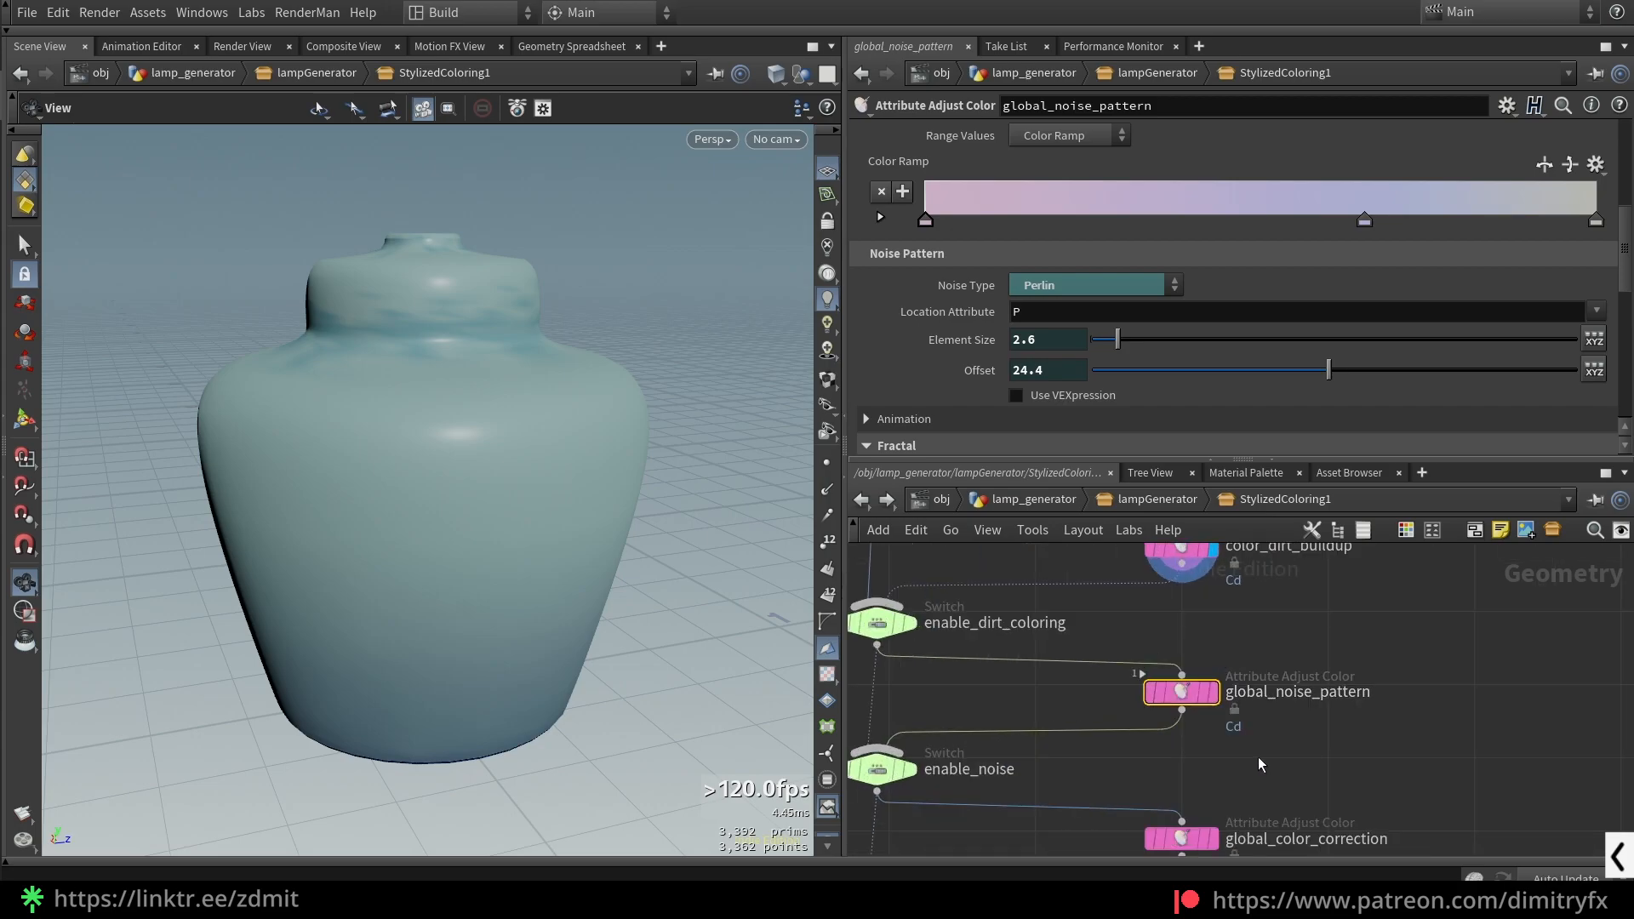
scroll(1260, 729, "down", 3)
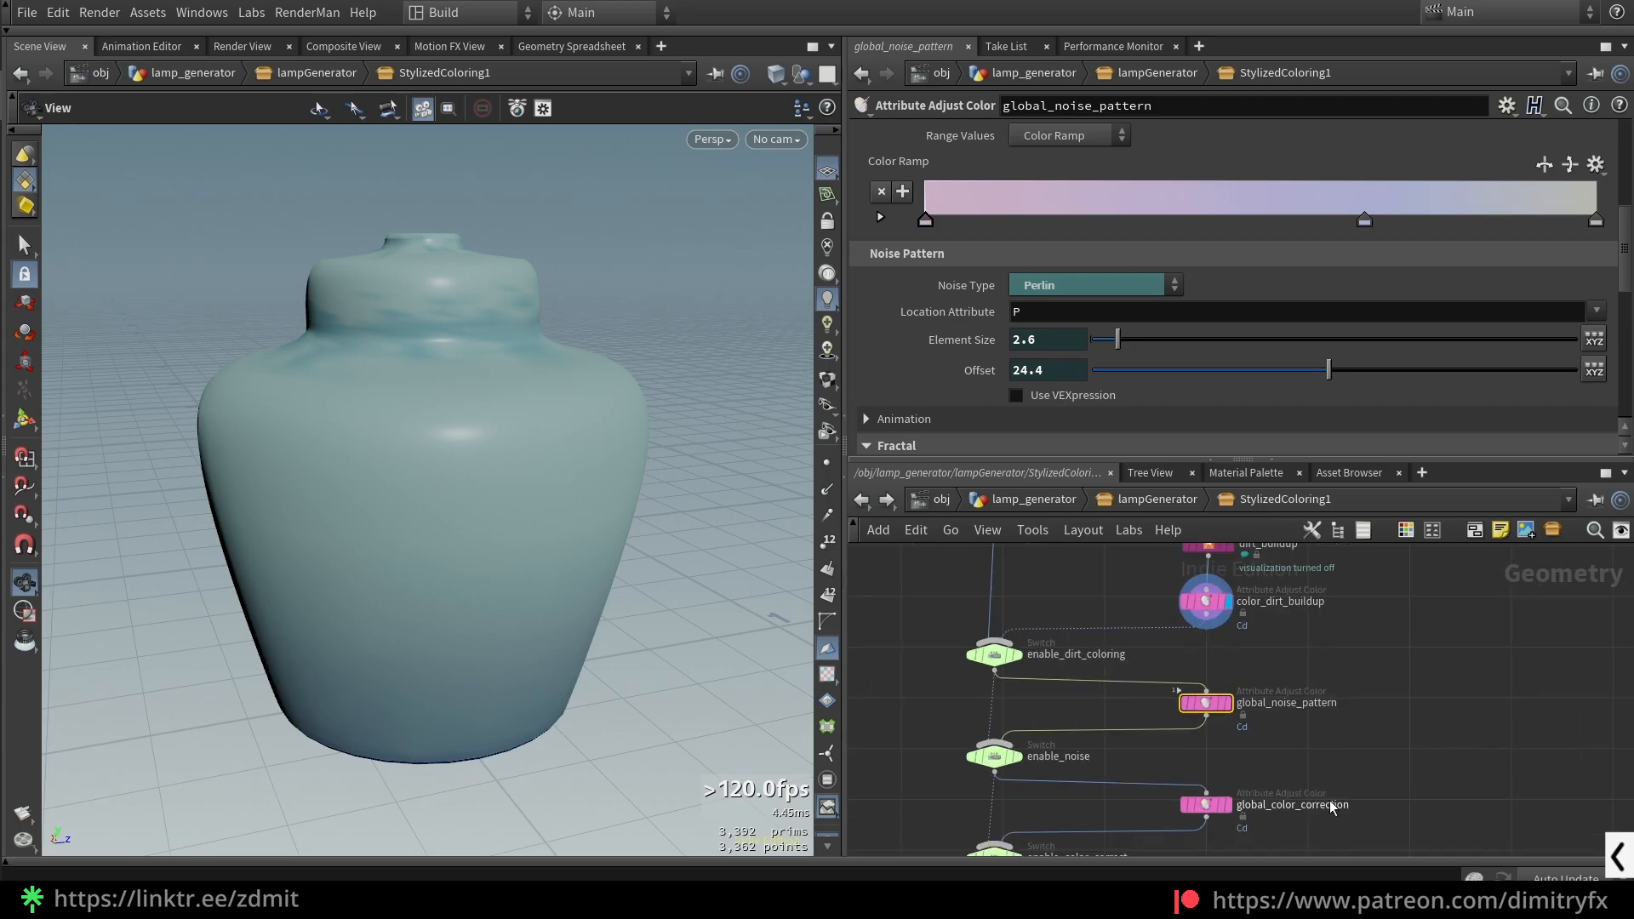
scroll(1004, 325, "up", 2)
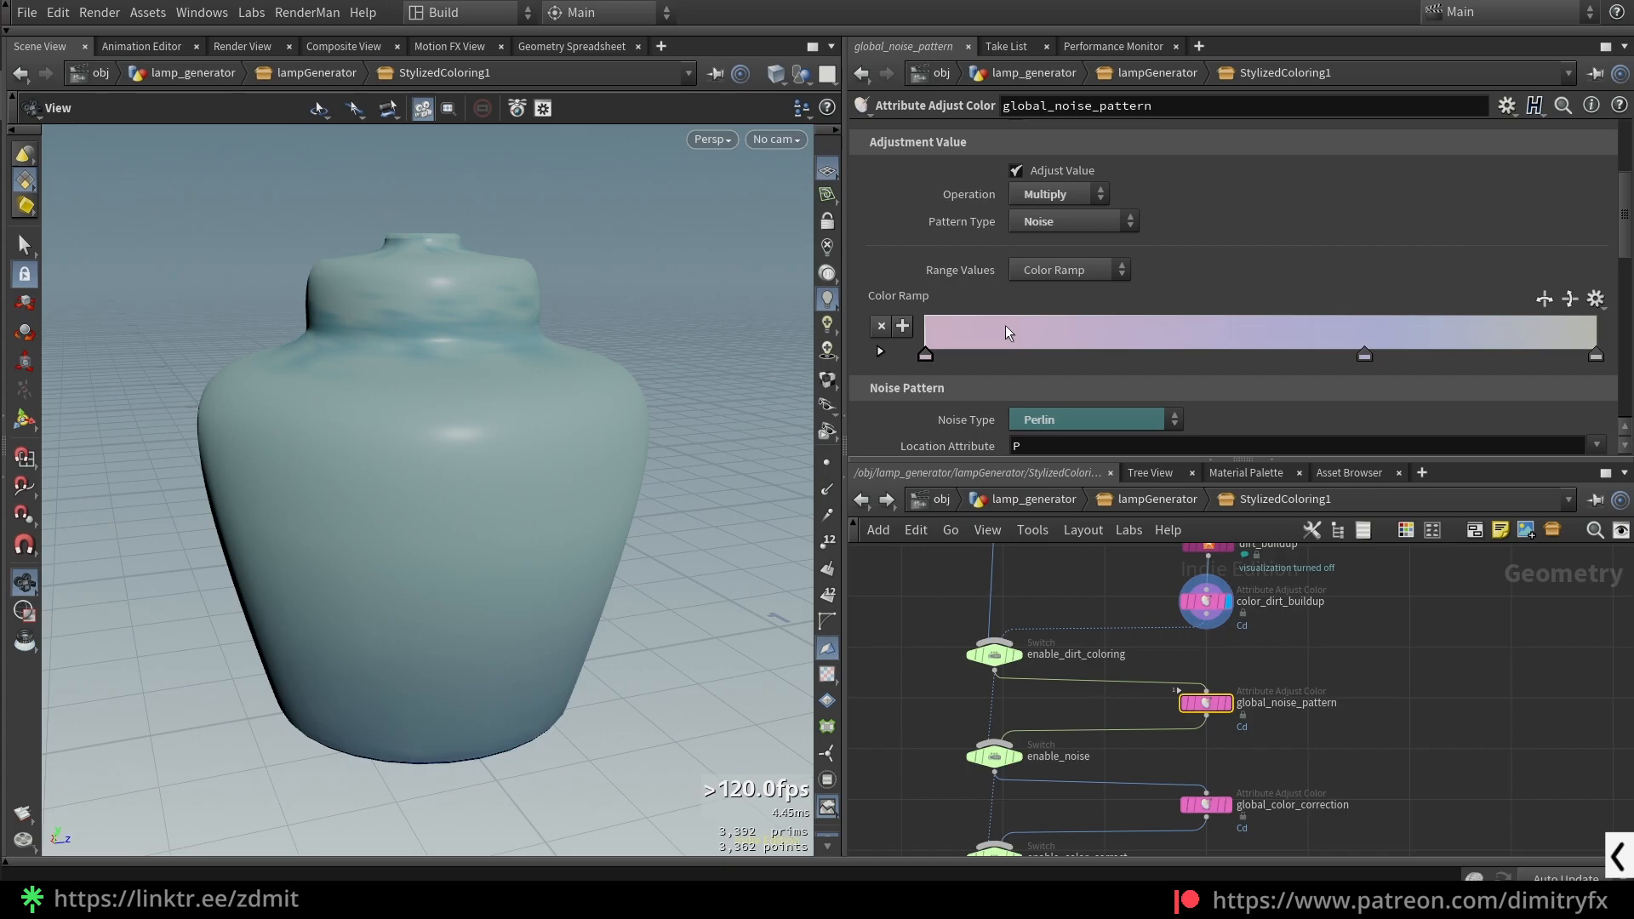
left_click(1061, 223)
- Review the color correction settings of global_color_correction, try a different hue shift, and undo it
left_click(1389, 826)
scroll(1035, 308, "down", 6)
scroll(998, 228, "down", 5)
scroll(1122, 160, "up", 4)
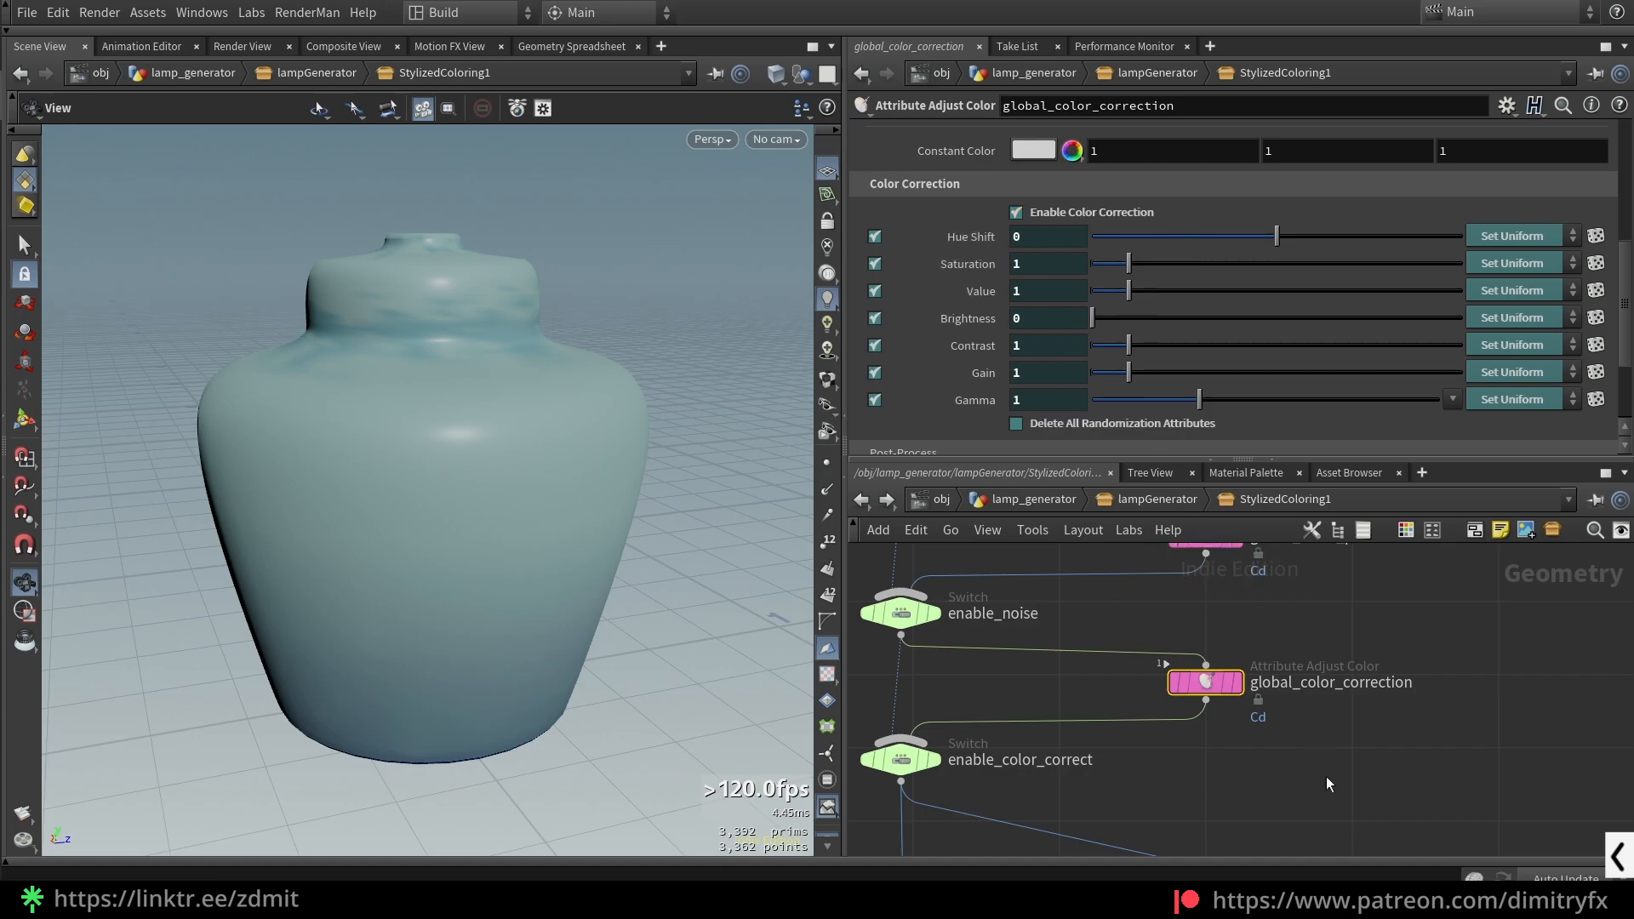
left_click_drag(1229, 239, 1214, 238)
key("ctrl+z")
- Review the normal1 settings and move normal1 and compute_normal_or_not up, closer to enable_color_correct
middle_click_drag(1168, 740, 1254, 625)
scroll(1255, 625, "down", 3)
left_click(1281, 737)
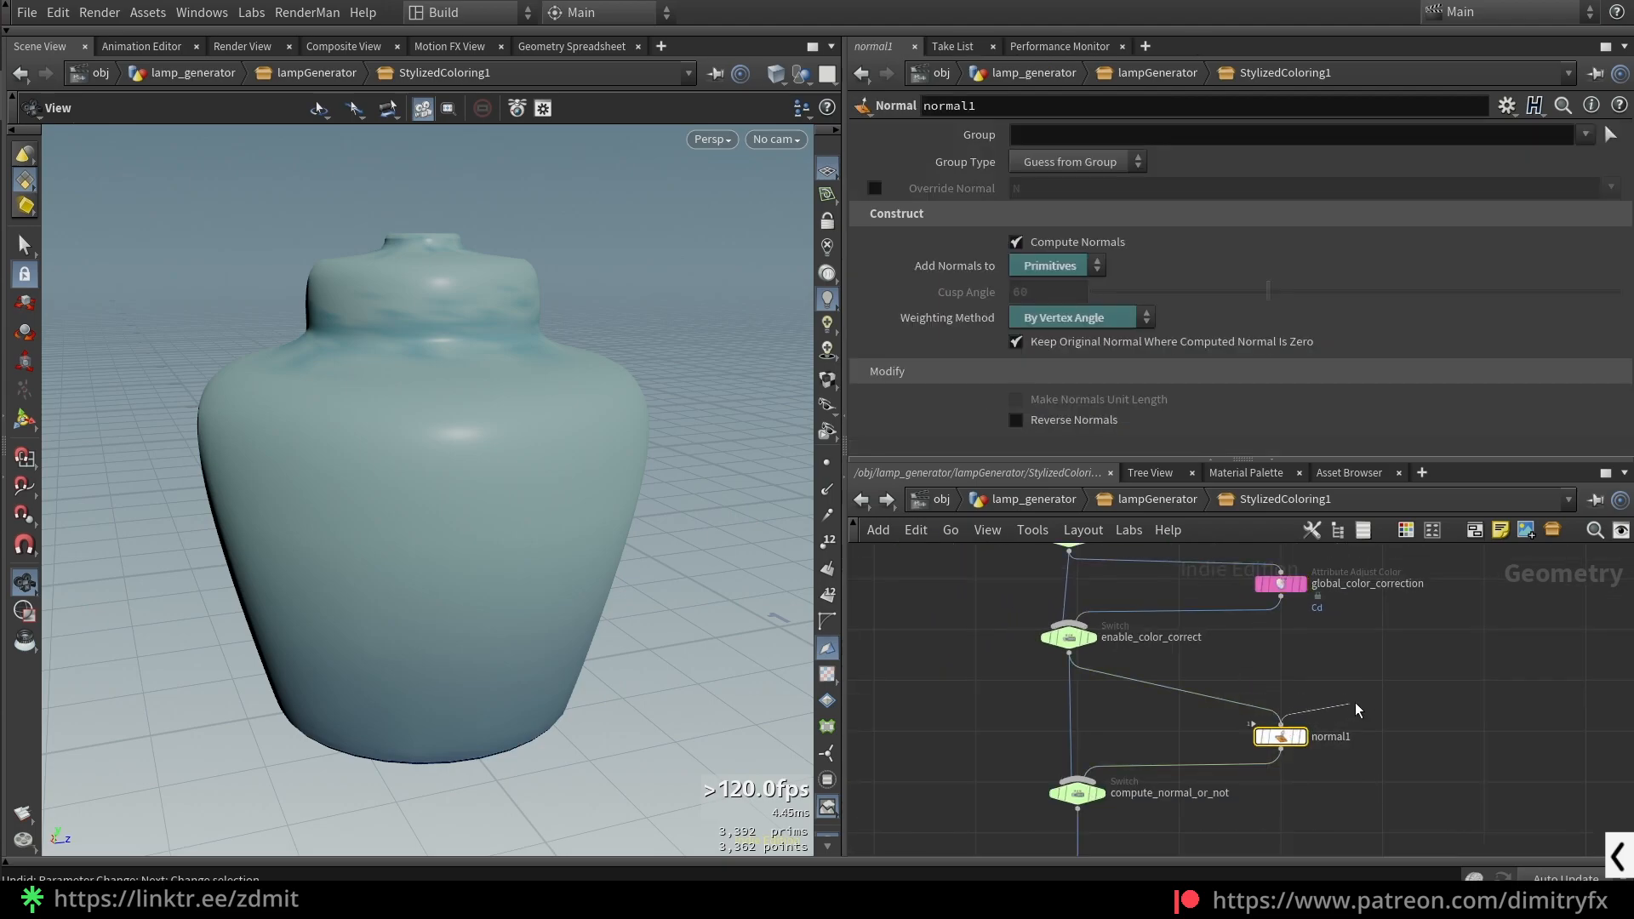
left_click_drag(1278, 739, 1270, 712)
left_click_drag(1078, 792, 1077, 738)
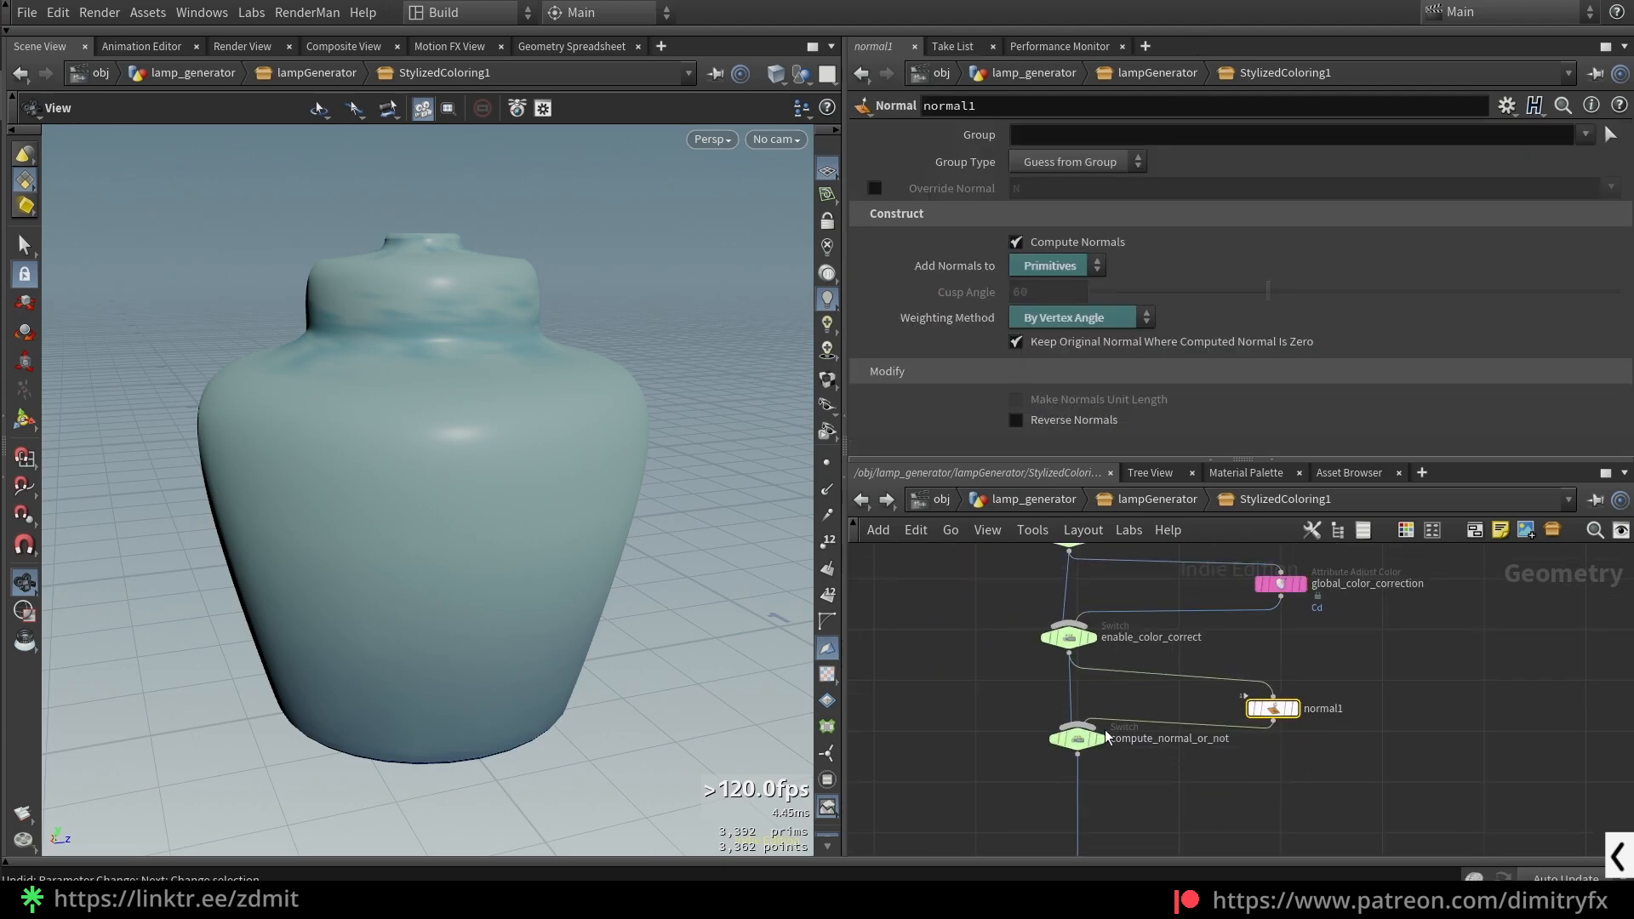
left_click_drag(1270, 712, 1275, 683)
- Select the out_colored_geo output node at the end of the chain and display the vase there
scroll(1317, 761, "down", 1)
middle_click_drag(1320, 760, 1246, 529)
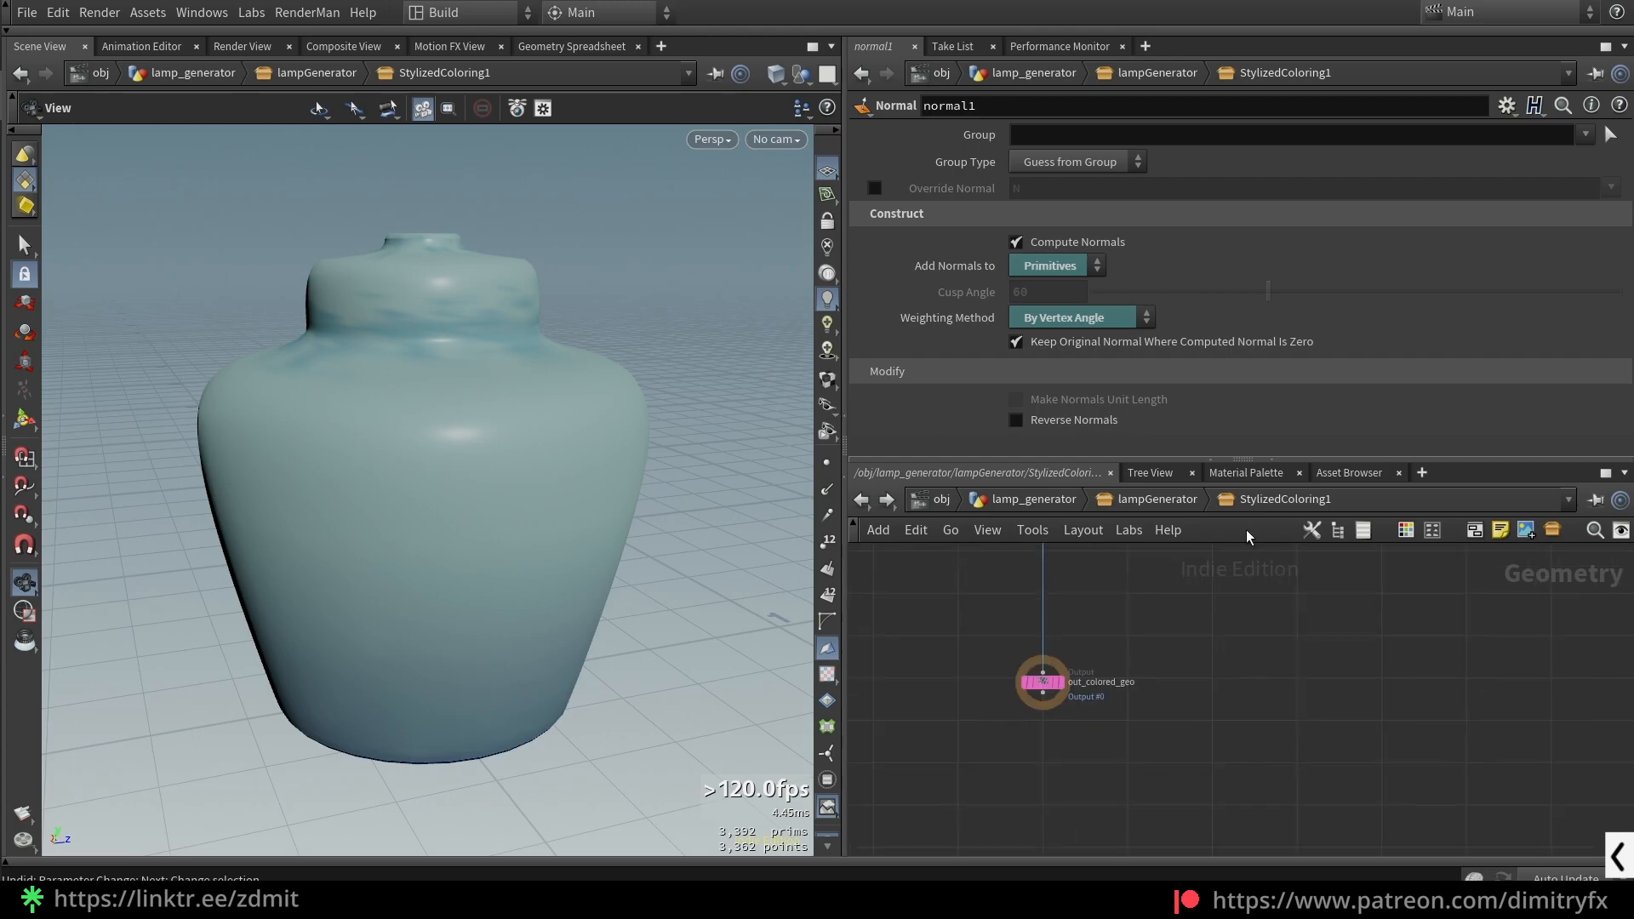
left_click(1054, 686)
left_click(1058, 686)
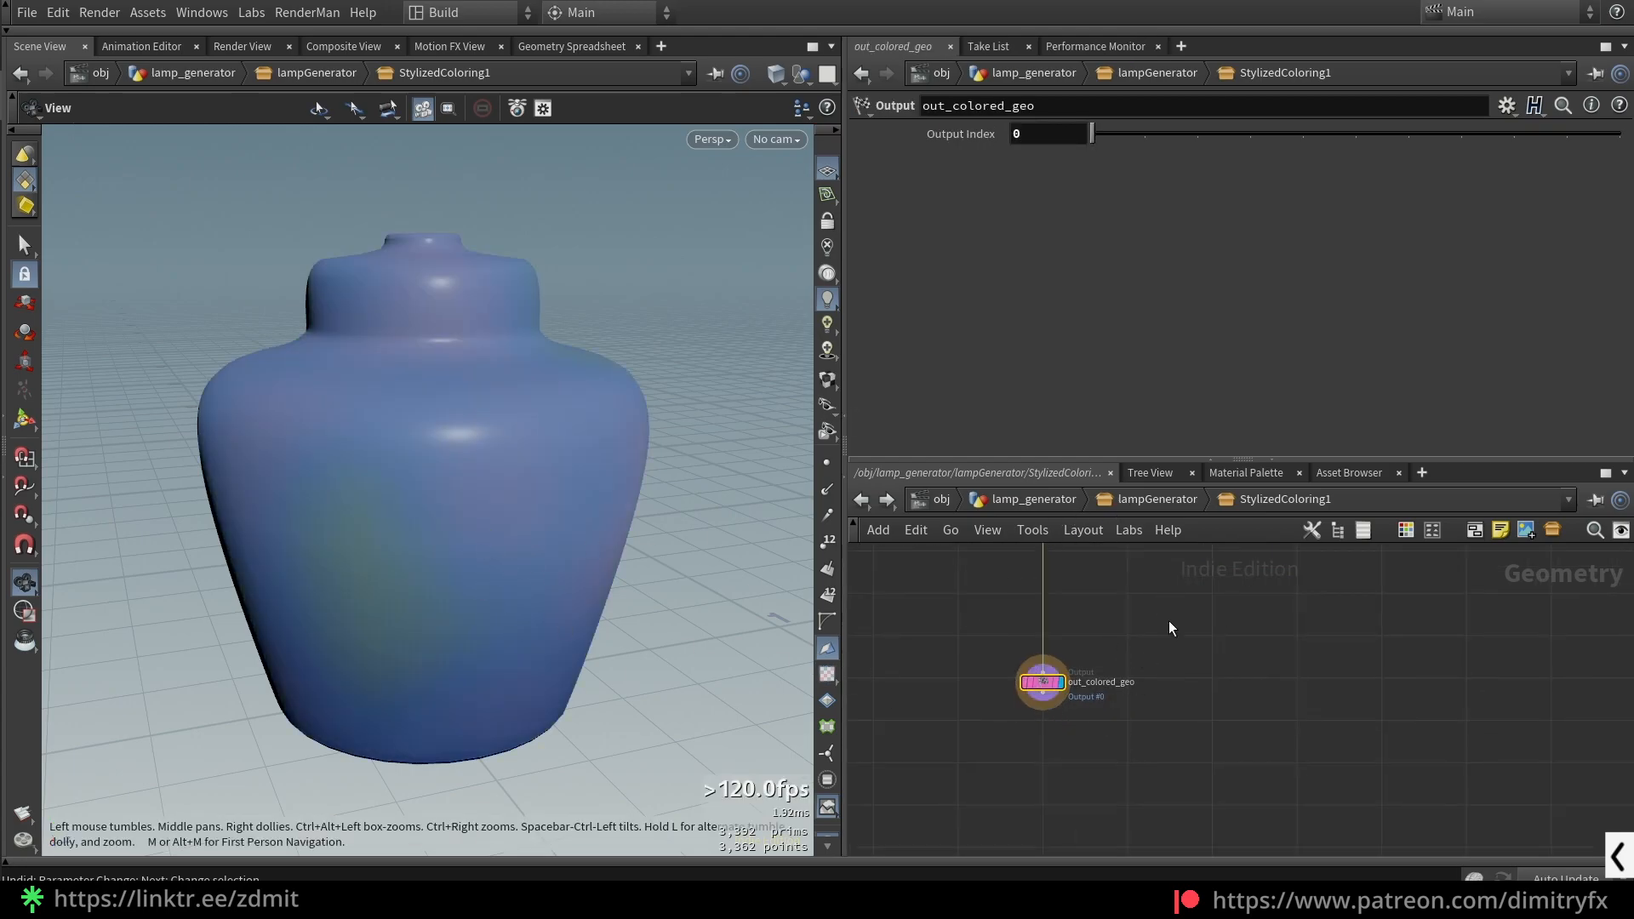
- Return to the lampGenerator network and select collision_geo near its end to review its rendered_collision_geo group
left_click(1152, 499)
left_click(1018, 499)
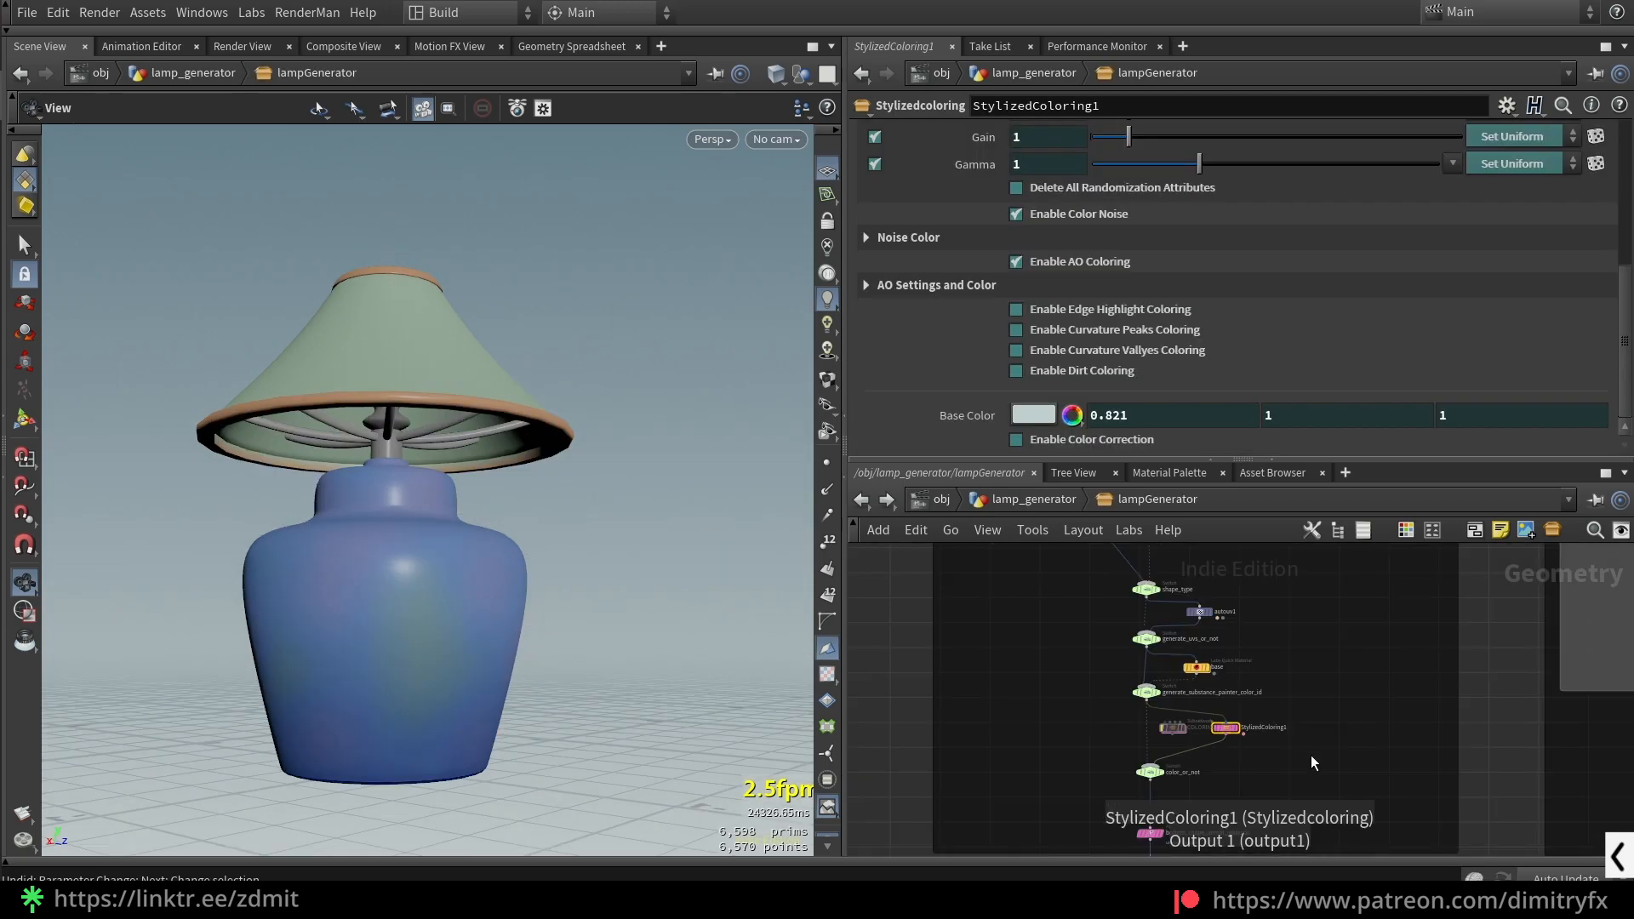
scroll(1310, 762, "down", 5)
scroll(1222, 830, "up", 3)
left_click(1194, 828)
scroll(1171, 791, "up", 3)
left_click(1203, 676)
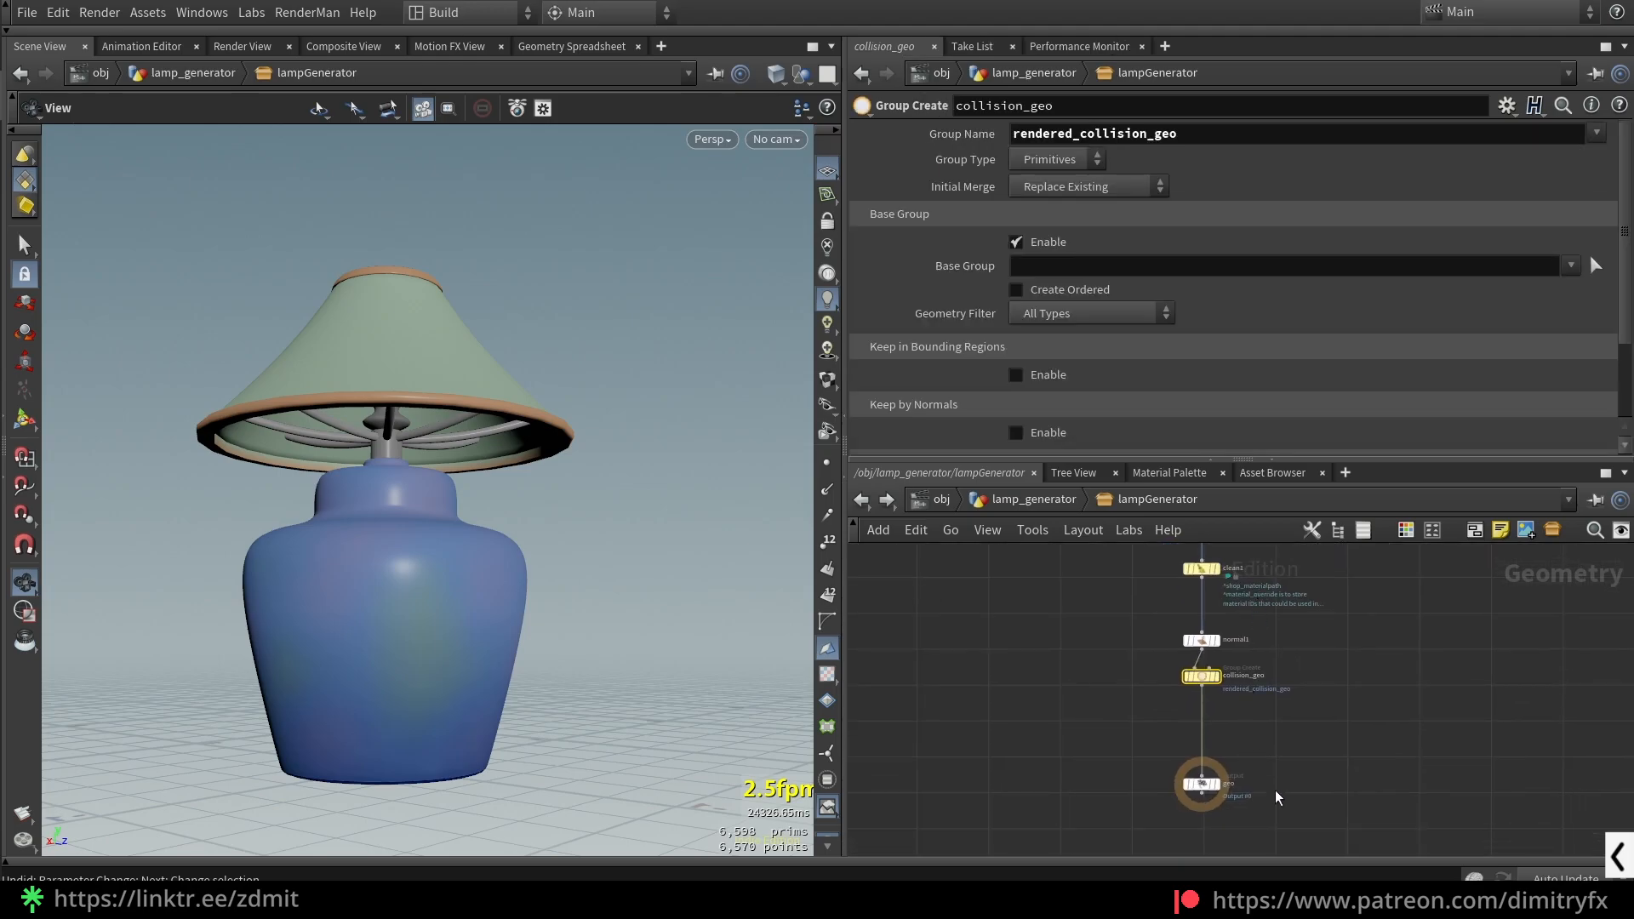
- Select inner_frame_unreal_material and review its unreal_material attribute and the shader path string
scroll(1309, 807, "down", 6)
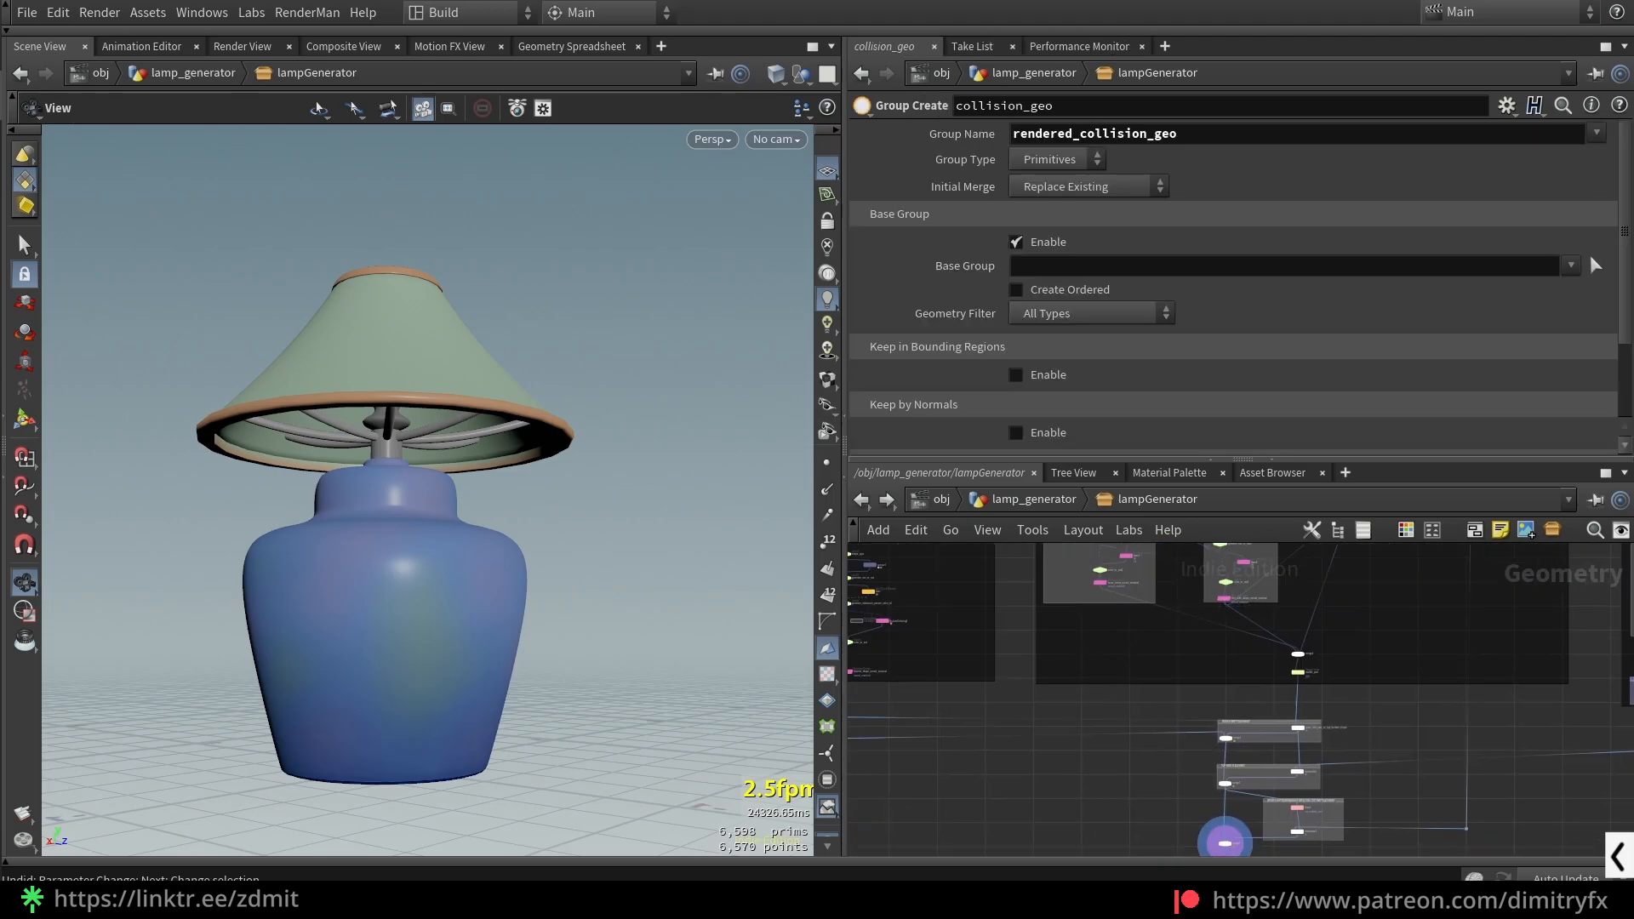
scroll(1171, 699, "up", 4)
left_click_drag(1172, 700, 1172, 720)
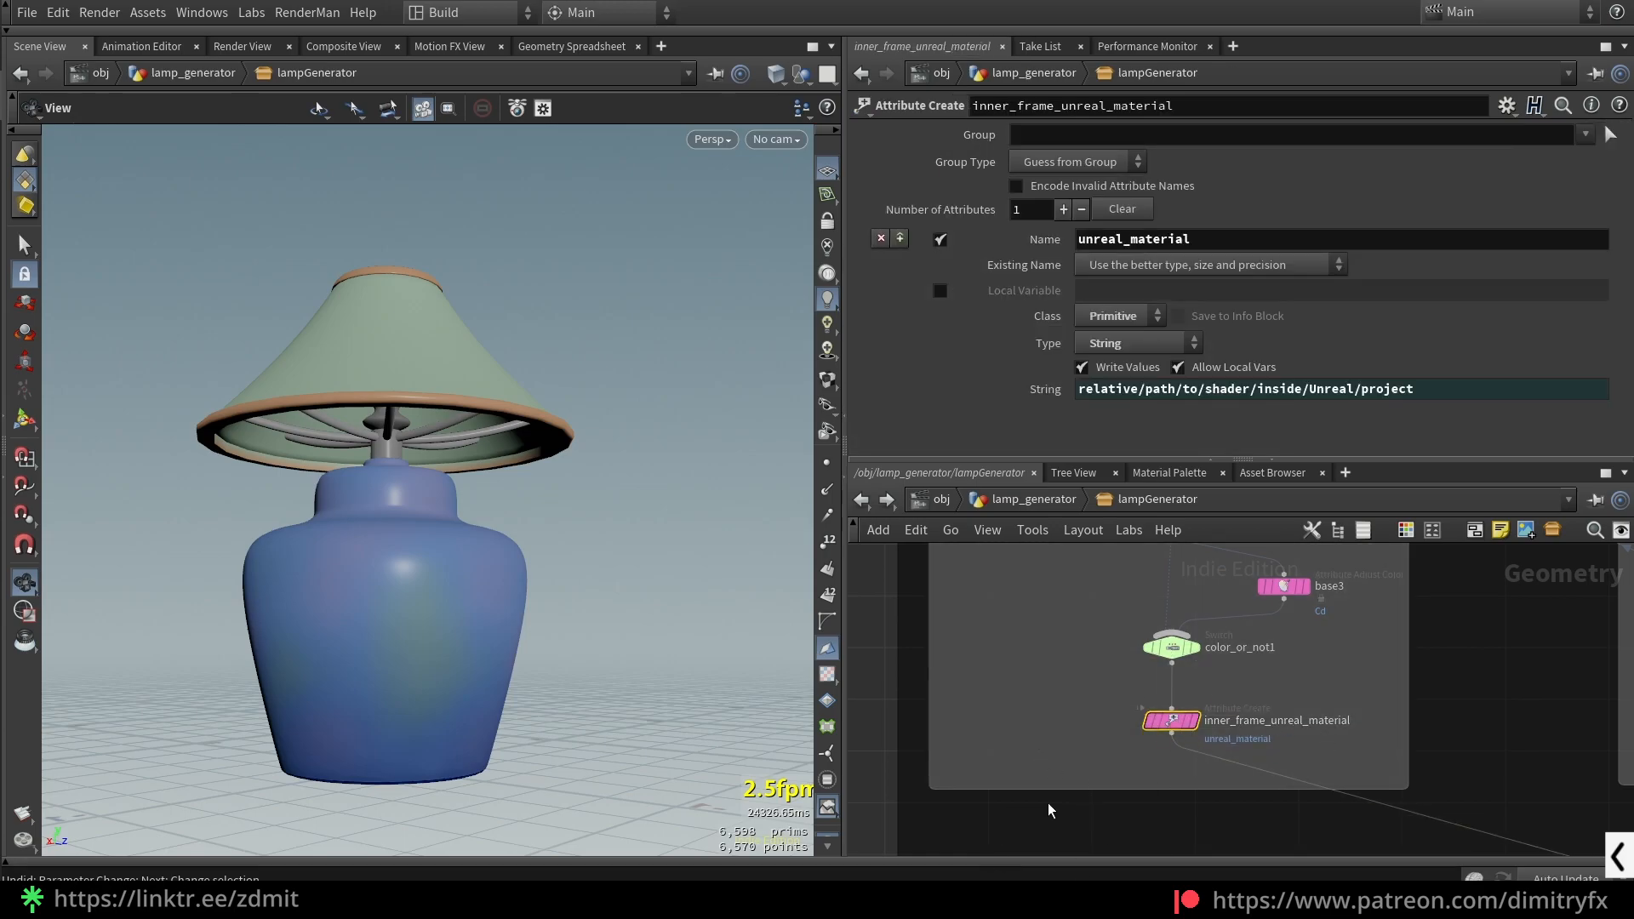
scroll(1242, 739, "up", 3)
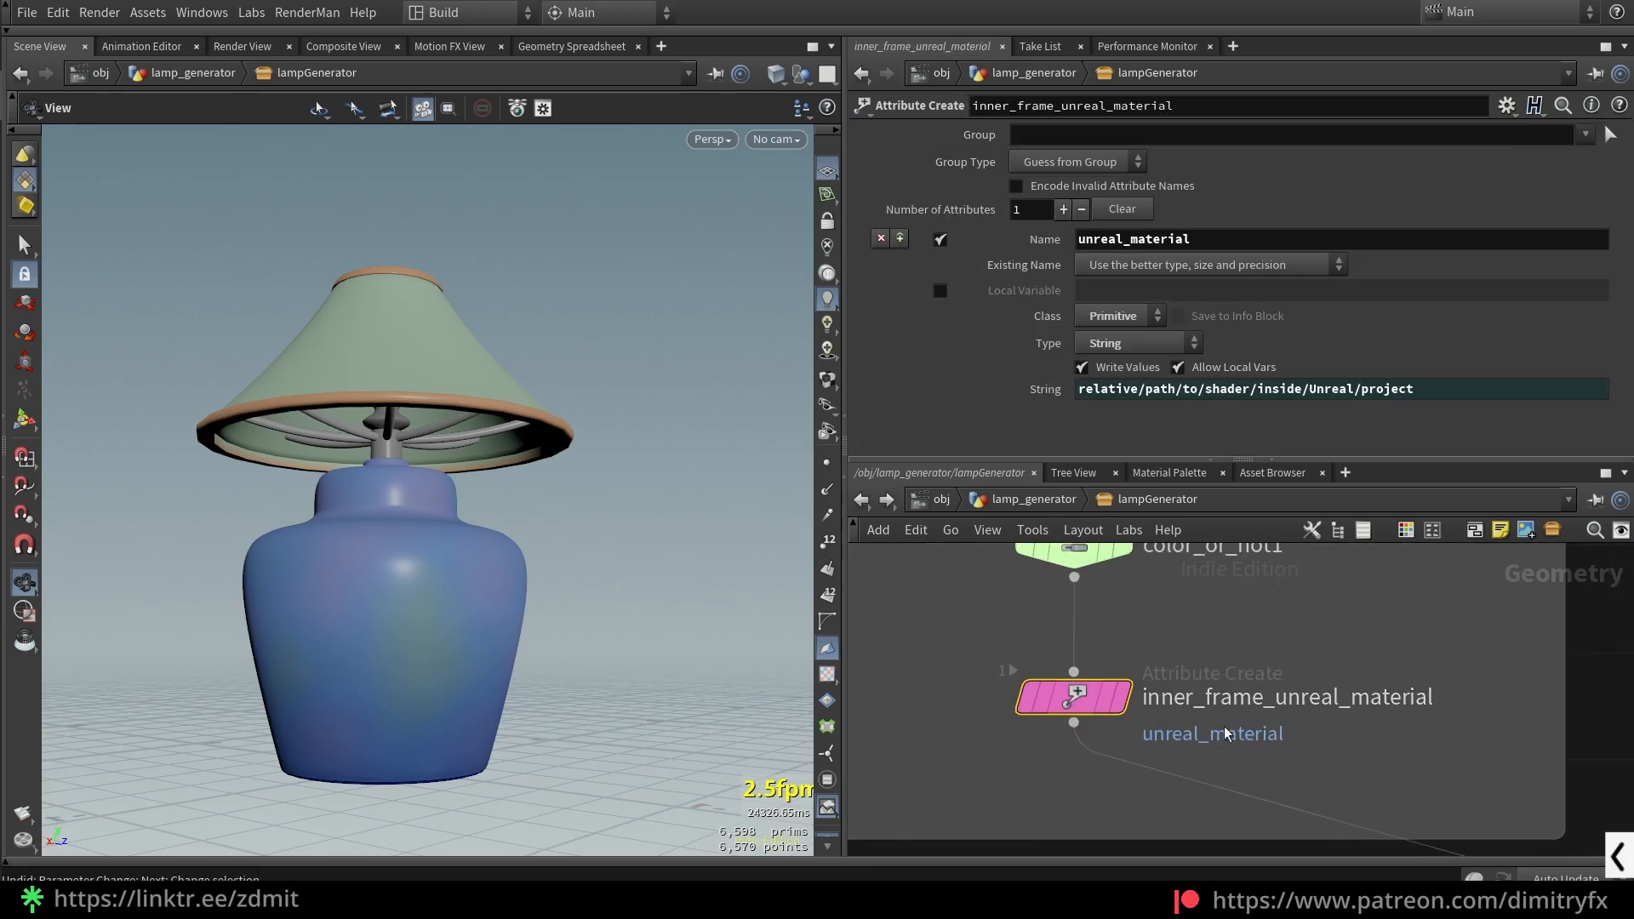
- Display the lamp at the network's final output node, frame it in the viewport, and go up to the lamp_generator level
scroll(1275, 671, "down", 10)
middle_click_drag(1241, 697, 1084, 489)
scroll(1156, 817, "up", 2)
left_click_drag(1156, 817, 1253, 723)
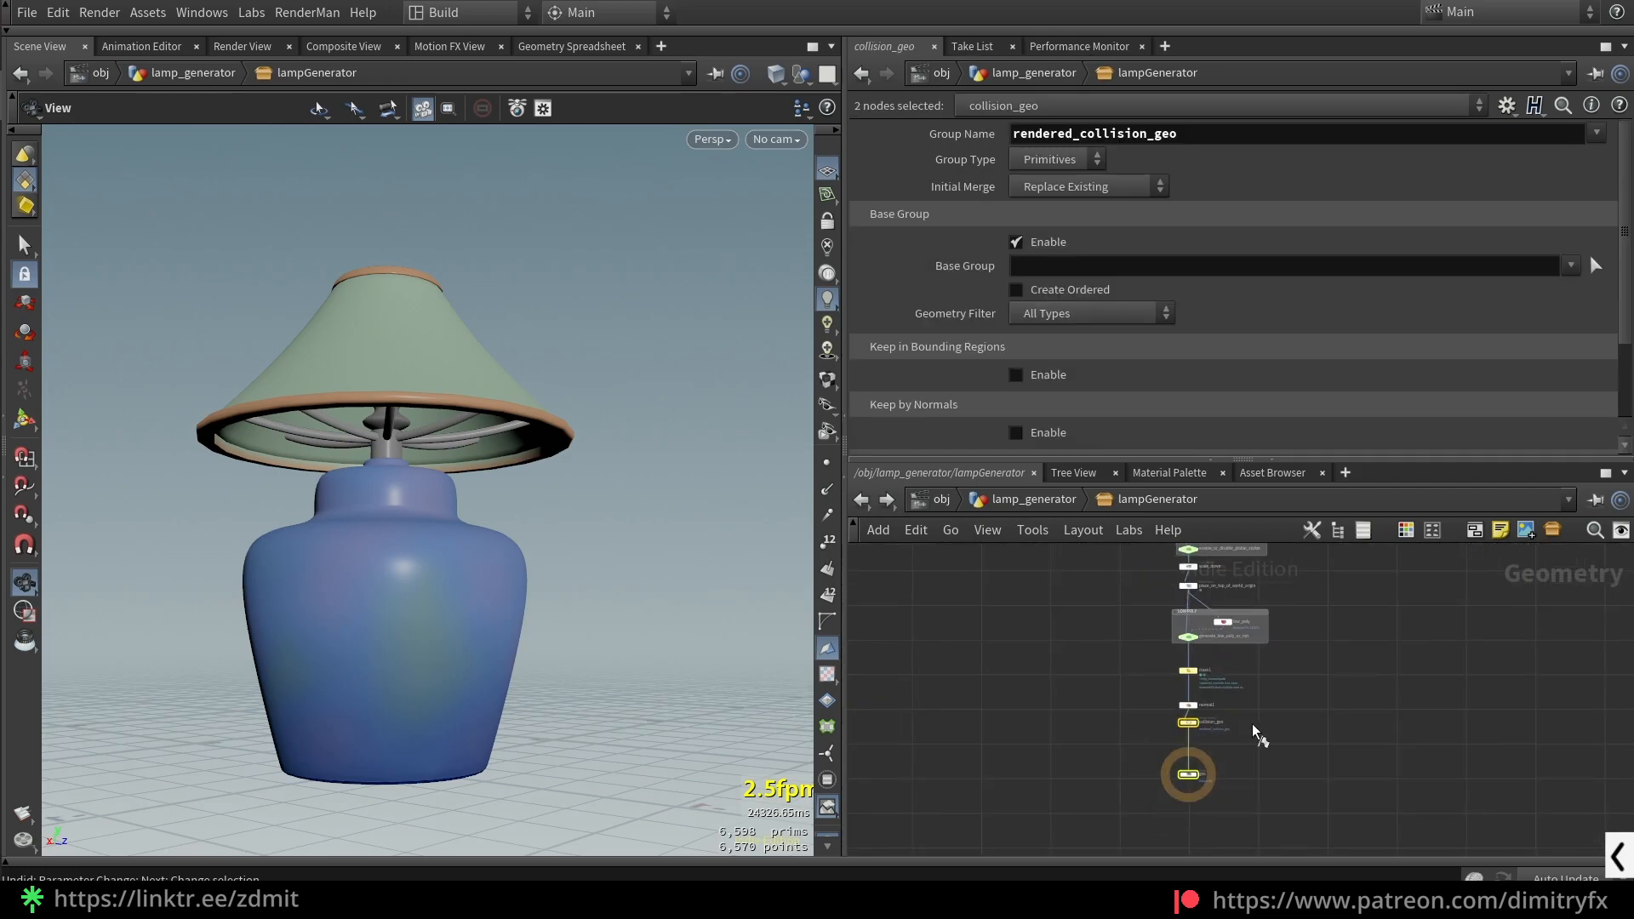
key("f")
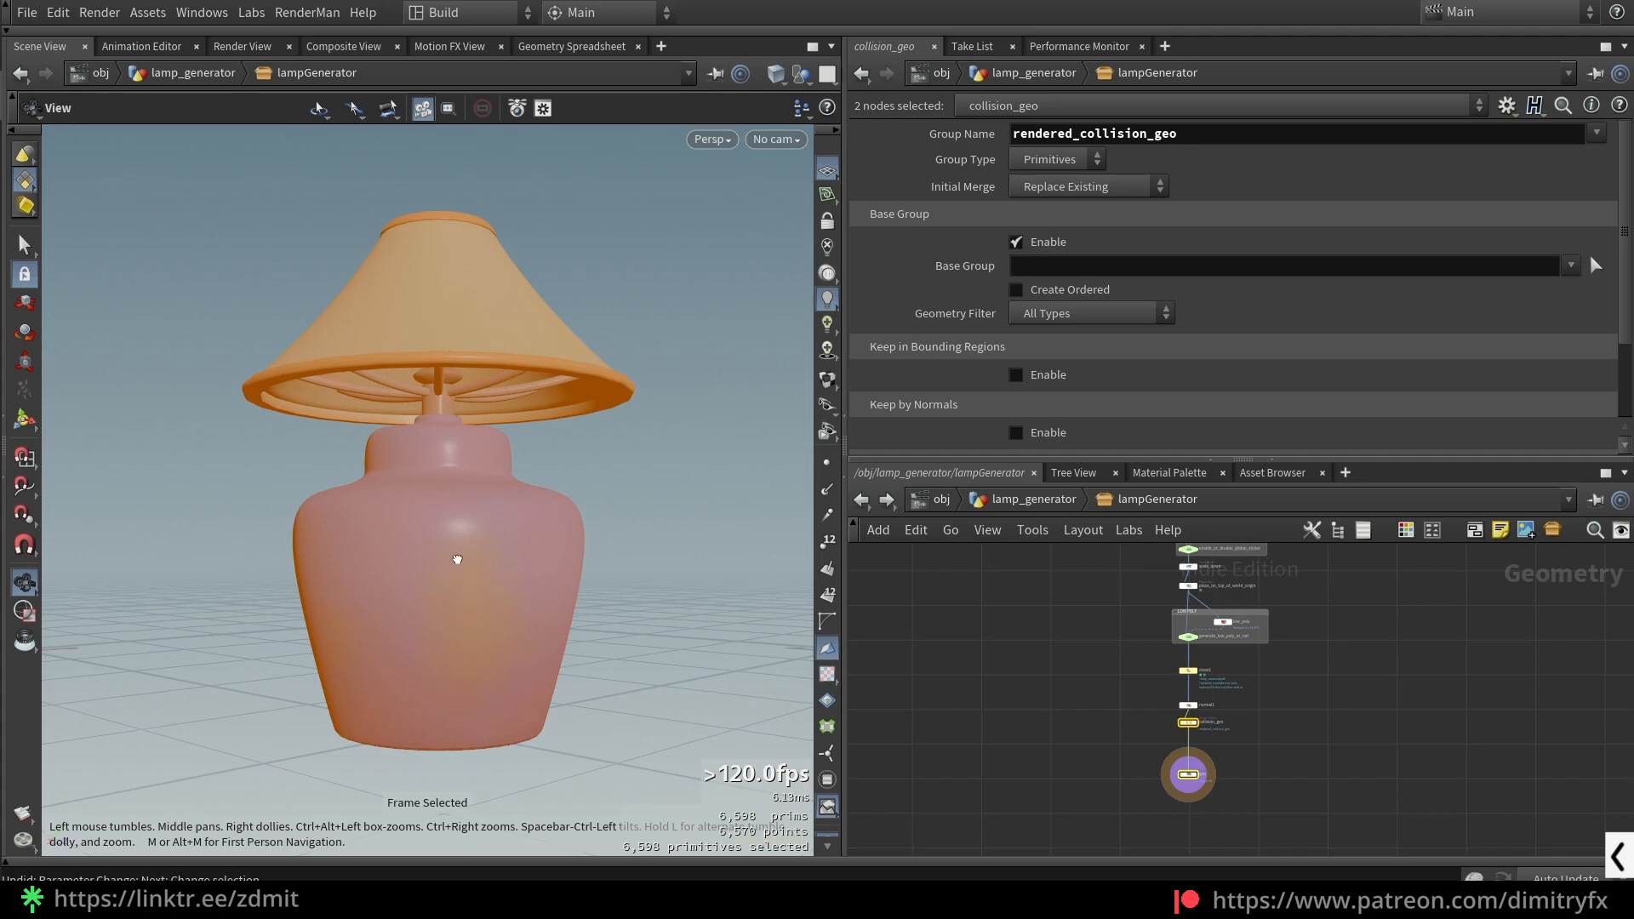
left_click_drag(448, 555, 480, 564)
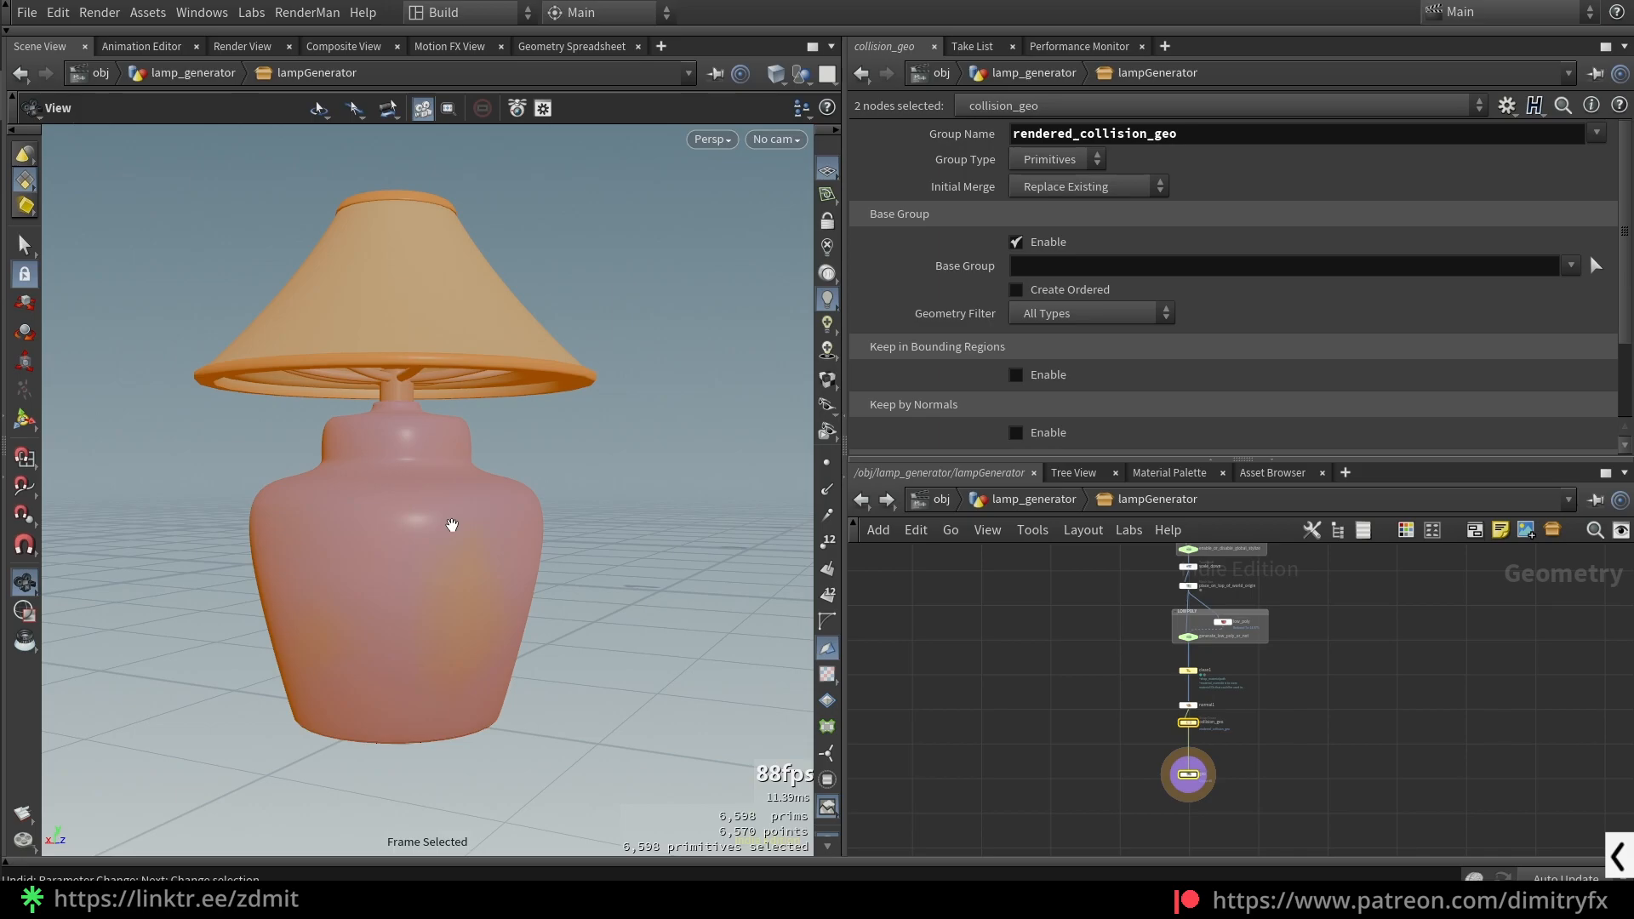
key("u")
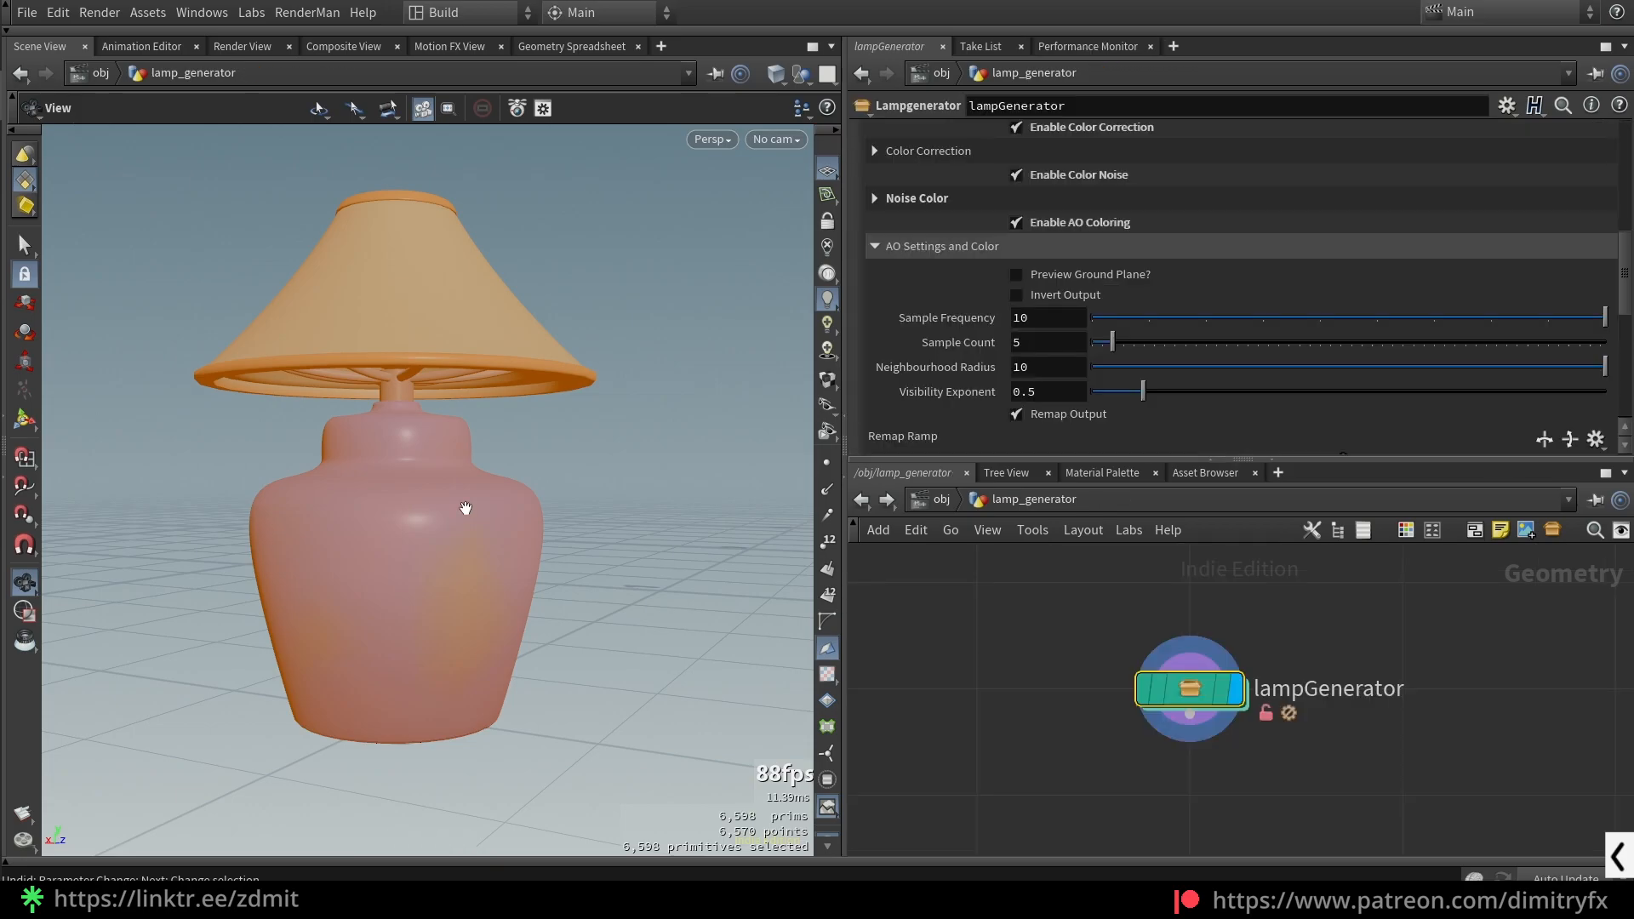